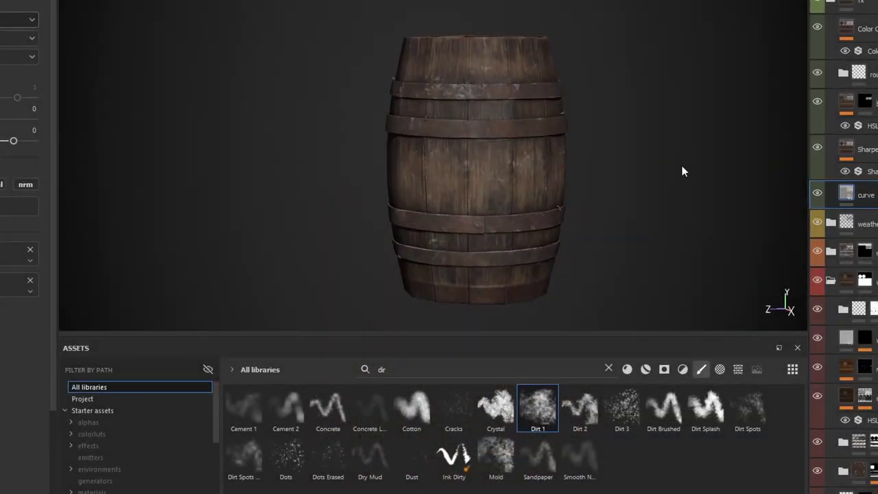
pyautogui.keyDown('shift'); pyautogui.moveTo(682, 171); pyautogui.dragTo(608, 162, button='right'); pyautogui.keyUp('shift')
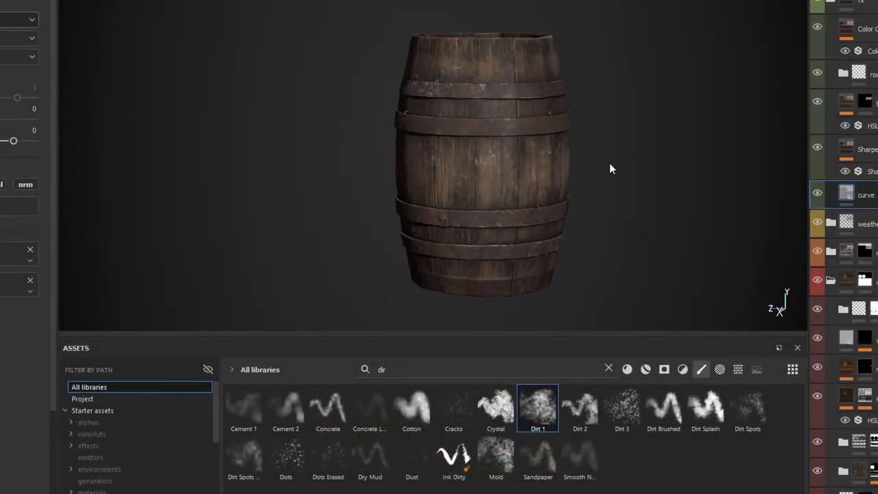
pyautogui.press('c')
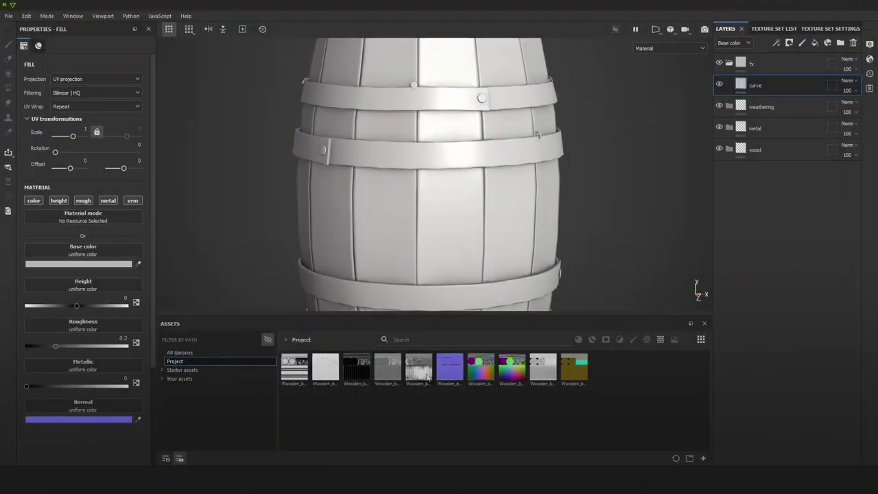
# Step: Assign the Wooden_barrel_curve map to the curve layer's base color and roughness, and disable its height, metallic and normal channels
pyautogui.moveTo(385, 374)
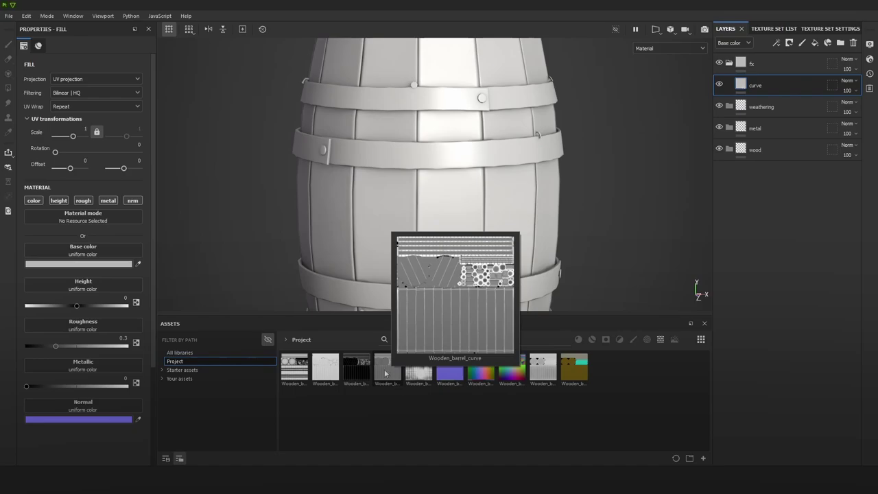
pyautogui.moveTo(385, 374); pyautogui.dragTo(89, 253)
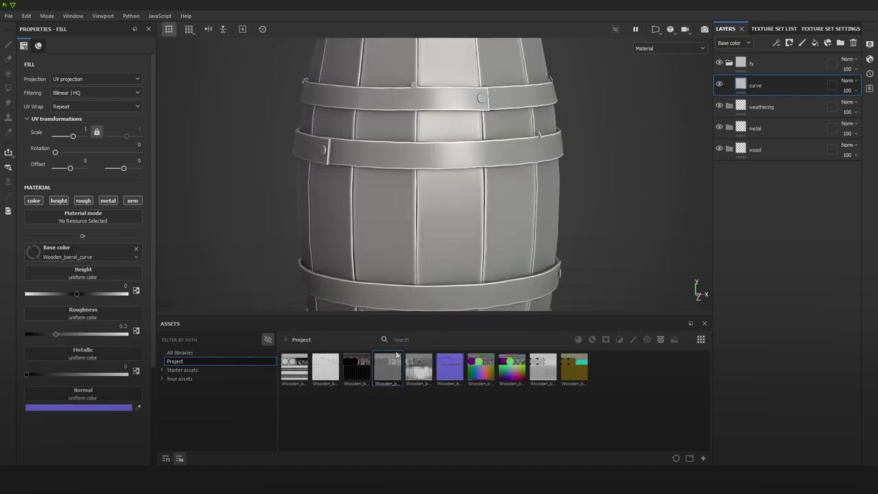
pyautogui.moveTo(197, 317); pyautogui.dragTo(102, 313)
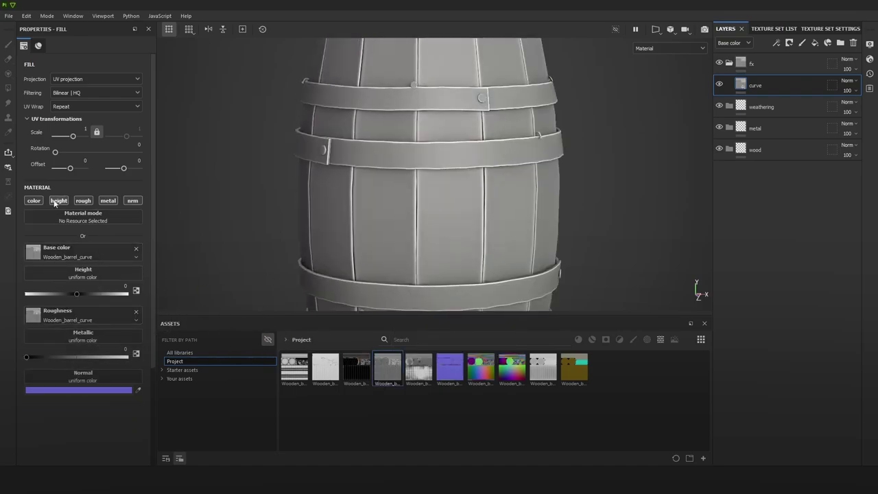
pyautogui.click(107, 200)
pyautogui.click(132, 200)
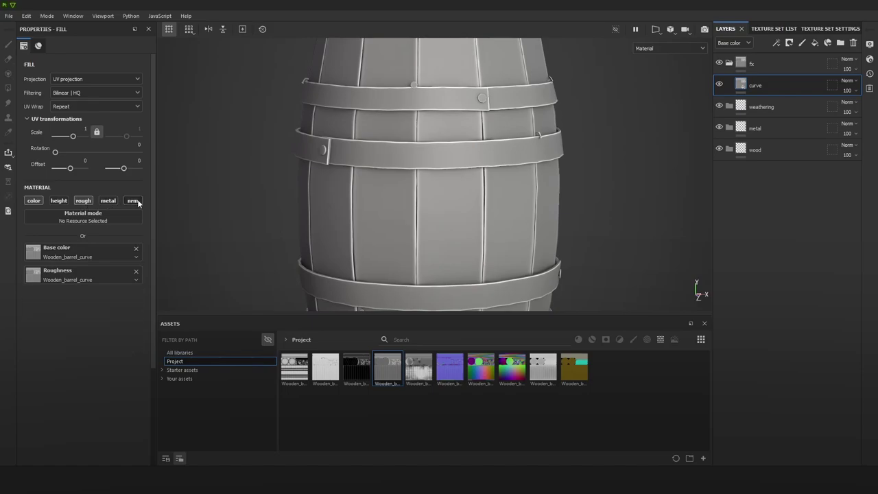
# Step: For the base color channel, set the fx folder to Passthrough and the curve layer to Overlay at 25 opacity
pyautogui.keyDown('alt'); pyautogui.moveTo(662, 54); pyautogui.dragTo(628, 130); pyautogui.keyUp('alt')
pyautogui.press('c')
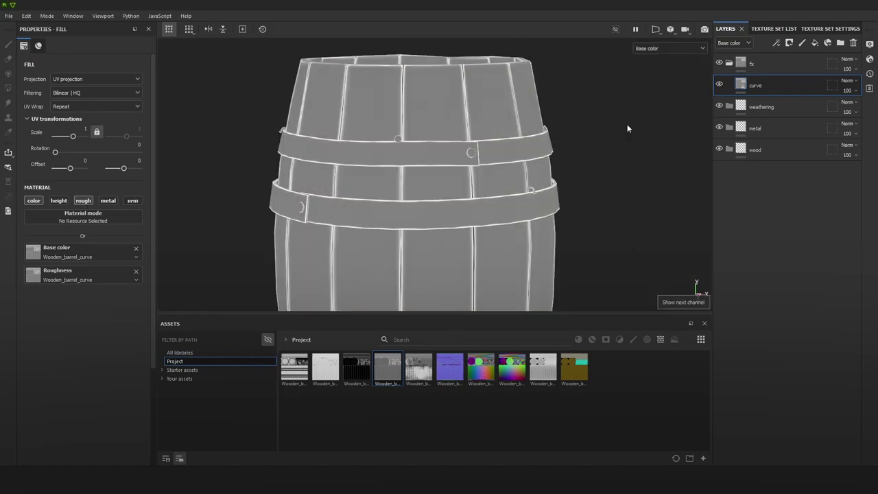
pyautogui.click(849, 81)
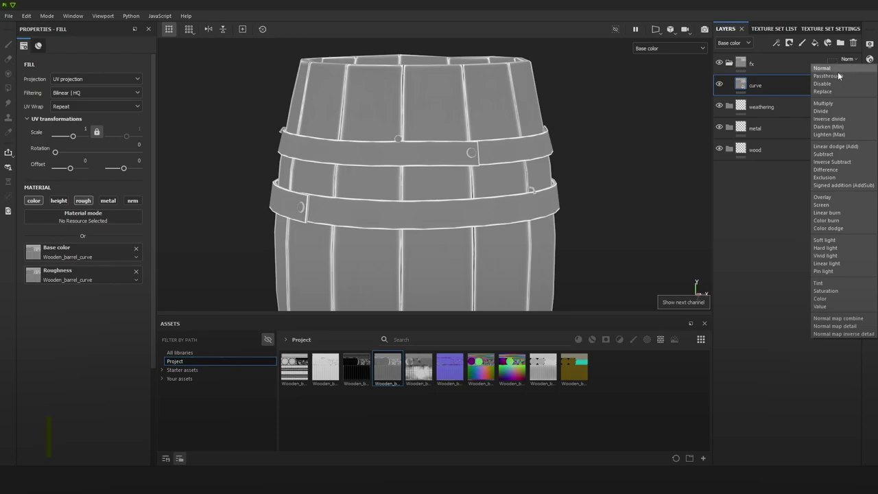
pyautogui.click(837, 75)
pyautogui.click(849, 81)
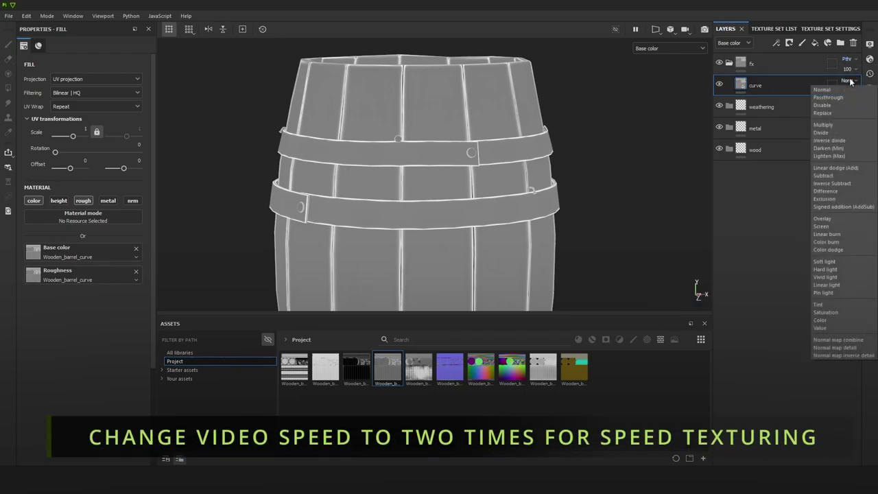
pyautogui.click(826, 218)
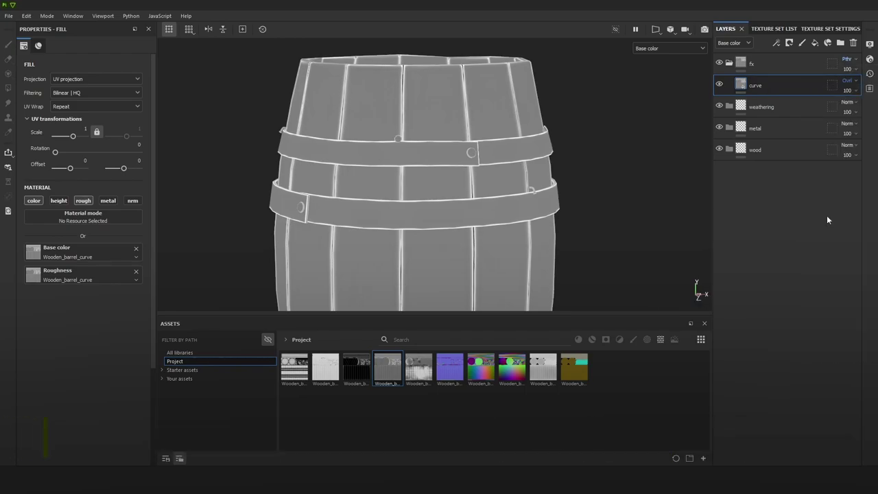
pyautogui.click(848, 90)
pyautogui.moveTo(855, 107)
pyautogui.mouseDown()
pyautogui.moveTo(817, 108)
pyautogui.moveTo(844, 113)
pyautogui.mouseUp()
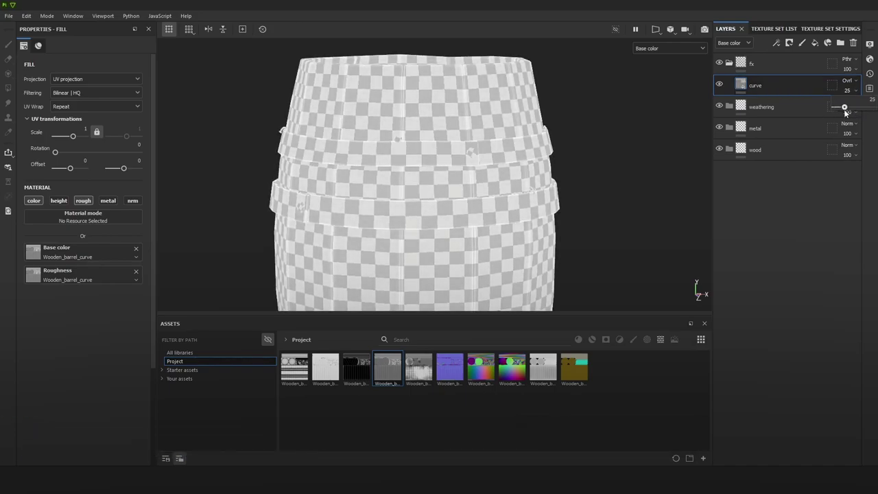
# Step: For the roughness channel, set the curve layer to Overlay blending at 25 opacity, and check the fx folder's effect in material view
pyautogui.click(727, 44)
pyautogui.click(735, 74)
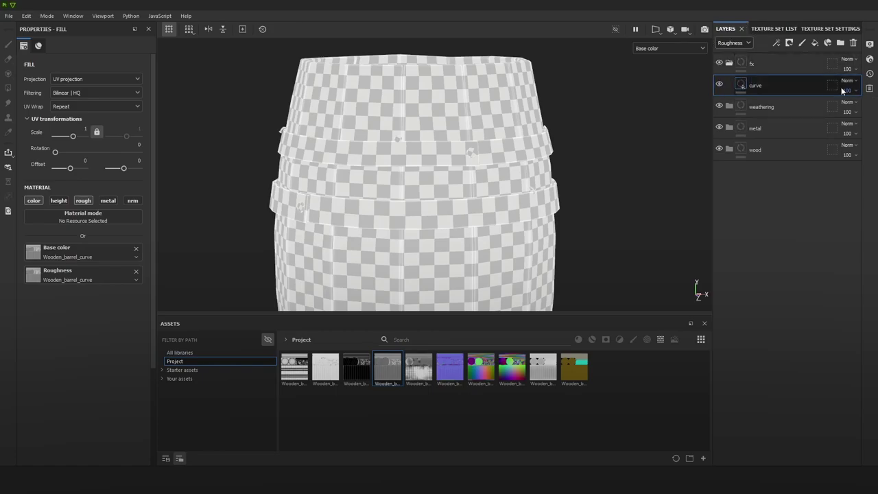
pyautogui.click(842, 90)
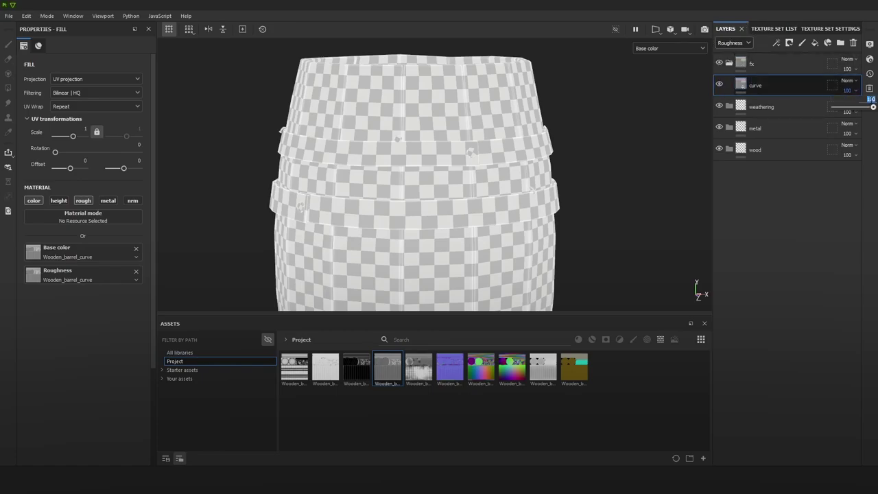
pyautogui.moveTo(873, 107); pyautogui.dragTo(847, 107)
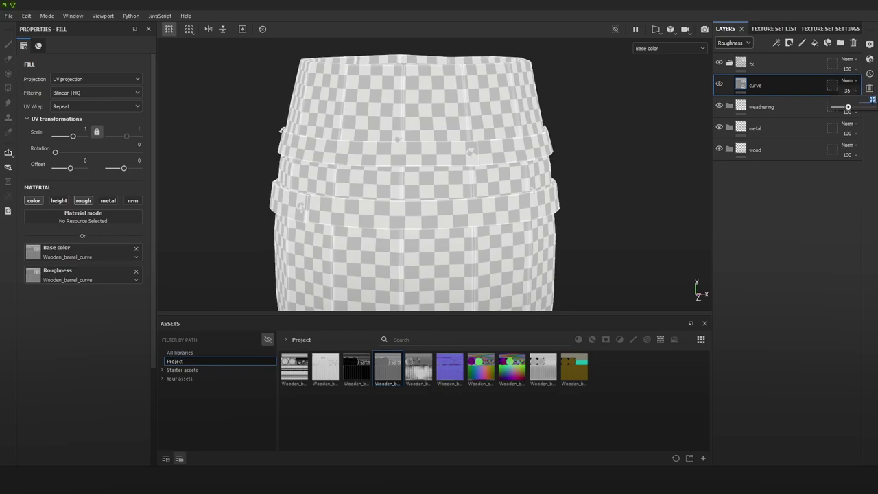
pyautogui.click(850, 80)
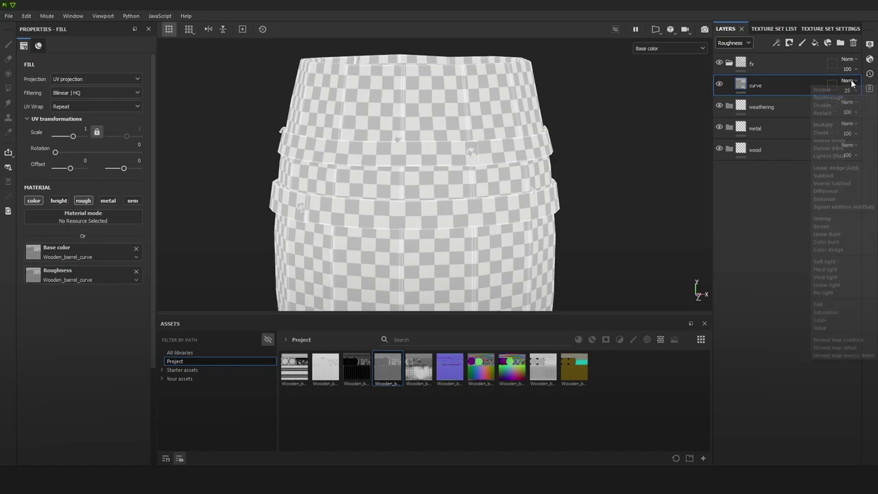
pyautogui.click(831, 219)
pyautogui.press('m')
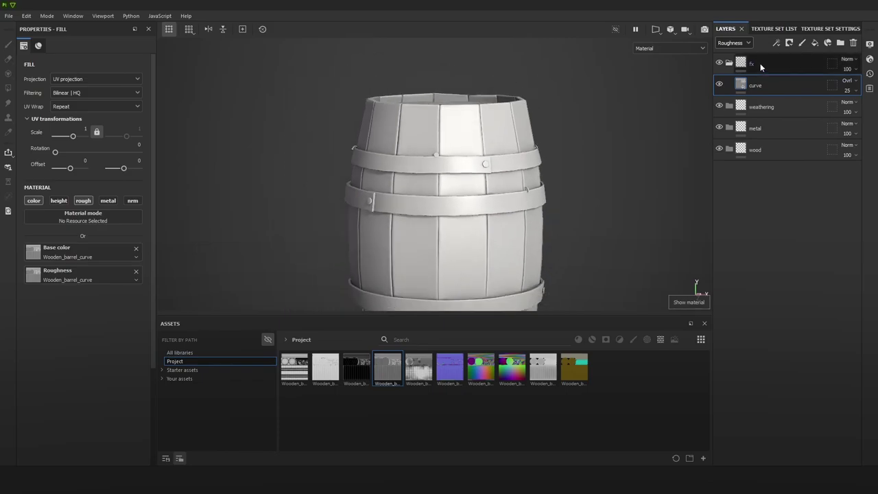
pyautogui.click(719, 62)
pyautogui.click(718, 63)
# Step: Add a fill layer inside the wood folder and rename it "base"
pyautogui.keyDown('alt'); pyautogui.moveTo(561, 171); pyautogui.dragTo(563, 136, button='middle'); pyautogui.keyUp('alt')
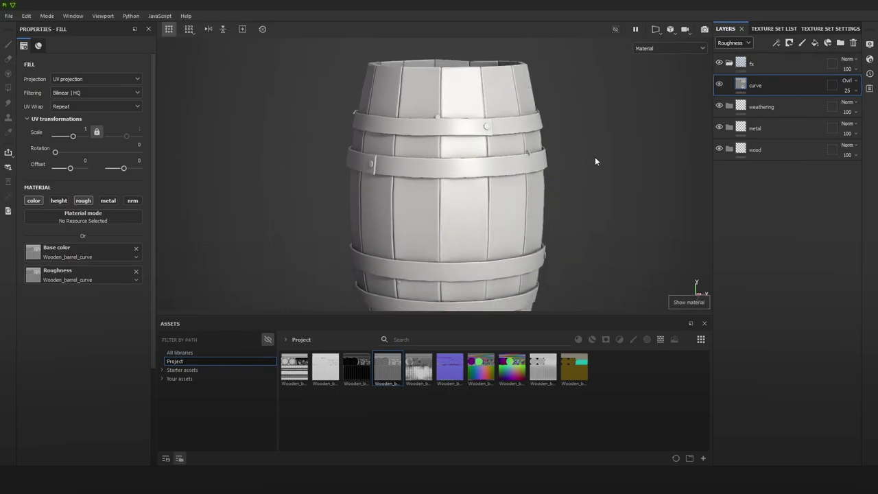
pyautogui.keyDown('alt'); pyautogui.moveTo(595, 161); pyautogui.dragTo(548, 156); pyautogui.keyUp('alt')
pyautogui.click(765, 146)
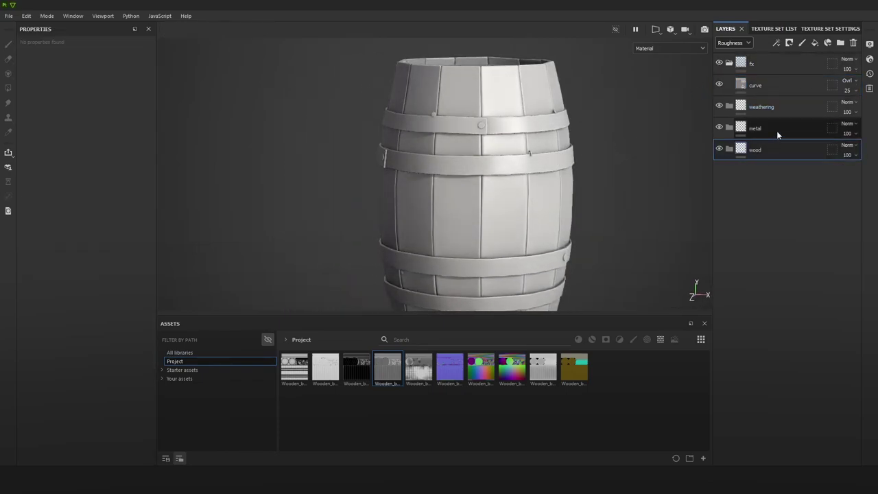
pyautogui.click(816, 43)
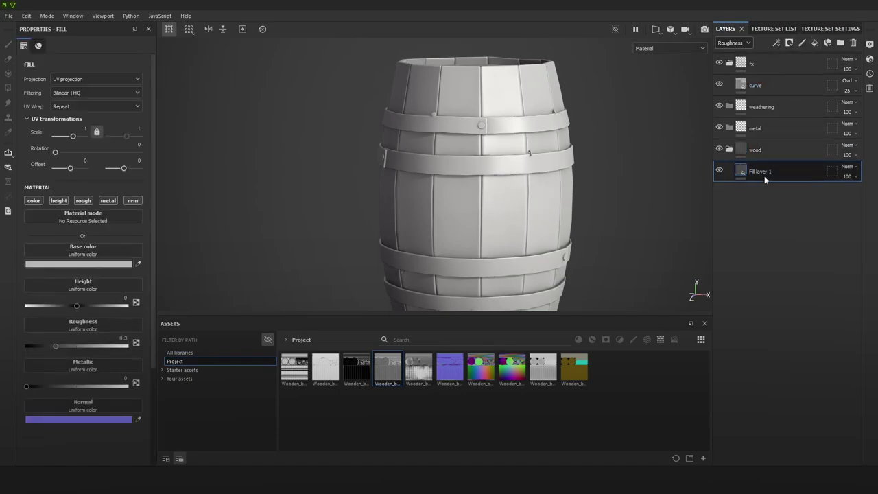
pyautogui.doubleClick(764, 176)
pyautogui.write('base')
pyautogui.press('Return')
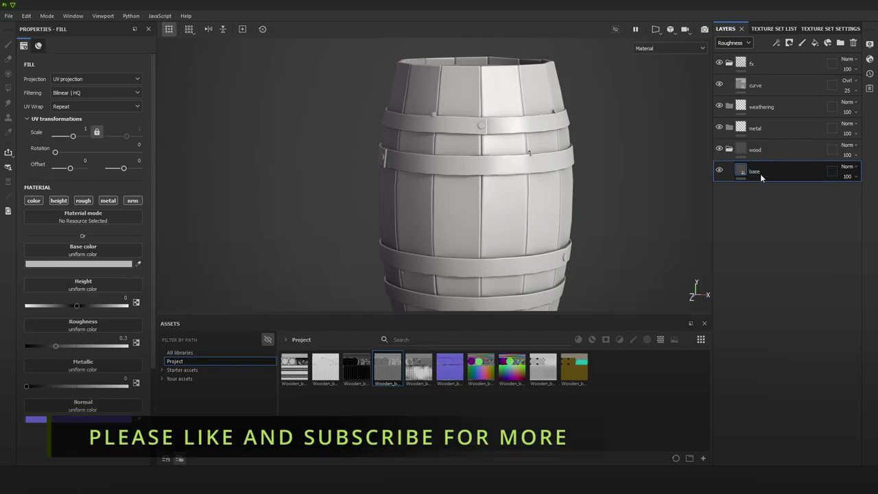
# Step: Give the base layer a light tan base color and raise its roughness to 0.9071
pyautogui.click(108, 265)
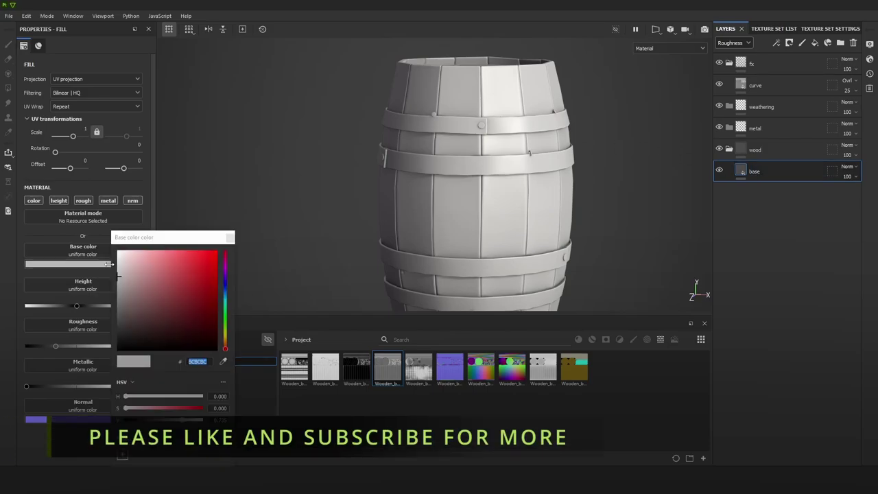
pyautogui.click(173, 299)
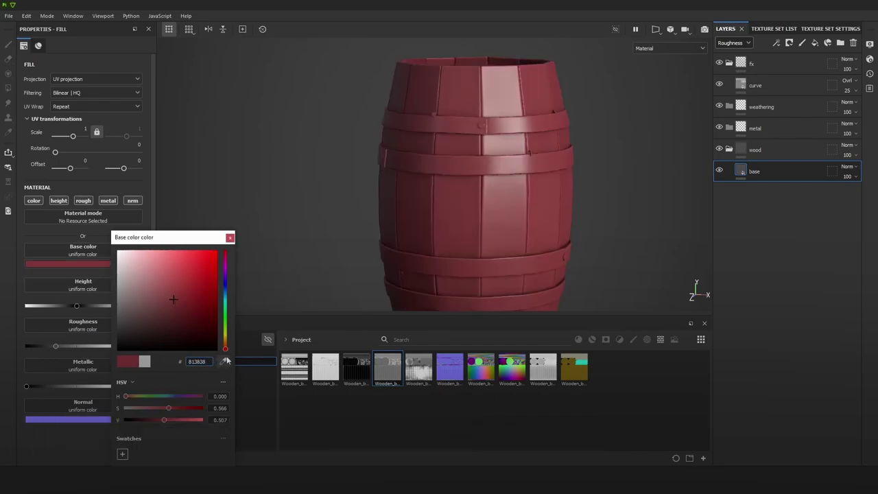
pyautogui.click(229, 237)
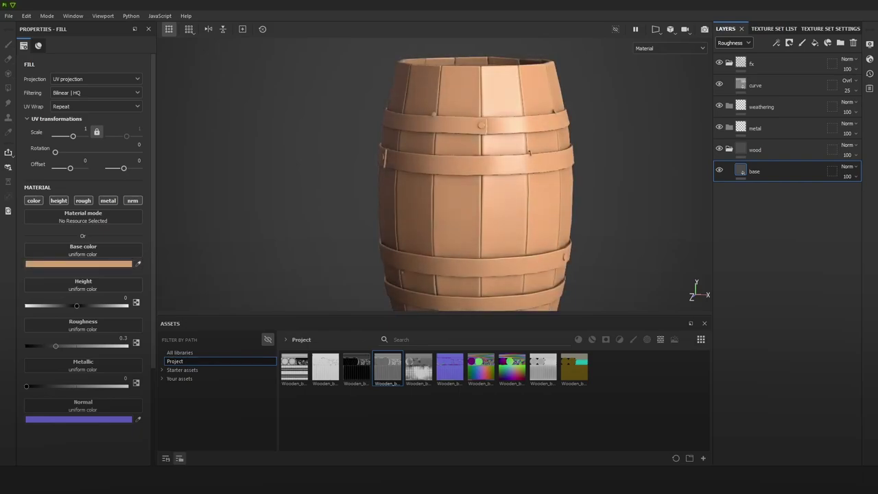
pyautogui.moveTo(77, 347)
pyautogui.mouseDown()
pyautogui.moveTo(110, 347)
pyautogui.moveTo(96, 351)
pyautogui.mouseUp()
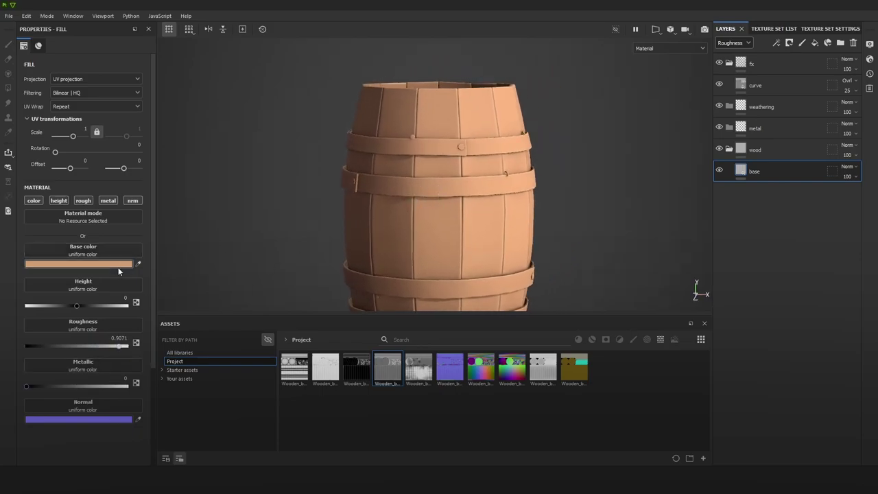
# Step: Desaturate and darken the base layer's color to the brown A0846B
pyautogui.click(118, 267)
pyautogui.moveTo(163, 412); pyautogui.dragTo(184, 423)
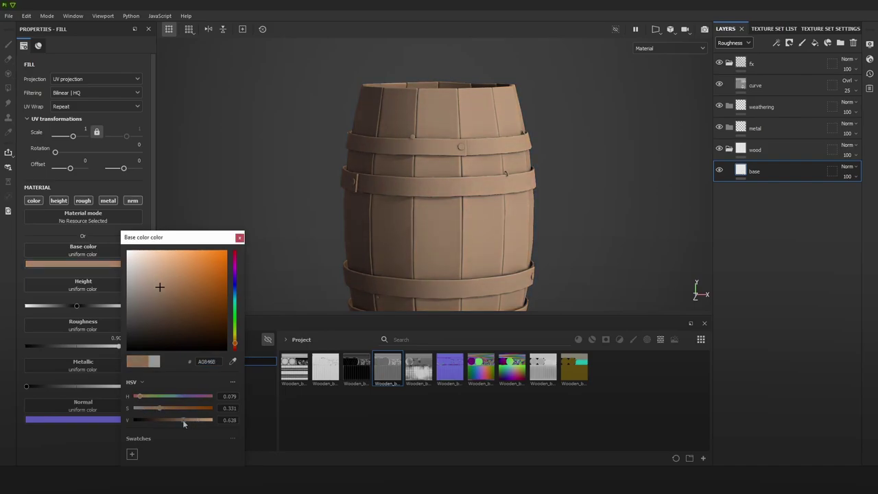
pyautogui.keyDown('alt'); pyautogui.moveTo(390, 226); pyautogui.dragTo(446, 147); pyautogui.keyUp('alt')
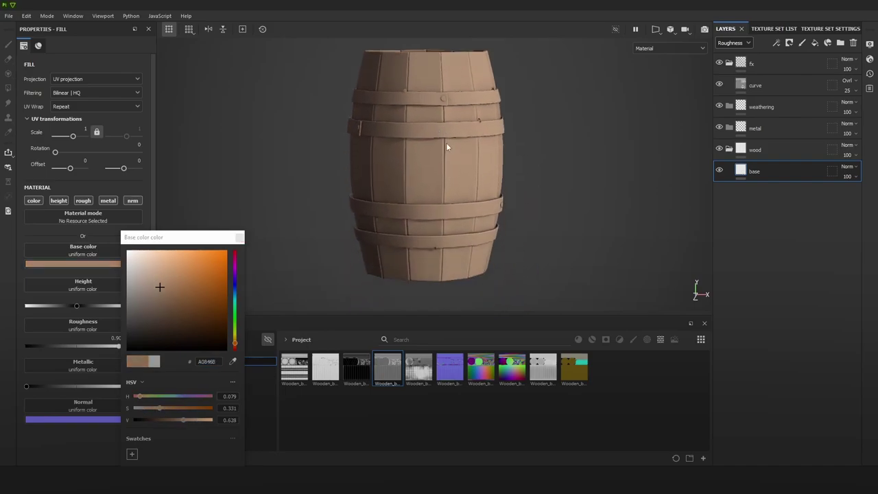
pyautogui.click(239, 238)
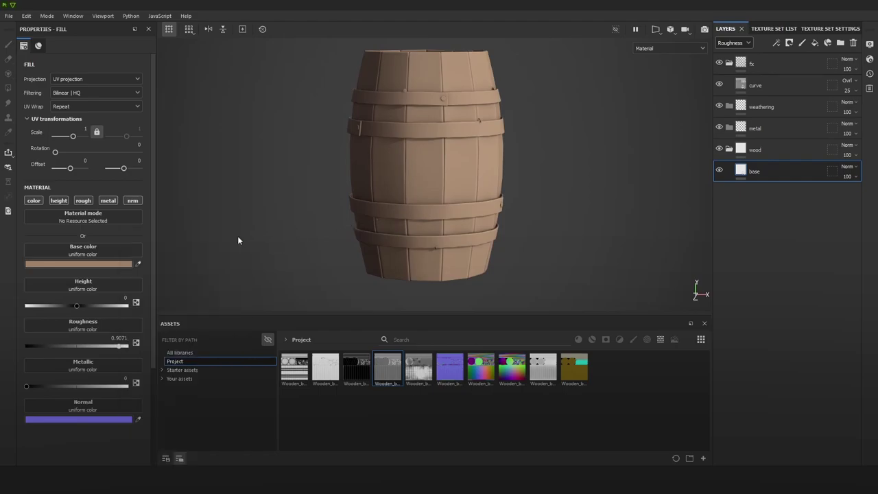
# Step: Check the barrel from several sides and set the base layer's color to the darker brown 796450
pyautogui.keyDown('alt'); pyautogui.moveTo(559, 198); pyautogui.dragTo(465, 196); pyautogui.keyUp('alt')
pyautogui.keyDown('shift'); pyautogui.moveTo(464, 196); pyautogui.dragTo(494, 169, button='right'); pyautogui.keyUp('shift')
pyautogui.keyDown('alt'); pyautogui.moveTo(494, 170); pyautogui.dragTo(406, 190); pyautogui.keyUp('alt')
pyautogui.keyDown('shift'); pyautogui.moveTo(406, 190); pyautogui.dragTo(418, 190, button='right'); pyautogui.keyUp('shift')
pyautogui.keyDown('alt'); pyautogui.moveTo(511, 186); pyautogui.dragTo(486, 194, button='middle'); pyautogui.keyUp('alt')
pyautogui.scroll(2, 393, 268)
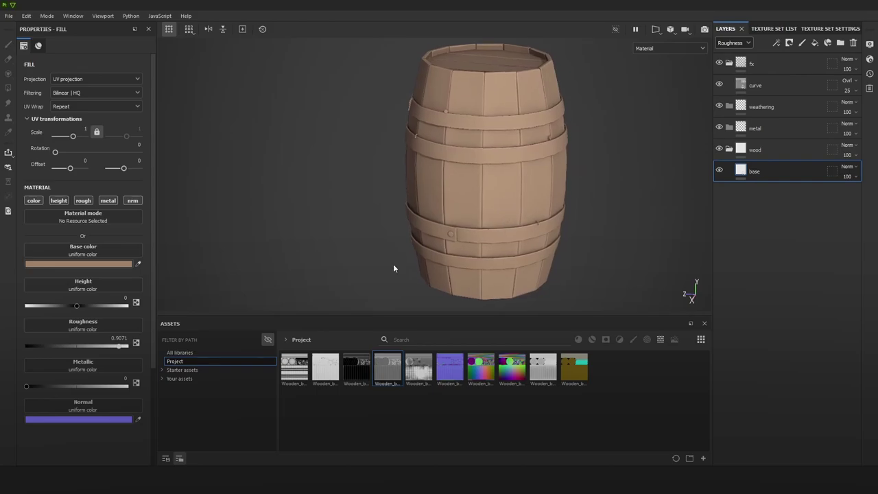
pyautogui.click(116, 264)
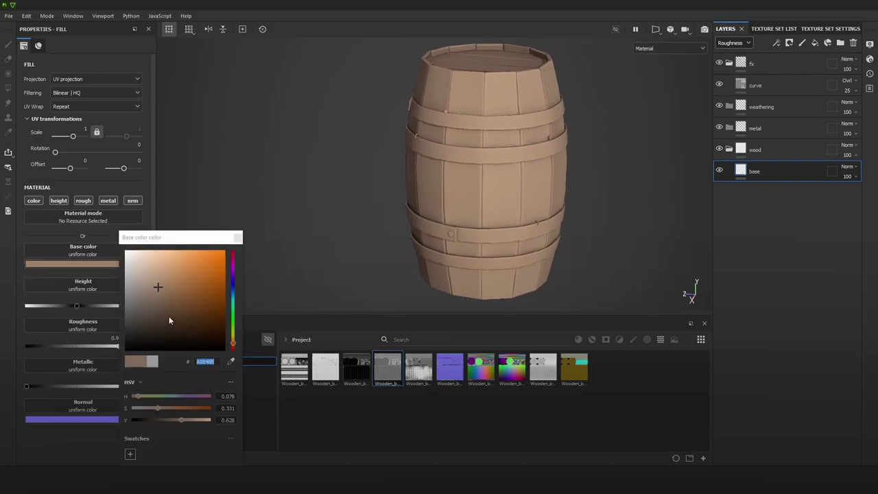
pyautogui.click(161, 295)
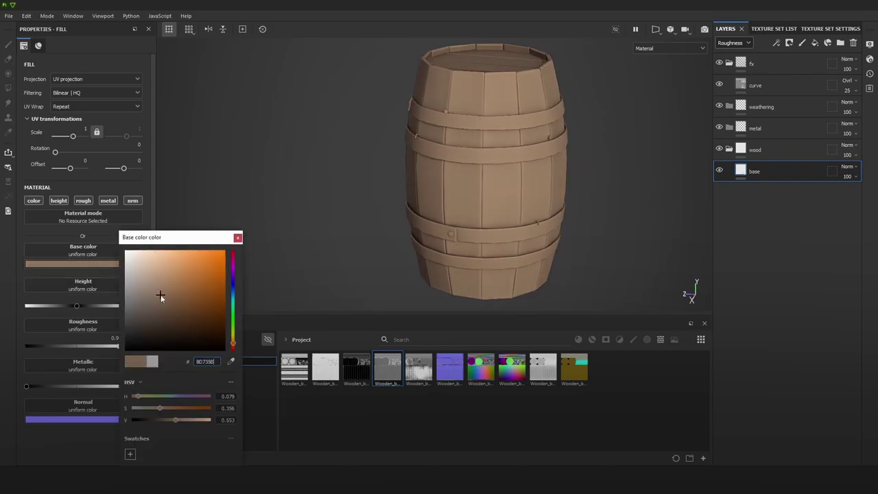
pyautogui.moveTo(161, 296)
pyautogui.mouseDown()
pyautogui.moveTo(170, 296)
pyautogui.moveTo(158, 303)
pyautogui.mouseUp()
pyautogui.keyDown('alt'); pyautogui.moveTo(649, 125); pyautogui.dragTo(635, 153, button='middle'); pyautogui.keyUp('alt')
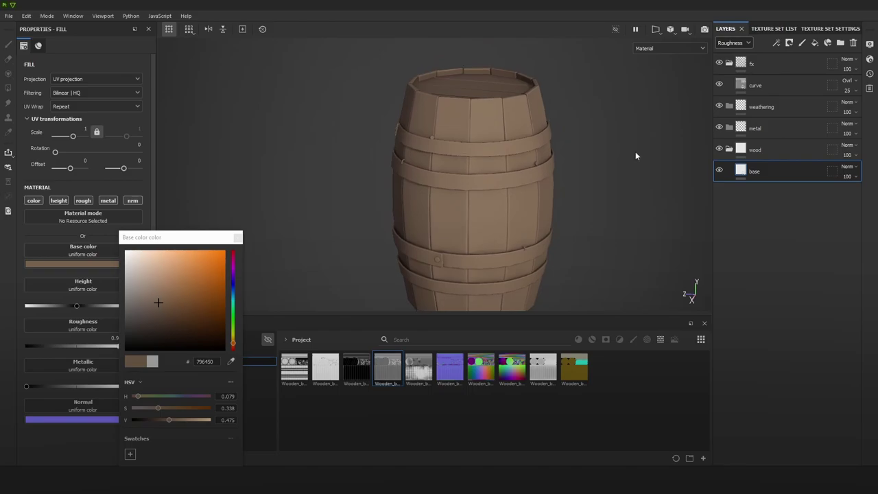
pyautogui.click(243, 235)
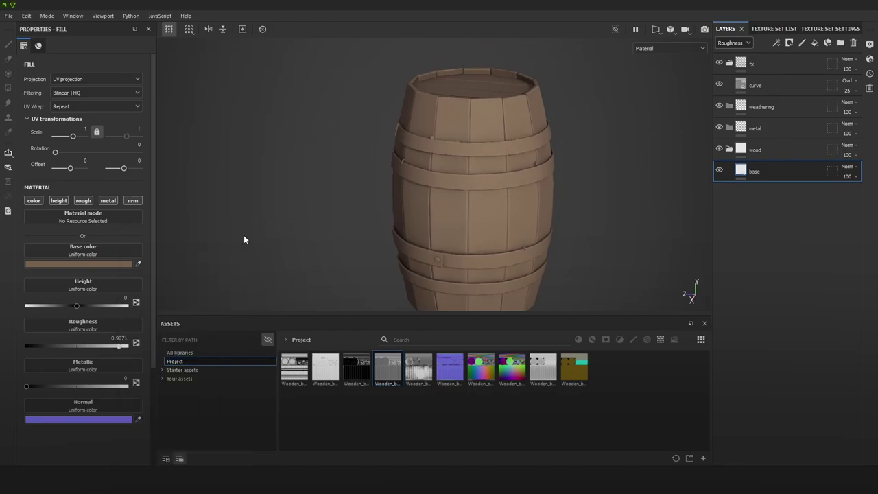
# Step: Switch the layer stack to the Base color channel and select the metal folder
pyautogui.click(776, 151)
pyautogui.click(770, 166)
pyautogui.click(733, 42)
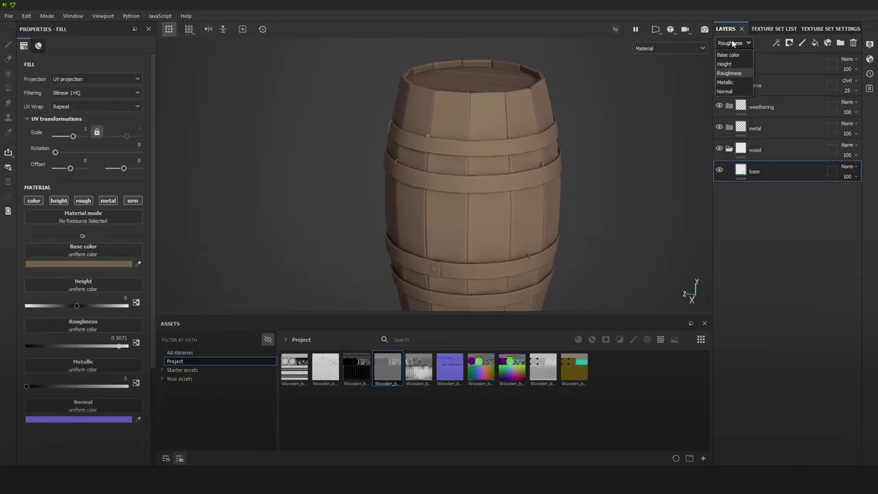
pyautogui.click(731, 56)
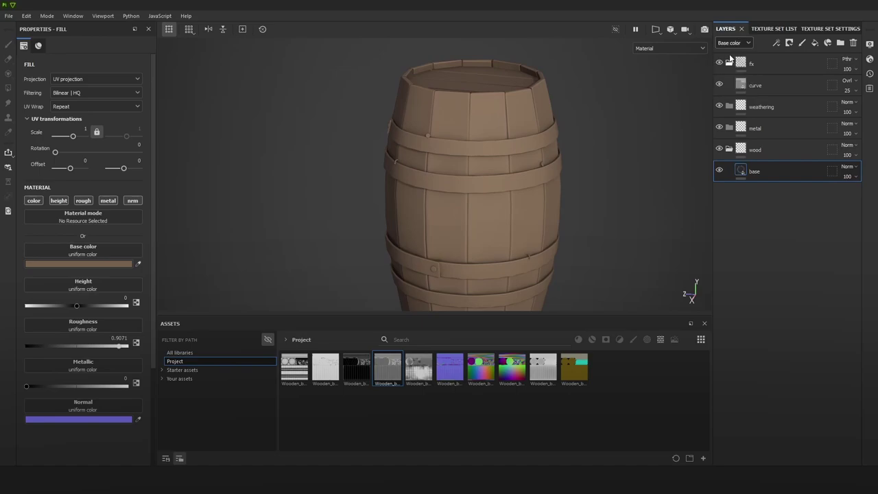
pyautogui.click(764, 133)
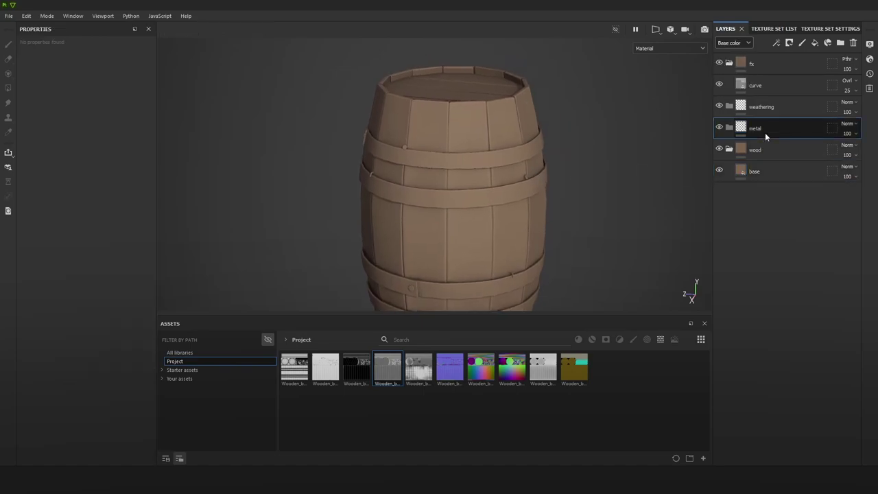
# Step: Add a fill layer inside the metal folder with only its color and roughness channels enabled
pyautogui.click(815, 42)
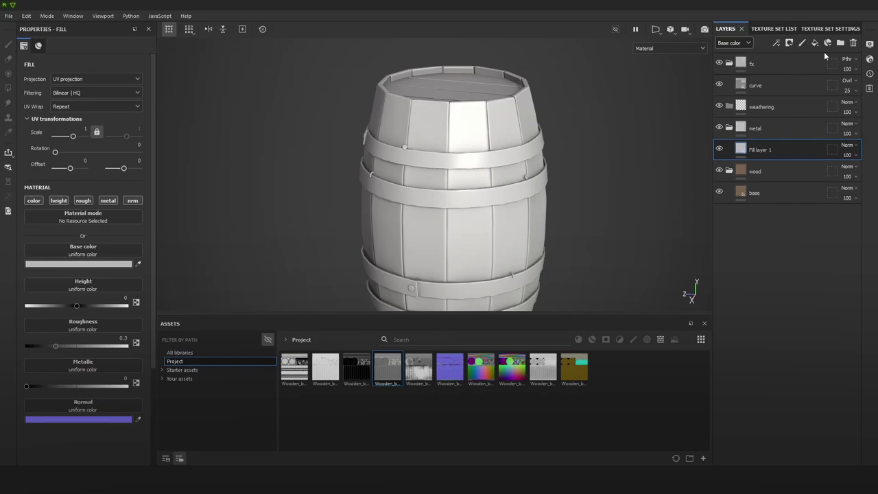
pyautogui.click(34, 200)
pyautogui.click(83, 200)
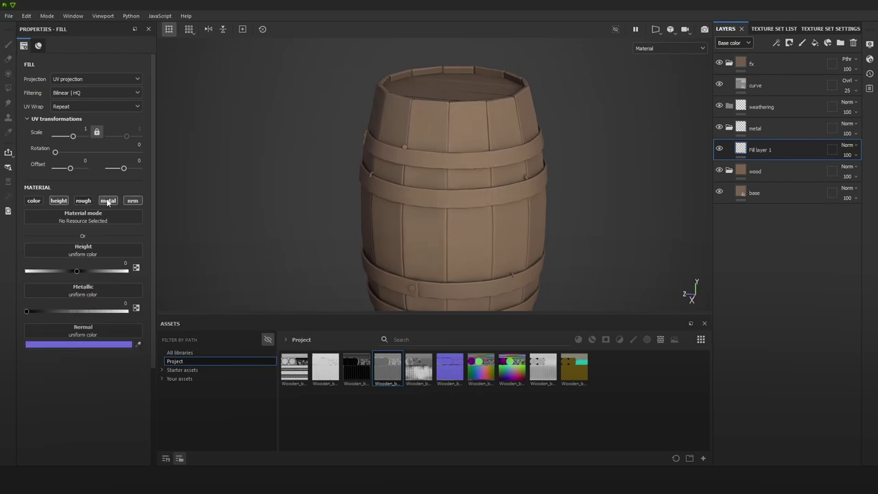
pyautogui.click(108, 201)
pyautogui.click(132, 200)
pyautogui.click(58, 200)
pyautogui.click(83, 200)
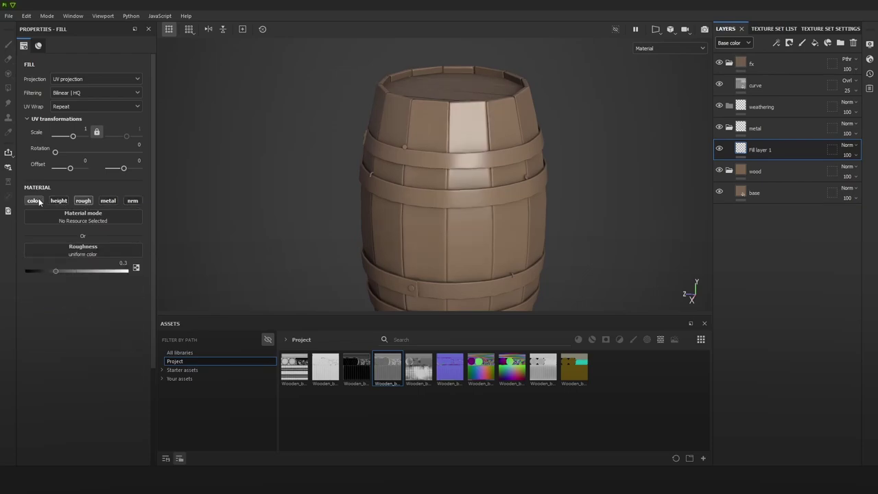
pyautogui.click(33, 200)
# Step: Add a black mask to the metal folder and set Polygon Fill to mesh fill mode
pyautogui.rightClick(768, 127)
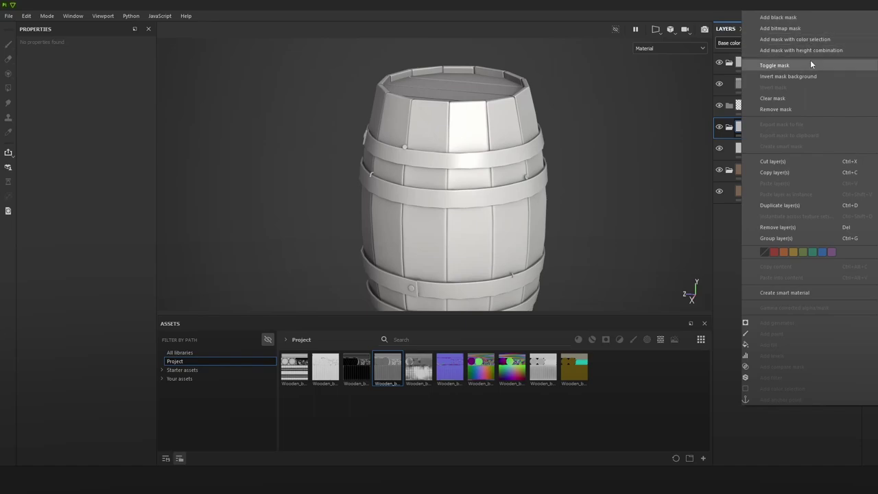
pyautogui.click(781, 28)
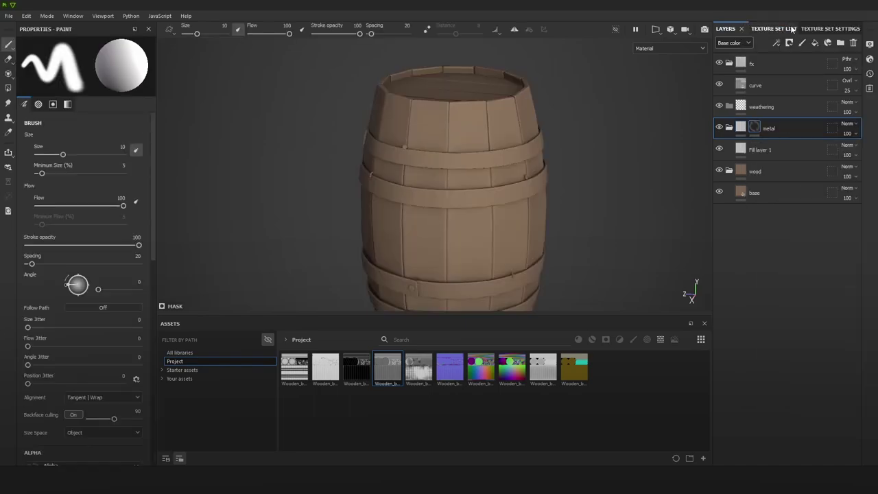
pyautogui.click(7, 87)
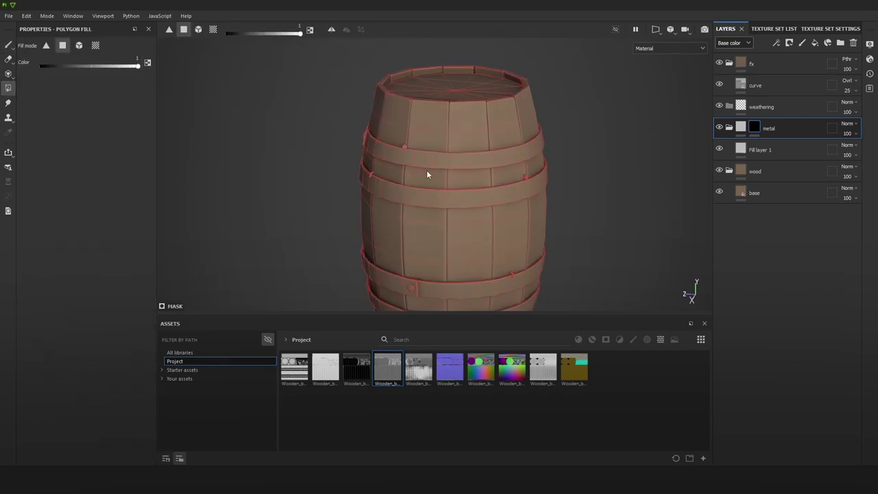
pyautogui.click(80, 45)
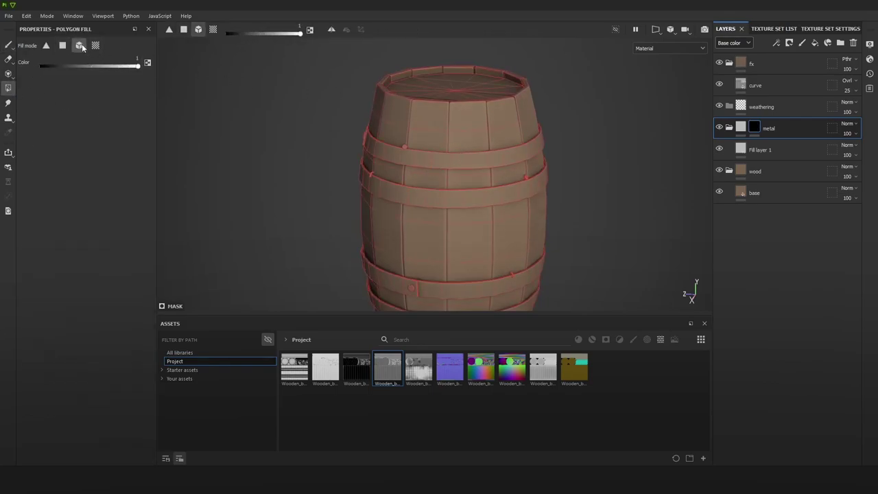
# Step: Fill the four metal bands around the barrel into the metal folder's mask
pyautogui.click(464, 159)
pyautogui.click(459, 199)
pyautogui.click(477, 292)
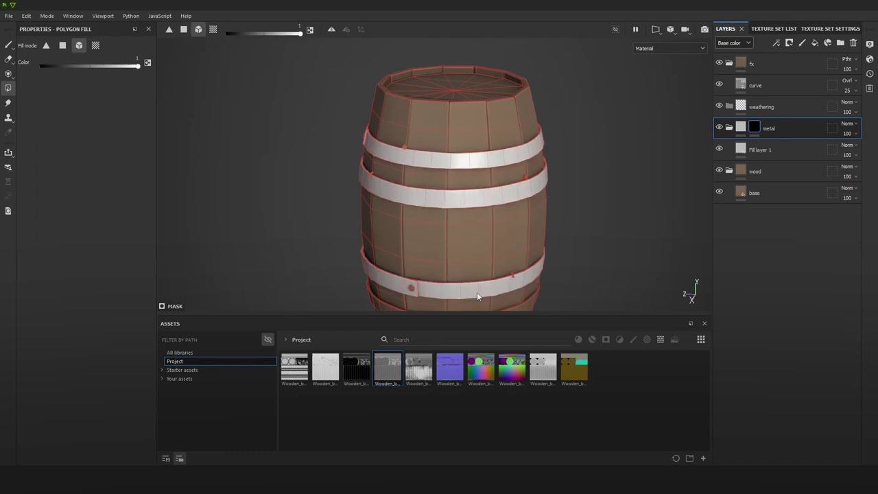
pyautogui.keyDown('alt'); pyautogui.moveTo(477, 292); pyautogui.dragTo(484, 220, button='middle'); pyautogui.keyUp('alt')
pyautogui.click(474, 259)
pyautogui.scroll(2, 431, 241)
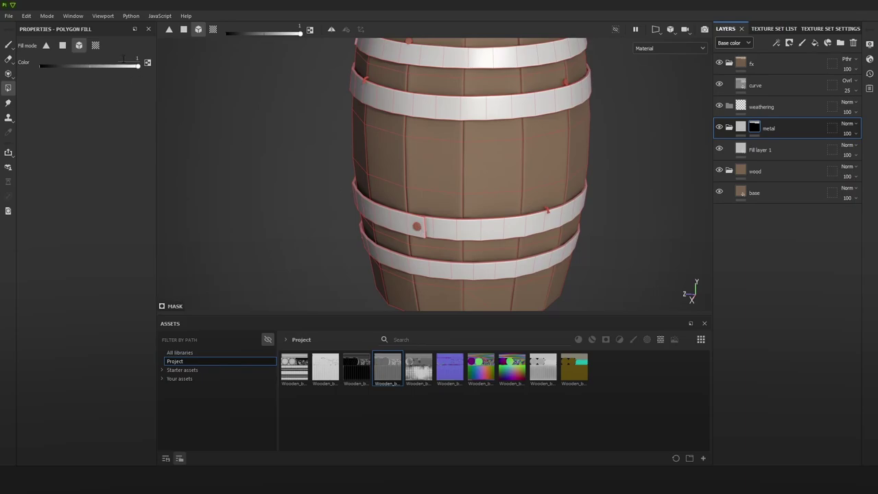
pyautogui.scroll(3, 413, 236)
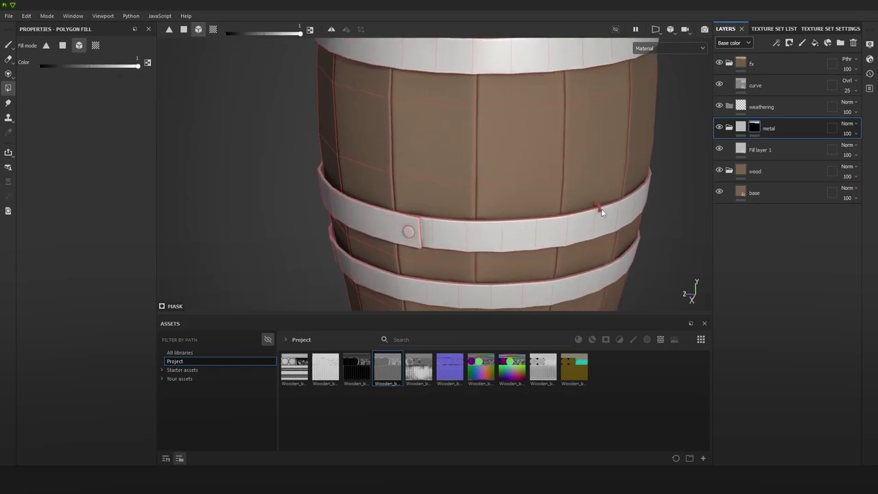
# Step: Fill the entire barrel into the metal mask to include the rivets, and remove the wooden body with fill value 0
pyautogui.scroll(-5, 598, 209)
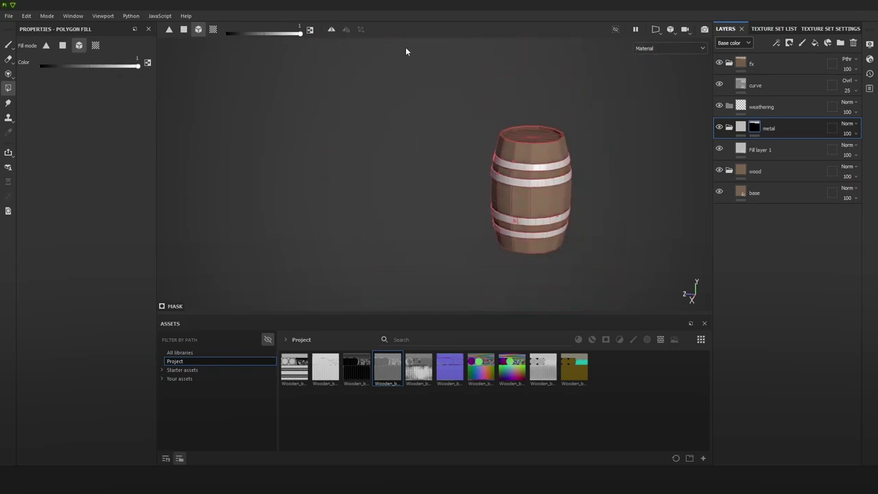
pyautogui.moveTo(643, 271); pyautogui.dragTo(664, 288)
pyautogui.scroll(3, 517, 138)
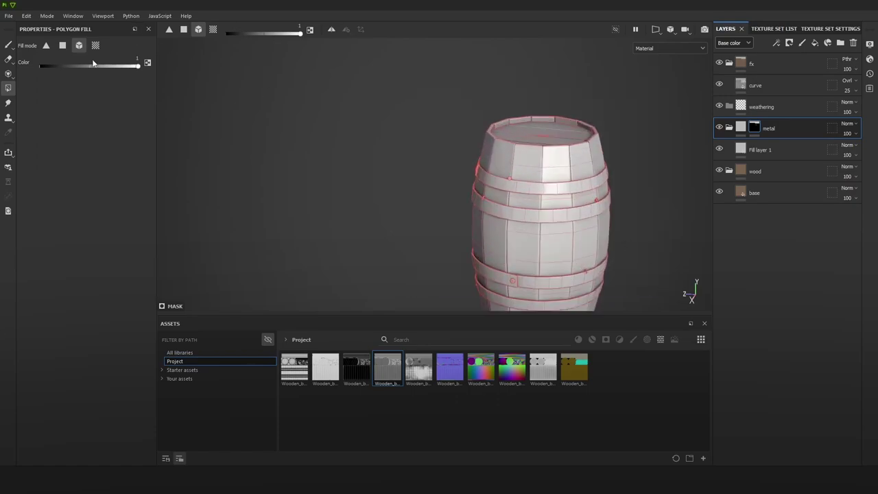
pyautogui.moveTo(93, 64); pyautogui.dragTo(2, 62)
pyautogui.click(559, 234)
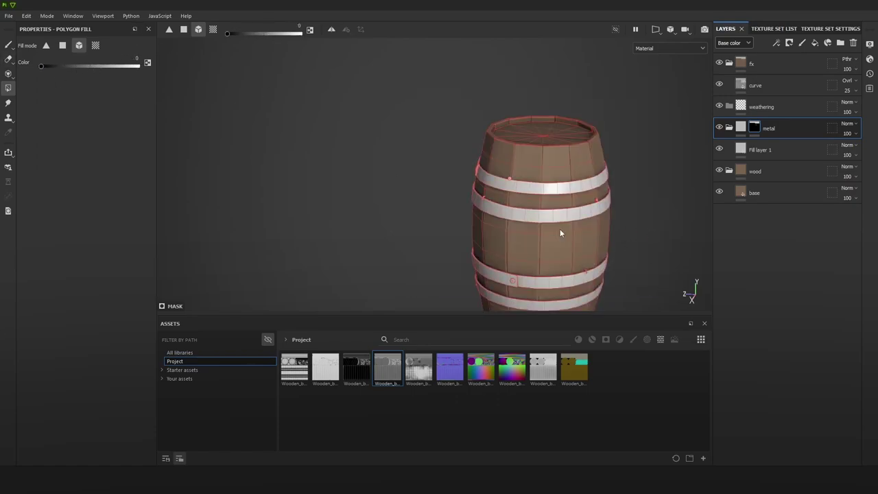
pyautogui.click(5, 46)
pyautogui.scroll(4, 568, 190)
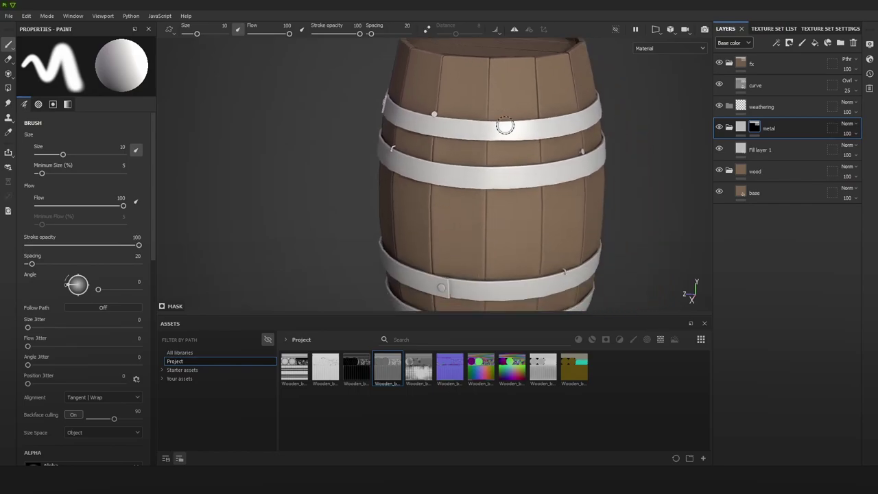
pyautogui.keyDown('alt'); pyautogui.moveTo(505, 125); pyautogui.dragTo(571, 168); pyautogui.keyUp('alt')
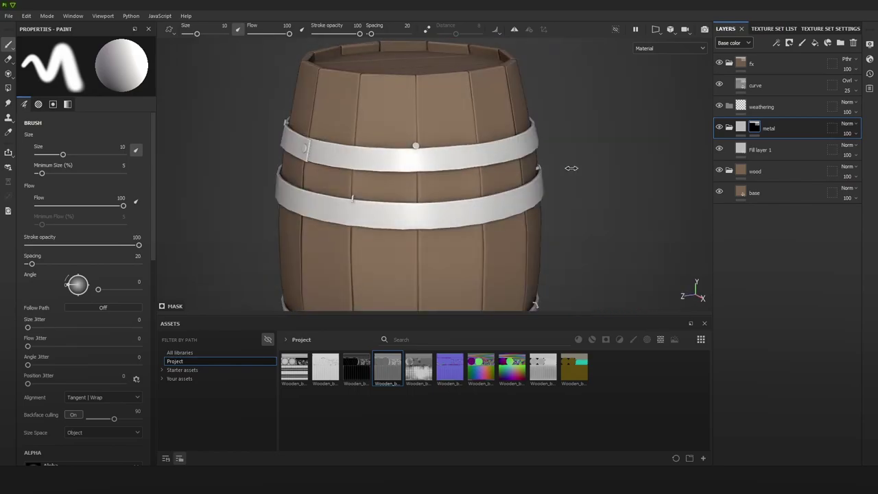
# Step: Enable the metallic channel on the metal folder's fill layer, with metallic at 1 and roughness at 0.5619
pyautogui.click(769, 150)
pyautogui.moveTo(82, 301)
pyautogui.mouseDown()
pyautogui.moveTo(117, 304)
pyautogui.moveTo(49, 303)
pyautogui.mouseUp()
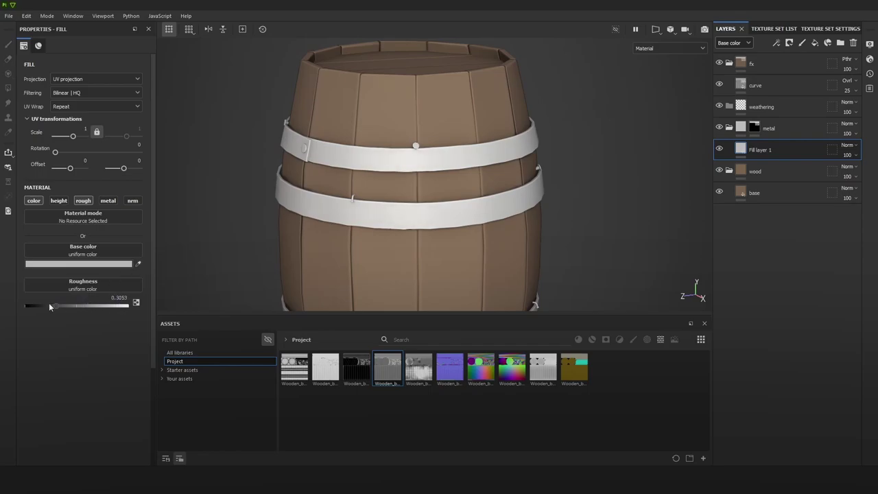
pyautogui.click(108, 200)
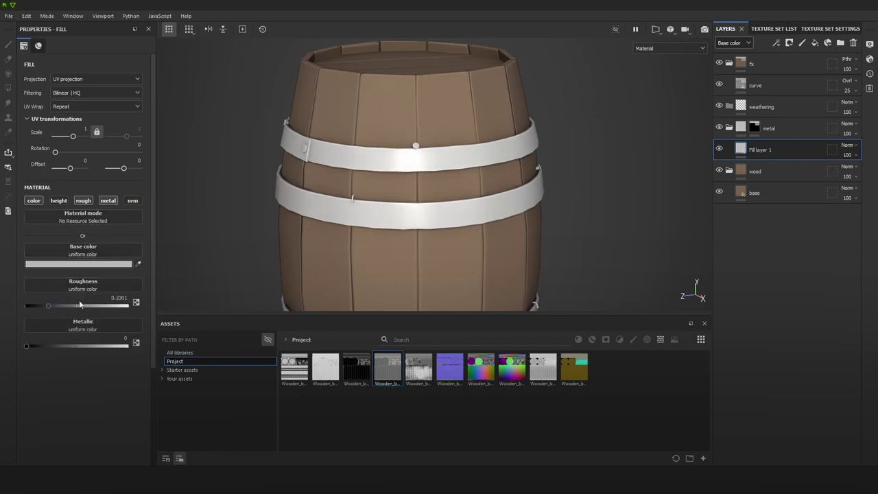
pyautogui.moveTo(76, 346); pyautogui.dragTo(192, 351)
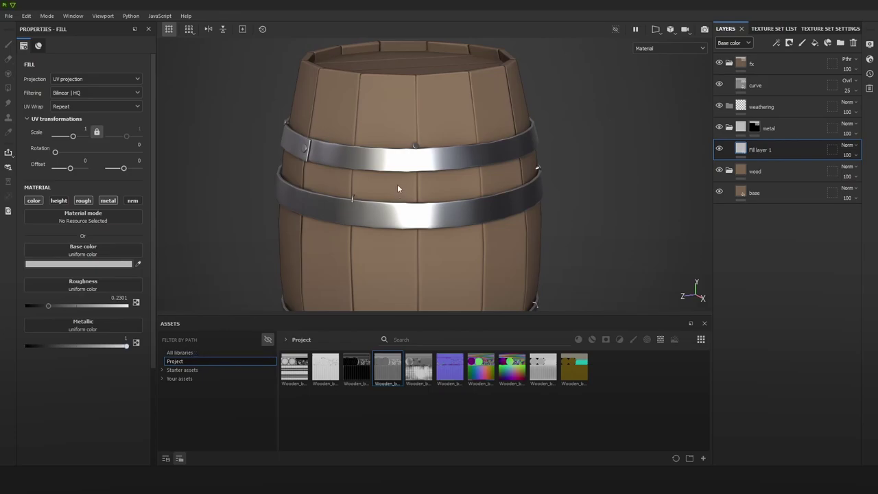
pyautogui.keyDown('alt'); pyautogui.moveTo(361, 191); pyautogui.dragTo(454, 196, button='middle'); pyautogui.keyUp('alt')
pyautogui.keyDown('alt'); pyautogui.moveTo(279, 219); pyautogui.dragTo(369, 262); pyautogui.keyUp('alt')
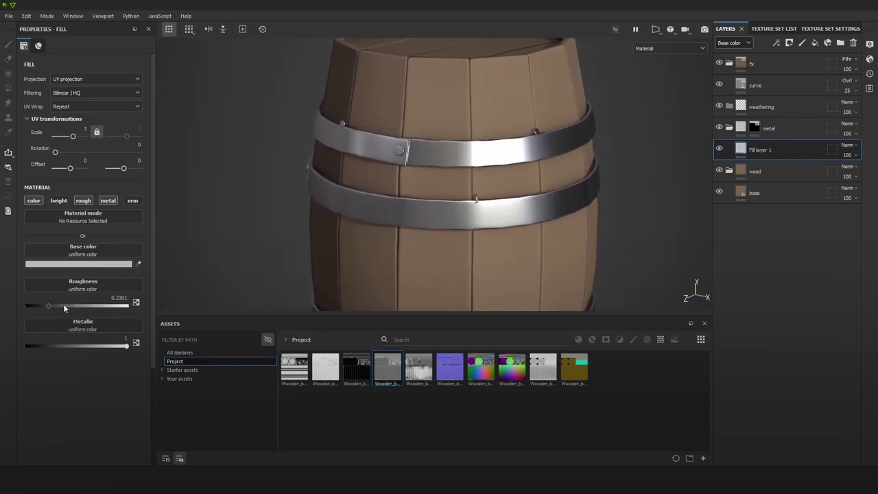
pyautogui.moveTo(65, 306); pyautogui.dragTo(92, 306)
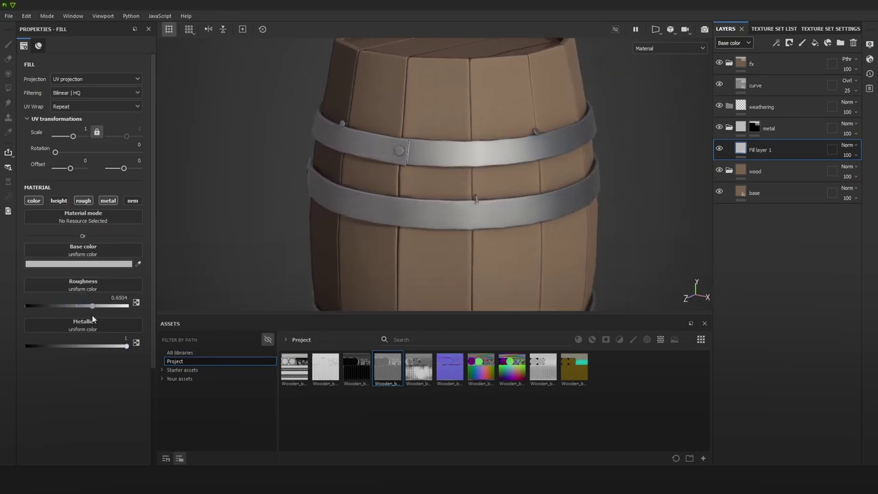
# Step: Try lighter and bluish grays for the metal fill layer's base color and settle on the neutral gray CCCCCC
pyautogui.click(103, 264)
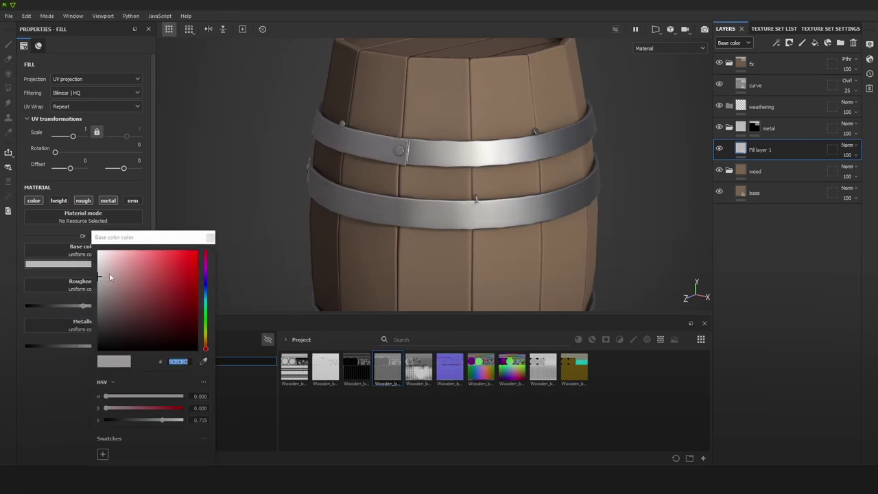
pyautogui.write('D2D2D2')
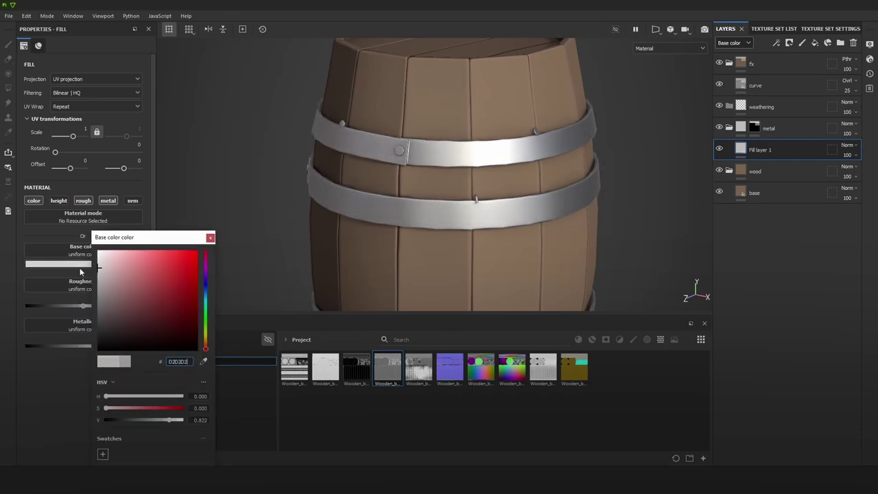
pyautogui.write('D0D0D0')
pyautogui.click(204, 290)
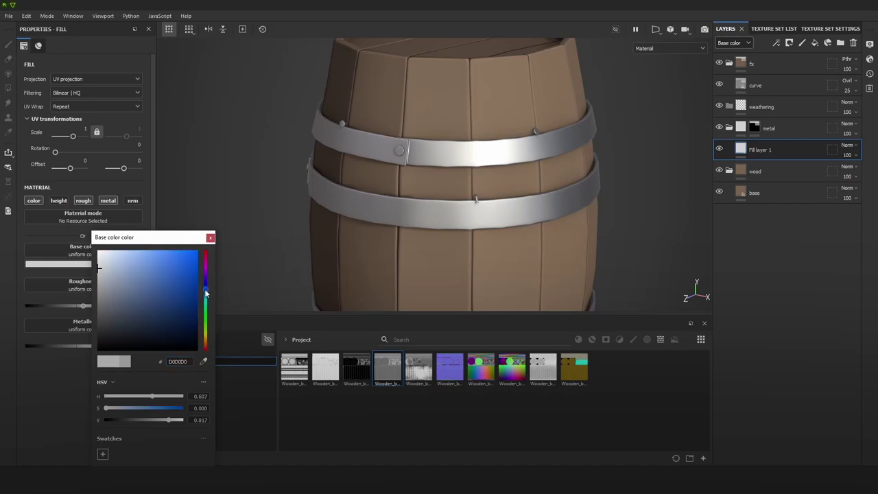
pyautogui.click(100, 272)
pyautogui.moveTo(98, 272); pyautogui.dragTo(100, 275)
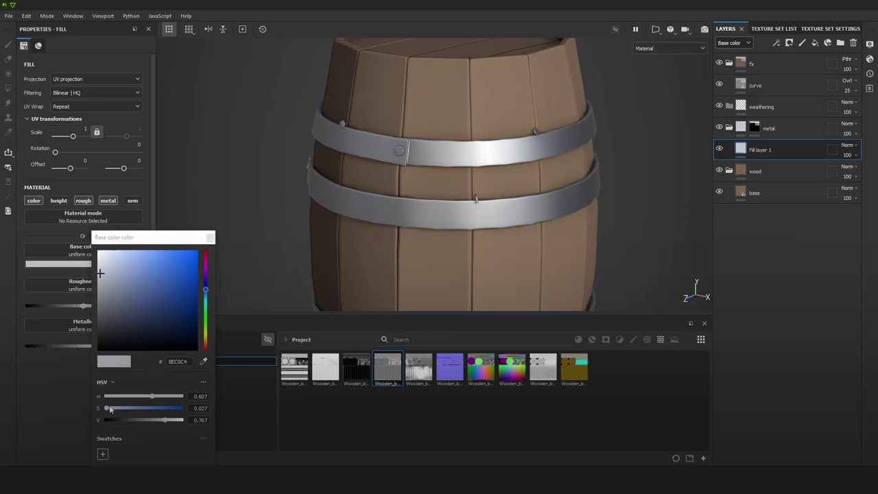
pyautogui.moveTo(106, 409); pyautogui.dragTo(105, 410)
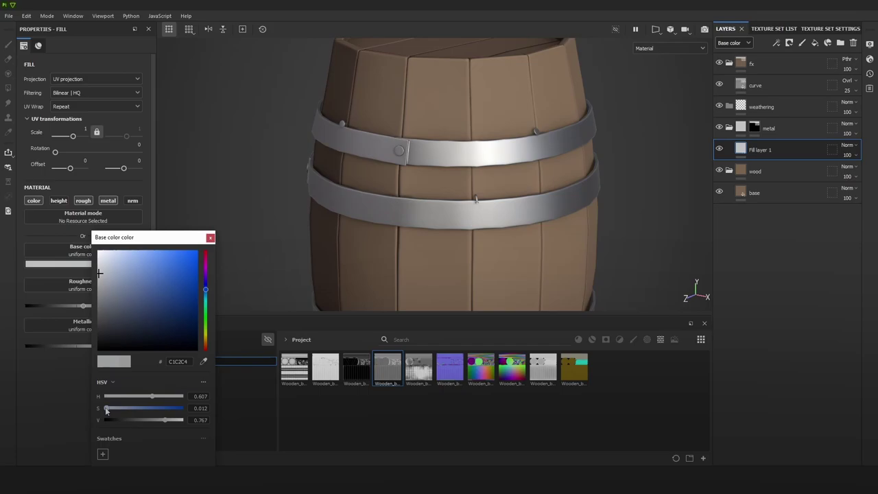
pyautogui.scroll(-6, 508, 205)
pyautogui.keyDown('alt'); pyautogui.moveTo(596, 137); pyautogui.dragTo(555, 133); pyautogui.keyUp('alt')
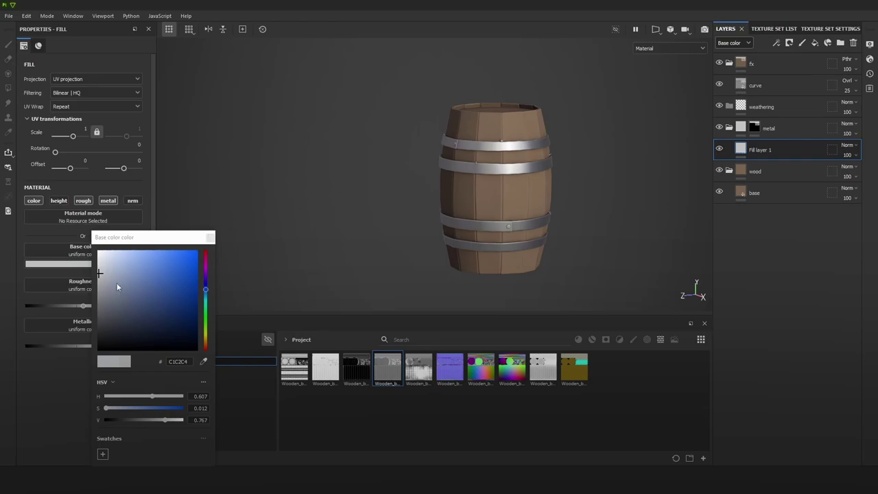
pyautogui.moveTo(100, 275); pyautogui.dragTo(87, 274)
pyautogui.scroll(2, 658, 172)
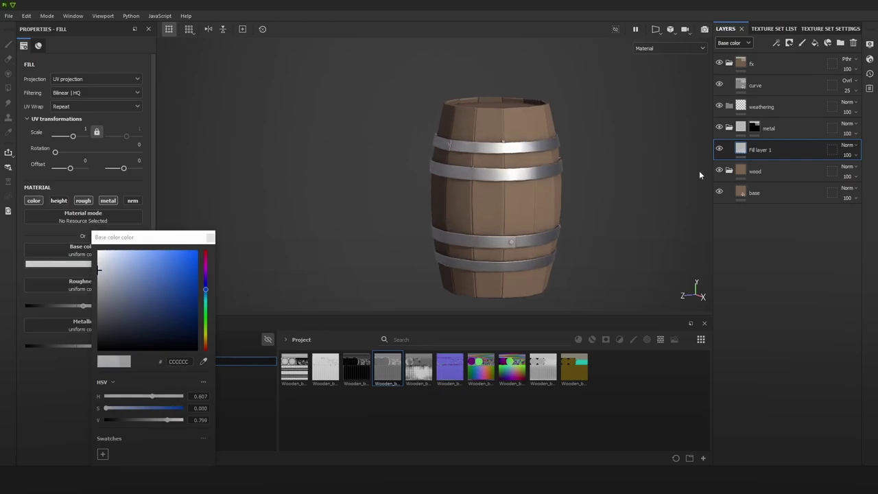
# Step: Rename the metal folder's fill layer to "base" and close its color picker
pyautogui.doubleClick(761, 150)
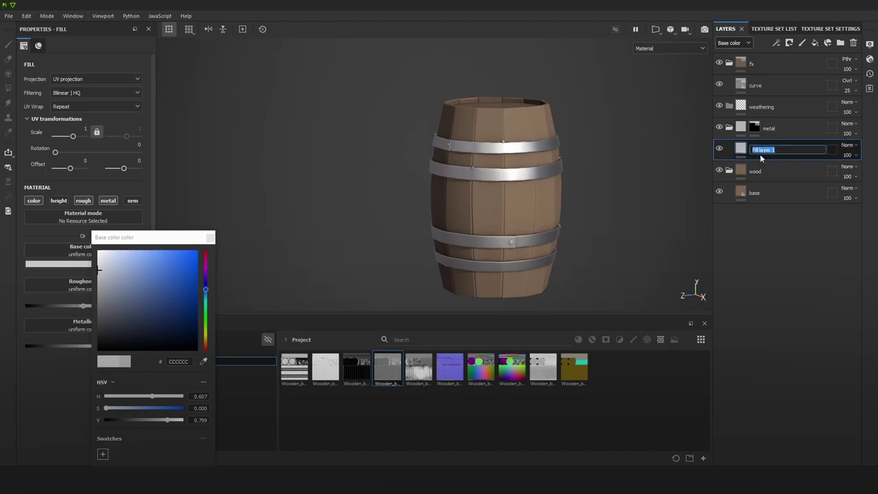
pyautogui.write('base')
pyautogui.press('Return')
pyautogui.click(215, 240)
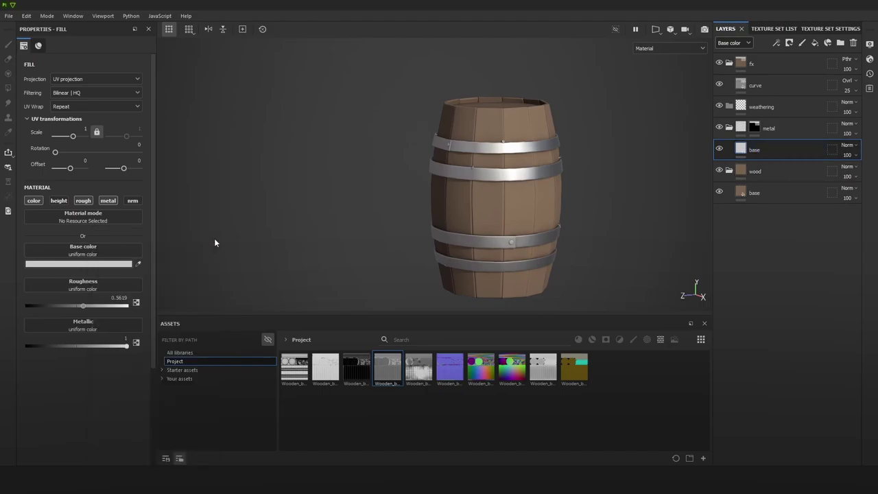
# Step: Select the wood folder's base layer and search all asset libraries for "wood", filtered to textures
pyautogui.keyDown('alt'); pyautogui.moveTo(553, 191); pyautogui.dragTo(537, 186, button='middle'); pyautogui.keyUp('alt')
pyautogui.scroll(3, 537, 186)
pyautogui.keyDown('alt'); pyautogui.moveTo(556, 248); pyautogui.dragTo(556, 186, button='middle'); pyautogui.keyUp('alt')
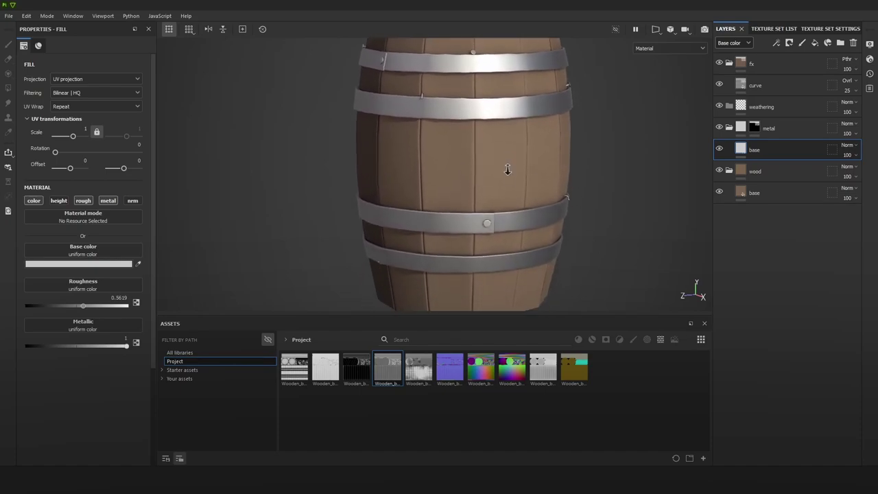
pyautogui.scroll(1, 509, 172)
pyautogui.keyDown('shift'); pyautogui.moveTo(509, 172); pyautogui.dragTo(544, 174, button='right'); pyautogui.keyUp('shift')
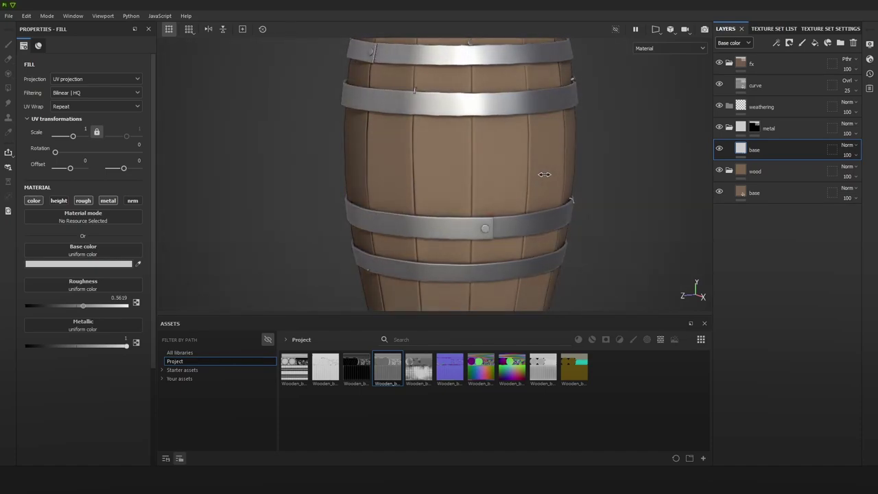
pyautogui.click(799, 185)
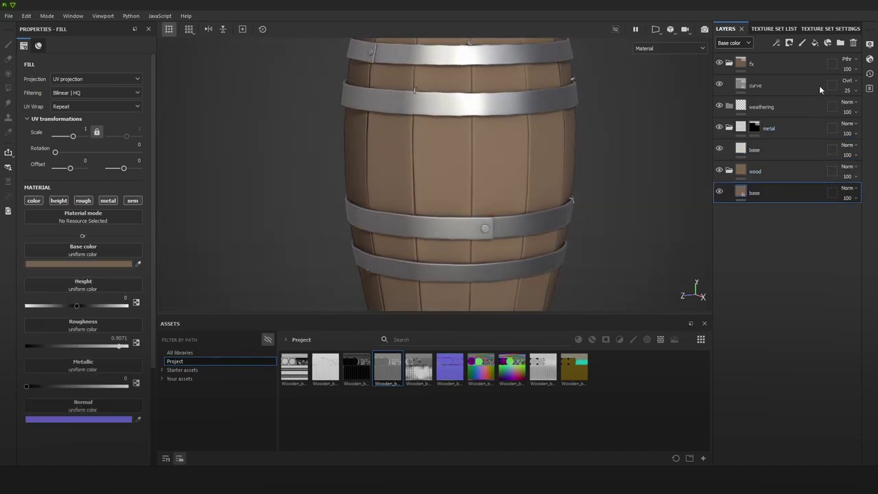
pyautogui.click(180, 352)
pyautogui.click(408, 339)
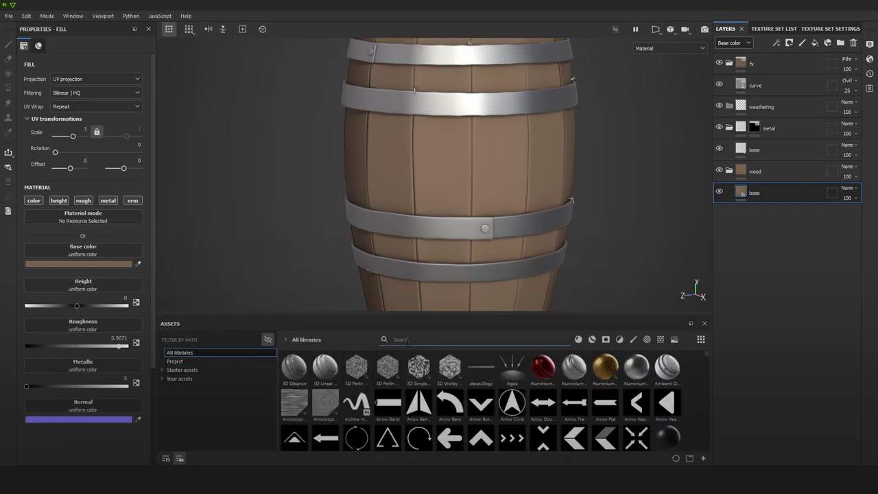
pyautogui.write('wood')
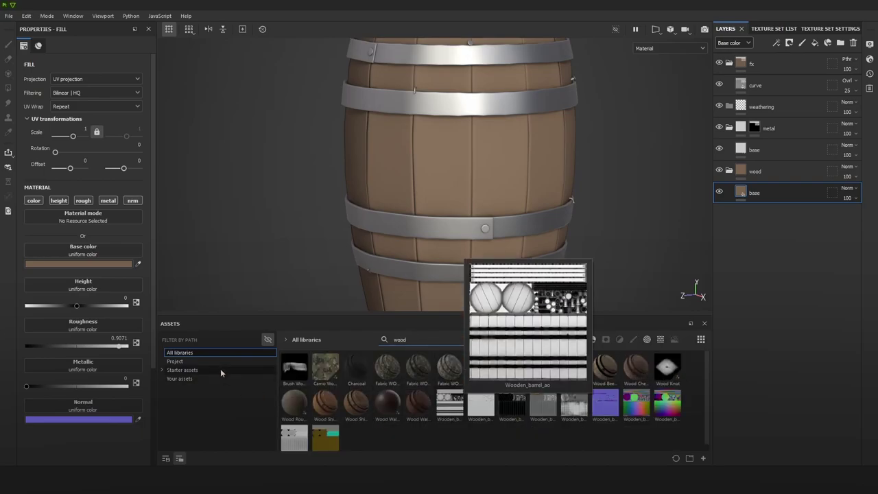
pyautogui.click(659, 339)
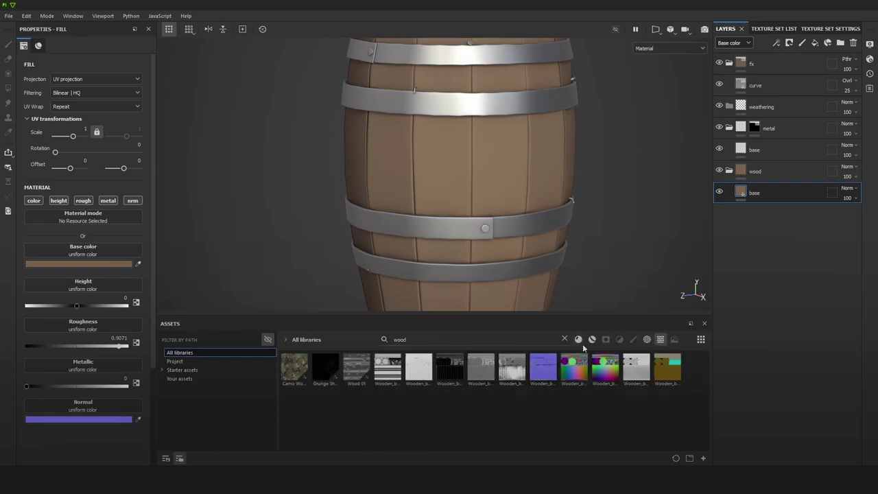
# Step: Clear the asset type filters, narrow the "wood" search to the procedurals in Starter assets, and select the Wood 01 texture
pyautogui.click(659, 340)
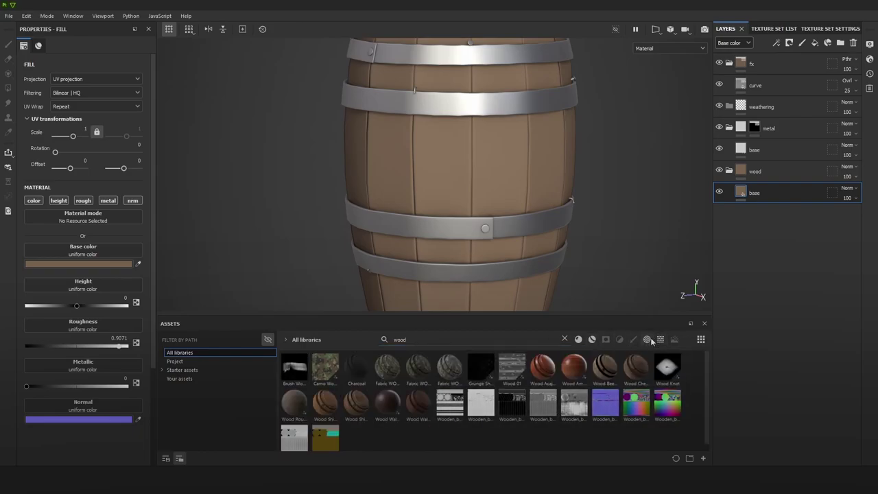
pyautogui.click(647, 340)
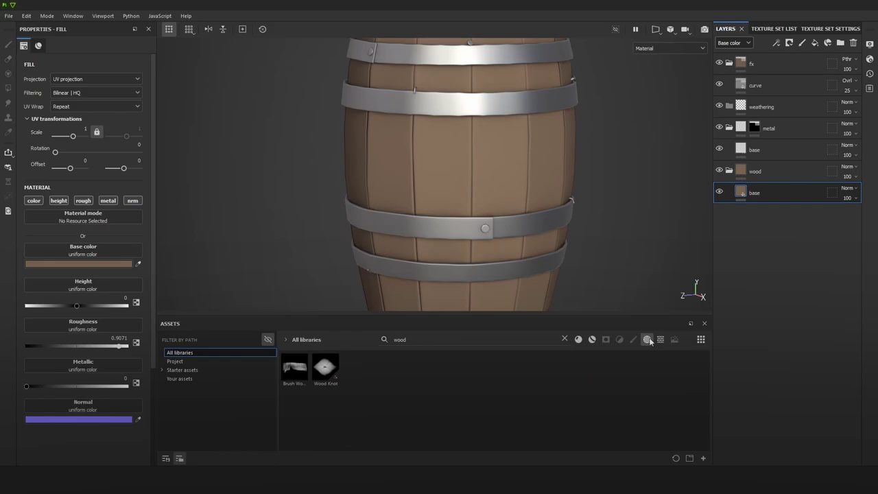
pyautogui.click(649, 340)
pyautogui.click(165, 370)
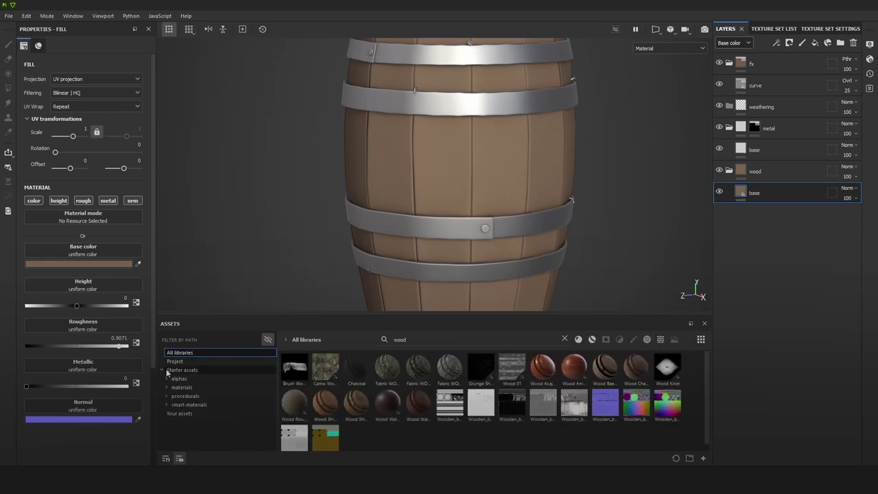
pyautogui.click(187, 396)
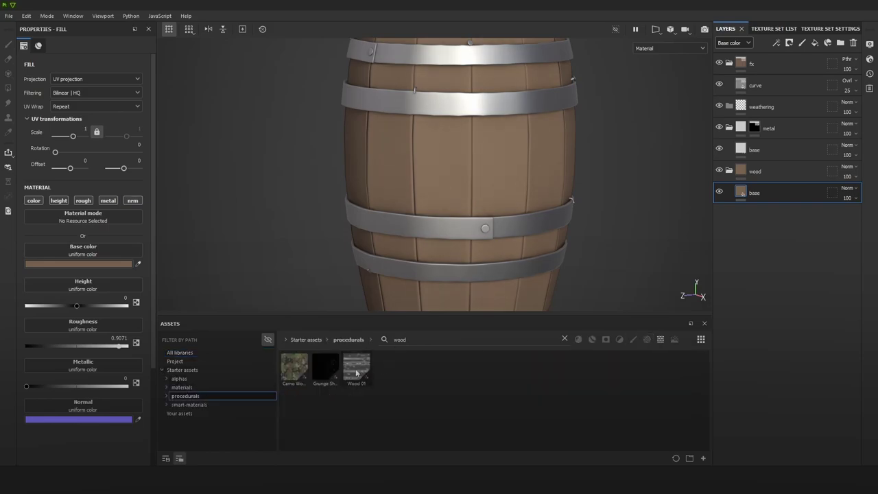
pyautogui.moveTo(356, 373)
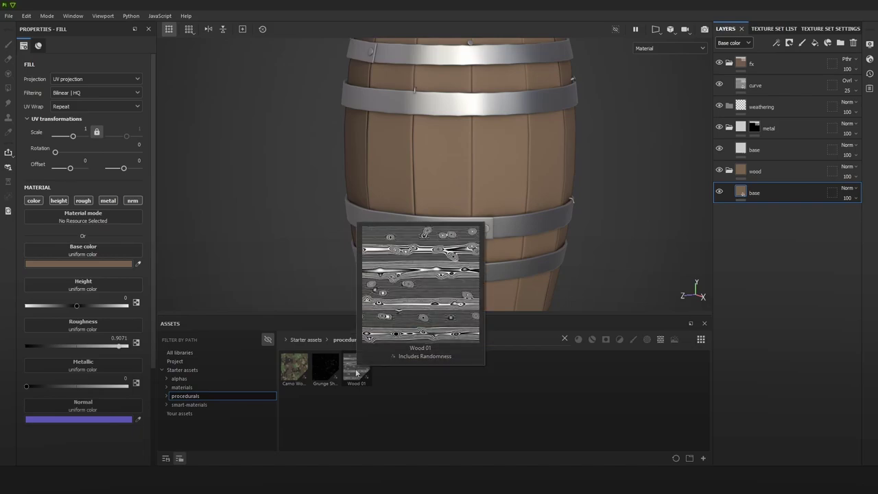
pyautogui.click(356, 373)
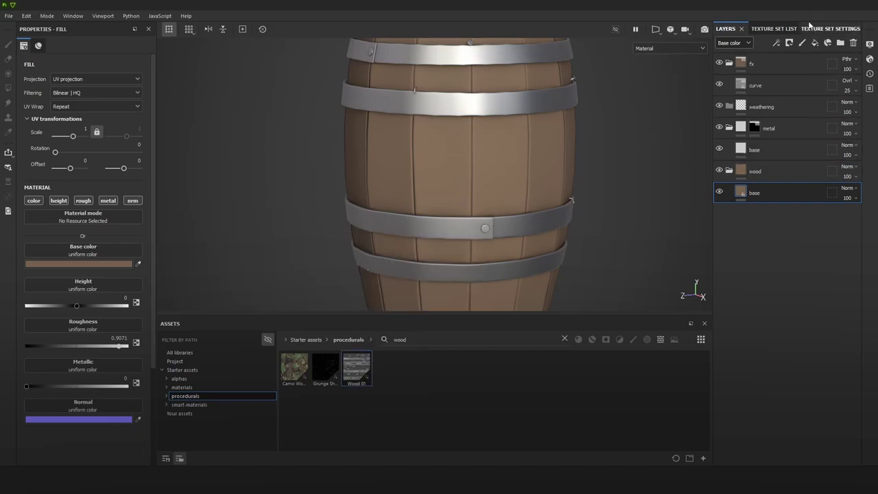
# Step: Add a fill layer above the wood folder's base layer and group it into its own subfolder
pyautogui.click(816, 43)
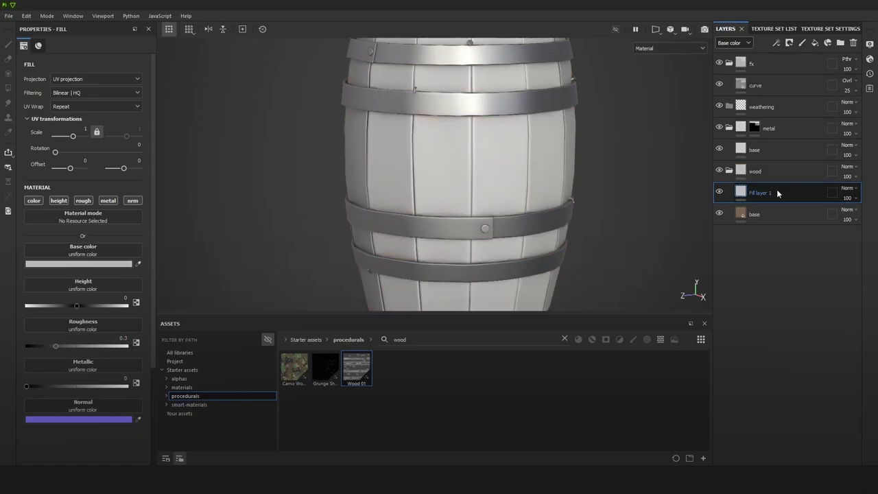
pyautogui.rightClick(776, 189)
pyautogui.click(802, 17)
pyautogui.click(777, 42)
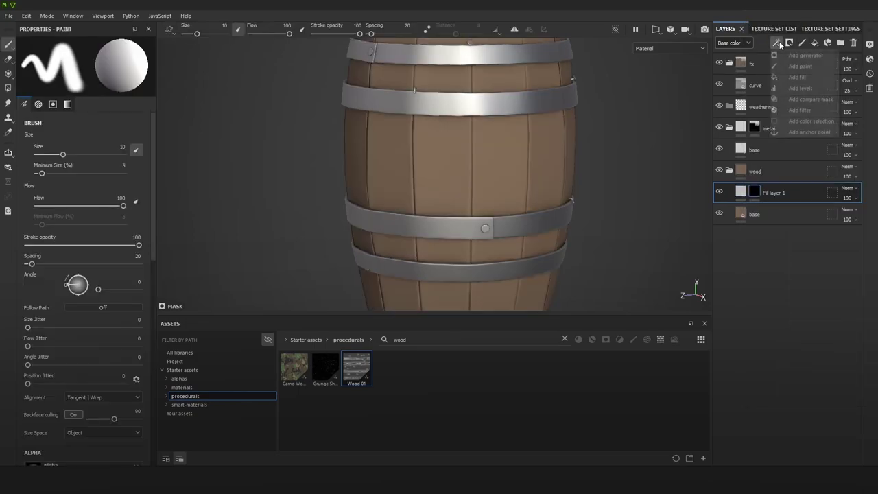
pyautogui.click(797, 77)
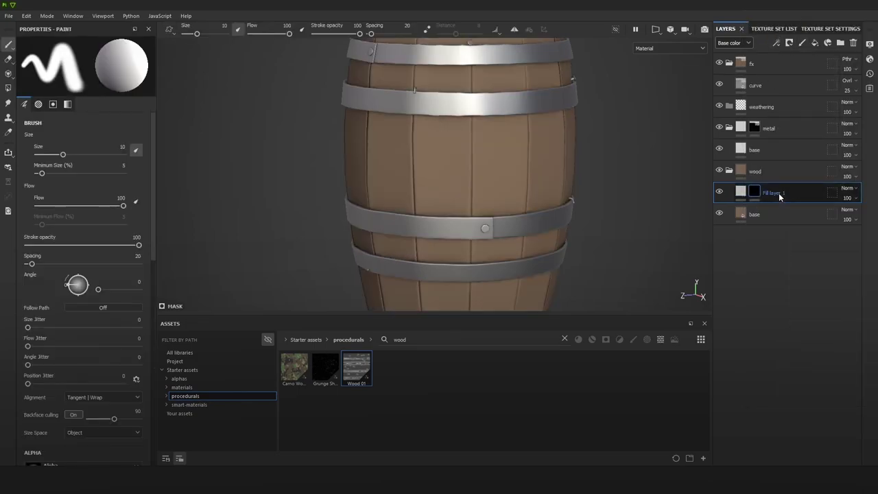
pyautogui.hotkey('ctrl', 'g')
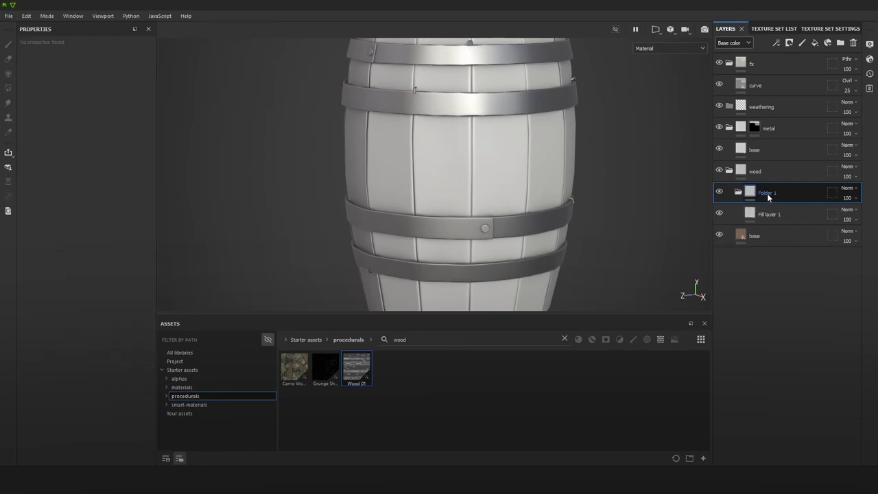
# Step: Mask the new subfolder and add a fill to the mask that uses the Wood 01 texture as its grayscale
pyautogui.rightClick(768, 193)
pyautogui.click(777, 17)
pyautogui.click(775, 43)
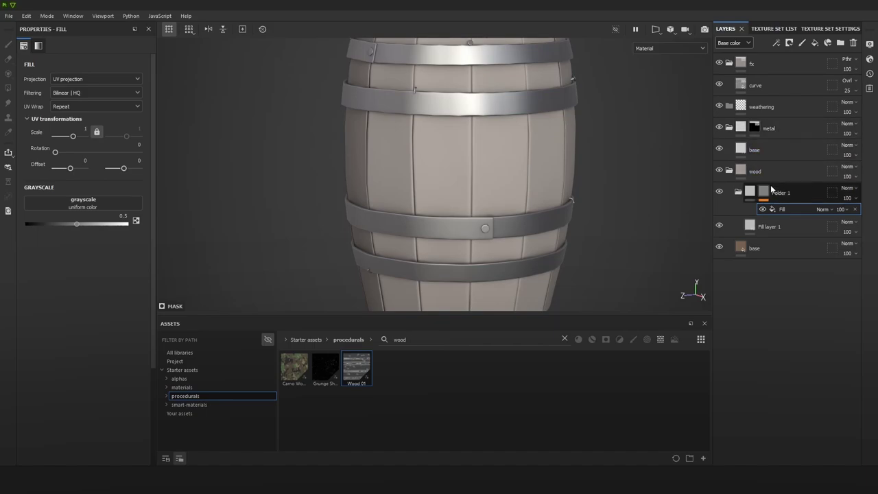
pyautogui.moveTo(351, 368); pyautogui.dragTo(86, 207)
# Step: Rename the masked subfolder to "wood"
pyautogui.doubleClick(782, 194)
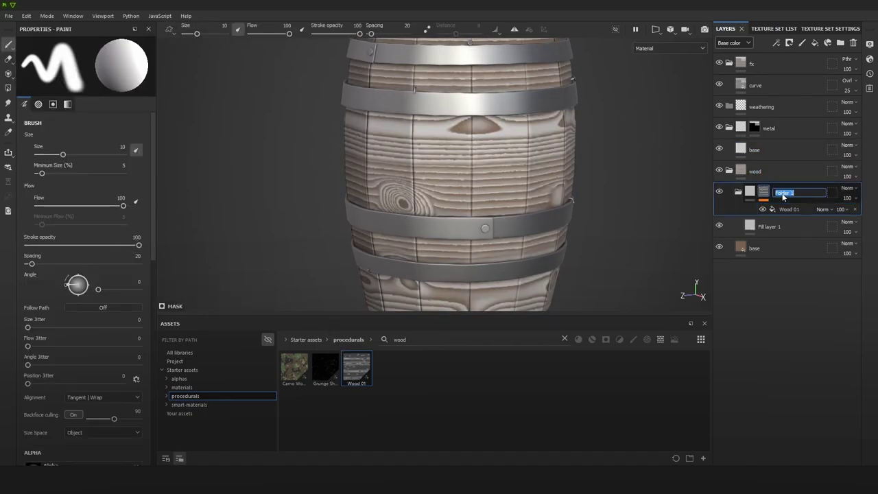
pyautogui.write('wood')
pyautogui.press('Return')
# Step: Rotate the Wood 01 mask fill to 90 degrees so the grain runs vertically along the barrel's planks
pyautogui.click(783, 209)
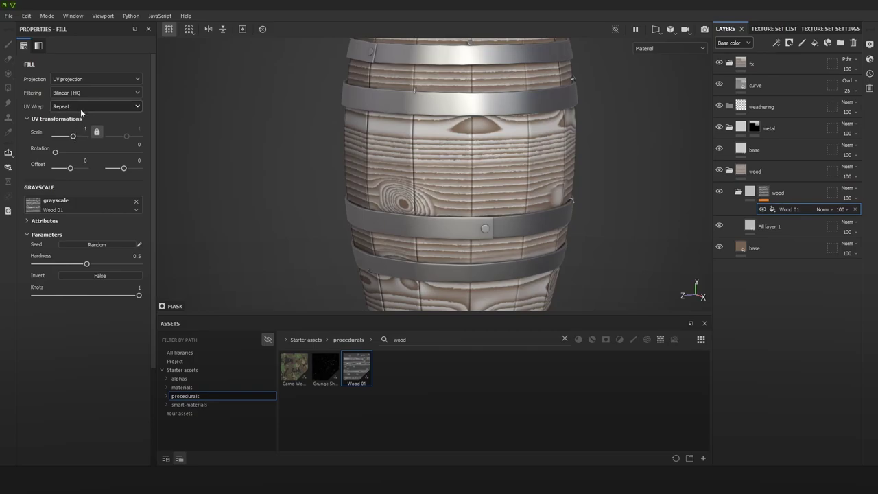
pyautogui.moveTo(55, 151); pyautogui.dragTo(76, 152)
pyautogui.click(134, 144)
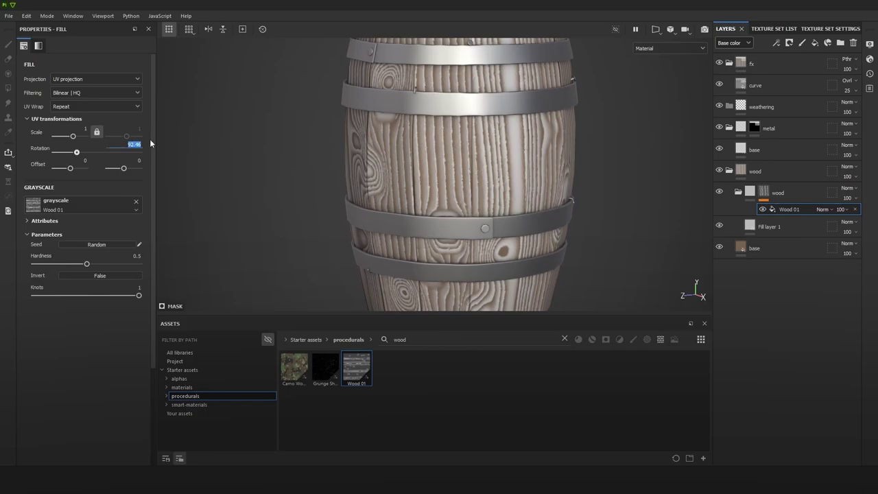
pyautogui.write('90')
pyautogui.press('Return')
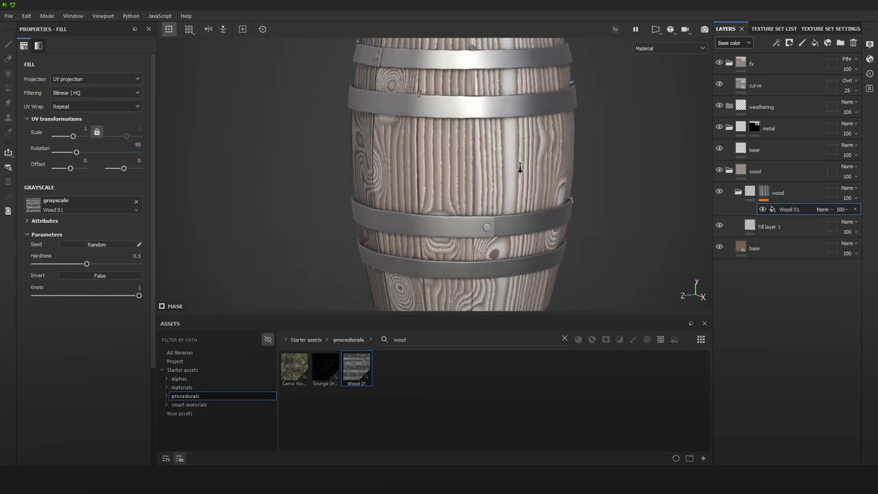
# Step: Try the Wood 01 mask fill with Knots at 0 and look at its texture attributes
pyautogui.keyDown('alt'); pyautogui.moveTo(519, 168); pyautogui.dragTo(482, 196, button='right'); pyautogui.keyUp('alt')
pyautogui.keyDown('alt'); pyautogui.moveTo(482, 196); pyautogui.dragTo(565, 177); pyautogui.keyUp('alt')
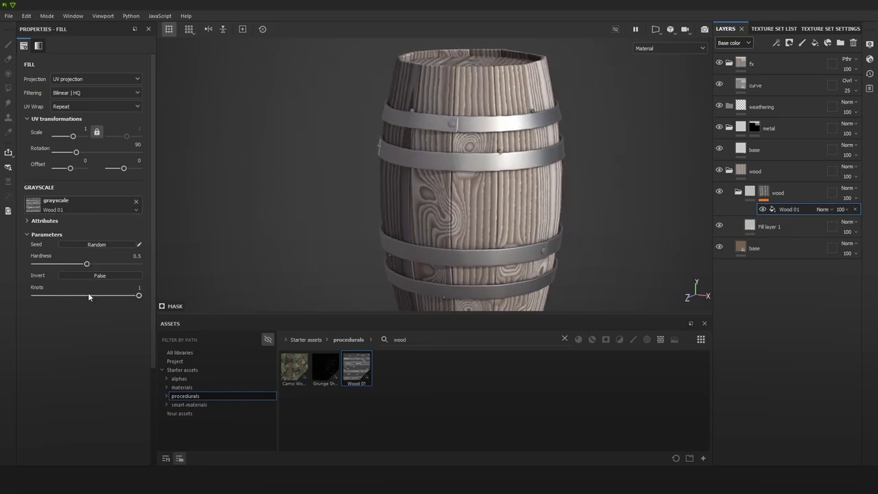
pyautogui.moveTo(88, 296); pyautogui.dragTo(47, 297)
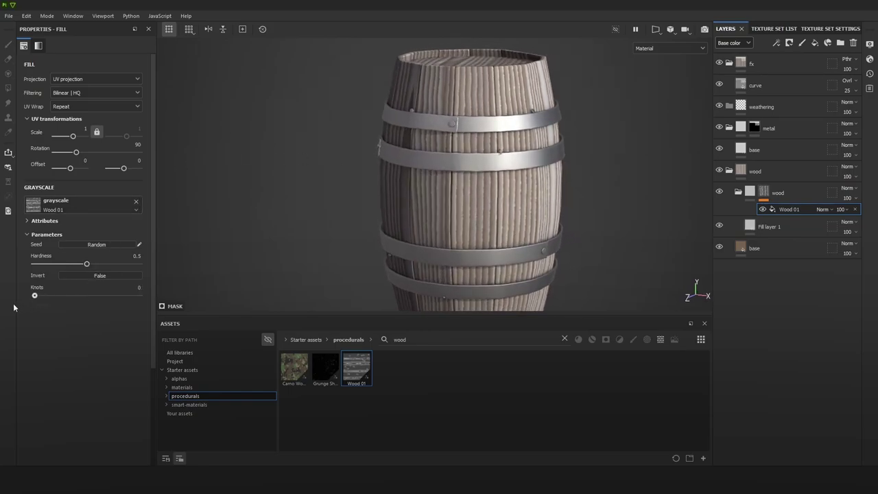
pyautogui.keyDown('alt'); pyautogui.moveTo(573, 270); pyautogui.dragTo(500, 226); pyautogui.keyUp('alt')
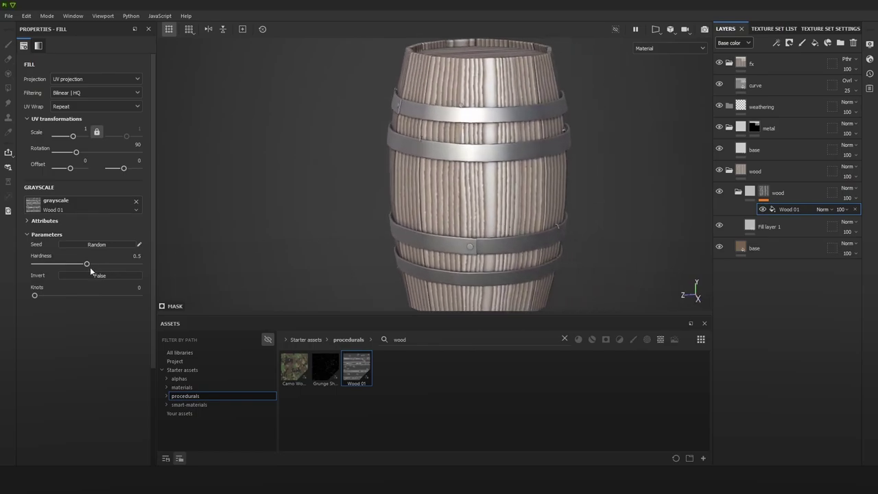
pyautogui.click(36, 220)
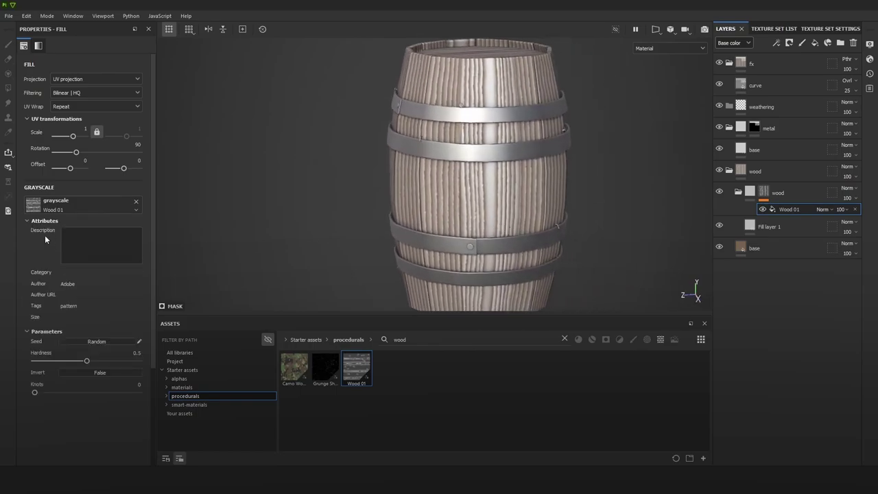
pyautogui.click(37, 220)
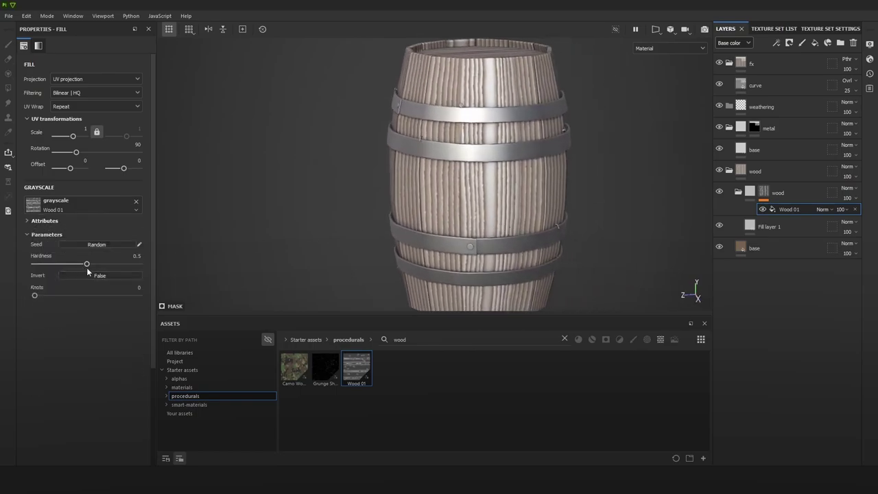
# Step: Try a first UV offset of -0.02 and a UV scale of about 1.57 on the Wood 01 fill, then revert the scale
pyautogui.moveTo(79, 172); pyautogui.dragTo(70, 174)
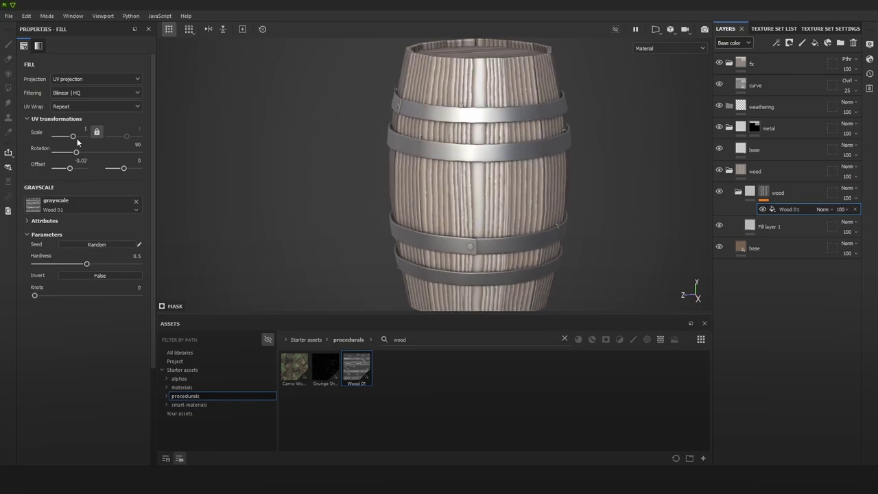
pyautogui.moveTo(73, 137); pyautogui.dragTo(73, 136)
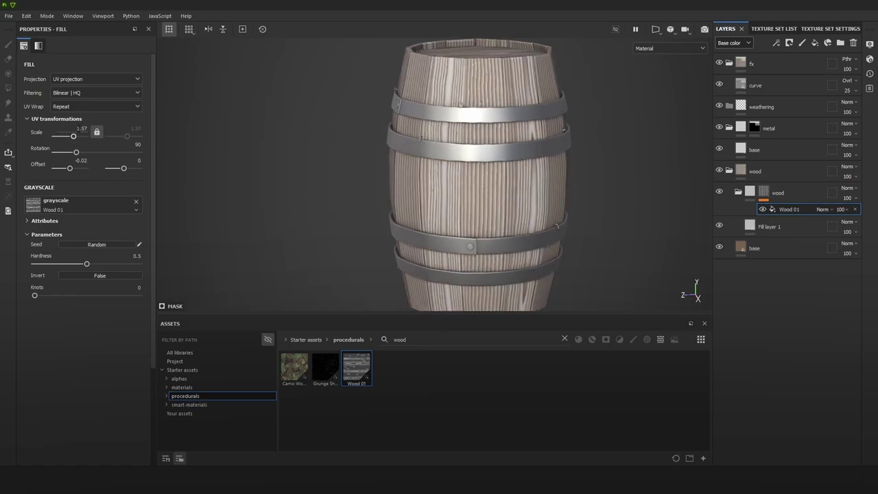
pyautogui.press('Return')
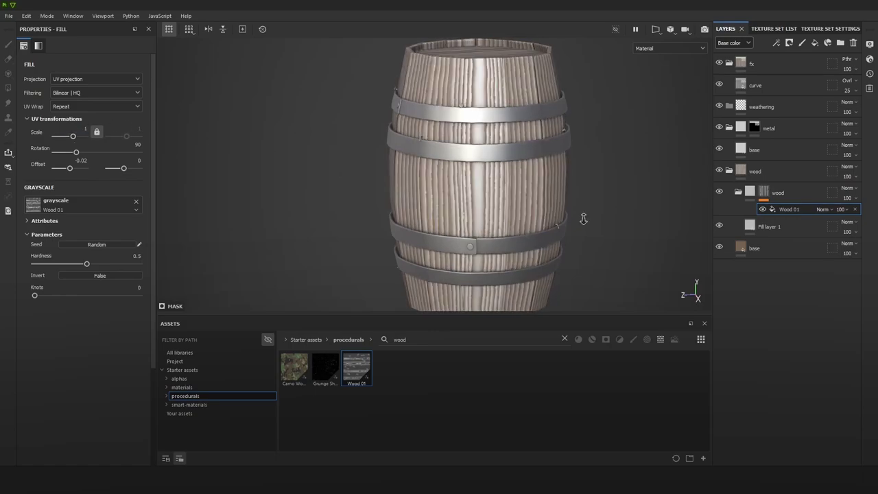
# Step: Set the Wood 01 fill's Knots to 0.23
pyautogui.scroll(-3, 500, 200)
pyautogui.keyDown('alt'); pyautogui.moveTo(476, 184); pyautogui.dragTo(568, 183); pyautogui.keyUp('alt')
pyautogui.keyDown('alt'); pyautogui.moveTo(568, 183); pyautogui.dragTo(597, 166, button='middle'); pyautogui.keyUp('alt')
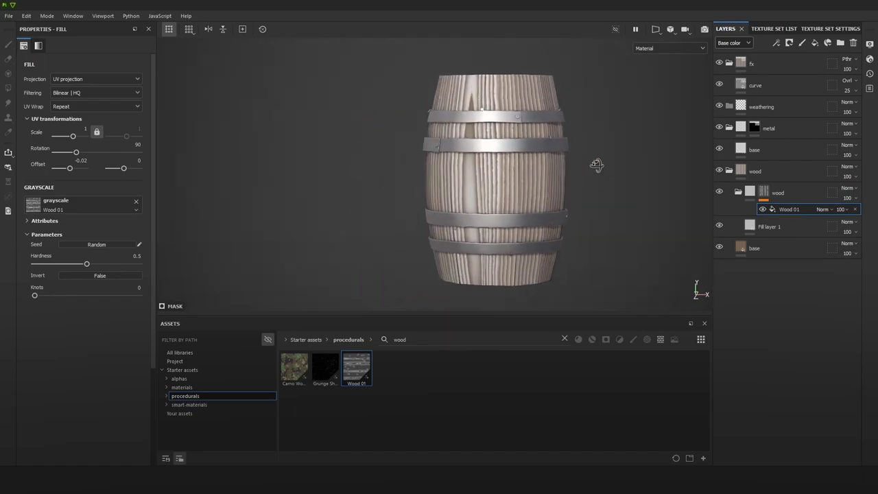
pyautogui.keyDown('alt'); pyautogui.moveTo(597, 166); pyautogui.dragTo(602, 194, button='right'); pyautogui.keyUp('alt')
pyautogui.moveTo(40, 297); pyautogui.dragTo(59, 296)
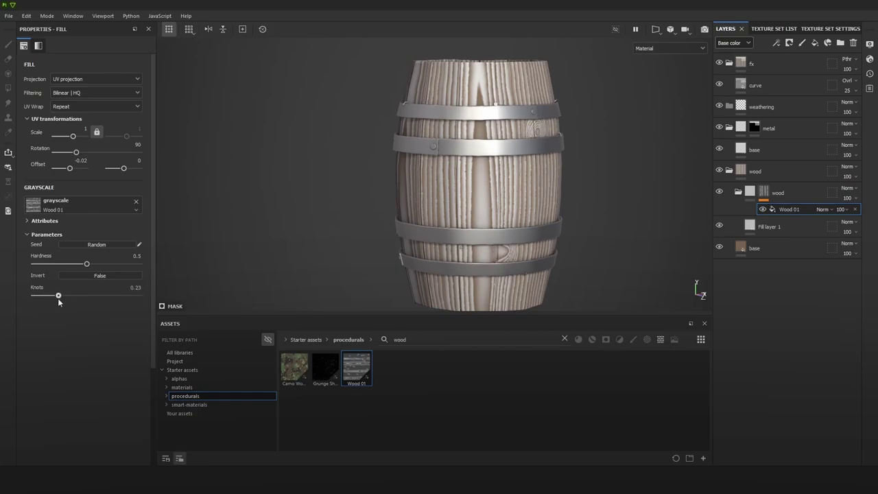
# Step: Set the Wood 01 fill's Hardness to 0.52
pyautogui.keyDown('alt'); pyautogui.moveTo(588, 210); pyautogui.dragTo(528, 215); pyautogui.keyUp('alt')
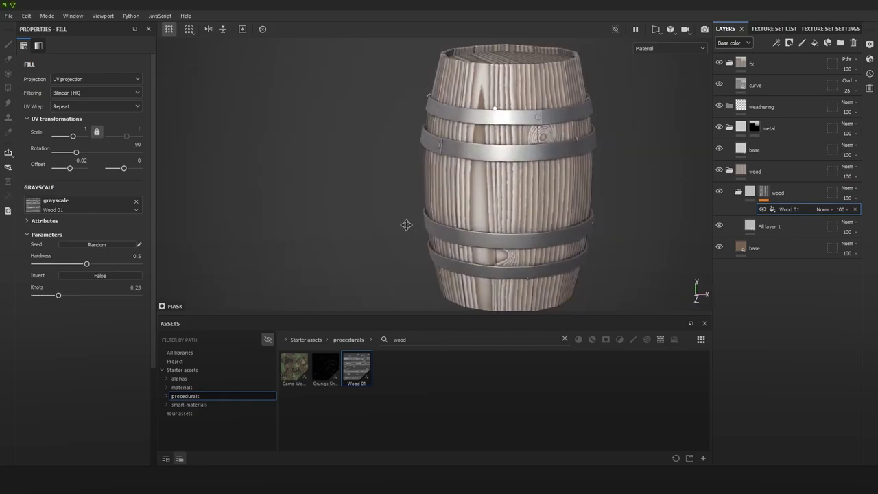
pyautogui.keyDown('alt'); pyautogui.moveTo(405, 225); pyautogui.dragTo(340, 218, button='middle'); pyautogui.keyUp('alt')
pyautogui.moveTo(54, 271)
pyautogui.mouseDown()
pyautogui.moveTo(130, 265)
pyautogui.moveTo(78, 273)
pyautogui.moveTo(89, 267)
pyautogui.mouseUp()
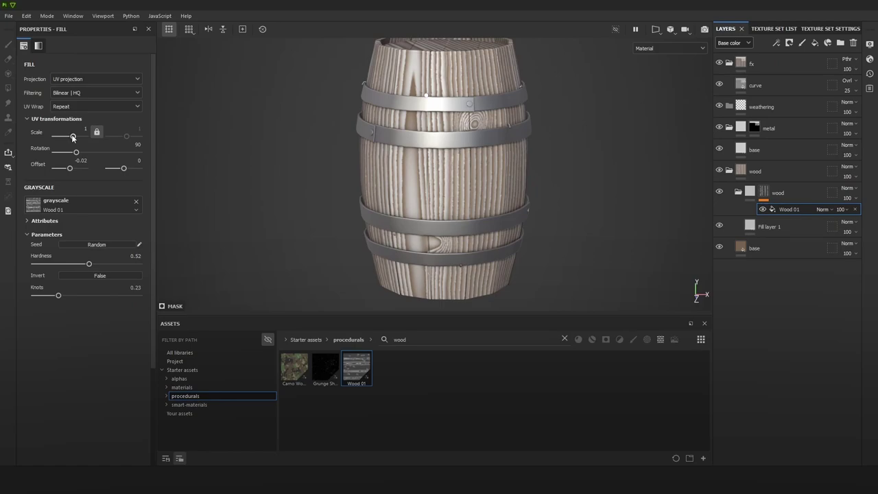
# Step: Shift the Wood 01 fill's UV offset to -0.57 and 0.12, checking the grain around the barrel
pyautogui.moveTo(70, 168); pyautogui.dragTo(60, 172)
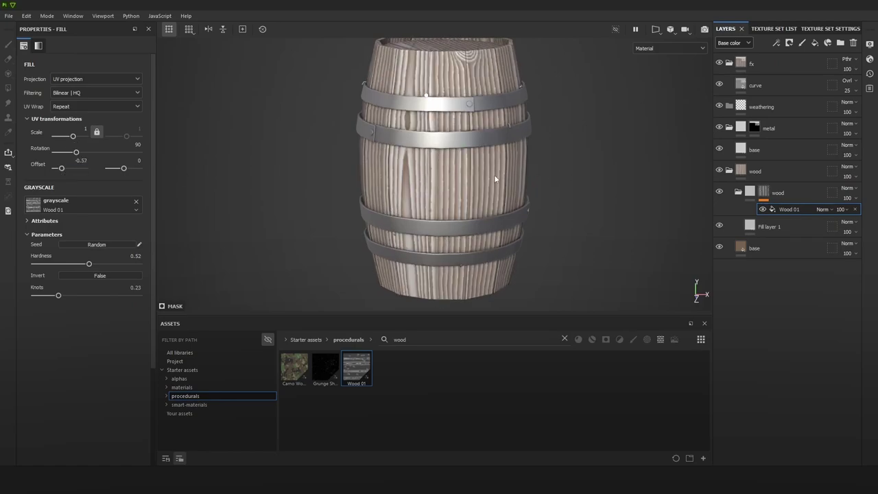
pyautogui.keyDown('alt'); pyautogui.moveTo(493, 174); pyautogui.dragTo(638, 165); pyautogui.keyUp('alt')
pyautogui.moveTo(123, 168); pyautogui.dragTo(117, 168)
pyautogui.keyDown('alt'); pyautogui.moveTo(507, 176); pyautogui.dragTo(181, 164); pyautogui.keyUp('alt')
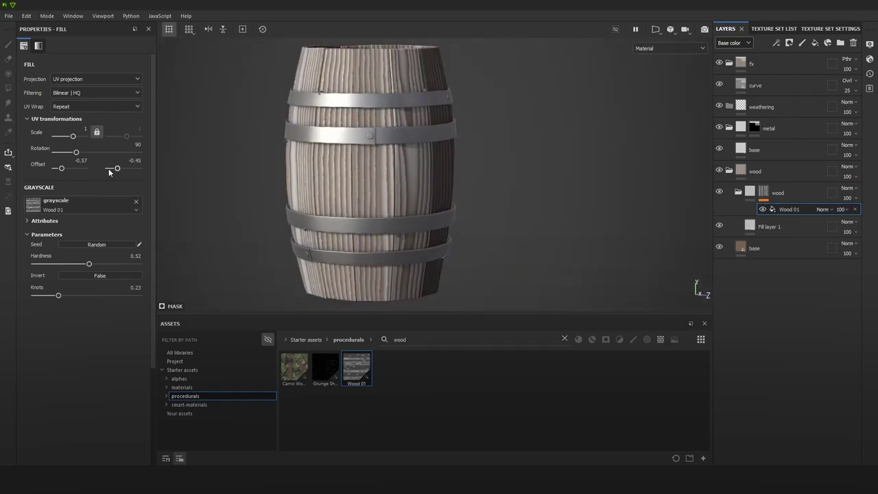
pyautogui.moveTo(113, 169); pyautogui.dragTo(127, 172)
pyautogui.keyDown('alt'); pyautogui.moveTo(274, 176); pyautogui.dragTo(480, 181); pyautogui.keyUp('alt')
# Step: Examine the wood grain all around the barrel under different lighting directions
pyautogui.rightClick(349, 181)
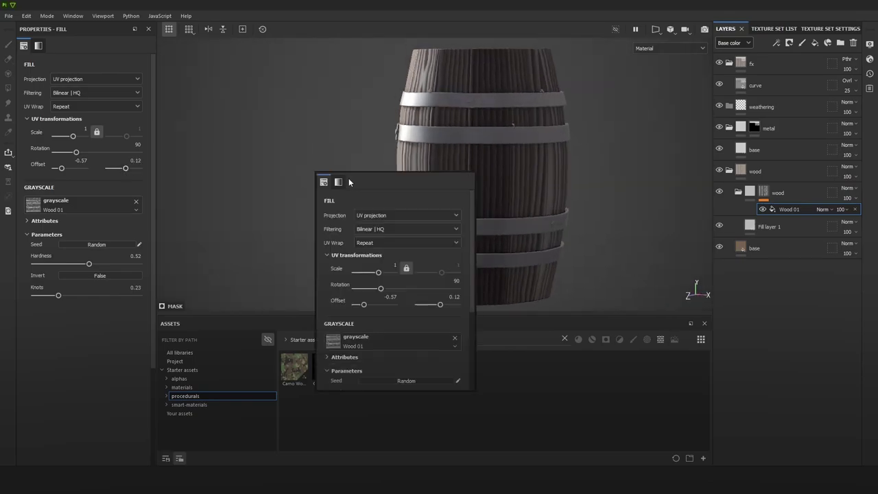
pyautogui.rightClick(319, 122)
pyautogui.click(591, 176)
pyautogui.keyDown('alt'); pyautogui.keyDown('shift'); pyautogui.moveTo(594, 179); pyautogui.dragTo(565, 185); pyautogui.keyUp('shift'); pyautogui.keyUp('alt')
pyautogui.keyDown('alt'); pyautogui.moveTo(596, 185); pyautogui.dragTo(547, 184, button='middle'); pyautogui.keyUp('alt')
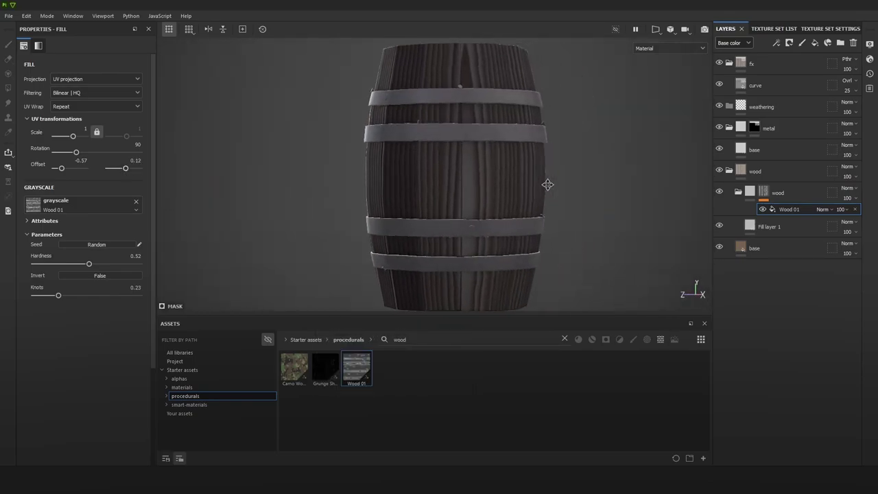
pyautogui.keyDown('shift'); pyautogui.moveTo(546, 185); pyautogui.dragTo(597, 186, button='right'); pyautogui.keyUp('shift')
pyautogui.keyDown('alt'); pyautogui.moveTo(596, 186); pyautogui.dragTo(497, 188); pyautogui.keyUp('alt')
pyautogui.keyDown('shift'); pyautogui.moveTo(496, 186); pyautogui.dragTo(563, 196, button='right'); pyautogui.keyUp('shift')
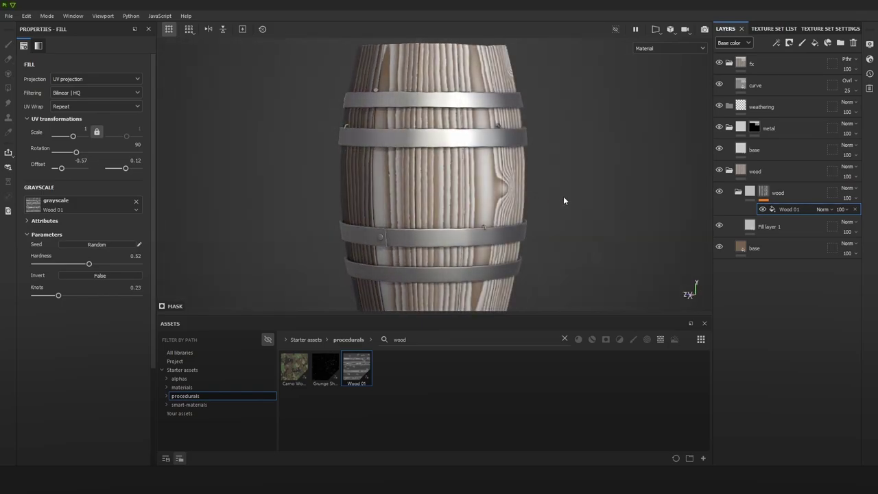
pyautogui.keyDown('alt'); pyautogui.moveTo(563, 196); pyautogui.dragTo(478, 203); pyautogui.keyUp('alt')
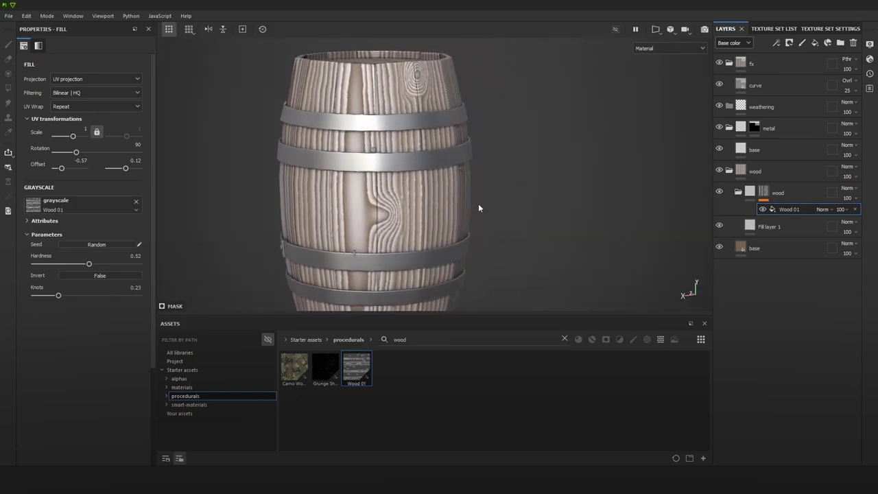
# Step: Try a UV scale of 2 on the Wood 01 fill around the barrel, and return it to 1
pyautogui.click(78, 135)
pyautogui.moveTo(78, 135); pyautogui.dragTo(73, 135)
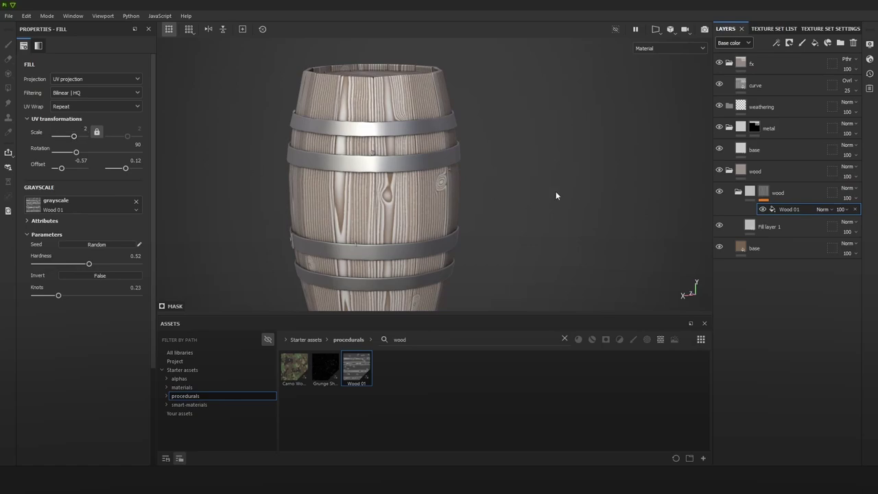
pyautogui.keyDown('alt'); pyautogui.moveTo(555, 195); pyautogui.dragTo(426, 170); pyautogui.keyUp('alt')
pyautogui.scroll(2, 416, 199)
pyautogui.keyDown('alt'); pyautogui.moveTo(409, 217); pyautogui.dragTo(491, 207, button='middle'); pyautogui.keyUp('alt')
pyautogui.click(85, 129)
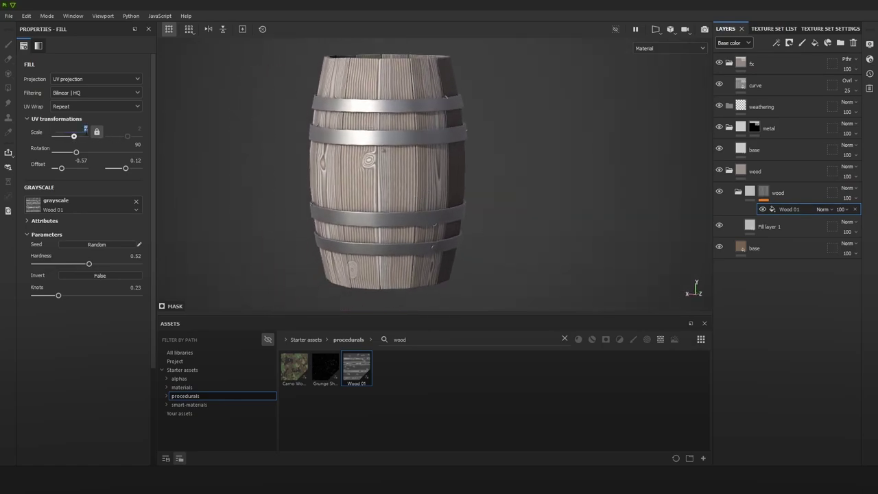
pyautogui.write('1')
pyautogui.press('Return')
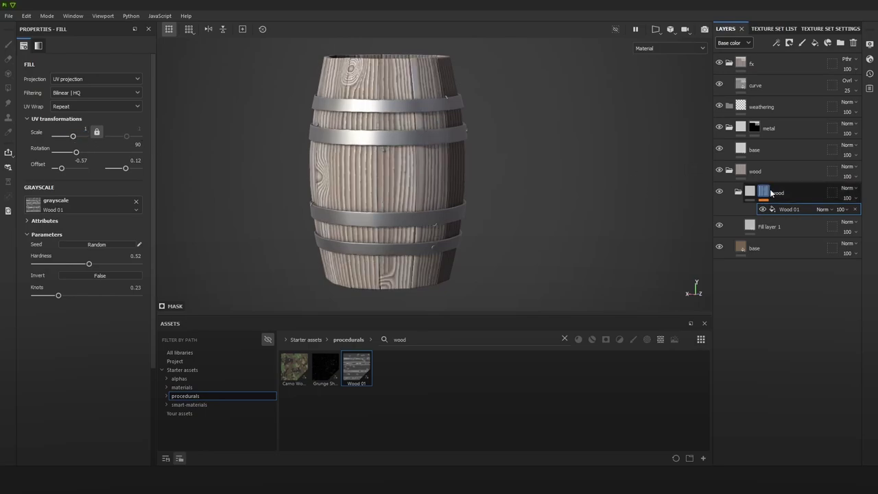
# Step: Add an HSL Perceptive filter layer inside the inner wood folder and delete Fill layer 1
pyautogui.moveTo(324, 374)
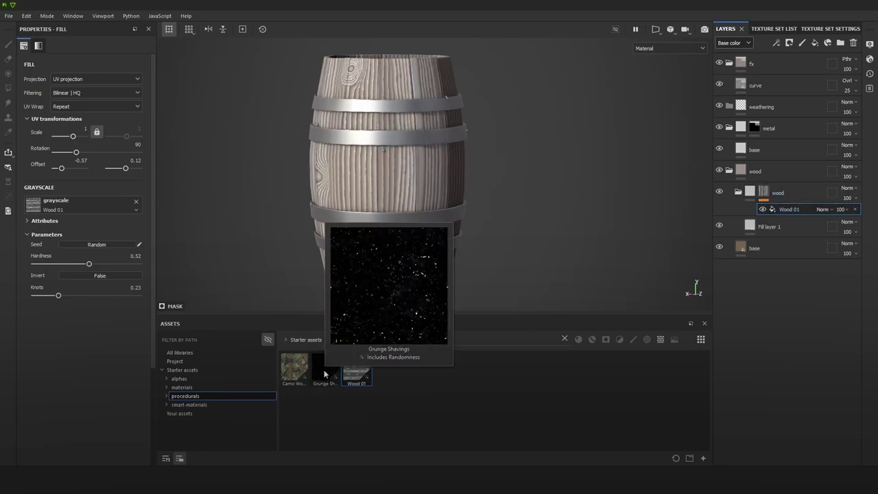
pyautogui.click(776, 226)
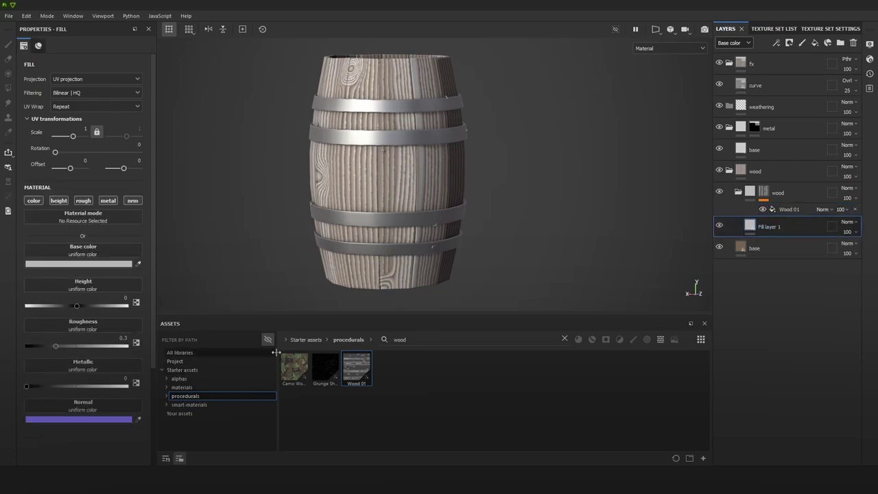
pyautogui.click(566, 340)
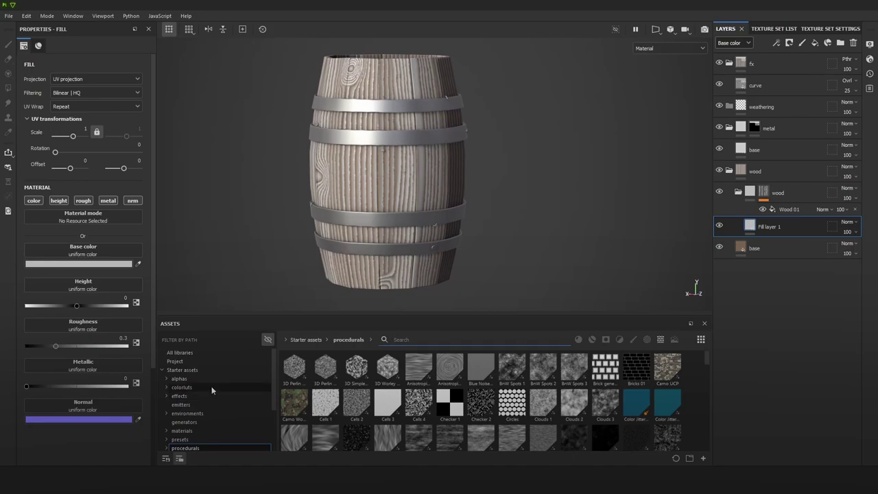
pyautogui.click(619, 340)
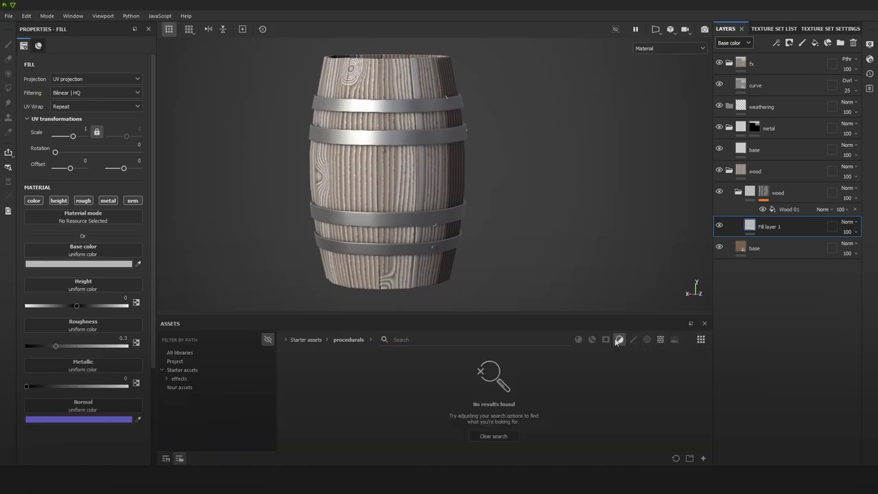
pyautogui.click(493, 435)
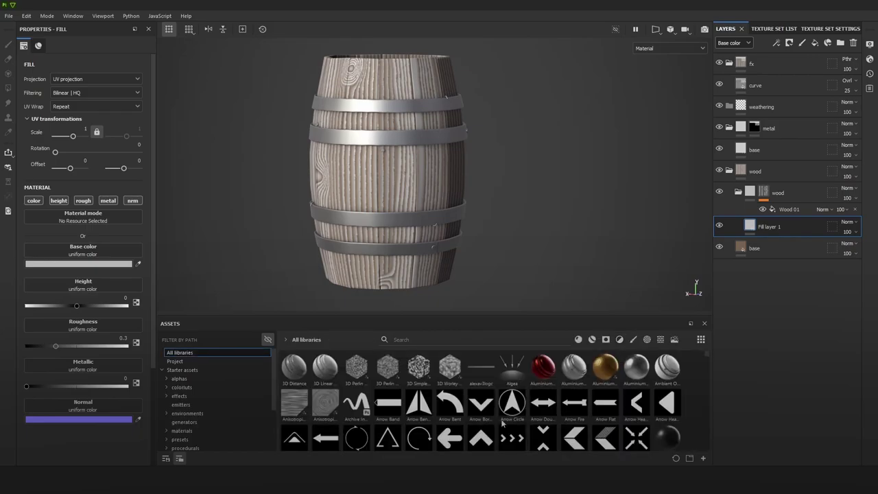
pyautogui.click(617, 343)
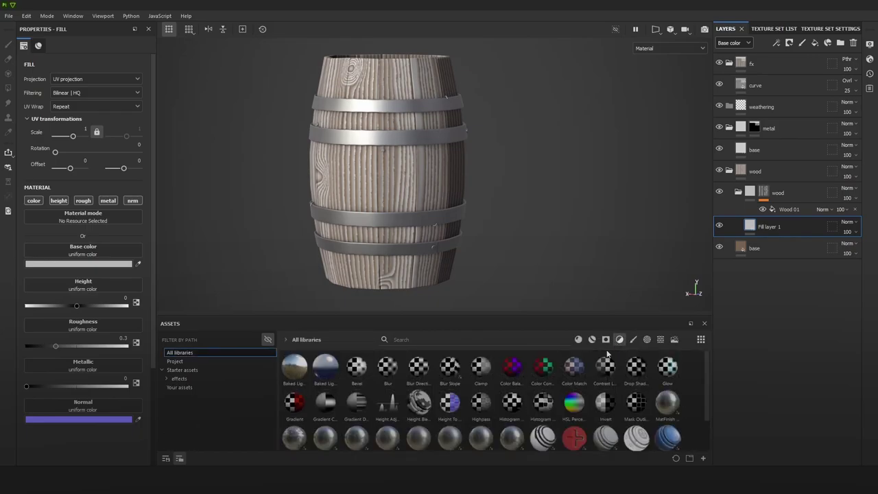
pyautogui.moveTo(574, 403); pyautogui.dragTo(775, 253)
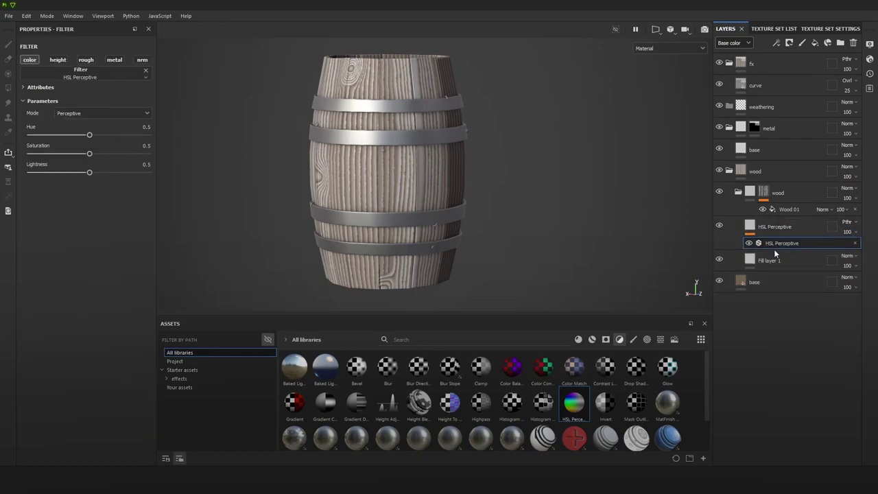
pyautogui.click(774, 260)
pyautogui.press('Delete')
# Step: Rename the HSL Perceptive layer to "color"
pyautogui.doubleClick(776, 228)
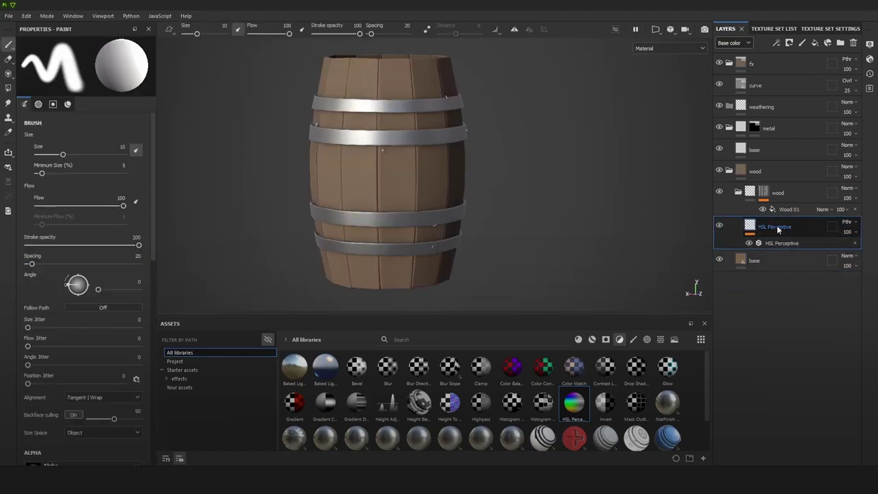
pyautogui.doubleClick(777, 227)
pyautogui.click(777, 227)
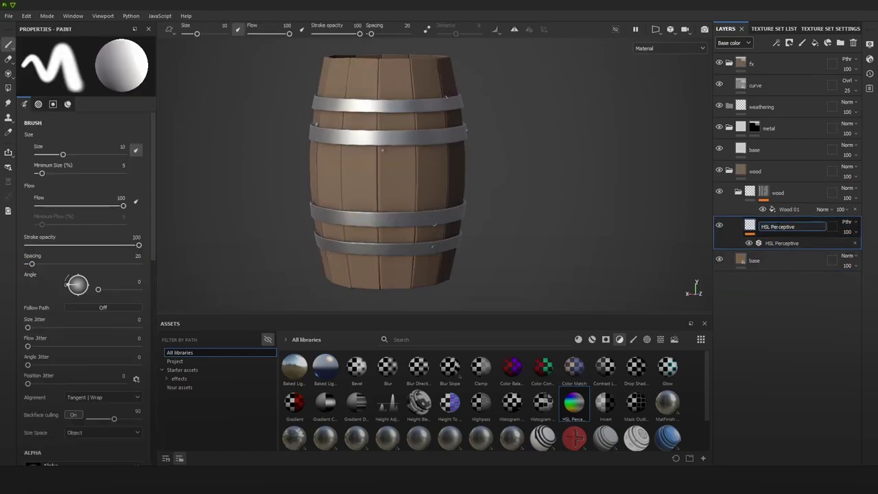
pyautogui.hotkey('ctrl', 'a')
pyautogui.write('color')
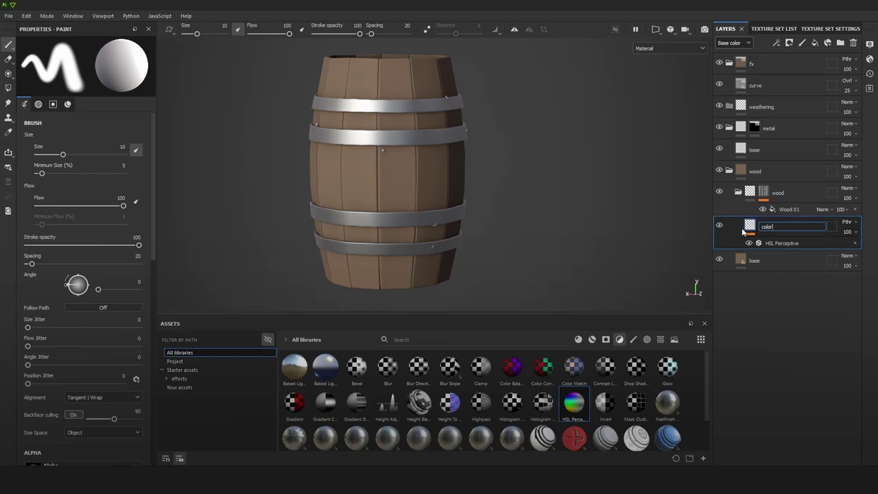
pyautogui.press('Return')
# Step: Rename the inner wood folder that holds the Wood 01 mask to "wood_pattern"
pyautogui.click(786, 196)
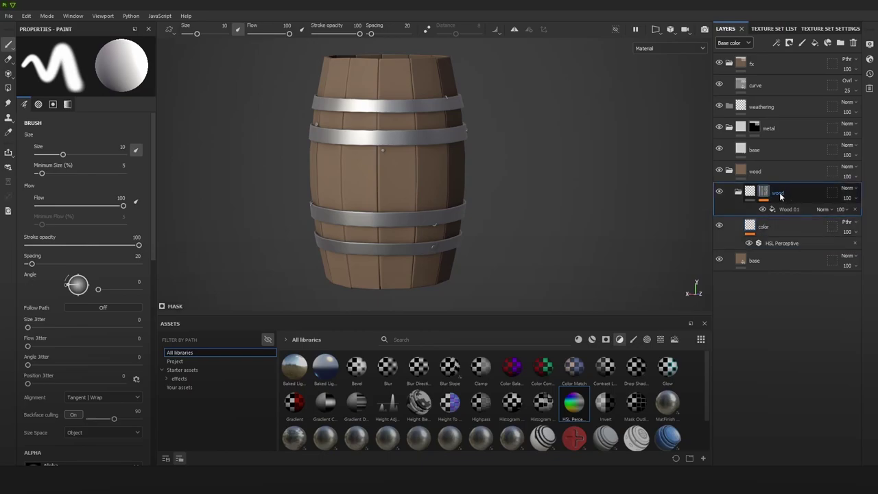
pyautogui.doubleClick(780, 194)
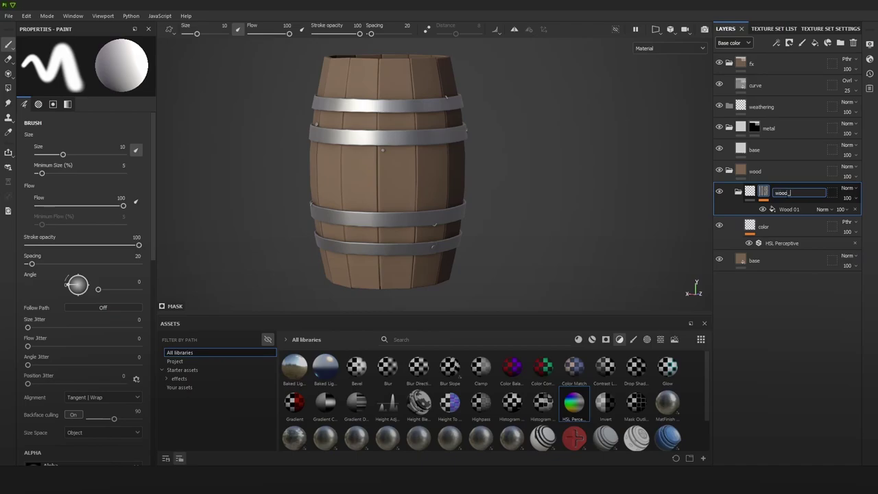
pyautogui.press('Return')
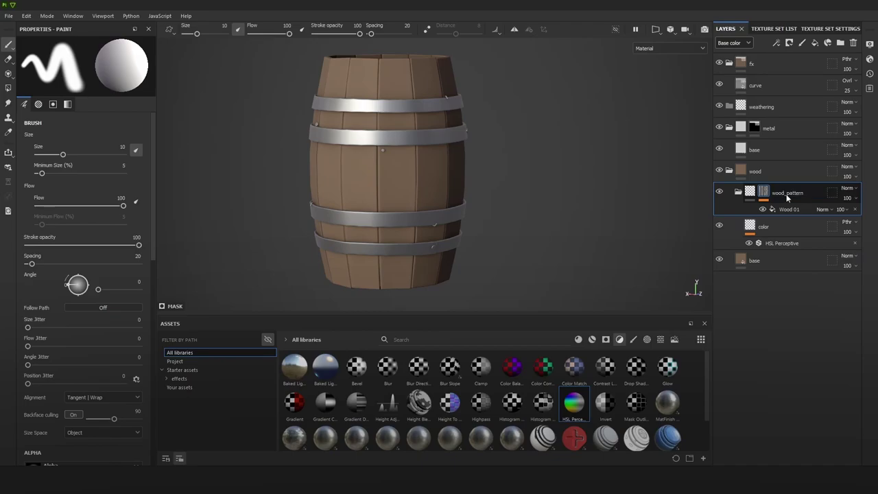
# Step: Set the wood_pattern folder's base color blending mode to Passthrough
pyautogui.click(781, 243)
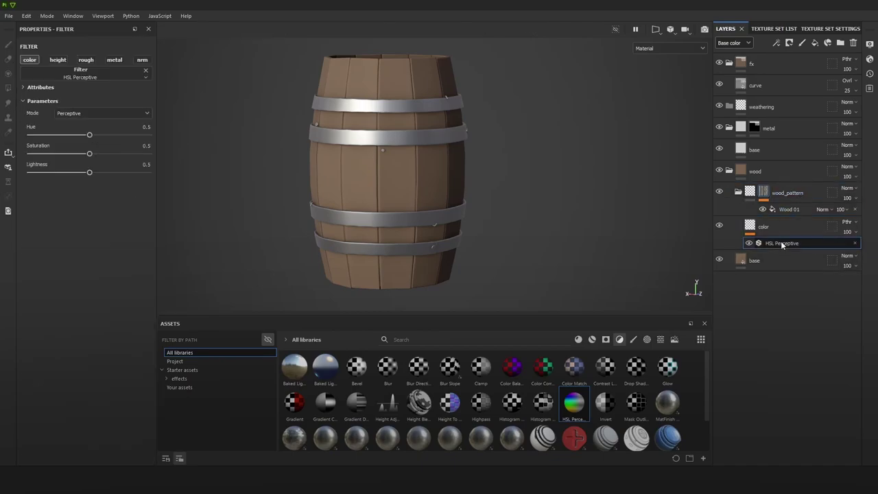
pyautogui.click(848, 188)
pyautogui.click(847, 203)
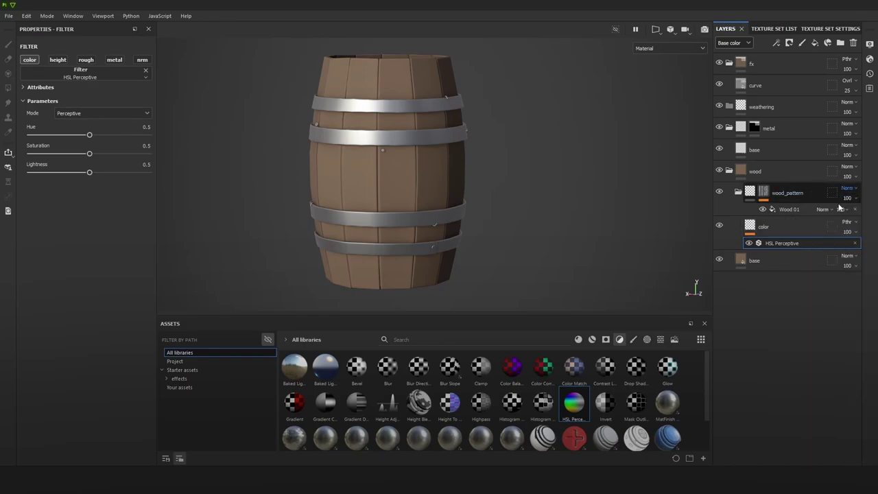
# Step: Lower the HSL Perceptive filter's Lightness to 0.403 and check the darkened grain around the barrel
pyautogui.moveTo(88, 172); pyautogui.dragTo(79, 174)
pyautogui.keyDown('alt'); pyautogui.moveTo(389, 173); pyautogui.dragTo(410, 185, button='middle'); pyautogui.keyUp('alt')
pyautogui.keyDown('alt'); pyautogui.moveTo(409, 184); pyautogui.dragTo(478, 180); pyautogui.keyUp('alt')
pyautogui.keyDown('alt'); pyautogui.moveTo(314, 161); pyautogui.dragTo(417, 181, button='middle'); pyautogui.keyUp('alt')
pyautogui.keyDown('alt'); pyautogui.moveTo(417, 183); pyautogui.dragTo(545, 182); pyautogui.keyUp('alt')
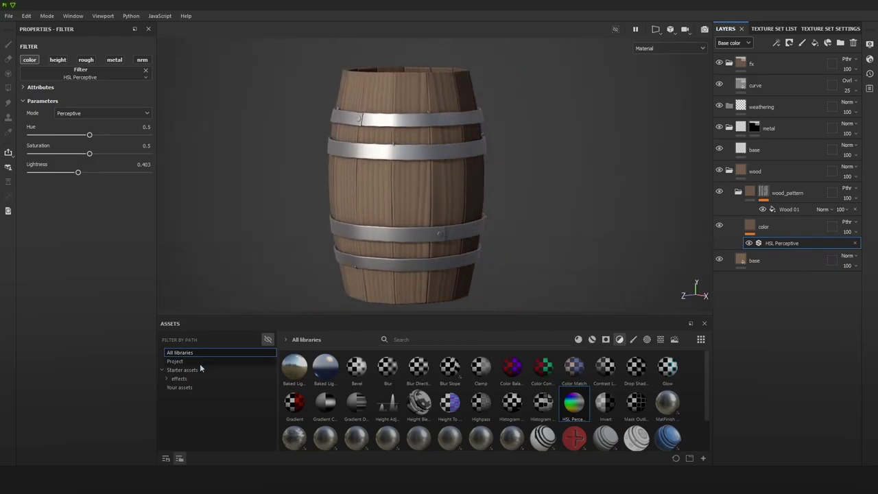
# Step: Search all asset types for "wood" and preview the Wood 01 and Grunge Shavings textures
pyautogui.click(414, 339)
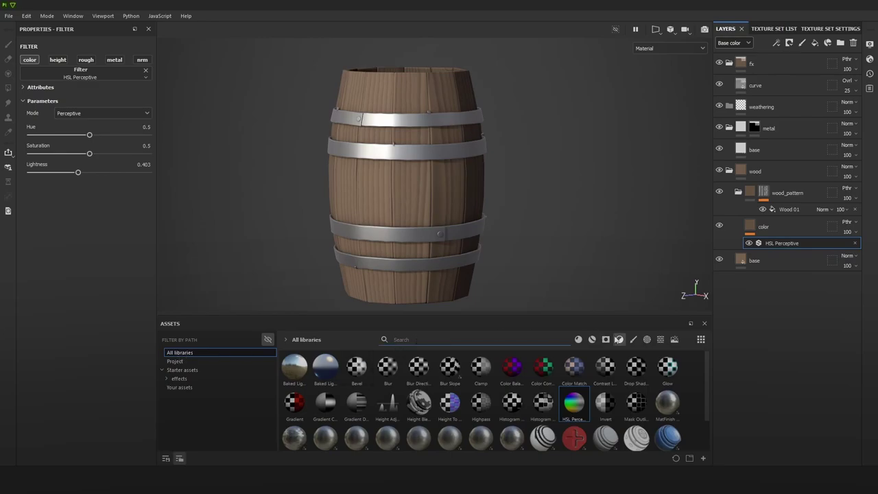
pyautogui.click(619, 339)
pyautogui.write('wood')
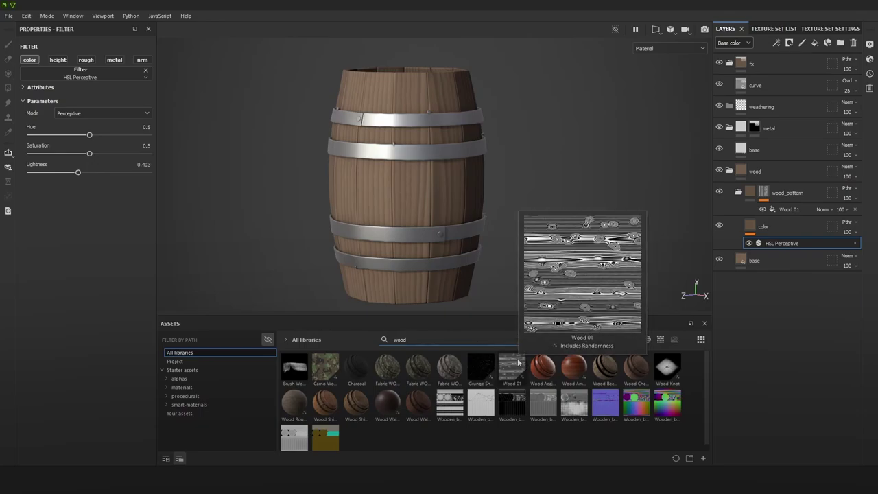
pyautogui.moveTo(473, 371)
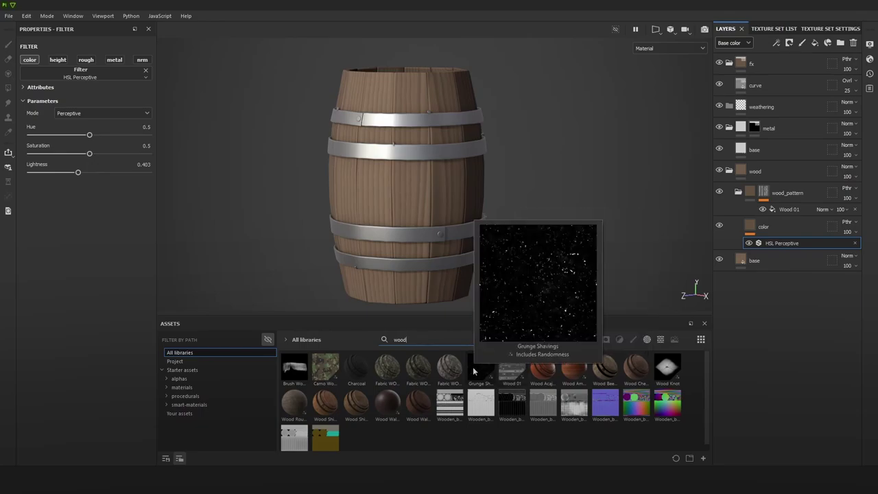
# Step: Set the Wood 01 fill's UV scale to 0.62 and its second offset value to -0.03
pyautogui.click(785, 209)
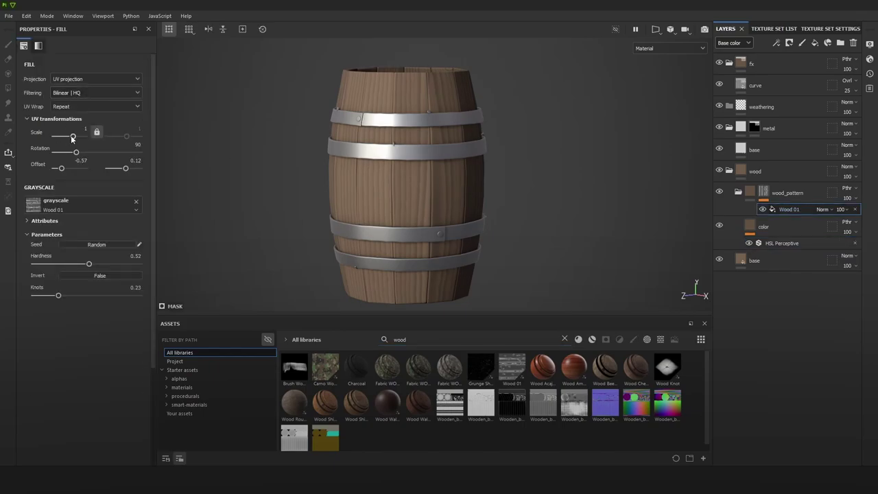
pyautogui.moveTo(71, 137); pyautogui.dragTo(72, 137)
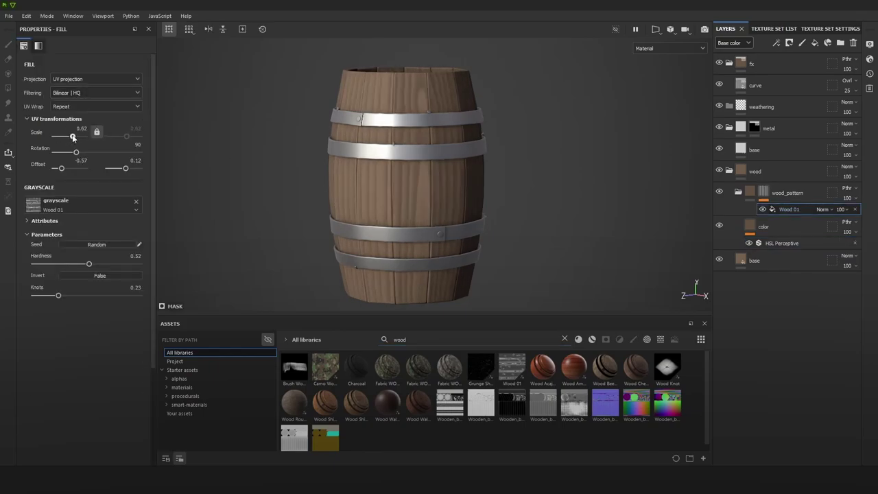
pyautogui.moveTo(529, 182)
pyautogui.keyDown('alt'); pyautogui.mouseDown()
pyautogui.moveTo(343, 167)
pyautogui.moveTo(562, 181)
pyautogui.moveTo(386, 174)
pyautogui.moveTo(480, 186)
pyautogui.moveTo(358, 192)
pyautogui.moveTo(528, 198)
pyautogui.moveTo(473, 181)
pyautogui.moveTo(416, 180)
pyautogui.mouseUp(); pyautogui.keyUp('alt')
pyautogui.moveTo(124, 167)
pyautogui.mouseDown()
pyautogui.moveTo(140, 169)
pyautogui.moveTo(108, 169)
pyautogui.moveTo(124, 171)
pyautogui.mouseUp()
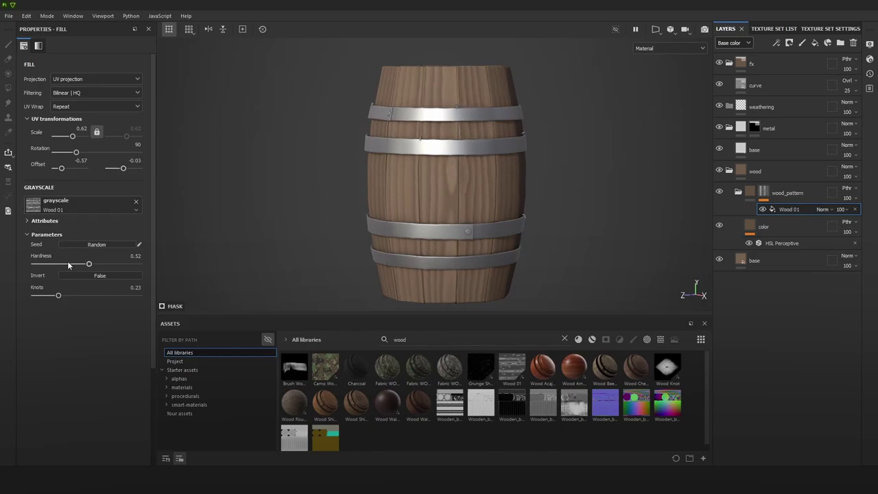
# Step: Adjust the Wood 01 fill's Knots to 0.62, checking the pattern around the barrel
pyautogui.moveTo(79, 296); pyautogui.dragTo(34, 298)
pyautogui.moveTo(70, 296)
pyautogui.mouseDown()
pyautogui.moveTo(55, 296)
pyautogui.moveTo(69, 296)
pyautogui.mouseUp()
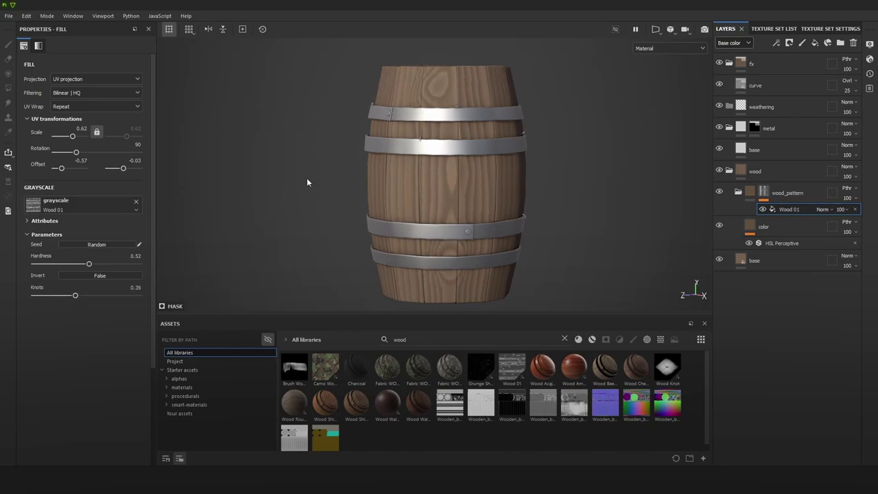
pyautogui.keyDown('alt'); pyautogui.moveTo(307, 182); pyautogui.dragTo(518, 166); pyautogui.keyUp('alt')
pyautogui.keyDown('alt'); pyautogui.moveTo(465, 164); pyautogui.dragTo(537, 172, button='middle'); pyautogui.keyUp('alt')
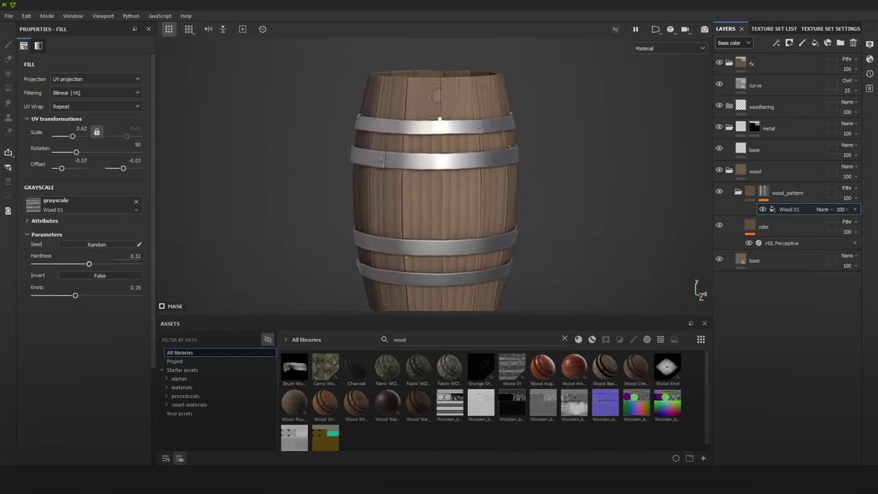
pyautogui.moveTo(76, 296); pyautogui.dragTo(59, 296)
pyautogui.keyDown('alt'); pyautogui.moveTo(493, 184); pyautogui.dragTo(617, 180); pyautogui.keyUp('alt')
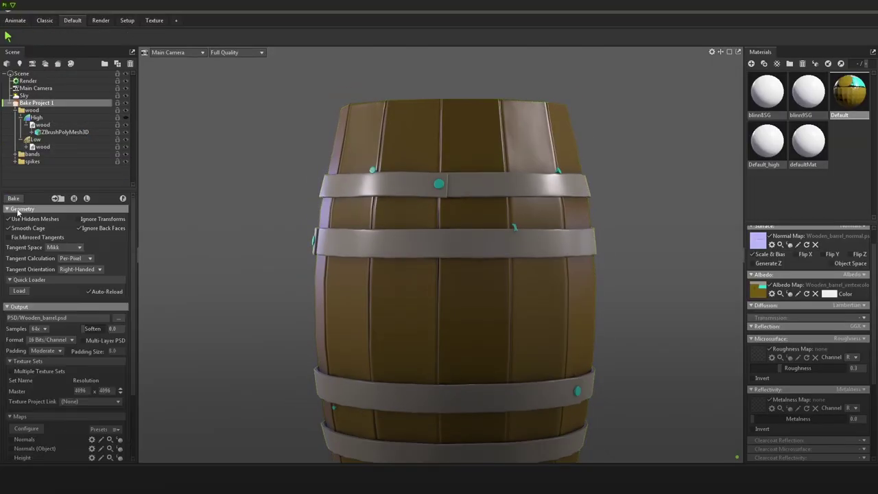
# Step: Switch to Marmoset Toolbag and bake the maps of Bake Project 1
pyautogui.click(15, 199)
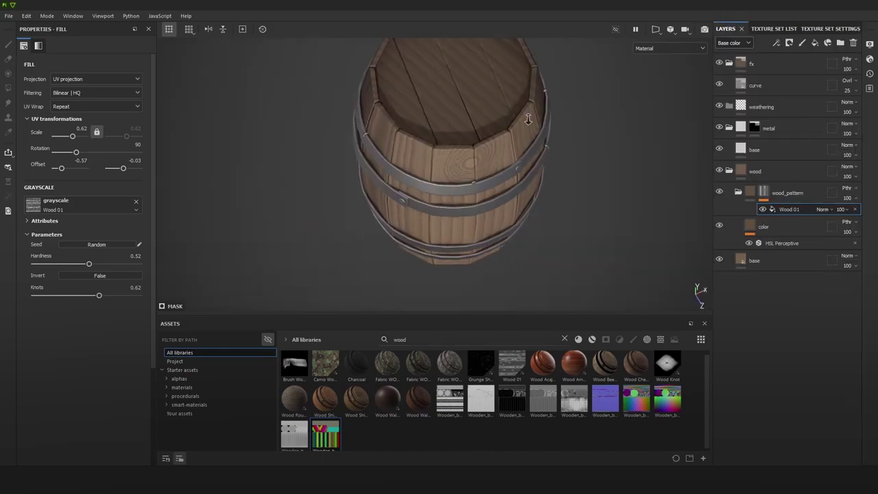
# Step: Back in Substance 3D Painter, inspect the barrel's lid and staves in single-channel views and return to the material view
pyautogui.moveTo(527, 119)
pyautogui.keyDown('alt'); pyautogui.mouseDown()
pyautogui.moveTo(562, 166)
pyautogui.moveTo(591, 145)
pyautogui.mouseUp(); pyautogui.keyUp('alt')
pyautogui.press('c')
pyautogui.press('c')
pyautogui.press('m')
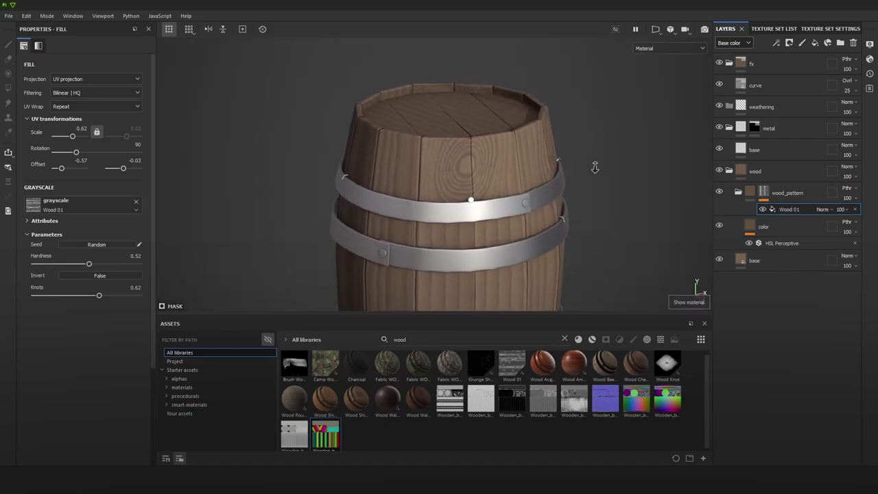
# Step: Group the wood_pattern folder into a new folder named "WOOD_PATTERNS"
pyautogui.click(803, 189)
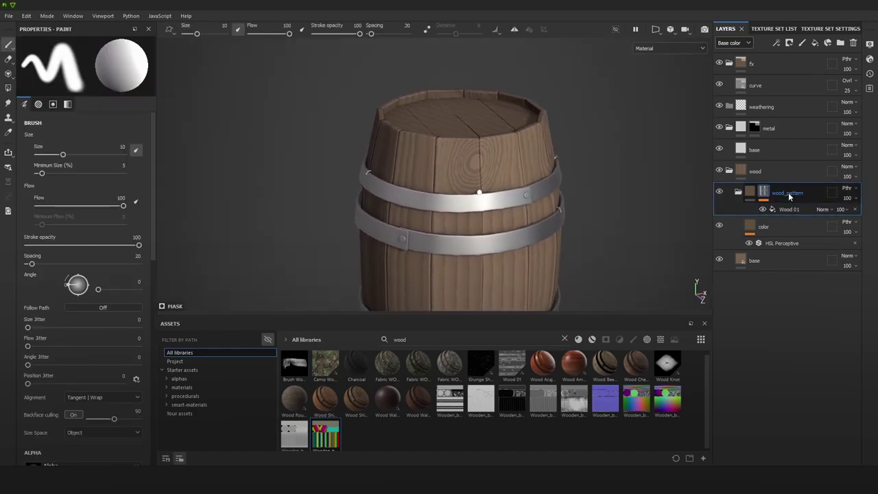
pyautogui.hotkey('ctrl', 'g')
pyautogui.doubleClick(779, 192)
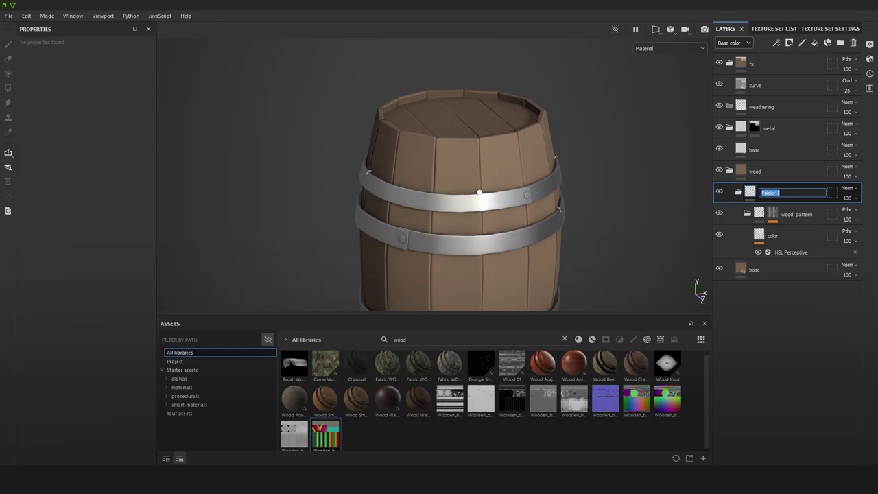
pyautogui.write('WOOD_PA')
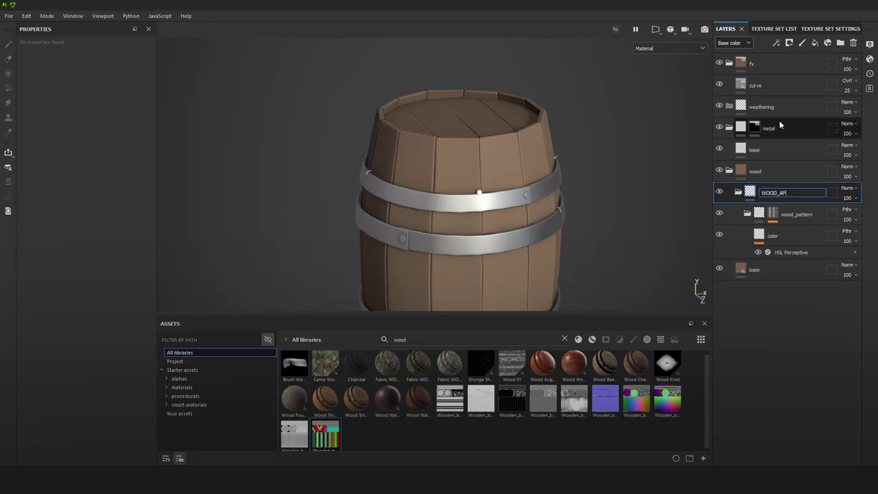
pyautogui.write('TTERNS')
pyautogui.press('Return')
# Step: Expand the wood_pattern folder's mask effects to show its Wood 01 fill in the layer stack
pyautogui.keyDown('alt'); pyautogui.moveTo(539, 200); pyautogui.dragTo(537, 171, button='middle'); pyautogui.keyUp('alt')
pyautogui.click(771, 215)
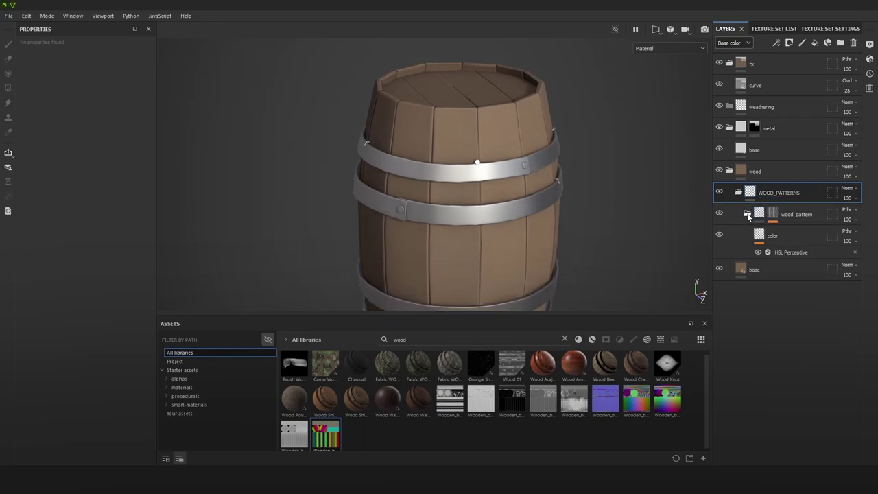
pyautogui.click(747, 214)
pyautogui.click(747, 214)
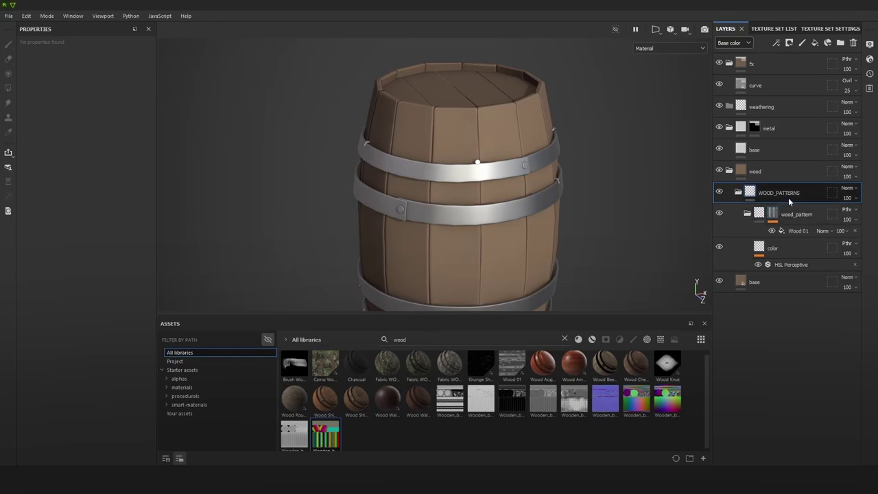
# Step: Set the blending mode of the WOOD_PATTERNS folder to Passthrough
pyautogui.keyDown('alt'); pyautogui.moveTo(568, 185); pyautogui.dragTo(554, 166, button='middle'); pyautogui.keyUp('alt')
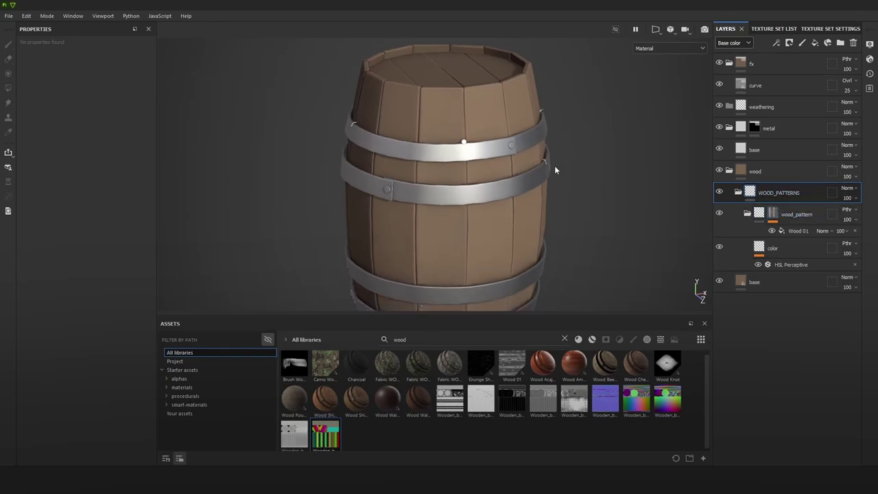
pyautogui.scroll(-2, 548, 162)
pyautogui.keyDown('alt'); pyautogui.moveTo(634, 161); pyautogui.dragTo(556, 177); pyautogui.keyUp('alt')
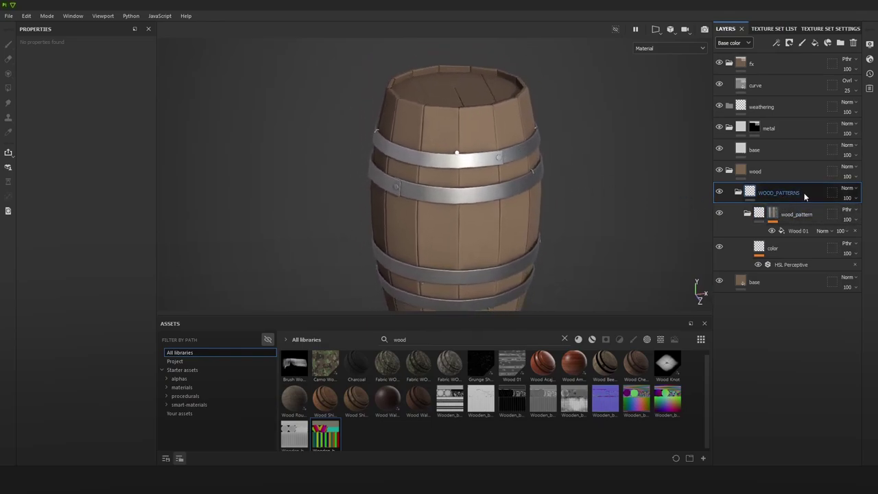
pyautogui.click(848, 188)
pyautogui.click(846, 206)
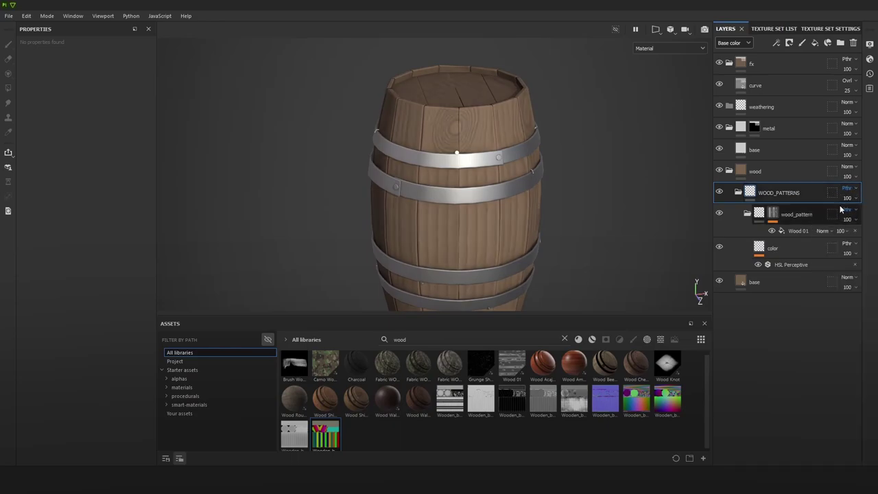
pyautogui.keyDown('alt'); pyautogui.moveTo(679, 185); pyautogui.dragTo(709, 198); pyautogui.keyUp('alt')
pyautogui.click(790, 215)
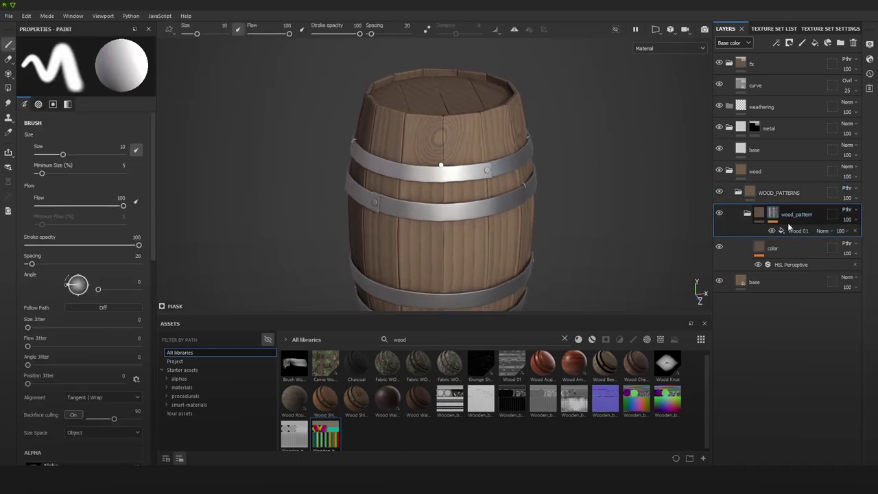
pyautogui.keyDown('alt'); pyautogui.moveTo(496, 192); pyautogui.dragTo(500, 161, button='middle'); pyautogui.keyUp('alt')
pyautogui.scroll(1, 500, 162)
pyautogui.doubleClick(799, 215)
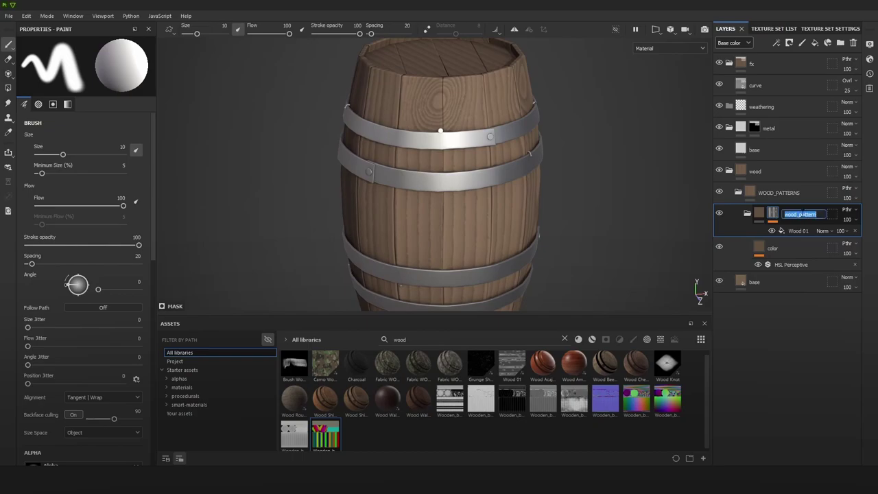
pyautogui.click(795, 251)
# Step: Lower the Lightness of the color layer's HSL Perceptive filter to 0.283
pyautogui.click(789, 264)
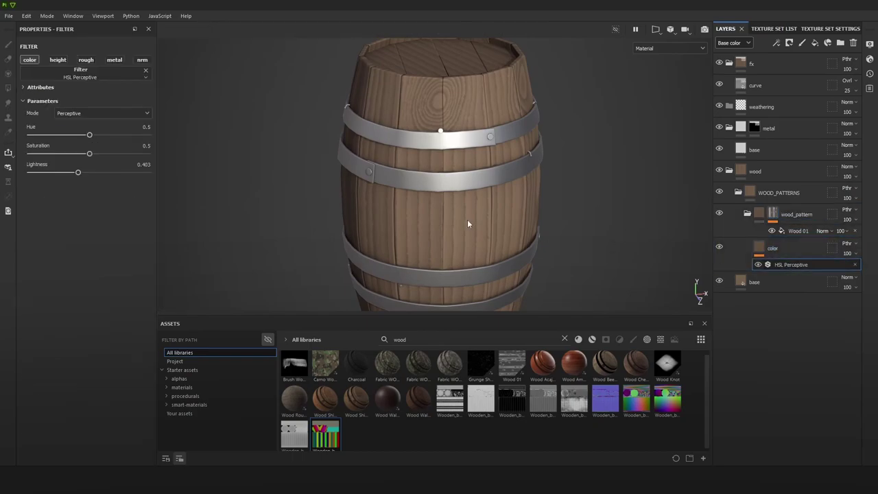
pyautogui.moveTo(76, 175); pyautogui.dragTo(68, 178)
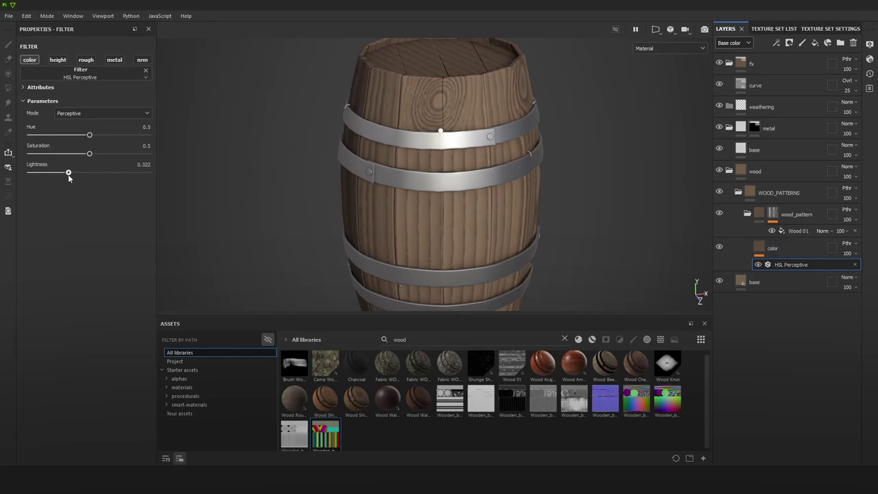
pyautogui.keyDown('alt'); pyautogui.moveTo(434, 187); pyautogui.dragTo(488, 172, button='right'); pyautogui.keyUp('alt')
pyautogui.keyDown('alt'); pyautogui.moveTo(486, 192); pyautogui.dragTo(456, 176); pyautogui.keyUp('alt')
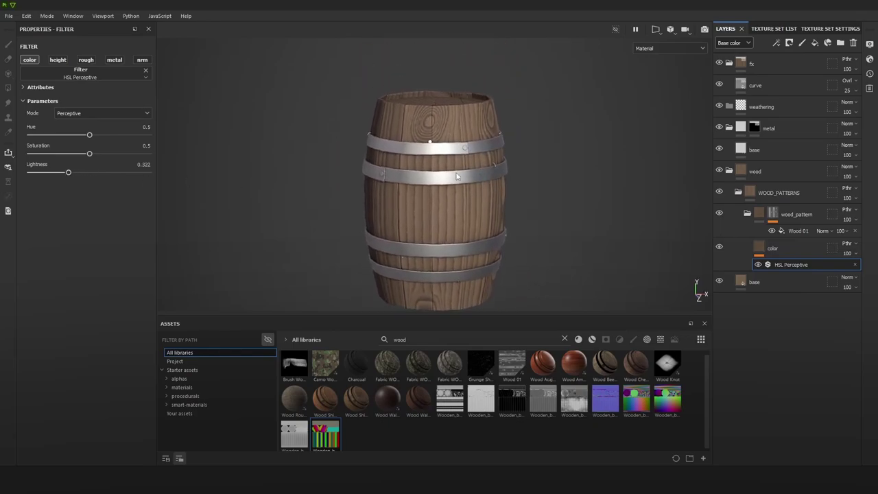
pyautogui.scroll(3, 467, 187)
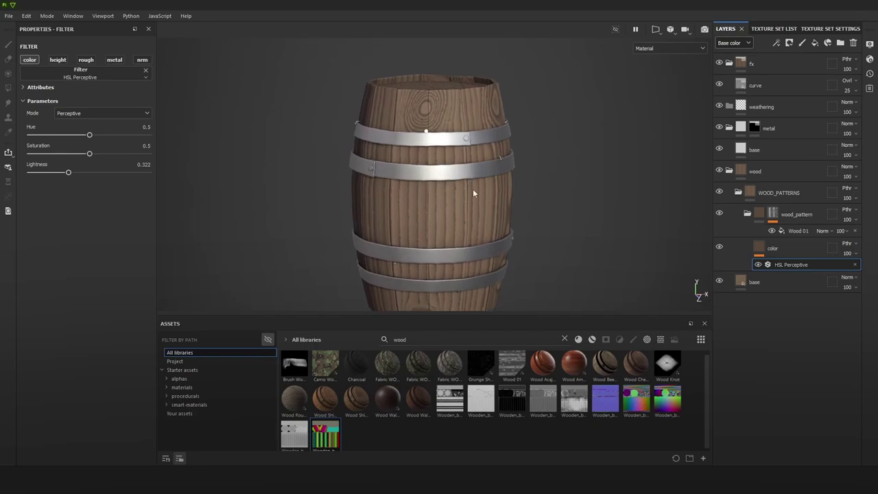
pyautogui.moveTo(67, 174)
pyautogui.mouseDown()
pyautogui.moveTo(53, 172)
pyautogui.moveTo(92, 174)
pyautogui.moveTo(63, 180)
pyautogui.mouseUp()
# Step: Try a Hardness of 0.81 on the Wood 01 fill in the wood_pattern mask and undo it
pyautogui.click(797, 230)
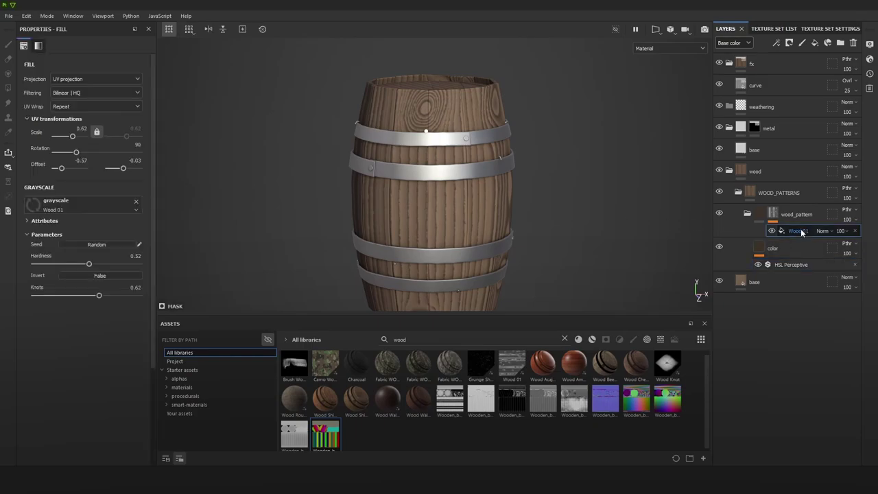
pyautogui.press('1')
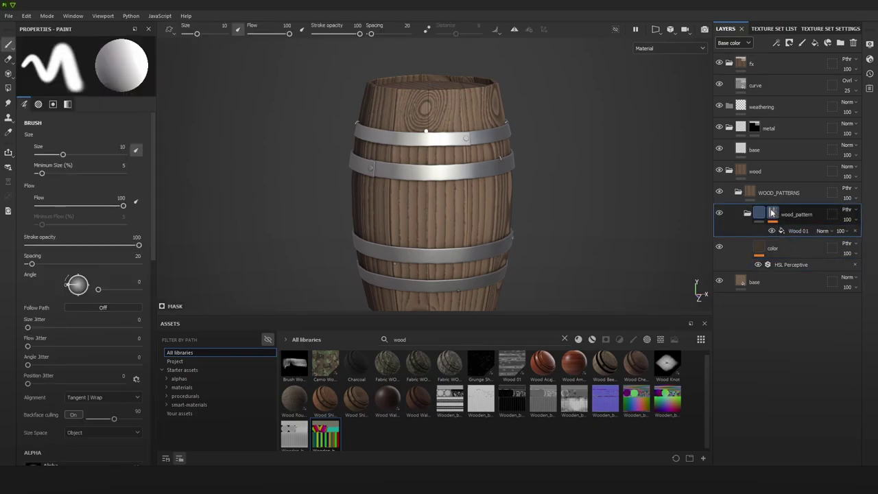
pyautogui.click(798, 230)
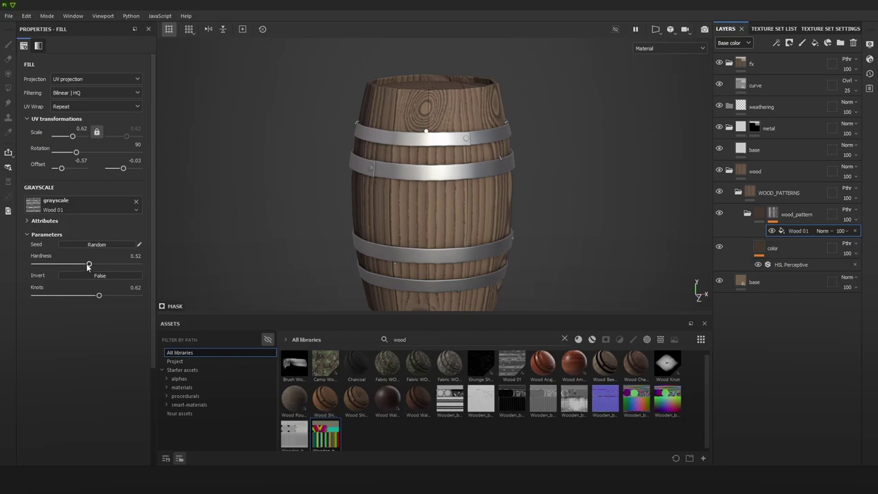
pyautogui.moveTo(88, 266); pyautogui.dragTo(119, 266)
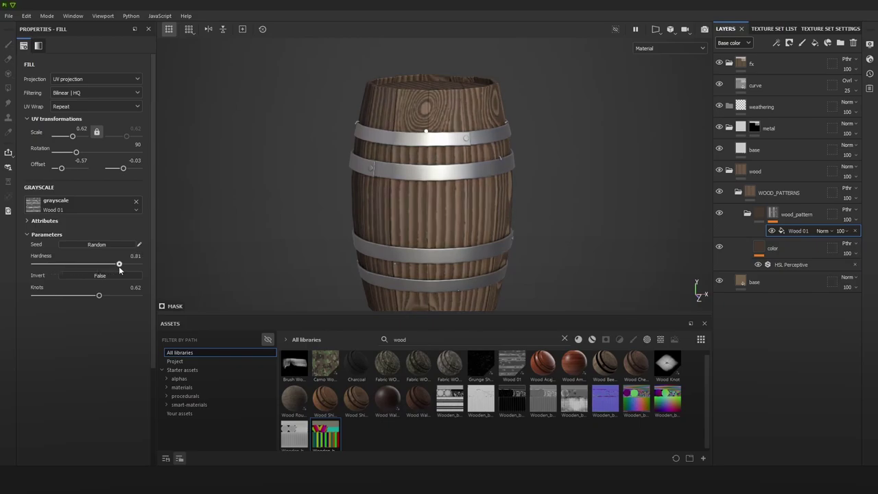
pyautogui.hotkey('ctrl', 'z')
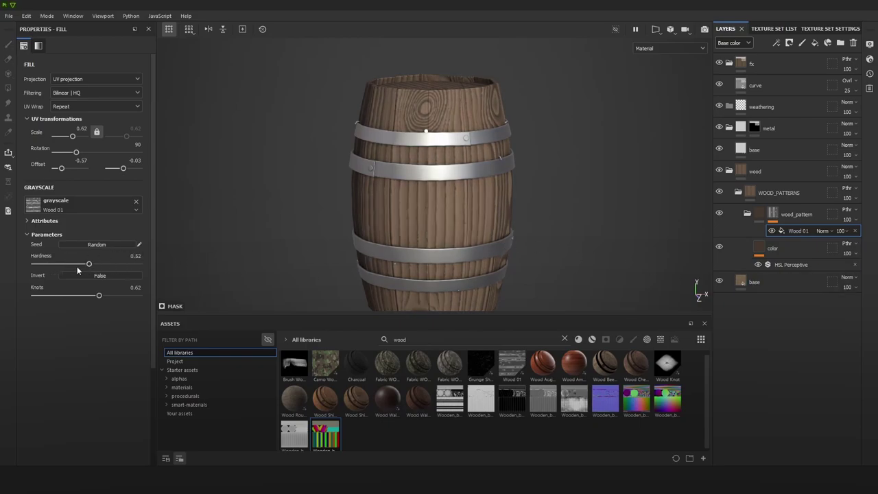
# Step: Set the Wood 01 fill's Hardness to 0.5 and raise the HSL Perceptive filter's Lightness to 0.527
pyautogui.click(136, 255)
pyautogui.write('0.1')
pyautogui.press('Return')
pyautogui.click(790, 265)
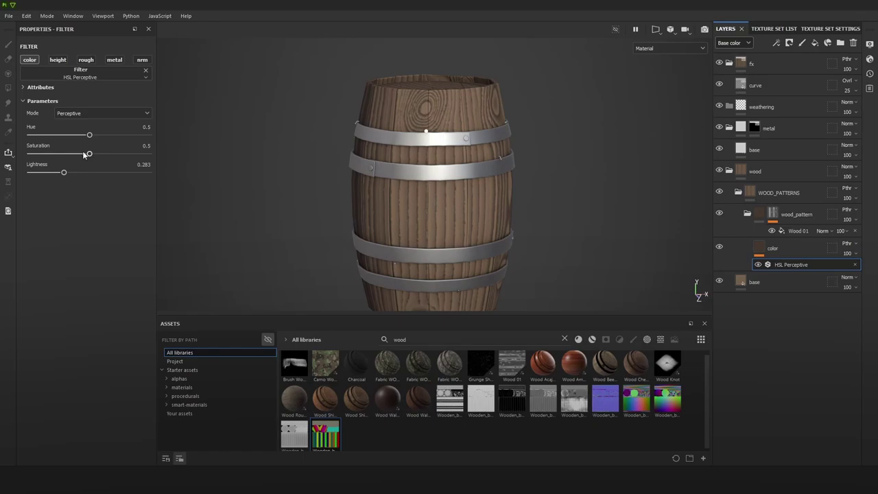
pyautogui.moveTo(69, 174); pyautogui.dragTo(92, 184)
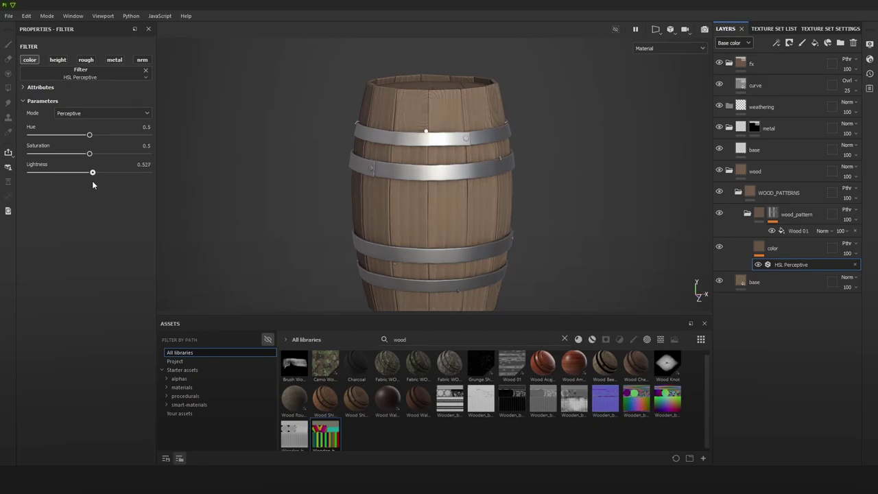
# Step: Try a darker brown base color on the wood's base layer, with an HSV value of 0.279, and undo it
pyautogui.click(755, 281)
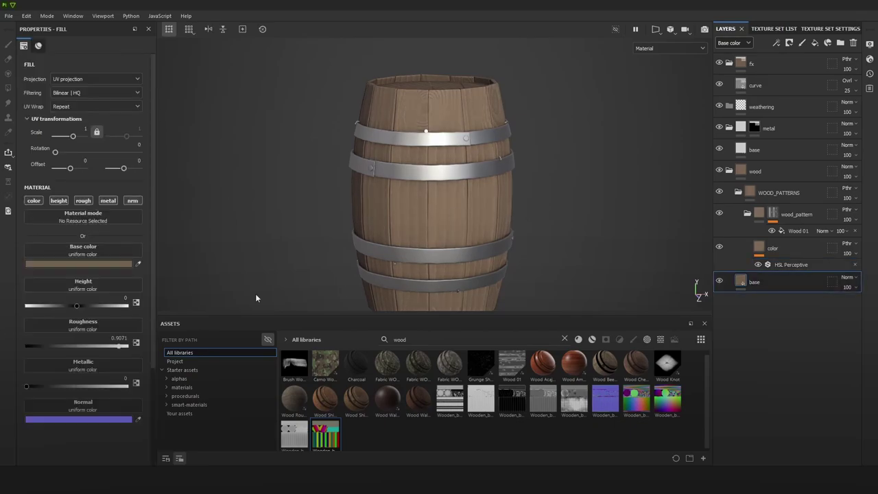
pyautogui.click(119, 266)
pyautogui.moveTo(179, 420); pyautogui.dragTo(156, 423)
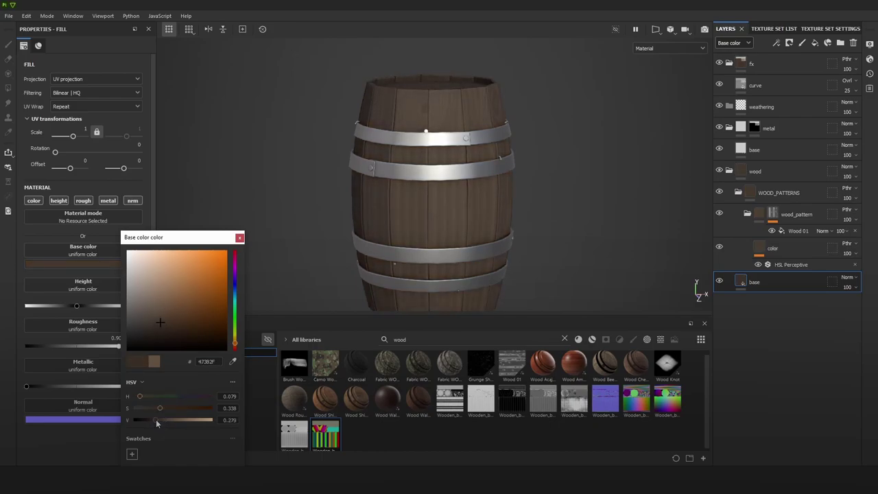
pyautogui.hotkey('ctrl', 'z')
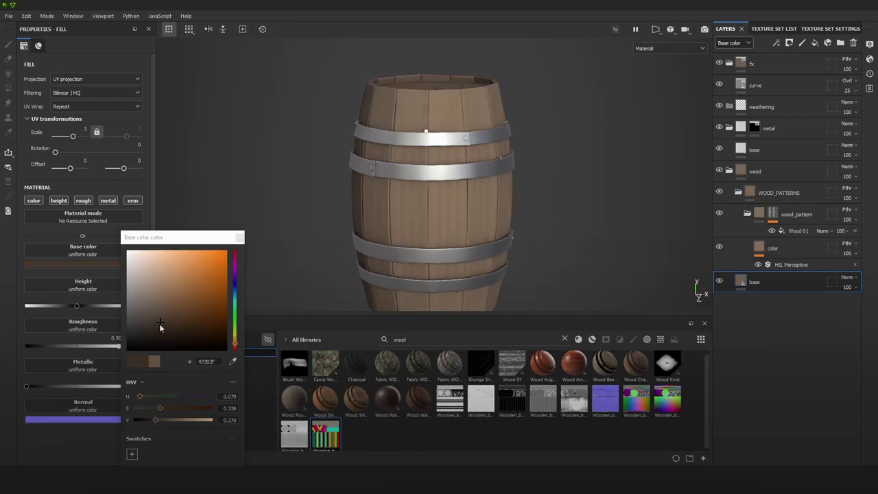
pyautogui.click(159, 324)
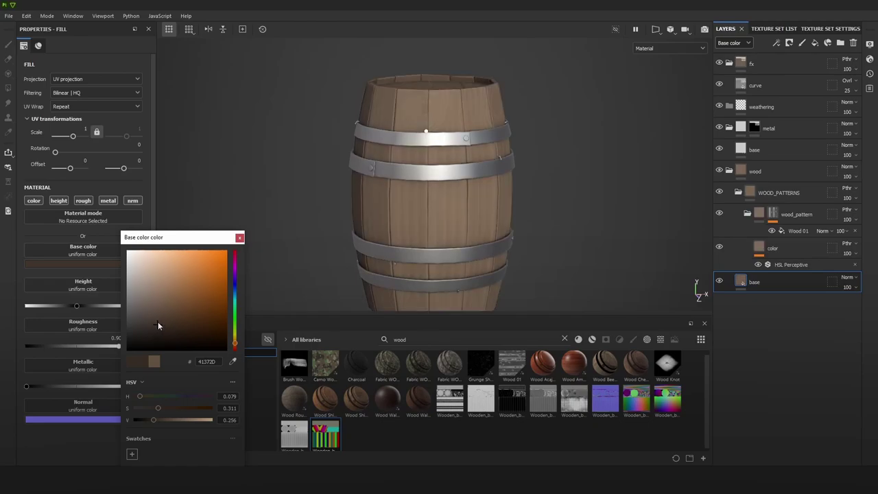
# Step: Set the HSL Perceptive filter's Lightness to 0.446 and check the wood grain around the barrel
pyautogui.click(788, 265)
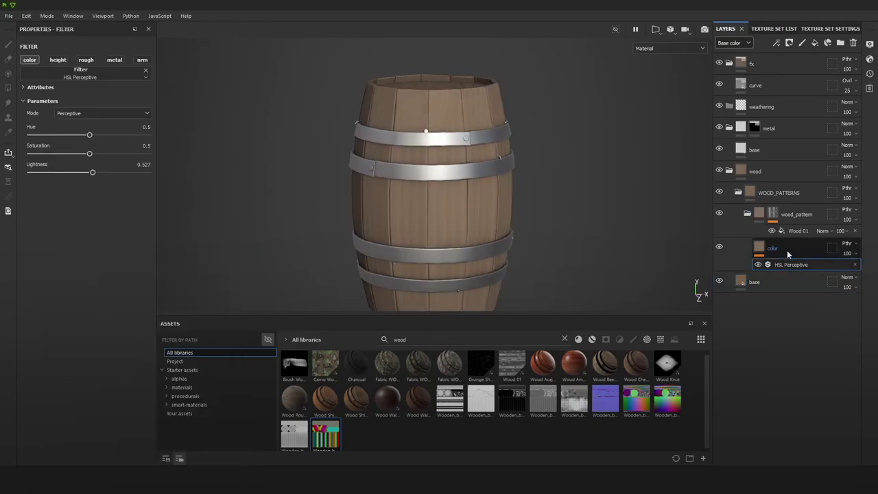
pyautogui.moveTo(97, 174); pyautogui.dragTo(82, 176)
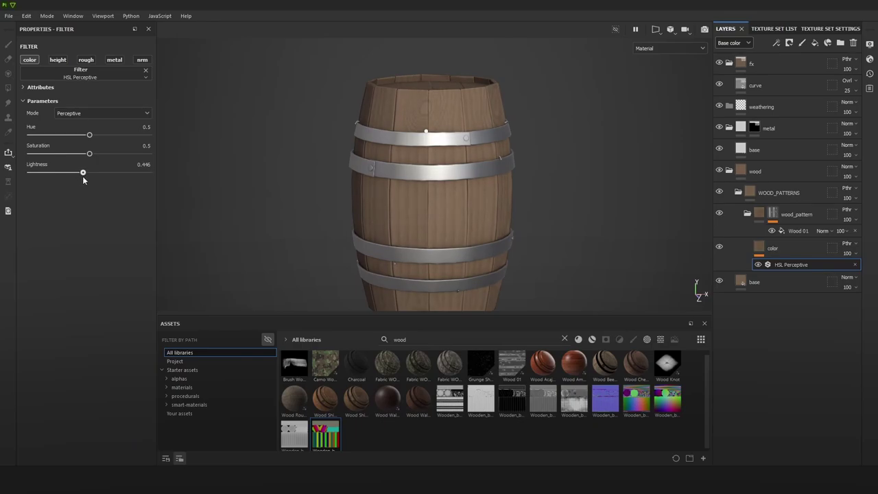
pyautogui.keyDown('alt'); pyautogui.moveTo(374, 185); pyautogui.dragTo(488, 203); pyautogui.keyUp('alt')
pyautogui.moveTo(489, 203)
pyautogui.keyDown('shift'); pyautogui.mouseDown(button='right')
pyautogui.moveTo(503, 196)
pyautogui.moveTo(489, 198)
pyautogui.mouseUp(button='right'); pyautogui.keyUp('shift')
pyautogui.keyDown('alt'); pyautogui.moveTo(572, 207); pyautogui.dragTo(528, 212); pyautogui.keyUp('alt')
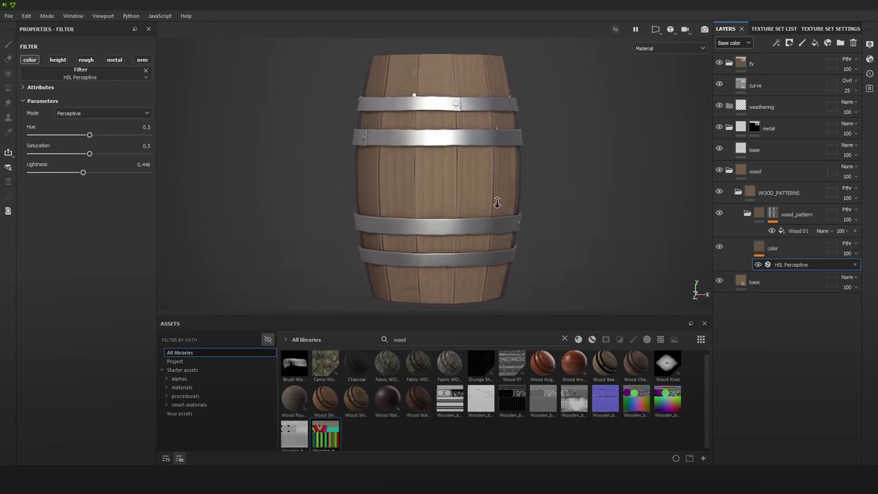
pyautogui.scroll(1, 497, 205)
# Step: Set the Wood 01 mask fill's UV scale to 1.4 and check the grain on the staves
pyautogui.click(798, 229)
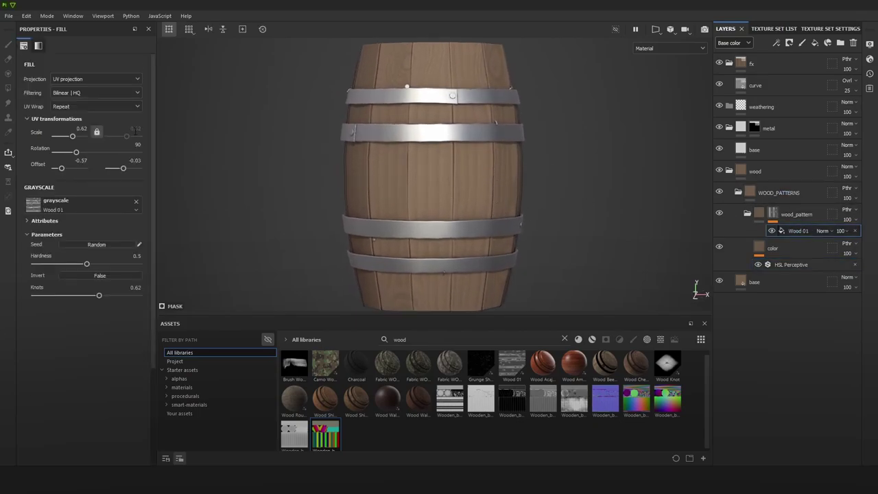
pyautogui.doubleClick(82, 128)
pyautogui.write('1')
pyautogui.press('Return')
pyautogui.keyDown('alt'); pyautogui.moveTo(477, 116); pyautogui.dragTo(465, 134, button='middle'); pyautogui.keyUp('alt')
pyautogui.keyDown('alt'); pyautogui.moveTo(543, 151); pyautogui.dragTo(511, 156); pyautogui.keyUp('alt')
pyautogui.keyDown('alt'); pyautogui.moveTo(515, 161); pyautogui.dragTo(564, 189, button='right'); pyautogui.keyUp('alt')
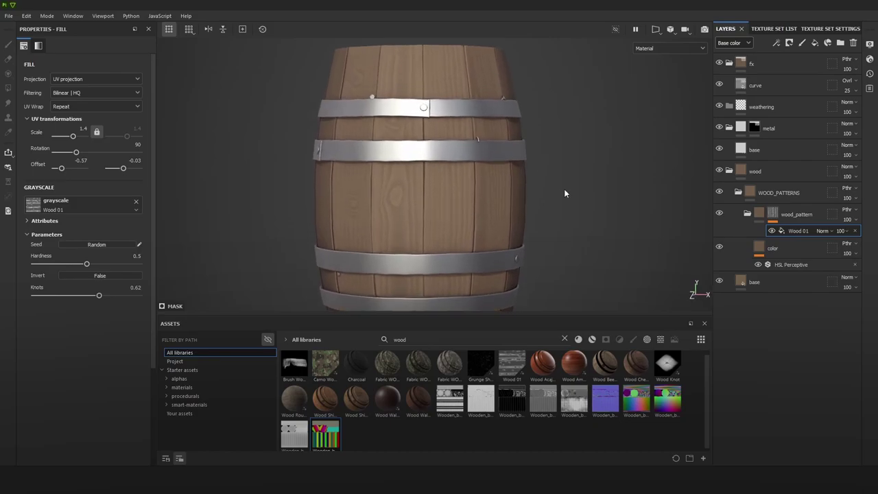
# Step: Unlink the Wood 01 fill's two UV scale values and set the second one to 2.6
pyautogui.click(96, 131)
pyautogui.moveTo(124, 138); pyautogui.dragTo(128, 138)
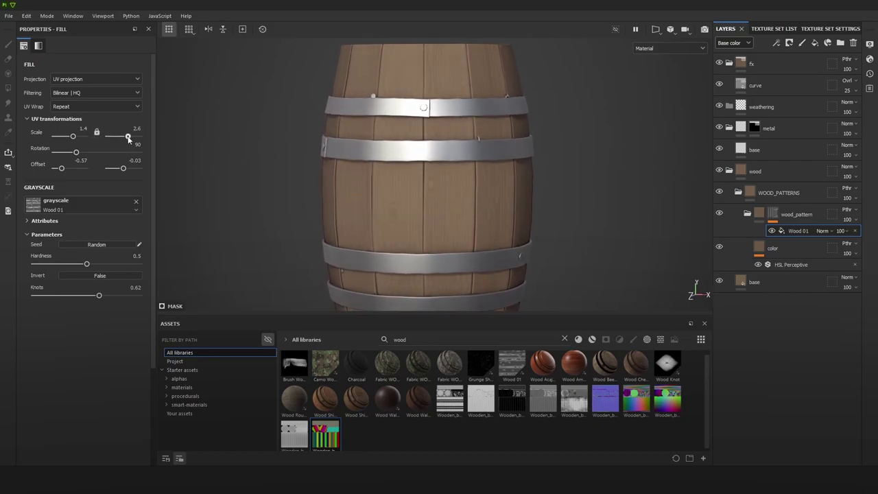
pyautogui.keyDown('alt'); pyautogui.moveTo(456, 200); pyautogui.dragTo(458, 170, button='middle'); pyautogui.keyUp('alt')
pyautogui.keyDown('alt'); pyautogui.moveTo(458, 169); pyautogui.dragTo(427, 126, button='right'); pyautogui.keyUp('alt')
pyautogui.keyDown('alt'); pyautogui.moveTo(427, 125); pyautogui.dragTo(551, 155); pyautogui.keyUp('alt')
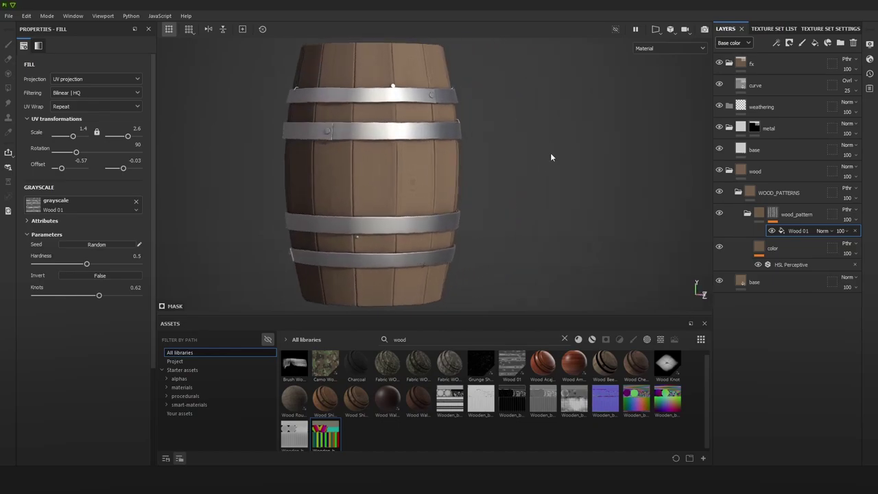
pyautogui.keyDown('shift'); pyautogui.moveTo(551, 155); pyautogui.dragTo(548, 153, button='right'); pyautogui.keyUp('shift')
pyautogui.keyDown('alt'); pyautogui.moveTo(548, 153); pyautogui.dragTo(637, 196); pyautogui.keyUp('alt')
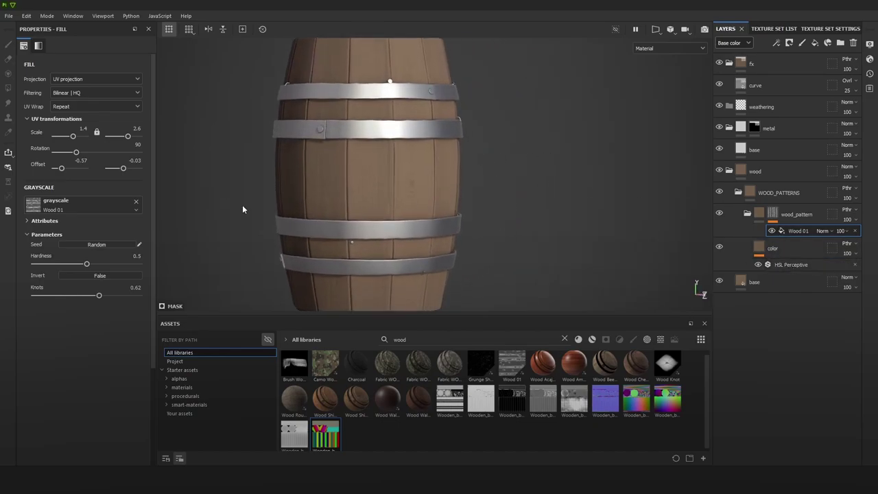
# Step: Darken the grain by setting the HSL Perceptive filter's Lightness to 0.302
pyautogui.click(786, 266)
pyautogui.moveTo(76, 173); pyautogui.dragTo(67, 173)
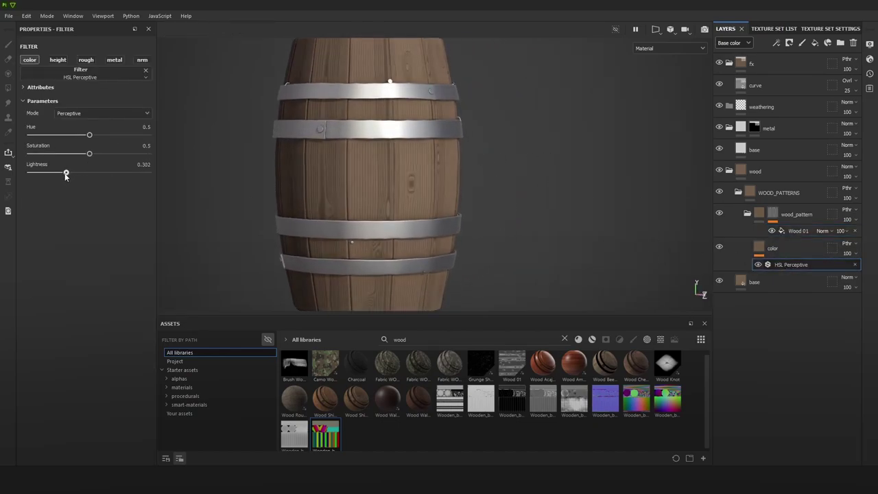
pyautogui.keyDown('alt'); pyautogui.moveTo(313, 176); pyautogui.dragTo(357, 180); pyautogui.keyUp('alt')
# Step: Set the Knots parameter of the Wood 01 mask fill to 0 and check the staves
pyautogui.click(782, 230)
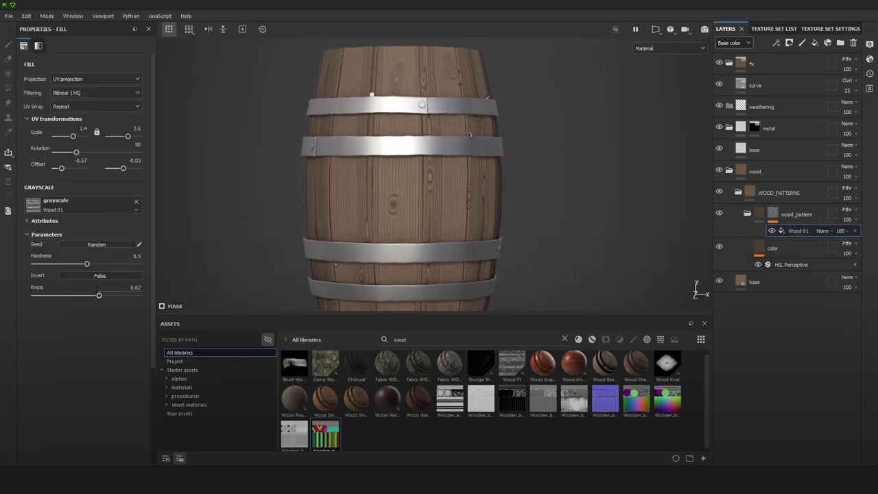
pyautogui.moveTo(38, 288); pyautogui.dragTo(24, 289)
pyautogui.keyDown('alt'); pyautogui.moveTo(413, 221); pyautogui.dragTo(437, 111); pyautogui.keyUp('alt')
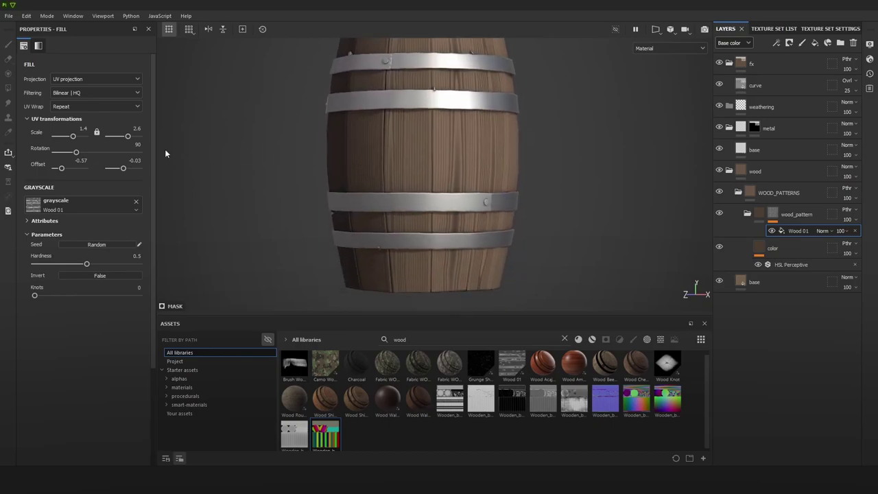
# Step: Set the Wood 01 fill's UV scale to 2.29 for the first value and 1.82 for the second
pyautogui.moveTo(77, 138)
pyautogui.mouseDown()
pyautogui.moveTo(68, 135)
pyautogui.moveTo(74, 139)
pyautogui.mouseUp()
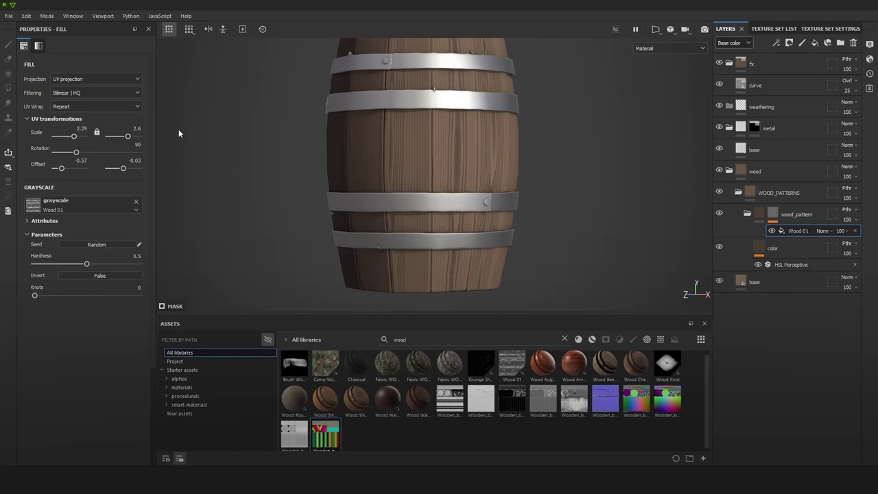
pyautogui.keyDown('alt'); pyautogui.moveTo(485, 120); pyautogui.dragTo(483, 161, button='middle'); pyautogui.keyUp('alt')
pyautogui.keyDown('shift'); pyautogui.moveTo(482, 160); pyautogui.dragTo(481, 160, button='right'); pyautogui.keyUp('shift')
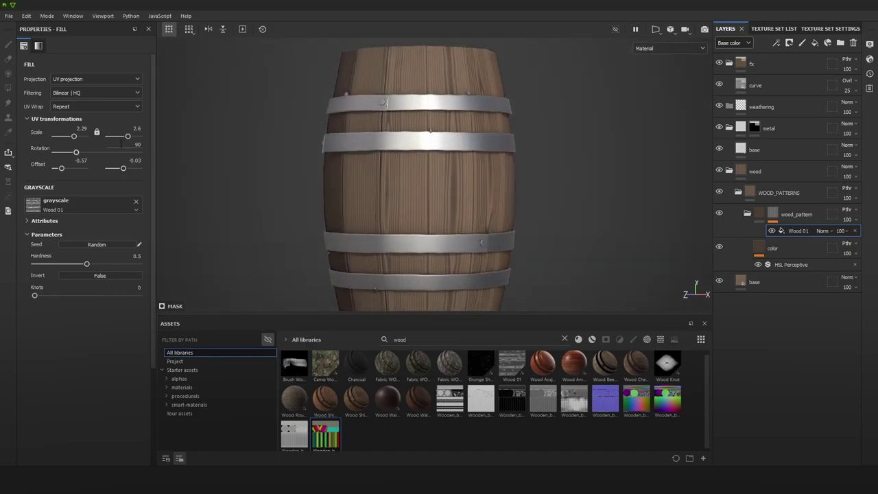
pyautogui.moveTo(128, 135); pyautogui.dragTo(127, 136)
pyautogui.keyDown('alt'); pyautogui.moveTo(338, 157); pyautogui.dragTo(592, 157); pyautogui.keyUp('alt')
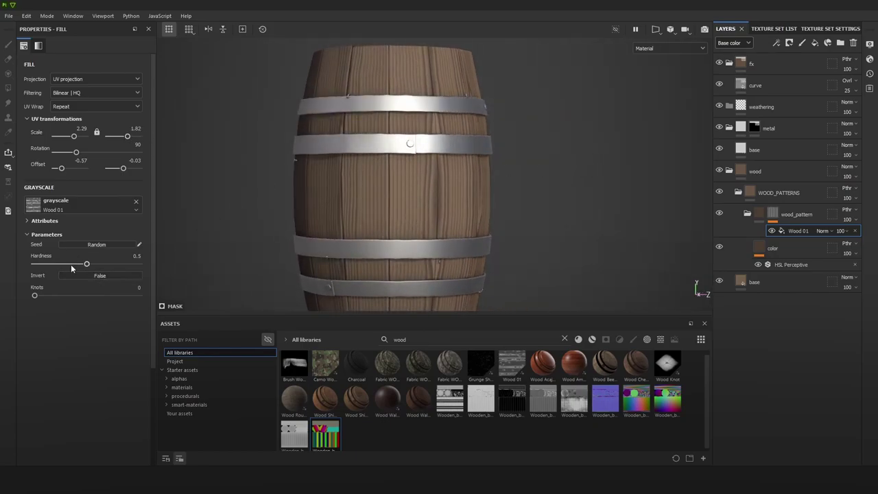
# Step: Set the Wood 01 fill's Knots to 0.25 and check the pattern around the whole barrel
pyautogui.moveTo(43, 297); pyautogui.dragTo(60, 297)
pyautogui.keyDown('alt'); pyautogui.moveTo(443, 211); pyautogui.dragTo(513, 217); pyautogui.keyUp('alt')
pyautogui.scroll(-3, 512, 217)
pyautogui.keyDown('alt'); pyautogui.moveTo(529, 181); pyautogui.dragTo(446, 196); pyautogui.keyUp('alt')
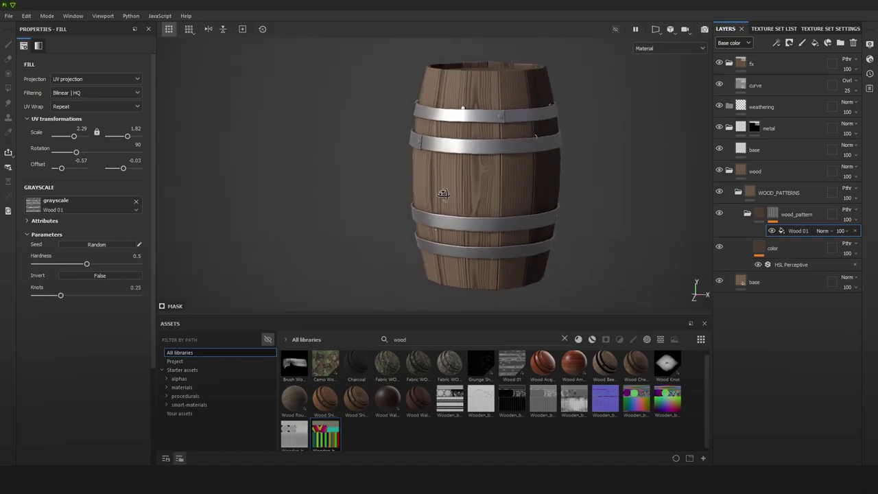
# Step: Examine the wood grain and knots on the staves around the barrel
pyautogui.keyDown('shift'); pyautogui.moveTo(446, 196); pyautogui.dragTo(456, 194, button='right'); pyautogui.keyUp('shift')
pyautogui.keyDown('alt'); pyautogui.moveTo(456, 193); pyautogui.dragTo(390, 189); pyautogui.keyUp('alt')
pyautogui.scroll(1, 509, 191)
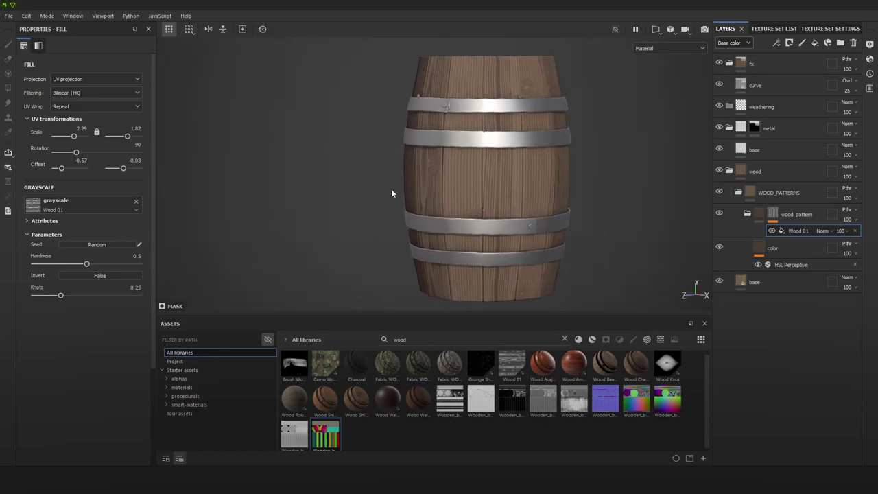
pyautogui.keyDown('alt'); pyautogui.moveTo(482, 190); pyautogui.dragTo(431, 196); pyautogui.keyUp('alt')
pyautogui.scroll(1, 480, 192)
pyautogui.keyDown('alt'); pyautogui.moveTo(523, 185); pyautogui.dragTo(452, 197, button='middle'); pyautogui.keyUp('alt')
pyautogui.keyDown('shift'); pyautogui.moveTo(452, 196); pyautogui.dragTo(476, 192, button='right'); pyautogui.keyUp('shift')
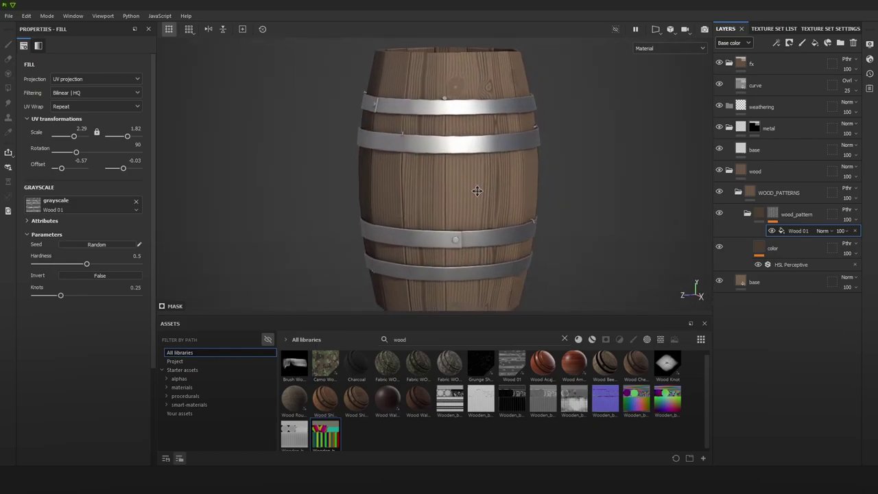
pyautogui.keyDown('alt'); pyautogui.moveTo(476, 192); pyautogui.dragTo(466, 182, button='middle'); pyautogui.keyUp('alt')
pyautogui.scroll(2, 466, 182)
# Step: Set the Lightness of the color layer's HSL Perceptive filter to 0.376, judging the grain from afar and up close
pyautogui.click(793, 265)
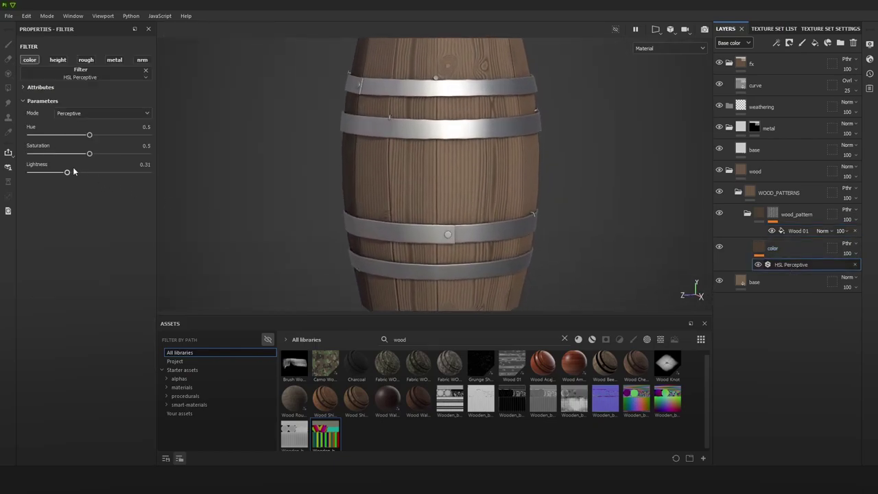
pyautogui.moveTo(78, 173); pyautogui.dragTo(72, 175)
pyautogui.scroll(-6, 510, 213)
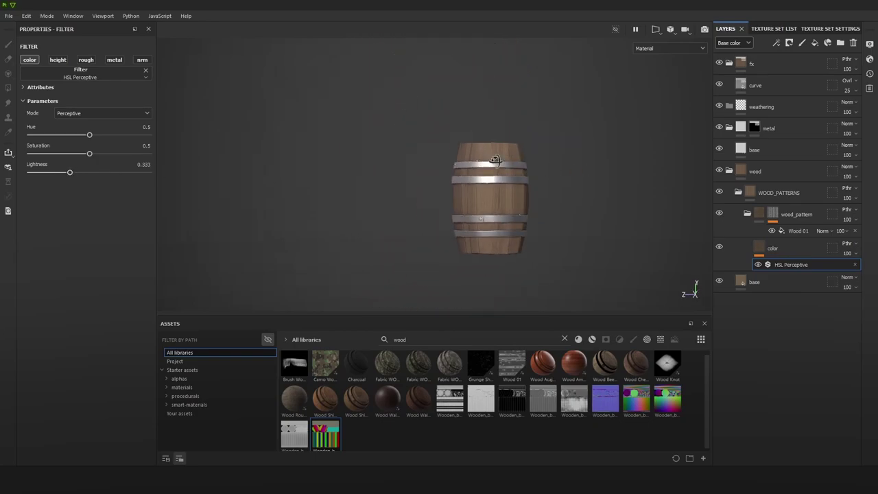
pyautogui.scroll(10, 495, 160)
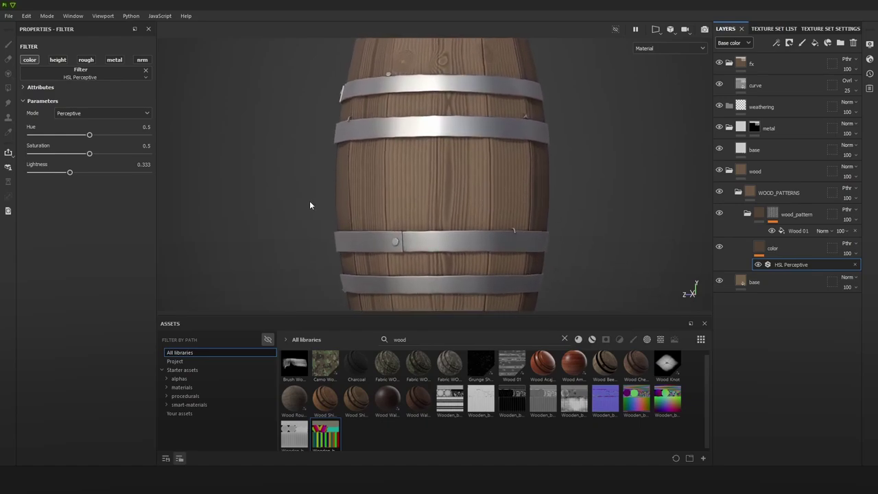
pyautogui.moveTo(75, 175); pyautogui.dragTo(74, 175)
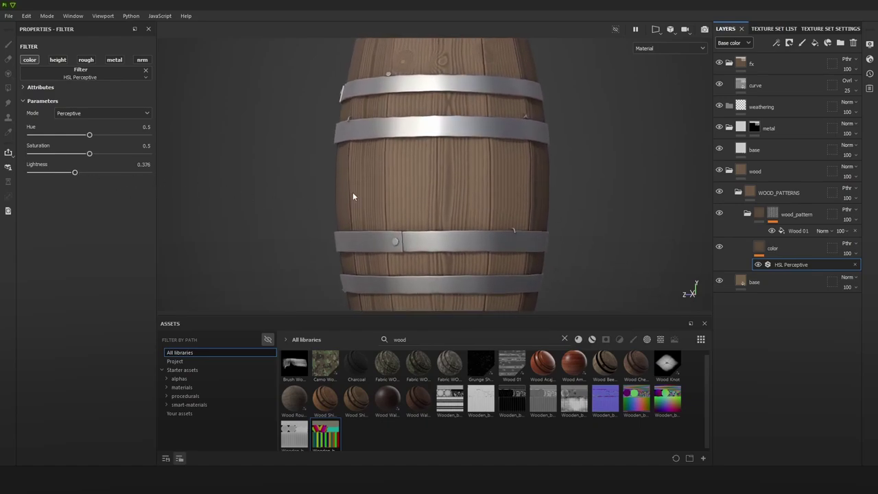
# Step: Collapse the wood_pattern folder and rename it 01
pyautogui.click(747, 213)
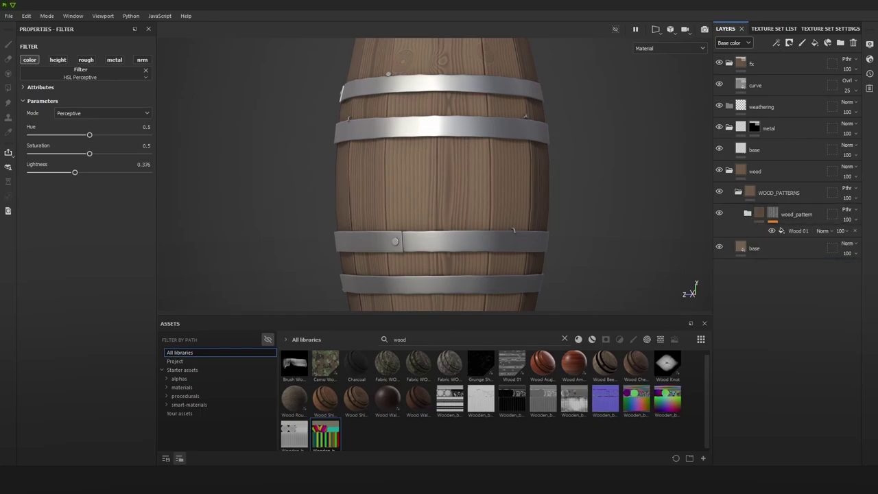
pyautogui.click(799, 214)
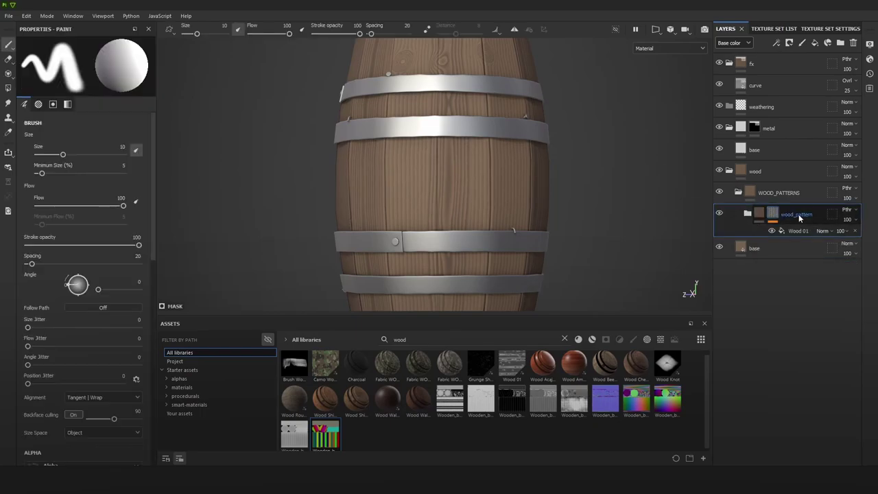
pyautogui.doubleClick(799, 215)
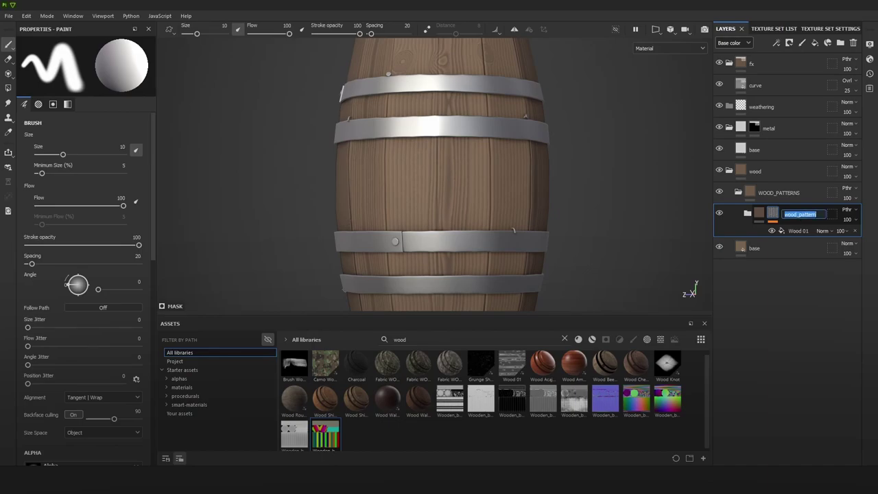
pyautogui.write('y')
# Step: Try replacing folder 01's mask with a color selection of the teal stave's ID color, and inspect the mask and material
pyautogui.rightClick(798, 218)
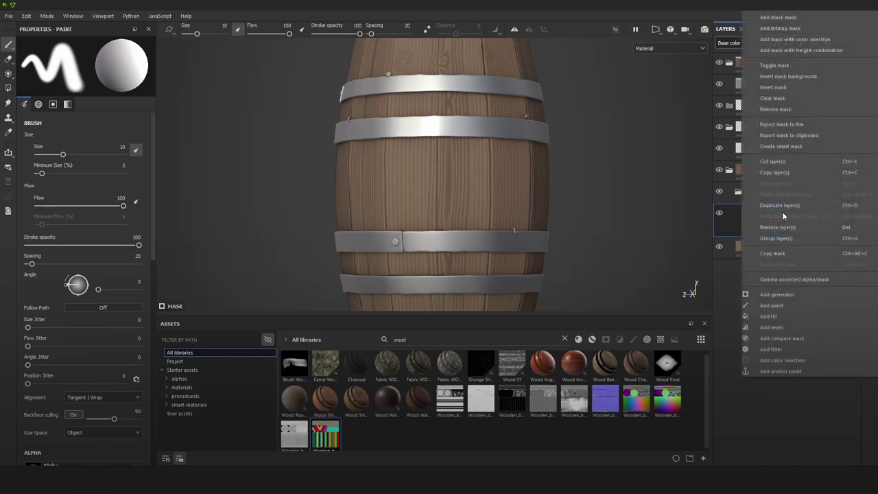
pyautogui.click(795, 39)
pyautogui.click(143, 137)
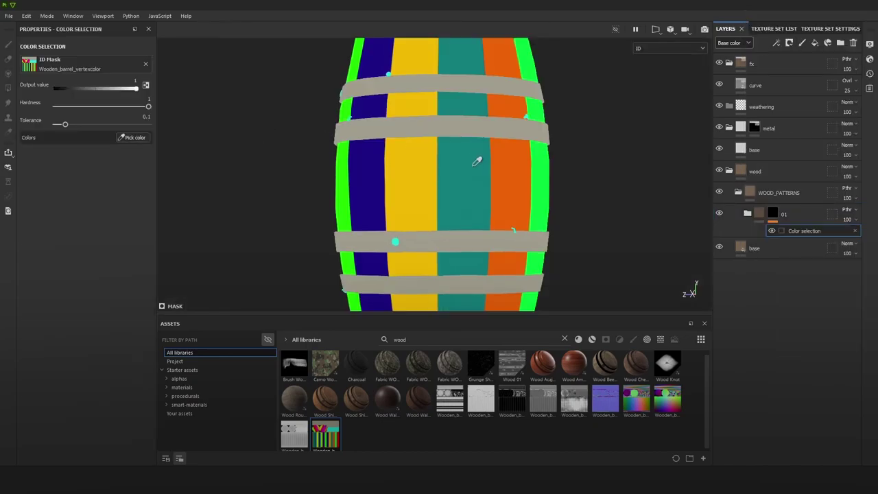
pyautogui.click(469, 177)
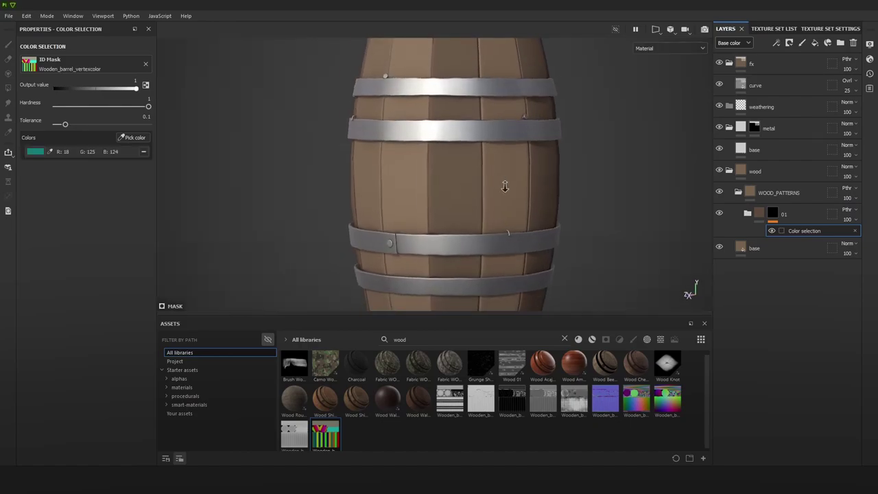
pyautogui.keyDown('alt'); pyautogui.click(772, 213); pyautogui.keyUp('alt')
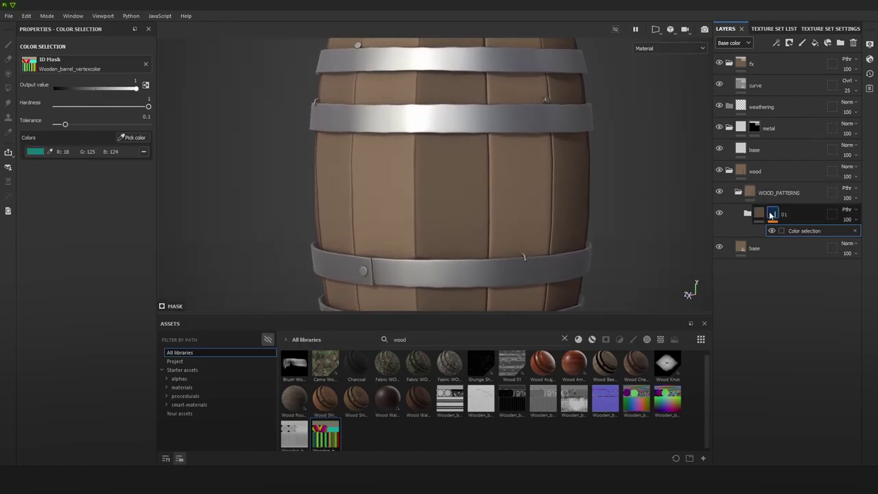
pyautogui.moveTo(461, 180)
pyautogui.keyDown('alt'); pyautogui.mouseDown(button='right')
pyautogui.moveTo(519, 207)
pyautogui.moveTo(568, 216)
pyautogui.moveTo(487, 174)
pyautogui.moveTo(412, 115)
pyautogui.mouseUp(button='right'); pyautogui.keyUp('alt')
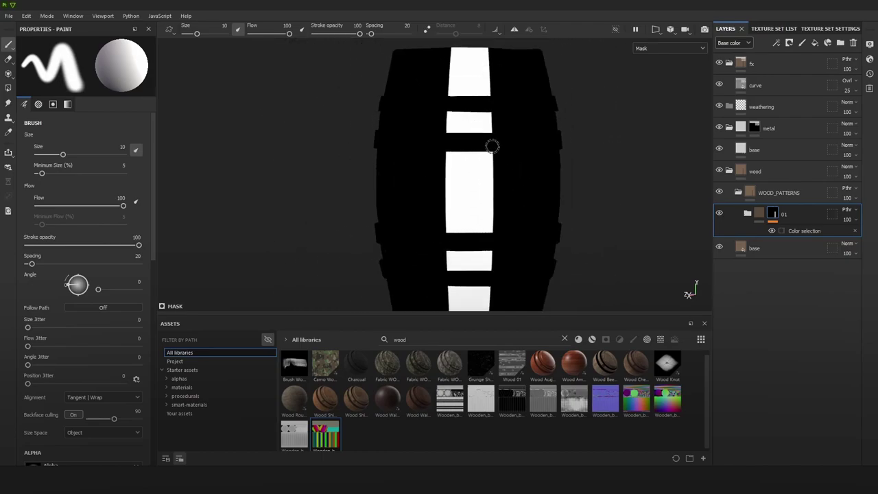
pyautogui.press('m')
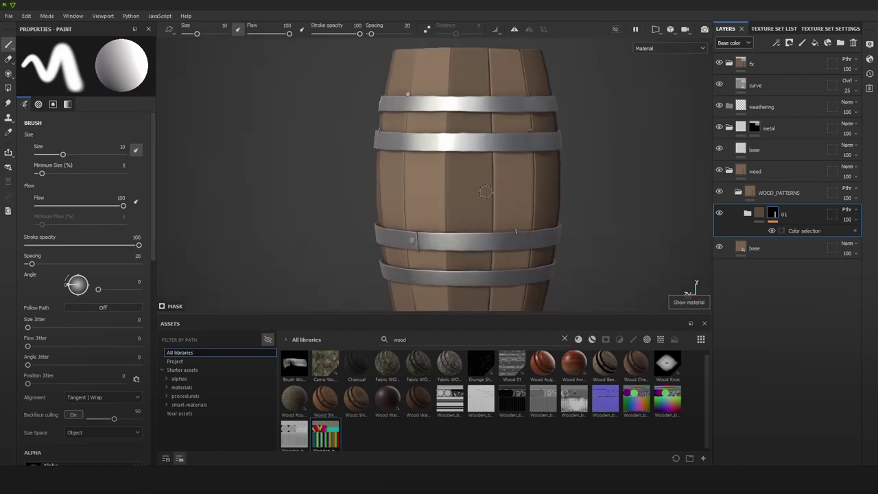
pyautogui.keyDown('alt'); pyautogui.moveTo(485, 191); pyautogui.dragTo(578, 204, button='right'); pyautogui.keyUp('alt')
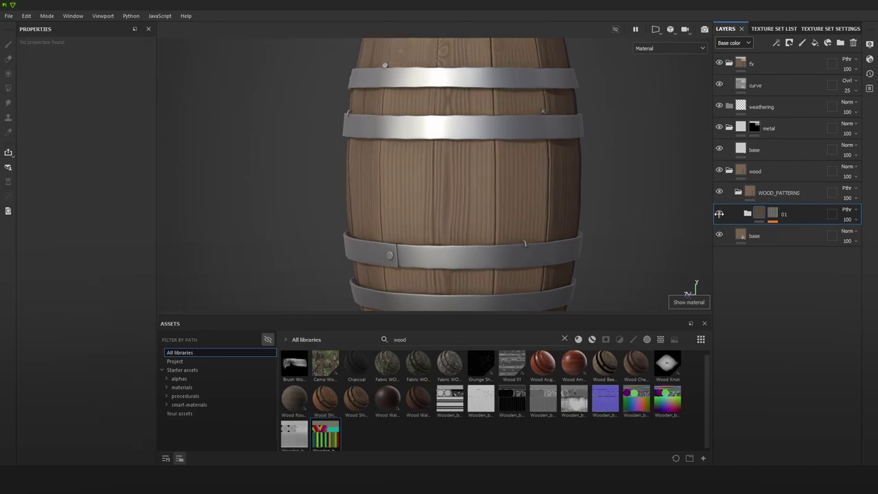
# Step: Group folder 01 into a new folder and set the new folder's blending mode to Passthrough
pyautogui.click(718, 213)
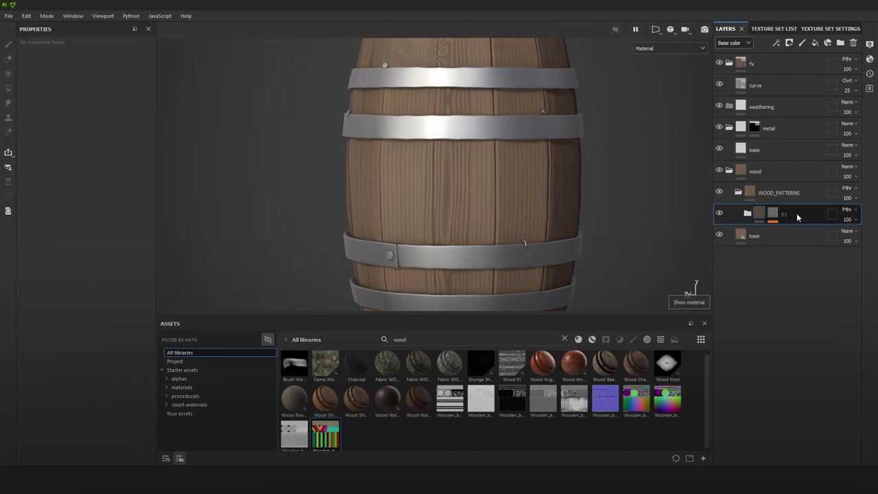
pyautogui.hotkey('ctrl', 'g')
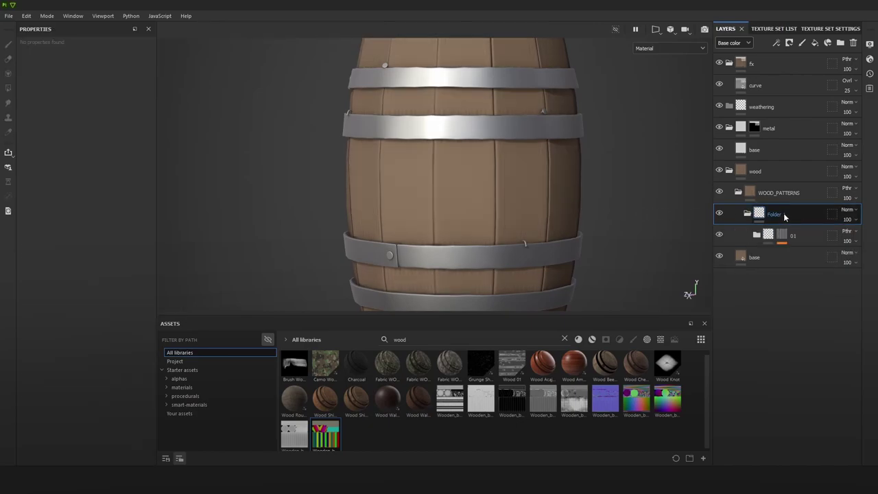
pyautogui.click(845, 208)
pyautogui.click(828, 13)
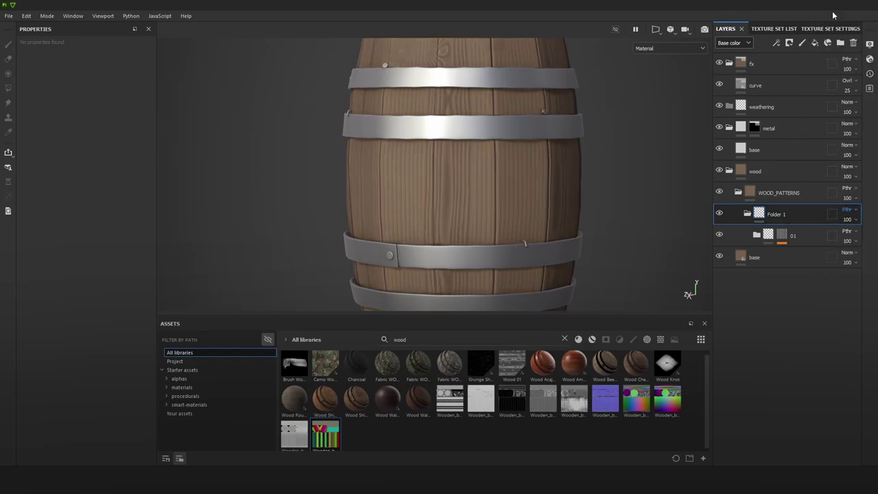
# Step: Rename the outer folder 01 and the inner folder PATTERN, and expand the PATTERN folder
pyautogui.doubleClick(777, 215)
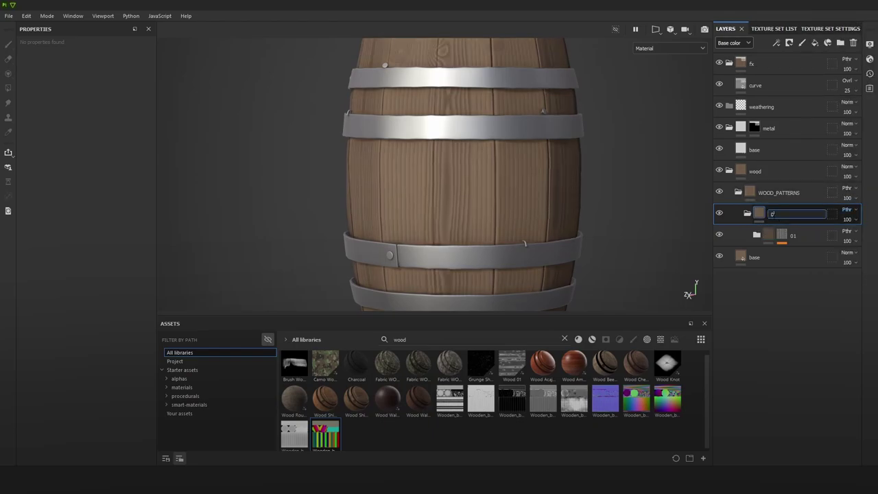
pyautogui.doubleClick(794, 235)
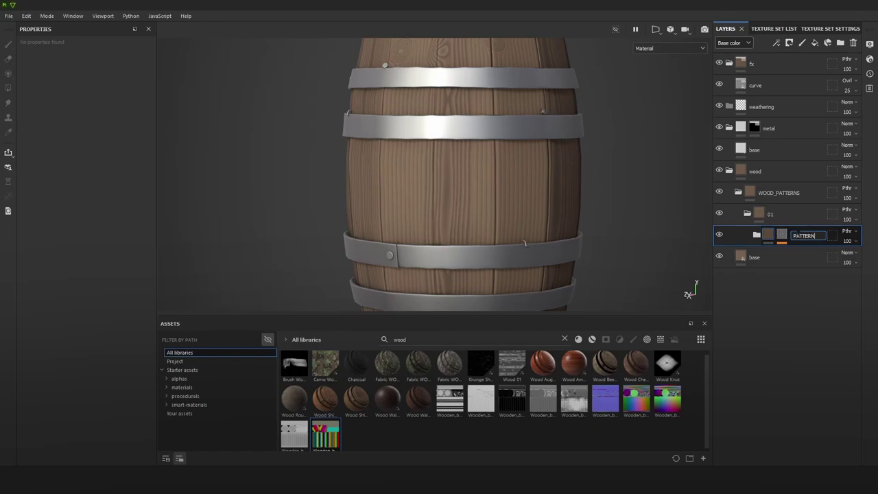
pyautogui.click(756, 234)
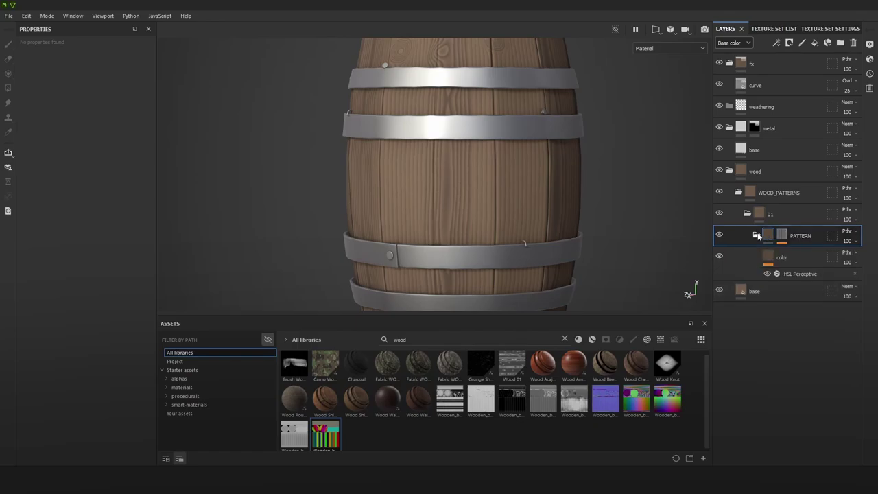
# Step: Add the HSL Perceptive filter from the filter assets as a new layer above color in the PATTERN folder
pyautogui.click(786, 265)
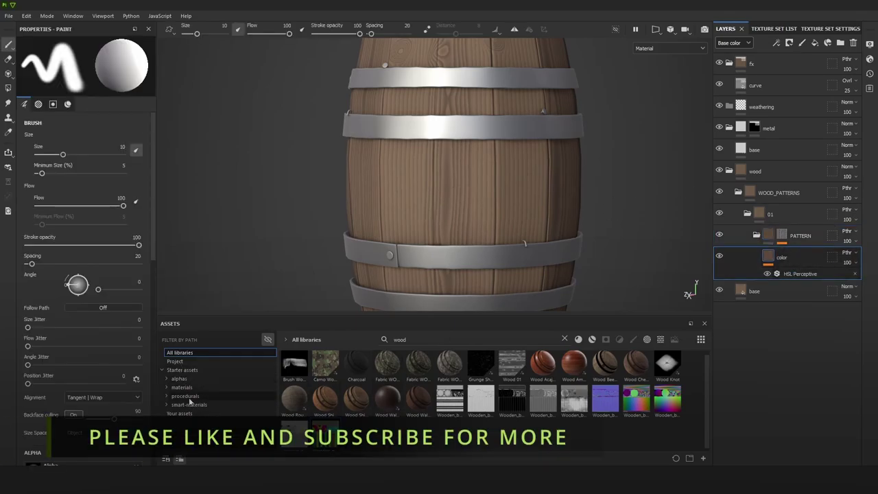
pyautogui.click(646, 340)
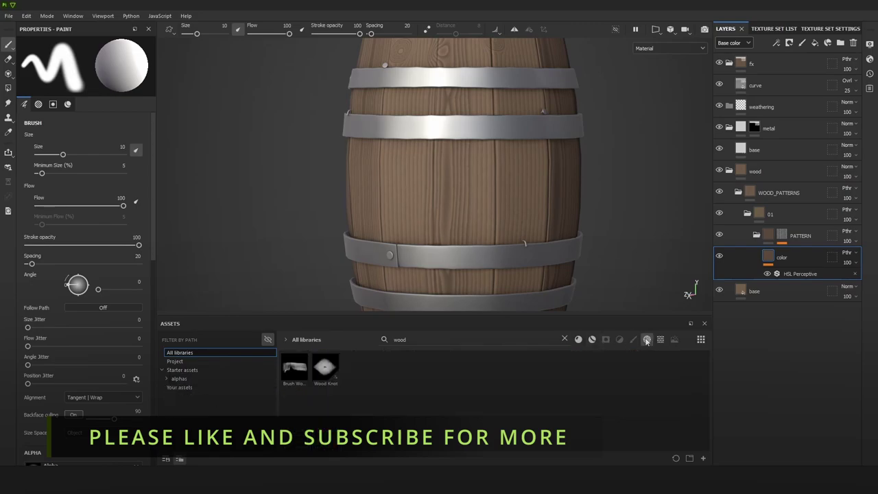
pyautogui.click(565, 339)
pyautogui.click(620, 340)
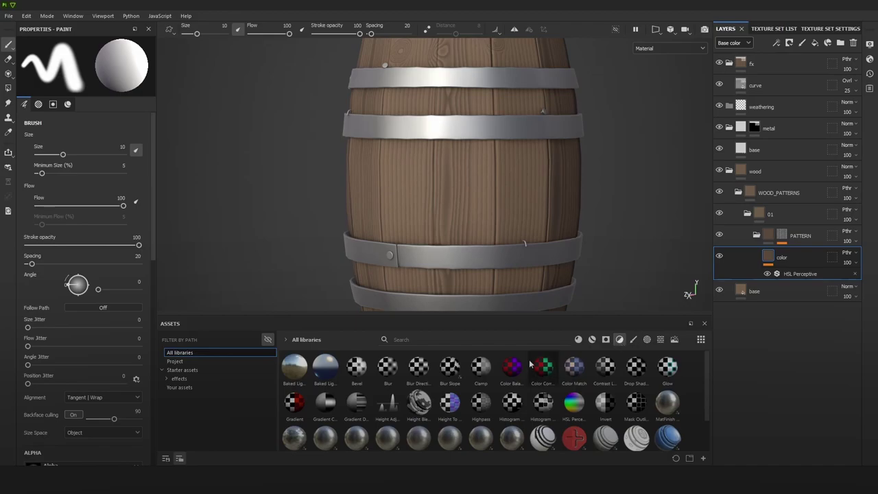
pyautogui.moveTo(573, 404); pyautogui.dragTo(778, 267)
# Step: Rename the new HSL Perceptive layer roughness, in lowercase
pyautogui.doubleClick(797, 259)
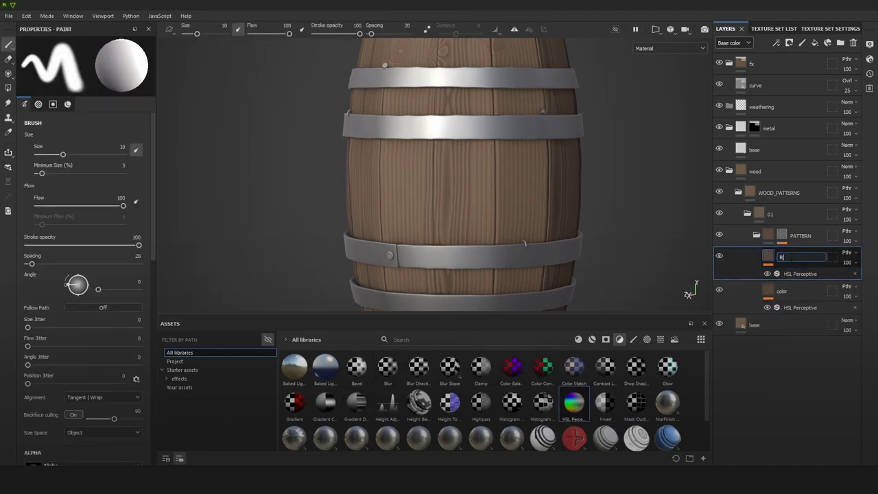
pyautogui.press('Return')
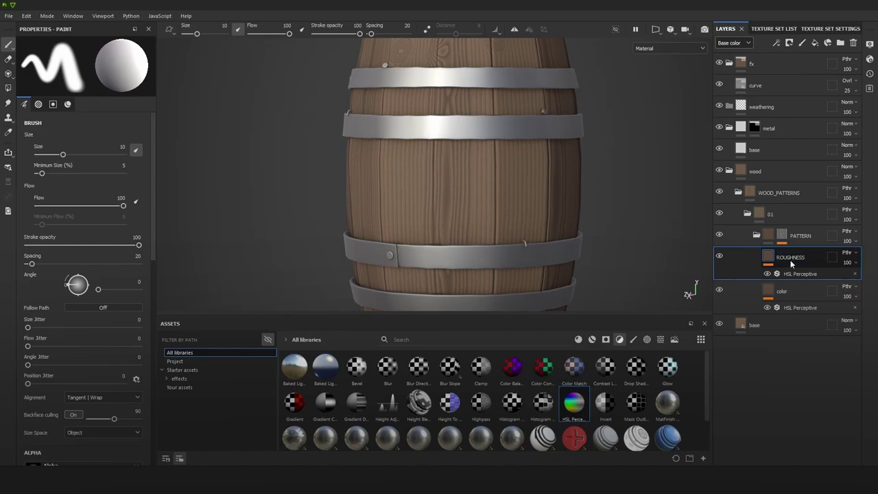
pyautogui.doubleClick(796, 258)
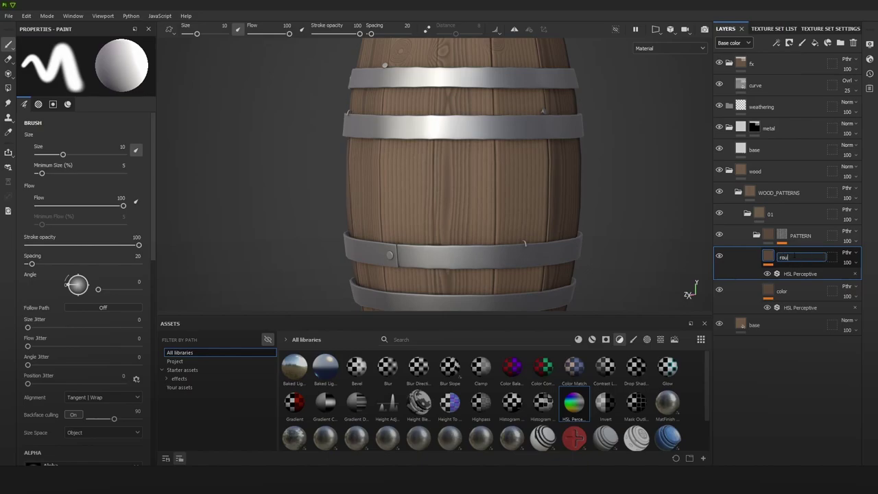
pyautogui.write('roughness')
pyautogui.press('Return')
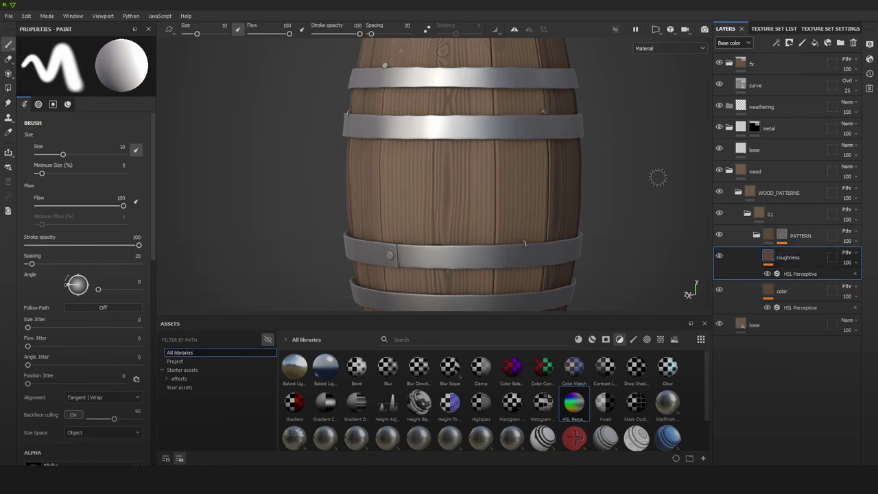
# Step: Display the Roughness channel on the barrel, limit the roughness layer's HSL Perceptive filter to rough, and set its Lightness to 0.523
pyautogui.press('c')
pyautogui.press('c')
pyautogui.press('c')
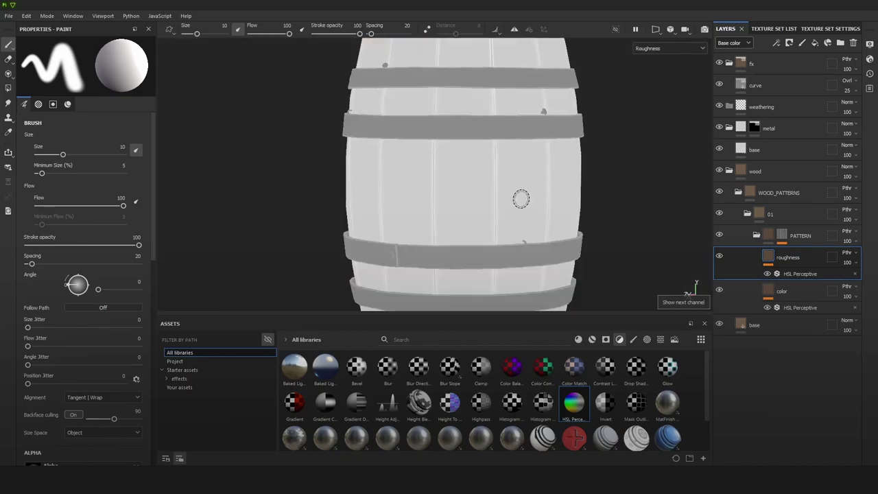
pyautogui.scroll(2, 521, 199)
pyautogui.click(793, 275)
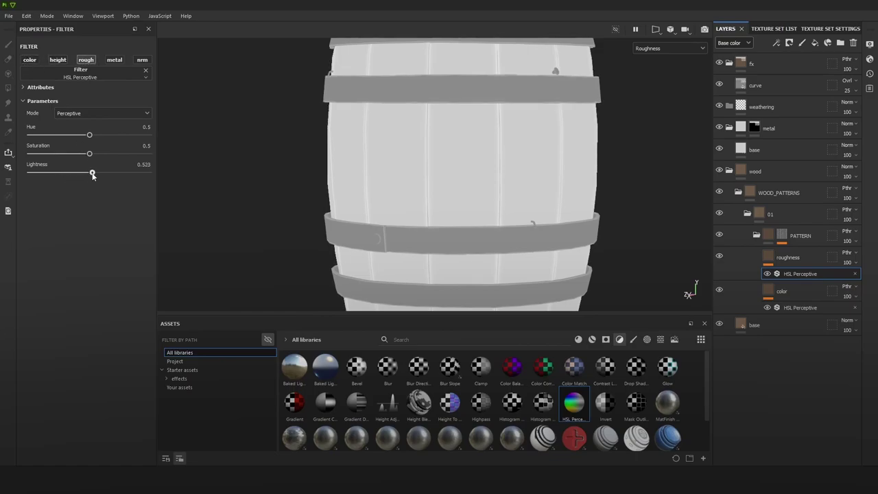
# Step: Show the layer stack's Roughness channel and set the PATTERN and 01 folders to Passthrough blending
pyautogui.click(733, 42)
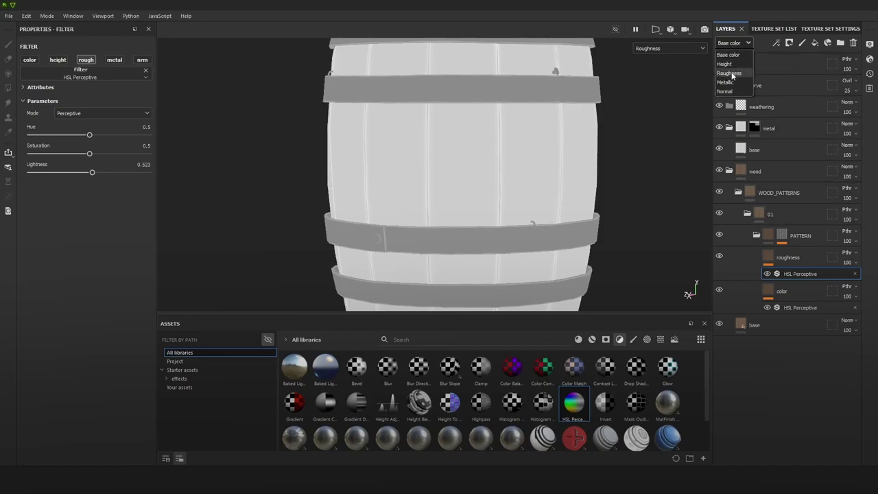
pyautogui.click(732, 75)
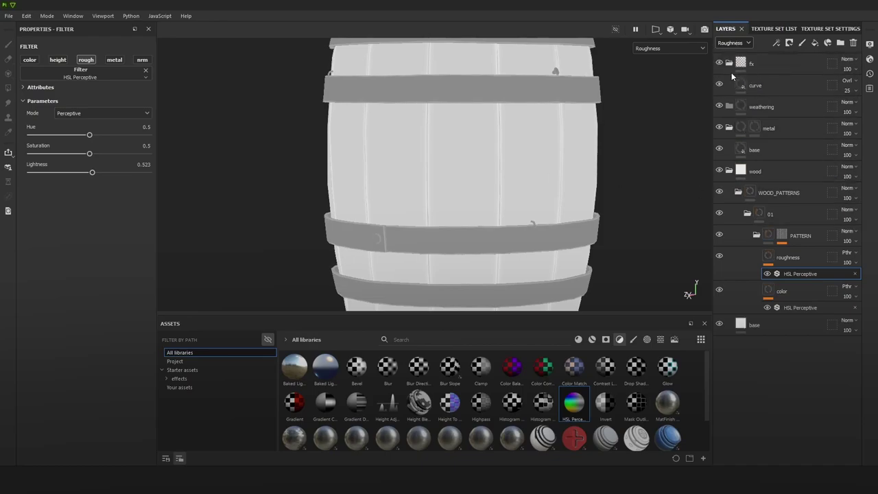
pyautogui.click(847, 234)
pyautogui.click(849, 216)
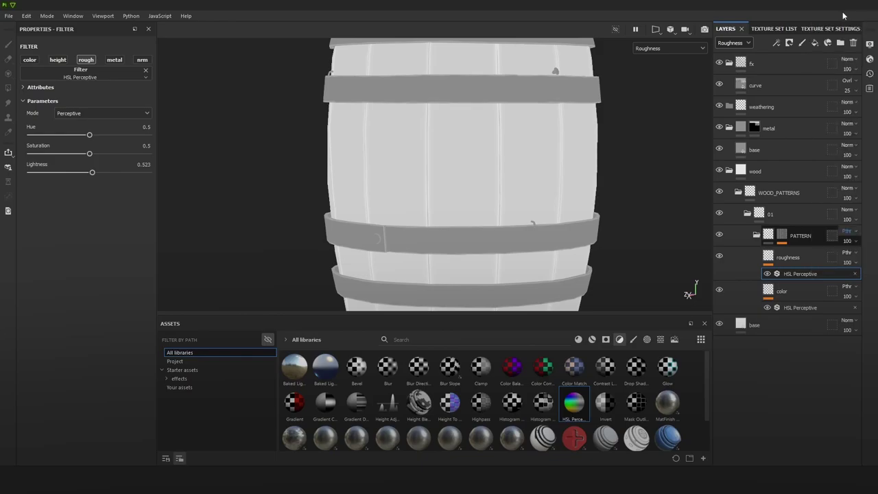
pyautogui.click(850, 210)
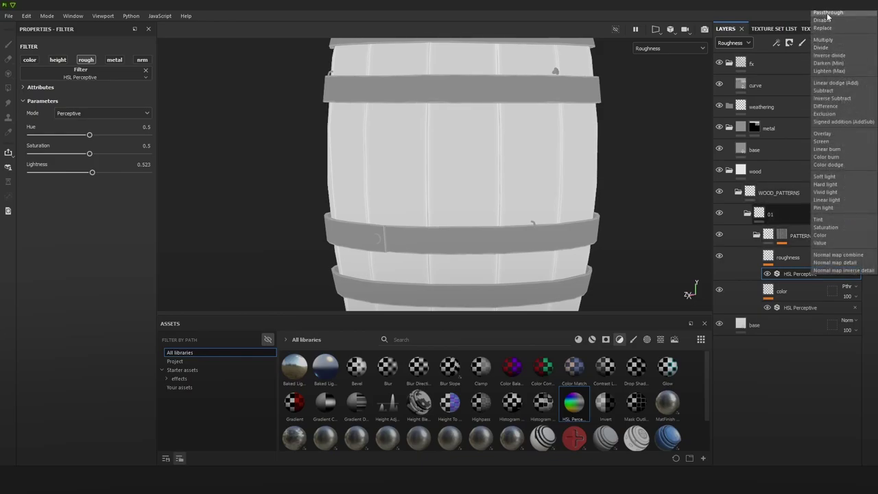
pyautogui.click(828, 17)
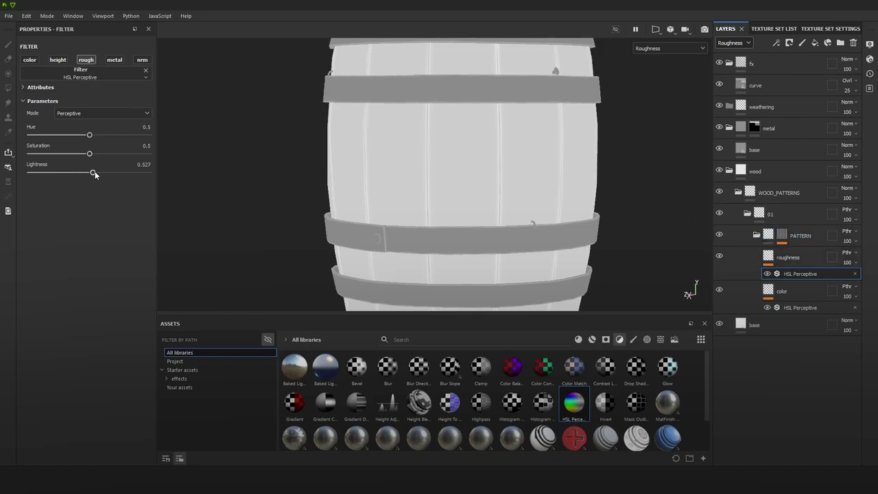
# Step: Raise the Lightness of the roughness layer's HSL Perceptive filter to 0.81 and display the full material on the barrel
pyautogui.keyDown('alt'); pyautogui.moveTo(528, 218); pyautogui.dragTo(490, 142, button='right'); pyautogui.keyUp('alt')
pyautogui.keyDown('alt'); pyautogui.moveTo(491, 141); pyautogui.dragTo(501, 148, button='middle'); pyautogui.keyUp('alt')
pyautogui.press('m')
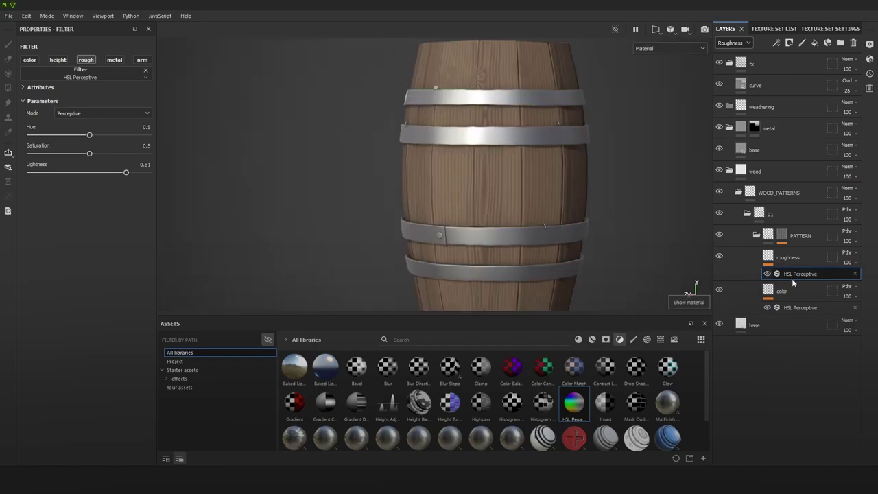
# Step: Set the WOOD_PATTERNS folder to Passthrough blending for the Roughness channel
pyautogui.click(790, 259)
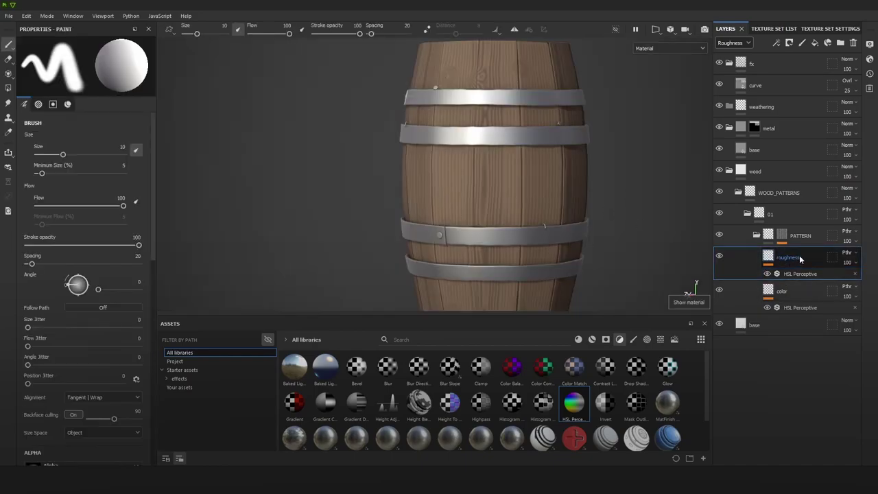
pyautogui.click(809, 216)
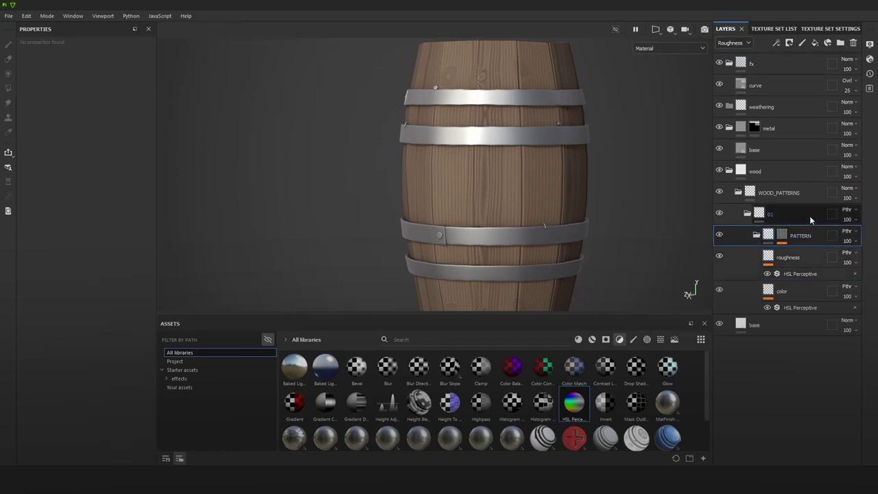
pyautogui.click(843, 189)
pyautogui.click(836, 204)
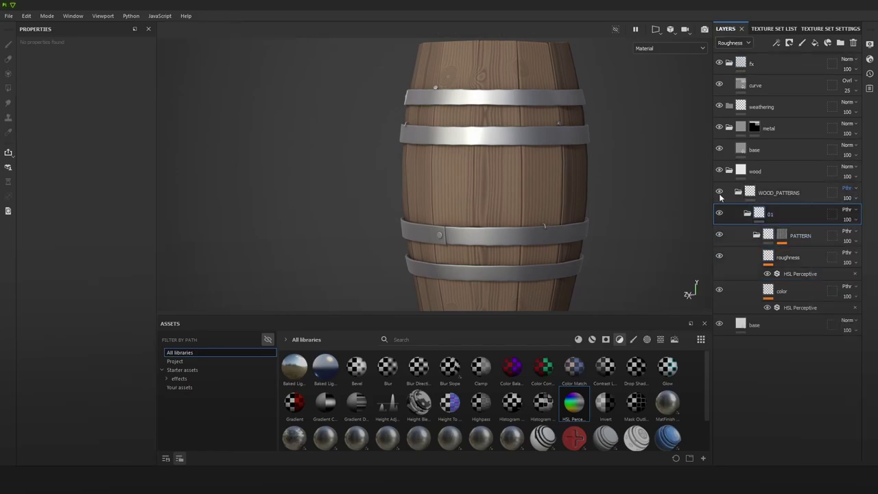
# Step: Inspect the wood grain on the barrel in the Roughness channel view and in the full material view
pyautogui.press('c')
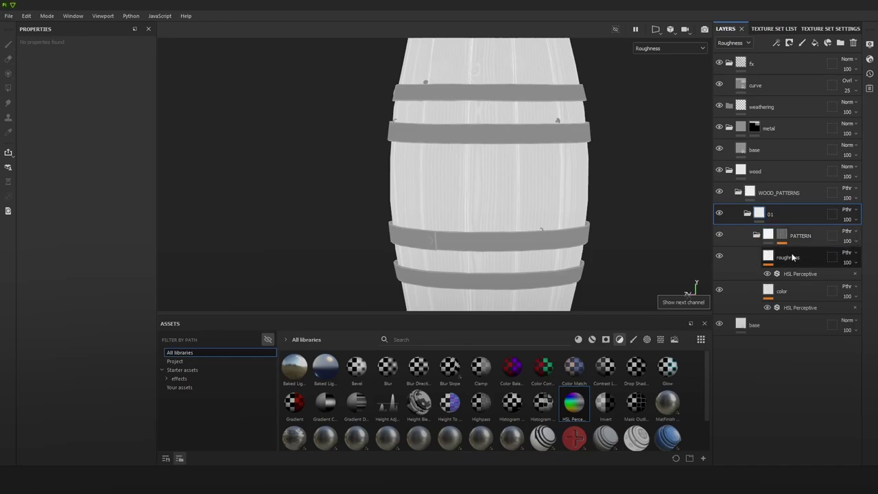
pyautogui.click(740, 256)
pyautogui.press('m')
pyautogui.scroll(-1, 541, 186)
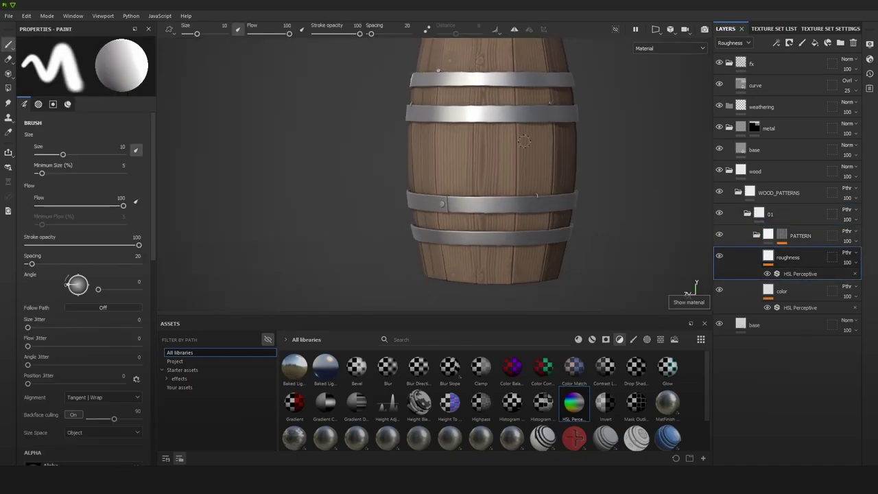
pyautogui.keyDown('alt'); pyautogui.moveTo(541, 187); pyautogui.dragTo(584, 181); pyautogui.keyUp('alt')
# Step: Collapse the PATTERN folder and its parent folder 01
pyautogui.click(771, 236)
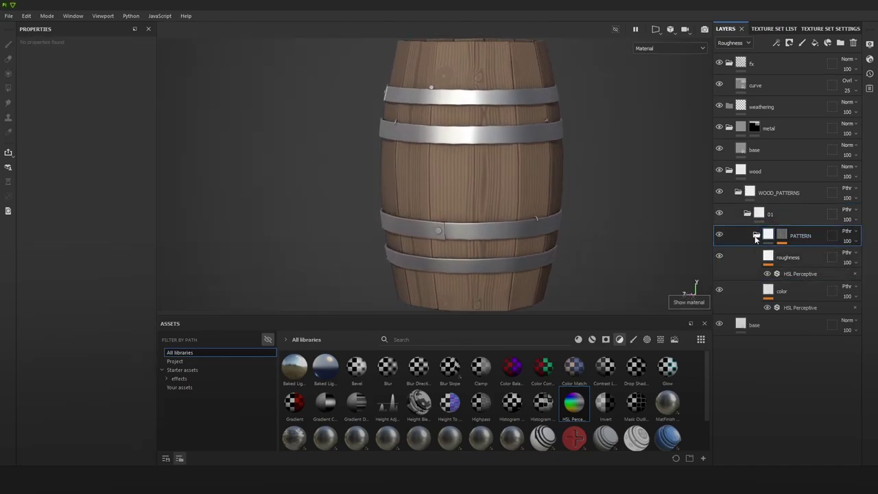
pyautogui.click(755, 235)
pyautogui.click(755, 235)
pyautogui.click(756, 234)
pyautogui.click(747, 215)
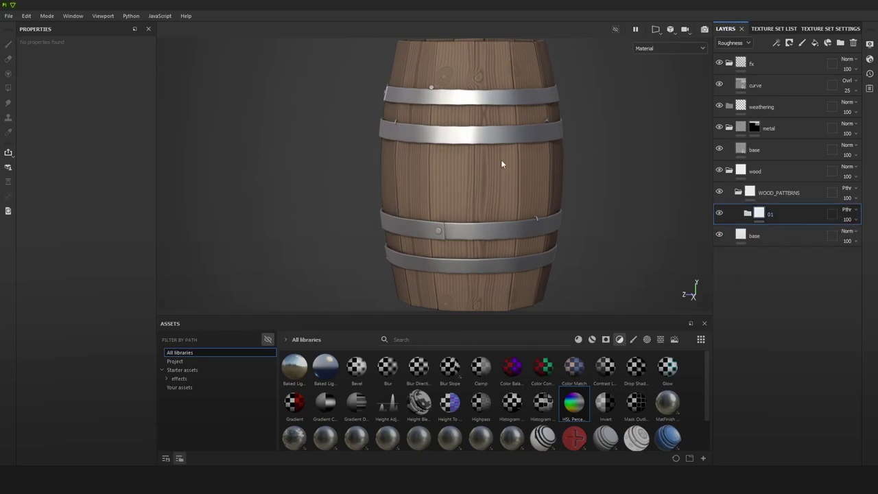
# Step: Add a color selection mask to folder 01 and pick the yellow plank's ID color (242, 186, 3)
pyautogui.scroll(2, 501, 159)
pyautogui.rightClick(776, 214)
pyautogui.click(795, 40)
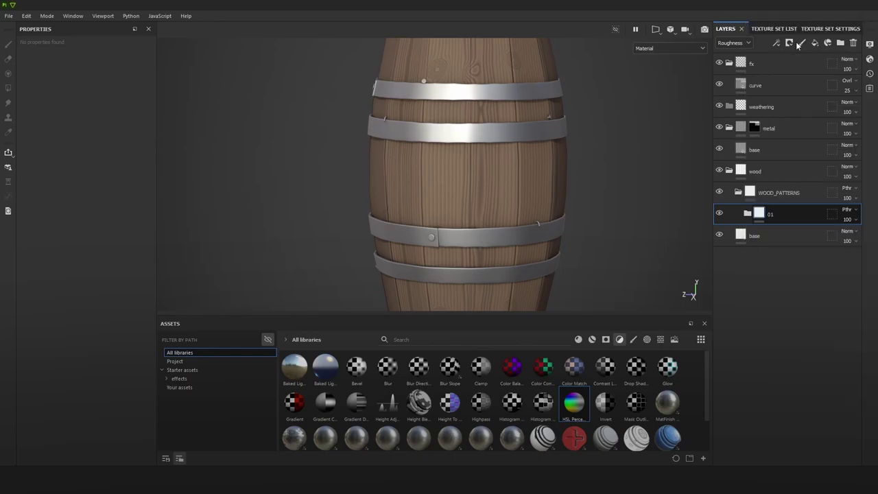
pyautogui.click(134, 138)
pyautogui.click(457, 186)
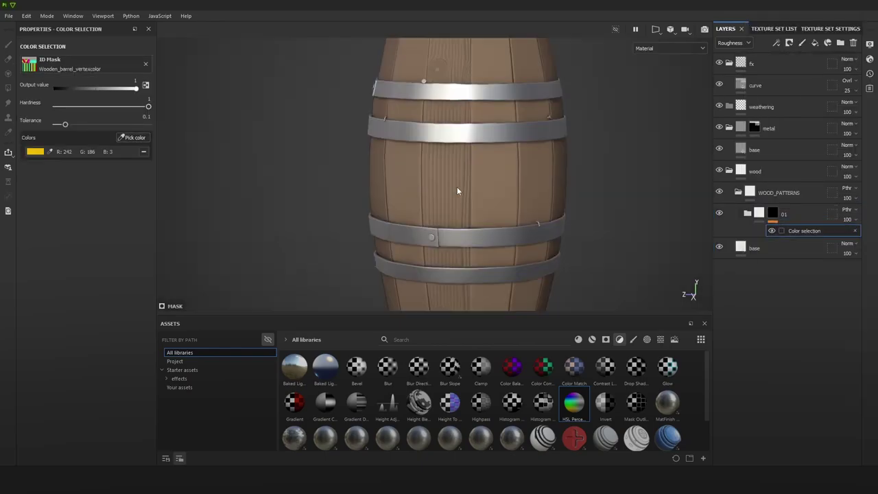
# Step: Add the orange, red, teal and blue plank ID colors to folder 01's color selection
pyautogui.keyDown('alt'); pyautogui.moveTo(454, 141); pyautogui.dragTo(453, 171); pyautogui.keyUp('alt')
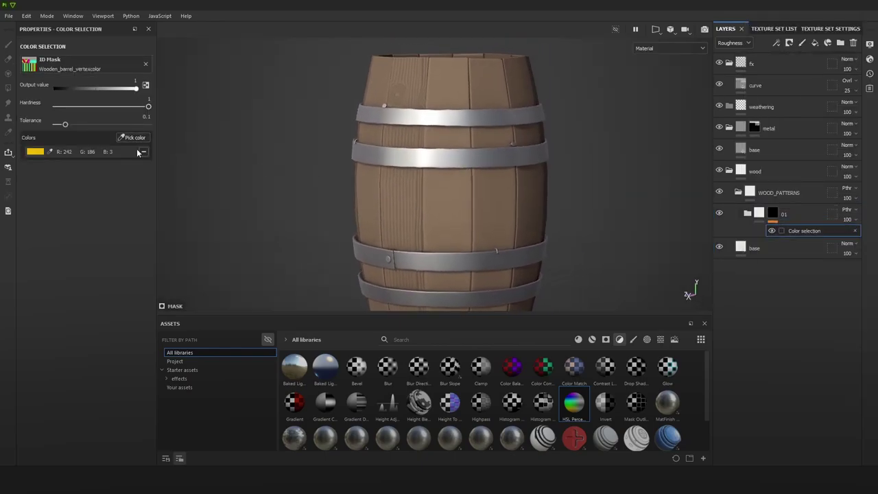
pyautogui.click(134, 137)
pyautogui.click(491, 191)
pyautogui.keyDown('alt'); pyautogui.moveTo(559, 190); pyautogui.dragTo(391, 194); pyautogui.keyUp('alt')
pyautogui.click(134, 137)
pyautogui.click(465, 203)
pyautogui.click(134, 137)
pyautogui.click(522, 186)
pyautogui.rightClick(391, 194)
pyautogui.keyDown('shift'); pyautogui.moveTo(370, 181); pyautogui.dragTo(275, 151, button='right'); pyautogui.keyUp('shift')
pyautogui.click(123, 138)
pyautogui.click(488, 173)
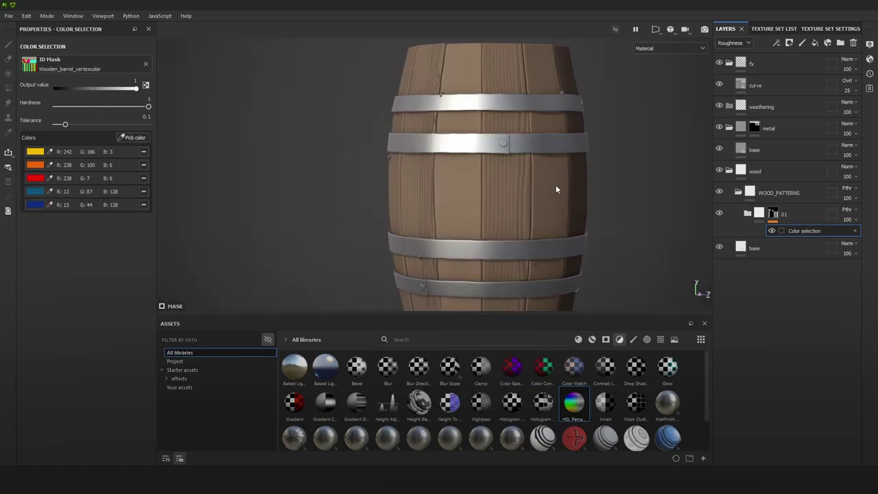
# Step: Add the purple plank color (71, 7, 132) to folder 01's color selection and remove the orange one
pyautogui.keyDown('alt'); pyautogui.moveTo(556, 185); pyautogui.dragTo(452, 190); pyautogui.keyUp('alt')
pyautogui.keyDown('alt'); pyautogui.moveTo(570, 184); pyautogui.dragTo(443, 175); pyautogui.keyUp('alt')
pyautogui.click(133, 139)
pyautogui.click(447, 166)
pyautogui.keyDown('alt'); pyautogui.moveTo(593, 174); pyautogui.dragTo(412, 183); pyautogui.keyUp('alt')
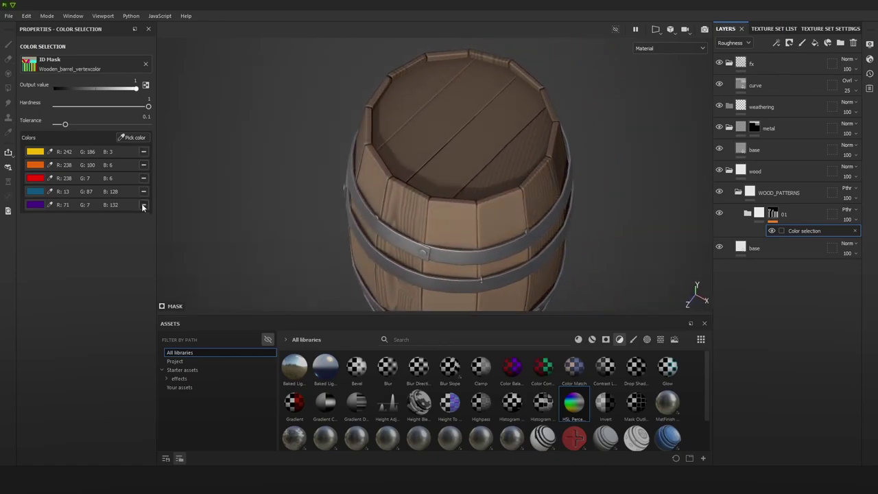
pyautogui.click(143, 165)
pyautogui.scroll(-3, 387, 82)
pyautogui.moveTo(387, 82)
pyautogui.keyDown('alt'); pyautogui.mouseDown()
pyautogui.moveTo(548, 181)
pyautogui.moveTo(554, 92)
pyautogui.moveTo(688, 152)
pyautogui.moveTo(558, 155)
pyautogui.mouseUp(); pyautogui.keyUp('alt')
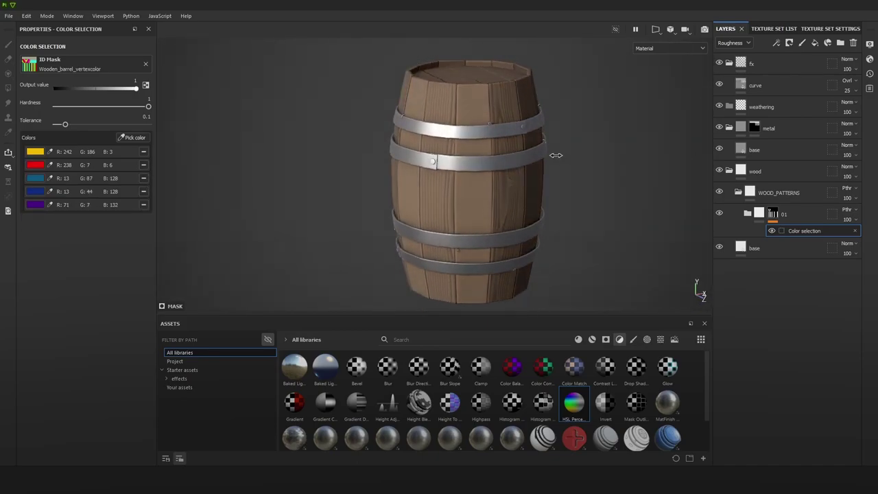
# Step: Duplicate folder 01 with its mask and rename the copy 02
pyautogui.click(798, 215)
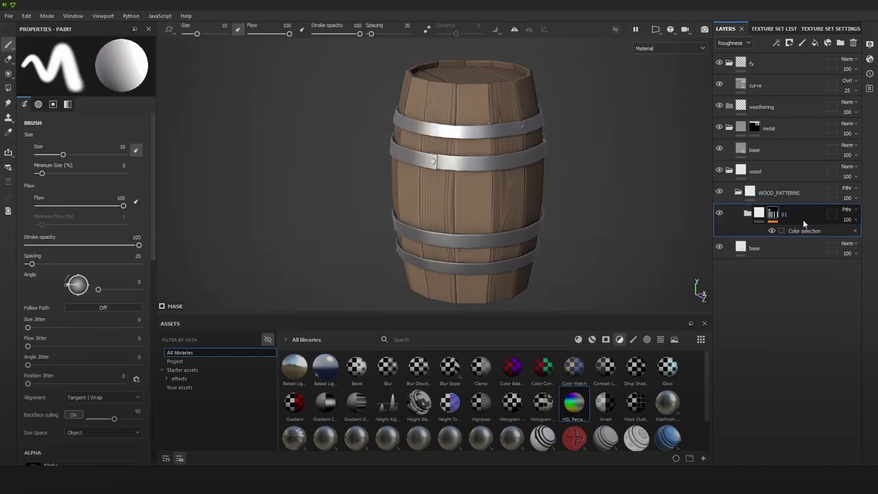
pyautogui.hotkey('ctrl', 'd')
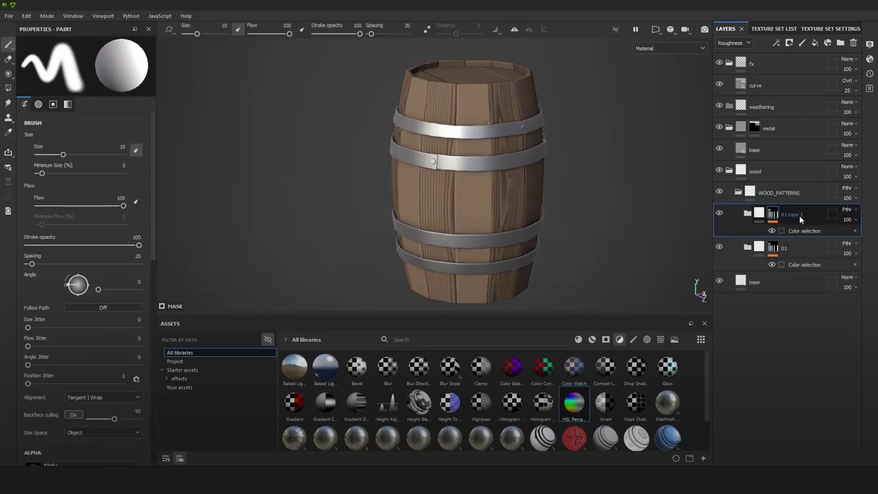
pyautogui.doubleClick(798, 216)
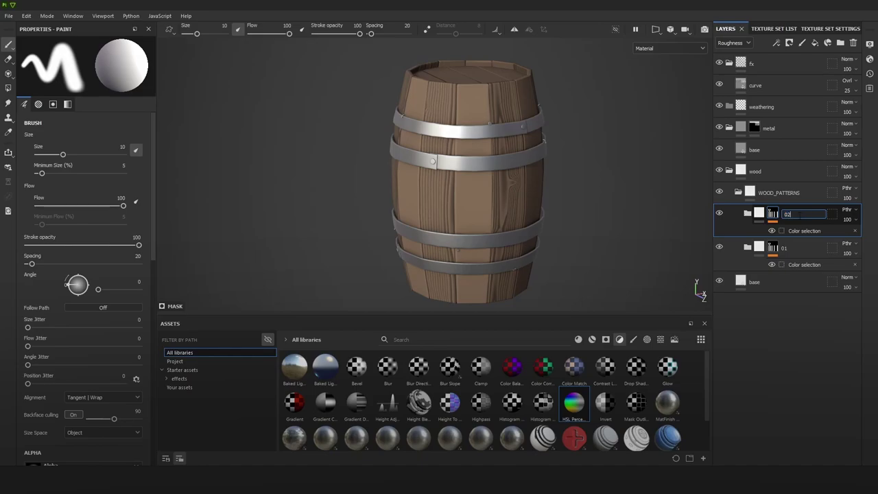
pyautogui.write('02')
pyautogui.press('Return')
# Step: Remove all picked colors from folder 02's color selection mask
pyautogui.click(771, 227)
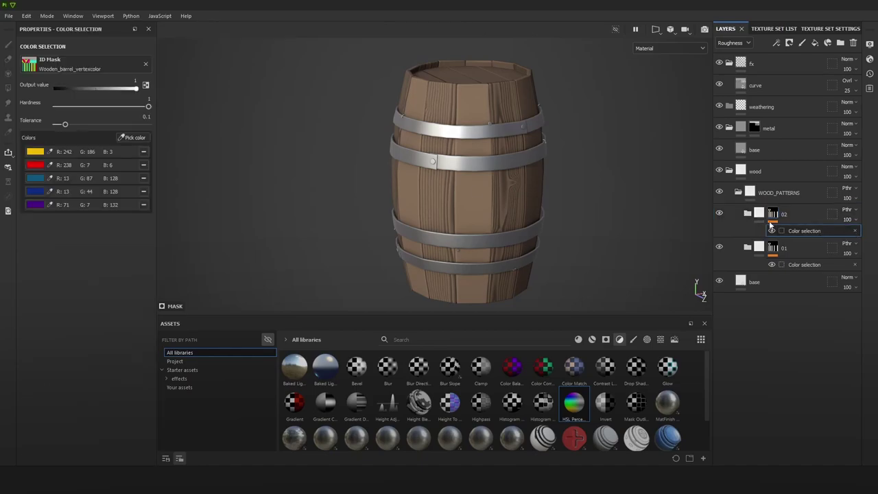
pyautogui.click(142, 152)
pyautogui.click(142, 151)
pyautogui.click(142, 152)
pyautogui.click(142, 152)
pyautogui.click(142, 152)
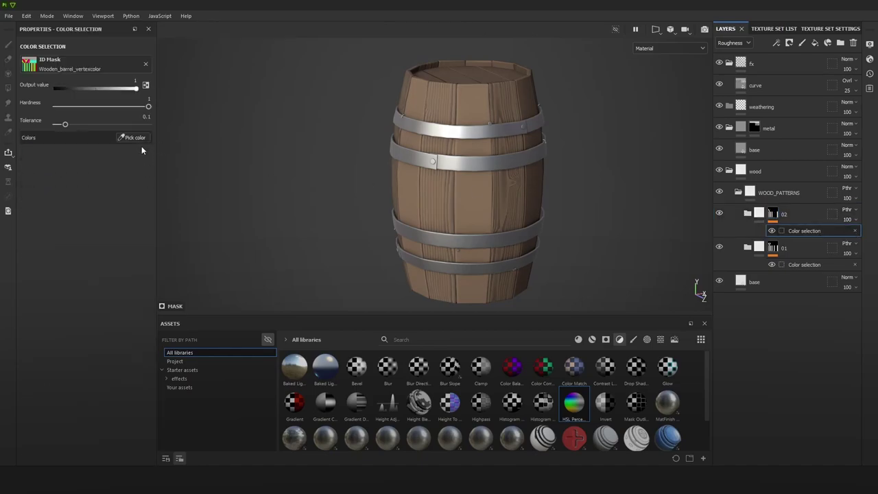
# Step: Pick the lime (126, 249, 0) and green (27, 253, 0) plank colors for folder 02's color selection
pyautogui.click(134, 137)
pyautogui.click(472, 200)
pyautogui.keyDown('alt'); pyautogui.moveTo(601, 208); pyautogui.dragTo(416, 199); pyautogui.keyUp('alt')
pyautogui.keyDown('shift'); pyautogui.moveTo(484, 195); pyautogui.dragTo(501, 197, button='right'); pyautogui.keyUp('shift')
pyautogui.click(133, 138)
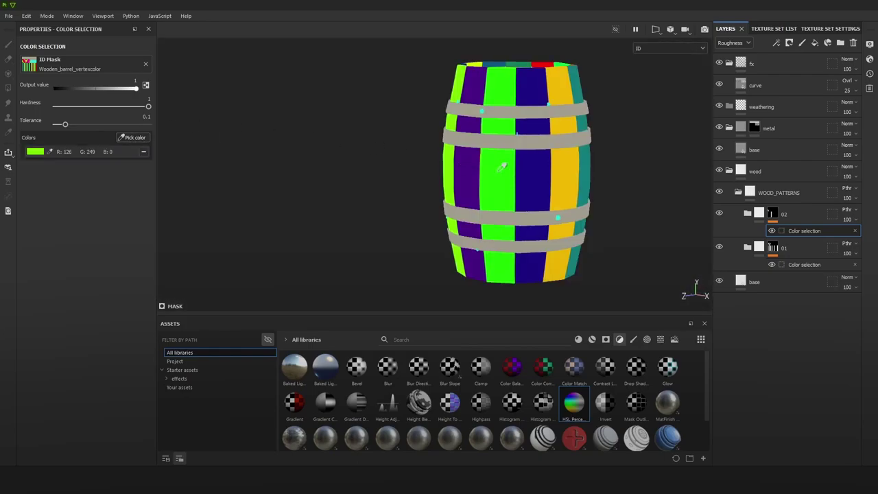
pyautogui.click(493, 177)
pyautogui.click(124, 138)
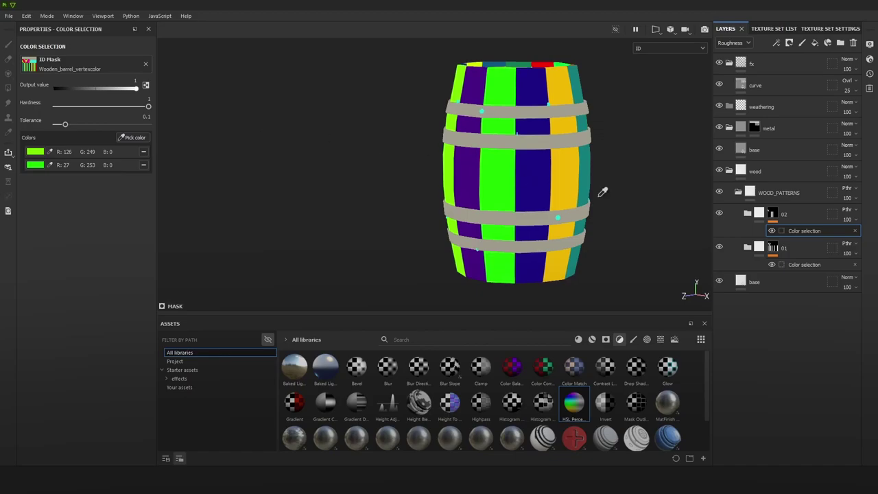
pyautogui.click(637, 189)
pyautogui.keyDown('alt'); pyautogui.moveTo(645, 195); pyautogui.dragTo(479, 190); pyautogui.keyUp('alt')
pyautogui.keyDown('shift'); pyautogui.moveTo(478, 189); pyautogui.dragTo(565, 197, button='right'); pyautogui.keyUp('shift')
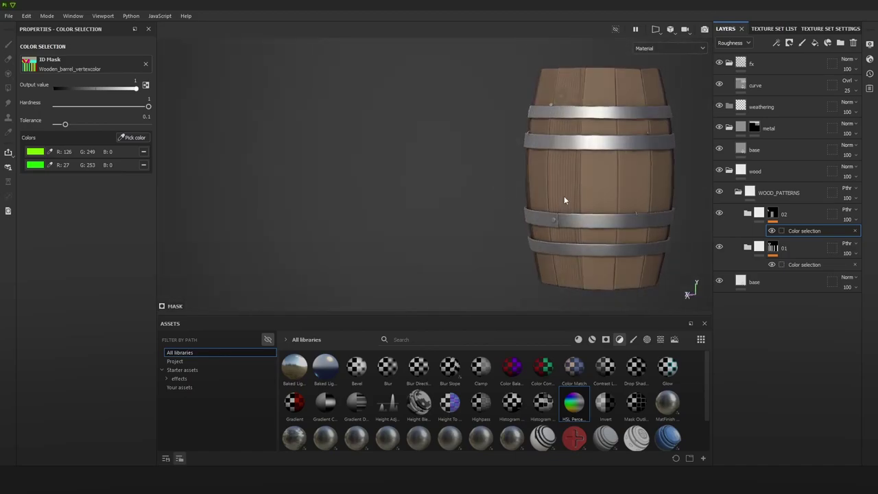
pyautogui.keyDown('alt'); pyautogui.moveTo(563, 197); pyautogui.dragTo(425, 203, button='middle'); pyautogui.keyUp('alt')
pyautogui.keyDown('alt'); pyautogui.moveTo(426, 203); pyautogui.dragTo(523, 227, button='right'); pyautogui.keyUp('alt')
# Step: Hide folder 02 and add the orange plank color (238, 100, 6) to folder 01's color selection
pyautogui.click(720, 212)
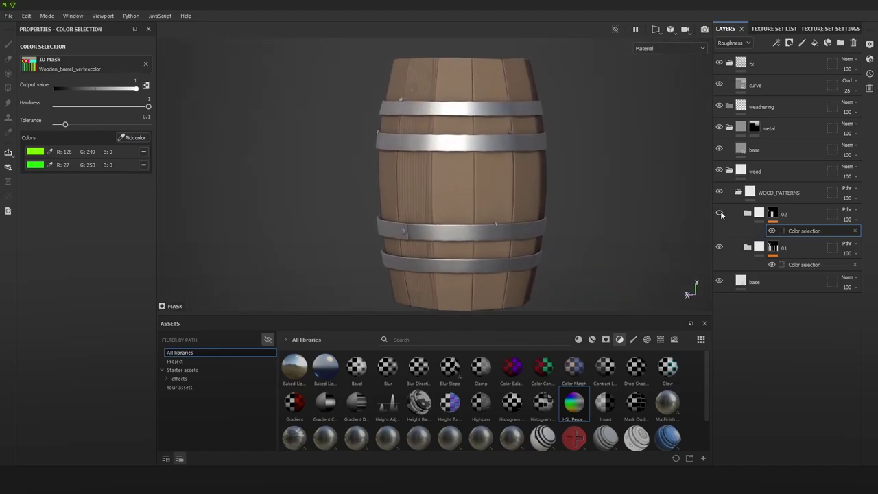
pyautogui.click(799, 264)
pyautogui.click(127, 137)
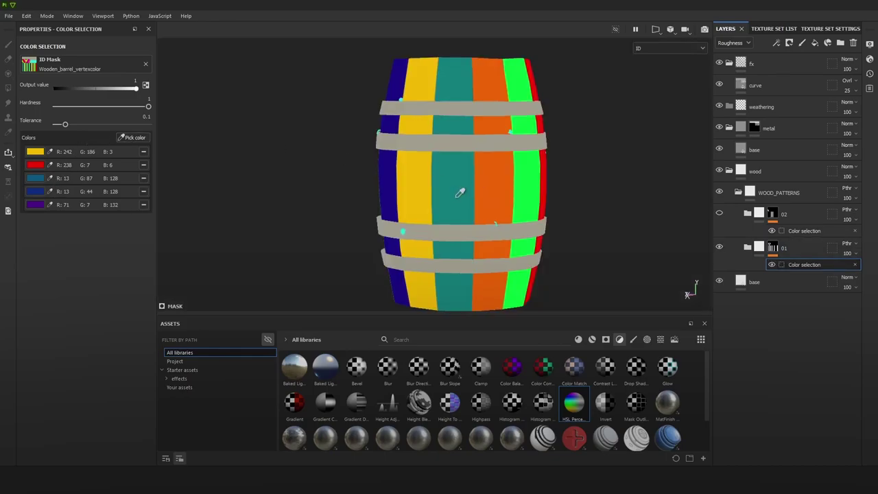
pyautogui.click(485, 194)
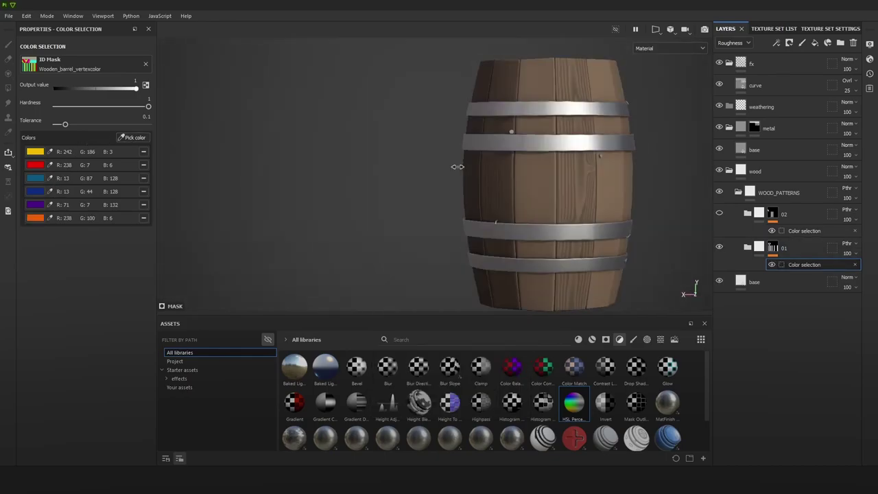
# Step: Add the green plank color (27, 253, 0) to folder 01's color selection
pyautogui.keyDown('alt'); pyautogui.moveTo(442, 168); pyautogui.dragTo(500, 211); pyautogui.keyUp('alt')
pyautogui.keyDown('alt'); pyautogui.moveTo(500, 211); pyautogui.dragTo(374, 214, button='middle'); pyautogui.keyUp('alt')
pyautogui.rightClick(480, 211)
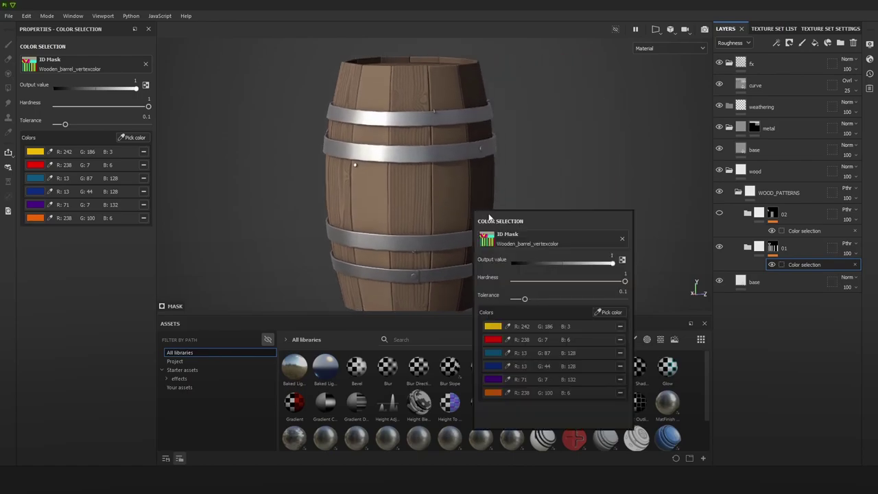
pyautogui.keyDown('shift'); pyautogui.moveTo(488, 213); pyautogui.dragTo(580, 180, button='right'); pyautogui.keyUp('shift')
pyautogui.keyDown('alt'); pyautogui.moveTo(580, 180); pyautogui.dragTo(306, 194); pyautogui.keyUp('alt')
pyautogui.keyDown('shift'); pyautogui.moveTo(305, 194); pyautogui.dragTo(521, 194, button='right'); pyautogui.keyUp('shift')
pyautogui.keyDown('alt'); pyautogui.moveTo(686, 219); pyautogui.dragTo(563, 222, button='middle'); pyautogui.keyUp('alt')
pyautogui.keyDown('alt'); pyautogui.moveTo(563, 222); pyautogui.dragTo(406, 219); pyautogui.keyUp('alt')
pyautogui.keyDown('shift'); pyautogui.moveTo(407, 219); pyautogui.dragTo(446, 219, button='right'); pyautogui.keyUp('shift')
pyautogui.keyDown('alt'); pyautogui.moveTo(465, 225); pyautogui.dragTo(460, 186, button='middle'); pyautogui.keyUp('alt')
pyautogui.click(129, 137)
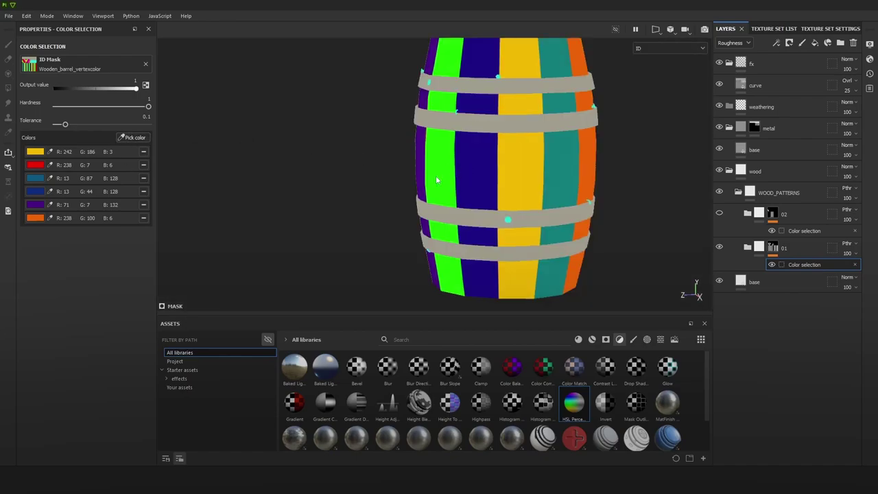
pyautogui.click(435, 180)
# Step: Check the planks around the barrel and undo the green color pick in folder 01's color selection
pyautogui.keyDown('alt'); pyautogui.moveTo(489, 223); pyautogui.dragTo(504, 261); pyautogui.keyUp('alt')
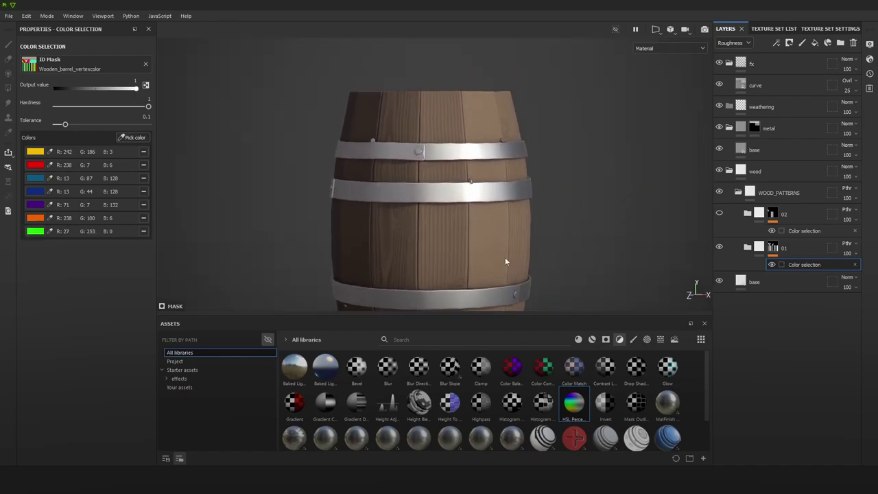
pyautogui.keyDown('alt'); pyautogui.moveTo(504, 261); pyautogui.dragTo(511, 212, button='middle'); pyautogui.keyUp('alt')
pyautogui.keyDown('alt'); pyautogui.moveTo(526, 189); pyautogui.dragTo(485, 192); pyautogui.keyUp('alt')
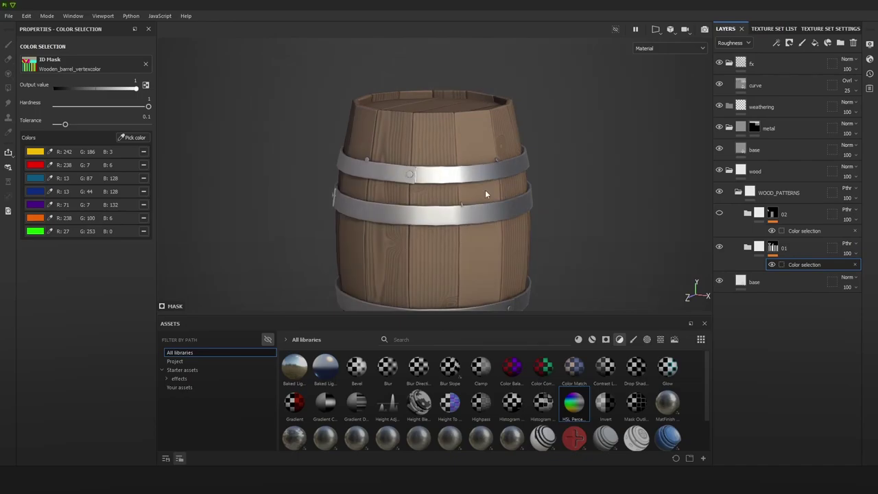
pyautogui.keyDown('alt'); pyautogui.moveTo(485, 193); pyautogui.dragTo(597, 267, button='right'); pyautogui.keyUp('alt')
pyautogui.hotkey('ctrl', 'z')
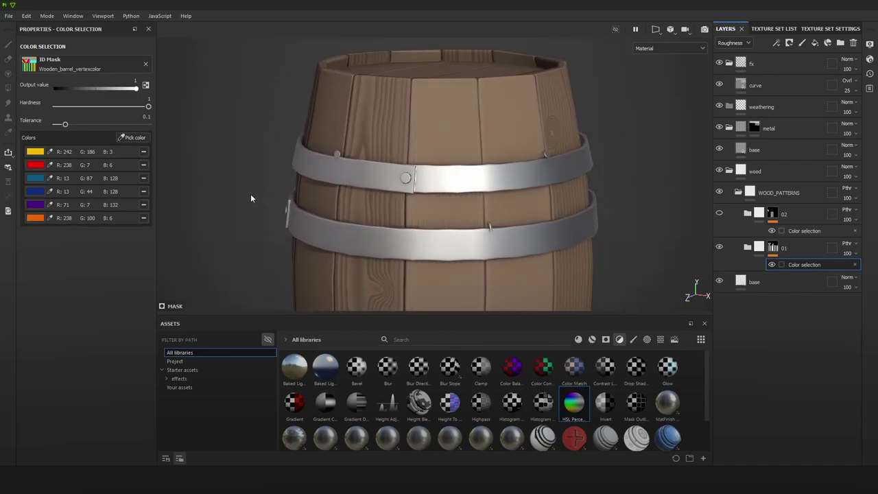
# Step: Try adding another front plank's color to folder 01's color selection and undo the pick
pyautogui.click(131, 137)
pyautogui.click(514, 190)
pyautogui.keyDown('alt'); pyautogui.moveTo(620, 236); pyautogui.dragTo(532, 237); pyautogui.keyUp('alt')
pyautogui.hotkey('ctrl', 'z')
# Step: Set the tolerance of folder 01's color selection to 0.01 and check the planks around the barrel
pyautogui.keyDown('alt'); pyautogui.moveTo(520, 149); pyautogui.dragTo(262, 177); pyautogui.keyUp('alt')
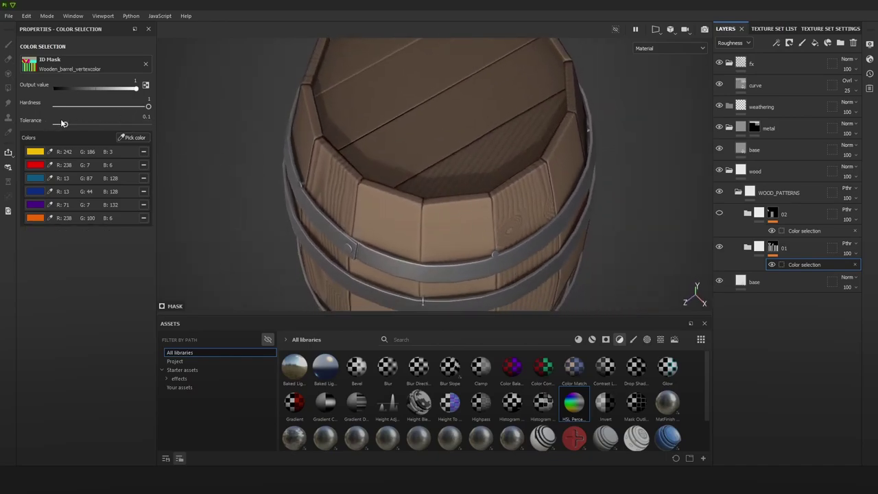
pyautogui.keyDown('alt'); pyautogui.moveTo(569, 184); pyautogui.dragTo(531, 172, button='right'); pyautogui.keyUp('alt')
pyautogui.keyDown('alt'); pyautogui.moveTo(531, 172); pyautogui.dragTo(567, 118); pyautogui.keyUp('alt')
pyautogui.keyDown('alt'); pyautogui.moveTo(521, 234); pyautogui.dragTo(511, 185); pyautogui.keyUp('alt')
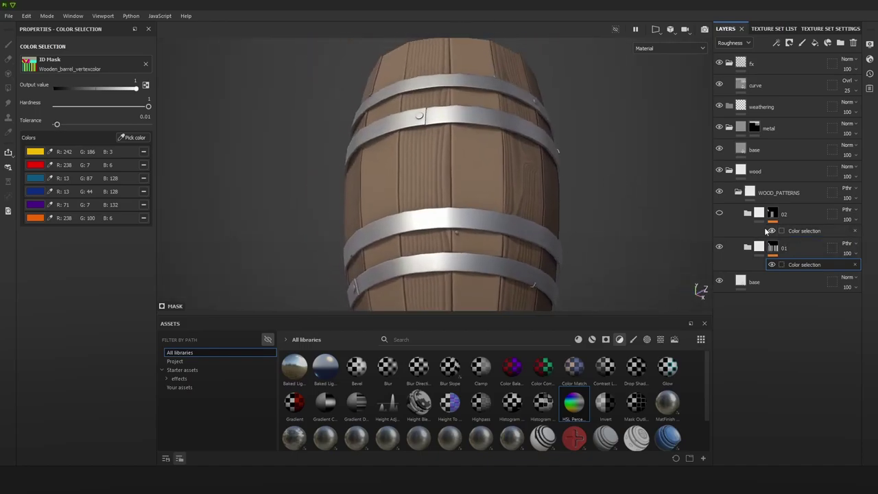
# Step: Replace folder 02 with a duplicate of folder 01 named 02
pyautogui.click(784, 214)
pyautogui.press('Delete')
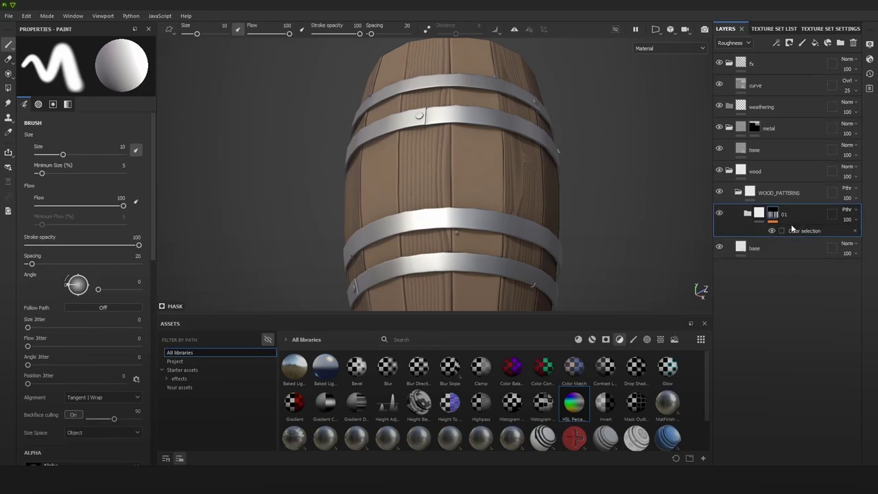
pyautogui.hotkey('ctrl', 'd')
pyautogui.doubleClick(795, 214)
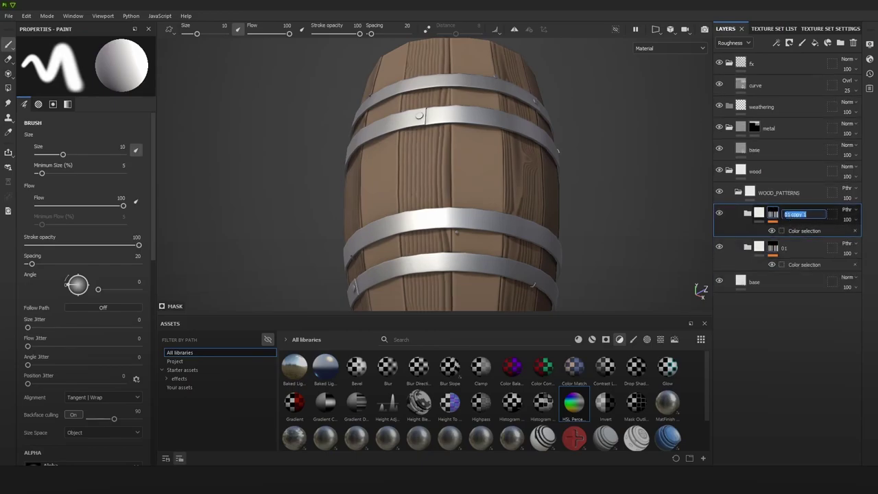
pyautogui.write('02')
pyautogui.press('Return')
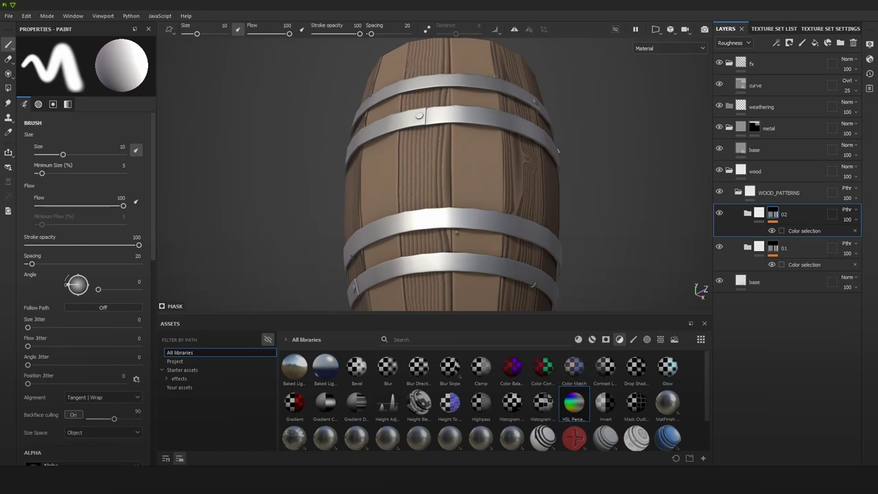
# Step: Remove all inherited plank colors from the new folder 02's color selection
pyautogui.keyDown('alt'); pyautogui.moveTo(487, 173); pyautogui.dragTo(510, 193); pyautogui.keyUp('alt')
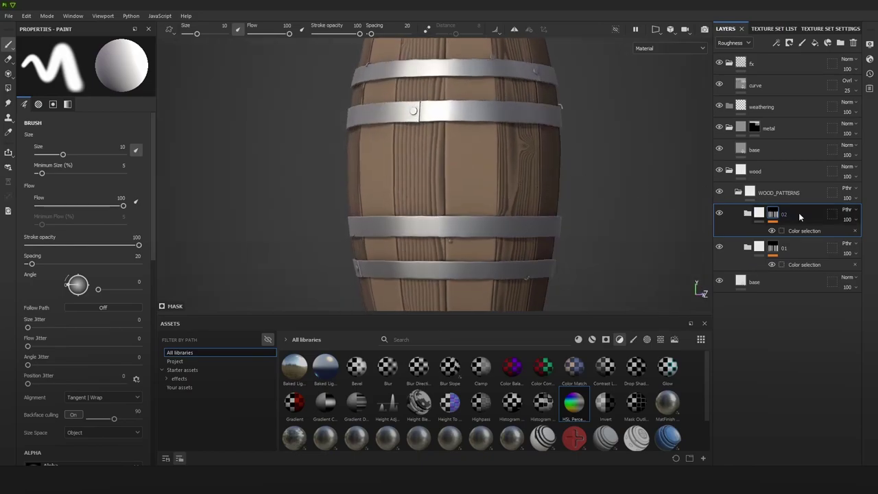
pyautogui.click(802, 230)
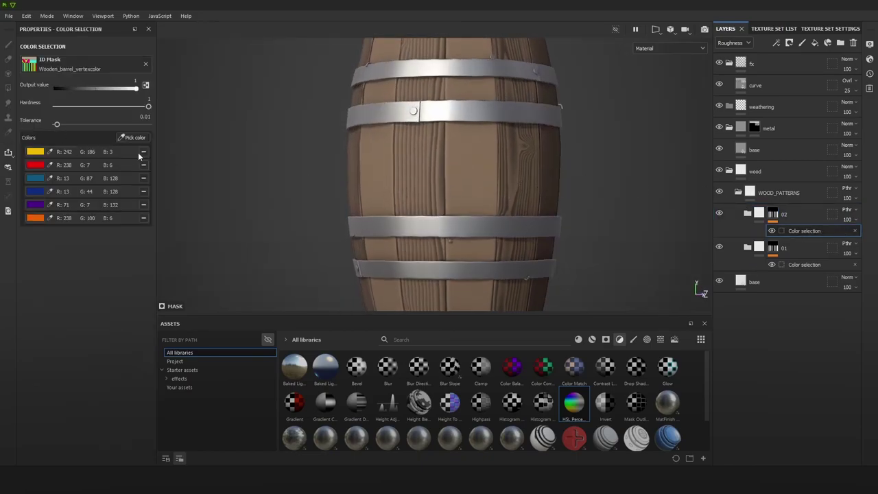
pyautogui.click(142, 153)
pyautogui.click(143, 153)
pyautogui.click(142, 152)
pyautogui.click(143, 152)
pyautogui.click(143, 152)
pyautogui.click(143, 153)
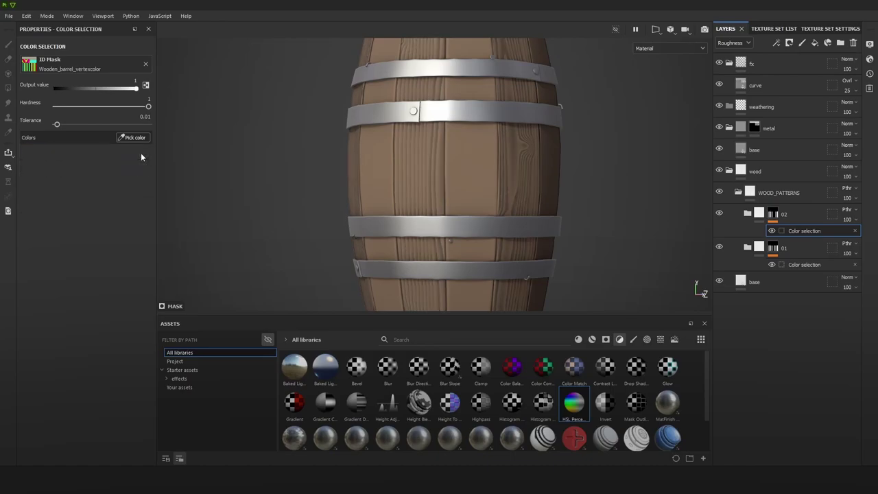
# Step: Add the lime (126, 249, 0) and green (27, 253, 0) plank colors to folder 02's color selection
pyautogui.click(133, 141)
pyautogui.click(484, 156)
pyautogui.moveTo(492, 156)
pyautogui.keyDown('alt'); pyautogui.mouseDown()
pyautogui.moveTo(498, 174)
pyautogui.moveTo(367, 172)
pyautogui.moveTo(329, 160)
pyautogui.moveTo(494, 180)
pyautogui.moveTo(342, 180)
pyautogui.moveTo(555, 180)
pyautogui.moveTo(382, 183)
pyautogui.mouseUp(); pyautogui.keyUp('alt')
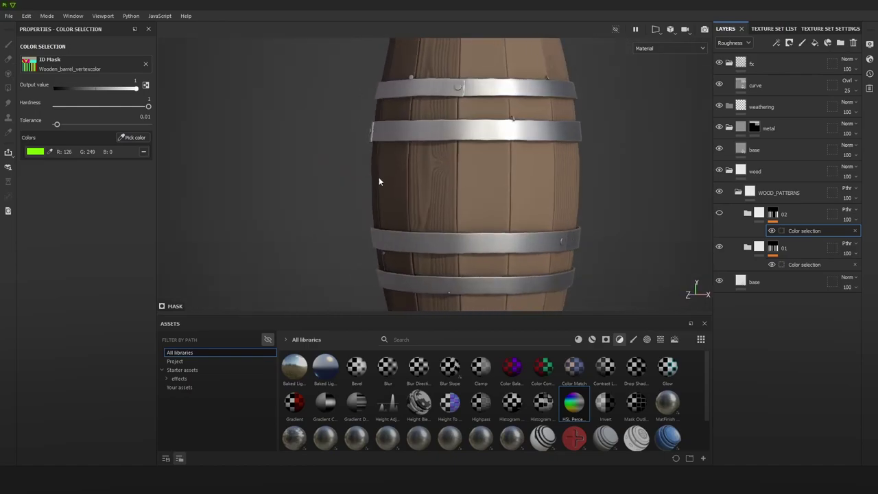
pyautogui.click(134, 138)
pyautogui.click(491, 166)
# Step: Try the dark blue plank color (27, 12, 132) in folder 02's color selection and undo the pick
pyautogui.keyDown('alt'); pyautogui.moveTo(480, 180); pyautogui.dragTo(432, 227); pyautogui.keyUp('alt')
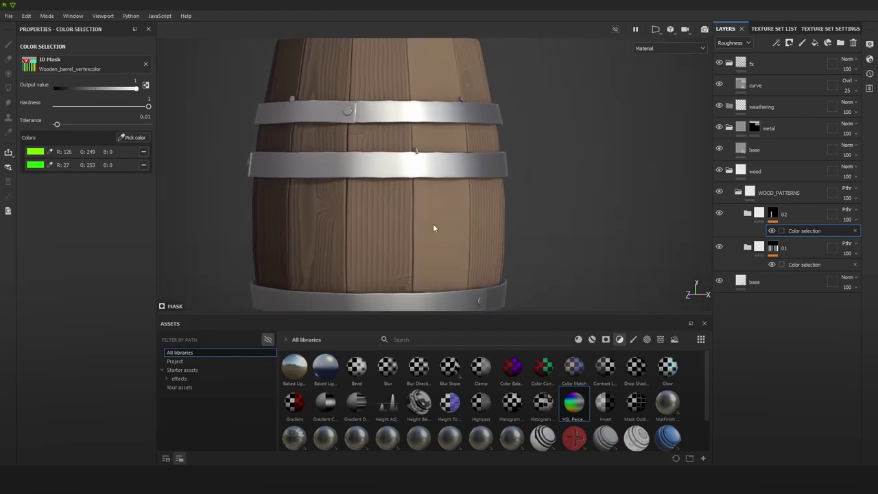
pyautogui.click(128, 138)
pyautogui.click(455, 200)
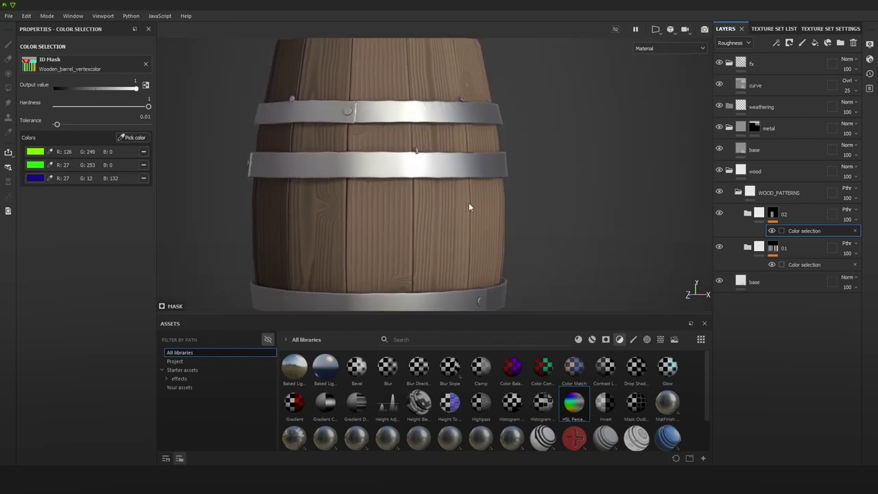
pyautogui.keyDown('alt'); pyautogui.moveTo(469, 202); pyautogui.dragTo(474, 155, button='middle'); pyautogui.keyUp('alt')
pyautogui.hotkey('ctrl', 'z')
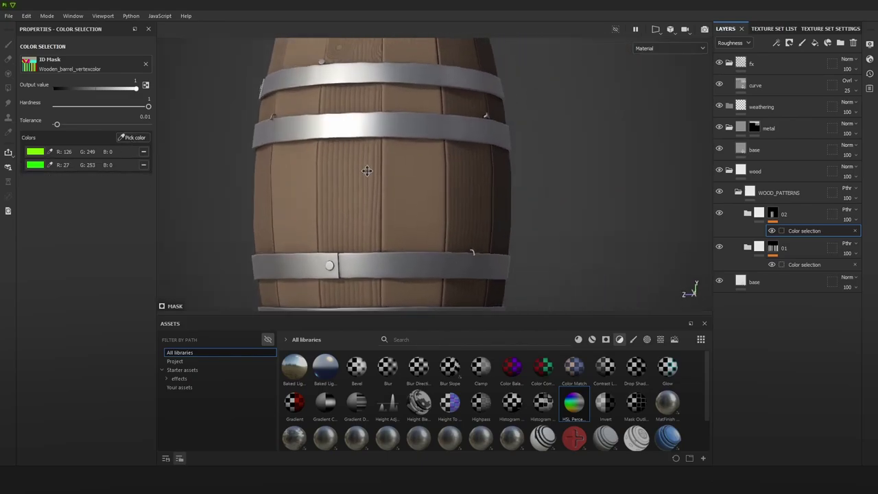
# Step: Add the teal (18, 125, 124), bright green (0, 253, 60) and dark green (18, 125, 86) plank colors to folder 02's color selection
pyautogui.click(133, 137)
pyautogui.click(408, 180)
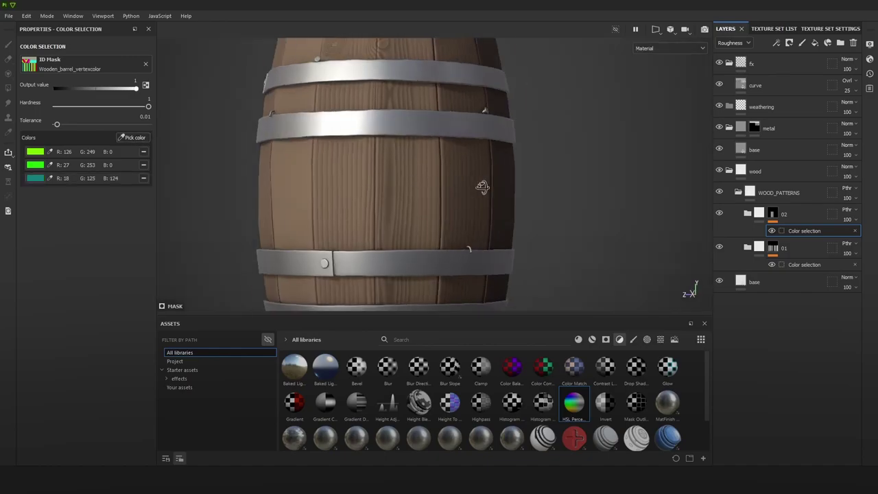
pyautogui.click(135, 139)
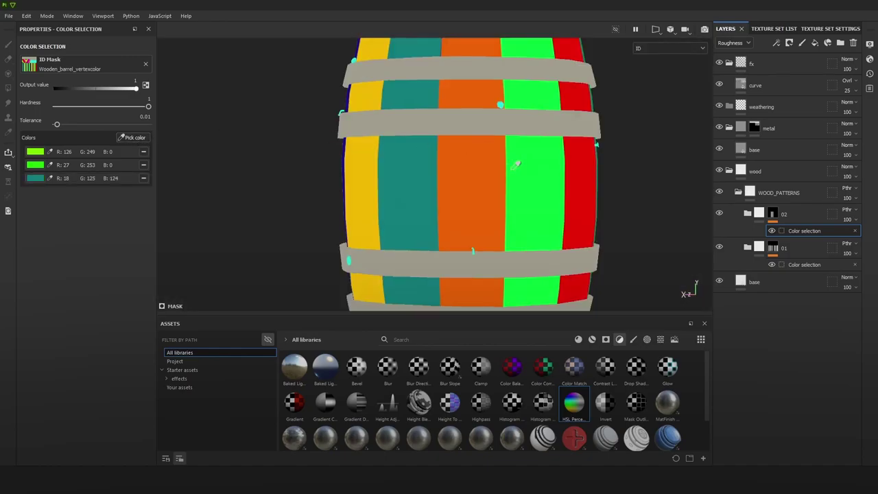
pyautogui.click(532, 177)
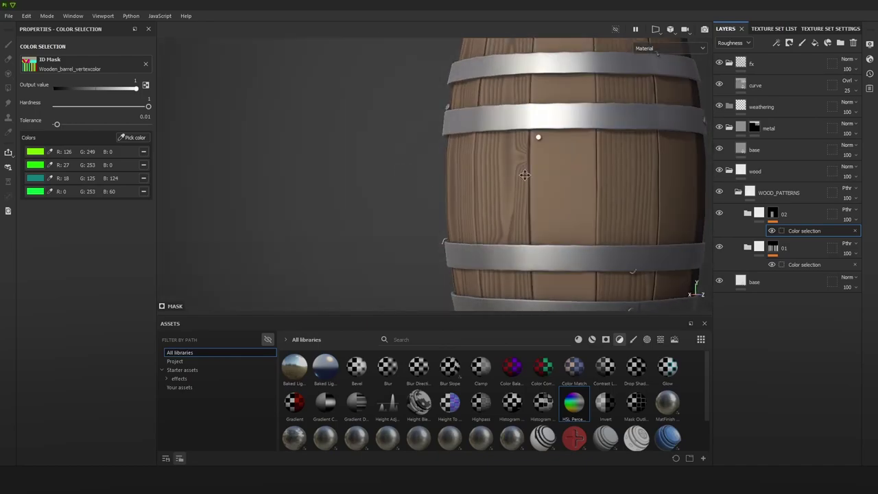
pyautogui.click(146, 137)
pyautogui.click(434, 171)
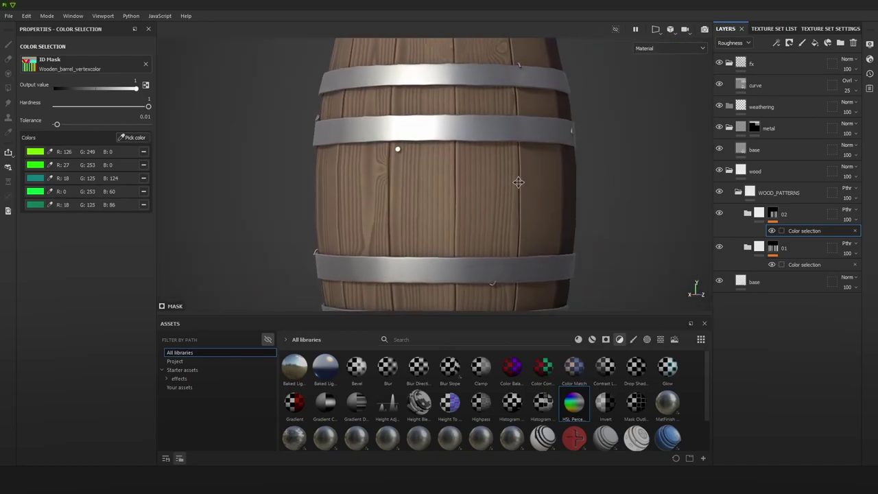
# Step: Try the yellow plank color (214, 245, 1) in folder 02's color selection, undo it, and check the surrounding planks
pyautogui.click(135, 138)
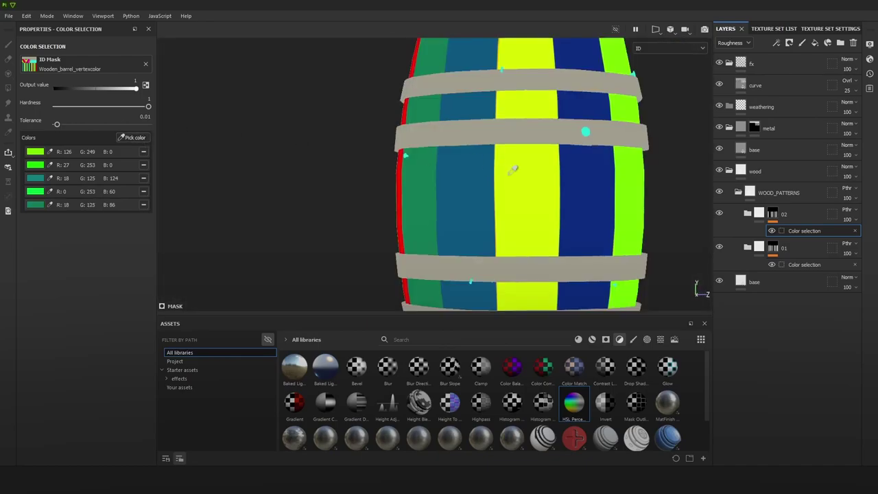
pyautogui.click(515, 171)
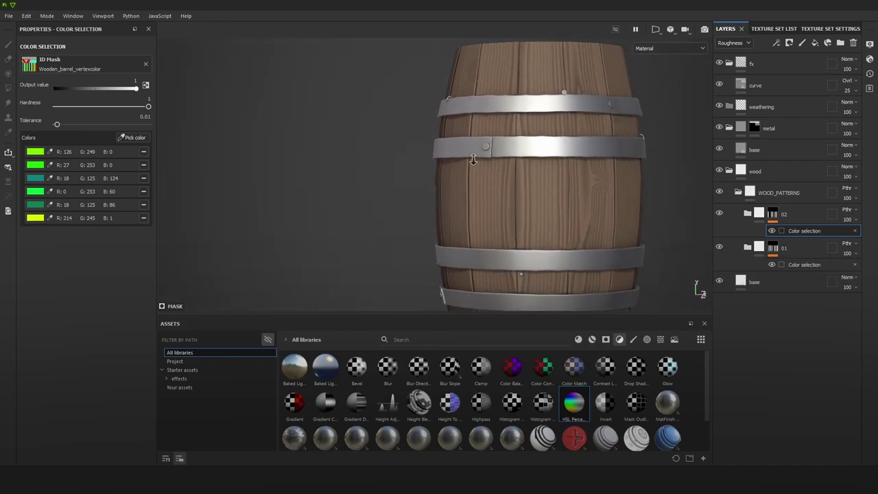
pyautogui.hotkey('ctrl', 'z')
pyautogui.keyDown('alt'); pyautogui.moveTo(564, 192); pyautogui.dragTo(501, 204, button='middle'); pyautogui.keyUp('alt')
pyautogui.keyDown('alt'); pyautogui.moveTo(501, 204); pyautogui.dragTo(408, 188); pyautogui.keyUp('alt')
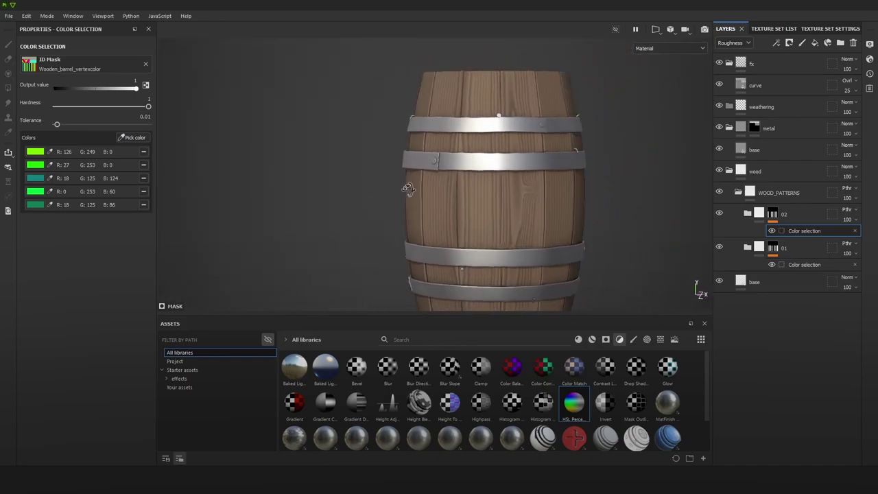
pyautogui.keyDown('alt'); pyautogui.moveTo(529, 192); pyautogui.dragTo(599, 193, button='middle'); pyautogui.keyUp('alt')
pyautogui.keyDown('alt'); pyautogui.moveTo(600, 192); pyautogui.dragTo(243, 162); pyautogui.keyUp('alt')
# Step: Add the yellow plank color (214, 245, 1) to folder 02's color selection
pyautogui.click(135, 137)
pyautogui.click(468, 206)
pyautogui.scroll(3, 469, 204)
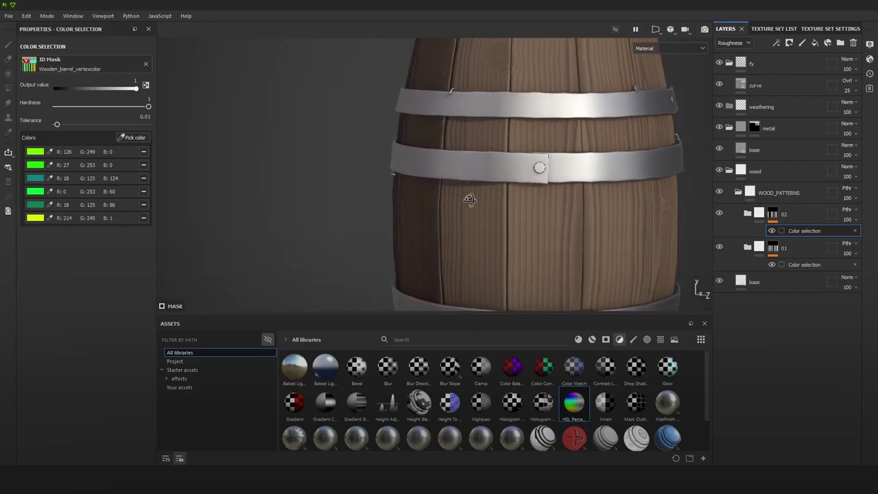
# Step: Display folder 02's mask on the barrel and examine which planks it covers
pyautogui.keyDown('alt'); pyautogui.moveTo(470, 198); pyautogui.dragTo(588, 198); pyautogui.keyUp('alt')
pyautogui.keyDown('alt'); pyautogui.click(772, 213); pyautogui.keyUp('alt')
pyautogui.scroll(-3, 331, 181)
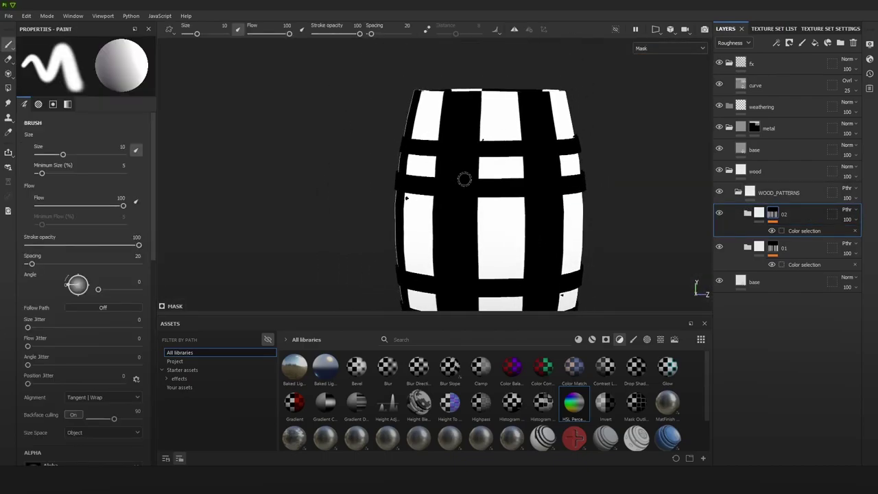
pyautogui.keyDown('alt'); pyautogui.moveTo(462, 172); pyautogui.dragTo(595, 202); pyautogui.keyUp('alt')
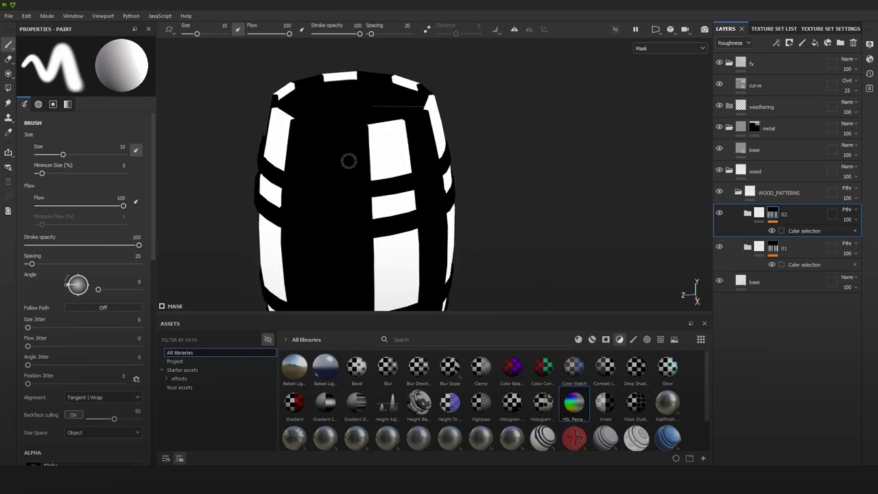
# Step: Return to the material view and rotate the environment lighting to brighten the barrel's front planks
pyautogui.press('m')
pyautogui.keyDown('alt'); pyautogui.moveTo(349, 159); pyautogui.dragTo(477, 154); pyautogui.keyUp('alt')
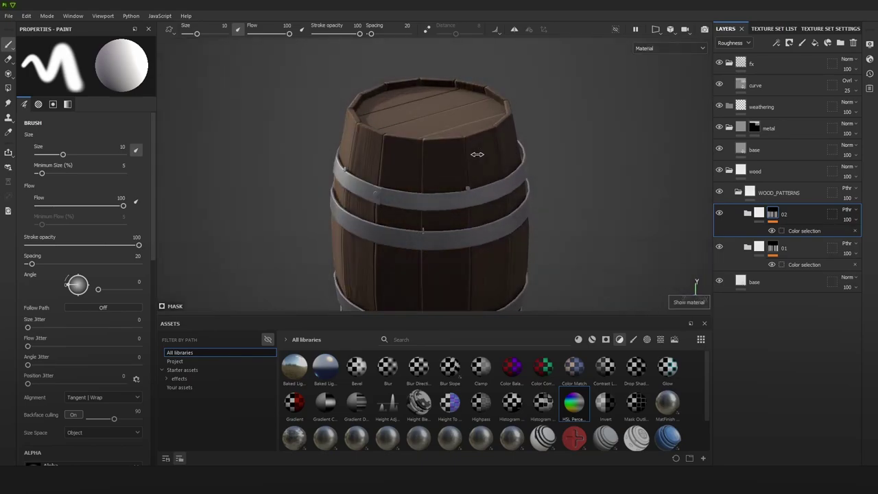
pyautogui.keyDown('shift'); pyautogui.moveTo(477, 154); pyautogui.dragTo(411, 149, button='right'); pyautogui.keyUp('shift')
pyautogui.keyDown('alt'); pyautogui.moveTo(471, 140); pyautogui.dragTo(456, 131); pyautogui.keyUp('alt')
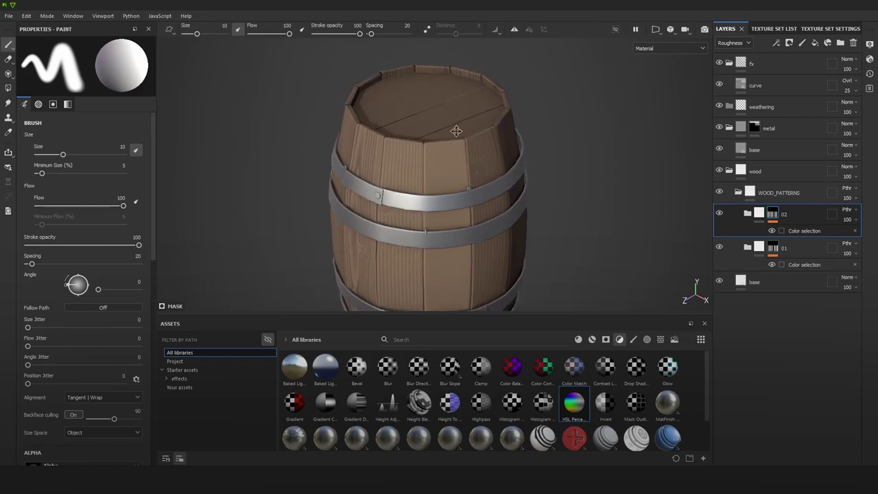
pyautogui.keyDown('alt'); pyautogui.moveTo(456, 131); pyautogui.dragTo(510, 117, button='middle'); pyautogui.keyUp('alt')
pyautogui.keyDown('alt'); pyautogui.moveTo(510, 118); pyautogui.dragTo(568, 160, button='right'); pyautogui.keyUp('alt')
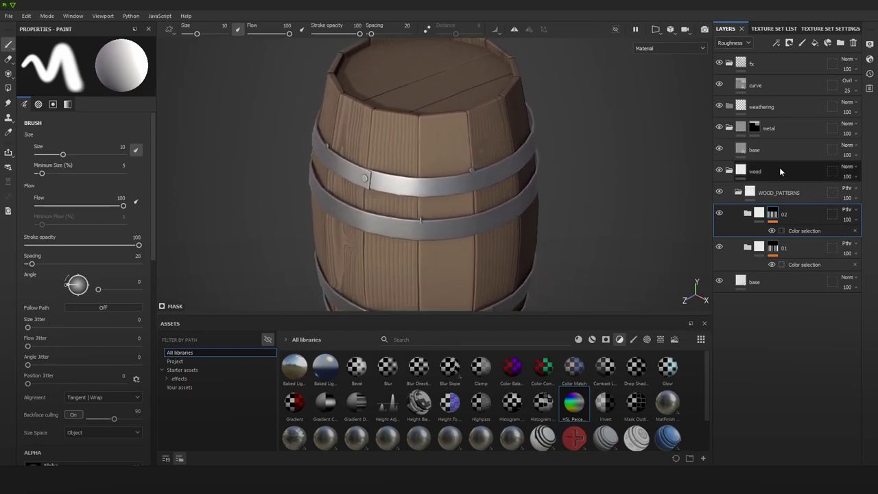
# Step: Duplicate folder 02 and name the copy 03
pyautogui.hotkey('ctrl', 'd')
pyautogui.doubleClick(796, 216)
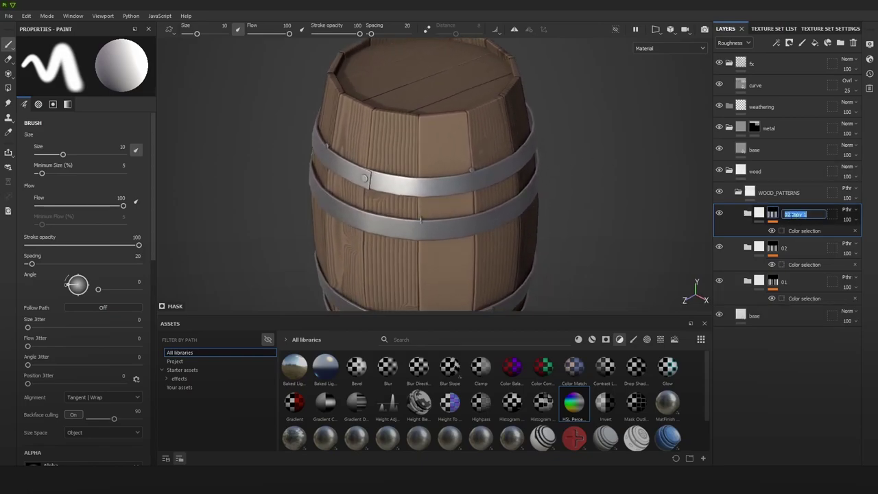
pyautogui.press('Return')
# Step: Remove all inherited plank colors from folder 03's color selection
pyautogui.click(833, 230)
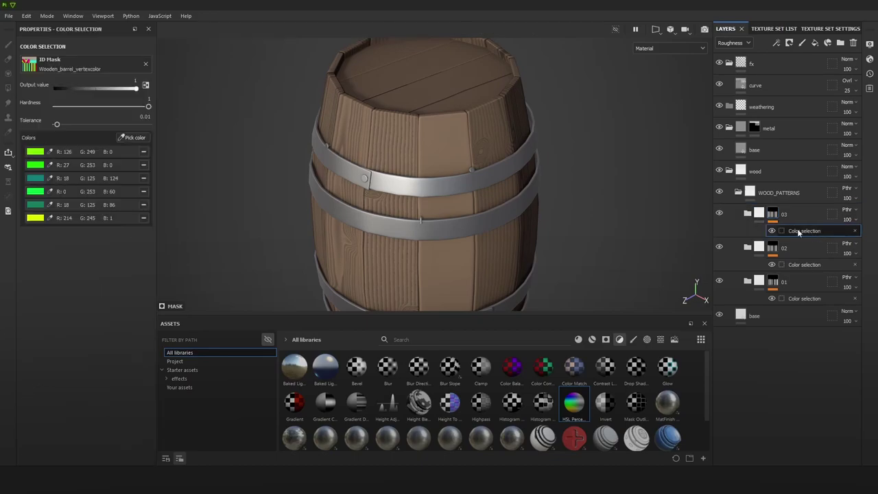
pyautogui.click(138, 147)
pyautogui.click(138, 147)
pyautogui.click(139, 147)
pyautogui.click(139, 147)
pyautogui.click(138, 146)
pyautogui.click(139, 147)
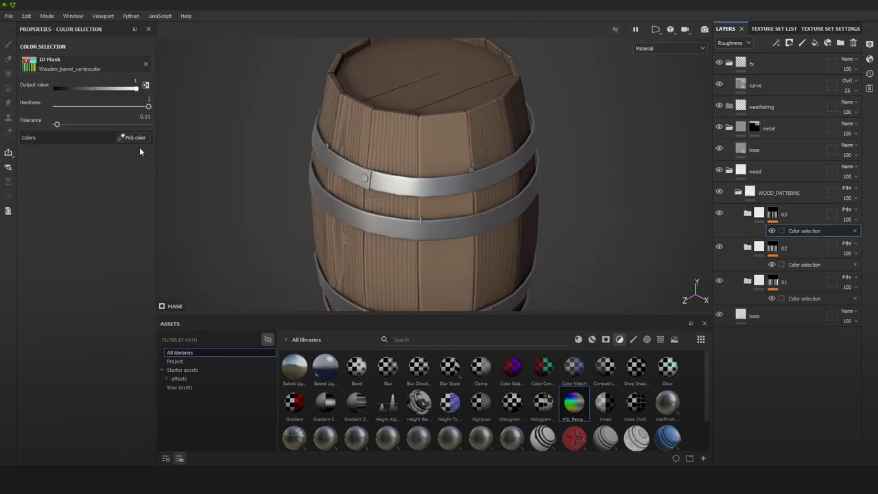
# Step: Pick the plain front plank's color for folder 03's color selection and slightly rotate the environment lighting
pyautogui.click(138, 139)
pyautogui.click(448, 258)
pyautogui.scroll(-2, 490, 259)
pyautogui.keyDown('alt'); pyautogui.moveTo(490, 259); pyautogui.dragTo(587, 155); pyautogui.keyUp('alt')
pyautogui.keyDown('shift'); pyautogui.moveTo(588, 155); pyautogui.dragTo(582, 157, button='right'); pyautogui.keyUp('shift')
# Step: Set the UV offset of the Wood 01 fill in folder 02's PATTERN mask to -0.97 and -0.67
pyautogui.click(775, 246)
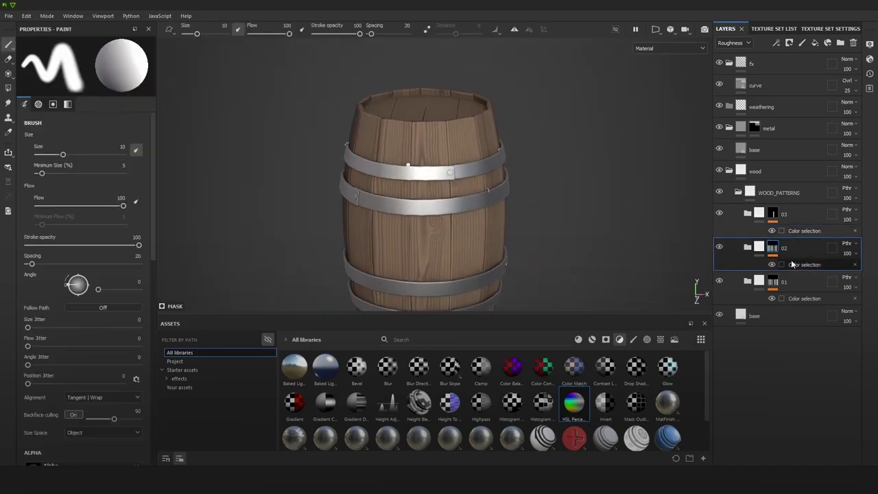
pyautogui.click(748, 250)
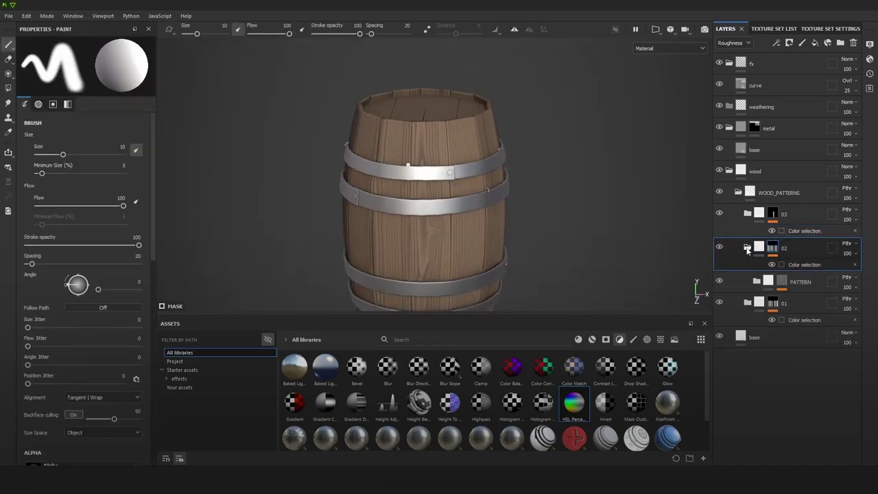
pyautogui.click(782, 281)
pyautogui.click(801, 298)
pyautogui.scroll(2, 467, 177)
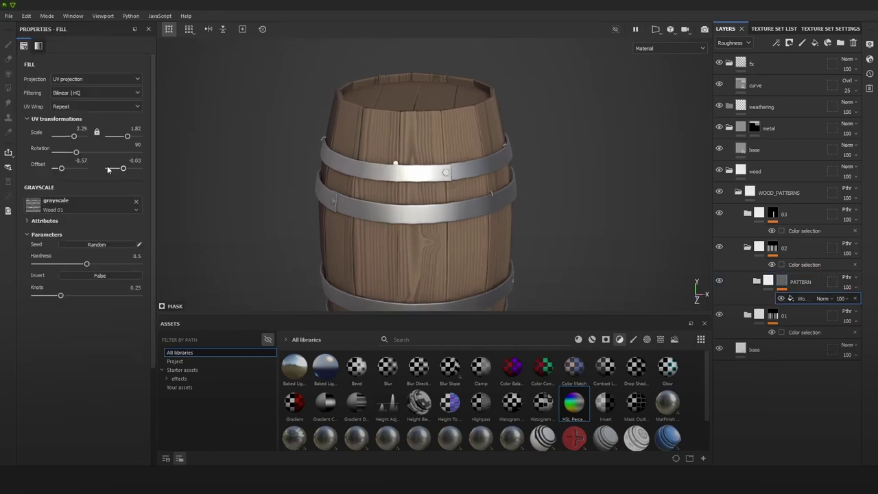
pyautogui.moveTo(68, 169)
pyautogui.mouseDown()
pyautogui.moveTo(118, 170)
pyautogui.moveTo(55, 169)
pyautogui.mouseUp()
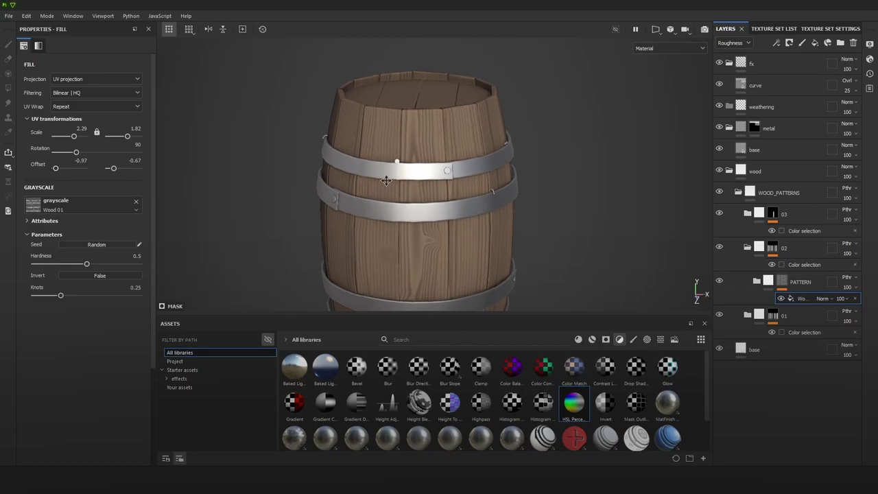
# Step: Set the first UV offset value of folder 02's Wood 01 fill to -0.57, judging the knots on the planks up close
pyautogui.moveTo(396, 181); pyautogui.dragTo(496, 146, button='middle')
pyautogui.keyDown('alt'); pyautogui.moveTo(496, 146); pyautogui.dragTo(567, 244, button='right'); pyautogui.keyUp('alt')
pyautogui.keyDown('alt'); pyautogui.moveTo(568, 244); pyautogui.dragTo(556, 151, button='middle'); pyautogui.keyUp('alt')
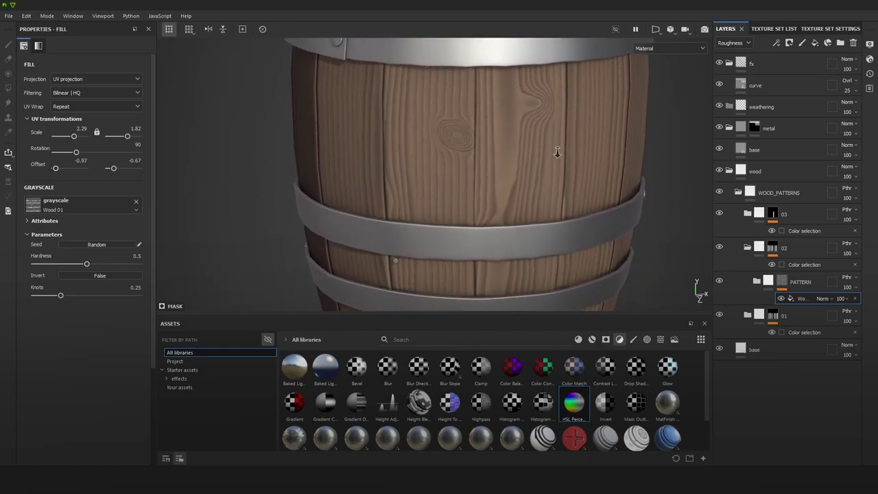
pyautogui.moveTo(56, 169); pyautogui.dragTo(58, 169)
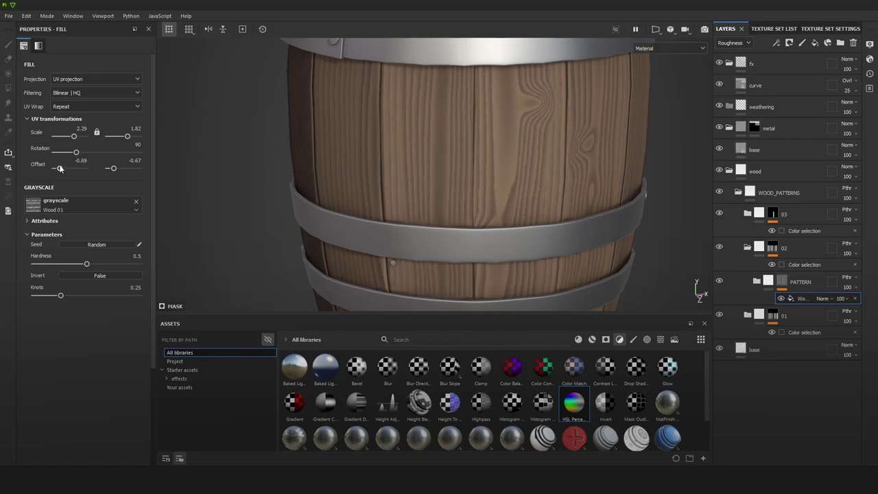
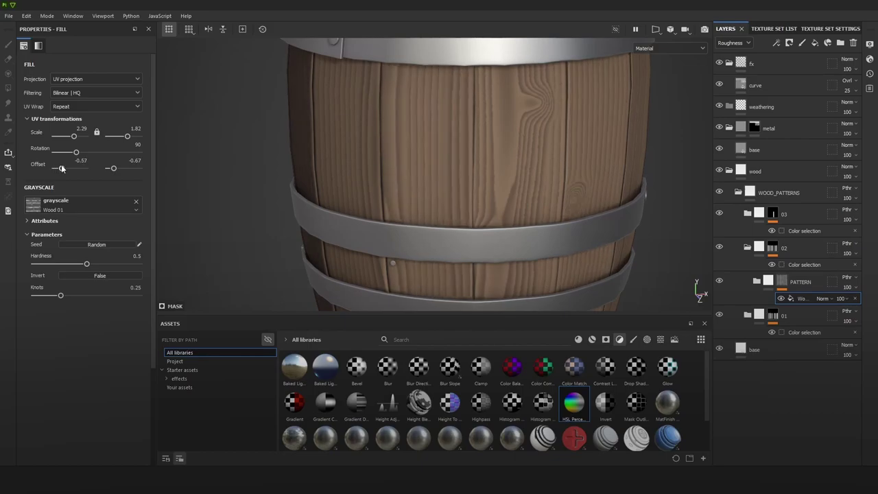
# Step: Set the first UV offset value of folder 02's Wood 01 fill to -0.35 and review the planks
pyautogui.moveTo(61, 169); pyautogui.dragTo(65, 168)
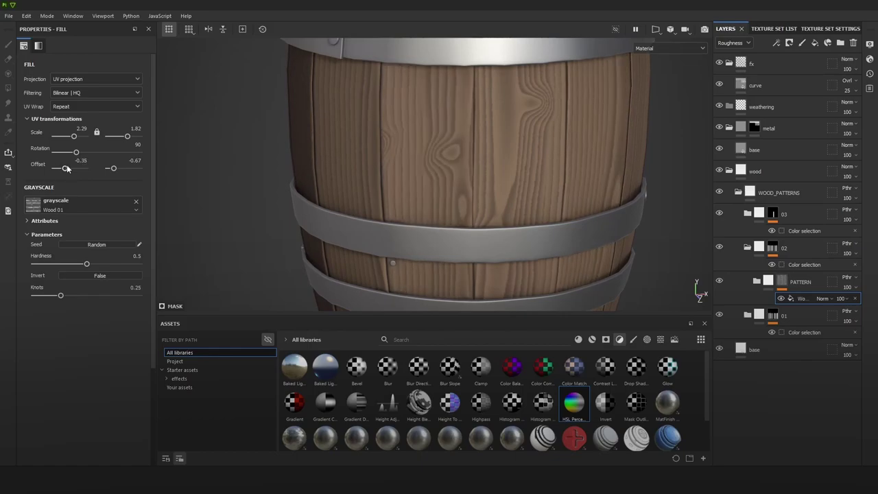
pyautogui.scroll(-3, 537, 158)
pyautogui.keyDown('alt'); pyautogui.moveTo(587, 149); pyautogui.dragTo(548, 135); pyautogui.keyUp('alt')
pyautogui.keyDown('alt'); pyautogui.moveTo(603, 120); pyautogui.dragTo(549, 175, button='middle'); pyautogui.keyUp('alt')
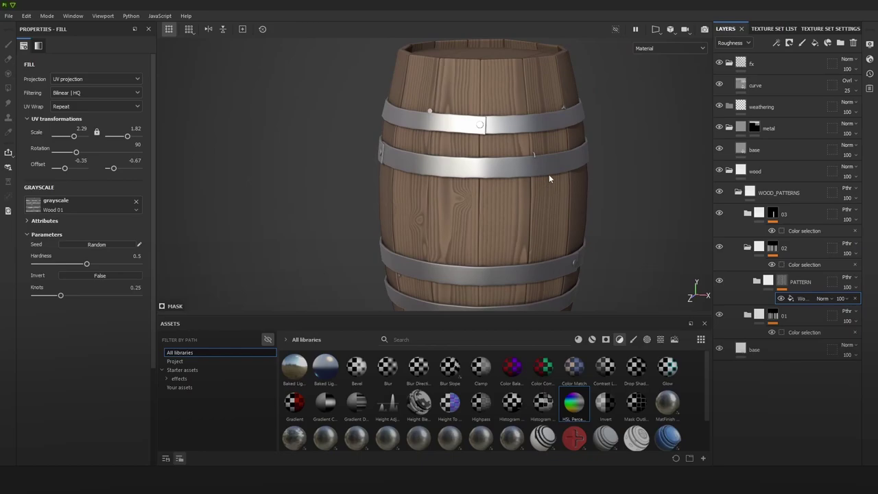
pyautogui.keyDown('alt'); pyautogui.moveTo(587, 147); pyautogui.dragTo(522, 192, button='right'); pyautogui.keyUp('alt')
pyautogui.keyDown('alt'); pyautogui.moveTo(521, 191); pyautogui.dragTo(538, 161, button='middle'); pyautogui.keyUp('alt')
pyautogui.keyDown('alt'); pyautogui.moveTo(537, 160); pyautogui.dragTo(541, 173, button='right'); pyautogui.keyUp('alt')
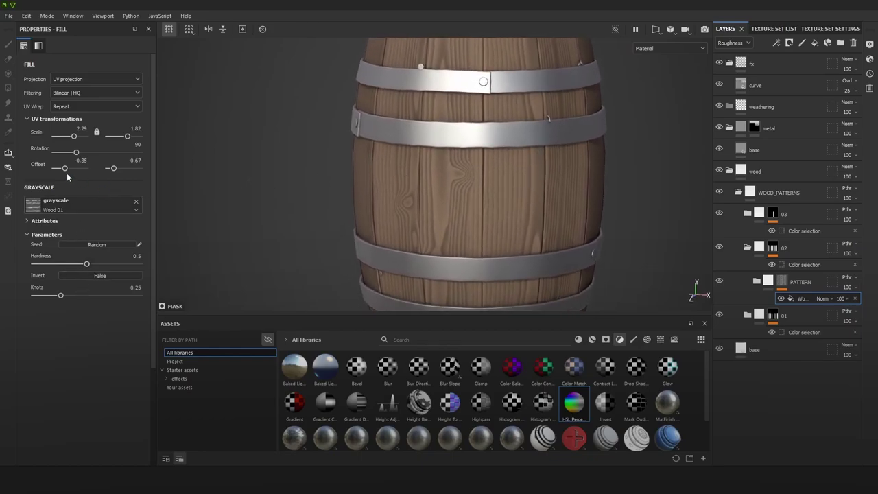
# Step: Set the first UV offset value of folder 02's Wood 01 fill to 0.08 and check the planks around the barrel
pyautogui.moveTo(70, 170); pyautogui.dragTo(71, 169)
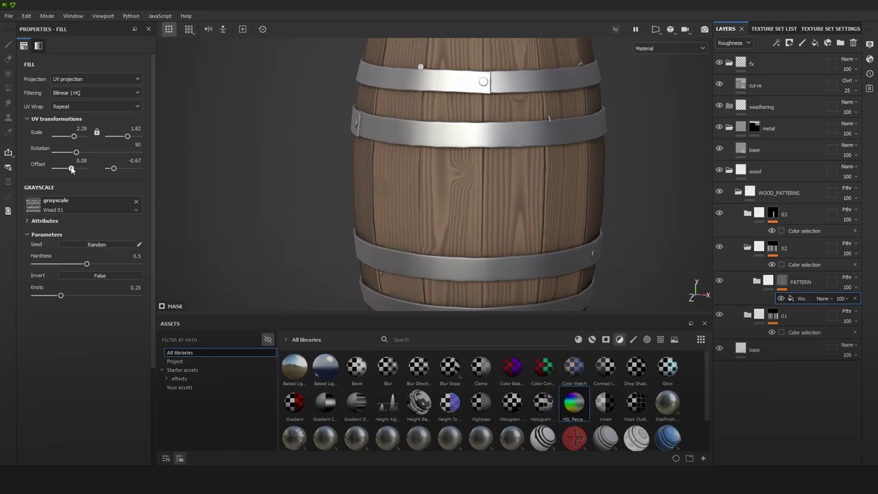
pyautogui.keyDown('alt'); pyautogui.moveTo(510, 172); pyautogui.dragTo(623, 150, button='right'); pyautogui.keyUp('alt')
pyautogui.keyDown('alt'); pyautogui.moveTo(624, 150); pyautogui.dragTo(449, 147); pyautogui.keyUp('alt')
pyautogui.keyDown('shift'); pyautogui.moveTo(450, 147); pyautogui.dragTo(602, 166, button='right'); pyautogui.keyUp('shift')
pyautogui.keyDown('alt'); pyautogui.moveTo(601, 169); pyautogui.dragTo(481, 157, button='middle'); pyautogui.keyUp('alt')
pyautogui.keyDown('alt'); pyautogui.moveTo(481, 157); pyautogui.dragTo(508, 198, button='right'); pyautogui.keyUp('alt')
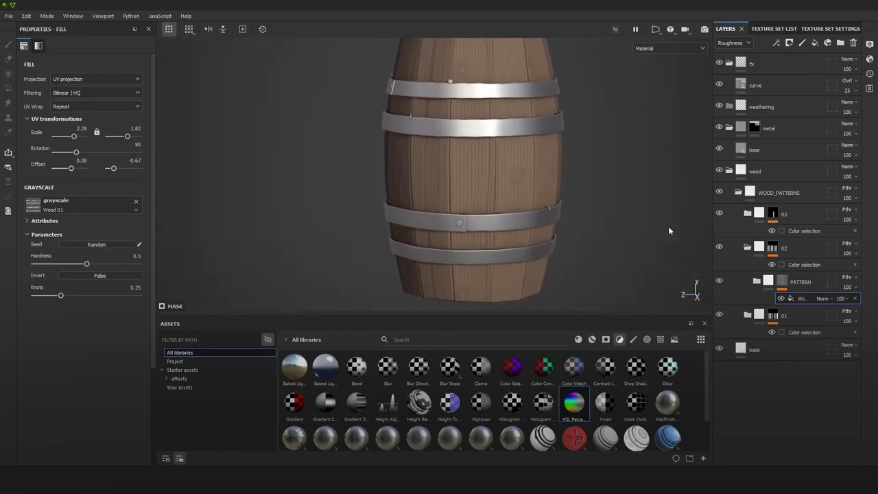
# Step: Collapse folder 02 and open the Wood 01 fill in folder 03's PATTERN mask
pyautogui.click(761, 251)
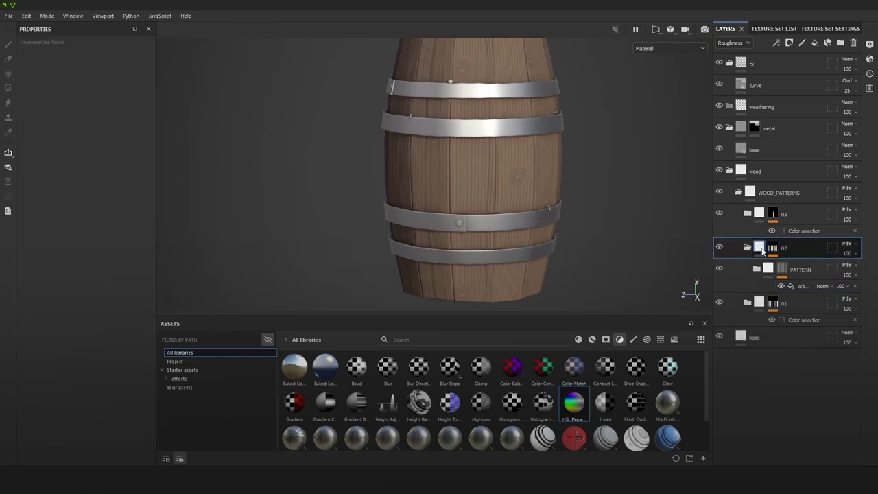
pyautogui.click(773, 251)
pyautogui.click(748, 249)
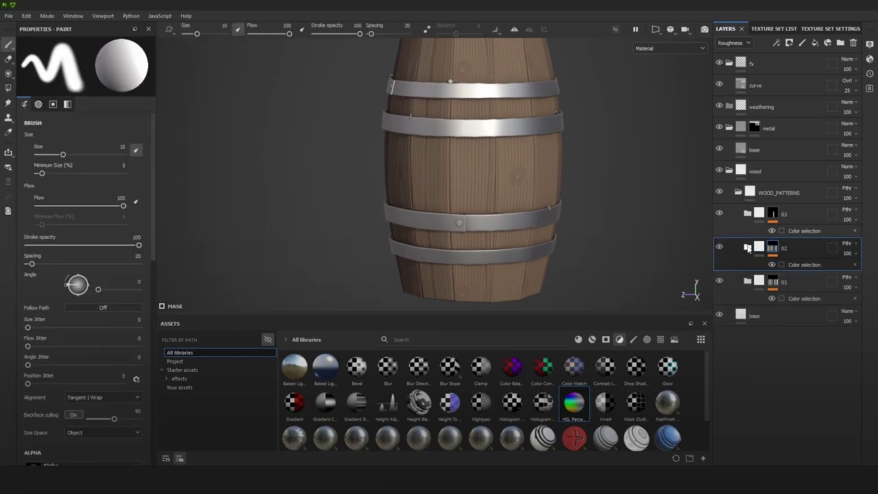
pyautogui.click(748, 213)
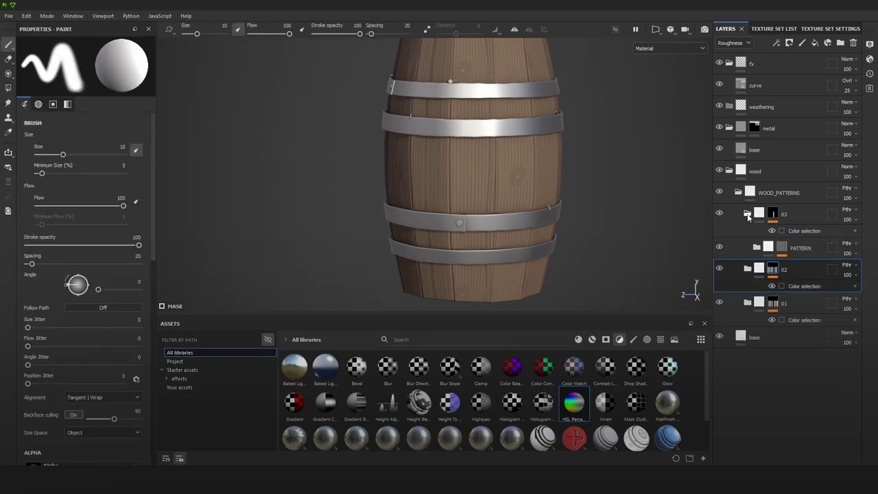
pyautogui.click(783, 248)
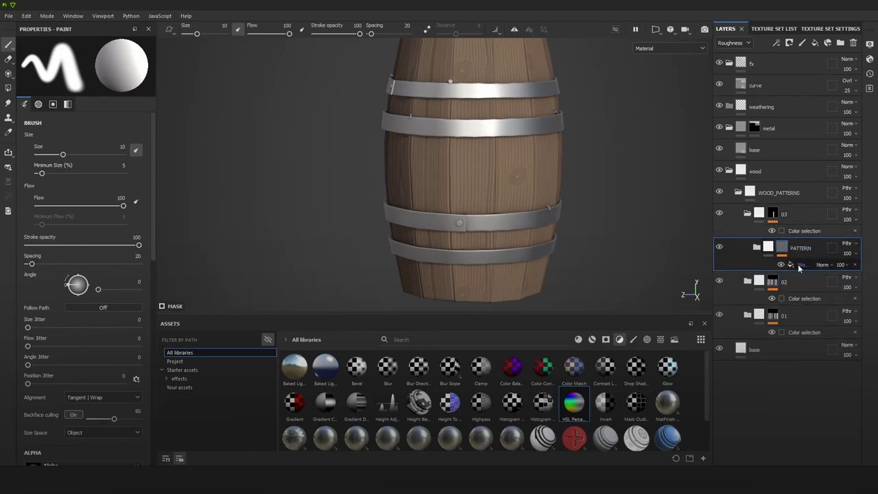
pyautogui.click(799, 265)
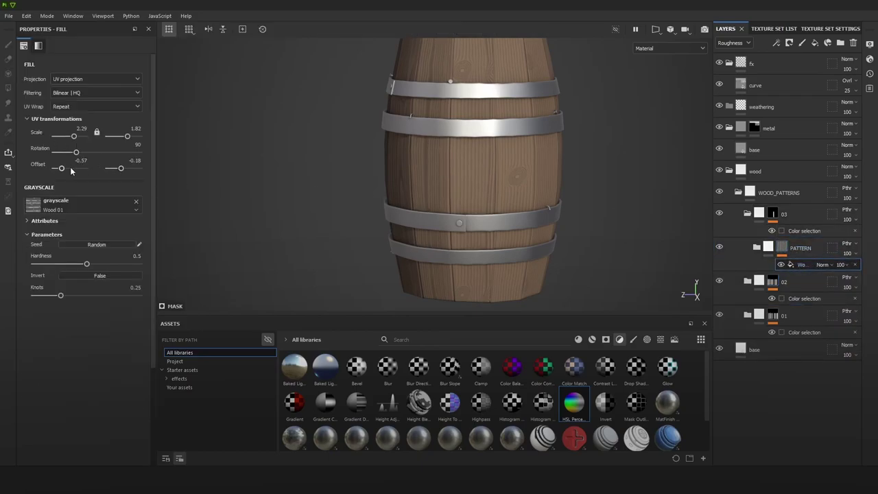
# Step: Set the UV offset of folder 03's Wood 01 fill to -0.54 and 0.21
pyautogui.click(71, 168)
pyautogui.moveTo(457, 171)
pyautogui.keyDown('alt'); pyautogui.mouseDown()
pyautogui.moveTo(496, 161)
pyautogui.moveTo(449, 171)
pyautogui.mouseUp(); pyautogui.keyUp('alt')
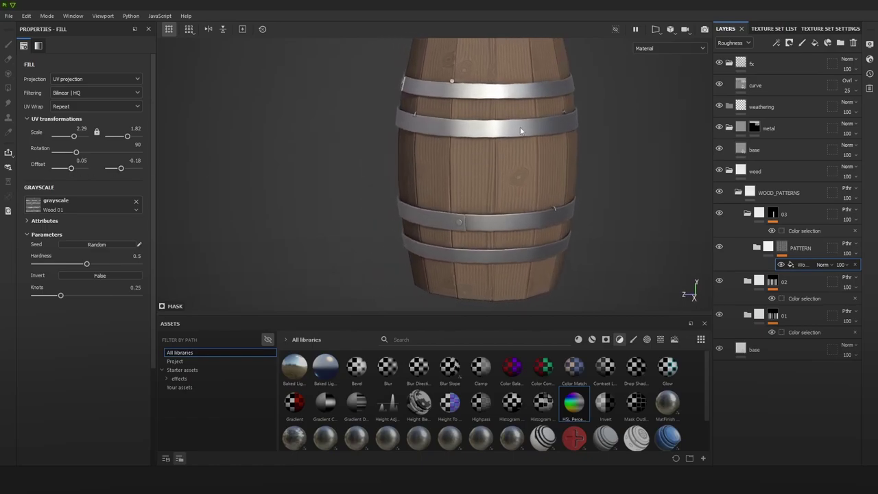
pyautogui.keyDown('alt'); pyautogui.moveTo(521, 130); pyautogui.dragTo(465, 135); pyautogui.keyUp('alt')
pyautogui.moveTo(72, 171); pyautogui.dragTo(66, 171)
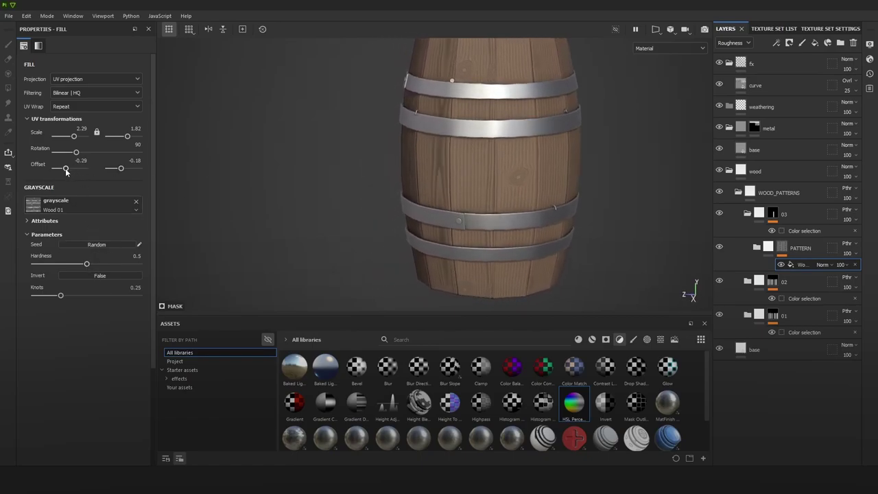
pyautogui.keyDown('alt'); pyautogui.moveTo(439, 158); pyautogui.dragTo(540, 153); pyautogui.keyUp('alt')
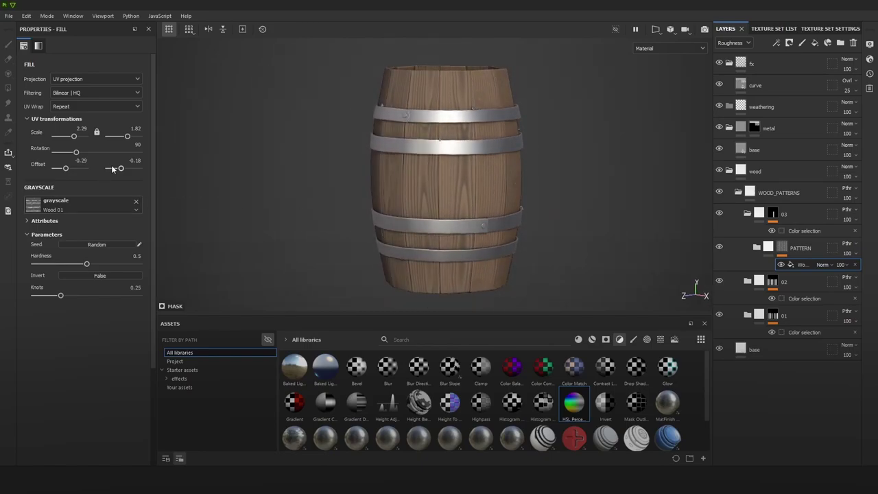
pyautogui.moveTo(122, 170); pyautogui.dragTo(63, 172)
pyautogui.moveTo(461, 182)
pyautogui.keyDown('alt'); pyautogui.mouseDown()
pyautogui.moveTo(480, 181)
pyautogui.moveTo(368, 179)
pyautogui.moveTo(446, 180)
pyautogui.mouseUp(); pyautogui.keyUp('alt')
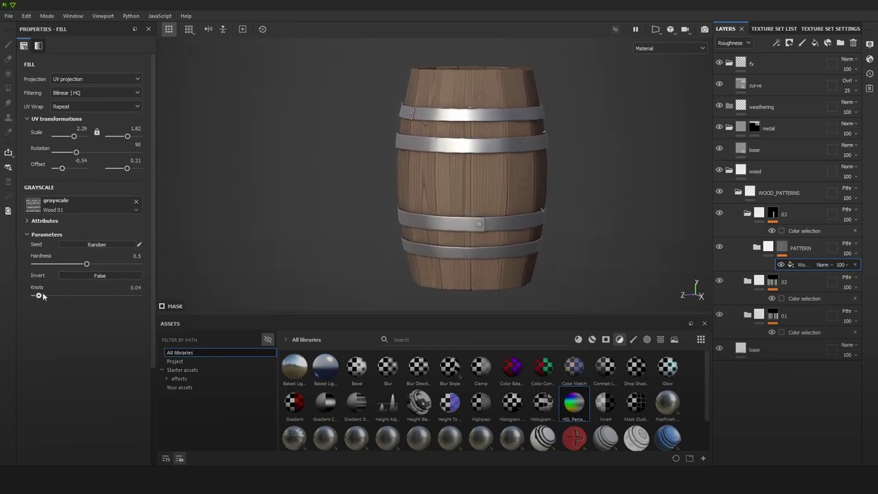
# Step: Set the Knots of folder 03's Wood 01 fill to 0.1, checking the planks under rotated environment lighting
pyautogui.keyDown('alt'); pyautogui.moveTo(608, 164); pyautogui.dragTo(550, 163); pyautogui.keyUp('alt')
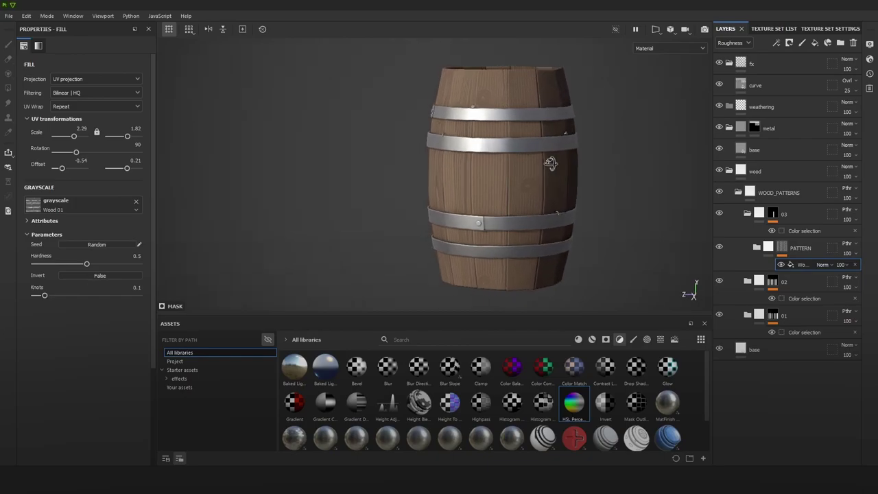
pyautogui.keyDown('shift'); pyautogui.moveTo(551, 163); pyautogui.dragTo(541, 183, button='right'); pyautogui.keyUp('shift')
pyautogui.scroll(3, 541, 183)
pyautogui.keyDown('alt'); pyautogui.moveTo(672, 235); pyautogui.dragTo(478, 209); pyautogui.keyUp('alt')
pyautogui.scroll(-3, 478, 210)
pyautogui.keyDown('shift'); pyautogui.moveTo(434, 147); pyautogui.dragTo(524, 183, button='right'); pyautogui.keyUp('shift')
pyautogui.moveTo(524, 182)
pyautogui.keyDown('alt'); pyautogui.mouseDown()
pyautogui.moveTo(350, 186)
pyautogui.moveTo(533, 186)
pyautogui.mouseUp(); pyautogui.keyUp('alt')
pyautogui.click(799, 295)
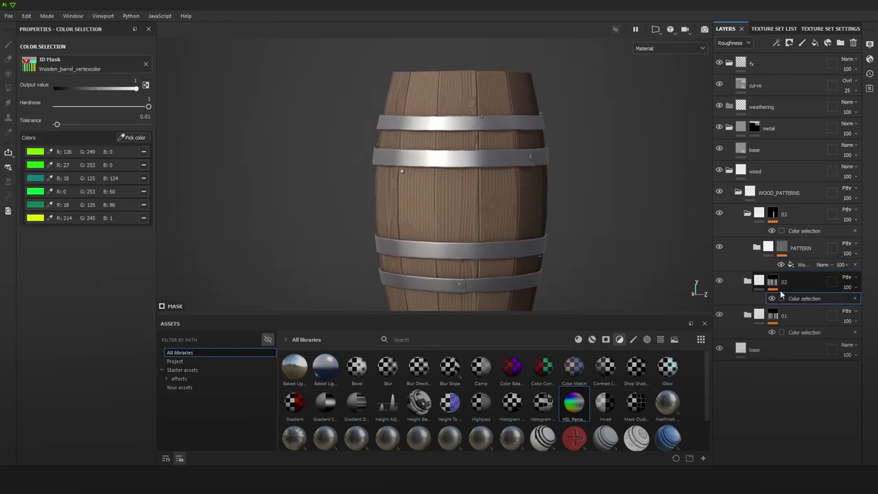
pyautogui.press('Delete')
pyautogui.hotkey('ctrl', 'z')
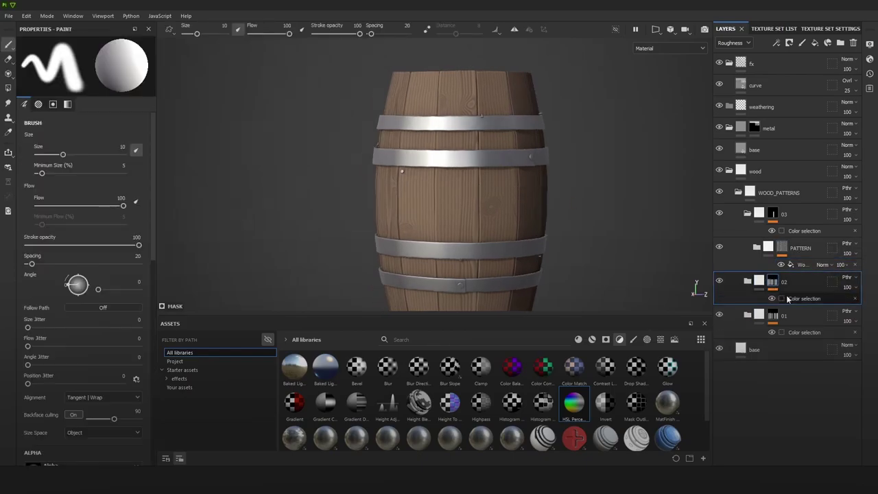
# Step: Open the Wood 01 fill in folder 02's PATTERN mask and set its Knots to 0
pyautogui.click(746, 282)
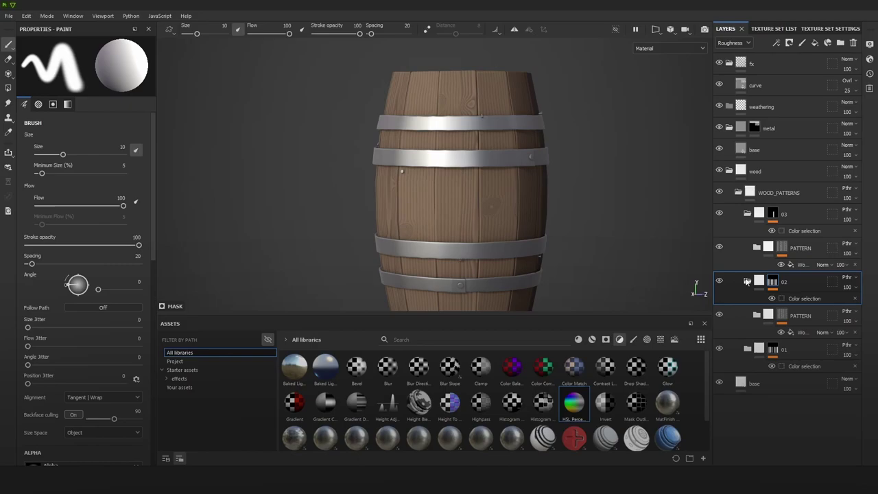
pyautogui.click(800, 333)
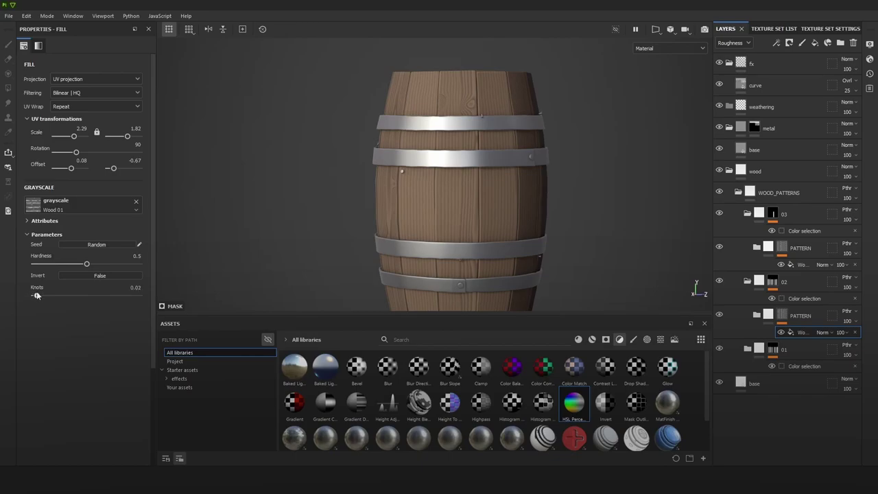
pyautogui.scroll(-2, 458, 212)
pyautogui.keyDown('alt'); pyautogui.moveTo(508, 198); pyautogui.dragTo(638, 212); pyautogui.keyUp('alt')
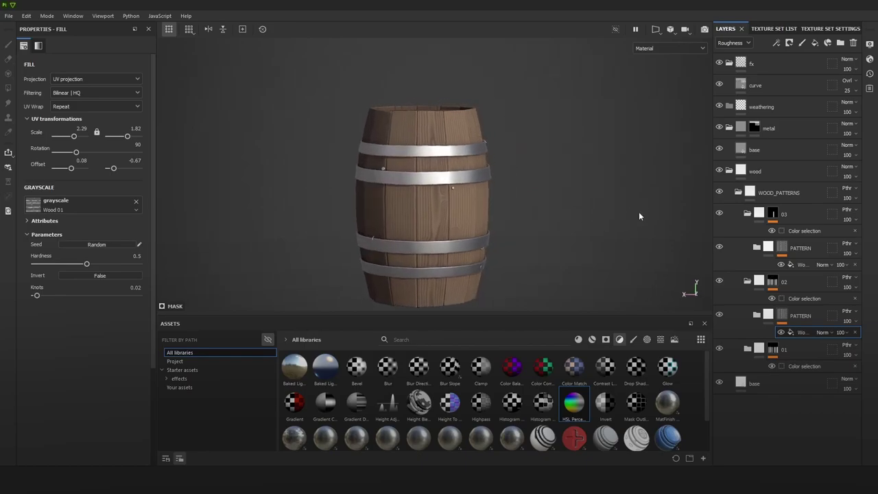
pyautogui.keyDown('alt'); pyautogui.moveTo(458, 210); pyautogui.dragTo(578, 210); pyautogui.keyUp('alt')
pyautogui.keyDown('alt'); pyautogui.moveTo(528, 223); pyautogui.dragTo(610, 220); pyautogui.keyUp('alt')
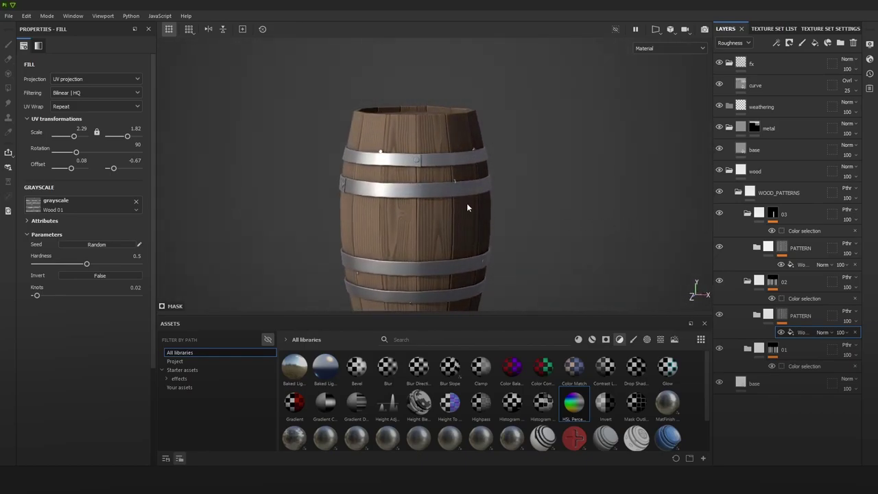
pyautogui.keyDown('alt'); pyautogui.moveTo(466, 204); pyautogui.dragTo(498, 202, button='middle'); pyautogui.keyUp('alt')
pyautogui.keyDown('alt'); pyautogui.moveTo(498, 203); pyautogui.dragTo(512, 227, button='right'); pyautogui.keyUp('alt')
pyautogui.keyDown('alt'); pyautogui.moveTo(444, 230); pyautogui.dragTo(458, 219); pyautogui.keyUp('alt')
pyautogui.keyDown('alt'); pyautogui.moveTo(458, 219); pyautogui.dragTo(476, 198, button='middle'); pyautogui.keyUp('alt')
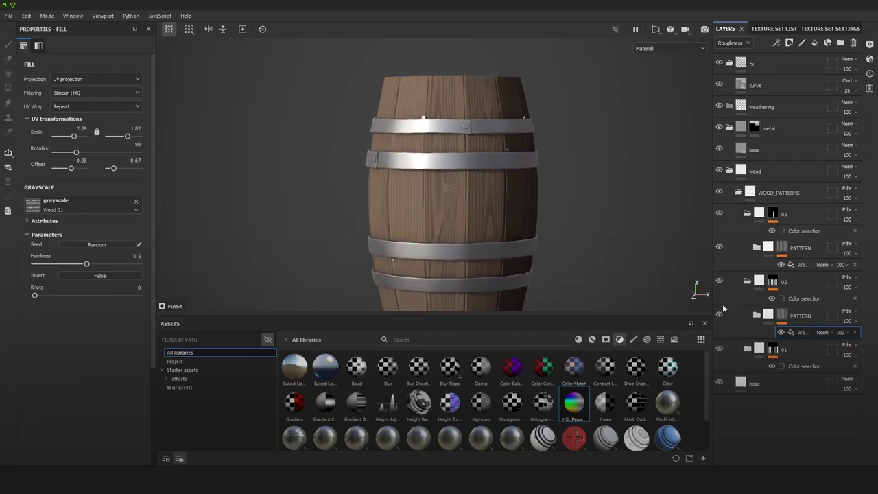
# Step: Toggle the visibility of folders 02 and 01 off and on to compare the planks each one affects
pyautogui.click(719, 281)
pyautogui.click(718, 280)
pyautogui.click(747, 282)
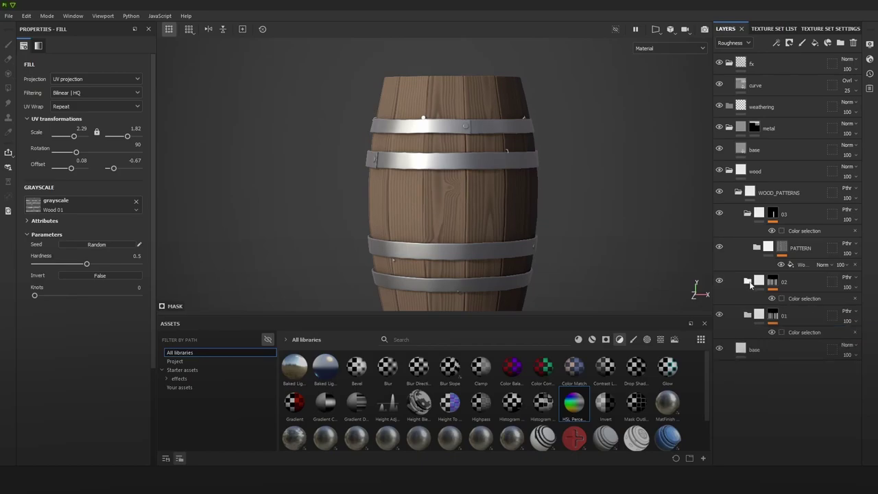
pyautogui.click(718, 316)
pyautogui.click(719, 315)
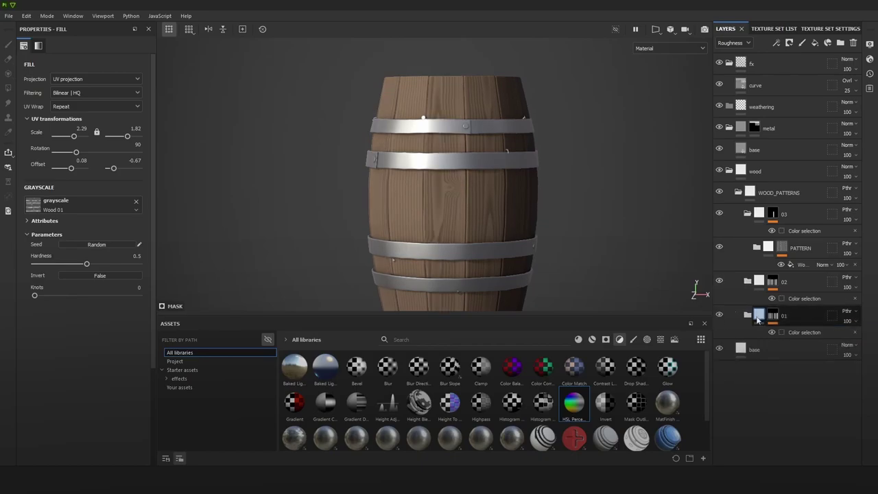
# Step: Set the UV offset of the Wood 01 fill in folder 01's PATTERN mask to -0.42 and -0.52
pyautogui.click(748, 315)
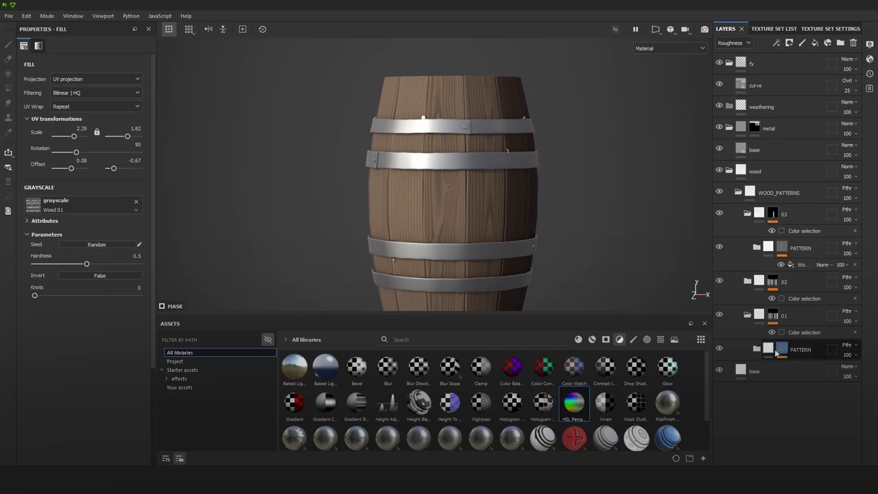
pyautogui.click(757, 349)
pyautogui.click(796, 367)
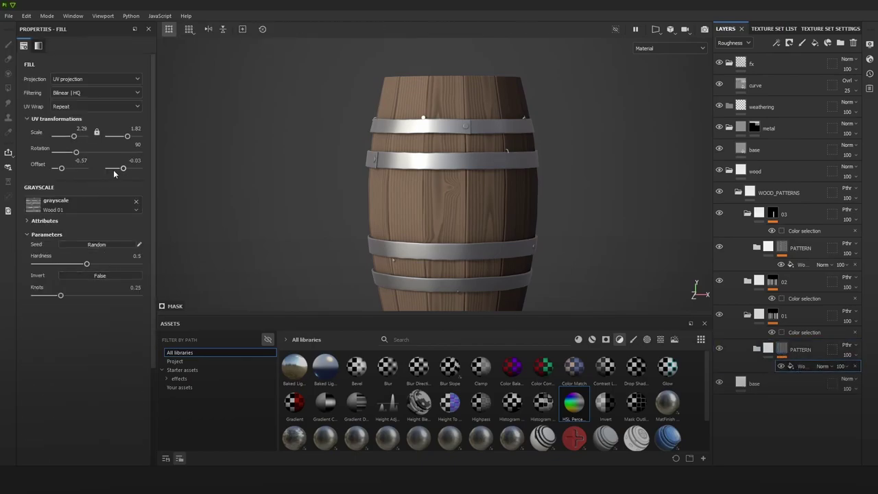
pyautogui.moveTo(121, 170); pyautogui.dragTo(120, 170)
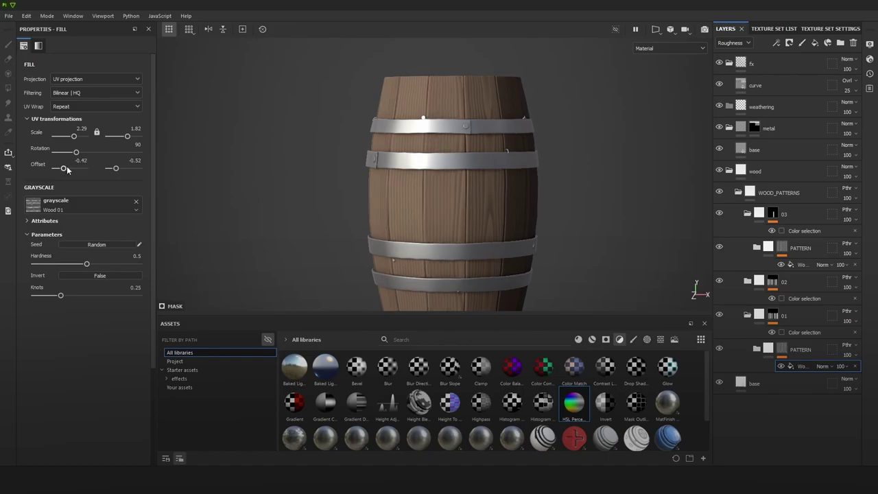
# Step: Examine the wood grain on the barrel's side planks and on the planks of its lid
pyautogui.keyDown('alt'); pyautogui.moveTo(597, 194); pyautogui.dragTo(544, 129, button='right'); pyautogui.keyUp('alt')
pyautogui.keyDown('alt'); pyautogui.moveTo(545, 129); pyautogui.dragTo(572, 177); pyautogui.keyUp('alt')
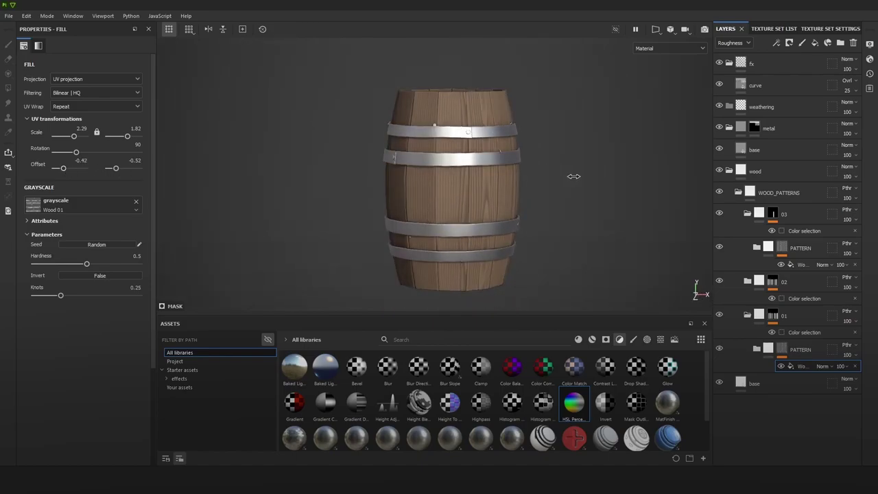
pyautogui.keyDown('alt'); pyautogui.moveTo(548, 176); pyautogui.dragTo(569, 204, button='right'); pyautogui.keyUp('alt')
pyautogui.keyDown('alt'); pyautogui.moveTo(503, 156); pyautogui.dragTo(502, 169, button='middle'); pyautogui.keyUp('alt')
pyautogui.keyDown('alt'); pyautogui.moveTo(503, 170); pyautogui.dragTo(532, 187, button='right'); pyautogui.keyUp('alt')
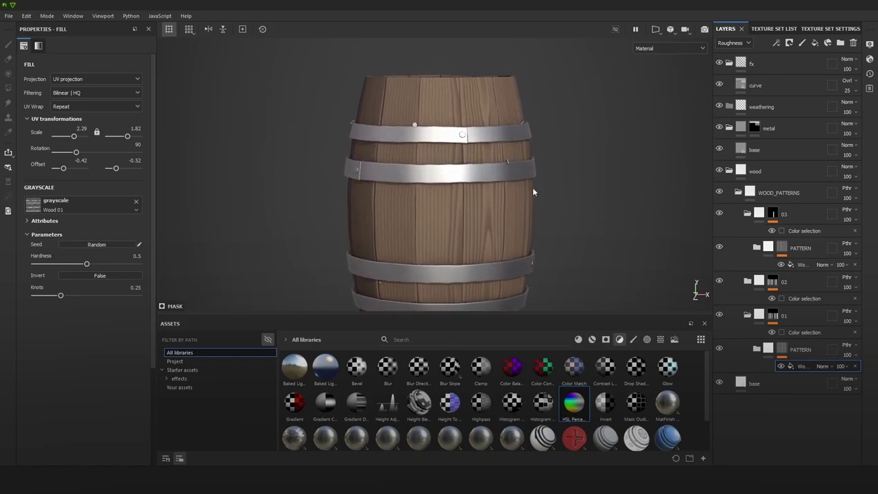
pyautogui.keyDown('alt'); pyautogui.moveTo(532, 188); pyautogui.dragTo(532, 168, button='middle'); pyautogui.keyUp('alt')
pyautogui.keyDown('alt'); pyautogui.moveTo(576, 175); pyautogui.dragTo(560, 174); pyautogui.keyUp('alt')
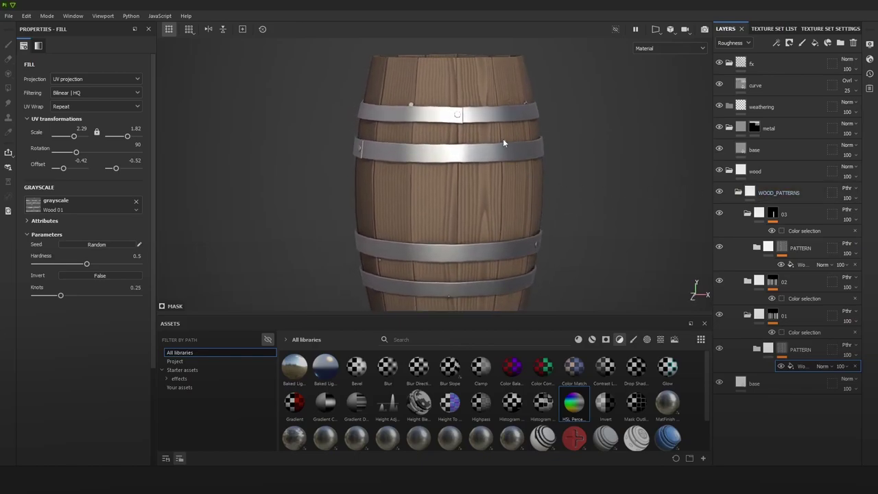
pyautogui.scroll(-2, 530, 209)
pyautogui.keyDown('alt'); pyautogui.moveTo(530, 209); pyautogui.dragTo(598, 219); pyautogui.keyUp('alt')
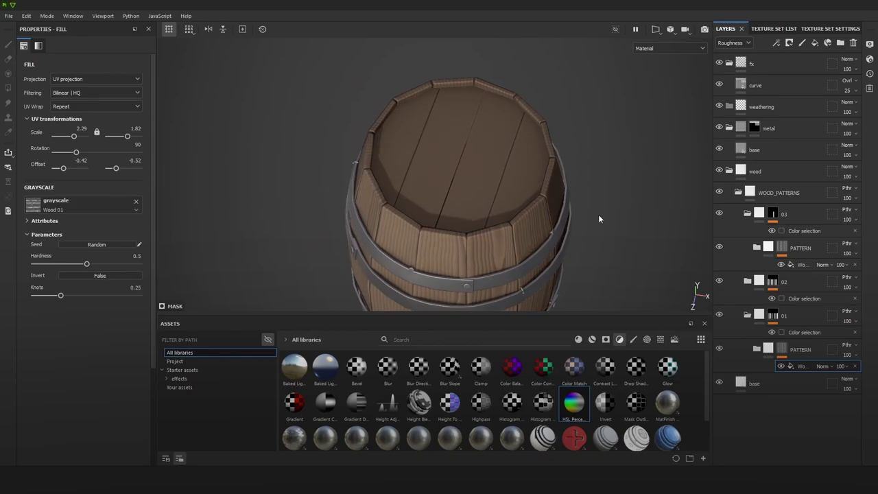
# Step: Collapse folders 03, 02 and 01, then duplicate folder 03
pyautogui.click(748, 215)
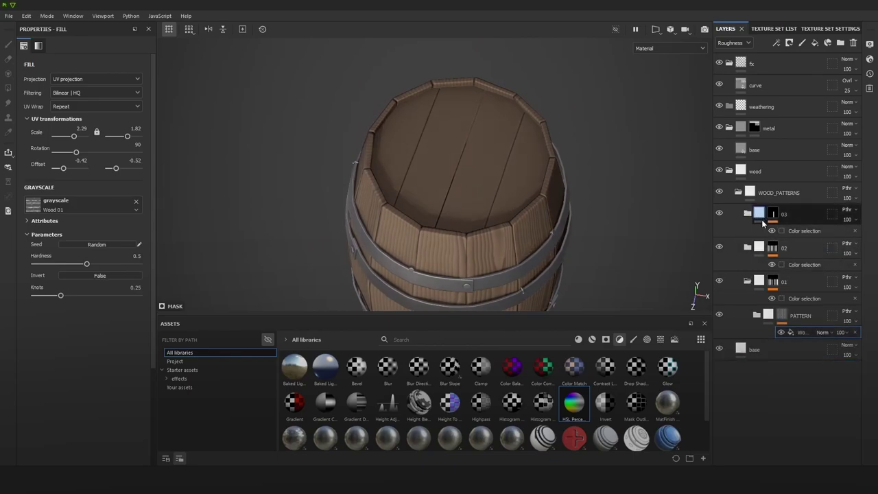
pyautogui.click(747, 236)
pyautogui.click(748, 258)
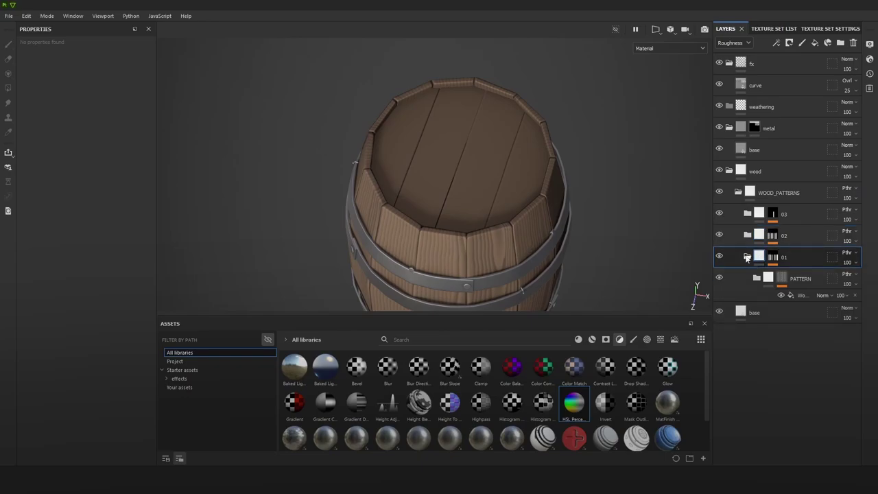
pyautogui.click(747, 258)
pyautogui.click(783, 217)
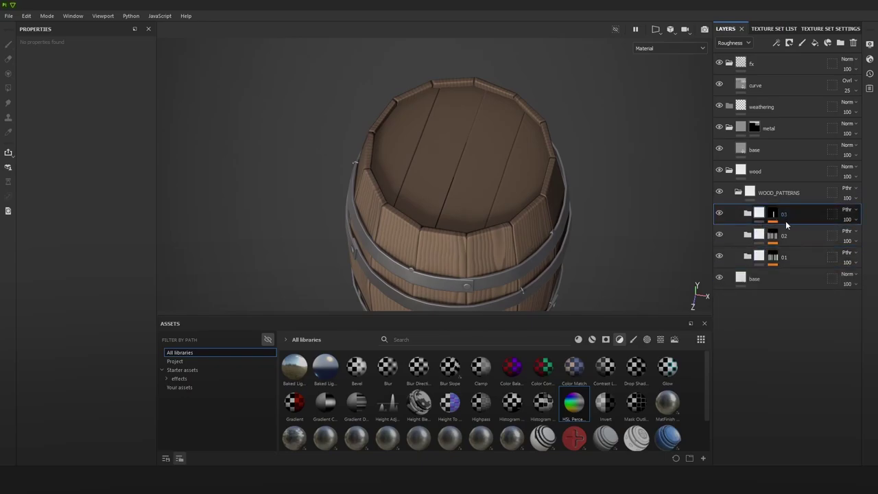
pyautogui.hotkey('ctrl', 'd')
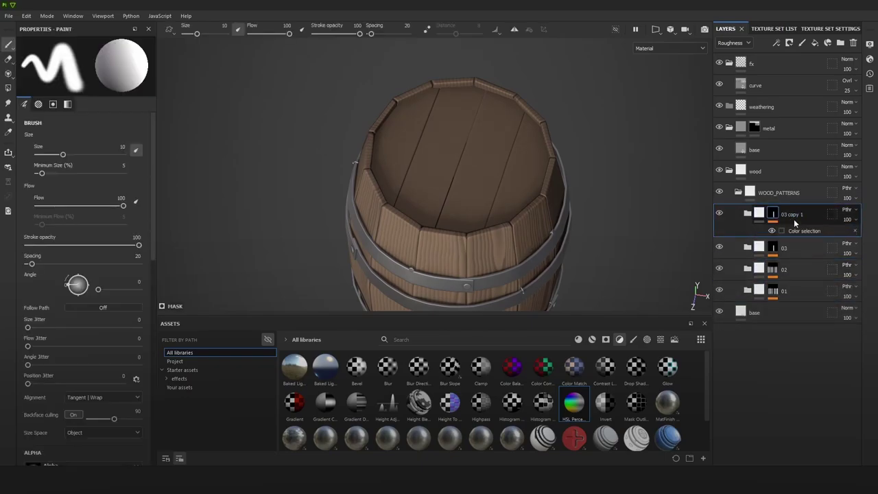
# Step: Replace the blue colour in folder 03 copy 1's Color selection with the yellow and purple ID colours of two alternating top lid planks
pyautogui.click(803, 230)
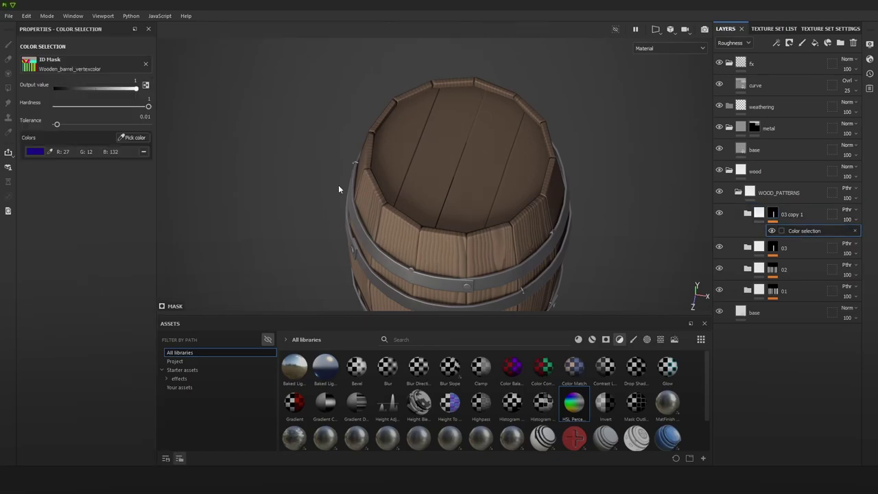
pyautogui.click(143, 151)
pyautogui.click(134, 139)
pyautogui.click(401, 141)
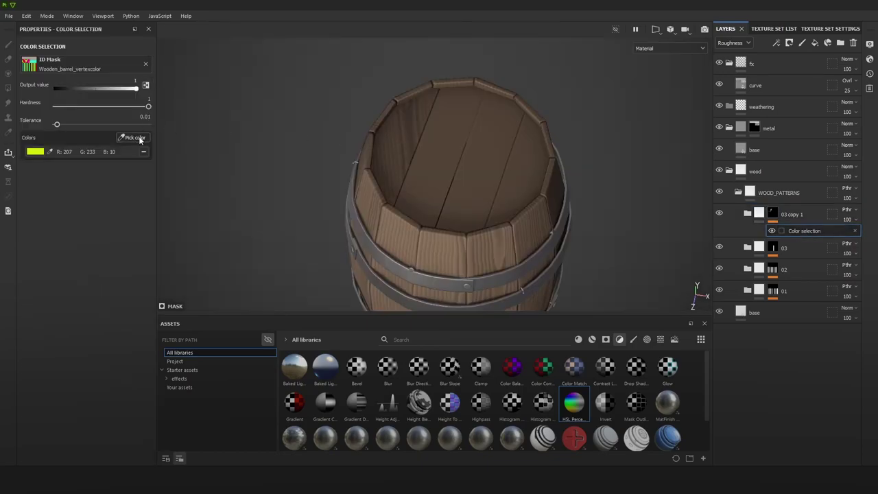
pyautogui.click(140, 140)
pyautogui.click(491, 159)
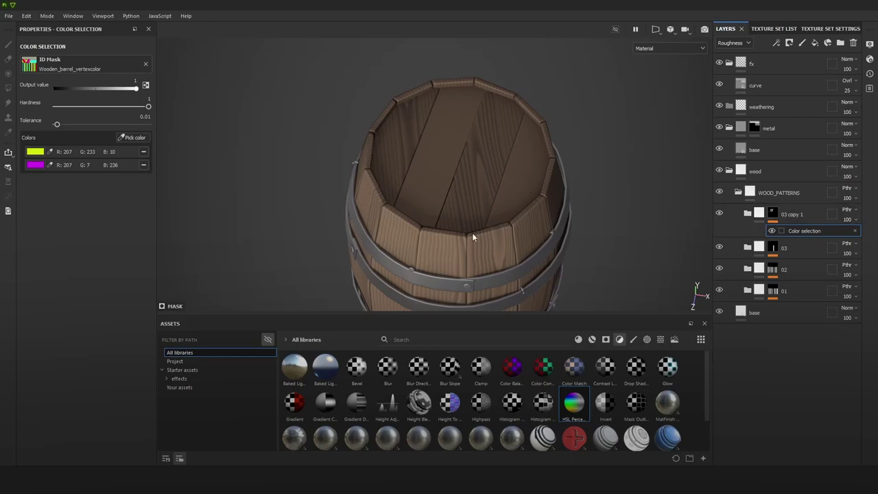
# Step: Add the green and magenta ID colours of two alternating bottom lid planks to folder 03 copy 1's Color selection
pyautogui.keyDown('alt'); pyautogui.moveTo(473, 237); pyautogui.dragTo(567, 197); pyautogui.keyUp('alt')
pyautogui.moveTo(499, 274)
pyautogui.keyDown('alt'); pyautogui.mouseDown(button='middle')
pyautogui.moveTo(514, 188)
pyautogui.moveTo(512, 269)
pyautogui.mouseUp(button='middle'); pyautogui.keyUp('alt')
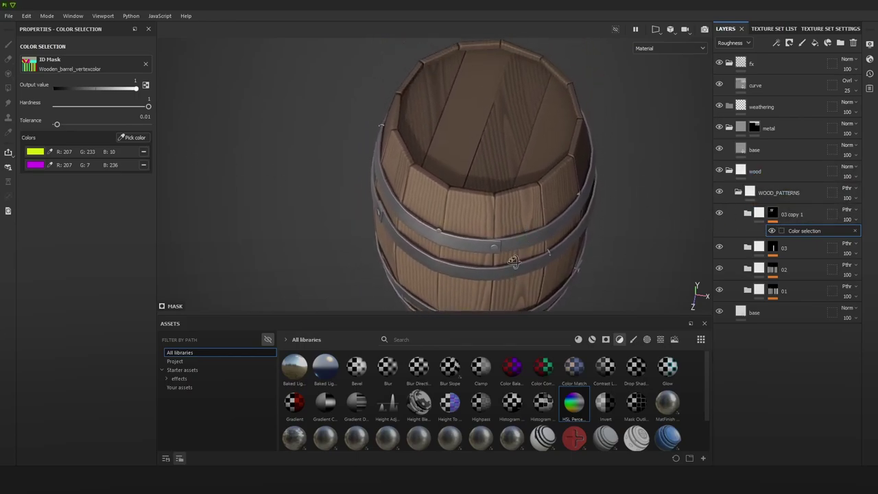
pyautogui.keyDown('alt'); pyautogui.moveTo(512, 261); pyautogui.dragTo(288, 180); pyautogui.keyUp('alt')
pyautogui.click(134, 140)
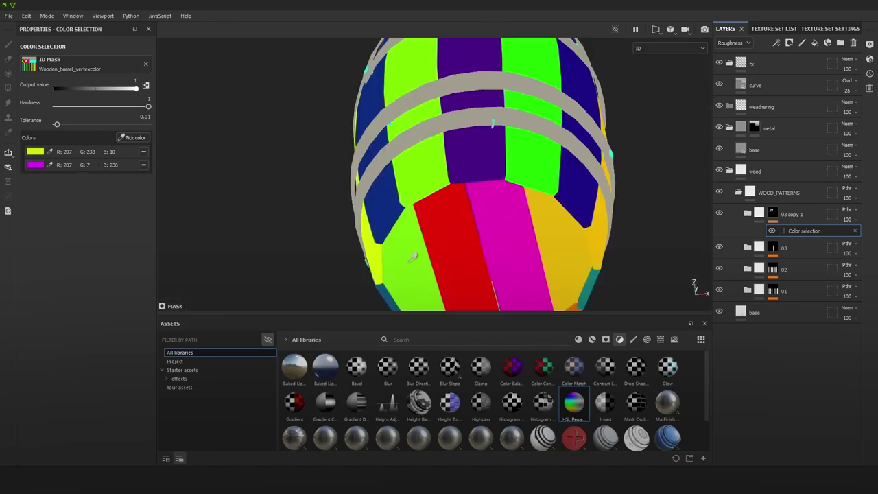
pyautogui.click(410, 264)
pyautogui.click(130, 137)
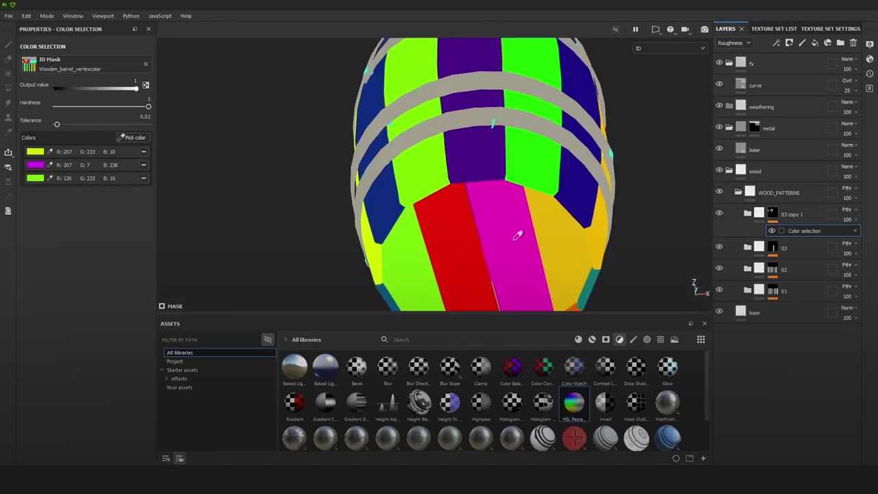
pyautogui.click(517, 236)
# Step: Set the rotation of the Wood 01 fill in folder 03 copy 1's PATTERN mask to 64.92
pyautogui.keyDown('alt'); pyautogui.moveTo(515, 231); pyautogui.dragTo(511, 180); pyautogui.keyUp('alt')
pyautogui.click(762, 214)
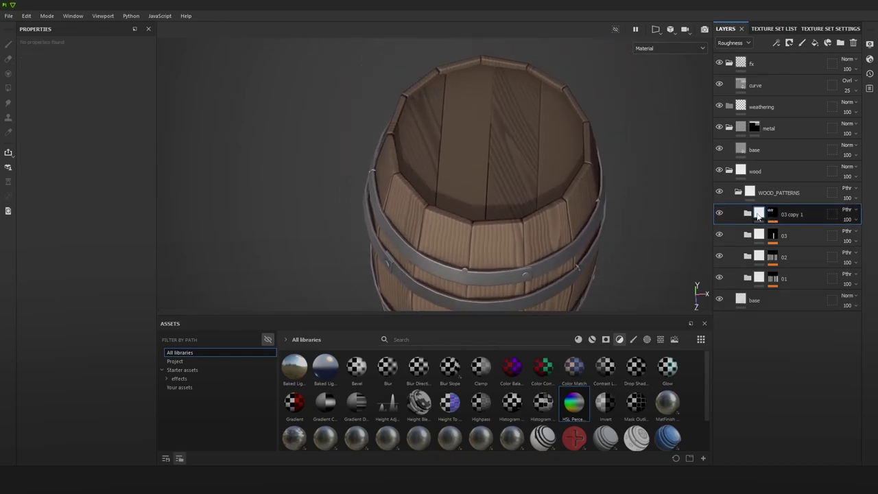
pyautogui.click(746, 213)
pyautogui.click(780, 234)
pyautogui.click(795, 252)
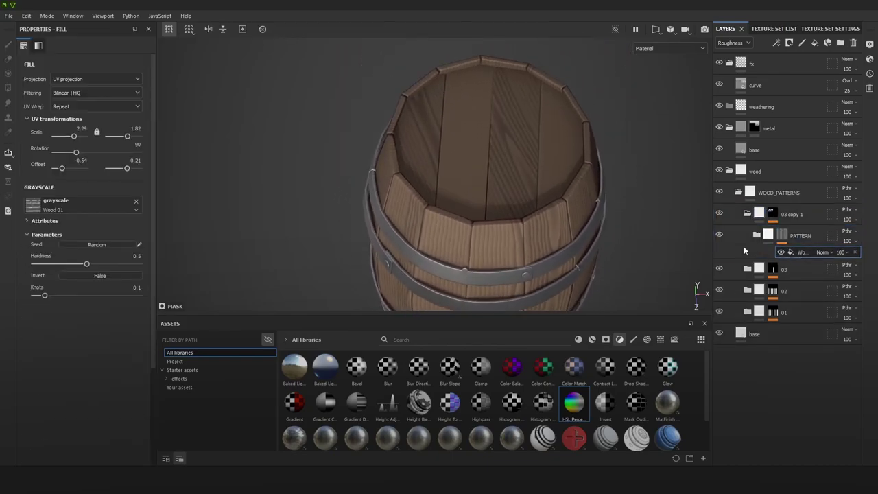
pyautogui.moveTo(78, 157); pyautogui.dragTo(70, 155)
# Step: Switch the viewport display to the Base color channel
pyautogui.moveTo(537, 208)
pyautogui.keyDown('alt'); pyautogui.mouseDown()
pyautogui.moveTo(513, 49)
pyautogui.moveTo(525, 102)
pyautogui.moveTo(598, 139)
pyautogui.moveTo(696, 137)
pyautogui.moveTo(578, 172)
pyautogui.moveTo(545, 204)
pyautogui.moveTo(569, 199)
pyautogui.moveTo(583, 182)
pyautogui.mouseUp(); pyautogui.keyUp('alt')
pyautogui.press('c')
pyautogui.press('c')
# Step: Remove all four picked colours from the Color selection in folder 03 copy 1's mask
pyautogui.click(780, 235)
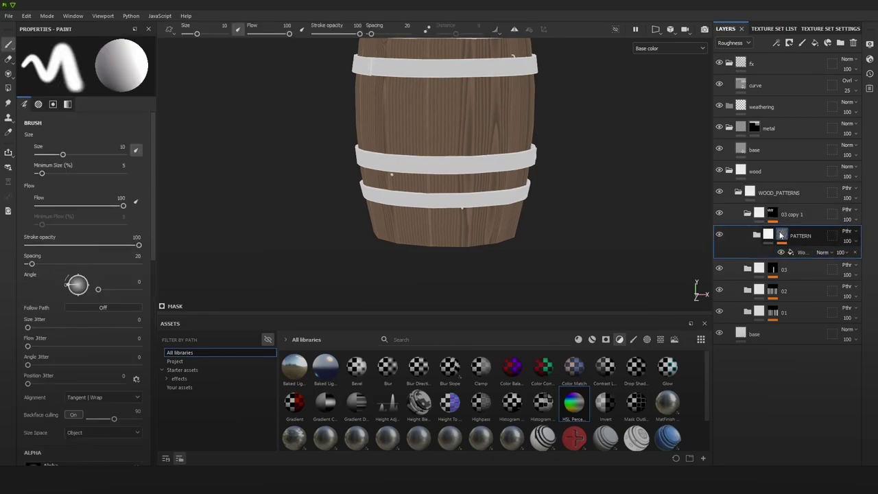
pyautogui.click(799, 254)
pyautogui.click(772, 213)
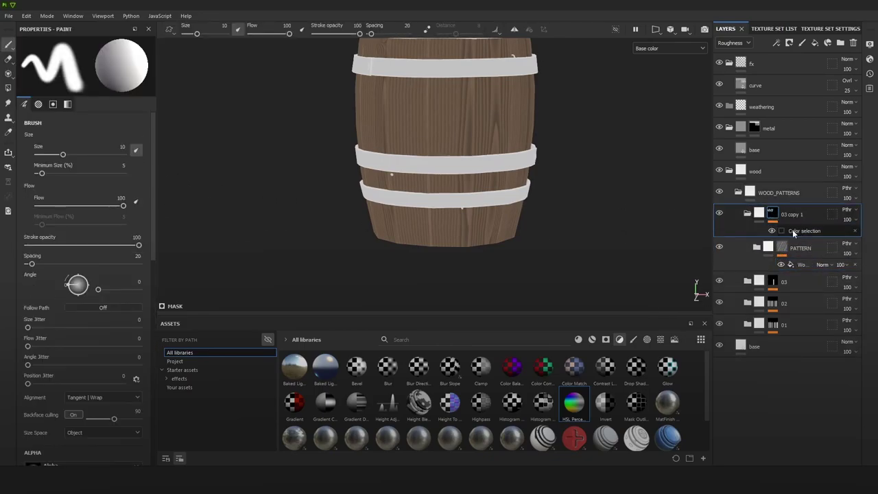
pyautogui.click(793, 231)
pyautogui.click(142, 152)
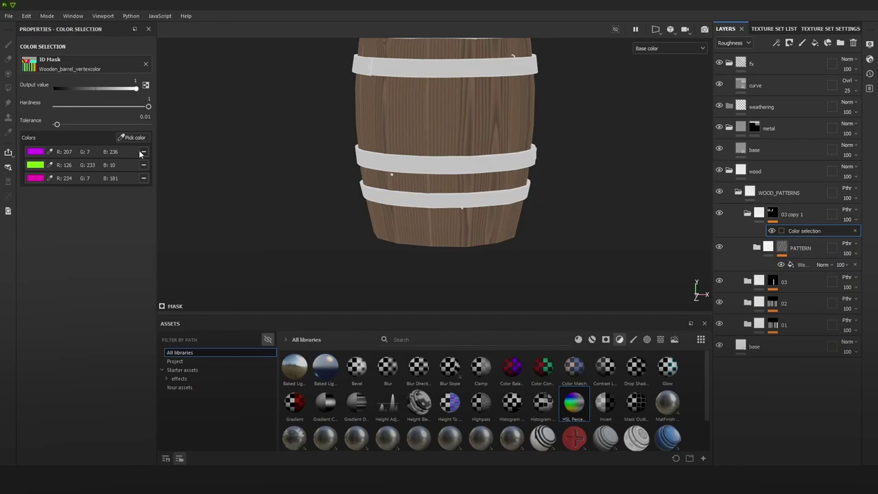
pyautogui.click(143, 153)
pyautogui.keyDown('alt'); pyautogui.moveTo(449, 210); pyautogui.dragTo(446, 94); pyautogui.keyUp('alt')
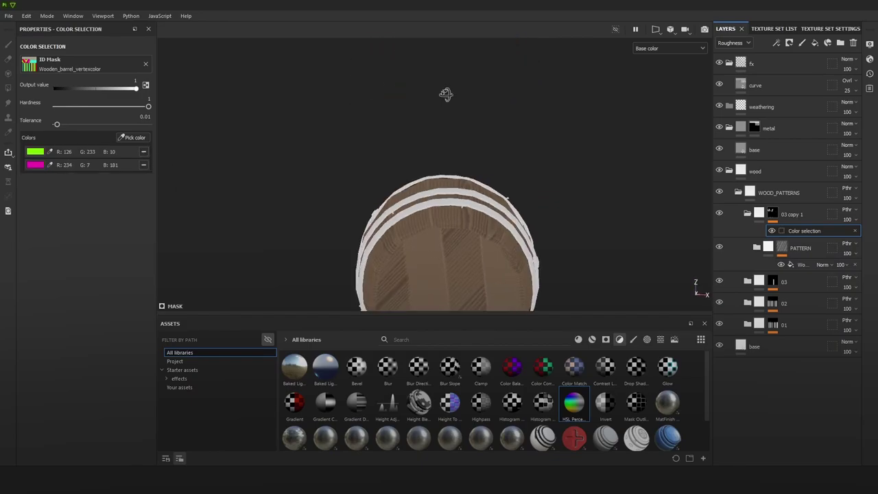
pyautogui.click(144, 150)
pyautogui.click(144, 151)
# Step: Pick the yellow and purple ID colours of two alternating top lid planks for folder 03 copy 1's Color selection
pyautogui.keyDown('alt'); pyautogui.moveTo(497, 148); pyautogui.dragTo(416, 205); pyautogui.keyUp('alt')
pyautogui.keyDown('alt'); pyautogui.moveTo(447, 120); pyautogui.dragTo(441, 295, button='middle'); pyautogui.keyUp('alt')
pyautogui.keyDown('alt'); pyautogui.moveTo(452, 142); pyautogui.dragTo(447, 163); pyautogui.keyUp('alt')
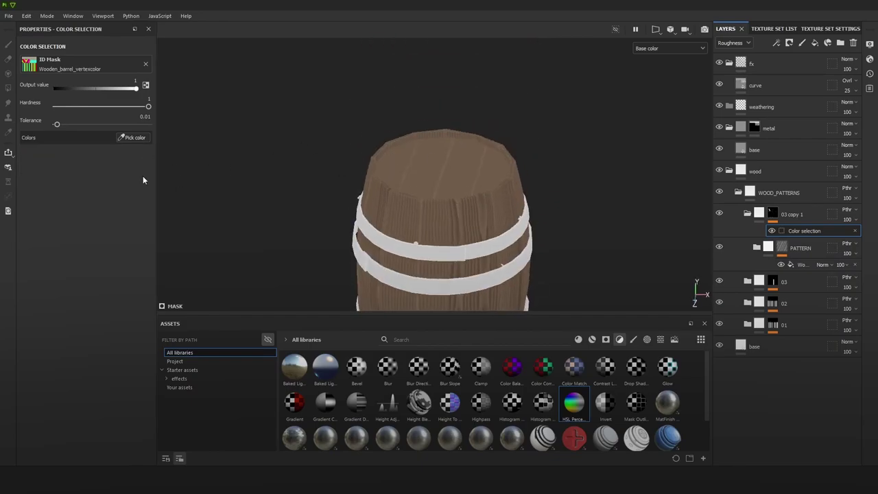
pyautogui.click(129, 139)
pyautogui.click(467, 166)
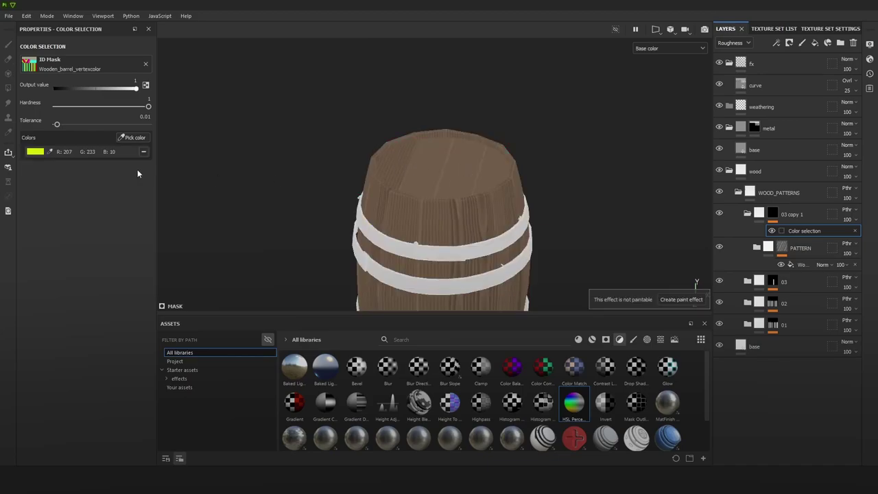
pyautogui.click(131, 138)
pyautogui.click(470, 154)
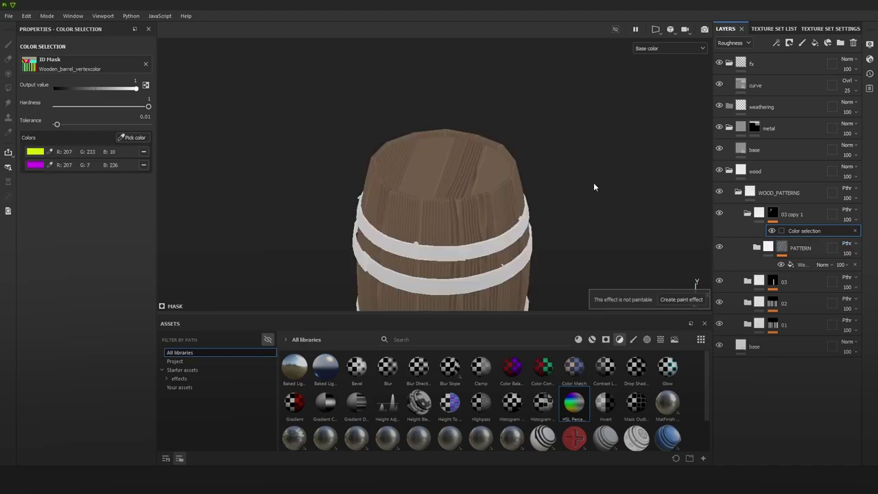
# Step: Duplicate folder 03 copy 1 and clear the picked colours from the duplicate's Color selection
pyautogui.click(792, 216)
pyautogui.hotkey('ctrl', 'd')
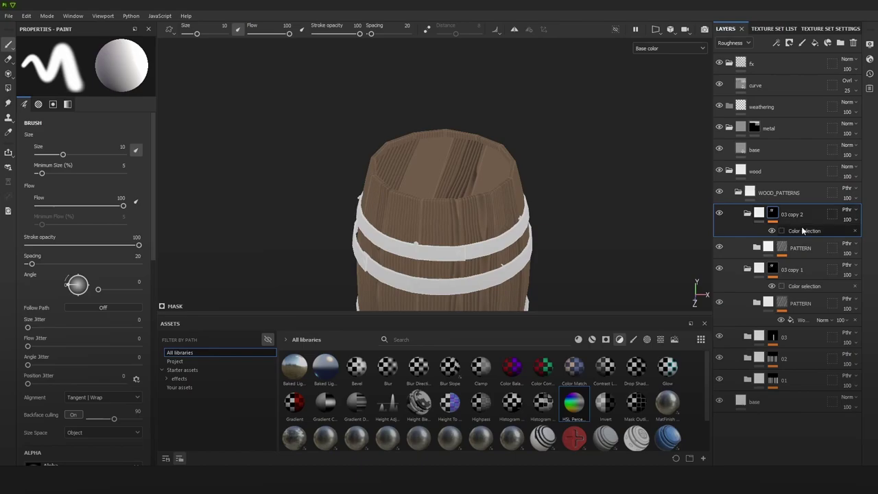
pyautogui.click(803, 231)
pyautogui.click(143, 151)
pyautogui.click(144, 151)
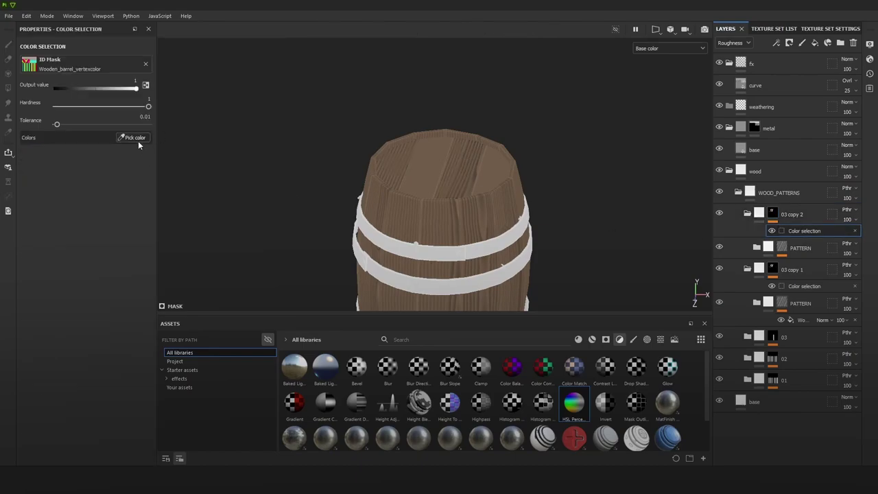
# Step: Pick the pink and orange ID colours of the remaining top lid planks for folder 03 copy 2's Color selection
pyautogui.click(132, 137)
pyautogui.click(488, 163)
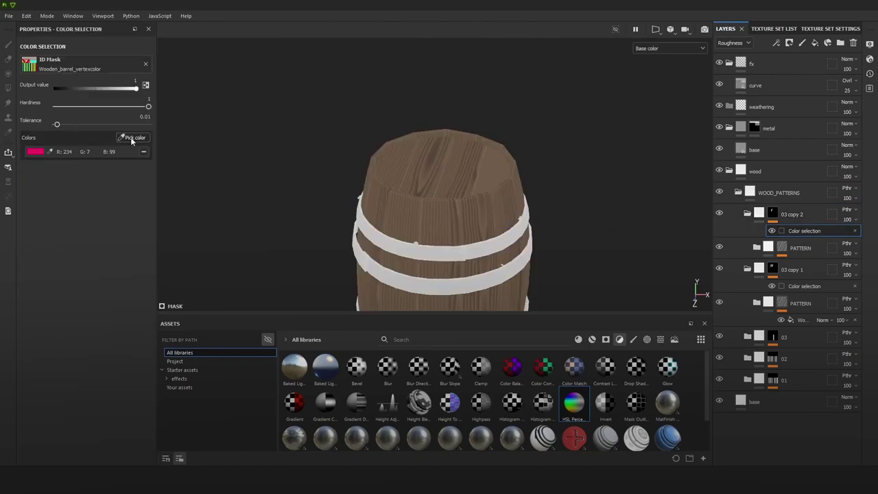
pyautogui.click(132, 138)
pyautogui.click(496, 163)
pyautogui.keyDown('alt'); pyautogui.moveTo(467, 123); pyautogui.dragTo(555, 172); pyautogui.keyUp('alt')
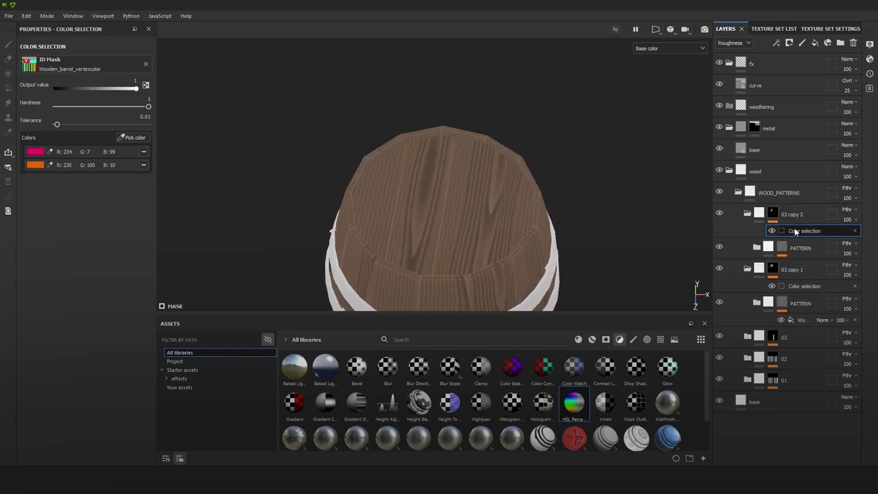
# Step: Set the first UV offset of the Wood 01 fill in folder 03 copy 2's PATTERN mask to 0.48
pyautogui.click(757, 214)
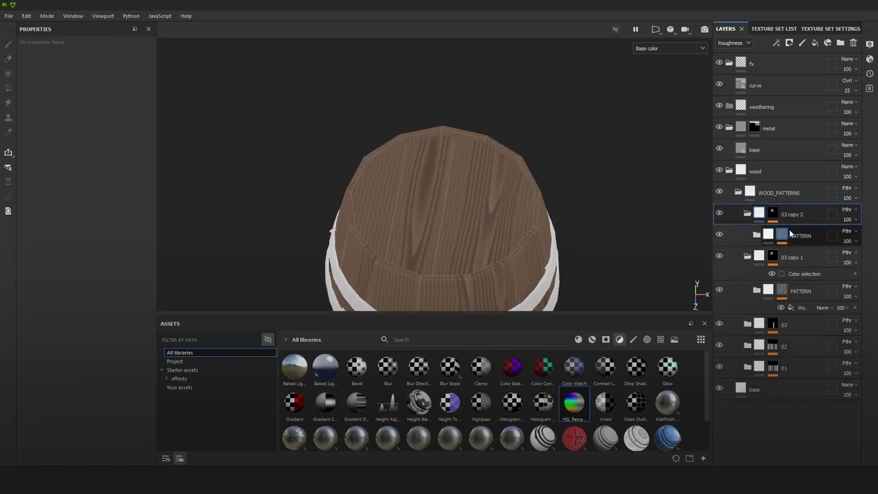
pyautogui.click(783, 235)
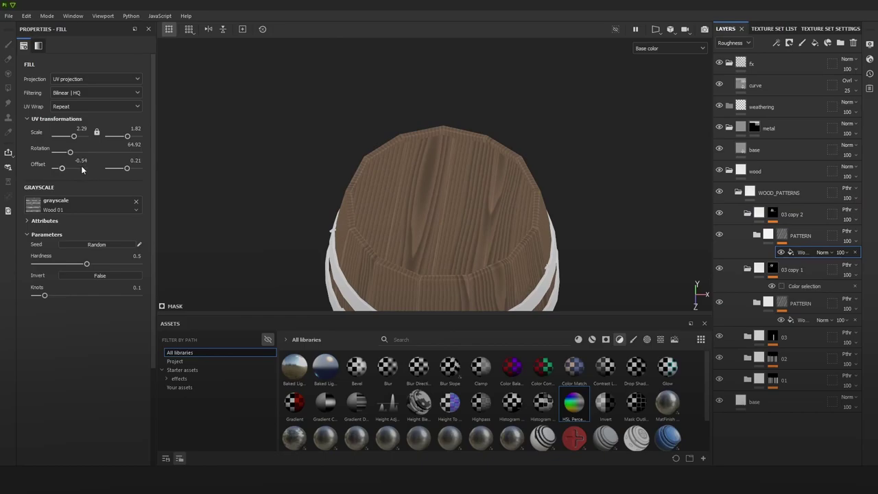
pyautogui.moveTo(75, 168); pyautogui.dragTo(77, 171)
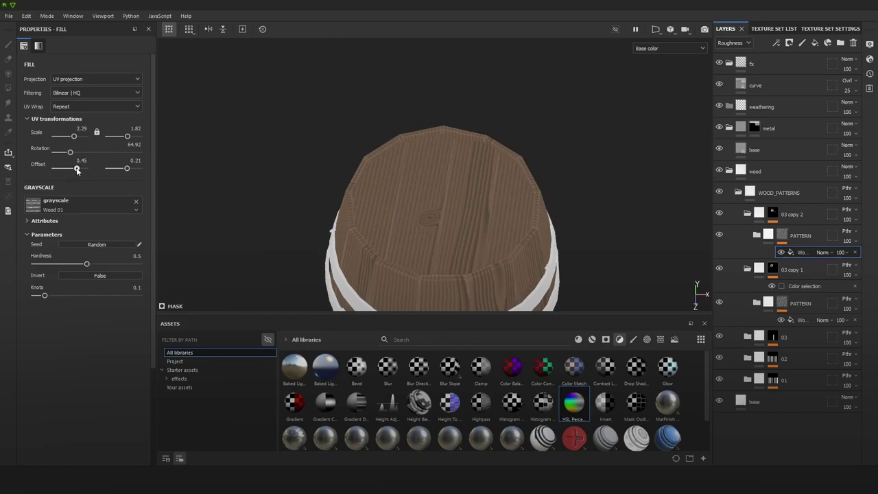
# Step: Collapse folders 03 copy 2 and 03 copy 1, and rename 03 copy 1 as top_01
pyautogui.keyDown('alt'); pyautogui.moveTo(501, 190); pyautogui.dragTo(467, 190, button='right'); pyautogui.keyUp('alt')
pyautogui.keyDown('alt'); pyautogui.moveTo(501, 190); pyautogui.dragTo(492, 46, button='middle'); pyautogui.keyUp('alt')
pyautogui.keyDown('alt'); pyautogui.moveTo(496, 240); pyautogui.dragTo(498, 152); pyautogui.keyUp('alt')
pyautogui.keyDown('alt'); pyautogui.moveTo(519, 193); pyautogui.dragTo(536, 194, button='right'); pyautogui.keyUp('alt')
pyautogui.keyDown('alt'); pyautogui.moveTo(535, 193); pyautogui.dragTo(527, 177); pyautogui.keyUp('alt')
pyautogui.click(746, 214)
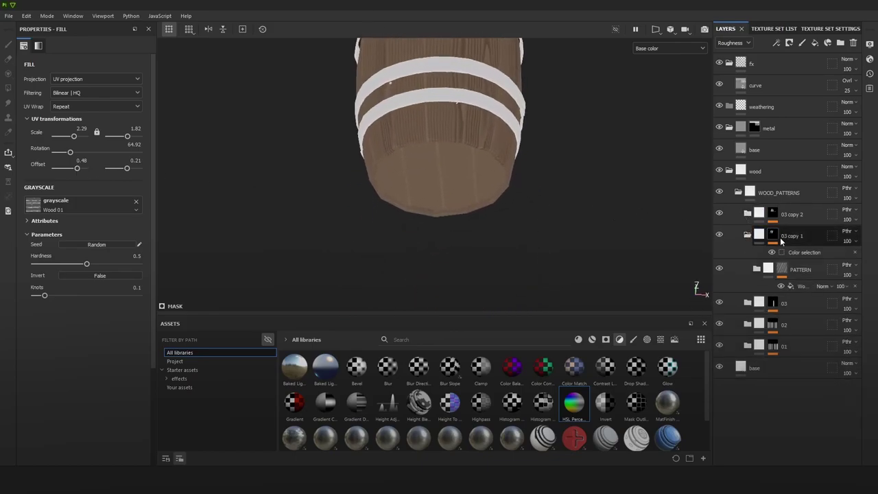
pyautogui.click(746, 234)
pyautogui.doubleClick(794, 236)
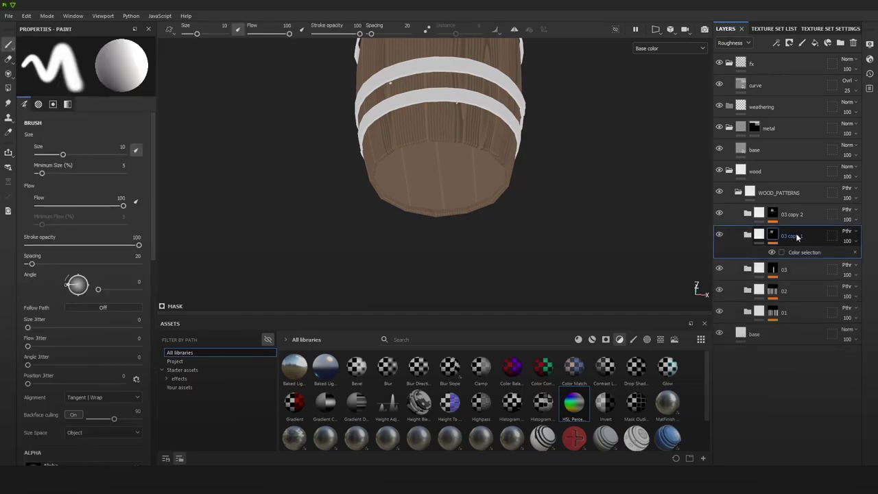
pyautogui.write('top_0')
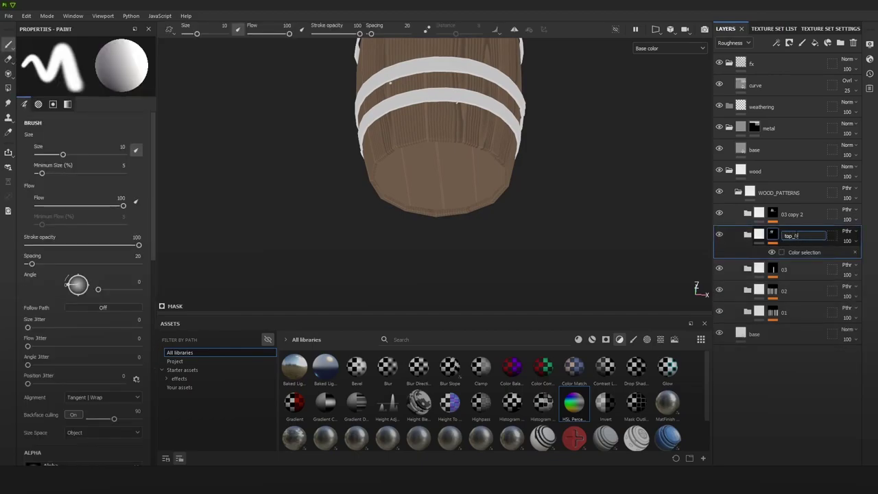
pyautogui.write('1')
pyautogui.press('Return')
# Step: Rename folder 03 copy 2 as top_02
pyautogui.doubleClick(796, 214)
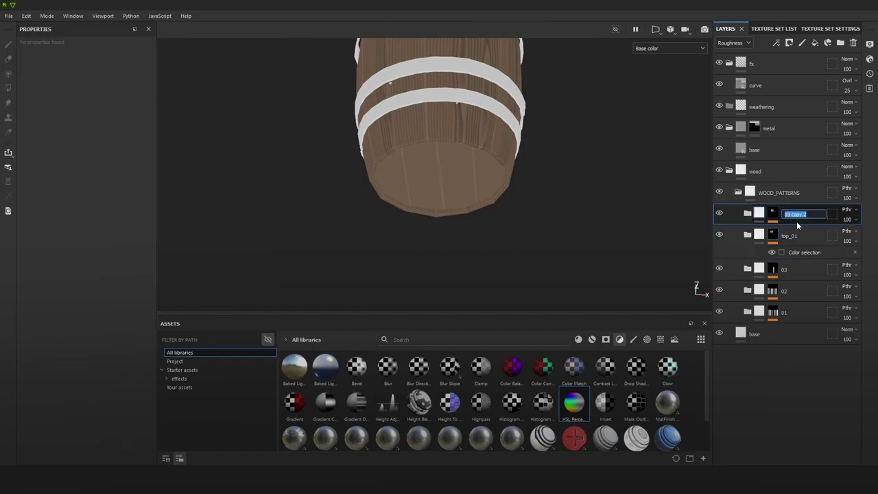
pyautogui.write('top_02')
pyautogui.press('Return')
# Step: Duplicate folder top_02 and rename the duplicate as button_01
pyautogui.click(795, 235)
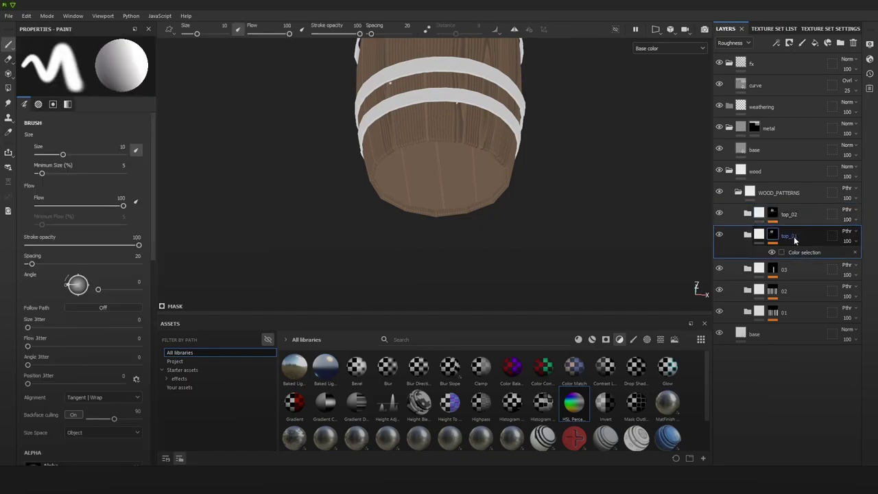
pyautogui.click(790, 216)
pyautogui.hotkey('ctrl', 'd')
pyautogui.doubleClick(793, 215)
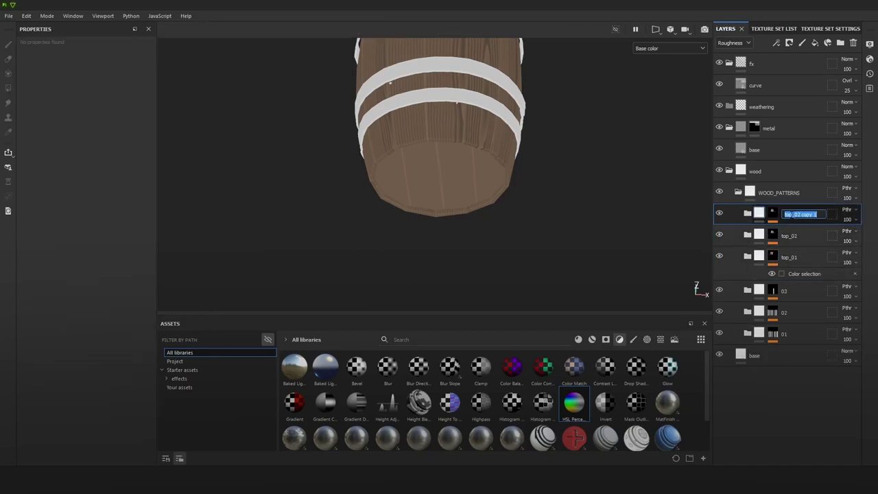
pyautogui.write('bl')
pyautogui.press('Return')
pyautogui.click(780, 216)
pyautogui.hotkey('ctrl', 'v')
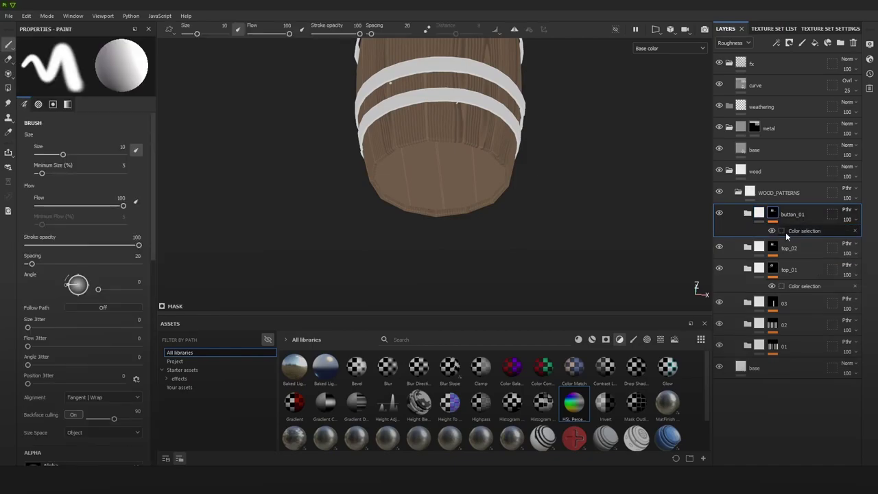
# Step: Replace the colours in button_01's Color selection with the green and magenta ID colours of two alternating bottom lid planks
pyautogui.click(790, 232)
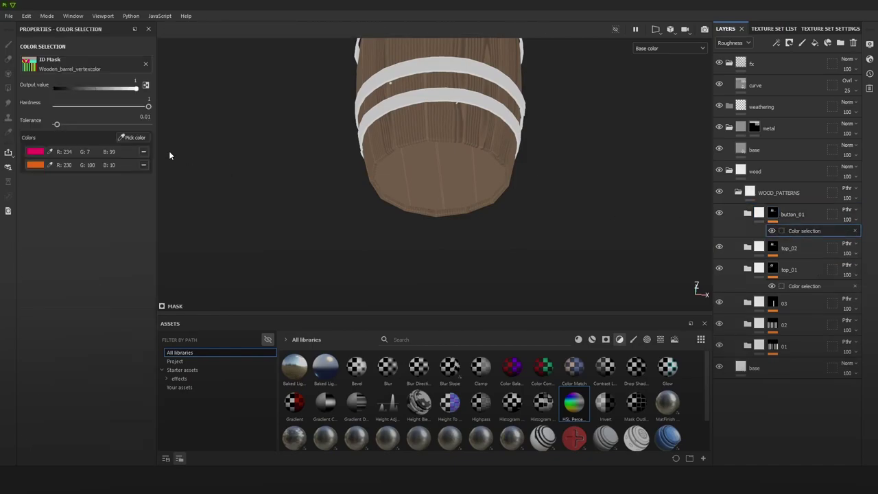
pyautogui.click(134, 137)
pyautogui.click(396, 180)
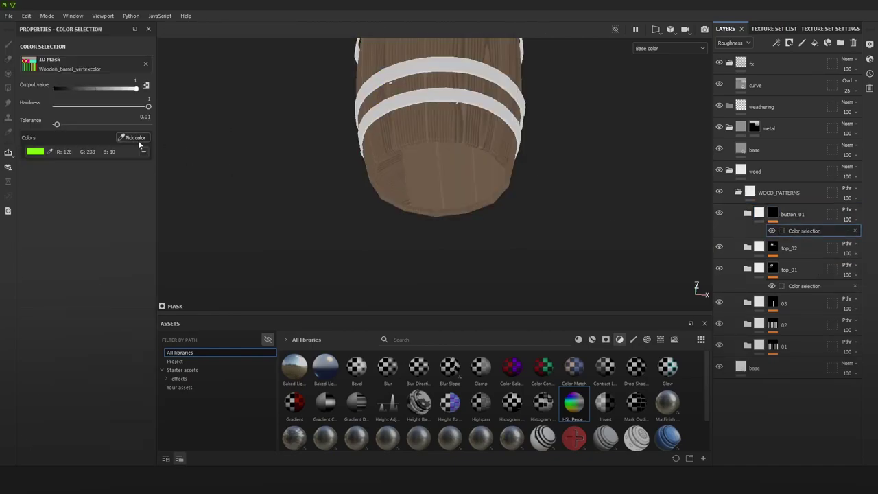
pyautogui.click(133, 138)
pyautogui.click(445, 164)
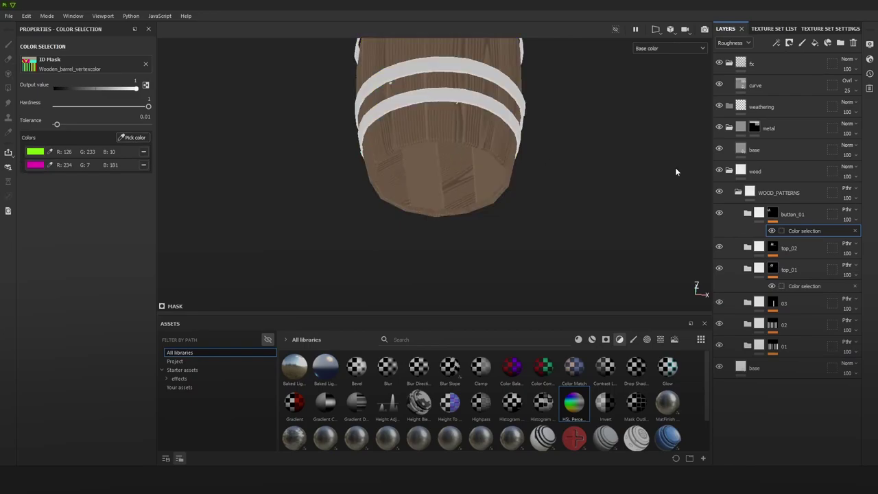
# Step: Set the rotation of the Wood 01 fill in button_01's PATTERN mask to 114.1 and reselect the button_01 folder
pyautogui.click(747, 213)
pyautogui.click(783, 249)
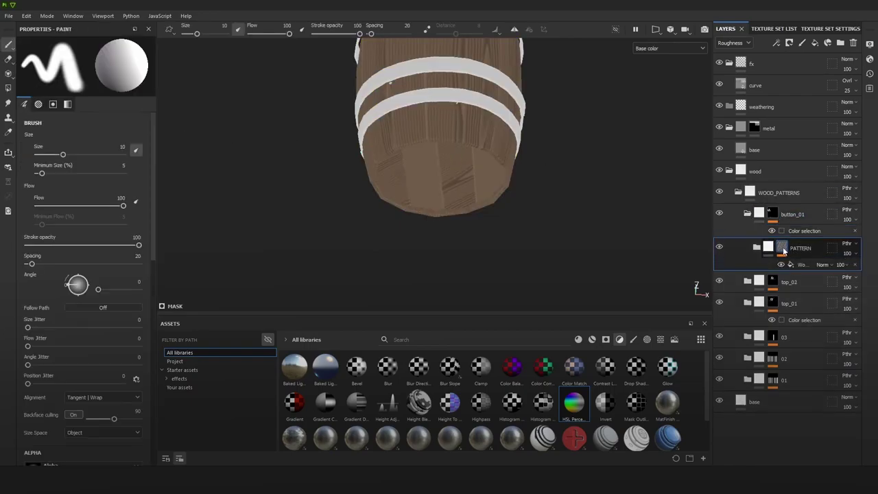
pyautogui.click(803, 265)
pyautogui.moveTo(71, 151)
pyautogui.mouseDown()
pyautogui.moveTo(49, 155)
pyautogui.moveTo(82, 157)
pyautogui.mouseUp()
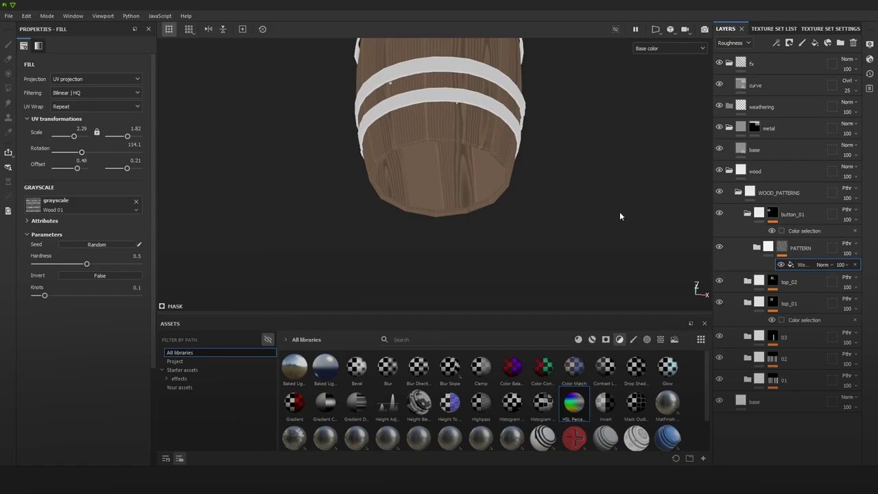
pyautogui.click(795, 217)
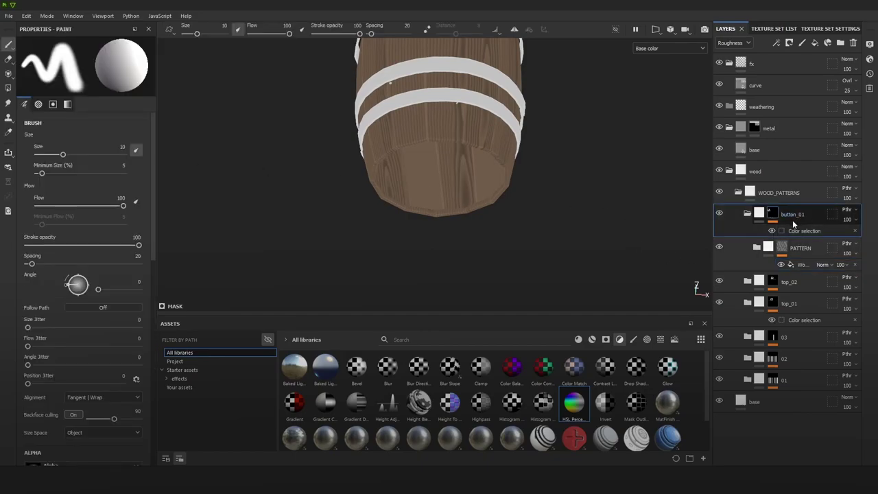
# Step: Duplicate folder button_01 and set the offset of the copy's Wood 01 pattern fill to -0.23 and -0.42
pyautogui.hotkey('ctrl', 'd')
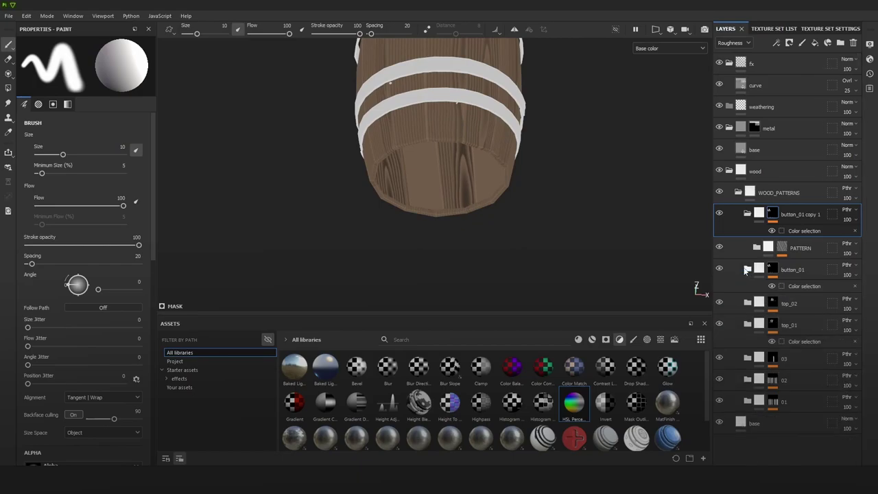
pyautogui.click(781, 249)
pyautogui.click(801, 264)
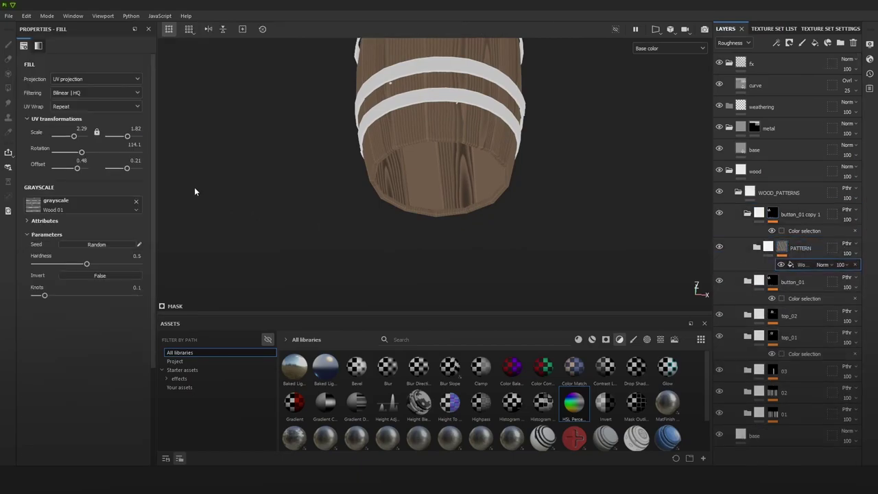
pyautogui.moveTo(80, 168); pyautogui.dragTo(70, 168)
pyautogui.moveTo(127, 168); pyautogui.dragTo(117, 170)
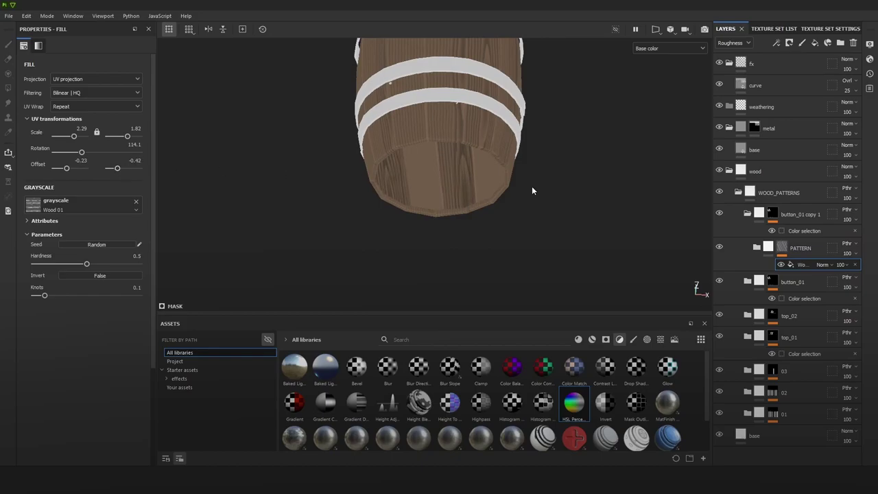
# Step: Replace the colours in button_01 copy 1's Color selection with the red and yellow ID colours of the two remaining bottom lid planks
pyautogui.click(804, 231)
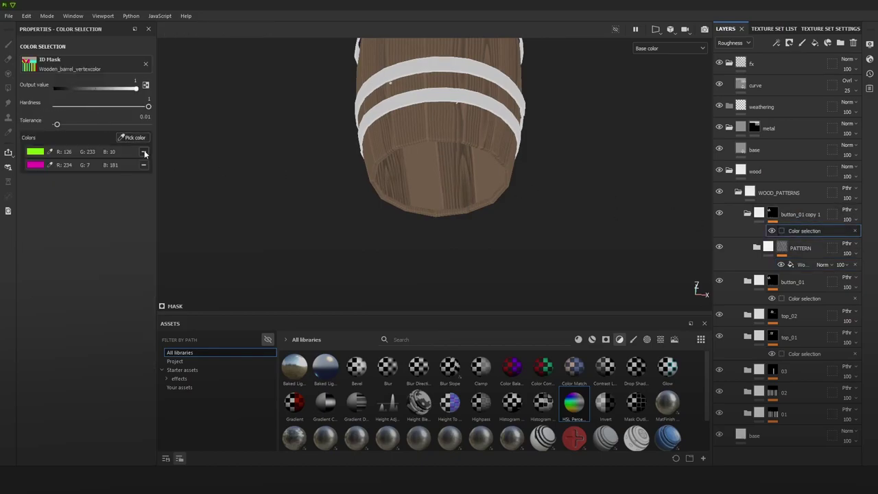
pyautogui.click(143, 152)
pyautogui.click(143, 152)
pyautogui.click(147, 138)
pyautogui.click(428, 162)
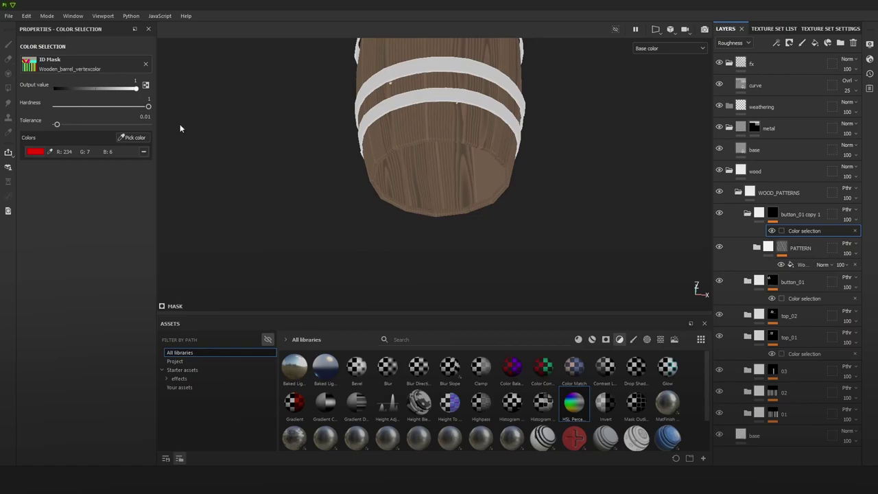
pyautogui.click(122, 139)
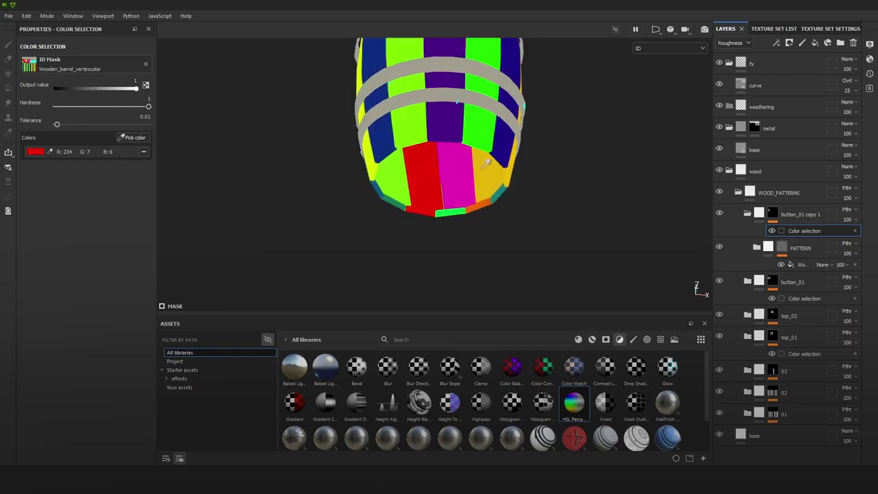
pyautogui.click(492, 175)
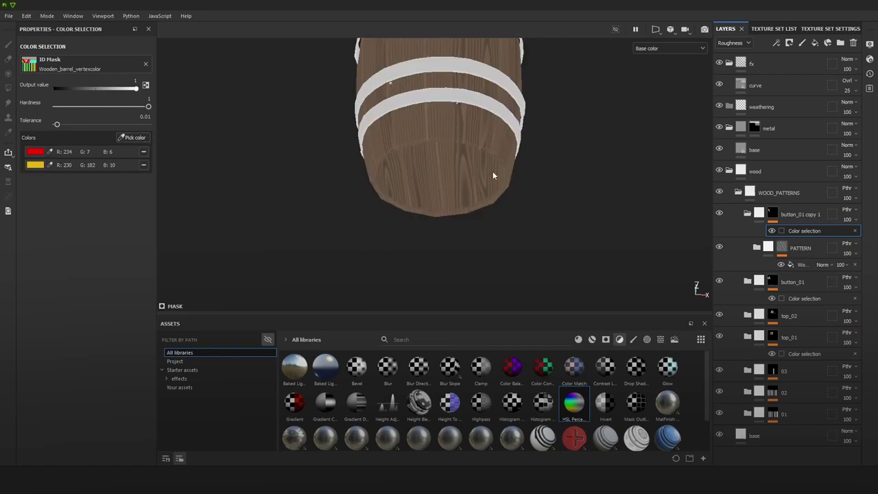
# Step: Set the first offset value of the Wood 01 pattern fill to 0.17 in button_01 copy 1 and to -0.26 in button_01
pyautogui.click(801, 264)
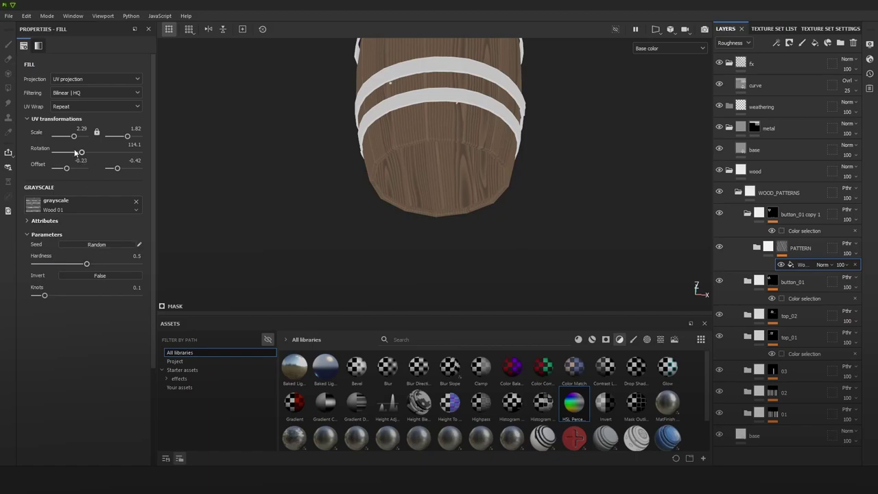
pyautogui.moveTo(66, 169)
pyautogui.mouseDown()
pyautogui.moveTo(57, 169)
pyautogui.moveTo(72, 170)
pyautogui.mouseUp()
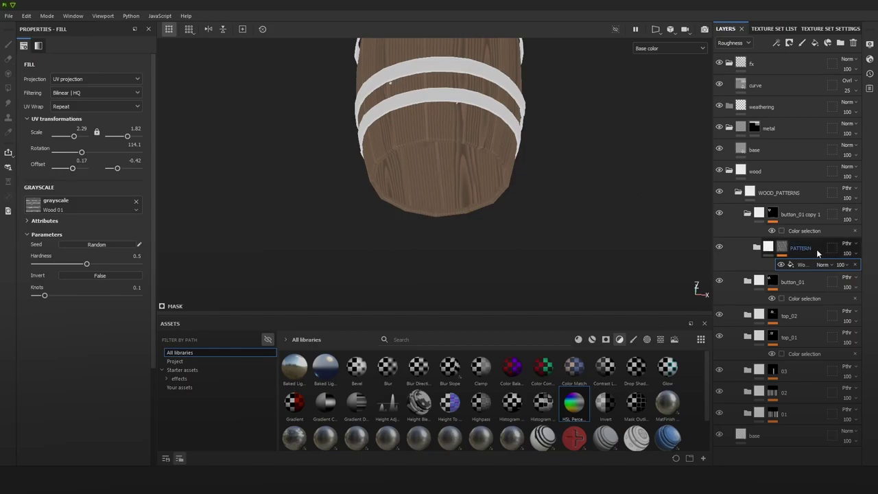
pyautogui.click(795, 301)
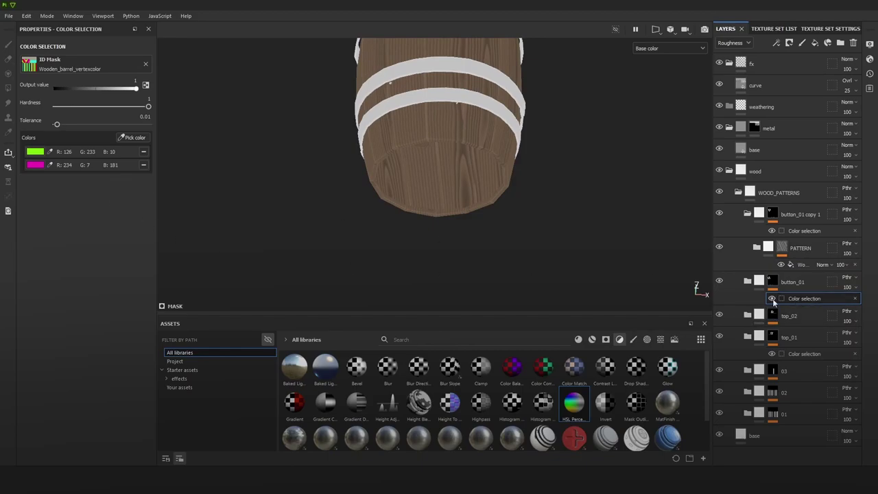
pyautogui.click(758, 281)
pyautogui.click(747, 281)
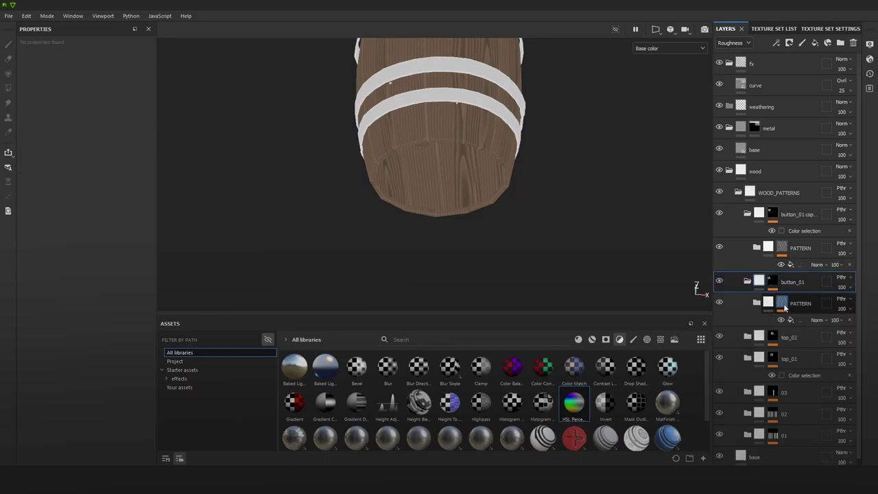
pyautogui.click(798, 320)
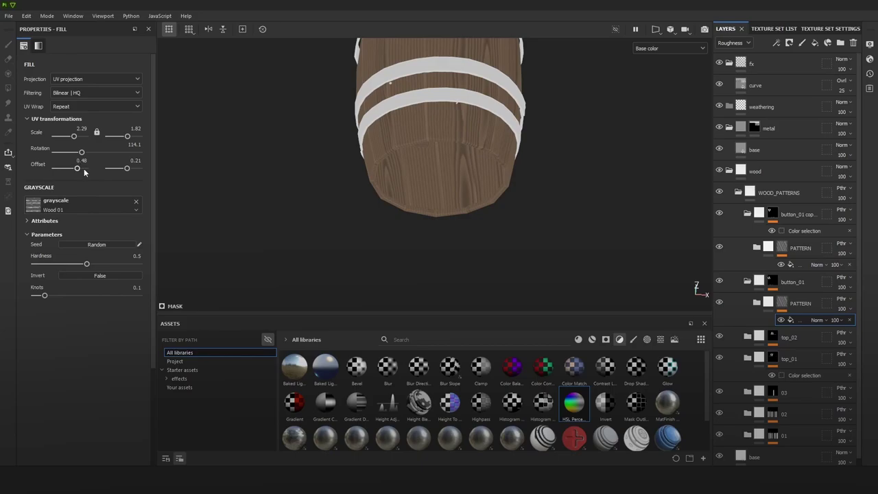
pyautogui.moveTo(69, 170); pyautogui.dragTo(66, 169)
# Step: Display the whole barrel with its full material and collapse the WOOD_PATTERNS and wood folders
pyautogui.scroll(-5, 480, 171)
pyautogui.keyDown('alt'); pyautogui.moveTo(504, 130); pyautogui.dragTo(472, 213); pyautogui.keyUp('alt')
pyautogui.scroll(3, 472, 212)
pyautogui.press('m')
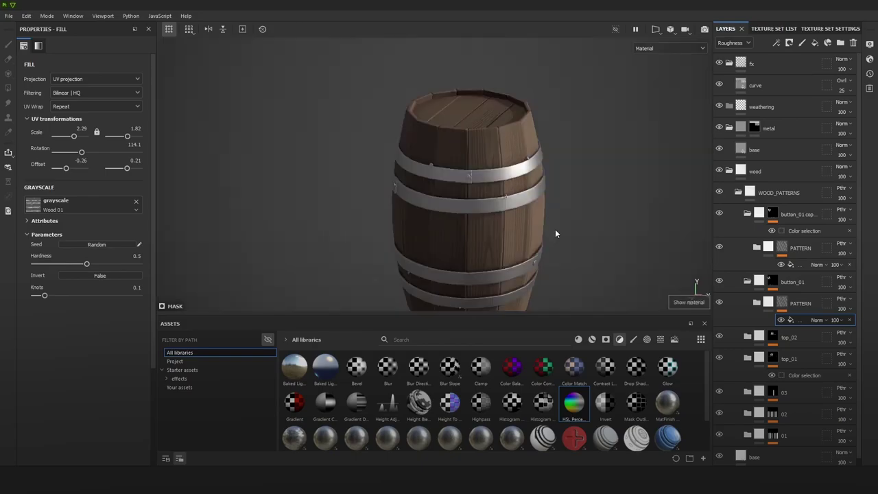
pyautogui.scroll(-5, 514, 202)
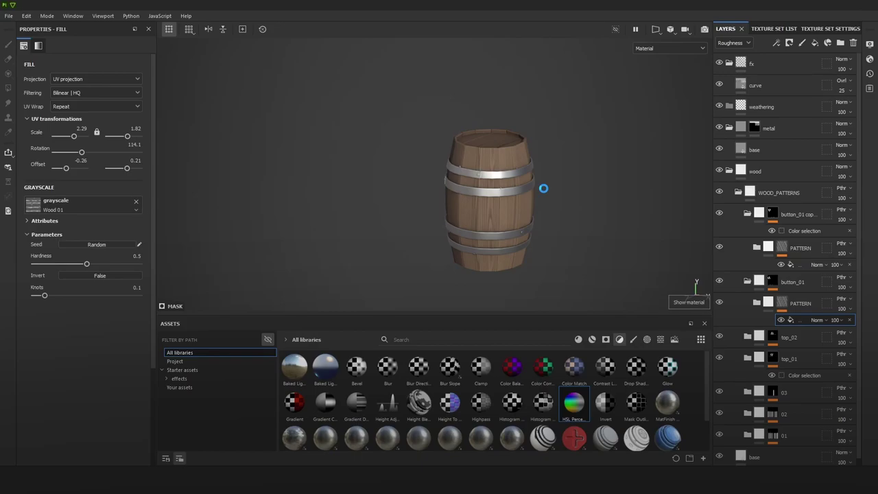
pyautogui.press('f')
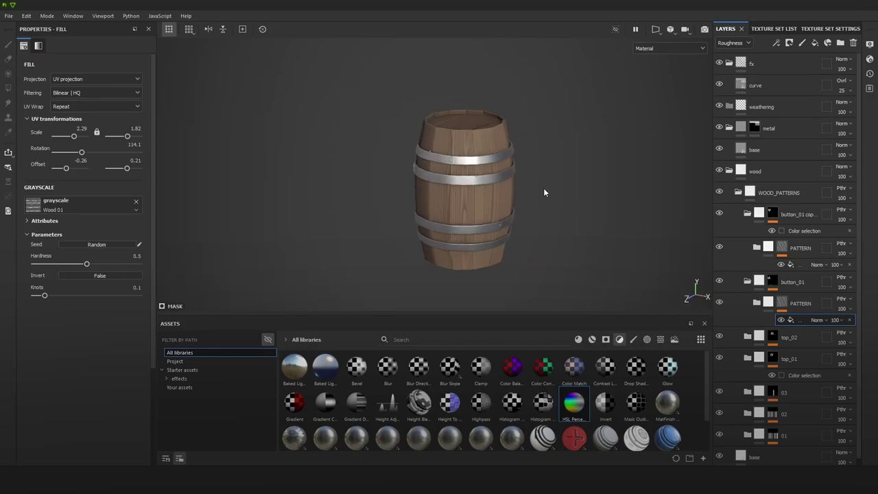
pyautogui.click(738, 193)
pyautogui.click(728, 172)
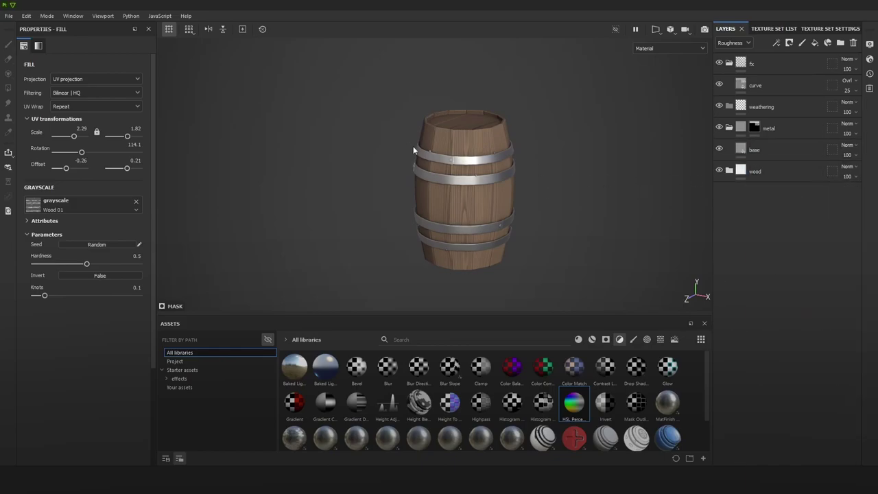
# Step: Select the base layer in the metal folder and add a new folder above it
pyautogui.keyDown('alt'); pyautogui.moveTo(479, 157); pyautogui.dragTo(560, 172, button='right'); pyautogui.keyUp('alt')
pyautogui.keyDown('alt'); pyautogui.moveTo(560, 172); pyautogui.dragTo(548, 164, button='middle'); pyautogui.keyUp('alt')
pyautogui.keyDown('alt'); pyautogui.moveTo(547, 164); pyautogui.dragTo(576, 174, button='right'); pyautogui.keyUp('alt')
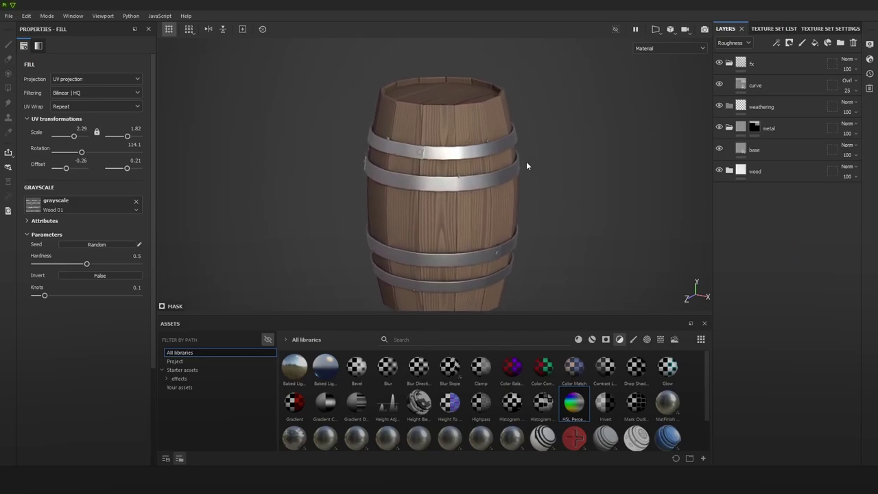
pyautogui.keyDown('alt'); pyautogui.moveTo(526, 163); pyautogui.dragTo(522, 181, button='middle'); pyautogui.keyUp('alt')
pyautogui.keyDown('alt'); pyautogui.moveTo(488, 169); pyautogui.dragTo(531, 192, button='right'); pyautogui.keyUp('alt')
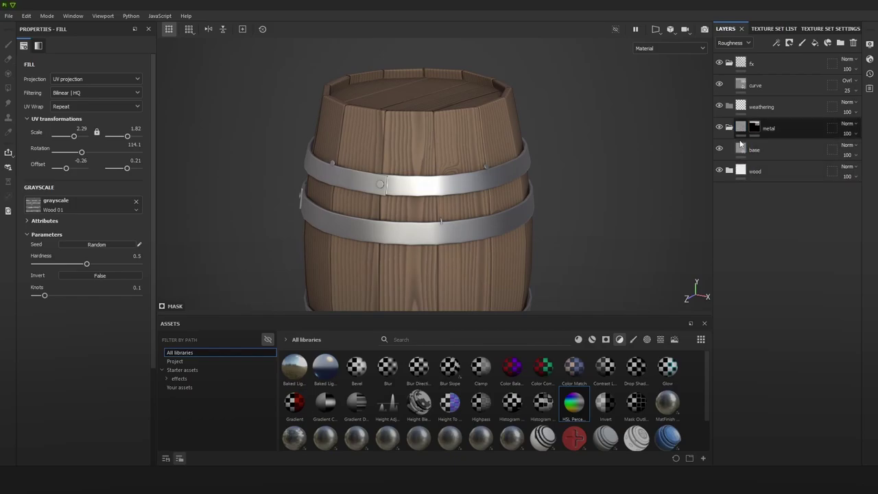
pyautogui.click(747, 150)
pyautogui.keyDown('alt'); pyautogui.moveTo(441, 170); pyautogui.dragTo(466, 148, button='middle'); pyautogui.keyUp('alt')
pyautogui.keyDown('alt'); pyautogui.moveTo(466, 148); pyautogui.dragTo(640, 231, button='right'); pyautogui.keyUp('alt')
pyautogui.keyDown('alt'); pyautogui.moveTo(347, 152); pyautogui.dragTo(709, 243, button='right'); pyautogui.keyUp('alt')
pyautogui.keyDown('alt'); pyautogui.moveTo(429, 171); pyautogui.dragTo(477, 163); pyautogui.keyUp('alt')
pyautogui.keyDown('alt'); pyautogui.moveTo(477, 164); pyautogui.dragTo(482, 189, button='right'); pyautogui.keyUp('alt')
pyautogui.keyDown('alt'); pyautogui.moveTo(482, 188); pyautogui.dragTo(491, 179); pyautogui.keyUp('alt')
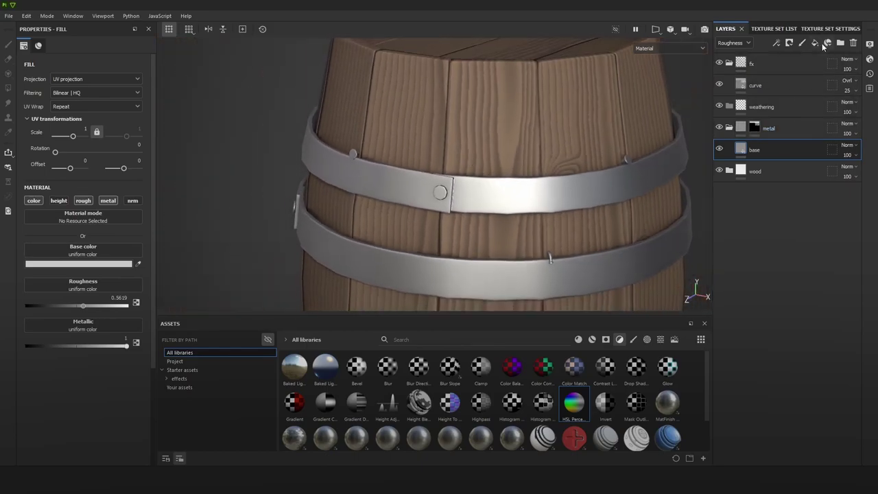
pyautogui.click(836, 45)
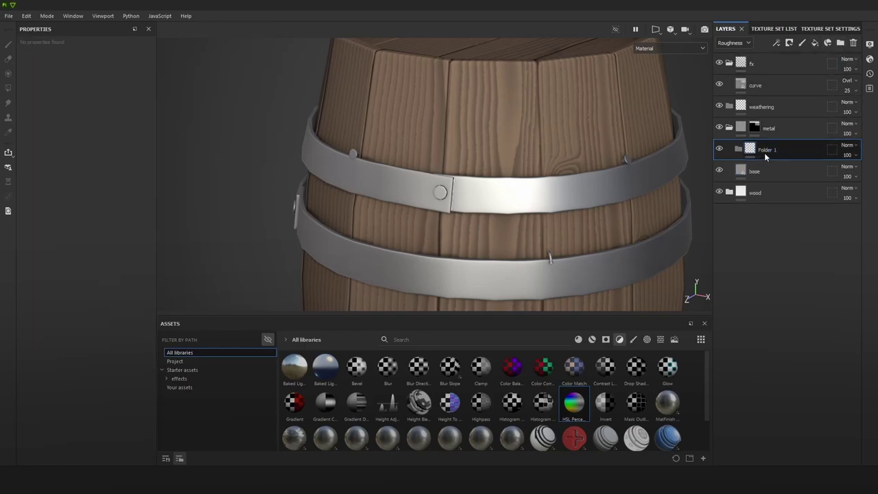
# Step: Set the new folder's blend mode to Passthrough in both the Roughness and Base color channels
pyautogui.click(848, 146)
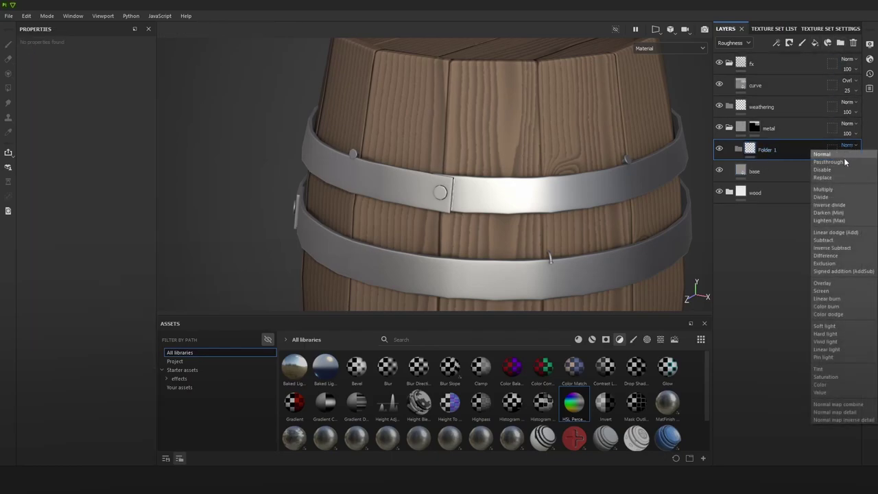
pyautogui.click(826, 155)
pyautogui.click(729, 44)
pyautogui.click(734, 61)
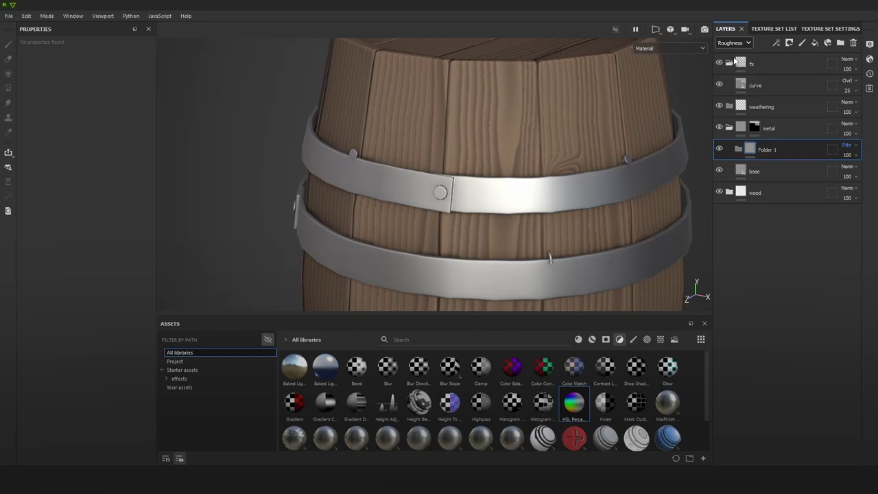
pyautogui.click(849, 146)
pyautogui.click(827, 161)
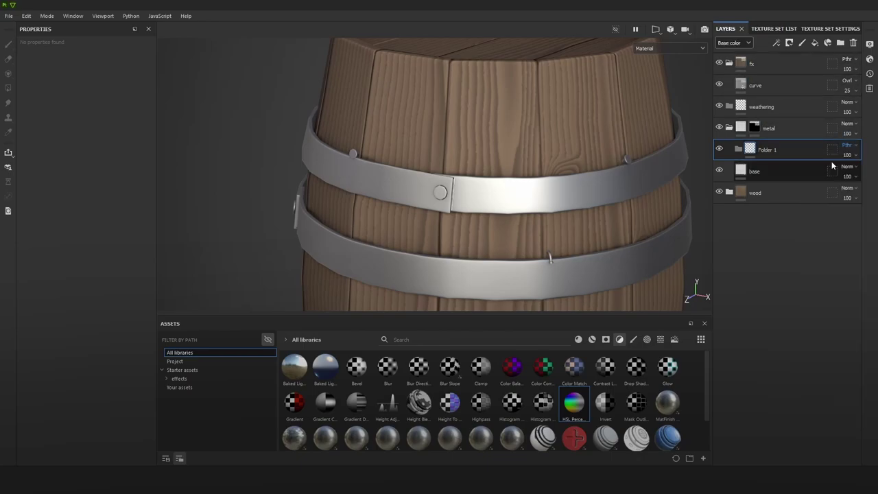
# Step: Rename the new folder inside the metal folder as var
pyautogui.doubleClick(768, 148)
pyautogui.write('bre')
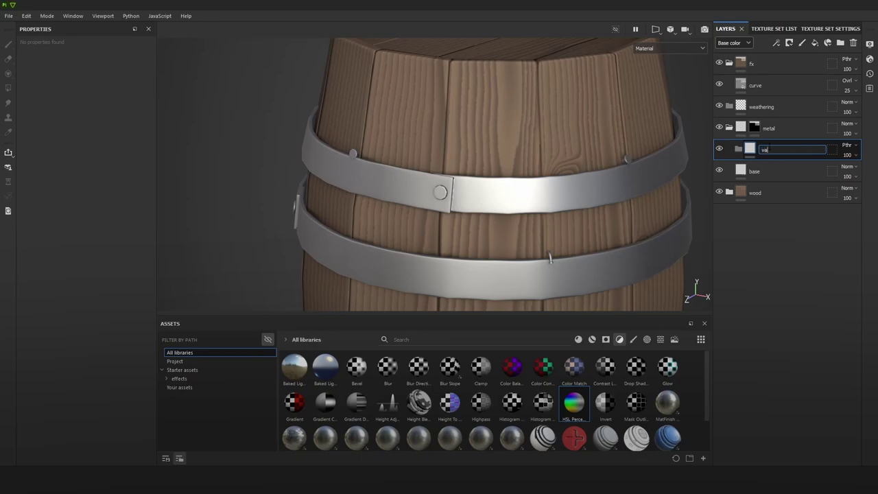
pyautogui.write('r')
pyautogui.press('Return')
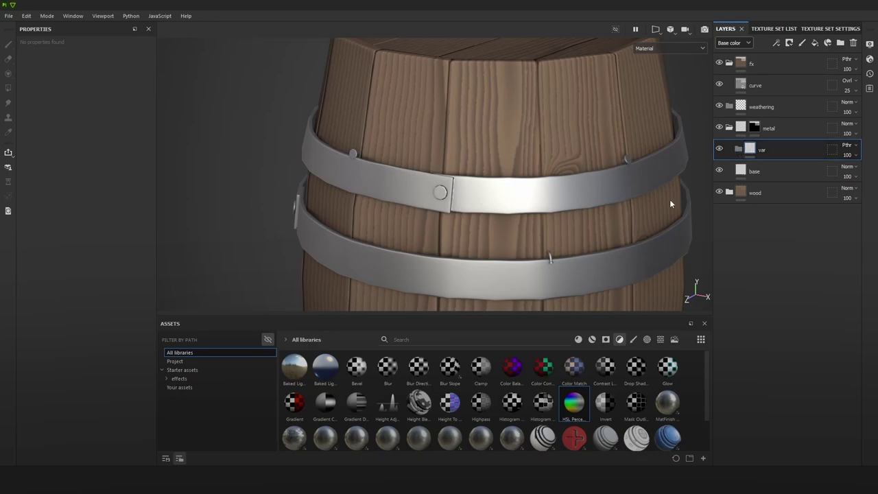
# Step: Add an HSL Perceptive filter layer inside the var folder with lightness about 0.39 and give it a black mask
pyautogui.moveTo(576, 406); pyautogui.dragTo(780, 151)
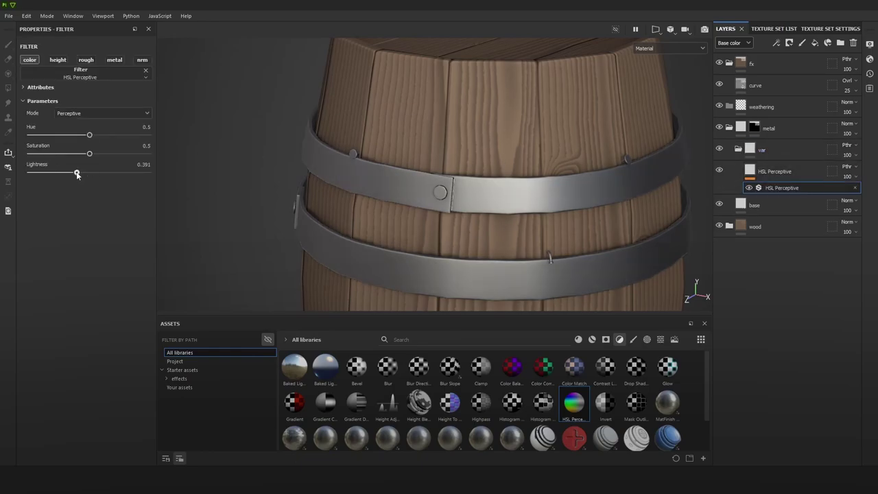
pyautogui.rightClick(771, 173)
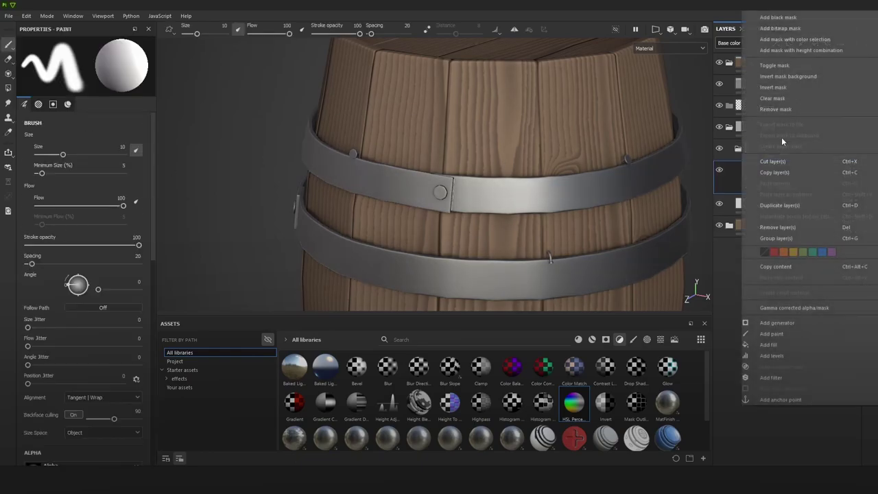
pyautogui.click(777, 17)
# Step: Rename the HSL Perceptive layer as darken and add a fill to its mask
pyautogui.doubleClick(787, 172)
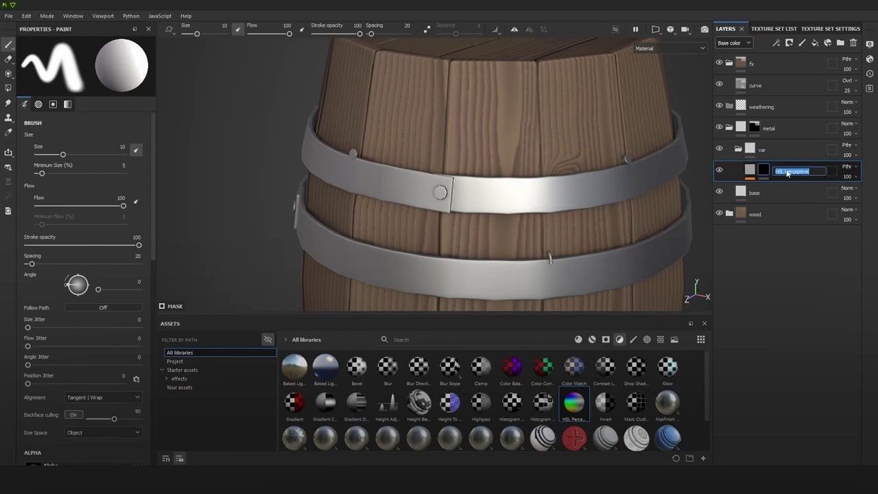
pyautogui.write('darker')
pyautogui.press('Return')
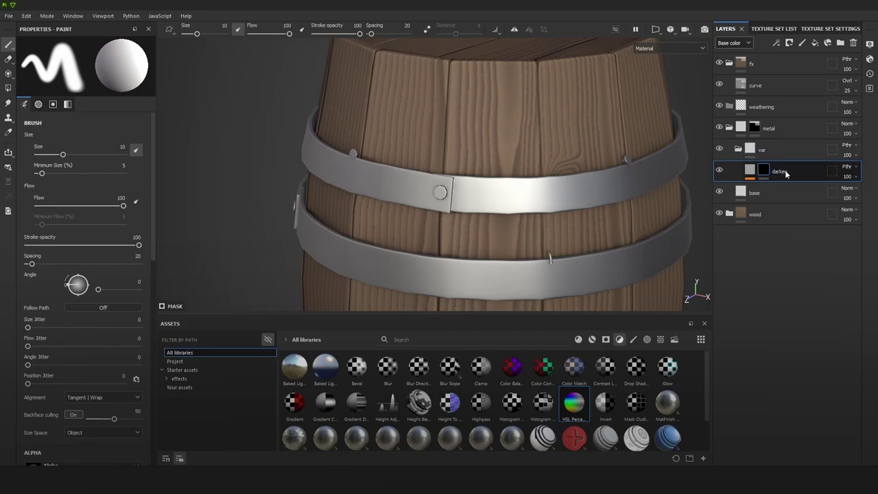
pyautogui.click(776, 43)
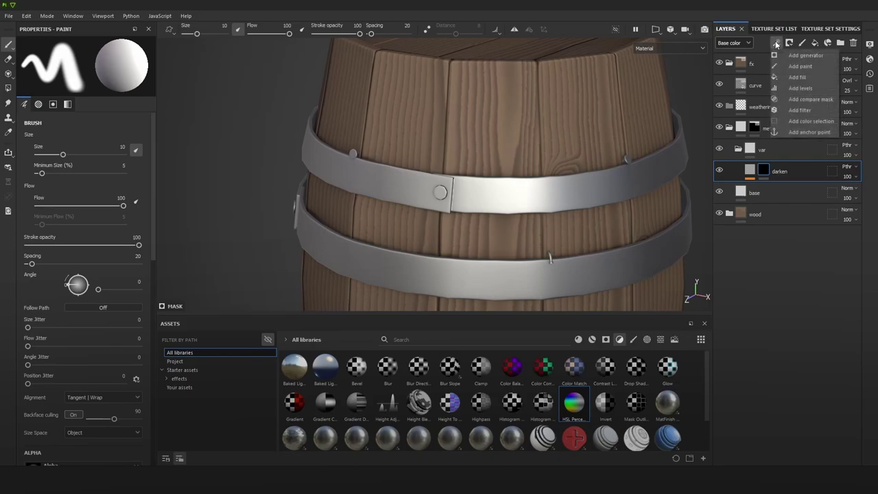
pyautogui.click(805, 76)
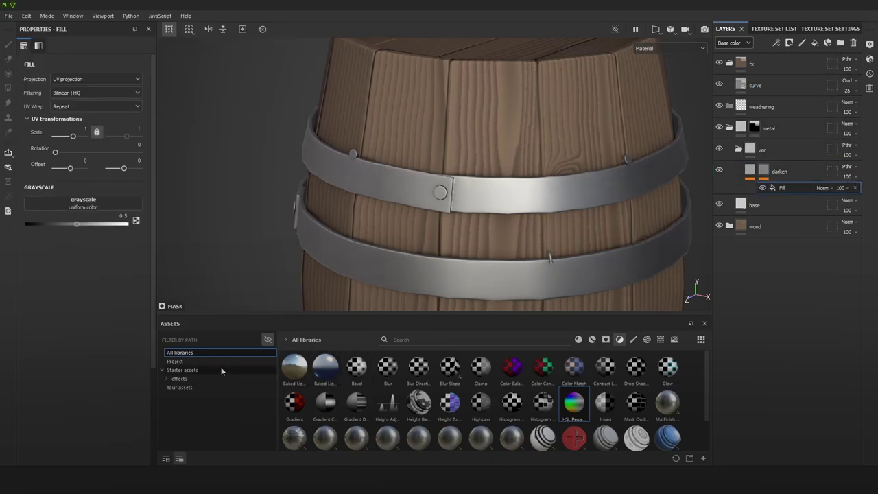
# Step: Clear the asset library's filters-only restriction and show the Grunges category of the starter procedurals
pyautogui.click(195, 360)
pyautogui.click(191, 354)
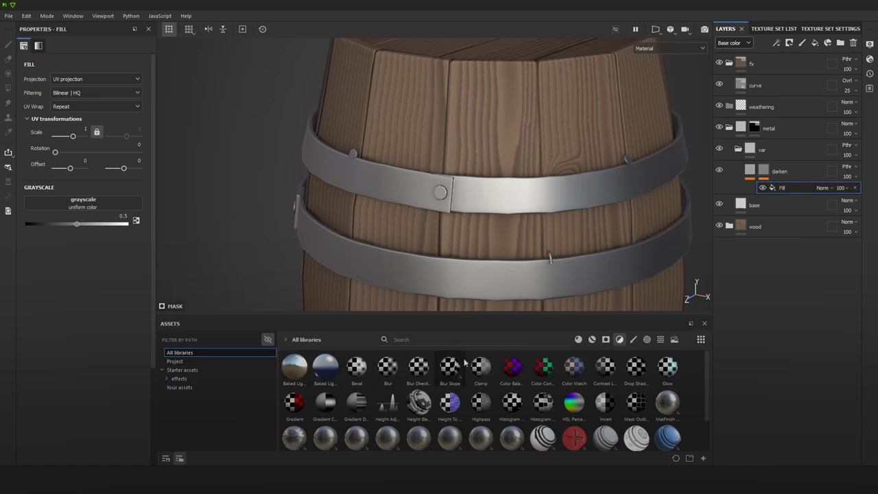
pyautogui.click(166, 379)
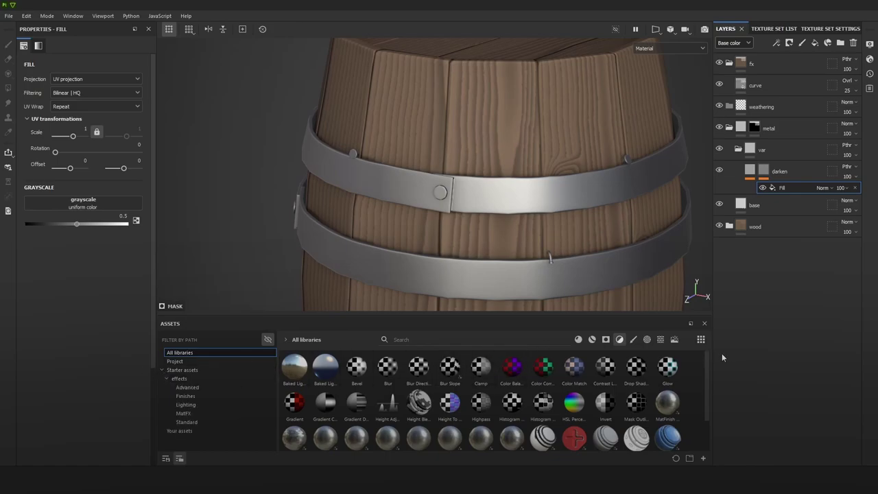
pyautogui.click(619, 339)
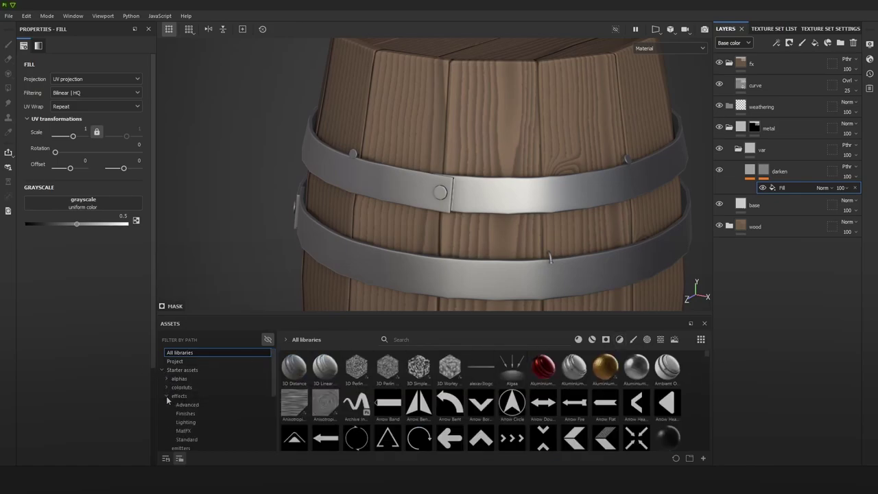
pyautogui.click(192, 422)
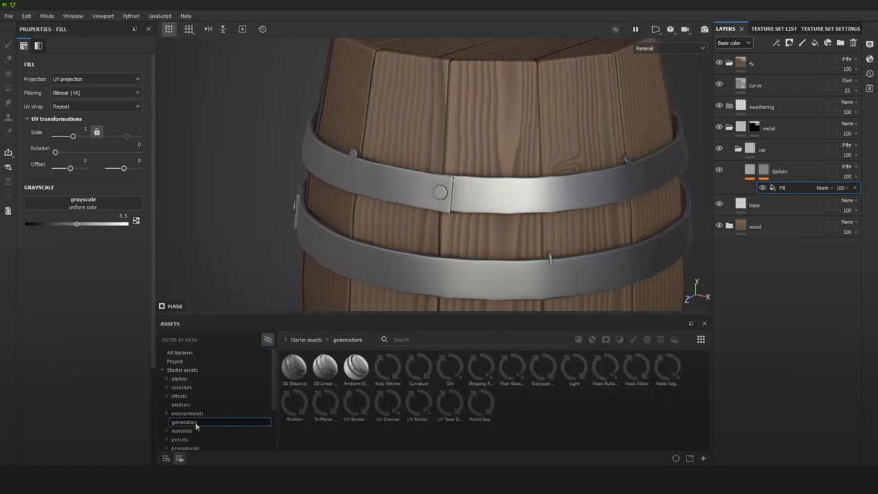
pyautogui.click(193, 429)
pyautogui.scroll(-2, 192, 415)
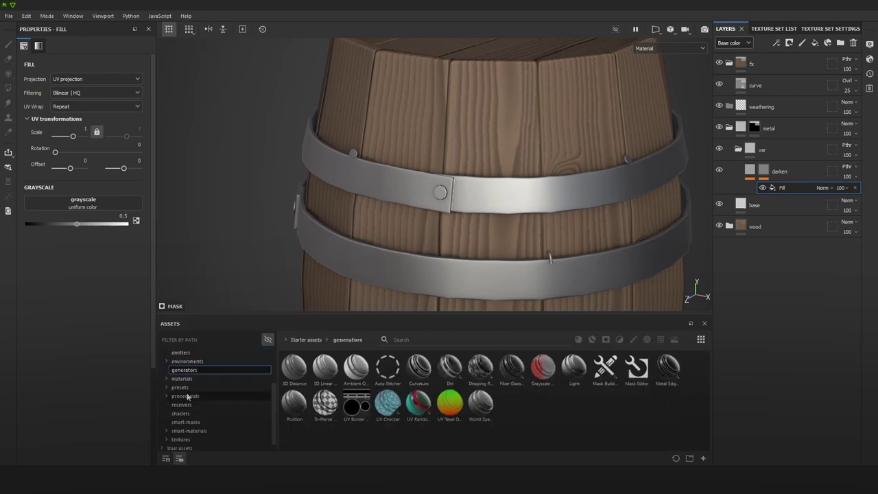
pyautogui.click(192, 395)
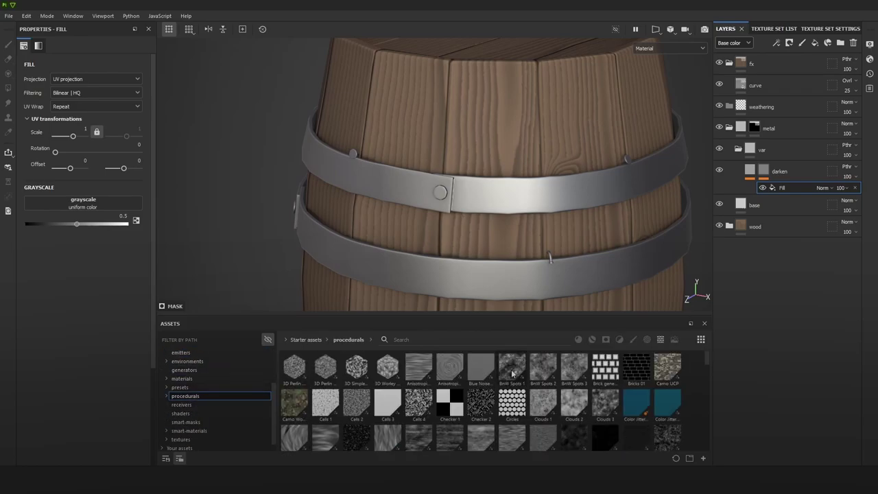
pyautogui.click(167, 399)
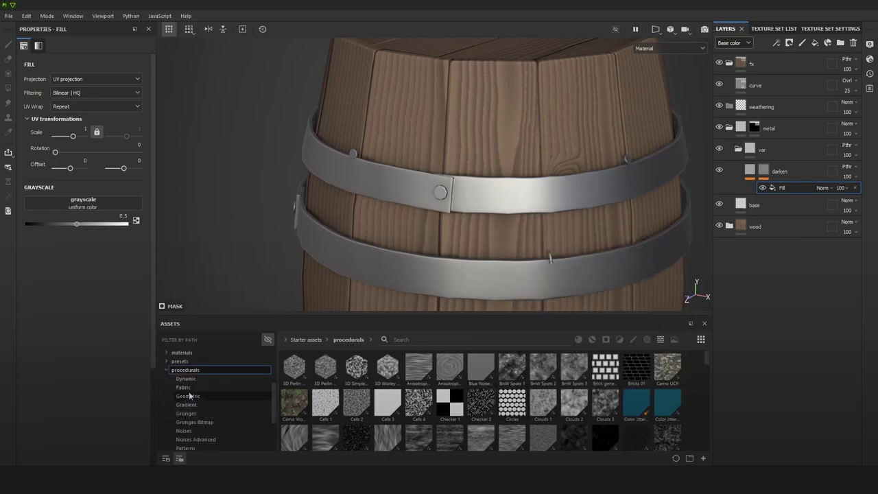
pyautogui.scroll(-3, 185, 398)
pyautogui.click(201, 387)
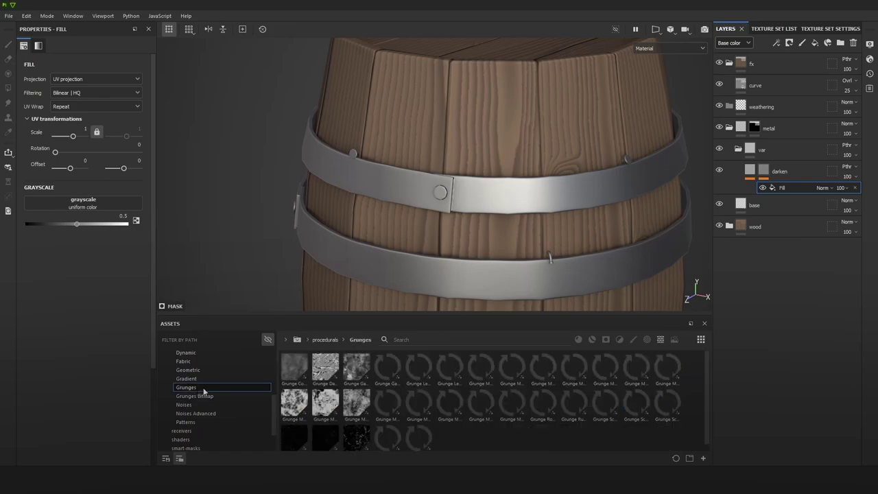
# Step: Assign Grunge Galvanic Large to the fill in the darken layer's mask and display that mask alone in the viewport
pyautogui.moveTo(366, 374)
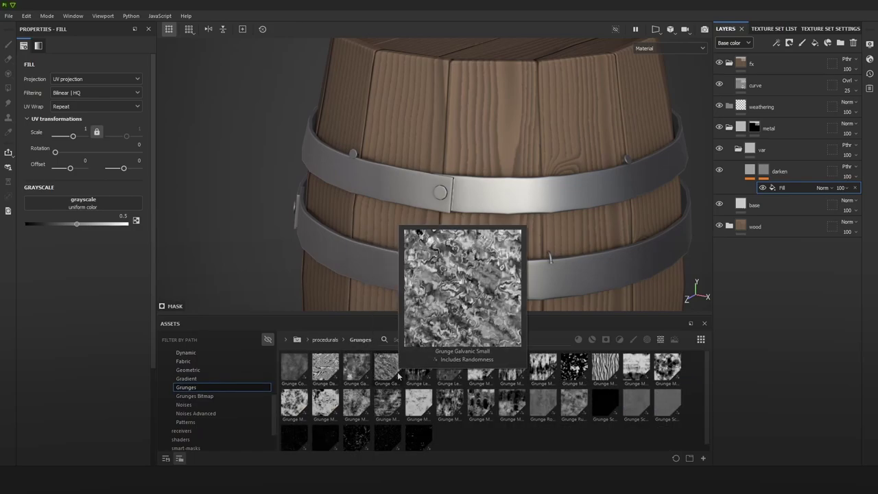
pyautogui.moveTo(365, 372); pyautogui.dragTo(83, 203)
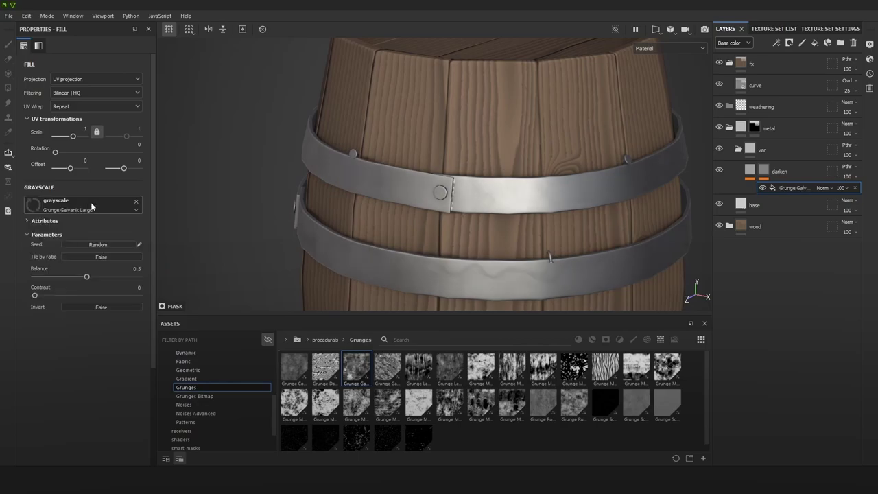
pyautogui.keyDown('alt'); pyautogui.click(764, 171); pyautogui.keyUp('alt')
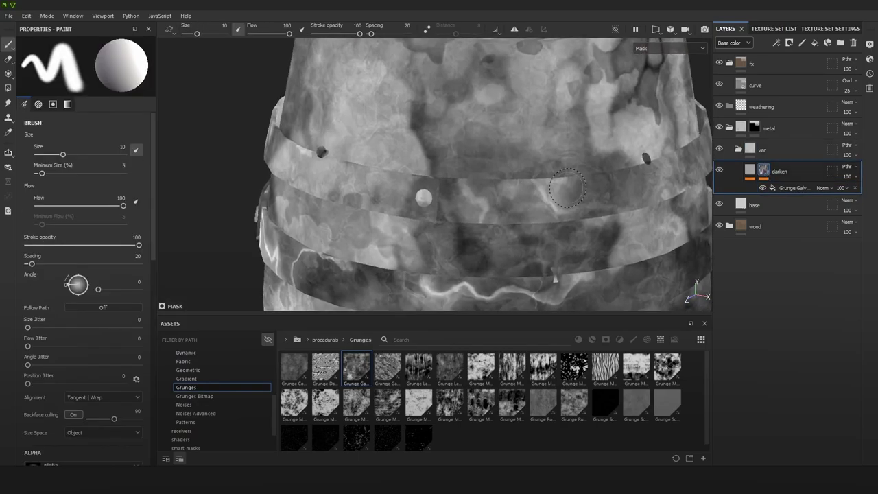
# Step: Apply tri-planar projection to the Grunge Galvanic Large fill in the darken layer's mask and set its scale to -3.2
pyautogui.click(796, 187)
pyautogui.click(96, 79)
pyautogui.click(74, 109)
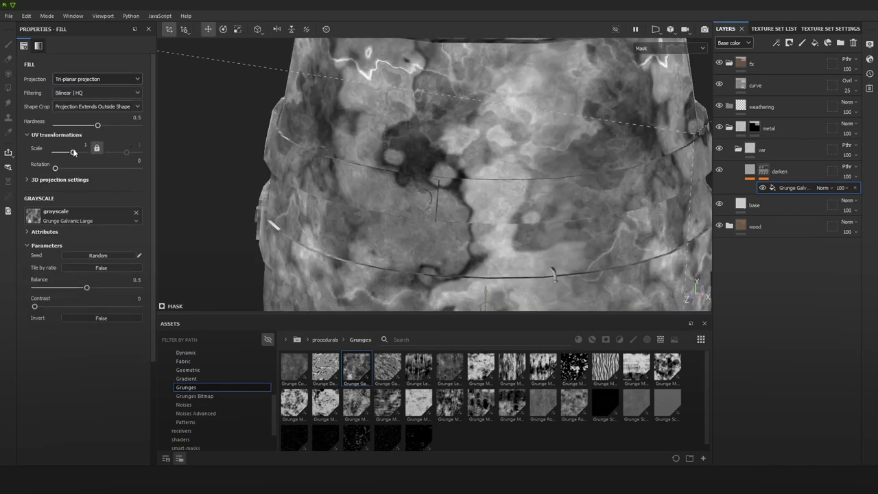
pyautogui.moveTo(73, 152); pyautogui.dragTo(66, 155)
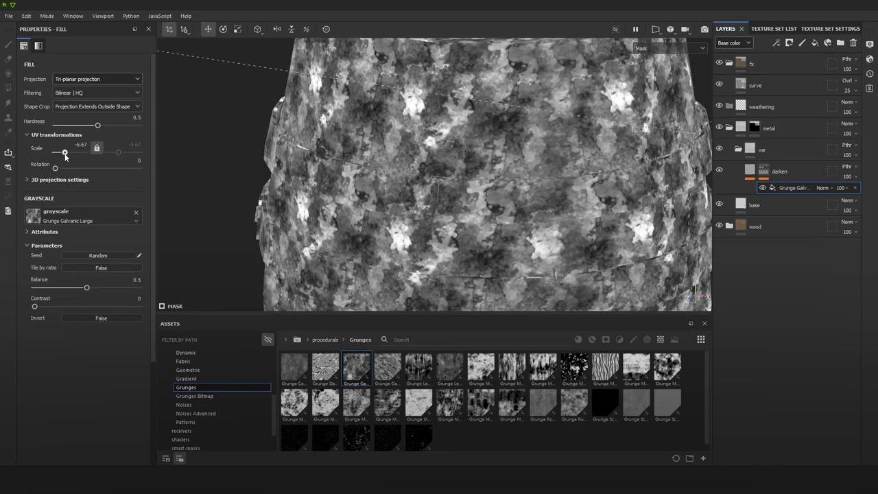
pyautogui.moveTo(66, 156); pyautogui.dragTo(66, 154)
# Step: Switch the darken mask's grunge fill to Fill (Match per UV Tile) and set its balance to 0.45
pyautogui.click(82, 84)
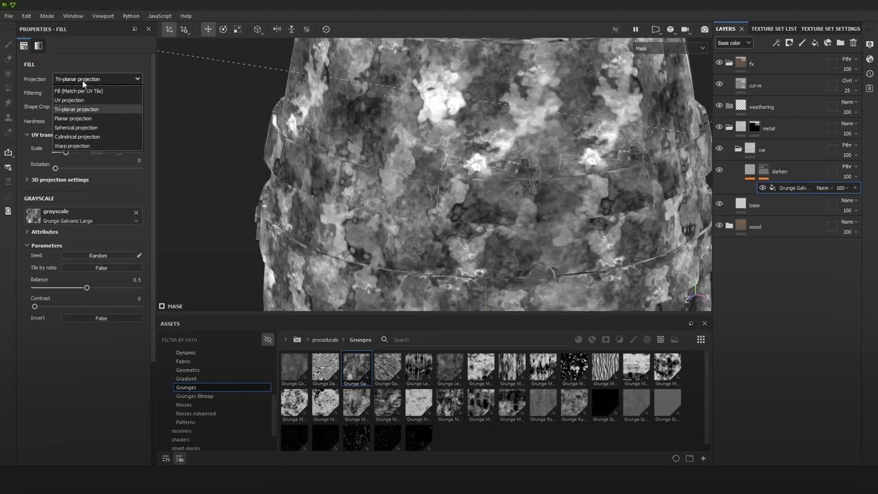
pyautogui.click(80, 93)
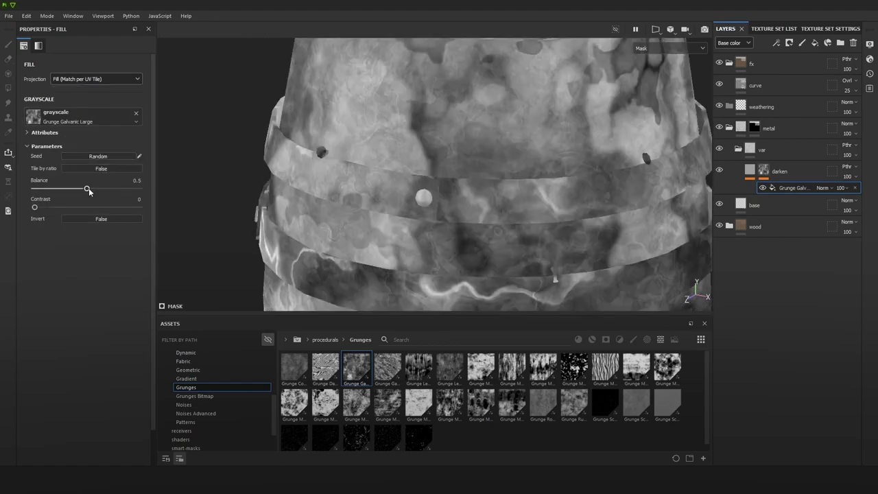
pyautogui.click(40, 134)
pyautogui.click(35, 134)
pyautogui.moveTo(89, 188); pyautogui.dragTo(82, 188)
# Step: Set the darken mask's grunge fill to UV projection with a scale of -3.2
pyautogui.moveTo(152, 70); pyautogui.dragTo(151, 49)
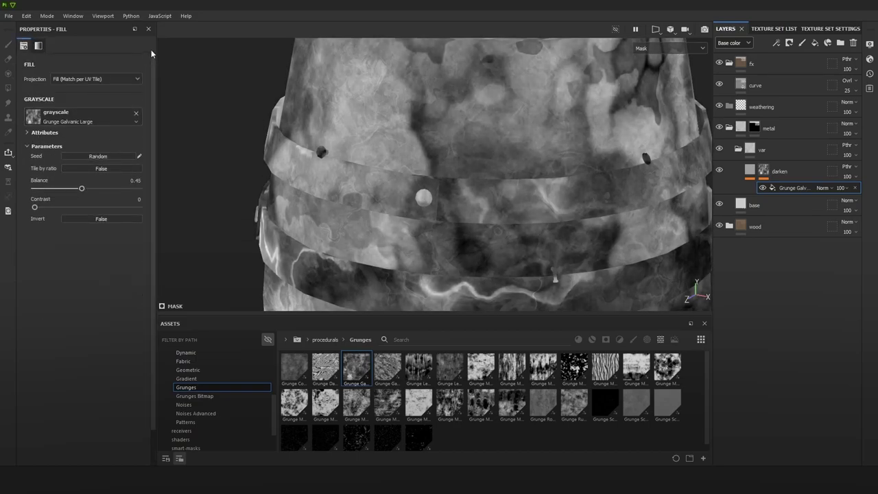
pyautogui.click(86, 78)
pyautogui.click(82, 99)
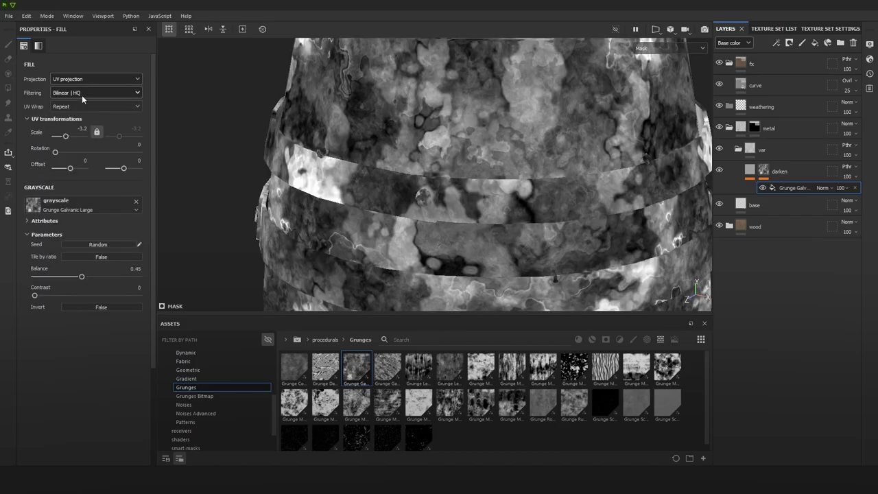
pyautogui.moveTo(65, 136); pyautogui.dragTo(65, 136)
# Step: Examine how the darken grunge affects the barrel's metal bands in the material and mask views
pyautogui.press('m')
pyautogui.keyDown('alt'); pyautogui.moveTo(523, 164); pyautogui.dragTo(569, 164); pyautogui.keyUp('alt')
pyautogui.keyDown('alt'); pyautogui.moveTo(569, 165); pyautogui.dragTo(421, 82, button='right'); pyautogui.keyUp('alt')
pyautogui.keyDown('alt'); pyautogui.moveTo(552, 223); pyautogui.dragTo(541, 172, button='middle'); pyautogui.keyUp('alt')
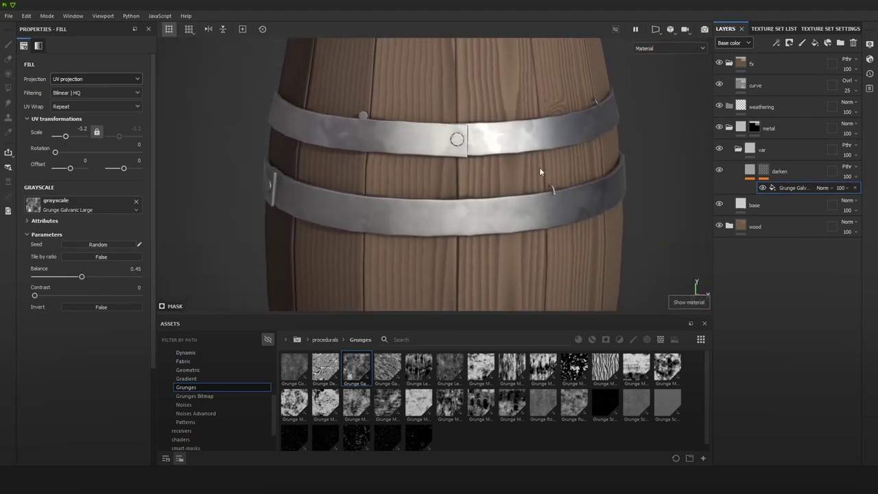
pyautogui.keyDown('alt'); pyautogui.moveTo(541, 172); pyautogui.dragTo(507, 168, button='right'); pyautogui.keyUp('alt')
pyautogui.keyDown('alt'); pyautogui.moveTo(524, 183); pyautogui.dragTo(496, 156); pyautogui.keyUp('alt')
pyautogui.keyDown('alt'); pyautogui.moveTo(495, 154); pyautogui.dragTo(587, 208, button='right'); pyautogui.keyUp('alt')
pyautogui.press('c')
pyautogui.press('c')
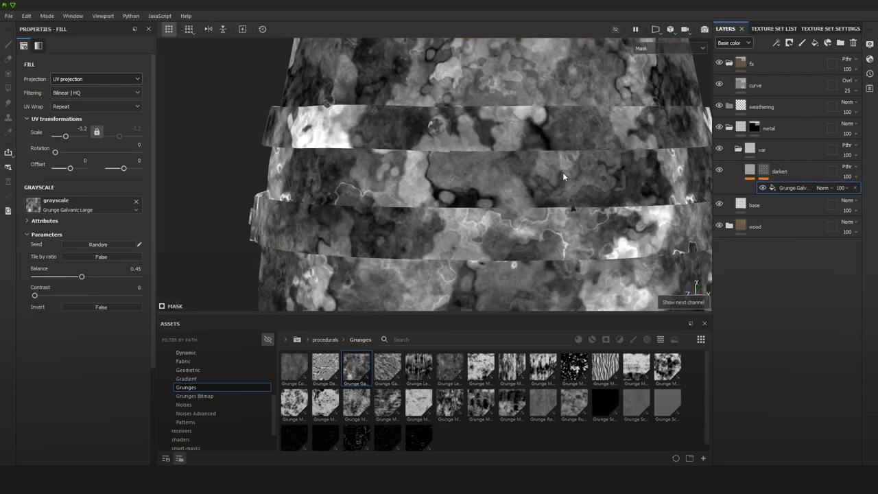
# Step: Display the base color channel, then set the darken mask grunge's balance to 0.37 with contrast at 0
pyautogui.keyDown('alt'); pyautogui.moveTo(562, 174); pyautogui.dragTo(591, 162); pyautogui.keyUp('alt')
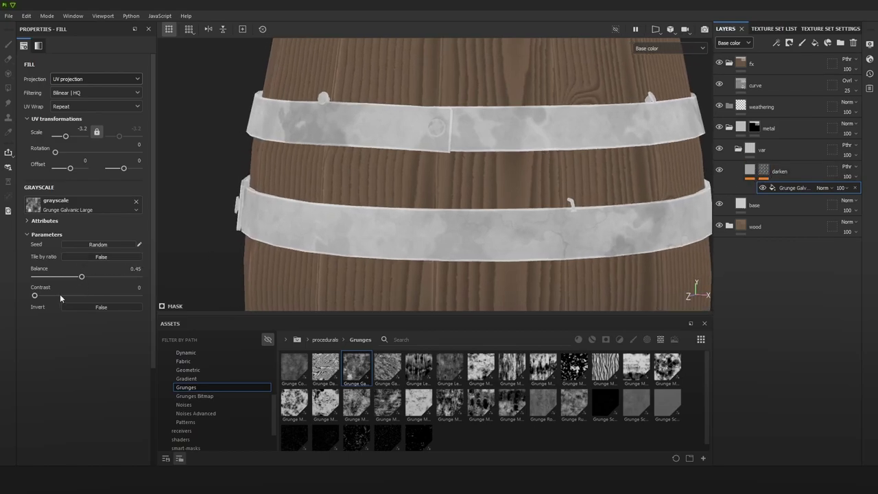
pyautogui.moveTo(60, 295); pyautogui.dragTo(11, 295)
pyautogui.moveTo(72, 277); pyautogui.dragTo(22, 294)
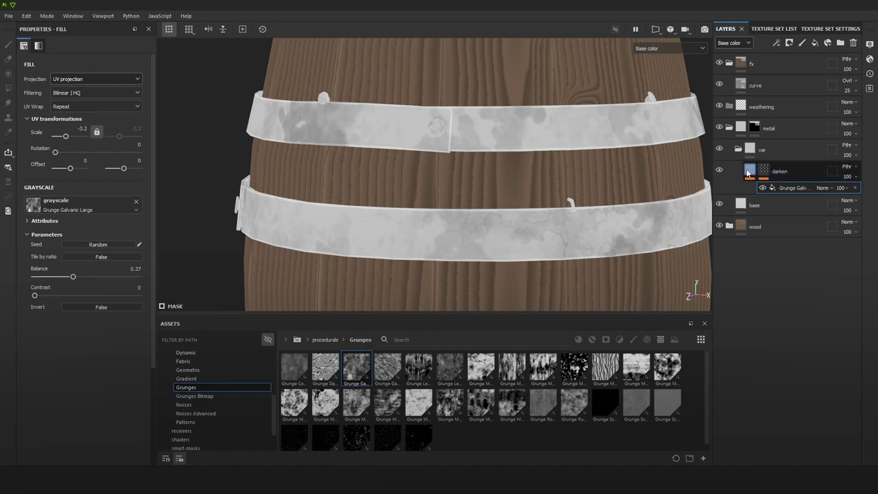
# Step: Set the darken layer's HSL Perceptive lightness to 0.438 and make the filter affect roughness as well
pyautogui.click(749, 171)
pyautogui.click(780, 188)
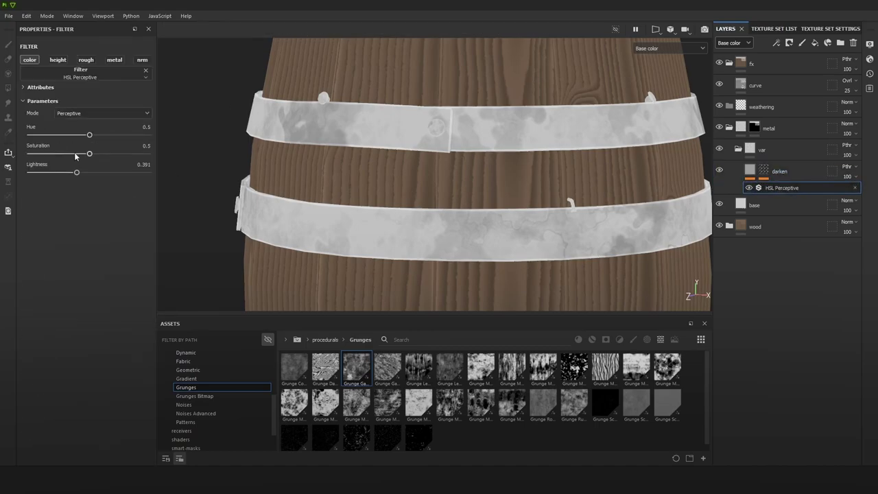
pyautogui.moveTo(51, 173); pyautogui.dragTo(81, 173)
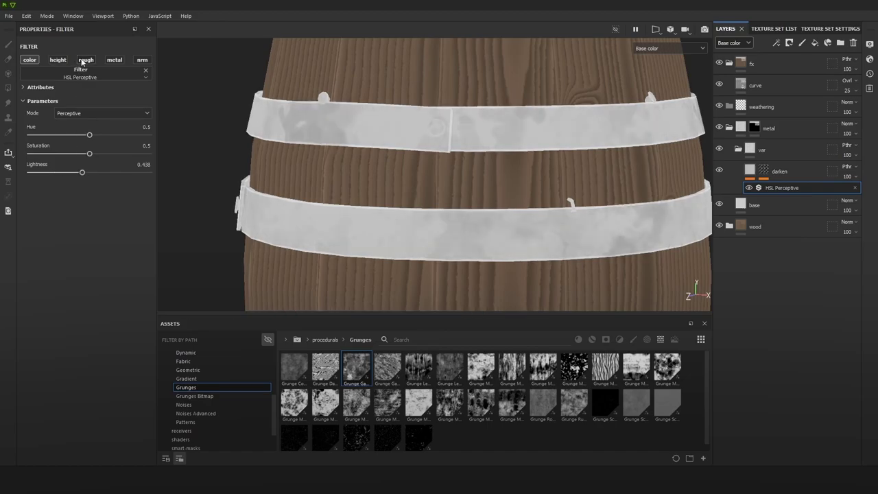
pyautogui.click(86, 60)
# Step: Duplicate the darken layer as "lighten" and set the copy's HSL Perceptive lightness to 0.558
pyautogui.click(791, 173)
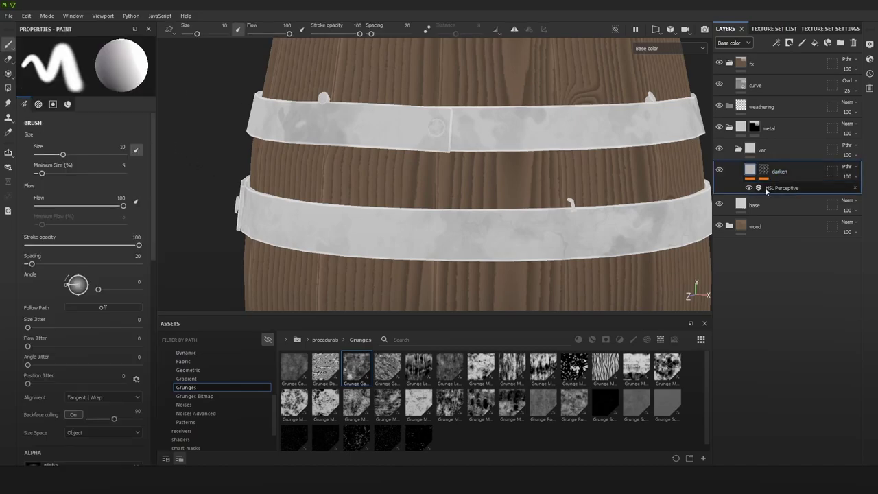
pyautogui.hotkey('ctrl', 'd')
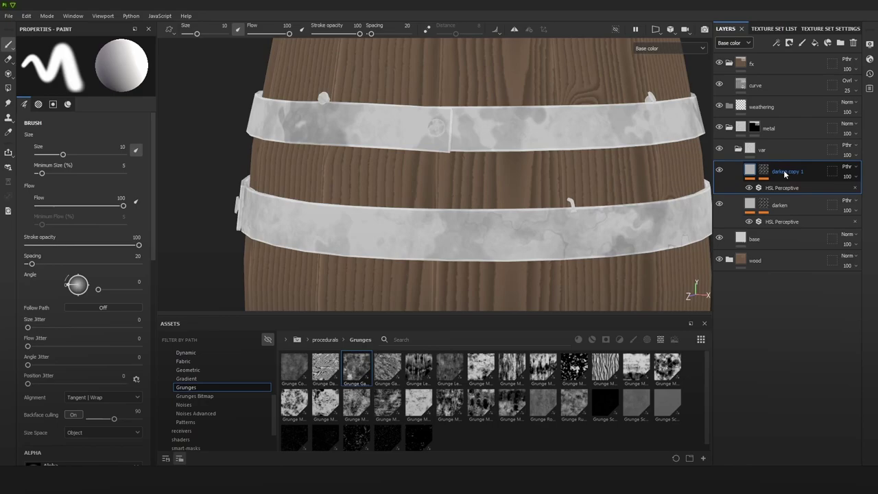
pyautogui.doubleClick(785, 173)
pyautogui.write('lighten')
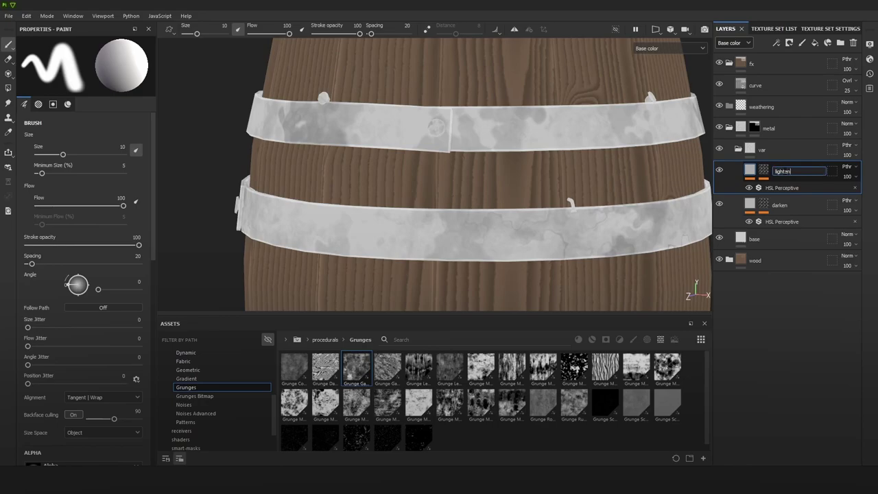
pyautogui.press('Return')
pyautogui.click(782, 187)
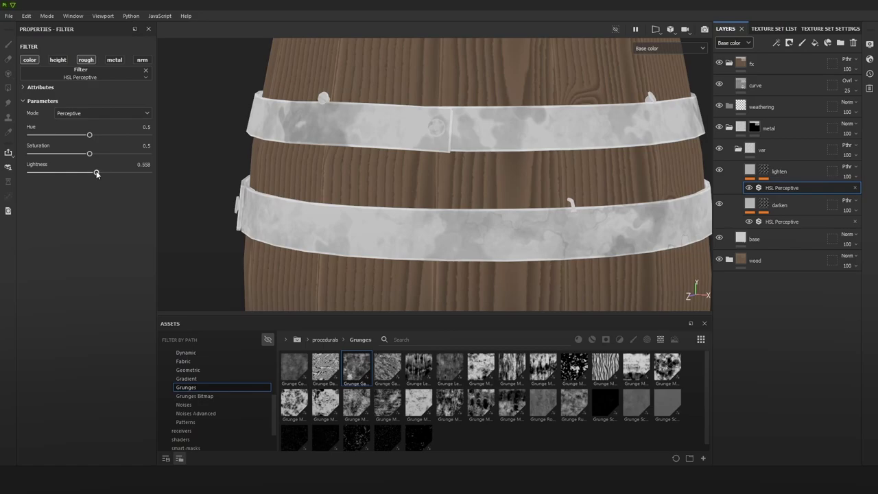
# Step: Replace the grunge in the lighten layer's mask with Grunge Map 015
pyautogui.click(764, 171)
pyautogui.click(789, 189)
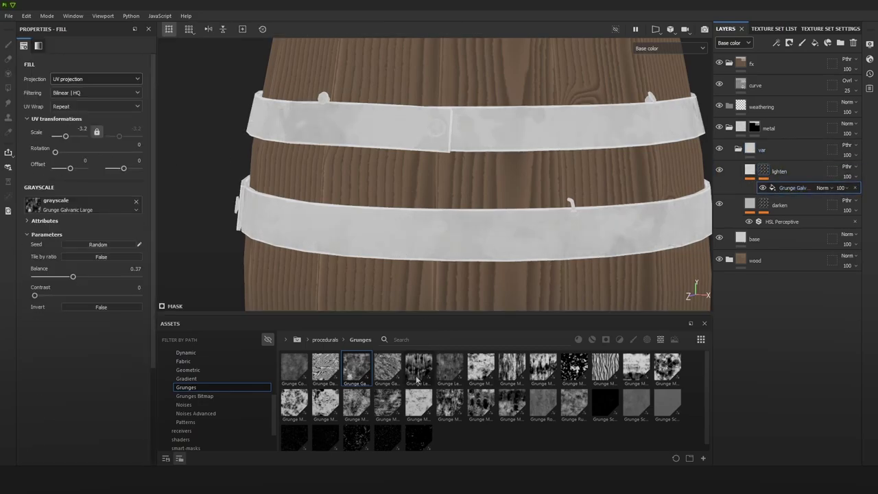
pyautogui.moveTo(578, 401)
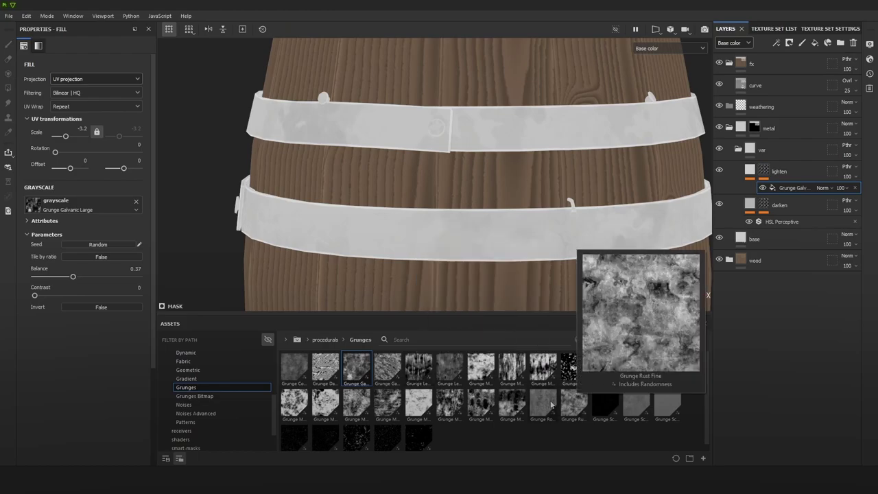
pyautogui.moveTo(550, 405)
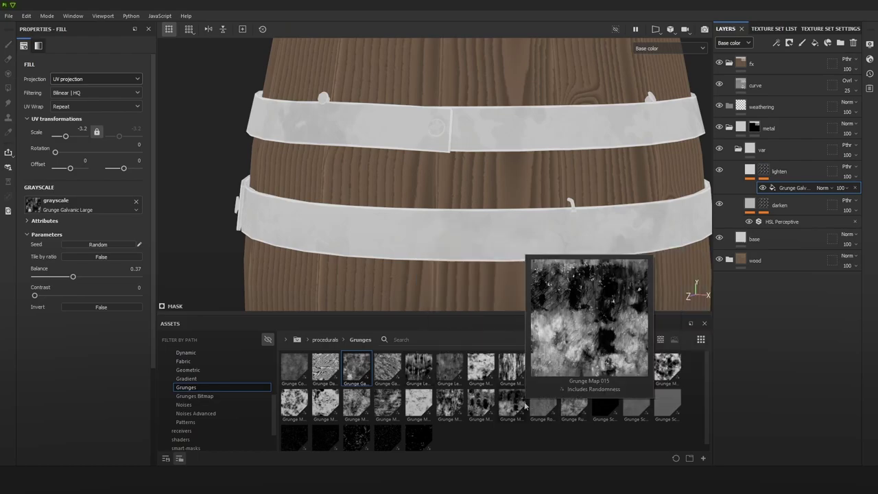
pyautogui.moveTo(525, 406)
pyautogui.mouseDown()
pyautogui.moveTo(112, 291)
pyautogui.moveTo(98, 207)
pyautogui.moveTo(106, 203)
pyautogui.mouseUp()
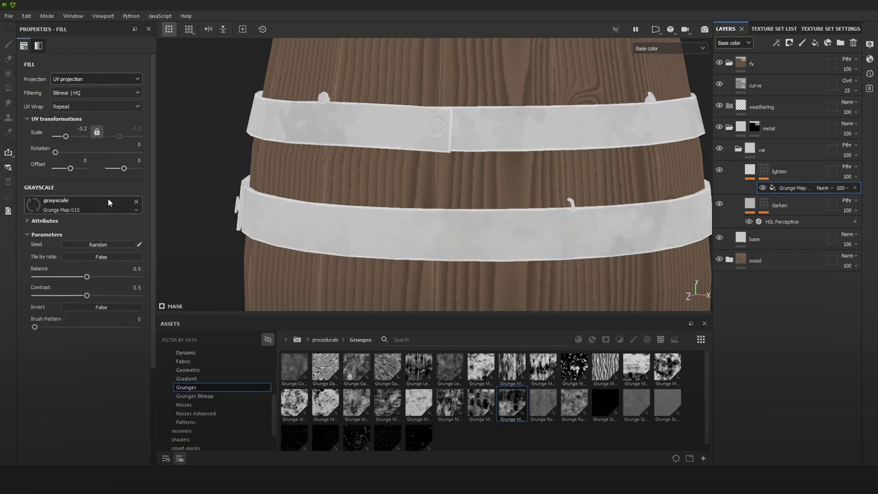
# Step: Display the lighten layer's mask and set the Grunge Map 015 balance to 0.34
pyautogui.keyDown('alt'); pyautogui.click(763, 171); pyautogui.keyUp('alt')
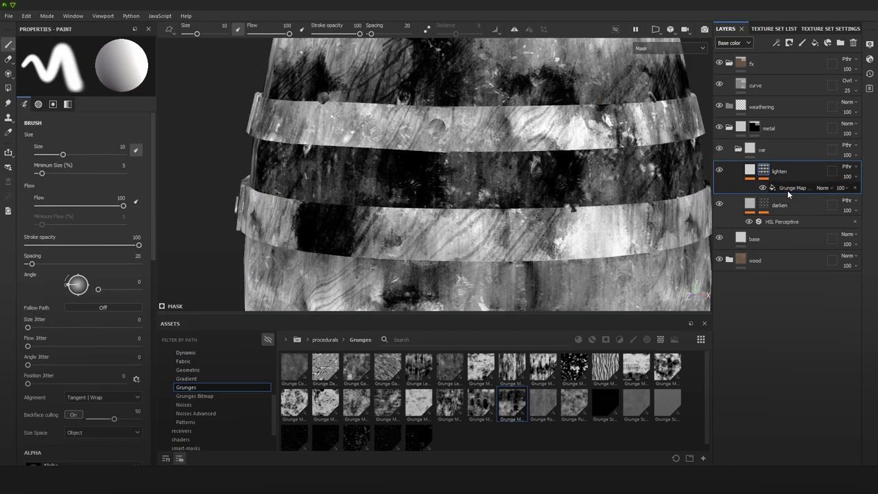
pyautogui.click(788, 188)
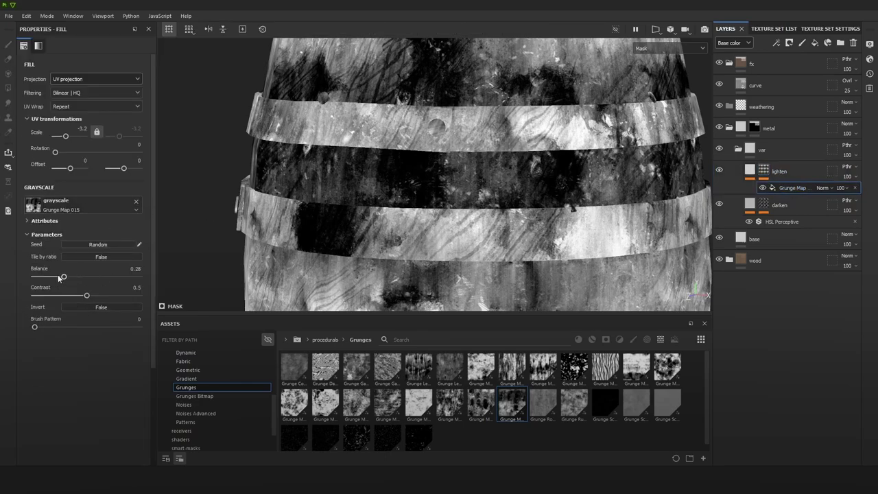
pyautogui.moveTo(59, 277); pyautogui.dragTo(71, 277)
# Step: Examine the metal bands' variation in the material, base color and roughness views
pyautogui.press('m')
pyautogui.keyDown('alt'); pyautogui.moveTo(559, 162); pyautogui.dragTo(480, 171); pyautogui.keyUp('alt')
pyautogui.scroll(-3, 590, 159)
pyautogui.keyDown('alt'); pyautogui.moveTo(590, 158); pyautogui.dragTo(533, 134, button='middle'); pyautogui.keyUp('alt')
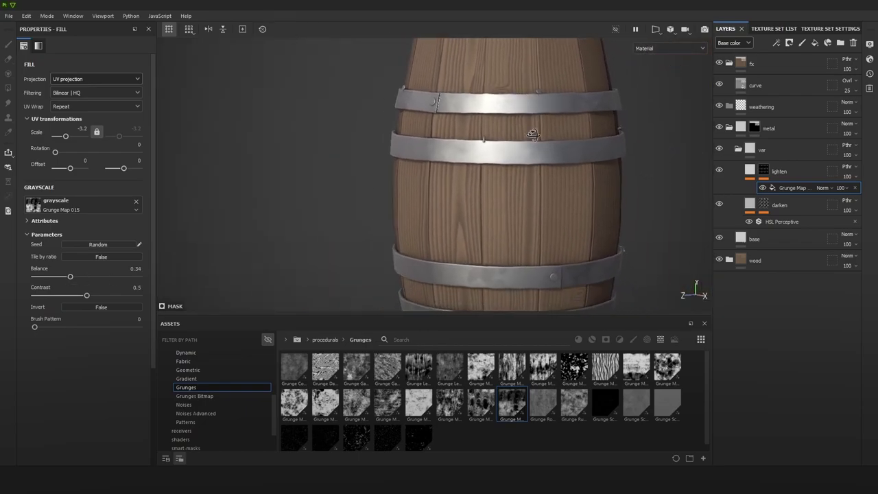
pyautogui.keyDown('alt'); pyautogui.moveTo(533, 134); pyautogui.dragTo(547, 131); pyautogui.keyUp('alt')
pyautogui.press('c')
pyautogui.press('c')
pyautogui.scroll(-2, 495, 136)
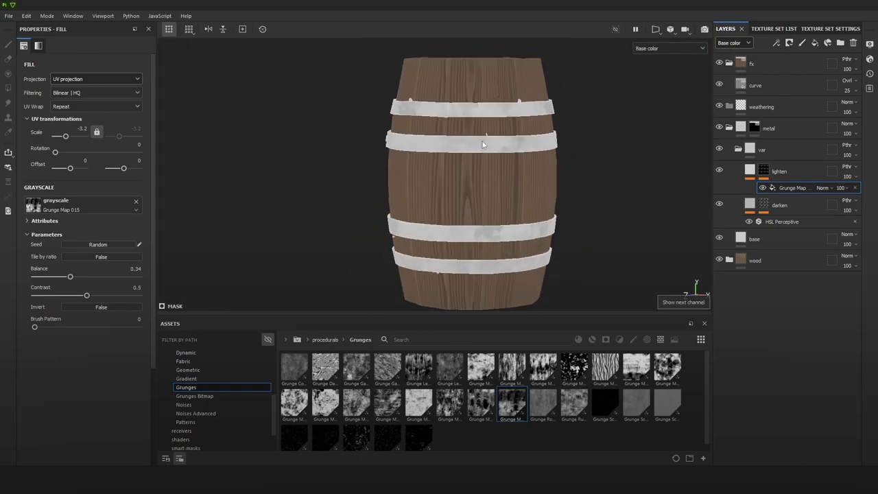
pyautogui.scroll(4, 498, 141)
pyautogui.press('c')
pyautogui.press('c')
pyautogui.keyDown('alt'); pyautogui.moveTo(504, 149); pyautogui.dragTo(485, 156, button='middle'); pyautogui.keyUp('alt')
pyautogui.keyDown('alt'); pyautogui.moveTo(484, 156); pyautogui.dragTo(541, 175, button='right'); pyautogui.keyUp('alt')
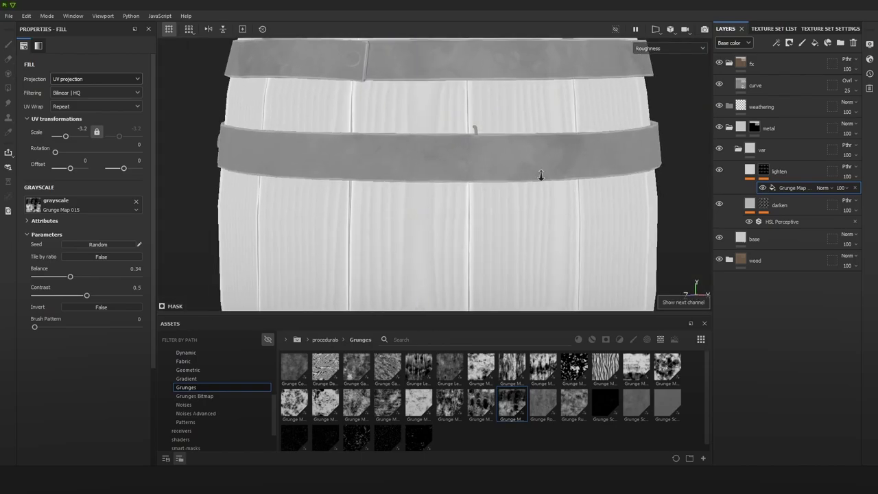
pyautogui.scroll(-5, 540, 175)
pyautogui.press('m')
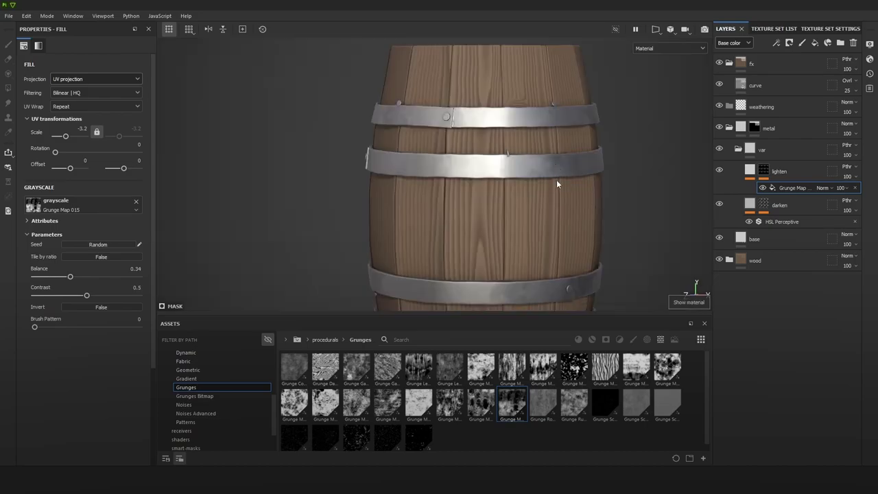
# Step: Examine the metal bands' reflections from several sides of the barrel with the environment lighting rotated
pyautogui.scroll(-3, 557, 184)
pyautogui.keyDown('alt'); pyautogui.moveTo(532, 161); pyautogui.dragTo(514, 125, button='middle'); pyautogui.keyUp('alt')
pyautogui.keyDown('alt'); pyautogui.moveTo(514, 125); pyautogui.dragTo(600, 125); pyautogui.keyUp('alt')
pyautogui.moveTo(601, 126)
pyautogui.keyDown('shift'); pyautogui.mouseDown(button='right')
pyautogui.moveTo(609, 126)
pyautogui.moveTo(592, 126)
pyautogui.mouseUp(button='right'); pyautogui.keyUp('shift')
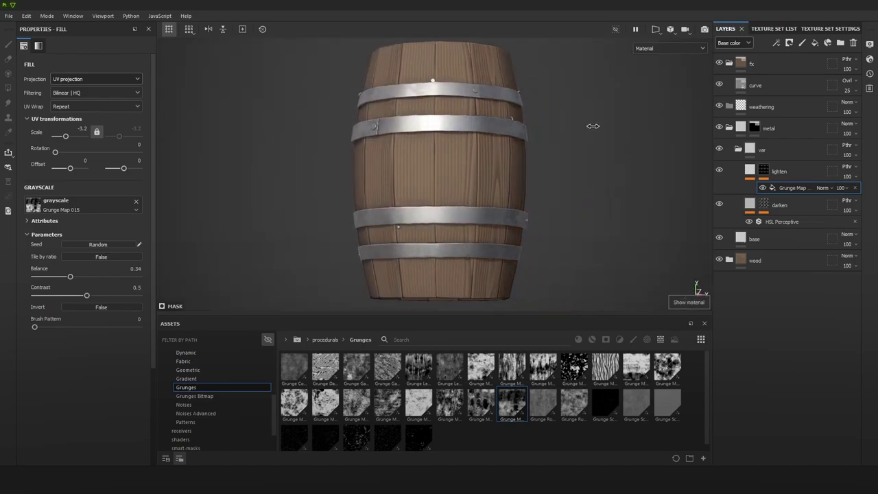
pyautogui.keyDown('alt'); pyautogui.moveTo(592, 126); pyautogui.dragTo(659, 178); pyautogui.keyUp('alt')
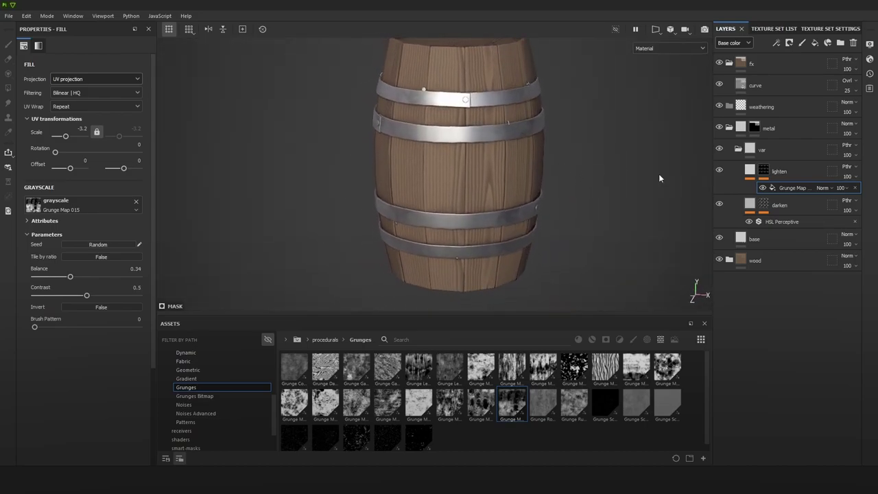
pyautogui.scroll(6, 440, 98)
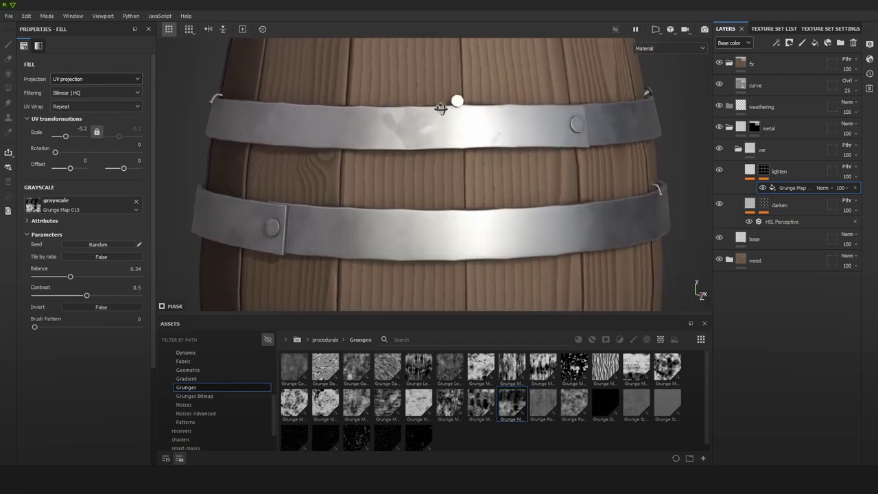
pyautogui.keyDown('alt'); pyautogui.moveTo(441, 108); pyautogui.dragTo(452, 129); pyautogui.keyUp('alt')
pyautogui.scroll(2, 453, 129)
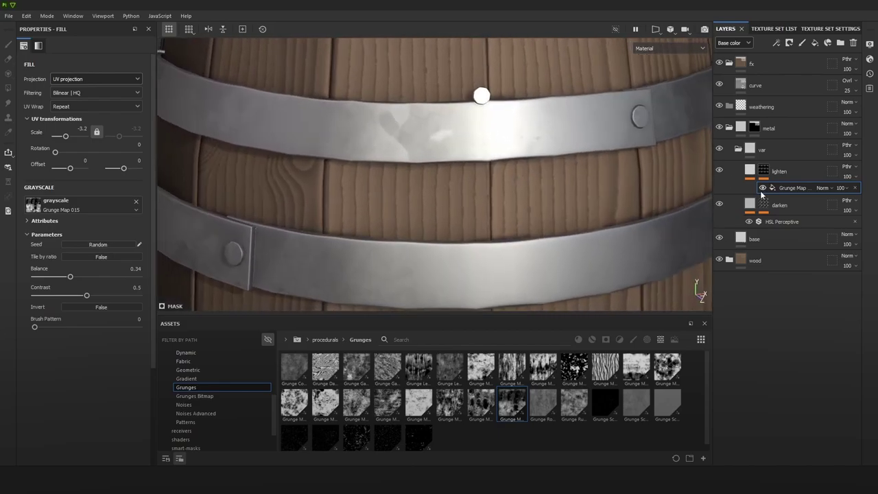
# Step: Set the balance of the Grunge Galvanic Large fill in the darken layer's mask to 0.7
pyautogui.click(720, 204)
pyautogui.click(774, 221)
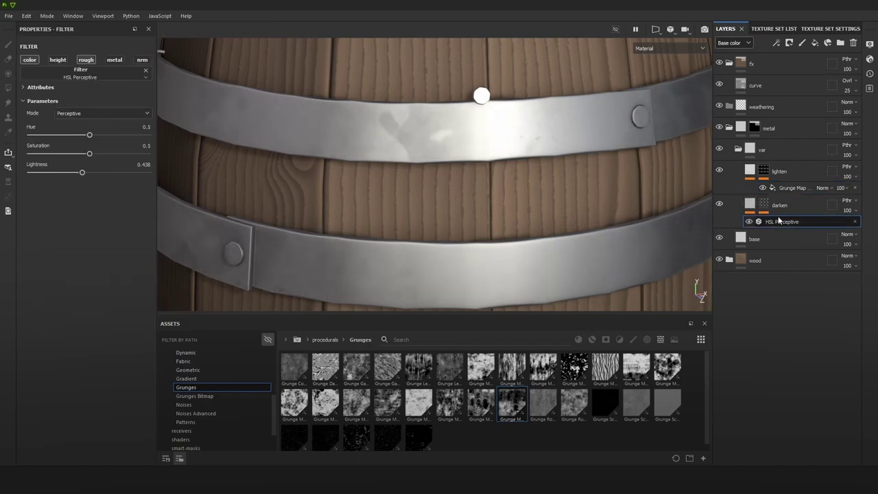
pyautogui.click(761, 209)
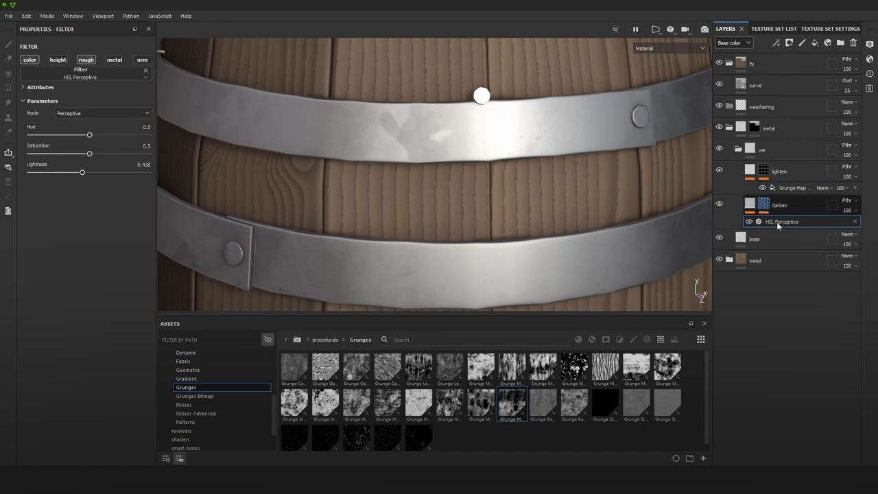
pyautogui.click(784, 222)
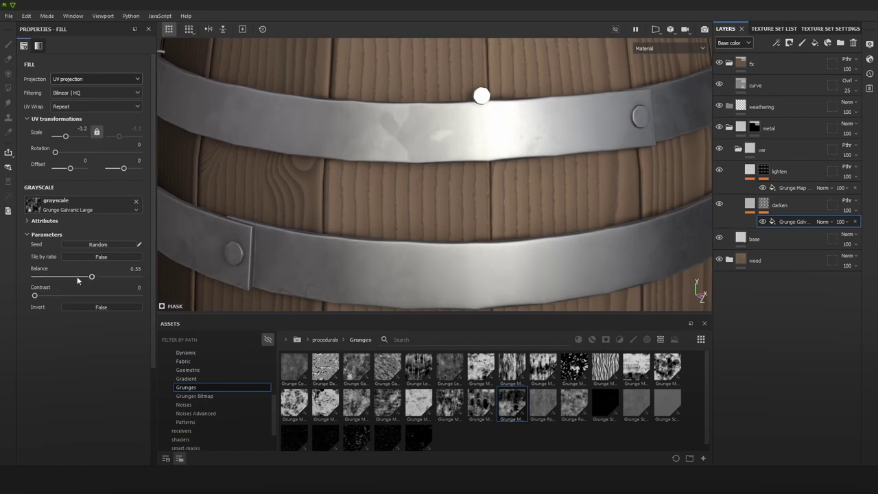
pyautogui.moveTo(69, 278); pyautogui.dragTo(107, 277)
pyautogui.scroll(-5, 505, 149)
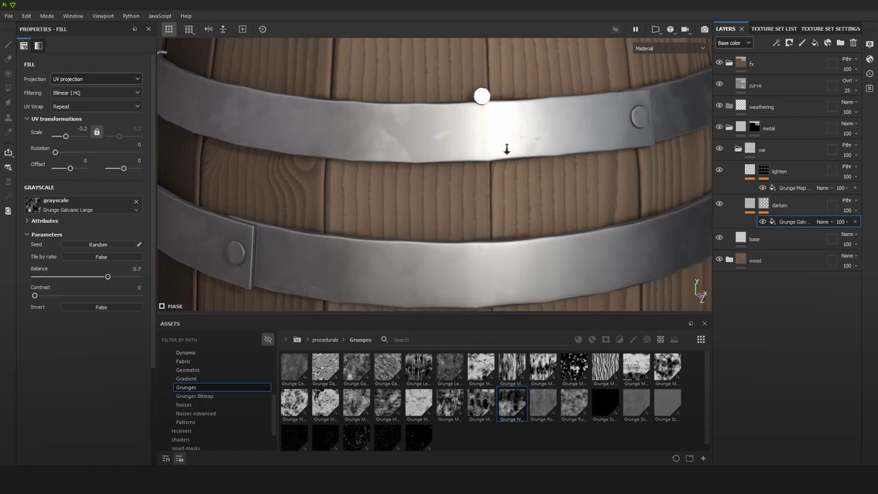
pyautogui.keyDown('alt'); pyautogui.moveTo(431, 105); pyautogui.dragTo(484, 131); pyautogui.keyUp('alt')
pyautogui.scroll(-3, 525, 172)
pyautogui.moveTo(484, 131)
pyautogui.keyDown('shift'); pyautogui.mouseDown(button='right')
pyautogui.moveTo(498, 133)
pyautogui.moveTo(481, 132)
pyautogui.mouseUp(button='right'); pyautogui.keyUp('shift')
pyautogui.scroll(2, 501, 205)
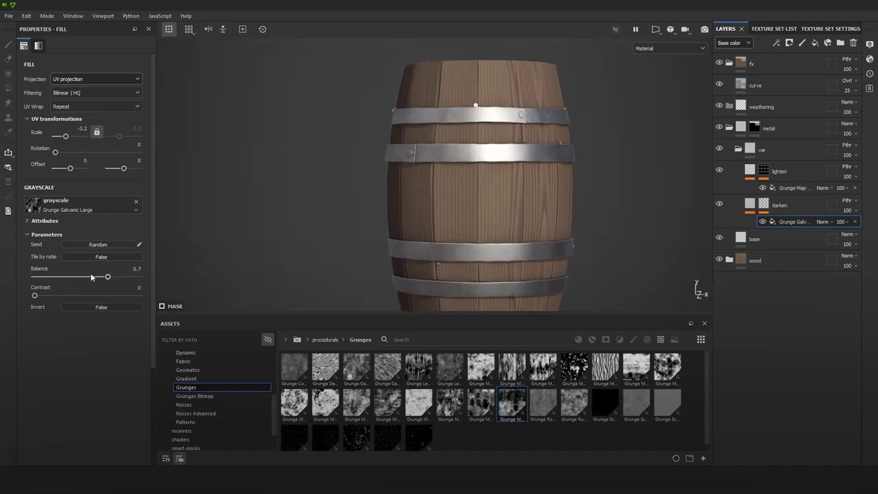
# Step: Set the balance of the Grunge Galvanic Large fill in the darken layer's mask to 0.64
pyautogui.click(91, 277)
pyautogui.keyDown('alt'); pyautogui.moveTo(353, 150); pyautogui.dragTo(547, 118); pyautogui.keyUp('alt')
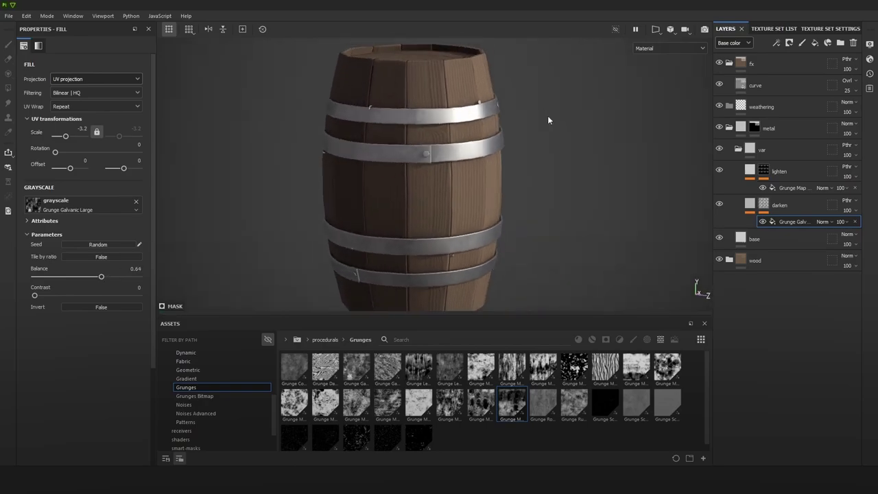
pyautogui.keyDown('shift'); pyautogui.moveTo(548, 118); pyautogui.dragTo(540, 115, button='right'); pyautogui.keyUp('shift')
# Step: Examine the metal bands up close in the roughness, mask and material views
pyautogui.press('c')
pyautogui.scroll(-3, 441, 124)
pyautogui.scroll(6, 436, 120)
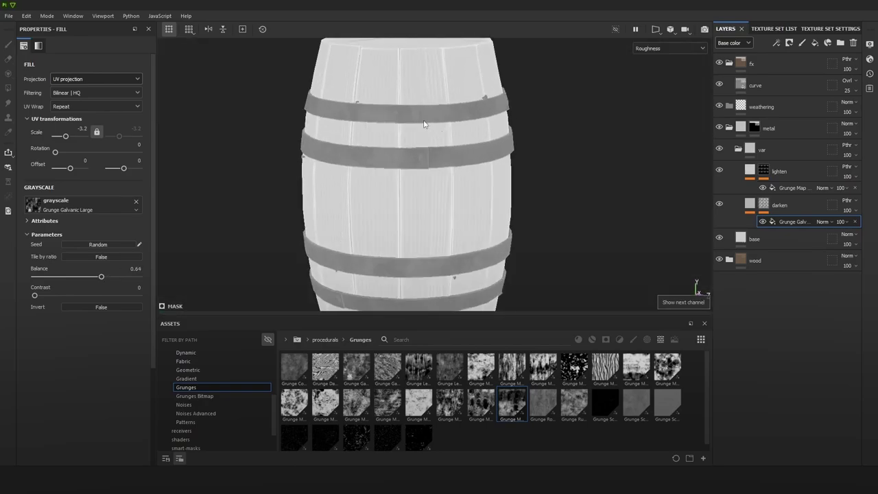
pyautogui.press('c')
pyautogui.press('c')
pyautogui.press('c')
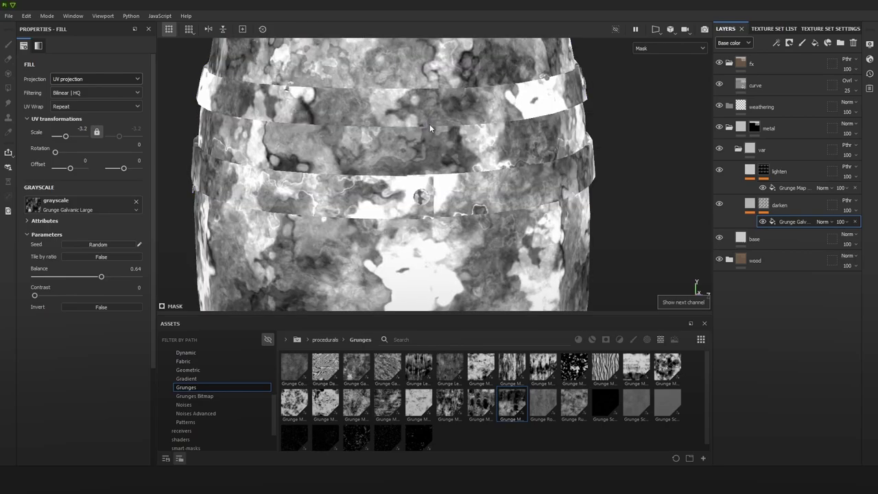
pyautogui.press('m')
# Step: Try the dark red base color 6B4949 on the metal's base layer and undo it
pyautogui.click(788, 238)
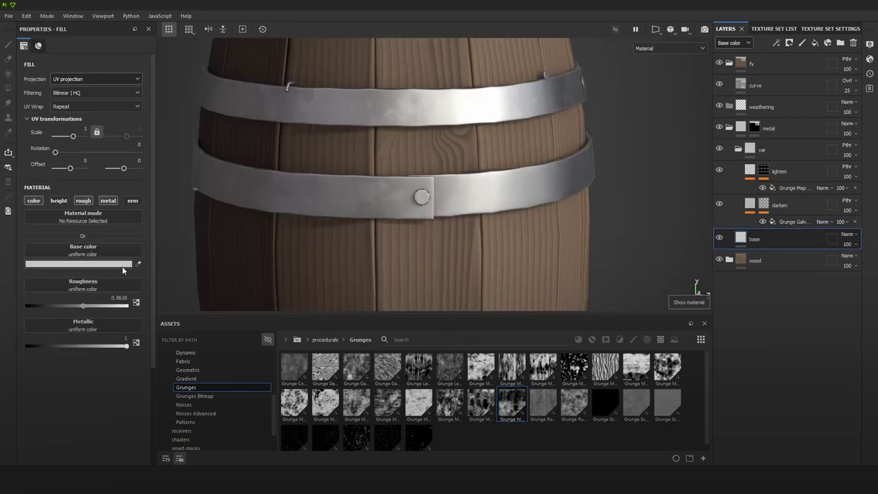
pyautogui.click(118, 264)
pyautogui.click(157, 290)
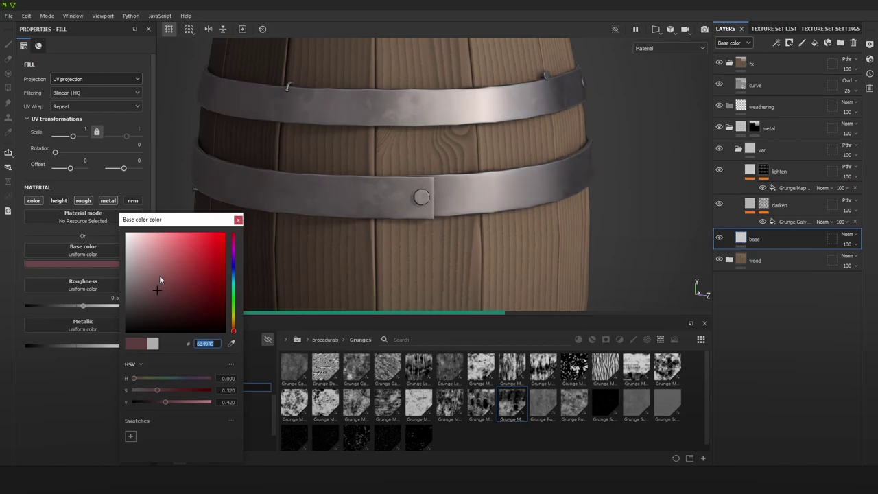
pyautogui.scroll(-5, 484, 158)
pyautogui.keyDown('alt'); pyautogui.moveTo(484, 158); pyautogui.dragTo(473, 154, button='right'); pyautogui.keyUp('alt')
pyautogui.keyDown('alt'); pyautogui.moveTo(473, 154); pyautogui.dragTo(464, 137); pyautogui.keyUp('alt')
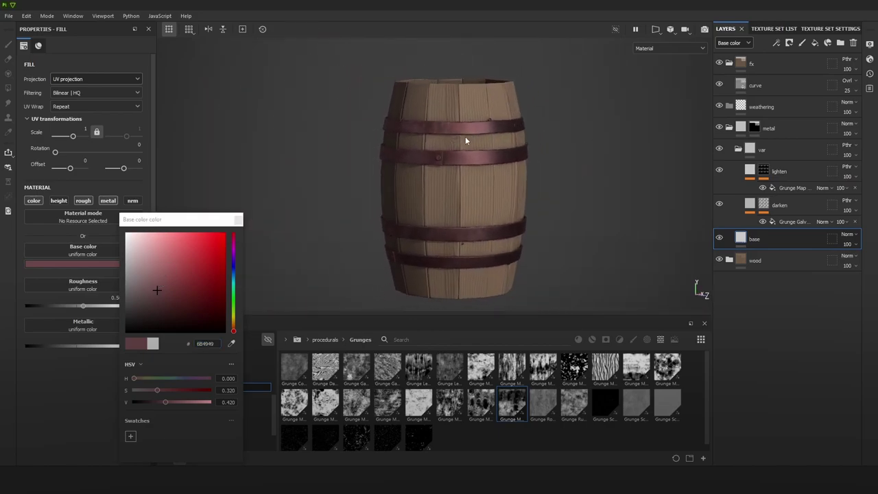
pyautogui.hotkey('ctrl', 'z')
# Step: Give the metal's base layer a faint blue-gray base color with hue 0.603 and saturation 0.035 (C5C7CC)
pyautogui.click(233, 273)
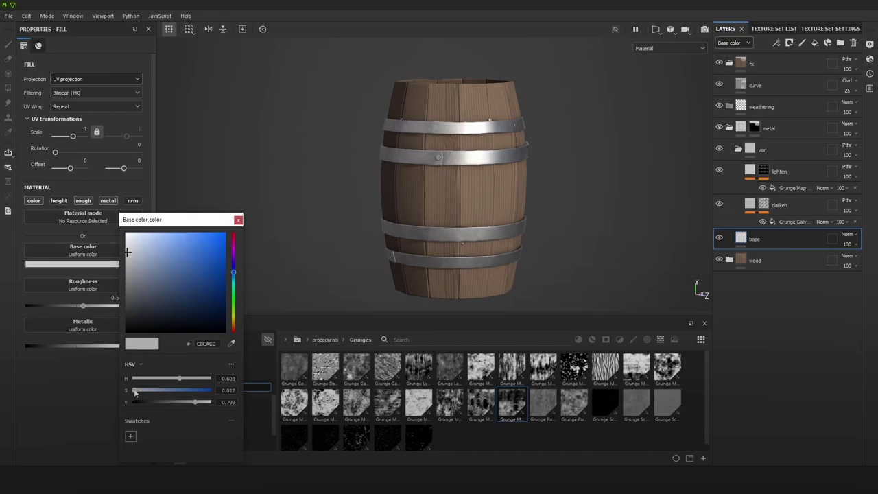
pyautogui.moveTo(135, 392); pyautogui.dragTo(137, 392)
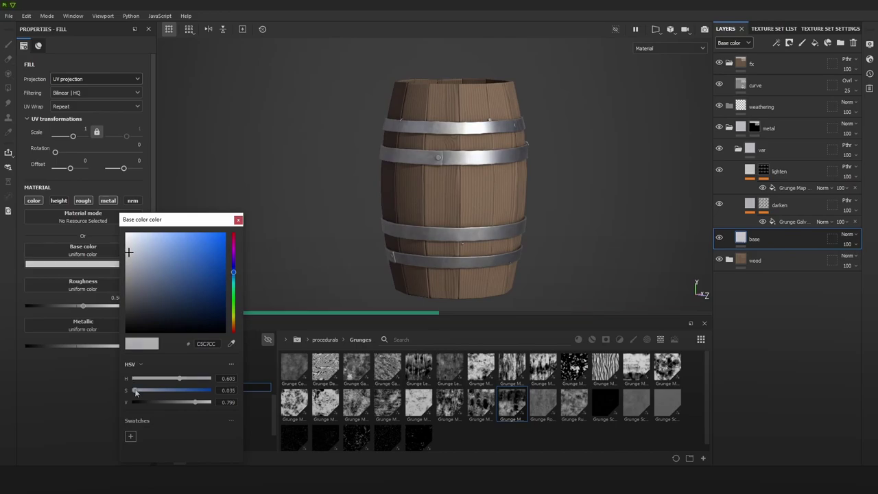
pyautogui.scroll(2, 554, 164)
pyautogui.scroll(1, 553, 164)
pyautogui.keyDown('alt'); pyautogui.moveTo(574, 165); pyautogui.dragTo(574, 128, button='middle'); pyautogui.keyUp('alt')
pyautogui.keyDown('alt'); pyautogui.moveTo(598, 162); pyautogui.dragTo(525, 171); pyautogui.keyUp('alt')
pyautogui.click(238, 220)
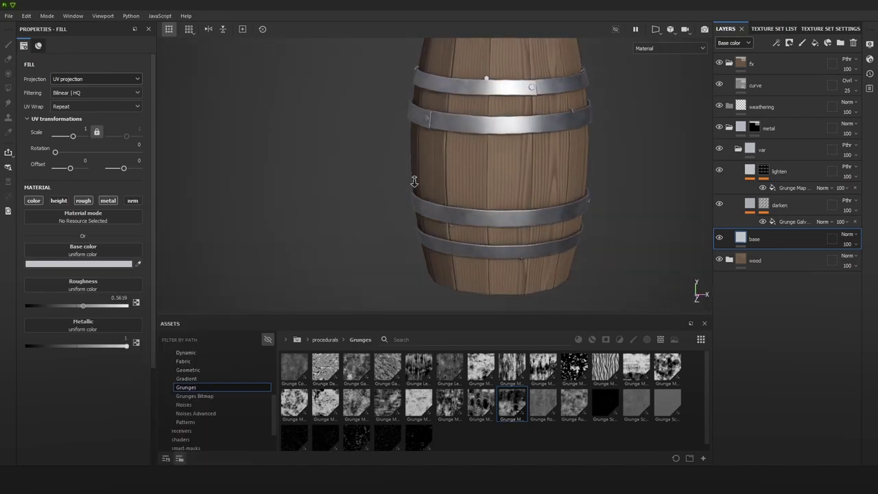
# Step: Search all asset libraries for "rust"
pyautogui.click(182, 353)
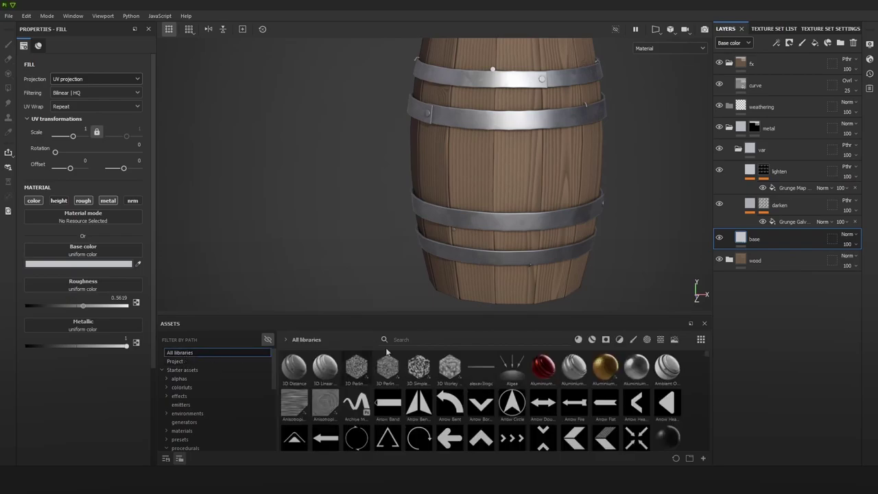
pyautogui.click(451, 338)
pyautogui.write('rust')
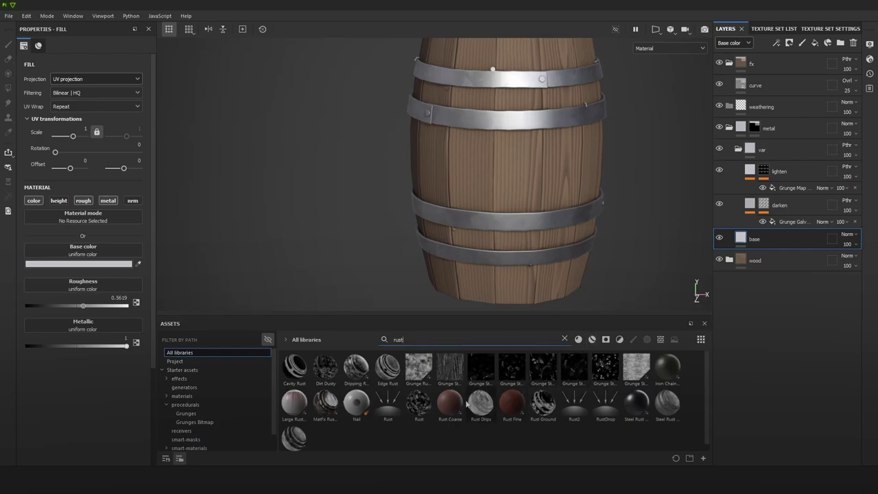
# Step: Add MatFx Rust Weathering above the var folder in the metal group and collapse the var folder
pyautogui.moveTo(455, 405)
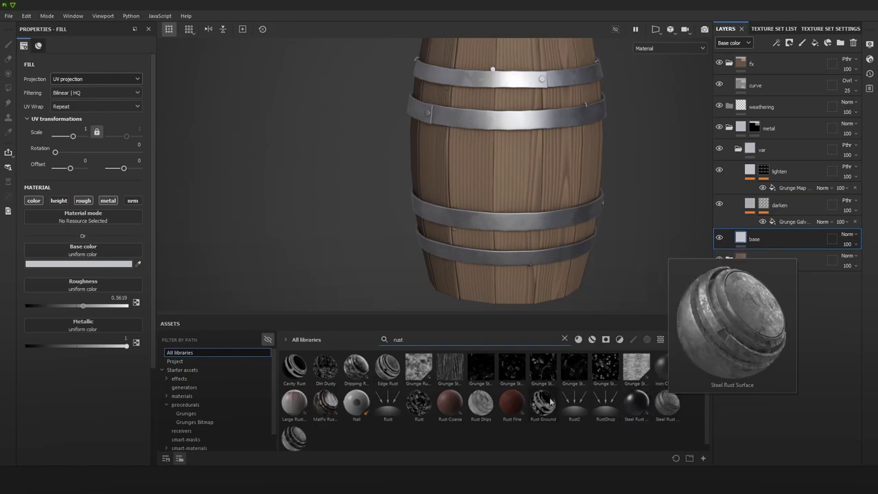
pyautogui.moveTo(325, 402); pyautogui.dragTo(772, 144)
pyautogui.click(738, 183)
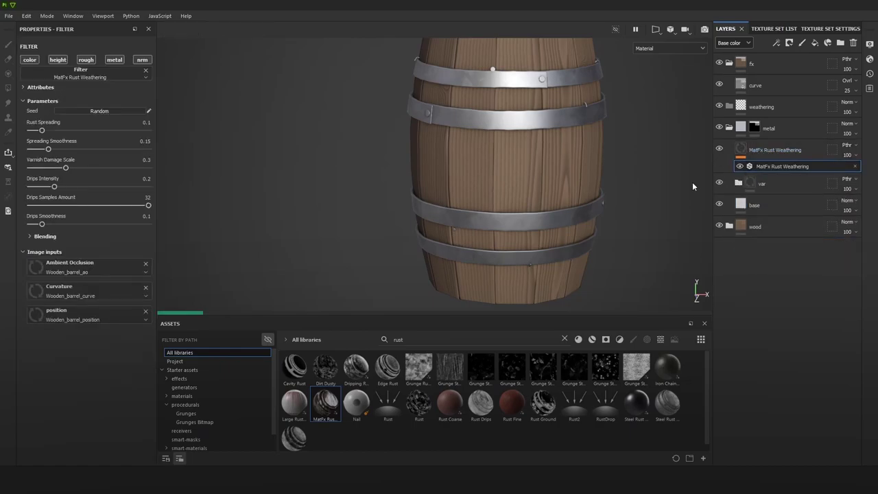
pyautogui.keyDown('alt'); pyautogui.moveTo(509, 140); pyautogui.dragTo(505, 164, button='middle'); pyautogui.keyUp('alt')
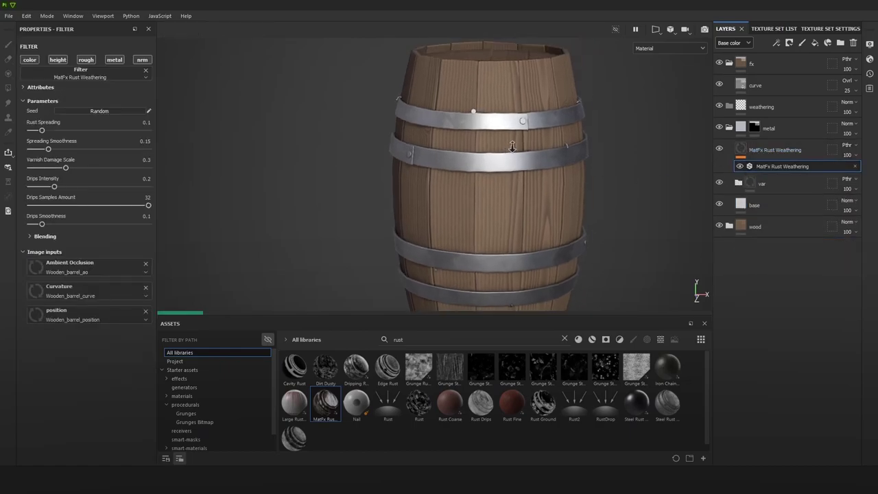
pyautogui.keyDown('alt'); pyautogui.moveTo(539, 146); pyautogui.dragTo(540, 150, button='right'); pyautogui.keyUp('alt')
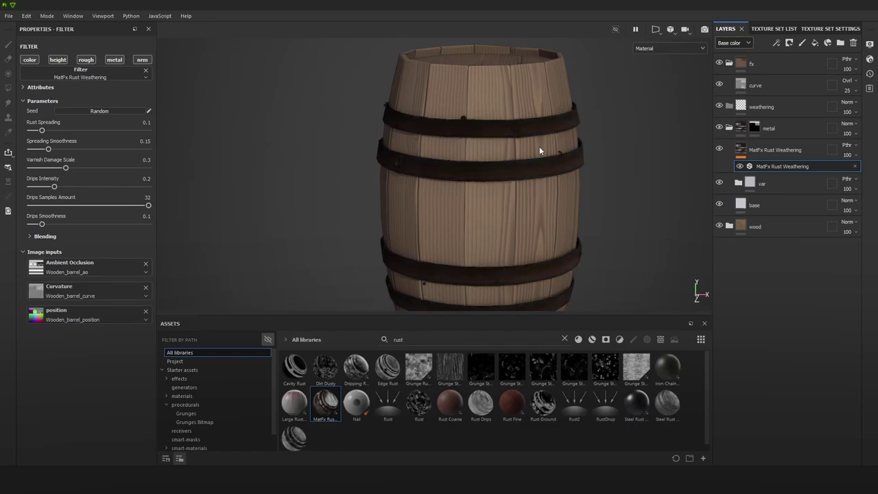
# Step: Reduce the MatFx Rust Weathering filter's rust spreading to 0 and compare the bands with the layer hidden and shown
pyautogui.keyDown('alt'); pyautogui.moveTo(533, 147); pyautogui.dragTo(625, 131); pyautogui.keyUp('alt')
pyautogui.moveTo(625, 131)
pyautogui.keyDown('shift'); pyautogui.mouseDown(button='right')
pyautogui.moveTo(591, 145)
pyautogui.moveTo(631, 145)
pyautogui.mouseUp(button='right'); pyautogui.keyUp('shift')
pyautogui.keyDown('alt'); pyautogui.moveTo(631, 149); pyautogui.dragTo(568, 176); pyautogui.keyUp('alt')
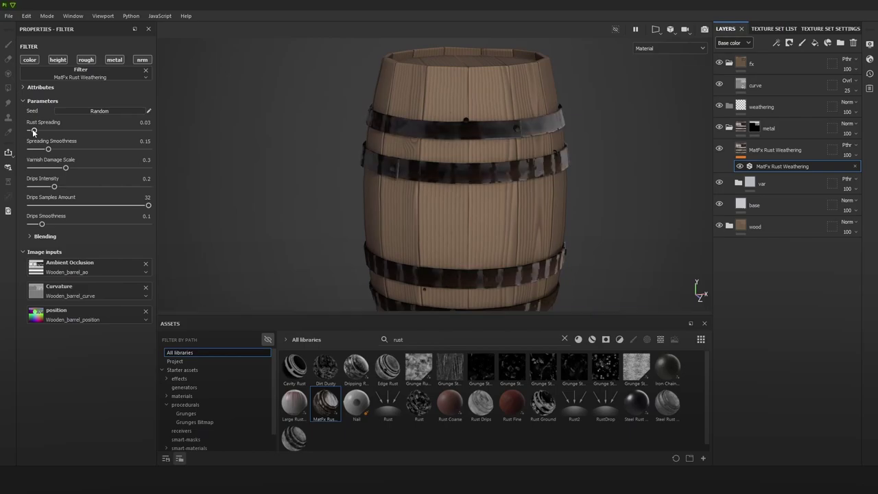
pyautogui.keyDown('alt'); pyautogui.moveTo(582, 142); pyautogui.dragTo(534, 126); pyautogui.keyUp('alt')
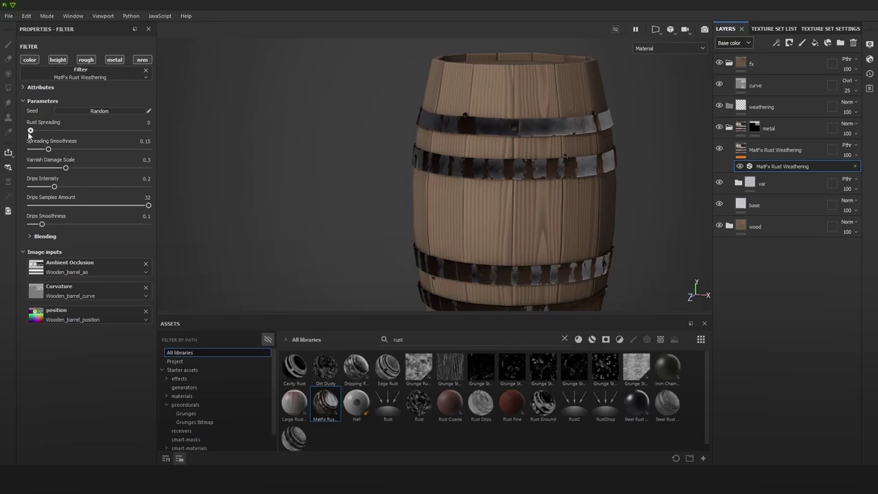
pyautogui.moveTo(29, 134); pyautogui.dragTo(30, 137)
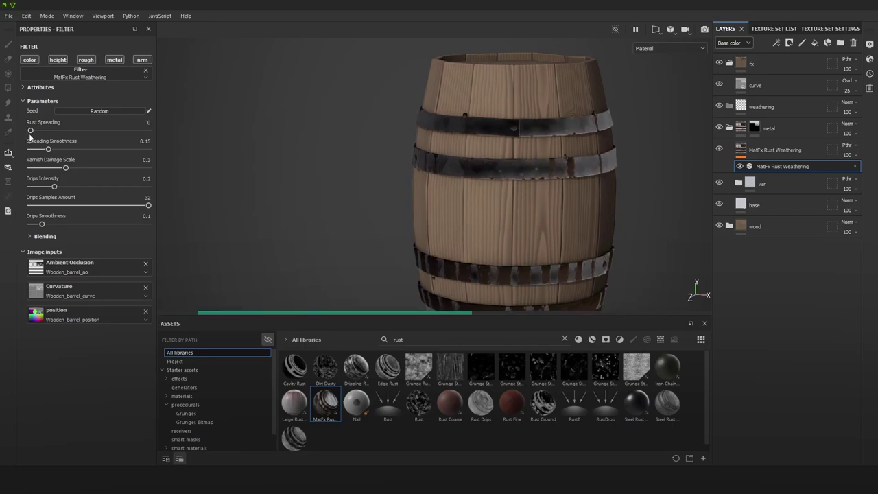
pyautogui.keyDown('alt'); pyautogui.moveTo(612, 143); pyautogui.dragTo(555, 148, button='middle'); pyautogui.keyUp('alt')
pyautogui.click(719, 149)
pyautogui.click(718, 149)
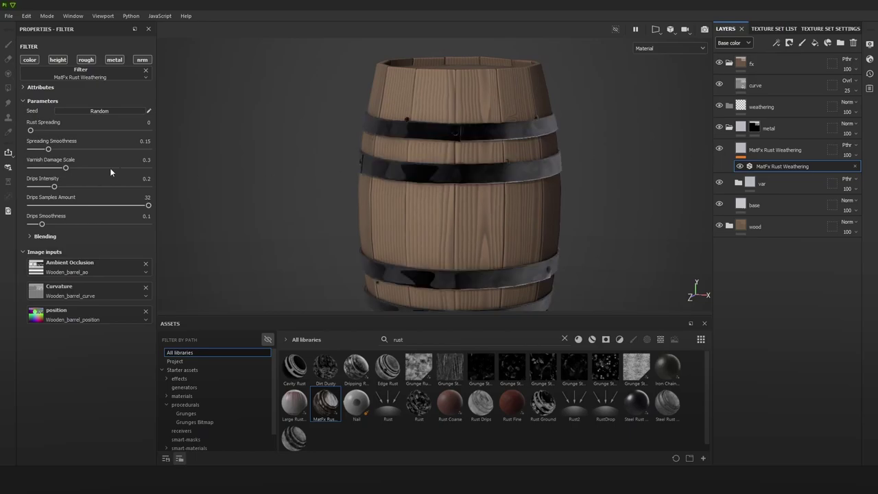
# Step: Set Spreading Smoothness to 0.05, Varnish Damage Scale to 0.13 and Drips Samples Amount to 8, trying Rust Spreading at 0.18 before returning it to 0
pyautogui.moveTo(48, 148); pyautogui.dragTo(46, 167)
pyautogui.moveTo(148, 205); pyautogui.dragTo(60, 205)
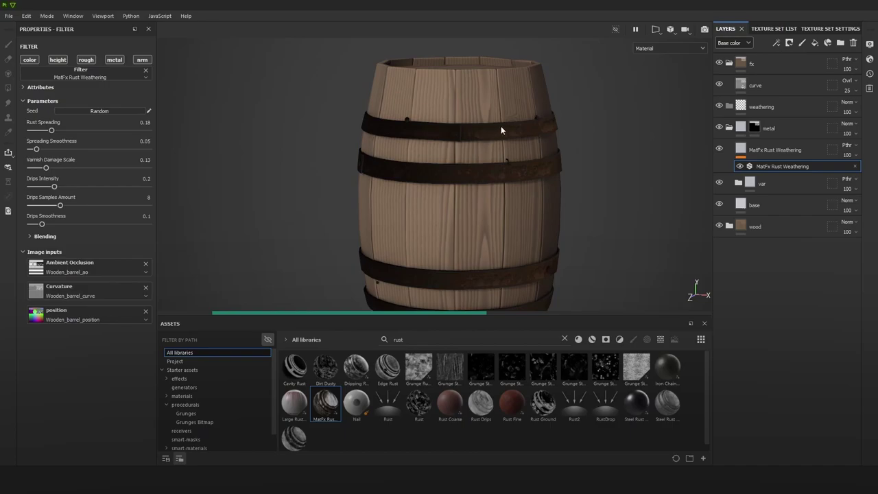
pyautogui.moveTo(529, 123); pyautogui.dragTo(482, 142, button='middle')
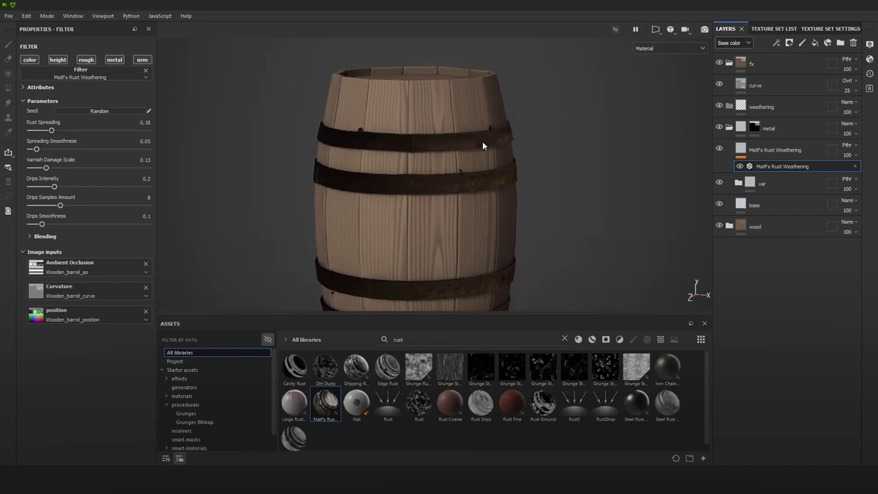
pyautogui.click(29, 130)
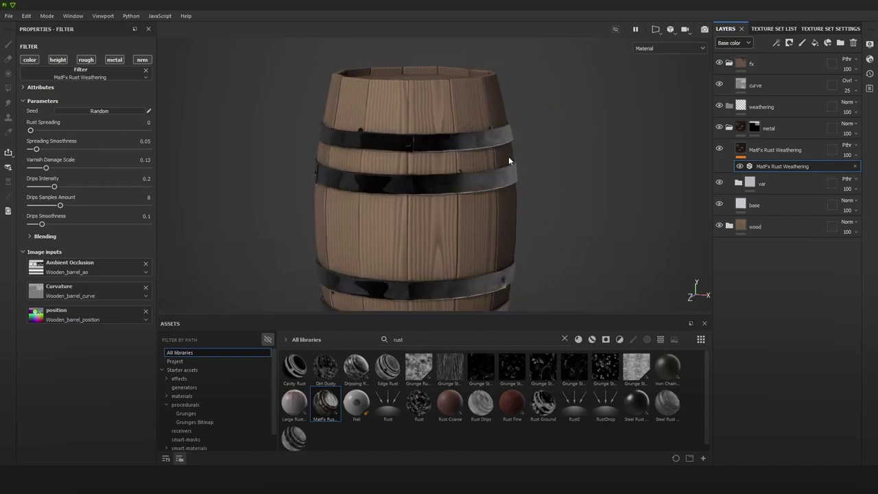
# Step: Delete the MatFx Rust Weathering layer from the metal group
pyautogui.moveTo(456, 153)
pyautogui.keyDown('alt'); pyautogui.mouseDown()
pyautogui.moveTo(371, 151)
pyautogui.moveTo(411, 151)
pyautogui.mouseUp(); pyautogui.keyUp('alt')
pyautogui.moveTo(411, 151)
pyautogui.keyDown('shift'); pyautogui.mouseDown(button='right')
pyautogui.moveTo(497, 149)
pyautogui.moveTo(437, 155)
pyautogui.mouseUp(button='right'); pyautogui.keyUp('shift')
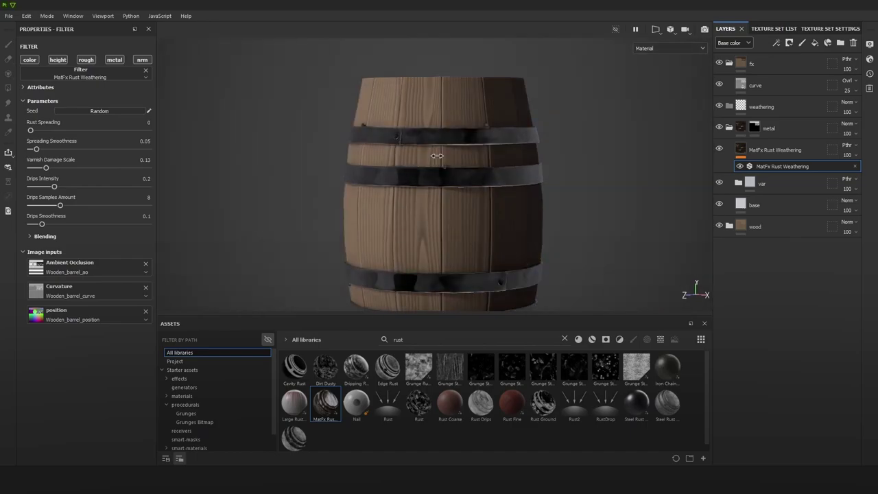
pyautogui.click(782, 152)
pyautogui.press('Delete')
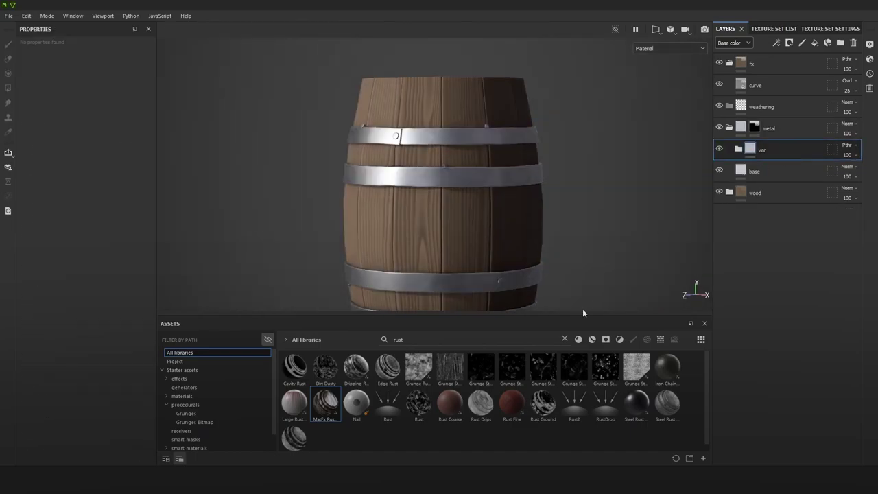
# Step: Add the Rust Coarse material as a layer above the var folder in the metal group and inspect it on the bands
pyautogui.moveTo(521, 406)
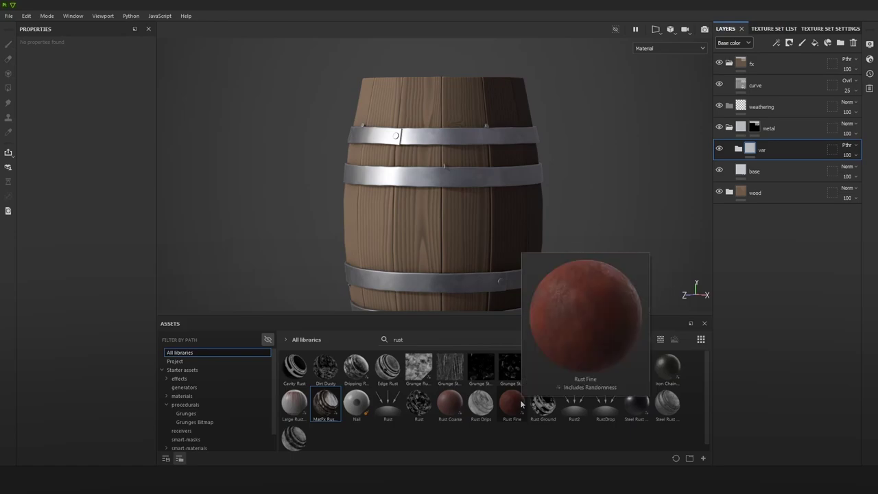
pyautogui.moveTo(467, 403)
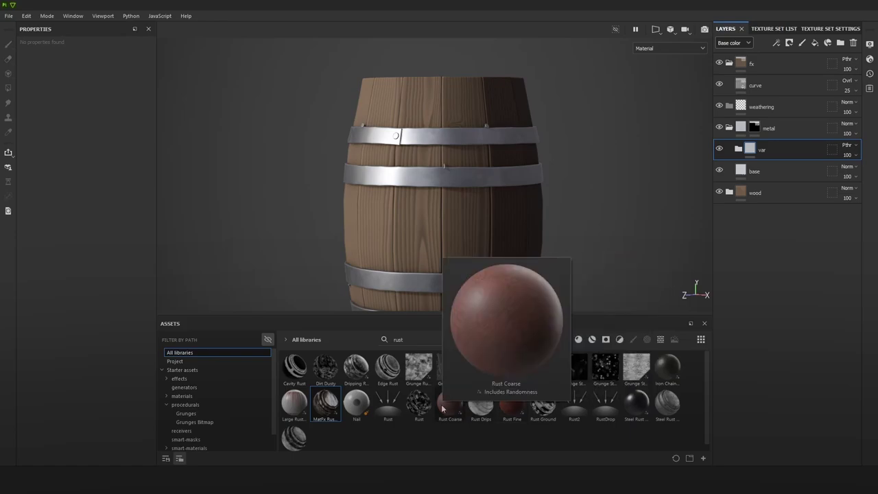
pyautogui.moveTo(442, 409); pyautogui.dragTo(770, 140)
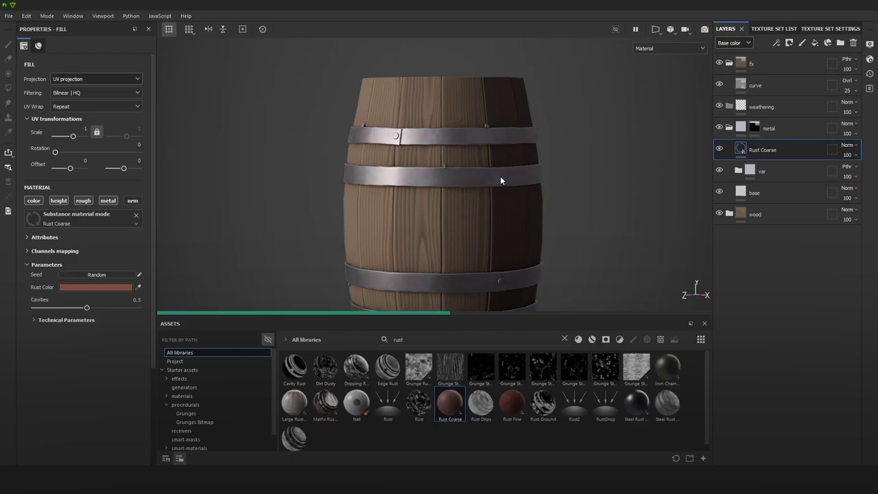
pyautogui.scroll(6, 466, 184)
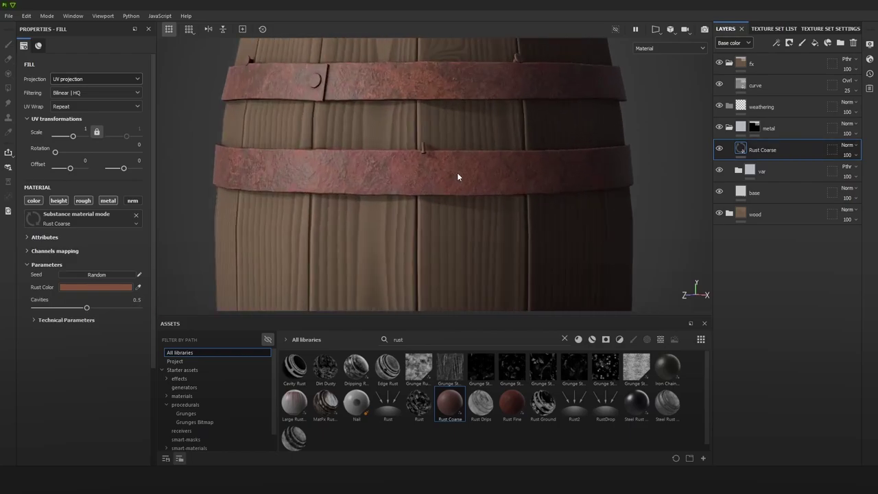
pyautogui.keyDown('alt'); pyautogui.moveTo(536, 190); pyautogui.dragTo(461, 170, button='right'); pyautogui.keyUp('alt')
pyautogui.keyDown('alt'); pyautogui.moveTo(461, 171); pyautogui.dragTo(469, 158, button='middle'); pyautogui.keyUp('alt')
pyautogui.moveTo(469, 159)
pyautogui.keyDown('alt'); pyautogui.mouseDown()
pyautogui.moveTo(519, 162)
pyautogui.moveTo(480, 163)
pyautogui.mouseUp(); pyautogui.keyUp('alt')
# Step: Add the Rust Fine material above Rust Coarse in the metal group and hide Rust Coarse to inspect the fine rust
pyautogui.moveTo(511, 403); pyautogui.dragTo(754, 149)
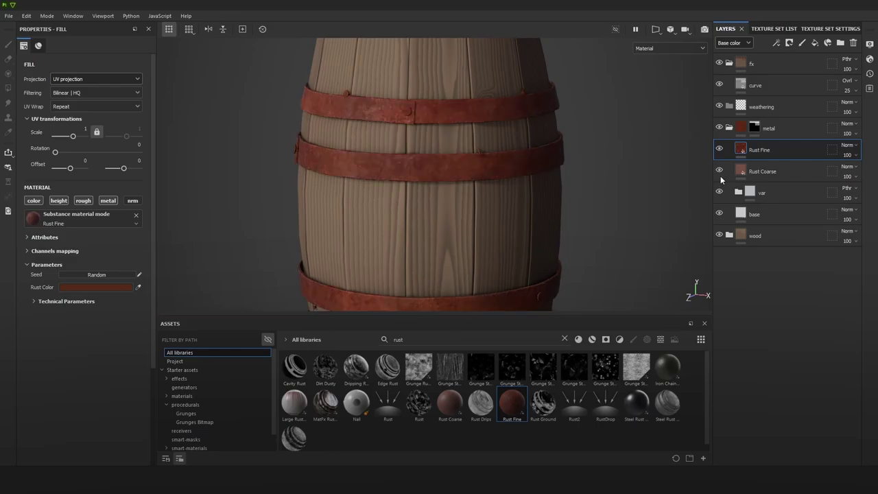
pyautogui.scroll(4, 526, 186)
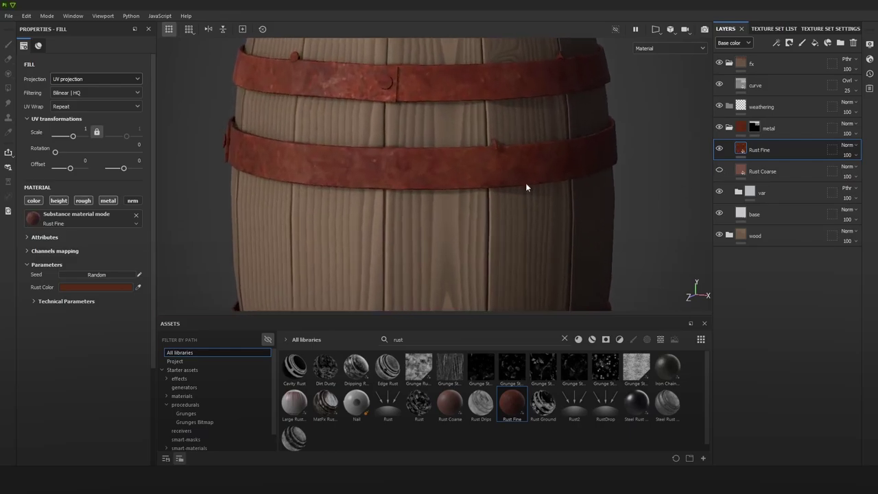
pyautogui.scroll(-3, 559, 184)
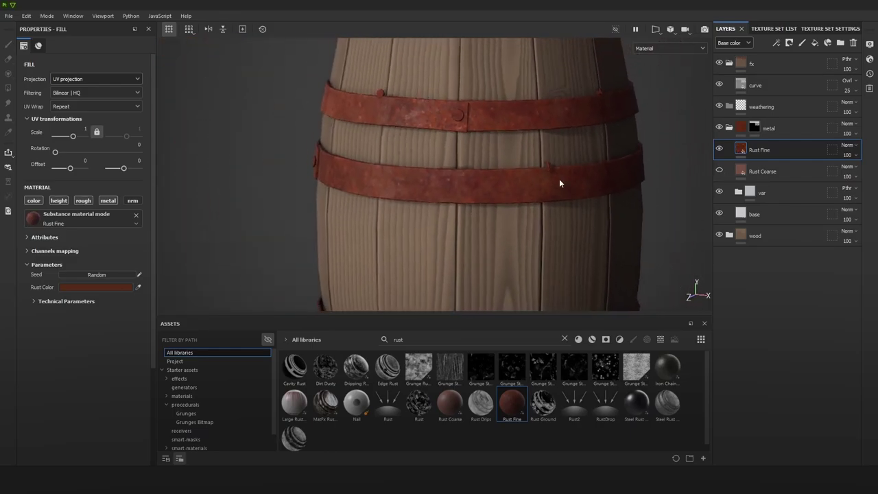
# Step: Desaturate the Rust Fine layer's rust color to saturation 0.262 (5A4A42) and check it on the whole barrel
pyautogui.click(109, 288)
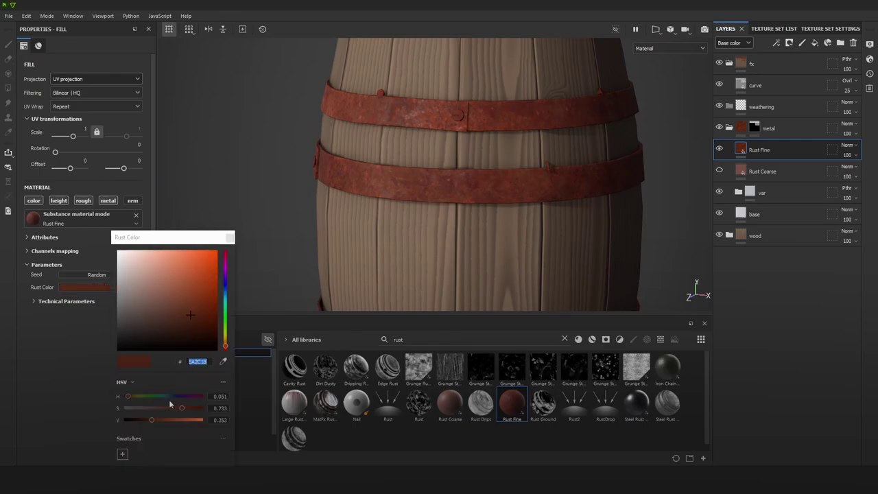
pyautogui.moveTo(158, 410); pyautogui.dragTo(144, 407)
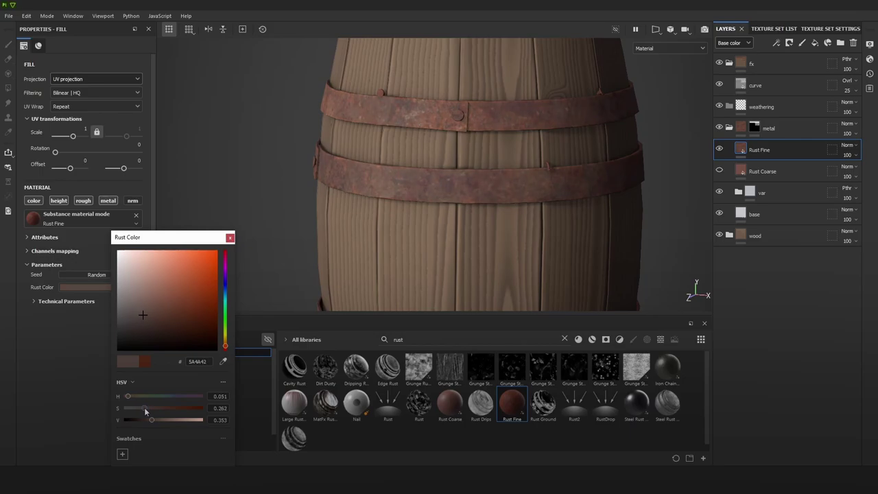
pyautogui.keyDown('alt'); pyautogui.moveTo(439, 130); pyautogui.dragTo(309, 21, button='right'); pyautogui.keyUp('alt')
pyautogui.keyDown('alt'); pyautogui.moveTo(500, 159); pyautogui.dragTo(501, 131, button='middle'); pyautogui.keyUp('alt')
pyautogui.scroll(1, 500, 130)
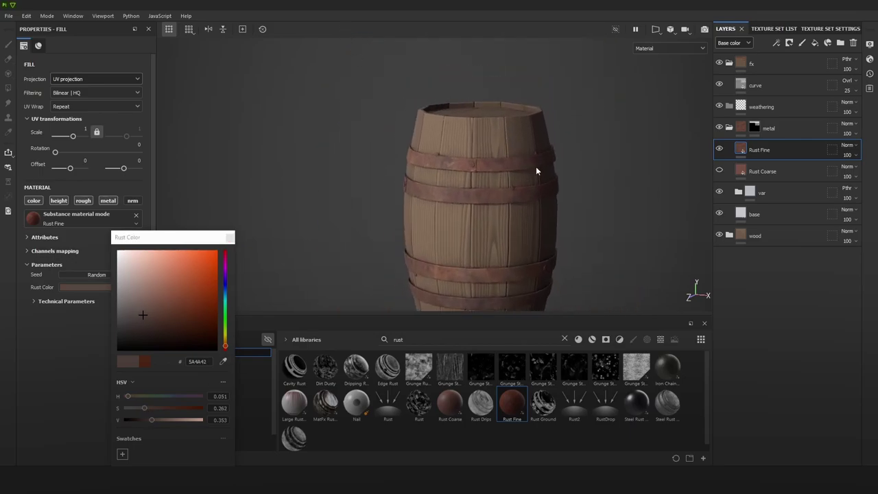
# Step: Hide the Rust Fine layer and show the Rust Coarse layer
pyautogui.click(719, 148)
pyautogui.click(719, 170)
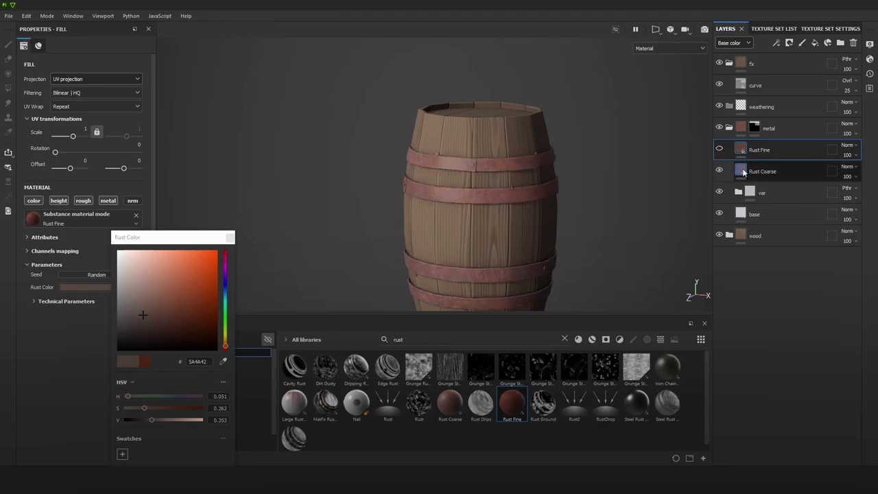
# Step: Mute the Rust Coarse layer's rust color to saturation 0.366 and value 0.424 (6C5045)
pyautogui.click(743, 172)
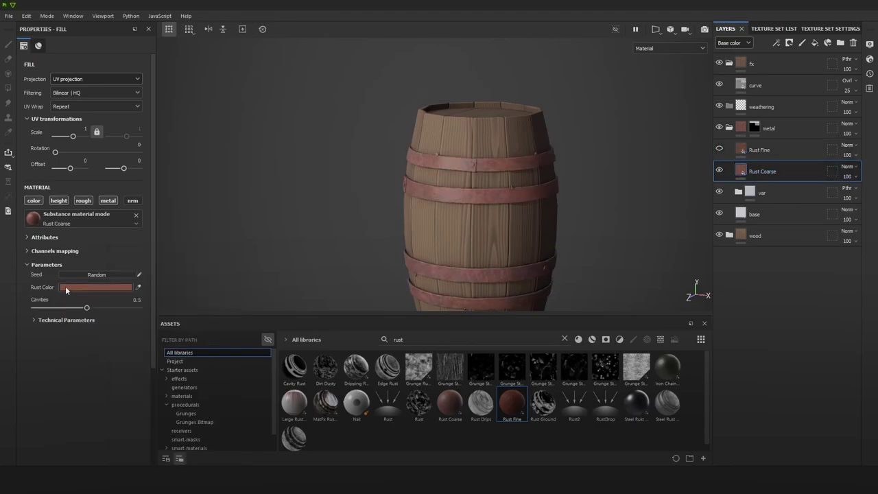
pyautogui.click(89, 288)
pyautogui.moveTo(146, 390)
pyautogui.mouseDown()
pyautogui.moveTo(122, 390)
pyautogui.moveTo(136, 390)
pyautogui.mouseUp()
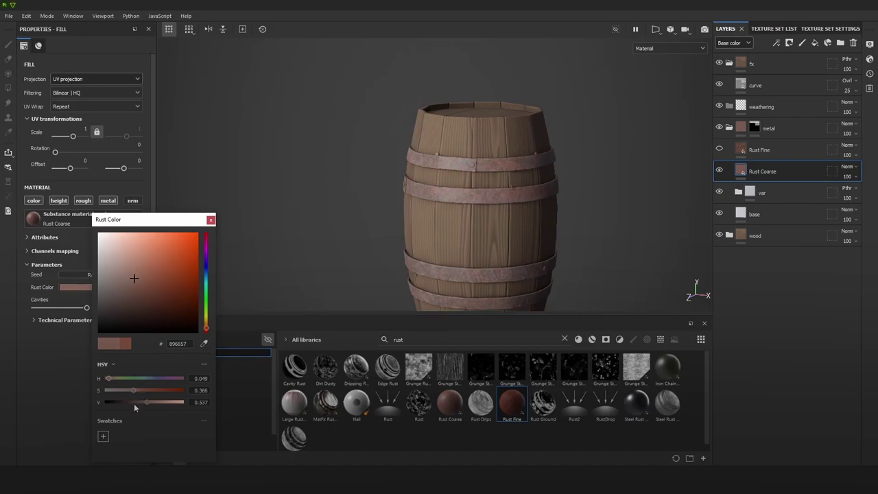
pyautogui.click(134, 403)
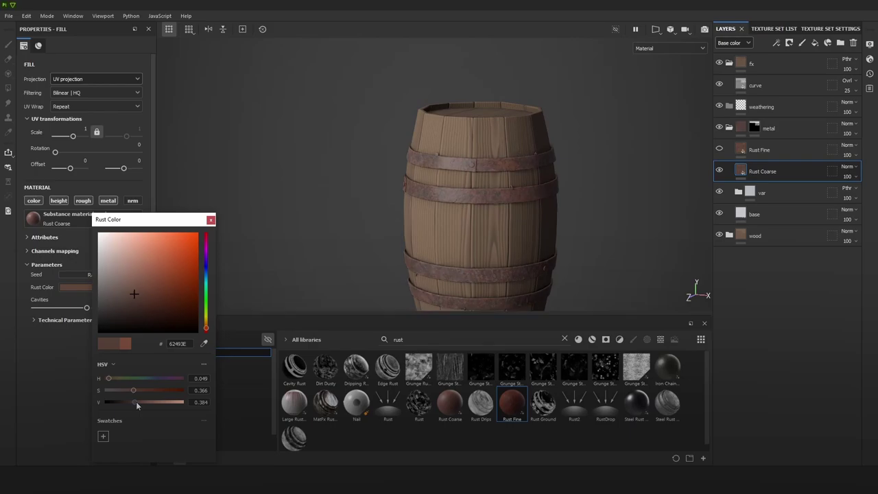
pyautogui.click(137, 401)
pyautogui.scroll(-2, 523, 232)
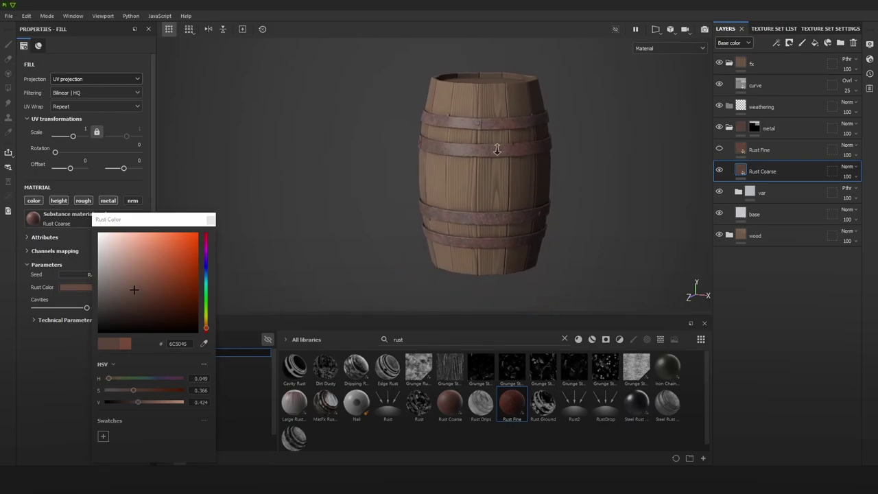
# Step: Delete the Rust Coarse layer from the metal group and show the Rust Fine layer on the bands
pyautogui.click(719, 171)
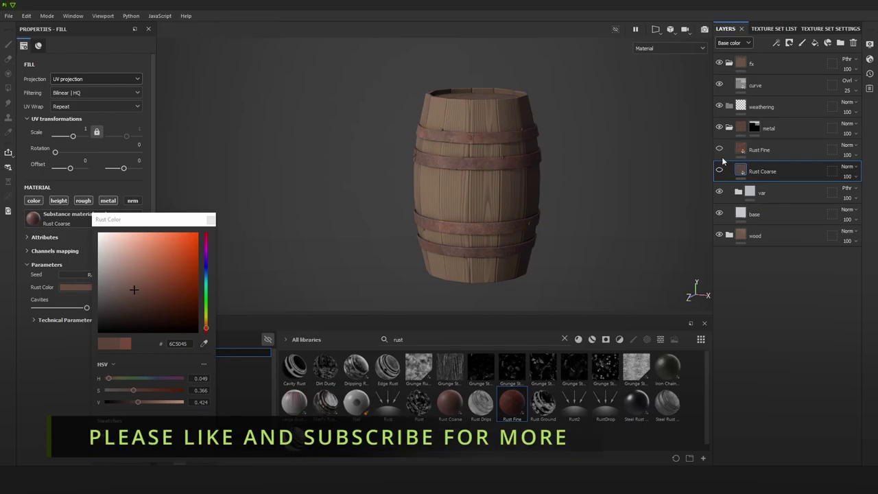
pyautogui.click(719, 171)
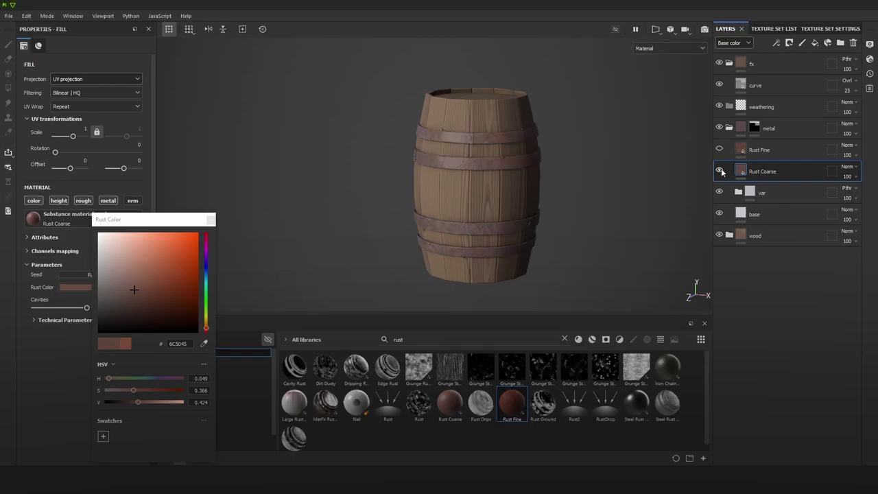
pyautogui.doubleClick(763, 171)
pyautogui.press('Delete')
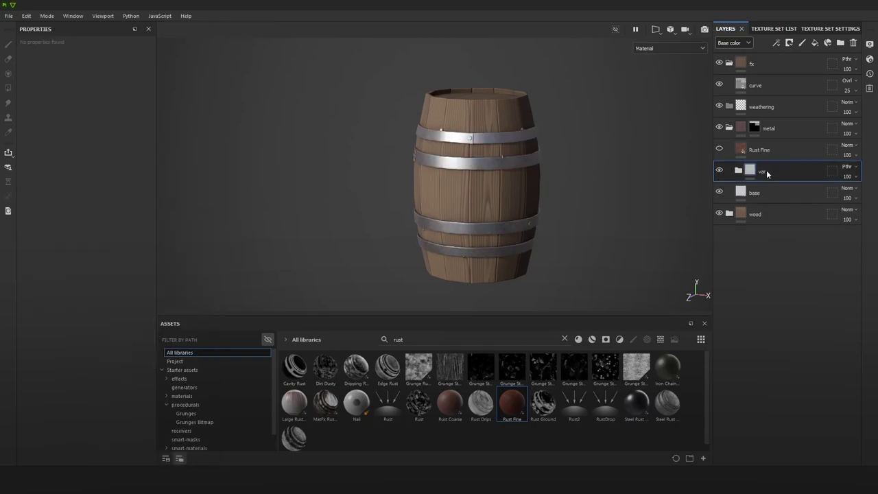
pyautogui.click(719, 149)
pyautogui.keyDown('alt'); pyautogui.moveTo(497, 135); pyautogui.dragTo(525, 183, button='right'); pyautogui.keyUp('alt')
pyautogui.scroll(2, 525, 183)
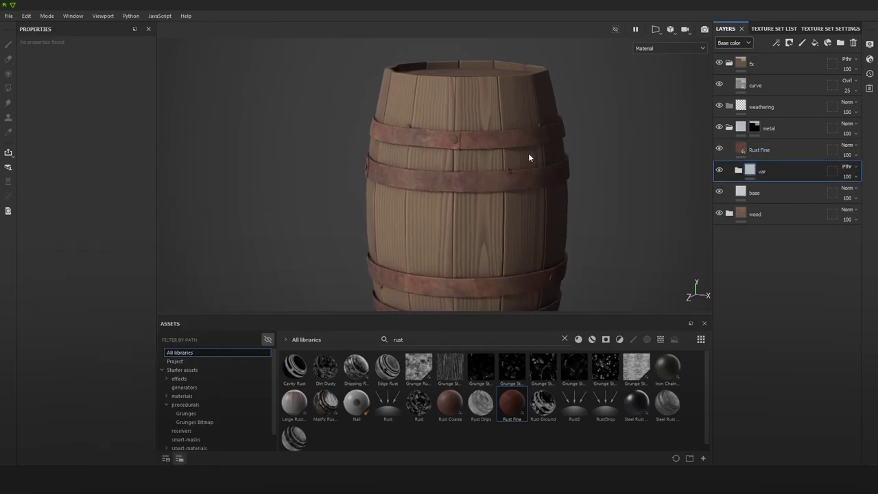
# Step: Add a Color Balance filter as its own layer above Rust Fine in the metal group and expand its Midtones settings
pyautogui.click(768, 149)
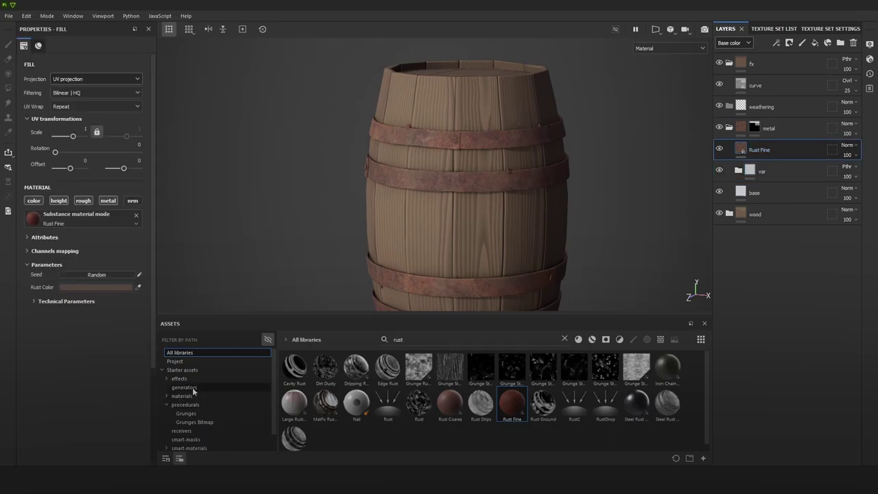
pyautogui.click(564, 339)
pyautogui.click(621, 340)
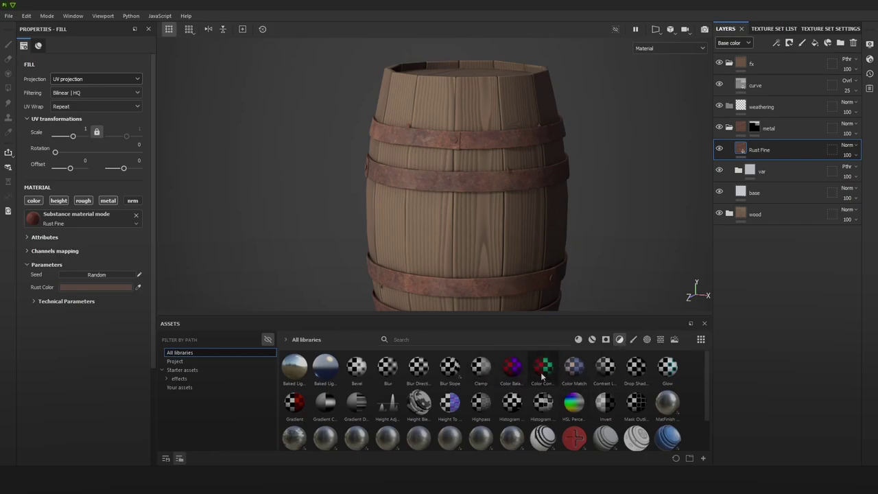
pyautogui.moveTo(510, 375)
pyautogui.moveTo(511, 375); pyautogui.dragTo(800, 141)
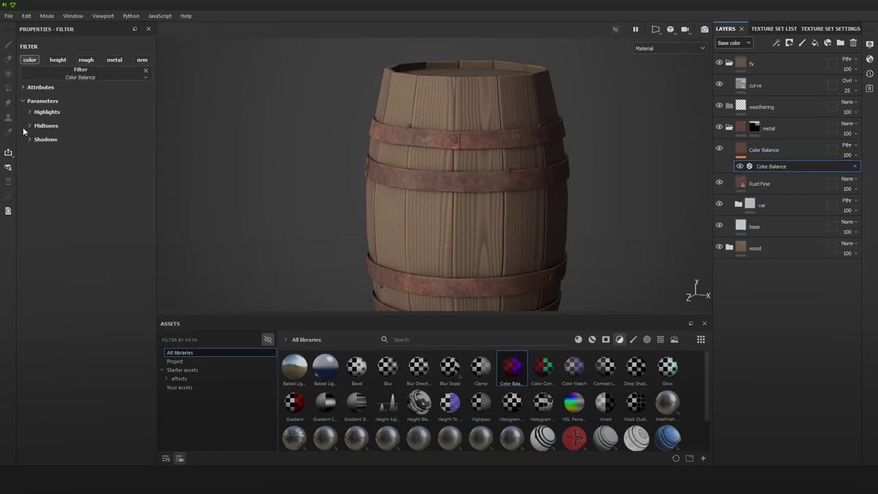
pyautogui.click(39, 127)
pyautogui.scroll(5, 441, 157)
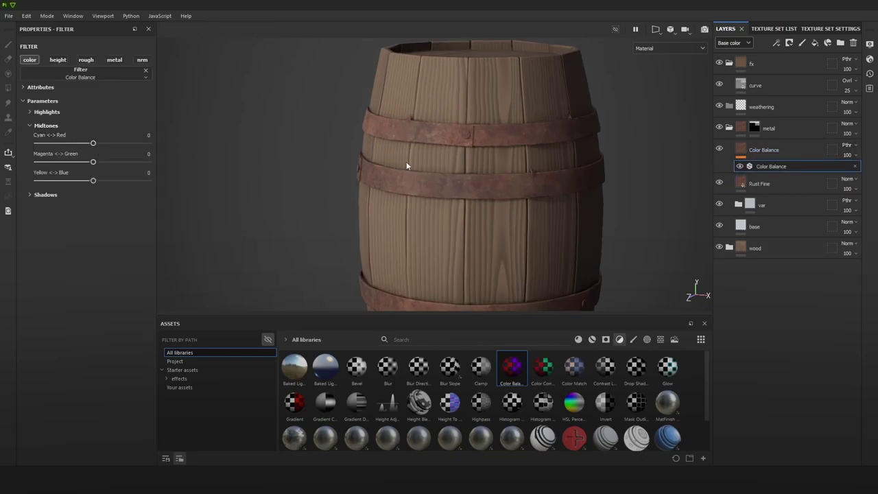
pyautogui.moveTo(93, 142)
pyautogui.mouseDown()
pyautogui.moveTo(46, 146)
pyautogui.moveTo(93, 148)
pyautogui.mouseUp()
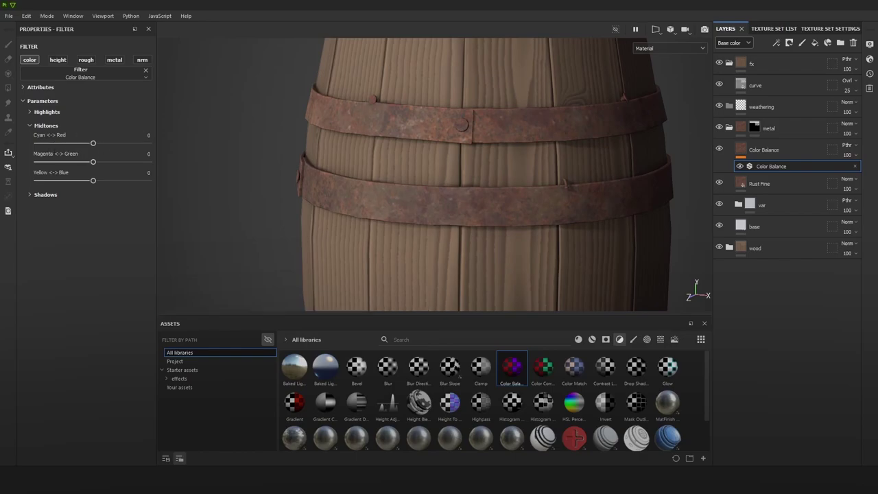
# Step: Reduce the texture set size to 2048 and return to the layer stack
pyautogui.click(830, 29)
pyautogui.click(780, 92)
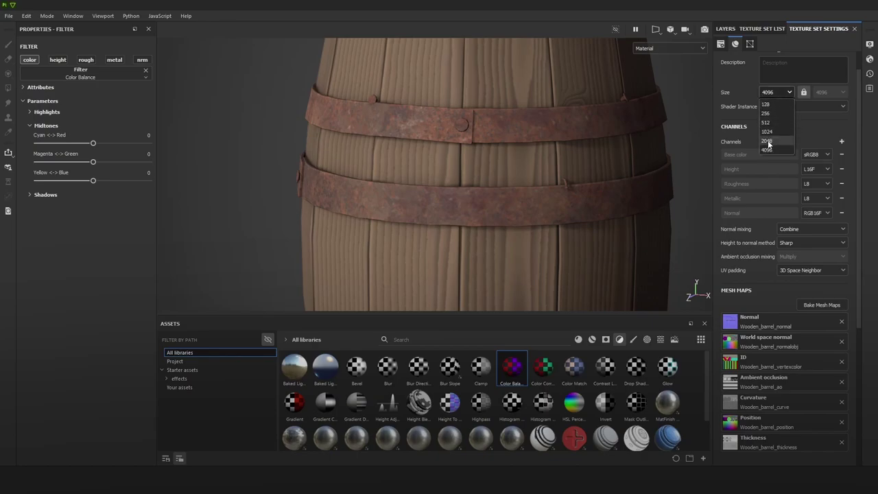
pyautogui.click(766, 140)
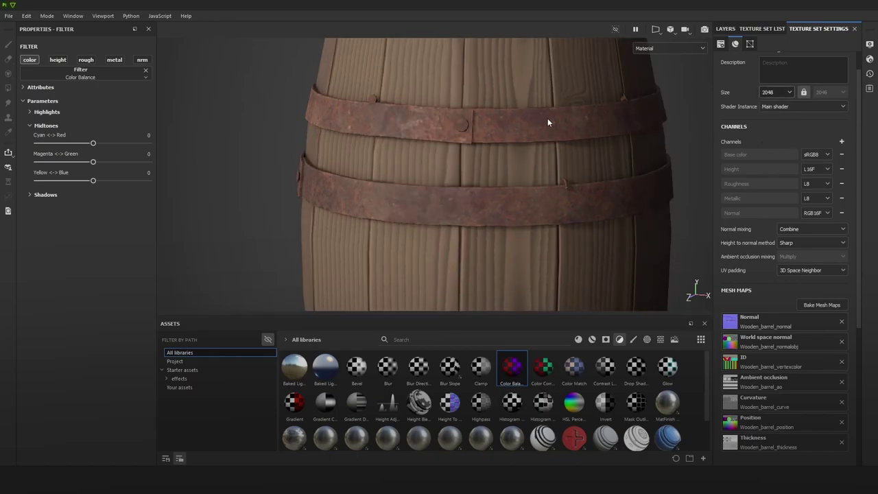
pyautogui.click(725, 29)
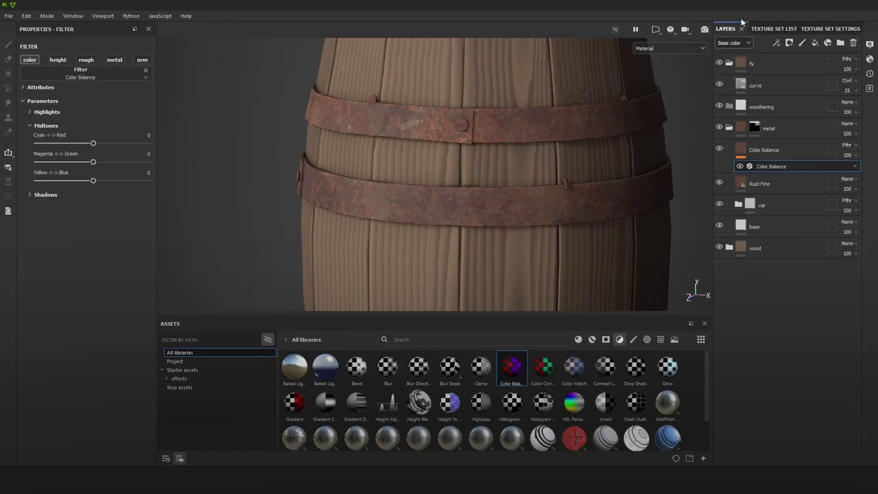
# Step: Set Color Balance midtones to Cyan-Red -0.6, Magenta-Green -0.14, Yellow-Blue 0.04, and shadows to Cyan-Red -0.33, Yellow-Blue -0.1
pyautogui.moveTo(89, 144); pyautogui.dragTo(96, 181)
pyautogui.click(36, 196)
pyautogui.moveTo(94, 212); pyautogui.dragTo(87, 250)
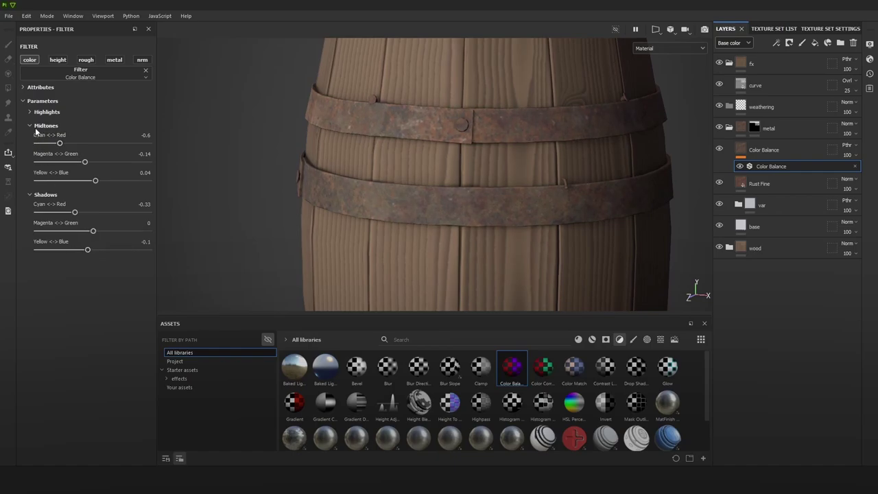
# Step: Set the Color Balance highlights to Magenta-Green -0.06 and Yellow-Blue -0.05, keeping Cyan-Red at 0, and check the bands around the barrel
pyautogui.click(37, 114)
pyautogui.moveTo(93, 130); pyautogui.dragTo(21, 135)
pyautogui.hotkey('ctrl', 'z')
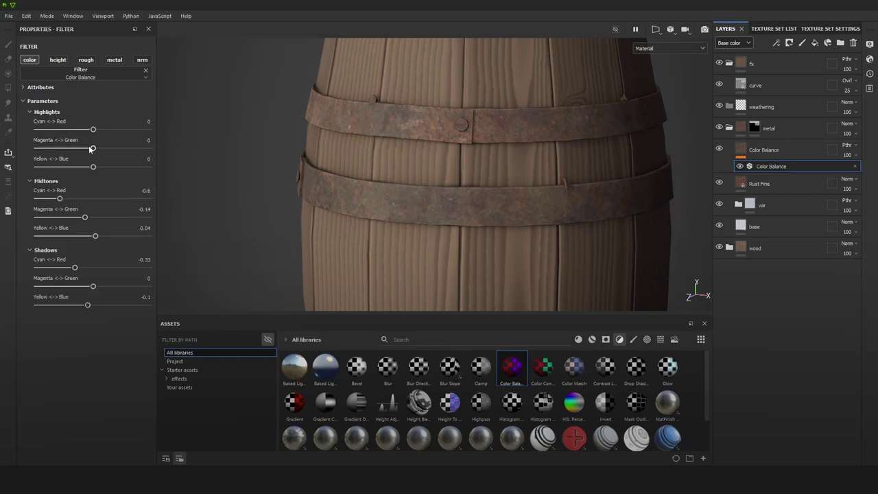
pyautogui.moveTo(90, 150); pyautogui.dragTo(78, 168)
pyautogui.keyDown('alt'); pyautogui.moveTo(237, 187); pyautogui.dragTo(566, 211, button='right'); pyautogui.keyUp('alt')
pyautogui.keyDown('alt'); pyautogui.moveTo(534, 202); pyautogui.dragTo(529, 178, button='middle'); pyautogui.keyUp('alt')
pyautogui.scroll(2, 541, 188)
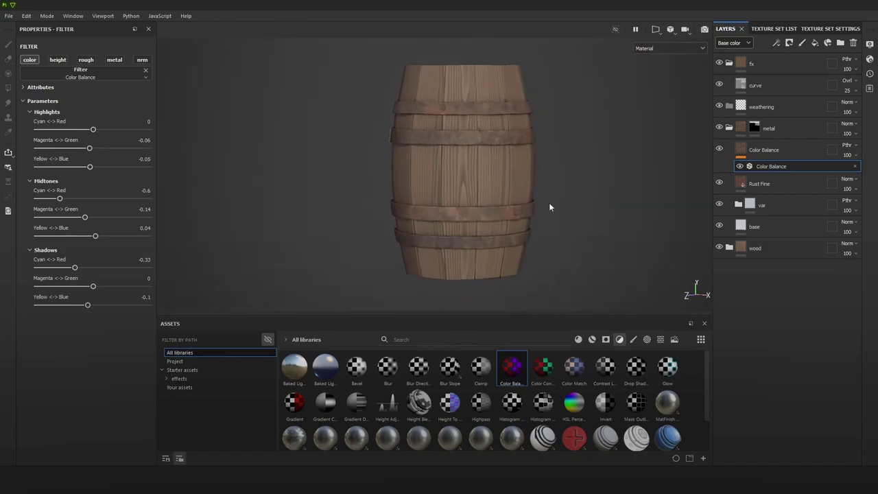
pyautogui.keyDown('alt'); pyautogui.moveTo(526, 193); pyautogui.dragTo(553, 183, button='right'); pyautogui.keyUp('alt')
pyautogui.keyDown('alt'); pyautogui.moveTo(553, 182); pyautogui.dragTo(523, 151); pyautogui.keyUp('alt')
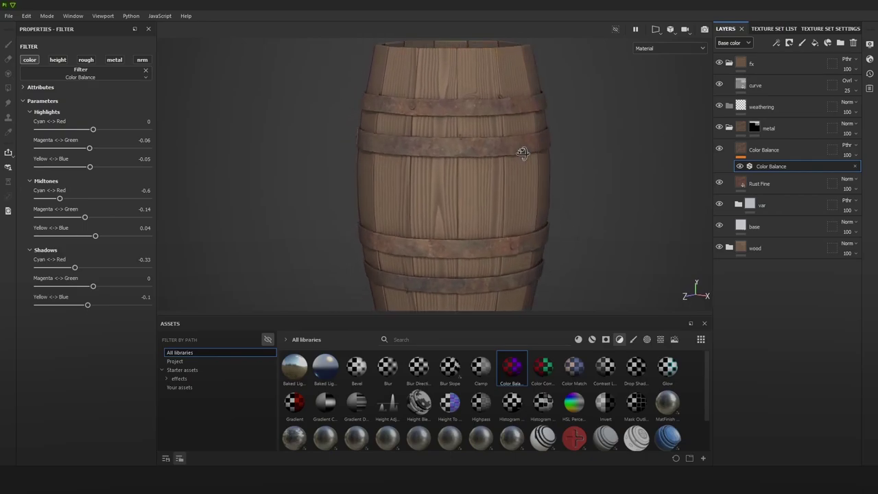
pyautogui.keyDown('alt'); pyautogui.moveTo(523, 151); pyautogui.dragTo(629, 163, button='right'); pyautogui.keyUp('alt')
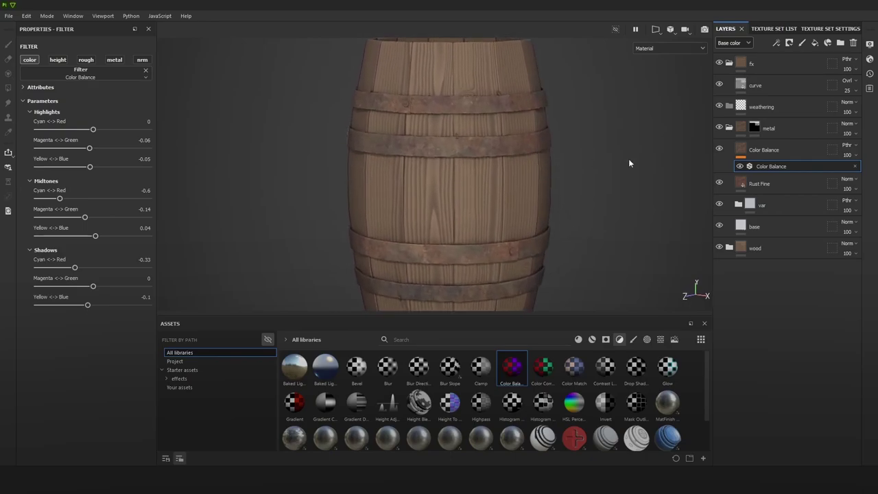
# Step: Group the Color Balance and Rust Fine layers into a folder named rust
pyautogui.click(773, 149)
pyautogui.keyDown('ctrl'); pyautogui.click(772, 181); pyautogui.keyUp('ctrl')
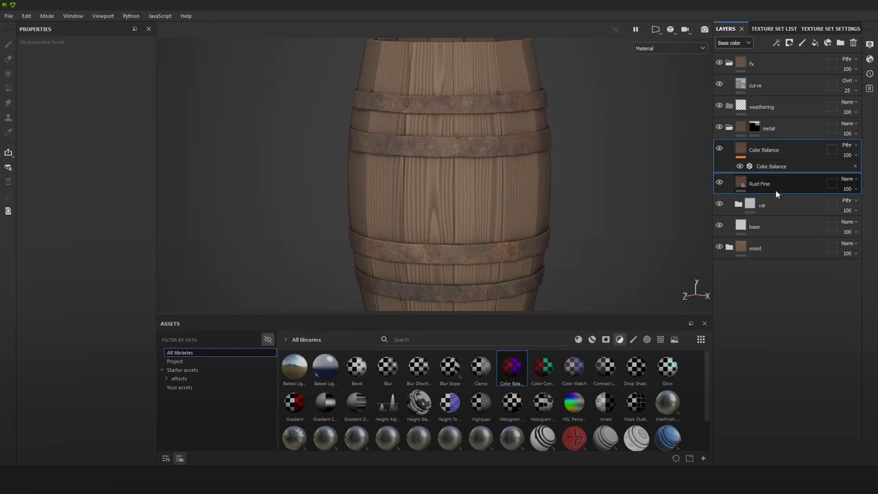
pyautogui.hotkey('ctrl', 'g')
pyautogui.doubleClick(779, 156)
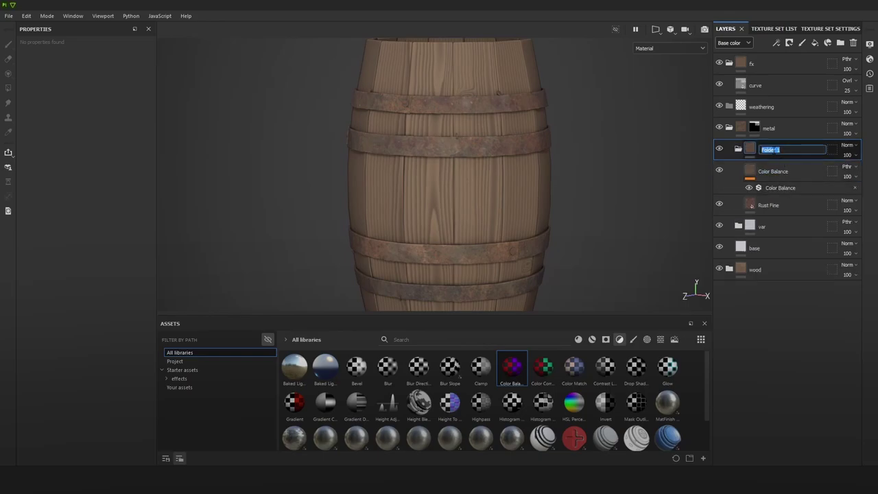
pyautogui.write('rust')
pyautogui.press('Return')
# Step: Search the smart masks for rust and apply the Rust smart mask to the rust folder
pyautogui.rightClick(766, 149)
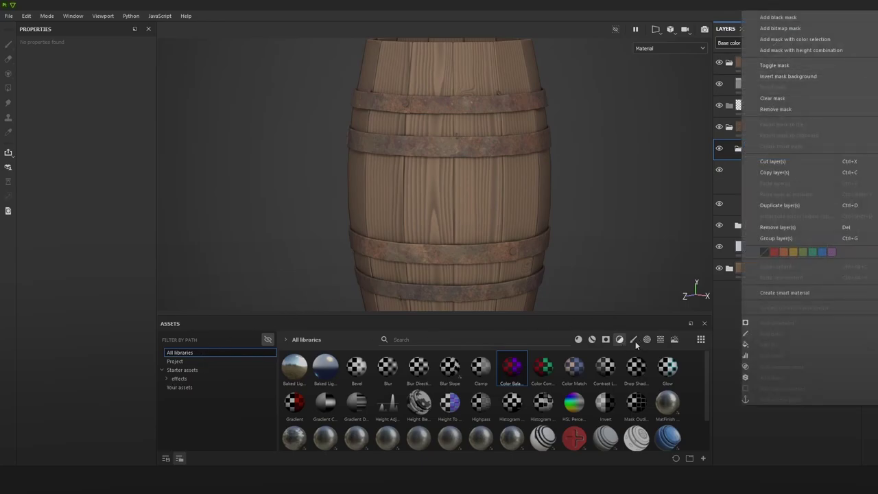
pyautogui.click(605, 340)
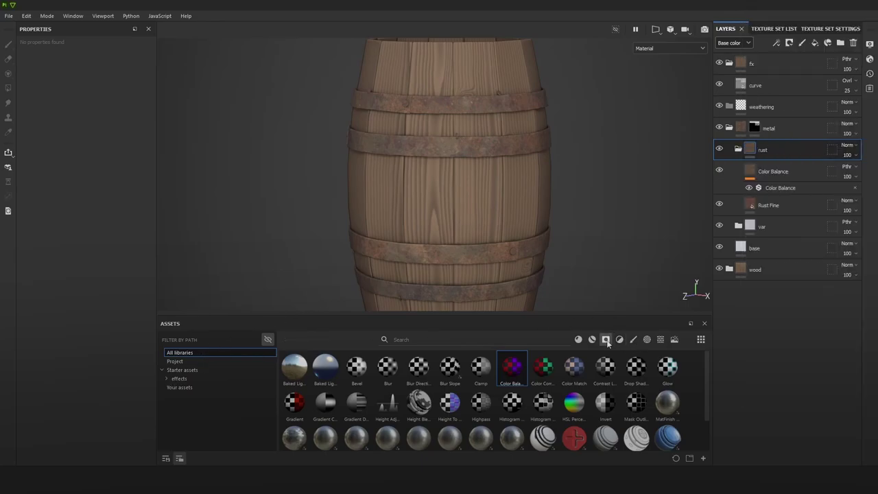
pyautogui.click(495, 341)
pyautogui.write('rust')
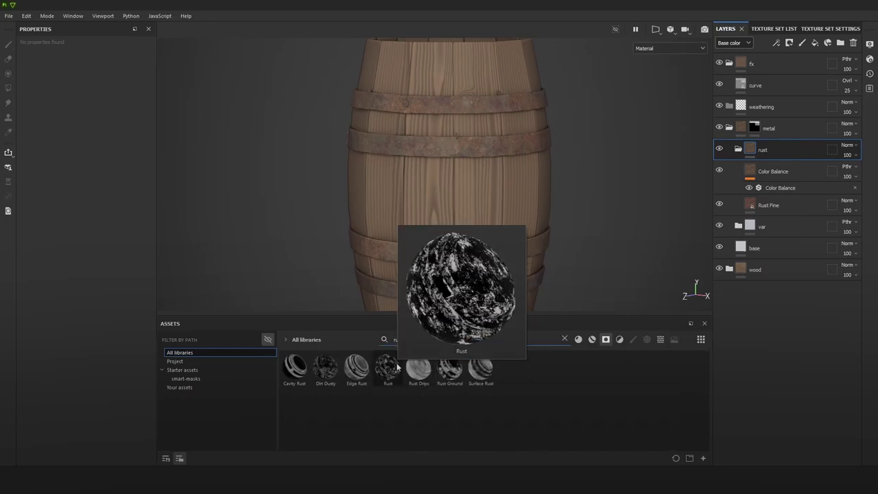
pyautogui.moveTo(396, 368)
pyautogui.mouseDown()
pyautogui.moveTo(775, 152)
pyautogui.moveTo(764, 149)
pyautogui.mouseUp()
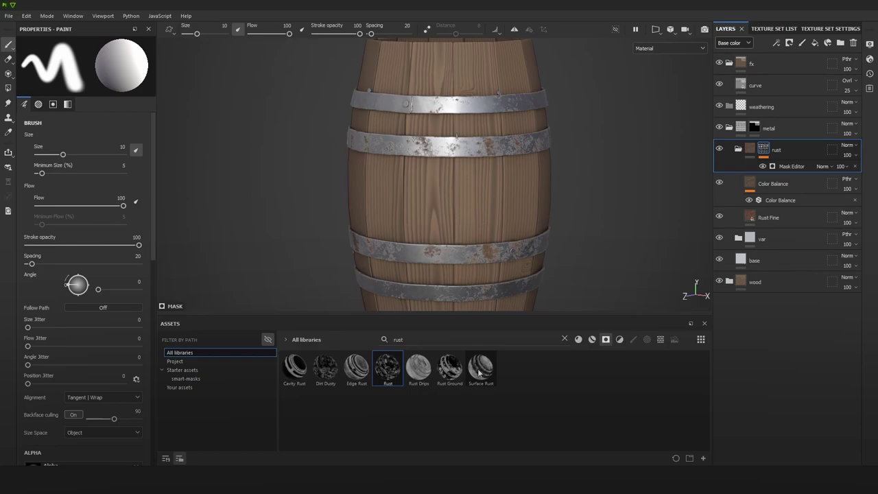
pyautogui.keyDown('alt'); pyautogui.moveTo(625, 204); pyautogui.dragTo(608, 203); pyautogui.keyUp('alt')
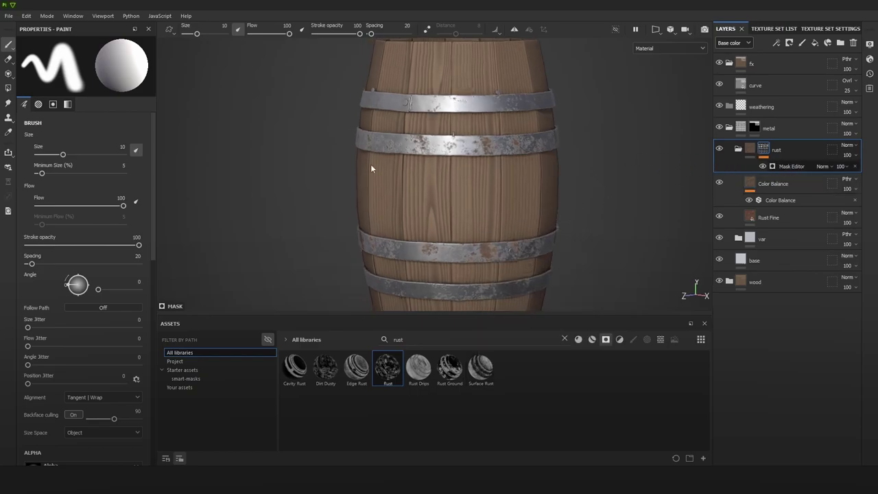
pyautogui.scroll(1, 421, 146)
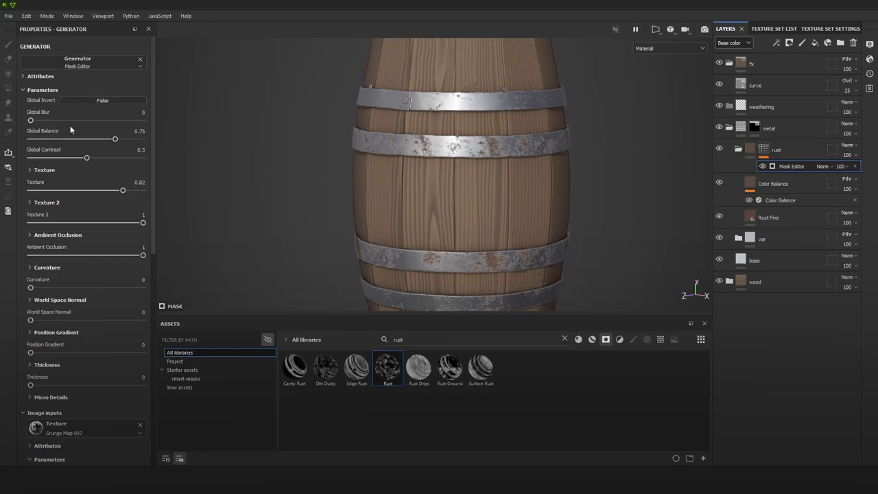
# Step: Set the rust mask generator's Global Balance to 1, Global Contrast to 0.51 and Global Blur to 0.2, and inspect the bands
pyautogui.moveTo(131, 140)
pyautogui.mouseDown()
pyautogui.moveTo(152, 137)
pyautogui.moveTo(97, 144)
pyautogui.moveTo(165, 148)
pyautogui.mouseUp()
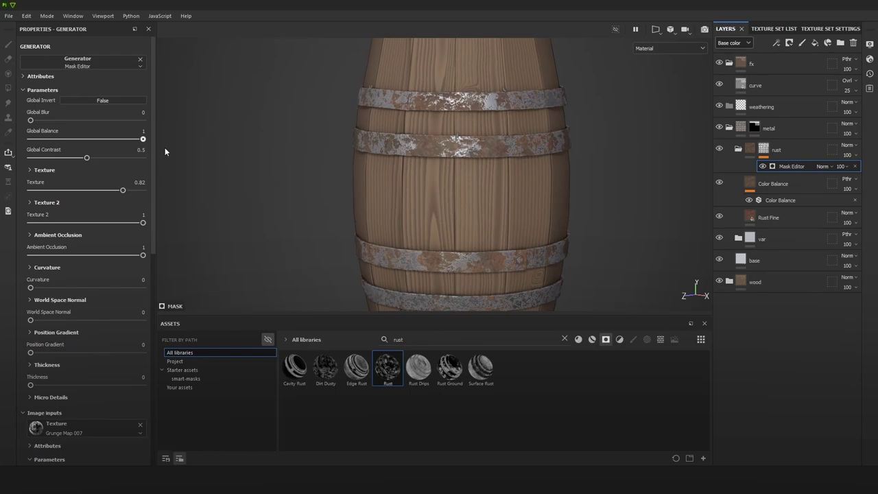
pyautogui.click(88, 158)
pyautogui.moveTo(30, 120)
pyautogui.mouseDown()
pyautogui.moveTo(98, 120)
pyautogui.moveTo(35, 126)
pyautogui.mouseUp()
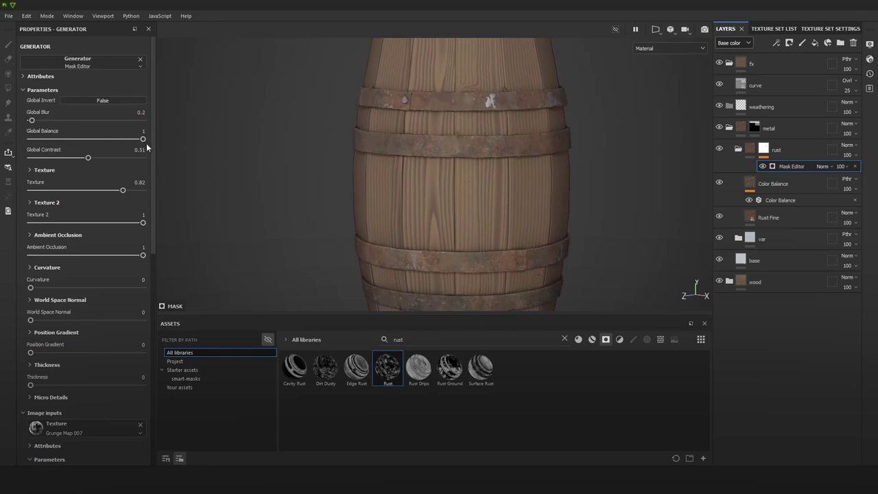
pyautogui.moveTo(142, 139)
pyautogui.mouseDown()
pyautogui.moveTo(93, 140)
pyautogui.moveTo(157, 140)
pyautogui.mouseUp()
pyautogui.scroll(-5, 505, 143)
pyautogui.keyDown('alt'); pyautogui.moveTo(575, 176); pyautogui.dragTo(468, 162); pyautogui.keyUp('alt')
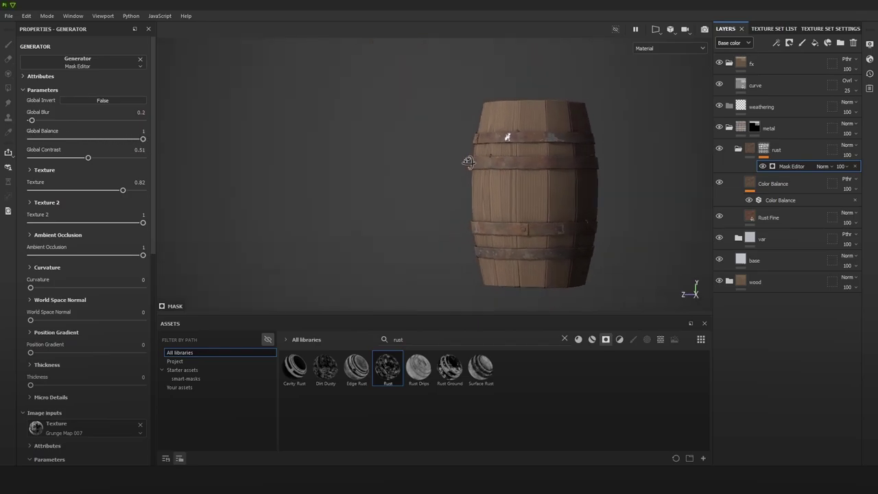
pyautogui.keyDown('shift'); pyautogui.moveTo(501, 139); pyautogui.dragTo(554, 173, button='right'); pyautogui.keyUp('shift')
pyautogui.keyDown('alt'); pyautogui.moveTo(554, 173); pyautogui.dragTo(488, 153, button='middle'); pyautogui.keyUp('alt')
pyautogui.scroll(2, 488, 153)
pyautogui.keyDown('alt'); pyautogui.moveTo(521, 159); pyautogui.dragTo(460, 188); pyautogui.keyUp('alt')
pyautogui.scroll(2, 461, 189)
# Step: Hide the rust folder's existing Mask Editor generator and apply the Dirt Dusty smart mask to the folder
pyautogui.click(762, 166)
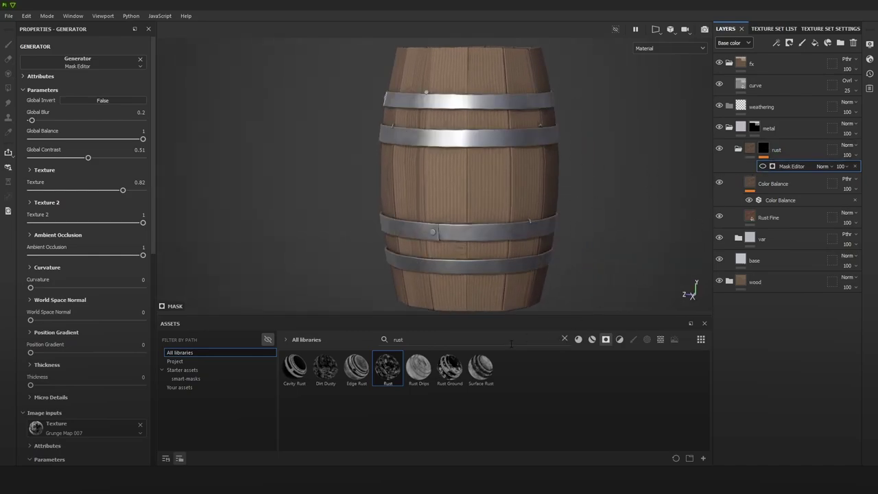
pyautogui.moveTo(335, 368)
pyautogui.moveTo(325, 366)
pyautogui.mouseDown()
pyautogui.moveTo(328, 374)
pyautogui.moveTo(782, 163)
pyautogui.moveTo(791, 145)
pyautogui.mouseUp()
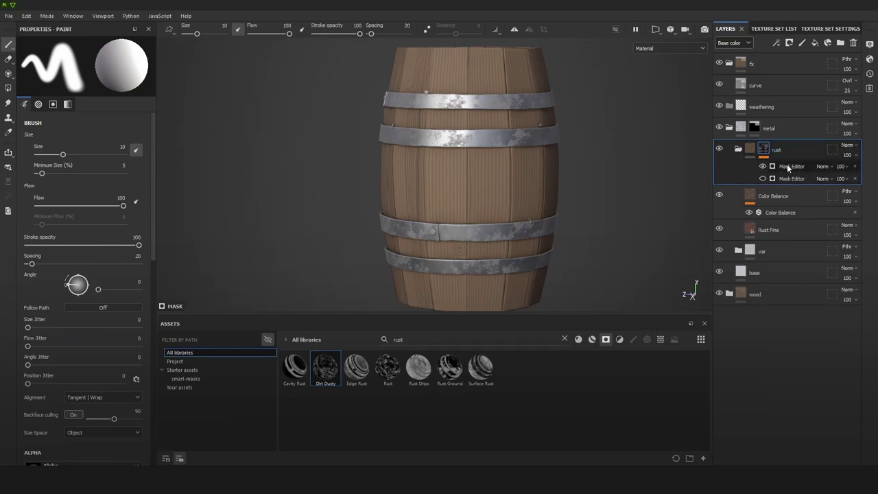
# Step: Set the Dirt Dusty mask generator's Global Balance to 1, Global Contrast to 0.08 and Global Blur to 0.13
pyautogui.click(787, 165)
pyautogui.moveTo(86, 139); pyautogui.dragTo(138, 139)
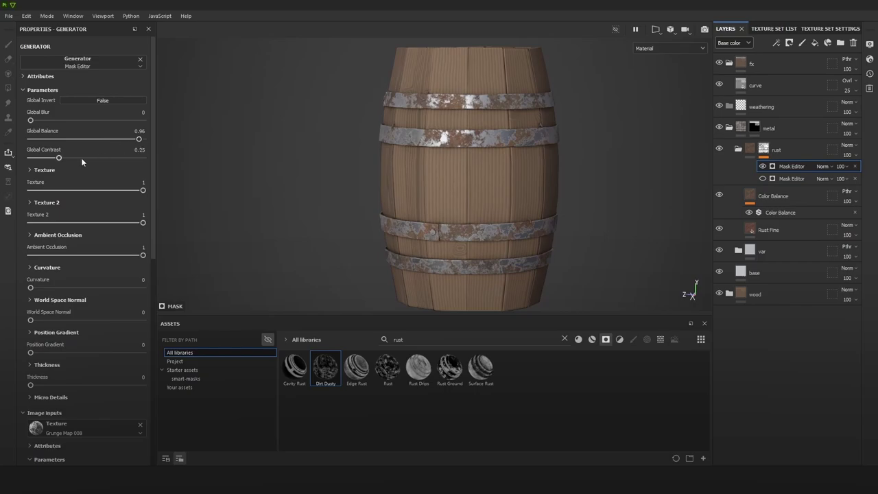
pyautogui.click(43, 158)
pyautogui.moveTo(48, 120)
pyautogui.mouseDown()
pyautogui.moveTo(60, 122)
pyautogui.moveTo(30, 121)
pyautogui.mouseUp()
pyautogui.moveTo(129, 139); pyautogui.dragTo(150, 137)
pyautogui.moveTo(36, 158); pyautogui.dragTo(40, 158)
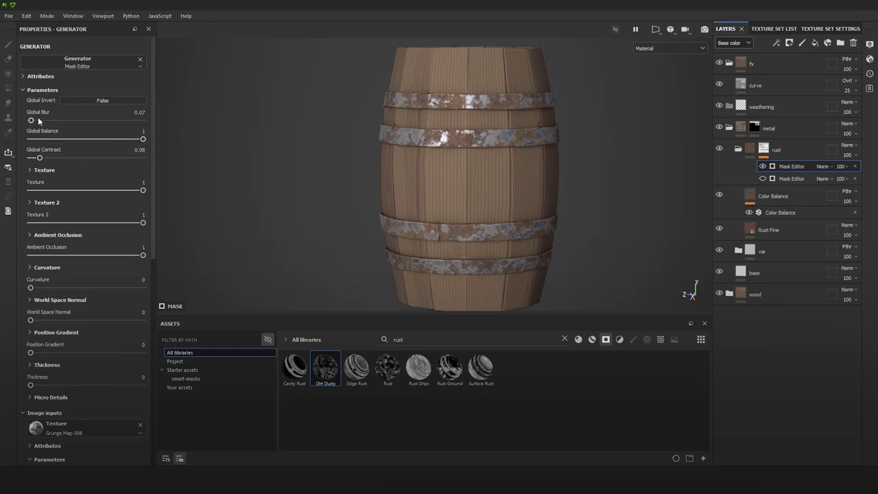
pyautogui.moveTo(34, 121); pyautogui.dragTo(31, 121)
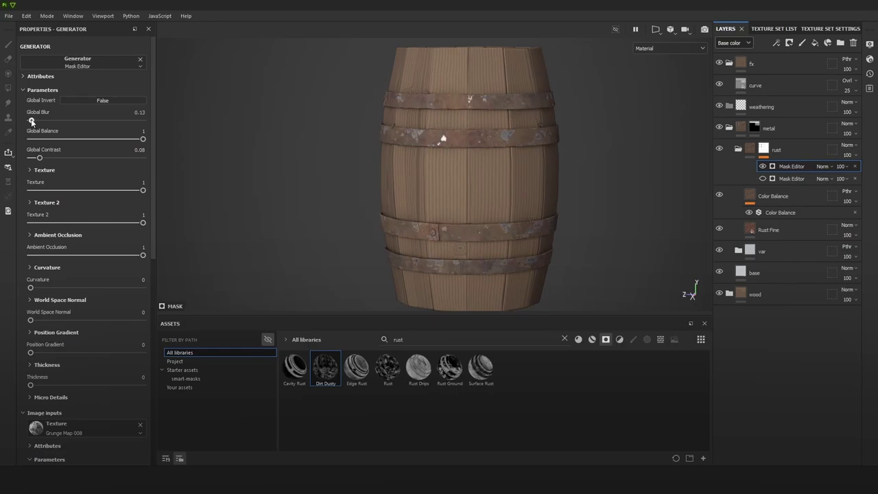
# Step: Compare the rust mask with and without the Dirt Dusty generator, and delete that generator
pyautogui.click(761, 166)
pyautogui.click(761, 166)
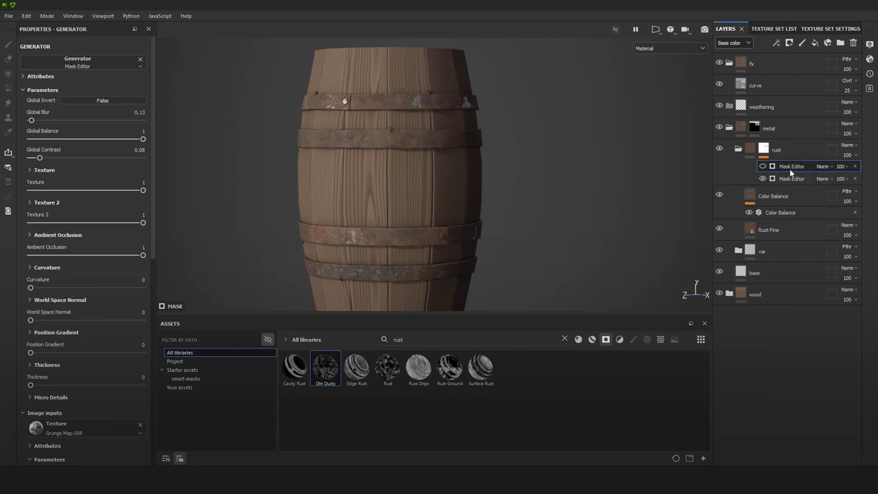
pyautogui.click(855, 166)
pyautogui.click(855, 166)
pyautogui.hotkey('ctrl', 'z')
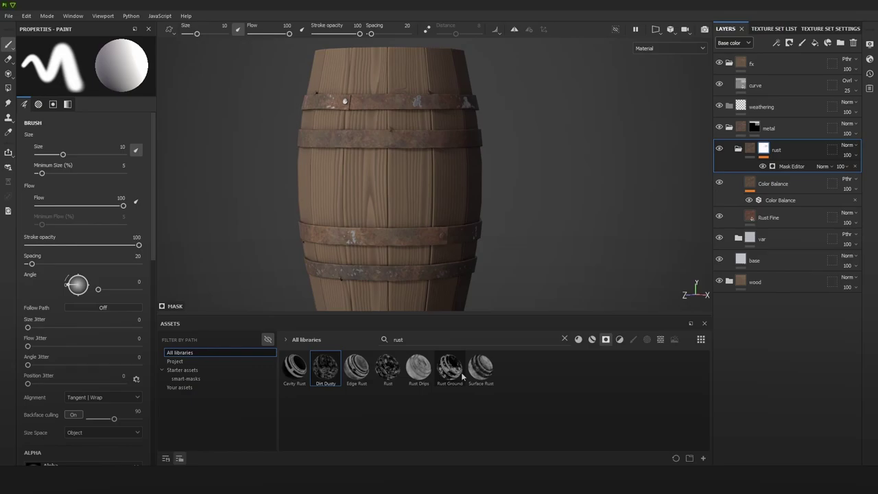
# Step: Try the Surface Rust smart mask on the rust folder with Global Balance 1 and Global Blur 0.13, checking the bands all around
pyautogui.moveTo(491, 377)
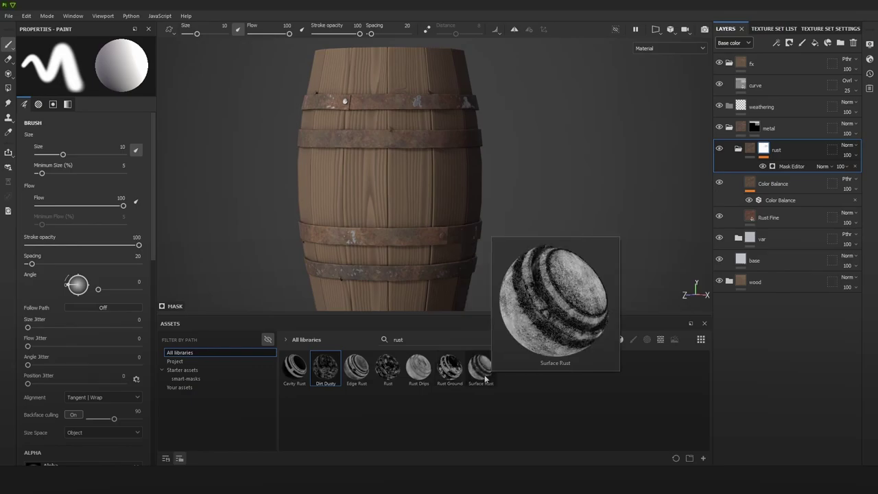
pyautogui.moveTo(485, 378); pyautogui.dragTo(773, 149)
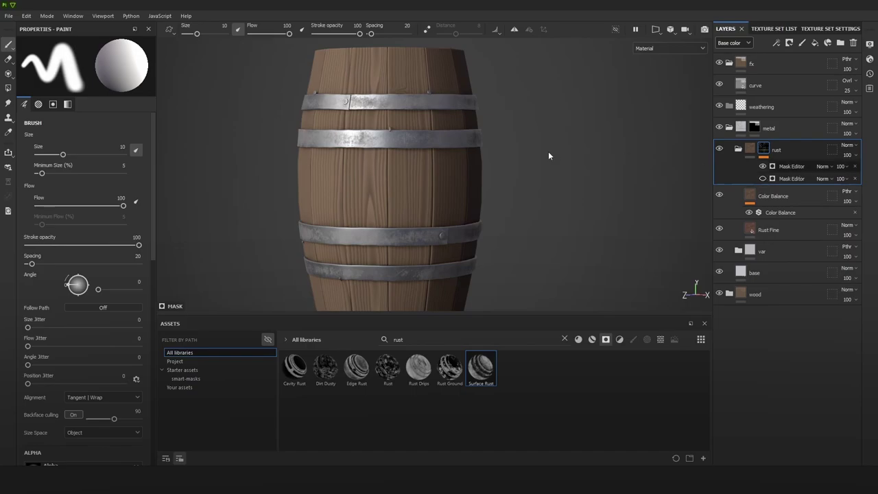
pyautogui.click(781, 165)
pyautogui.moveTo(111, 138); pyautogui.dragTo(140, 139)
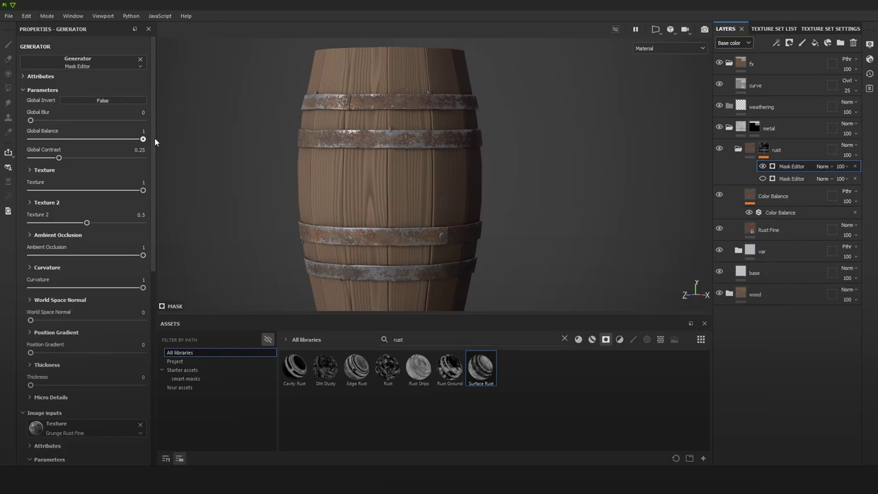
pyautogui.keyDown('alt'); pyautogui.moveTo(440, 167); pyautogui.dragTo(411, 176); pyautogui.keyUp('alt')
pyautogui.moveTo(30, 120); pyautogui.dragTo(32, 121)
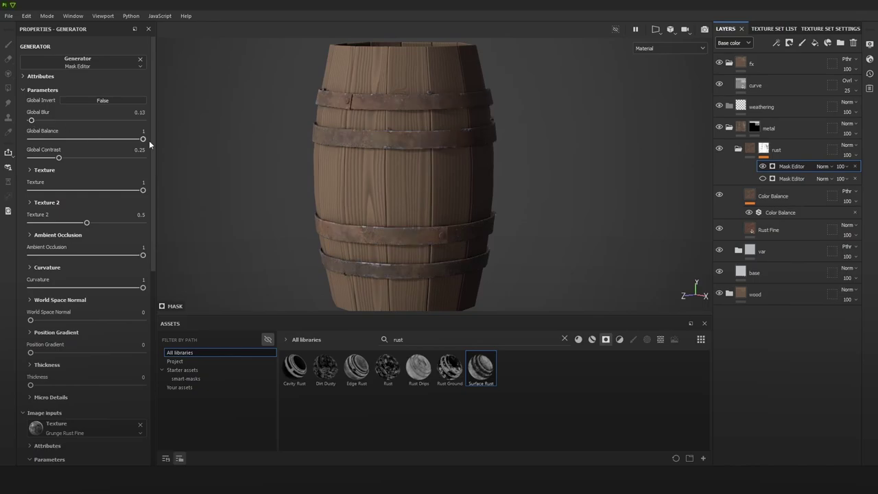
pyautogui.moveTo(138, 141); pyautogui.dragTo(143, 140)
pyautogui.keyDown('alt'); pyautogui.moveTo(459, 188); pyautogui.dragTo(421, 182); pyautogui.keyUp('alt')
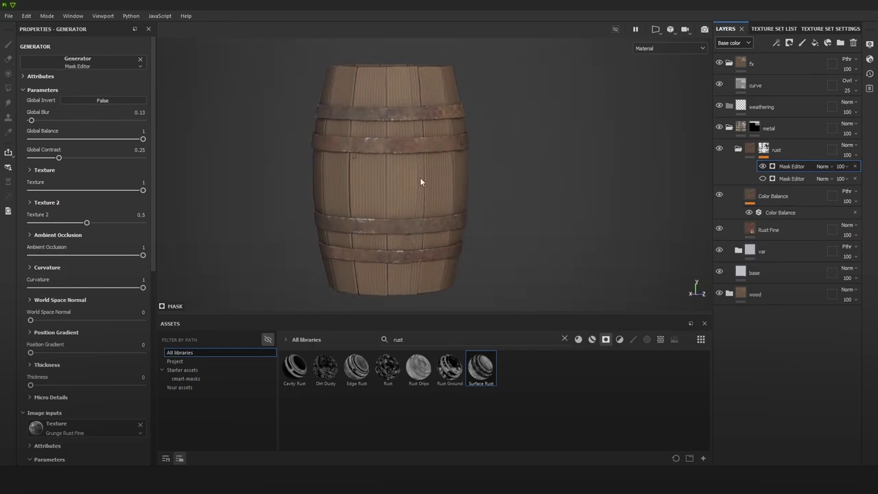
# Step: Replace the Surface Rust generator with the hidden original one and try its Global Blur at 0.07 and 13.72 on a band close-up
pyautogui.click(762, 179)
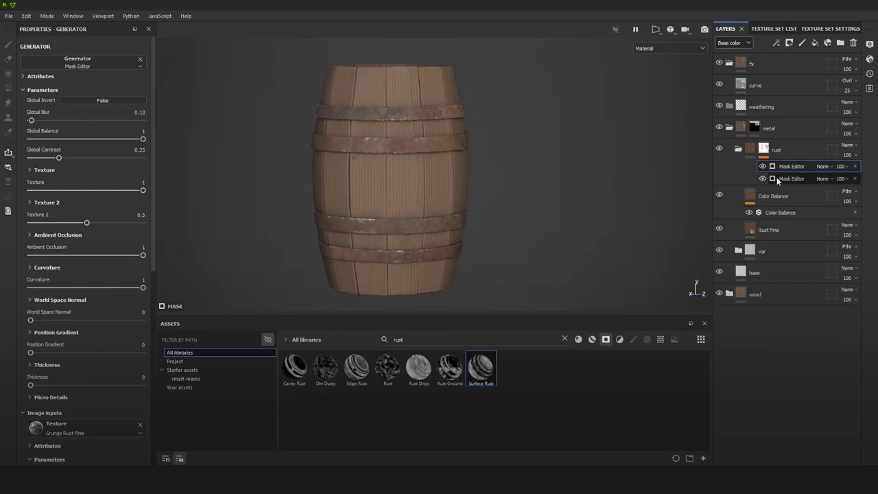
pyautogui.click(854, 166)
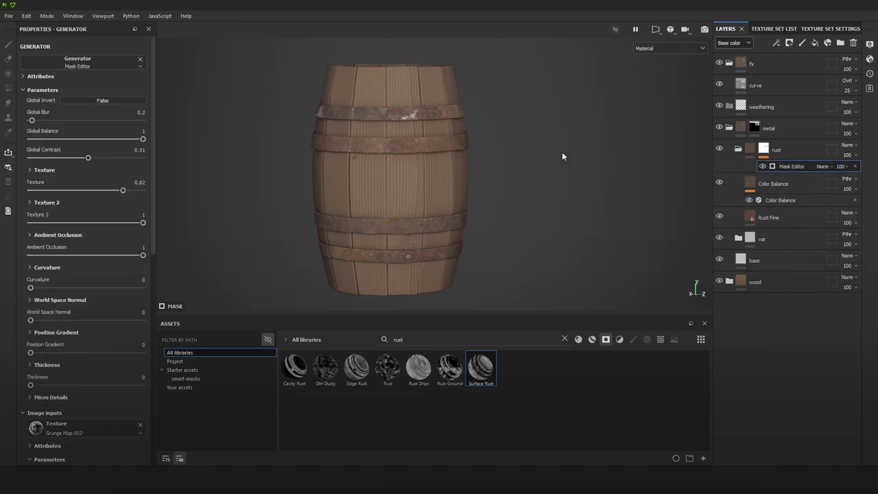
pyautogui.scroll(2, 458, 182)
pyautogui.keyDown('alt'); pyautogui.moveTo(458, 182); pyautogui.dragTo(590, 149); pyautogui.keyUp('alt')
pyautogui.keyDown('alt'); pyautogui.moveTo(590, 149); pyautogui.dragTo(489, 147, button='right'); pyautogui.keyUp('alt')
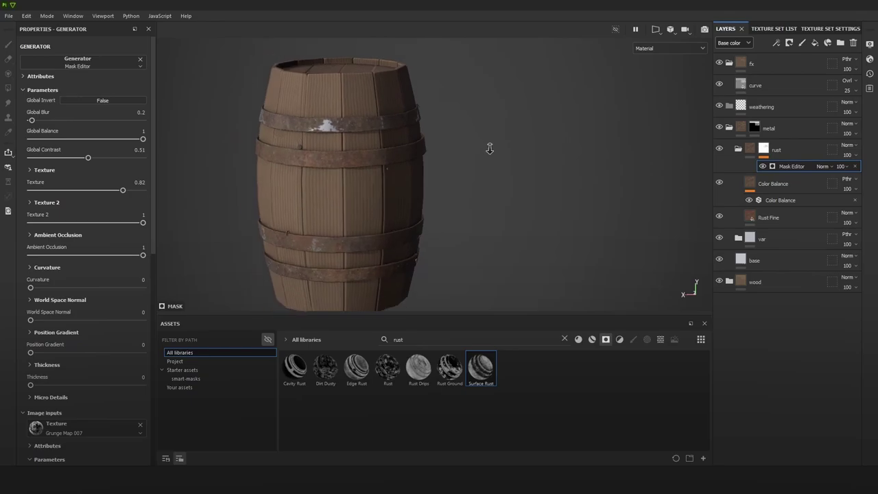
pyautogui.keyDown('alt'); pyautogui.moveTo(326, 107); pyautogui.dragTo(472, 146, button='middle'); pyautogui.keyUp('alt')
pyautogui.keyDown('alt'); pyautogui.moveTo(472, 147); pyautogui.dragTo(652, 262, button='right'); pyautogui.keyUp('alt')
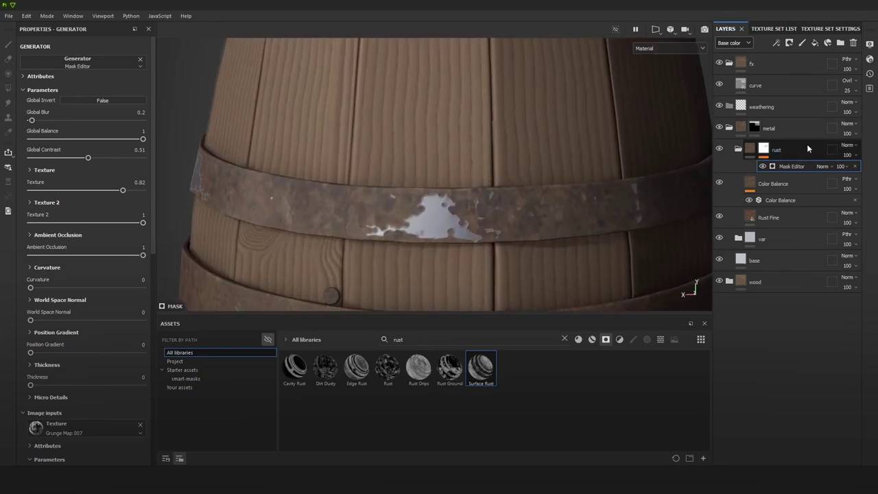
pyautogui.moveTo(33, 121); pyautogui.dragTo(30, 121)
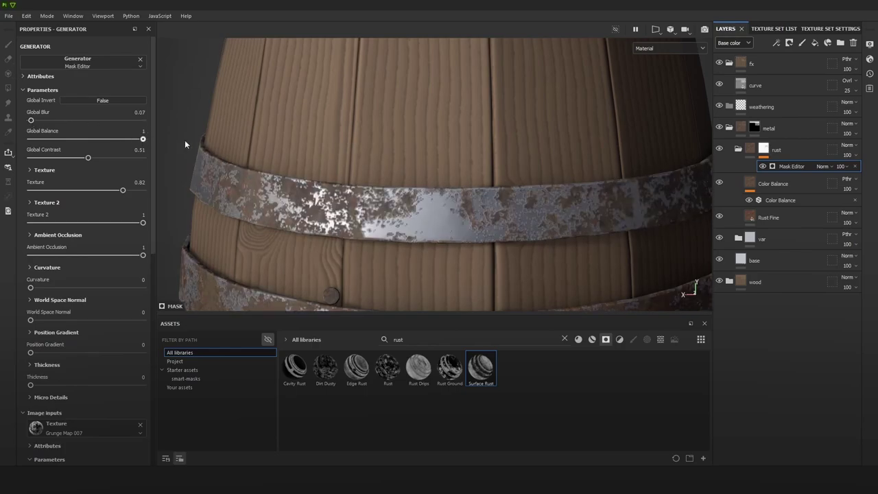
pyautogui.moveTo(42, 120); pyautogui.dragTo(131, 129)
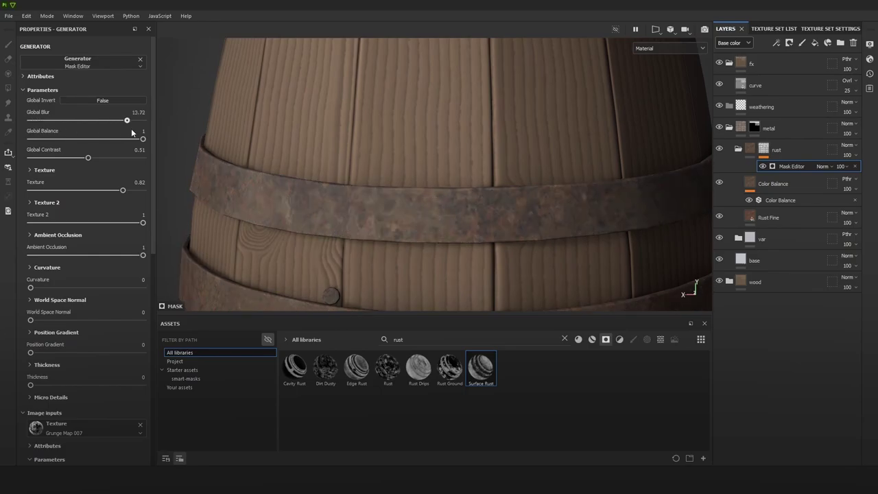
# Step: Delete the remaining Mask Editor generator and give the rust folder a plain white mask
pyautogui.click(855, 167)
pyautogui.press('f')
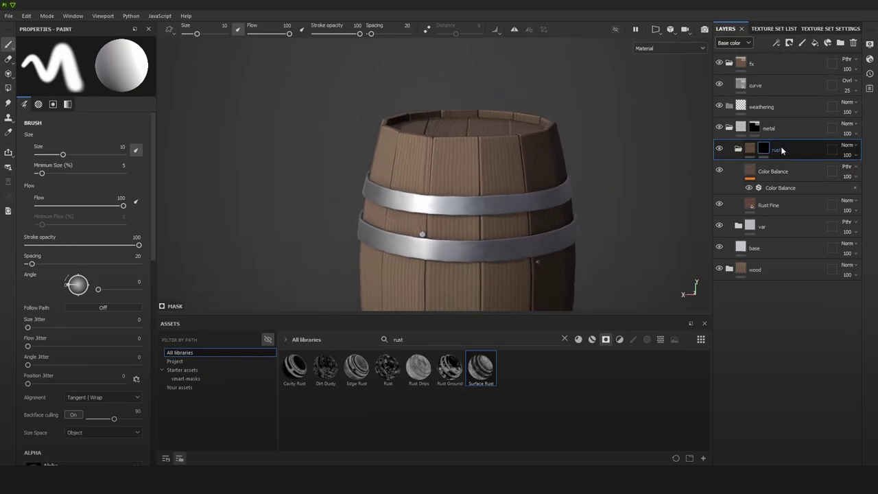
pyautogui.rightClick(781, 150)
pyautogui.click(767, 31)
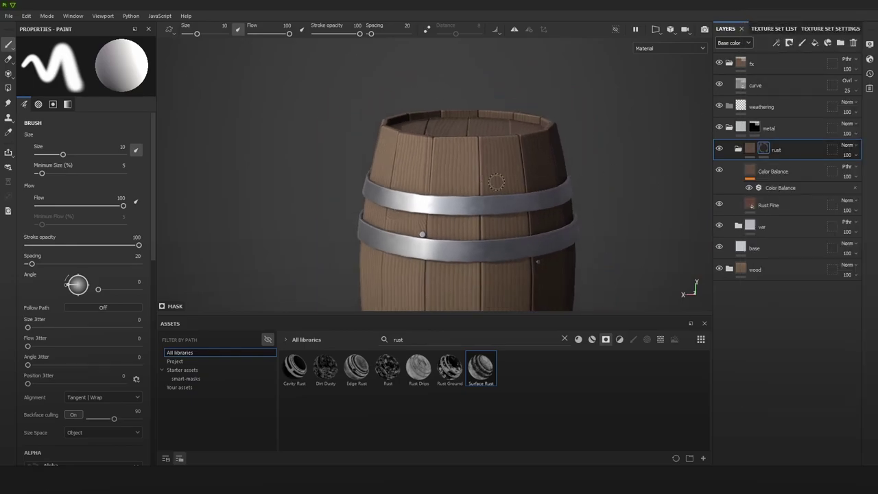
pyautogui.keyDown('alt'); pyautogui.moveTo(497, 181); pyautogui.dragTo(479, 173, button='middle'); pyautogui.keyUp('alt')
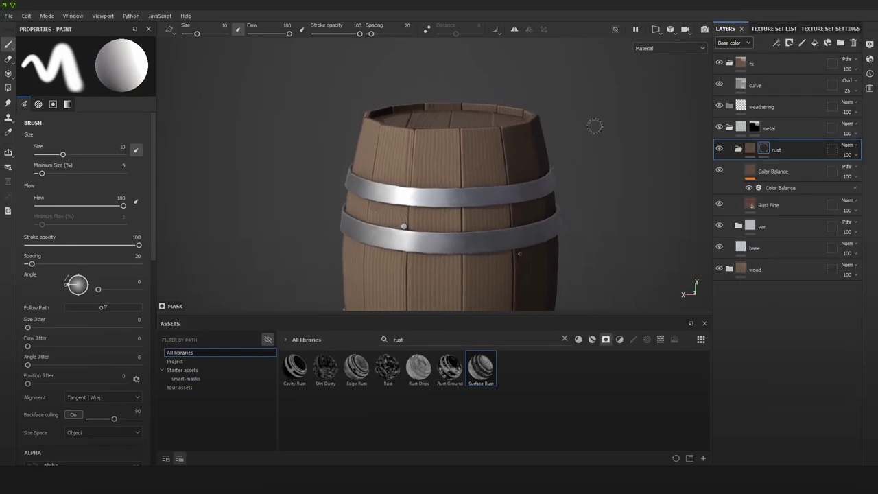
pyautogui.rightClick(791, 151)
pyautogui.click(789, 13)
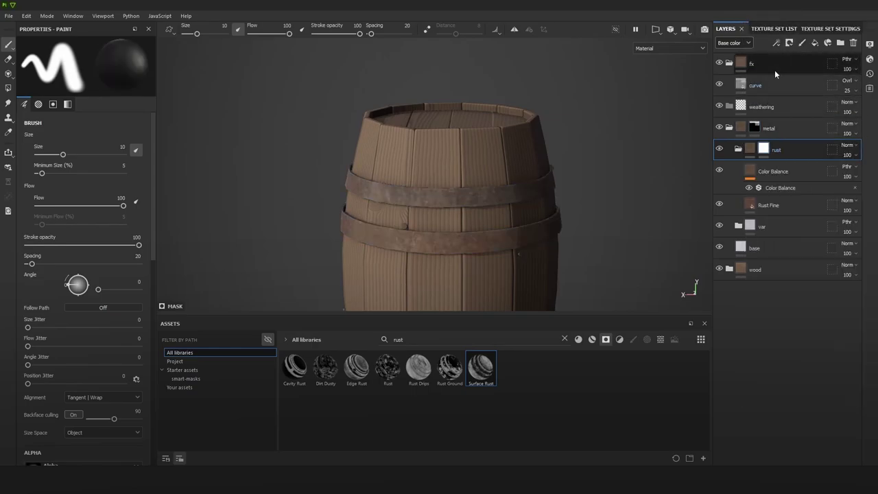
# Step: Add a fill effect to the rust folder's white mask
pyautogui.click(775, 43)
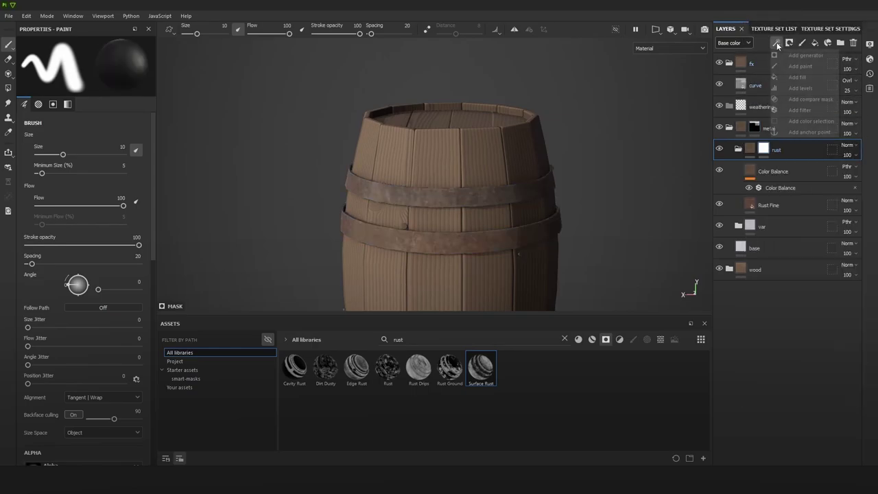
pyautogui.click(807, 75)
pyautogui.scroll(2, 472, 214)
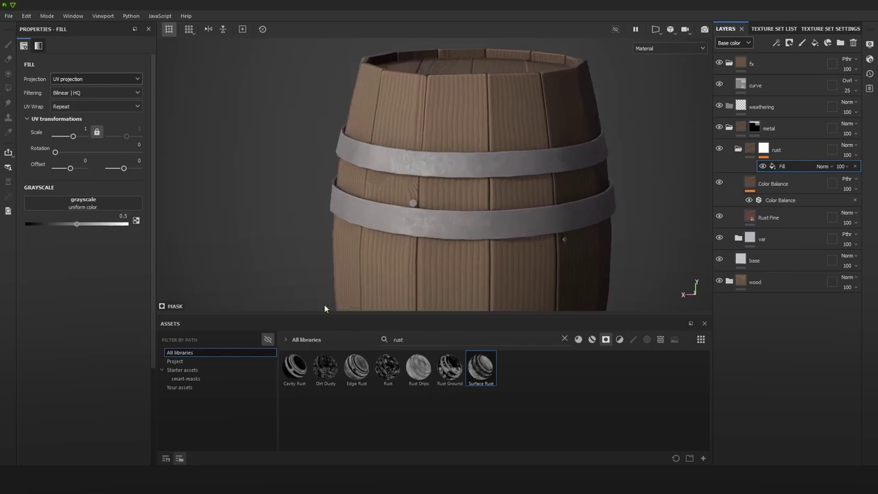
# Step: Clear the asset search and type filter, and show the procedurals folder of the Starter assets
pyautogui.click(564, 339)
pyautogui.click(176, 371)
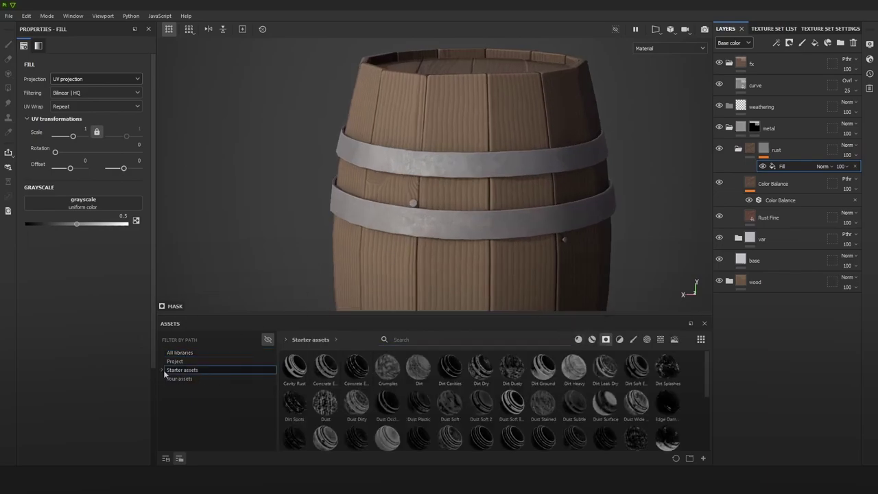
pyautogui.click(578, 340)
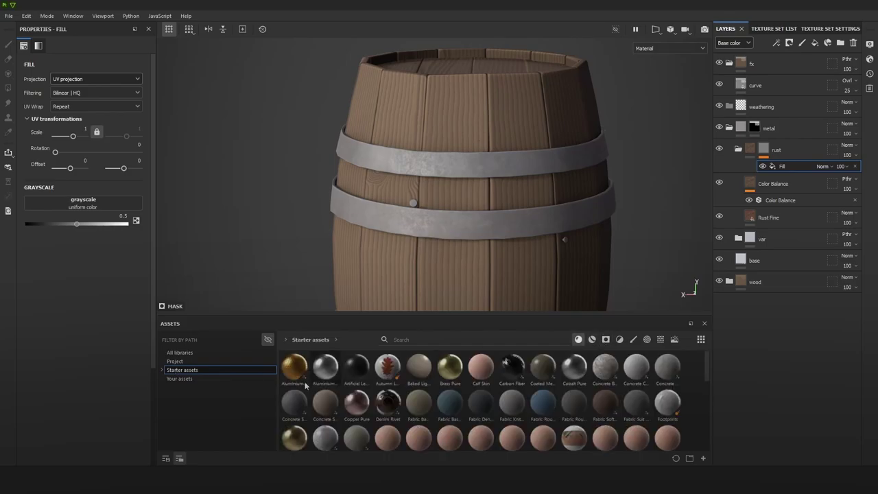
pyautogui.click(182, 379)
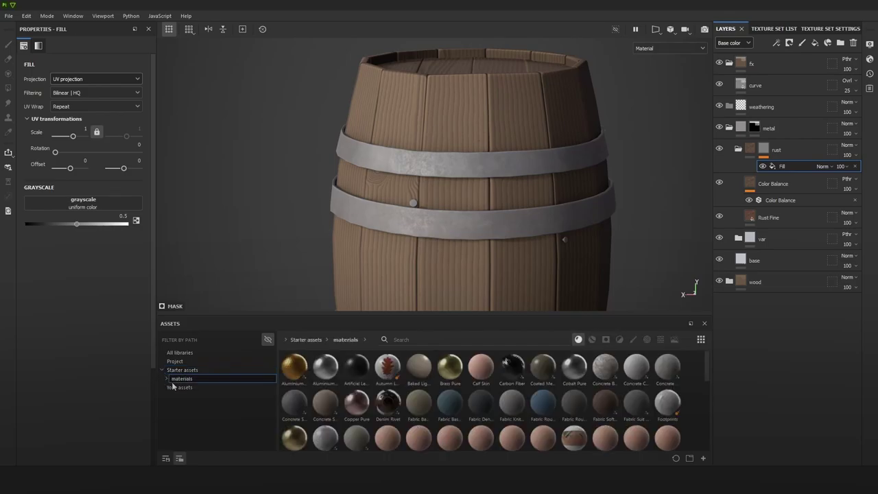
pyautogui.click(267, 338)
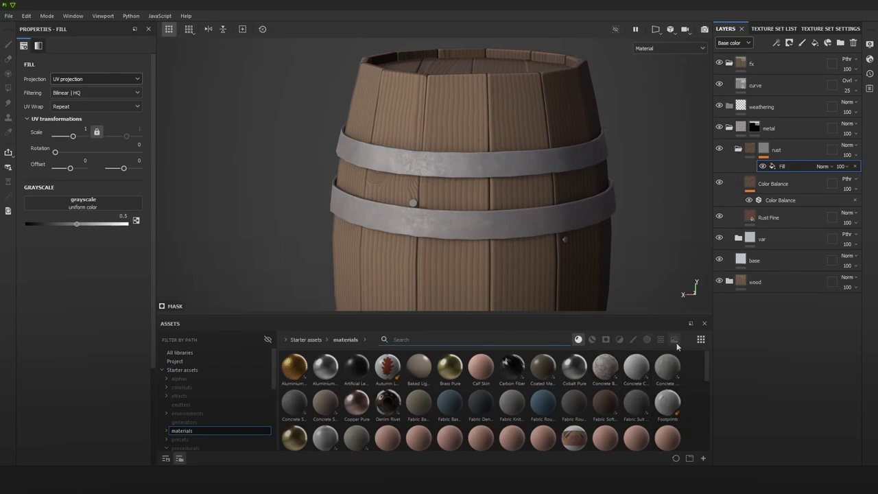
pyautogui.click(646, 339)
pyautogui.click(645, 339)
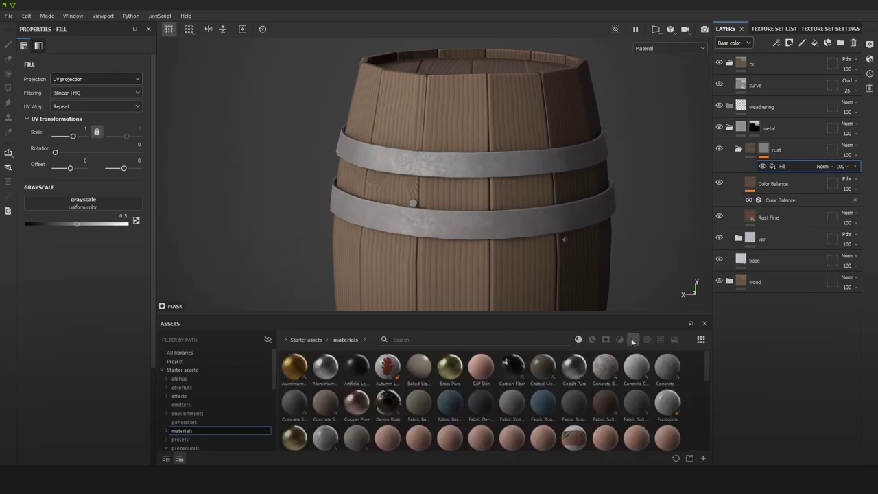
pyautogui.click(633, 340)
pyautogui.click(632, 339)
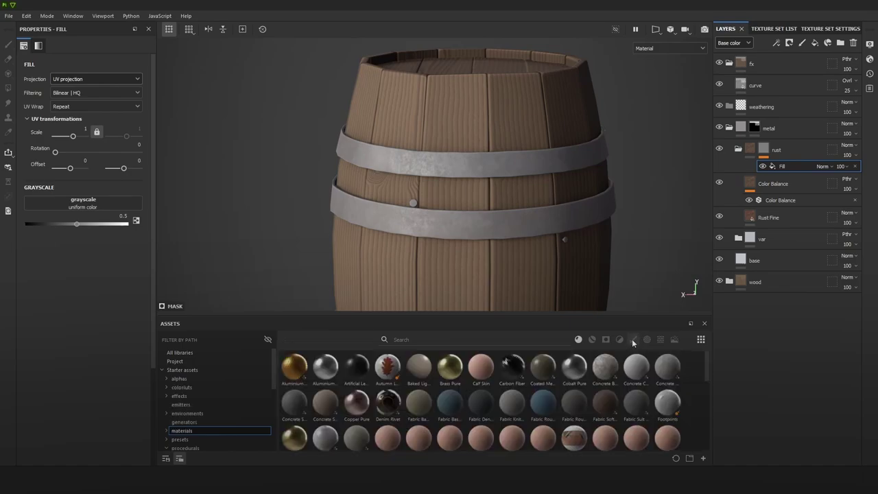
pyautogui.click(195, 422)
pyautogui.scroll(-2, 196, 423)
pyautogui.click(201, 397)
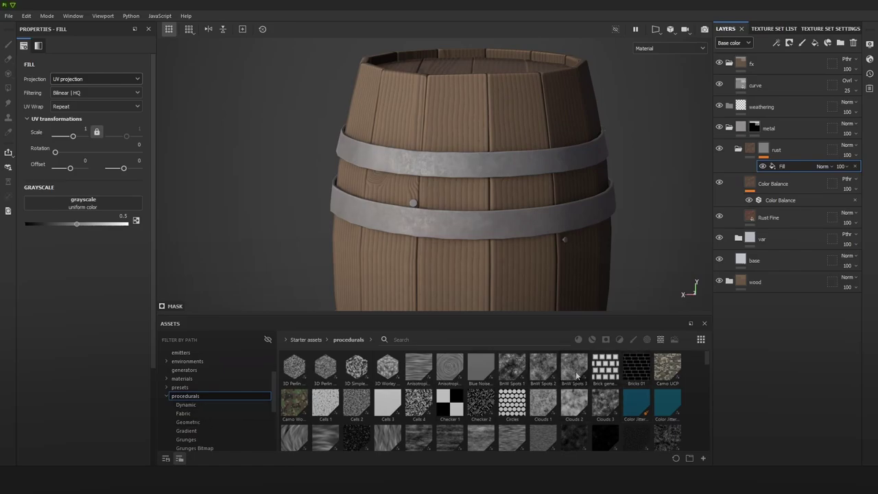
# Step: Try BnW Spots 3 and settle on BnW Spots 2 as the mask fill's grayscale, with Balance 0.89 and Contrast 0.06
pyautogui.moveTo(576, 376); pyautogui.dragTo(115, 204)
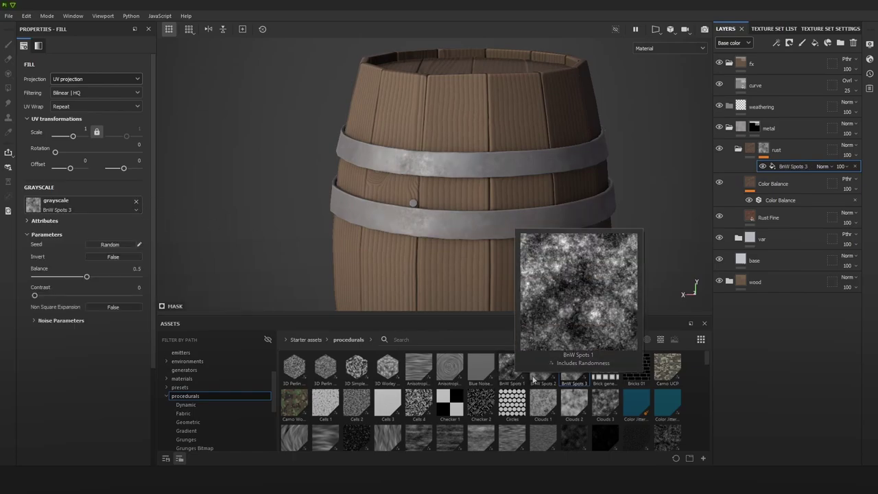
pyautogui.moveTo(545, 373); pyautogui.dragTo(111, 205)
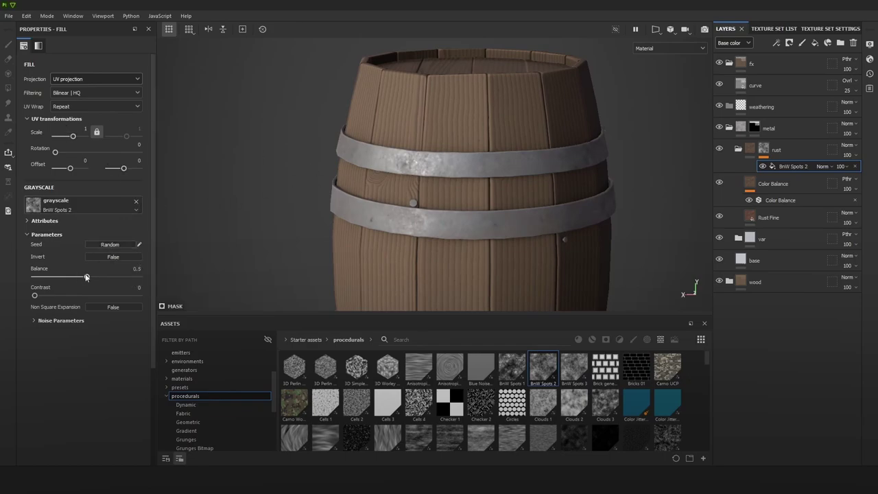
pyautogui.moveTo(92, 277); pyautogui.dragTo(126, 278)
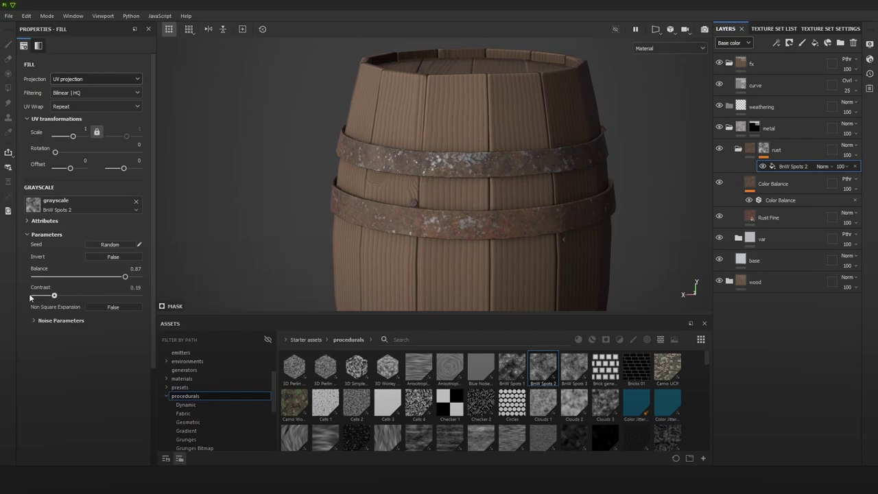
pyautogui.moveTo(29, 297); pyautogui.dragTo(33, 297)
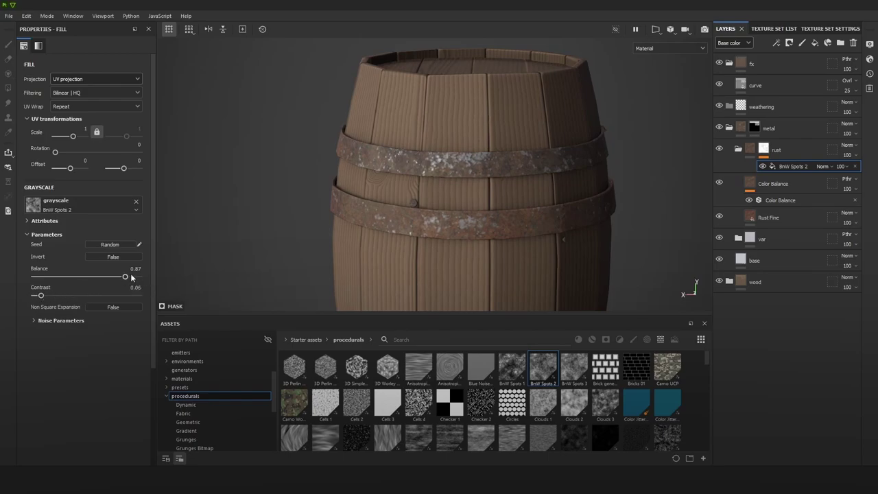
pyautogui.moveTo(132, 277); pyautogui.dragTo(133, 277)
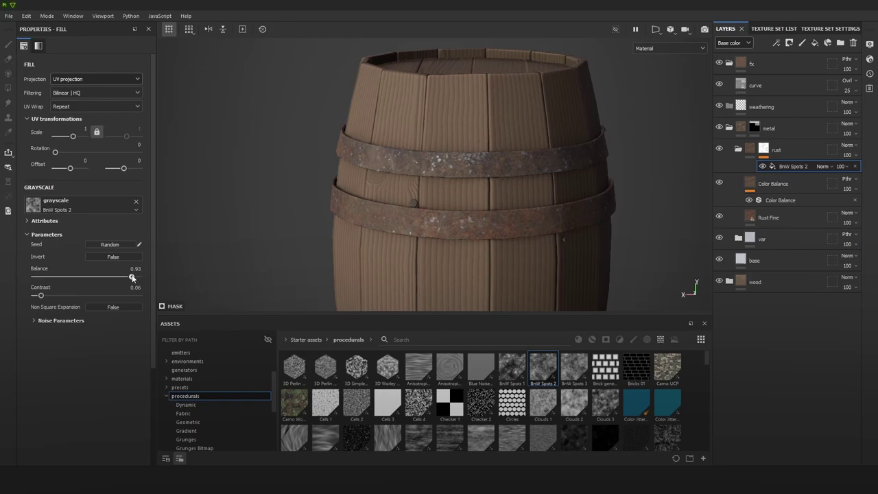
pyautogui.scroll(-6, 494, 198)
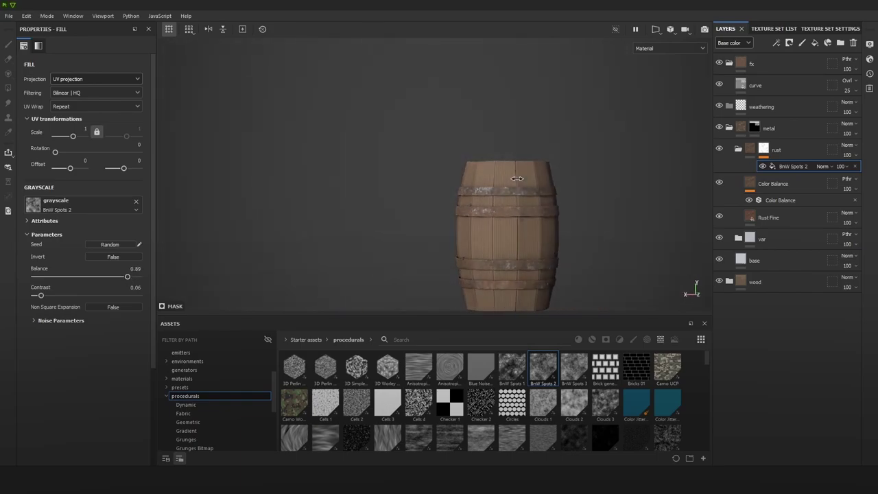
# Step: Add a second fill effect to the rust folder's mask and use the project's Wooden_barrel_curve map as its grayscale
pyautogui.scroll(6, 534, 187)
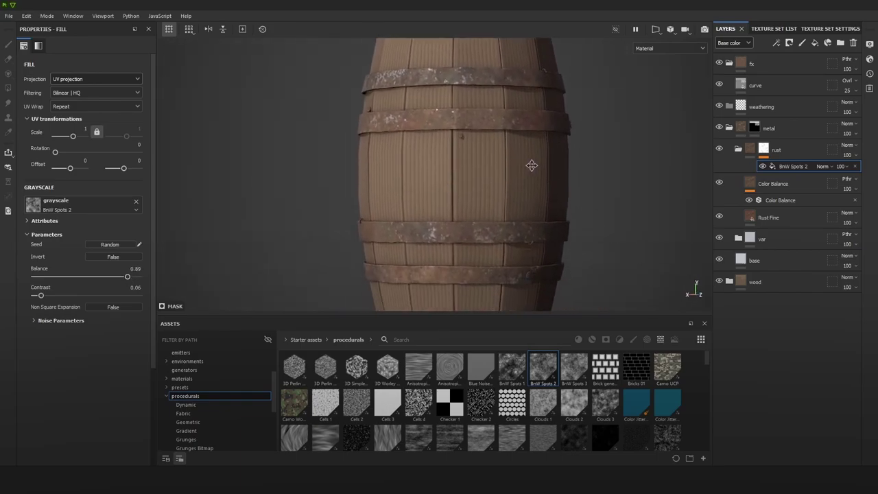
pyautogui.moveTo(552, 205)
pyautogui.keyDown('shift'); pyautogui.mouseDown(button='right')
pyautogui.moveTo(532, 218)
pyautogui.moveTo(535, 210)
pyautogui.mouseUp(button='right'); pyautogui.keyUp('shift')
pyautogui.keyDown('alt'); pyautogui.moveTo(535, 210); pyautogui.dragTo(544, 212); pyautogui.keyUp('alt')
pyautogui.scroll(1, 544, 211)
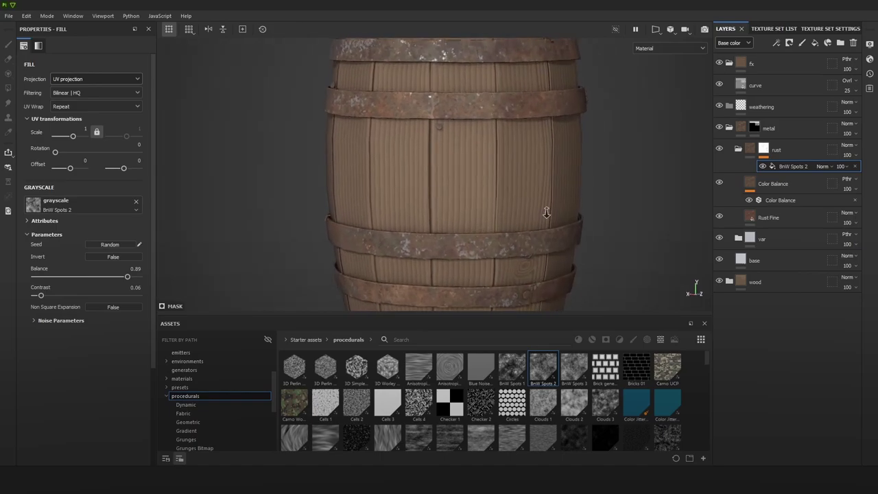
pyautogui.click(775, 42)
pyautogui.click(795, 69)
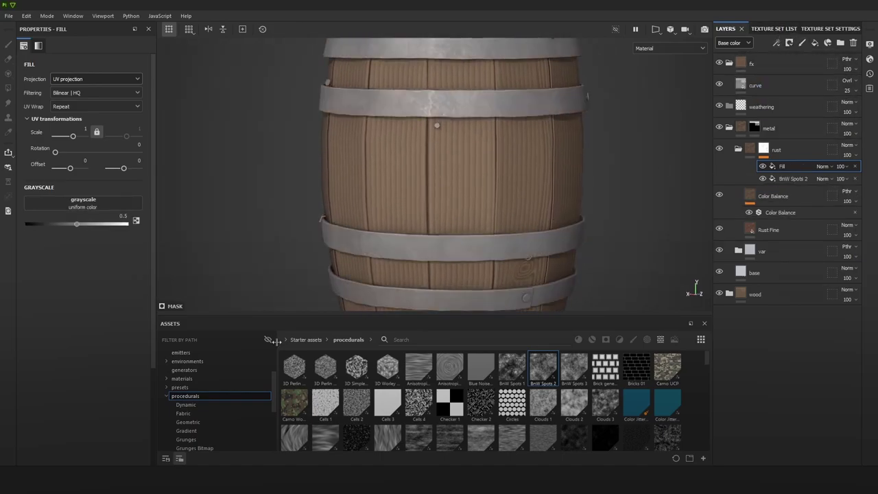
pyautogui.scroll(2, 202, 378)
pyautogui.click(187, 360)
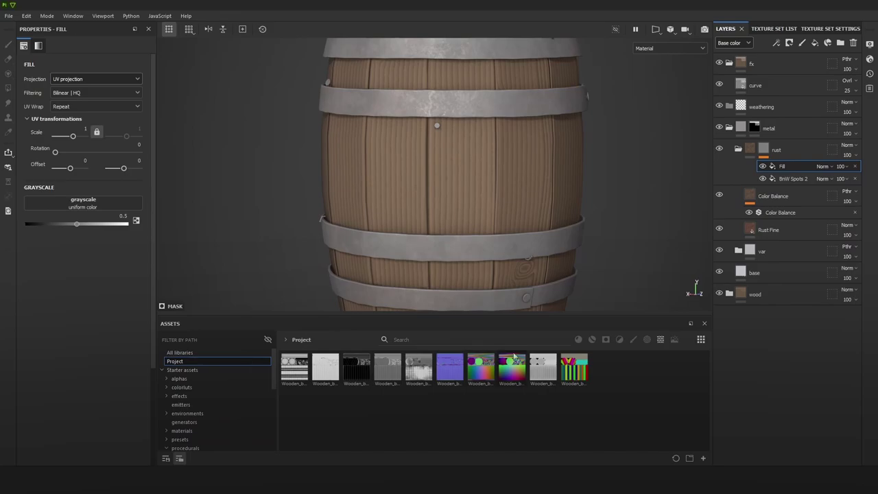
pyautogui.moveTo(394, 367)
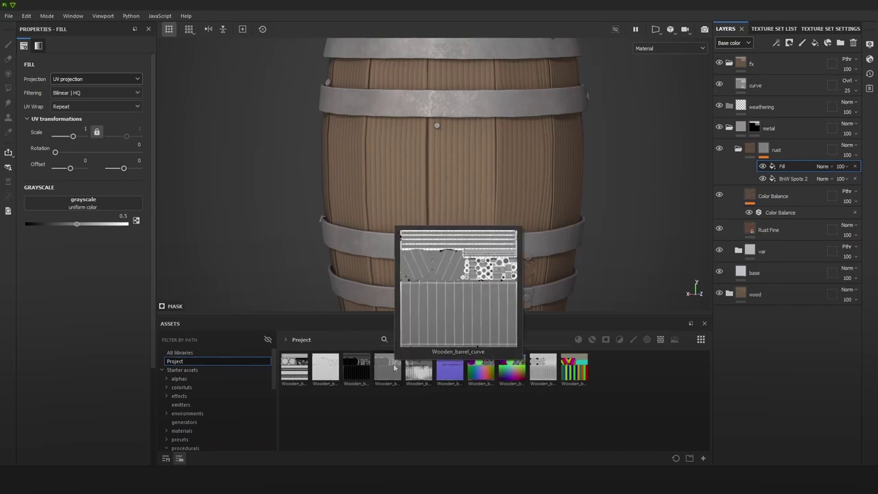
pyautogui.moveTo(389, 371); pyautogui.dragTo(113, 199)
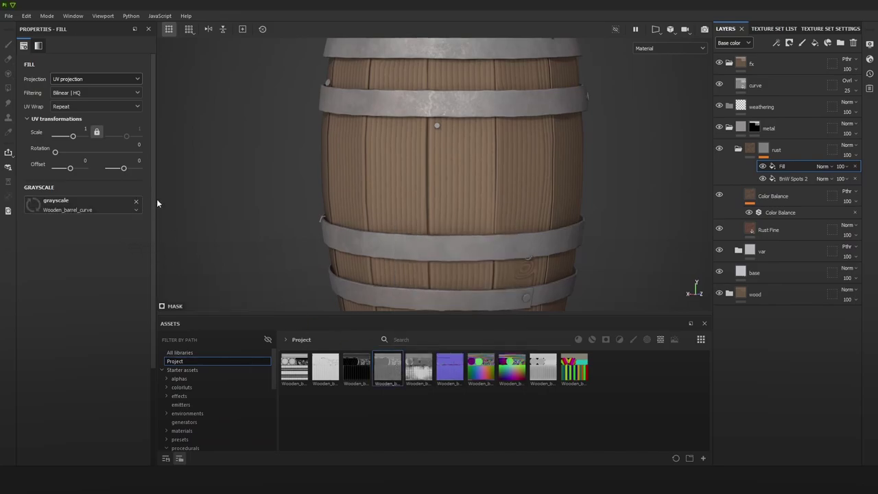
# Step: Isolate the rust mask in the viewport and try the curvature fill's blend modes from Replace through Subtract
pyautogui.keyDown('alt'); pyautogui.click(765, 152); pyautogui.keyUp('alt')
pyautogui.scroll(5, 496, 202)
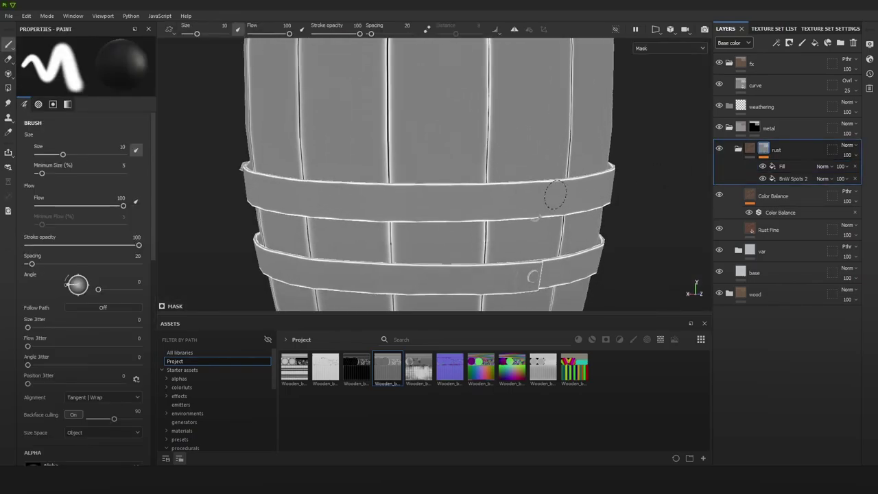
pyautogui.click(822, 166)
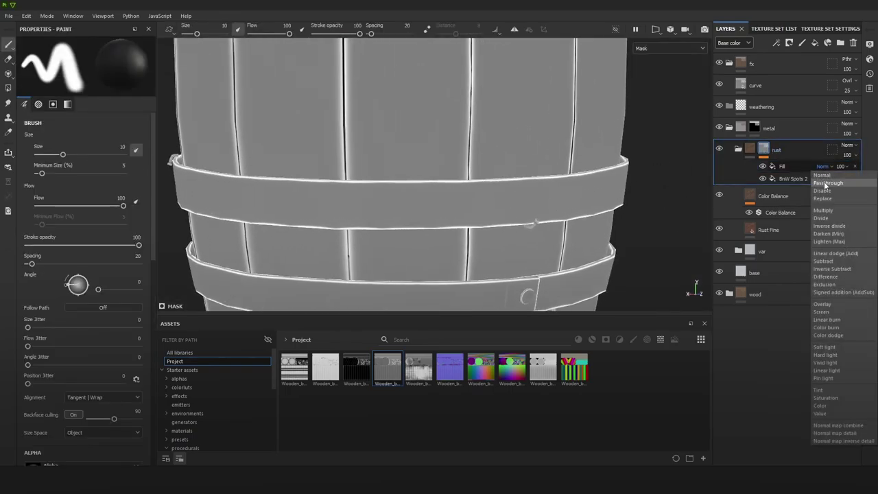
pyautogui.click(824, 198)
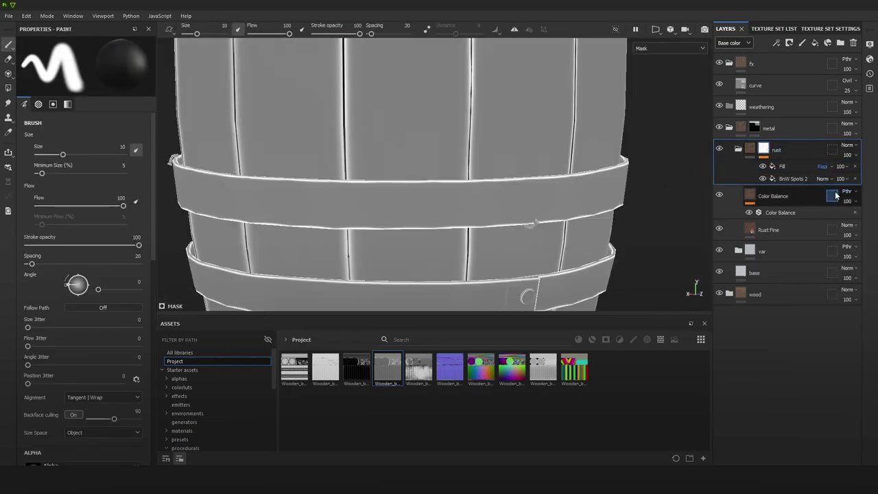
pyautogui.press('Down')
pyautogui.press('Down')
pyautogui.press('Down')
pyautogui.press('Down')
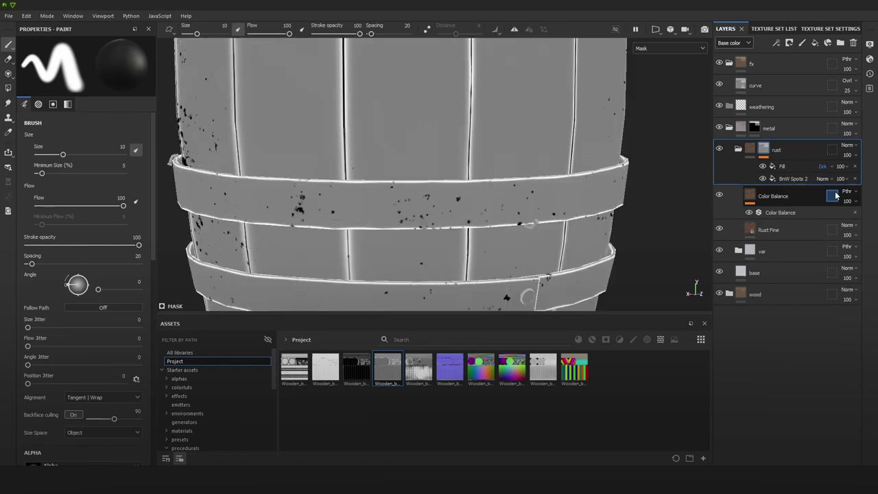
pyautogui.press('Down')
pyautogui.press('Down')
pyautogui.press('Down')
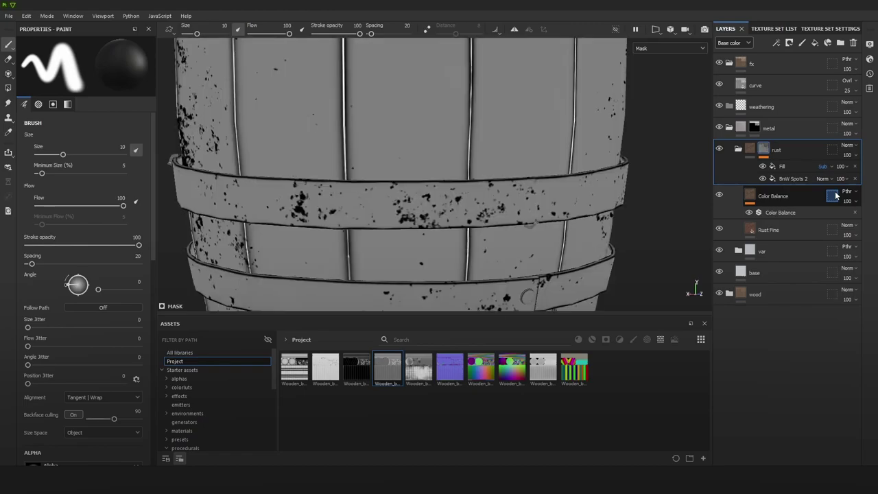
# Step: Compare the material with the curvature fill hidden and shown, and try further blend modes on it, ending on Pin light
pyautogui.press('m')
pyautogui.click(761, 167)
pyautogui.click(761, 167)
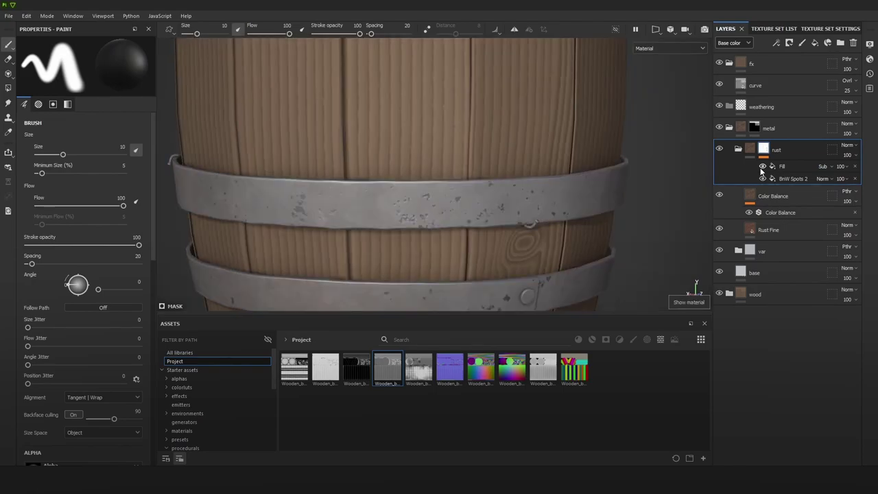
pyautogui.click(822, 167)
pyautogui.click(828, 223)
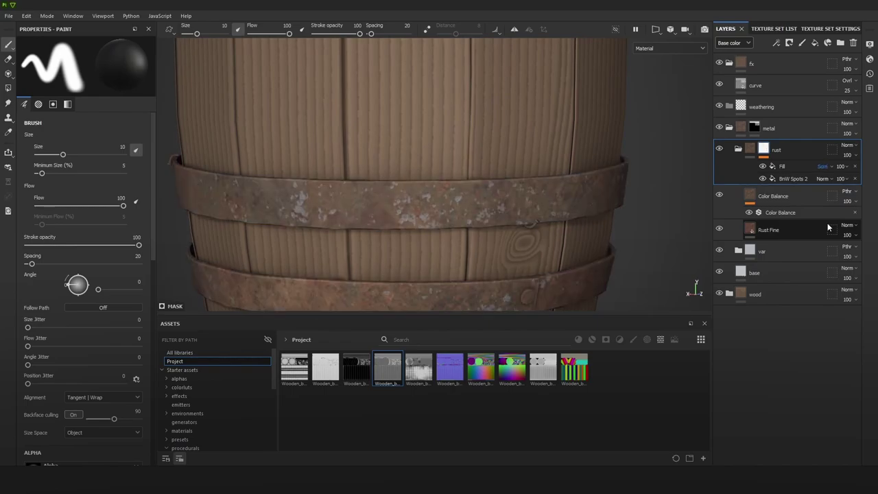
pyautogui.press('Down')
pyautogui.press('Down')
pyautogui.press('Down')
pyautogui.press('Down')
pyautogui.press('Down')
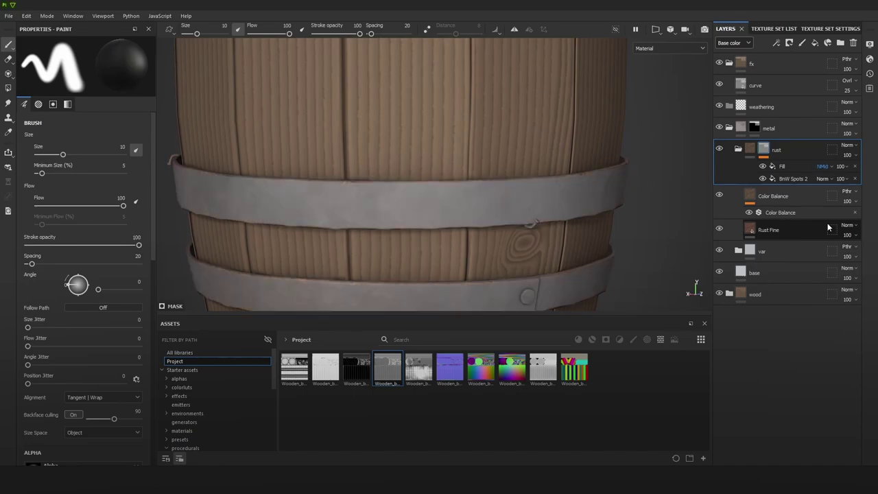
pyautogui.press('Down')
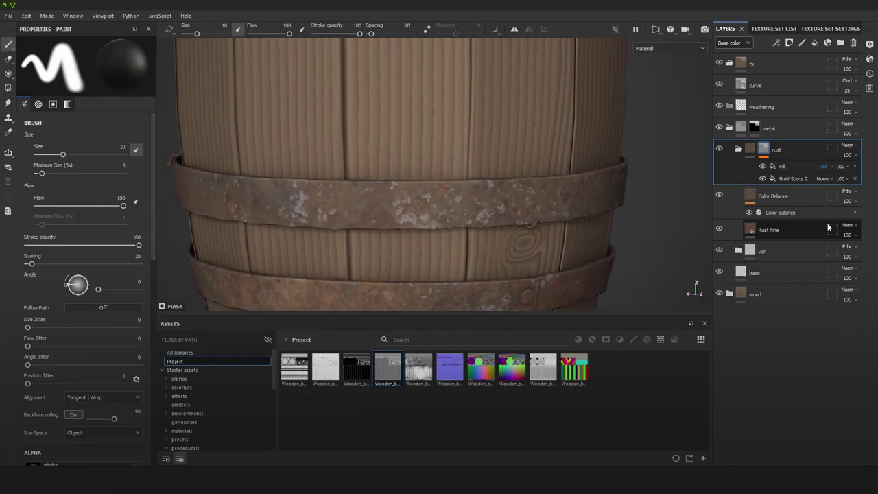
pyautogui.press('Down')
# Step: Examine the isolated rust mask on the bands with the curvature fill toggled off and on
pyautogui.keyDown('alt'); pyautogui.moveTo(569, 189); pyautogui.dragTo(568, 140); pyautogui.keyUp('alt')
pyautogui.keyDown('alt'); pyautogui.click(764, 149); pyautogui.keyUp('alt')
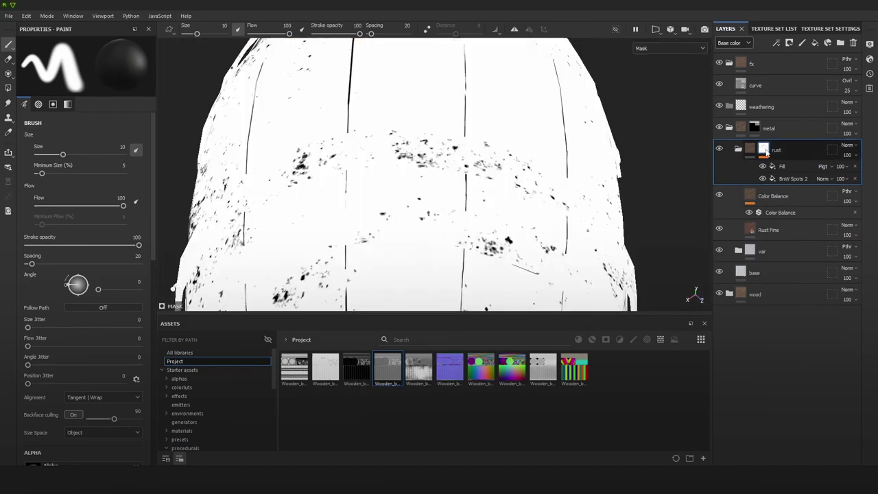
pyautogui.click(761, 166)
pyautogui.click(762, 167)
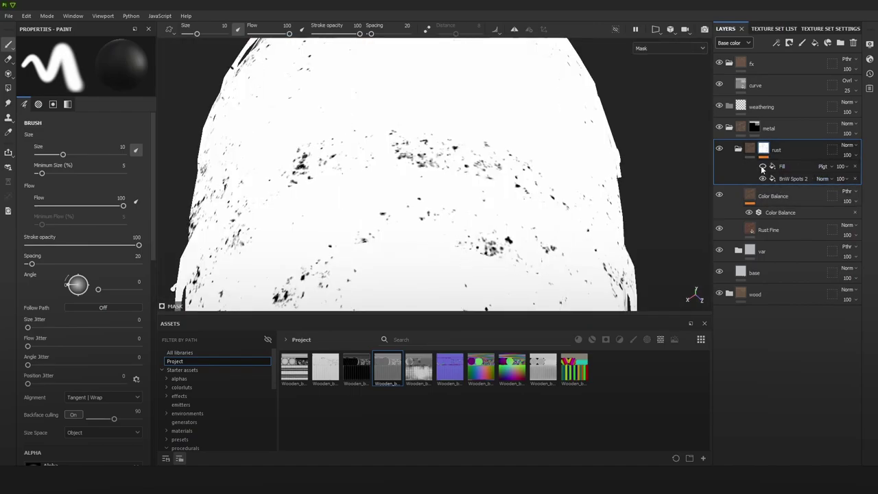
pyautogui.click(761, 167)
pyautogui.click(762, 167)
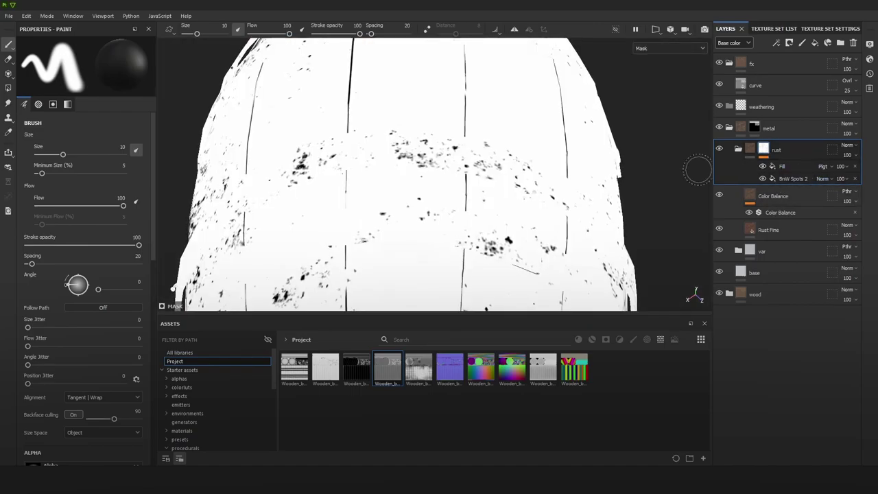
pyautogui.scroll(2, 446, 152)
pyautogui.scroll(4, 427, 152)
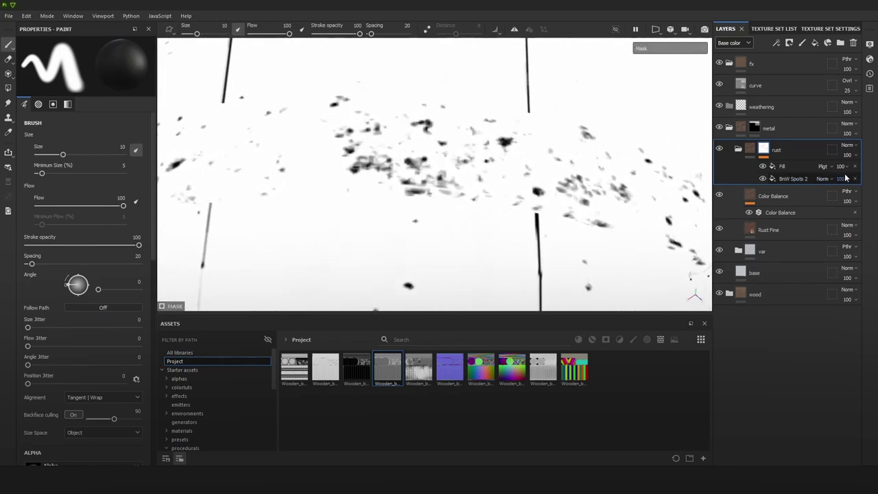
# Step: Set the curvature fill's blend mode in the rust mask to Subtract
pyautogui.click(823, 166)
pyautogui.click(826, 191)
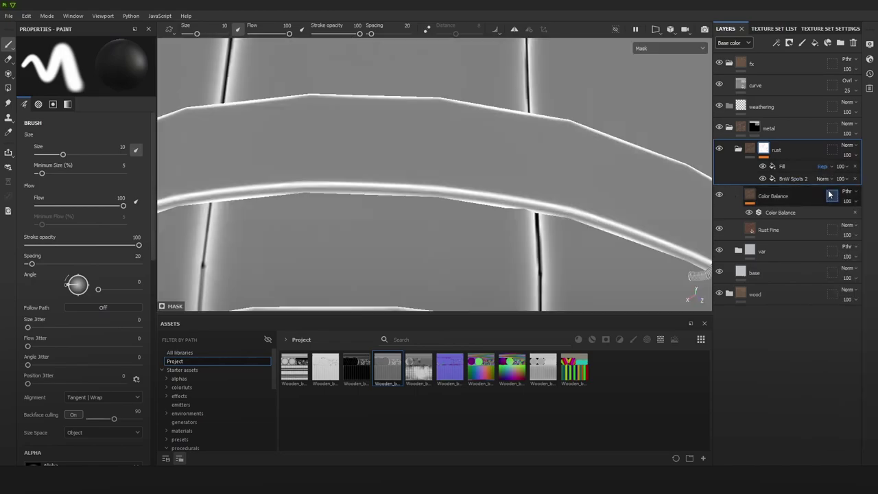
pyautogui.press('Down')
pyautogui.press('Down')
pyautogui.press('Down')
pyautogui.press('Down')
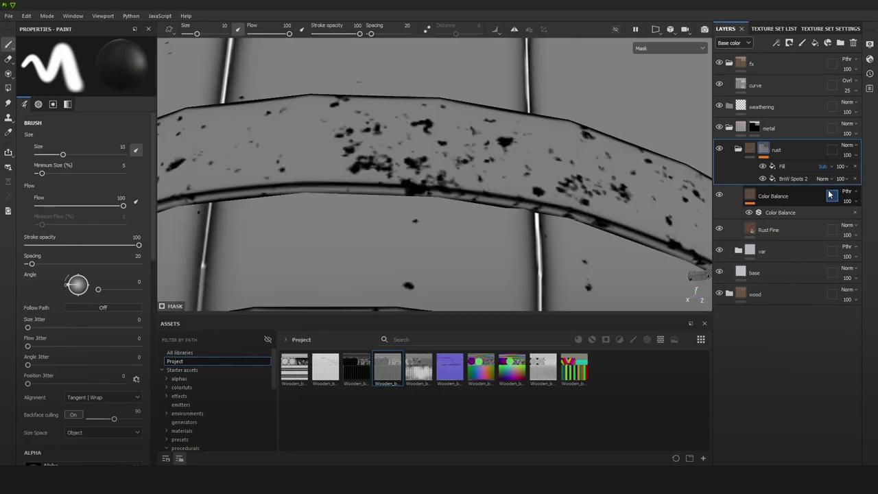
# Step: Move BnW Spots 2 above the curvature fill in the rust mask and set its blend mode to Multiply
pyautogui.moveTo(792, 182); pyautogui.dragTo(788, 164)
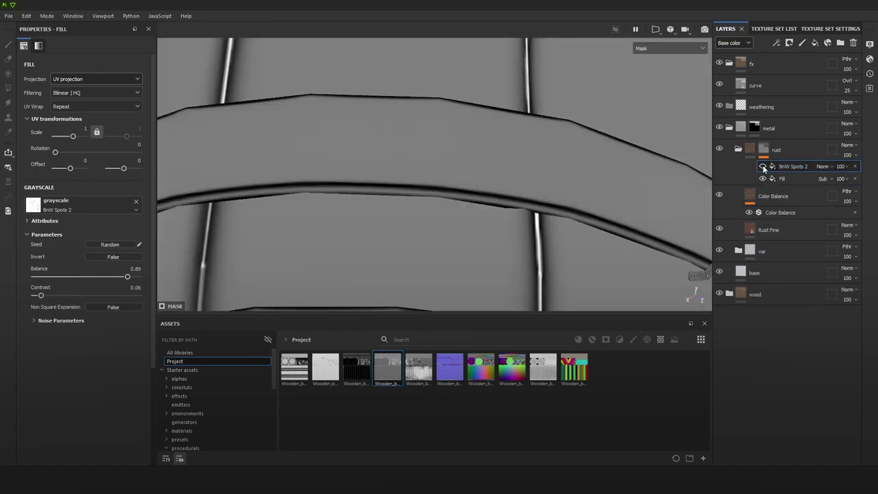
pyautogui.click(762, 167)
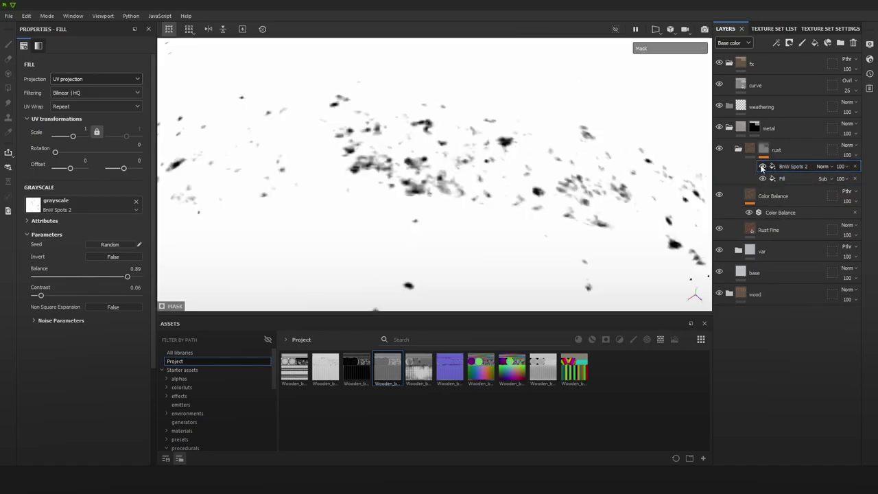
pyautogui.click(822, 166)
pyautogui.click(819, 183)
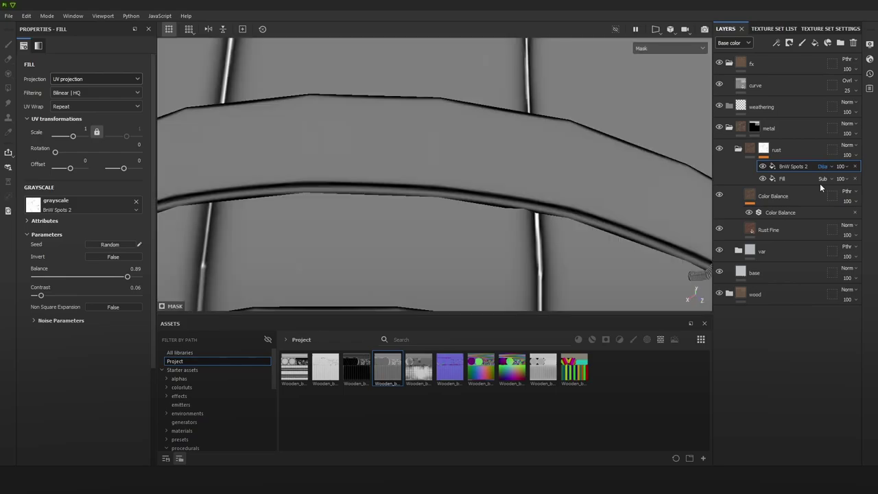
pyautogui.press('Down')
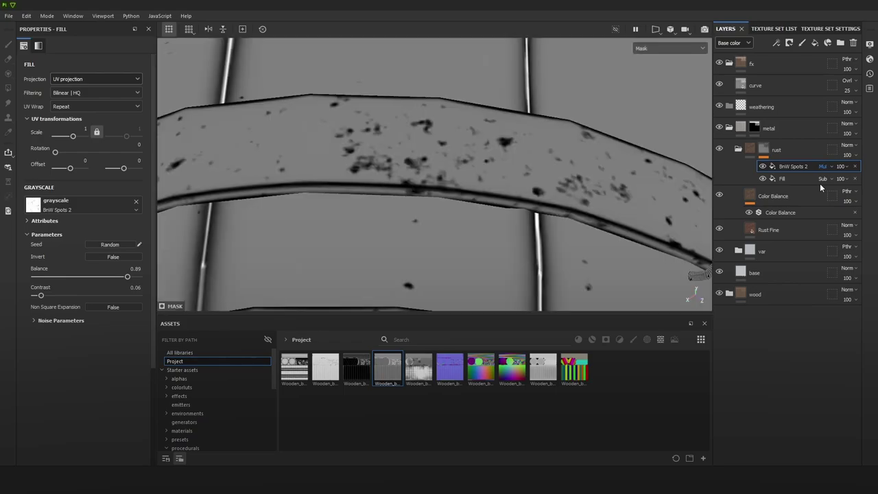
# Step: Try Divide blending on BnW Spots 2 and check the metal band in both mask and material view
pyautogui.press('m')
pyautogui.moveTo(538, 197)
pyautogui.keyDown('alt'); pyautogui.mouseDown()
pyautogui.moveTo(525, 152)
pyautogui.moveTo(517, 194)
pyautogui.moveTo(529, 174)
pyautogui.moveTo(549, 186)
pyautogui.moveTo(537, 214)
pyautogui.moveTo(541, 187)
pyautogui.mouseUp(); pyautogui.keyUp('alt')
pyautogui.click(819, 167)
pyautogui.press('c')
pyautogui.click(822, 167)
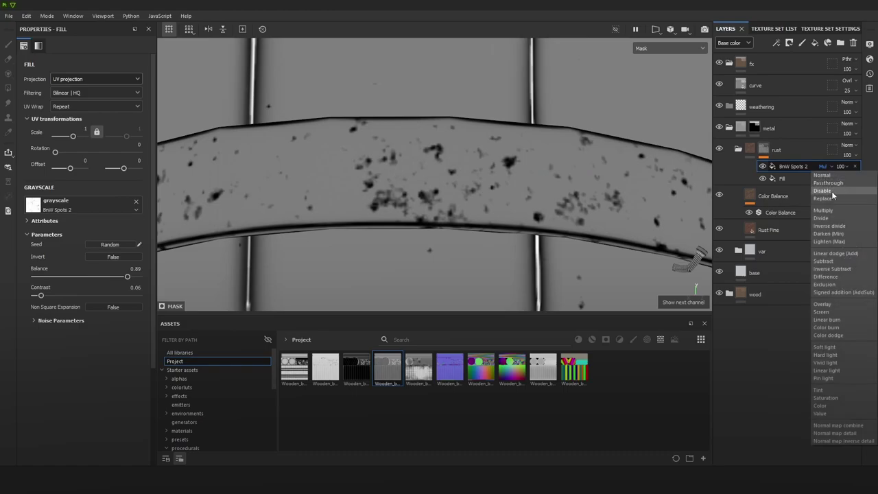
pyautogui.click(828, 212)
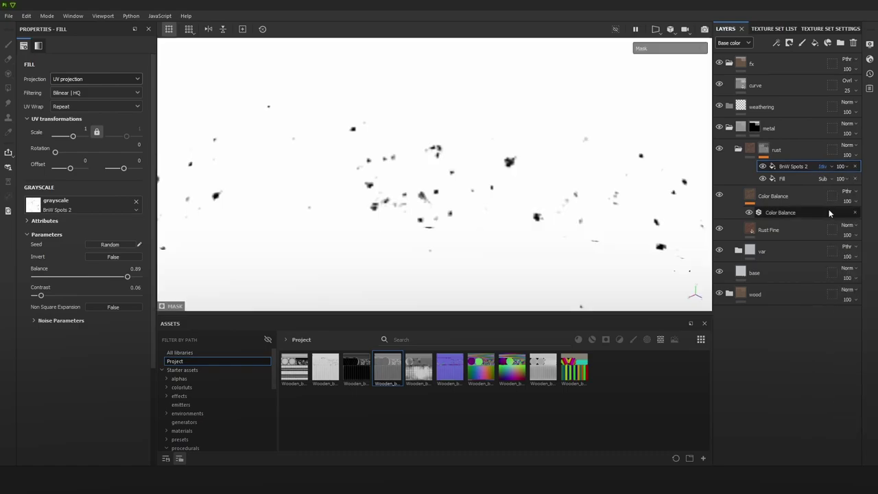
pyautogui.scroll(-3, 524, 201)
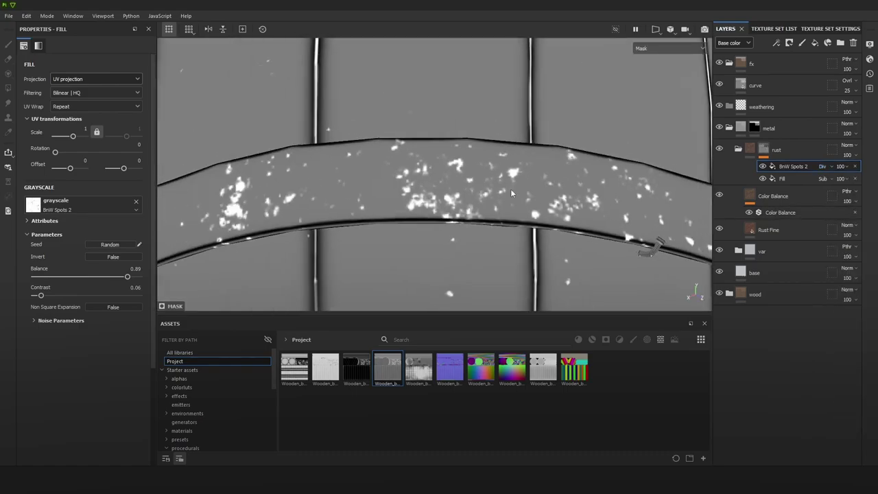
pyautogui.press('m')
pyautogui.scroll(4, 525, 202)
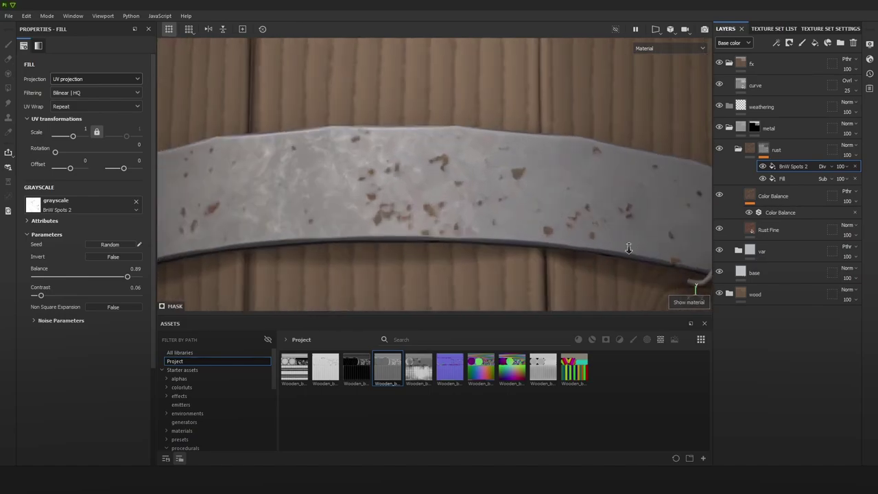
# Step: Cycle through BnW Spots 2's remaining blend modes in mask view, ending on Normal map detail, and set Invert to True
pyautogui.press('m')
pyautogui.click(826, 167)
pyautogui.click(830, 229)
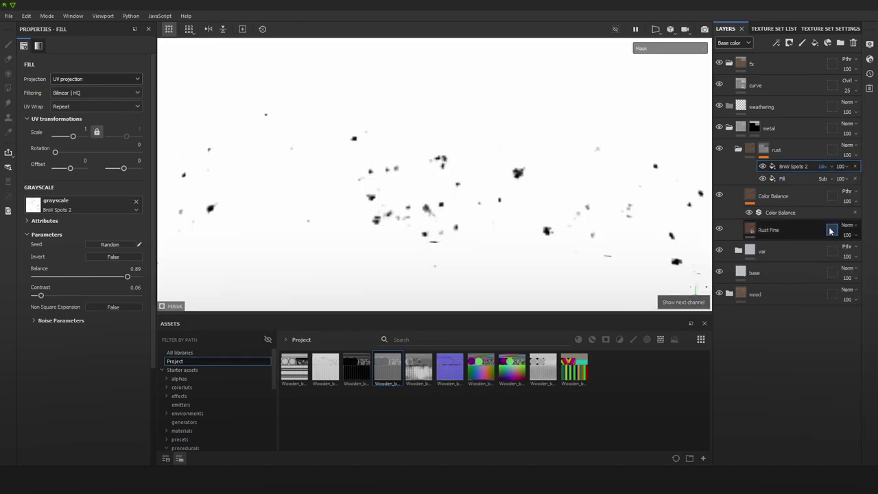
pyautogui.press('Down')
pyautogui.press('Down')
pyautogui.press('Down')
pyautogui.press('Down')
pyautogui.press('Down')
pyautogui.press('Down')
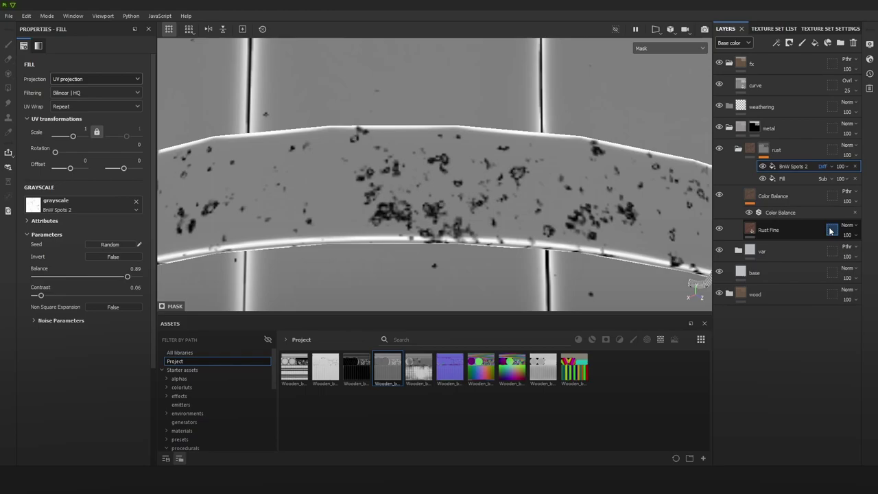
pyautogui.press('Down')
pyautogui.press('Down')
pyautogui.press('Down')
pyautogui.press('Down')
pyautogui.press('Down')
pyautogui.press('Down')
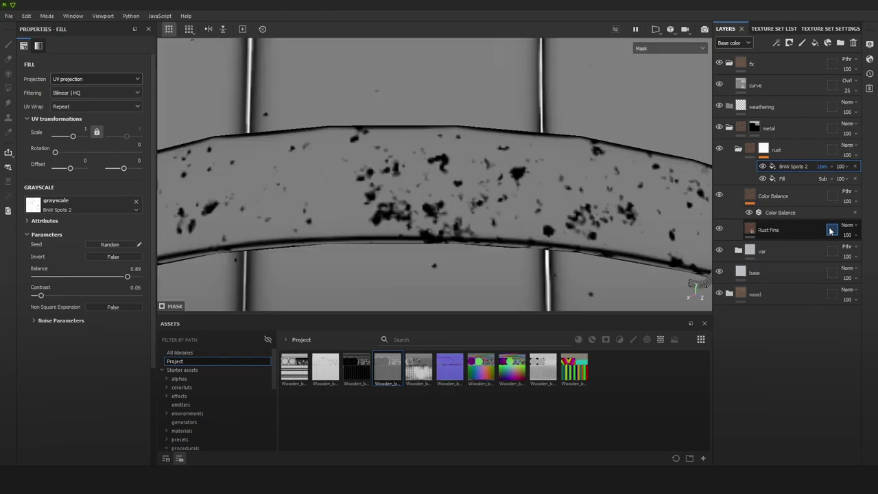
pyautogui.press('Down')
pyautogui.press('Down')
pyautogui.press('Down')
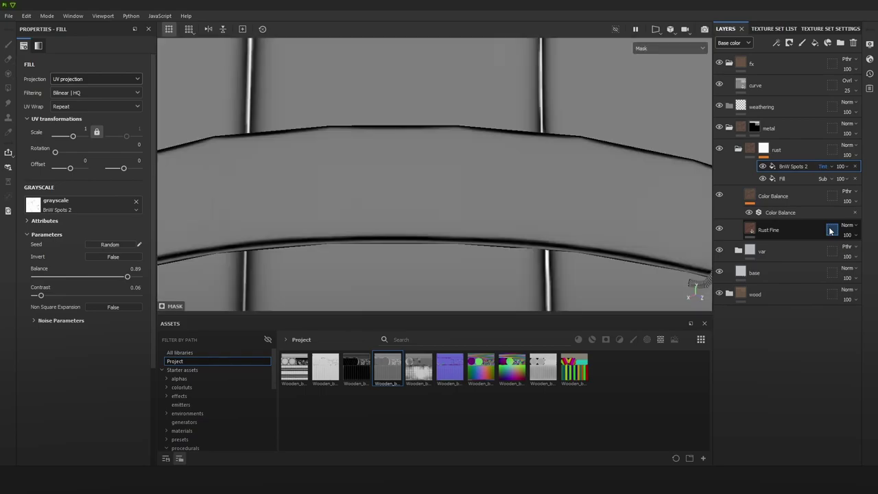
pyautogui.press('Down')
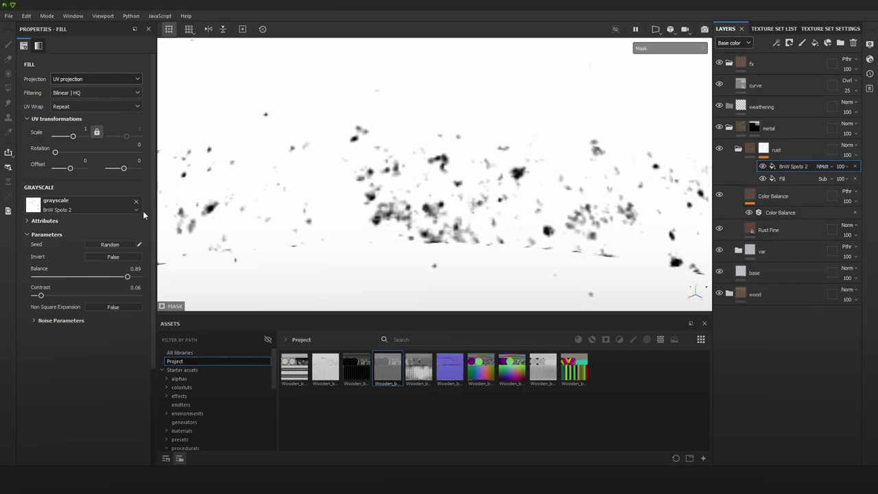
pyautogui.click(105, 256)
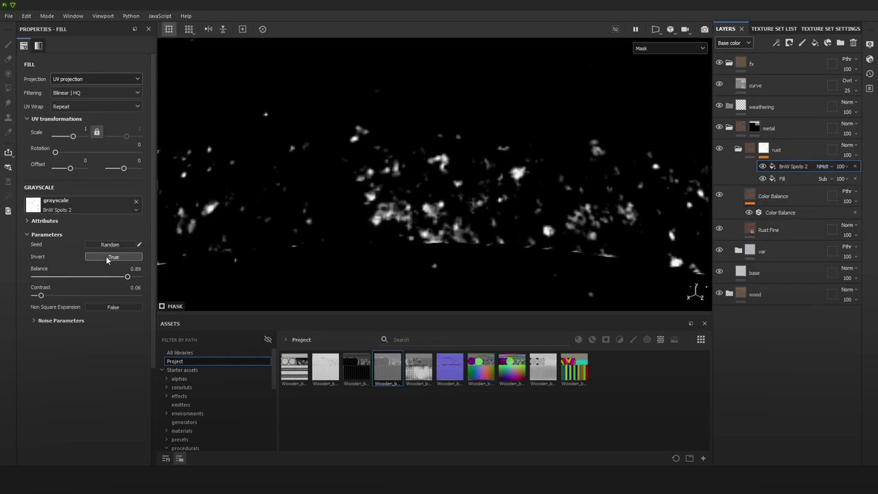
# Step: Try Passthrough and Inverse divide blending on BnW Spots 2, checking the metal band in mask and material view
pyautogui.click(830, 167)
pyautogui.click(825, 183)
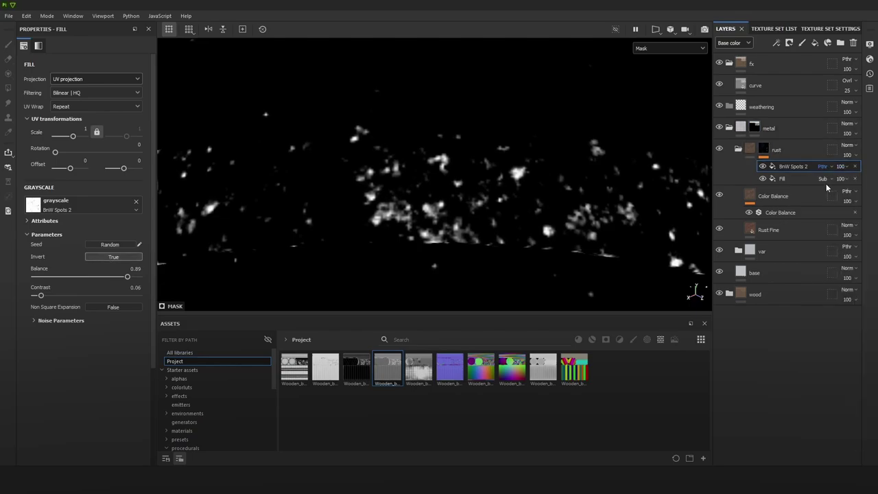
pyautogui.press('Down')
pyautogui.press('Down')
pyautogui.press('Down')
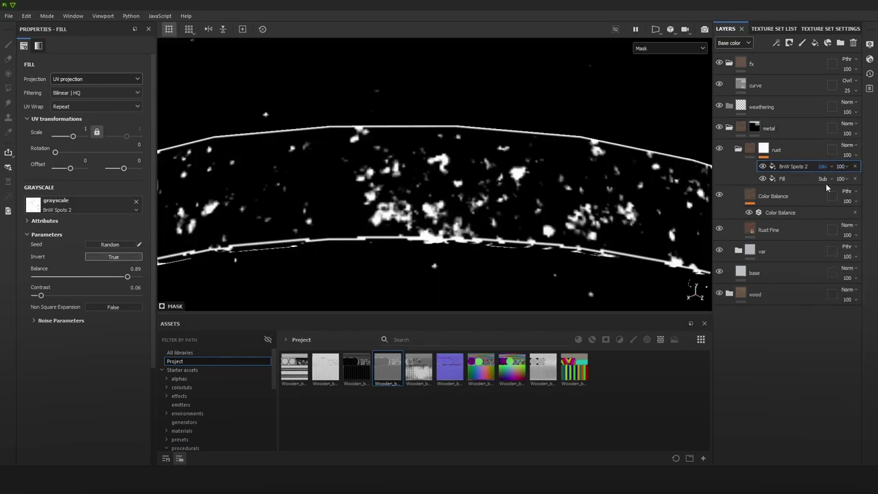
pyautogui.press('m')
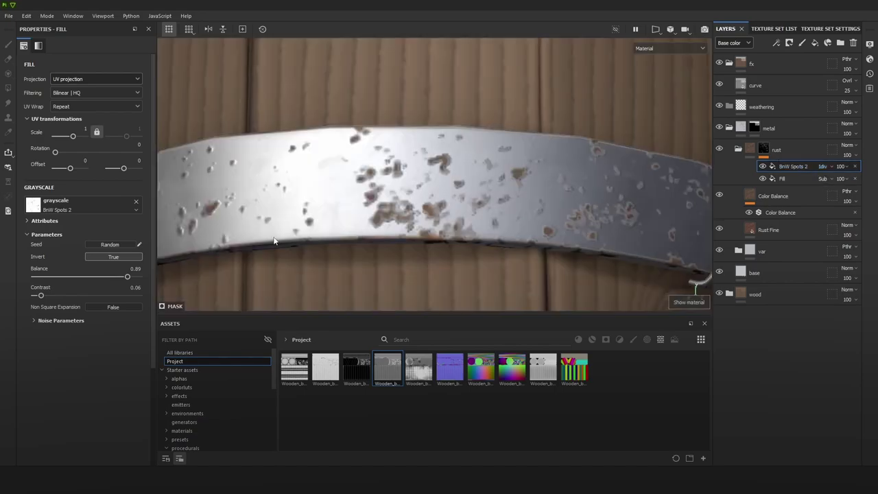
# Step: Try a Balance of 0.83 on BnW Spots 2 and check the metal band in mask view
pyautogui.moveTo(107, 278)
pyautogui.mouseDown()
pyautogui.moveTo(85, 278)
pyautogui.moveTo(143, 277)
pyautogui.moveTo(121, 282)
pyautogui.mouseUp()
pyautogui.keyDown('alt'); pyautogui.moveTo(408, 206); pyautogui.dragTo(419, 244); pyautogui.keyUp('alt')
pyautogui.press('c')
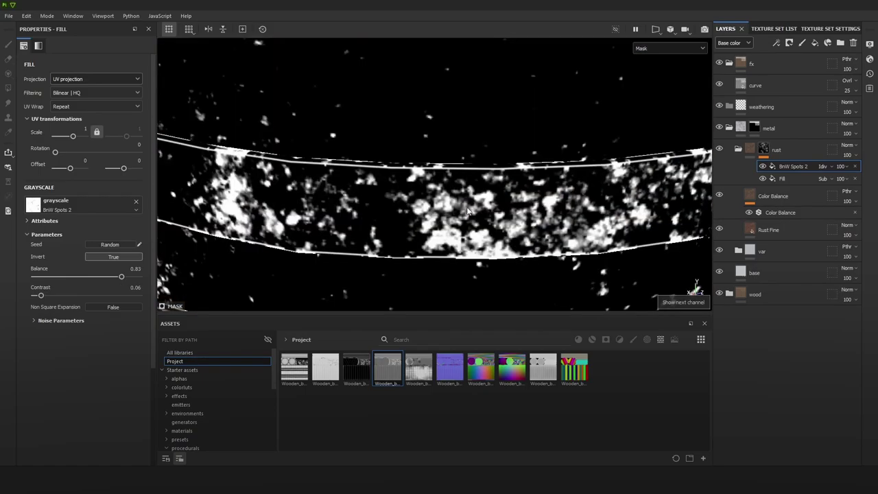
pyautogui.scroll(1, 384, 155)
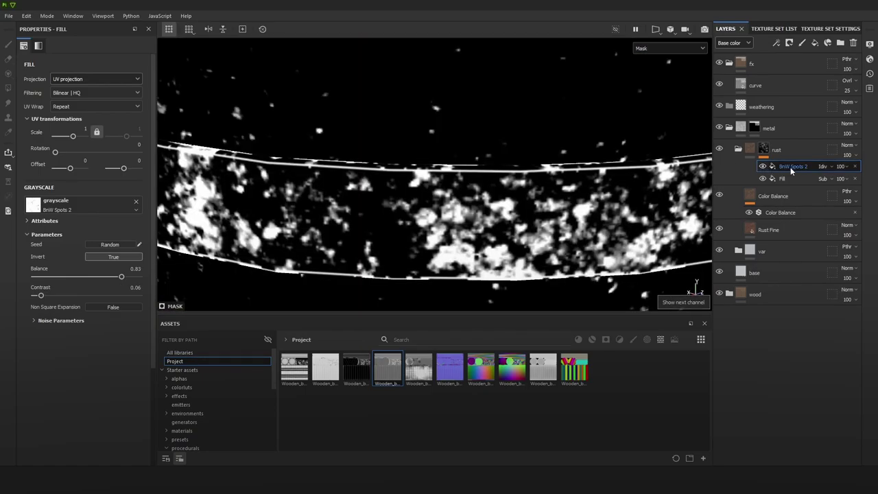
# Step: Set BnW Spots 2's blend mode to Normal and its Balance to 0.25 in the rust mask
pyautogui.click(822, 166)
pyautogui.click(822, 176)
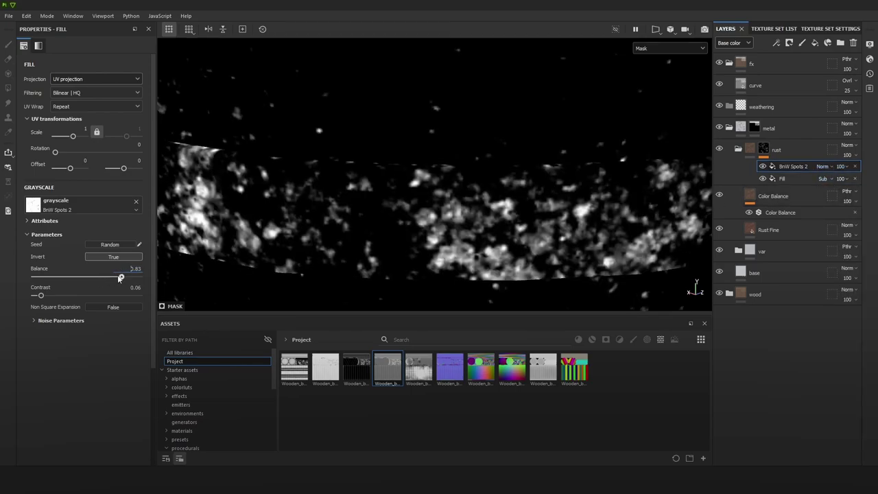
pyautogui.moveTo(120, 277); pyautogui.dragTo(66, 281)
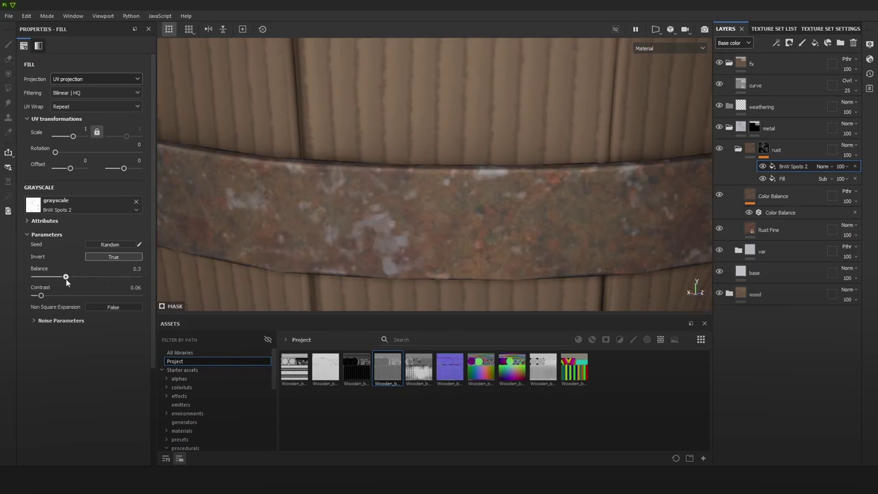
pyautogui.scroll(-6, 424, 139)
pyautogui.keyDown('alt'); pyautogui.moveTo(492, 167); pyautogui.dragTo(515, 240, button='middle'); pyautogui.keyUp('alt')
pyautogui.keyDown('alt'); pyautogui.moveTo(515, 239); pyautogui.dragTo(519, 232, button='right'); pyautogui.keyUp('alt')
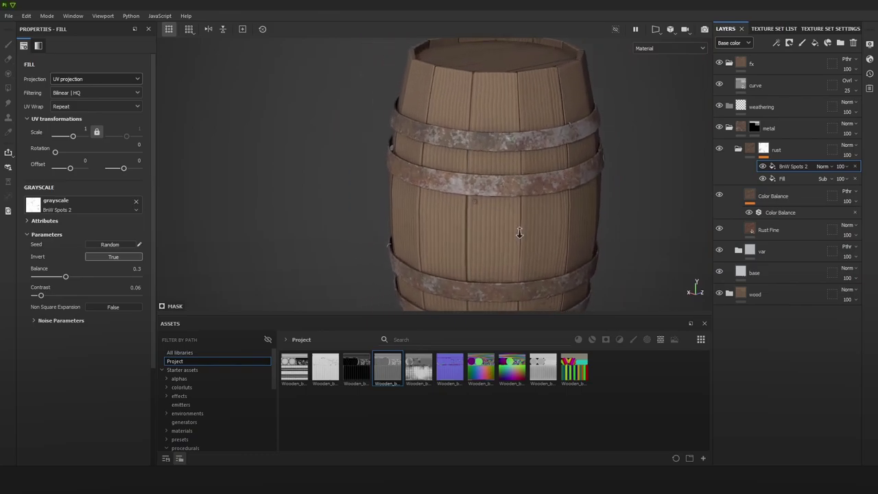
pyautogui.moveTo(57, 277); pyautogui.dragTo(61, 277)
pyautogui.keyDown('alt'); pyautogui.moveTo(523, 206); pyautogui.dragTo(532, 169); pyautogui.keyUp('alt')
pyautogui.scroll(2, 532, 169)
# Step: Try the curvature fill above BnW Spots 2 with Passthrough blending, and delete the fill from the rust mask
pyautogui.click(799, 179)
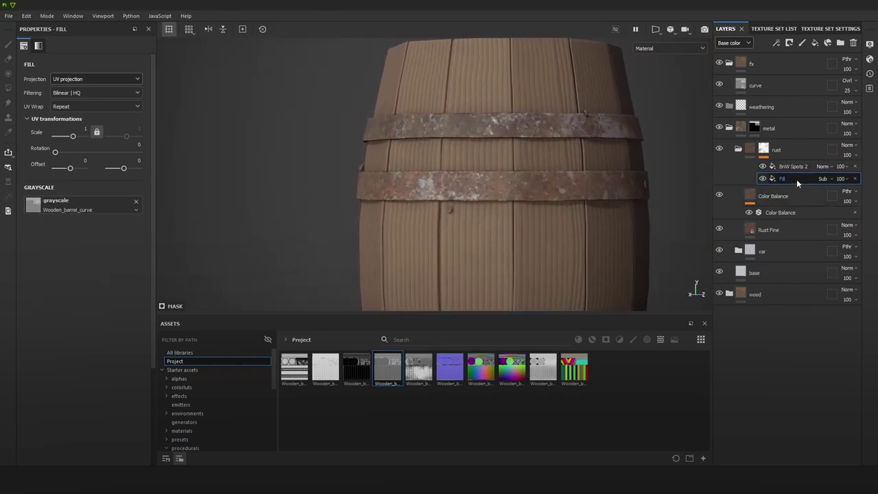
pyautogui.moveTo(762, 179); pyautogui.dragTo(790, 162)
pyautogui.scroll(3, 520, 151)
pyautogui.scroll(2, 520, 150)
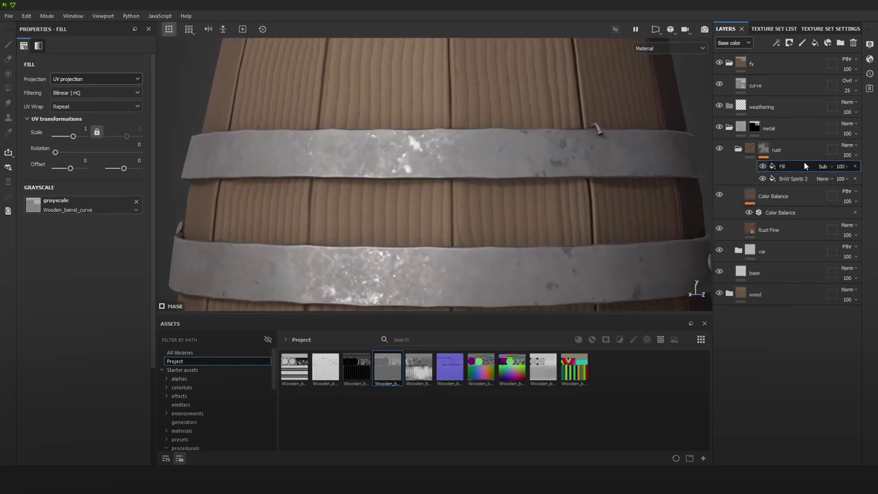
pyautogui.click(825, 171)
pyautogui.click(829, 179)
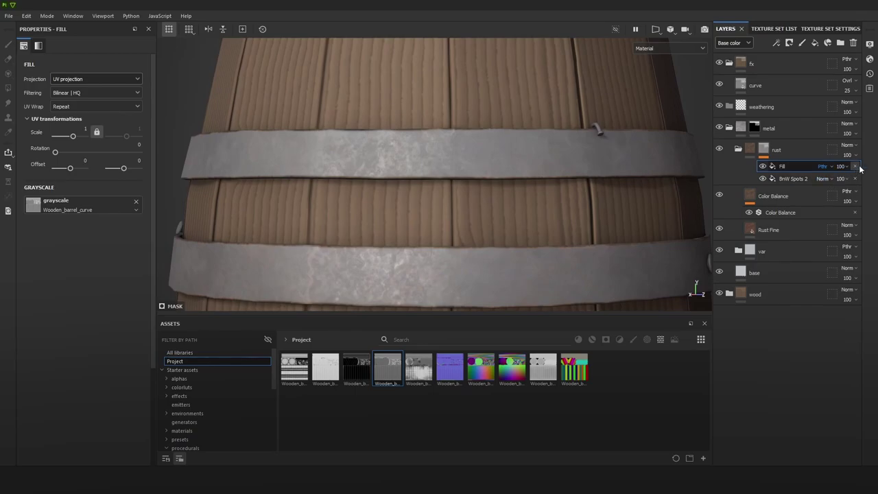
pyautogui.click(855, 167)
# Step: Add a fill with the Wooden_barrel_cavity map above BnW Spots 2 in the rust mask and inspect it in mask view
pyautogui.click(778, 41)
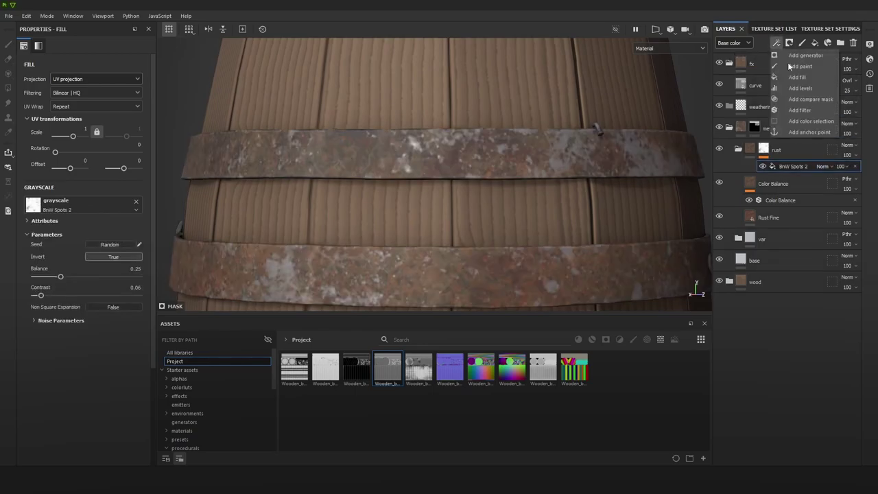
pyautogui.click(796, 77)
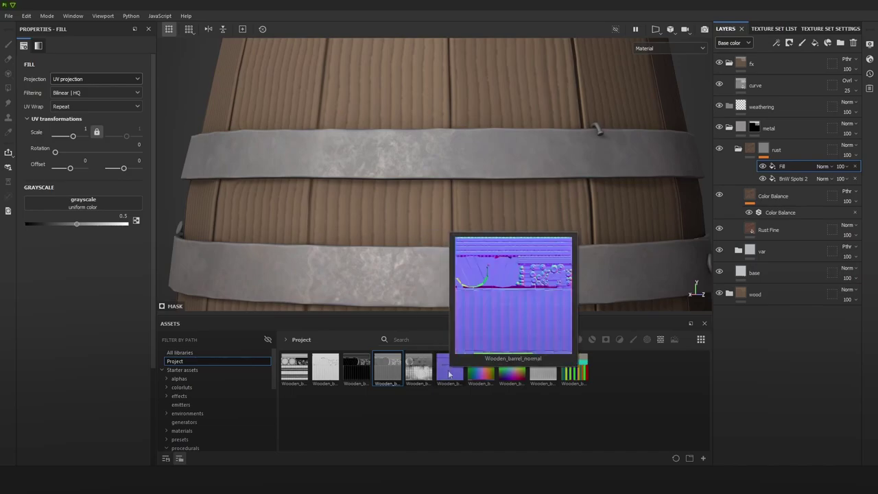
pyautogui.moveTo(364, 372)
pyautogui.moveTo(328, 371)
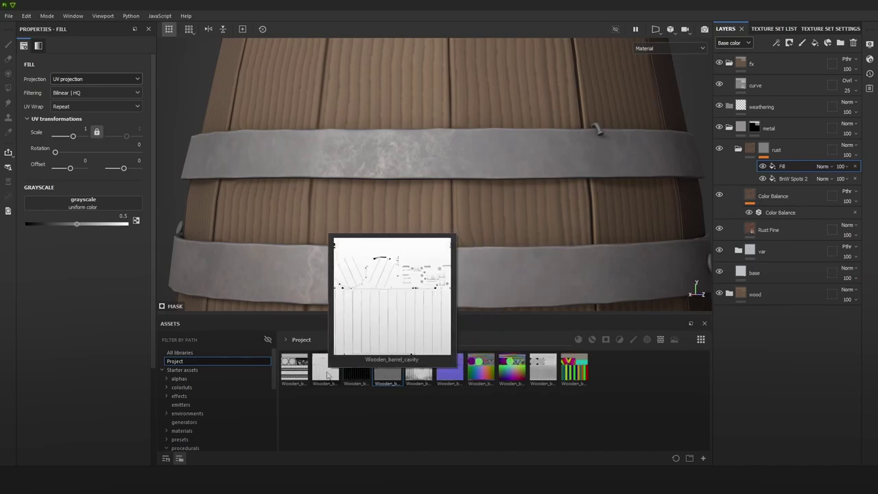
pyautogui.moveTo(341, 372); pyautogui.dragTo(93, 200)
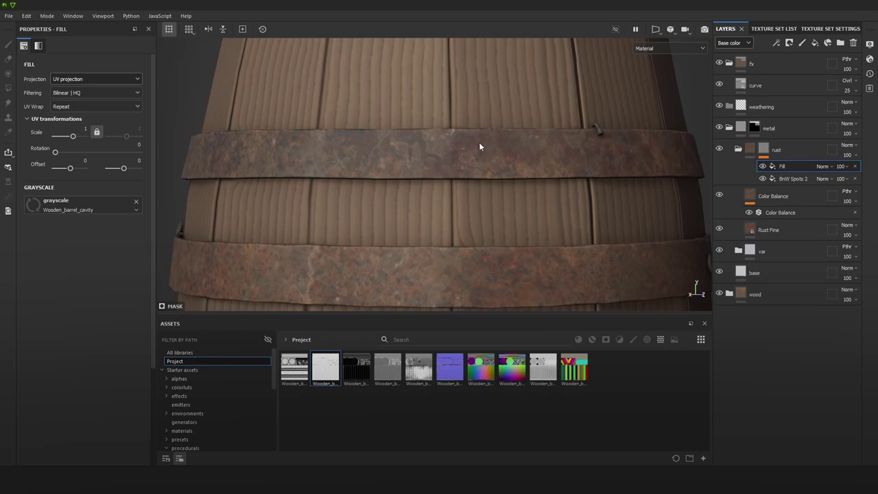
pyautogui.keyDown('alt'); pyautogui.moveTo(479, 147); pyautogui.dragTo(509, 171); pyautogui.keyUp('alt')
pyautogui.scroll(3, 582, 204)
pyautogui.press('c')
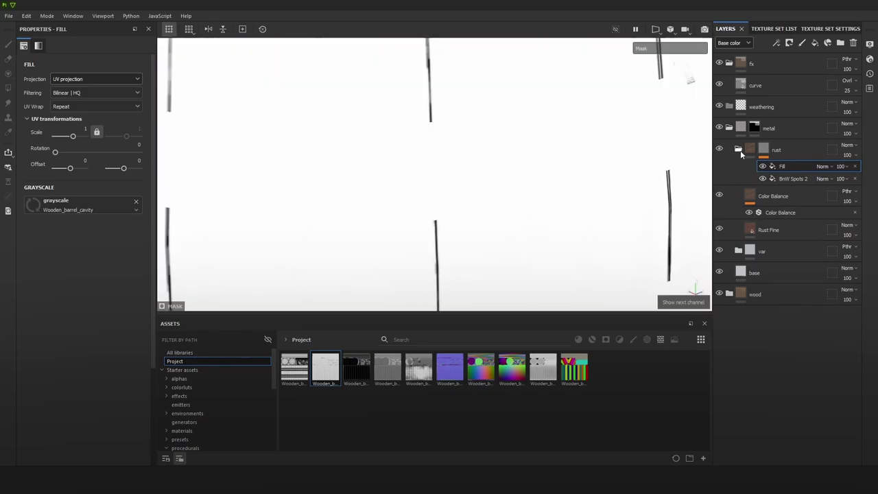
pyautogui.click(764, 150)
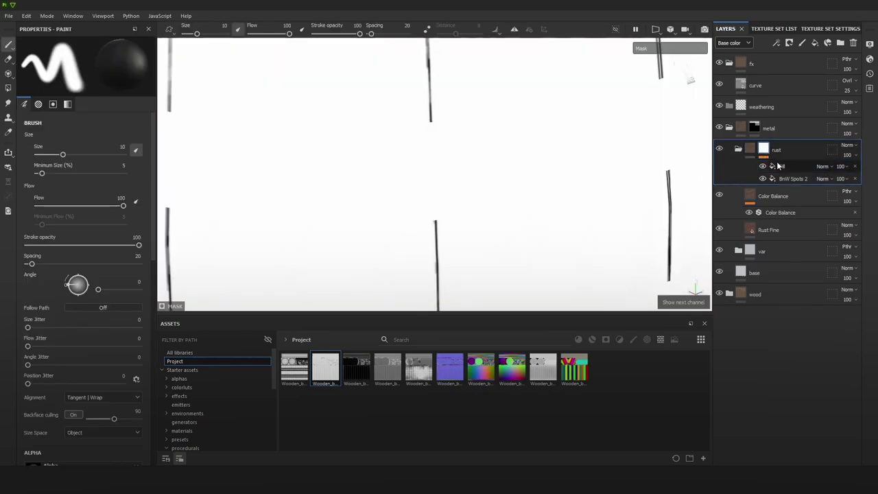
pyautogui.scroll(2, 581, 194)
pyautogui.moveTo(580, 194)
pyautogui.keyDown('alt'); pyautogui.mouseDown()
pyautogui.moveTo(569, 208)
pyautogui.moveTo(578, 194)
pyautogui.mouseUp(); pyautogui.keyUp('alt')
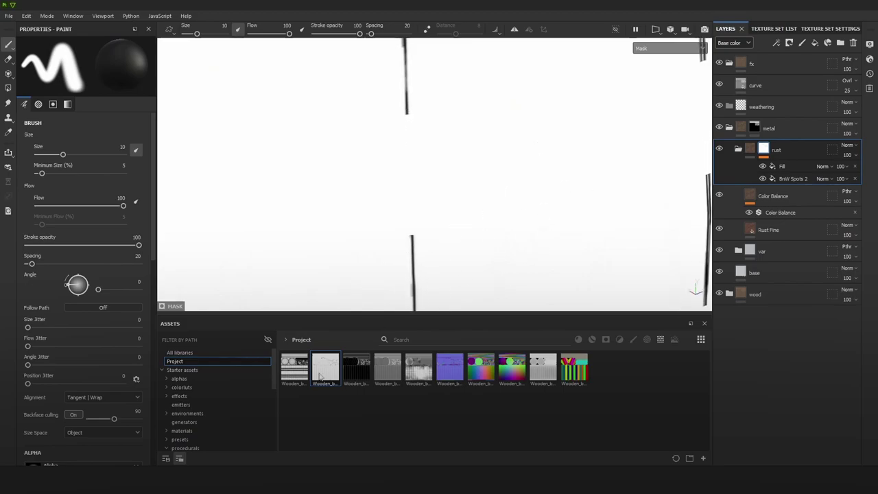
pyautogui.moveTo(319, 375)
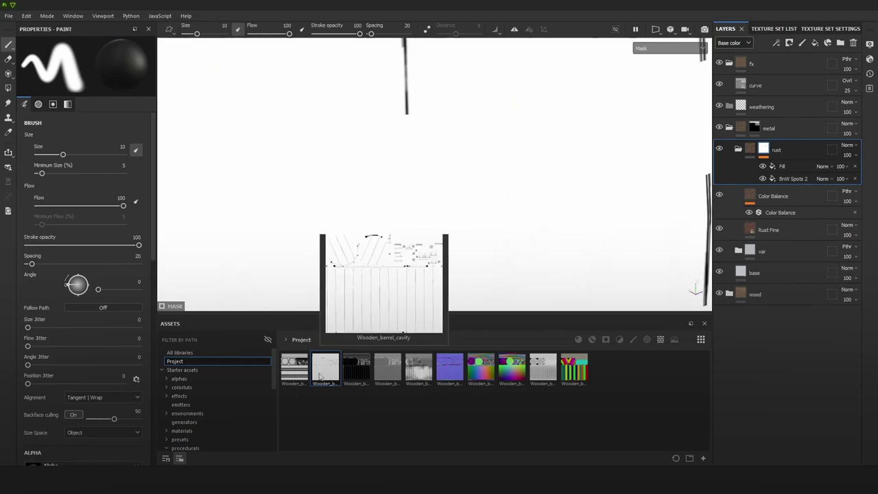
# Step: Cycle through the cavity fill's blend modes in mask view to compare their effect on the rust mask
pyautogui.click(821, 166)
pyautogui.click(822, 177)
pyautogui.press('Down')
pyautogui.press('Down')
pyautogui.press('Down')
pyautogui.press('Down')
pyautogui.press('Down')
pyautogui.press('Down')
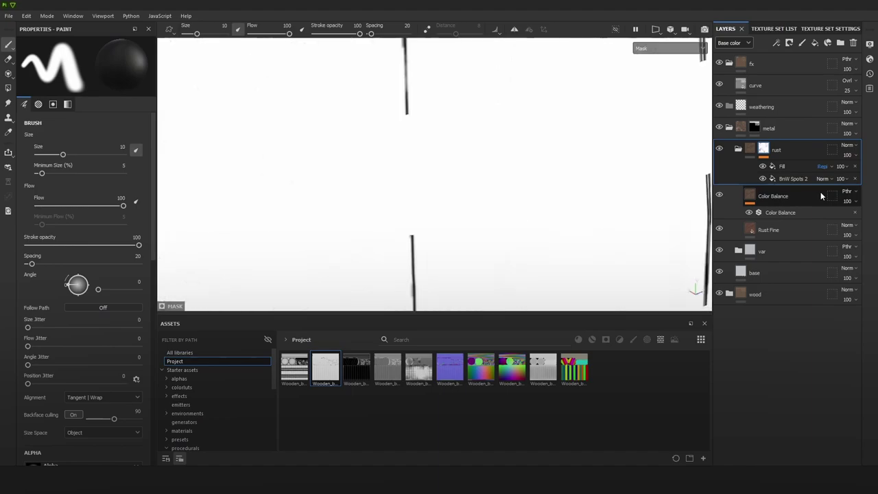
pyautogui.press('Down')
pyautogui.press('Down')
pyautogui.press('Down')
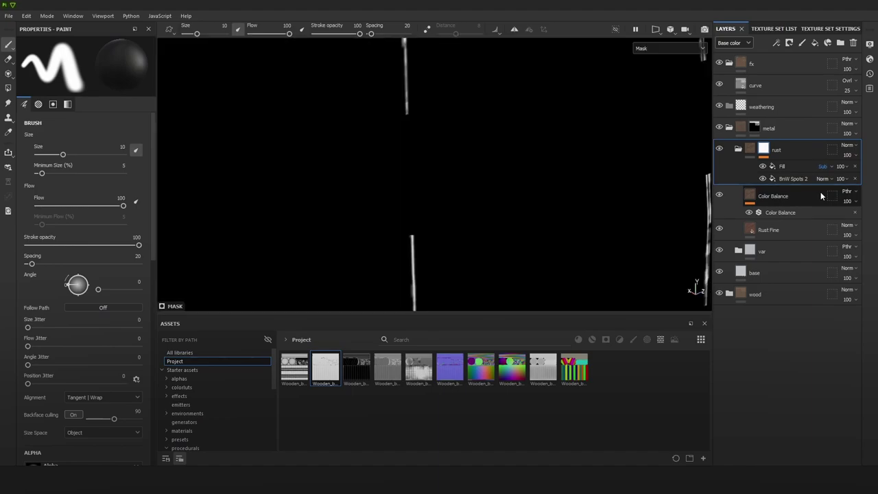
pyautogui.press('Down')
pyautogui.press('Down')
pyautogui.press('Down')
pyautogui.press('Down')
pyautogui.press('Down')
pyautogui.press('Down')
pyautogui.press('Down')
pyautogui.press('Down')
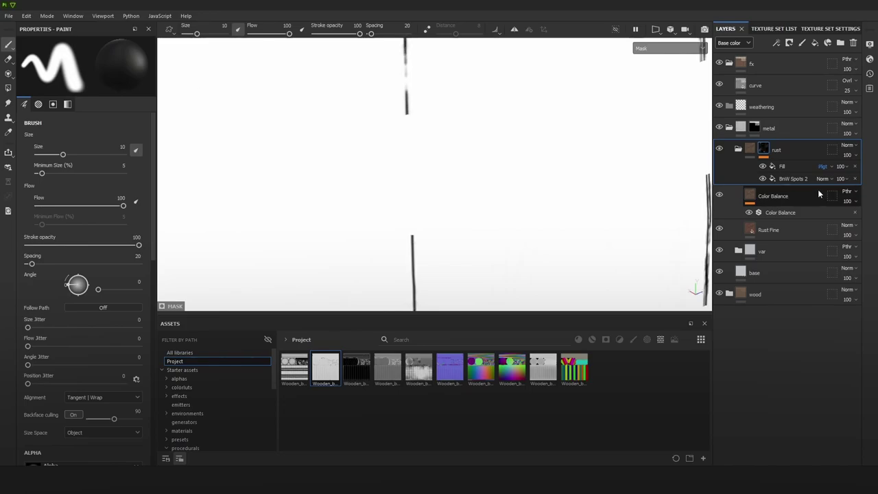
# Step: Delete the cavity fill from the rust mask and check the barrel's metal bands in material view
pyautogui.click(855, 166)
pyautogui.keyDown('alt'); pyautogui.moveTo(446, 190); pyautogui.dragTo(396, 61, button='right'); pyautogui.keyUp('alt')
pyautogui.press('m')
pyautogui.keyDown('alt'); pyautogui.moveTo(396, 61); pyautogui.dragTo(505, 129); pyautogui.keyUp('alt')
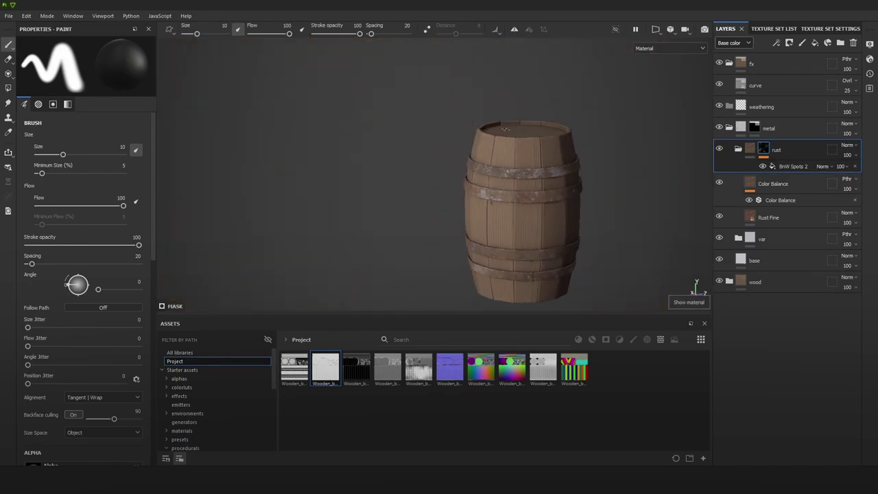
pyautogui.keyDown('alt'); pyautogui.moveTo(505, 129); pyautogui.dragTo(444, 109, button='middle'); pyautogui.keyUp('alt')
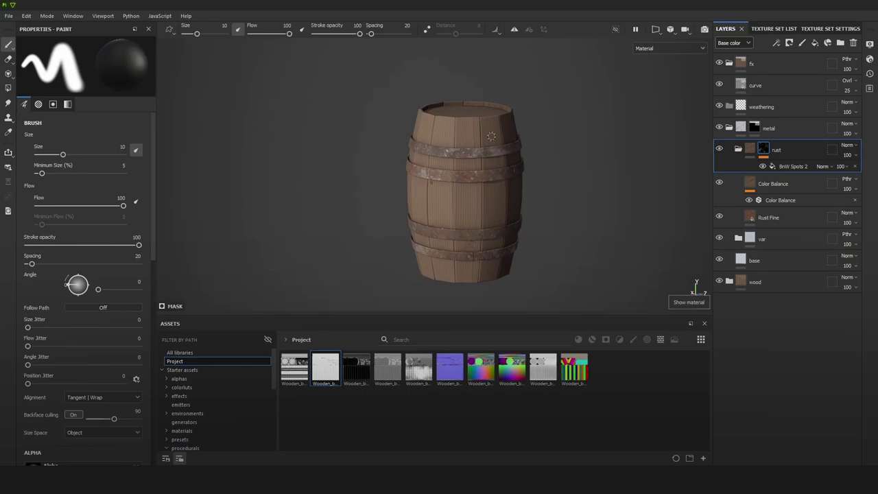
pyautogui.keyDown('alt'); pyautogui.moveTo(444, 109); pyautogui.dragTo(429, 75); pyautogui.keyUp('alt')
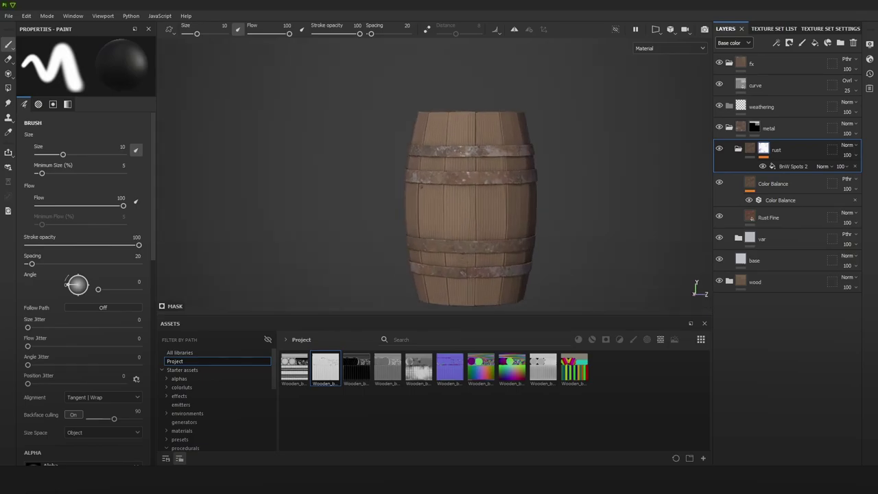
pyautogui.scroll(5, 471, 158)
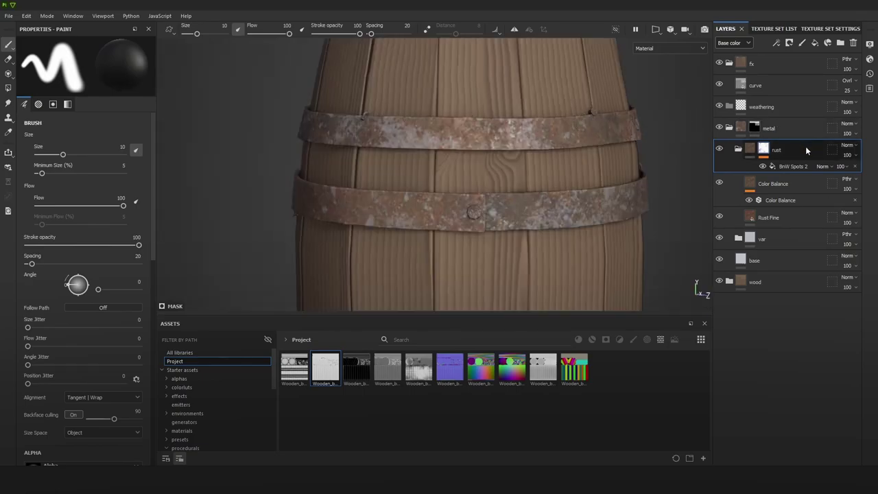
# Step: Add an HSL Perceptive filter above Color Balance in the rust folder
pyautogui.click(782, 192)
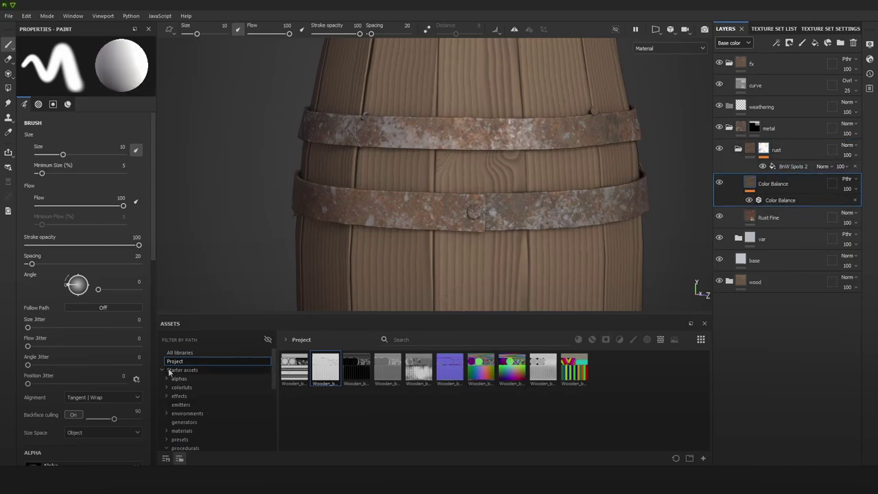
pyautogui.click(503, 340)
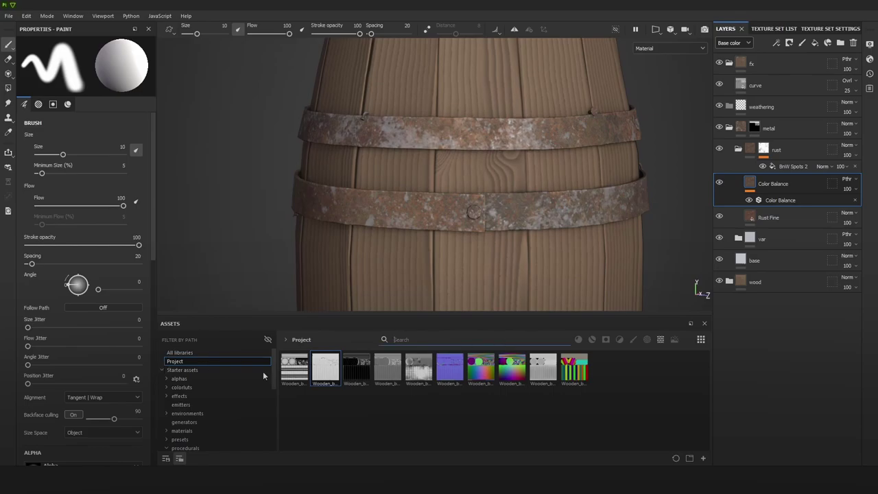
pyautogui.click(619, 339)
pyautogui.click(605, 341)
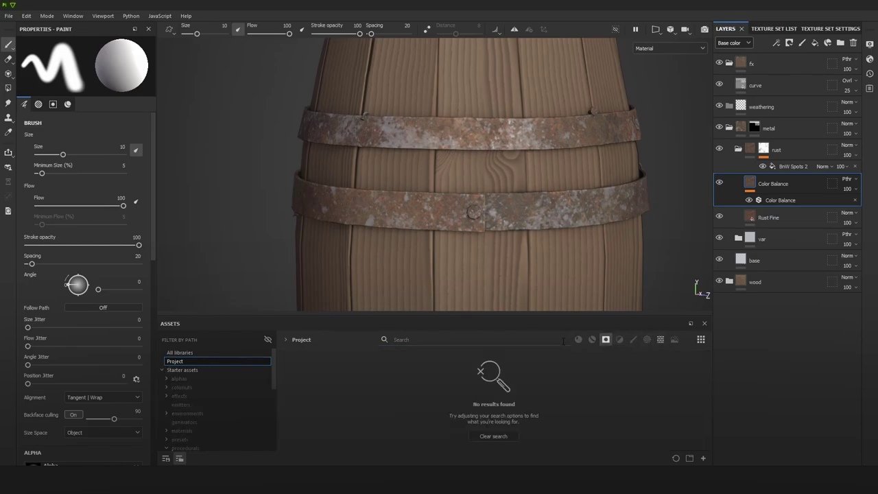
pyautogui.click(493, 436)
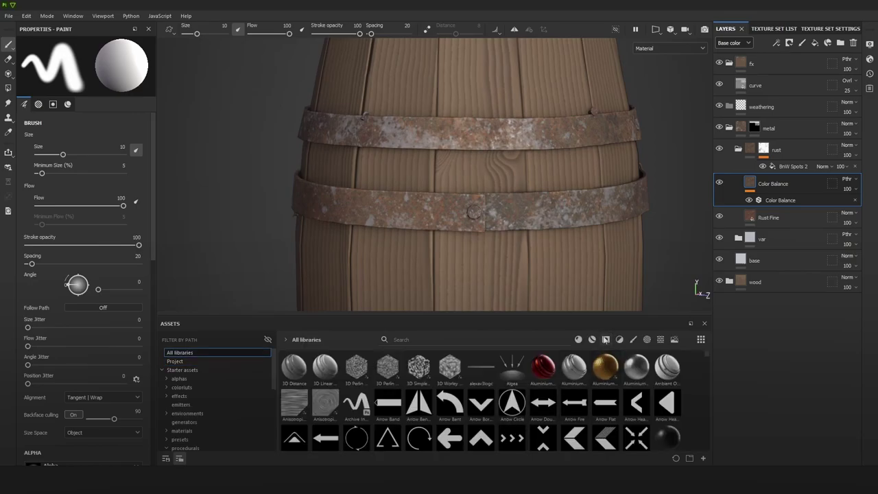
pyautogui.click(606, 339)
pyautogui.click(619, 340)
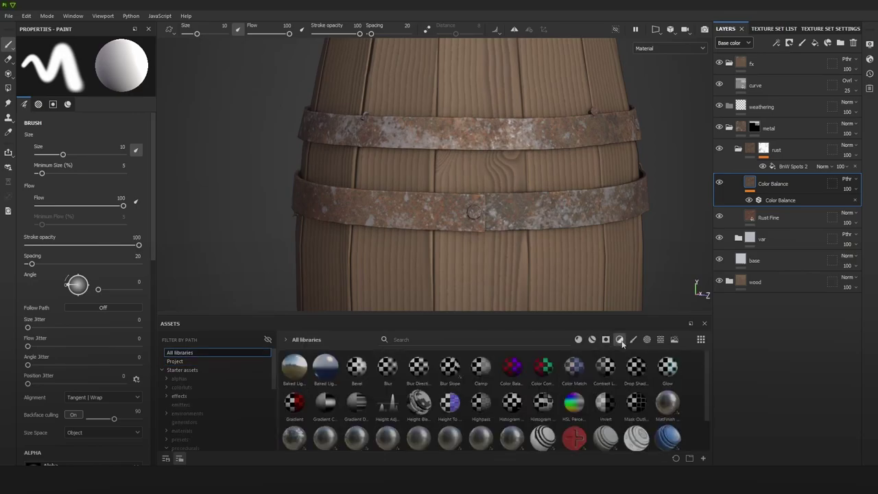
pyautogui.moveTo(569, 406); pyautogui.dragTo(787, 181)
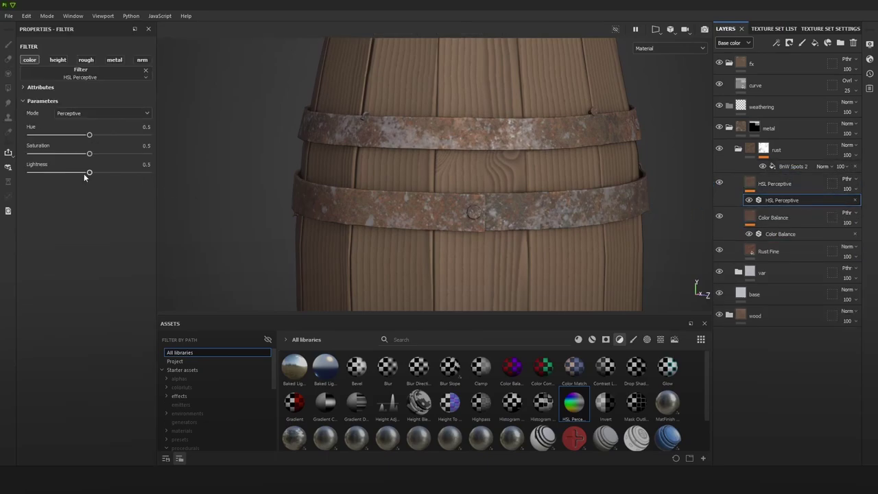
# Step: Darken the rust by setting the HSL Perceptive Lightness to 0.345 and check it on the whole barrel
pyautogui.moveTo(88, 172); pyautogui.dragTo(71, 173)
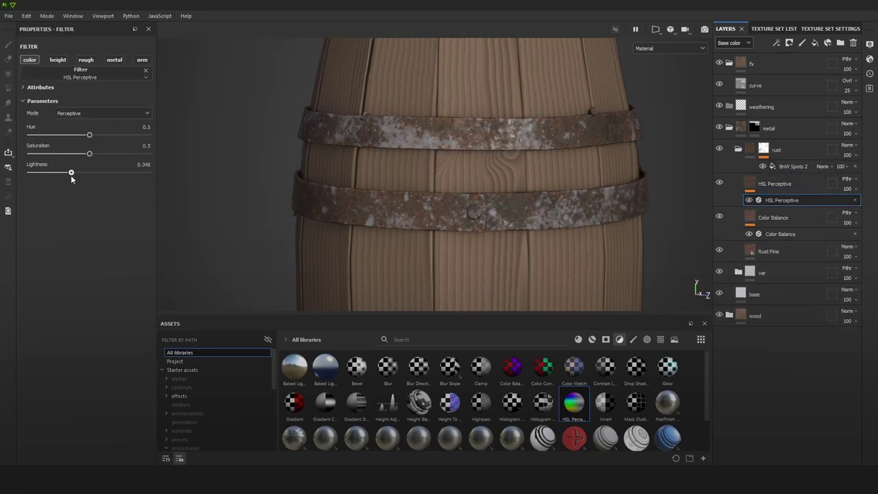
pyautogui.scroll(-5, 570, 212)
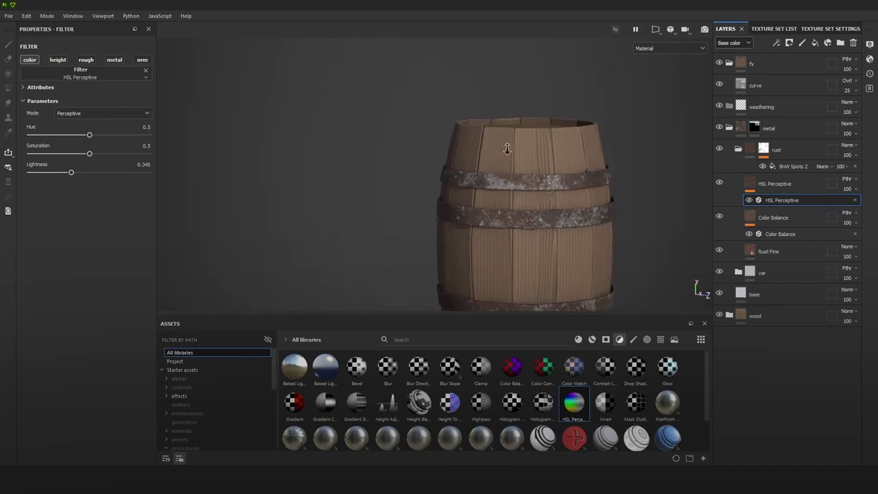
pyautogui.keyDown('alt'); pyautogui.moveTo(536, 150); pyautogui.dragTo(511, 114, button='middle'); pyautogui.keyUp('alt')
pyautogui.keyDown('shift'); pyautogui.moveTo(540, 140); pyautogui.dragTo(549, 141, button='right'); pyautogui.keyUp('shift')
pyautogui.scroll(2, 548, 155)
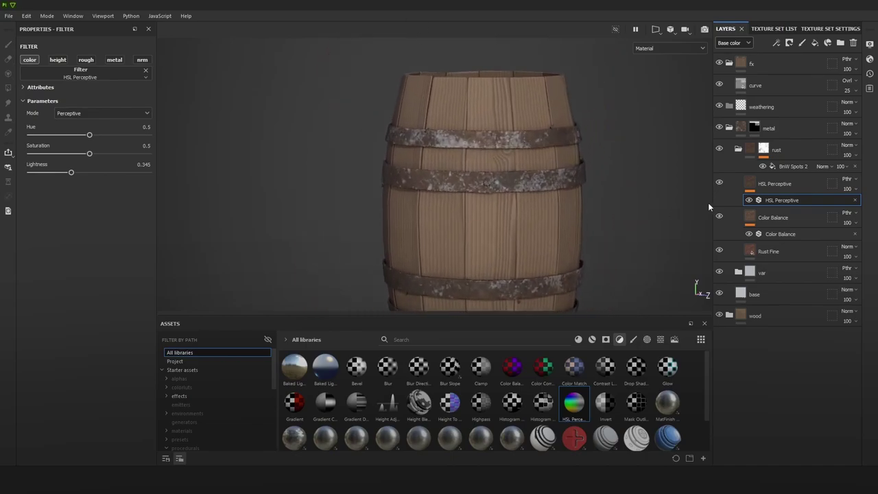
# Step: Adjust the rust mask's BnW Spots 2 to scale 1.57, Balance 0.15 and Contrast 0, and check the metal bands
pyautogui.click(764, 151)
pyautogui.click(788, 167)
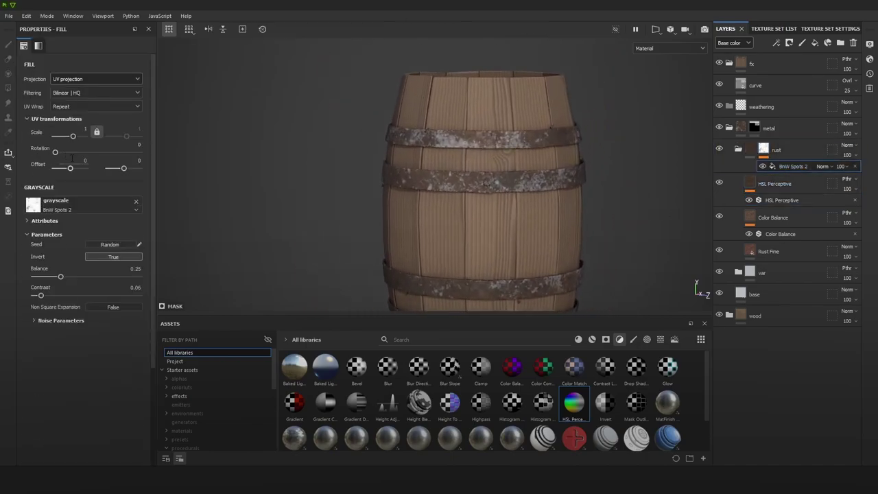
pyautogui.moveTo(59, 274); pyautogui.dragTo(58, 277)
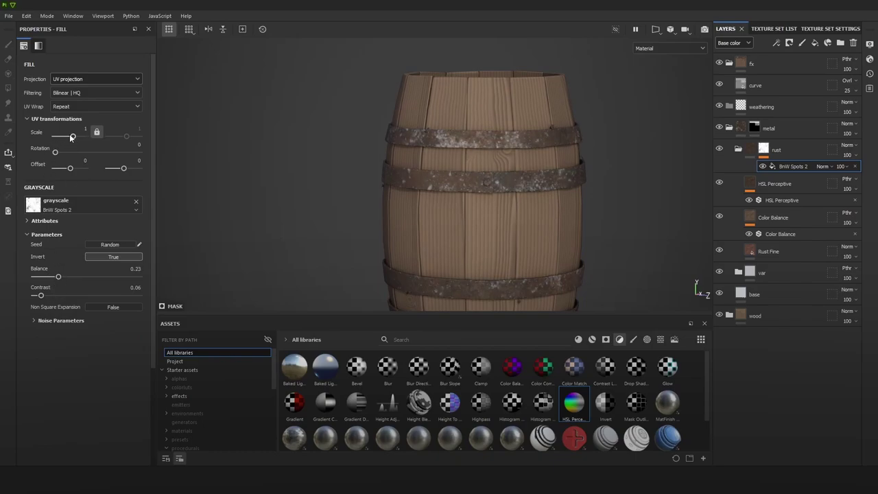
pyautogui.moveTo(72, 137); pyautogui.dragTo(74, 138)
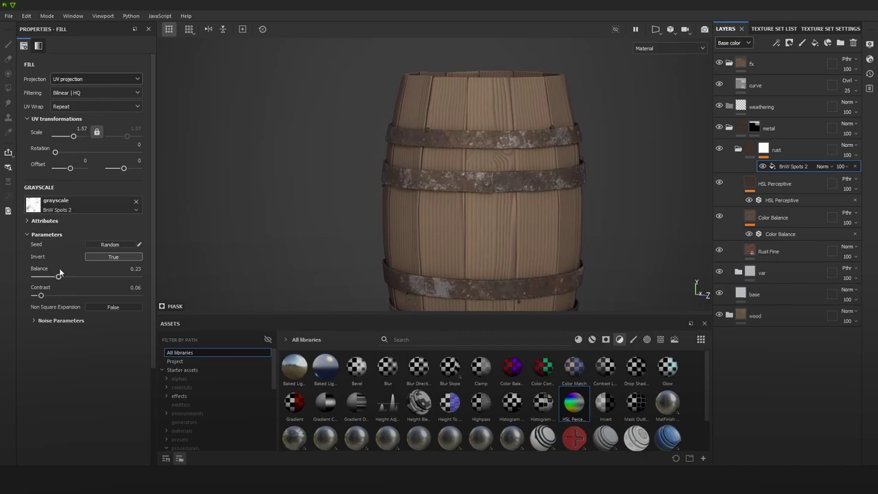
pyautogui.moveTo(59, 274)
pyautogui.mouseDown()
pyautogui.moveTo(25, 294)
pyautogui.moveTo(39, 276)
pyautogui.moveTo(65, 279)
pyautogui.moveTo(53, 283)
pyautogui.mouseUp()
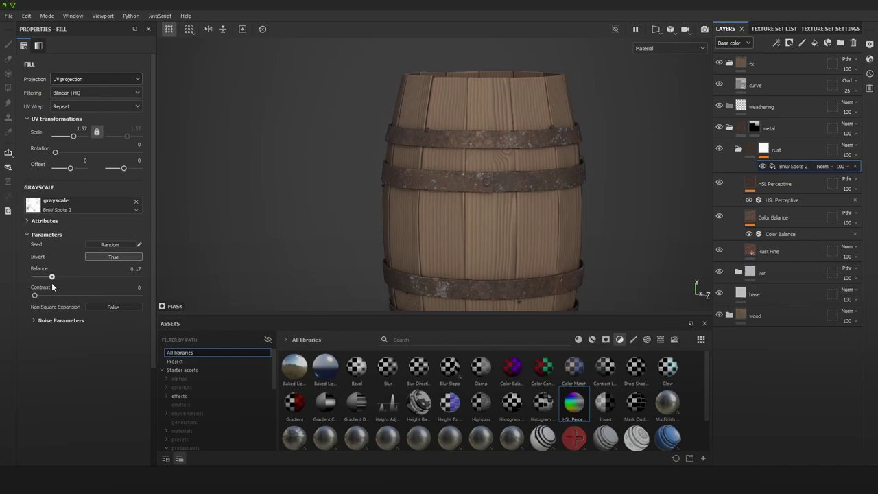
pyautogui.scroll(-4, 491, 203)
pyautogui.keyDown('alt'); pyautogui.moveTo(501, 176); pyautogui.dragTo(486, 160, button='middle'); pyautogui.keyUp('alt')
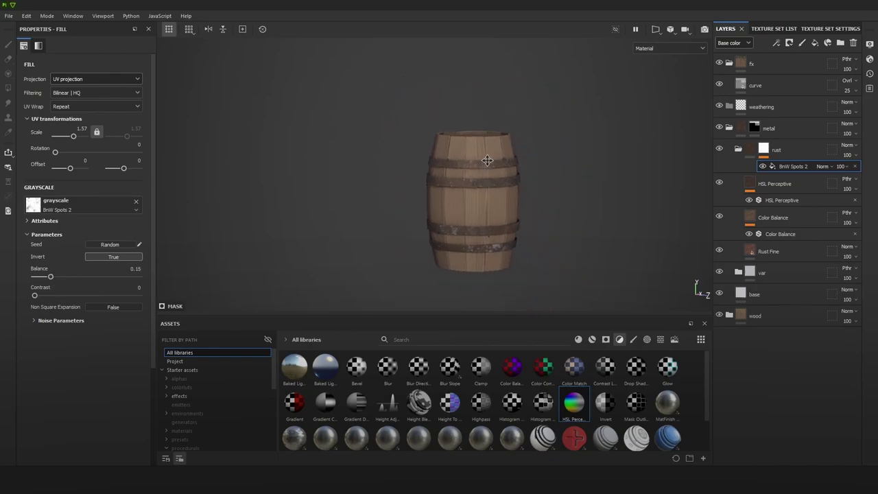
pyautogui.keyDown('alt'); pyautogui.moveTo(487, 160); pyautogui.dragTo(528, 213, button='right'); pyautogui.keyUp('alt')
pyautogui.keyDown('alt'); pyautogui.moveTo(528, 213); pyautogui.dragTo(565, 189); pyautogui.keyUp('alt')
# Step: Collapse the metal folder and add an HSL Perceptive filter above WOOD_PATTERNS in the wood folder
pyautogui.click(729, 128)
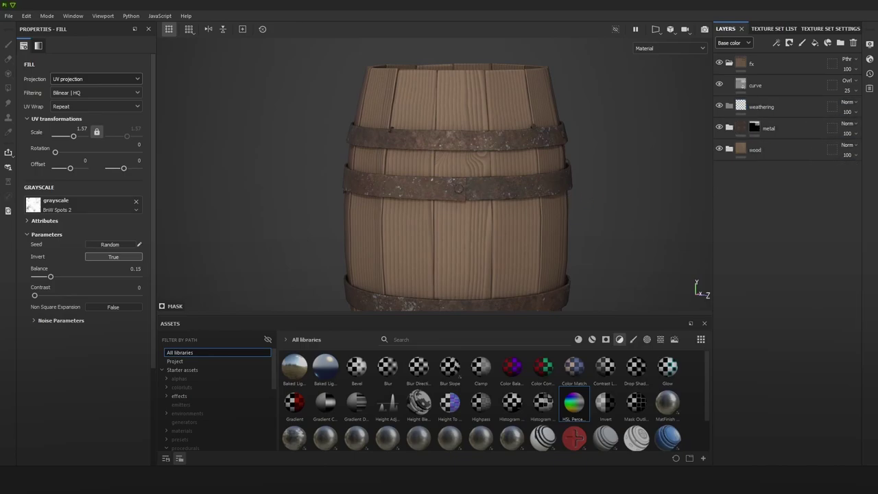
pyautogui.click(739, 150)
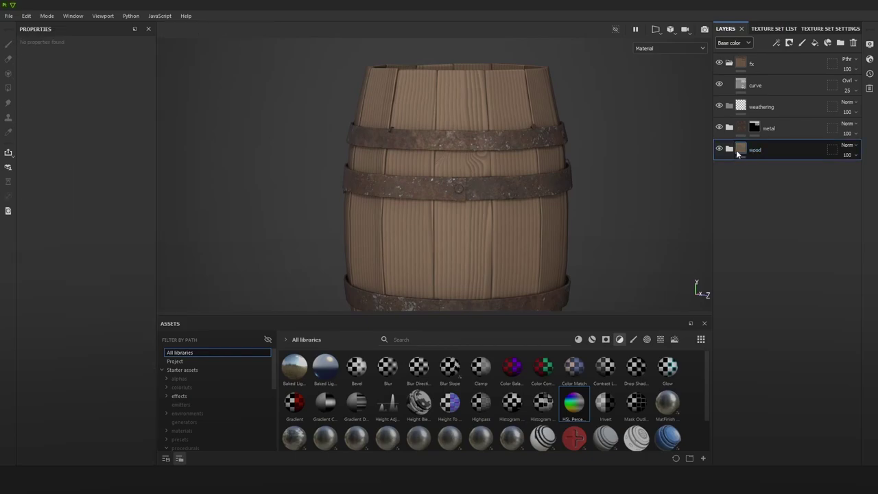
pyautogui.click(729, 149)
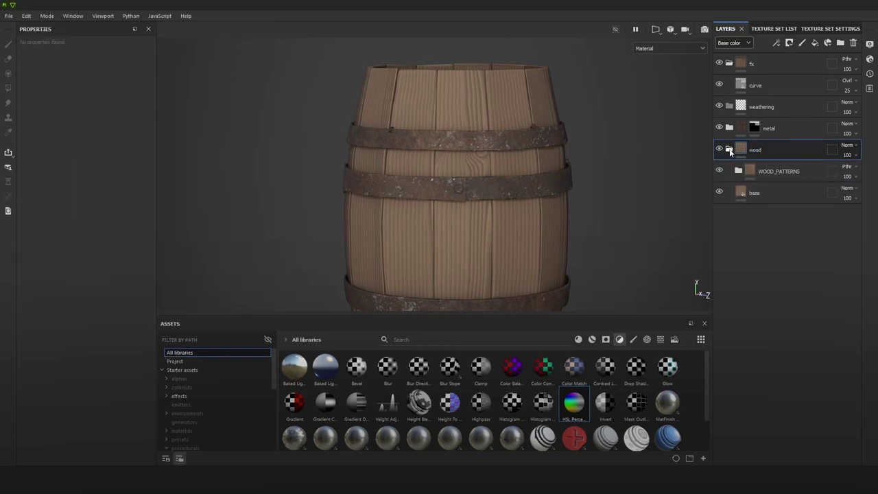
pyautogui.click(772, 172)
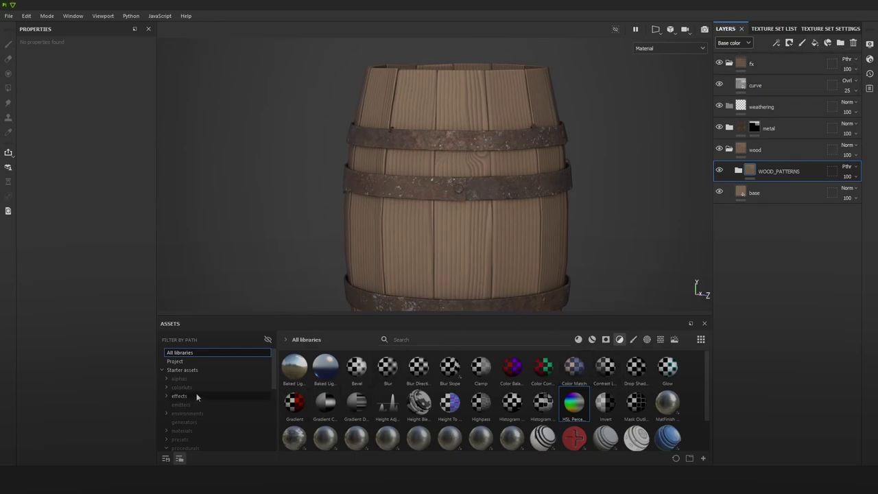
pyautogui.click(542, 343)
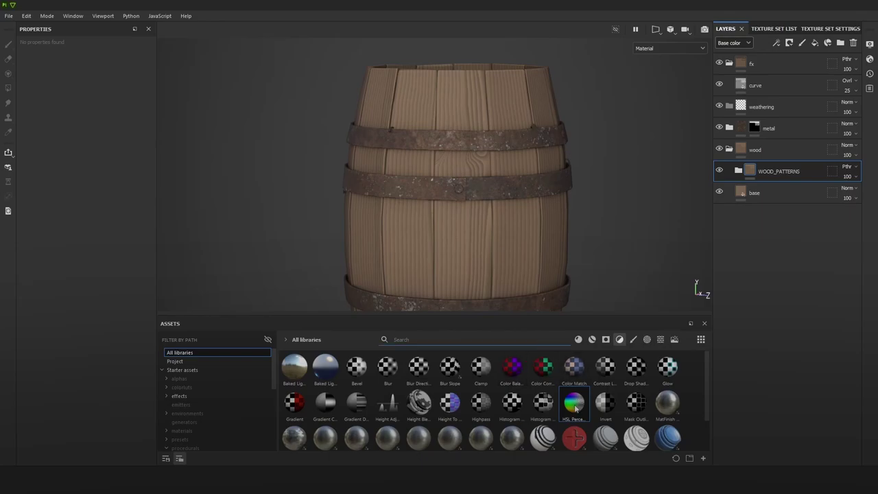
pyautogui.moveTo(575, 409); pyautogui.dragTo(779, 165)
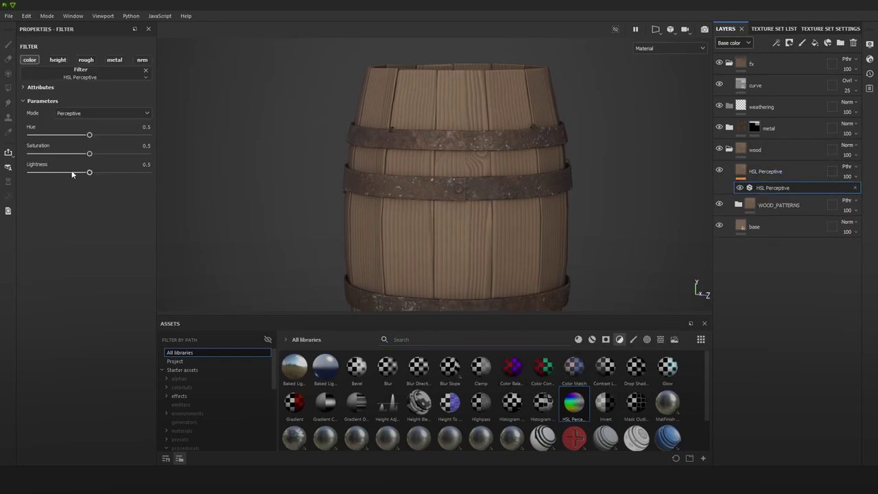
# Step: Darken the wood by setting the HSL Perceptive Lightness to 0.047 and check it on the barrel
pyautogui.moveTo(71, 172); pyautogui.dragTo(35, 179)
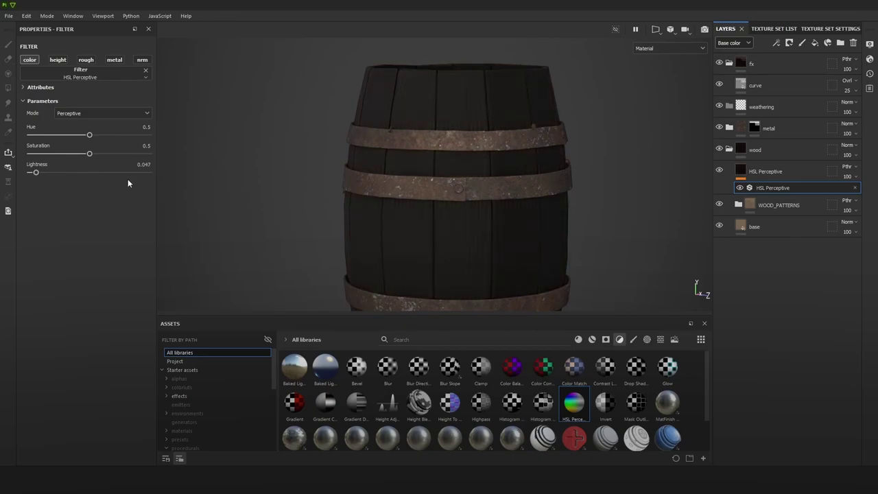
pyautogui.keyDown('alt'); pyautogui.moveTo(428, 220); pyautogui.dragTo(444, 155, button='middle'); pyautogui.keyUp('alt')
pyautogui.keyDown('alt'); pyautogui.moveTo(443, 155); pyautogui.dragTo(494, 177, button='right'); pyautogui.keyUp('alt')
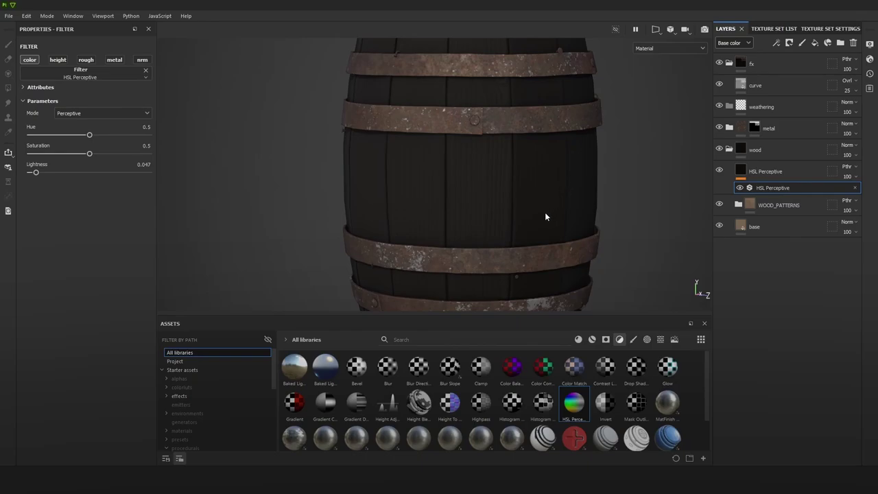
pyautogui.scroll(-3, 545, 211)
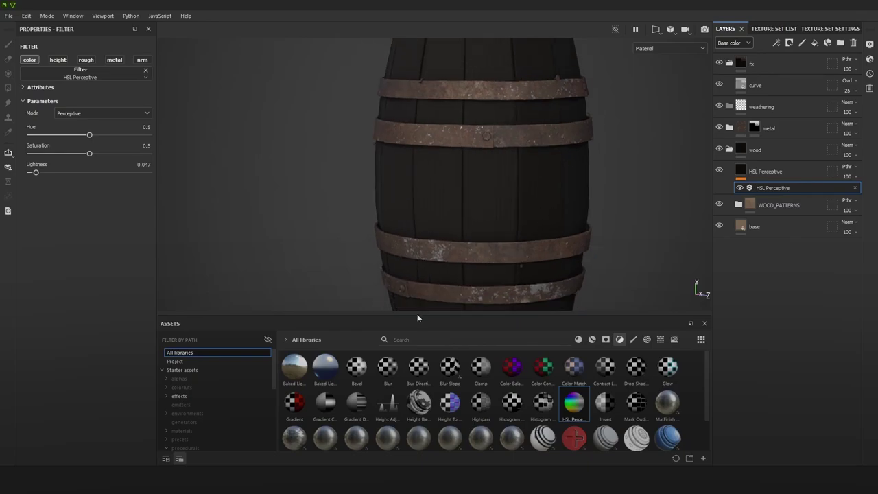
# Step: Remove the filter-type restriction from the assets and show the Grunges procedurals of the starter assets
pyautogui.click(197, 369)
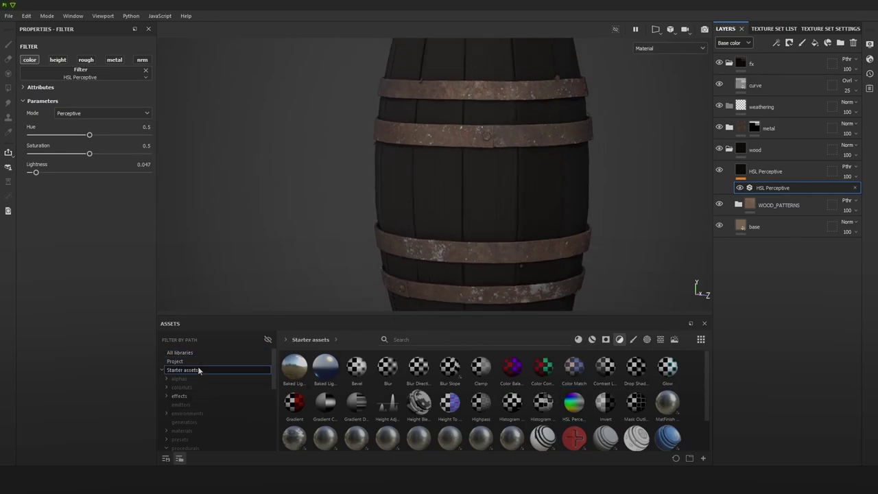
pyautogui.click(619, 339)
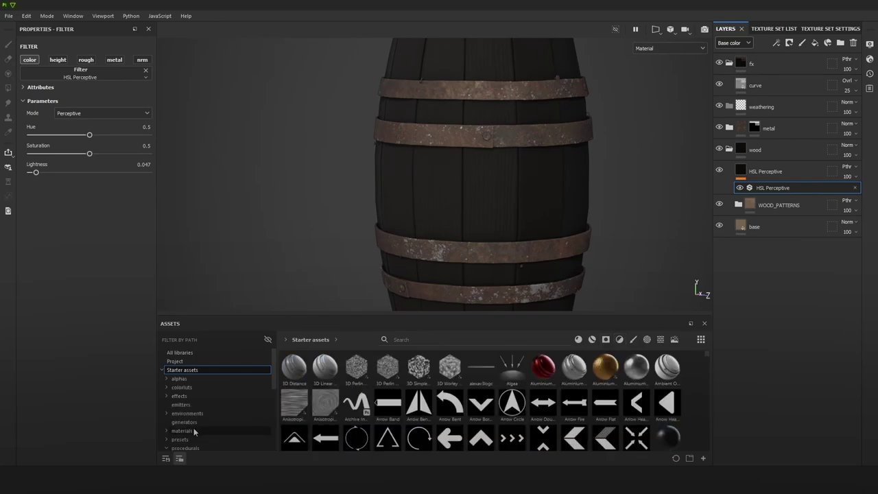
pyautogui.scroll(-3, 195, 425)
pyautogui.click(191, 397)
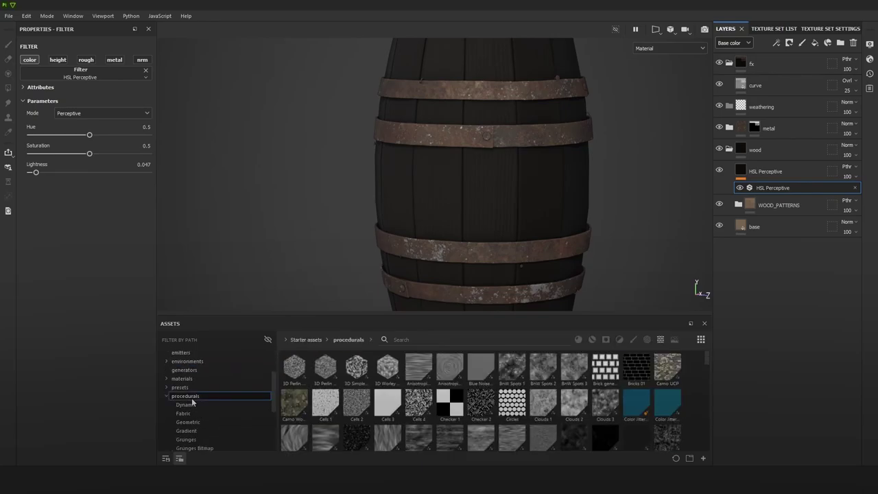
pyautogui.click(186, 439)
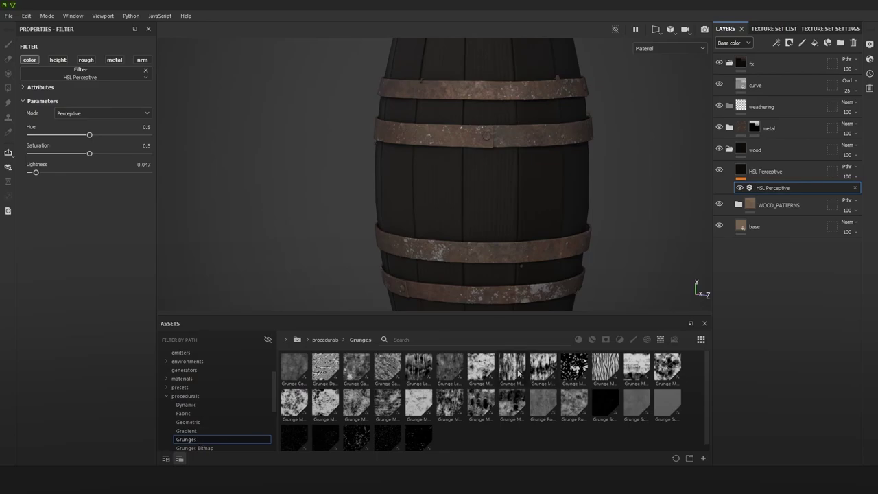
pyautogui.moveTo(519, 373)
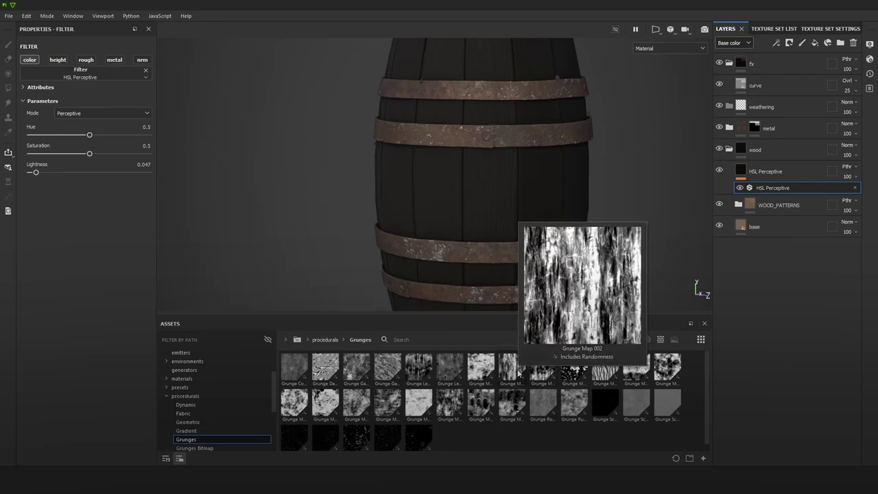
# Step: Add a black mask to the wood's HSL Perceptive layer and put a fill in that mask
pyautogui.rightClick(764, 175)
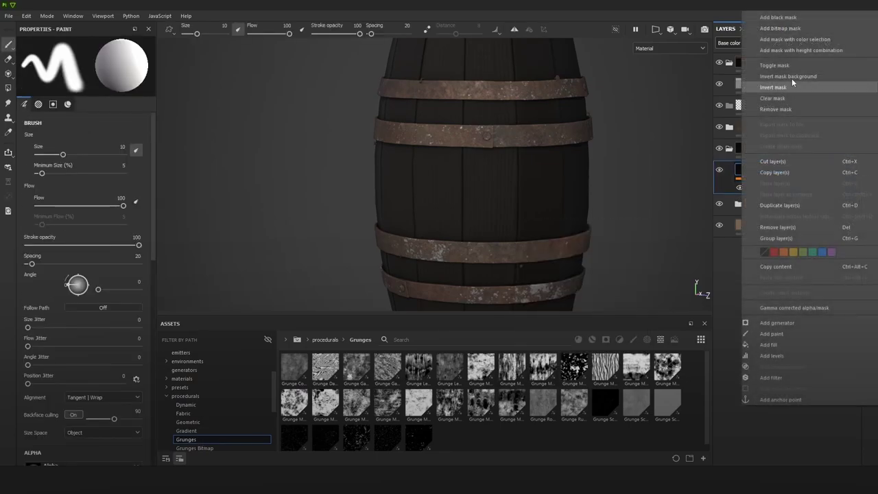
pyautogui.click(794, 16)
pyautogui.click(779, 43)
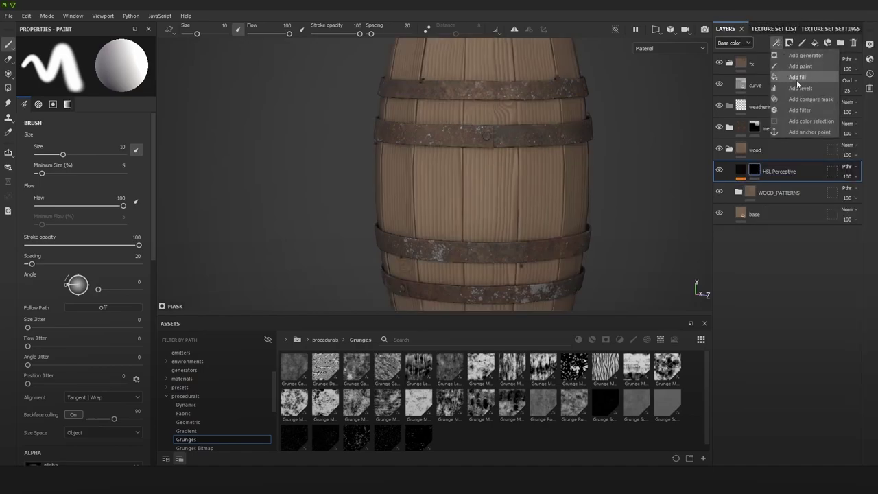
pyautogui.click(797, 78)
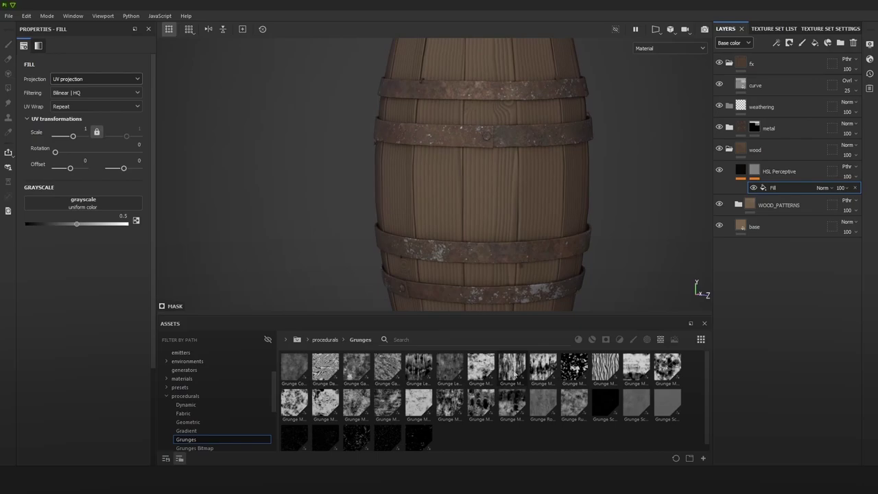
# Step: Try Grunge Map 001 in the mask fill at scale 7.28, and replace it with Grunge Map 002
pyautogui.moveTo(480, 367); pyautogui.dragTo(113, 204)
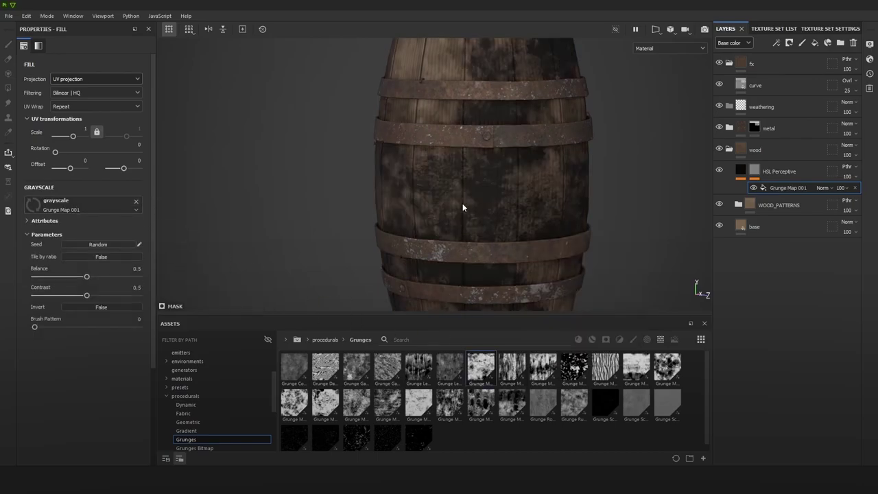
pyautogui.moveTo(75, 137); pyautogui.dragTo(75, 138)
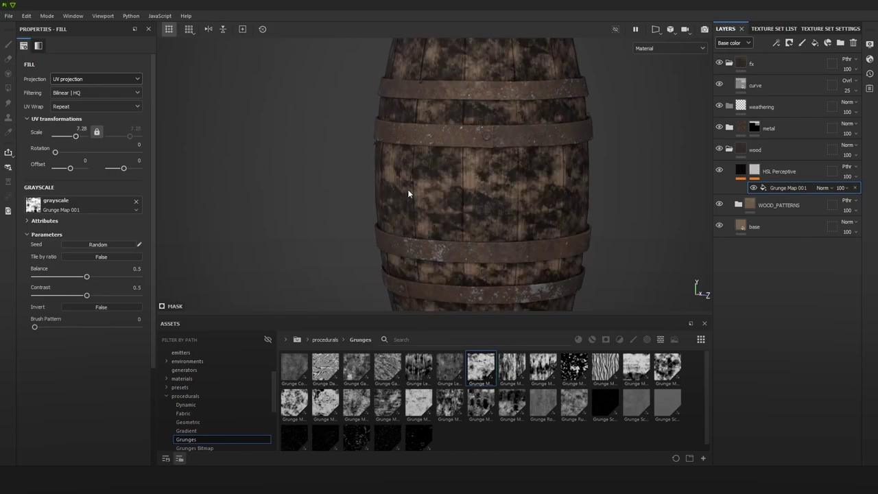
pyautogui.moveTo(517, 376); pyautogui.dragTo(87, 206)
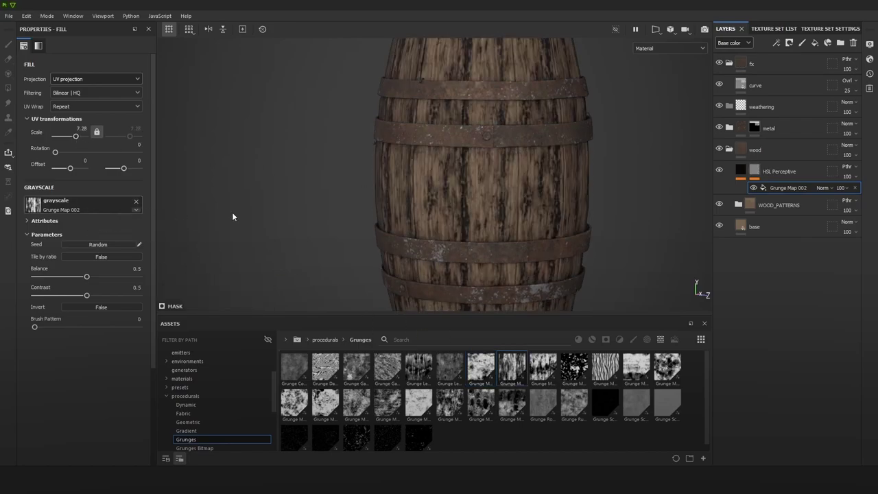
pyautogui.scroll(-3, 499, 218)
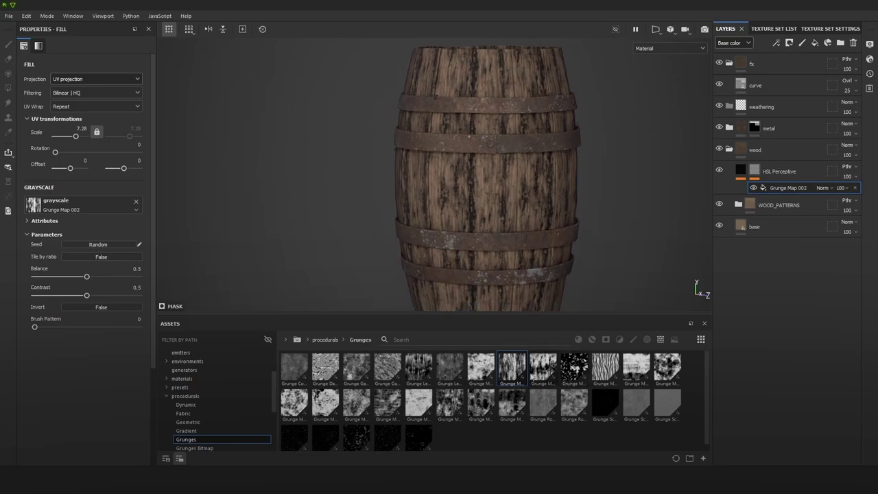
# Step: Try Grunge Map 003 in the mask fill with Balance 0.58 and the second UV offset at -0.52
pyautogui.moveTo(538, 373); pyautogui.dragTo(133, 208)
pyautogui.scroll(-2, 454, 200)
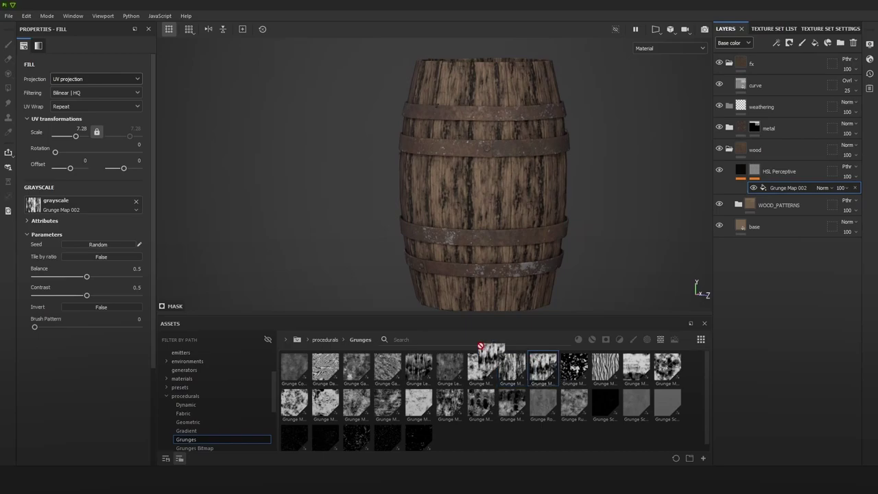
pyautogui.moveTo(542, 374); pyautogui.dragTo(75, 207)
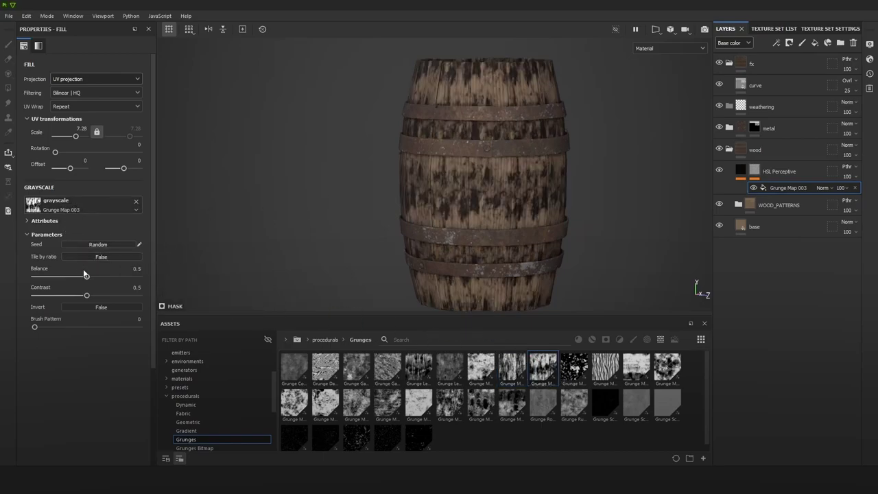
pyautogui.moveTo(85, 274)
pyautogui.mouseDown()
pyautogui.moveTo(76, 276)
pyautogui.moveTo(95, 277)
pyautogui.mouseUp()
pyautogui.moveTo(116, 169); pyautogui.dragTo(115, 171)
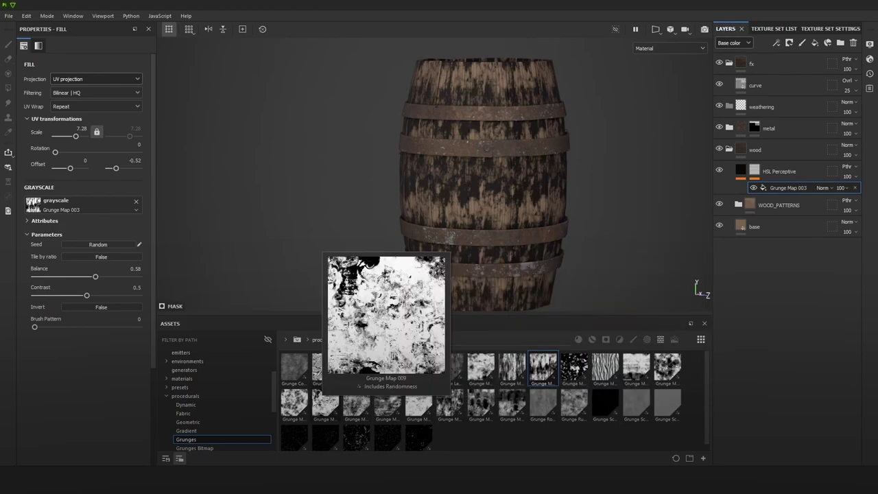
# Step: Switch the mask fill back to Grunge Map 002 with Balance 0.69, Contrast 0.14 and a UV scale of 4.32
pyautogui.moveTo(512, 367); pyautogui.dragTo(86, 203)
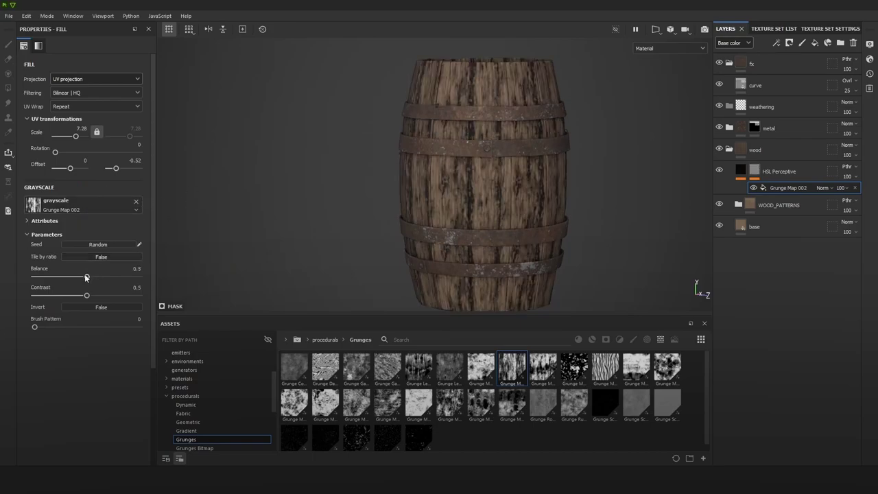
pyautogui.moveTo(86, 277)
pyautogui.mouseDown()
pyautogui.moveTo(77, 278)
pyautogui.moveTo(94, 281)
pyautogui.mouseUp()
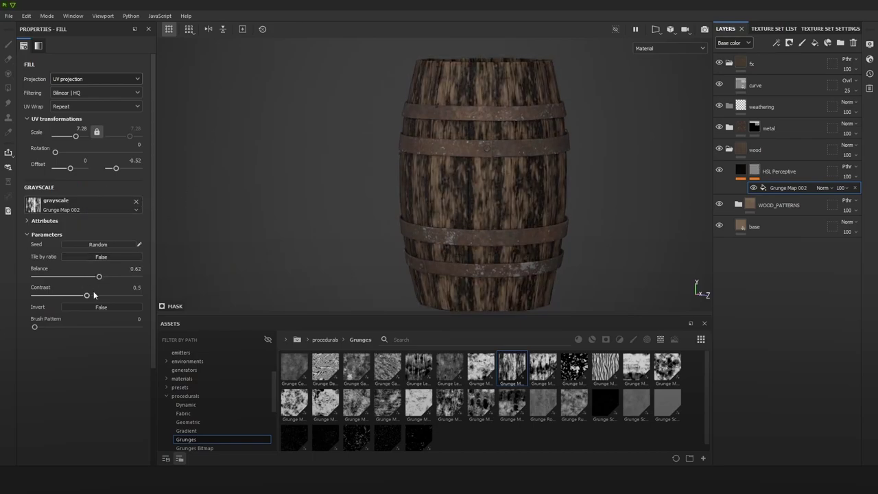
pyautogui.moveTo(94, 292); pyautogui.dragTo(52, 295)
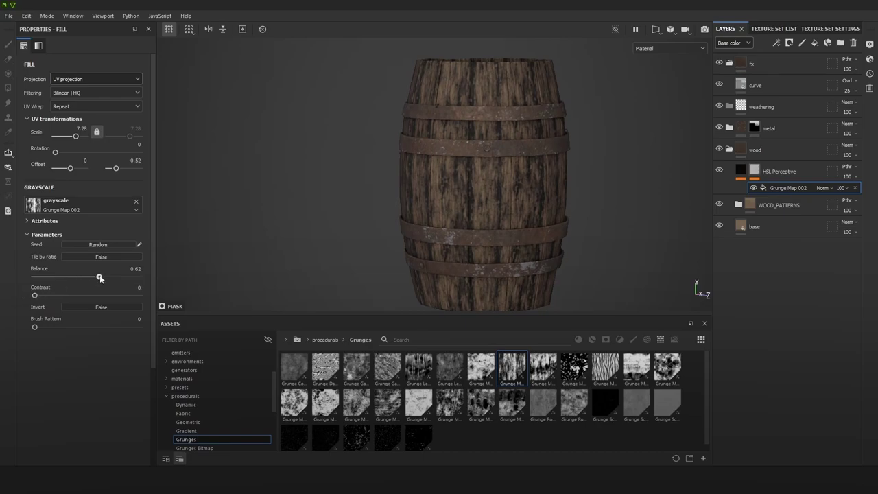
pyautogui.moveTo(100, 277)
pyautogui.mouseDown()
pyautogui.moveTo(117, 278)
pyautogui.moveTo(103, 281)
pyautogui.mouseUp()
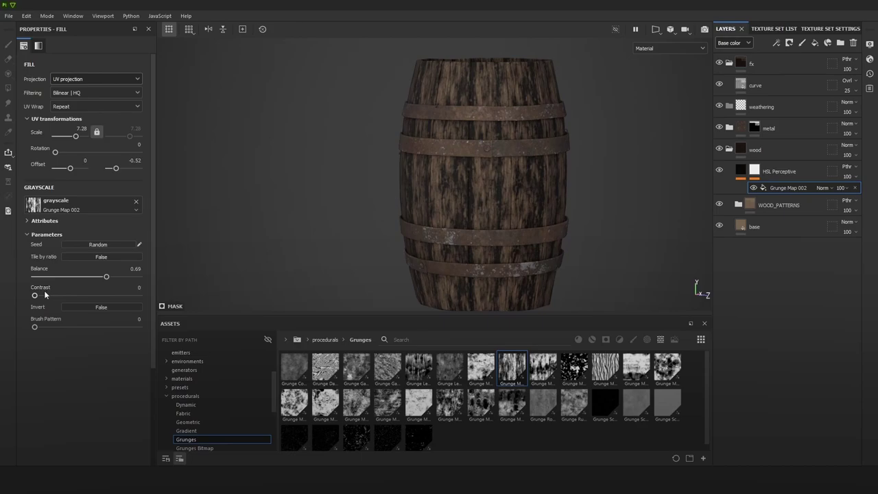
pyautogui.moveTo(46, 294)
pyautogui.mouseDown()
pyautogui.moveTo(72, 295)
pyautogui.moveTo(48, 294)
pyautogui.mouseUp()
pyautogui.moveTo(49, 326)
pyautogui.mouseDown()
pyautogui.moveTo(68, 328)
pyautogui.moveTo(16, 329)
pyautogui.mouseUp()
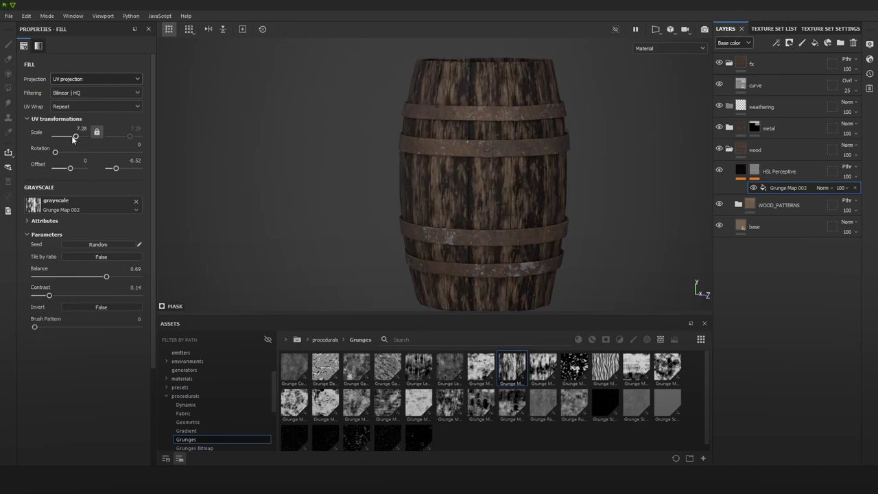
pyautogui.moveTo(73, 139); pyautogui.dragTo(76, 138)
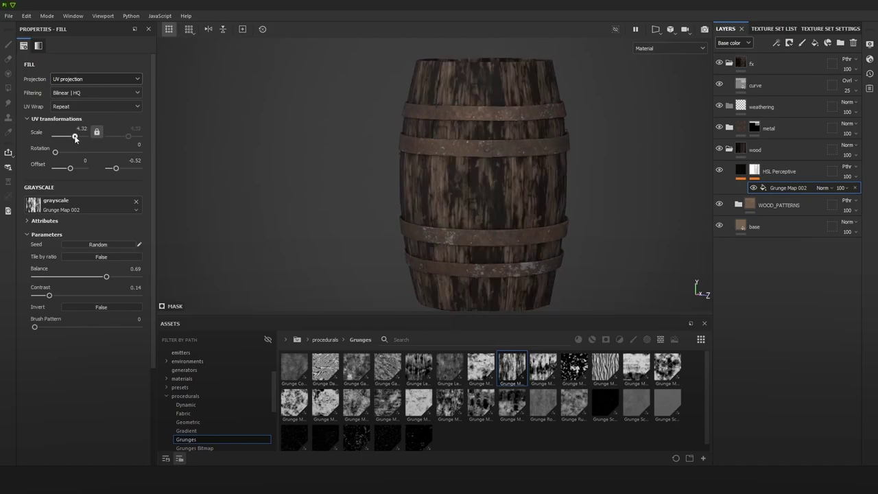
# Step: Unlock the Grunge Map 002 fill's scale ratio and set its UV scale to 5.67 by 2.6
pyautogui.click(97, 133)
pyautogui.moveTo(128, 137); pyautogui.dragTo(75, 137)
pyautogui.keyDown('alt'); pyautogui.moveTo(486, 180); pyautogui.dragTo(559, 177); pyautogui.keyUp('alt')
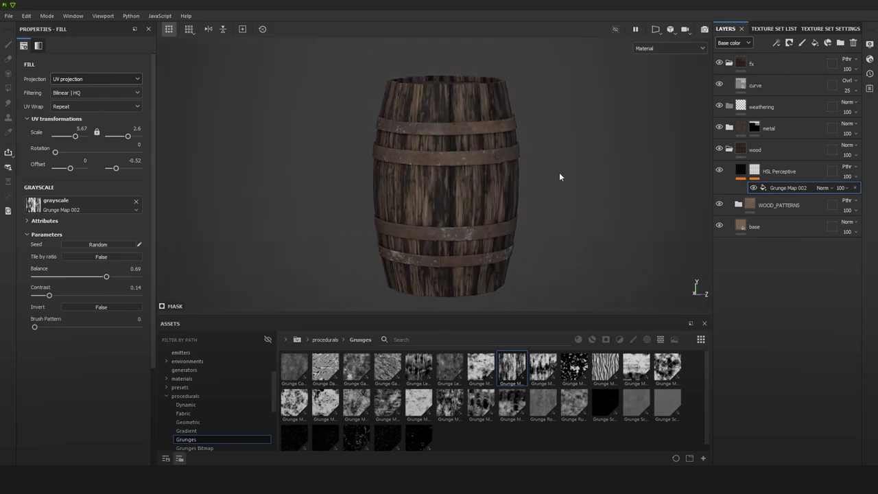
# Step: Rename the HSL Perceptive layer in the wood folder as dark_grunge
pyautogui.doubleClick(778, 171)
pyautogui.write('dark_gr')
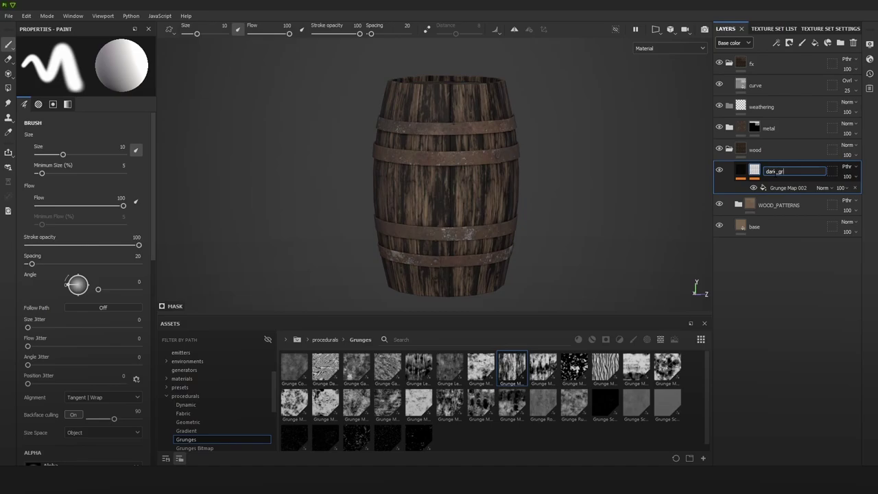
pyautogui.write('unge')
pyautogui.press('Return')
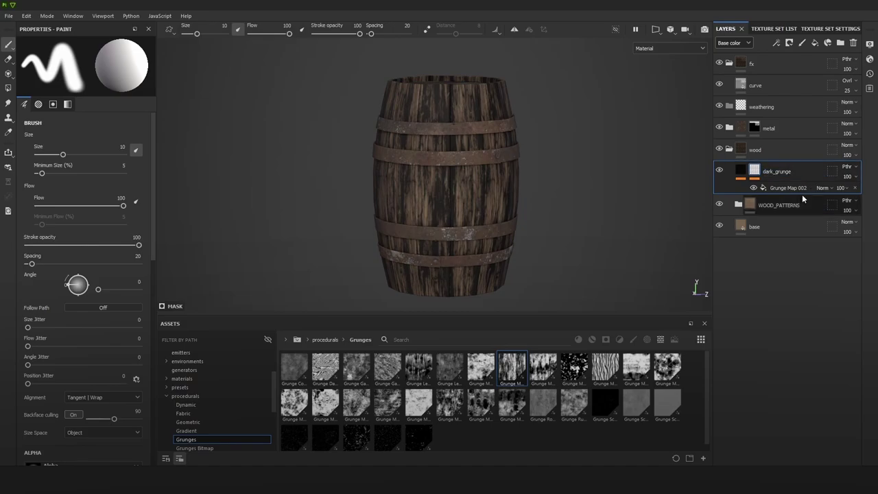
# Step: Set the Lightness of the dark_grunge layer's HSL Perceptive filter to 0.143 and check the wood up close
pyautogui.click(779, 171)
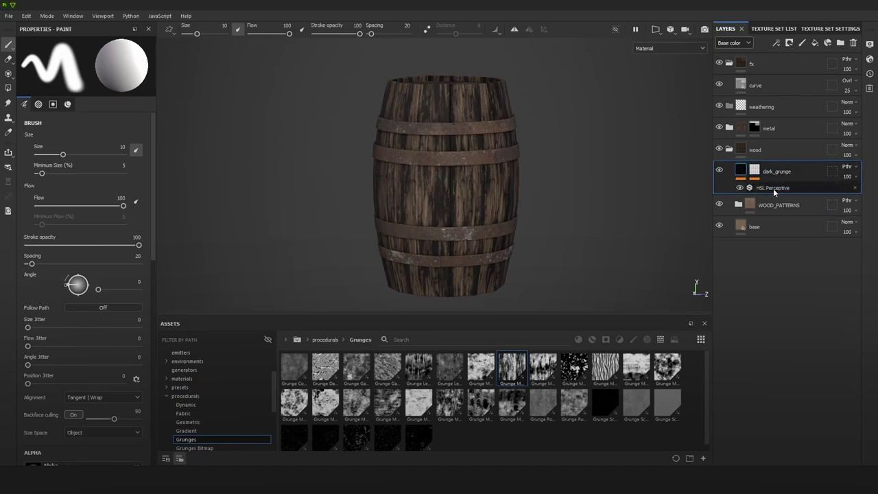
pyautogui.click(768, 188)
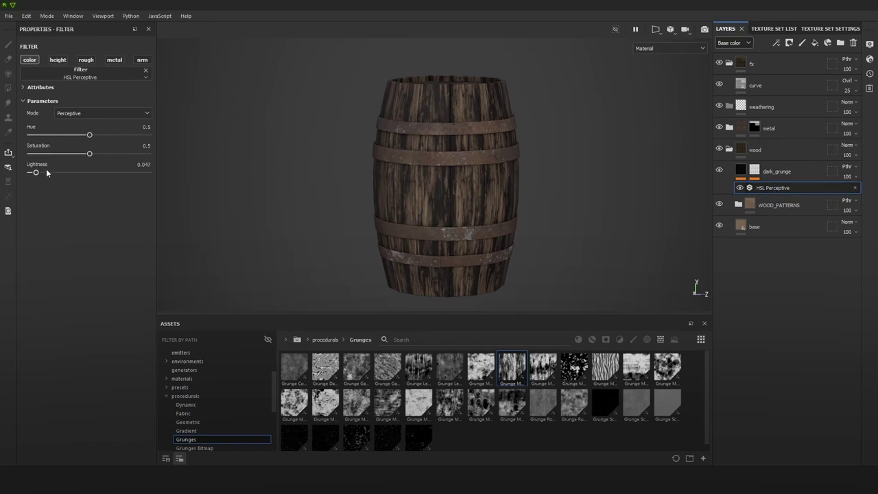
pyautogui.moveTo(47, 173); pyautogui.dragTo(45, 173)
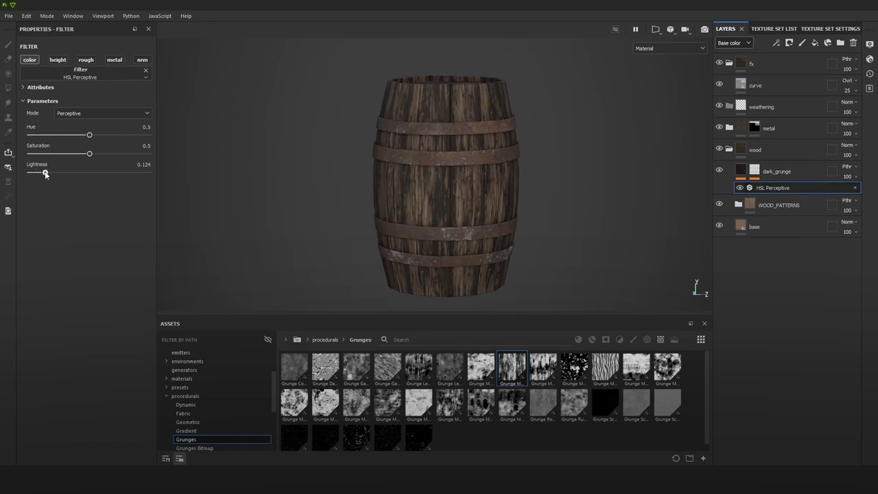
pyautogui.scroll(4, 306, 174)
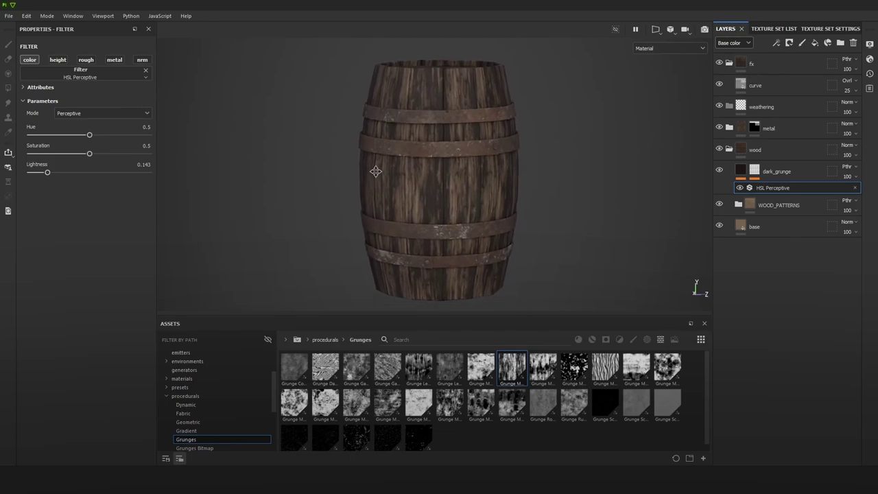
pyautogui.keyDown('alt'); pyautogui.moveTo(375, 183); pyautogui.dragTo(349, 180); pyautogui.keyUp('alt')
pyautogui.keyDown('alt'); pyautogui.moveTo(370, 181); pyautogui.dragTo(384, 181, button='right'); pyautogui.keyUp('alt')
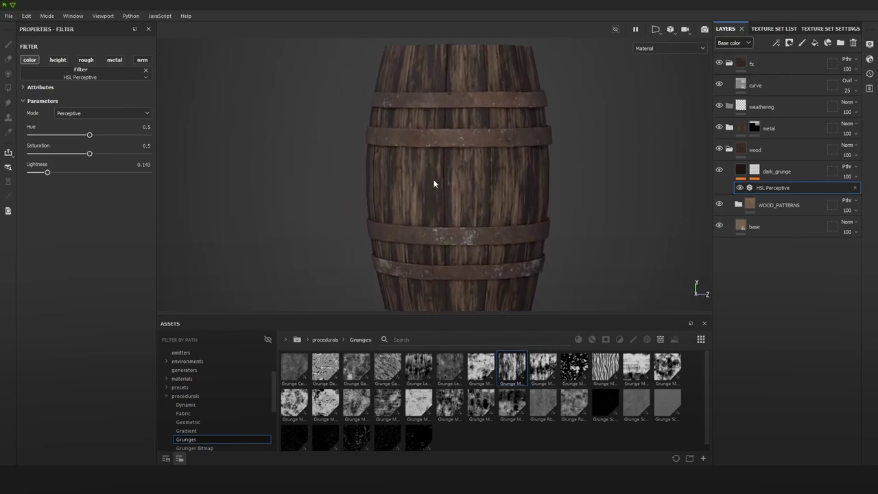
pyautogui.keyDown('alt'); pyautogui.moveTo(435, 183); pyautogui.dragTo(396, 182, button='middle'); pyautogui.keyUp('alt')
pyautogui.moveTo(396, 182)
pyautogui.keyDown('alt'); pyautogui.mouseDown(button='right')
pyautogui.moveTo(451, 182)
pyautogui.moveTo(451, 157)
pyautogui.mouseUp(button='right'); pyautogui.keyUp('alt')
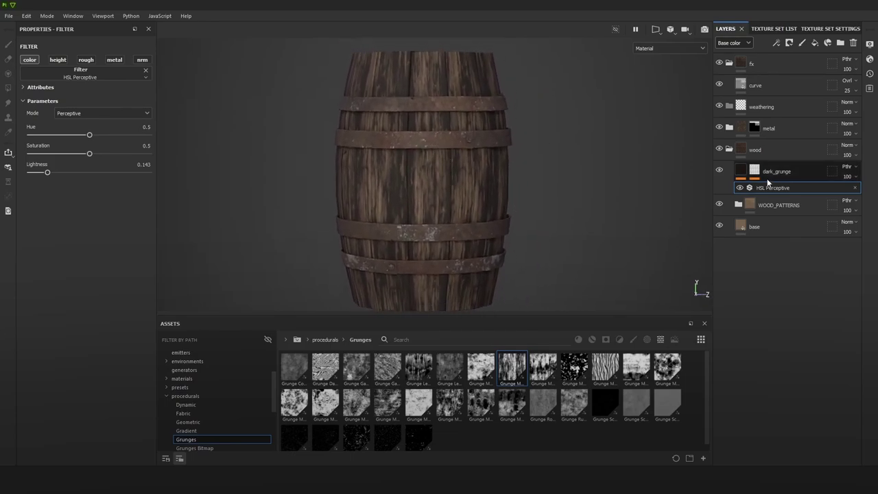
# Step: Group the dark_grunge layer and name the new group dark_grunge
pyautogui.click(783, 176)
pyautogui.hotkey('ctrl', 'g')
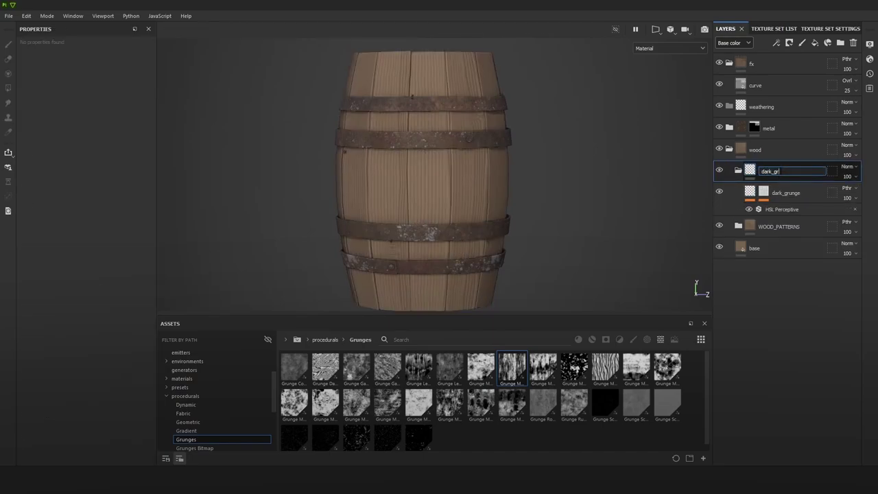
pyautogui.write('dark_grunge')
pyautogui.press('Return')
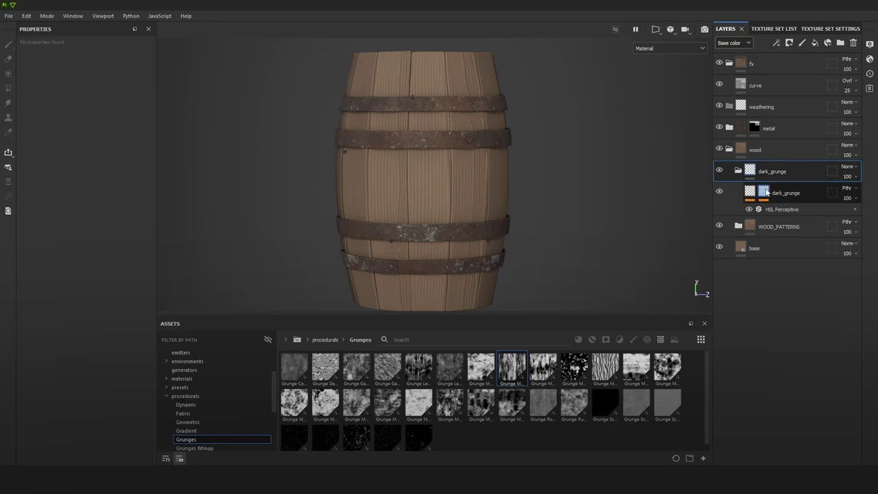
# Step: Copy the dark_grunge layer's grunge mask into a new mask on its parent group
pyautogui.rightClick(764, 189)
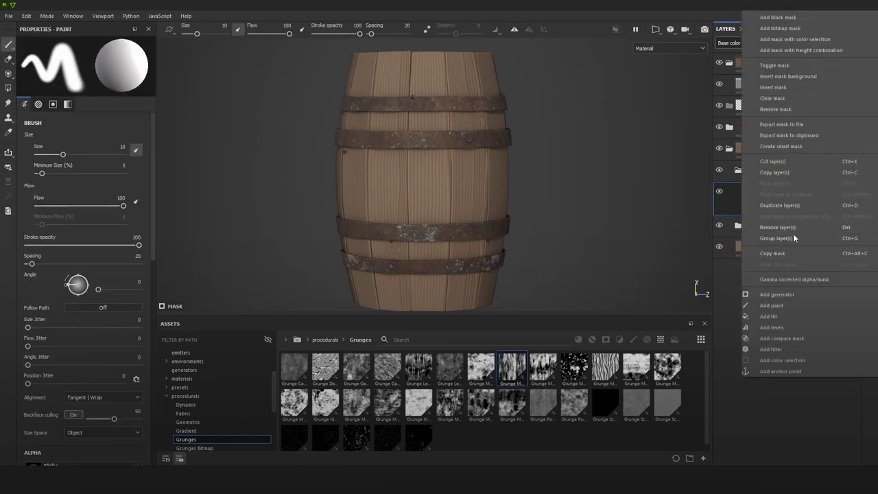
pyautogui.click(784, 251)
pyautogui.rightClick(775, 174)
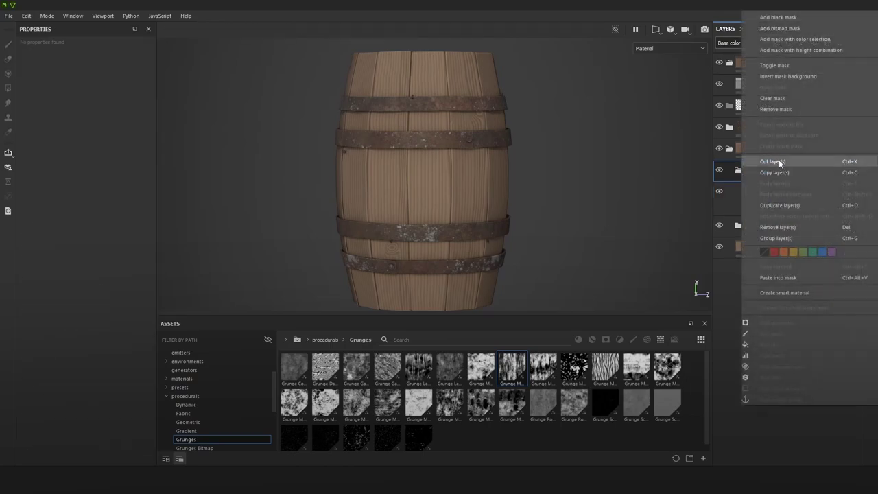
pyautogui.click(794, 18)
pyautogui.rightClick(792, 192)
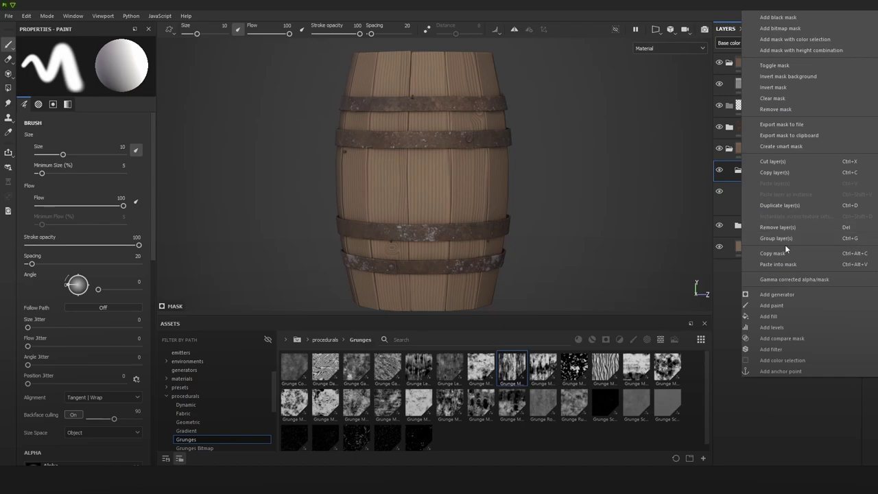
pyautogui.click(785, 265)
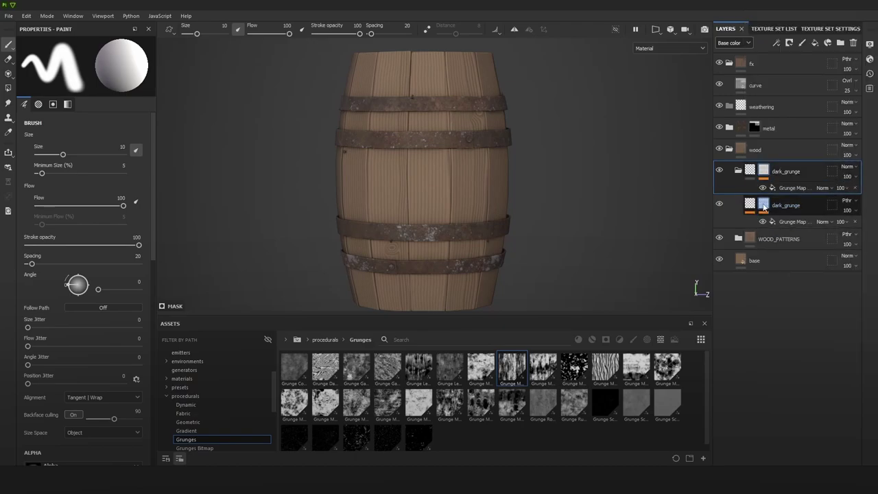
# Step: Remove the mask from the inner dark_grunge layer and set the parent group's blending mode to Passthrough
pyautogui.click(764, 207)
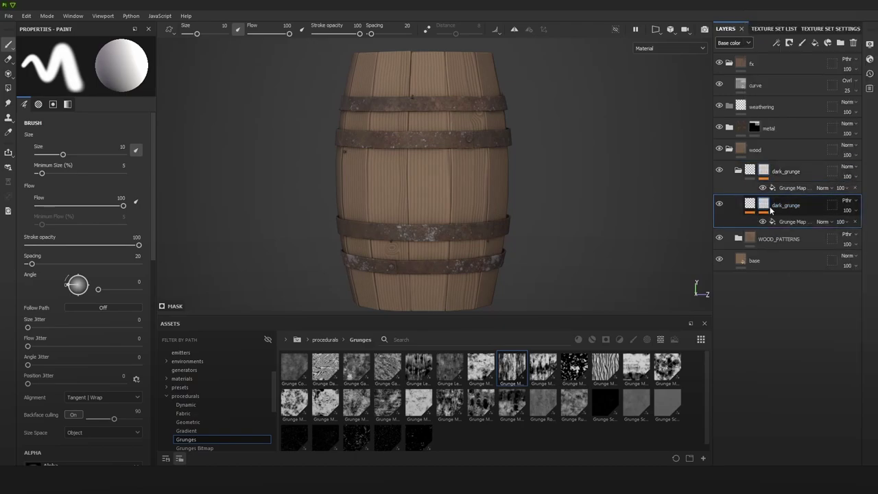
pyautogui.rightClick(801, 208)
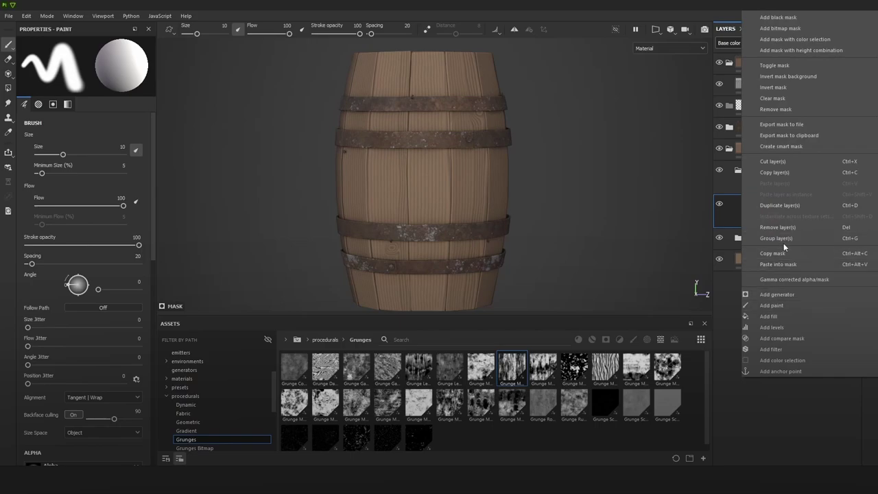
pyautogui.click(790, 109)
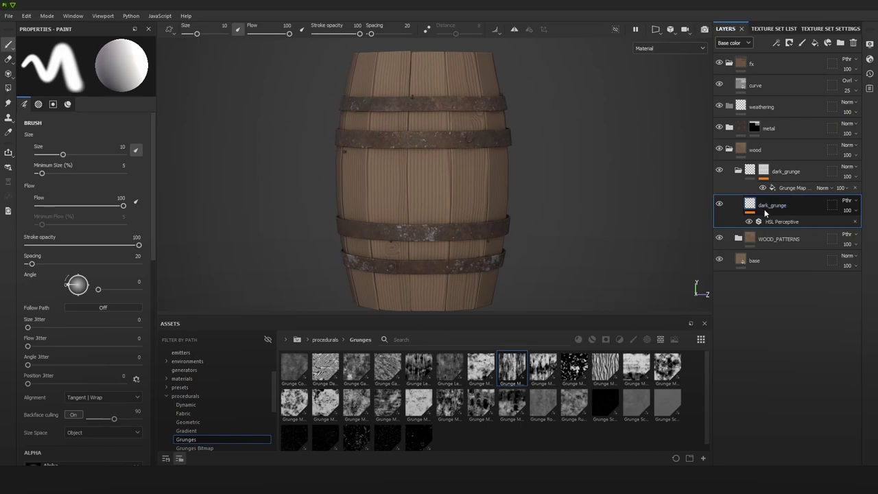
pyautogui.click(853, 172)
pyautogui.click(850, 178)
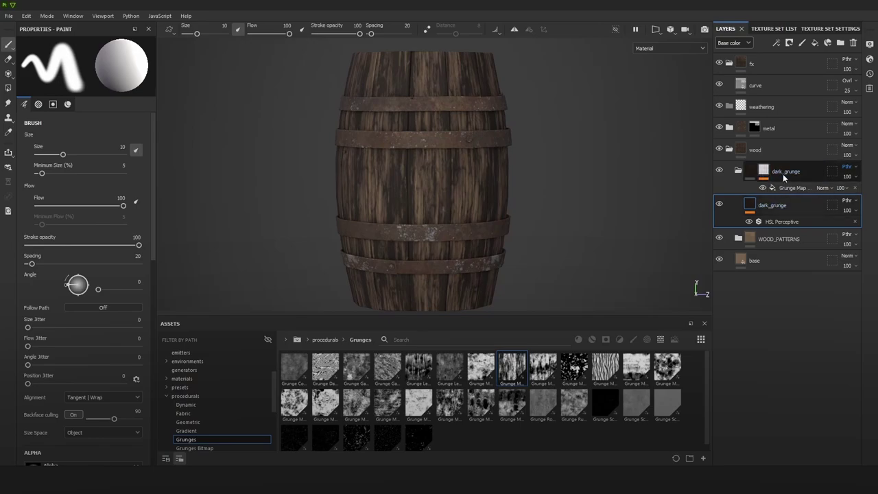
# Step: Rename the masked group as pattern and nest it in a new group named dark_grunge
pyautogui.click(738, 172)
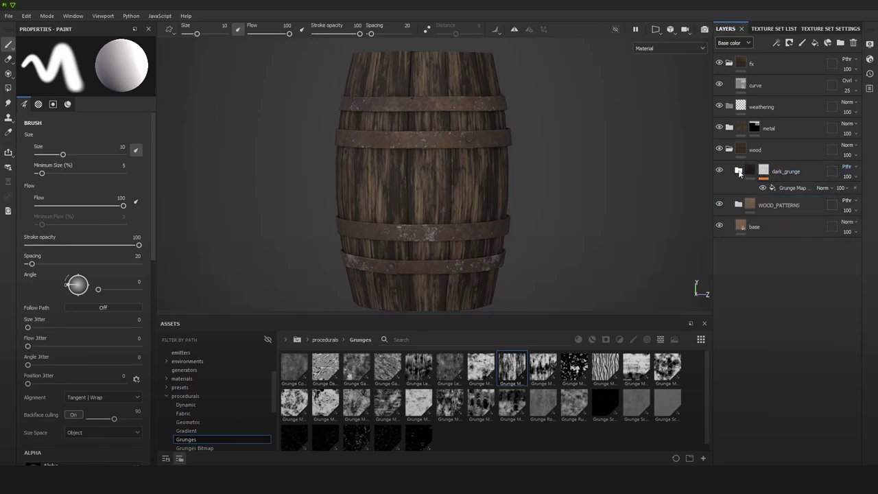
pyautogui.click(740, 170)
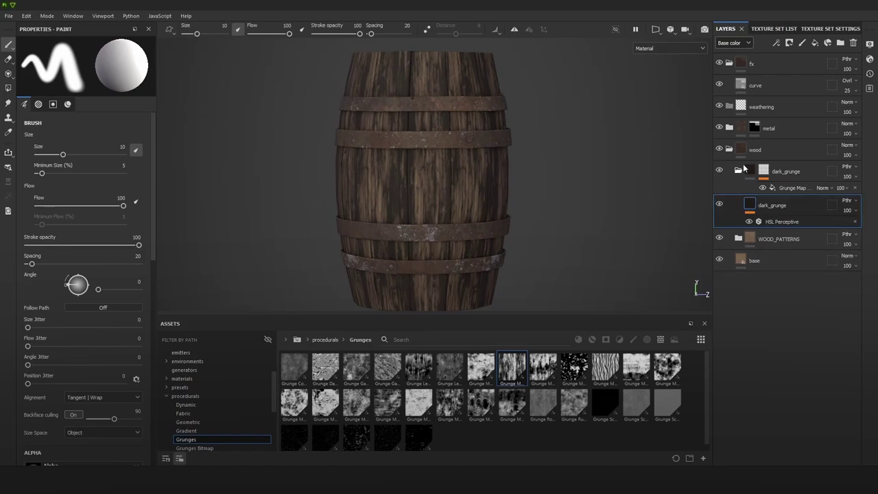
pyautogui.doubleClick(796, 172)
pyautogui.write('pattern')
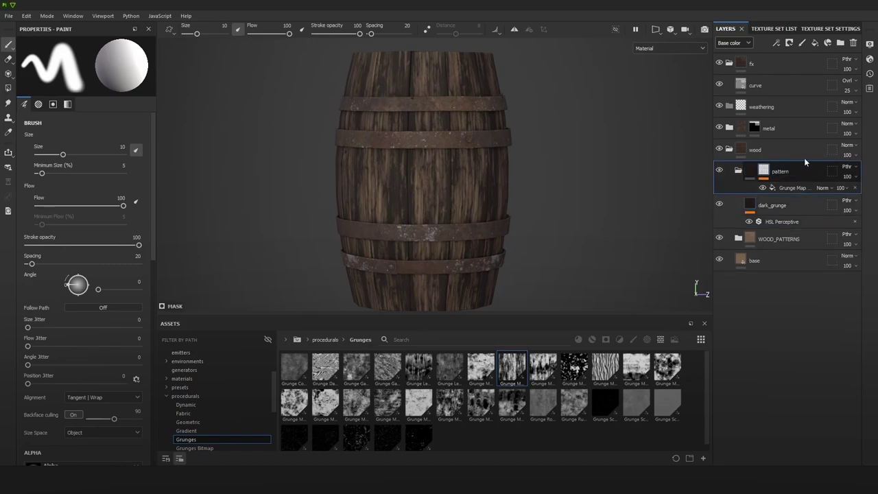
pyautogui.hotkey('ctrl', 'g')
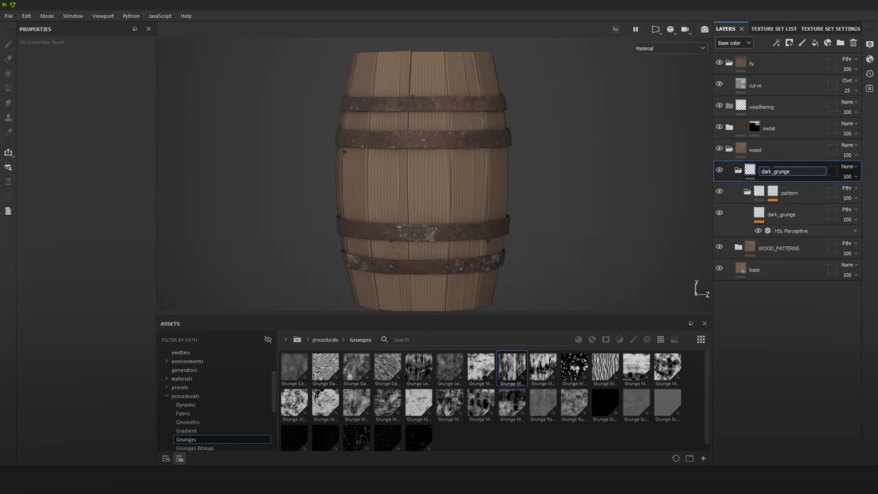
pyautogui.press('Return')
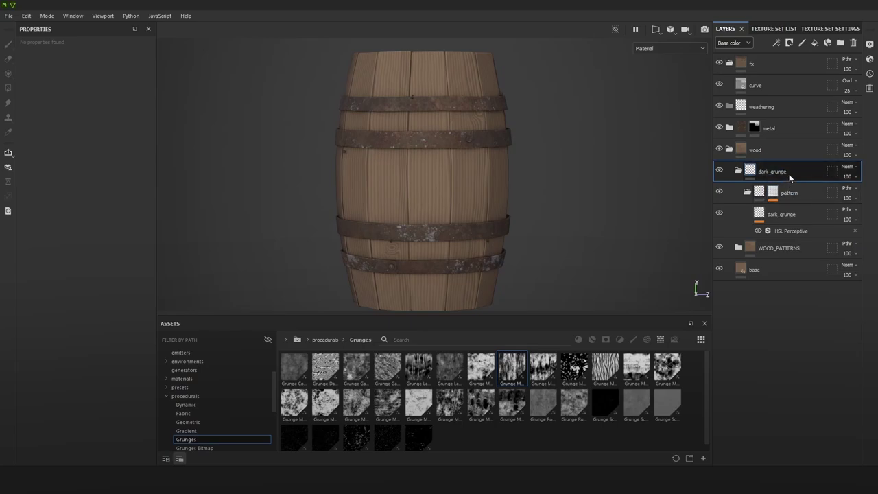
# Step: Rename the HSL Perceptive layer inside the pattern group as color
pyautogui.doubleClick(781, 214)
pyautogui.write('color')
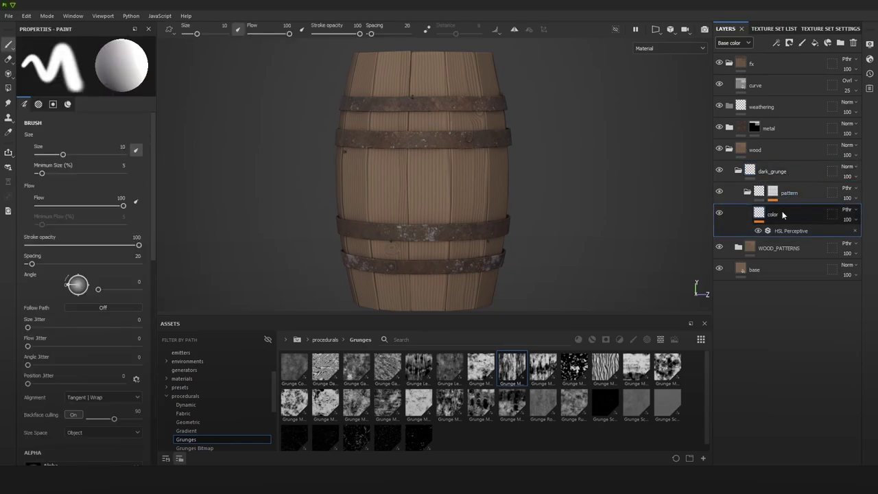
pyautogui.press('Return')
# Step: Add a white mask to the outer dark_grunge group and set its blending mode to Passthrough
pyautogui.rightClick(784, 176)
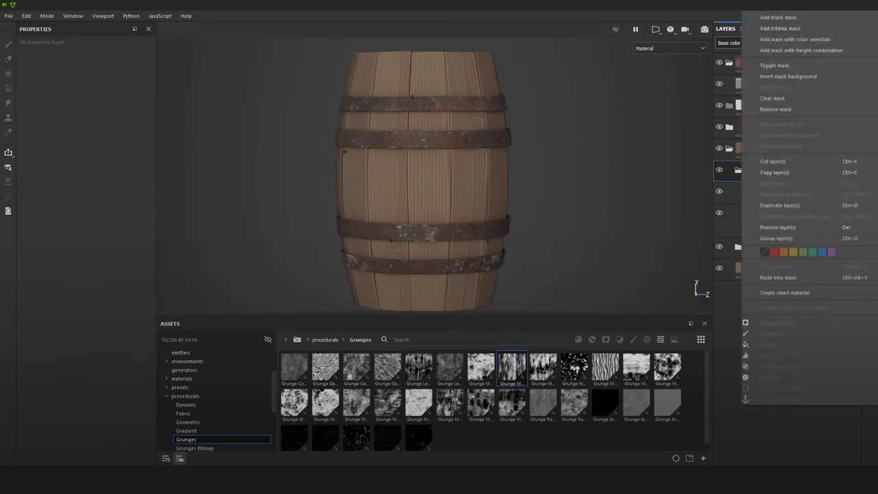
pyautogui.click(792, 15)
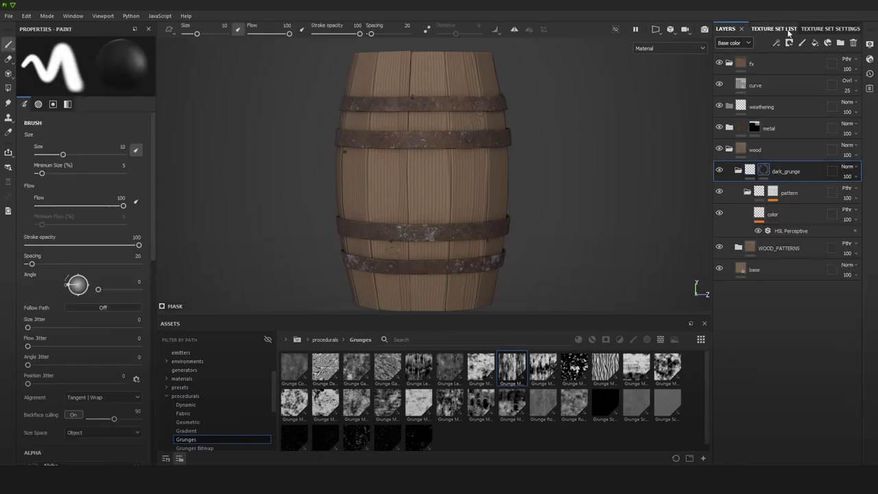
pyautogui.click(848, 166)
pyautogui.click(840, 179)
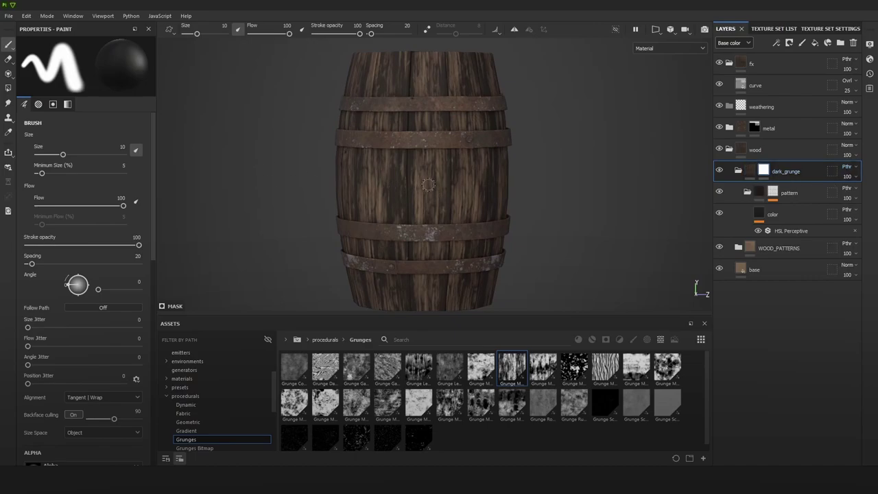
# Step: Enlarge the brush to 22.87, try a stroke on the dark_grunge group's mask across the barrel's middle, and undo the stroke
pyautogui.press(']')
pyautogui.press(']')
pyautogui.press(']')
pyautogui.press(']')
pyautogui.press(']')
pyautogui.press(']')
pyautogui.moveTo(387, 201); pyautogui.dragTo(440, 187)
pyautogui.hotkey('ctrl', 'z')
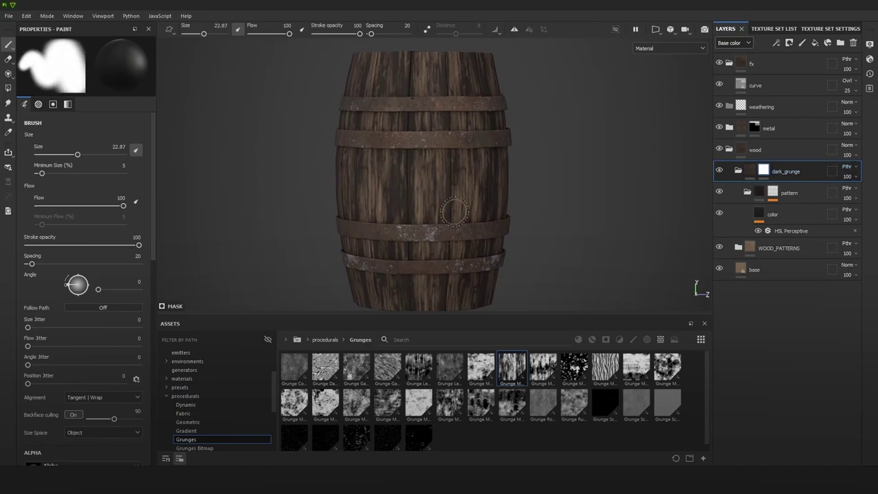
# Step: Filter the assets to show only brushes from all libraries
pyautogui.scroll(3, 192, 370)
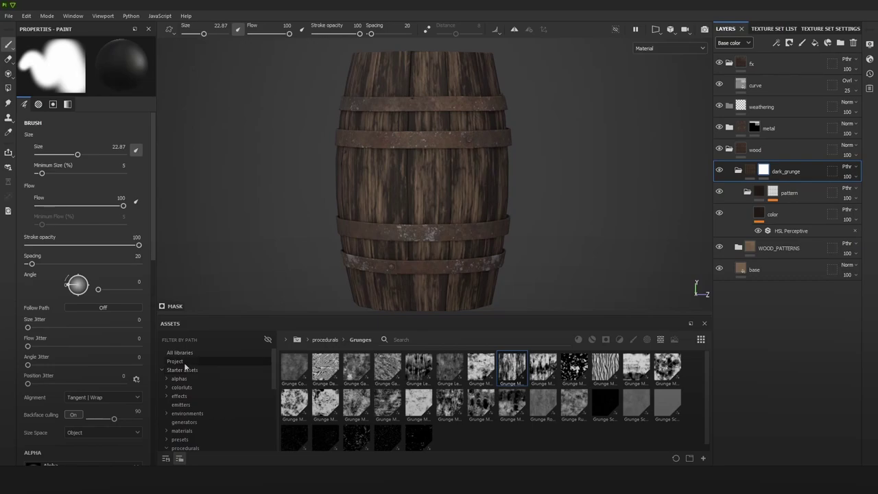
pyautogui.click(192, 361)
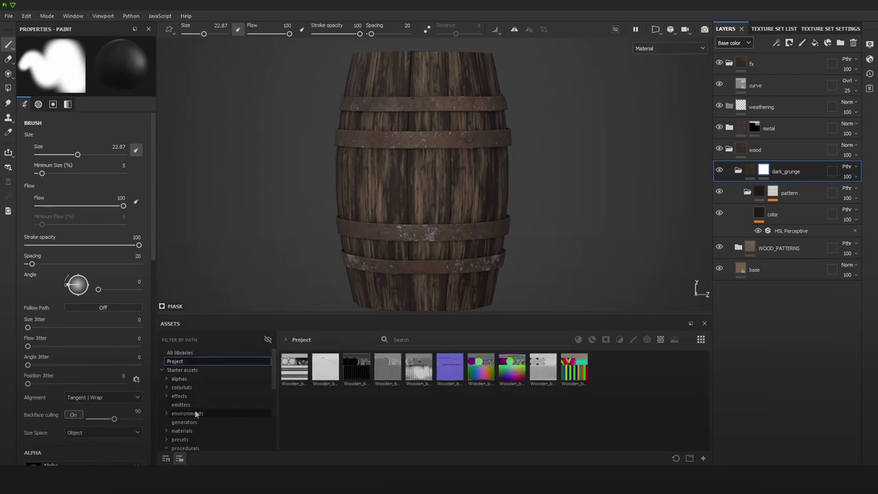
pyautogui.scroll(-2, 192, 411)
pyautogui.click(170, 424)
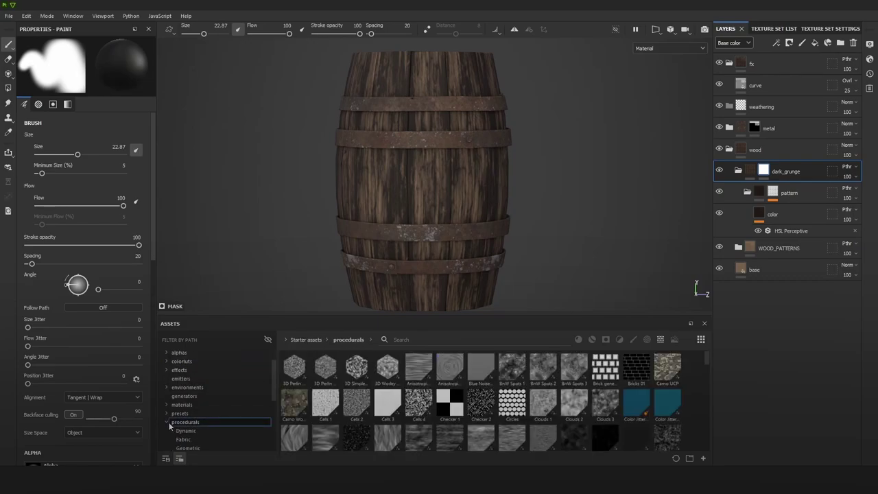
pyautogui.click(168, 423)
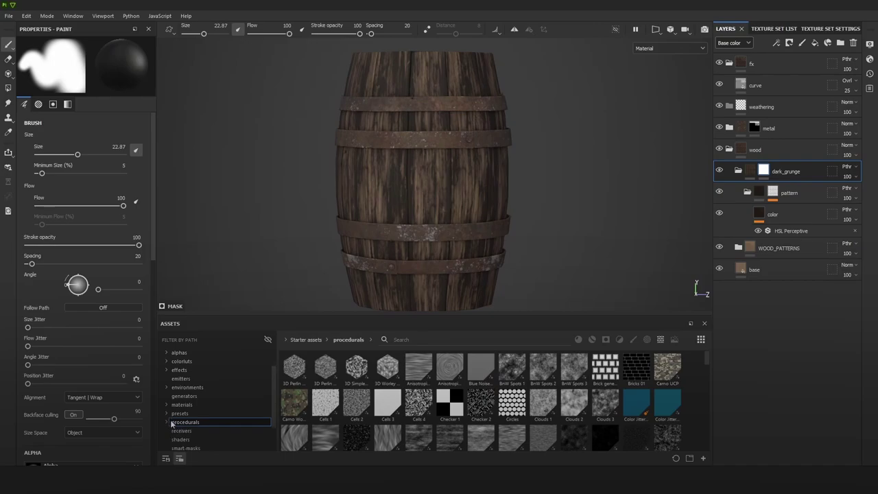
pyautogui.click(633, 339)
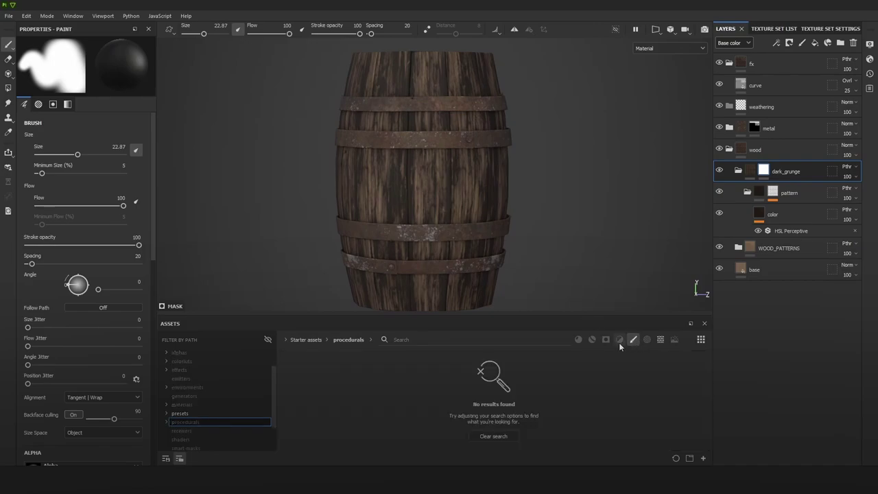
pyautogui.click(504, 436)
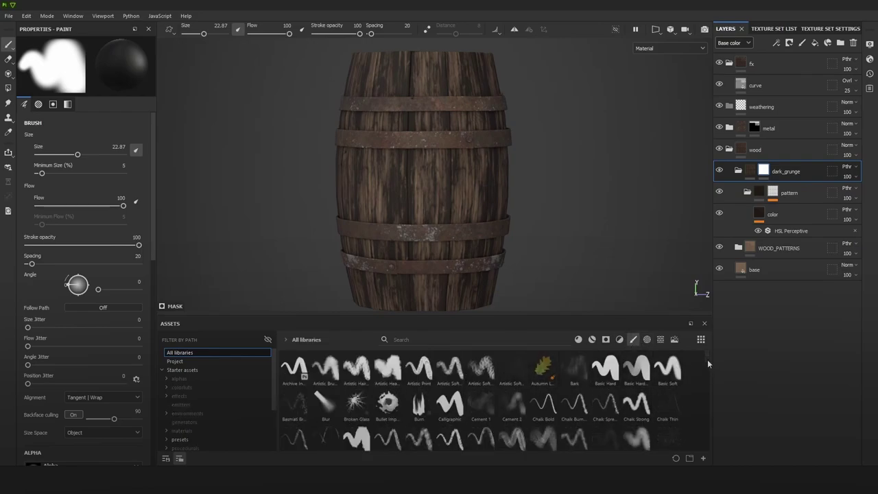
# Step: Search the brush library for "dirt" and select the Dirt 1 brush
pyautogui.scroll(-3, 705, 361)
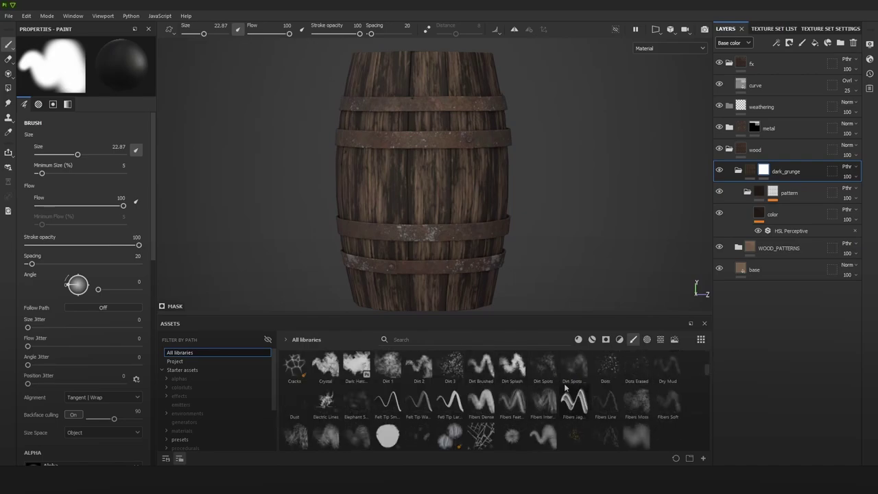
pyautogui.scroll(3, 563, 383)
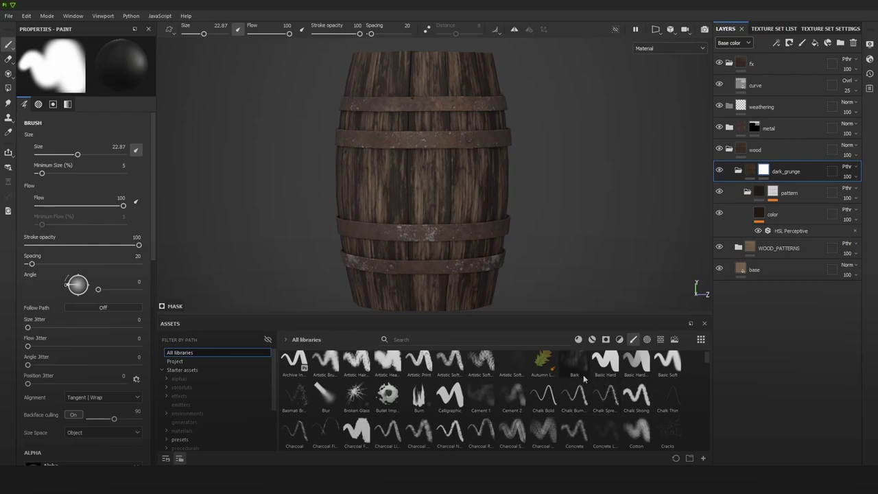
pyautogui.scroll(1, 581, 377)
pyautogui.moveTo(520, 318); pyautogui.dragTo(511, 316)
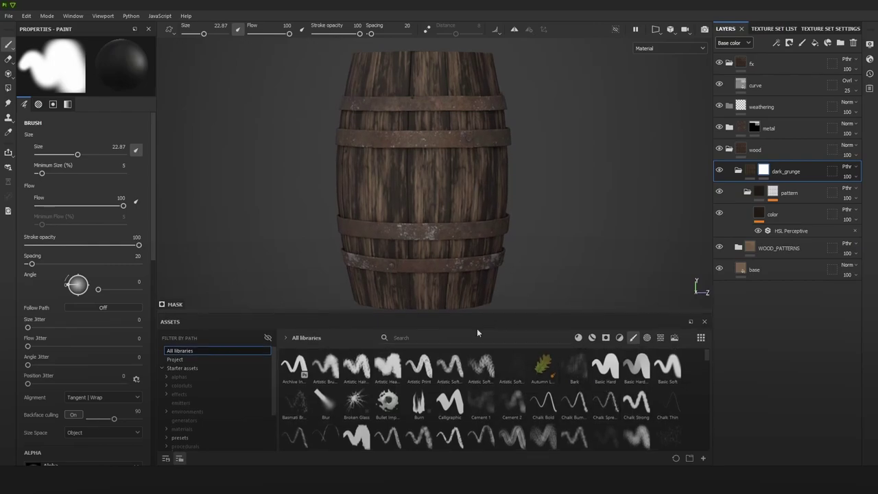
pyautogui.click(475, 338)
pyautogui.write('dirt')
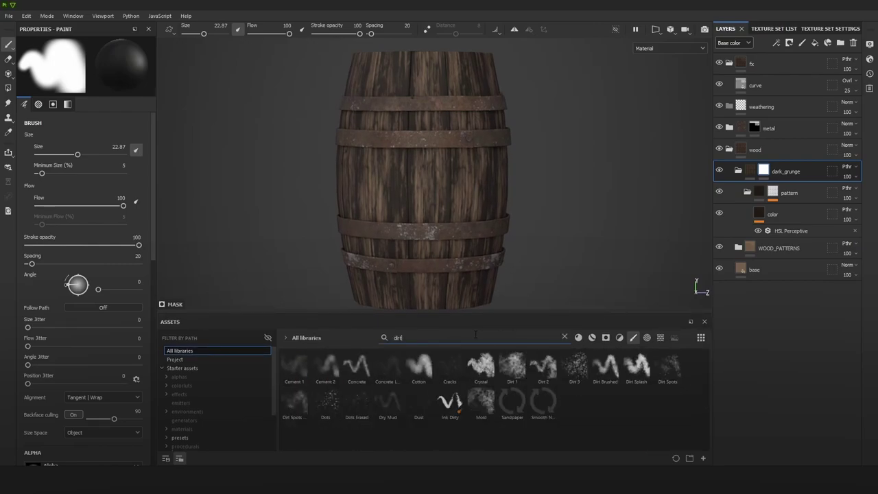
pyautogui.click(513, 369)
# Step: Try Dirt 1 strokes on the dark_grunge mask across the barrel's middle, enlarging the brush to 34.24 for the second, and undo both
pyautogui.moveTo(406, 189)
pyautogui.mouseDown()
pyautogui.moveTo(396, 184)
pyautogui.moveTo(430, 194)
pyautogui.mouseUp()
pyautogui.hotkey('ctrl', 'z')
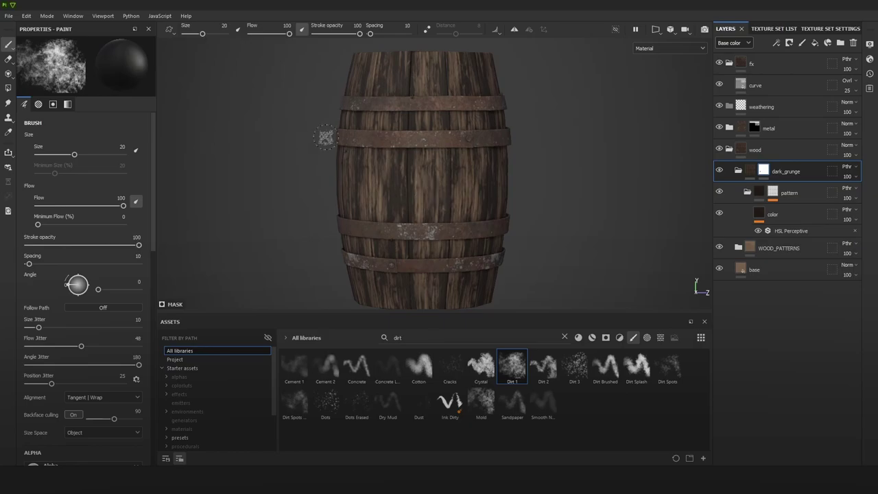
pyautogui.moveTo(416, 188)
pyautogui.keyDown('ctrl'); pyautogui.mouseDown(button='right')
pyautogui.moveTo(453, 192)
pyautogui.moveTo(446, 189)
pyautogui.mouseUp(button='right'); pyautogui.keyUp('ctrl')
pyautogui.moveTo(415, 185)
pyautogui.mouseDown()
pyautogui.moveTo(439, 191)
pyautogui.moveTo(385, 192)
pyautogui.moveTo(446, 180)
pyautogui.moveTo(444, 195)
pyautogui.mouseUp()
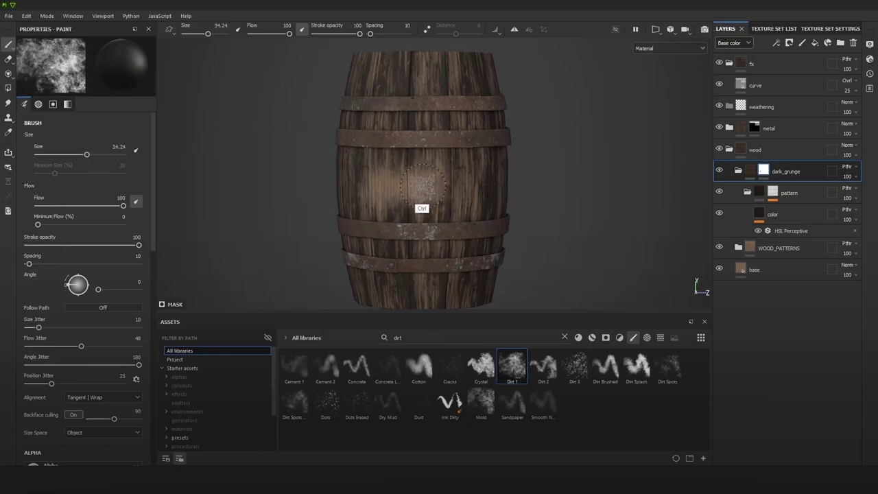
pyautogui.hotkey('ctrl', 'z')
# Step: Enlarge the brush to 37.84 and mask the dark grunge off the wood across the barrel's middle section
pyautogui.keyDown('ctrl'); pyautogui.moveTo(413, 188); pyautogui.dragTo(416, 186, button='right'); pyautogui.keyUp('ctrl')
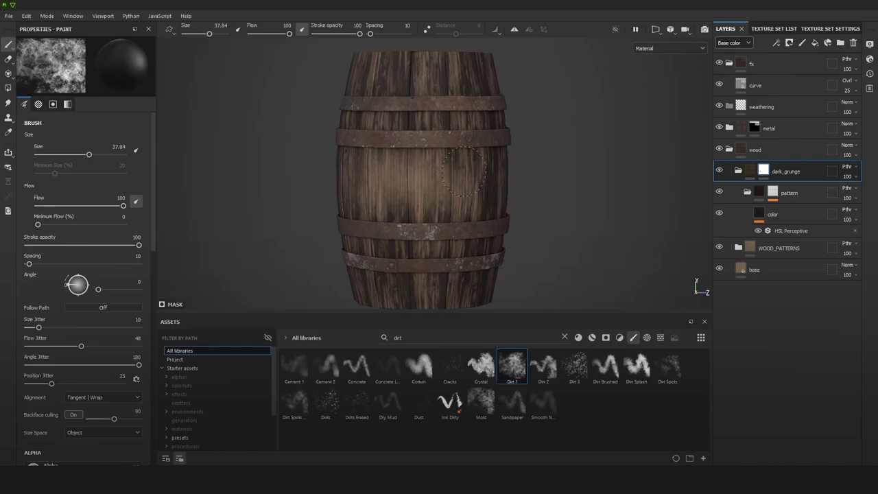
pyautogui.keyDown('alt'); pyautogui.moveTo(362, 192); pyautogui.dragTo(554, 151); pyautogui.keyUp('alt')
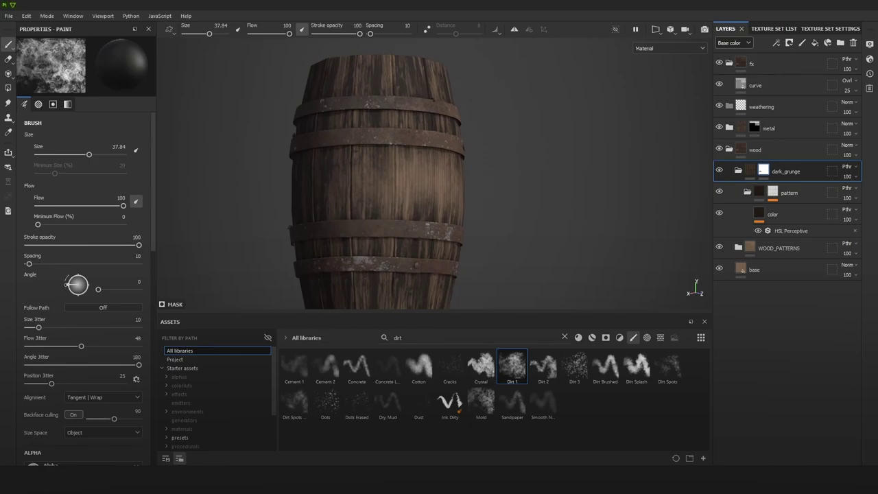
# Step: Open Wacom Tablet Properties and add Adobe Substance 3D Painter as an application with custom pen settings
pyautogui.press('super')
pyautogui.write('waco')
pyautogui.click(108, 242)
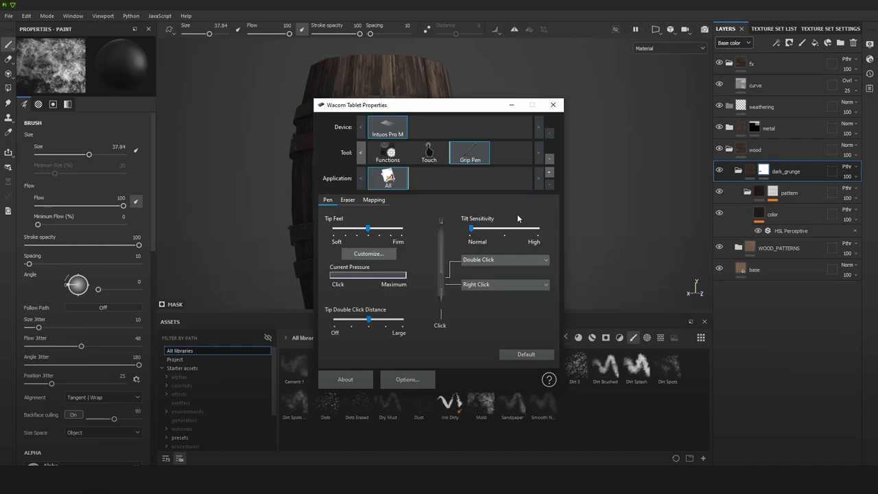
pyautogui.click(549, 173)
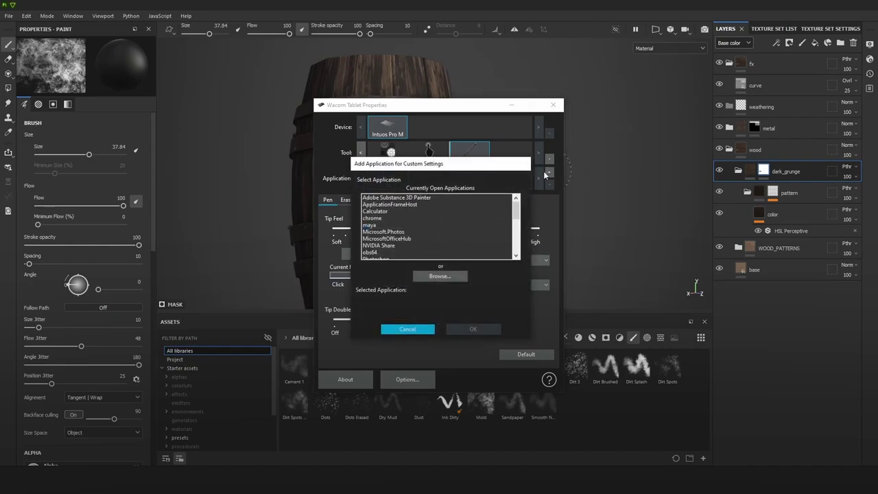
pyautogui.click(395, 198)
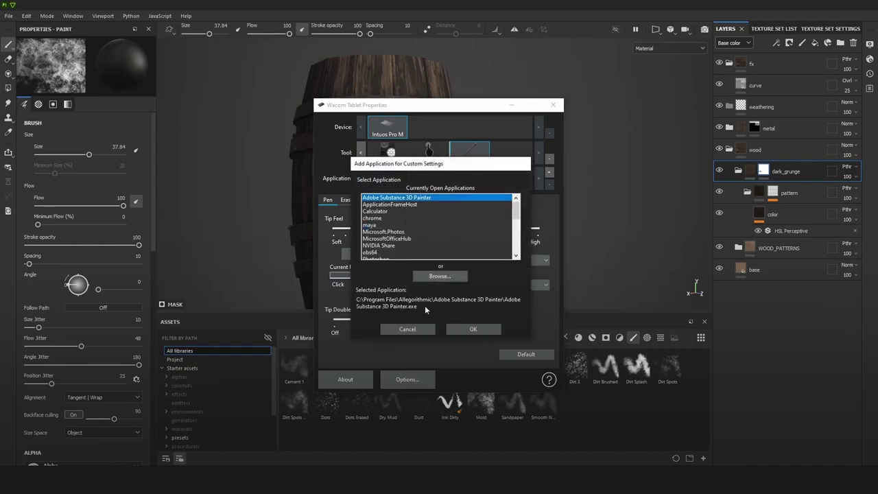
pyautogui.click(473, 330)
# Step: Assign Middle Click to the grip pen's upper button for Substance 3D Painter and minimize the tablet settings
pyautogui.click(510, 259)
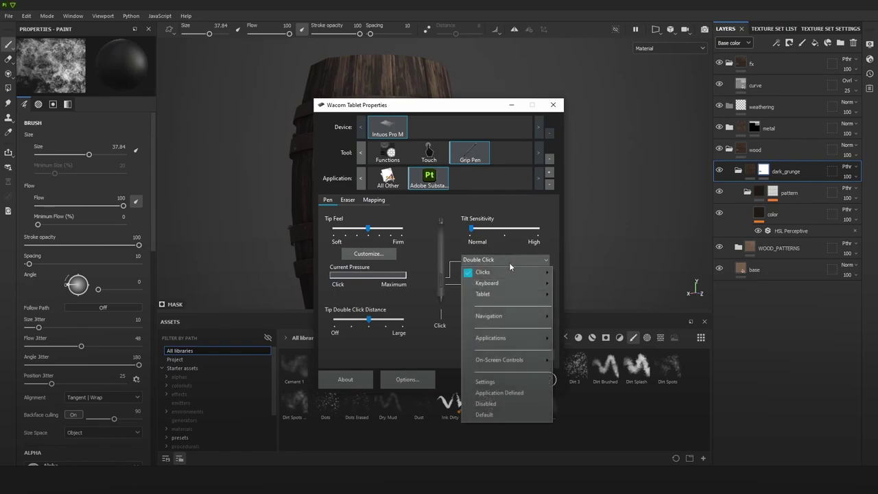
pyautogui.moveTo(526, 272)
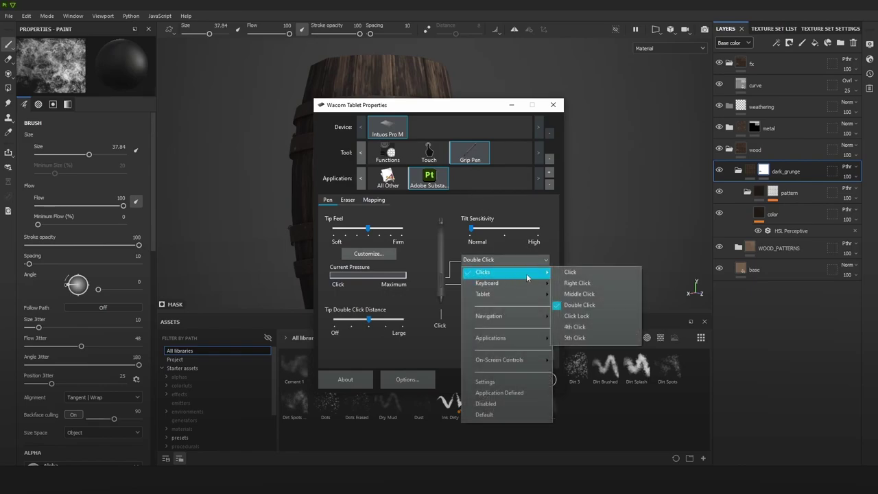
pyautogui.click(571, 294)
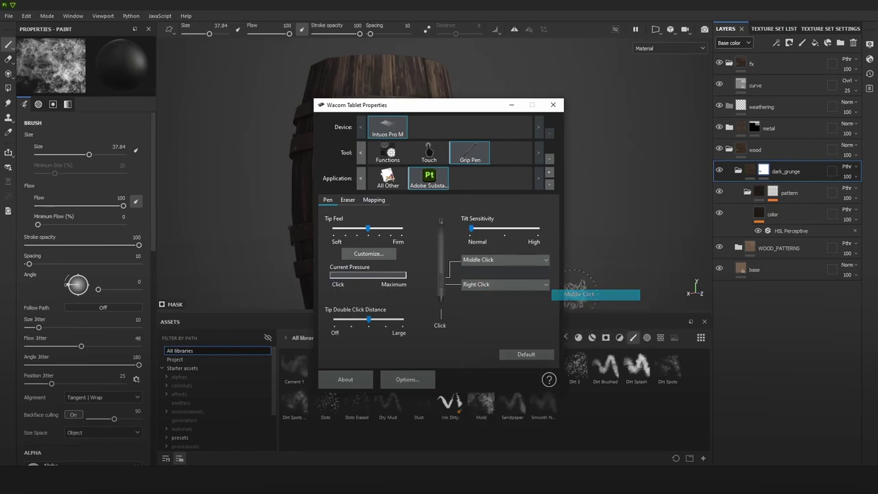
pyautogui.click(510, 106)
# Step: Continue masking out the dark grunge around the barrel's middle section, setting the brush size to 35.46
pyautogui.keyDown('alt'); pyautogui.moveTo(515, 205); pyautogui.dragTo(582, 209); pyautogui.keyUp('alt')
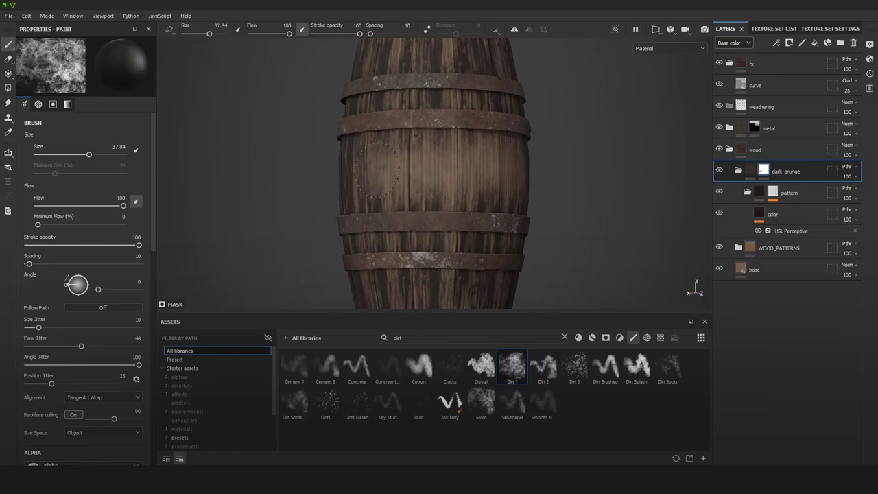
pyautogui.moveTo(362, 176)
pyautogui.keyDown('alt'); pyautogui.mouseDown()
pyautogui.moveTo(466, 224)
pyautogui.moveTo(388, 184)
pyautogui.mouseUp(); pyautogui.keyUp('alt')
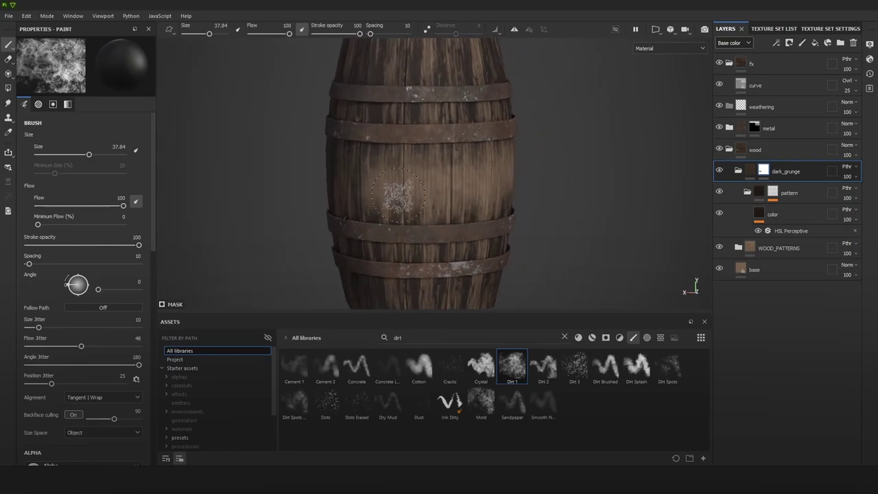
pyautogui.moveTo(398, 195)
pyautogui.keyDown('ctrl'); pyautogui.mouseDown(button='right')
pyautogui.moveTo(378, 192)
pyautogui.moveTo(407, 192)
pyautogui.mouseUp(button='right'); pyautogui.keyUp('ctrl')
pyautogui.moveTo(405, 187)
pyautogui.keyDown('alt'); pyautogui.mouseDown()
pyautogui.moveTo(431, 202)
pyautogui.moveTo(392, 183)
pyautogui.mouseUp(); pyautogui.keyUp('alt')
pyautogui.keyDown('ctrl'); pyautogui.moveTo(393, 183); pyautogui.dragTo(416, 185, button='right'); pyautogui.keyUp('ctrl')
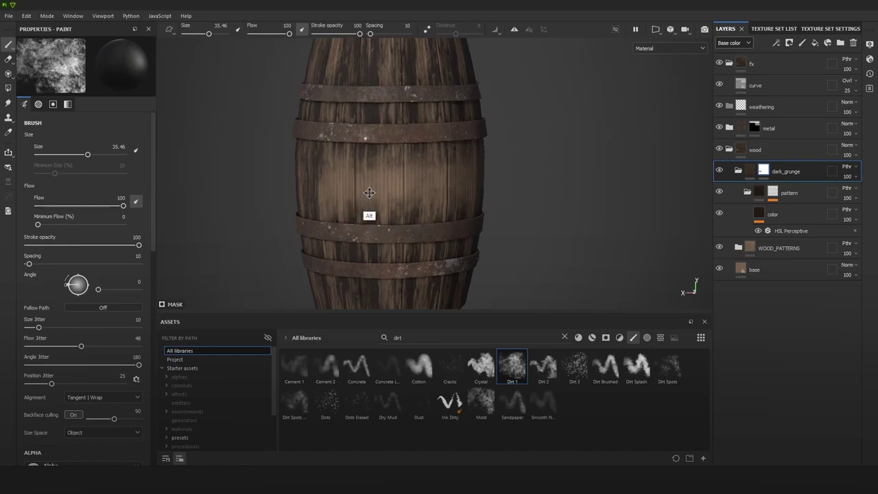
pyautogui.moveTo(369, 193)
pyautogui.keyDown('alt'); pyautogui.mouseDown()
pyautogui.moveTo(470, 180)
pyautogui.moveTo(409, 184)
pyautogui.moveTo(398, 196)
pyautogui.moveTo(407, 180)
pyautogui.mouseUp(); pyautogui.keyUp('alt')
pyautogui.click(378, 175)
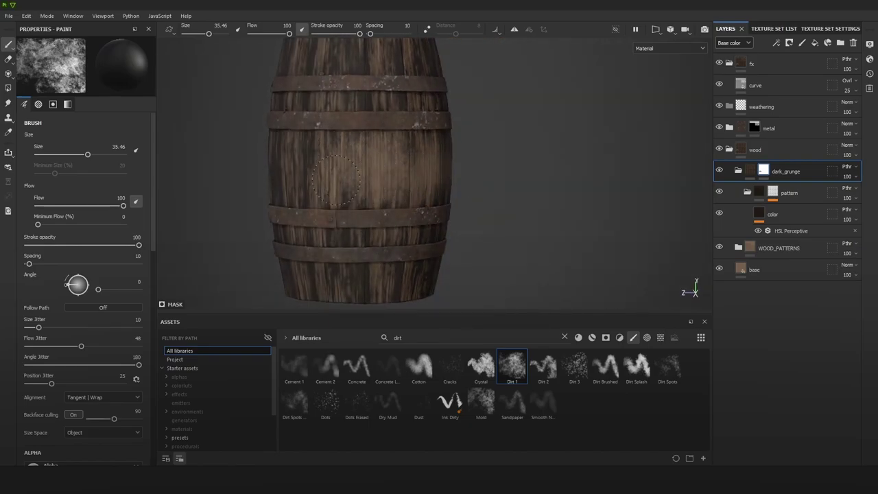
# Step: Complete the lightened middle section around the remaining side of the barrel, reducing the brush to 31.52
pyautogui.keyDown('alt'); pyautogui.moveTo(363, 172); pyautogui.dragTo(591, 184); pyautogui.keyUp('alt')
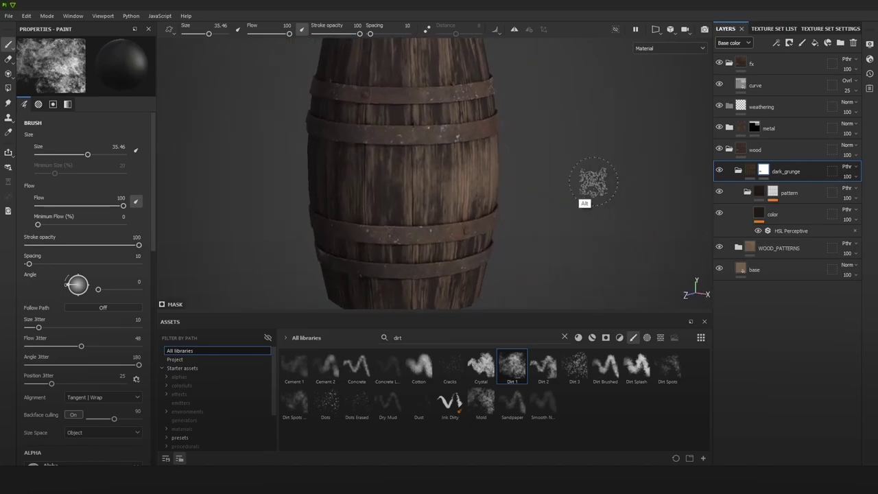
pyautogui.keyDown('shift'); pyautogui.moveTo(514, 176); pyautogui.dragTo(509, 176, button='right'); pyautogui.keyUp('shift')
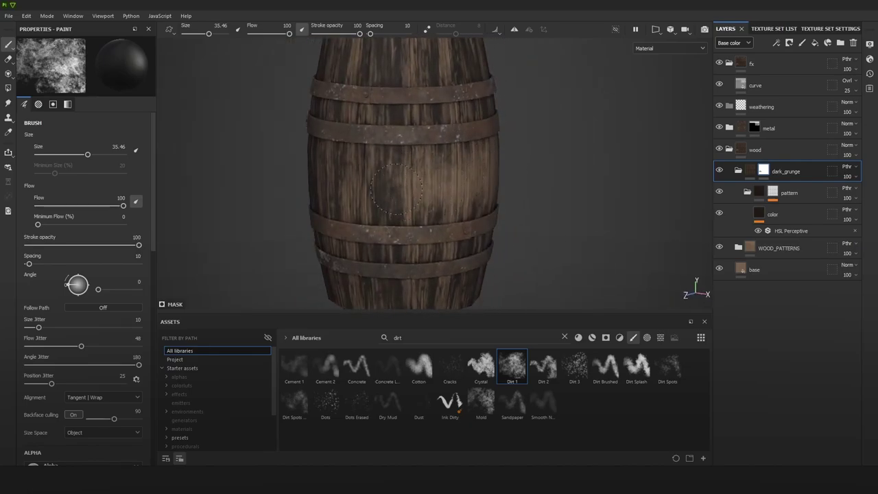
pyautogui.moveTo(388, 197)
pyautogui.keyDown('ctrl'); pyautogui.mouseDown(button='right')
pyautogui.moveTo(376, 188)
pyautogui.moveTo(393, 201)
pyautogui.mouseUp(button='right'); pyautogui.keyUp('ctrl')
pyautogui.keyDown('alt'); pyautogui.moveTo(351, 183); pyautogui.dragTo(369, 194); pyautogui.keyUp('alt')
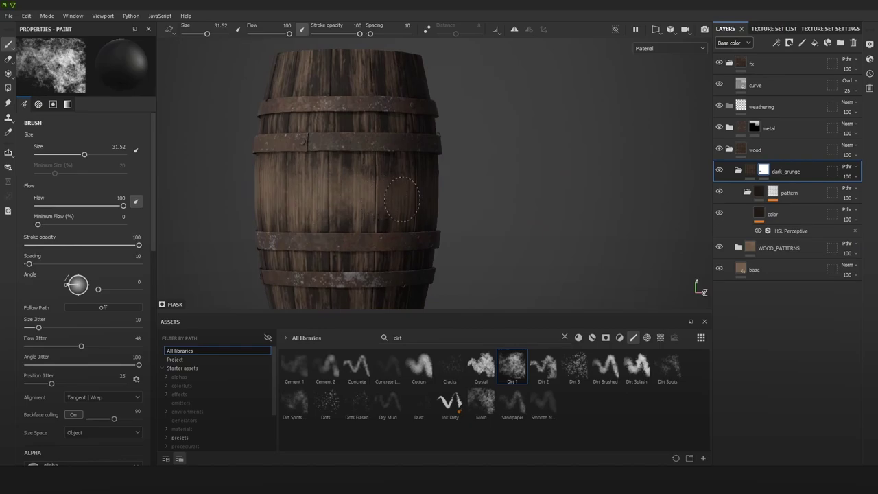
pyautogui.keyDown('alt'); pyautogui.moveTo(402, 199); pyautogui.dragTo(434, 189, button='right'); pyautogui.keyUp('alt')
pyautogui.moveTo(434, 189)
pyautogui.keyDown('alt'); pyautogui.mouseDown()
pyautogui.moveTo(460, 185)
pyautogui.moveTo(447, 186)
pyautogui.mouseUp(); pyautogui.keyUp('alt')
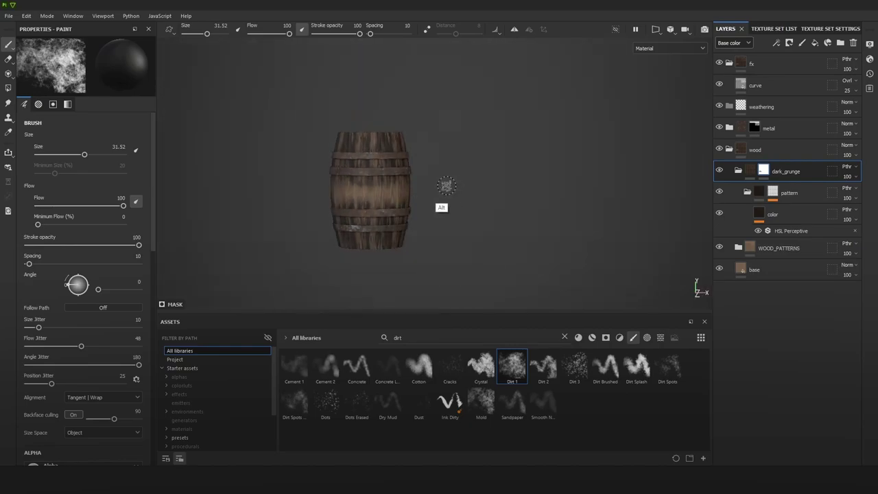
# Step: Enlarge the brush to 40.36 and mask the dark grunge off the staves above the upper metal bands
pyautogui.keyDown('alt'); pyautogui.moveTo(446, 186); pyautogui.dragTo(460, 269, button='right'); pyautogui.keyUp('alt')
pyautogui.keyDown('ctrl'); pyautogui.moveTo(376, 215); pyautogui.dragTo(394, 215, button='right'); pyautogui.keyUp('ctrl')
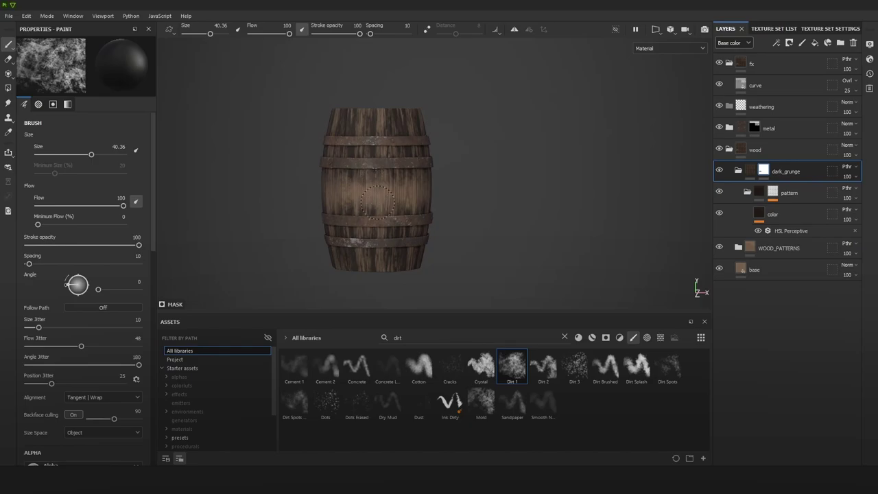
pyautogui.keyDown('alt'); pyautogui.moveTo(450, 208); pyautogui.dragTo(407, 201); pyautogui.keyUp('alt')
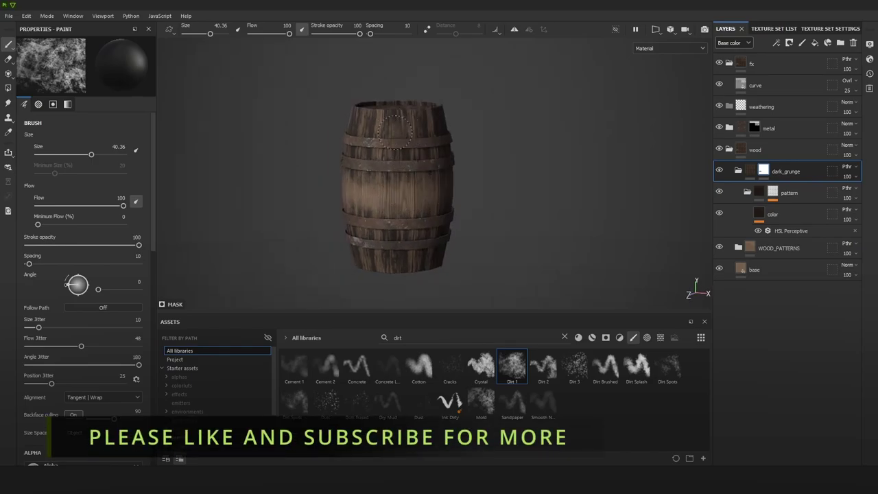
pyautogui.keyDown('alt'); pyautogui.moveTo(467, 148); pyautogui.dragTo(419, 133); pyautogui.keyUp('alt')
pyautogui.keyDown('shift'); pyautogui.moveTo(418, 133); pyautogui.dragTo(441, 127, button='right'); pyautogui.keyUp('shift')
pyautogui.keyDown('alt'); pyautogui.moveTo(453, 153); pyautogui.dragTo(402, 147); pyautogui.keyUp('alt')
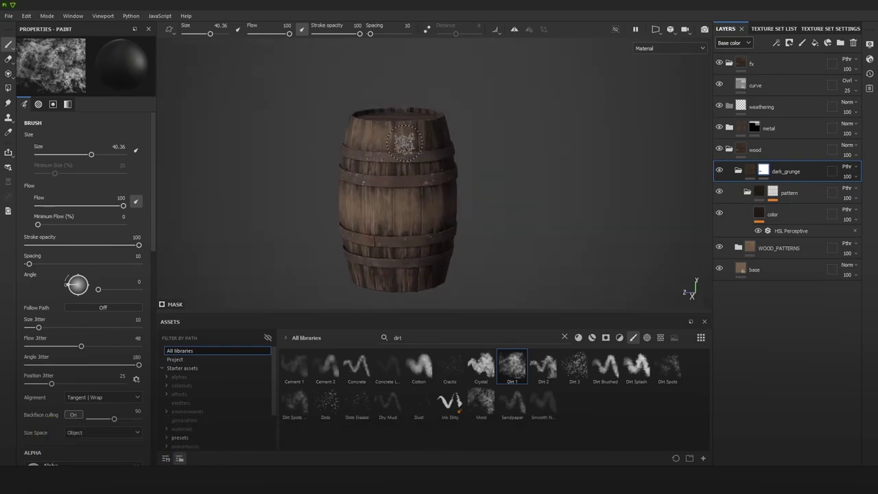
pyautogui.moveTo(458, 154)
pyautogui.keyDown('alt'); pyautogui.mouseDown()
pyautogui.moveTo(378, 151)
pyautogui.moveTo(492, 145)
pyautogui.moveTo(396, 121)
pyautogui.moveTo(402, 125)
pyautogui.mouseUp(); pyautogui.keyUp('alt')
# Step: Reduce the brush to 34.74 and touch up the mask on the upper staves, swapping between black and white paint
pyautogui.press('x')
pyautogui.press('x')
pyautogui.press('[')
pyautogui.press('[')
pyautogui.moveTo(457, 129)
pyautogui.mouseDown()
pyautogui.moveTo(471, 125)
pyautogui.moveTo(454, 138)
pyautogui.mouseUp()
pyautogui.press('x')
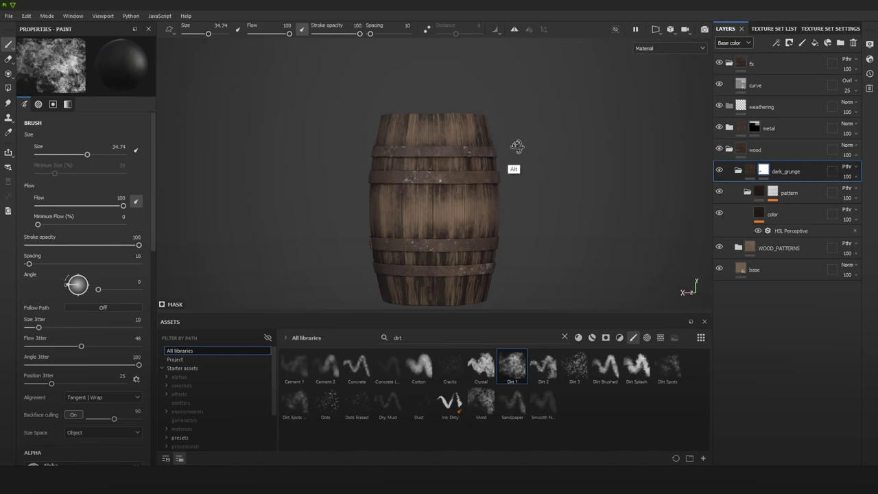
# Step: Mask out more dark grunge on the upper staves all the way around the barrel
pyautogui.keyDown('alt'); pyautogui.moveTo(511, 150); pyautogui.dragTo(496, 131); pyautogui.keyUp('alt')
pyautogui.moveTo(545, 154)
pyautogui.keyDown('alt'); pyautogui.mouseDown()
pyautogui.moveTo(488, 157)
pyautogui.moveTo(555, 149)
pyautogui.mouseUp(); pyautogui.keyUp('alt')
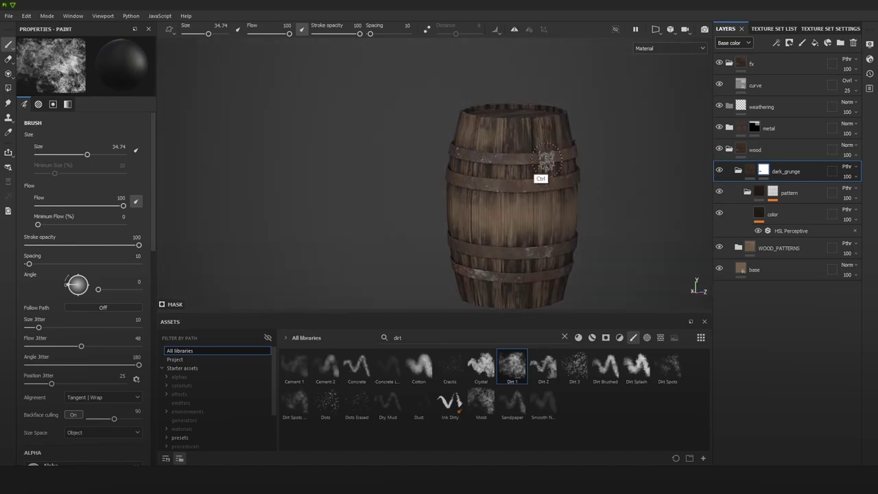
pyautogui.keyDown('alt'); pyautogui.moveTo(585, 172); pyautogui.dragTo(514, 165); pyautogui.keyUp('alt')
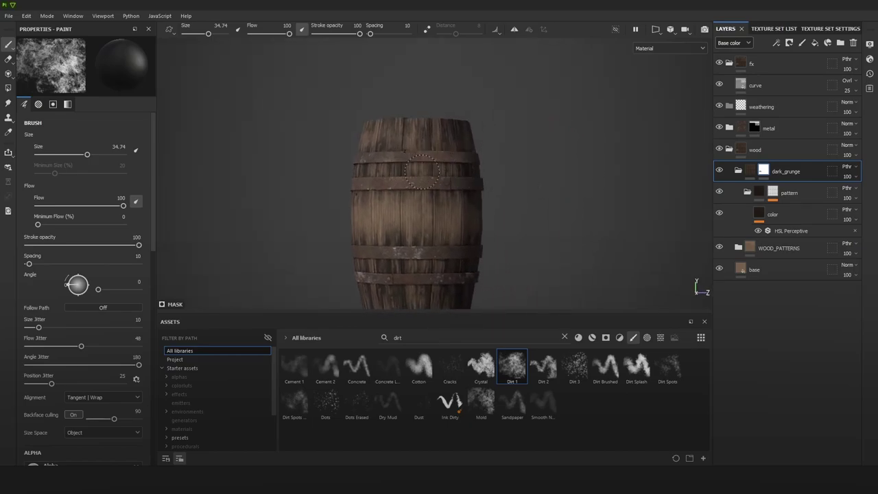
pyautogui.keyDown('alt'); pyautogui.moveTo(513, 185); pyautogui.dragTo(416, 180); pyautogui.keyUp('alt')
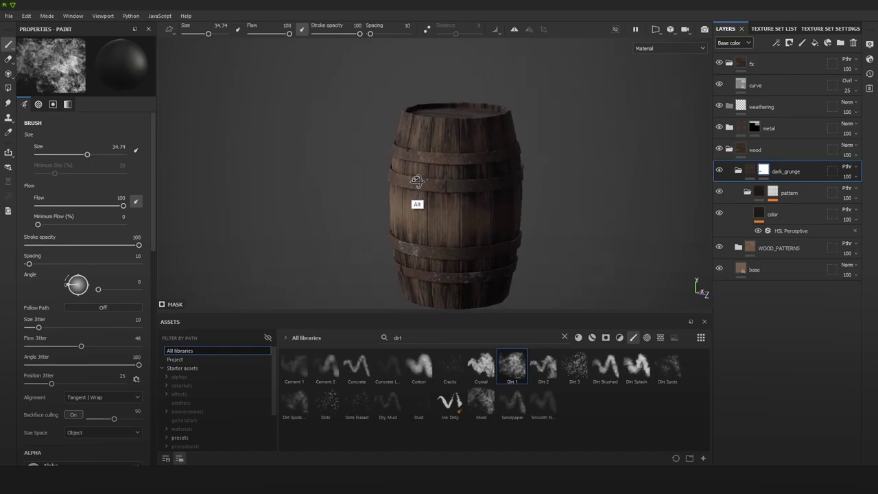
pyautogui.keyDown('shift'); pyautogui.moveTo(498, 145); pyautogui.dragTo(539, 152, button='right'); pyautogui.keyUp('shift')
pyautogui.moveTo(583, 155)
pyautogui.keyDown('alt'); pyautogui.mouseDown()
pyautogui.moveTo(488, 156)
pyautogui.moveTo(491, 176)
pyautogui.moveTo(519, 171)
pyautogui.mouseUp(); pyautogui.keyUp('alt')
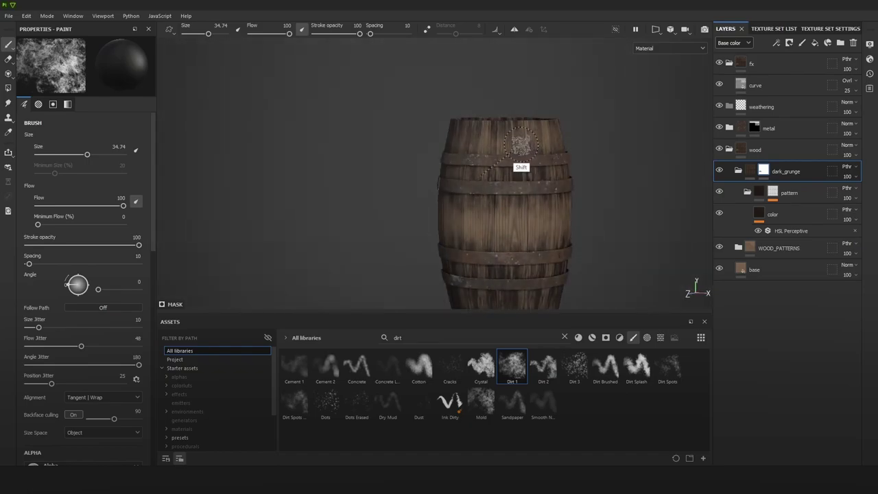
pyautogui.keyDown('alt'); pyautogui.moveTo(595, 189); pyautogui.dragTo(473, 172); pyautogui.keyUp('alt')
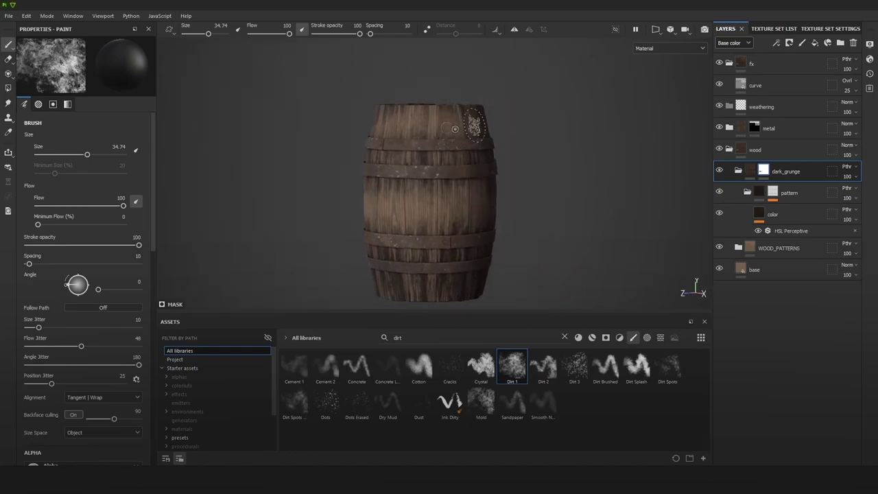
# Step: Switch the mask paint to white, reduce the brush to 23.19, and restore dark grunge along the barrel's top rim
pyautogui.press('x')
pyautogui.moveTo(452, 120)
pyautogui.keyDown('ctrl'); pyautogui.mouseDown(button='right')
pyautogui.moveTo(439, 119)
pyautogui.moveTo(453, 120)
pyautogui.mouseUp(button='right'); pyautogui.keyUp('ctrl')
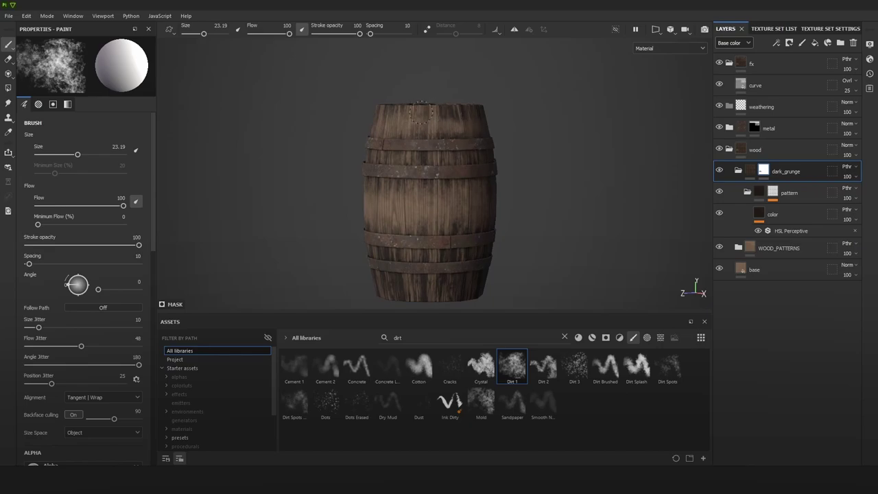
# Step: Switch the mask paint to black, enlarge the brush to 34.51, and paint the dark grunge off the barrel's lid
pyautogui.keyDown('alt'); pyautogui.moveTo(393, 118); pyautogui.dragTo(448, 197, button='right'); pyautogui.keyUp('alt')
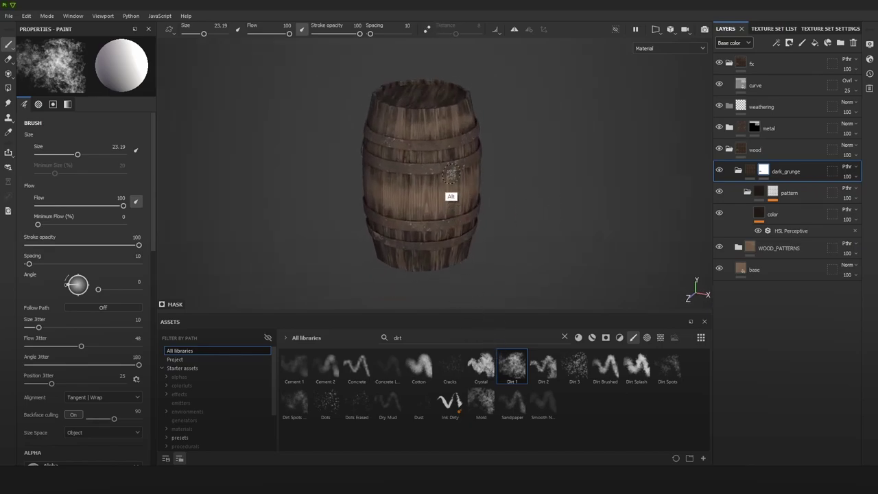
pyautogui.moveTo(449, 196)
pyautogui.keyDown('alt'); pyautogui.mouseDown()
pyautogui.moveTo(474, 210)
pyautogui.moveTo(471, 183)
pyautogui.moveTo(471, 200)
pyautogui.moveTo(498, 178)
pyautogui.moveTo(448, 177)
pyautogui.mouseUp(); pyautogui.keyUp('alt')
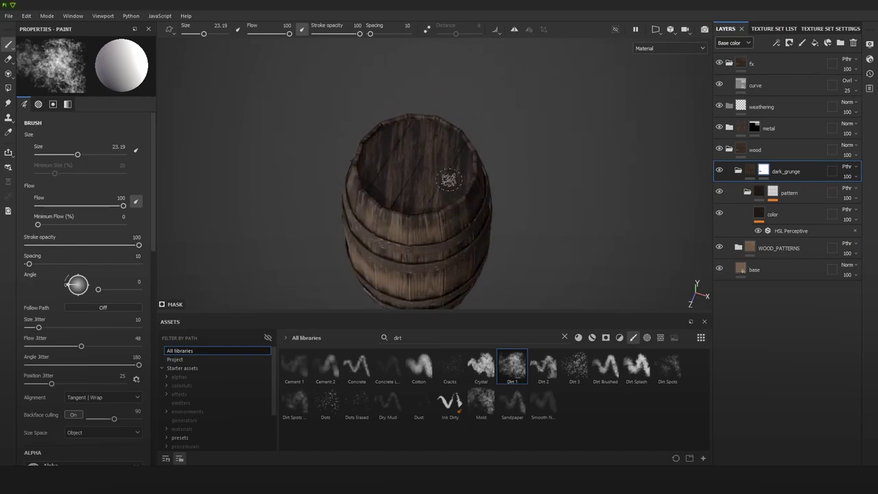
pyautogui.keyDown('ctrl'); pyautogui.moveTo(449, 176); pyautogui.dragTo(452, 179, button='right'); pyautogui.keyUp('ctrl')
pyautogui.press('x')
pyautogui.moveTo(407, 162)
pyautogui.mouseDown()
pyautogui.moveTo(397, 178)
pyautogui.moveTo(385, 160)
pyautogui.mouseUp()
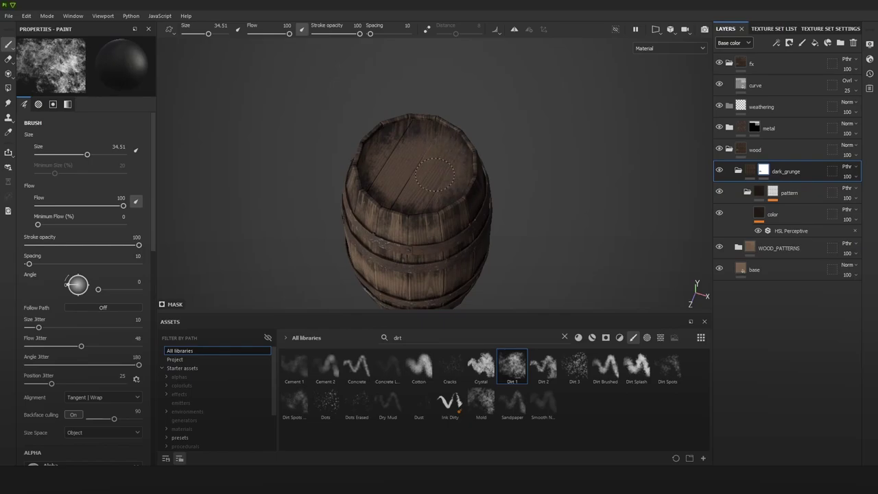
# Step: Reduce the brush to 29.99 and paint the dark grunge off the lower staves around the bottom metal bands
pyautogui.keyDown('alt'); pyautogui.keyDown('shift'); pyautogui.moveTo(413, 164); pyautogui.dragTo(468, 177); pyautogui.keyUp('shift'); pyautogui.keyUp('alt')
pyautogui.press('c')
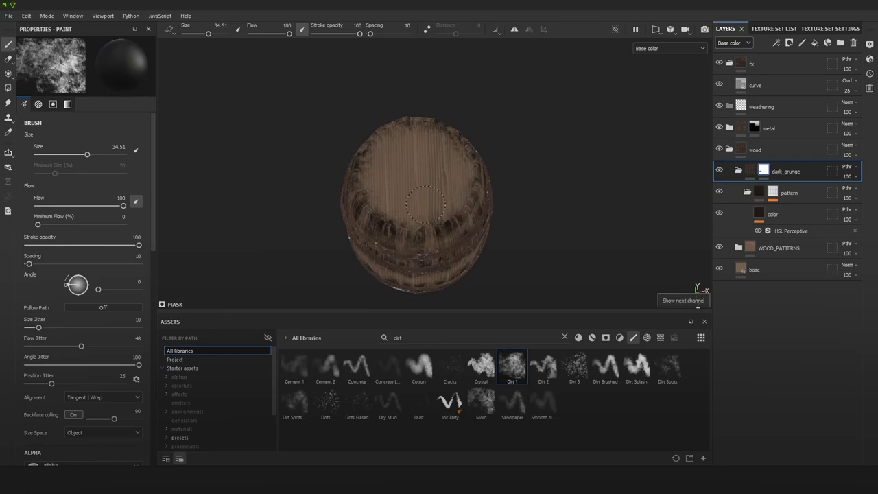
pyautogui.press('m')
pyautogui.moveTo(452, 144)
pyautogui.keyDown('alt'); pyautogui.mouseDown()
pyautogui.moveTo(499, 129)
pyautogui.moveTo(475, 135)
pyautogui.moveTo(474, 168)
pyautogui.moveTo(480, 162)
pyautogui.moveTo(460, 157)
pyautogui.moveTo(480, 229)
pyautogui.moveTo(466, 196)
pyautogui.mouseUp(); pyautogui.keyUp('alt')
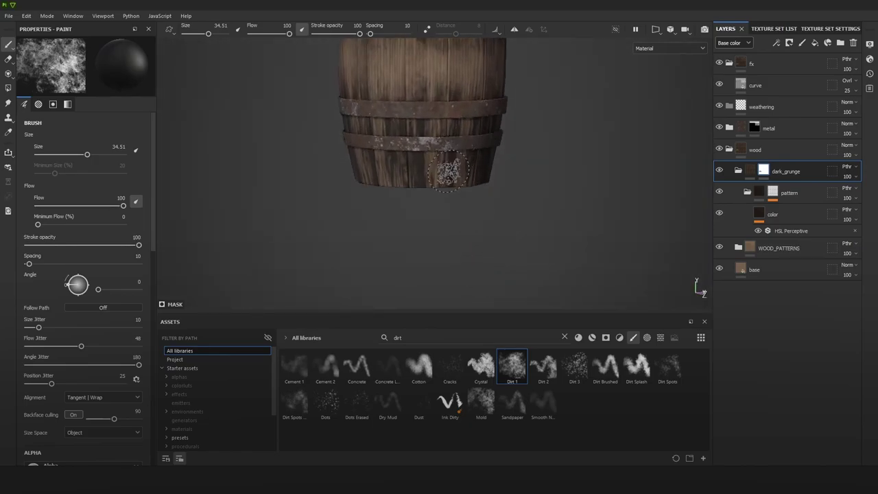
pyautogui.scroll(1, 452, 177)
pyautogui.keyDown('ctrl'); pyautogui.moveTo(442, 168); pyautogui.dragTo(428, 167, button='right'); pyautogui.keyUp('ctrl')
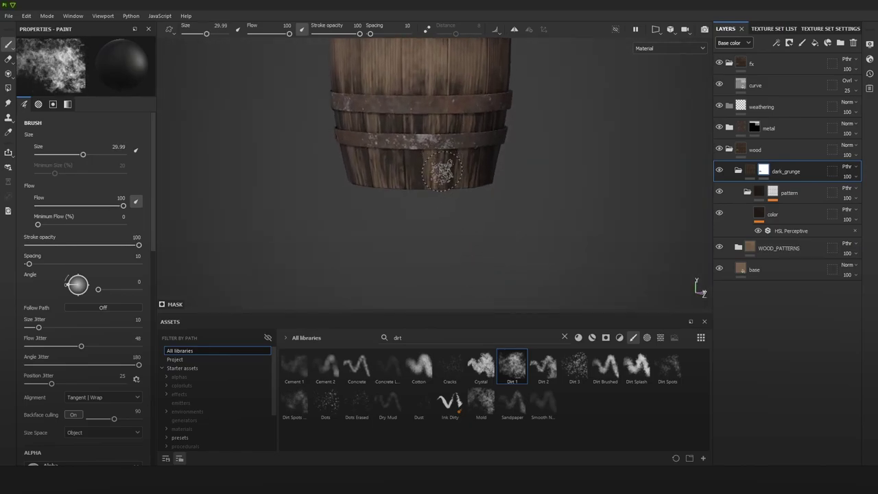
pyautogui.moveTo(393, 182)
pyautogui.keyDown('alt'); pyautogui.mouseDown()
pyautogui.moveTo(402, 198)
pyautogui.moveTo(439, 179)
pyautogui.moveTo(439, 198)
pyautogui.moveTo(410, 183)
pyautogui.mouseUp(); pyautogui.keyUp('alt')
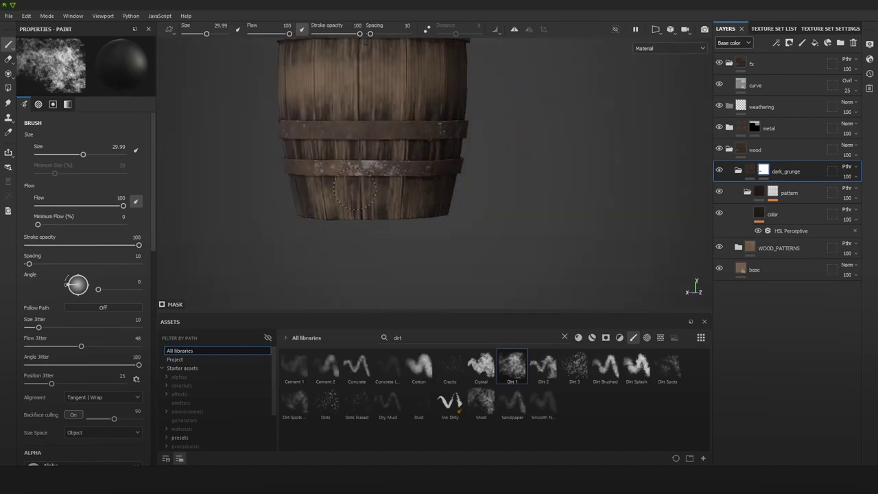
pyautogui.keyDown('alt'); pyautogui.moveTo(316, 206); pyautogui.dragTo(446, 200, button='middle'); pyautogui.keyUp('alt')
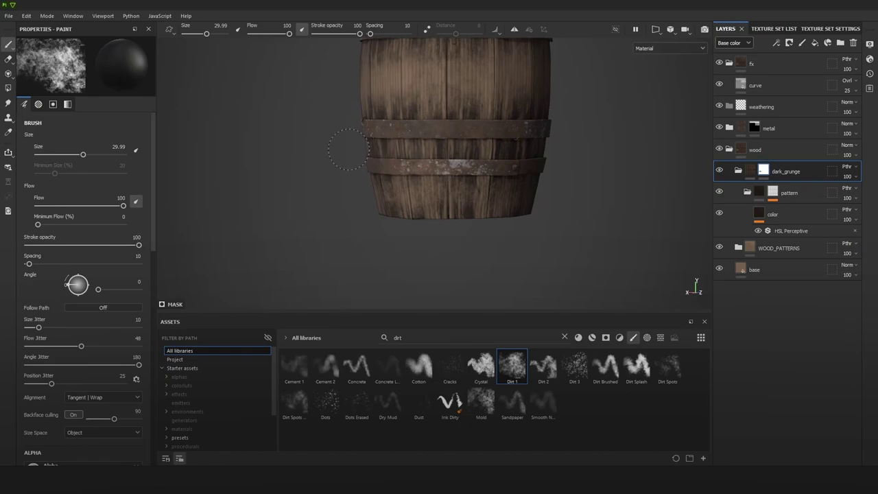
pyautogui.click(427, 150)
# Step: Show only the base color, enlarge the brush to 38.13, and paint the dark grunge off the barrel's underside
pyautogui.moveTo(412, 140)
pyautogui.keyDown('alt'); pyautogui.mouseDown()
pyautogui.moveTo(601, 172)
pyautogui.moveTo(384, 172)
pyautogui.mouseUp(); pyautogui.keyUp('alt')
pyautogui.moveTo(260, 199)
pyautogui.keyDown('alt'); pyautogui.mouseDown()
pyautogui.moveTo(454, 196)
pyautogui.moveTo(424, 184)
pyautogui.moveTo(427, 215)
pyautogui.mouseUp(); pyautogui.keyUp('alt')
pyautogui.press('c')
pyautogui.moveTo(434, 182)
pyautogui.keyDown('ctrl'); pyautogui.mouseDown(button='right')
pyautogui.moveTo(446, 194)
pyautogui.moveTo(438, 194)
pyautogui.mouseUp(button='right'); pyautogui.keyUp('ctrl')
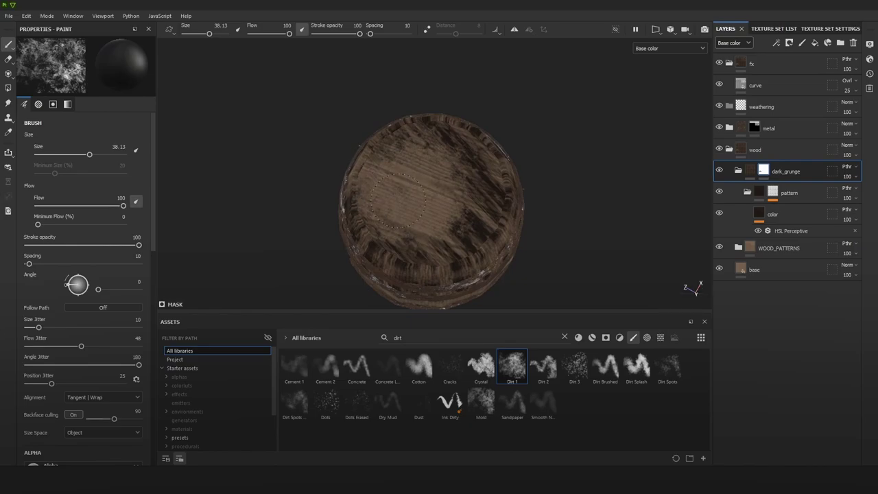
pyautogui.moveTo(475, 178)
pyautogui.mouseDown()
pyautogui.moveTo(478, 219)
pyautogui.moveTo(473, 164)
pyautogui.moveTo(443, 137)
pyautogui.moveTo(392, 159)
pyautogui.mouseUp()
pyautogui.keyDown('alt'); pyautogui.moveTo(434, 207); pyautogui.dragTo(383, 245); pyautogui.keyUp('alt')
pyautogui.moveTo(378, 205)
pyautogui.mouseDown()
pyautogui.moveTo(385, 218)
pyautogui.moveTo(434, 227)
pyautogui.mouseUp()
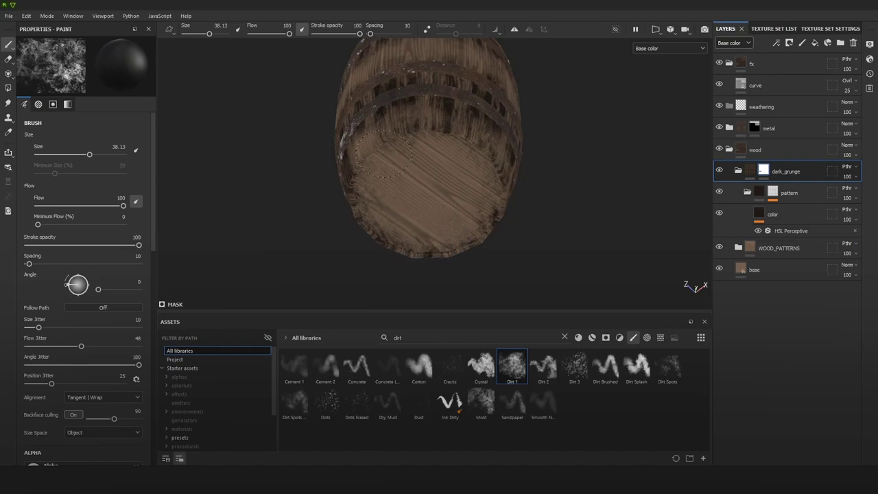
pyautogui.click(454, 224)
# Step: Examine the whole barrel in material and base color views, comparing it with the fx folder hidden
pyautogui.keyDown('alt'); pyautogui.moveTo(454, 223); pyautogui.dragTo(445, 96, button='right'); pyautogui.keyUp('alt')
pyautogui.keyDown('alt'); pyautogui.moveTo(445, 96); pyautogui.dragTo(519, 225); pyautogui.keyUp('alt')
pyautogui.keyDown('alt'); pyautogui.moveTo(465, 192); pyautogui.dragTo(477, 252, button='right'); pyautogui.keyUp('alt')
pyautogui.press('m')
pyautogui.keyDown('alt'); pyautogui.moveTo(563, 138); pyautogui.dragTo(548, 172, button='middle'); pyautogui.keyUp('alt')
pyautogui.keyDown('alt'); pyautogui.moveTo(548, 172); pyautogui.dragTo(510, 178); pyautogui.keyUp('alt')
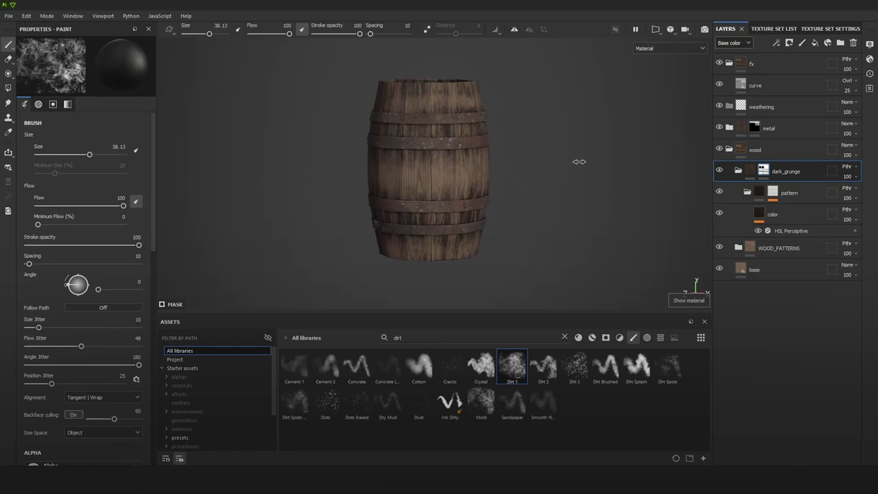
pyautogui.keyDown('shift'); pyautogui.moveTo(578, 161); pyautogui.dragTo(517, 141, button='right'); pyautogui.keyUp('shift')
pyautogui.keyDown('alt'); pyautogui.moveTo(517, 141); pyautogui.dragTo(501, 144); pyautogui.keyUp('alt')
pyautogui.keyDown('alt'); pyautogui.moveTo(501, 145); pyautogui.dragTo(573, 181, button='right'); pyautogui.keyUp('alt')
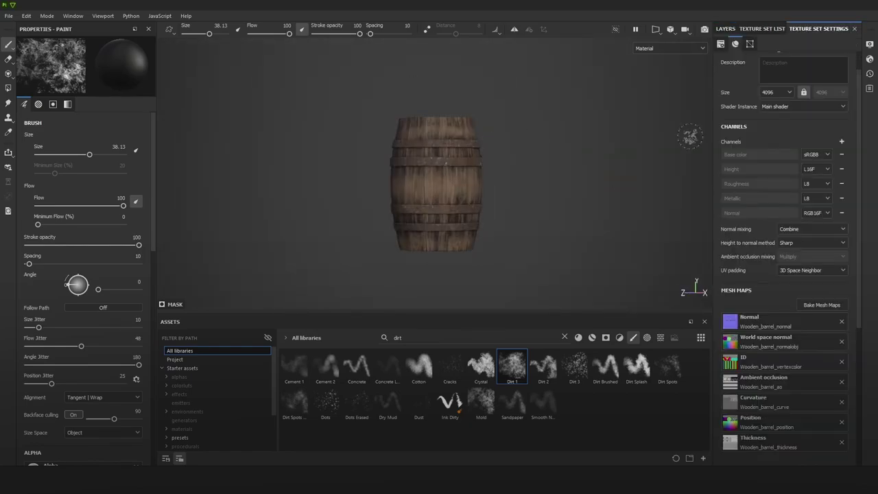
pyautogui.keyDown('alt'); pyautogui.moveTo(598, 143); pyautogui.dragTo(631, 176); pyautogui.keyUp('alt')
pyautogui.click(725, 28)
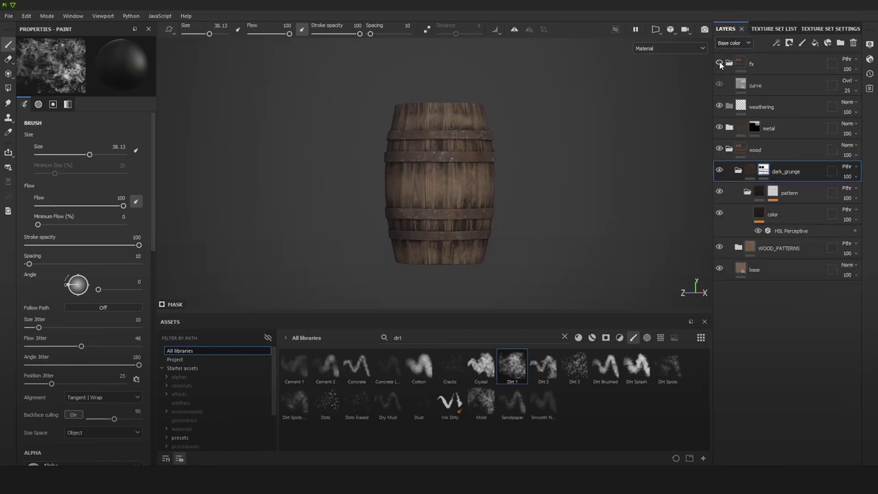
pyautogui.click(719, 63)
pyautogui.keyDown('alt'); pyautogui.moveTo(458, 135); pyautogui.dragTo(776, 262, button='right'); pyautogui.keyUp('alt')
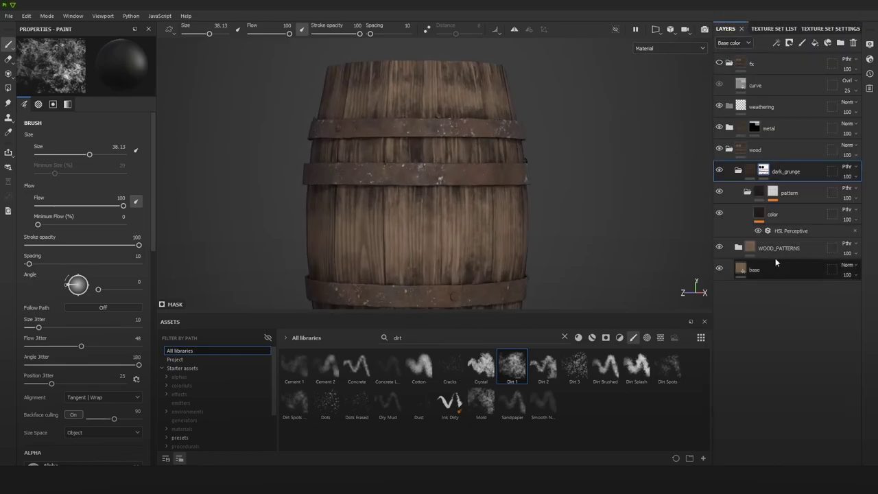
pyautogui.press('c')
pyautogui.keyDown('alt'); pyautogui.moveTo(606, 166); pyautogui.dragTo(639, 114, button='middle'); pyautogui.keyUp('alt')
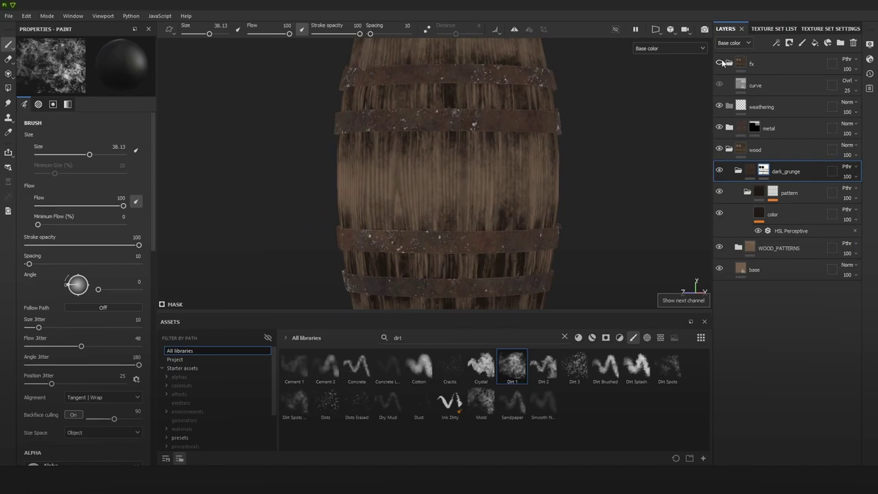
# Step: Find the Sharpen filter in the asset library and add it as a new layer above the curve layer
pyautogui.click(757, 81)
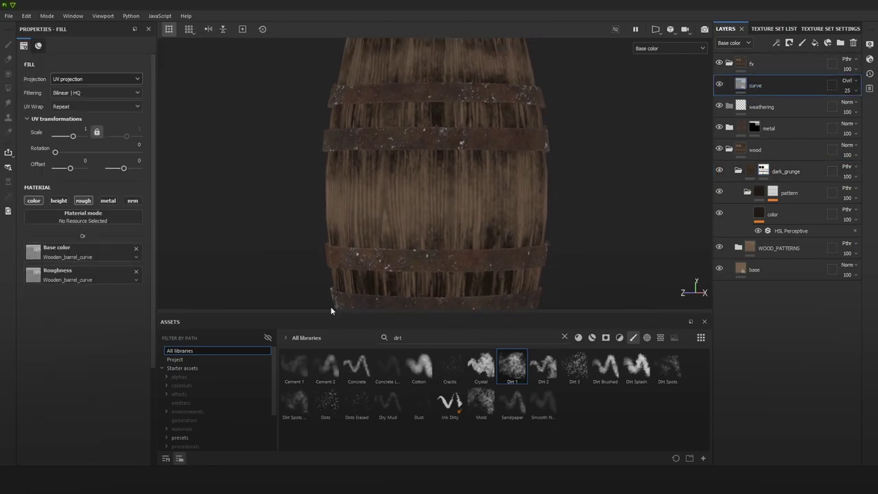
pyautogui.click(564, 338)
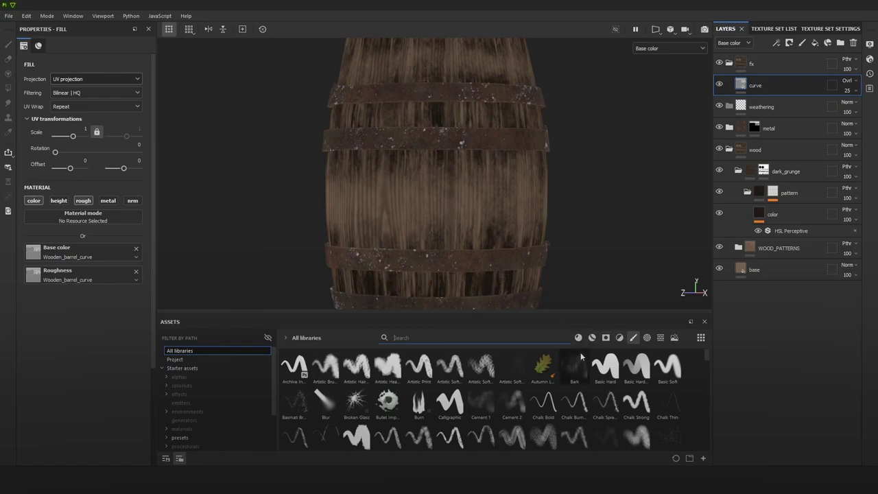
pyautogui.click(605, 338)
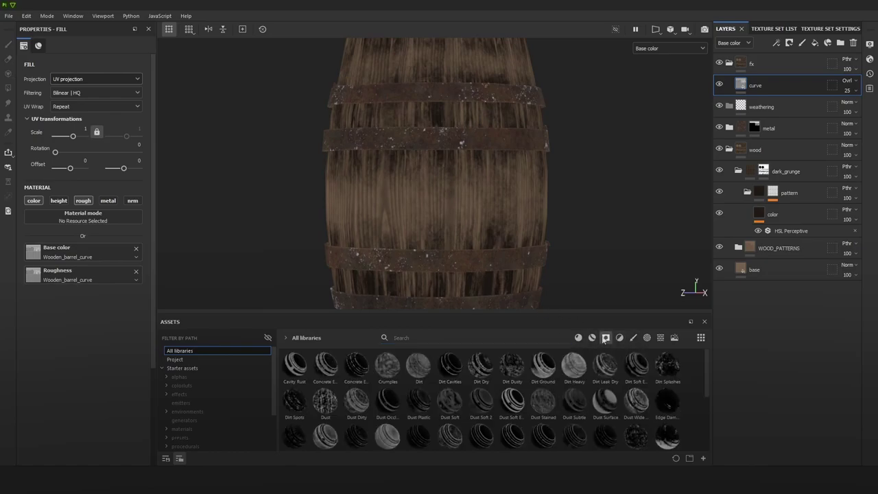
pyautogui.click(619, 338)
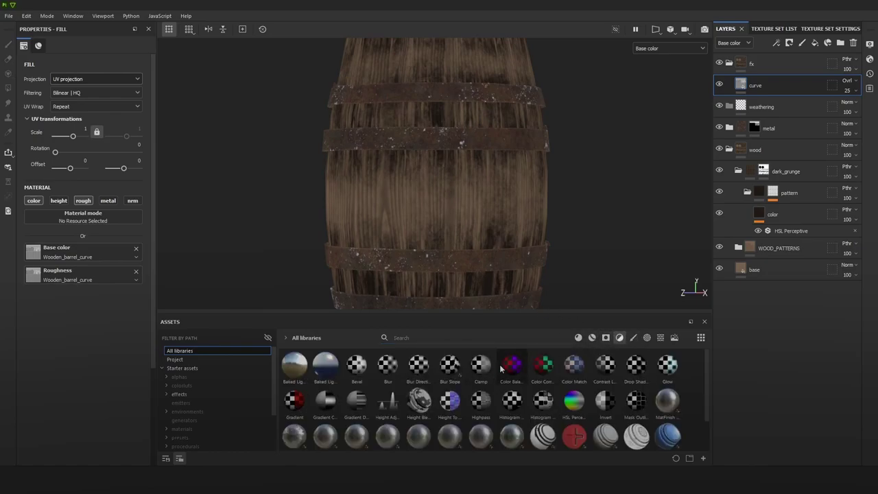
pyautogui.click(412, 338)
pyautogui.write('sharpe')
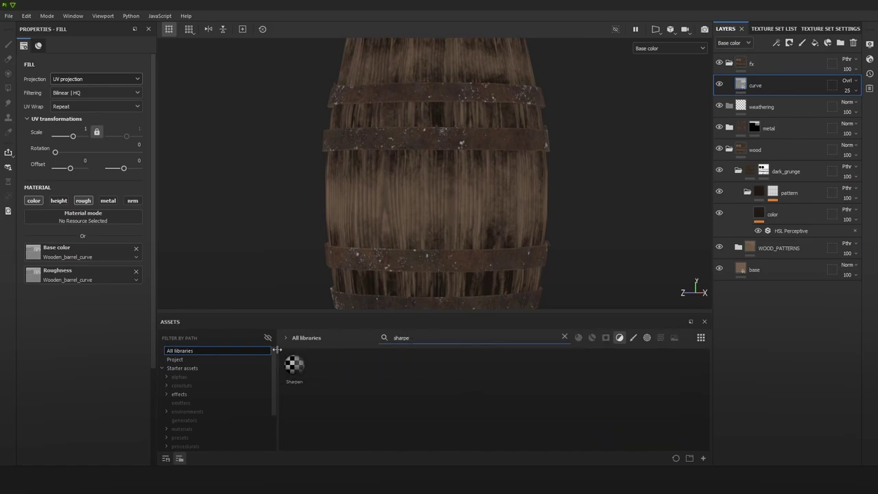
pyautogui.moveTo(294, 364); pyautogui.dragTo(766, 83)
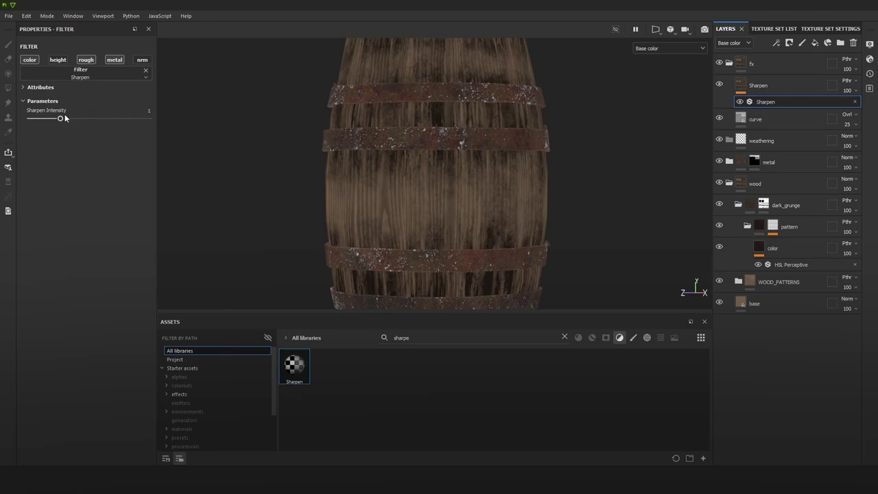
# Step: Set the Sharpen Intensity to 0.25 and check the effect up close in the full material view
pyautogui.click(140, 107)
pyautogui.write('0.25')
pyautogui.press('Return')
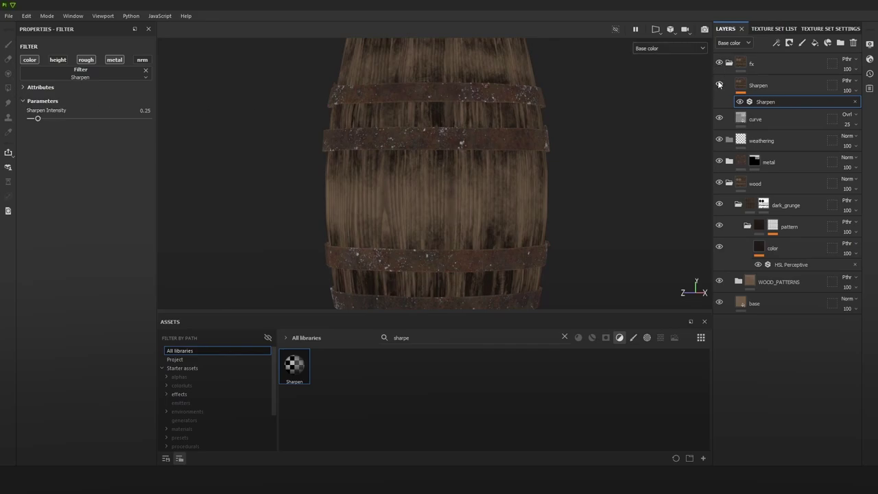
pyautogui.scroll(5, 479, 143)
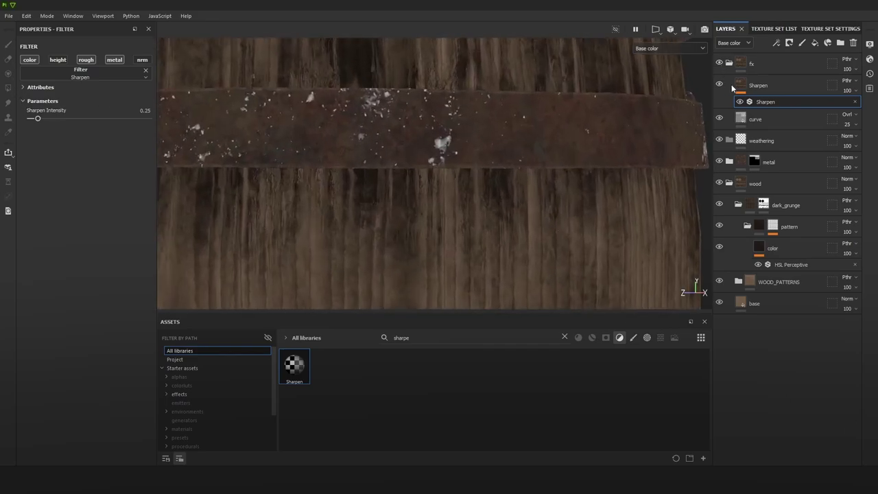
pyautogui.press('m')
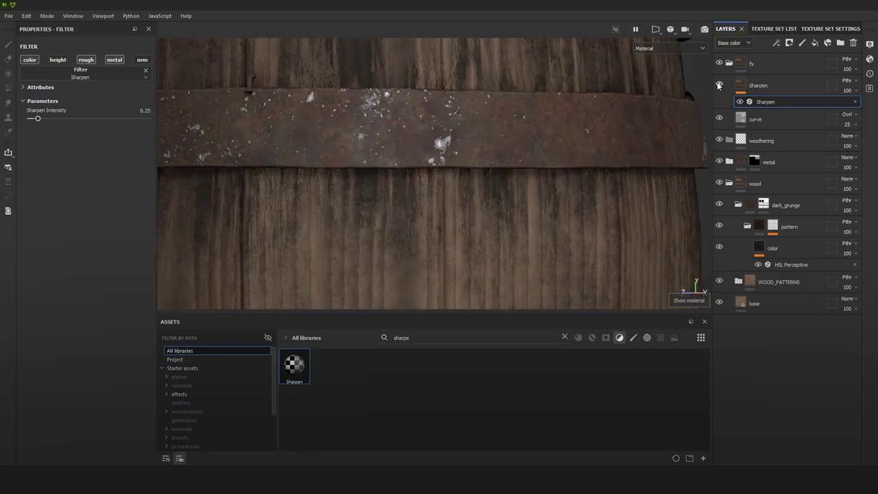
pyautogui.press('f')
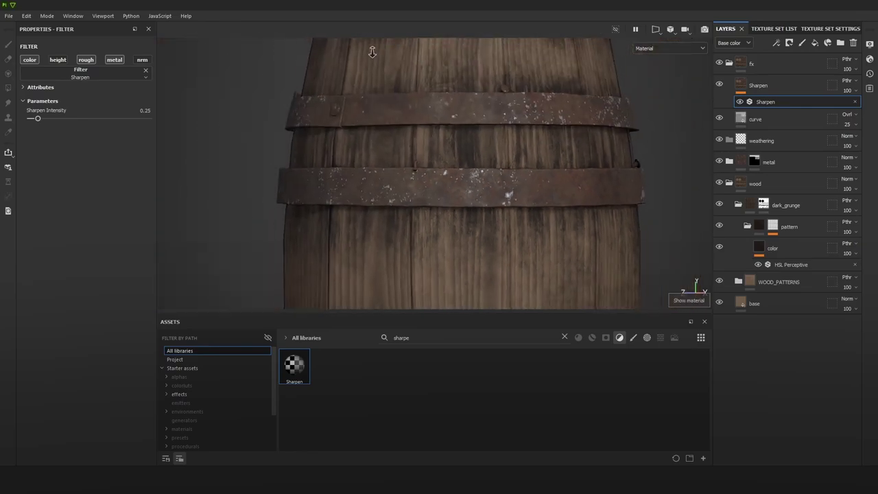
pyautogui.keyDown('alt'); pyautogui.moveTo(631, 136); pyautogui.dragTo(558, 168); pyautogui.keyUp('alt')
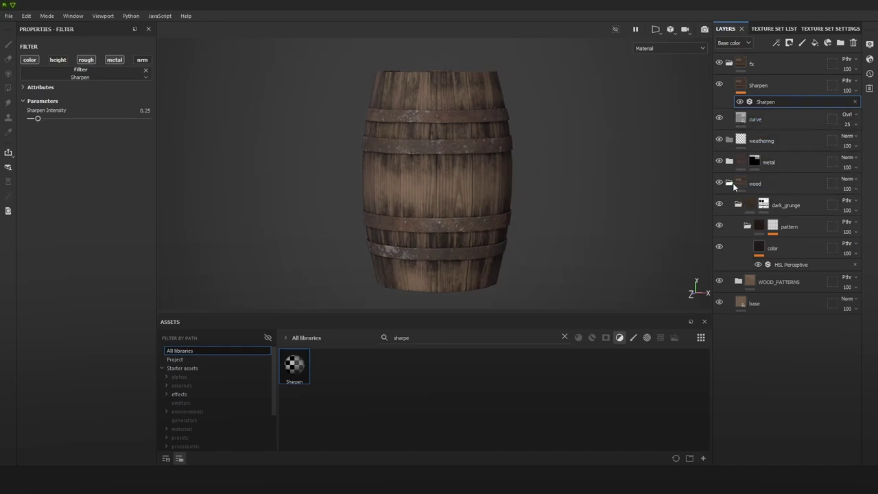
# Step: Duplicate the metal group's rust folder and move the copy into the wood group above dark_grunge
pyautogui.click(730, 163)
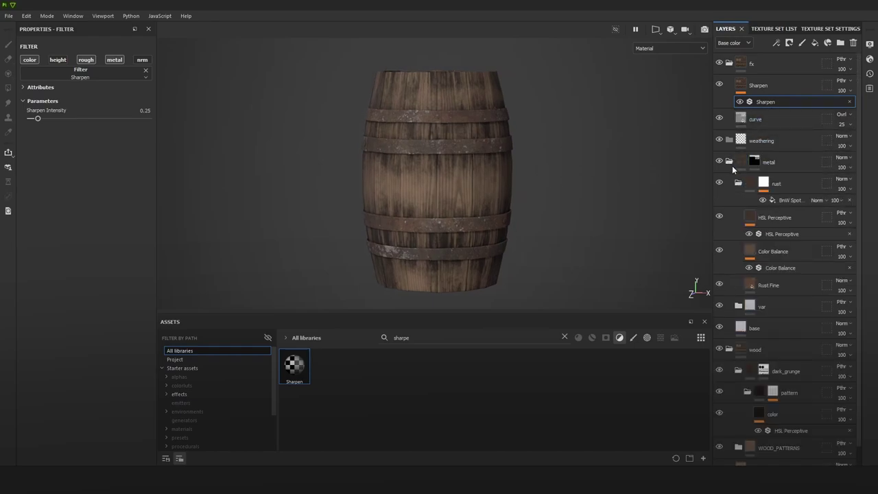
pyautogui.rightClick(787, 185)
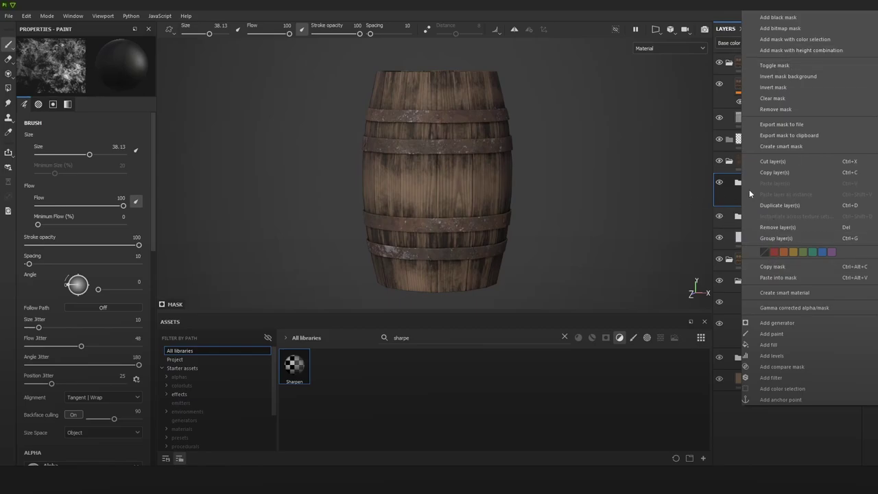
pyautogui.click(773, 205)
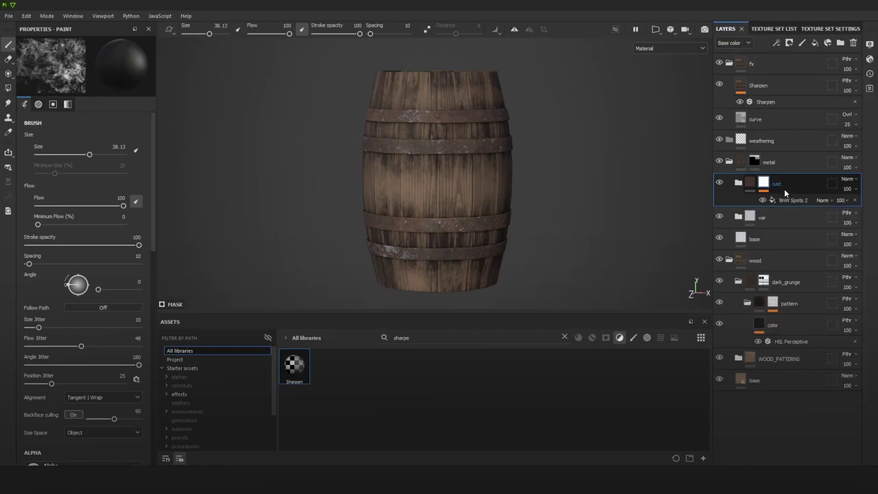
pyautogui.moveTo(787, 183); pyautogui.dragTo(801, 303)
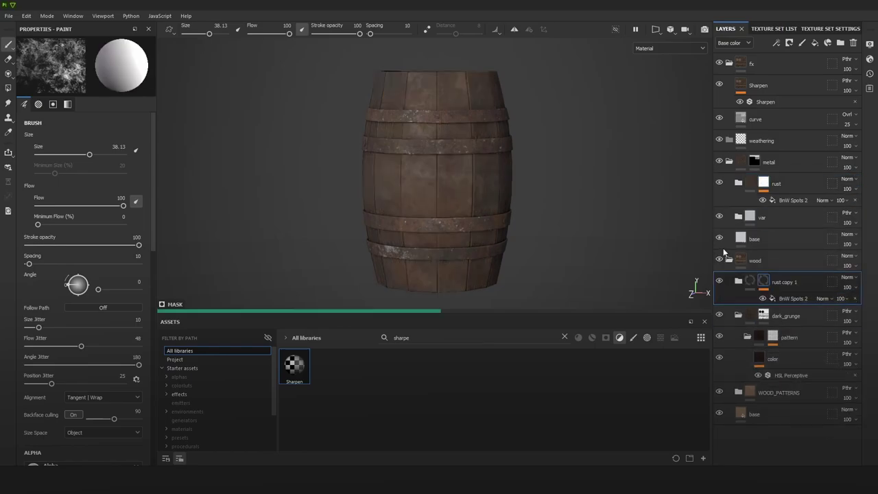
# Step: Rename the copied rust folder inside the wood group as rust
pyautogui.scroll(1, 481, 221)
pyautogui.keyDown('alt'); pyautogui.moveTo(471, 254); pyautogui.dragTo(477, 221, button='middle'); pyautogui.keyUp('alt')
pyautogui.scroll(2, 477, 221)
pyautogui.scroll(1, 474, 236)
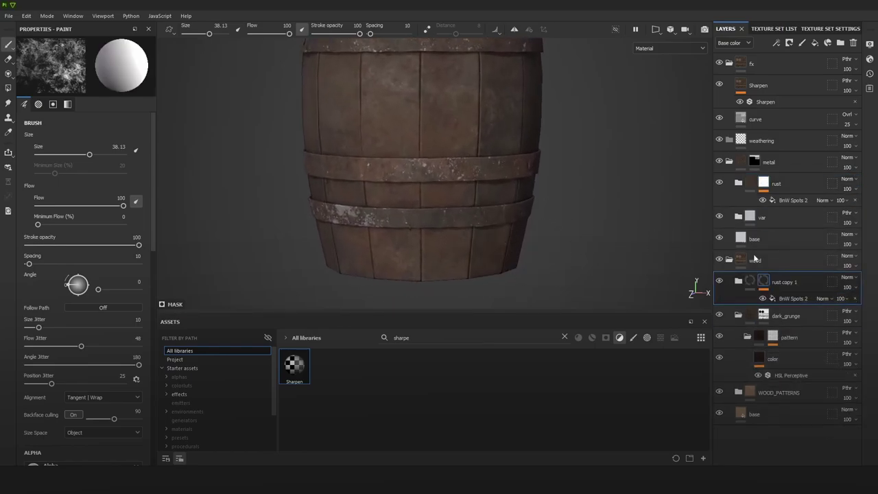
pyautogui.doubleClick(789, 283)
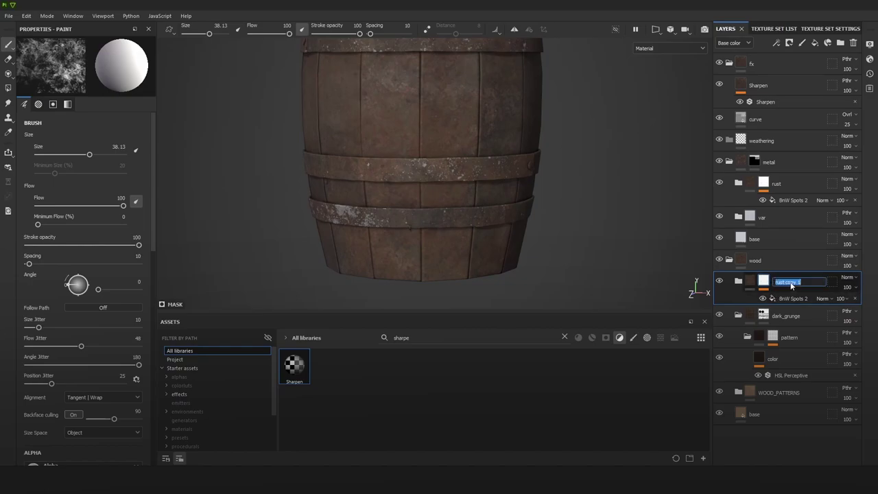
pyautogui.write('rust')
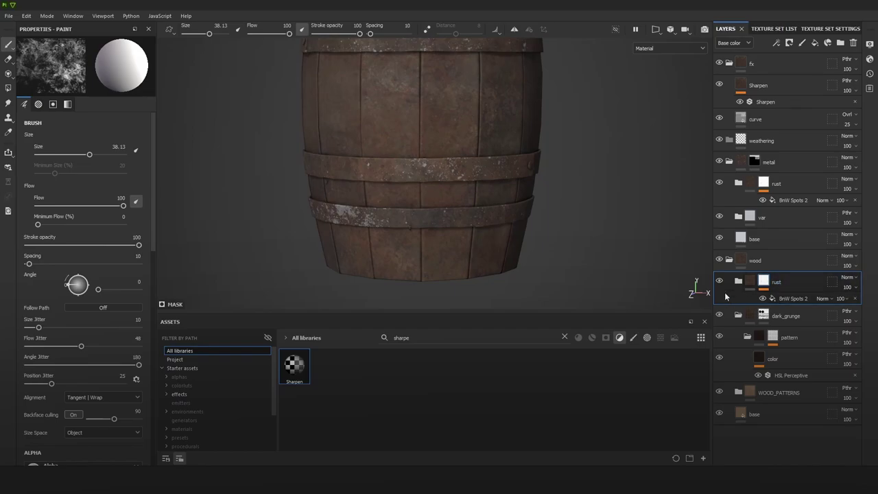
# Step: Set the BnW Spots 2 fill in the wood rust folder's mask to Balance 0.41 and Contrast 0.7
pyautogui.click(805, 298)
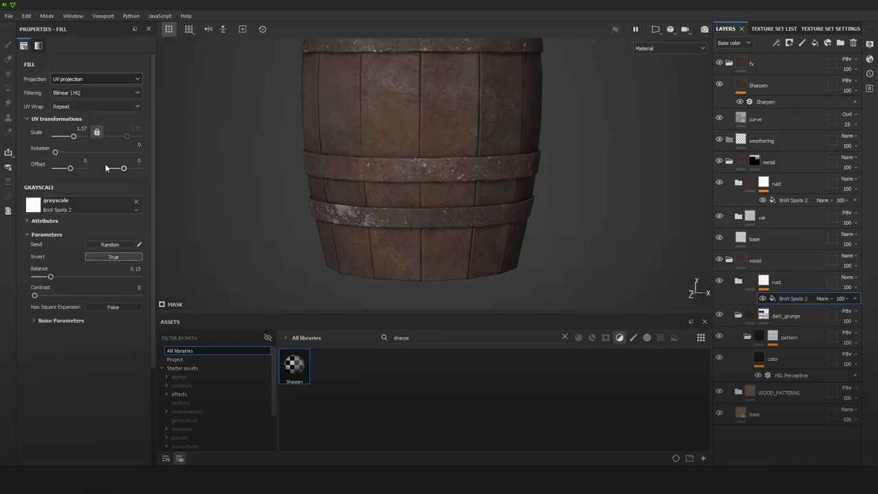
pyautogui.click(752, 288)
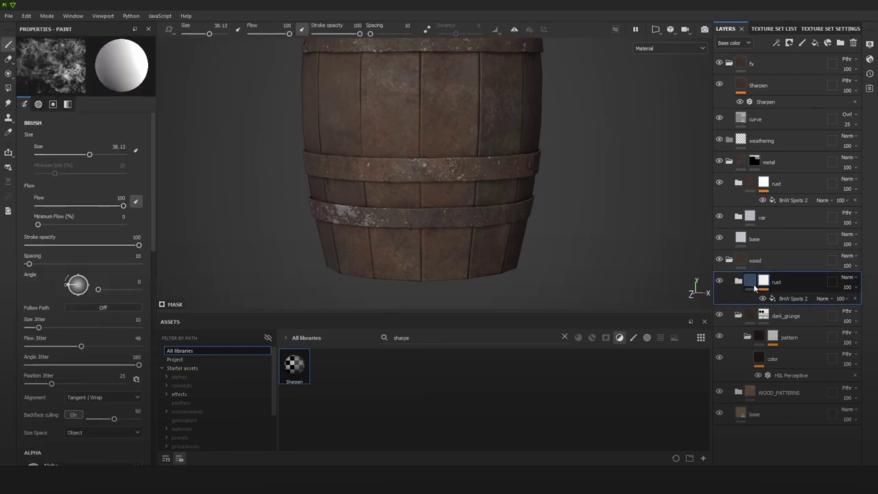
pyautogui.click(788, 299)
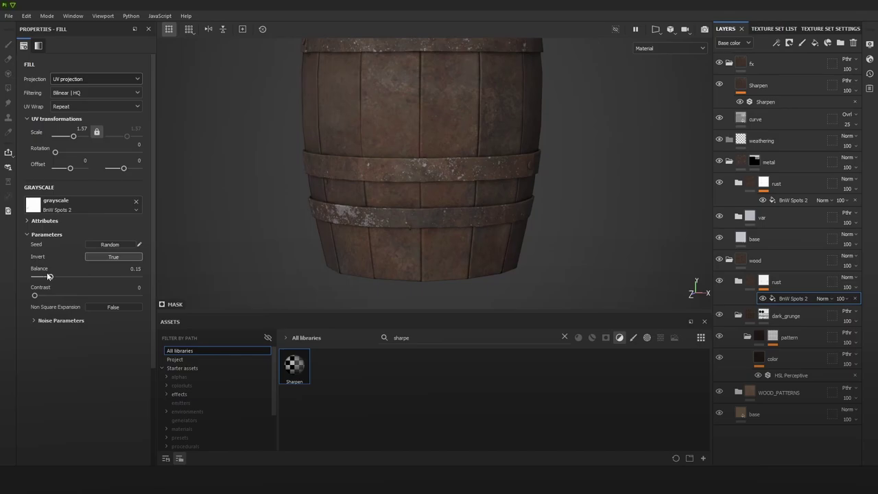
pyautogui.moveTo(35, 277); pyautogui.dragTo(62, 286)
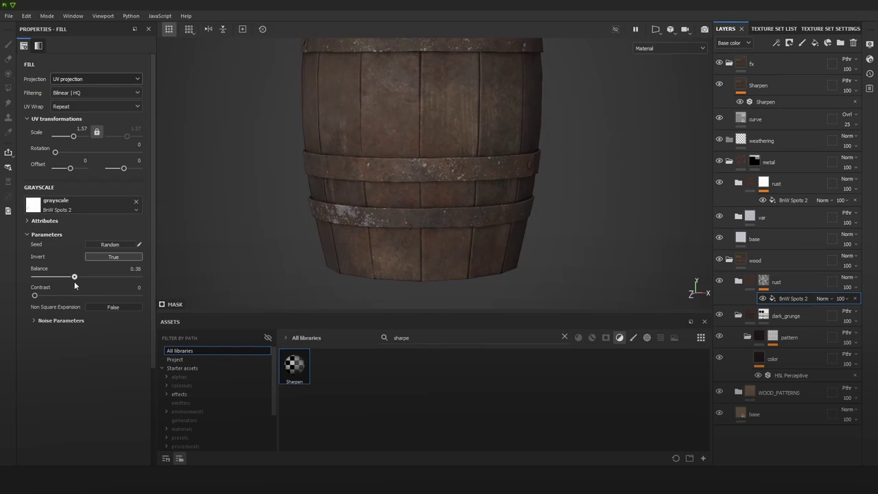
pyautogui.moveTo(75, 286); pyautogui.dragTo(88, 288)
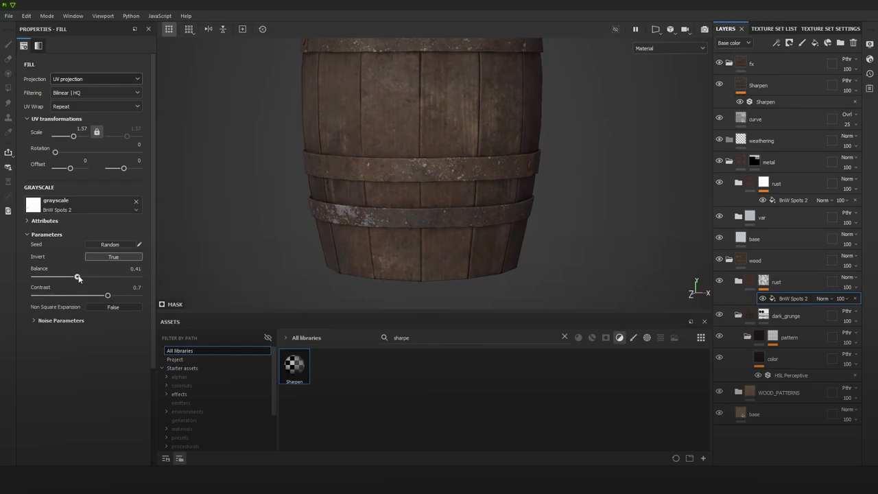
# Step: Set the BnW Spots 2 Balance to 0.42 in the wood rust folder's mask and check the rust around the barrel
pyautogui.moveTo(78, 278)
pyautogui.mouseDown()
pyautogui.moveTo(93, 279)
pyautogui.moveTo(78, 277)
pyautogui.mouseUp()
pyautogui.scroll(-4, 507, 232)
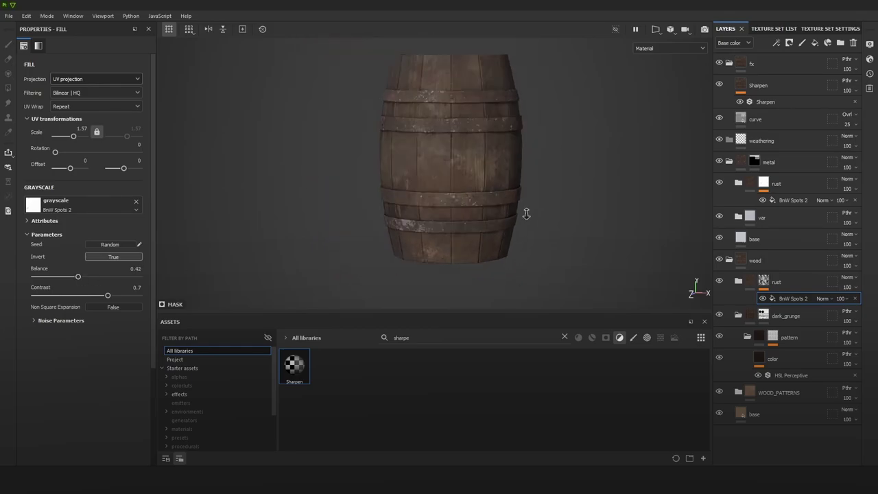
pyautogui.keyDown('alt'); pyautogui.moveTo(525, 211); pyautogui.dragTo(431, 188); pyautogui.keyUp('alt')
pyautogui.keyDown('shift'); pyautogui.moveTo(431, 188); pyautogui.dragTo(419, 186, button='right'); pyautogui.keyUp('shift')
pyautogui.keyDown('alt'); pyautogui.moveTo(522, 213); pyautogui.dragTo(480, 216, button='middle'); pyautogui.keyUp('alt')
pyautogui.keyDown('alt'); pyautogui.moveTo(480, 216); pyautogui.dragTo(420, 222); pyautogui.keyUp('alt')
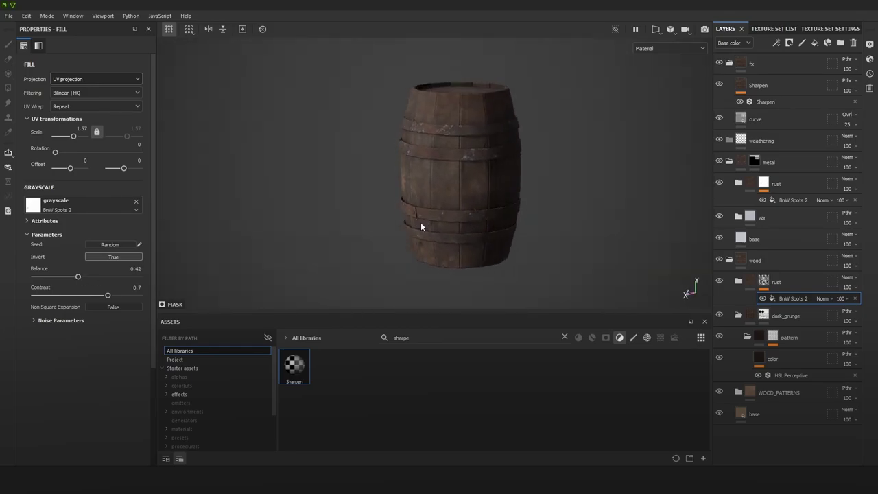
pyautogui.keyDown('shift'); pyautogui.moveTo(420, 223); pyautogui.dragTo(471, 225, button='right'); pyautogui.keyUp('shift')
pyautogui.keyDown('alt'); pyautogui.moveTo(470, 225); pyautogui.dragTo(514, 244); pyautogui.keyUp('alt')
pyautogui.scroll(2, 513, 236)
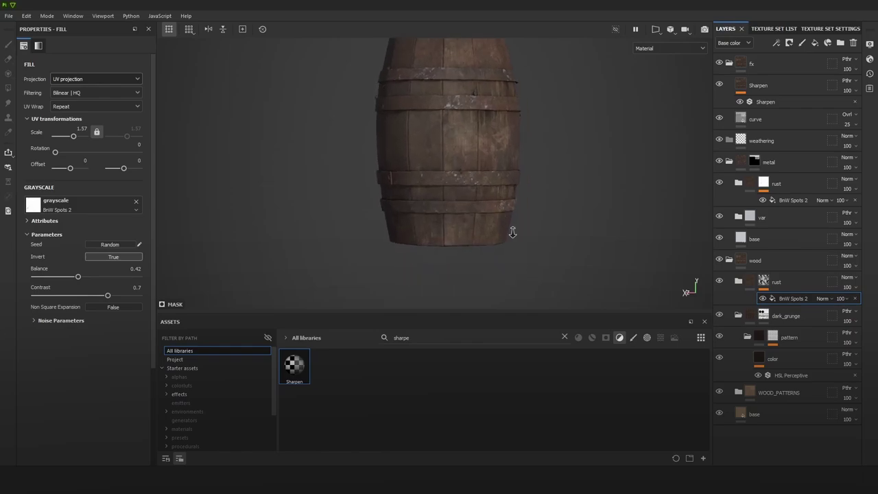
pyautogui.scroll(2, 514, 251)
# Step: Group the wood group's rust folder into a new parent folder named rust
pyautogui.click(777, 285)
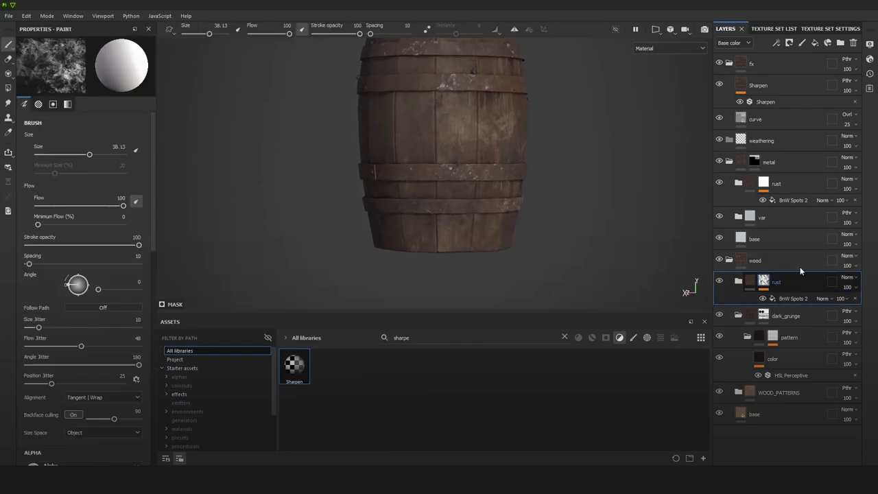
pyautogui.hotkey('ctrl', 'd')
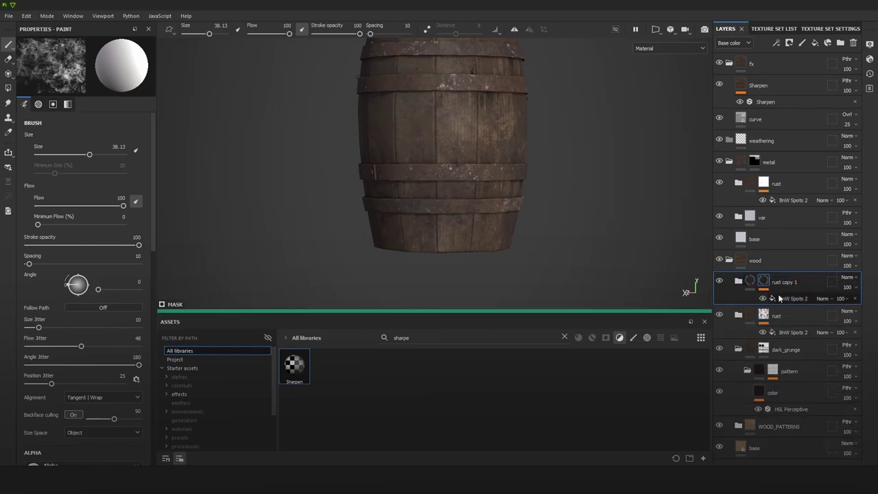
pyautogui.hotkey('ctrl', 'z')
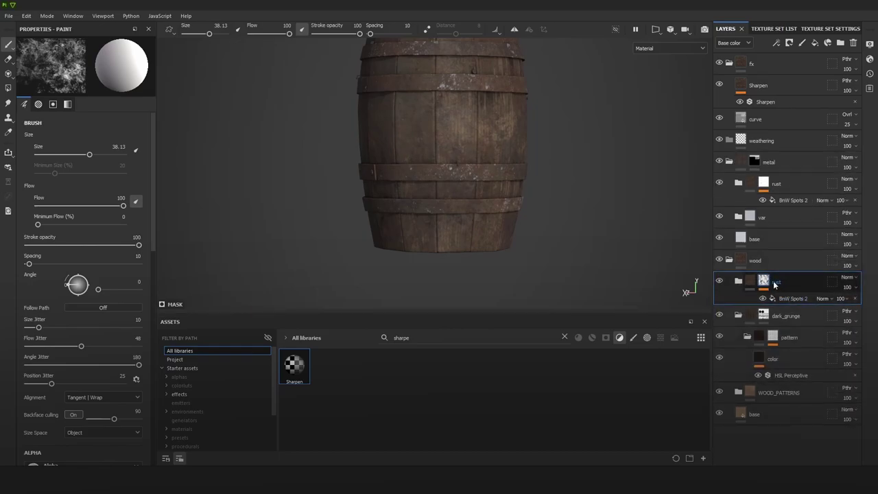
pyautogui.hotkey('ctrl', 'g')
pyautogui.doubleClick(766, 281)
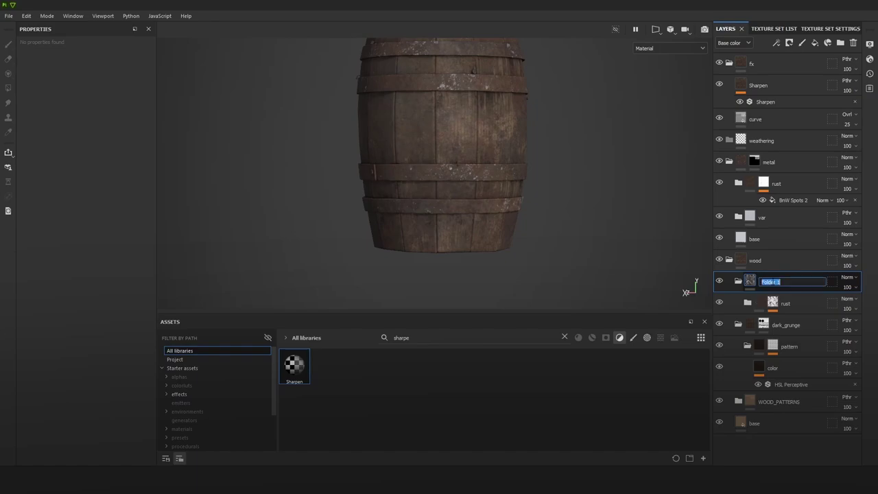
pyautogui.write('rust')
pyautogui.press('Return')
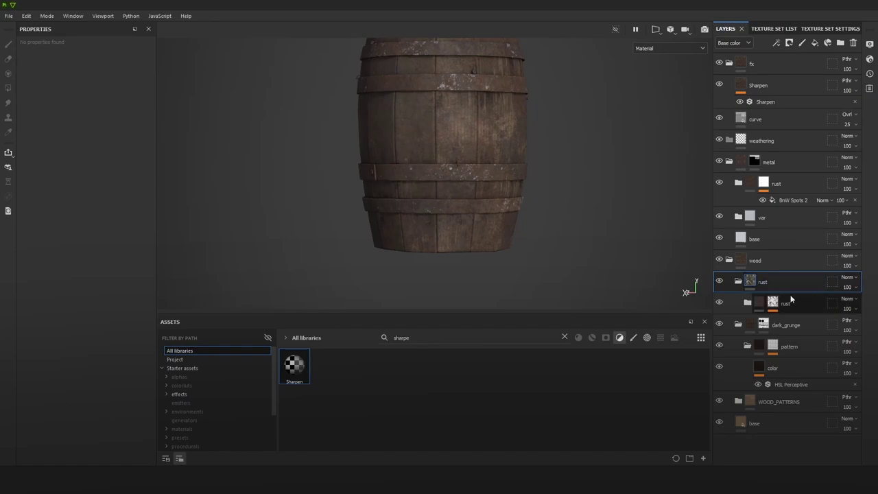
# Step: Rename the masked folder inside the wood group's new rust folder as mask
pyautogui.doubleClick(786, 302)
pyautogui.write('r')
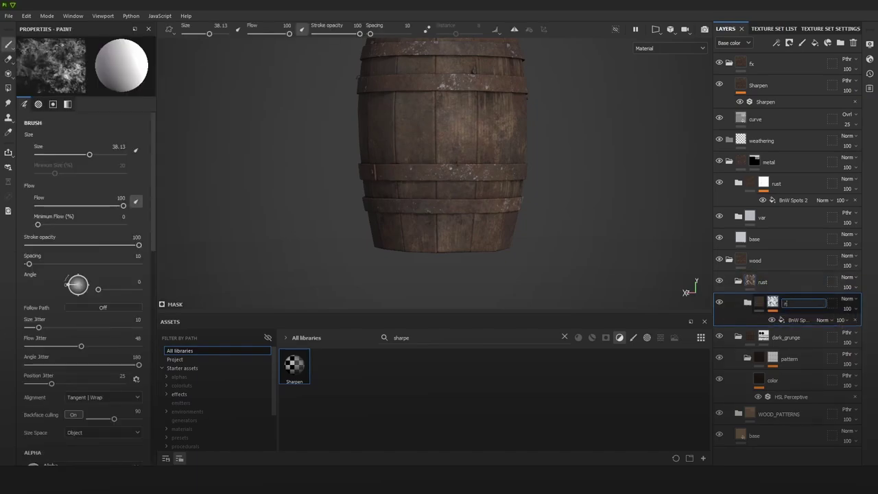
pyautogui.write('ust')
pyautogui.write('mask')
pyautogui.press('Return')
# Step: Rename the HSL Perceptive layer inside the mask folder as cc and collapse the parent rust folder
pyautogui.click(748, 304)
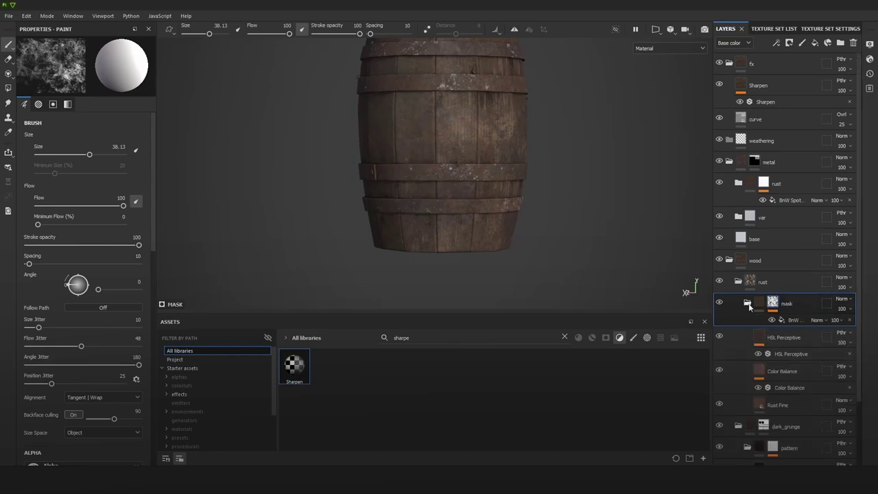
pyautogui.click(781, 404)
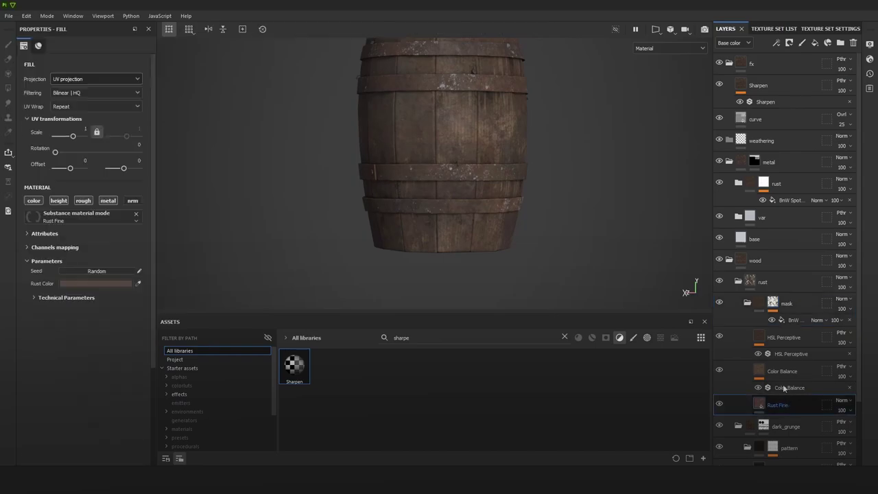
pyautogui.click(783, 374)
pyautogui.click(784, 335)
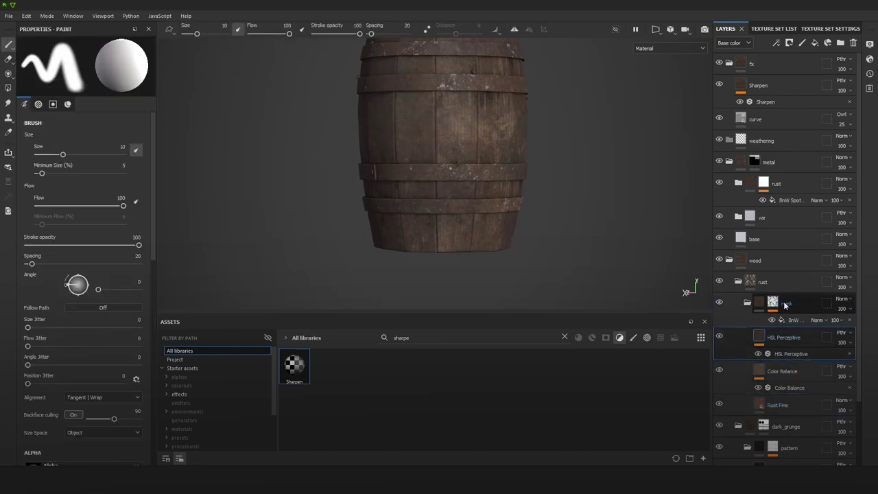
pyautogui.doubleClick(790, 336)
pyautogui.write('cc')
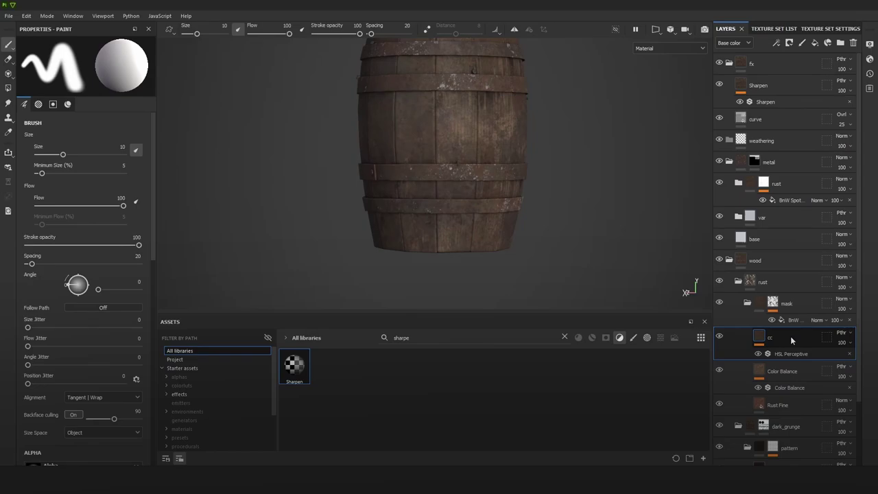
pyautogui.click(790, 306)
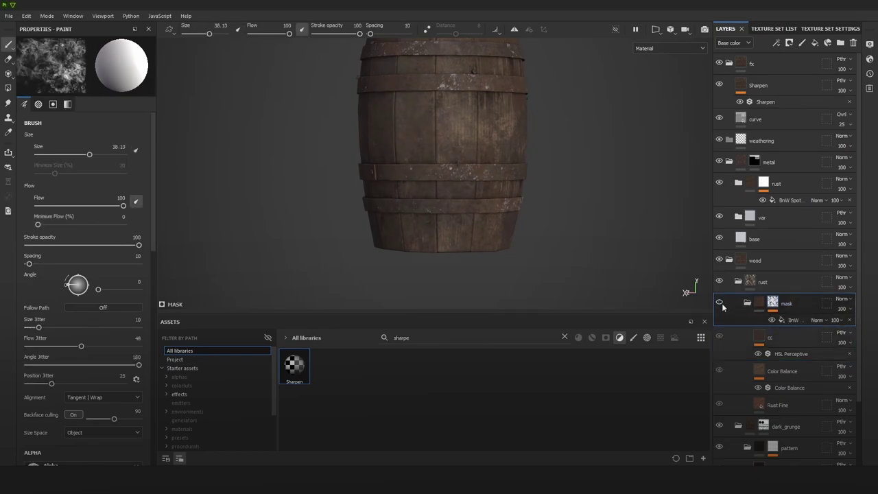
pyautogui.click(734, 282)
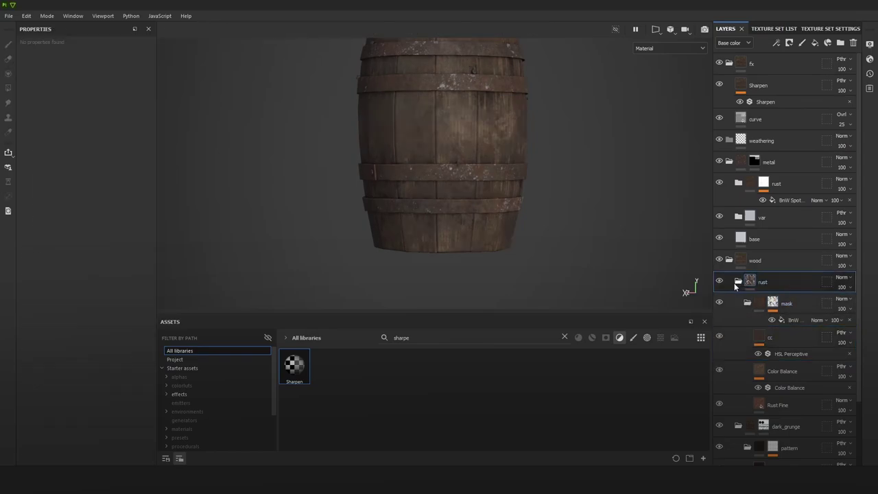
# Step: Try the Dirt Ground smart mask on the wood group's parent rust folder
pyautogui.rightClick(774, 282)
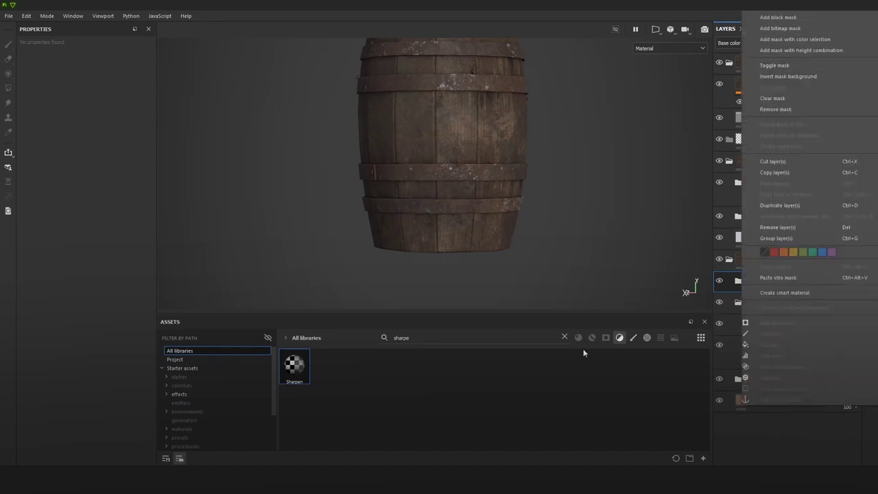
pyautogui.click(564, 337)
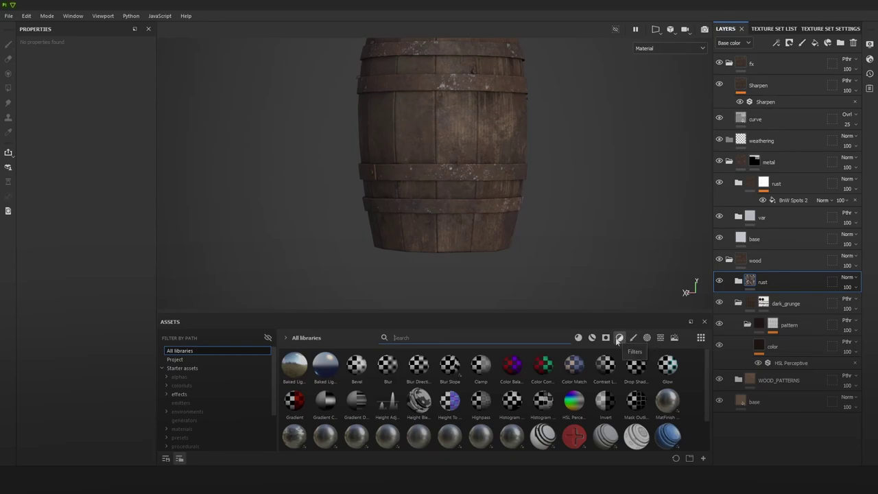
pyautogui.click(606, 337)
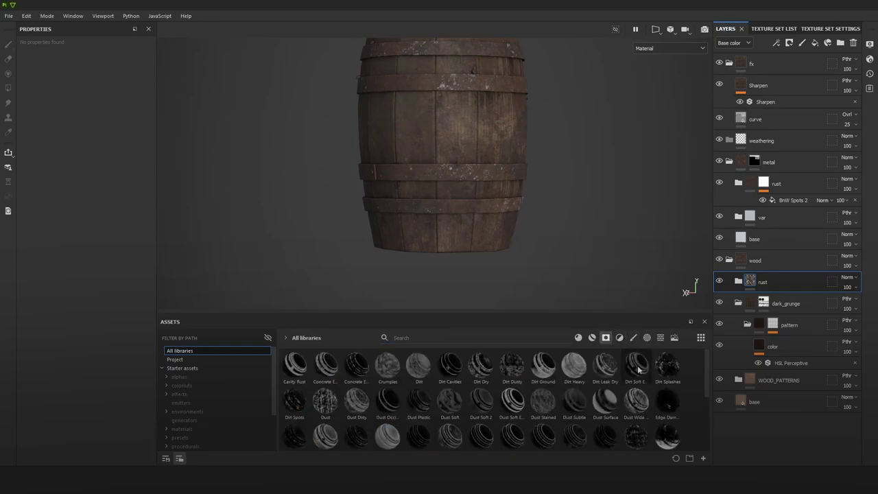
pyautogui.moveTo(542, 370)
pyautogui.mouseDown()
pyautogui.moveTo(791, 284)
pyautogui.moveTo(780, 280)
pyautogui.mouseUp()
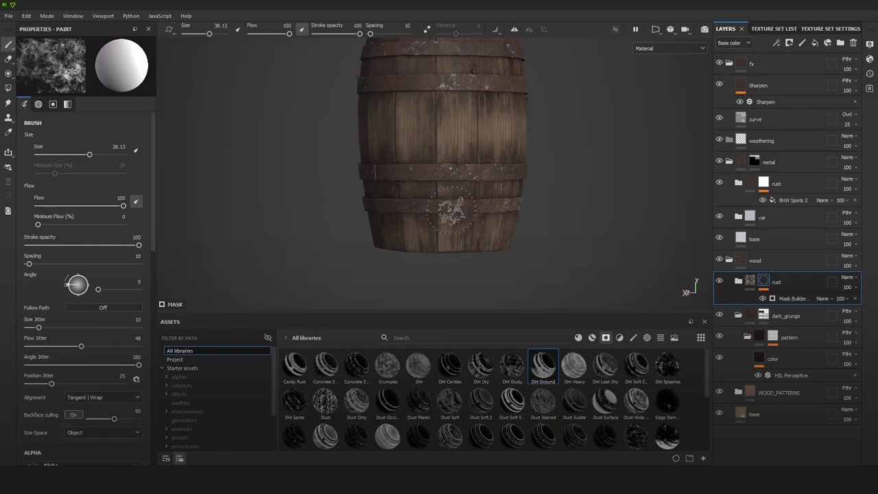
# Step: Set the Mask Builder generator's Level to 0.92 and compare the barrel with and without the wood rust
pyautogui.click(791, 298)
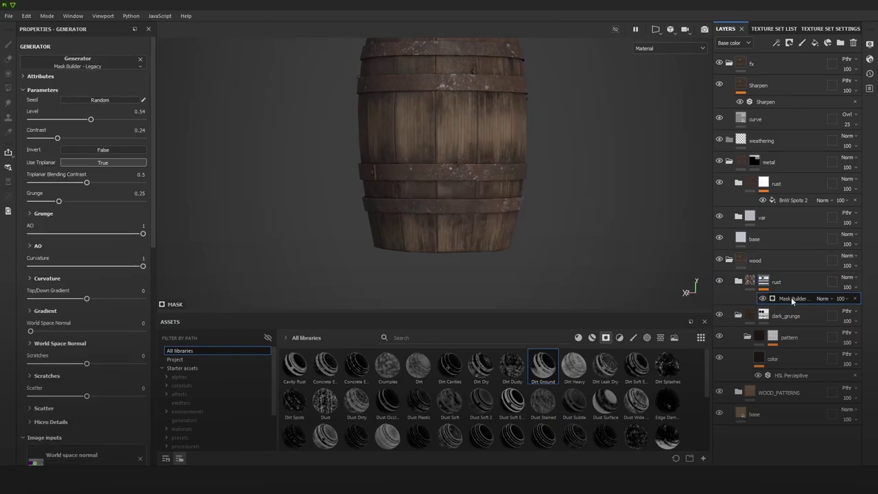
pyautogui.click(125, 119)
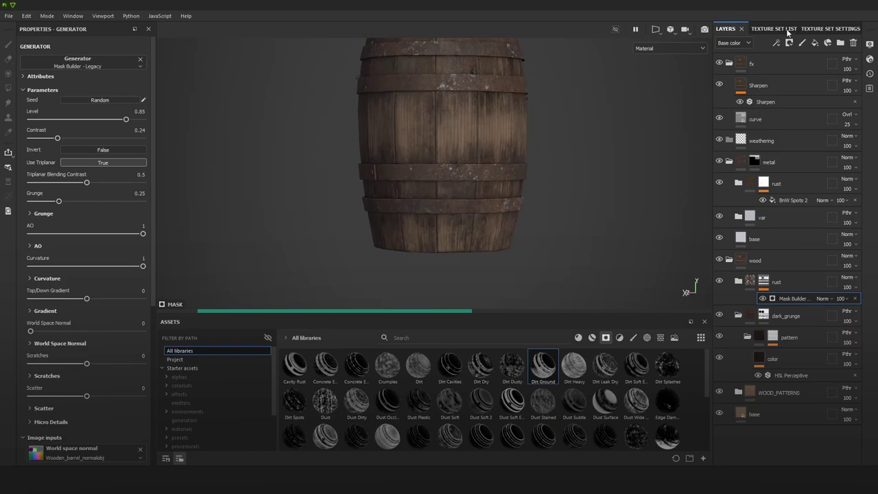
pyautogui.click(135, 120)
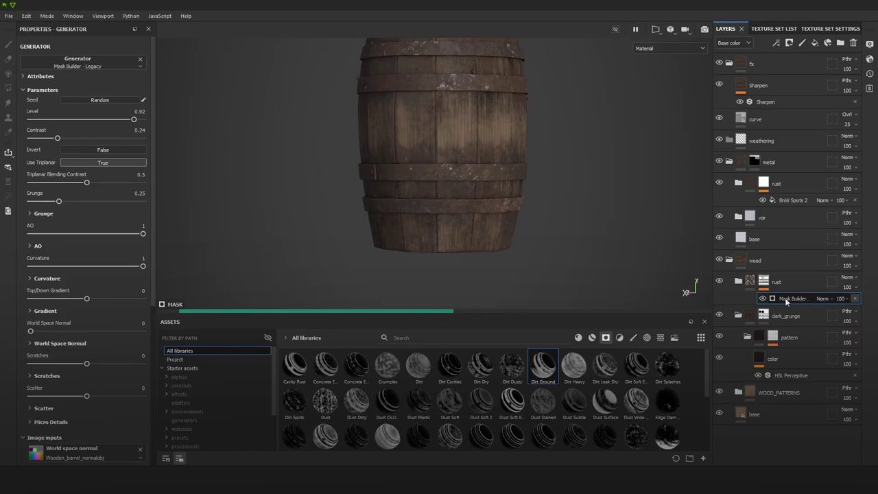
pyautogui.scroll(3, 520, 204)
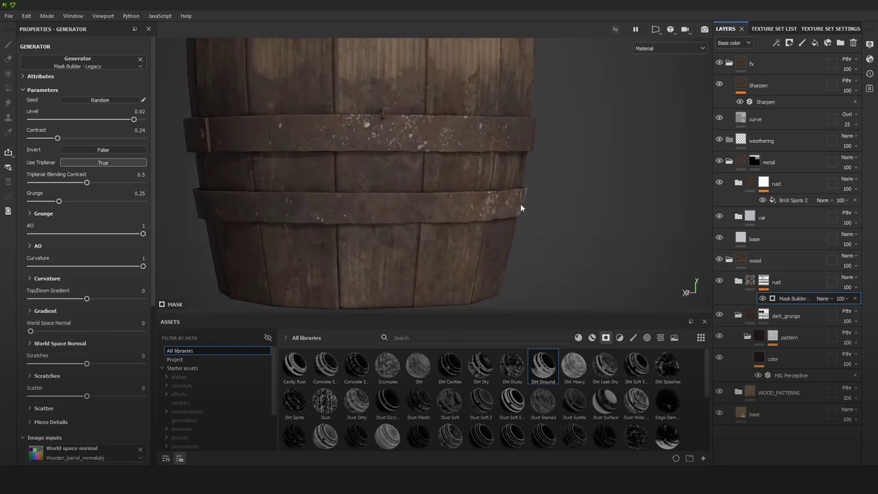
pyautogui.scroll(-5, 516, 202)
pyautogui.keyDown('alt'); pyautogui.moveTo(541, 181); pyautogui.dragTo(619, 237); pyautogui.keyUp('alt')
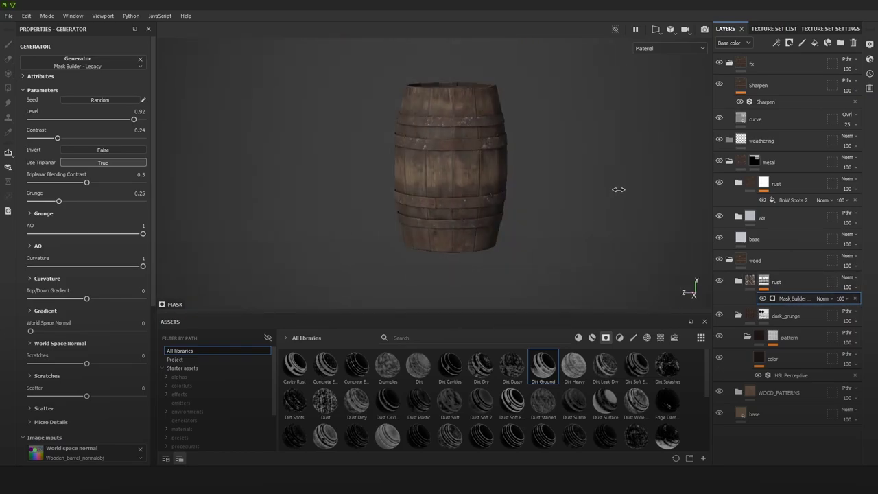
pyautogui.click(720, 282)
pyautogui.scroll(2, 502, 116)
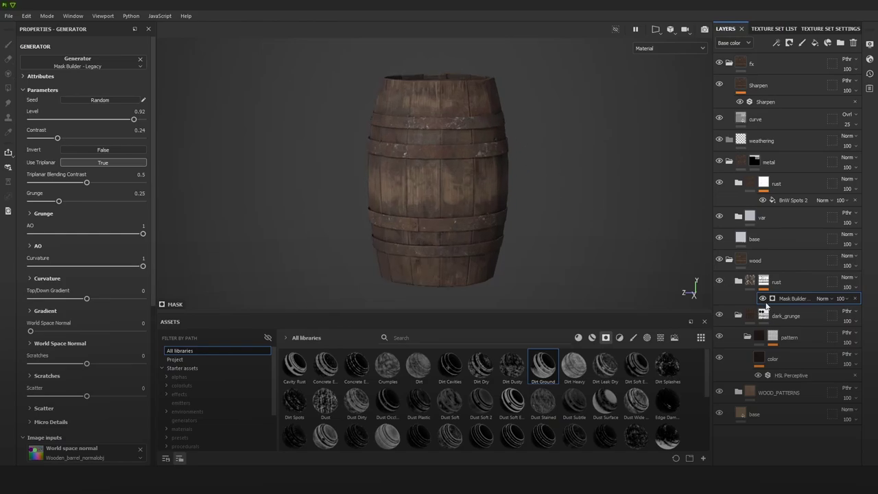
# Step: Remove the Mask Builder generator from the wood rust folder's mask and rename the folder rust_ground
pyautogui.click(854, 299)
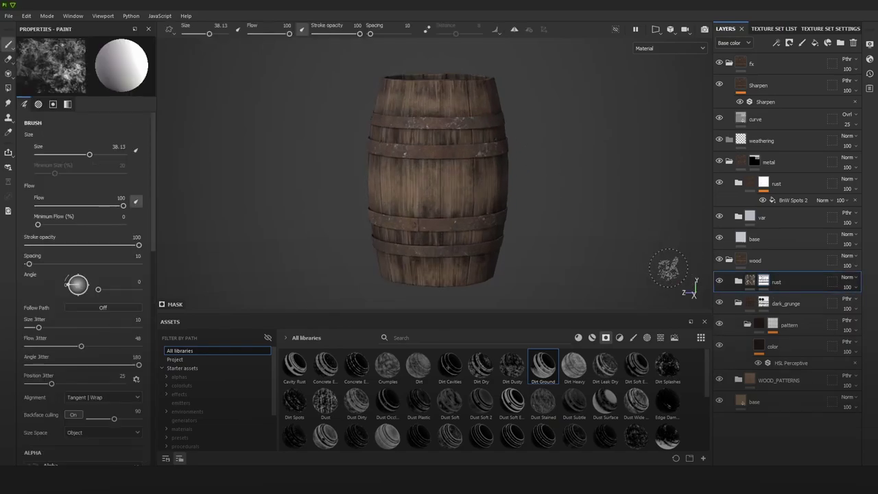
pyautogui.scroll(2, 638, 252)
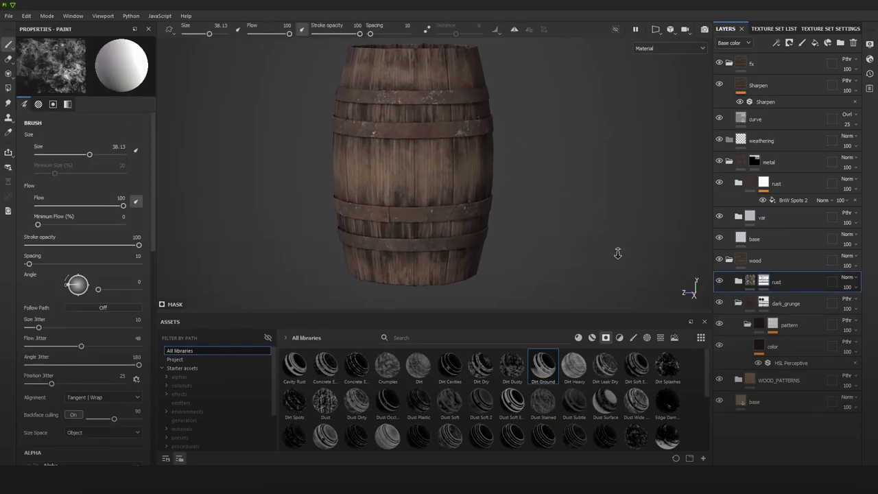
pyautogui.doubleClick(777, 282)
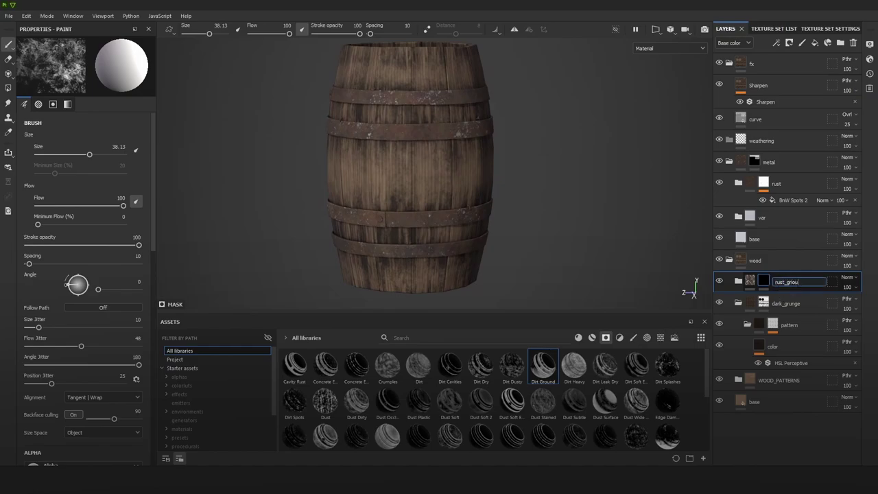
pyautogui.press('BackSpace')
pyautogui.write('ound')
pyautogui.press('Return')
# Step: Give the rust_ground folder a black mask and add a fill effect to that mask
pyautogui.keyDown('alt'); pyautogui.moveTo(374, 171); pyautogui.dragTo(364, 143, button='middle'); pyautogui.keyUp('alt')
pyautogui.moveTo(375, 198)
pyautogui.keyDown('alt'); pyautogui.mouseDown(button='right')
pyautogui.moveTo(420, 219)
pyautogui.moveTo(428, 235)
pyautogui.mouseUp(button='right'); pyautogui.keyUp('alt')
pyautogui.keyDown('alt'); pyautogui.moveTo(429, 235); pyautogui.dragTo(419, 199, button='middle'); pyautogui.keyUp('alt')
pyautogui.keyDown('alt'); pyautogui.moveTo(419, 200); pyautogui.dragTo(443, 257, button='right'); pyautogui.keyUp('alt')
pyautogui.moveTo(515, 249)
pyautogui.keyDown('alt'); pyautogui.mouseDown()
pyautogui.moveTo(506, 225)
pyautogui.moveTo(494, 223)
pyautogui.mouseUp(); pyautogui.keyUp('alt')
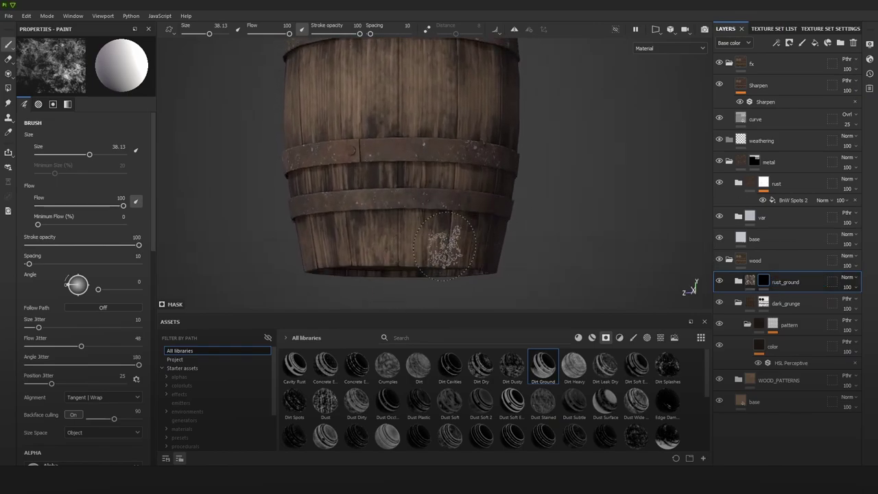
pyautogui.rightClick(789, 284)
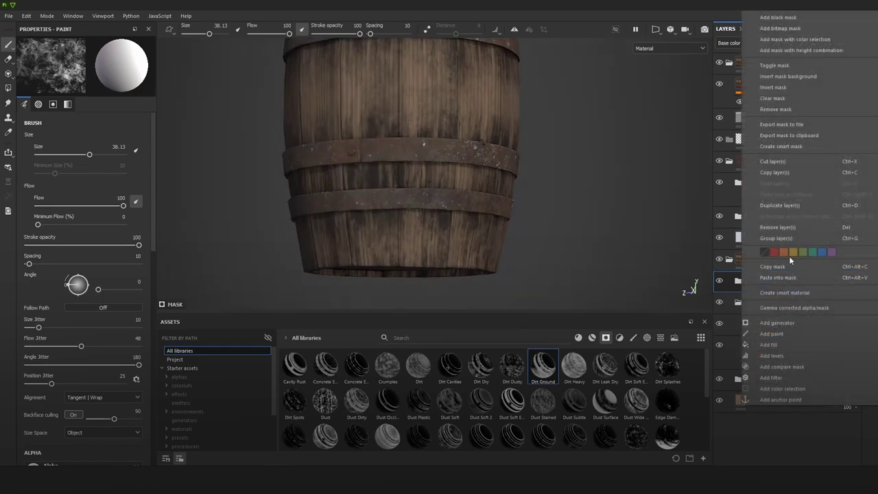
pyautogui.click(778, 17)
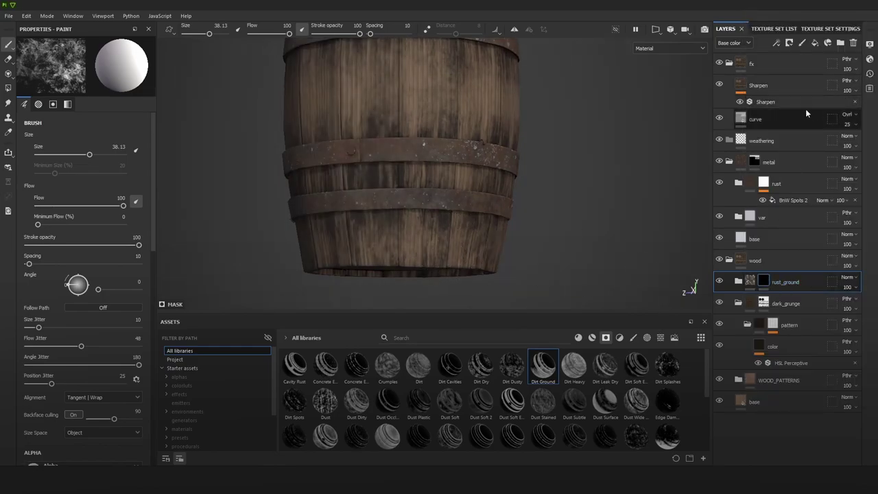
pyautogui.click(777, 44)
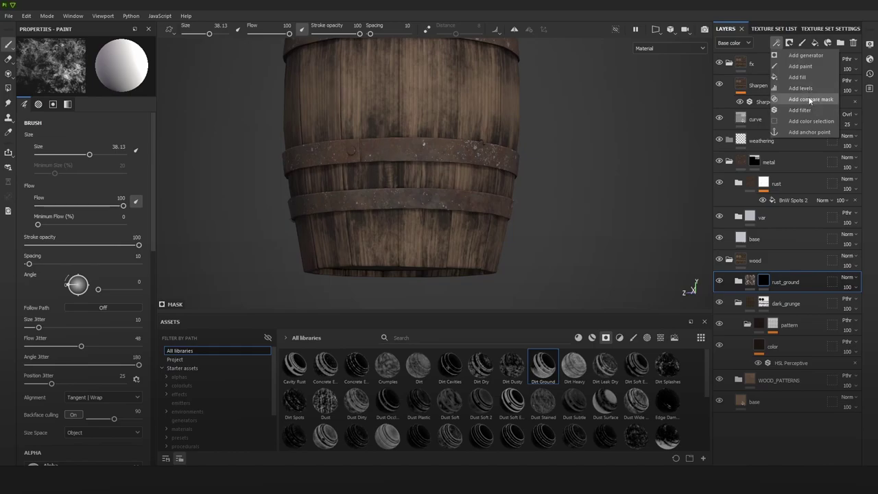
pyautogui.click(797, 77)
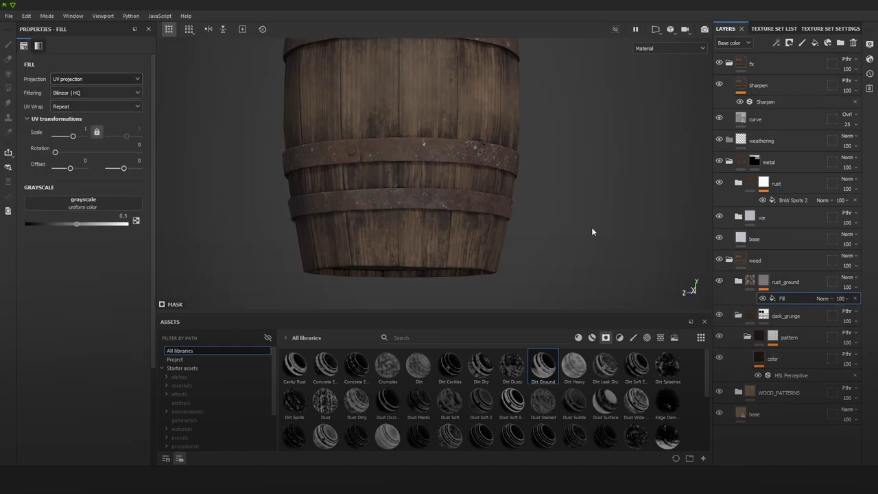
# Step: Open the grayscale resource choices for the rust_ground mask's fill, search for "mas" and remove that search term
pyautogui.click(96, 204)
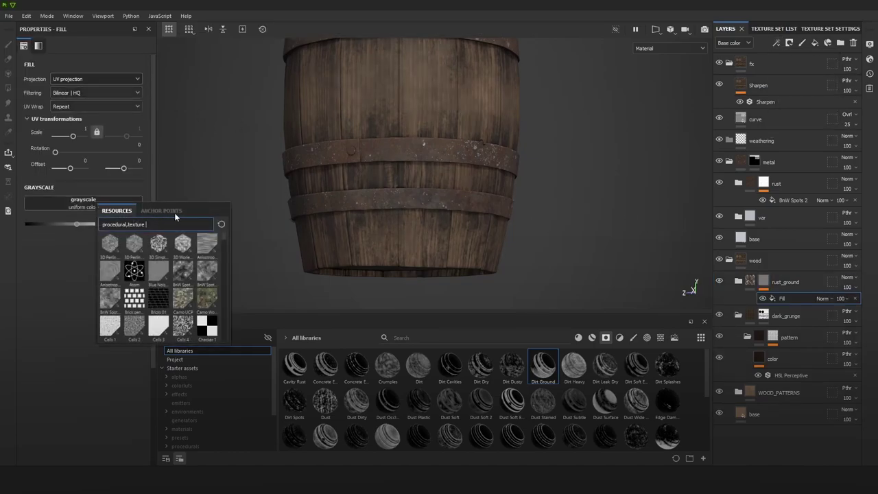
pyautogui.write('mas')
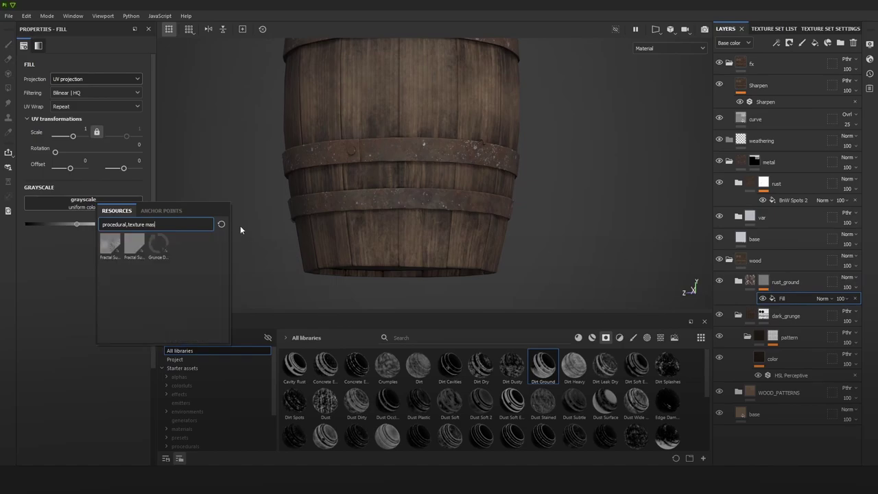
pyautogui.press('BackSpace')
pyautogui.press('BackSpace')
pyautogui.press('BackSpace')
pyautogui.press('BackSpace')
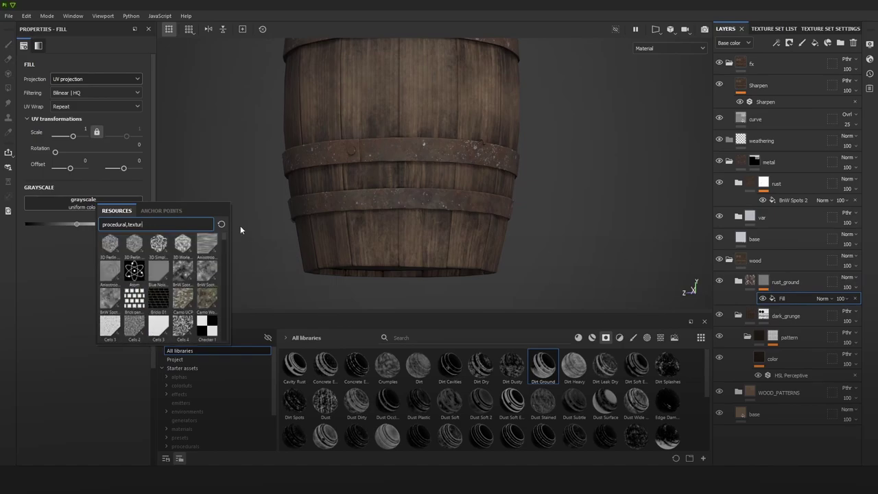
# Step: Replace the fill on the rust_ground folder's mask with a Mask Builder - Legacy generator
pyautogui.click(858, 301)
pyautogui.click(854, 298)
pyautogui.click(776, 42)
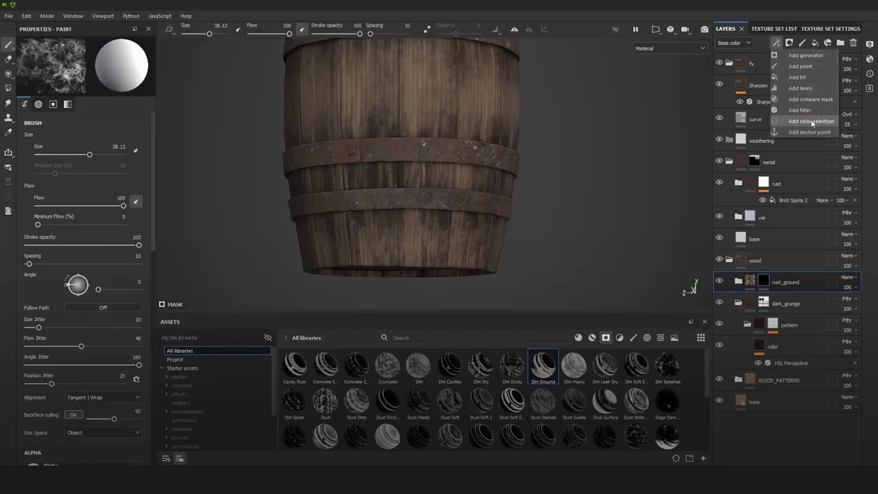
pyautogui.click(805, 54)
pyautogui.click(134, 67)
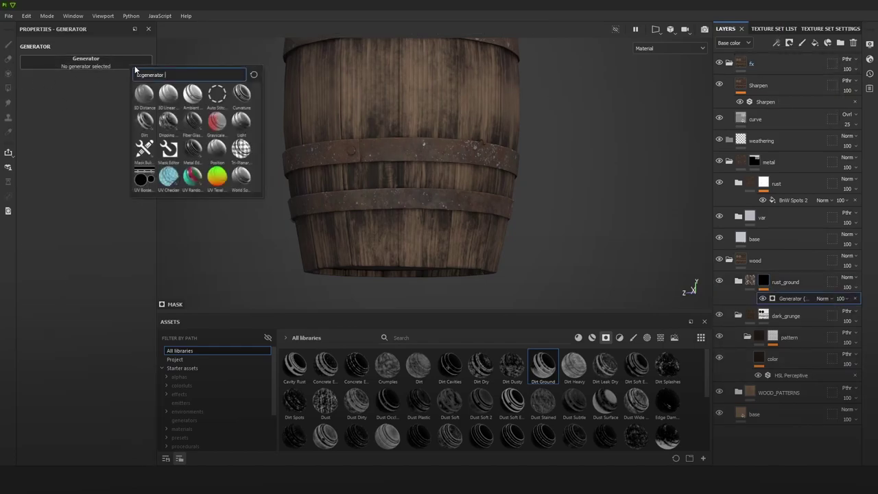
pyautogui.click(142, 159)
# Step: Show the rust_ground mask on its own and set its Mask Builder level to 0.43 and AO to -1
pyautogui.moveTo(773, 316); pyautogui.dragTo(767, 286)
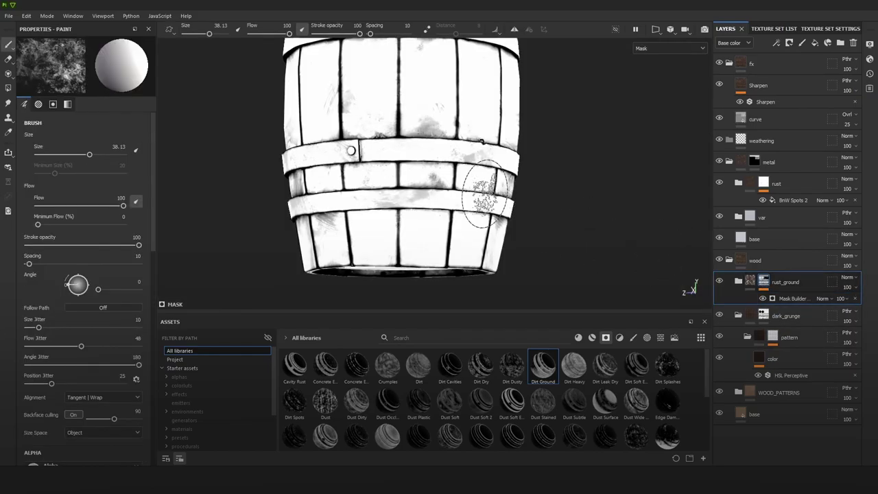
pyautogui.click(792, 298)
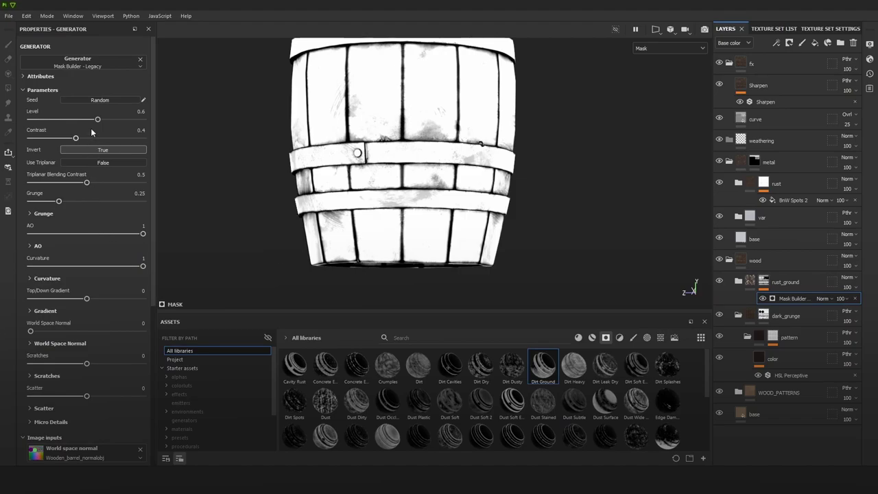
pyautogui.moveTo(77, 120)
pyautogui.mouseDown()
pyautogui.moveTo(87, 119)
pyautogui.moveTo(39, 121)
pyautogui.moveTo(80, 126)
pyautogui.mouseUp()
pyautogui.moveTo(112, 233); pyautogui.dragTo(6, 233)
# Step: Lower the texture set size to 2048 and return to the layer stack
pyautogui.click(773, 29)
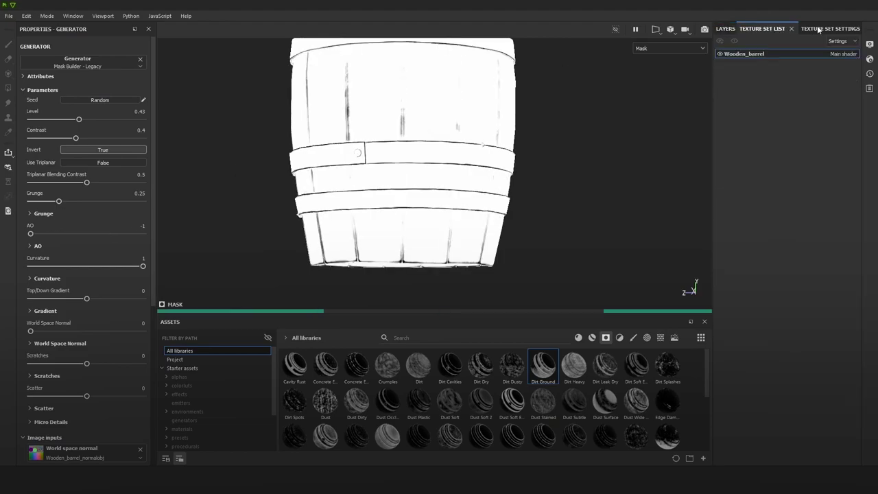
pyautogui.click(823, 29)
pyautogui.click(776, 92)
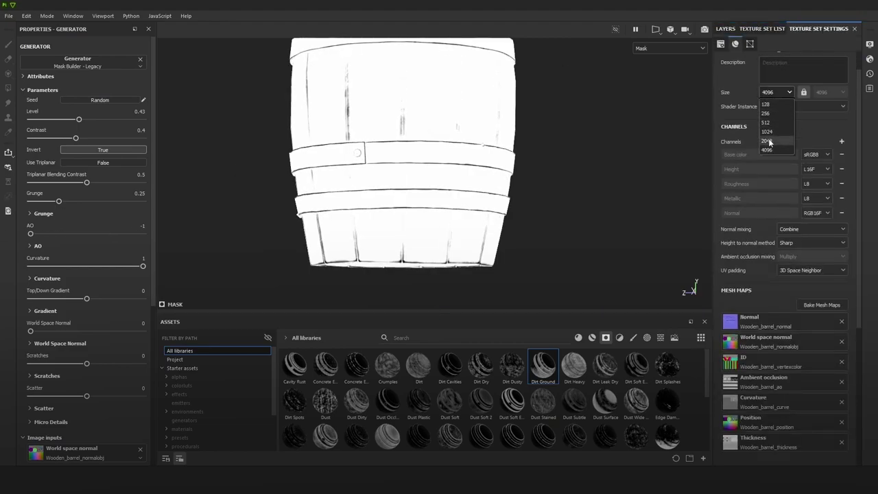
pyautogui.click(770, 132)
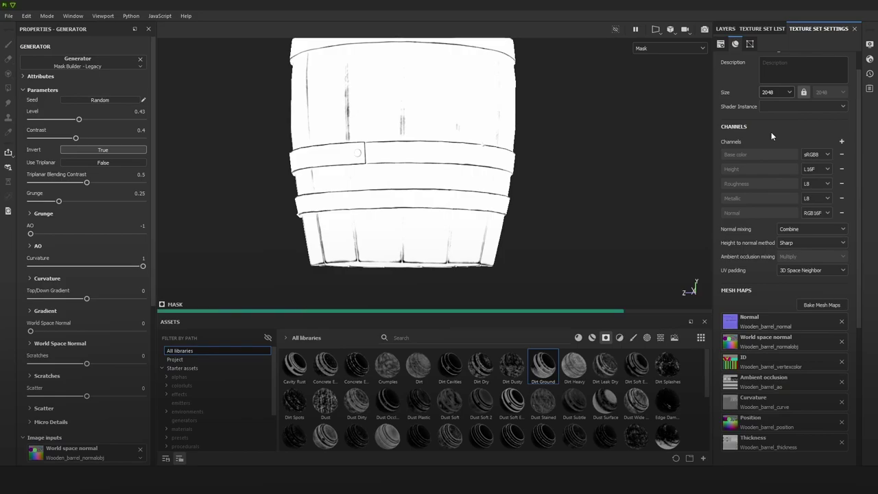
pyautogui.click(725, 29)
# Step: Set the Mask Builder's level to 0.62, curvature and grunge to 0, and Top/Down Gradient to 1
pyautogui.moveTo(78, 120); pyautogui.dragTo(100, 120)
pyautogui.moveTo(143, 266); pyautogui.dragTo(1, 268)
pyautogui.moveTo(58, 201); pyautogui.dragTo(16, 205)
pyautogui.moveTo(97, 298); pyautogui.dragTo(185, 299)
pyautogui.scroll(2, 339, 238)
pyautogui.scroll(-3, 363, 218)
pyautogui.keyDown('alt'); pyautogui.moveTo(423, 185); pyautogui.dragTo(415, 234, button='middle'); pyautogui.keyUp('alt')
pyautogui.keyDown('alt'); pyautogui.moveTo(415, 235); pyautogui.dragTo(406, 197, button='right'); pyautogui.keyUp('alt')
pyautogui.scroll(-2, 405, 198)
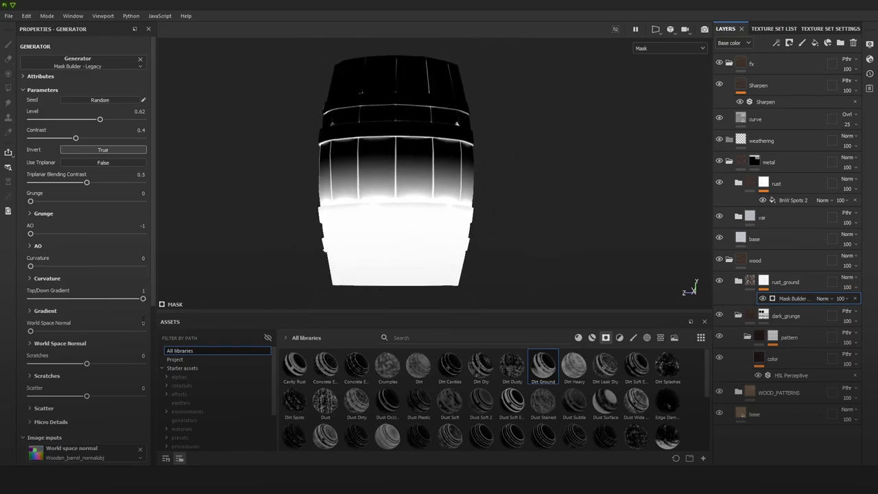
# Step: Set the Mask Builder's gradient range to 0.89 and switch the viewport back to the material display
pyautogui.click(37, 311)
pyautogui.moveTo(91, 327); pyautogui.dragTo(136, 339)
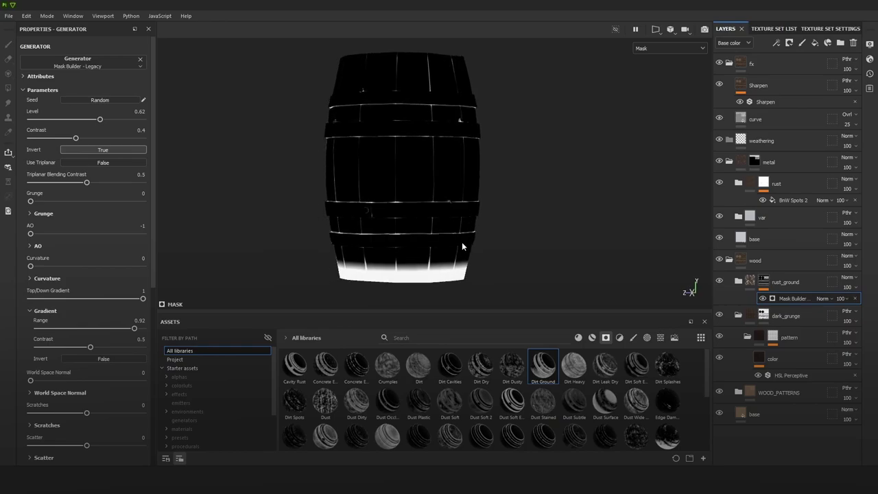
pyautogui.press('m')
pyautogui.keyDown('alt'); pyautogui.moveTo(471, 250); pyautogui.dragTo(471, 267, button='right'); pyautogui.keyUp('alt')
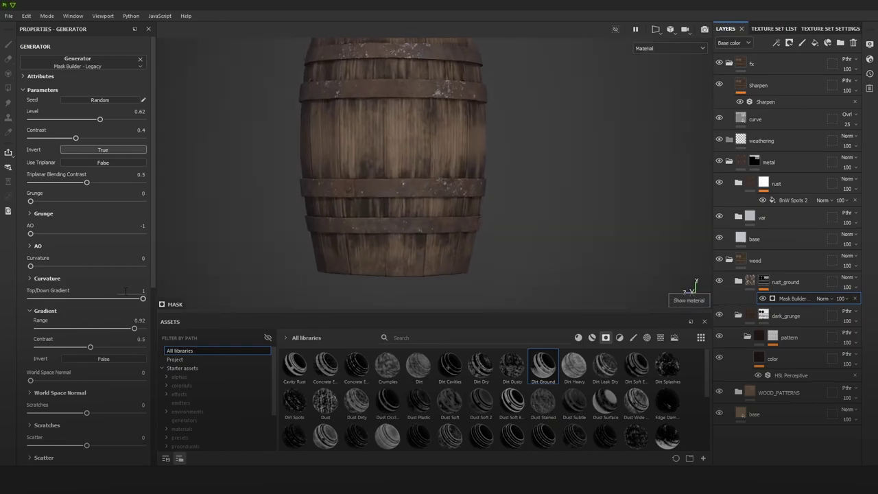
pyautogui.moveTo(135, 329); pyautogui.dragTo(132, 329)
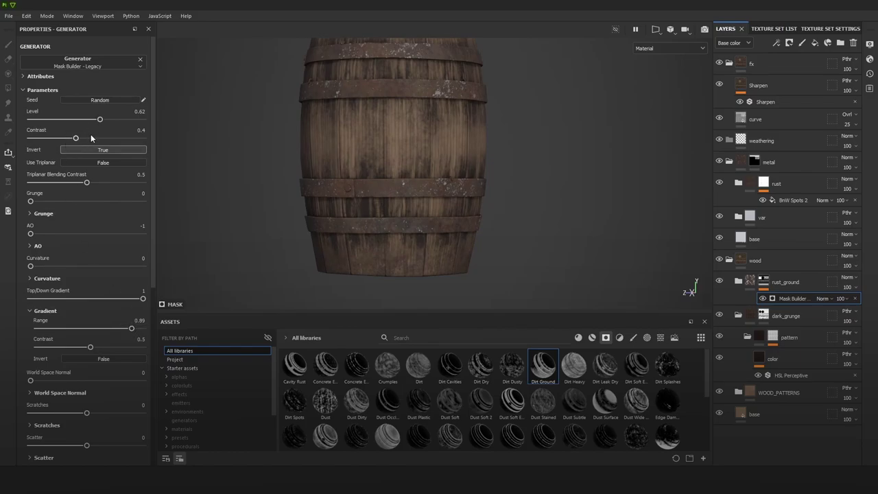
# Step: Sharpen the rust edge at the barrel's base by setting the Mask Builder's contrast to 0.97 and level to 0.65
pyautogui.moveTo(93, 138); pyautogui.dragTo(112, 144)
pyautogui.keyDown('alt'); pyautogui.moveTo(309, 220); pyautogui.dragTo(476, 254, button='right'); pyautogui.keyUp('alt')
pyautogui.keyDown('alt'); pyautogui.moveTo(476, 254); pyautogui.dragTo(412, 199, button='middle'); pyautogui.keyUp('alt')
pyautogui.keyDown('alt'); pyautogui.moveTo(418, 209); pyautogui.dragTo(679, 237, button='right'); pyautogui.keyUp('alt')
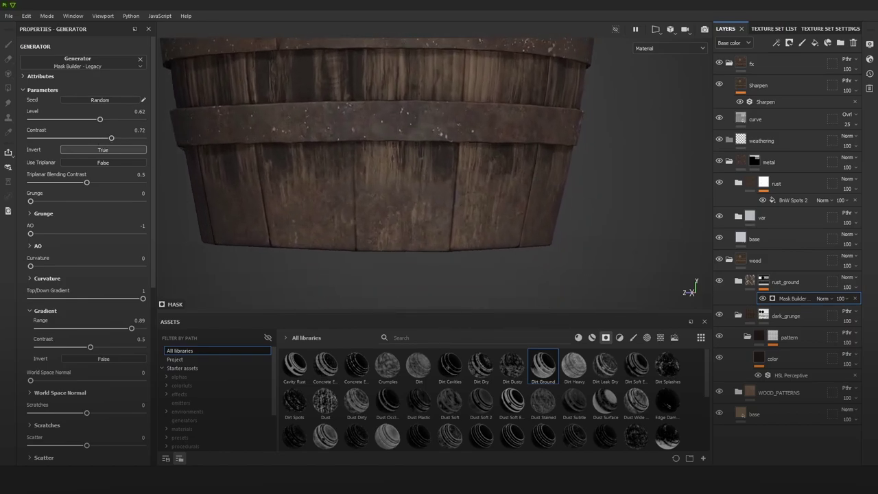
pyautogui.moveTo(111, 138); pyautogui.dragTo(103, 122)
pyautogui.moveTo(142, 139); pyautogui.dragTo(139, 147)
pyautogui.scroll(3, 392, 208)
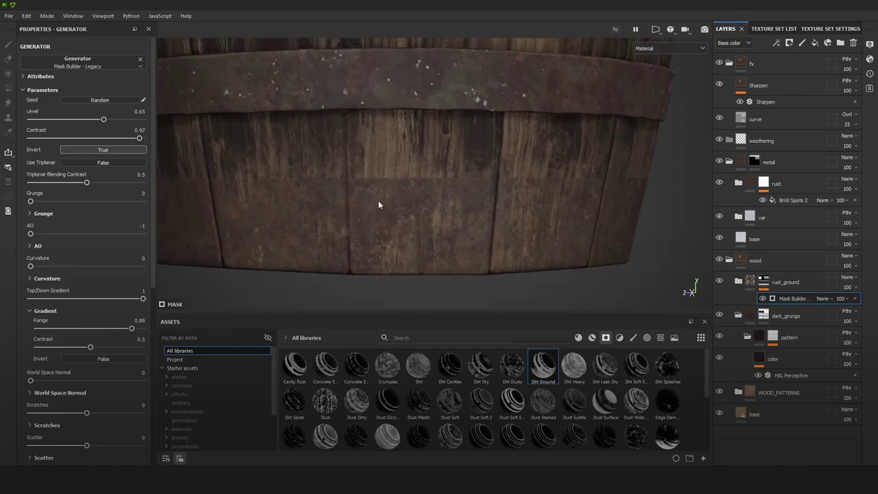
pyautogui.scroll(-3, 406, 207)
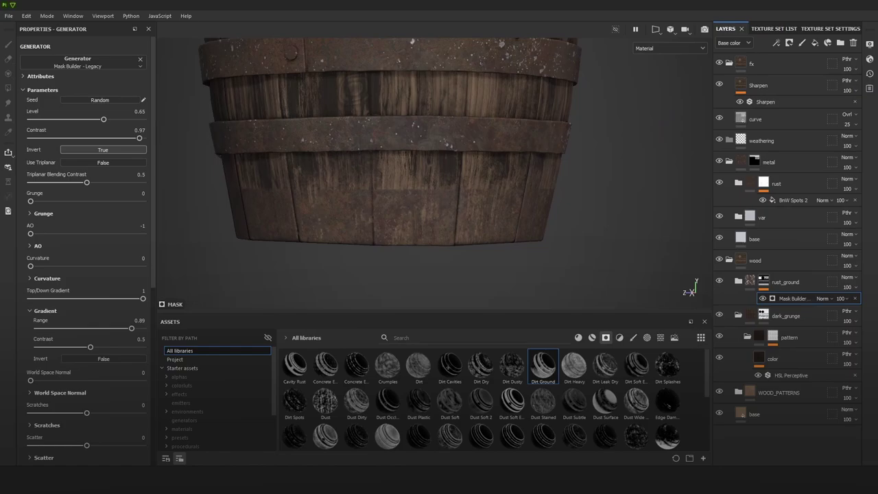
pyautogui.scroll(5, 447, 235)
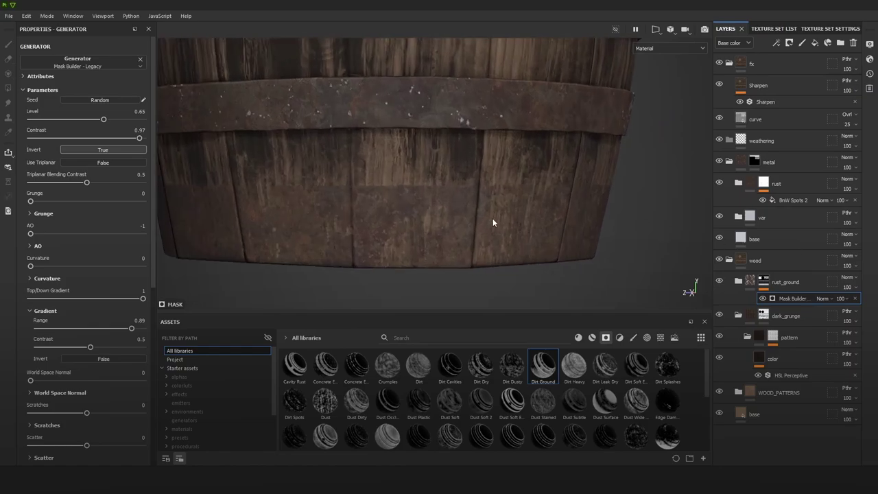
pyautogui.keyDown('alt'); pyautogui.moveTo(498, 216); pyautogui.dragTo(490, 197, button='right'); pyautogui.keyUp('alt')
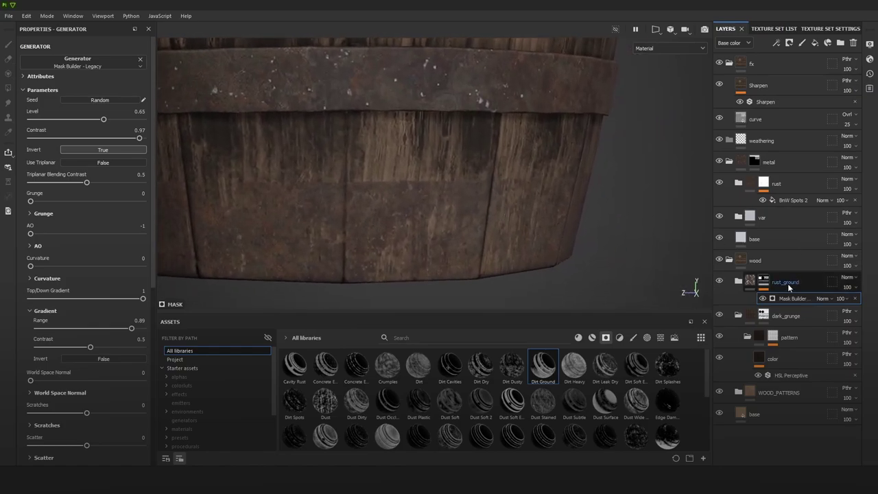
# Step: Set the HSL Perceptive filter on the cc layer inside rust_ground to lightness 0.295 and saturation 0.605
pyautogui.click(739, 316)
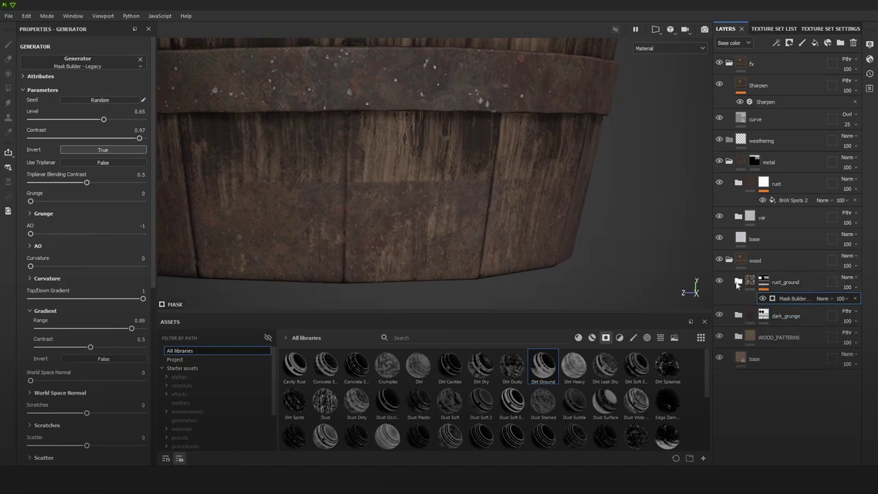
pyautogui.click(737, 281)
pyautogui.scroll(-1, 779, 336)
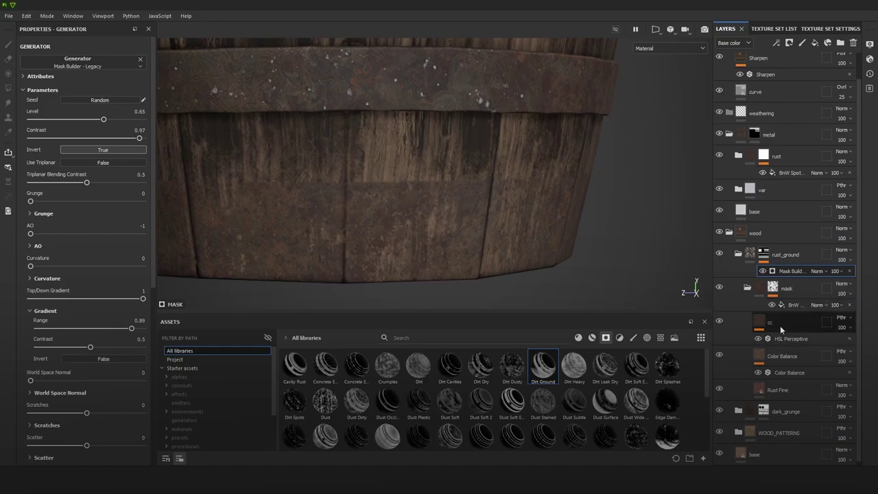
pyautogui.click(780, 329)
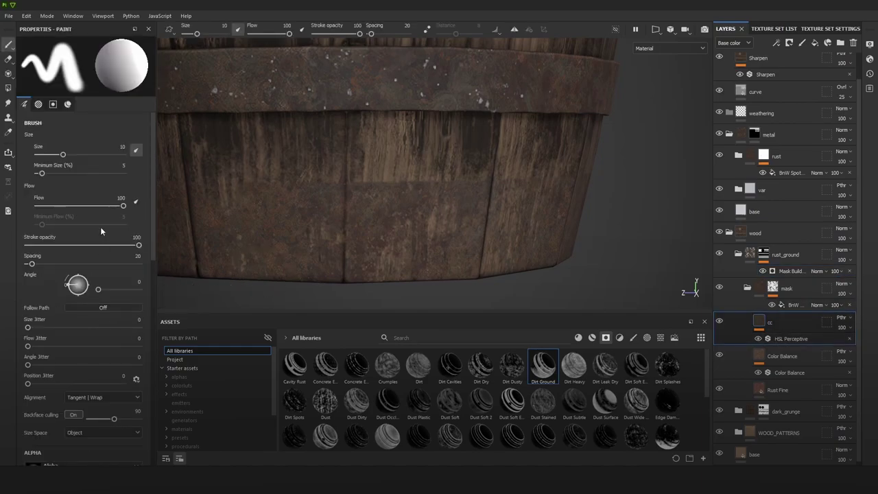
pyautogui.click(790, 338)
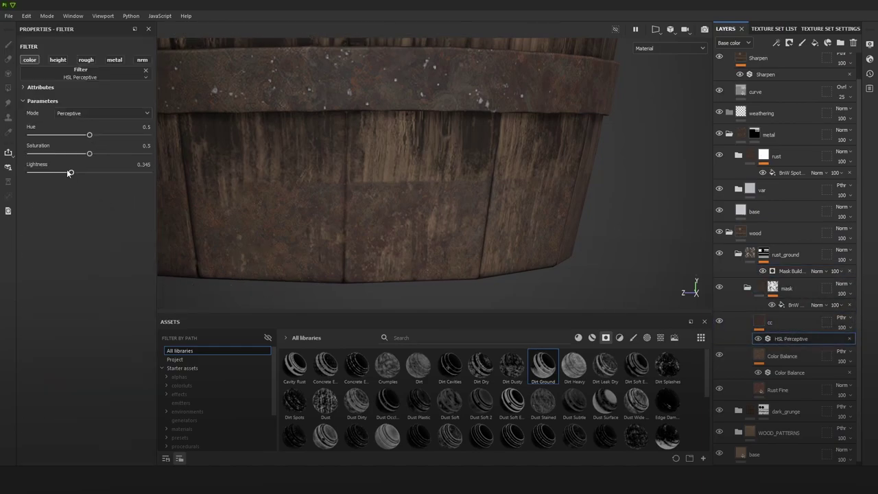
pyautogui.moveTo(69, 173); pyautogui.dragTo(59, 173)
pyautogui.moveTo(89, 153); pyautogui.dragTo(106, 154)
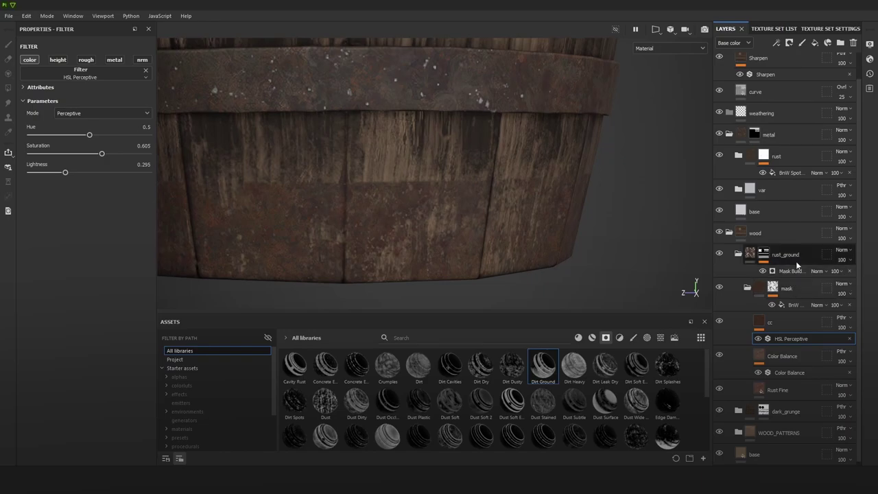
# Step: Set the balance of the BnW Spots 2 fill on the inner mask folder to 0.28
pyautogui.click(794, 305)
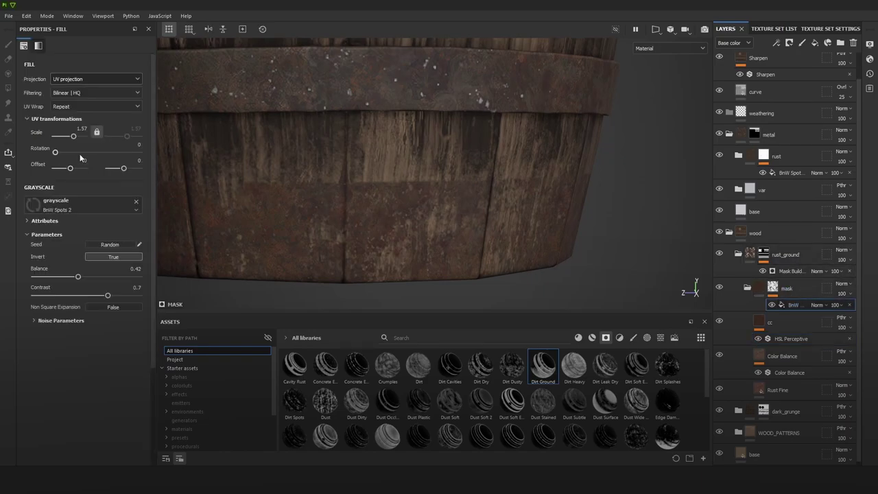
pyautogui.click(63, 275)
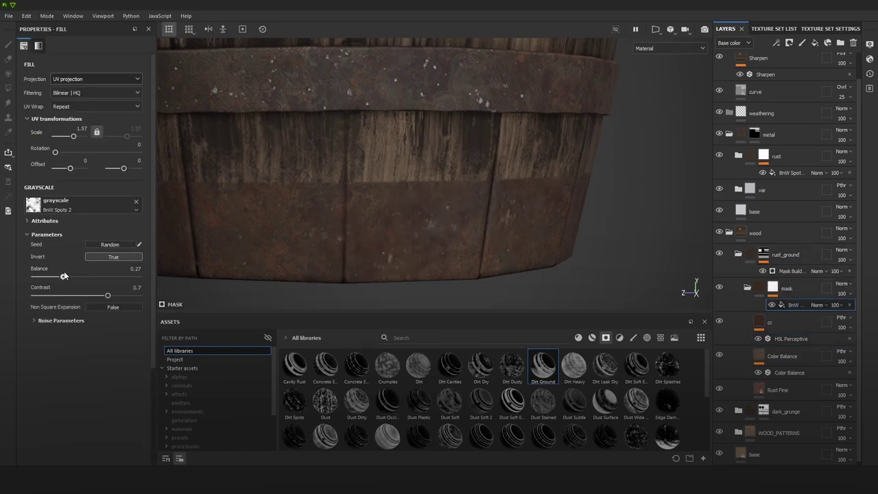
pyautogui.moveTo(64, 273); pyautogui.dragTo(64, 275)
pyautogui.keyDown('alt'); pyautogui.moveTo(488, 223); pyautogui.dragTo(436, 107, button='right'); pyautogui.keyUp('alt')
pyautogui.keyDown('alt'); pyautogui.moveTo(531, 146); pyautogui.dragTo(545, 190, button='middle'); pyautogui.keyUp('alt')
pyautogui.keyDown('alt'); pyautogui.moveTo(545, 191); pyautogui.dragTo(519, 187); pyautogui.keyUp('alt')
pyautogui.keyDown('shift'); pyautogui.moveTo(519, 187); pyautogui.dragTo(566, 216, button='right'); pyautogui.keyUp('shift')
pyautogui.keyDown('alt'); pyautogui.moveTo(480, 172); pyautogui.dragTo(524, 212, button='right'); pyautogui.keyUp('alt')
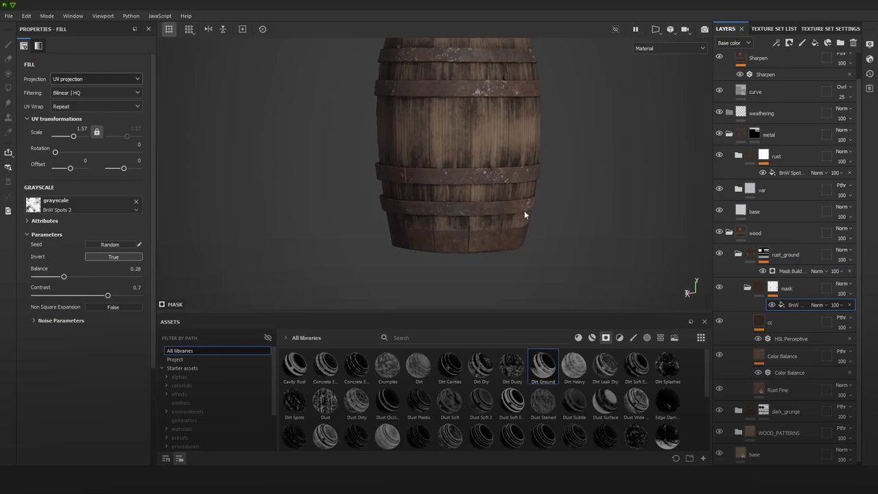
# Step: Set the rust_ground Mask Builder's level to 0.8 and contrast to 0.88
pyautogui.click(786, 272)
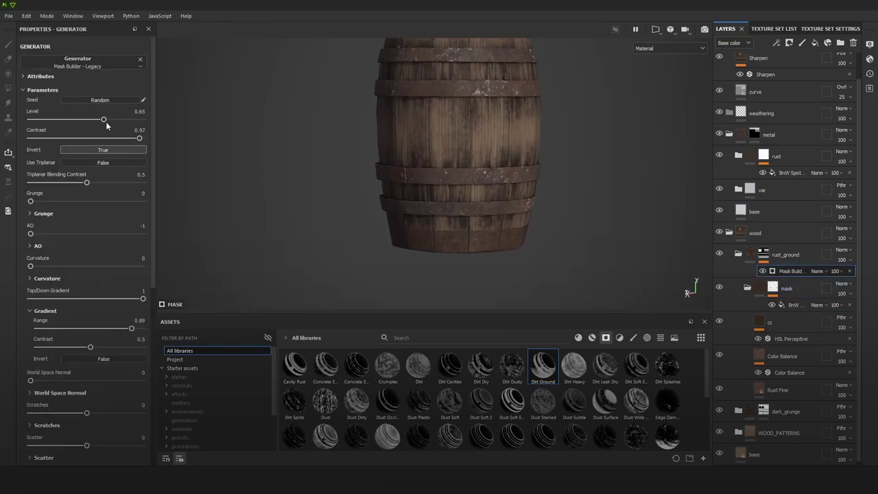
pyautogui.moveTo(103, 119); pyautogui.dragTo(121, 121)
pyautogui.moveTo(133, 140); pyautogui.dragTo(131, 141)
pyautogui.scroll(-5, 573, 238)
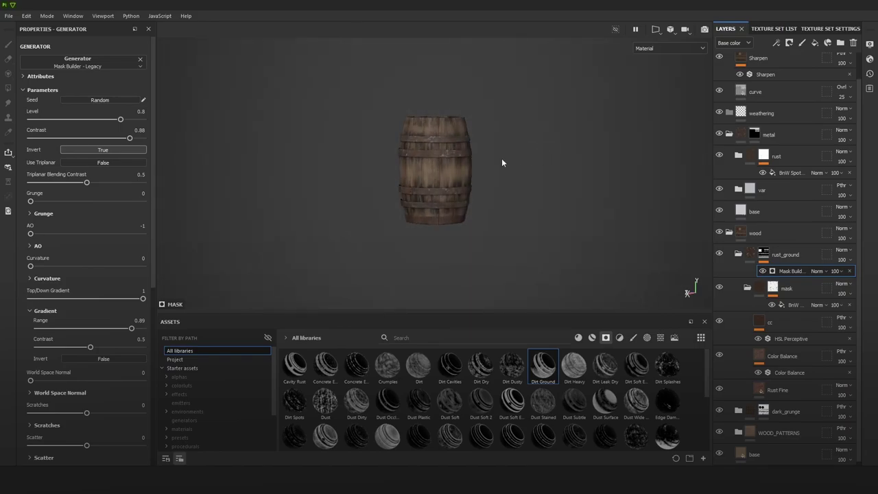
pyautogui.scroll(10, 501, 163)
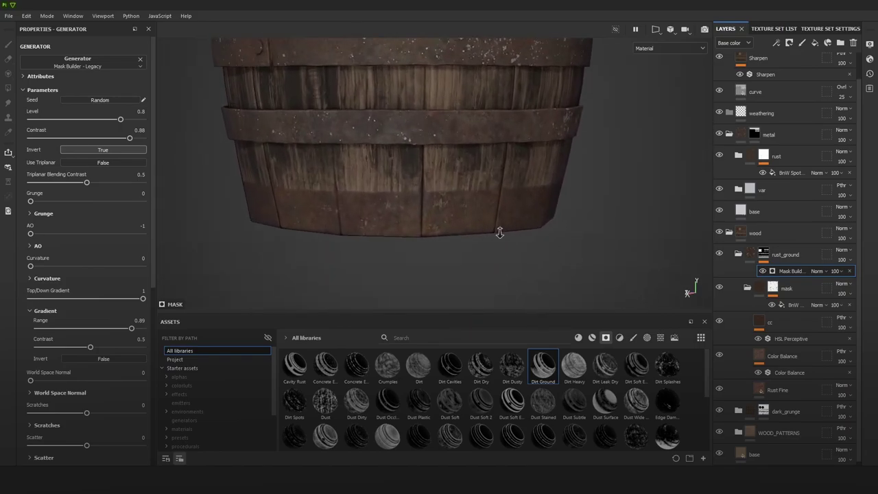
pyautogui.scroll(4, 499, 232)
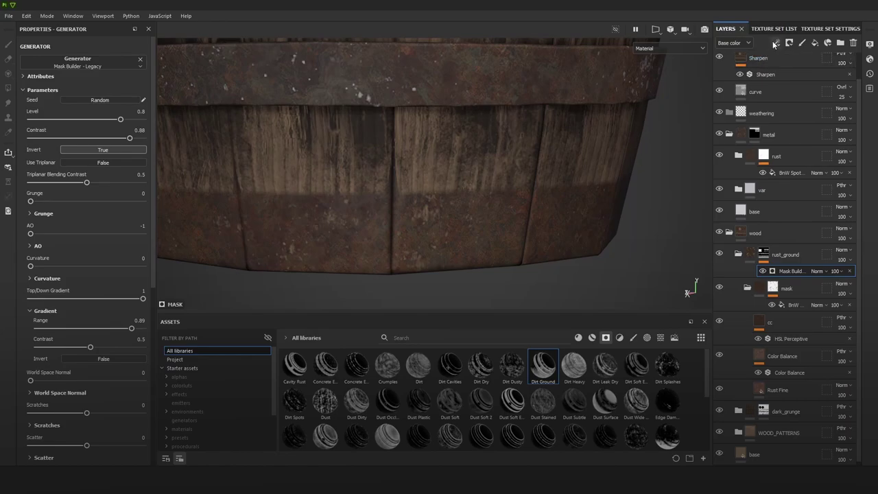
# Step: Add a Blur Slope filter above the Mask Builder on the rust_ground mask
pyautogui.click(775, 43)
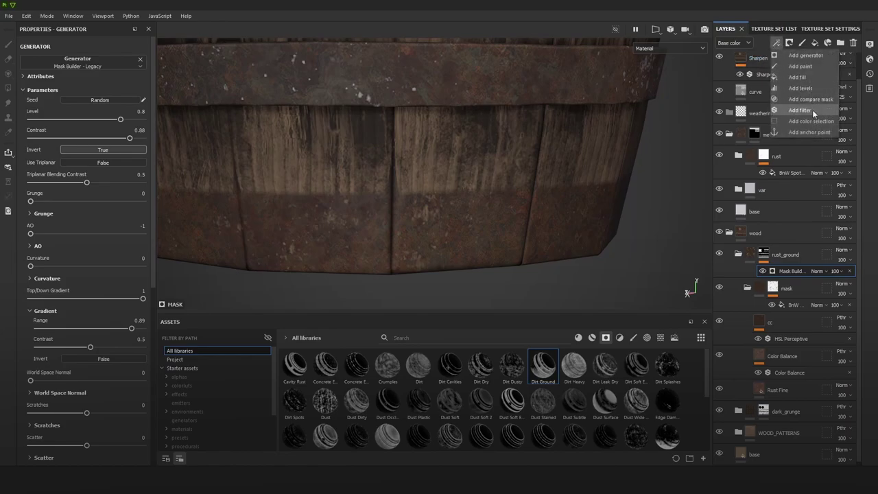
pyautogui.click(811, 110)
pyautogui.click(99, 62)
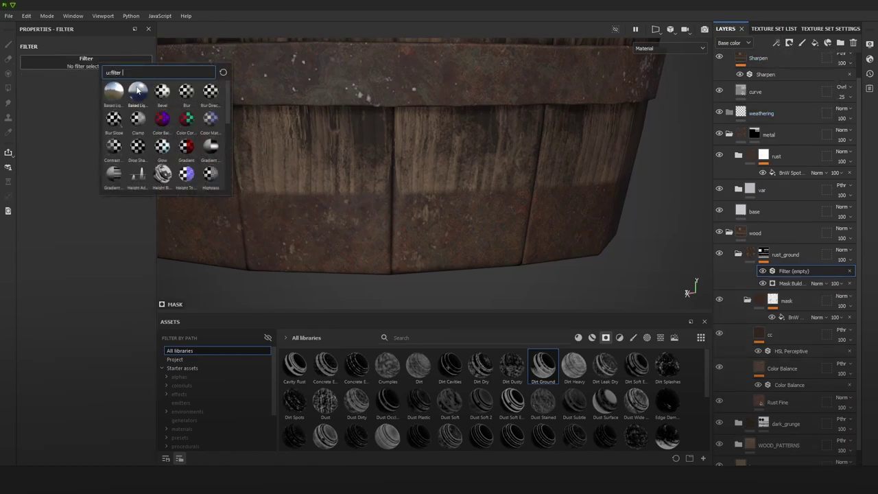
pyautogui.click(114, 121)
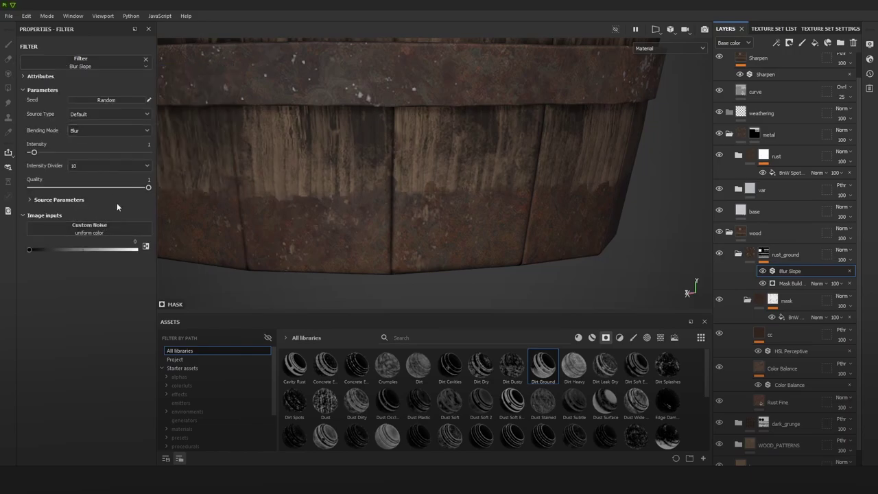
# Step: Set the Blur Slope filter's intensity divider to 1000, quality to 1 and intensity to 7.19
pyautogui.click(109, 165)
pyautogui.click(90, 198)
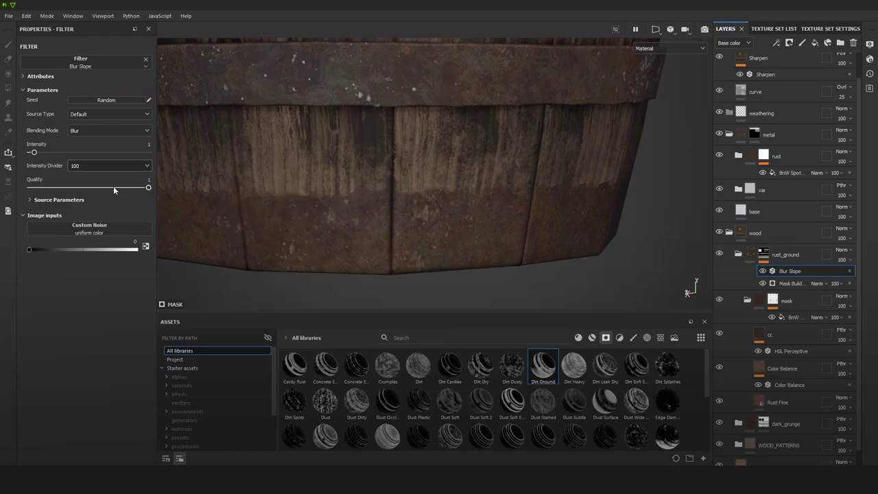
pyautogui.moveTo(148, 187)
pyautogui.mouseDown()
pyautogui.moveTo(39, 188)
pyautogui.moveTo(174, 192)
pyautogui.moveTo(86, 189)
pyautogui.moveTo(137, 190)
pyautogui.mouseUp()
pyautogui.click(111, 165)
pyautogui.click(96, 197)
pyautogui.moveTo(94, 190); pyautogui.dragTo(187, 189)
pyautogui.moveTo(82, 152); pyautogui.dragTo(41, 153)
pyautogui.scroll(5, 450, 201)
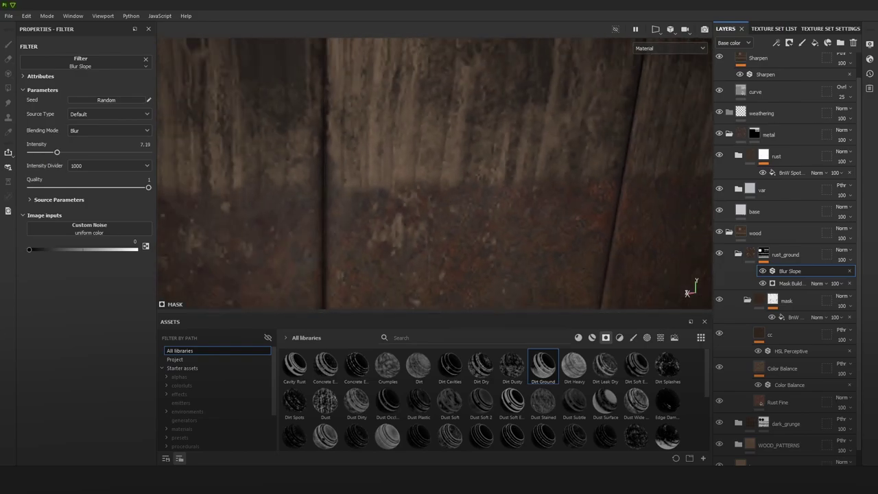
pyautogui.scroll(-5, 407, 193)
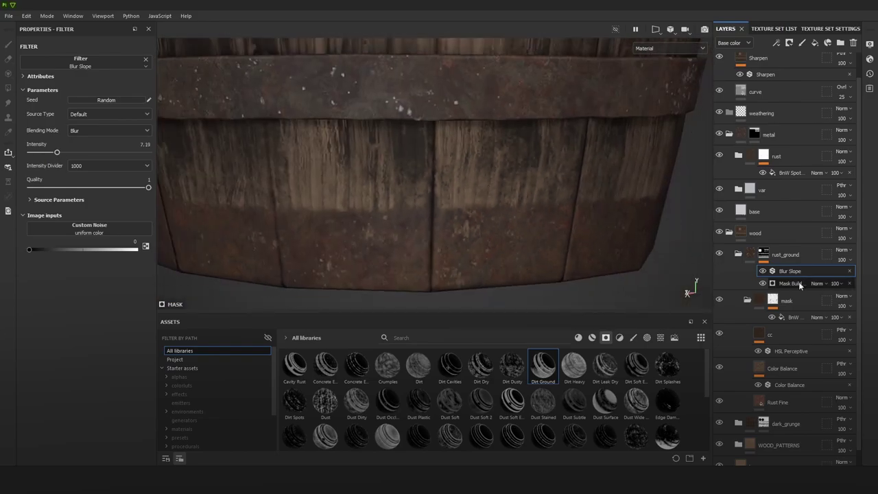
# Step: Reveal the technical parameters of the Rust Fine fill in the rust_ground folder and set its height position to 0.37
pyautogui.click(781, 334)
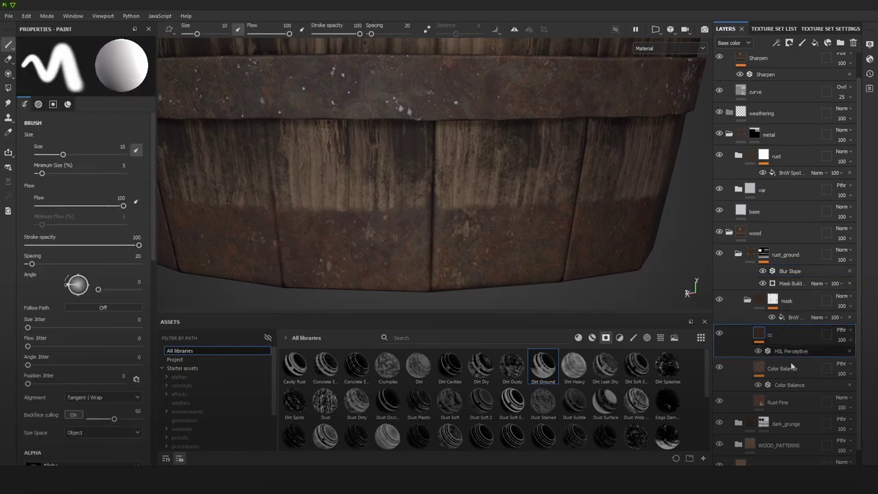
pyautogui.click(783, 402)
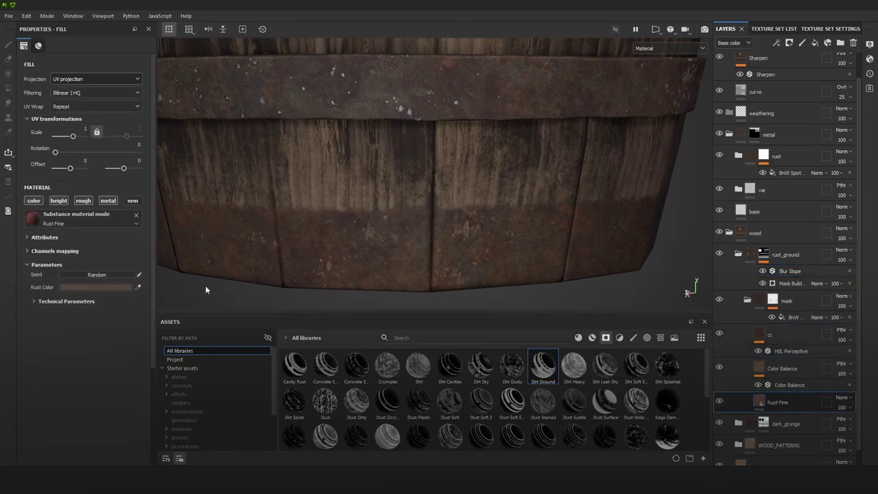
pyautogui.click(57, 303)
pyautogui.moveTo(89, 320); pyautogui.dragTo(91, 357)
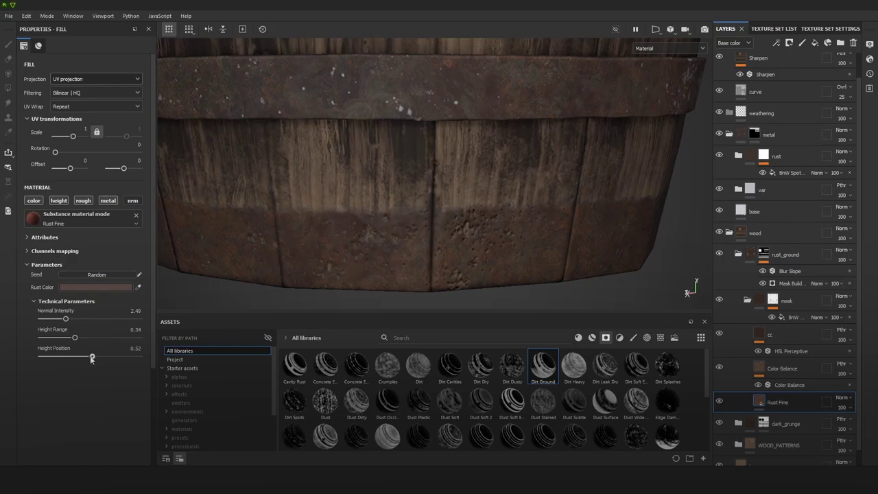
pyautogui.moveTo(92, 357)
pyautogui.mouseDown()
pyautogui.moveTo(66, 357)
pyautogui.moveTo(78, 358)
pyautogui.mouseUp()
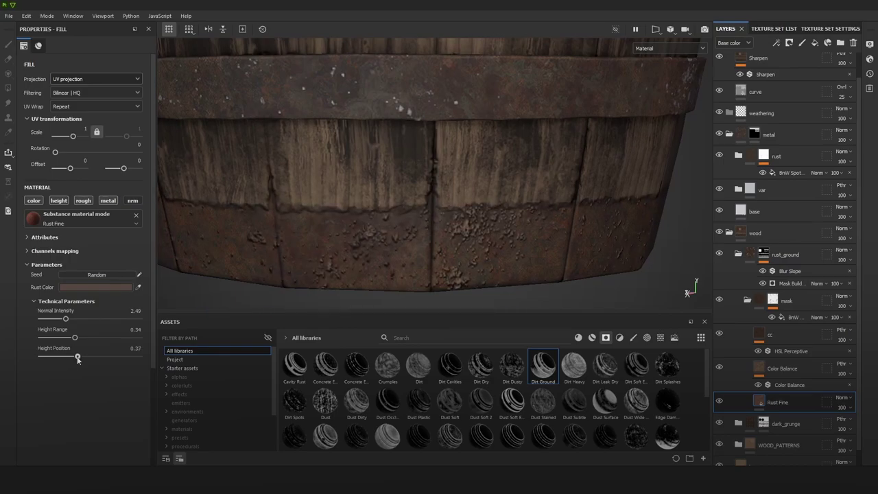
# Step: Set the Rust Fine fill's height position to 0.64 and its height range to 0
pyautogui.scroll(-6, 382, 195)
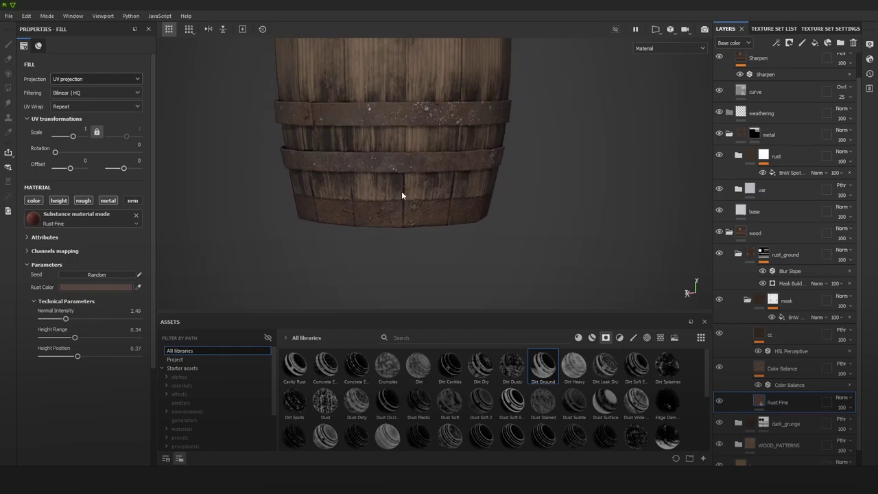
pyautogui.scroll(-3, 401, 195)
pyautogui.scroll(4, 416, 190)
pyautogui.scroll(2, 349, 248)
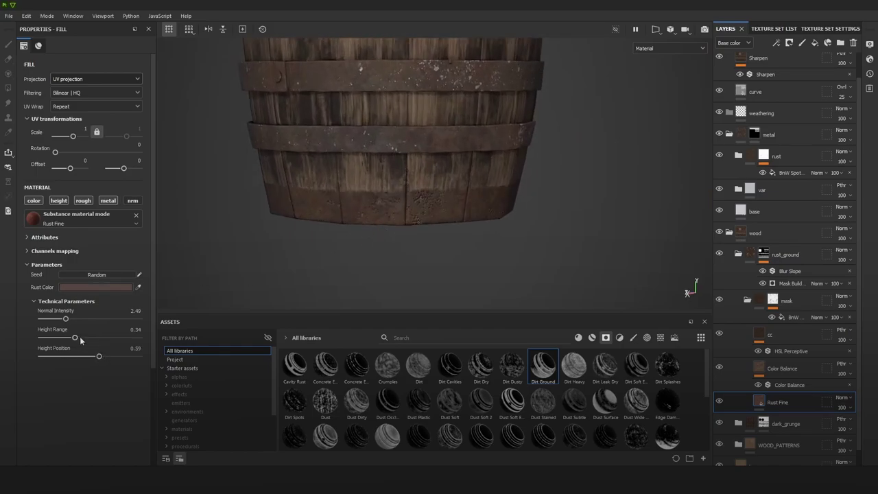
pyautogui.moveTo(75, 338); pyautogui.dragTo(1, 340)
pyautogui.scroll(-6, 428, 190)
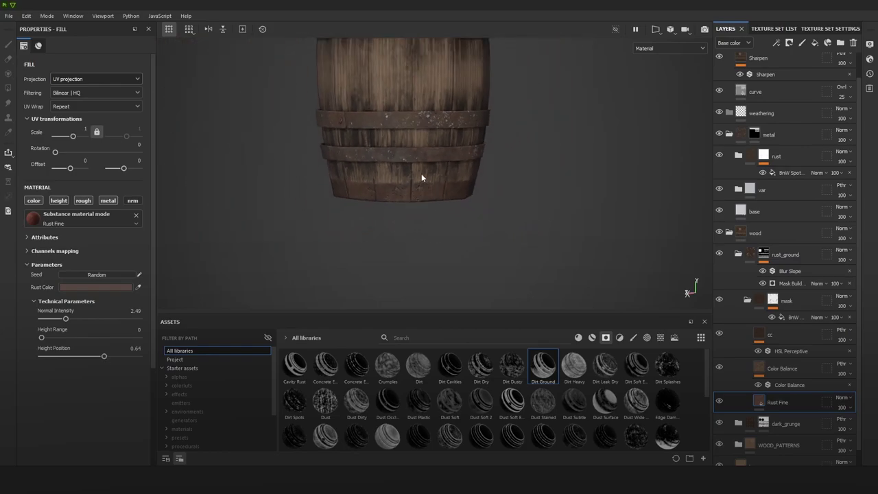
# Step: Set the Rust Fine fill's normal intensity to 3.24 and its height position to 0.58
pyautogui.keyDown('alt'); pyautogui.moveTo(437, 146); pyautogui.dragTo(441, 181, button='middle'); pyautogui.keyUp('alt')
pyautogui.keyDown('alt'); pyautogui.moveTo(441, 180); pyautogui.dragTo(506, 166); pyautogui.keyUp('alt')
pyautogui.scroll(10, 470, 174)
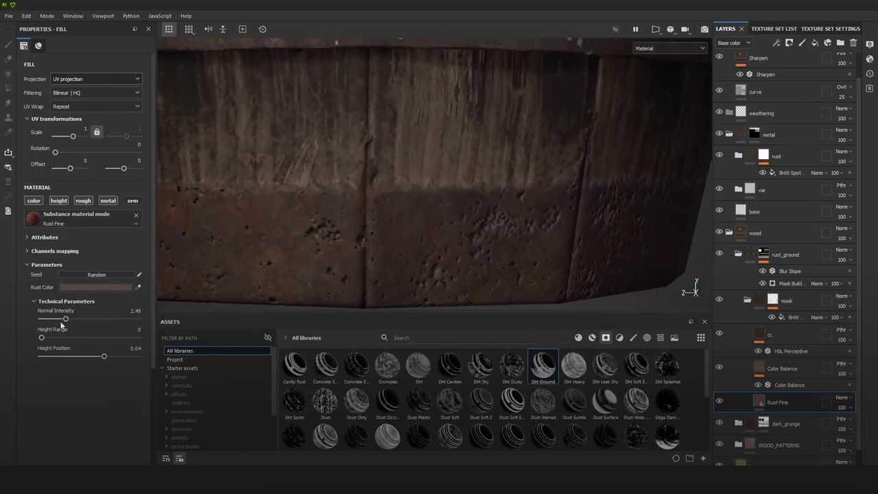
pyautogui.moveTo(41, 319); pyautogui.dragTo(91, 319)
pyautogui.click(73, 318)
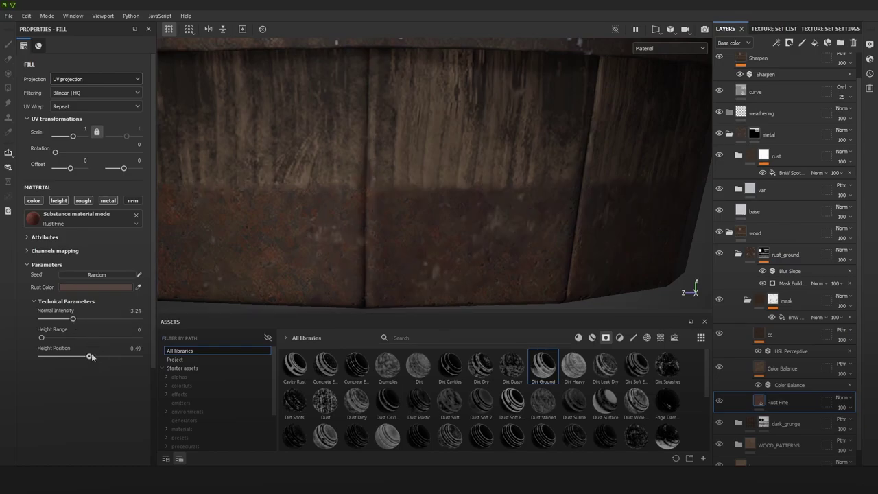
pyautogui.moveTo(93, 356); pyautogui.dragTo(98, 356)
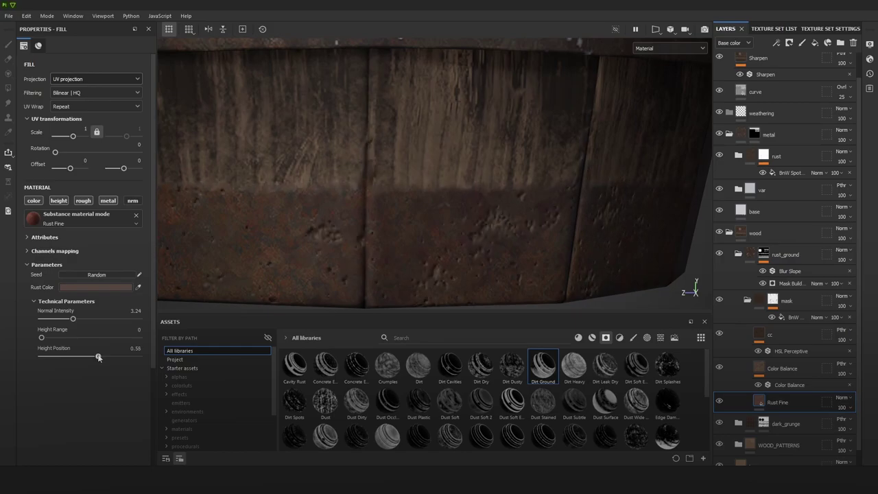
# Step: Set the Rust Fine fill's height range to 0.68 and check the pitting on the barrel's bottom edge
pyautogui.moveTo(41, 337); pyautogui.dragTo(94, 338)
pyautogui.click(107, 336)
pyautogui.scroll(-5, 473, 185)
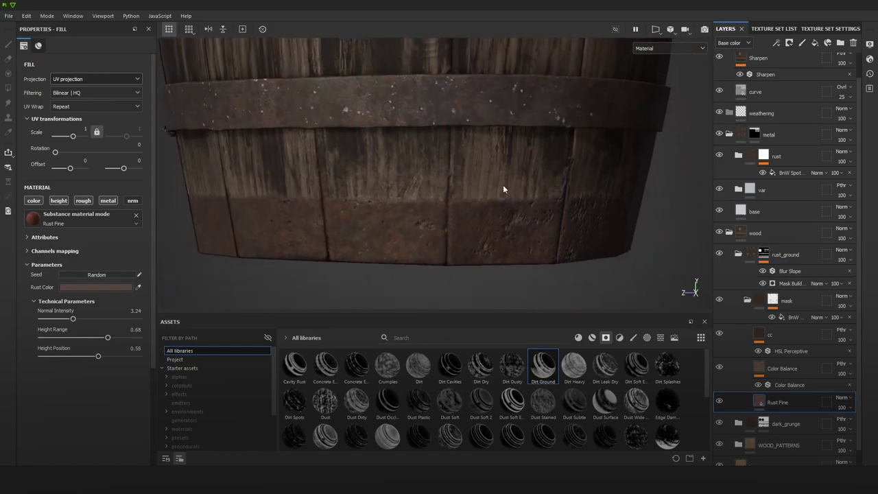
pyautogui.scroll(1, 513, 156)
pyautogui.keyDown('alt'); pyautogui.moveTo(487, 176); pyautogui.dragTo(434, 200); pyautogui.keyUp('alt')
pyautogui.scroll(1, 434, 199)
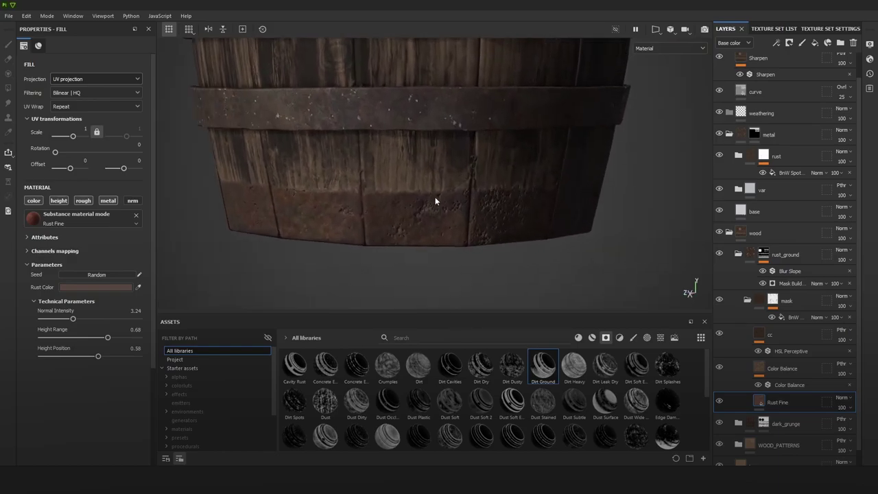
pyautogui.keyDown('shift'); pyautogui.moveTo(435, 199); pyautogui.dragTo(440, 193, button='right'); pyautogui.keyUp('shift')
pyautogui.scroll(2, 441, 193)
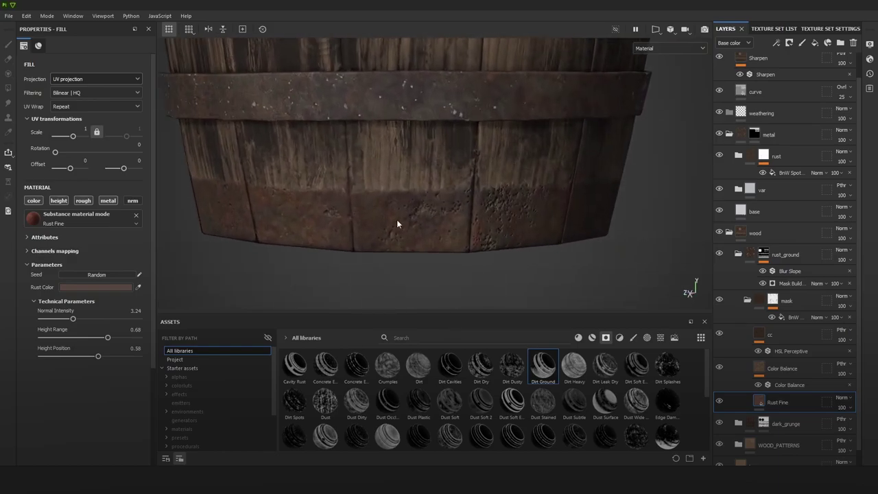
# Step: Try UV offsets of -0.55 vertically and 0.72 horizontally on the Rust Fine fill, undoing each one
pyautogui.click(127, 168)
pyautogui.moveTo(127, 169); pyautogui.dragTo(115, 170)
pyautogui.keyDown('alt'); pyautogui.moveTo(506, 206); pyautogui.dragTo(356, 105, button='right'); pyautogui.keyUp('alt')
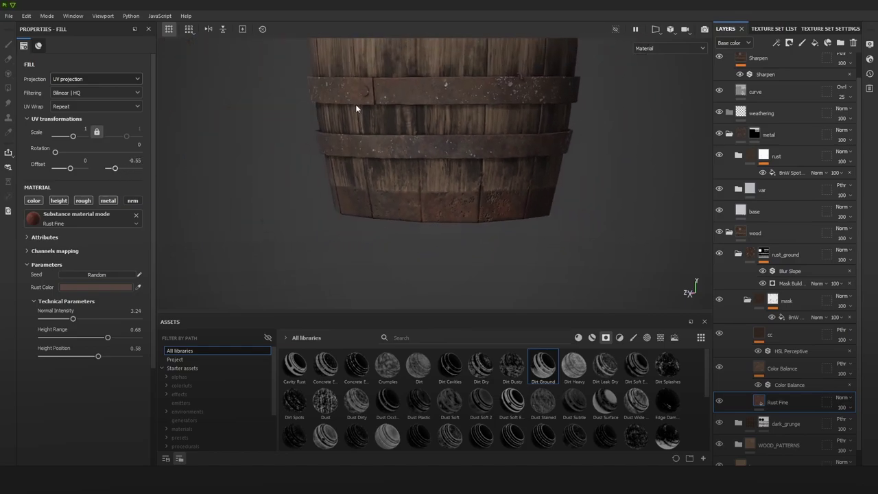
pyautogui.hotkey('ctrl', 'z')
pyautogui.keyDown('alt'); pyautogui.moveTo(479, 169); pyautogui.dragTo(572, 232, button='right'); pyautogui.keyUp('alt')
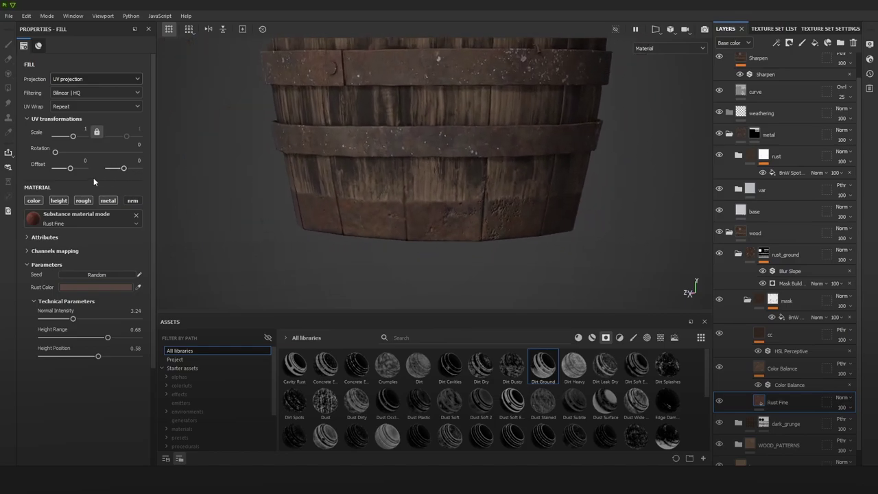
pyautogui.click(81, 168)
pyautogui.moveTo(80, 169); pyautogui.dragTo(83, 169)
pyautogui.keyDown('alt'); pyautogui.moveTo(449, 177); pyautogui.dragTo(438, 177); pyautogui.keyUp('alt')
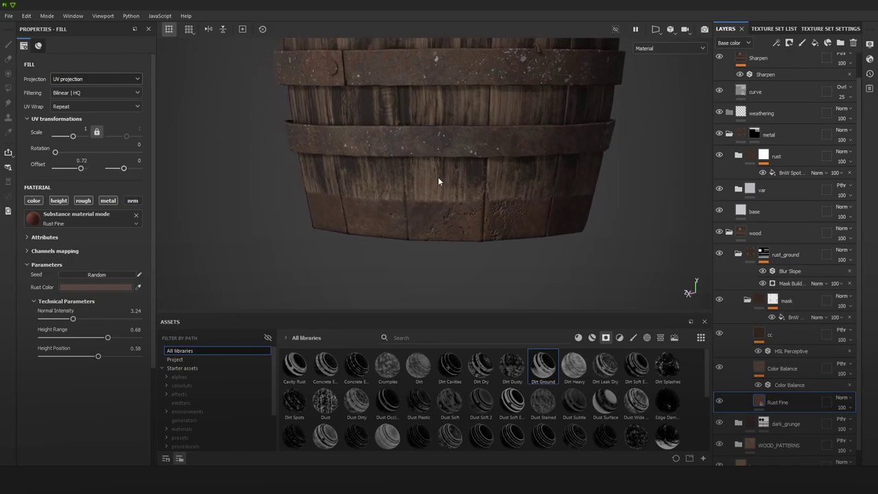
pyautogui.hotkey('ctrl', 'z')
# Step: Examine the whole barrel from several sides, including the rim, metal bands and rust at the base
pyautogui.keyDown('alt'); pyautogui.moveTo(455, 179); pyautogui.dragTo(483, 154, button='right'); pyautogui.keyUp('alt')
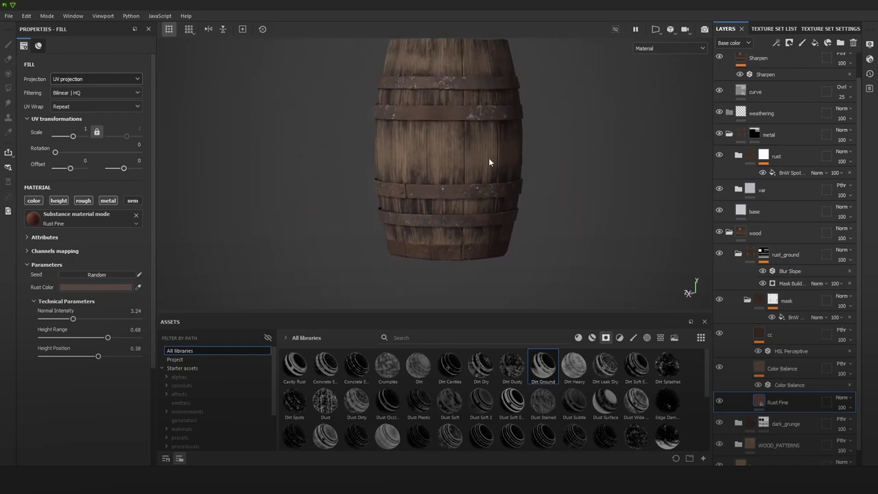
pyautogui.keyDown('alt'); pyautogui.moveTo(482, 154); pyautogui.dragTo(435, 141); pyautogui.keyUp('alt')
pyautogui.keyDown('alt'); pyautogui.moveTo(436, 146); pyautogui.dragTo(500, 157, button='middle'); pyautogui.keyUp('alt')
pyautogui.moveTo(500, 157)
pyautogui.keyDown('alt'); pyautogui.mouseDown(button='right')
pyautogui.moveTo(475, 151)
pyautogui.moveTo(495, 159)
pyautogui.mouseUp(button='right'); pyautogui.keyUp('alt')
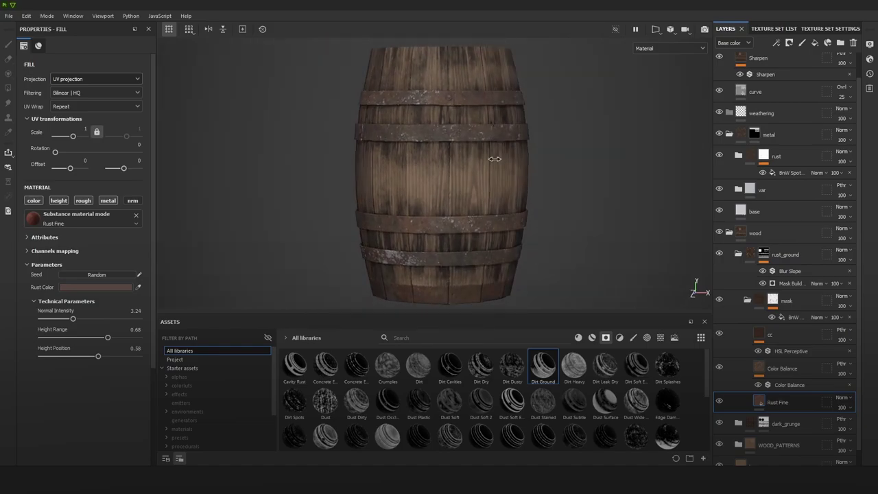
pyautogui.keyDown('alt'); pyautogui.moveTo(468, 114); pyautogui.dragTo(452, 136, button='right'); pyautogui.keyUp('alt')
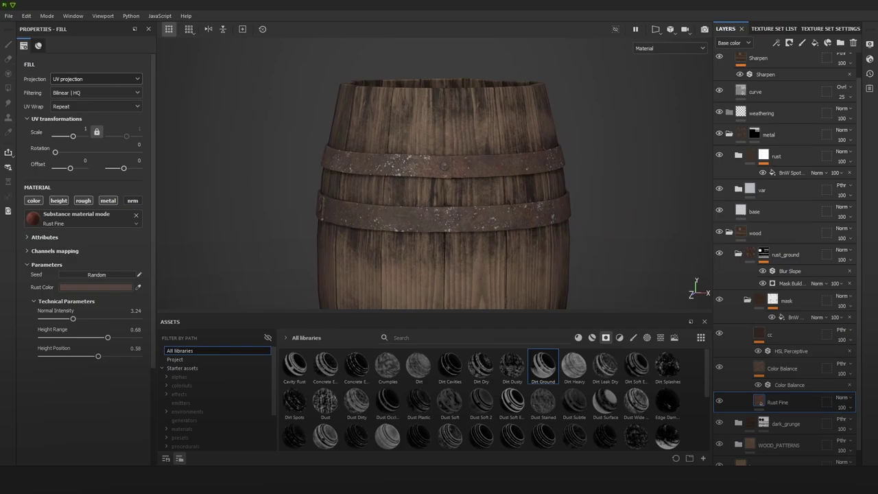
pyautogui.keyDown('alt'); pyautogui.moveTo(476, 184); pyautogui.dragTo(479, 165, button='middle'); pyautogui.keyUp('alt')
pyautogui.keyDown('alt'); pyautogui.moveTo(510, 180); pyautogui.dragTo(548, 204, button='right'); pyautogui.keyUp('alt')
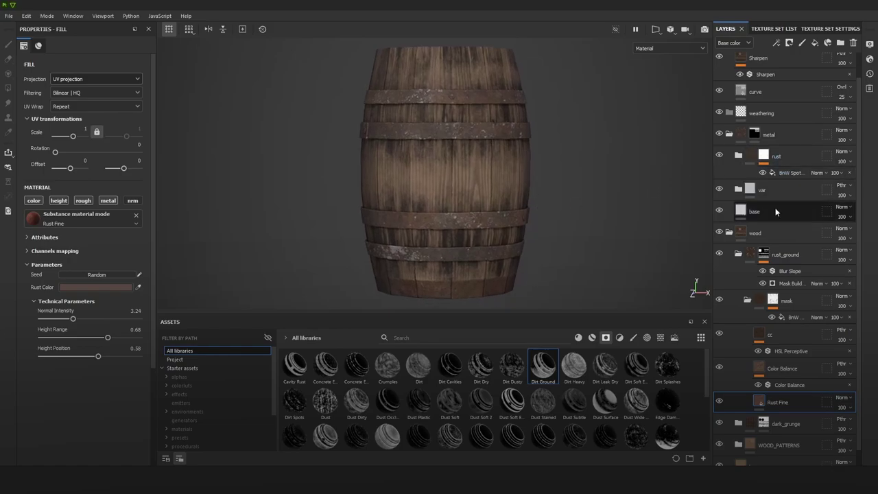
pyautogui.scroll(3, 463, 293)
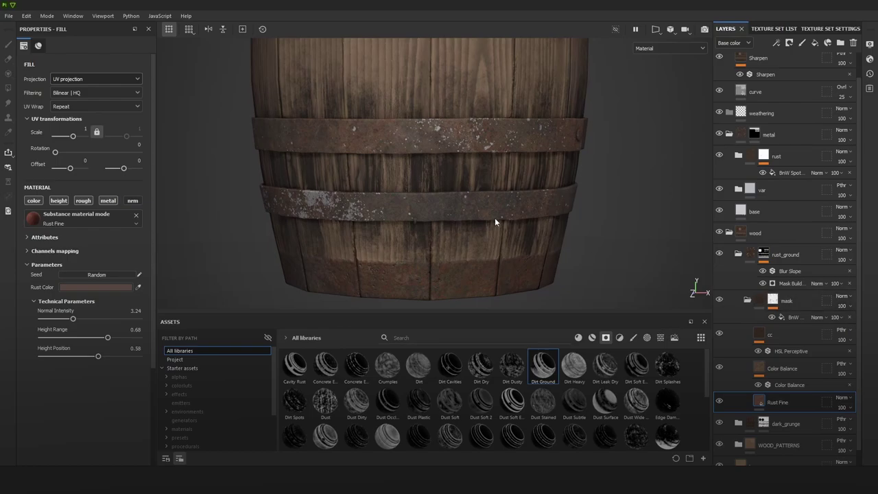
# Step: Display only the roughness channel on the model and inspect the rusty base of the barrel
pyautogui.press('c')
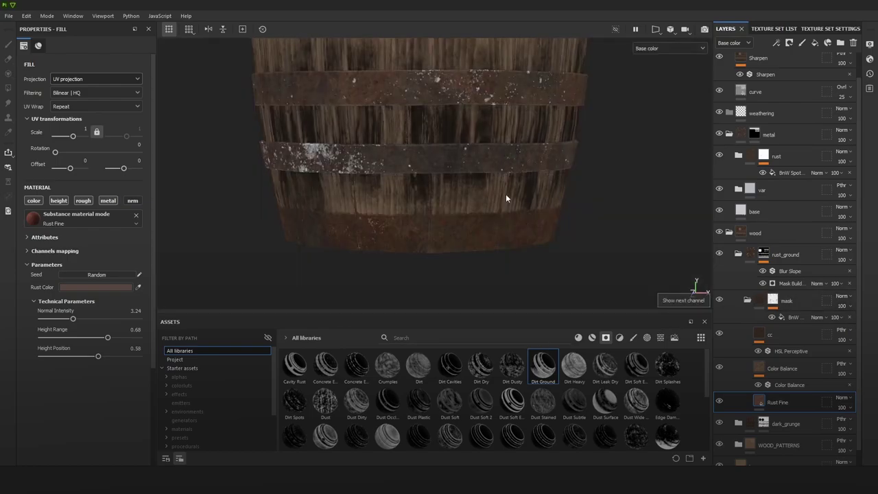
pyautogui.press('c')
pyautogui.keyDown('alt'); pyautogui.moveTo(429, 209); pyautogui.dragTo(490, 239, button='right'); pyautogui.keyUp('alt')
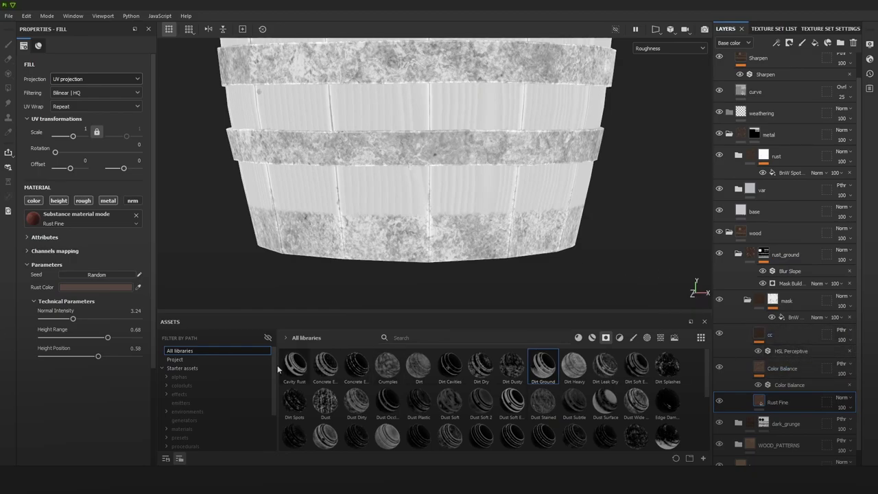
# Step: Add an HSL Perceptive filter layer above the cc layer in the inner mask folder and name it "roughness"
pyautogui.click(604, 337)
pyautogui.click(618, 337)
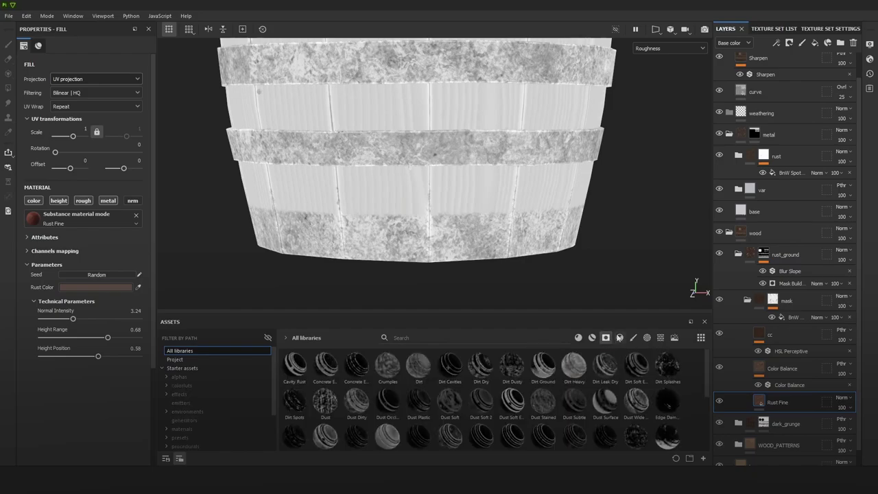
pyautogui.moveTo(573, 401); pyautogui.dragTo(783, 334)
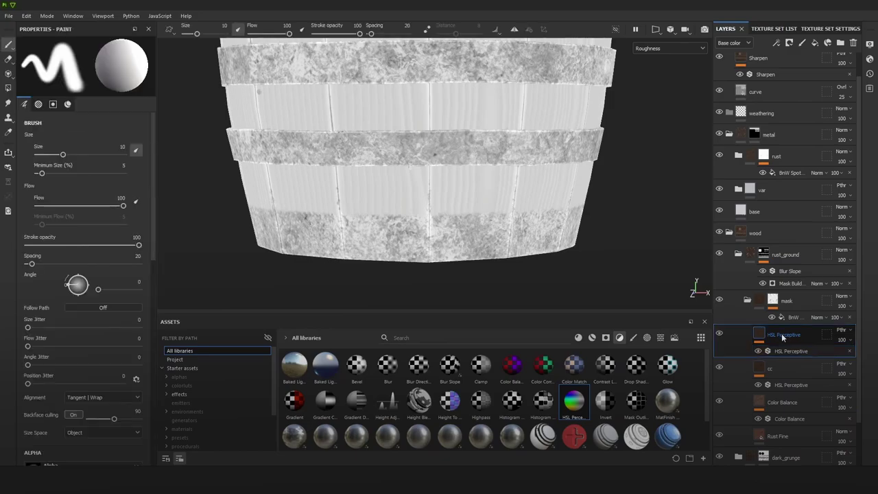
pyautogui.doubleClick(783, 335)
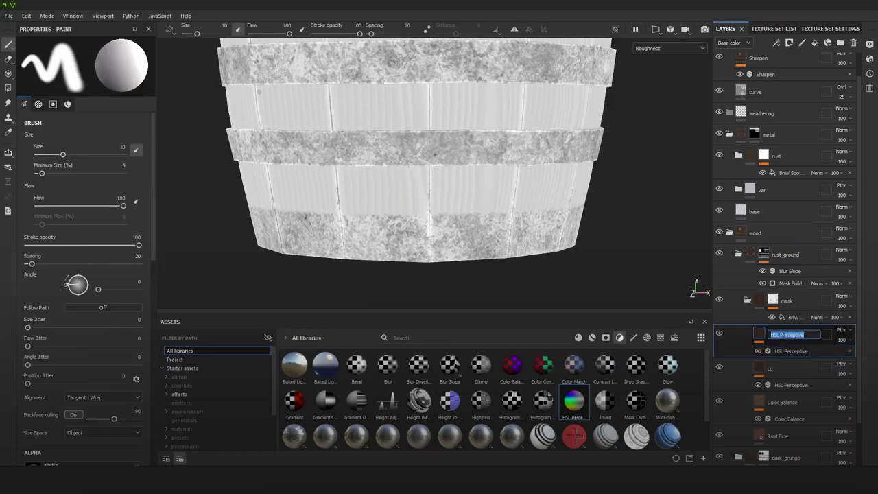
pyautogui.write('rol')
pyautogui.write('ghness')
pyautogui.press('Return')
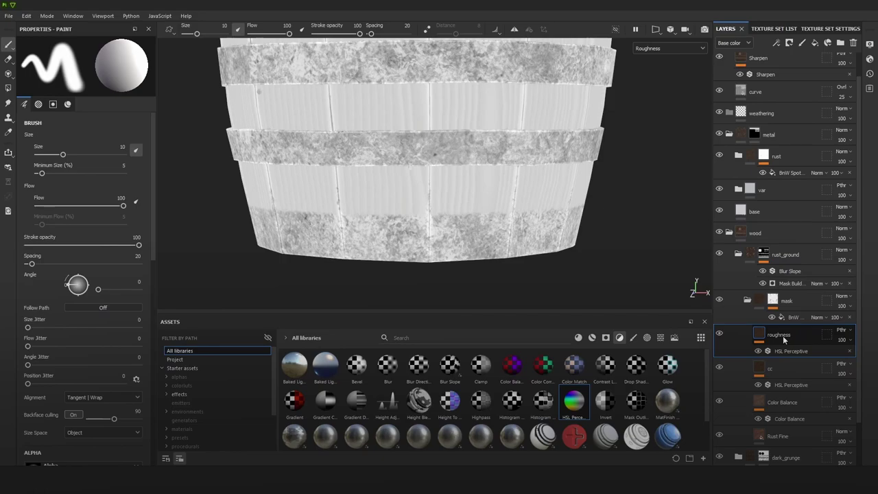
# Step: Restrict the roughness layer's HSL Perceptive filter to the roughness channel, set lightness to 0.364 and restore the material view
pyautogui.click(789, 349)
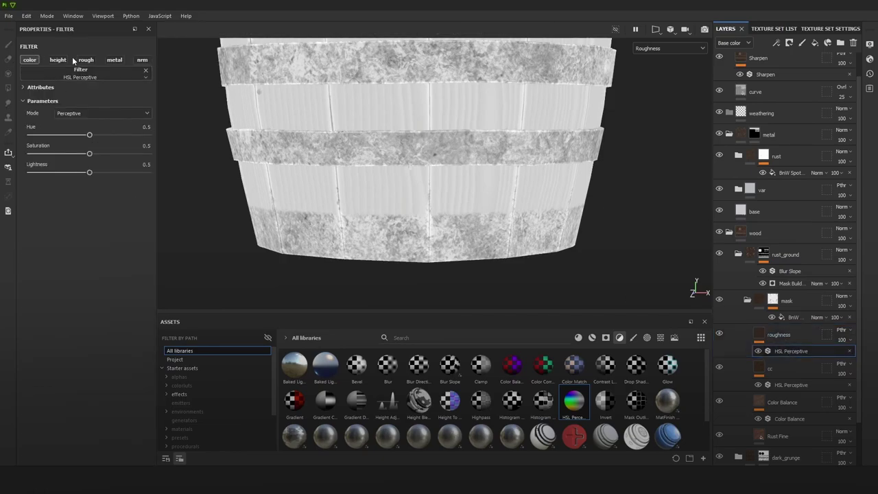
pyautogui.click(29, 60)
pyautogui.moveTo(89, 172)
pyautogui.mouseDown()
pyautogui.moveTo(102, 172)
pyautogui.moveTo(54, 172)
pyautogui.moveTo(80, 175)
pyautogui.moveTo(73, 179)
pyautogui.mouseUp()
pyautogui.press('m')
pyautogui.scroll(-7, 297, 52)
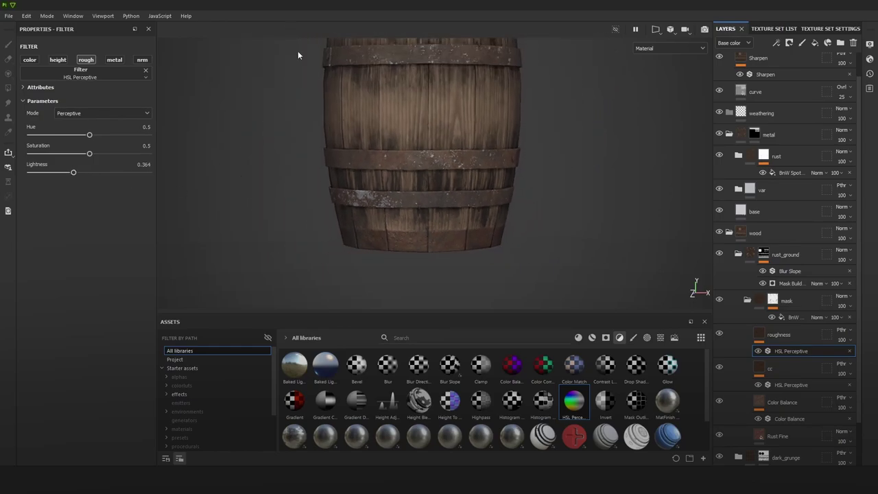
# Step: Set the lightness of the roughness layer's HSL Perceptive filter to 0.349 while judging the whole barrel
pyautogui.keyDown('alt'); pyautogui.moveTo(423, 131); pyautogui.dragTo(432, 163, button='middle'); pyautogui.keyUp('alt')
pyautogui.moveTo(432, 172)
pyautogui.keyDown('shift'); pyautogui.mouseDown(button='right')
pyautogui.moveTo(475, 177)
pyautogui.moveTo(414, 180)
pyautogui.moveTo(435, 184)
pyautogui.mouseUp(button='right'); pyautogui.keyUp('shift')
pyautogui.scroll(1, 472, 225)
pyautogui.moveTo(74, 172); pyautogui.dragTo(69, 173)
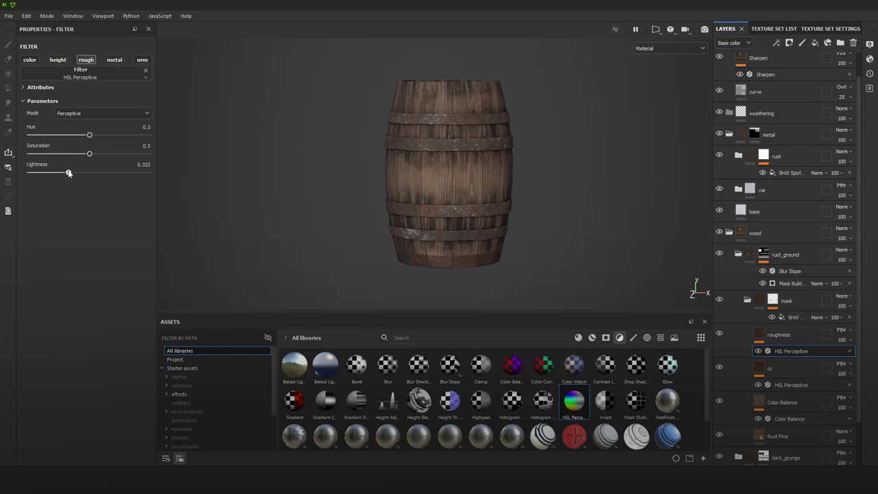
pyautogui.scroll(-4, 490, 141)
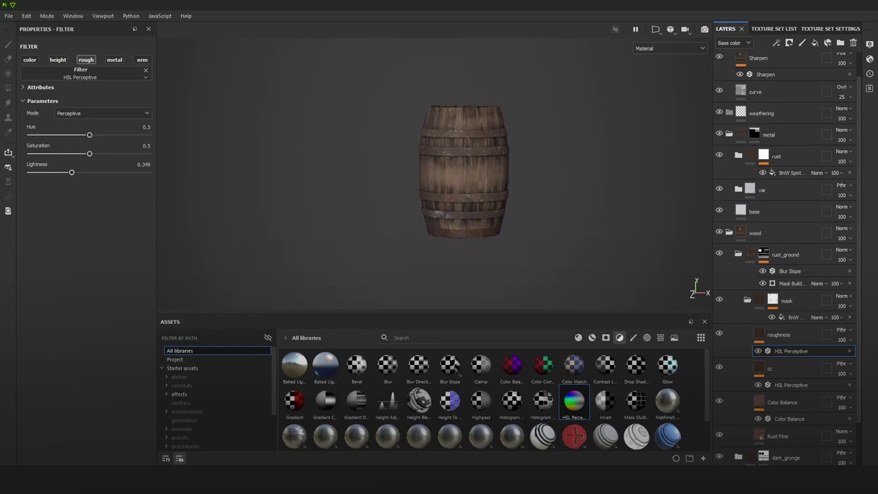
# Step: Examine the barrel's rusty base and upper rim with the adjusted ground rust
pyautogui.scroll(5, 507, 177)
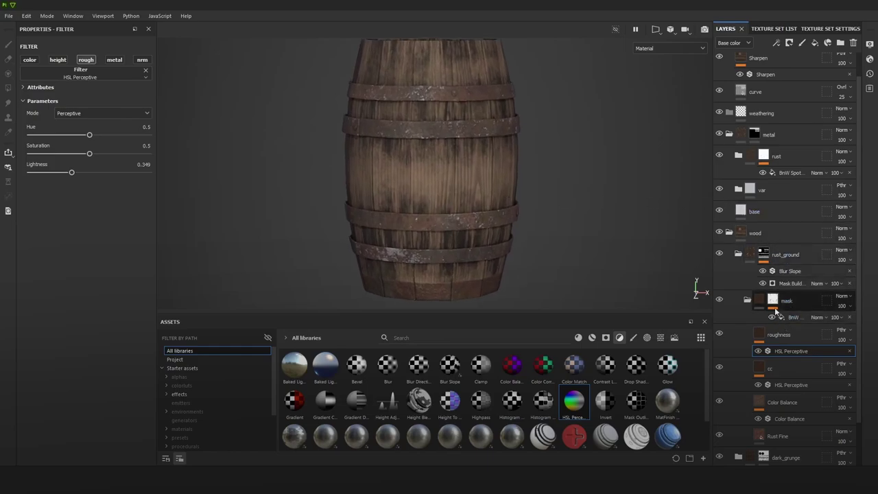
pyautogui.scroll(4, 445, 293)
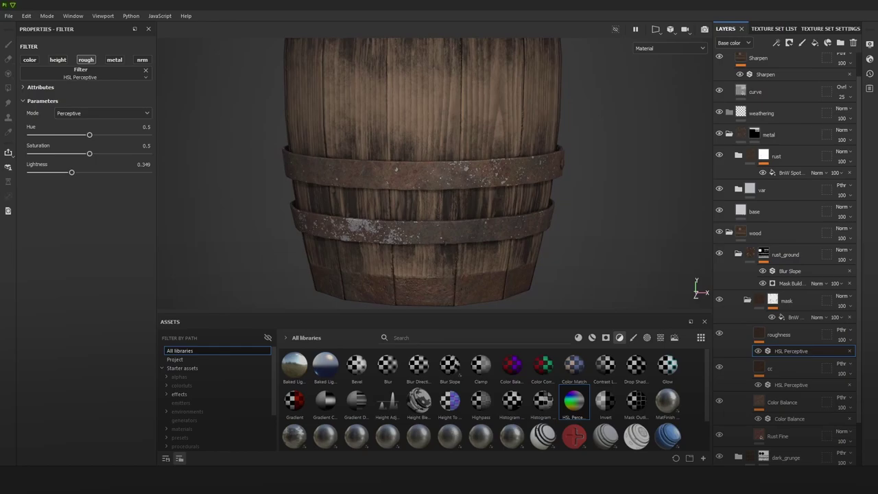
pyautogui.scroll(-5, 447, 151)
pyautogui.keyDown('alt'); pyautogui.moveTo(468, 148); pyautogui.dragTo(458, 211, button='middle'); pyautogui.keyUp('alt')
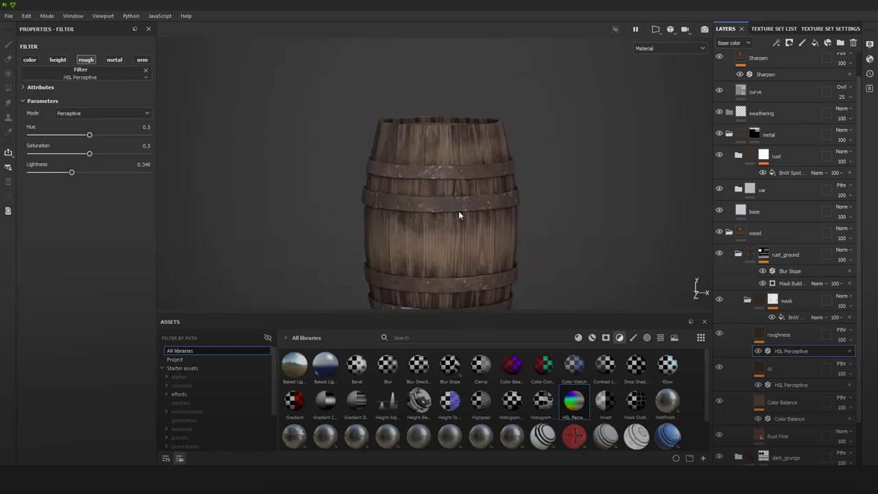
pyautogui.keyDown('alt'); pyautogui.moveTo(458, 211); pyautogui.dragTo(534, 203, button='right'); pyautogui.keyUp('alt')
pyautogui.scroll(5, 482, 180)
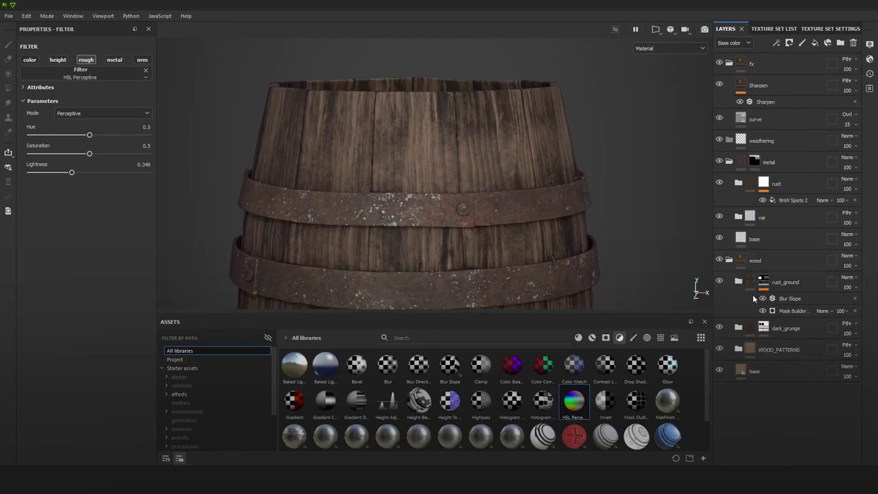
# Step: Add a fill layer above the color layer inside the dark_grunge folder and name it "height"
pyautogui.click(764, 329)
pyautogui.click(749, 328)
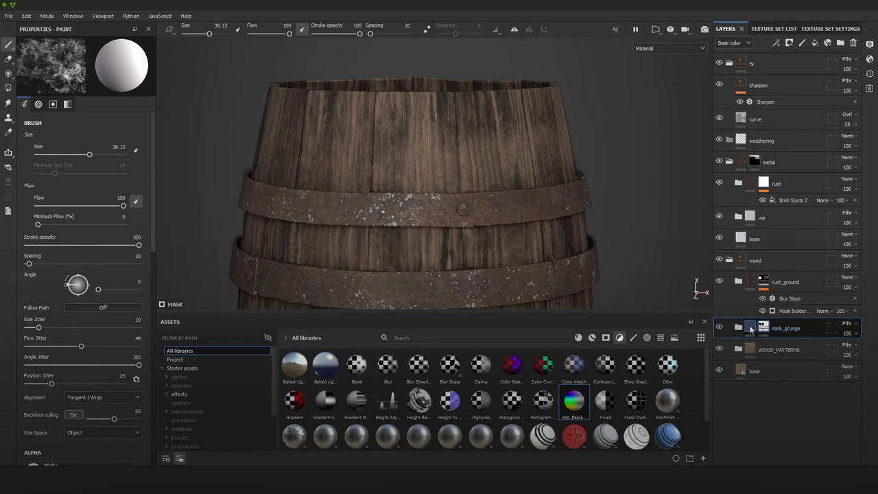
pyautogui.click(739, 329)
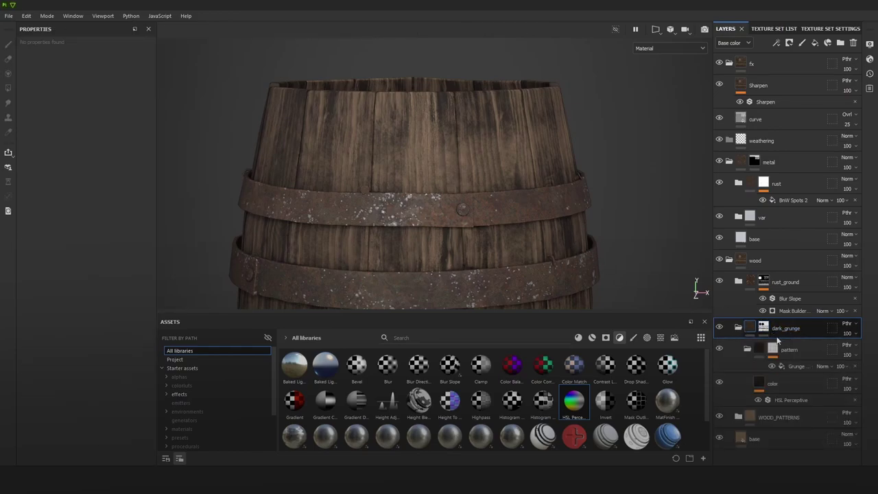
pyautogui.scroll(-2, 525, 232)
pyautogui.scroll(1, 525, 232)
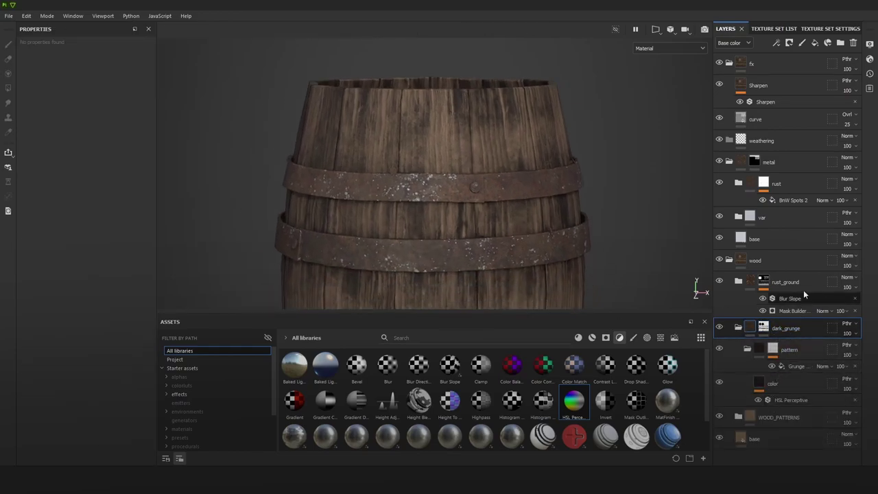
pyautogui.click(773, 383)
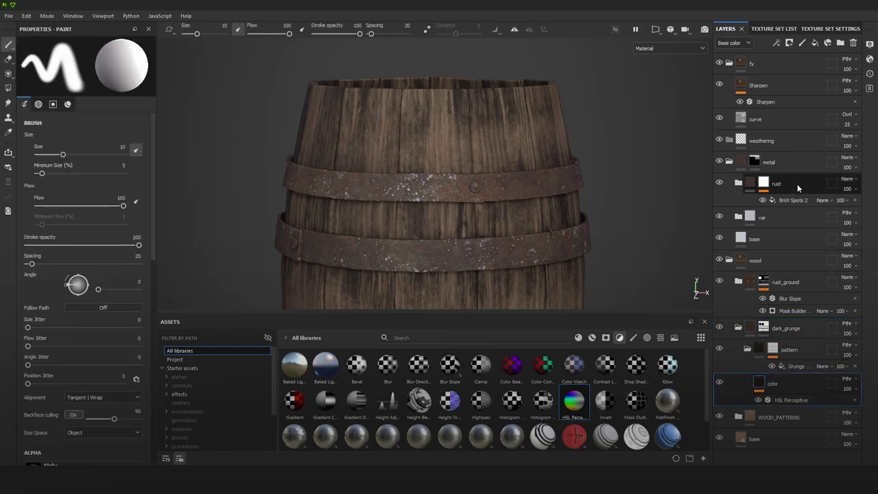
pyautogui.click(814, 42)
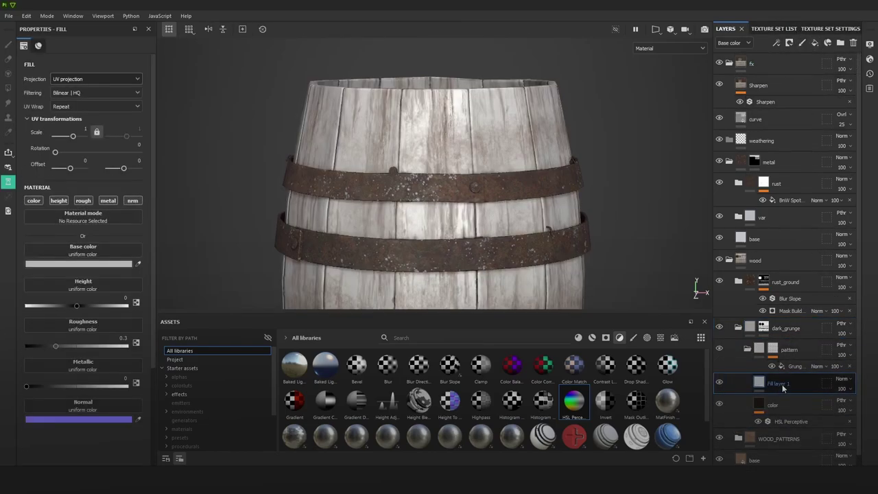
pyautogui.doubleClick(779, 384)
pyautogui.write('height')
pyautogui.press('Return')
# Step: Restrict the height fill layer to the height channel, disabling color, roughness, metallic and normal
pyautogui.click(32, 200)
pyautogui.click(59, 200)
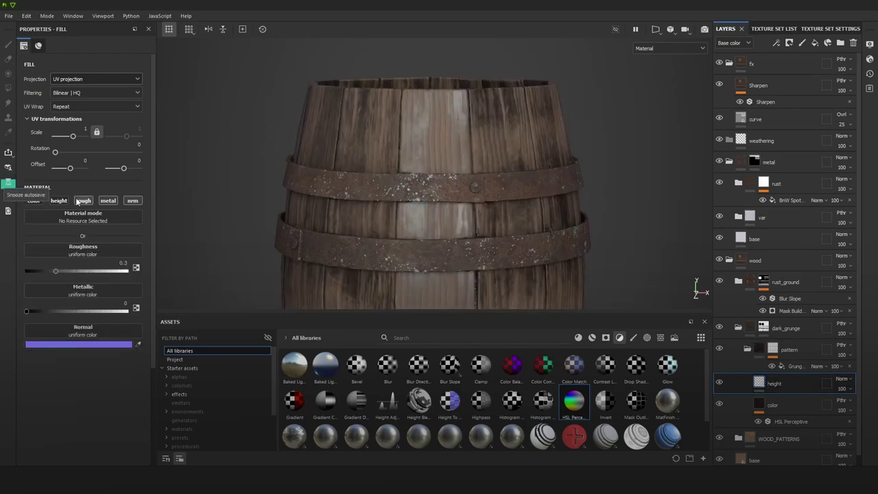
pyautogui.click(107, 201)
pyautogui.click(83, 200)
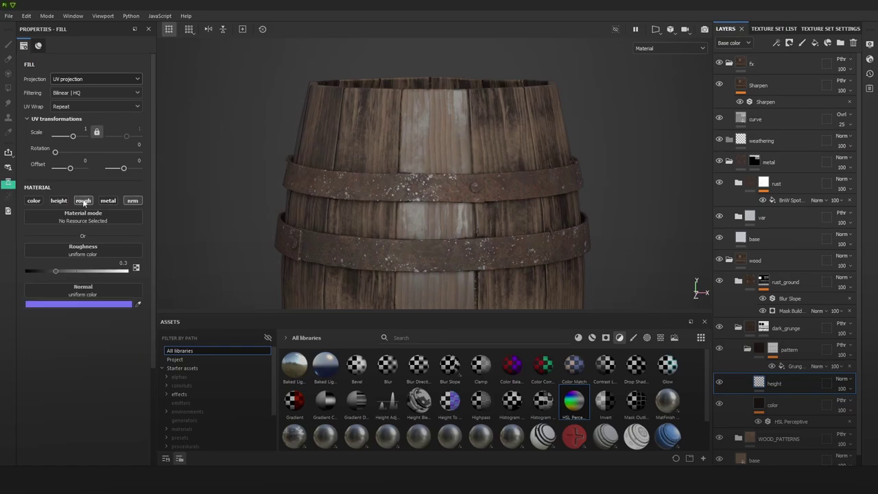
pyautogui.click(132, 200)
pyautogui.click(58, 200)
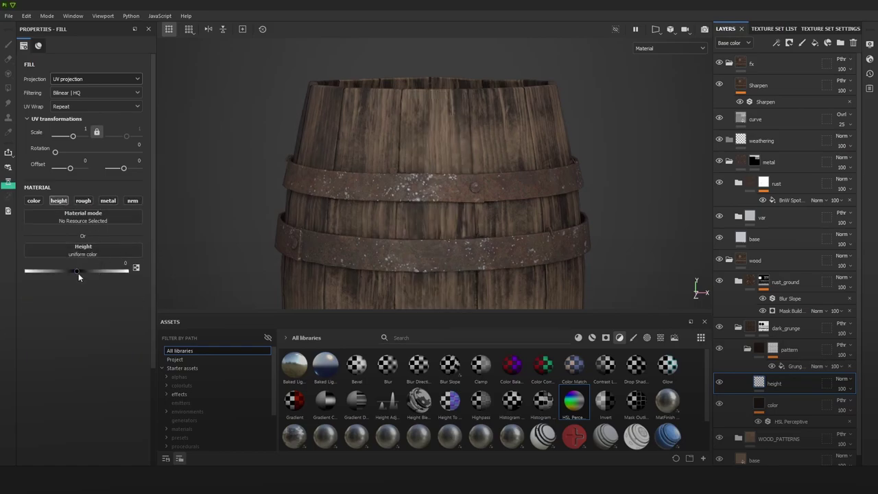
# Step: Set the height fill layer's height to 0.0973 while judging the wood up close, and save the project
pyautogui.moveTo(78, 271)
pyautogui.mouseDown()
pyautogui.moveTo(87, 270)
pyautogui.moveTo(60, 269)
pyautogui.moveTo(84, 272)
pyautogui.mouseUp()
pyautogui.keyDown('alt'); pyautogui.moveTo(426, 109); pyautogui.dragTo(621, 243, button='right'); pyautogui.keyUp('alt')
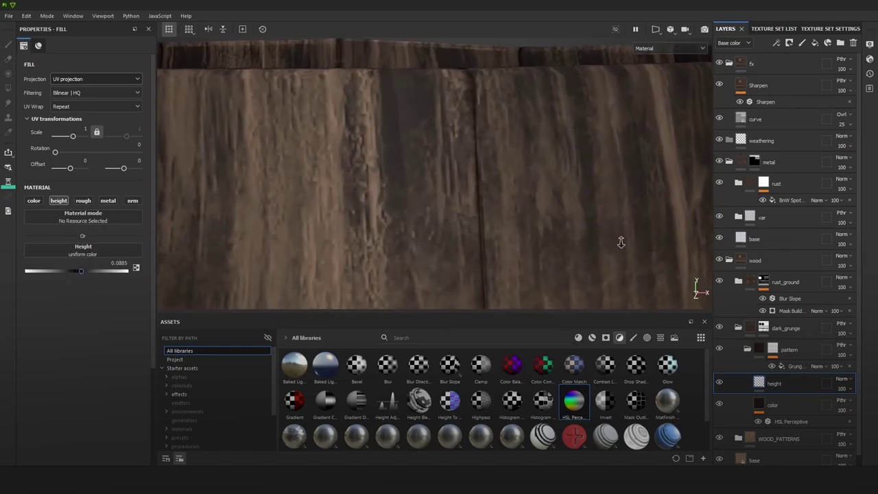
pyautogui.moveTo(75, 270); pyautogui.dragTo(81, 268)
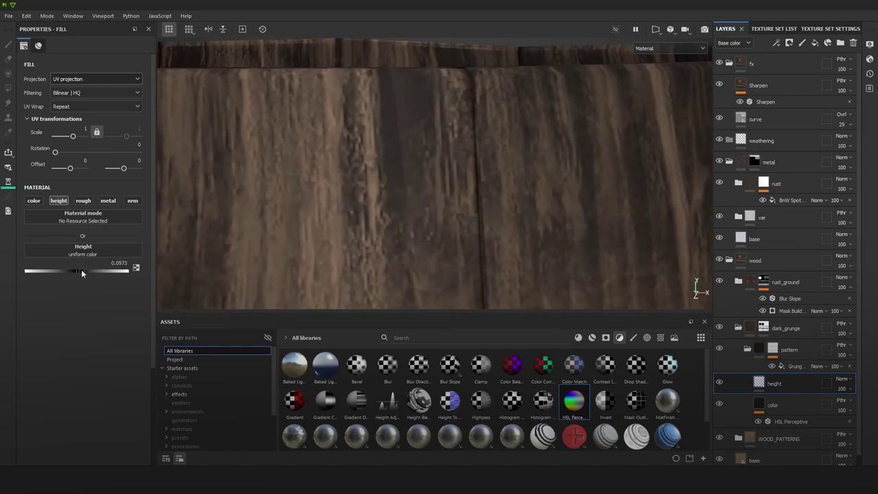
pyautogui.scroll(-5, 439, 237)
pyautogui.keyDown('alt'); pyautogui.moveTo(466, 164); pyautogui.dragTo(365, 71, button='right'); pyautogui.keyUp('alt')
pyautogui.keyDown('alt'); pyautogui.moveTo(520, 223); pyautogui.dragTo(525, 150, button='middle'); pyautogui.keyUp('alt')
pyautogui.hotkey('ctrl', 's')
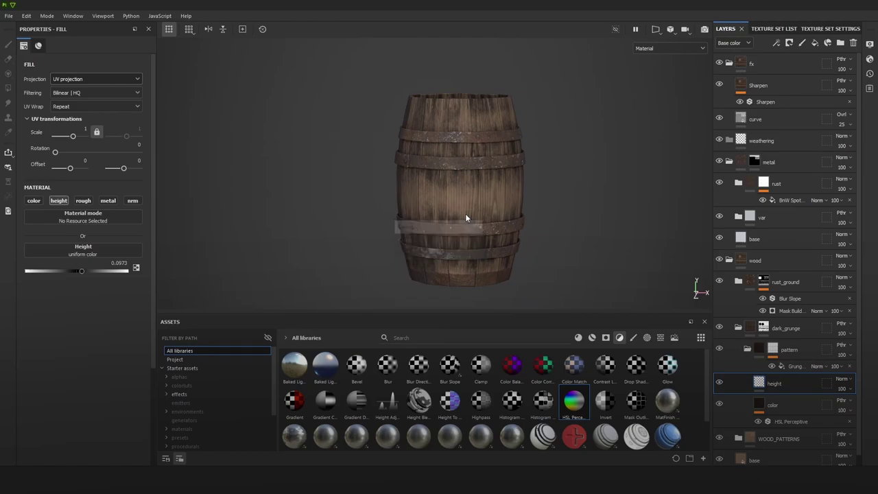
# Step: Examine the dark_grunge folder's mask on its own and compare it with the material view
pyautogui.click(764, 331)
pyautogui.click(770, 350)
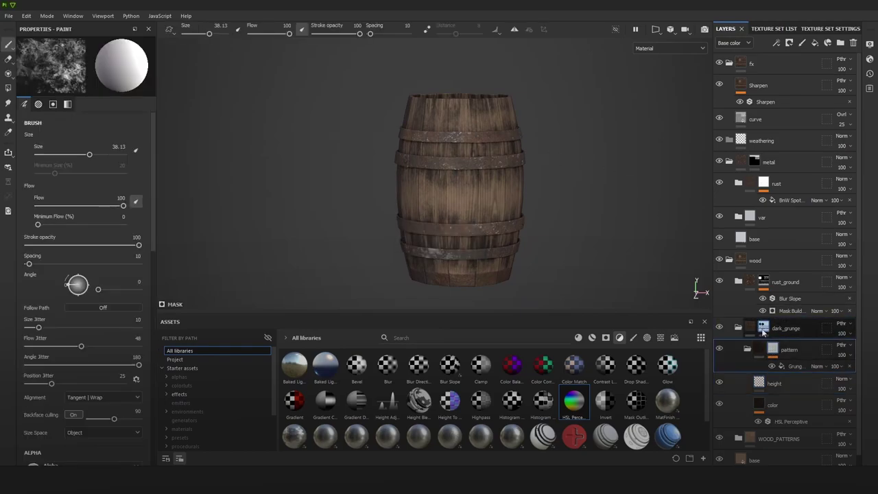
pyautogui.keyDown('alt'); pyautogui.click(764, 331); pyautogui.keyUp('alt')
pyautogui.scroll(5, 480, 221)
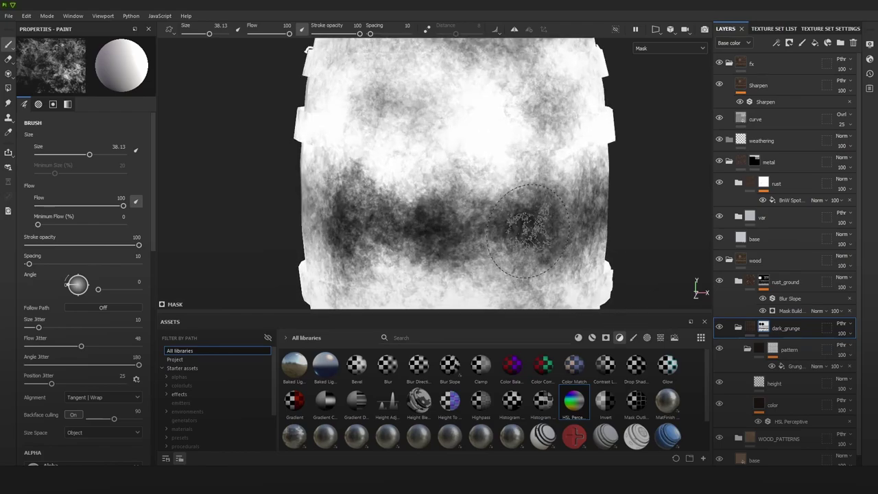
pyautogui.press('m')
pyautogui.scroll(3, 506, 212)
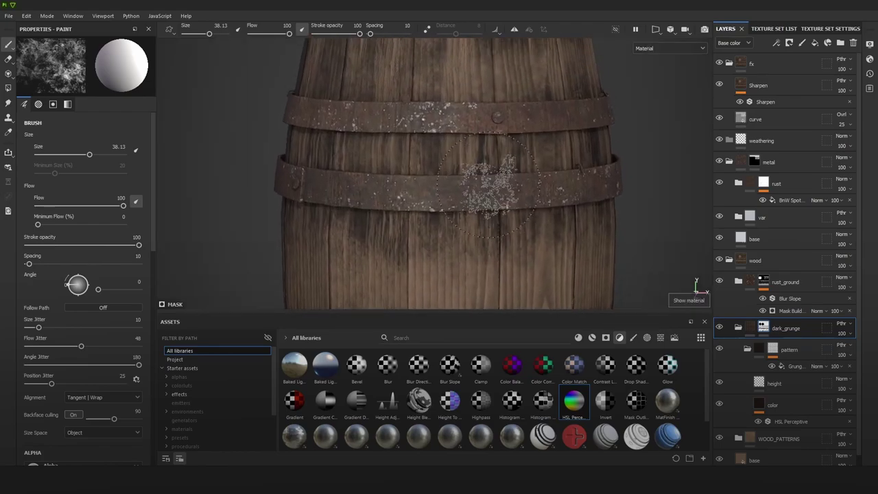
pyautogui.scroll(2, 488, 185)
# Step: Try a Levels adjustment on the dark_grunge mask with the input white point at 0.525 and midtones at 0.98
pyautogui.click(776, 42)
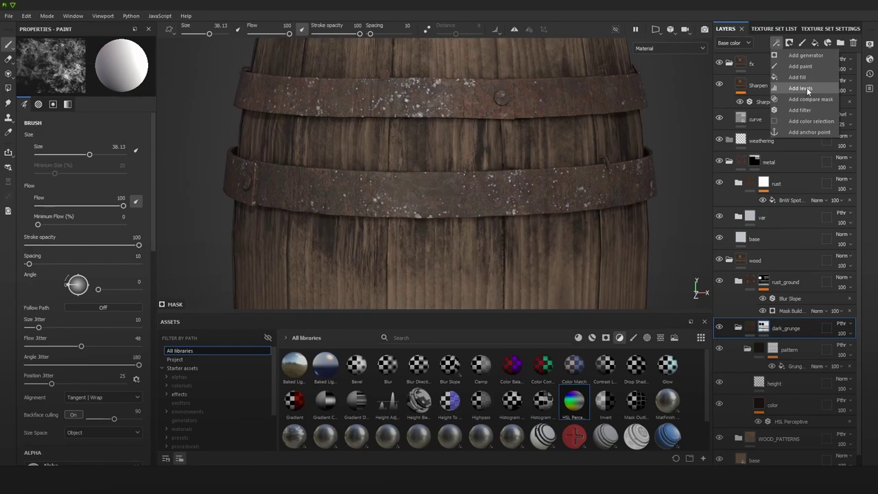
pyautogui.click(807, 88)
pyautogui.moveTo(85, 67)
pyautogui.mouseDown()
pyautogui.moveTo(98, 67)
pyautogui.moveTo(85, 67)
pyautogui.mouseUp()
pyautogui.moveTo(147, 68); pyautogui.dragTo(57, 72)
pyautogui.keyDown('alt'); pyautogui.moveTo(418, 174); pyautogui.dragTo(318, 43, button='right'); pyautogui.keyUp('alt')
pyautogui.keyDown('alt'); pyautogui.moveTo(436, 171); pyautogui.dragTo(436, 141, button='middle'); pyautogui.keyUp('alt')
pyautogui.scroll(3, 436, 141)
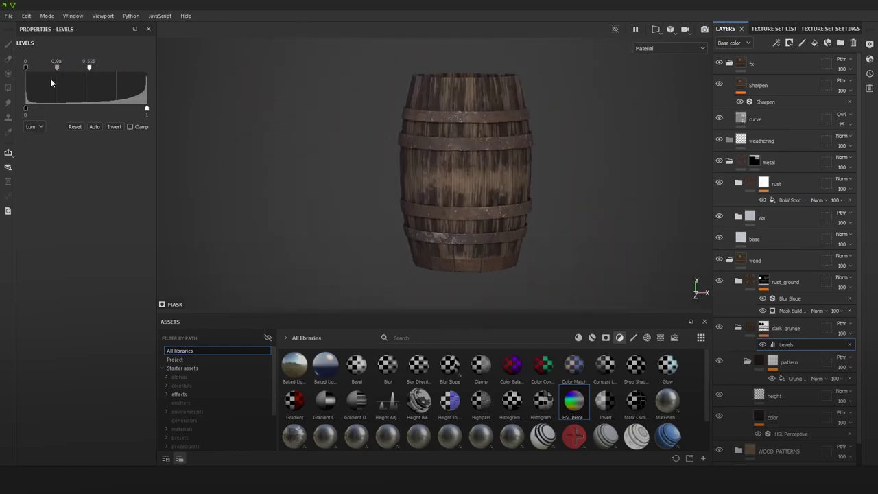
# Step: Try the mask's Levels with white point 0.709 and different midtones, comparing it hidden and shown, and remove the effect
pyautogui.moveTo(88, 69)
pyautogui.mouseDown()
pyautogui.moveTo(122, 68)
pyautogui.moveTo(60, 66)
pyautogui.moveTo(71, 65)
pyautogui.mouseUp()
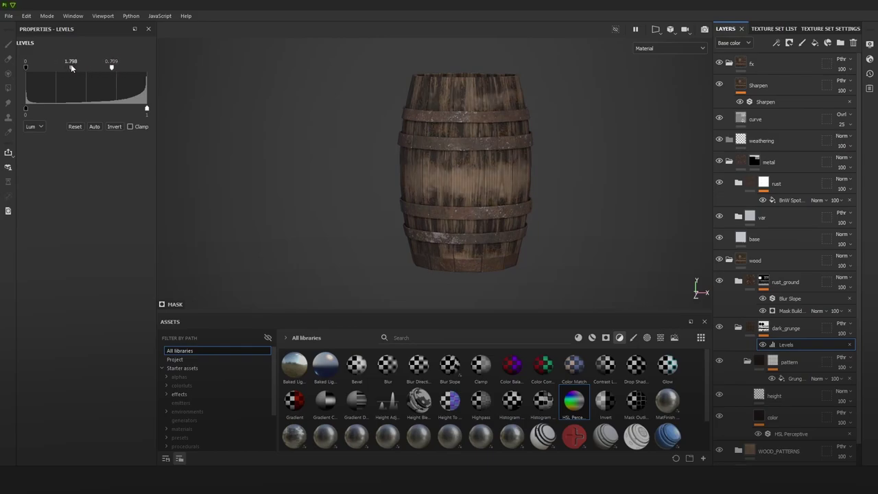
pyautogui.click(763, 345)
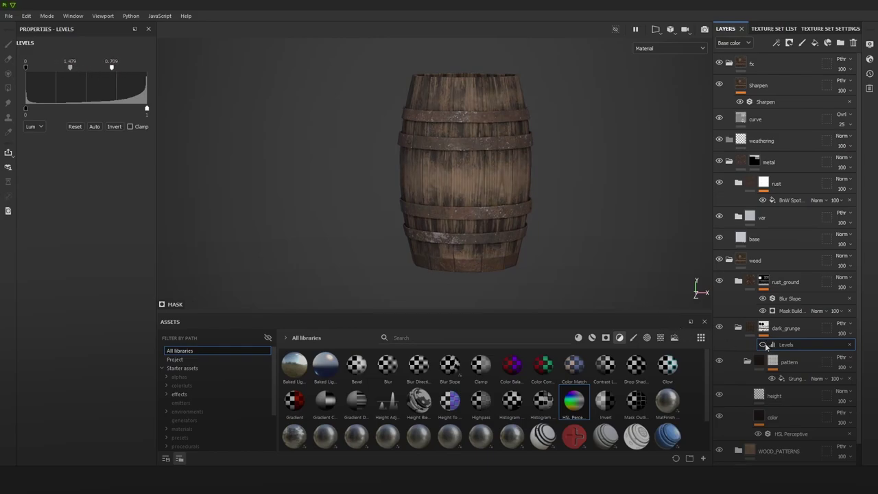
pyautogui.click(763, 345)
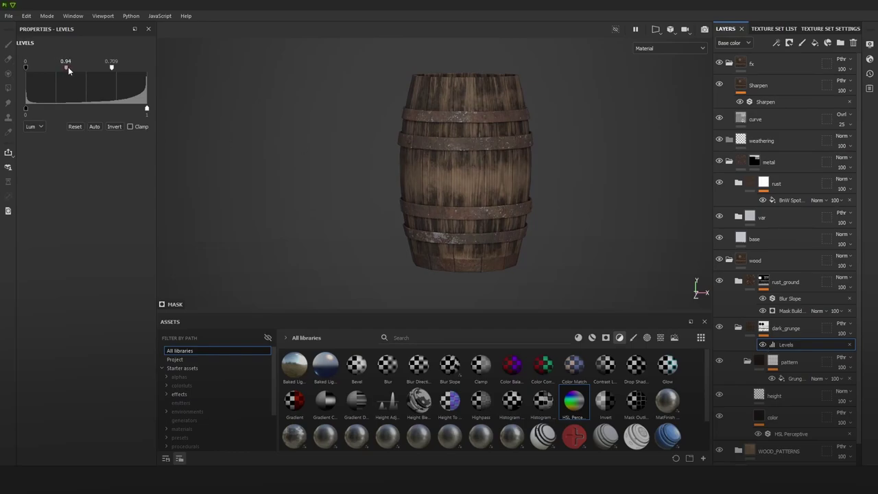
pyautogui.moveTo(66, 66)
pyautogui.mouseDown()
pyautogui.moveTo(76, 67)
pyautogui.moveTo(69, 69)
pyautogui.mouseUp()
pyautogui.click(762, 344)
pyautogui.click(761, 344)
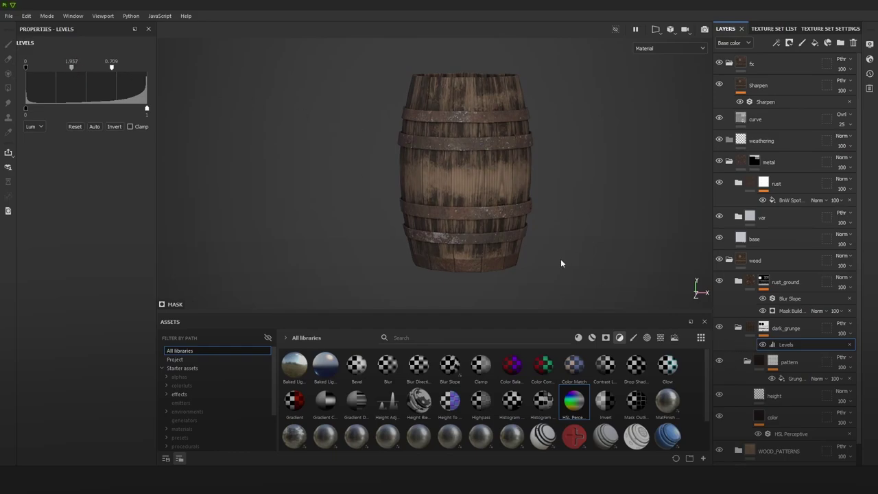
pyautogui.scroll(-3, 561, 262)
pyautogui.click(848, 344)
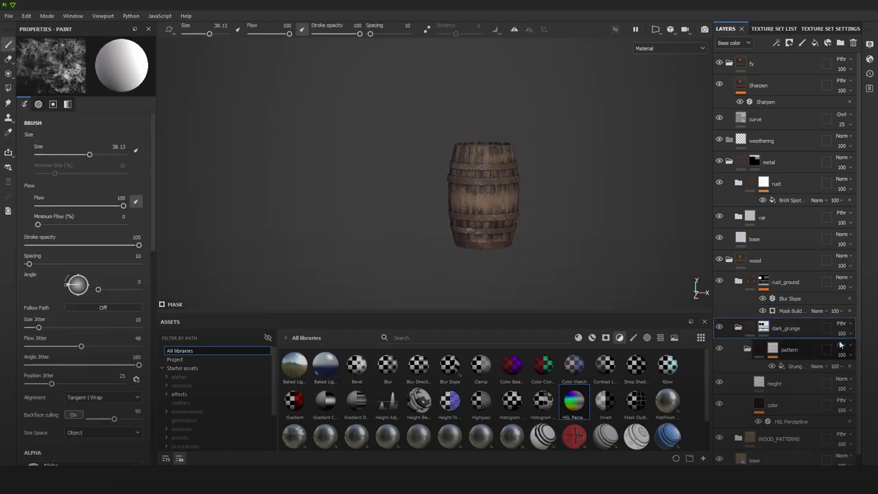
# Step: Examine the dark grunge in base color with its folder hidden and shown, and in the material view from another angle
pyautogui.scroll(6, 578, 261)
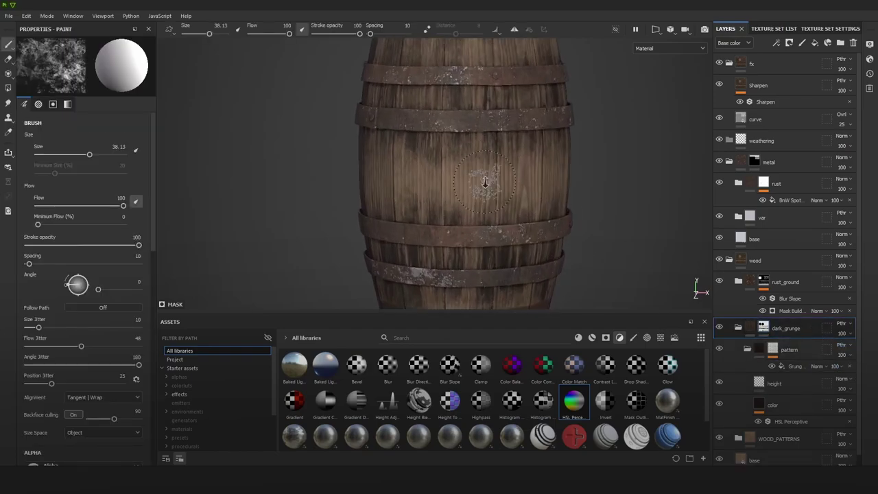
pyautogui.keyDown('alt'); pyautogui.moveTo(485, 182); pyautogui.dragTo(523, 207, button='right'); pyautogui.keyUp('alt')
pyautogui.keyDown('alt'); pyautogui.moveTo(564, 221); pyautogui.dragTo(545, 215, button='middle'); pyautogui.keyUp('alt')
pyautogui.press('c')
pyautogui.press('c')
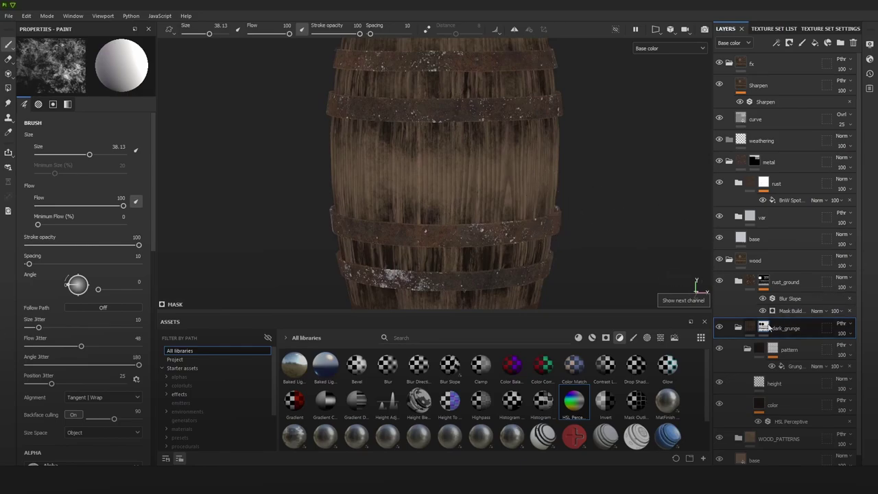
pyautogui.click(719, 327)
pyautogui.click(719, 327)
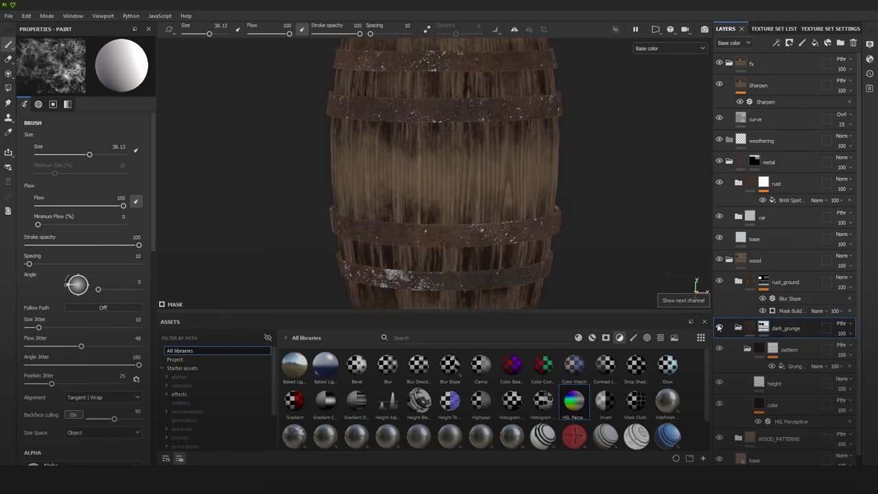
pyautogui.press('m')
pyautogui.scroll(-5, 550, 172)
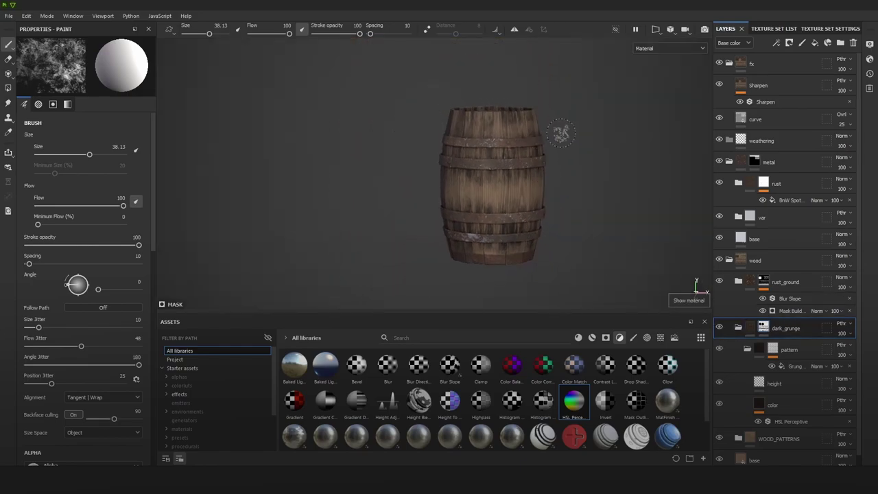
pyautogui.keyDown('alt'); pyautogui.moveTo(582, 172); pyautogui.dragTo(537, 176); pyautogui.keyUp('alt')
pyautogui.moveTo(537, 177)
pyautogui.keyDown('alt'); pyautogui.mouseDown(button='right')
pyautogui.moveTo(594, 219)
pyautogui.moveTo(527, 163)
pyautogui.mouseUp(button='right'); pyautogui.keyUp('alt')
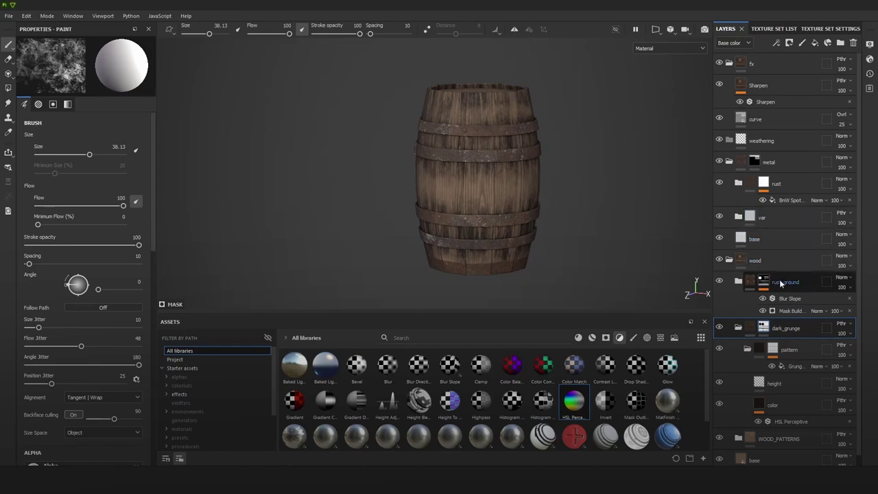
# Step: Try a fill layer above the rust_ground folder, check the ambient occlusion map, and delete the layer
pyautogui.click(738, 281)
pyautogui.click(795, 281)
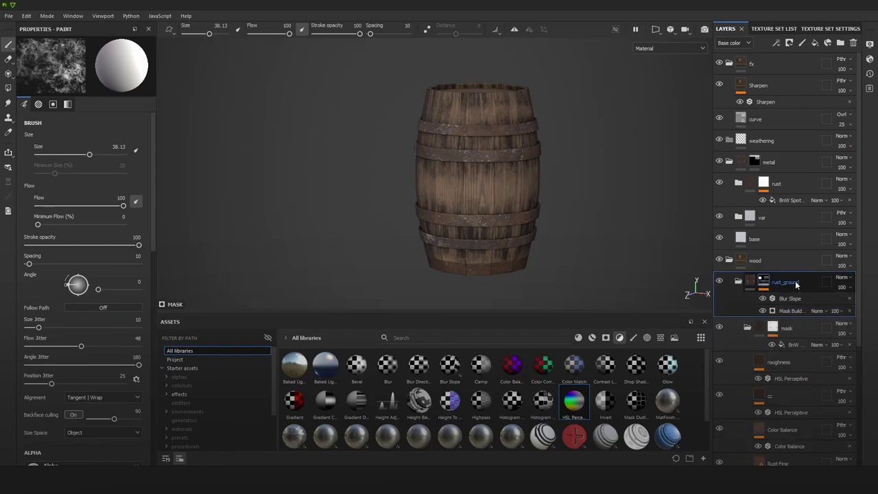
pyautogui.click(814, 44)
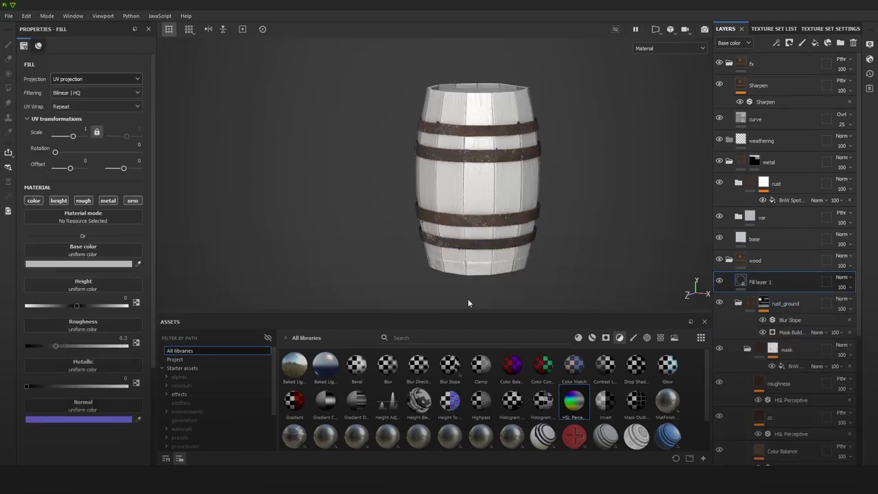
pyautogui.click(197, 359)
pyautogui.press('b')
pyautogui.press('b')
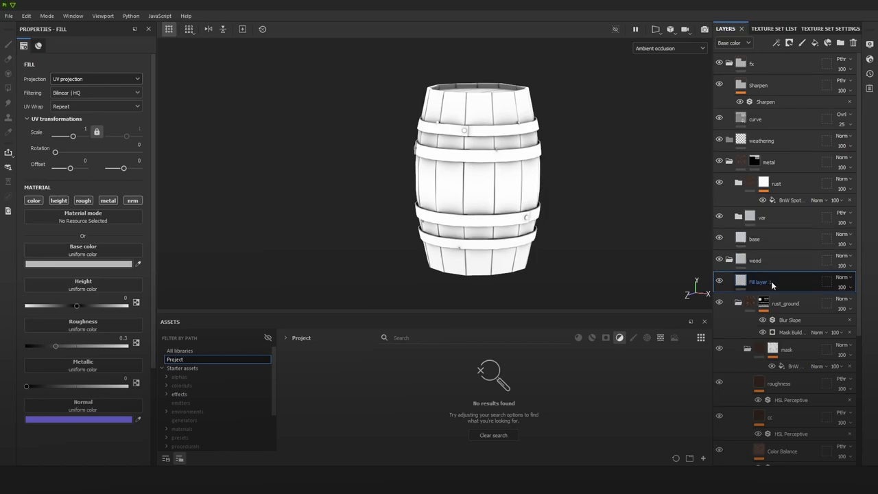
pyautogui.press('Delete')
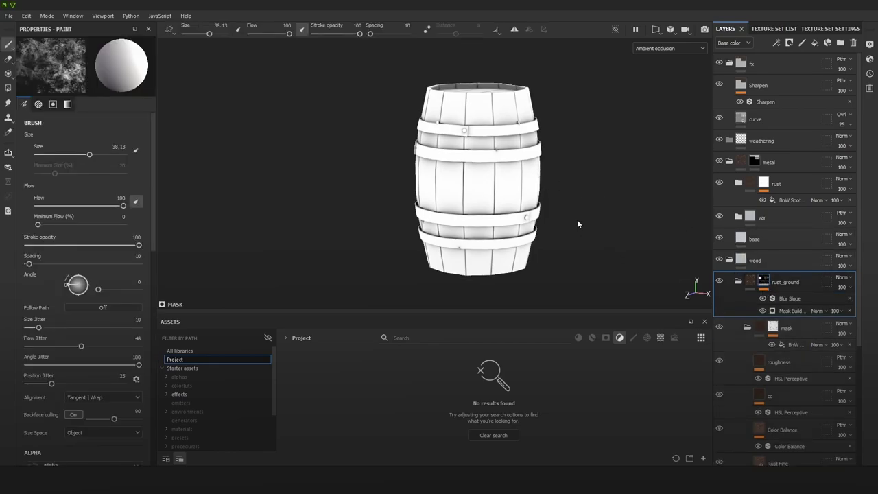
# Step: Duplicate the rust_ground folder as "rust_ao" and remove the Mask Builder and Blur Slope effects from the copy's mask
pyautogui.press('m')
pyautogui.rightClick(787, 282)
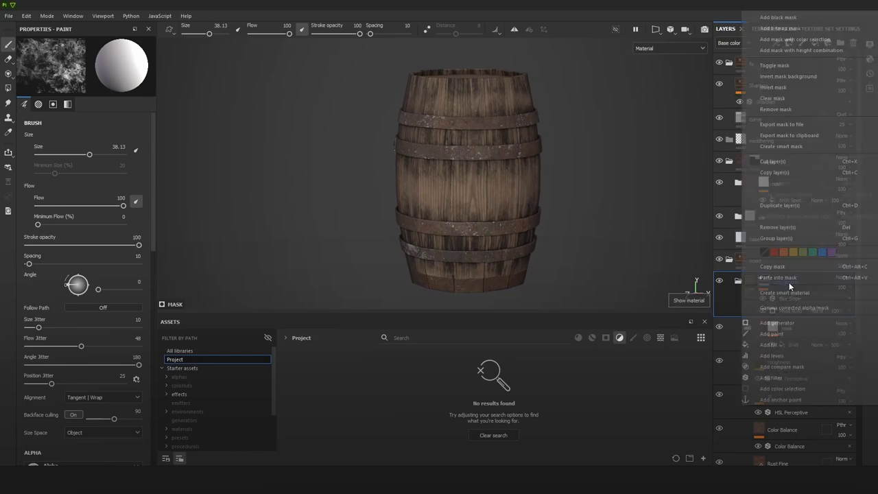
pyautogui.press('Escape')
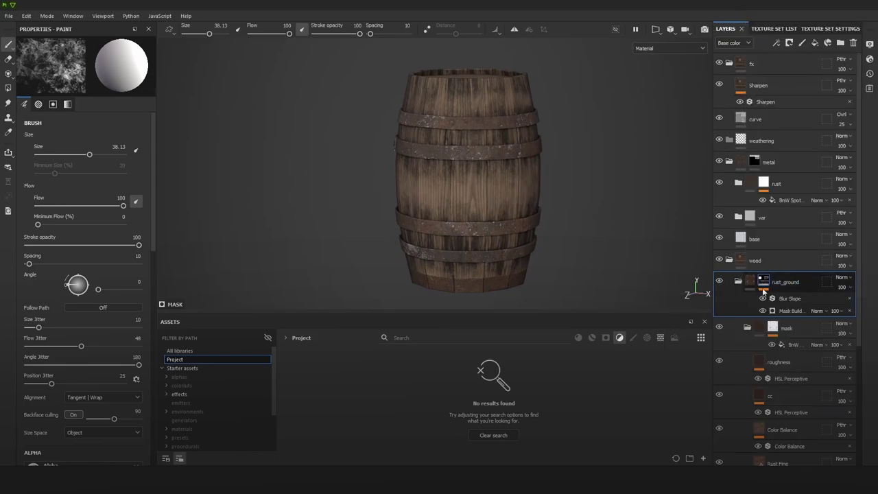
pyautogui.hotkey('ctrl', 'd')
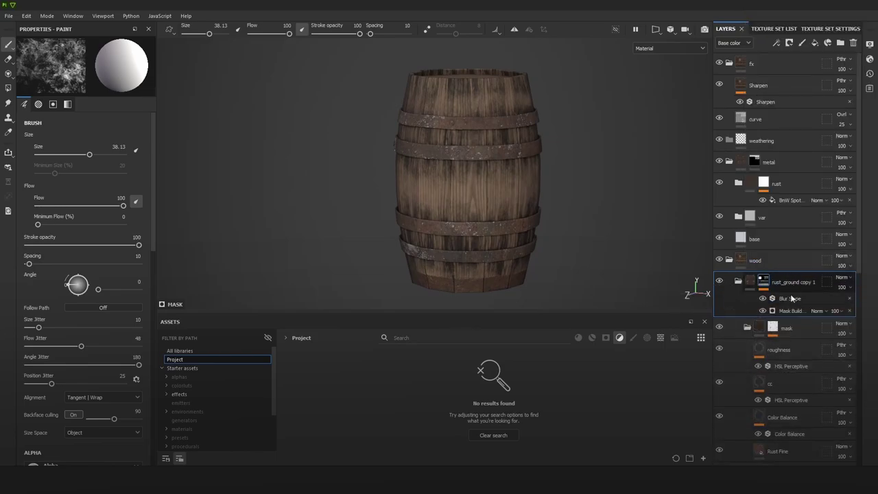
pyautogui.write('rust_ao')
pyautogui.press('Return')
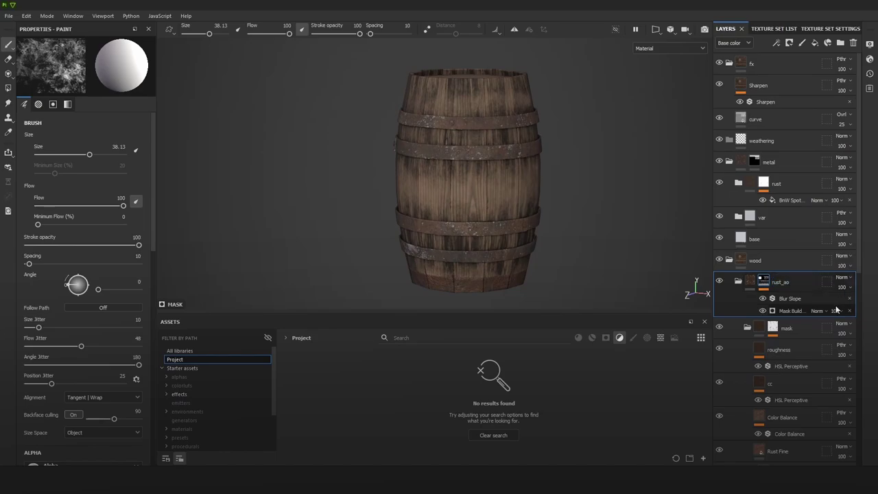
pyautogui.click(849, 311)
pyautogui.click(848, 298)
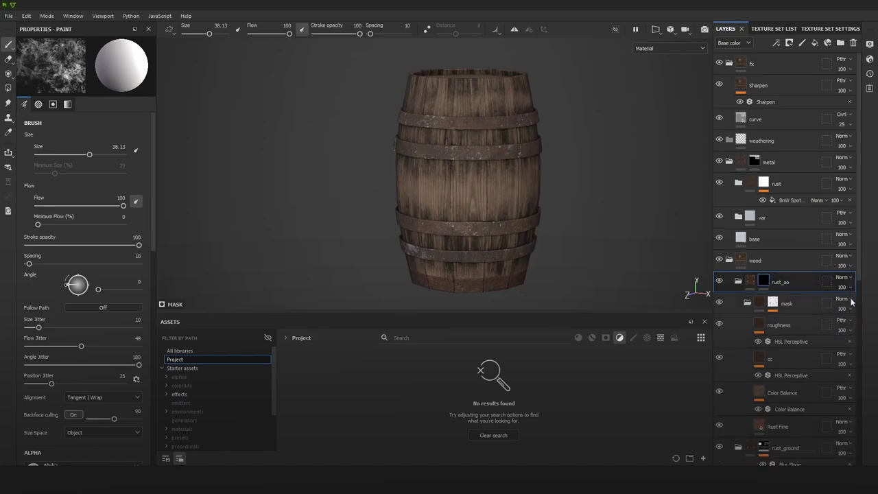
# Step: Try a fill using the Wooden_barrel_ao map on the rust_ao folder's black mask and view the mask alone
pyautogui.rightClick(785, 283)
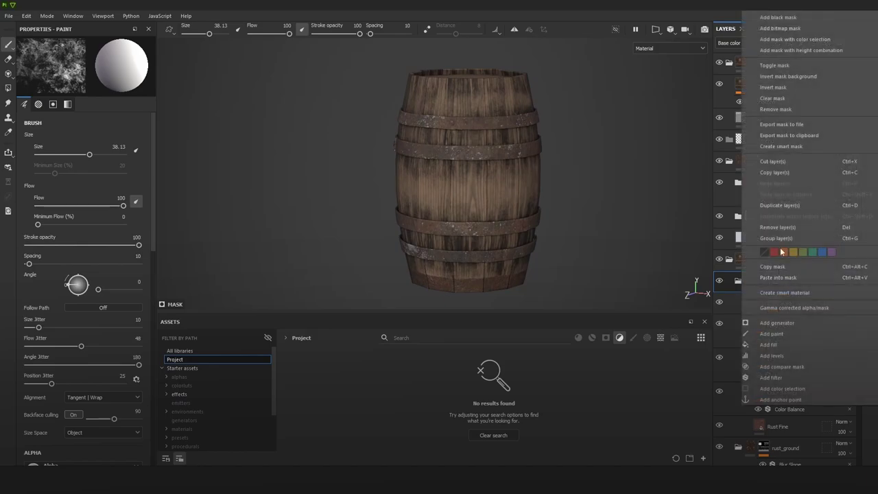
pyautogui.click(789, 19)
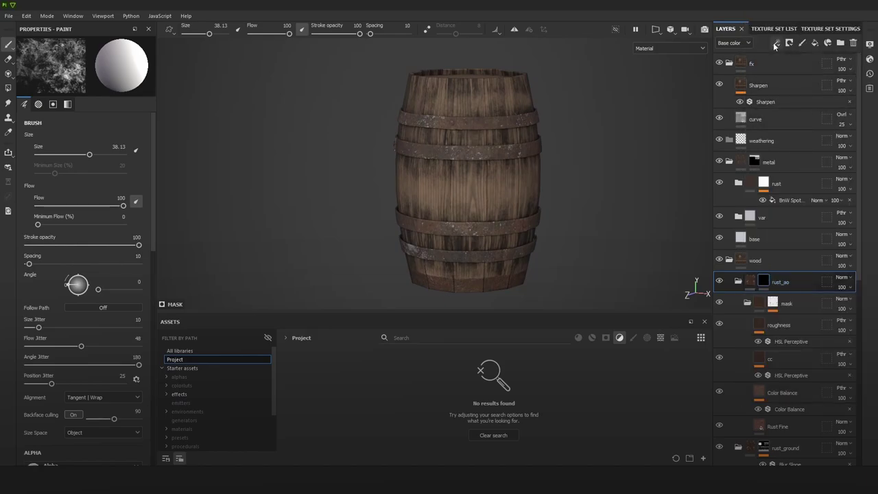
pyautogui.click(809, 77)
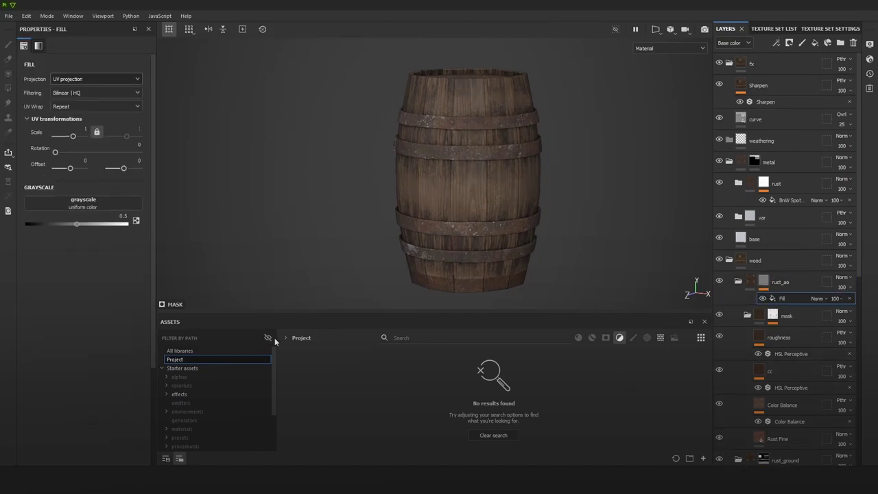
pyautogui.click(619, 338)
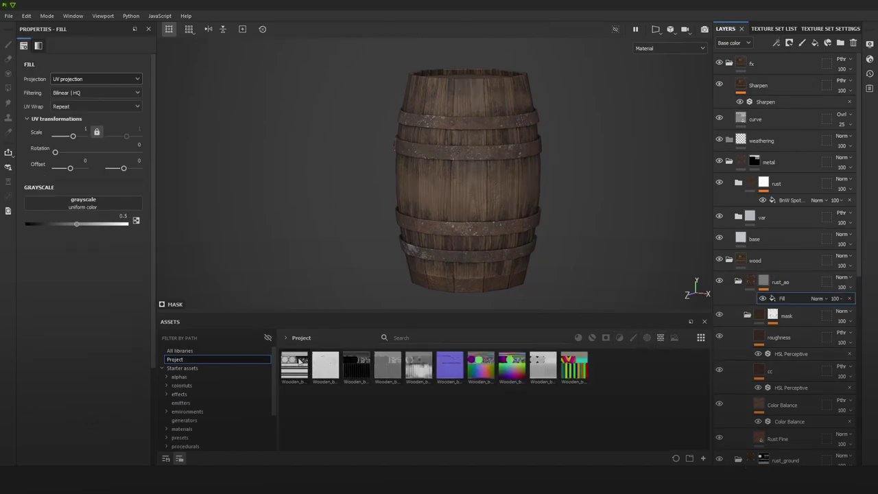
pyautogui.moveTo(300, 361)
pyautogui.moveTo(299, 363); pyautogui.dragTo(110, 203)
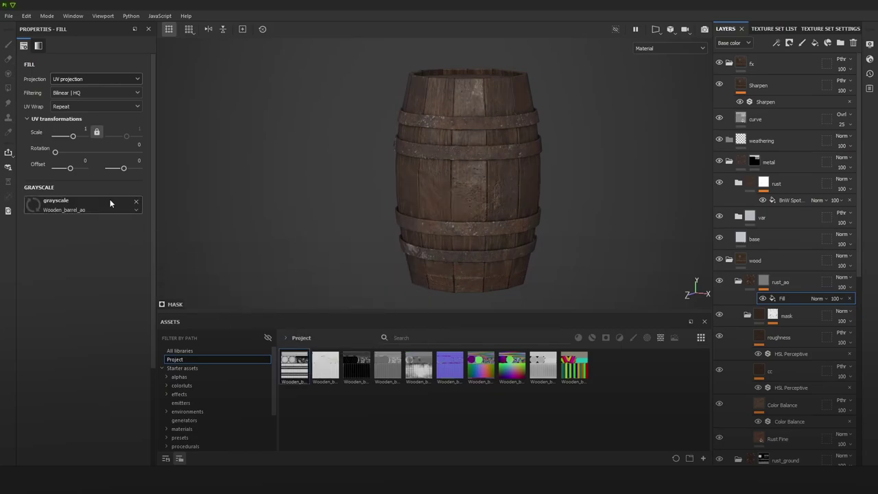
pyautogui.scroll(2, 487, 142)
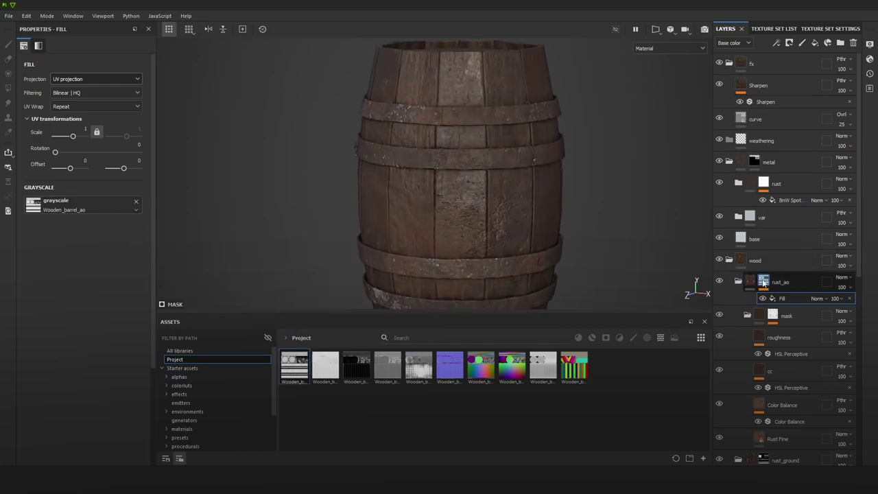
pyautogui.keyDown('alt'); pyautogui.click(764, 282); pyautogui.keyUp('alt')
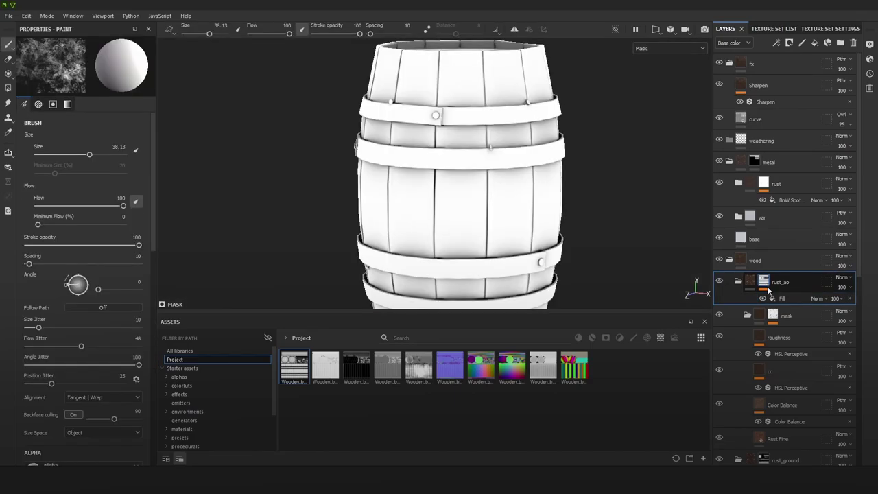
# Step: Try adding a filter to the rust_ao mask, and remove both the empty filter and the fill
pyautogui.click(776, 43)
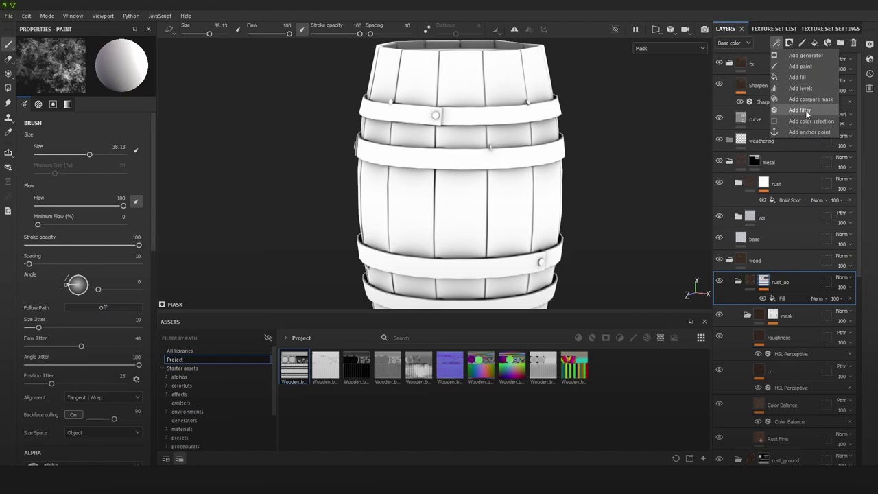
pyautogui.click(805, 110)
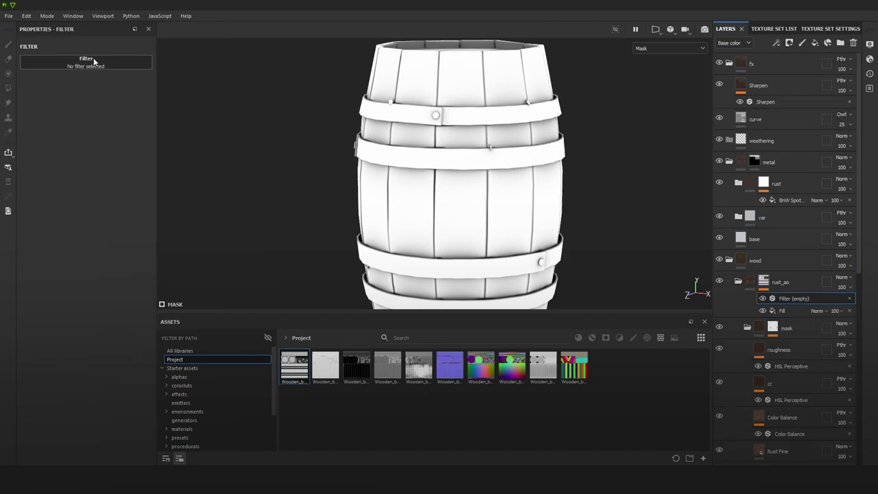
pyautogui.click(124, 63)
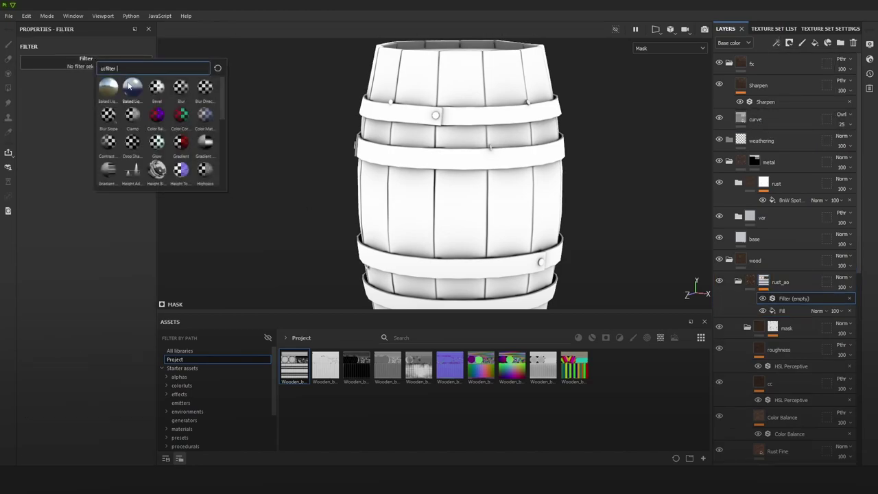
pyautogui.click(849, 299)
pyautogui.click(849, 300)
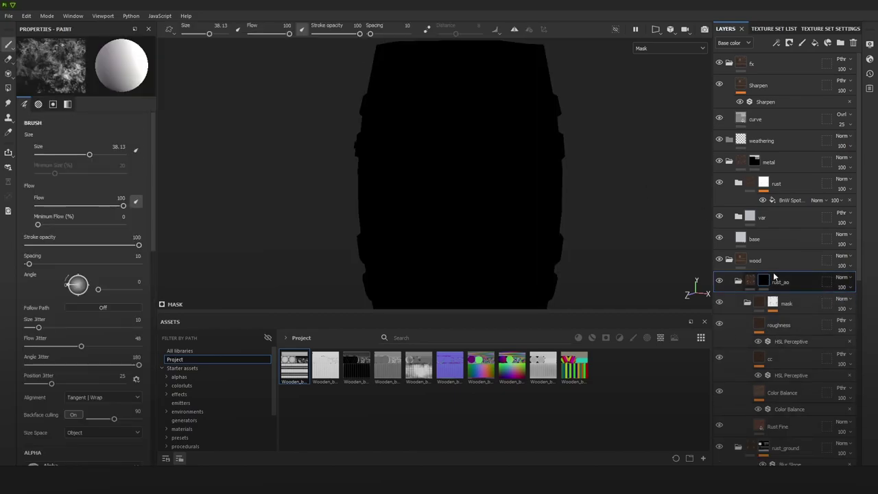
# Step: Add a Mask Builder - Legacy generator to the rust_ao mask and set its Grunge to 0
pyautogui.click(776, 42)
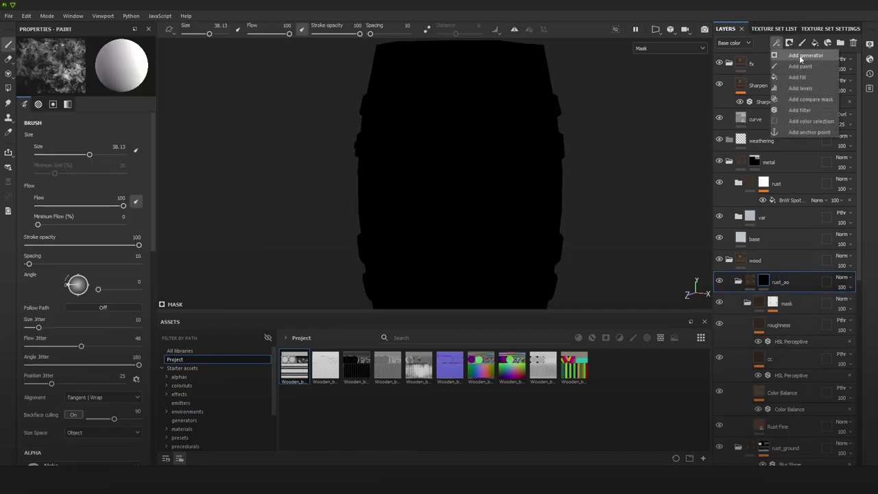
pyautogui.click(799, 56)
pyautogui.click(79, 65)
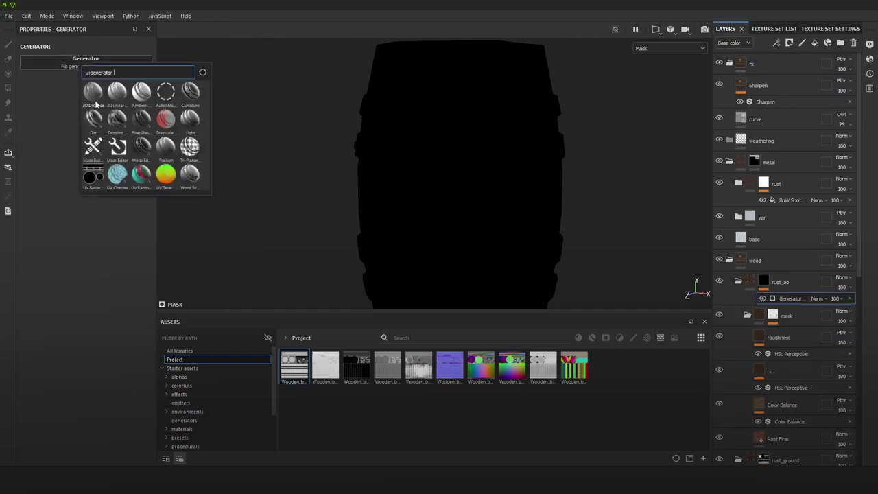
pyautogui.click(92, 145)
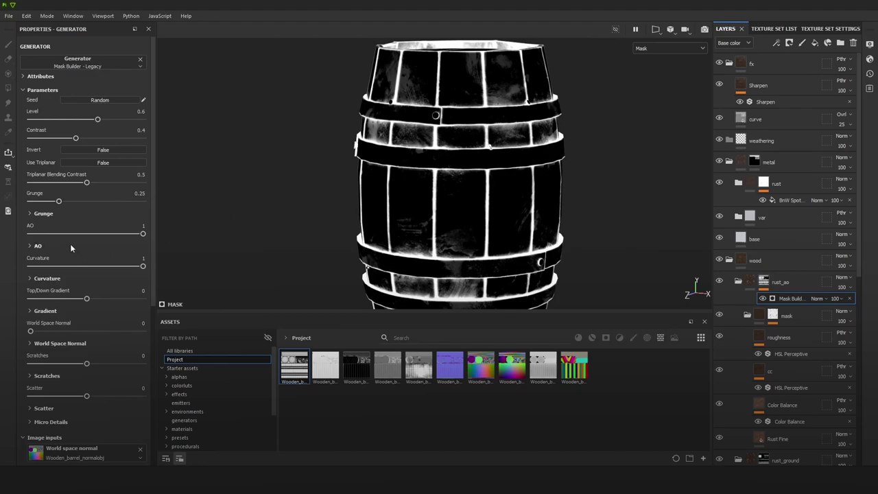
pyautogui.moveTo(60, 201); pyautogui.dragTo(30, 201)
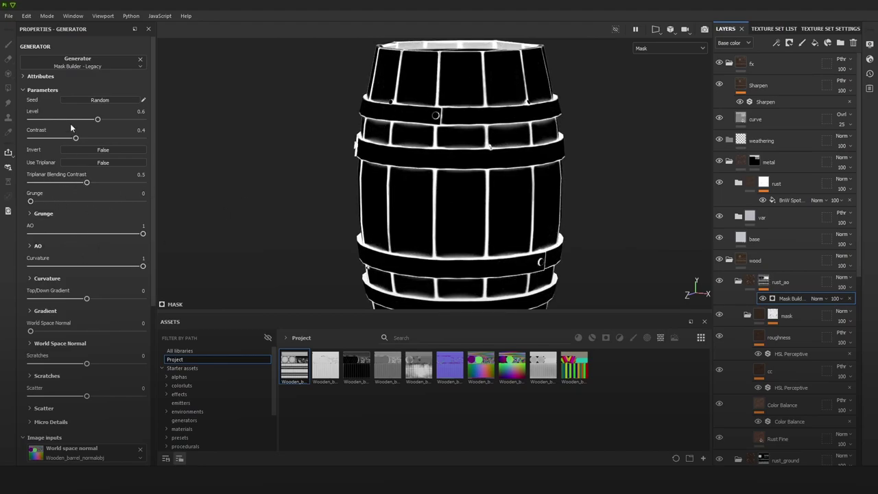
# Step: Set the Mask Builder's Level to 0.87 and Contrast to 0.03 while viewing the full material
pyautogui.moveTo(100, 120); pyautogui.dragTo(46, 140)
pyautogui.press('m')
pyautogui.click(102, 131)
pyautogui.moveTo(115, 120); pyautogui.dragTo(130, 120)
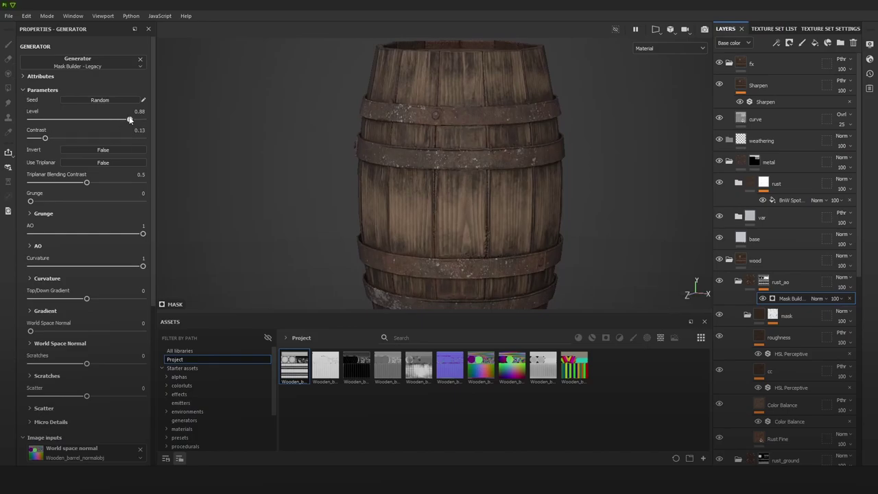
pyautogui.moveTo(22, 140); pyautogui.dragTo(28, 139)
pyautogui.scroll(-3, 479, 185)
pyautogui.scroll(4, 480, 161)
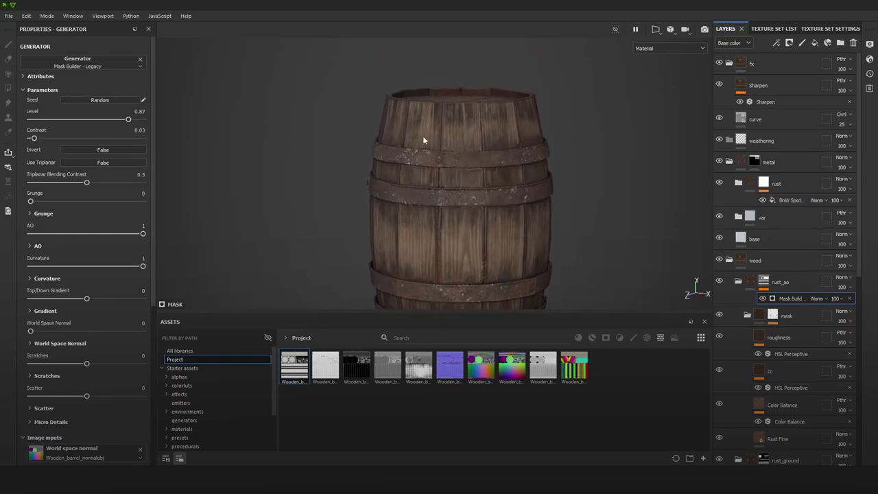
# Step: Examine the rust along the barrel's seams and hoops in base color and in the material view, up close and from a distance
pyautogui.scroll(3, 558, 253)
pyautogui.keyDown('alt'); pyautogui.moveTo(616, 260); pyautogui.dragTo(549, 189, button='right'); pyautogui.keyUp('alt')
pyautogui.press('c')
pyautogui.keyDown('alt'); pyautogui.moveTo(459, 110); pyautogui.dragTo(486, 135, button='right'); pyautogui.keyUp('alt')
pyautogui.press('c')
pyautogui.scroll(2, 484, 135)
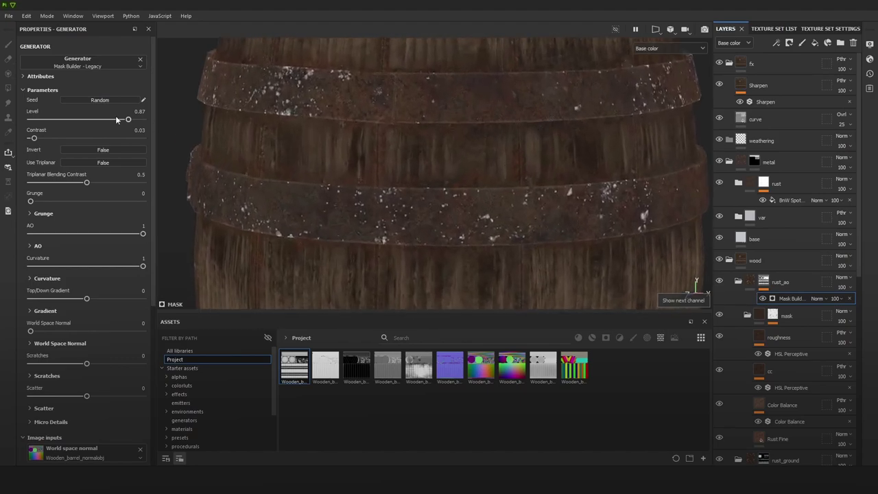
pyautogui.moveTo(128, 119); pyautogui.dragTo(130, 120)
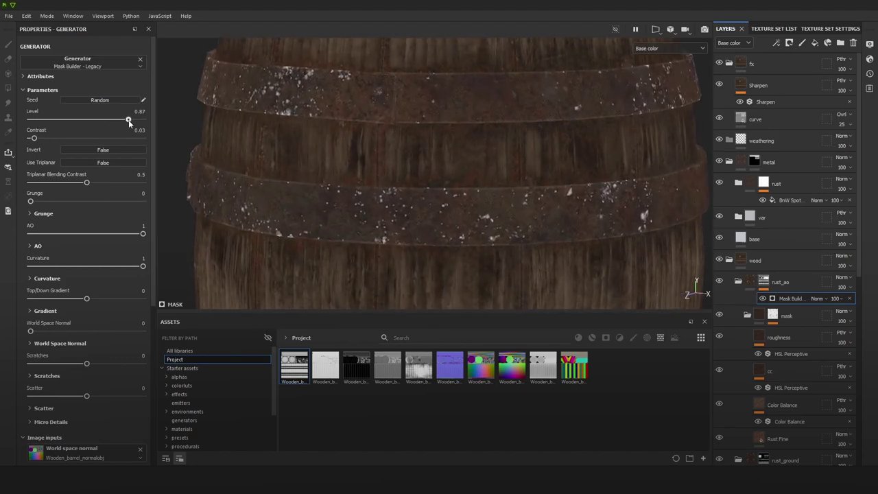
pyautogui.press('m')
pyautogui.scroll(-6, 579, 179)
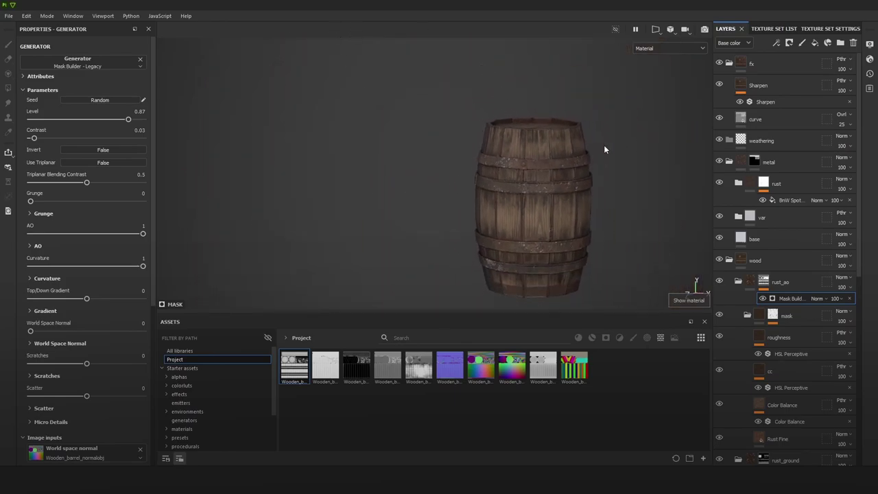
pyautogui.keyDown('alt'); pyautogui.moveTo(604, 149); pyautogui.dragTo(576, 111, button='middle'); pyautogui.keyUp('alt')
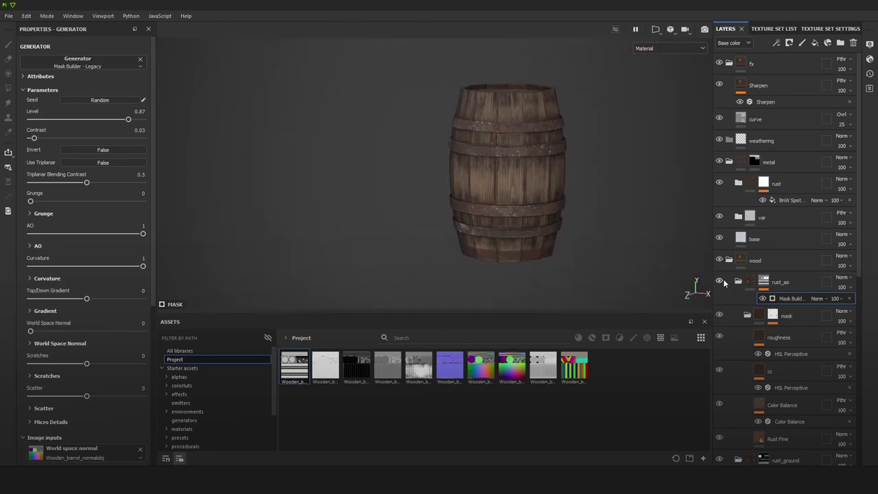
pyautogui.keyDown('alt'); pyautogui.moveTo(557, 199); pyautogui.dragTo(614, 261, button='right'); pyautogui.keyUp('alt')
pyautogui.moveTo(562, 199)
pyautogui.keyDown('alt'); pyautogui.mouseDown()
pyautogui.moveTo(496, 200)
pyautogui.moveTo(565, 195)
pyautogui.mouseUp(); pyautogui.keyUp('alt')
pyautogui.keyDown('shift'); pyautogui.moveTo(564, 195); pyautogui.dragTo(559, 192, button='right'); pyautogui.keyUp('shift')
pyautogui.keyDown('alt'); pyautogui.moveTo(447, 129); pyautogui.dragTo(499, 162, button='right'); pyautogui.keyUp('alt')
pyautogui.keyDown('alt'); pyautogui.moveTo(500, 162); pyautogui.dragTo(507, 194, button='middle'); pyautogui.keyUp('alt')
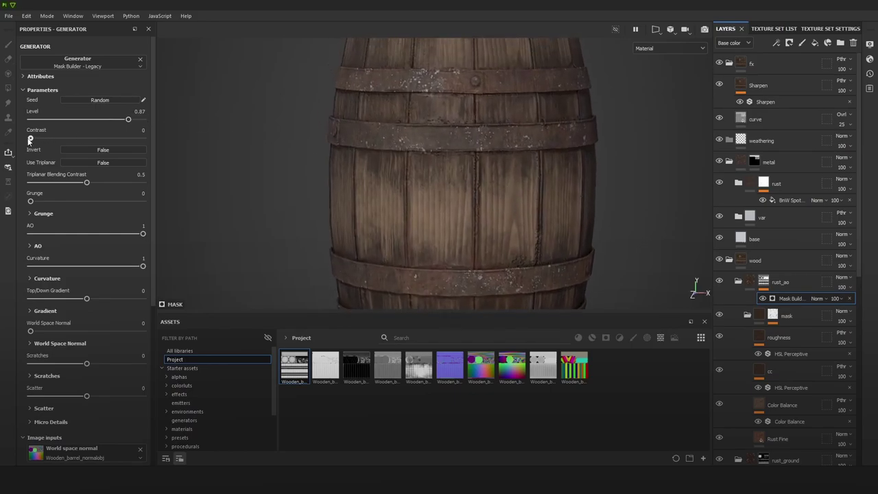
# Step: Set the Mask Builder's Contrast to 0 and check the seam rust up close in material and base color
pyautogui.moveTo(31, 138); pyautogui.dragTo(29, 139)
pyautogui.scroll(3, 544, 131)
pyautogui.scroll(-4, 544, 132)
pyautogui.scroll(4, 543, 131)
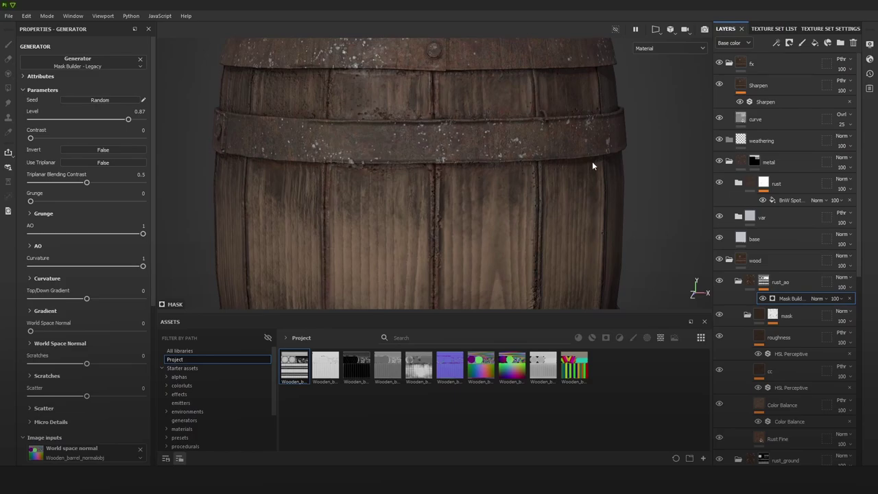
pyautogui.scroll(2, 392, 118)
pyautogui.press('c')
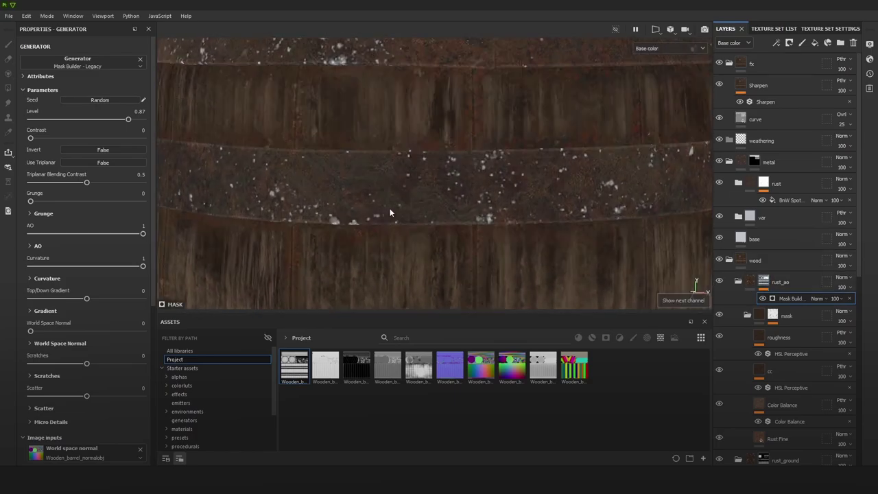
# Step: View the rust_ao mask alone, set the generator's Curvature to 0, and compare the material with the folder hidden and shown
pyautogui.keyDown('alt'); pyautogui.click(763, 280); pyautogui.keyUp('alt')
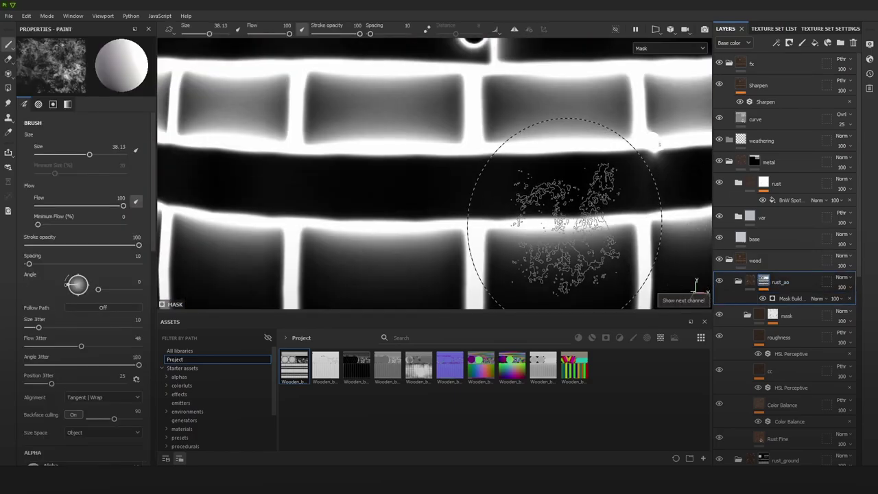
pyautogui.keyDown('alt'); pyautogui.moveTo(565, 217); pyautogui.dragTo(291, 56, button='right'); pyautogui.keyUp('alt')
pyautogui.keyDown('alt'); pyautogui.moveTo(532, 205); pyautogui.dragTo(502, 165, button='middle'); pyautogui.keyUp('alt')
pyautogui.click(792, 299)
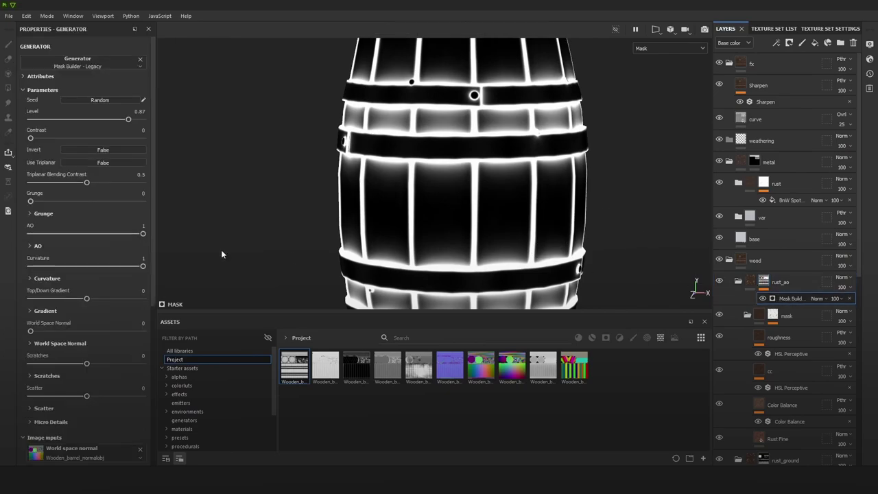
pyautogui.moveTo(142, 265); pyautogui.dragTo(34, 265)
pyautogui.press('m')
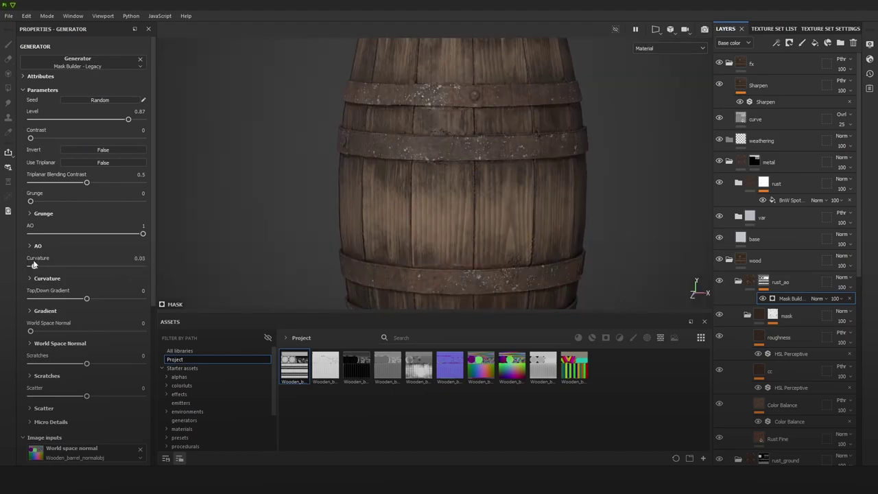
pyautogui.scroll(-3, 503, 196)
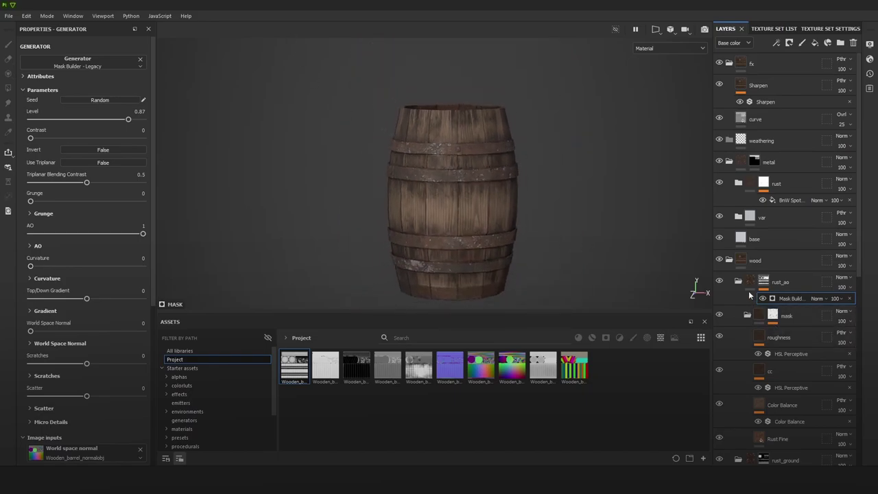
pyautogui.click(720, 281)
# Step: Try the Mask Builder's Curvature at 0.71, inspect the resulting mask, and return the value to 0
pyautogui.moveTo(48, 272); pyautogui.dragTo(111, 274)
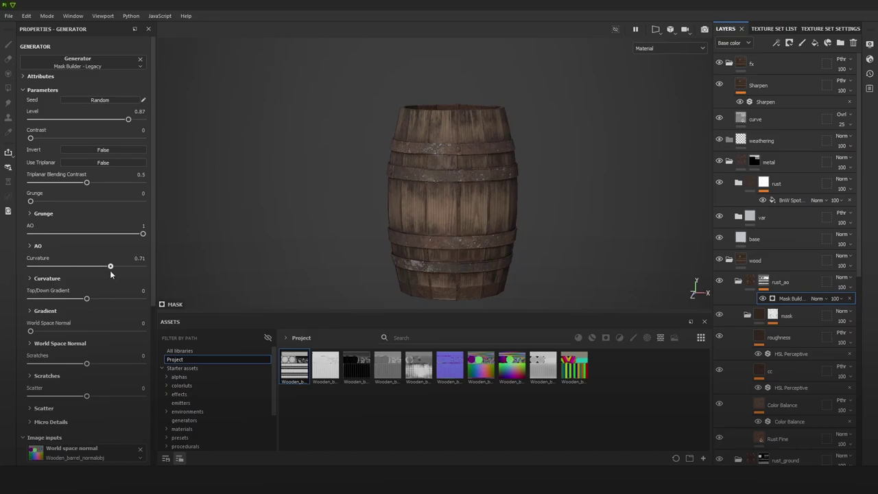
pyautogui.keyDown('alt'); pyautogui.click(761, 281); pyautogui.keyUp('alt')
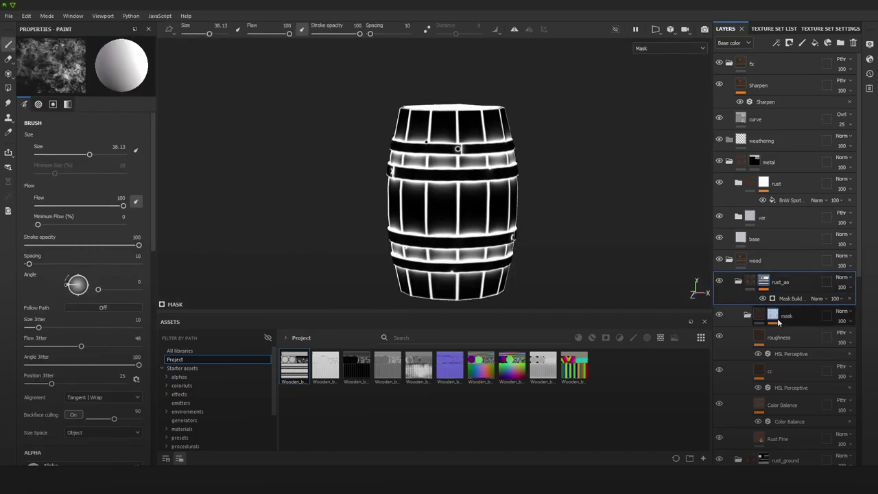
pyautogui.click(790, 299)
pyautogui.moveTo(103, 266); pyautogui.dragTo(27, 269)
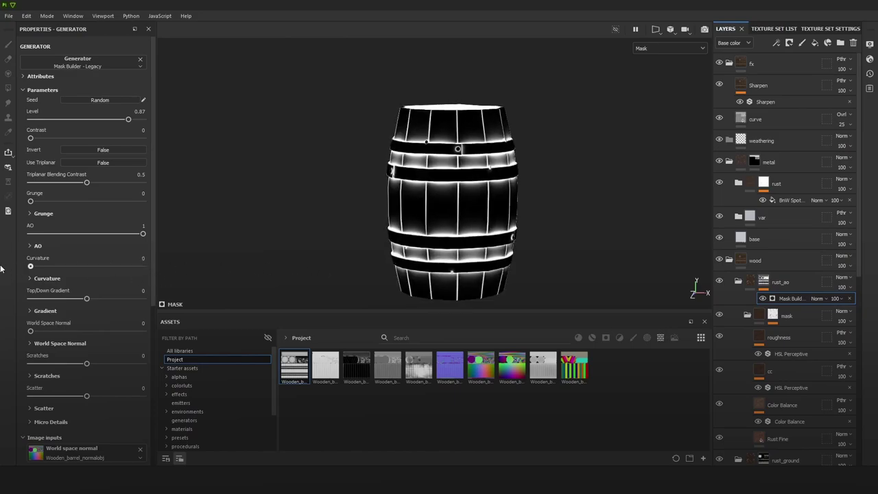
# Step: Try and undo a Top/Down Gradient change, and set the Mask Builder's World Space Normal to 0.05
pyautogui.moveTo(86, 297)
pyautogui.mouseDown()
pyautogui.moveTo(38, 299)
pyautogui.moveTo(122, 302)
pyautogui.moveTo(97, 303)
pyautogui.mouseUp()
pyautogui.hotkey('ctrl', 'z')
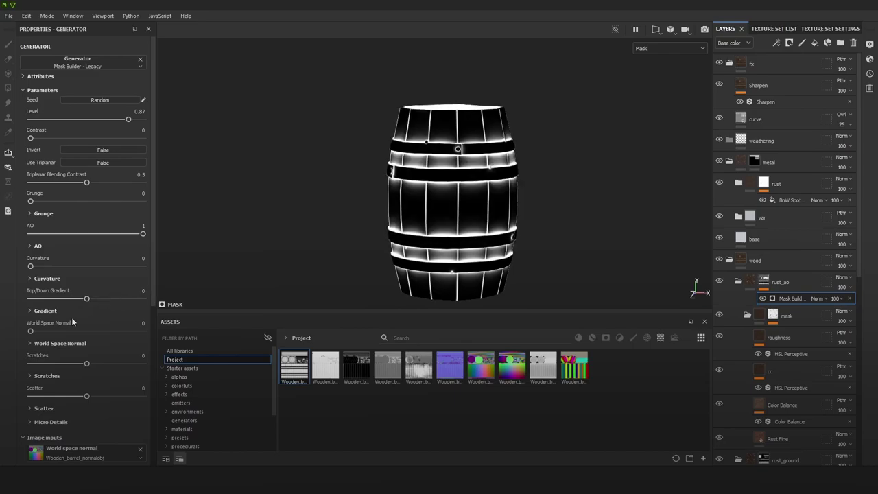
pyautogui.moveTo(67, 329); pyautogui.dragTo(36, 332)
# Step: Try Scratches at 0.27 and a lower Scatter, undo both, and look through the Micro Details settings
pyautogui.moveTo(87, 358)
pyautogui.mouseDown()
pyautogui.moveTo(58, 363)
pyautogui.moveTo(102, 363)
pyautogui.mouseUp()
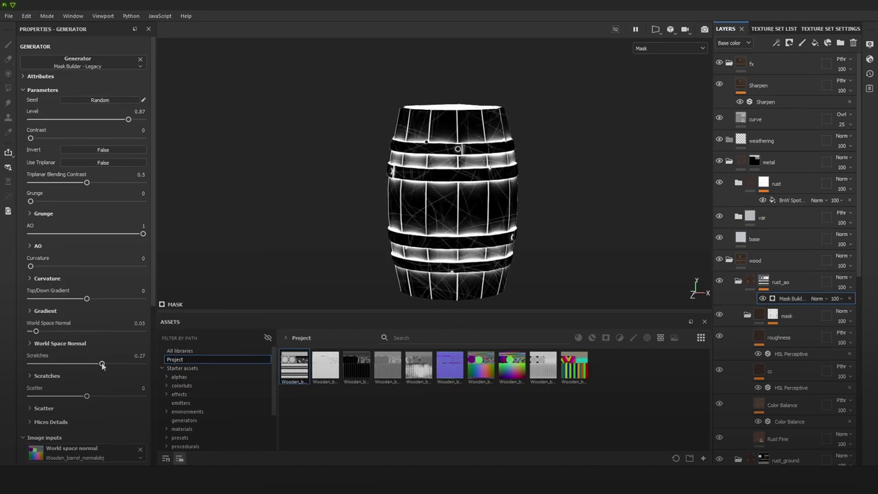
pyautogui.hotkey('ctrl', 'z')
pyautogui.moveTo(86, 397); pyautogui.dragTo(70, 397)
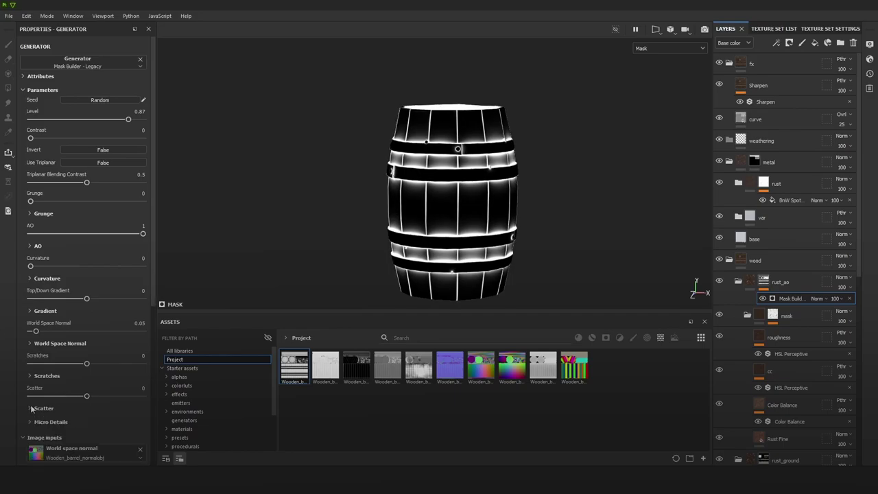
pyautogui.scroll(-1, 52, 388)
pyautogui.click(48, 395)
pyautogui.click(48, 395)
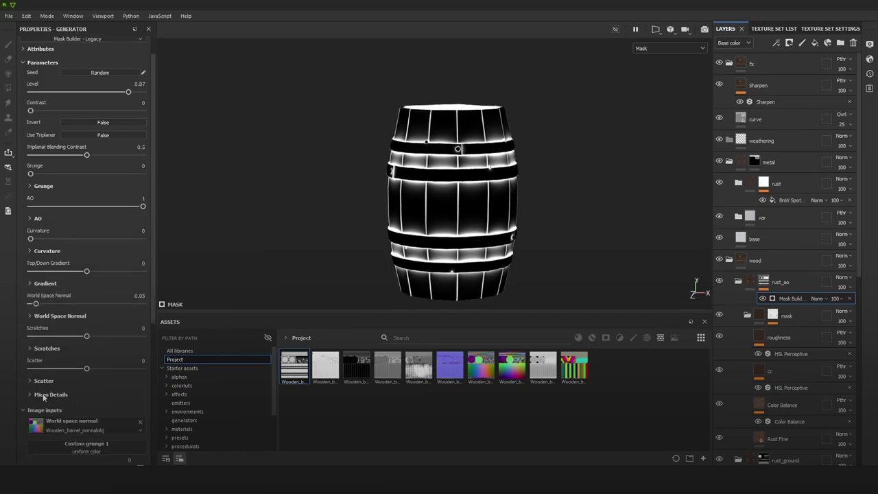
# Step: Compare the barrel's full material with the rust_ao mask shown alone, examining the seams and hoops
pyautogui.scroll(1, 86, 276)
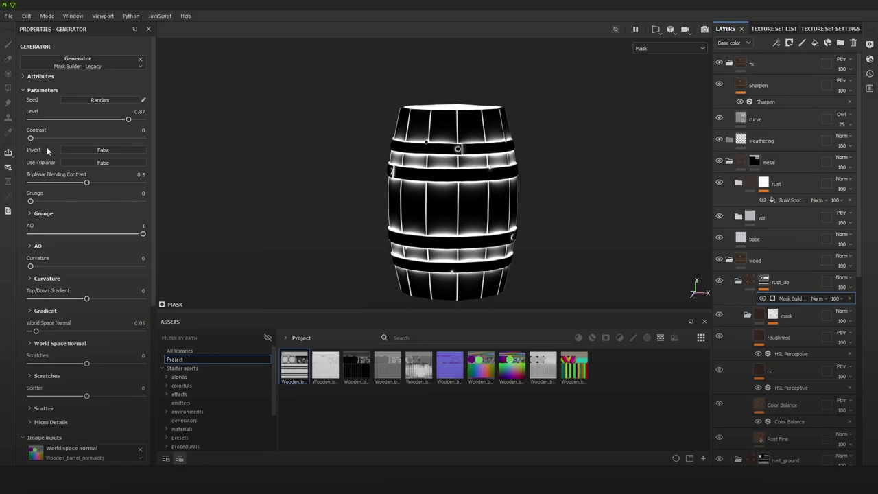
pyautogui.press('m')
pyautogui.scroll(-3, 499, 167)
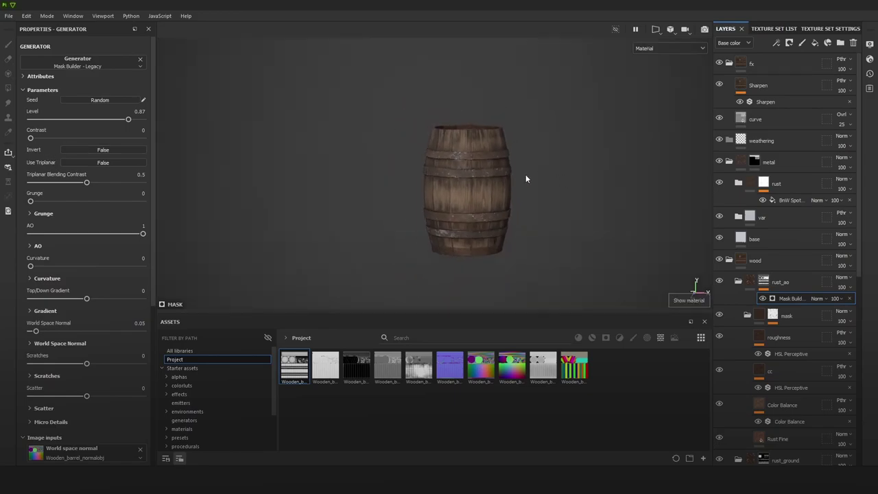
pyautogui.keyDown('alt'); pyautogui.moveTo(577, 154); pyautogui.dragTo(571, 160, button='middle'); pyautogui.keyUp('alt')
pyautogui.keyDown('alt'); pyautogui.moveTo(571, 160); pyautogui.dragTo(536, 161); pyautogui.keyUp('alt')
pyautogui.keyDown('alt'); pyautogui.moveTo(535, 161); pyautogui.dragTo(518, 192, button='right'); pyautogui.keyUp('alt')
pyautogui.press('c')
pyautogui.scroll(2, 501, 213)
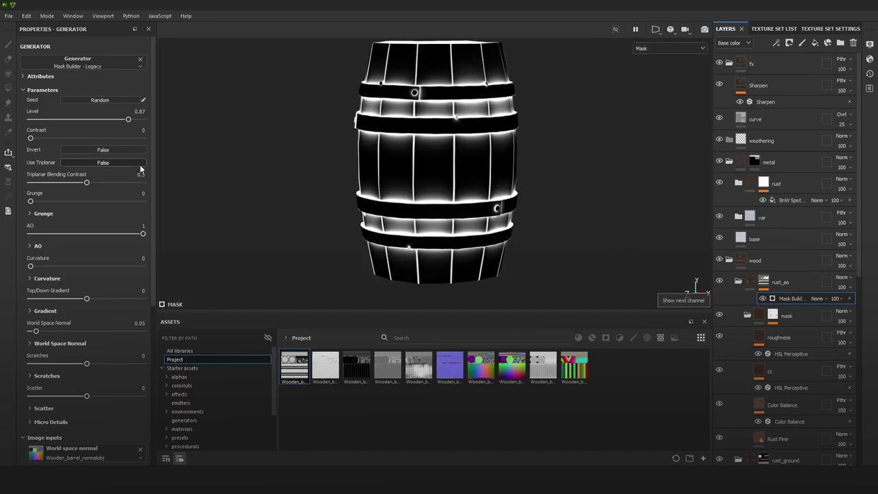
# Step: Try the Mask Builder's Grunge at 0.01 to 0.02, inspect the barrel's material, and return the value to 0
pyautogui.moveTo(41, 201)
pyautogui.mouseDown()
pyautogui.moveTo(34, 213)
pyautogui.moveTo(48, 201)
pyautogui.moveTo(31, 206)
pyautogui.mouseUp()
pyautogui.press('m')
pyautogui.scroll(3, 472, 258)
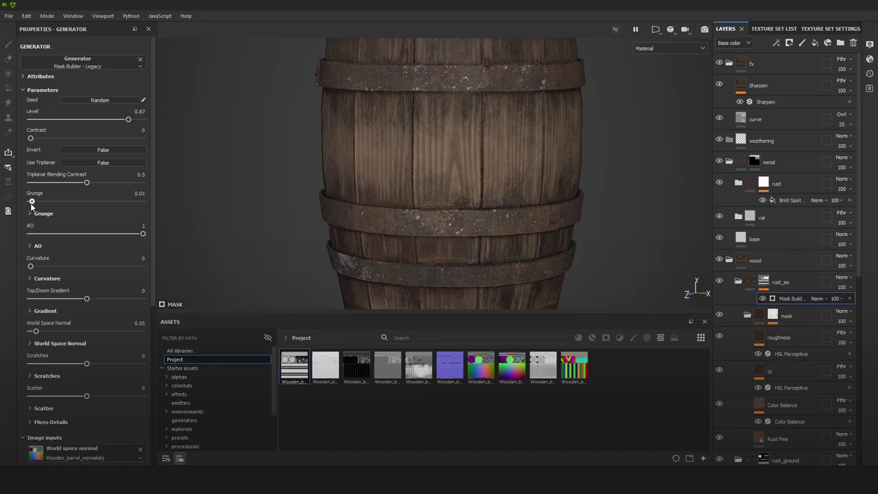
pyautogui.keyDown('alt'); pyautogui.moveTo(489, 137); pyautogui.dragTo(432, 106, button='right'); pyautogui.keyUp('alt')
pyautogui.keyDown('alt'); pyautogui.moveTo(597, 151); pyautogui.dragTo(566, 134, button='right'); pyautogui.keyUp('alt')
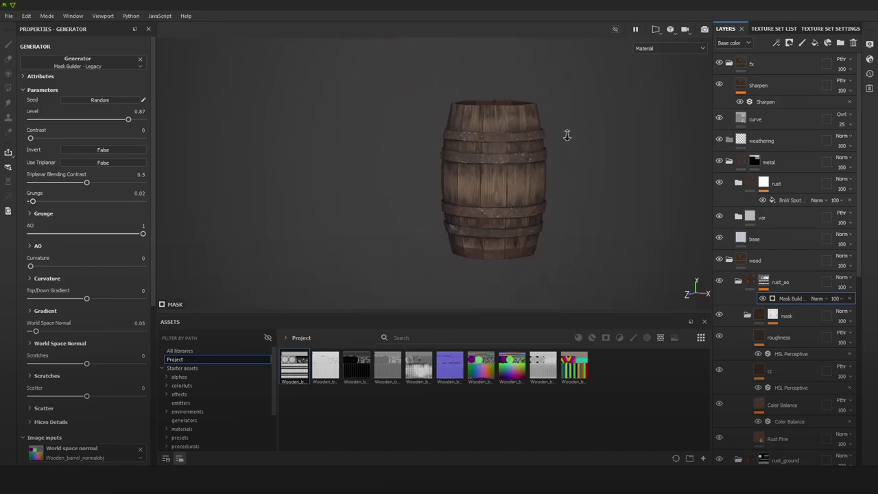
pyautogui.keyDown('alt'); pyautogui.moveTo(592, 160); pyautogui.dragTo(577, 172, button='middle'); pyautogui.keyUp('alt')
pyautogui.keyDown('alt'); pyautogui.moveTo(577, 170); pyautogui.dragTo(554, 157, button='right'); pyautogui.keyUp('alt')
pyautogui.scroll(4, 569, 190)
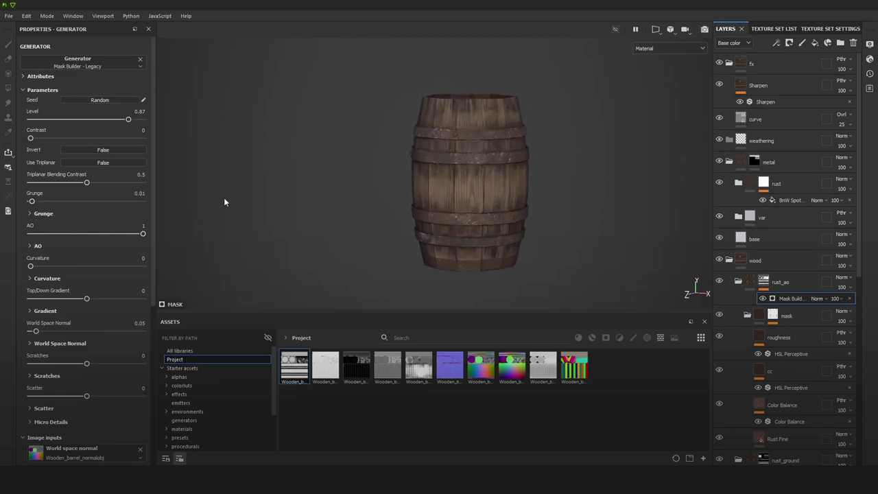
pyautogui.scroll(4, 480, 182)
pyautogui.keyDown('shift'); pyautogui.moveTo(488, 184); pyautogui.dragTo(523, 207, button='right'); pyautogui.keyUp('shift')
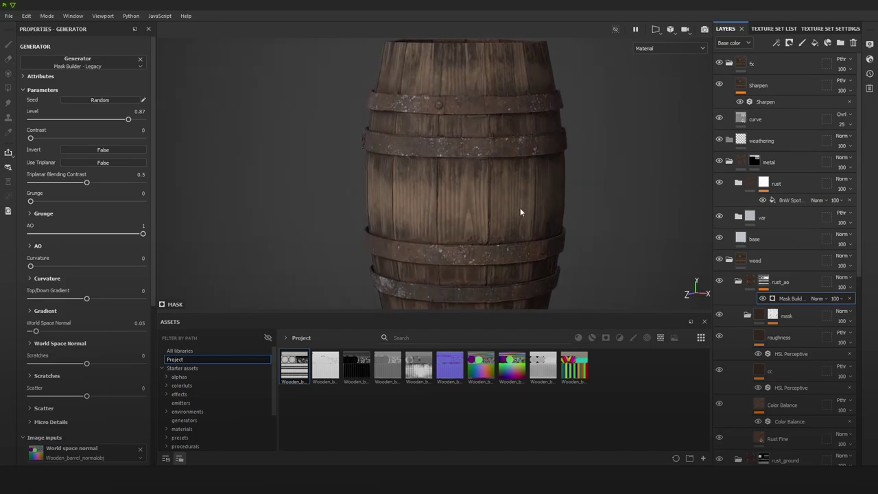
# Step: Try a Paint effect with test strokes on the rust_ao mask, and undo the strokes and the effect
pyautogui.press('m')
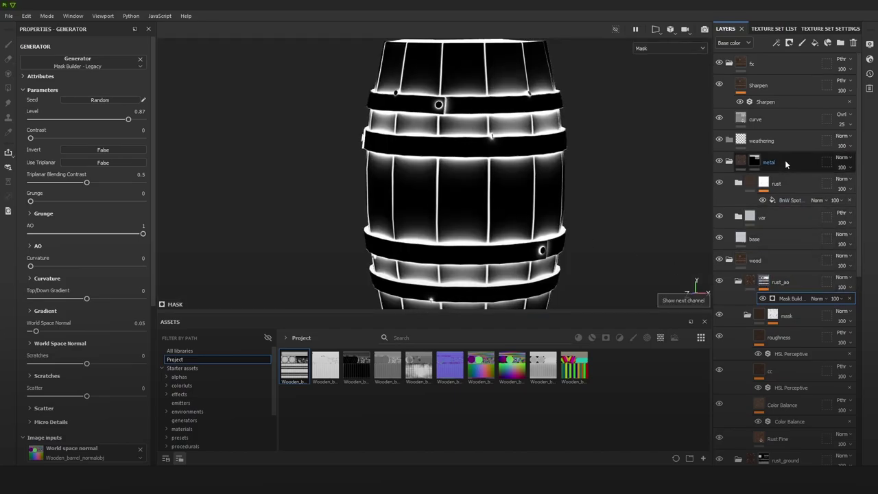
pyautogui.click(763, 282)
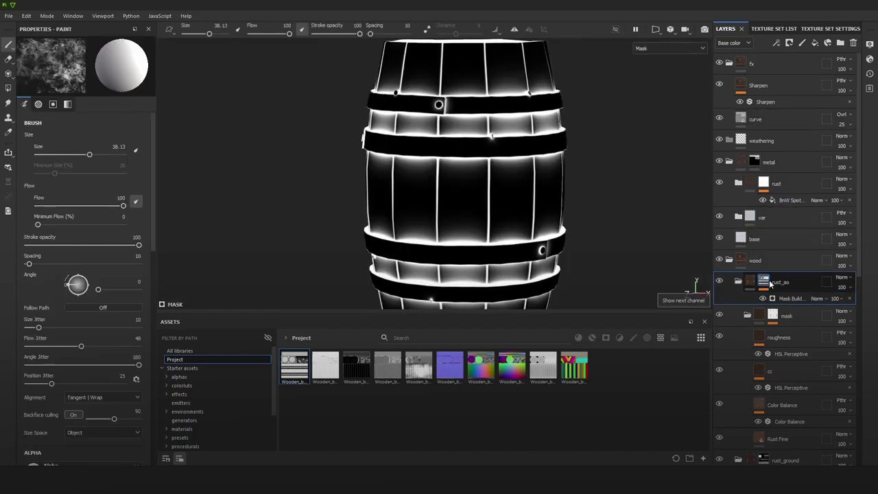
pyautogui.click(778, 42)
pyautogui.click(797, 68)
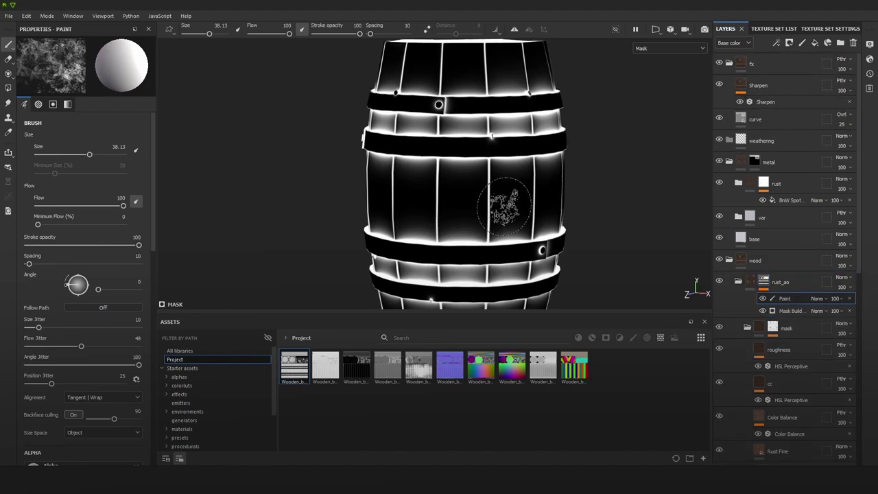
pyautogui.moveTo(488, 206)
pyautogui.mouseDown()
pyautogui.moveTo(502, 203)
pyautogui.moveTo(500, 192)
pyautogui.moveTo(514, 196)
pyautogui.moveTo(460, 196)
pyautogui.moveTo(480, 199)
pyautogui.mouseUp()
pyautogui.hotkey('ctrl', 'z')
pyautogui.press('x')
pyautogui.hotkey('ctrl', 'z')
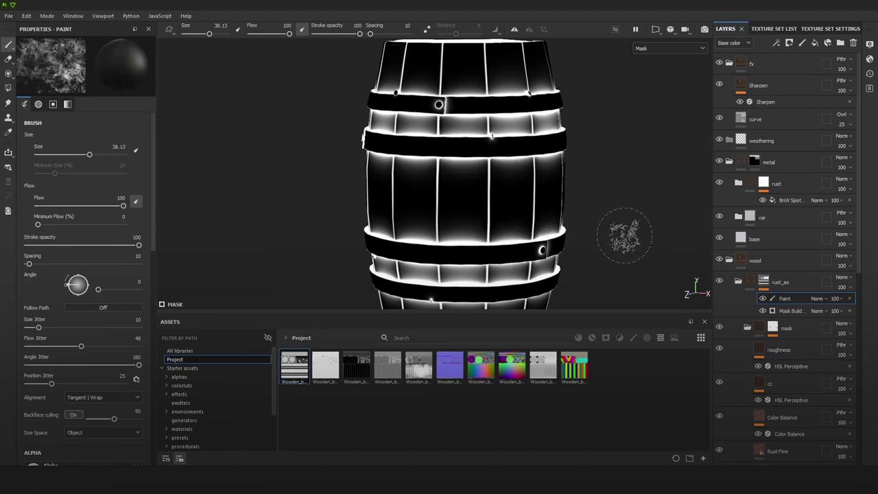
pyautogui.hotkey('ctrl', 'z')
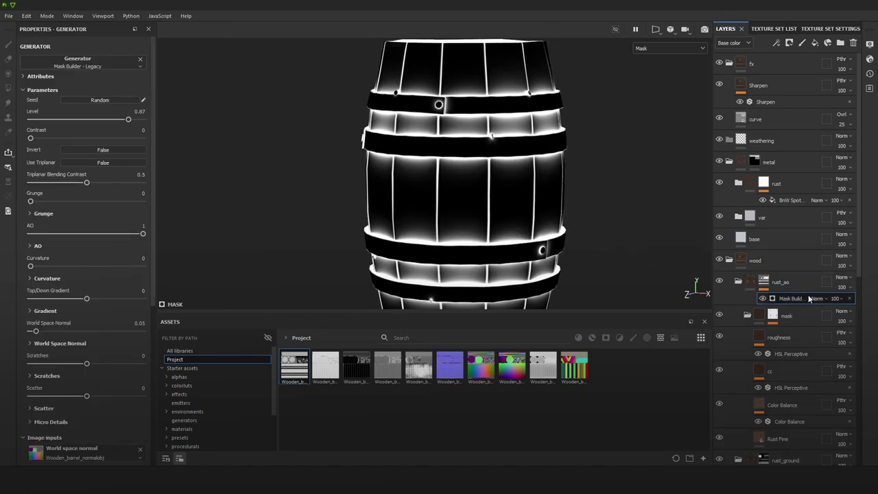
# Step: Group the rust_ao folder into a new folder named rust_ao and give that outer folder a white mask
pyautogui.click(785, 284)
pyautogui.hotkey('ctrl', 'g')
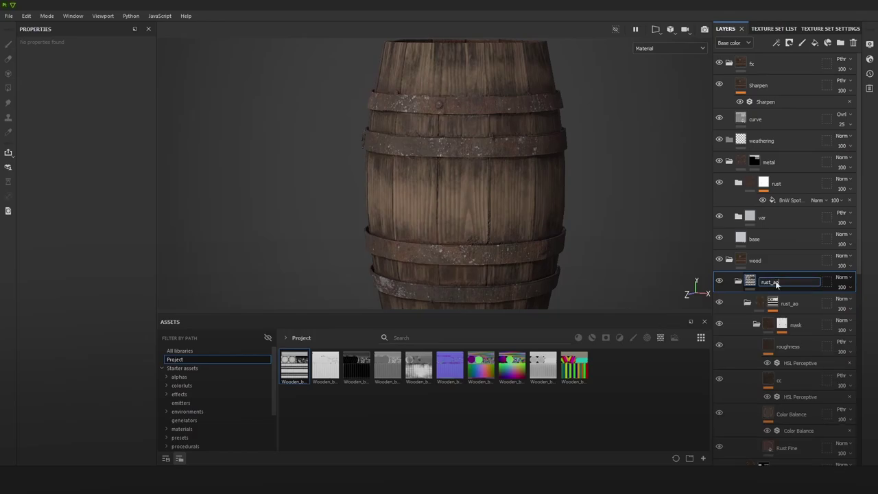
pyautogui.write('rust_ao')
pyautogui.press('Return')
pyautogui.rightClick(765, 283)
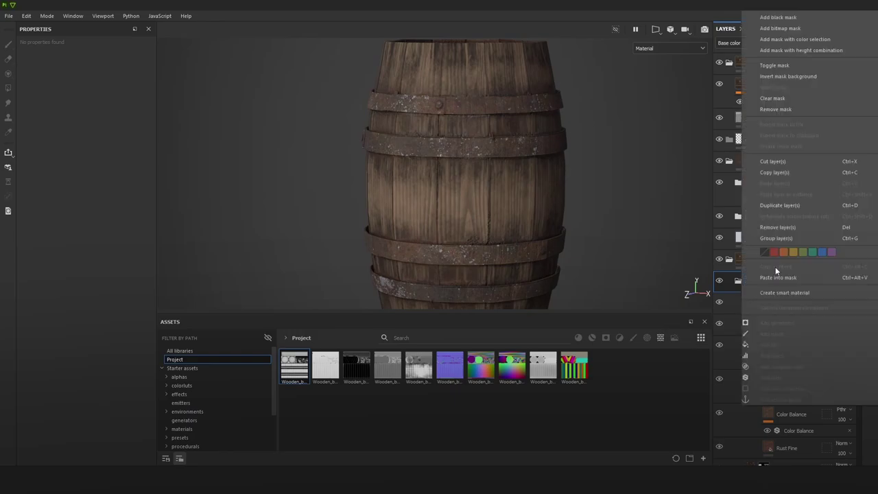
pyautogui.click(777, 18)
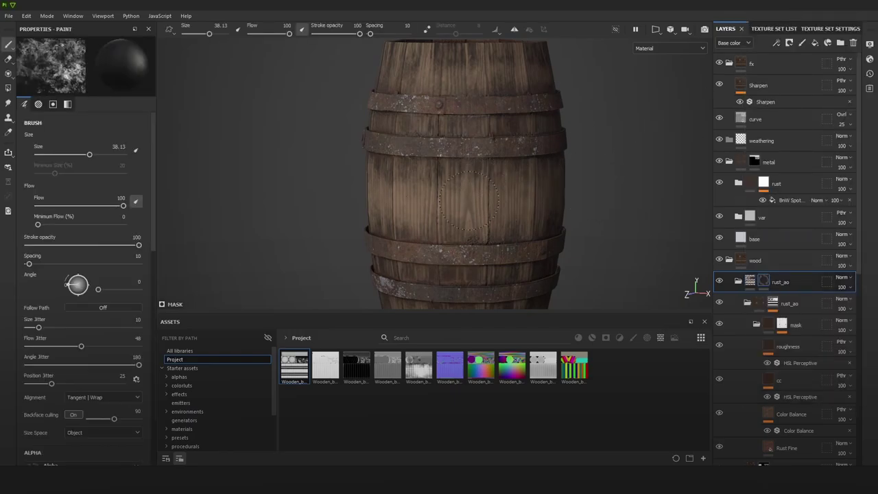
# Step: Paint black across the middle staves on the outer rust_ao mask, reduce the brush size to 22.8, and inspect the mask alone
pyautogui.moveTo(521, 193)
pyautogui.keyDown('alt'); pyautogui.mouseDown()
pyautogui.moveTo(581, 197)
pyautogui.moveTo(480, 193)
pyautogui.moveTo(496, 197)
pyautogui.mouseUp(); pyautogui.keyUp('alt')
pyautogui.keyDown('alt'); pyautogui.moveTo(395, 193); pyautogui.dragTo(435, 191); pyautogui.keyUp('alt')
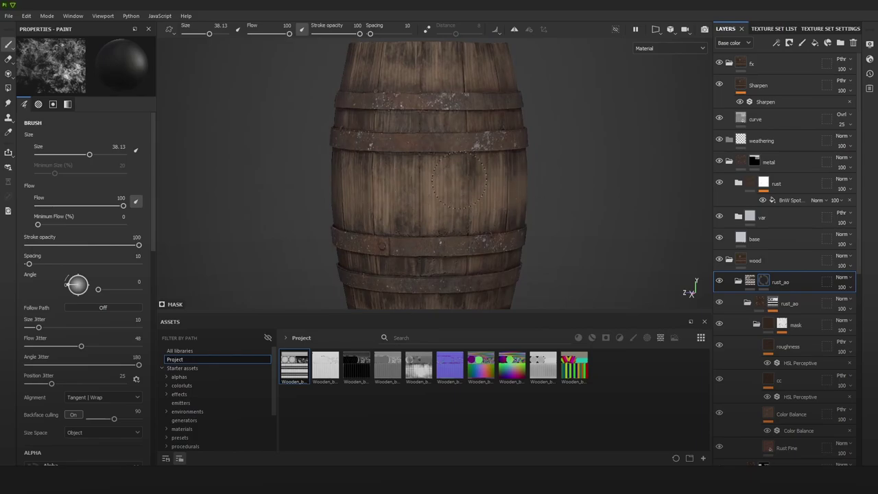
pyautogui.keyDown('ctrl'); pyautogui.moveTo(483, 178); pyautogui.dragTo(464, 178, button='right'); pyautogui.keyUp('ctrl')
pyautogui.press('[')
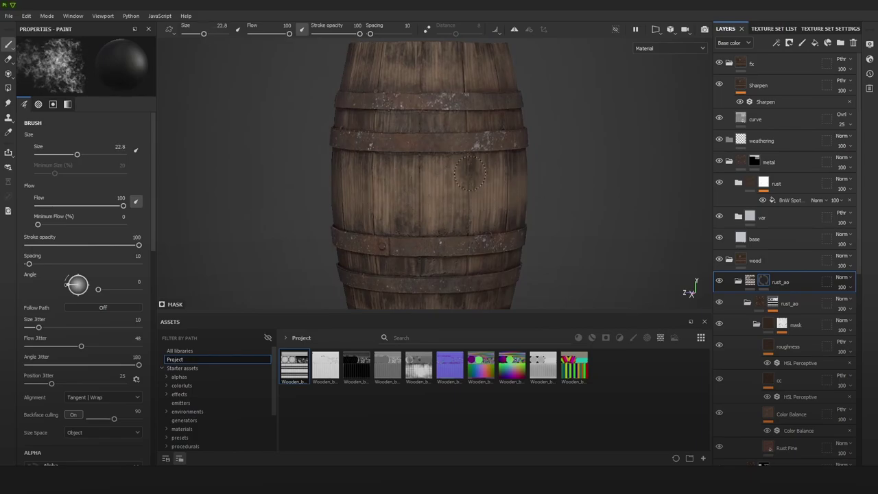
pyautogui.keyDown('alt'); pyautogui.click(765, 281); pyautogui.keyUp('alt')
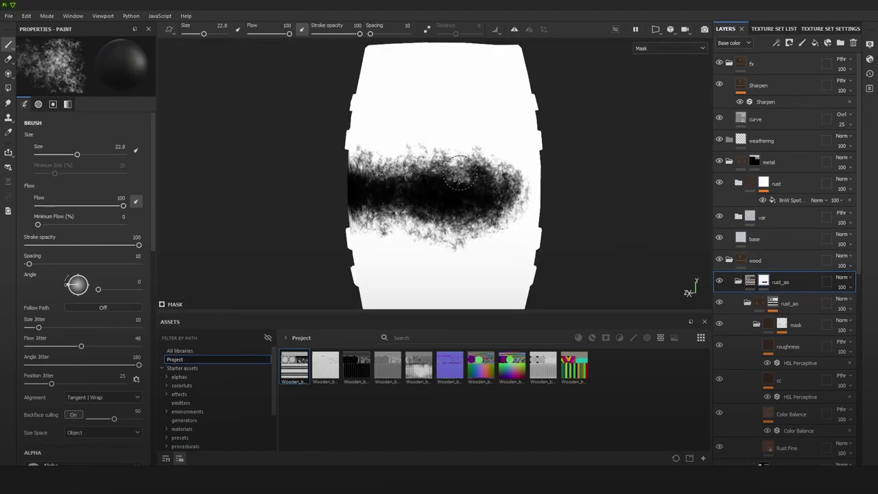
pyautogui.press('m')
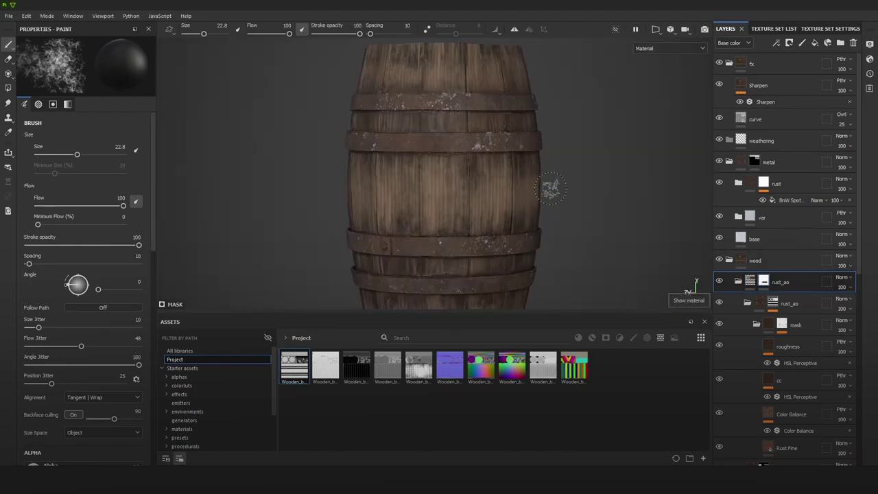
pyautogui.keyDown('alt'); pyautogui.moveTo(550, 187); pyautogui.dragTo(514, 197); pyautogui.keyUp('alt')
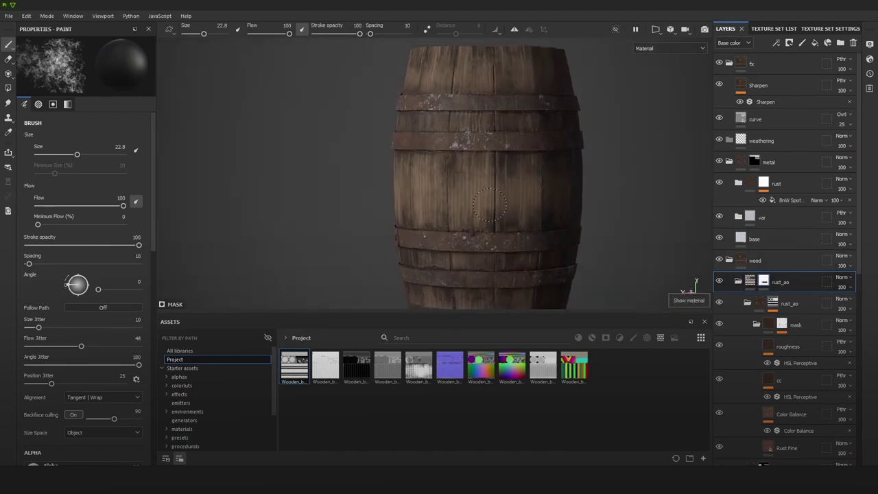
# Step: Add a light grey fill layer and move it to the top of the mask folder inside the inner rust_ao folder
pyautogui.click(788, 300)
pyautogui.click(815, 42)
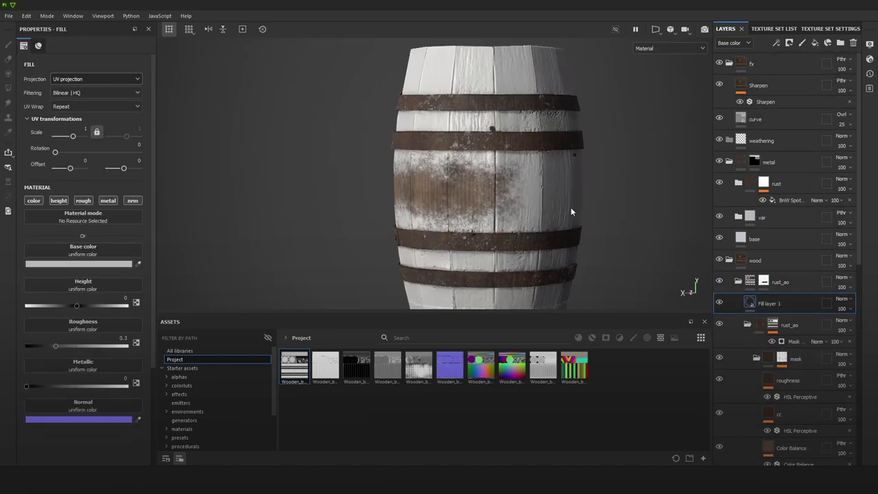
pyautogui.keyDown('alt'); pyautogui.moveTo(570, 207); pyautogui.dragTo(548, 201); pyautogui.keyUp('alt')
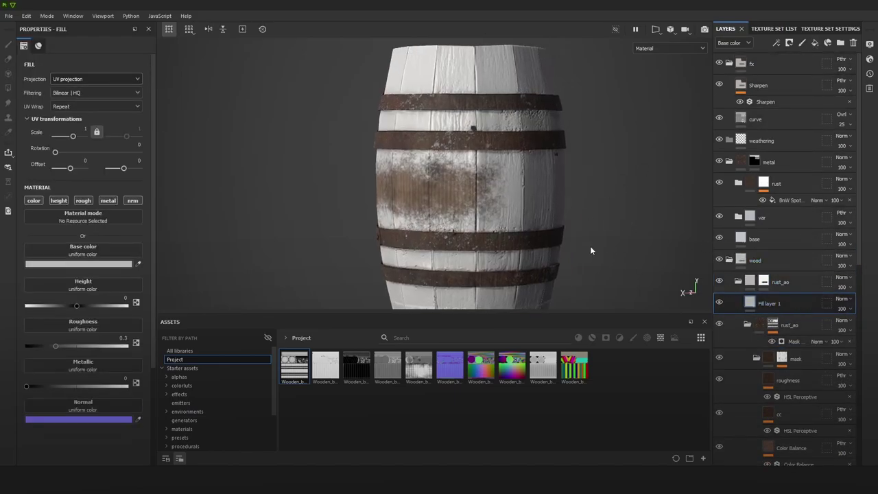
pyautogui.click(746, 325)
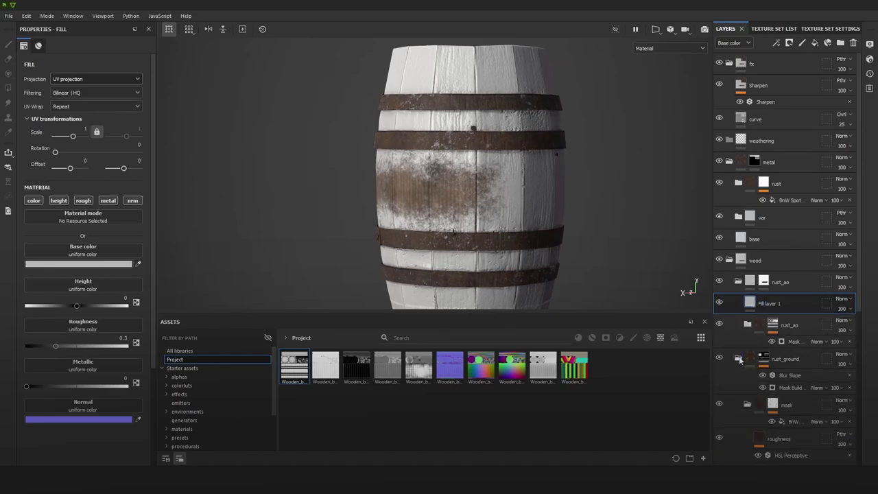
pyautogui.click(738, 359)
pyautogui.click(755, 367)
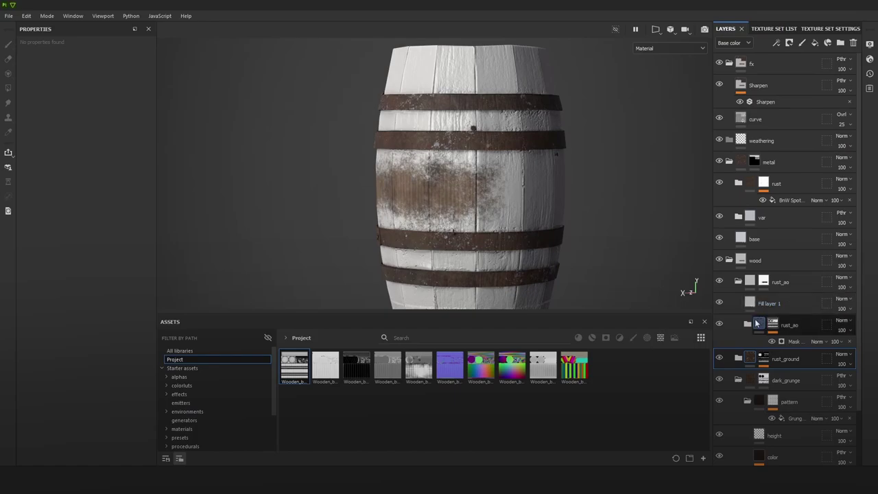
pyautogui.click(747, 325)
pyautogui.moveTo(779, 305); pyautogui.dragTo(791, 370)
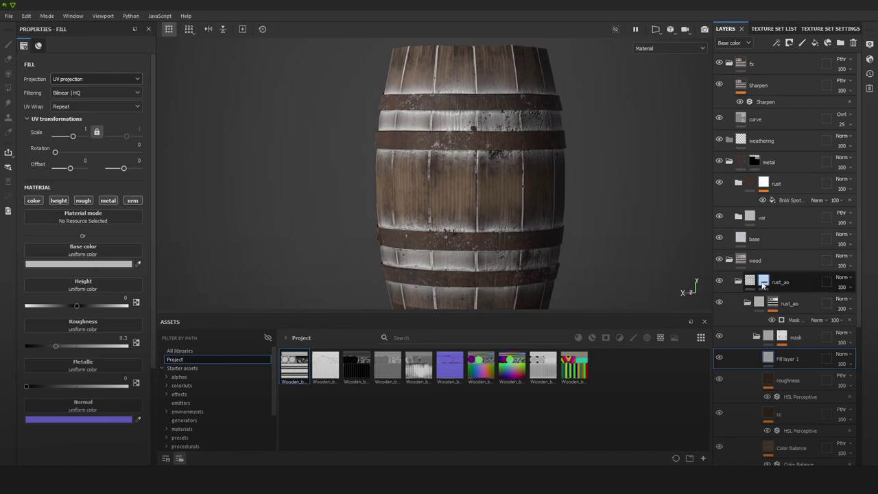
# Step: Continue painting black on the outer rust_ao mask across more of the staves between the middle hoops
pyautogui.click(762, 284)
pyautogui.moveTo(513, 195)
pyautogui.keyDown('alt'); pyautogui.mouseDown()
pyautogui.moveTo(552, 195)
pyautogui.moveTo(474, 198)
pyautogui.mouseUp(); pyautogui.keyUp('alt')
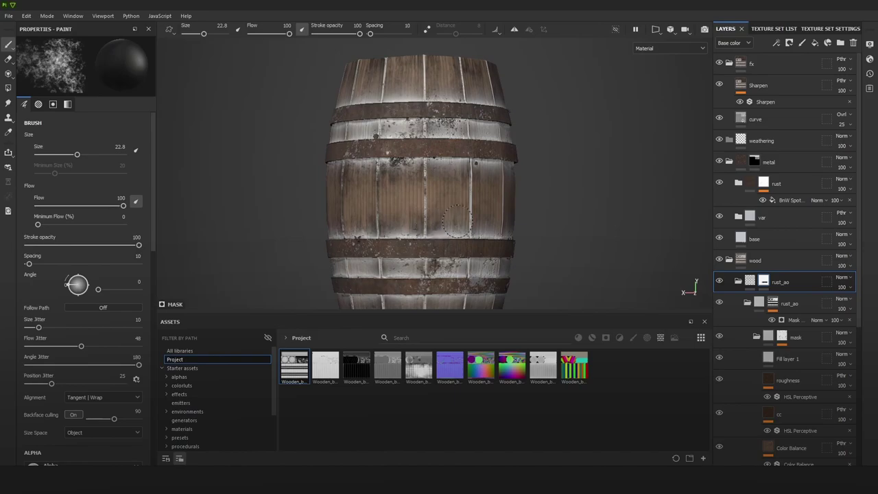
pyautogui.keyDown('alt'); pyautogui.moveTo(489, 208); pyautogui.dragTo(497, 198); pyautogui.keyUp('alt')
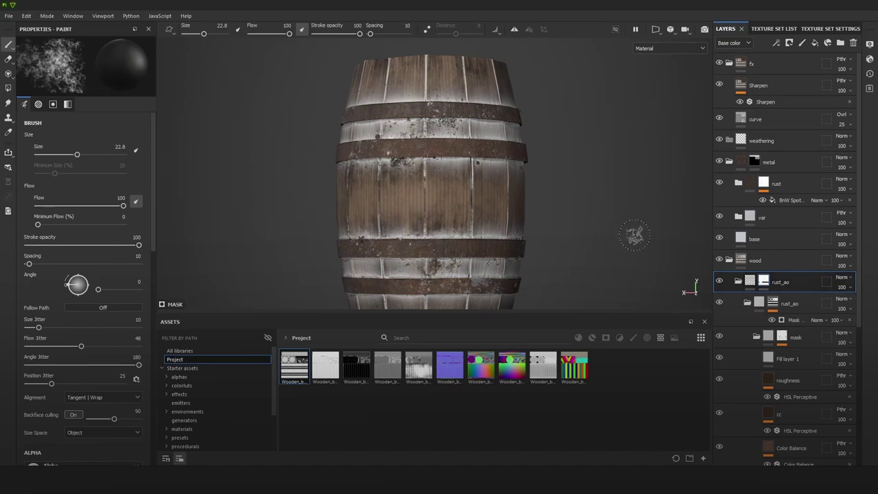
# Step: Search the brushes in all libraries for "soft", choose Basic Soft, and set its size to 34.81
pyautogui.click(634, 338)
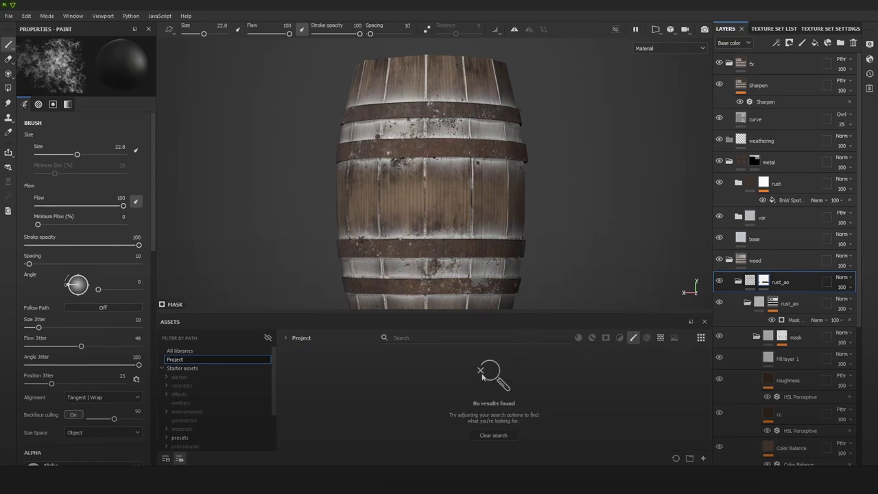
pyautogui.click(490, 433)
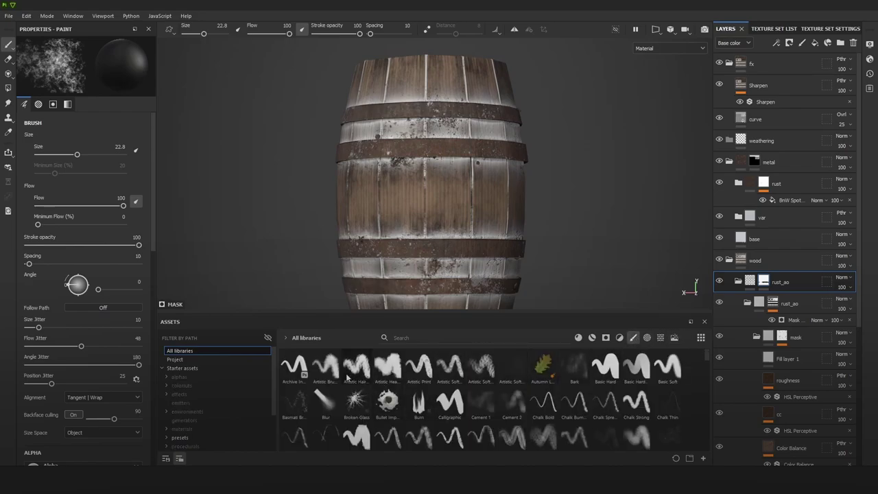
pyautogui.click(438, 337)
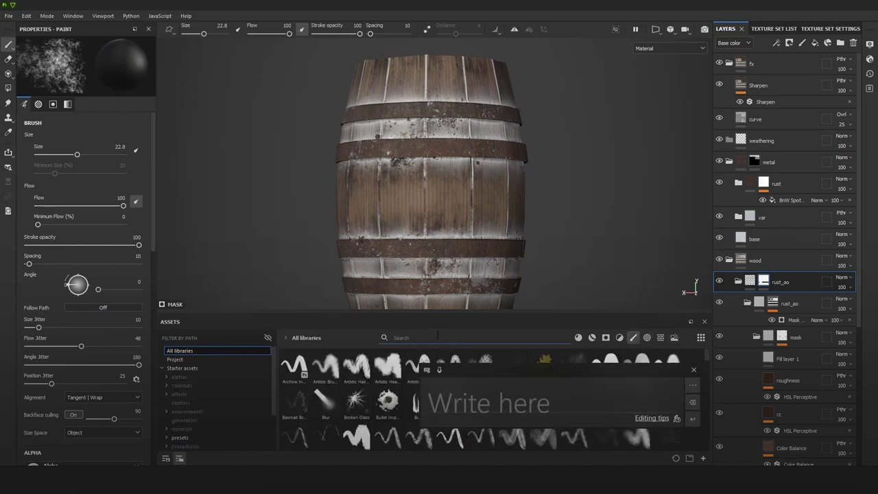
pyautogui.write('soft')
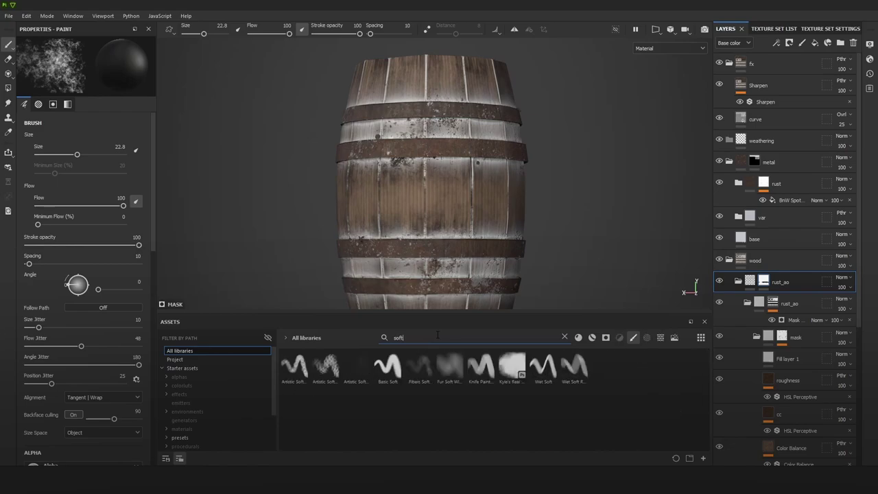
pyautogui.click(387, 365)
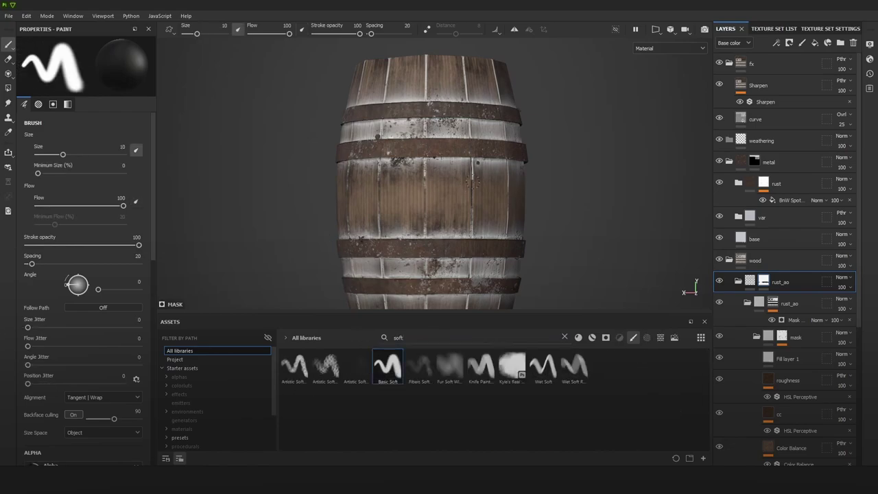
pyautogui.moveTo(472, 187)
pyautogui.keyDown('ctrl'); pyautogui.mouseDown(button='right')
pyautogui.moveTo(492, 200)
pyautogui.moveTo(453, 192)
pyautogui.mouseUp(button='right'); pyautogui.keyUp('ctrl')
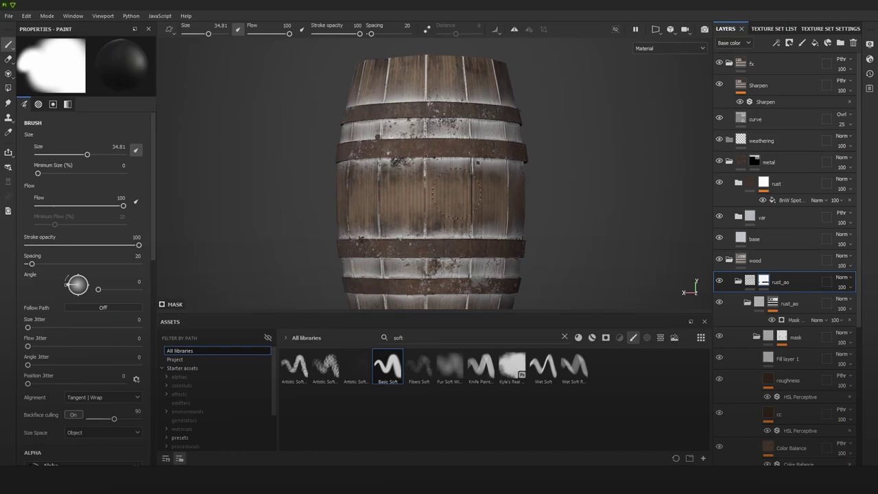
# Step: Display only the base color in the viewport and continue painting black on the outer rust_ao mask across the middle staves with Basic Soft
pyautogui.keyDown('alt'); pyautogui.moveTo(539, 208); pyautogui.dragTo(466, 209); pyautogui.keyUp('alt')
pyautogui.keyDown('alt'); pyautogui.moveTo(495, 211); pyautogui.dragTo(394, 204, button='middle'); pyautogui.keyUp('alt')
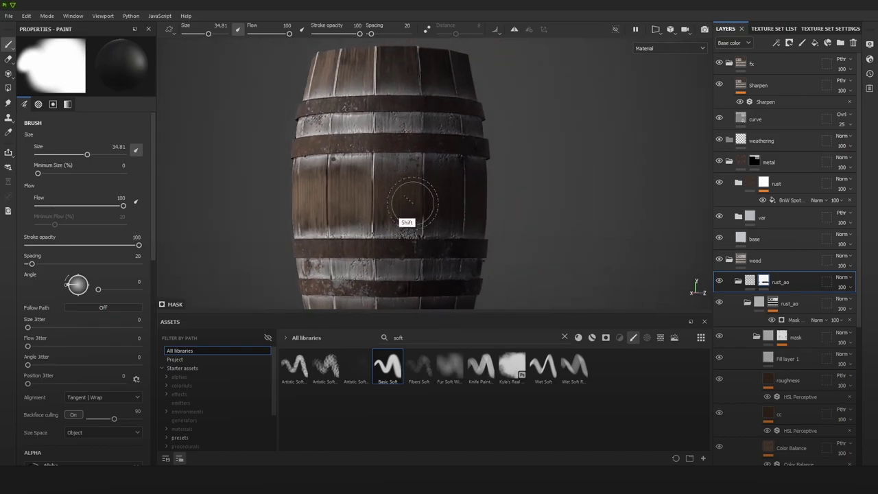
pyautogui.press('c')
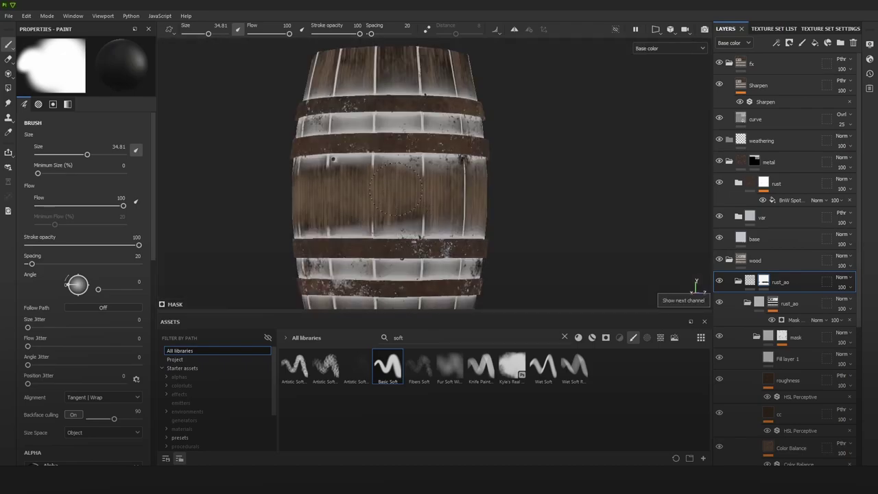
pyautogui.keyDown('alt'); pyautogui.moveTo(436, 204); pyautogui.dragTo(333, 226); pyautogui.keyUp('alt')
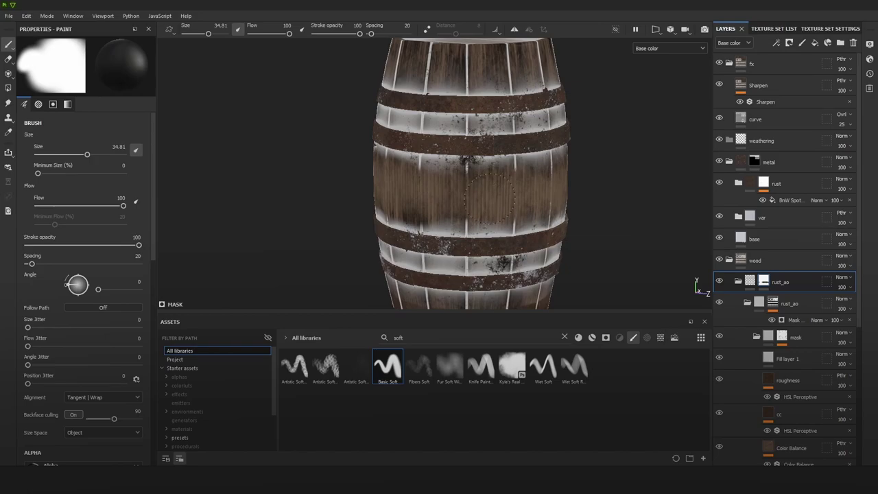
pyautogui.keyDown('alt'); pyautogui.moveTo(583, 196); pyautogui.dragTo(542, 209); pyautogui.keyUp('alt')
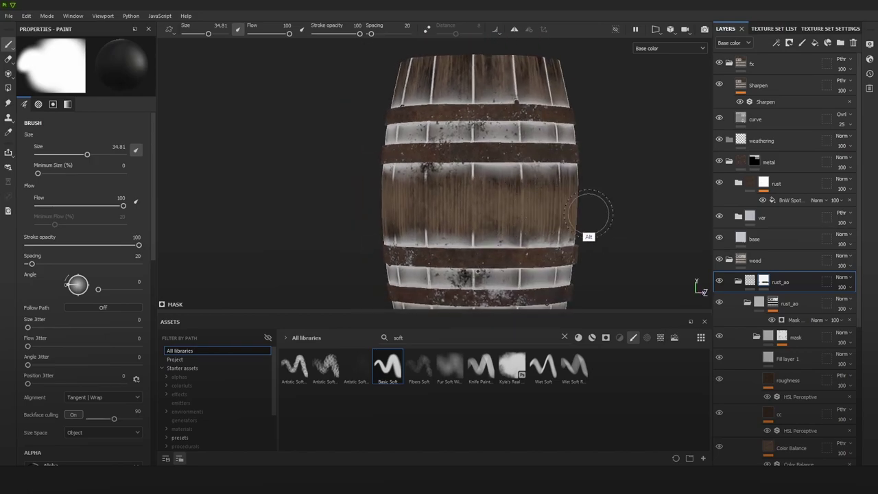
# Step: Paint black on the outer rust_ao mask over the barrel's bottom face and around the lower ends of the staves
pyautogui.moveTo(587, 235)
pyautogui.keyDown('alt'); pyautogui.mouseDown()
pyautogui.moveTo(558, 192)
pyautogui.moveTo(568, 180)
pyautogui.moveTo(590, 246)
pyautogui.moveTo(553, 205)
pyautogui.moveTo(579, 210)
pyautogui.mouseUp(); pyautogui.keyUp('alt')
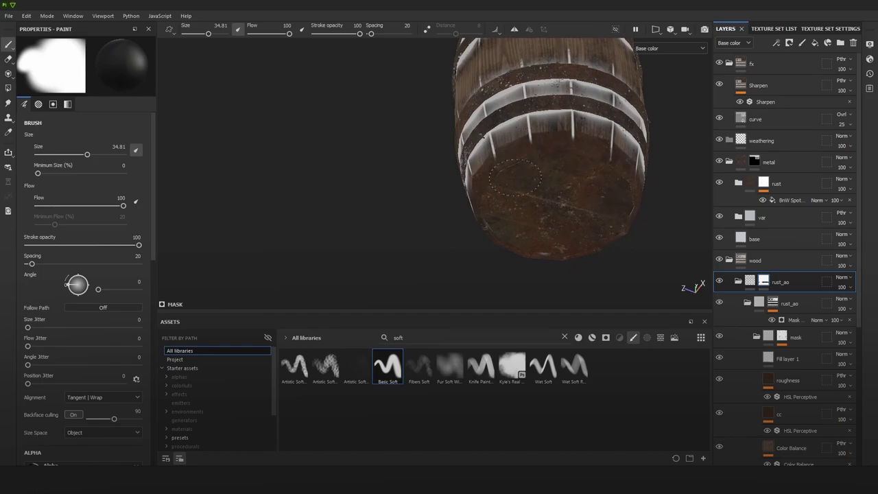
pyautogui.keyDown('alt'); pyautogui.moveTo(522, 179); pyautogui.dragTo(564, 195); pyautogui.keyUp('alt')
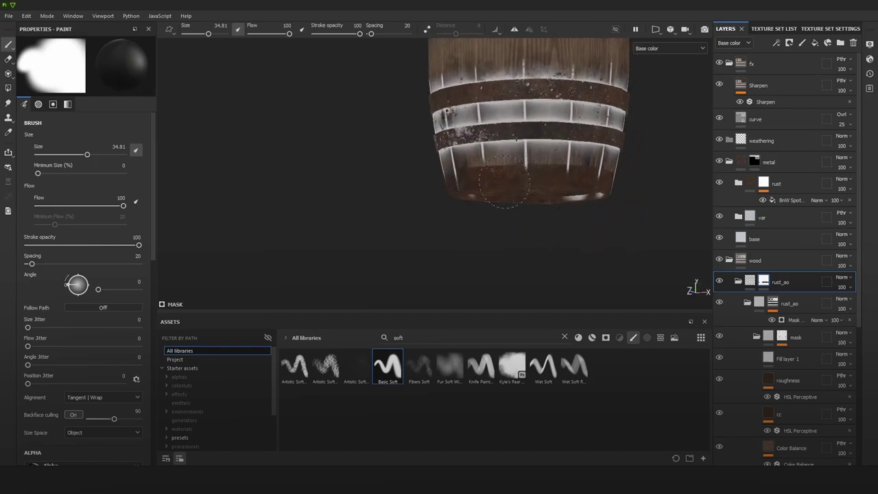
pyautogui.keyDown('alt'); pyautogui.moveTo(462, 206); pyautogui.dragTo(542, 215); pyautogui.keyUp('alt')
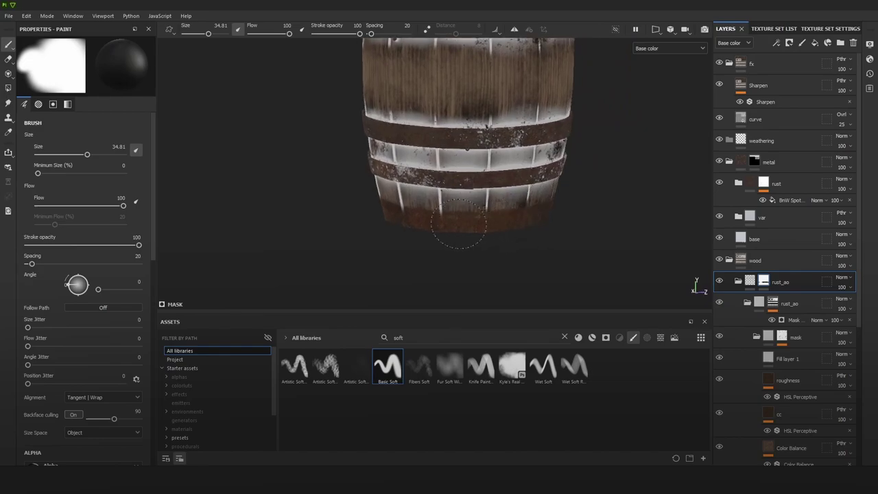
pyautogui.keyDown('alt'); pyautogui.moveTo(401, 220); pyautogui.dragTo(513, 233); pyautogui.keyUp('alt')
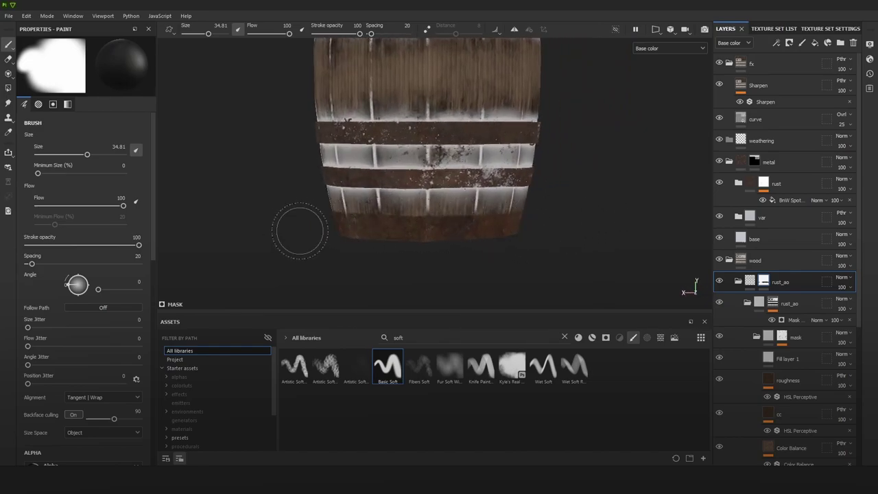
pyautogui.keyDown('alt'); pyautogui.moveTo(295, 231); pyautogui.dragTo(462, 235); pyautogui.keyUp('alt')
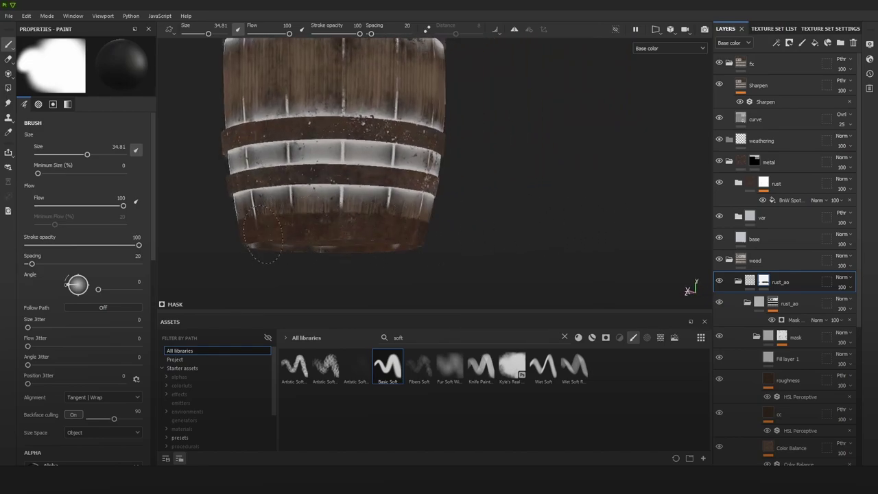
pyautogui.moveTo(290, 245)
pyautogui.keyDown('alt'); pyautogui.mouseDown()
pyautogui.moveTo(466, 259)
pyautogui.moveTo(500, 236)
pyautogui.mouseUp(); pyautogui.keyUp('alt')
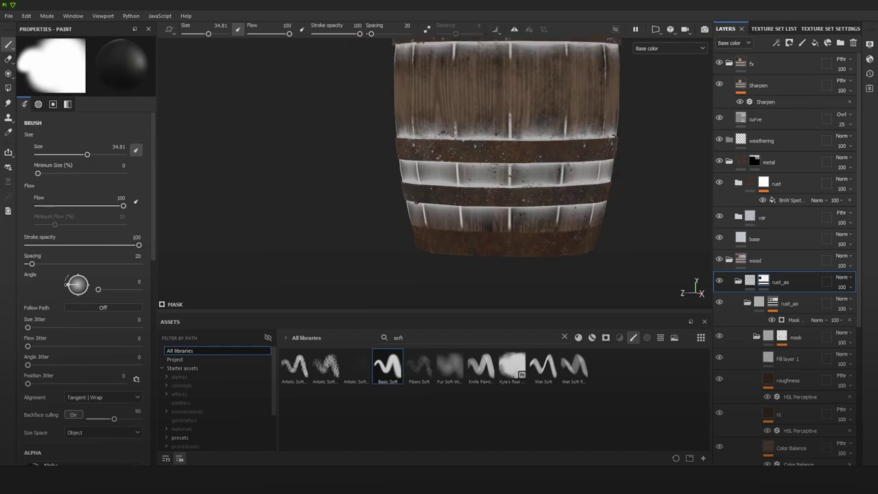
pyautogui.moveTo(460, 202)
pyautogui.keyDown('alt'); pyautogui.mouseDown()
pyautogui.moveTo(563, 224)
pyautogui.moveTo(488, 219)
pyautogui.moveTo(478, 266)
pyautogui.mouseUp(); pyautogui.keyUp('alt')
pyautogui.keyDown('alt'); pyautogui.moveTo(379, 264); pyautogui.dragTo(539, 254); pyautogui.keyUp('alt')
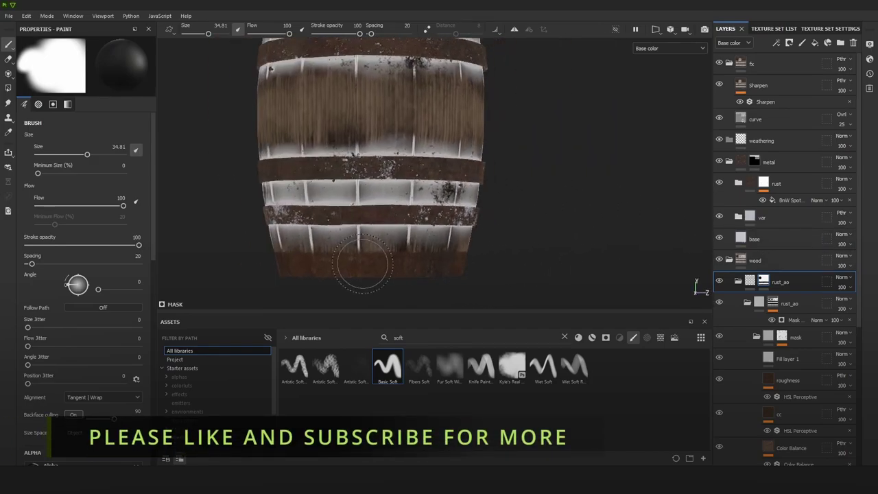
# Step: Paint black on the outer rust_ao mask over the barrel's lid, its rim and the upper ends of the staves
pyautogui.keyDown('alt'); pyautogui.moveTo(370, 48); pyautogui.dragTo(408, 208, button='middle'); pyautogui.keyUp('alt')
pyautogui.keyDown('alt'); pyautogui.moveTo(408, 208); pyautogui.dragTo(402, 237); pyautogui.keyUp('alt')
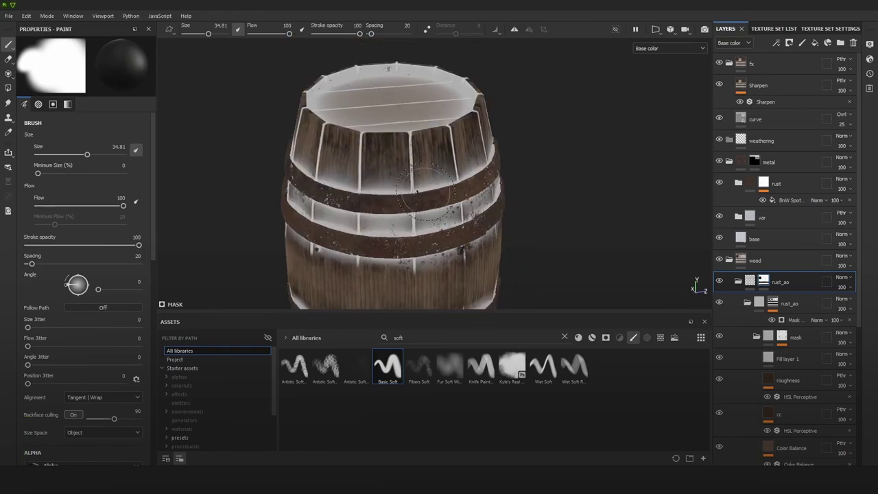
pyautogui.moveTo(320, 90)
pyautogui.mouseDown()
pyautogui.moveTo(411, 76)
pyautogui.moveTo(336, 96)
pyautogui.moveTo(460, 79)
pyautogui.moveTo(443, 128)
pyautogui.moveTo(387, 118)
pyautogui.moveTo(402, 91)
pyautogui.mouseUp()
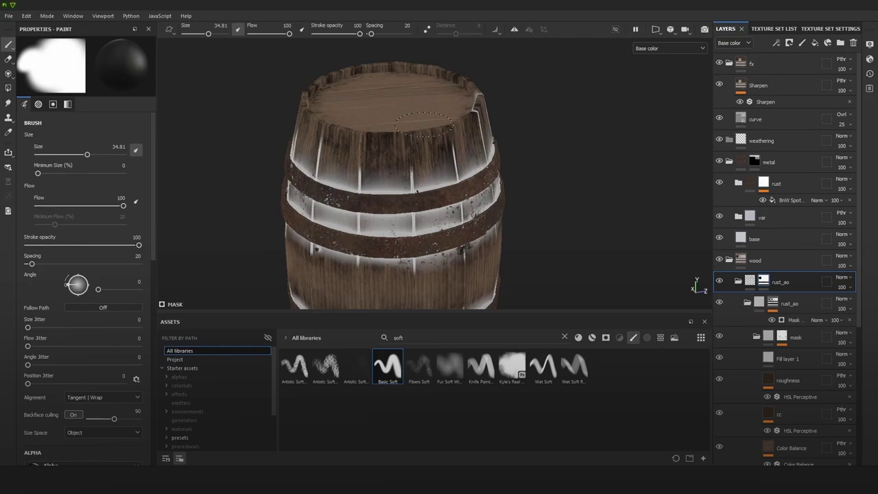
pyautogui.moveTo(470, 111)
pyautogui.mouseDown()
pyautogui.moveTo(495, 104)
pyautogui.moveTo(405, 114)
pyautogui.mouseUp()
pyautogui.moveTo(548, 157); pyautogui.dragTo(523, 166)
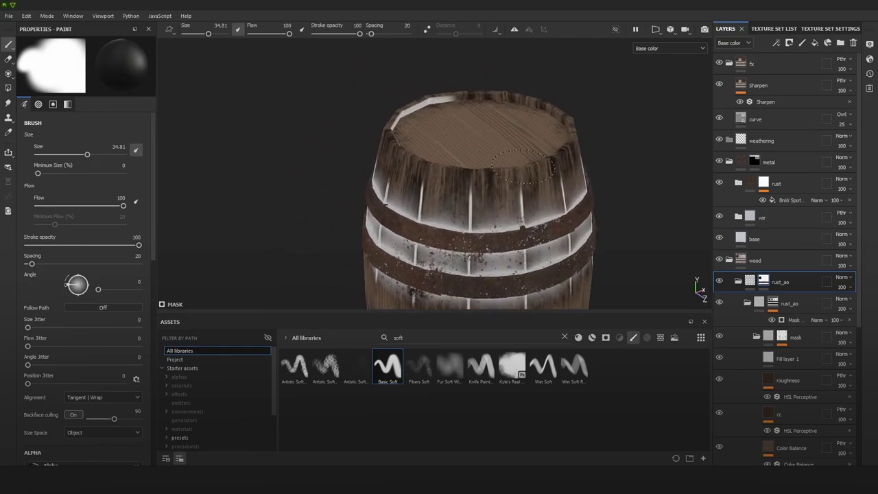
pyautogui.moveTo(449, 167)
pyautogui.mouseDown()
pyautogui.moveTo(414, 108)
pyautogui.moveTo(300, 120)
pyautogui.moveTo(296, 97)
pyautogui.mouseUp()
pyautogui.moveTo(541, 104)
pyautogui.mouseDown()
pyautogui.moveTo(486, 84)
pyautogui.moveTo(325, 118)
pyautogui.moveTo(482, 113)
pyautogui.mouseUp()
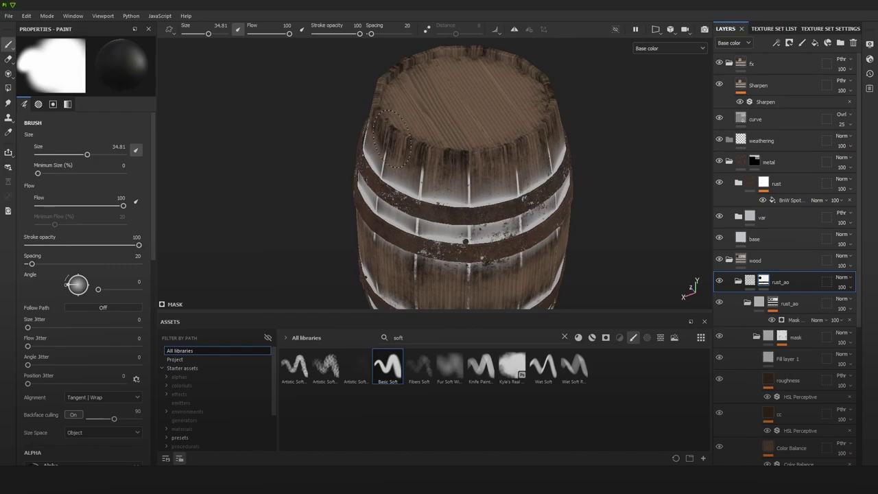
pyautogui.keyDown('alt'); pyautogui.moveTo(577, 129); pyautogui.dragTo(508, 95); pyautogui.keyUp('alt')
pyautogui.keyDown('alt'); pyautogui.moveTo(606, 117); pyautogui.dragTo(556, 128, button='middle'); pyautogui.keyUp('alt')
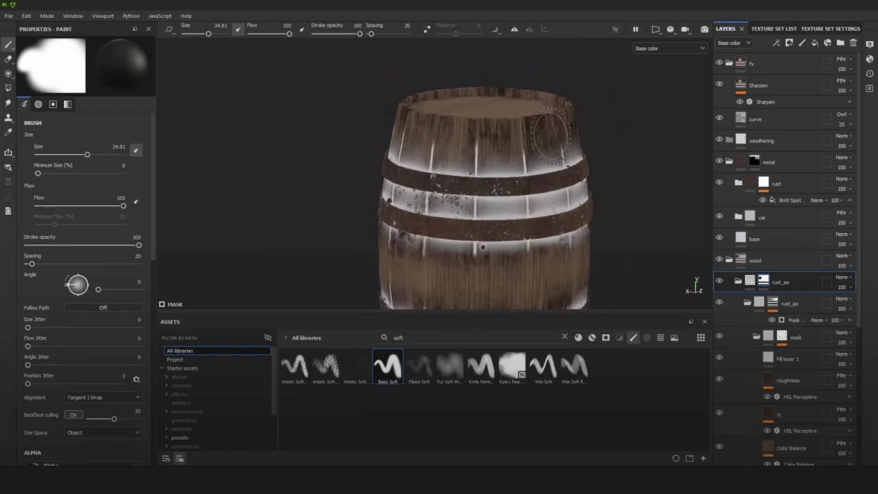
# Step: Search the brushes in all libraries for "dirt", choose Dirt 1, and set its size to 29.27
pyautogui.keyDown('alt'); pyautogui.moveTo(559, 185); pyautogui.dragTo(483, 126, button='right'); pyautogui.keyUp('alt')
pyautogui.keyDown('alt'); pyautogui.moveTo(544, 170); pyautogui.dragTo(496, 132, button='middle'); pyautogui.keyUp('alt')
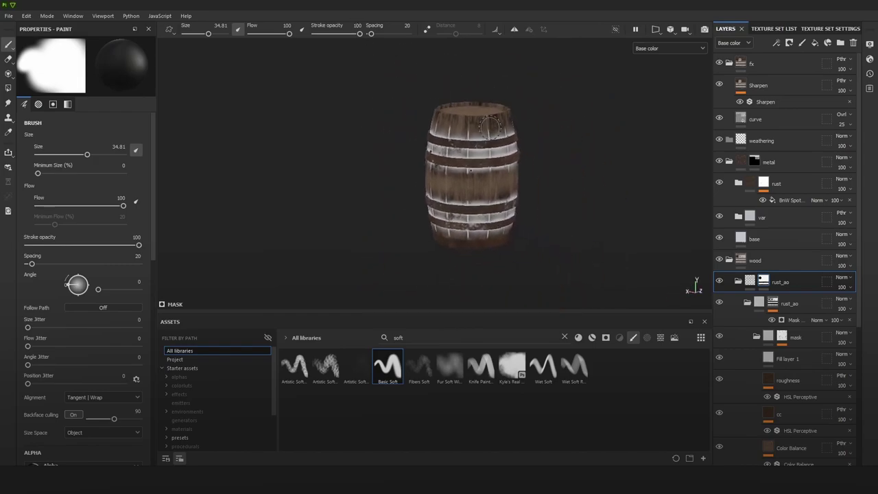
pyautogui.keyDown('alt'); pyautogui.moveTo(496, 132); pyautogui.dragTo(580, 257, button='right'); pyautogui.keyUp('alt')
pyautogui.doubleClick(473, 335)
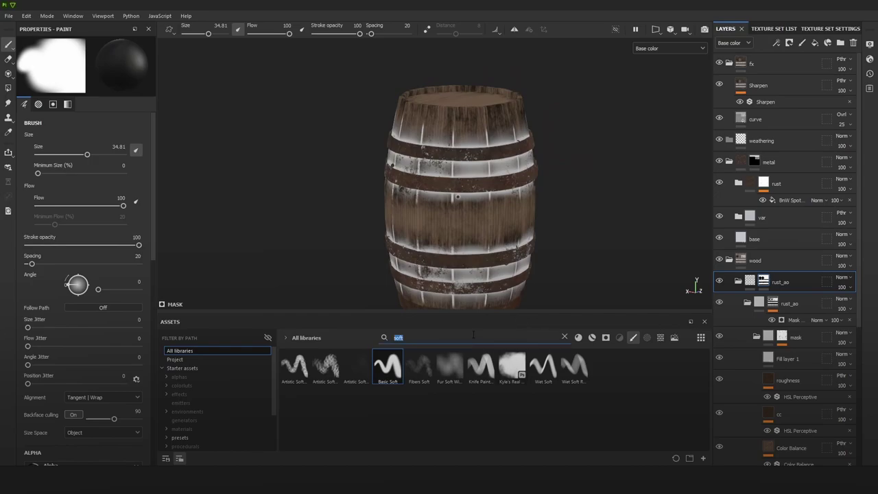
pyautogui.write('dirt')
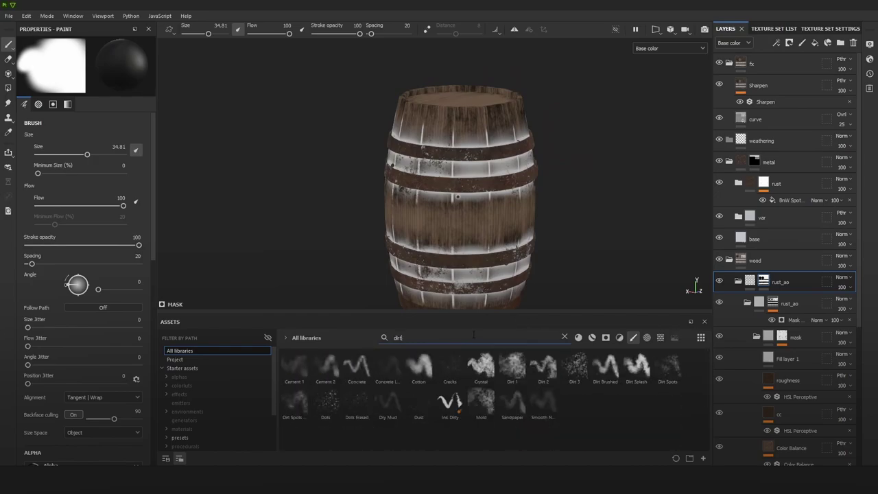
pyautogui.click(512, 366)
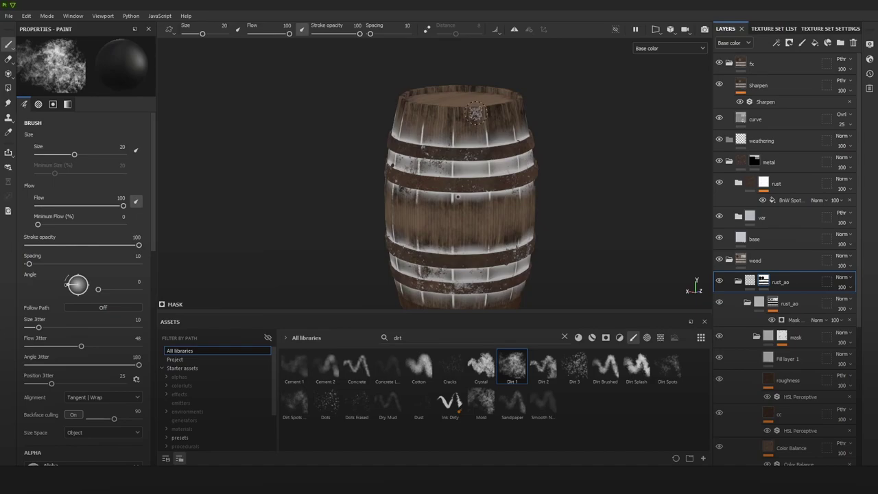
pyautogui.moveTo(458, 197)
pyautogui.keyDown('ctrl'); pyautogui.mouseDown(button='right')
pyautogui.moveTo(473, 199)
pyautogui.moveTo(457, 197)
pyautogui.mouseUp(button='right'); pyautogui.keyUp('ctrl')
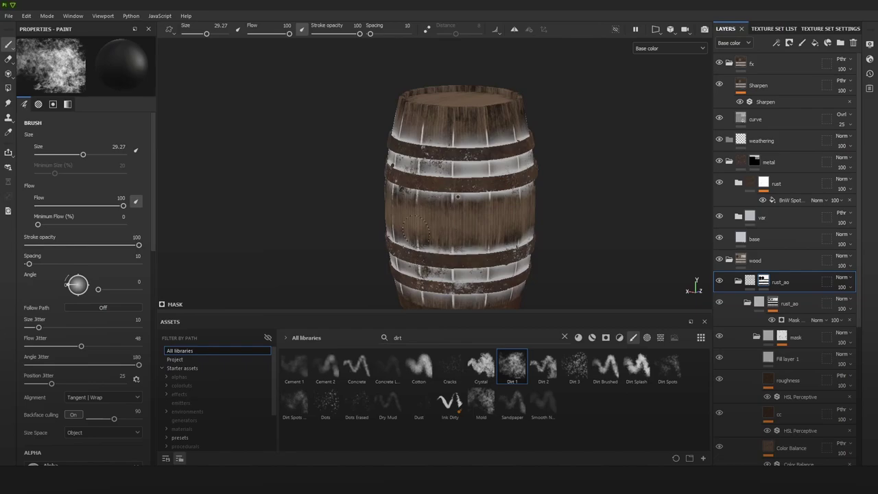
# Step: Break up the outer rust_ao mask's soft edges along the middle staves with the Dirt 1 brush
pyautogui.moveTo(493, 209)
pyautogui.keyDown('alt'); pyautogui.mouseDown()
pyautogui.moveTo(412, 219)
pyautogui.moveTo(499, 201)
pyautogui.mouseUp(); pyautogui.keyUp('alt')
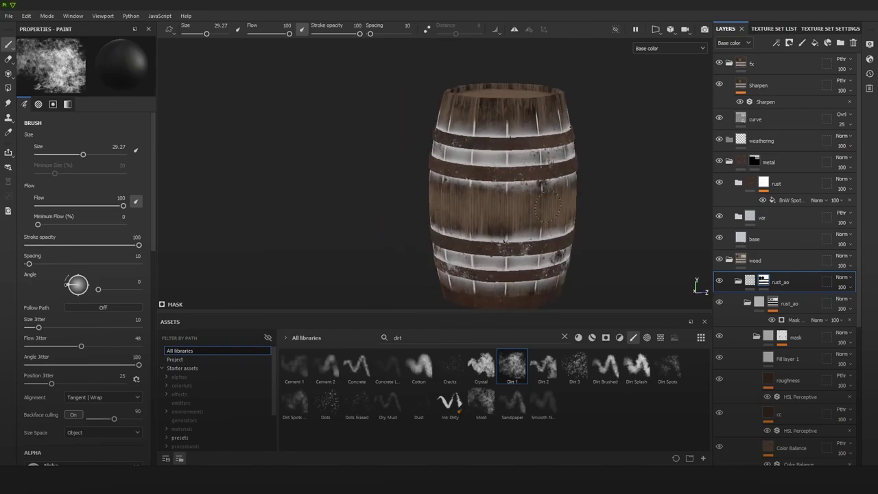
pyautogui.keyDown('alt'); pyautogui.moveTo(569, 203); pyautogui.dragTo(528, 200); pyautogui.keyUp('alt')
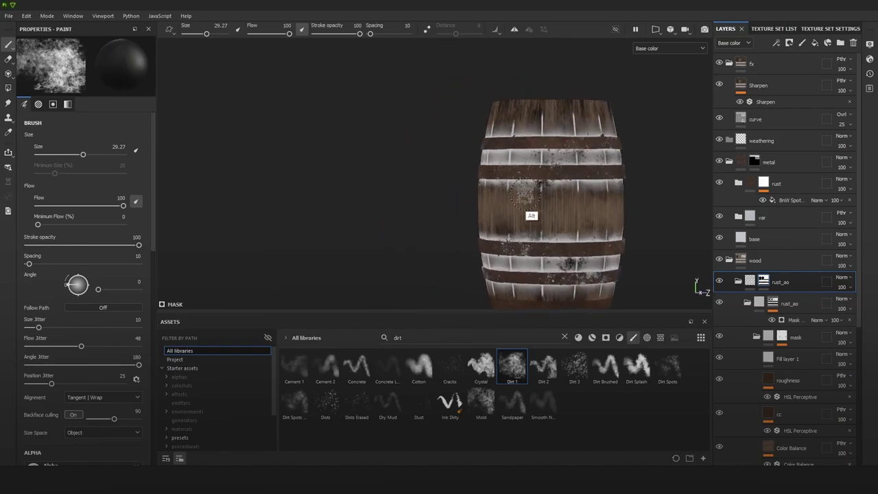
pyautogui.keyDown('alt'); pyautogui.moveTo(629, 220); pyautogui.dragTo(411, 189); pyautogui.keyUp('alt')
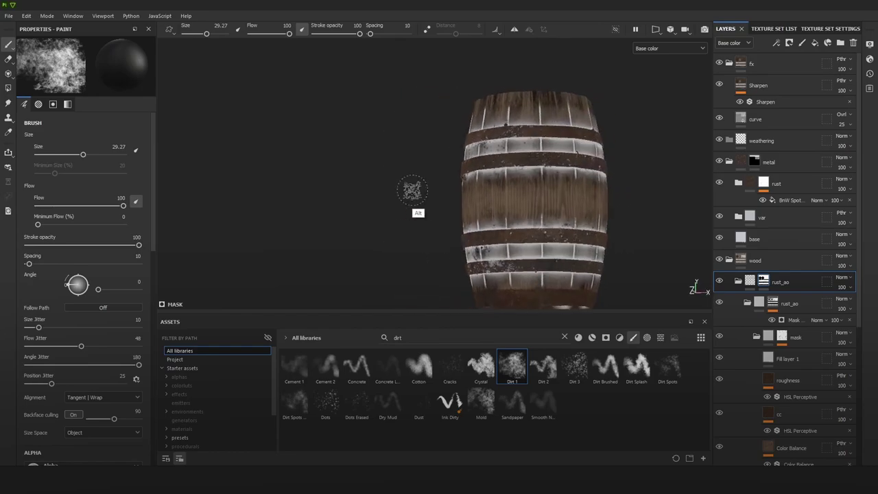
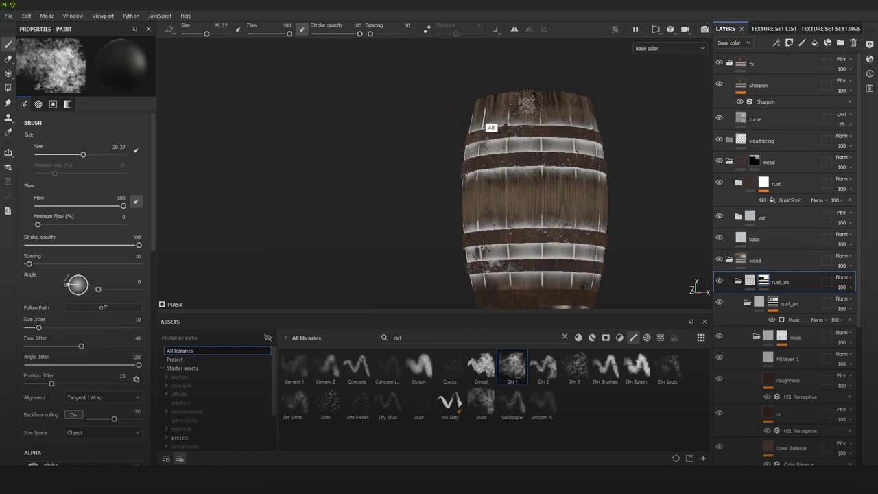
# Step: Paint the Dirt 1 brush on the outer rust_ao mask around the upper staves below the barrel's rim
pyautogui.keyDown('alt'); pyautogui.moveTo(489, 118); pyautogui.dragTo(472, 107); pyautogui.keyUp('alt')
pyautogui.click(495, 105)
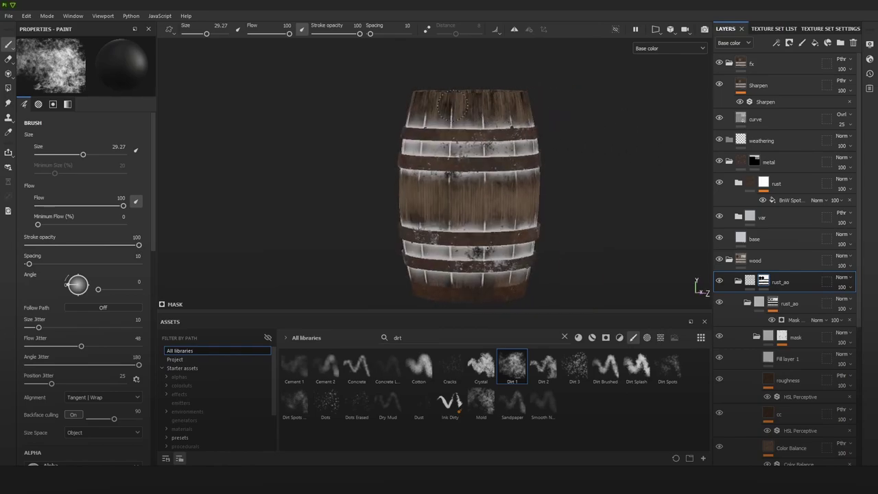
pyautogui.keyDown('alt'); pyautogui.moveTo(456, 107); pyautogui.dragTo(528, 108); pyautogui.keyUp('alt')
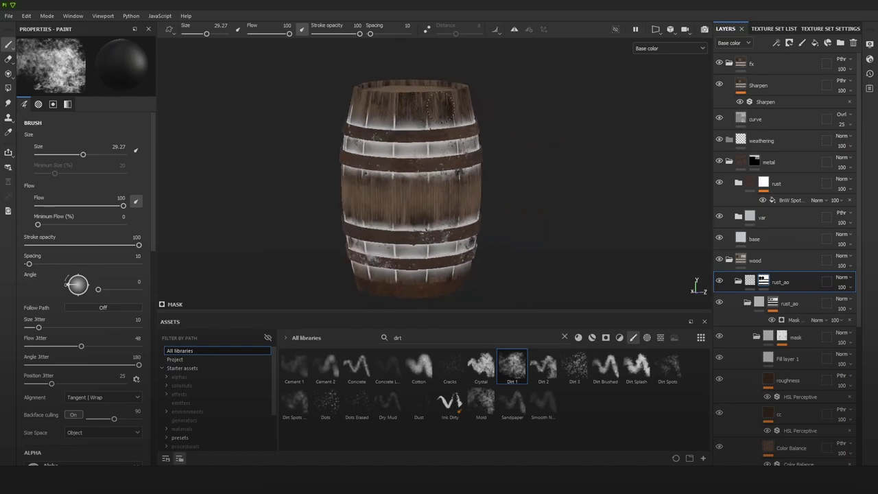
pyautogui.moveTo(372, 105)
pyautogui.keyDown('alt'); pyautogui.mouseDown()
pyautogui.moveTo(576, 173)
pyautogui.moveTo(573, 162)
pyautogui.mouseUp(); pyautogui.keyUp('alt')
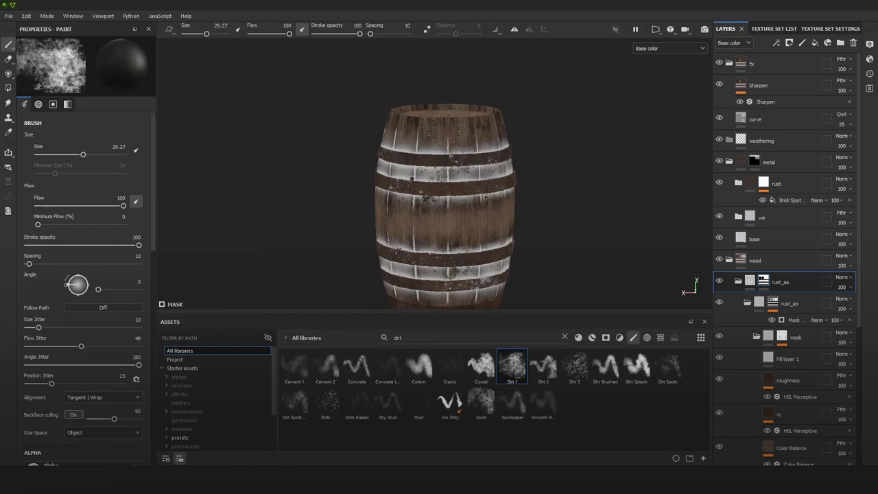
pyautogui.keyDown('alt'); pyautogui.moveTo(415, 125); pyautogui.dragTo(529, 129); pyautogui.keyUp('alt')
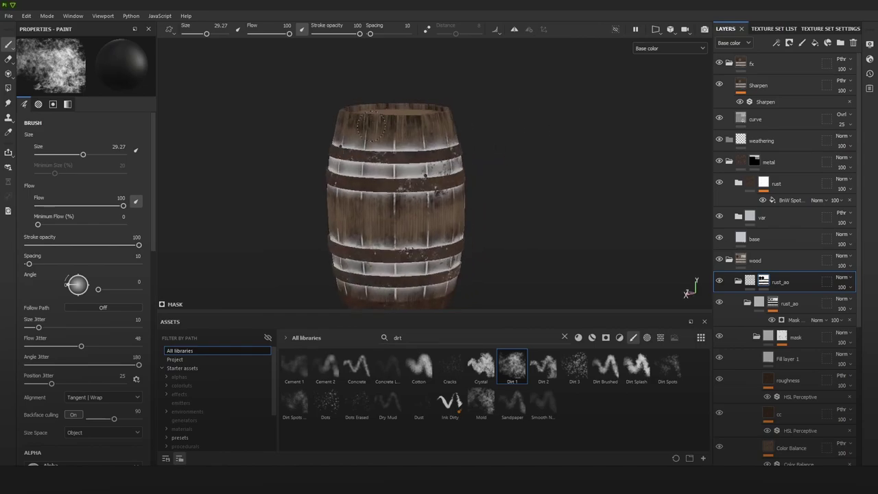
# Step: Continue the Dirt 1 strokes on the outer rust_ao mask around the barrel's lower ends and the middle staves
pyautogui.keyDown('alt'); pyautogui.moveTo(435, 248); pyautogui.dragTo(443, 162, button='middle'); pyautogui.keyUp('alt')
pyautogui.keyDown('alt'); pyautogui.moveTo(443, 195); pyautogui.dragTo(391, 199); pyautogui.keyUp('alt')
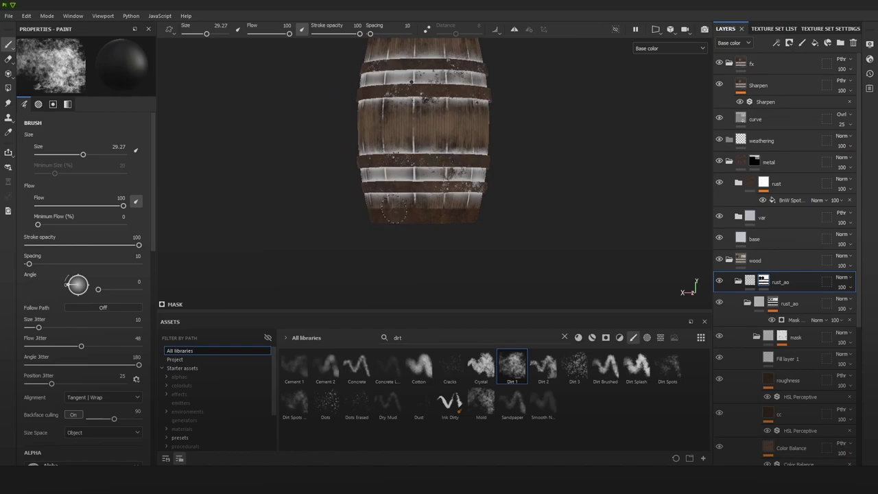
pyautogui.keyDown('alt'); pyautogui.moveTo(392, 209); pyautogui.dragTo(446, 210); pyautogui.keyUp('alt')
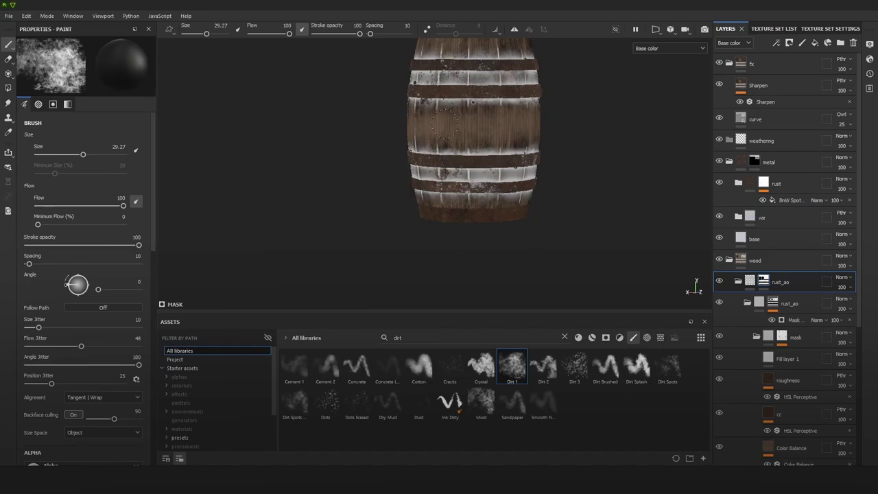
pyautogui.keyDown('alt'); pyautogui.moveTo(420, 143); pyautogui.dragTo(512, 141); pyautogui.keyUp('alt')
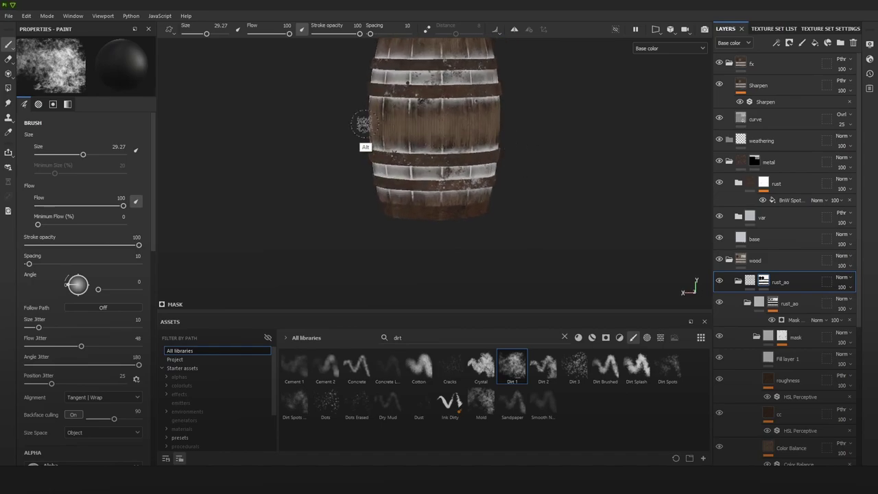
pyautogui.keyDown('alt'); pyautogui.moveTo(365, 124); pyautogui.dragTo(578, 127); pyautogui.keyUp('alt')
pyautogui.moveTo(394, 113)
pyautogui.keyDown('alt'); pyautogui.mouseDown()
pyautogui.moveTo(413, 146)
pyautogui.moveTo(498, 157)
pyautogui.mouseUp(); pyautogui.keyUp('alt')
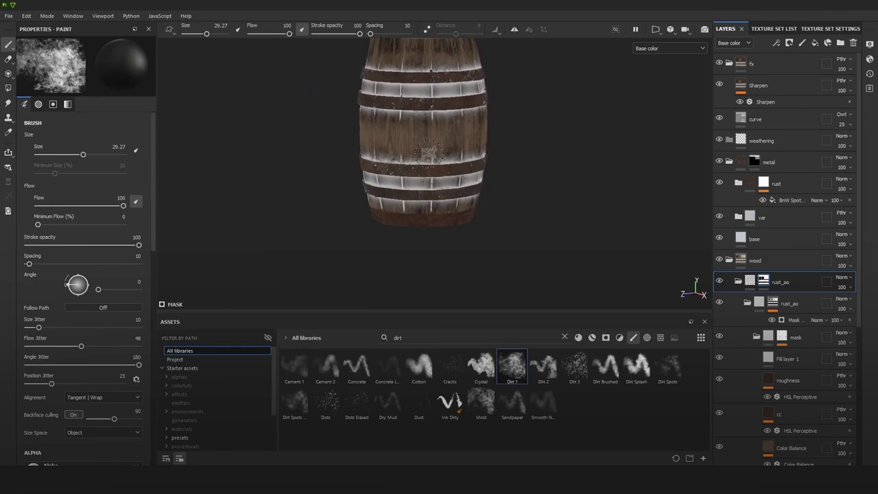
pyautogui.keyDown('alt'); pyautogui.moveTo(434, 145); pyautogui.dragTo(335, 127); pyautogui.keyUp('alt')
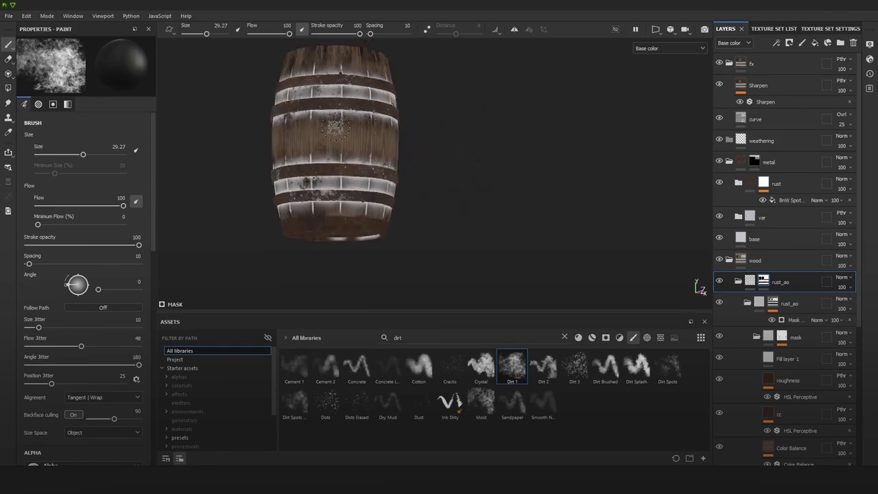
pyautogui.click(310, 136)
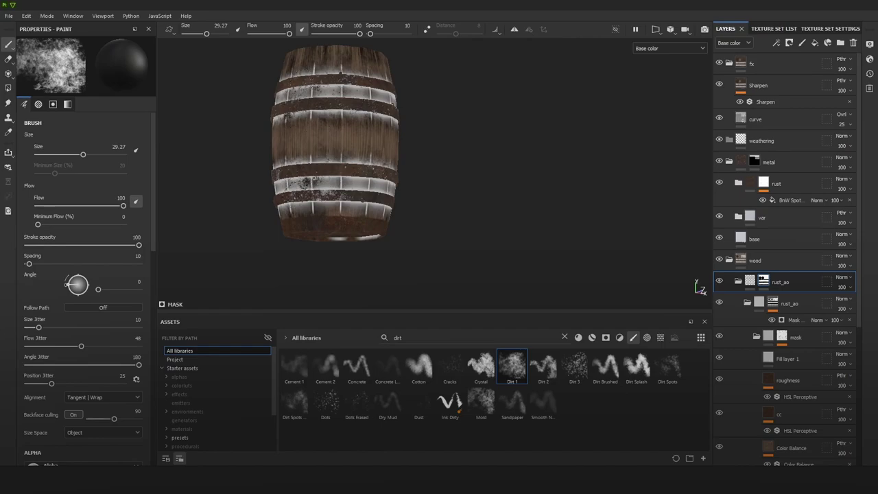
# Step: Delete Fill layer 1 from the mask folder inside rust_ao
pyautogui.moveTo(349, 162)
pyautogui.keyDown('alt'); pyautogui.mouseDown()
pyautogui.moveTo(471, 192)
pyautogui.moveTo(439, 191)
pyautogui.mouseUp(); pyautogui.keyUp('alt')
pyautogui.keyDown('alt'); pyautogui.moveTo(419, 177); pyautogui.dragTo(347, 150); pyautogui.keyUp('alt')
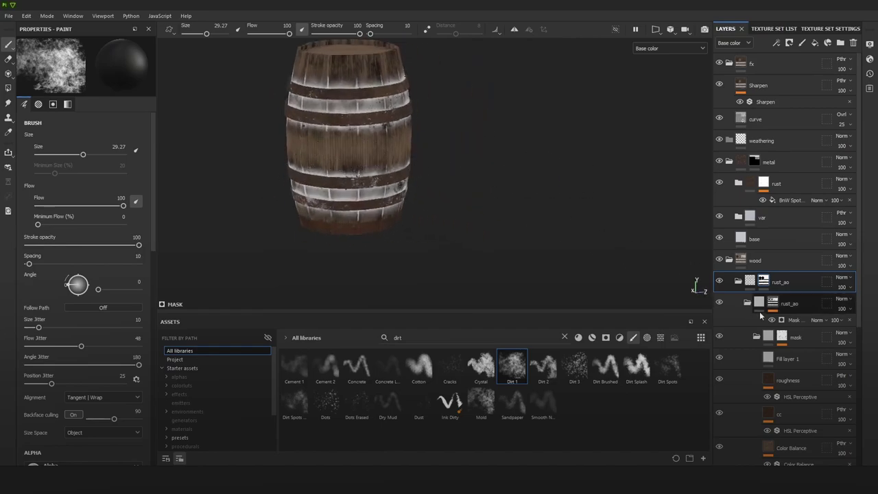
pyautogui.click(787, 357)
pyautogui.press('Delete')
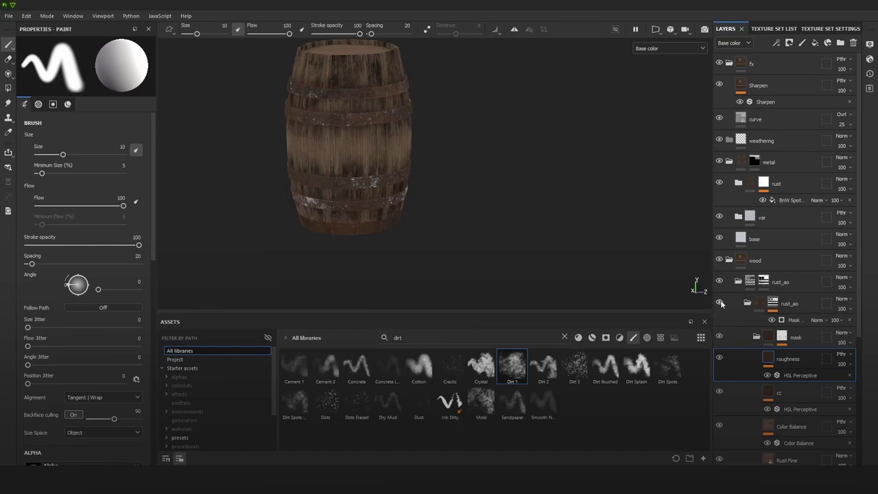
# Step: Examine the barrel's hoops, staves and top in material view to judge the painted rust
pyautogui.press('m')
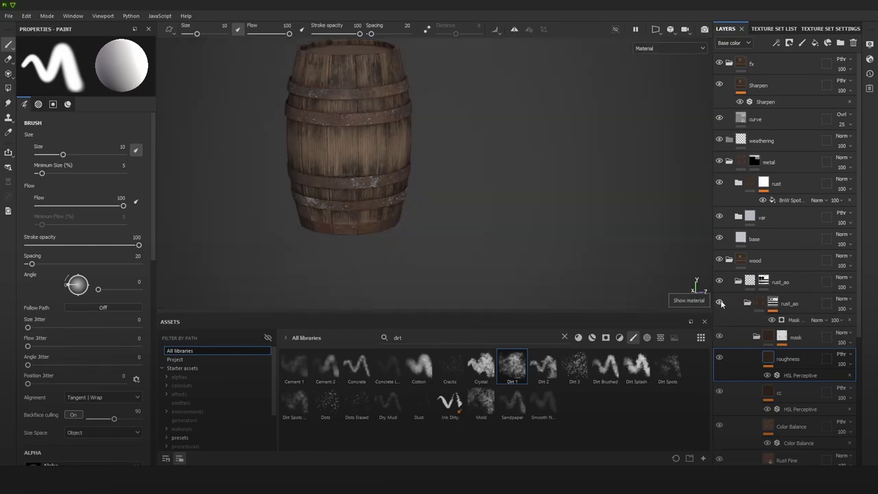
pyautogui.keyDown('alt'); pyautogui.moveTo(498, 177); pyautogui.dragTo(440, 145, button='right'); pyautogui.keyUp('alt')
pyautogui.keyDown('alt'); pyautogui.moveTo(441, 146); pyautogui.dragTo(494, 190, button='middle'); pyautogui.keyUp('alt')
pyautogui.keyDown('alt'); pyautogui.moveTo(494, 190); pyautogui.dragTo(583, 198, button='right'); pyautogui.keyUp('alt')
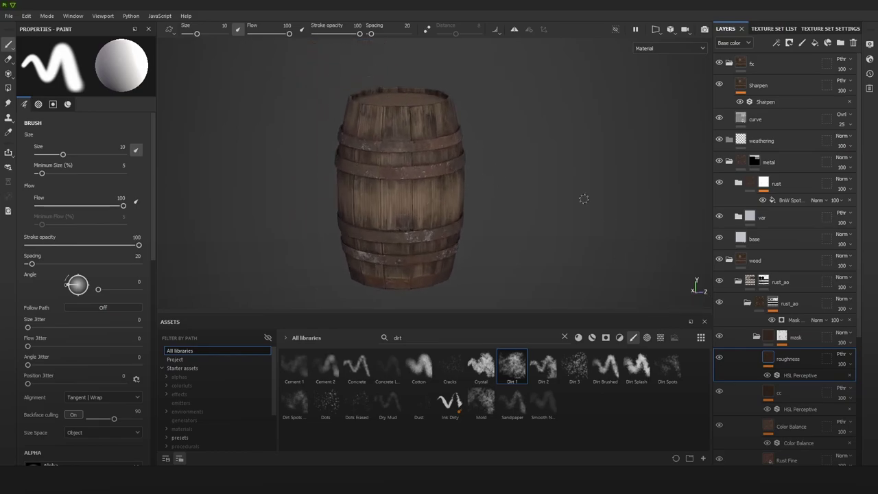
pyautogui.keyDown('alt'); pyautogui.moveTo(534, 170); pyautogui.dragTo(489, 178); pyautogui.keyUp('alt')
pyautogui.keyDown('shift'); pyautogui.moveTo(489, 177); pyautogui.dragTo(514, 163, button='right'); pyautogui.keyUp('shift')
pyautogui.keyDown('alt'); pyautogui.moveTo(466, 110); pyautogui.dragTo(469, 130, button='right'); pyautogui.keyUp('alt')
pyautogui.keyDown('alt'); pyautogui.moveTo(468, 129); pyautogui.dragTo(484, 169, button='middle'); pyautogui.keyUp('alt')
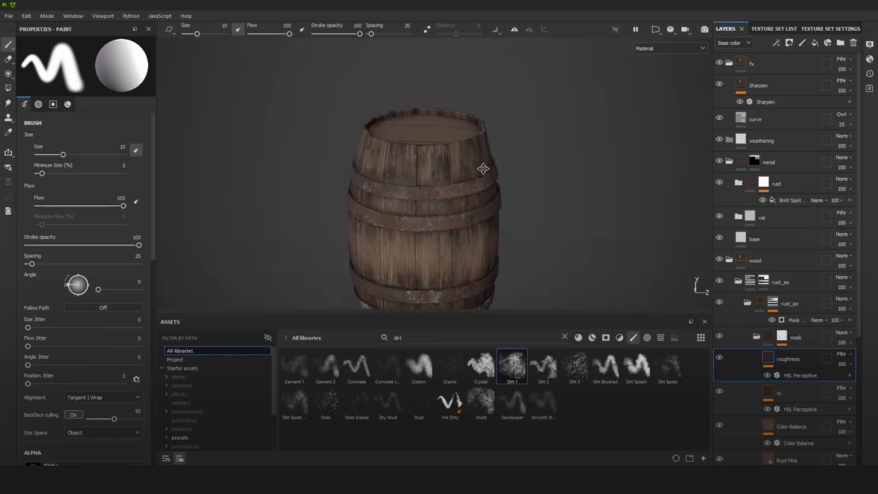
pyautogui.moveTo(473, 166)
pyautogui.keyDown('alt'); pyautogui.mouseDown()
pyautogui.moveTo(465, 157)
pyautogui.moveTo(486, 137)
pyautogui.moveTo(521, 134)
pyautogui.mouseUp(); pyautogui.keyUp('alt')
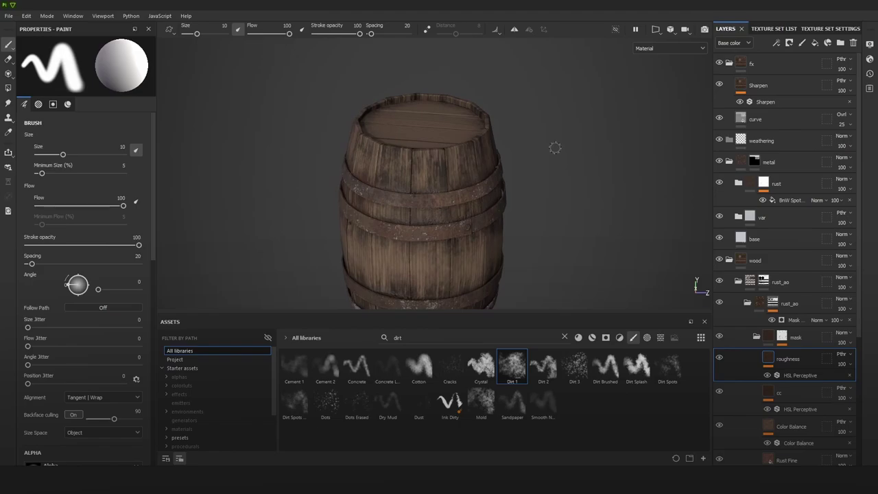
# Step: Collapse the rust_ao folders and show the dark_grunge folder's mask alone on the barrel
pyautogui.click(746, 307)
pyautogui.click(737, 281)
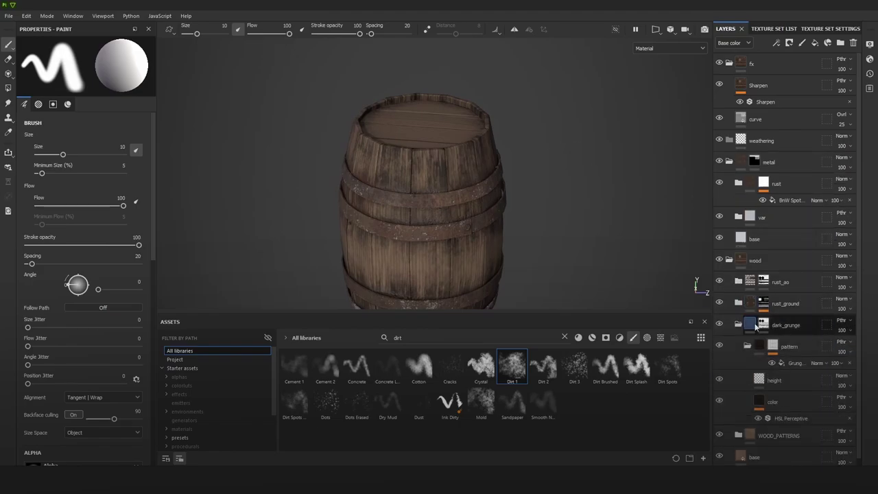
pyautogui.click(764, 324)
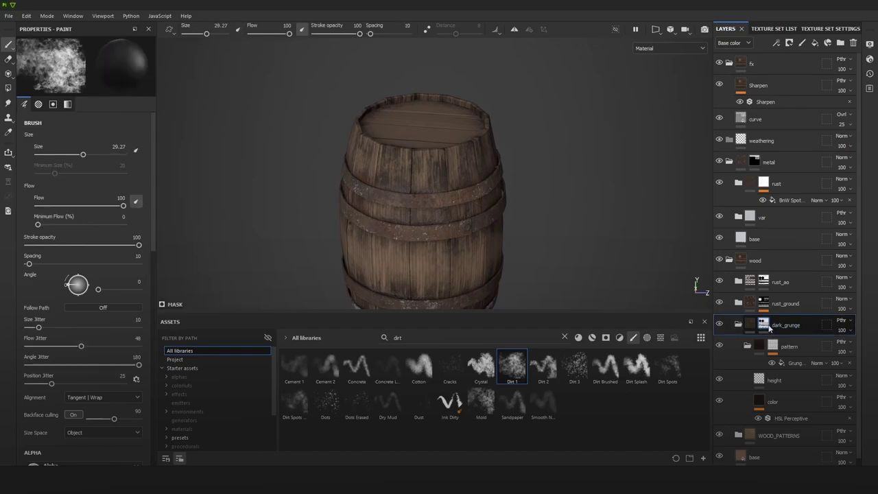
pyautogui.keyDown('alt'); pyautogui.click(763, 324); pyautogui.keyUp('alt')
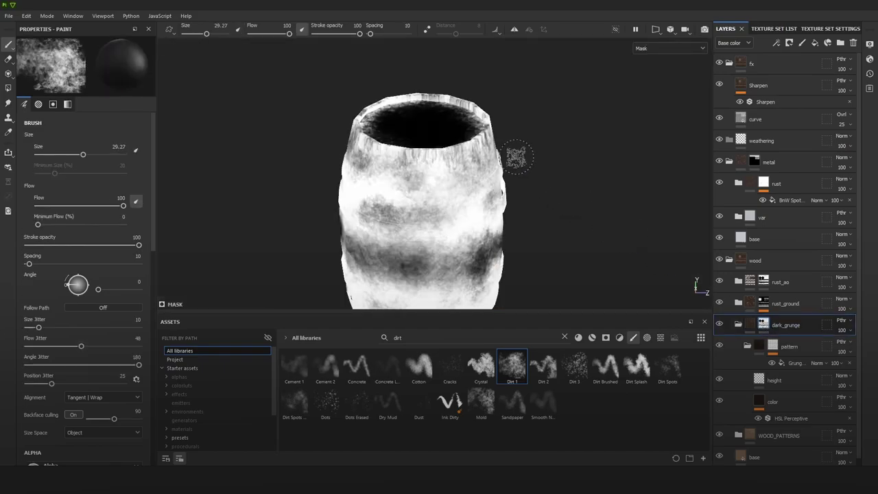
# Step: Paint black on the dark_grunge mask with the Dirt 1 brush to thin the grunge around the top lid's rim
pyautogui.press('m')
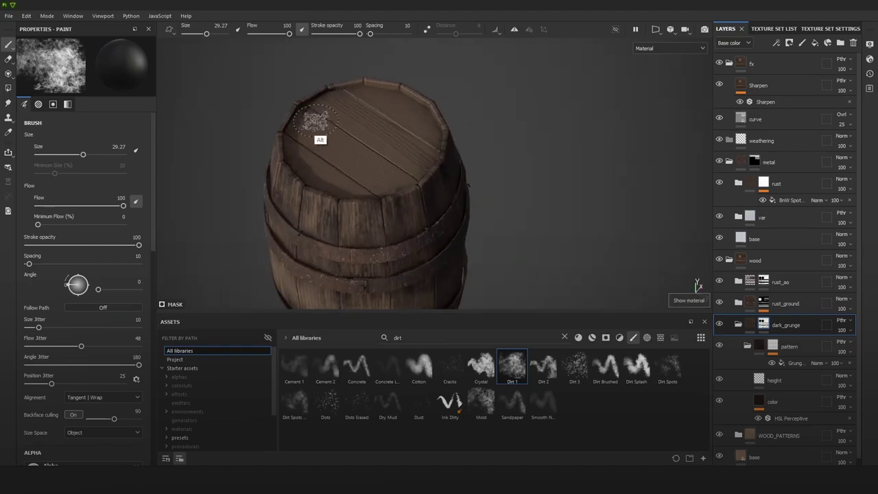
pyautogui.press('c')
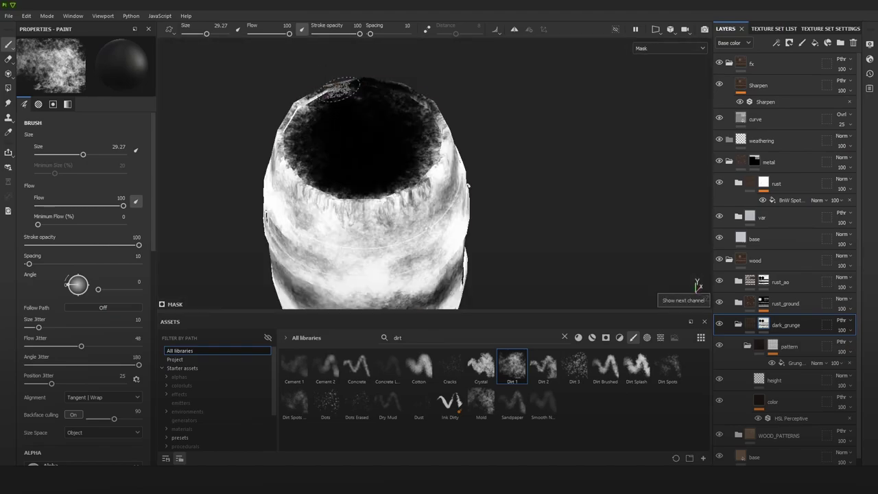
pyautogui.press('c')
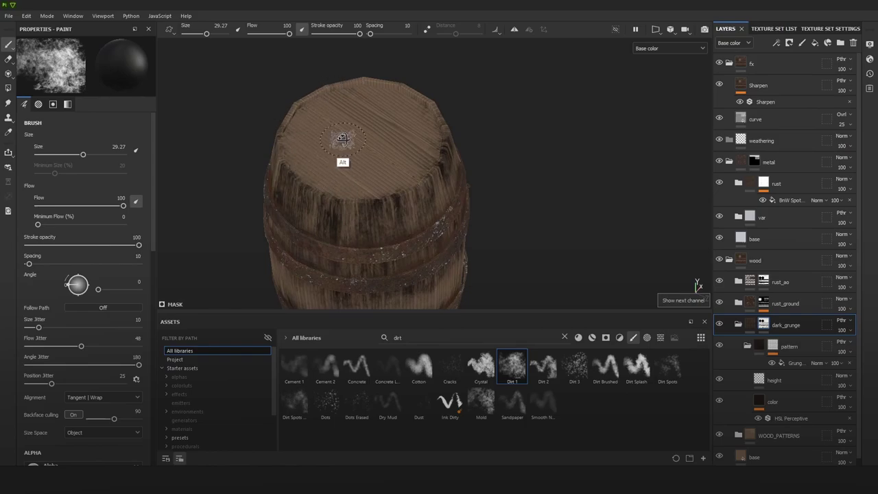
pyautogui.moveTo(343, 139)
pyautogui.keyDown('alt'); pyautogui.mouseDown()
pyautogui.moveTo(302, 127)
pyautogui.moveTo(364, 100)
pyautogui.mouseUp(); pyautogui.keyUp('alt')
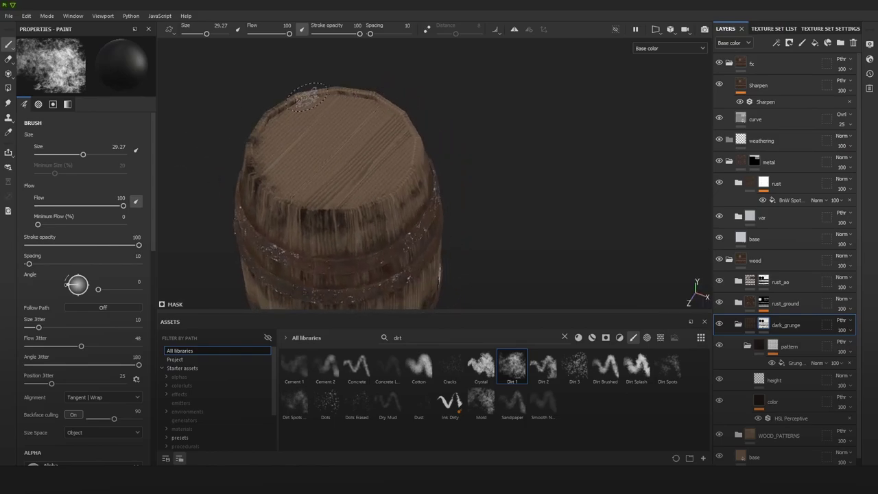
pyautogui.keyDown('alt'); pyautogui.moveTo(327, 137); pyautogui.dragTo(272, 102); pyautogui.keyUp('alt')
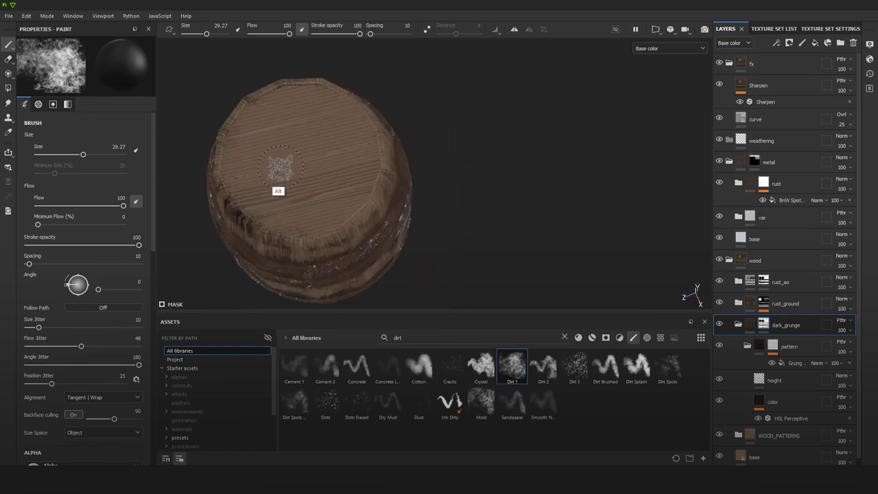
pyautogui.keyDown('alt'); pyautogui.moveTo(280, 169); pyautogui.dragTo(203, 165); pyautogui.keyUp('alt')
pyautogui.keyDown('alt'); pyautogui.moveTo(268, 171); pyautogui.dragTo(260, 150); pyautogui.keyUp('alt')
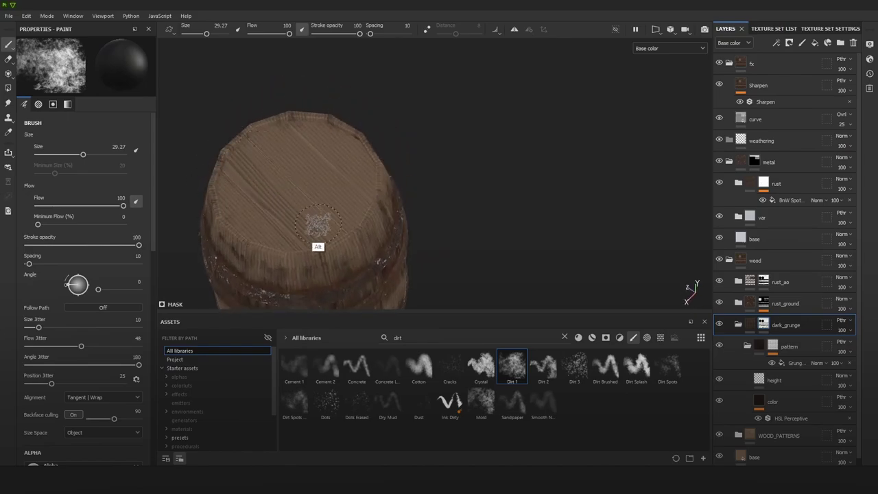
# Step: Add a paint effect to the rust_ground folder's mask for retouching the barrel's underside
pyautogui.moveTo(316, 223)
pyautogui.keyDown('alt'); pyautogui.mouseDown()
pyautogui.moveTo(394, 150)
pyautogui.moveTo(423, 83)
pyautogui.moveTo(398, 182)
pyautogui.mouseUp(); pyautogui.keyUp('alt')
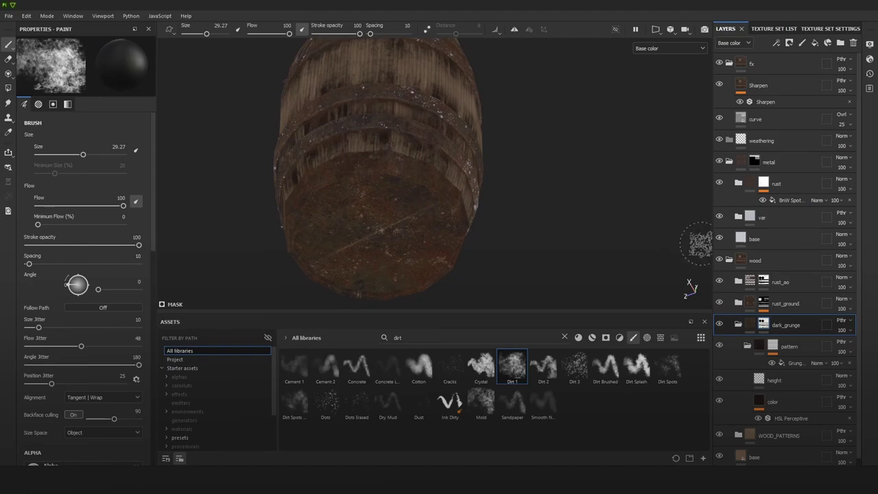
pyautogui.click(770, 308)
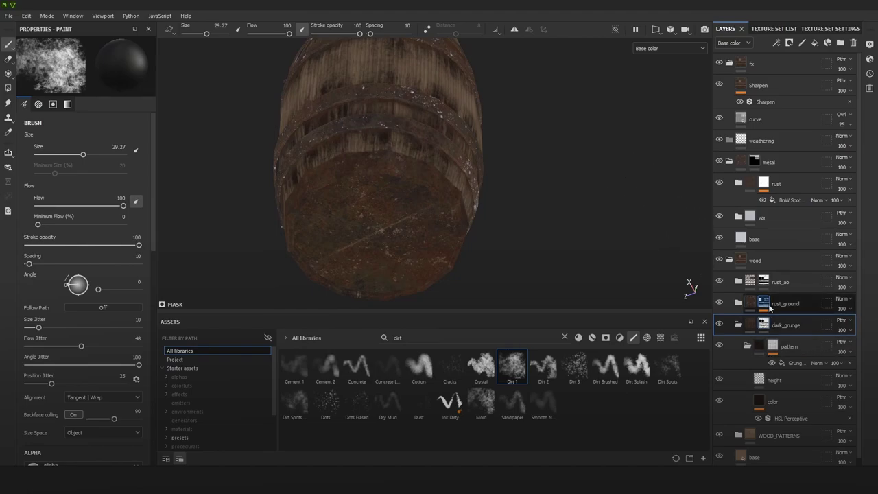
pyautogui.click(775, 42)
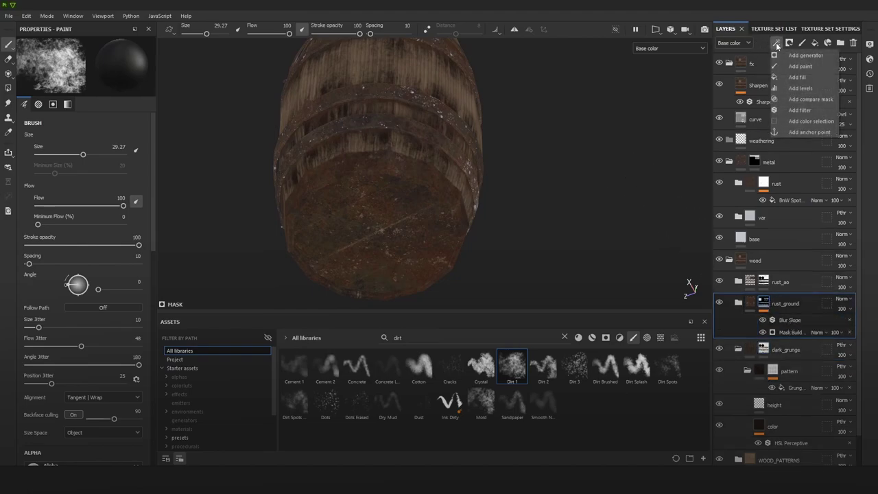
pyautogui.click(805, 67)
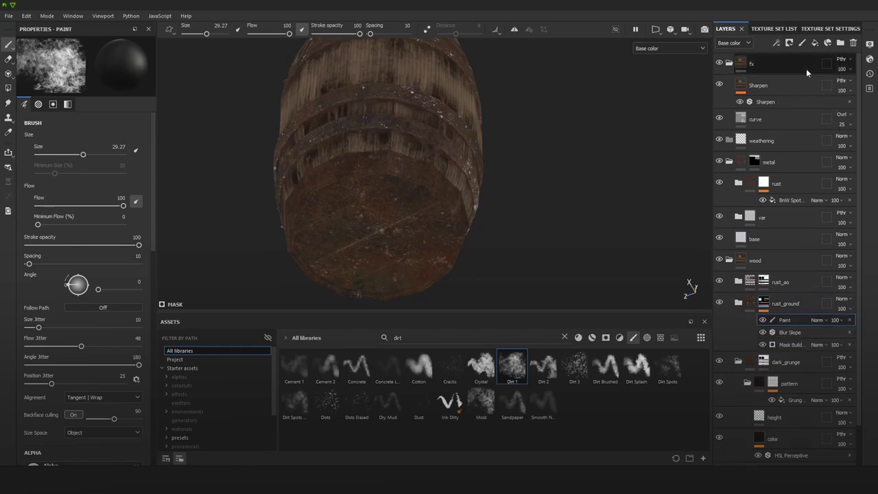
# Step: Paint the rust off the barrel's bottom face on the rust_ground mask with the Dirt 1 brush at size 36.12
pyautogui.keyDown('ctrl'); pyautogui.moveTo(349, 241); pyautogui.dragTo(369, 243, button='right'); pyautogui.keyUp('ctrl')
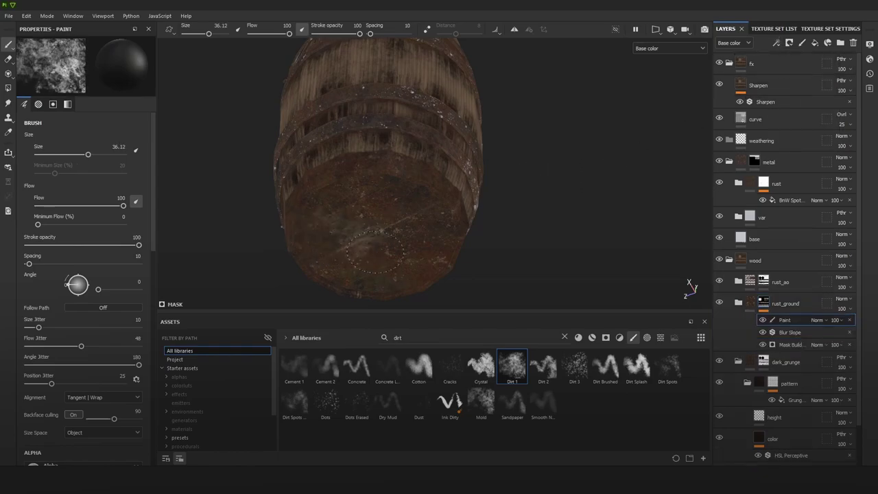
pyautogui.moveTo(361, 240)
pyautogui.mouseDown()
pyautogui.moveTo(346, 205)
pyautogui.moveTo(323, 227)
pyautogui.moveTo(366, 199)
pyautogui.mouseUp()
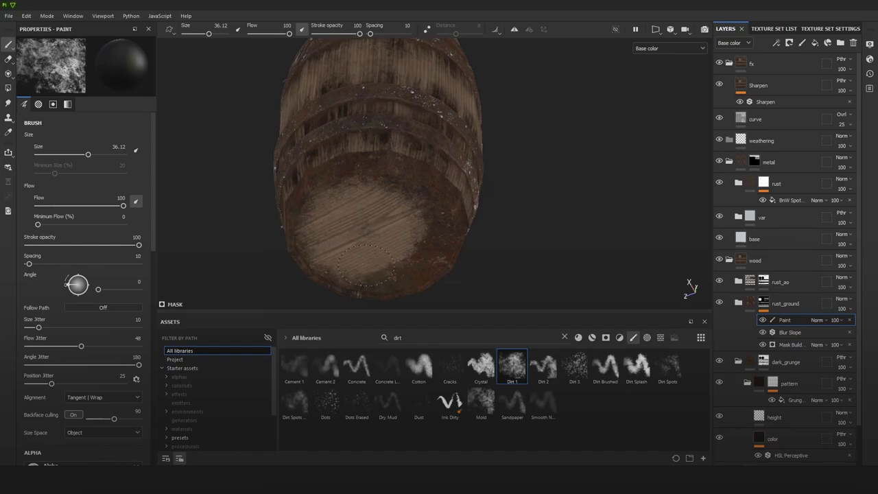
pyautogui.moveTo(365, 264)
pyautogui.mouseDown()
pyautogui.moveTo(384, 226)
pyautogui.moveTo(422, 251)
pyautogui.moveTo(392, 196)
pyautogui.moveTo(421, 205)
pyautogui.moveTo(355, 186)
pyautogui.mouseUp()
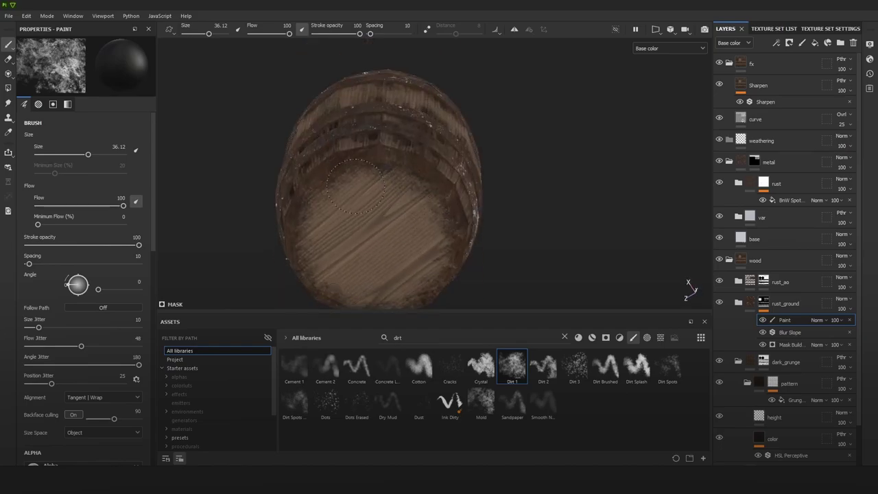
pyautogui.press('m')
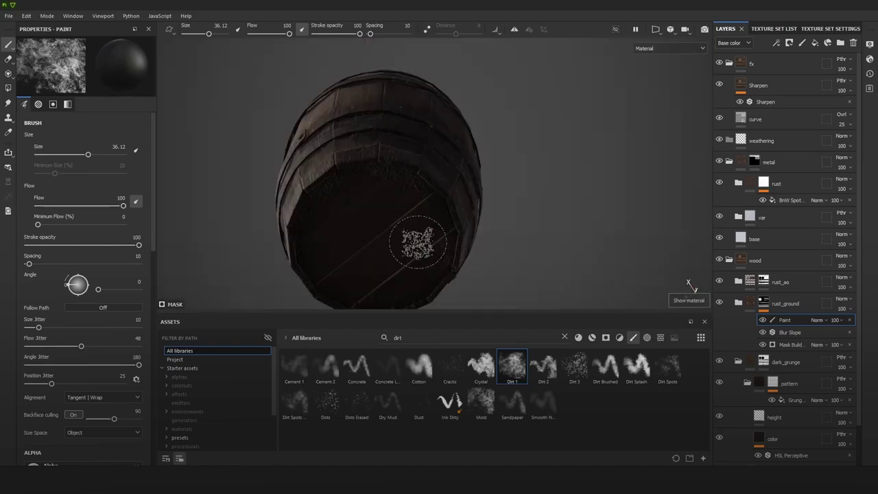
pyautogui.moveTo(432, 169)
pyautogui.keyDown('alt'); pyautogui.mouseDown()
pyautogui.moveTo(427, 325)
pyautogui.moveTo(382, 209)
pyautogui.moveTo(418, 215)
pyautogui.moveTo(402, 198)
pyautogui.mouseUp(); pyautogui.keyUp('alt')
# Step: Refine the rust border around the bottom face's edge with the Dirt 1 brush at size 13.92, in base color view
pyautogui.press('c')
pyautogui.keyDown('ctrl'); pyautogui.moveTo(402, 199); pyautogui.dragTo(348, 197, button='right'); pyautogui.keyUp('ctrl')
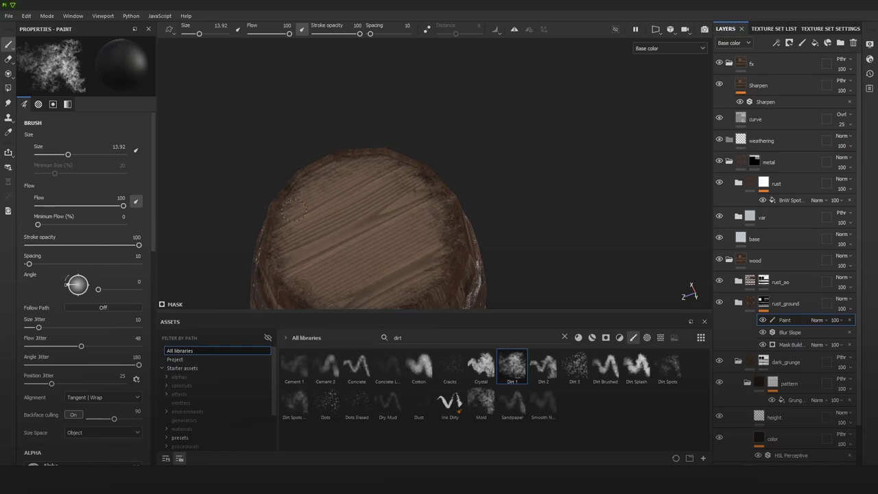
pyautogui.keyDown('alt'); pyautogui.moveTo(293, 209); pyautogui.dragTo(310, 185); pyautogui.keyUp('alt')
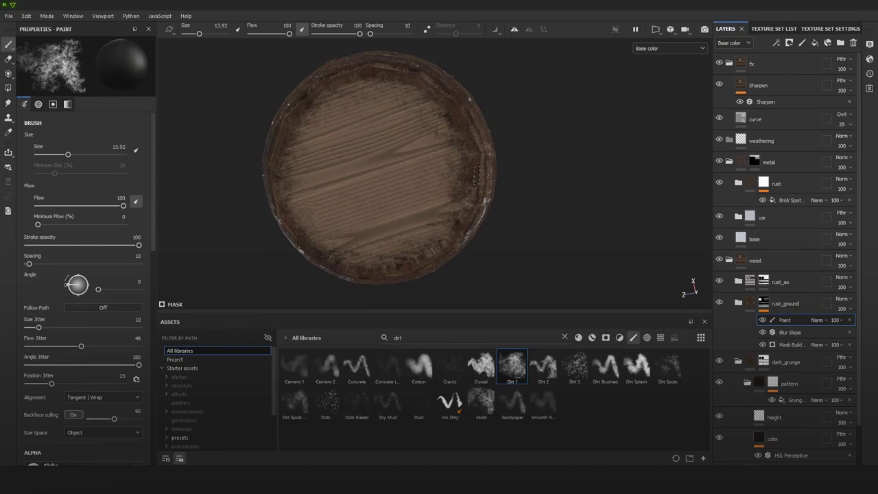
# Step: Paint white Dirt 1 strokes on the rust_ground mask around the barrel's lower stave ends
pyautogui.moveTo(457, 171)
pyautogui.keyDown('alt'); pyautogui.mouseDown()
pyautogui.moveTo(470, 130)
pyautogui.moveTo(404, 157)
pyautogui.moveTo(309, 218)
pyautogui.mouseUp(); pyautogui.keyUp('alt')
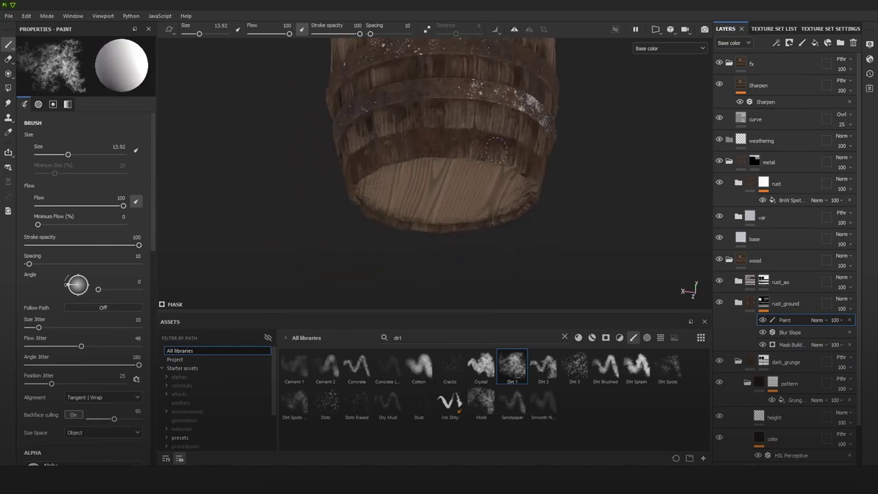
pyautogui.keyDown('alt'); pyautogui.moveTo(532, 166); pyautogui.dragTo(540, 140); pyautogui.keyUp('alt')
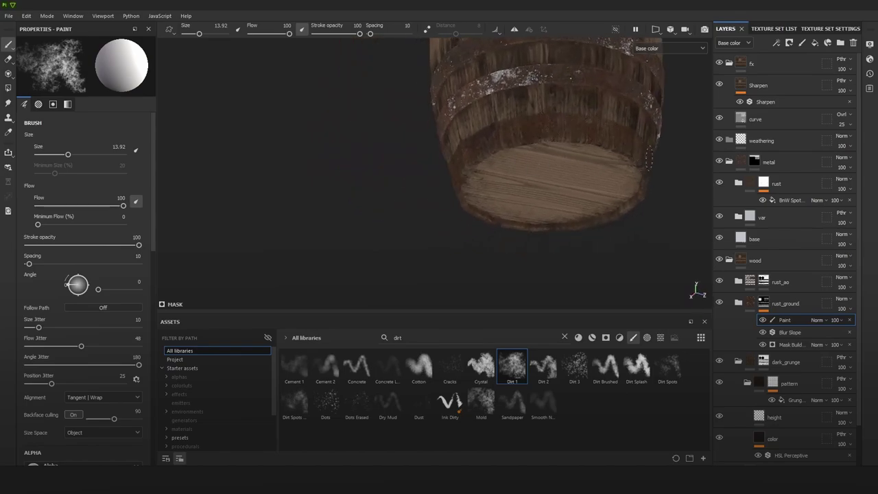
pyautogui.keyDown('alt'); pyautogui.moveTo(648, 158); pyautogui.dragTo(537, 157); pyautogui.keyUp('alt')
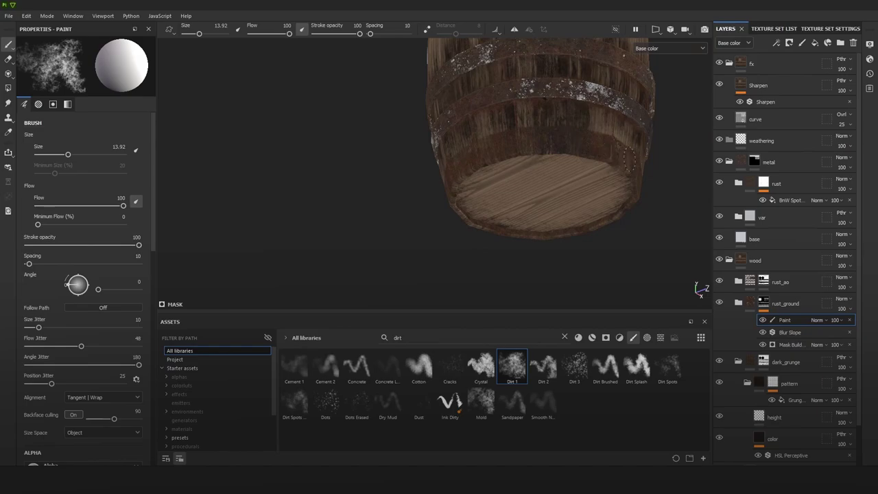
pyautogui.keyDown('alt'); pyautogui.moveTo(629, 159); pyautogui.dragTo(492, 166); pyautogui.keyUp('alt')
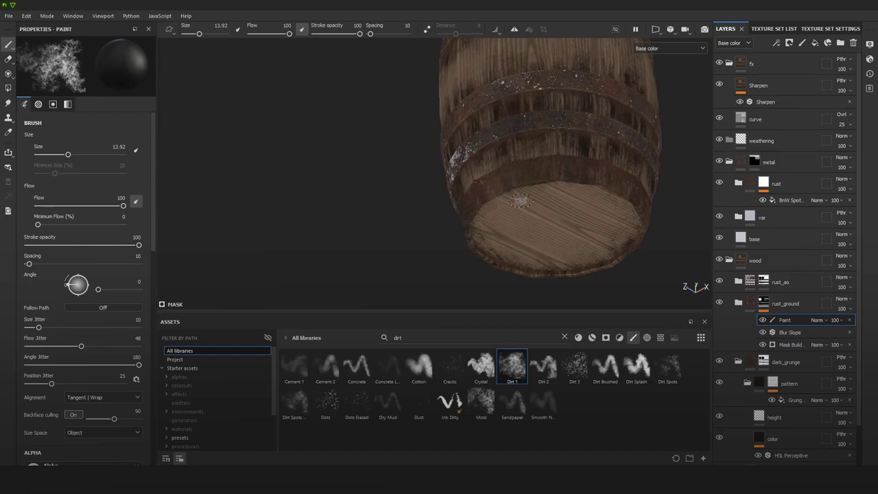
# Step: Examine the ground rust on the barrel's lower staves from several angles in material view
pyautogui.press('m')
pyautogui.keyDown('alt'); pyautogui.moveTo(537, 190); pyautogui.dragTo(611, 222); pyautogui.keyUp('alt')
pyautogui.keyDown('alt'); pyautogui.moveTo(611, 222); pyautogui.dragTo(569, 295, button='right'); pyautogui.keyUp('alt')
pyautogui.keyDown('alt'); pyautogui.moveTo(484, 198); pyautogui.dragTo(513, 198, button='middle'); pyautogui.keyUp('alt')
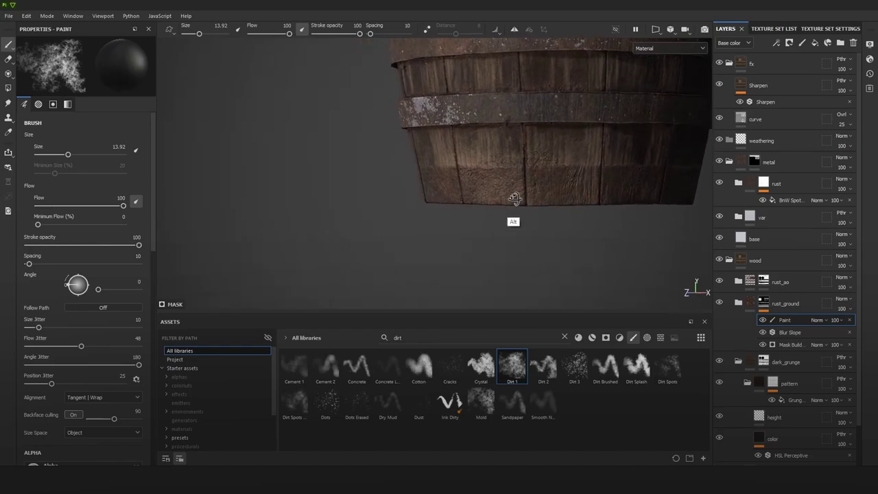
pyautogui.keyDown('shift'); pyautogui.moveTo(513, 199); pyautogui.dragTo(529, 201, button='right'); pyautogui.keyUp('shift')
pyautogui.scroll(-5, 538, 211)
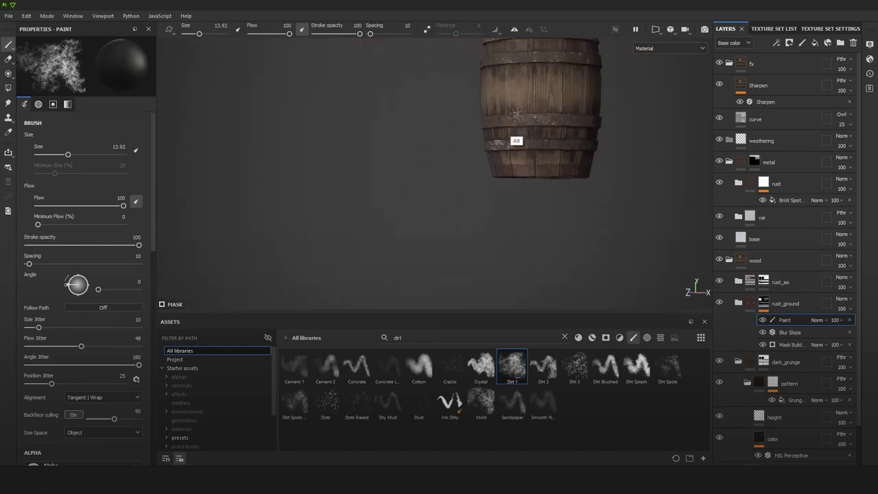
pyautogui.keyDown('alt'); pyautogui.moveTo(543, 155); pyautogui.dragTo(556, 283, button='right'); pyautogui.keyUp('alt')
pyautogui.keyDown('alt'); pyautogui.moveTo(537, 179); pyautogui.dragTo(595, 185); pyautogui.keyUp('alt')
pyautogui.keyDown('shift'); pyautogui.moveTo(596, 185); pyautogui.dragTo(583, 190, button='right'); pyautogui.keyUp('shift')
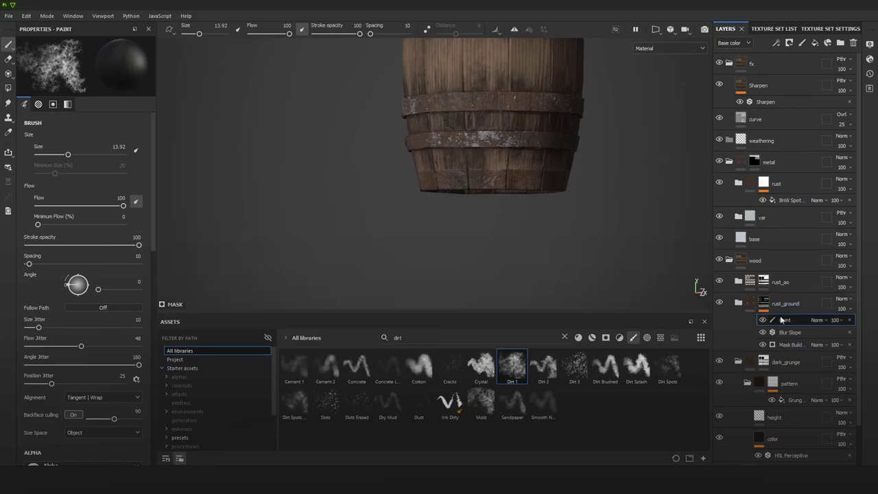
# Step: Set the Rust Fine layer's Height Range to 0.4 and Height Position to 0.53 inside the rust_ground folder
pyautogui.click(737, 304)
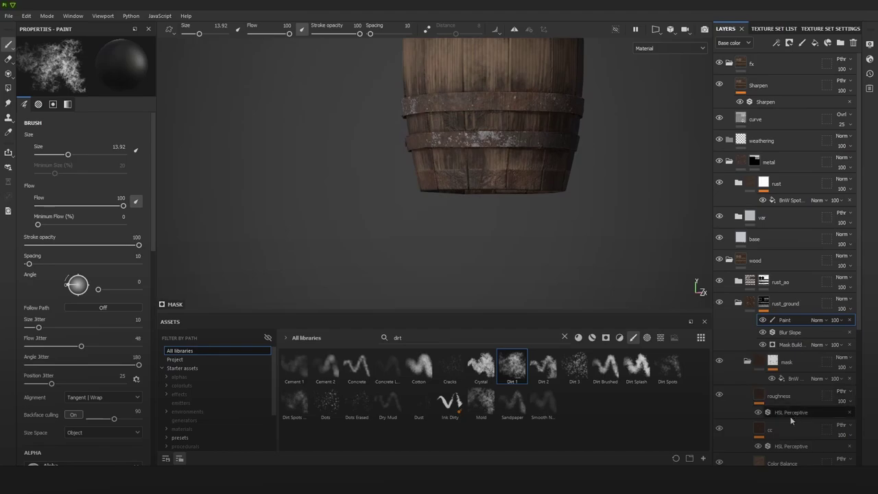
pyautogui.scroll(-3, 782, 391)
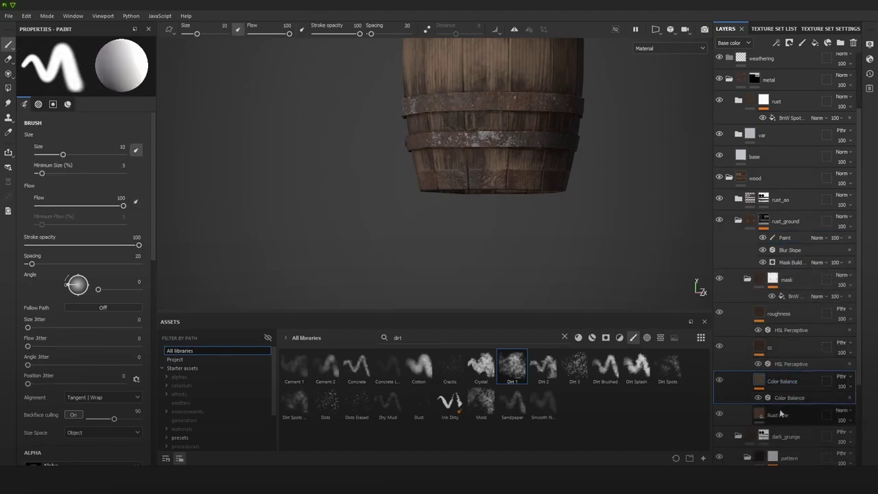
pyautogui.click(776, 415)
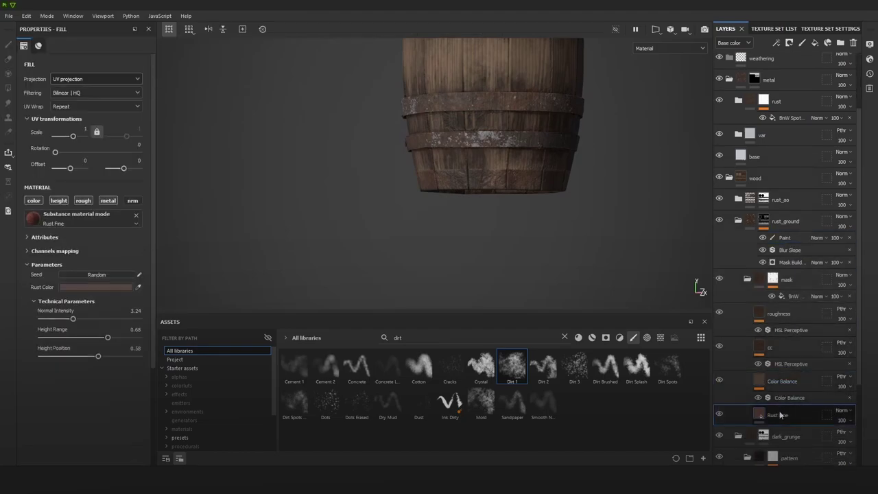
pyautogui.click(96, 337)
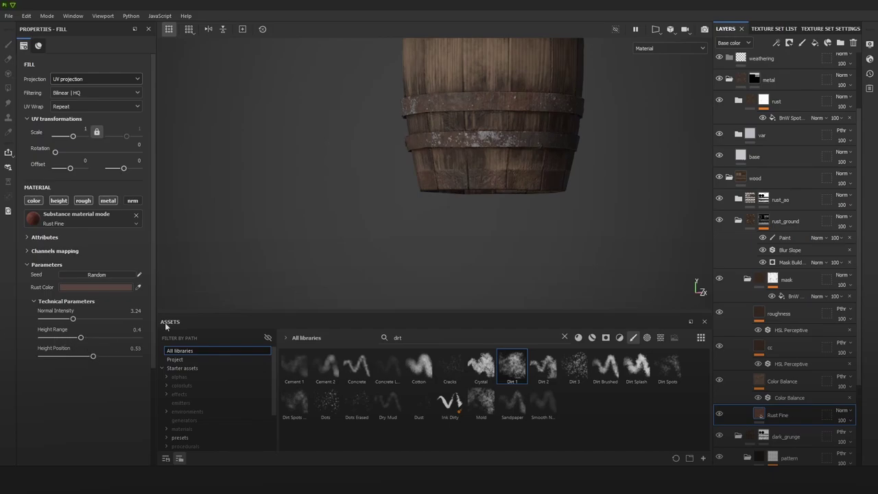
# Step: Examine the rust on the whole barrel under different lighting and review the layers inside the rust_ground folder
pyautogui.scroll(-4, 465, 128)
pyautogui.keyDown('alt'); pyautogui.moveTo(537, 114); pyautogui.dragTo(509, 161, button='middle'); pyautogui.keyUp('alt')
pyautogui.keyDown('alt'); pyautogui.moveTo(509, 161); pyautogui.dragTo(652, 177); pyautogui.keyUp('alt')
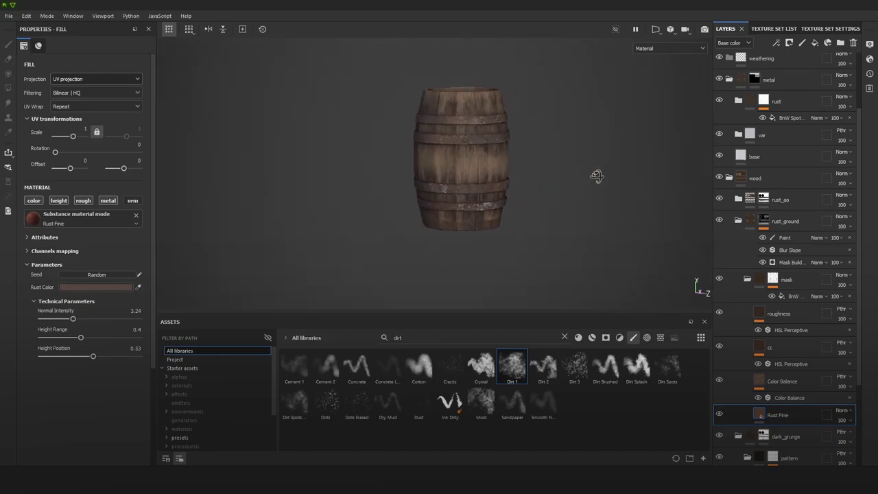
pyautogui.keyDown('shift'); pyautogui.moveTo(652, 176); pyautogui.dragTo(589, 176, button='right'); pyautogui.keyUp('shift')
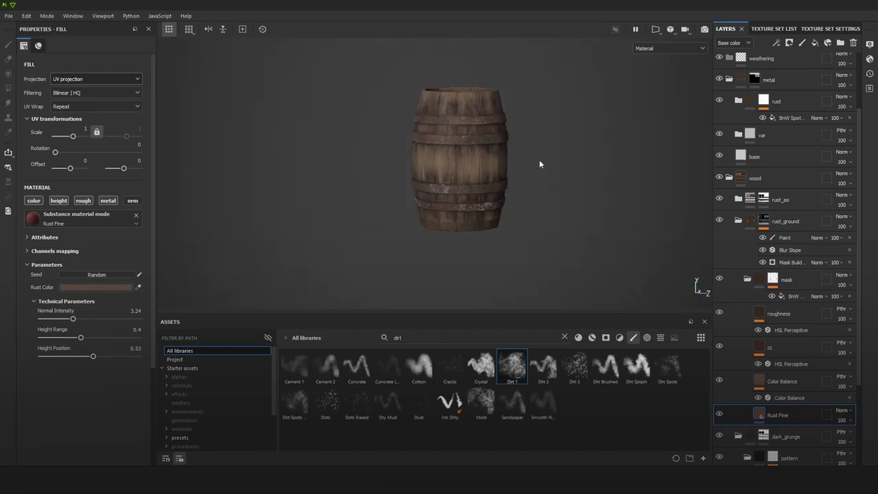
pyautogui.scroll(3, 456, 148)
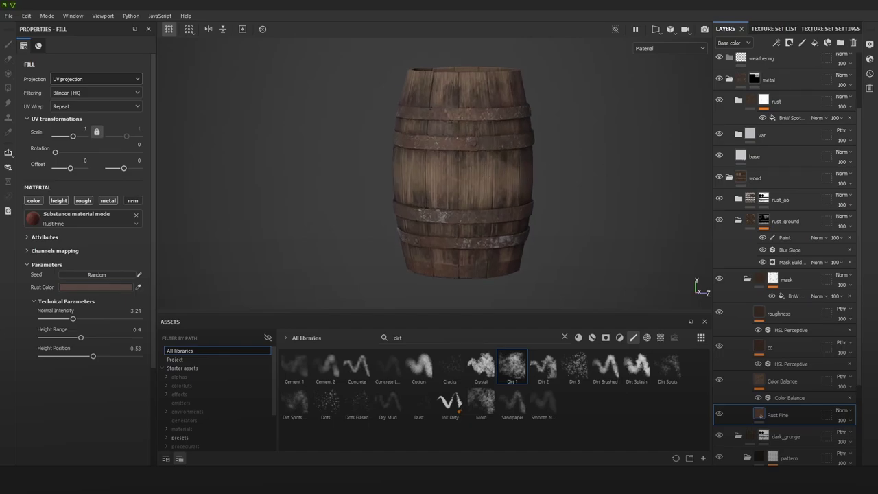
pyautogui.keyDown('alt'); pyautogui.moveTo(474, 142); pyautogui.dragTo(443, 161); pyautogui.keyUp('alt')
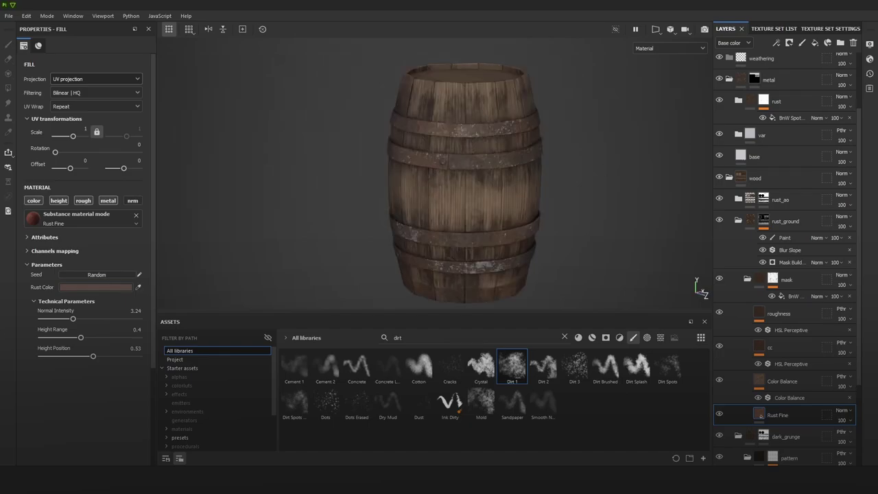
pyautogui.click(737, 220)
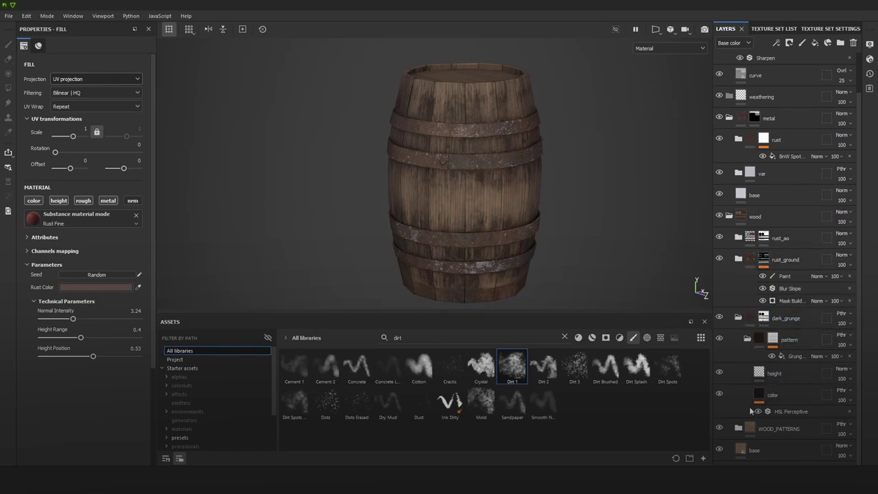
pyautogui.click(780, 262)
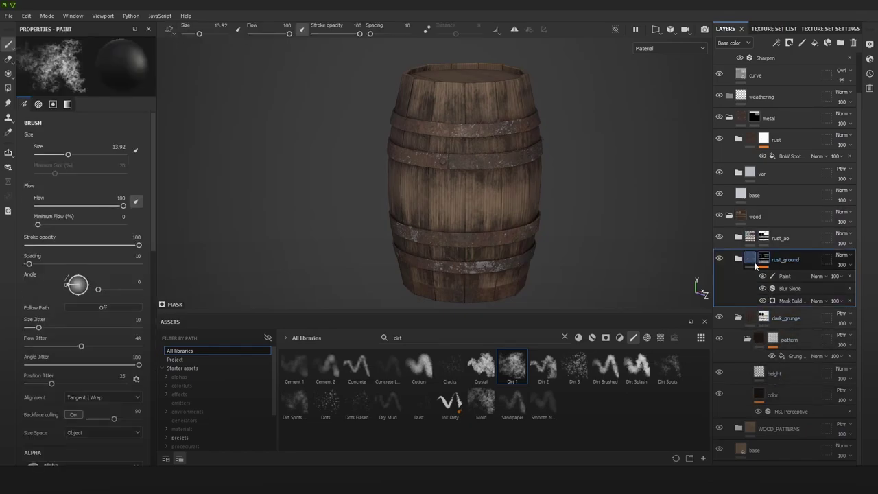
pyautogui.click(738, 260)
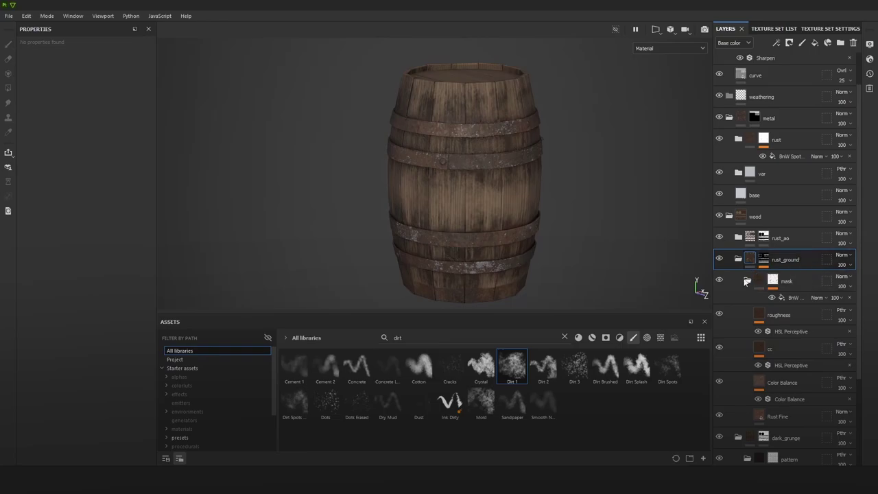
pyautogui.click(737, 259)
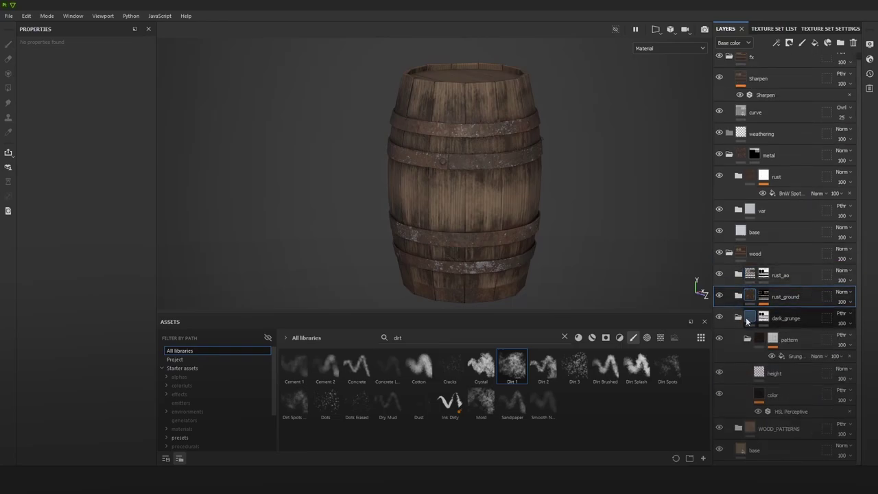
# Step: Paint a black Dirt 1 stroke at size 11.63 on the dark_grunge mask over the staves below the top rim
pyautogui.click(768, 330)
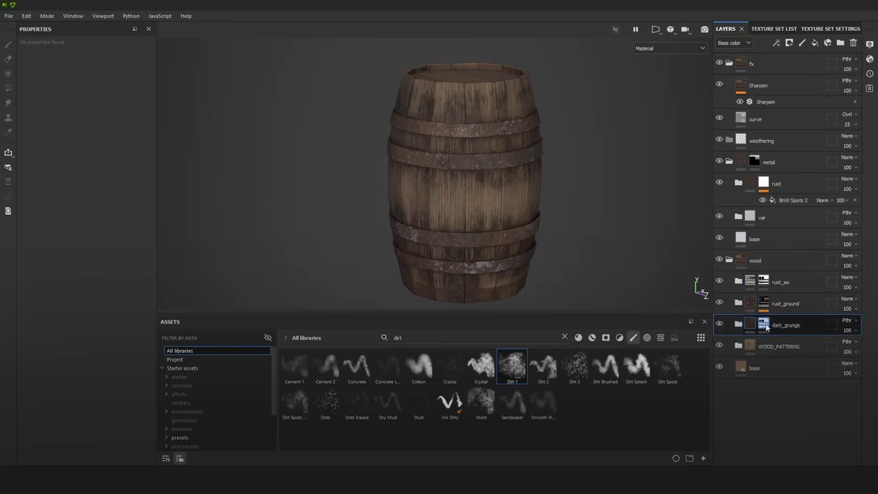
pyautogui.press('1')
pyautogui.scroll(2, 471, 121)
pyautogui.press('[')
pyautogui.press('[')
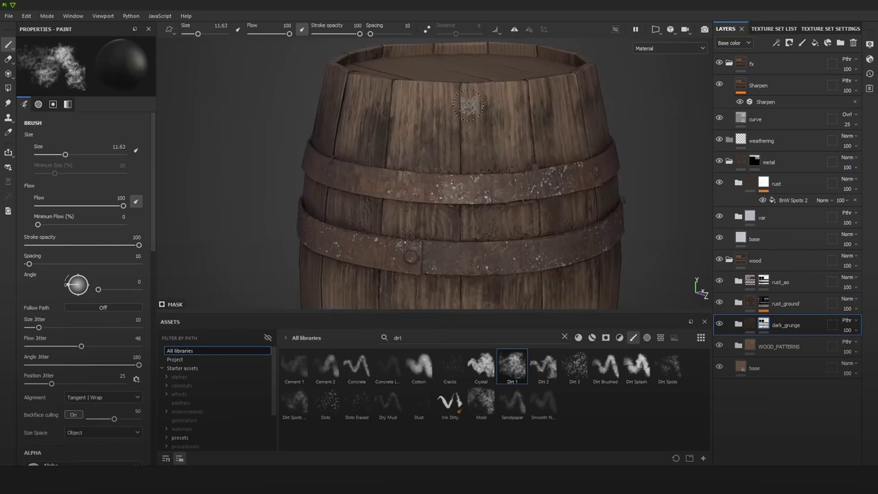
pyautogui.moveTo(471, 110)
pyautogui.mouseDown()
pyautogui.moveTo(450, 97)
pyautogui.moveTo(388, 96)
pyautogui.moveTo(495, 96)
pyautogui.mouseUp()
# Step: Paint white Dirt 1 strokes on the dark_grunge mask across the upper staves, and enlarge the brush to 18.59
pyautogui.press('x')
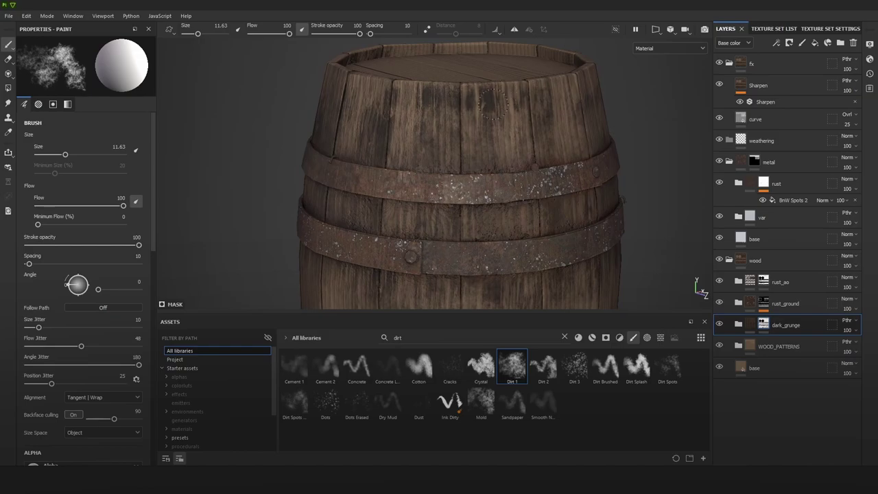
pyautogui.keyDown('alt'); pyautogui.moveTo(374, 102); pyautogui.dragTo(432, 113); pyautogui.keyUp('alt')
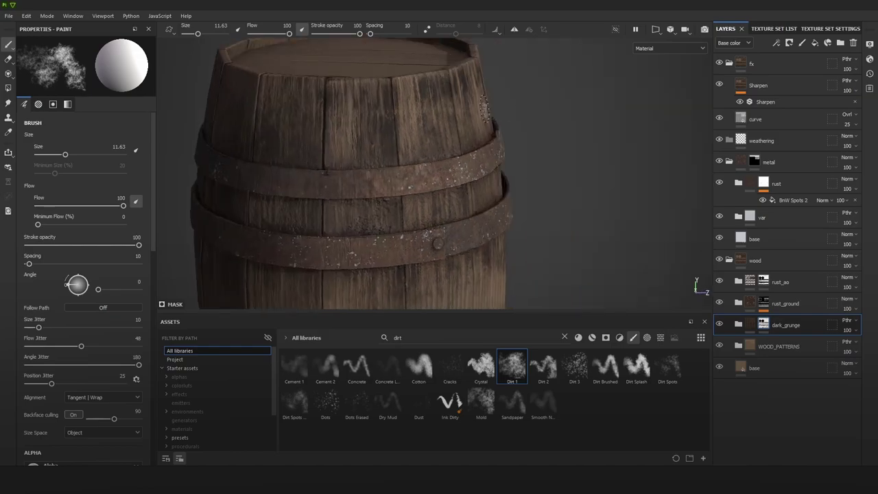
pyautogui.keyDown('alt'); pyautogui.moveTo(432, 113); pyautogui.dragTo(576, 118, button='middle'); pyautogui.keyUp('alt')
pyautogui.keyDown('shift'); pyautogui.moveTo(514, 141); pyautogui.dragTo(498, 135, button='right'); pyautogui.keyUp('shift')
pyautogui.moveTo(499, 135); pyautogui.dragTo(391, 106)
pyautogui.moveTo(391, 104)
pyautogui.keyDown('alt'); pyautogui.mouseDown(button='right')
pyautogui.moveTo(296, 42)
pyautogui.moveTo(419, 98)
pyautogui.moveTo(455, 140)
pyautogui.moveTo(661, 267)
pyautogui.mouseUp(button='right'); pyautogui.keyUp('alt')
pyautogui.moveTo(466, 180)
pyautogui.keyDown('ctrl'); pyautogui.mouseDown(button='right')
pyautogui.moveTo(490, 180)
pyautogui.moveTo(472, 179)
pyautogui.mouseUp(button='right'); pyautogui.keyUp('ctrl')
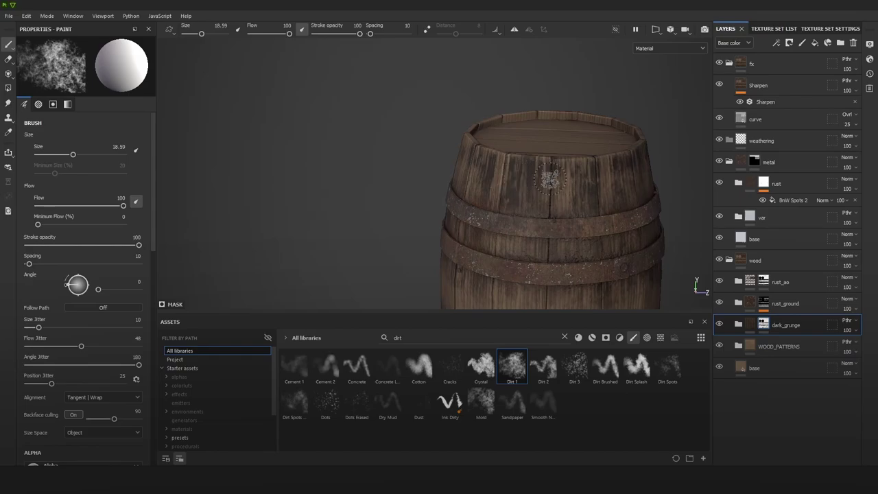
# Step: Examine the dark grunge on the barrel's lid, rim and staves from several angles
pyautogui.keyDown('alt'); pyautogui.moveTo(550, 179); pyautogui.dragTo(483, 190); pyautogui.keyUp('alt')
pyautogui.keyDown('alt'); pyautogui.moveTo(567, 186); pyautogui.dragTo(527, 189); pyautogui.keyUp('alt')
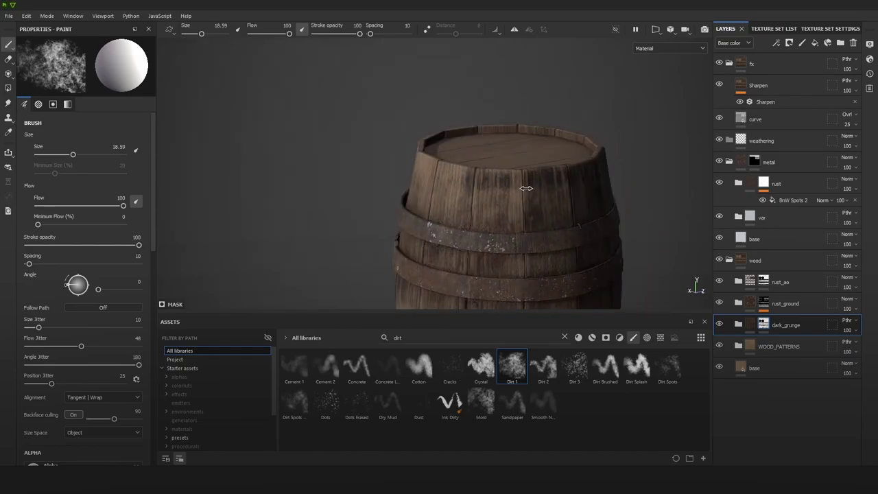
pyautogui.keyDown('alt'); pyautogui.moveTo(426, 173); pyautogui.dragTo(498, 199); pyautogui.keyUp('alt')
pyautogui.moveTo(434, 179)
pyautogui.keyDown('alt'); pyautogui.mouseDown()
pyautogui.moveTo(462, 196)
pyautogui.moveTo(291, 181)
pyautogui.mouseUp(); pyautogui.keyUp('alt')
pyautogui.moveTo(385, 196)
pyautogui.keyDown('alt'); pyautogui.mouseDown()
pyautogui.moveTo(542, 192)
pyautogui.moveTo(386, 189)
pyautogui.mouseUp(); pyautogui.keyUp('alt')
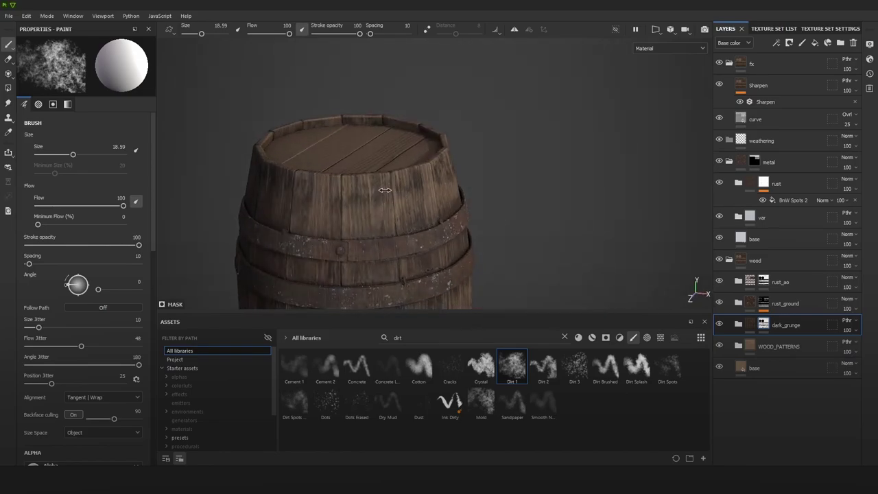
pyautogui.scroll(-6, 431, 176)
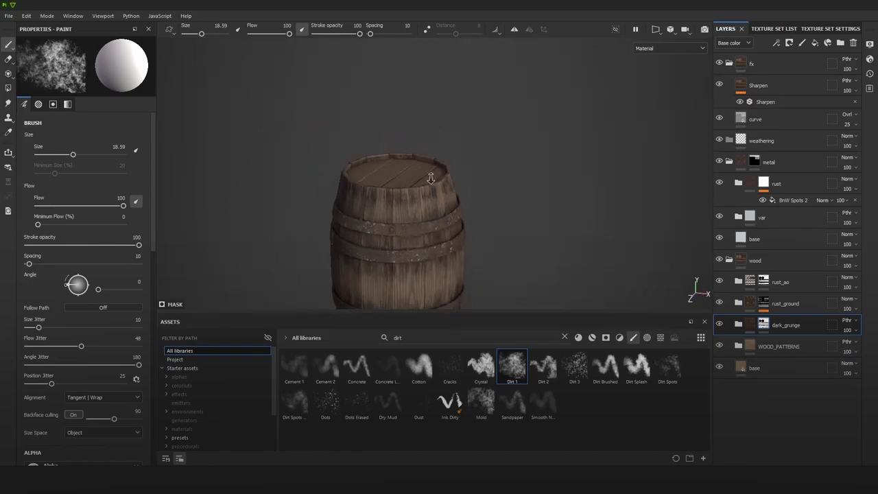
pyautogui.keyDown('alt'); pyautogui.moveTo(496, 186); pyautogui.dragTo(496, 156); pyautogui.keyUp('alt')
pyautogui.scroll(2, 507, 186)
pyautogui.moveTo(597, 189)
pyautogui.keyDown('alt'); pyautogui.mouseDown()
pyautogui.moveTo(496, 182)
pyautogui.moveTo(503, 185)
pyautogui.mouseUp(); pyautogui.keyUp('alt')
pyautogui.scroll(3, 508, 184)
pyautogui.scroll(2, 503, 186)
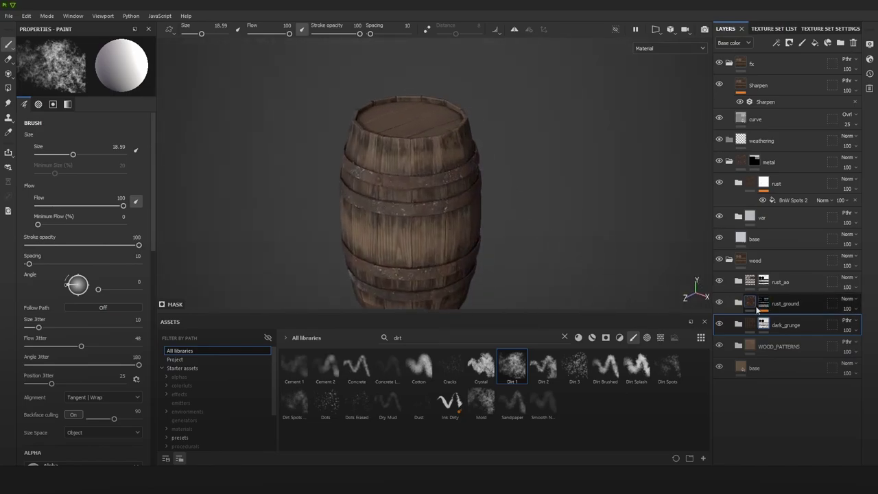
# Step: Add an HSL Perceptive filter layer above the wood base layer and set its Lightness to 0.372
pyautogui.click(778, 364)
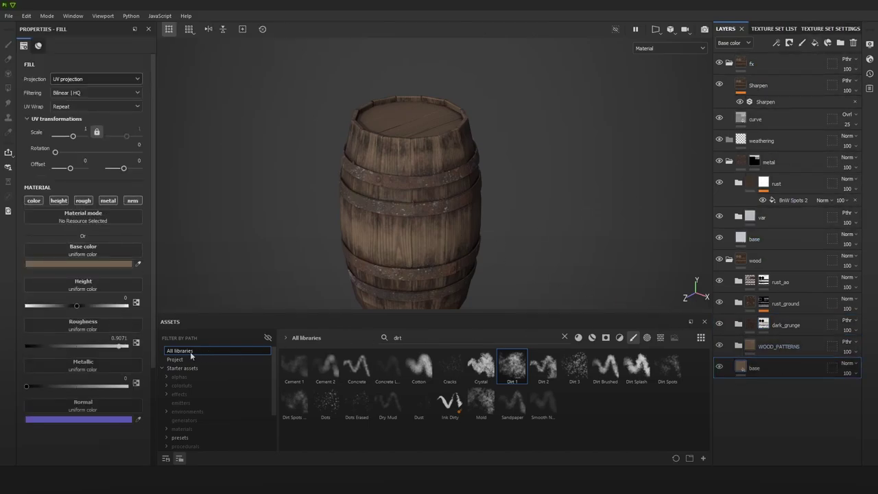
pyautogui.click(564, 337)
pyautogui.click(619, 338)
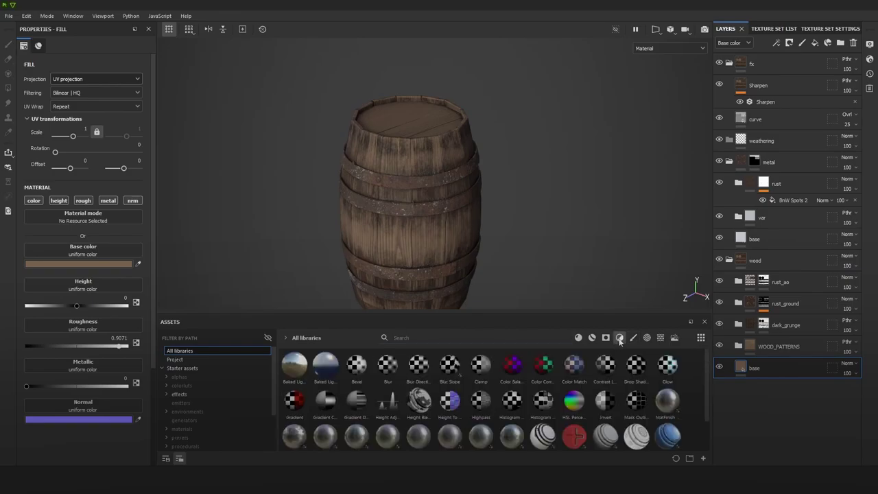
pyautogui.moveTo(573, 401); pyautogui.dragTo(785, 360)
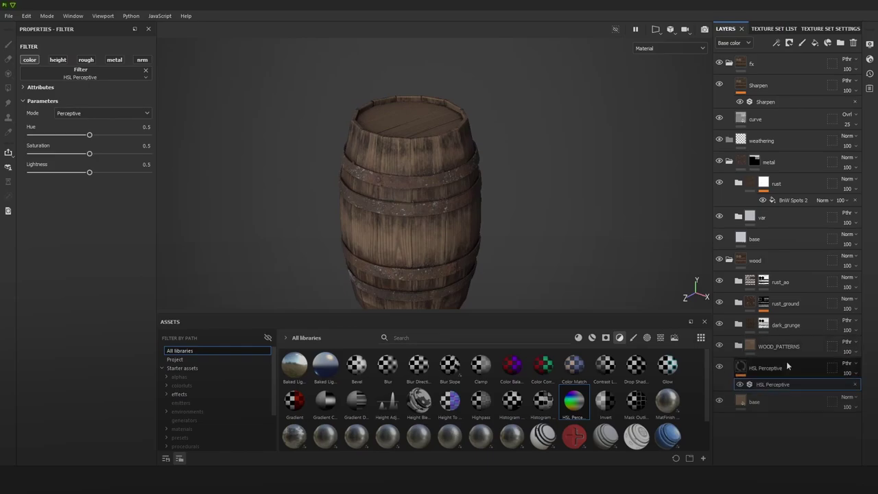
pyautogui.moveTo(89, 172); pyautogui.dragTo(74, 172)
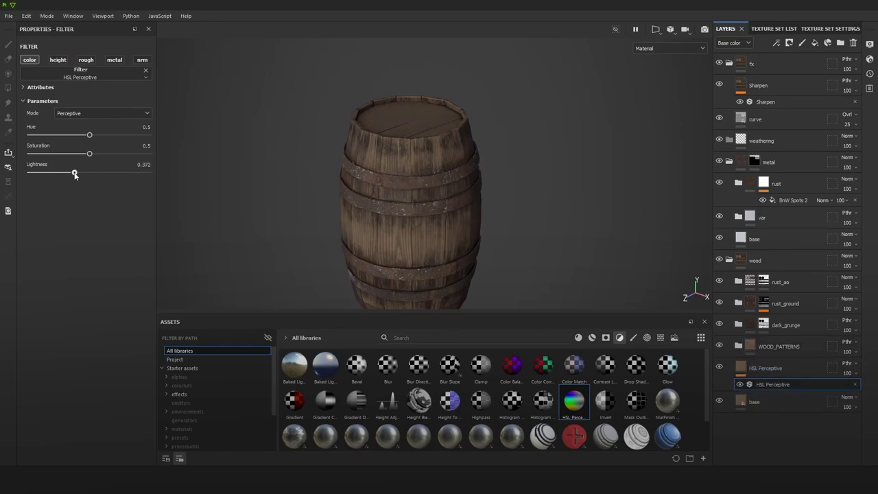
# Step: Hide the rust_ao, rust_ground, dark_grunge and WOOD_PATTERNS folders to isolate the base wood in material view
pyautogui.scroll(3, 386, 244)
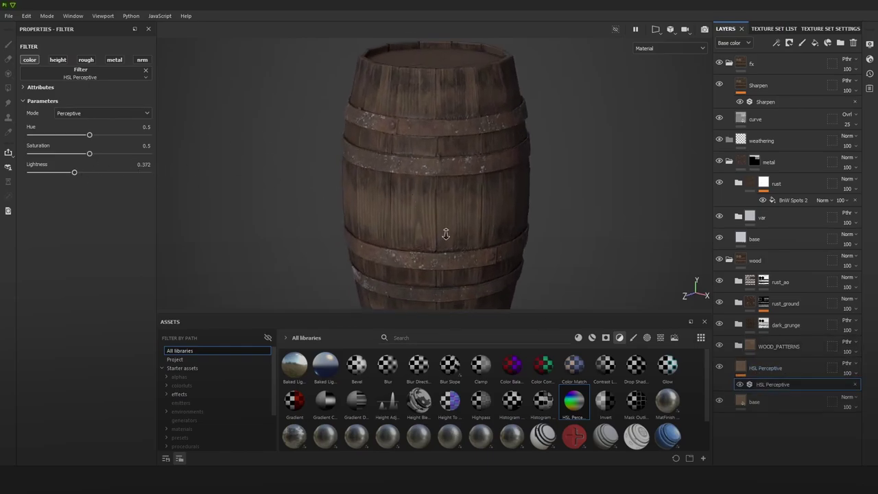
pyautogui.press('c')
pyautogui.press('c')
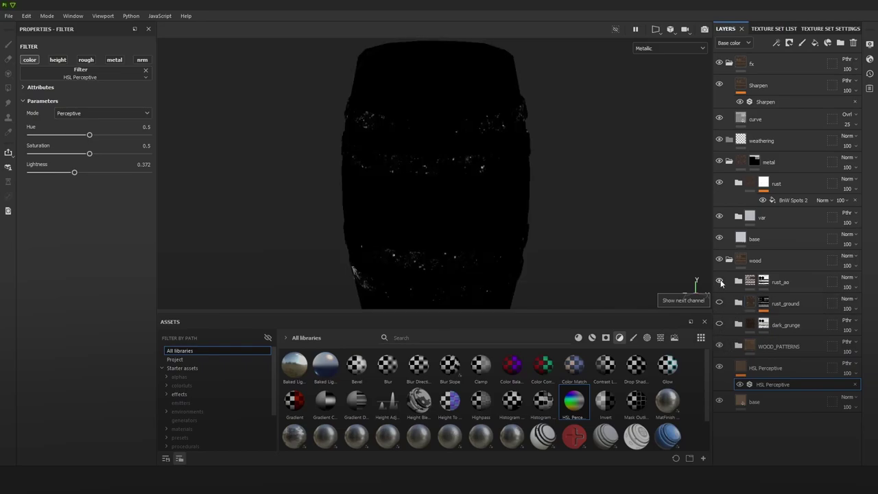
pyautogui.press('m')
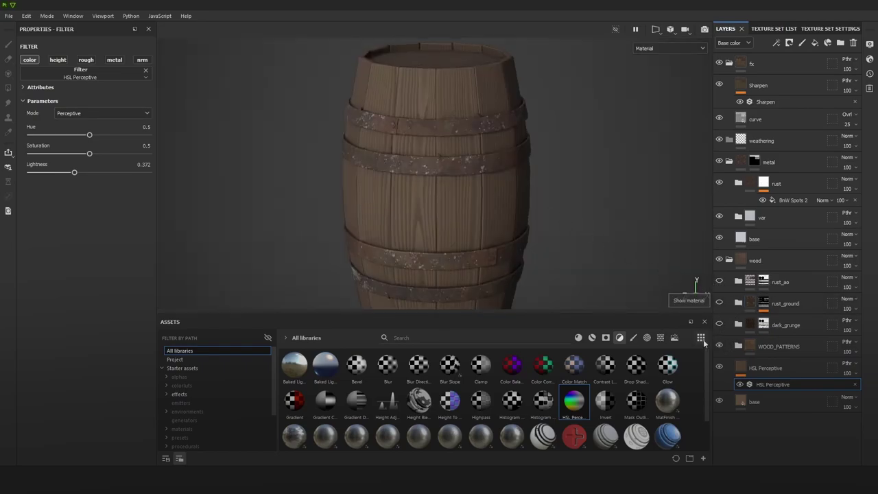
pyautogui.scroll(3, 515, 243)
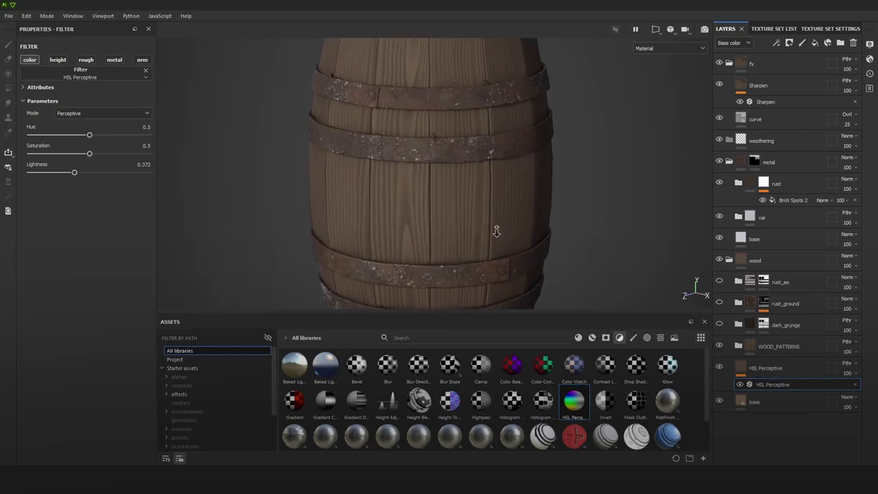
pyautogui.click(718, 345)
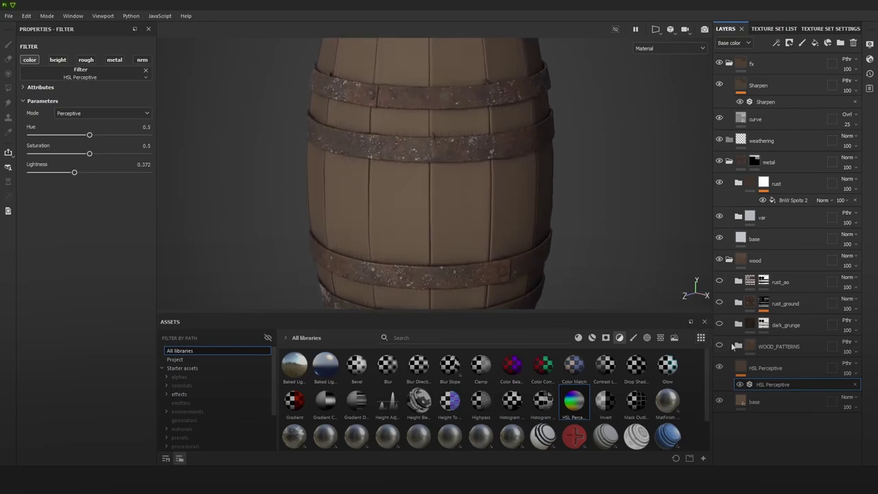
# Step: Group the HSL Perceptive layer into a folder named var and set its base color blend mode to Passthrough
pyautogui.click(768, 369)
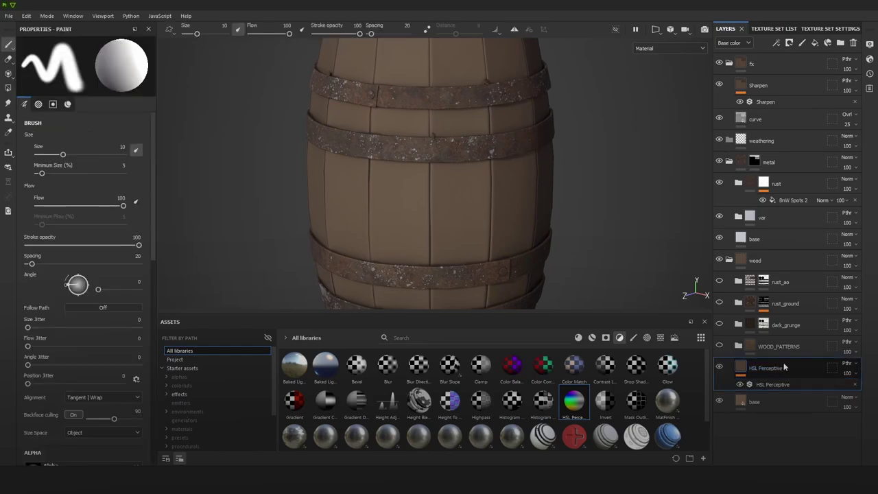
pyautogui.hotkey('ctrl', 'g')
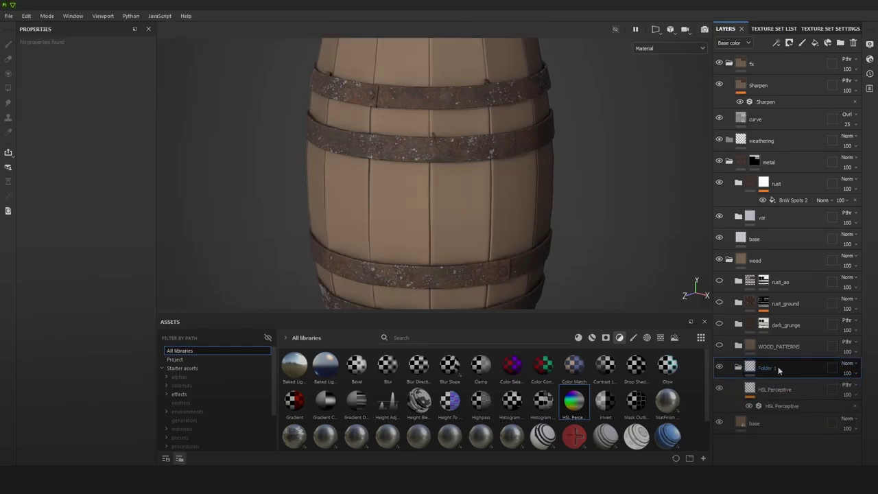
pyautogui.doubleClick(765, 368)
pyautogui.press('Return')
pyautogui.click(849, 364)
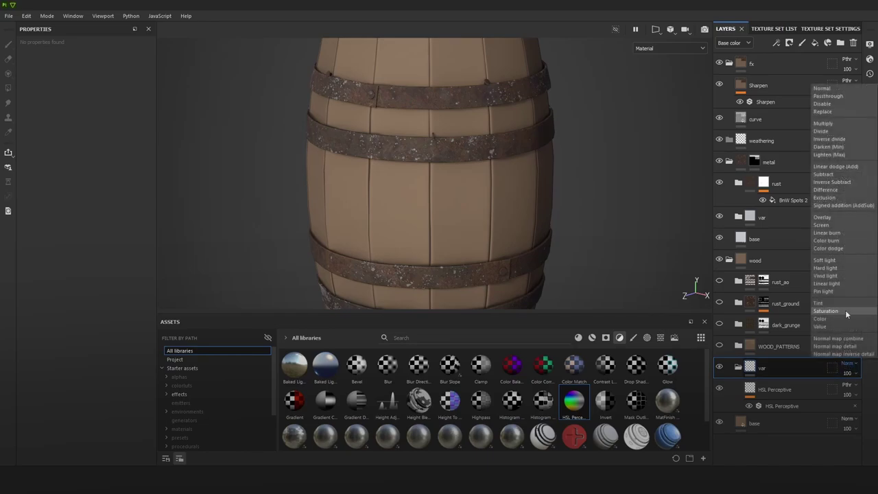
pyautogui.click(839, 97)
# Step: Set the var folder's roughness blend mode to Passthrough and return the layer stack to the Base color channel
pyautogui.click(729, 42)
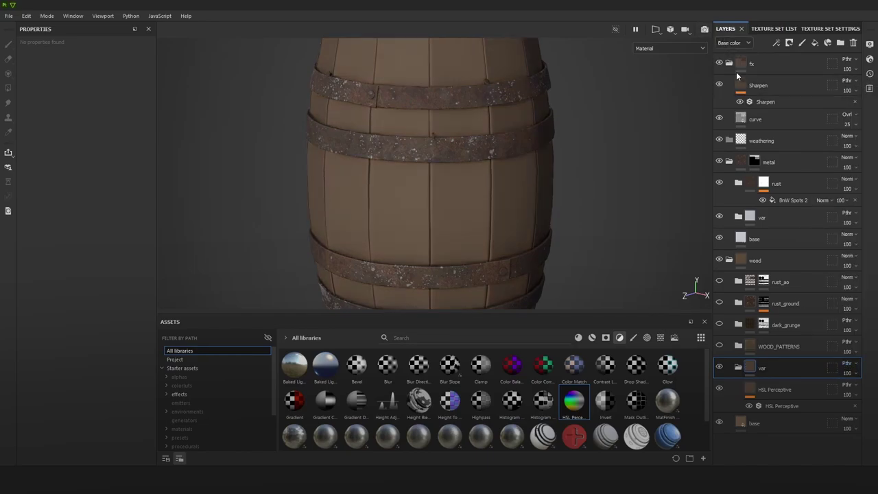
pyautogui.click(737, 76)
pyautogui.click(849, 364)
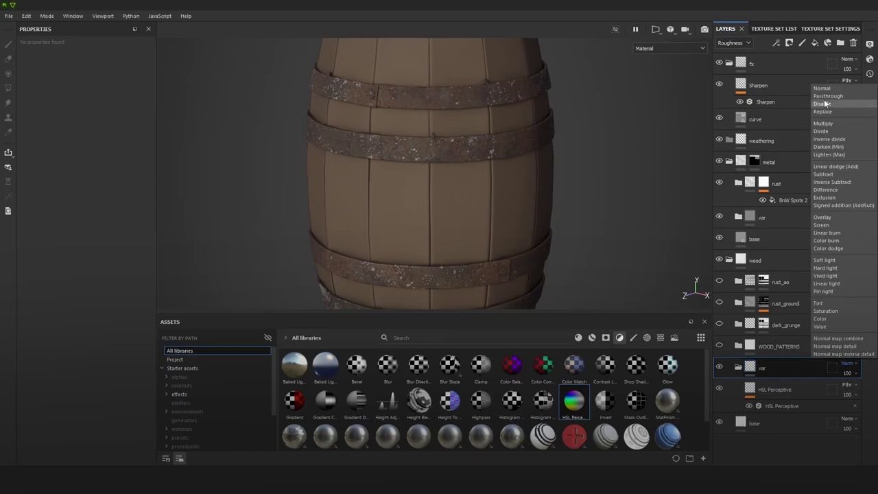
pyautogui.click(823, 95)
pyautogui.click(729, 43)
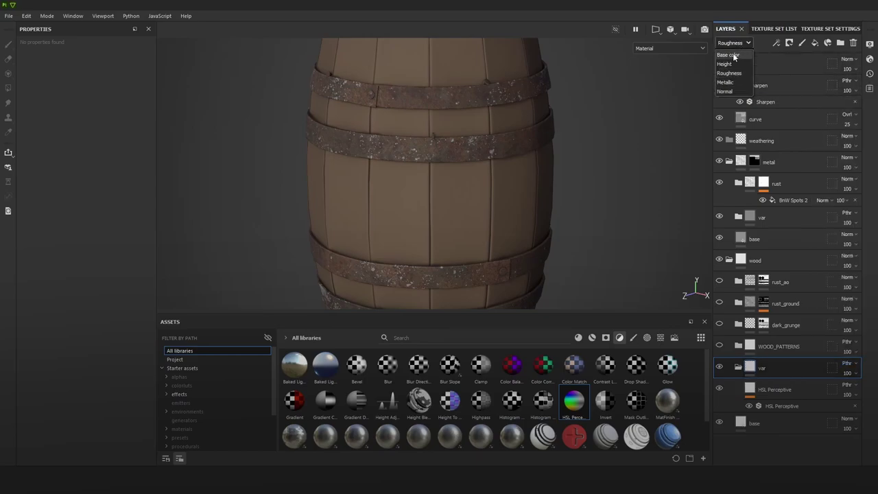
pyautogui.click(729, 55)
# Step: Rename the HSL Perceptive layer inside the var folder to darken and open its filter settings
pyautogui.click(778, 390)
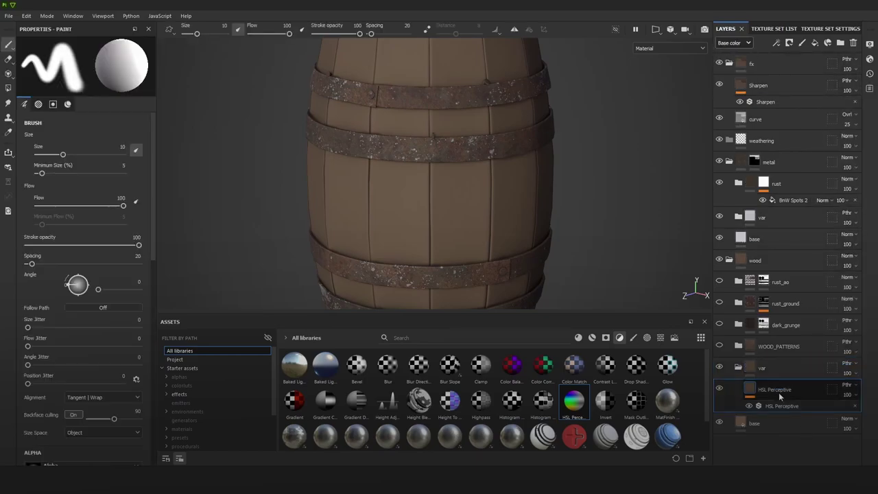
pyautogui.doubleClick(779, 391)
pyautogui.write('darken')
pyautogui.press('Return')
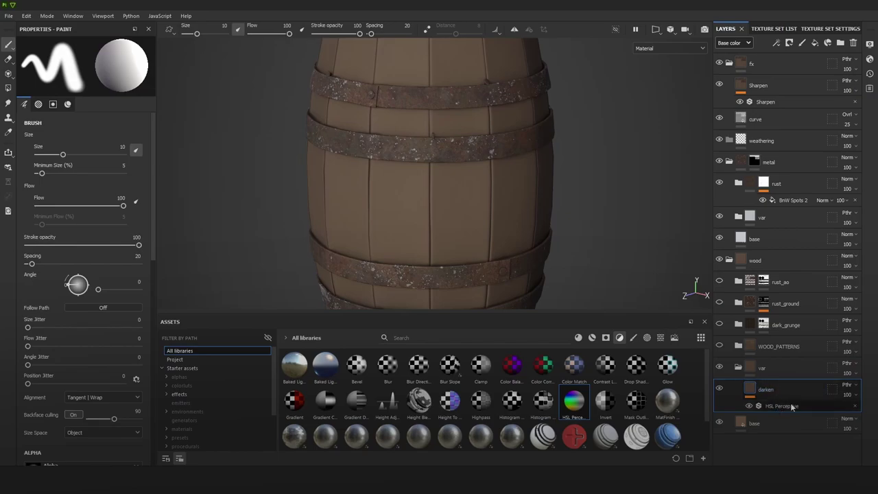
pyautogui.click(788, 406)
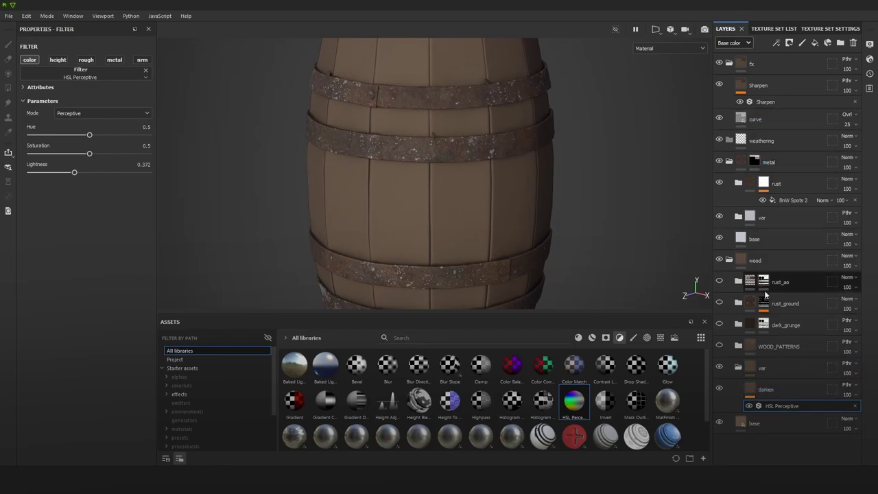
# Step: Add a black mask to the darken layer and put a fill effect in it
pyautogui.rightClick(768, 390)
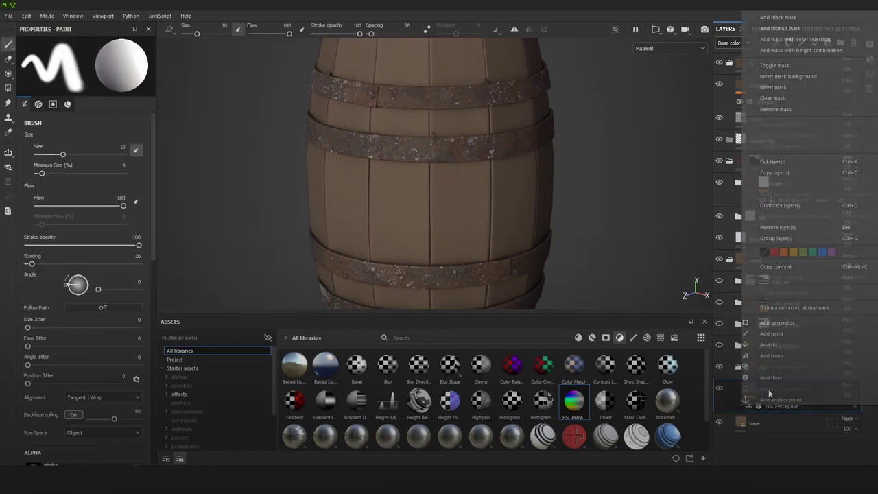
pyautogui.click(785, 17)
pyautogui.click(775, 43)
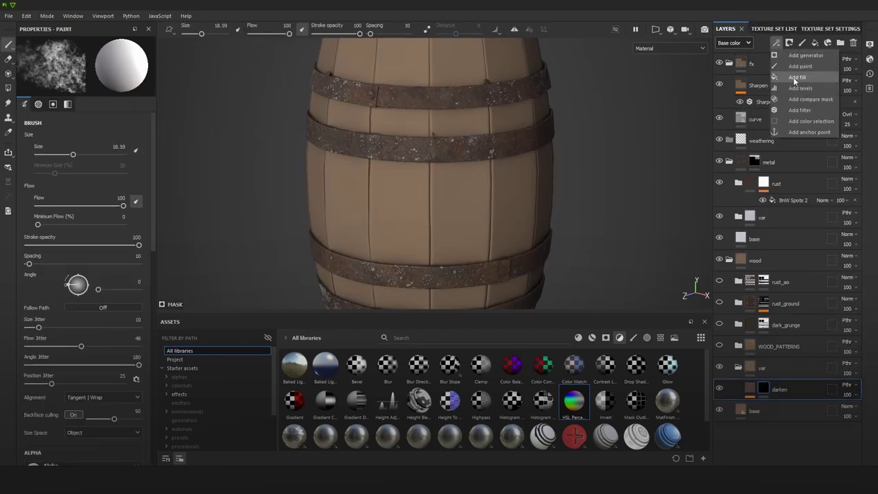
pyautogui.click(804, 78)
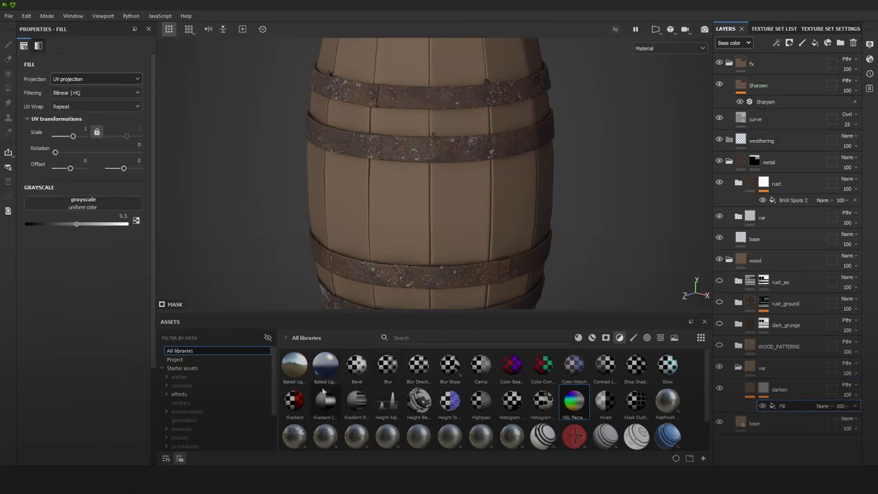
# Step: Try Clouds 3 and BnW Spots 3 procedurals in the darken mask fill, settling on Directional Noise 2
pyautogui.click(620, 339)
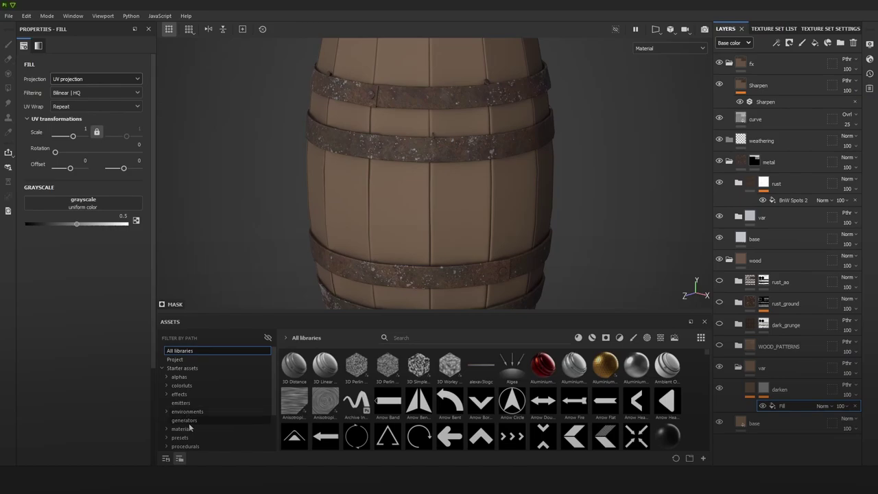
pyautogui.click(186, 447)
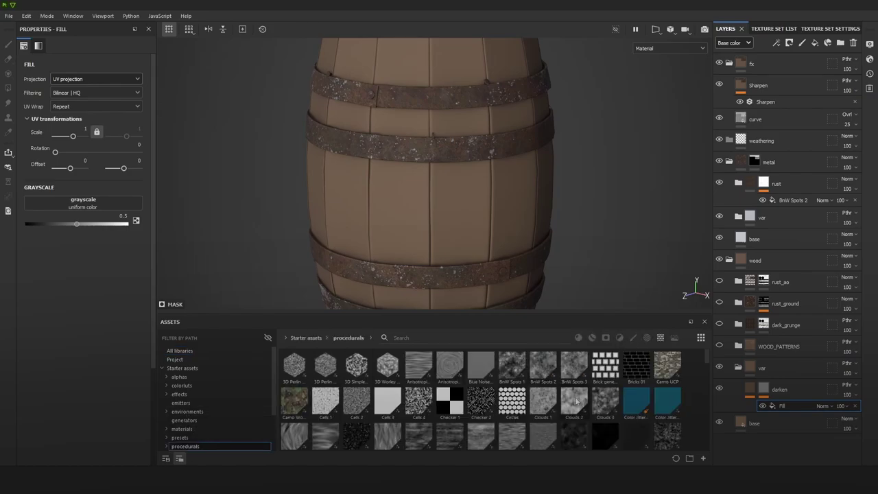
pyautogui.moveTo(605, 401); pyautogui.dragTo(100, 203)
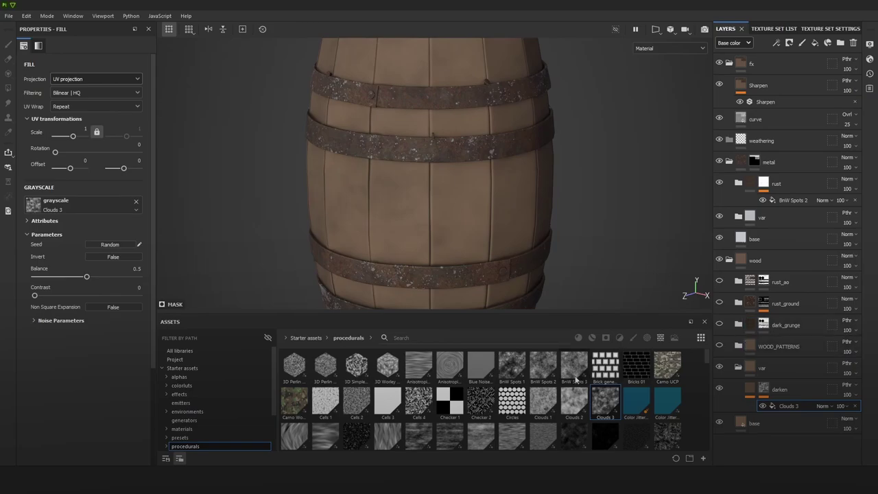
pyautogui.moveTo(578, 379); pyautogui.dragTo(89, 203)
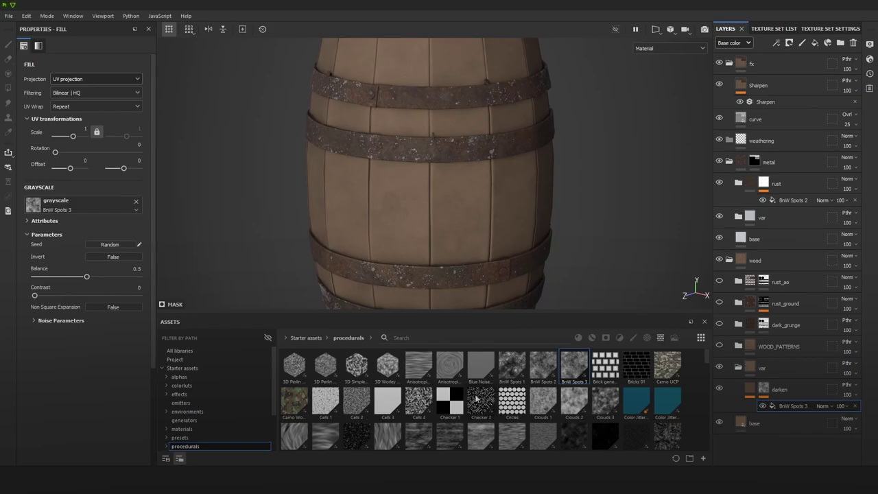
pyautogui.moveTo(451, 435); pyautogui.dragTo(87, 207)
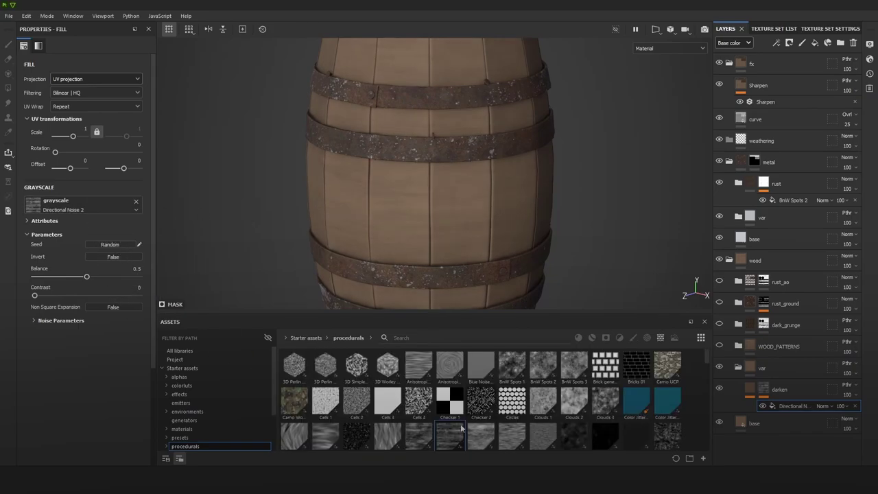
# Step: Rotate the Directional Noise 2 fill to 90 degrees and check its direction on the lid and staves
pyautogui.moveTo(461, 428)
pyautogui.moveTo(62, 152); pyautogui.dragTo(68, 152)
pyautogui.moveTo(461, 201)
pyautogui.keyDown('alt'); pyautogui.mouseDown()
pyautogui.moveTo(429, 130)
pyautogui.moveTo(465, 142)
pyautogui.moveTo(460, 135)
pyautogui.moveTo(474, 192)
pyautogui.mouseUp(); pyautogui.keyUp('alt')
pyautogui.keyDown('shift'); pyautogui.moveTo(474, 192); pyautogui.dragTo(496, 198, button='right'); pyautogui.keyUp('shift')
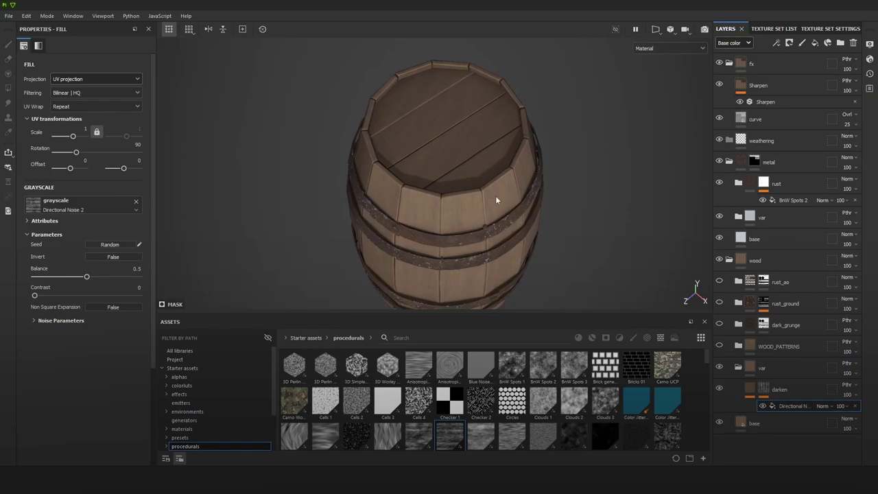
pyautogui.keyDown('alt'); pyautogui.moveTo(486, 232); pyautogui.dragTo(489, 174); pyautogui.keyUp('alt')
pyautogui.keyDown('alt'); pyautogui.moveTo(491, 288); pyautogui.dragTo(497, 157, button='middle'); pyautogui.keyUp('alt')
pyautogui.keyDown('alt'); pyautogui.moveTo(483, 157); pyautogui.dragTo(480, 186, button='right'); pyautogui.keyUp('alt')
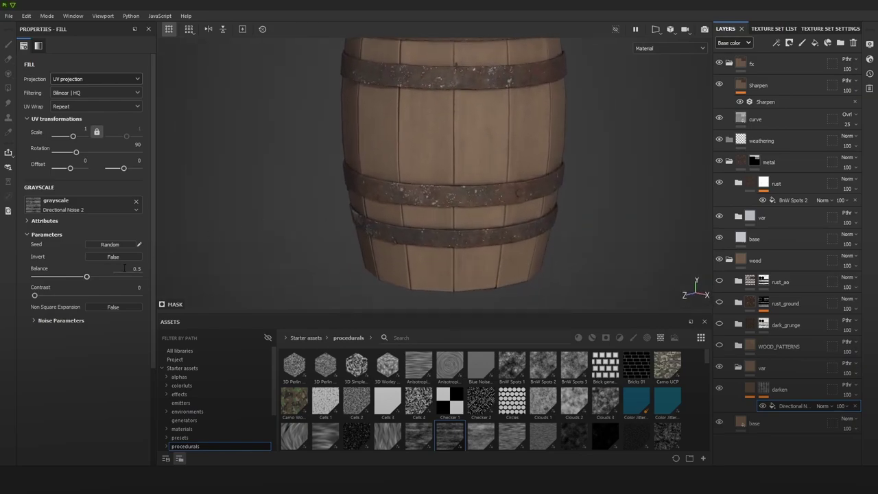
# Step: Set the Directional Noise 2 fill's contrast to 0.38
pyautogui.moveTo(59, 298); pyautogui.dragTo(86, 296)
pyautogui.click(67, 295)
pyautogui.keyDown('alt'); pyautogui.moveTo(445, 68); pyautogui.dragTo(454, 155, button='middle'); pyautogui.keyUp('alt')
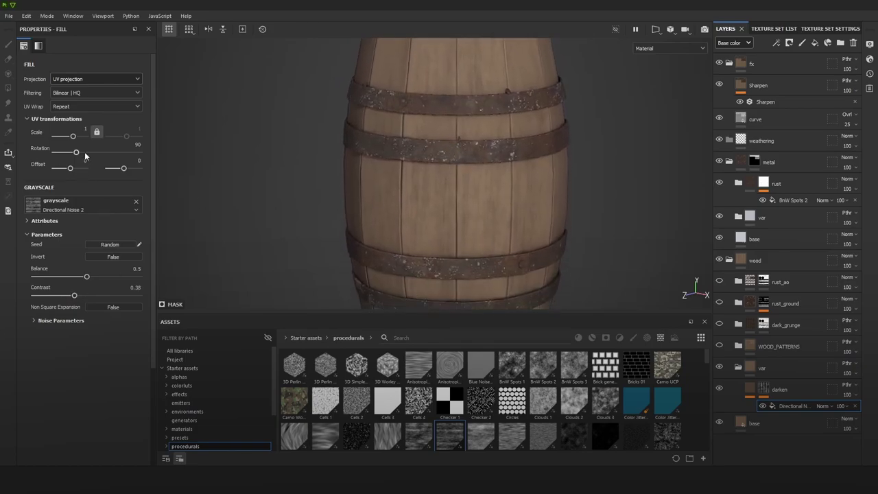
# Step: Unlink the noise fill's UV scale and set its two values to 1.02 and 14.59
pyautogui.click(97, 132)
pyautogui.moveTo(131, 139); pyautogui.dragTo(131, 139)
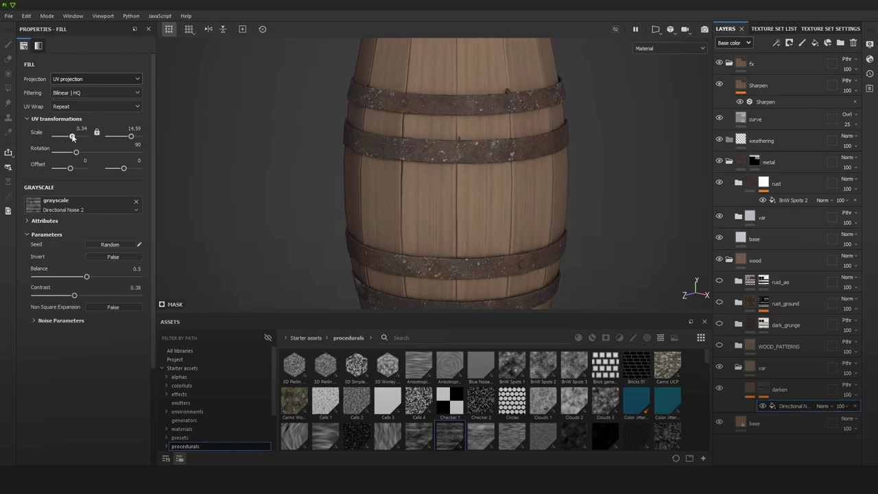
pyautogui.scroll(-5, 419, 121)
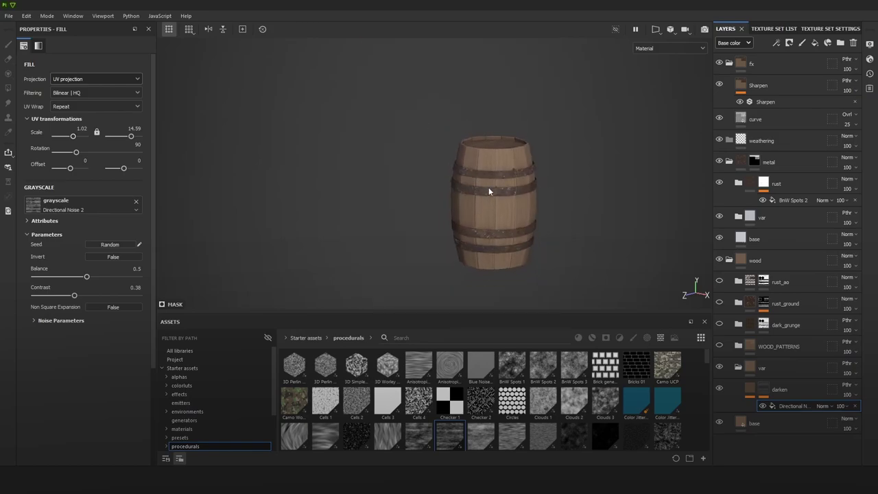
pyautogui.keyDown('alt'); pyautogui.moveTo(487, 190); pyautogui.dragTo(528, 203); pyautogui.keyUp('alt')
pyautogui.keyDown('alt'); pyautogui.moveTo(528, 204); pyautogui.dragTo(713, 332, button='right'); pyautogui.keyUp('alt')
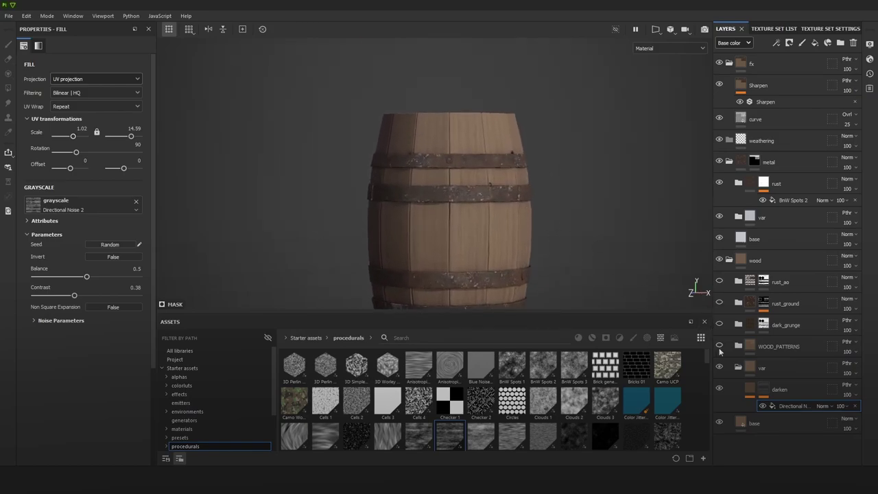
# Step: Show the WOOD_PATTERNS folder and toggle the var folder's visibility to compare the wood with and without the darkening
pyautogui.click(719, 347)
pyautogui.keyDown('alt'); pyautogui.moveTo(610, 306); pyautogui.dragTo(757, 348, button='right'); pyautogui.keyUp('alt')
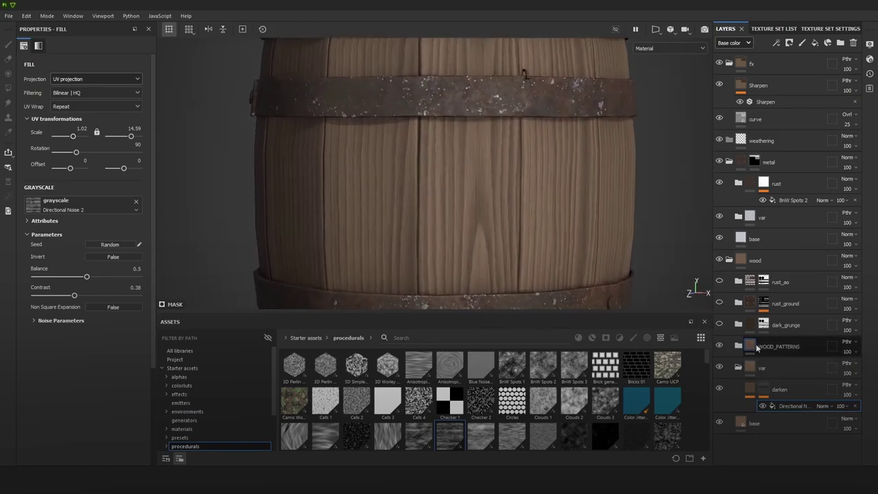
pyautogui.click(719, 369)
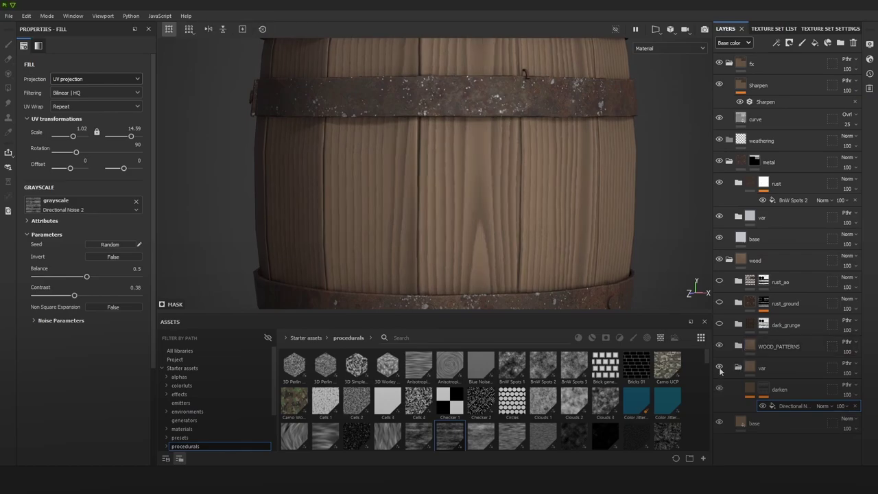
pyautogui.click(719, 367)
pyautogui.click(719, 368)
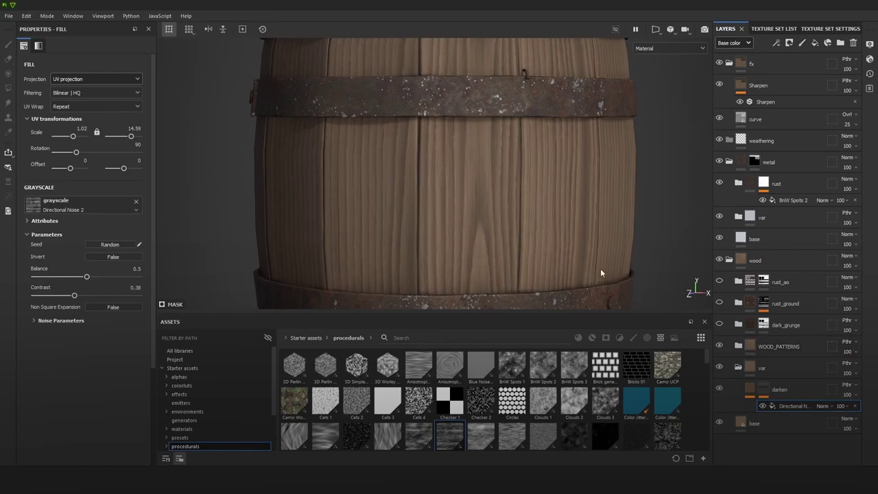
# Step: Reduce the WOOD_PATTERNS folder's base color opacity to 35 while checking the staves from several angles
pyautogui.keyDown('alt'); pyautogui.moveTo(600, 273); pyautogui.dragTo(484, 117, button='right'); pyautogui.keyUp('alt')
pyautogui.keyDown('alt'); pyautogui.moveTo(484, 117); pyautogui.dragTo(591, 186, button='middle'); pyautogui.keyUp('alt')
pyautogui.keyDown('alt'); pyautogui.moveTo(591, 186); pyautogui.dragTo(521, 194); pyautogui.keyUp('alt')
pyautogui.keyDown('shift'); pyautogui.moveTo(521, 194); pyautogui.dragTo(539, 187, button='right'); pyautogui.keyUp('shift')
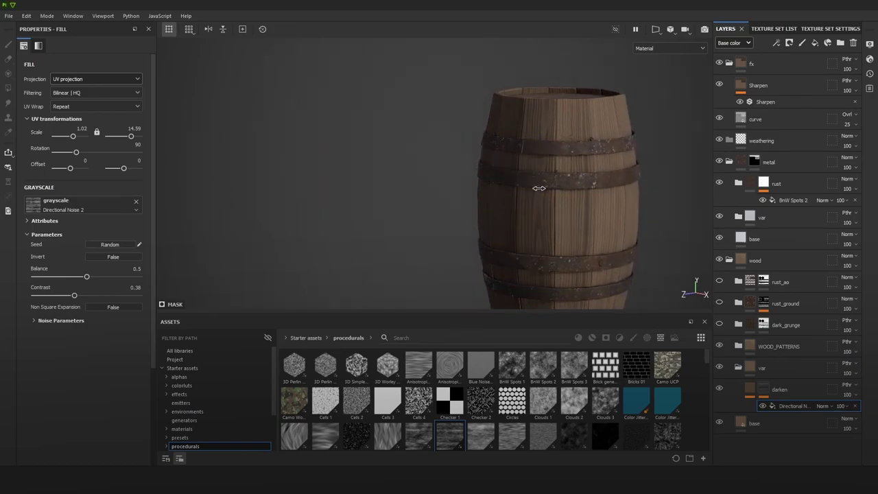
pyautogui.keyDown('alt'); pyautogui.moveTo(539, 188); pyautogui.dragTo(572, 205); pyautogui.keyUp('alt')
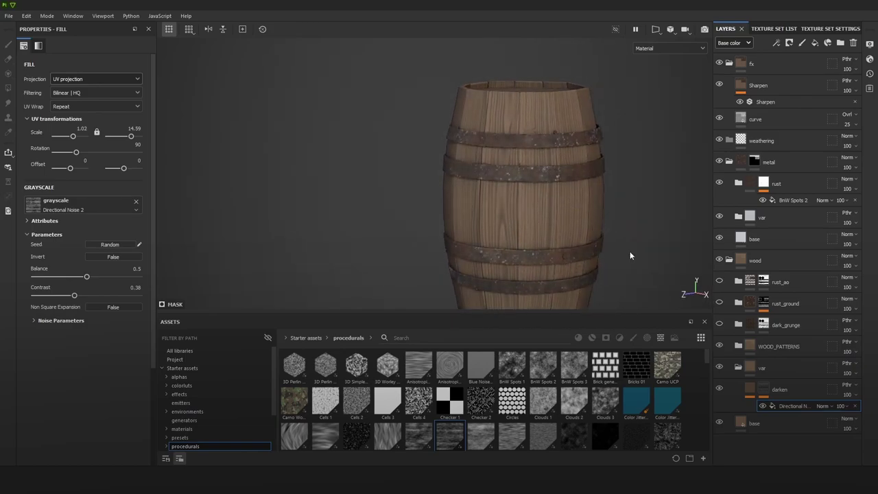
pyautogui.click(795, 349)
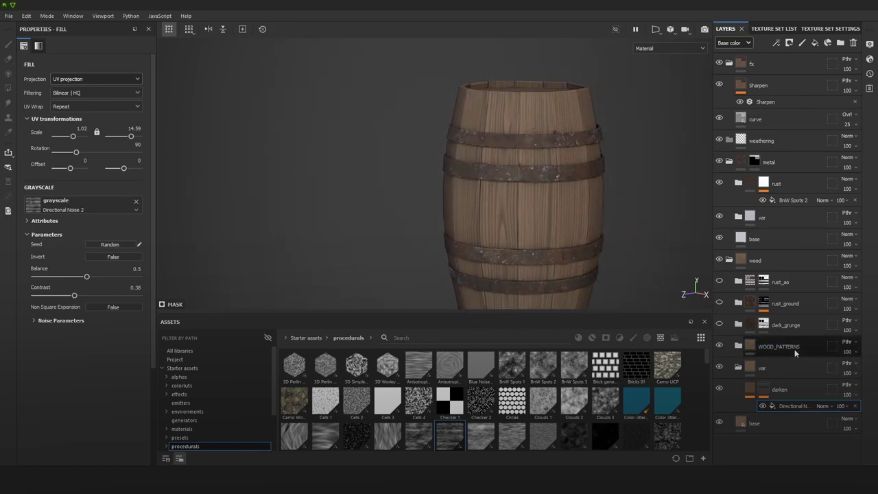
pyautogui.click(848, 354)
pyautogui.click(851, 369)
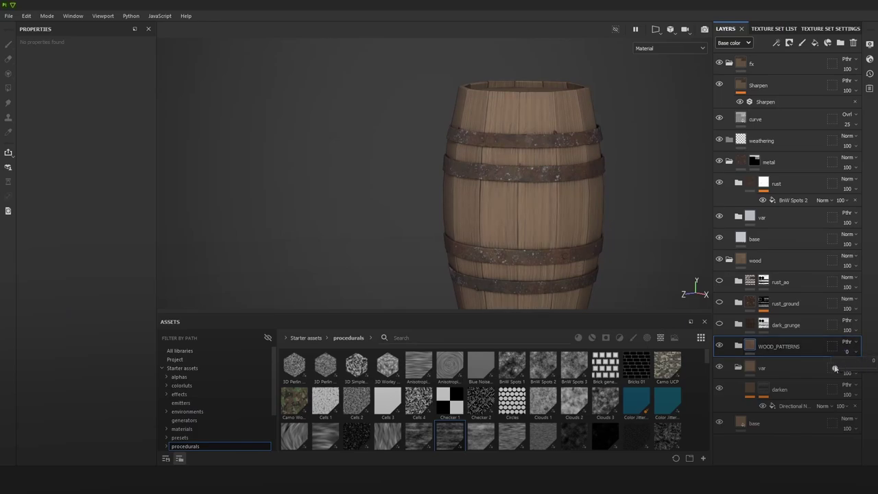
pyautogui.moveTo(852, 369)
pyautogui.mouseDown()
pyautogui.moveTo(865, 371)
pyautogui.moveTo(820, 370)
pyautogui.moveTo(856, 369)
pyautogui.moveTo(838, 371)
pyautogui.mouseUp()
pyautogui.keyDown('alt'); pyautogui.moveTo(530, 176); pyautogui.dragTo(590, 255, button='right'); pyautogui.keyUp('alt')
pyautogui.keyDown('alt'); pyautogui.moveTo(543, 124); pyautogui.dragTo(560, 194, button='middle'); pyautogui.keyUp('alt')
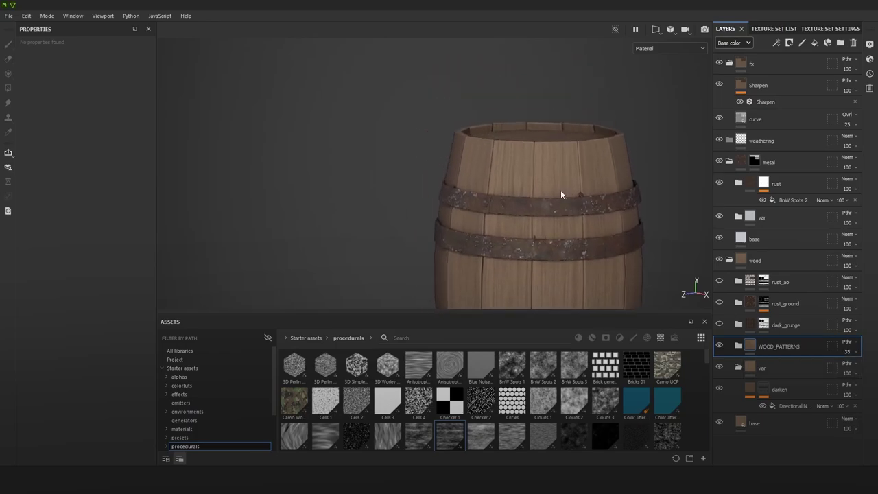
pyautogui.keyDown('alt'); pyautogui.moveTo(548, 185); pyautogui.dragTo(578, 194); pyautogui.keyUp('alt')
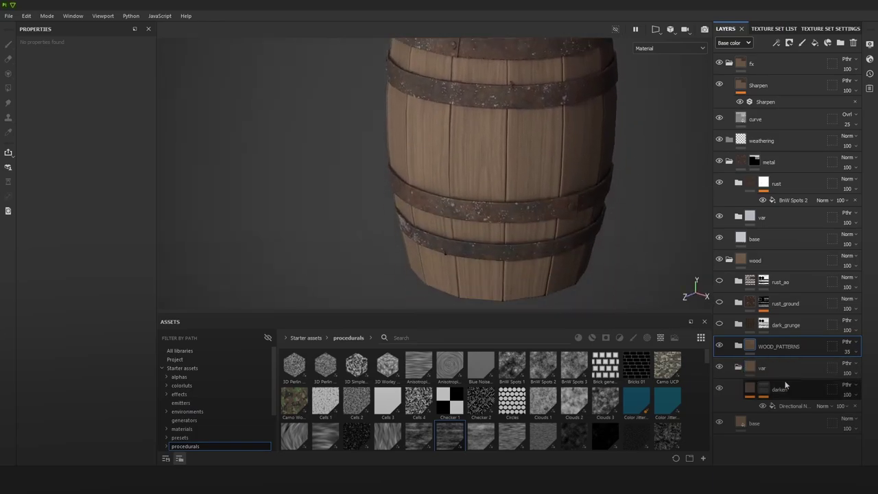
# Step: Rename the var folder above the wood base layer to wood_pattern_detail
pyautogui.click(789, 390)
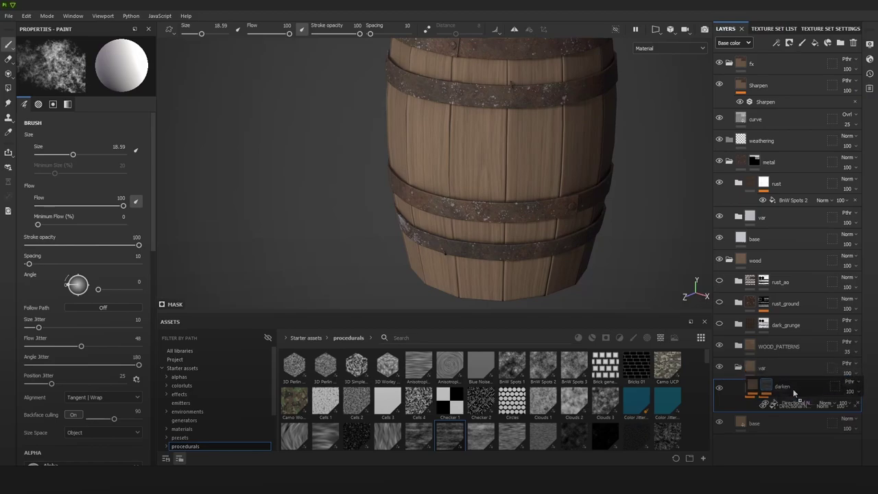
pyautogui.click(778, 371)
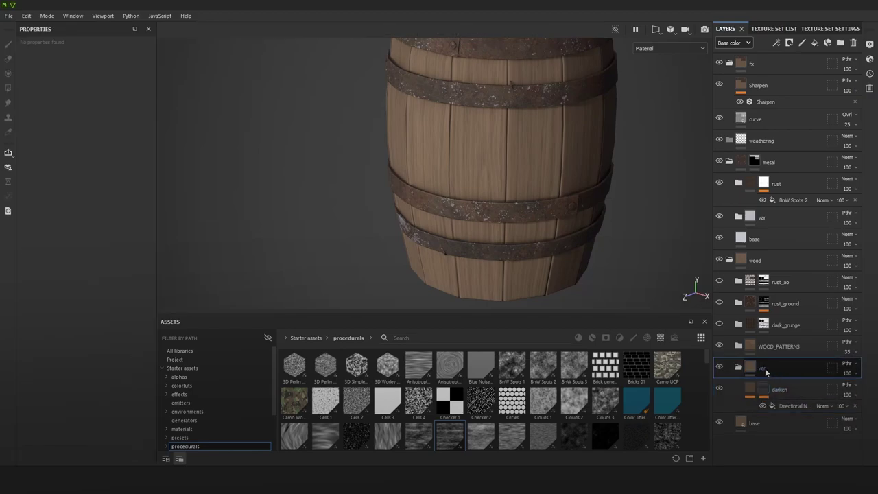
pyautogui.doubleClick(766, 369)
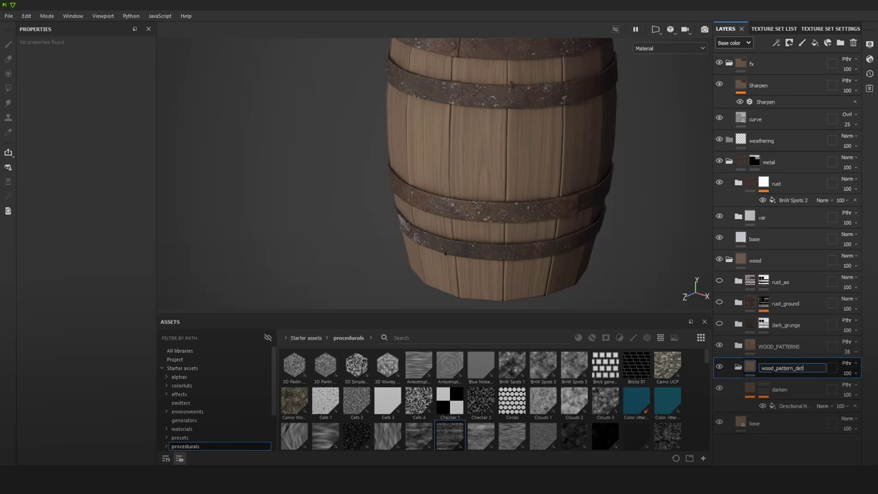
pyautogui.press('Return')
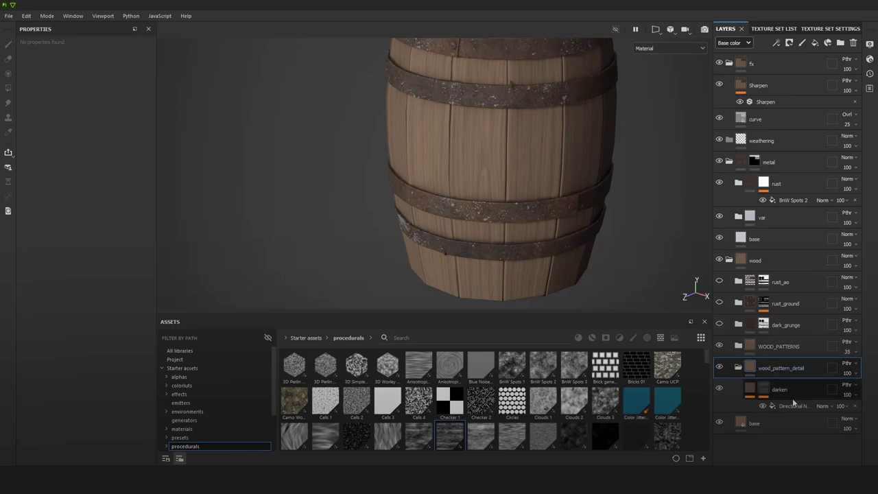
# Step: Lower the darken layer's HSL Perceptive lightness to 0.256 and check the wood grain from several angles
pyautogui.click(793, 398)
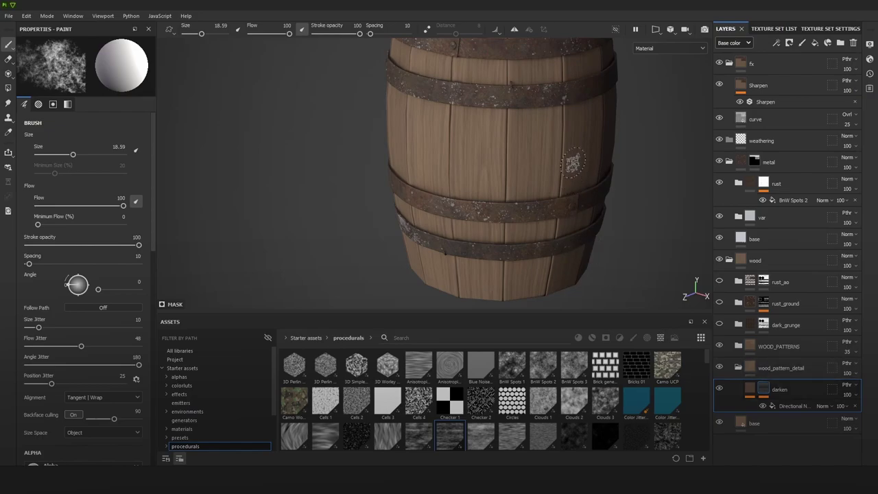
pyautogui.scroll(3, 504, 111)
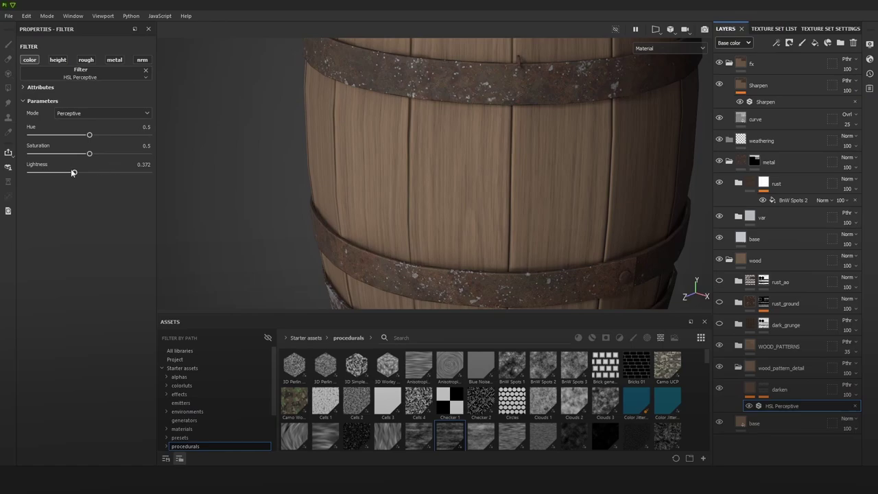
pyautogui.moveTo(73, 173); pyautogui.dragTo(62, 176)
pyautogui.scroll(-8, 458, 192)
pyautogui.scroll(4, 477, 192)
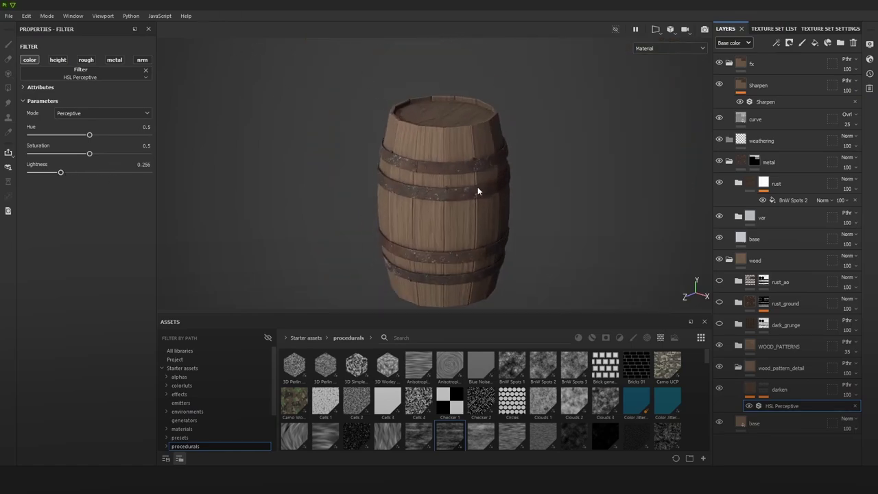
pyautogui.keyDown('alt'); pyautogui.moveTo(478, 191); pyautogui.dragTo(530, 200); pyautogui.keyUp('alt')
pyautogui.scroll(3, 494, 213)
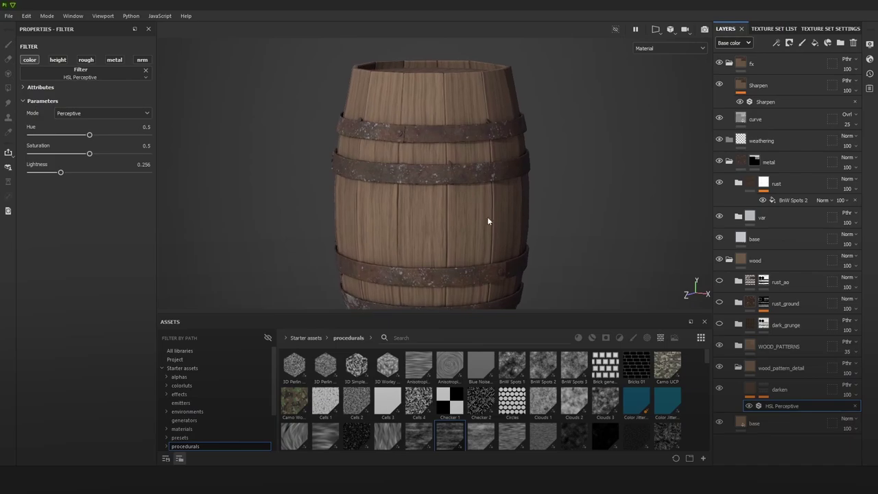
pyautogui.click(783, 391)
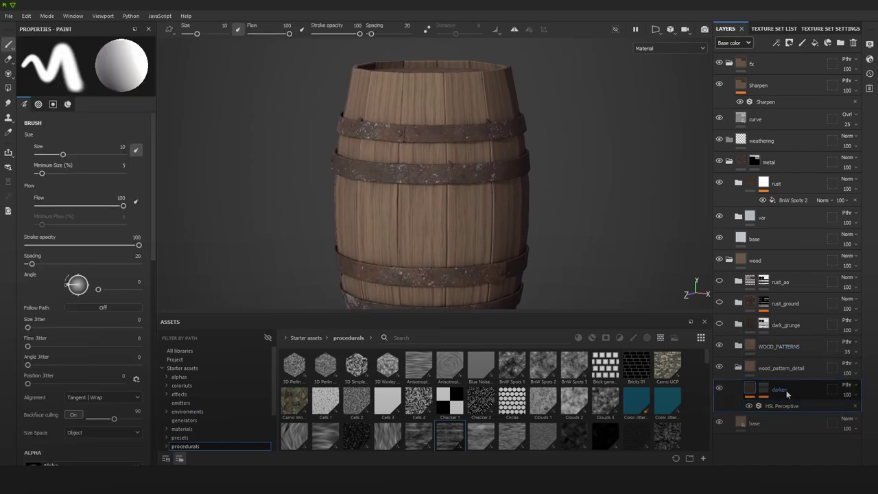
pyautogui.rightClick(787, 394)
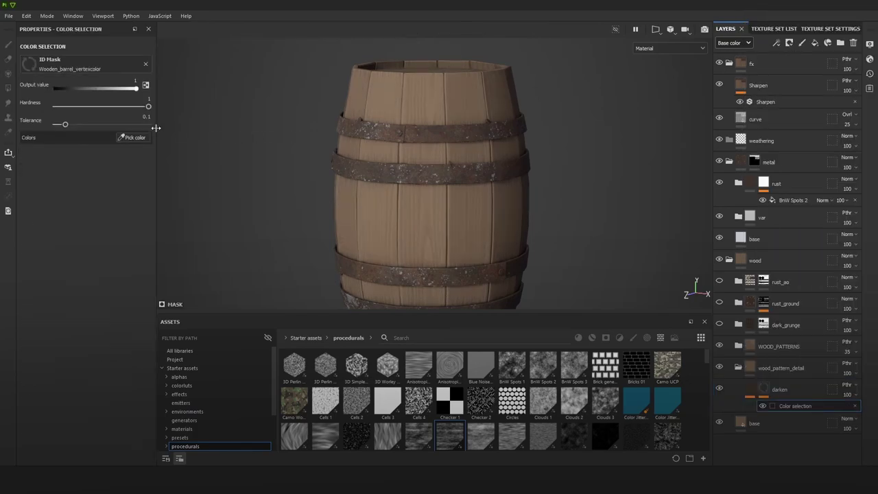
pyautogui.click(134, 137)
pyautogui.click(416, 213)
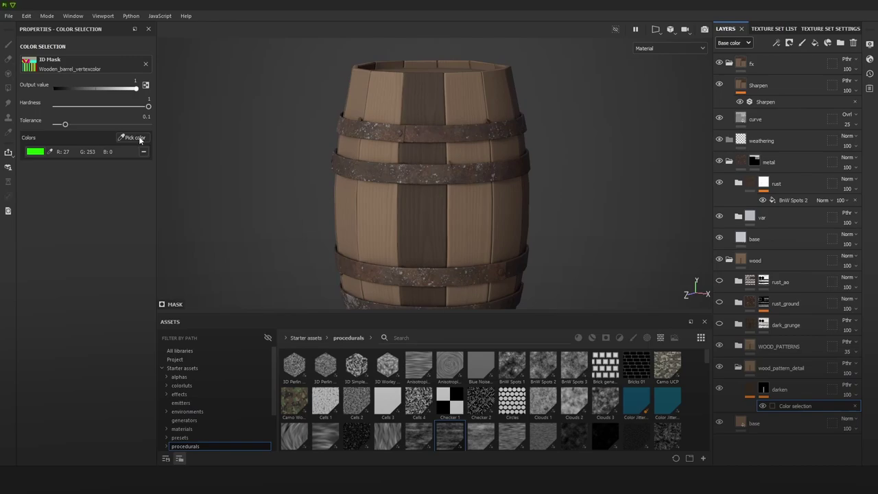
pyautogui.hotkey('ctrl', 'z')
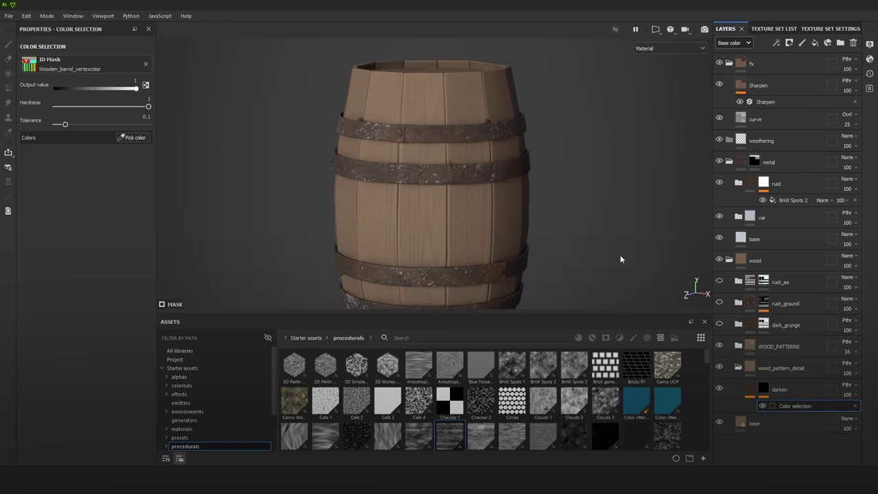
pyautogui.hotkey('ctrl', 'z')
# Step: Group the darken layer into a new folder and set the folder's base color blend mode to Passthrough
pyautogui.keyDown('alt'); pyautogui.moveTo(572, 245); pyautogui.dragTo(572, 214, button='middle'); pyautogui.keyUp('alt')
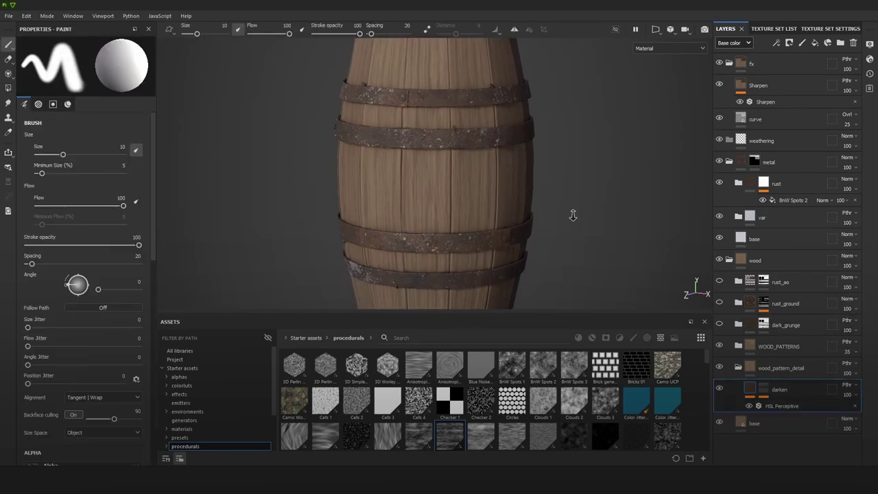
pyautogui.keyDown('alt'); pyautogui.moveTo(572, 213); pyautogui.dragTo(578, 202, button='right'); pyautogui.keyUp('alt')
pyautogui.keyDown('alt'); pyautogui.moveTo(577, 202); pyautogui.dragTo(581, 220, button='middle'); pyautogui.keyUp('alt')
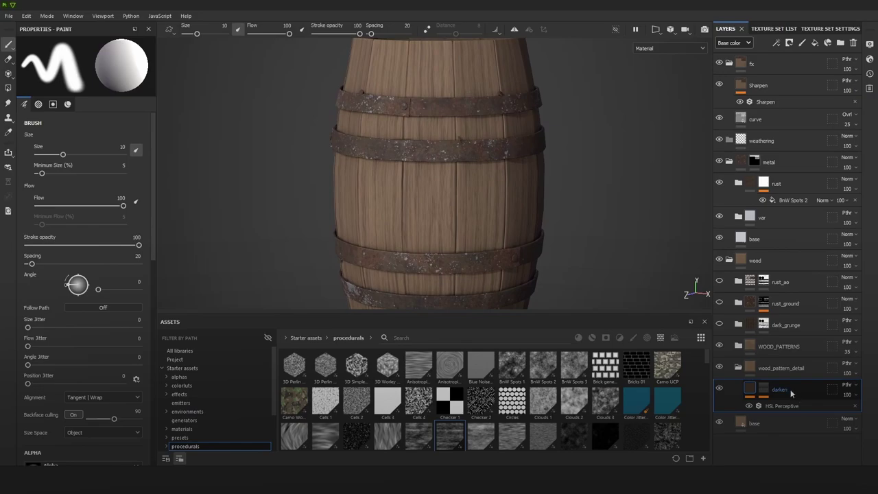
pyautogui.hotkey('ctrl', 'g')
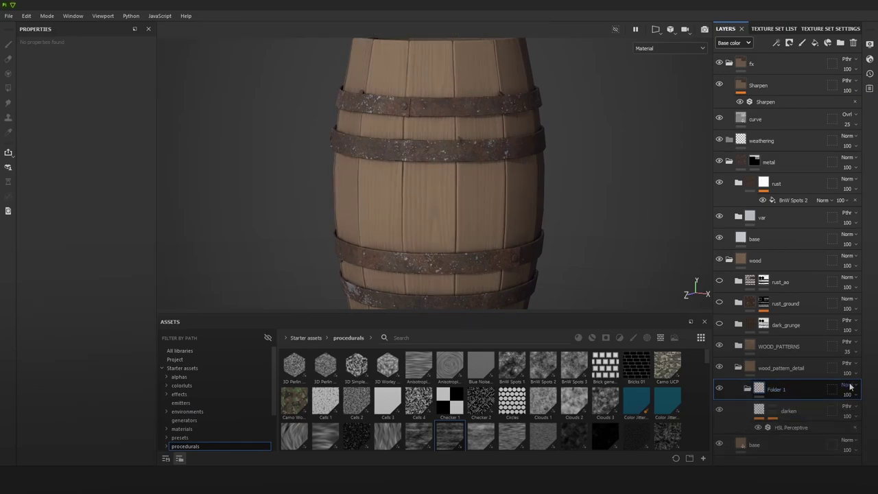
pyautogui.click(850, 387)
pyautogui.click(831, 120)
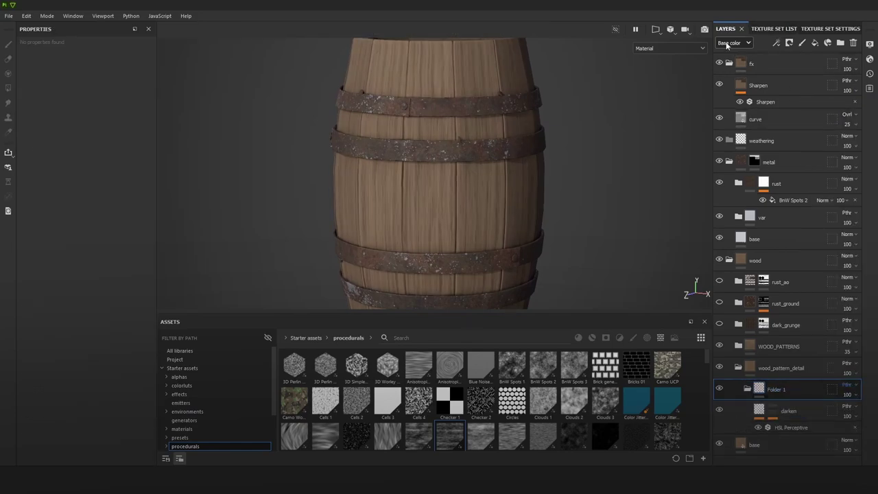
# Step: Switch the layer stack to the Roughness channel and set the new folder's blend mode to Passthrough
pyautogui.click(726, 44)
pyautogui.click(837, 253)
pyautogui.click(849, 388)
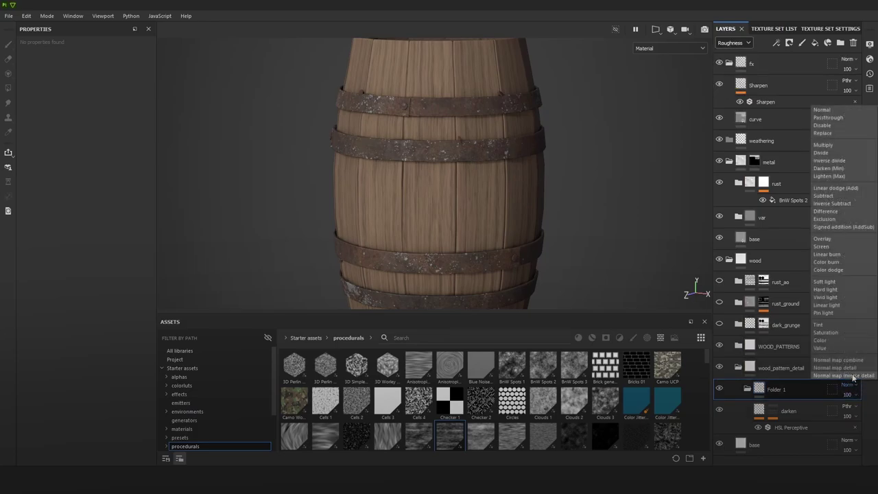
pyautogui.click(830, 119)
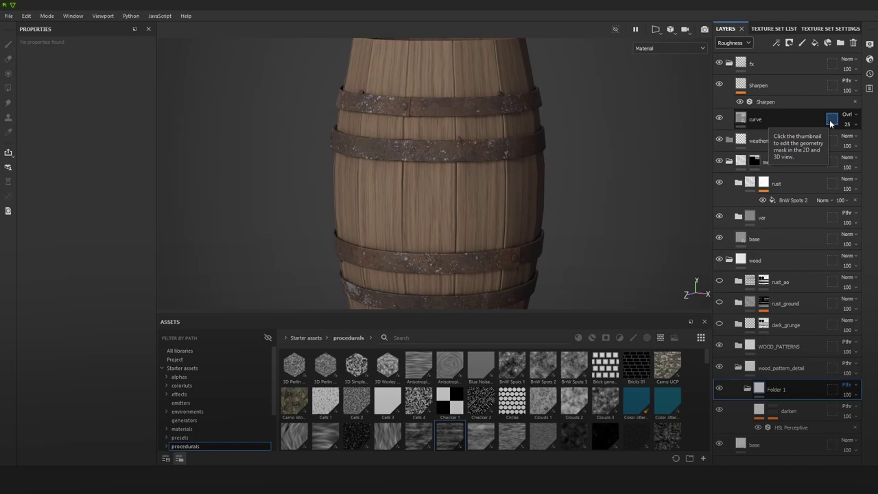
# Step: Display only the base color channel on the barrel and rename the folder containing the darken layer as base
pyautogui.press('c')
pyautogui.press('c')
pyautogui.press('c')
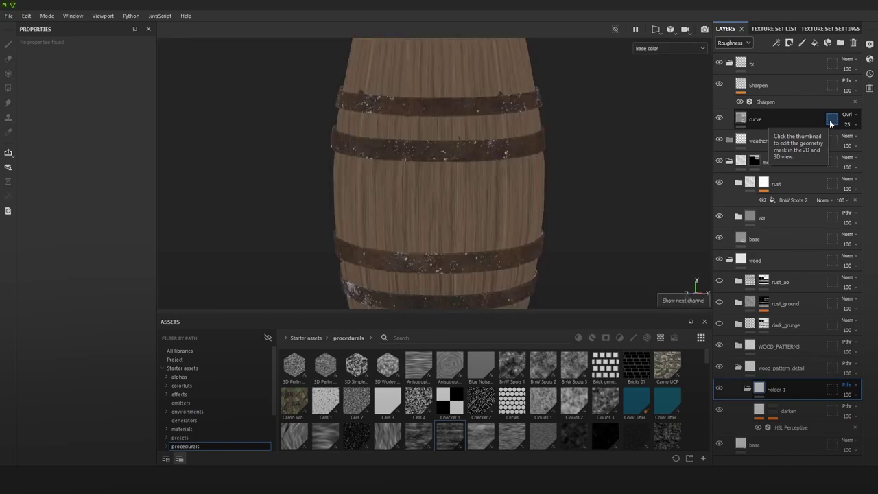
pyautogui.click(780, 386)
pyautogui.click(780, 389)
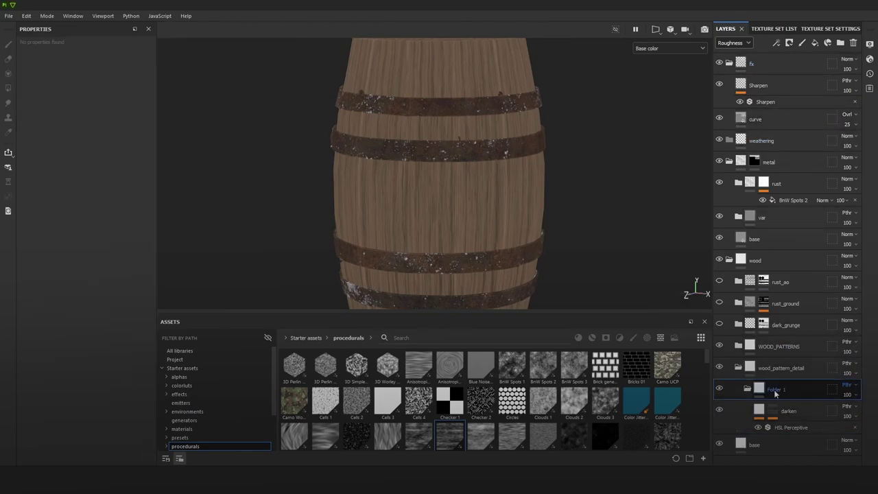
pyautogui.scroll(-2, 501, 230)
pyautogui.doubleClick(778, 389)
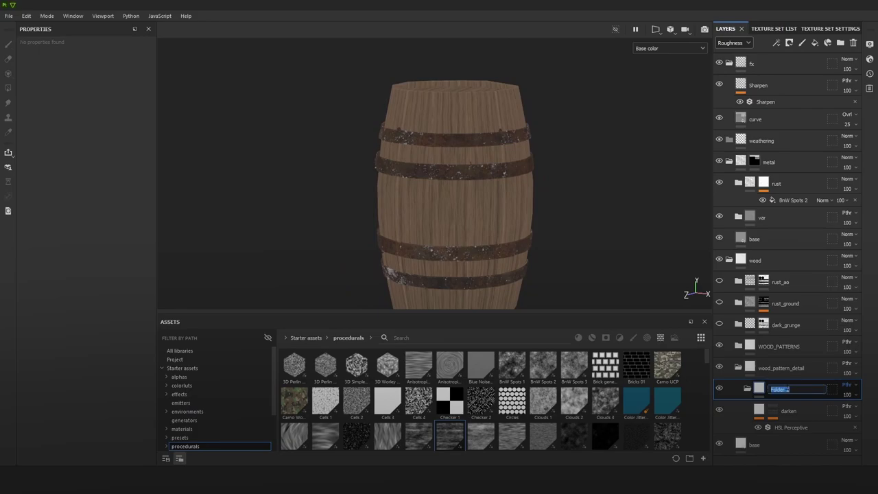
pyautogui.write('base')
pyautogui.press('Return')
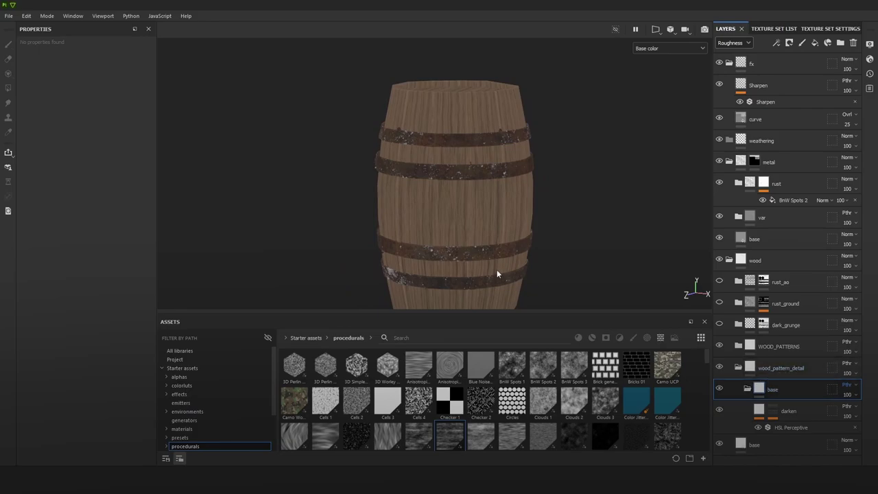
# Step: Add a color selection mask to the new base folder and pick the green and purple staves' ID colors
pyautogui.moveTo(497, 268); pyautogui.dragTo(503, 235, button='middle')
pyautogui.scroll(1, 502, 235)
pyautogui.rightClick(771, 389)
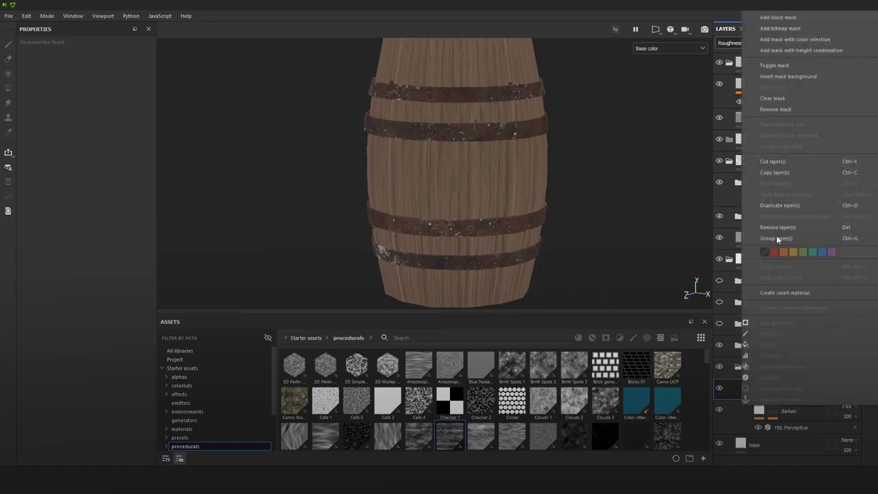
pyautogui.click(783, 41)
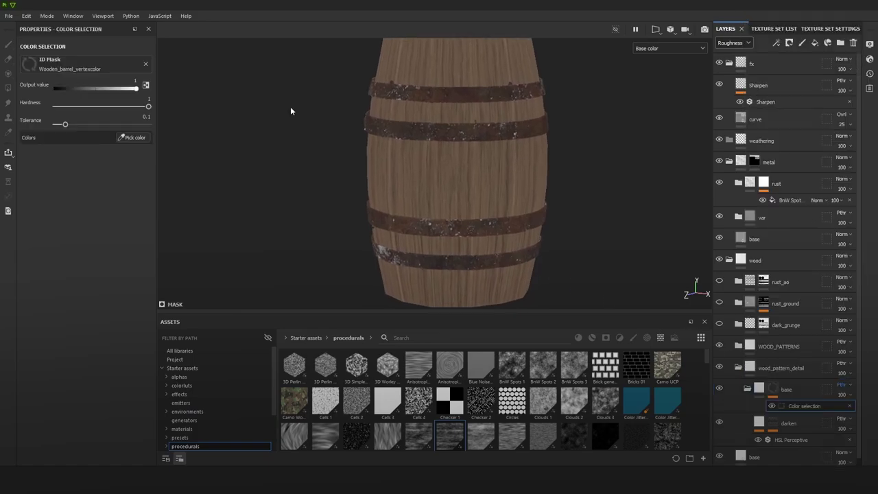
pyautogui.click(136, 138)
pyautogui.click(442, 168)
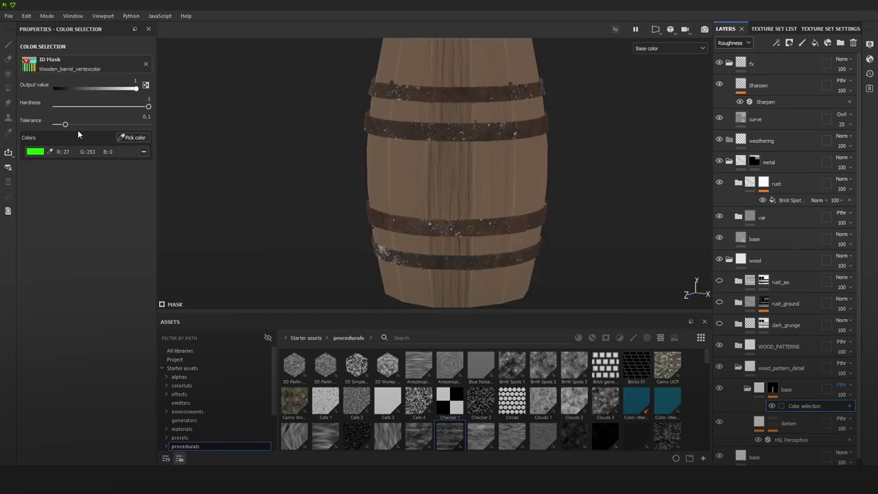
pyautogui.click(146, 140)
pyautogui.click(406, 166)
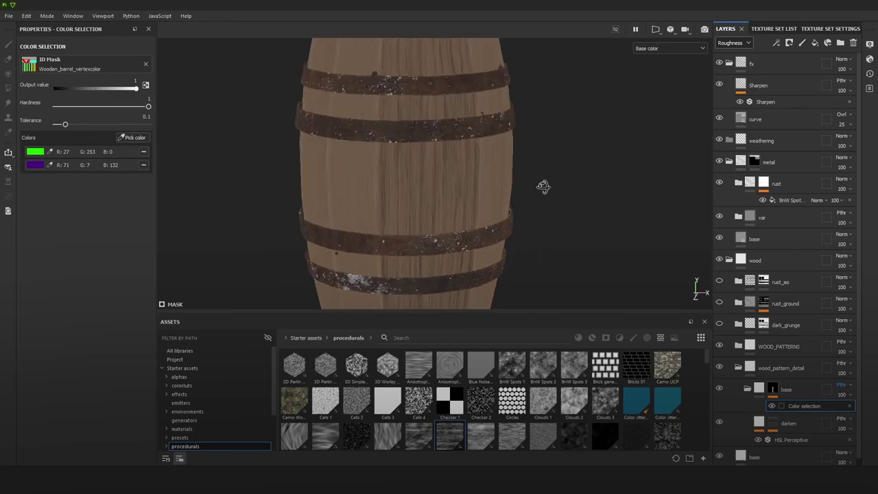
# Step: Add the lime green, navy blue and yellow staves' ID colors to the base folder's color selection mask
pyautogui.click(136, 140)
pyautogui.click(354, 185)
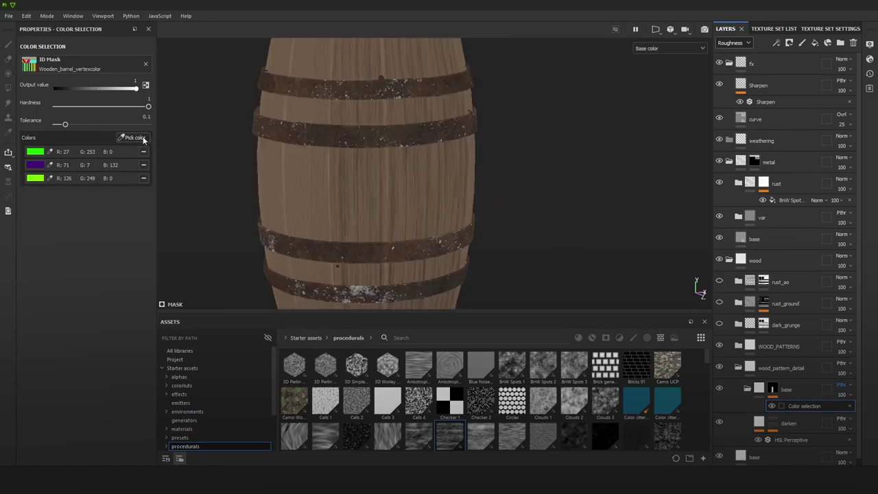
pyautogui.click(130, 138)
pyautogui.click(320, 179)
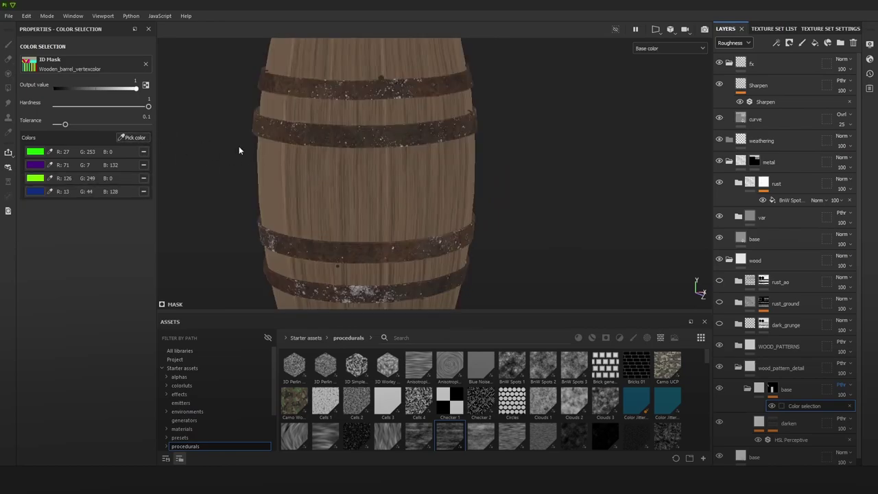
pyautogui.click(130, 139)
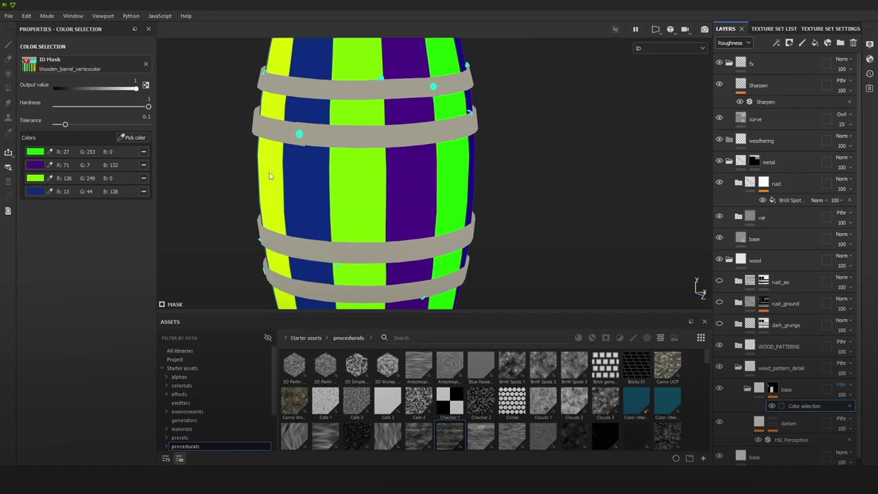
pyautogui.click(269, 180)
# Step: Add the steel blue, sea green and red staves' ID colors to the base folder's color selection
pyautogui.keyDown('alt'); pyautogui.moveTo(288, 182); pyautogui.dragTo(629, 213); pyautogui.keyUp('alt')
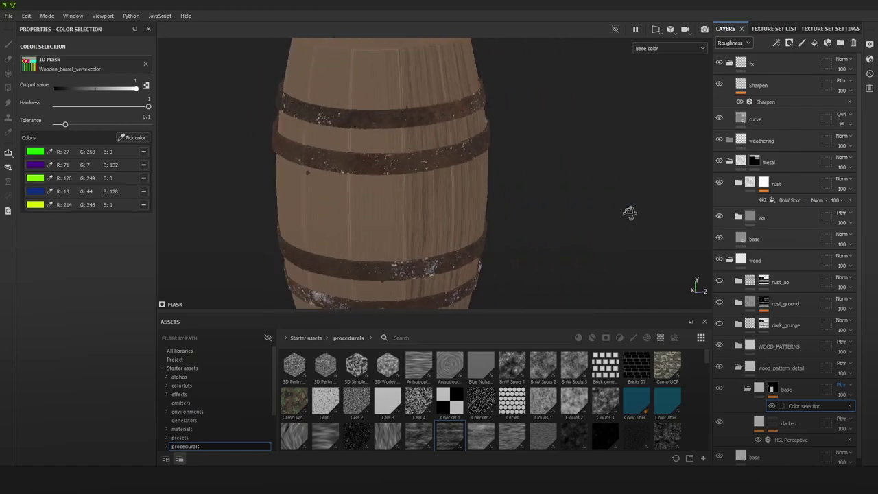
pyautogui.click(130, 138)
pyautogui.click(378, 203)
pyautogui.click(133, 137)
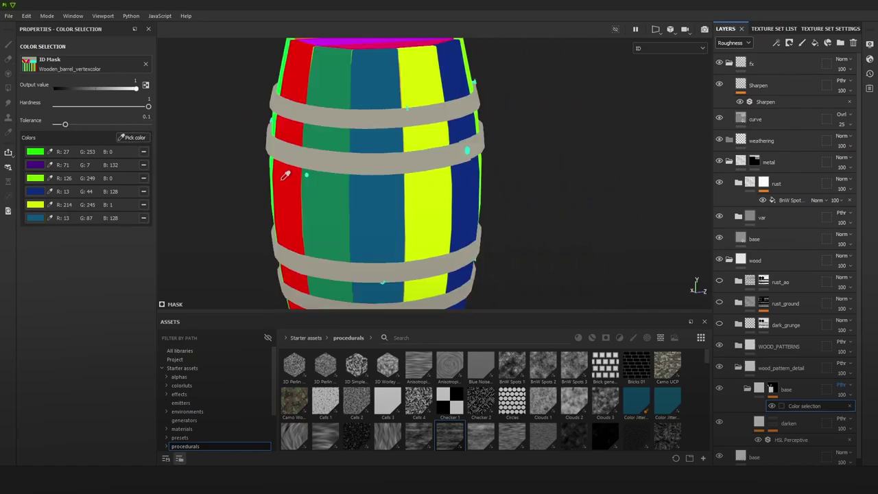
pyautogui.click(320, 201)
pyautogui.click(144, 137)
pyautogui.click(290, 195)
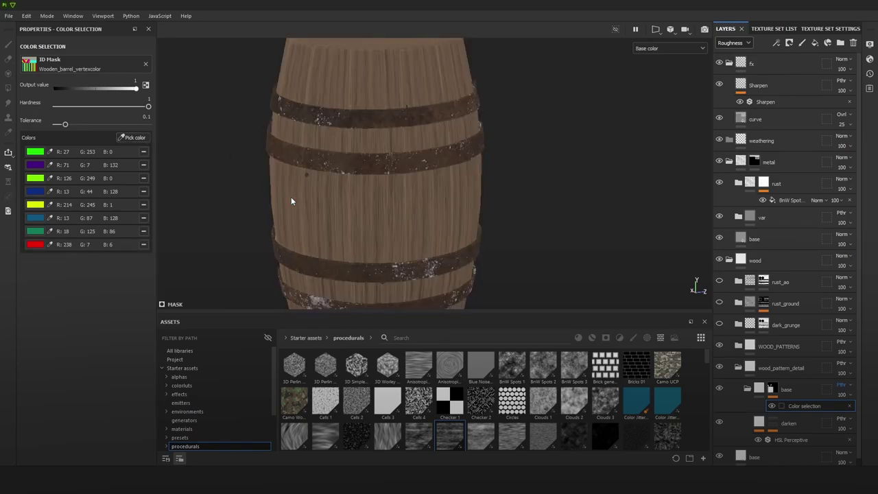
# Step: Add the orange, bright green (0, 253, 60) and teal (18, 125, 124) staves to the color selection
pyautogui.keyDown('alt'); pyautogui.moveTo(291, 197); pyautogui.dragTo(474, 205); pyautogui.keyUp('alt')
pyautogui.click(132, 137)
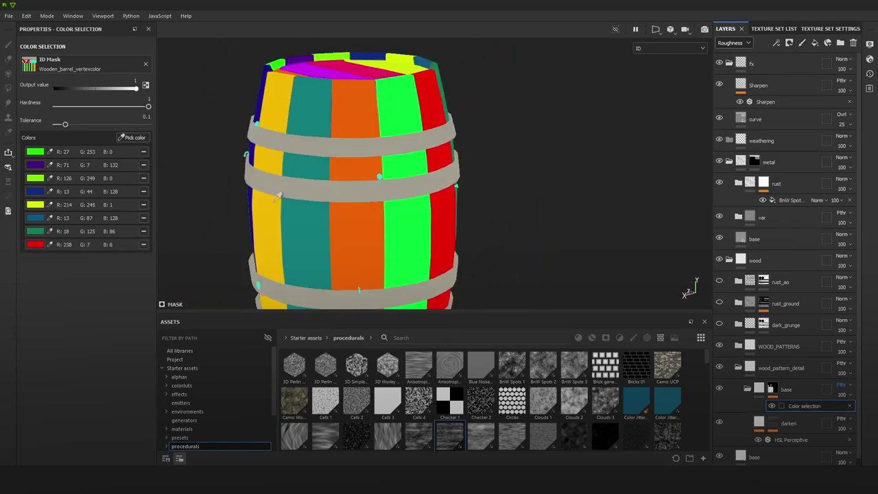
pyautogui.click(374, 253)
pyautogui.click(120, 136)
pyautogui.click(392, 226)
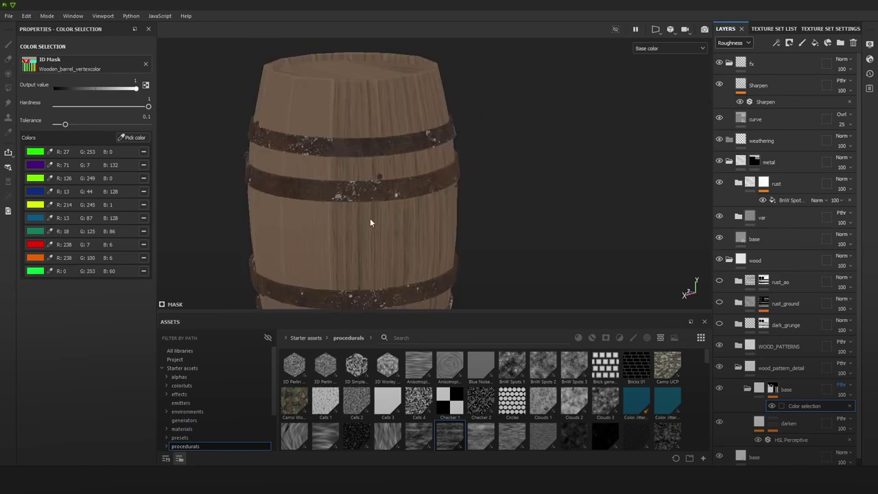
pyautogui.click(136, 137)
pyautogui.click(309, 229)
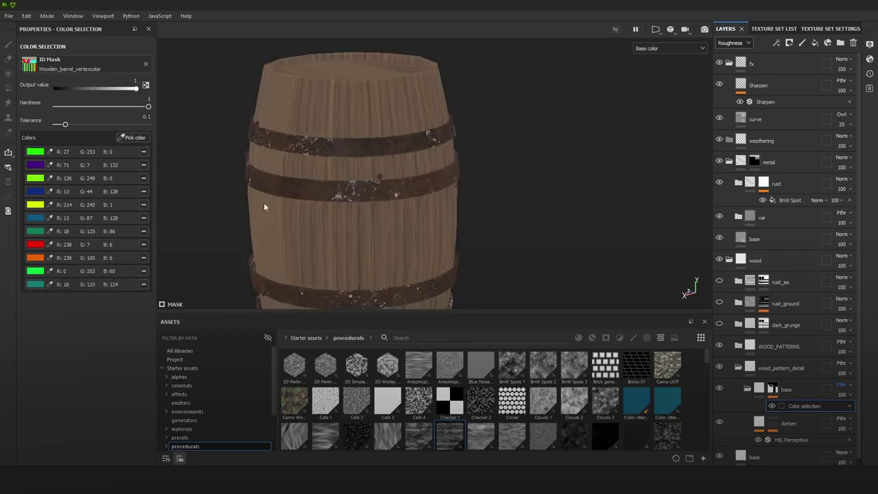
# Step: Add the remaining dark indigo and golden yellow staves' ID colors to the color selection mask
pyautogui.keyDown('alt'); pyautogui.moveTo(265, 206); pyautogui.dragTo(486, 181); pyautogui.keyUp('alt')
pyautogui.click(134, 137)
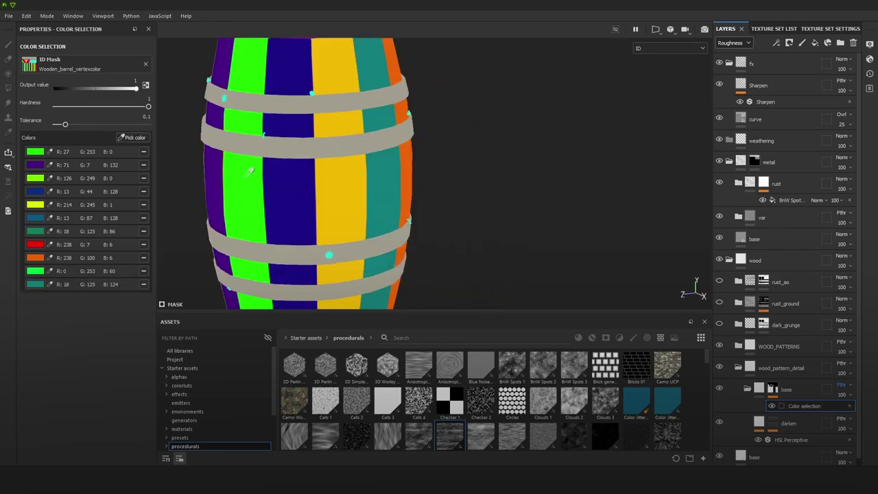
pyautogui.click(290, 192)
pyautogui.click(136, 137)
pyautogui.click(361, 192)
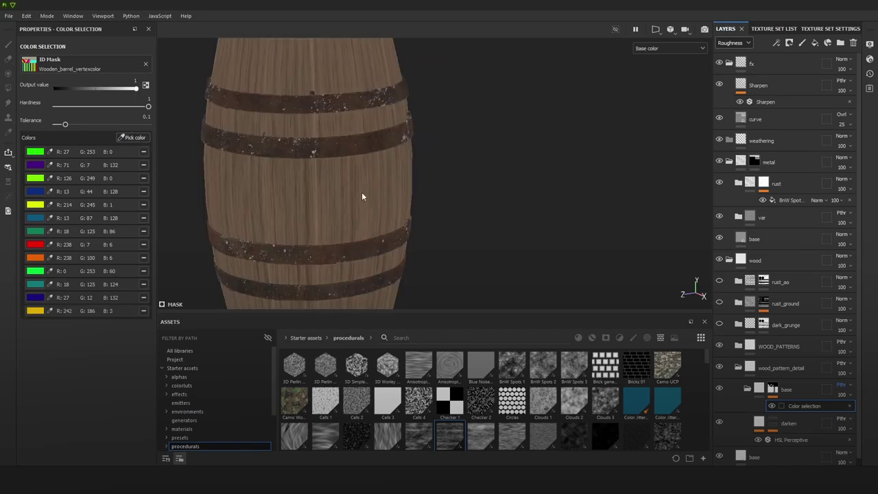
# Step: Inspect the barrel's lid and reduce the color selection's tolerance to 0.02
pyautogui.keyDown('alt'); pyautogui.moveTo(362, 192); pyautogui.dragTo(326, 113); pyautogui.keyUp('alt')
pyautogui.keyDown('alt'); pyautogui.moveTo(327, 109); pyautogui.dragTo(372, 147, button='middle'); pyautogui.keyUp('alt')
pyautogui.moveTo(384, 138)
pyautogui.keyDown('alt'); pyautogui.mouseDown()
pyautogui.moveTo(386, 180)
pyautogui.moveTo(393, 144)
pyautogui.mouseUp(); pyautogui.keyUp('alt')
pyautogui.scroll(2, 392, 143)
pyautogui.keyDown('alt'); pyautogui.moveTo(393, 144); pyautogui.dragTo(436, 155, button='middle'); pyautogui.keyUp('alt')
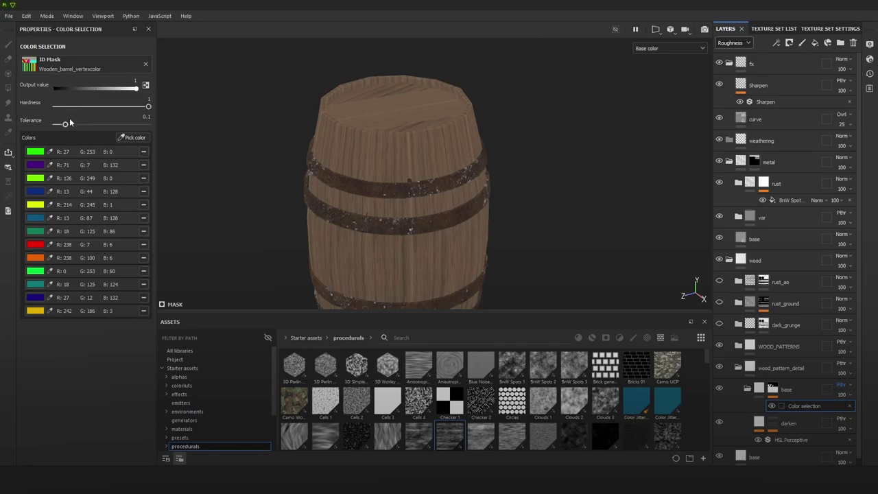
pyautogui.moveTo(66, 124); pyautogui.dragTo(59, 125)
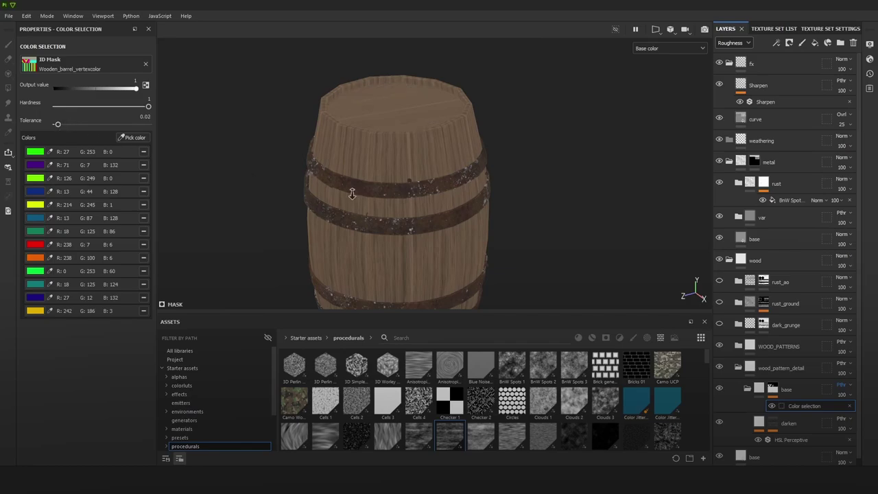
# Step: Add a Warp filter to the mask of the darken layer inside the wood_pattern_detail base folder
pyautogui.keyDown('alt'); pyautogui.moveTo(351, 194); pyautogui.dragTo(442, 260, button='right'); pyautogui.keyUp('alt')
pyautogui.keyDown('alt'); pyautogui.moveTo(442, 259); pyautogui.dragTo(440, 218, button='middle'); pyautogui.keyUp('alt')
pyautogui.scroll(1, 440, 218)
pyautogui.scroll(-1, 782, 407)
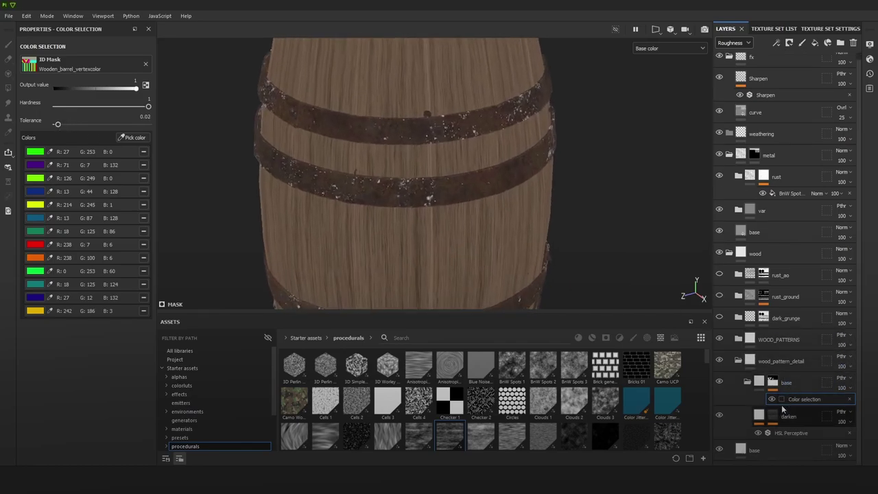
pyautogui.click(774, 416)
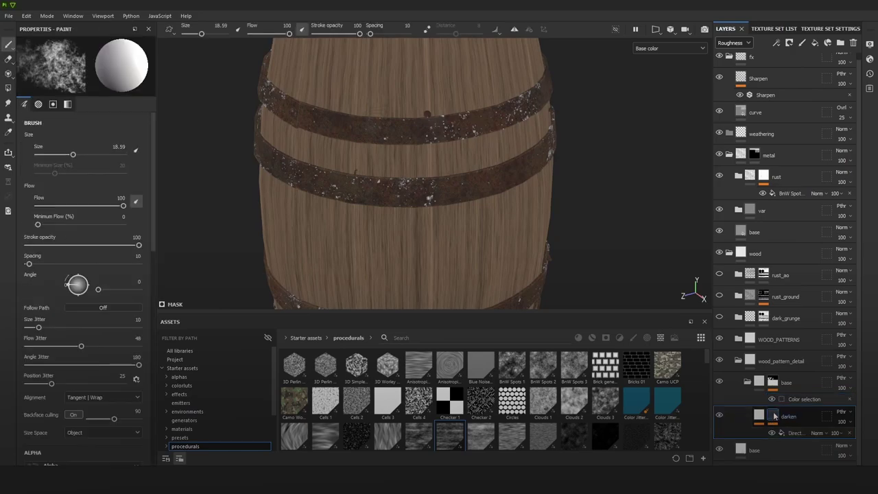
pyautogui.click(776, 43)
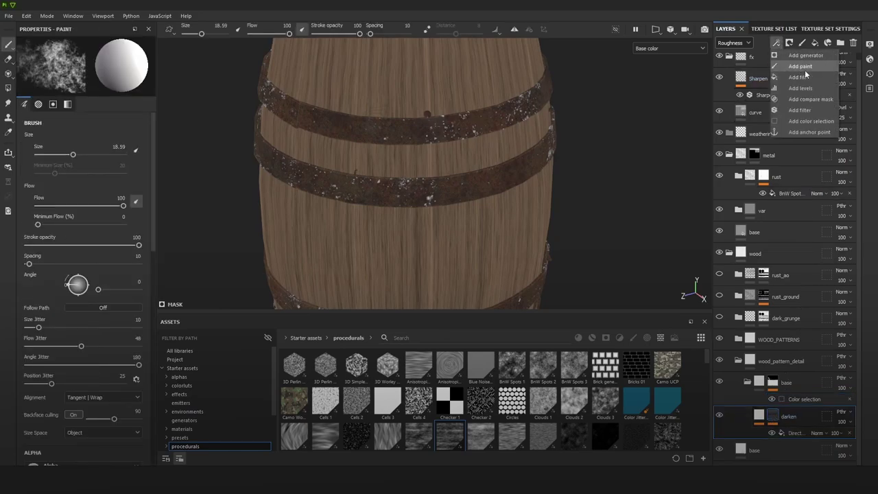
pyautogui.click(800, 109)
pyautogui.click(120, 63)
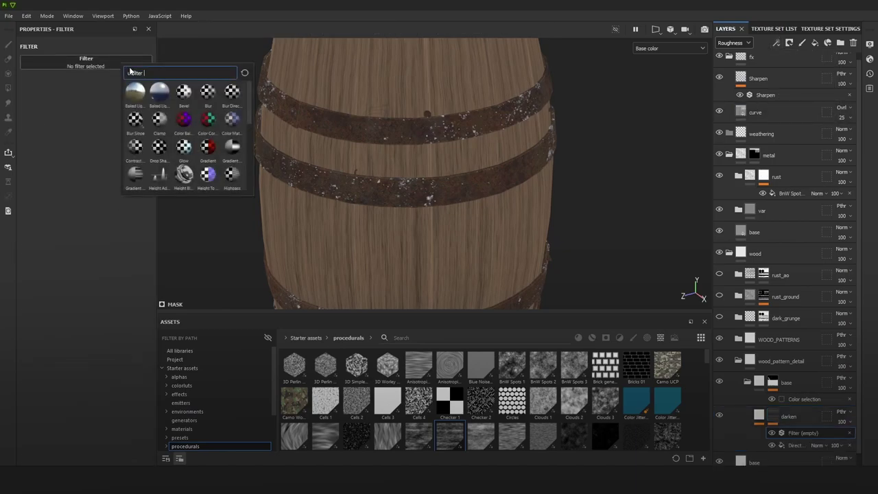
pyautogui.write('war')
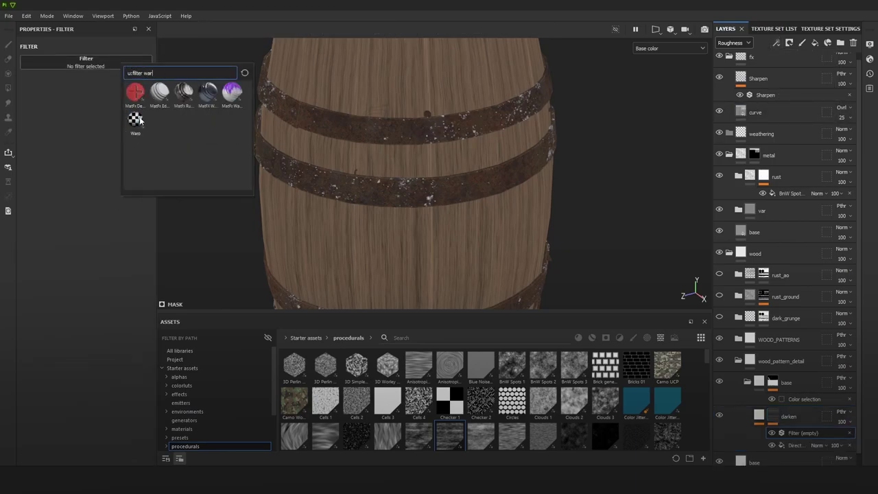
pyautogui.click(137, 119)
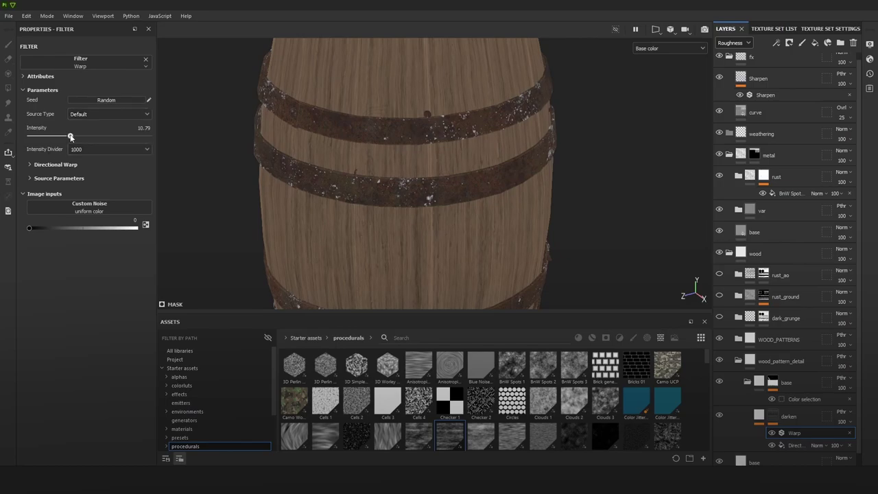
# Step: Set the Warp filter's intensity to 0.37 for subtle waviness in the dark grain, checking the staves up close
pyautogui.moveTo(71, 137); pyautogui.dragTo(54, 136)
pyautogui.keyDown('alt'); pyautogui.moveTo(384, 143); pyautogui.dragTo(611, 282, button='right'); pyautogui.keyUp('alt')
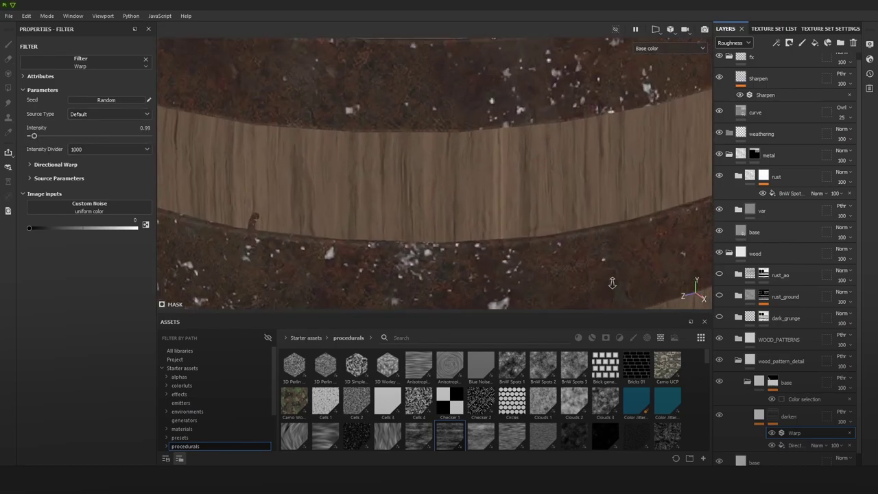
pyautogui.moveTo(33, 136); pyautogui.dragTo(27, 136)
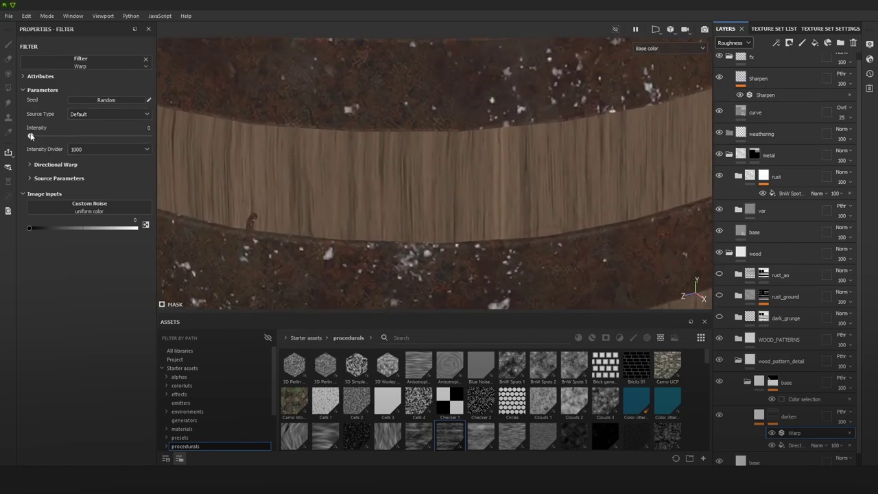
pyautogui.scroll(-5, 432, 158)
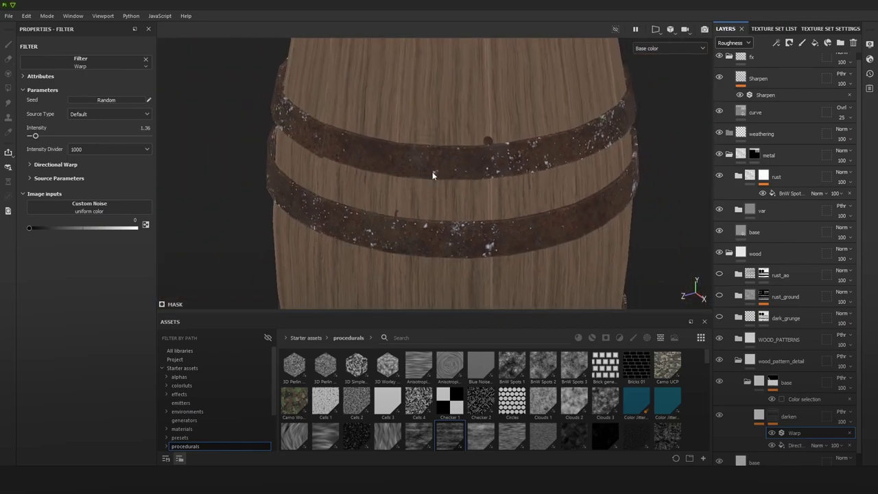
pyautogui.scroll(4, 500, 149)
pyautogui.keyDown('alt'); pyautogui.moveTo(490, 229); pyautogui.dragTo(221, 184); pyautogui.keyUp('alt')
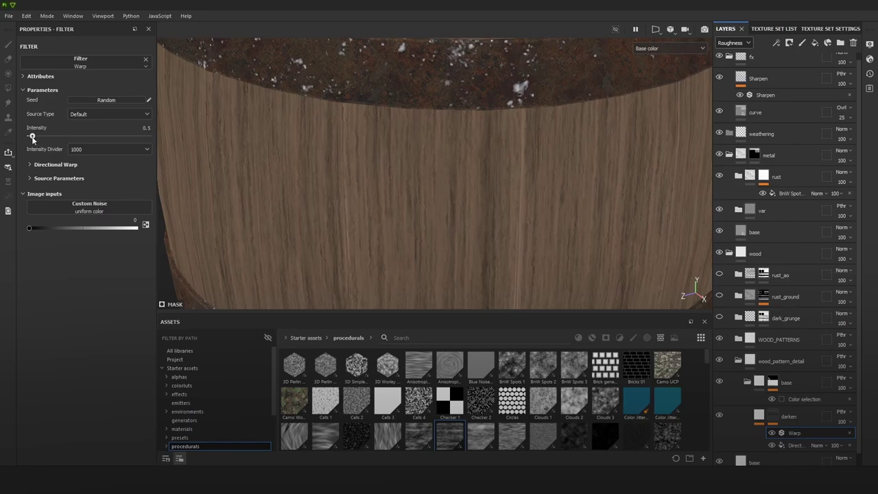
pyautogui.scroll(-3, 498, 215)
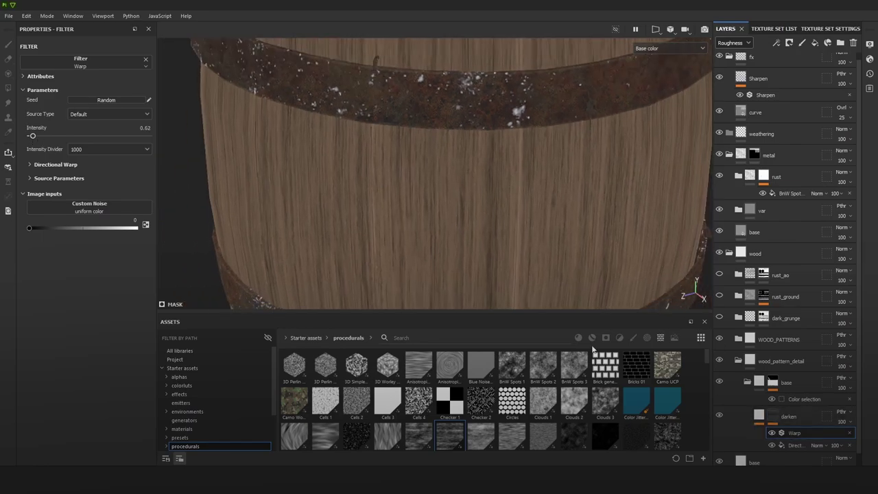
pyautogui.moveTo(43, 135); pyautogui.dragTo(30, 135)
pyautogui.keyDown('alt'); pyautogui.moveTo(446, 181); pyautogui.dragTo(377, 90, button='right'); pyautogui.keyUp('alt')
pyautogui.keyDown('alt'); pyautogui.moveTo(501, 139); pyautogui.dragTo(489, 173, button='middle'); pyautogui.keyUp('alt')
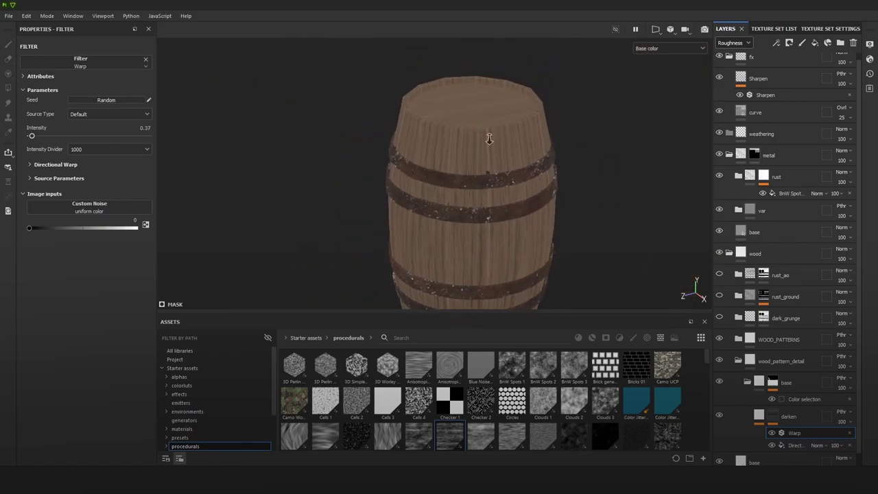
# Step: Switch to the full material display and examine the warped grain on the whole barrel
pyautogui.keyDown('alt'); pyautogui.moveTo(488, 137); pyautogui.dragTo(517, 166, button='right'); pyautogui.keyUp('alt')
pyautogui.press('m')
pyautogui.keyDown('alt'); pyautogui.moveTo(526, 177); pyautogui.dragTo(620, 207); pyautogui.keyUp('alt')
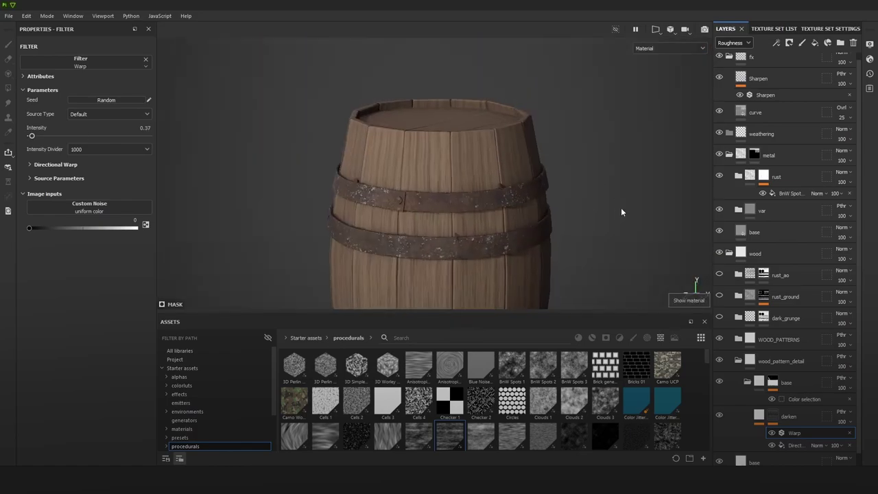
pyautogui.keyDown('alt'); pyautogui.moveTo(621, 207); pyautogui.dragTo(549, 165, button='right'); pyautogui.keyUp('alt')
pyautogui.keyDown('alt'); pyautogui.moveTo(539, 168); pyautogui.dragTo(507, 144, button='middle'); pyautogui.keyUp('alt')
pyautogui.keyDown('alt'); pyautogui.moveTo(507, 157); pyautogui.dragTo(553, 211, button='right'); pyautogui.keyUp('alt')
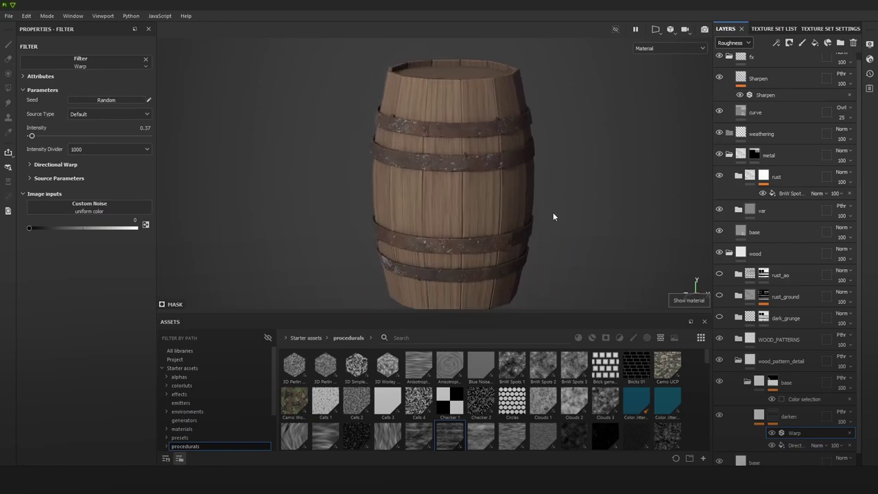
# Step: Collapse the base folder and, checking the lid in base color display, set its color selection's tolerance to 0.01
pyautogui.click(773, 385)
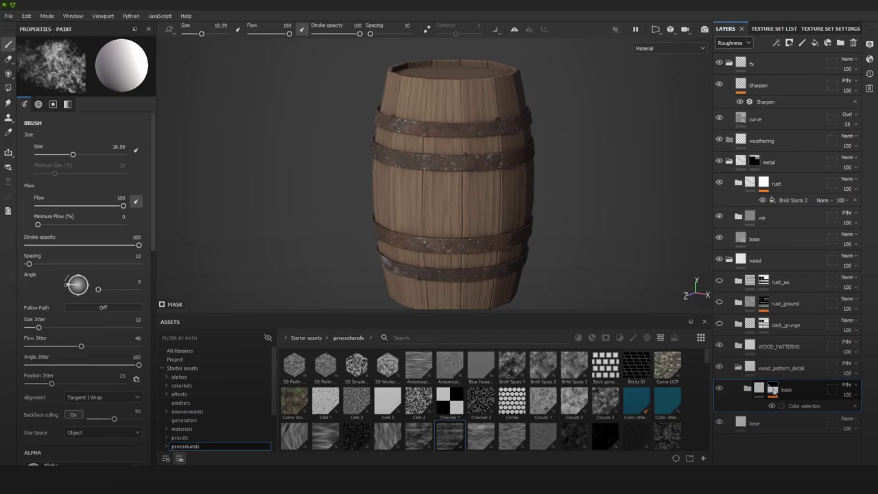
pyautogui.keyDown('alt'); pyautogui.moveTo(471, 172); pyautogui.dragTo(477, 153); pyautogui.keyUp('alt')
pyautogui.keyDown('alt'); pyautogui.moveTo(477, 153); pyautogui.dragTo(576, 213, button='right'); pyautogui.keyUp('alt')
pyautogui.keyDown('alt'); pyautogui.moveTo(583, 217); pyautogui.dragTo(588, 184); pyautogui.keyUp('alt')
pyautogui.press('c')
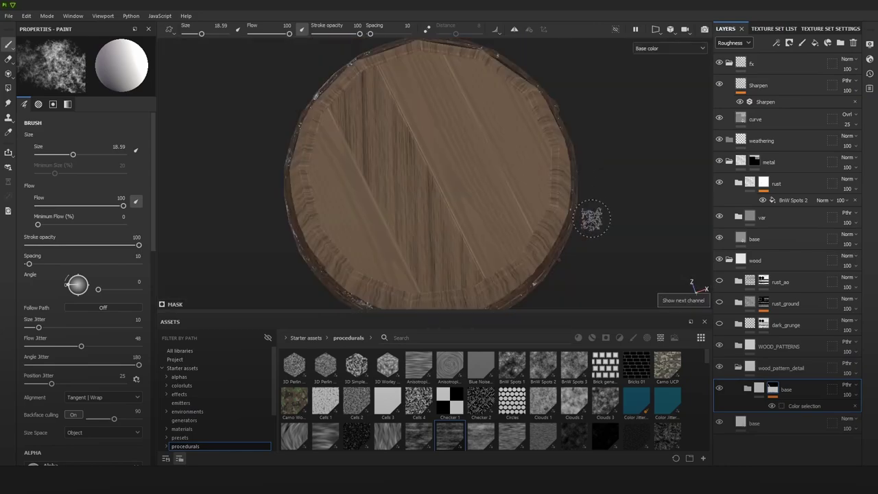
pyautogui.keyDown('alt'); pyautogui.moveTo(591, 220); pyautogui.dragTo(637, 254); pyautogui.keyUp('alt')
pyautogui.click(805, 405)
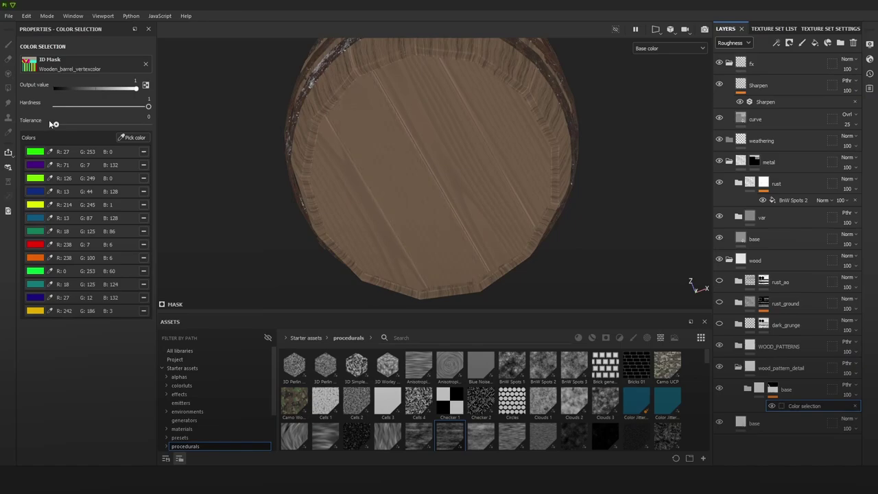
pyautogui.moveTo(55, 124); pyautogui.dragTo(57, 124)
pyautogui.keyDown('alt'); pyautogui.moveTo(418, 165); pyautogui.dragTo(492, 127); pyautogui.keyUp('alt')
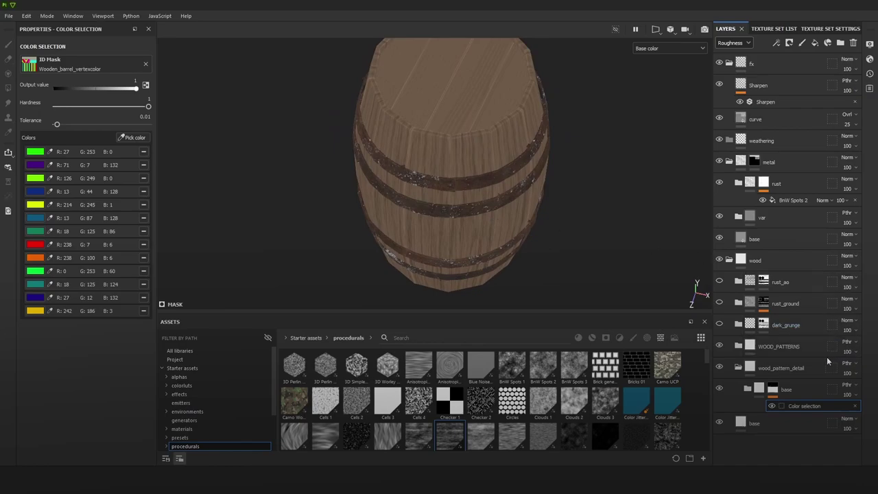
# Step: Duplicate the base folder inside wood_pattern_detail and rename the copy as top
pyautogui.click(786, 392)
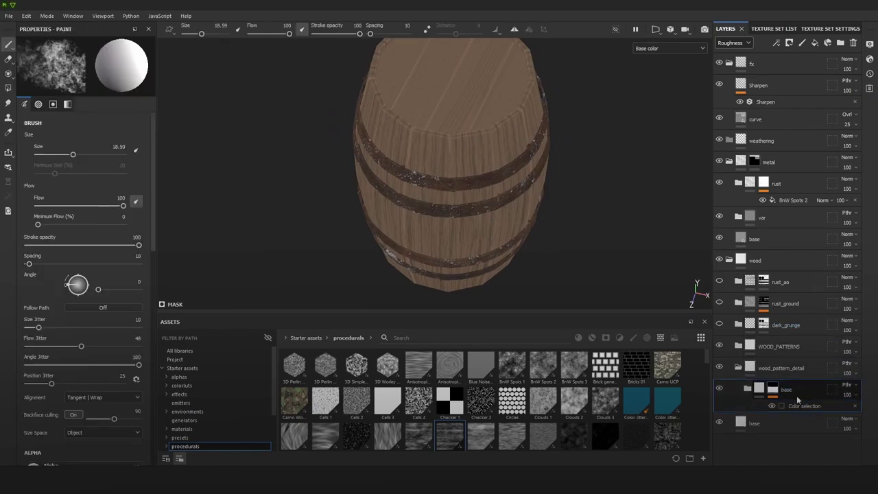
pyautogui.hotkey('ctrl', 'd')
pyautogui.doubleClick(788, 389)
pyautogui.write('ti')
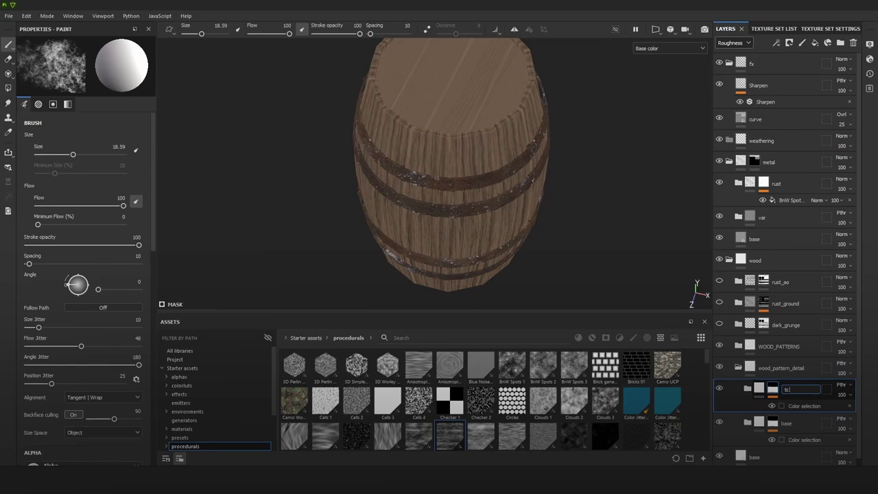
pyautogui.write('p')
pyautogui.press('Return')
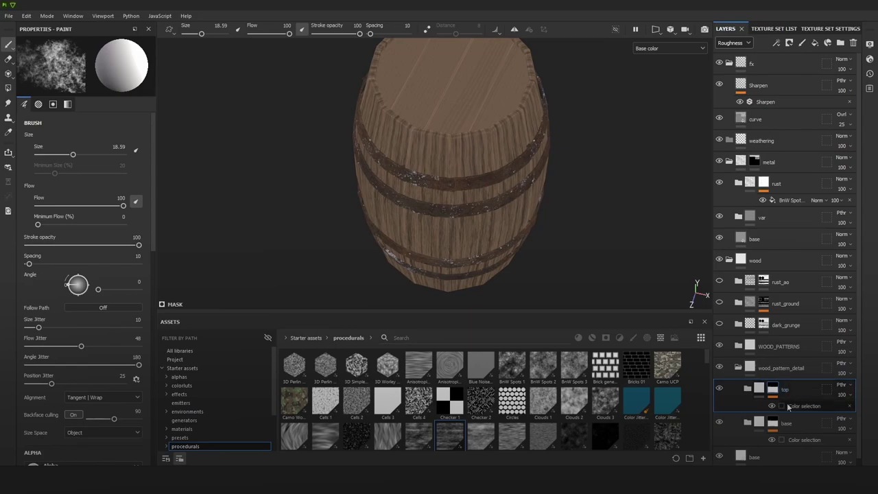
# Step: Remove all the stave ID colors from the top folder's color selection
pyautogui.click(804, 405)
pyautogui.click(143, 152)
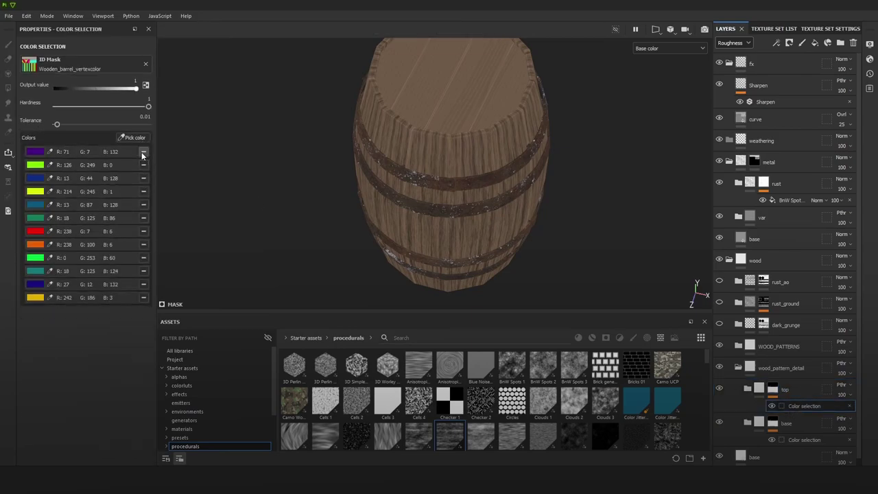
pyautogui.click(142, 151)
pyautogui.click(142, 151)
pyautogui.click(142, 151)
pyautogui.click(142, 152)
pyautogui.click(142, 152)
pyautogui.click(142, 152)
pyautogui.click(142, 151)
pyautogui.click(142, 152)
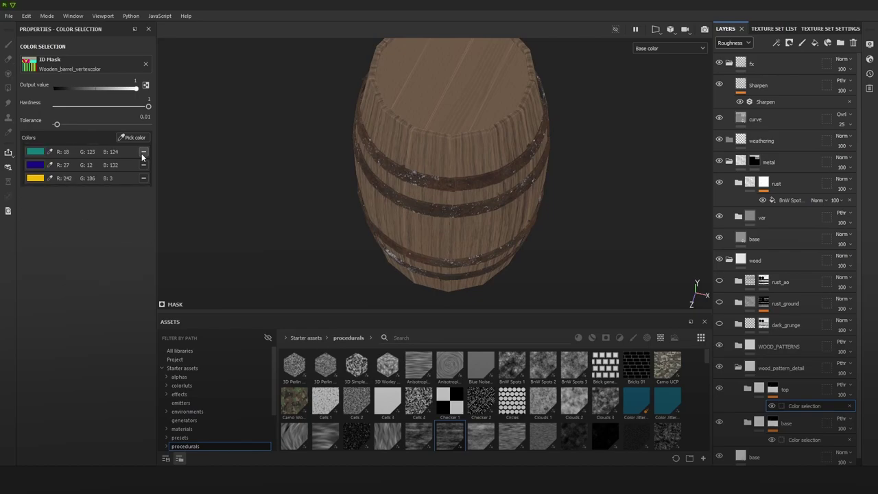
pyautogui.click(142, 152)
pyautogui.click(142, 151)
pyautogui.click(142, 152)
pyautogui.click(142, 152)
# Step: Add the lid planks' yellow, magenta, purple and orange ID colors to the top folder's color selection
pyautogui.click(140, 139)
pyautogui.click(358, 67)
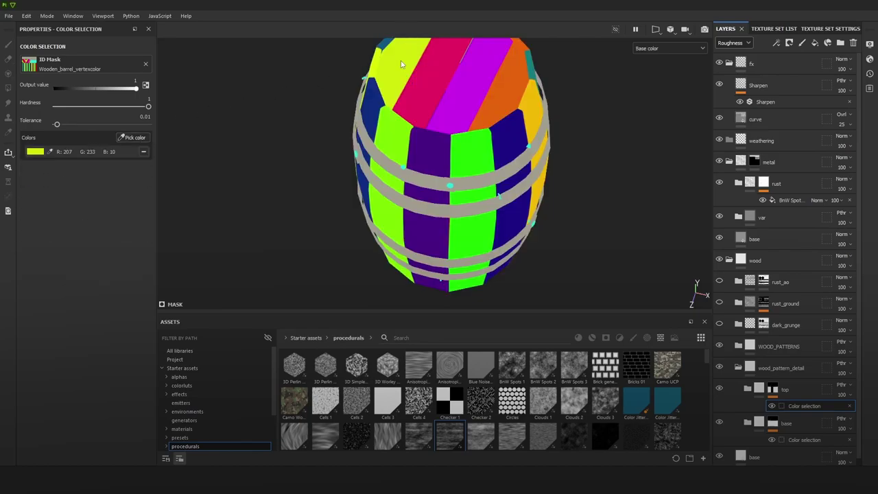
pyautogui.click(132, 138)
pyautogui.click(447, 83)
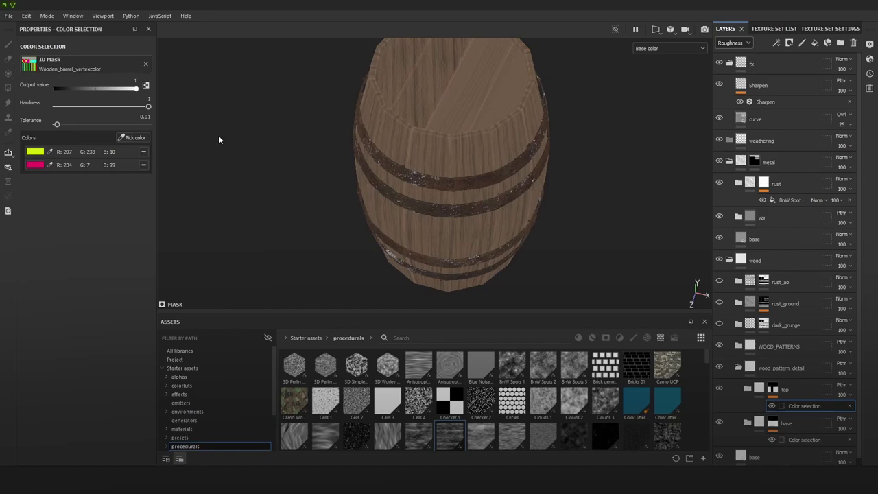
pyautogui.click(135, 138)
pyautogui.click(482, 90)
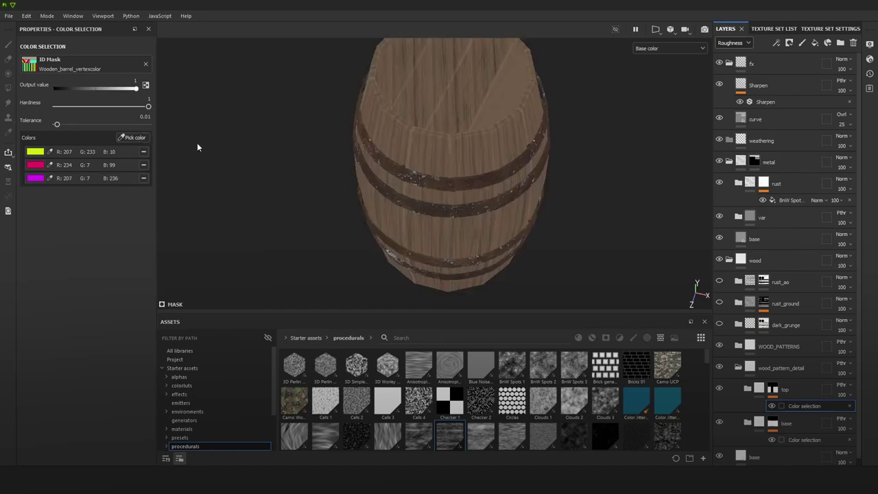
pyautogui.click(136, 138)
pyautogui.click(497, 109)
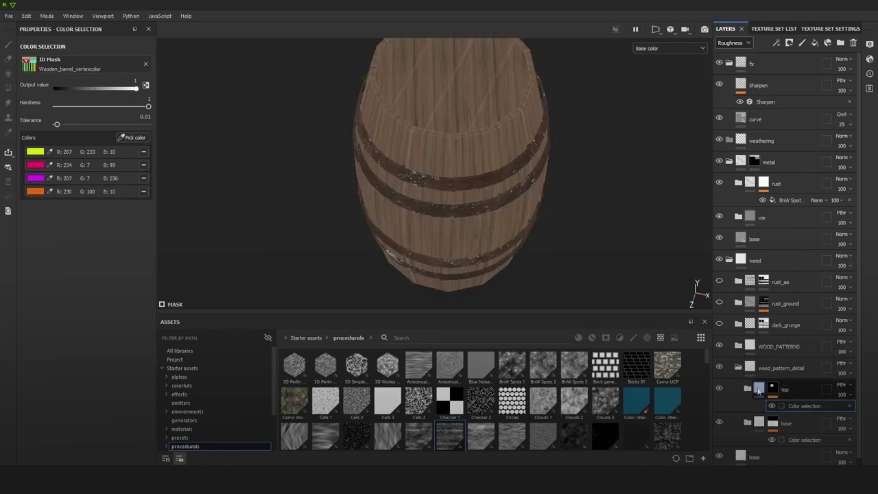
# Step: Set the rotation of the Directional Noise 2 fill in the top folder's darken mask to 64.92 to follow the lid planks
pyautogui.click(772, 390)
pyautogui.click(774, 391)
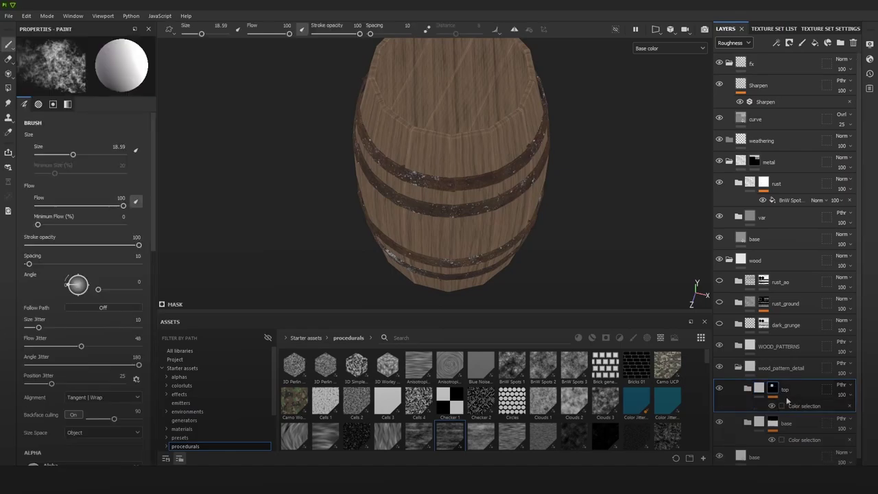
pyautogui.click(748, 390)
pyautogui.click(747, 389)
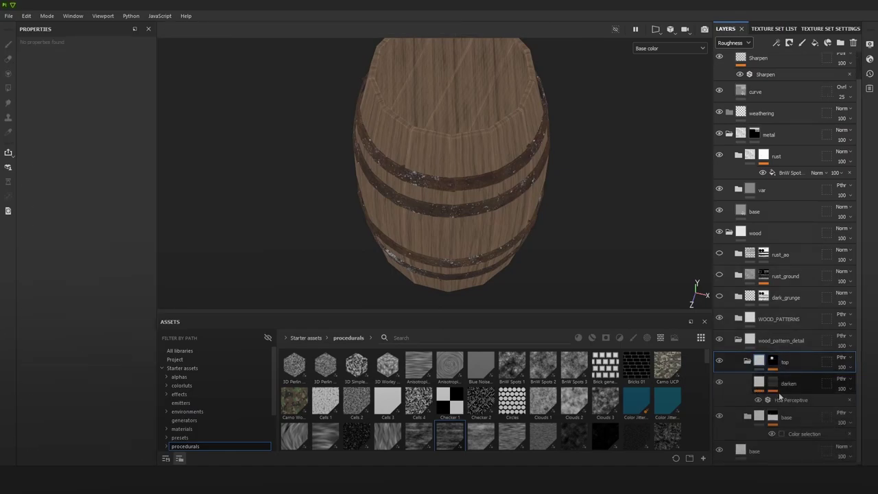
pyautogui.click(772, 383)
pyautogui.click(794, 412)
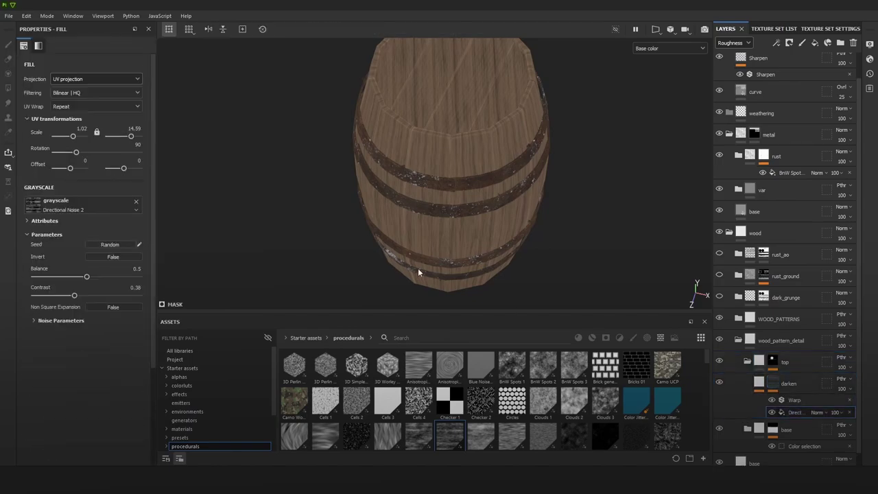
pyautogui.moveTo(75, 154); pyautogui.dragTo(69, 157)
pyautogui.keyDown('alt'); pyautogui.moveTo(459, 210); pyautogui.dragTo(391, 57, button='right'); pyautogui.keyUp('alt')
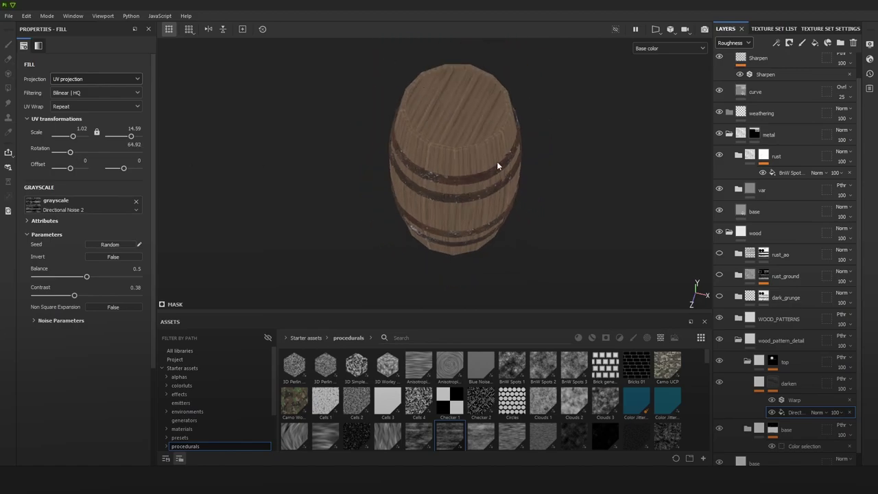
# Step: Examine the grain on the barrel's lid, sides and underside in the full material display
pyautogui.keyDown('alt'); pyautogui.moveTo(496, 162); pyautogui.dragTo(564, 241, button='right'); pyautogui.keyUp('alt')
pyautogui.keyDown('alt'); pyautogui.moveTo(467, 171); pyautogui.dragTo(485, 216, button='middle'); pyautogui.keyUp('alt')
pyautogui.press('m')
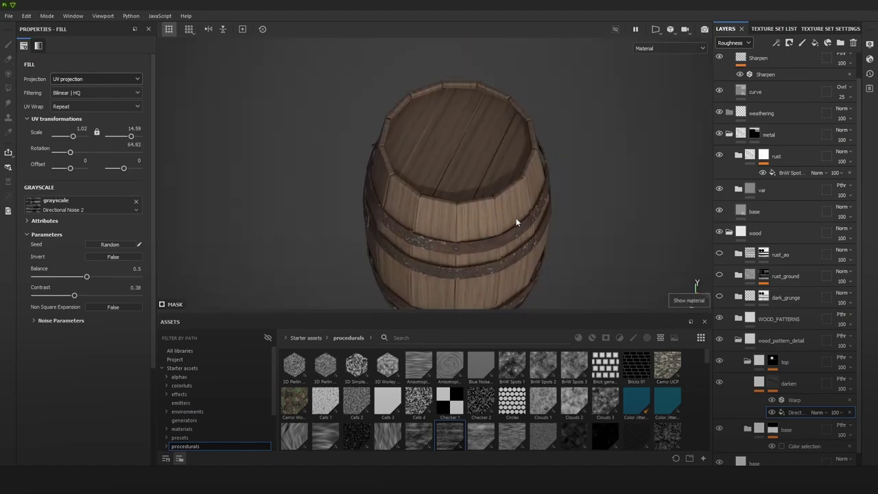
pyautogui.keyDown('alt'); pyautogui.moveTo(515, 218); pyautogui.dragTo(533, 239); pyautogui.keyUp('alt')
pyautogui.keyDown('alt'); pyautogui.moveTo(533, 239); pyautogui.dragTo(520, 161, button='right'); pyautogui.keyUp('alt')
pyautogui.keyDown('alt'); pyautogui.moveTo(519, 161); pyautogui.dragTo(534, 137); pyautogui.keyUp('alt')
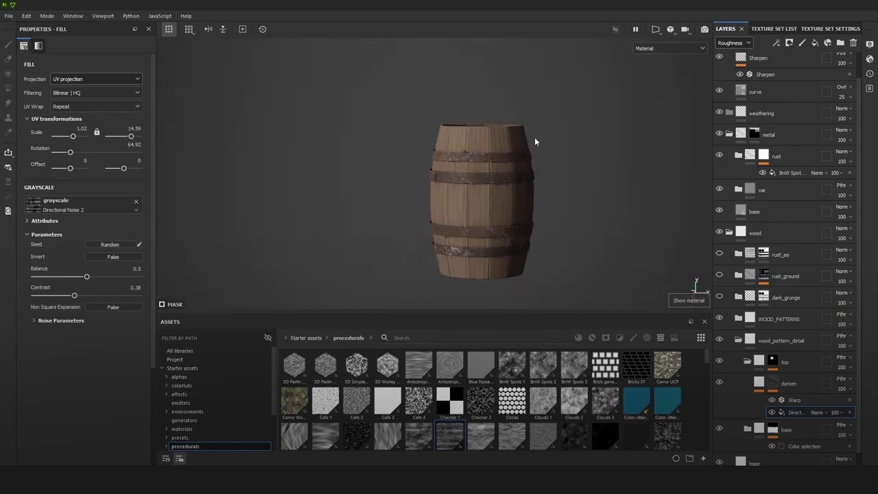
pyautogui.keyDown('alt'); pyautogui.moveTo(503, 187); pyautogui.dragTo(519, 142, button='middle'); pyautogui.keyUp('alt')
pyautogui.keyDown('alt'); pyautogui.moveTo(519, 142); pyautogui.dragTo(595, 273, button='right'); pyautogui.keyUp('alt')
pyautogui.keyDown('alt'); pyautogui.moveTo(595, 272); pyautogui.dragTo(570, 185); pyautogui.keyUp('alt')
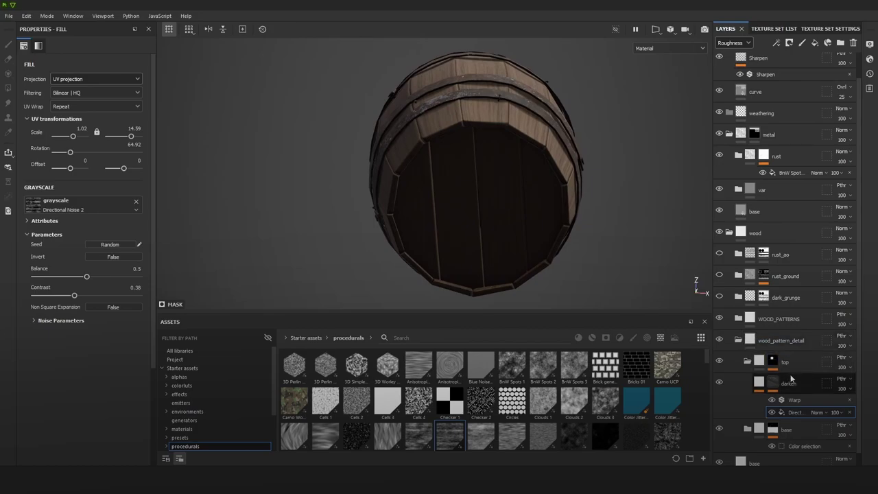
# Step: Duplicate the top folder inside wood_pattern_detail and rename the copy low
pyautogui.click(793, 390)
pyautogui.click(788, 364)
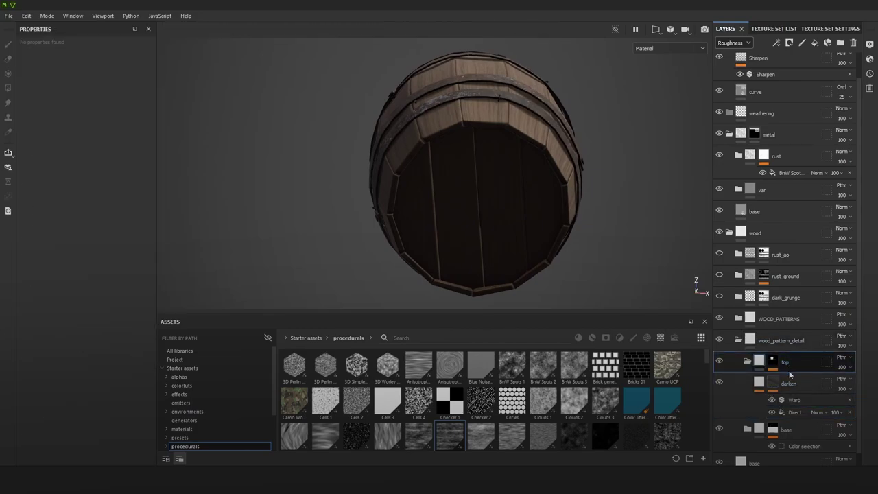
pyautogui.hotkey('ctrl', 'd')
pyautogui.doubleClick(790, 364)
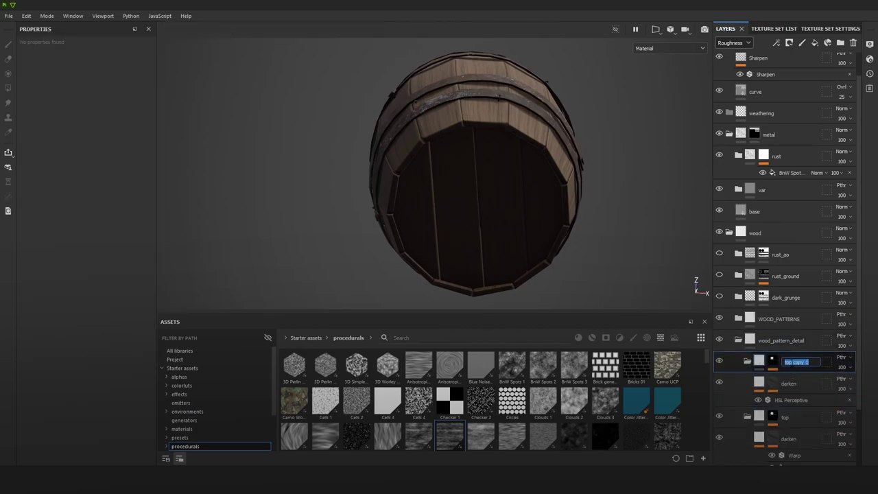
pyautogui.write('low')
pyautogui.press('Return')
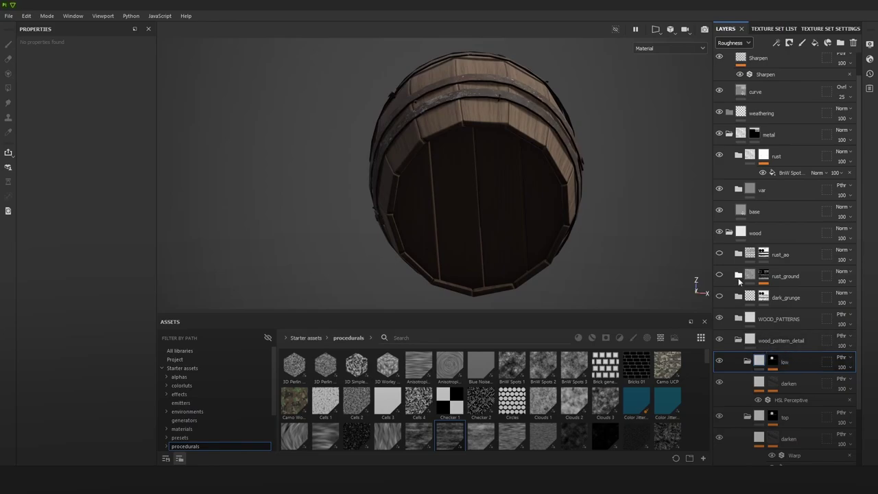
# Step: Remove all the lid planks' ID colors from the low folder's color selection
pyautogui.click(775, 381)
pyautogui.click(772, 361)
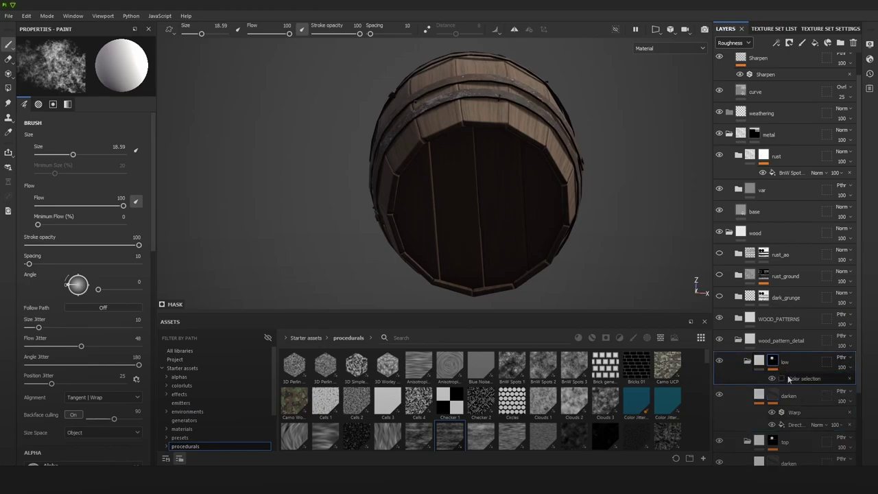
pyautogui.click(791, 378)
pyautogui.click(135, 139)
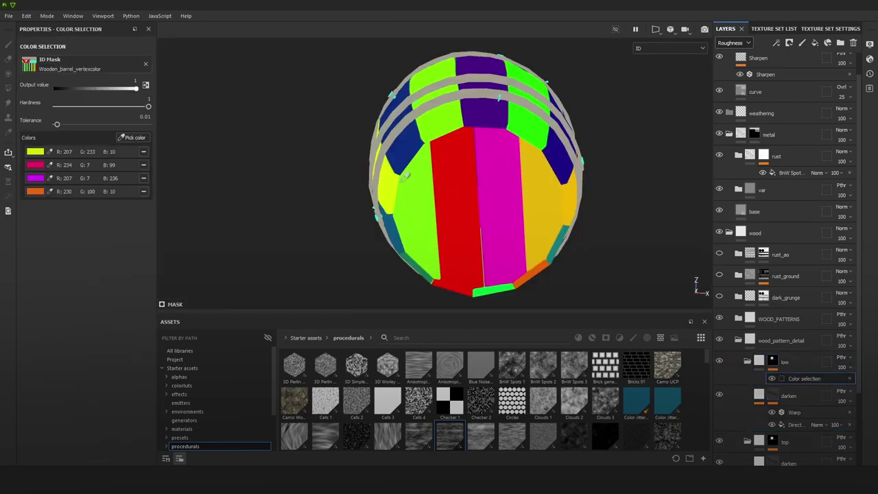
pyautogui.click(144, 151)
pyautogui.click(143, 151)
pyautogui.click(143, 151)
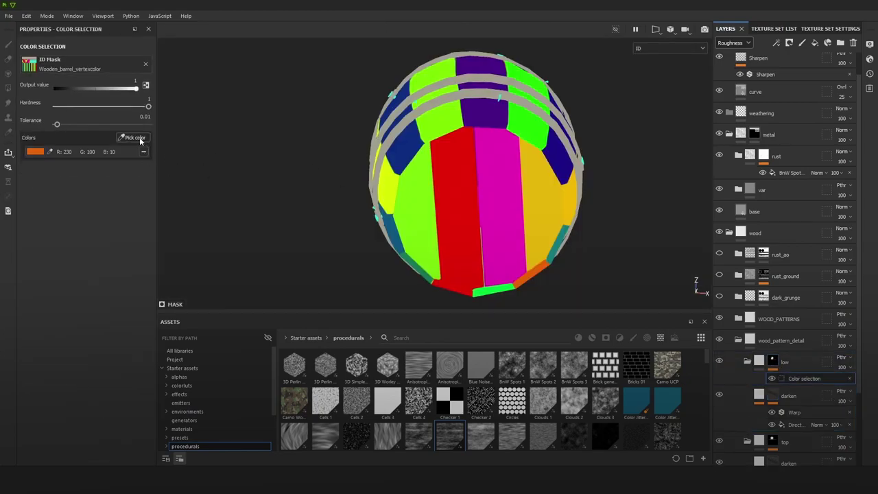
pyautogui.click(143, 151)
# Step: Add the bottom planks' green, red, magenta and golden yellow ID colors to the low folder's color selection
pyautogui.click(134, 137)
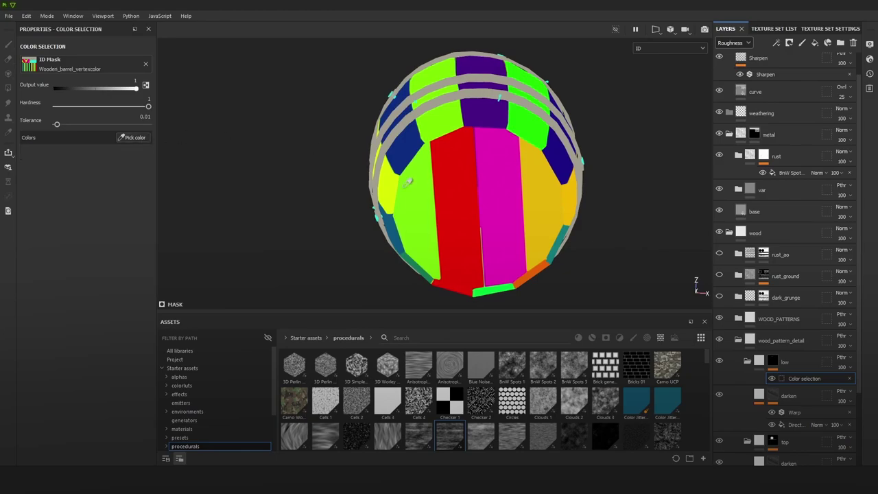
pyautogui.click(412, 199)
pyautogui.click(135, 139)
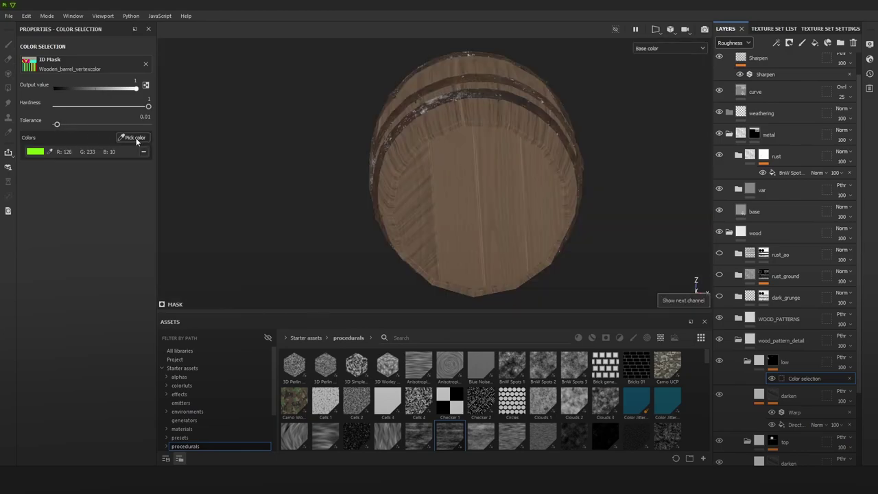
pyautogui.click(447, 186)
pyautogui.click(135, 137)
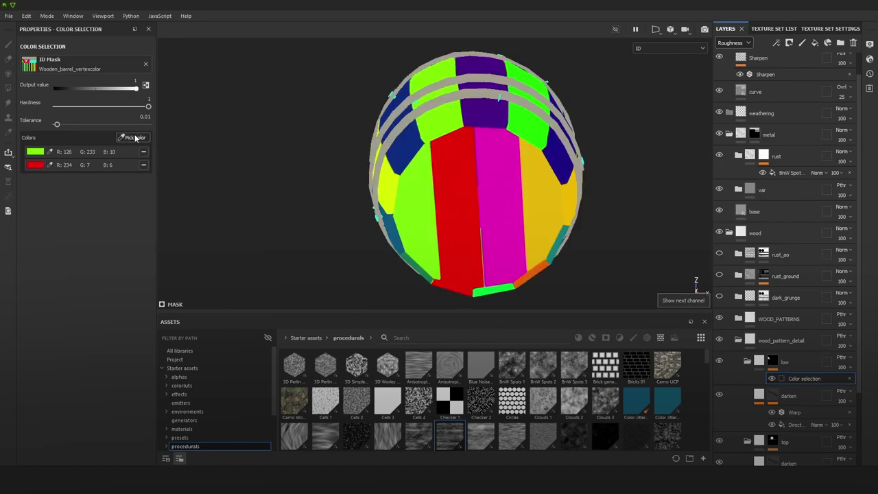
pyautogui.click(494, 179)
pyautogui.click(135, 138)
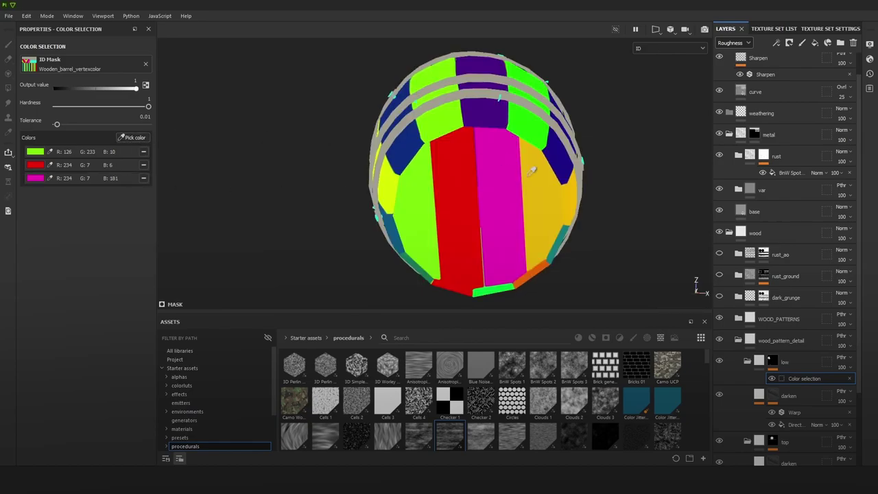
pyautogui.click(552, 191)
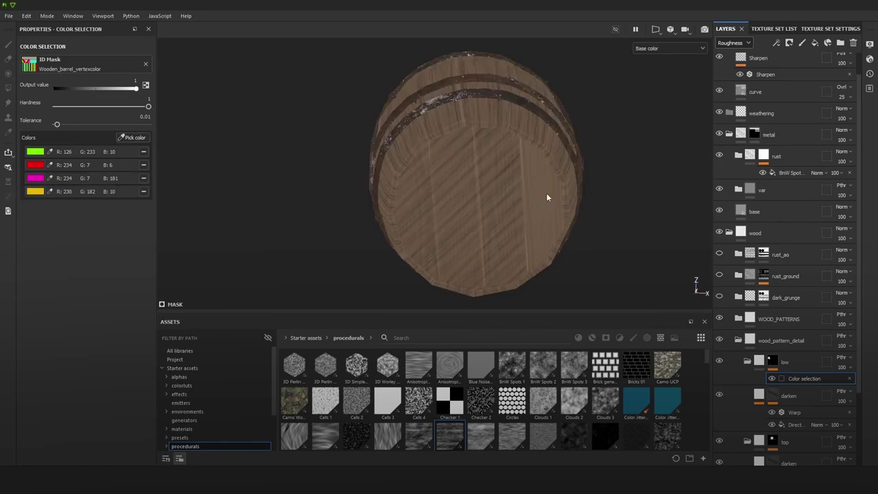
pyautogui.click(759, 361)
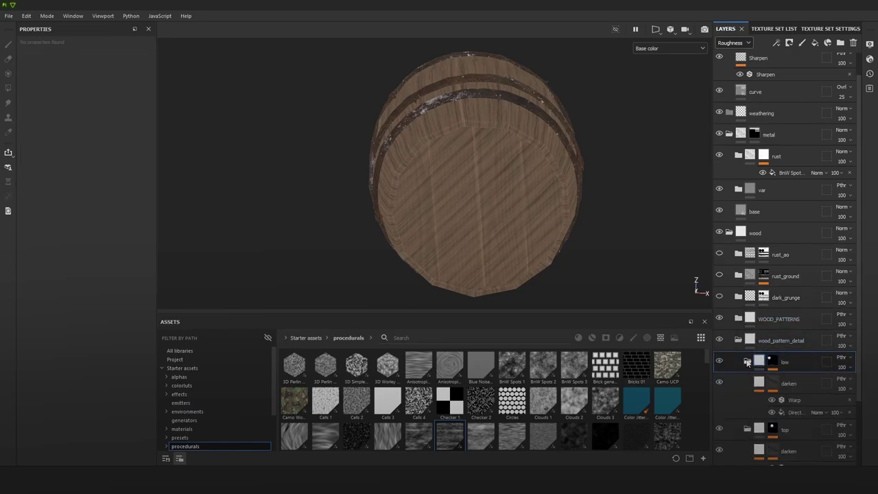
# Step: Set the rotation of the Directional Noise 2 fill in the low folder's darken mask to 114.1 and check the barrel in Material view
pyautogui.click(769, 365)
pyautogui.click(795, 378)
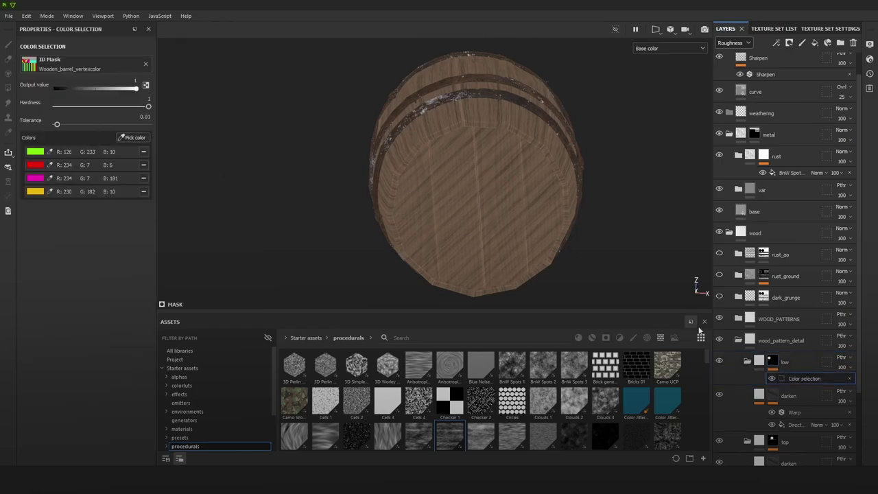
pyautogui.click(759, 362)
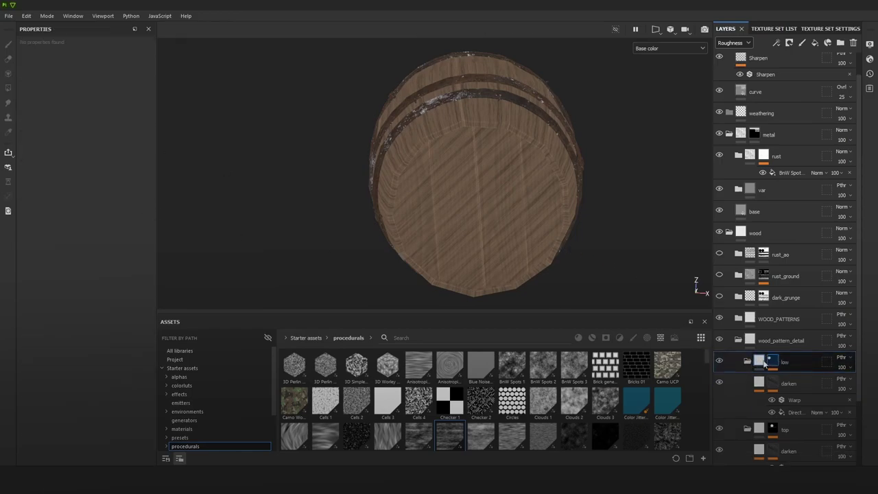
pyautogui.click(798, 411)
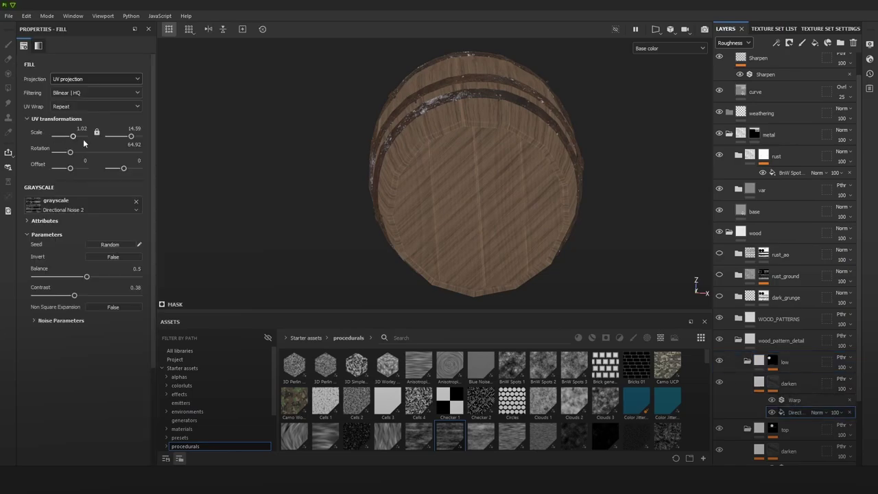
pyautogui.moveTo(67, 153); pyautogui.dragTo(82, 154)
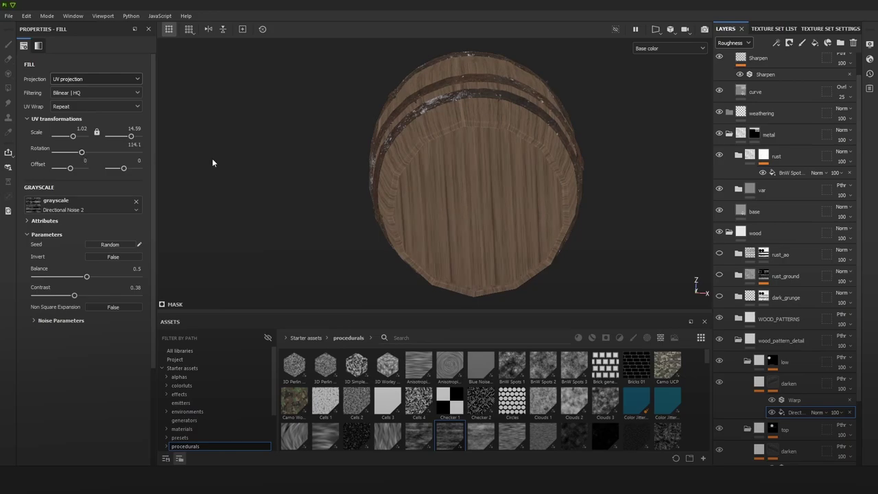
pyautogui.press('m')
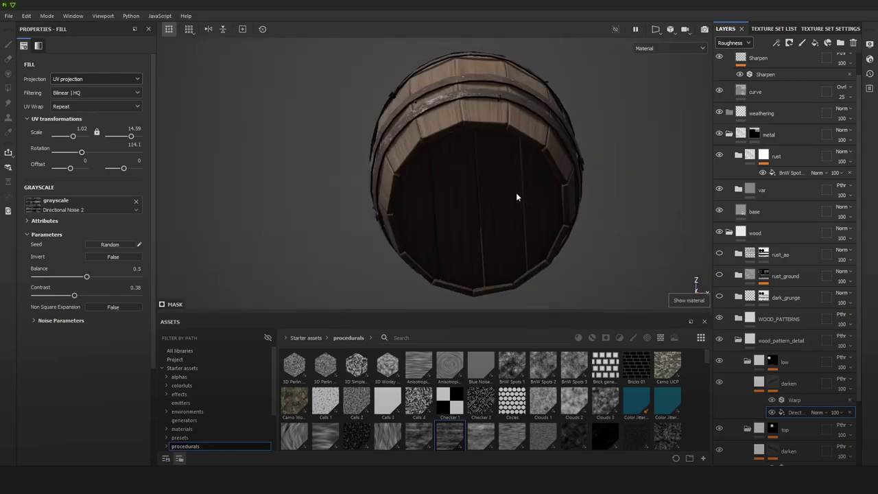
pyautogui.keyDown('alt'); pyautogui.moveTo(520, 196); pyautogui.dragTo(517, 146); pyautogui.keyUp('alt')
pyautogui.scroll(1, 517, 146)
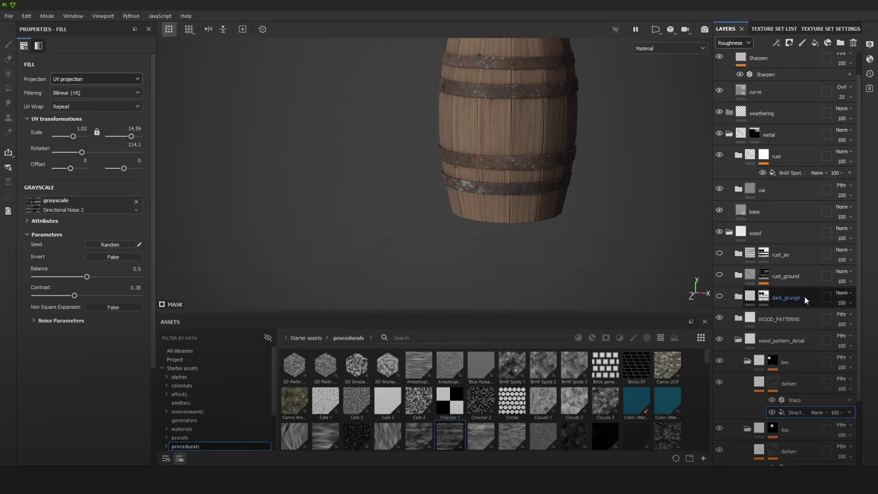
pyautogui.keyDown('alt'); pyautogui.moveTo(589, 227); pyautogui.dragTo(586, 235, button='middle'); pyautogui.keyUp('alt')
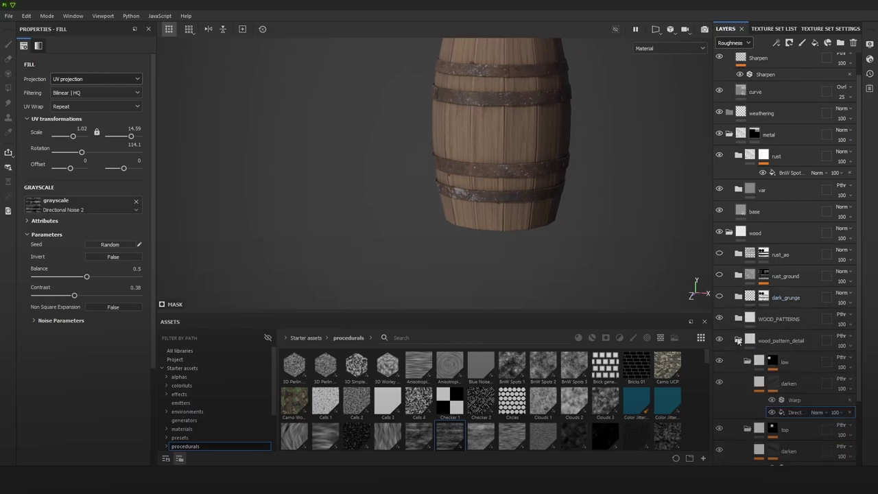
# Step: Add an HSL Perceptive filter layer directly above the wood folder's base layer, from the filters across all asset libraries
pyautogui.click(738, 341)
pyautogui.click(780, 389)
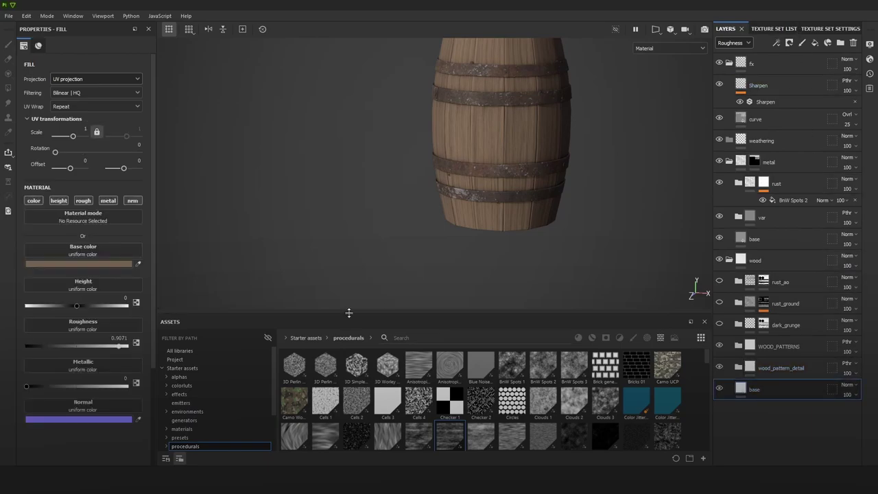
pyautogui.click(618, 338)
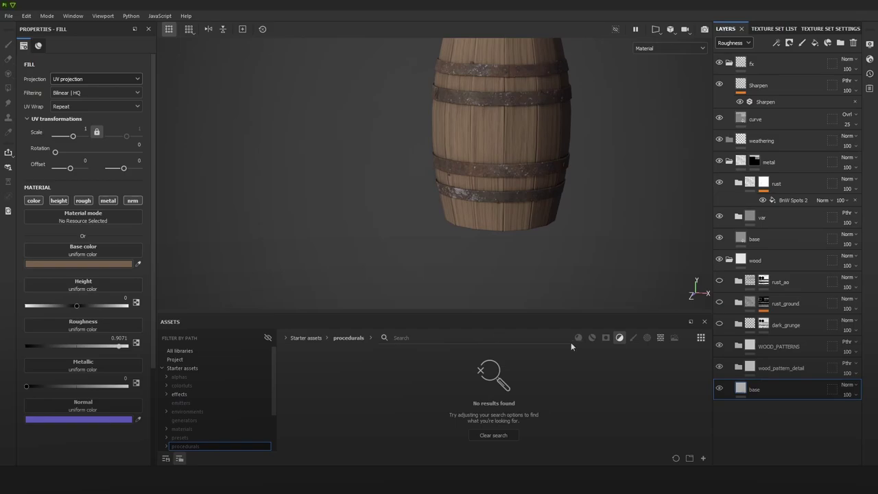
pyautogui.click(491, 435)
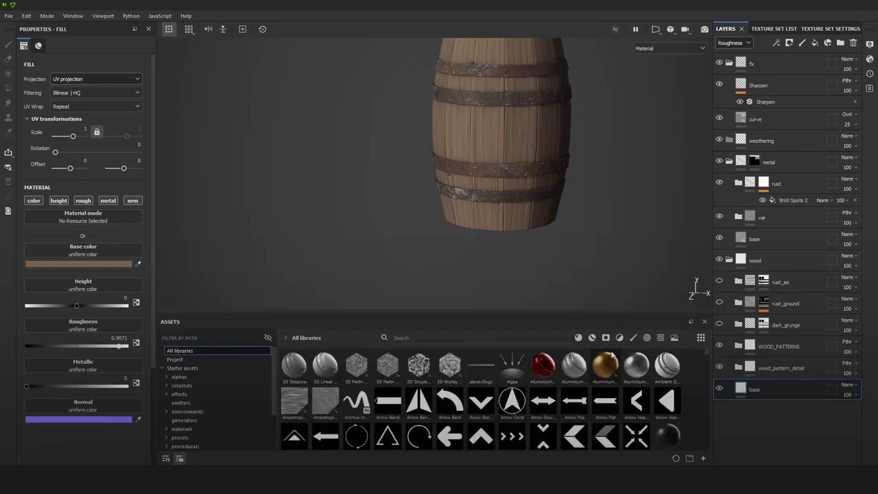
pyautogui.click(619, 337)
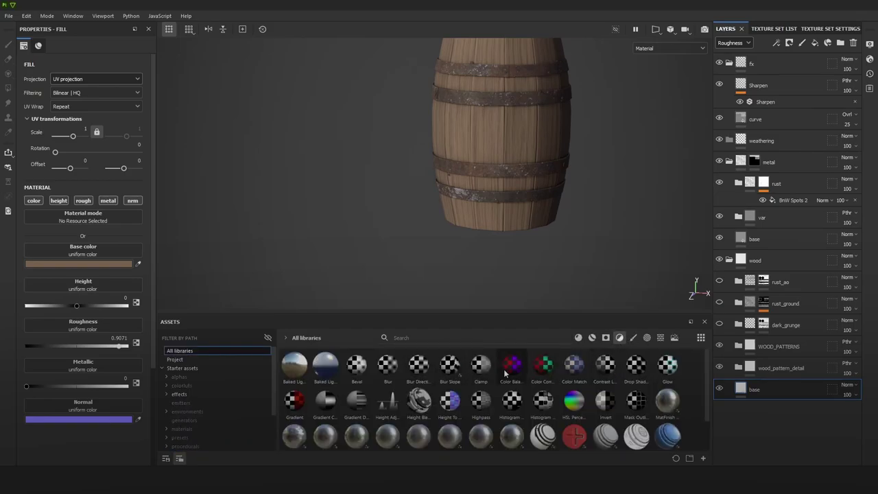
pyautogui.moveTo(574, 401); pyautogui.dragTo(758, 389)
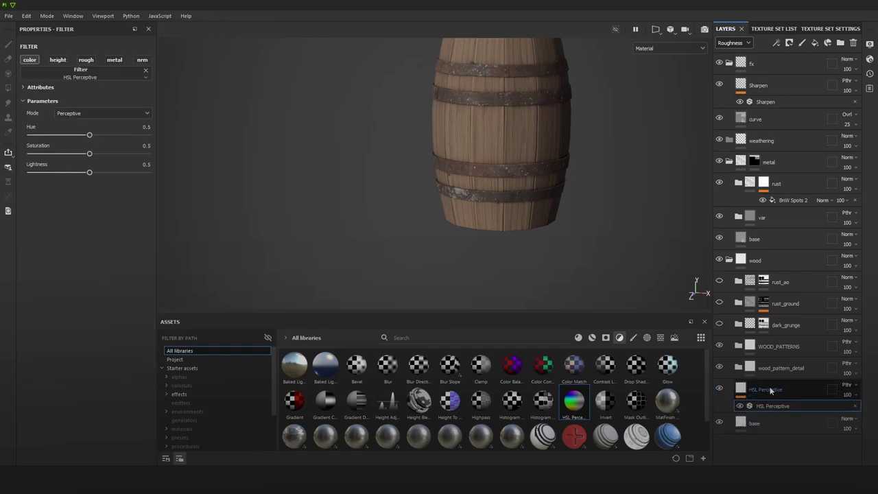
# Step: Group the new HSL Perceptive layer into a folder named var
pyautogui.click(768, 390)
pyautogui.hotkey('ctrl', 'g')
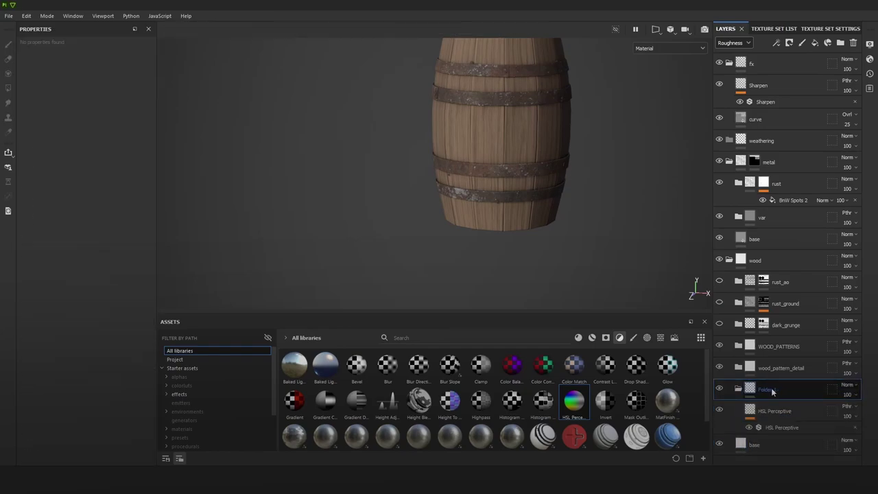
pyautogui.doubleClick(771, 391)
pyautogui.write('var')
# Step: Display the Roughness channel on the barrel and open the content of the low folder's darken layer in wood_pattern_detail
pyautogui.scroll(3, 607, 232)
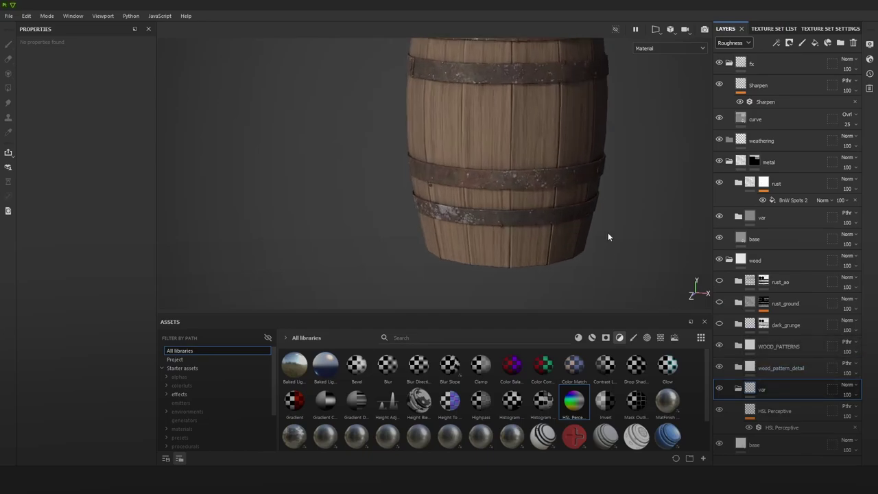
pyautogui.press('c')
pyautogui.press('c')
pyautogui.press('c')
pyautogui.scroll(2, 552, 161)
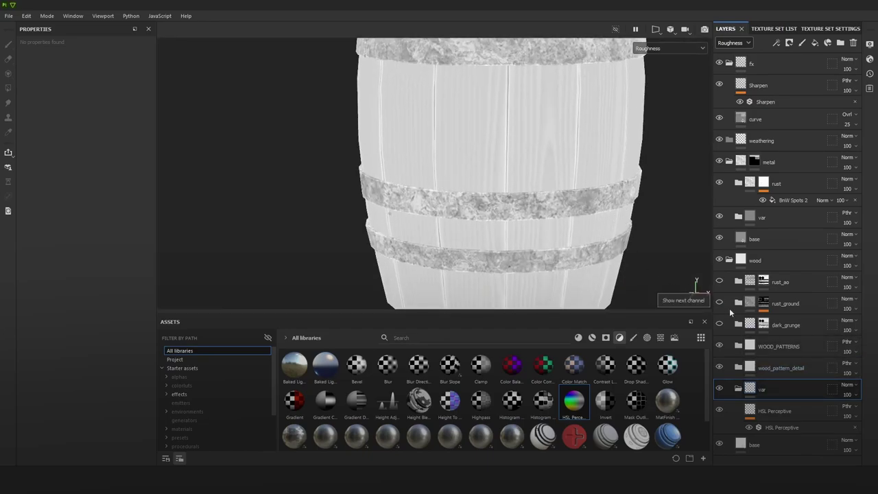
pyautogui.click(737, 368)
pyautogui.scroll(-3, 774, 347)
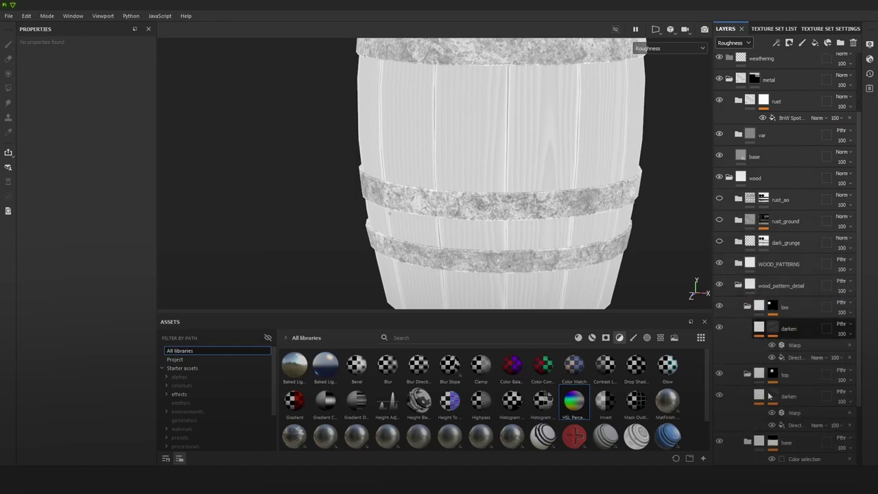
pyautogui.click(759, 330)
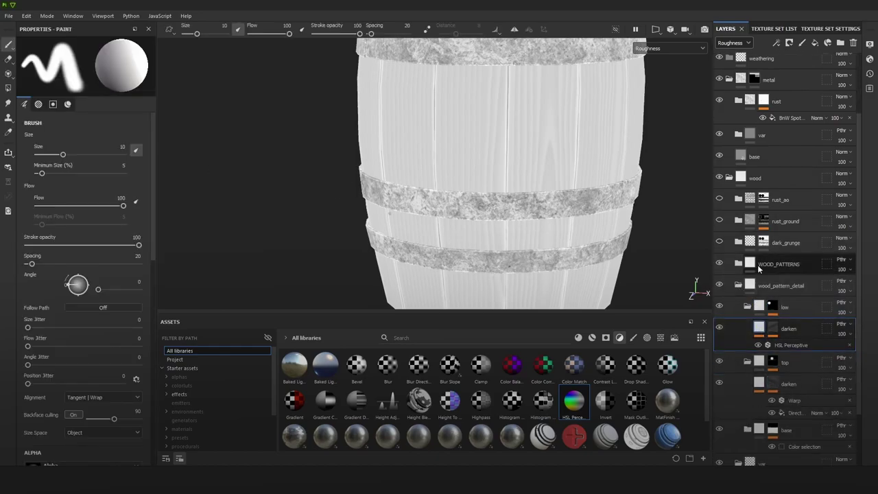
# Step: Try extending darken's HSL Perceptive filter to the roughness channel, undo that, and try an Invert filter layer above darken instead
pyautogui.keyDown('alt'); pyautogui.moveTo(525, 222); pyautogui.dragTo(548, 172); pyautogui.keyUp('alt')
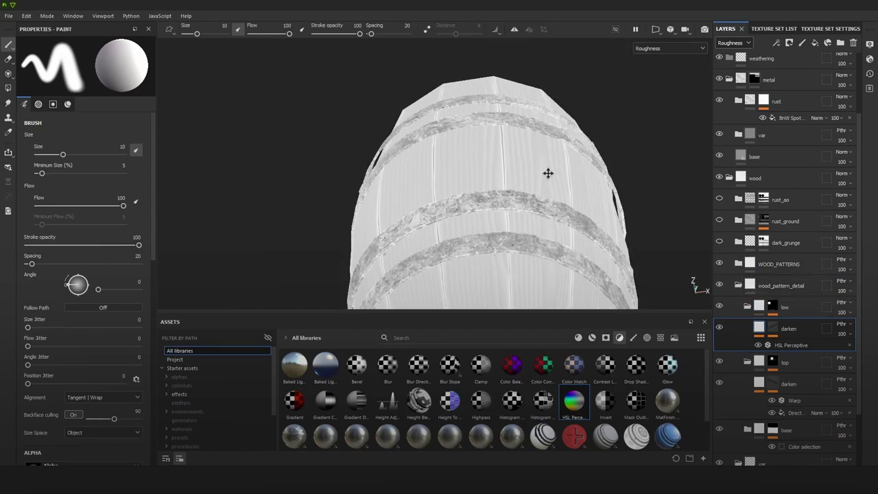
pyautogui.keyDown('alt'); pyautogui.moveTo(548, 173); pyautogui.dragTo(563, 59, button='middle'); pyautogui.keyUp('alt')
pyautogui.scroll(2, 638, 224)
pyautogui.click(791, 345)
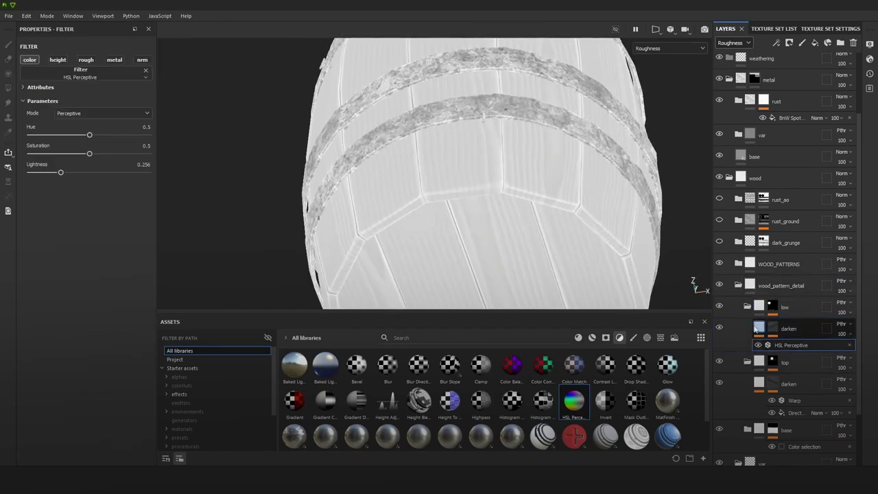
pyautogui.click(85, 59)
pyautogui.keyDown('alt'); pyautogui.moveTo(571, 194); pyautogui.dragTo(599, 180); pyautogui.keyUp('alt')
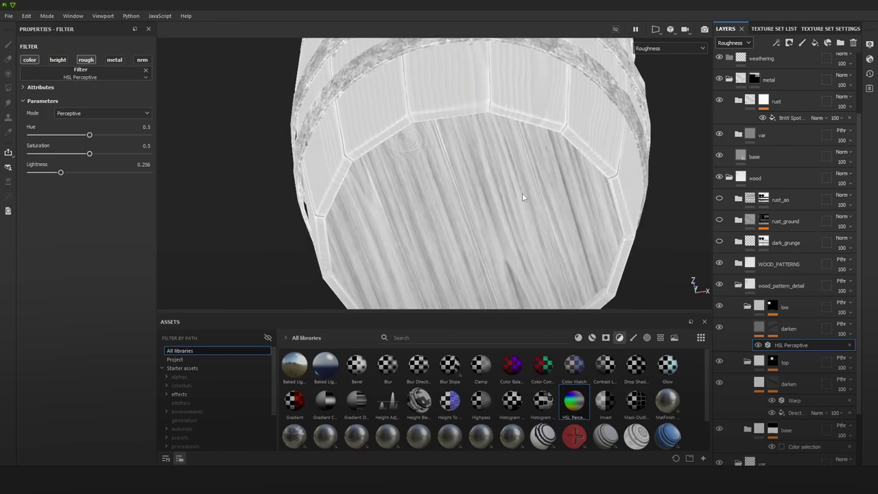
pyautogui.hotkey('ctrl', 'z')
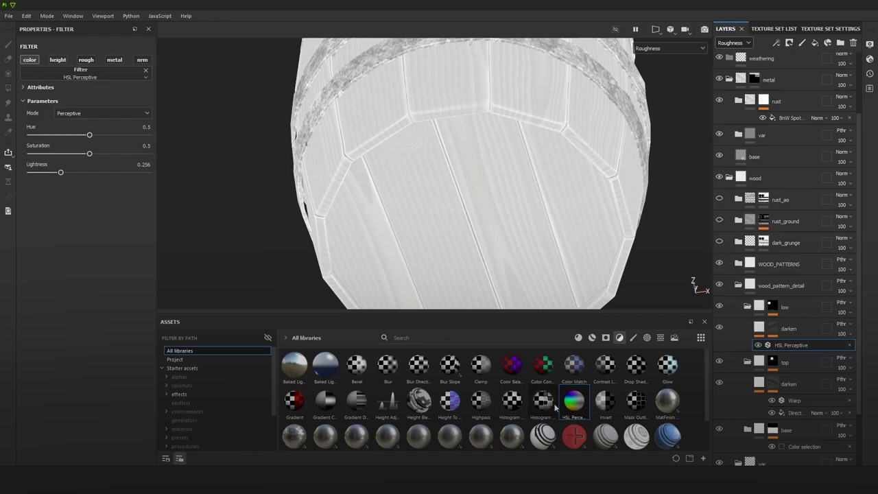
pyautogui.moveTo(605, 401); pyautogui.dragTo(789, 327)
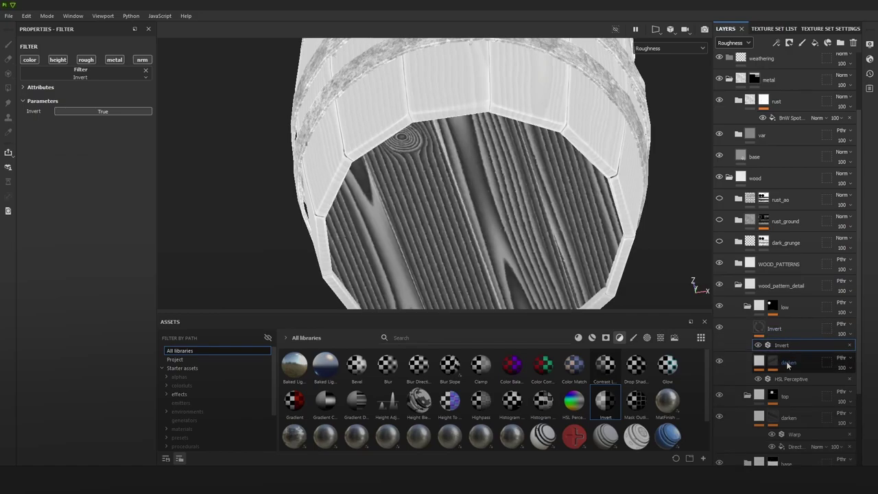
# Step: Rename the low folder's darken layer to color
pyautogui.click(790, 364)
pyautogui.doubleClick(792, 365)
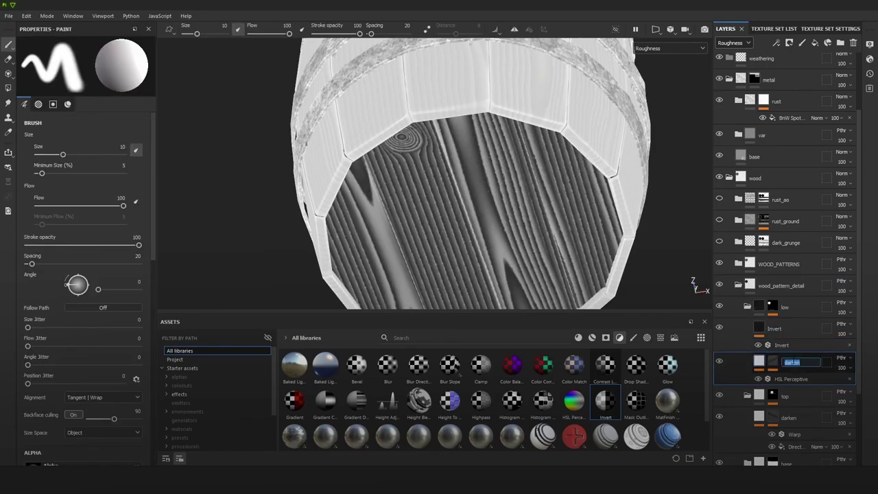
pyautogui.write('color')
pyautogui.press('Return')
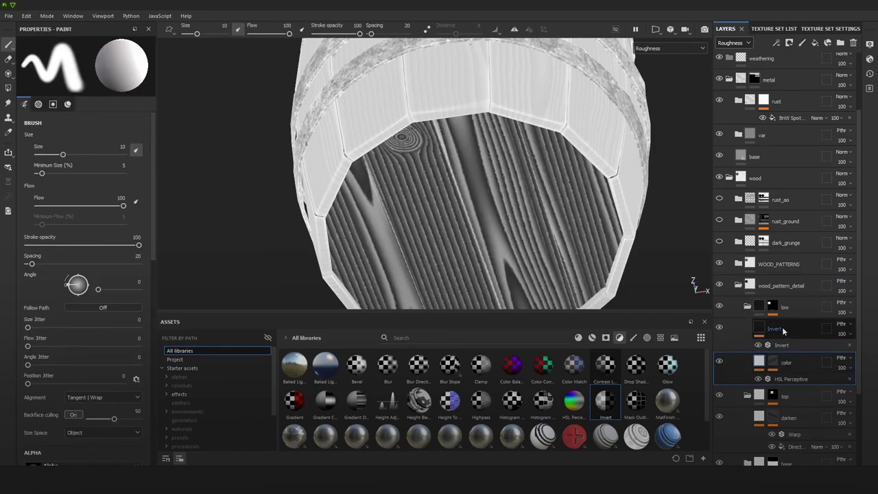
# Step: Replace the Invert layer in the low folder with an HSL Perceptive filter layer named rough
pyautogui.click(780, 330)
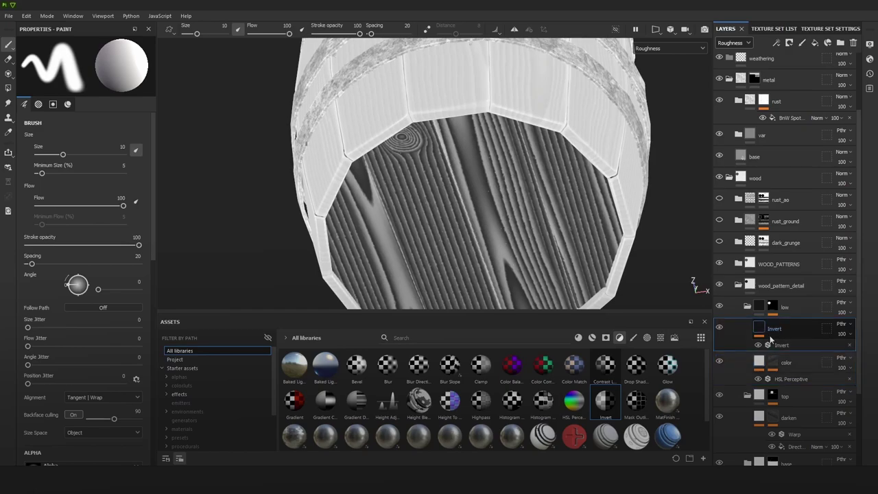
pyautogui.press('Delete')
pyautogui.moveTo(573, 401); pyautogui.dragTo(754, 329)
pyautogui.doubleClick(785, 328)
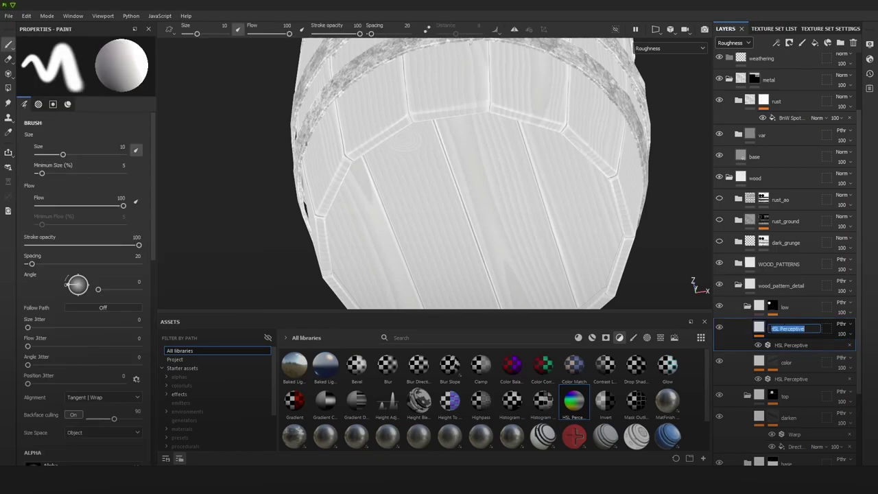
pyautogui.write('ough')
pyautogui.press('Return')
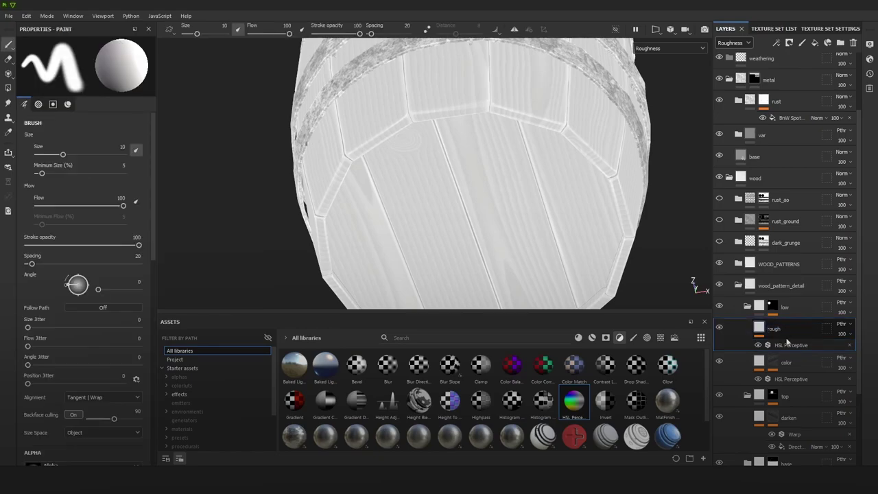
# Step: Try the rough layer's HSL Perceptive filter on roughness only with lightness 0.453, and delete the layer
pyautogui.click(789, 344)
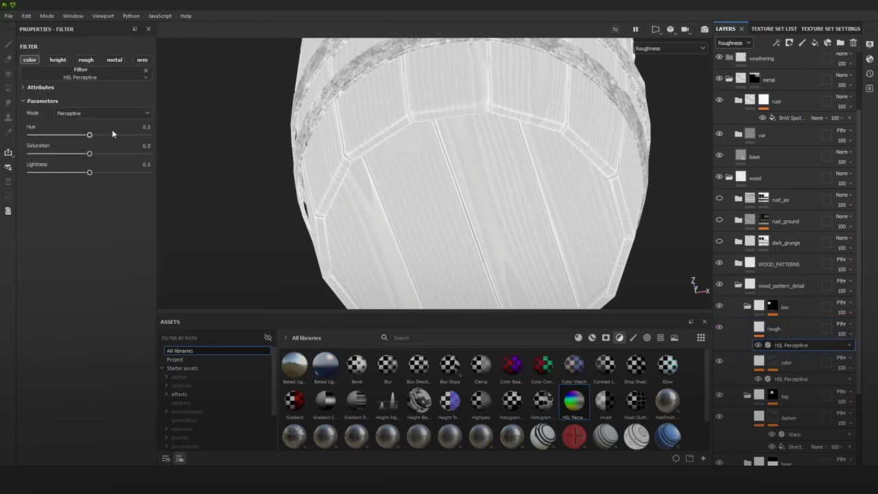
pyautogui.click(85, 61)
pyautogui.moveTo(89, 172)
pyautogui.mouseDown()
pyautogui.moveTo(107, 172)
pyautogui.moveTo(43, 173)
pyautogui.moveTo(126, 174)
pyautogui.moveTo(84, 173)
pyautogui.mouseUp()
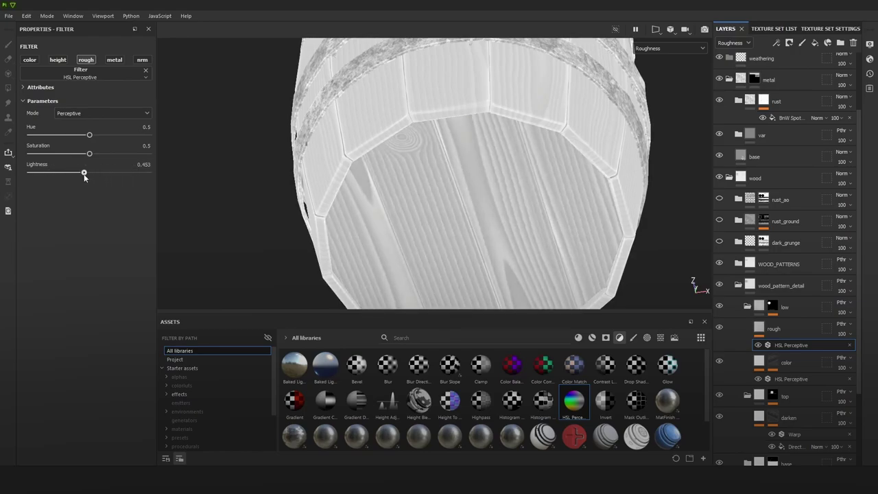
pyautogui.click(782, 329)
pyautogui.press('Delete')
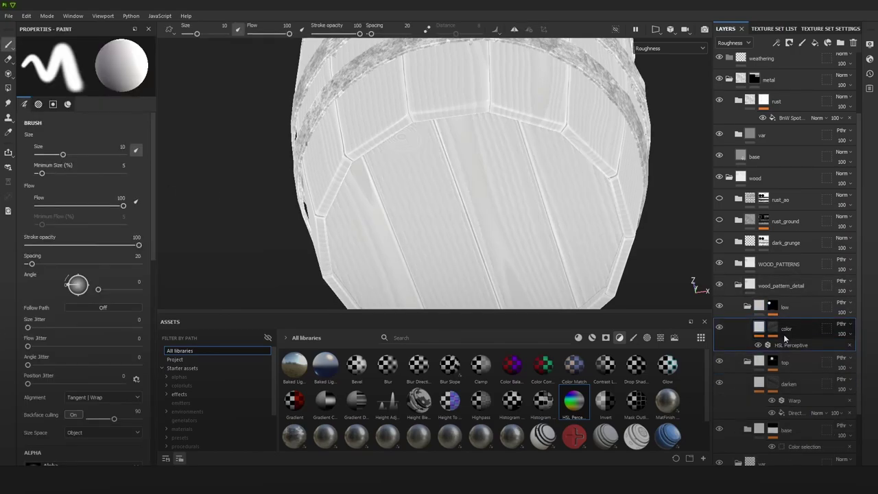
# Step: Duplicate the low folder's color layer and rename the copy rough
pyautogui.hotkey('ctrl', 'd')
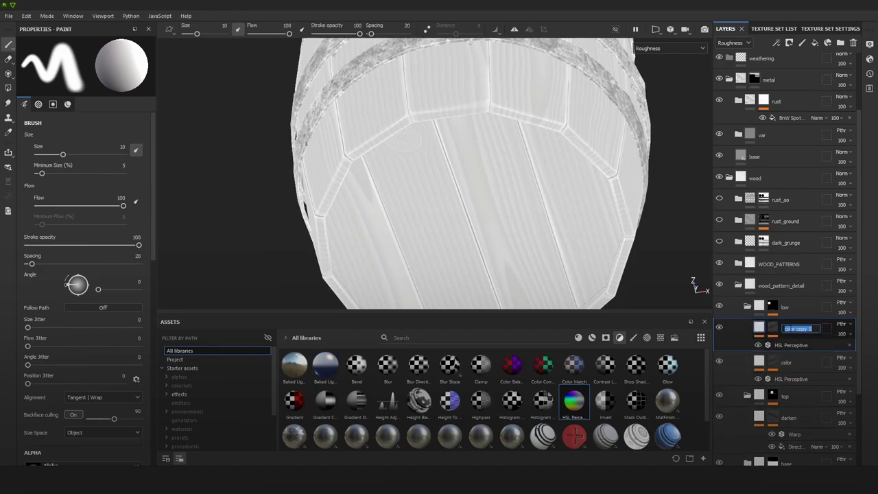
pyautogui.doubleClick(787, 327)
pyautogui.write('rough')
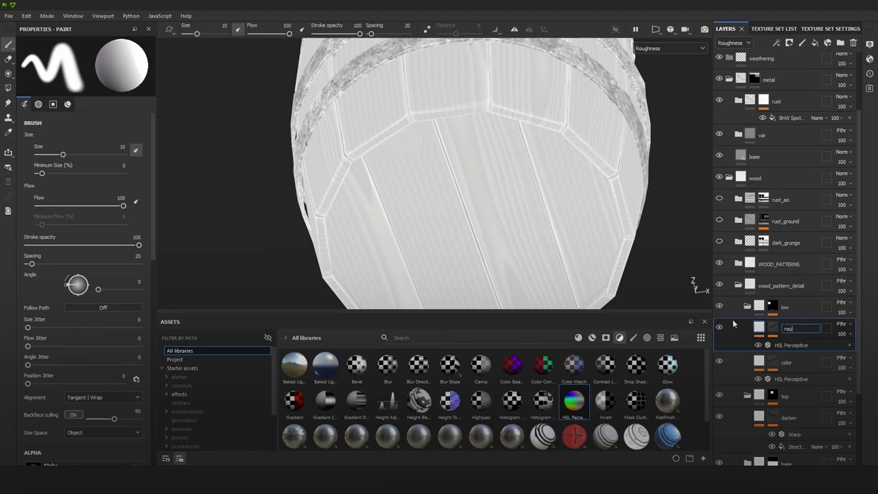
pyautogui.press('Return')
# Step: Make the rough layer's HSL Perceptive filter affect only the roughness channel and set its lightness to 0.337
pyautogui.click(790, 345)
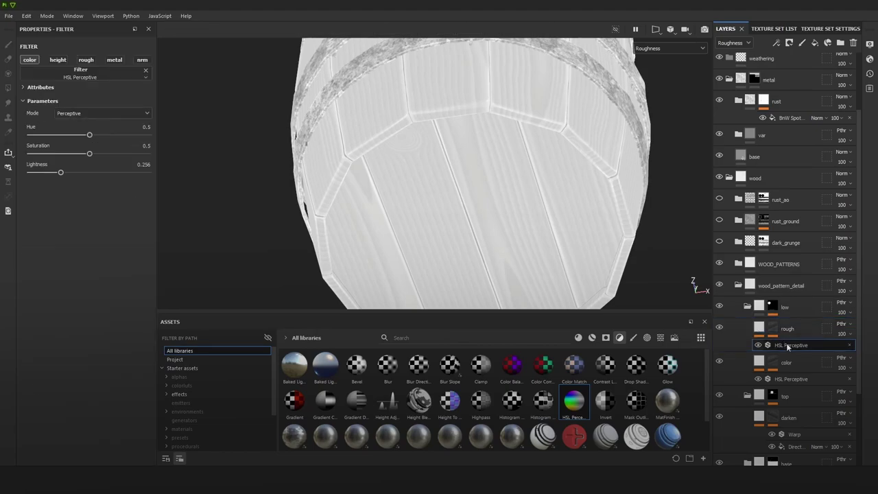
pyautogui.click(86, 59)
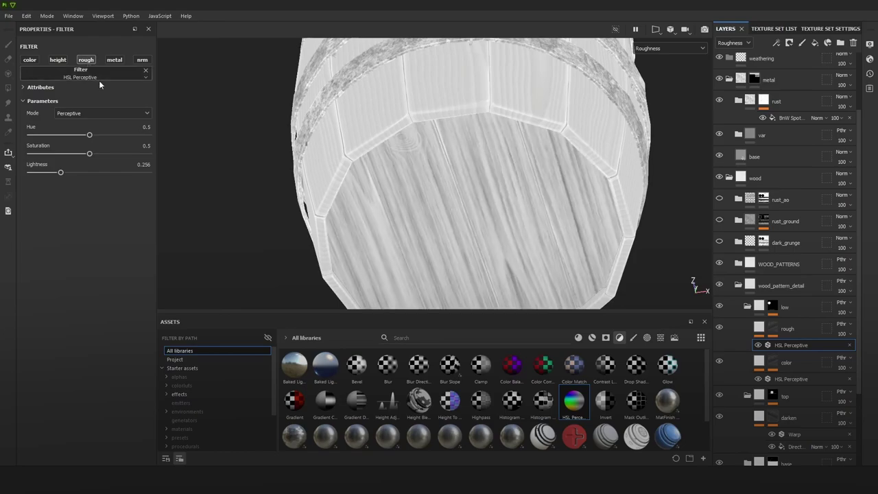
pyautogui.moveTo(62, 172)
pyautogui.mouseDown()
pyautogui.moveTo(132, 173)
pyautogui.moveTo(59, 178)
pyautogui.moveTo(73, 175)
pyautogui.mouseUp()
pyautogui.scroll(-3, 435, 92)
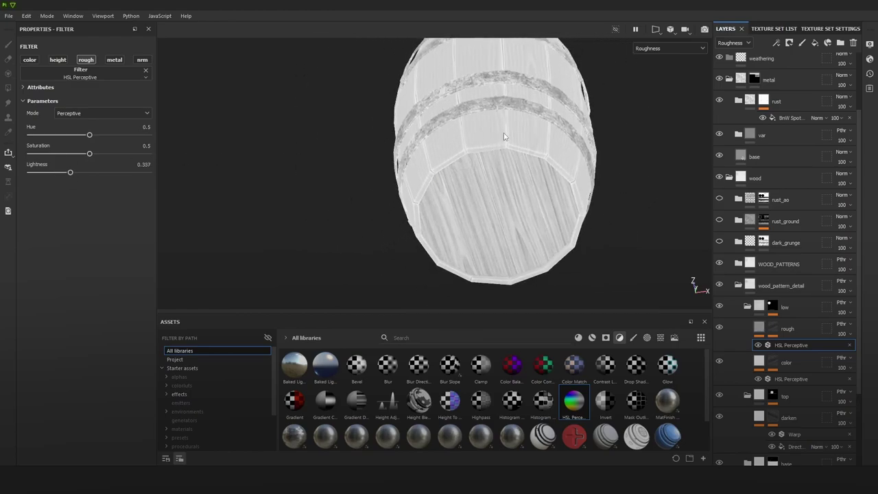
# Step: Compare the low folder's rough layer on and off, and set its HSL Perceptive filter's lightness to 0.364
pyautogui.scroll(1, 501, 133)
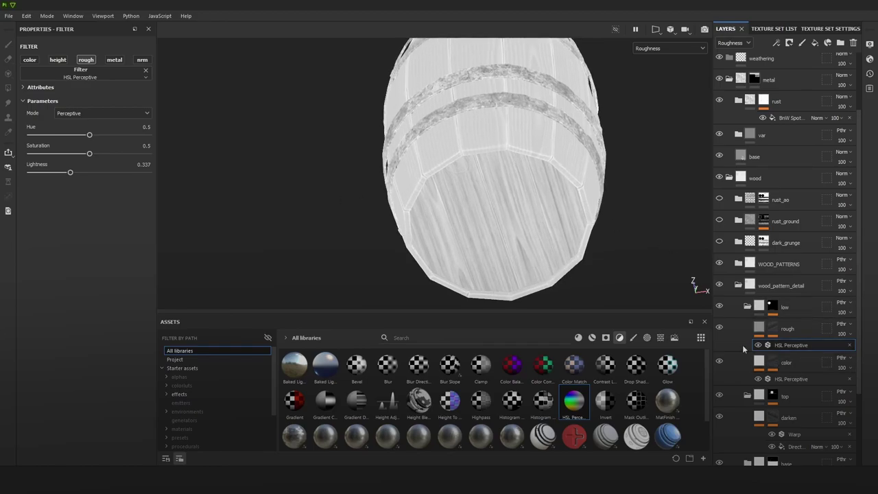
pyautogui.click(719, 329)
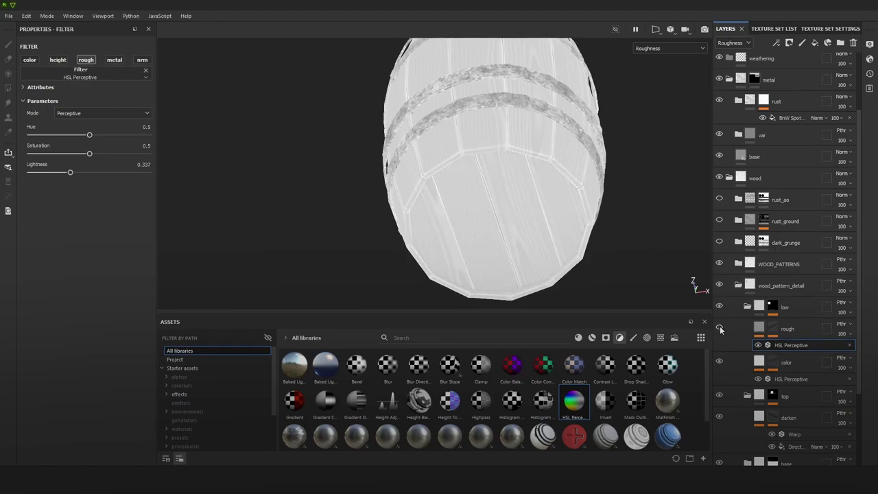
pyautogui.click(719, 328)
pyautogui.moveTo(70, 172); pyautogui.dragTo(73, 172)
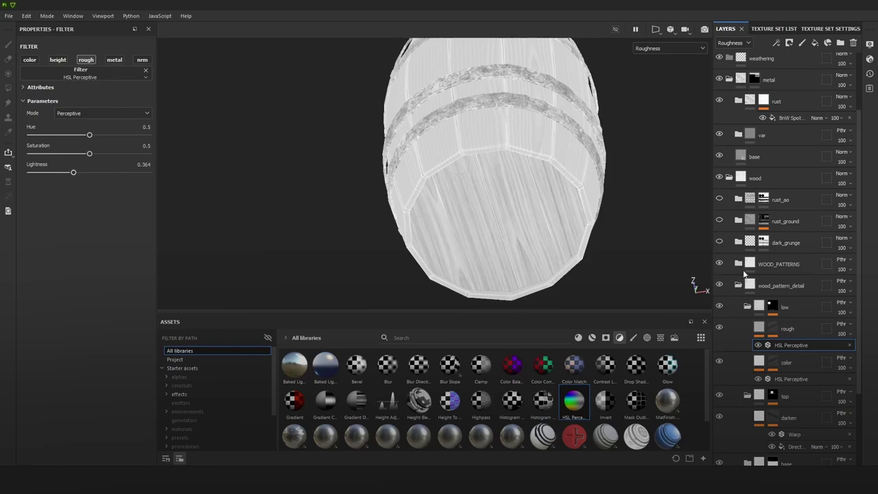
# Step: Duplicate the top folder's darken layer and rename the copy rough
pyautogui.click(788, 416)
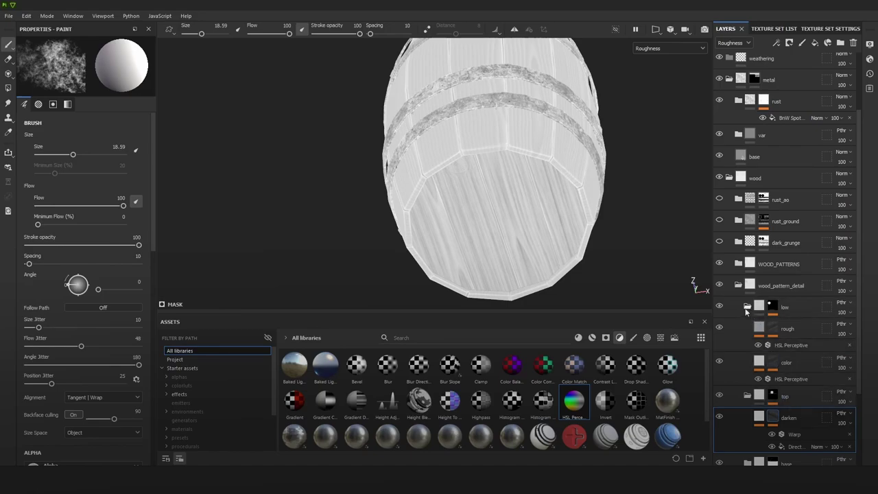
pyautogui.click(747, 308)
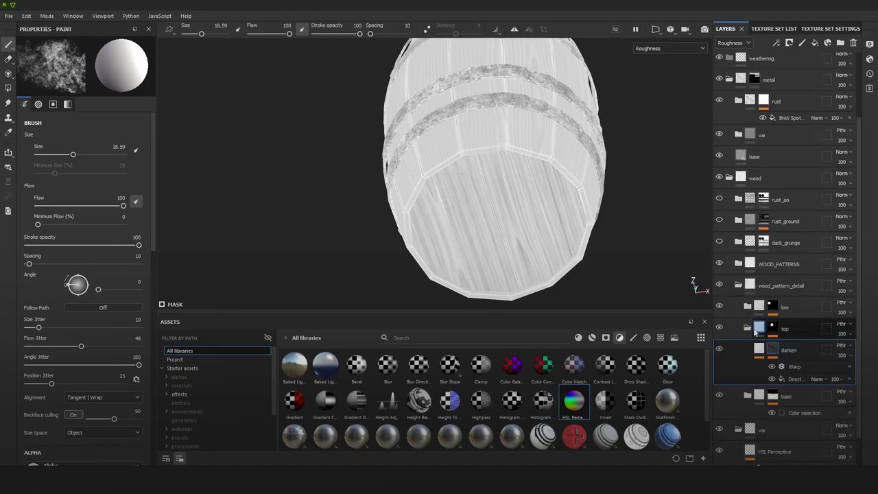
pyautogui.keyDown('alt'); pyautogui.moveTo(549, 189); pyautogui.dragTo(516, 171); pyautogui.keyUp('alt')
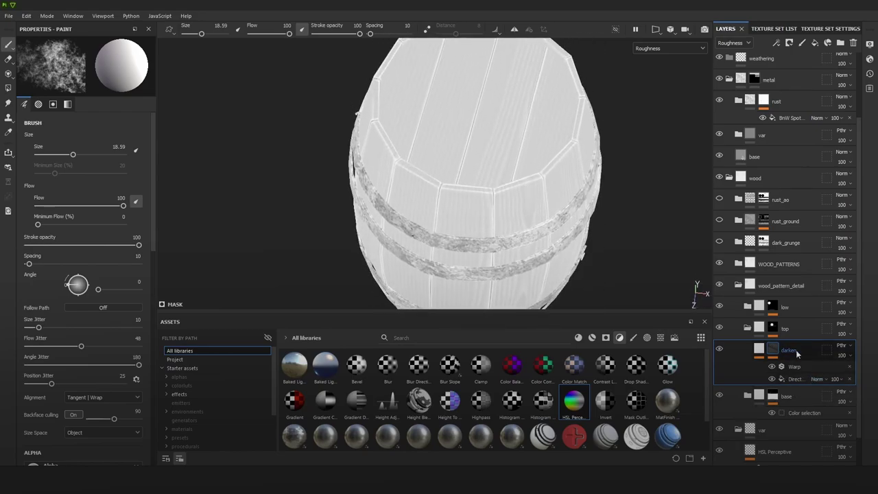
pyautogui.hotkey('ctrl', 'd')
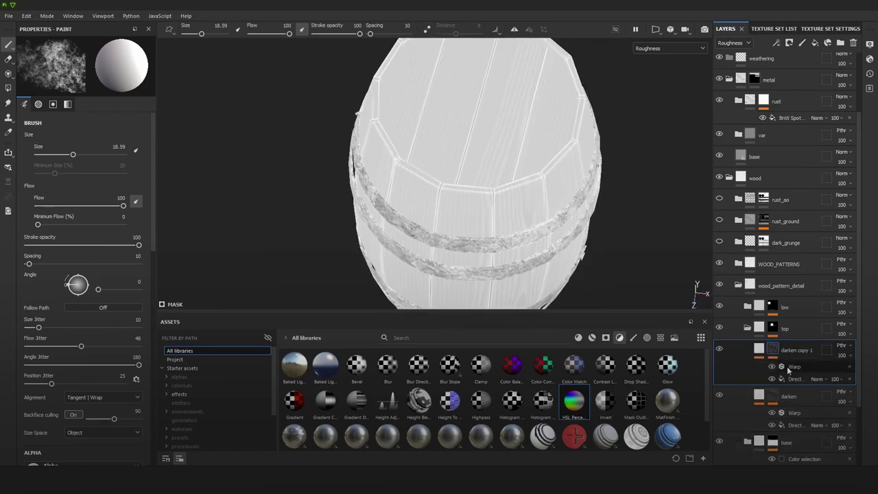
pyautogui.doubleClick(787, 350)
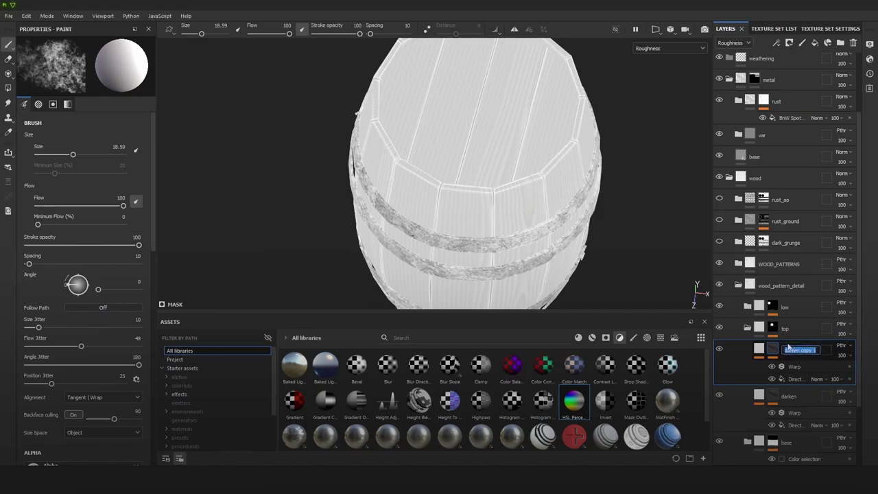
pyautogui.write('ru')
pyautogui.press('Return')
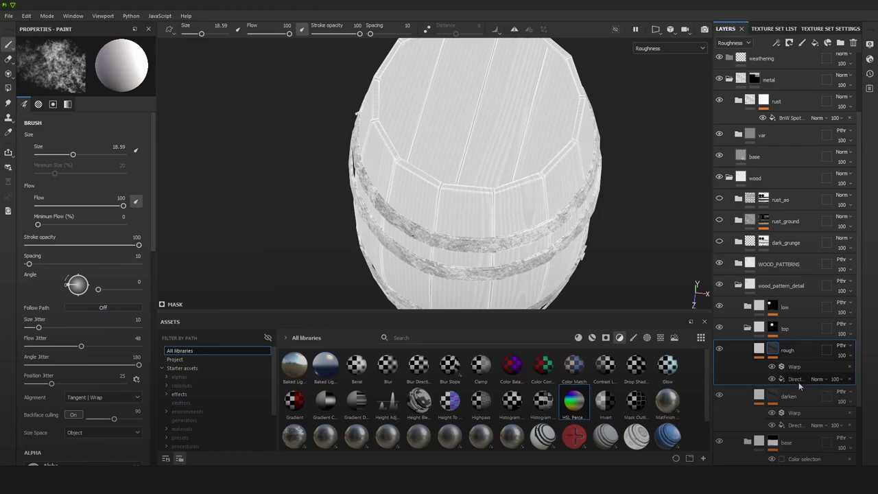
# Step: Make the HSL Perceptive filter of the top folder's rough layer affect only the roughness channel
pyautogui.click(759, 349)
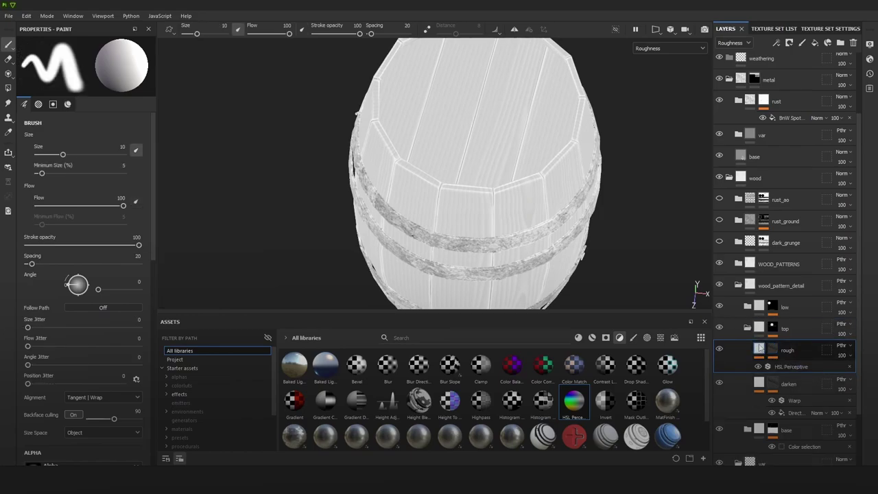
pyautogui.click(790, 365)
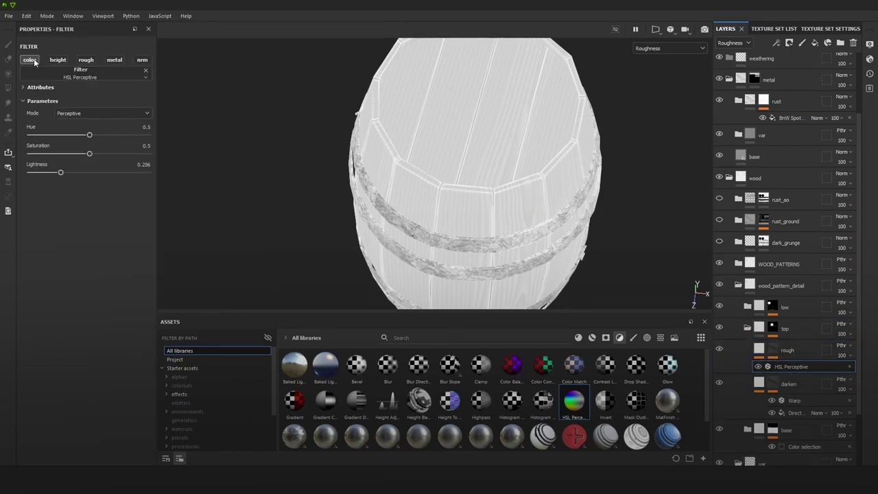
pyautogui.click(86, 59)
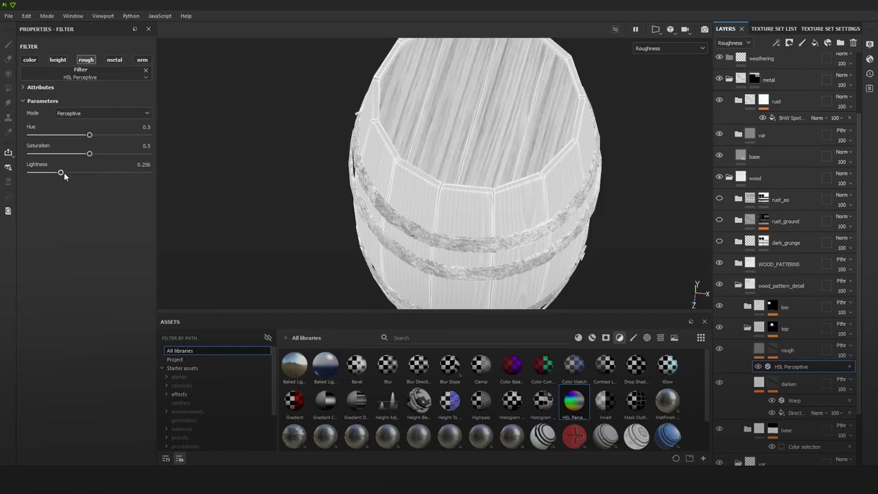
# Step: Copy the lightness of 0.364 from the low folder's rough filter to the top folder's rough filter
pyautogui.click(747, 307)
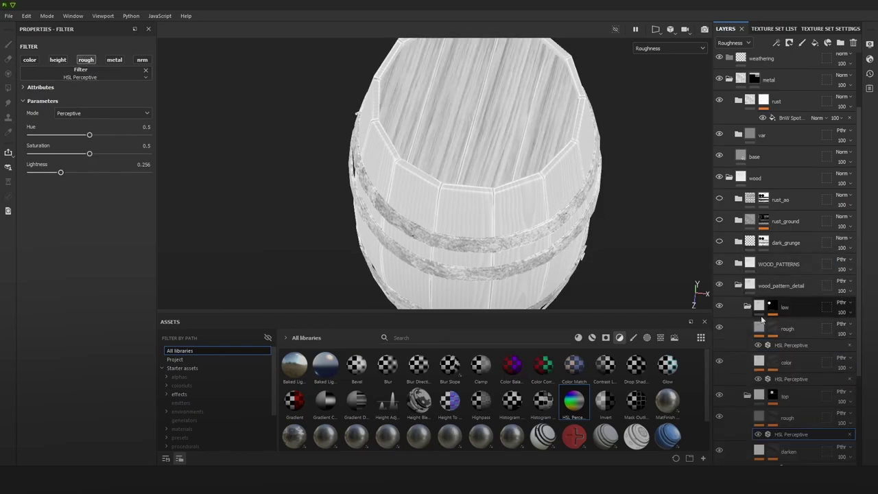
pyautogui.click(791, 345)
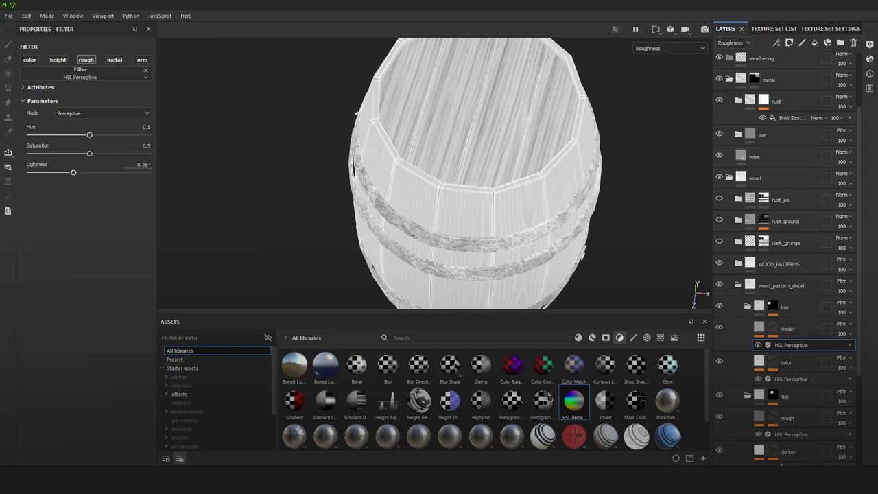
pyautogui.click(144, 165)
pyautogui.click(305, 182)
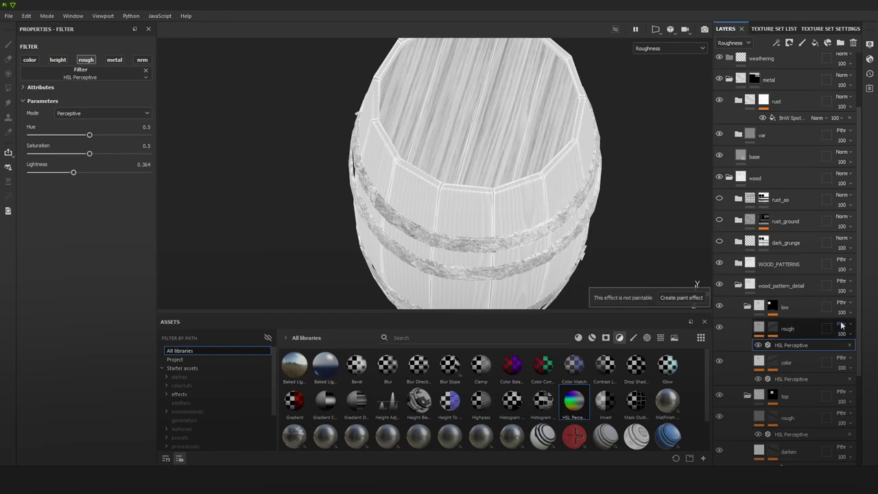
pyautogui.click(748, 307)
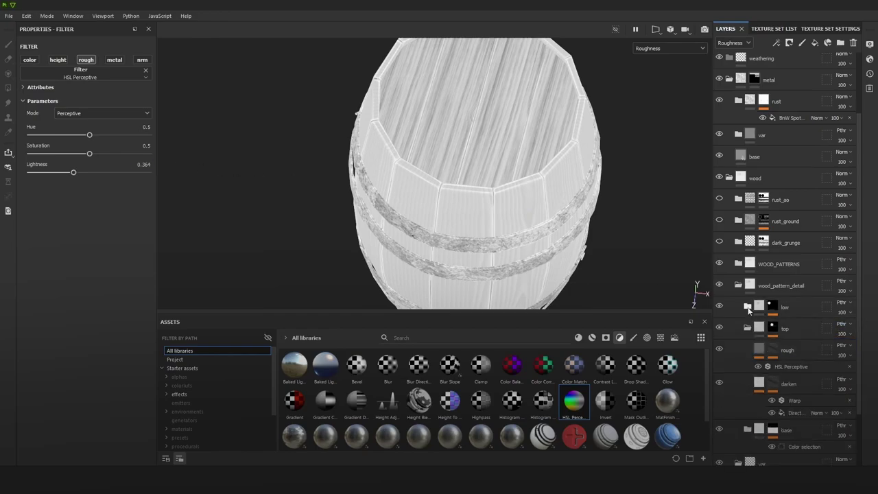
pyautogui.click(791, 367)
pyautogui.click(136, 164)
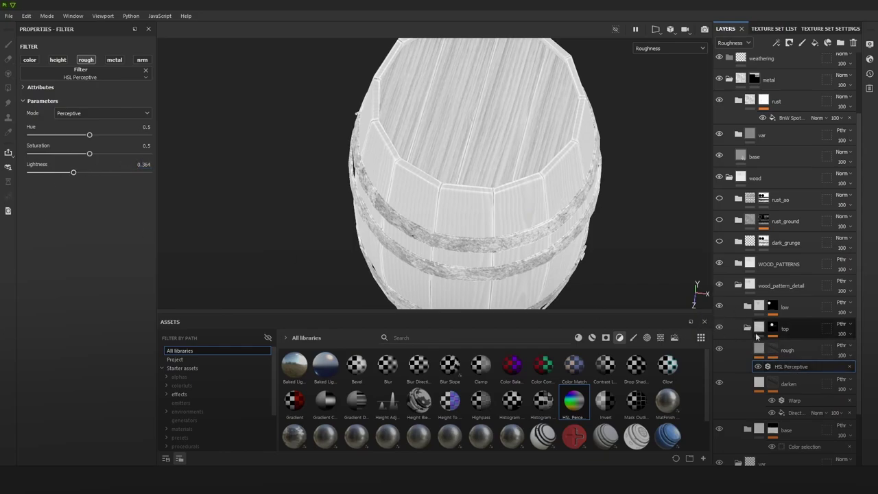
# Step: Duplicate the darken layer in wood_pattern_detail's base folder and rename the copy roughn
pyautogui.click(748, 328)
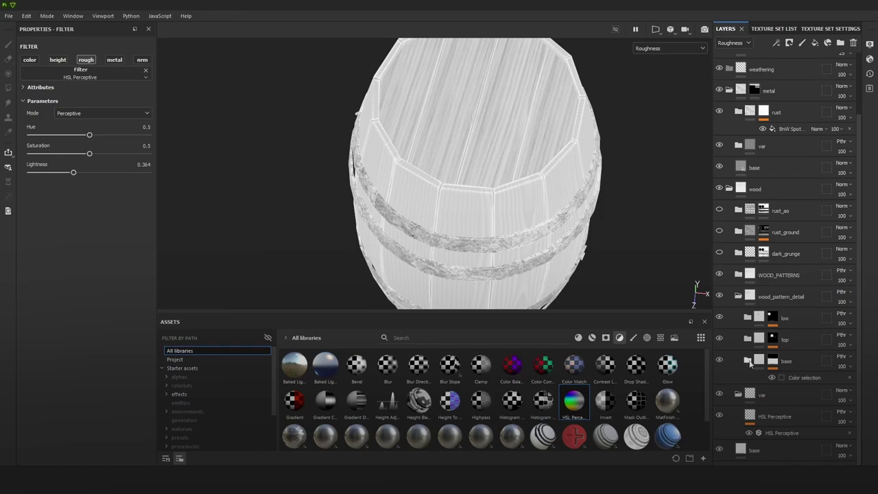
pyautogui.click(748, 360)
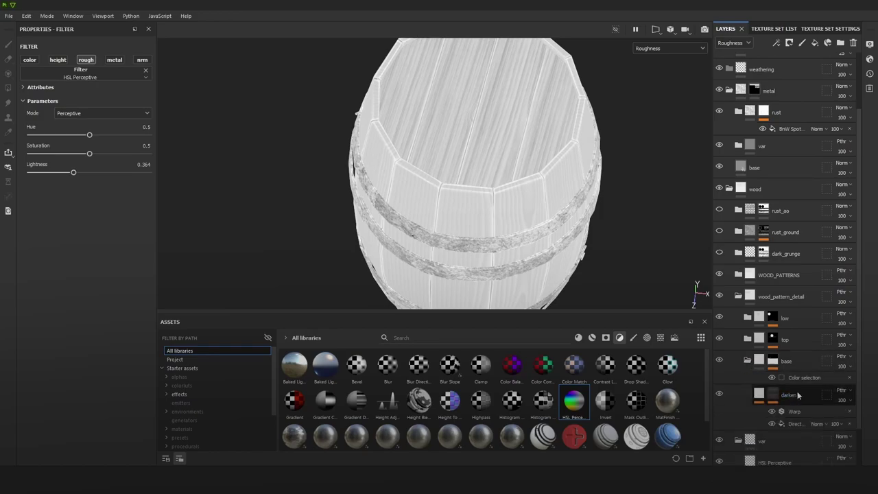
pyautogui.click(794, 397)
pyautogui.hotkey('ctrl', 'd')
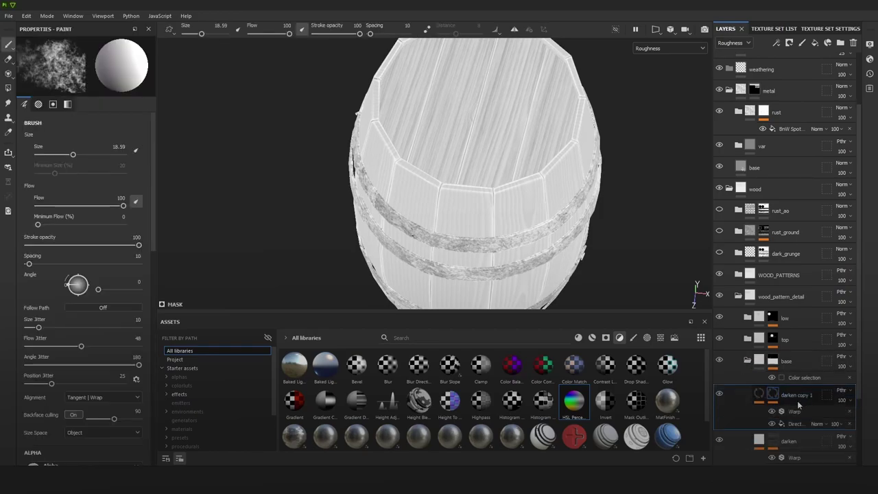
pyautogui.doubleClick(790, 395)
pyautogui.write('roughn')
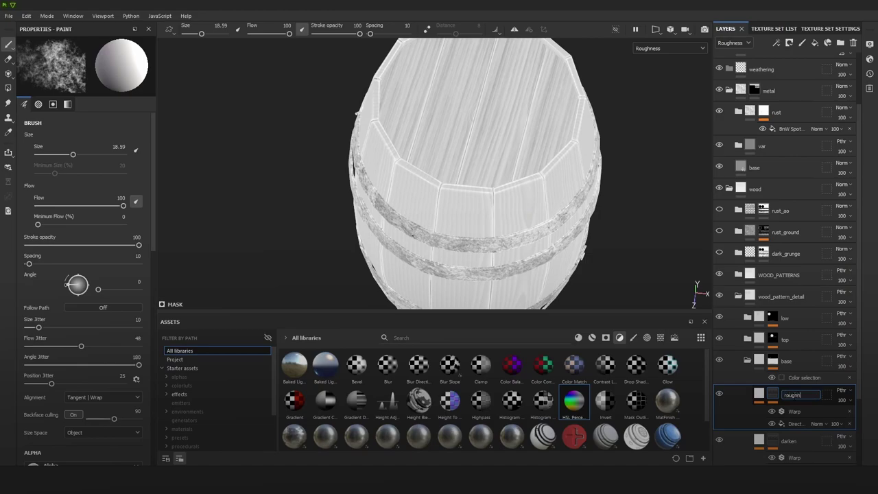
pyautogui.press('Return')
# Step: Rename the original darken layer in the base folder as color
pyautogui.doubleClick(795, 441)
pyautogui.write('c')
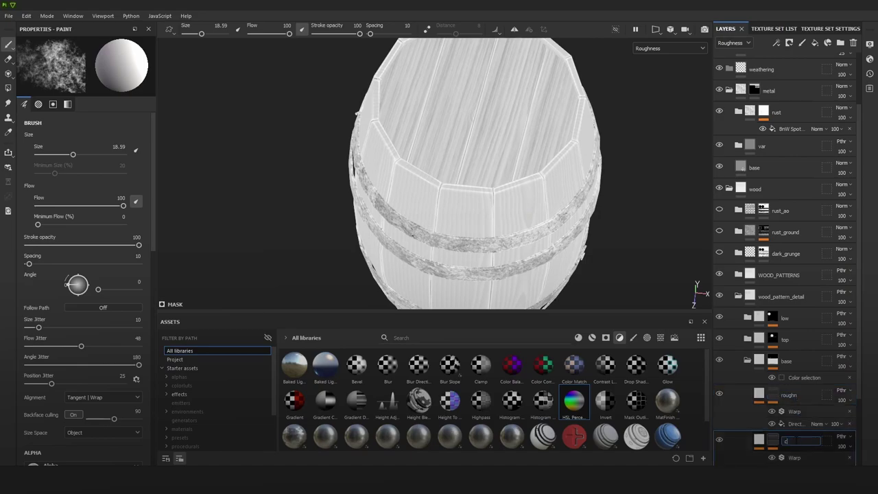
pyautogui.write('olor')
pyautogui.press('Return')
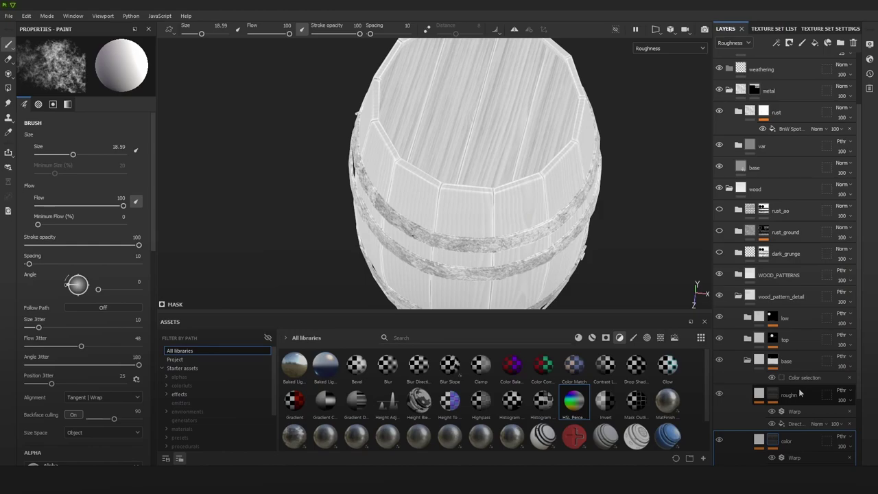
# Step: Set the roughn layer's HSL Perceptive lightness to 0.364 and make the filter affect only the roughness channel
pyautogui.click(762, 395)
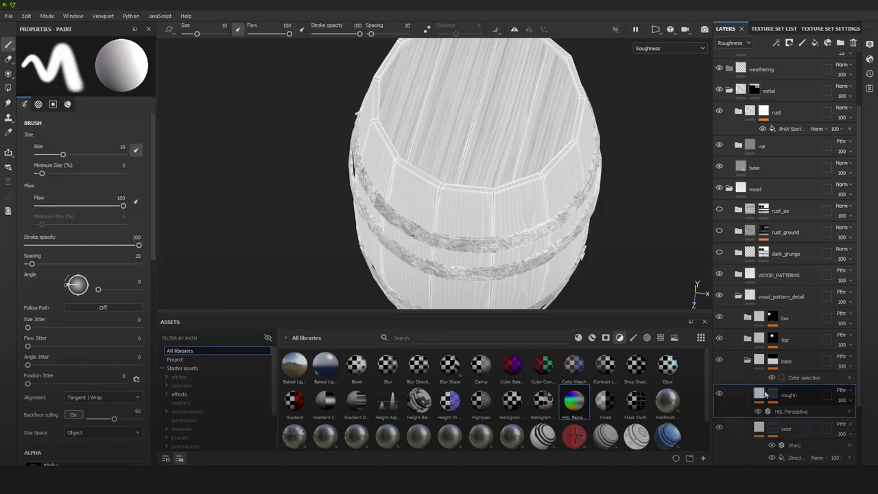
pyautogui.click(789, 411)
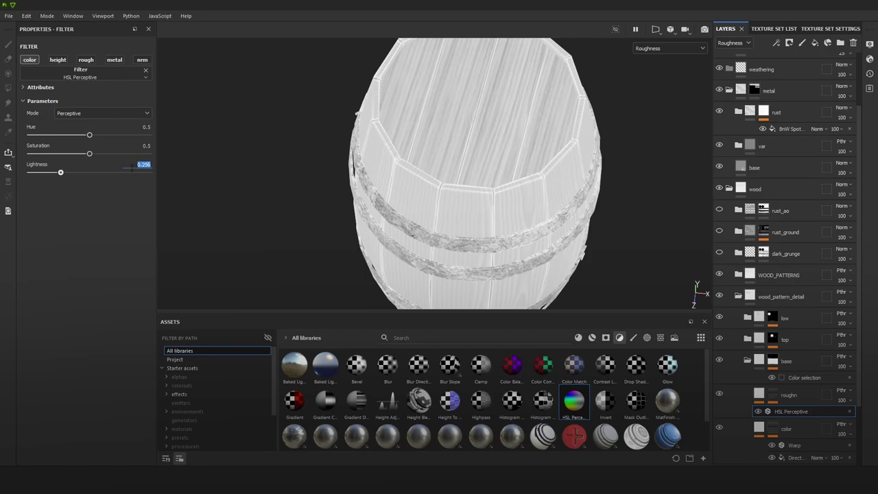
pyautogui.write('0.364')
pyautogui.press('Return')
pyautogui.click(86, 60)
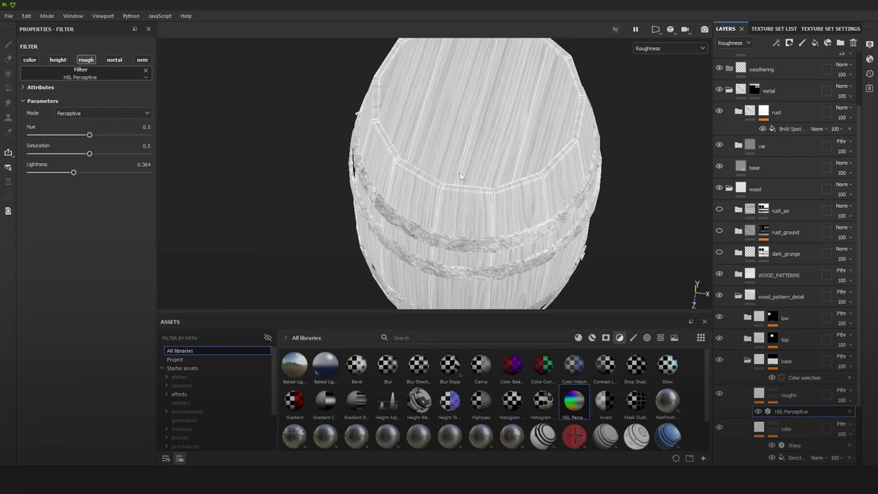
# Step: Examine the whole barrel in the material view and its side planks in the roughness channel view
pyautogui.press('f')
pyautogui.press('m')
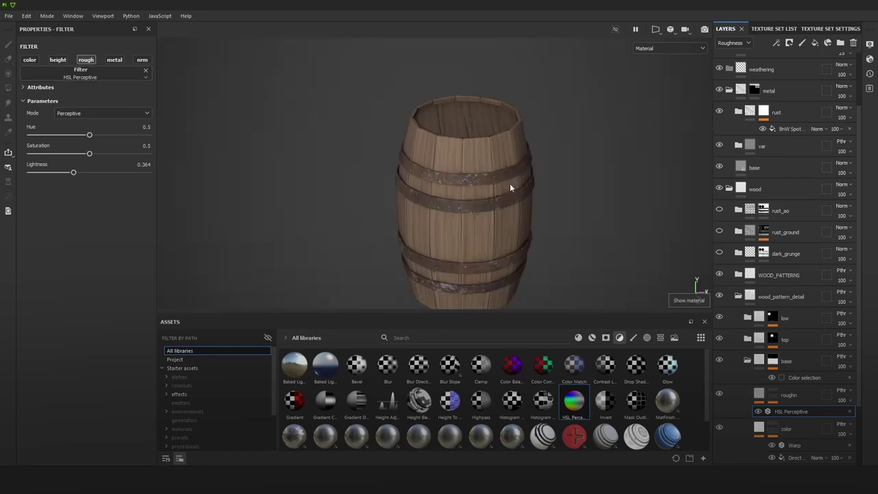
pyautogui.keyDown('alt'); pyautogui.moveTo(510, 187); pyautogui.dragTo(521, 97, button='middle'); pyautogui.keyUp('alt')
pyautogui.scroll(3, 521, 97)
pyautogui.keyDown('alt'); pyautogui.moveTo(562, 178); pyautogui.dragTo(606, 135); pyautogui.keyUp('alt')
pyautogui.keyDown('shift'); pyautogui.moveTo(606, 135); pyautogui.dragTo(617, 143, button='right'); pyautogui.keyUp('shift')
pyautogui.press('c')
pyautogui.keyDown('alt'); pyautogui.moveTo(577, 145); pyautogui.dragTo(517, 185); pyautogui.keyUp('alt')
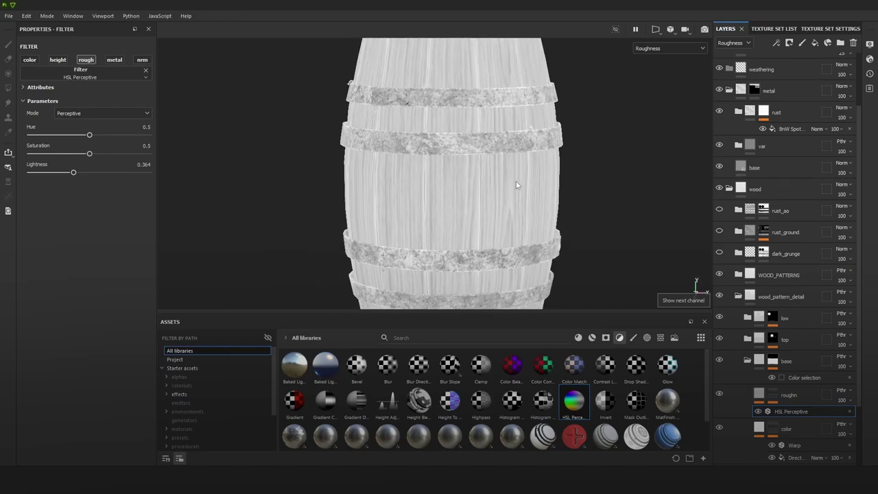
# Step: Show the dark_grunge folder, duplicate the color layer in its pattern folder and rename the copy roughness
pyautogui.click(719, 253)
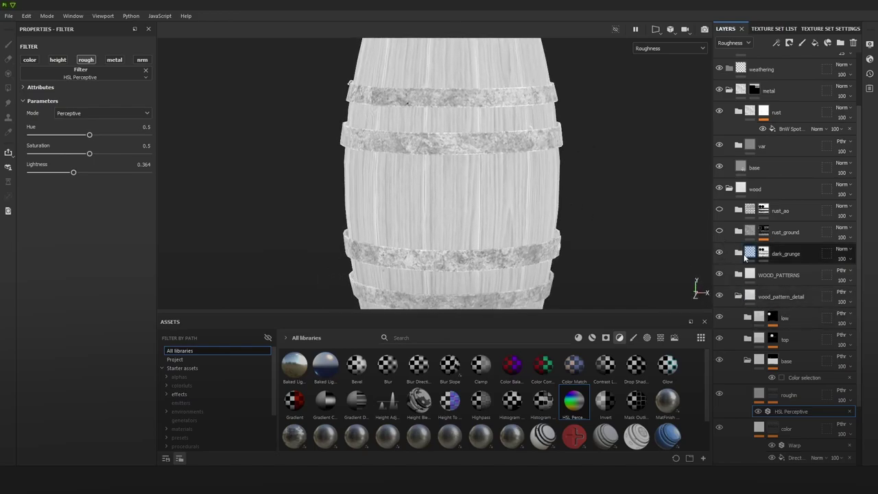
pyautogui.click(738, 253)
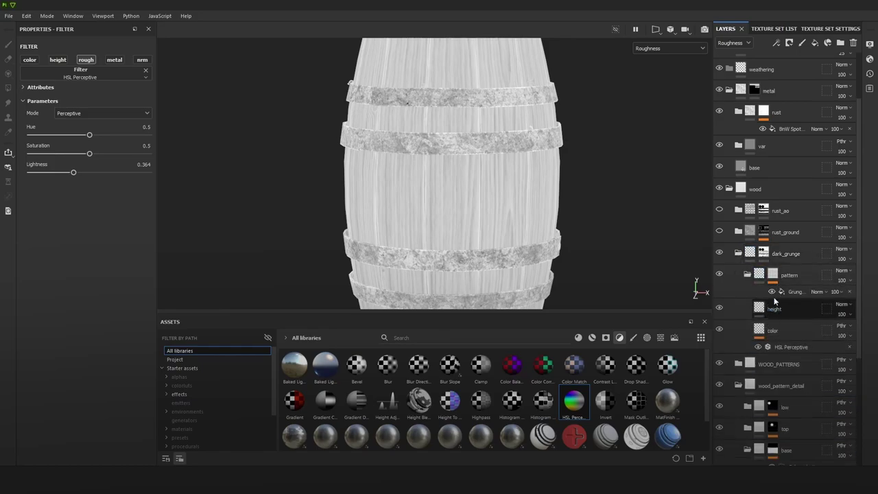
pyautogui.click(775, 333)
pyautogui.hotkey('ctrl', 'd')
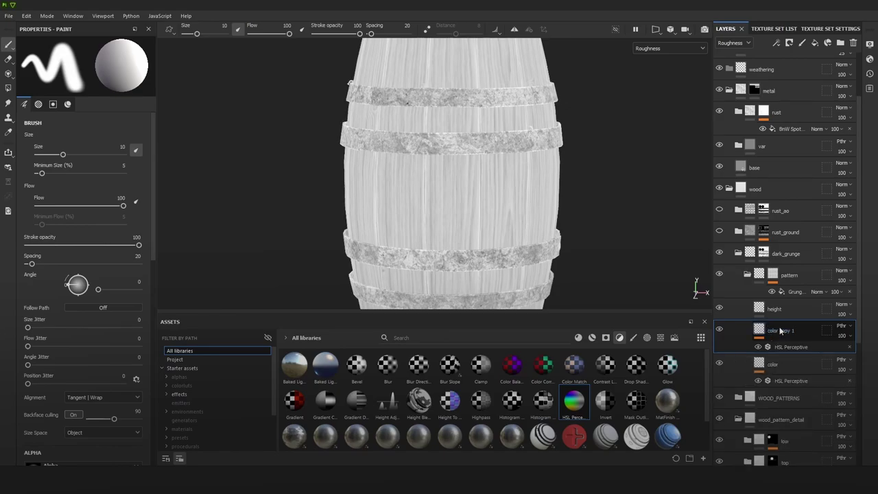
pyautogui.doubleClick(784, 332)
pyautogui.write('roug')
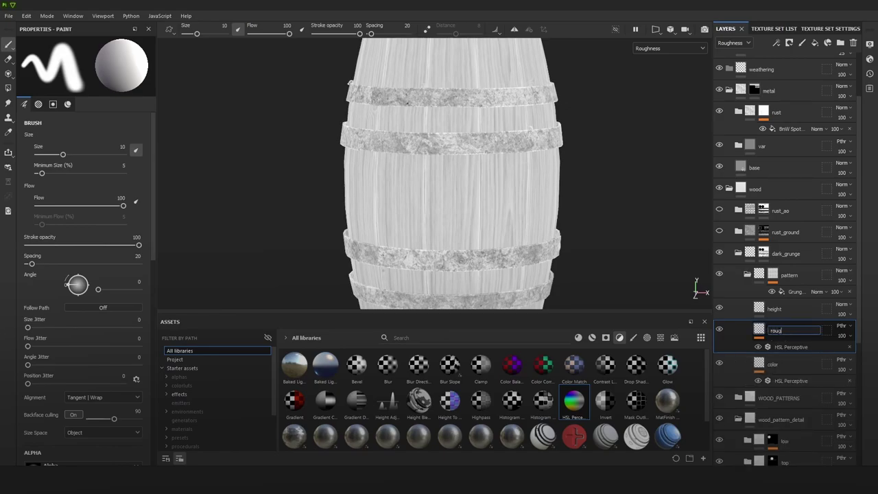
pyautogui.write('hness')
pyautogui.press('Return')
# Step: Make the roughness layer's HSL Perceptive filter affect only the roughness channel and set its lightness to 0.31
pyautogui.click(783, 347)
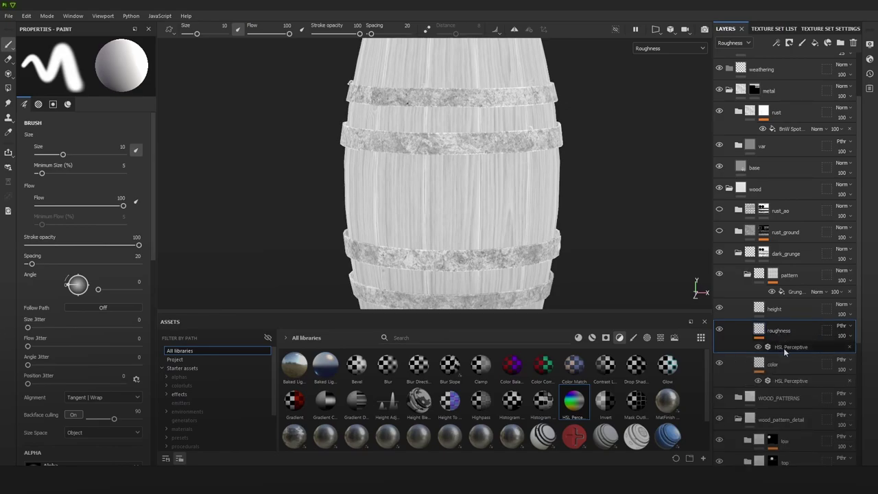
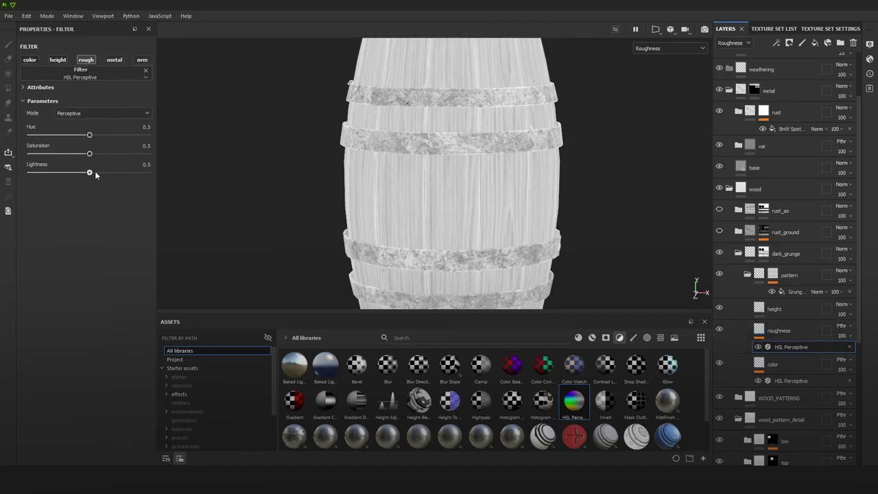
pyautogui.moveTo(95, 171); pyautogui.dragTo(67, 172)
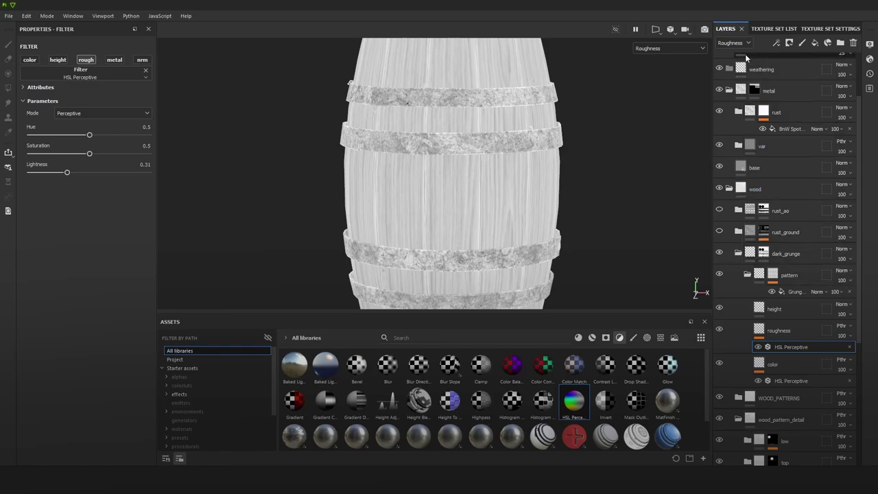
# Step: Set the roughness channel's blending mode to Passthrough on the pattern and dark_grunge folders
pyautogui.click(842, 249)
pyautogui.click(781, 260)
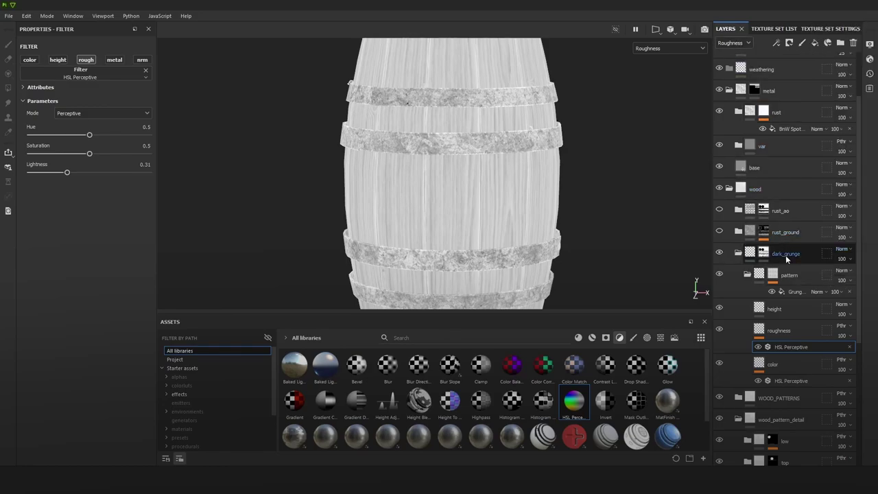
pyautogui.click(785, 255)
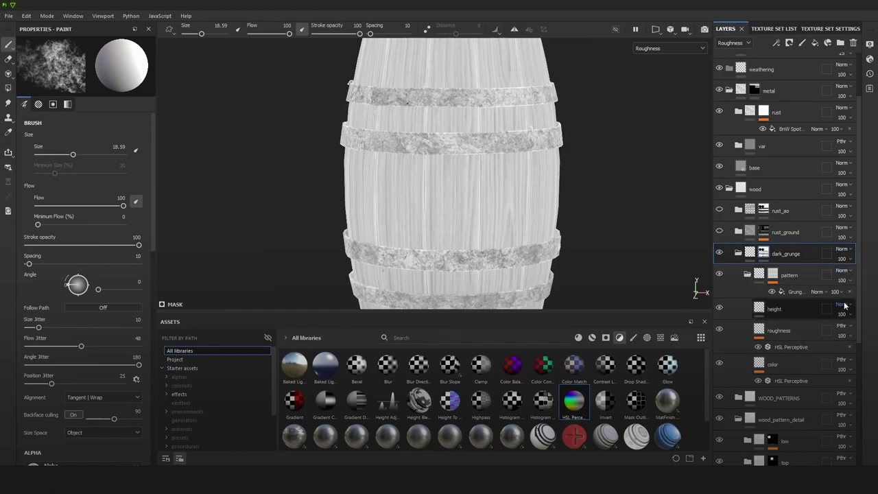
pyautogui.click(846, 274)
pyautogui.click(843, 28)
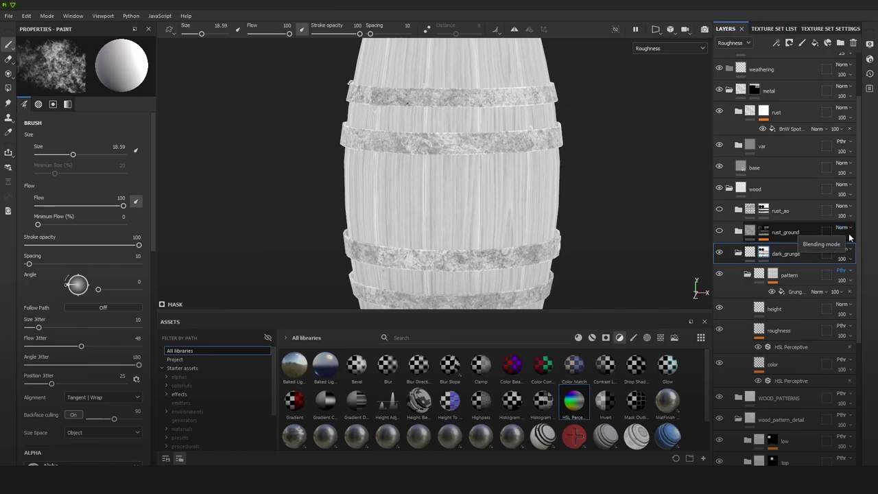
pyautogui.click(842, 271)
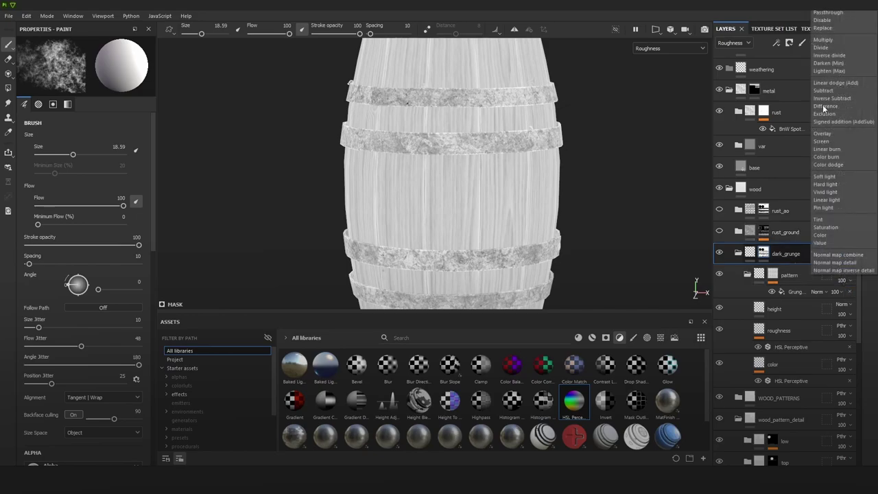
pyautogui.click(818, 15)
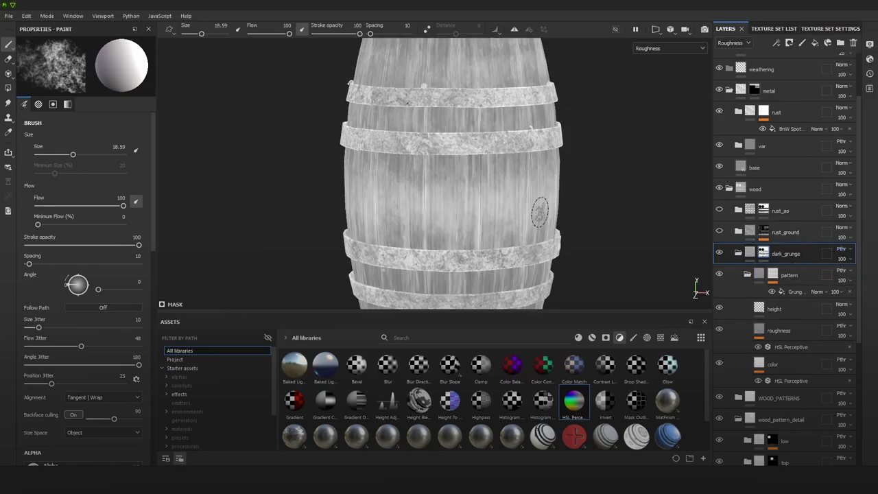
# Step: Examine the dark grunge's effect around the barrel in the material view
pyautogui.press('m')
pyautogui.keyDown('alt'); pyautogui.moveTo(558, 222); pyautogui.dragTo(511, 160, button='right'); pyautogui.keyUp('alt')
pyautogui.moveTo(511, 160)
pyautogui.keyDown('alt'); pyautogui.mouseDown()
pyautogui.moveTo(554, 163)
pyautogui.moveTo(502, 165)
pyautogui.mouseUp(); pyautogui.keyUp('alt')
pyautogui.keyDown('alt'); pyautogui.moveTo(501, 166); pyautogui.dragTo(568, 171, button='right'); pyautogui.keyUp('alt')
pyautogui.keyDown('alt'); pyautogui.moveTo(568, 171); pyautogui.dragTo(537, 161); pyautogui.keyUp('alt')
pyautogui.keyDown('alt'); pyautogui.moveTo(537, 161); pyautogui.dragTo(593, 143, button='middle'); pyautogui.keyUp('alt')
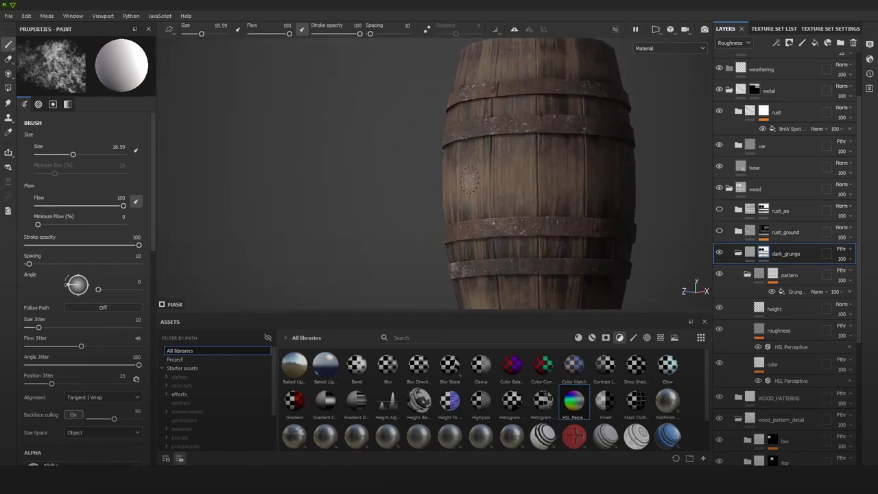
pyautogui.keyDown('shift'); pyautogui.moveTo(593, 143); pyautogui.dragTo(493, 178, button='right'); pyautogui.keyUp('shift')
pyautogui.moveTo(491, 177)
pyautogui.keyDown('alt'); pyautogui.mouseDown()
pyautogui.moveTo(662, 191)
pyautogui.moveTo(647, 192)
pyautogui.mouseUp(); pyautogui.keyUp('alt')
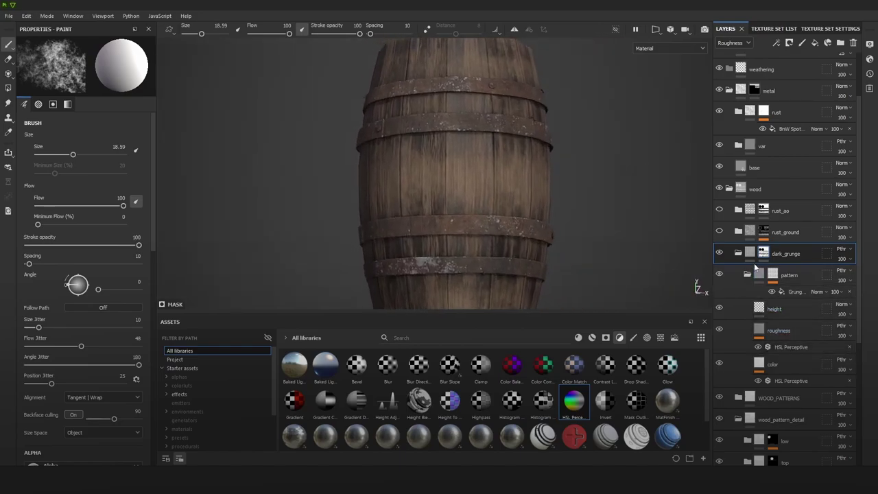
# Step: Toggle the dark_grunge roughness layer to compare its effect, and try a lightness of 0.434 in its HSL Perceptive filter
pyautogui.click(788, 327)
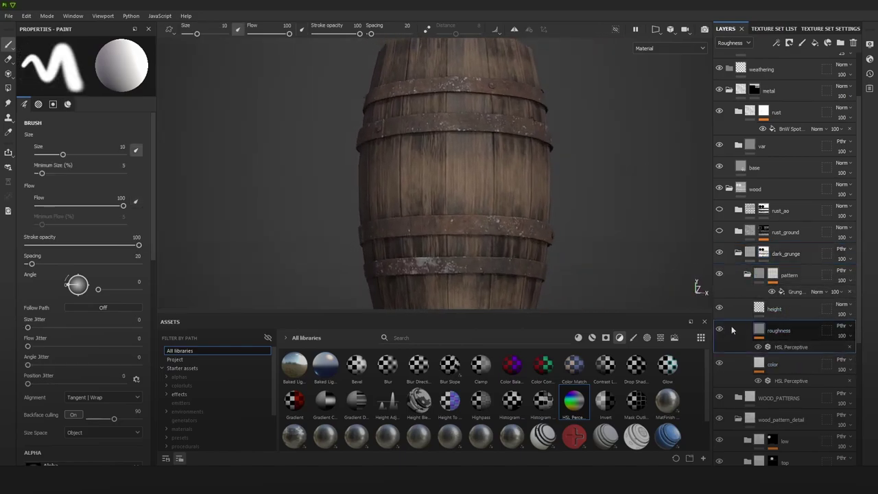
pyautogui.click(719, 331)
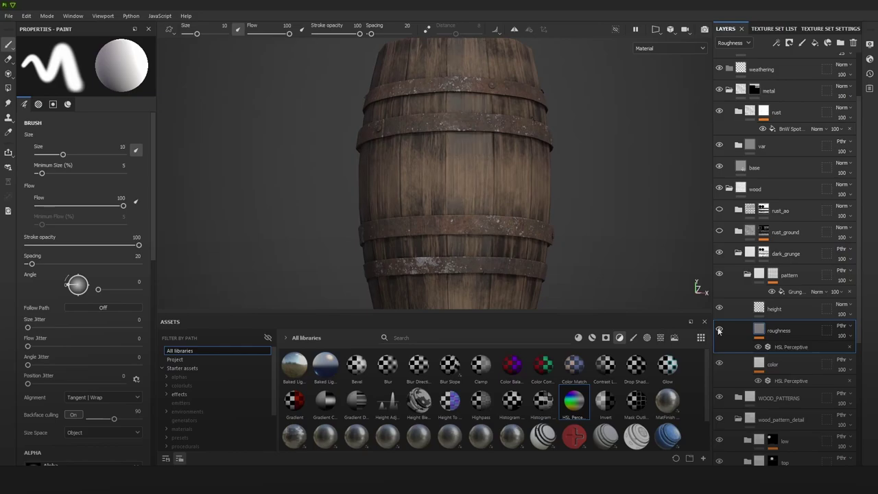
pyautogui.click(789, 346)
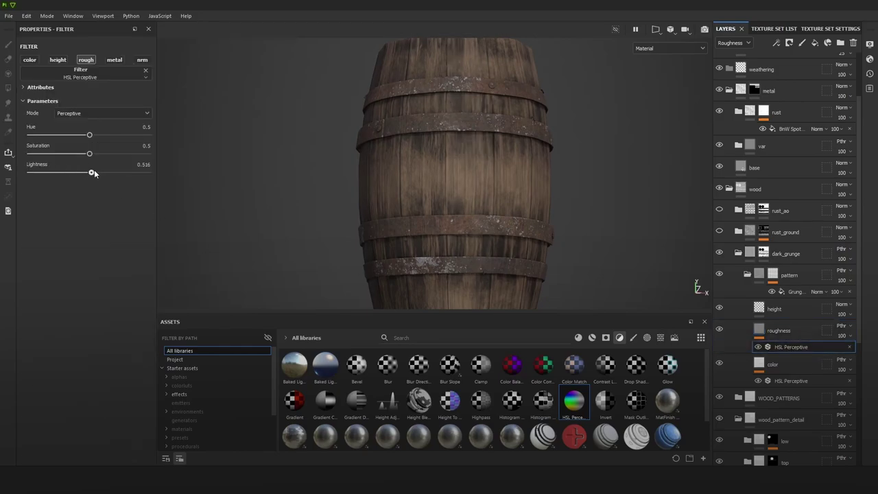
pyautogui.moveTo(94, 171); pyautogui.dragTo(82, 172)
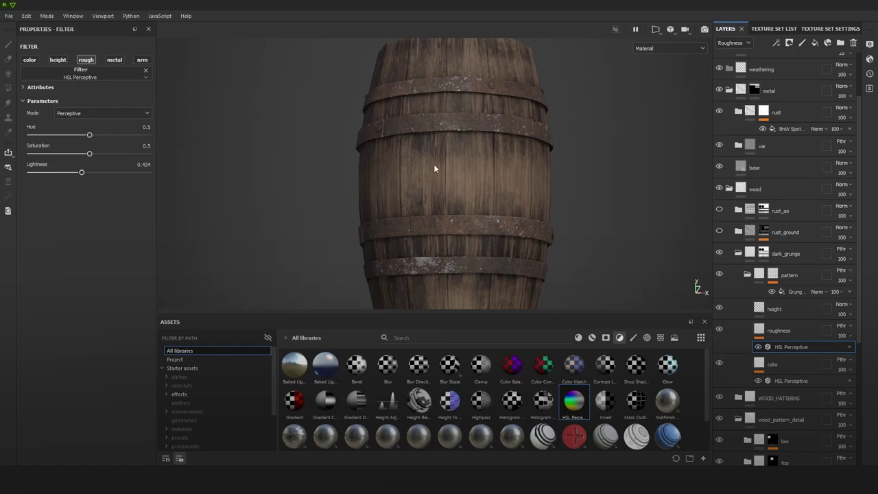
# Step: Compare the wood with and without dark_grunge in the roughness channel view, and examine the barrel's sides in the material view
pyautogui.press('c')
pyautogui.keyDown('alt'); pyautogui.moveTo(512, 177); pyautogui.dragTo(492, 188); pyautogui.keyUp('alt')
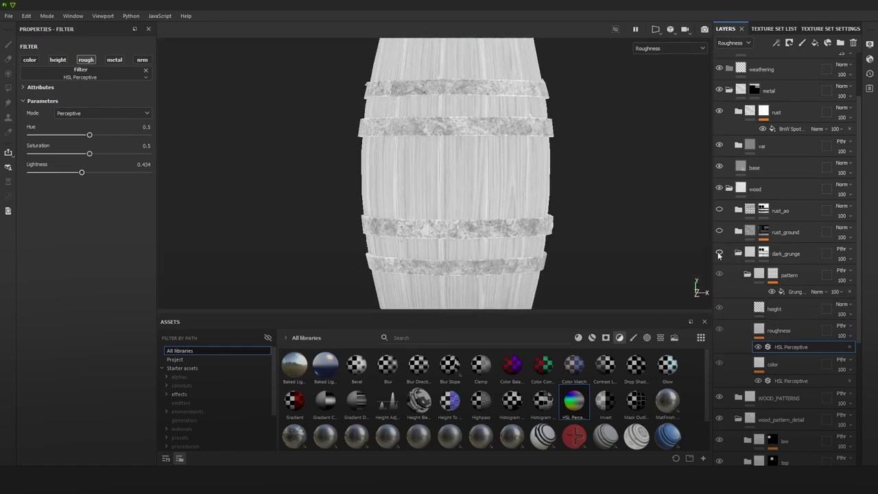
pyautogui.press('m')
pyautogui.scroll(-4, 501, 141)
pyautogui.keyDown('alt'); pyautogui.moveTo(501, 141); pyautogui.dragTo(597, 141); pyautogui.keyUp('alt')
pyautogui.scroll(3, 601, 221)
pyautogui.keyDown('alt'); pyautogui.moveTo(602, 221); pyautogui.dragTo(592, 199); pyautogui.keyUp('alt')
pyautogui.keyDown('alt'); pyautogui.moveTo(592, 199); pyautogui.dragTo(724, 282, button='right'); pyautogui.keyUp('alt')
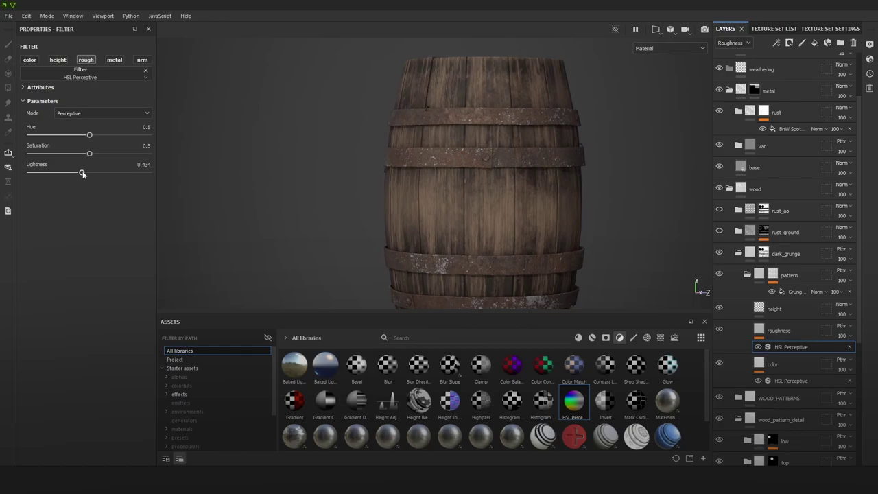
# Step: Try a lightness of 0.465 in the roughness layer's HSL Perceptive filter and check the planks in the roughness channel view
pyautogui.keyDown('alt'); pyautogui.moveTo(500, 178); pyautogui.dragTo(615, 169); pyautogui.keyUp('alt')
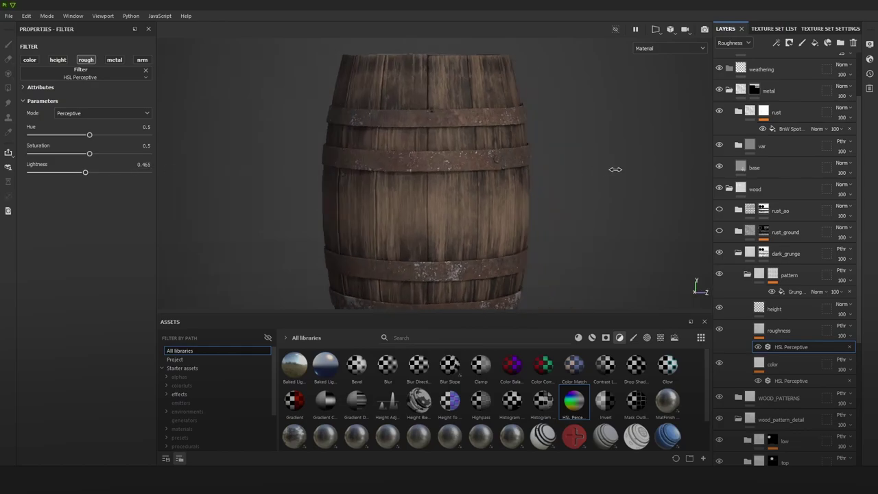
pyautogui.keyDown('shift'); pyautogui.moveTo(615, 169); pyautogui.dragTo(615, 177, button='right'); pyautogui.keyUp('shift')
pyautogui.press('c')
pyautogui.scroll(-3, 504, 191)
pyautogui.scroll(3, 475, 178)
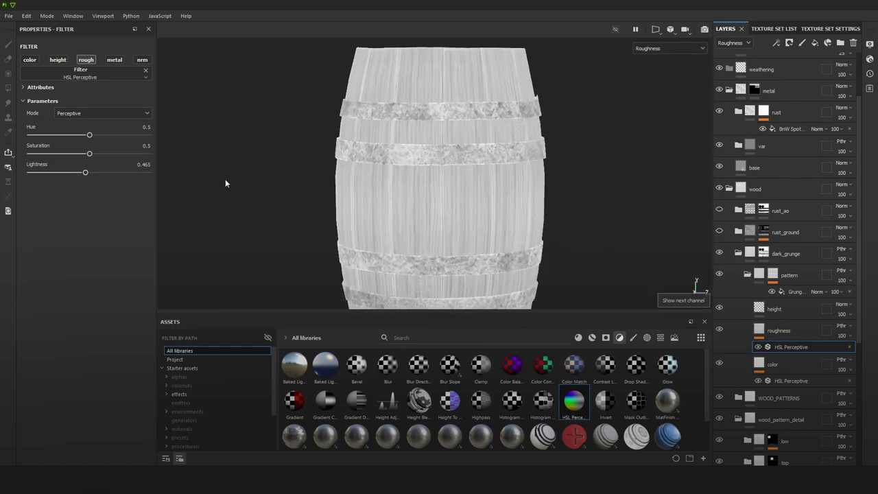
# Step: Try a roughness filter lightness of 0.391 and inspect the barrel's upper planks in the material view
pyautogui.moveTo(87, 175)
pyautogui.mouseDown()
pyautogui.moveTo(100, 174)
pyautogui.moveTo(76, 174)
pyautogui.mouseUp()
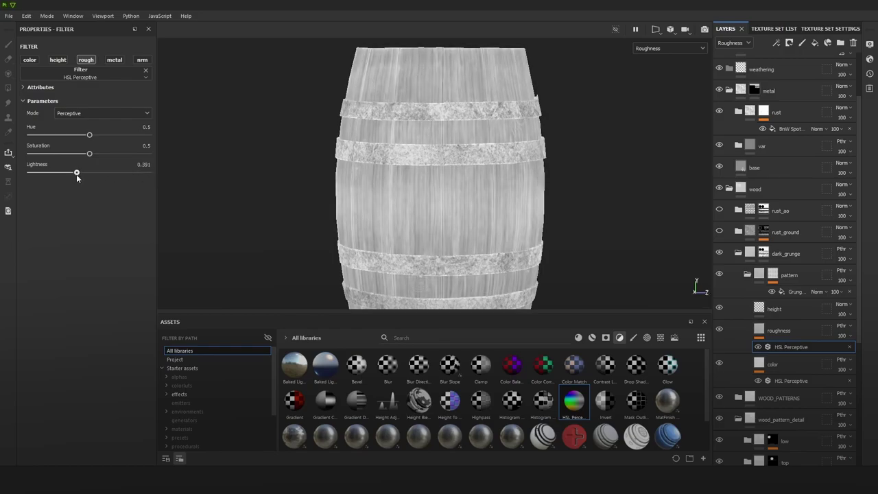
pyautogui.press('m')
pyautogui.keyDown('alt'); pyautogui.moveTo(479, 174); pyautogui.dragTo(507, 157, button='right'); pyautogui.keyUp('alt')
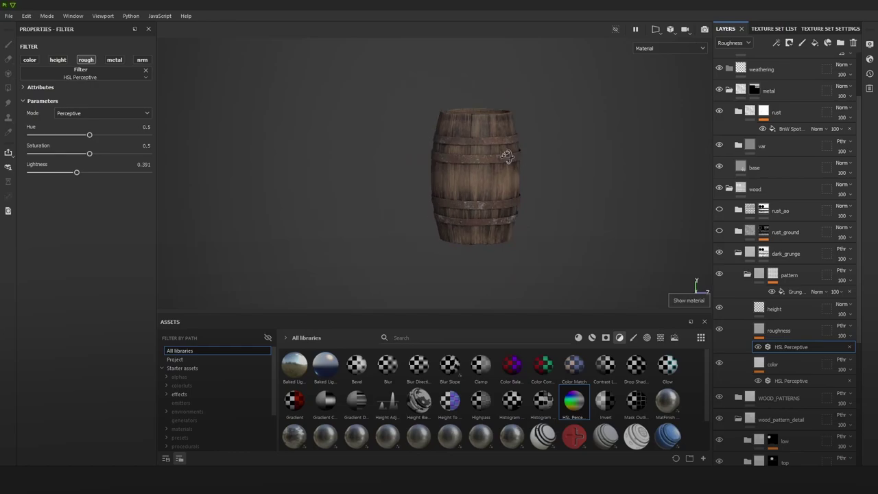
pyautogui.scroll(5, 571, 167)
pyautogui.keyDown('shift'); pyautogui.moveTo(565, 125); pyautogui.dragTo(579, 136, button='right'); pyautogui.keyUp('shift')
pyautogui.keyDown('alt'); pyautogui.moveTo(580, 135); pyautogui.dragTo(563, 137); pyautogui.keyUp('alt')
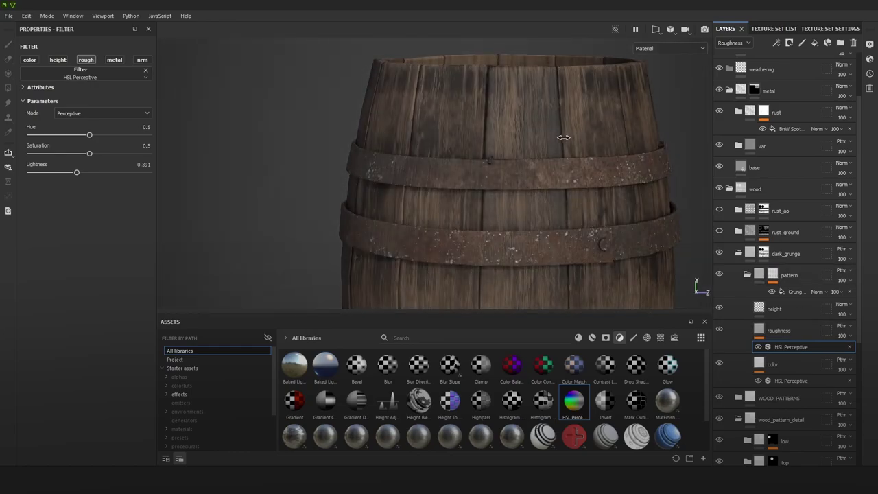
pyautogui.scroll(2, 443, 204)
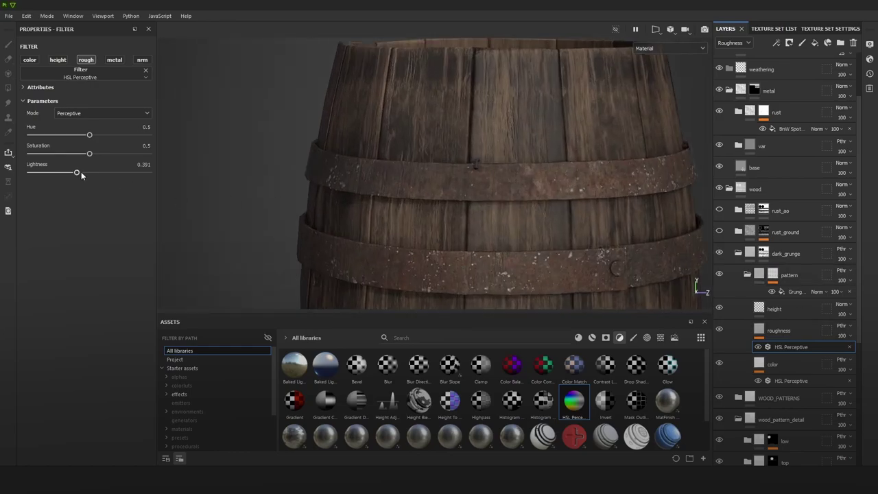
# Step: Set the roughness layer's HSL Perceptive lightness to 0.419 and check the barrel from afar and up close
pyautogui.moveTo(78, 173); pyautogui.dragTo(80, 173)
pyautogui.keyDown('alt'); pyautogui.moveTo(370, 185); pyautogui.dragTo(390, 105, button='right'); pyautogui.keyUp('alt')
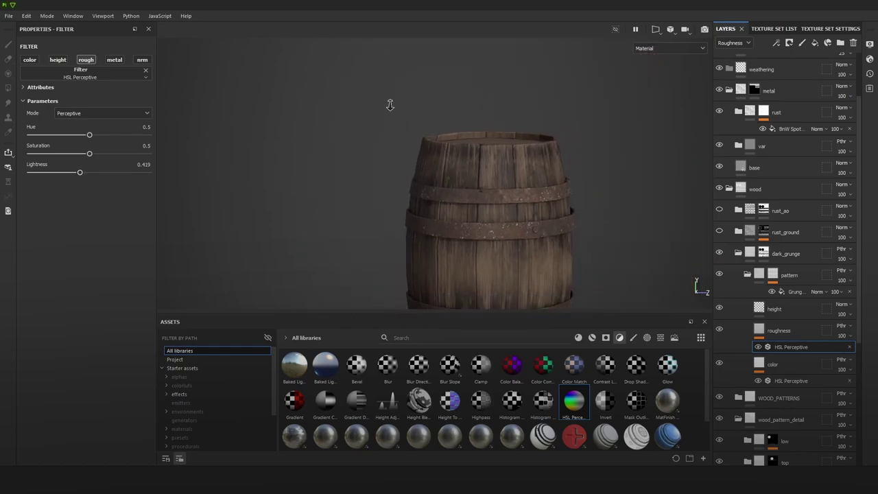
pyautogui.keyDown('alt'); pyautogui.moveTo(389, 105); pyautogui.dragTo(535, 194); pyautogui.keyUp('alt')
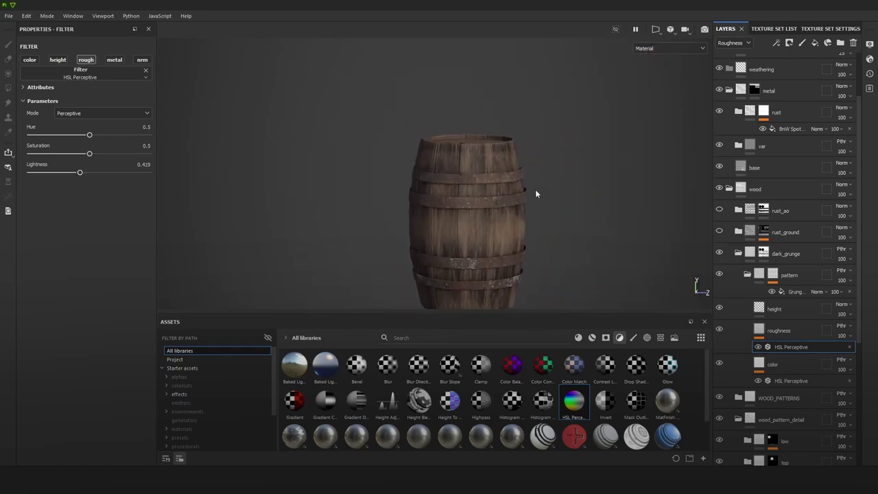
pyautogui.keyDown('alt'); pyautogui.moveTo(530, 237); pyautogui.dragTo(685, 257, button='right'); pyautogui.keyUp('alt')
pyautogui.keyDown('alt'); pyautogui.moveTo(461, 165); pyautogui.dragTo(657, 229, button='right'); pyautogui.keyUp('alt')
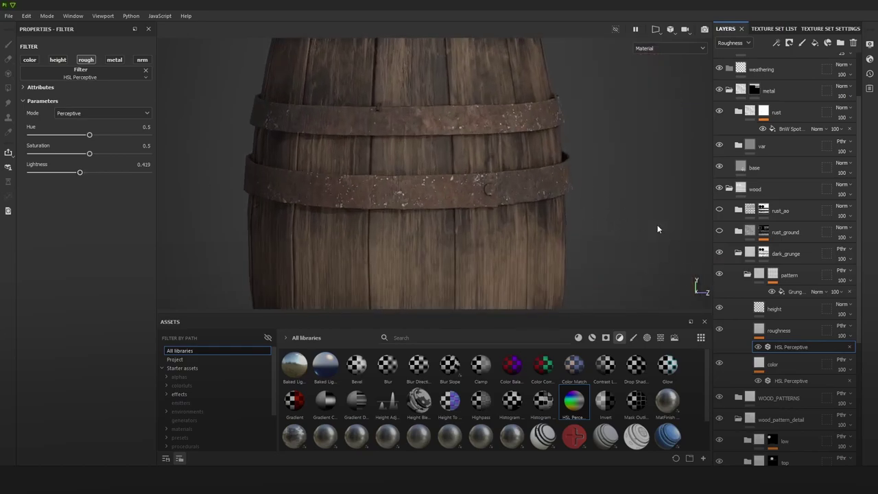
# Step: Show the rust_ground and rust_ao folders in the wood group and check their effect on the barrel
pyautogui.click(720, 232)
pyautogui.scroll(-5, 506, 177)
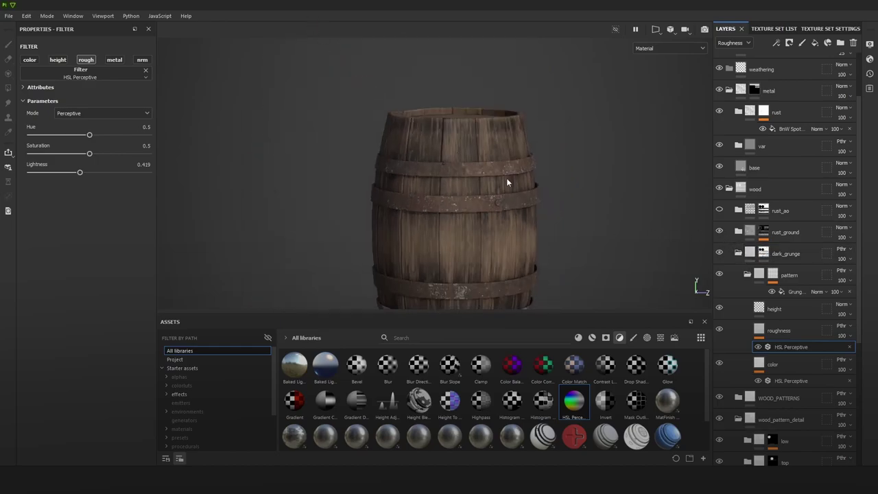
pyautogui.click(719, 210)
pyautogui.keyDown('alt'); pyautogui.moveTo(542, 229); pyautogui.dragTo(540, 165); pyautogui.keyUp('alt')
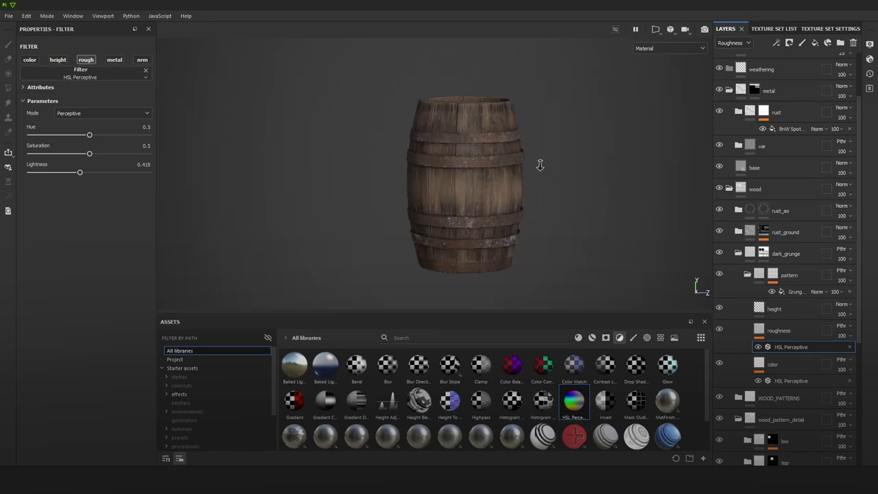
pyautogui.keyDown('alt'); pyautogui.moveTo(540, 165); pyautogui.dragTo(583, 192, button='right'); pyautogui.keyUp('alt')
pyautogui.click(719, 210)
pyautogui.click(719, 210)
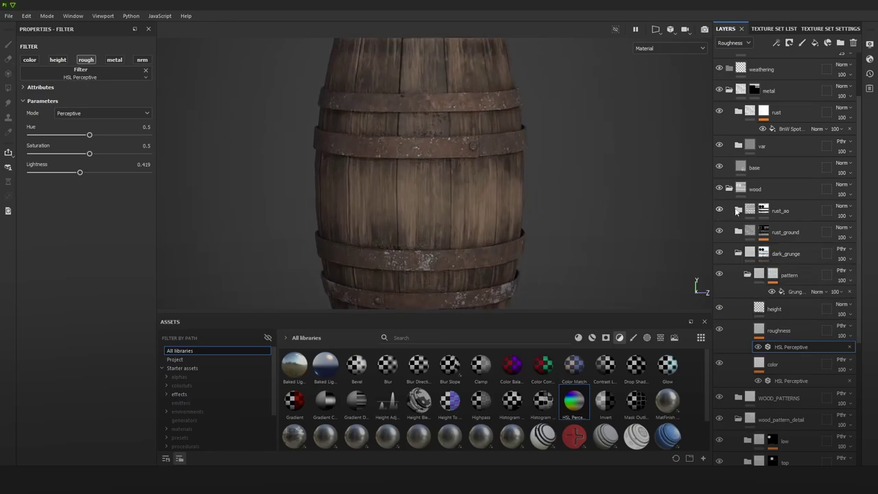
# Step: Expand the rust_ao folder and set the level of its nested folder's Mask Builder generator to 0.89
pyautogui.click(736, 211)
pyautogui.click(738, 211)
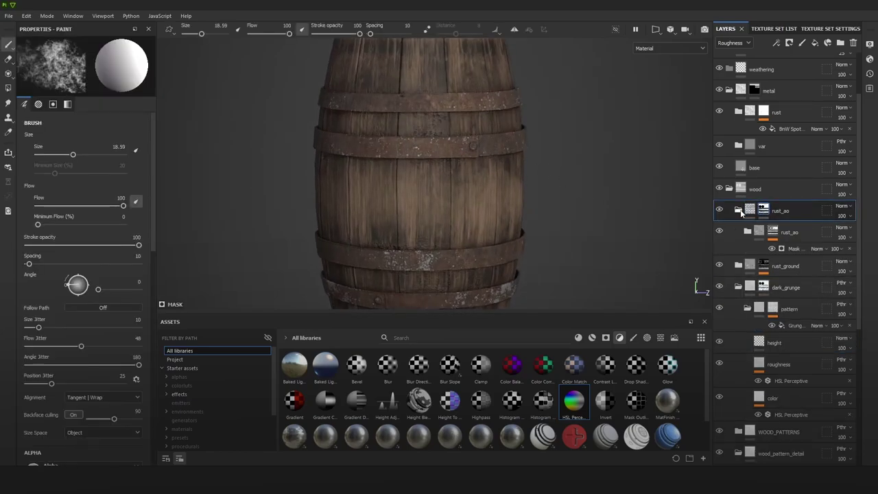
pyautogui.click(794, 247)
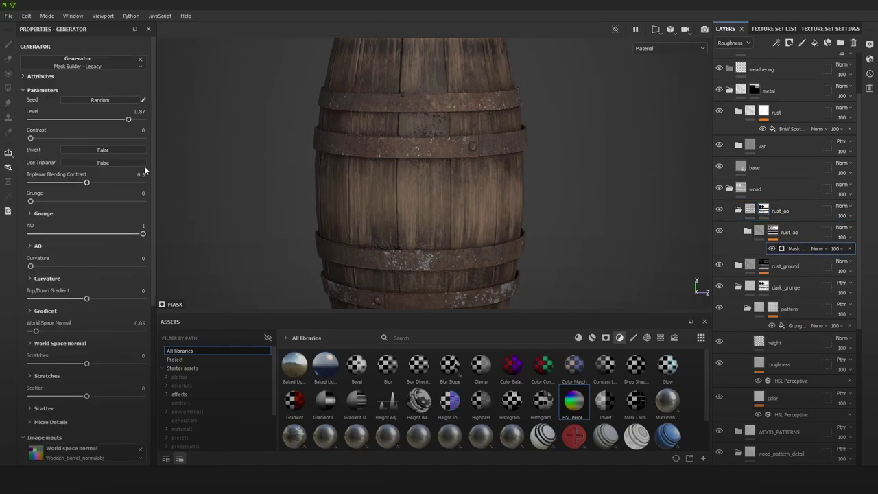
pyautogui.moveTo(119, 121); pyautogui.dragTo(102, 125)
pyautogui.moveTo(154, 123); pyautogui.dragTo(132, 121)
pyautogui.moveTo(129, 121); pyautogui.dragTo(131, 120)
# Step: Examine the rust around the metal bands and the wood planks from several sides, both from afar and up close
pyautogui.keyDown('alt'); pyautogui.moveTo(544, 212); pyautogui.dragTo(424, 88, button='right'); pyautogui.keyUp('alt')
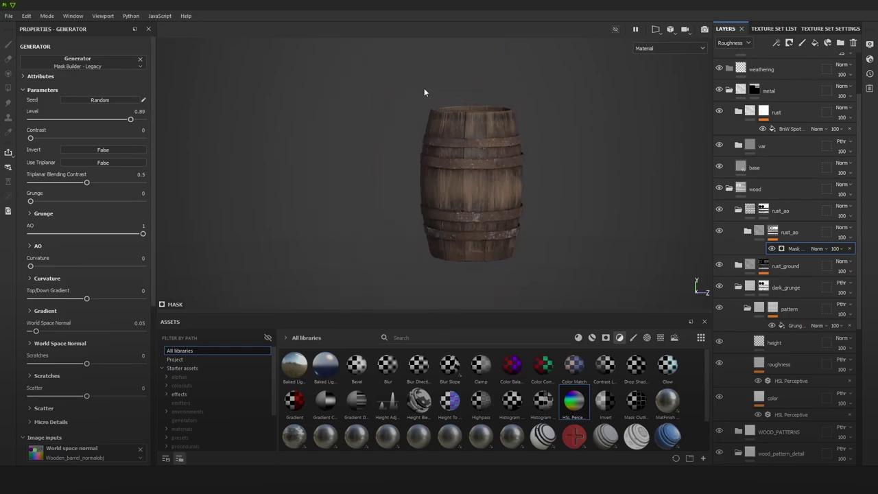
pyautogui.keyDown('alt'); pyautogui.moveTo(533, 166); pyautogui.dragTo(474, 158); pyautogui.keyUp('alt')
pyautogui.rightClick(479, 157)
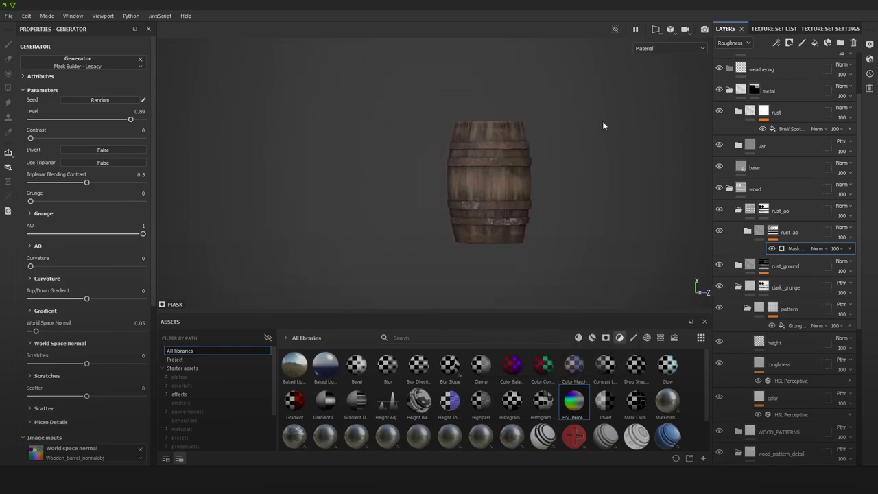
pyautogui.keyDown('alt'); pyautogui.moveTo(602, 121); pyautogui.dragTo(552, 190, button='right'); pyautogui.keyUp('alt')
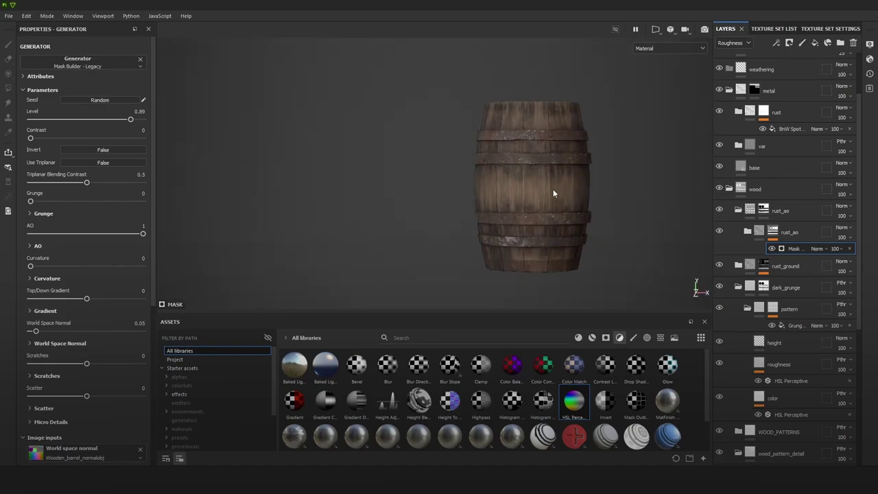
pyautogui.keyDown('alt'); pyautogui.moveTo(521, 146); pyautogui.dragTo(585, 218, button='right'); pyautogui.keyUp('alt')
pyautogui.keyDown('alt'); pyautogui.moveTo(512, 142); pyautogui.dragTo(601, 171); pyautogui.keyUp('alt')
pyautogui.keyDown('alt'); pyautogui.moveTo(446, 110); pyautogui.dragTo(553, 200, button='right'); pyautogui.keyUp('alt')
pyautogui.keyDown('alt'); pyautogui.moveTo(553, 199); pyautogui.dragTo(558, 189); pyautogui.keyUp('alt')
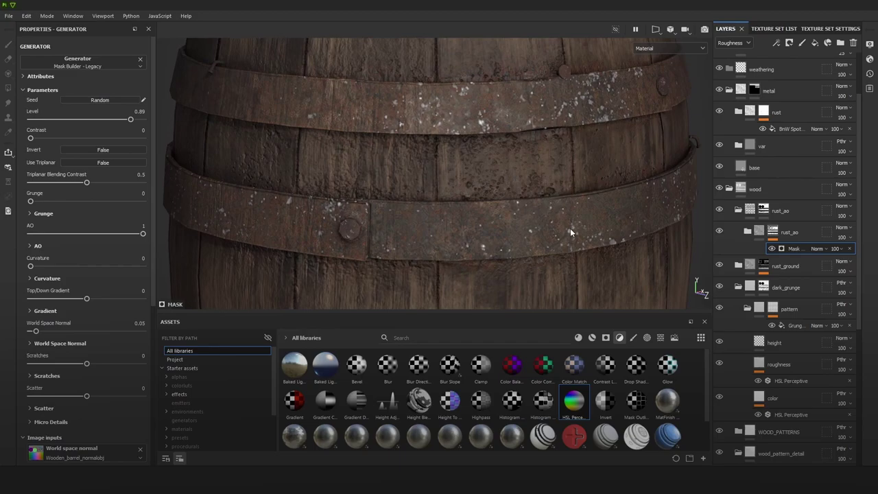
pyautogui.keyDown('alt'); pyautogui.moveTo(570, 228); pyautogui.dragTo(605, 169, button='right'); pyautogui.keyUp('alt')
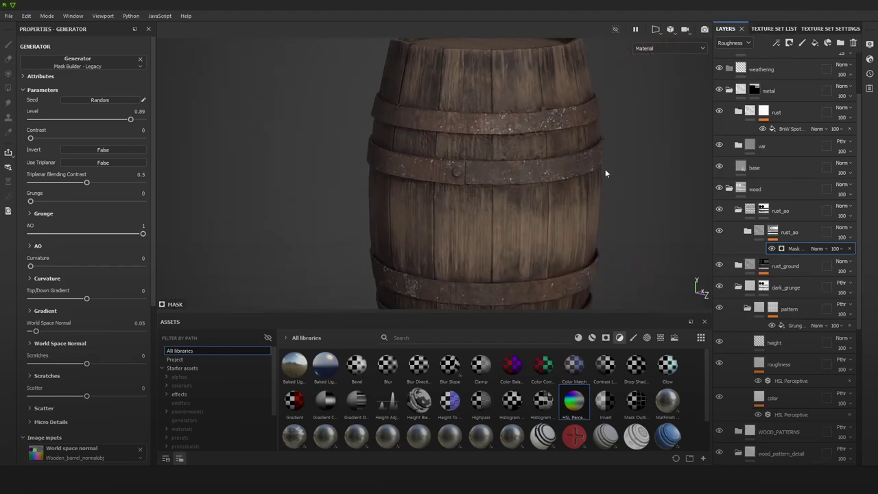
# Step: Set the Wooden_barrel texture set's size to 4096
pyautogui.click(774, 29)
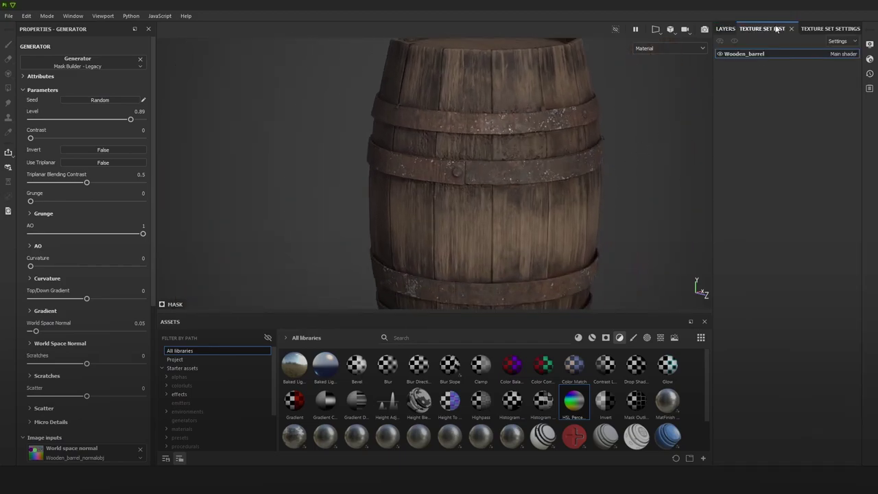
pyautogui.click(823, 29)
pyautogui.click(773, 92)
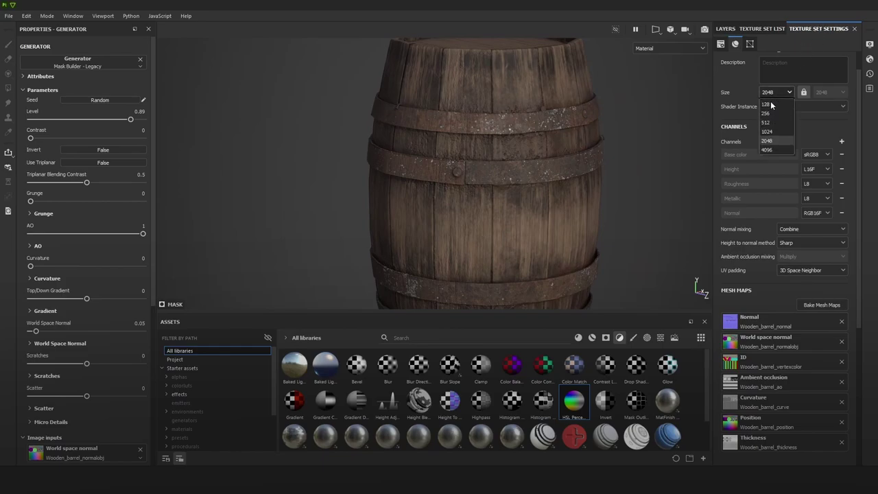
pyautogui.click(766, 150)
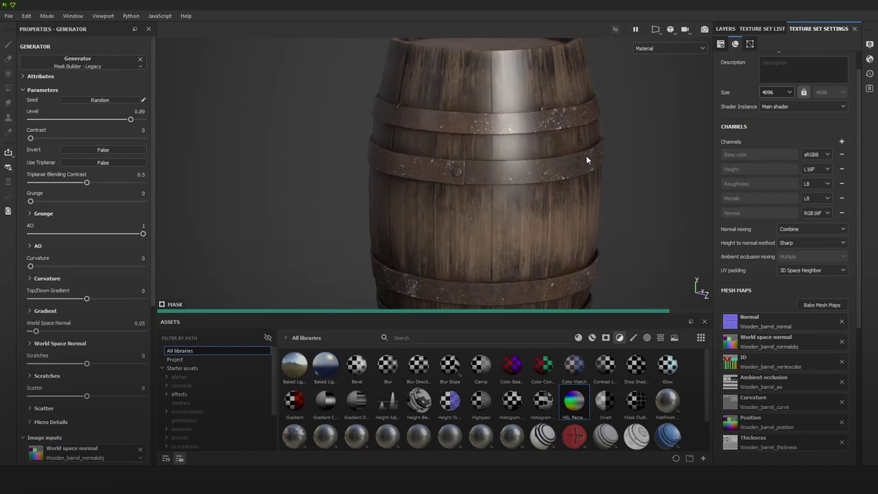
# Step: Examine the barrel's metal bands and planks from afar and up close, and bring back the layer stack
pyautogui.scroll(-5, 585, 155)
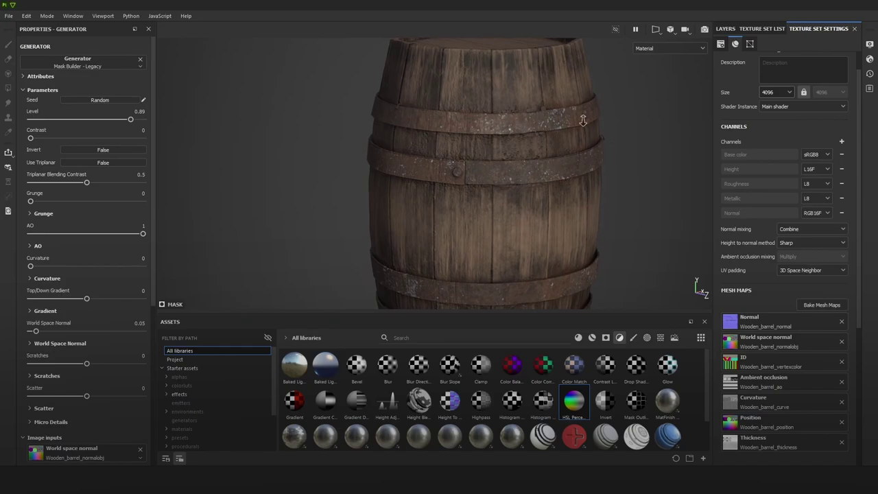
pyautogui.keyDown('alt'); pyautogui.moveTo(609, 143); pyautogui.dragTo(623, 148); pyautogui.keyUp('alt')
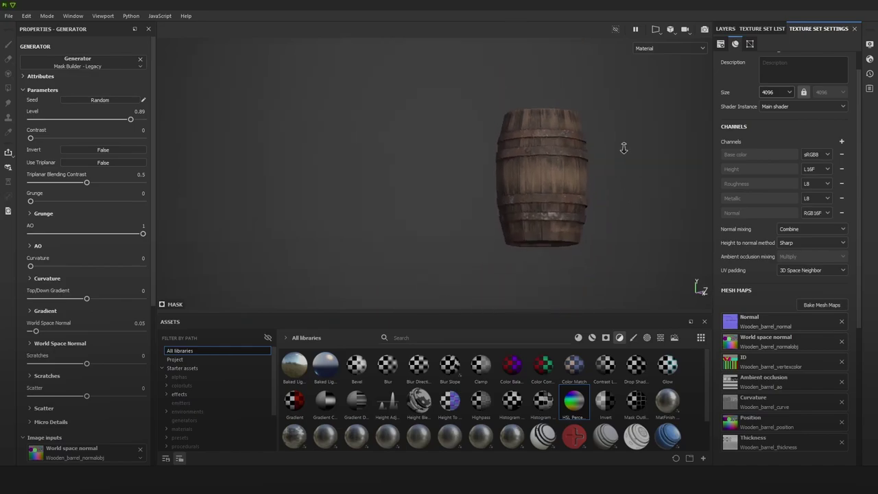
pyautogui.scroll(2, 628, 150)
pyautogui.scroll(3, 610, 147)
pyautogui.click(725, 29)
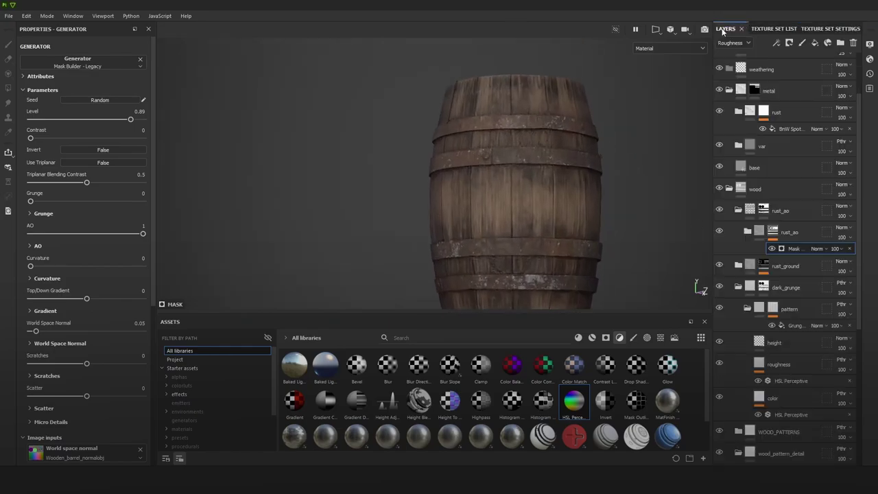
pyautogui.scroll(3, 635, 224)
pyautogui.scroll(3, 624, 219)
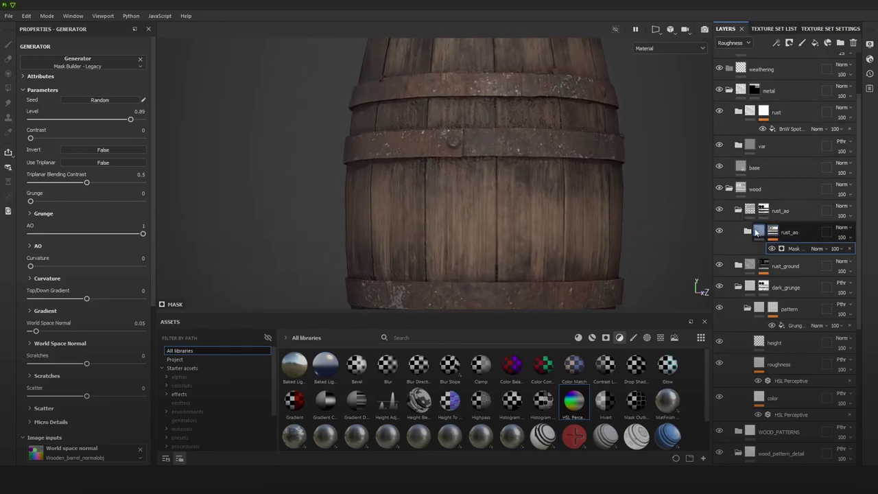
# Step: Show the Height channel in the layer stack and set the nested rust_ao folder's opacity to 61
pyautogui.click(725, 43)
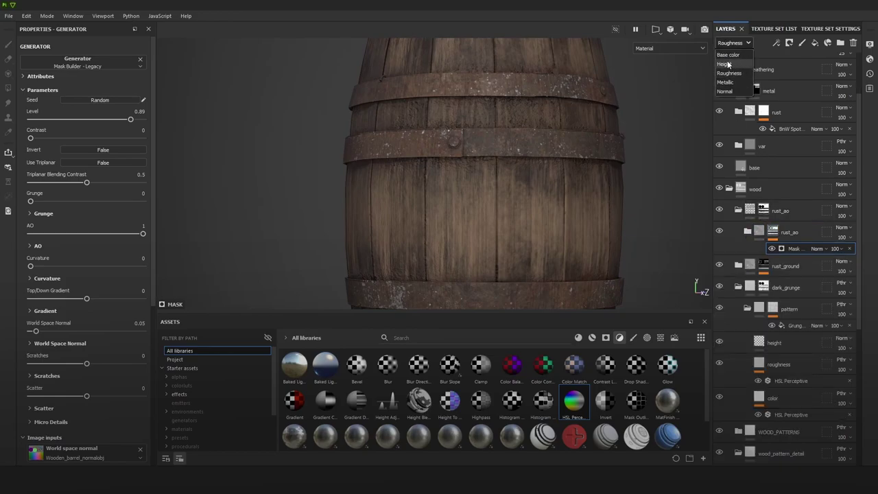
pyautogui.click(727, 64)
pyautogui.doubleClick(812, 233)
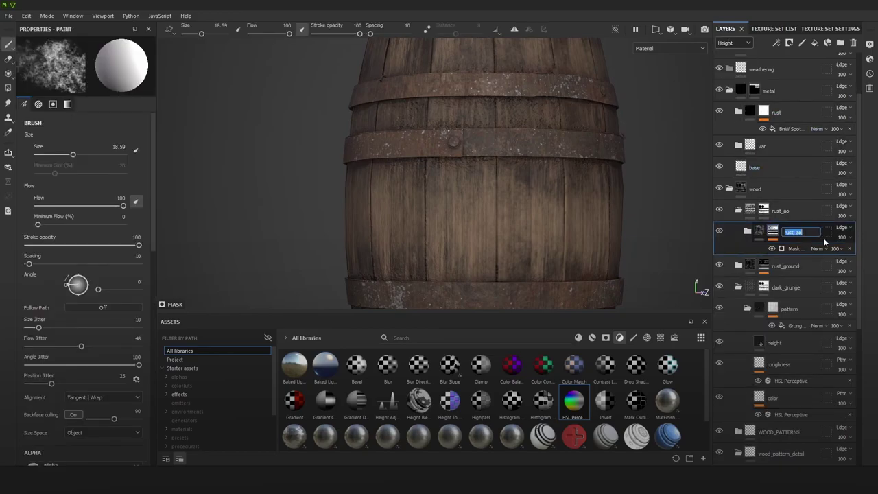
pyautogui.click(803, 249)
pyautogui.click(801, 229)
pyautogui.click(844, 238)
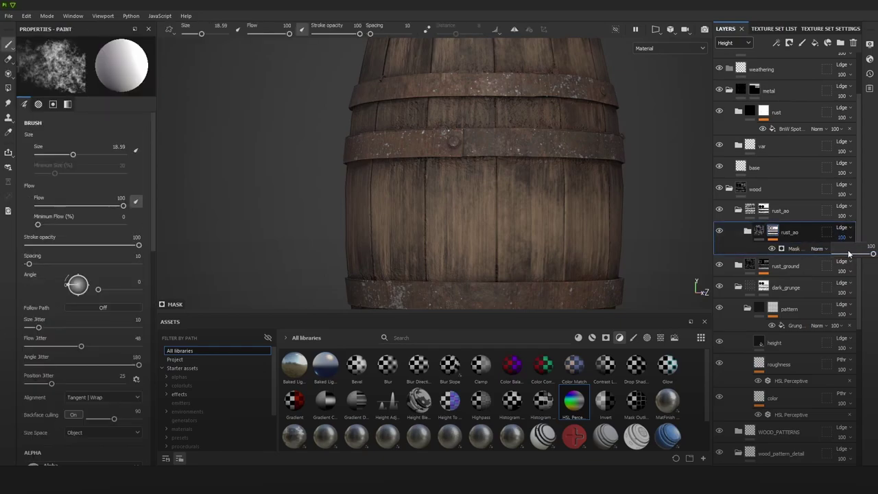
pyautogui.moveTo(848, 254)
pyautogui.mouseDown()
pyautogui.moveTo(819, 251)
pyautogui.moveTo(845, 253)
pyautogui.mouseUp()
pyautogui.scroll(-3, 507, 151)
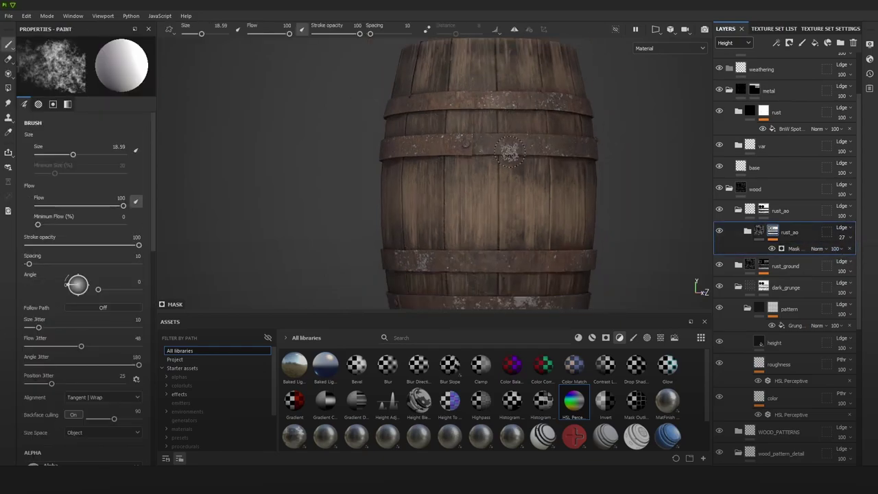
pyautogui.click(840, 237)
pyautogui.moveTo(848, 254)
pyautogui.mouseDown()
pyautogui.moveTo(861, 254)
pyautogui.moveTo(838, 255)
pyautogui.moveTo(861, 256)
pyautogui.mouseUp()
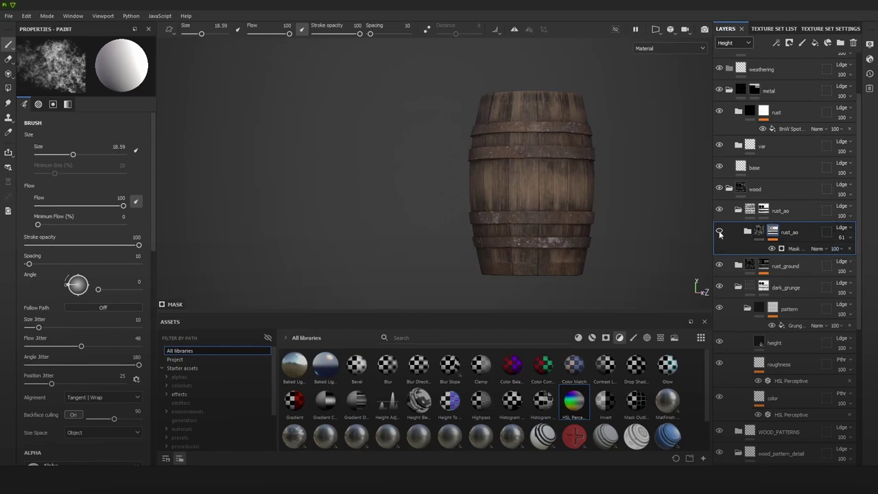
# Step: Examine the rust height on the barrel from several sides, including the top planks and upper bands
pyautogui.keyDown('alt'); pyautogui.moveTo(558, 157); pyautogui.dragTo(637, 181); pyautogui.keyUp('alt')
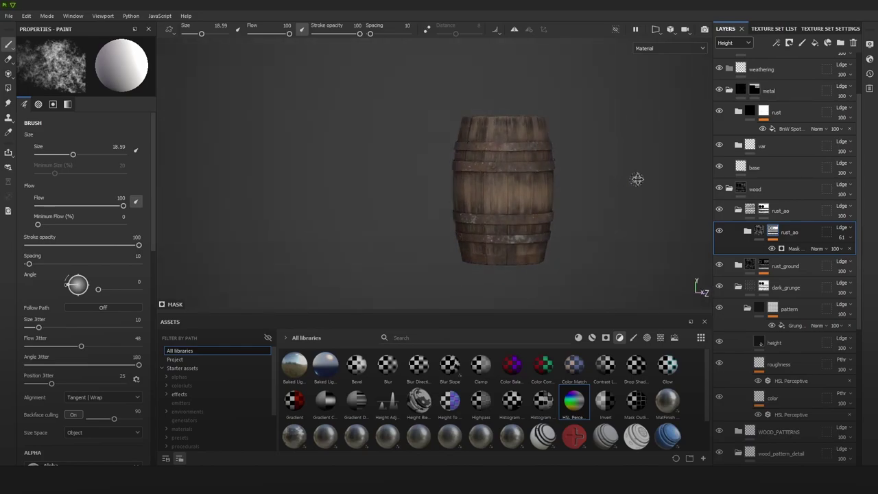
pyautogui.keyDown('alt'); pyautogui.moveTo(637, 180); pyautogui.dragTo(644, 223, button='right'); pyautogui.keyUp('alt')
pyautogui.keyDown('alt'); pyautogui.moveTo(610, 172); pyautogui.dragTo(596, 191); pyautogui.keyUp('alt')
pyautogui.keyDown('shift'); pyautogui.moveTo(596, 191); pyautogui.dragTo(587, 190, button='right'); pyautogui.keyUp('shift')
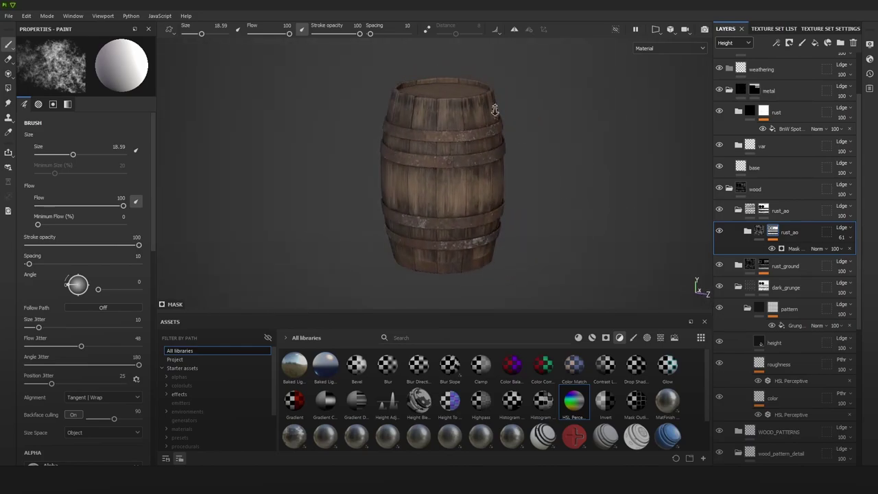
pyautogui.keyDown('alt'); pyautogui.moveTo(495, 111); pyautogui.dragTo(523, 152, button='right'); pyautogui.keyUp('alt')
pyautogui.keyDown('alt'); pyautogui.moveTo(523, 153); pyautogui.dragTo(562, 198, button='middle'); pyautogui.keyUp('alt')
pyautogui.moveTo(562, 198)
pyautogui.keyDown('alt'); pyautogui.mouseDown()
pyautogui.moveTo(569, 204)
pyautogui.moveTo(568, 183)
pyautogui.mouseUp(); pyautogui.keyUp('alt')
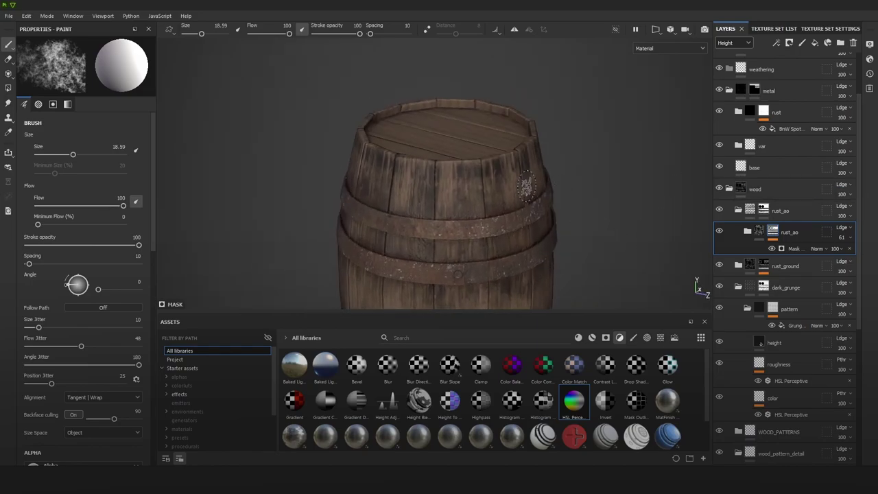
pyautogui.hotkey('alt', 'Tab')
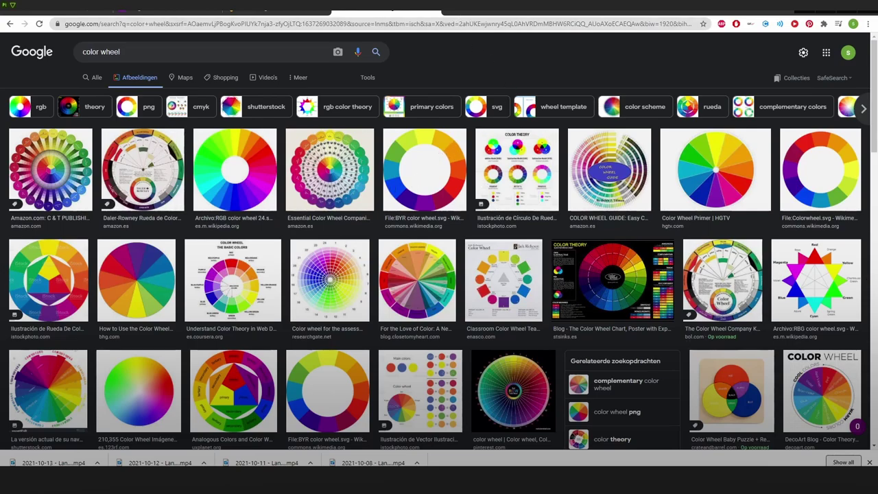
pyautogui.click(818, 11)
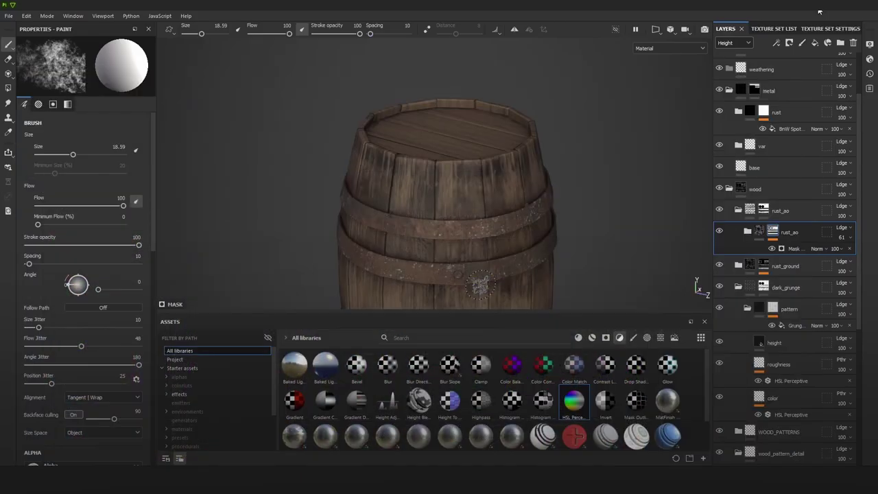
# Step: Add a fill layer in the weathering folder and name it base
pyautogui.scroll(2, 766, 103)
pyautogui.click(771, 118)
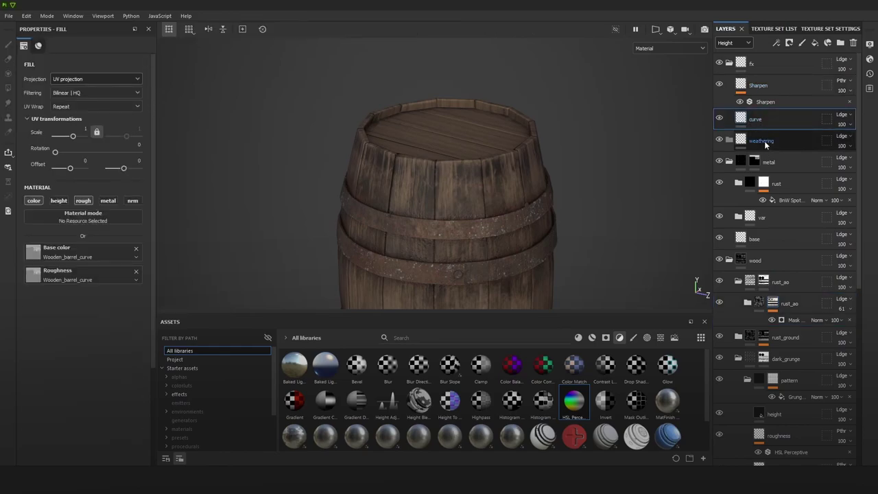
pyautogui.click(763, 140)
pyautogui.click(814, 43)
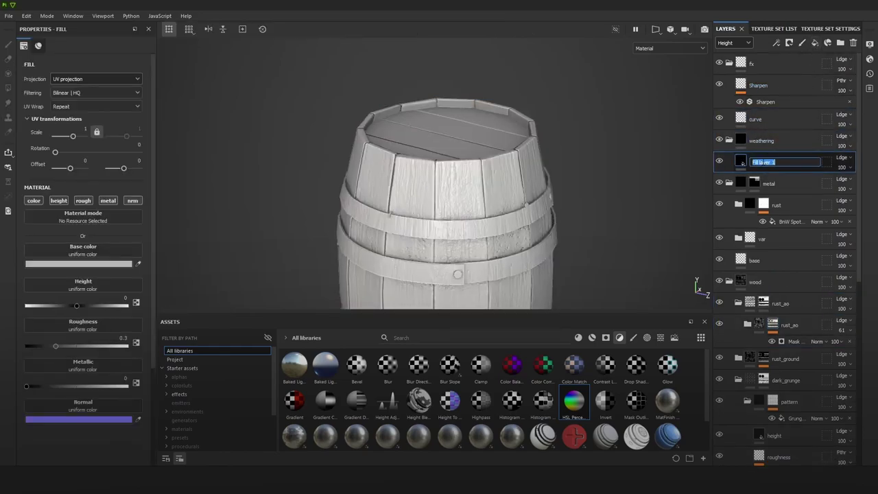
pyautogui.write('du')
pyautogui.write('se')
pyautogui.press('Return')
# Step: Group the new base fill layer into a folder and name the folder dust
pyautogui.hotkey('ctrl', 'g')
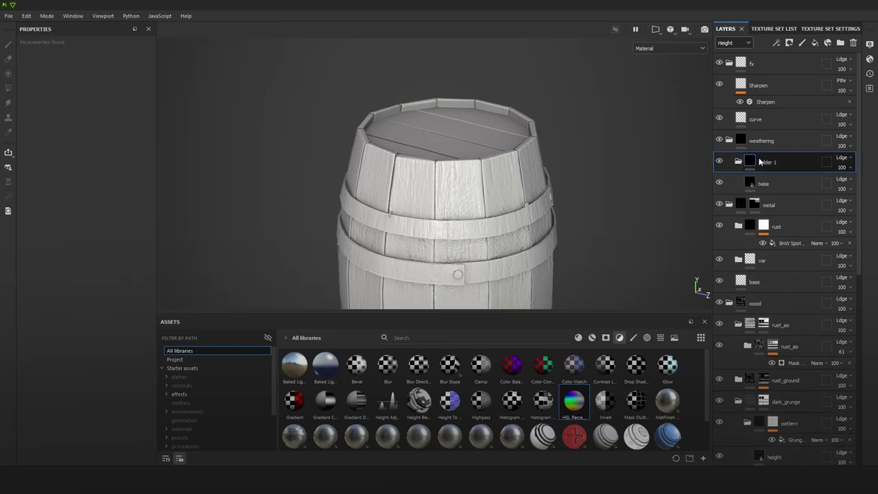
pyautogui.doubleClick(780, 165)
pyautogui.write('dust')
pyautogui.press('Return')
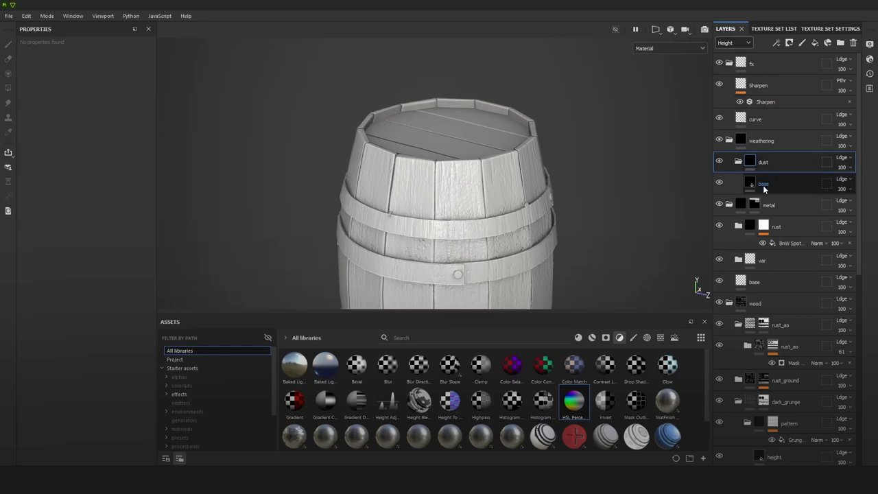
# Step: Set the dust folder's base layer to dark blue-grey 1C2129 with a roughness of 0.9381
pyautogui.click(762, 185)
pyautogui.click(115, 265)
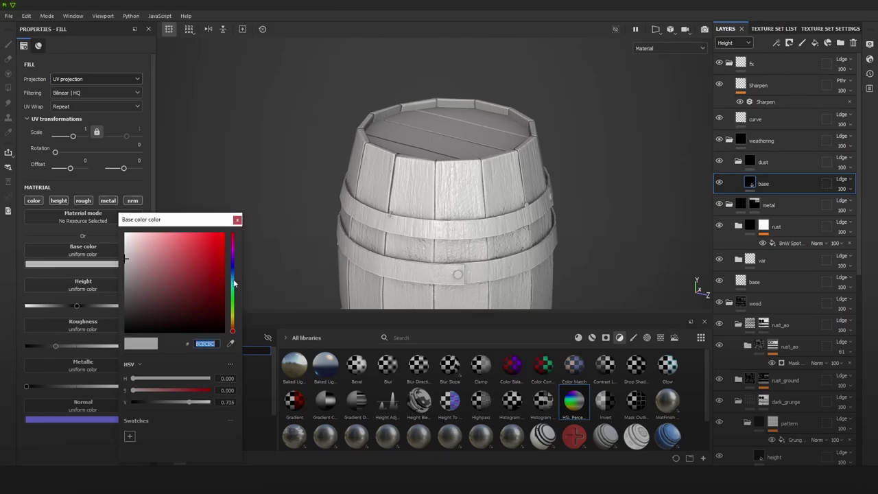
pyautogui.moveTo(232, 284); pyautogui.dragTo(170, 309)
pyautogui.moveTo(78, 345); pyautogui.dragTo(113, 348)
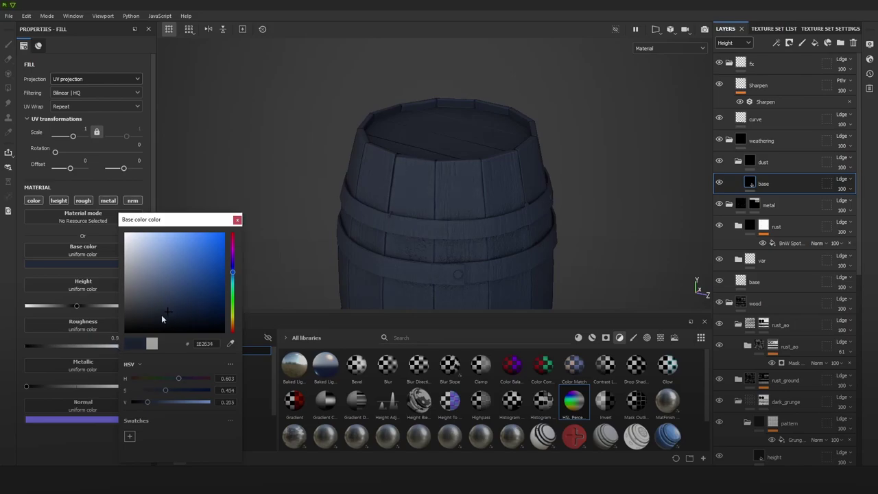
pyautogui.moveTo(161, 314); pyautogui.dragTo(154, 315)
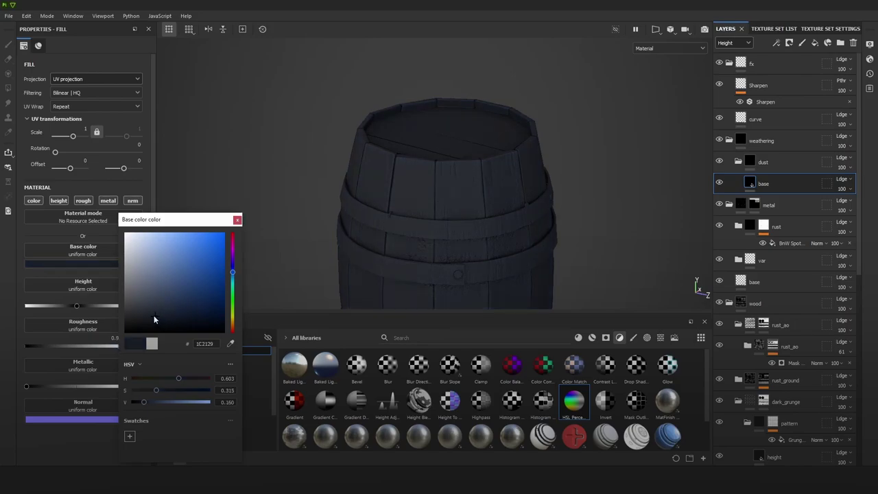
pyautogui.click(237, 219)
pyautogui.keyDown('alt'); pyautogui.moveTo(376, 130); pyautogui.dragTo(376, 76, button='right'); pyautogui.keyUp('alt')
pyautogui.keyDown('alt'); pyautogui.moveTo(411, 141); pyautogui.dragTo(413, 218, button='right'); pyautogui.keyUp('alt')
pyautogui.keyDown('alt'); pyautogui.moveTo(453, 224); pyautogui.dragTo(442, 192, button='middle'); pyautogui.keyUp('alt')
pyautogui.keyDown('alt'); pyautogui.moveTo(446, 199); pyautogui.dragTo(459, 226, button='right'); pyautogui.keyUp('alt')
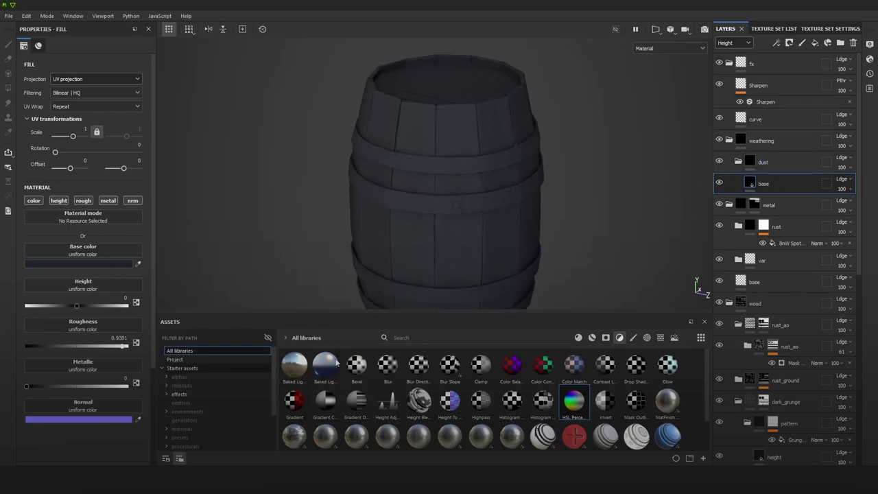
# Step: Filter the assets to smart masks and search for "dust"
pyautogui.click(605, 337)
pyautogui.click(483, 337)
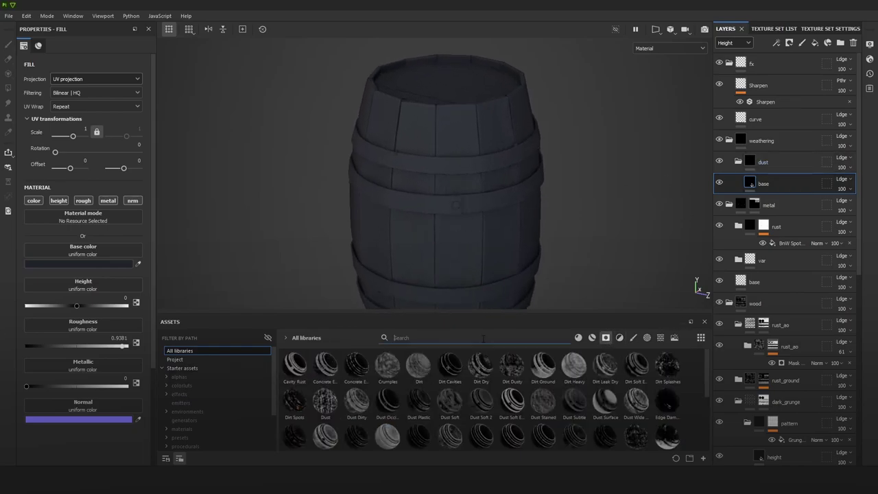
pyautogui.write('dust')
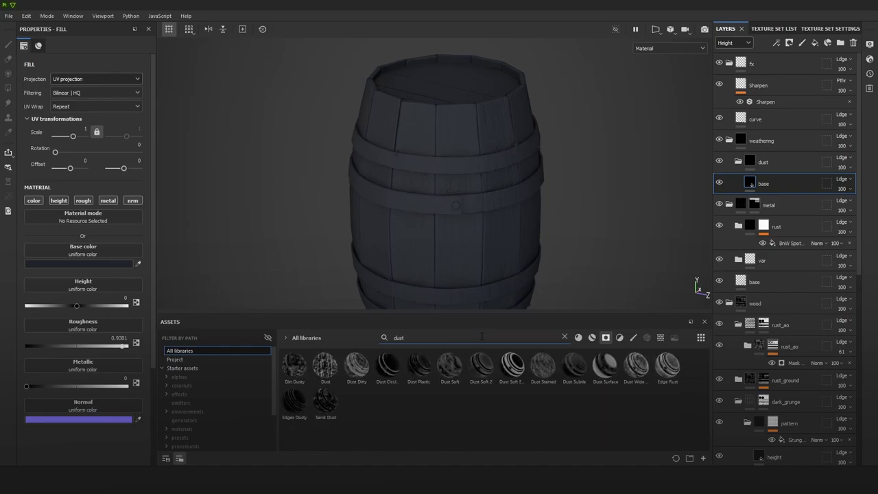
# Step: Try the "Dust Soft E..." smart mask on the dust folder, check it around the barrel and undo it
pyautogui.moveTo(513, 371); pyautogui.dragTo(761, 157)
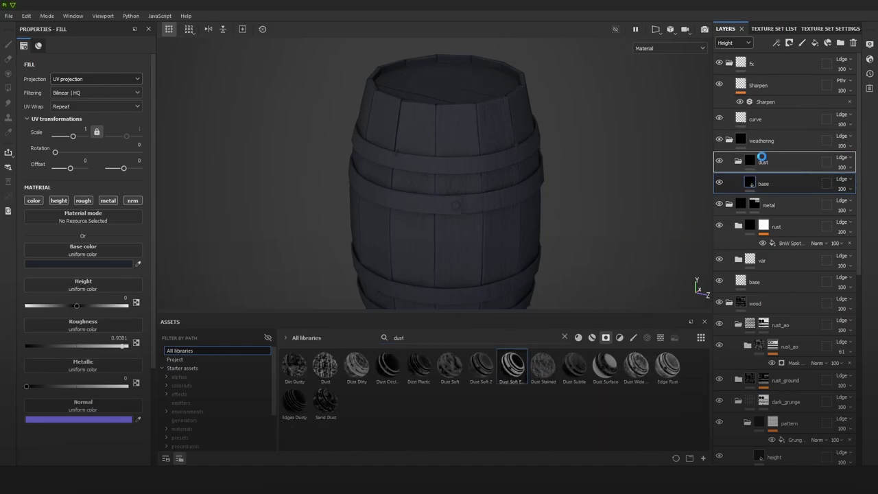
pyautogui.moveTo(498, 186)
pyautogui.keyDown('alt'); pyautogui.mouseDown()
pyautogui.moveTo(512, 201)
pyautogui.moveTo(514, 181)
pyautogui.mouseUp(); pyautogui.keyUp('alt')
pyautogui.keyDown('alt'); pyautogui.moveTo(514, 181); pyautogui.dragTo(423, 90, button='right'); pyautogui.keyUp('alt')
pyautogui.keyDown('alt'); pyautogui.moveTo(491, 153); pyautogui.dragTo(477, 145, button='middle'); pyautogui.keyUp('alt')
pyautogui.keyDown('alt'); pyautogui.moveTo(478, 146); pyautogui.dragTo(533, 262, button='right'); pyautogui.keyUp('alt')
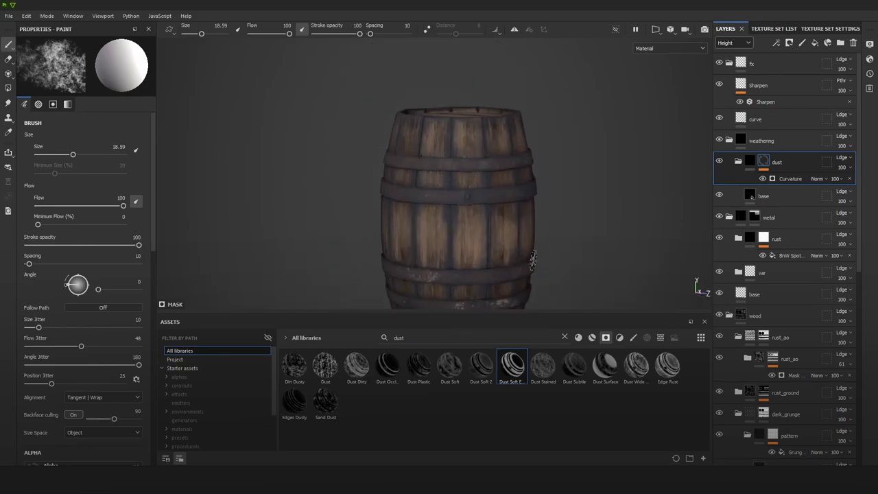
pyautogui.hotkey('ctrl', 'z')
# Step: Apply the Dust Subtle smart mask to the dust folder and check both its mask and its effect on the barrel
pyautogui.moveTo(577, 369); pyautogui.dragTo(764, 163)
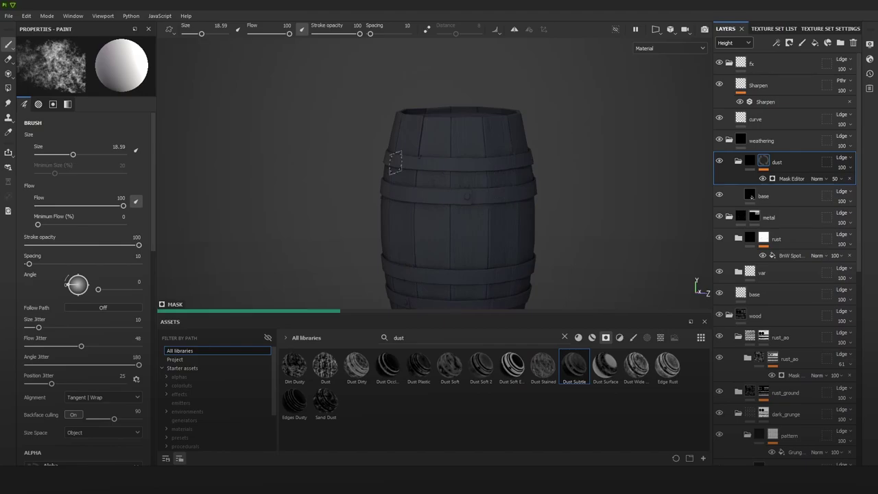
pyautogui.keyDown('alt'); pyautogui.moveTo(522, 229); pyautogui.dragTo(514, 166, button='middle'); pyautogui.keyUp('alt')
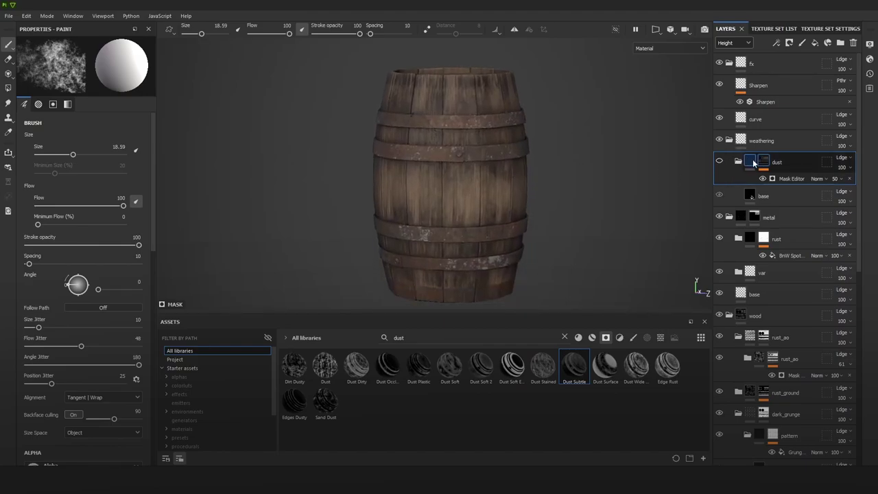
pyautogui.keyDown('alt'); pyautogui.click(762, 161); pyautogui.keyUp('alt')
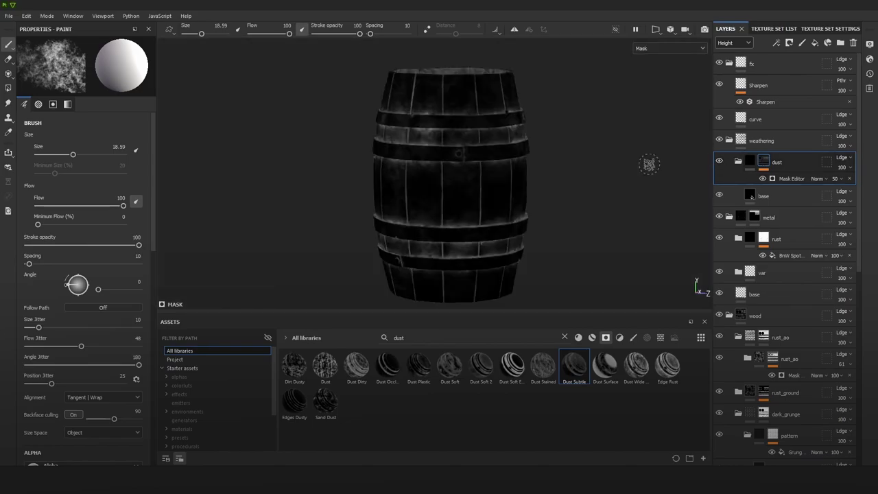
pyautogui.press('m')
pyautogui.scroll(5, 450, 249)
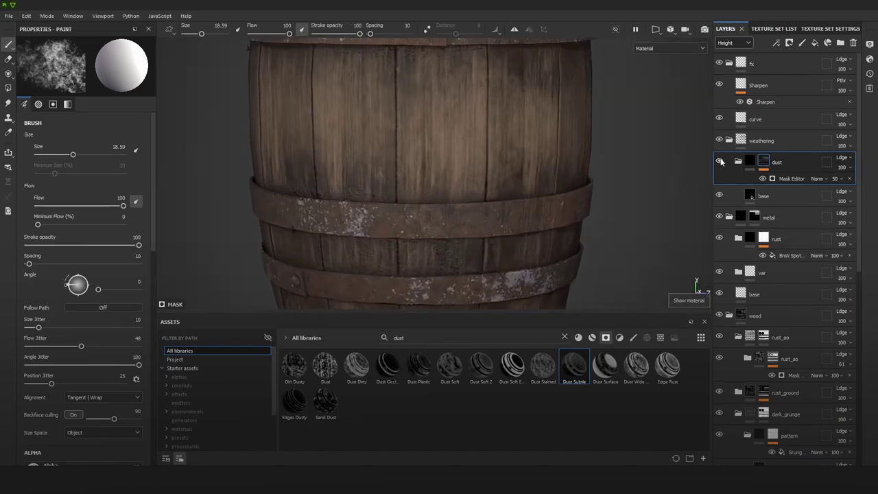
pyautogui.press('f')
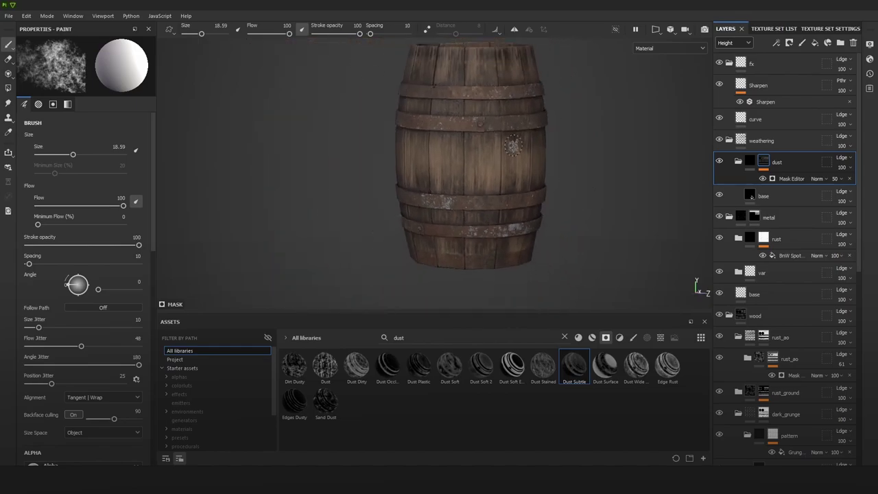
# Step: Open the Mask Editor generator settings of the dust folder's mask
pyautogui.click(785, 178)
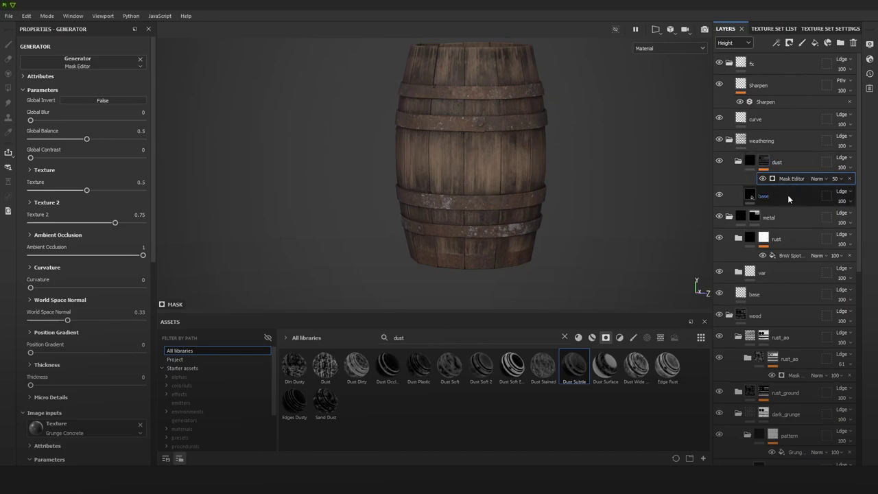
pyautogui.hotkey('ctrl', 'z')
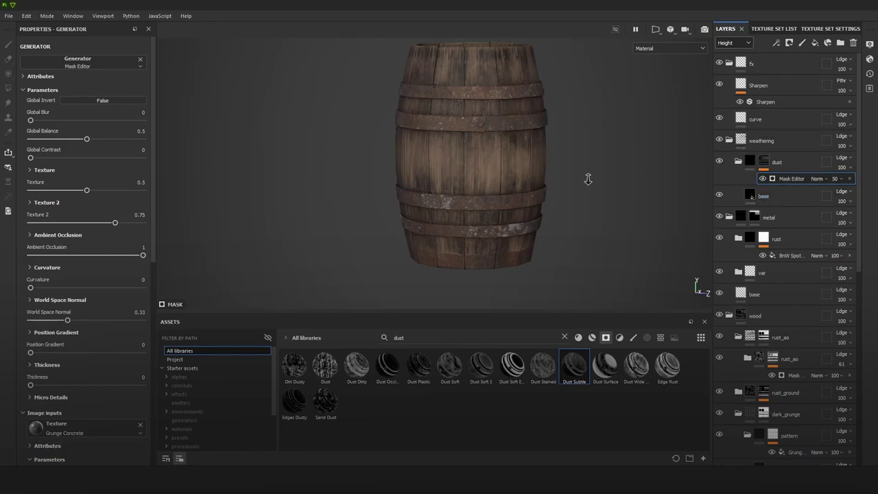
pyautogui.scroll(1, 588, 180)
# Step: Remove the mask from the dust folder and make the folder visible again
pyautogui.rightClick(766, 164)
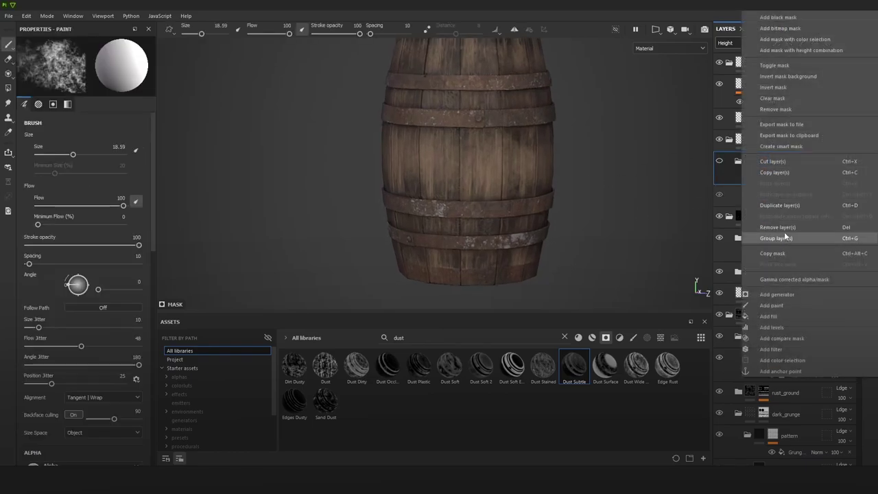
pyautogui.click(705, 172)
pyautogui.rightClick(766, 164)
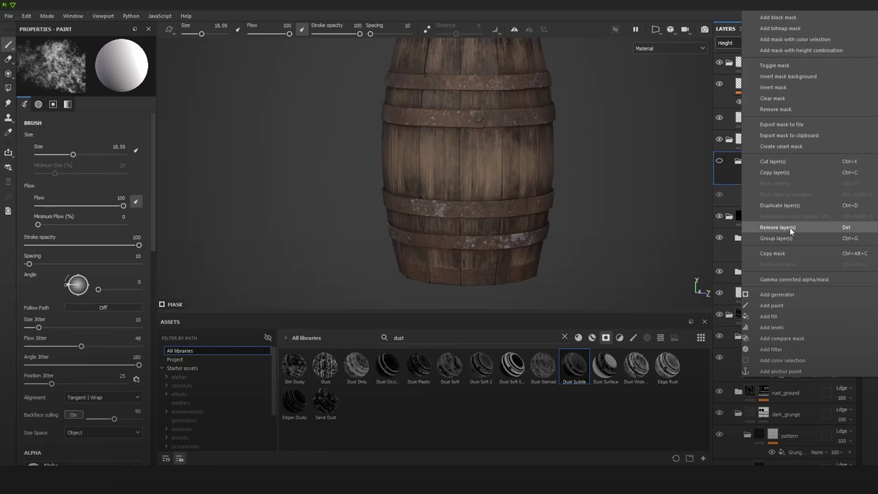
pyautogui.click(792, 108)
pyautogui.click(776, 185)
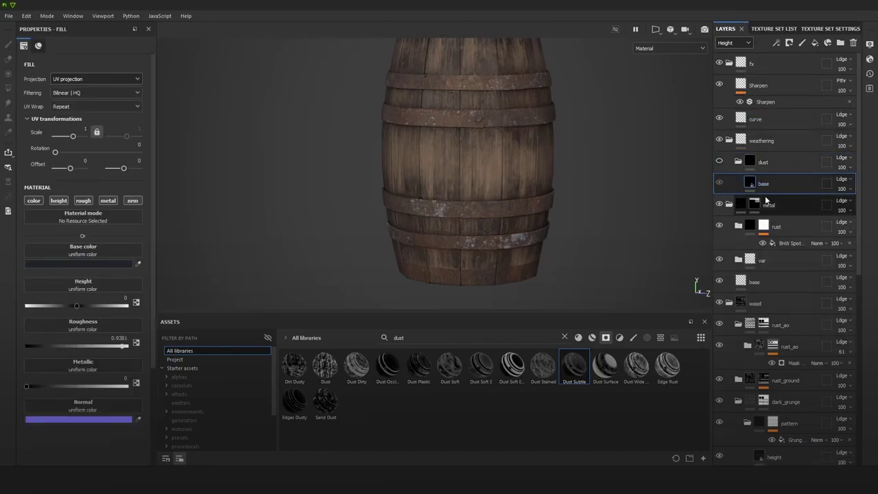
pyautogui.click(719, 162)
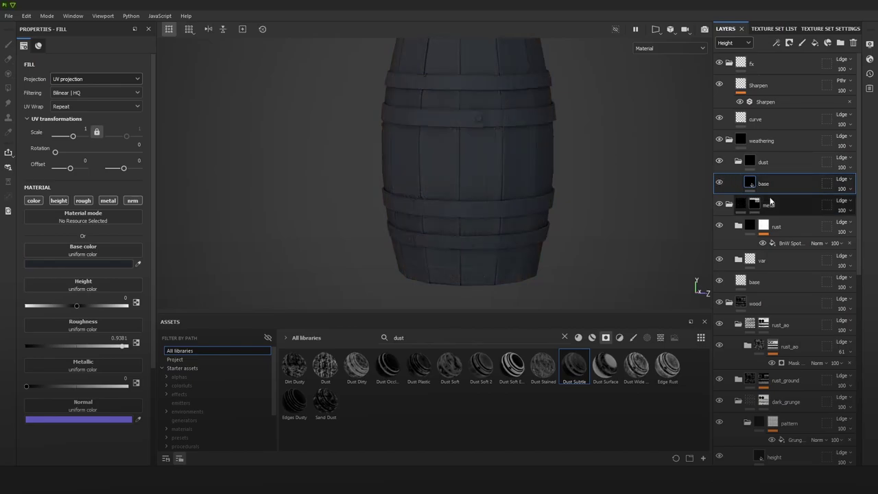
# Step: Duplicate the base layer inside the dust folder and rename the original as "subtle"
pyautogui.hotkey('ctrl', 'd')
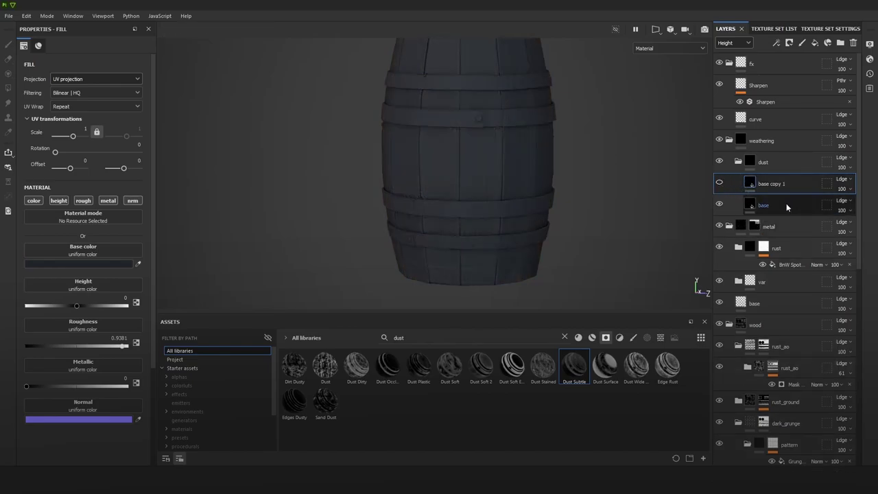
pyautogui.doubleClick(764, 206)
pyautogui.write('subtl')
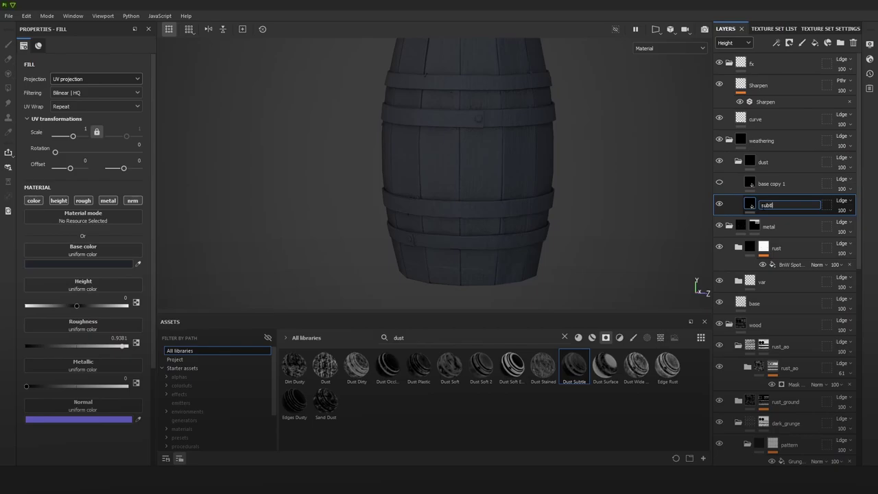
pyautogui.write('e')
pyautogui.press('Return')
# Step: Apply the Dust Subtle smart mask to the subtle layer and set its Mask Editor Global Balance to 0.61
pyautogui.moveTo(582, 367); pyautogui.dragTo(765, 201)
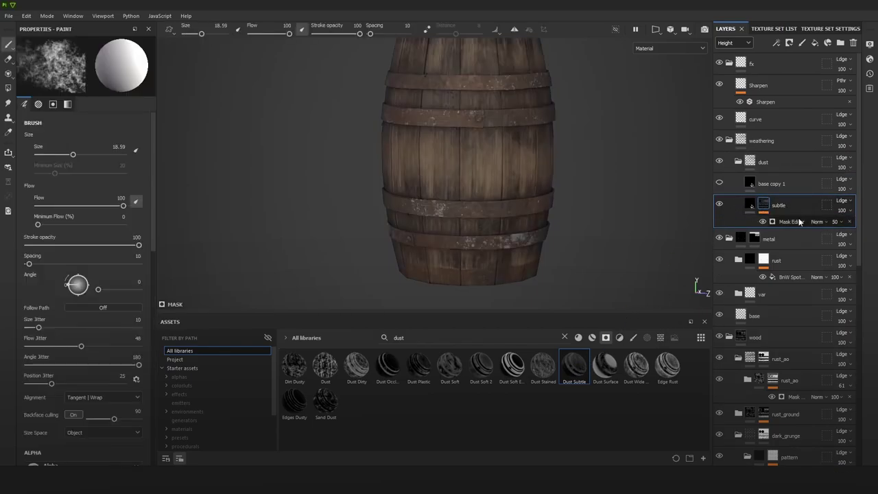
pyautogui.click(790, 220)
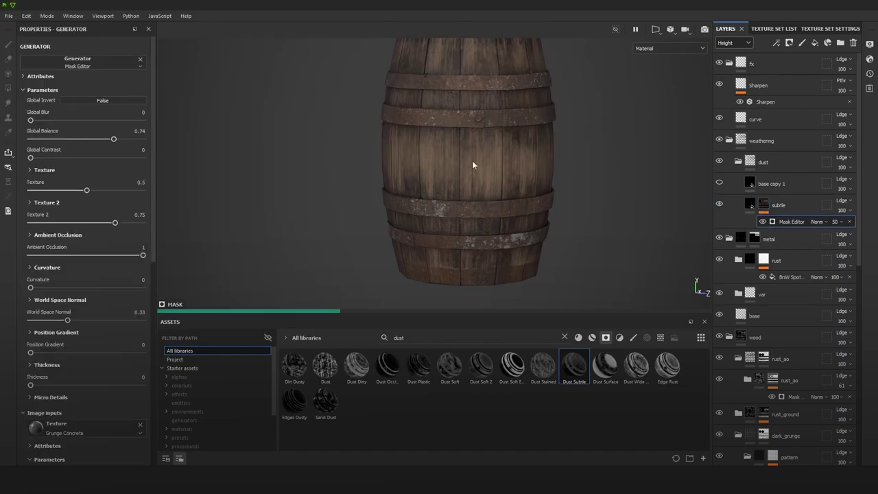
pyautogui.moveTo(113, 139); pyautogui.dragTo(99, 138)
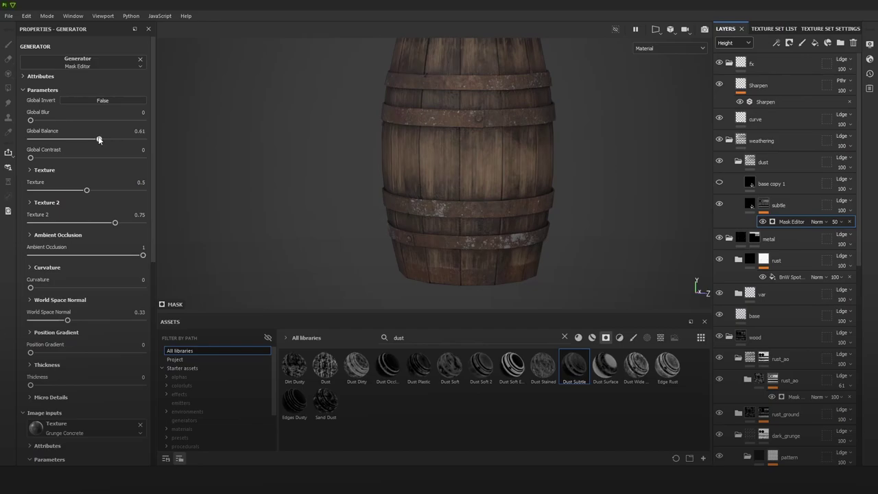
# Step: Compare the barrel's sides and lid with the subtle layer hidden and shown, in both the material and base color views
pyautogui.keyDown('alt'); pyautogui.moveTo(487, 54); pyautogui.dragTo(336, 97, button='right'); pyautogui.keyUp('alt')
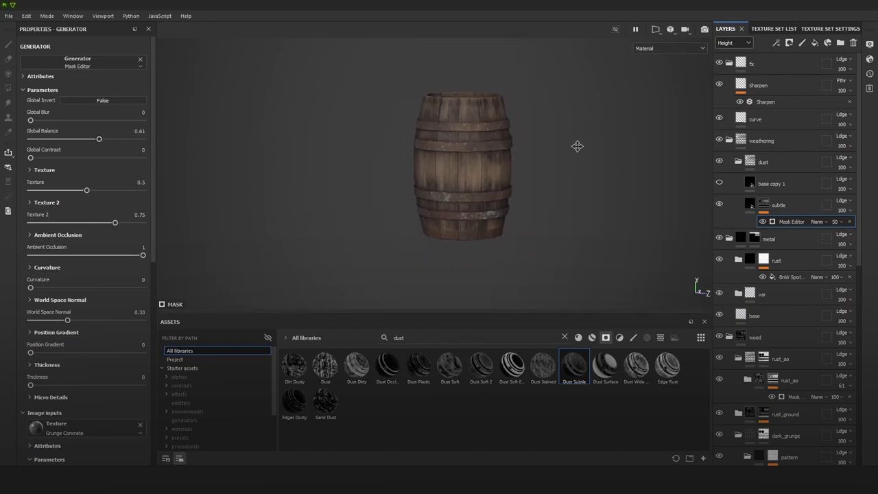
pyautogui.keyDown('alt'); pyautogui.moveTo(575, 146); pyautogui.dragTo(640, 183, button='right'); pyautogui.keyUp('alt')
pyautogui.click(719, 204)
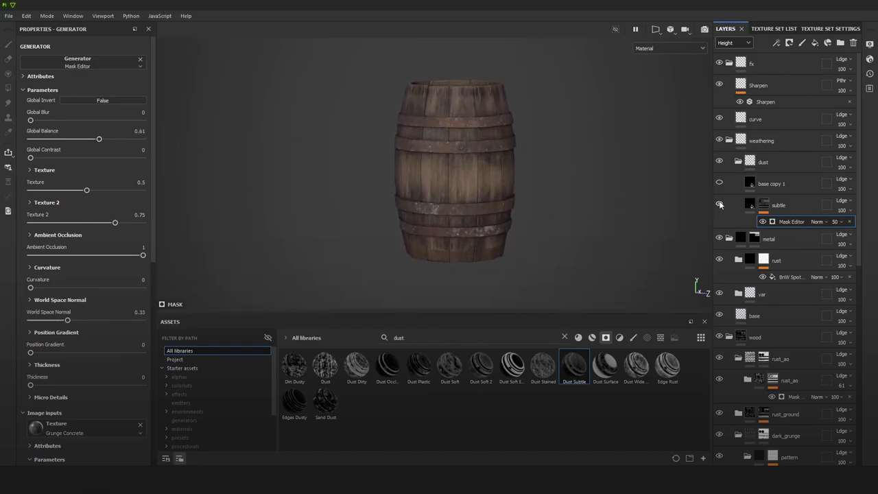
pyautogui.click(719, 204)
pyautogui.keyDown('alt'); pyautogui.moveTo(433, 110); pyautogui.dragTo(477, 143); pyautogui.keyUp('alt')
pyautogui.keyDown('alt'); pyautogui.moveTo(478, 143); pyautogui.dragTo(552, 122, button='right'); pyautogui.keyUp('alt')
pyautogui.keyDown('alt'); pyautogui.moveTo(552, 122); pyautogui.dragTo(582, 190, button='middle'); pyautogui.keyUp('alt')
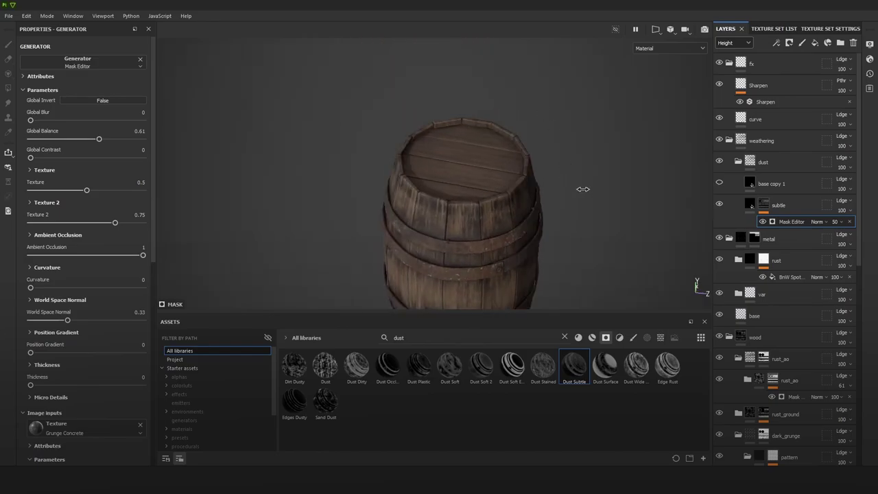
pyautogui.click(719, 204)
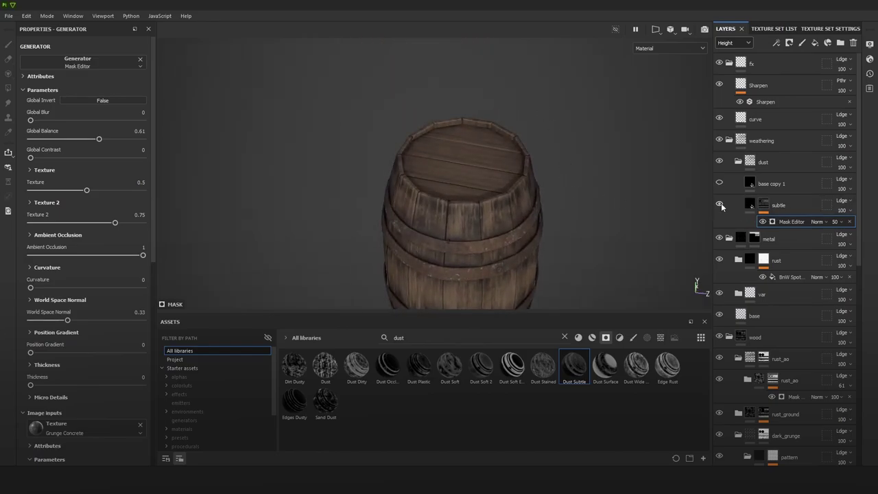
pyautogui.press('c')
pyautogui.press('c')
pyautogui.click(719, 204)
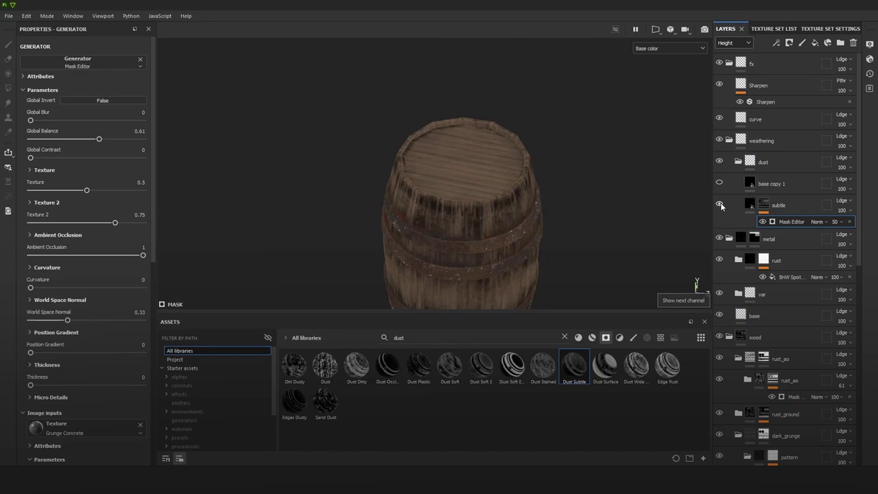
pyautogui.keyDown('alt'); pyautogui.moveTo(607, 208); pyautogui.dragTo(573, 128, button='middle'); pyautogui.keyUp('alt')
# Step: Show the base copy 1 layer, try the "Dust Occl..." smart mask on it and remove the resulting Dirt generator
pyautogui.click(719, 183)
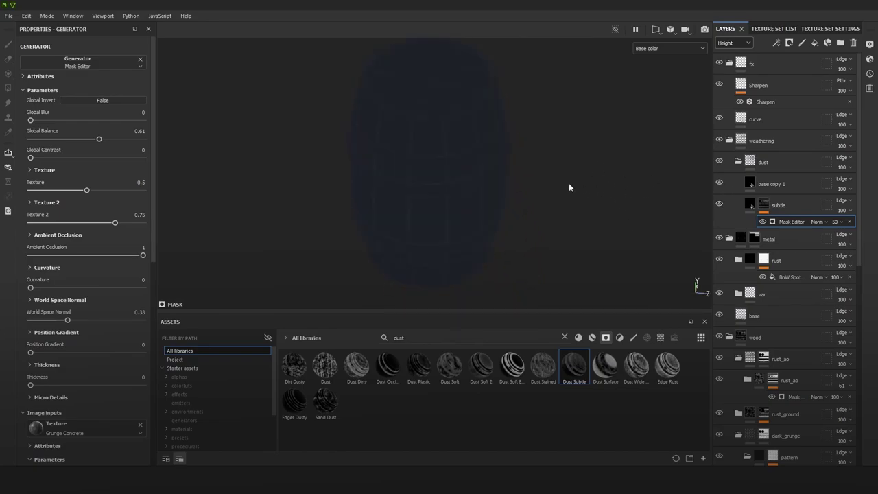
pyautogui.click(772, 183)
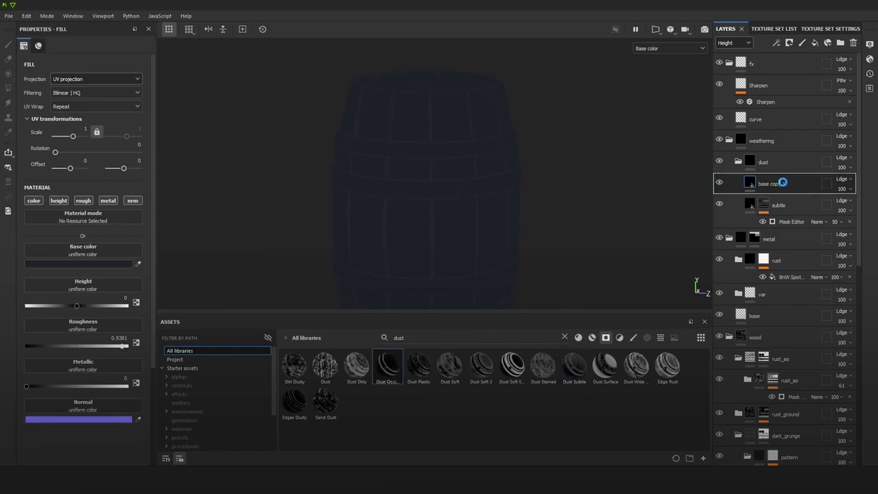
pyautogui.click(720, 184)
pyautogui.click(720, 184)
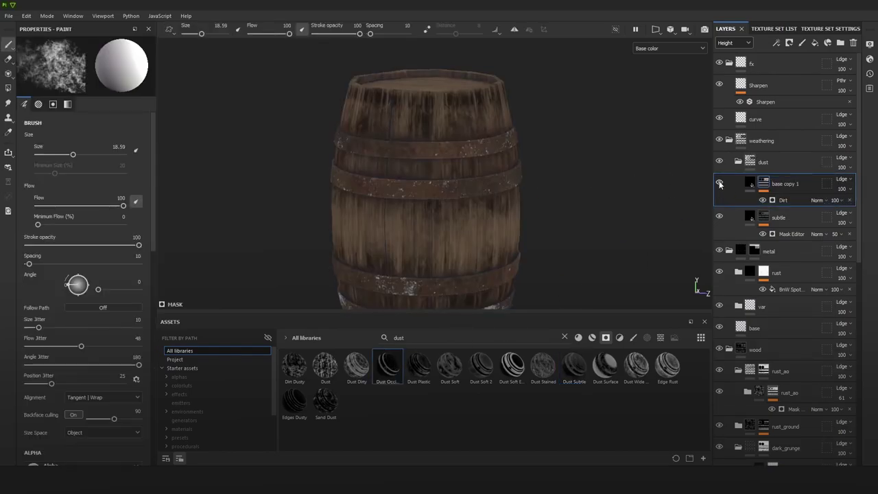
pyautogui.keyDown('alt'); pyautogui.moveTo(617, 193); pyautogui.dragTo(576, 200, button='right'); pyautogui.keyUp('alt')
pyautogui.keyDown('alt'); pyautogui.moveTo(576, 200); pyautogui.dragTo(582, 161, button='middle'); pyautogui.keyUp('alt')
pyautogui.keyDown('alt'); pyautogui.moveTo(582, 161); pyautogui.dragTo(616, 185, button='right'); pyautogui.keyUp('alt')
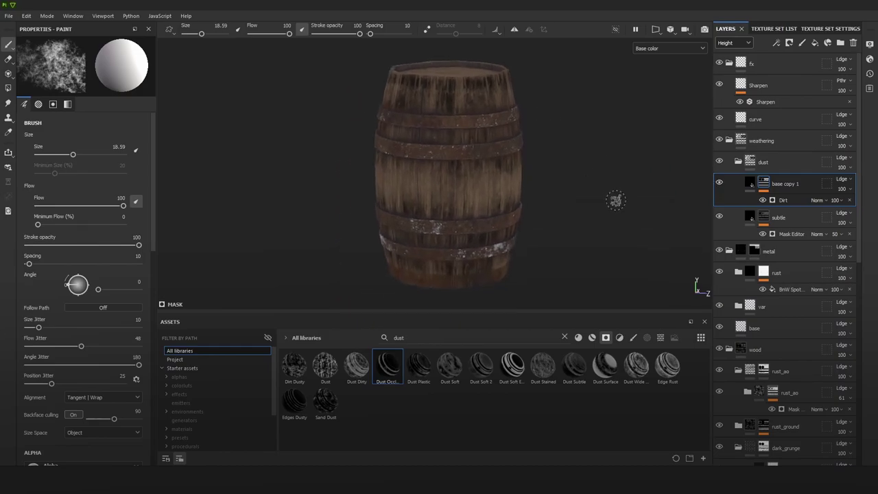
pyautogui.click(849, 200)
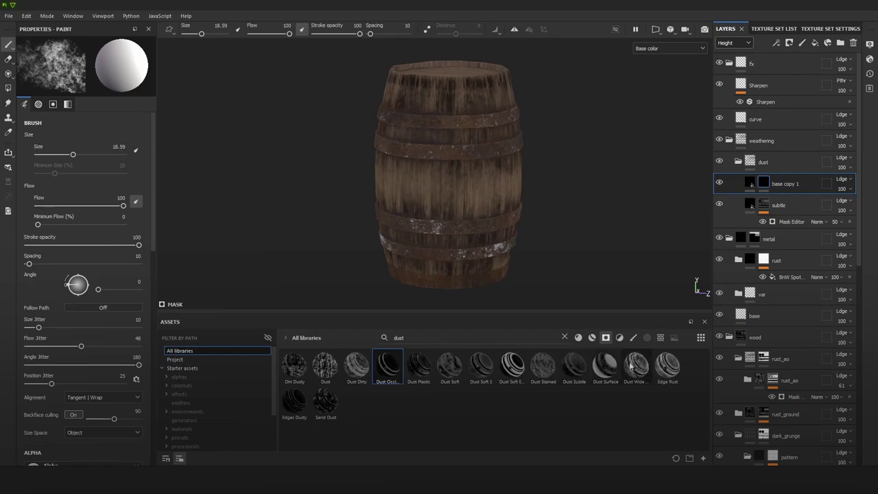
# Step: Apply the Dust Stained smart mask to the base copy 1 layer and compare both dust layers by toggling their visibility
pyautogui.moveTo(574, 368)
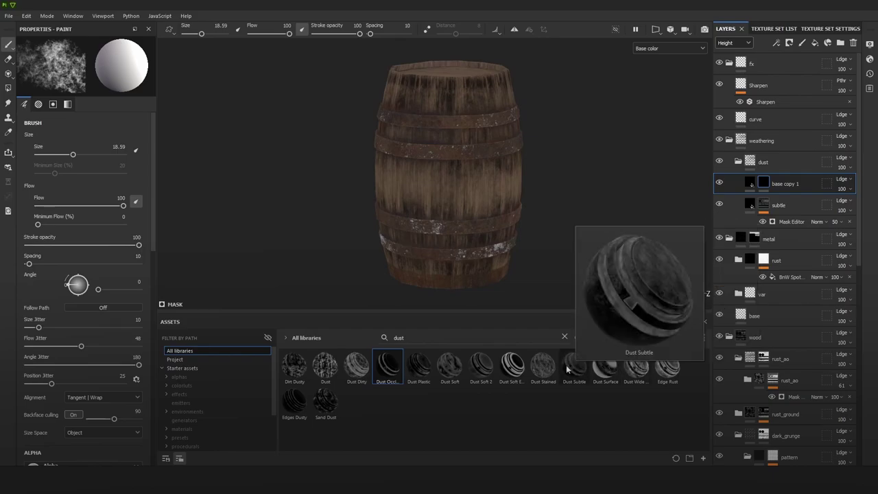
pyautogui.moveTo(519, 369)
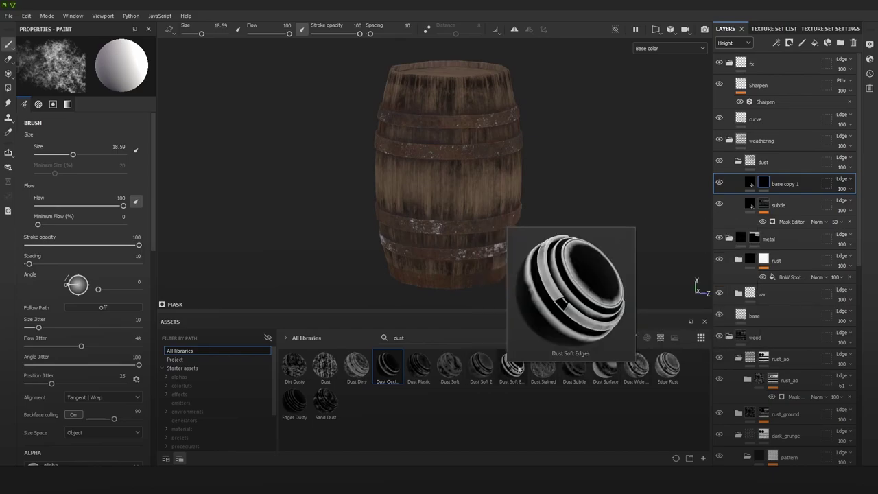
pyautogui.moveTo(543, 366); pyautogui.dragTo(781, 185)
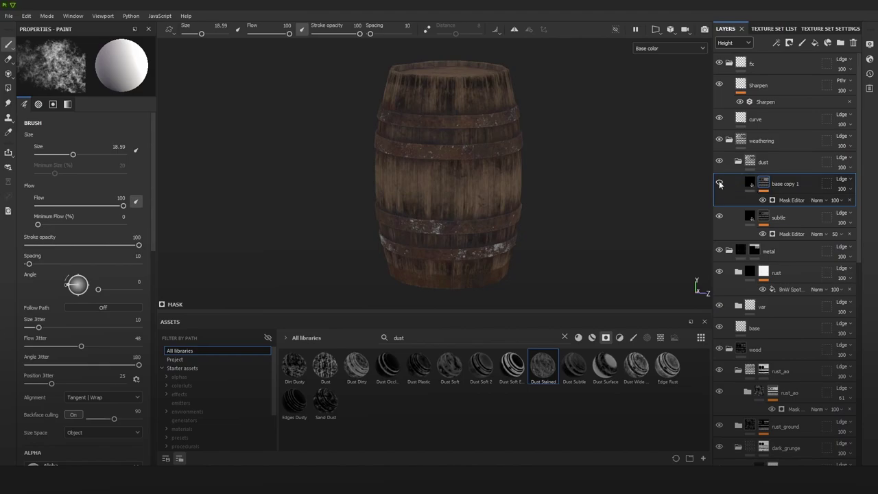
pyautogui.click(718, 183)
pyautogui.click(721, 216)
pyautogui.click(720, 181)
pyautogui.click(719, 218)
pyautogui.press('m')
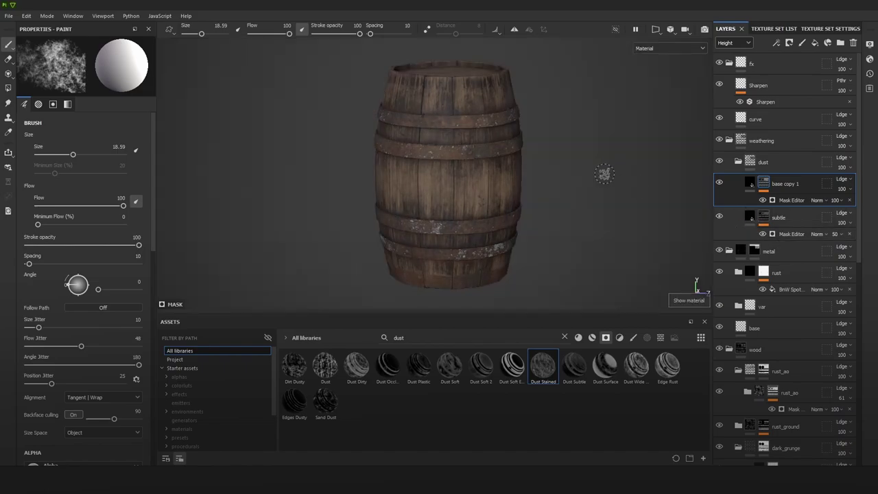
# Step: Add a uniform grayscale fill above the Mask Editor in the base copy 1 mask and set its blending to Multiply
pyautogui.keyDown('alt'); pyautogui.moveTo(587, 179); pyautogui.dragTo(590, 165); pyautogui.keyUp('alt')
pyautogui.moveTo(589, 164)
pyautogui.keyDown('alt'); pyautogui.mouseDown(button='right')
pyautogui.moveTo(524, 100)
pyautogui.moveTo(597, 173)
pyautogui.mouseUp(button='right'); pyautogui.keyUp('alt')
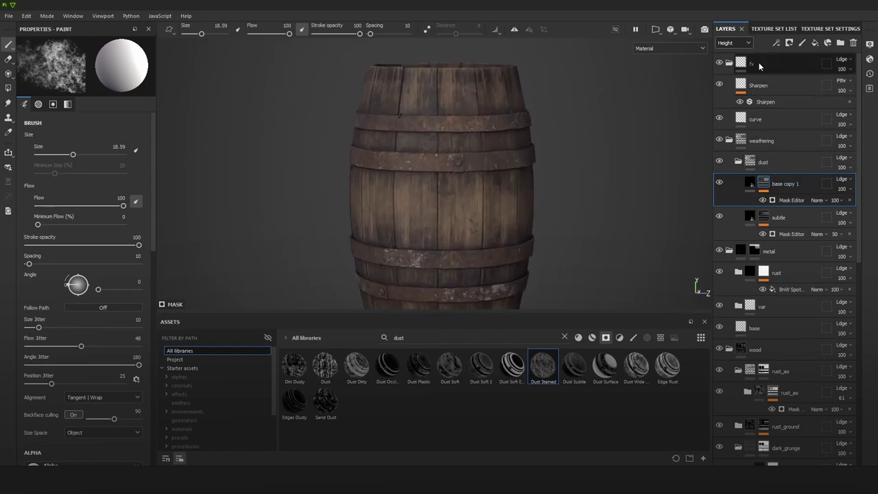
pyautogui.click(775, 44)
pyautogui.click(806, 76)
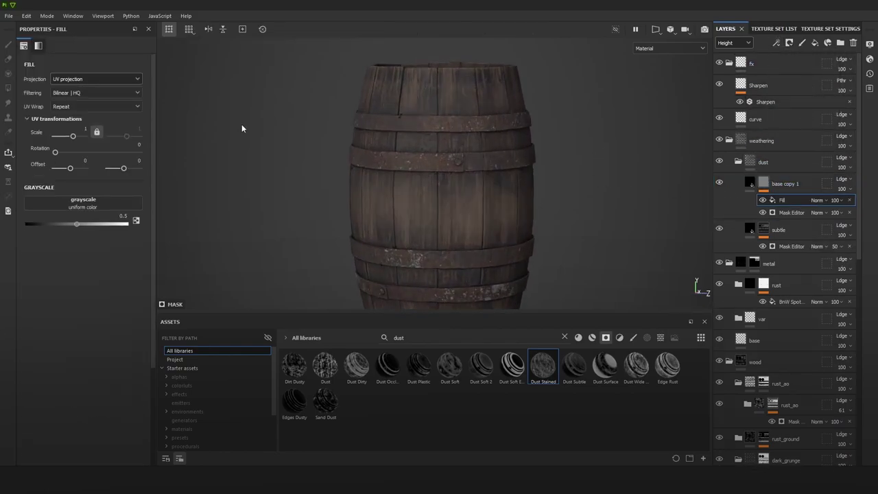
pyautogui.click(78, 204)
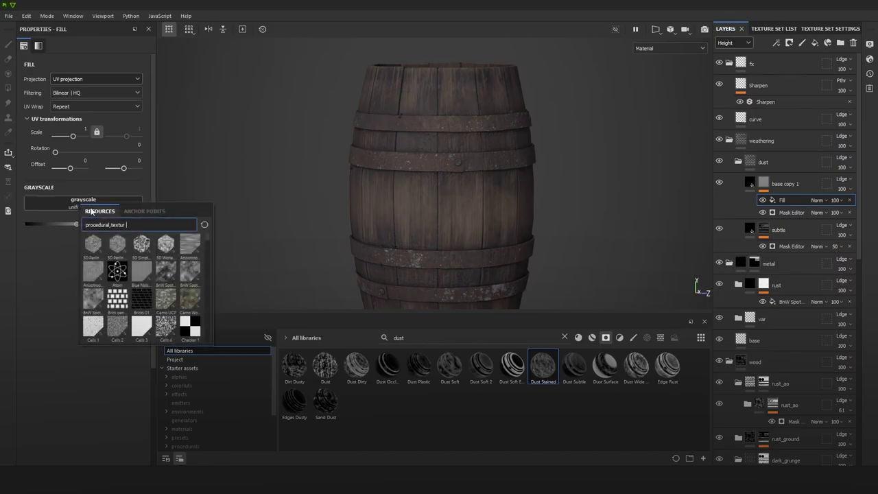
pyautogui.click(780, 199)
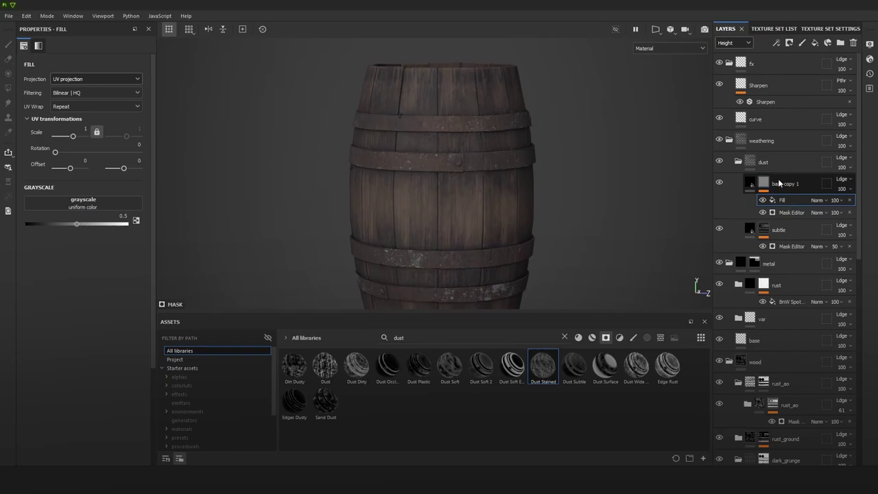
pyautogui.click(99, 205)
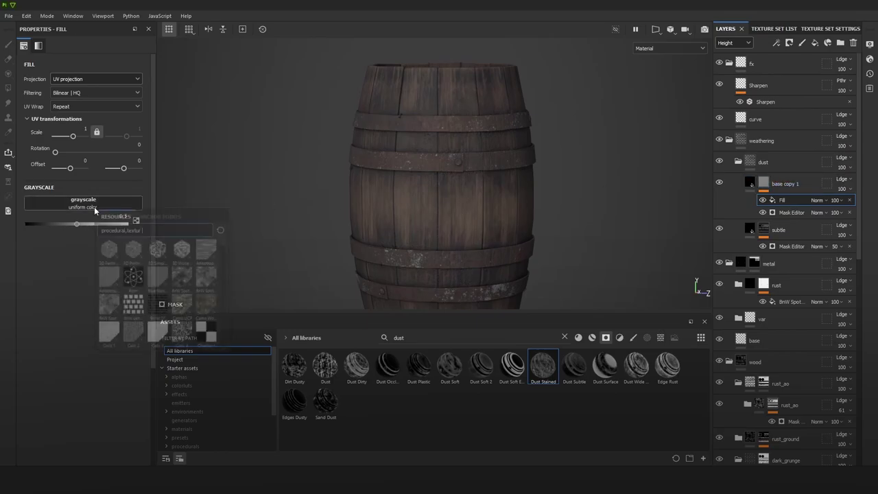
pyautogui.click(829, 199)
pyautogui.click(820, 200)
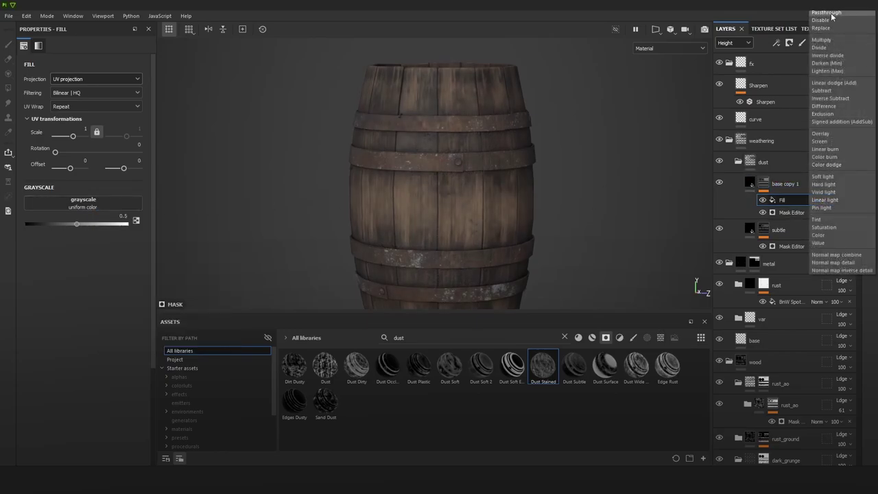
pyautogui.click(829, 40)
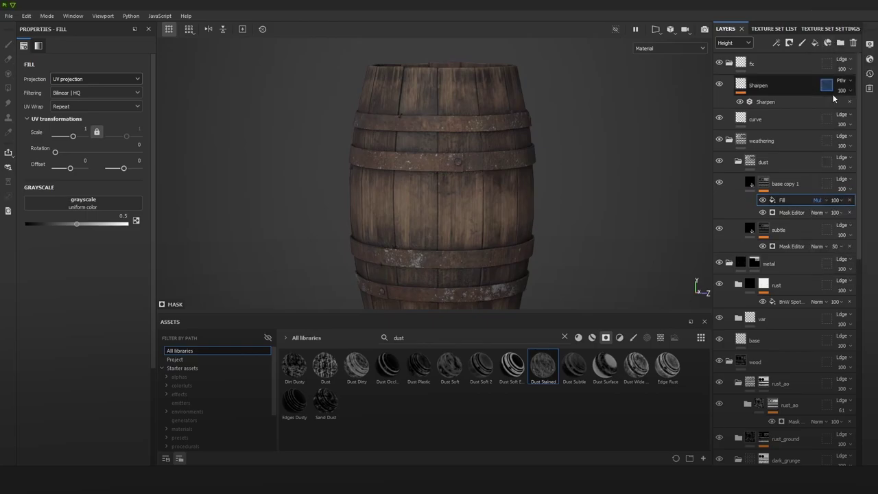
# Step: Set the mask fill's opacity to 88 and check the base copy 1 mask and the barrel's material
pyautogui.click(836, 200)
pyautogui.moveTo(847, 216)
pyautogui.mouseDown()
pyautogui.moveTo(833, 217)
pyautogui.moveTo(873, 217)
pyautogui.moveTo(838, 217)
pyautogui.moveTo(862, 218)
pyautogui.mouseUp()
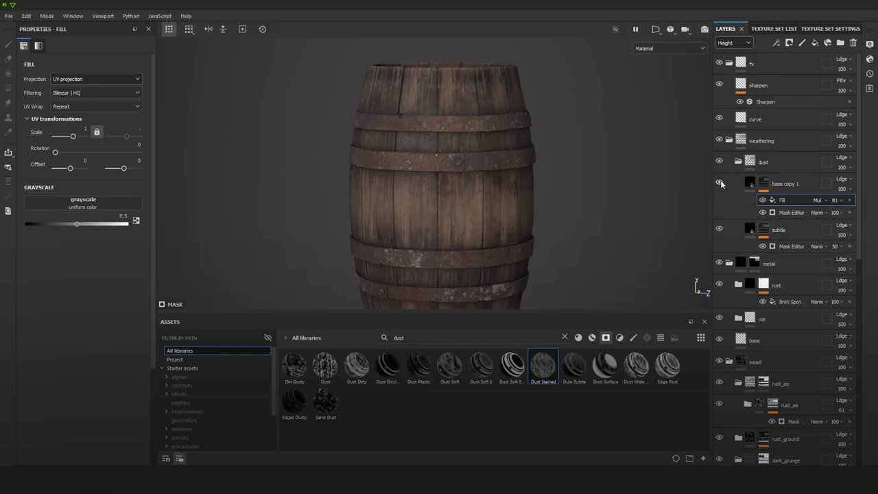
pyautogui.click(836, 200)
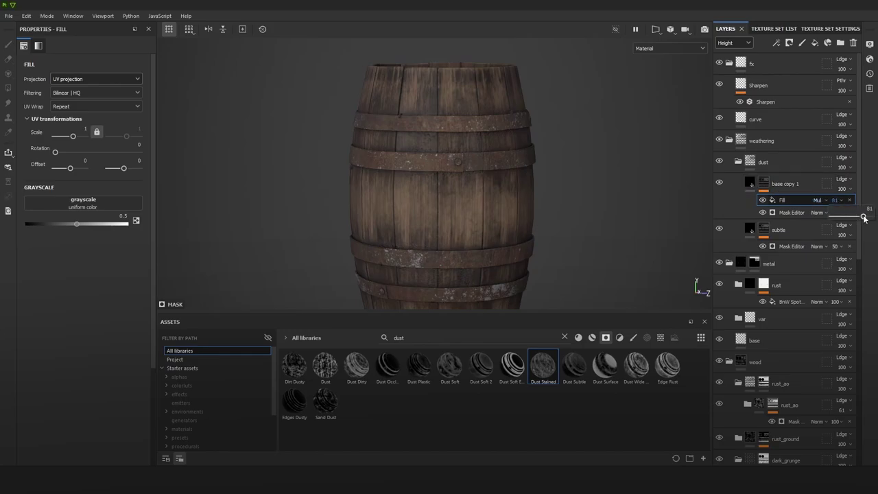
pyautogui.moveTo(864, 217); pyautogui.dragTo(866, 217)
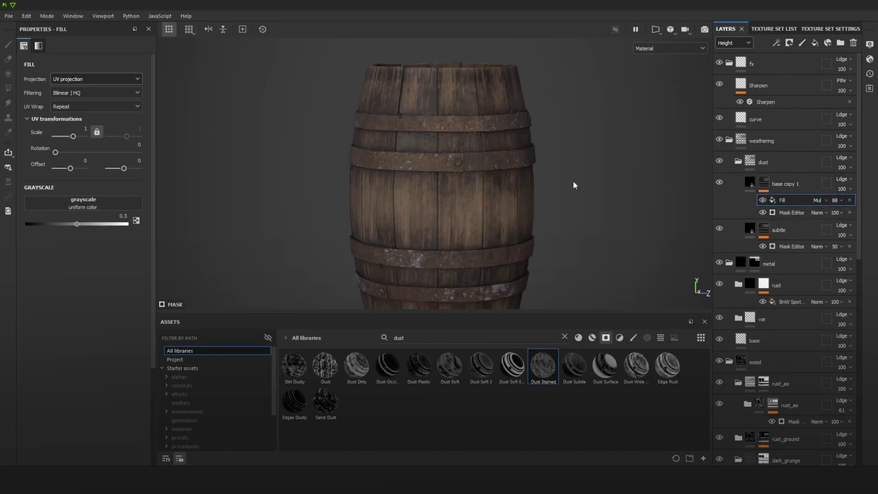
pyautogui.scroll(-3, 561, 220)
pyautogui.keyDown('alt'); pyautogui.click(762, 186); pyautogui.keyUp('alt')
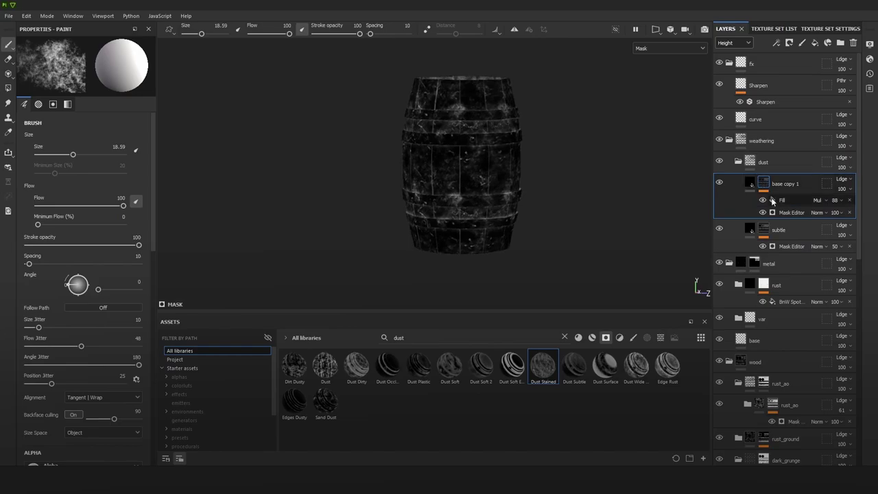
pyautogui.click(762, 202)
pyautogui.press('m')
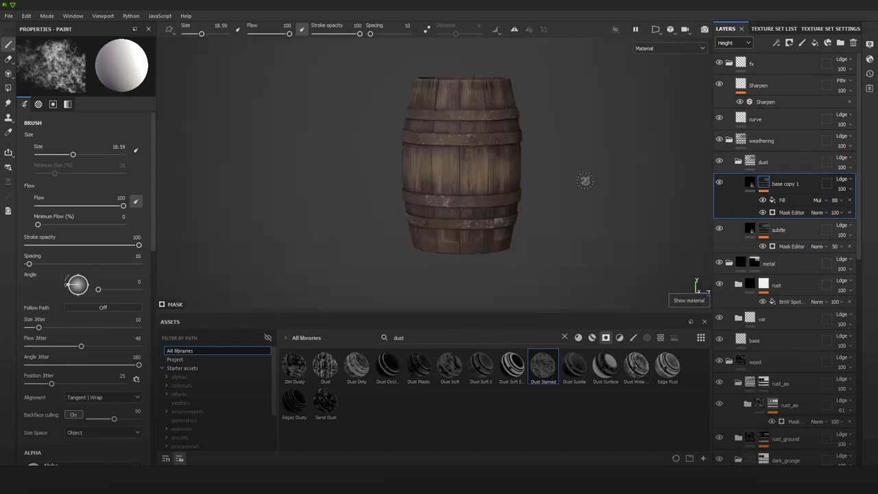
# Step: Examine the dust on the barrel from several angles and distances in the material and base color views
pyautogui.keyDown('alt'); pyautogui.moveTo(464, 110); pyautogui.dragTo(432, 104, button='right'); pyautogui.keyUp('alt')
pyautogui.keyDown('alt'); pyautogui.moveTo(560, 126); pyautogui.dragTo(478, 125); pyautogui.keyUp('alt')
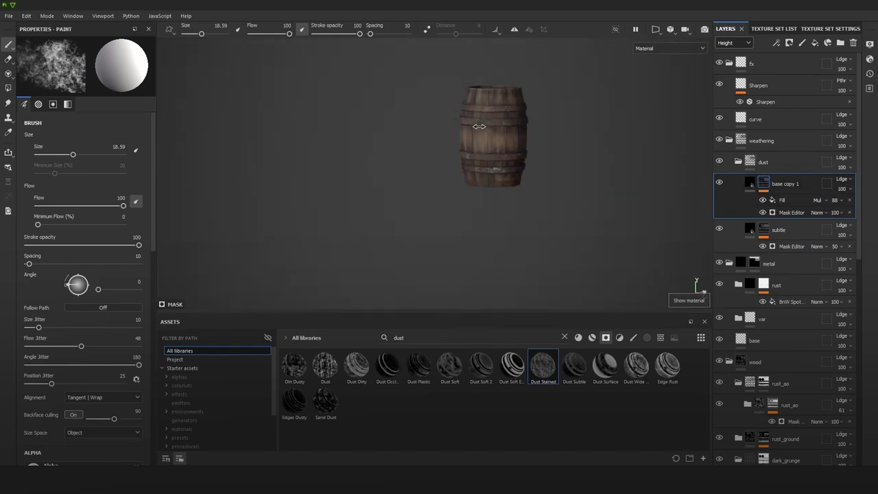
pyautogui.keyDown('alt'); pyautogui.moveTo(478, 125); pyautogui.dragTo(578, 123, button='right'); pyautogui.keyUp('alt')
pyautogui.keyDown('alt'); pyautogui.moveTo(577, 123); pyautogui.dragTo(537, 149, button='middle'); pyautogui.keyUp('alt')
pyautogui.keyDown('alt'); pyautogui.moveTo(537, 149); pyautogui.dragTo(588, 184, button='right'); pyautogui.keyUp('alt')
pyautogui.press('c')
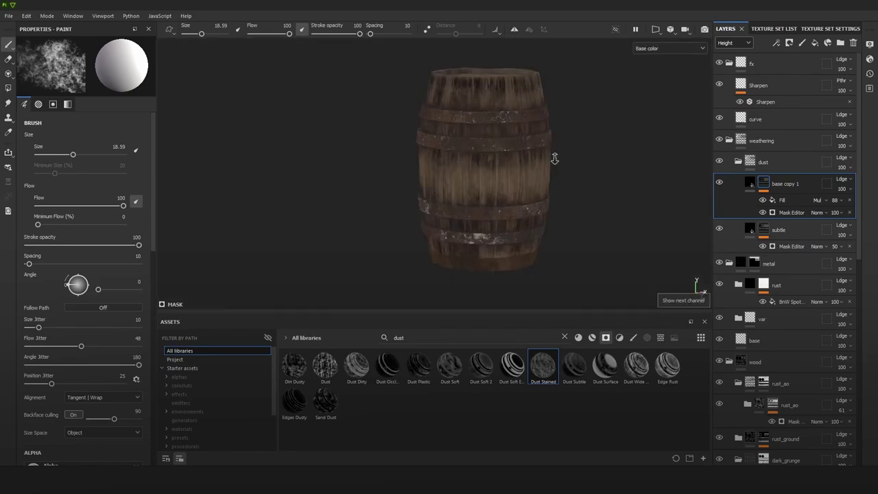
pyautogui.keyDown('alt'); pyautogui.moveTo(554, 158); pyautogui.dragTo(564, 154, button='right'); pyautogui.keyUp('alt')
pyautogui.keyDown('alt'); pyautogui.moveTo(564, 154); pyautogui.dragTo(582, 161); pyautogui.keyUp('alt')
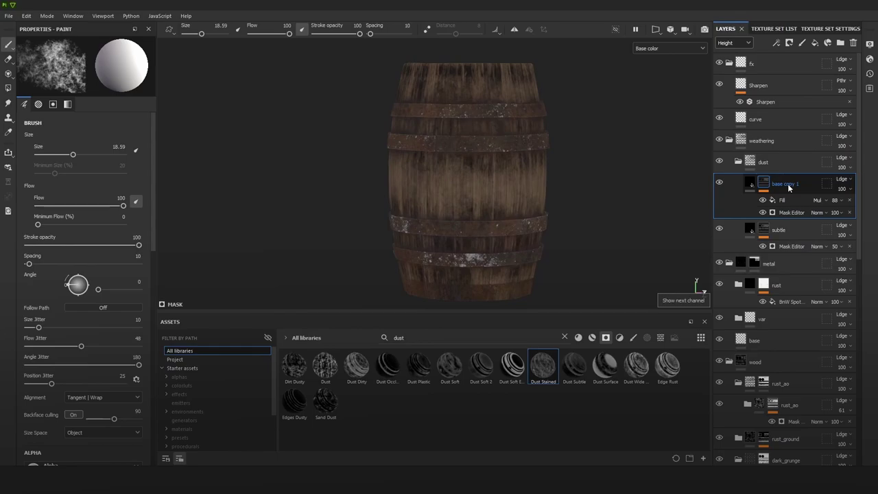
# Step: Duplicate the base copy 1 layer, rename the original "sspots" and the duplicate "strong"
pyautogui.hotkey('ctrl', 'd')
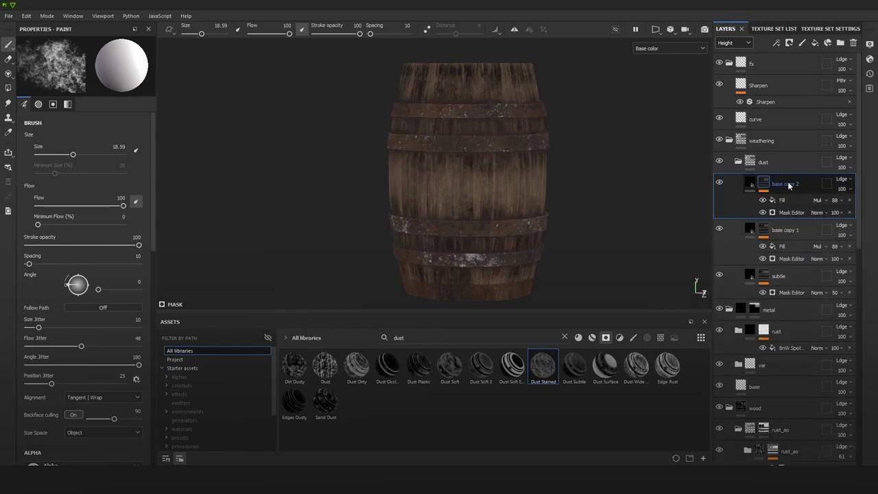
pyautogui.doubleClick(788, 230)
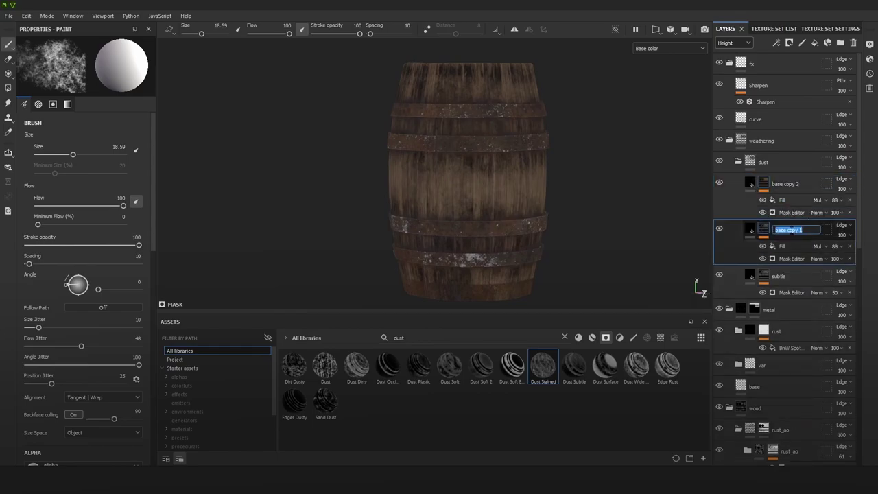
pyautogui.write('sspots')
pyautogui.click(776, 185)
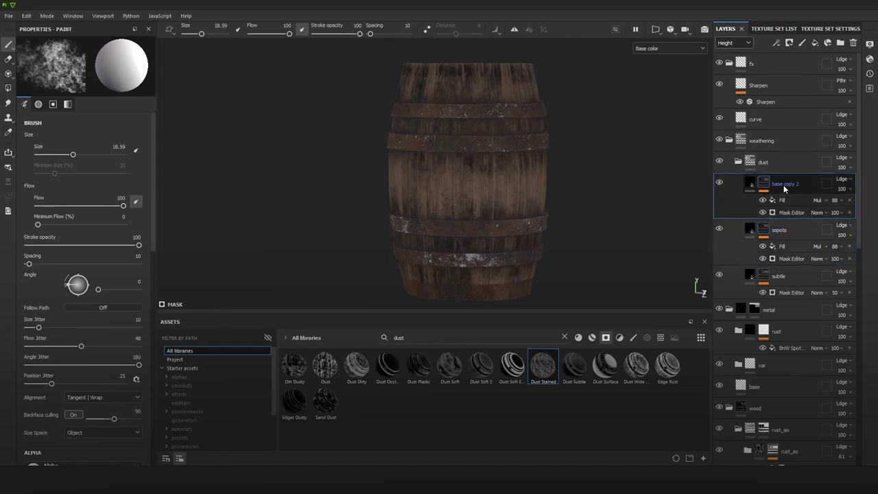
pyautogui.doubleClick(783, 185)
pyautogui.write('strong')
pyautogui.press('Return')
# Step: Remove the Mask Editor and Fill effects from the strong layer's mask and apply the "Dust Soft E..." smart mask to it
pyautogui.click(850, 200)
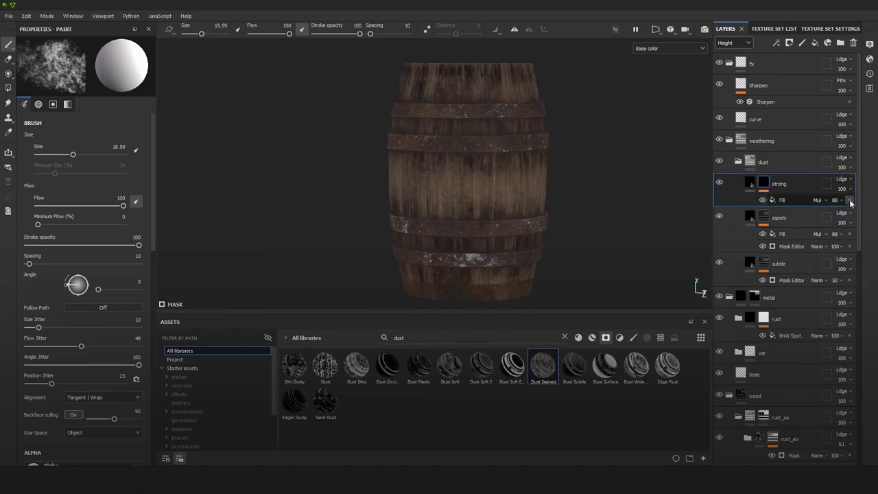
pyautogui.click(849, 200)
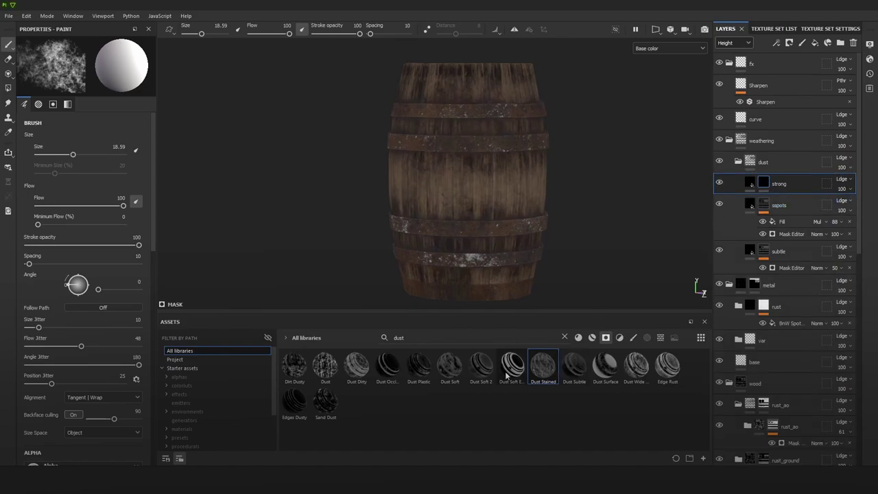
pyautogui.moveTo(511, 367); pyautogui.dragTo(755, 187)
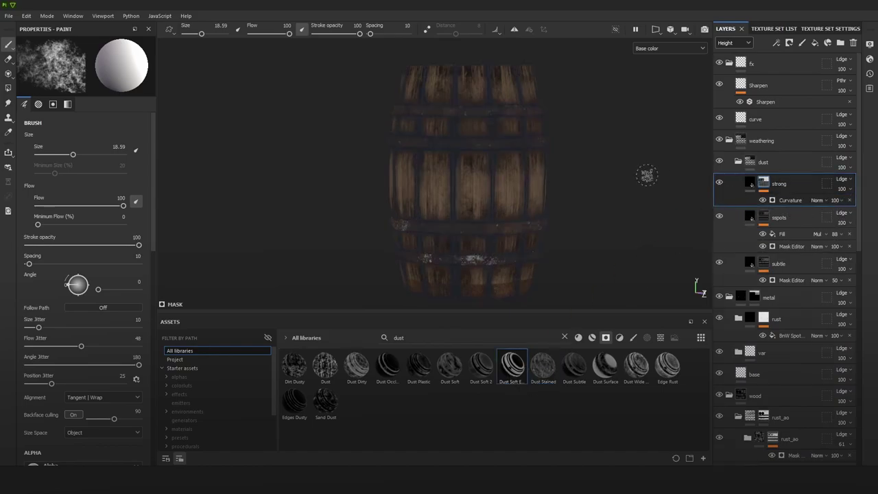
# Step: Set the Curvature generator's Global Balance to 0.33 in the strong mask and check the barrel's material
pyautogui.click(788, 200)
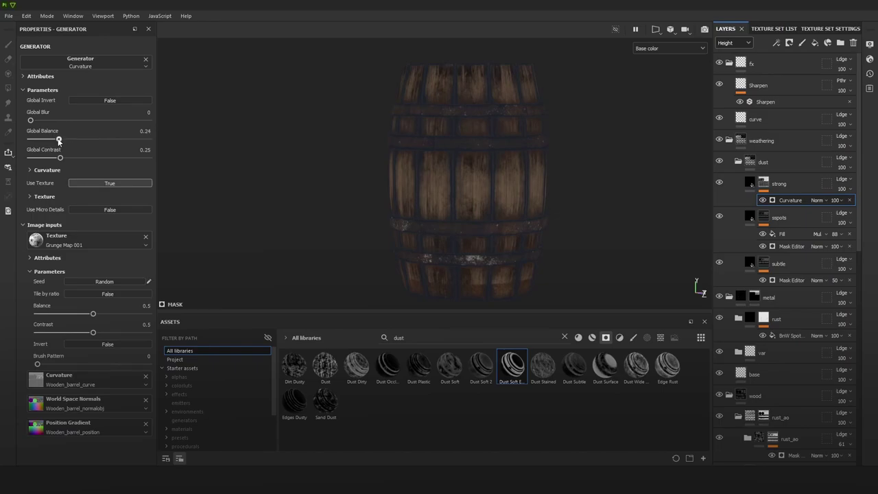
pyautogui.moveTo(58, 139); pyautogui.dragTo(34, 141)
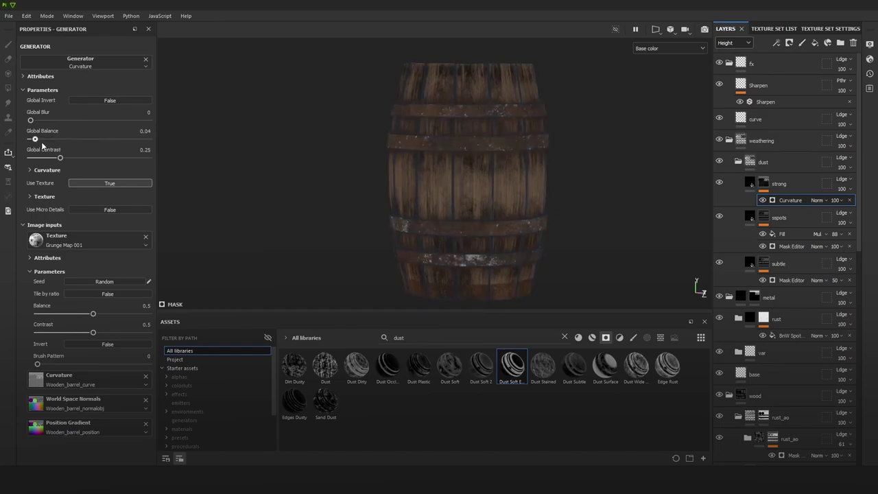
pyautogui.moveTo(41, 141); pyautogui.dragTo(68, 144)
pyautogui.keyDown('alt'); pyautogui.moveTo(516, 244); pyautogui.dragTo(504, 201, button='right'); pyautogui.keyUp('alt')
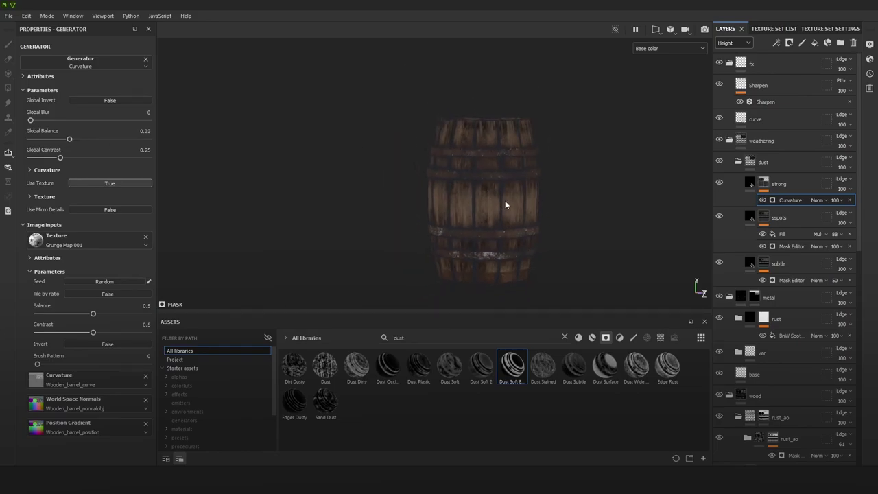
pyautogui.press('m')
pyautogui.keyDown('alt'); pyautogui.moveTo(515, 192); pyautogui.dragTo(558, 194); pyautogui.keyUp('alt')
pyautogui.keyDown('alt'); pyautogui.moveTo(559, 194); pyautogui.dragTo(589, 202, button='right'); pyautogui.keyUp('alt')
# Step: Add a fill above the Curvature generator in the strong mask and assign the Clouds 3 procedural as its grayscale
pyautogui.click(776, 42)
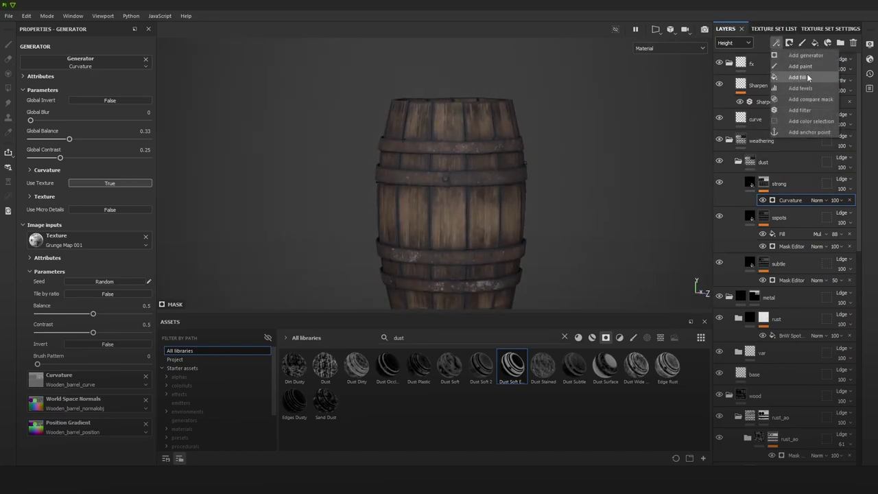
pyautogui.click(806, 73)
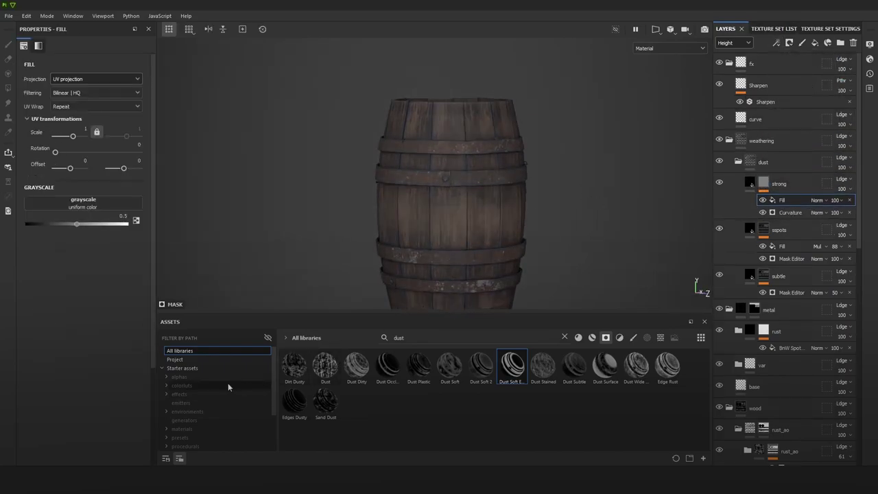
pyautogui.click(563, 338)
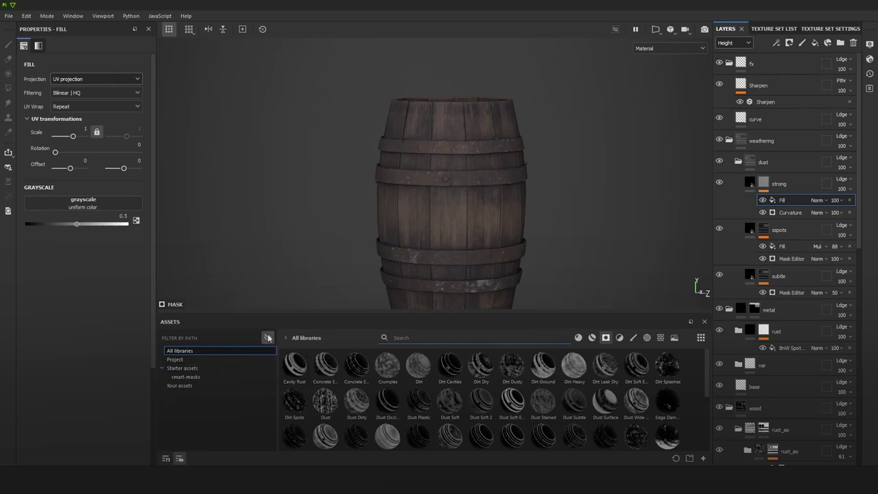
pyautogui.click(190, 403)
pyautogui.click(197, 412)
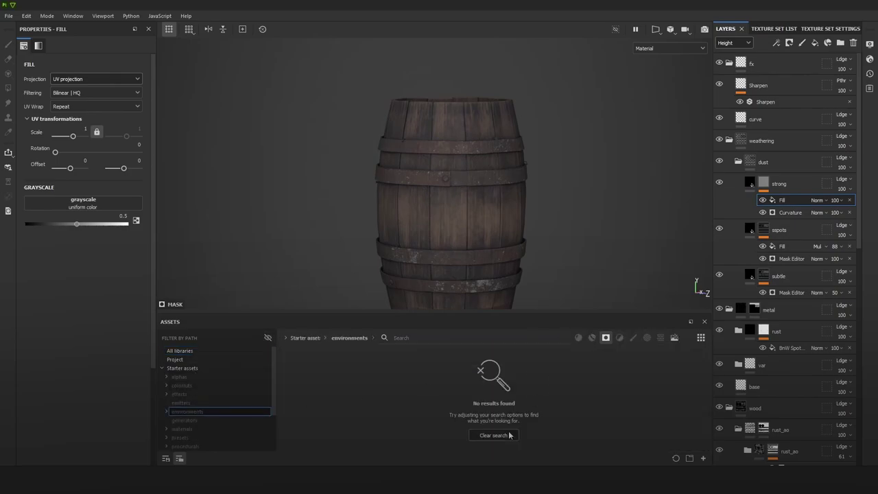
pyautogui.click(508, 435)
pyautogui.click(188, 421)
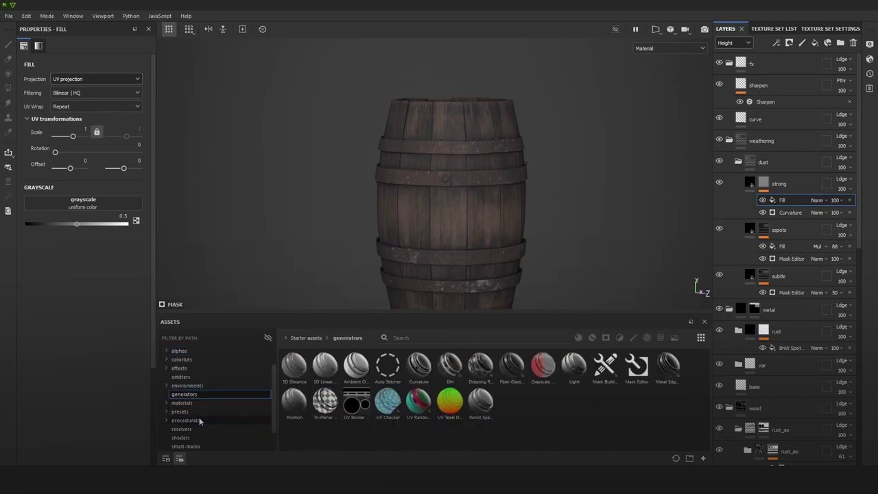
pyautogui.scroll(-1, 187, 419)
pyautogui.click(175, 421)
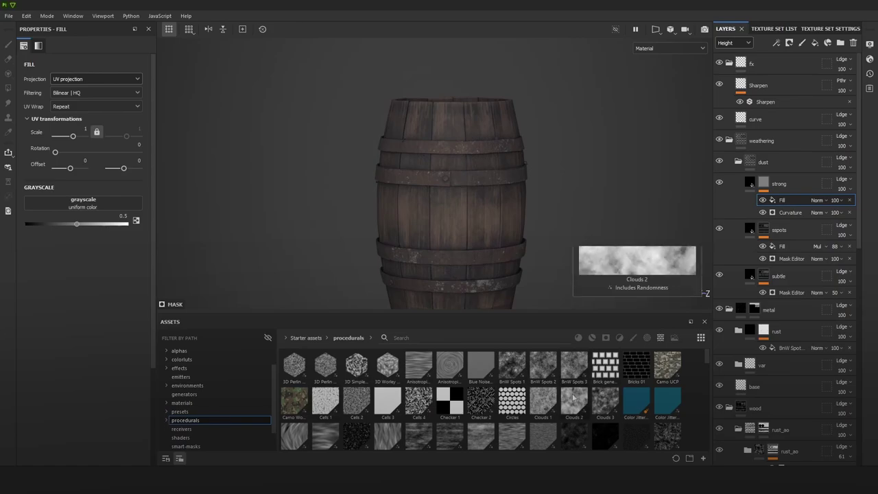
pyautogui.moveTo(604, 401); pyautogui.dragTo(82, 195)
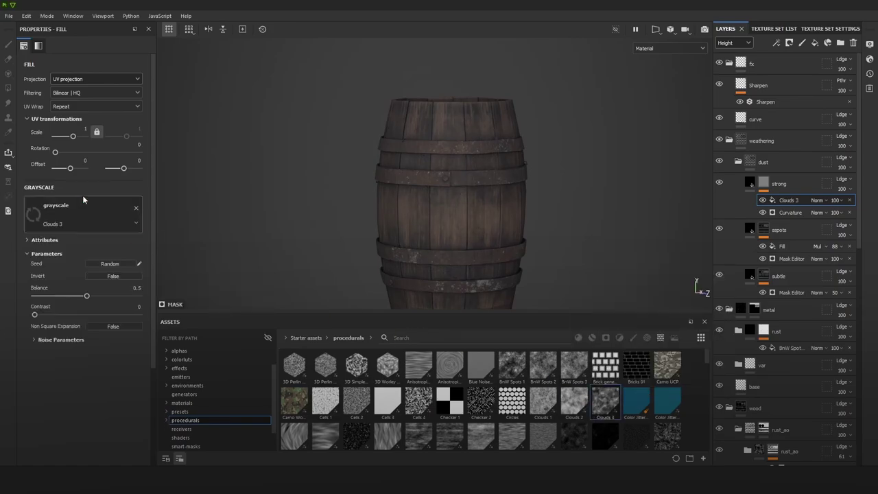
# Step: Set the Clouds 3 fill's blending to Multiply, keeping its opacity at 100
pyautogui.click(819, 199)
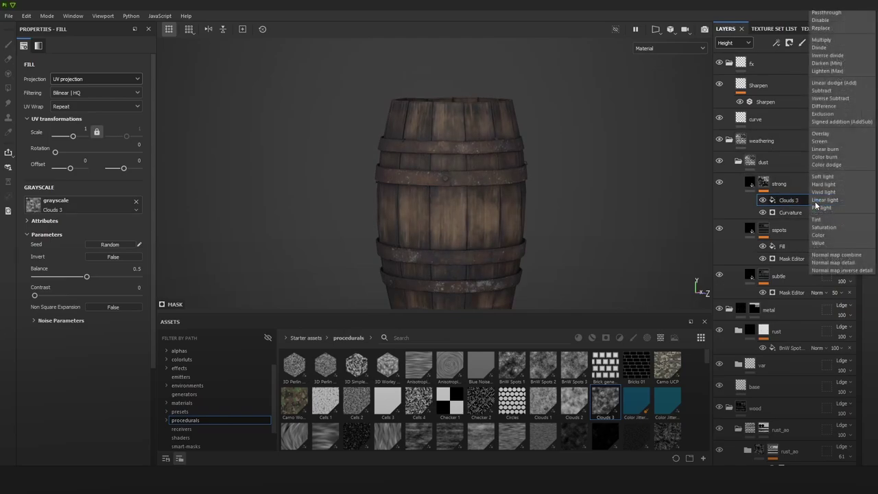
pyautogui.click(837, 40)
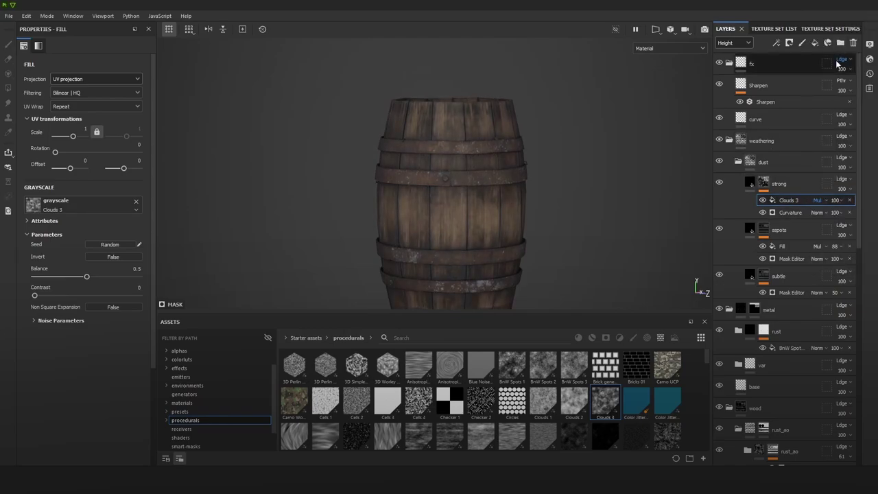
pyautogui.click(831, 200)
pyautogui.moveTo(849, 216)
pyautogui.mouseDown()
pyautogui.moveTo(815, 217)
pyautogui.moveTo(857, 213)
pyautogui.mouseUp()
# Step: Set the Clouds 3 balance to 0.46 and its projection to Tri-planar projection
pyautogui.moveTo(110, 277); pyautogui.dragTo(121, 277)
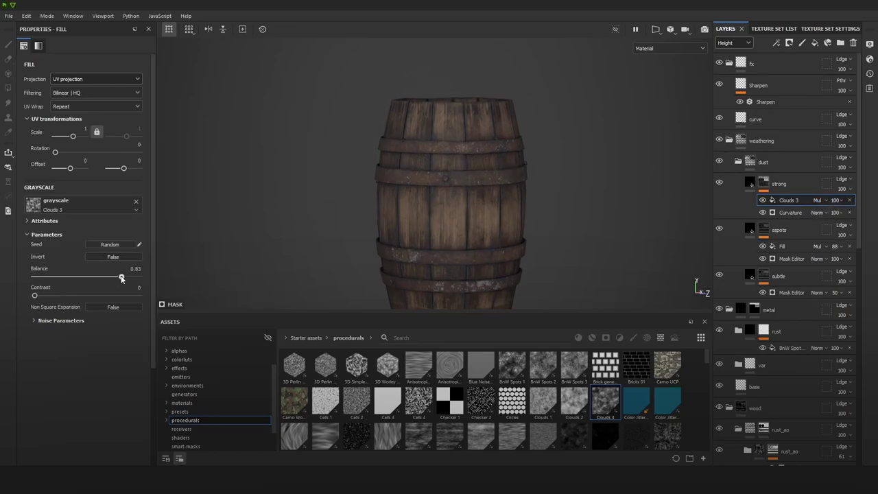
pyautogui.moveTo(29, 275); pyautogui.dragTo(72, 277)
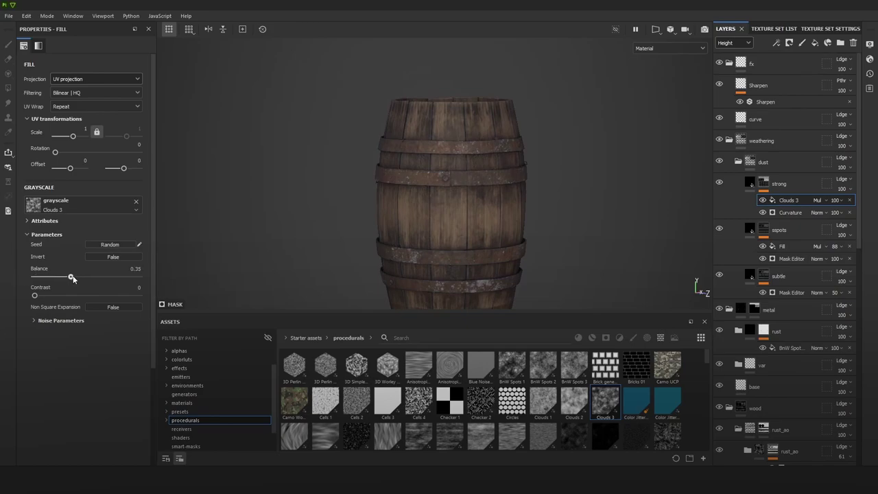
pyautogui.click(96, 79)
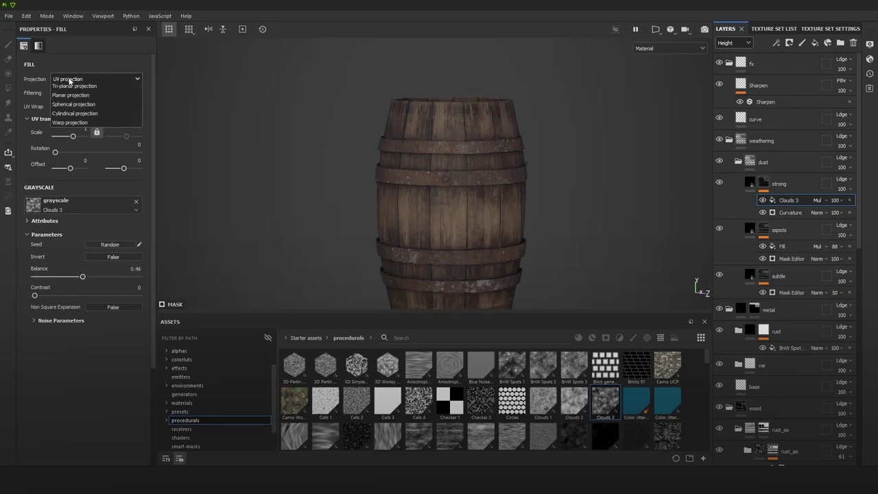
pyautogui.click(75, 110)
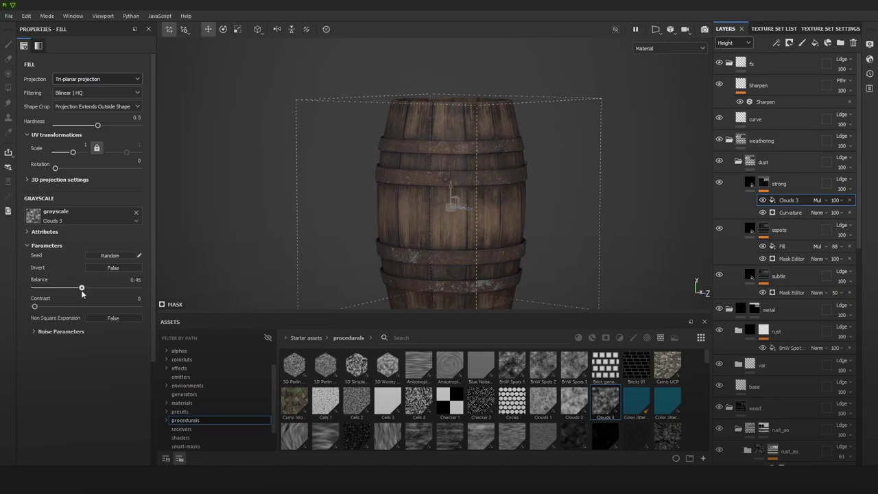
# Step: Inspect the strong layer's mask, set the Clouds 3 balance to 0.36 and check the barrel's material
pyautogui.scroll(-3, 637, 203)
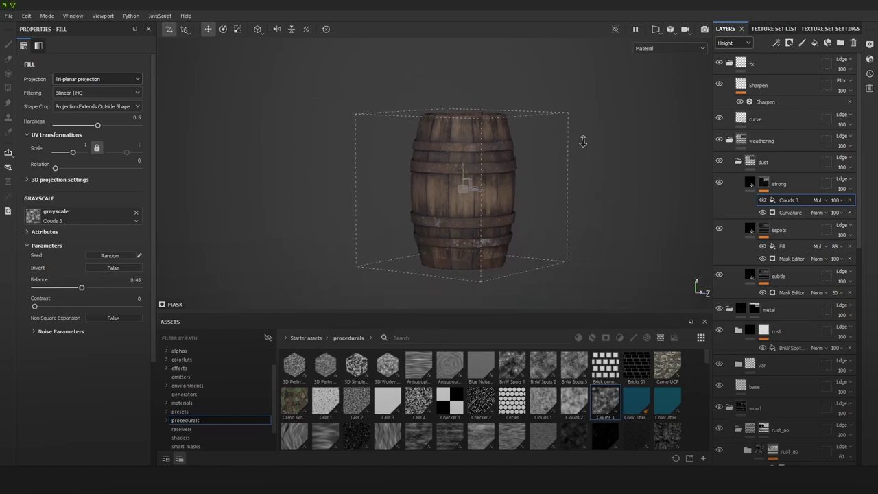
pyautogui.keyDown('alt'); pyautogui.click(765, 182); pyautogui.keyUp('alt')
pyautogui.click(789, 199)
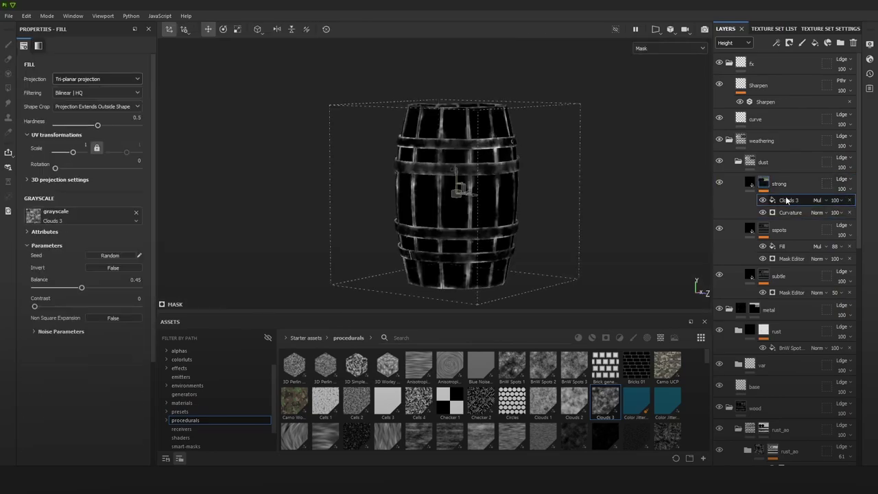
pyautogui.moveTo(72, 288)
pyautogui.mouseDown()
pyautogui.moveTo(53, 289)
pyautogui.moveTo(71, 288)
pyautogui.moveTo(76, 308)
pyautogui.moveTo(43, 289)
pyautogui.moveTo(55, 289)
pyautogui.moveTo(31, 308)
pyautogui.moveTo(73, 290)
pyautogui.mouseUp()
pyautogui.press('m')
pyautogui.keyDown('alt'); pyautogui.moveTo(556, 216); pyautogui.dragTo(542, 231); pyautogui.keyUp('alt')
pyautogui.keyDown('alt'); pyautogui.moveTo(590, 212); pyautogui.dragTo(625, 187); pyautogui.keyUp('alt')
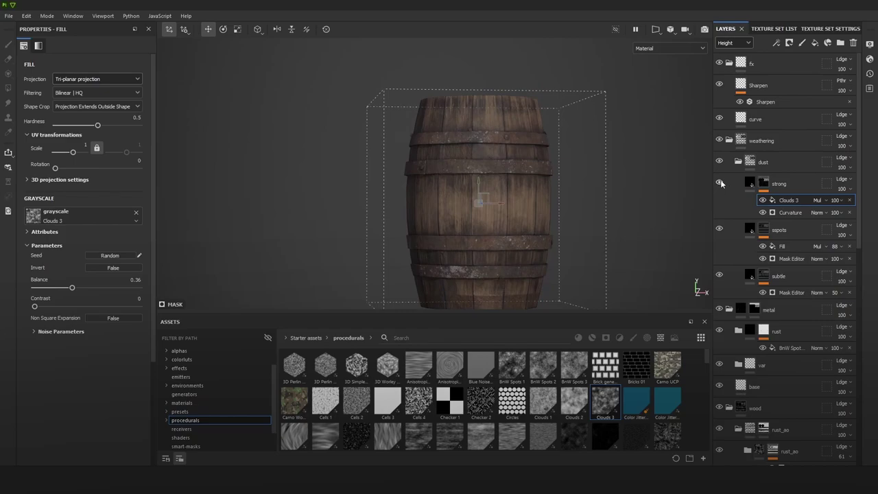
# Step: Compare the barrel with and without the strong dust layer by toggling its visibility
pyautogui.click(719, 183)
pyautogui.click(719, 183)
pyautogui.click(720, 183)
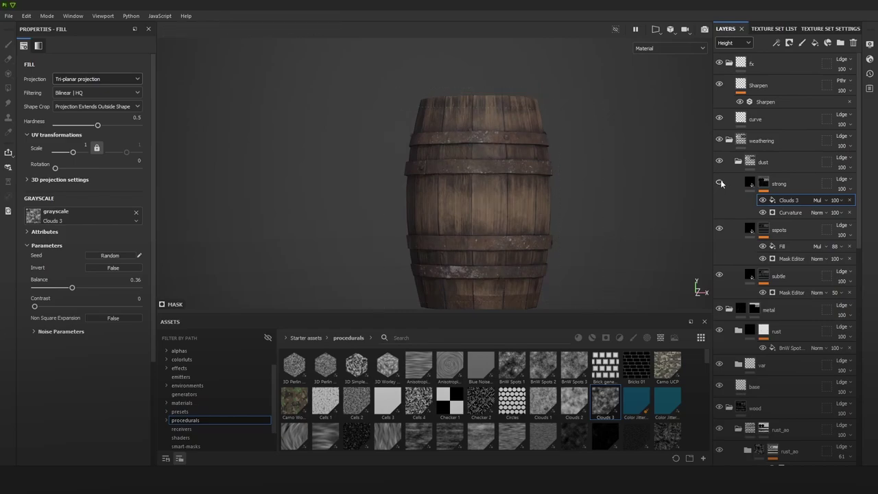
pyautogui.click(719, 183)
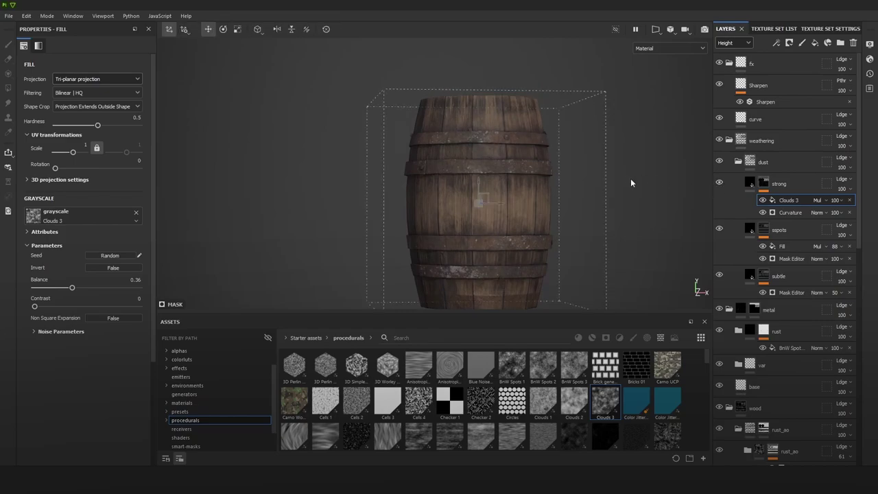
# Step: Add a uniform grayscale fill above Clouds 3 in the strong mask and set its blending to Multiply
pyautogui.click(776, 43)
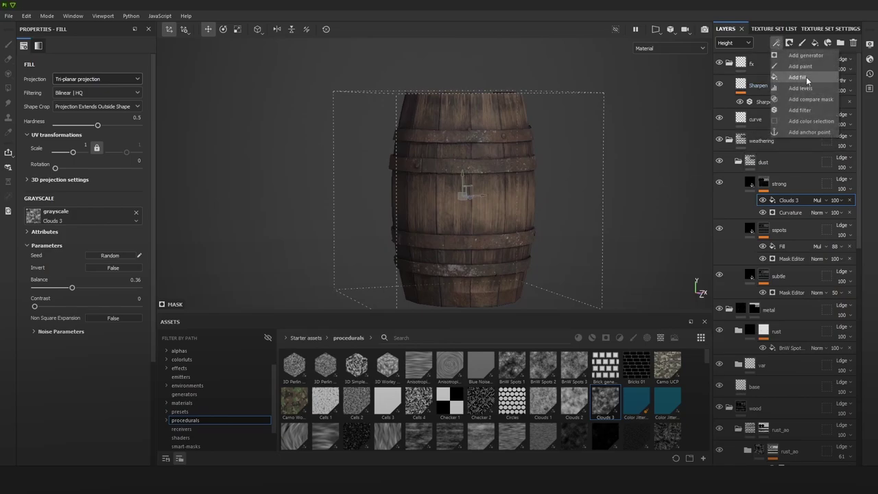
pyautogui.click(805, 77)
pyautogui.click(821, 201)
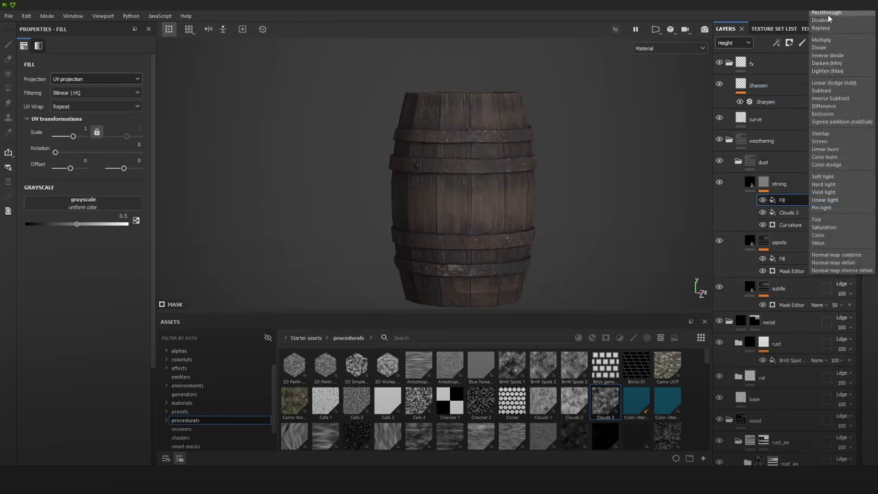
pyautogui.click(820, 40)
# Step: Set the opacity of the uniform fill in the strong mask to 30
pyautogui.click(835, 200)
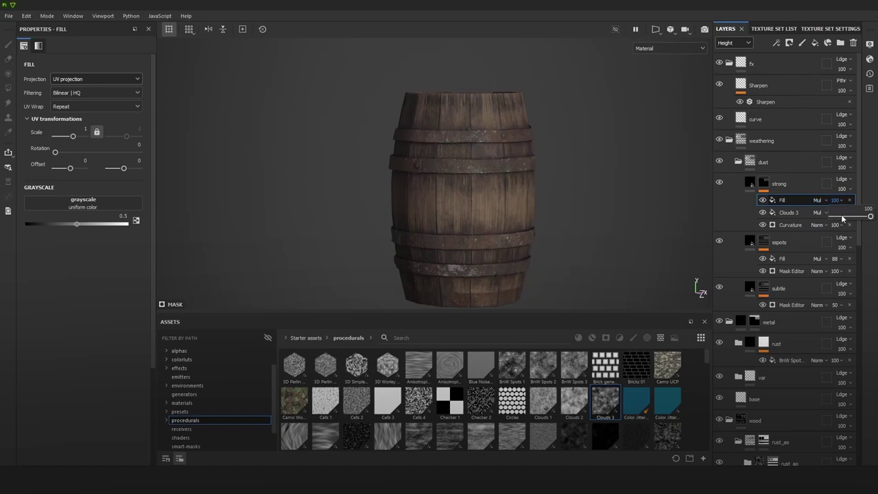
pyautogui.click(819, 200)
pyautogui.click(789, 185)
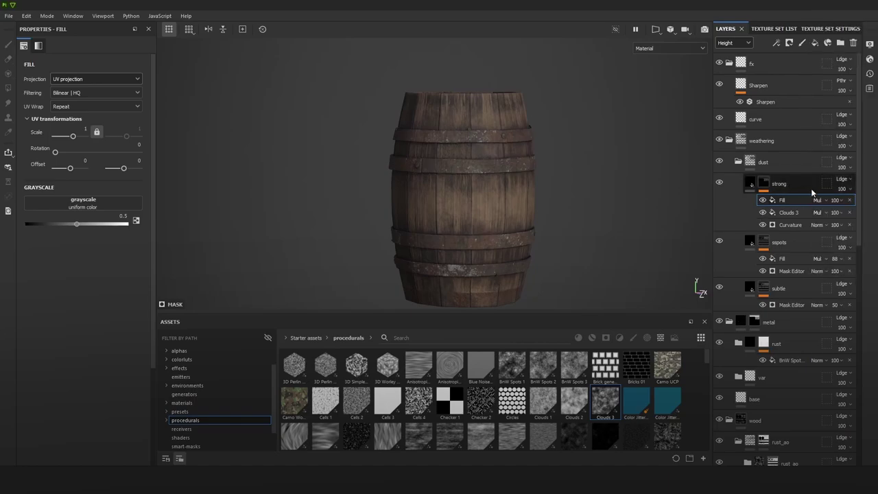
pyautogui.click(811, 188)
pyautogui.click(836, 201)
pyautogui.moveTo(849, 217)
pyautogui.mouseDown()
pyautogui.moveTo(826, 218)
pyautogui.moveTo(864, 216)
pyautogui.moveTo(817, 225)
pyautogui.moveTo(845, 218)
pyautogui.mouseUp()
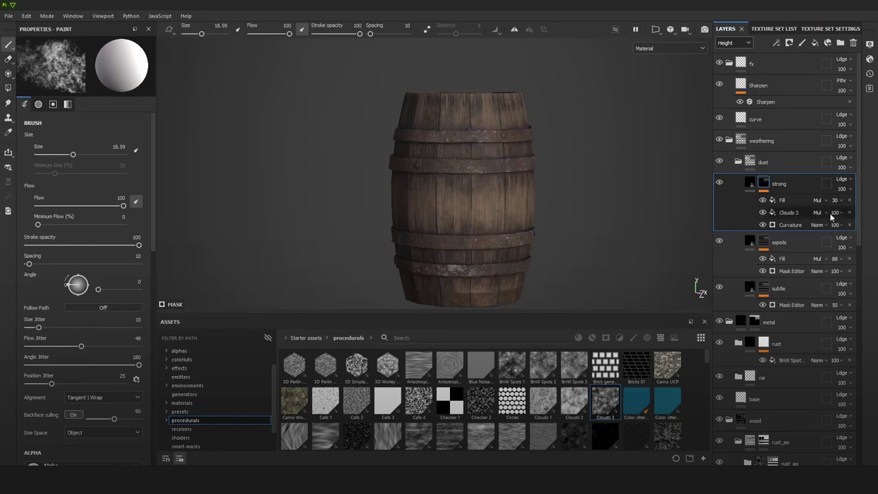
# Step: Compare the barrel with and without the dust folder by toggling its visibility, viewing it from several sides
pyautogui.keyDown('alt'); pyautogui.moveTo(694, 173); pyautogui.dragTo(666, 171); pyautogui.keyUp('alt')
pyautogui.keyDown('shift'); pyautogui.moveTo(666, 171); pyautogui.dragTo(549, 166, button='right'); pyautogui.keyUp('shift')
pyautogui.keyDown('alt'); pyautogui.moveTo(548, 167); pyautogui.dragTo(578, 154, button='middle'); pyautogui.keyUp('alt')
pyautogui.scroll(1, 578, 154)
pyautogui.click(718, 162)
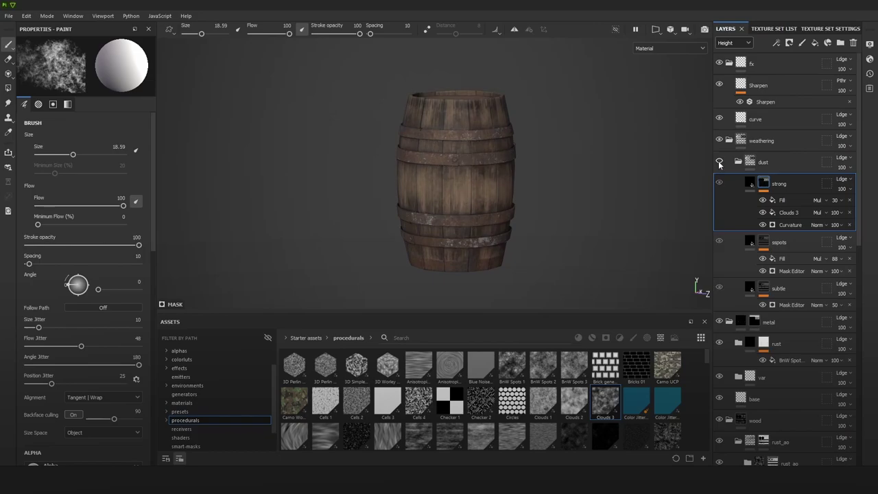
pyautogui.click(719, 161)
pyautogui.click(719, 162)
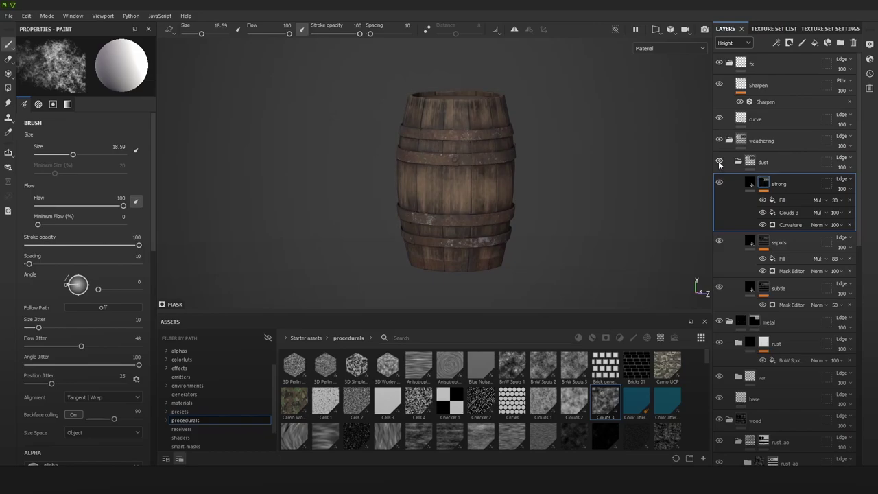
pyautogui.click(719, 162)
pyautogui.scroll(2, 546, 173)
pyautogui.keyDown('alt'); pyautogui.moveTo(545, 173); pyautogui.dragTo(597, 169); pyautogui.keyUp('alt')
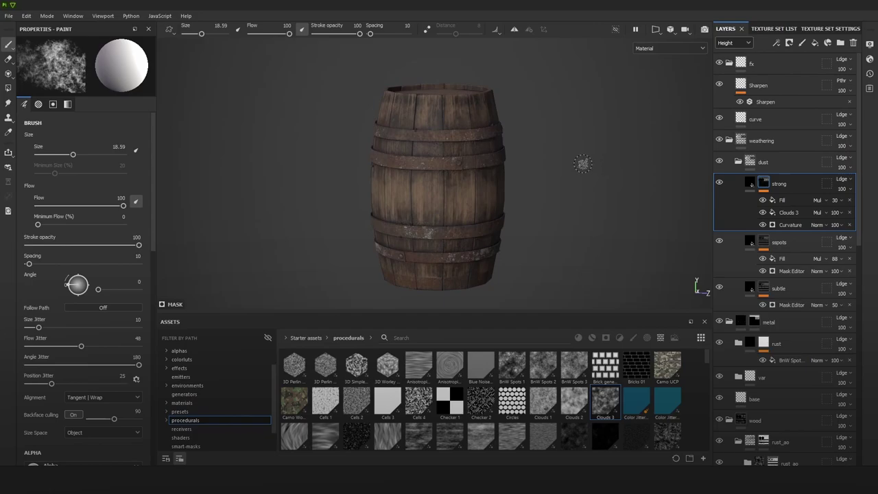
pyautogui.scroll(2, 556, 155)
pyautogui.scroll(-4, 569, 179)
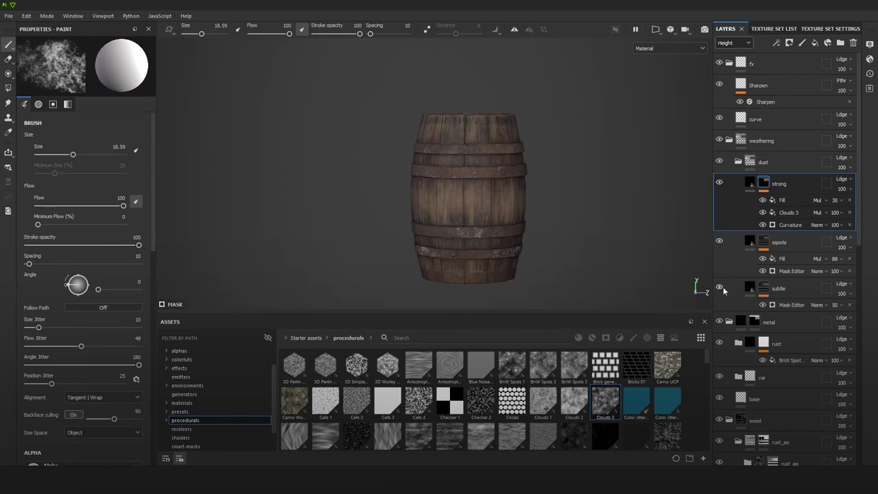
# Step: Add a uniform grayscale fill to the subtle layer's mask with Multiply blending and a value of 0.8186
pyautogui.click(775, 288)
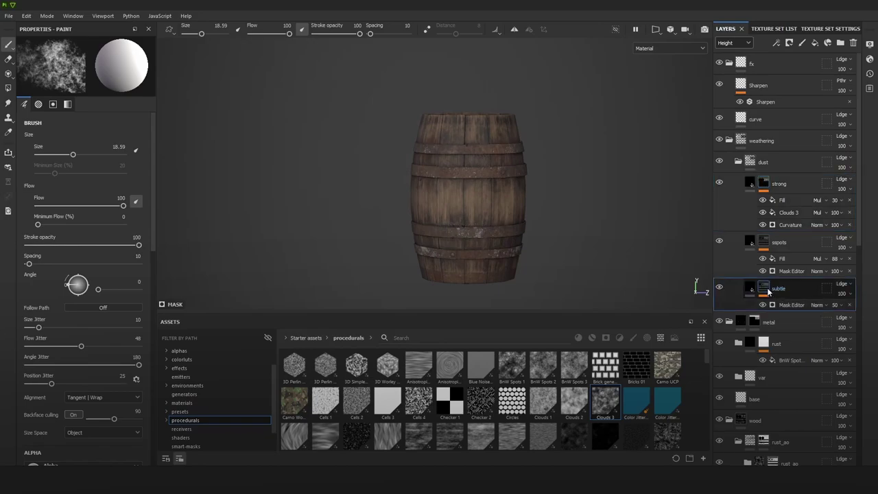
pyautogui.click(788, 43)
pyautogui.click(807, 78)
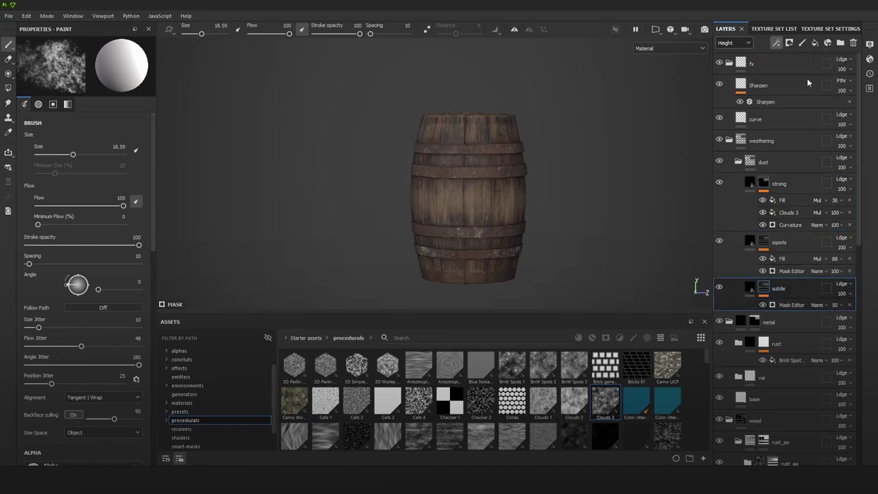
pyautogui.click(818, 304)
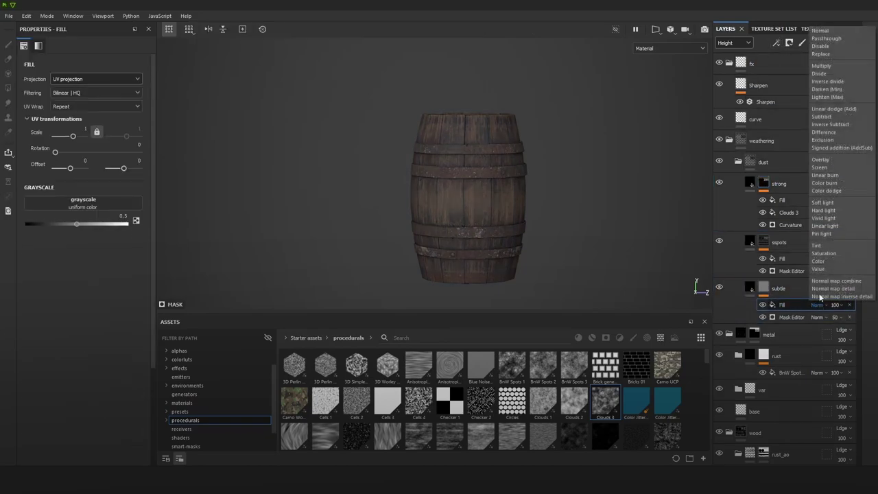
pyautogui.click(820, 66)
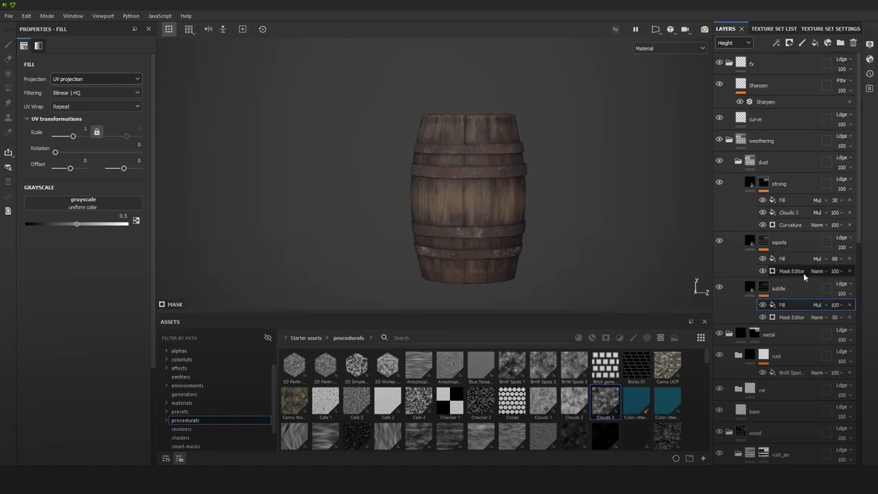
pyautogui.moveTo(83, 222); pyautogui.dragTo(0, 228)
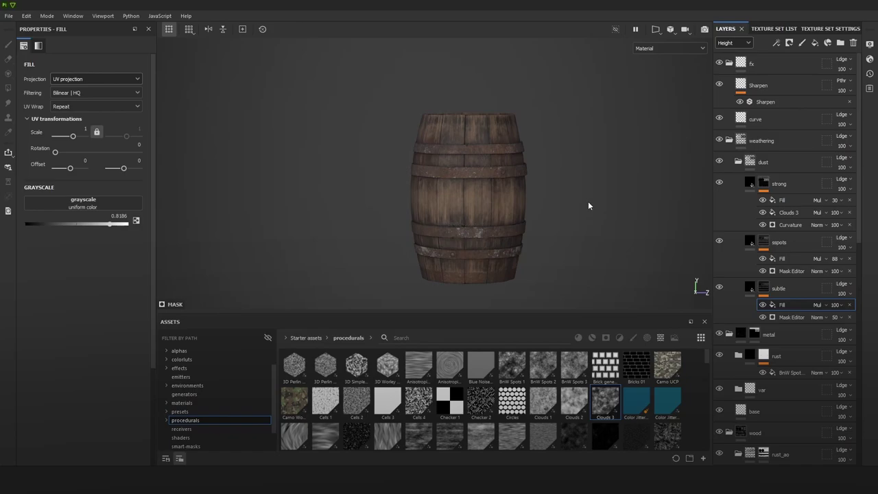
# Step: Duplicate the strong layer, rename the copy "fill", and remove the Clouds 3 and Curvature effects from its mask
pyautogui.click(785, 194)
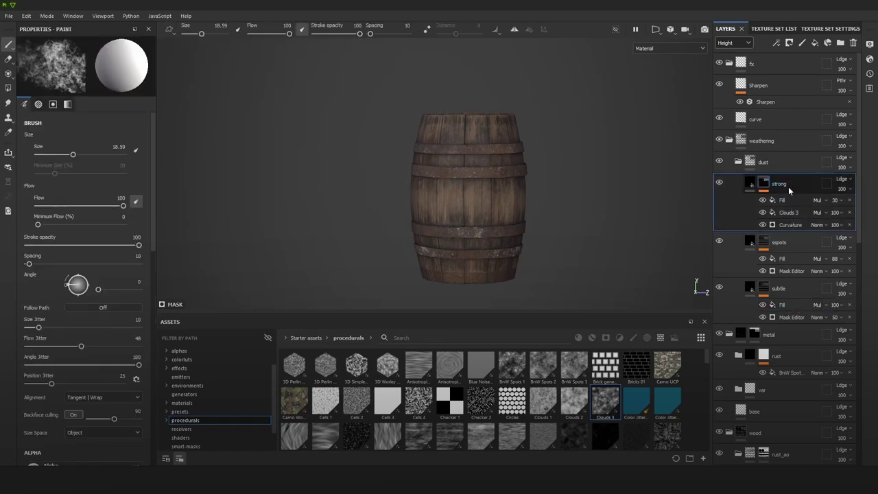
pyautogui.hotkey('ctrl', 'd')
pyautogui.doubleClick(788, 184)
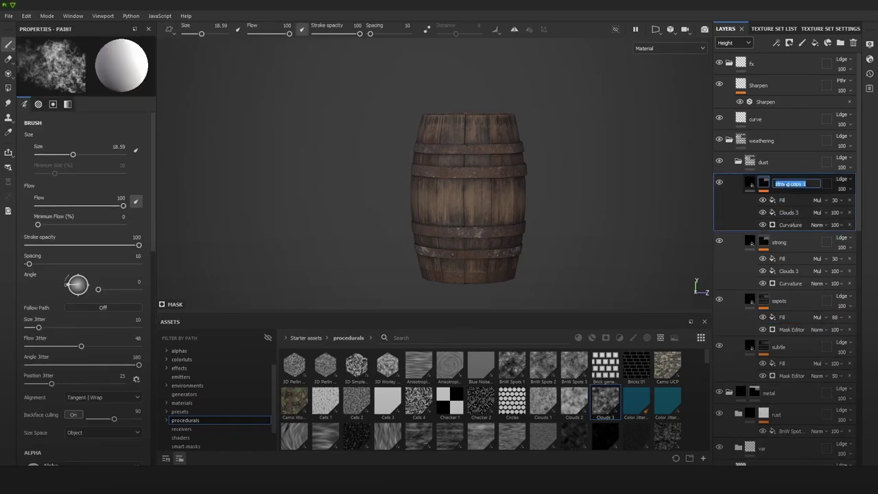
pyautogui.write('f')
pyautogui.click(849, 213)
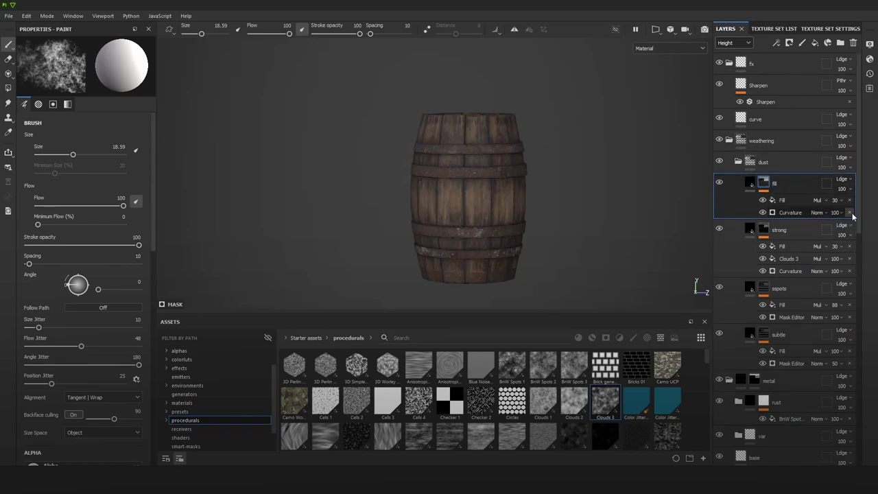
pyautogui.click(848, 212)
# Step: Set the fill effect in the "fill" layer's mask to 100 opacity, Normal blending and a grayscale value of 0.0841
pyautogui.click(787, 200)
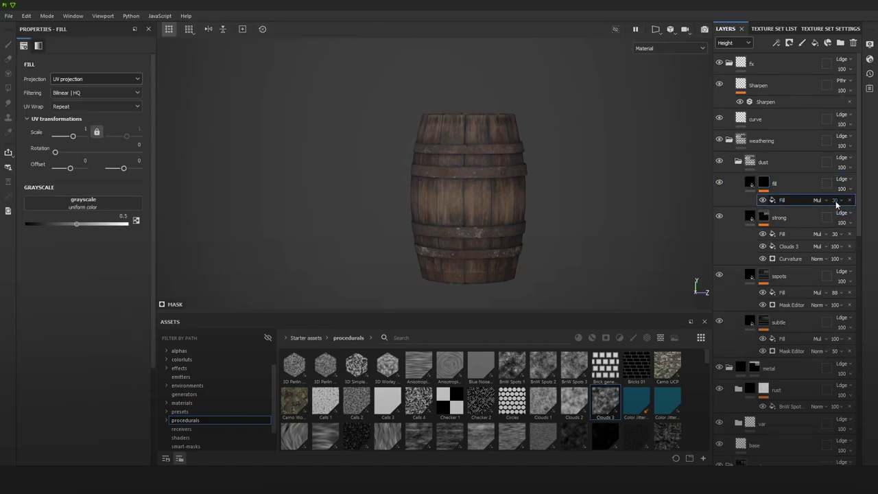
pyautogui.click(835, 200)
pyautogui.moveTo(841, 216); pyautogui.dragTo(869, 216)
pyautogui.click(825, 200)
pyautogui.click(838, 10)
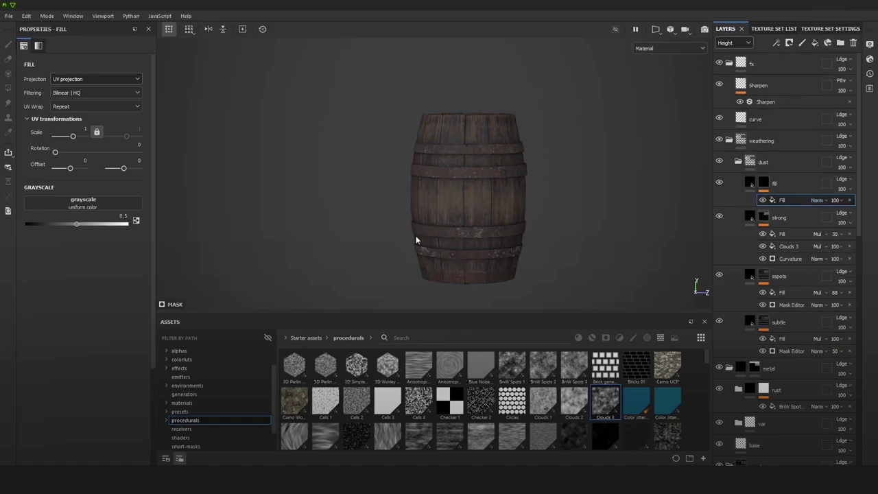
pyautogui.moveTo(87, 226); pyautogui.dragTo(32, 224)
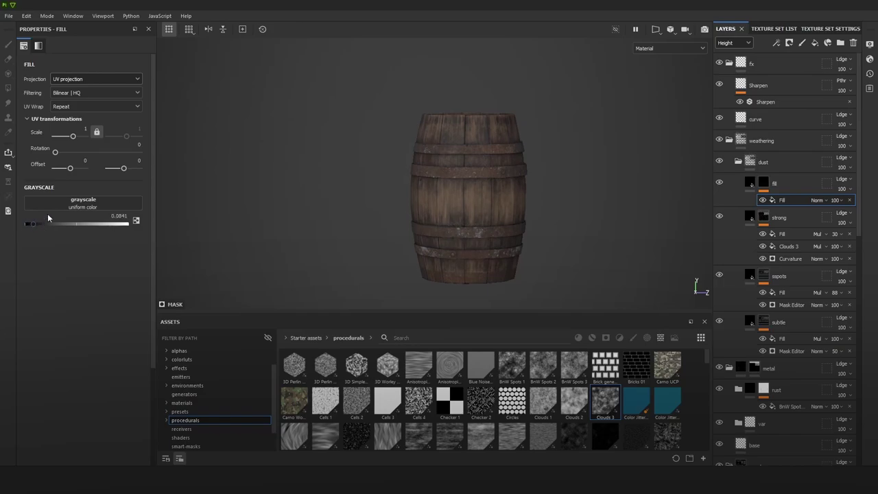
# Step: Examine the barrel's base color and full material up close and from different angles
pyautogui.press('c')
pyautogui.press('c')
pyautogui.scroll(3, 471, 183)
pyautogui.keyDown('alt'); pyautogui.moveTo(473, 185); pyautogui.dragTo(585, 197); pyautogui.keyUp('alt')
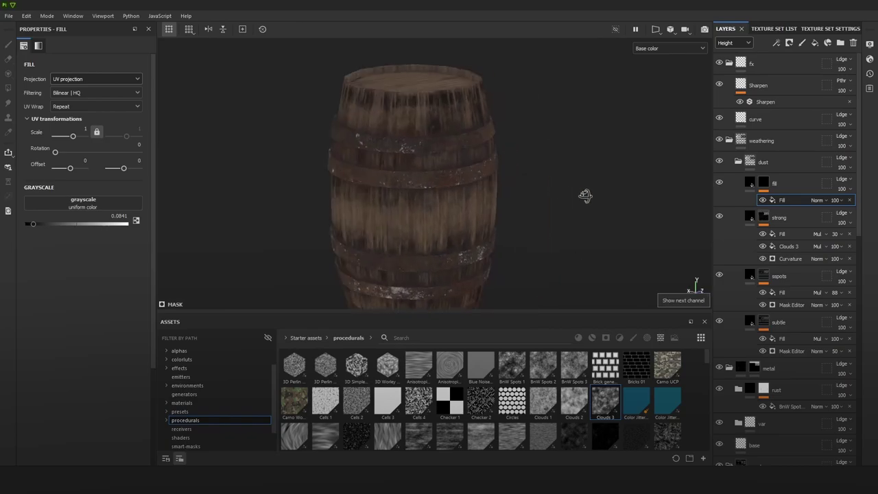
pyautogui.press('m')
pyautogui.keyDown('alt'); pyautogui.moveTo(499, 203); pyautogui.dragTo(748, 329, button='right'); pyautogui.keyUp('alt')
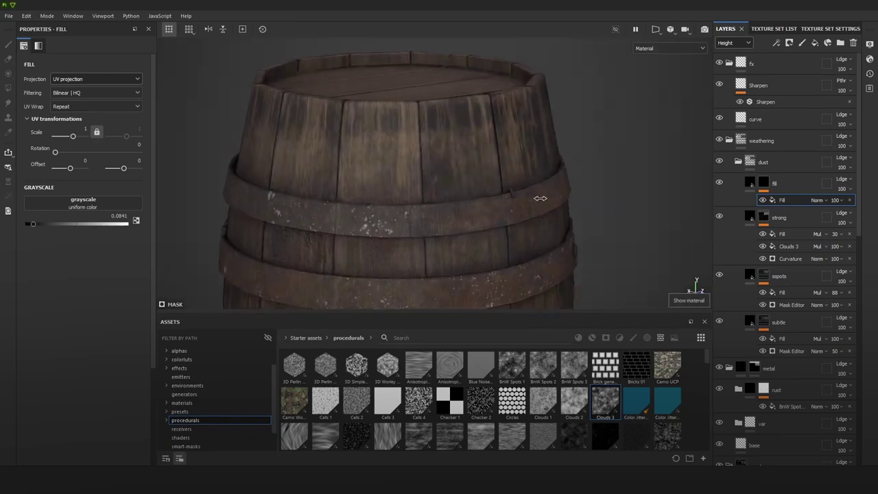
pyautogui.keyDown('alt'); pyautogui.moveTo(540, 198); pyautogui.dragTo(457, 217); pyautogui.keyUp('alt')
pyautogui.keyDown('alt'); pyautogui.moveTo(456, 217); pyautogui.dragTo(341, 32, button='right'); pyautogui.keyUp('alt')
pyautogui.keyDown('alt'); pyautogui.moveTo(639, 258); pyautogui.dragTo(436, 134, button='right'); pyautogui.keyUp('alt')
pyautogui.keyDown('alt'); pyautogui.moveTo(533, 192); pyautogui.dragTo(519, 151, button='middle'); pyautogui.keyUp('alt')
pyautogui.keyDown('alt'); pyautogui.moveTo(632, 150); pyautogui.dragTo(460, 133); pyautogui.keyUp('alt')
pyautogui.keyDown('shift'); pyautogui.moveTo(460, 133); pyautogui.dragTo(528, 165, button='right'); pyautogui.keyUp('shift')
pyautogui.keyDown('alt'); pyautogui.moveTo(528, 164); pyautogui.dragTo(439, 168, button='middle'); pyautogui.keyUp('alt')
pyautogui.keyDown('alt'); pyautogui.moveTo(439, 168); pyautogui.dragTo(598, 202, button='right'); pyautogui.keyUp('alt')
pyautogui.keyDown('alt'); pyautogui.moveTo(598, 202); pyautogui.dragTo(494, 186); pyautogui.keyUp('alt')
pyautogui.keyDown('alt'); pyautogui.moveTo(494, 186); pyautogui.dragTo(526, 184, button='middle'); pyautogui.keyUp('alt')
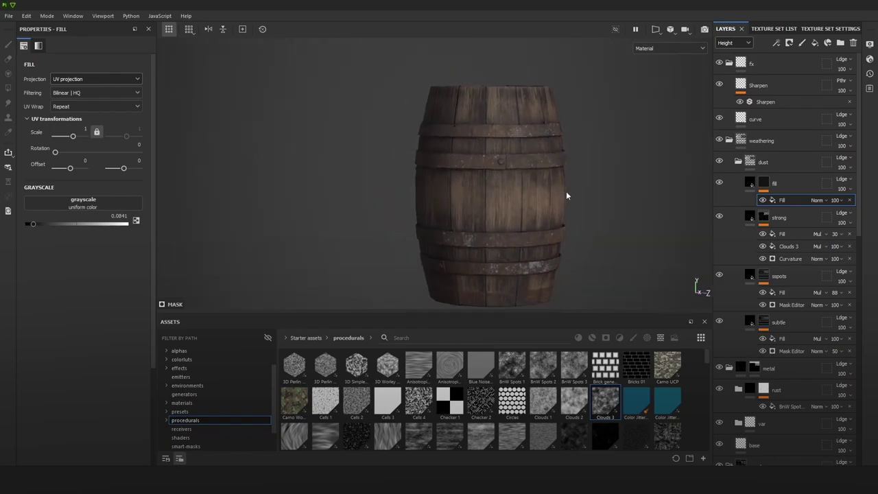
# Step: Compare the barrel with and without the "fill" layer and the whole dust folder
pyautogui.click(719, 183)
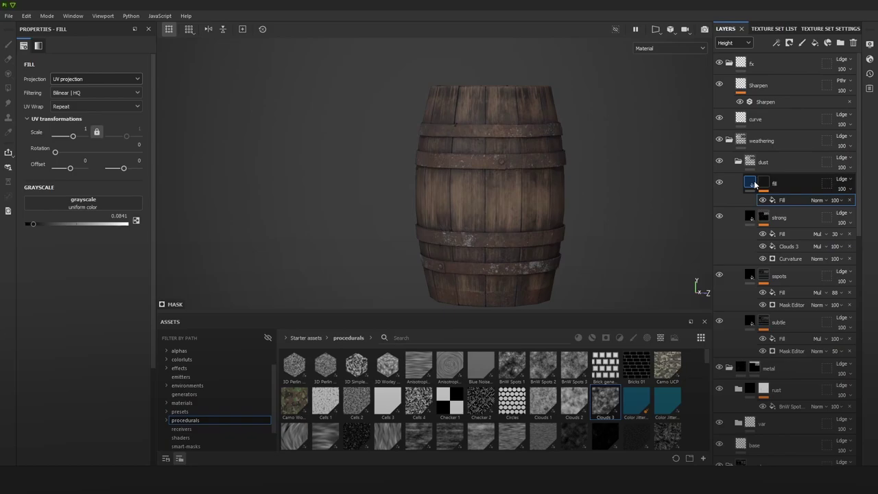
pyautogui.click(720, 162)
pyautogui.click(720, 163)
# Step: Add a black mask to the dust folder and give it a uniform fill with a grayscale value of 0.8451
pyautogui.click(754, 161)
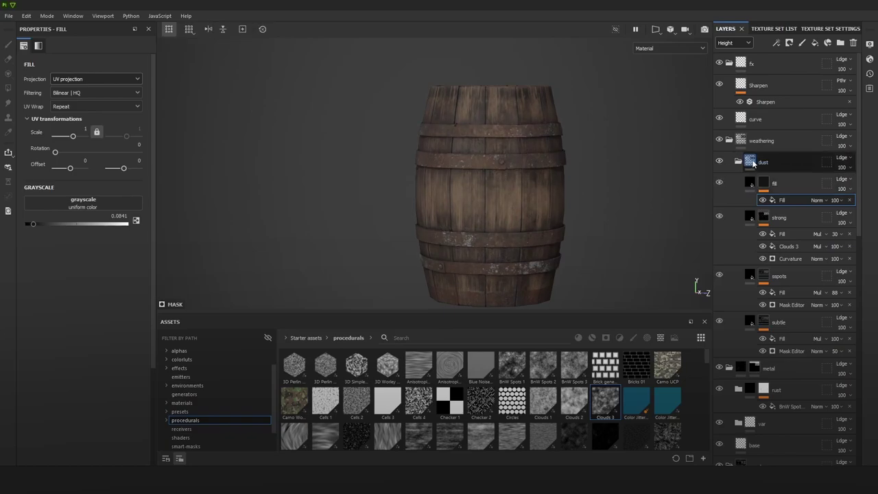
pyautogui.rightClick(782, 160)
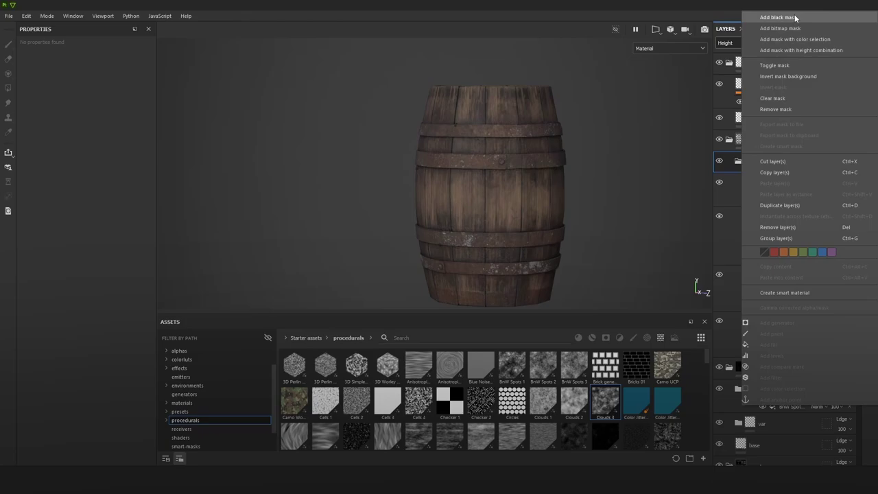
pyautogui.click(795, 18)
pyautogui.click(777, 42)
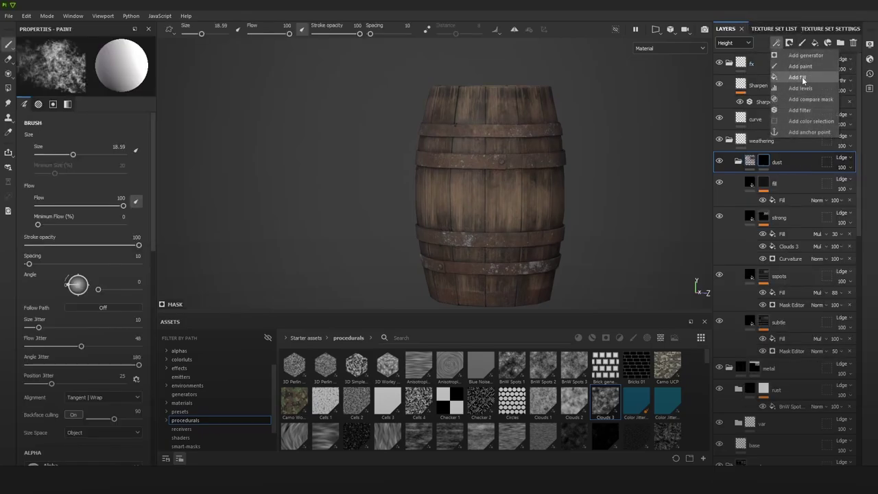
pyautogui.click(799, 77)
pyautogui.moveTo(97, 227); pyautogui.dragTo(135, 226)
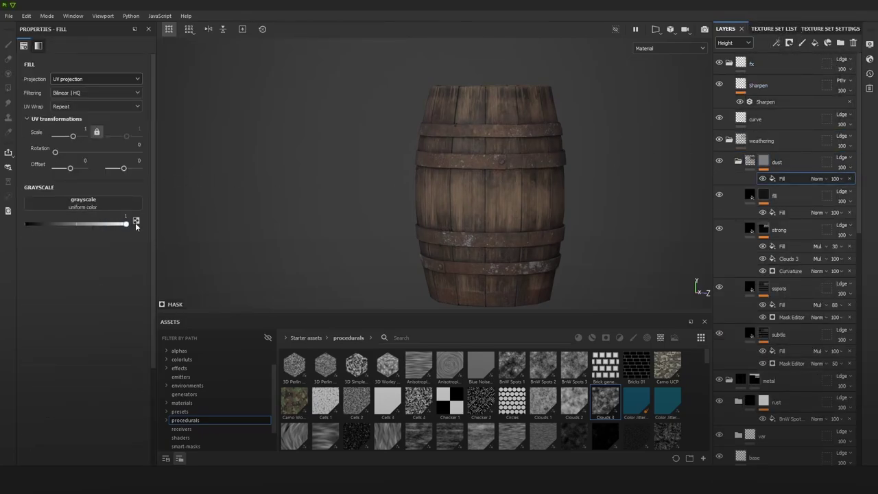
# Step: Compare the barrel's roughness channel with and without the dust folder after checking the base color
pyautogui.press('c')
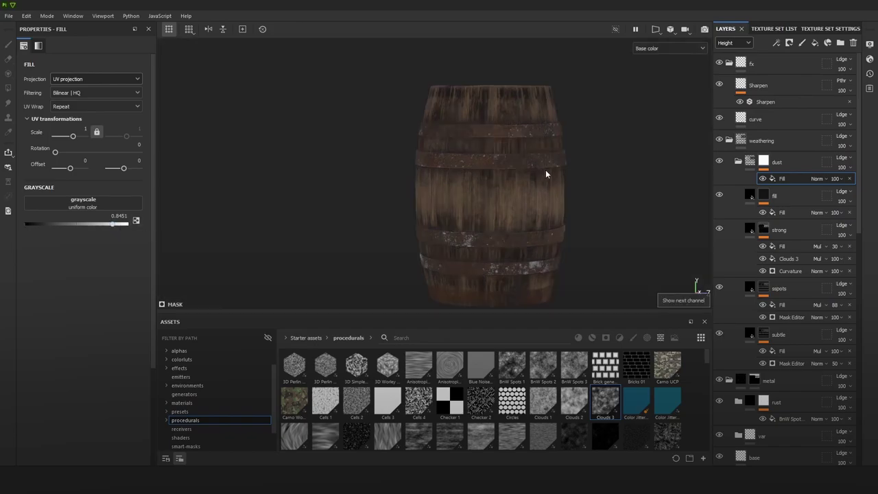
pyautogui.press('c')
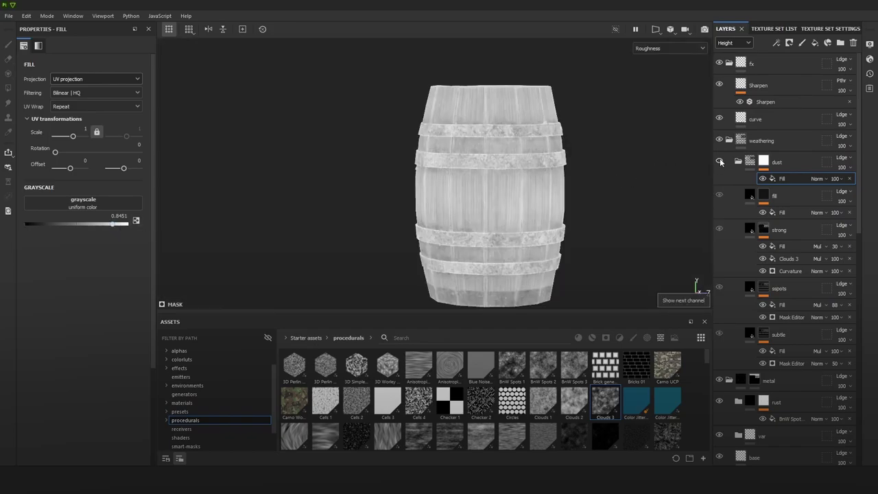
pyautogui.click(719, 161)
pyautogui.click(720, 160)
pyautogui.click(719, 160)
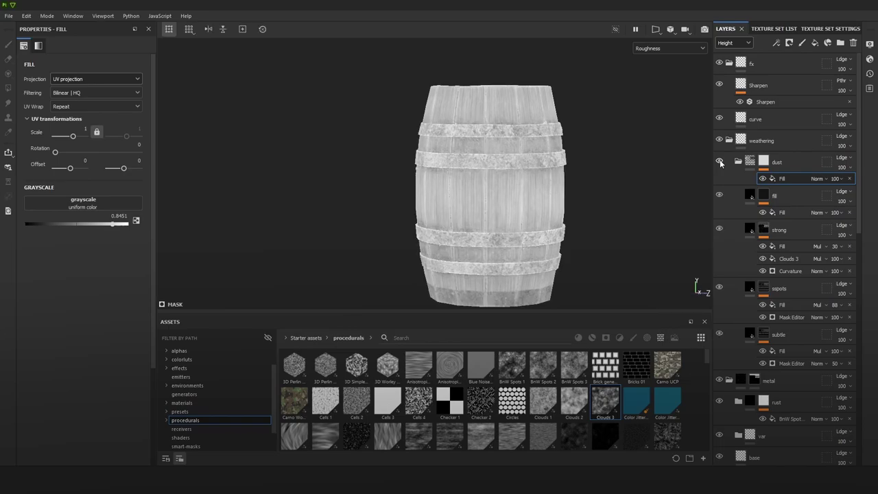
pyautogui.click(720, 161)
pyautogui.click(720, 160)
pyautogui.click(719, 161)
pyautogui.click(720, 161)
pyautogui.click(719, 161)
pyautogui.click(720, 161)
# Step: Return to the material view and compare the barrel with the dust folder shown and hidden
pyautogui.press('m')
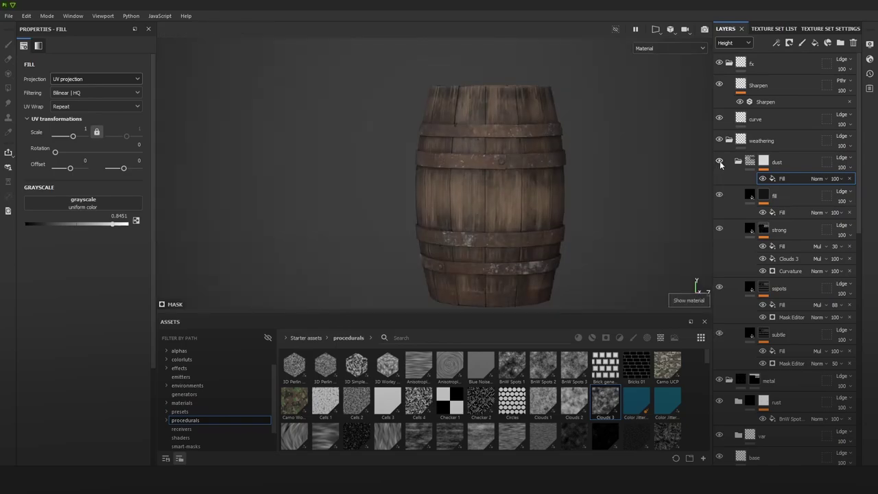
pyautogui.click(719, 162)
pyautogui.click(720, 162)
pyautogui.scroll(-3, 608, 185)
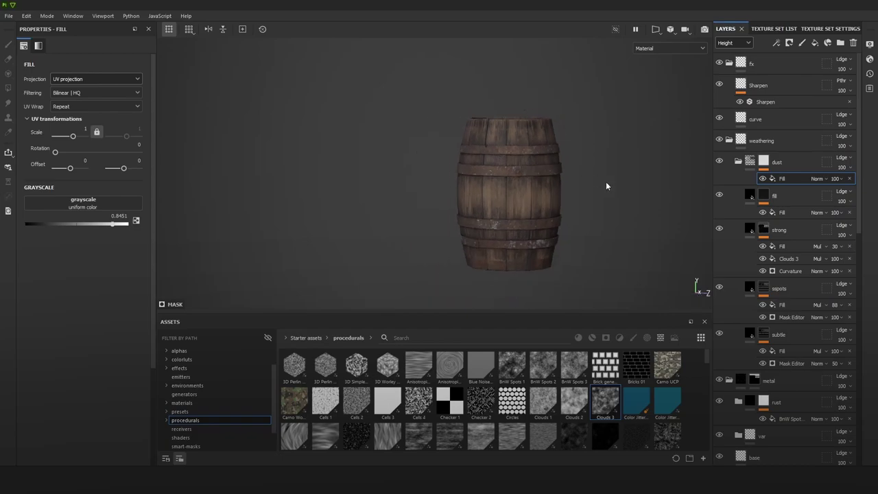
pyautogui.keyDown('shift'); pyautogui.moveTo(605, 181); pyautogui.dragTo(603, 161, button='right'); pyautogui.keyUp('shift')
pyautogui.scroll(5, 584, 172)
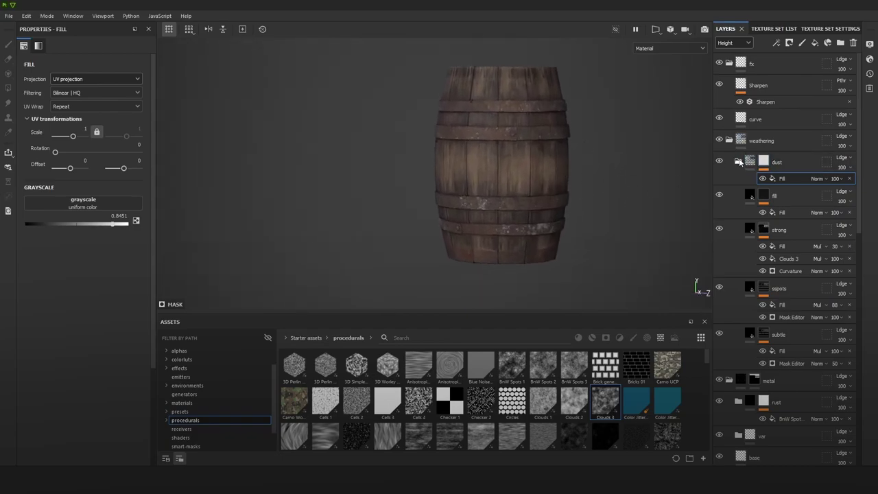
# Step: Collapse the dust folder, add a fill layer above it in the weathering folder, and name it grassSpot
pyautogui.click(738, 162)
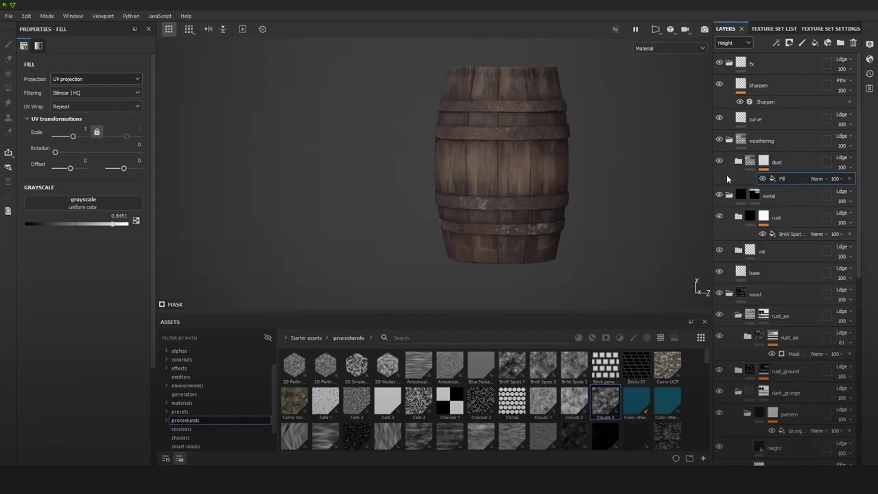
pyautogui.keyDown('alt'); pyautogui.moveTo(551, 153); pyautogui.dragTo(580, 179, button='right'); pyautogui.keyUp('alt')
pyautogui.keyDown('alt'); pyautogui.moveTo(580, 178); pyautogui.dragTo(594, 210, button='middle'); pyautogui.keyUp('alt')
pyautogui.keyDown('alt'); pyautogui.moveTo(574, 183); pyautogui.dragTo(627, 194); pyautogui.keyUp('alt')
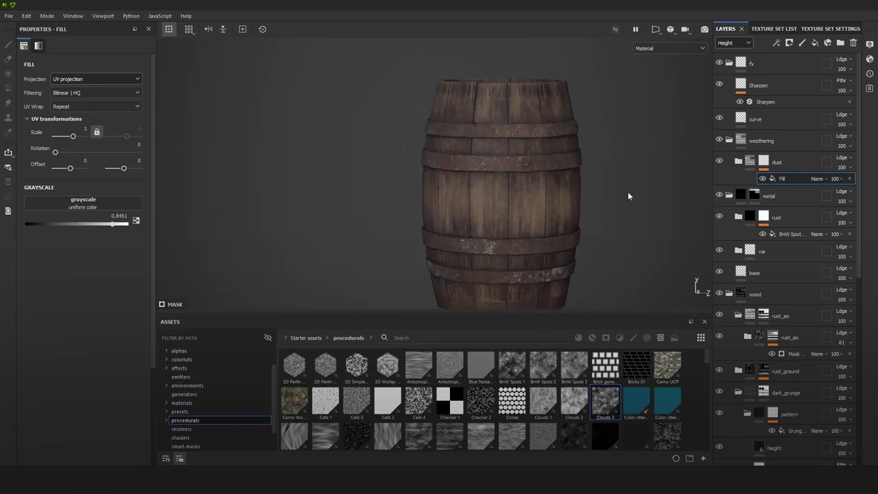
pyautogui.click(786, 165)
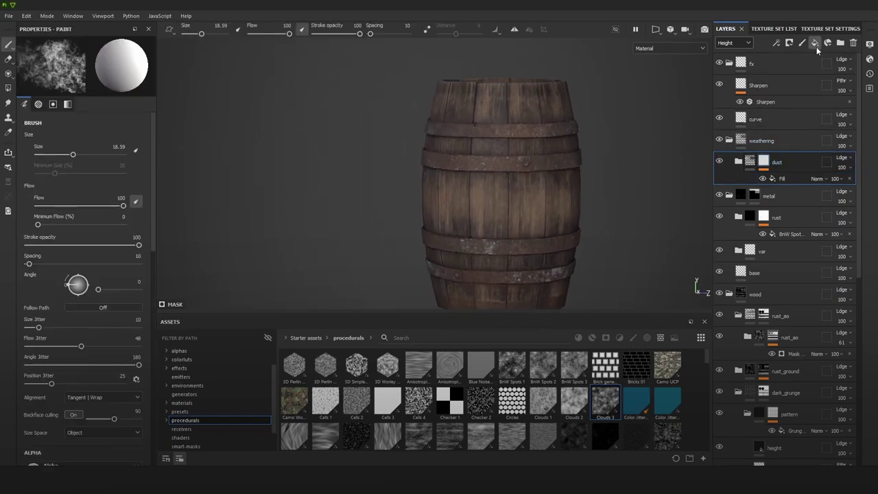
pyautogui.click(815, 43)
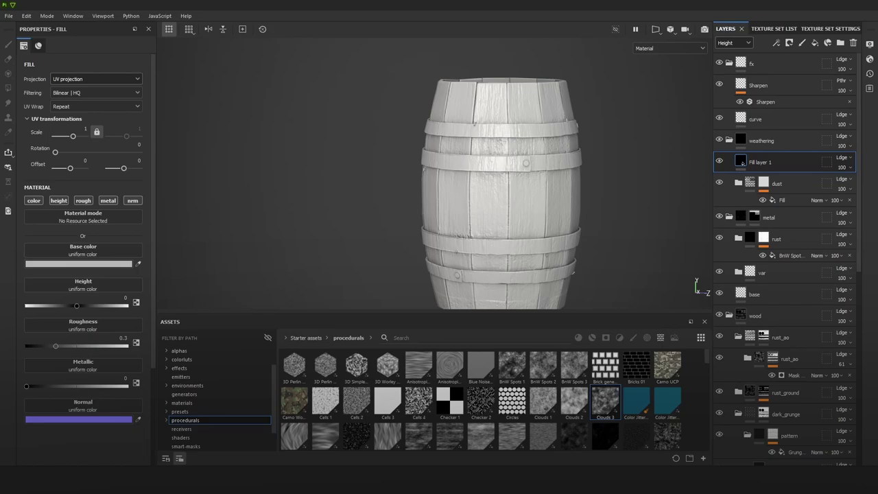
pyautogui.doubleClick(761, 163)
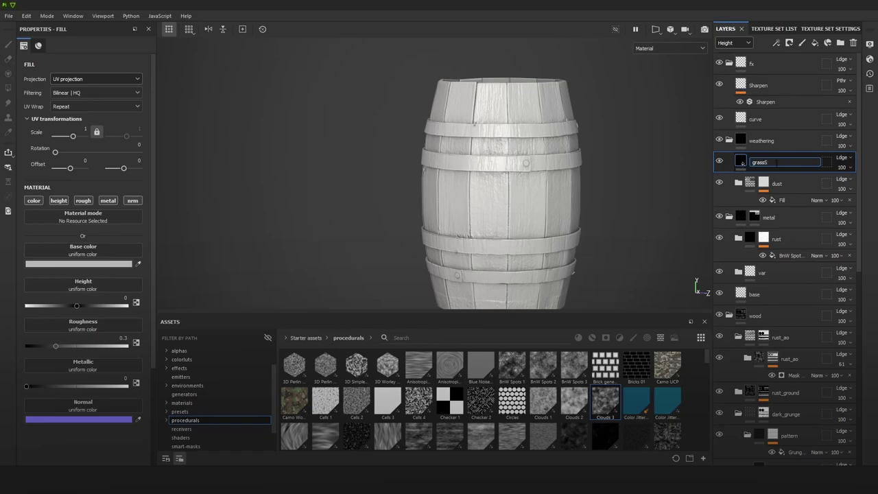
pyautogui.write('spot')
pyautogui.press('Return')
# Step: Finish naming the new fill layer grass_spots and group it into its own folder inside weathering
pyautogui.rightClick(778, 161)
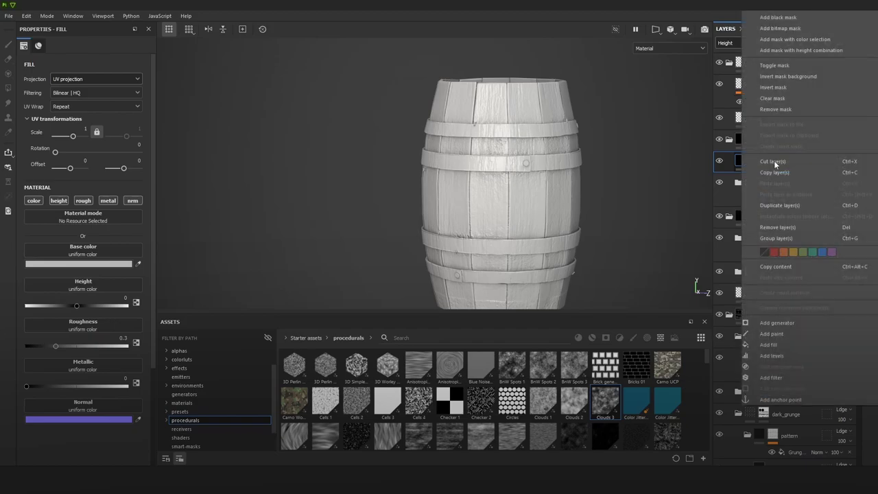
pyautogui.press('Escape')
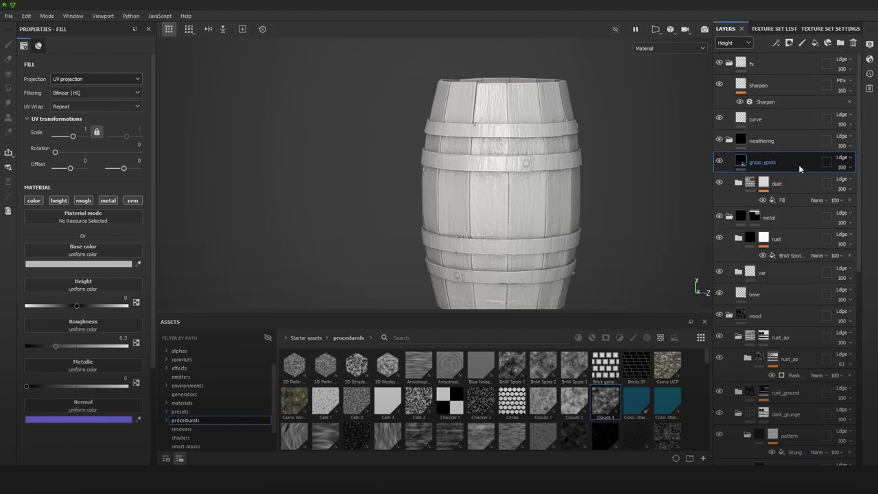
pyautogui.hotkey('ctrl', 'g')
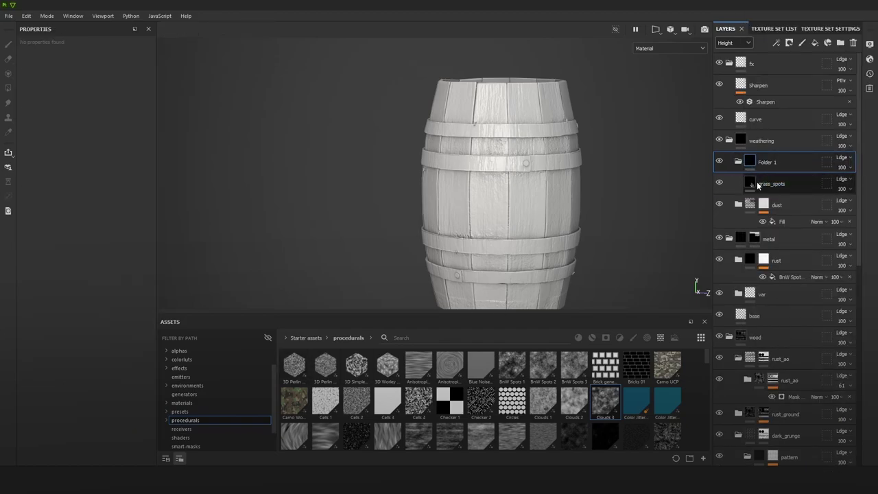
# Step: Give the grass_spots fill layer a dark green base color of 404730 and a roughness of 0.7080
pyautogui.click(761, 184)
pyautogui.click(110, 264)
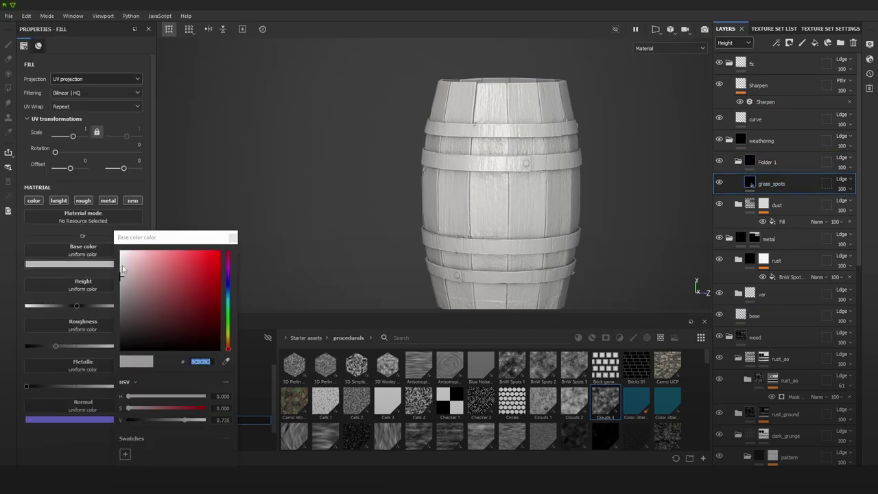
pyautogui.moveTo(231, 311); pyautogui.dragTo(151, 322)
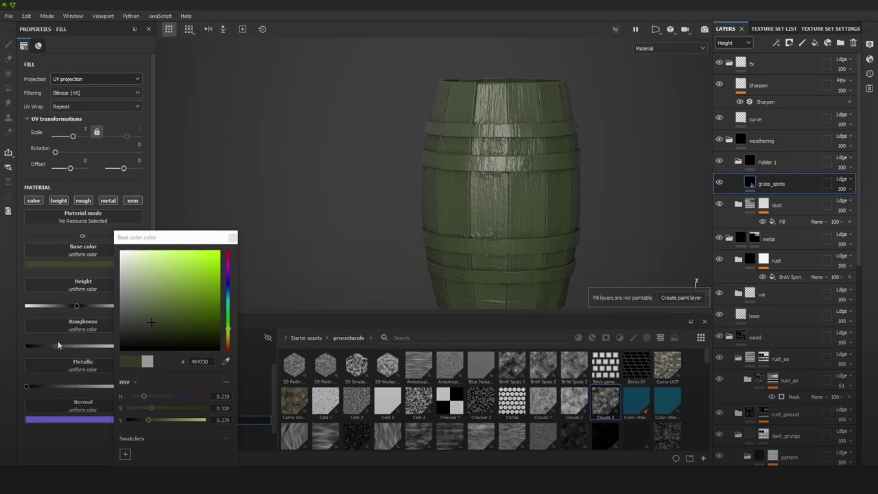
pyautogui.click(233, 237)
pyautogui.moveTo(111, 346); pyautogui.dragTo(116, 347)
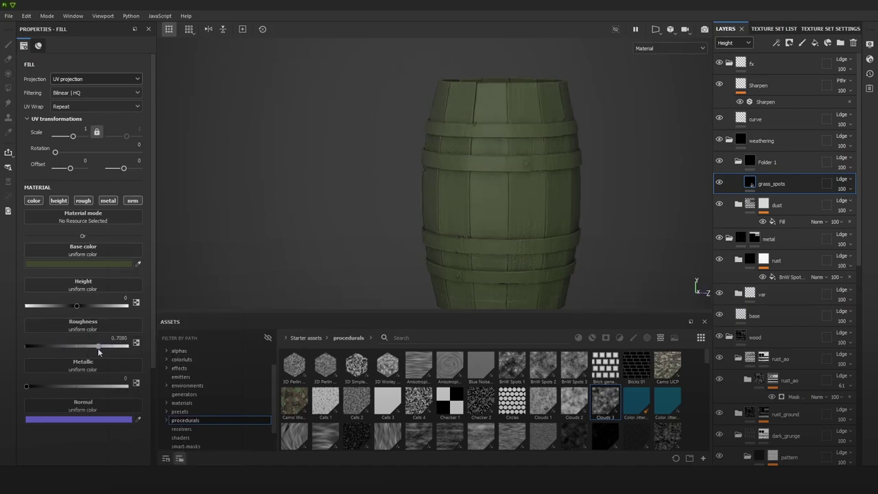
pyautogui.click(97, 347)
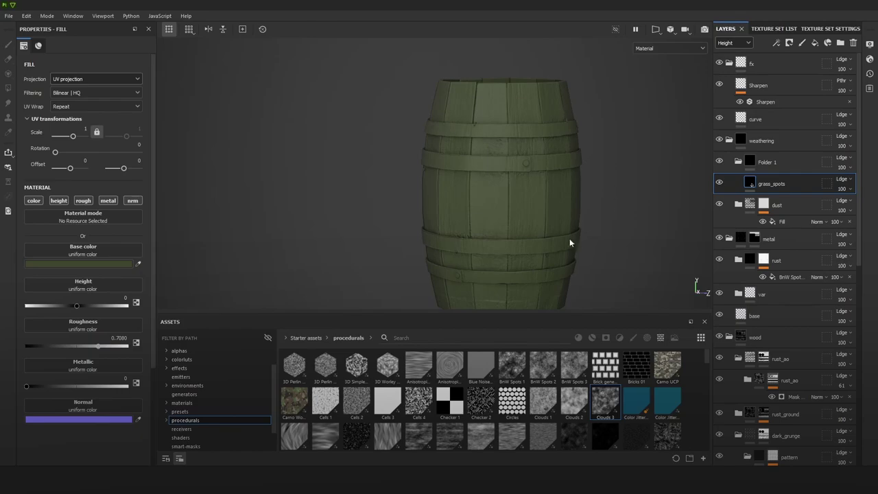
# Step: Find the Ground Dirt smart mask in the assets and try it on the grass_spots layer
pyautogui.click(620, 337)
pyautogui.click(489, 441)
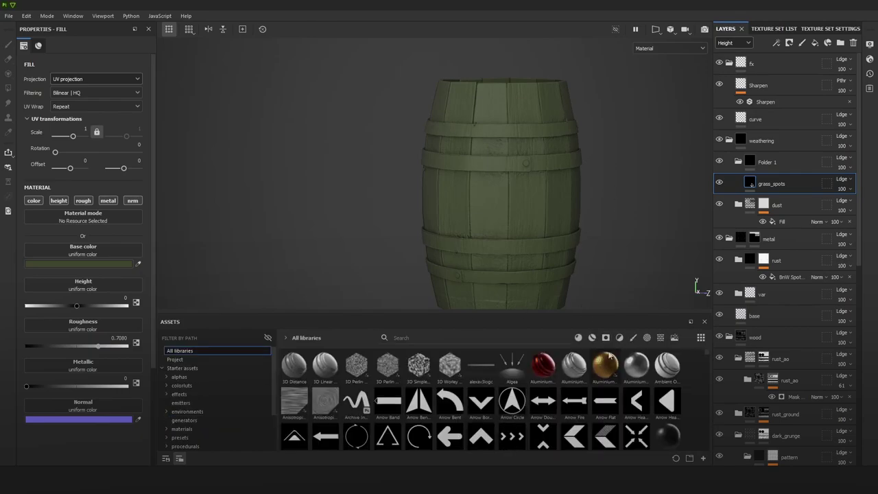
pyautogui.click(606, 337)
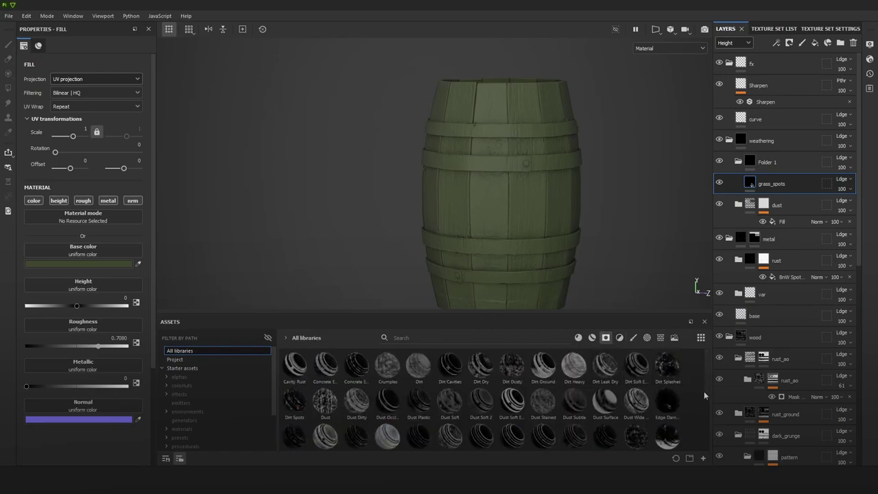
pyautogui.scroll(-1, 702, 392)
pyautogui.moveTo(667, 435); pyautogui.dragTo(803, 180)
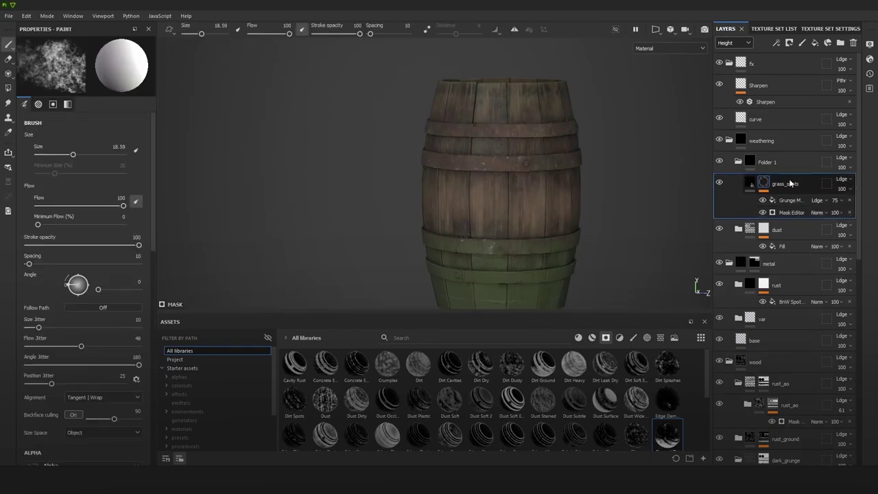
# Step: Compare the barrel with the grass spots folder hidden and shown, viewing it from different distances
pyautogui.click(719, 160)
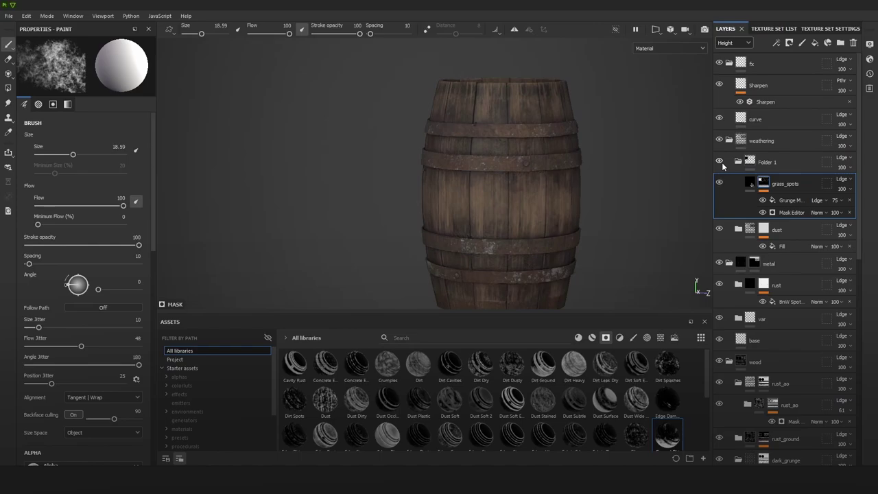
pyautogui.click(719, 160)
pyautogui.keyDown('alt'); pyautogui.moveTo(561, 189); pyautogui.dragTo(574, 176); pyautogui.keyUp('alt')
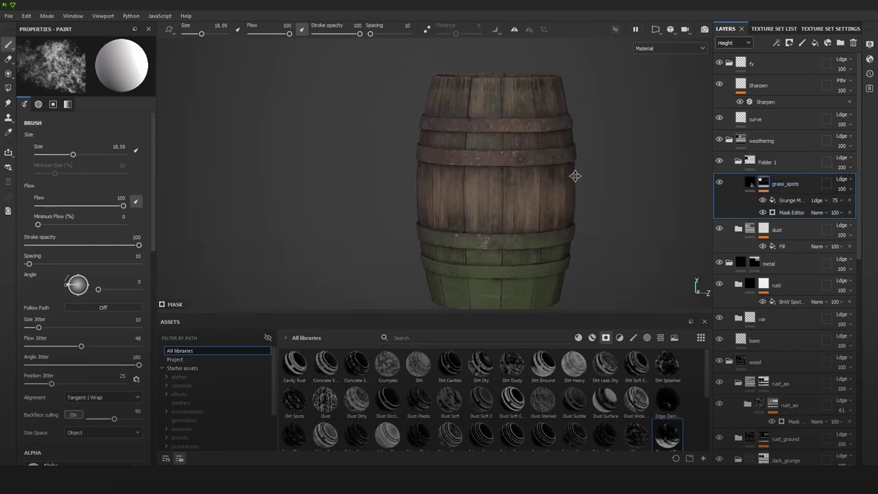
pyautogui.scroll(-3, 575, 176)
pyautogui.scroll(2, 515, 213)
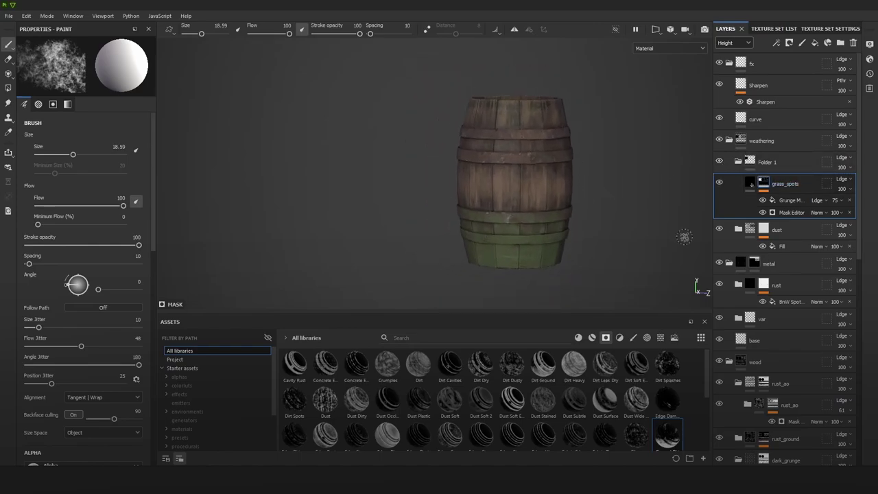
# Step: Check the Mask Editor settings in the grass_spots mask and undo the smart mask
pyautogui.click(761, 181)
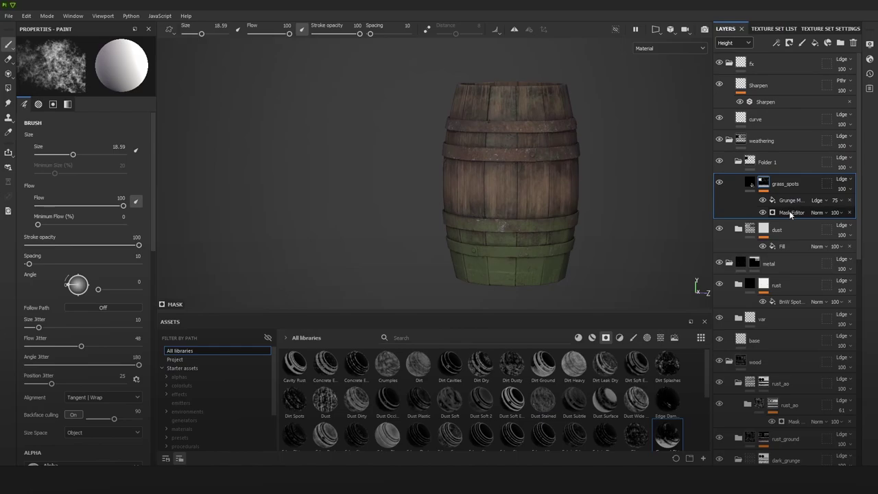
pyautogui.click(791, 213)
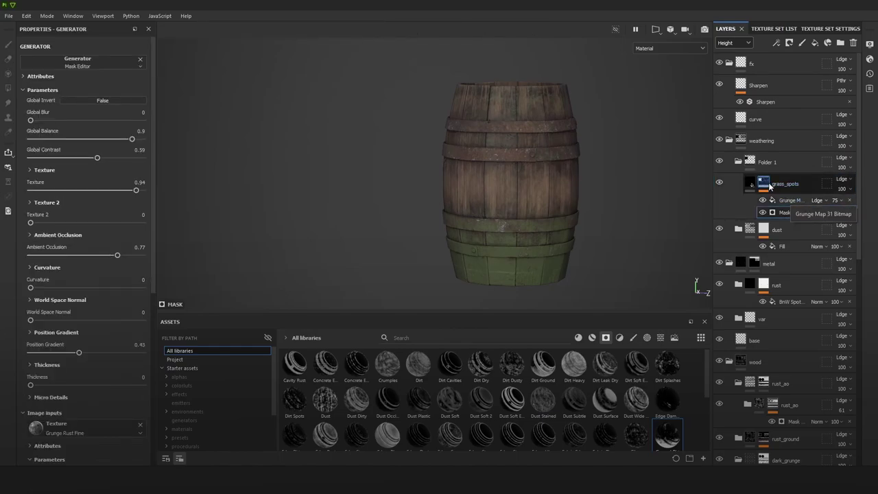
pyautogui.hotkey('ctrl', 'z')
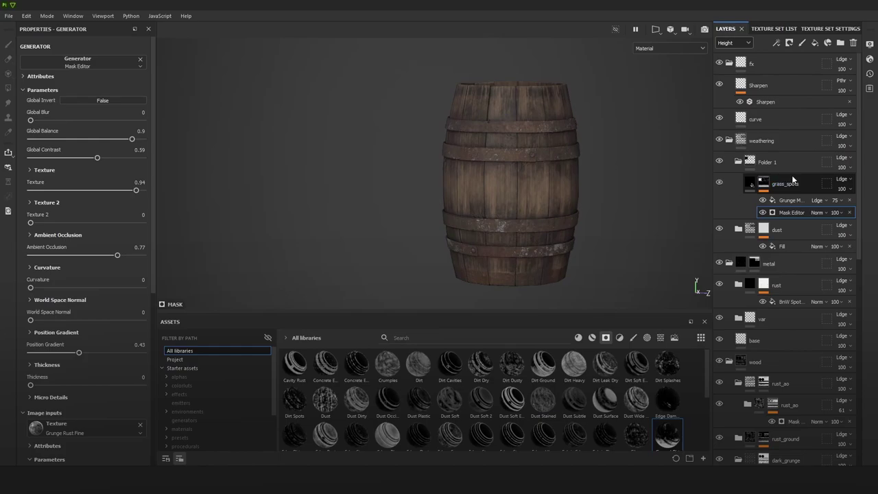
pyautogui.hotkey('ctrl', 'z')
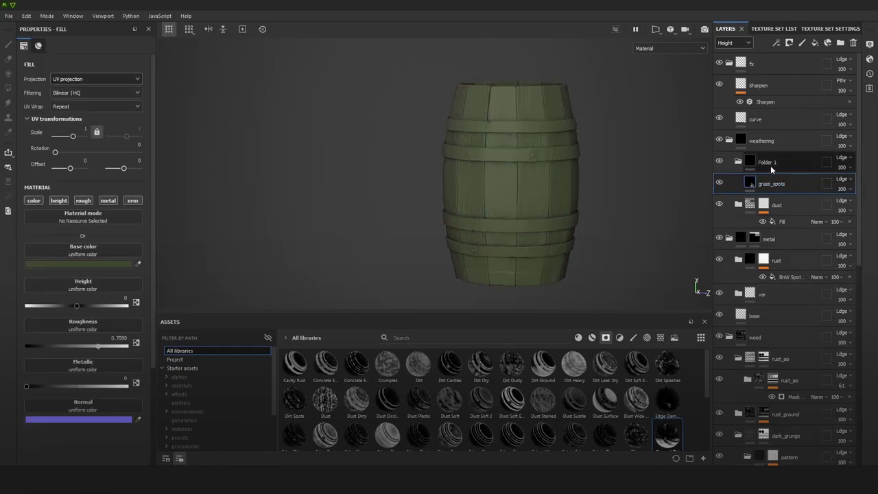
# Step: Rename the folder containing the grass_spots layer to grassS-pots
pyautogui.doubleClick(768, 162)
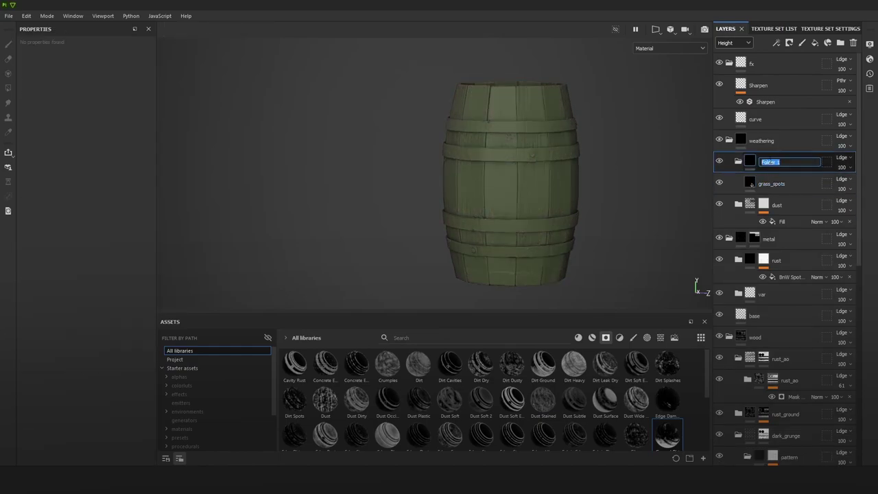
pyautogui.write('grassS-pots')
pyautogui.press('Return')
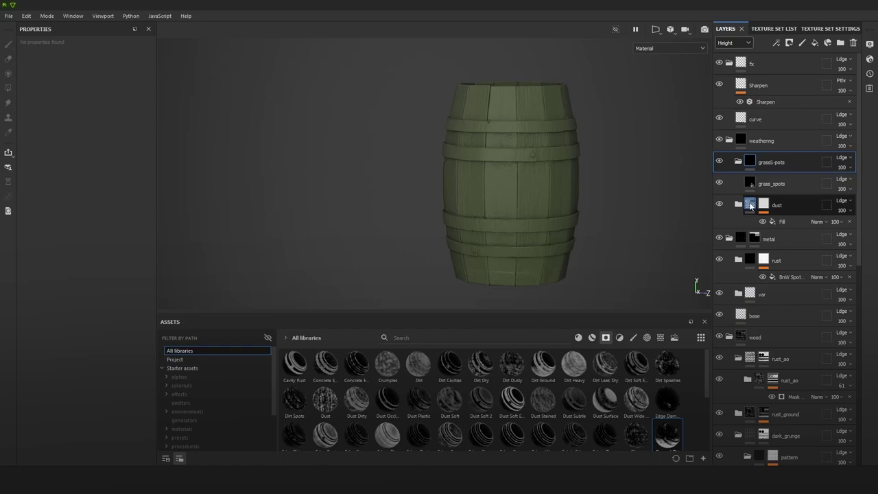
# Step: Collapse the dust folder's mask effects and apply the Ground Dirt smart mask to the grass_spots layer
pyautogui.click(752, 204)
pyautogui.click(777, 179)
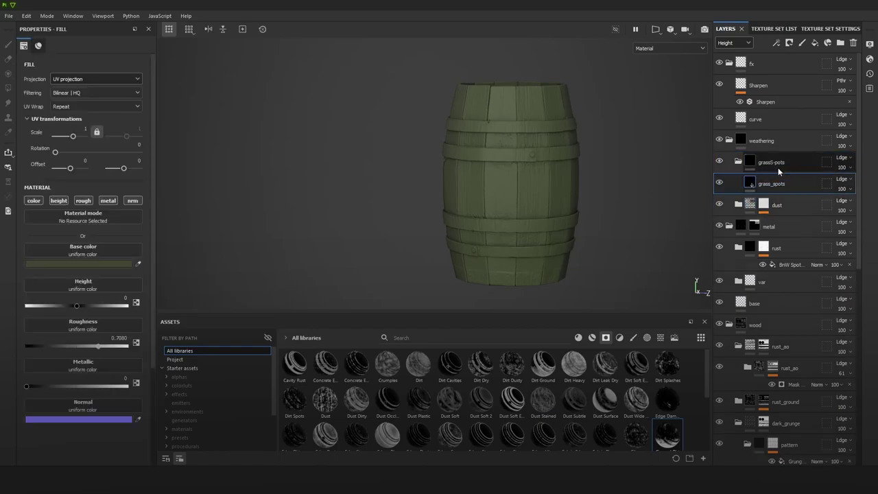
pyautogui.scroll(-5, 664, 409)
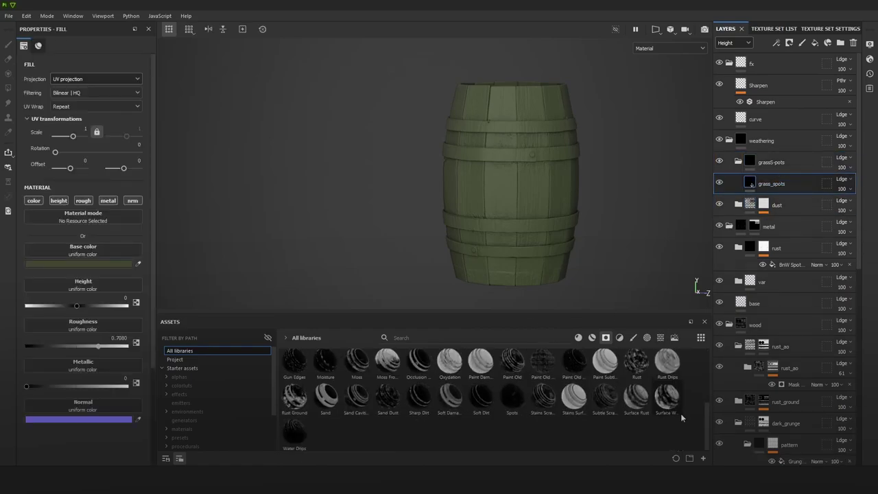
pyautogui.scroll(4, 668, 414)
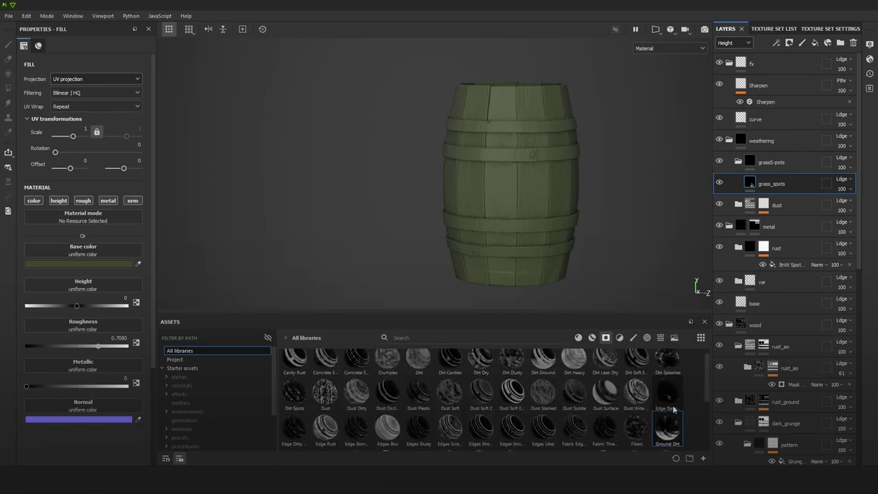
pyautogui.moveTo(674, 410); pyautogui.dragTo(789, 182)
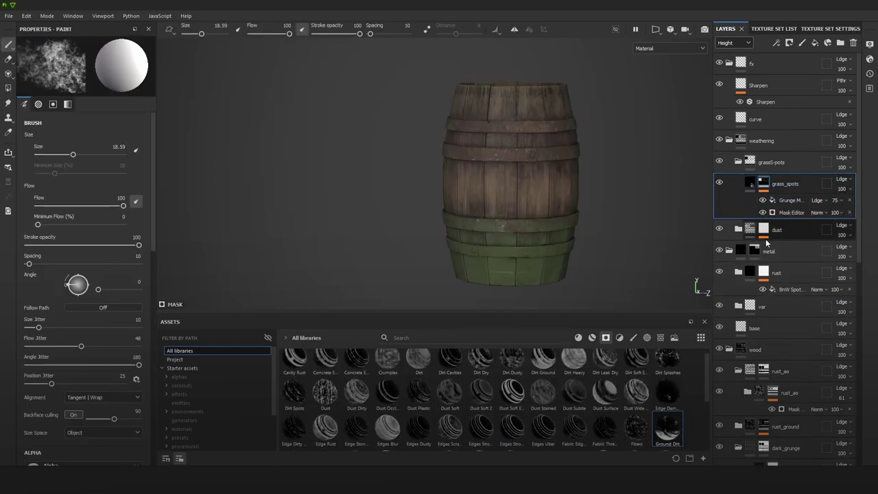
# Step: Reduce the grass_spots mask's coverage by setting the Mask Editor's Global Balance to 0.72
pyautogui.click(786, 199)
pyautogui.click(790, 212)
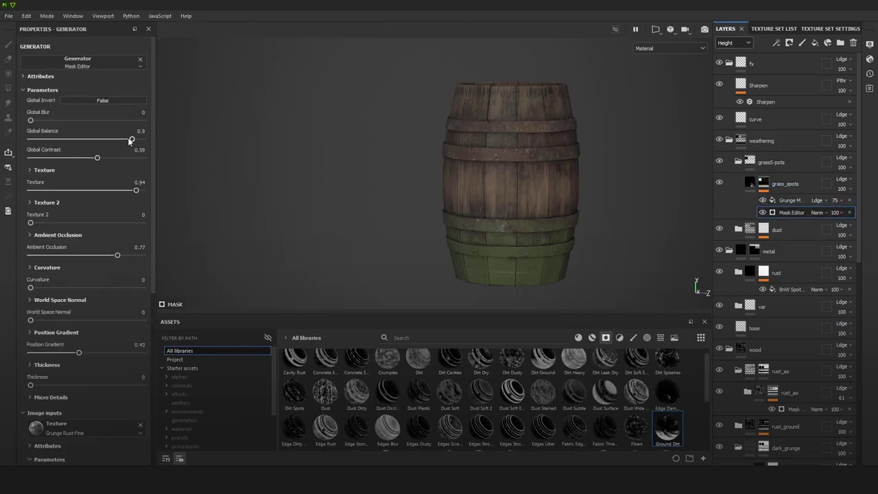
pyautogui.moveTo(129, 140); pyautogui.dragTo(67, 139)
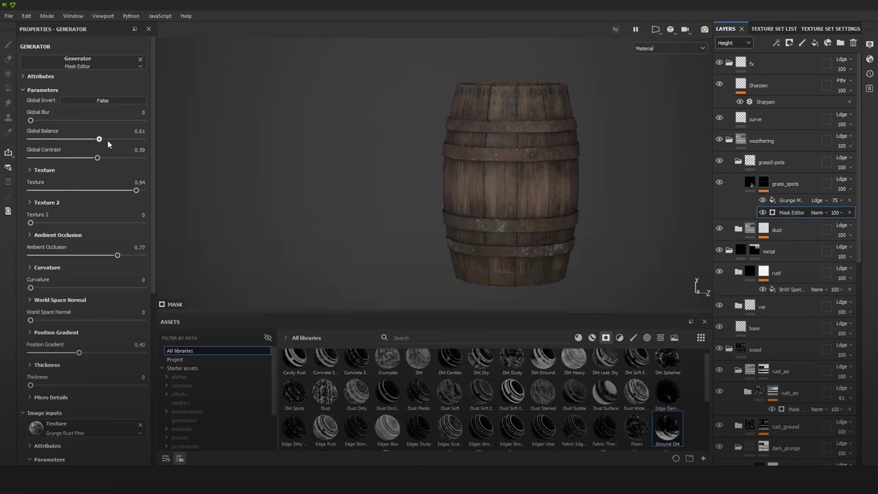
pyautogui.moveTo(107, 140); pyautogui.dragTo(111, 140)
# Step: Examine the lower part of the barrel in the channel view and with the grass_spots mask isolated
pyautogui.keyDown('alt'); pyautogui.moveTo(574, 230); pyautogui.dragTo(593, 207, button='right'); pyautogui.keyUp('alt')
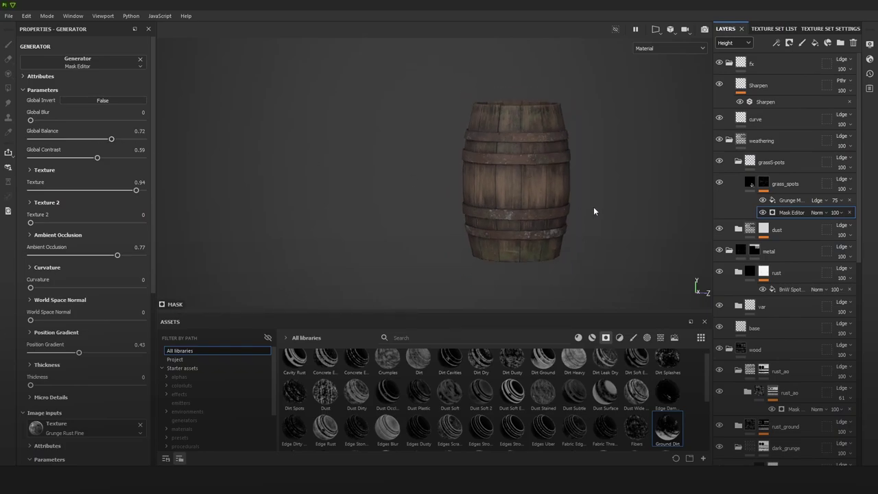
pyautogui.keyDown('alt'); pyautogui.moveTo(593, 211); pyautogui.dragTo(609, 263); pyautogui.keyUp('alt')
pyautogui.keyDown('alt'); pyautogui.moveTo(609, 262); pyautogui.dragTo(559, 230, button='right'); pyautogui.keyUp('alt')
pyautogui.press('c')
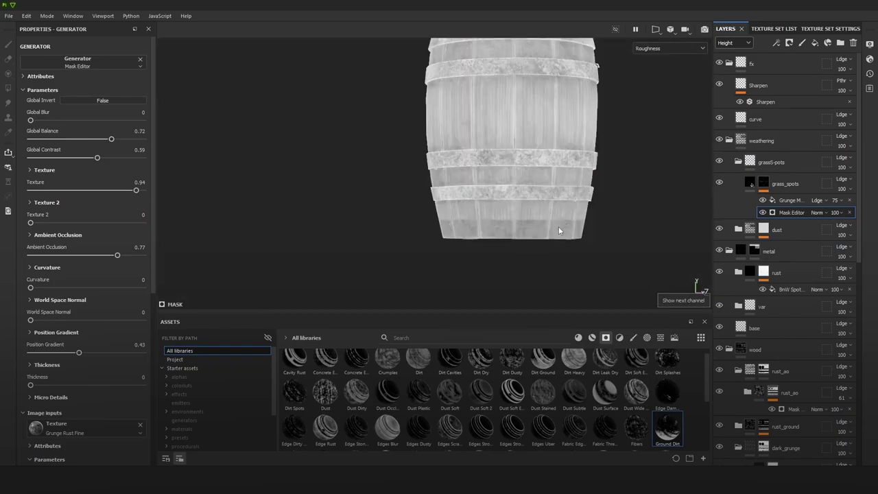
pyautogui.press('m')
pyautogui.click(762, 181)
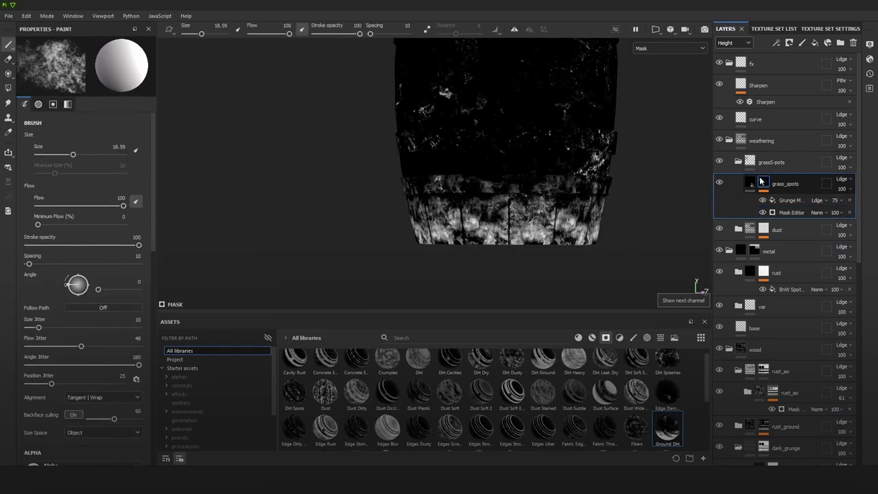
pyautogui.click(790, 211)
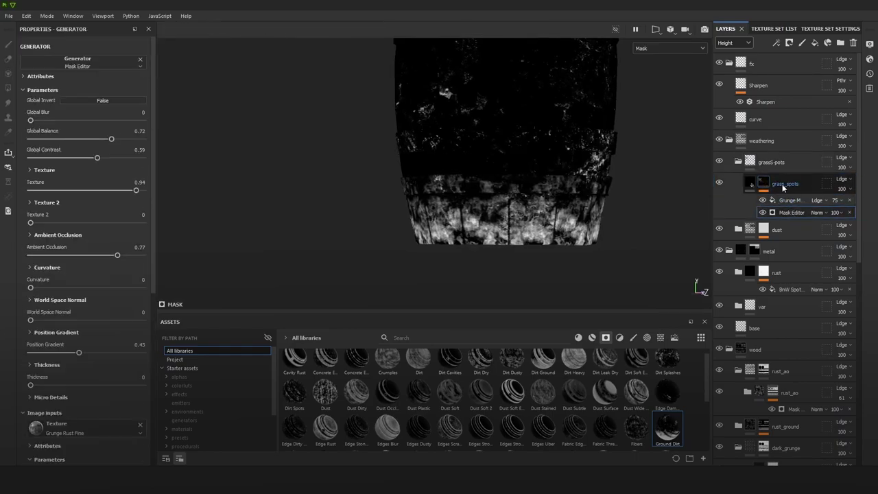
# Step: Add a fill to the grass_spots mask and use the BnW Spots 3 procedural as its grayscale
pyautogui.click(762, 181)
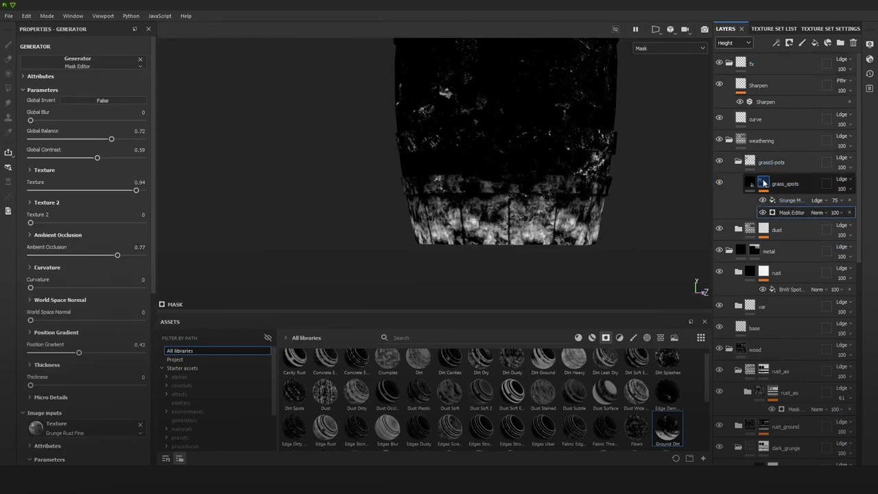
pyautogui.click(789, 43)
pyautogui.click(802, 81)
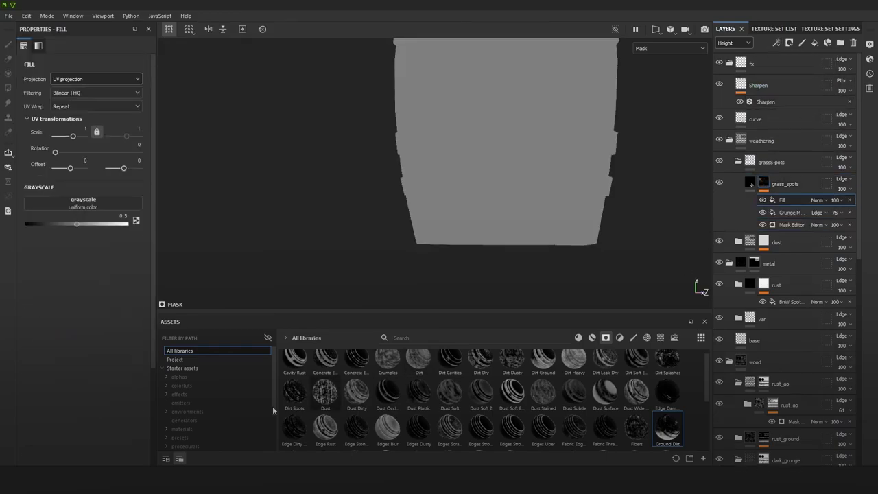
pyautogui.click(620, 338)
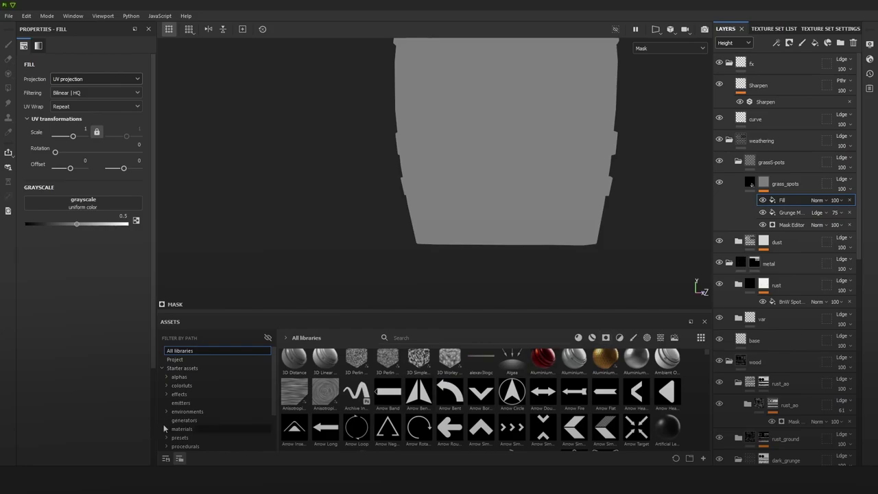
pyautogui.click(200, 436)
pyautogui.click(195, 446)
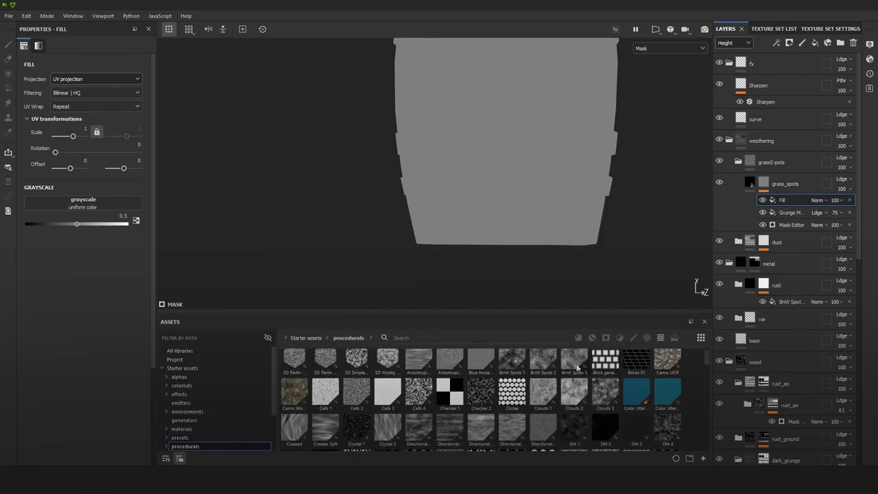
pyautogui.moveTo(576, 369); pyautogui.dragTo(82, 204)
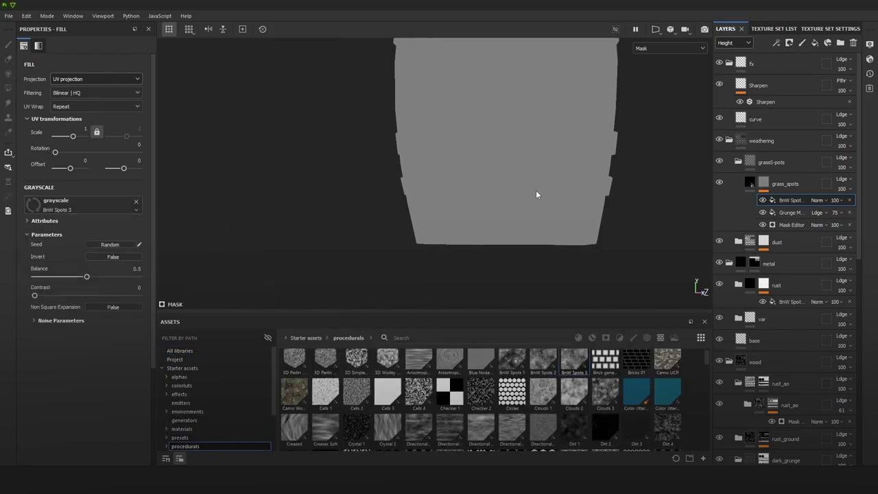
# Step: Set the grass_spots mask's BnW Spots 3 fill to Multiply, with balance 0.29 and contrast 0.42
pyautogui.click(818, 200)
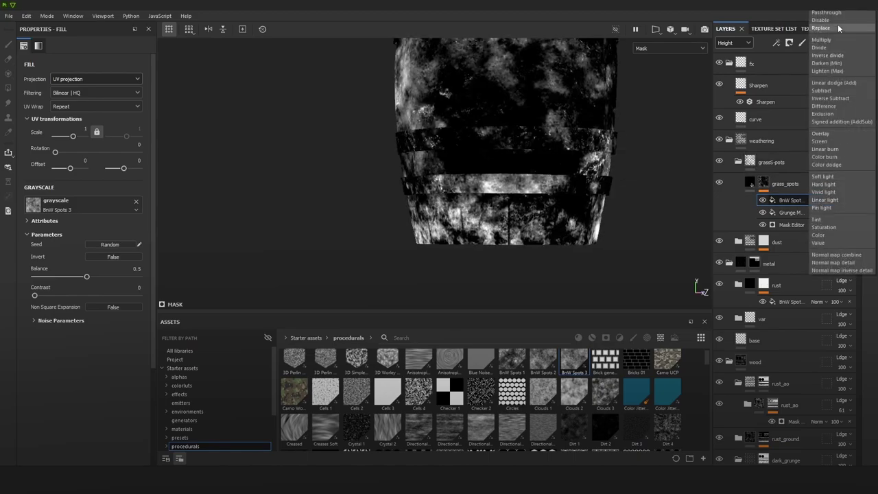
pyautogui.click(821, 39)
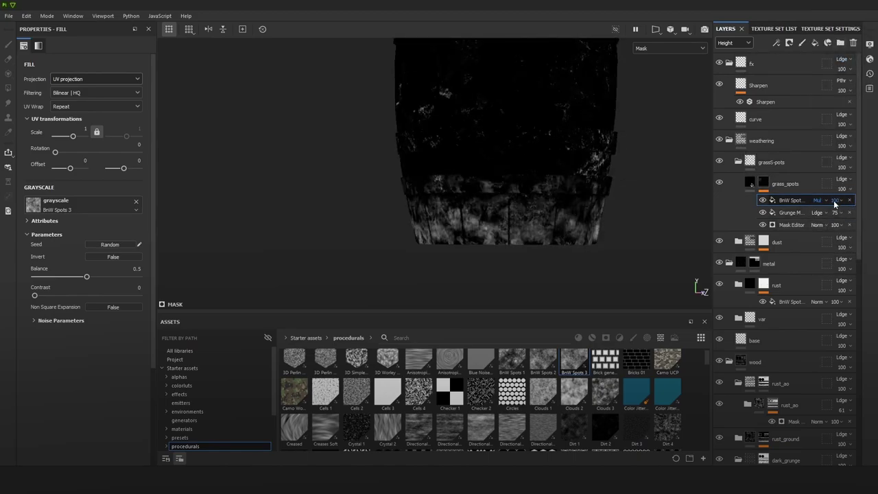
pyautogui.press('m')
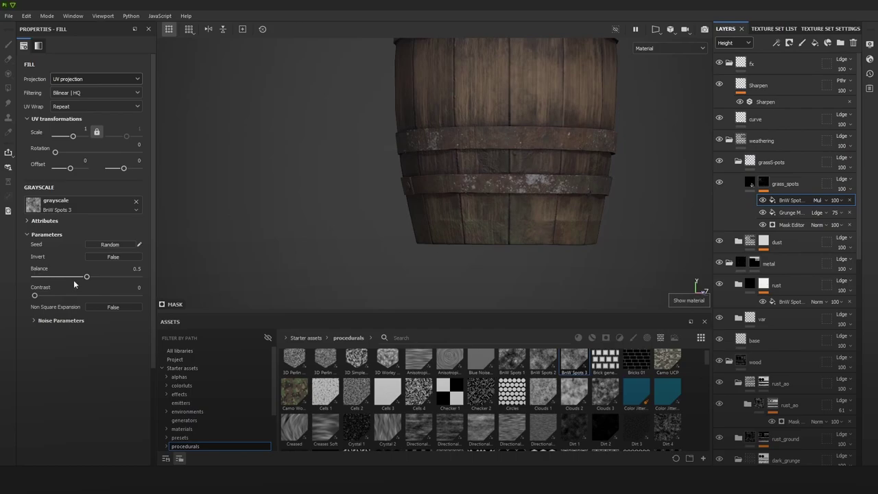
pyautogui.moveTo(105, 278); pyautogui.dragTo(77, 295)
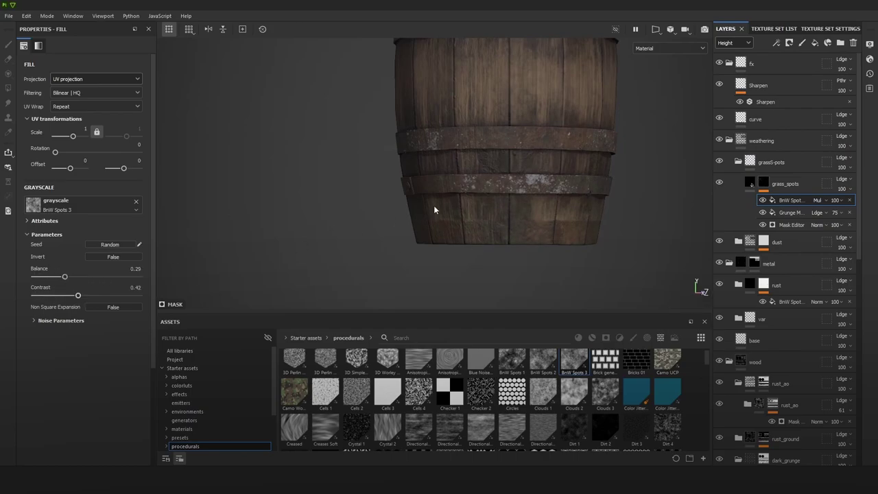
# Step: Compare the barrel with the grass_spots layer off and on, and inspect its lower part in mask and base color views
pyautogui.keyDown('alt'); pyautogui.moveTo(435, 208); pyautogui.dragTo(576, 201); pyautogui.keyUp('alt')
pyautogui.keyDown('shift'); pyautogui.moveTo(576, 201); pyautogui.dragTo(554, 193, button='right'); pyautogui.keyUp('shift')
pyautogui.scroll(3, 439, 218)
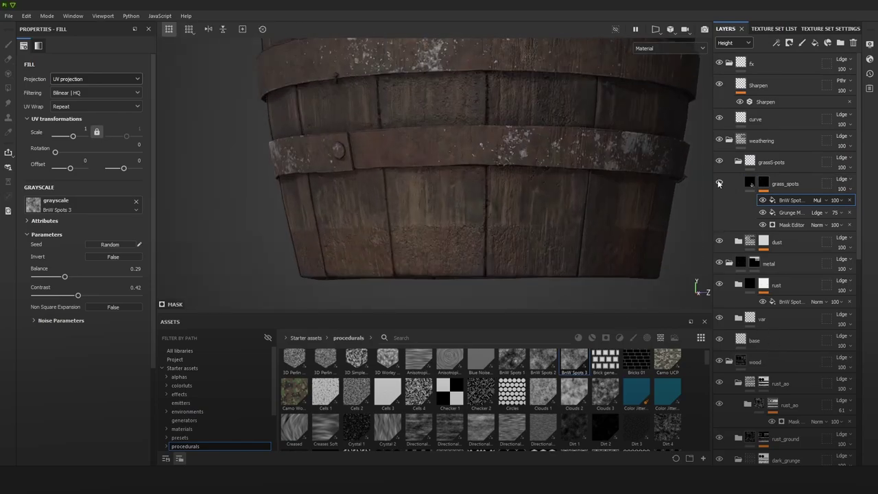
pyautogui.click(720, 183)
pyautogui.scroll(-5, 552, 224)
pyautogui.keyDown('alt'); pyautogui.moveTo(572, 151); pyautogui.dragTo(558, 143, button='middle'); pyautogui.keyUp('alt')
pyautogui.scroll(2, 558, 151)
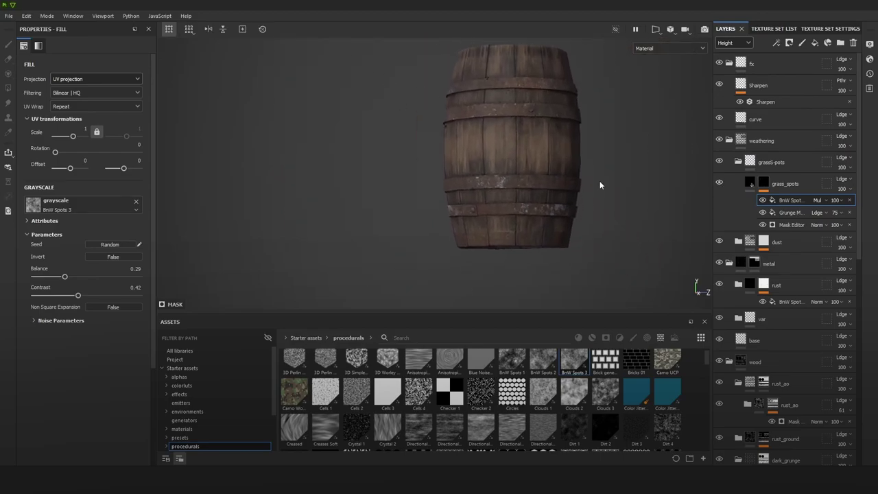
pyautogui.keyDown('shift'); pyautogui.moveTo(599, 182); pyautogui.dragTo(620, 176, button='right'); pyautogui.keyUp('shift')
pyautogui.scroll(4, 569, 185)
pyautogui.press('c')
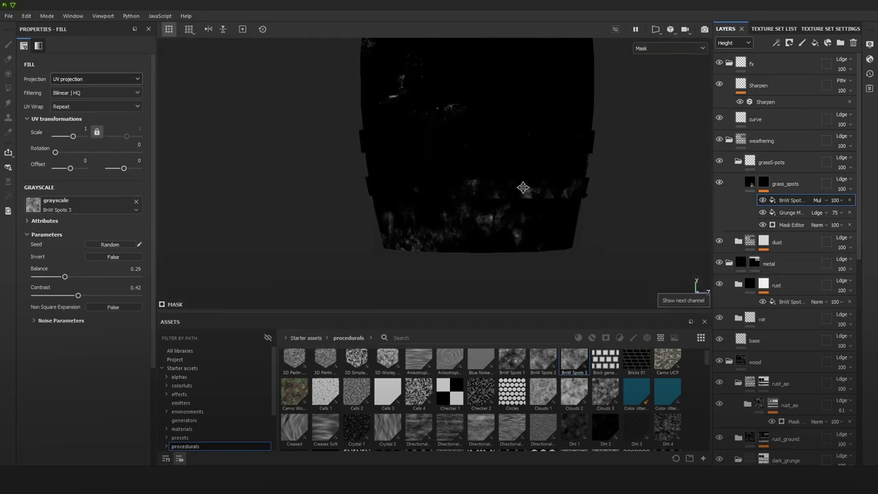
pyautogui.press('c')
pyautogui.scroll(2, 508, 195)
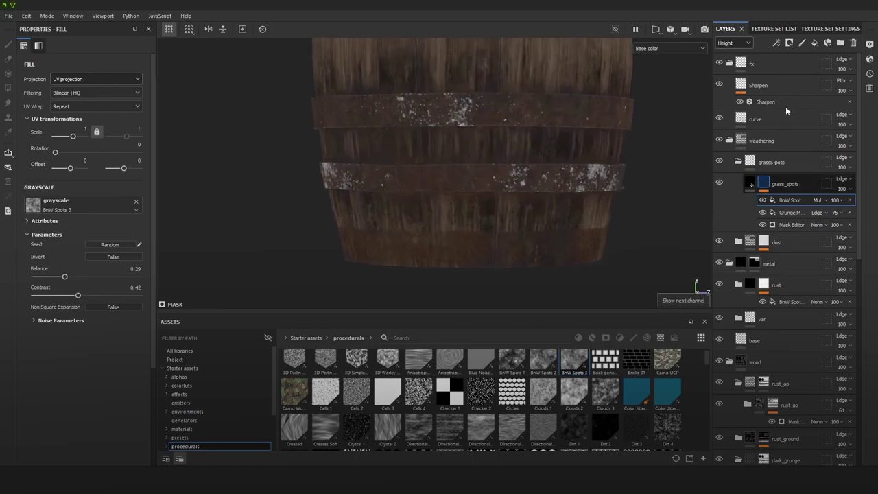
# Step: Add a uniform fill to the grass_spots mask, blended as Multiply with a grayscale value of 0.7478
pyautogui.press('1')
pyautogui.click(776, 42)
pyautogui.click(802, 80)
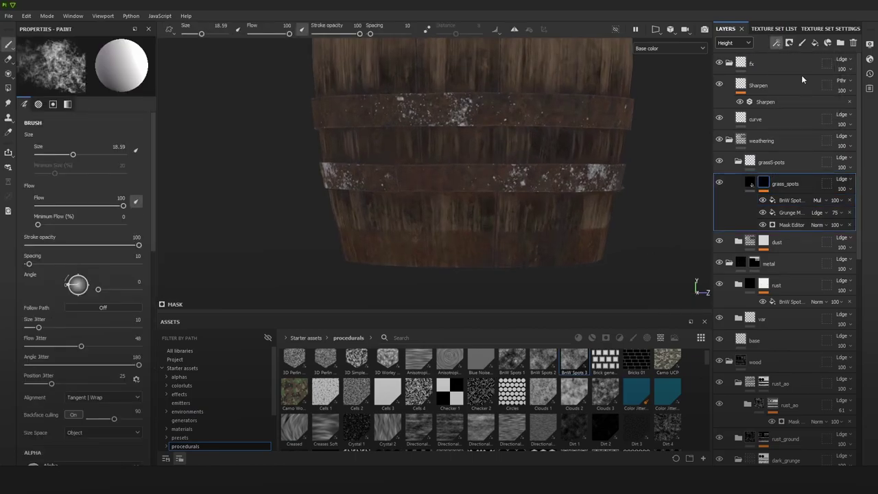
pyautogui.click(816, 199)
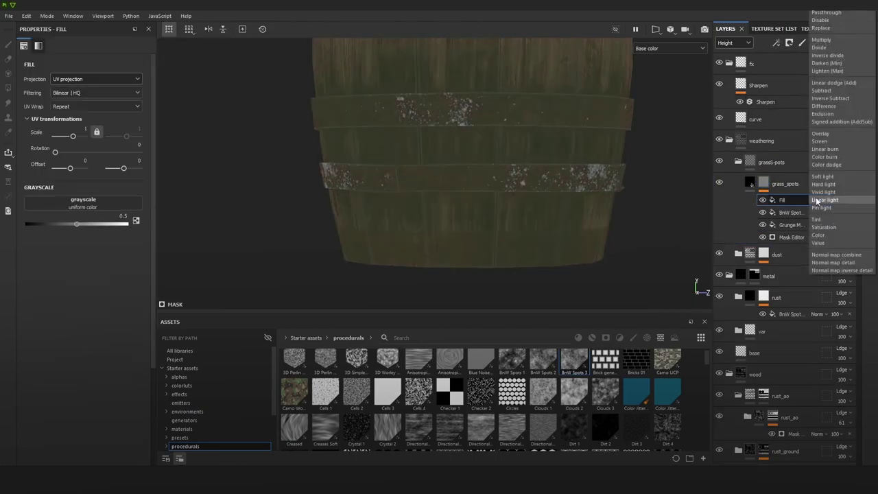
pyautogui.click(826, 40)
pyautogui.moveTo(76, 224); pyautogui.dragTo(101, 229)
# Step: Examine the subtle grass spots up close and across the whole barrel in base color and material views
pyautogui.scroll(10, 306, 229)
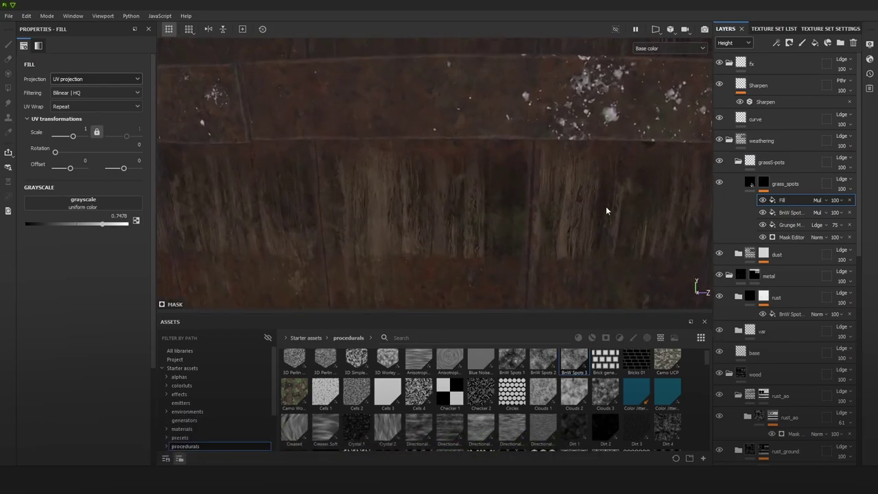
pyautogui.press('m')
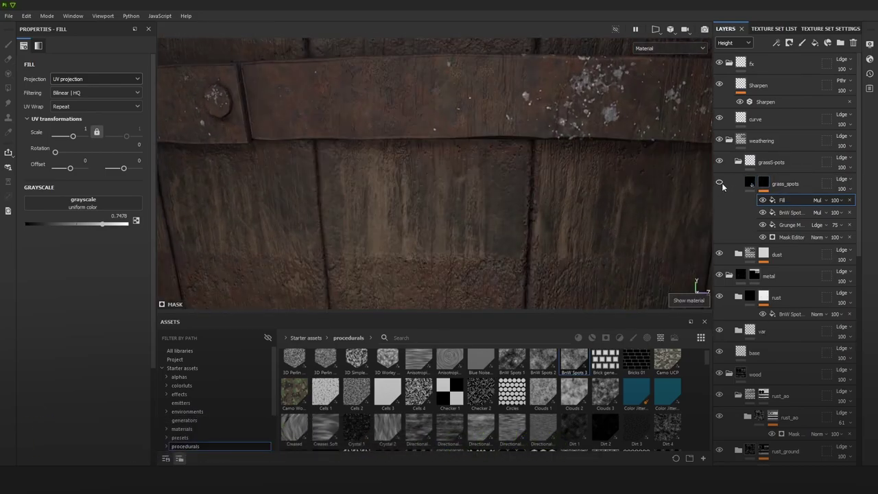
pyautogui.scroll(-10, 547, 200)
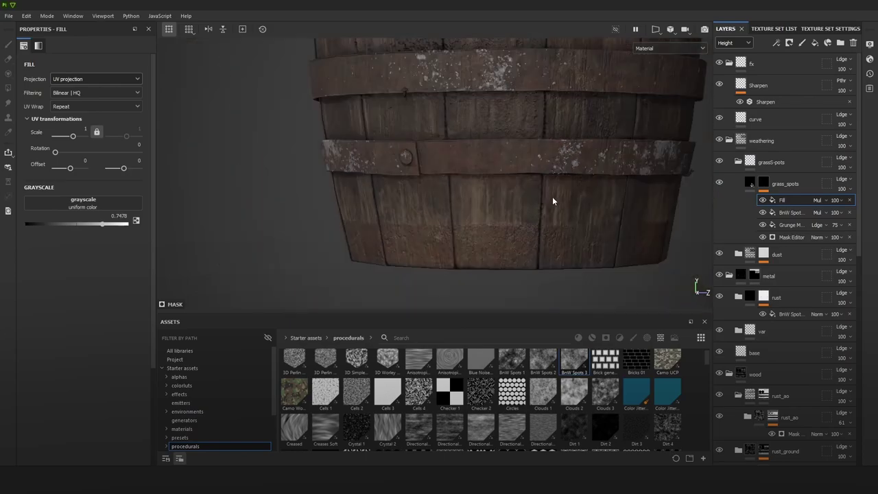
pyautogui.scroll(-8, 556, 198)
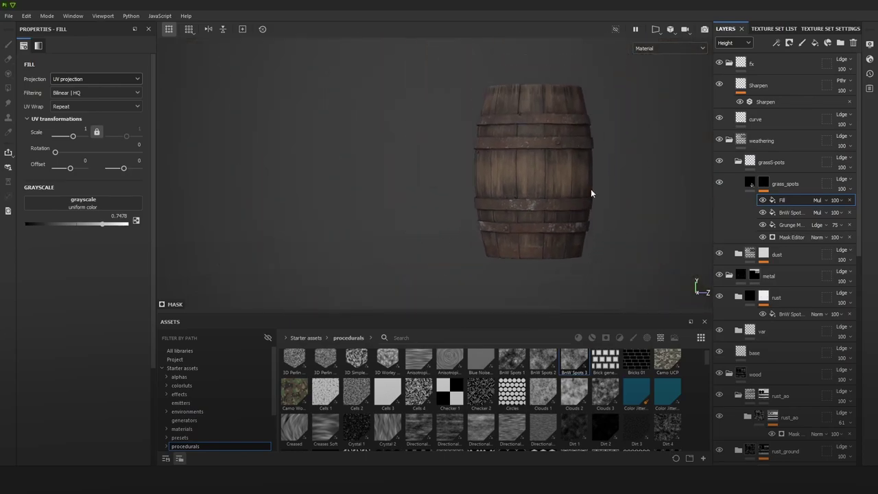
pyautogui.moveTo(654, 192)
pyautogui.keyDown('alt'); pyautogui.mouseDown()
pyautogui.moveTo(619, 192)
pyautogui.moveTo(641, 193)
pyautogui.mouseUp(); pyautogui.keyUp('alt')
pyautogui.keyDown('alt'); pyautogui.moveTo(641, 192); pyautogui.dragTo(619, 205, button='middle'); pyautogui.keyUp('alt')
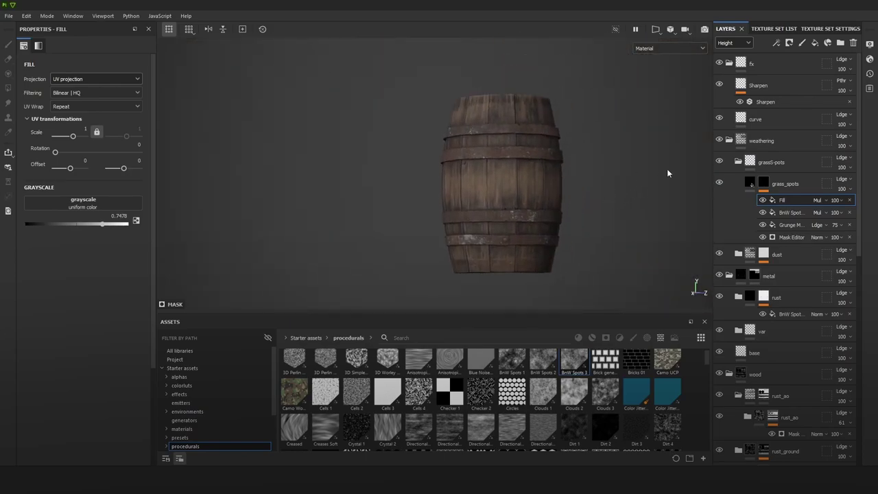
pyautogui.scroll(3, 578, 196)
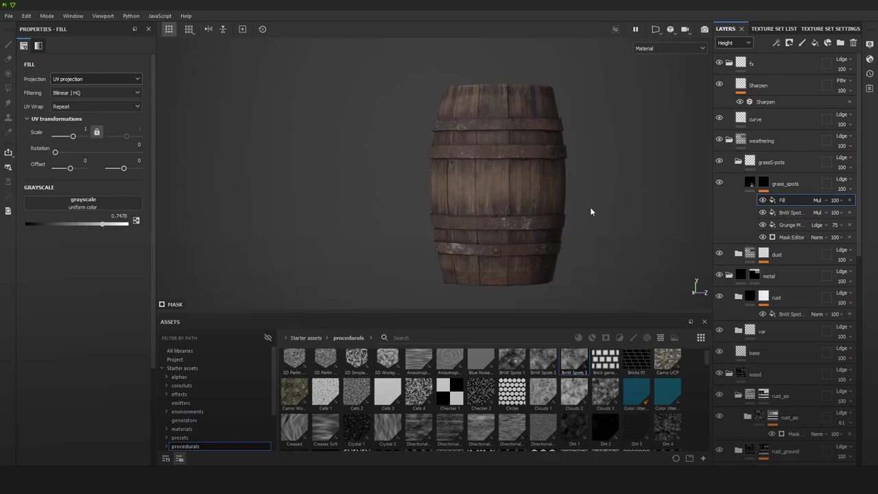
pyautogui.scroll(2, 613, 194)
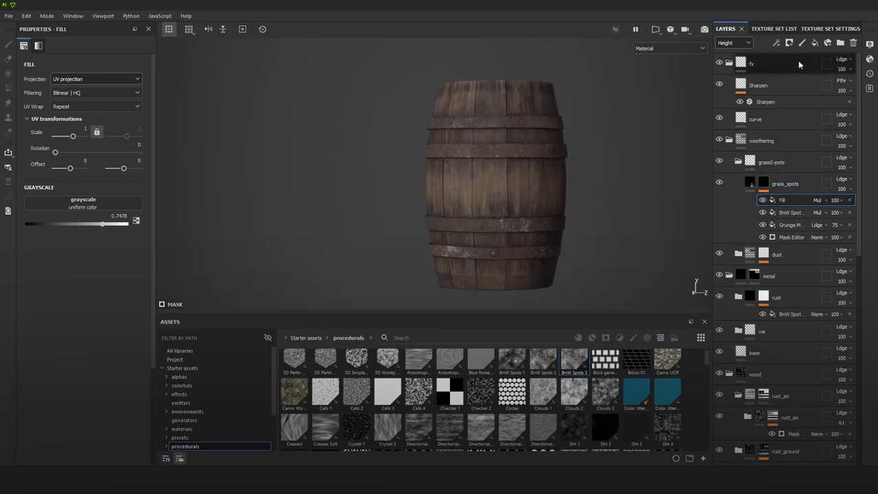
# Step: Add a fill layer named blood above the grassS-pots folder in the weathering group, and collapse that folder
pyautogui.click(814, 44)
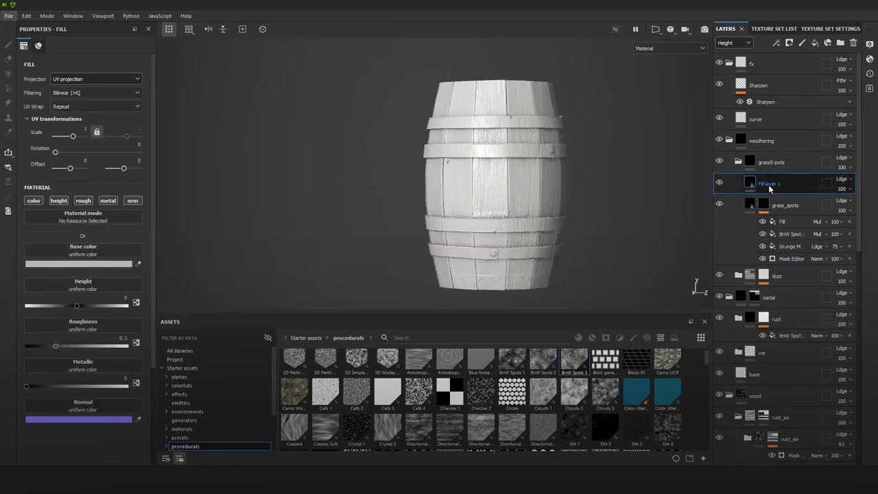
pyautogui.moveTo(773, 186); pyautogui.dragTo(779, 153)
pyautogui.click(737, 185)
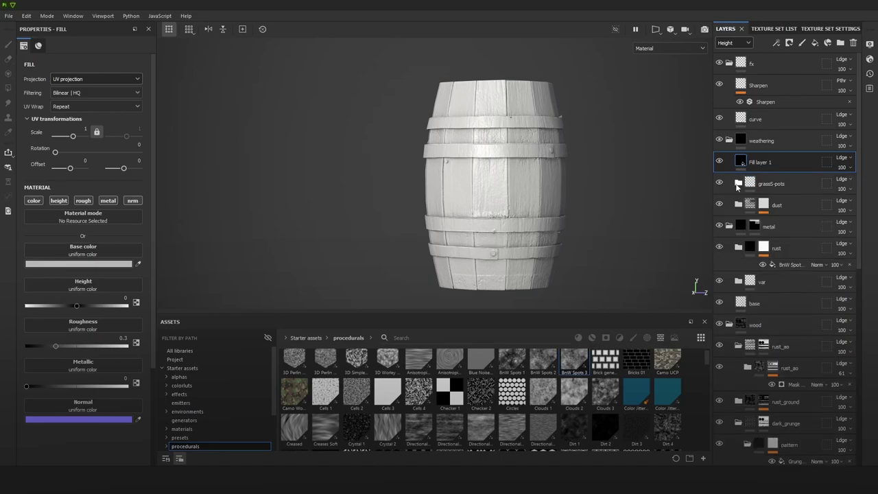
pyautogui.doubleClick(766, 165)
pyautogui.write('blood')
pyautogui.press('Return')
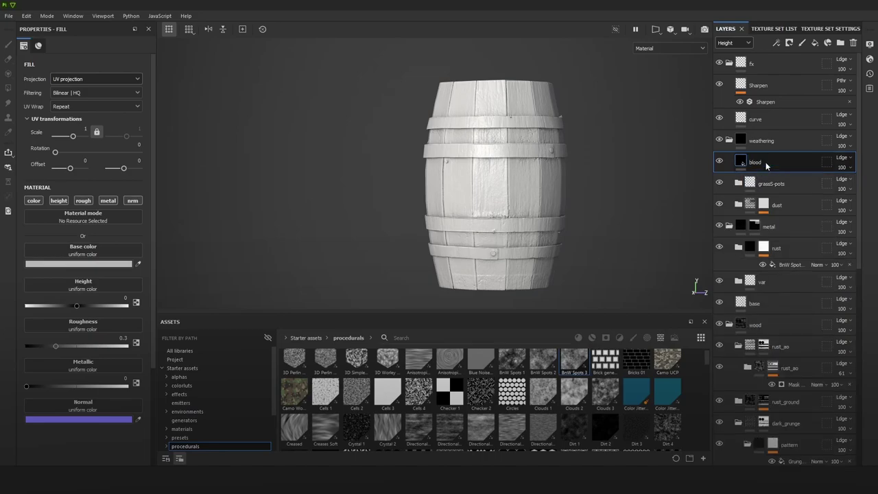
# Step: Set the blood layer's base color to dark red 742020
pyautogui.click(79, 264)
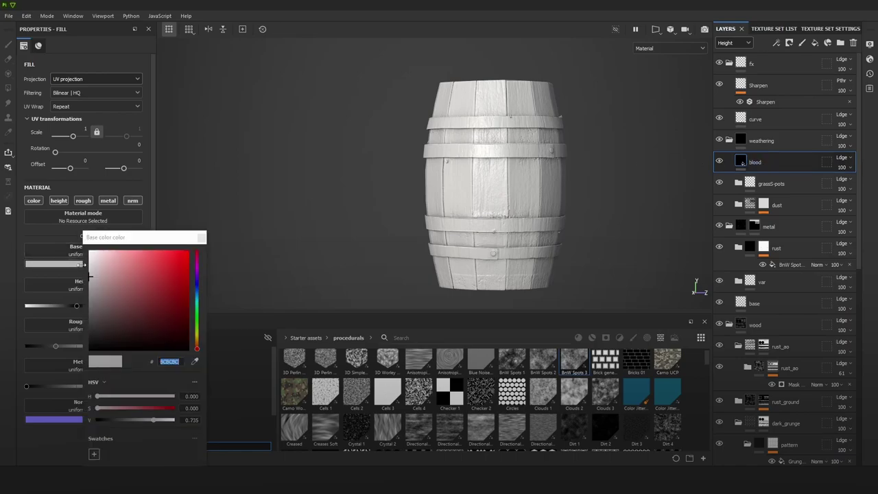
pyautogui.click(161, 304)
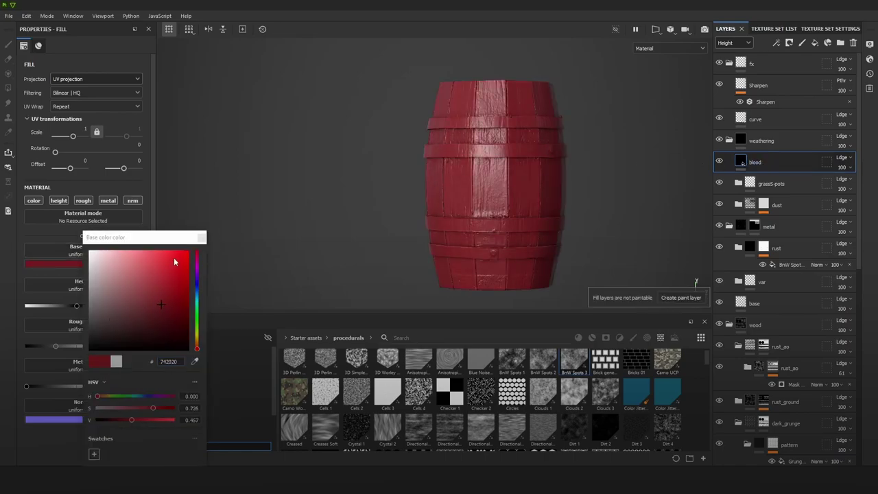
pyautogui.click(201, 237)
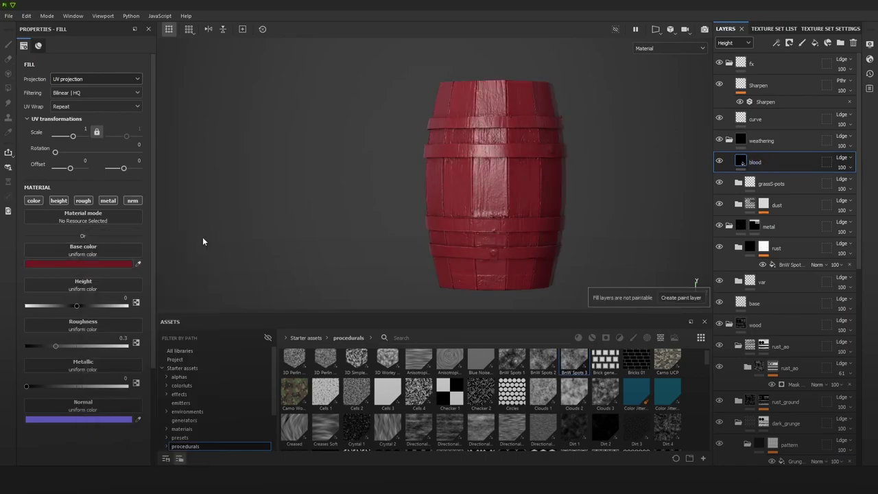
# Step: Set the blood layer's roughness to 0.5221 and metallic to 0.1991
pyautogui.click(101, 345)
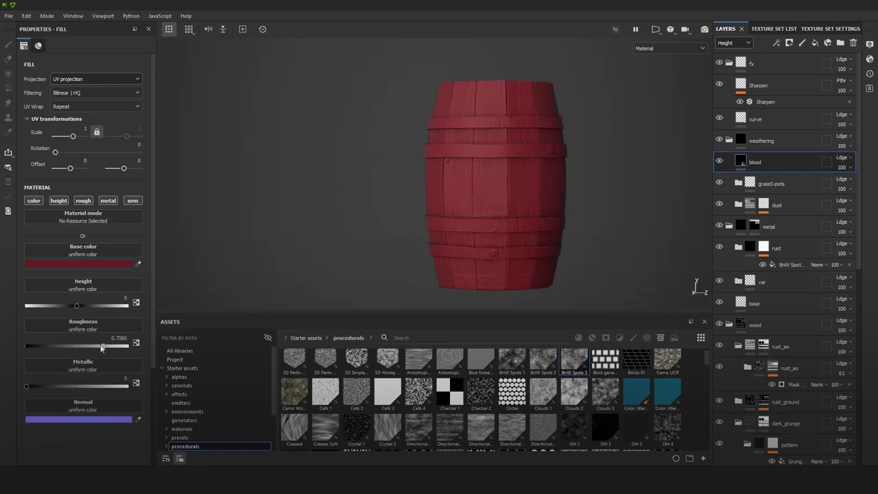
pyautogui.moveTo(82, 345)
pyautogui.mouseDown()
pyautogui.moveTo(63, 347)
pyautogui.moveTo(79, 351)
pyautogui.mouseUp()
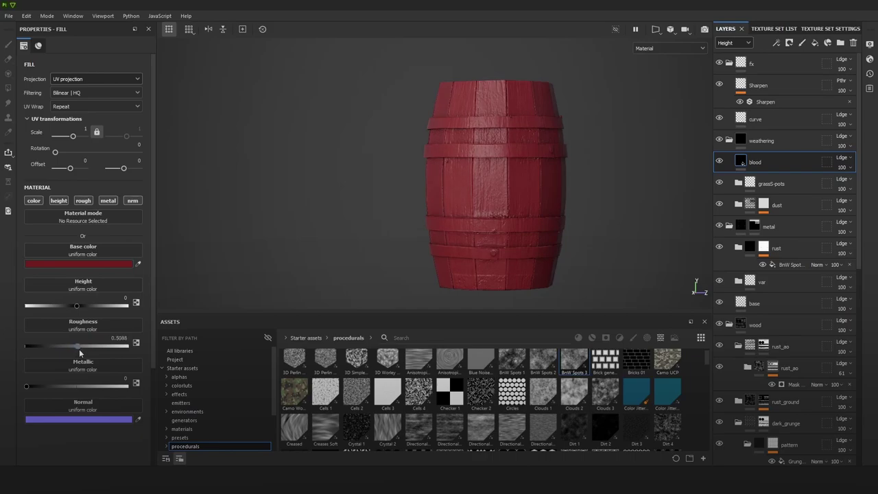
pyautogui.moveTo(125, 388)
pyautogui.mouseDown()
pyautogui.moveTo(47, 382)
pyautogui.moveTo(42, 390)
pyautogui.mouseUp()
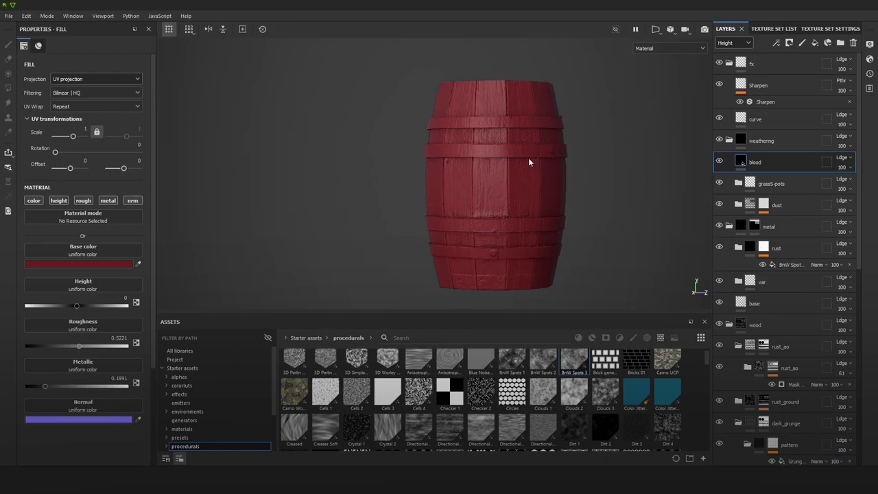
# Step: Show only the smart masks from all libraries and search them for drip
pyautogui.keyDown('alt'); pyautogui.moveTo(528, 162); pyautogui.dragTo(634, 185, button='right'); pyautogui.keyUp('alt')
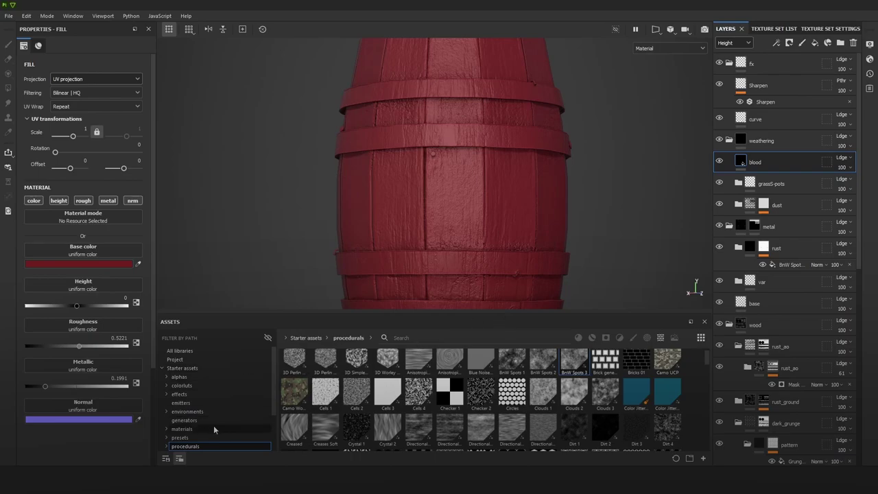
pyautogui.click(606, 337)
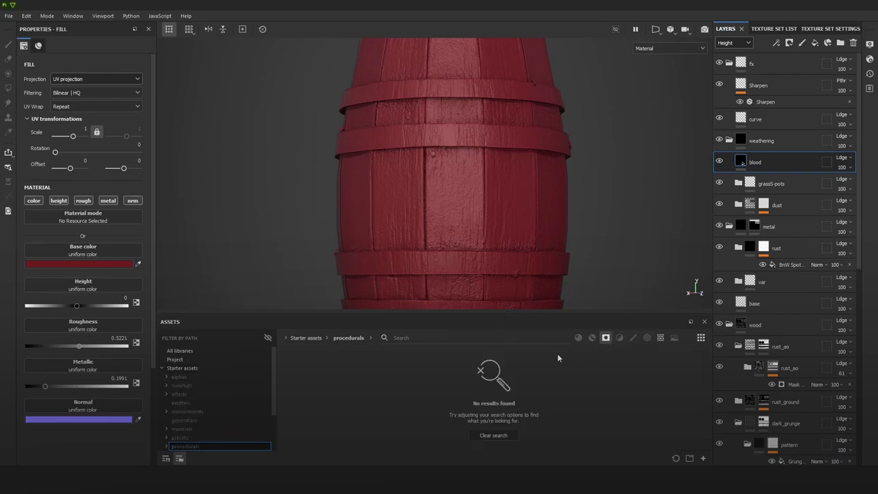
pyautogui.click(492, 436)
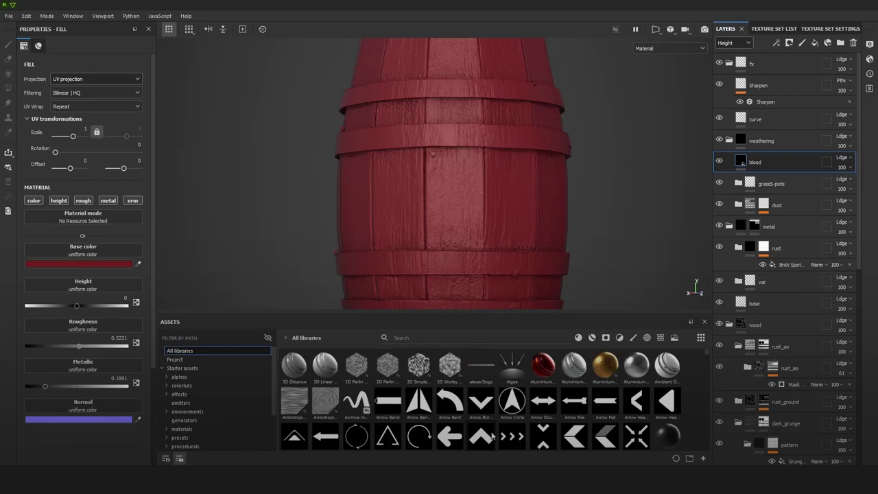
pyautogui.click(605, 337)
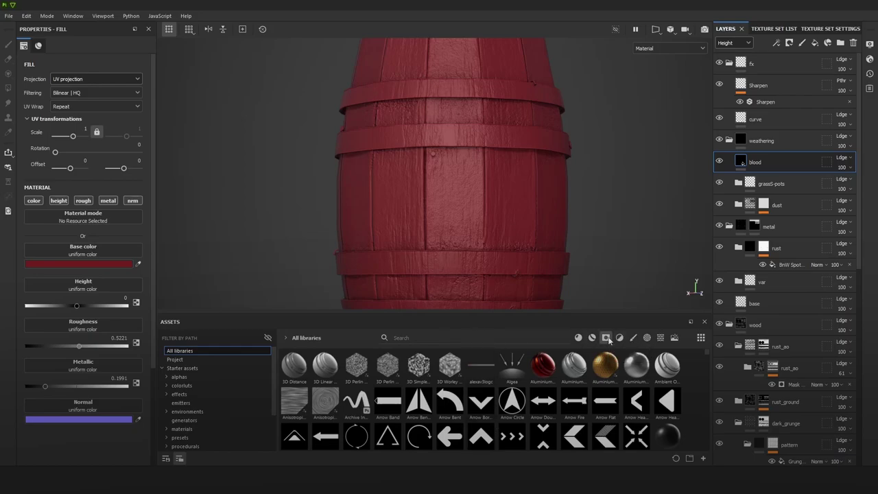
pyautogui.click(495, 339)
pyautogui.write('dirtip')
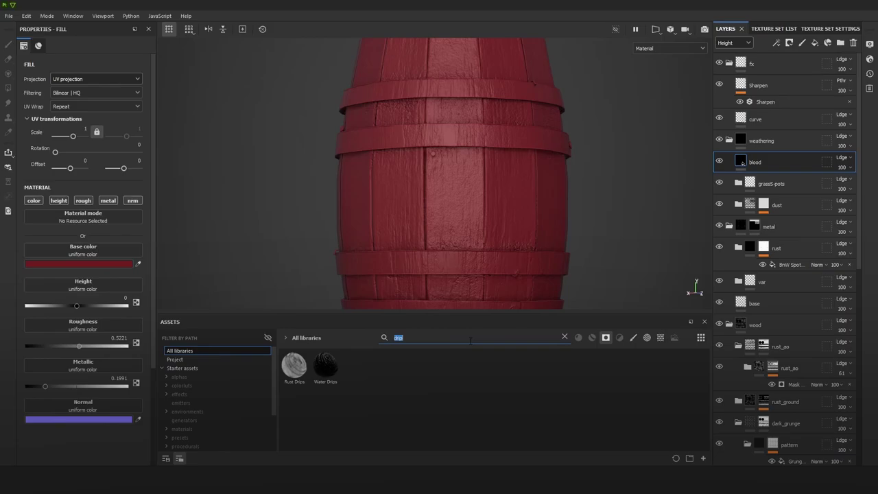
# Step: Clear the asset search and apply the Spots smart mask to the blood layer, checking it on the barrel's middle
pyautogui.write('dro')
pyautogui.press('BackSpace')
pyautogui.press('BackSpace')
pyautogui.press('BackSpace')
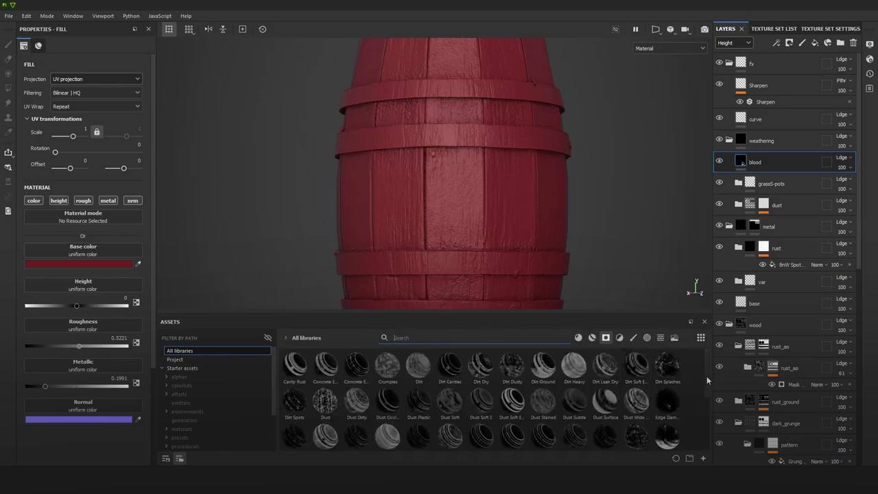
pyautogui.scroll(-2, 707, 395)
pyautogui.moveTo(707, 396); pyautogui.dragTo(705, 424)
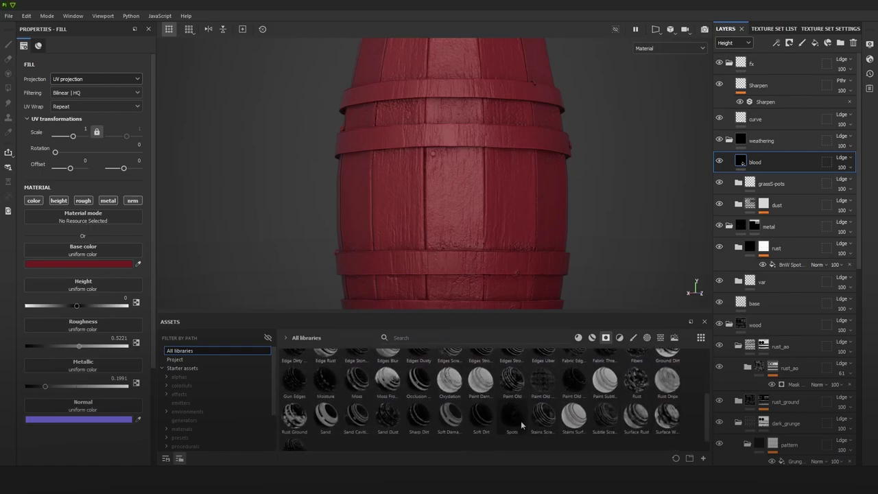
pyautogui.moveTo(519, 419); pyautogui.dragTo(783, 162)
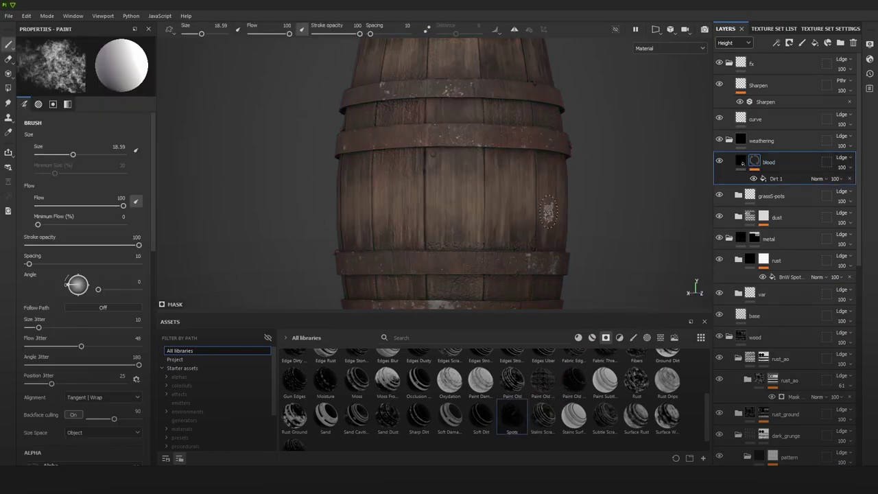
pyautogui.keyDown('alt'); pyautogui.moveTo(548, 209); pyautogui.dragTo(497, 148, button='right'); pyautogui.keyUp('alt')
pyautogui.keyDown('alt'); pyautogui.moveTo(498, 149); pyautogui.dragTo(496, 157); pyautogui.keyUp('alt')
pyautogui.keyDown('alt'); pyautogui.moveTo(496, 157); pyautogui.dragTo(582, 301, button='right'); pyautogui.keyUp('alt')
pyautogui.keyDown('alt'); pyautogui.moveTo(451, 236); pyautogui.dragTo(517, 188, button='middle'); pyautogui.keyUp('alt')
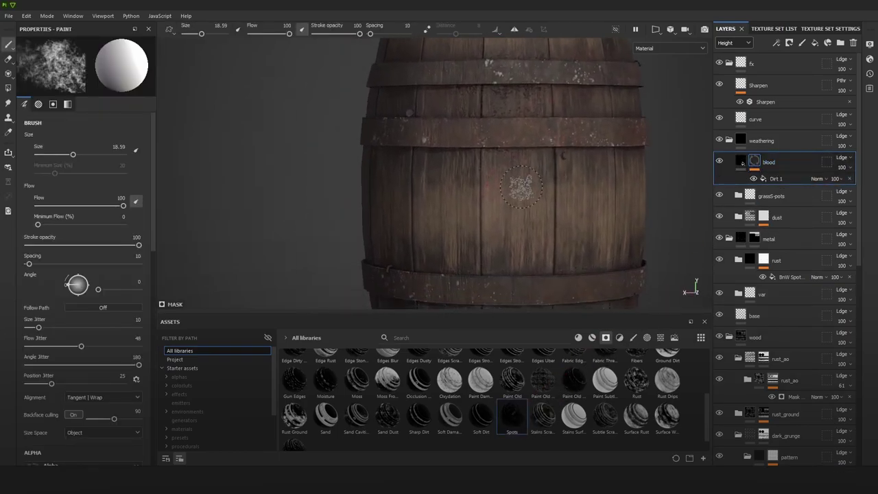
# Step: Lower the histogram position of the blood mask's Dirt 1 fill to 0.06
pyautogui.keyDown('alt'); pyautogui.moveTo(586, 197); pyautogui.dragTo(657, 213); pyautogui.keyUp('alt')
pyautogui.click(774, 179)
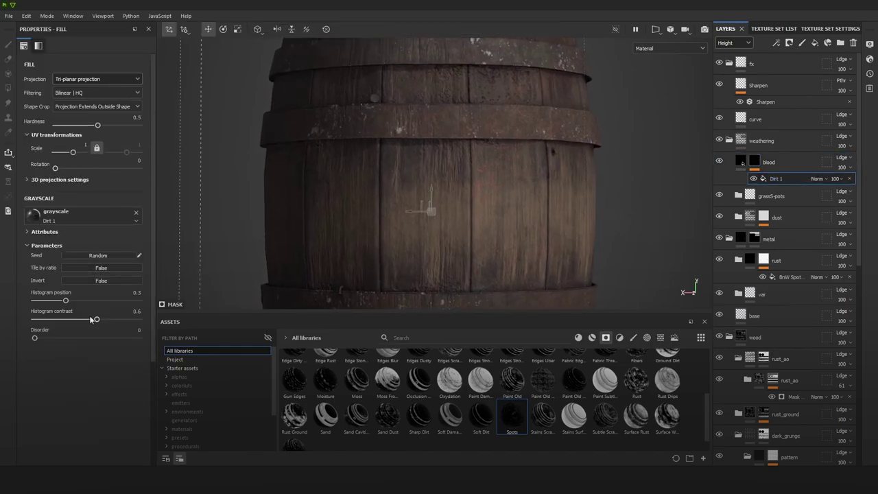
pyautogui.moveTo(90, 301); pyautogui.dragTo(41, 301)
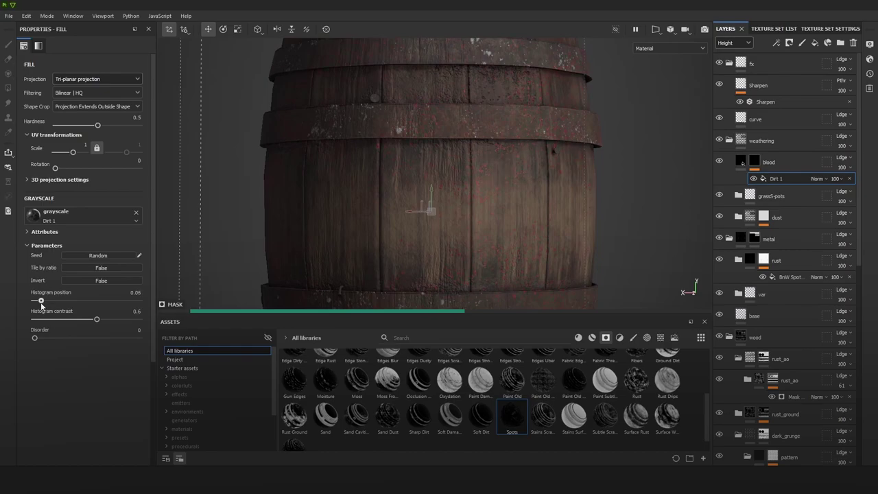
# Step: Remove the Dirt 1 fill from the blood layer's mask and apply the Dirt Splashes smart mask in its place
pyautogui.scroll(-1, 513, 392)
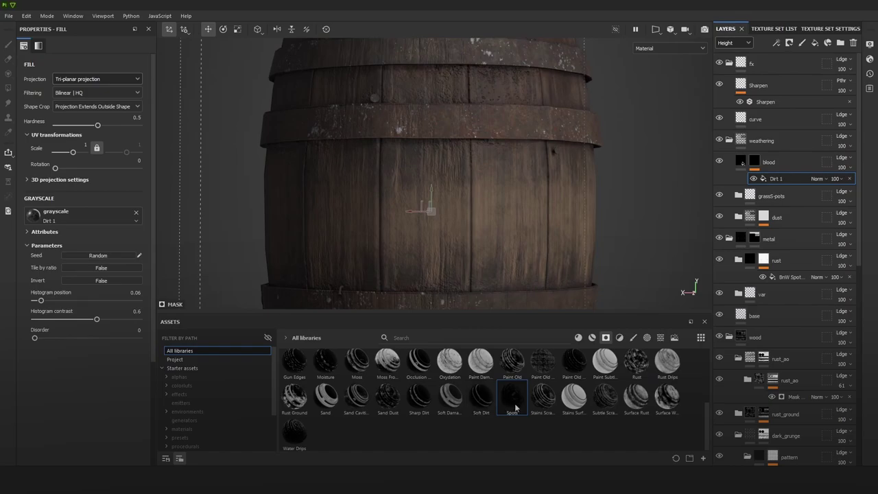
pyautogui.scroll(3, 516, 407)
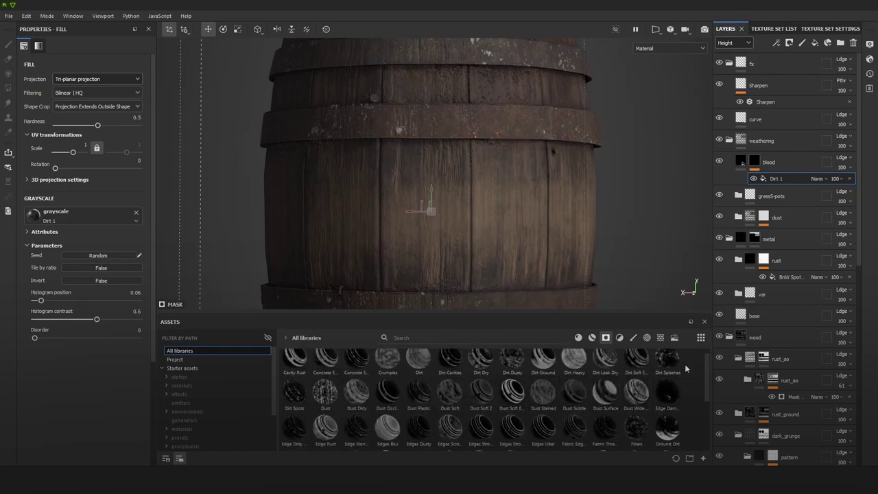
pyautogui.click(849, 178)
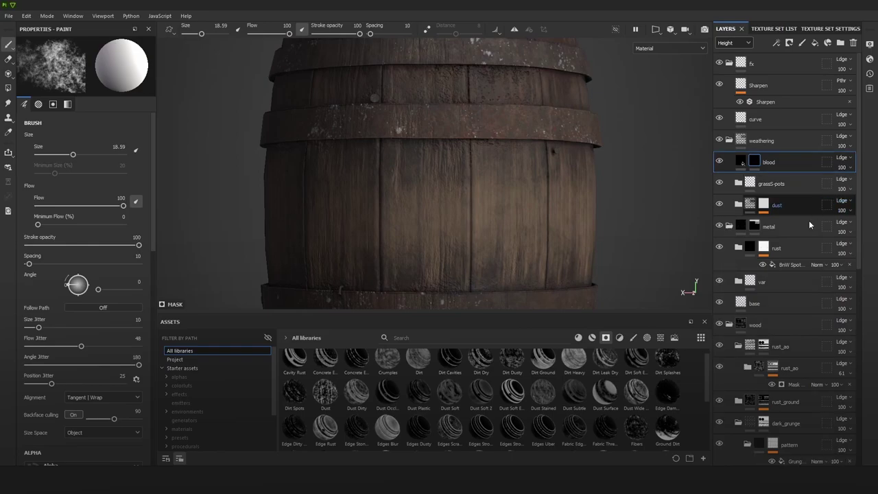
pyautogui.moveTo(667, 371); pyautogui.dragTo(798, 163)
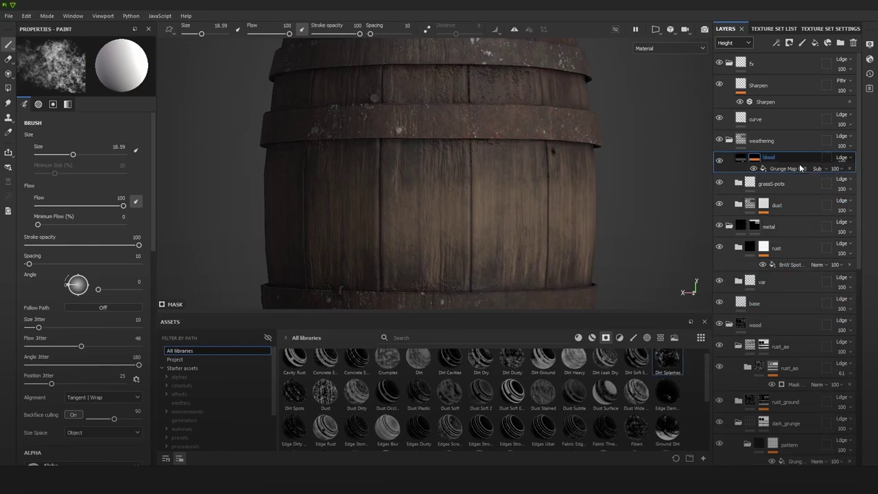
pyautogui.scroll(-5, 429, 146)
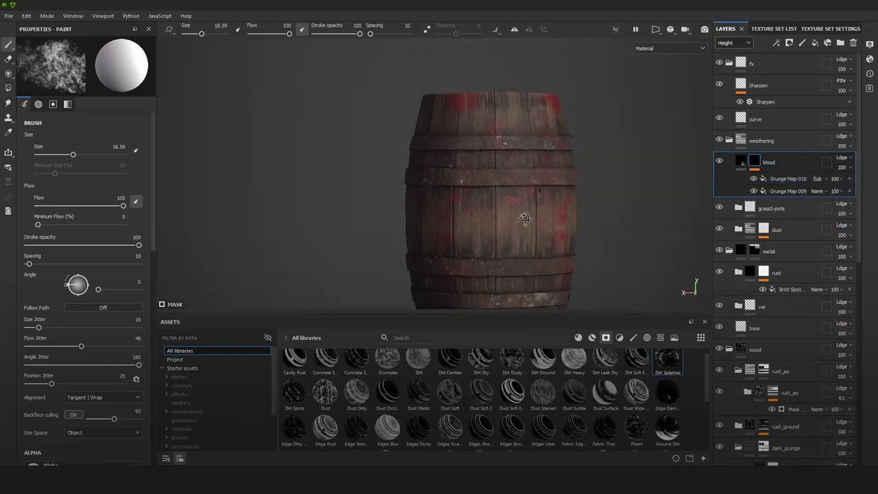
pyautogui.keyDown('alt'); pyautogui.moveTo(599, 243); pyautogui.dragTo(557, 245); pyautogui.keyUp('alt')
pyautogui.moveTo(569, 245)
pyautogui.keyDown('alt'); pyautogui.mouseDown(button='right')
pyautogui.moveTo(571, 190)
pyautogui.moveTo(555, 217)
pyautogui.mouseUp(button='right'); pyautogui.keyUp('alt')
# Step: Search the smart masks for "splas"
pyautogui.rightClick(575, 208)
pyautogui.click(407, 337)
pyautogui.write('spla')
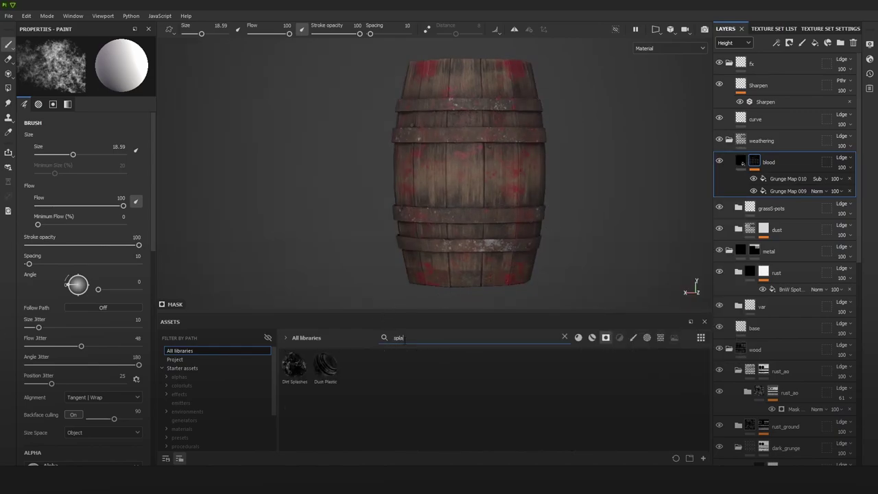
pyautogui.write('s')
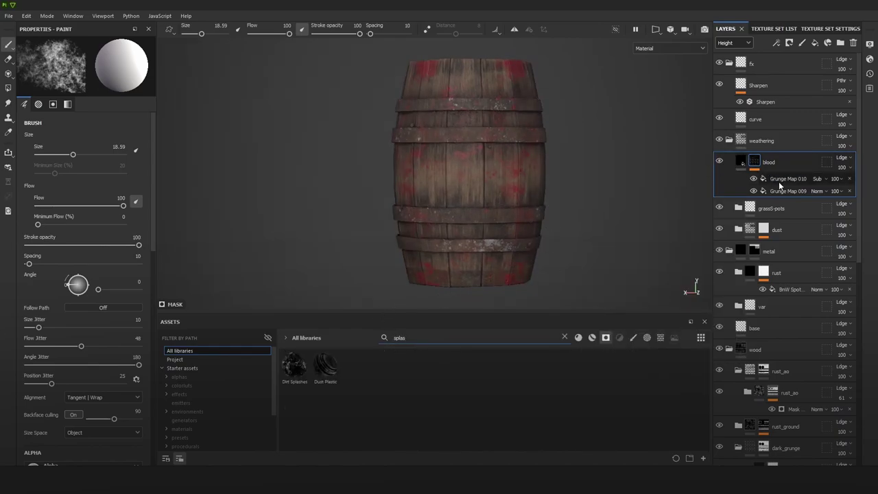
# Step: Set the blood layer's metallic to 0.1681
pyautogui.click(739, 161)
pyautogui.click(740, 161)
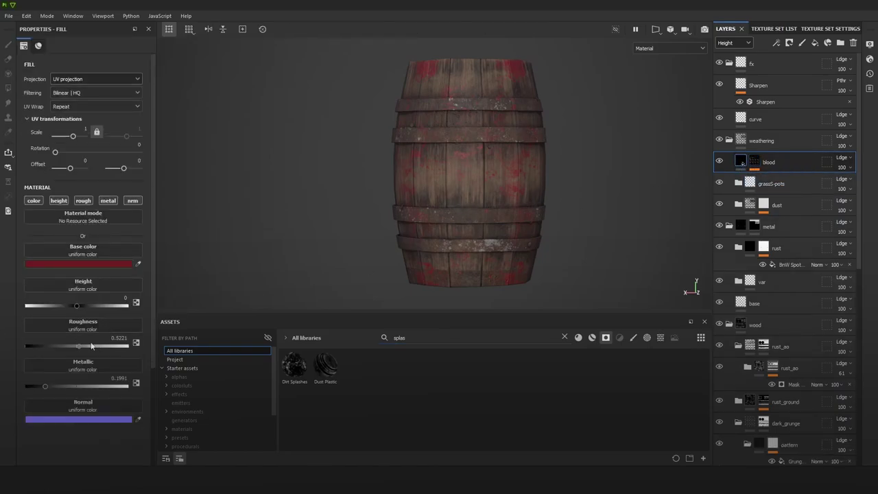
pyautogui.moveTo(45, 385); pyautogui.dragTo(9, 388)
# Step: Darken the blood layer's base color to 3B1919 and inspect the stains near the barrel's upper rim
pyautogui.click(99, 265)
pyautogui.moveTo(186, 322); pyautogui.dragTo(166, 328)
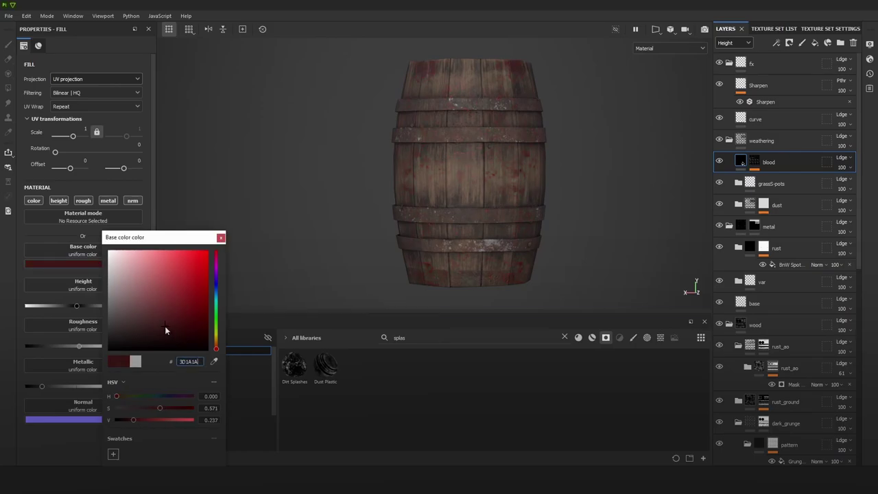
pyautogui.click(164, 326)
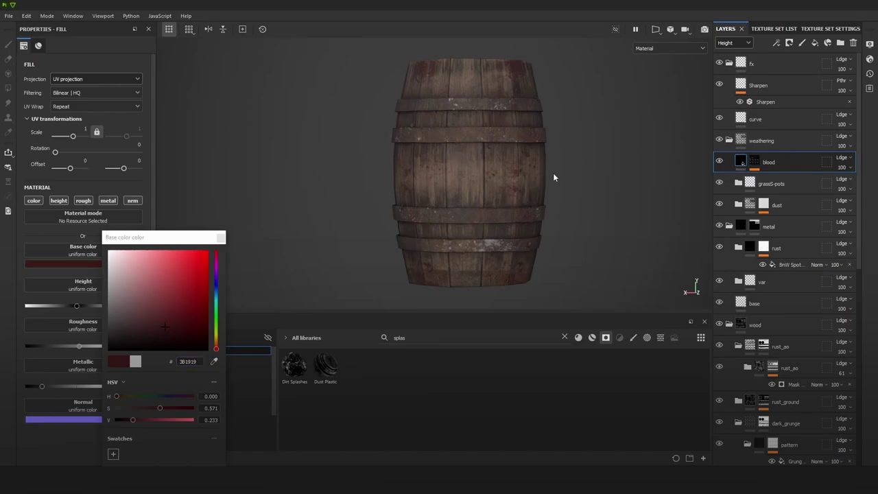
pyautogui.scroll(-2, 494, 80)
pyautogui.keyDown('alt'); pyautogui.moveTo(494, 81); pyautogui.dragTo(594, 145); pyautogui.keyUp('alt')
pyautogui.keyDown('alt'); pyautogui.moveTo(465, 165); pyautogui.dragTo(672, 241, button='right'); pyautogui.keyUp('alt')
pyautogui.keyDown('alt'); pyautogui.moveTo(495, 71); pyautogui.dragTo(500, 182, button='middle'); pyautogui.keyUp('alt')
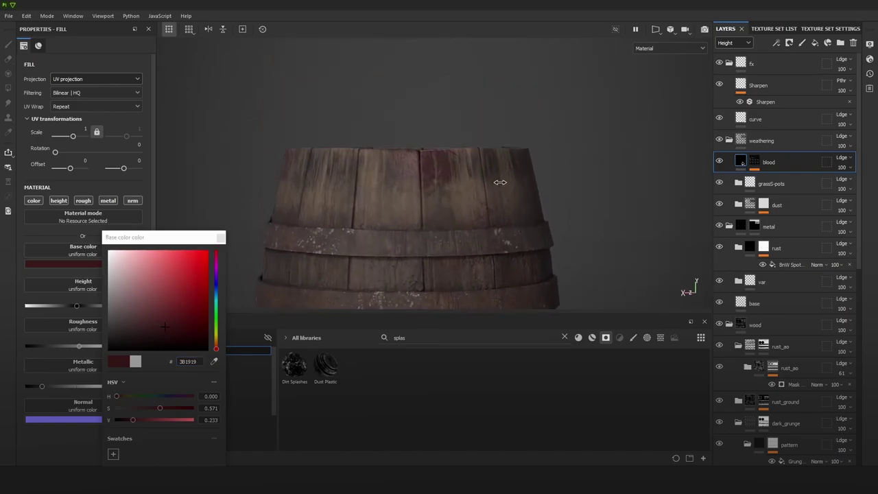
pyautogui.moveTo(500, 182)
pyautogui.keyDown('shift'); pyautogui.mouseDown(button='right')
pyautogui.moveTo(513, 186)
pyautogui.moveTo(502, 189)
pyautogui.mouseUp(button='right'); pyautogui.keyUp('shift')
pyautogui.click(220, 237)
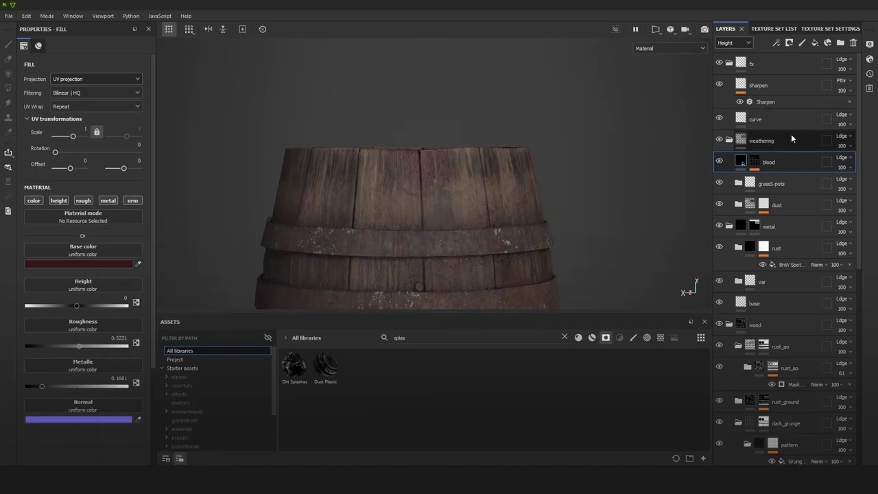
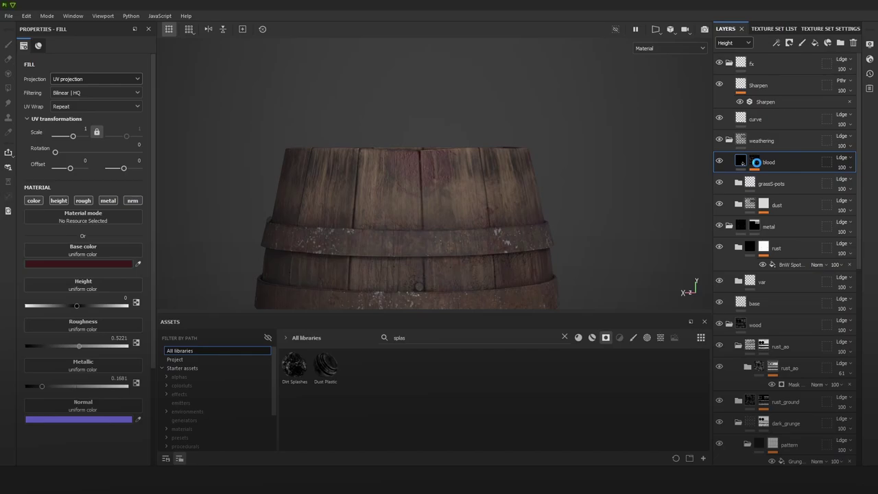
# Step: Add a fill effect to the blood layer's mask
pyautogui.click(757, 165)
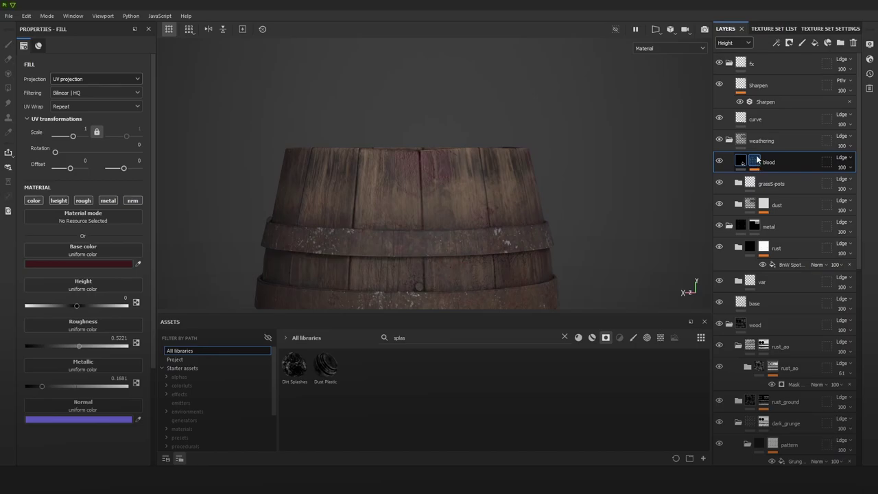
pyautogui.click(776, 42)
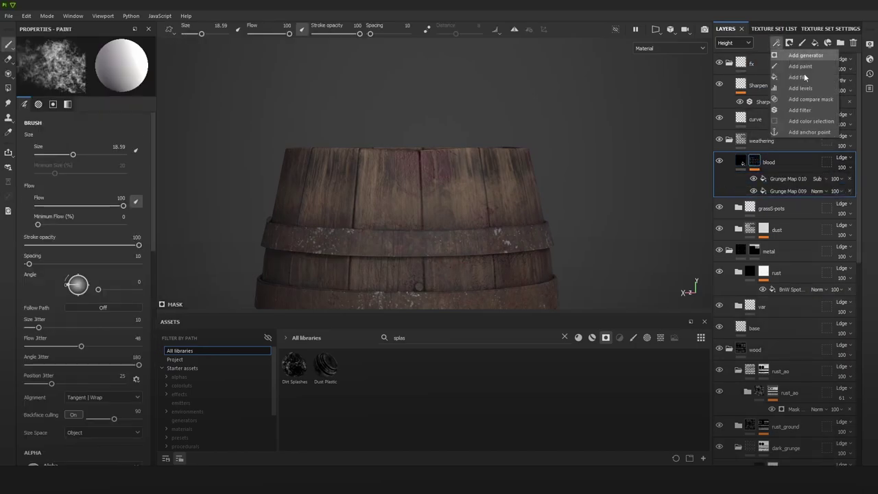
pyautogui.click(801, 77)
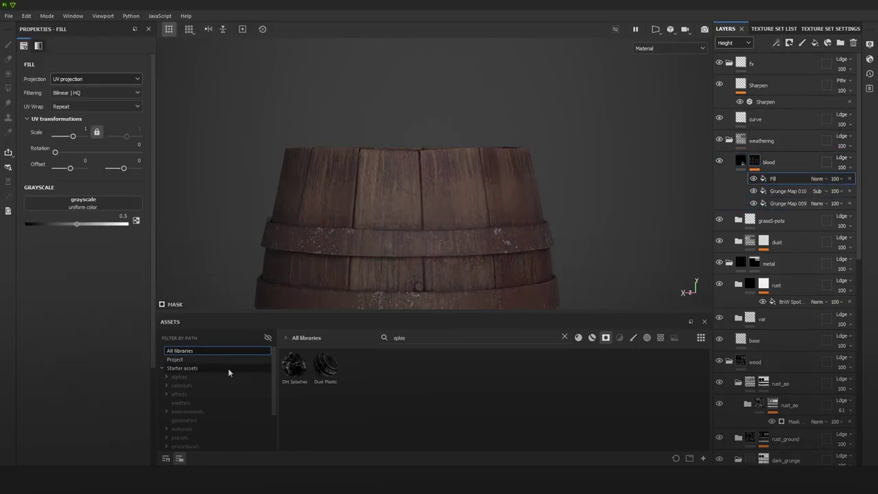
# Step: Clear the asset search and filters, and assign Clouds 3 from the starter procedurals as the new fill's grayscale
pyautogui.click(565, 337)
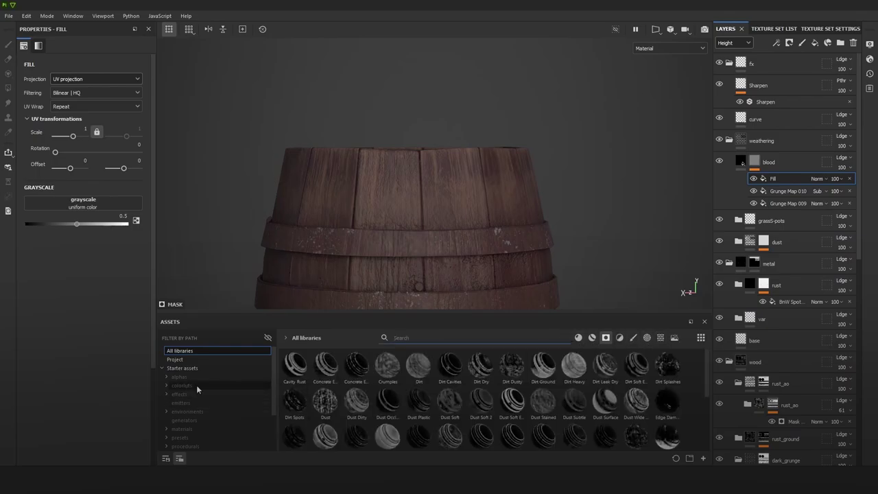
pyautogui.click(189, 430)
pyautogui.click(191, 445)
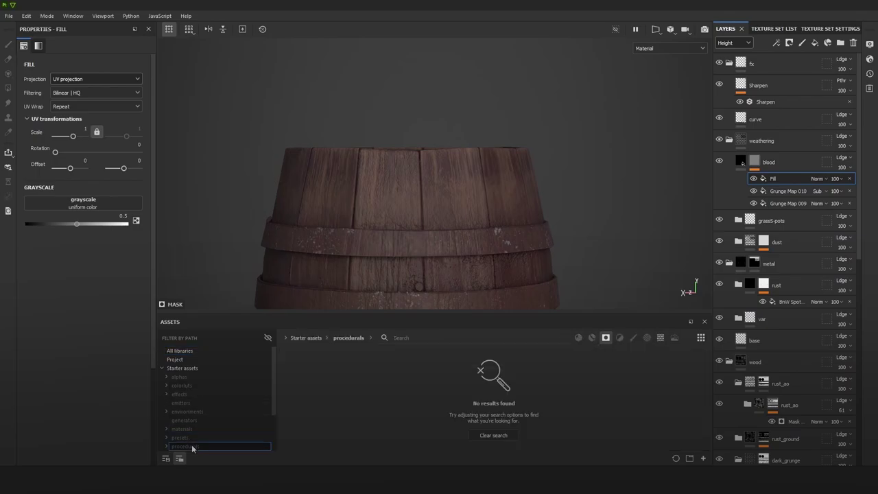
pyautogui.click(497, 437)
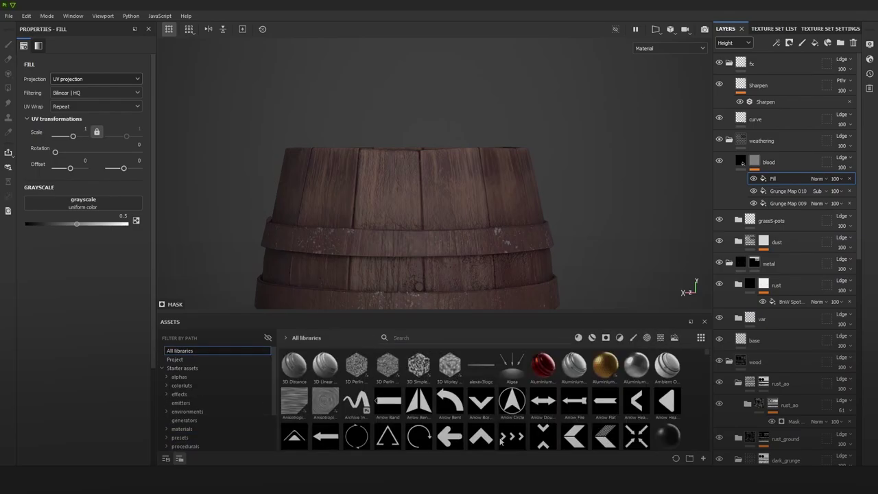
pyautogui.click(196, 446)
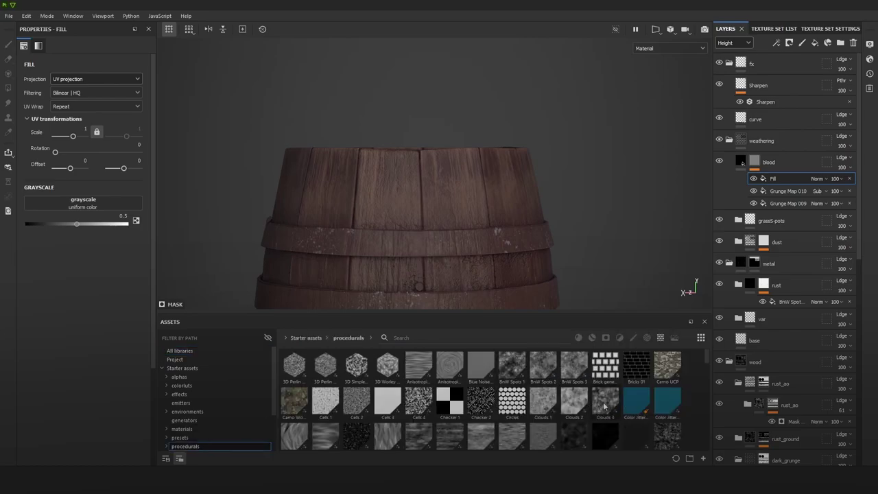
pyautogui.moveTo(604, 406); pyautogui.dragTo(86, 209)
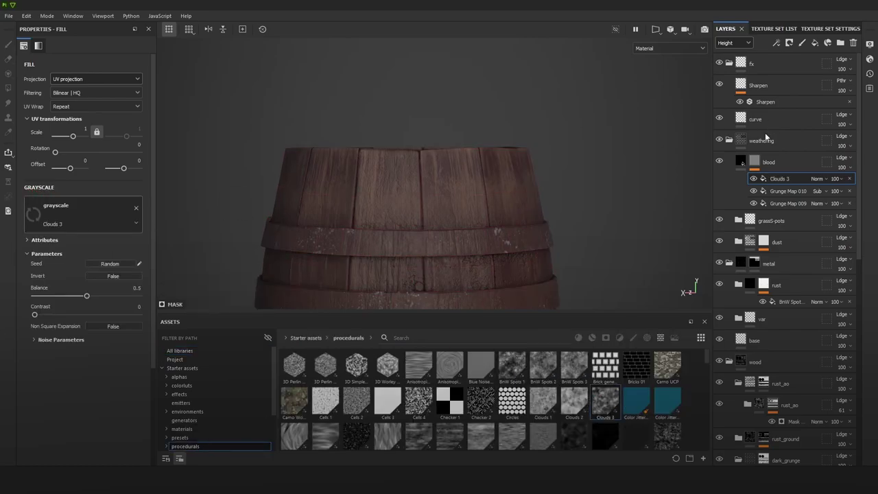
# Step: Set the Clouds 3 fill's blending mode to Multiply and its projection to Tri-planar
pyautogui.click(813, 179)
pyautogui.click(826, 219)
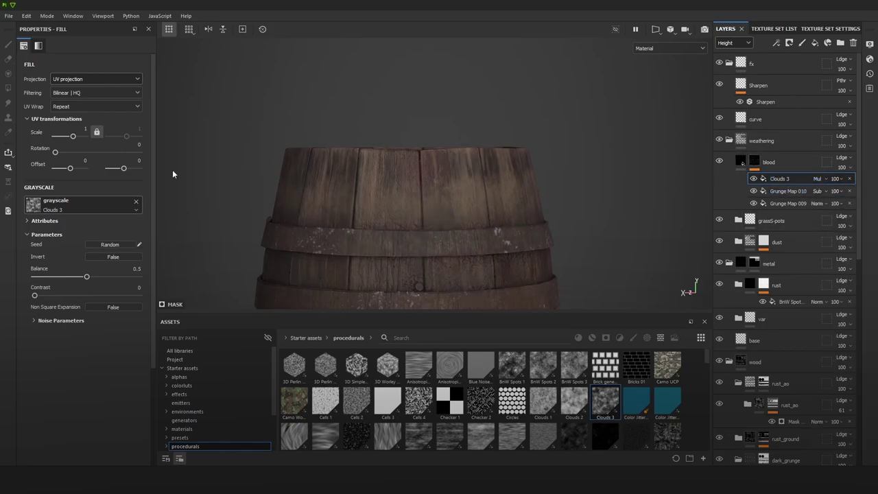
pyautogui.click(69, 83)
pyautogui.click(81, 110)
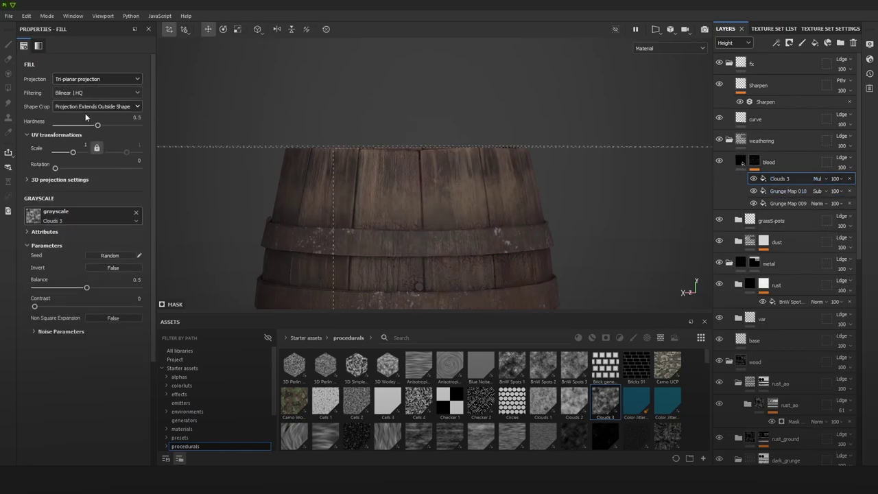
# Step: Set the Clouds 3 balance to 0.48 and scale to -11.37, and check the result around the barrel
pyautogui.moveTo(79, 291); pyautogui.dragTo(79, 288)
pyautogui.moveTo(71, 152); pyautogui.dragTo(64, 152)
pyautogui.scroll(-3, 604, 223)
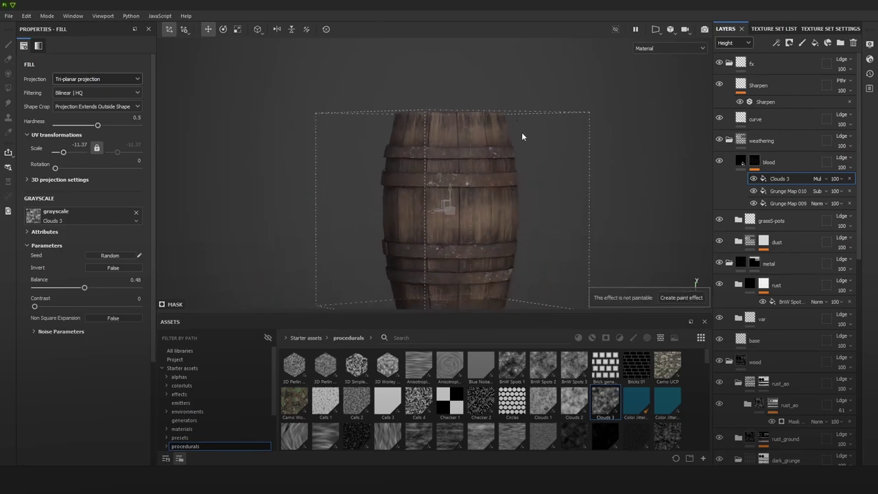
pyautogui.click(779, 218)
pyautogui.keyDown('alt'); pyautogui.moveTo(516, 192); pyautogui.dragTo(559, 191); pyautogui.keyUp('alt')
pyautogui.keyDown('alt'); pyautogui.moveTo(626, 185); pyautogui.dragTo(576, 166); pyautogui.keyUp('alt')
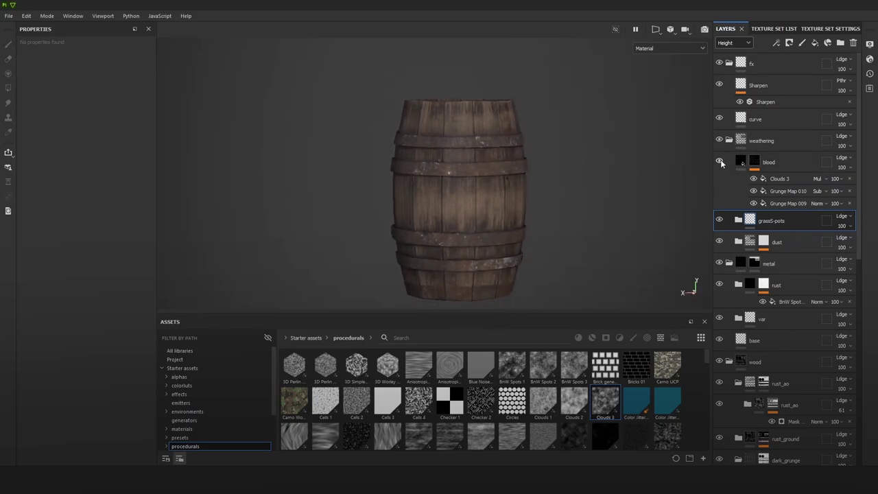
pyautogui.keyDown('alt'); pyautogui.moveTo(497, 148); pyautogui.dragTo(486, 171, button='right'); pyautogui.keyUp('alt')
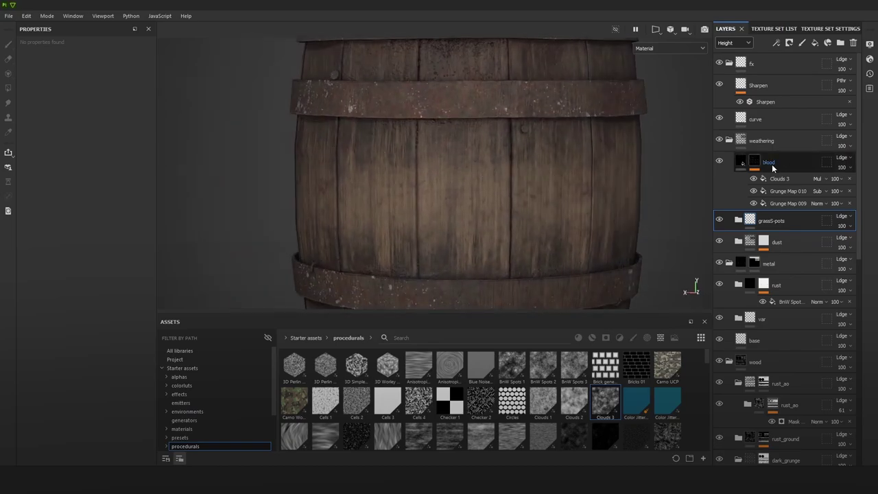
# Step: Add another fill effect at the top of the blood layer's mask stack and set its blending mode to Multiply
pyautogui.click(769, 163)
pyautogui.click(776, 44)
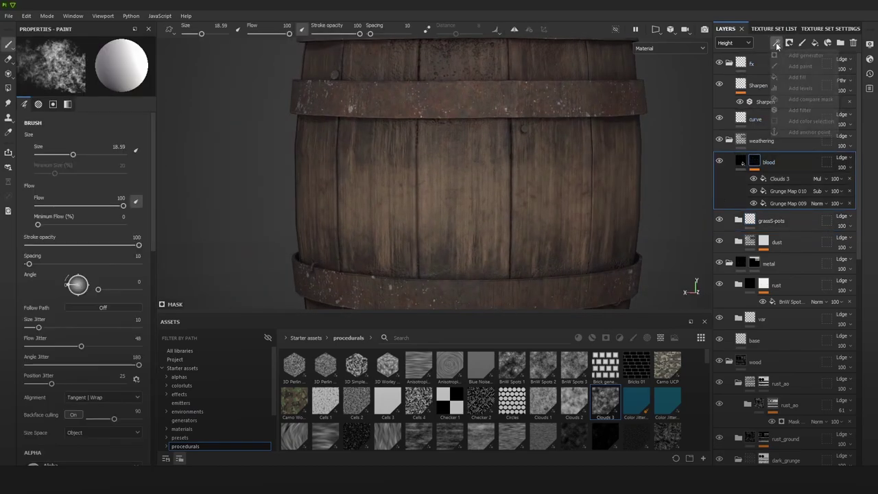
pyautogui.click(809, 75)
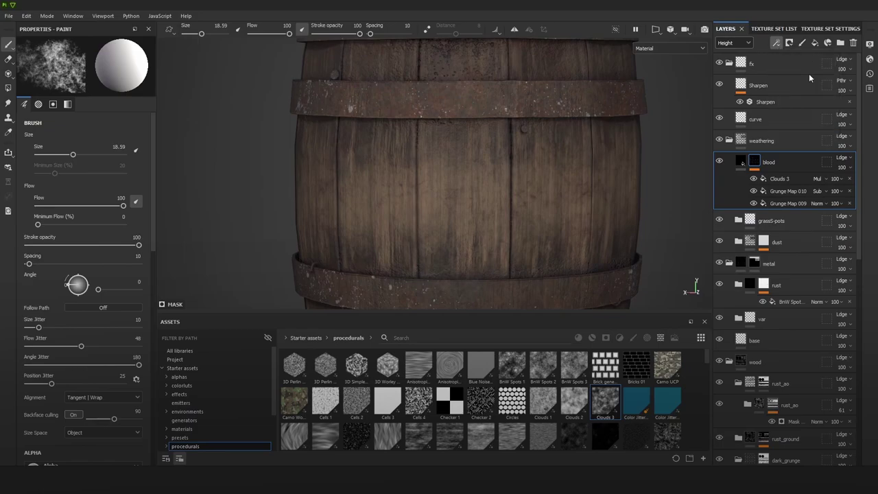
pyautogui.click(816, 178)
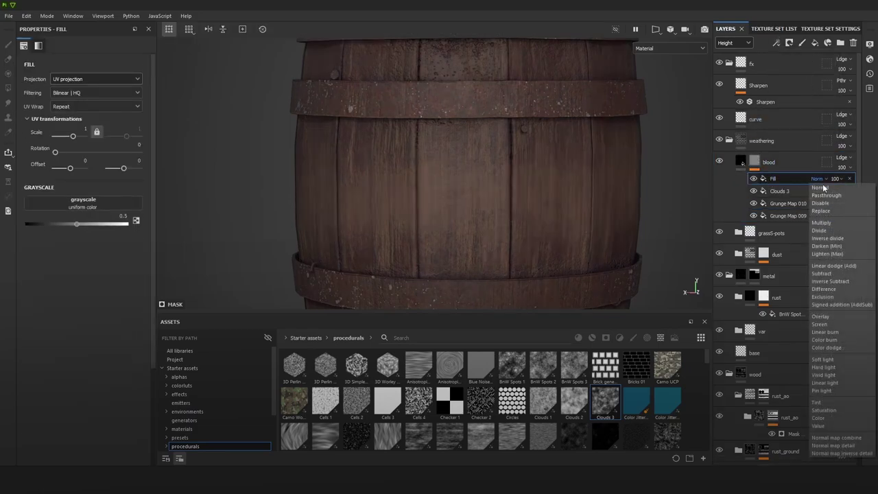
pyautogui.click(822, 222)
# Step: Set the uniform Multiply fill's grayscale value to 0.7743, checking the blood's intensity on the barrel
pyautogui.moveTo(115, 225); pyautogui.dragTo(2, 227)
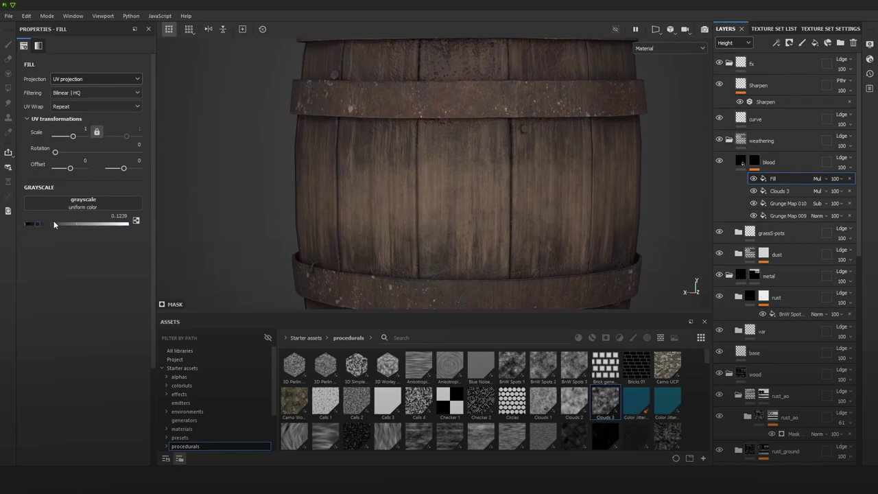
pyautogui.moveTo(54, 220); pyautogui.dragTo(82, 224)
pyautogui.scroll(3, 543, 204)
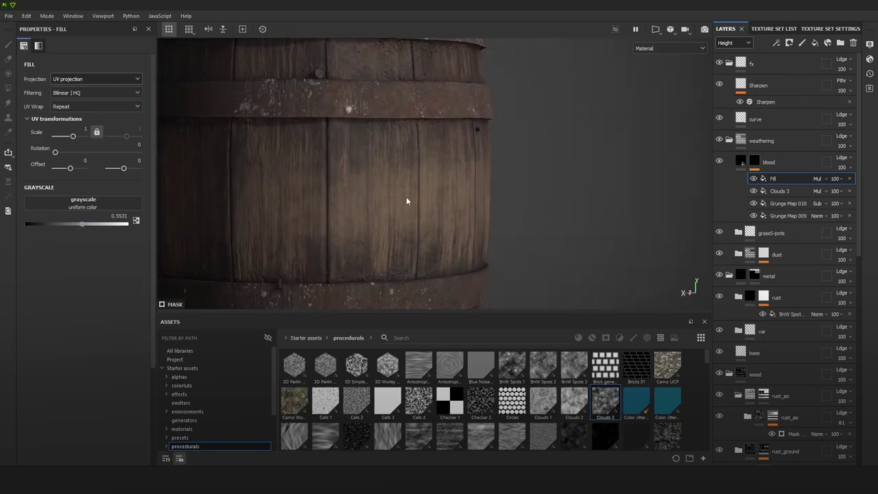
pyautogui.scroll(-5, 446, 215)
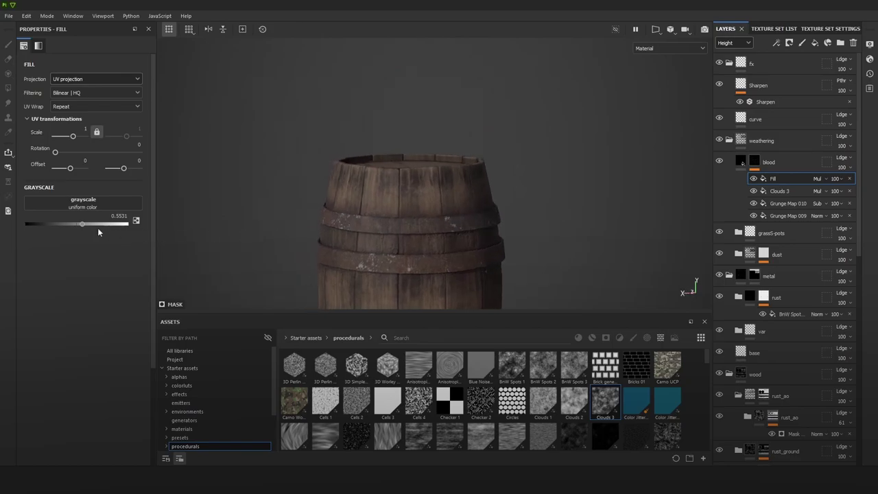
pyautogui.keyDown('alt'); pyautogui.moveTo(389, 199); pyautogui.dragTo(415, 110, button='middle'); pyautogui.keyUp('alt')
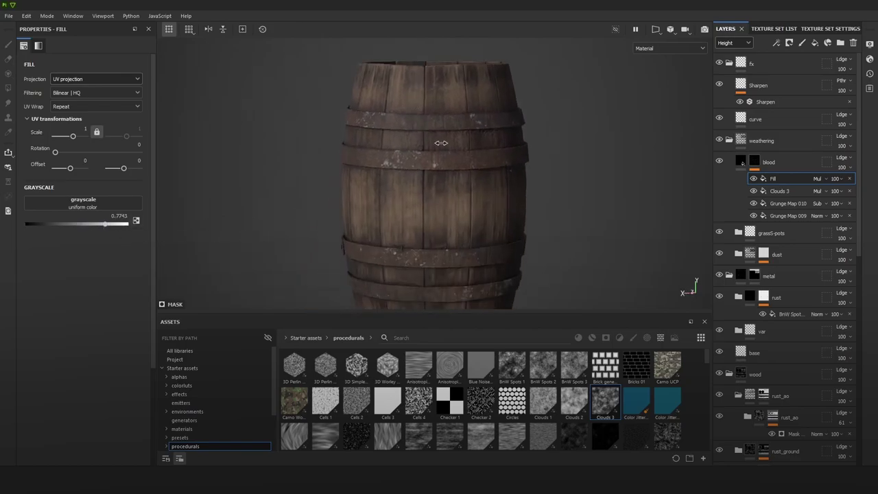
# Step: Compare the whole barrel with the weathering group hidden and shown
pyautogui.keyDown('shift'); pyautogui.moveTo(441, 143); pyautogui.dragTo(453, 123, button='right'); pyautogui.keyUp('shift')
pyautogui.keyDown('alt'); pyautogui.moveTo(452, 123); pyautogui.dragTo(635, 149); pyautogui.keyUp('alt')
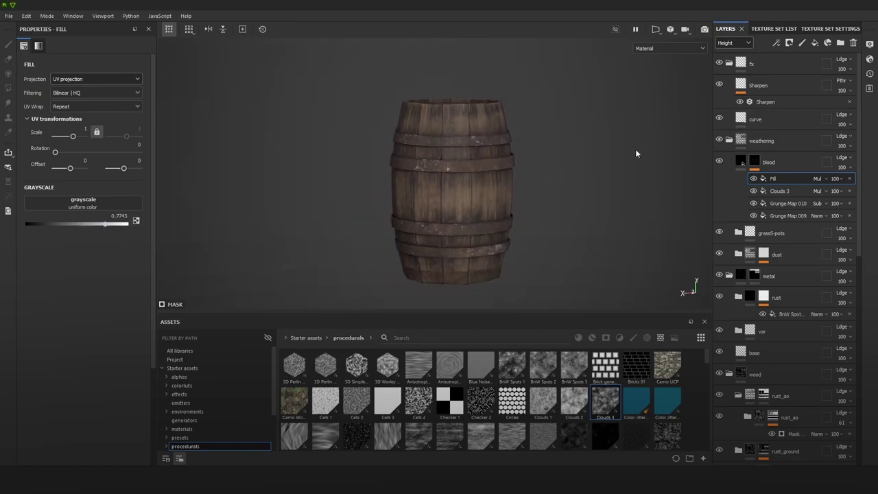
pyautogui.click(718, 141)
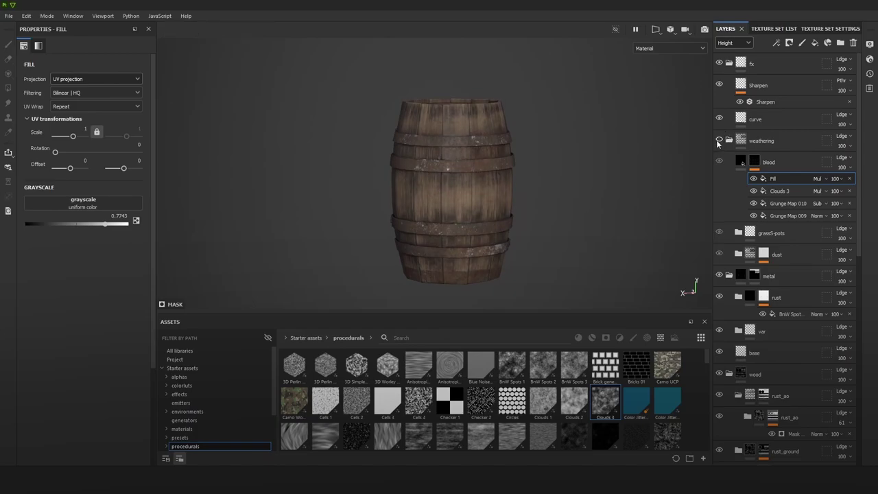
pyautogui.click(719, 141)
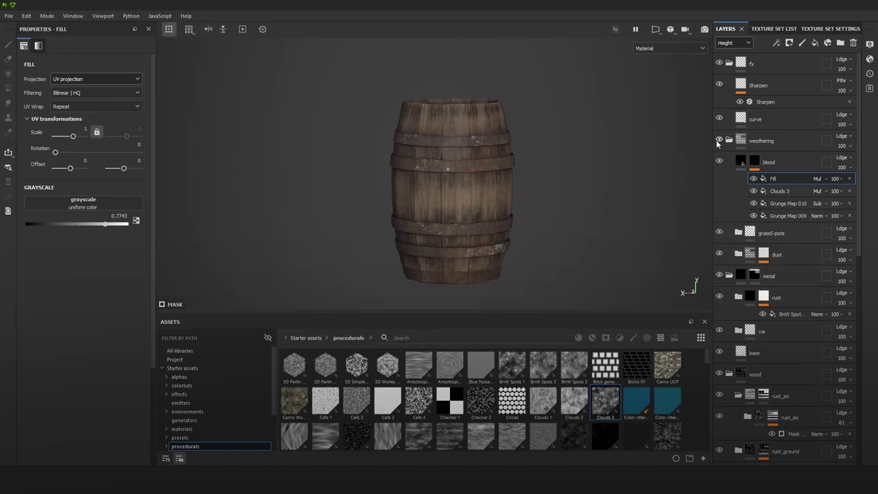
pyautogui.keyDown('alt'); pyautogui.moveTo(569, 171); pyautogui.dragTo(603, 160); pyautogui.keyUp('alt')
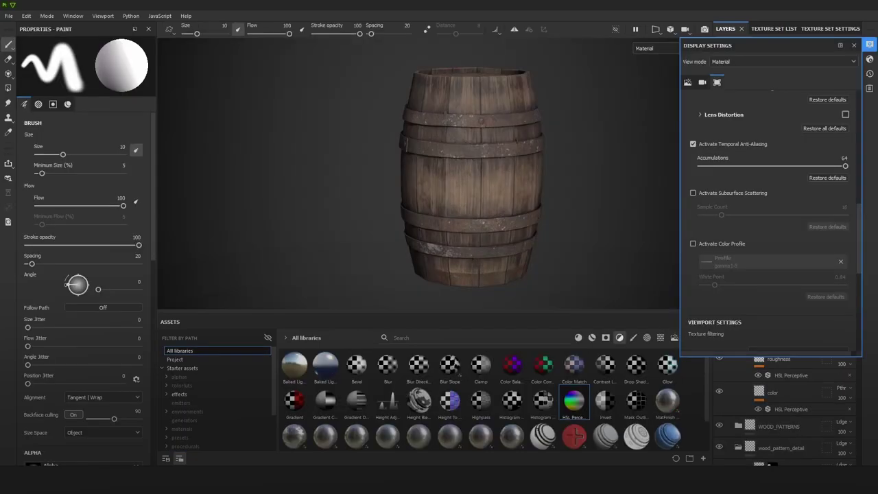
# Step: Activate the gamma1-8 color profile for the viewport with a white point of 0.91, and check the bands and planks up close
pyautogui.click(698, 244)
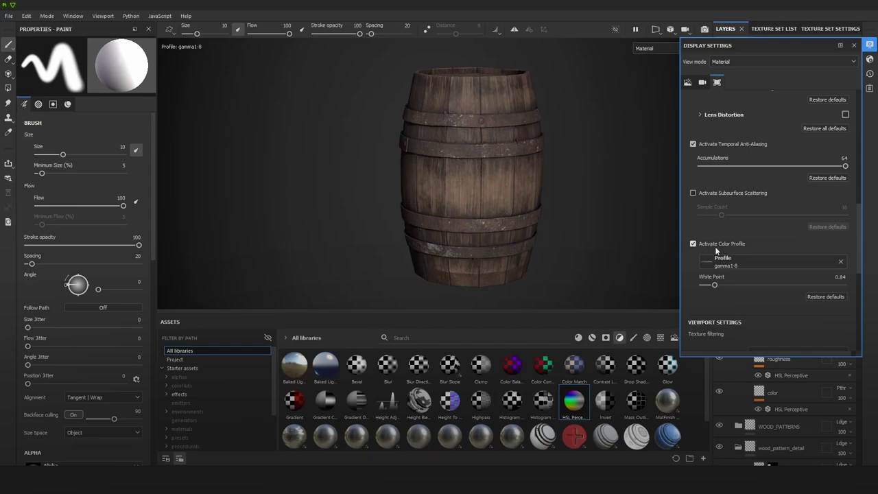
pyautogui.moveTo(716, 285); pyautogui.dragTo(717, 285)
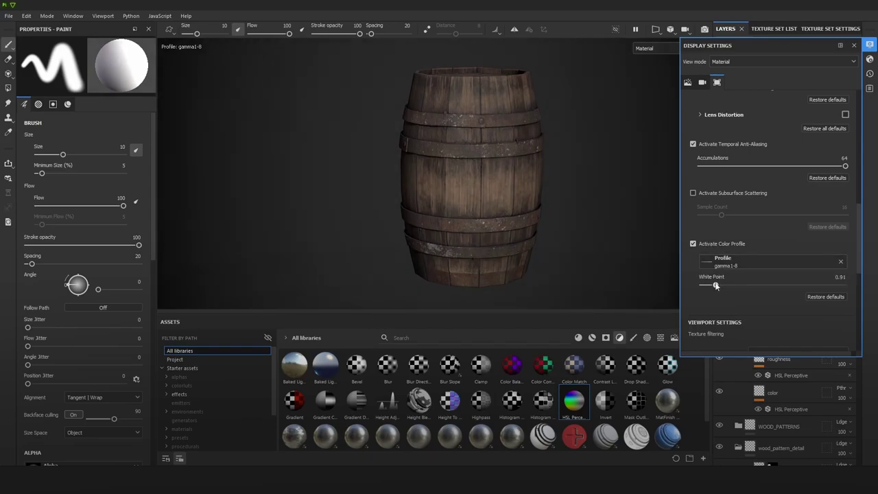
pyautogui.keyDown('alt'); pyautogui.moveTo(594, 199); pyautogui.dragTo(576, 213, button='middle'); pyautogui.keyUp('alt')
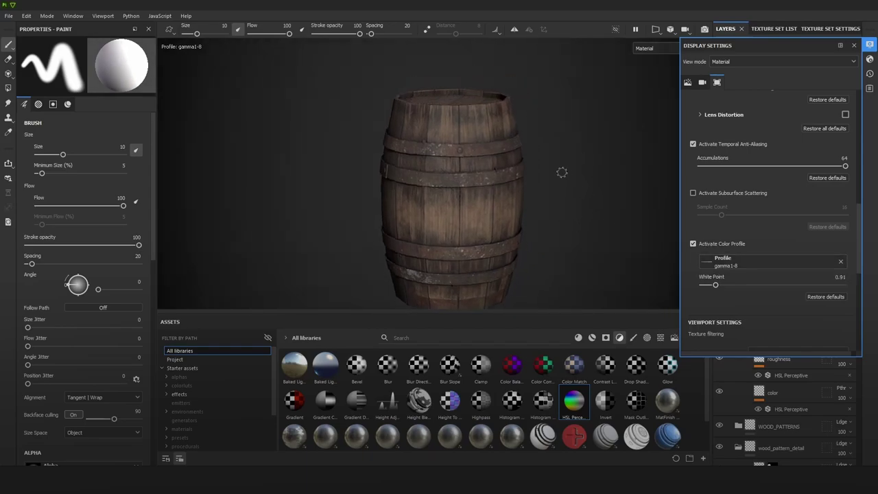
pyautogui.keyDown('alt'); pyautogui.moveTo(563, 172); pyautogui.dragTo(565, 174); pyautogui.keyUp('alt')
pyautogui.click(853, 45)
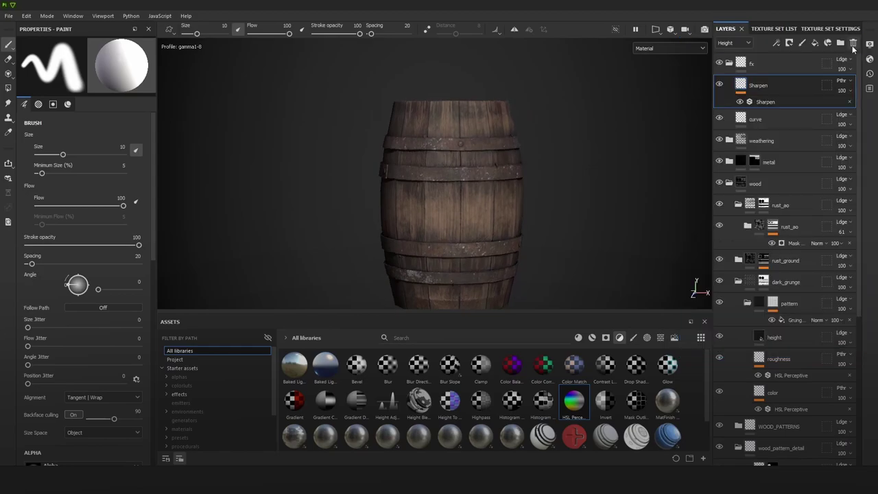
pyautogui.scroll(8, 521, 231)
pyautogui.keyDown('alt'); pyautogui.moveTo(603, 277); pyautogui.dragTo(582, 223, button='middle'); pyautogui.keyUp('alt')
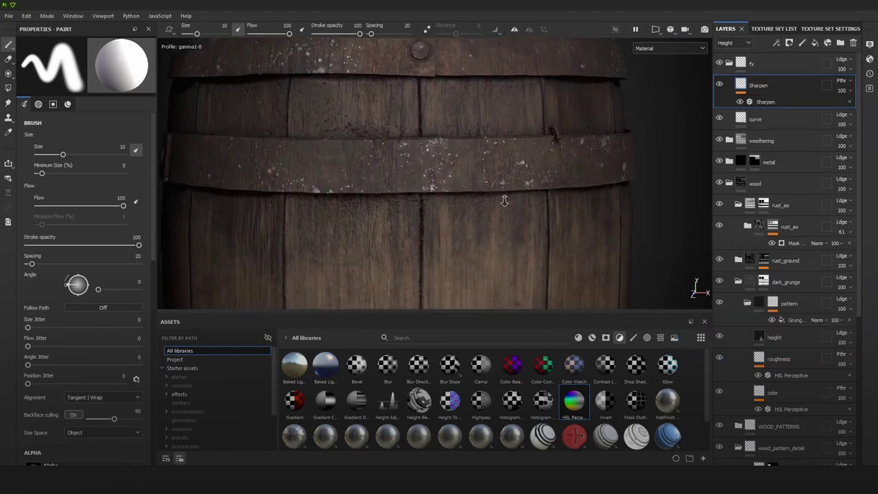
pyautogui.scroll(2, 583, 223)
pyautogui.keyDown('alt'); pyautogui.moveTo(582, 213); pyautogui.dragTo(570, 210); pyautogui.keyUp('alt')
# Step: Collapse the wood group and color-label the wood group red and the metal group orange
pyautogui.scroll(-5, 806, 321)
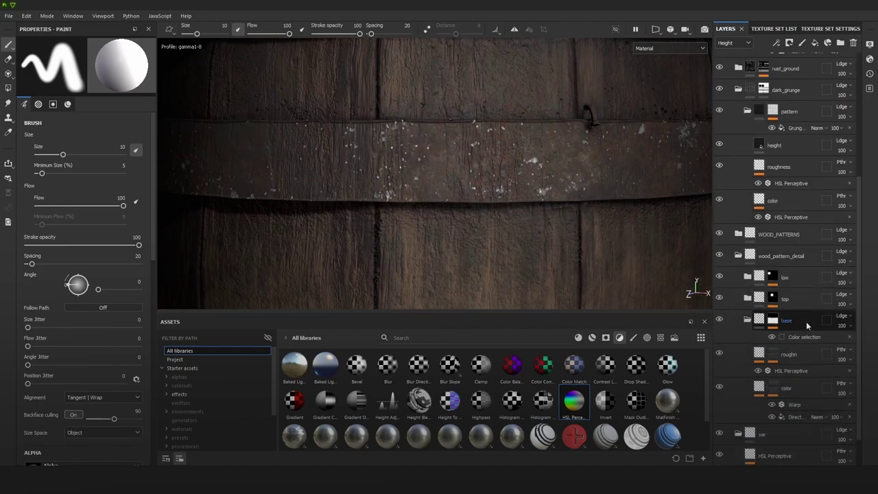
pyautogui.scroll(3, 778, 396)
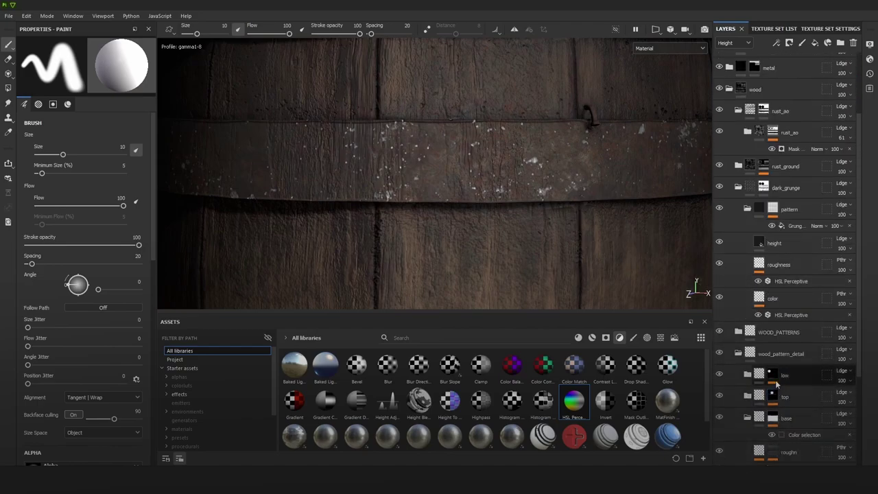
pyautogui.click(730, 92)
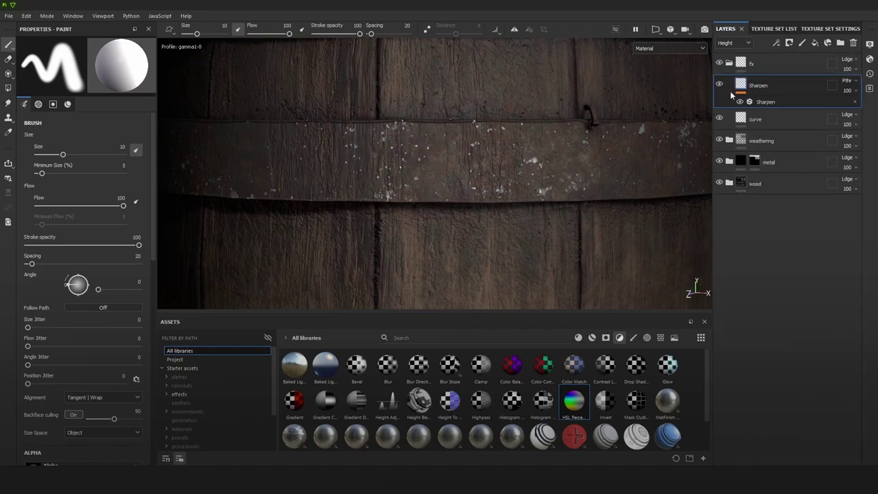
pyautogui.click(768, 187)
pyautogui.rightClick(770, 189)
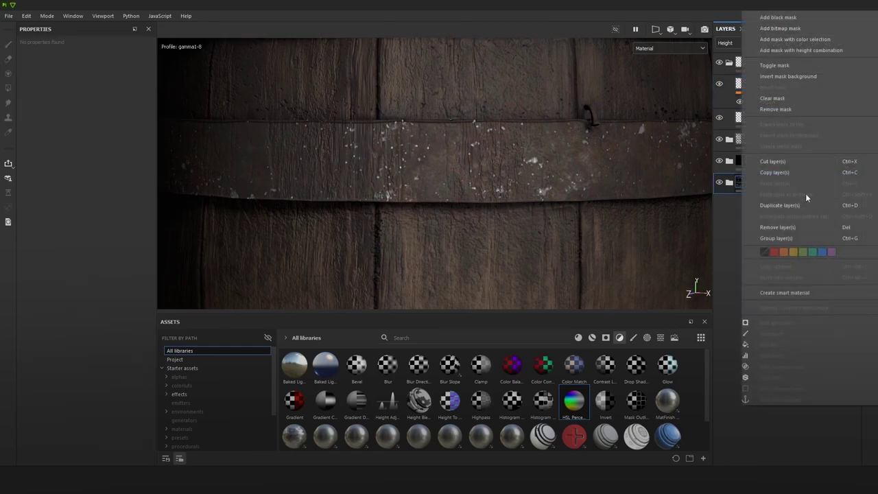
pyautogui.click(781, 252)
pyautogui.click(778, 166)
pyautogui.rightClick(777, 166)
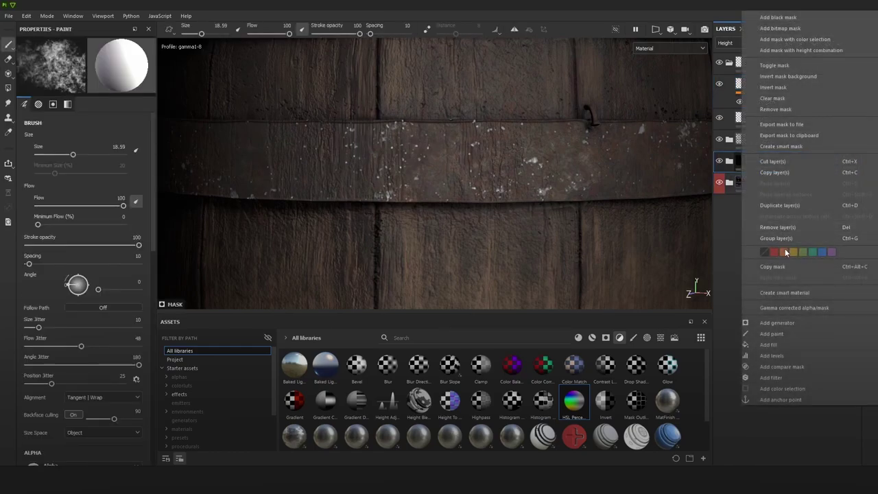
pyautogui.click(784, 253)
# Step: Color-label the weathering group yellow and the fx group green, and collapse the fx group
pyautogui.click(778, 143)
pyautogui.rightClick(778, 143)
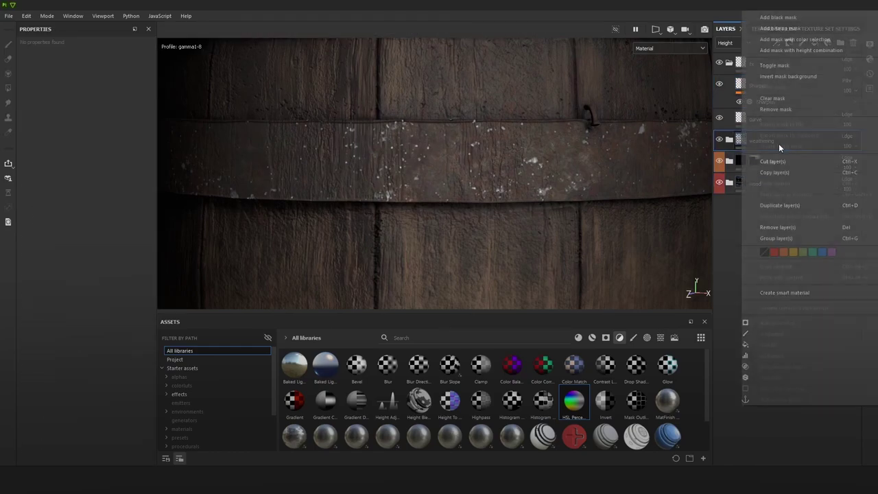
pyautogui.click(794, 252)
pyautogui.click(773, 64)
pyautogui.rightClick(773, 64)
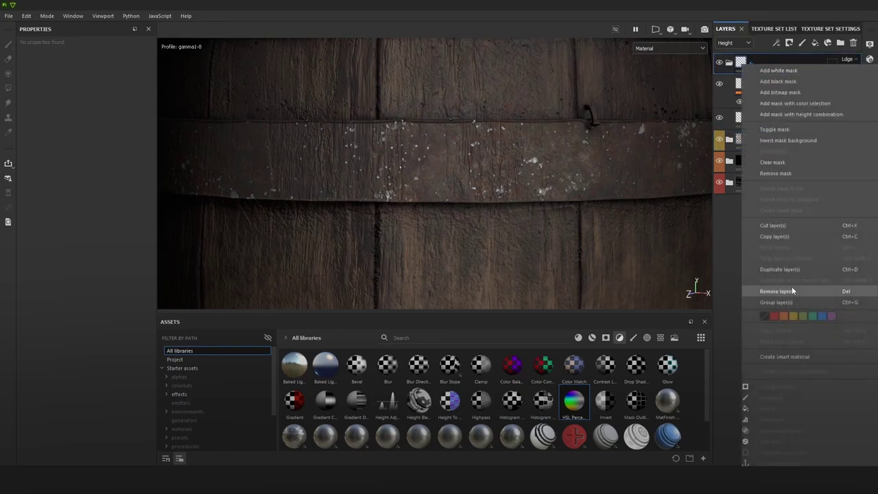
pyautogui.click(799, 315)
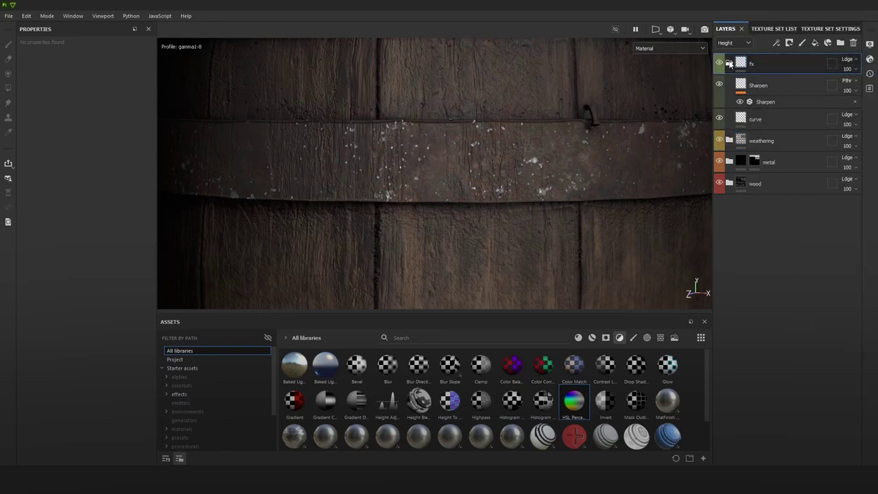
pyautogui.click(729, 64)
# Step: Add a black mask to the wood group and reveal only the wooden planks with a white mesh Polygon Fill
pyautogui.click(765, 129)
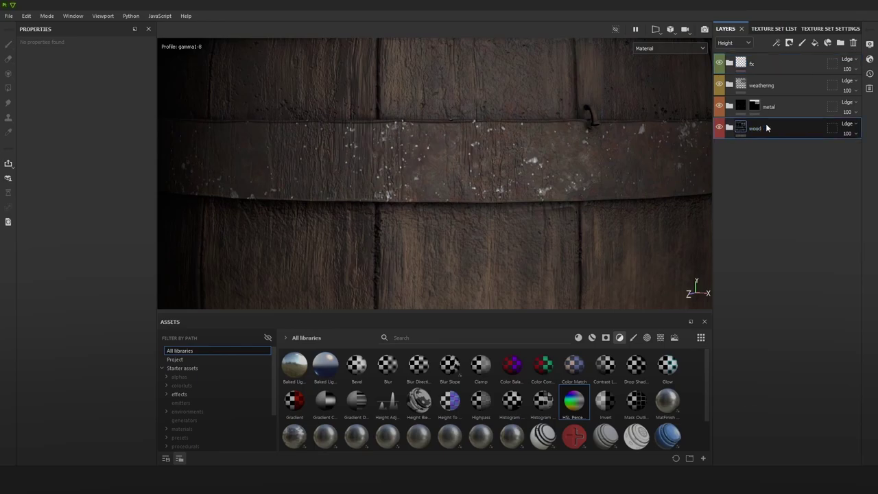
pyautogui.rightClick(766, 127)
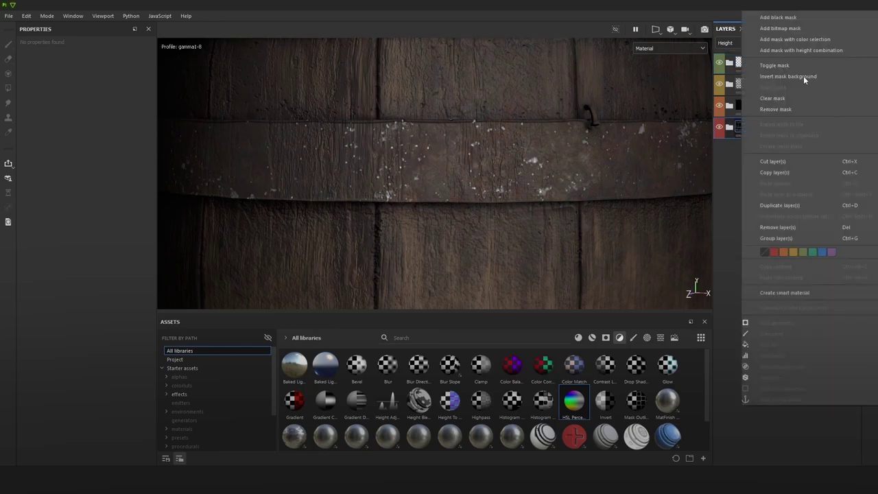
pyautogui.click(794, 28)
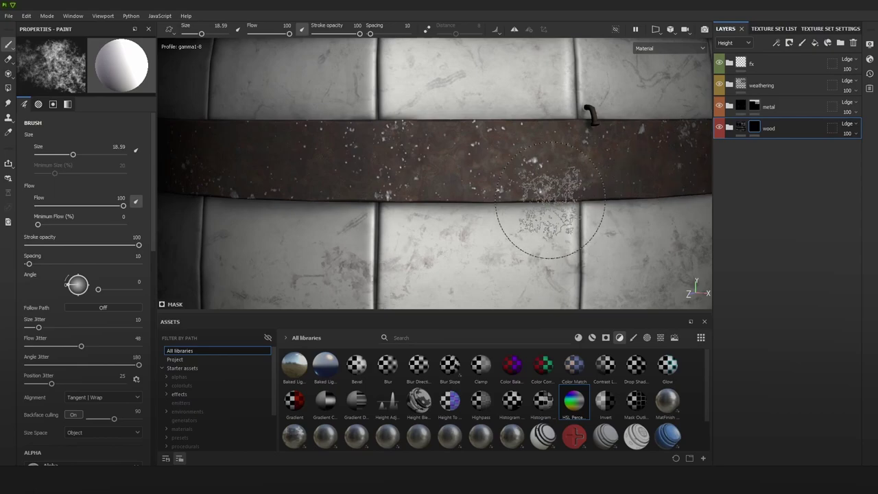
pyautogui.press('f')
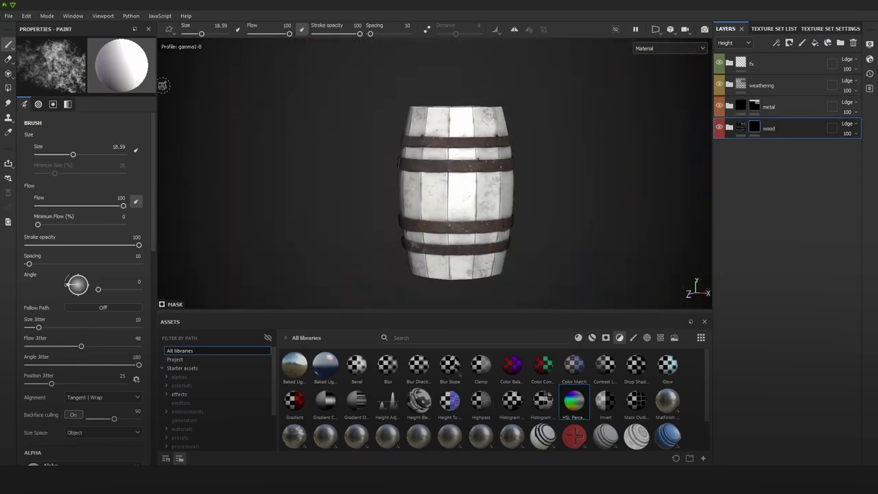
pyautogui.click(8, 91)
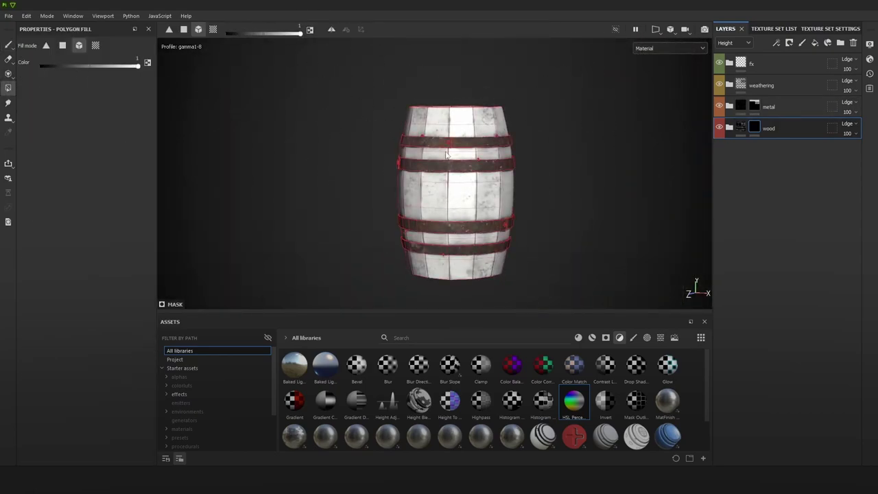
pyautogui.scroll(3, 446, 155)
pyautogui.click(495, 240)
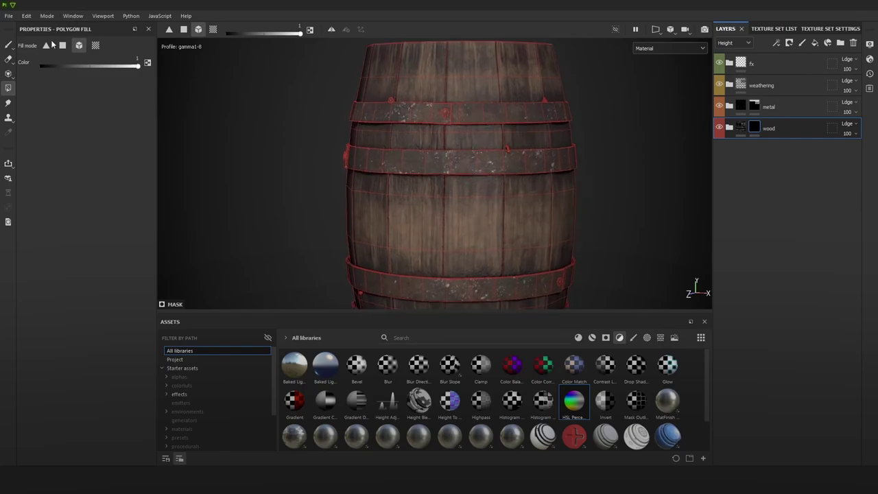
pyautogui.click(8, 44)
pyautogui.scroll(-3, 535, 105)
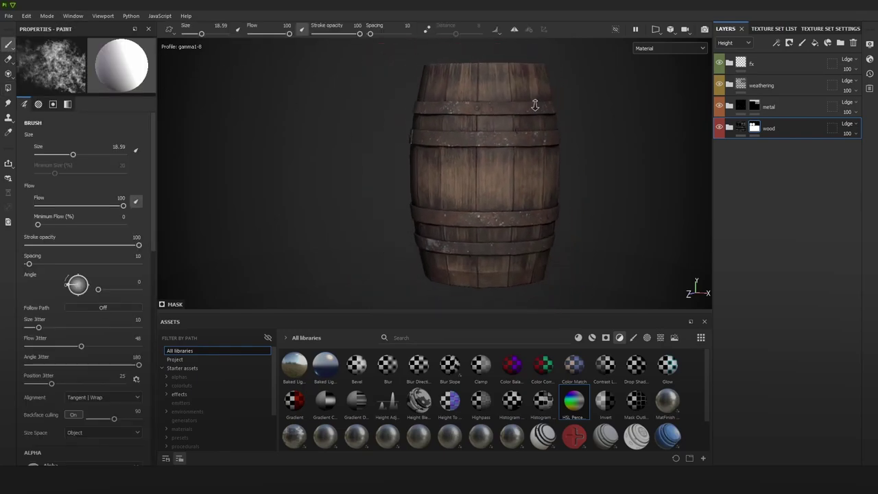
# Step: Check the masked barrel down to its base, expand the wood group, collapse dark_grunge and expand the rust_ground folder
pyautogui.moveTo(601, 133)
pyautogui.keyDown('alt'); pyautogui.mouseDown()
pyautogui.moveTo(637, 149)
pyautogui.moveTo(599, 149)
pyautogui.mouseUp(); pyautogui.keyUp('alt')
pyautogui.scroll(3, 563, 161)
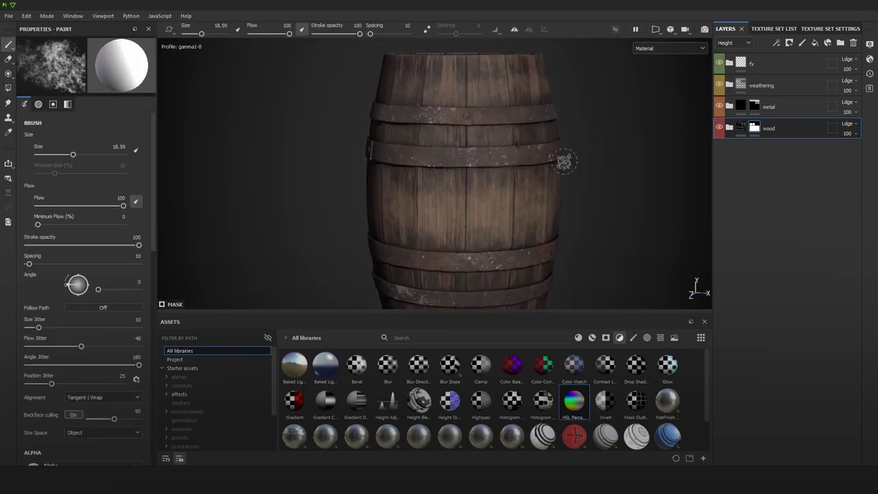
pyautogui.keyDown('alt'); pyautogui.moveTo(535, 157); pyautogui.dragTo(537, 140, button='middle'); pyautogui.keyUp('alt')
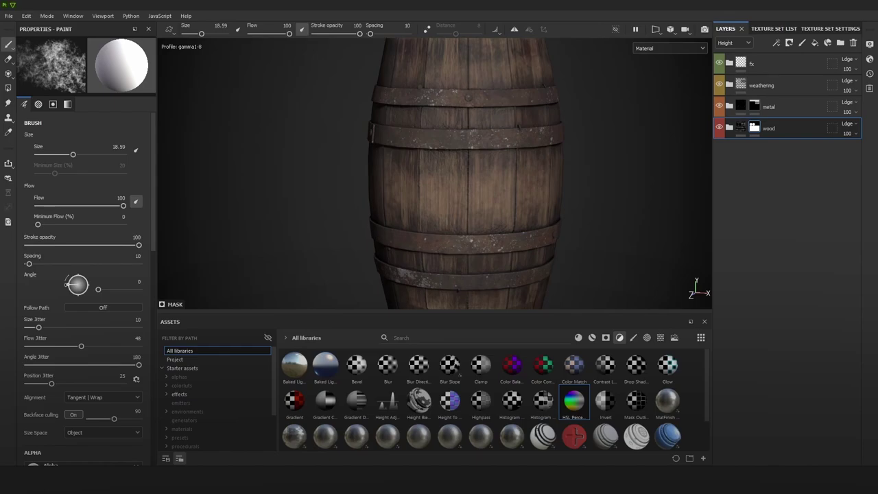
pyautogui.keyDown('alt'); pyautogui.moveTo(556, 263); pyautogui.dragTo(548, 171, button='middle'); pyautogui.keyUp('alt')
pyautogui.keyDown('alt'); pyautogui.moveTo(548, 155); pyautogui.dragTo(588, 190, button='right'); pyautogui.keyUp('alt')
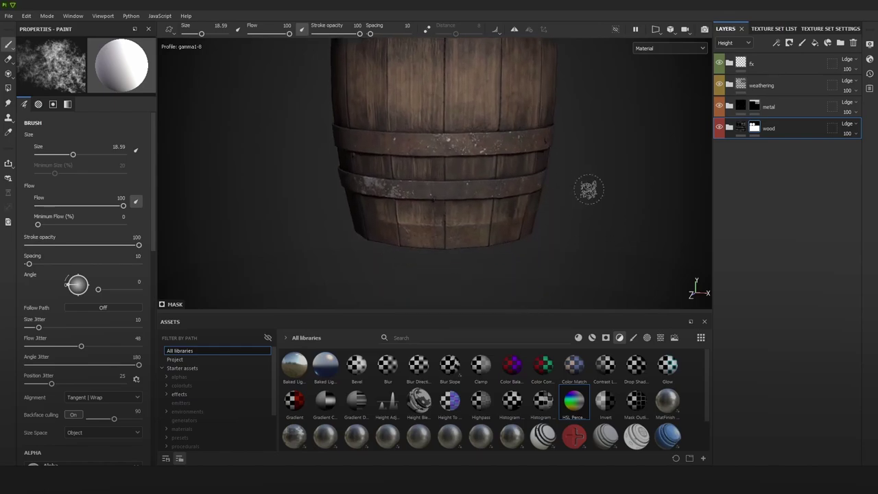
pyautogui.click(729, 127)
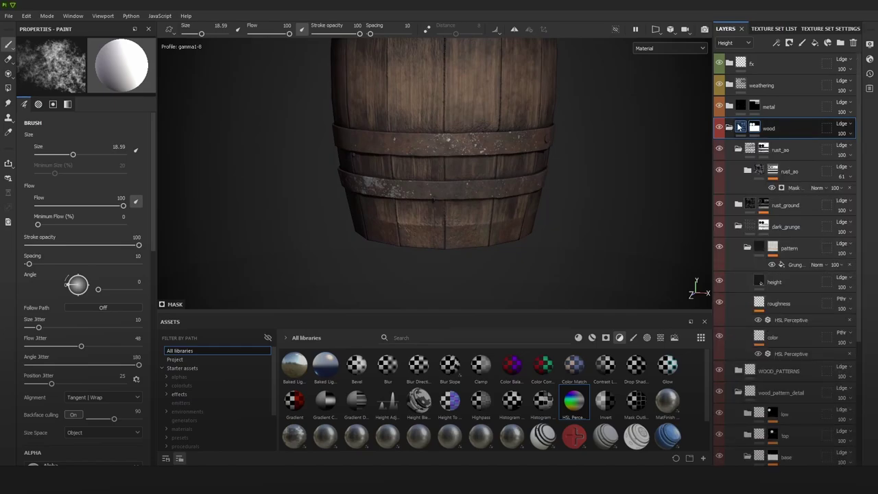
pyautogui.click(737, 226)
pyautogui.click(738, 205)
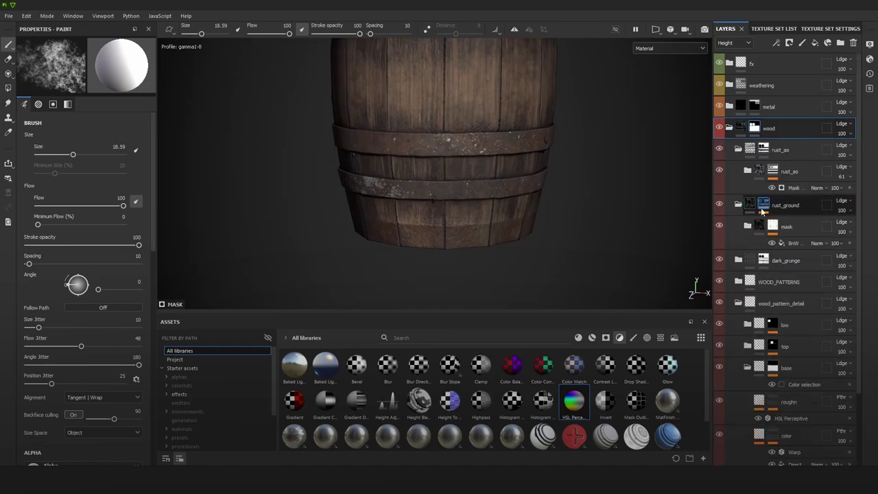
# Step: Inspect the rust_ground mask in isolation around the barrel's base, and return to the material view
pyautogui.keyDown('alt'); pyautogui.click(763, 206); pyautogui.keyUp('alt')
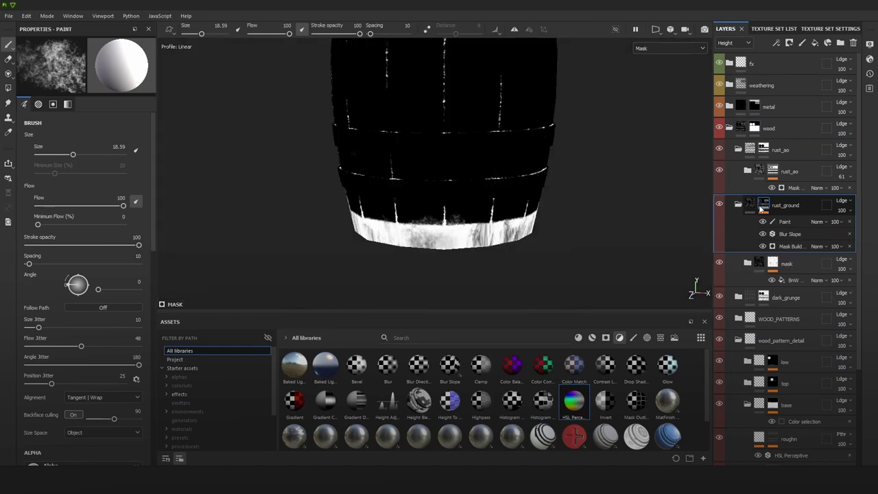
pyautogui.scroll(2, 546, 237)
pyautogui.keyDown('alt'); pyautogui.moveTo(546, 237); pyautogui.dragTo(544, 198, button='right'); pyautogui.keyUp('alt')
pyautogui.keyDown('alt'); pyautogui.moveTo(544, 198); pyautogui.dragTo(473, 195); pyautogui.keyUp('alt')
pyautogui.moveTo(483, 194)
pyautogui.keyDown('alt'); pyautogui.mouseDown()
pyautogui.moveTo(554, 196)
pyautogui.moveTo(579, 227)
pyautogui.mouseUp(); pyautogui.keyUp('alt')
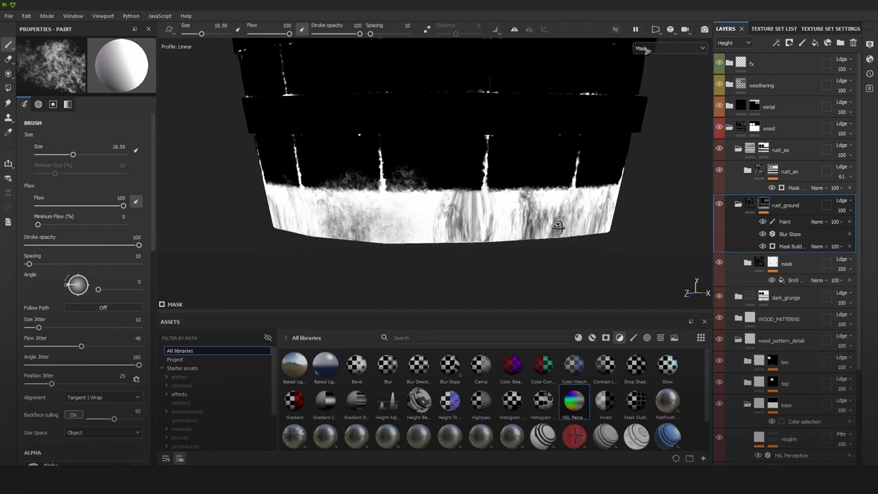
pyautogui.press('m')
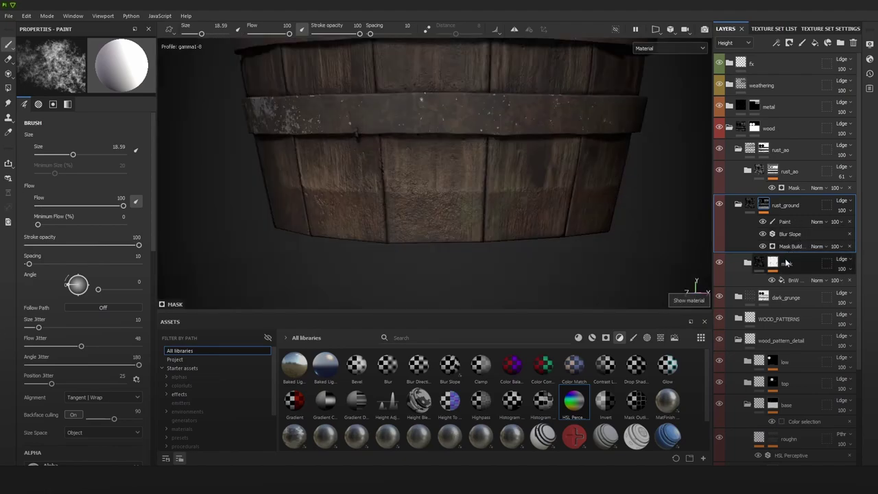
# Step: Add a fill layer above the mask folder inside rust_ground and leave only its height channel active
pyautogui.click(787, 264)
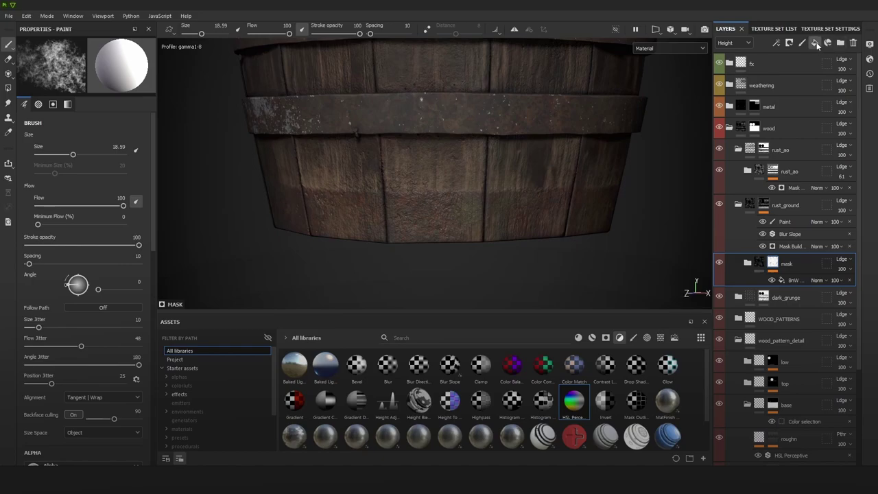
pyautogui.click(827, 43)
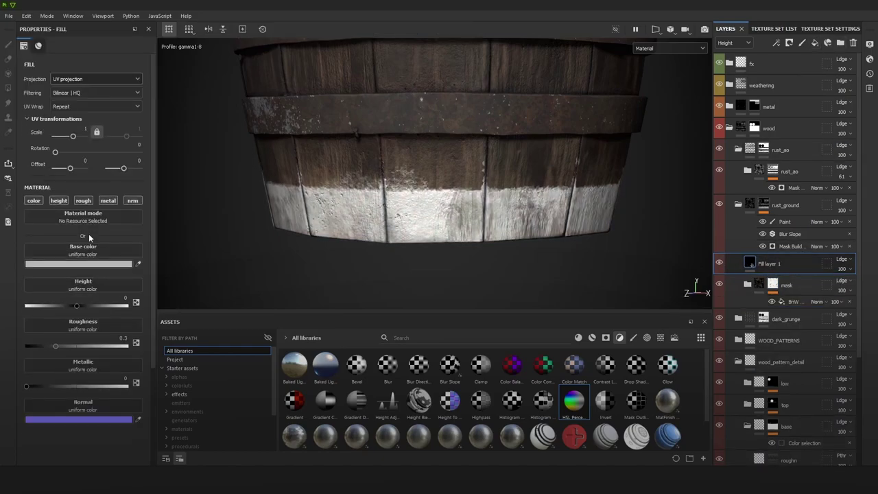
pyautogui.click(32, 200)
pyautogui.click(59, 200)
pyautogui.click(108, 200)
pyautogui.click(132, 200)
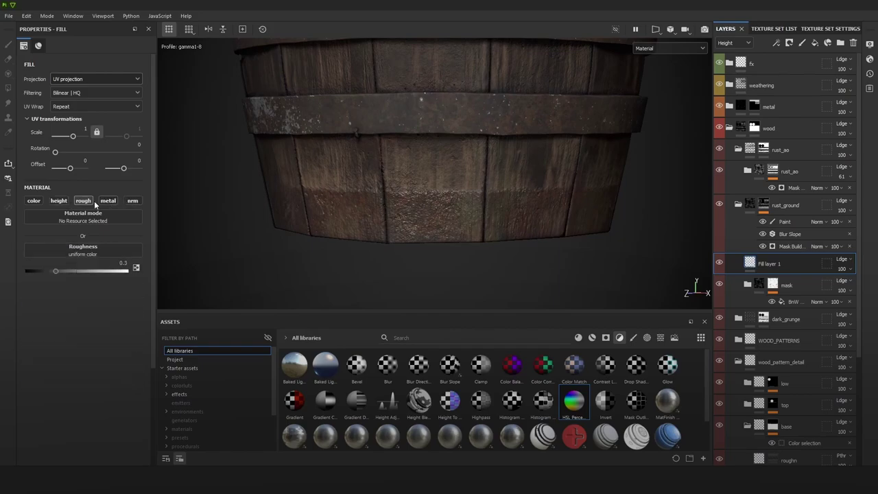
pyautogui.click(83, 200)
pyautogui.click(59, 200)
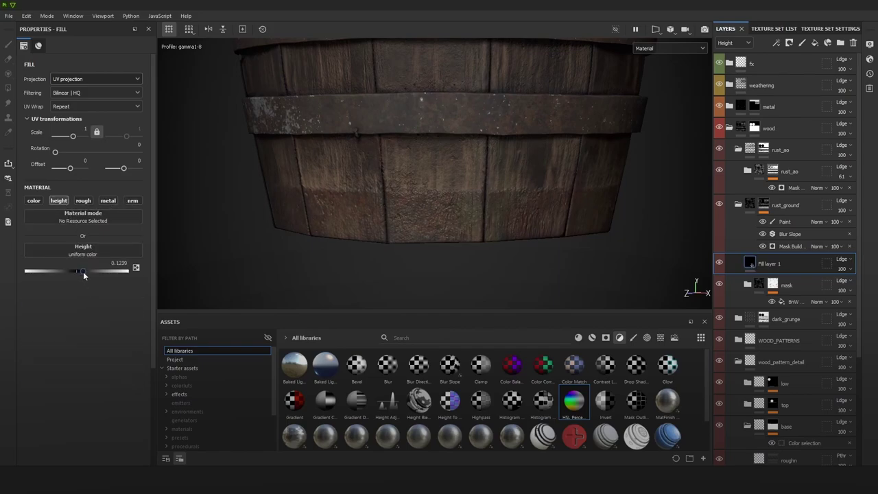
# Step: Raise the new fill layer's height to about 0.72, checking the relief along the barrel's base
pyautogui.moveTo(83, 272); pyautogui.dragTo(89, 273)
pyautogui.keyDown('alt'); pyautogui.moveTo(499, 249); pyautogui.dragTo(574, 261); pyautogui.keyUp('alt')
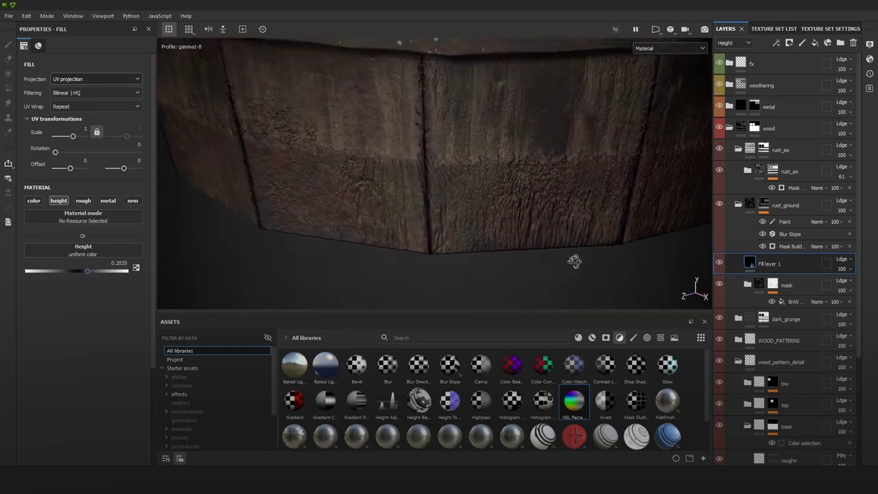
pyautogui.scroll(-4, 574, 261)
pyautogui.scroll(-4, 521, 174)
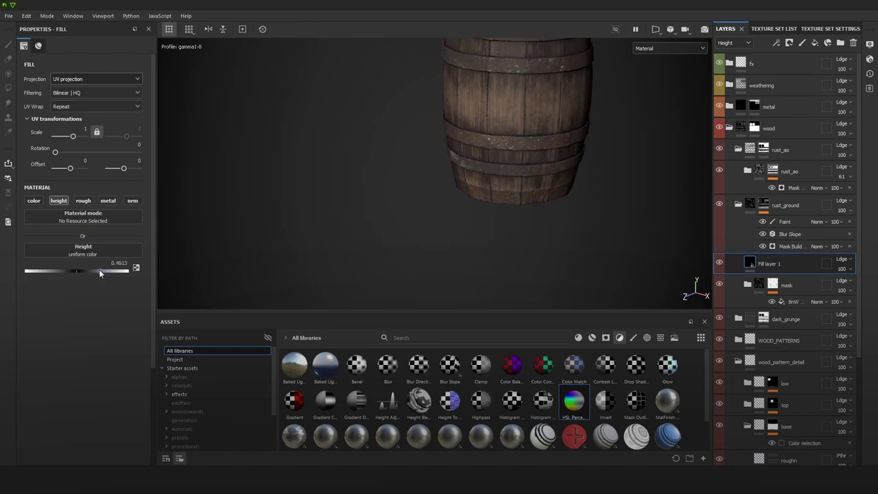
pyautogui.moveTo(100, 273); pyautogui.dragTo(99, 271)
pyautogui.keyDown('alt'); pyautogui.moveTo(560, 238); pyautogui.dragTo(605, 259, button='right'); pyautogui.keyUp('alt')
pyautogui.keyDown('alt'); pyautogui.moveTo(616, 266); pyautogui.dragTo(581, 255, button='middle'); pyautogui.keyUp('alt')
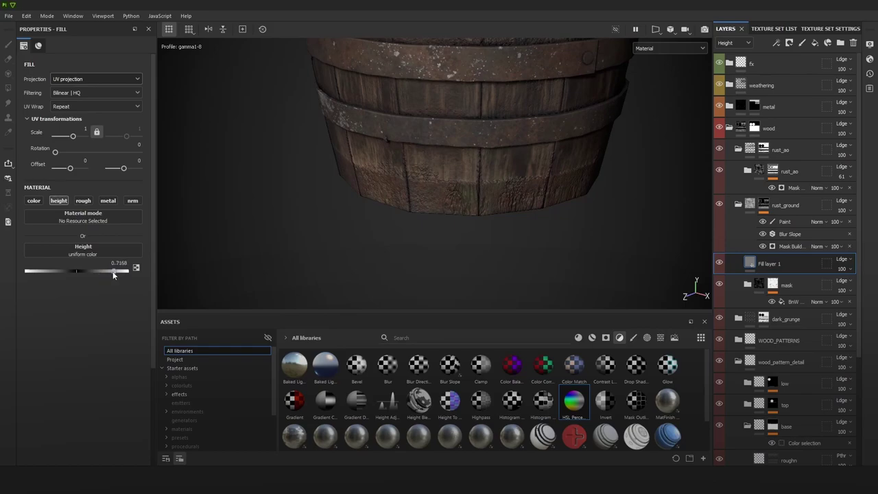
# Step: Delete the fill layer inside the rust_ground folder
pyautogui.moveTo(98, 272); pyautogui.dragTo(93, 273)
pyautogui.press('Delete')
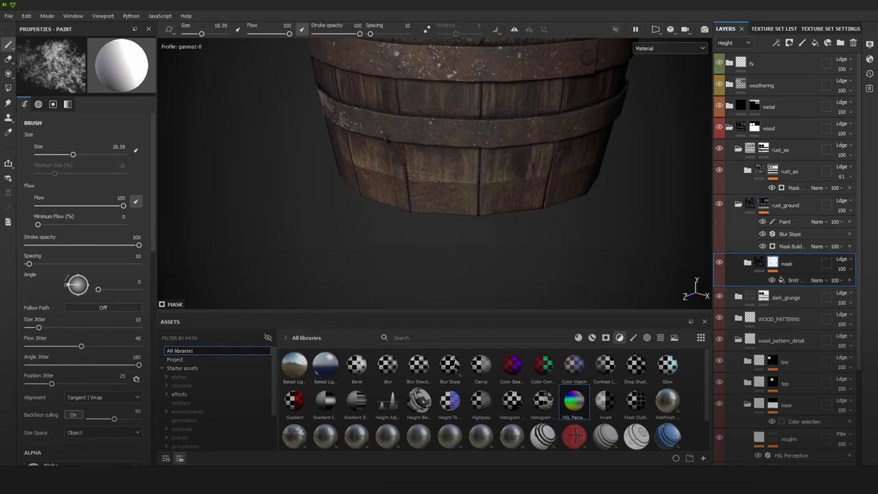
pyautogui.scroll(2, 525, 173)
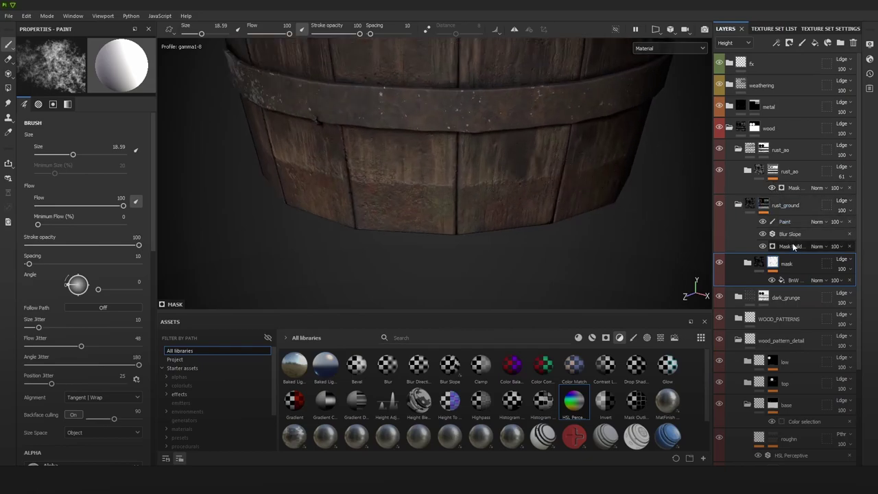
# Step: Add a fill layer above the rust_ao folder in the wood group and give it a black mask
pyautogui.click(789, 209)
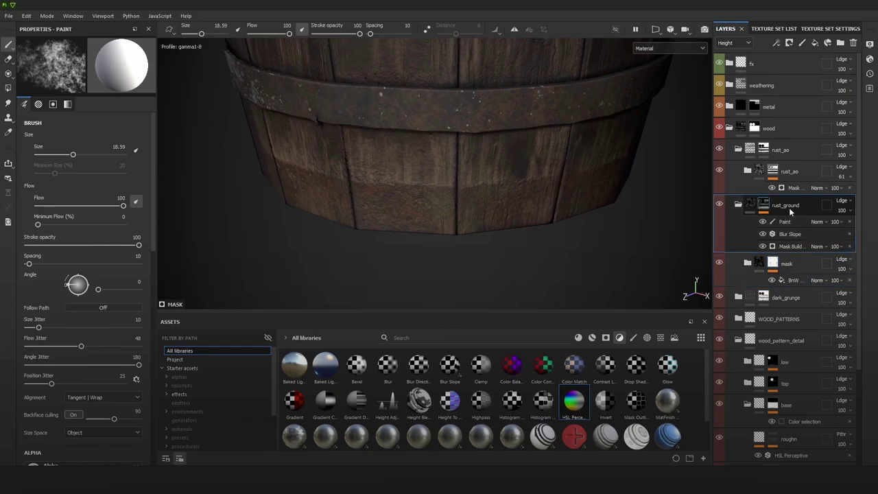
pyautogui.click(792, 175)
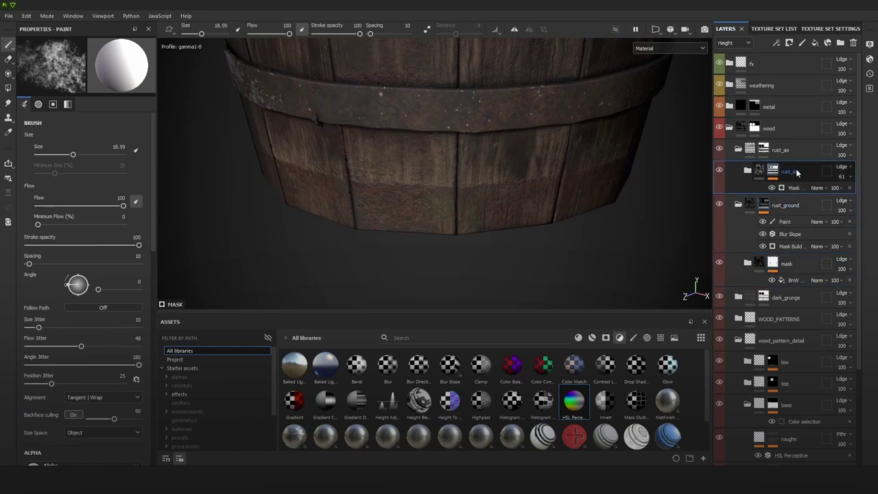
pyautogui.click(789, 151)
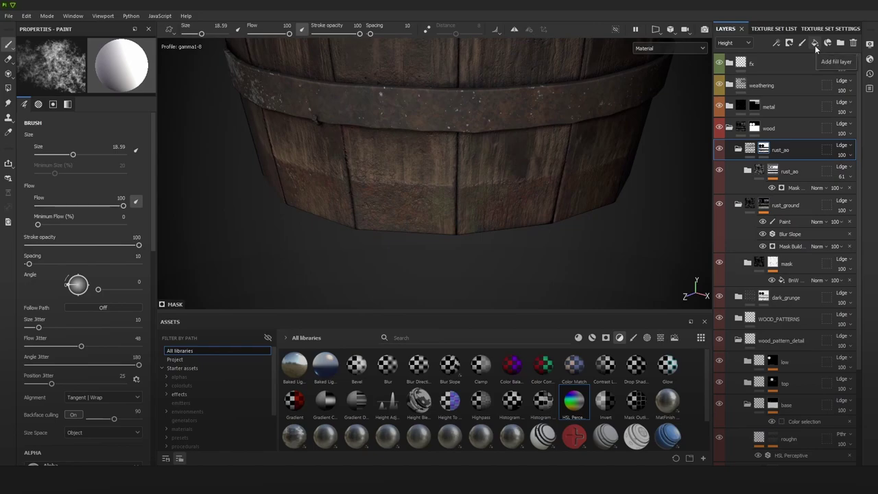
pyautogui.click(815, 44)
pyautogui.rightClick(772, 149)
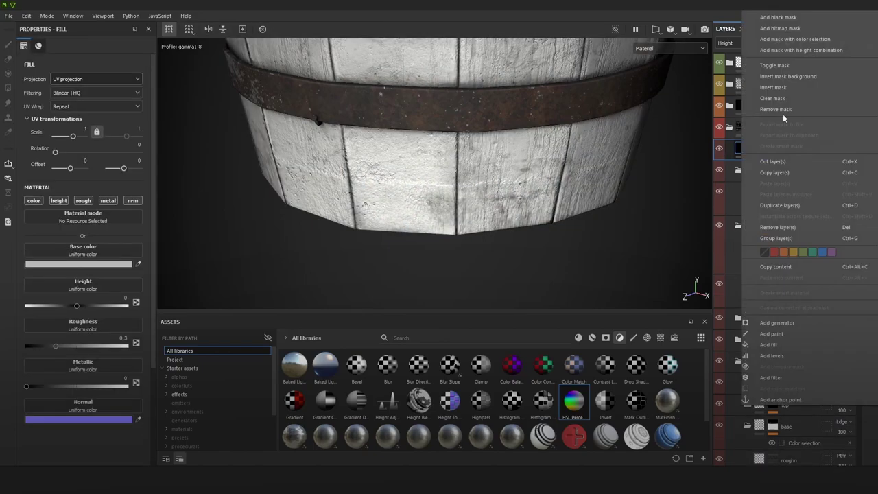
pyautogui.click(789, 25)
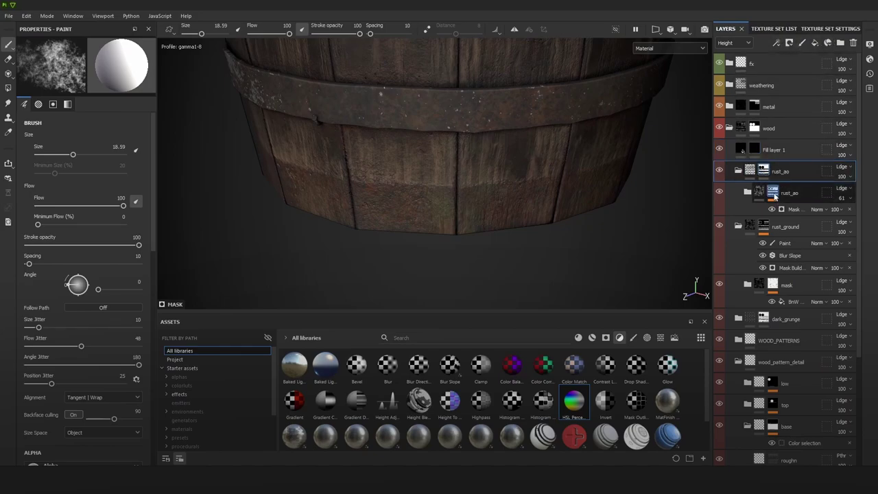
# Step: Copy the mask of the rust_ground folder
pyautogui.click(763, 228)
pyautogui.rightClick(763, 229)
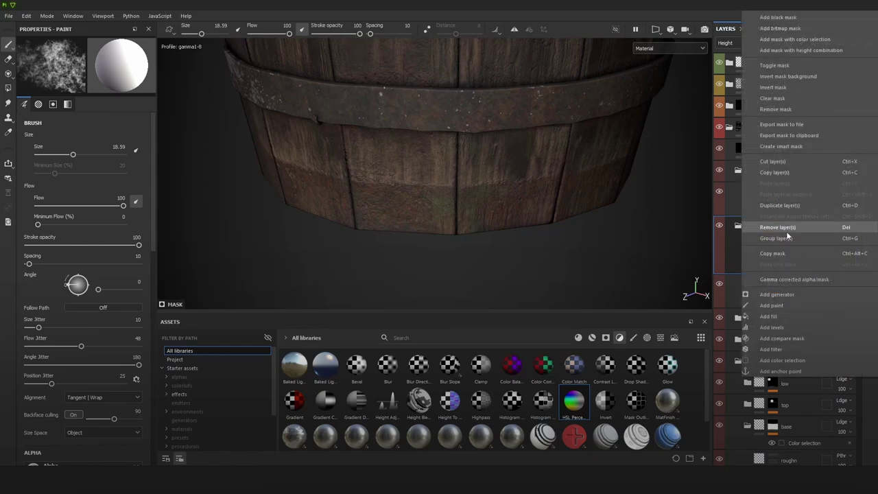
pyautogui.click(778, 253)
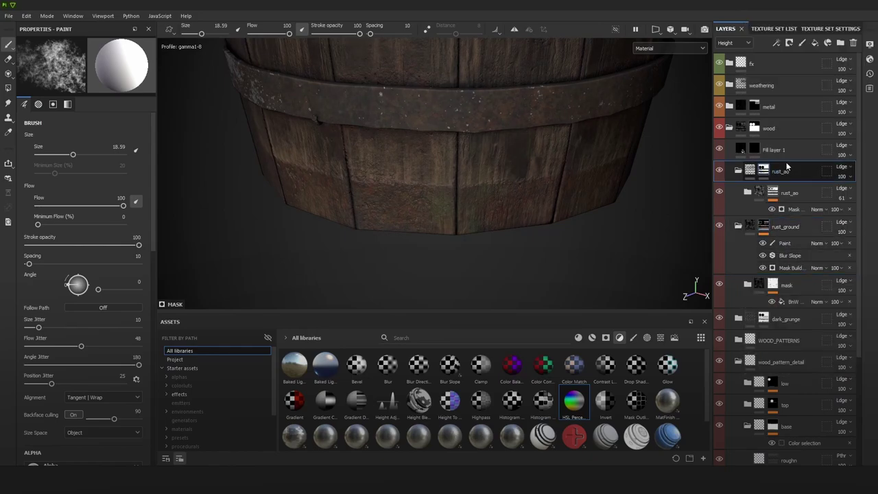
# Step: Paste the copied mask into the mask of Fill layer 1
pyautogui.click(786, 147)
pyautogui.rightClick(786, 147)
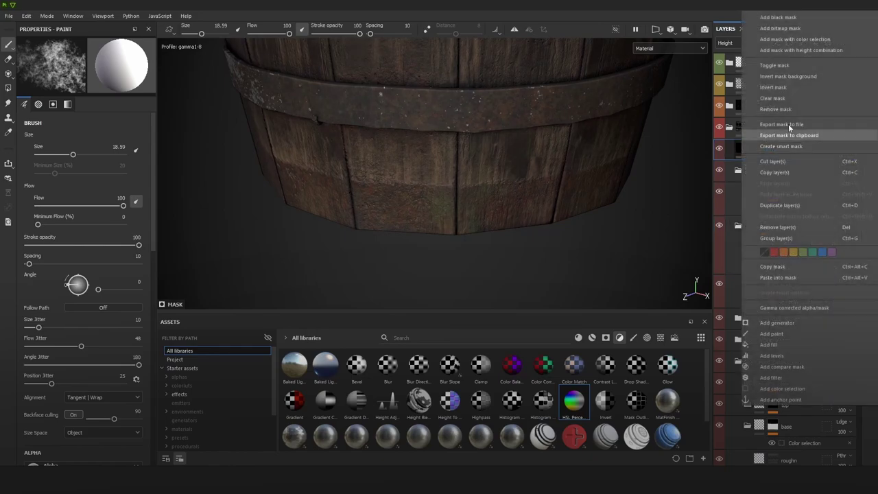
pyautogui.click(718, 169)
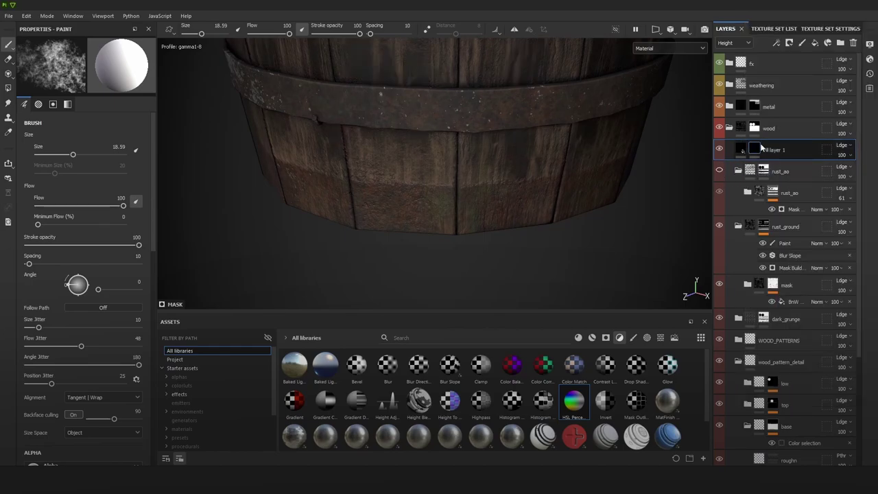
pyautogui.rightClick(761, 149)
pyautogui.click(662, 190)
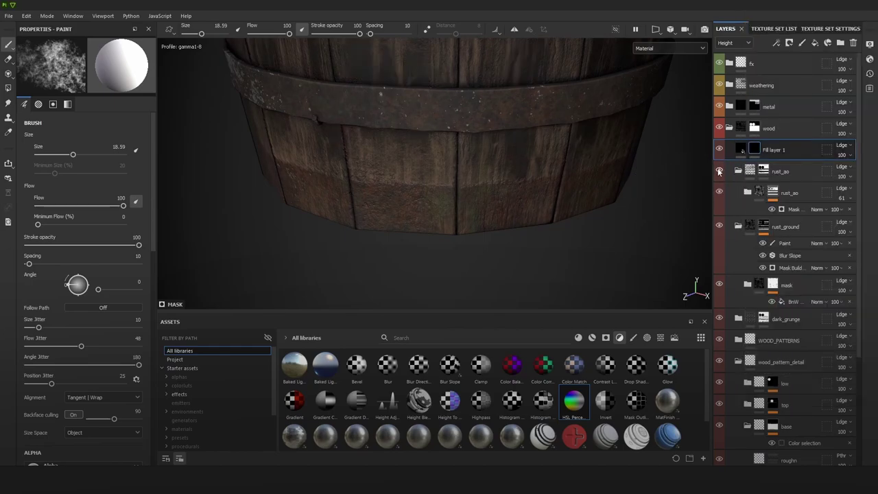
pyautogui.keyDown('alt'); pyautogui.moveTo(576, 192); pyautogui.dragTo(596, 165); pyautogui.keyUp('alt')
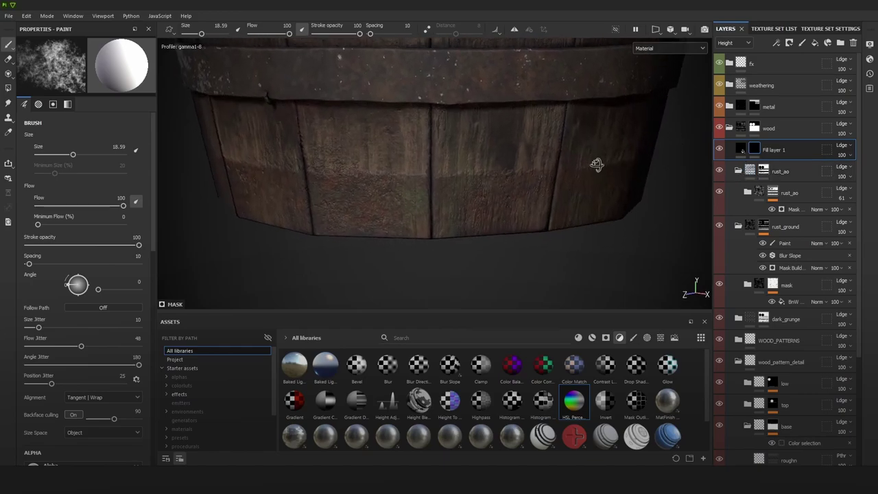
pyautogui.rightClick(742, 149)
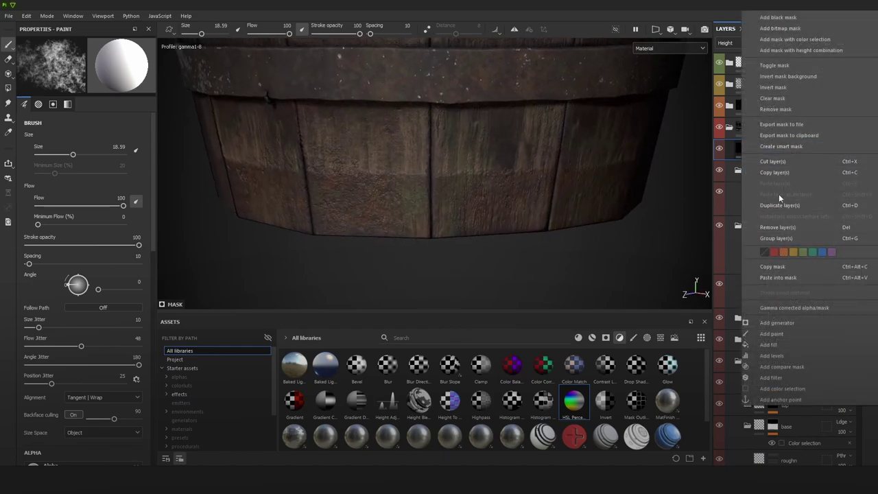
pyautogui.click(701, 171)
pyautogui.keyDown('alt'); pyautogui.moveTo(672, 181); pyautogui.dragTo(646, 194, button='middle'); pyautogui.keyUp('alt')
pyautogui.rightClick(753, 146)
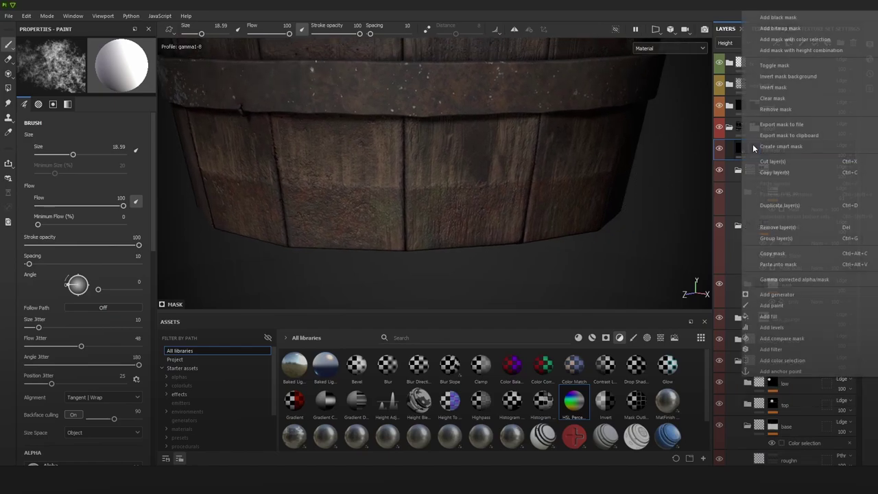
pyautogui.click(791, 264)
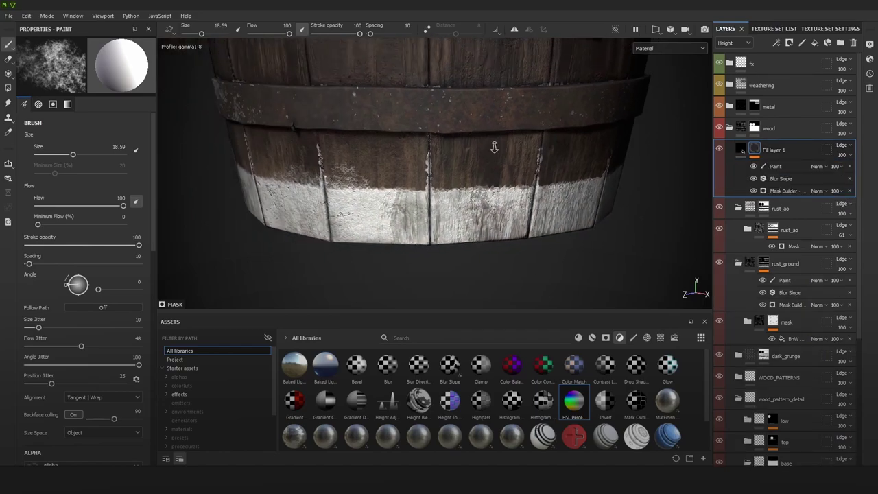
# Step: Remove the Paint and Blur Slope effects from Fill layer 1's mask, leaving only the Mask Builder generator
pyautogui.moveTo(495, 147)
pyautogui.keyDown('alt'); pyautogui.mouseDown(button='right')
pyautogui.moveTo(494, 110)
pyautogui.moveTo(495, 158)
pyautogui.mouseUp(button='right'); pyautogui.keyUp('alt')
pyautogui.click(849, 166)
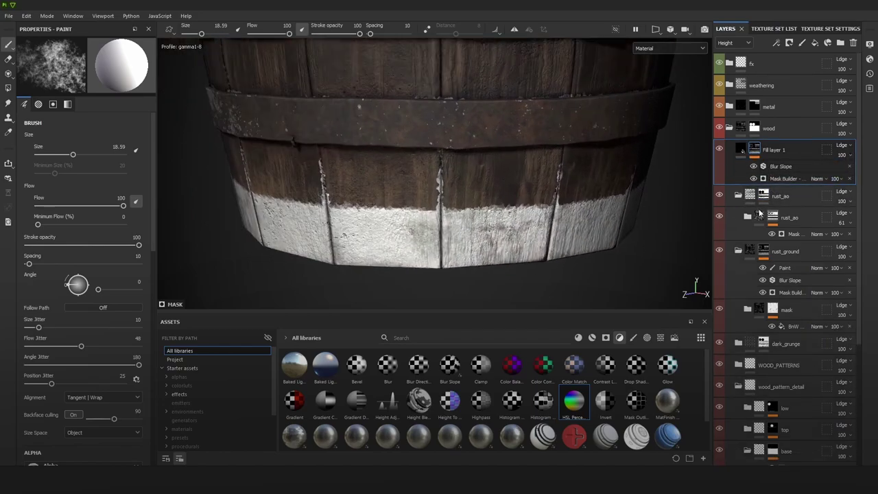
pyautogui.click(754, 166)
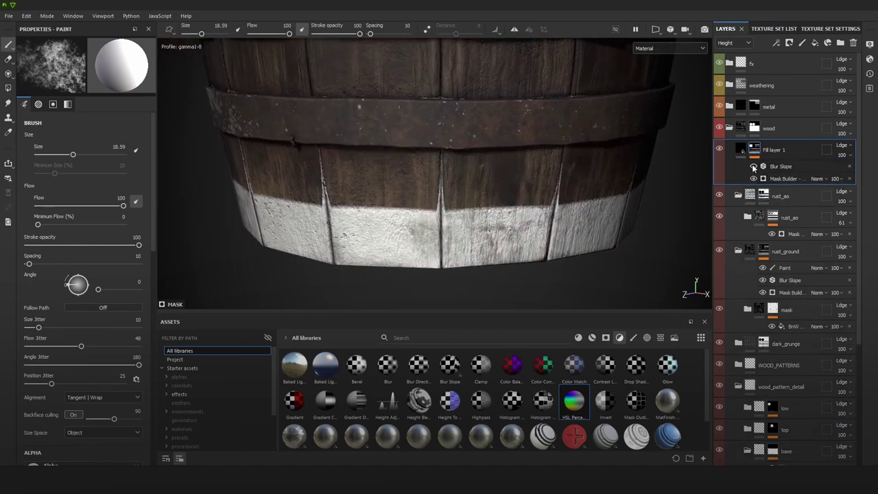
pyautogui.click(849, 167)
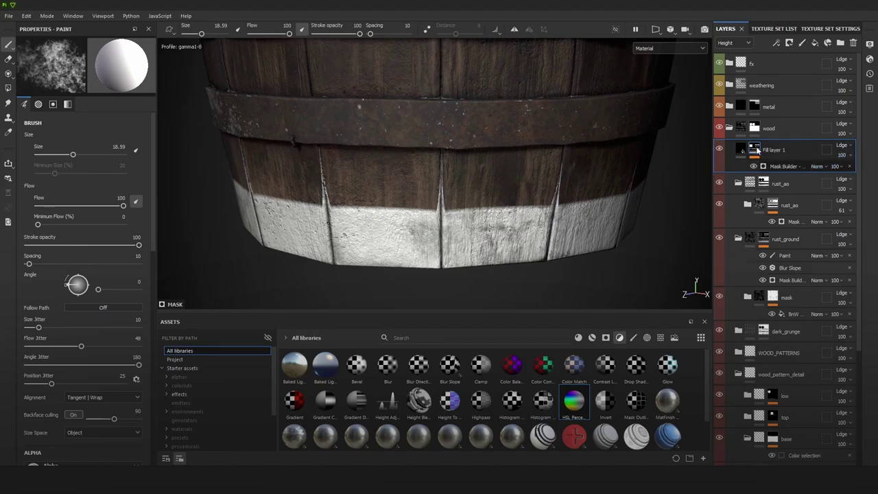
# Step: Display Fill layer 1's mask on the barrel and open its Mask Builder generator settings
pyautogui.keyDown('alt'); pyautogui.click(754, 149); pyautogui.keyUp('alt')
pyautogui.click(785, 167)
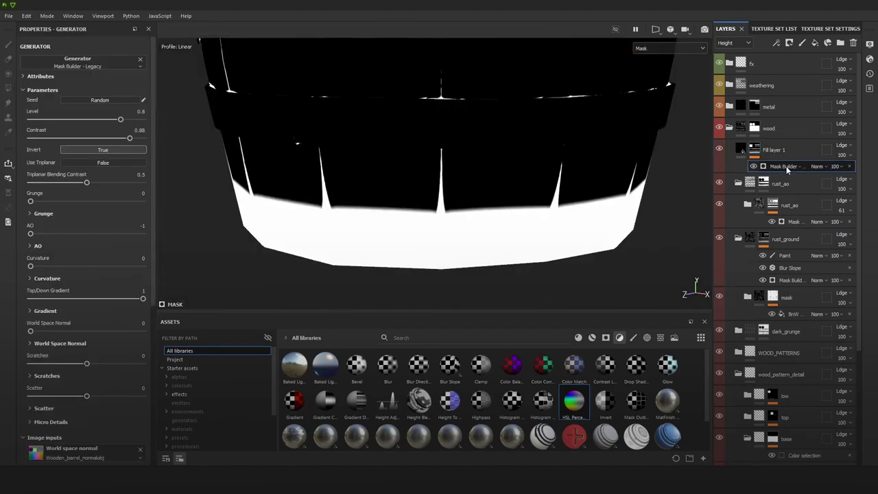
# Step: Try different Top/Down Gradient and Curvature amounts in the Mask Builder generator
pyautogui.moveTo(98, 300); pyautogui.dragTo(60, 300)
pyautogui.hotkey('ctrl', 'z')
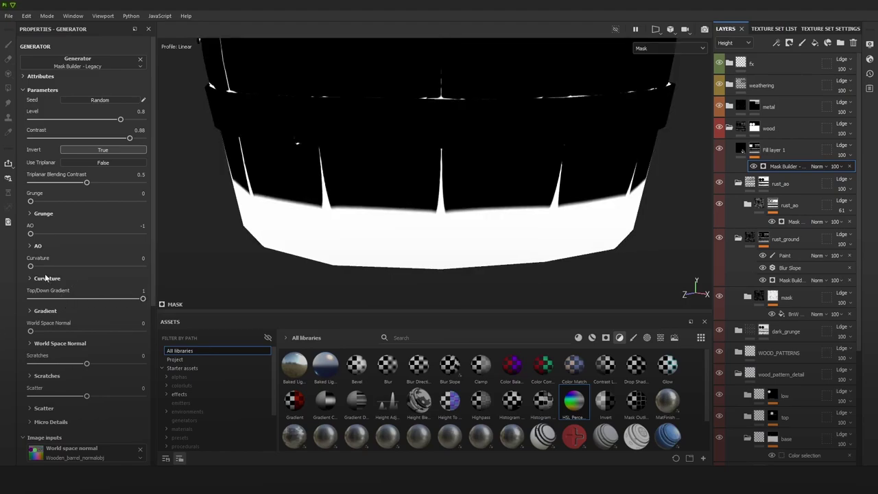
pyautogui.moveTo(31, 266); pyautogui.dragTo(1, 265)
pyautogui.hotkey('ctrl', 'z')
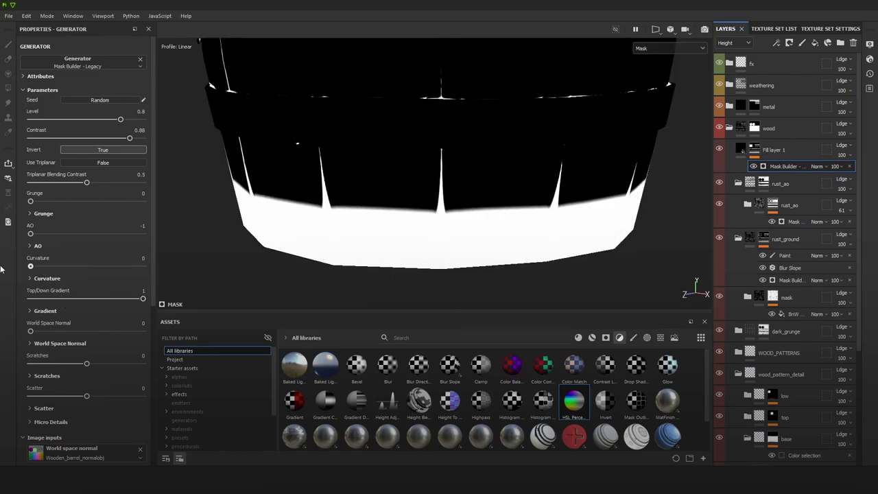
# Step: Set the Mask Builder's Triplanar Blending Contrast to 0.33 and Contrast to 0.65, returning to the material view
pyautogui.moveTo(72, 176); pyautogui.dragTo(46, 186)
pyautogui.hotkey('ctrl', 'z')
pyautogui.keyDown('alt'); pyautogui.moveTo(438, 147); pyautogui.dragTo(503, 224, button='right'); pyautogui.keyUp('alt')
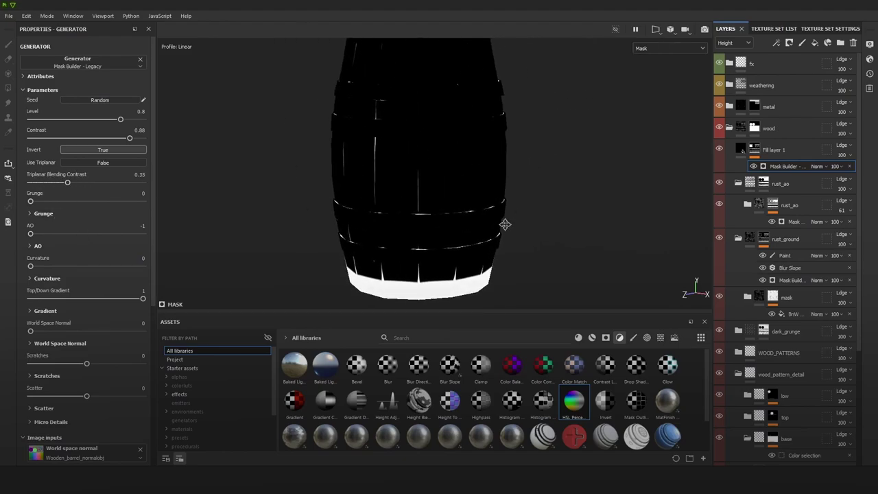
pyautogui.keyDown('alt'); pyautogui.moveTo(503, 223); pyautogui.dragTo(494, 201, button='middle'); pyautogui.keyUp('alt')
pyautogui.keyDown('alt'); pyautogui.moveTo(524, 200); pyautogui.dragTo(477, 205); pyautogui.keyUp('alt')
pyautogui.scroll(2, 478, 205)
pyautogui.keyDown('alt'); pyautogui.moveTo(395, 225); pyautogui.dragTo(411, 201, button='middle'); pyautogui.keyUp('alt')
pyautogui.scroll(1, 422, 268)
pyautogui.scroll(-3, 101, 291)
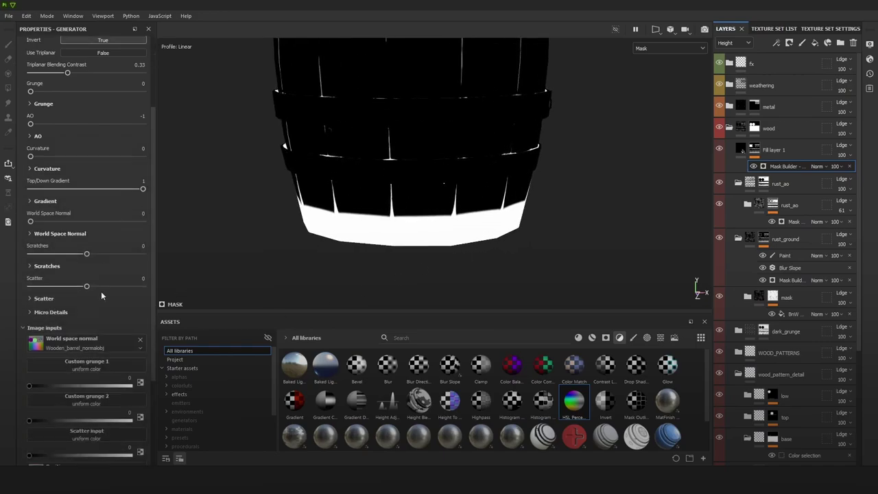
pyautogui.scroll(3, 101, 291)
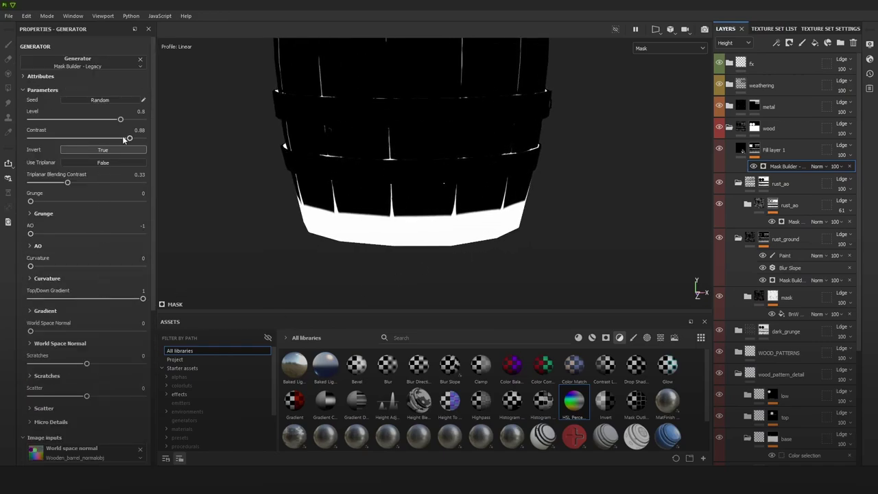
pyautogui.moveTo(126, 139); pyautogui.dragTo(104, 139)
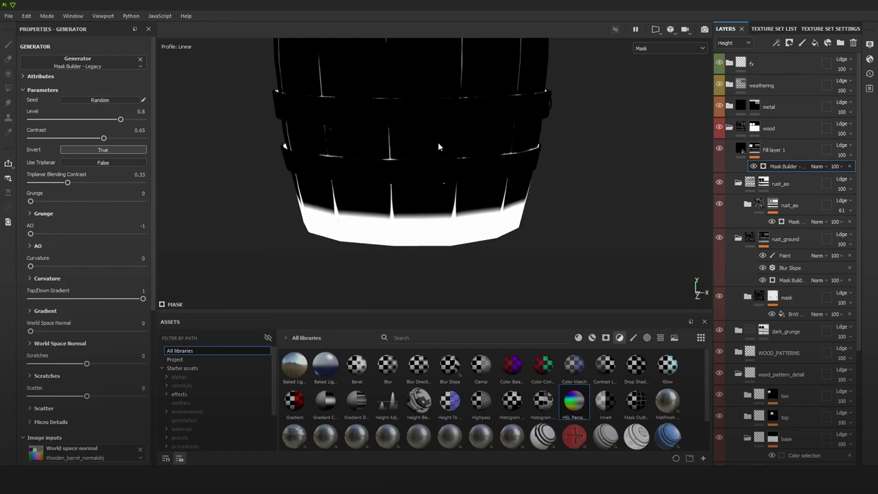
pyautogui.press('m')
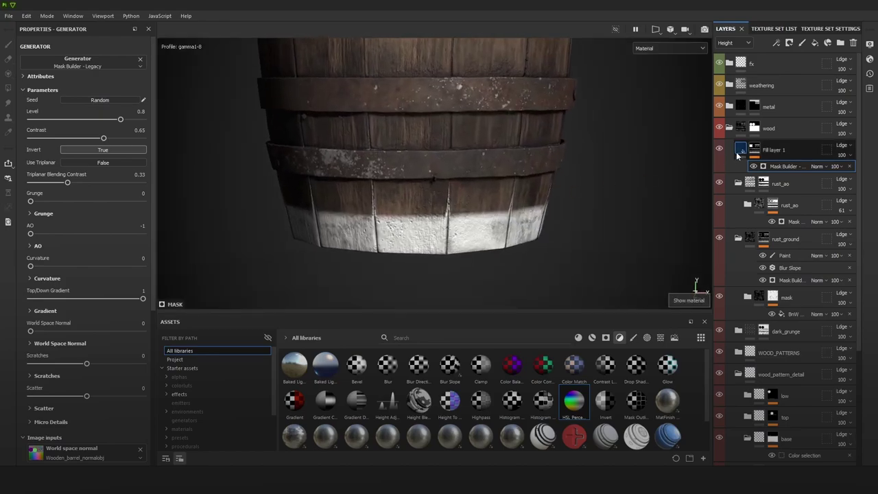
# Step: Rename Fill layer 1 to "height"
pyautogui.click(742, 150)
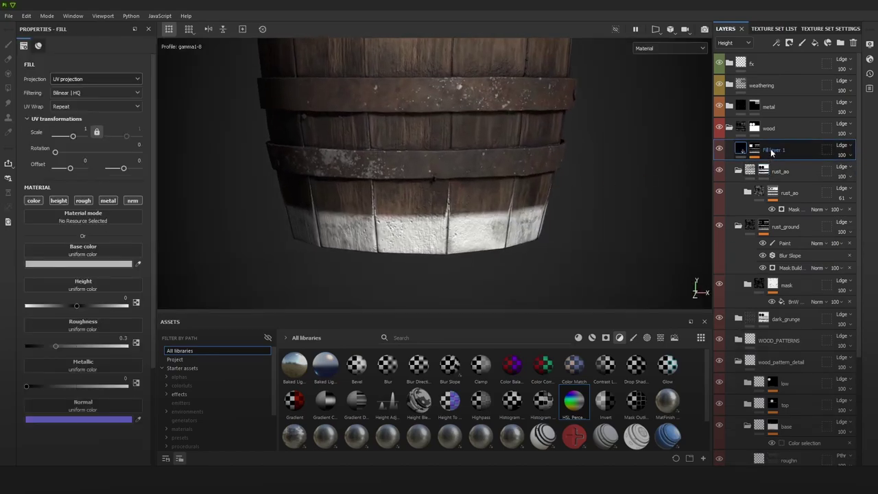
pyautogui.doubleClick(742, 150)
pyautogui.write('height')
pyautogui.press('Return')
# Step: Disable the color, rough, metal and nrm channels of the height layer so only its height channel is active
pyautogui.click(33, 200)
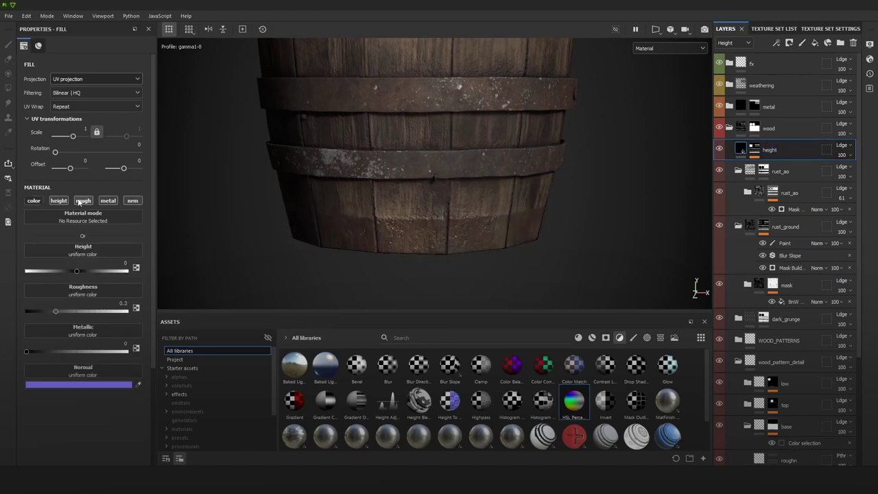
pyautogui.click(83, 200)
pyautogui.click(108, 201)
pyautogui.click(133, 200)
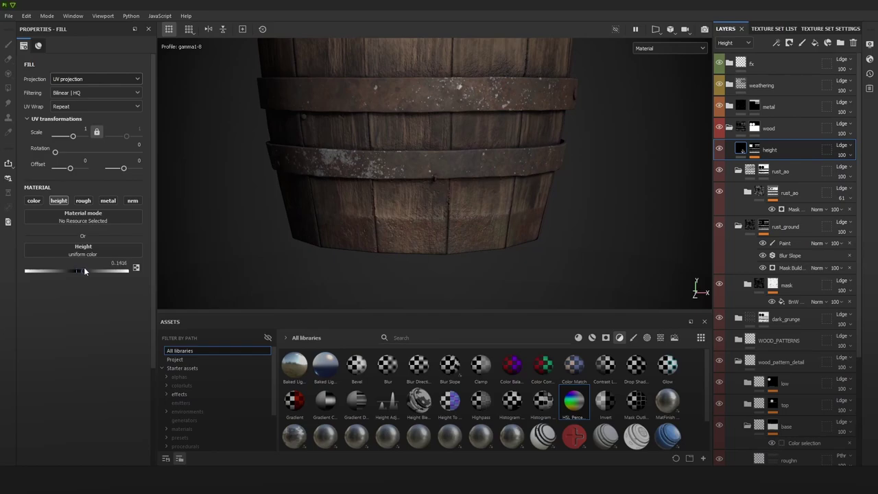
# Step: Raise the height layer's uniform Height value slightly above zero to lift the barrel's lower band
pyautogui.moveTo(84, 269)
pyautogui.mouseDown()
pyautogui.moveTo(102, 272)
pyautogui.moveTo(74, 270)
pyautogui.moveTo(89, 270)
pyautogui.mouseUp()
pyautogui.keyDown('alt'); pyautogui.moveTo(466, 213); pyautogui.dragTo(418, 213); pyautogui.keyUp('alt')
pyautogui.keyDown('shift'); pyautogui.moveTo(418, 212); pyautogui.dragTo(351, 103, button='right'); pyautogui.keyUp('shift')
pyautogui.keyDown('alt'); pyautogui.moveTo(505, 210); pyautogui.dragTo(652, 316, button='right'); pyautogui.keyUp('alt')
# Step: Set the height layer's Mask Builder Level to 0.8 and Contrast to 0.82, and check the barrel's lower edge
pyautogui.click(755, 152)
pyautogui.click(742, 150)
pyautogui.click(782, 165)
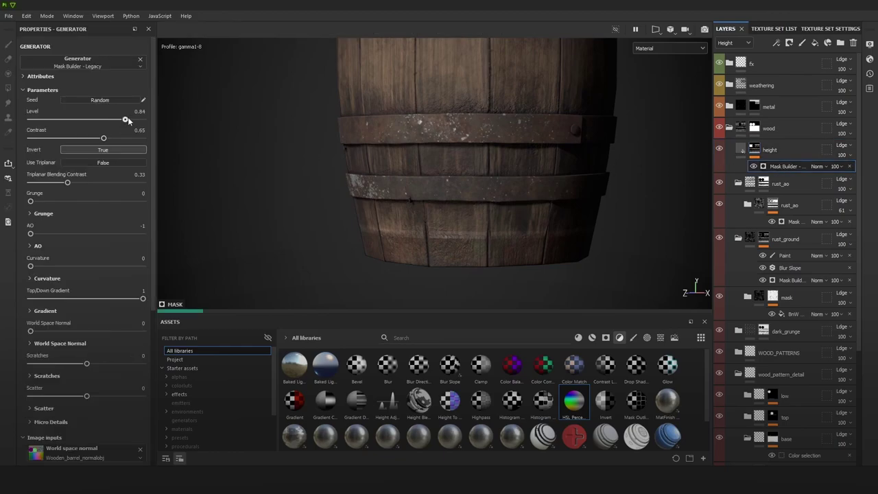
pyautogui.moveTo(129, 121); pyautogui.dragTo(124, 120)
pyautogui.moveTo(102, 137); pyautogui.dragTo(91, 138)
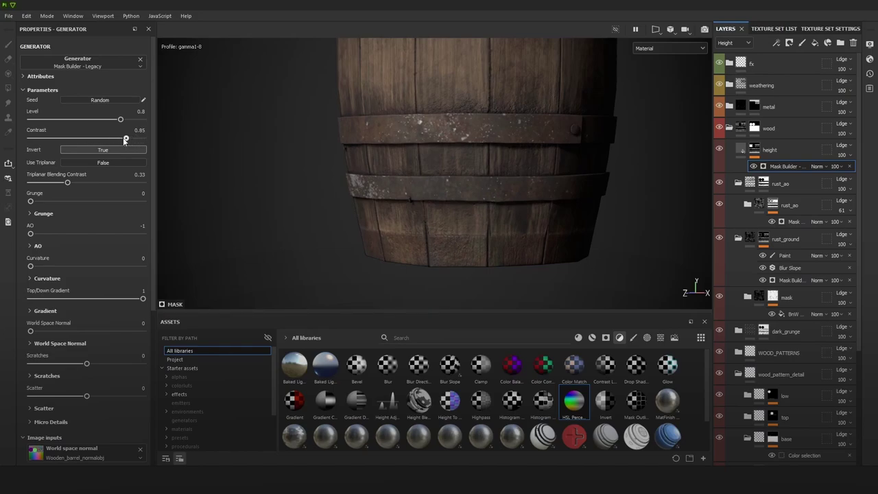
pyautogui.scroll(-6, 473, 205)
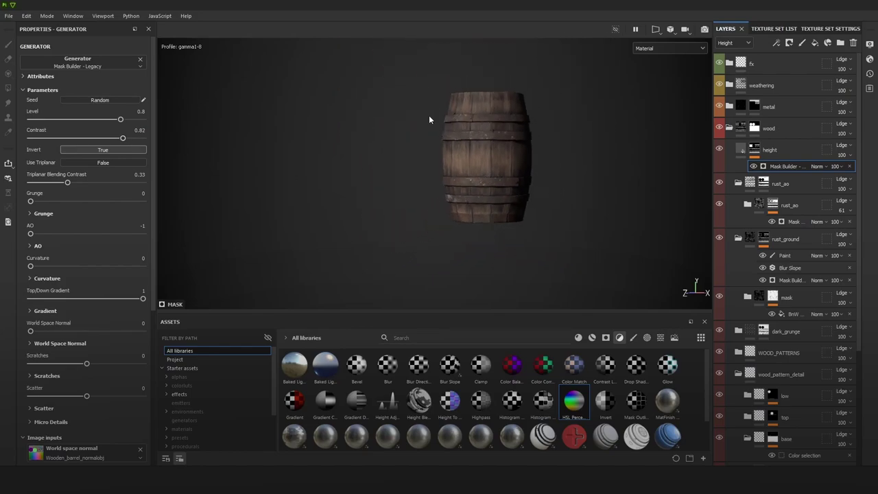
pyautogui.keyDown('alt'); pyautogui.moveTo(478, 194); pyautogui.dragTo(537, 199); pyautogui.keyUp('alt')
pyautogui.keyDown('shift'); pyautogui.moveTo(545, 203); pyautogui.dragTo(538, 204, button='right'); pyautogui.keyUp('shift')
pyautogui.scroll(8, 455, 220)
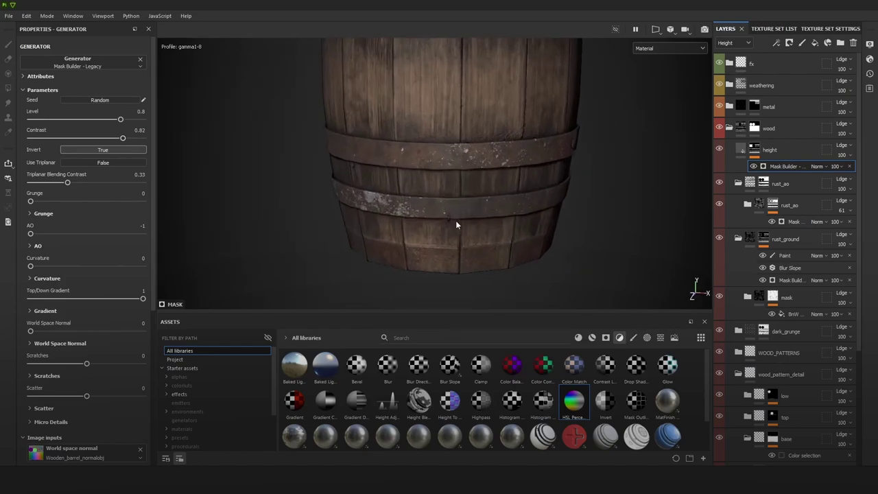
pyautogui.moveTo(592, 224)
pyautogui.keyDown('alt'); pyautogui.mouseDown()
pyautogui.moveTo(526, 199)
pyautogui.moveTo(474, 198)
pyautogui.mouseUp(); pyautogui.keyUp('alt')
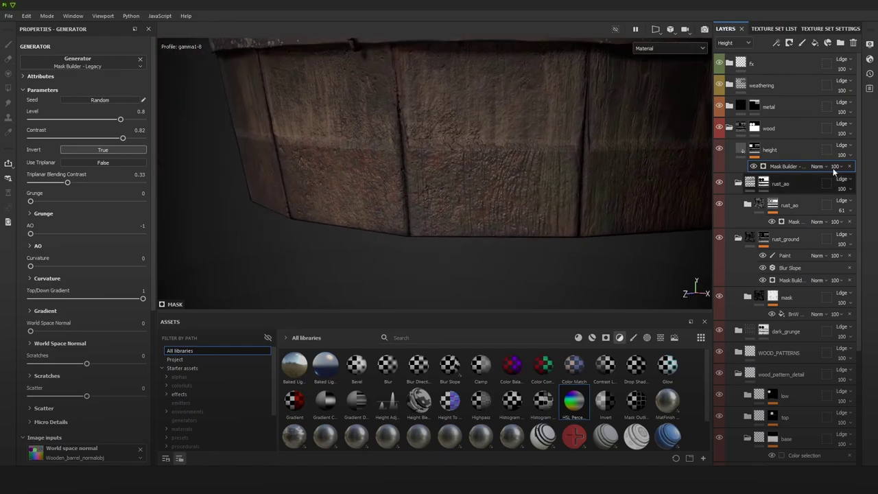
# Step: Try a Blur filter above the Mask Builder in the height layer's mask, checking the isolated mask and then the material
pyautogui.keyDown('alt'); pyautogui.click(758, 151); pyautogui.keyUp('alt')
pyautogui.click(775, 166)
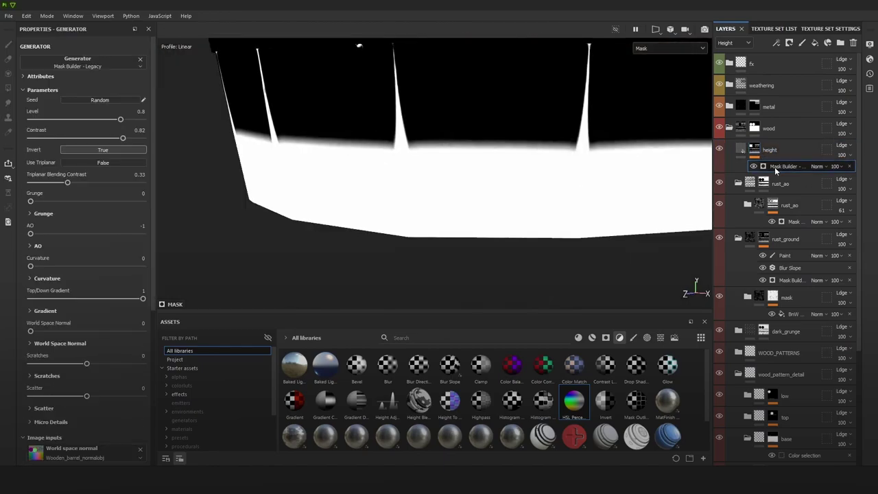
pyautogui.click(777, 43)
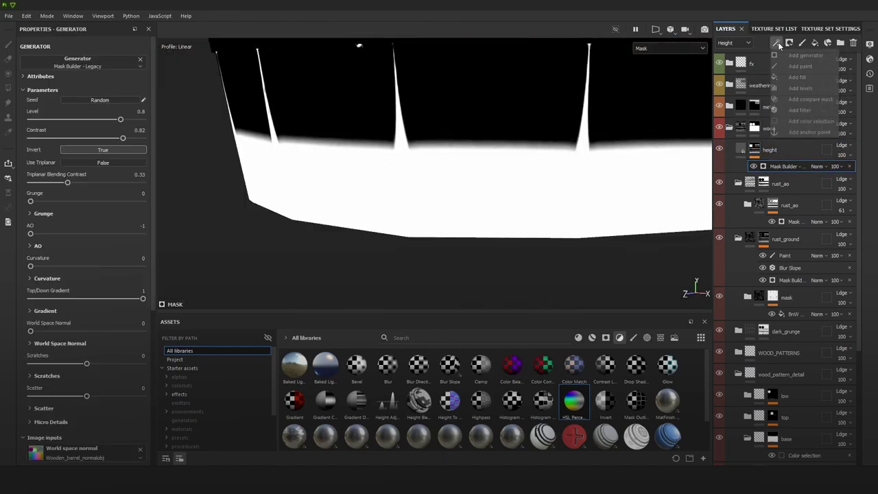
pyautogui.click(799, 110)
pyautogui.click(94, 67)
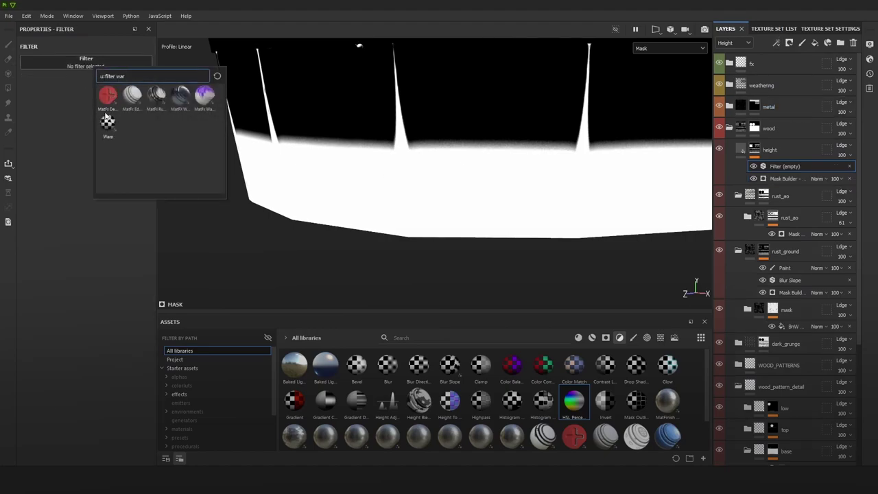
pyautogui.press('BackSpace')
pyautogui.press('BackSpace')
pyautogui.press('BackSpace')
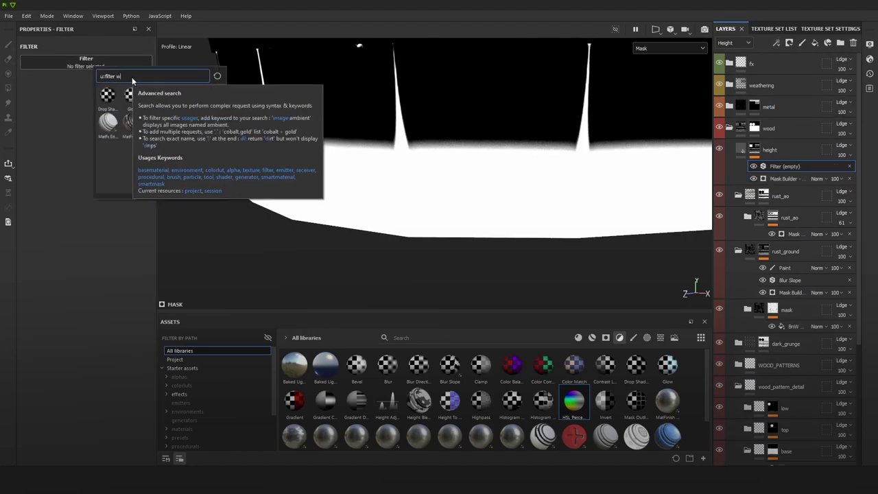
pyautogui.write('blur')
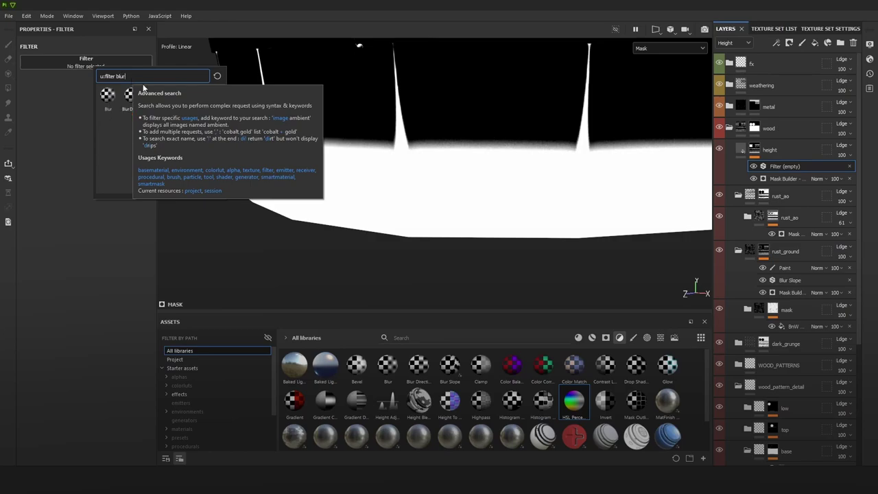
pyautogui.click(108, 102)
pyautogui.press('m')
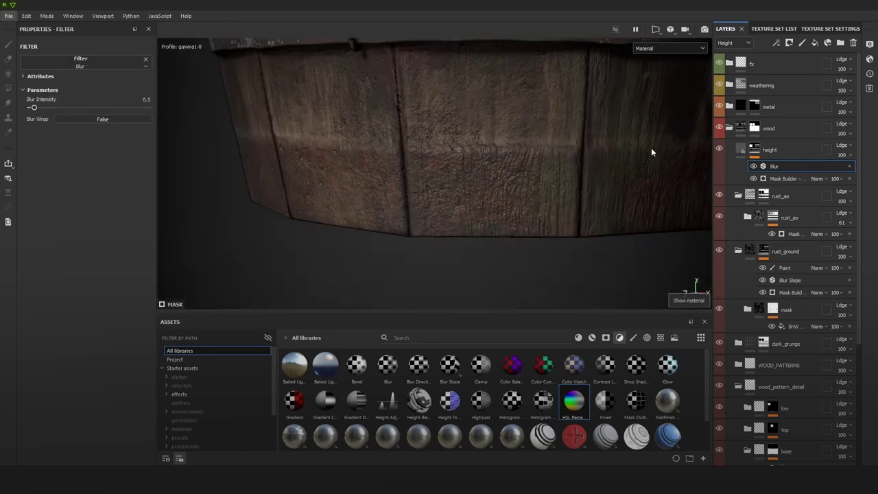
# Step: Compare the barrel's lower band with the Blur filter turned off and on
pyautogui.click(753, 169)
pyautogui.click(752, 169)
pyautogui.keyDown('alt'); pyautogui.moveTo(413, 206); pyautogui.dragTo(592, 215, button='right'); pyautogui.keyUp('alt')
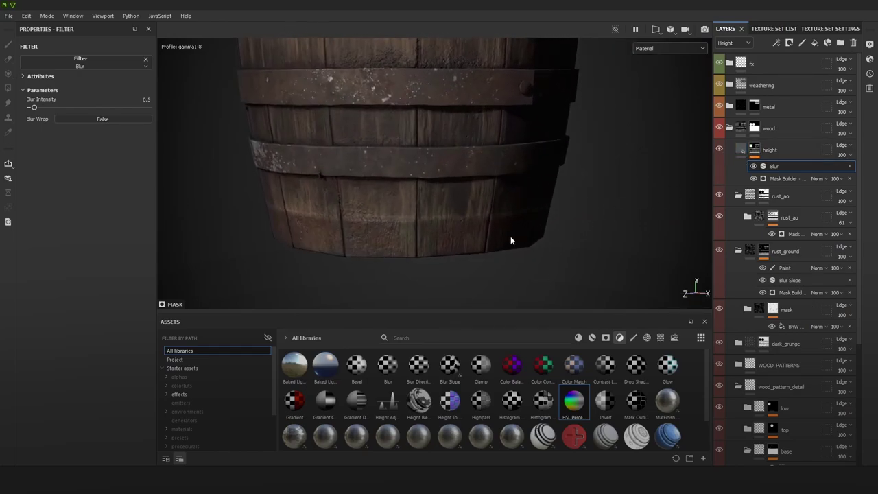
pyautogui.keyDown('alt'); pyautogui.moveTo(510, 241); pyautogui.dragTo(536, 191); pyautogui.keyUp('alt')
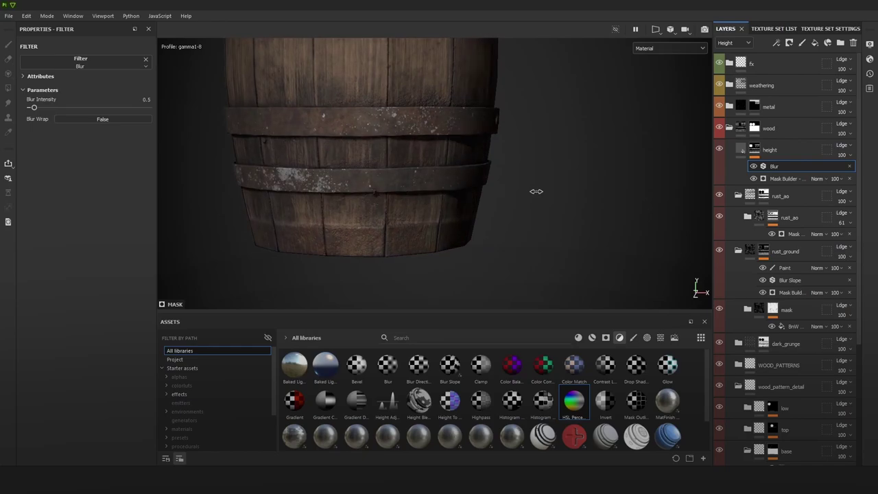
# Step: Add a paint effect to the height layer's mask with the Basic Soft brush, and remove the Blur filter
pyautogui.click(776, 43)
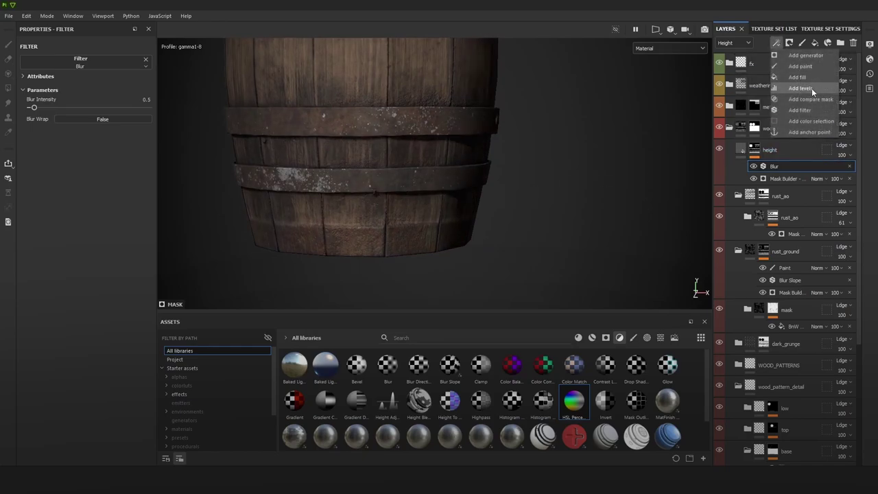
pyautogui.click(812, 65)
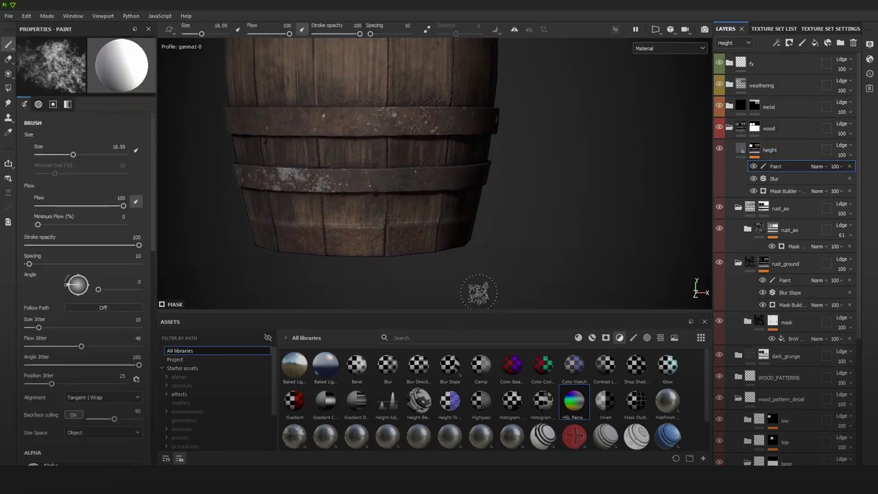
pyautogui.click(632, 337)
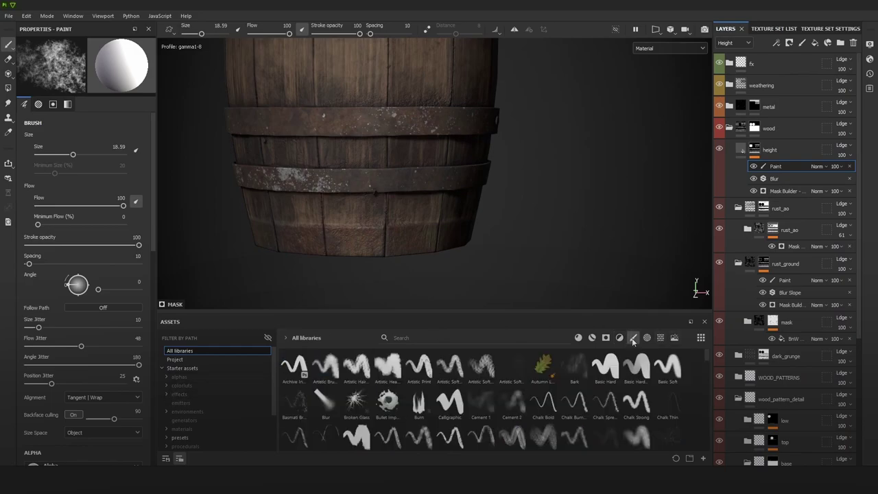
pyautogui.click(445, 337)
pyautogui.write('soft')
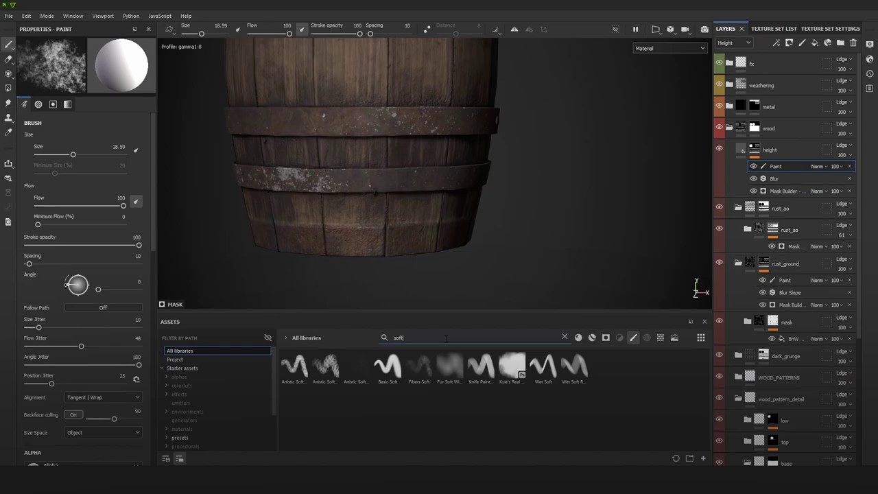
pyautogui.click(387, 368)
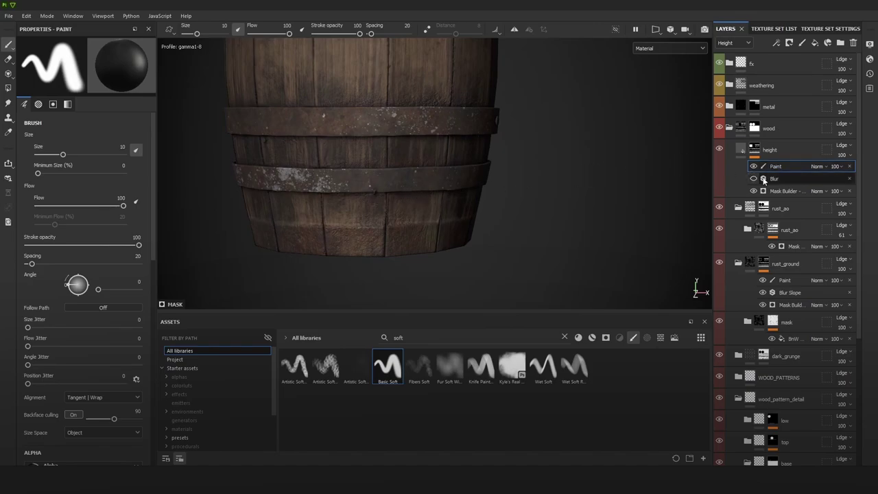
pyautogui.click(850, 178)
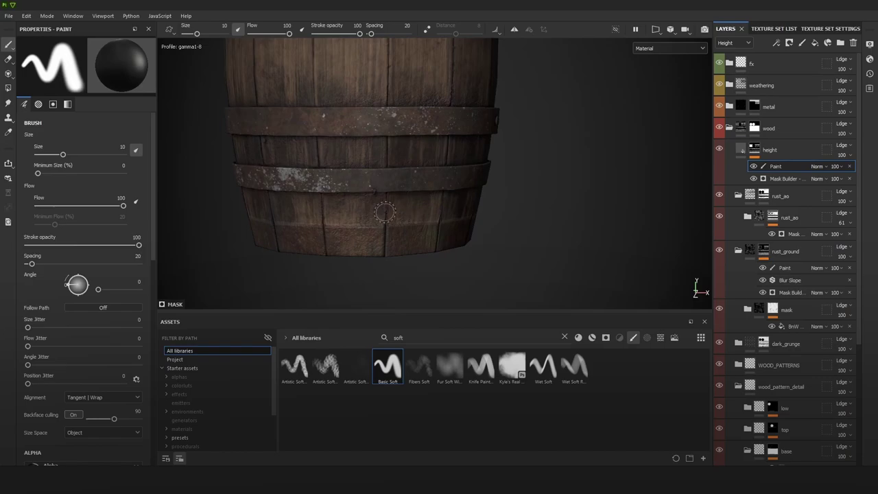
# Step: Enable the height layer's color channel to preview the masked area, and select the mask's paint effect
pyautogui.click(740, 150)
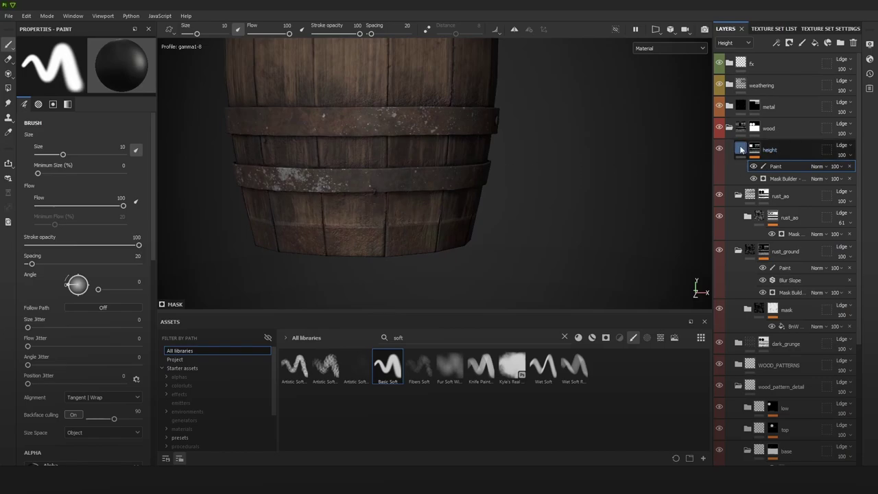
pyautogui.click(33, 201)
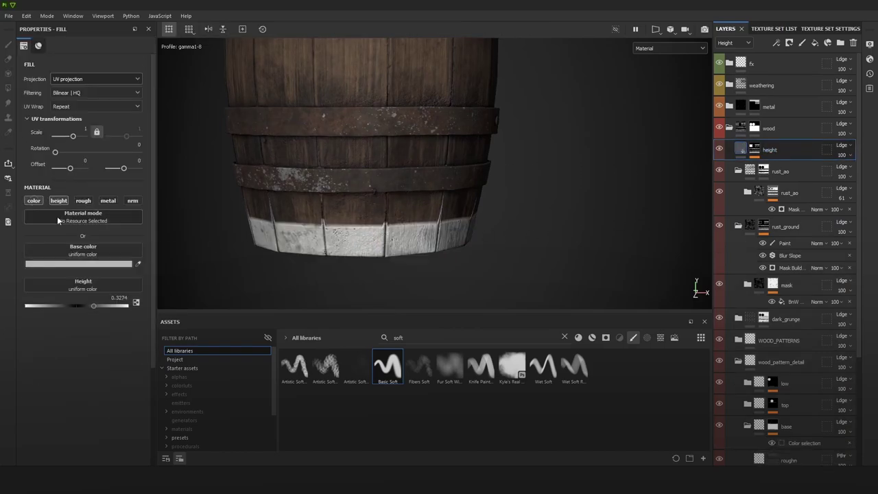
pyautogui.click(754, 149)
pyautogui.click(774, 167)
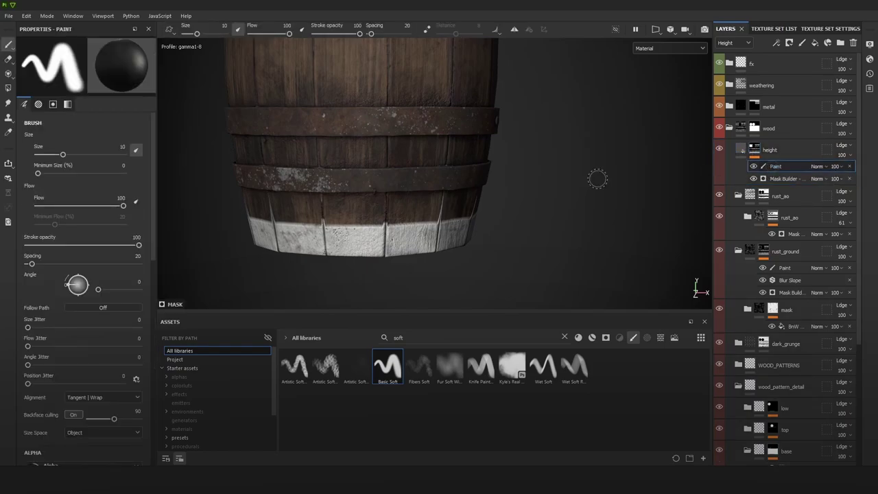
# Step: Paint black with the soft brush over the white streaks rising along the stave seams, all around the barrel's lower band
pyautogui.moveTo(396, 200)
pyautogui.keyDown('alt'); pyautogui.mouseDown()
pyautogui.moveTo(416, 192)
pyautogui.moveTo(402, 203)
pyautogui.mouseUp(); pyautogui.keyUp('alt')
pyautogui.keyDown('shift'); pyautogui.moveTo(405, 205); pyautogui.dragTo(427, 206, button='right'); pyautogui.keyUp('shift')
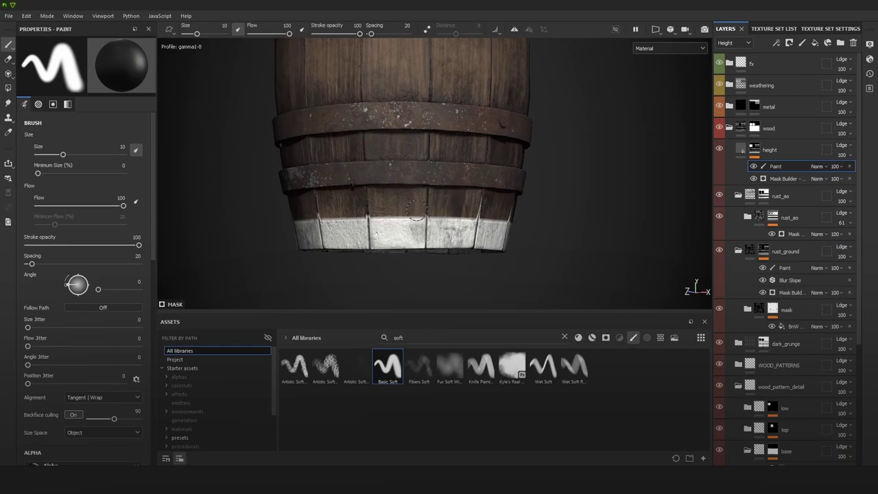
pyautogui.keyDown('alt'); pyautogui.moveTo(489, 218); pyautogui.dragTo(440, 216); pyautogui.keyUp('alt')
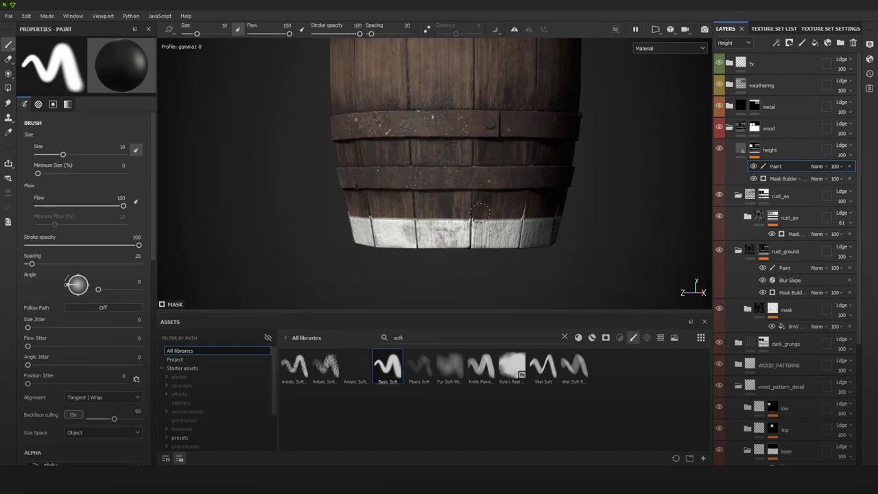
pyautogui.keyDown('alt'); pyautogui.moveTo(493, 211); pyautogui.dragTo(552, 209, button='middle'); pyautogui.keyUp('alt')
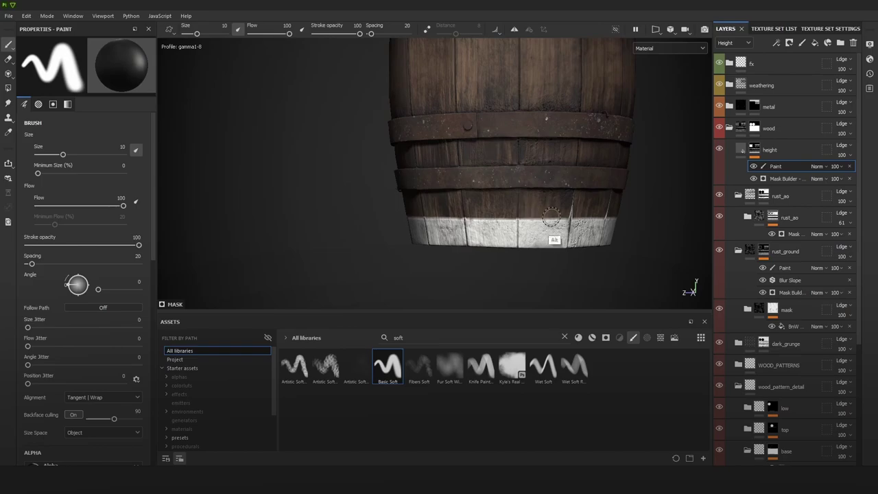
pyautogui.keyDown('alt'); pyautogui.moveTo(554, 217); pyautogui.dragTo(447, 227, button='middle'); pyautogui.keyUp('alt')
pyautogui.keyDown('alt'); pyautogui.moveTo(447, 227); pyautogui.dragTo(329, 236); pyautogui.keyUp('alt')
pyautogui.keyDown('shift'); pyautogui.click(366, 245); pyautogui.keyUp('shift')
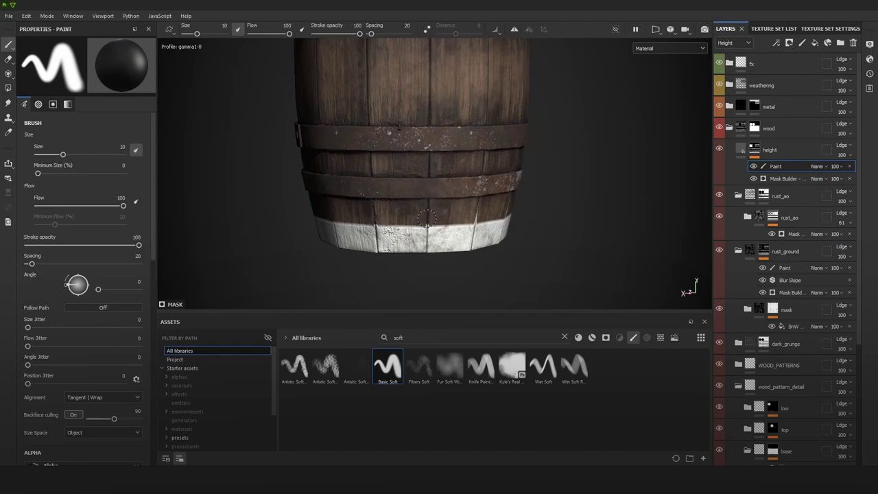
pyautogui.keyDown('alt'); pyautogui.moveTo(445, 220); pyautogui.dragTo(398, 209); pyautogui.keyUp('alt')
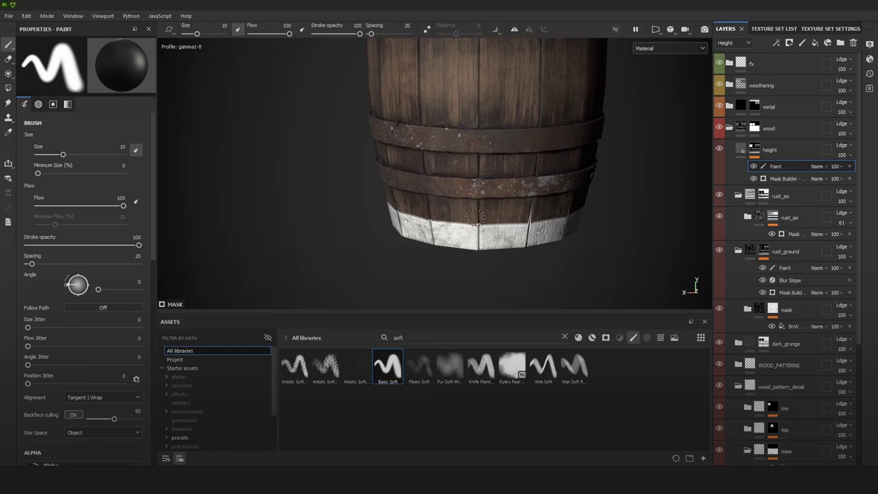
pyautogui.keyDown('alt'); pyautogui.moveTo(513, 204); pyautogui.dragTo(491, 200); pyautogui.keyUp('alt')
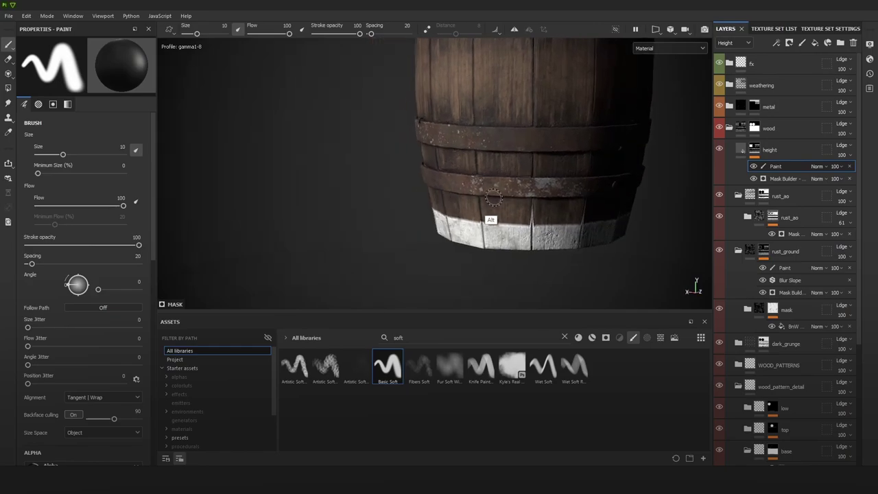
pyautogui.keyDown('alt'); pyautogui.moveTo(490, 199); pyautogui.dragTo(386, 223, button='middle'); pyautogui.keyUp('alt')
pyautogui.moveTo(386, 223)
pyautogui.keyDown('shift'); pyautogui.mouseDown(button='right')
pyautogui.moveTo(411, 225)
pyautogui.moveTo(401, 229)
pyautogui.mouseUp(button='right'); pyautogui.keyUp('shift')
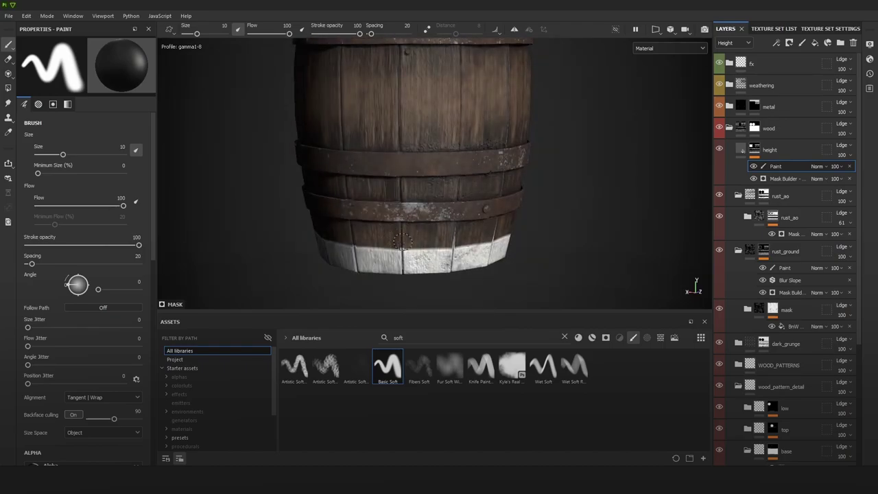
pyautogui.moveTo(439, 236)
pyautogui.keyDown('alt'); pyautogui.mouseDown()
pyautogui.moveTo(467, 227)
pyautogui.moveTo(438, 218)
pyautogui.mouseUp(); pyautogui.keyUp('alt')
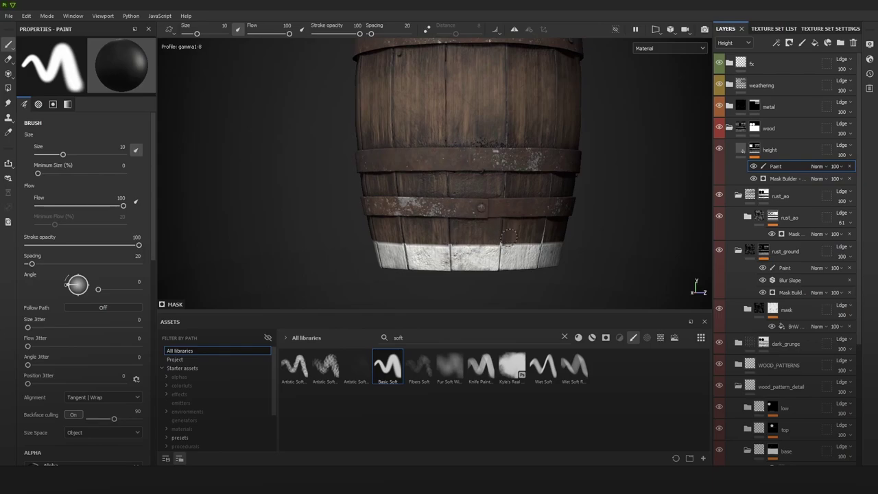
pyautogui.keyDown('alt'); pyautogui.moveTo(488, 219); pyautogui.dragTo(425, 203, button='middle'); pyautogui.keyUp('alt')
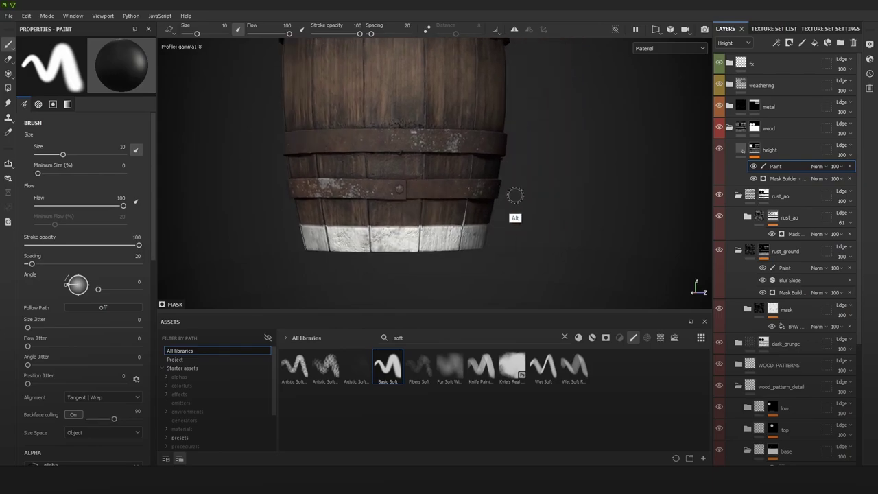
pyautogui.keyDown('alt'); pyautogui.moveTo(515, 196); pyautogui.dragTo(439, 212); pyautogui.keyUp('alt')
pyautogui.keyDown('alt'); pyautogui.moveTo(461, 200); pyautogui.dragTo(410, 198, button='middle'); pyautogui.keyUp('alt')
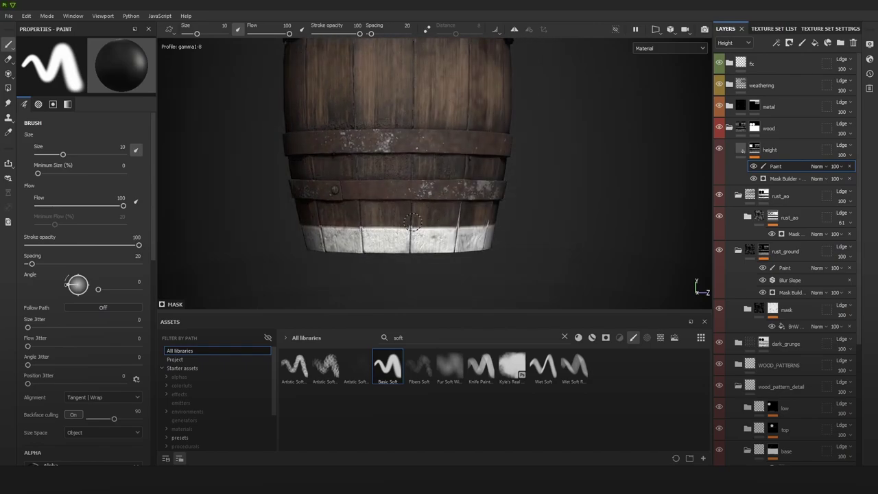
pyautogui.moveTo(412, 222)
pyautogui.keyDown('alt'); pyautogui.mouseDown()
pyautogui.moveTo(398, 226)
pyautogui.moveTo(388, 195)
pyautogui.mouseUp(); pyautogui.keyUp('alt')
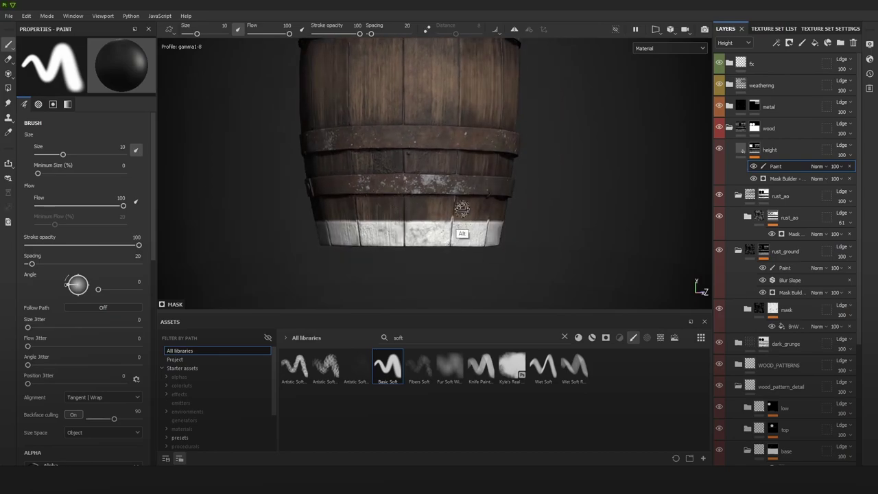
pyautogui.moveTo(462, 210)
pyautogui.keyDown('alt'); pyautogui.mouseDown()
pyautogui.moveTo(448, 206)
pyautogui.moveTo(492, 206)
pyautogui.mouseUp(); pyautogui.keyUp('alt')
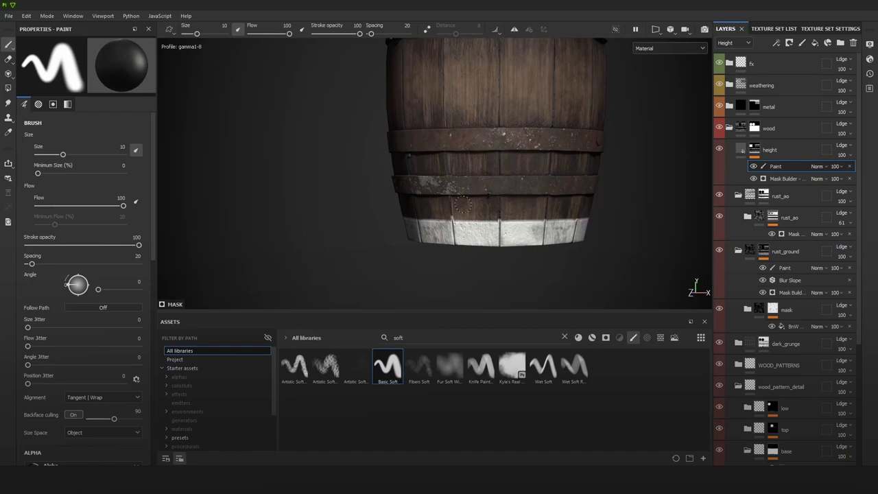
# Step: Collapse the rust_ao and rust_ground folders and move the height layer below rust_ground, above dark_grunge
pyautogui.click(777, 151)
pyautogui.click(738, 195)
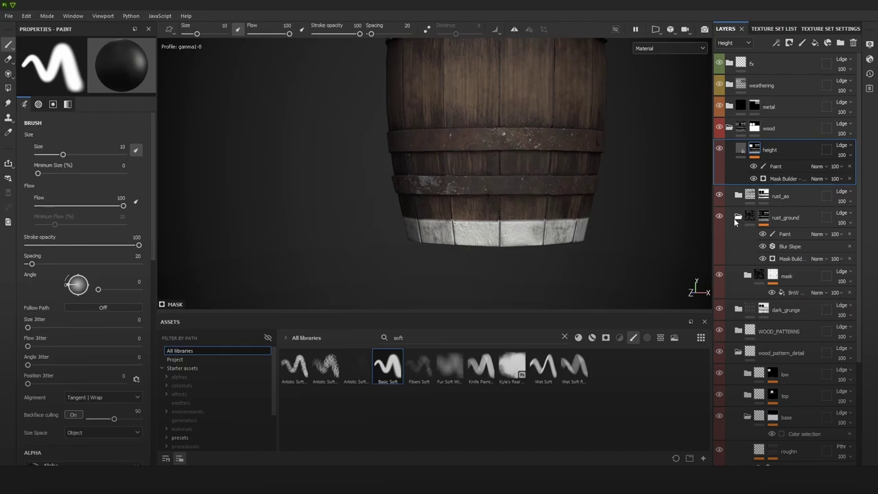
pyautogui.moveTo(787, 150); pyautogui.dragTo(796, 252)
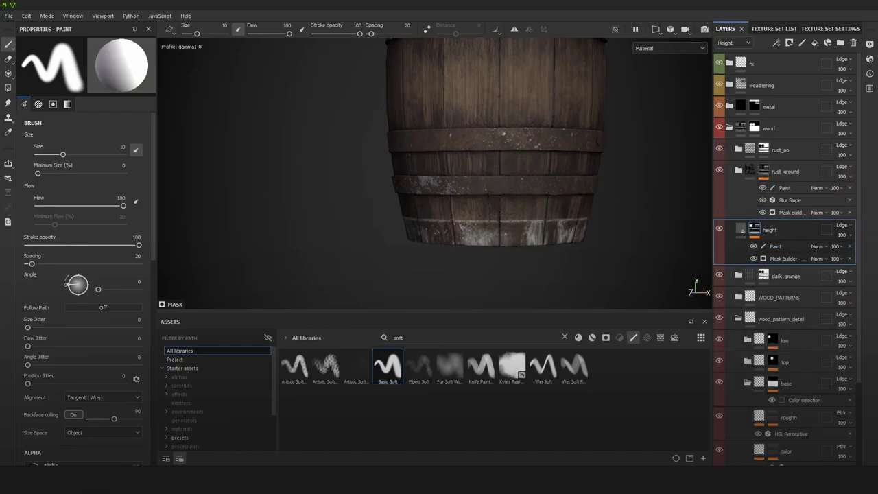
pyautogui.keyDown('alt'); pyautogui.moveTo(496, 159); pyautogui.dragTo(525, 198, button='right'); pyautogui.keyUp('alt')
pyautogui.keyDown('alt'); pyautogui.moveTo(525, 198); pyautogui.dragTo(497, 123, button='middle'); pyautogui.keyUp('alt')
pyautogui.keyDown('alt'); pyautogui.moveTo(497, 123); pyautogui.dragTo(523, 161, button='right'); pyautogui.keyUp('alt')
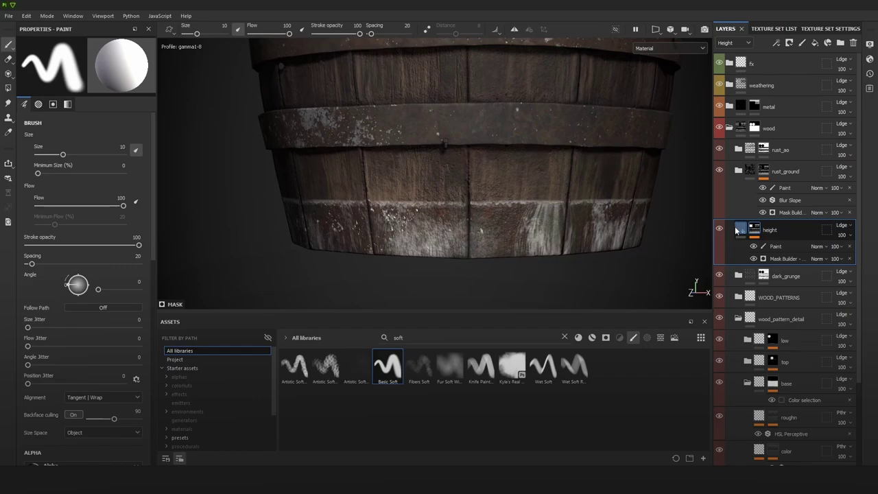
# Step: Disable the height layer's color channel, and toggle its height channel off and on to check the lower band's relief
pyautogui.click(739, 230)
pyautogui.click(34, 200)
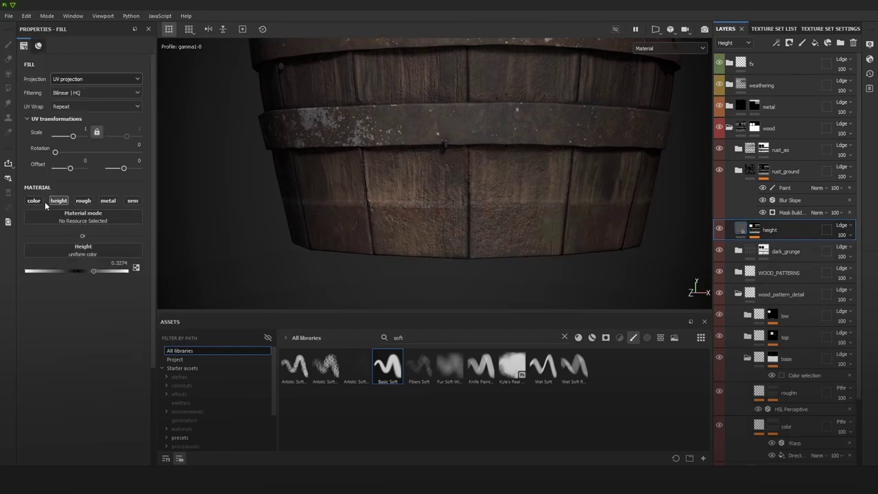
pyautogui.click(62, 203)
pyautogui.click(62, 204)
pyautogui.scroll(3, 582, 206)
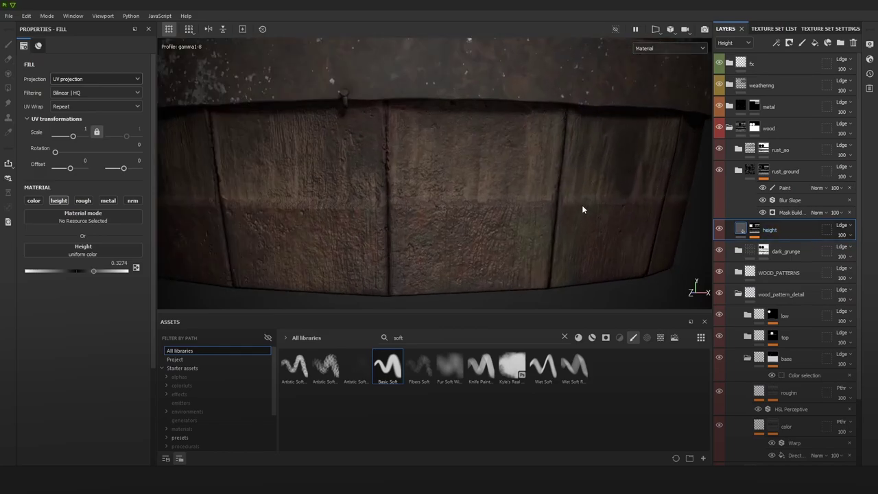
pyautogui.scroll(-2, 581, 205)
pyautogui.scroll(-5, 583, 204)
pyautogui.keyDown('alt'); pyautogui.moveTo(626, 188); pyautogui.dragTo(572, 190, button='middle'); pyautogui.keyUp('alt')
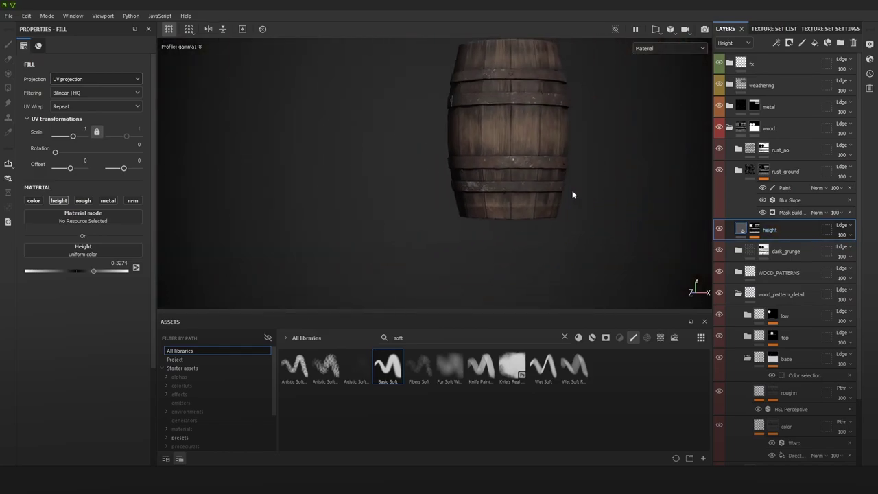
# Step: Set the height layer's blending mode for the height channel to Replace
pyautogui.scroll(2, 572, 190)
pyautogui.keyDown('alt'); pyautogui.moveTo(515, 193); pyautogui.dragTo(563, 195, button='right'); pyautogui.keyUp('alt')
pyautogui.click(841, 226)
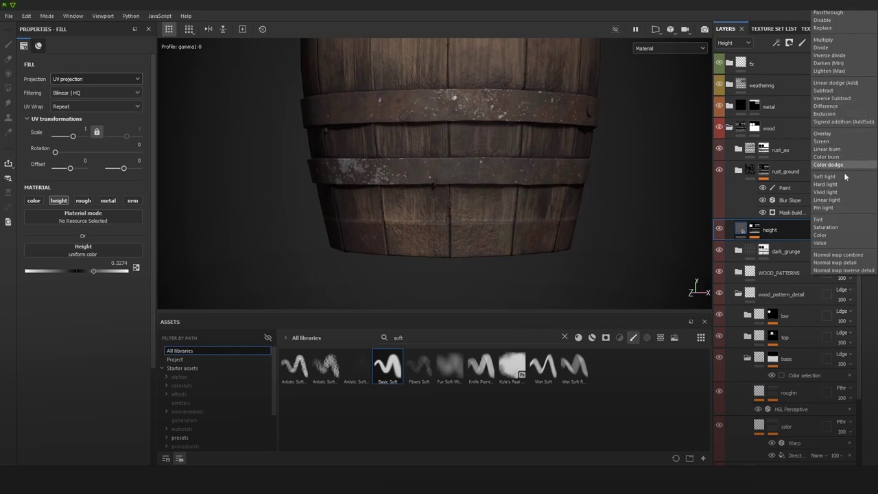
pyautogui.click(837, 29)
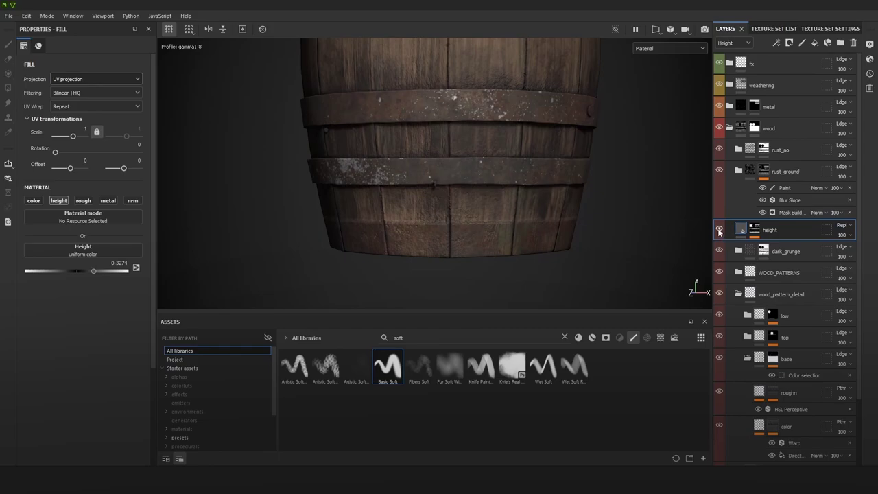
# Step: Examine the barrel's lower band up close in the mask and height channel views, and return to the material view
pyautogui.scroll(-3, 490, 239)
pyautogui.scroll(8, 492, 240)
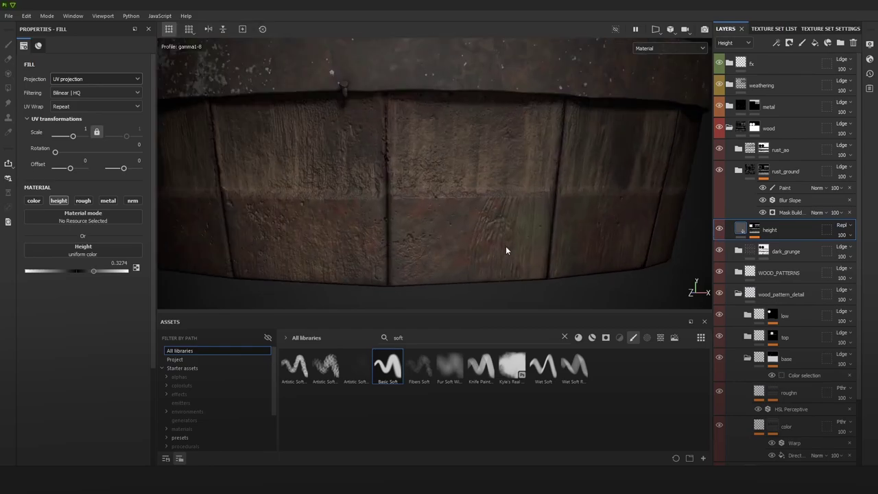
pyautogui.keyDown('alt'); pyautogui.moveTo(522, 236); pyautogui.dragTo(527, 216); pyautogui.keyUp('alt')
pyautogui.press('c')
pyautogui.press('c')
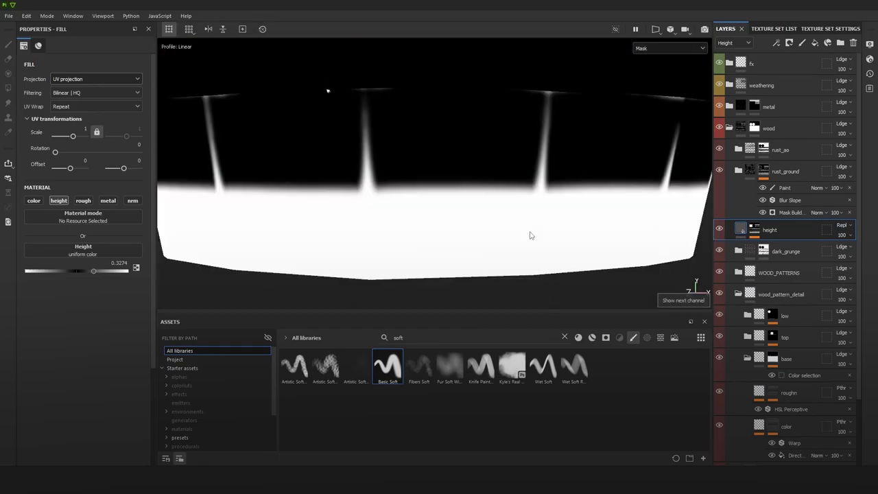
pyautogui.press('c')
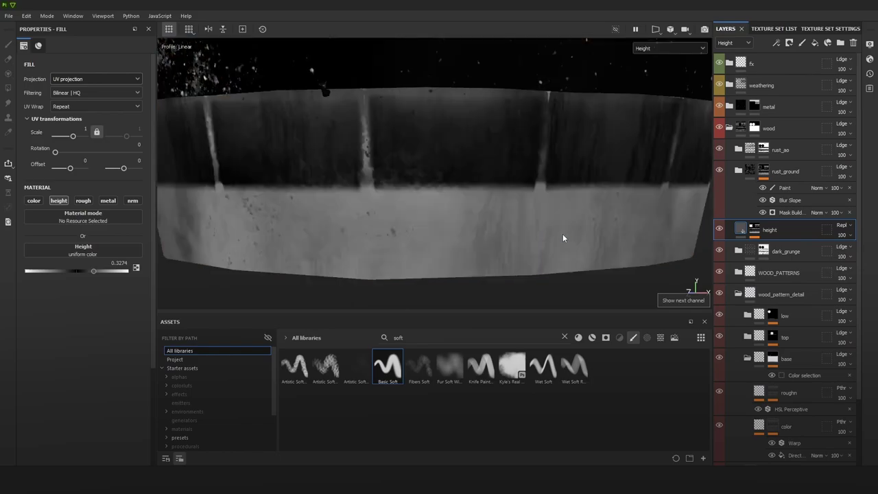
pyautogui.press('m')
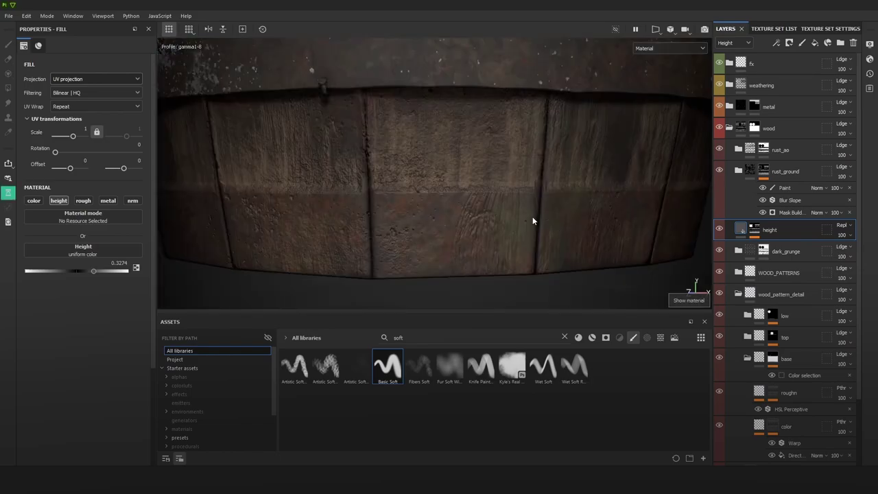
# Step: Hide the paint effect on the rust_ground mask to compare the barrel's lower band, and delete that effect
pyautogui.click(762, 187)
pyautogui.keyDown('alt'); pyautogui.moveTo(519, 245); pyautogui.dragTo(446, 142, button='right'); pyautogui.keyUp('alt')
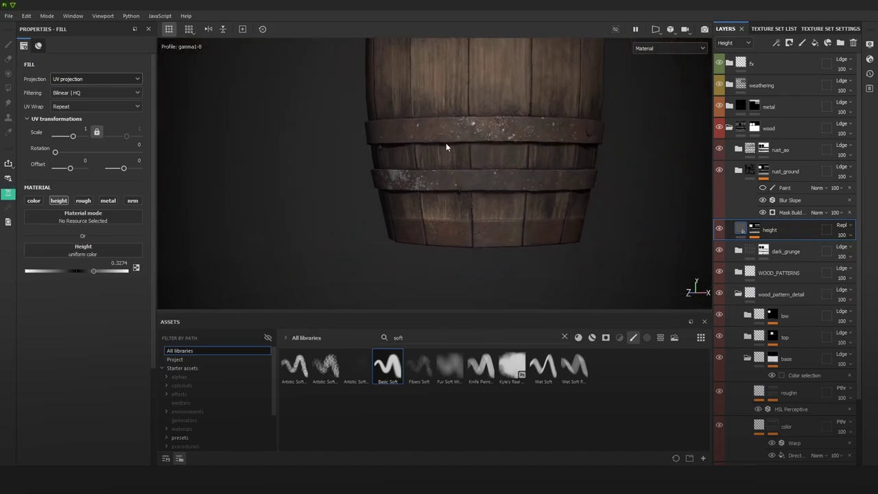
pyautogui.keyDown('alt'); pyautogui.moveTo(446, 143); pyautogui.dragTo(519, 123, button='middle'); pyautogui.keyUp('alt')
pyautogui.keyDown('alt'); pyautogui.moveTo(574, 170); pyautogui.dragTo(548, 177, button='middle'); pyautogui.keyUp('alt')
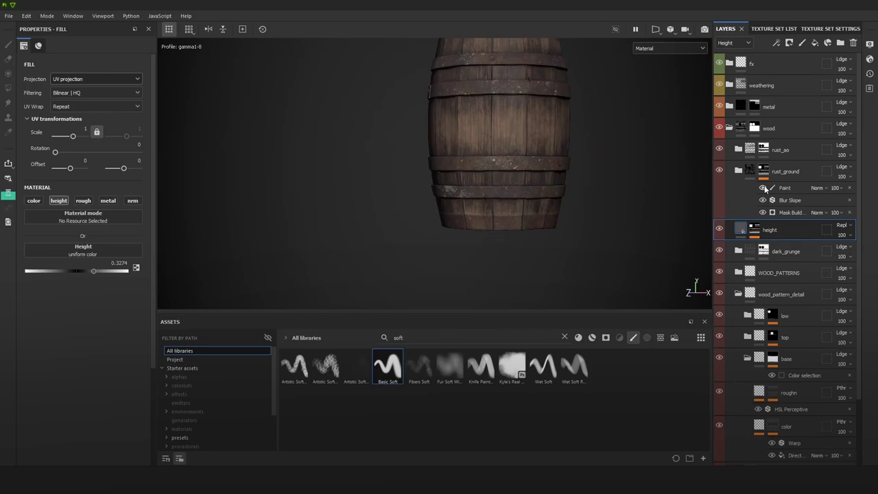
pyautogui.keyDown('alt'); pyautogui.moveTo(603, 253); pyautogui.dragTo(608, 192); pyautogui.keyUp('alt')
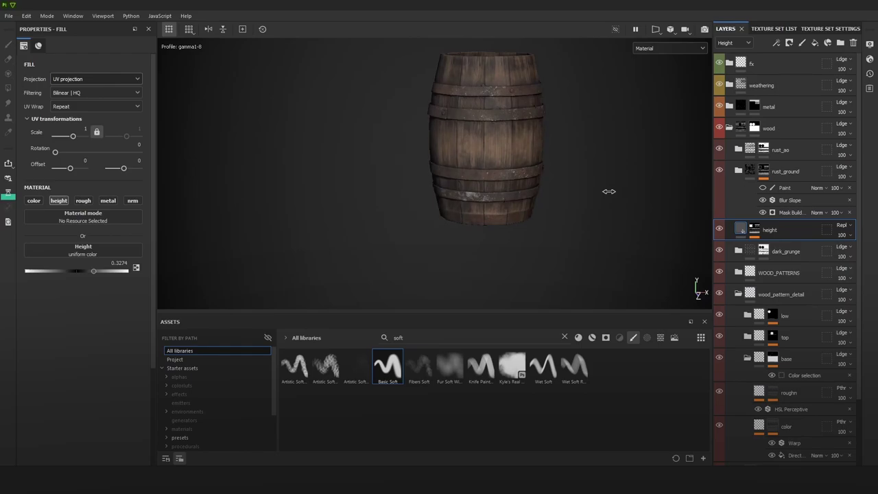
pyautogui.click(849, 188)
pyautogui.scroll(3, 562, 212)
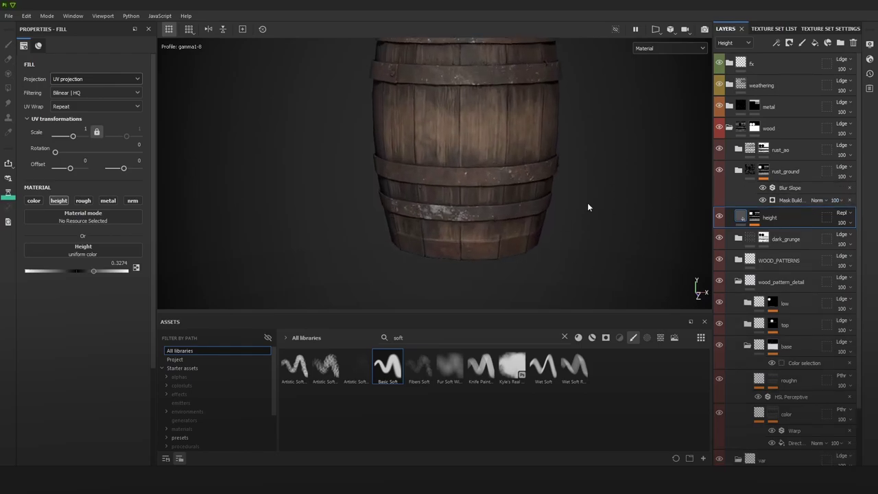
# Step: Toggle the height layer off and on to check its relief on the barrel's lower band
pyautogui.click(719, 216)
pyautogui.click(719, 217)
pyautogui.keyDown('alt'); pyautogui.moveTo(611, 232); pyautogui.dragTo(693, 302, button='right'); pyautogui.keyUp('alt')
pyautogui.keyDown('alt'); pyautogui.moveTo(491, 235); pyautogui.dragTo(466, 173, button='middle'); pyautogui.keyUp('alt')
pyautogui.keyDown('alt'); pyautogui.moveTo(466, 172); pyautogui.dragTo(466, 184, button='right'); pyautogui.keyUp('alt')
# Step: Try the height layer above the rust_ground folder, and save the project
pyautogui.moveTo(775, 218); pyautogui.dragTo(788, 165)
pyautogui.hotkey('ctrl', 's')
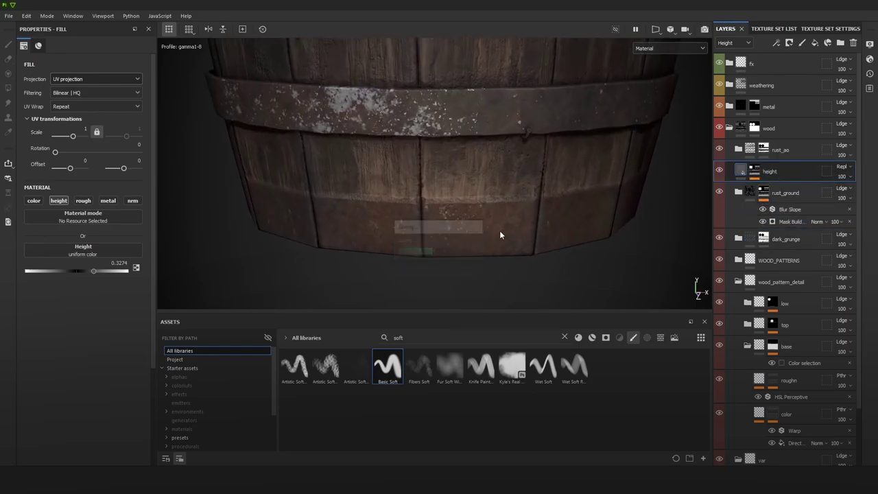
pyautogui.keyDown('alt'); pyautogui.moveTo(568, 202); pyautogui.dragTo(562, 127, button='right'); pyautogui.keyUp('alt')
# Step: Try the Normal and Passthrough blending modes on the height layer's height channel
pyautogui.click(851, 170)
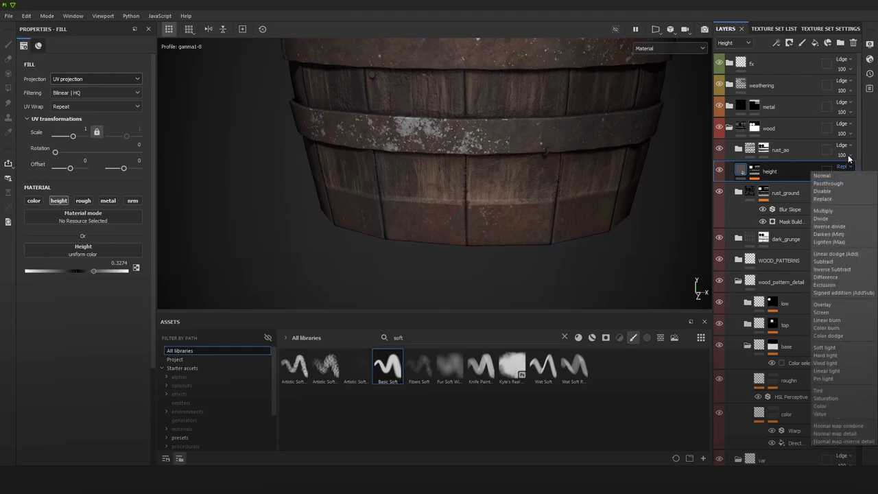
pyautogui.click(834, 176)
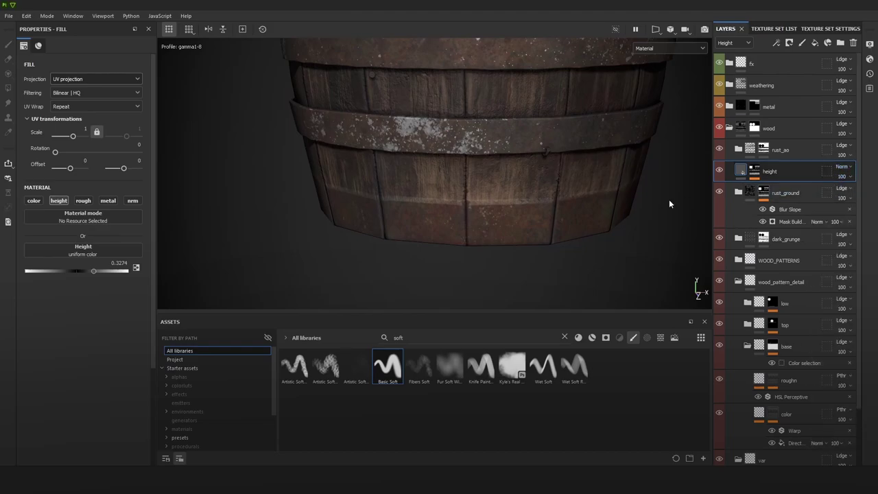
pyautogui.click(845, 170)
pyautogui.click(840, 181)
pyautogui.keyDown('alt'); pyautogui.moveTo(660, 212); pyautogui.dragTo(639, 267, button='right'); pyautogui.keyUp('alt')
pyautogui.keyDown('alt'); pyautogui.moveTo(639, 267); pyautogui.dragTo(610, 247); pyautogui.keyUp('alt')
pyautogui.keyDown('alt'); pyautogui.moveTo(609, 246); pyautogui.dragTo(574, 235, button='middle'); pyautogui.keyUp('alt')
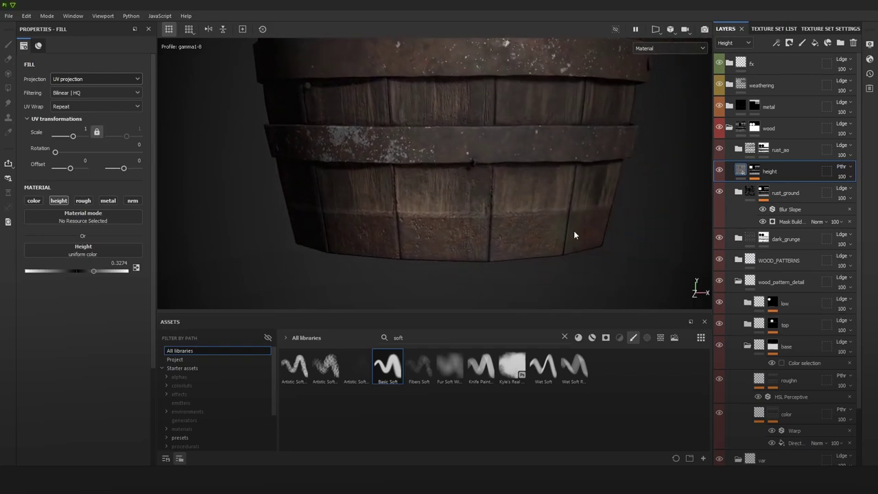
pyautogui.keyDown('alt'); pyautogui.moveTo(574, 236); pyautogui.dragTo(526, 226); pyautogui.keyUp('alt')
# Step: Undo the height layer's blending mode changes and its move above rust_ground, and recheck the lower band's relief
pyautogui.hotkey('ctrl', 'z')
pyautogui.hotkey('ctrl', 'z')
pyautogui.hotkey('ctrl', 'z')
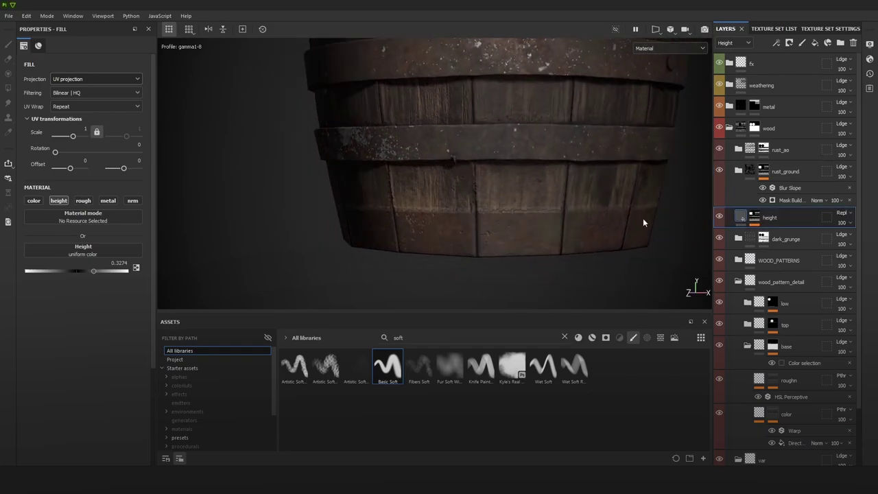
pyautogui.click(719, 216)
pyautogui.keyDown('alt'); pyautogui.moveTo(554, 241); pyautogui.dragTo(491, 173, button='right'); pyautogui.keyUp('alt')
pyautogui.keyDown('alt'); pyautogui.moveTo(491, 173); pyautogui.dragTo(535, 206); pyautogui.keyUp('alt')
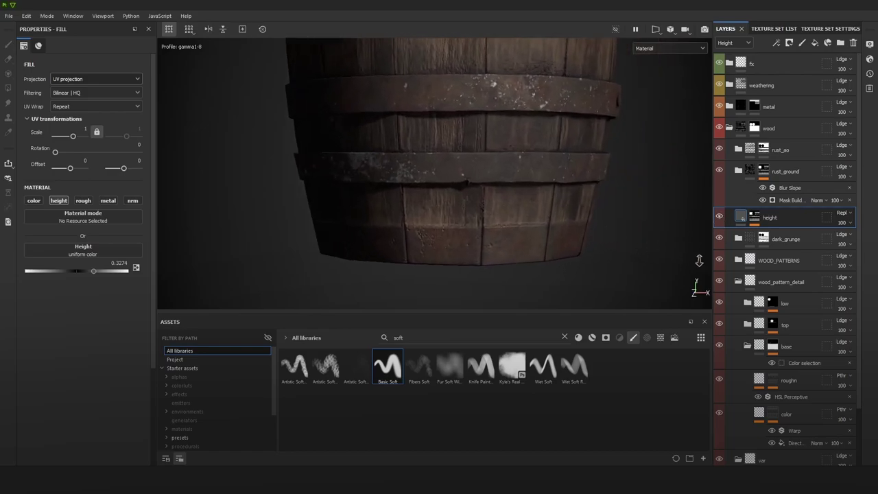
# Step: Lower the rust_ground folder's opacity in the height channel to 93
pyautogui.click(788, 174)
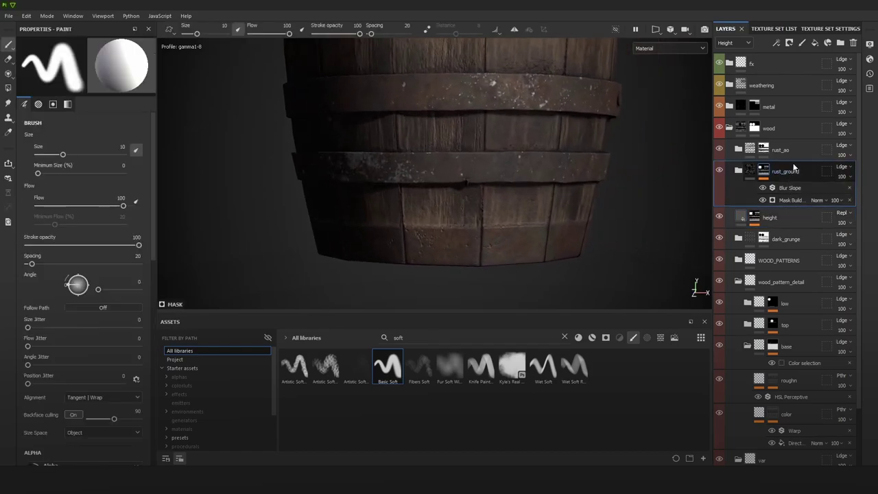
pyautogui.click(842, 178)
pyautogui.moveTo(850, 193)
pyautogui.mouseDown()
pyautogui.moveTo(825, 195)
pyautogui.moveTo(867, 194)
pyautogui.mouseUp()
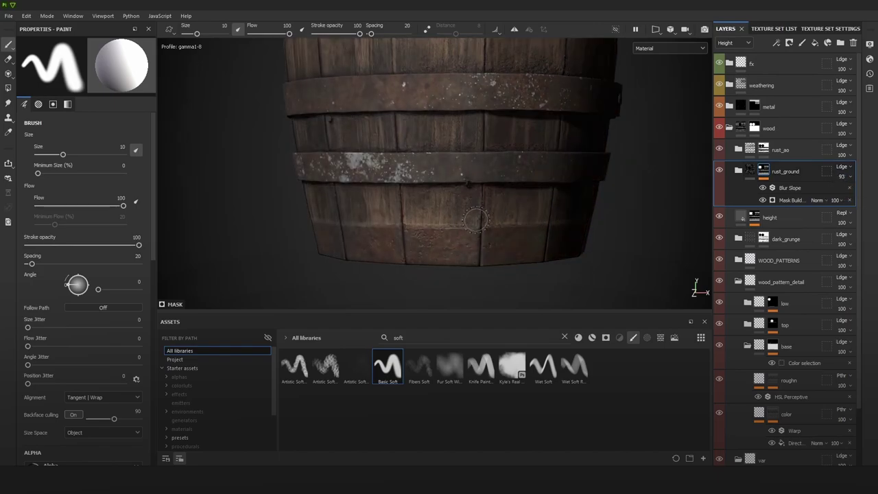
pyautogui.moveTo(477, 219)
pyautogui.keyDown('alt'); pyautogui.mouseDown()
pyautogui.moveTo(574, 205)
pyautogui.moveTo(562, 206)
pyautogui.mouseUp(); pyautogui.keyUp('alt')
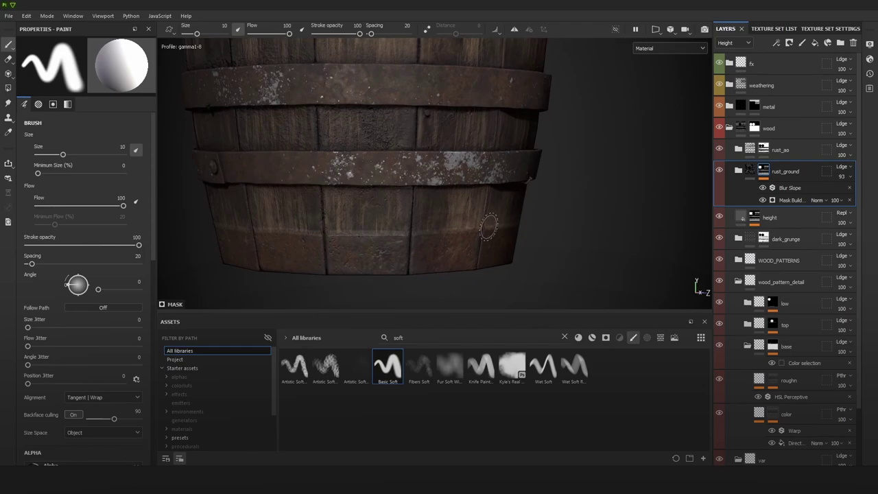
pyautogui.scroll(4, 497, 227)
# Step: Add a Blur filter to the height layer's mask with a blur intensity of 0.56
pyautogui.click(754, 216)
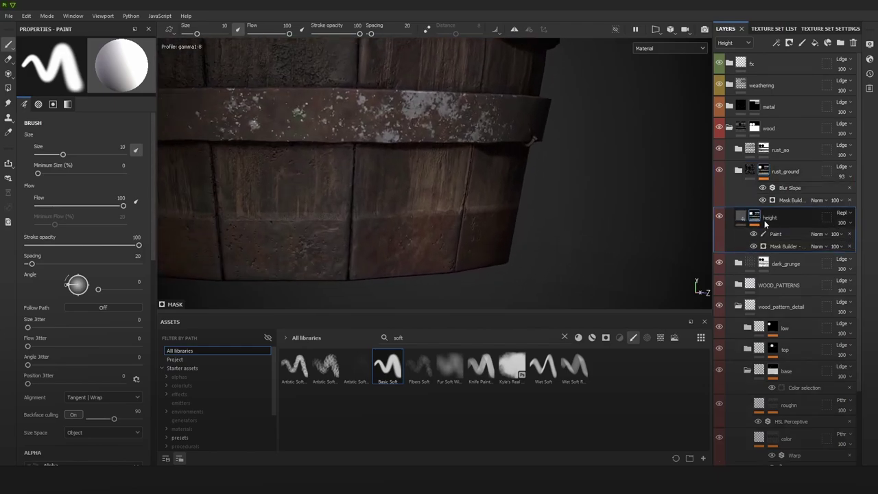
pyautogui.click(776, 42)
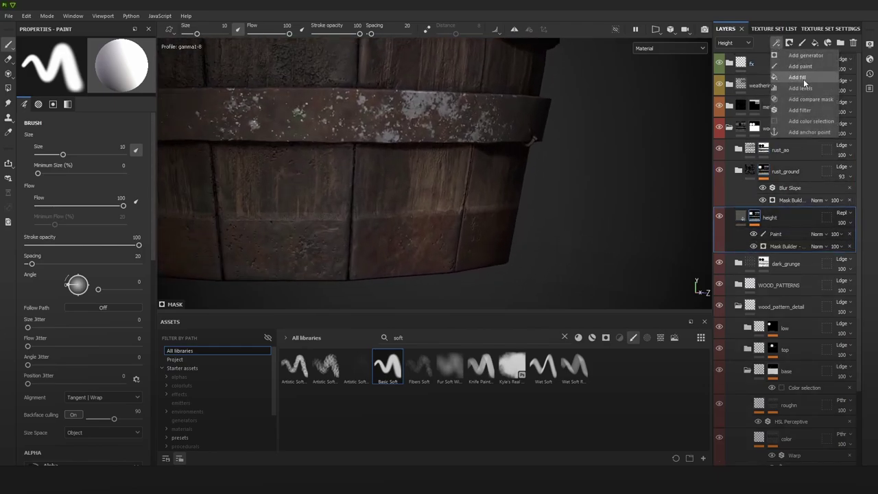
pyautogui.click(808, 110)
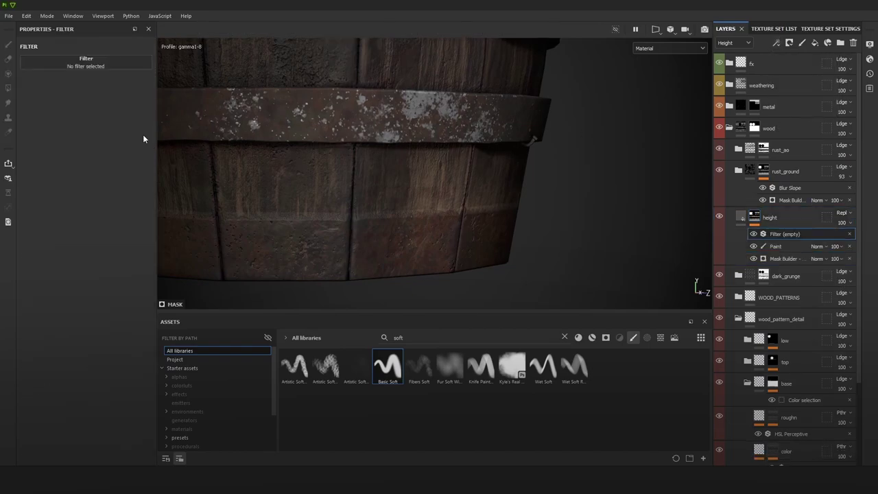
pyautogui.click(103, 65)
pyautogui.click(118, 98)
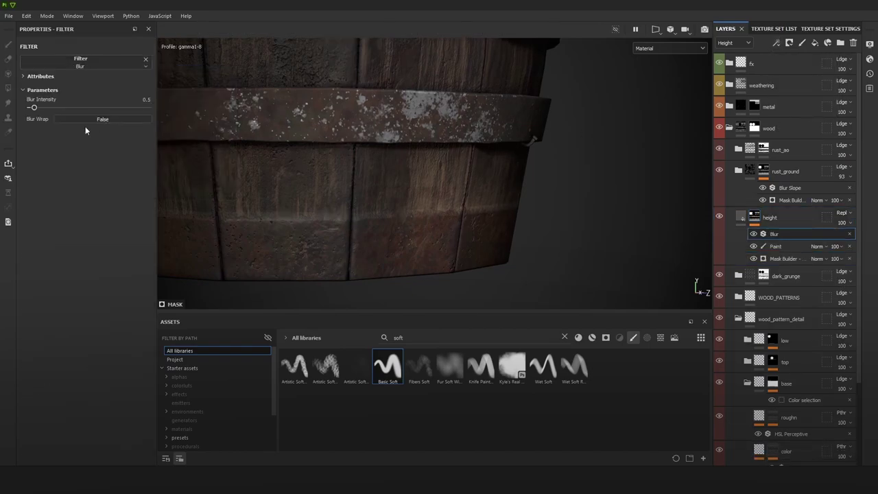
pyautogui.moveTo(34, 108); pyautogui.dragTo(31, 108)
# Step: Inspect the blurred relief edge around the barrel's lower band up close and from a distance under rotated lighting
pyautogui.keyDown('alt'); pyautogui.moveTo(482, 236); pyautogui.dragTo(443, 128, button='right'); pyautogui.keyUp('alt')
pyautogui.keyDown('alt'); pyautogui.moveTo(521, 157); pyautogui.dragTo(484, 157); pyautogui.keyUp('alt')
pyautogui.keyDown('alt'); pyautogui.moveTo(484, 157); pyautogui.dragTo(461, 93, button='right'); pyautogui.keyUp('alt')
pyautogui.keyDown('alt'); pyautogui.moveTo(523, 141); pyautogui.dragTo(524, 155, button='middle'); pyautogui.keyUp('alt')
pyautogui.keyDown('alt'); pyautogui.moveTo(539, 156); pyautogui.dragTo(461, 152); pyautogui.keyUp('alt')
pyautogui.keyDown('alt'); pyautogui.moveTo(461, 153); pyautogui.dragTo(537, 216, button='right'); pyautogui.keyUp('alt')
pyautogui.keyDown('shift'); pyautogui.moveTo(495, 192); pyautogui.dragTo(482, 192, button='right'); pyautogui.keyUp('shift')
pyautogui.keyDown('alt'); pyautogui.moveTo(468, 150); pyautogui.dragTo(480, 173, button='right'); pyautogui.keyUp('alt')
pyautogui.keyDown('alt'); pyautogui.moveTo(480, 173); pyautogui.dragTo(490, 191, button='middle'); pyautogui.keyUp('alt')
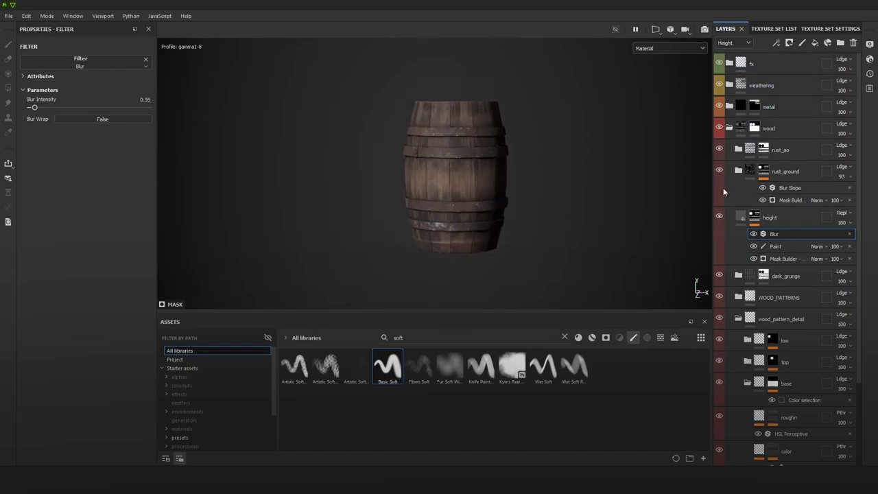
# Step: Collapse the wood folder, and expand the fx folder to select its Sharpen layer
pyautogui.click(729, 129)
pyautogui.click(729, 63)
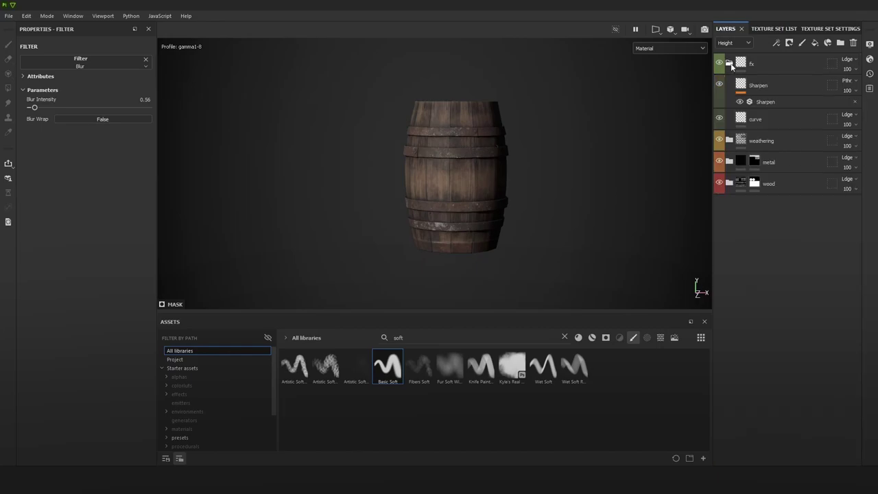
pyautogui.click(785, 85)
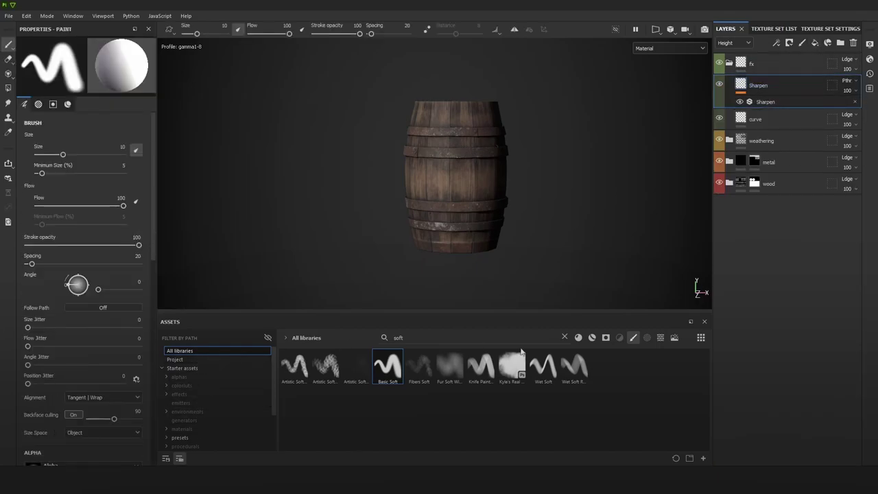
# Step: Find the HSL Perceptive filter in the asset library and add it as a layer above Sharpen in the fx folder
pyautogui.click(630, 337)
pyautogui.click(620, 337)
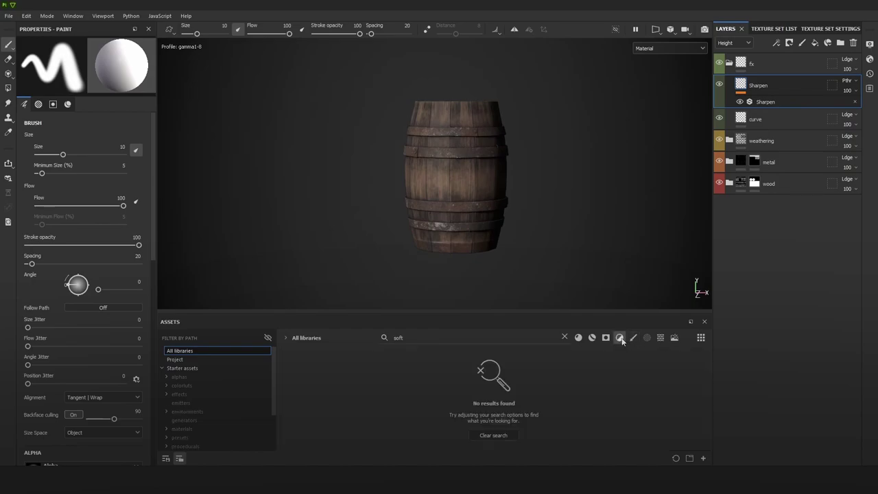
pyautogui.click(493, 435)
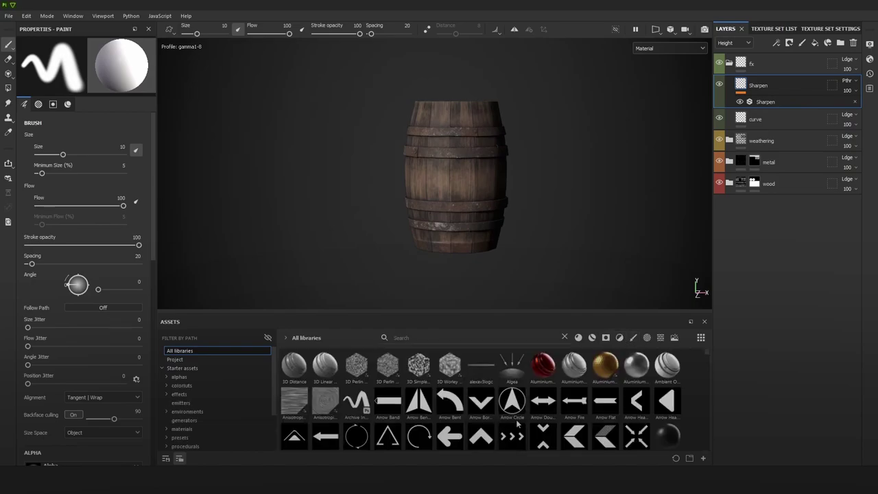
pyautogui.click(606, 338)
pyautogui.click(632, 338)
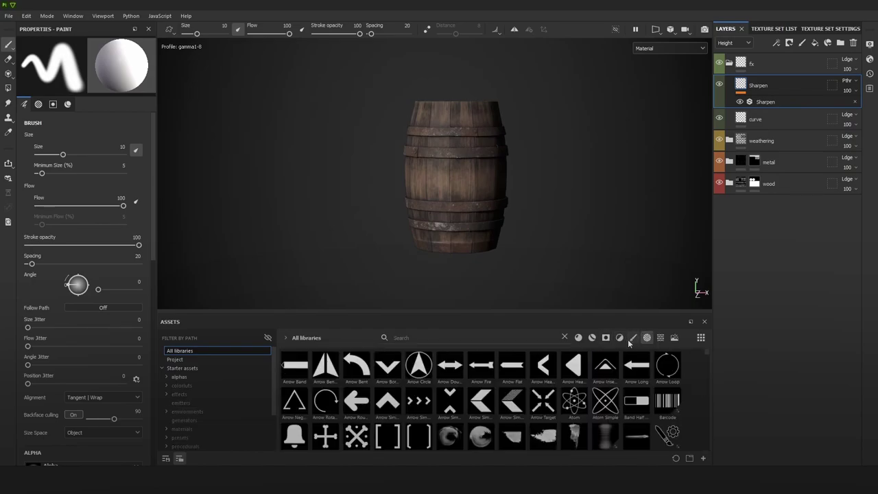
pyautogui.click(616, 338)
pyautogui.click(594, 338)
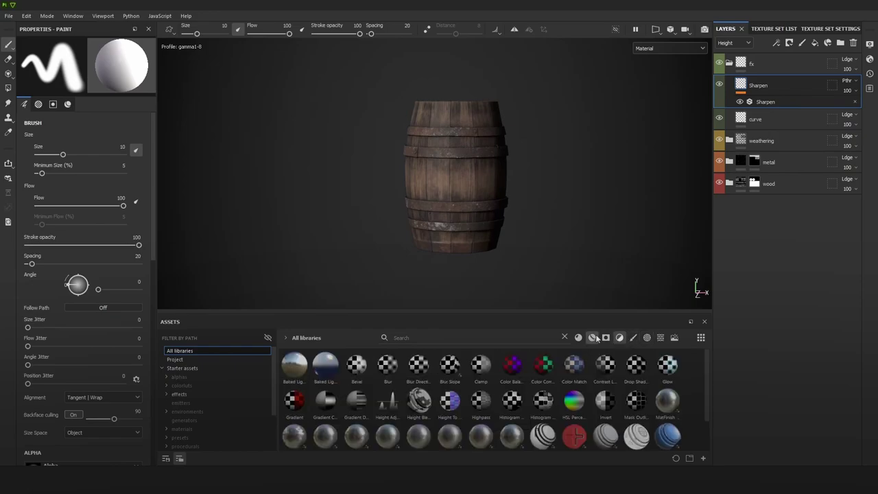
pyautogui.click(632, 338)
pyautogui.click(646, 339)
pyautogui.click(633, 338)
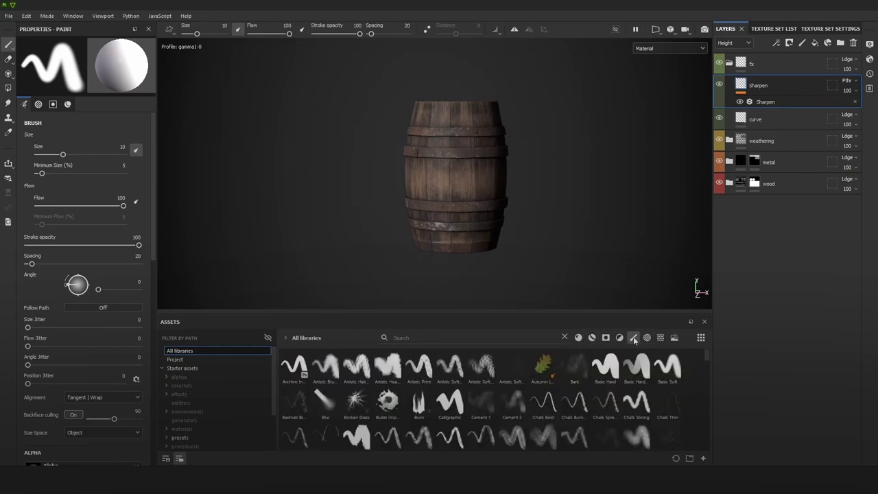
pyautogui.click(618, 338)
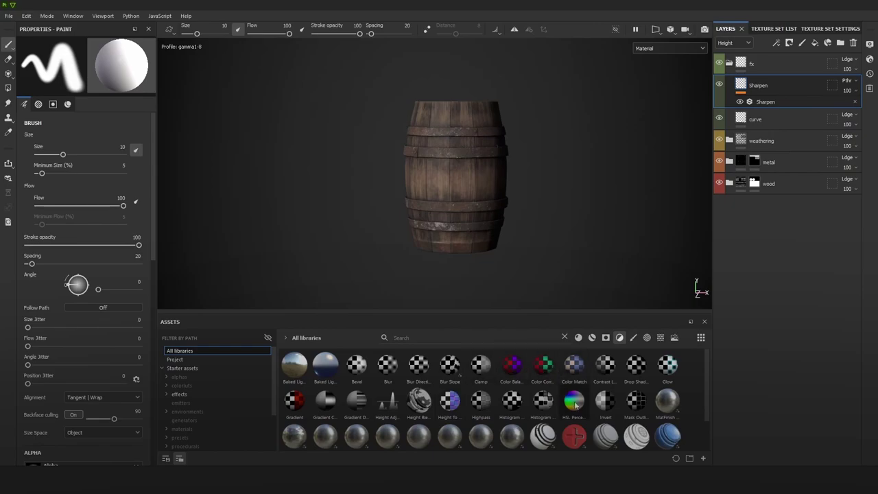
pyautogui.moveTo(574, 400); pyautogui.dragTo(777, 85)
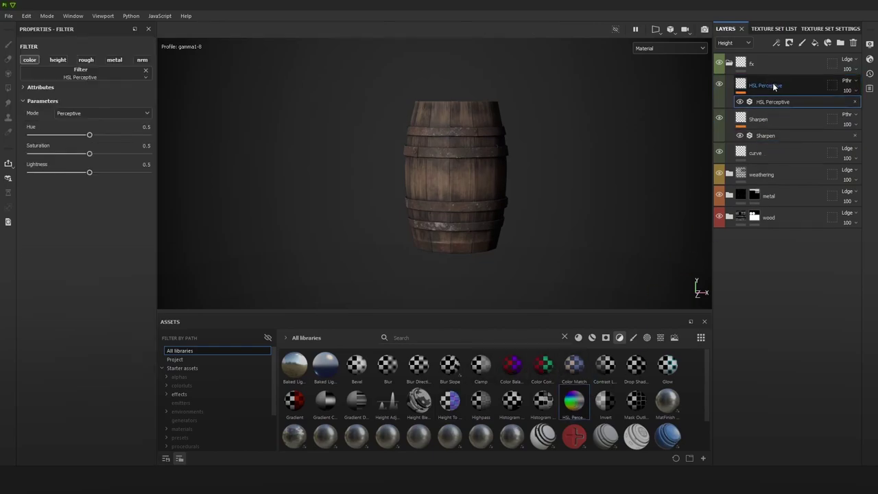
# Step: Add a black mask with a fill effect to the HSL Perceptive layer
pyautogui.rightClick(773, 86)
pyautogui.click(789, 101)
pyautogui.click(777, 42)
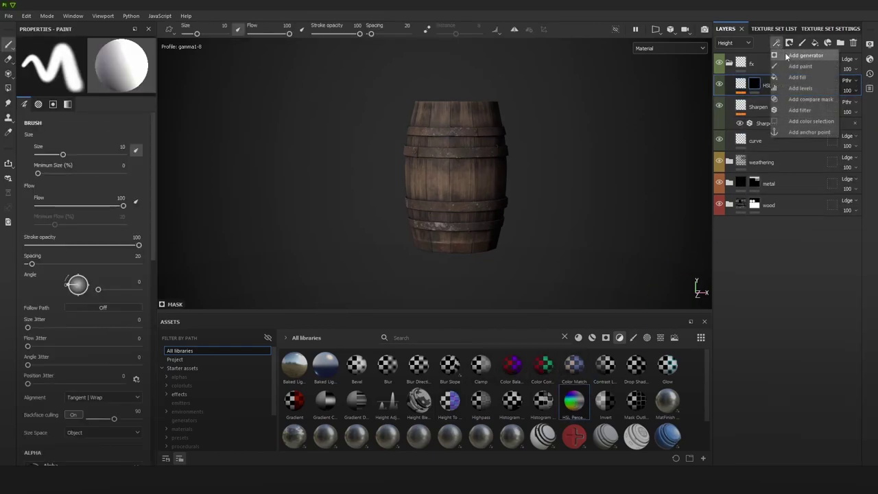
pyautogui.click(797, 78)
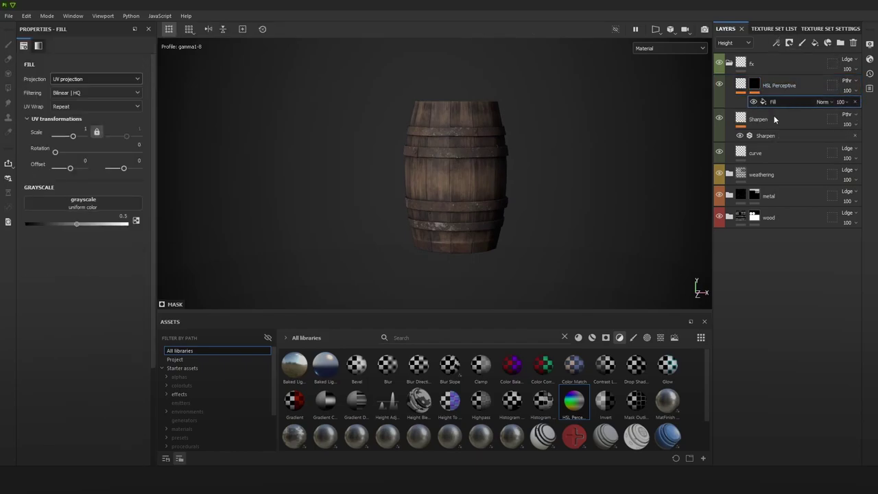
# Step: Assign the project's Wooden_barrel_thickness map to the grayscale of the HSL Perceptive mask's fill
pyautogui.click(186, 360)
pyautogui.click(186, 360)
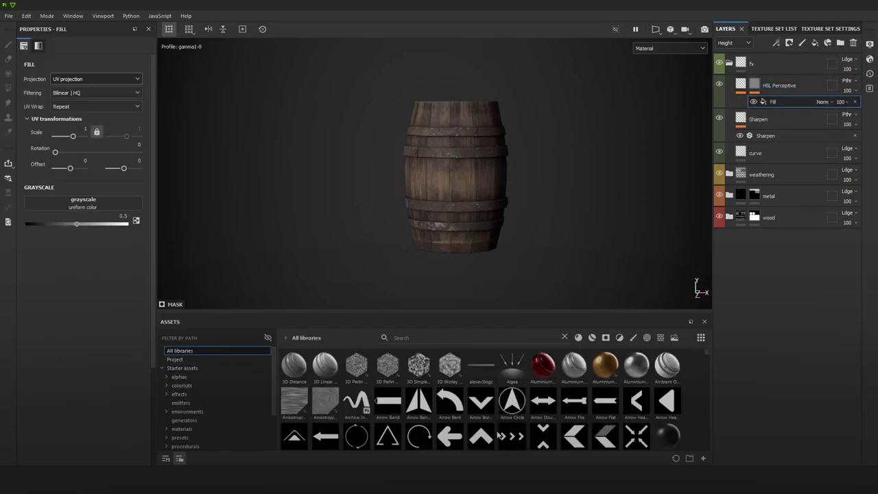
pyautogui.click(187, 360)
pyautogui.moveTo(535, 373)
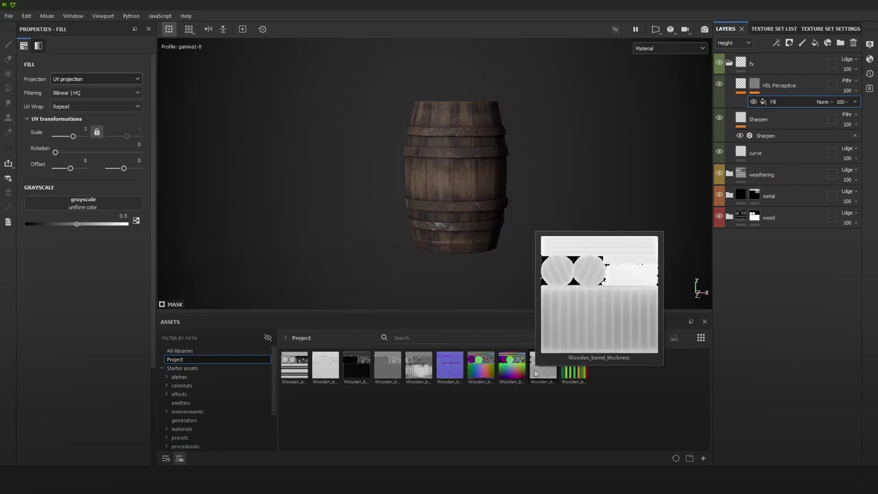
pyautogui.moveTo(536, 373); pyautogui.dragTo(82, 204)
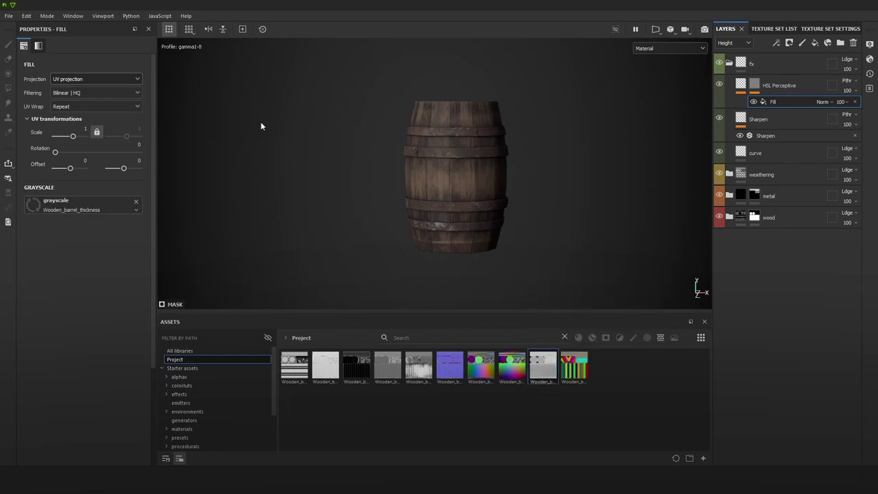
# Step: Display the HSL Perceptive mask, add a Levels effect to it, and raise its contrast with the input highlights at about 0.792
pyautogui.keyDown('alt'); pyautogui.click(754, 84); pyautogui.keyUp('alt')
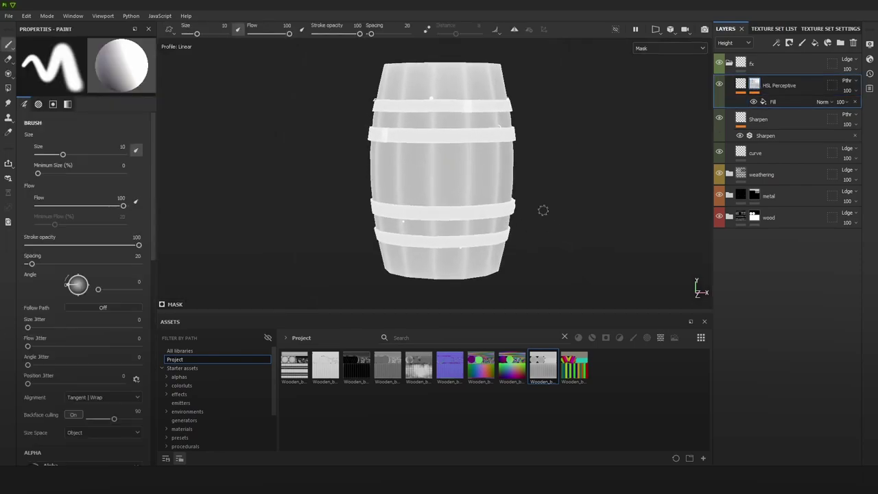
pyautogui.scroll(3, 466, 155)
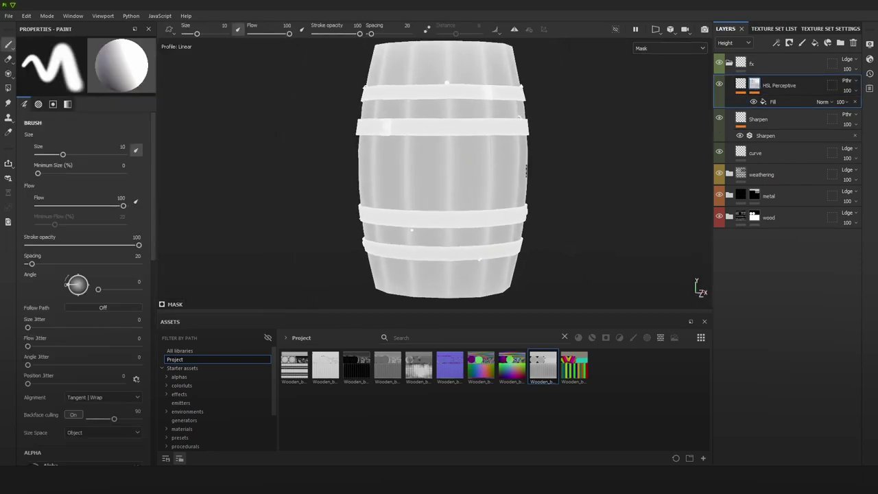
pyautogui.click(785, 101)
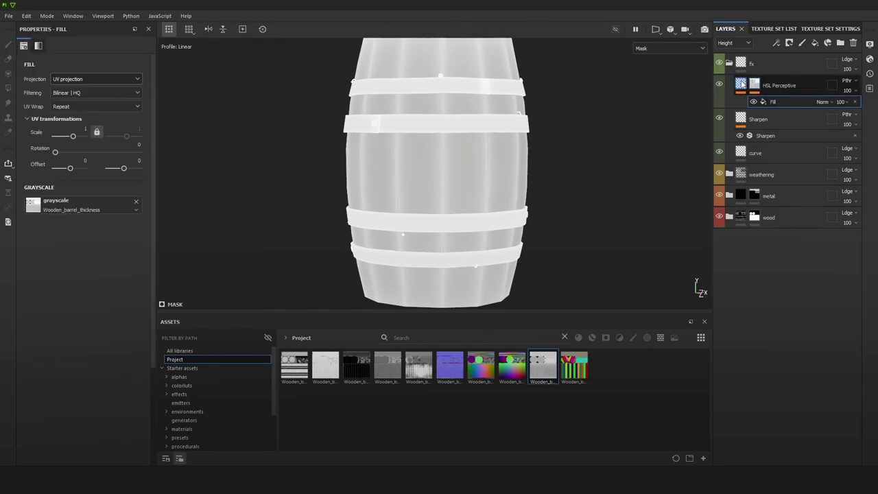
pyautogui.moveTo(742, 84)
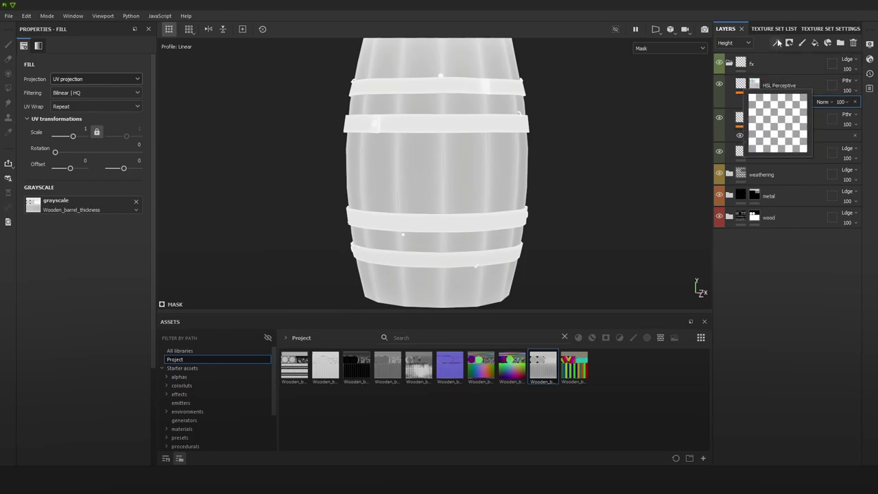
pyautogui.click(742, 85)
pyautogui.click(777, 43)
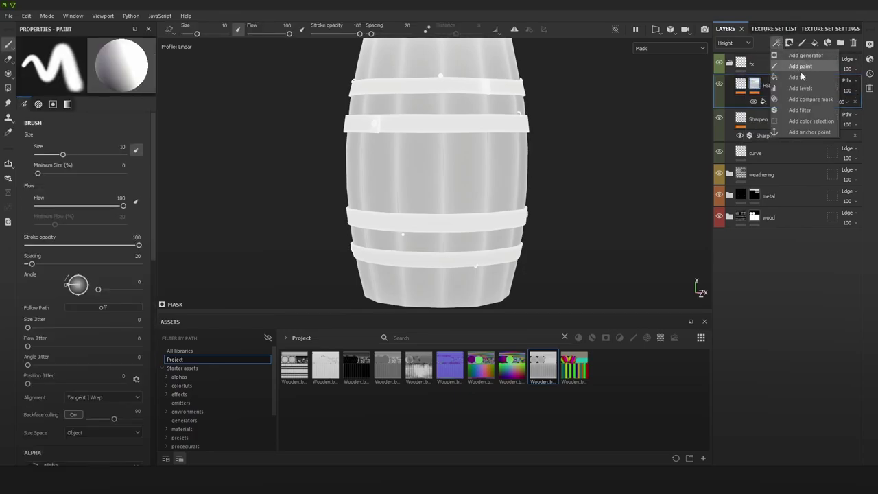
pyautogui.click(799, 87)
pyautogui.moveTo(88, 68); pyautogui.dragTo(108, 68)
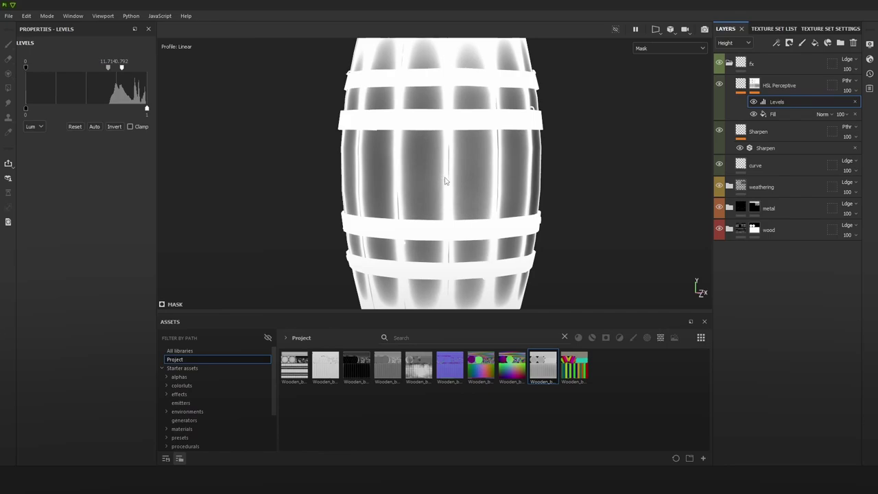
# Step: Return to the material display and lower the HSL Perceptive filter's Lightness to about 0.329
pyautogui.press('m')
pyautogui.scroll(-2, 538, 215)
pyautogui.click(743, 87)
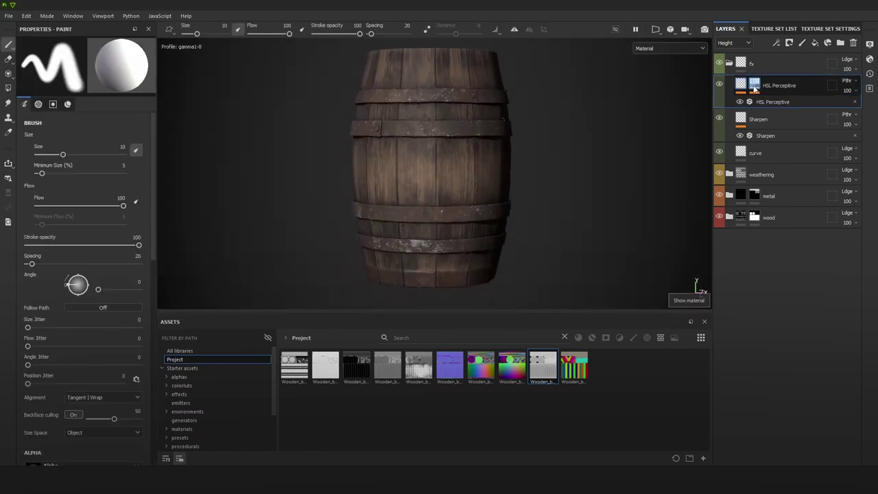
pyautogui.click(775, 102)
pyautogui.moveTo(89, 174); pyautogui.dragTo(68, 178)
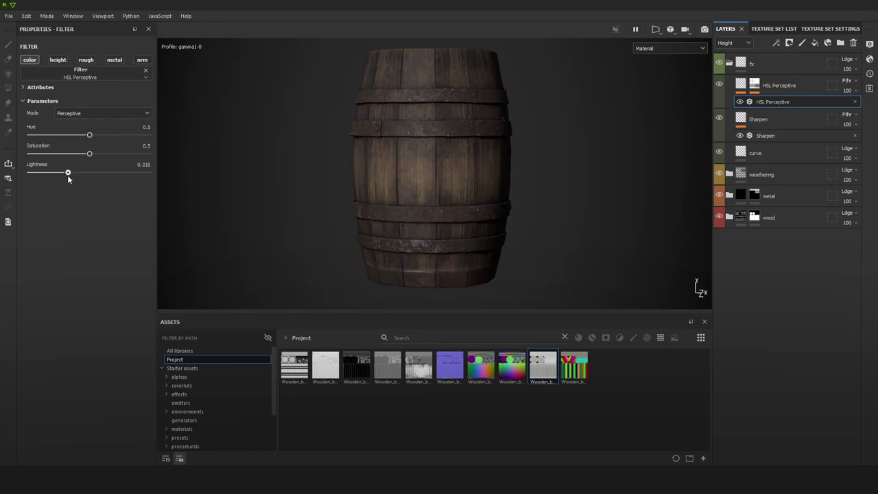
# Step: Inspect the darkened barrel from several angles and compare it with the HSL Perceptive layer hidden and shown
pyautogui.scroll(-3, 442, 68)
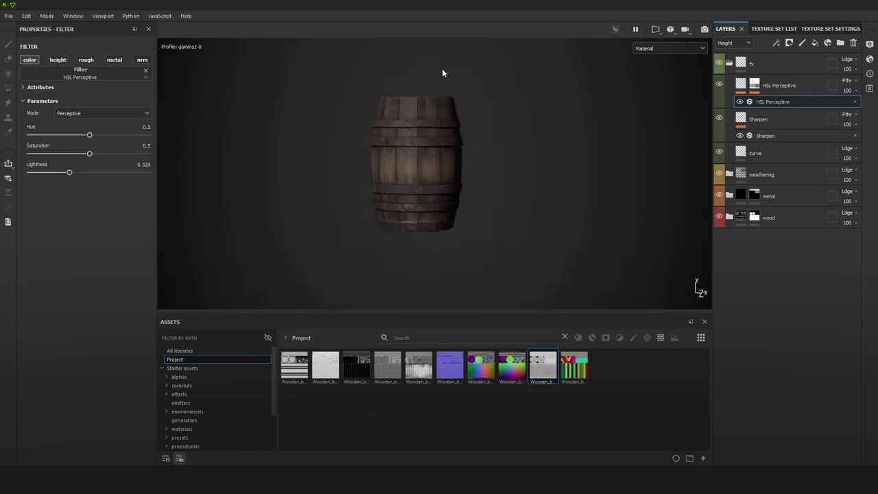
pyautogui.keyDown('alt'); pyautogui.moveTo(505, 149); pyautogui.dragTo(497, 166, button='middle'); pyautogui.keyUp('alt')
pyautogui.keyDown('alt'); pyautogui.moveTo(478, 159); pyautogui.dragTo(487, 171); pyautogui.keyUp('alt')
pyautogui.keyDown('alt'); pyautogui.moveTo(487, 171); pyautogui.dragTo(545, 187, button='right'); pyautogui.keyUp('alt')
pyautogui.keyDown('alt'); pyautogui.moveTo(545, 187); pyautogui.dragTo(510, 187); pyautogui.keyUp('alt')
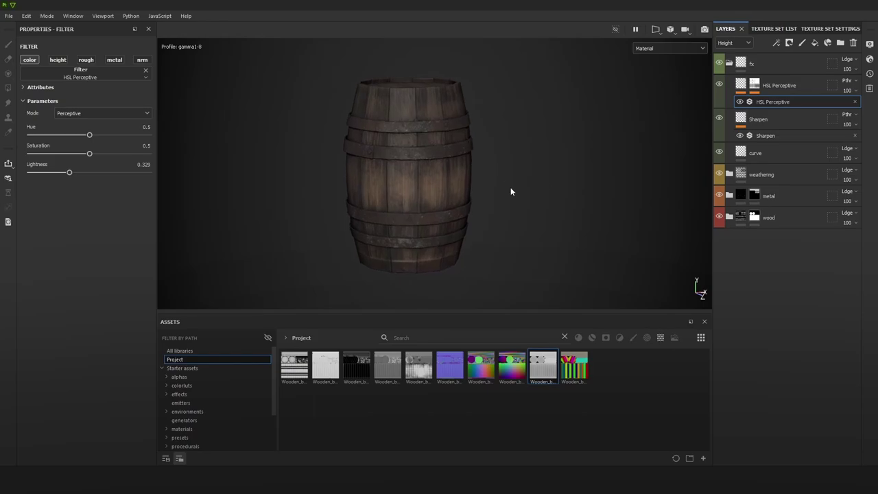
pyautogui.click(720, 85)
pyautogui.click(720, 85)
pyautogui.moveTo(548, 126)
pyautogui.keyDown('alt'); pyautogui.mouseDown()
pyautogui.moveTo(539, 134)
pyautogui.moveTo(551, 129)
pyautogui.moveTo(552, 138)
pyautogui.mouseUp(); pyautogui.keyUp('alt')
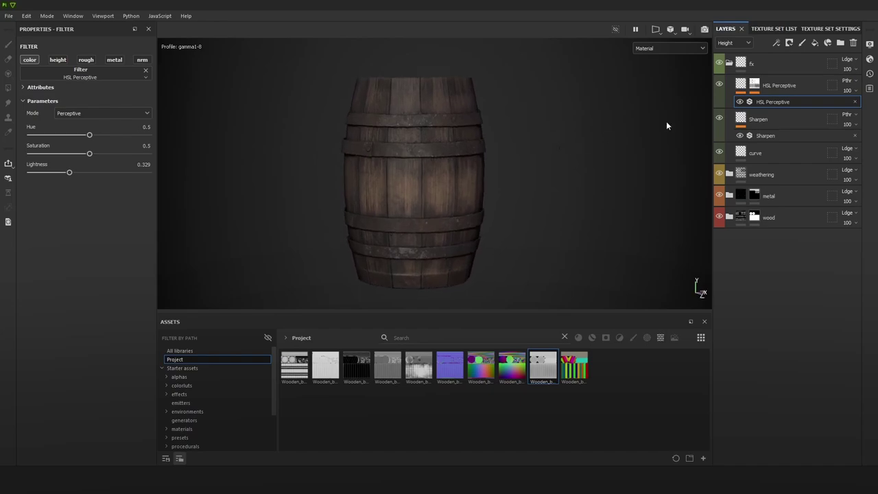
# Step: Move the HSL Perceptive layer to the top of the wood folder and rename it darken_grad
pyautogui.click(784, 85)
pyautogui.click(730, 216)
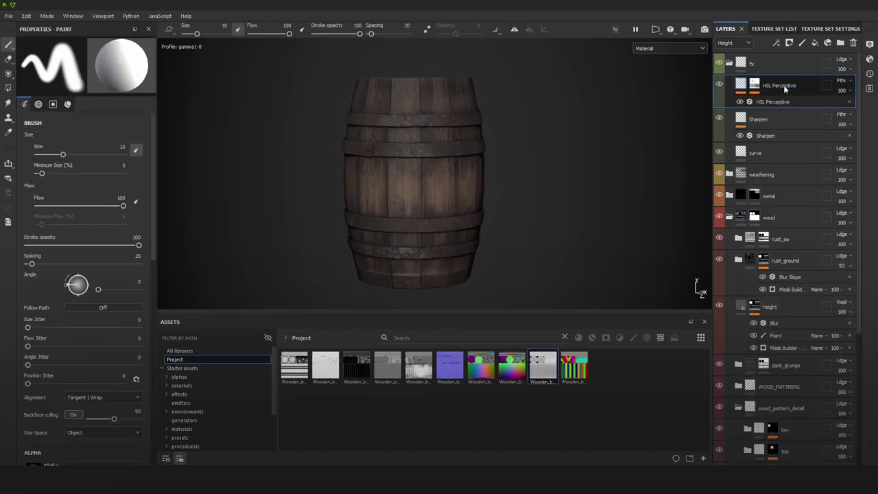
pyautogui.moveTo(782, 87); pyautogui.dragTo(802, 231)
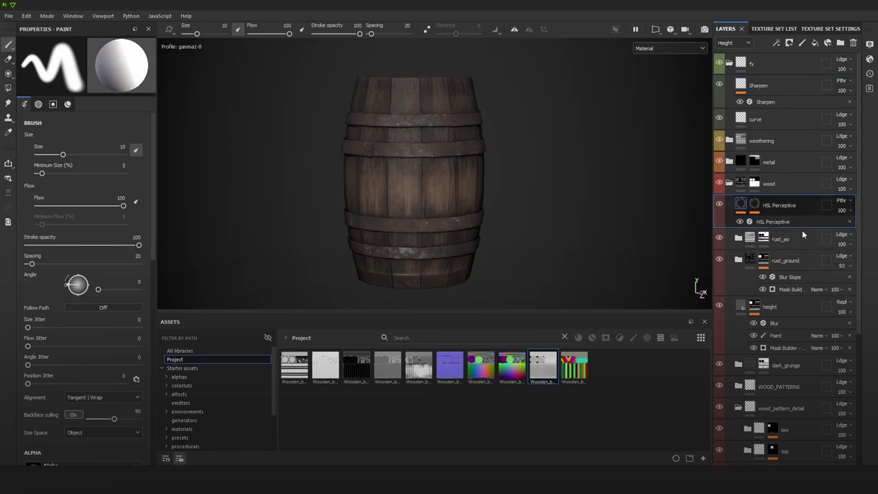
pyautogui.doubleClick(780, 205)
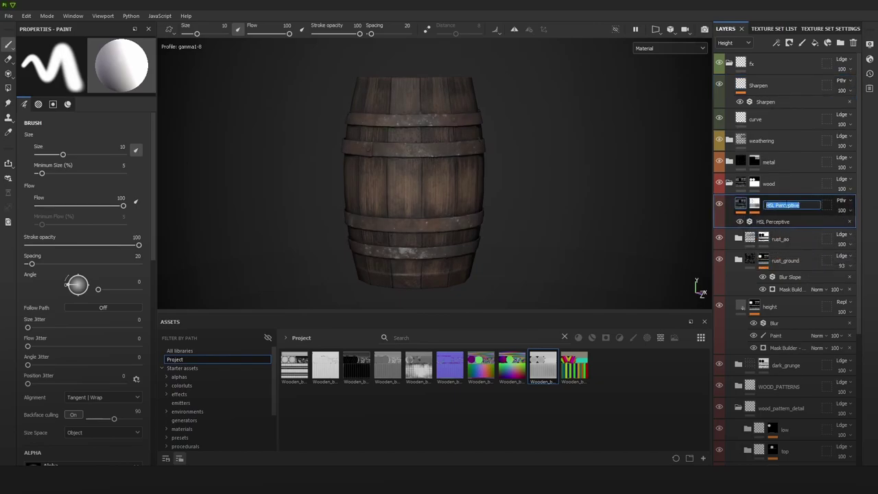
pyautogui.write('darken_grad')
pyautogui.press('Return')
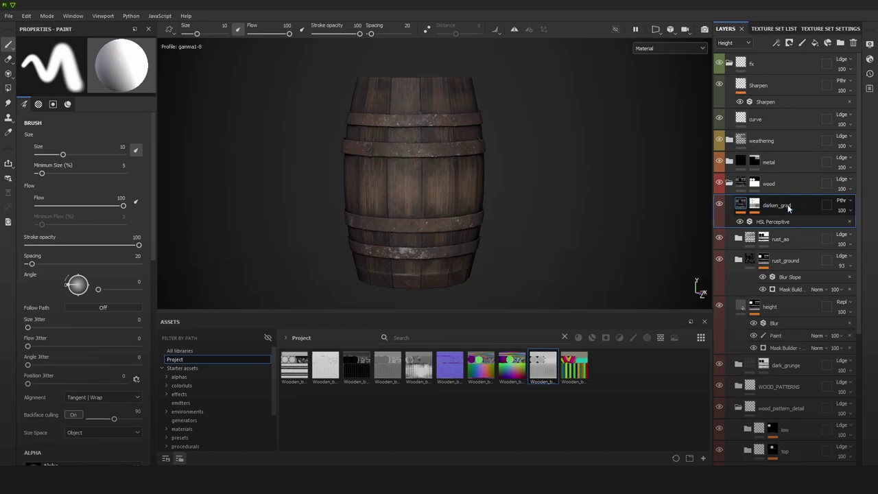
# Step: Examine the barrel's base color and full material, comparing it with the darken_grad layer hidden and shown
pyautogui.scroll(3, 556, 262)
pyautogui.press('c')
pyautogui.press('c')
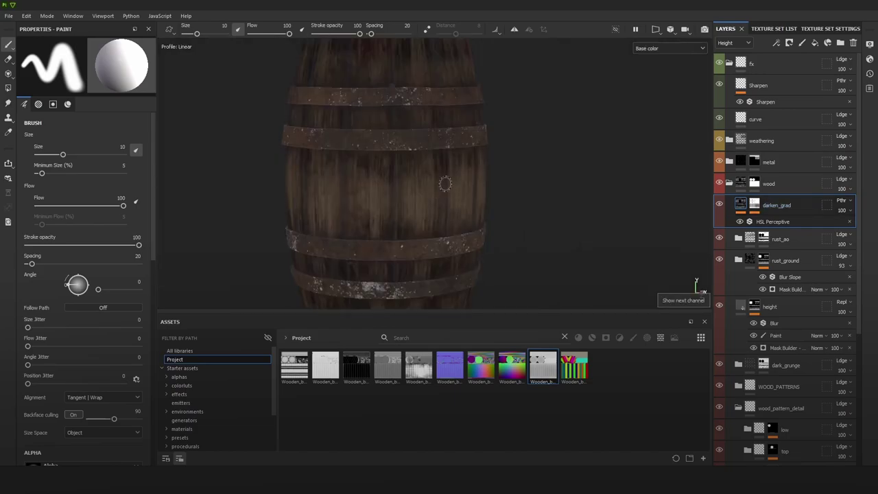
pyautogui.keyDown('alt'); pyautogui.moveTo(444, 183); pyautogui.dragTo(469, 195, button='middle'); pyautogui.keyUp('alt')
pyautogui.scroll(-3, 469, 195)
pyautogui.press('m')
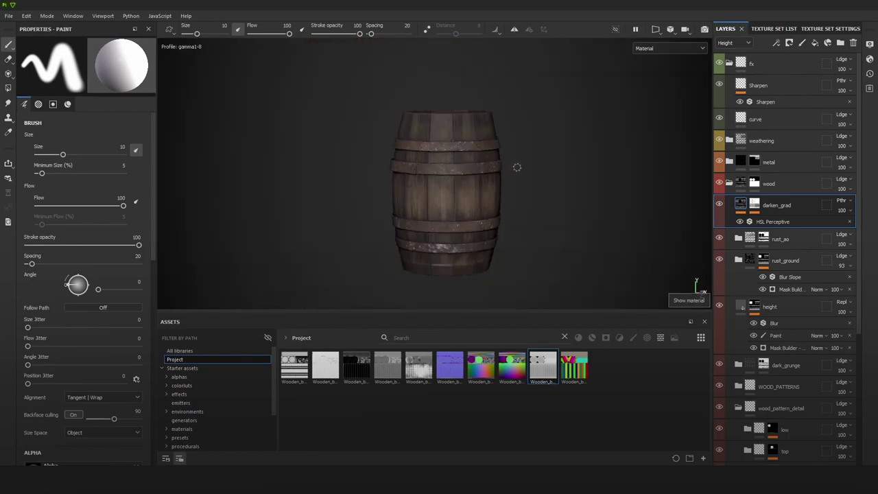
pyautogui.keyDown('alt'); pyautogui.moveTo(517, 167); pyautogui.dragTo(510, 165, button='middle'); pyautogui.keyUp('alt')
pyautogui.click(719, 204)
pyautogui.click(719, 204)
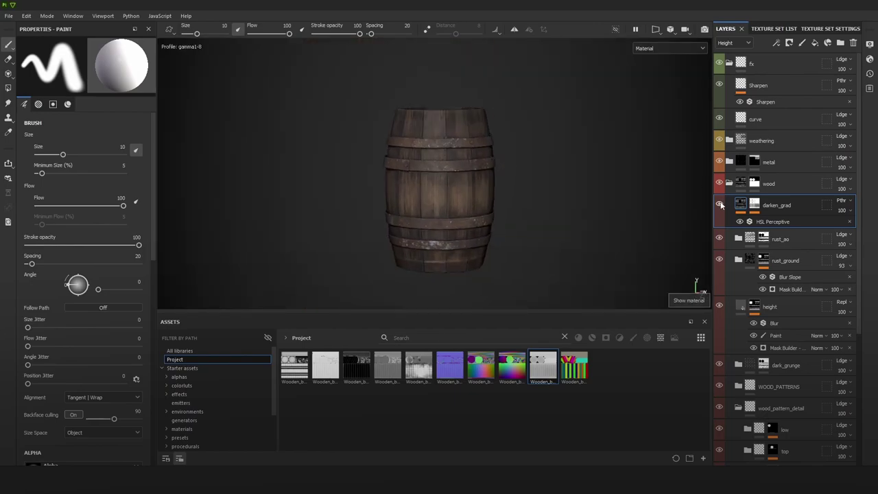
pyautogui.click(719, 205)
pyautogui.click(719, 205)
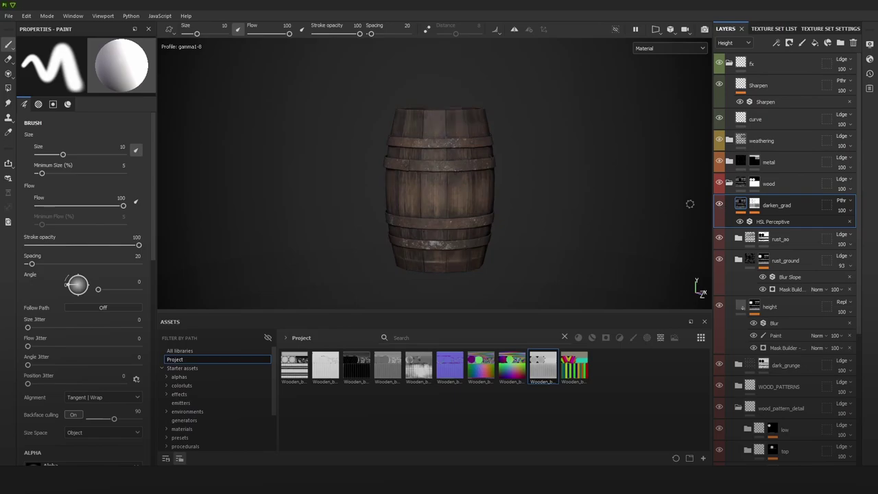
# Step: Tighten the Levels on darken_grad's mask, raising the input shadows to about 0.653 and readjusting the midtones and highlights
pyautogui.click(771, 222)
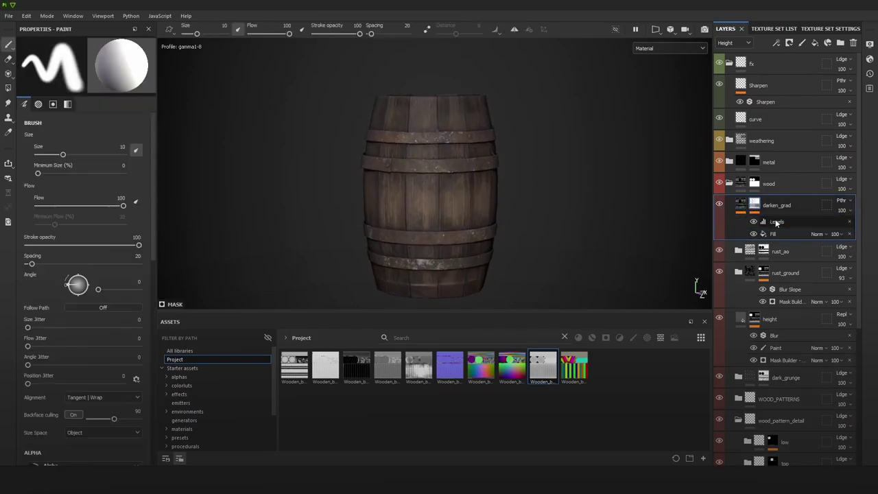
pyautogui.click(775, 221)
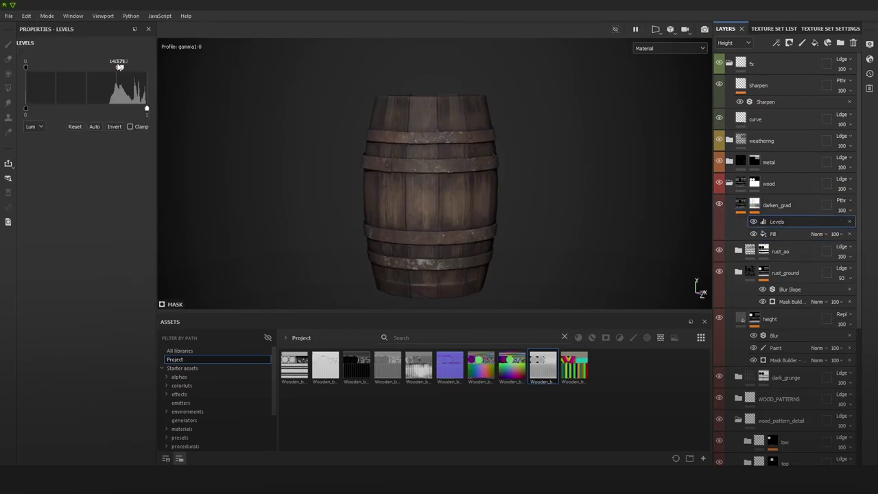
pyautogui.moveTo(119, 66)
pyautogui.mouseDown()
pyautogui.moveTo(92, 70)
pyautogui.moveTo(120, 68)
pyautogui.mouseUp()
pyautogui.moveTo(27, 66); pyautogui.dragTo(79, 68)
pyautogui.moveTo(112, 68); pyautogui.dragTo(118, 72)
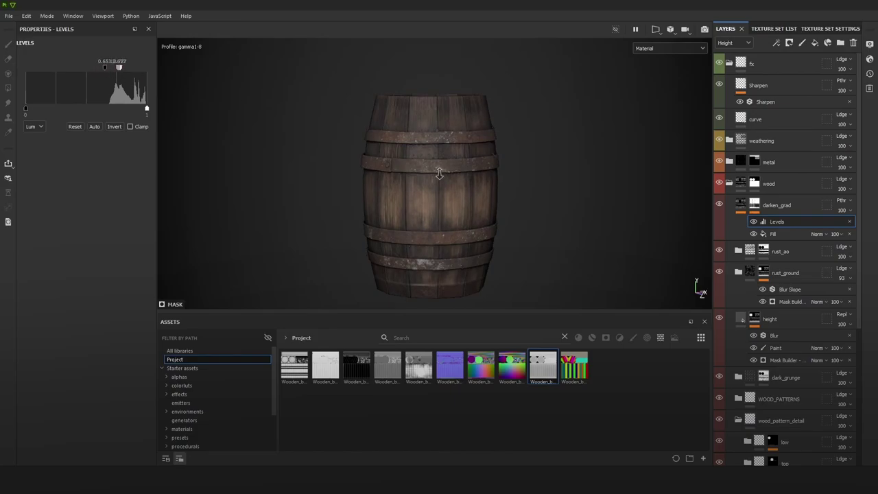
# Step: Display darken_grad's mask and soften its gradient in Levels with the input shadows at about 0.502 and readjusted midtones
pyautogui.keyDown('alt'); pyautogui.moveTo(440, 173); pyautogui.dragTo(440, 198, button='right'); pyautogui.keyUp('alt')
pyautogui.keyDown('alt'); pyautogui.moveTo(541, 173); pyautogui.dragTo(510, 169); pyautogui.keyUp('alt')
pyautogui.keyDown('alt'); pyautogui.moveTo(511, 170); pyautogui.dragTo(552, 193, button='middle'); pyautogui.keyUp('alt')
pyautogui.keyDown('shift'); pyautogui.moveTo(552, 192); pyautogui.dragTo(547, 190, button='right'); pyautogui.keyUp('shift')
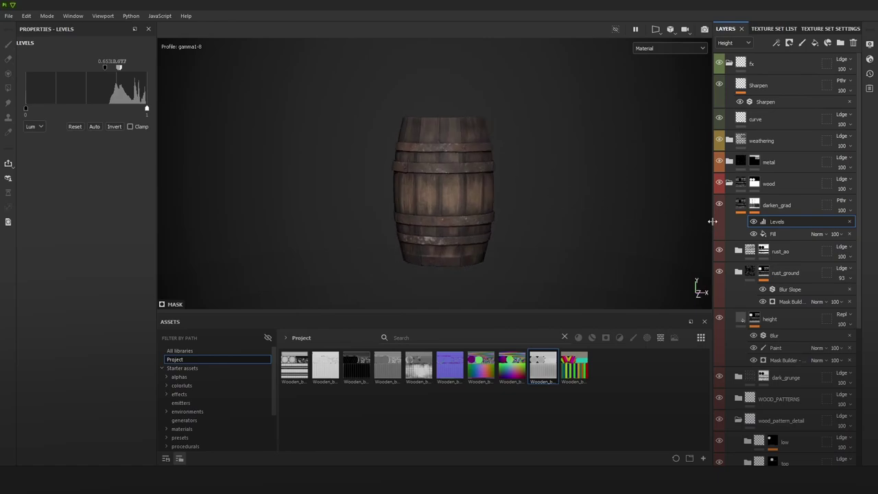
pyautogui.keyDown('alt'); pyautogui.click(754, 204); pyautogui.keyUp('alt')
pyautogui.keyDown('alt'); pyautogui.moveTo(483, 171); pyautogui.dragTo(547, 235, button='right'); pyautogui.keyUp('alt')
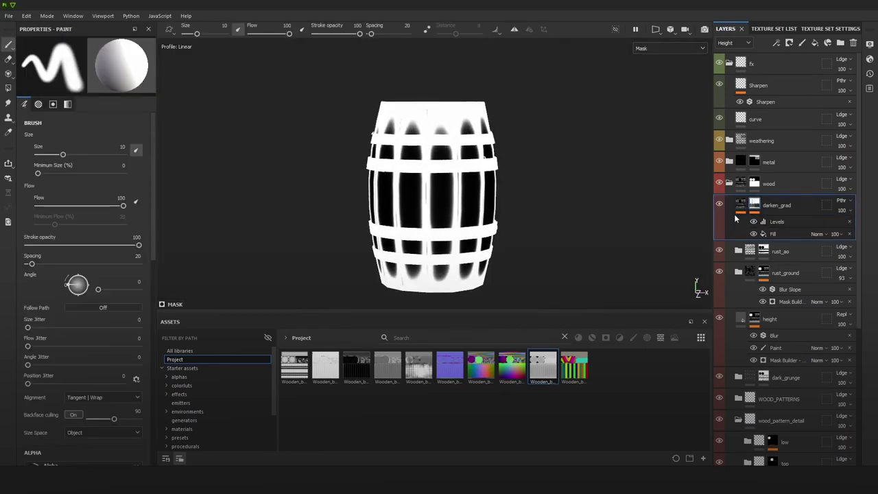
pyautogui.click(780, 222)
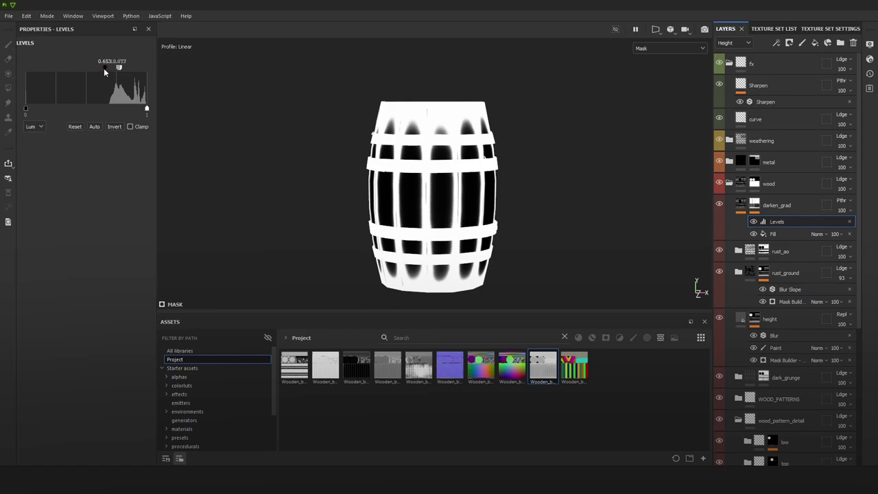
pyautogui.moveTo(104, 67)
pyautogui.mouseDown()
pyautogui.moveTo(85, 68)
pyautogui.moveTo(113, 68)
pyautogui.mouseUp()
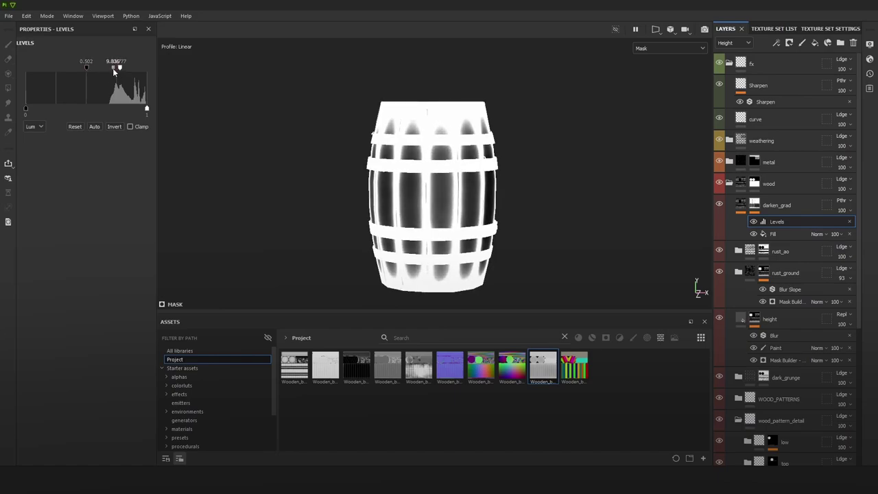
pyautogui.click(776, 43)
pyautogui.click(804, 109)
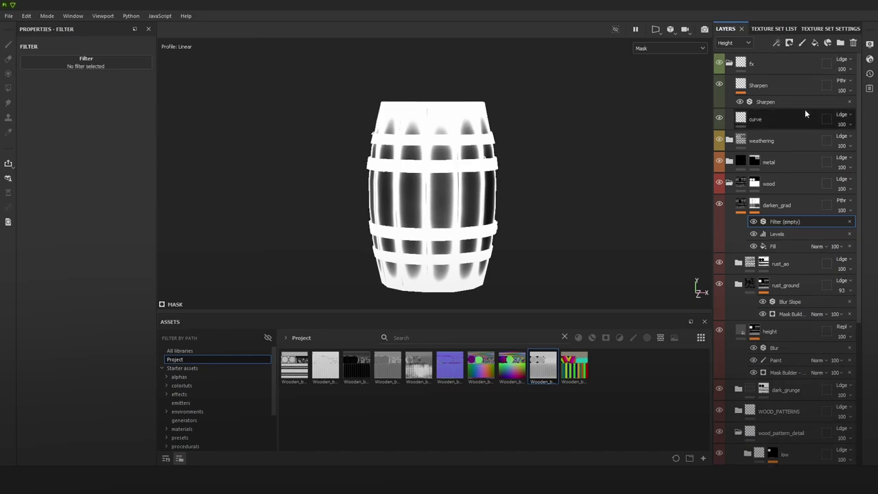
pyautogui.hotkey('ctrl', 'z')
# Step: Add a fill effect above Levels in darken_grad's mask and set its blend mode to Multiply
pyautogui.click(777, 43)
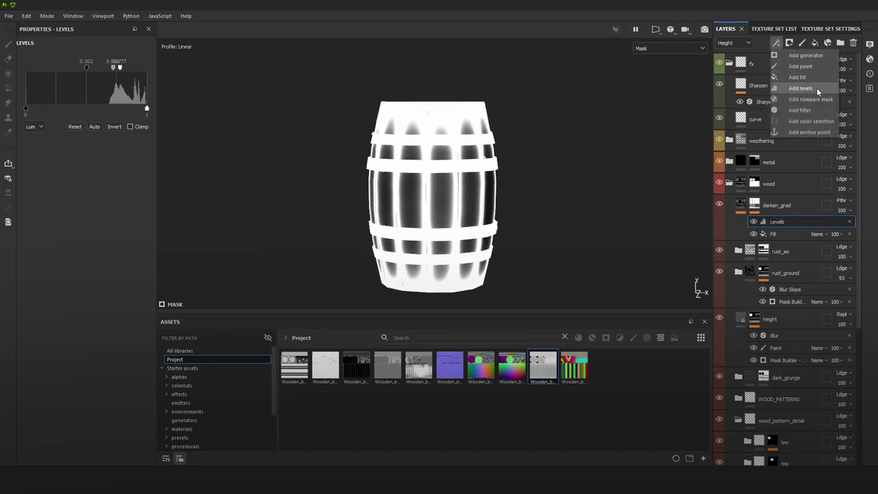
pyautogui.click(803, 79)
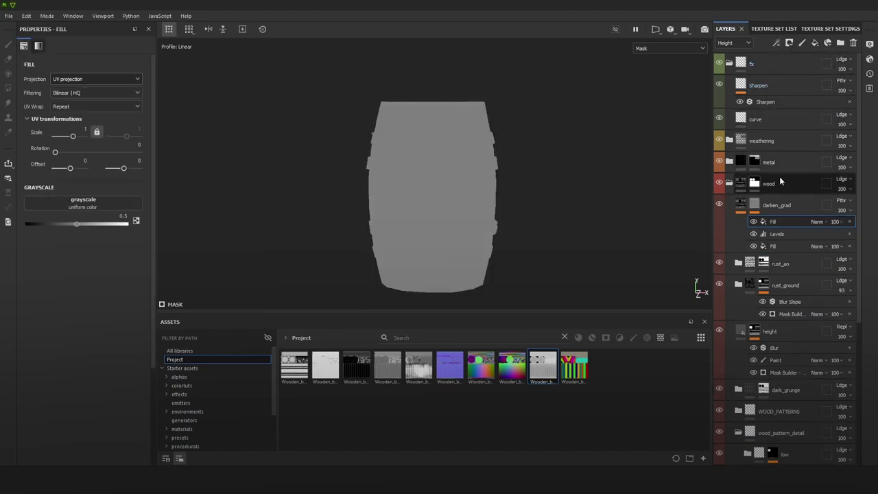
pyautogui.scroll(-20, 823, 223)
pyautogui.click(816, 222)
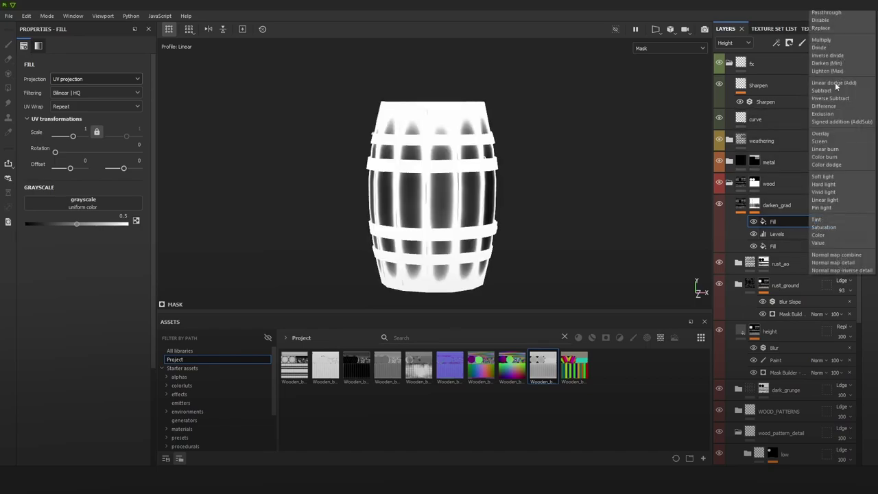
pyautogui.click(821, 39)
# Step: Assign the Clouds 2 procedural as the grayscale of the multiplied fill in darken_grad's mask
pyautogui.click(199, 393)
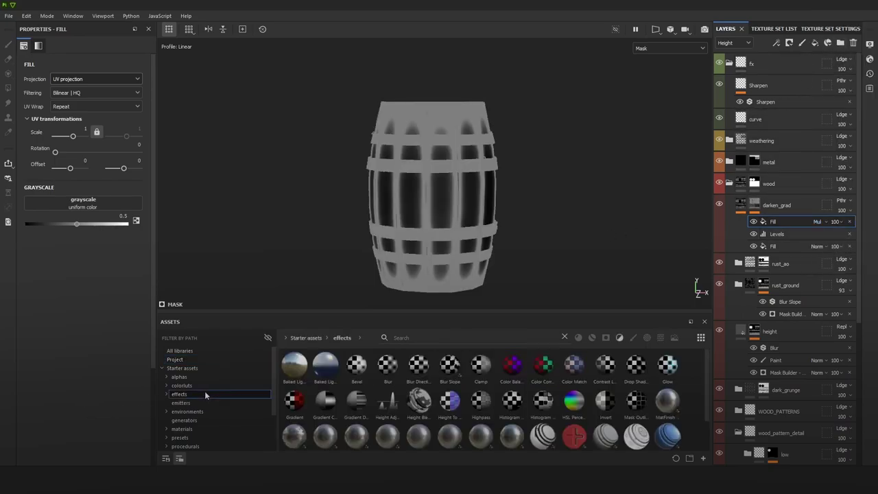
pyautogui.scroll(-1, 192, 422)
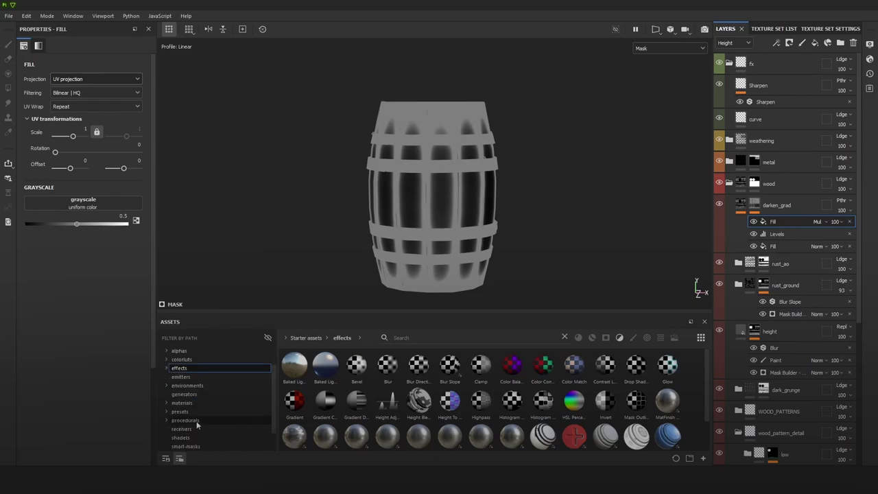
pyautogui.click(186, 420)
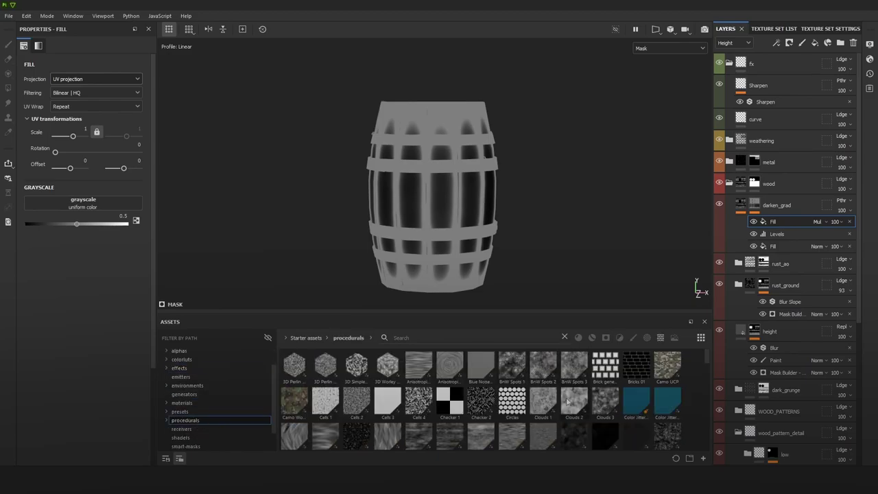
pyautogui.moveTo(569, 403); pyautogui.dragTo(127, 205)
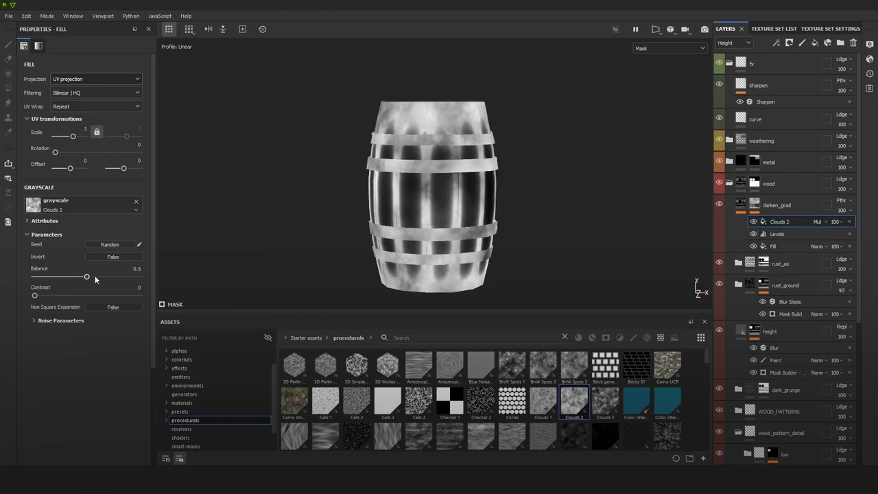
# Step: Set the Clouds 2 fill to tri-planar projection with balance 0.32 and contrast 0.42, and check the effect on the full material
pyautogui.moveTo(95, 278)
pyautogui.mouseDown()
pyautogui.moveTo(103, 276)
pyautogui.moveTo(87, 276)
pyautogui.mouseUp()
pyautogui.click(85, 81)
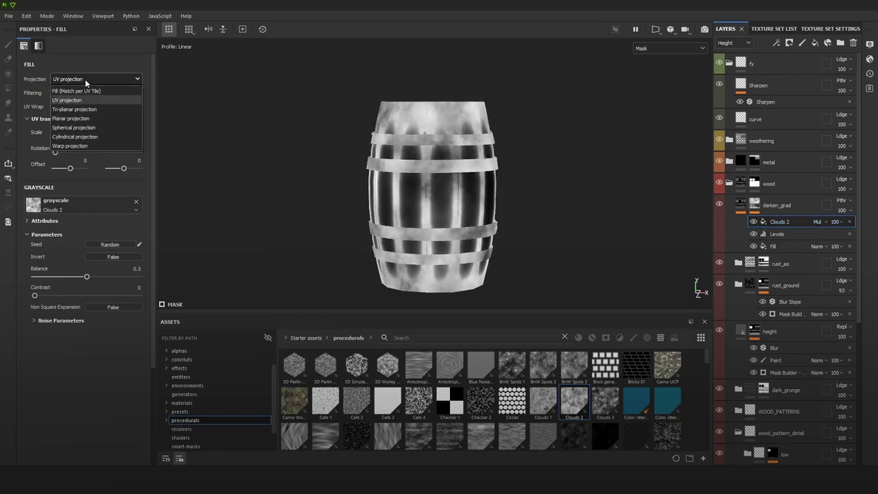
pyautogui.click(76, 109)
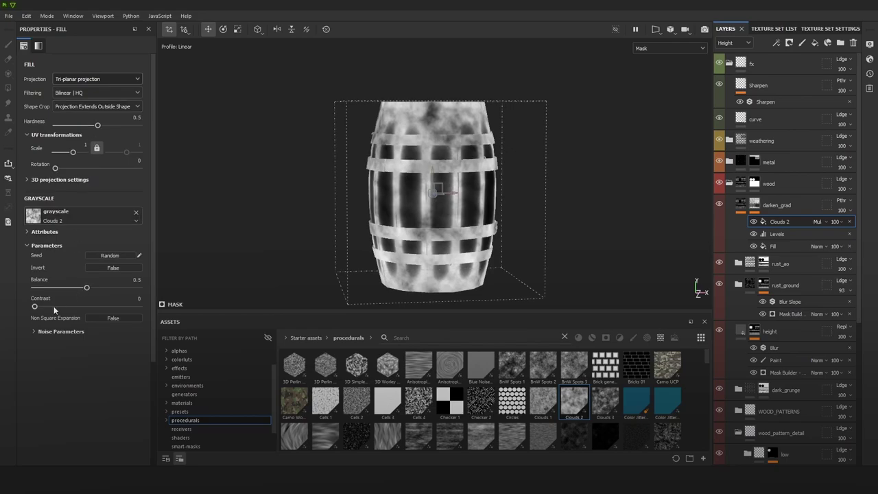
pyautogui.moveTo(54, 306); pyautogui.dragTo(67, 288)
pyautogui.press('m')
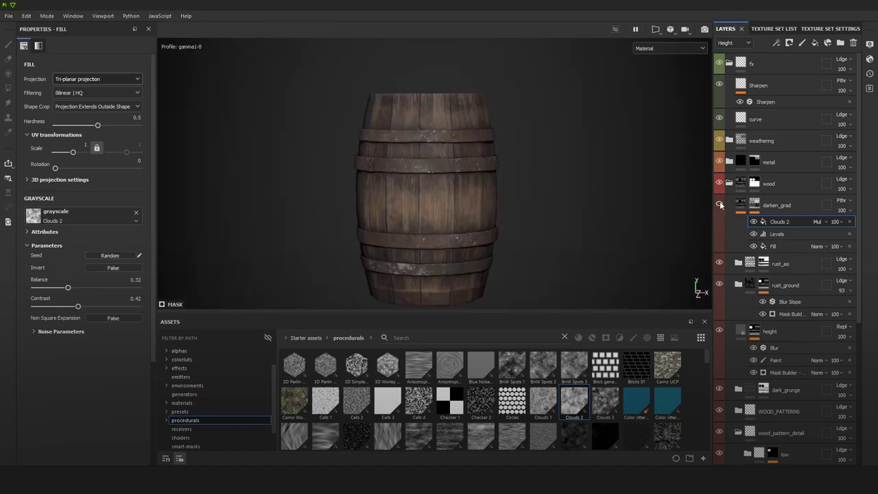
pyautogui.click(719, 205)
pyautogui.scroll(-3, 519, 157)
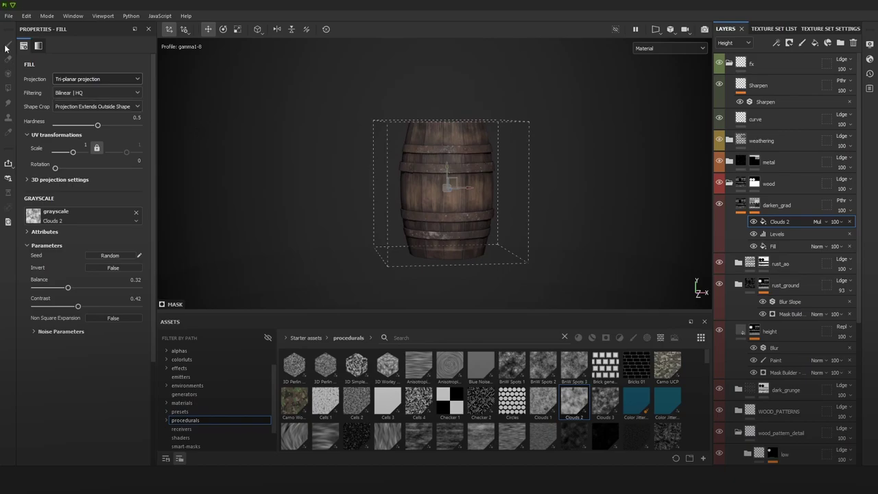
# Step: Adjust darken_grad's HSL Perceptive filter to saturation 0.647 and lightness 0.291
pyautogui.click(743, 202)
pyautogui.click(742, 202)
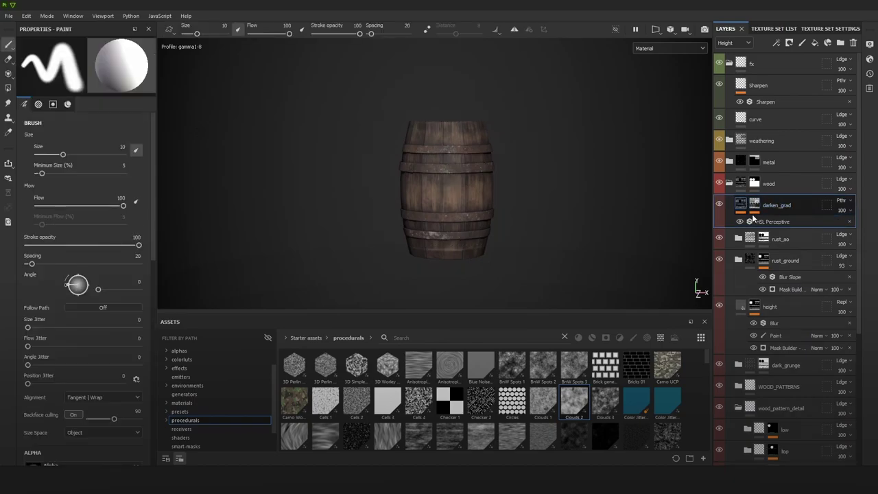
pyautogui.scroll(3, 631, 213)
pyautogui.click(772, 224)
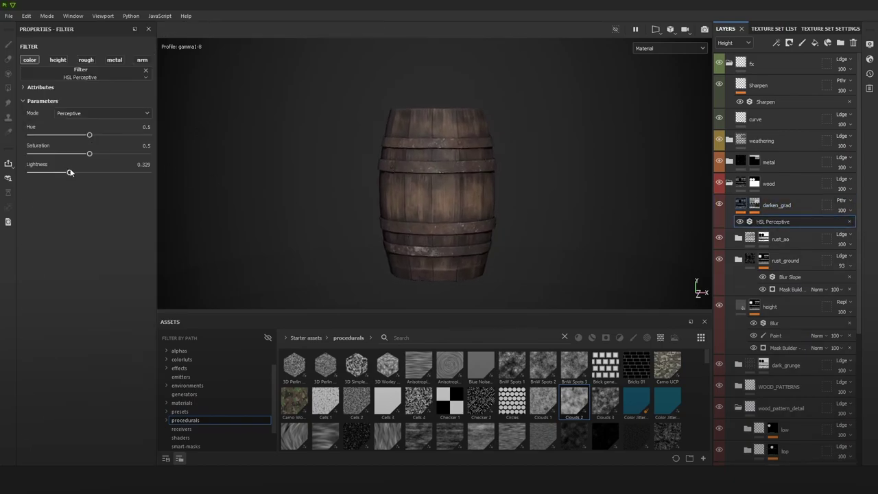
pyautogui.moveTo(70, 172); pyautogui.dragTo(97, 176)
pyautogui.moveTo(86, 178); pyautogui.dragTo(113, 153)
pyautogui.scroll(2, 372, 176)
pyautogui.moveTo(62, 171); pyautogui.dragTo(65, 173)
# Step: Examine the barrel's base color up close, comparing it with darken_grad hidden and shown
pyautogui.press('c')
pyautogui.press('c')
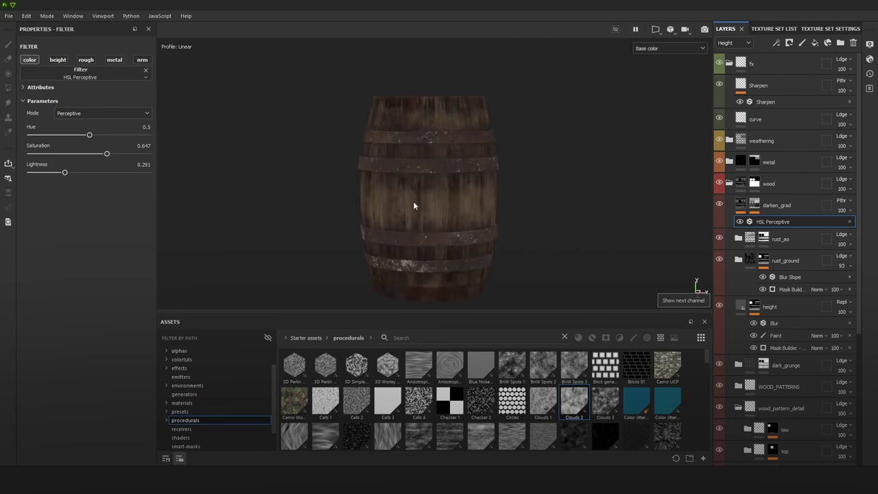
pyautogui.keyDown('alt'); pyautogui.moveTo(413, 201); pyautogui.dragTo(532, 263, button='right'); pyautogui.keyUp('alt')
pyautogui.click(720, 206)
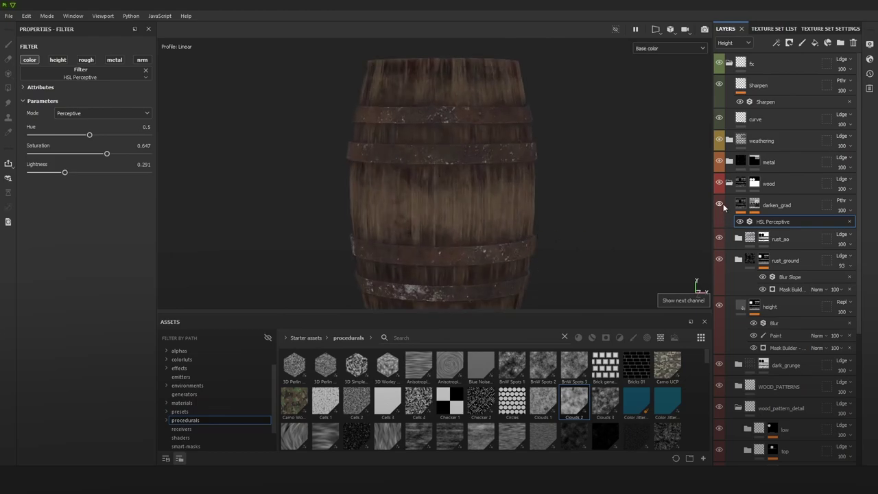
pyautogui.click(720, 206)
pyautogui.click(720, 206)
pyautogui.click(720, 206)
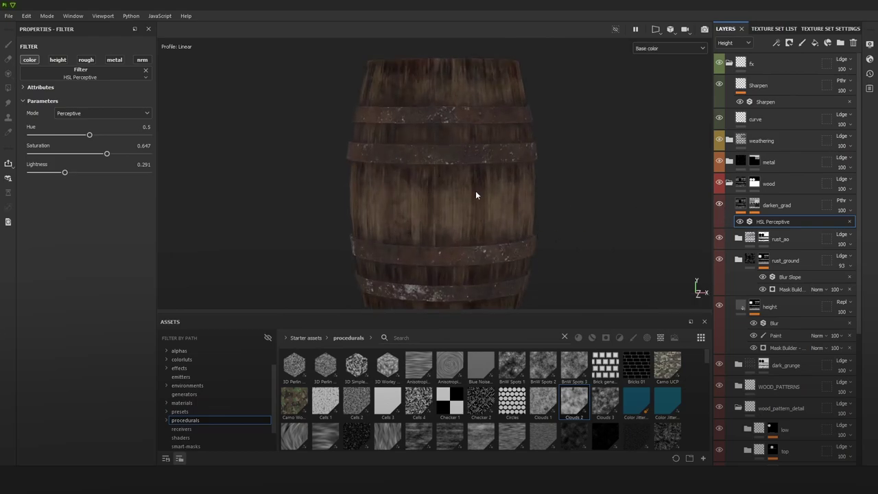
pyautogui.scroll(2, 476, 191)
pyautogui.scroll(-3, 552, 233)
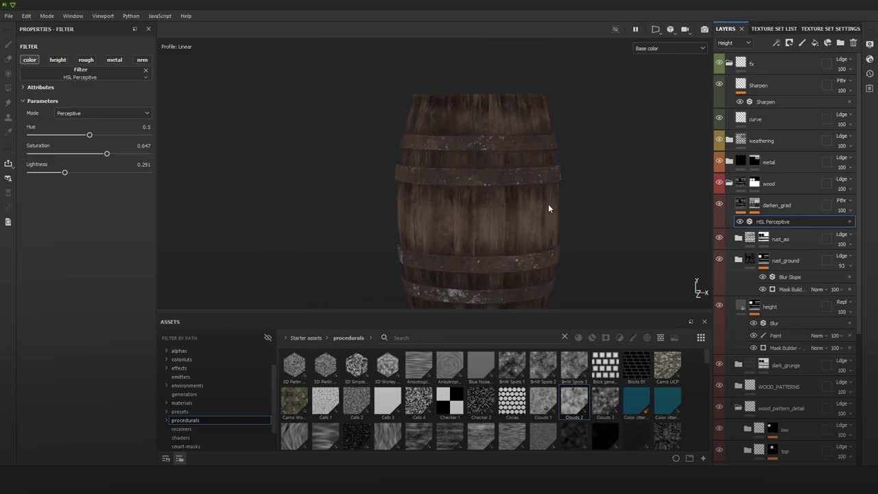
# Step: Examine the barrel's full material from several angles and distances, comparing it with darken_grad hidden and shown
pyautogui.press('m')
pyautogui.scroll(-3, 565, 201)
pyautogui.scroll(1, 631, 227)
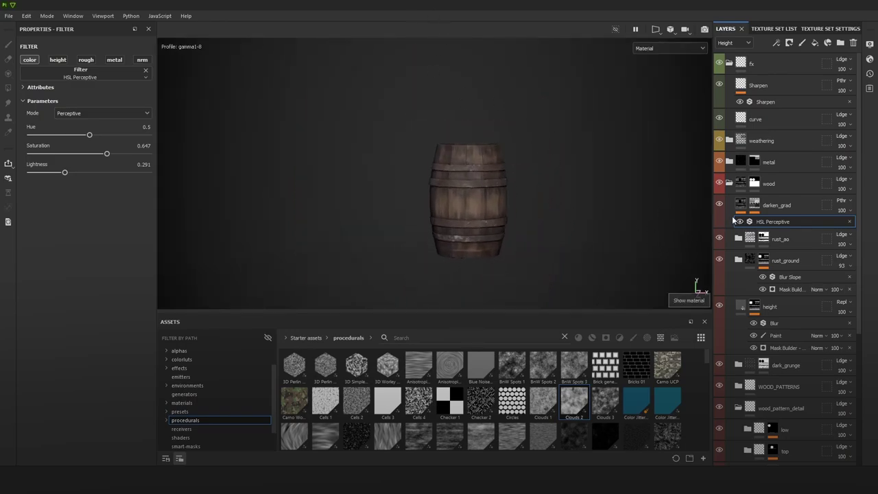
pyautogui.click(720, 206)
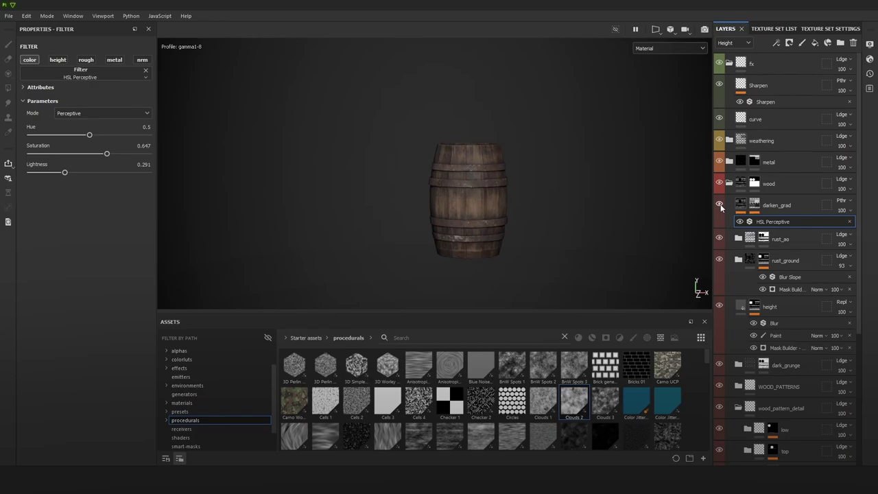
pyautogui.click(720, 206)
pyautogui.click(719, 205)
pyautogui.keyDown('shift'); pyautogui.moveTo(506, 151); pyautogui.dragTo(509, 153, button='right'); pyautogui.keyUp('shift')
pyautogui.keyDown('alt'); pyautogui.moveTo(510, 153); pyautogui.dragTo(613, 211); pyautogui.keyUp('alt')
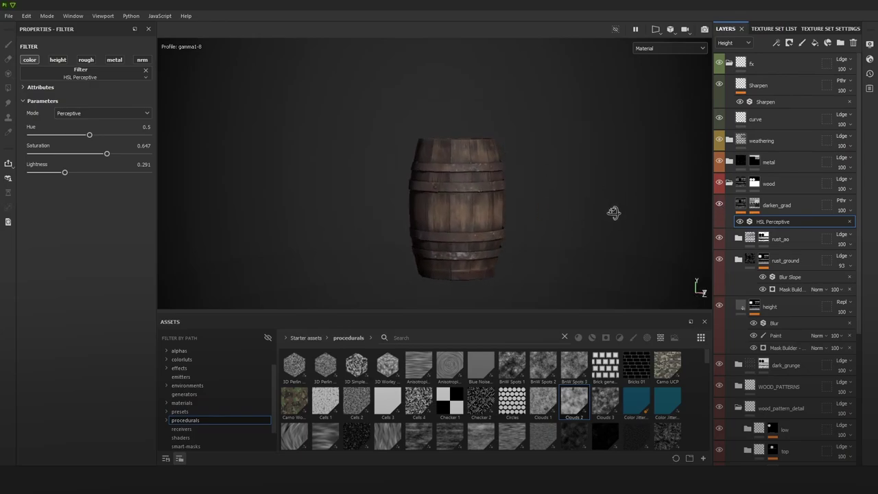
pyautogui.keyDown('shift'); pyautogui.moveTo(613, 212); pyautogui.dragTo(607, 215, button='right'); pyautogui.keyUp('shift')
pyautogui.scroll(5, 537, 194)
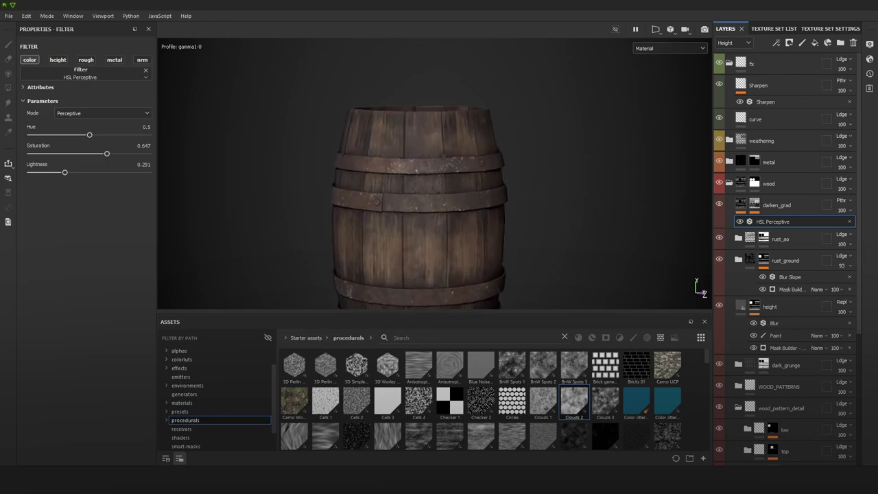
pyautogui.keyDown('alt'); pyautogui.moveTo(498, 128); pyautogui.dragTo(527, 118, button='middle'); pyautogui.keyUp('alt')
pyautogui.keyDown('alt'); pyautogui.moveTo(527, 118); pyautogui.dragTo(534, 158, button='right'); pyautogui.keyUp('alt')
pyautogui.keyDown('alt'); pyautogui.moveTo(534, 157); pyautogui.dragTo(528, 151); pyautogui.keyUp('alt')
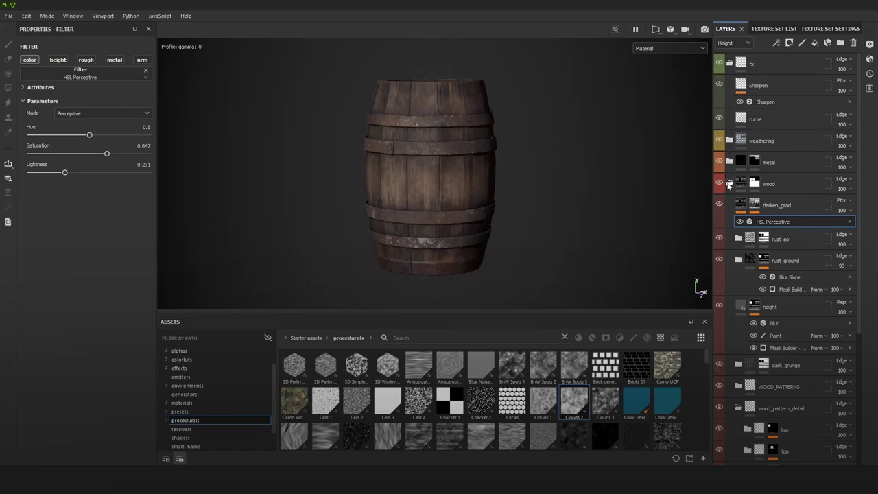
# Step: Set the balance of the BnW Spots 2 fill in the rust folder's mask, inside the metal folder, to 0.03
pyautogui.click(729, 183)
pyautogui.click(728, 162)
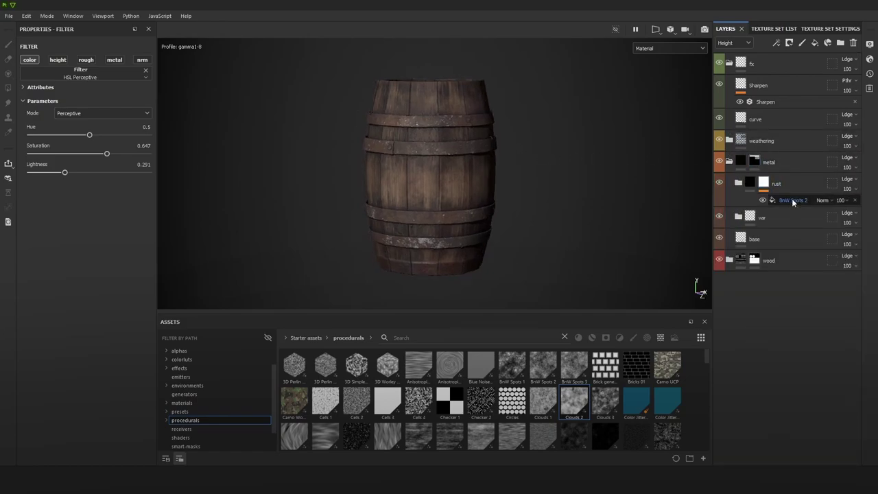
pyautogui.click(793, 200)
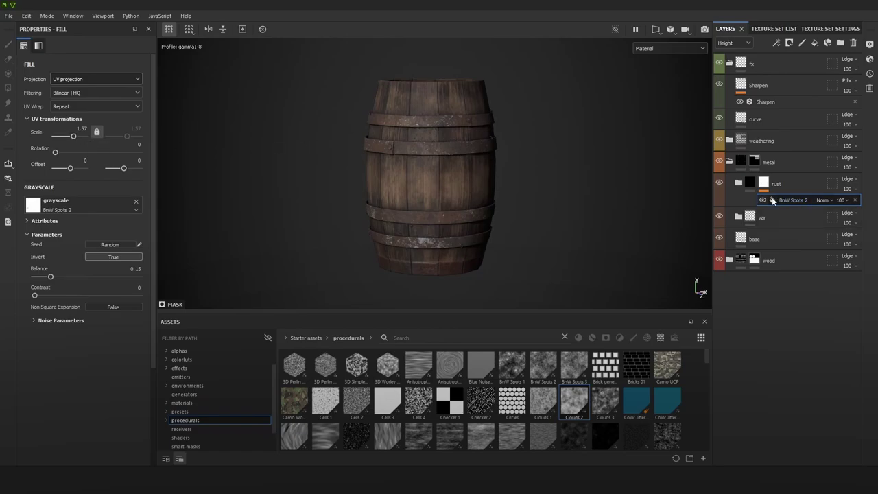
pyautogui.click(762, 182)
pyautogui.click(787, 201)
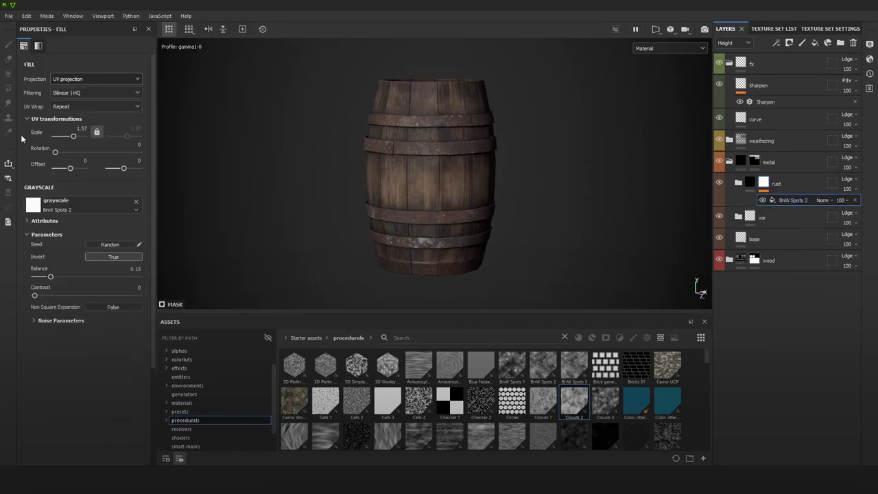
pyautogui.moveTo(52, 277); pyautogui.dragTo(39, 277)
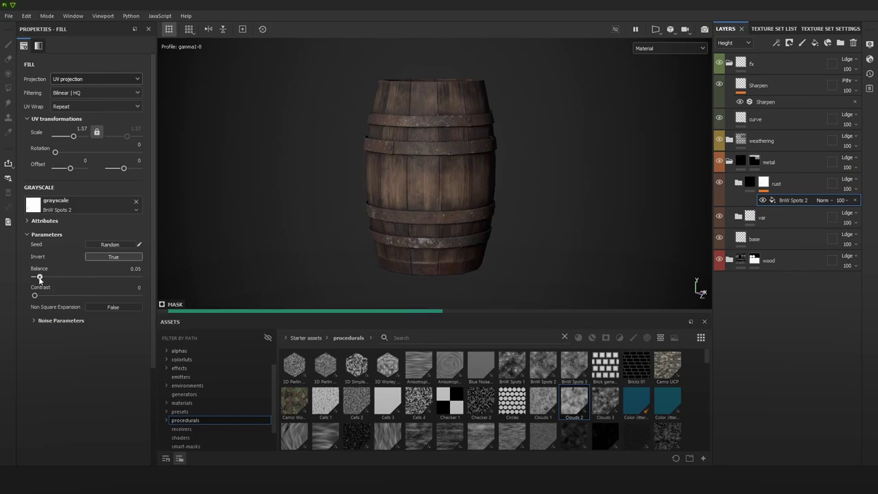
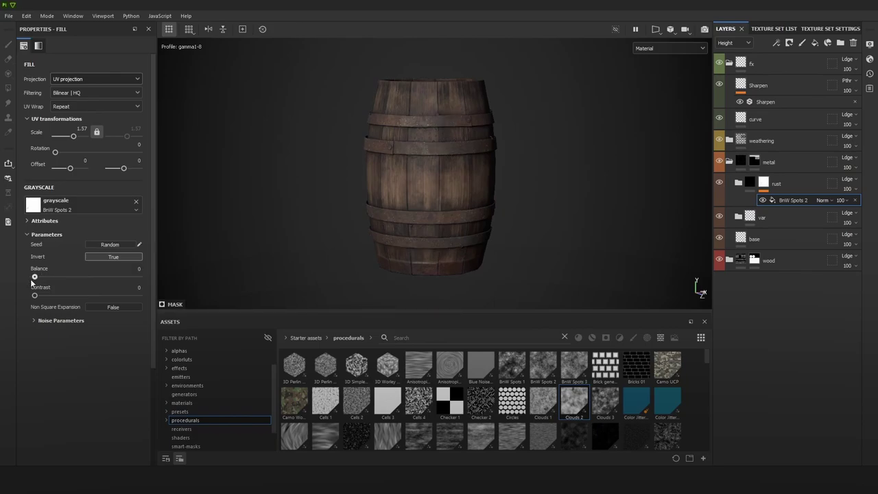
pyautogui.moveTo(32, 277)
pyautogui.mouseDown()
pyautogui.moveTo(46, 279)
pyautogui.moveTo(38, 281)
pyautogui.mouseUp()
# Step: Add a fill using Clouds 3 above BnW Spots 2 in the rust folder's mask, blended with Lighten (Max)
pyautogui.keyDown('alt'); pyautogui.moveTo(587, 172); pyautogui.dragTo(465, 172); pyautogui.keyUp('alt')
pyautogui.keyDown('shift'); pyautogui.moveTo(465, 172); pyautogui.dragTo(720, 364, button='right'); pyautogui.keyUp('shift')
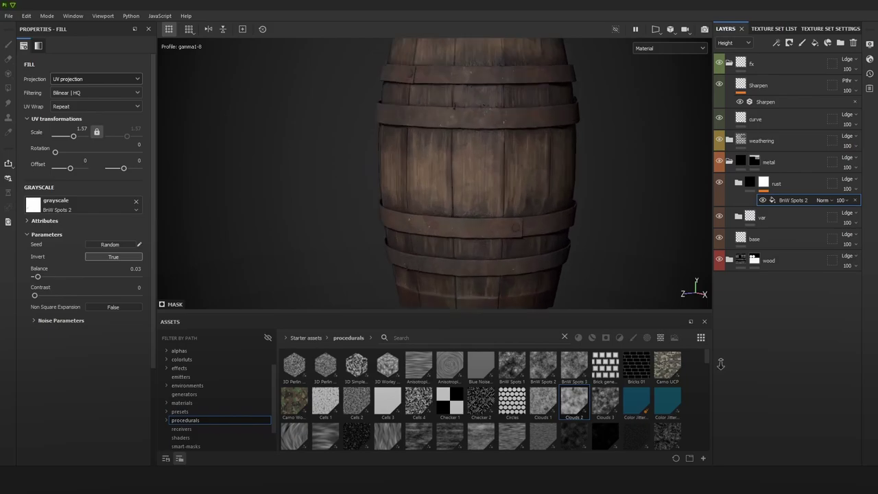
pyautogui.keyDown('alt'); pyautogui.moveTo(514, 171); pyautogui.dragTo(658, 288, button='right'); pyautogui.keyUp('alt')
pyautogui.keyDown('alt'); pyautogui.moveTo(511, 138); pyautogui.dragTo(514, 191, button='middle'); pyautogui.keyUp('alt')
pyautogui.scroll(-10, 515, 191)
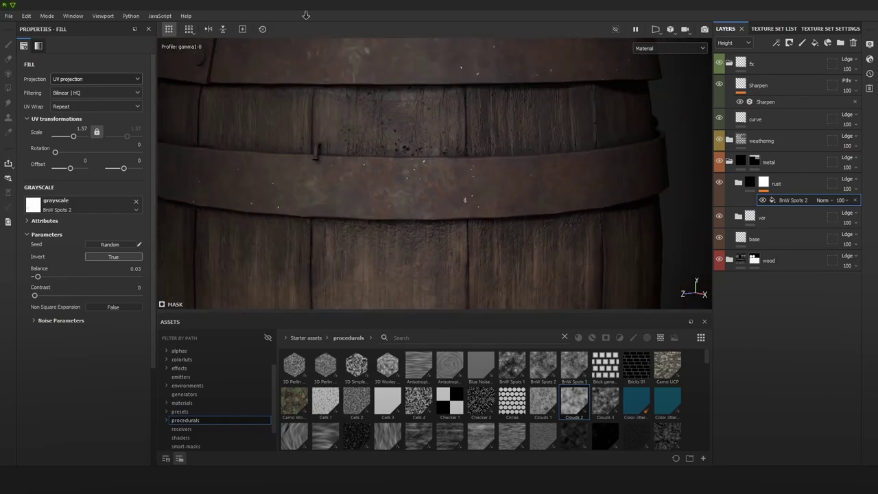
pyautogui.click(766, 182)
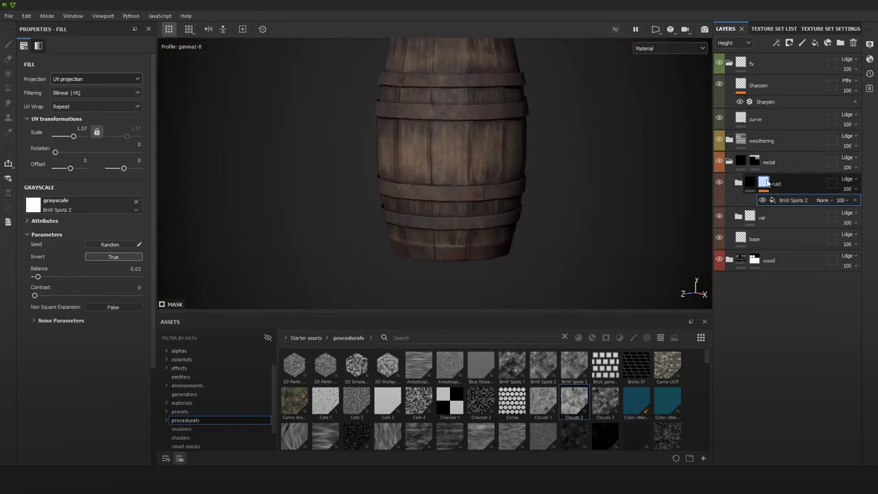
pyautogui.click(789, 43)
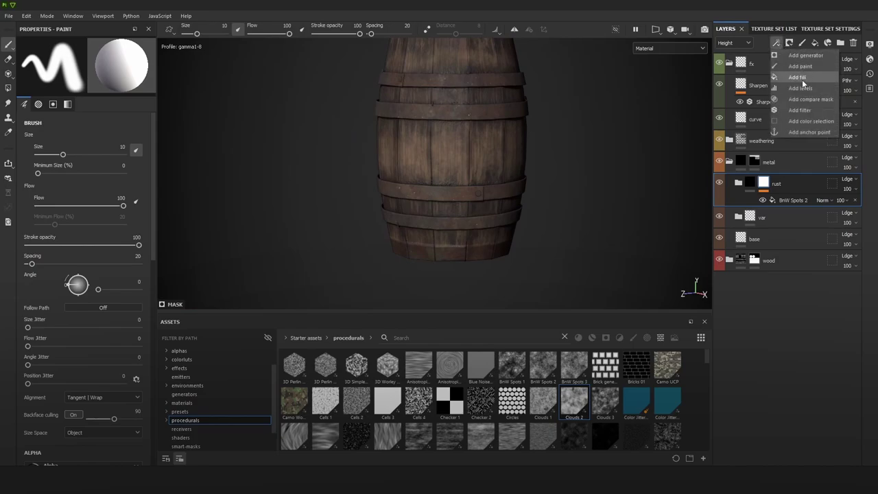
pyautogui.click(795, 74)
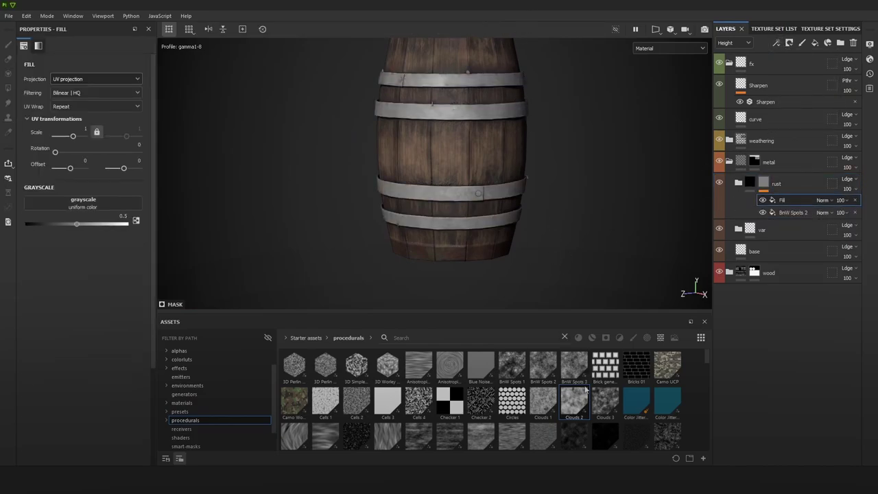
pyautogui.moveTo(604, 401); pyautogui.dragTo(82, 205)
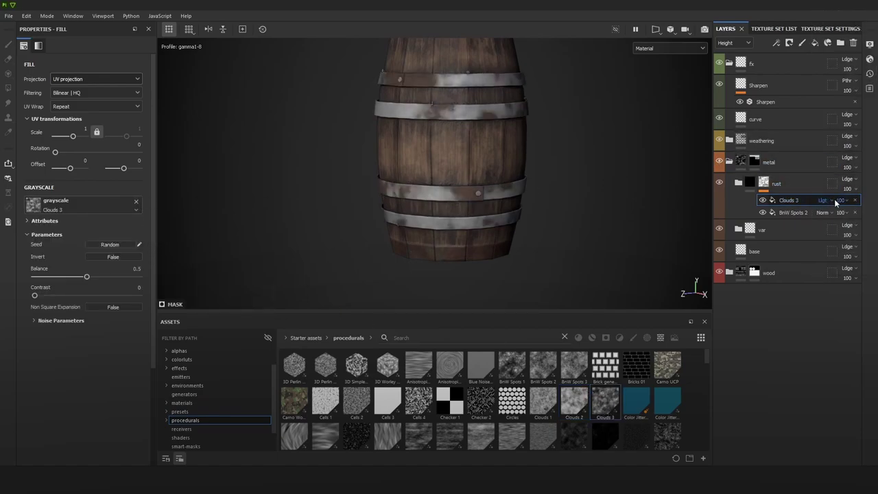
# Step: Set the Clouds 3 fill's balance to 0.9 and contrast to 0.56, checking the bare metal patches on the bands
pyautogui.moveTo(87, 278); pyautogui.dragTo(129, 279)
pyautogui.keyDown('alt'); pyautogui.moveTo(427, 120); pyautogui.dragTo(421, 165, button='middle'); pyautogui.keyUp('alt')
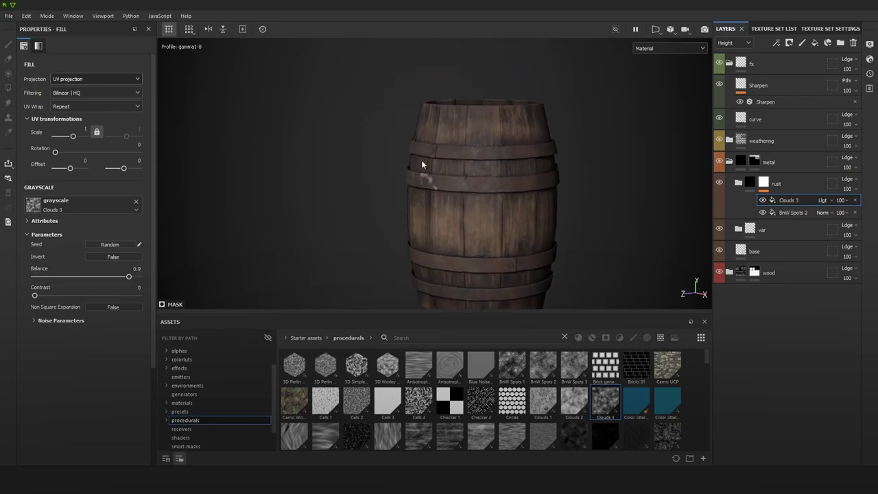
pyautogui.keyDown('alt'); pyautogui.moveTo(421, 165); pyautogui.dragTo(527, 224, button='right'); pyautogui.keyUp('alt')
pyautogui.keyDown('alt'); pyautogui.moveTo(527, 224); pyautogui.dragTo(569, 230); pyautogui.keyUp('alt')
pyautogui.keyDown('alt'); pyautogui.moveTo(494, 254); pyautogui.dragTo(509, 305, button='right'); pyautogui.keyUp('alt')
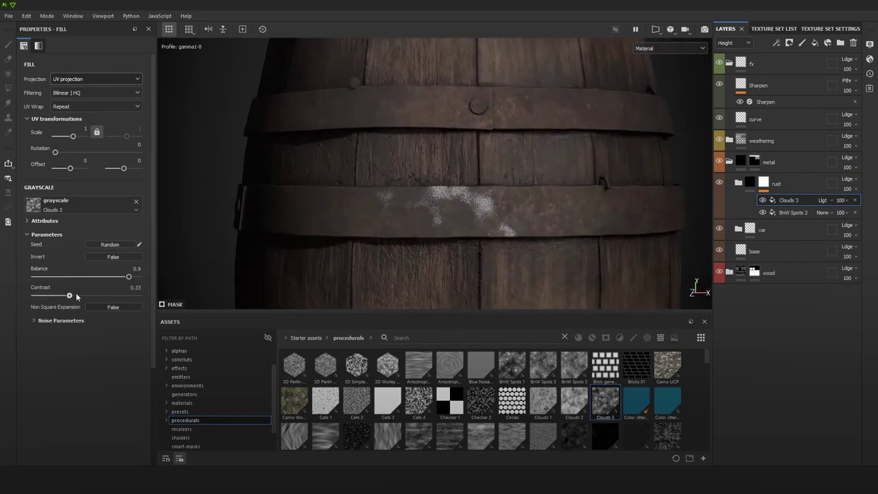
pyautogui.moveTo(77, 296); pyautogui.dragTo(93, 295)
pyautogui.keyDown('alt'); pyautogui.moveTo(410, 168); pyautogui.dragTo(629, 340, button='right'); pyautogui.keyUp('alt')
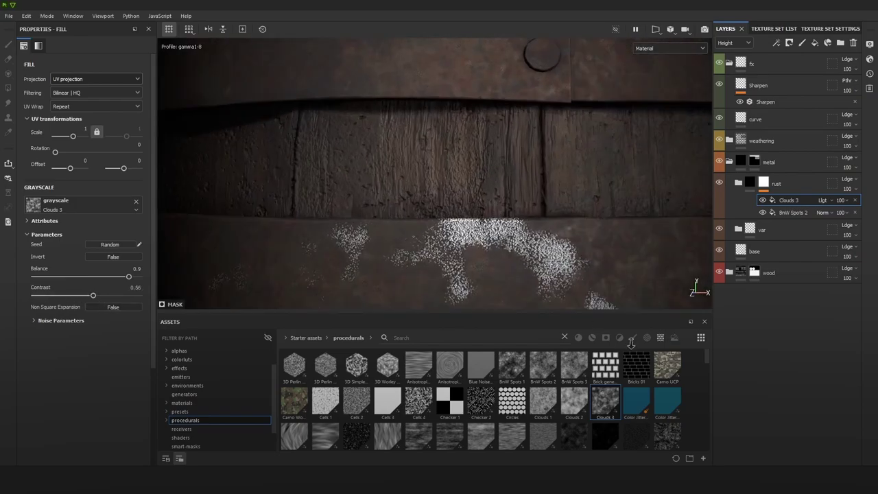
pyautogui.keyDown('alt'); pyautogui.moveTo(575, 227); pyautogui.dragTo(577, 249); pyautogui.keyUp('alt')
pyautogui.keyDown('alt'); pyautogui.moveTo(577, 249); pyautogui.dragTo(550, 209, button='middle'); pyautogui.keyUp('alt')
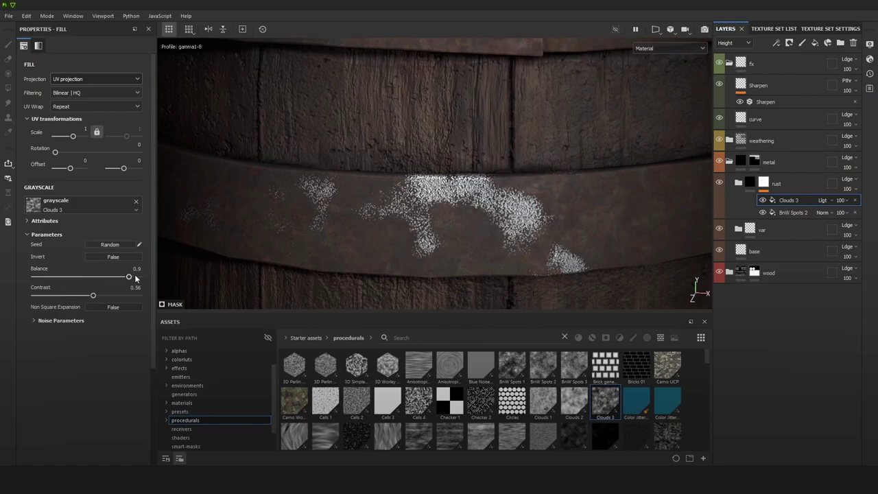
pyautogui.moveTo(135, 277); pyautogui.dragTo(129, 278)
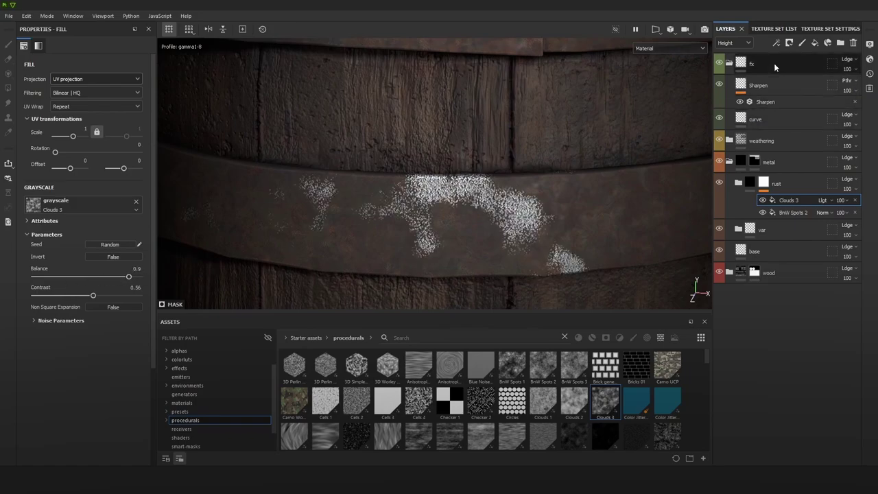
# Step: Add a Blur filter above Clouds 3 in the rust folder's mask and set its intensity to 0.06
pyautogui.click(776, 42)
pyautogui.click(800, 110)
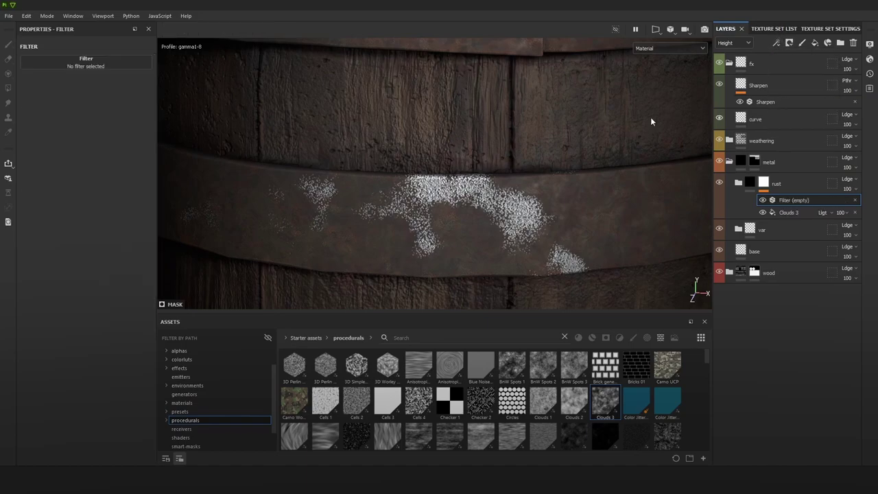
pyautogui.click(119, 63)
pyautogui.click(133, 94)
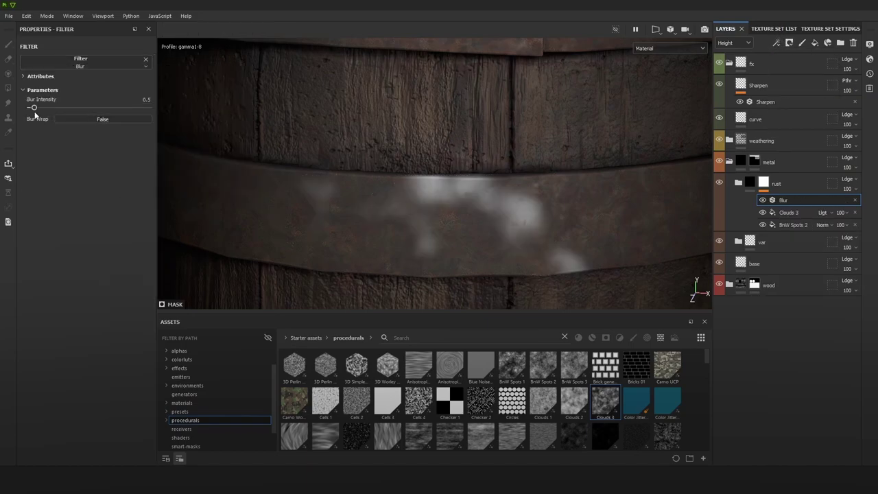
pyautogui.moveTo(32, 110); pyautogui.dragTo(30, 111)
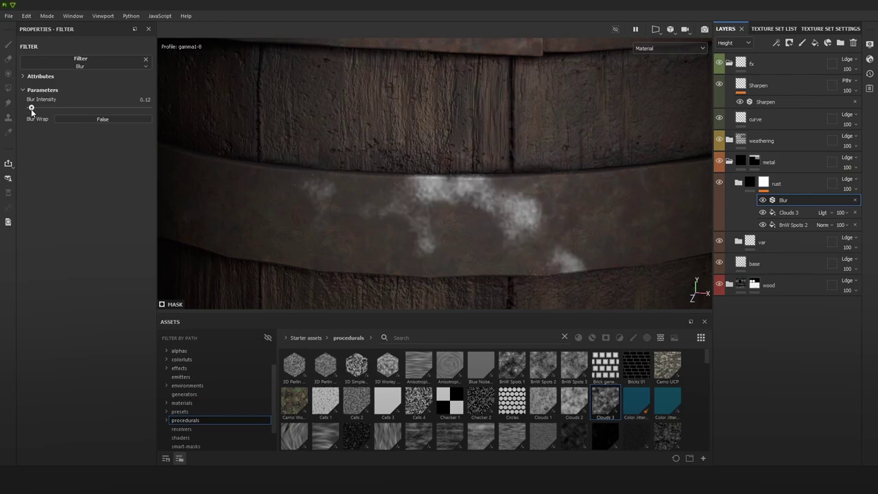
pyautogui.moveTo(31, 109); pyautogui.dragTo(30, 110)
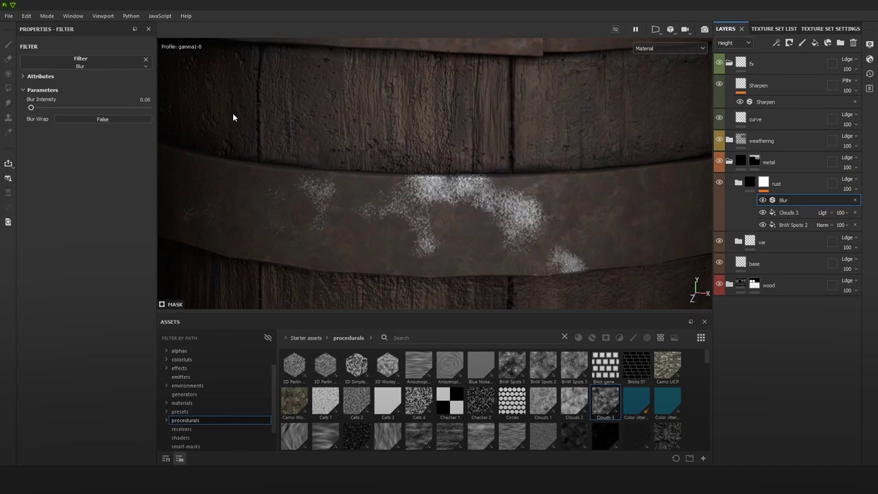
# Step: Add Levels above the Blur in the rust mask, lowering the input white point to 0.845 and raising the midtone to about 9.6
pyautogui.keyDown('alt'); pyautogui.moveTo(609, 233); pyautogui.dragTo(599, 172, button='right'); pyautogui.keyUp('alt')
pyautogui.keyDown('alt'); pyautogui.moveTo(599, 172); pyautogui.dragTo(570, 131); pyautogui.keyUp('alt')
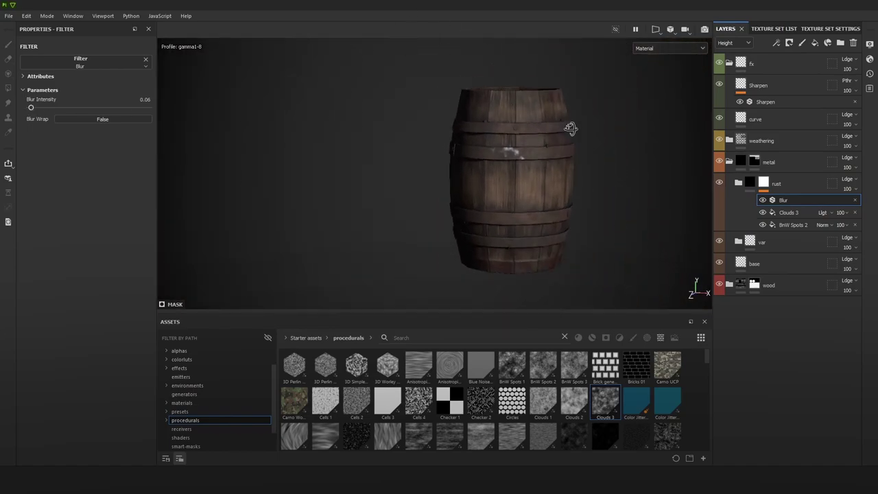
pyautogui.keyDown('alt'); pyautogui.moveTo(570, 131); pyautogui.dragTo(521, 140, button='right'); pyautogui.keyUp('alt')
pyautogui.click(775, 42)
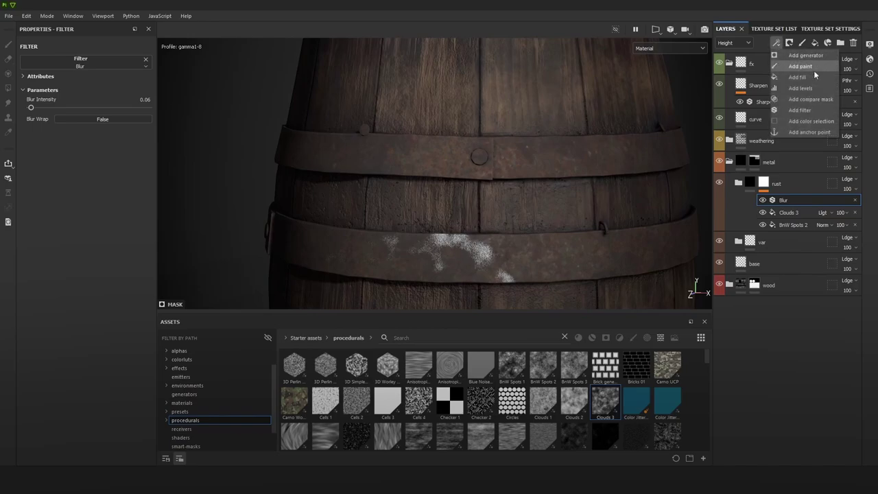
pyautogui.click(799, 88)
pyautogui.moveTo(86, 66)
pyautogui.mouseDown()
pyautogui.moveTo(129, 69)
pyautogui.moveTo(113, 68)
pyautogui.mouseUp()
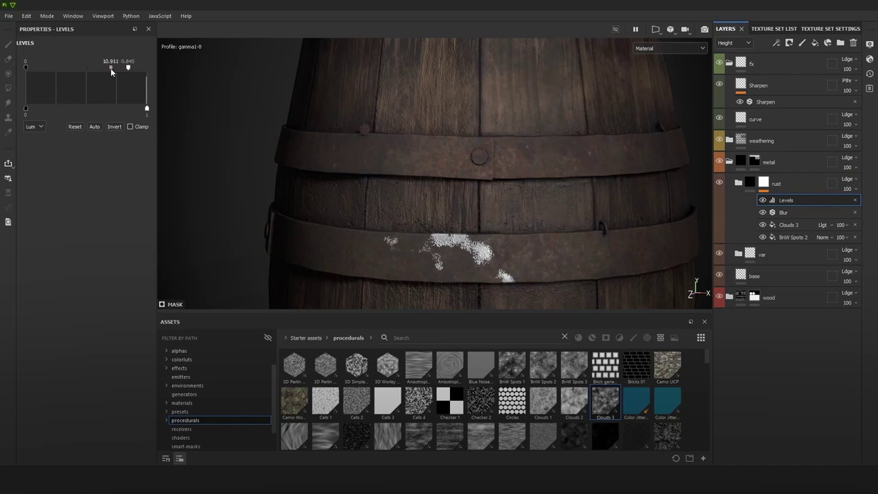
# Step: Add a second Blur filter above the Levels in the rust mask with an intensity of 0.19
pyautogui.click(775, 43)
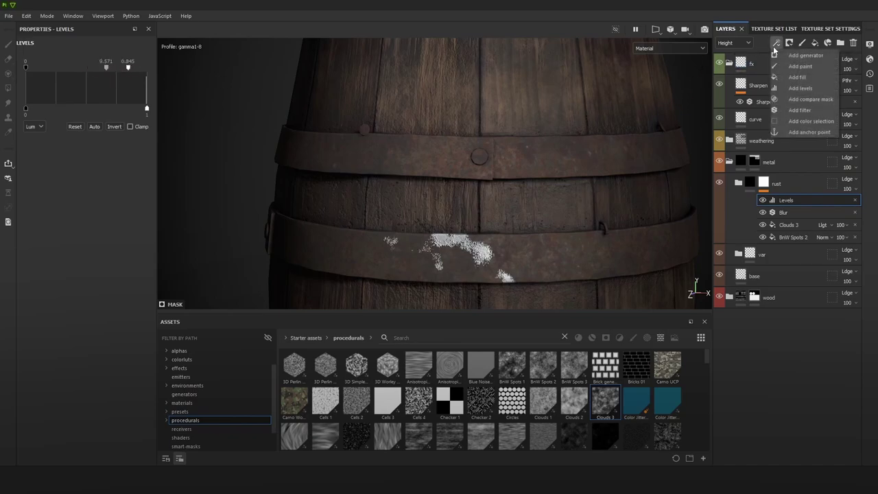
pyautogui.click(814, 108)
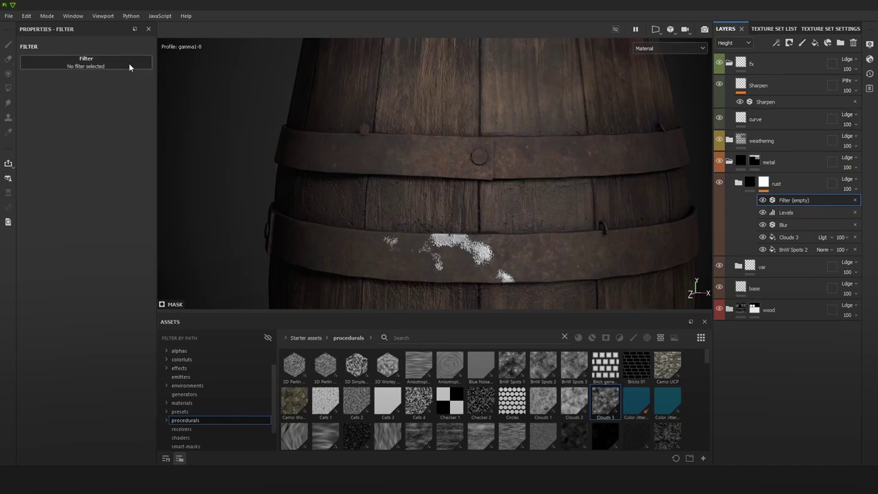
pyautogui.click(129, 63)
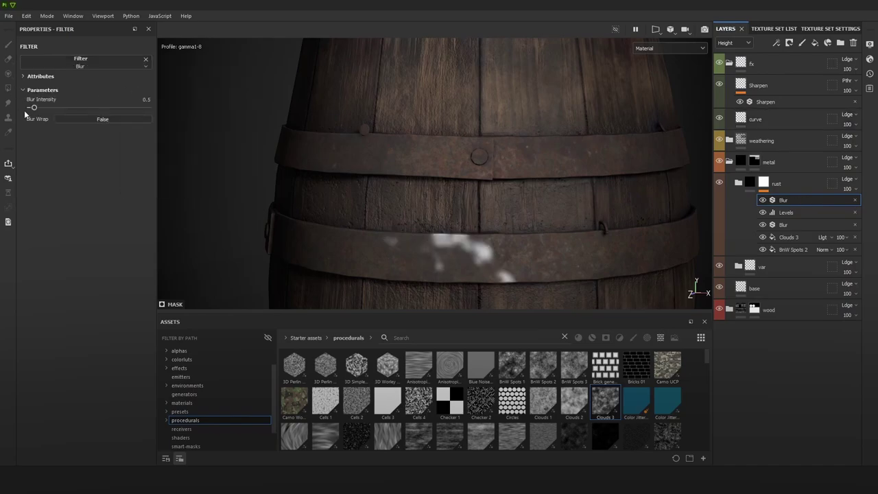
pyautogui.moveTo(30, 108); pyautogui.dragTo(31, 107)
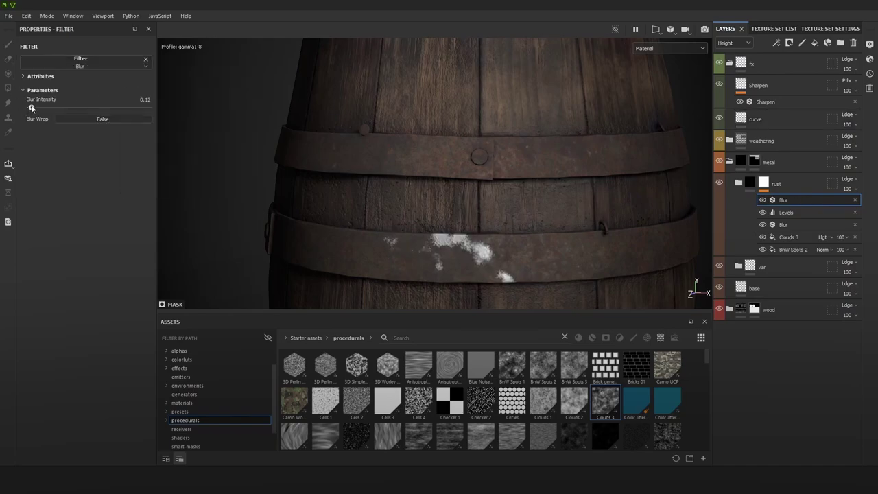
pyautogui.keyDown('alt'); pyautogui.moveTo(438, 258); pyautogui.dragTo(414, 187, button='middle'); pyautogui.keyUp('alt')
pyautogui.keyDown('alt'); pyautogui.moveTo(415, 187); pyautogui.dragTo(609, 271, button='right'); pyautogui.keyUp('alt')
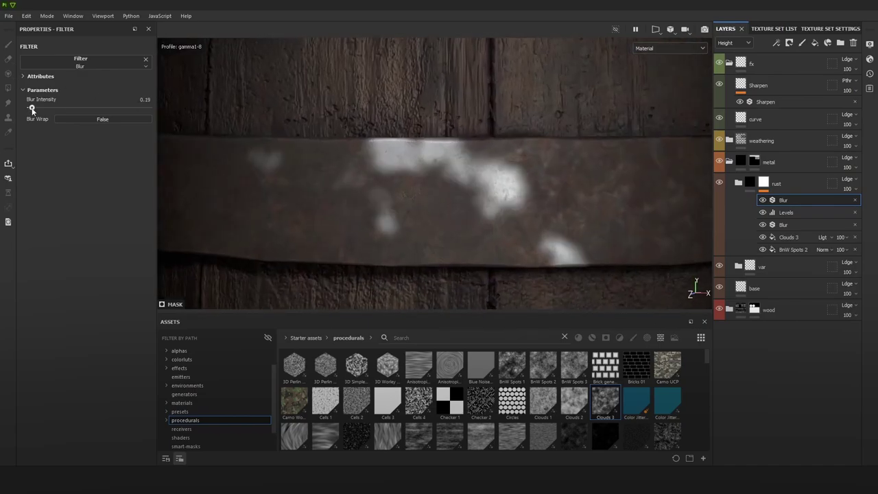
# Step: Add Levels above the second Blur, with input black 0.06, midtone 8.432, input white 0.838 and output black 0.087
pyautogui.click(775, 43)
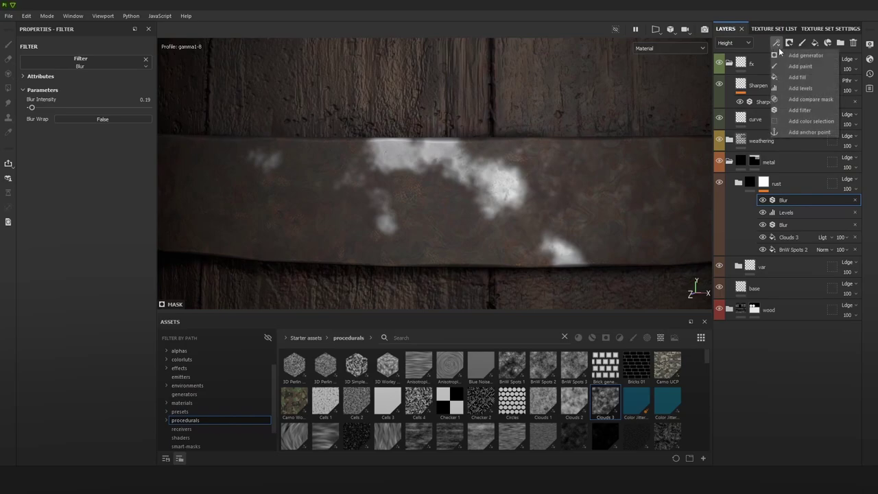
pyautogui.click(799, 87)
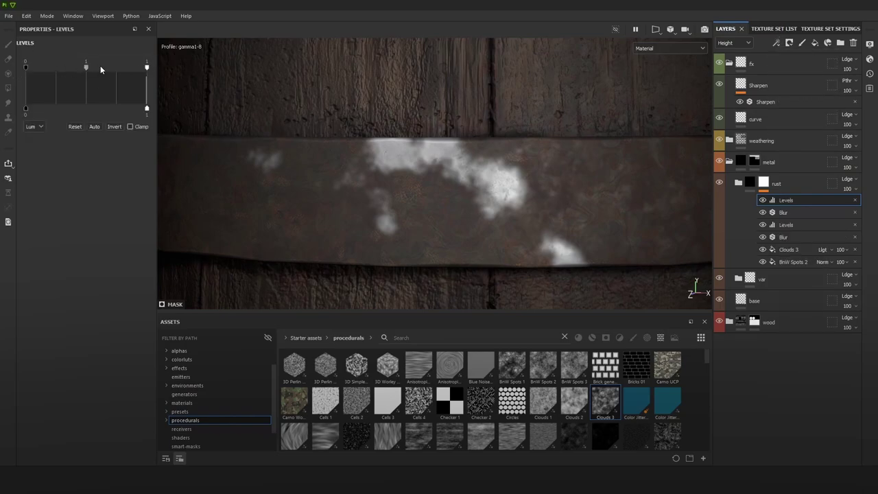
pyautogui.moveTo(106, 65)
pyautogui.mouseDown()
pyautogui.moveTo(127, 70)
pyautogui.moveTo(109, 70)
pyautogui.mouseUp()
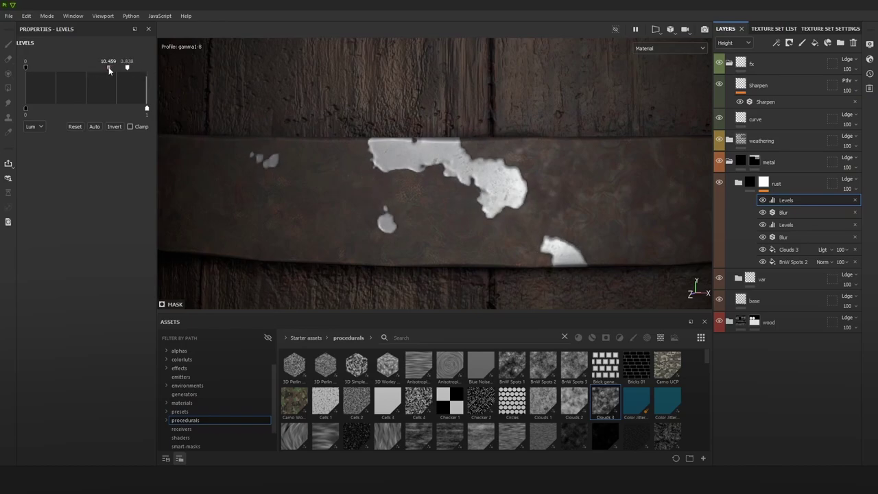
pyautogui.moveTo(24, 70)
pyautogui.mouseDown()
pyautogui.moveTo(81, 68)
pyautogui.moveTo(33, 72)
pyautogui.mouseUp()
pyautogui.moveTo(26, 109)
pyautogui.mouseDown()
pyautogui.moveTo(71, 111)
pyautogui.moveTo(10, 109)
pyautogui.moveTo(36, 110)
pyautogui.mouseUp()
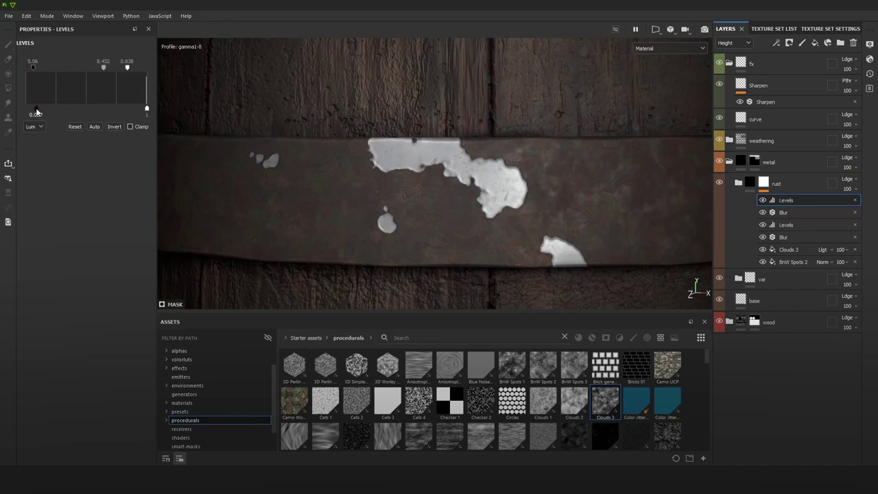
# Step: Set the Clouds 3 fill's balance to 0.77 and contrast to 0.07 in the rust mask
pyautogui.scroll(-5, 449, 123)
pyautogui.keyDown('alt'); pyautogui.moveTo(449, 124); pyautogui.dragTo(437, 182); pyautogui.keyUp('alt')
pyautogui.scroll(5, 437, 182)
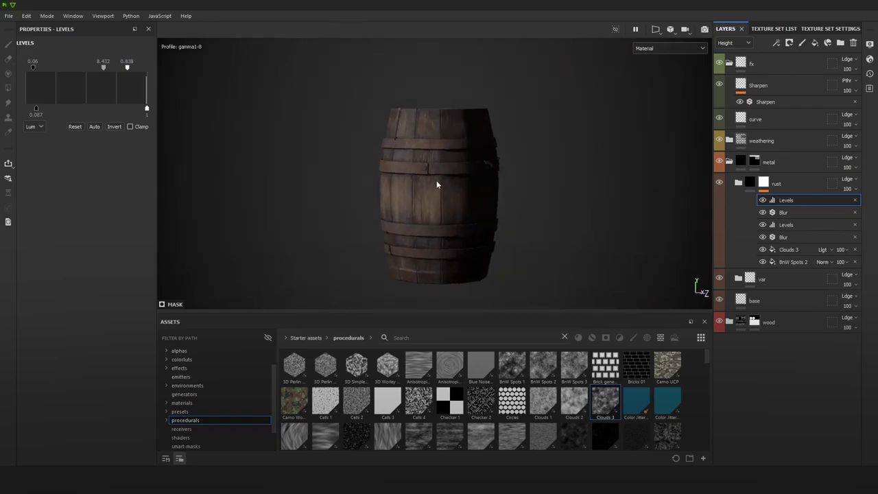
pyautogui.click(790, 250)
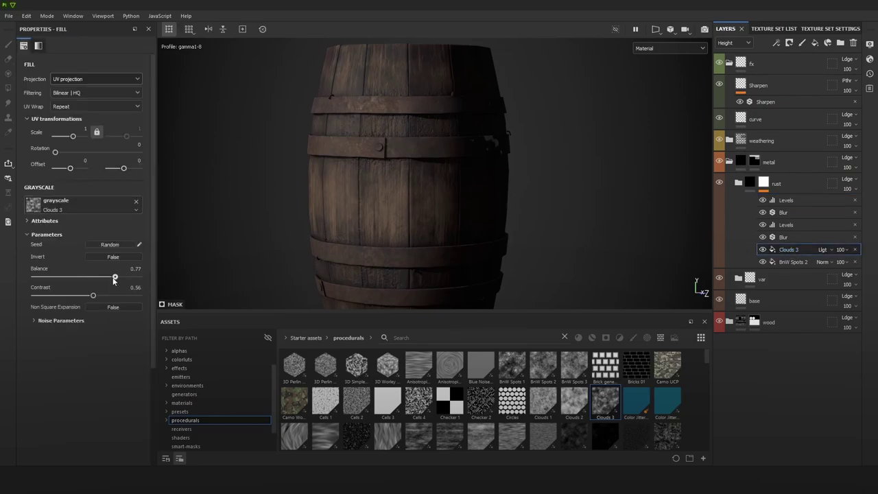
pyautogui.moveTo(113, 278); pyautogui.dragTo(123, 277)
pyautogui.keyDown('alt'); pyautogui.moveTo(394, 148); pyautogui.dragTo(425, 182); pyautogui.keyUp('alt')
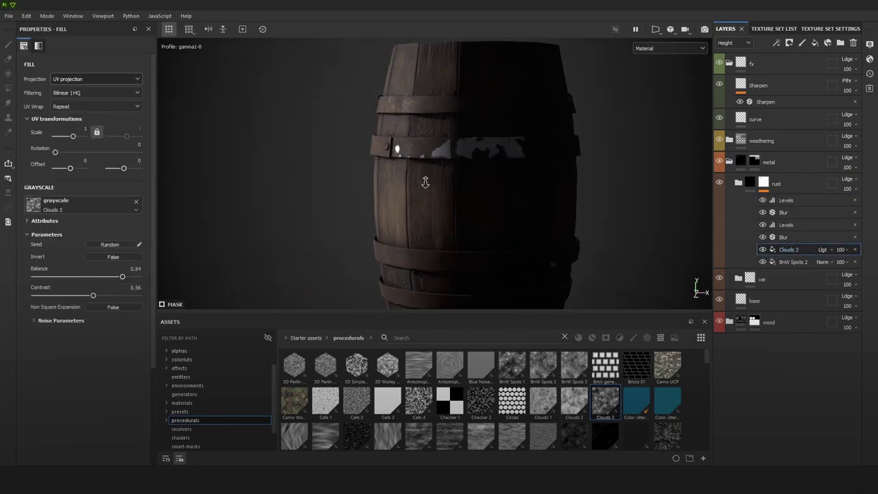
pyautogui.keyDown('shift'); pyautogui.moveTo(425, 182); pyautogui.dragTo(480, 180, button='right'); pyautogui.keyUp('shift')
pyautogui.scroll(-3, 535, 192)
pyautogui.keyDown('alt'); pyautogui.moveTo(542, 153); pyautogui.dragTo(479, 179); pyautogui.keyUp('alt')
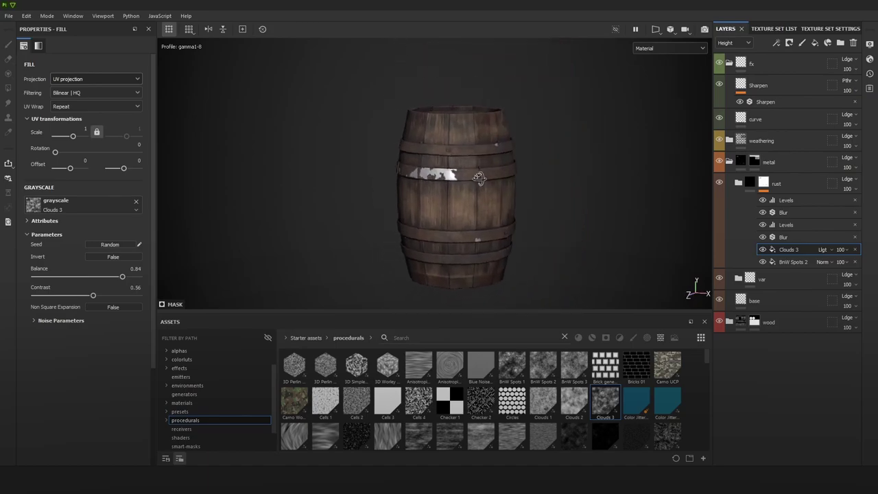
pyautogui.scroll(3, 479, 178)
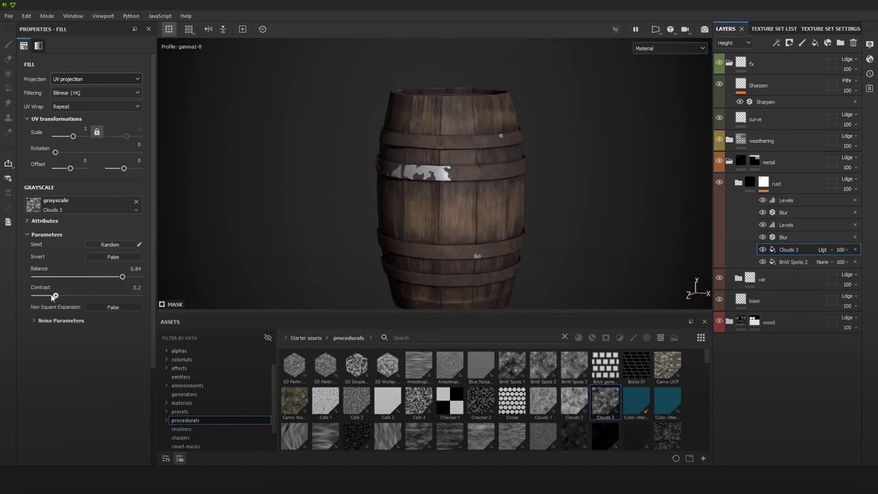
pyautogui.moveTo(53, 296); pyautogui.dragTo(34, 296)
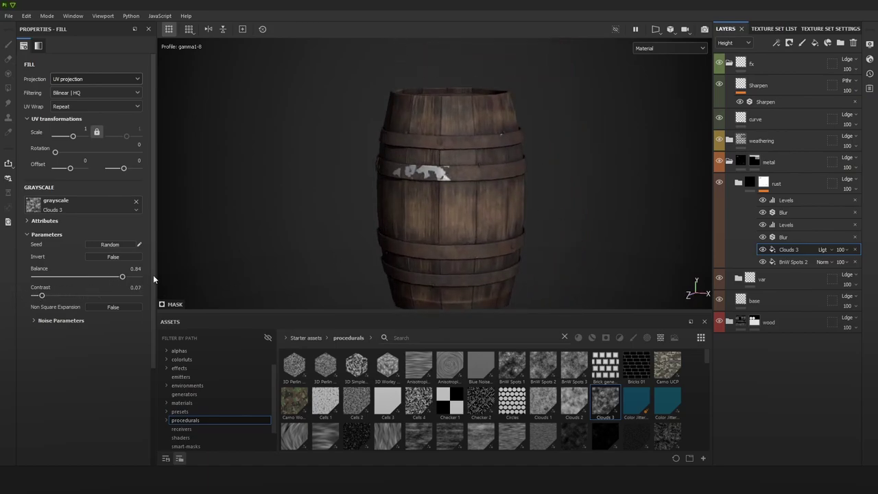
pyautogui.moveTo(113, 276); pyautogui.dragTo(108, 276)
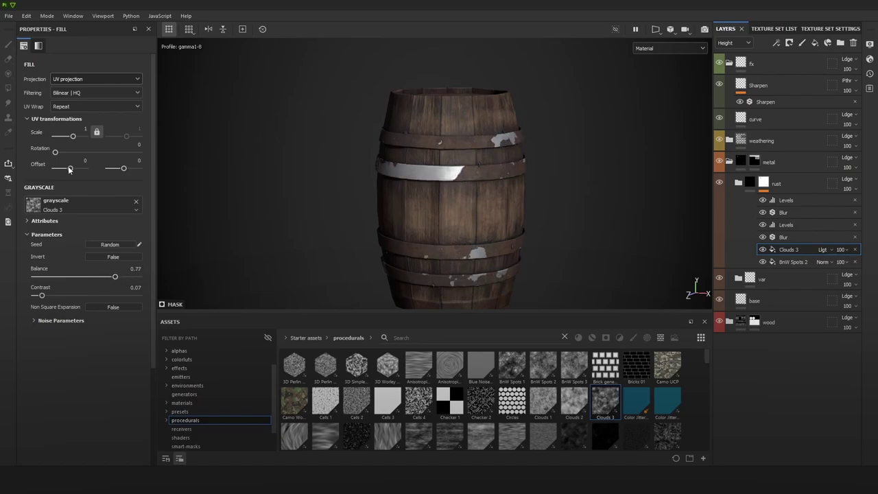
# Step: Set the Clouds 3 fill's UV scale to 3.2 and check the bare metal patches around the barrel's bands
pyautogui.moveTo(71, 136); pyautogui.dragTo(75, 137)
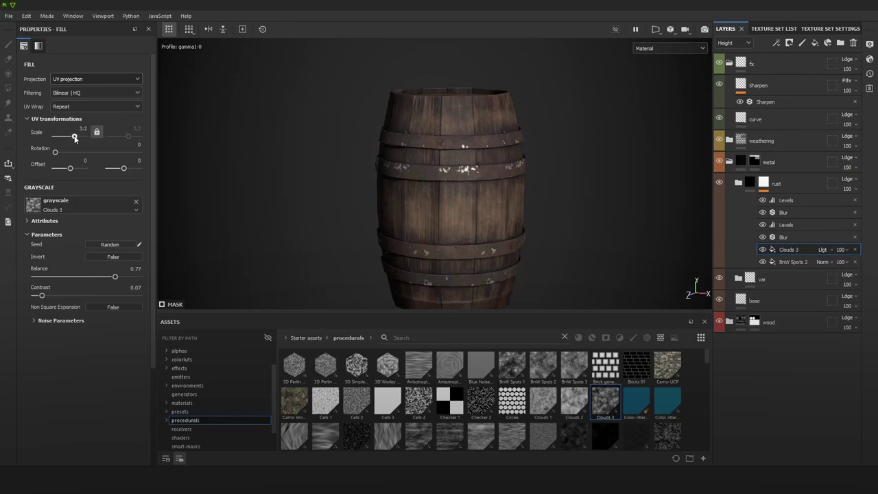
pyautogui.keyDown('alt'); pyautogui.moveTo(598, 160); pyautogui.dragTo(512, 170); pyautogui.keyUp('alt')
pyautogui.keyDown('alt'); pyautogui.moveTo(582, 164); pyautogui.dragTo(548, 157, button='middle'); pyautogui.keyUp('alt')
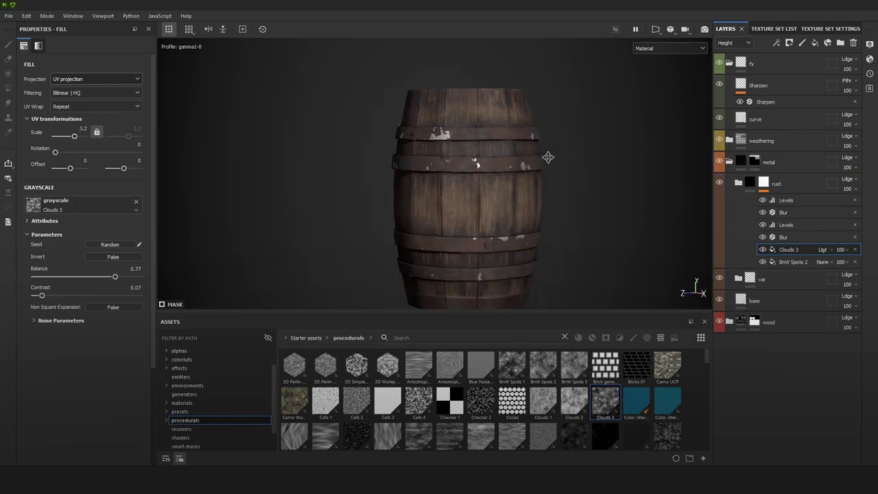
pyautogui.keyDown('alt'); pyautogui.moveTo(592, 175); pyautogui.dragTo(514, 177); pyautogui.keyUp('alt')
pyautogui.keyDown('alt'); pyautogui.moveTo(514, 177); pyautogui.dragTo(554, 187, button='right'); pyautogui.keyUp('alt')
pyautogui.keyDown('alt'); pyautogui.moveTo(554, 187); pyautogui.dragTo(562, 182); pyautogui.keyUp('alt')
pyautogui.keyDown('alt'); pyautogui.moveTo(577, 186); pyautogui.dragTo(564, 196, button='middle'); pyautogui.keyUp('alt')
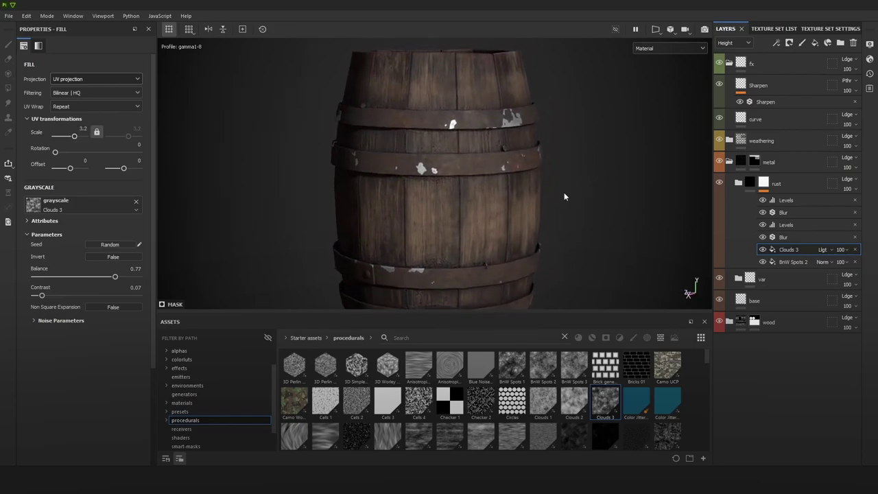
pyautogui.keyDown('alt'); pyautogui.moveTo(564, 197); pyautogui.dragTo(536, 198); pyautogui.keyUp('alt')
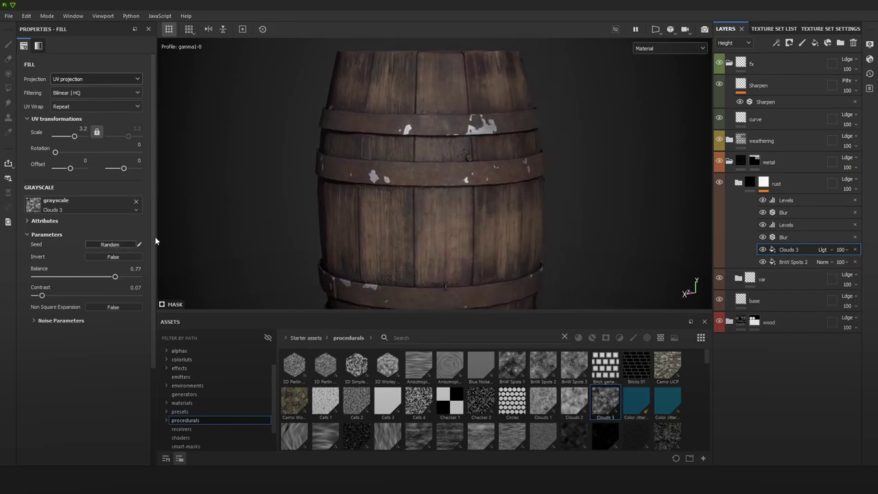
# Step: Compare the rust mask with the upper Blur hidden and shown, and set that Blur's intensity to 0.1
pyautogui.click(762, 212)
pyautogui.scroll(8, 505, 114)
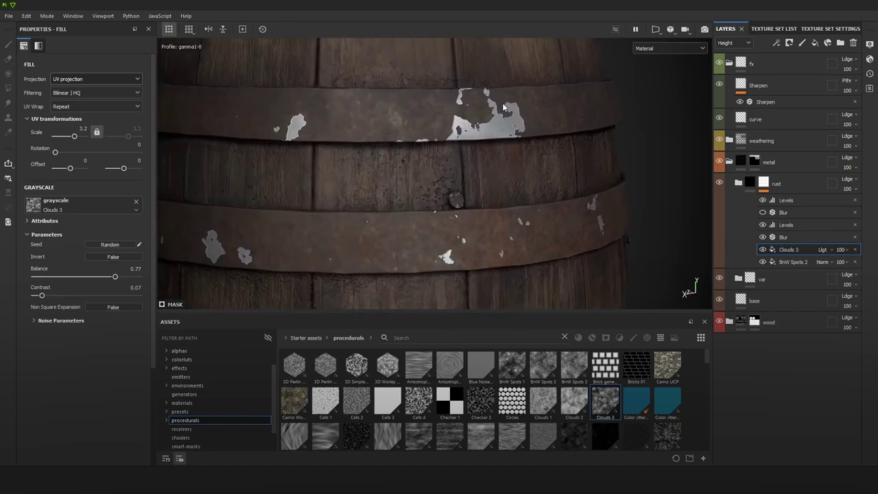
pyautogui.click(762, 211)
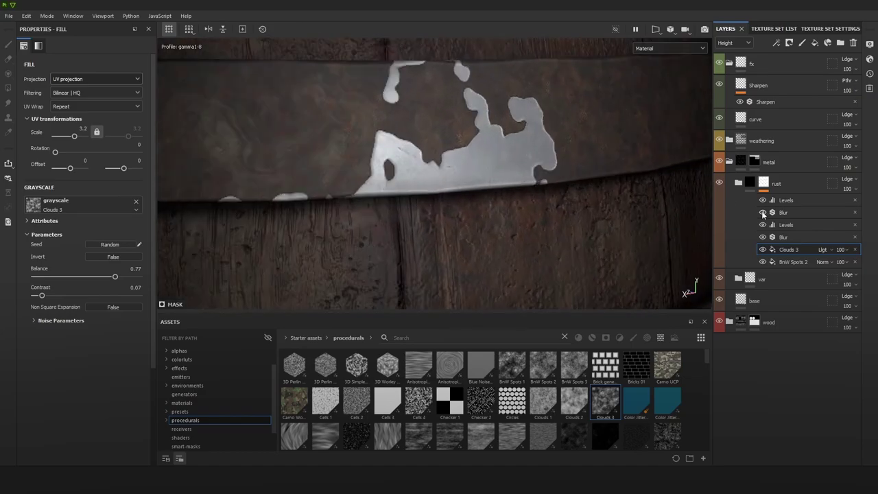
pyautogui.click(775, 212)
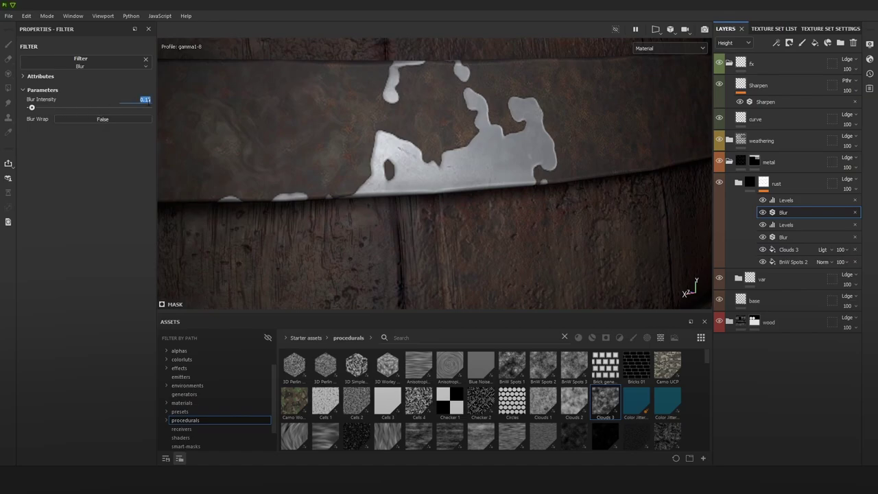
pyautogui.press('Return')
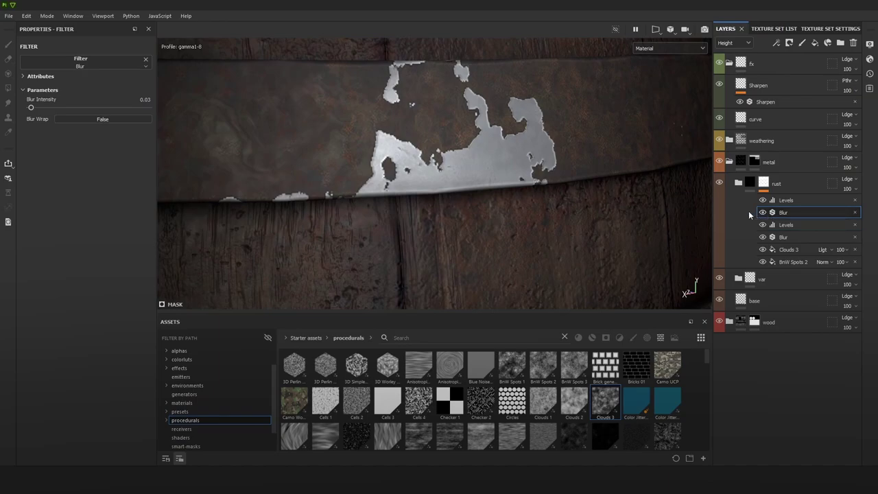
pyautogui.write('0.1')
pyautogui.press('Return')
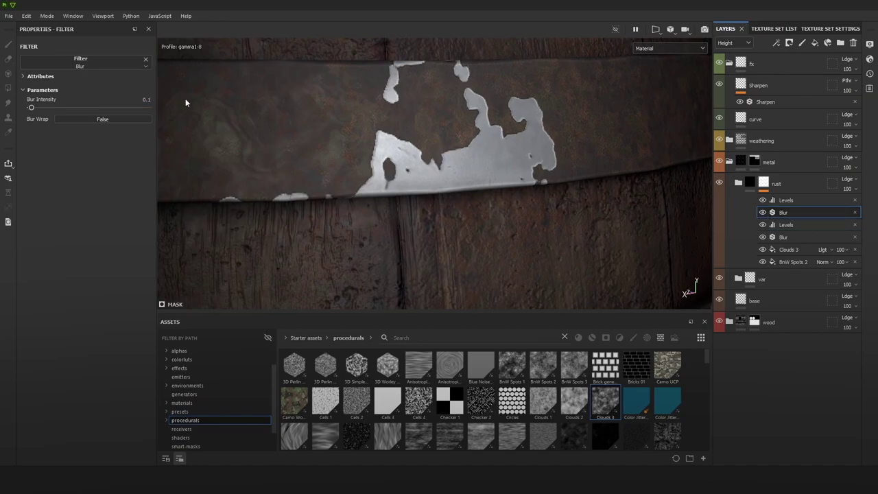
# Step: Compare the barrel's bare metal patches with the rust mask's top Levels hidden and shown
pyautogui.scroll(-10, 610, 147)
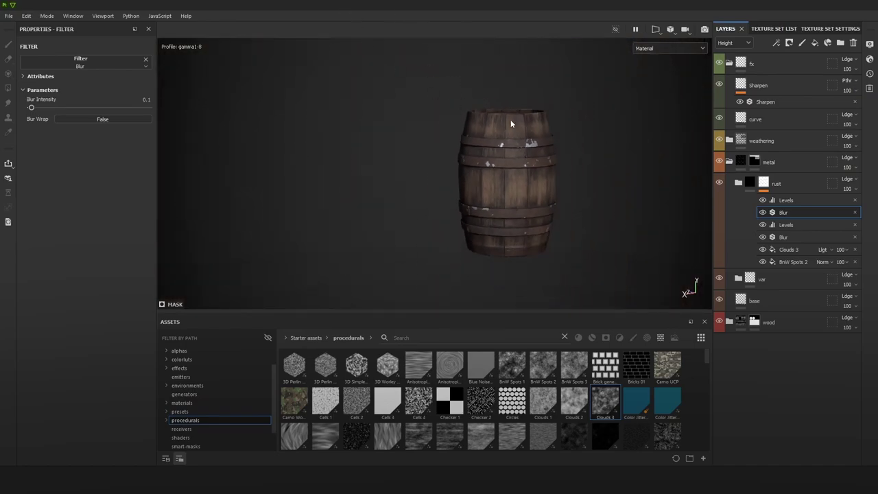
pyautogui.keyDown('alt'); pyautogui.moveTo(512, 124); pyautogui.dragTo(486, 116, button='middle'); pyautogui.keyUp('alt')
pyautogui.keyDown('shift'); pyautogui.moveTo(572, 144); pyautogui.dragTo(582, 145, button='right'); pyautogui.keyUp('shift')
pyautogui.scroll(6, 515, 140)
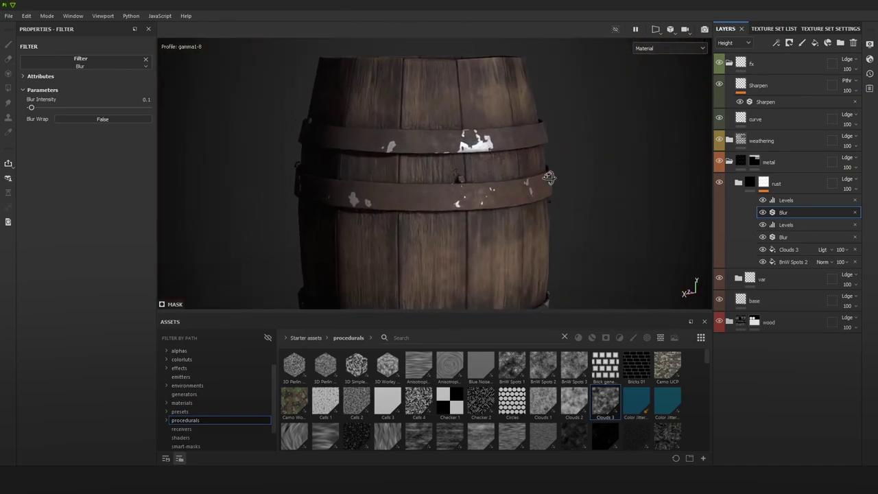
pyautogui.click(762, 200)
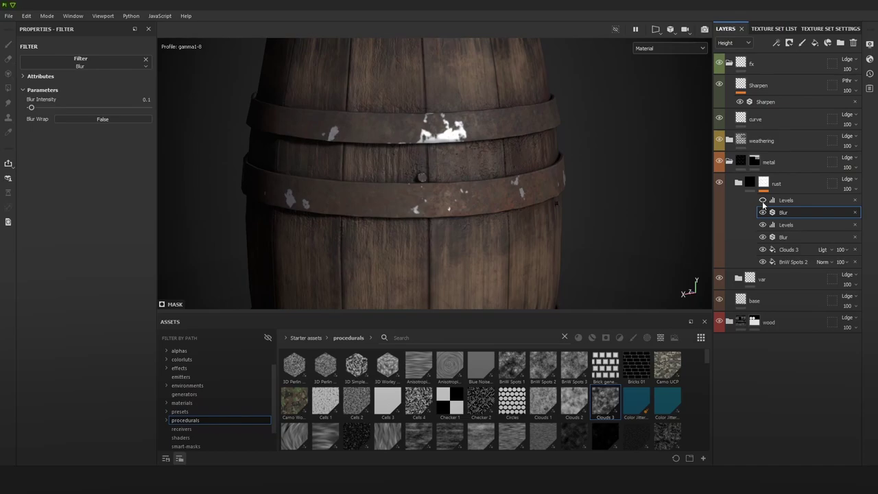
pyautogui.click(762, 200)
pyautogui.click(765, 184)
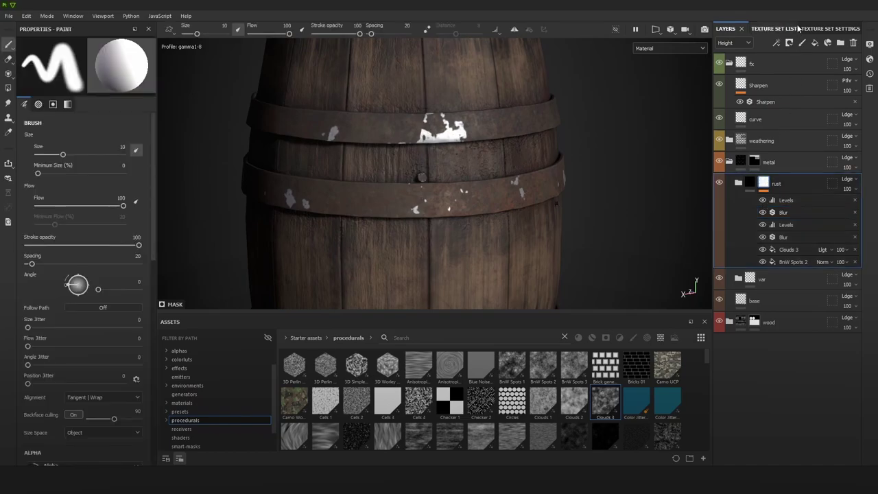
pyautogui.click(776, 42)
pyautogui.click(809, 110)
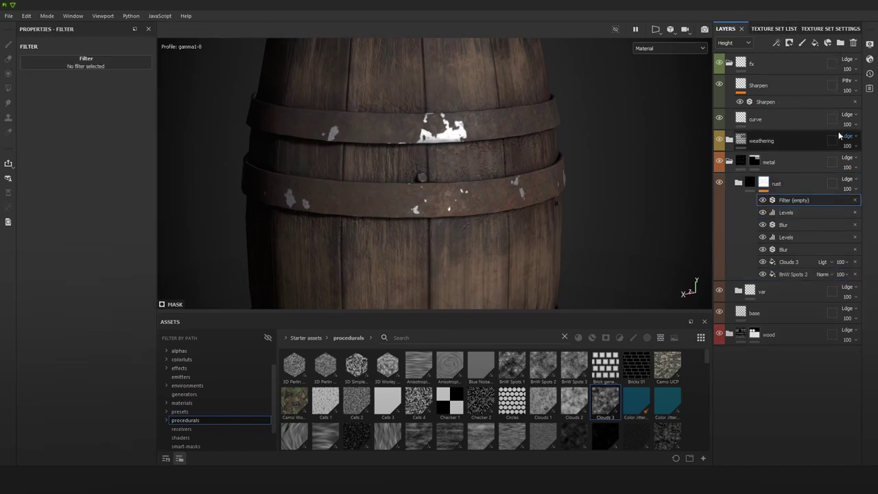
pyautogui.press('Delete')
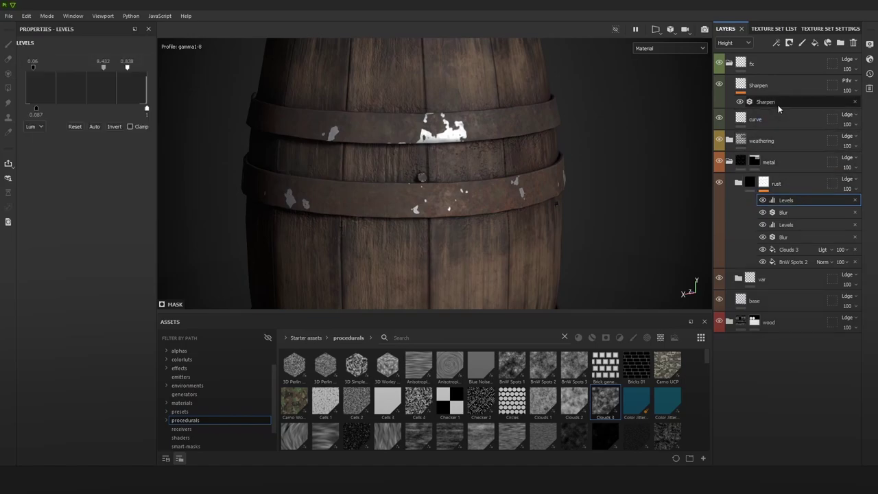
# Step: Add a Multiply fill with Directional Noise 1 atop the rust mask, with balance 0.88 and contrast 0.41
pyautogui.click(775, 42)
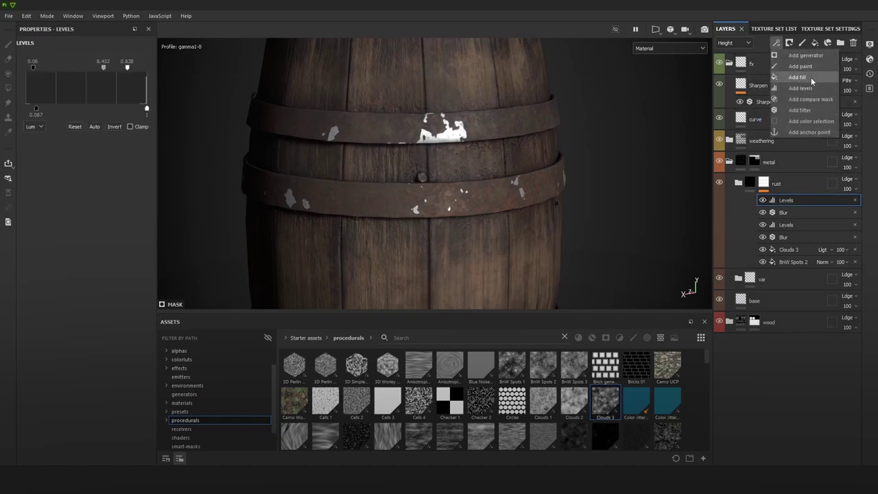
pyautogui.click(812, 77)
pyautogui.click(822, 200)
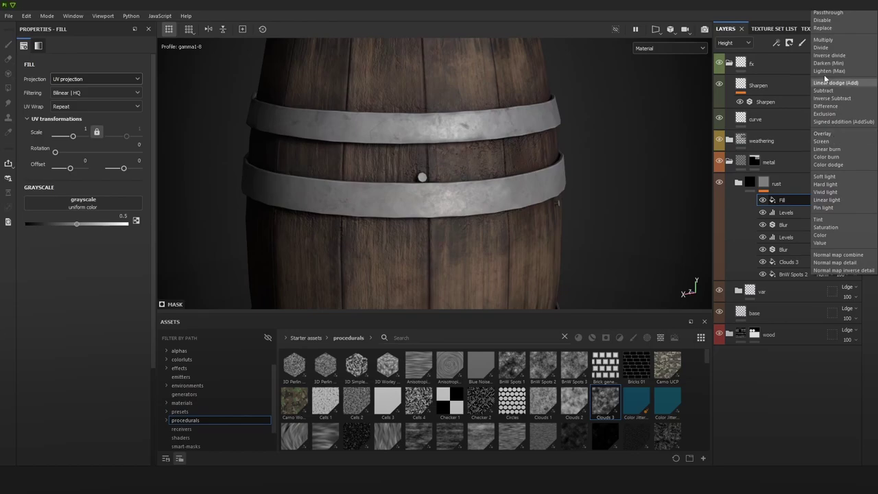
pyautogui.click(823, 40)
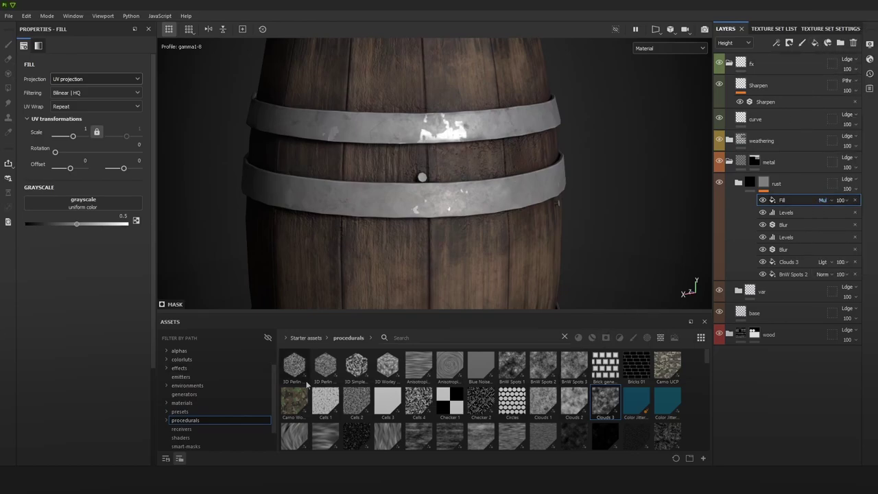
pyautogui.moveTo(418, 433); pyautogui.dragTo(95, 205)
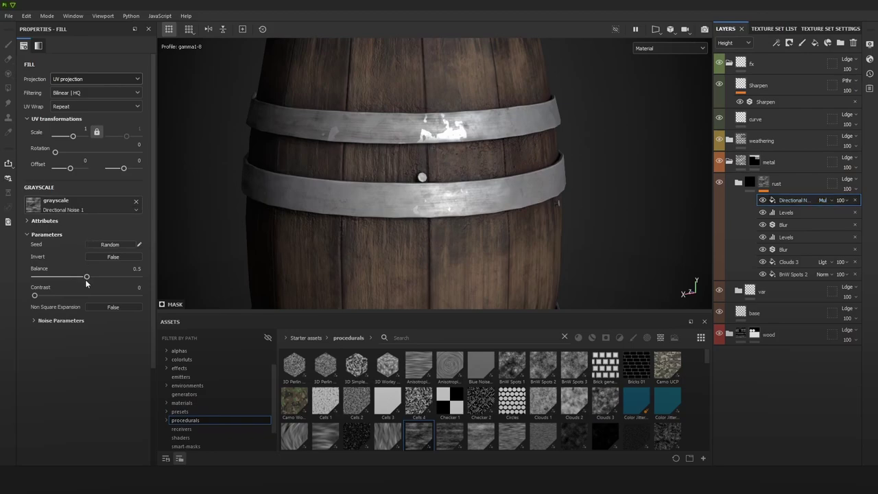
pyautogui.moveTo(74, 278); pyautogui.dragTo(132, 293)
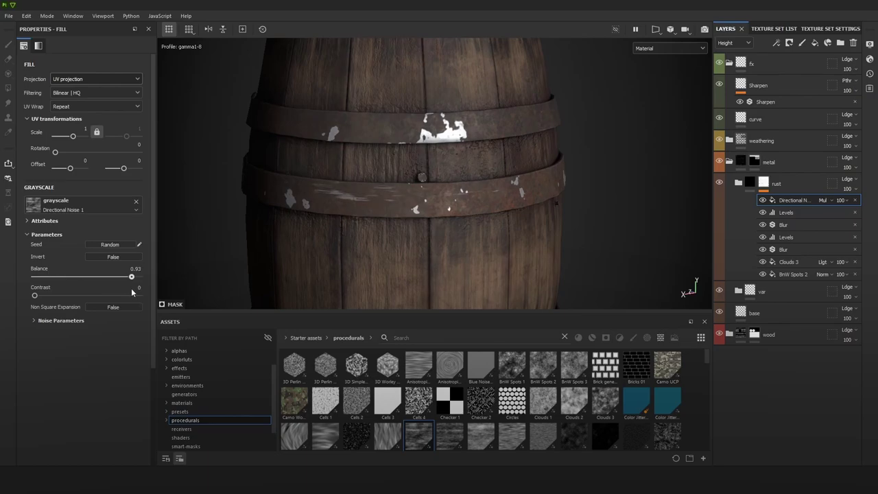
pyautogui.moveTo(70, 294); pyautogui.dragTo(127, 277)
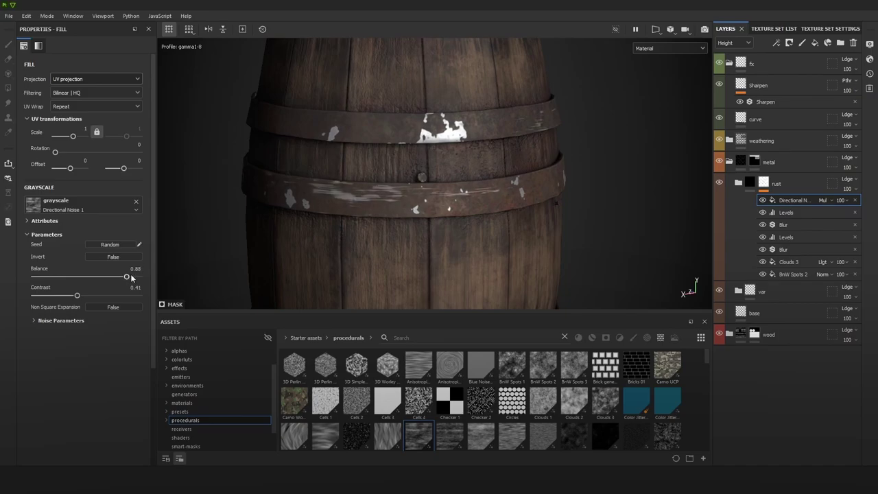
# Step: Examine the directional streaks and bare metal patches on the bands around the barrel
pyautogui.keyDown('alt'); pyautogui.moveTo(546, 187); pyautogui.dragTo(306, 9, button='right'); pyautogui.keyUp('alt')
pyautogui.keyDown('shift'); pyautogui.moveTo(514, 168); pyautogui.dragTo(535, 167, button='right'); pyautogui.keyUp('shift')
pyautogui.keyDown('alt'); pyautogui.moveTo(535, 167); pyautogui.dragTo(625, 188); pyautogui.keyUp('alt')
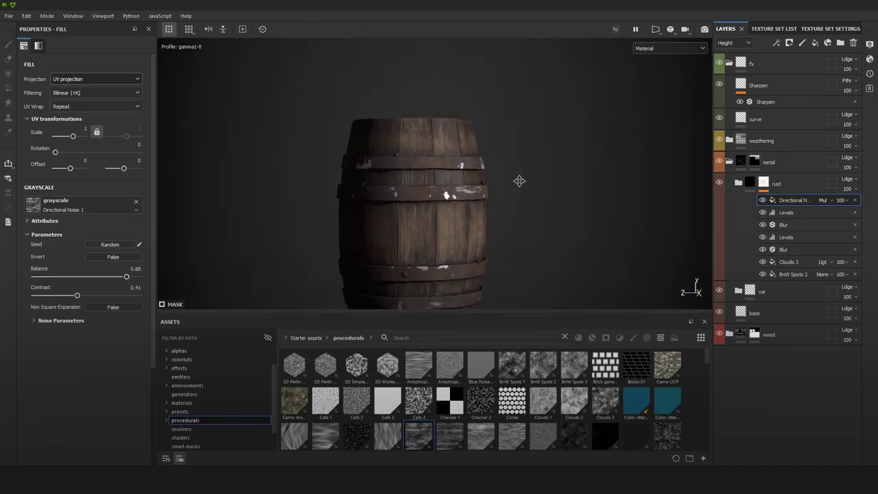
pyautogui.keyDown('alt'); pyautogui.moveTo(519, 180); pyautogui.dragTo(572, 161, button='middle'); pyautogui.keyUp('alt')
pyautogui.keyDown('shift'); pyautogui.moveTo(572, 167); pyautogui.dragTo(555, 168, button='right'); pyautogui.keyUp('shift')
pyautogui.keyDown('alt'); pyautogui.moveTo(536, 195); pyautogui.dragTo(535, 172, button='middle'); pyautogui.keyUp('alt')
pyautogui.keyDown('alt'); pyautogui.moveTo(535, 172); pyautogui.dragTo(544, 191, button='right'); pyautogui.keyUp('alt')
pyautogui.keyDown('alt'); pyautogui.moveTo(545, 191); pyautogui.dragTo(571, 190); pyautogui.keyUp('alt')
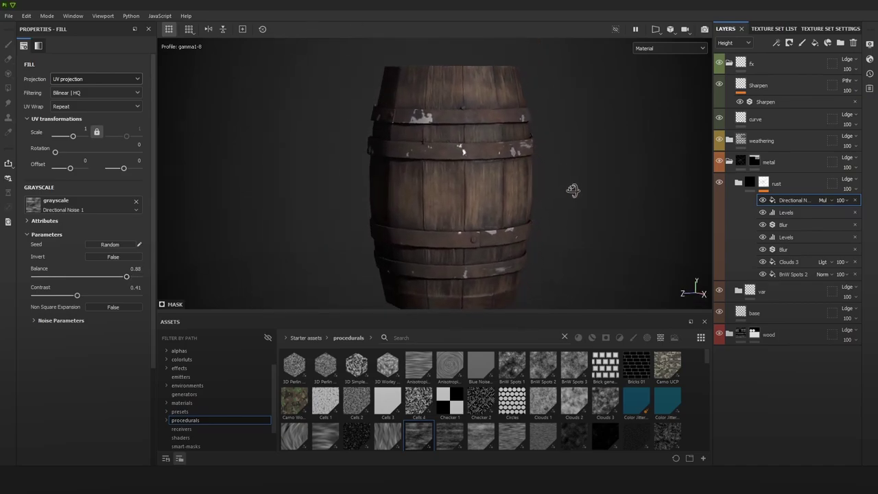
pyautogui.keyDown('shift'); pyautogui.moveTo(581, 189); pyautogui.dragTo(473, 199, button='right'); pyautogui.keyUp('shift')
pyautogui.keyDown('alt'); pyautogui.moveTo(473, 199); pyautogui.dragTo(506, 196, button='middle'); pyautogui.keyUp('alt')
pyautogui.keyDown('alt'); pyautogui.moveTo(505, 196); pyautogui.dragTo(641, 258, button='right'); pyautogui.keyUp('alt')
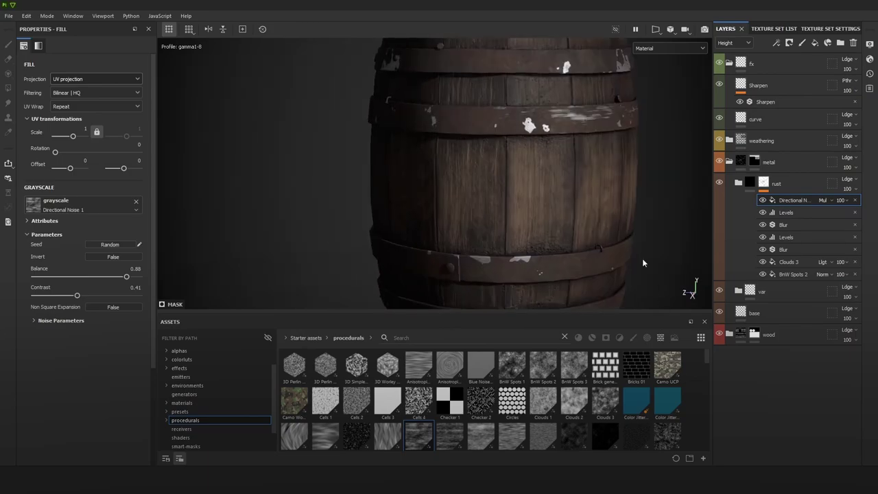
pyautogui.keyDown('alt'); pyautogui.moveTo(548, 103); pyautogui.dragTo(638, 192, button='right'); pyautogui.keyUp('alt')
pyautogui.keyDown('alt'); pyautogui.moveTo(637, 192); pyautogui.dragTo(604, 184, button='middle'); pyautogui.keyUp('alt')
# Step: Display the rust mask alone, try Linear light blending on the Directional Noise fill, and check the result in material view
pyautogui.keyDown('alt'); pyautogui.click(764, 182); pyautogui.keyUp('alt')
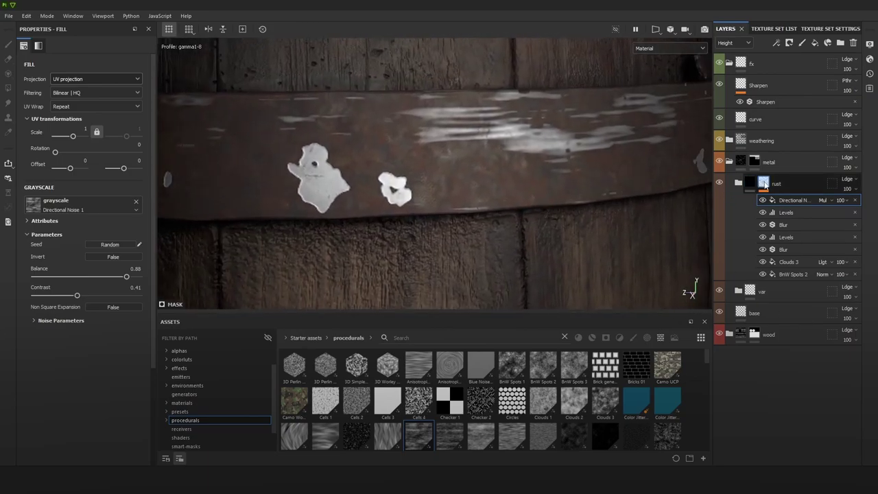
pyautogui.scroll(-3, 413, 118)
pyautogui.scroll(-2, 413, 117)
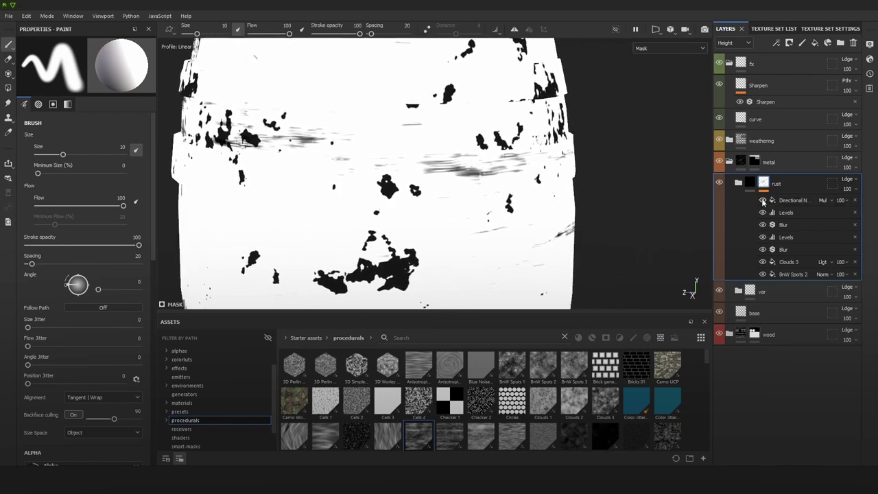
pyautogui.click(823, 200)
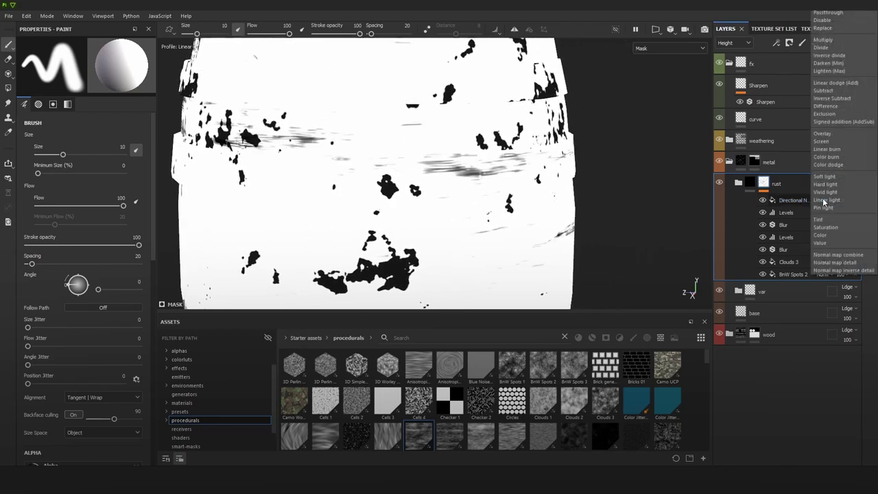
pyautogui.click(827, 201)
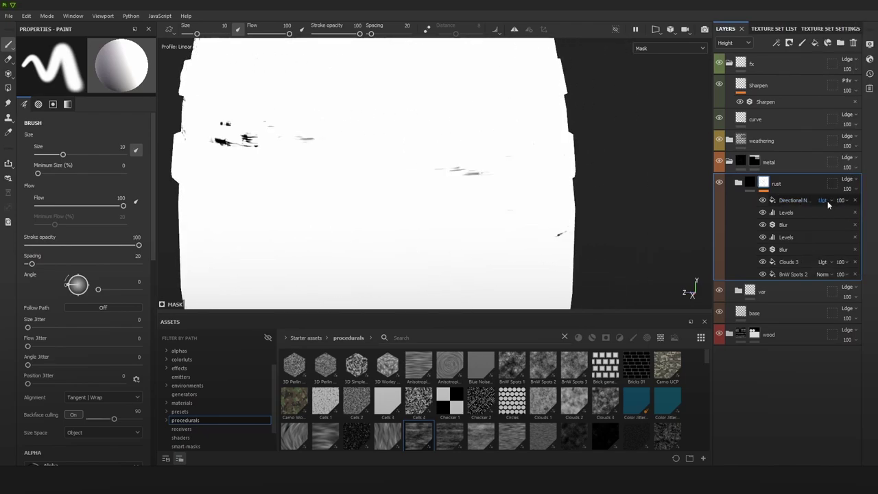
pyautogui.press('m')
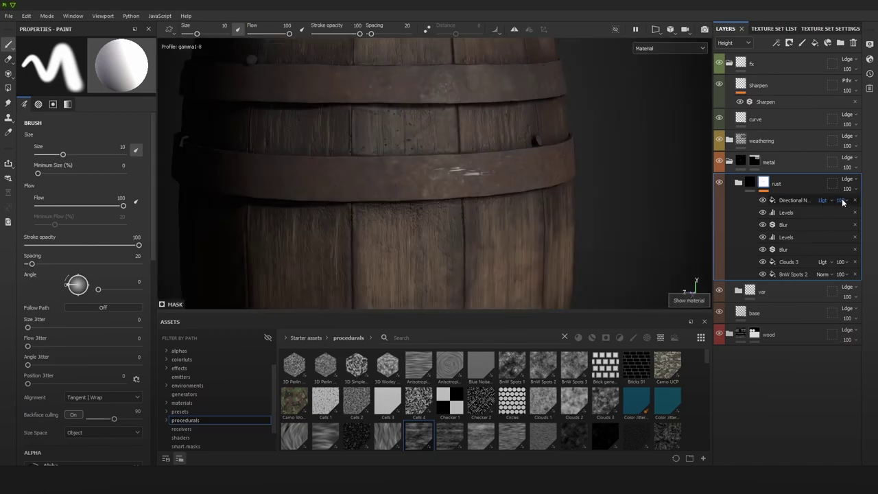
pyautogui.scroll(-3, 549, 215)
pyautogui.keyDown('shift'); pyautogui.moveTo(549, 214); pyautogui.dragTo(522, 210, button='right'); pyautogui.keyUp('shift')
pyautogui.keyDown('alt'); pyautogui.moveTo(522, 210); pyautogui.dragTo(545, 203); pyautogui.keyUp('alt')
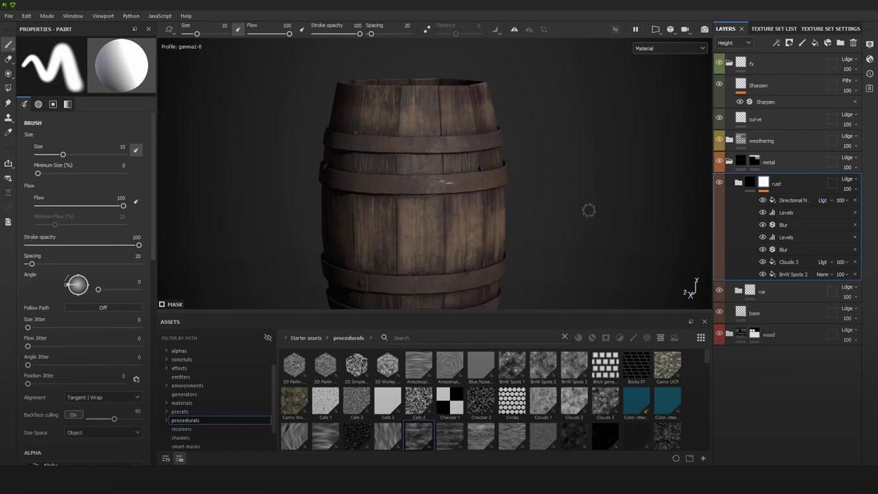
# Step: Try balance values of 0.77 and 0.84 on the Directional Noise fill and compare the streaks on the bands
pyautogui.click(790, 199)
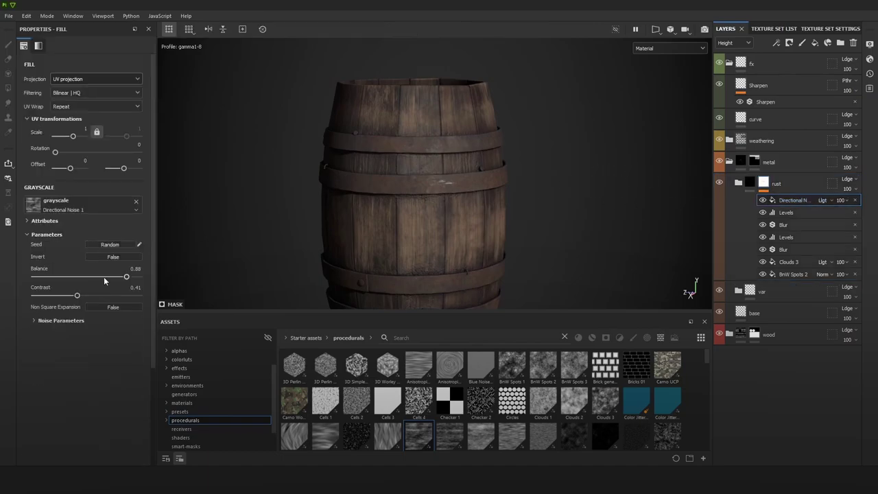
pyautogui.click(104, 277)
pyautogui.moveTo(111, 278); pyautogui.dragTo(115, 278)
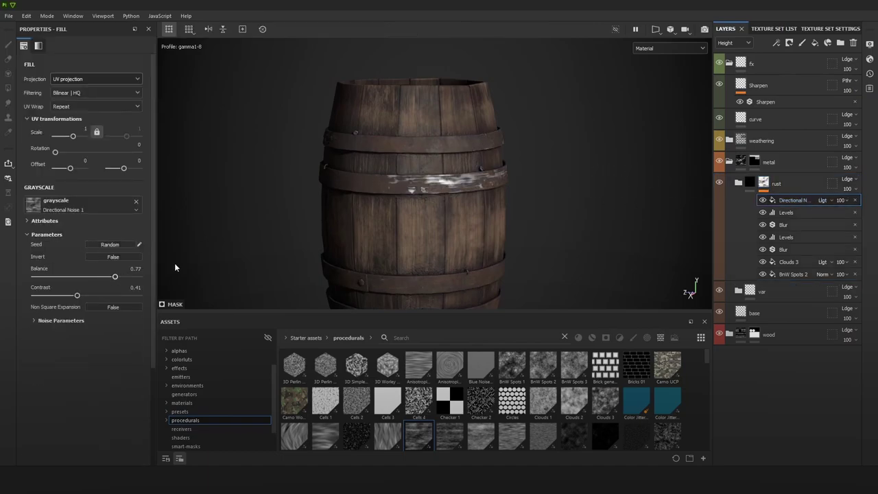
pyautogui.keyDown('alt'); pyautogui.moveTo(175, 268); pyautogui.dragTo(435, 192); pyautogui.keyUp('alt')
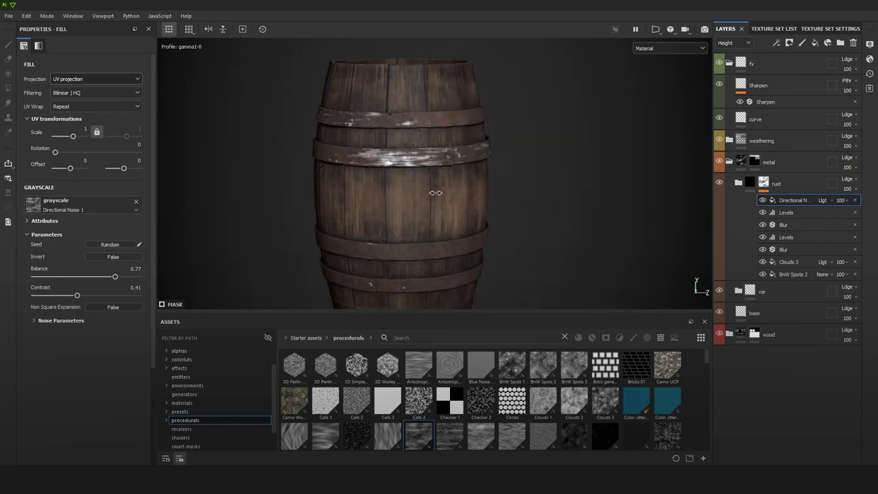
pyautogui.scroll(2, 446, 195)
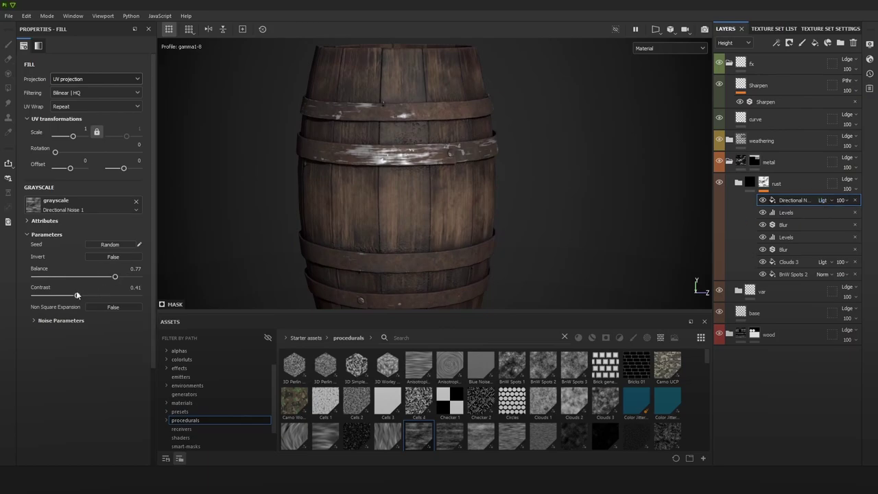
pyautogui.moveTo(108, 277); pyautogui.dragTo(132, 277)
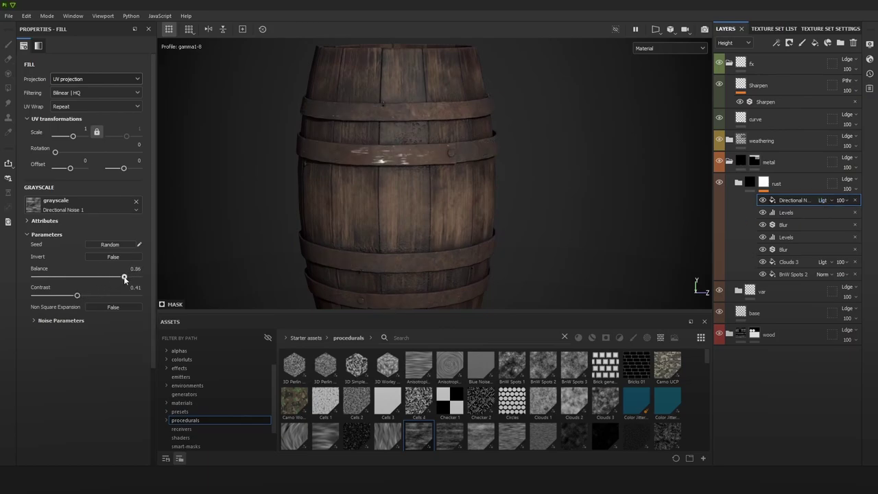
pyautogui.keyDown('alt'); pyautogui.moveTo(401, 206); pyautogui.dragTo(466, 216); pyautogui.keyUp('alt')
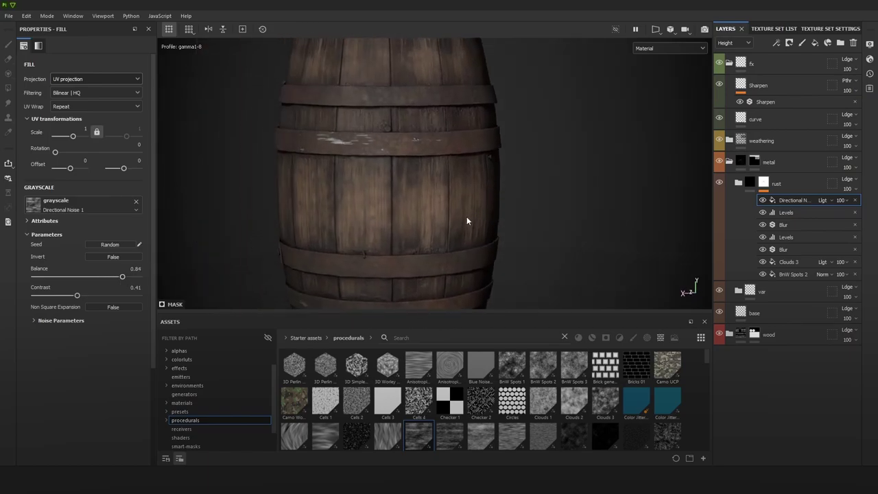
pyautogui.scroll(-2, 467, 216)
# Step: Set the Directional Noise fill's balance to 0.75 and inspect the streaks around the barrel
pyautogui.keyDown('alt'); pyautogui.moveTo(421, 180); pyautogui.dragTo(529, 179); pyautogui.keyUp('alt')
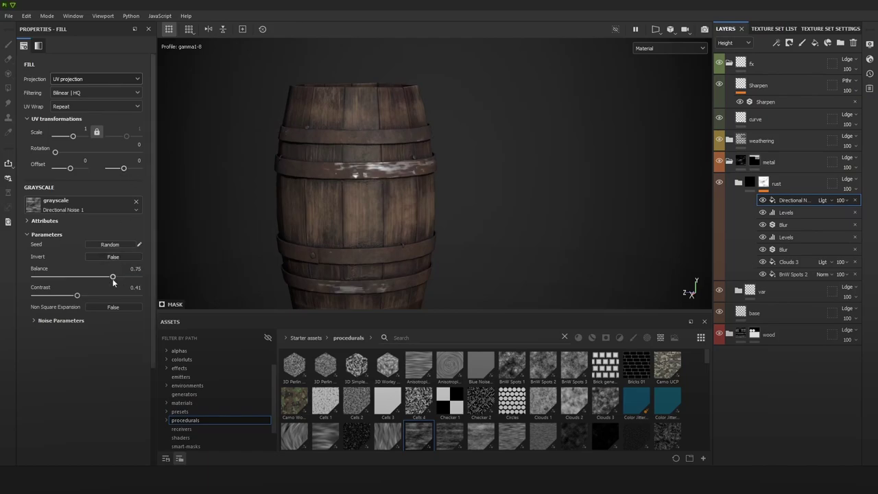
pyautogui.keyDown('alt'); pyautogui.moveTo(294, 182); pyautogui.dragTo(423, 176); pyautogui.keyUp('alt')
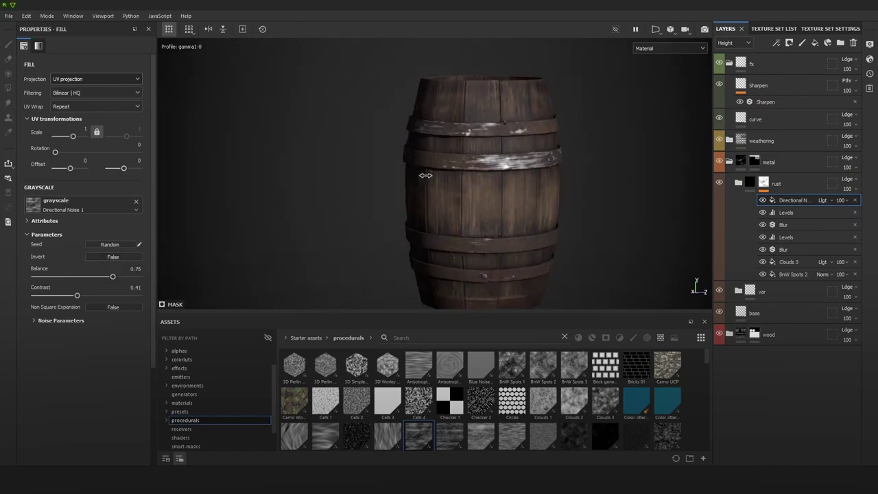
pyautogui.scroll(-4, 451, 138)
pyautogui.keyDown('alt'); pyautogui.moveTo(548, 211); pyautogui.dragTo(620, 216, button='right'); pyautogui.keyUp('alt')
pyautogui.keyDown('alt'); pyautogui.moveTo(620, 216); pyautogui.dragTo(570, 174, button='middle'); pyautogui.keyUp('alt')
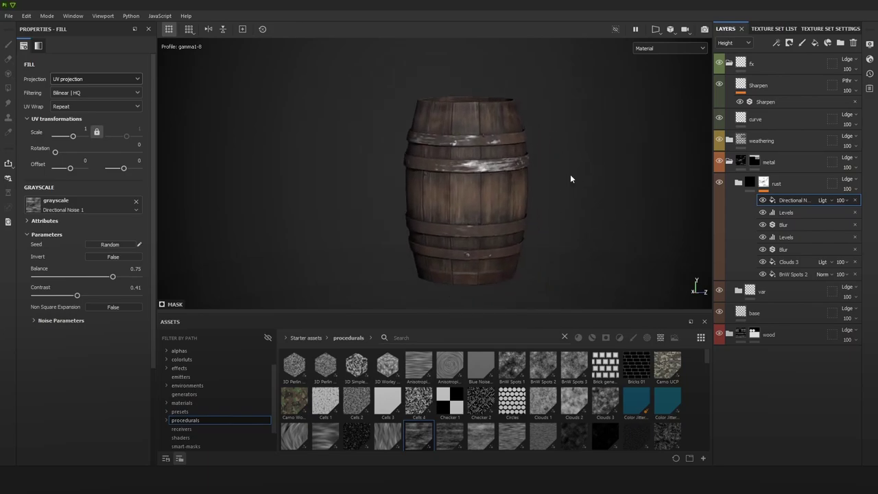
pyautogui.keyDown('alt'); pyautogui.moveTo(570, 175); pyautogui.dragTo(628, 226, button='right'); pyautogui.keyUp('alt')
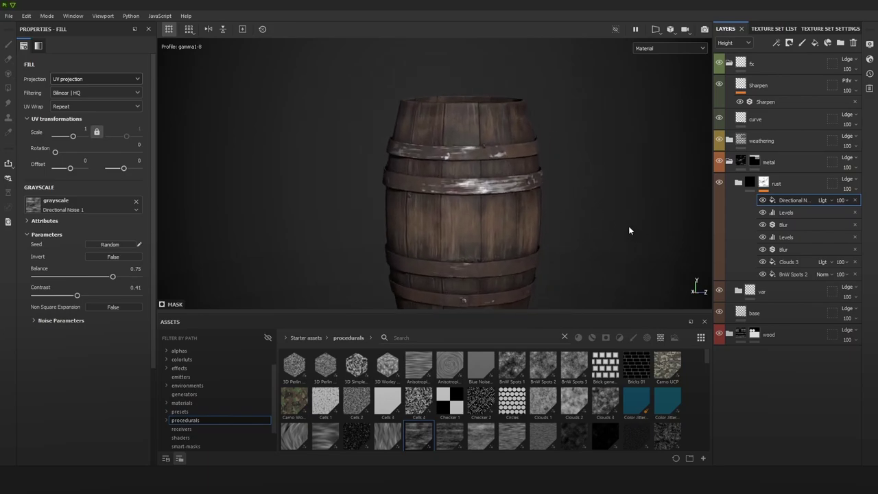
# Step: Set the Directional Noise fill's blend mode to Color dodge and its balance to 0.67, and check the patches on the bands
pyautogui.click(823, 200)
pyautogui.click(829, 161)
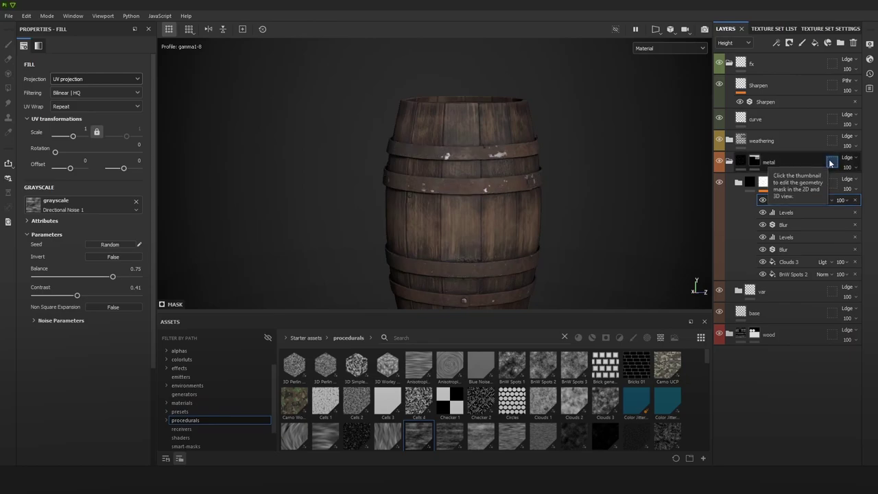
pyautogui.scroll(5, 503, 163)
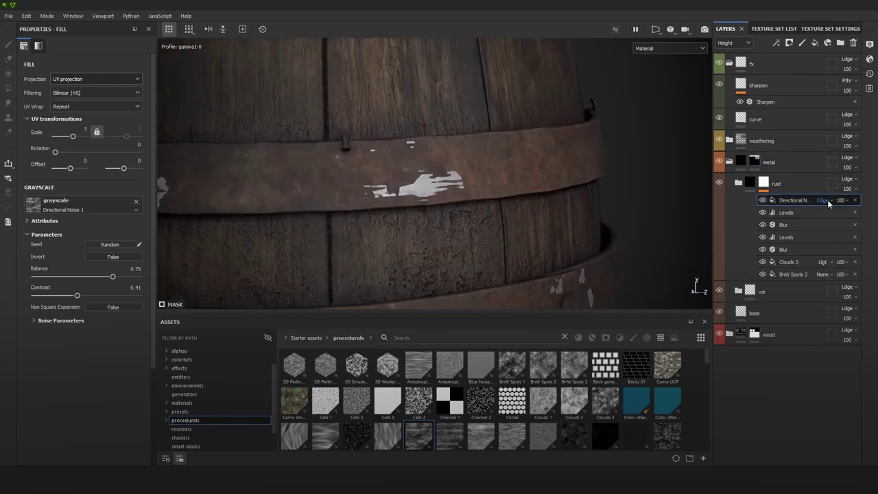
pyautogui.moveTo(118, 277)
pyautogui.mouseDown()
pyautogui.moveTo(126, 277)
pyautogui.moveTo(54, 277)
pyautogui.moveTo(105, 281)
pyautogui.mouseUp()
pyautogui.scroll(-8, 509, 172)
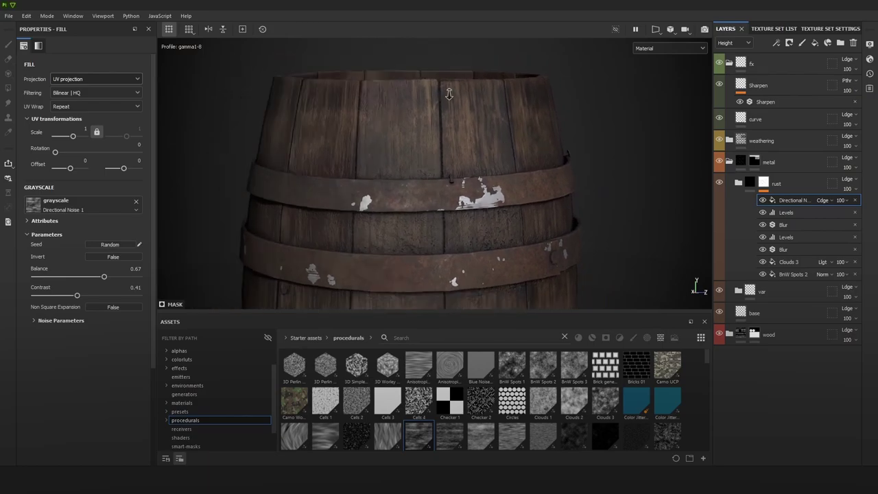
pyautogui.moveTo(509, 172)
pyautogui.keyDown('alt'); pyautogui.mouseDown()
pyautogui.moveTo(560, 153)
pyautogui.moveTo(523, 176)
pyautogui.mouseUp(); pyautogui.keyUp('alt')
pyautogui.scroll(3, 524, 176)
pyautogui.scroll(3, 523, 180)
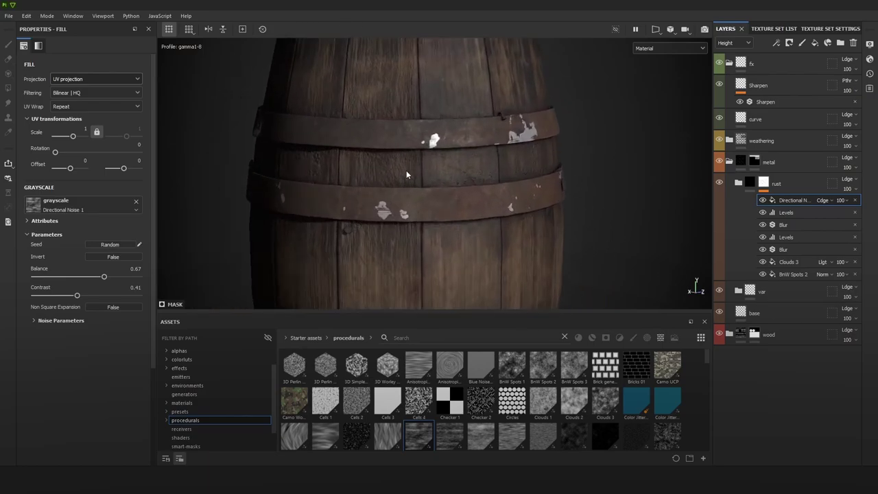
# Step: Set the Directional Noise fill's contrast to 0.57 and its balance to 0.64, checking the patches on the bands
pyautogui.moveTo(72, 301); pyautogui.dragTo(30, 296)
pyautogui.moveTo(100, 294)
pyautogui.mouseDown()
pyautogui.moveTo(139, 294)
pyautogui.moveTo(86, 294)
pyautogui.mouseUp()
pyautogui.scroll(-4, 624, 187)
pyautogui.keyDown('shift'); pyautogui.moveTo(624, 187); pyautogui.dragTo(740, 319, button='right'); pyautogui.keyUp('shift')
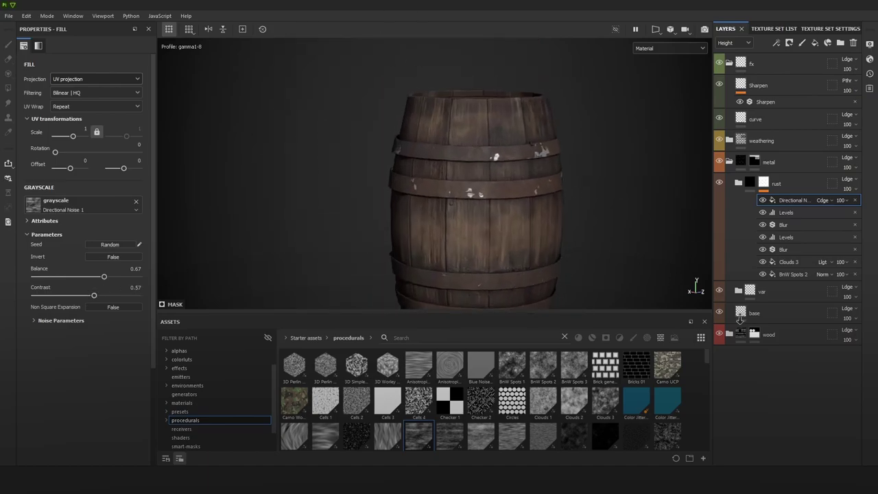
pyautogui.scroll(5, 576, 195)
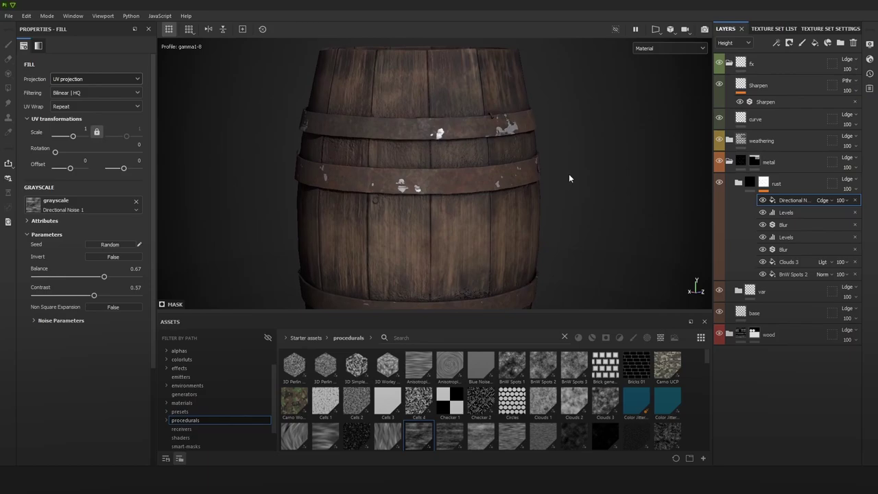
pyautogui.moveTo(100, 277)
pyautogui.mouseDown()
pyautogui.moveTo(92, 278)
pyautogui.moveTo(101, 281)
pyautogui.mouseUp()
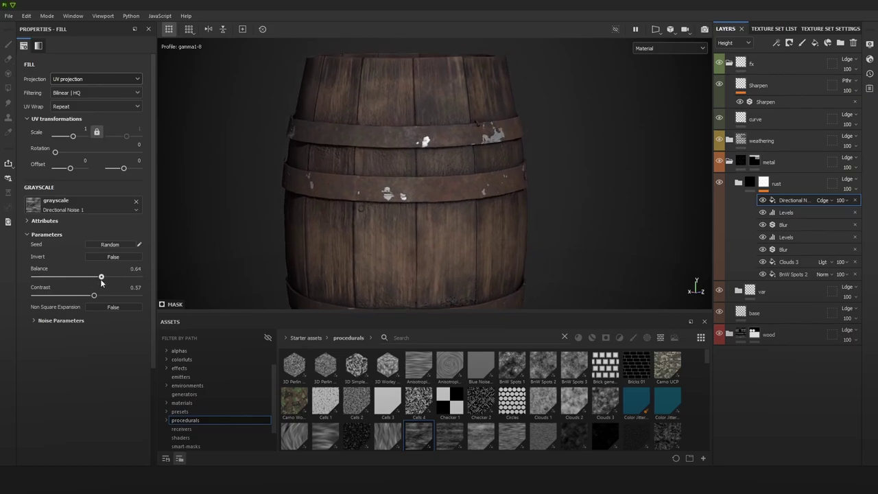
# Step: Try a balance of 0.17 on the BnW Spots 2 fill and 0.82 on the Clouds 3 fill in the rust mask
pyautogui.click(794, 274)
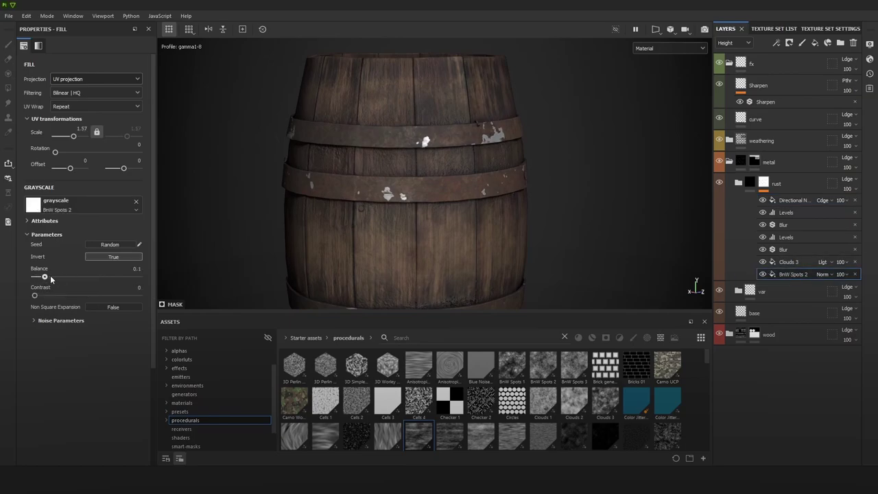
pyautogui.moveTo(50, 277)
pyautogui.mouseDown()
pyautogui.moveTo(61, 278)
pyautogui.moveTo(50, 278)
pyautogui.mouseUp()
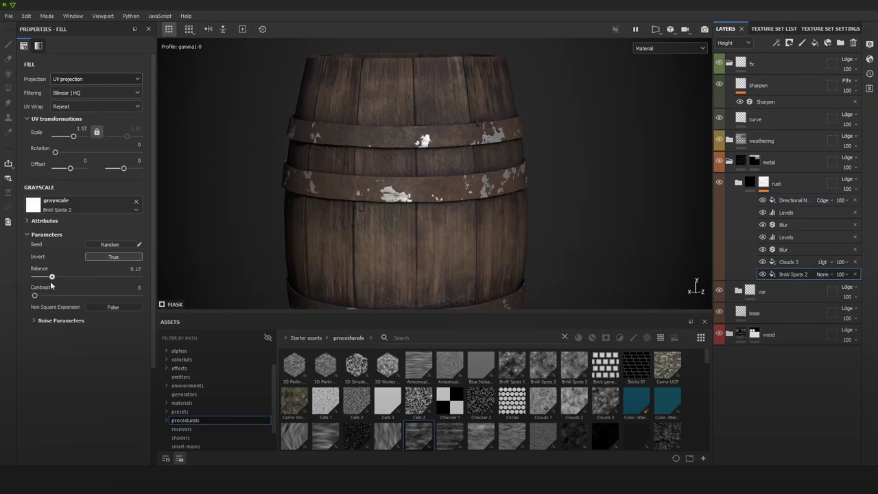
pyautogui.scroll(-5, 511, 180)
pyautogui.keyDown('alt'); pyautogui.moveTo(458, 202); pyautogui.dragTo(478, 169, button='middle'); pyautogui.keyUp('alt')
pyautogui.keyDown('alt'); pyautogui.moveTo(478, 169); pyautogui.dragTo(398, 172); pyautogui.keyUp('alt')
pyautogui.keyDown('alt'); pyautogui.moveTo(458, 164); pyautogui.dragTo(564, 216, button='right'); pyautogui.keyUp('alt')
pyautogui.hotkey('ctrl', 'z')
pyautogui.scroll(2, 490, 145)
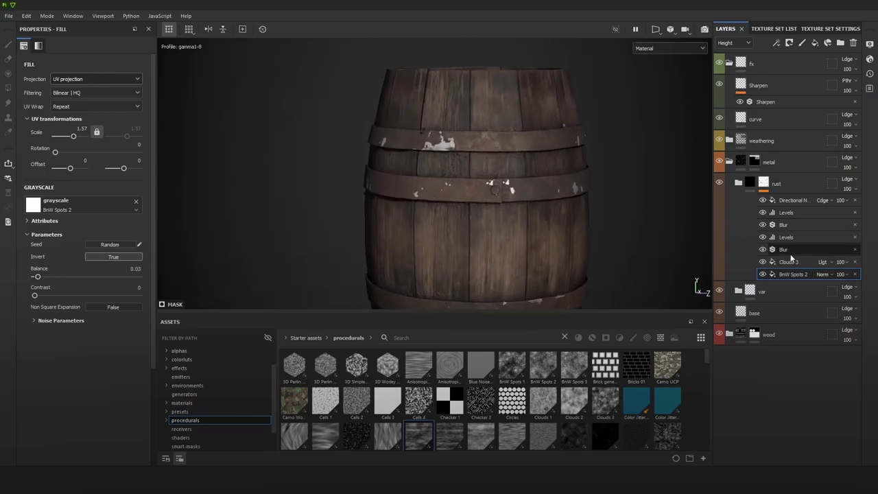
pyautogui.click(788, 261)
pyautogui.moveTo(104, 275); pyautogui.dragTo(121, 279)
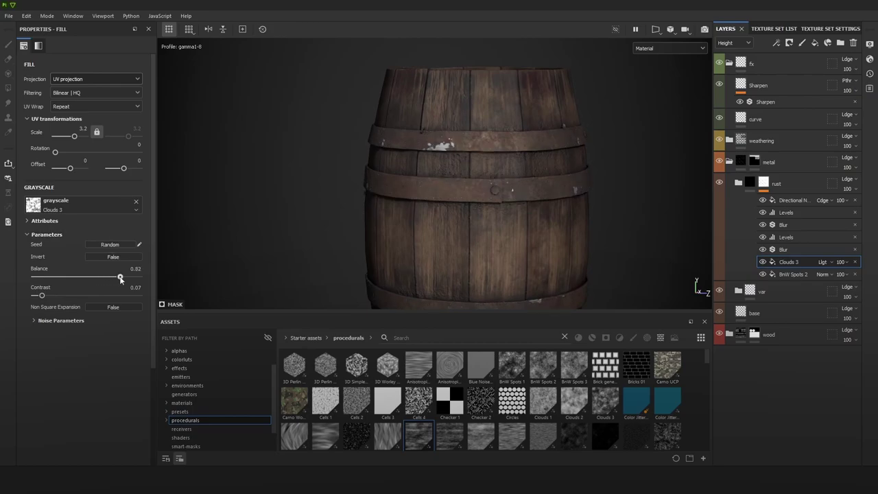
# Step: Toggle the Levels effects in the rust mask off and on, and compare the patches around the barrel
pyautogui.click(796, 248)
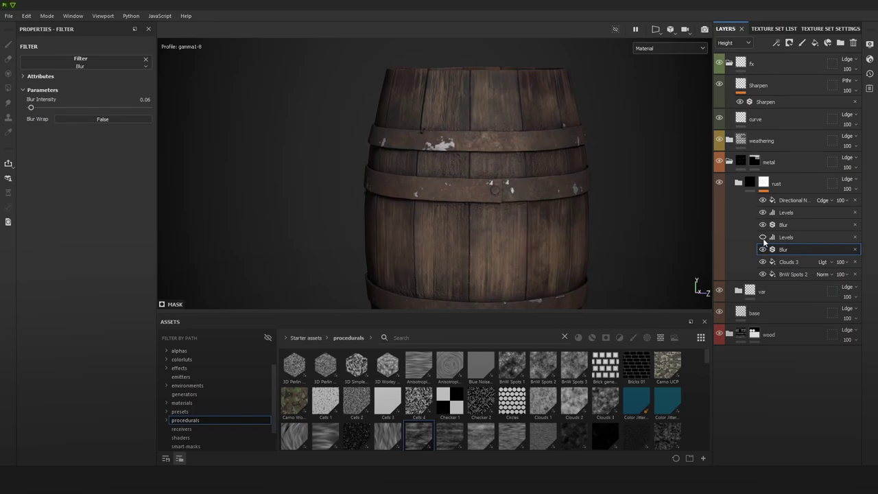
pyautogui.click(764, 239)
pyautogui.click(763, 213)
pyautogui.click(763, 213)
pyautogui.keyDown('alt'); pyautogui.moveTo(645, 196); pyautogui.dragTo(562, 134, button='right'); pyautogui.keyUp('alt')
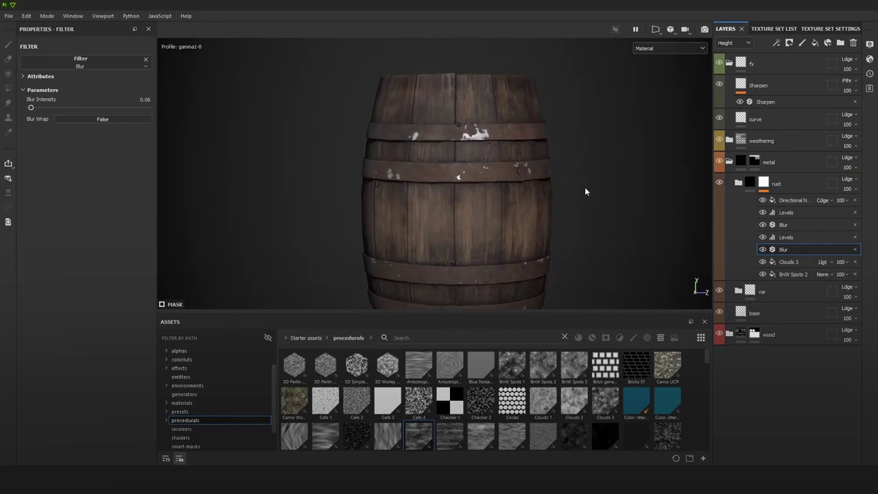
pyautogui.keyDown('alt'); pyautogui.moveTo(585, 192); pyautogui.dragTo(624, 196, button='right'); pyautogui.keyUp('alt')
pyautogui.keyDown('alt'); pyautogui.moveTo(624, 197); pyautogui.dragTo(644, 192); pyautogui.keyUp('alt')
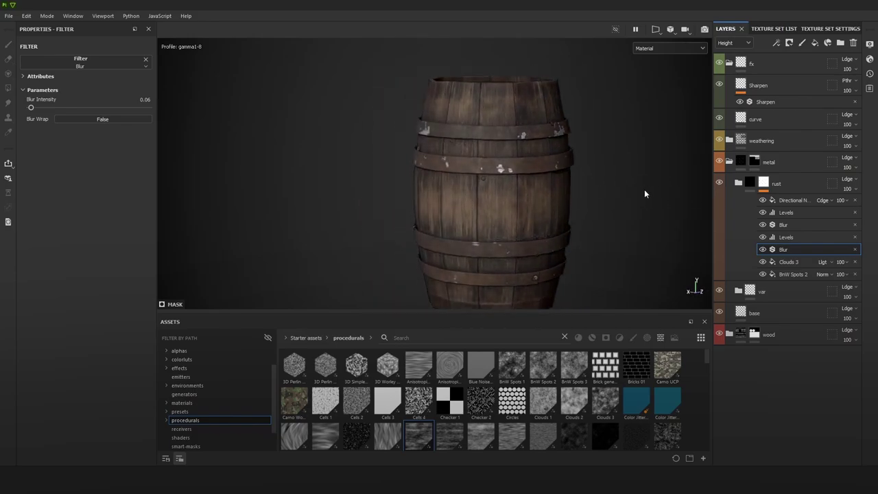
pyautogui.keyDown('alt'); pyautogui.moveTo(644, 192); pyautogui.dragTo(635, 213, button='right'); pyautogui.keyUp('alt')
pyautogui.keyDown('alt'); pyautogui.moveTo(634, 213); pyautogui.dragTo(592, 198, button='middle'); pyautogui.keyUp('alt')
pyautogui.keyDown('alt'); pyautogui.moveTo(631, 200); pyautogui.dragTo(601, 213); pyautogui.keyUp('alt')
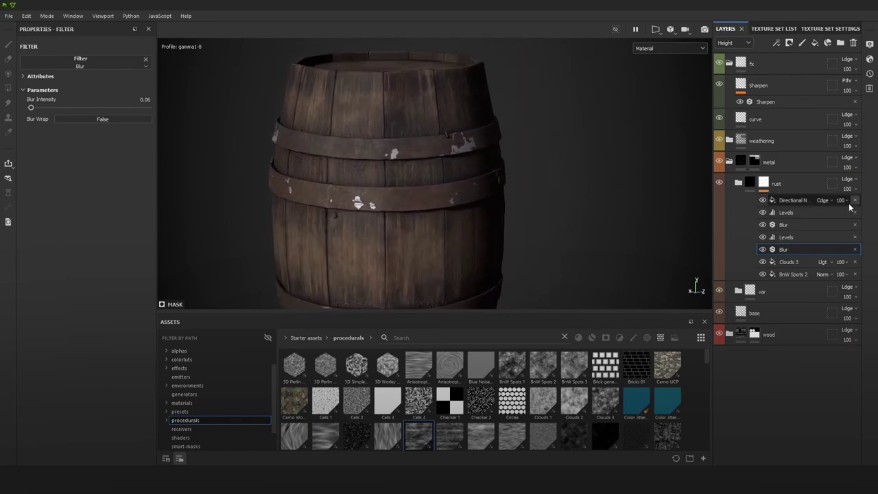
# Step: Delete all fills, Blur filters and Levels from the rust folder's mask
pyautogui.click(854, 200)
pyautogui.click(853, 200)
pyautogui.click(853, 200)
pyautogui.click(854, 200)
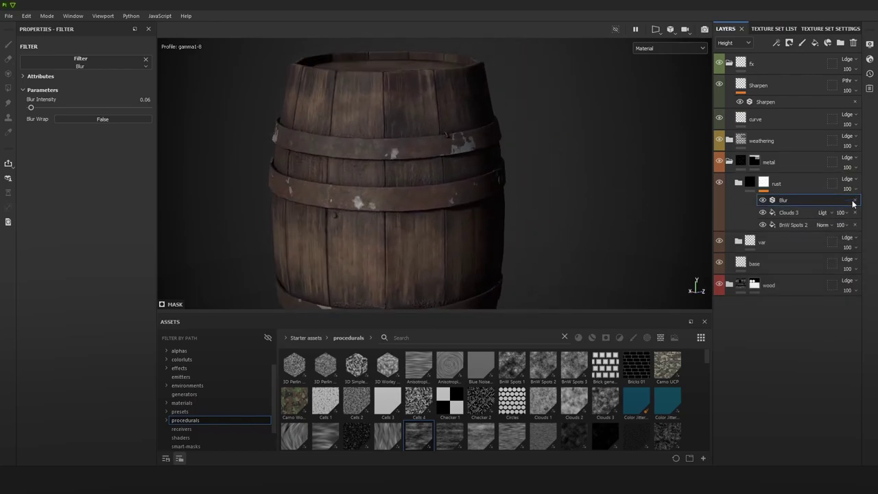
pyautogui.click(854, 200)
pyautogui.click(854, 200)
pyautogui.click(854, 200)
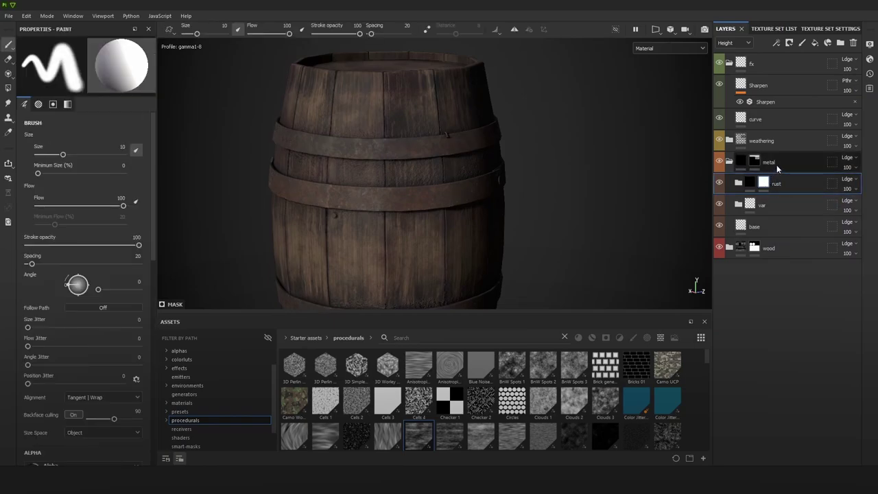
# Step: Add a Mask Builder - Legacy generator to the rust folder's mask
pyautogui.click(777, 42)
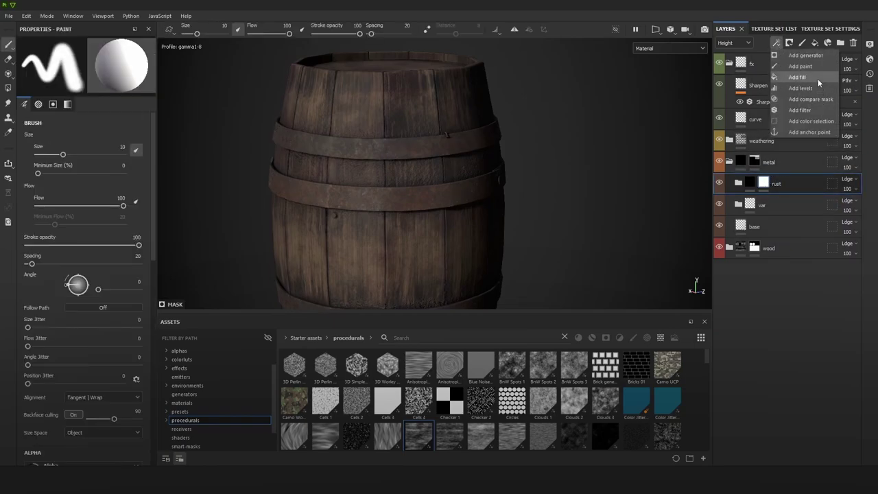
pyautogui.click(803, 55)
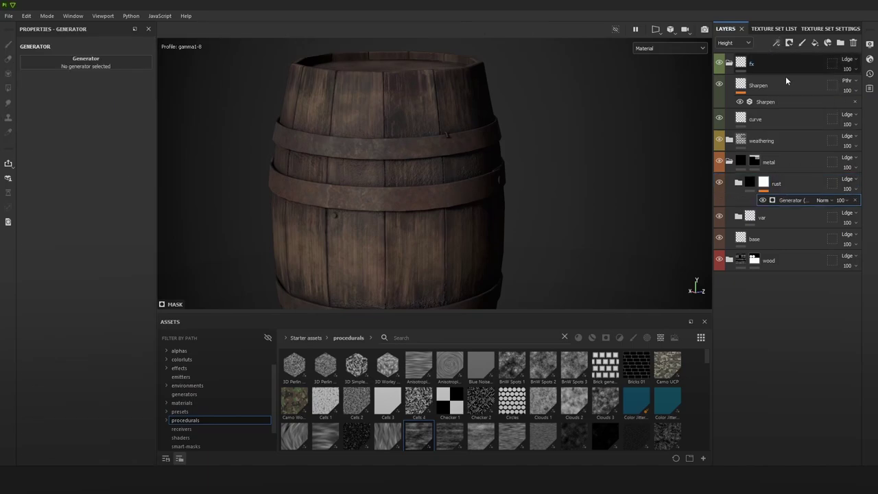
pyautogui.click(94, 64)
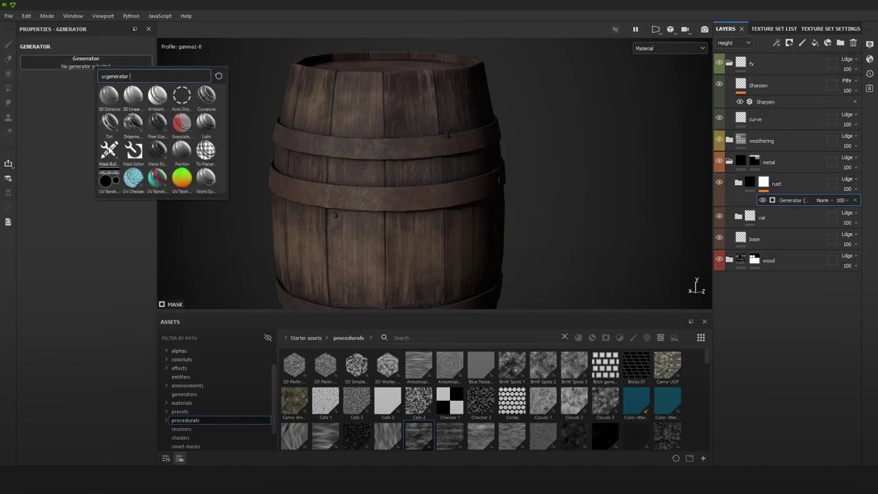
pyautogui.click(109, 150)
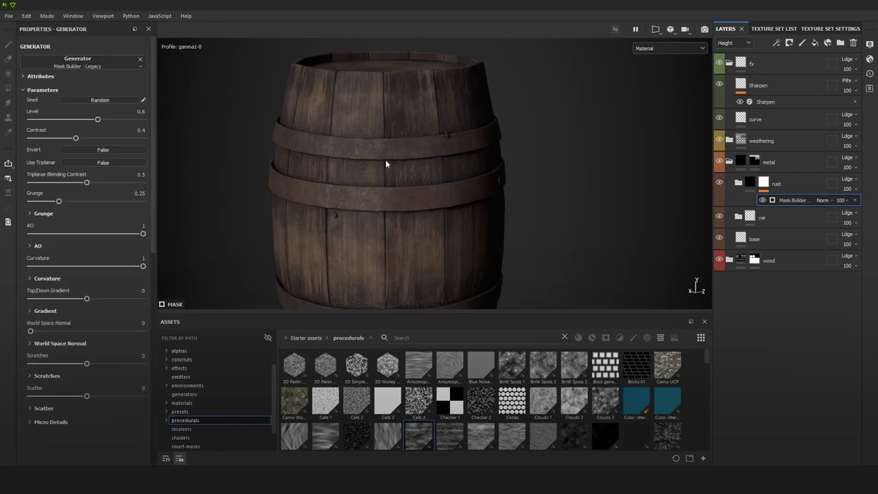
# Step: Set the Mask Builder generator's Invert option to True and inspect the edge wear on the bands
pyautogui.scroll(3, 432, 175)
pyautogui.scroll(-3, 431, 165)
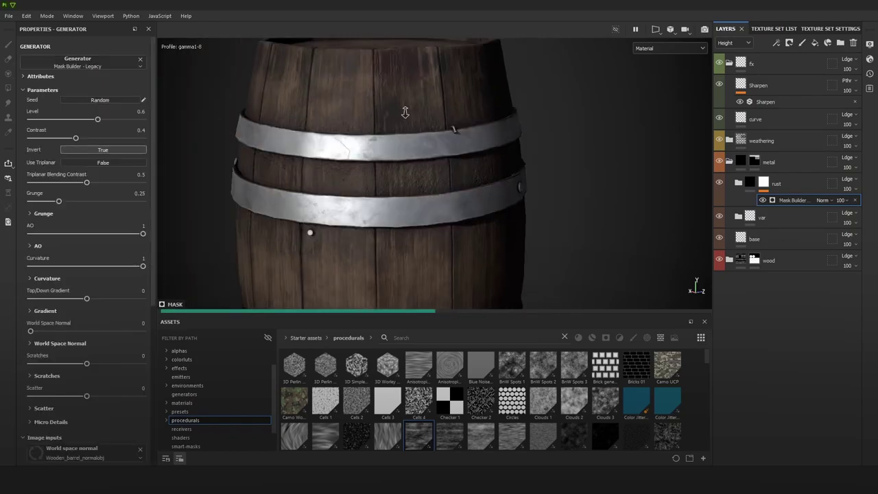
pyautogui.keyDown('alt'); pyautogui.moveTo(427, 134); pyautogui.dragTo(466, 96, button='middle'); pyautogui.keyUp('alt')
pyautogui.scroll(-1, 465, 103)
pyautogui.keyDown('alt'); pyautogui.moveTo(458, 112); pyautogui.dragTo(476, 164, button='right'); pyautogui.keyUp('alt')
pyautogui.keyDown('alt'); pyautogui.moveTo(475, 164); pyautogui.dragTo(480, 177, button='middle'); pyautogui.keyUp('alt')
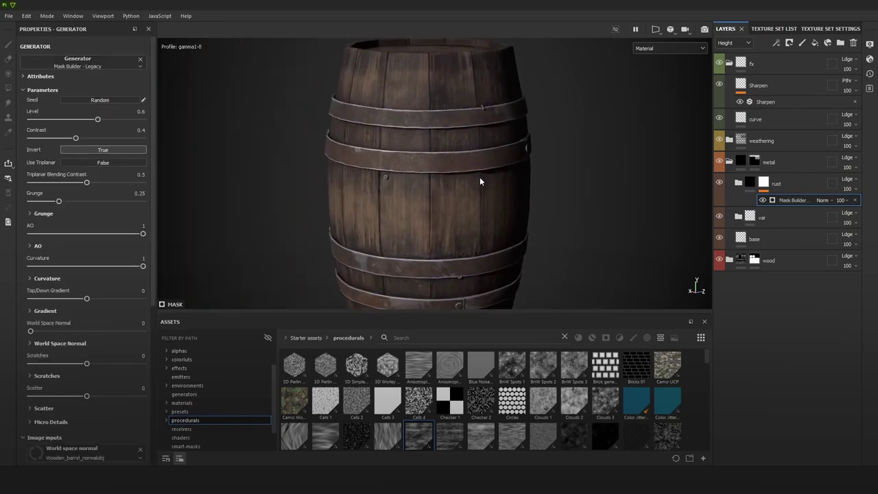
pyautogui.keyDown('alt'); pyautogui.moveTo(479, 177); pyautogui.dragTo(471, 151); pyautogui.keyUp('alt')
pyautogui.keyDown('alt'); pyautogui.moveTo(470, 151); pyautogui.dragTo(430, 206, button='right'); pyautogui.keyUp('alt')
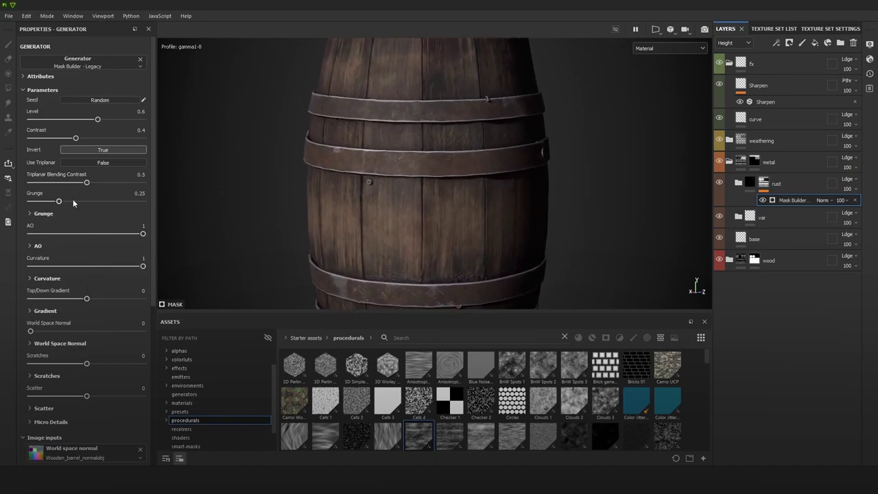
# Step: Try grunge values of 0.7 and 0.23 on the Mask Builder generator and inspect the bands around the barrel
pyautogui.click(109, 201)
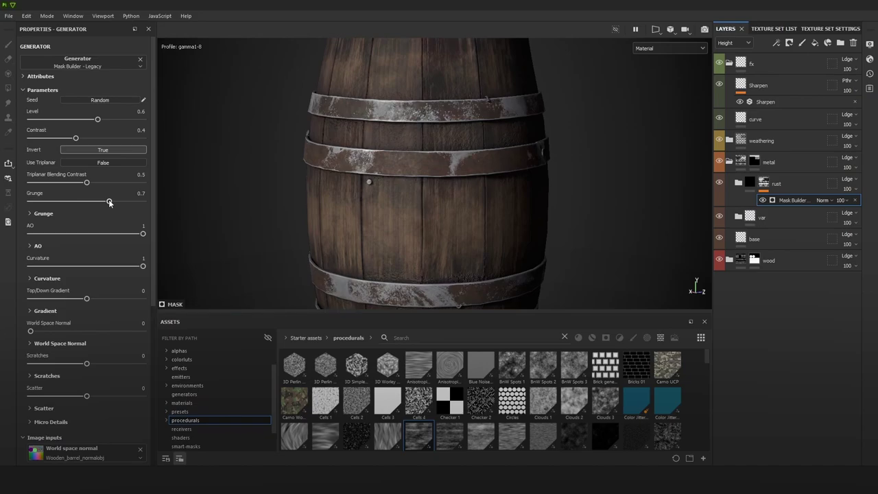
pyautogui.click(55, 201)
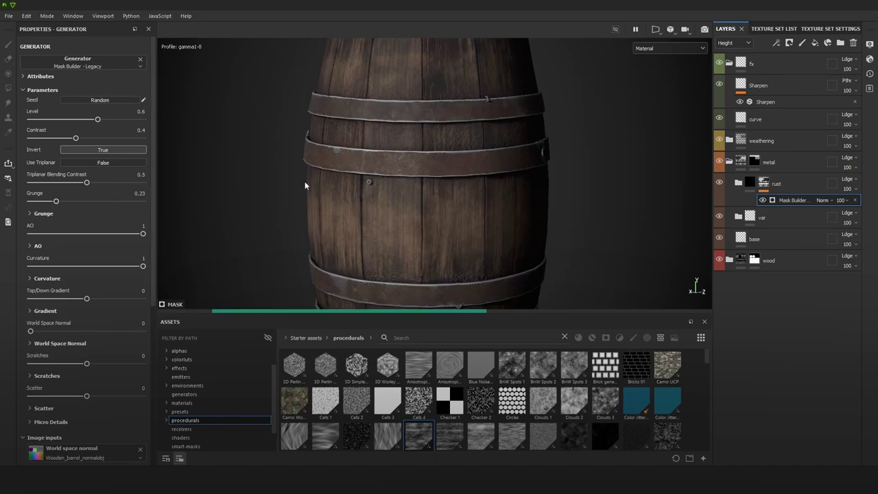
pyautogui.scroll(3, 451, 149)
pyautogui.scroll(-5, 455, 157)
pyautogui.keyDown('alt'); pyautogui.moveTo(582, 167); pyautogui.dragTo(558, 151); pyautogui.keyUp('alt')
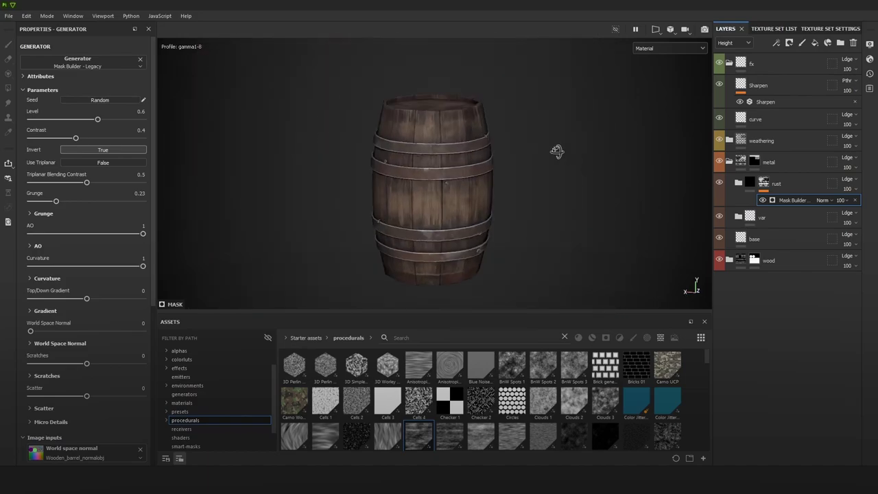
pyautogui.moveTo(558, 151)
pyautogui.keyDown('shift'); pyautogui.mouseDown(button='right')
pyautogui.moveTo(578, 141)
pyautogui.moveTo(548, 140)
pyautogui.mouseUp(button='right'); pyautogui.keyUp('shift')
pyautogui.scroll(5, 463, 171)
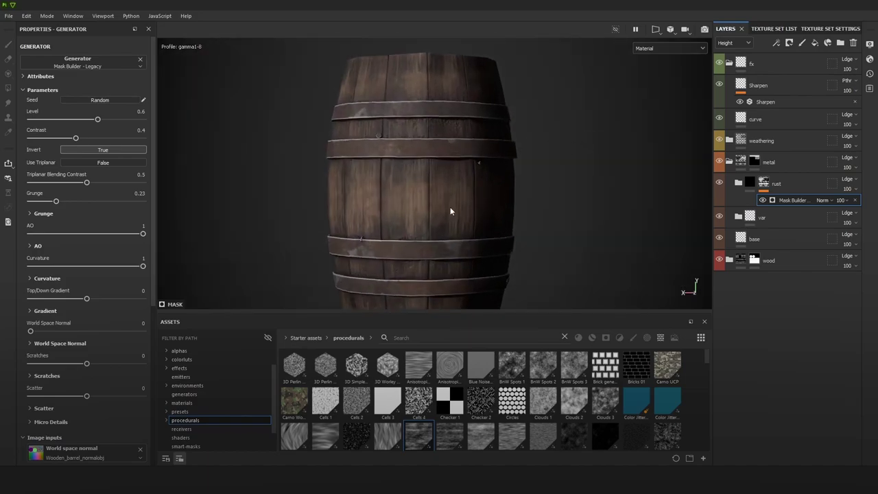
pyautogui.keyDown('alt'); pyautogui.moveTo(470, 189); pyautogui.dragTo(480, 188); pyautogui.keyUp('alt')
pyautogui.scroll(2, 480, 188)
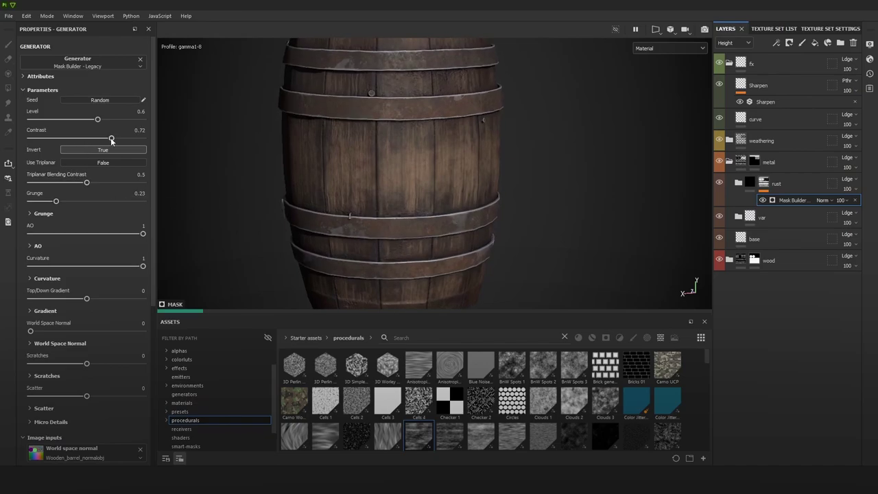
# Step: Set the Mask Builder generator's contrast to 0.65 and its grunge to 0.36
pyautogui.moveTo(110, 137); pyautogui.dragTo(103, 138)
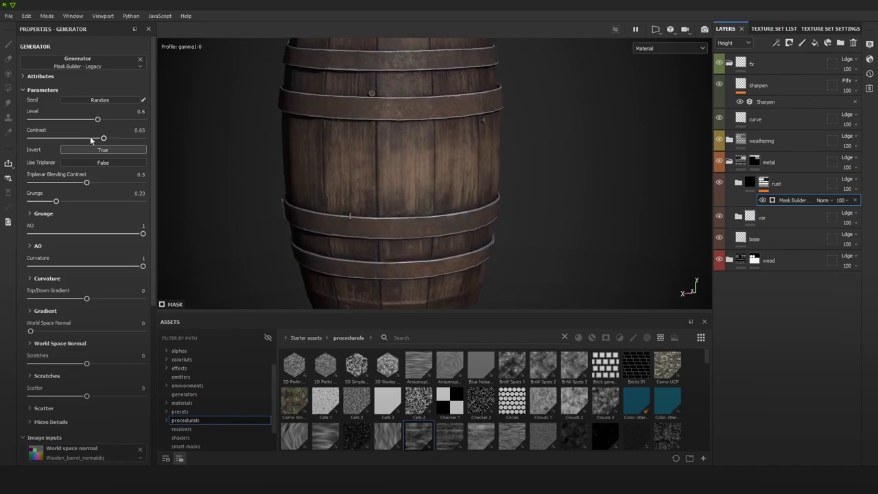
pyautogui.click(91, 201)
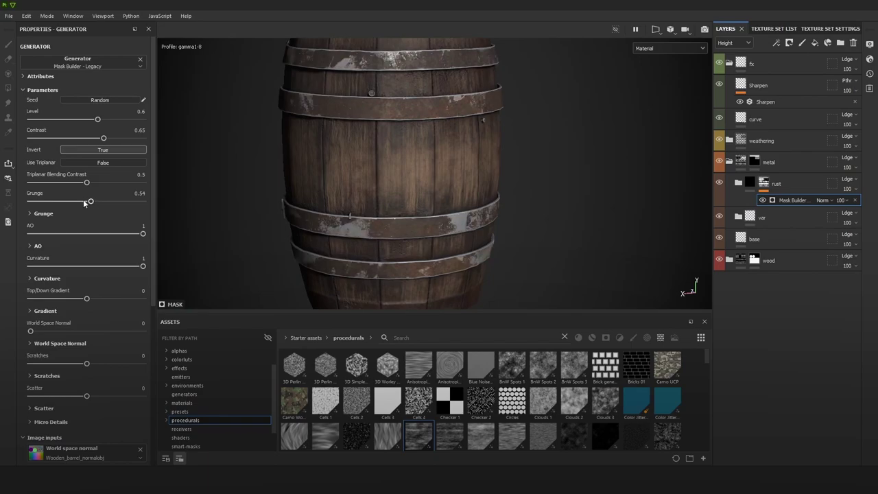
pyautogui.moveTo(83, 200); pyautogui.dragTo(77, 200)
pyautogui.click(66, 200)
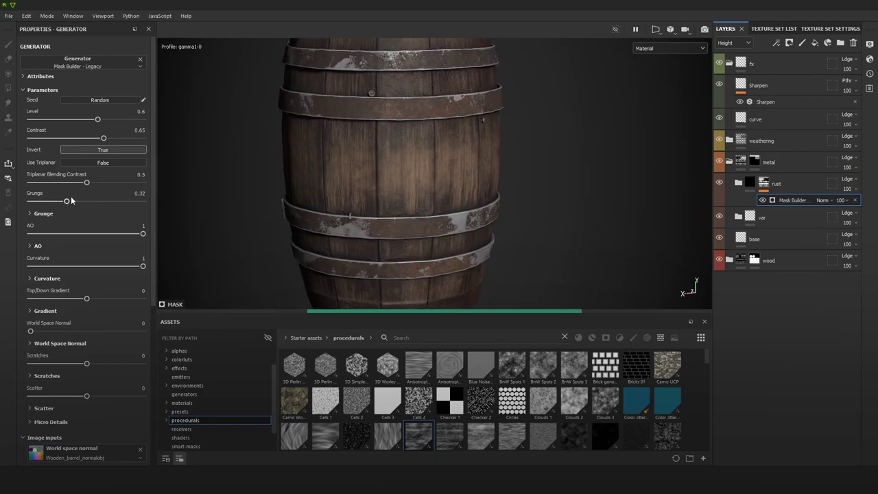
pyautogui.click(71, 200)
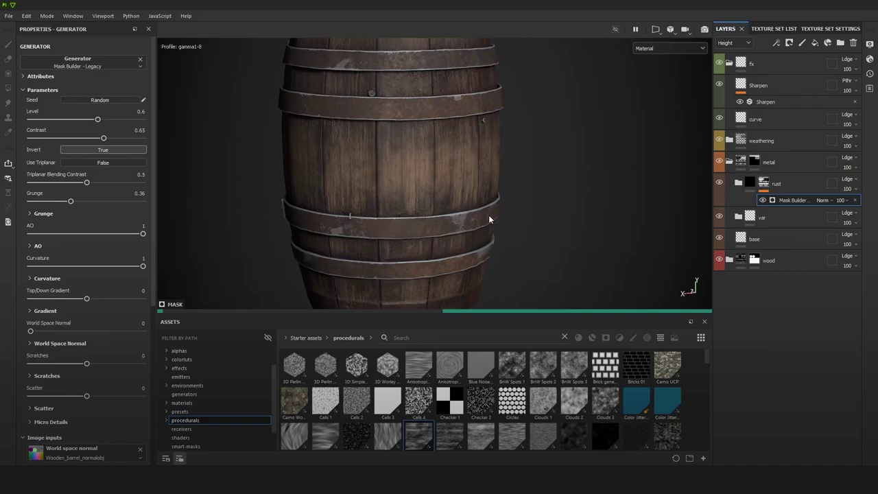
# Step: Examine the bare metal patches and edge wear on the bands from all around the barrel and up close
pyautogui.scroll(-5, 488, 215)
pyautogui.keyDown('alt'); pyautogui.moveTo(537, 138); pyautogui.dragTo(421, 125); pyautogui.keyUp('alt')
pyautogui.keyDown('shift'); pyautogui.moveTo(421, 124); pyautogui.dragTo(529, 240, button='right'); pyautogui.keyUp('shift')
pyautogui.keyDown('alt'); pyautogui.moveTo(529, 240); pyautogui.dragTo(490, 211, button='middle'); pyautogui.keyUp('alt')
pyautogui.keyDown('alt'); pyautogui.moveTo(490, 212); pyautogui.dragTo(416, 218); pyautogui.keyUp('alt')
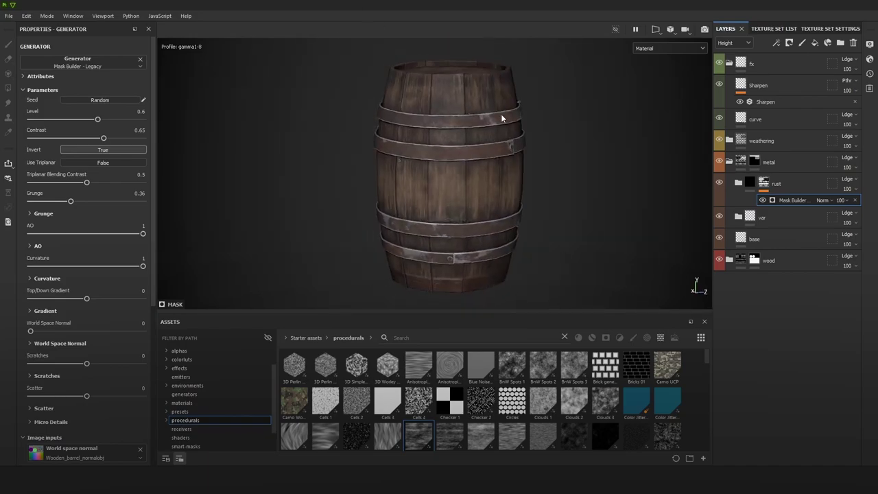
pyautogui.scroll(7, 501, 116)
pyautogui.keyDown('alt'); pyautogui.moveTo(471, 153); pyautogui.dragTo(465, 201); pyautogui.keyUp('alt')
pyautogui.keyDown('shift'); pyautogui.moveTo(464, 201); pyautogui.dragTo(482, 187, button='right'); pyautogui.keyUp('shift')
pyautogui.keyDown('alt'); pyautogui.moveTo(456, 216); pyautogui.dragTo(411, 191, button='right'); pyautogui.keyUp('alt')
pyautogui.keyDown('alt'); pyautogui.moveTo(410, 191); pyautogui.dragTo(484, 160); pyautogui.keyUp('alt')
pyautogui.keyDown('alt'); pyautogui.moveTo(484, 160); pyautogui.dragTo(458, 204, button='right'); pyautogui.keyUp('alt')
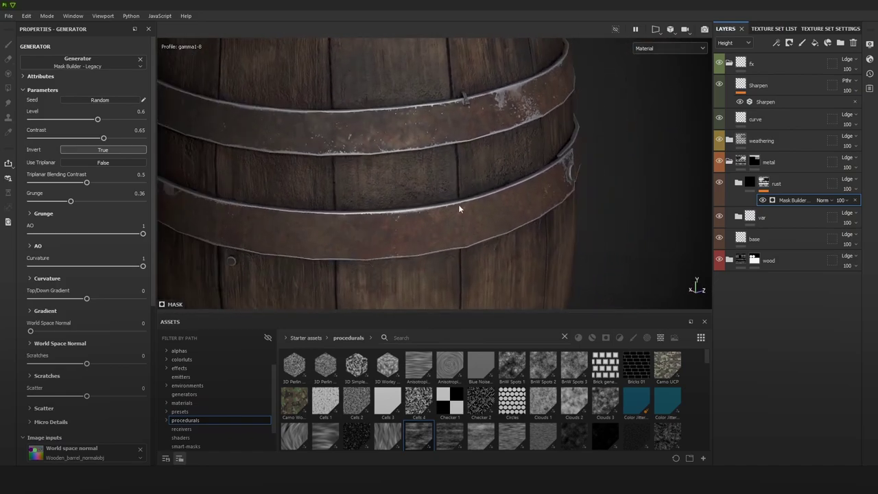
# Step: Set the Mask Builder generator's curvature to 0.11 and check the softened edge wear around the barrel
pyautogui.scroll(-3, 458, 205)
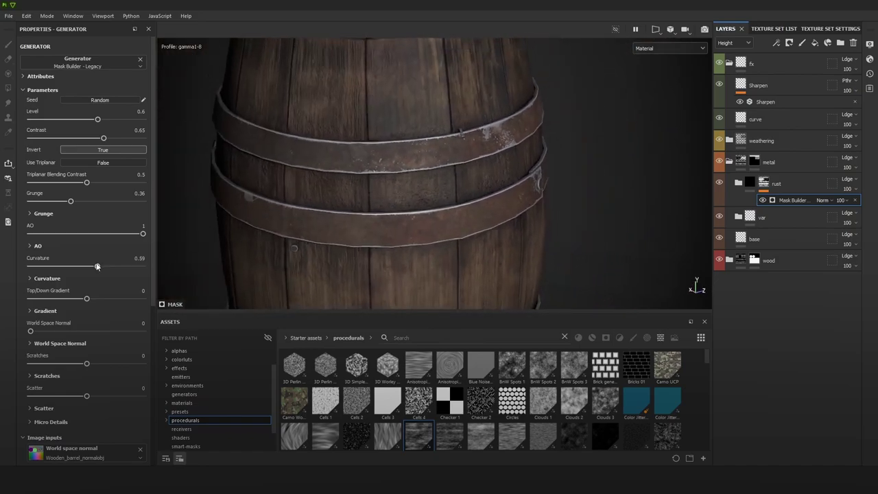
pyautogui.moveTo(97, 266); pyautogui.dragTo(62, 267)
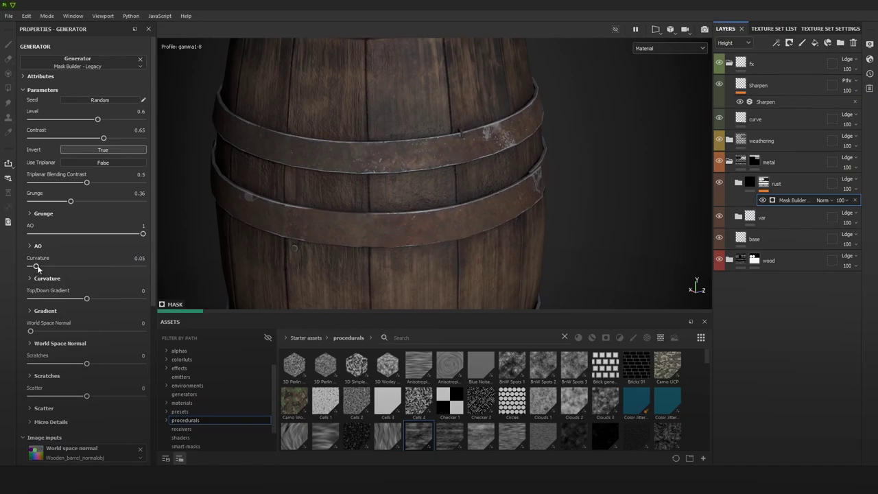
pyautogui.keyDown('alt'); pyautogui.moveTo(494, 182); pyautogui.dragTo(413, 222); pyautogui.keyUp('alt')
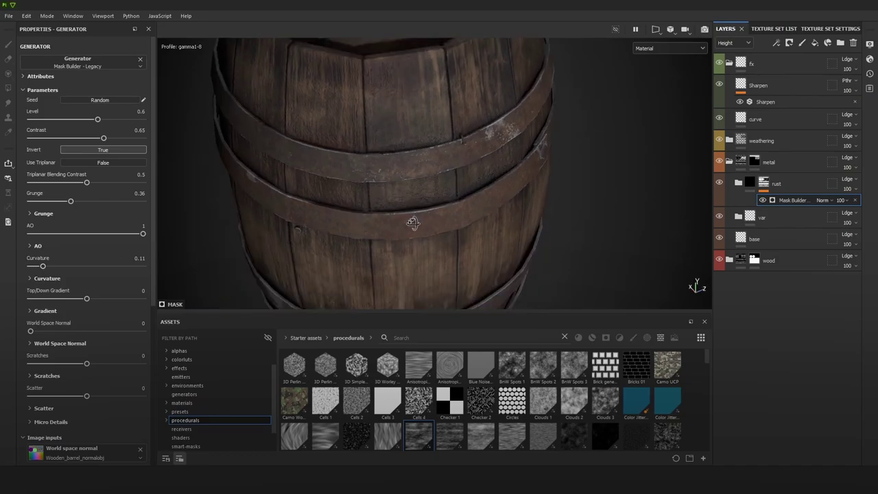
pyautogui.moveTo(405, 214)
pyautogui.keyDown('shift'); pyautogui.mouseDown(button='right')
pyautogui.moveTo(426, 210)
pyautogui.moveTo(403, 212)
pyautogui.mouseUp(button='right'); pyautogui.keyUp('shift')
pyautogui.scroll(-4, 404, 211)
pyautogui.keyDown('alt'); pyautogui.moveTo(457, 163); pyautogui.dragTo(500, 164); pyautogui.keyUp('alt')
pyautogui.keyDown('alt'); pyautogui.moveTo(345, 163); pyautogui.dragTo(563, 188); pyautogui.keyUp('alt')
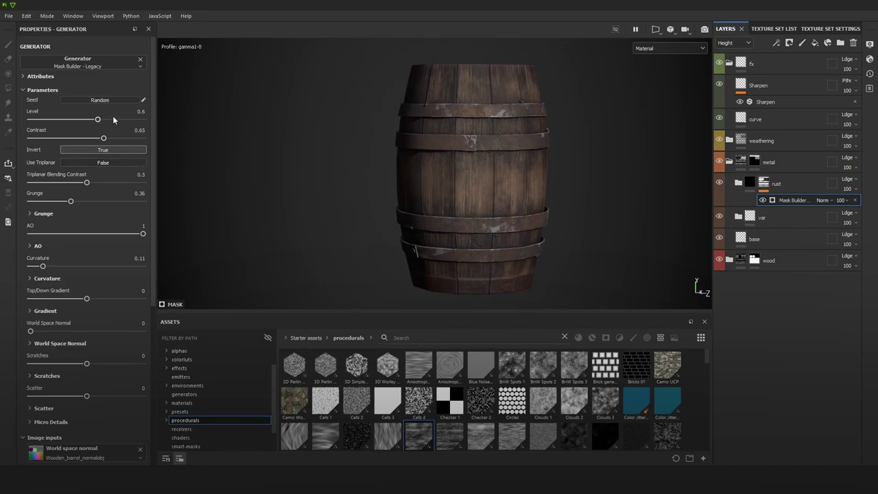
# Step: Set the Mask Builder generator's level to 0.37 and check the bands in the mask, base color and material views
pyautogui.moveTo(114, 120); pyautogui.dragTo(61, 120)
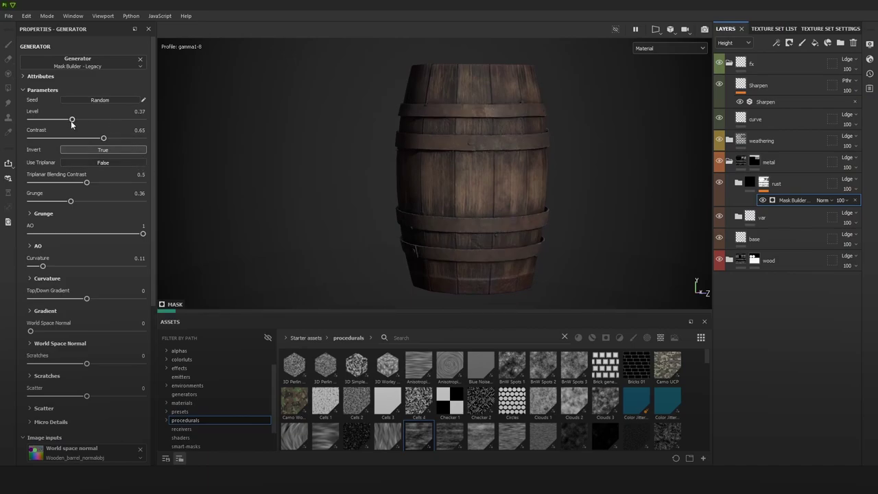
pyautogui.scroll(3, 519, 178)
pyautogui.keyDown('alt'); pyautogui.moveTo(519, 179); pyautogui.dragTo(521, 201); pyautogui.keyUp('alt')
pyautogui.press('c')
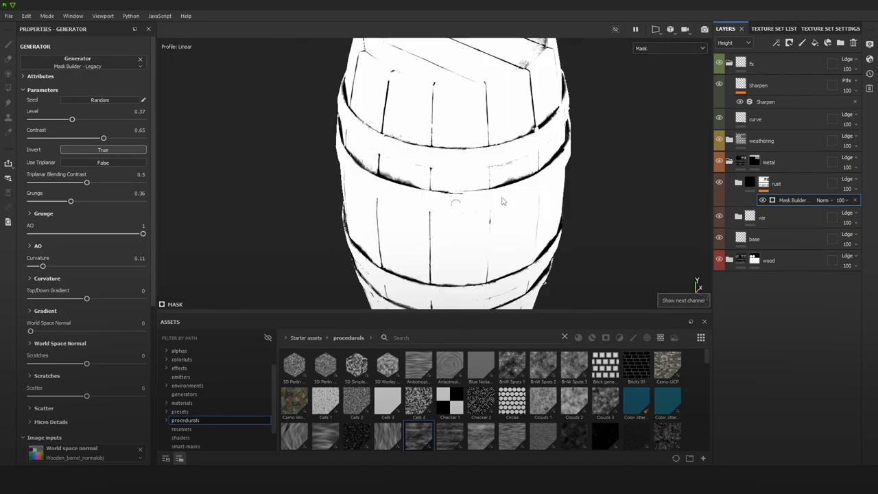
pyautogui.press('c')
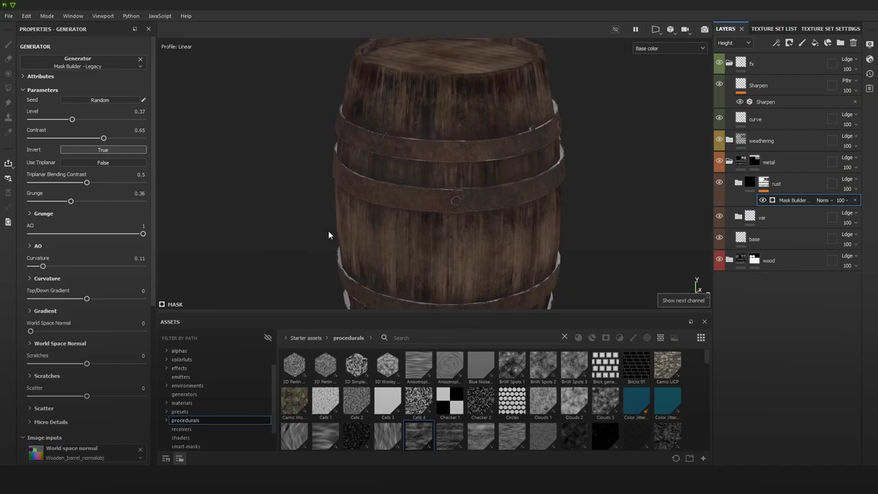
pyautogui.keyDown('alt'); pyautogui.moveTo(329, 235); pyautogui.dragTo(321, 226, button='middle'); pyautogui.keyUp('alt')
pyautogui.press('m')
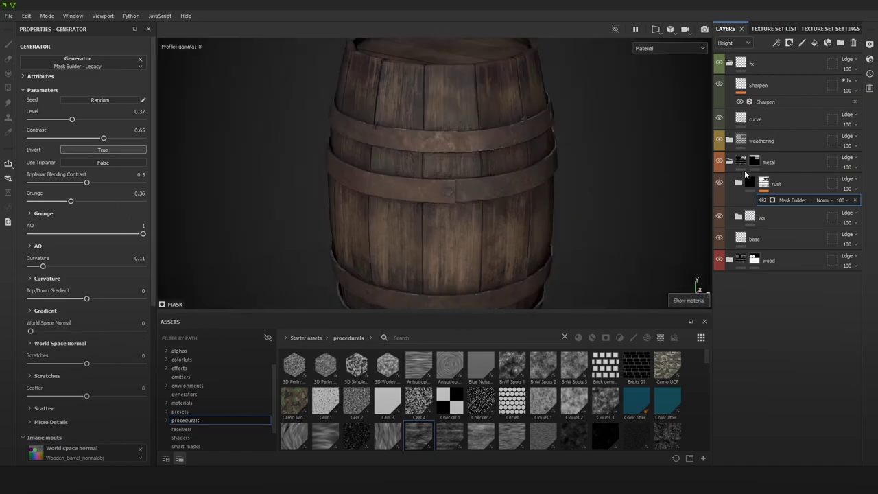
# Step: Add a fill above the Mask Builder generator in the rust mask and assign it the Clouds 2 procedural
pyautogui.click(776, 43)
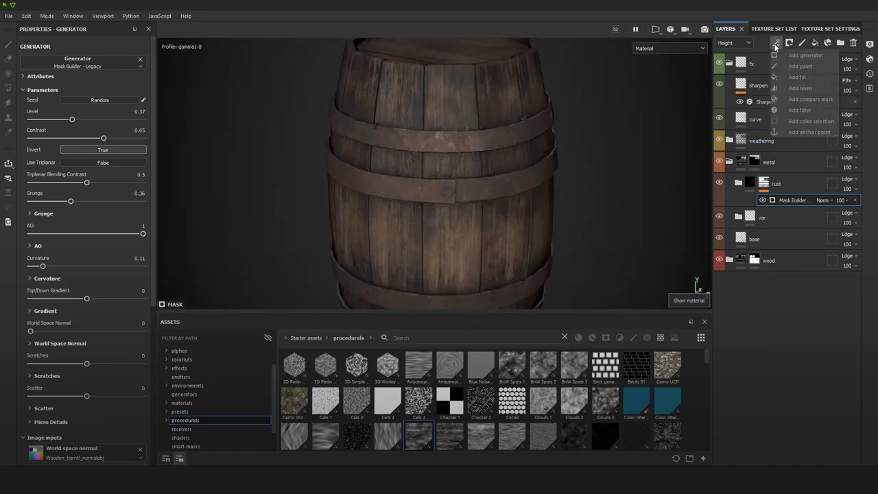
pyautogui.click(809, 78)
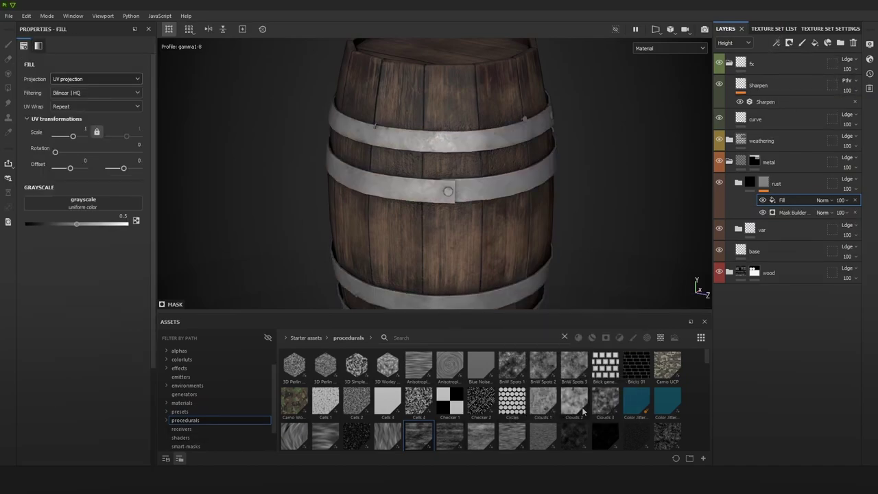
pyautogui.moveTo(586, 412)
pyautogui.moveTo(586, 411); pyautogui.dragTo(86, 204)
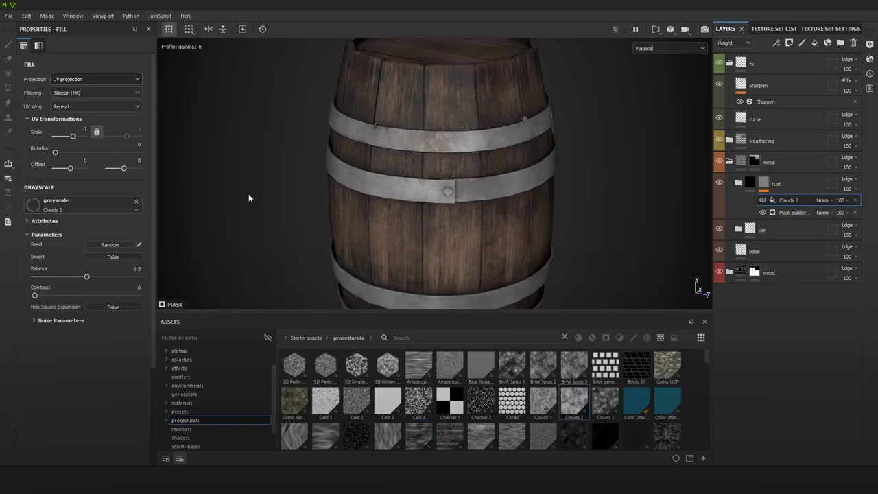
# Step: Compare blending modes on the Clouds 2 fill, starting from Passthrough, and settle on Darken (Min)
pyautogui.click(824, 199)
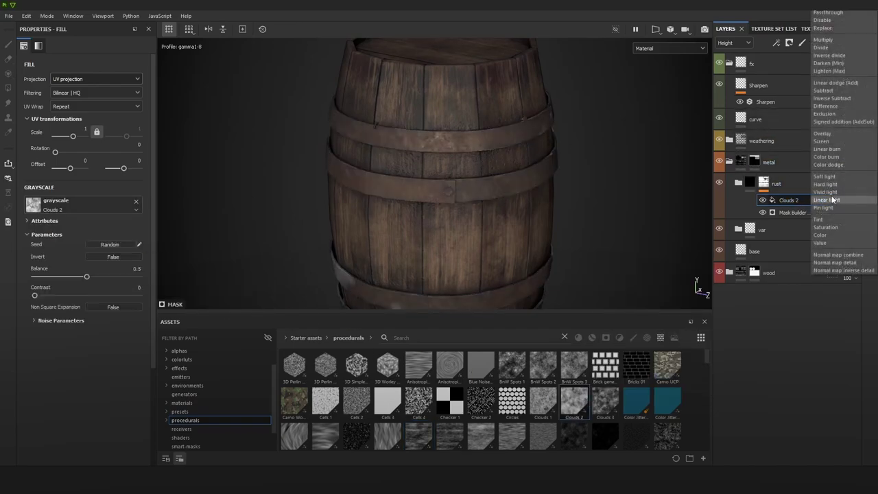
pyautogui.click(824, 12)
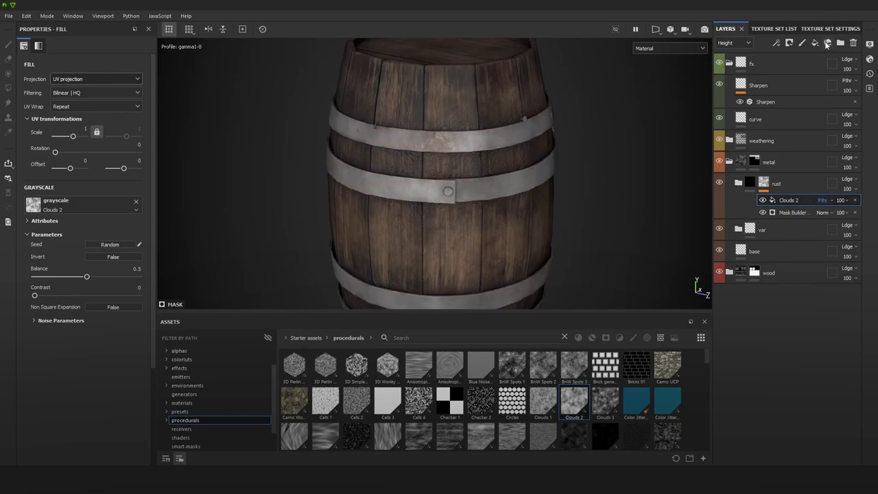
pyautogui.press('Down')
pyautogui.press('Down')
pyautogui.press('Down')
pyautogui.press('Down')
pyautogui.press('Down')
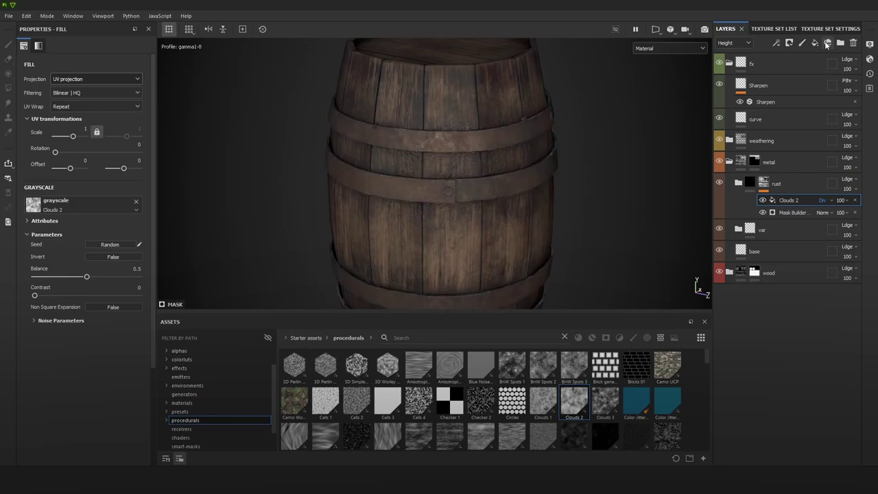
pyautogui.press('Down')
pyautogui.press('Down')
pyautogui.press('Up')
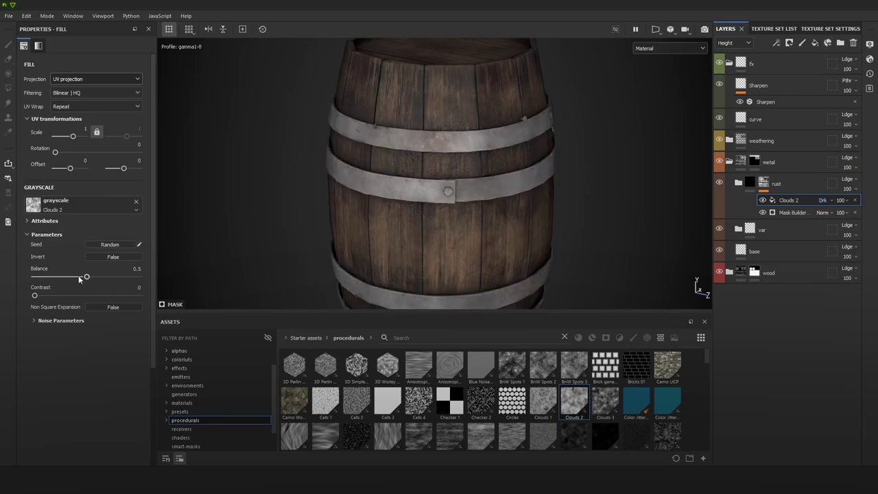
# Step: Try a balance of 0.76, contrast of 0.48 and UV scale of 5.67 on the Clouds 2 fill
pyautogui.moveTo(105, 276); pyautogui.dragTo(114, 277)
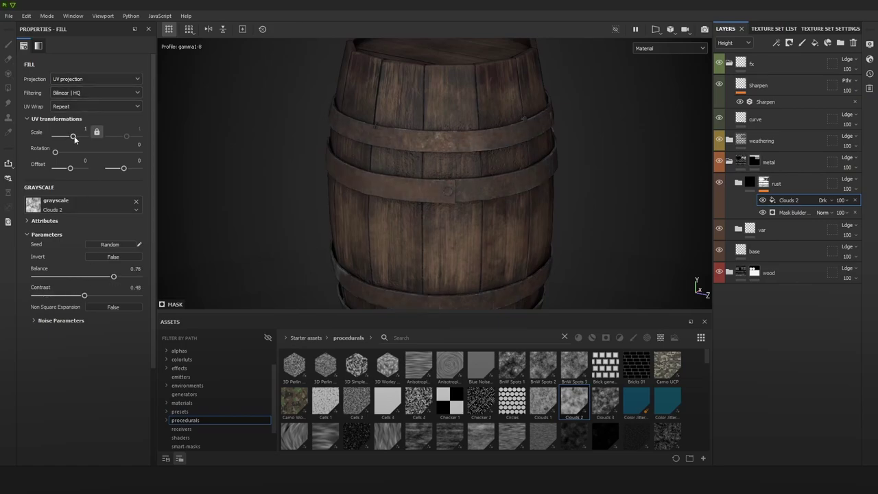
pyautogui.moveTo(74, 139); pyautogui.dragTo(77, 140)
pyautogui.keyDown('alt'); pyautogui.moveTo(523, 189); pyautogui.dragTo(608, 149, button='right'); pyautogui.keyUp('alt')
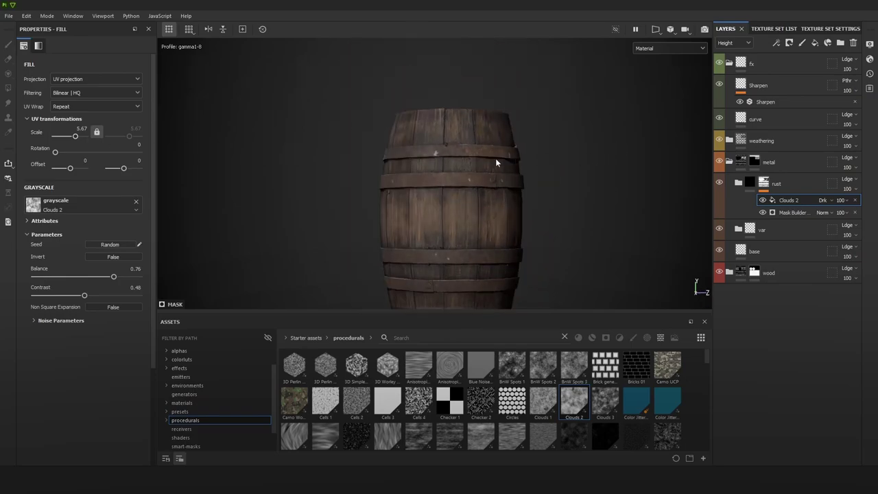
pyautogui.keyDown('alt'); pyautogui.moveTo(496, 162); pyautogui.dragTo(338, 262, button='right'); pyautogui.keyUp('alt')
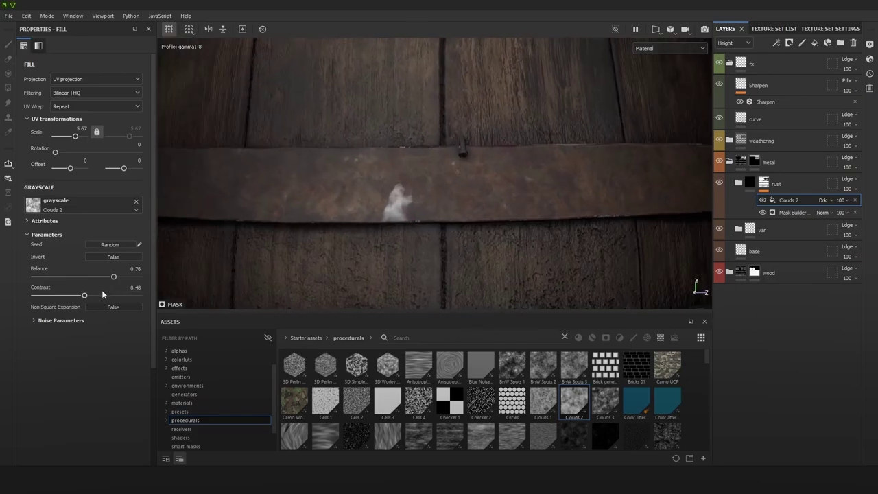
# Step: Set the Clouds 2 fill's UV scale to 2.29, balance to 0.67 and contrast to 0.83, comparing the bands with the fill hidden and shown
pyautogui.moveTo(100, 295); pyautogui.dragTo(104, 277)
pyautogui.scroll(-3, 476, 188)
pyautogui.keyDown('alt'); pyautogui.moveTo(476, 188); pyautogui.dragTo(542, 200); pyautogui.keyUp('alt')
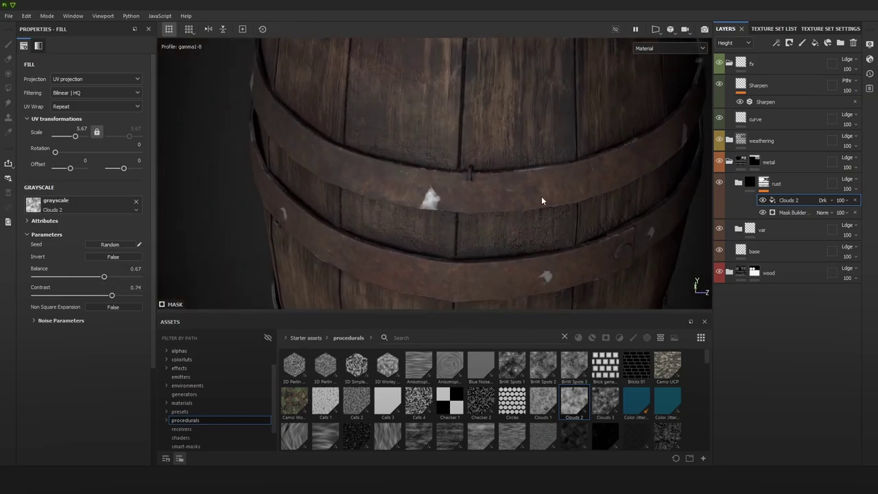
pyautogui.click(762, 200)
pyautogui.click(762, 200)
pyautogui.scroll(-5, 617, 192)
pyautogui.keyDown('alt'); pyautogui.moveTo(527, 153); pyautogui.dragTo(510, 137); pyautogui.keyUp('alt')
pyautogui.press('f')
pyautogui.scroll(1, 510, 137)
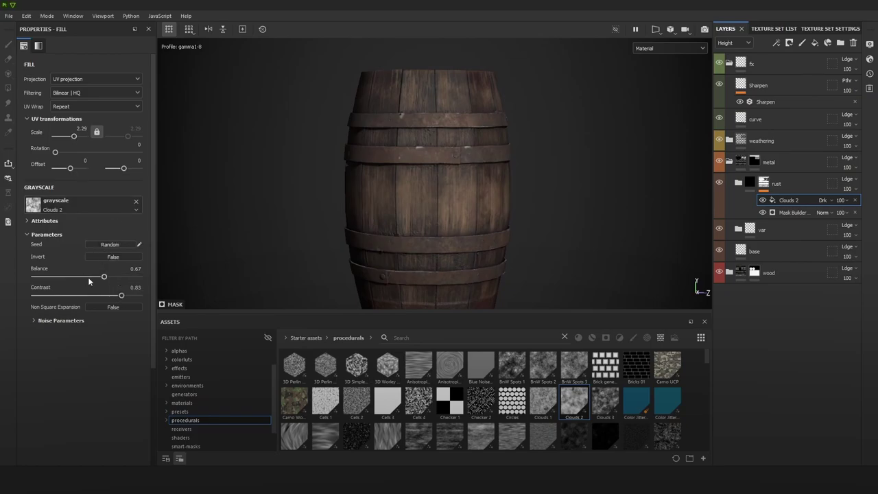
# Step: Set the Clouds 2 fill's balance to 0.62 and inspect the bare metal patches around the barrel and up close
pyautogui.moveTo(104, 277); pyautogui.dragTo(93, 278)
pyautogui.keyDown('alt'); pyautogui.moveTo(503, 177); pyautogui.dragTo(315, 13, button='right'); pyautogui.keyUp('alt')
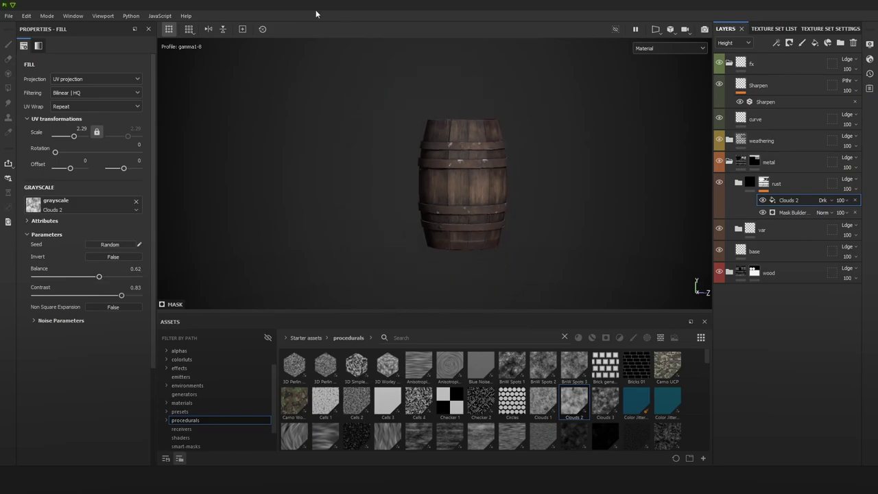
pyautogui.keyDown('alt'); pyautogui.moveTo(539, 146); pyautogui.dragTo(610, 147); pyautogui.keyUp('alt')
pyautogui.keyDown('alt'); pyautogui.moveTo(542, 161); pyautogui.dragTo(663, 164); pyautogui.keyUp('alt')
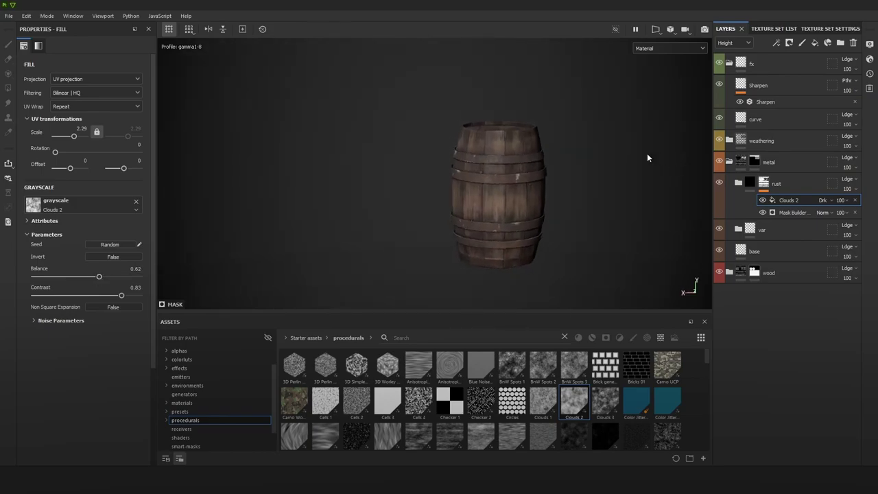
pyautogui.keyDown('alt'); pyautogui.moveTo(395, 147); pyautogui.dragTo(443, 287, button='right'); pyautogui.keyUp('alt')
pyautogui.keyDown('alt'); pyautogui.moveTo(457, 198); pyautogui.dragTo(604, 185); pyautogui.keyUp('alt')
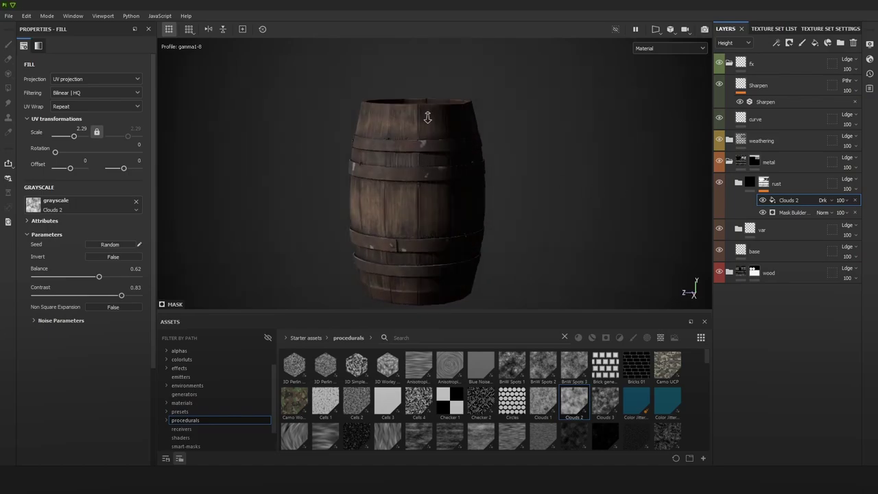
pyautogui.keyDown('alt'); pyautogui.moveTo(427, 117); pyautogui.dragTo(315, 302, button='right'); pyautogui.keyUp('alt')
pyautogui.keyDown('shift'); pyautogui.moveTo(322, 192); pyautogui.dragTo(419, 186, button='right'); pyautogui.keyUp('shift')
pyautogui.keyDown('alt'); pyautogui.moveTo(419, 186); pyautogui.dragTo(498, 157, button='middle'); pyautogui.keyUp('alt')
pyautogui.keyDown('alt'); pyautogui.moveTo(498, 158); pyautogui.dragTo(550, 220, button='right'); pyautogui.keyUp('alt')
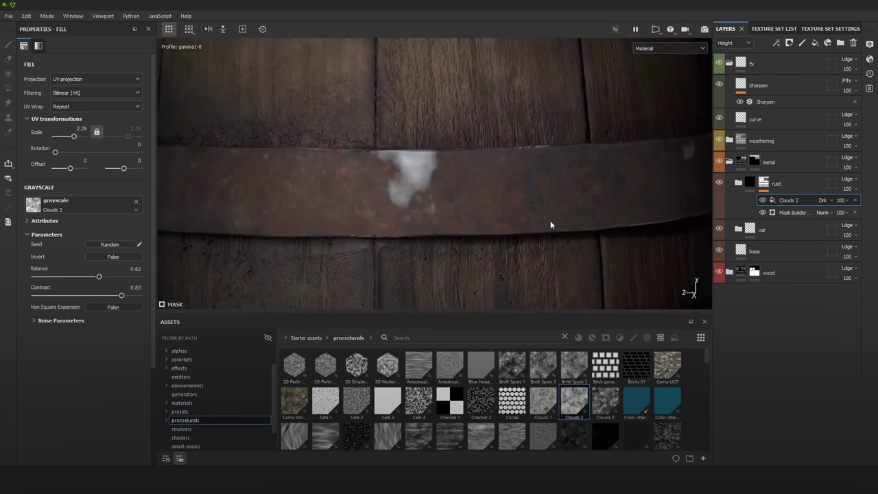
# Step: Add a Multiply fill with the BnW Spots 1 procedural above the Clouds 2 fill in the rust mask
pyautogui.click(776, 42)
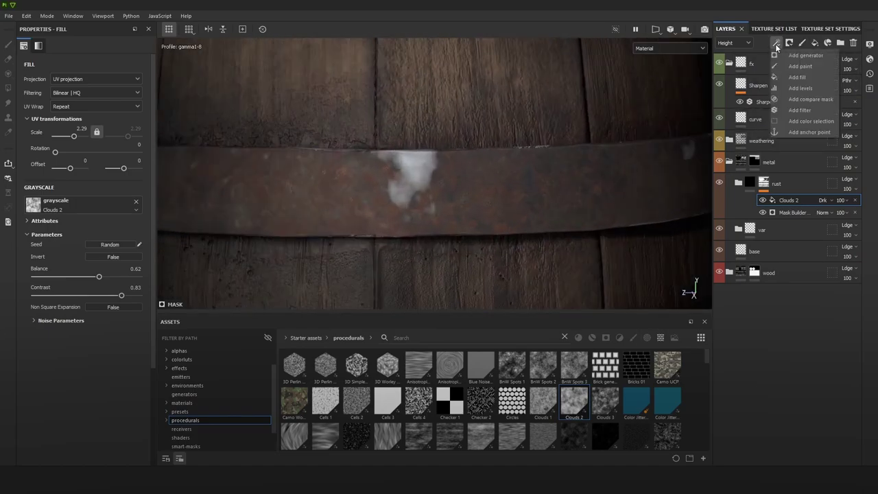
pyautogui.click(806, 81)
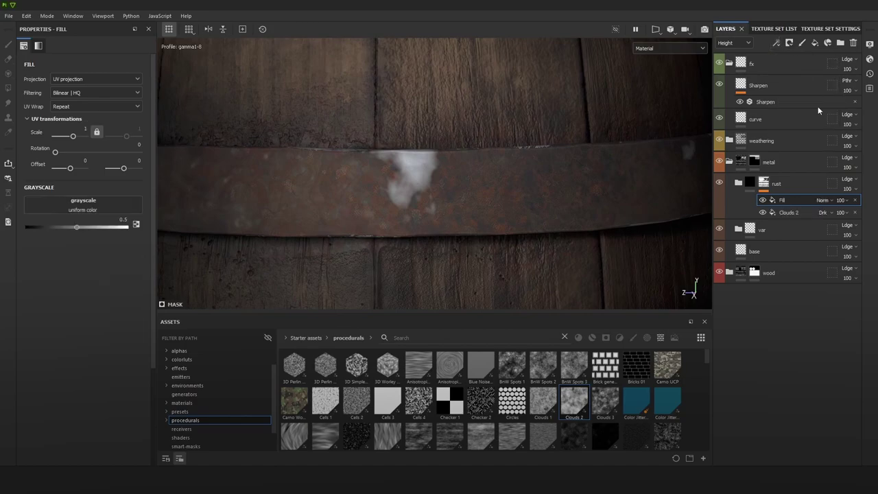
pyautogui.click(825, 203)
pyautogui.click(827, 193)
pyautogui.click(826, 196)
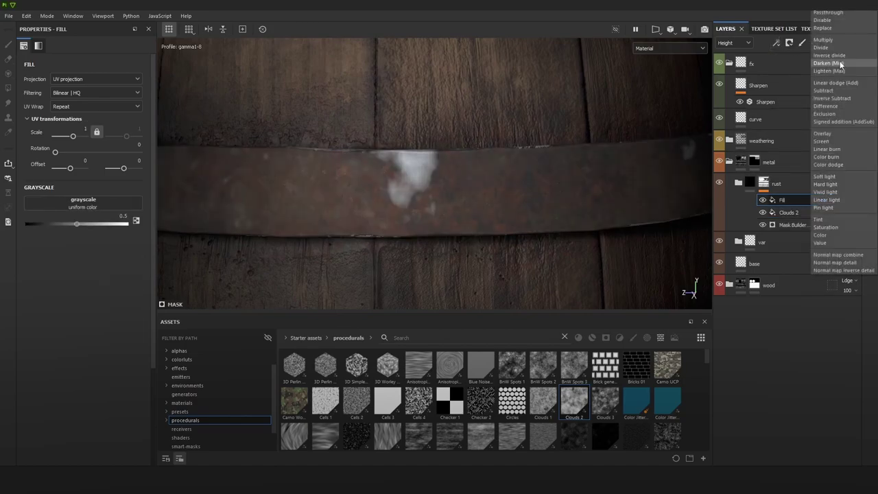
pyautogui.click(843, 43)
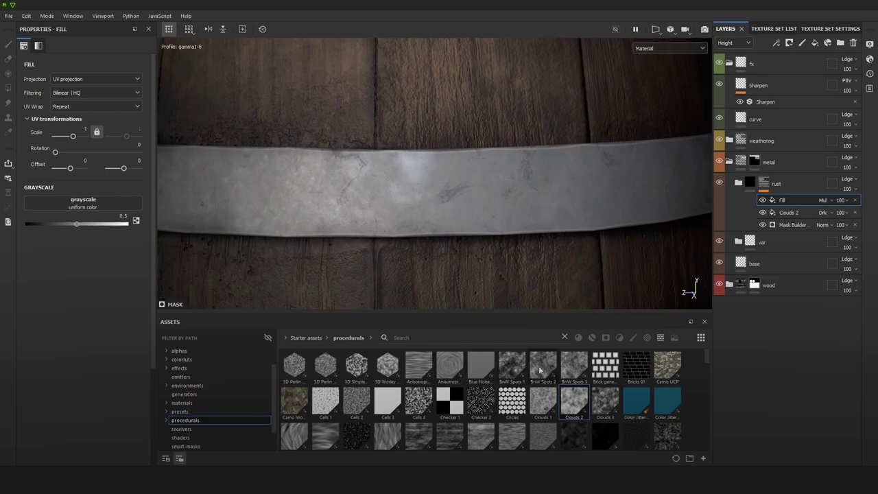
pyautogui.moveTo(511, 365); pyautogui.dragTo(140, 200)
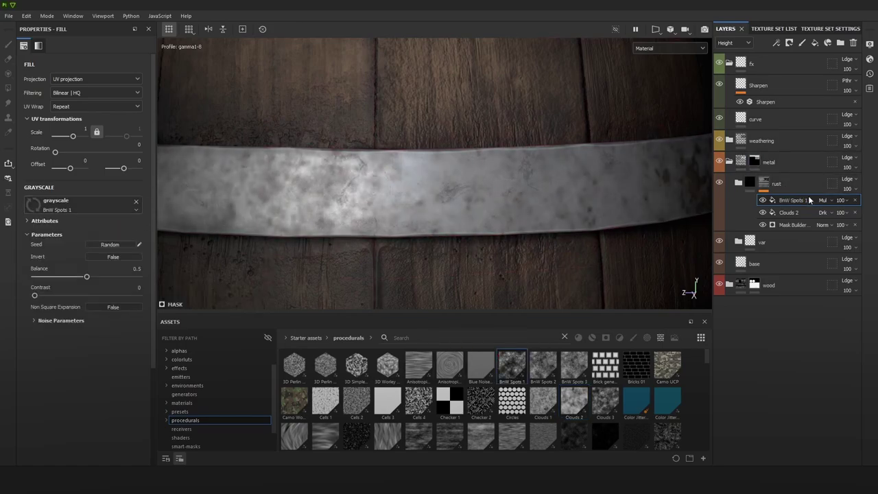
# Step: Set the BnW Spots 1 fill's balance to 0.89, checking the speckled bare metal on the bands
pyautogui.moveTo(87, 276); pyautogui.dragTo(123, 277)
pyautogui.keyDown('alt'); pyautogui.moveTo(519, 264); pyautogui.dragTo(394, 115, button='right'); pyautogui.keyUp('alt')
pyautogui.keyDown('alt'); pyautogui.moveTo(393, 116); pyautogui.dragTo(523, 171); pyautogui.keyUp('alt')
pyautogui.scroll(6, 523, 170)
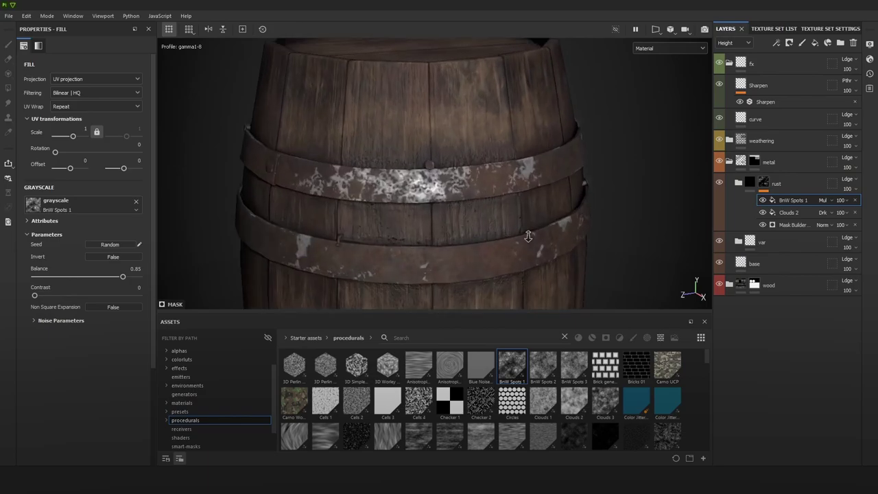
pyautogui.moveTo(129, 281); pyautogui.dragTo(133, 281)
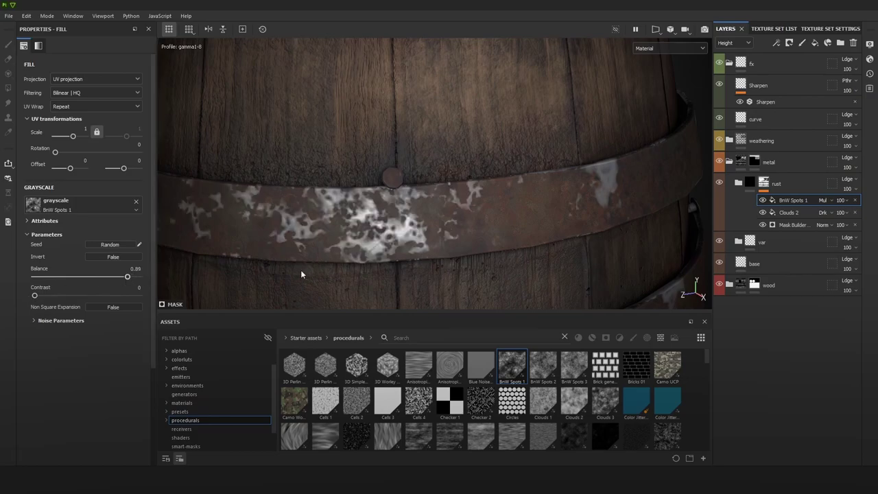
# Step: Compare the barrel's bands with the BnW Spots 1 fill hidden and shown
pyautogui.scroll(-10, 417, 92)
pyautogui.keyDown('alt'); pyautogui.moveTo(542, 215); pyautogui.dragTo(578, 164); pyautogui.keyUp('alt')
pyautogui.keyDown('shift'); pyautogui.moveTo(578, 165); pyautogui.dragTo(571, 168, button='right'); pyautogui.keyUp('shift')
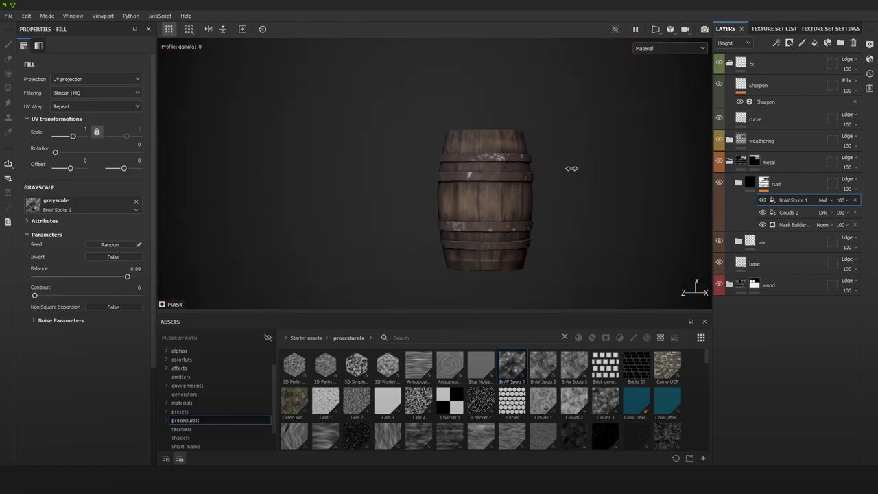
pyautogui.scroll(5, 537, 169)
pyautogui.click(762, 200)
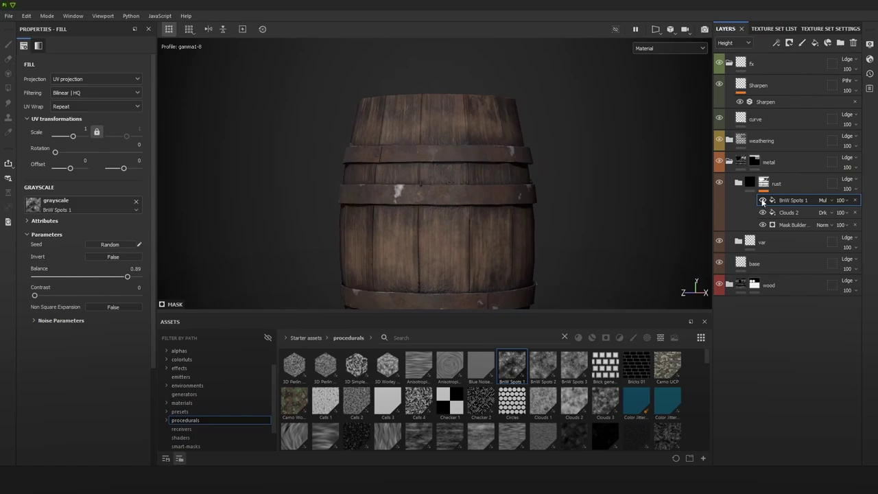
pyautogui.click(762, 200)
pyautogui.keyDown('alt'); pyautogui.moveTo(480, 169); pyautogui.dragTo(455, 133, button='middle'); pyautogui.keyUp('alt')
pyautogui.scroll(2, 455, 133)
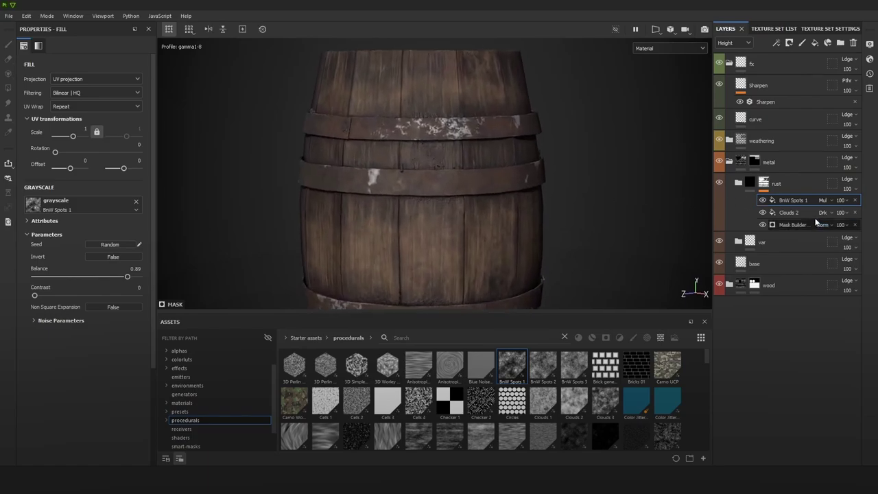
# Step: Set the BnW Spots 1 fill's opacity to 85 and inspect the bands from several sides of the barrel
pyautogui.moveTo(866, 224); pyautogui.dragTo(868, 222)
pyautogui.keyDown('alt'); pyautogui.moveTo(563, 230); pyautogui.dragTo(508, 147, button='right'); pyautogui.keyUp('alt')
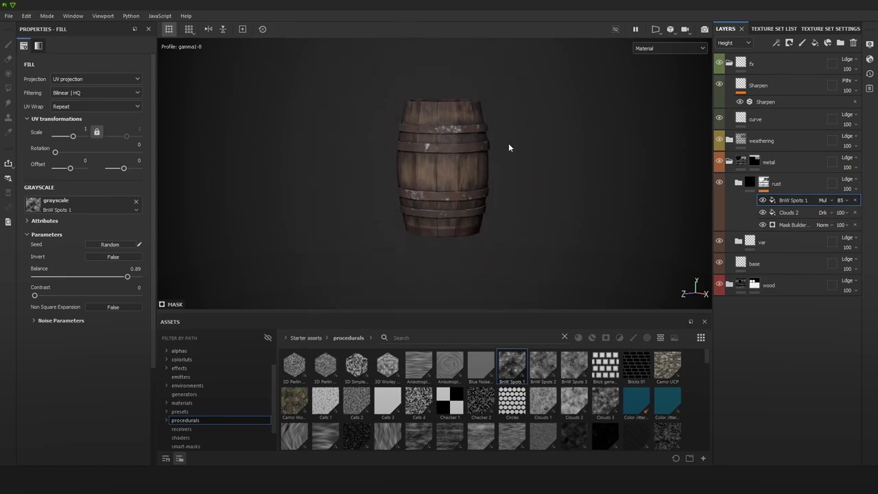
pyautogui.keyDown('alt'); pyautogui.moveTo(562, 169); pyautogui.dragTo(613, 214, button='right'); pyautogui.keyUp('alt')
pyautogui.keyDown('alt'); pyautogui.moveTo(590, 195); pyautogui.dragTo(494, 174); pyautogui.keyUp('alt')
pyautogui.keyDown('shift'); pyautogui.moveTo(494, 175); pyautogui.dragTo(512, 174, button='right'); pyautogui.keyUp('shift')
pyautogui.keyDown('alt'); pyautogui.moveTo(512, 174); pyautogui.dragTo(525, 169); pyautogui.keyUp('alt')
pyautogui.keyDown('alt'); pyautogui.moveTo(526, 169); pyautogui.dragTo(483, 167, button='right'); pyautogui.keyUp('alt')
pyautogui.keyDown('alt'); pyautogui.moveTo(483, 167); pyautogui.dragTo(475, 176); pyautogui.keyUp('alt')
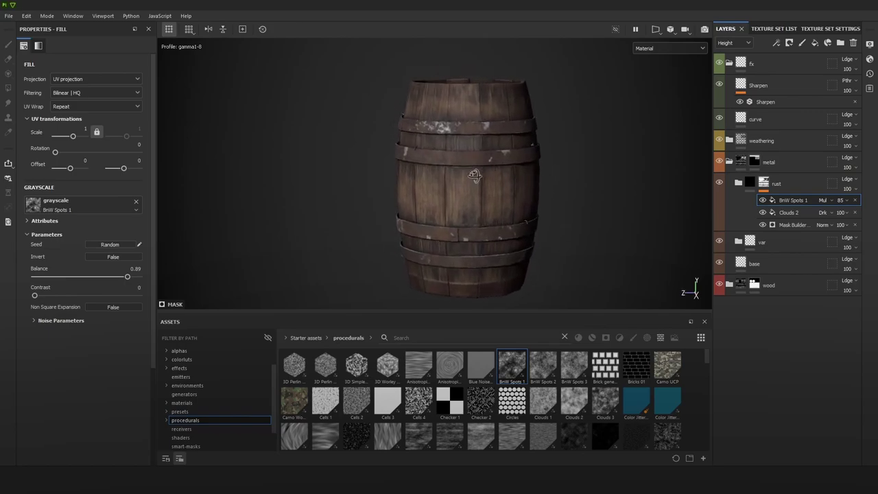
pyautogui.keyDown('alt'); pyautogui.moveTo(514, 166); pyautogui.dragTo(627, 241, button='right'); pyautogui.keyUp('alt')
pyautogui.keyDown('shift'); pyautogui.moveTo(570, 196); pyautogui.dragTo(578, 196, button='right'); pyautogui.keyUp('shift')
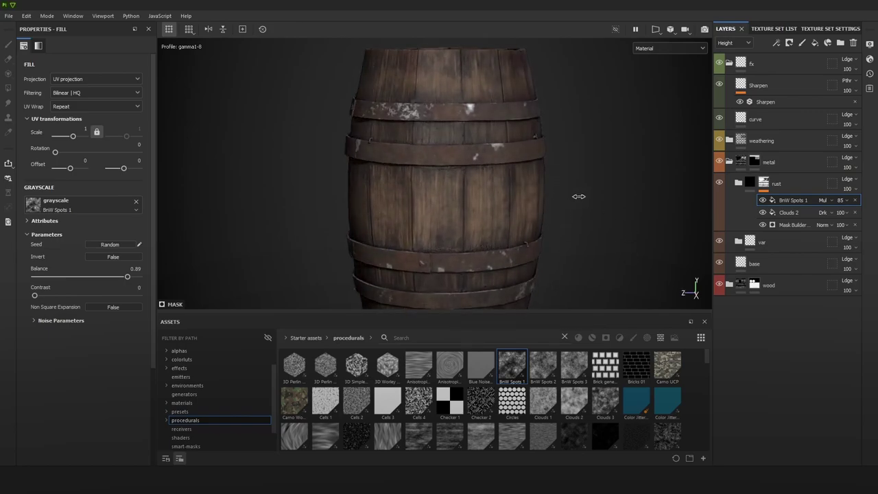
# Step: Add a Levels effect above the Clouds 2 fill in the rust mask, with midpoint 3.208 and input white point 0.653
pyautogui.click(790, 215)
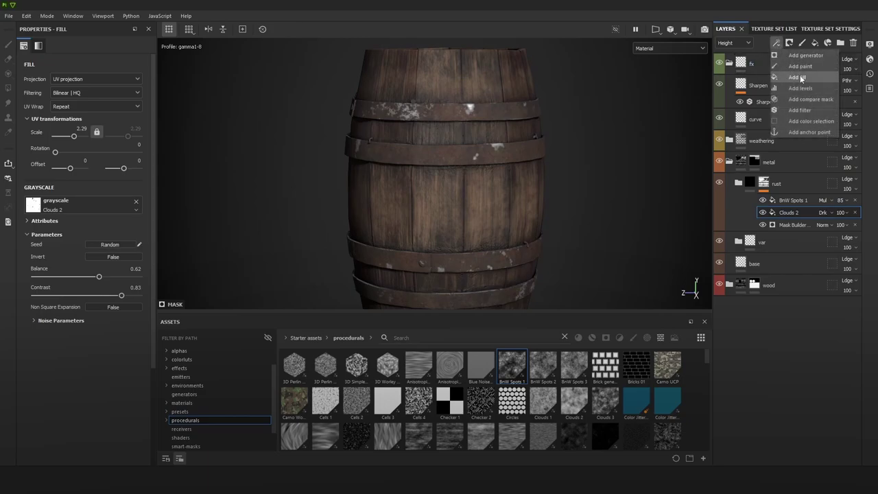
pyautogui.click(800, 88)
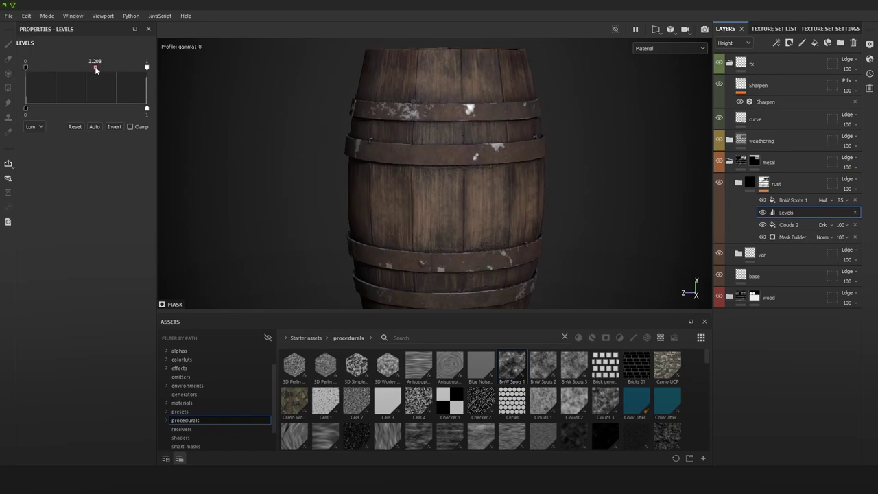
pyautogui.moveTo(113, 80); pyautogui.dragTo(102, 81)
# Step: Inspect the bare metal patches on the barrel's bands up close and from several angles
pyautogui.keyDown('alt'); pyautogui.moveTo(513, 151); pyautogui.dragTo(395, 48, button='right'); pyautogui.keyUp('alt')
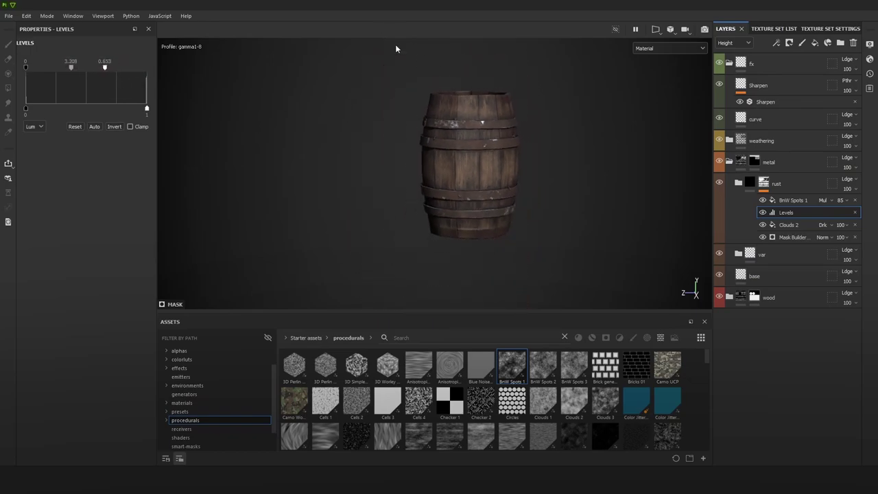
pyautogui.keyDown('alt'); pyautogui.moveTo(396, 48); pyautogui.dragTo(523, 149); pyautogui.keyUp('alt')
pyautogui.keyDown('alt'); pyautogui.moveTo(523, 149); pyautogui.dragTo(684, 272, button='right'); pyautogui.keyUp('alt')
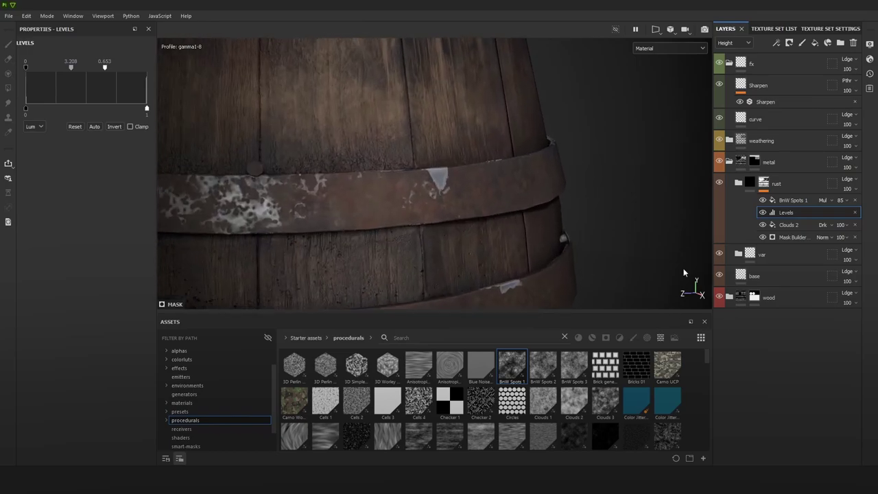
pyautogui.keyDown('alt'); pyautogui.moveTo(683, 272); pyautogui.dragTo(617, 226); pyautogui.keyUp('alt')
pyautogui.keyDown('shift'); pyautogui.moveTo(617, 226); pyautogui.dragTo(315, 21, button='right'); pyautogui.keyUp('shift')
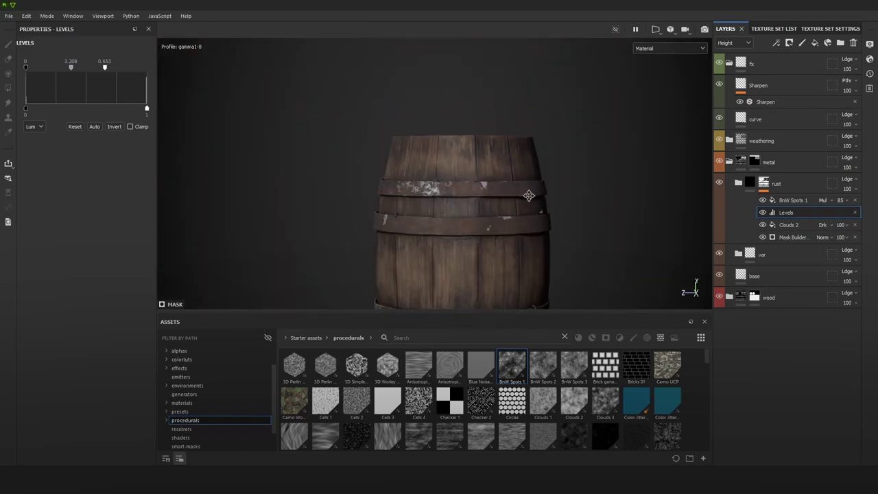
pyautogui.keyDown('alt'); pyautogui.moveTo(529, 196); pyautogui.dragTo(548, 110, button='middle'); pyautogui.keyUp('alt')
pyautogui.keyDown('alt'); pyautogui.moveTo(549, 109); pyautogui.dragTo(569, 172); pyautogui.keyUp('alt')
pyautogui.keyDown('alt'); pyautogui.moveTo(570, 172); pyautogui.dragTo(601, 190, button='right'); pyautogui.keyUp('alt')
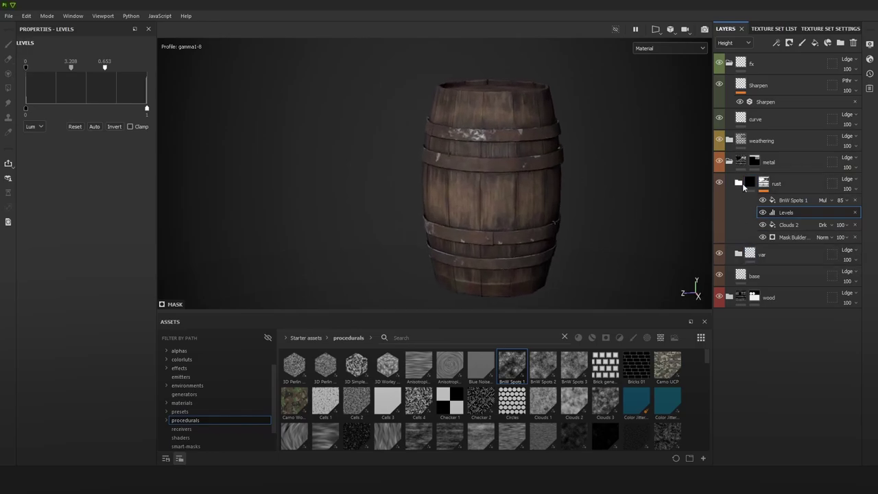
# Step: Darken the metal base layer's base color to neutral grey B5B5B5, with saturation 0 and value 0.709, checking the upper band
pyautogui.click(758, 276)
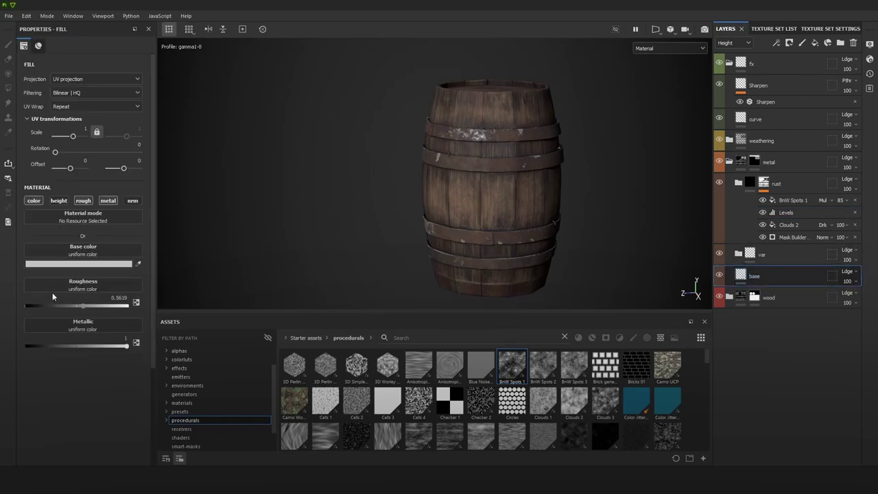
pyautogui.click(90, 268)
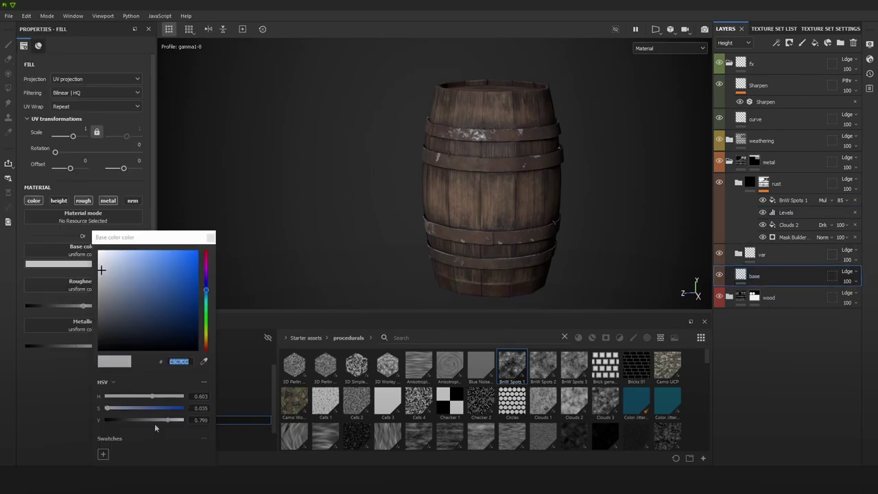
pyautogui.moveTo(164, 421)
pyautogui.mouseDown()
pyautogui.moveTo(142, 421)
pyautogui.moveTo(158, 422)
pyautogui.mouseUp()
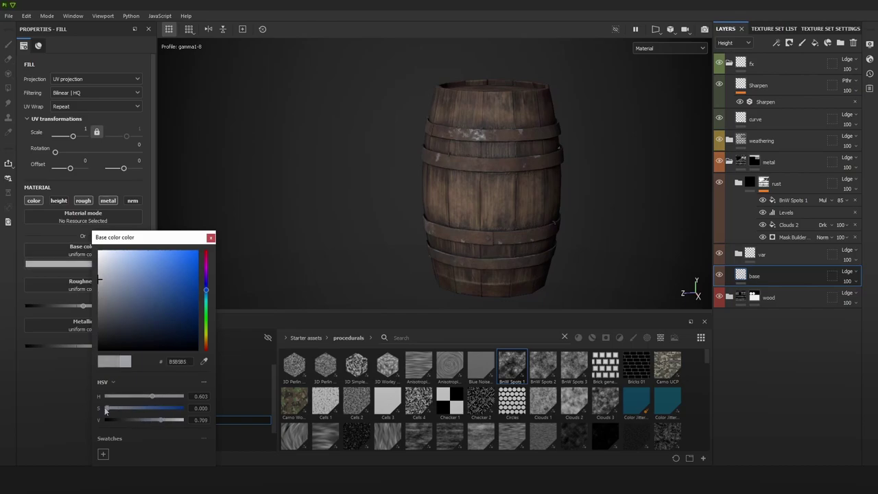
pyautogui.rightClick(501, 114)
pyautogui.keyDown('alt'); pyautogui.moveTo(542, 134); pyautogui.dragTo(524, 181, button='right'); pyautogui.keyUp('alt')
pyautogui.scroll(5, 525, 182)
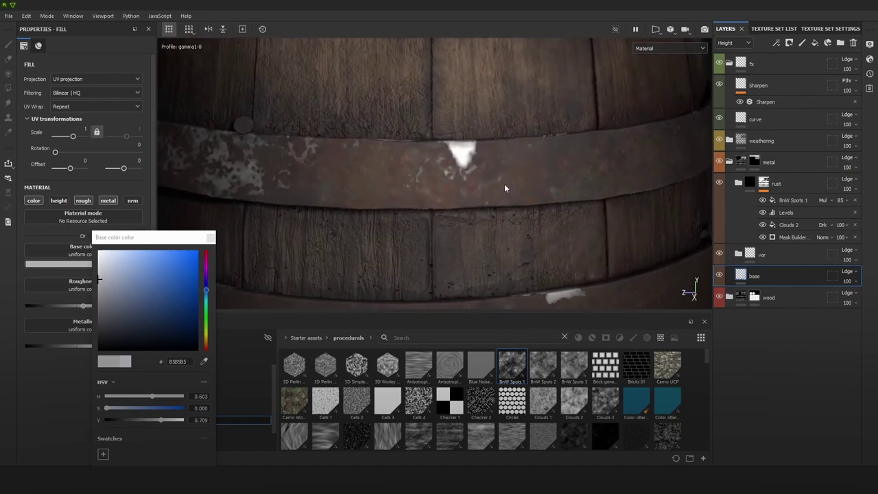
# Step: Examine the bands' height and roughness channels, comparing roughness with the rust and var folders hidden and shown, and return to material view
pyautogui.press('c')
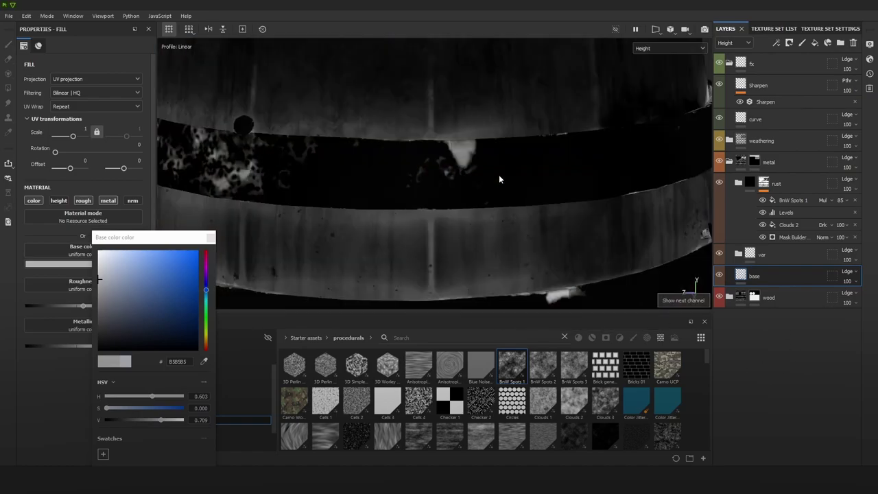
pyautogui.press('c')
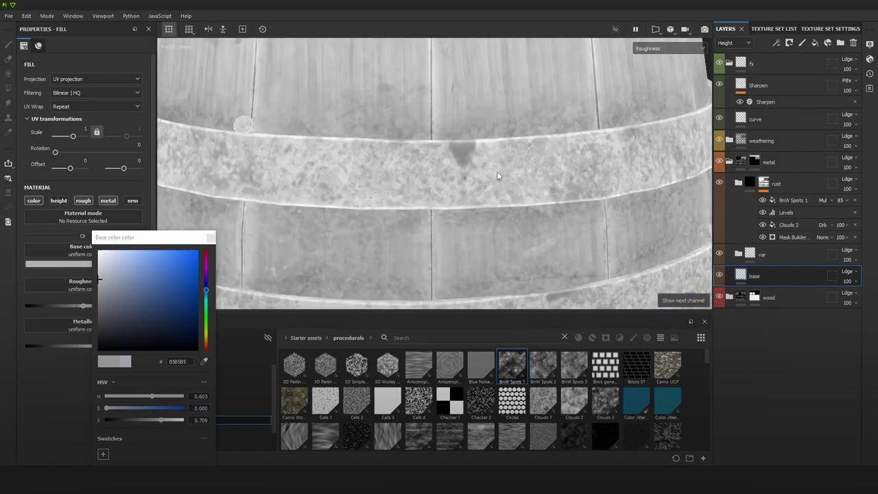
pyautogui.keyDown('alt'); pyautogui.moveTo(499, 179); pyautogui.dragTo(538, 182); pyautogui.keyUp('alt')
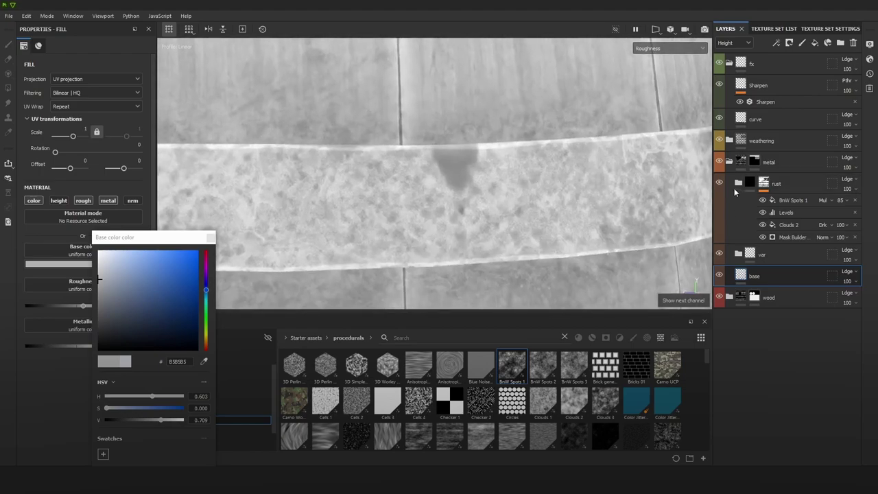
pyautogui.click(719, 182)
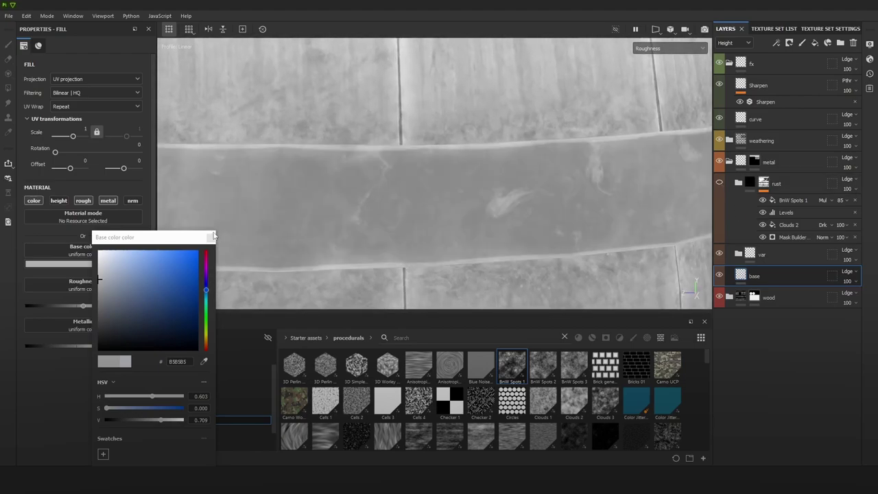
pyautogui.click(212, 237)
pyautogui.keyDown('alt'); pyautogui.moveTo(586, 207); pyautogui.dragTo(538, 181, button='right'); pyautogui.keyUp('alt')
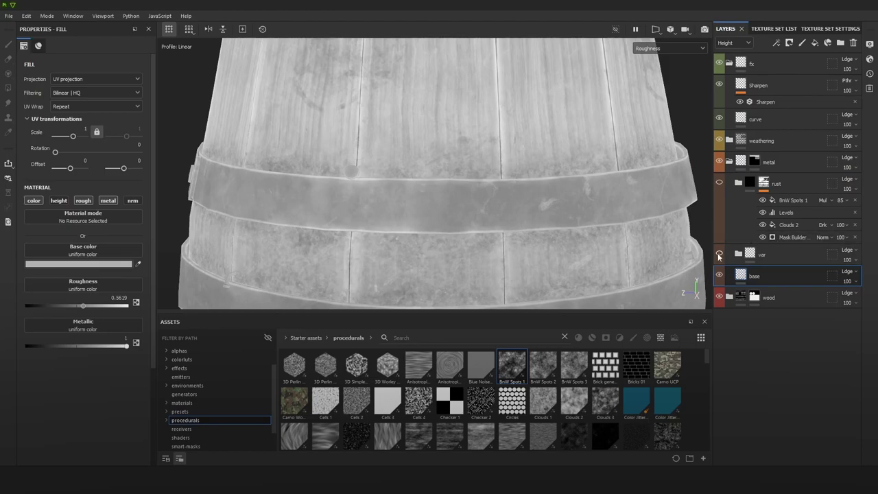
pyautogui.click(717, 254)
pyautogui.click(718, 254)
pyautogui.click(719, 183)
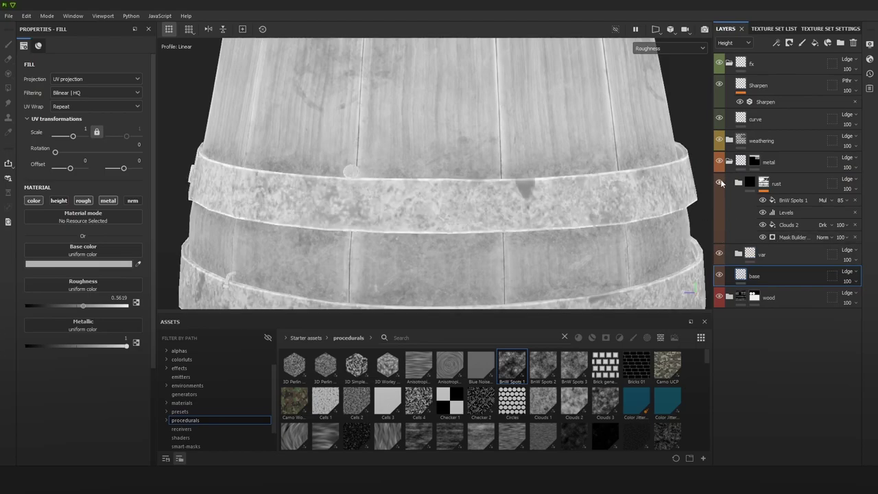
pyautogui.press('m')
pyautogui.keyDown('alt'); pyautogui.moveTo(585, 185); pyautogui.dragTo(394, 38, button='right'); pyautogui.keyUp('alt')
pyautogui.keyDown('alt'); pyautogui.moveTo(542, 177); pyautogui.dragTo(522, 150, button='middle'); pyautogui.keyUp('alt')
pyautogui.scroll(10, 521, 150)
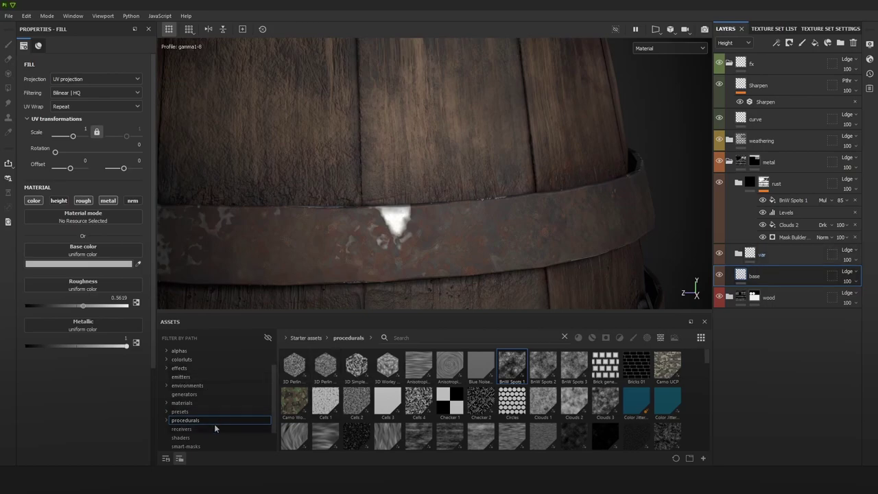
# Step: Add an HSL Perceptive filter layer above the var folder, affecting only roughness, with lightness 0.682
pyautogui.scroll(3, 196, 385)
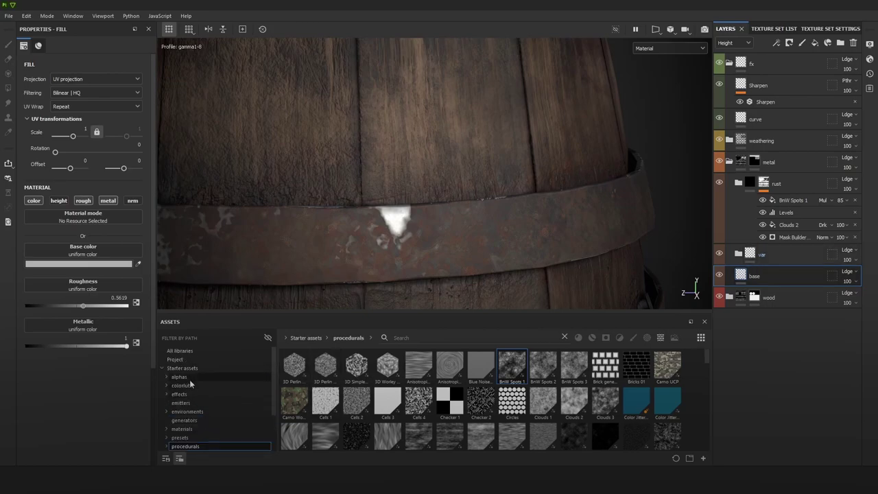
pyautogui.scroll(-5, 194, 401)
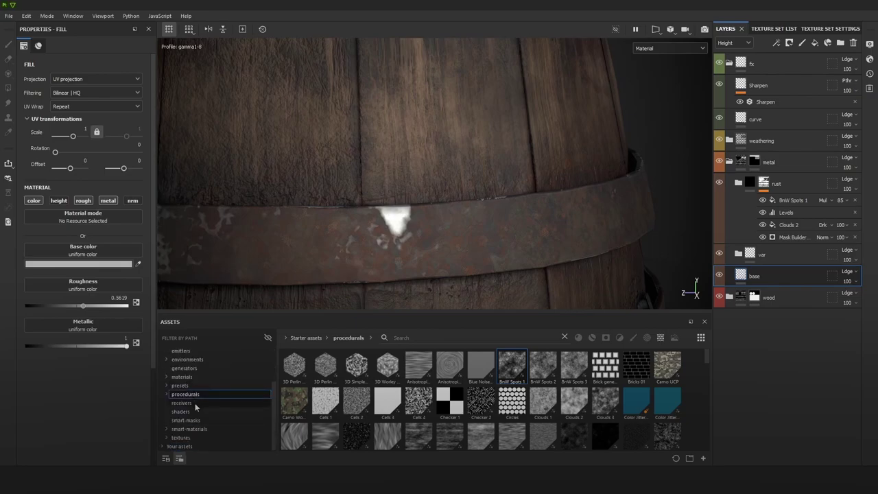
pyautogui.scroll(5, 195, 410)
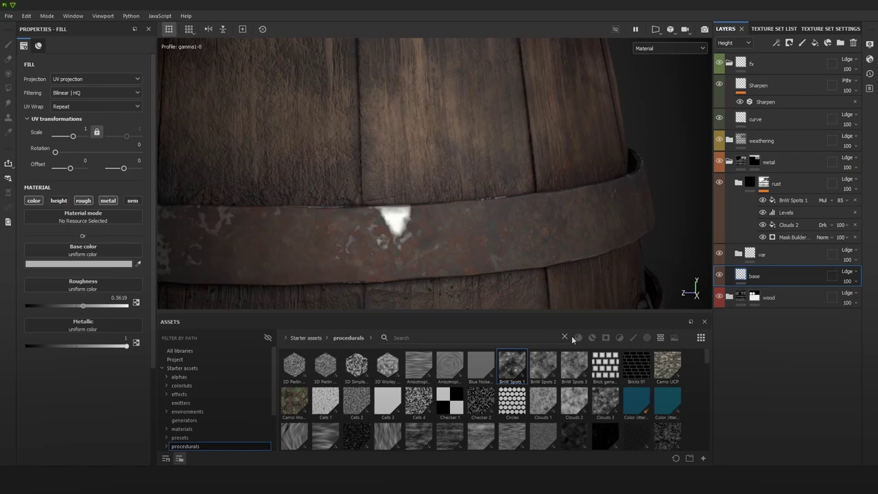
pyautogui.click(608, 338)
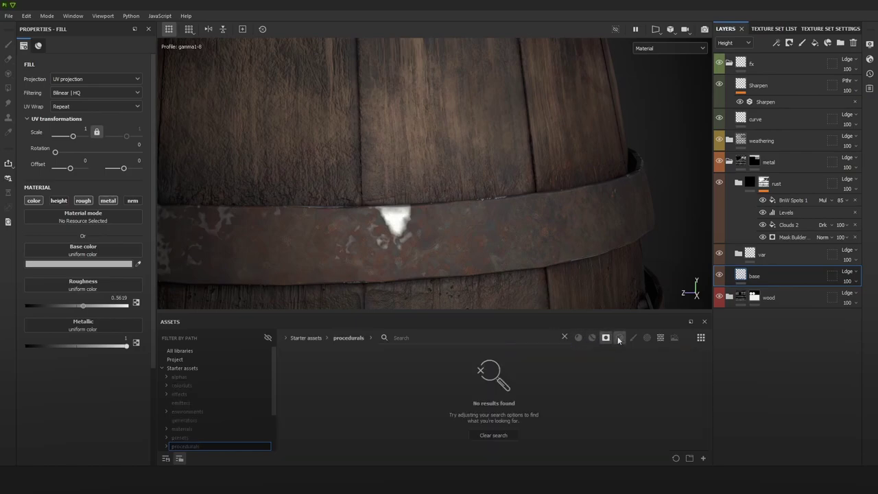
pyautogui.click(500, 437)
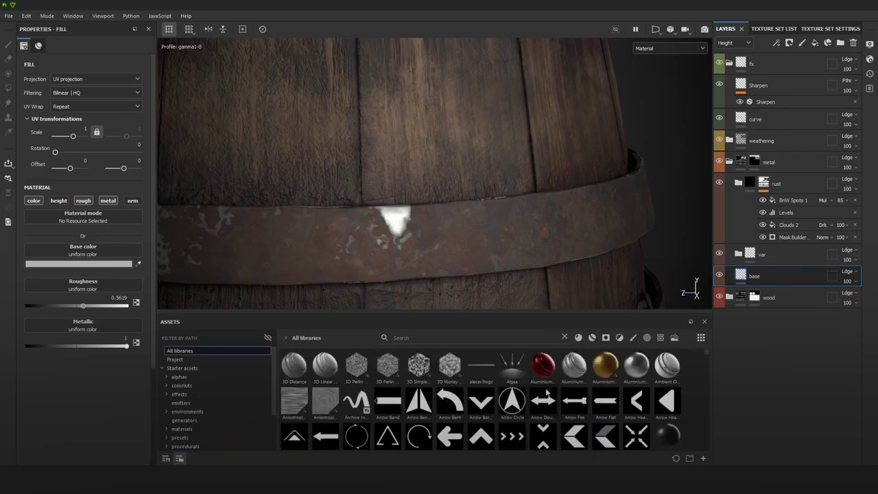
pyautogui.click(619, 338)
pyautogui.moveTo(574, 400); pyautogui.dragTo(777, 254)
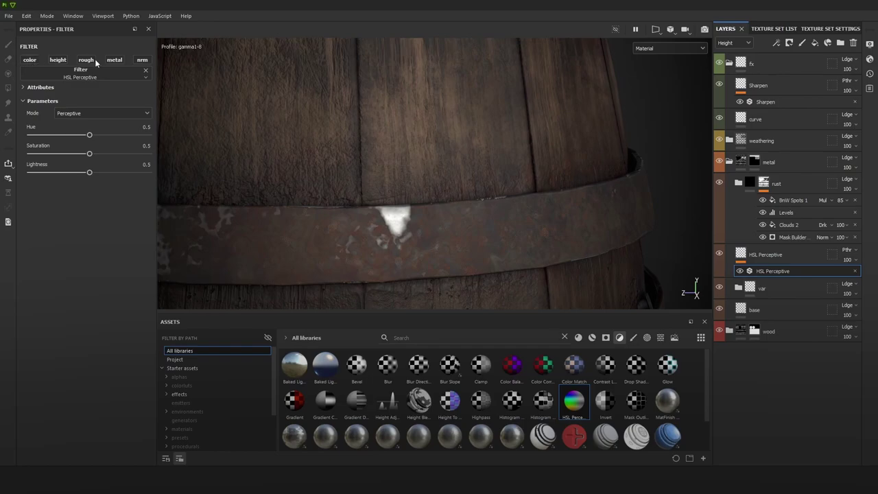
pyautogui.moveTo(120, 175)
pyautogui.mouseDown()
pyautogui.moveTo(144, 174)
pyautogui.moveTo(55, 174)
pyautogui.moveTo(120, 180)
pyautogui.moveTo(110, 182)
pyautogui.mouseUp()
pyautogui.scroll(1, 460, 203)
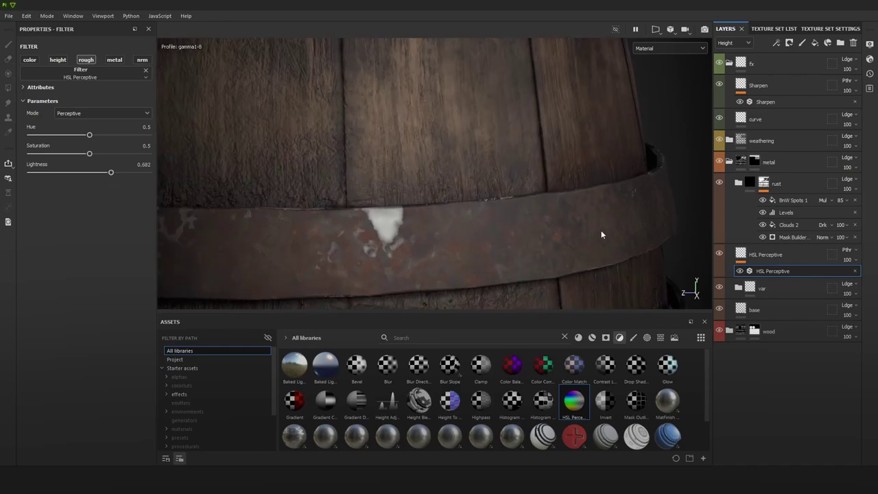
# Step: Add a black mask with a fill effect to the HSL Perceptive layer
pyautogui.click(761, 255)
pyautogui.rightClick(761, 255)
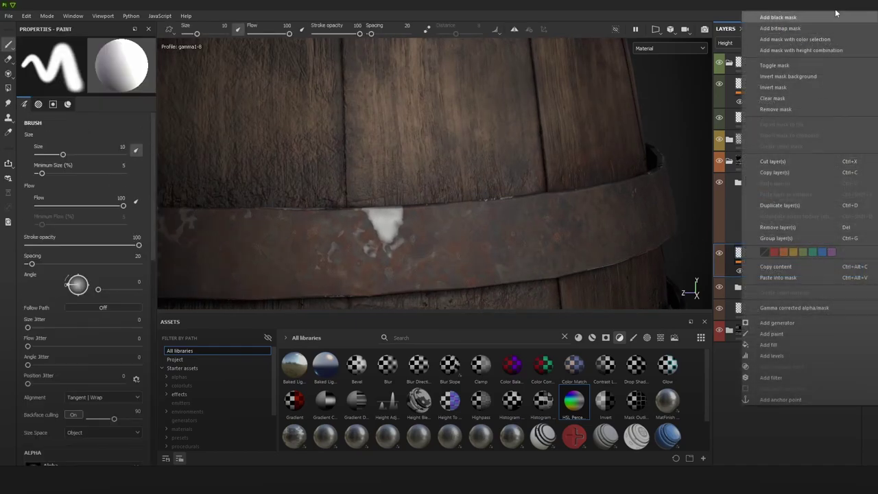
pyautogui.click(778, 17)
pyautogui.click(775, 43)
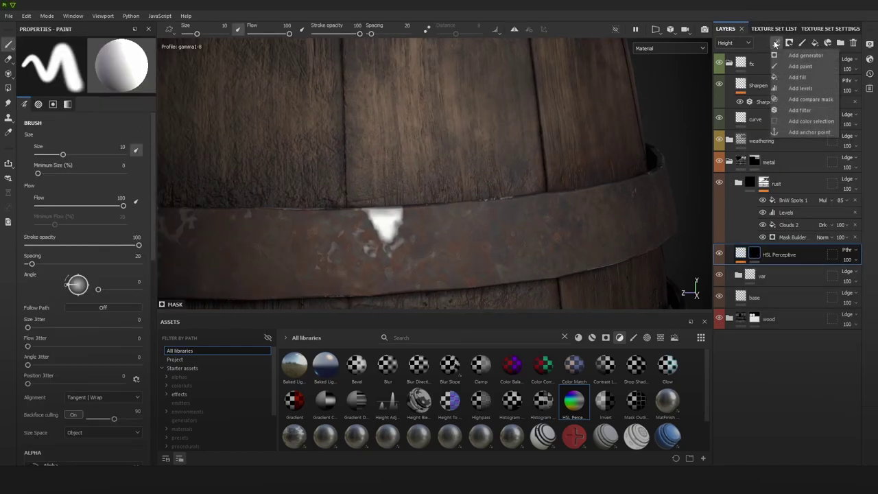
pyautogui.click(798, 77)
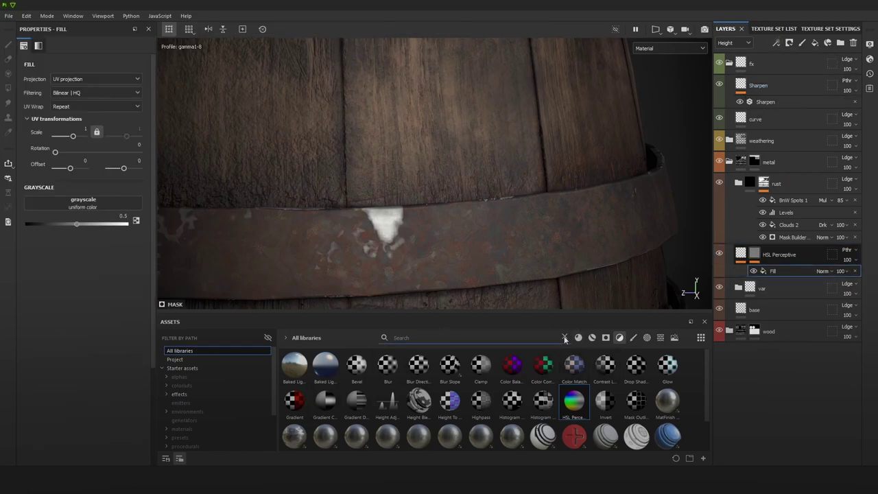
# Step: Assign the Directional Noise 3 procedural to the fill in the HSL Perceptive layer's mask
pyautogui.click(215, 421)
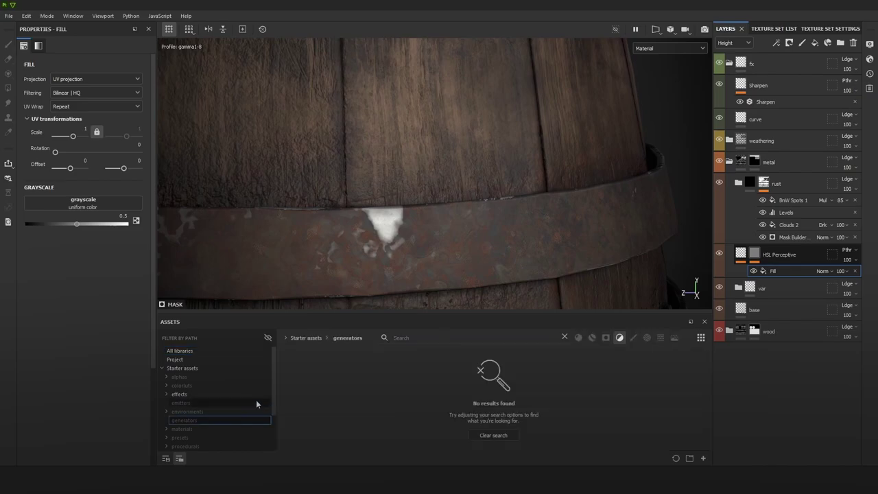
pyautogui.click(192, 446)
pyautogui.click(491, 434)
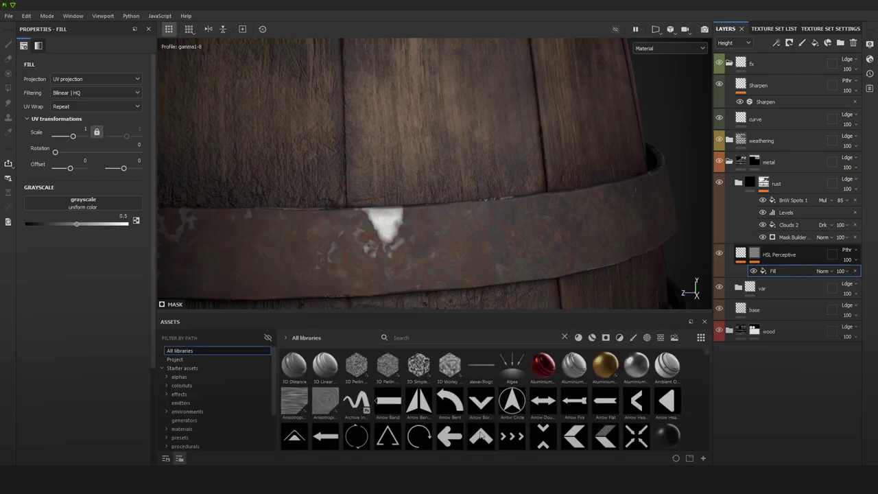
pyautogui.click(192, 447)
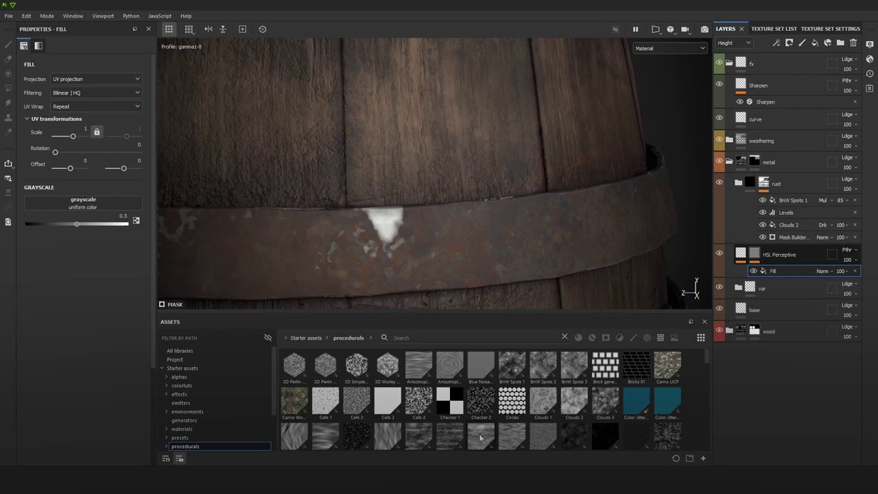
pyautogui.moveTo(480, 438)
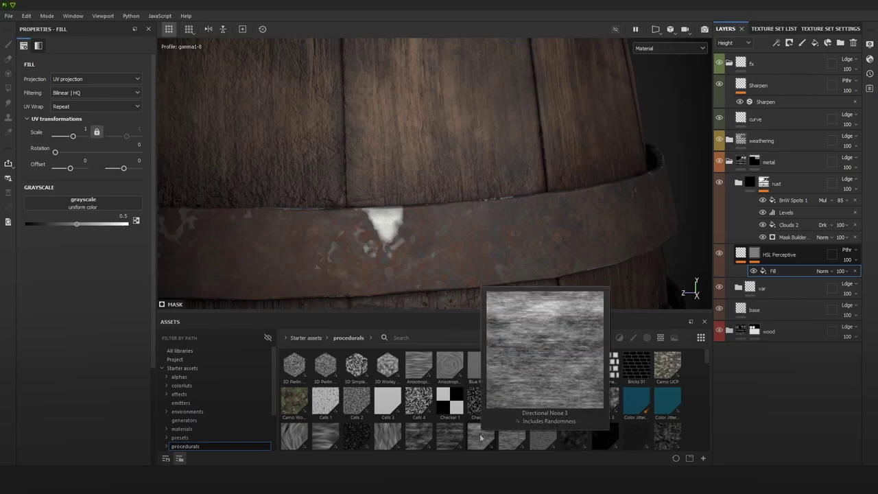
pyautogui.moveTo(480, 438); pyautogui.dragTo(108, 204)
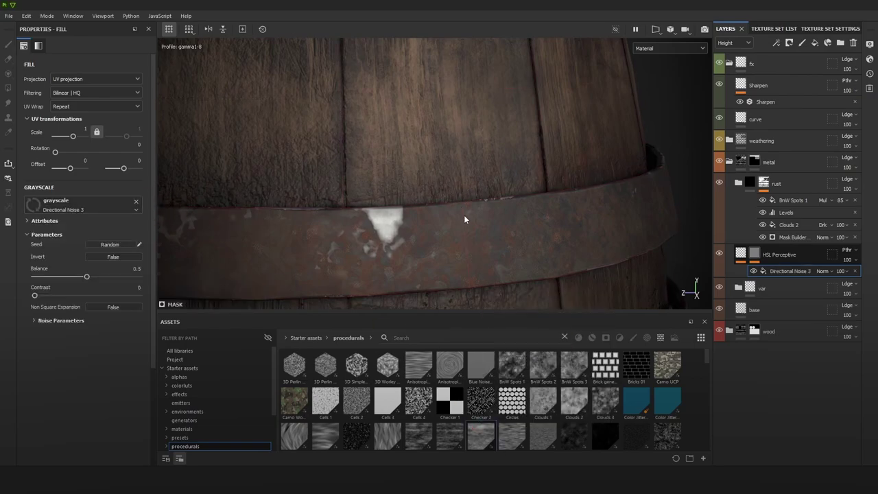
# Step: Isolate the HSL Perceptive mask and set its Directional Noise 3 fill to contrast 0.5, balance 0.33 and scale 9.17
pyautogui.keyDown('alt'); pyautogui.click(790, 271); pyautogui.keyUp('alt')
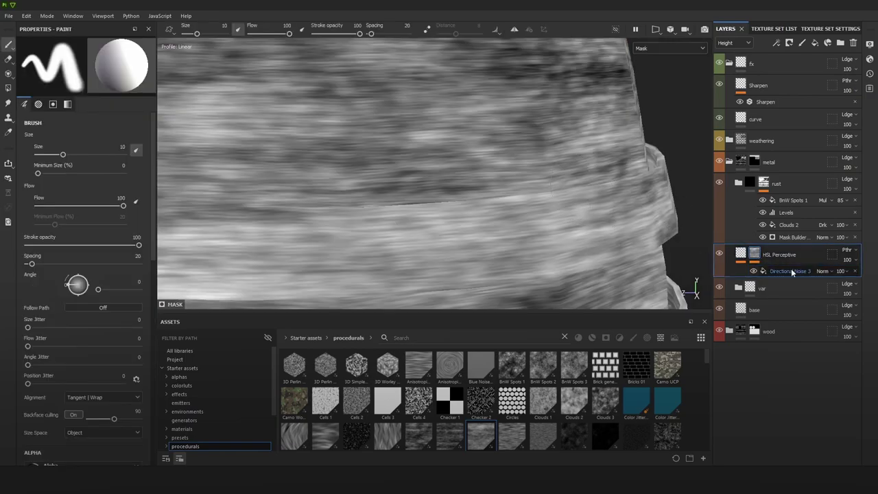
pyautogui.moveTo(52, 299); pyautogui.dragTo(70, 277)
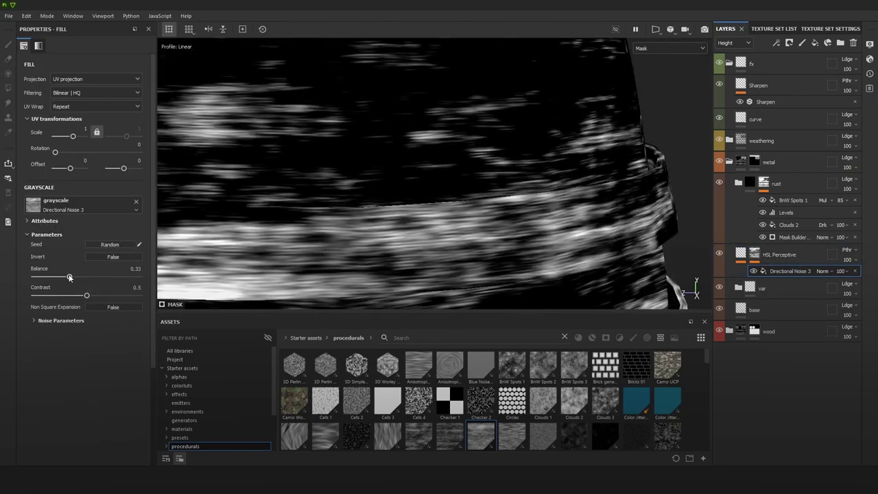
pyautogui.moveTo(72, 136); pyautogui.dragTo(76, 136)
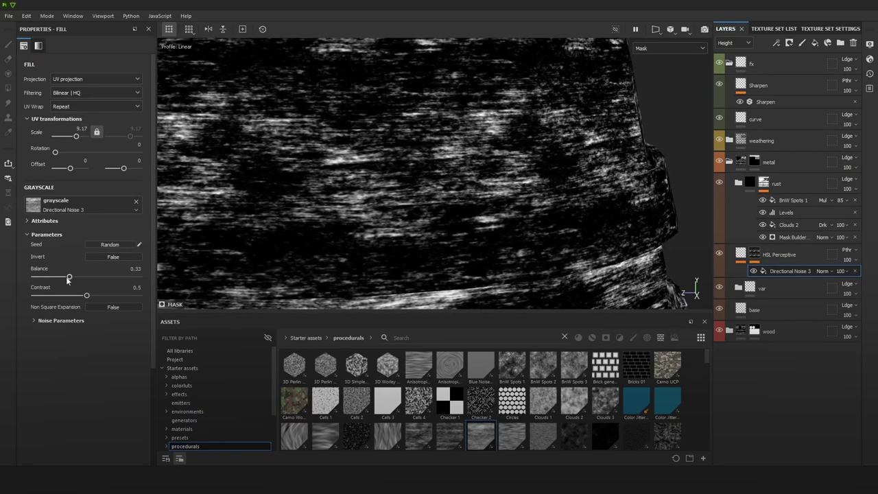
# Step: Set the Directional Noise 3 fill's balance to 0.47 and contrast to 0.77, judging it in the material view
pyautogui.moveTo(67, 278)
pyautogui.mouseDown()
pyautogui.moveTo(60, 277)
pyautogui.moveTo(83, 277)
pyautogui.mouseUp()
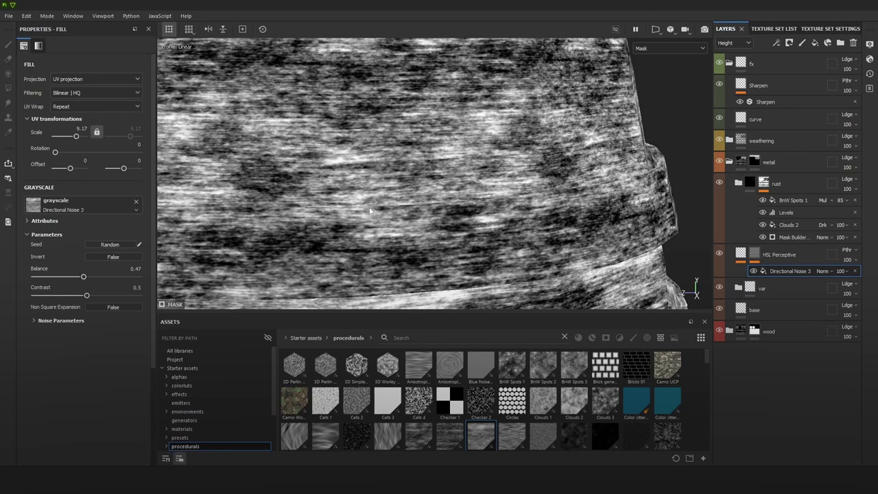
pyautogui.press('m')
pyautogui.scroll(-3, 464, 171)
pyautogui.keyDown('alt'); pyautogui.moveTo(492, 151); pyautogui.dragTo(474, 194, button='right'); pyautogui.keyUp('alt')
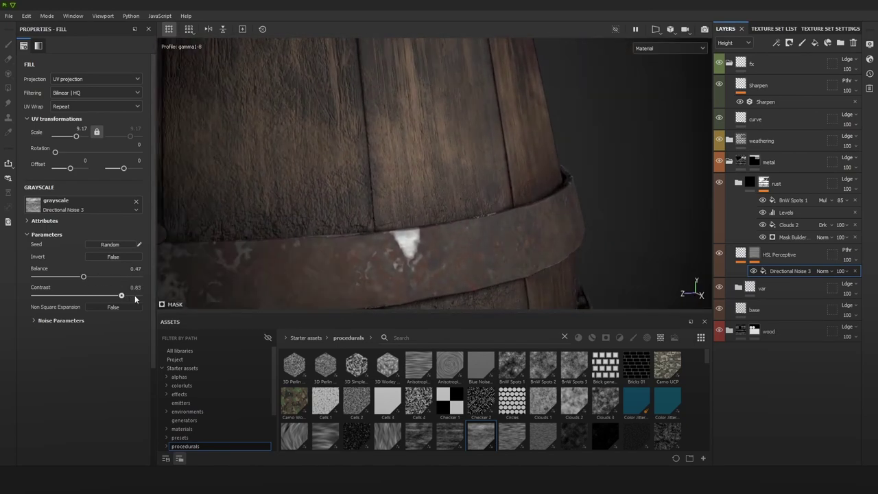
pyautogui.moveTo(140, 295); pyautogui.dragTo(131, 295)
pyautogui.keyDown('alt'); pyautogui.moveTo(514, 196); pyautogui.dragTo(490, 197); pyautogui.keyUp('alt')
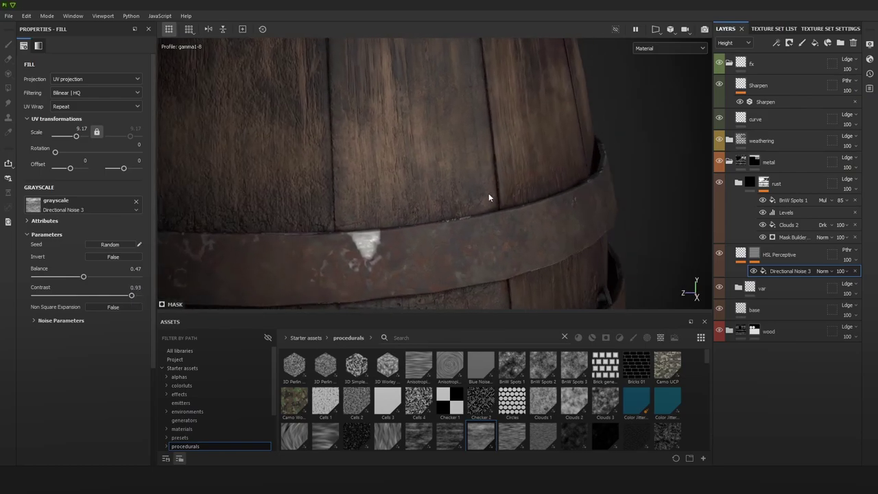
pyautogui.moveTo(131, 295); pyautogui.dragTo(126, 296)
pyautogui.scroll(-5, 494, 158)
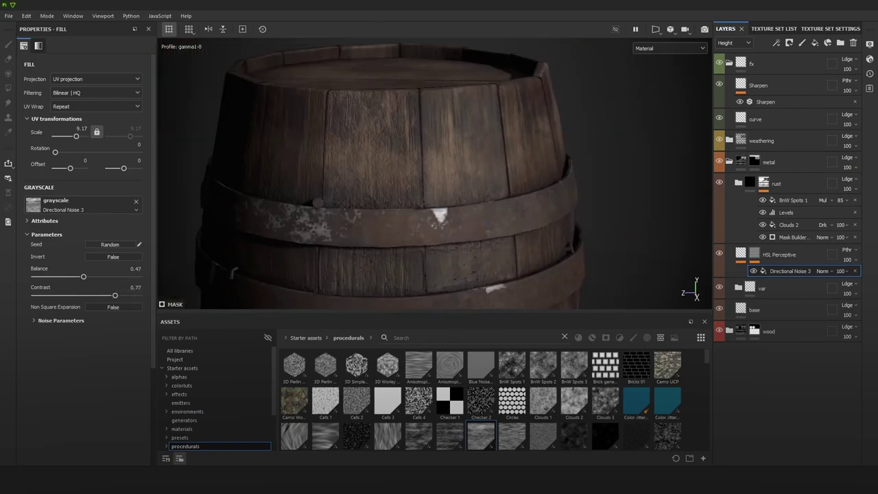
# Step: Toggle the HSL Perceptive layer to compare its effect on the bands, and rename it "breakup"
pyautogui.keyDown('alt'); pyautogui.moveTo(470, 275); pyautogui.dragTo(769, 309, button='right'); pyautogui.keyUp('alt')
pyautogui.keyDown('shift'); pyautogui.moveTo(631, 199); pyautogui.dragTo(564, 199, button='right'); pyautogui.keyUp('shift')
pyautogui.click(719, 254)
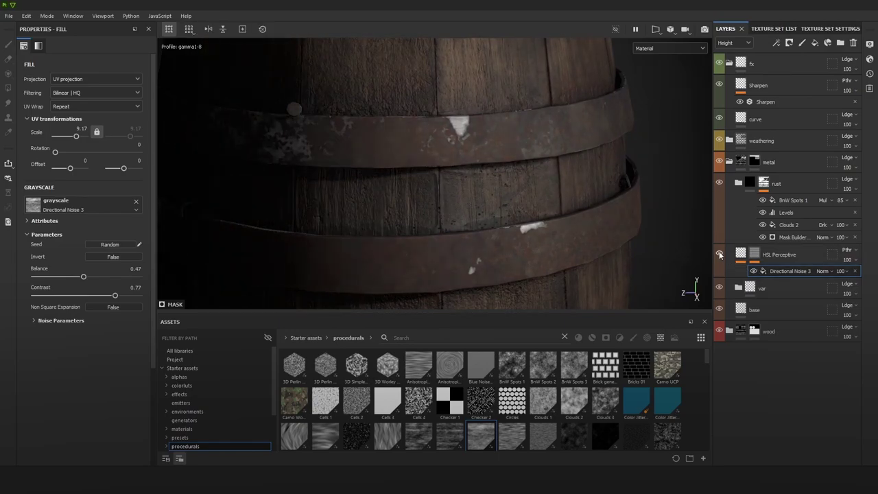
pyautogui.doubleClick(788, 254)
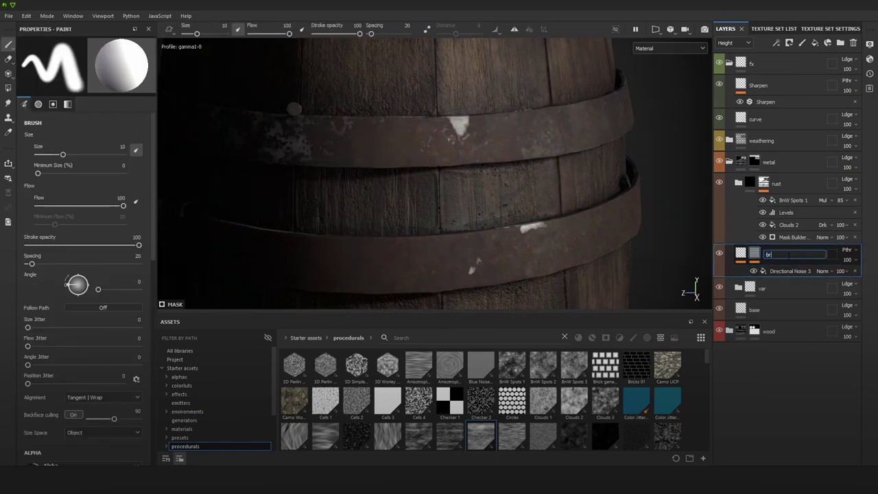
pyautogui.write('breakup')
pyautogui.press('Return')
# Step: Examine the roughness breakup on the metal bands from several distances, angles and light directions
pyautogui.scroll(-6, 602, 180)
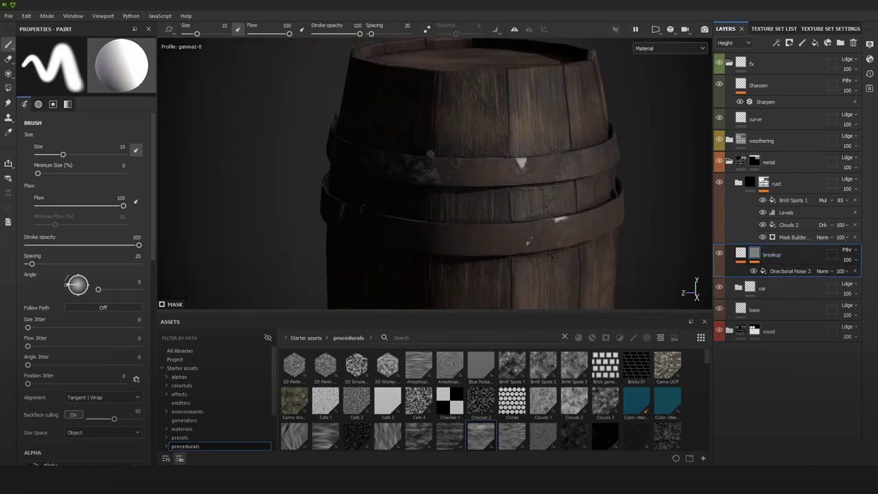
pyautogui.keyDown('shift'); pyautogui.moveTo(610, 148); pyautogui.dragTo(591, 149, button='right'); pyautogui.keyUp('shift')
pyautogui.scroll(-2, 604, 170)
pyautogui.keyDown('alt'); pyautogui.moveTo(603, 171); pyautogui.dragTo(553, 133, button='middle'); pyautogui.keyUp('alt')
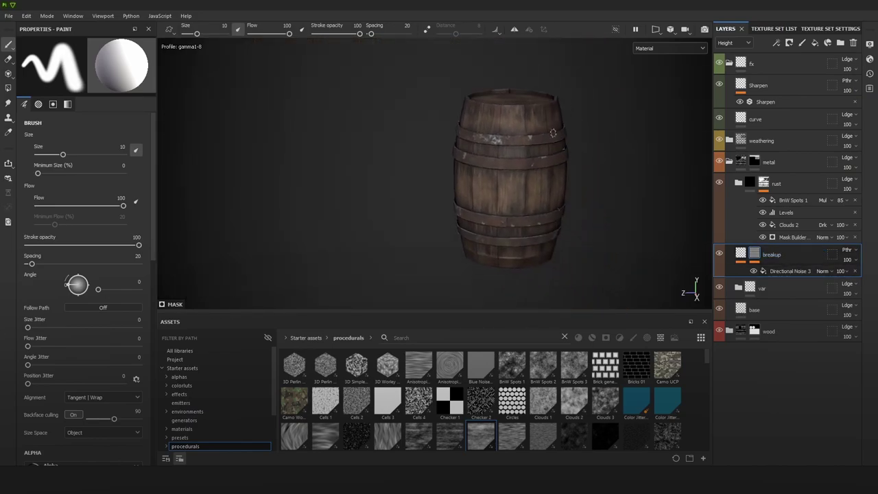
pyautogui.keyDown('alt'); pyautogui.moveTo(552, 133); pyautogui.dragTo(590, 127); pyautogui.keyUp('alt')
pyautogui.scroll(1, 601, 141)
pyautogui.keyDown('shift'); pyautogui.moveTo(611, 167); pyautogui.dragTo(607, 164, button='right'); pyautogui.keyUp('shift')
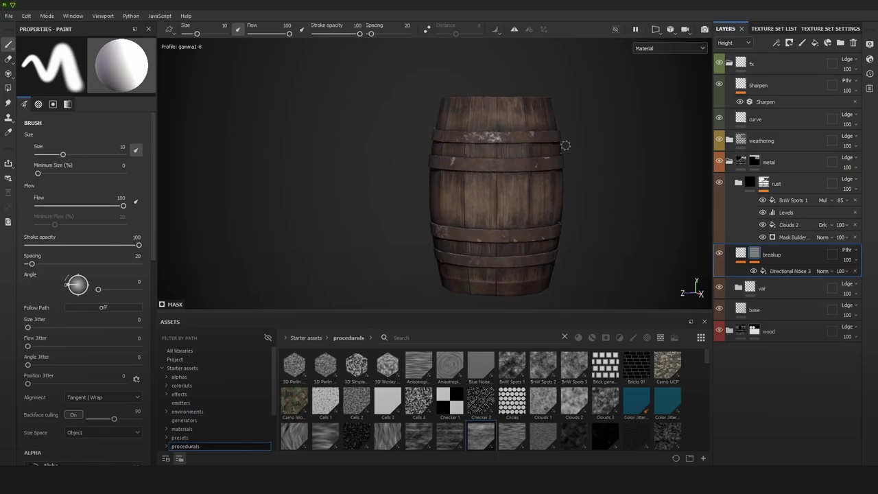
pyautogui.scroll(3, 542, 146)
pyautogui.scroll(3, 541, 147)
pyautogui.keyDown('alt'); pyautogui.moveTo(415, 119); pyautogui.dragTo(443, 134); pyautogui.keyUp('alt')
pyautogui.scroll(-2, 567, 166)
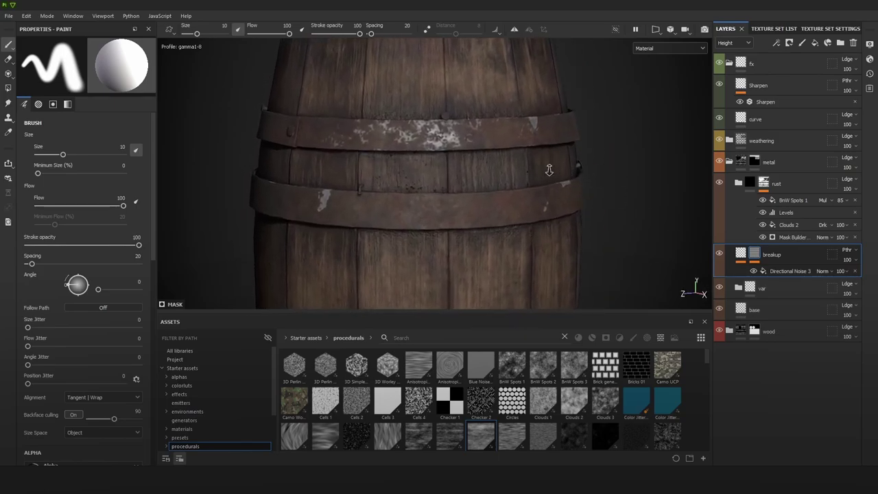
pyautogui.scroll(2, 644, 200)
# Step: Add a paint effect to the rust folder's mask
pyautogui.click(764, 184)
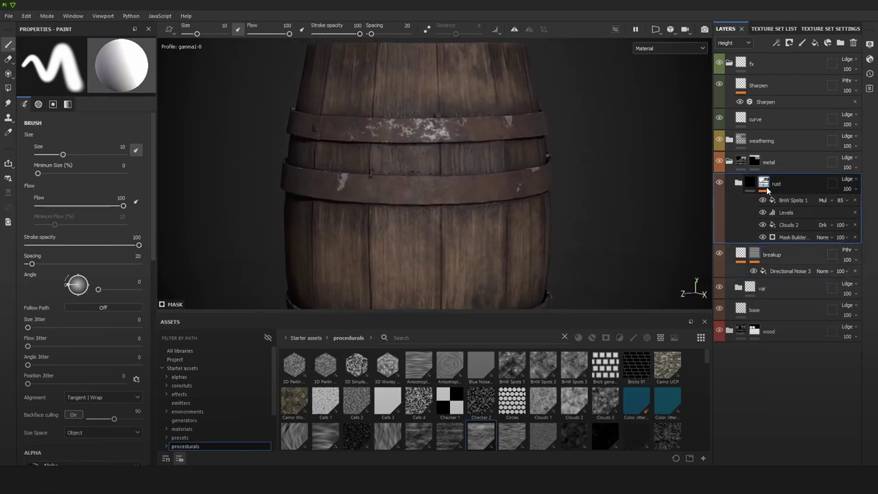
pyautogui.scroll(3, 575, 132)
pyautogui.keyDown('alt'); pyautogui.moveTo(594, 180); pyautogui.dragTo(546, 159); pyautogui.keyUp('alt')
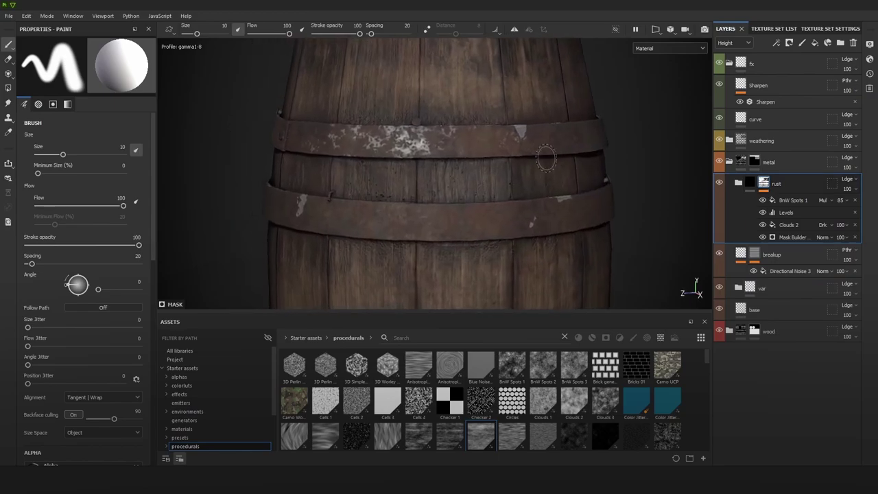
pyautogui.click(781, 44)
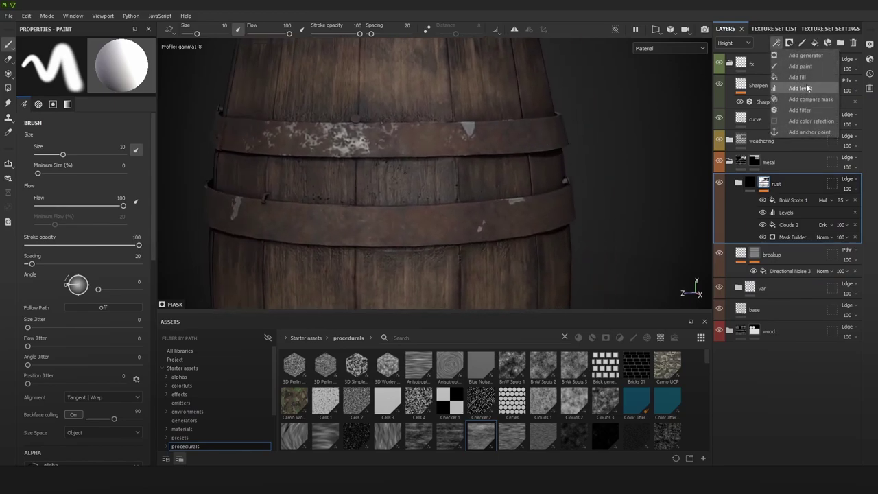
pyautogui.click(795, 65)
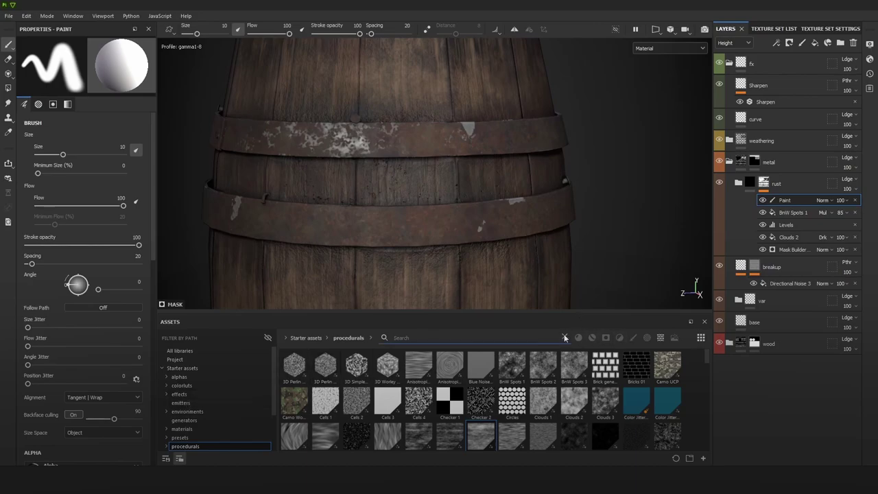
# Step: Search the brush library for "dirt" and pick the Dirt 1 brush
pyautogui.click(631, 338)
pyautogui.click(493, 435)
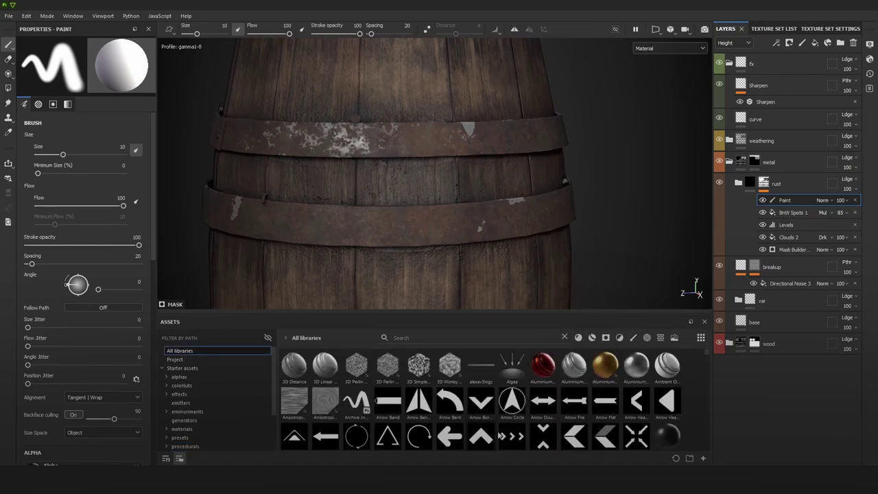
pyautogui.click(633, 338)
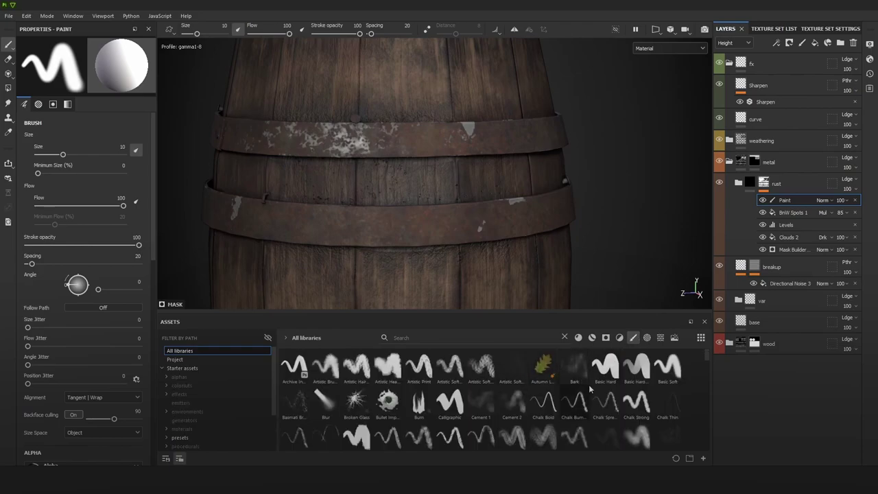
pyautogui.scroll(-3, 637, 389)
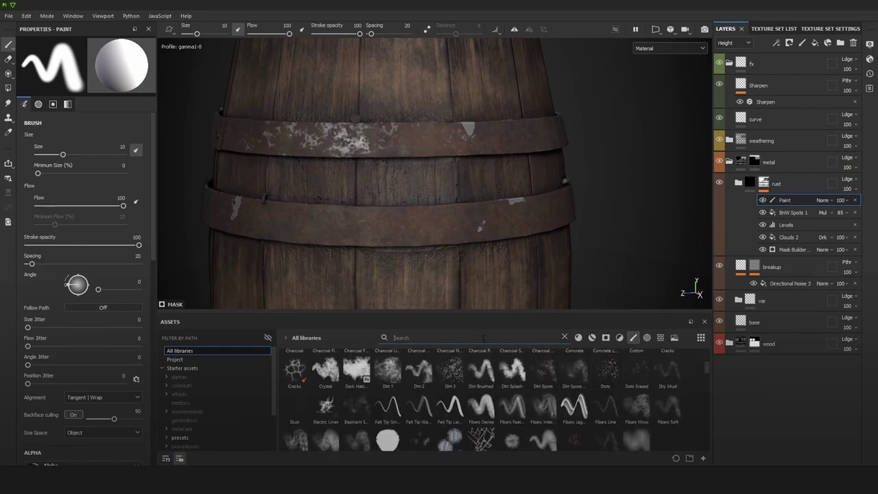
pyautogui.write('drt')
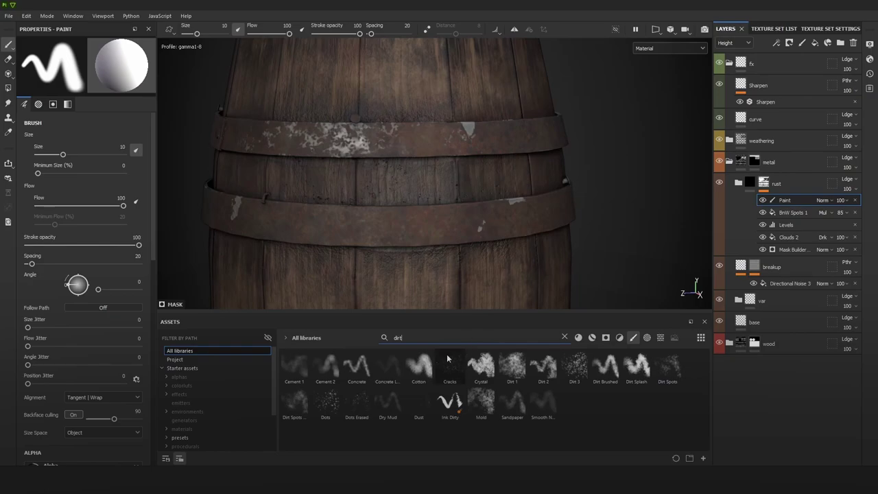
pyautogui.click(510, 357)
# Step: Paint rust in the mask over the bare-metal patches on the upper bands with Dirt 1 at size 10.83
pyautogui.scroll(3, 452, 152)
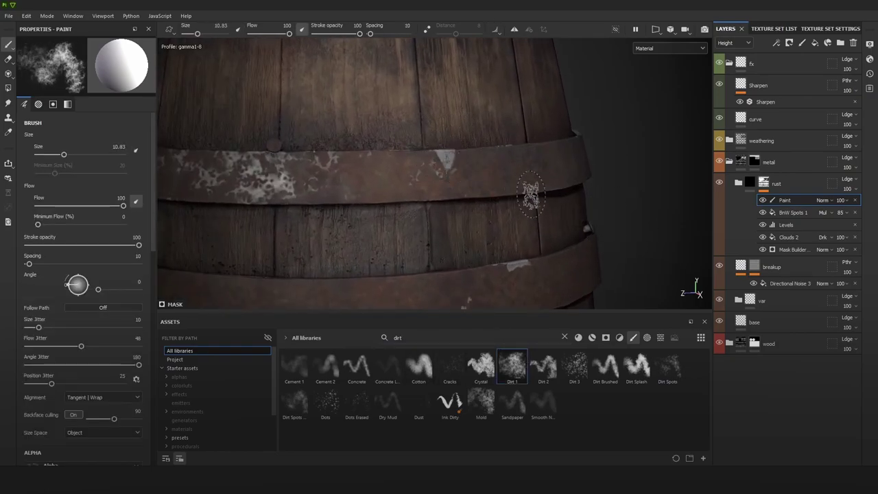
pyautogui.keyDown('alt'); pyautogui.moveTo(531, 196); pyautogui.dragTo(440, 166); pyautogui.keyUp('alt')
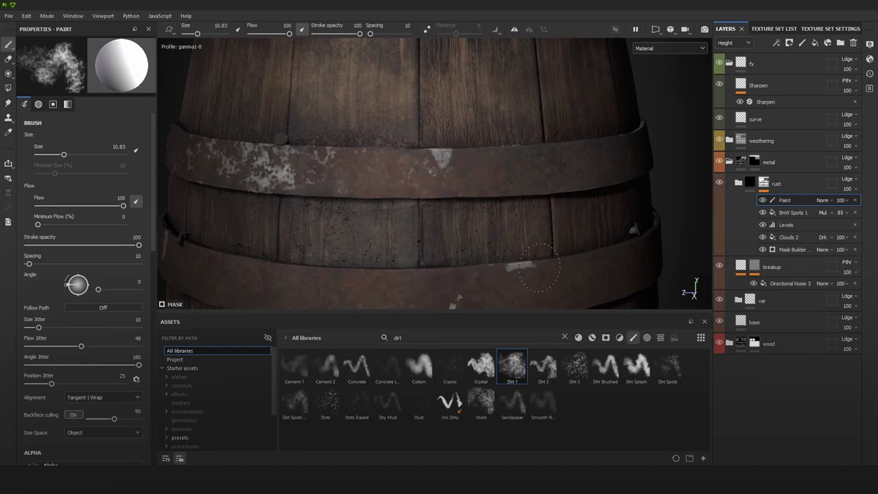
pyautogui.moveTo(464, 279); pyautogui.dragTo(498, 233, button='middle')
pyautogui.scroll(-5, 484, 236)
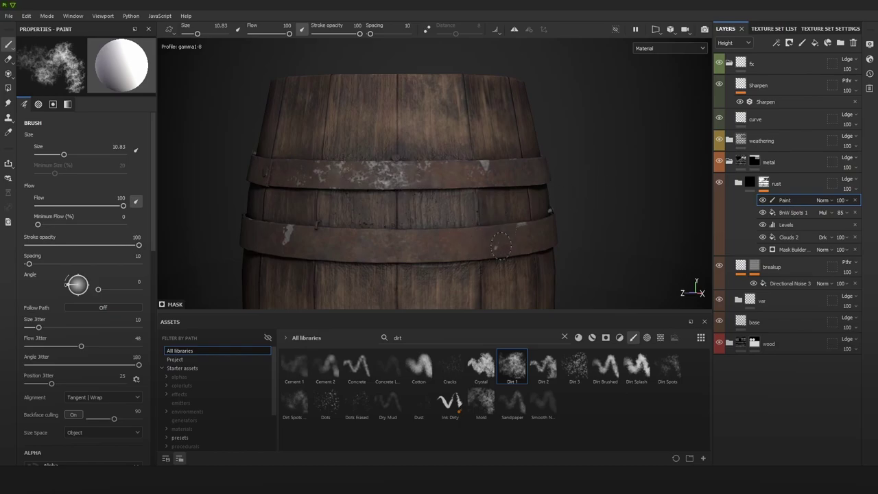
pyautogui.moveTo(349, 241)
pyautogui.keyDown('alt'); pyautogui.mouseDown()
pyautogui.moveTo(441, 225)
pyautogui.moveTo(393, 218)
pyautogui.moveTo(429, 220)
pyautogui.moveTo(421, 221)
pyautogui.mouseUp(); pyautogui.keyUp('alt')
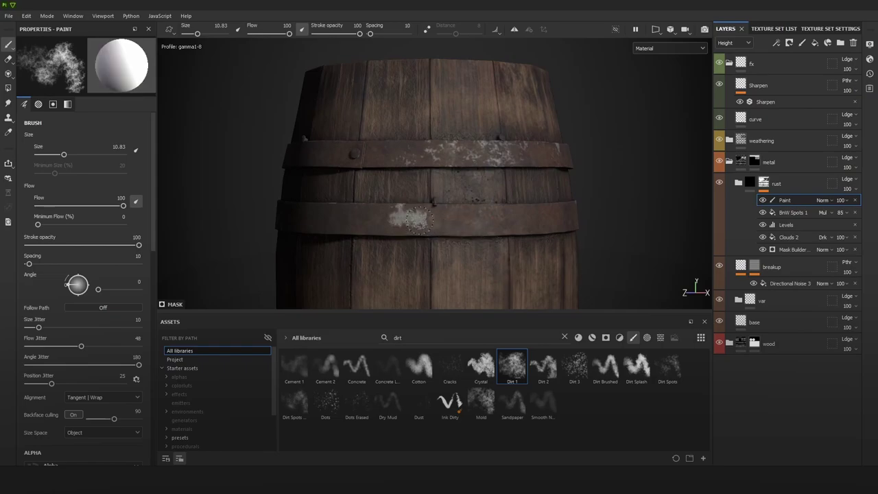
# Step: Reduce the Dirt 1 brush to size 5.44 and touch up the rust mask on the barrel's lower bands
pyautogui.keyDown('alt'); pyautogui.moveTo(533, 228); pyautogui.dragTo(404, 87, button='right'); pyautogui.keyUp('alt')
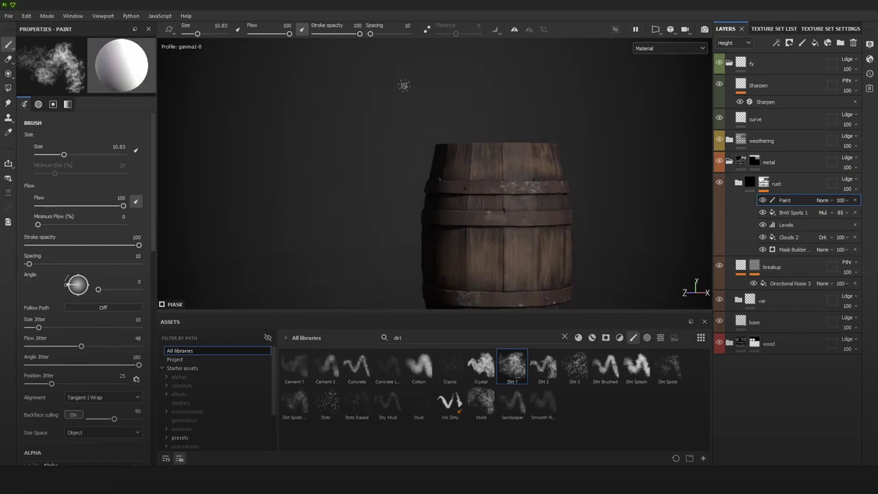
pyautogui.keyDown('alt'); pyautogui.moveTo(403, 86); pyautogui.dragTo(368, 38, button='middle'); pyautogui.keyUp('alt')
pyautogui.keyDown('alt'); pyautogui.moveTo(368, 38); pyautogui.dragTo(467, 247, button='right'); pyautogui.keyUp('alt')
pyautogui.keyDown('alt'); pyautogui.moveTo(467, 247); pyautogui.dragTo(449, 155, button='middle'); pyautogui.keyUp('alt')
pyautogui.keyDown('alt'); pyautogui.moveTo(384, 179); pyautogui.dragTo(415, 226, button='right'); pyautogui.keyUp('alt')
pyautogui.keyDown('alt'); pyautogui.moveTo(415, 226); pyautogui.dragTo(467, 249); pyautogui.keyUp('alt')
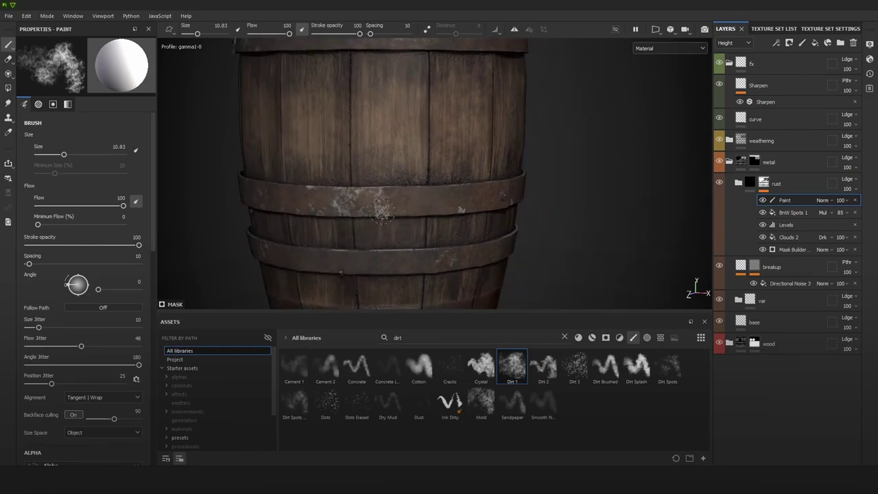
pyautogui.keyDown('alt'); pyautogui.moveTo(489, 223); pyautogui.dragTo(432, 204); pyautogui.keyUp('alt')
pyautogui.keyDown('ctrl'); pyautogui.moveTo(440, 200); pyautogui.dragTo(426, 200, button='right'); pyautogui.keyUp('ctrl')
pyautogui.moveTo(524, 196)
pyautogui.keyDown('alt'); pyautogui.mouseDown()
pyautogui.moveTo(435, 189)
pyautogui.moveTo(512, 207)
pyautogui.moveTo(507, 201)
pyautogui.mouseUp(); pyautogui.keyUp('alt')
pyautogui.rightClick(497, 198)
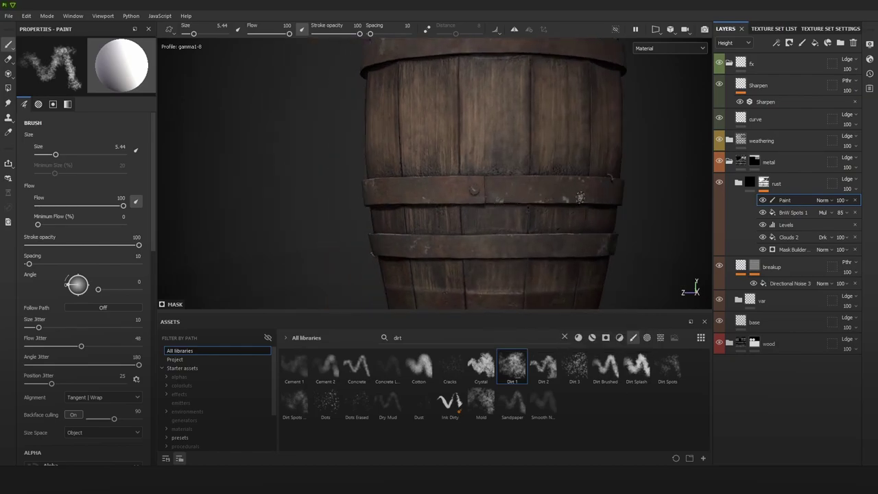
# Step: Continue the rust touch-ups around the lower bands, enlarging the Dirt 1 brush to size 7.7
pyautogui.keyDown('alt'); pyautogui.moveTo(580, 197); pyautogui.dragTo(487, 208); pyautogui.keyUp('alt')
pyautogui.keyDown('alt'); pyautogui.moveTo(557, 193); pyautogui.dragTo(418, 195, button='middle'); pyautogui.keyUp('alt')
pyautogui.keyDown('shift'); pyautogui.moveTo(511, 196); pyautogui.dragTo(439, 195, button='right'); pyautogui.keyUp('shift')
pyautogui.keyDown('alt'); pyautogui.moveTo(521, 203); pyautogui.dragTo(439, 205); pyautogui.keyUp('alt')
pyautogui.keyDown('alt'); pyautogui.moveTo(603, 206); pyautogui.dragTo(496, 205, button='middle'); pyautogui.keyUp('alt')
pyautogui.keyDown('alt'); pyautogui.moveTo(497, 205); pyautogui.dragTo(453, 192); pyautogui.keyUp('alt')
pyautogui.keyDown('ctrl'); pyautogui.moveTo(410, 227); pyautogui.dragTo(423, 227, button='right'); pyautogui.keyUp('ctrl')
pyautogui.moveTo(413, 229); pyautogui.dragTo(389, 236)
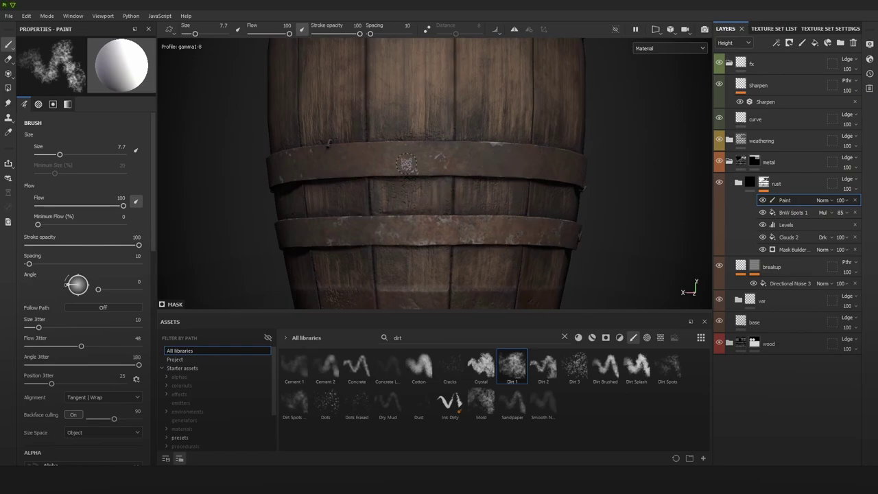
# Step: Paint rust over the bright metal patch on the second band from the top
pyautogui.scroll(-3, 605, 151)
pyautogui.keyDown('alt'); pyautogui.moveTo(579, 152); pyautogui.dragTo(476, 145); pyautogui.keyUp('alt')
pyautogui.scroll(3, 476, 137)
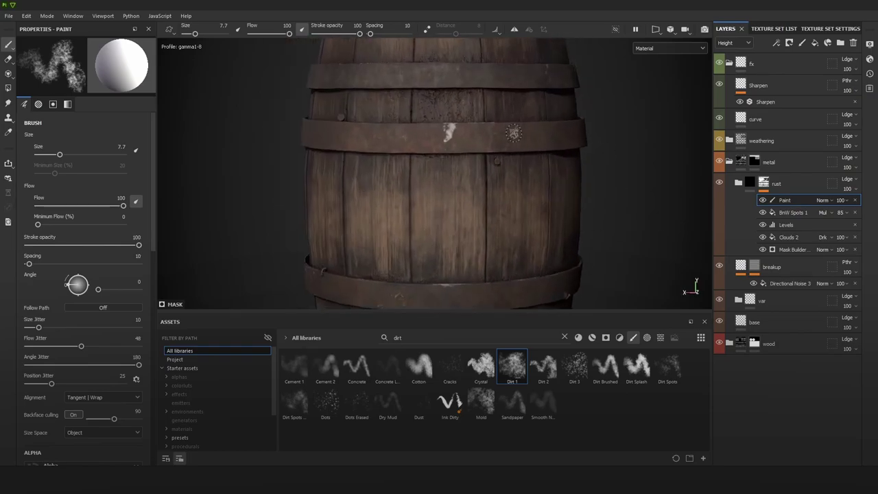
pyautogui.scroll(-4, 483, 147)
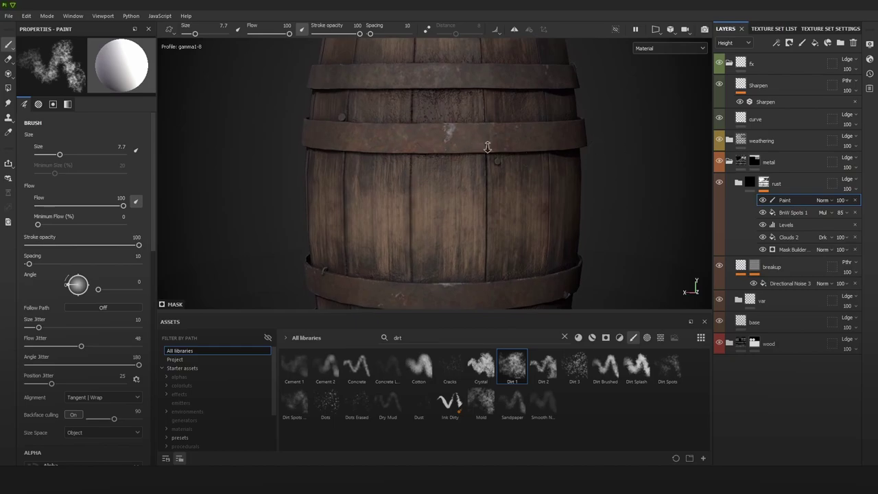
# Step: Switch the brush to black at size 5.54 and expose bare metal on the rivet of the second band from the top
pyautogui.keyDown('alt'); pyautogui.moveTo(617, 123); pyautogui.dragTo(532, 171); pyautogui.keyUp('alt')
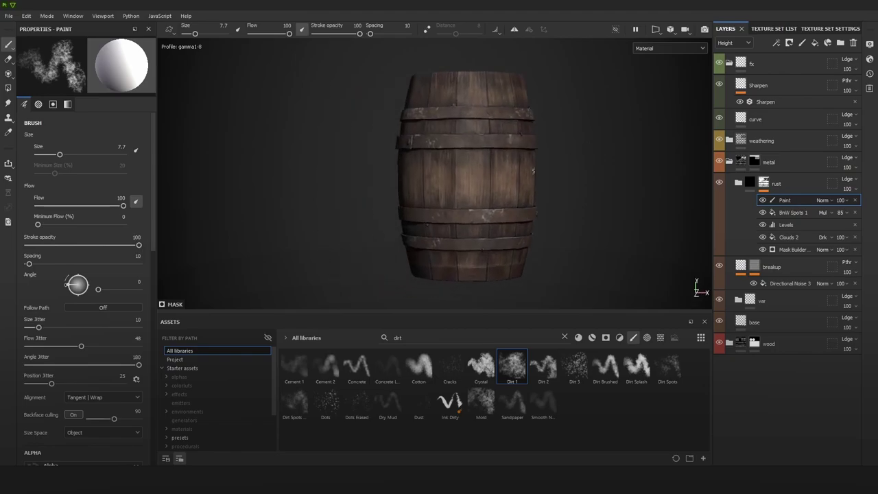
pyautogui.keyDown('alt'); pyautogui.moveTo(483, 216); pyautogui.dragTo(492, 152); pyautogui.keyUp('alt')
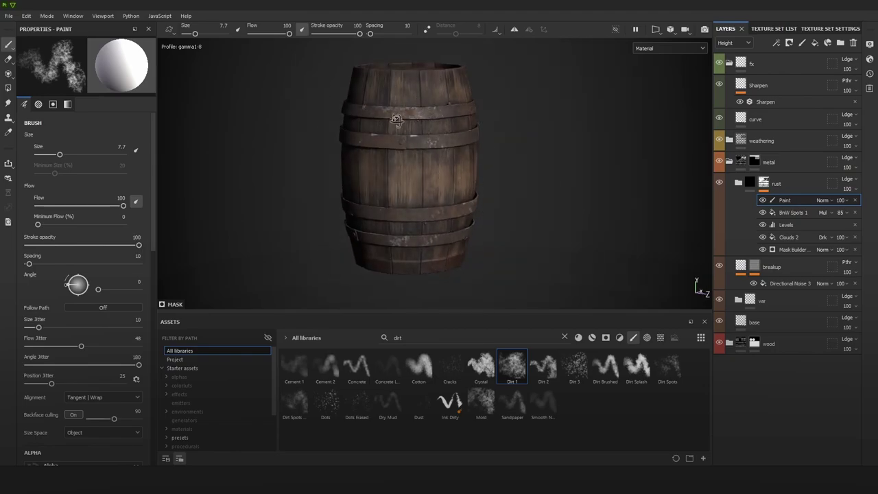
pyautogui.keyDown('alt'); pyautogui.moveTo(396, 120); pyautogui.dragTo(490, 113); pyautogui.keyUp('alt')
pyautogui.keyDown('alt'); pyautogui.moveTo(449, 126); pyautogui.dragTo(590, 234, button='right'); pyautogui.keyUp('alt')
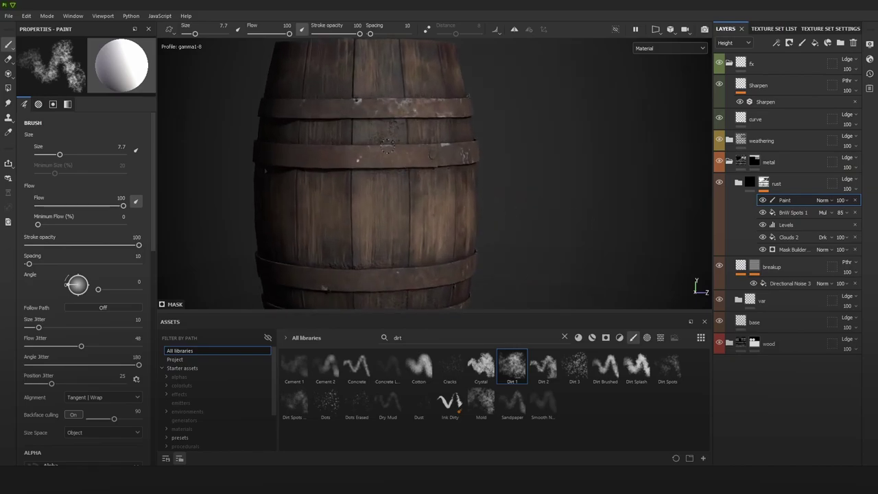
pyautogui.keyDown('alt'); pyautogui.moveTo(387, 145); pyautogui.dragTo(425, 142); pyautogui.keyUp('alt')
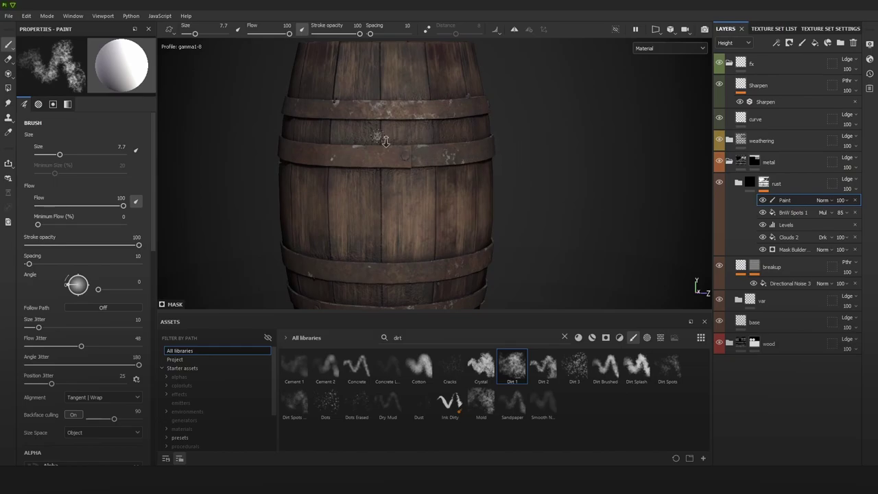
pyautogui.scroll(5, 385, 140)
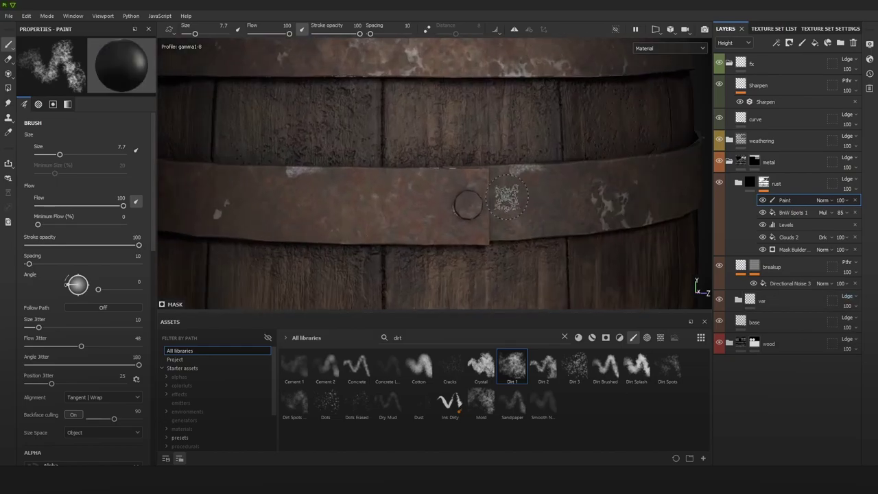
pyautogui.keyDown('ctrl'); pyautogui.moveTo(476, 201); pyautogui.dragTo(467, 205, button='right'); pyautogui.keyUp('ctrl')
pyautogui.click(467, 206)
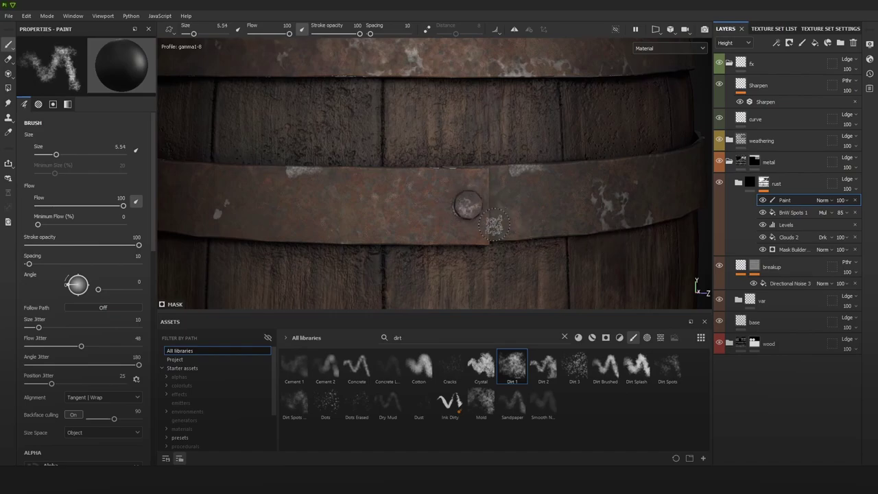
pyautogui.scroll(-5, 470, 206)
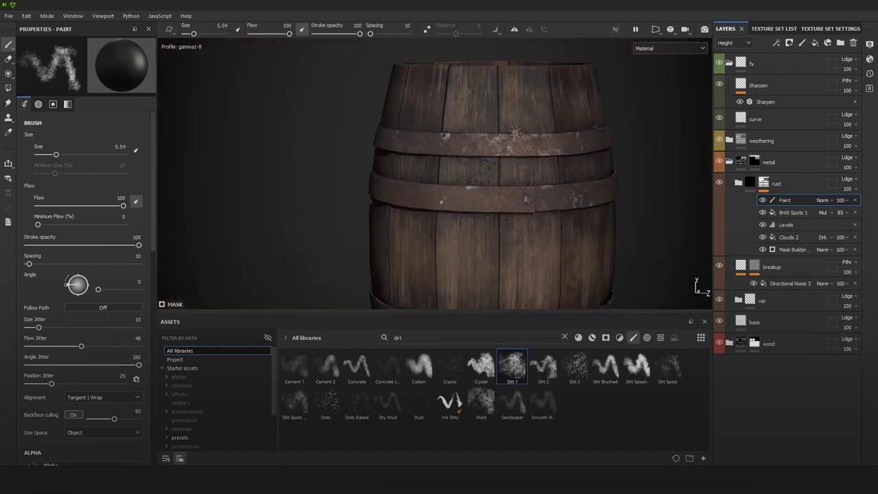
# Step: Undo the last stroke on the second band's rivet, set the brush flow to 28 and expose its metal more subtly
pyautogui.scroll(6, 515, 131)
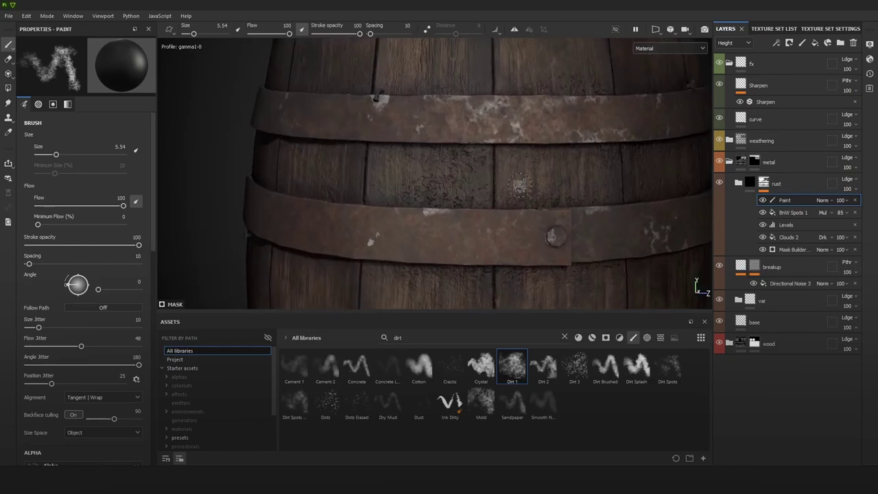
pyautogui.keyDown('alt'); pyautogui.moveTo(287, 180); pyautogui.dragTo(243, 173, button='middle'); pyautogui.keyUp('alt')
pyautogui.hotkey('ctrl', 'z')
pyautogui.moveTo(69, 205); pyautogui.dragTo(62, 207)
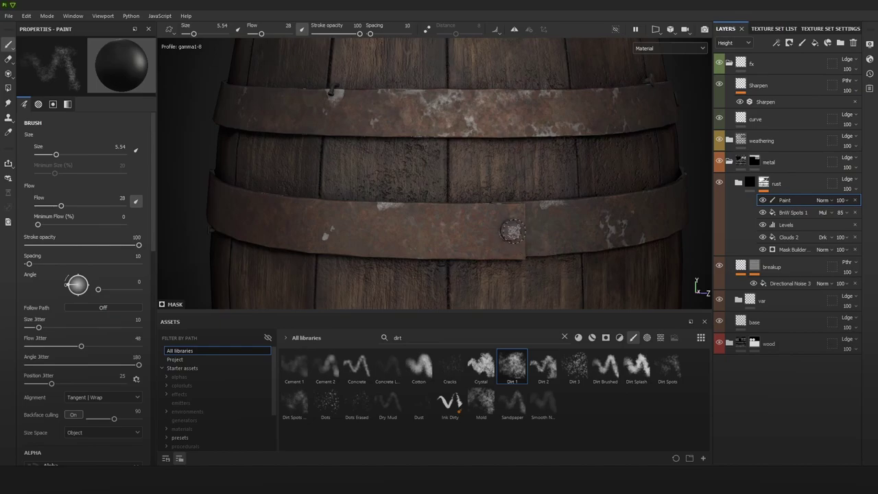
pyautogui.scroll(-5, 511, 231)
pyautogui.scroll(3, 444, 158)
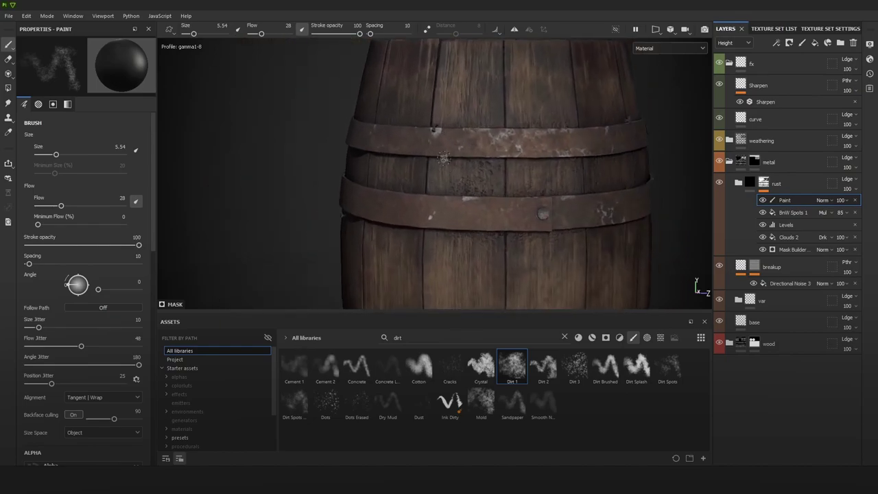
# Step: Examine the rust and exposed metal on the upper and lower bands around the barrel under different lighting angles
pyautogui.keyDown('alt'); pyautogui.moveTo(401, 144); pyautogui.dragTo(446, 130); pyautogui.keyUp('alt')
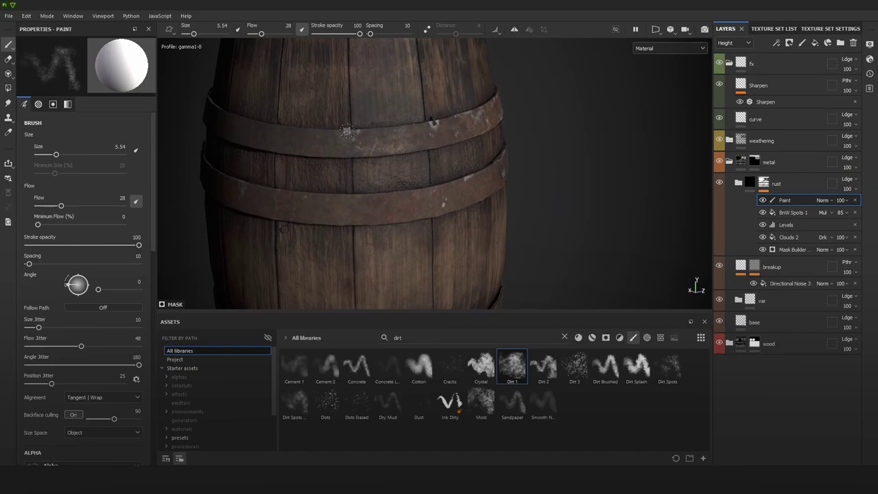
pyautogui.keyDown('alt'); pyautogui.moveTo(375, 123); pyautogui.dragTo(596, 212); pyautogui.keyUp('alt')
pyautogui.keyDown('alt'); pyautogui.moveTo(596, 211); pyautogui.dragTo(521, 176, button='middle'); pyautogui.keyUp('alt')
pyautogui.keyDown('shift'); pyautogui.moveTo(521, 176); pyautogui.dragTo(480, 191, button='right'); pyautogui.keyUp('shift')
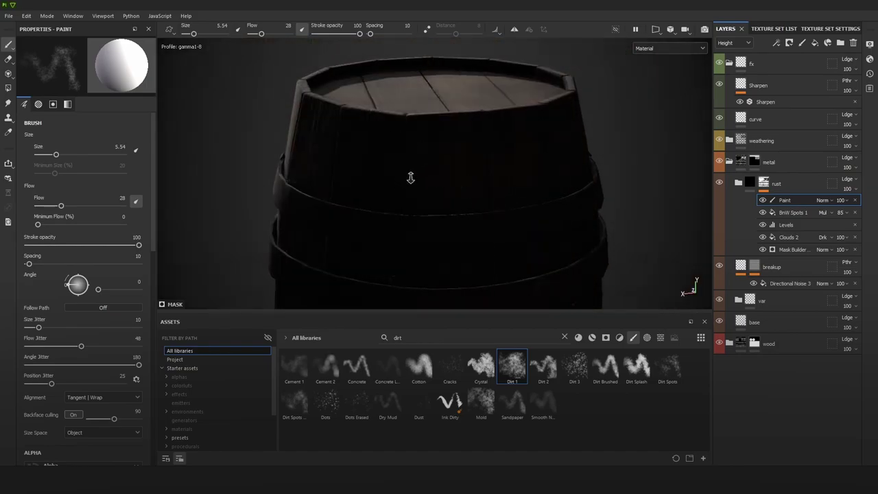
pyautogui.keyDown('shift'); pyautogui.moveTo(392, 180); pyautogui.dragTo(415, 180, button='right'); pyautogui.keyUp('shift')
pyautogui.keyDown('alt'); pyautogui.moveTo(415, 180); pyautogui.dragTo(375, 197); pyautogui.keyUp('alt')
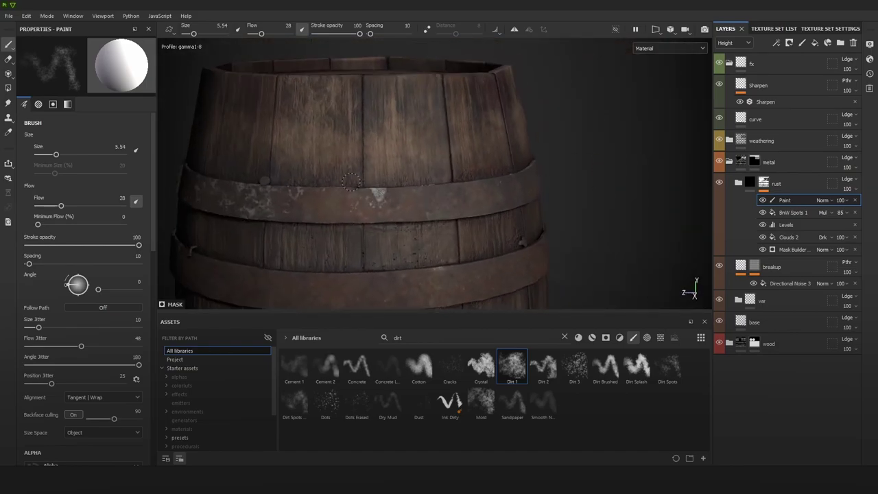
pyautogui.keyDown('alt'); pyautogui.moveTo(501, 207); pyautogui.dragTo(329, 106, button='right'); pyautogui.keyUp('alt')
pyautogui.keyDown('alt'); pyautogui.moveTo(436, 198); pyautogui.dragTo(439, 89, button='middle'); pyautogui.keyUp('alt')
pyautogui.keyDown('alt'); pyautogui.moveTo(455, 101); pyautogui.dragTo(523, 202, button='right'); pyautogui.keyUp('alt')
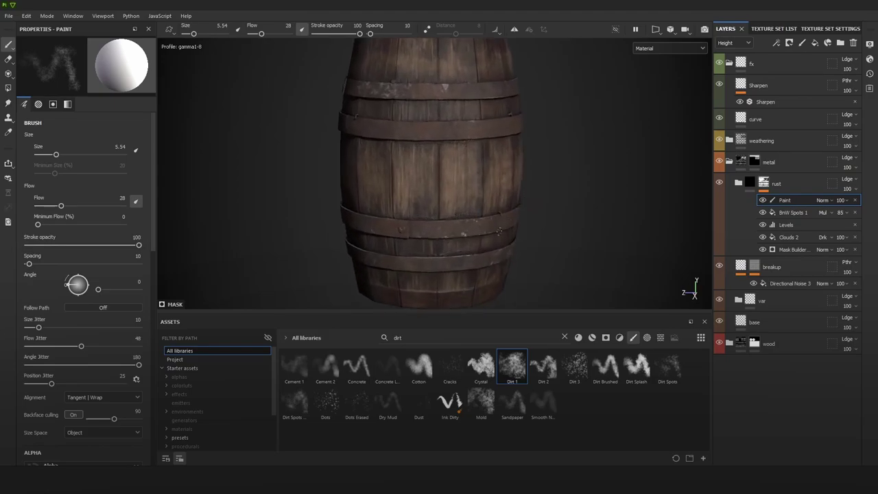
pyautogui.keyDown('alt'); pyautogui.moveTo(543, 224); pyautogui.dragTo(446, 222); pyautogui.keyUp('alt')
pyautogui.keyDown('shift'); pyautogui.moveTo(446, 222); pyautogui.dragTo(494, 231, button='right'); pyautogui.keyUp('shift')
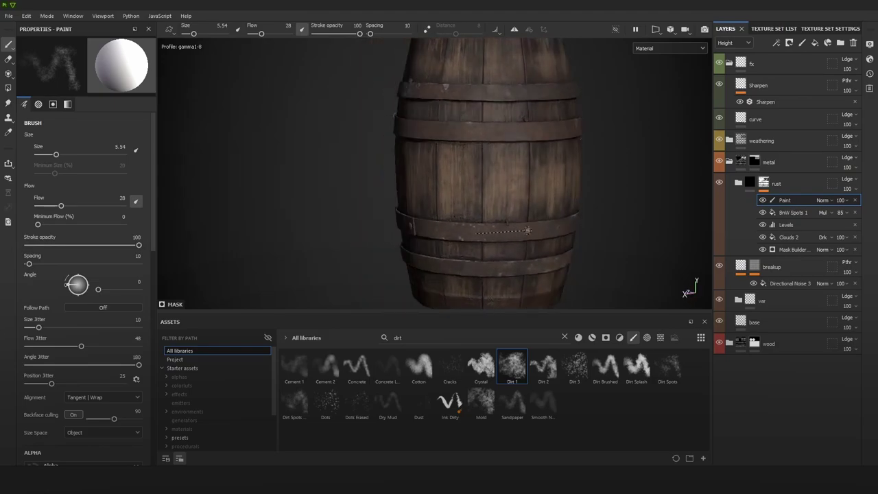
# Step: Set the brush flow to 82 and paint worn metal spots into the rust mask on the barrel's lower bands
pyautogui.keyDown('alt'); pyautogui.moveTo(494, 231); pyautogui.dragTo(443, 215); pyautogui.keyUp('alt')
pyautogui.keyDown('shift'); pyautogui.moveTo(473, 233); pyautogui.dragTo(440, 219, button='right'); pyautogui.keyUp('shift')
pyautogui.moveTo(439, 220)
pyautogui.keyDown('alt'); pyautogui.mouseDown()
pyautogui.moveTo(441, 227)
pyautogui.moveTo(444, 217)
pyautogui.moveTo(415, 220)
pyautogui.moveTo(465, 264)
pyautogui.mouseUp(); pyautogui.keyUp('alt')
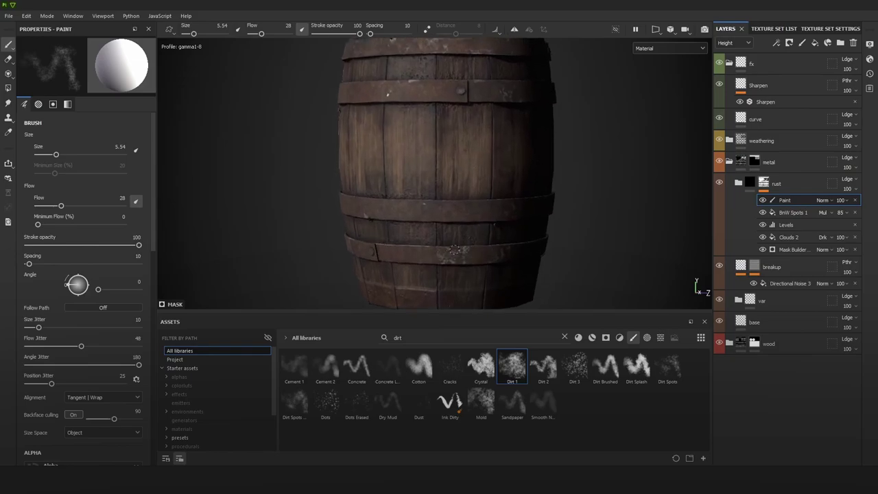
pyautogui.keyDown('alt'); pyautogui.moveTo(477, 241); pyautogui.dragTo(574, 233, button='right'); pyautogui.keyUp('alt')
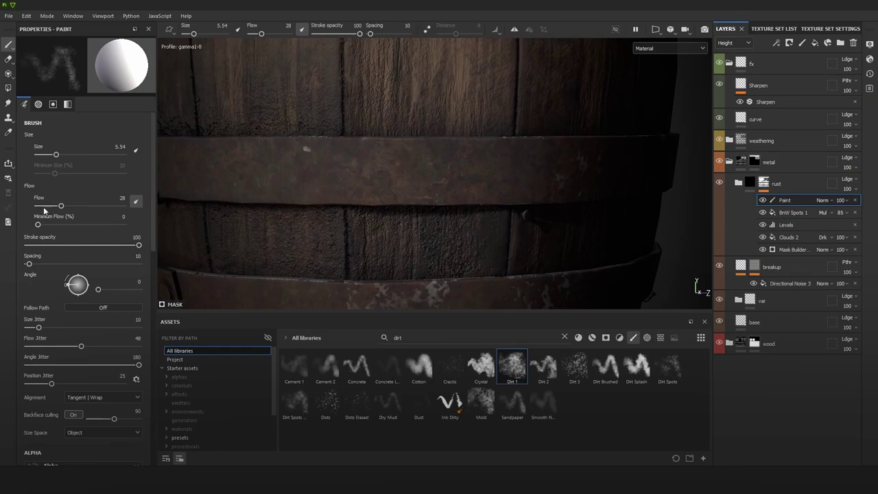
pyautogui.click(108, 205)
pyautogui.keyDown('alt'); pyautogui.moveTo(482, 217); pyautogui.dragTo(473, 159, button='middle'); pyautogui.keyUp('alt')
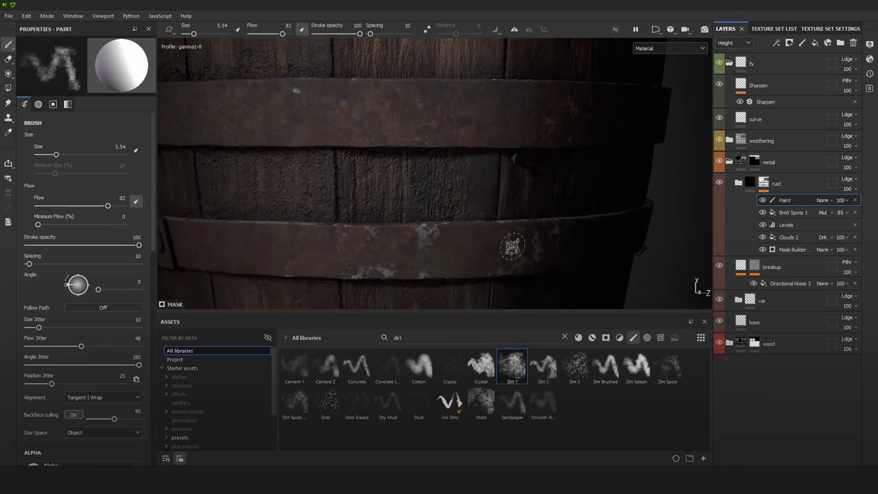
pyautogui.keyDown('alt'); pyautogui.moveTo(490, 235); pyautogui.dragTo(485, 228); pyautogui.keyUp('alt')
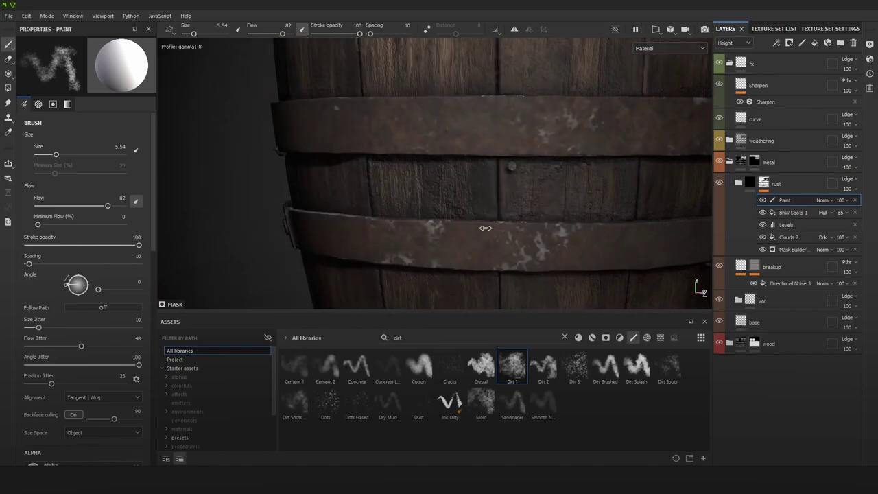
# Step: Compare the metal bands with the rust mask's Paint effect hidden and shown
pyautogui.keyDown('alt'); pyautogui.moveTo(576, 226); pyautogui.dragTo(505, 110, button='right'); pyautogui.keyUp('alt')
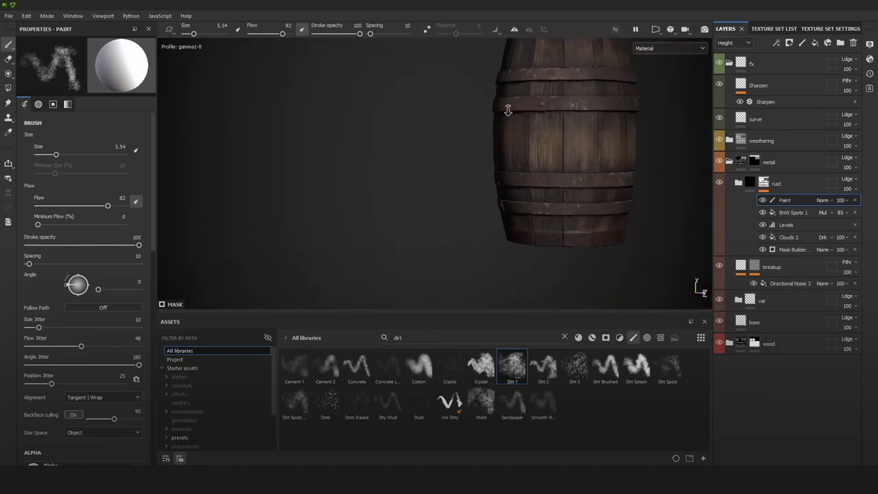
pyautogui.keyDown('alt'); pyautogui.moveTo(629, 182); pyautogui.dragTo(523, 210, button='middle'); pyautogui.keyUp('alt')
pyautogui.keyDown('alt'); pyautogui.moveTo(488, 196); pyautogui.dragTo(516, 201, button='right'); pyautogui.keyUp('alt')
pyautogui.scroll(-2, 482, 191)
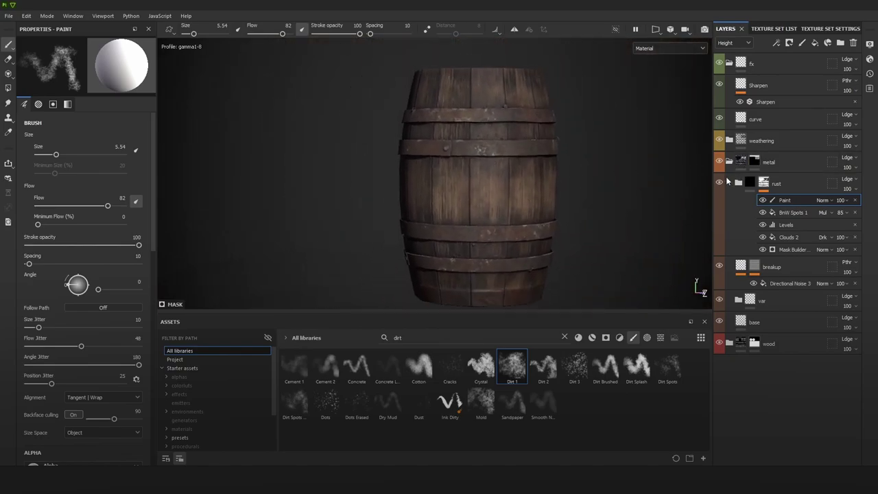
pyautogui.click(762, 200)
pyautogui.click(762, 200)
# Step: Examine the rust wear on the upper bands and around the bolt, up close and from a distance
pyautogui.keyDown('alt'); pyautogui.moveTo(672, 166); pyautogui.dragTo(616, 169); pyautogui.keyUp('alt')
pyautogui.keyDown('alt'); pyautogui.moveTo(616, 169); pyautogui.dragTo(471, 98, button='right'); pyautogui.keyUp('alt')
pyautogui.keyDown('alt'); pyautogui.moveTo(471, 99); pyautogui.dragTo(605, 164); pyautogui.keyUp('alt')
pyautogui.keyDown('alt'); pyautogui.moveTo(606, 164); pyautogui.dragTo(594, 171, button='right'); pyautogui.keyUp('alt')
pyautogui.scroll(3, 483, 173)
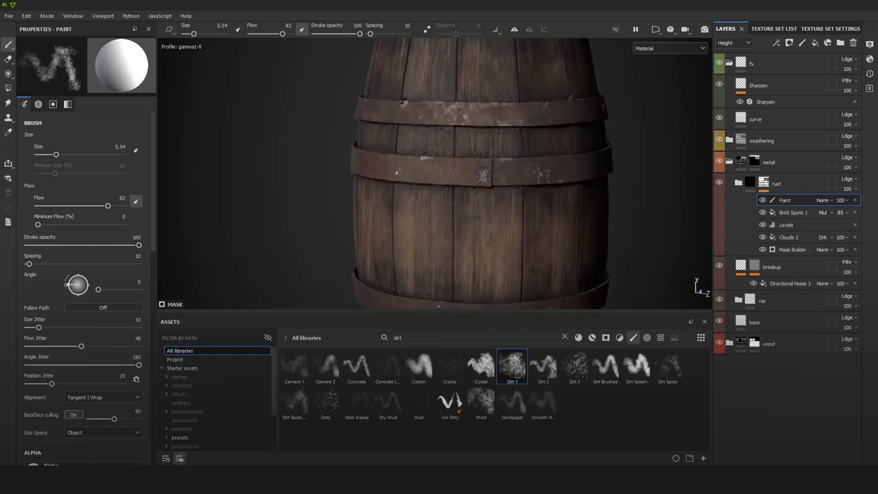
pyautogui.scroll(3, 483, 172)
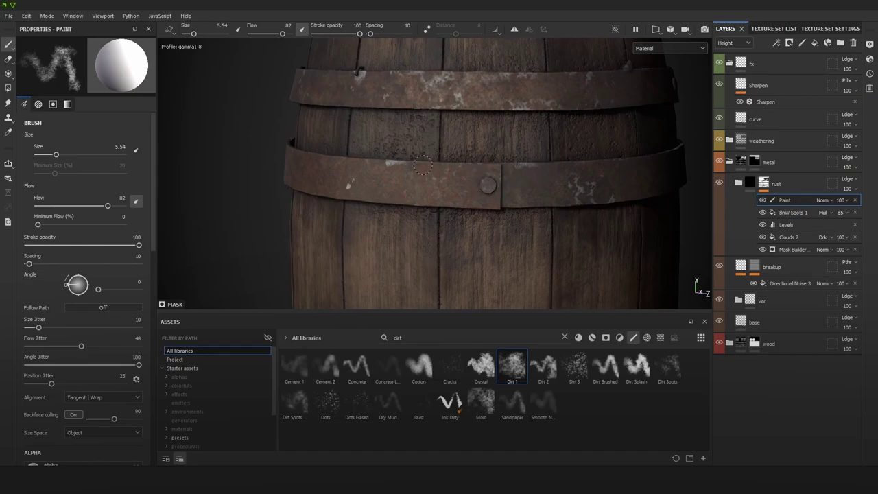
pyautogui.scroll(-5, 486, 179)
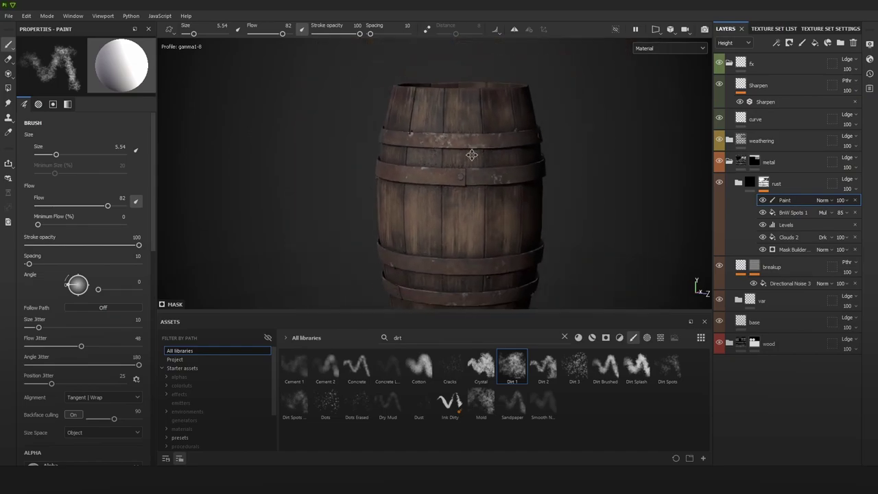
pyautogui.scroll(-3, 491, 139)
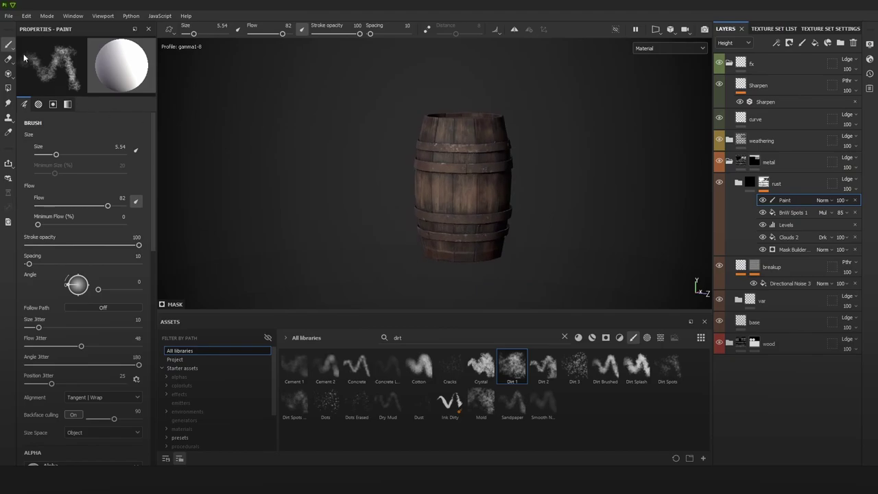
# Step: Compare the barrel with the rust folder hidden and shown
pyautogui.click(720, 182)
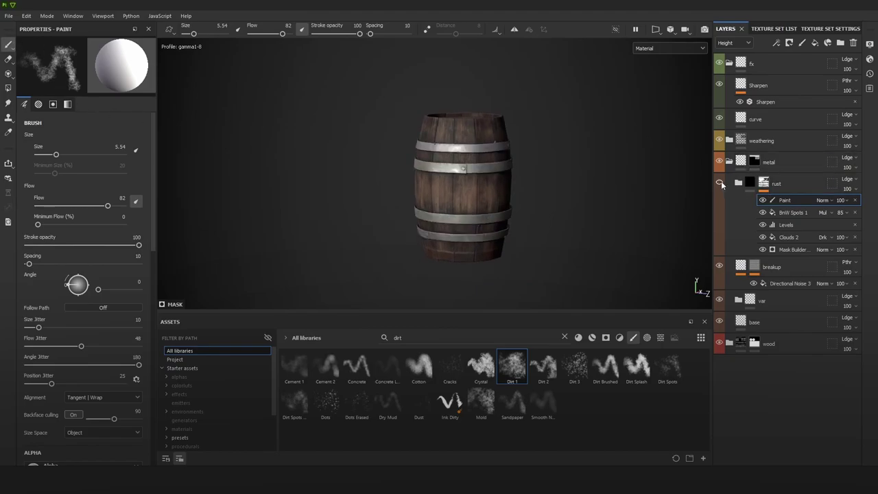
pyautogui.click(720, 181)
pyautogui.keyDown('alt'); pyautogui.moveTo(635, 172); pyautogui.dragTo(547, 184); pyautogui.keyUp('alt')
pyautogui.keyDown('alt'); pyautogui.moveTo(555, 180); pyautogui.dragTo(604, 209, button='right'); pyautogui.keyUp('alt')
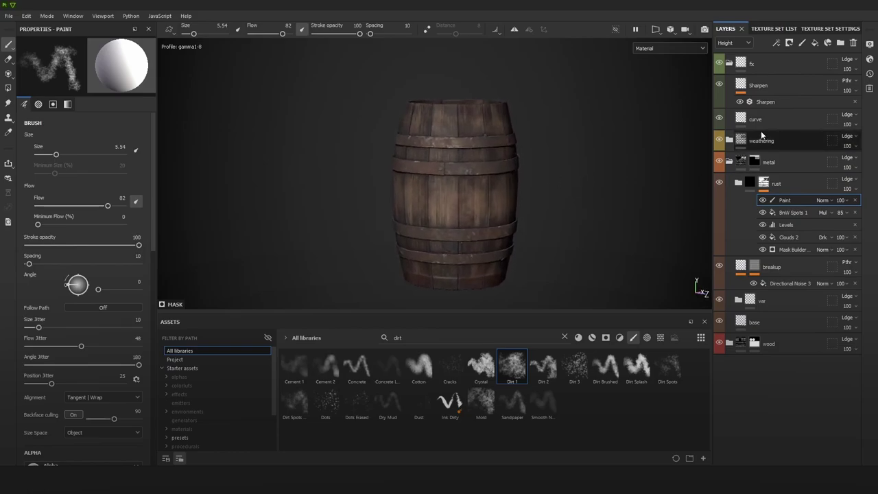
pyautogui.keyDown('alt'); pyautogui.moveTo(488, 135); pyautogui.dragTo(659, 210, button='right'); pyautogui.keyUp('alt')
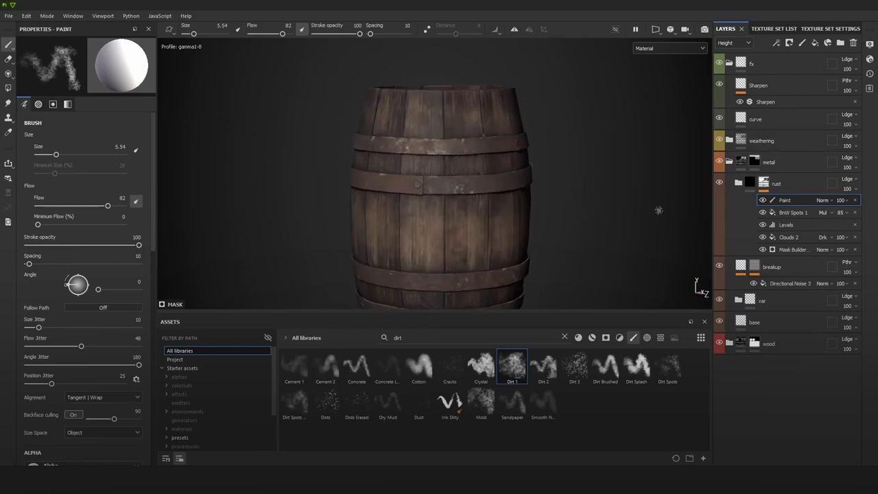
# Step: Add an HSL Perceptive filter layer above the Sharpen layer in the fx folder and name it bolts_lighten
pyautogui.click(760, 85)
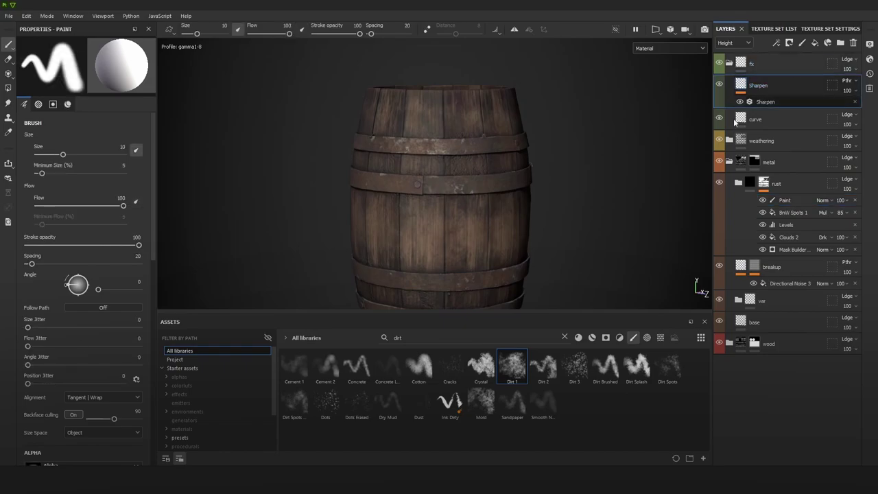
pyautogui.click(564, 338)
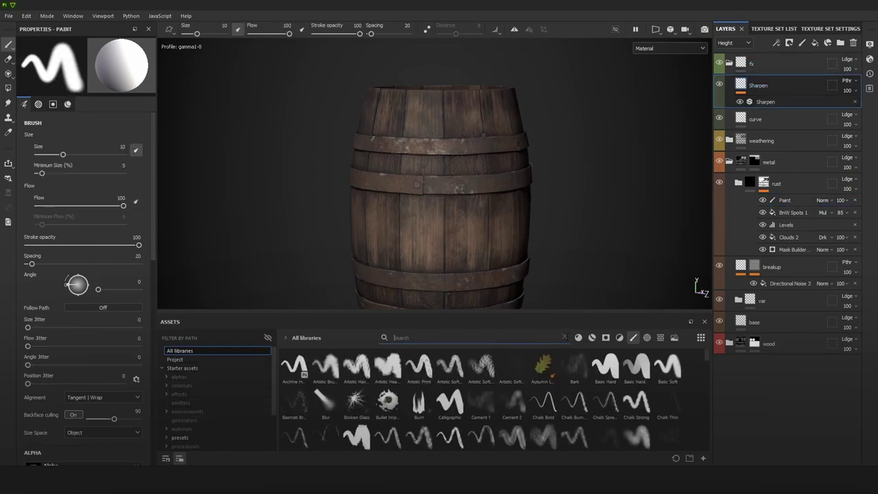
pyautogui.click(606, 338)
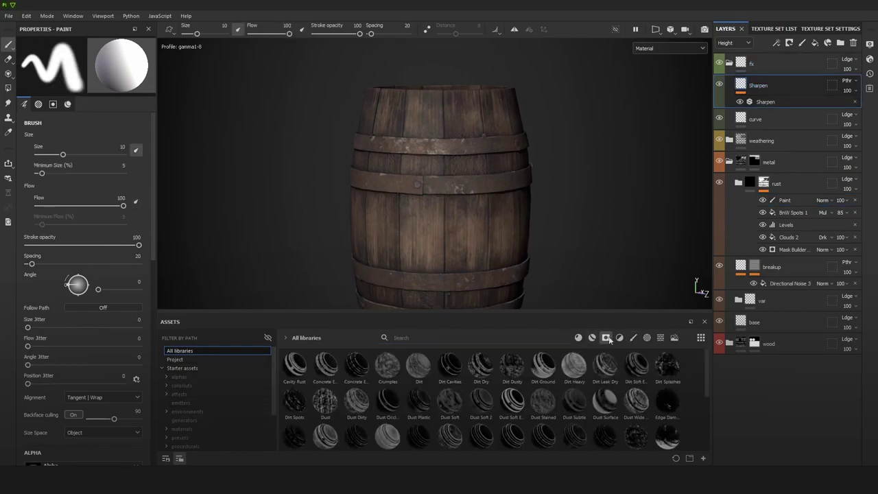
pyautogui.click(592, 338)
pyautogui.click(619, 337)
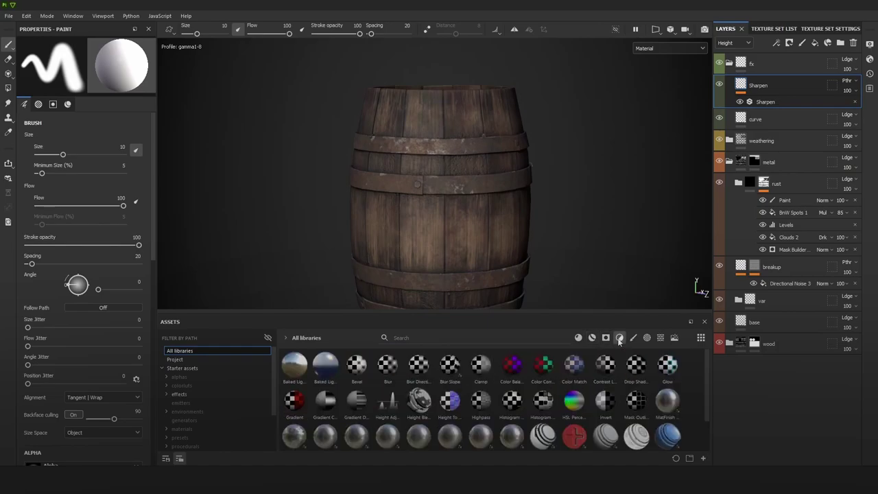
pyautogui.moveTo(574, 401); pyautogui.dragTo(776, 85)
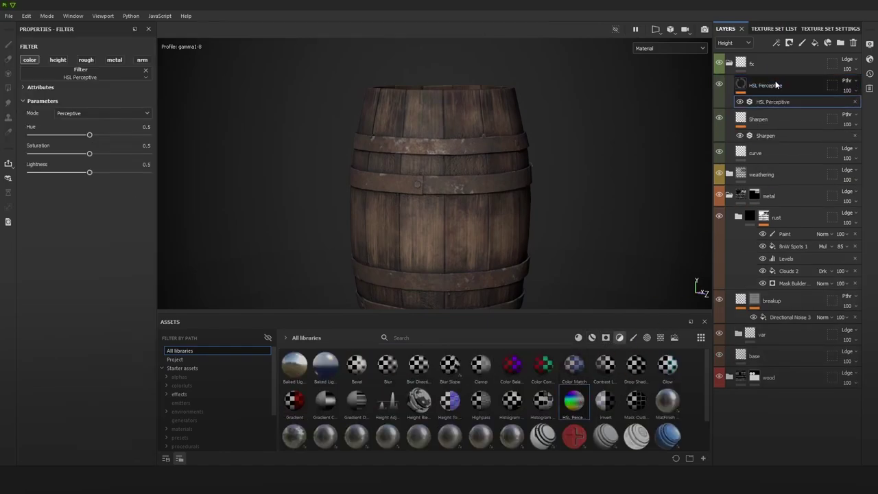
pyautogui.doubleClick(767, 85)
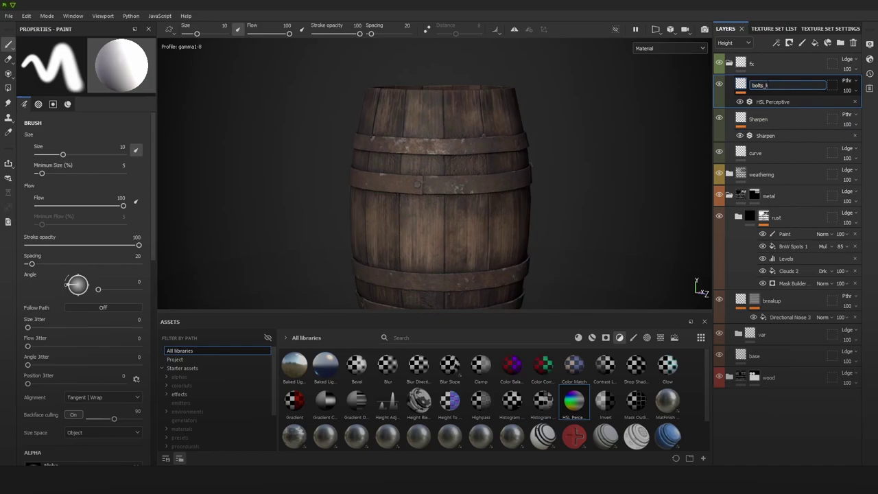
pyautogui.write('bolts_lighten')
pyautogui.press('Return')
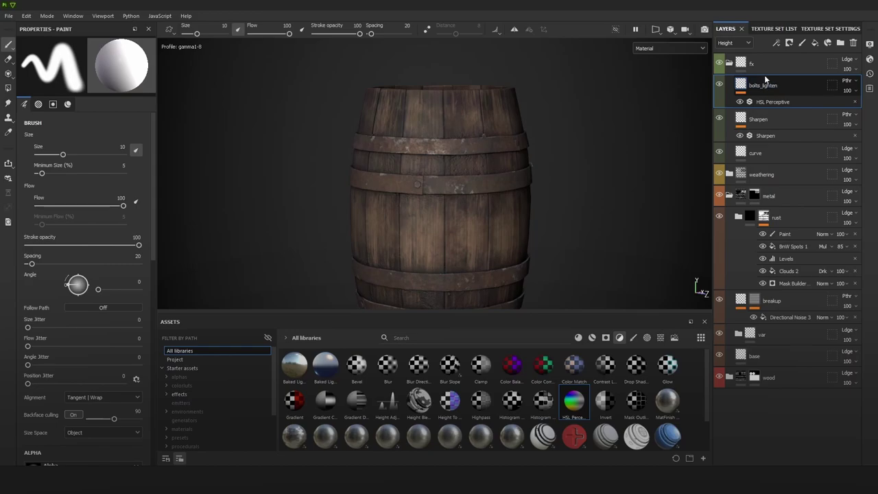
# Step: Examine the overall wood and metal colouring of the barrel, up close and from a distance
pyautogui.scroll(5, 578, 131)
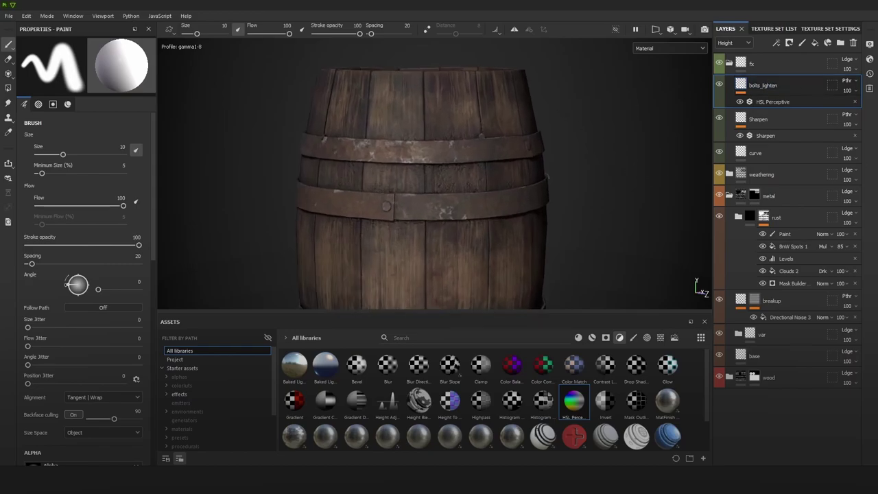
pyautogui.scroll(-5, 592, 183)
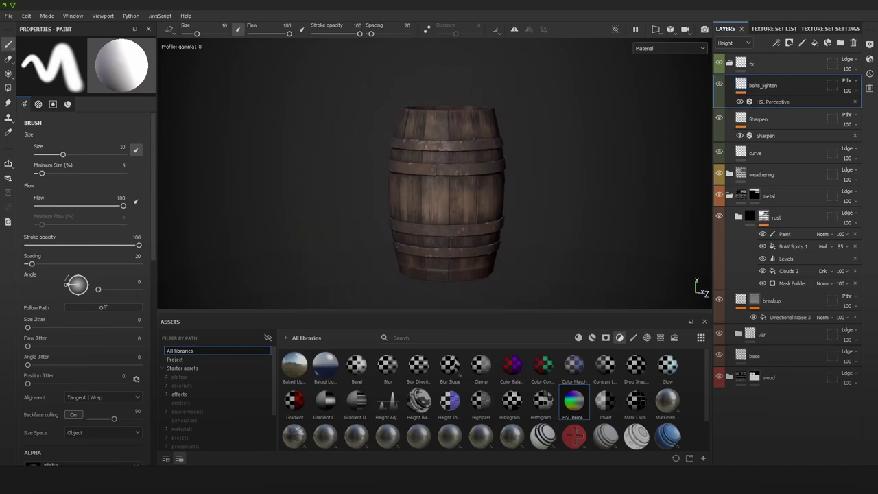
pyautogui.scroll(3, 449, 177)
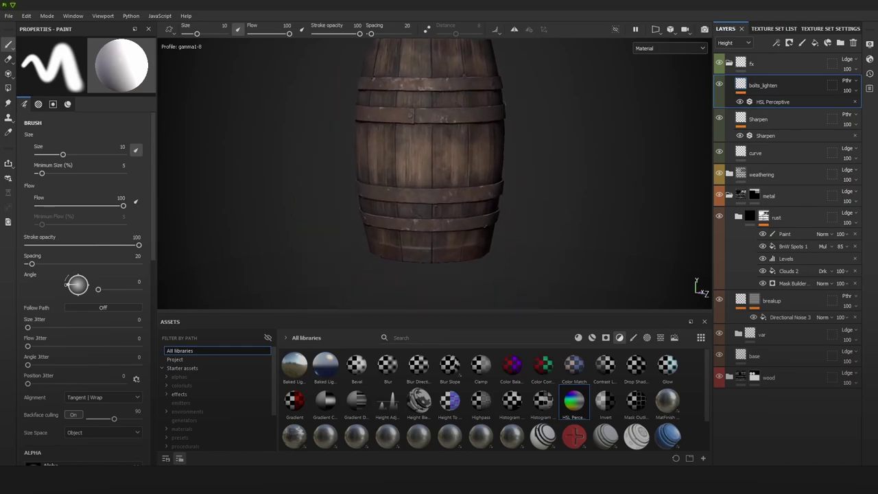
pyautogui.keyDown('alt'); pyautogui.moveTo(472, 113); pyautogui.dragTo(466, 144, button='middle'); pyautogui.keyUp('alt')
pyautogui.keyDown('shift'); pyautogui.moveTo(510, 152); pyautogui.dragTo(512, 155, button='right'); pyautogui.keyUp('shift')
pyautogui.scroll(1, 465, 153)
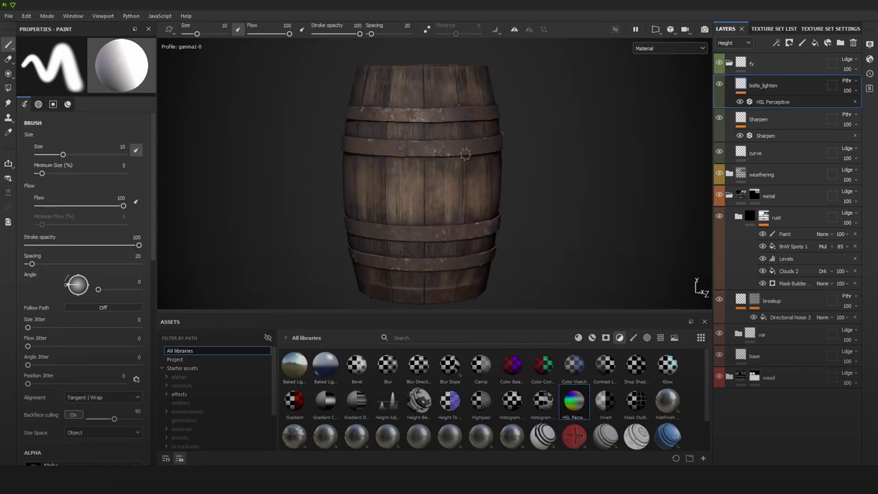
pyautogui.moveTo(464, 154)
pyautogui.keyDown('alt'); pyautogui.mouseDown()
pyautogui.moveTo(410, 169)
pyautogui.moveTo(455, 163)
pyautogui.mouseUp(); pyautogui.keyUp('alt')
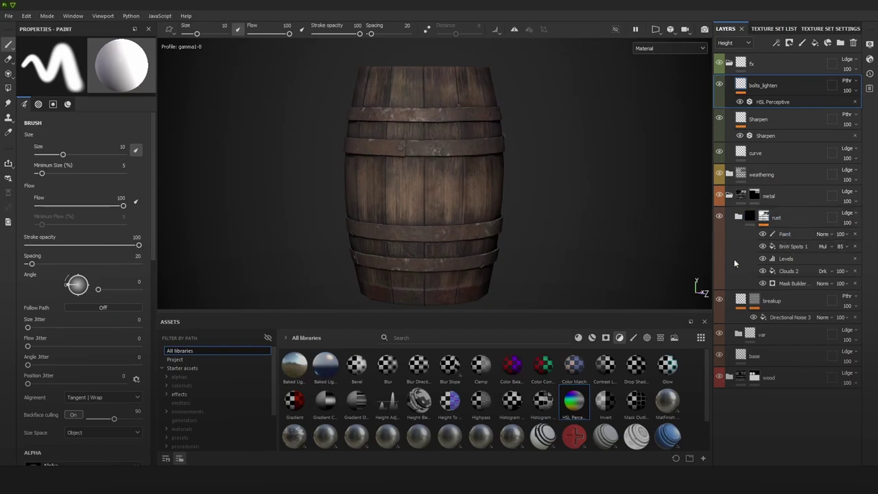
# Step: Add an HSL Perceptive filter layer above darken_grad in the wood folder and name it red_hue
pyautogui.click(786, 330)
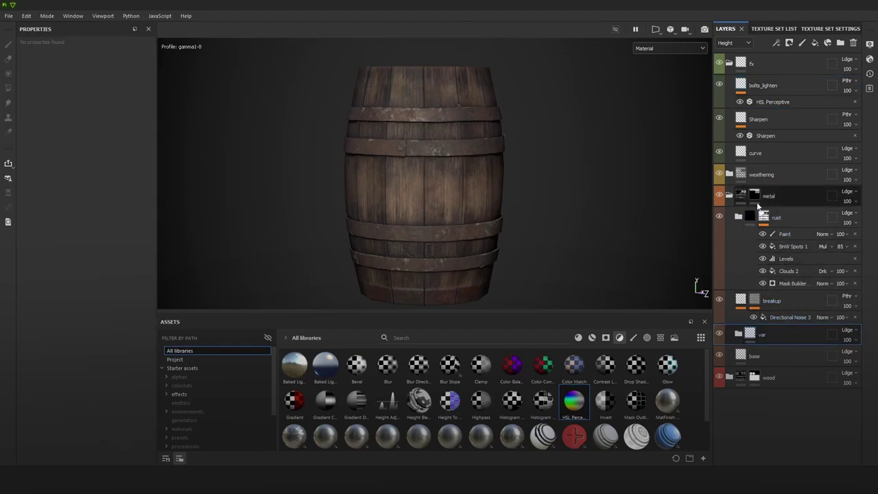
pyautogui.click(728, 197)
pyautogui.click(728, 217)
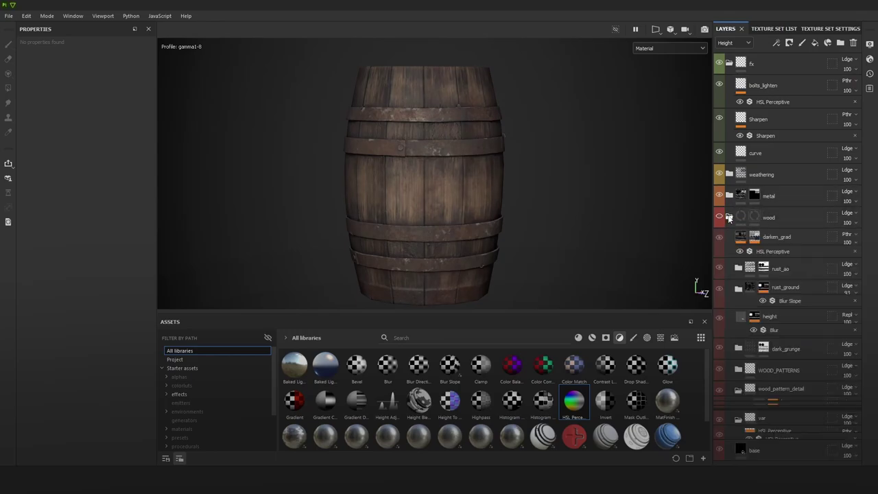
pyautogui.click(718, 216)
pyautogui.click(718, 217)
pyautogui.click(785, 241)
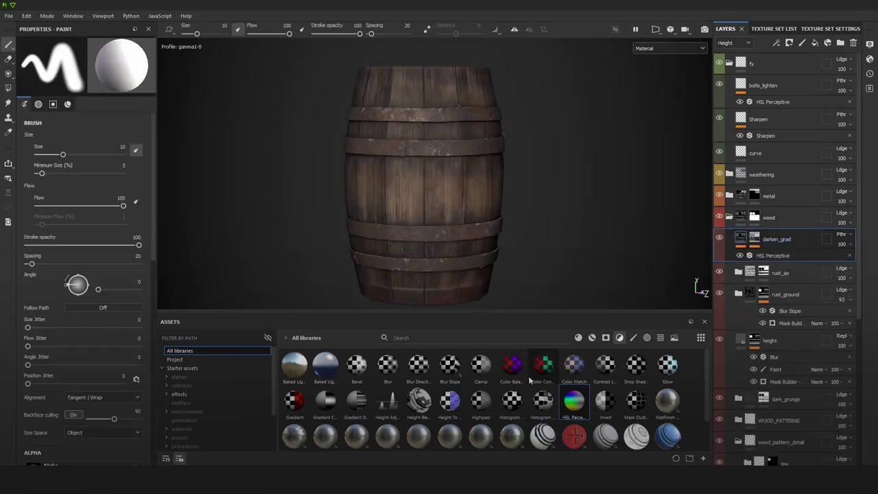
pyautogui.moveTo(574, 401)
pyautogui.mouseDown()
pyautogui.moveTo(761, 236)
pyautogui.moveTo(773, 237)
pyautogui.mouseUp()
pyautogui.doubleClick(768, 239)
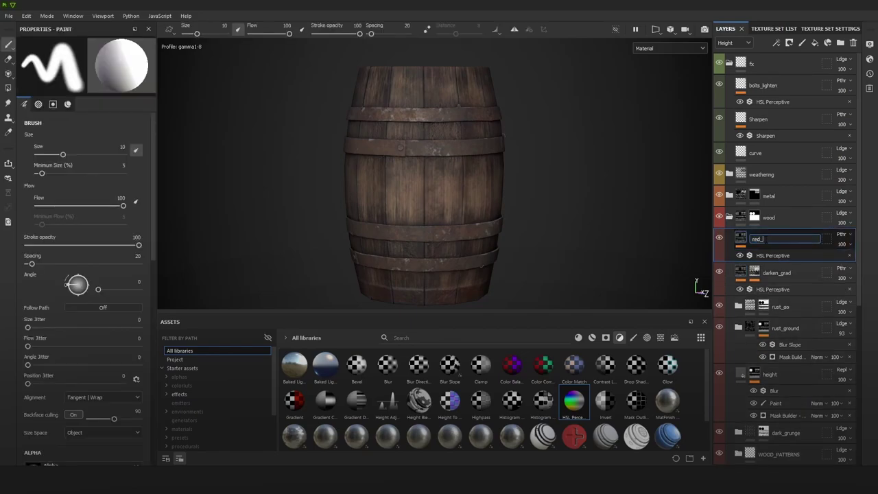
pyautogui.write('red_hue')
pyautogui.press('Return')
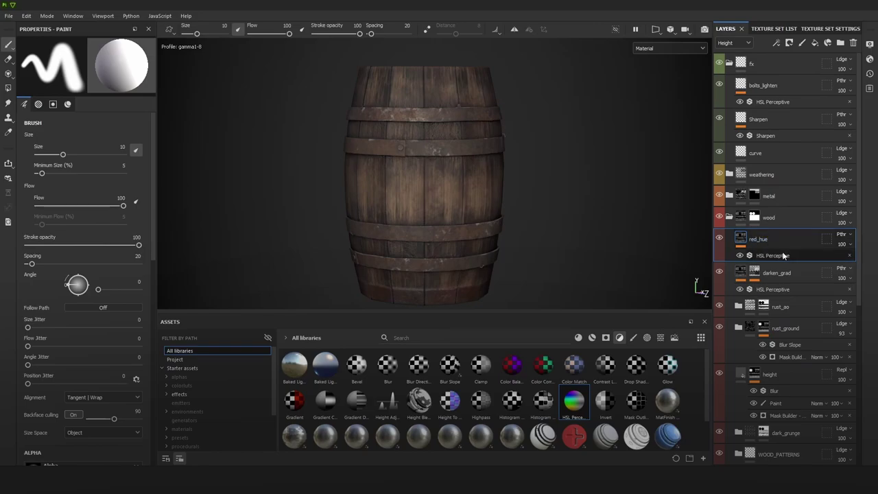
# Step: Set the red_hue filter's saturation to 0.671 and add a black mask to the layer
pyautogui.click(783, 255)
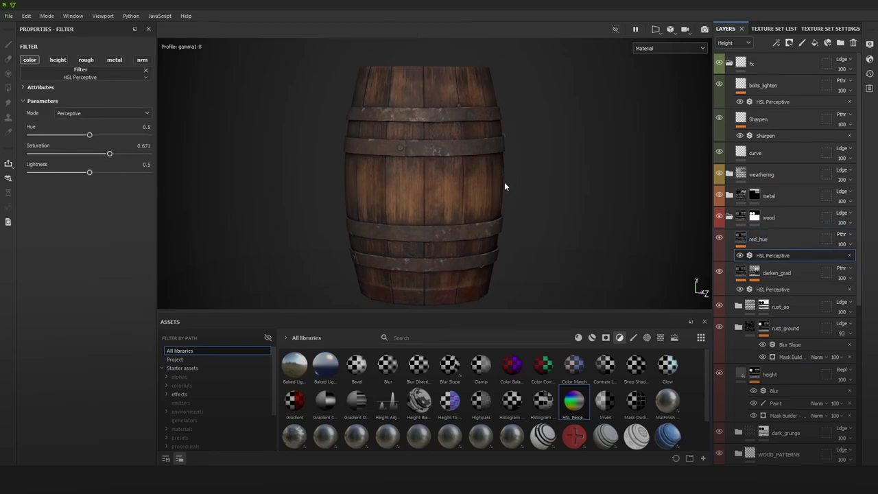
pyautogui.click(767, 237)
pyautogui.rightClick(766, 238)
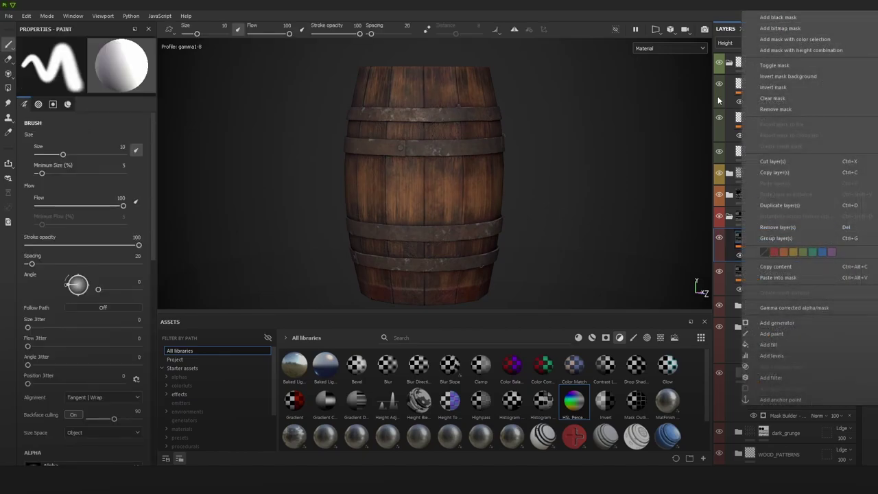
pyautogui.click(718, 100)
pyautogui.rightClick(778, 243)
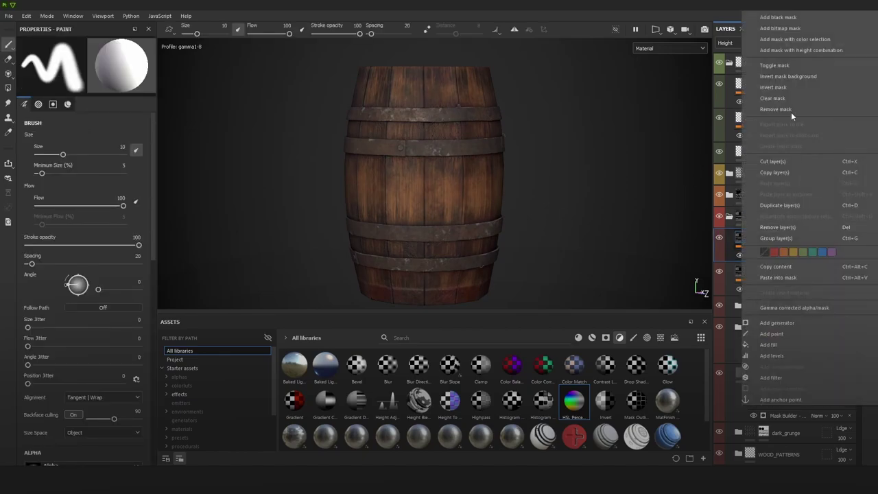
pyautogui.click(777, 17)
# Step: Enlarge the cloudy brush to 25.32 and paint soft patches into the red_hue mask on the barrel's front planks
pyautogui.press(']')
pyautogui.press(']')
pyautogui.press(']')
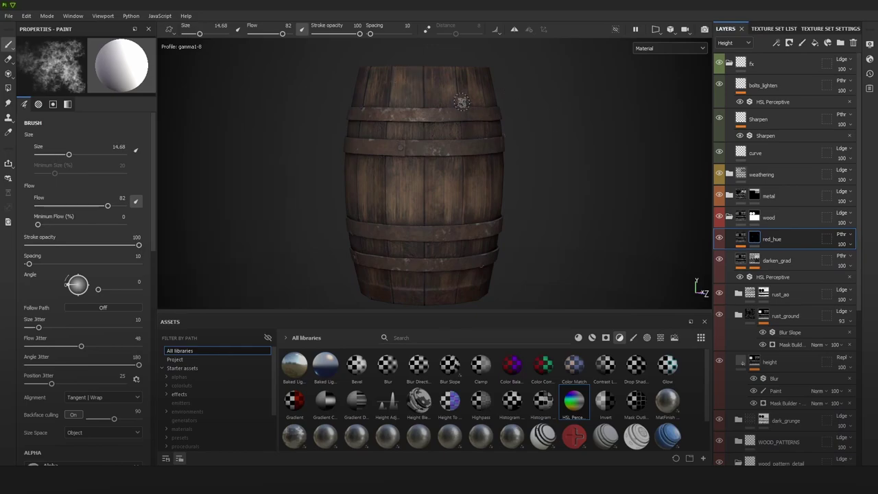
pyautogui.keyDown('alt'); pyautogui.moveTo(509, 143); pyautogui.dragTo(503, 158, button='middle'); pyautogui.keyUp('alt')
pyautogui.moveTo(445, 121)
pyautogui.keyDown('ctrl'); pyautogui.mouseDown(button='right')
pyautogui.moveTo(455, 121)
pyautogui.moveTo(419, 131)
pyautogui.moveTo(388, 91)
pyautogui.moveTo(394, 82)
pyautogui.mouseUp(button='right'); pyautogui.keyUp('ctrl')
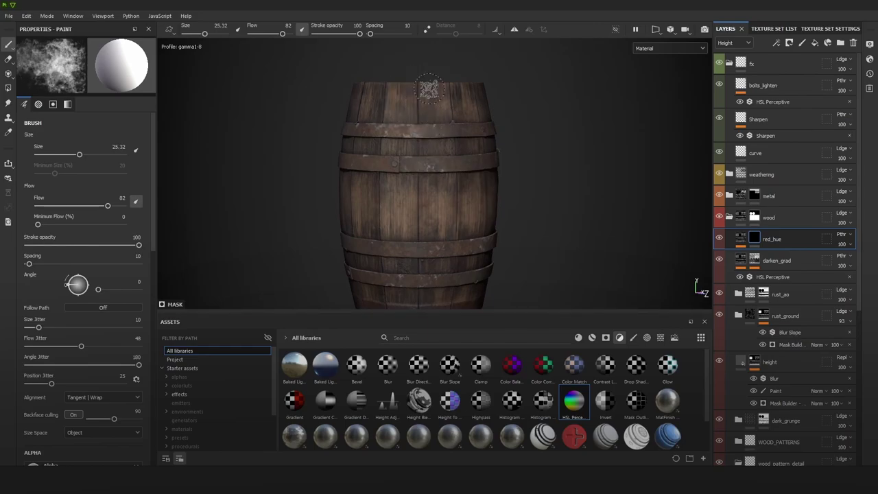
pyautogui.keyDown('alt'); pyautogui.moveTo(430, 165); pyautogui.dragTo(440, 94, button='middle'); pyautogui.keyUp('alt')
pyautogui.moveTo(454, 133)
pyautogui.keyDown('alt'); pyautogui.mouseDown(button='middle')
pyautogui.moveTo(430, 188)
pyautogui.moveTo(451, 184)
pyautogui.moveTo(450, 171)
pyautogui.mouseUp(button='middle'); pyautogui.keyUp('alt')
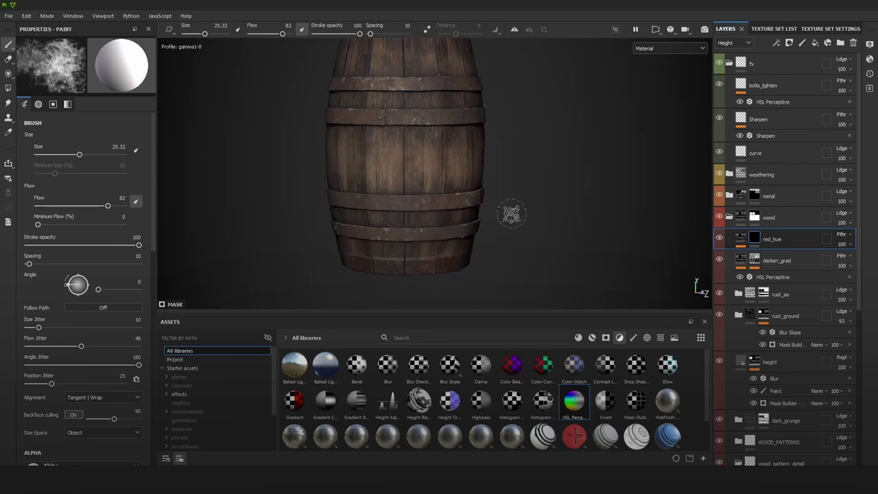
pyautogui.keyDown('alt'); pyautogui.moveTo(464, 92); pyautogui.dragTo(474, 151, button='middle'); pyautogui.keyUp('alt')
pyautogui.keyDown('alt'); pyautogui.moveTo(474, 151); pyautogui.dragTo(508, 73, button='right'); pyautogui.keyUp('alt')
# Step: Paint more patches into the red_hue mask on the planks around the barrel's other sides, including their top and bottom ends
pyautogui.keyDown('alt'); pyautogui.moveTo(541, 145); pyautogui.dragTo(596, 140); pyautogui.keyUp('alt')
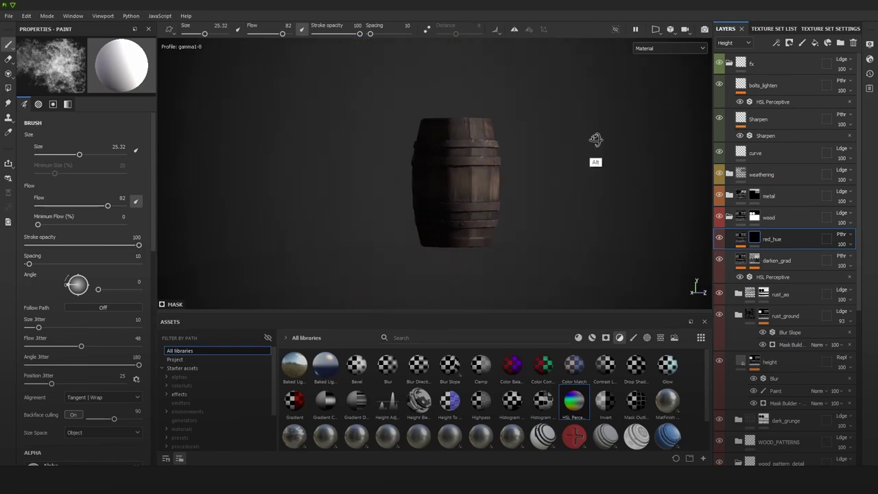
pyautogui.keyDown('alt'); pyautogui.moveTo(596, 140); pyautogui.dragTo(580, 182, button='right'); pyautogui.keyUp('alt')
pyautogui.keyDown('alt'); pyautogui.moveTo(580, 183); pyautogui.dragTo(504, 190); pyautogui.keyUp('alt')
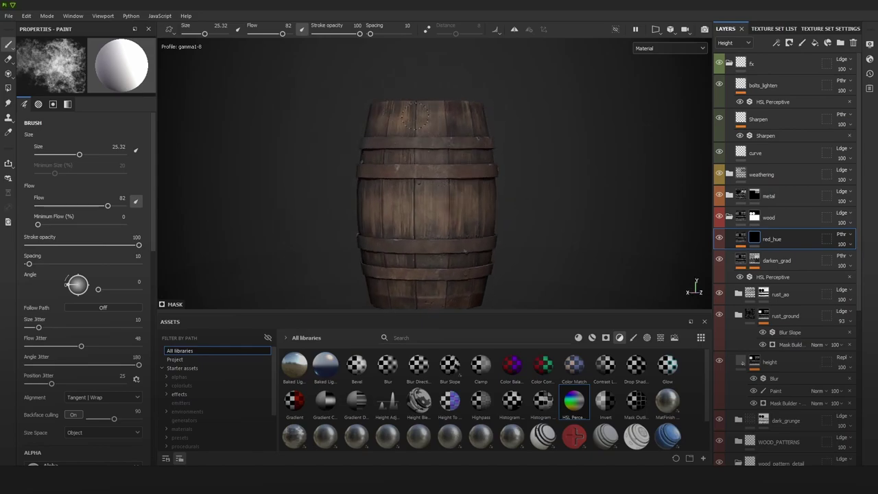
pyautogui.keyDown('alt'); pyautogui.moveTo(430, 236); pyautogui.dragTo(436, 216, button='middle'); pyautogui.keyUp('alt')
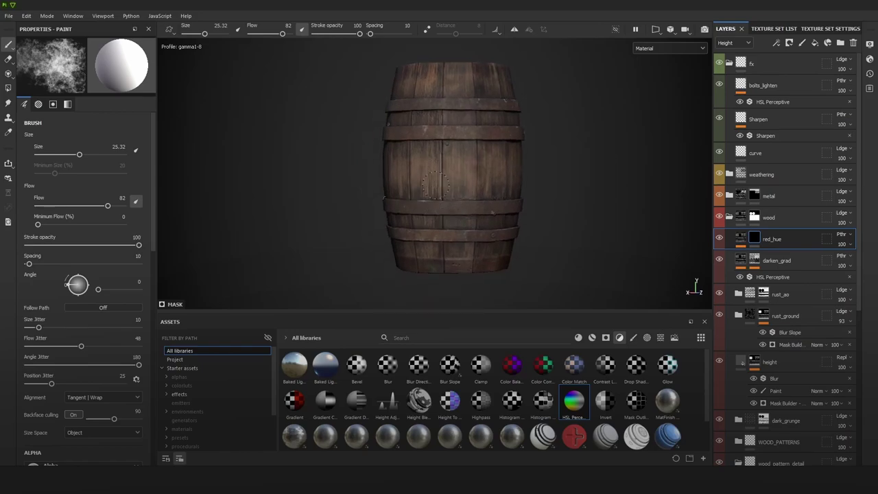
pyautogui.keyDown('alt'); pyautogui.moveTo(475, 235); pyautogui.dragTo(554, 309, button='right'); pyautogui.keyUp('alt')
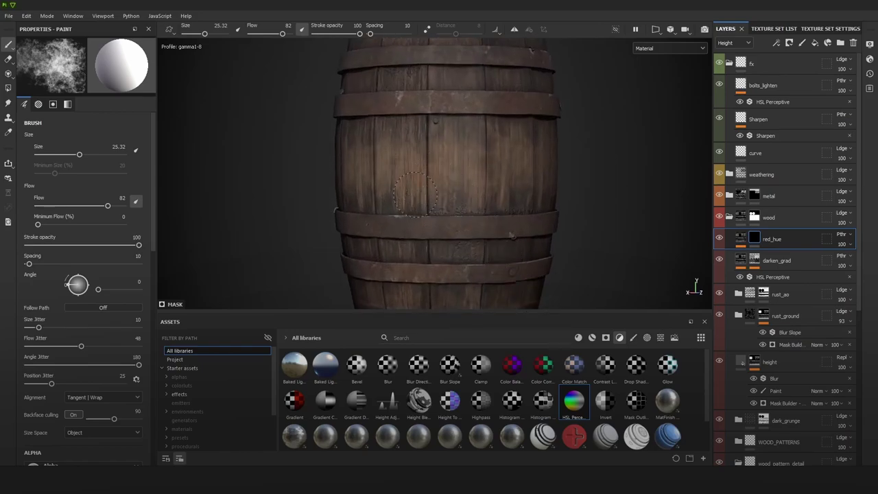
pyautogui.moveTo(434, 225)
pyautogui.keyDown('alt'); pyautogui.mouseDown(button='right')
pyautogui.moveTo(411, 20)
pyautogui.moveTo(433, 43)
pyautogui.mouseUp(button='right'); pyautogui.keyUp('alt')
pyautogui.keyDown('alt'); pyautogui.moveTo(473, 172); pyautogui.dragTo(508, 172); pyautogui.keyUp('alt')
pyautogui.keyDown('alt'); pyautogui.moveTo(493, 183); pyautogui.dragTo(491, 254, button='right'); pyautogui.keyUp('alt')
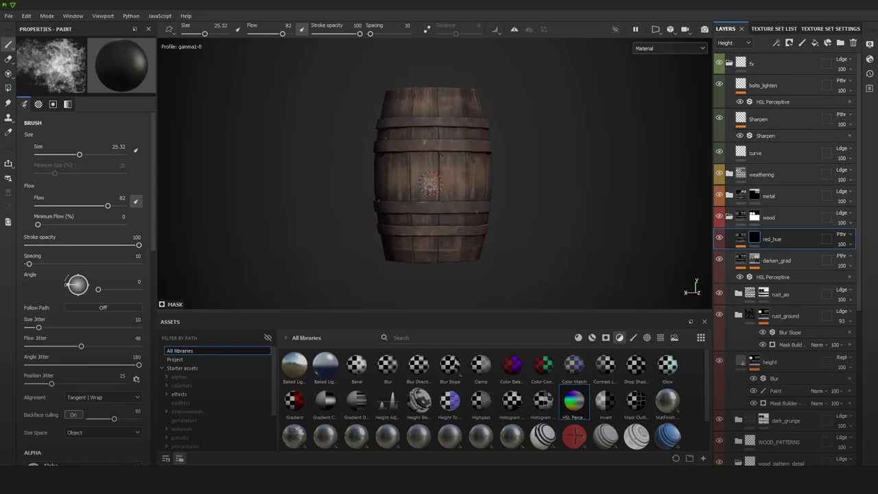
pyautogui.keyDown('alt'); pyautogui.moveTo(428, 190); pyautogui.dragTo(506, 190); pyautogui.keyUp('alt')
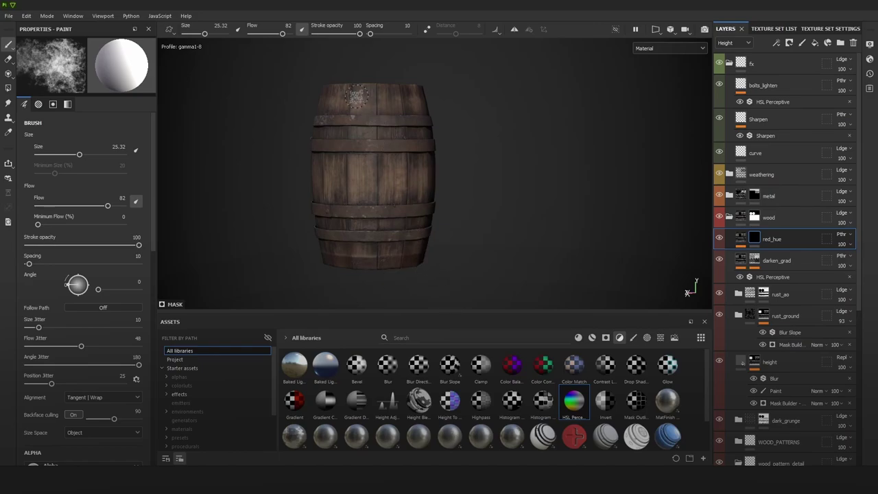
# Step: Inspect the painted red_hue mask on its own and return to the material view
pyautogui.press('c')
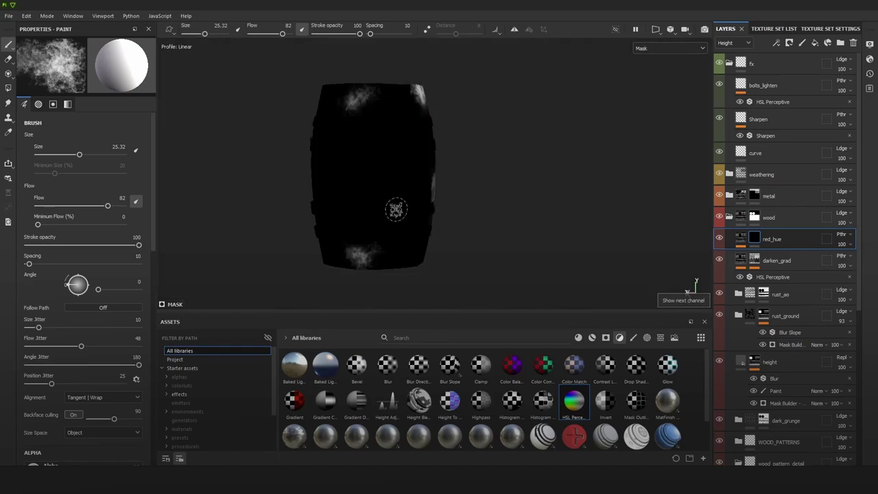
pyautogui.keyDown('alt'); pyautogui.moveTo(376, 176); pyautogui.dragTo(431, 191); pyautogui.keyUp('alt')
pyautogui.press('m')
pyautogui.keyDown('shift'); pyautogui.moveTo(427, 157); pyautogui.dragTo(417, 159, button='right'); pyautogui.keyUp('shift')
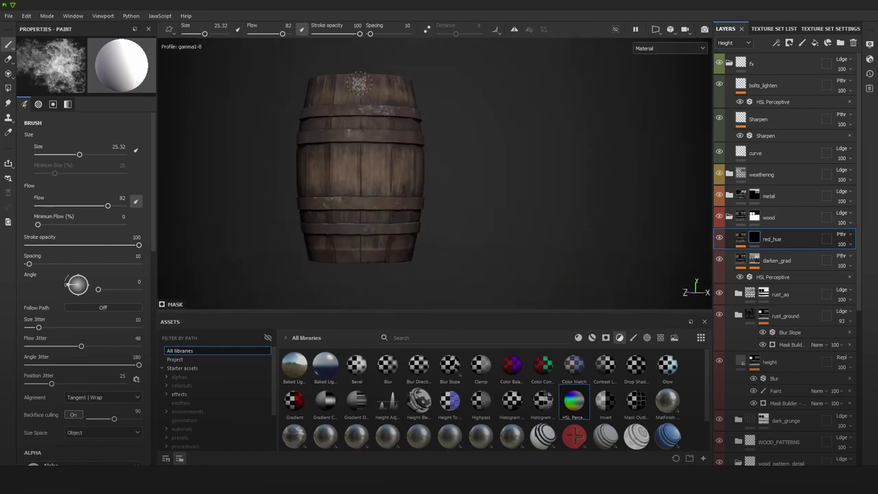
# Step: Paint patches on the upper planks of the remaining side and compare the barrel with the red_hue layer toggled
pyautogui.press('alt')
pyautogui.keyDown('shift'); pyautogui.moveTo(521, 146); pyautogui.dragTo(483, 146, button='right'); pyautogui.keyUp('shift')
pyautogui.keyDown('alt'); pyautogui.moveTo(479, 155); pyautogui.dragTo(547, 151, button='middle'); pyautogui.keyUp('alt')
pyautogui.keyDown('alt'); pyautogui.moveTo(548, 153); pyautogui.dragTo(593, 148); pyautogui.keyUp('alt')
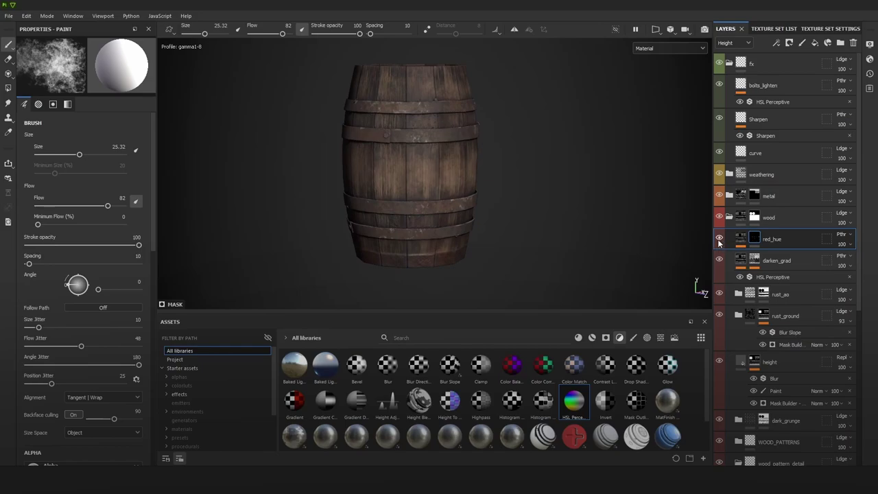
pyautogui.click(718, 240)
pyautogui.keyDown('alt'); pyautogui.moveTo(468, 120); pyautogui.dragTo(587, 192, button='right'); pyautogui.keyUp('alt')
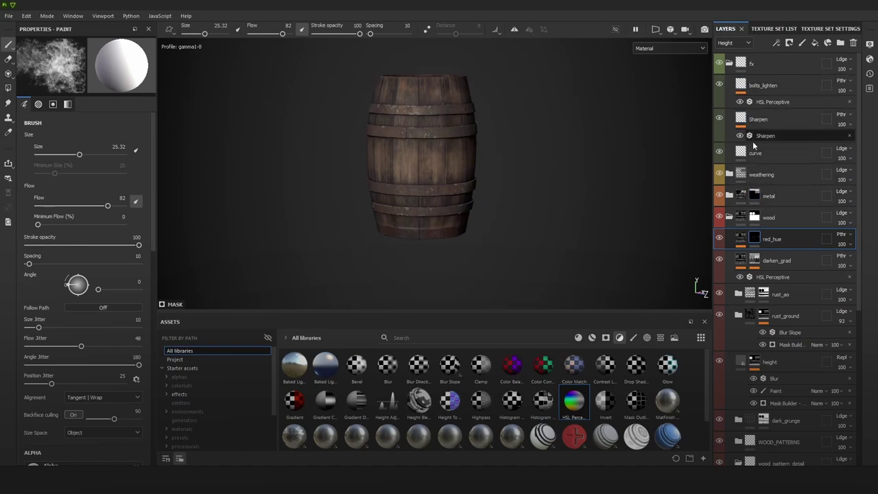
# Step: Add a fill layer above blood in the weathering folder and name it white_dots
pyautogui.click(729, 63)
pyautogui.click(729, 85)
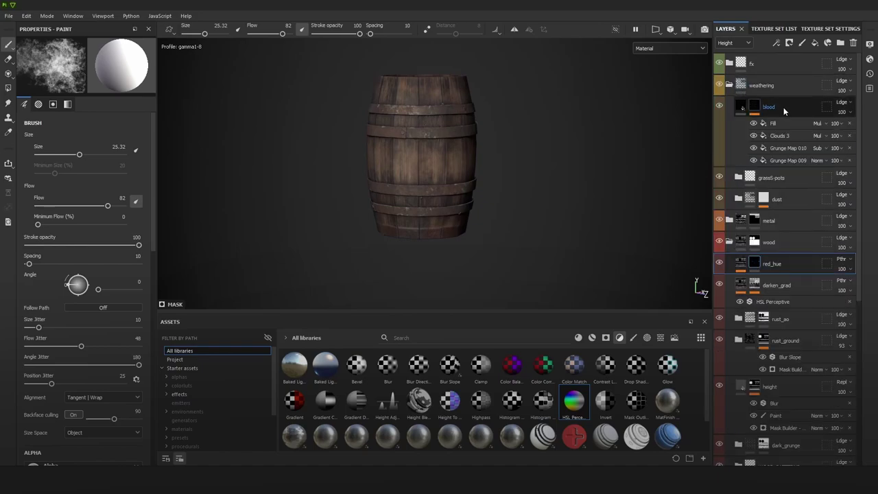
pyautogui.click(783, 107)
pyautogui.click(815, 42)
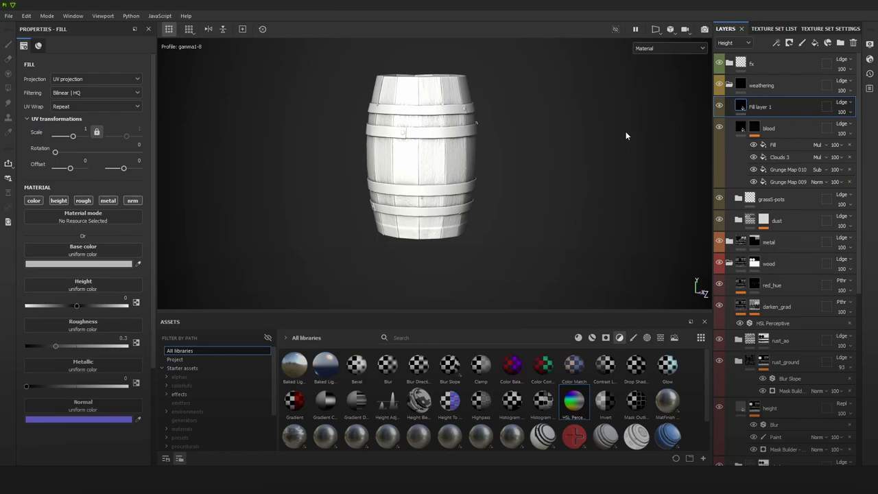
pyautogui.doubleClick(770, 105)
pyautogui.write('whit')
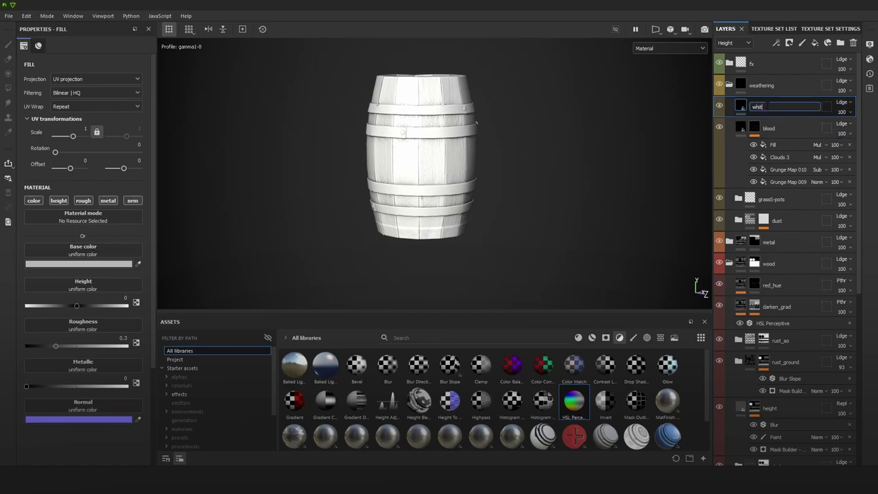
pyautogui.write('e_dots')
pyautogui.press('Return')
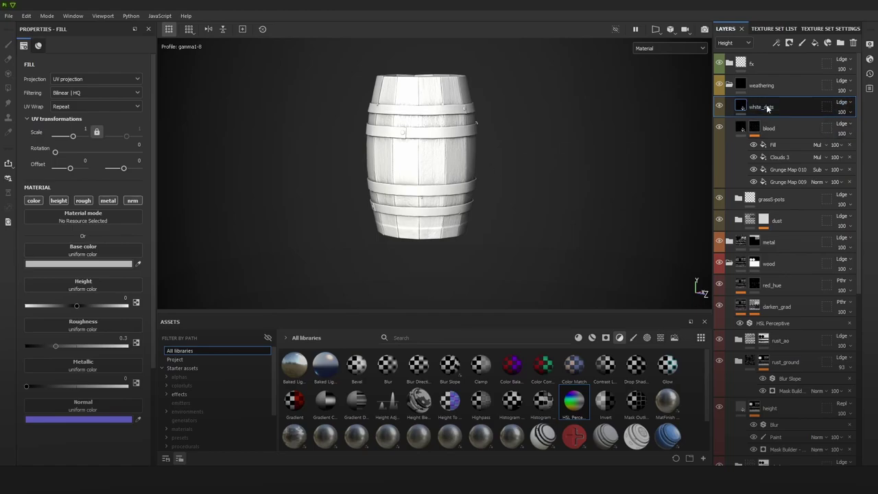
# Step: Search all asset types for "dots" and "SPATS", and preview the Splash Spots texture
pyautogui.scroll(5, 486, 199)
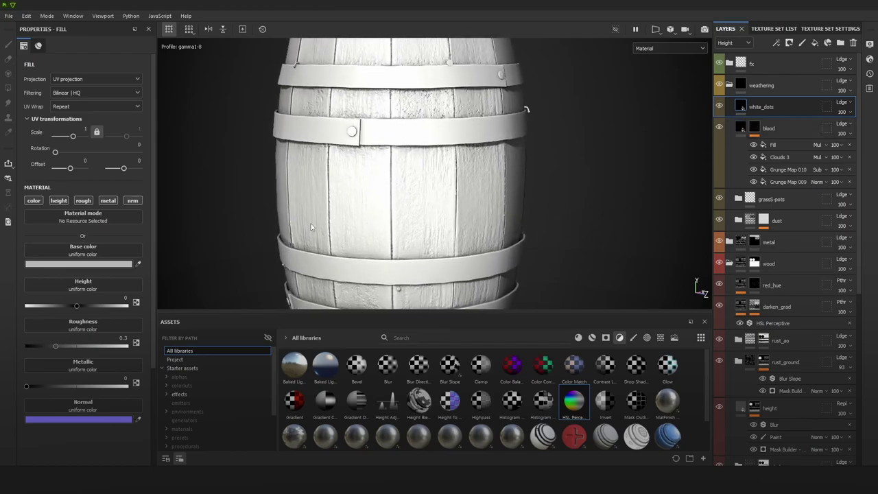
pyautogui.click(415, 338)
pyautogui.click(632, 338)
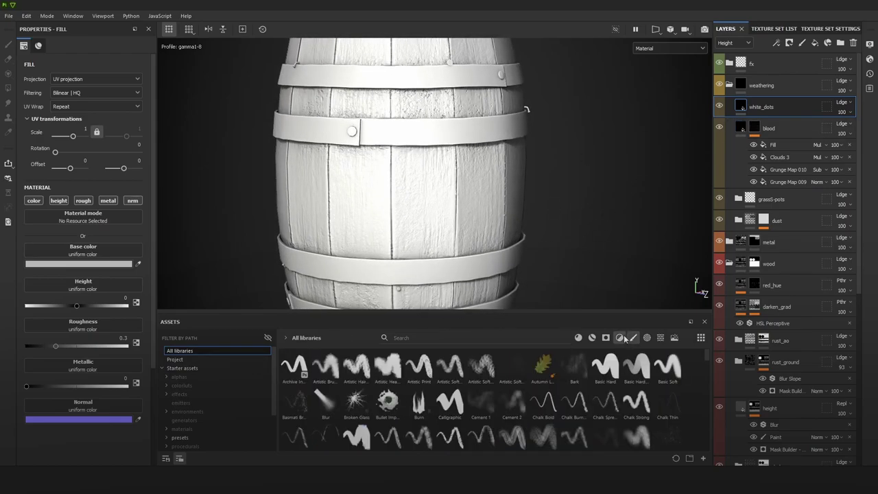
pyautogui.click(620, 337)
pyautogui.click(622, 337)
pyautogui.click(505, 338)
pyautogui.write('dots')
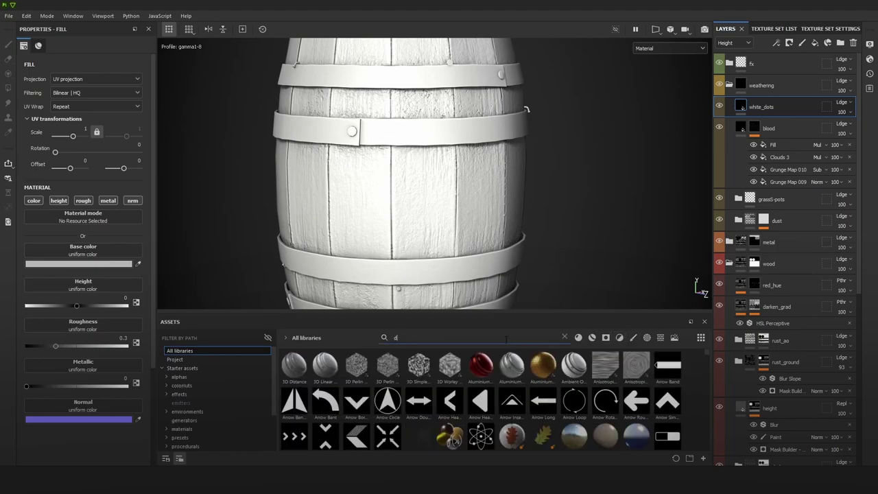
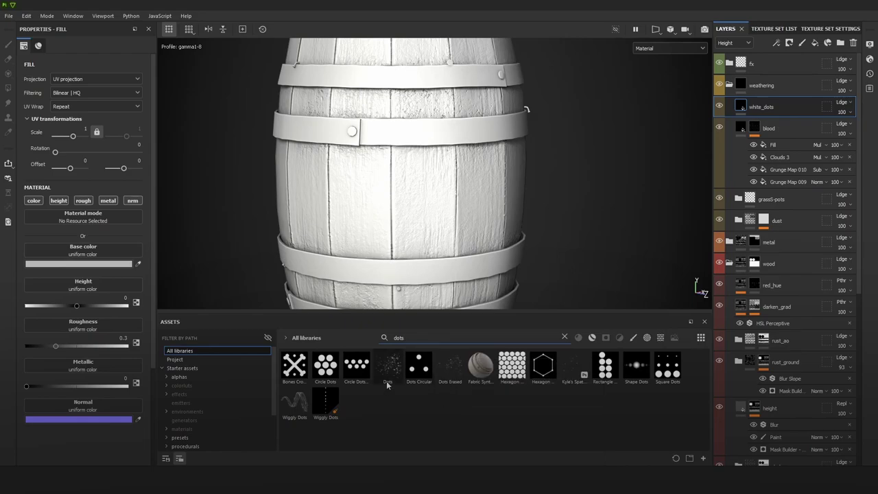
pyautogui.doubleClick(492, 340)
pyautogui.write('SPATS')
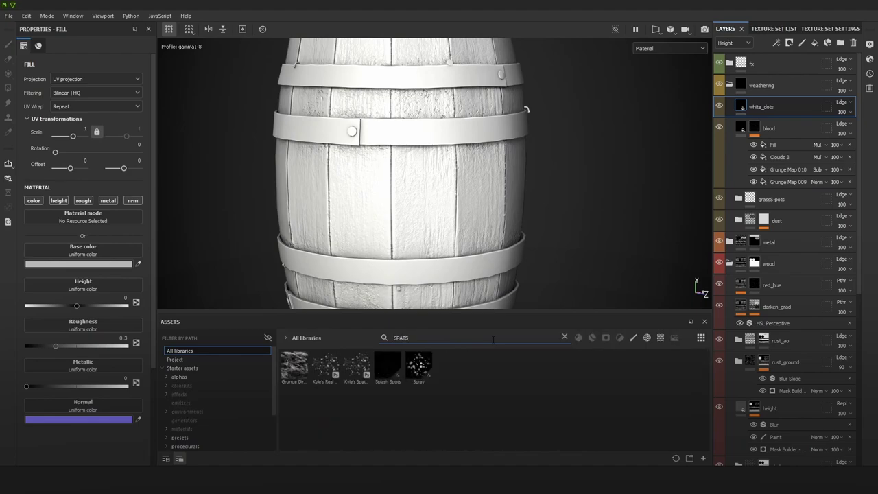
pyautogui.moveTo(396, 361)
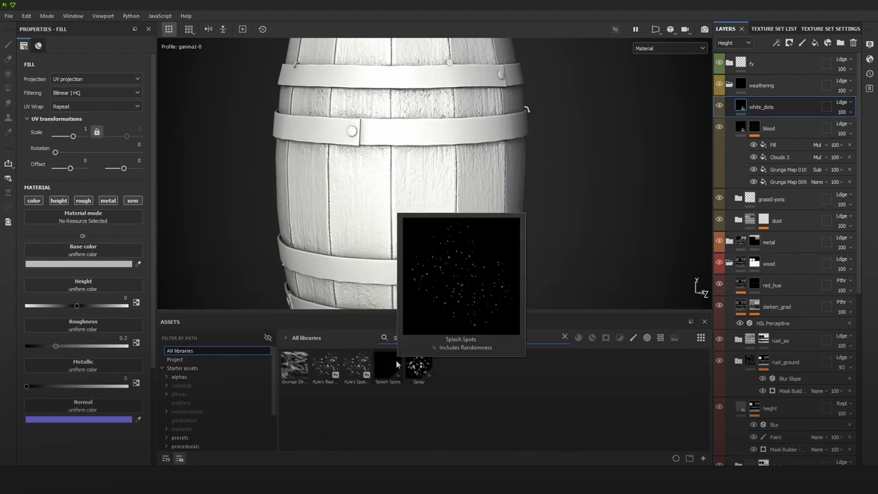
# Step: Add a black mask to white_dots with a fill that uses Splash Spots as its grayscale
pyautogui.rightClick(769, 106)
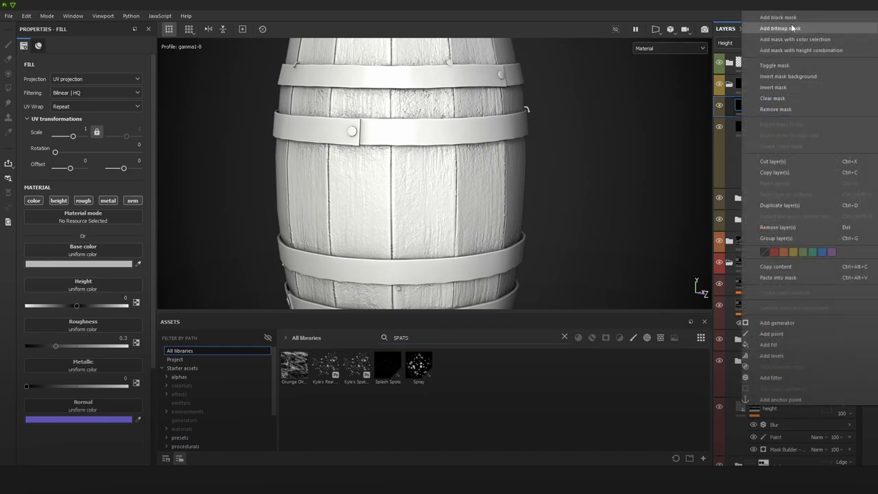
pyautogui.click(788, 19)
pyautogui.click(776, 43)
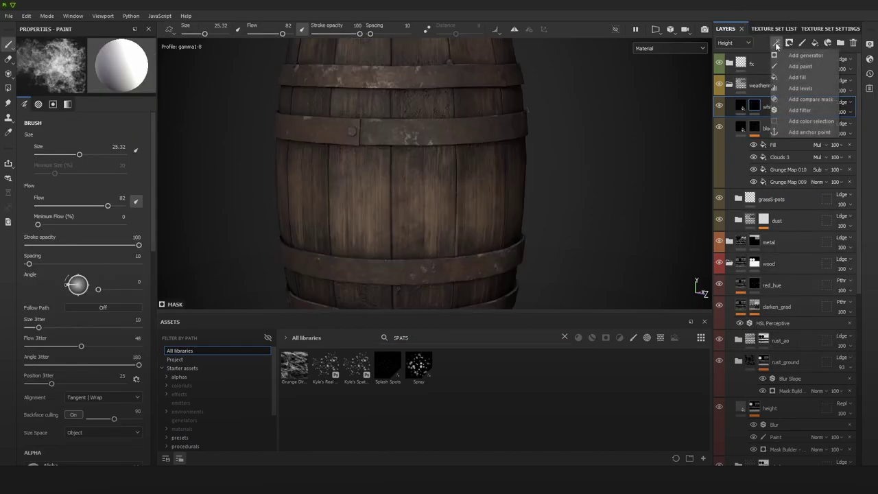
pyautogui.click(795, 77)
pyautogui.moveTo(387, 367); pyautogui.dragTo(97, 203)
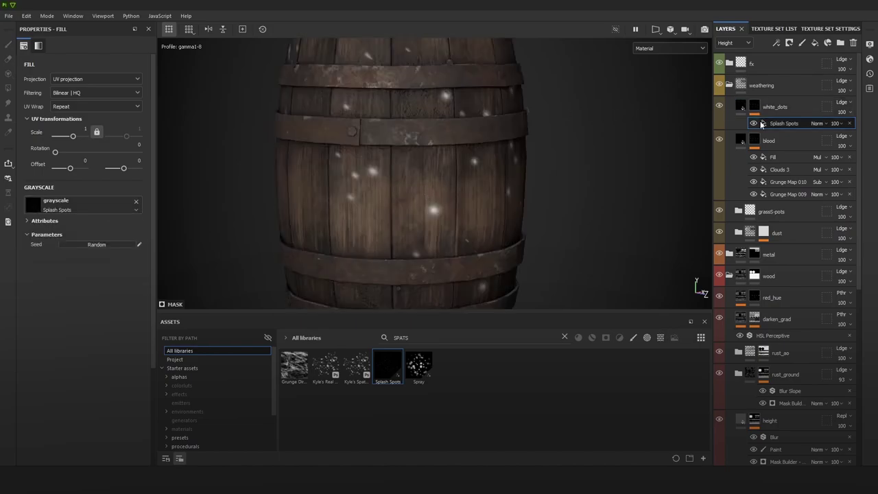
# Step: Try a UV scale of -9.17 on the Splash Spots fill and check the dot size on the barrel
pyautogui.click(36, 221)
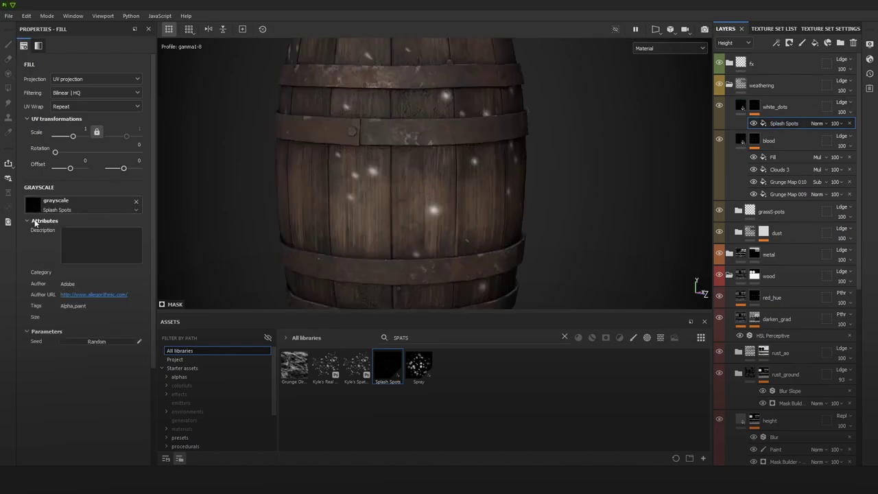
pyautogui.click(36, 220)
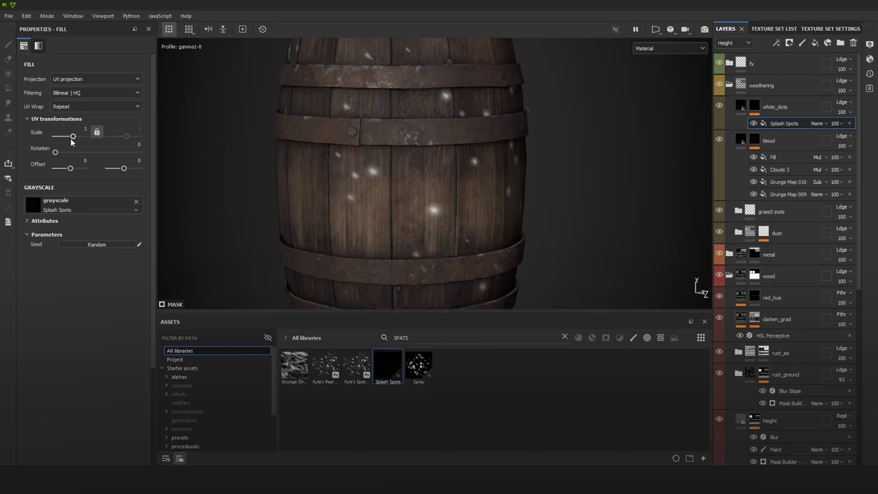
pyautogui.moveTo(71, 140); pyautogui.dragTo(63, 139)
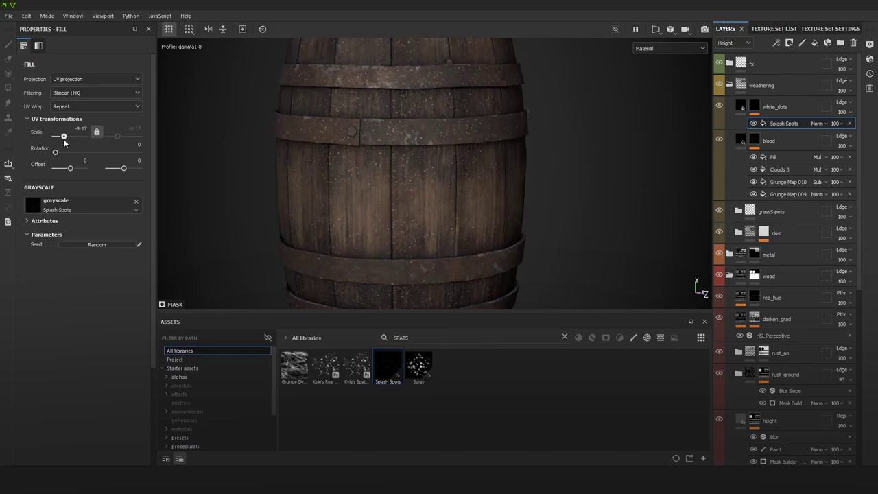
pyautogui.scroll(-5, 514, 211)
pyautogui.scroll(2, 508, 141)
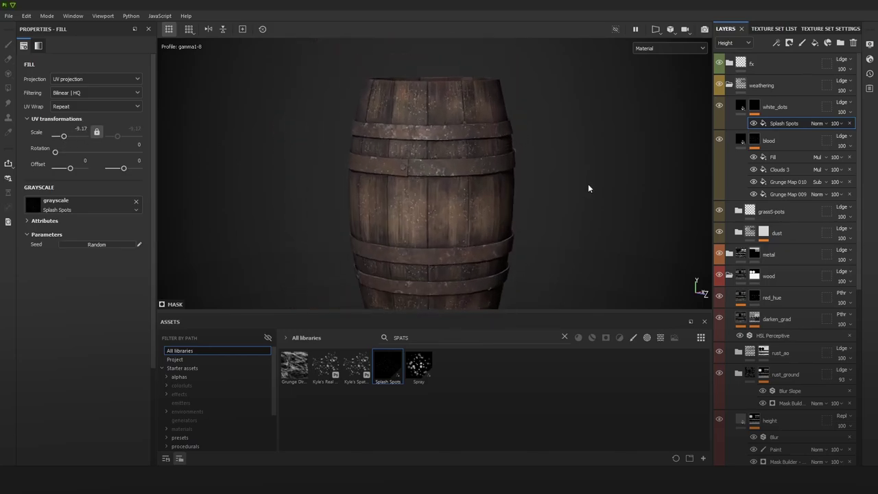
pyautogui.keyDown('shift'); pyautogui.moveTo(562, 168); pyautogui.dragTo(570, 169, button='right'); pyautogui.keyUp('shift')
pyautogui.scroll(2, 347, 155)
pyautogui.keyDown('alt'); pyautogui.moveTo(389, 187); pyautogui.dragTo(378, 172, button='middle'); pyautogui.keyUp('alt')
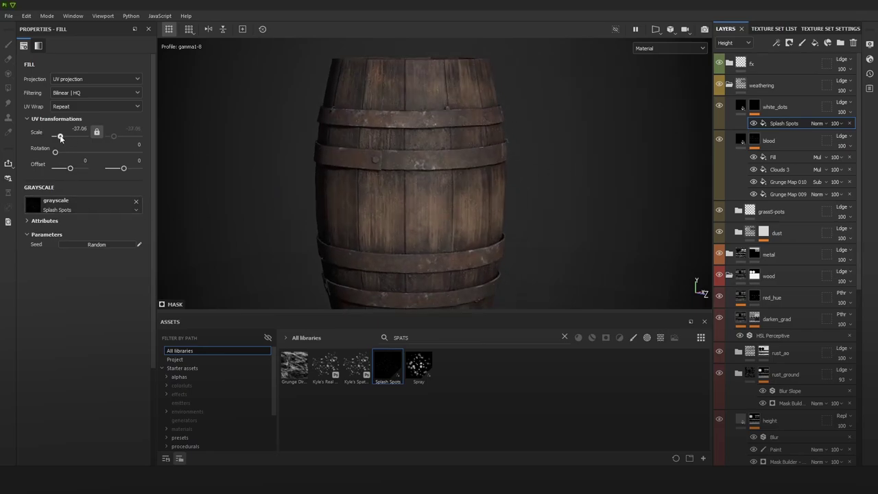
# Step: Set the Splash Spots fill's UV scale to -16.75 and its first offset value to 0.35, checking the dots around the barrel
pyautogui.moveTo(60, 137); pyautogui.dragTo(62, 138)
pyautogui.moveTo(63, 135); pyautogui.dragTo(62, 135)
pyautogui.keyDown('alt'); pyautogui.moveTo(413, 161); pyautogui.dragTo(429, 168); pyautogui.keyUp('alt')
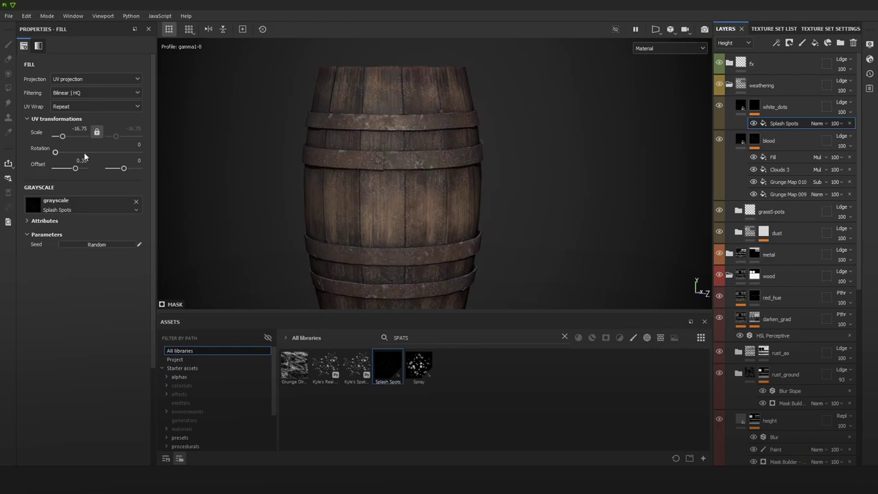
pyautogui.moveTo(63, 136); pyautogui.dragTo(62, 137)
pyautogui.scroll(-4, 388, 245)
pyautogui.scroll(5, 430, 170)
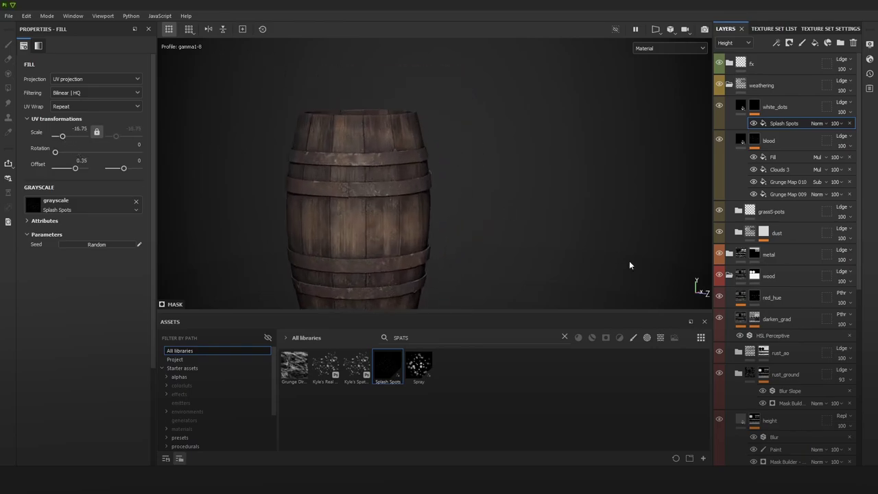
pyautogui.keyDown('alt'); pyautogui.moveTo(432, 193); pyautogui.dragTo(239, 188); pyautogui.keyUp('alt')
# Step: Search the assets for "DIRT" and narrow the results to the Starter assets procedurals
pyautogui.click(37, 224)
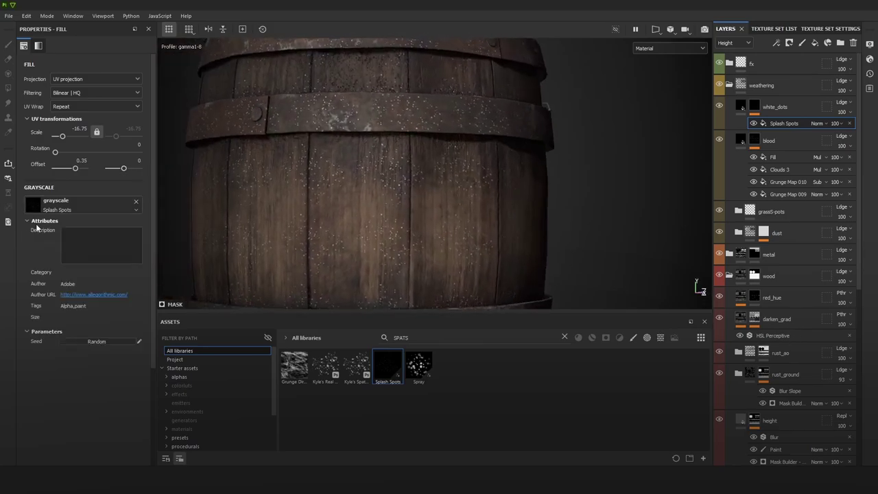
pyautogui.click(39, 223)
pyautogui.click(475, 337)
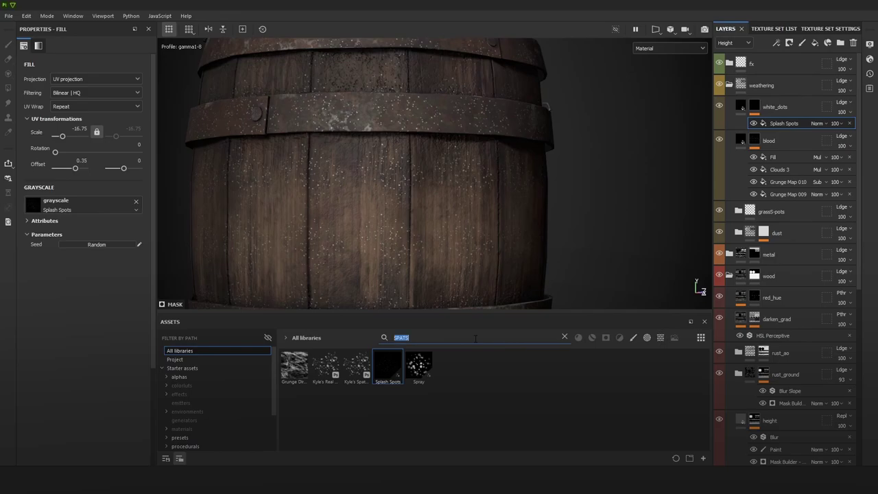
pyautogui.write('DIRT')
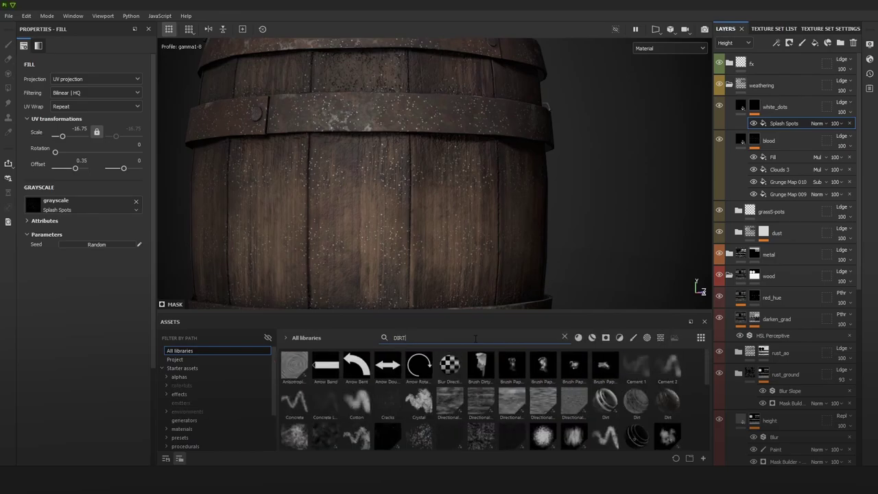
pyautogui.click(188, 447)
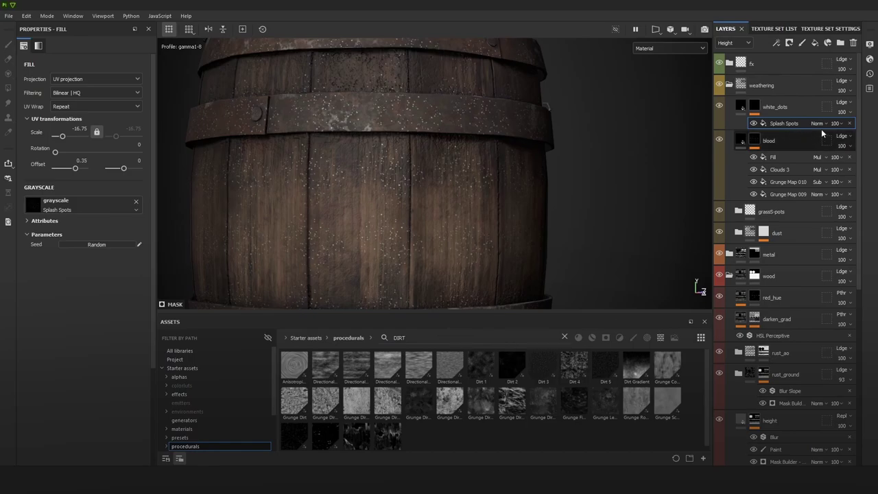
# Step: Replace the Splash Spots fill in the white_dots mask with a new fill that uses Dirt 3 as its grayscale
pyautogui.click(848, 124)
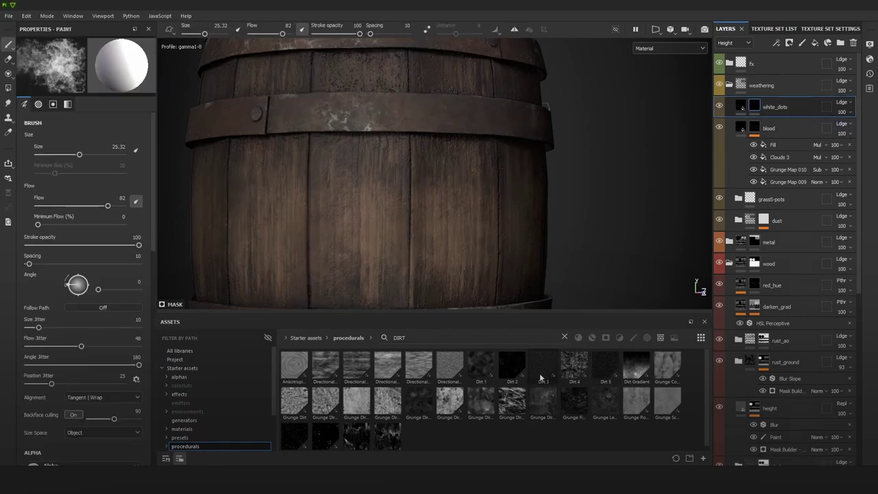
pyautogui.moveTo(541, 378); pyautogui.dragTo(775, 106)
pyautogui.click(776, 44)
pyautogui.click(796, 77)
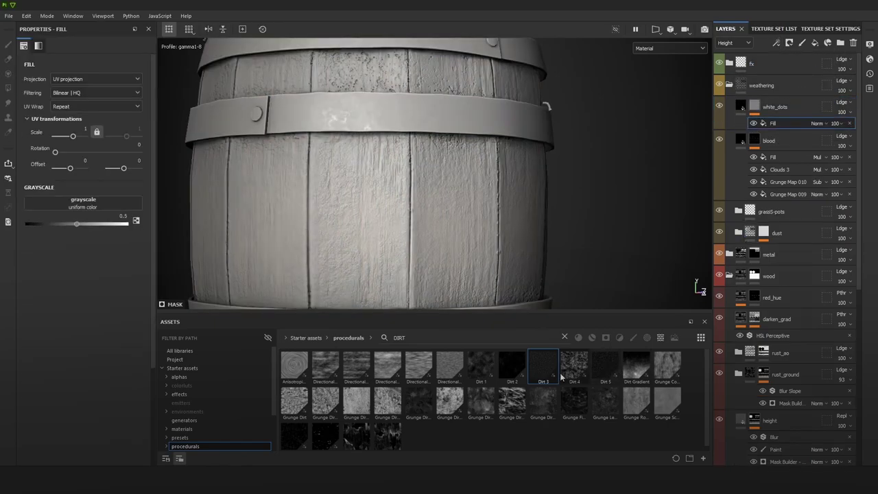
pyautogui.moveTo(539, 367); pyautogui.dragTo(120, 204)
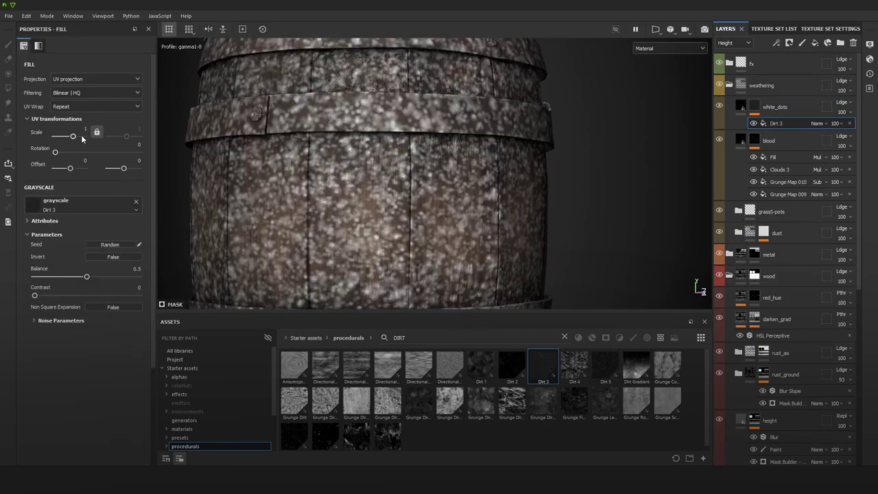
# Step: Set the Dirt 3 fill's UV scale to 4.32 and balance to 0.27, checking the dots around the barrel
pyautogui.moveTo(72, 137); pyautogui.dragTo(75, 137)
pyautogui.moveTo(87, 276); pyautogui.dragTo(56, 276)
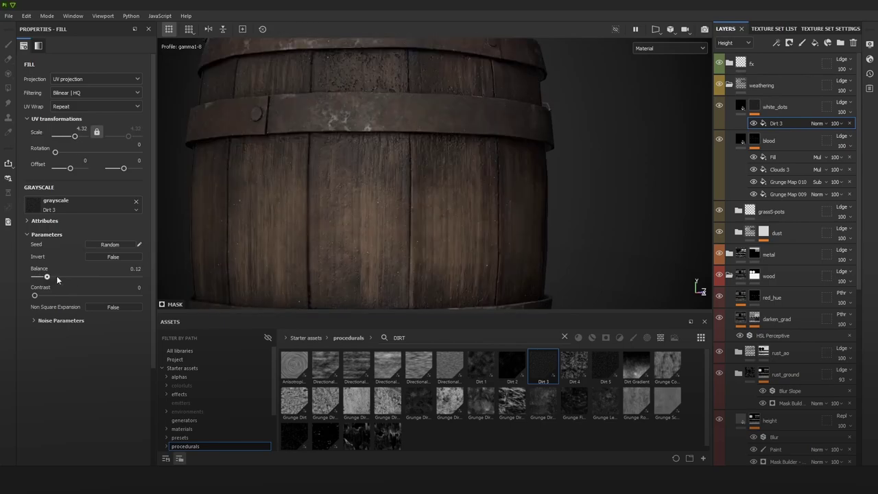
pyautogui.keyDown('alt'); pyautogui.moveTo(467, 217); pyautogui.dragTo(345, 76, button='right'); pyautogui.keyUp('alt')
pyautogui.keyDown('alt'); pyautogui.moveTo(470, 196); pyautogui.dragTo(427, 98, button='right'); pyautogui.keyUp('alt')
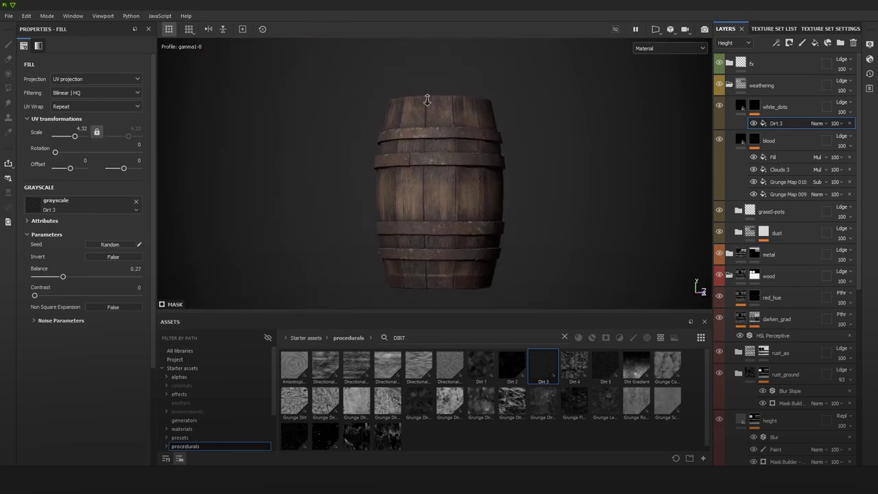
pyautogui.keyDown('alt'); pyautogui.moveTo(427, 98); pyautogui.dragTo(486, 133); pyautogui.keyUp('alt')
pyautogui.keyDown('alt'); pyautogui.moveTo(486, 133); pyautogui.dragTo(567, 205, button='right'); pyautogui.keyUp('alt')
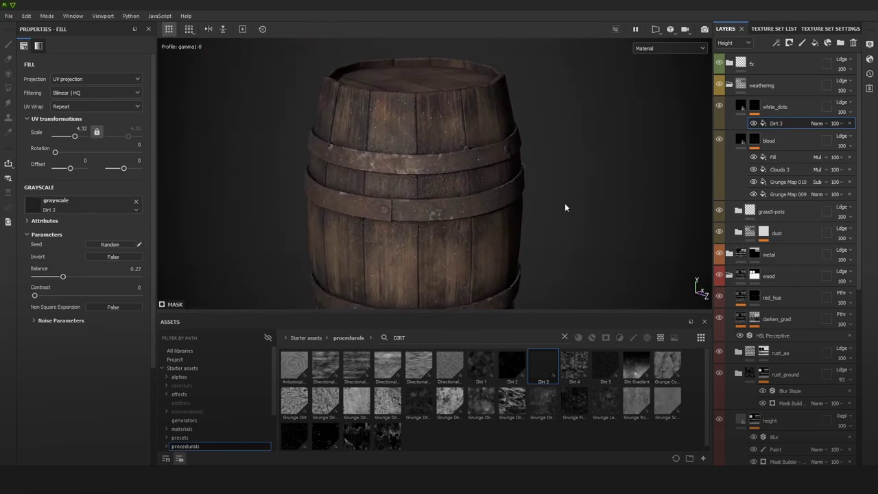
pyautogui.keyDown('alt'); pyautogui.moveTo(567, 206); pyautogui.dragTo(572, 186, button='middle'); pyautogui.keyUp('alt')
pyautogui.keyDown('alt'); pyautogui.moveTo(572, 186); pyautogui.dragTo(617, 233, button='right'); pyautogui.keyUp('alt')
pyautogui.keyDown('alt'); pyautogui.moveTo(522, 199); pyautogui.dragTo(480, 189, button='right'); pyautogui.keyUp('alt')
pyautogui.keyDown('alt'); pyautogui.moveTo(512, 198); pyautogui.dragTo(504, 178, button='middle'); pyautogui.keyUp('alt')
pyautogui.keyDown('alt'); pyautogui.moveTo(513, 204); pyautogui.dragTo(515, 191); pyautogui.keyUp('alt')
pyautogui.scroll(4, 515, 190)
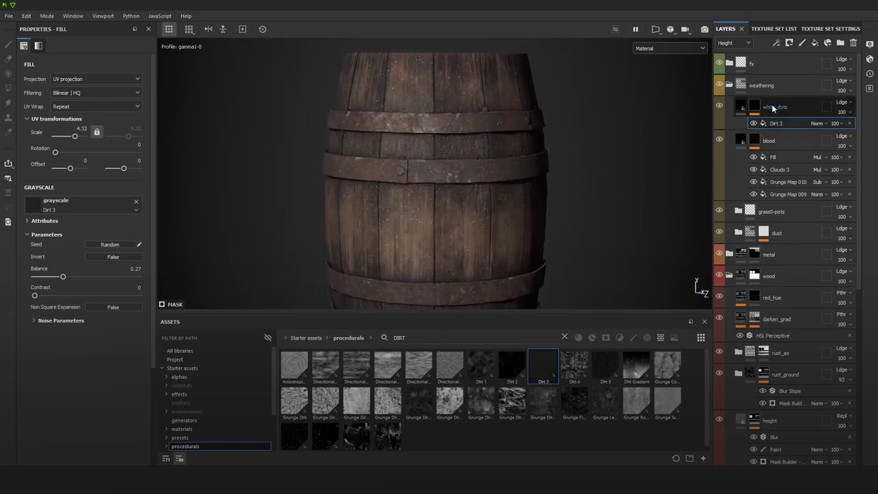
# Step: Move the white_dots layer out of weathering into the wood folder, directly above red_hue
pyautogui.click(772, 108)
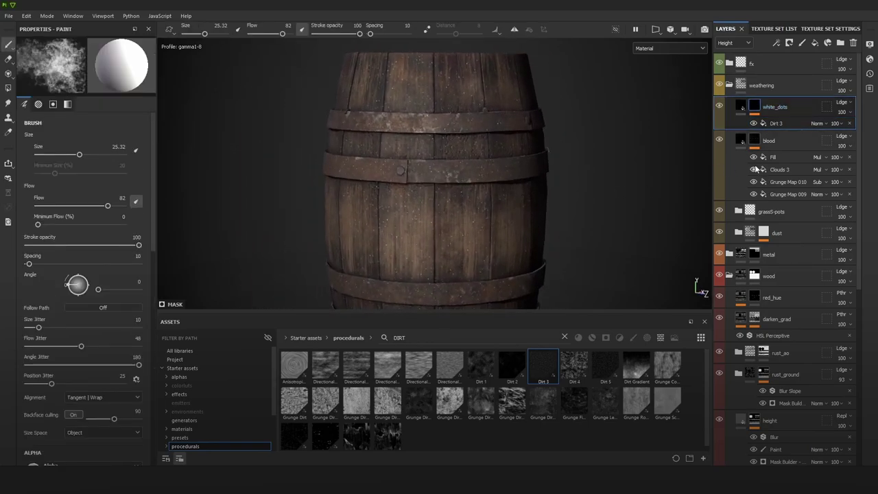
pyautogui.moveTo(778, 112); pyautogui.dragTo(806, 287)
pyautogui.scroll(-5, 534, 226)
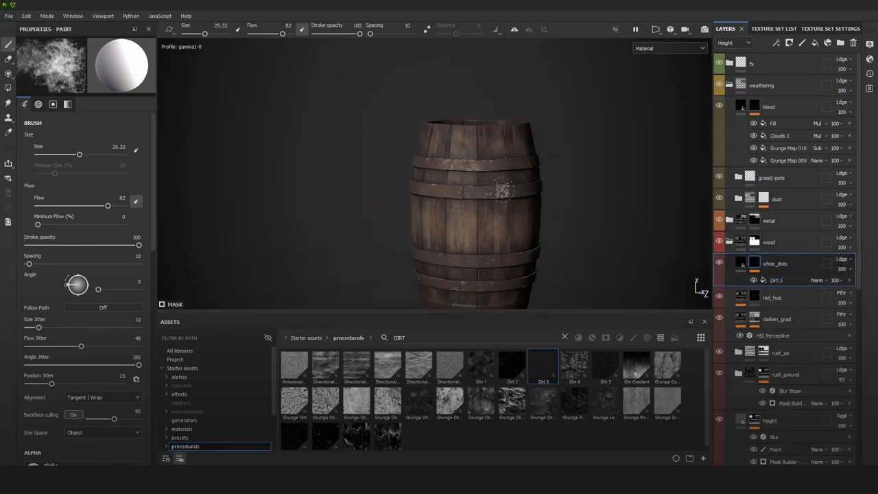
pyautogui.scroll(3, 607, 213)
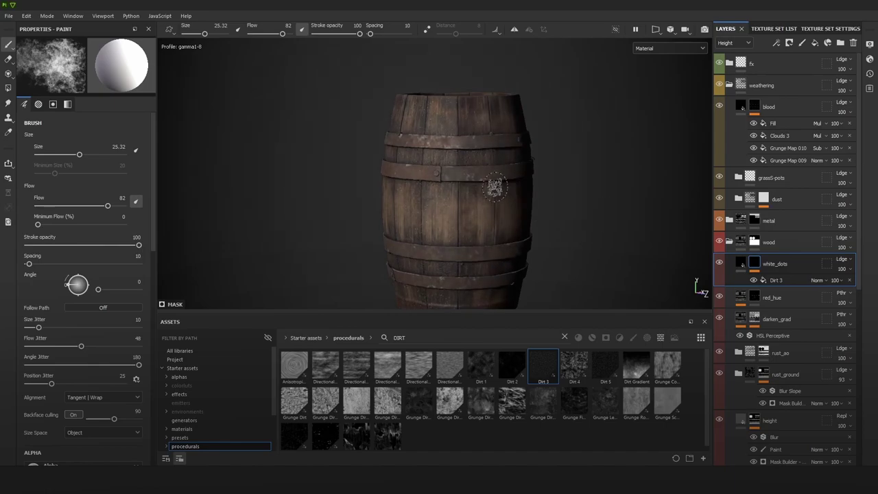
pyautogui.moveTo(494, 186); pyautogui.dragTo(489, 167, button='middle')
# Step: Add a second fill to the white_dots mask, blended with Multiply and using the Clouds 3 procedural as its grayscale
pyautogui.click(775, 42)
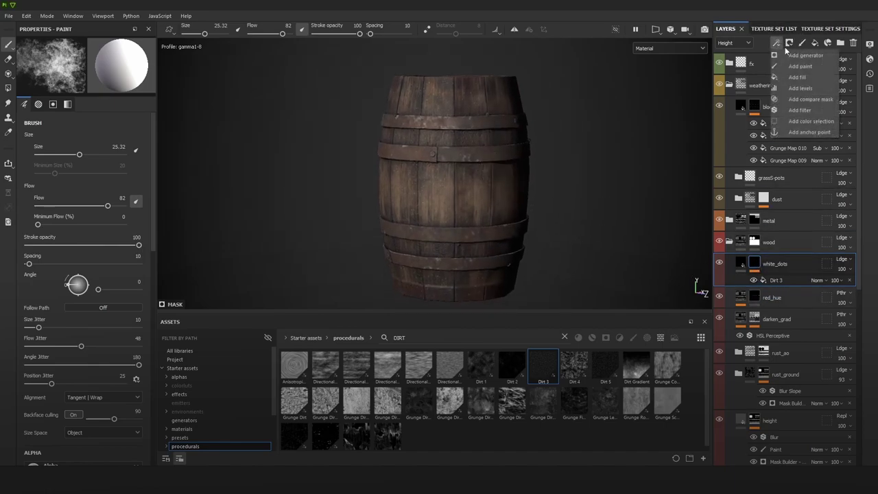
pyautogui.click(797, 77)
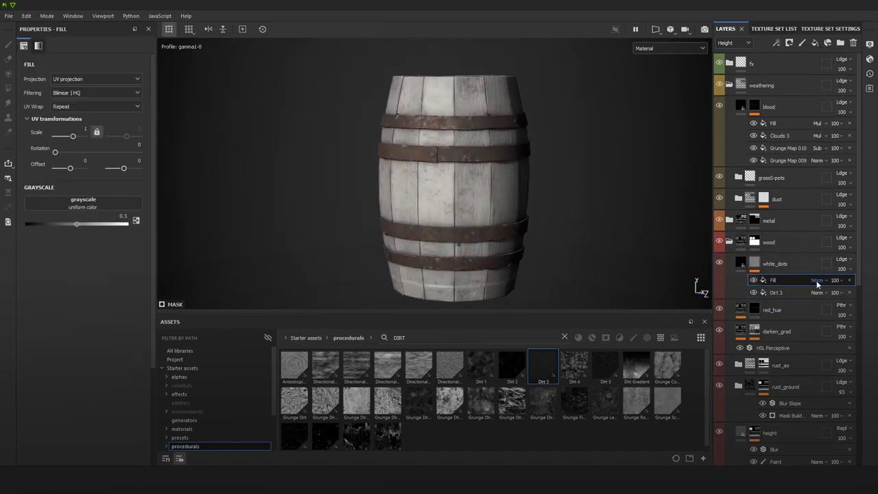
pyautogui.click(817, 280)
pyautogui.click(821, 41)
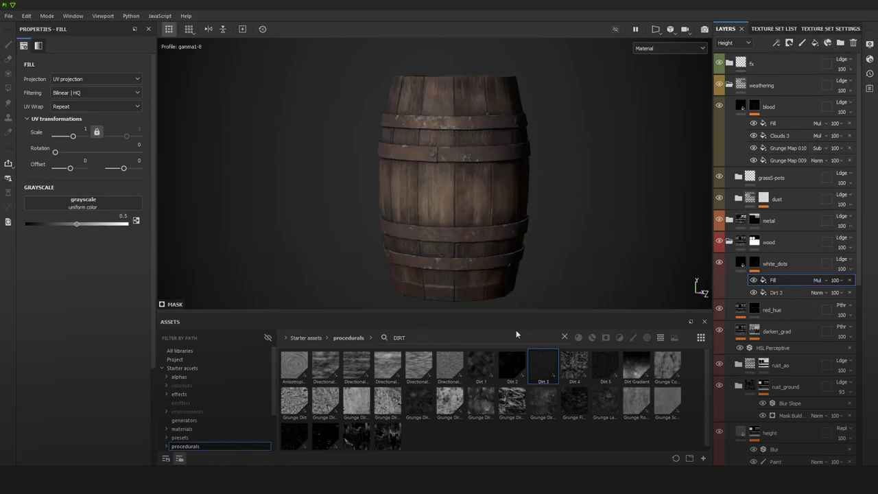
pyautogui.press('BackSpace')
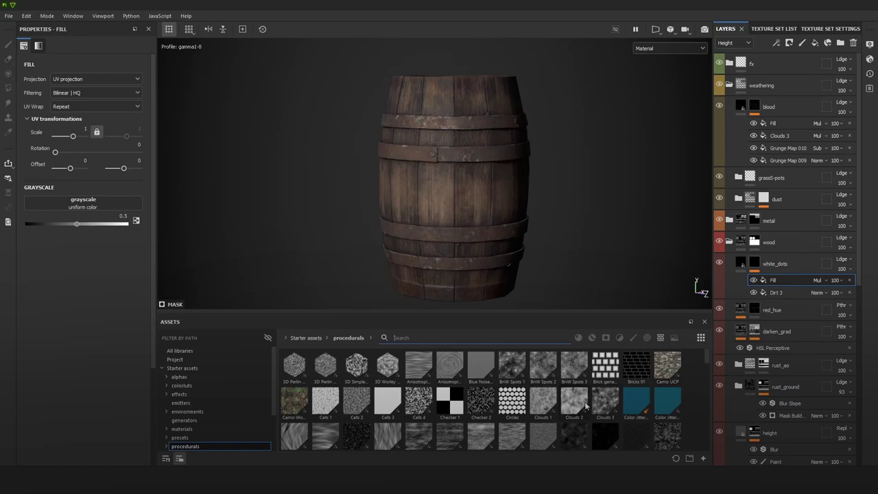
pyautogui.moveTo(605, 401); pyautogui.dragTo(82, 205)
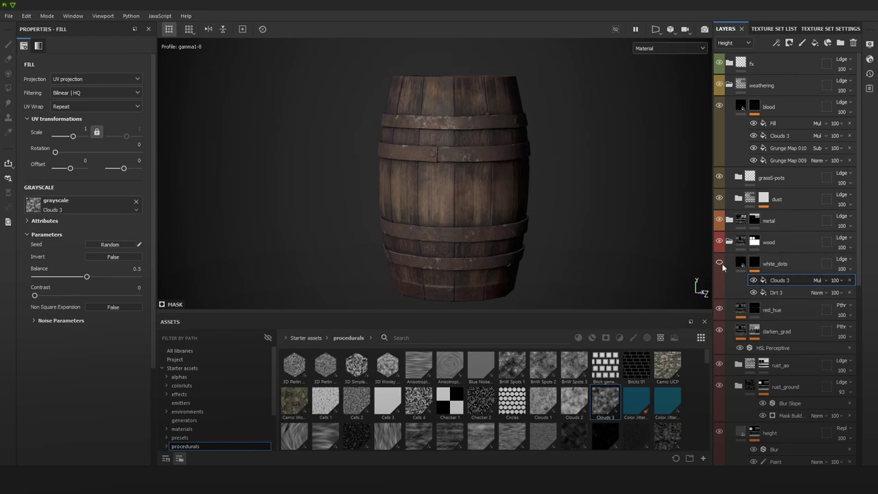
# Step: Turn off the height, metal and normal channels of the white_dots layer, leaving only color and roughness
pyautogui.scroll(5, 491, 230)
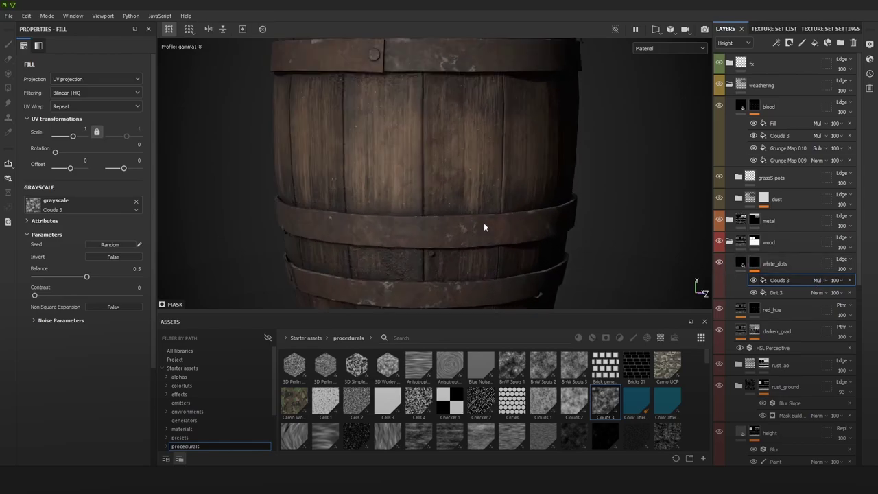
pyautogui.scroll(3, 484, 227)
pyautogui.keyDown('alt'); pyautogui.moveTo(506, 147); pyautogui.dragTo(547, 215, button='middle'); pyautogui.keyUp('alt')
pyautogui.scroll(-1, 547, 216)
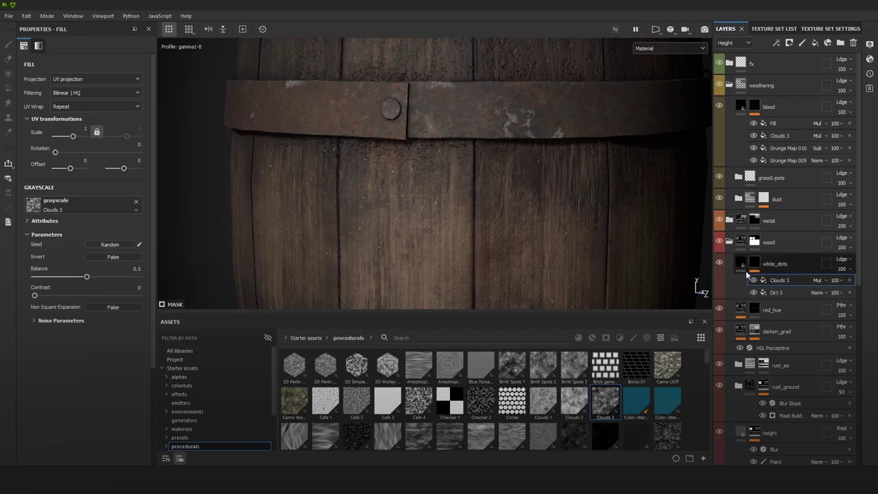
pyautogui.click(742, 265)
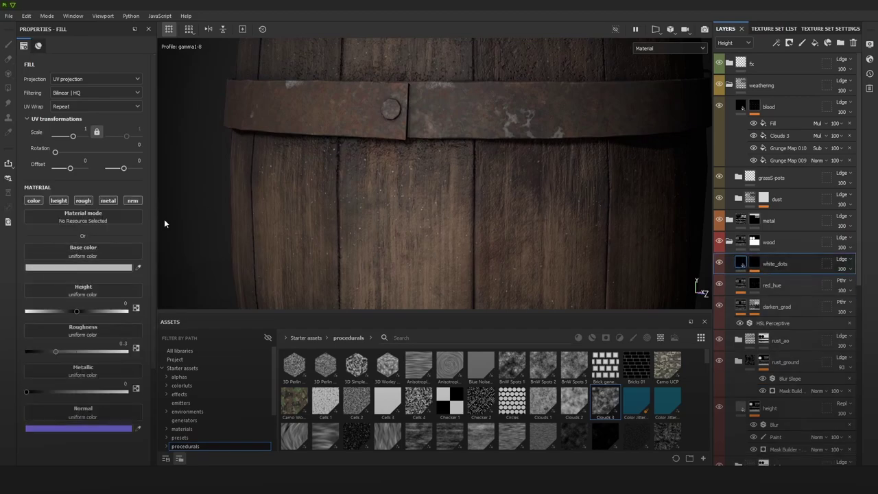
pyautogui.click(58, 200)
pyautogui.click(108, 200)
pyautogui.click(131, 200)
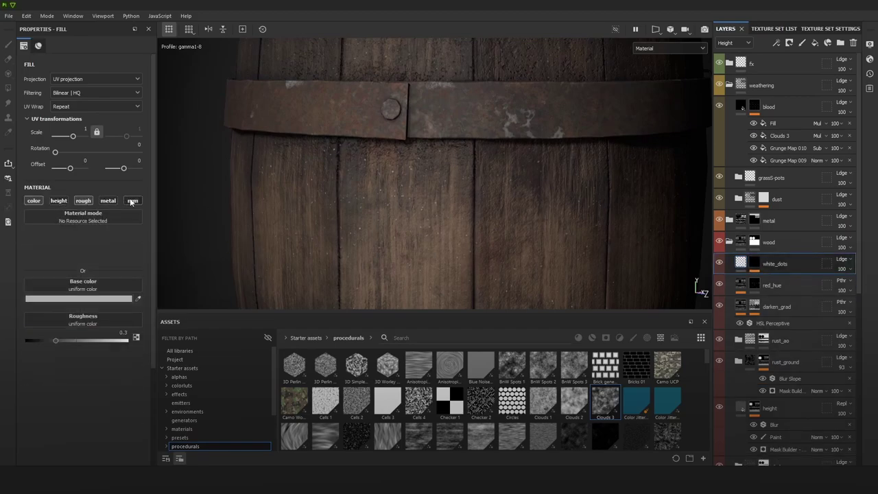
# Step: Darken the white_dots base color to a more muted neutral grey and set its roughness to 1
pyautogui.click(103, 263)
pyautogui.moveTo(120, 279); pyautogui.dragTo(110, 288)
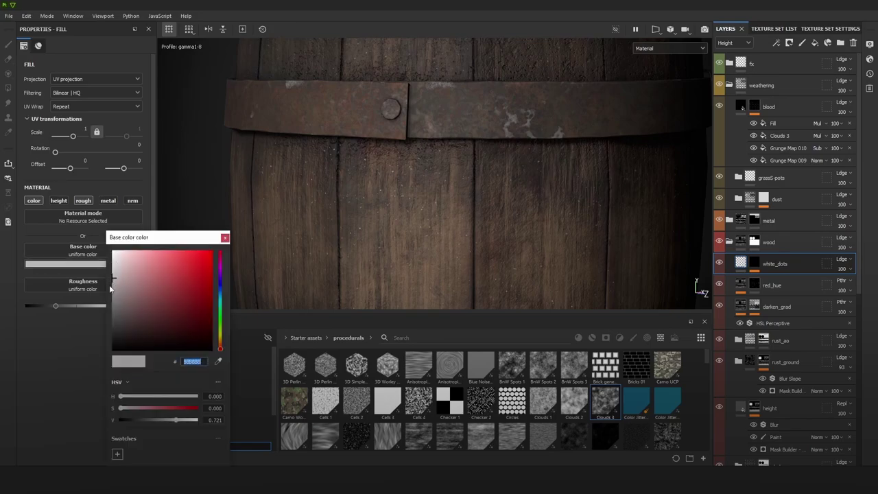
pyautogui.click(68, 326)
pyautogui.click(225, 238)
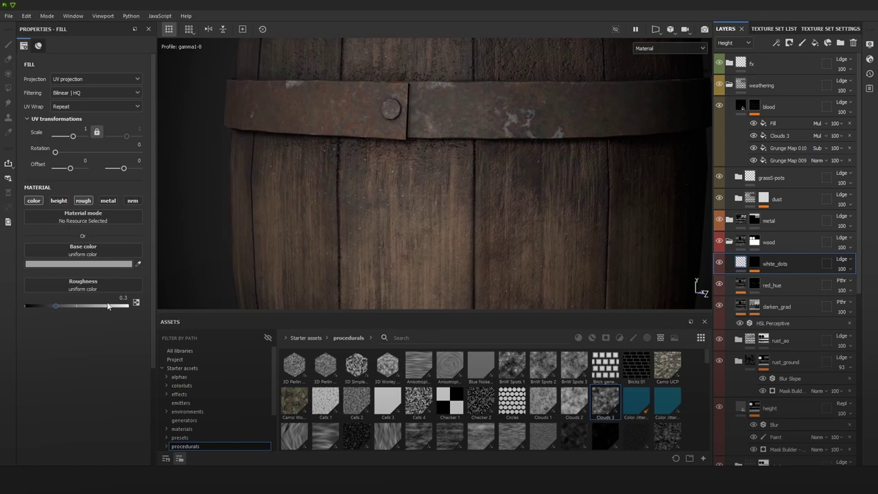
pyautogui.moveTo(107, 306); pyautogui.dragTo(133, 307)
# Step: Examine the white_dots effect in the roughness channel and in the material view, close up and from a distance
pyautogui.press('c')
pyautogui.press('c')
pyautogui.press('c')
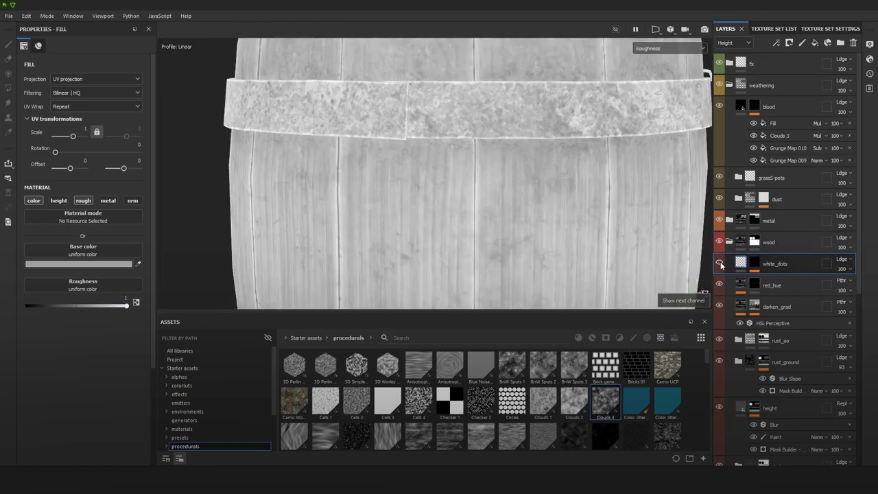
pyautogui.scroll(-5, 541, 195)
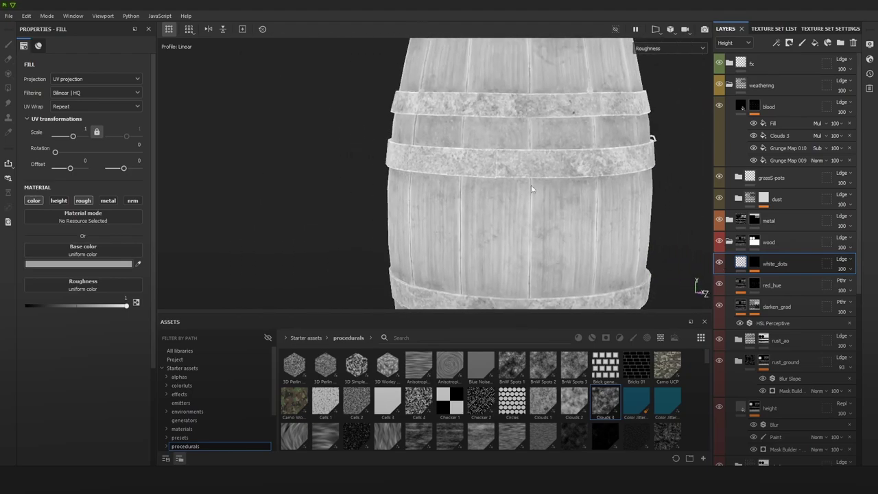
pyautogui.press('m')
pyautogui.scroll(4, 588, 214)
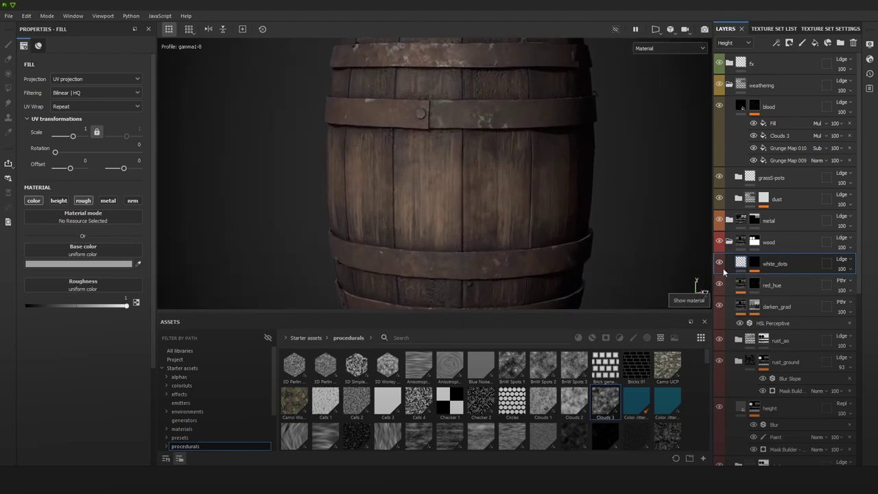
pyautogui.scroll(-4, 603, 220)
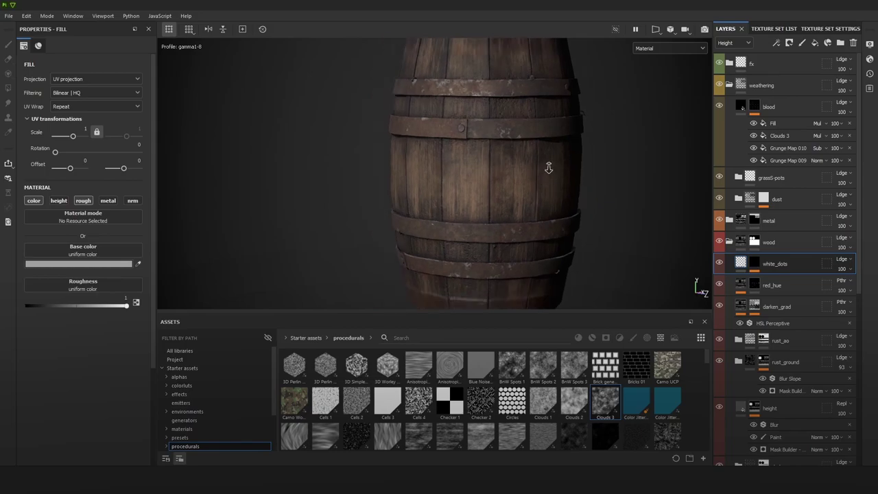
pyautogui.keyDown('alt'); pyautogui.moveTo(563, 176); pyautogui.dragTo(550, 179, button='middle'); pyautogui.keyUp('alt')
pyautogui.keyDown('shift'); pyautogui.moveTo(553, 180); pyautogui.dragTo(559, 179, button='right'); pyautogui.keyUp('shift')
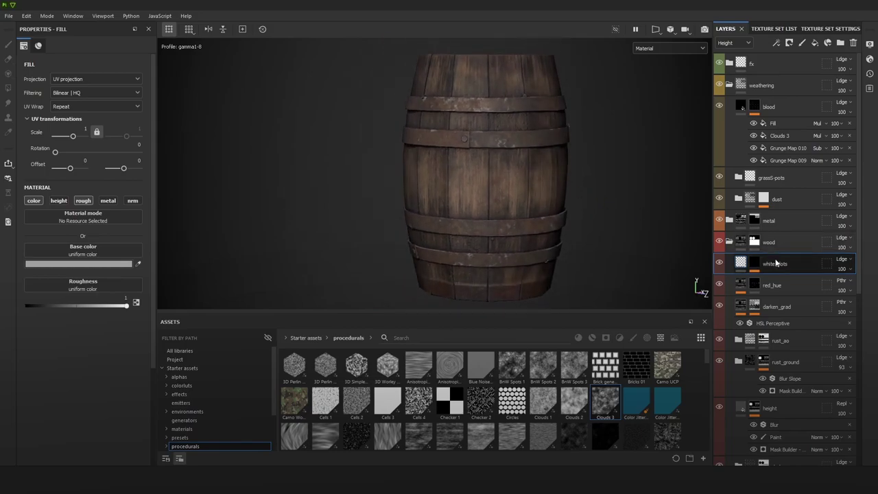
# Step: Duplicate the white_dots layer and rename the copy "whiteS-pots"
pyautogui.scroll(1, 575, 199)
pyautogui.hotkey('ctrl', 'd')
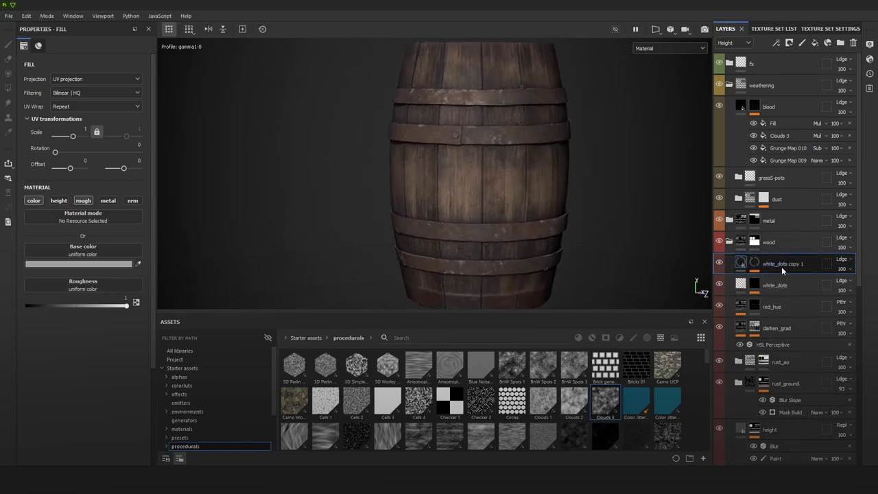
pyautogui.doubleClick(779, 265)
pyautogui.write('WH')
pyautogui.write('iteS-pots')
pyautogui.press('Return')
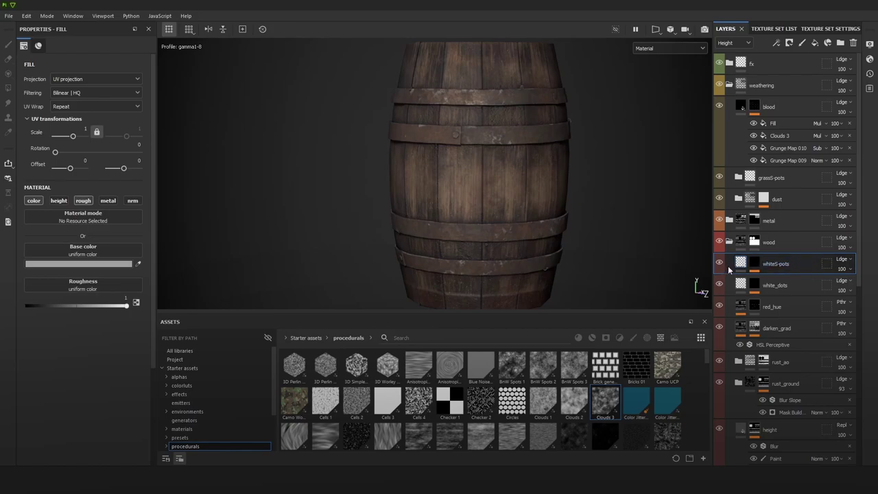
# Step: Set the Dirt 3 fill in the whiteS-pots mask to UV scale 0.34, balance 0.3 and contrast 0.48
pyautogui.click(755, 262)
pyautogui.click(781, 292)
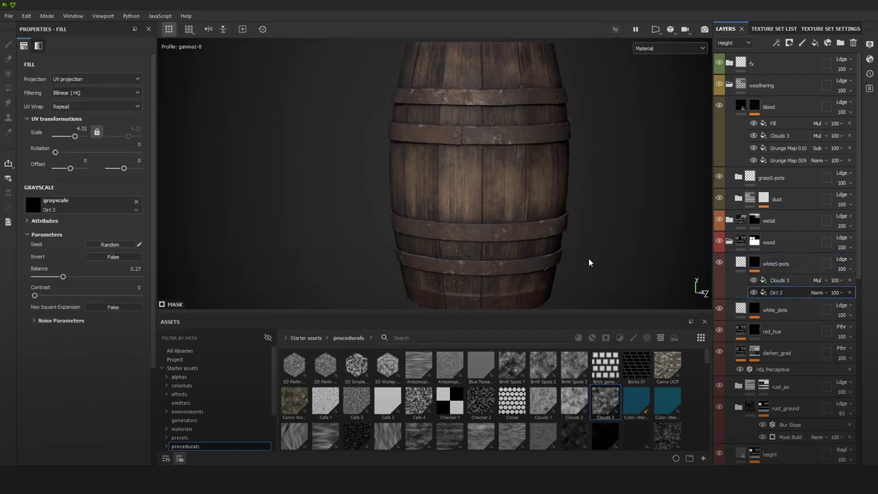
pyautogui.moveTo(77, 138); pyautogui.dragTo(72, 137)
pyautogui.keyDown('alt'); pyautogui.moveTo(542, 208); pyautogui.dragTo(598, 192, button='right'); pyautogui.keyUp('alt')
pyautogui.keyDown('alt'); pyautogui.moveTo(598, 191); pyautogui.dragTo(585, 185, button='middle'); pyautogui.keyUp('alt')
pyautogui.keyDown('alt'); pyautogui.moveTo(585, 185); pyautogui.dragTo(518, 219, button='right'); pyautogui.keyUp('alt')
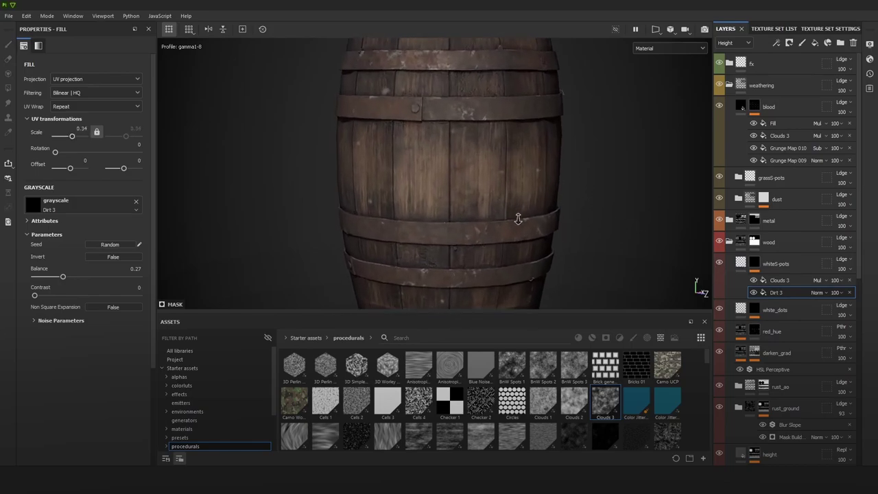
pyautogui.moveTo(65, 296); pyautogui.dragTo(66, 277)
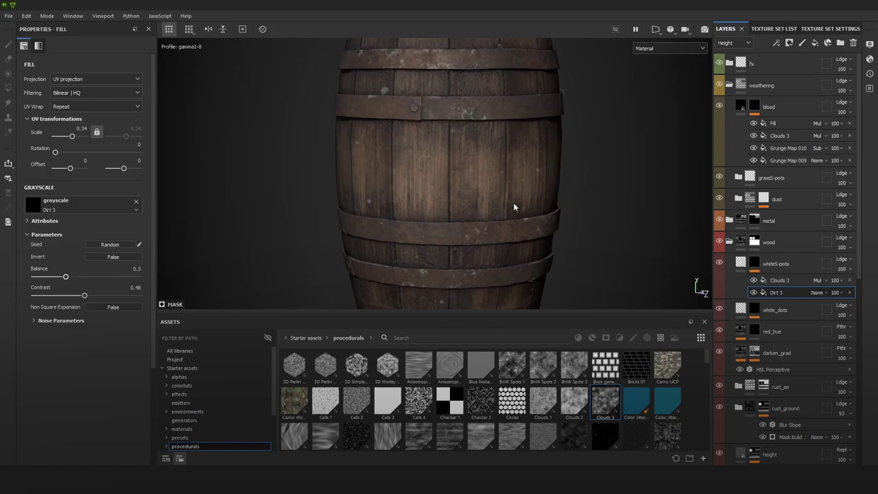
# Step: Set the Dirt 3 fill in the whiteS-pots mask to balance 0.36 and contrast 0.69
pyautogui.keyDown('alt'); pyautogui.moveTo(513, 206); pyautogui.dragTo(551, 217, button='right'); pyautogui.keyUp('alt')
pyautogui.keyDown('alt'); pyautogui.moveTo(527, 213); pyautogui.dragTo(520, 193, button='middle'); pyautogui.keyUp('alt')
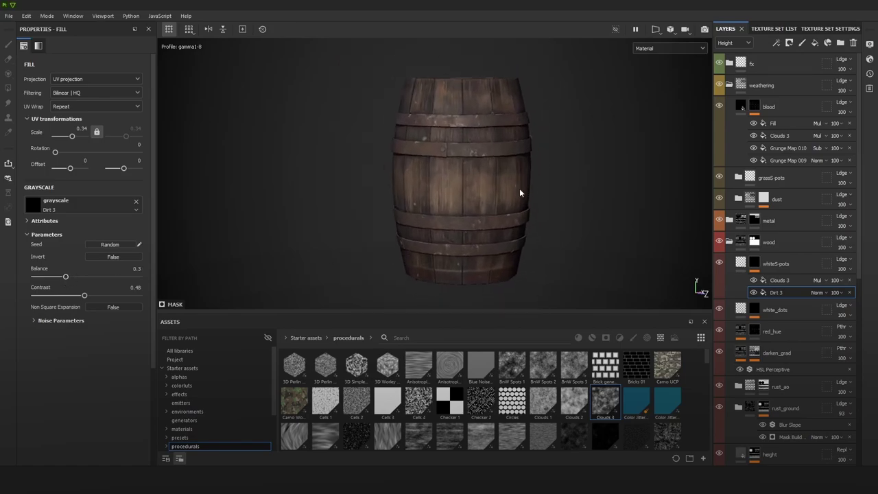
pyautogui.scroll(10, 519, 193)
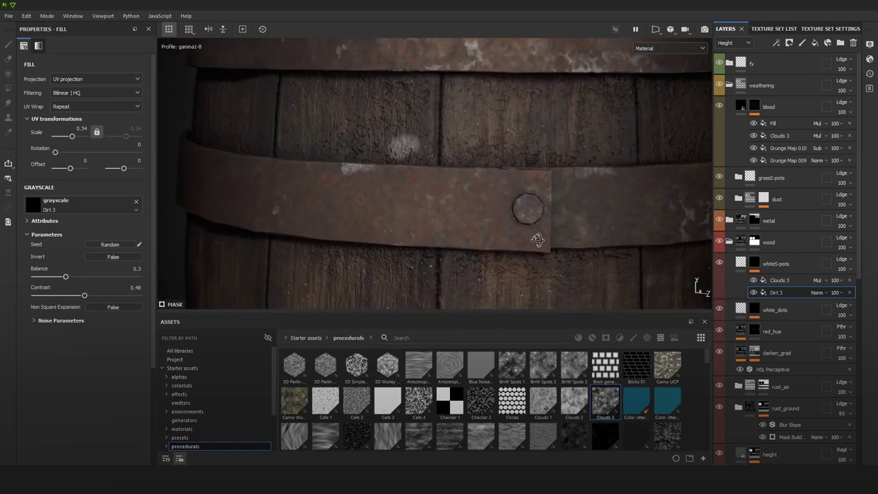
pyautogui.scroll(-4, 537, 239)
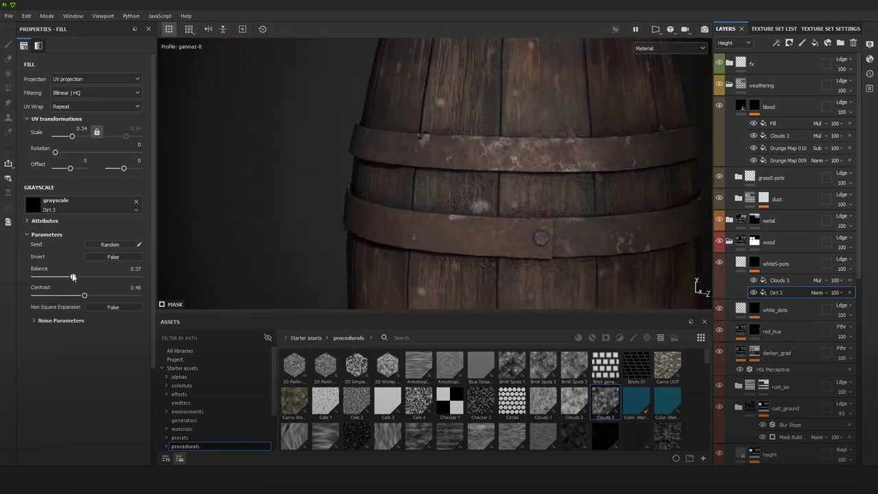
pyautogui.moveTo(65, 277); pyautogui.dragTo(106, 296)
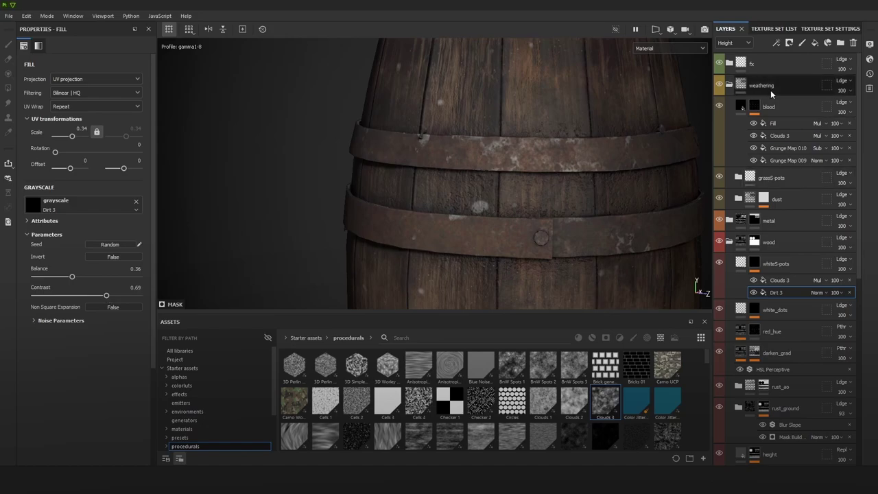
# Step: Add a Blur Slope filter above Dirt 3 in the whiteS-pots mask with intensity 22.33 and intensity divider 1000
pyautogui.click(775, 42)
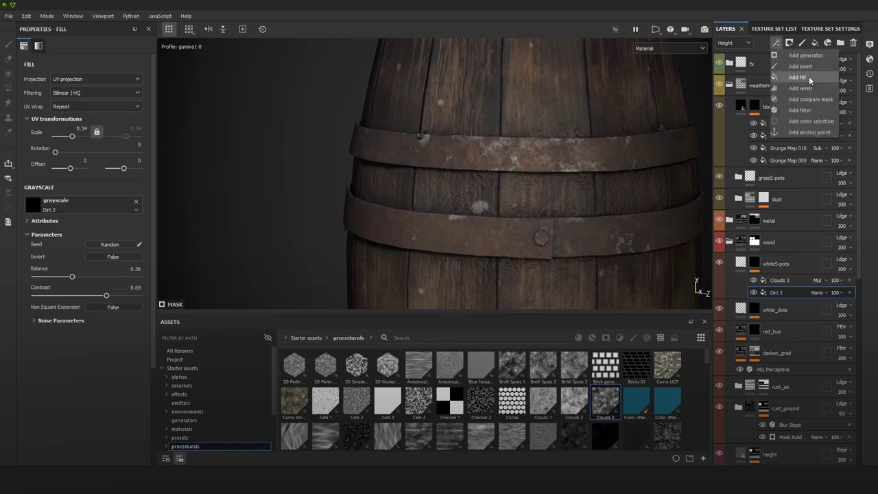
pyautogui.click(800, 110)
pyautogui.click(104, 66)
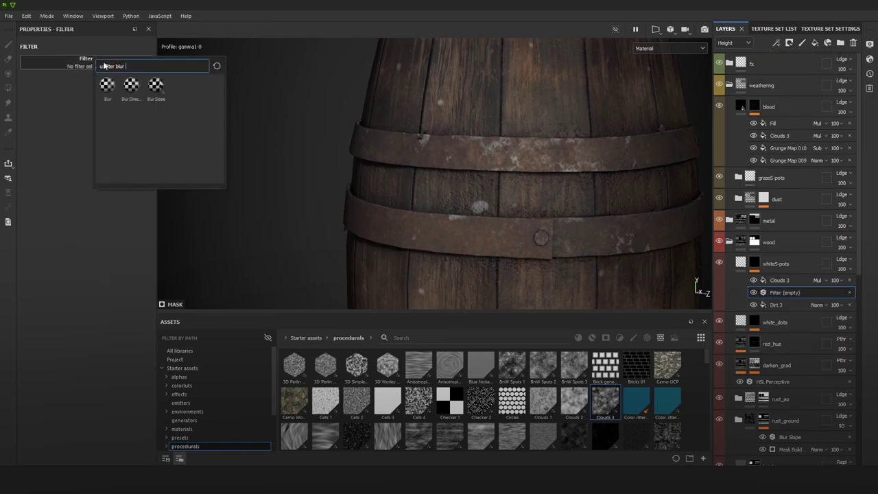
pyautogui.click(154, 87)
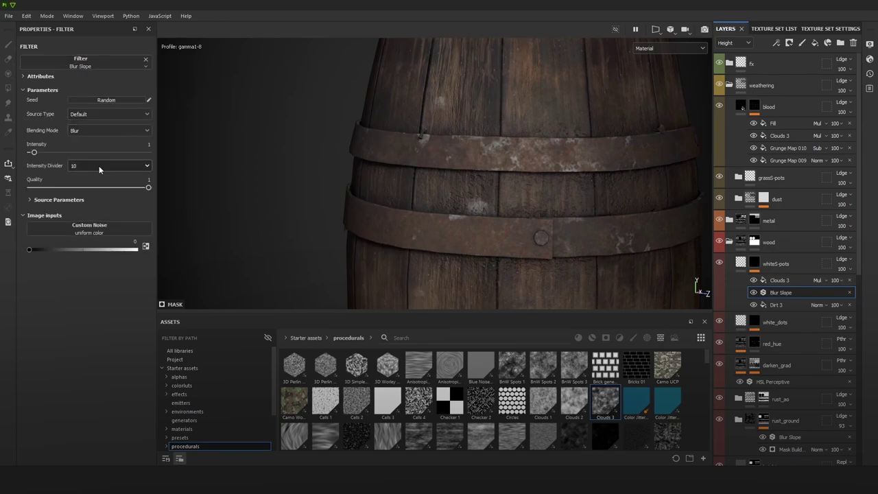
pyautogui.keyDown('alt'); pyautogui.moveTo(481, 201); pyautogui.dragTo(481, 252, button='right'); pyautogui.keyUp('alt')
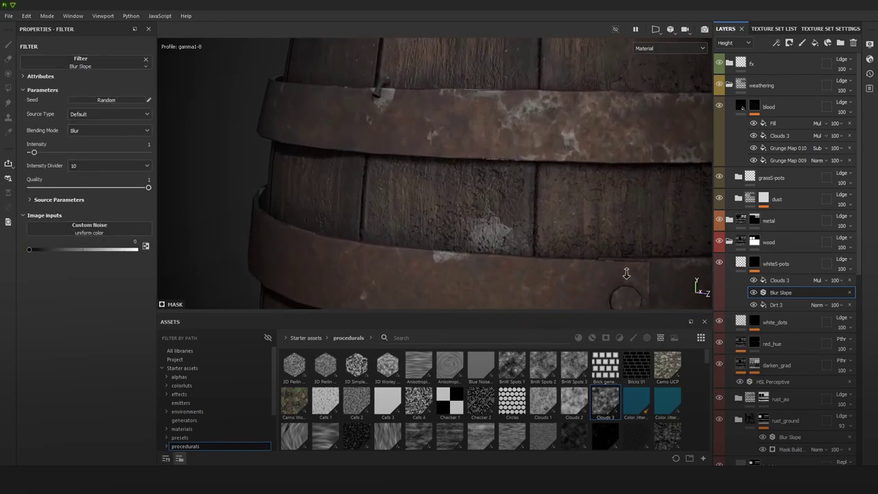
pyautogui.keyDown('alt'); pyautogui.moveTo(480, 253); pyautogui.dragTo(469, 213, button='middle'); pyautogui.keyUp('alt')
pyautogui.keyDown('alt'); pyautogui.moveTo(468, 212); pyautogui.dragTo(469, 236, button='right'); pyautogui.keyUp('alt')
pyautogui.click(103, 165)
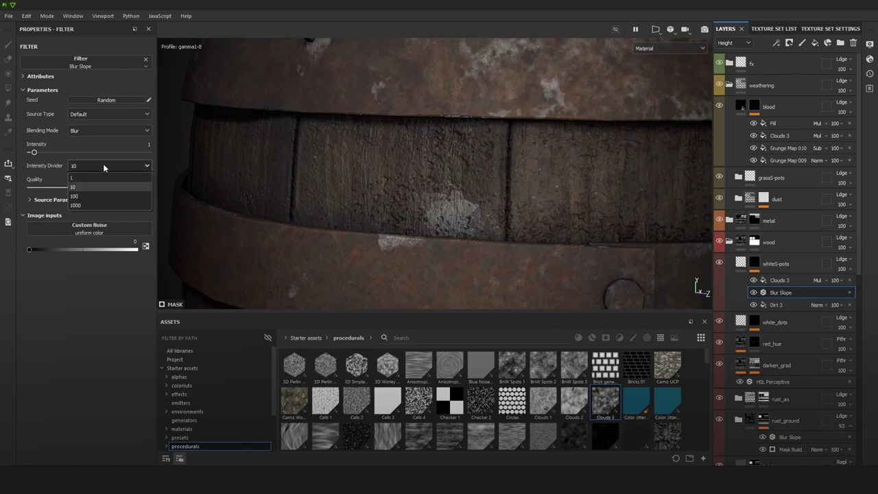
pyautogui.click(102, 205)
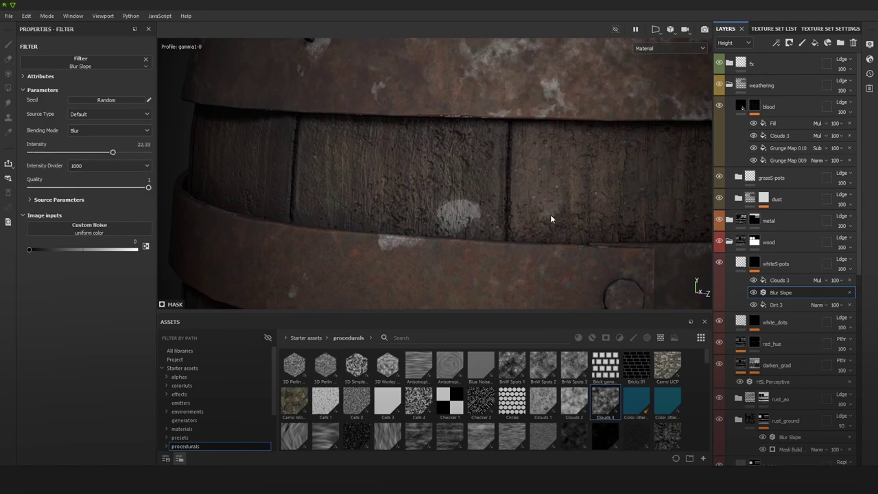
# Step: Set the balance of the Clouds 3 fill in the whiteS-pots mask to 0.52
pyautogui.keyDown('alt'); pyautogui.moveTo(551, 218); pyautogui.dragTo(384, 39, button='right'); pyautogui.keyUp('alt')
pyautogui.moveTo(564, 166)
pyautogui.keyDown('alt'); pyautogui.mouseDown(button='middle')
pyautogui.moveTo(572, 168)
pyautogui.moveTo(569, 150)
pyautogui.mouseUp(button='middle'); pyautogui.keyUp('alt')
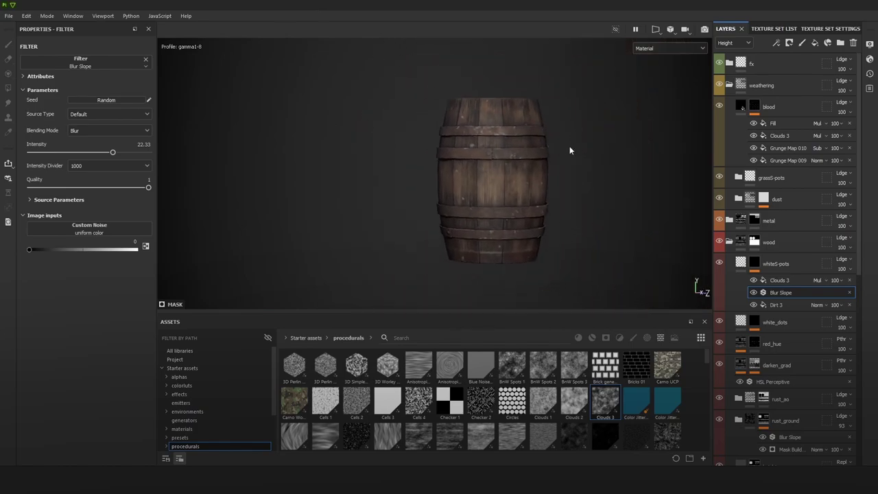
pyautogui.moveTo(569, 154)
pyautogui.keyDown('alt'); pyautogui.mouseDown(button='right')
pyautogui.moveTo(595, 204)
pyautogui.moveTo(613, 214)
pyautogui.mouseUp(button='right'); pyautogui.keyUp('alt')
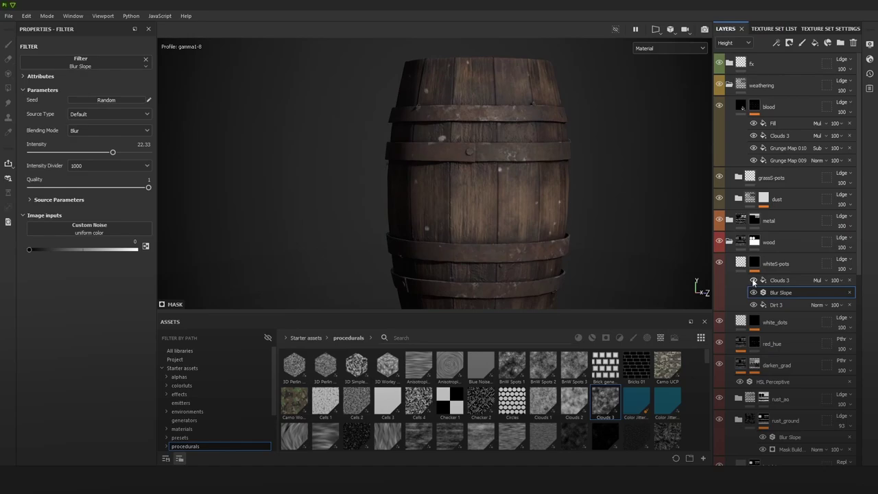
pyautogui.click(780, 280)
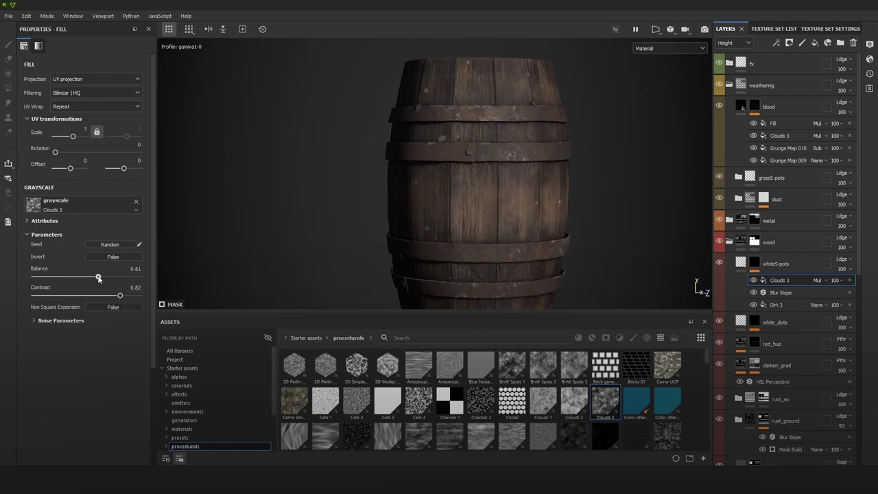
pyautogui.scroll(-3, 563, 197)
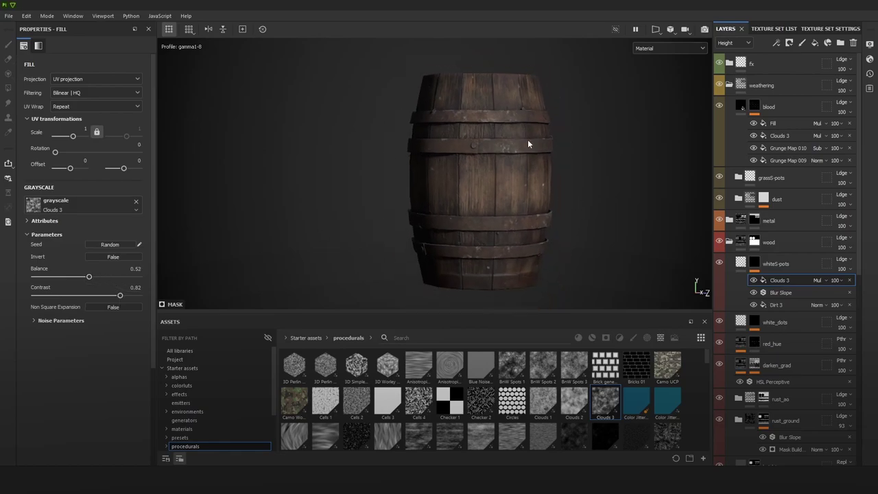
# Step: Check the white spots around the barrel and darken the whiteS-pots base color to neutral grey 909090
pyautogui.keyDown('alt'); pyautogui.moveTo(569, 171); pyautogui.dragTo(709, 177); pyautogui.keyUp('alt')
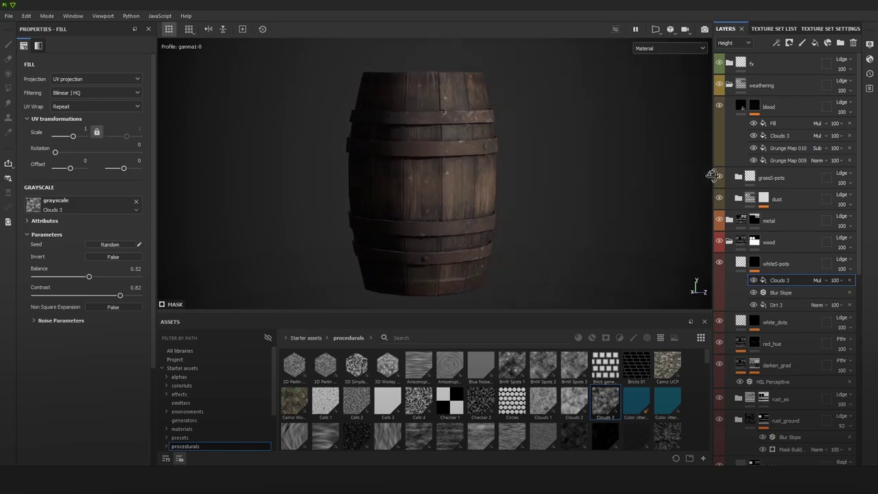
pyautogui.keyDown('shift'); pyautogui.moveTo(709, 177); pyautogui.dragTo(599, 172, button='right'); pyautogui.keyUp('shift')
pyautogui.keyDown('alt'); pyautogui.moveTo(506, 172); pyautogui.dragTo(642, 176); pyautogui.keyUp('alt')
pyautogui.keyDown('shift'); pyautogui.moveTo(642, 175); pyautogui.dragTo(606, 174, button='right'); pyautogui.keyUp('shift')
pyautogui.keyDown('alt'); pyautogui.moveTo(605, 177); pyautogui.dragTo(454, 202); pyautogui.keyUp('alt')
pyautogui.keyDown('alt'); pyautogui.moveTo(454, 202); pyautogui.dragTo(549, 248, button='right'); pyautogui.keyUp('alt')
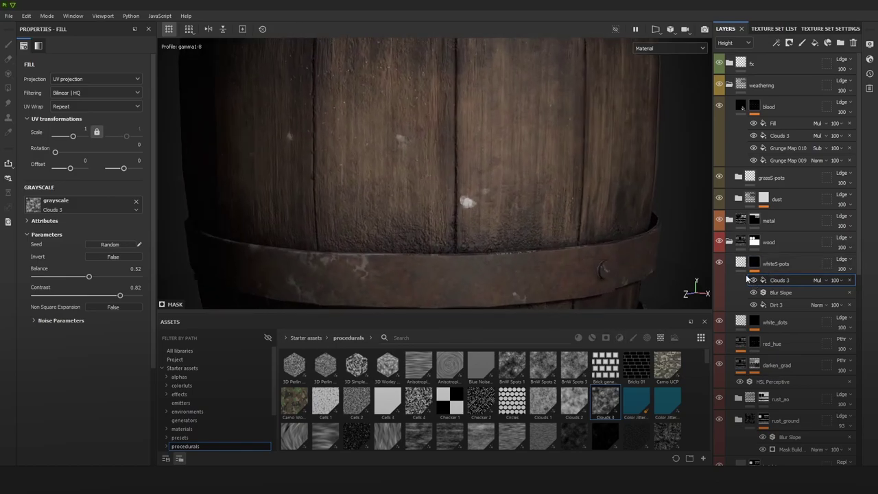
pyautogui.click(744, 262)
pyautogui.click(96, 264)
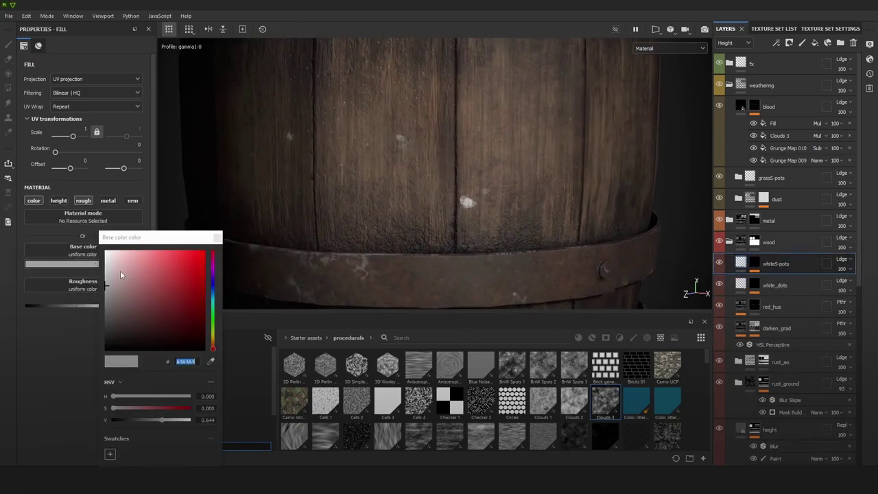
pyautogui.moveTo(120, 270); pyautogui.dragTo(99, 292)
pyautogui.keyDown('alt'); pyautogui.moveTo(604, 356); pyautogui.dragTo(552, 266, button='right'); pyautogui.keyUp('alt')
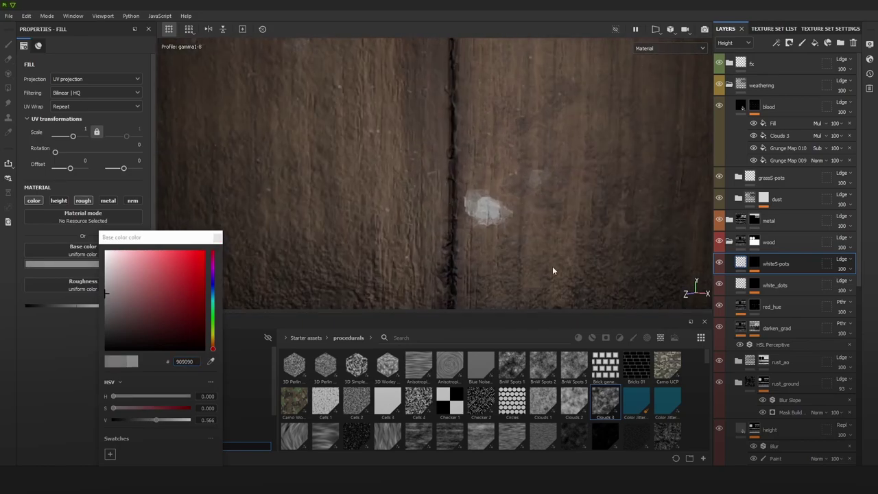
pyautogui.keyDown('alt'); pyautogui.moveTo(525, 231); pyautogui.dragTo(660, 277, button='right'); pyautogui.keyUp('alt')
# Step: Add a Blur filter on top of the whiteS-pots mask effects with a blur intensity of 0.07
pyautogui.click(754, 265)
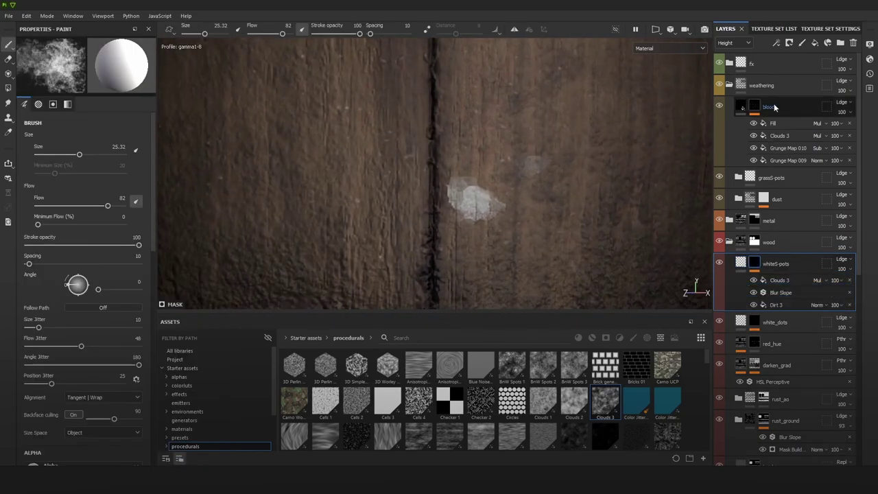
pyautogui.click(776, 43)
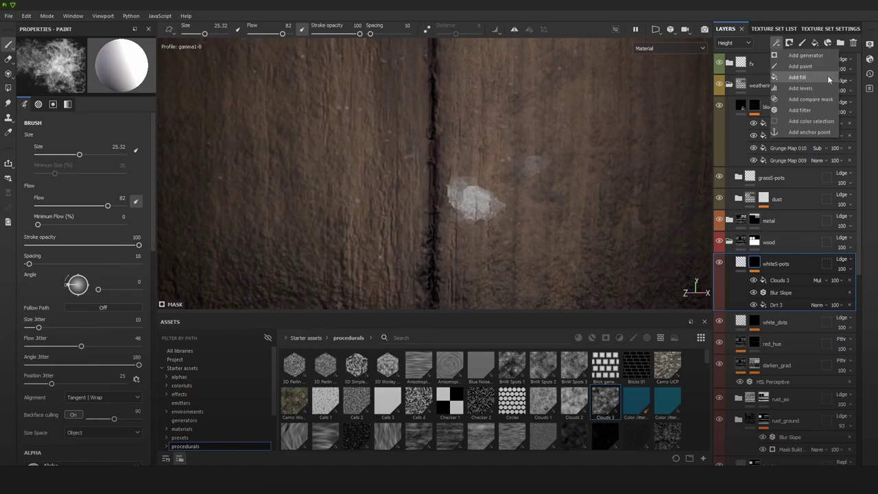
pyautogui.click(812, 110)
pyautogui.click(101, 69)
pyautogui.click(120, 96)
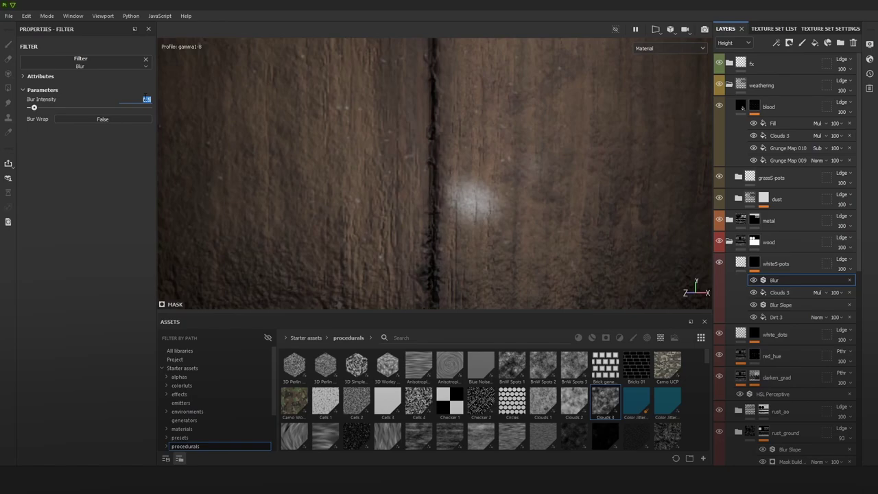
pyautogui.click(147, 99)
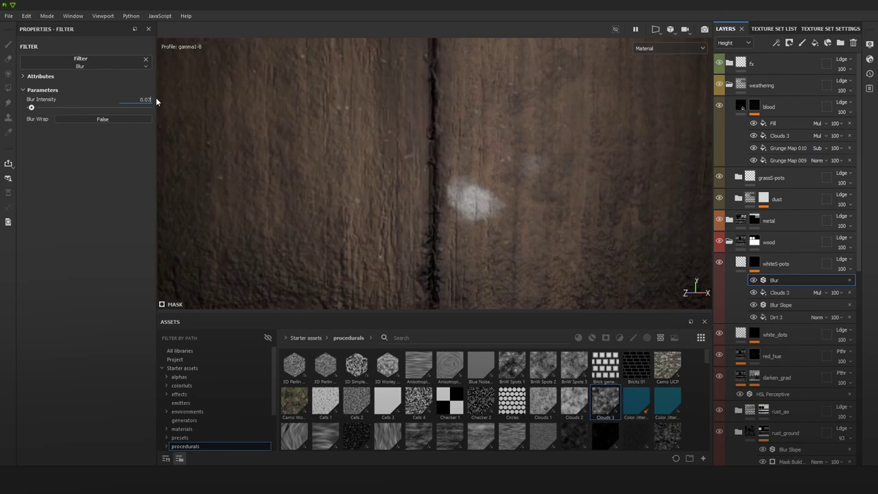
pyautogui.press('Return')
# Step: Inspect the softened spots around the barrel and set the whiteS-pots Blur filter's intensity to 0.1
pyautogui.keyDown('alt'); pyautogui.moveTo(522, 165); pyautogui.dragTo(605, 130, button='right'); pyautogui.keyUp('alt')
pyautogui.keyDown('alt'); pyautogui.moveTo(605, 130); pyautogui.dragTo(587, 129); pyautogui.keyUp('alt')
pyautogui.keyDown('alt'); pyautogui.moveTo(592, 96); pyautogui.dragTo(580, 113, button='middle'); pyautogui.keyUp('alt')
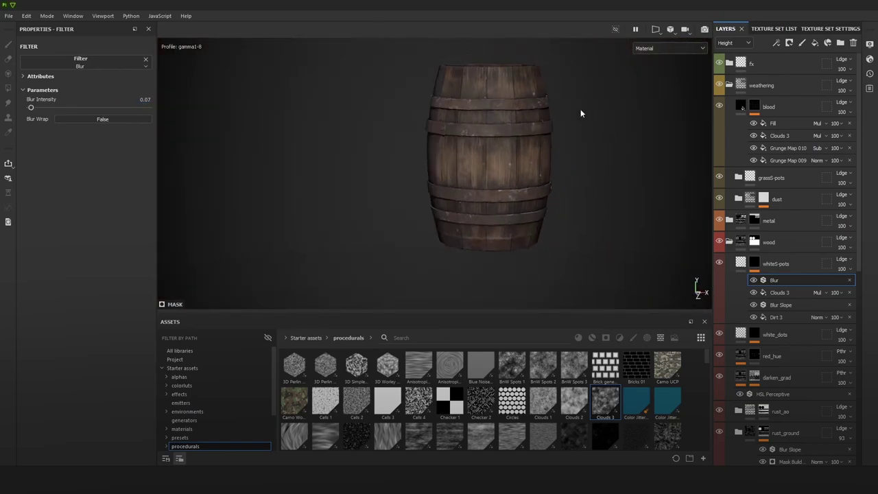
pyautogui.keyDown('alt'); pyautogui.moveTo(580, 113); pyautogui.dragTo(615, 164, button='right'); pyautogui.keyUp('alt')
pyautogui.moveTo(615, 164)
pyautogui.keyDown('alt'); pyautogui.mouseDown()
pyautogui.moveTo(608, 160)
pyautogui.moveTo(682, 167)
pyautogui.moveTo(643, 163)
pyautogui.moveTo(621, 139)
pyautogui.moveTo(597, 141)
pyautogui.mouseUp(); pyautogui.keyUp('alt')
pyautogui.moveTo(435, 150)
pyautogui.keyDown('alt'); pyautogui.mouseDown()
pyautogui.moveTo(633, 127)
pyautogui.moveTo(613, 139)
pyautogui.moveTo(547, 126)
pyautogui.moveTo(641, 139)
pyautogui.mouseUp(); pyautogui.keyUp('alt')
pyautogui.keyDown('alt'); pyautogui.moveTo(419, 103); pyautogui.dragTo(676, 255, button='right'); pyautogui.keyUp('alt')
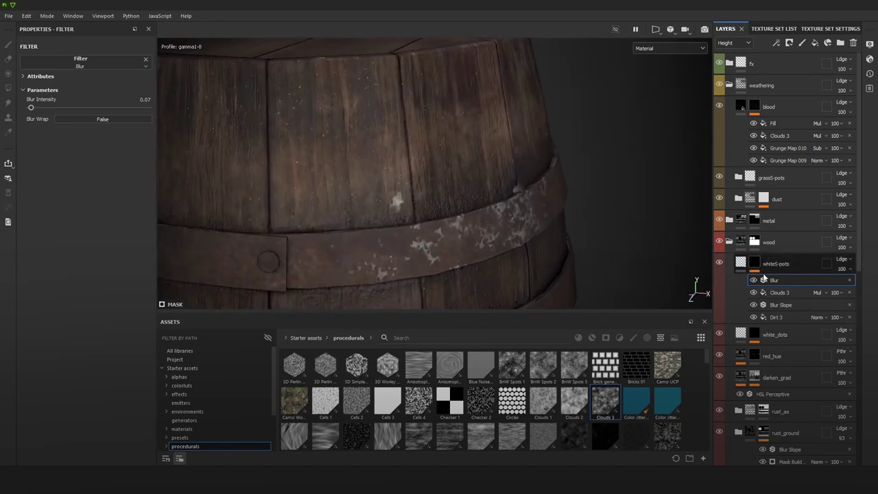
pyautogui.keyDown('alt'); pyautogui.moveTo(403, 195); pyautogui.dragTo(531, 274, button='right'); pyautogui.keyUp('alt')
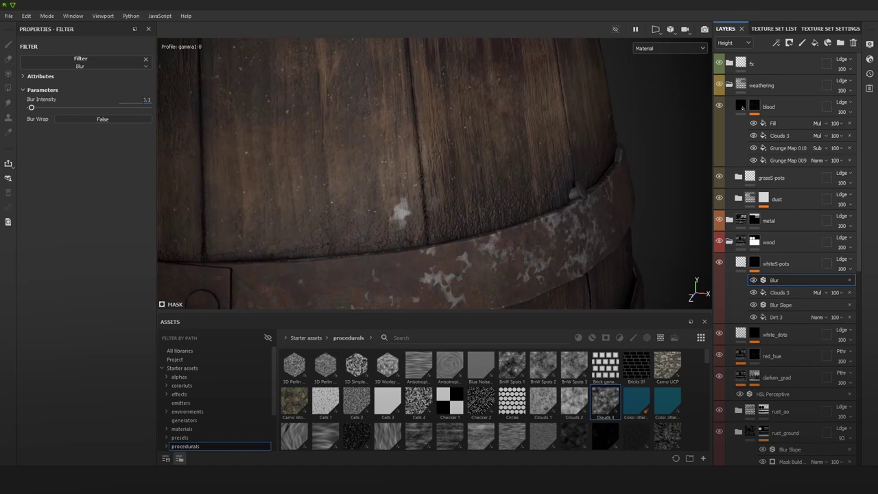
pyautogui.press('f')
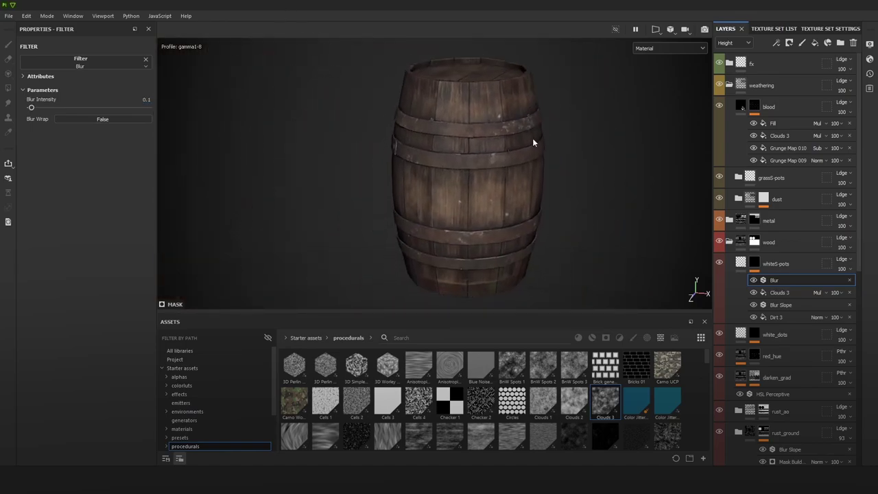
pyautogui.keyDown('alt'); pyautogui.moveTo(552, 141); pyautogui.dragTo(543, 146, button='right'); pyautogui.keyUp('alt')
pyautogui.keyDown('alt'); pyautogui.moveTo(542, 147); pyautogui.dragTo(530, 149, button='middle'); pyautogui.keyUp('alt')
pyautogui.keyDown('alt'); pyautogui.moveTo(548, 157); pyautogui.dragTo(584, 198, button='right'); pyautogui.keyUp('alt')
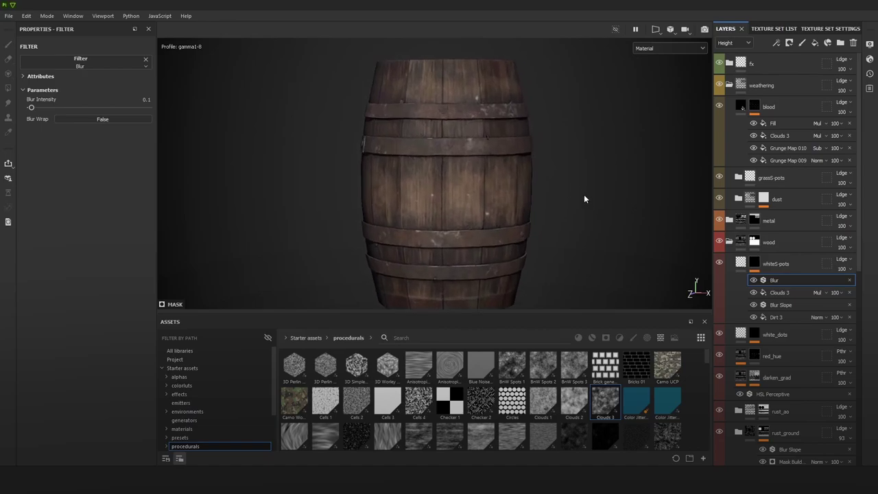
# Step: Undo back to the empty filter in the whiteS-pots mask and reassign Blur to it with intensity 0.08
pyautogui.hotkey('ctrl', 'z')
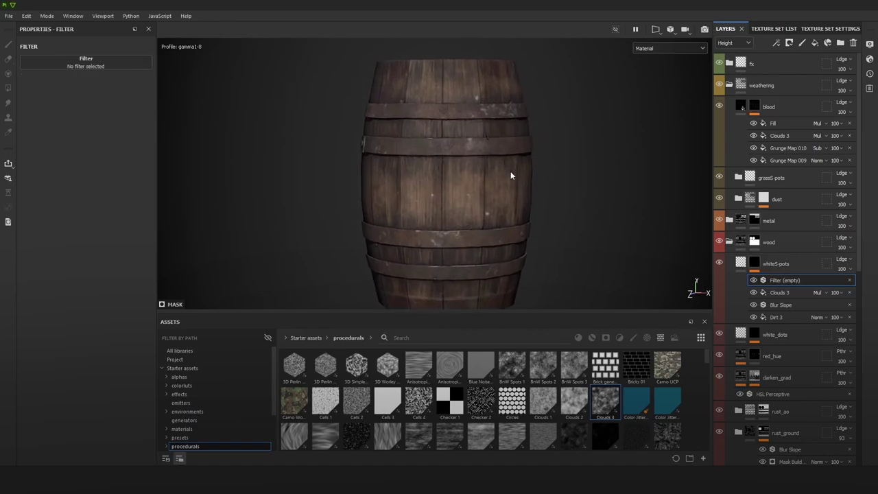
pyautogui.click(138, 67)
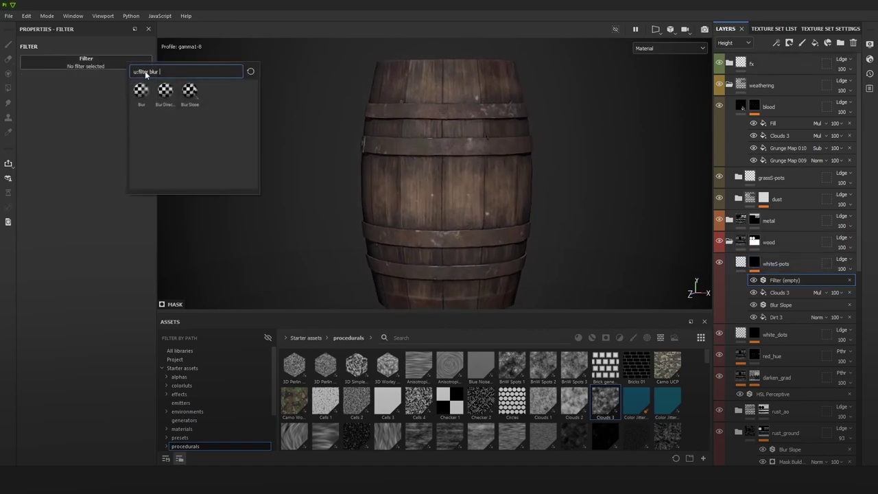
pyautogui.click(141, 93)
pyautogui.scroll(5, 353, 208)
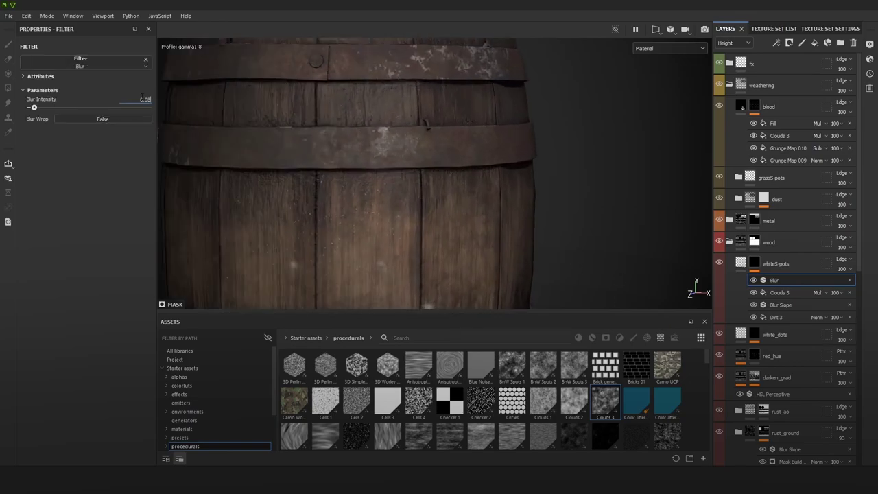
# Step: Add a paint effect on top of the whiteS-pots mask and search all libraries for "dirt", limited to brushes
pyautogui.click(775, 43)
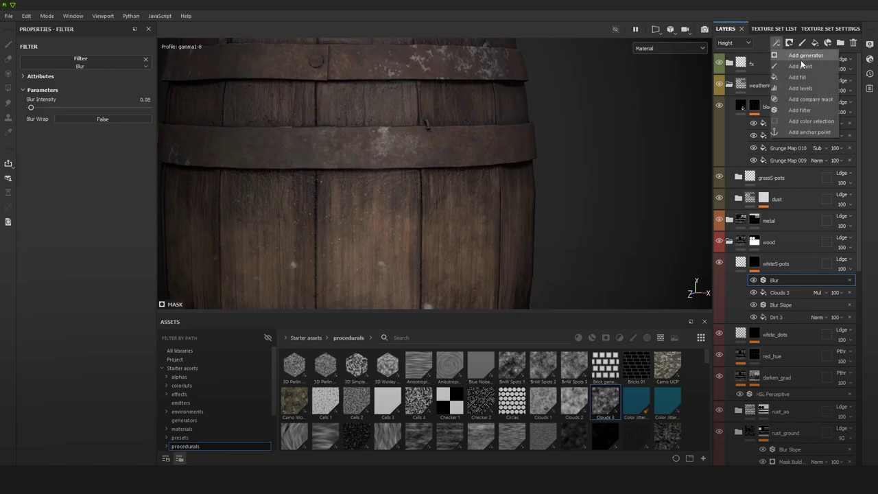
pyautogui.click(803, 64)
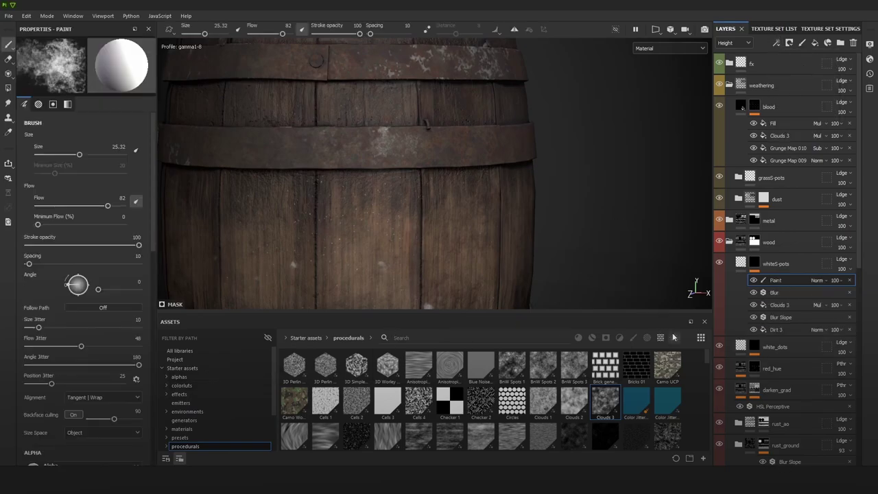
pyautogui.click(635, 337)
pyautogui.click(502, 435)
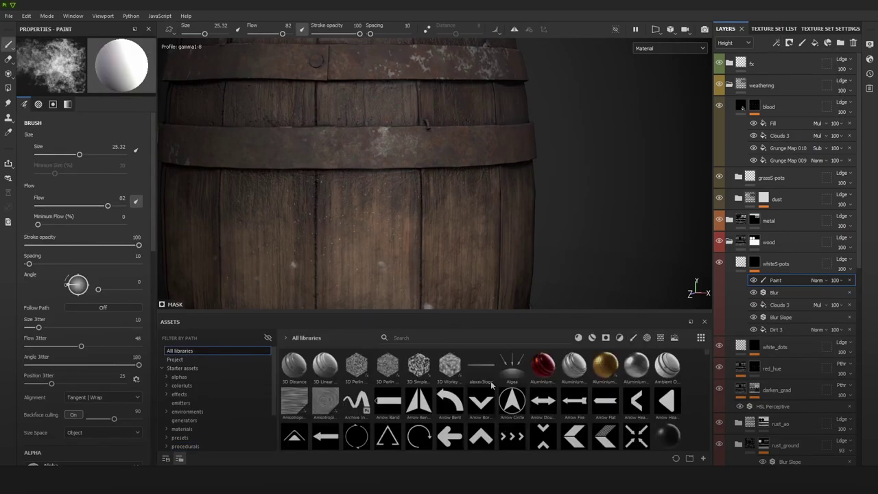
pyautogui.click(473, 337)
pyautogui.write('dirt')
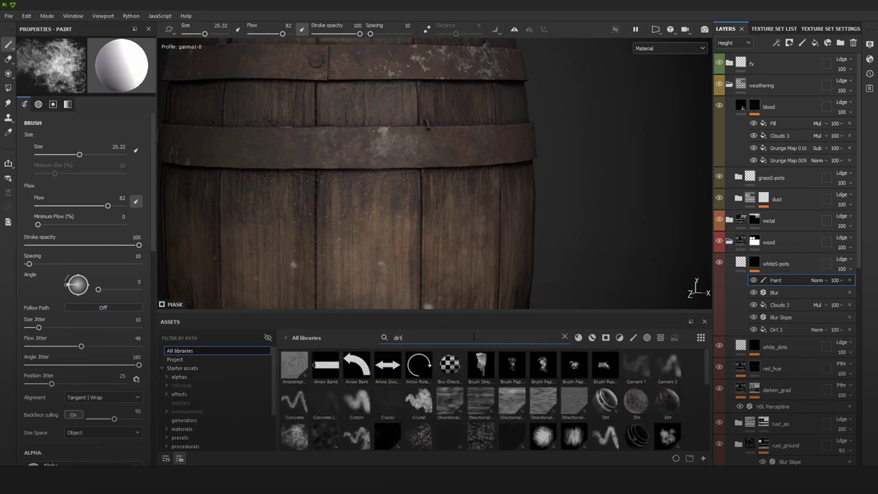
pyautogui.click(632, 337)
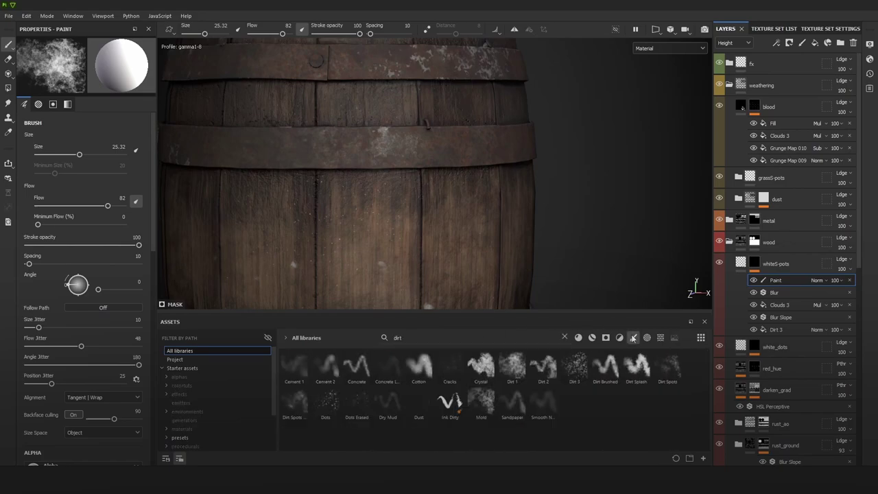
# Step: Choose the Dirt 1 brush and stamp a small dirt spot on the wood above the upper metal band in the whiteS-pots mask
pyautogui.click(511, 367)
pyautogui.scroll(-3, 456, 159)
pyautogui.keyDown('alt'); pyautogui.moveTo(415, 110); pyautogui.dragTo(420, 207, button='middle'); pyautogui.keyUp('alt')
pyautogui.scroll(3, 419, 164)
pyautogui.moveTo(423, 162)
pyautogui.keyDown('ctrl'); pyautogui.mouseDown(button='right')
pyautogui.moveTo(380, 163)
pyautogui.moveTo(433, 172)
pyautogui.mouseUp(button='right'); pyautogui.keyUp('ctrl')
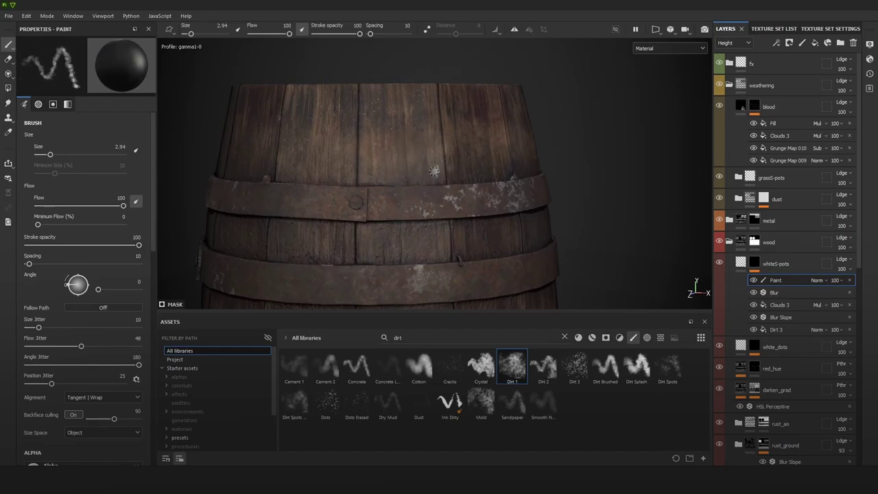
pyautogui.click(433, 172)
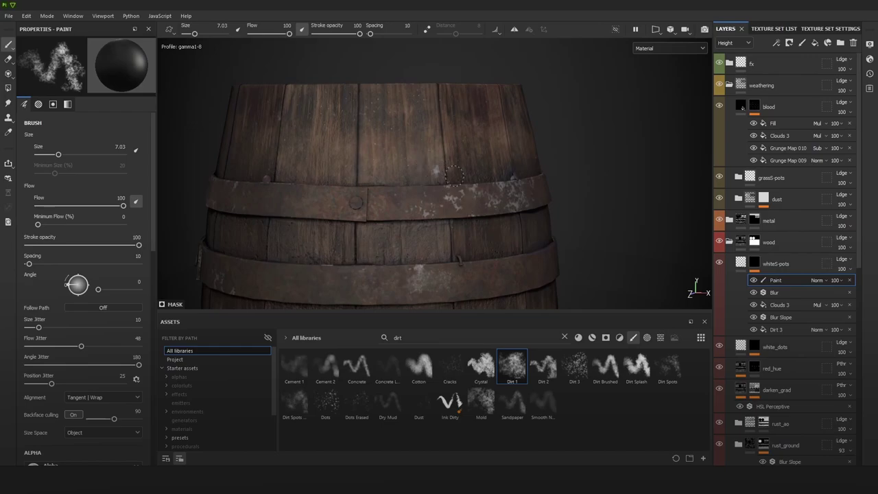
# Step: Examine the white spots on the wood from all sides of the barrel, close up and from a distance
pyautogui.keyDown('alt'); pyautogui.moveTo(490, 122); pyautogui.dragTo(445, 85, button='right'); pyautogui.keyUp('alt')
pyautogui.keyDown('alt'); pyautogui.moveTo(467, 180); pyautogui.dragTo(478, 96, button='middle'); pyautogui.keyUp('alt')
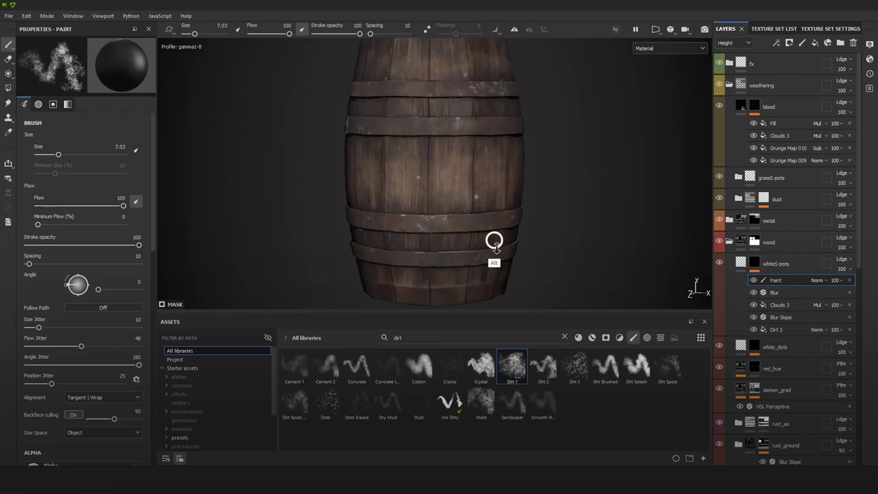
pyautogui.keyDown('alt'); pyautogui.moveTo(494, 241); pyautogui.dragTo(457, 186); pyautogui.keyUp('alt')
pyautogui.keyDown('alt'); pyautogui.moveTo(424, 233); pyautogui.dragTo(501, 208); pyautogui.keyUp('alt')
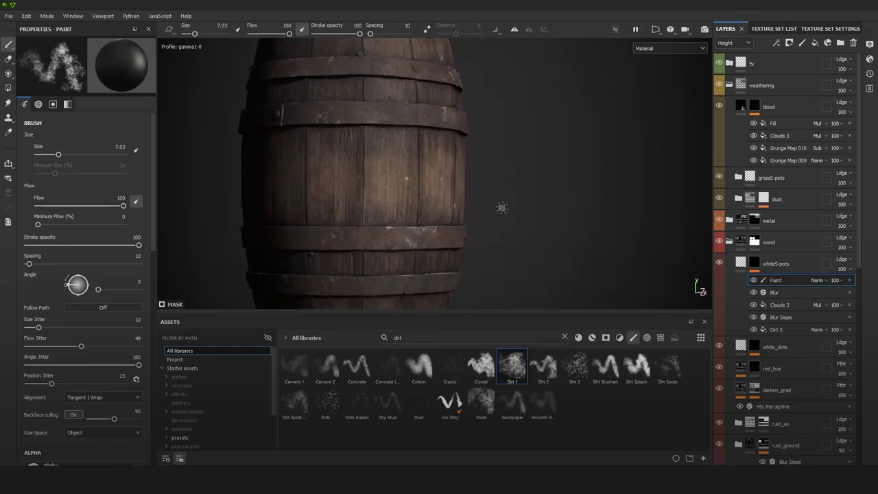
pyautogui.keyDown('alt'); pyautogui.moveTo(384, 206); pyautogui.dragTo(583, 162); pyautogui.keyUp('alt')
pyautogui.keyDown('alt'); pyautogui.moveTo(433, 166); pyautogui.dragTo(383, 150); pyautogui.keyUp('alt')
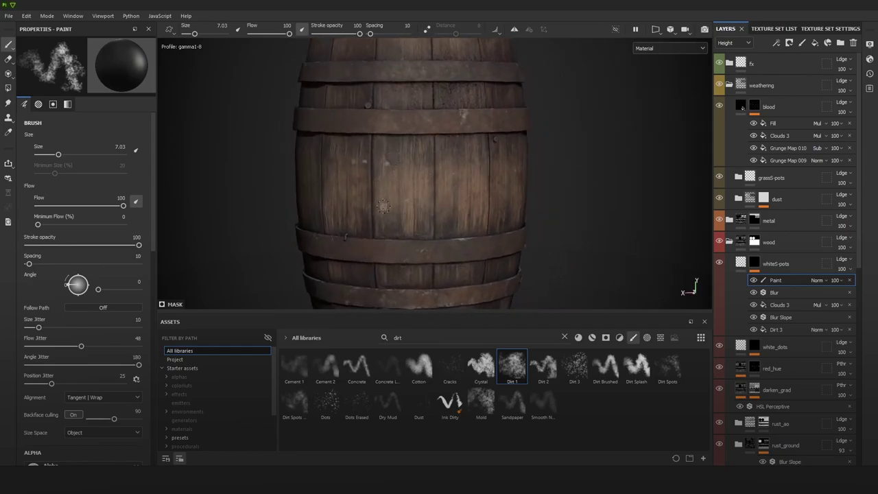
pyautogui.keyDown('alt'); pyautogui.moveTo(383, 194); pyautogui.dragTo(384, 126, button='right'); pyautogui.keyUp('alt')
pyautogui.keyDown('alt'); pyautogui.moveTo(384, 125); pyautogui.dragTo(493, 179); pyautogui.keyUp('alt')
pyautogui.keyDown('shift'); pyautogui.moveTo(493, 178); pyautogui.dragTo(459, 174, button='right'); pyautogui.keyUp('shift')
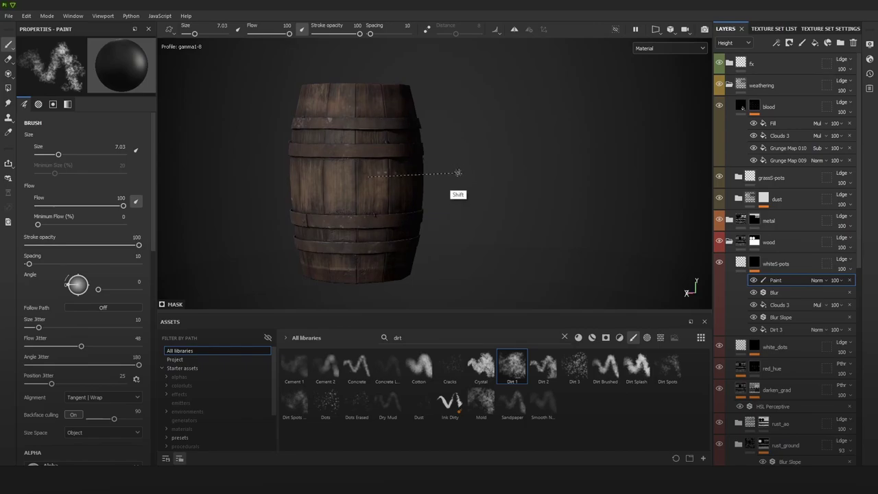
# Step: Duplicate the whiteS-pots layer and rename the copy white_grnge
pyautogui.click(794, 265)
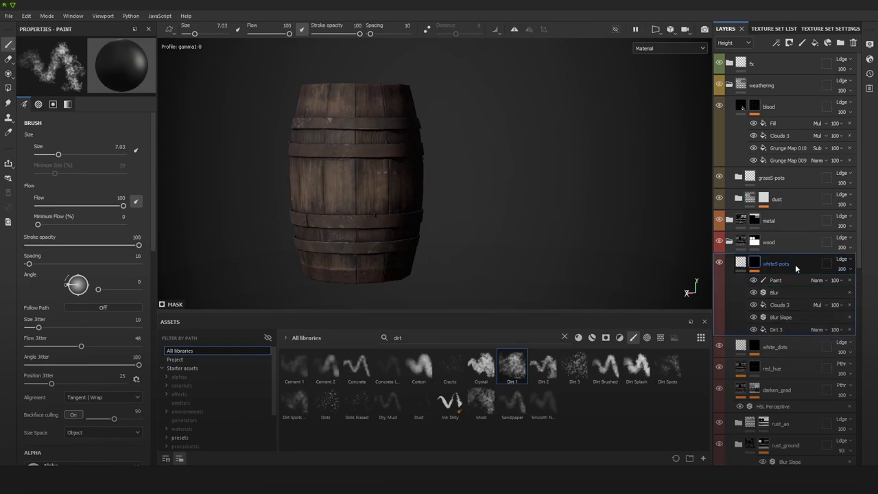
pyautogui.hotkey('ctrl', 'd')
pyautogui.doubleClick(784, 264)
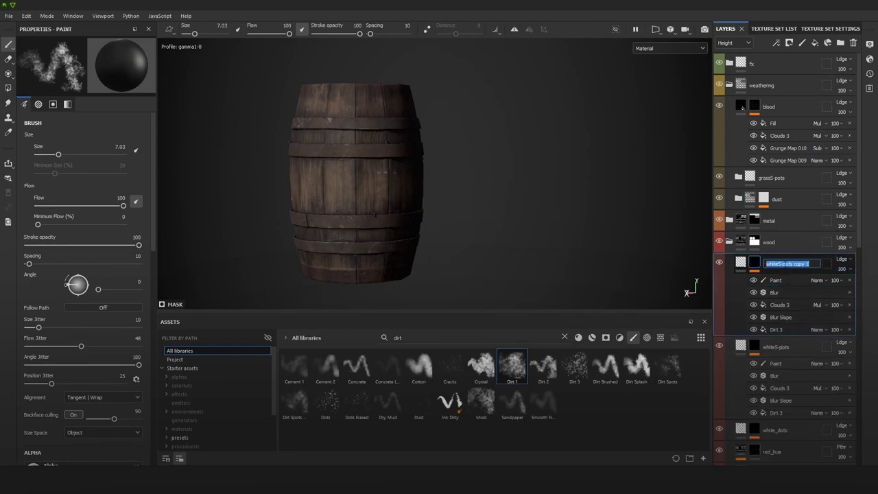
pyautogui.write('white_grnge')
pyautogui.press('Return')
# Step: Remove the Paint, Blur, Clouds 3 and Blur Slope effects from the white_grnge mask, keeping only the Dirt 3 fill
pyautogui.click(773, 285)
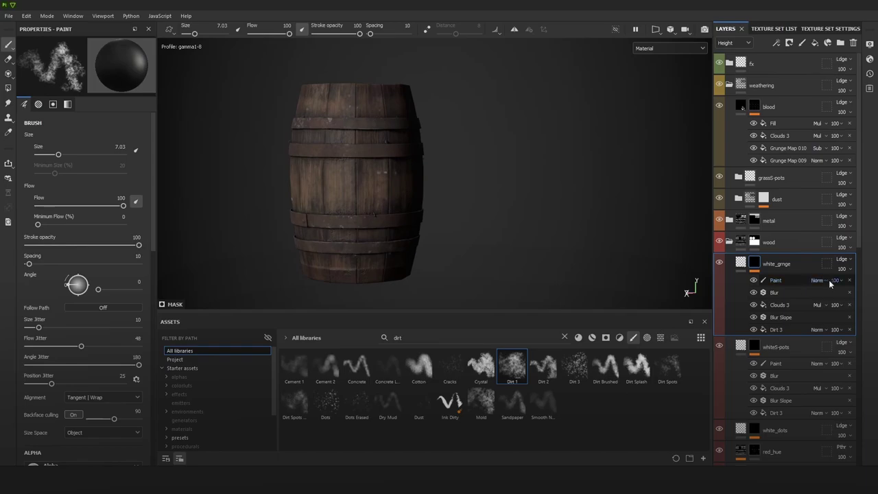
pyautogui.click(849, 281)
pyautogui.click(850, 281)
pyautogui.click(849, 281)
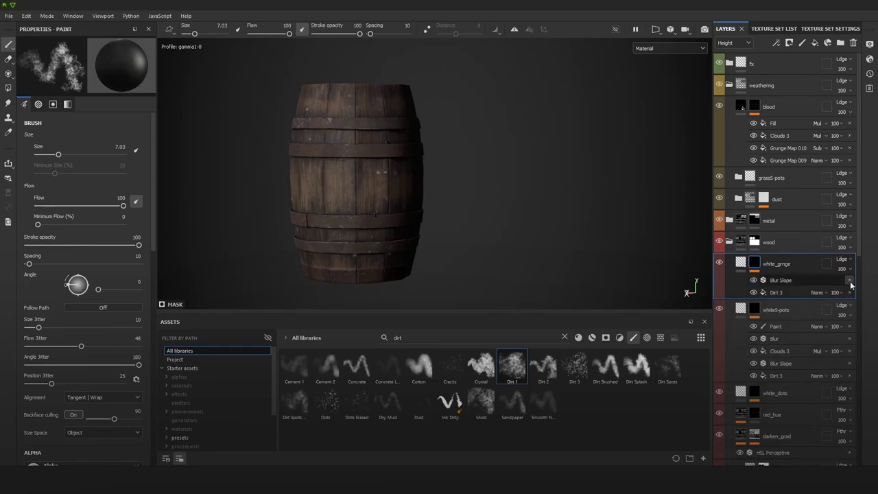
pyautogui.click(849, 281)
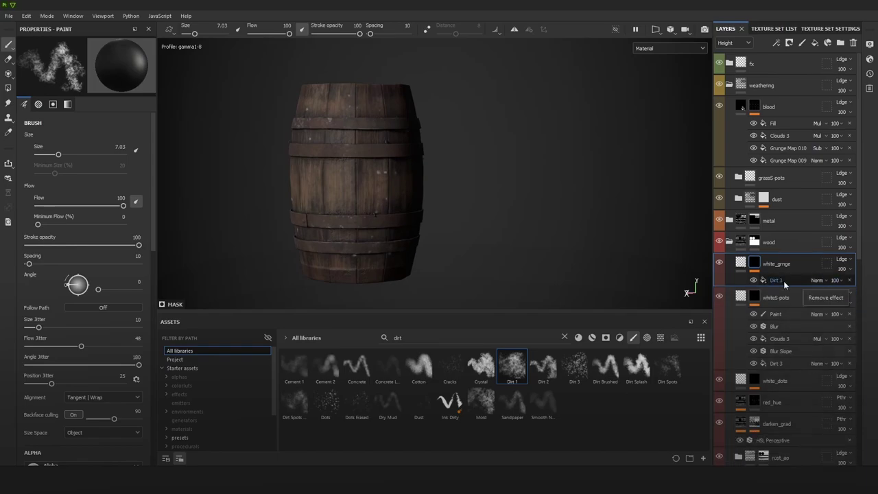
# Step: Replace the Dirt 3 texture in the white_grnge mask fill with Grunge Leaks from the procedural Grunges library
pyautogui.click(781, 280)
pyautogui.click(564, 336)
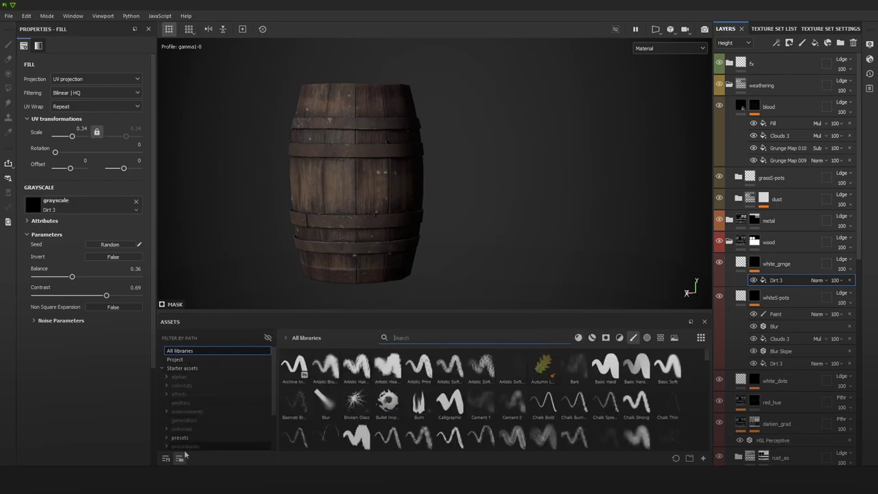
pyautogui.click(207, 397)
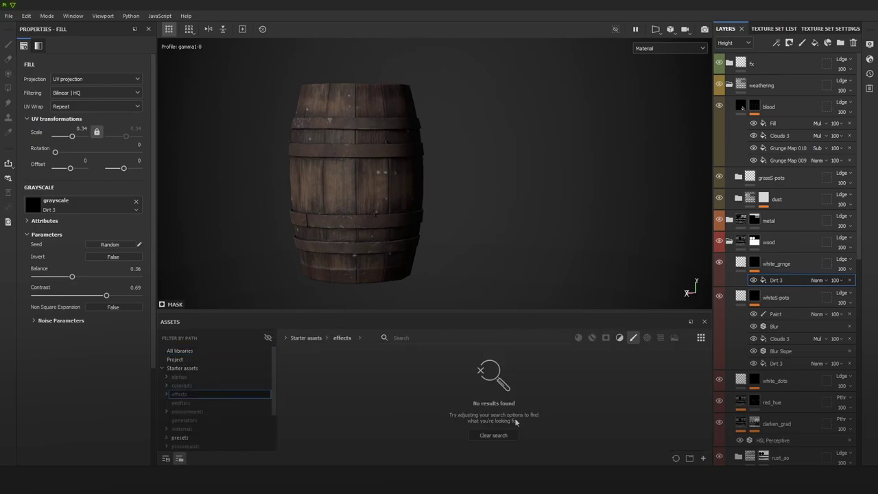
pyautogui.click(500, 433)
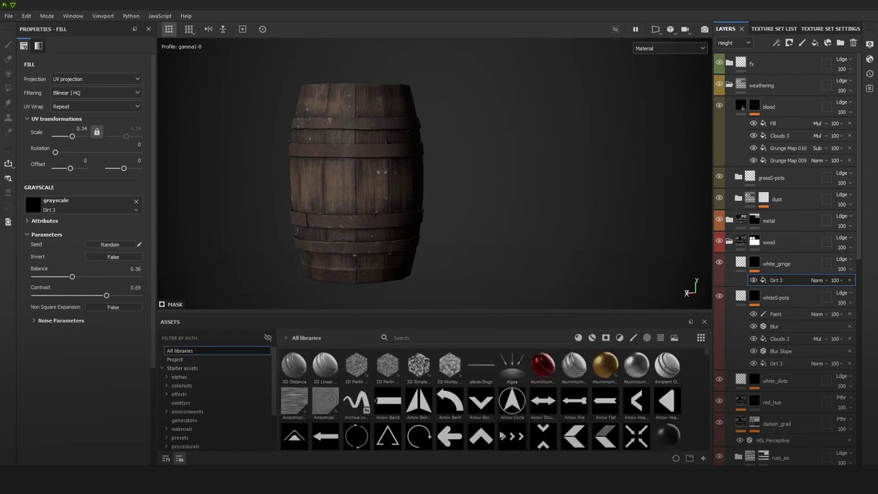
pyautogui.click(194, 446)
pyautogui.click(166, 446)
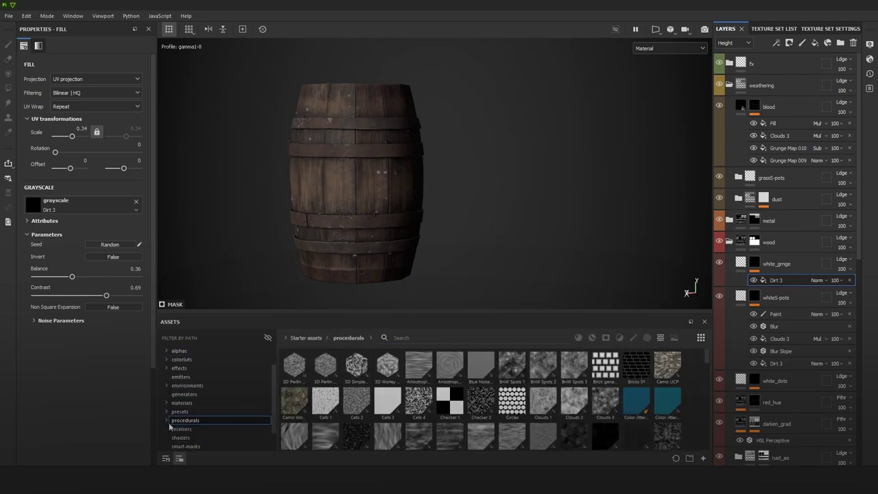
pyautogui.scroll(-1, 167, 419)
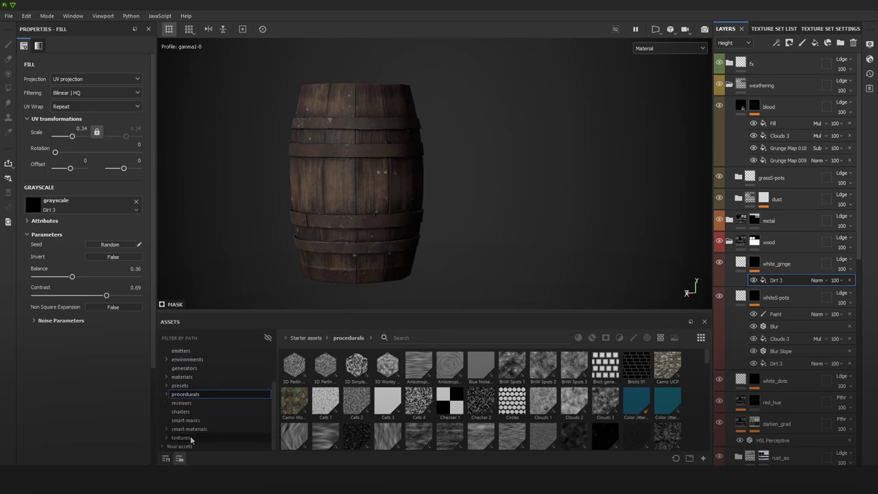
pyautogui.click(189, 438)
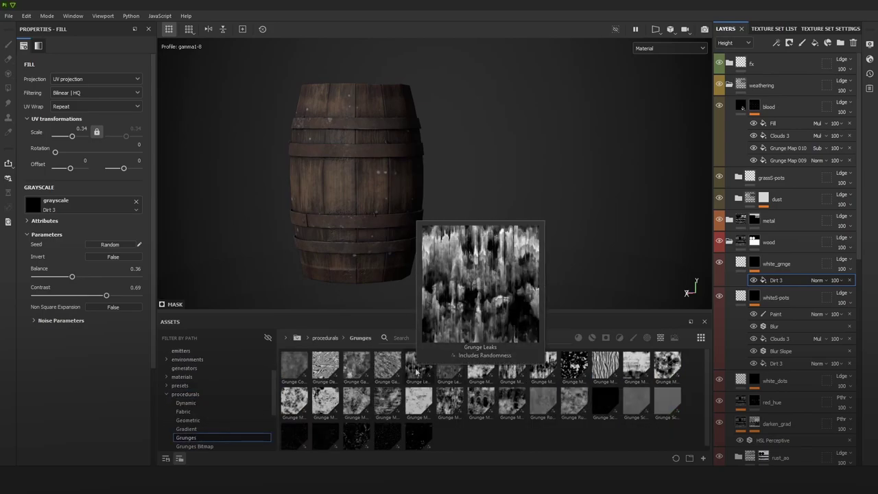
pyautogui.moveTo(416, 371); pyautogui.dragTo(111, 206)
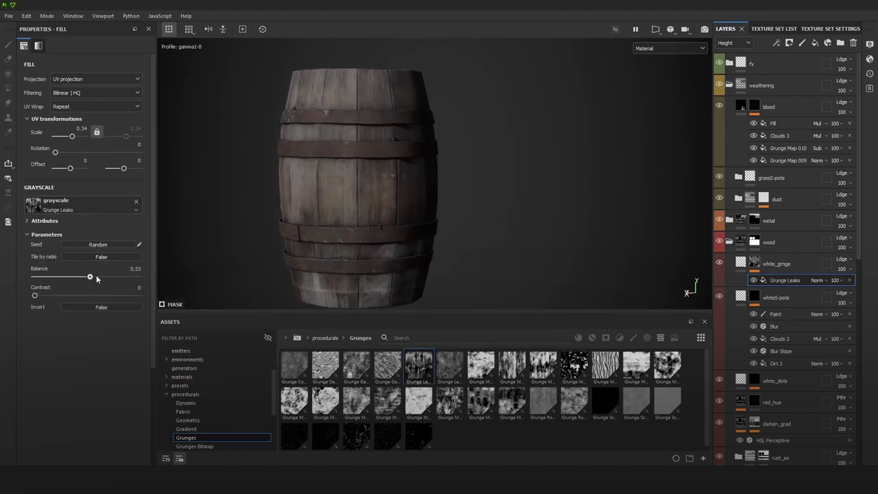
# Step: Set the Grunge Leaks fill to contrast 0.32, UV scale 3.2 and balance 0.14
pyautogui.moveTo(105, 278); pyautogui.dragTo(86, 276)
pyautogui.moveTo(34, 294); pyautogui.dragTo(68, 295)
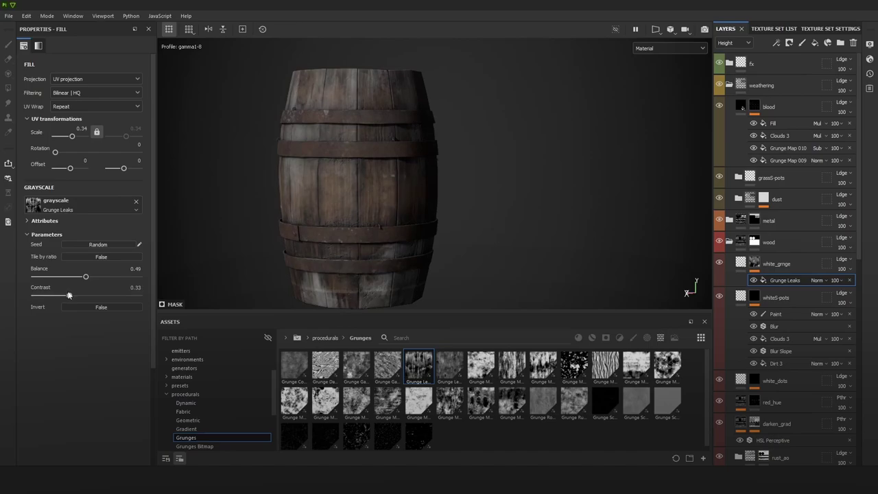
pyautogui.moveTo(72, 136); pyautogui.dragTo(75, 136)
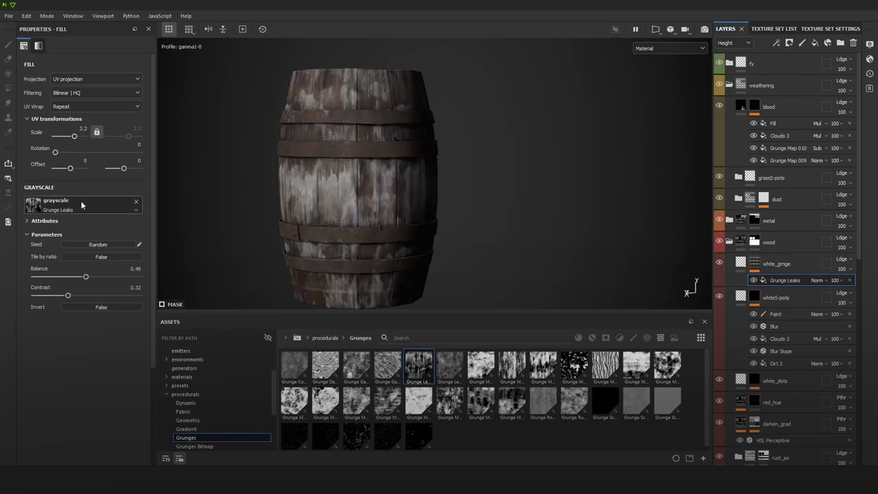
pyautogui.moveTo(56, 277)
pyautogui.mouseDown()
pyautogui.moveTo(24, 271)
pyautogui.moveTo(40, 275)
pyautogui.mouseUp()
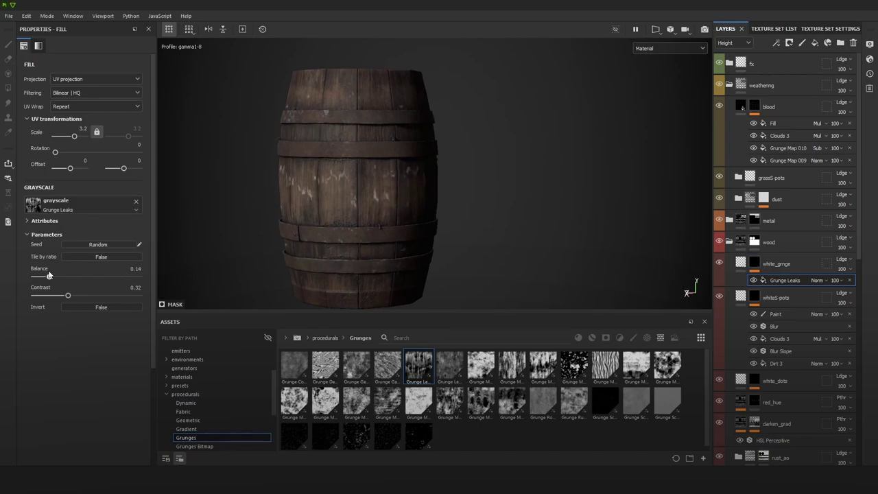
# Step: Inspect the leak streaks around the barrel and set the Grunge Leaks balance to 0.21
pyautogui.keyDown('alt'); pyautogui.moveTo(242, 236); pyautogui.dragTo(441, 206); pyautogui.keyUp('alt')
pyautogui.keyDown('alt'); pyautogui.moveTo(317, 210); pyautogui.dragTo(316, 127, button='right'); pyautogui.keyUp('alt')
pyautogui.keyDown('shift'); pyautogui.moveTo(406, 164); pyautogui.dragTo(439, 151, button='right'); pyautogui.keyUp('shift')
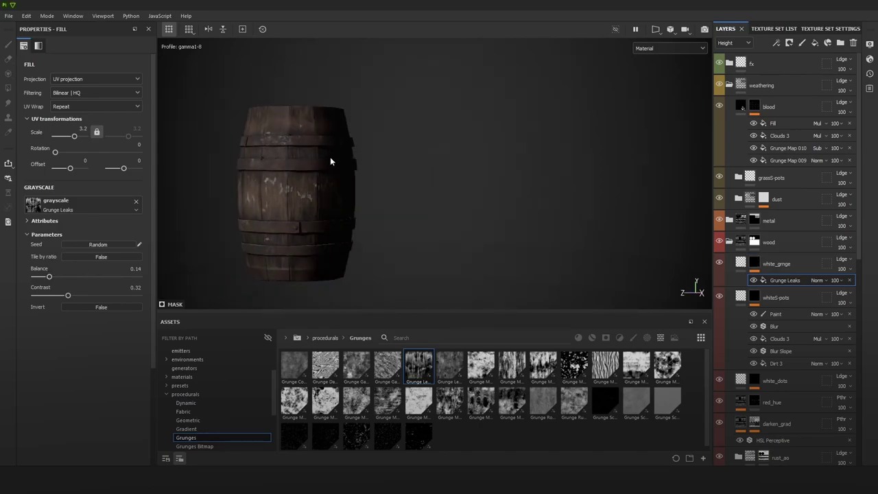
pyautogui.keyDown('alt'); pyautogui.moveTo(332, 160); pyautogui.dragTo(459, 173, button='middle'); pyautogui.keyUp('alt')
pyautogui.keyDown('alt'); pyautogui.moveTo(459, 174); pyautogui.dragTo(554, 288, button='right'); pyautogui.keyUp('alt')
pyautogui.keyDown('alt'); pyautogui.moveTo(554, 288); pyautogui.dragTo(621, 281); pyautogui.keyUp('alt')
pyautogui.keyDown('alt'); pyautogui.moveTo(382, 214); pyautogui.dragTo(509, 182, button='middle'); pyautogui.keyUp('alt')
pyautogui.keyDown('shift'); pyautogui.moveTo(480, 182); pyautogui.dragTo(509, 183, button='right'); pyautogui.keyUp('shift')
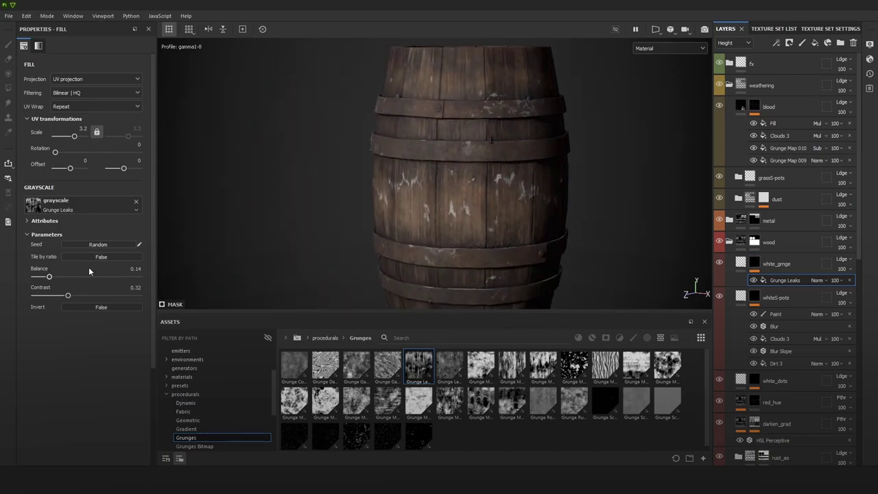
pyautogui.moveTo(55, 277); pyautogui.dragTo(56, 278)
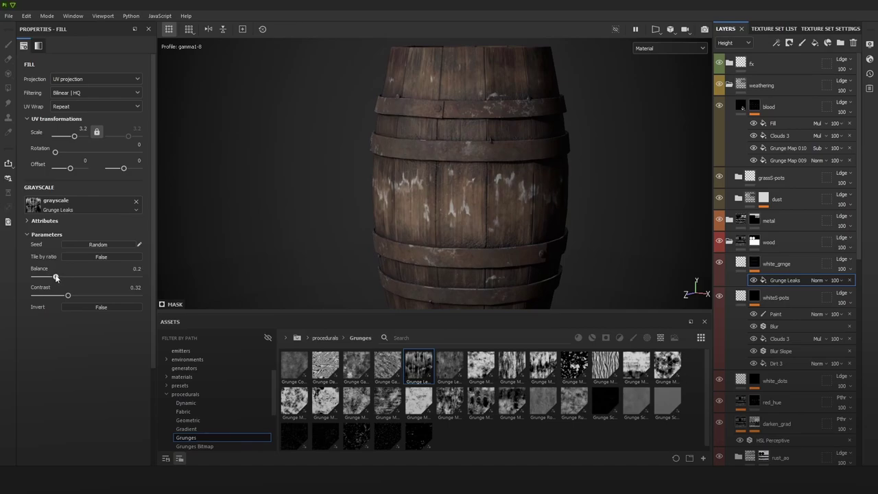
# Step: Add a fill effect above Grunge Leaks in the white_grnge mask and set its blending mode to Multiply
pyautogui.keyDown('alt'); pyautogui.moveTo(499, 227); pyautogui.dragTo(373, 48, button='right'); pyautogui.keyUp('alt')
pyautogui.keyDown('alt'); pyautogui.moveTo(521, 176); pyautogui.dragTo(501, 180); pyautogui.keyUp('alt')
pyautogui.keyDown('alt'); pyautogui.moveTo(578, 186); pyautogui.dragTo(535, 168, button='middle'); pyautogui.keyUp('alt')
pyautogui.keyDown('alt'); pyautogui.moveTo(535, 168); pyautogui.dragTo(554, 192); pyautogui.keyUp('alt')
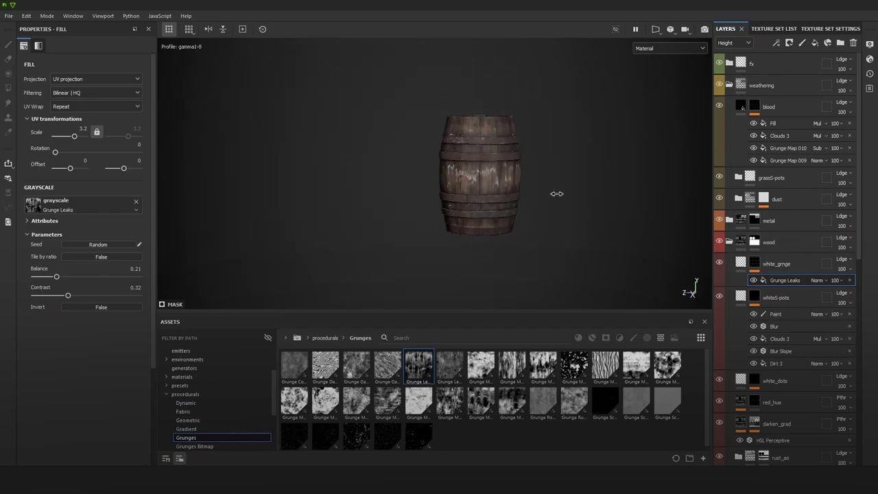
pyautogui.scroll(3, 554, 192)
pyautogui.click(777, 43)
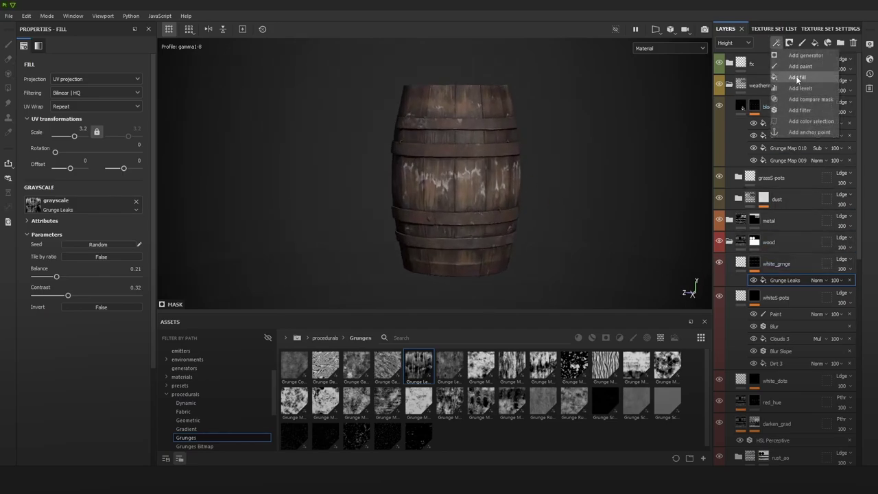
pyautogui.click(806, 80)
pyautogui.click(816, 280)
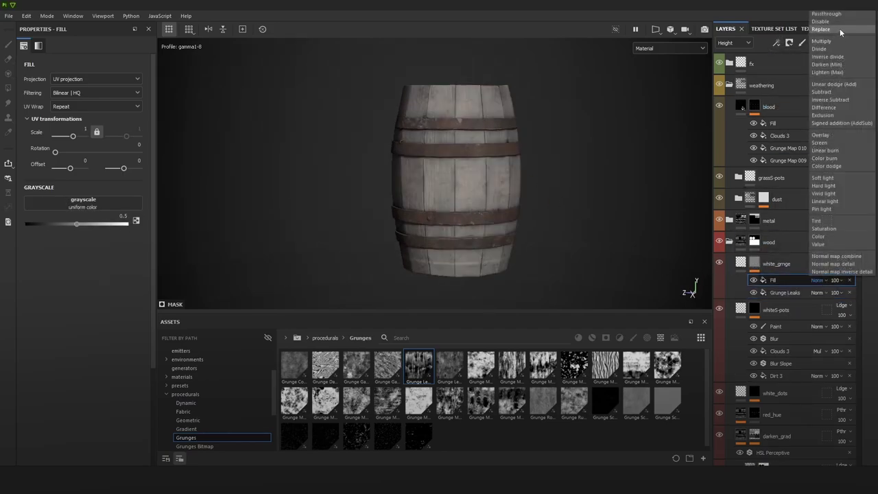
pyautogui.click(840, 43)
# Step: Assign the BnW Spots 2 procedural to the new mask fill, with balance 0.38 and contrast 0.31
pyautogui.click(187, 403)
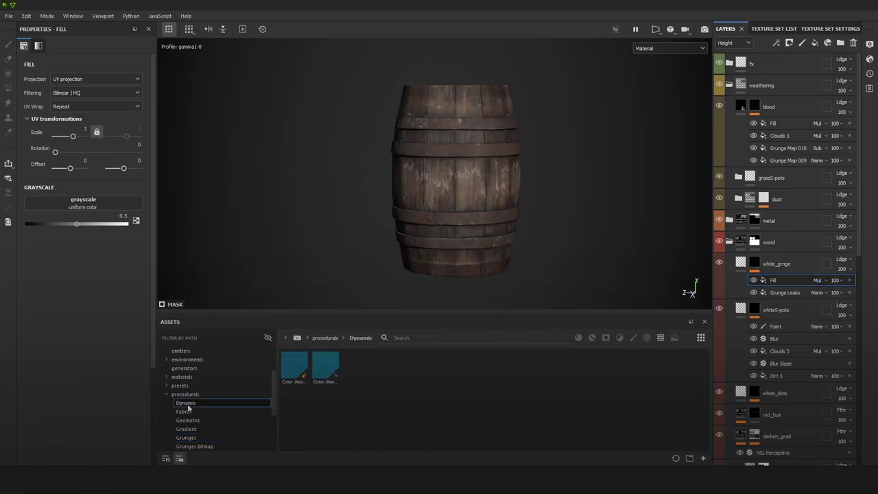
pyautogui.click(186, 394)
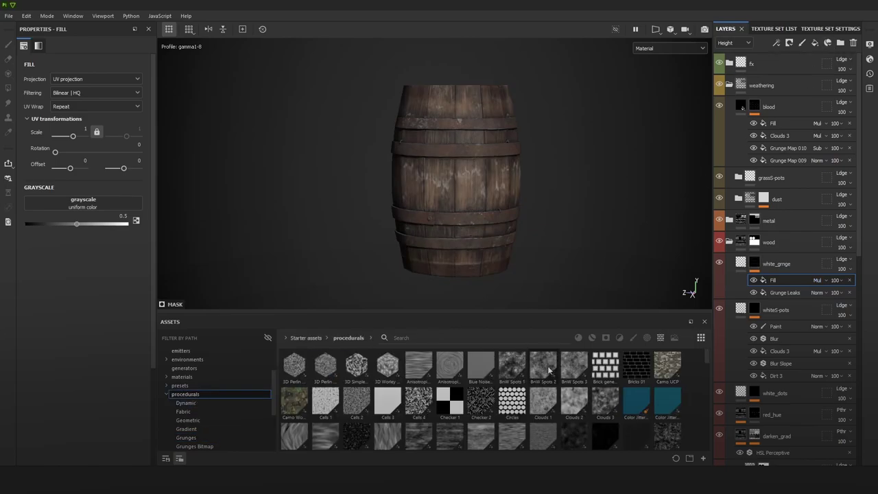
pyautogui.moveTo(549, 370); pyautogui.dragTo(108, 198)
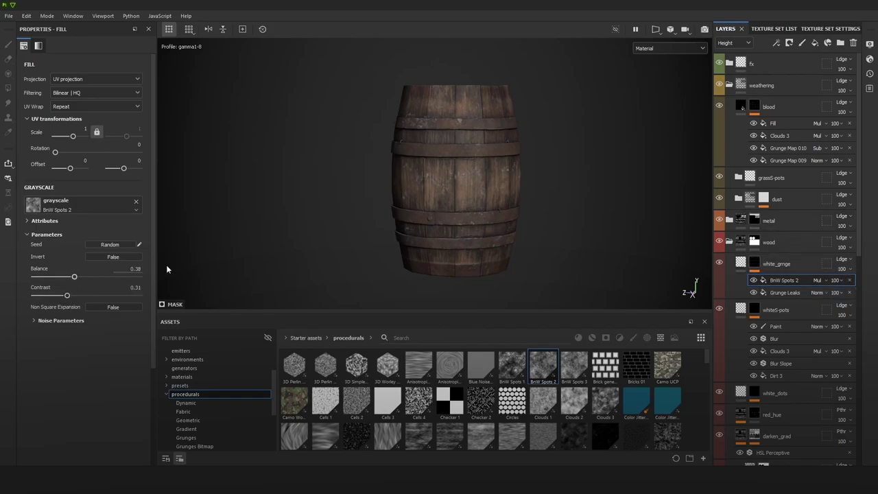
# Step: Set the BnW Spots 2 fill's UV scale to 0.62 and balance to 0.57, checking the broken-up streaks around the barrel
pyautogui.keyDown('alt'); pyautogui.moveTo(494, 198); pyautogui.dragTo(601, 192); pyautogui.keyUp('alt')
pyautogui.keyDown('alt'); pyautogui.moveTo(506, 194); pyautogui.dragTo(585, 233, button='right'); pyautogui.keyUp('alt')
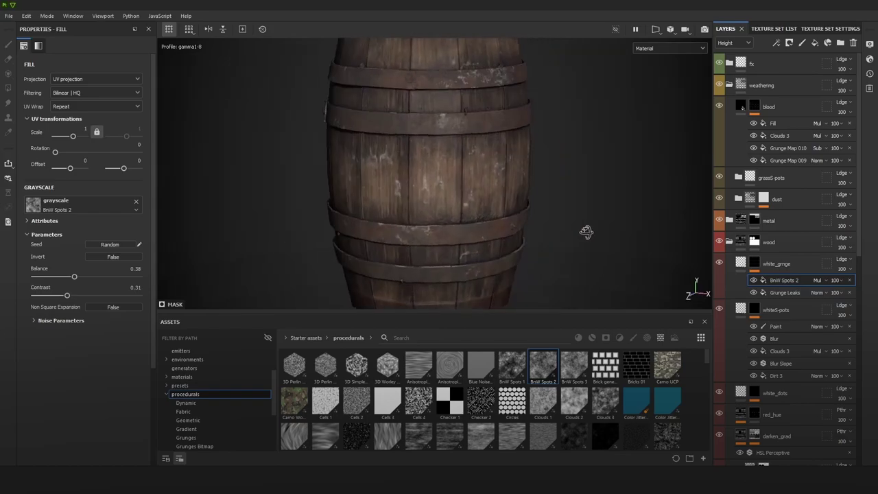
pyautogui.moveTo(73, 136); pyautogui.dragTo(72, 138)
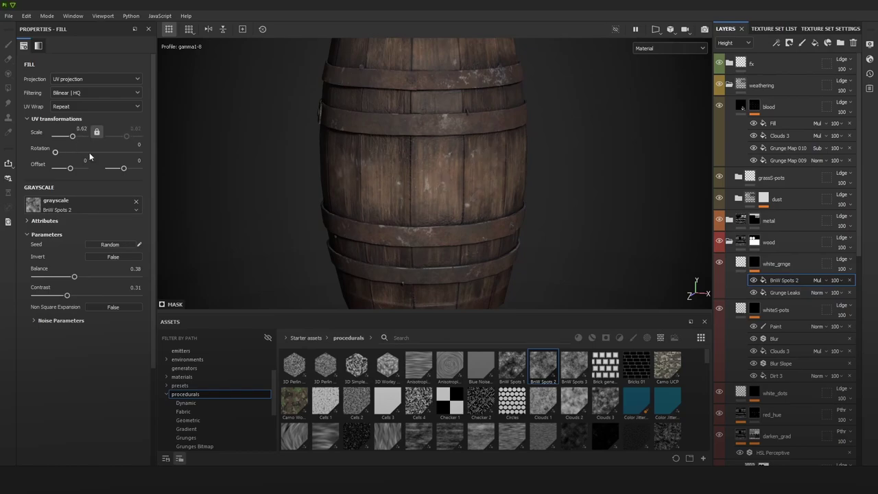
pyautogui.moveTo(94, 277); pyautogui.dragTo(85, 279)
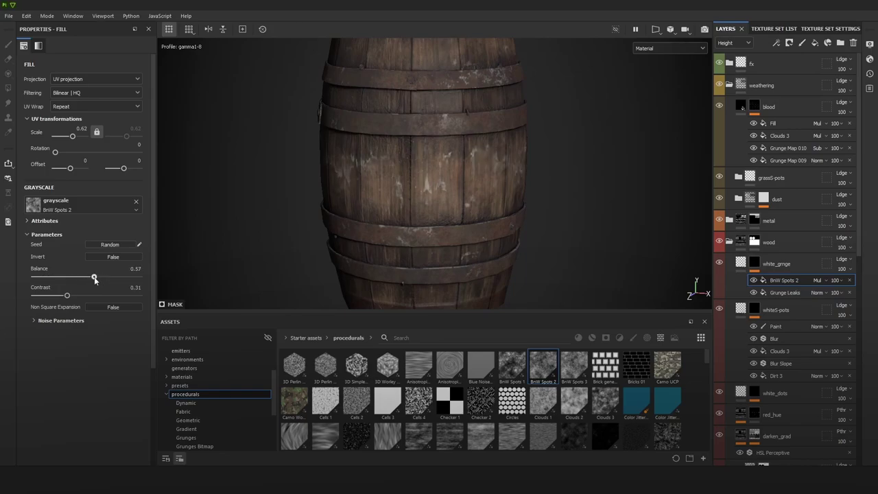
pyautogui.scroll(-6, 439, 164)
pyautogui.moveTo(428, 155)
pyautogui.keyDown('alt'); pyautogui.mouseDown()
pyautogui.moveTo(451, 151)
pyautogui.moveTo(421, 152)
pyautogui.mouseUp(); pyautogui.keyUp('alt')
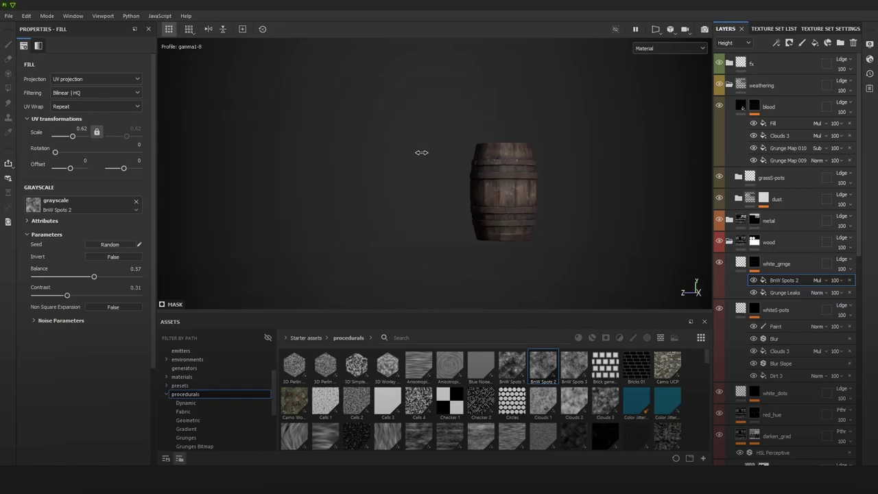
pyautogui.scroll(4, 626, 253)
pyautogui.keyDown('alt'); pyautogui.moveTo(589, 213); pyautogui.dragTo(572, 209, button='middle'); pyautogui.keyUp('alt')
pyautogui.scroll(2, 583, 212)
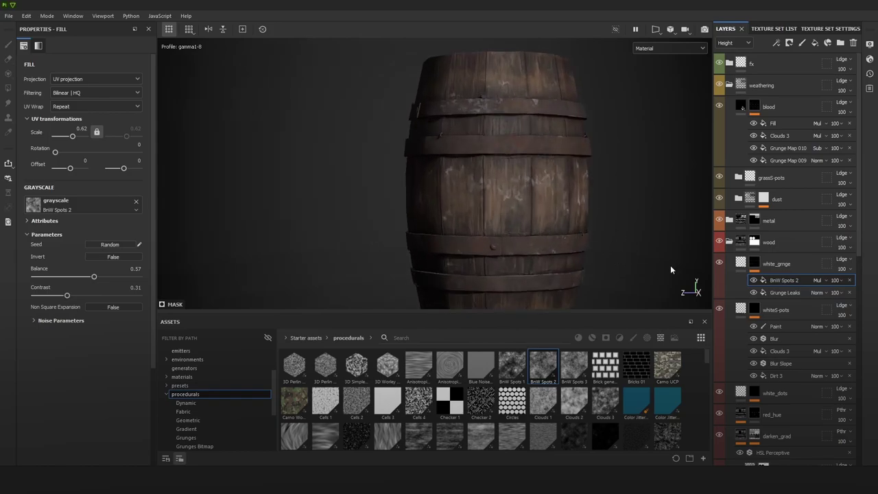
# Step: Add a paint effect at the top of the white_grnge mask, view the mask alone, and set the brush size to 22.44
pyautogui.click(788, 42)
pyautogui.click(800, 67)
pyautogui.keyDown('alt'); pyautogui.click(754, 263); pyautogui.keyUp('alt')
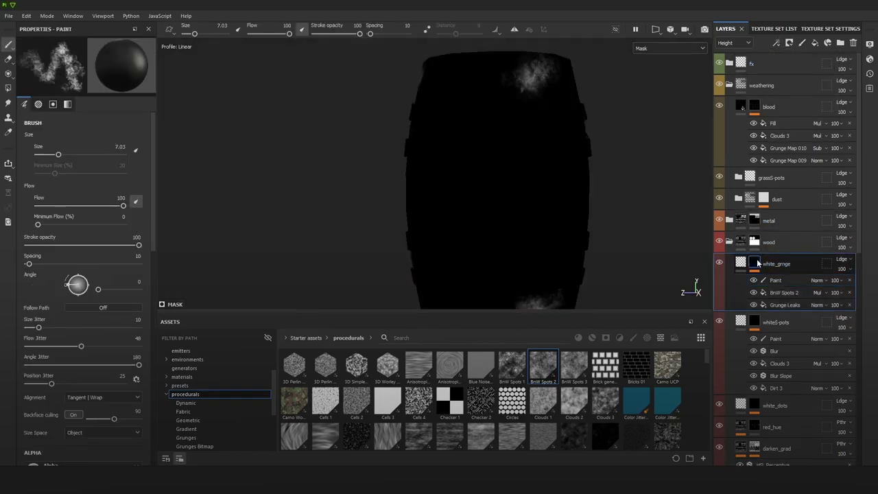
pyautogui.scroll(-4, 486, 164)
pyautogui.moveTo(472, 171)
pyautogui.keyDown('ctrl'); pyautogui.mouseDown(button='right')
pyautogui.moveTo(493, 172)
pyautogui.moveTo(472, 181)
pyautogui.mouseUp(button='right'); pyautogui.keyUp('ctrl')
pyautogui.press('m')
# Step: Paint out some of the white leak streaks around the barrel using the white_grnge mask's Paint effect
pyautogui.keyDown('alt'); pyautogui.moveTo(463, 181); pyautogui.dragTo(528, 181); pyautogui.keyUp('alt')
pyautogui.moveTo(529, 182)
pyautogui.keyDown('shift'); pyautogui.mouseDown(button='right')
pyautogui.moveTo(552, 182)
pyautogui.moveTo(511, 162)
pyautogui.mouseUp(button='right'); pyautogui.keyUp('shift')
pyautogui.moveTo(512, 162)
pyautogui.keyDown('alt'); pyautogui.mouseDown()
pyautogui.moveTo(559, 182)
pyautogui.moveTo(543, 176)
pyautogui.mouseUp(); pyautogui.keyUp('alt')
pyautogui.keyDown('alt'); pyautogui.moveTo(542, 176); pyautogui.dragTo(613, 183, button='middle'); pyautogui.keyUp('alt')
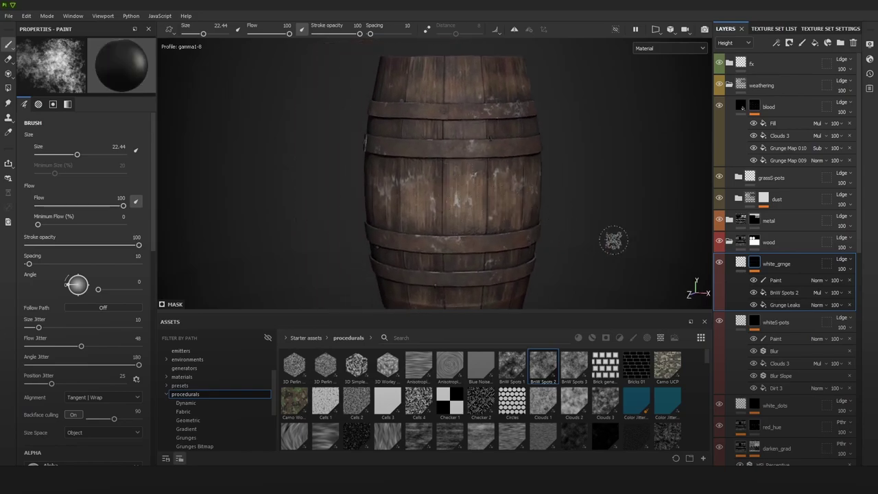
pyautogui.click(783, 280)
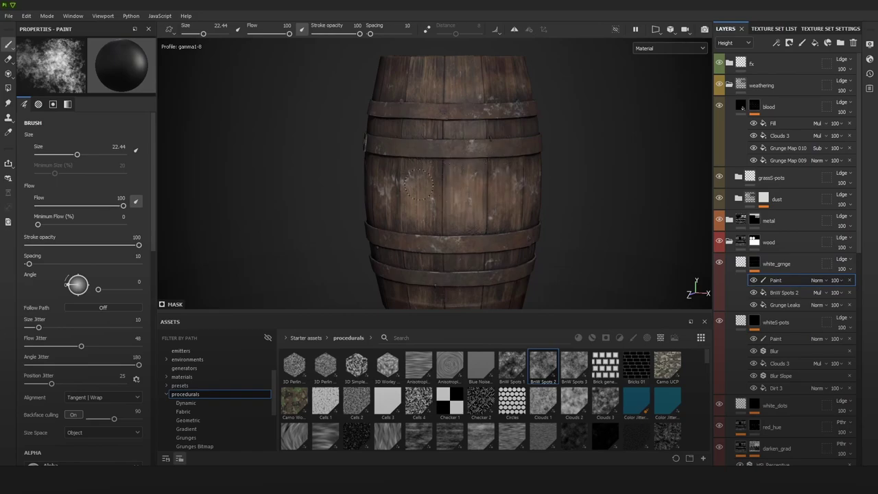
pyautogui.moveTo(419, 184)
pyautogui.keyDown('alt'); pyautogui.mouseDown()
pyautogui.moveTo(437, 192)
pyautogui.moveTo(372, 172)
pyautogui.mouseUp(); pyautogui.keyUp('alt')
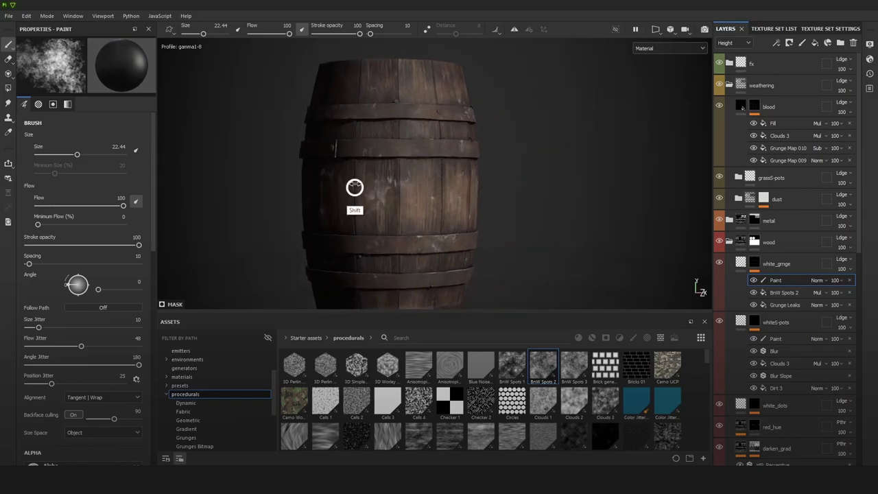
pyautogui.keyDown('shift'); pyautogui.moveTo(354, 186); pyautogui.dragTo(341, 182, button='right'); pyautogui.keyUp('shift')
pyautogui.keyDown('alt'); pyautogui.moveTo(313, 203); pyautogui.dragTo(530, 196); pyautogui.keyUp('alt')
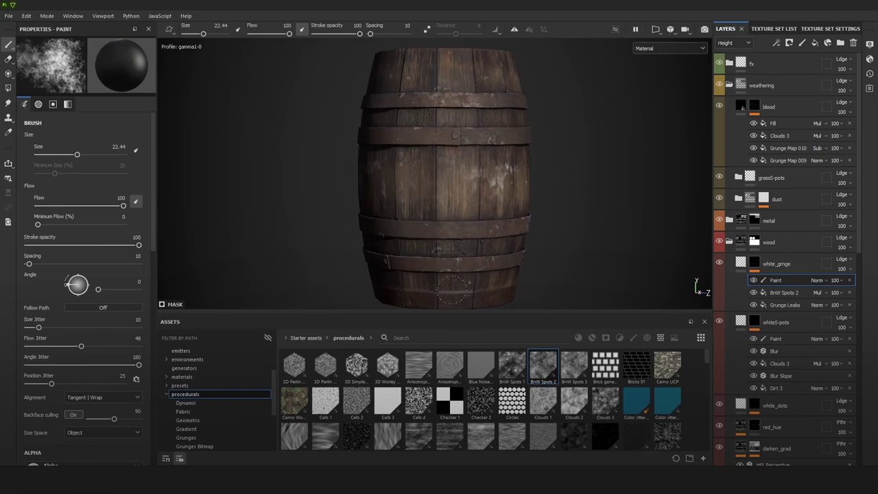
pyautogui.keyDown('alt'); pyautogui.moveTo(405, 196); pyautogui.dragTo(570, 207); pyautogui.keyUp('alt')
pyautogui.keyDown('shift'); pyautogui.moveTo(569, 208); pyautogui.dragTo(427, 180, button='right'); pyautogui.keyUp('shift')
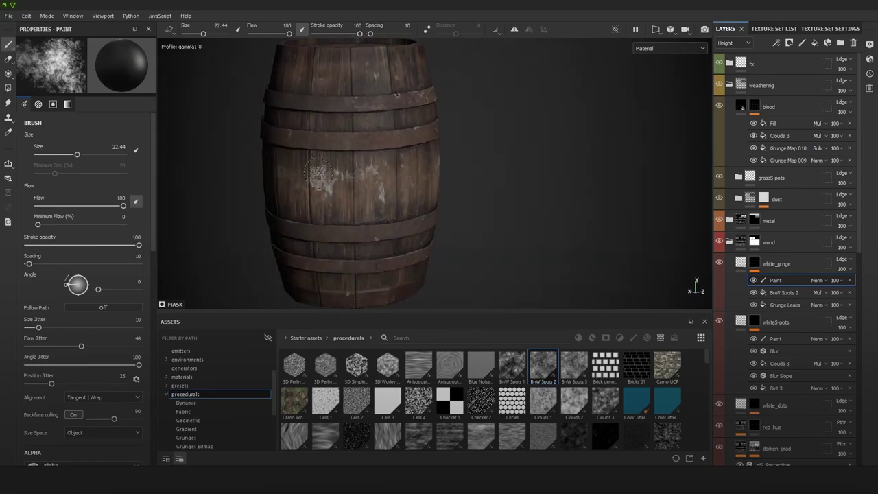
pyautogui.keyDown('alt'); pyautogui.moveTo(405, 168); pyautogui.dragTo(290, 153); pyautogui.keyUp('alt')
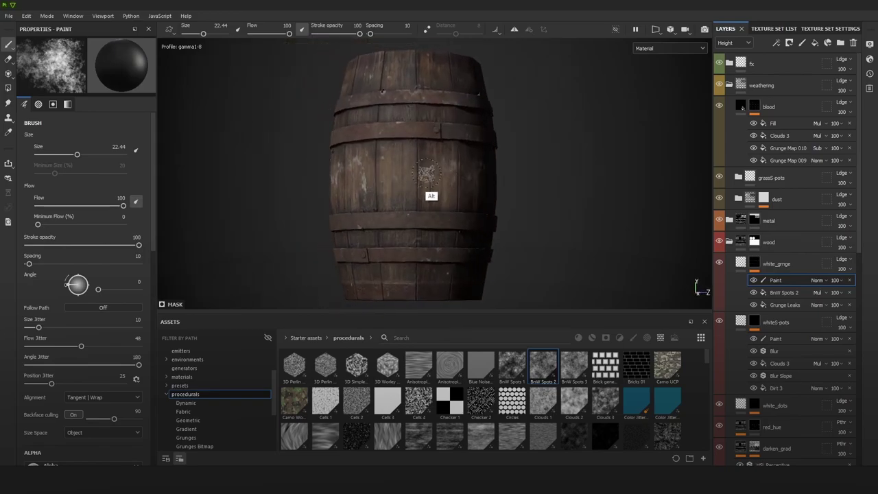
# Step: Inspect the thinned white grunge streaks around the whole barrel from near and far
pyautogui.moveTo(427, 173)
pyautogui.keyDown('alt'); pyautogui.mouseDown()
pyautogui.moveTo(325, 171)
pyautogui.moveTo(497, 175)
pyautogui.moveTo(525, 144)
pyautogui.moveTo(438, 145)
pyautogui.moveTo(490, 173)
pyautogui.moveTo(486, 188)
pyautogui.moveTo(456, 179)
pyautogui.moveTo(478, 188)
pyautogui.moveTo(488, 180)
pyautogui.mouseUp(); pyautogui.keyUp('alt')
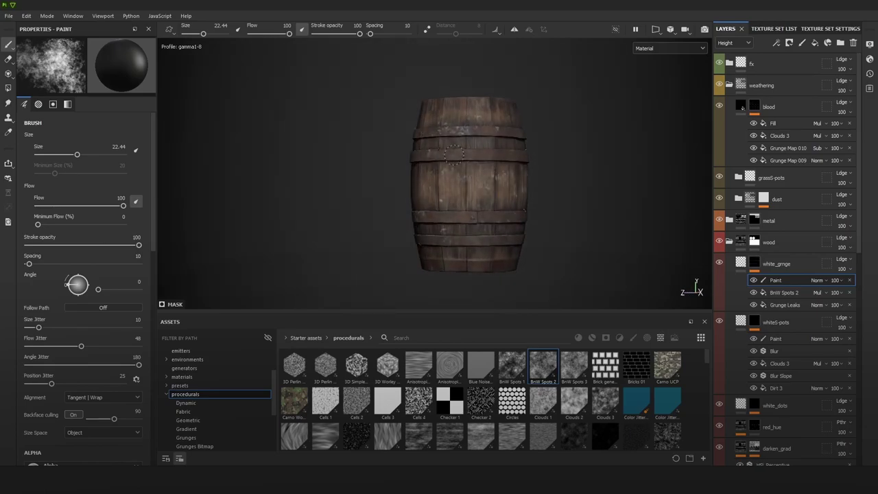
pyautogui.moveTo(514, 212)
pyautogui.keyDown('alt'); pyautogui.mouseDown()
pyautogui.moveTo(361, 196)
pyautogui.moveTo(523, 183)
pyautogui.moveTo(533, 211)
pyautogui.moveTo(481, 158)
pyautogui.mouseUp(); pyautogui.keyUp('alt')
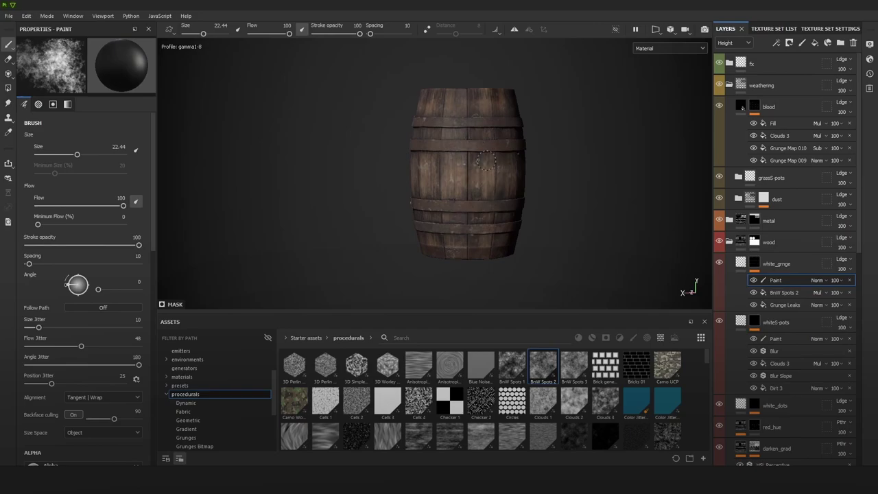
pyautogui.keyDown('alt'); pyautogui.moveTo(505, 173); pyautogui.dragTo(478, 189, button='middle'); pyautogui.keyUp('alt')
pyautogui.keyDown('alt'); pyautogui.moveTo(478, 188); pyautogui.dragTo(532, 254, button='right'); pyautogui.keyUp('alt')
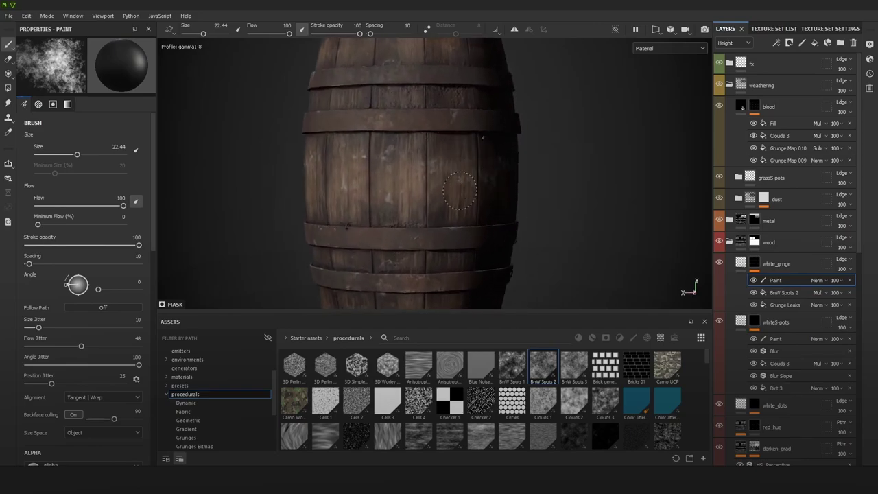
pyautogui.moveTo(466, 223)
pyautogui.keyDown('alt'); pyautogui.mouseDown()
pyautogui.moveTo(500, 189)
pyautogui.moveTo(475, 184)
pyautogui.moveTo(496, 166)
pyautogui.moveTo(458, 192)
pyautogui.moveTo(419, 198)
pyautogui.mouseUp(); pyautogui.keyUp('alt')
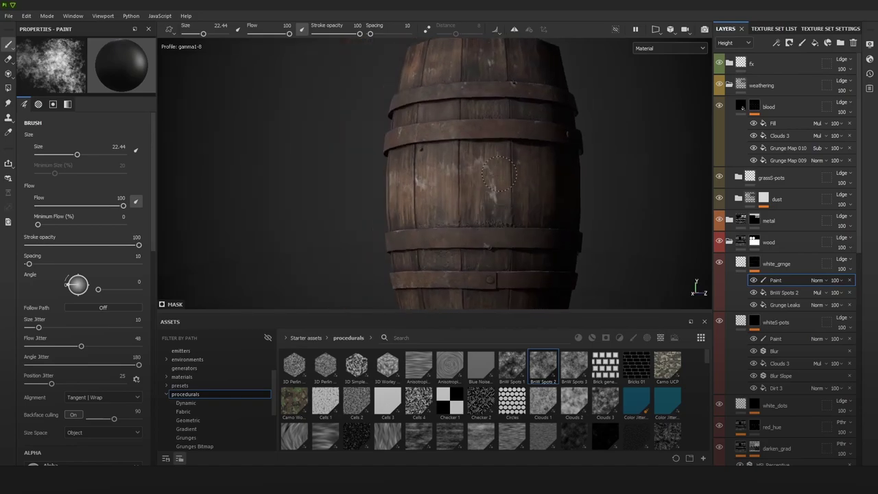
pyautogui.moveTo(504, 190)
pyautogui.keyDown('alt'); pyautogui.mouseDown(button='right')
pyautogui.moveTo(540, 157)
pyautogui.moveTo(527, 176)
pyautogui.moveTo(534, 179)
pyautogui.mouseUp(button='right'); pyautogui.keyUp('alt')
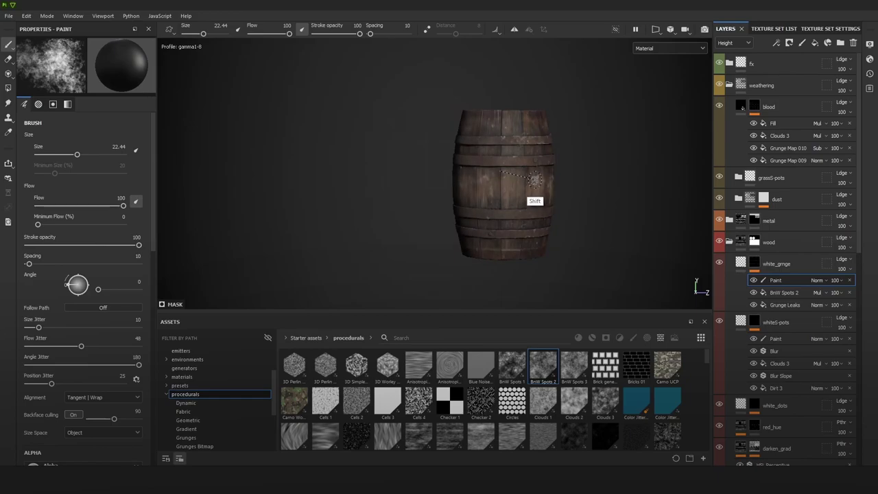
pyautogui.scroll(5, 549, 199)
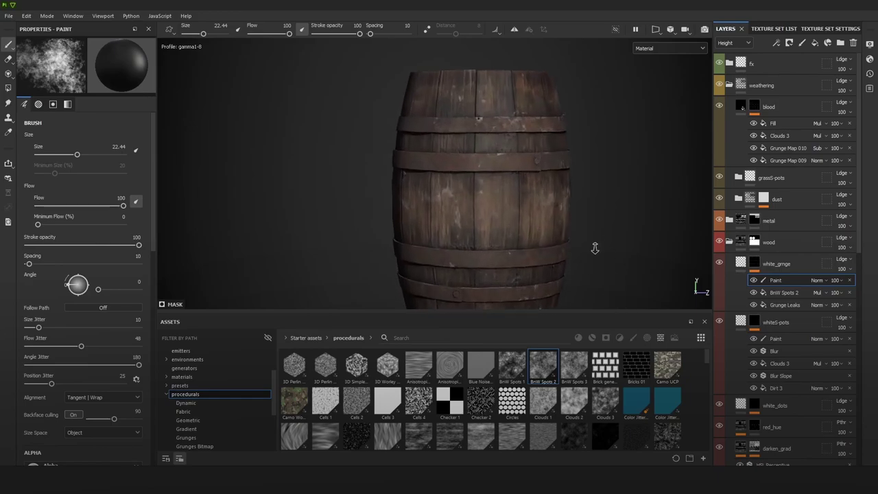
# Step: Expand the wood_pattern_detail folder and toggle its base subfolder off and on to compare the wood surface
pyautogui.scroll(-6, 793, 292)
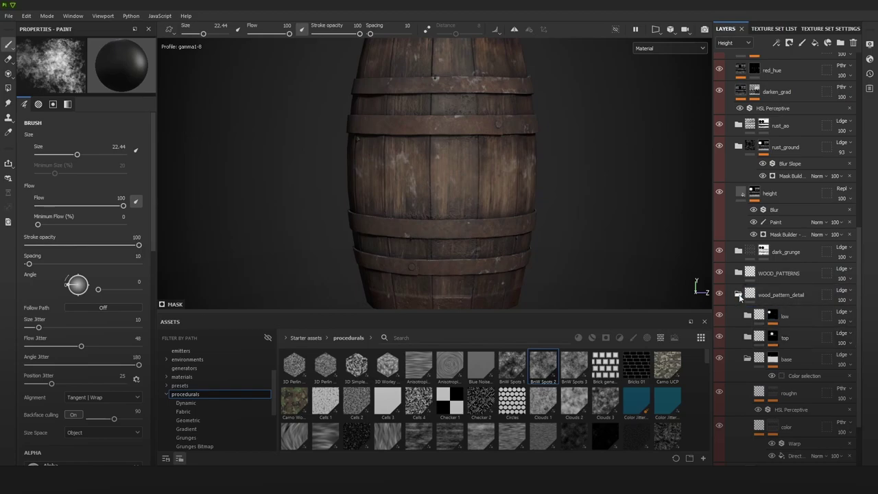
pyautogui.scroll(-2, 739, 295)
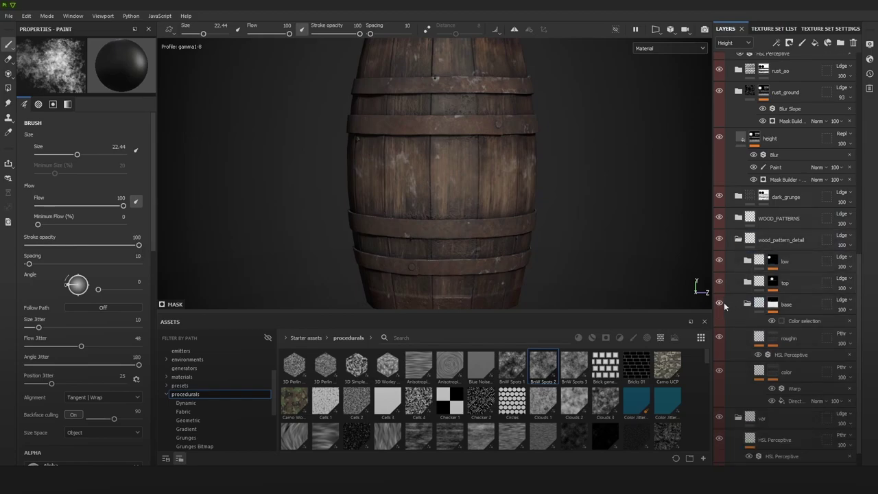
pyautogui.scroll(5, 739, 241)
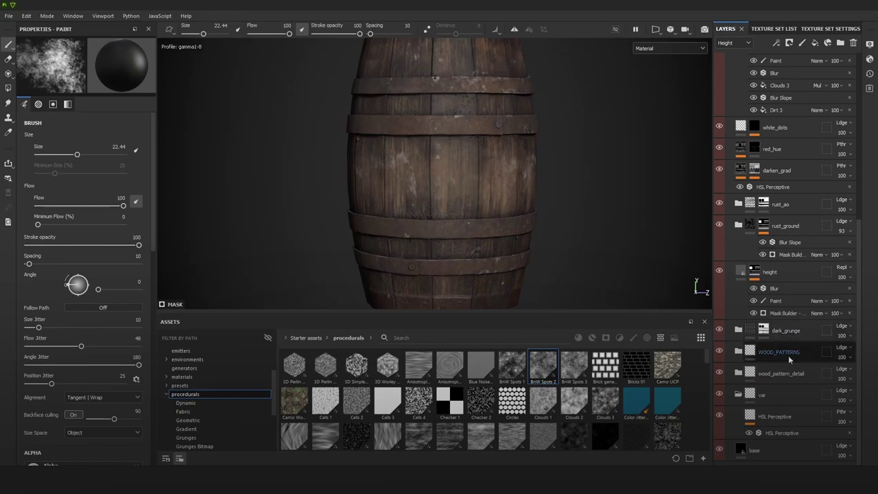
pyautogui.click(737, 383)
pyautogui.click(738, 407)
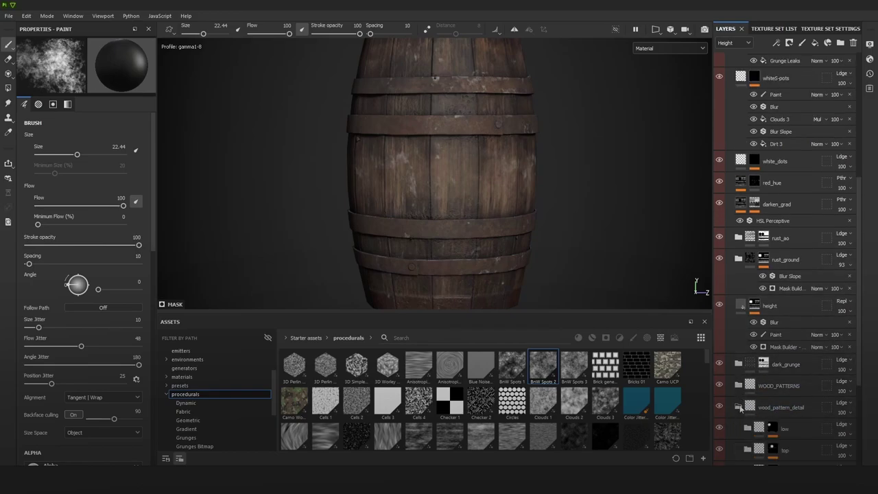
pyautogui.scroll(-4, 746, 387)
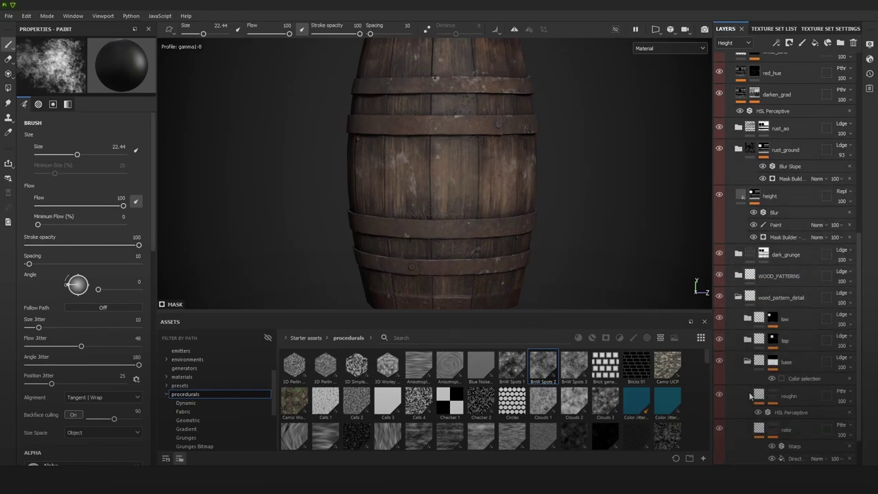
pyautogui.click(719, 362)
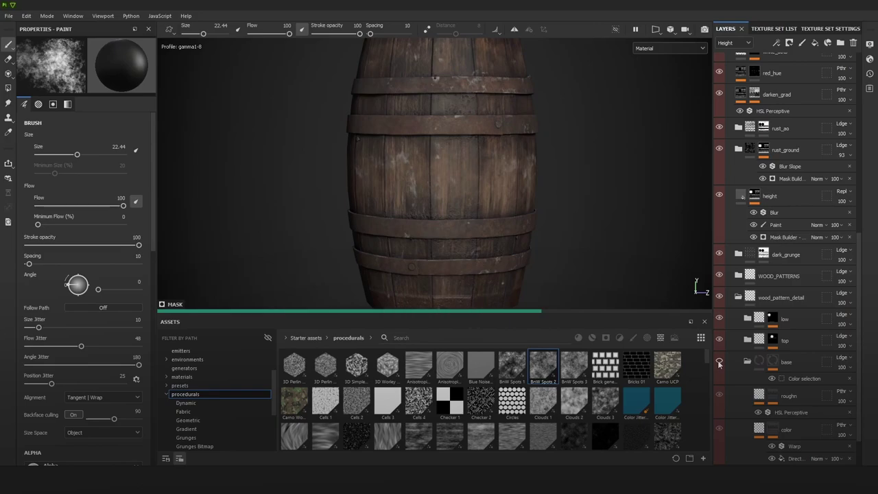
pyautogui.click(718, 362)
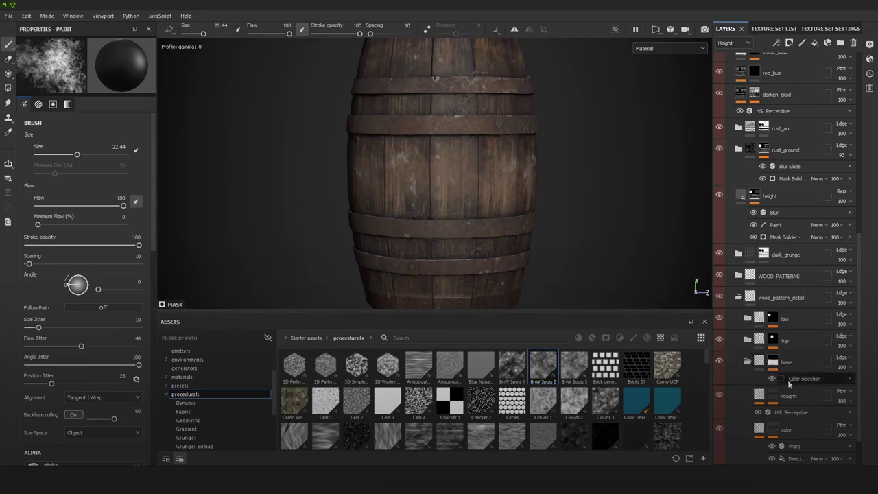
# Step: Add a fill layer above the base folder in wood_pattern_detail with only the height channel enabled
pyautogui.scroll(-1, 790, 386)
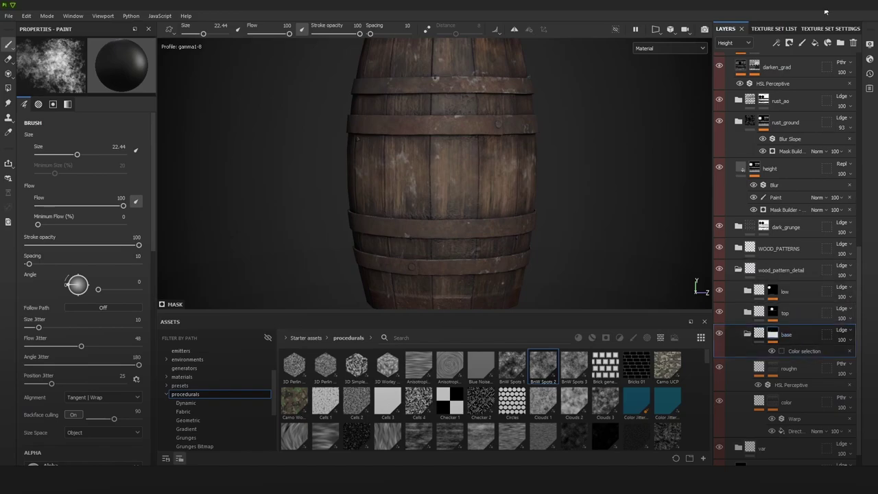
pyautogui.click(814, 43)
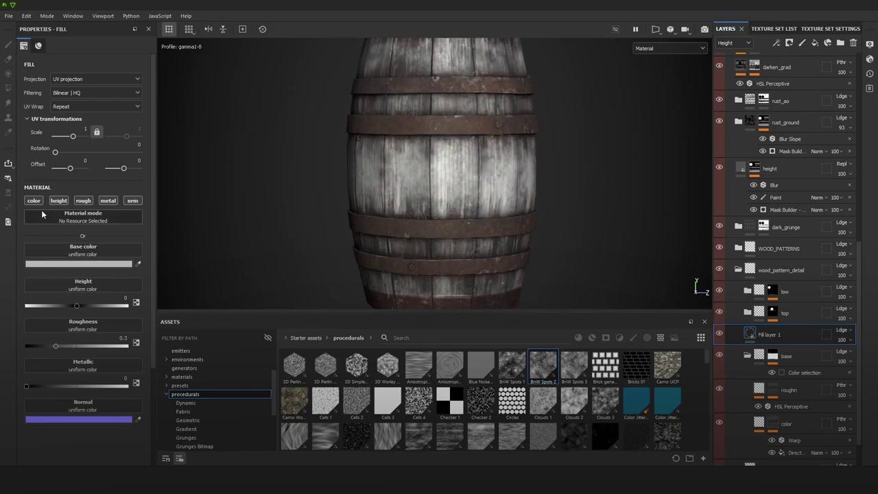
pyautogui.click(83, 200)
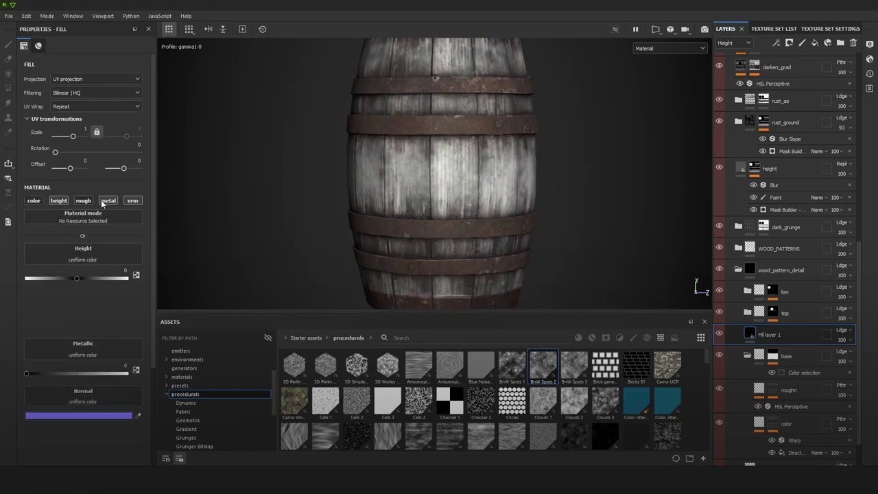
pyautogui.click(107, 201)
pyautogui.click(132, 201)
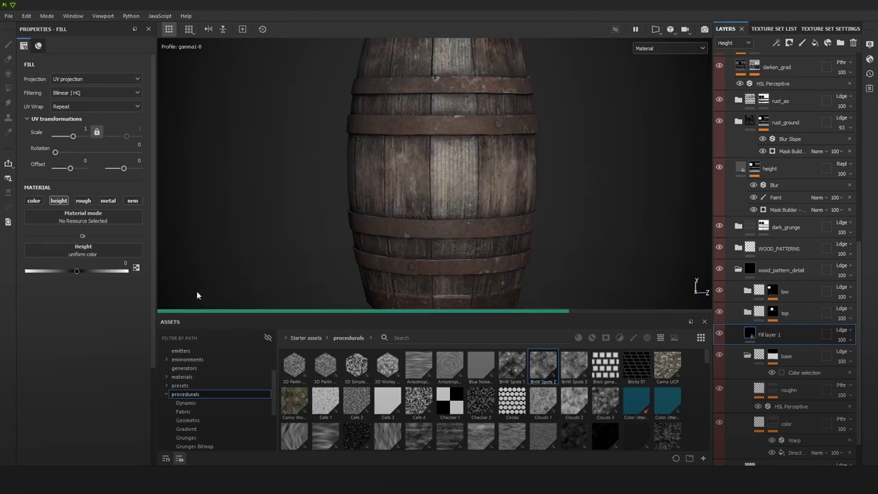
# Step: Try a height value of 0.5575 on the new fill layer, check the barrel, and delete the layer
pyautogui.click(87, 270)
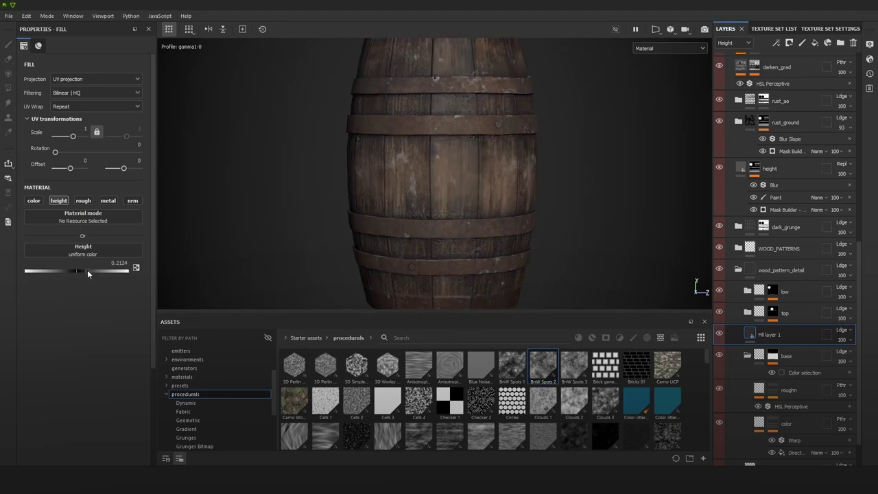
pyautogui.moveTo(89, 271); pyautogui.dragTo(92, 270)
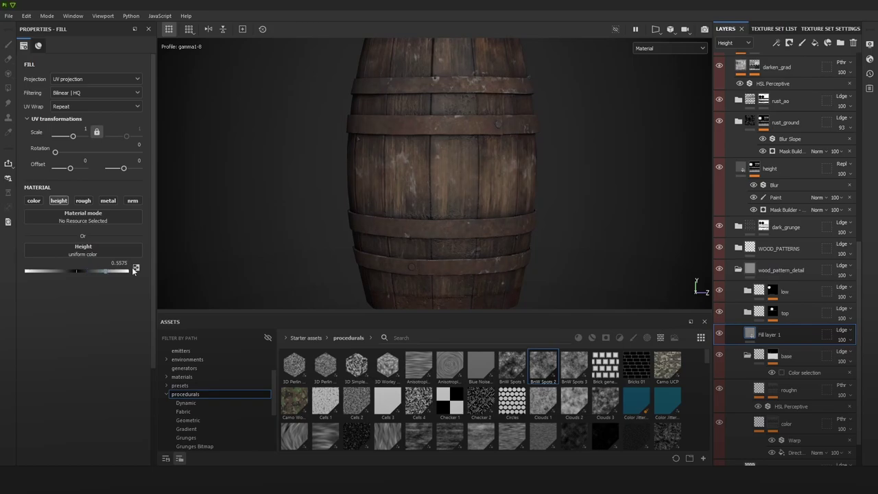
pyautogui.scroll(4, 466, 207)
pyautogui.scroll(-5, 549, 227)
pyautogui.keyDown('alt'); pyautogui.moveTo(349, 12); pyautogui.dragTo(626, 252, button='right'); pyautogui.keyUp('alt')
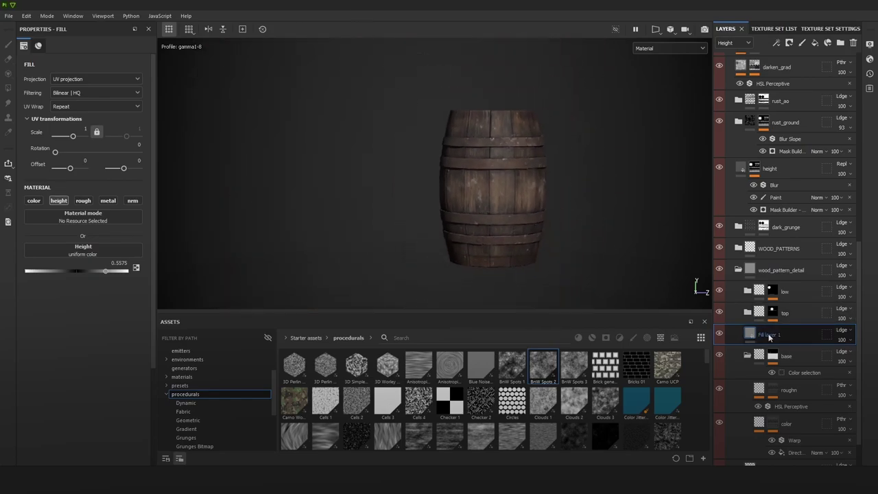
pyautogui.press('Delete')
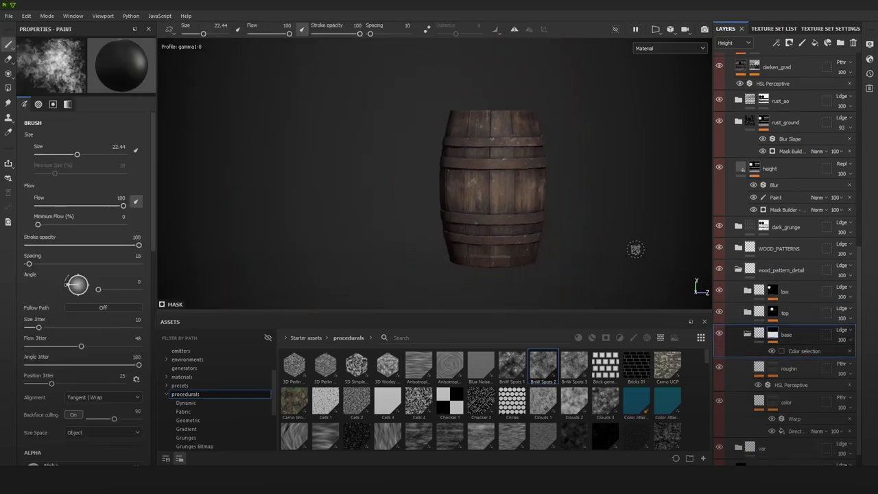
# Step: Rename the wood folder's height layer to height_under
pyautogui.scroll(5, 529, 203)
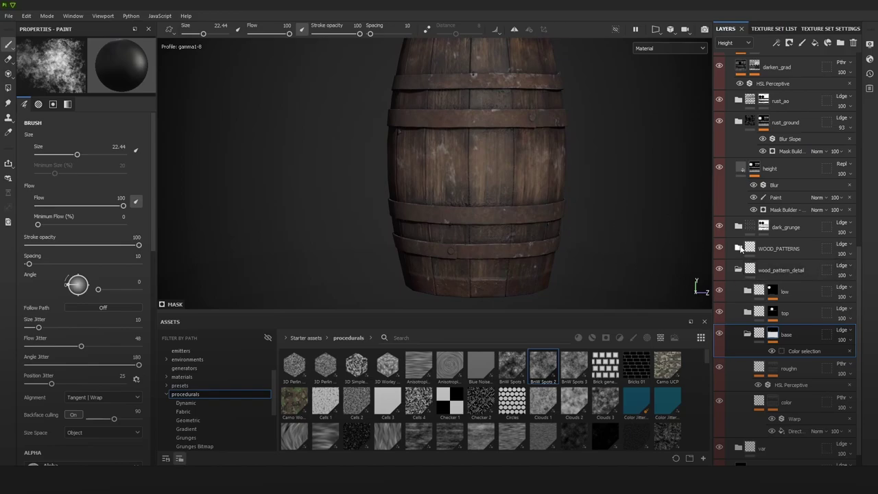
pyautogui.scroll(6, 776, 186)
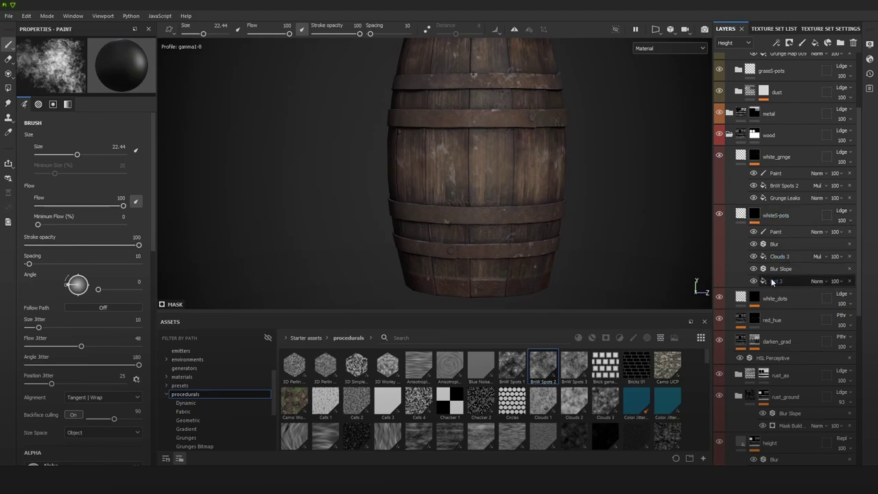
pyautogui.scroll(-3, 758, 360)
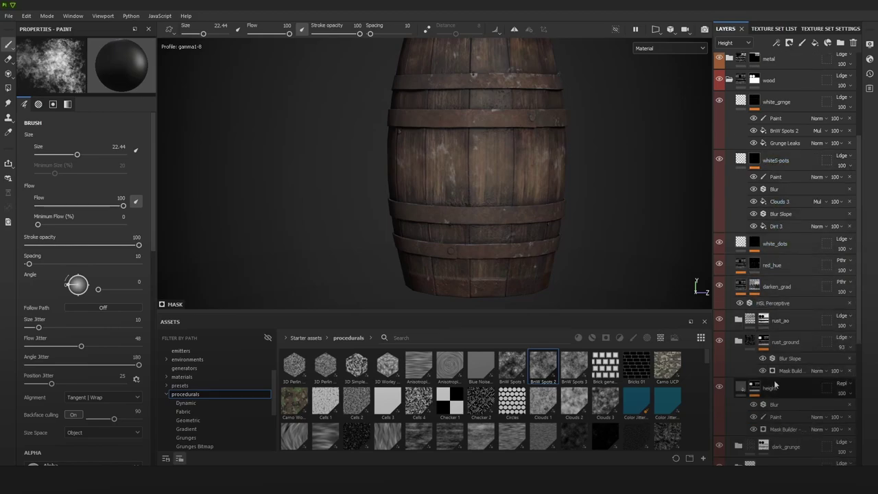
pyautogui.click(777, 362)
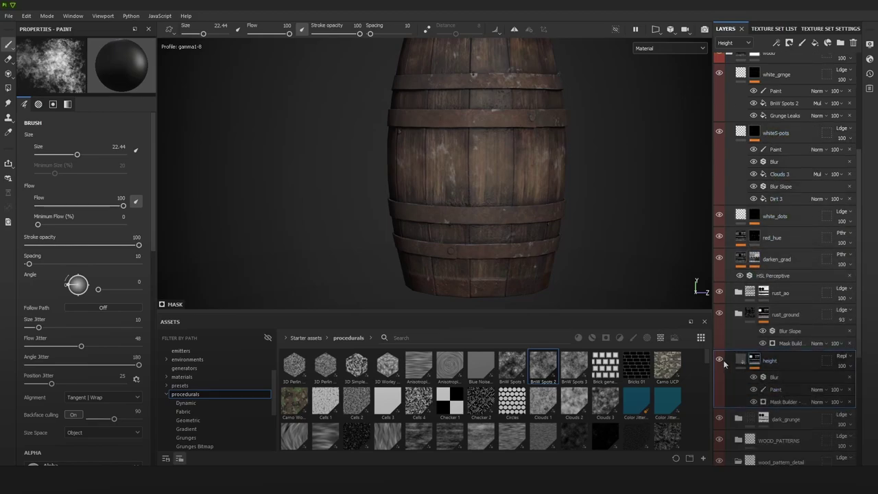
pyautogui.doubleClick(770, 360)
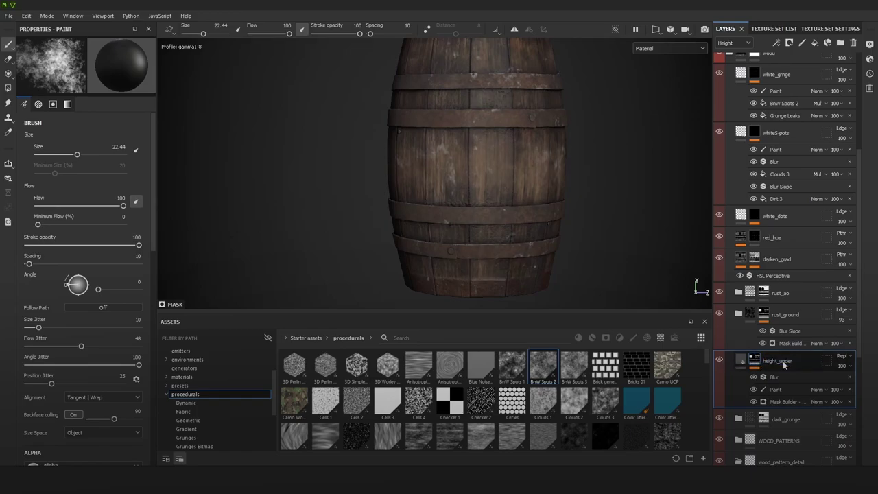
# Step: Add a fill layer above dark_grunge with only the height channel enabled and set its height to 0.2389
pyautogui.click(786, 418)
pyautogui.click(814, 43)
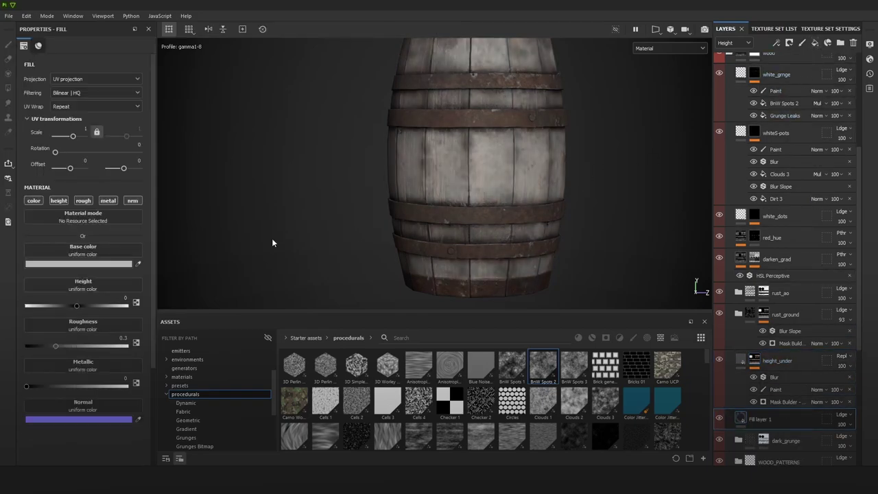
pyautogui.click(34, 200)
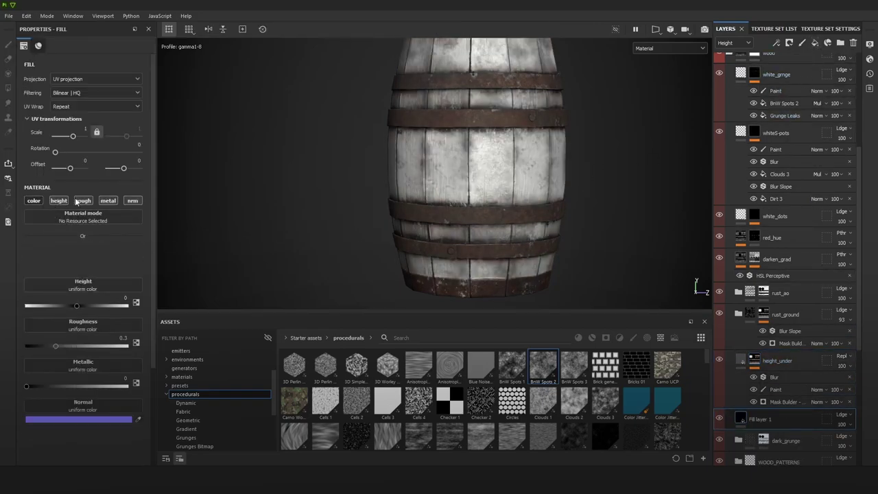
pyautogui.click(83, 200)
pyautogui.click(108, 200)
pyautogui.click(132, 201)
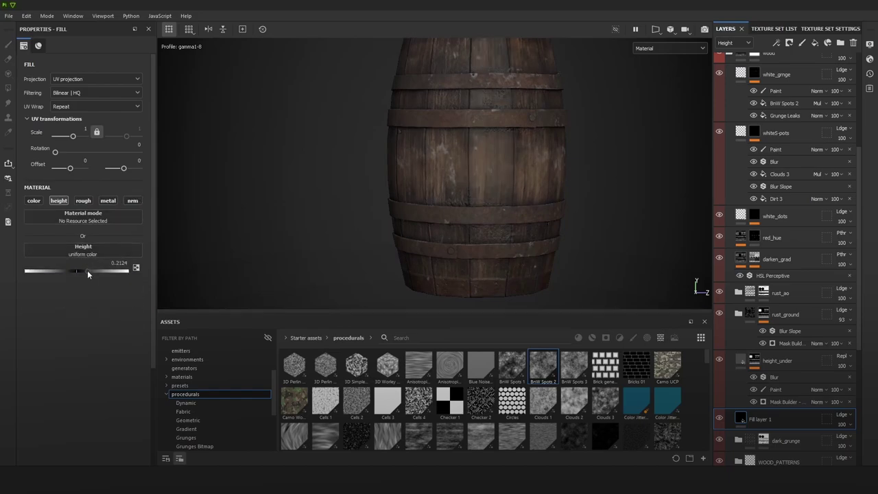
pyautogui.moveTo(87, 270); pyautogui.dragTo(96, 271)
# Step: Add a black mask to the new fill layer and fill it with Directional Noise 4 rotated 90 degrees
pyautogui.rightClick(768, 415)
pyautogui.click(795, 26)
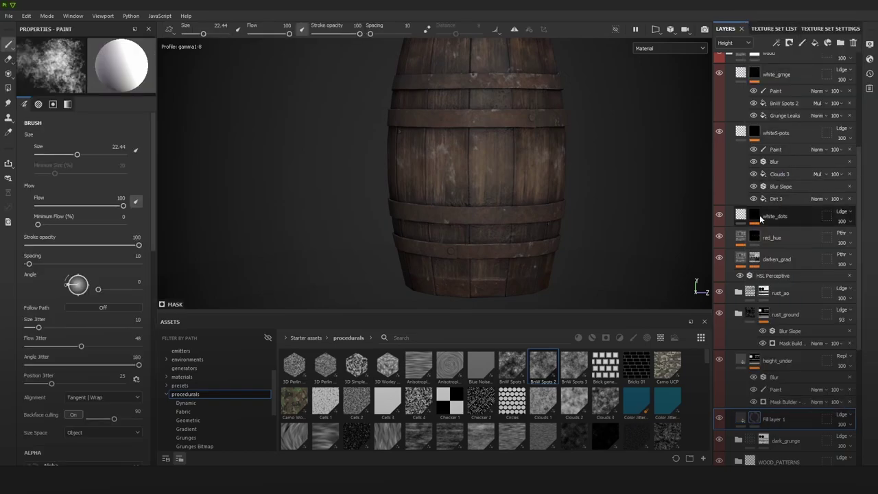
pyautogui.click(777, 43)
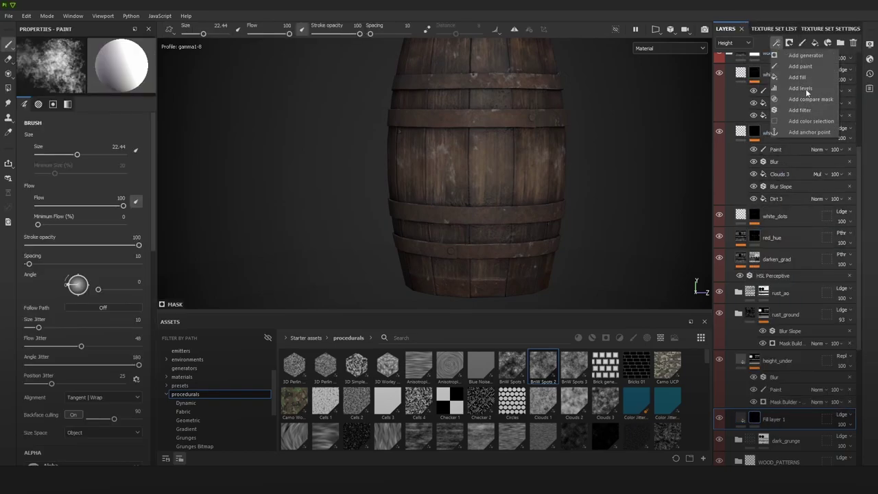
pyautogui.click(802, 77)
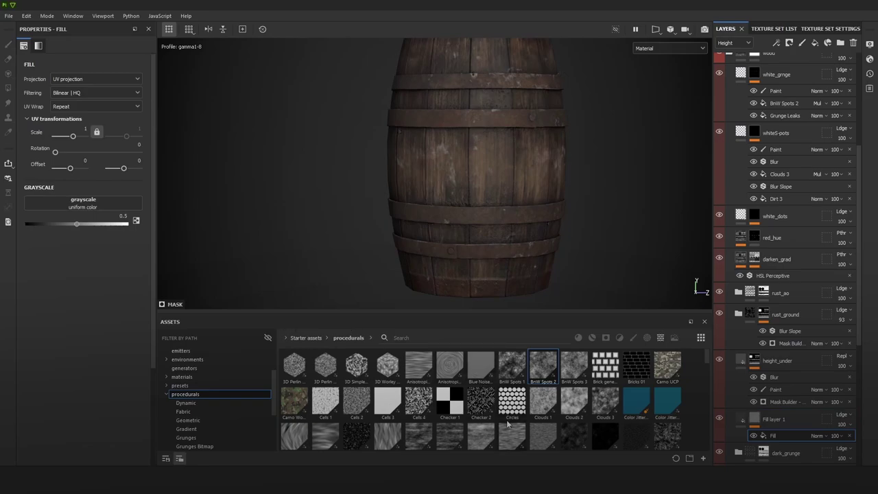
pyautogui.moveTo(508, 424)
pyautogui.moveTo(507, 424); pyautogui.dragTo(98, 210)
pyautogui.keyDown('alt'); pyautogui.moveTo(404, 195); pyautogui.dragTo(477, 222, button='right'); pyautogui.keyUp('alt')
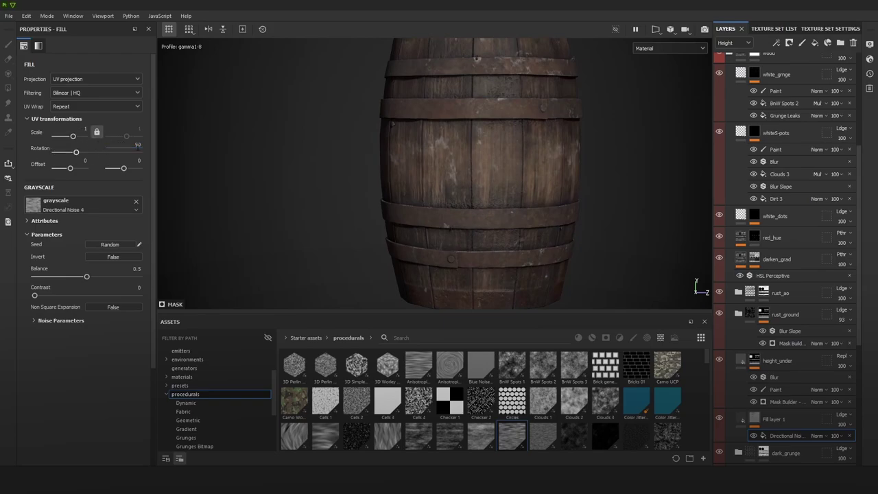
# Step: View the layer's mask, then unlink the noise fill's UV scale and set it to 0.34 by -37.93
pyautogui.keyDown('alt'); pyautogui.click(754, 418); pyautogui.keyUp('alt')
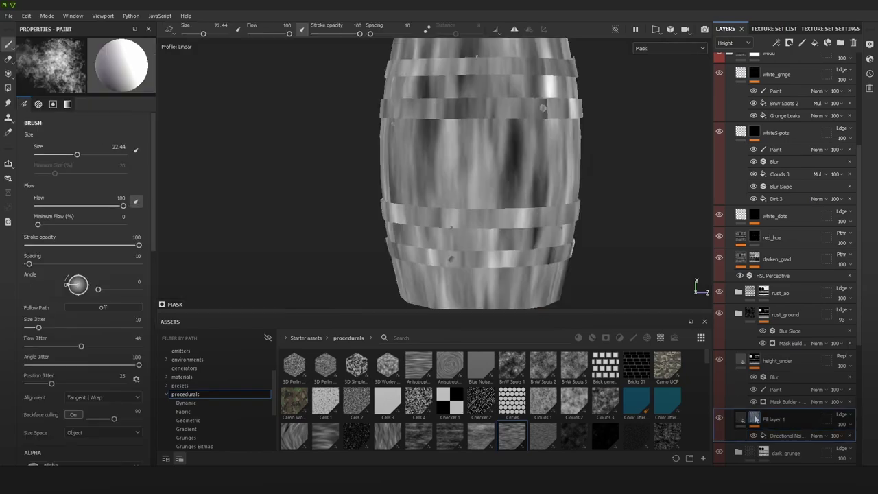
pyautogui.click(789, 436)
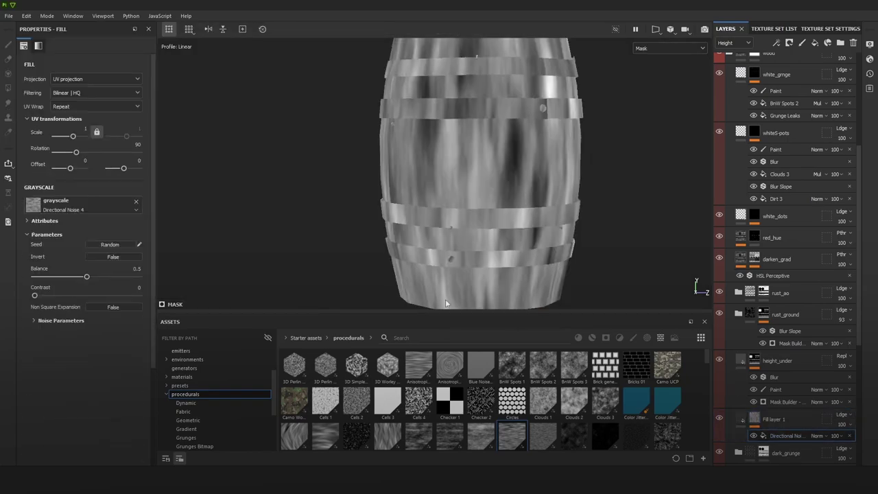
pyautogui.click(97, 131)
pyautogui.moveTo(78, 138); pyautogui.dragTo(73, 140)
pyautogui.moveTo(126, 136); pyautogui.dragTo(114, 137)
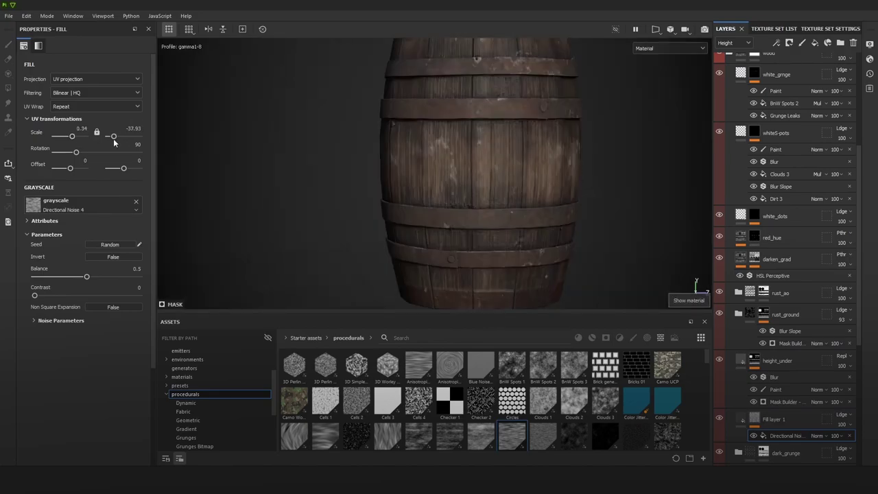
# Step: Inspect the grain on the barrel's planks, toggling the new fill layer off and on to compare
pyautogui.moveTo(502, 177)
pyautogui.keyDown('alt'); pyautogui.mouseDown(button='right')
pyautogui.moveTo(518, 196)
pyautogui.moveTo(510, 185)
pyautogui.mouseUp(button='right'); pyautogui.keyUp('alt')
pyautogui.keyDown('alt'); pyautogui.moveTo(497, 162); pyautogui.dragTo(502, 181, button='middle'); pyautogui.keyUp('alt')
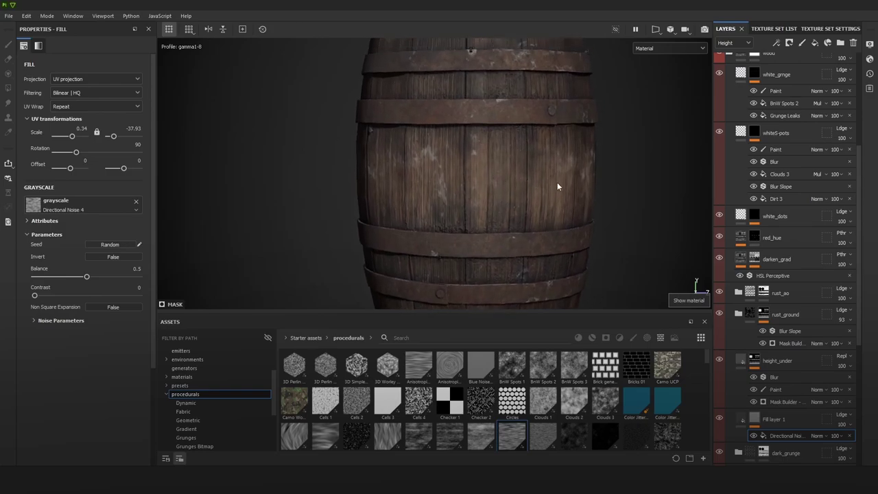
pyautogui.keyDown('alt'); pyautogui.moveTo(558, 186); pyautogui.dragTo(605, 182); pyautogui.keyUp('alt')
pyautogui.keyDown('alt'); pyautogui.moveTo(605, 181); pyautogui.dragTo(364, 71, button='right'); pyautogui.keyUp('alt')
pyautogui.keyDown('alt'); pyautogui.moveTo(510, 171); pyautogui.dragTo(711, 283, button='right'); pyautogui.keyUp('alt')
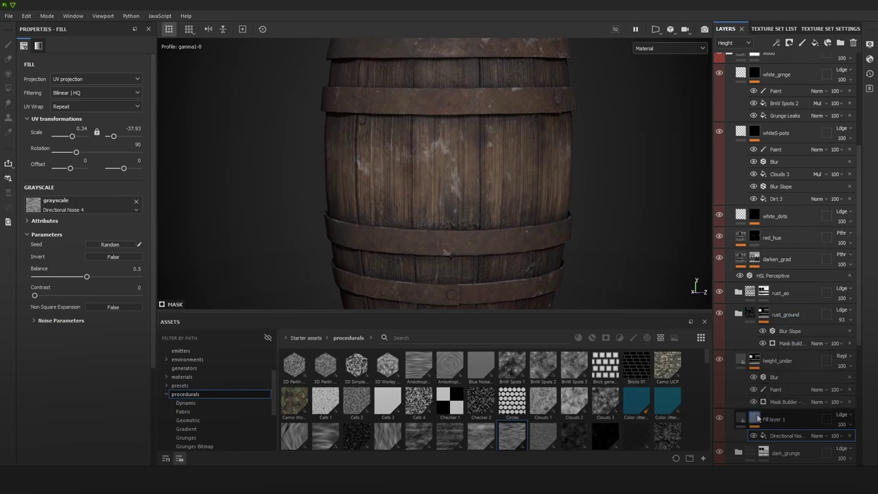
pyautogui.click(718, 419)
pyautogui.click(719, 419)
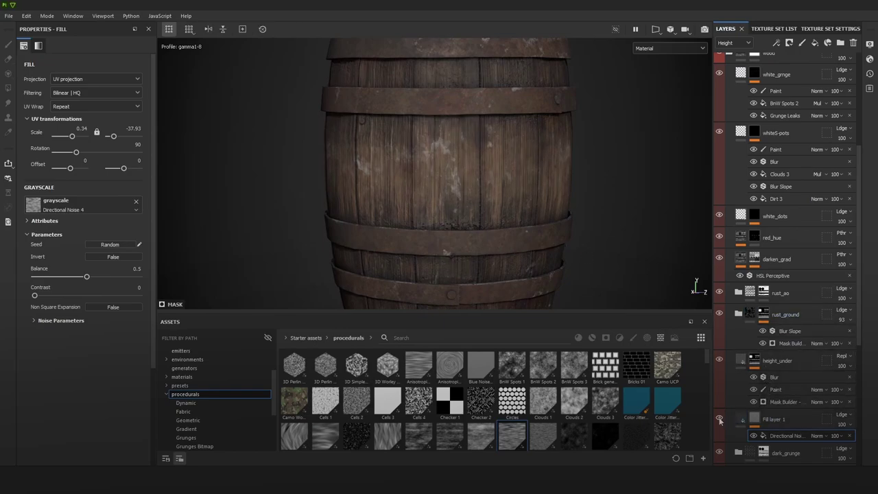
# Step: Lower the new fill layer's height to 0.1239, checking the wood planks up close
pyautogui.click(781, 419)
pyautogui.press('1')
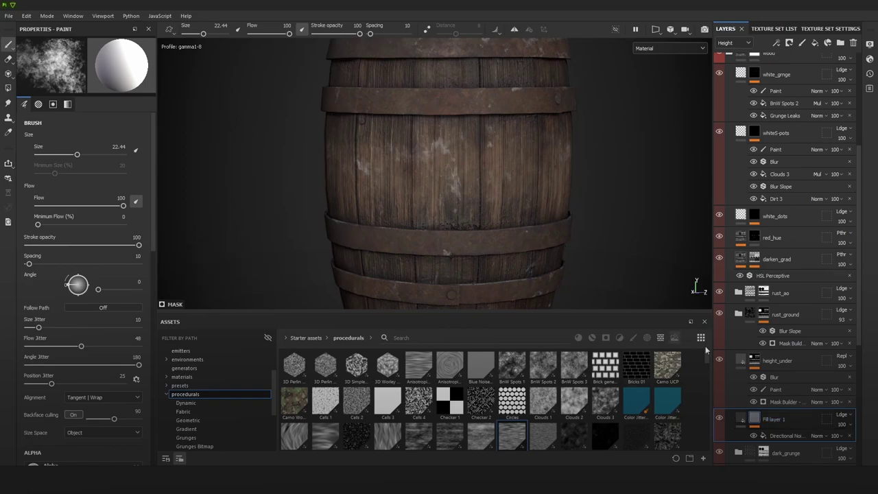
pyautogui.click(741, 421)
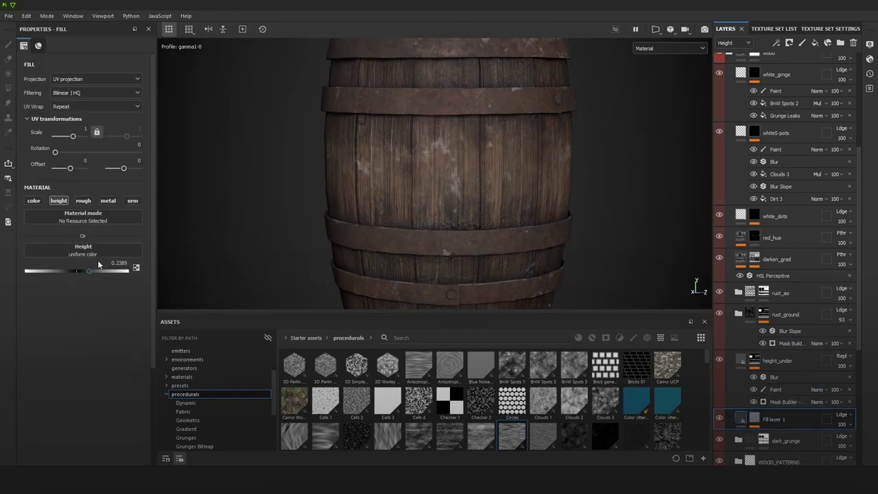
pyautogui.moveTo(92, 270); pyautogui.dragTo(80, 269)
pyautogui.scroll(-5, 482, 133)
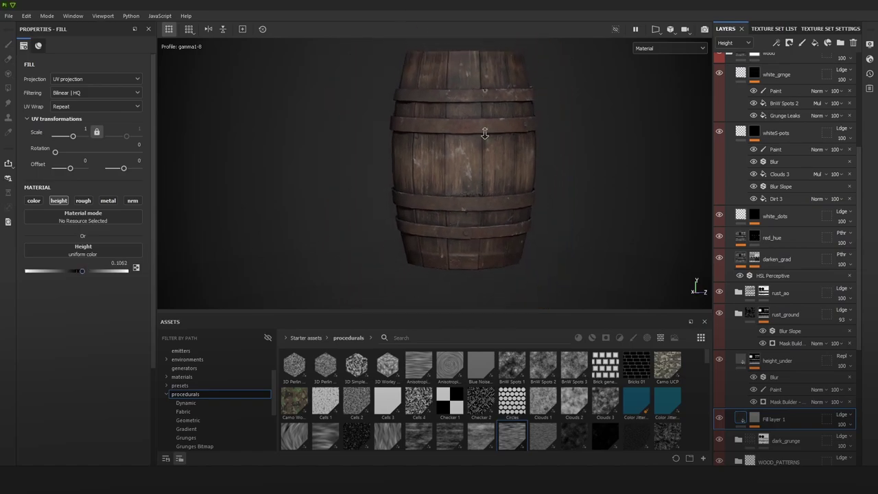
pyautogui.scroll(8, 513, 129)
pyautogui.keyDown('alt'); pyautogui.moveTo(480, 188); pyautogui.dragTo(564, 177, button='middle'); pyautogui.keyUp('alt')
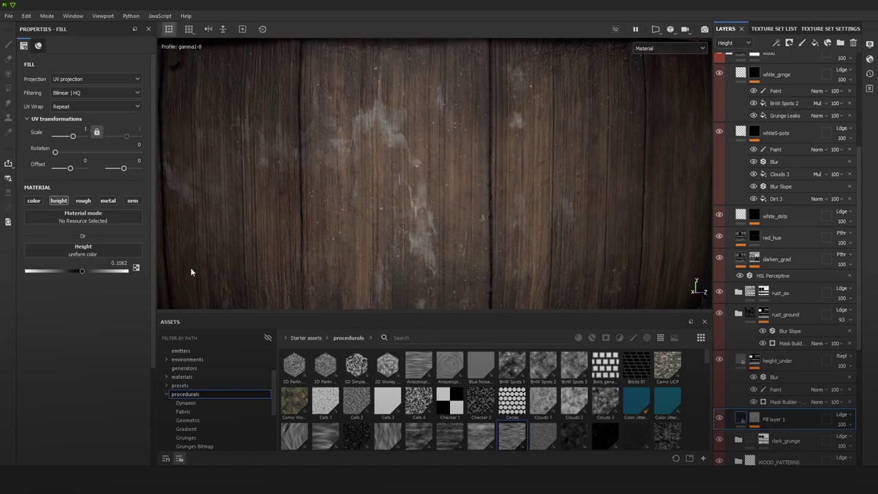
pyautogui.moveTo(82, 269); pyautogui.dragTo(83, 270)
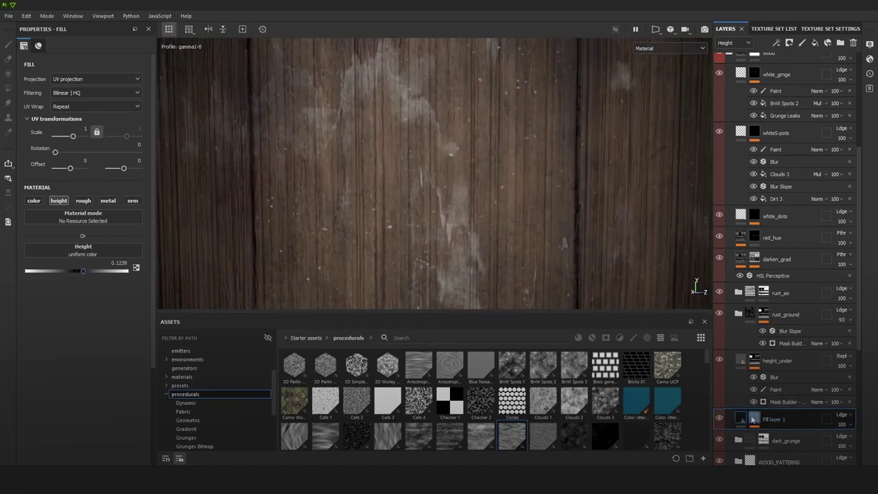
# Step: Add a Warp filter to the fill layer's mask with an intensity of 0.25 and an intensity divider of 1000
pyautogui.click(754, 419)
pyautogui.click(777, 43)
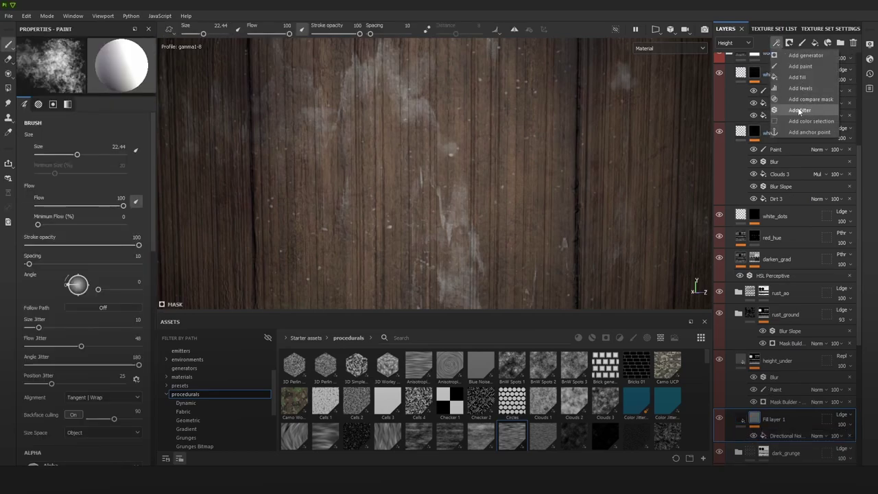
pyautogui.click(797, 110)
pyautogui.click(64, 60)
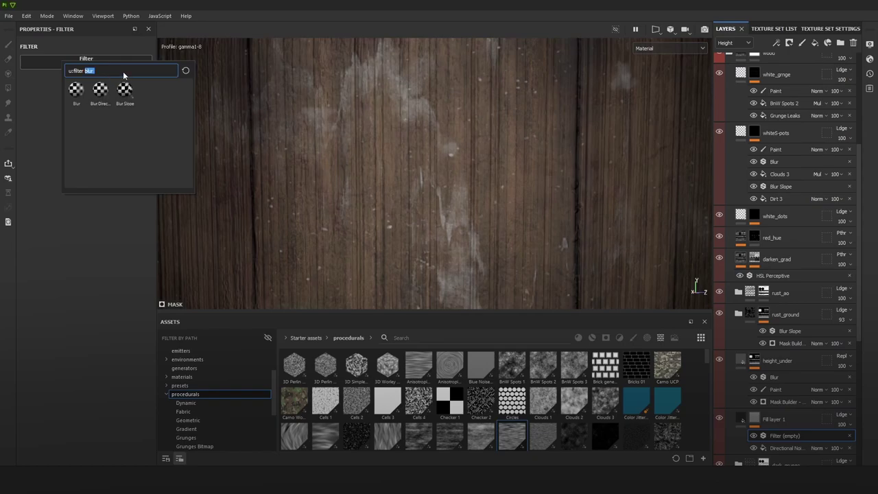
pyautogui.write('warp')
pyautogui.click(76, 93)
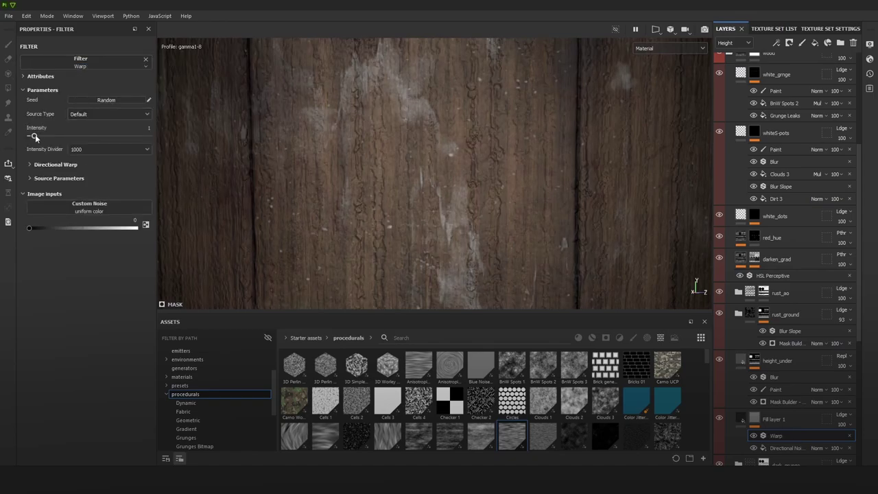
pyautogui.click(102, 149)
pyautogui.moveTo(32, 135); pyautogui.dragTo(29, 137)
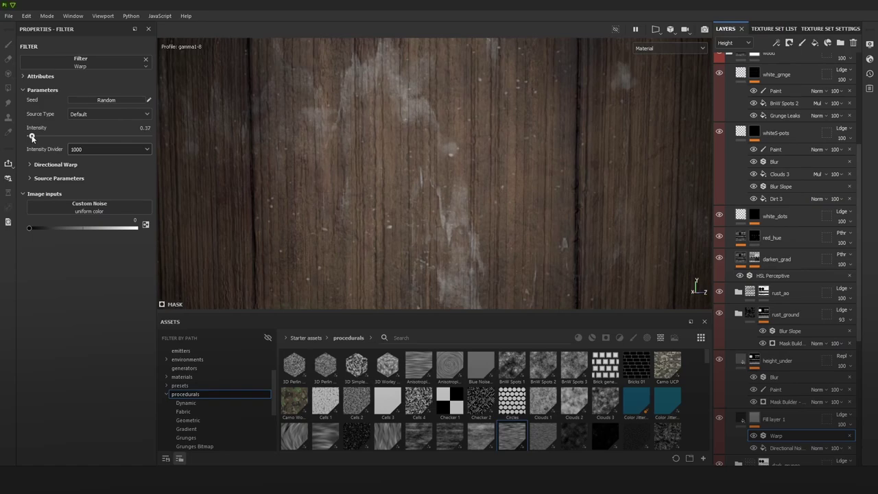
pyautogui.scroll(-10, 456, 220)
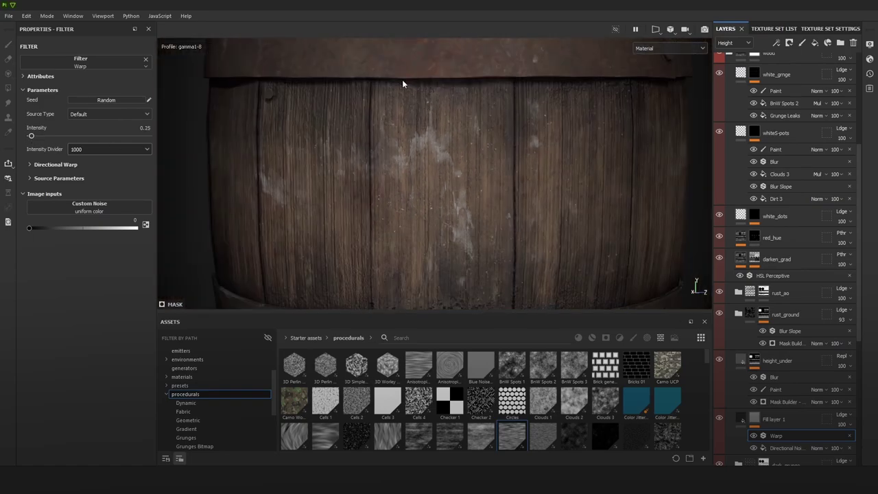
# Step: Rename the new fill layer to wood_grain_height
pyautogui.doubleClick(771, 419)
pyautogui.write('wood_grain_hei')
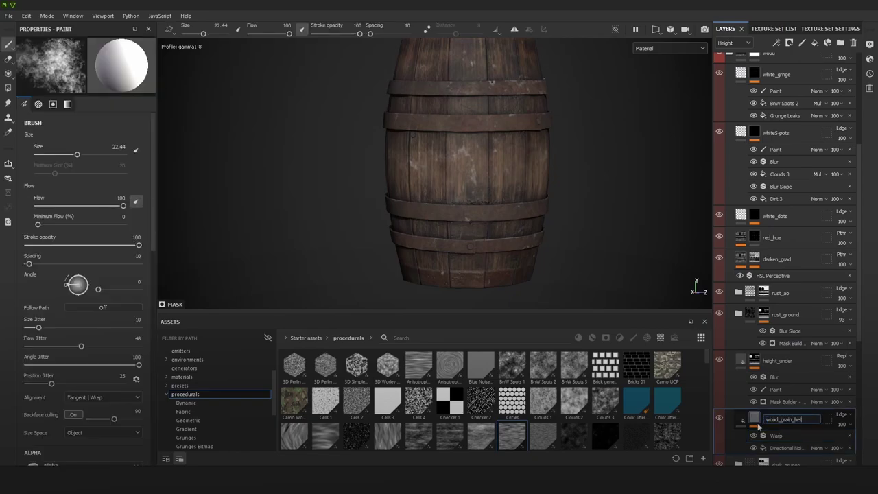
pyautogui.write('ht')
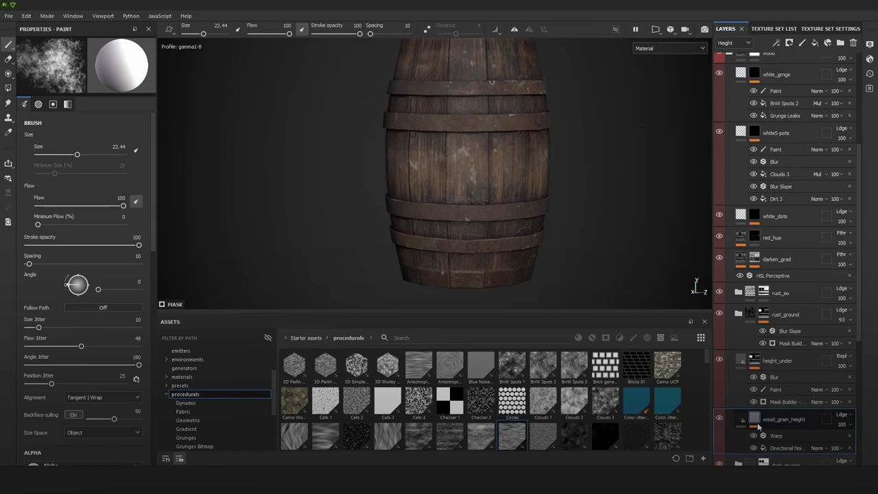
pyautogui.press('Return')
# Step: Toggle the rust_ao folder off and on and compare the barrel surface up close
pyautogui.click(720, 292)
pyautogui.click(719, 292)
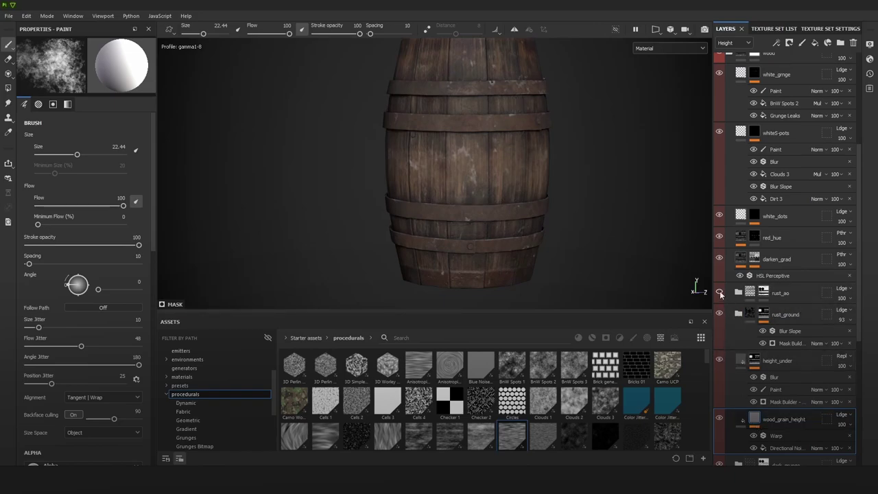
pyautogui.scroll(5, 494, 227)
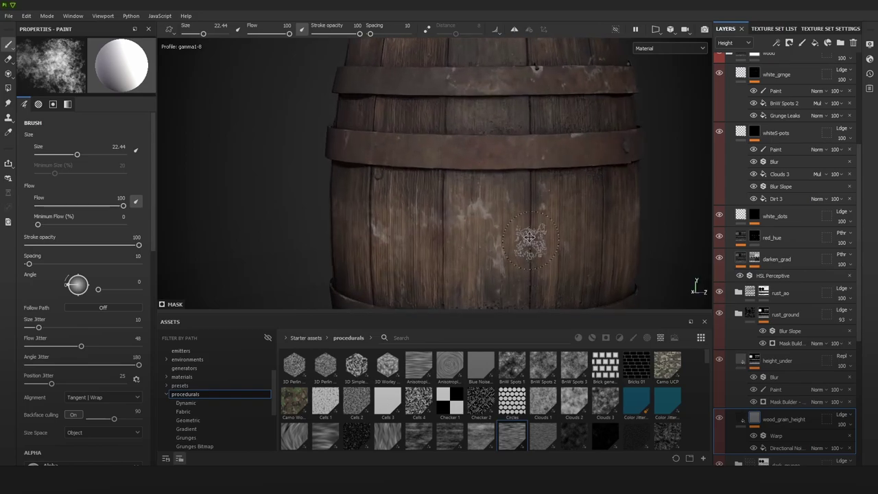
# Step: Try the Replace and Normal blend modes for the rust_ao folder's height channel, checking the wood grain
pyautogui.click(809, 293)
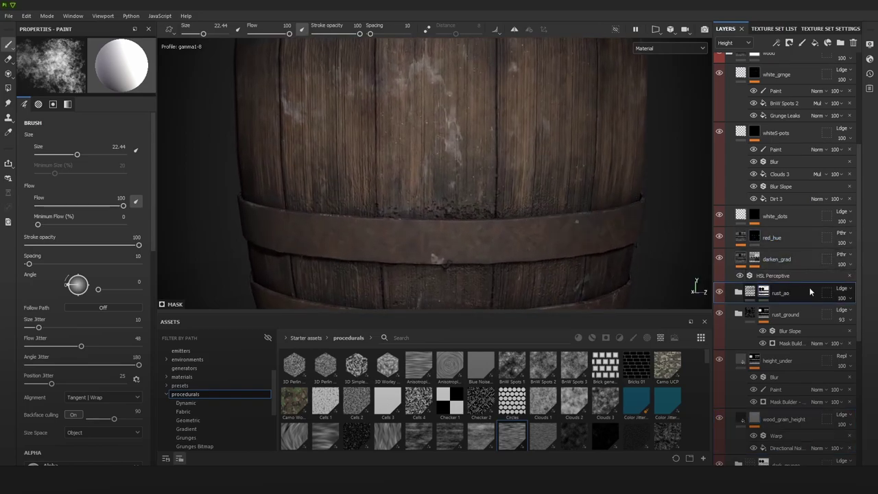
pyautogui.click(848, 292)
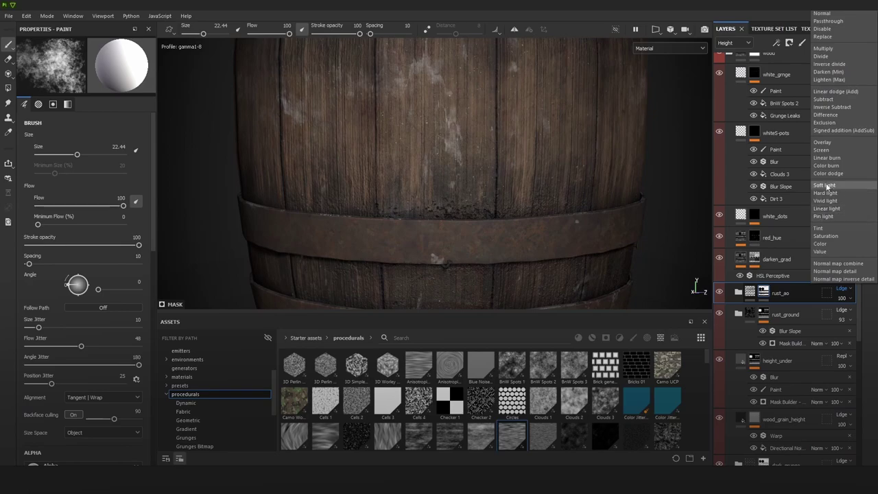
pyautogui.click(827, 36)
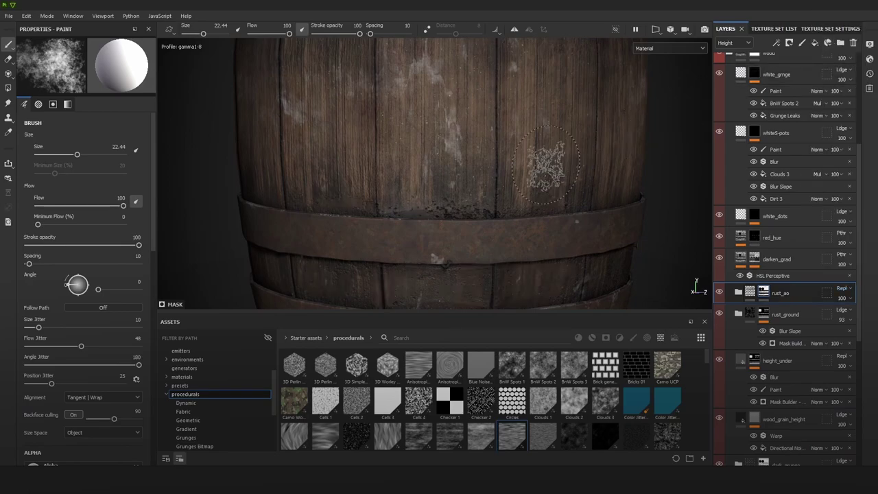
pyautogui.scroll(-3, 569, 199)
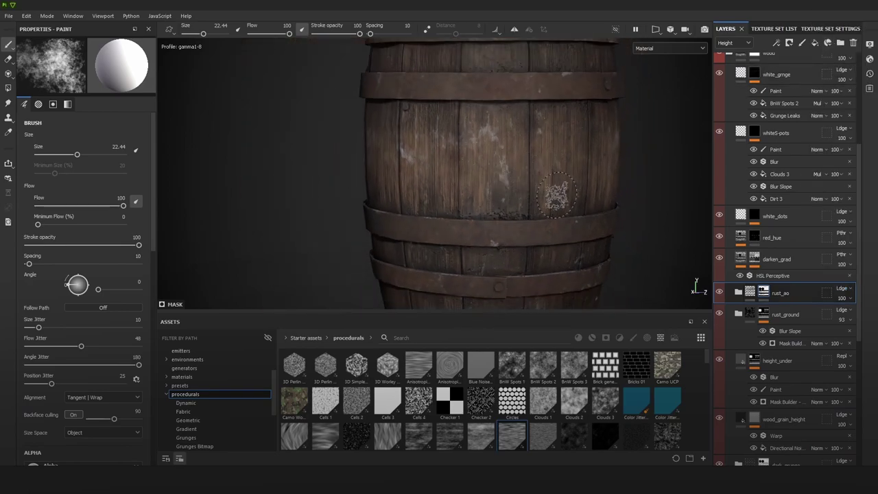
pyautogui.scroll(3, 561, 211)
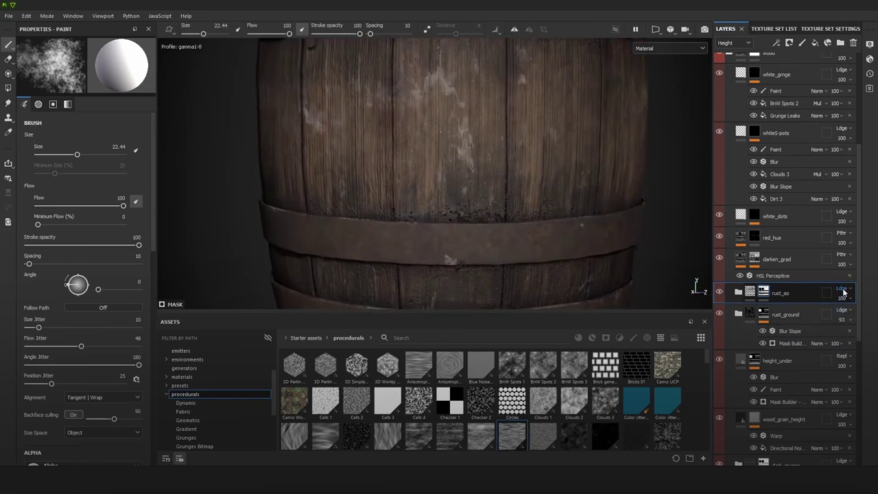
pyautogui.click(843, 291)
pyautogui.click(823, 13)
pyautogui.scroll(-5, 556, 199)
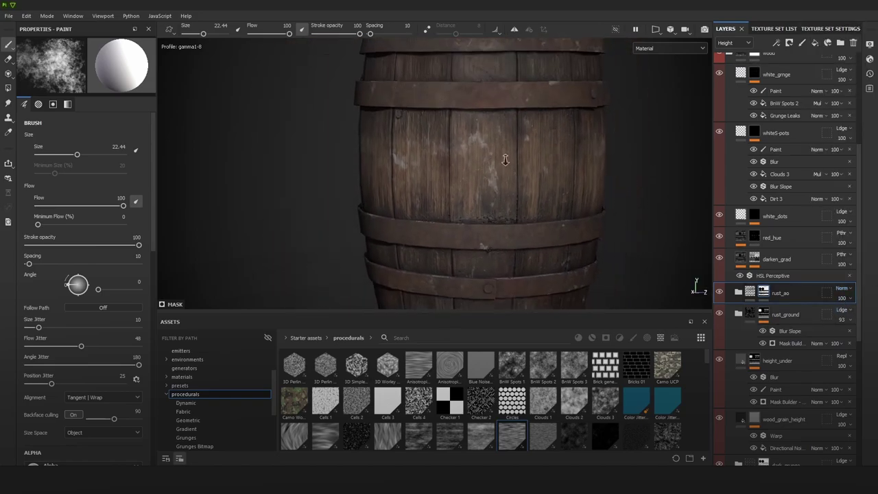
# Step: Set the rust_ao folder's height blend mode to Passthrough
pyautogui.click(844, 288)
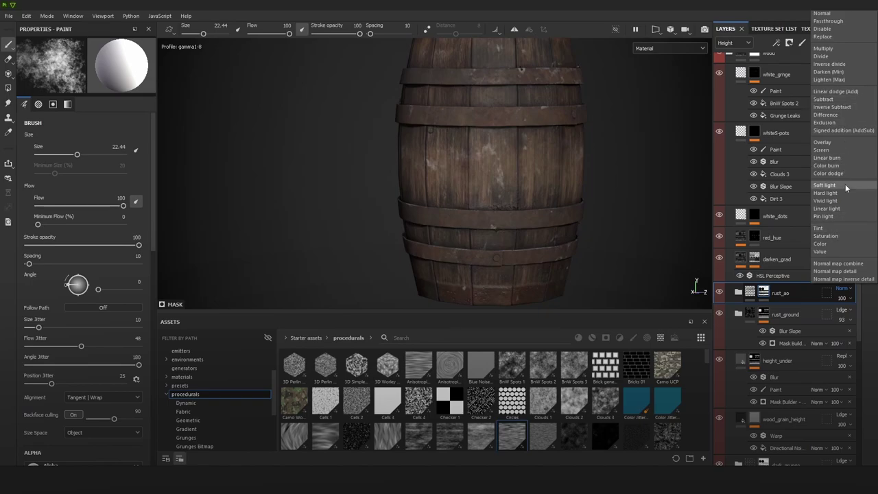
pyautogui.click(831, 21)
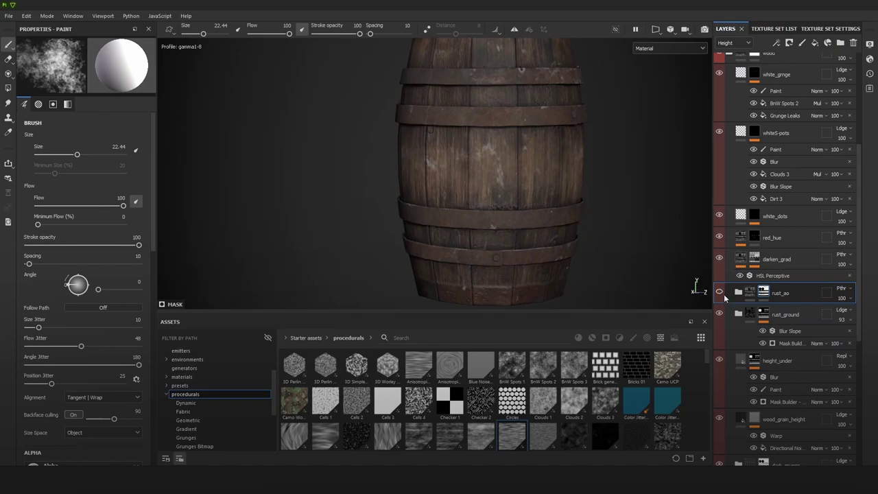
# Step: Lower the rust_ao folder's height opacity to 56, checking the wood grain around the metal bands
pyautogui.scroll(-3, 638, 247)
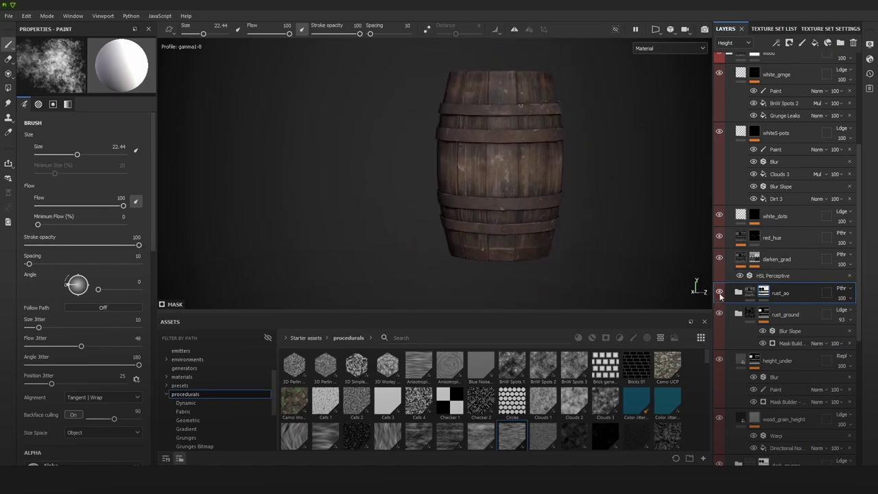
pyautogui.scroll(10, 597, 198)
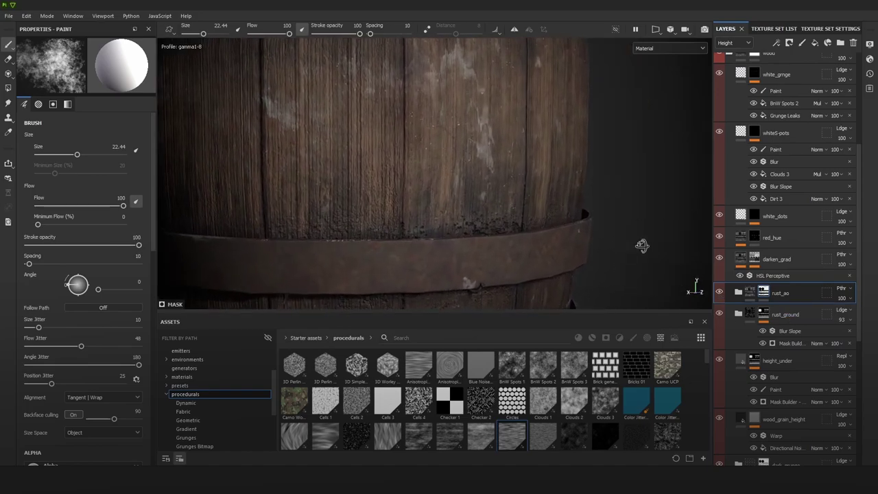
pyautogui.keyDown('alt'); pyautogui.moveTo(642, 245); pyautogui.dragTo(586, 256); pyautogui.keyUp('alt')
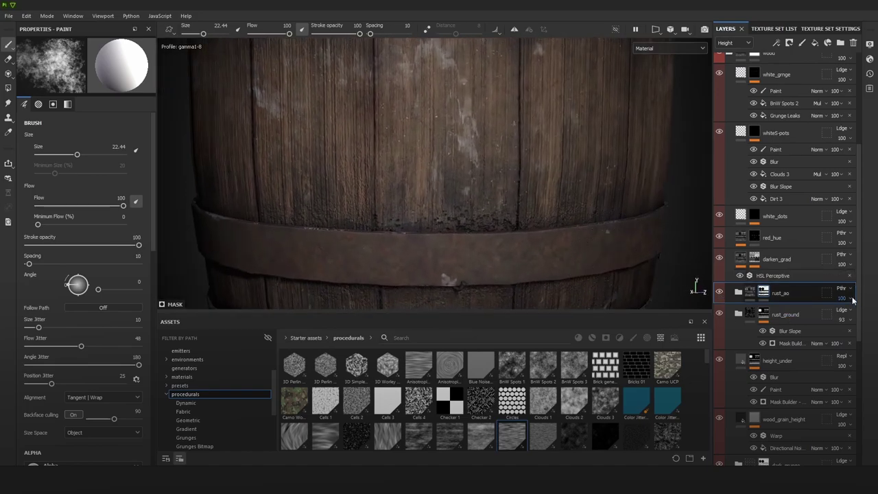
pyautogui.moveTo(852, 299); pyautogui.dragTo(842, 317)
pyautogui.scroll(-6, 617, 133)
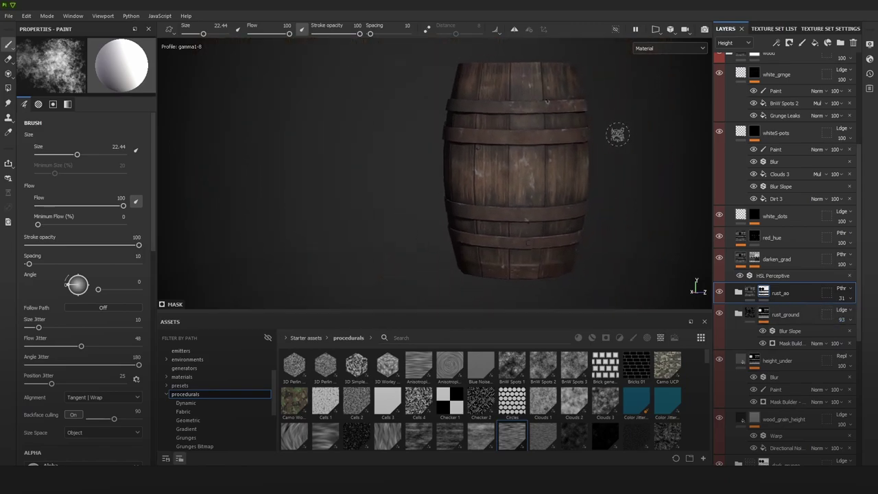
pyautogui.keyDown('alt'); pyautogui.moveTo(617, 134); pyautogui.dragTo(606, 149, button='middle'); pyautogui.keyUp('alt')
pyautogui.click(844, 299)
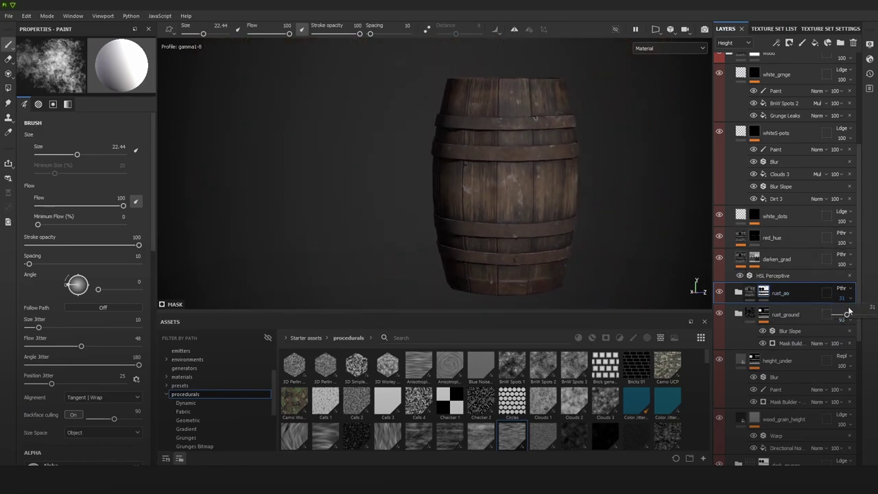
pyautogui.moveTo(848, 312)
pyautogui.mouseDown()
pyautogui.moveTo(849, 324)
pyautogui.moveTo(857, 322)
pyautogui.mouseUp()
pyautogui.keyDown('alt'); pyautogui.moveTo(621, 199); pyautogui.dragTo(573, 196); pyautogui.keyUp('alt')
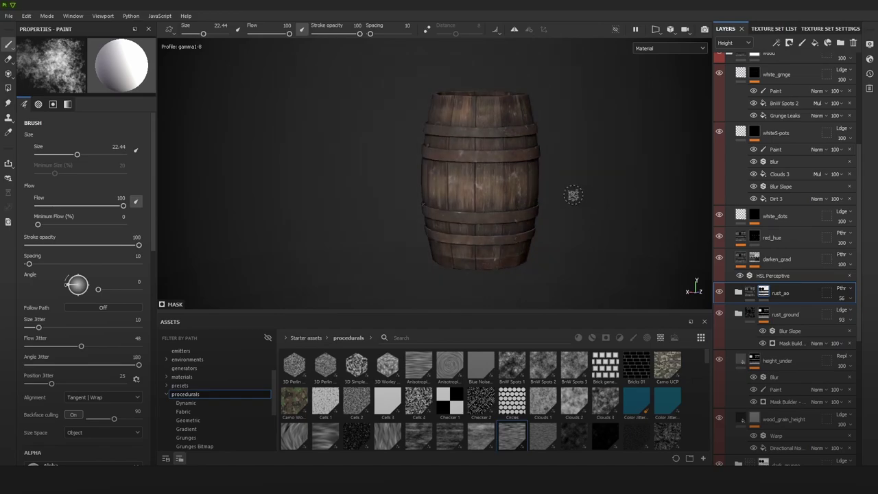
# Step: Toggle the wood_grain_height layer off and on and examine the barrel's grain up close and from a distance
pyautogui.scroll(2, 597, 189)
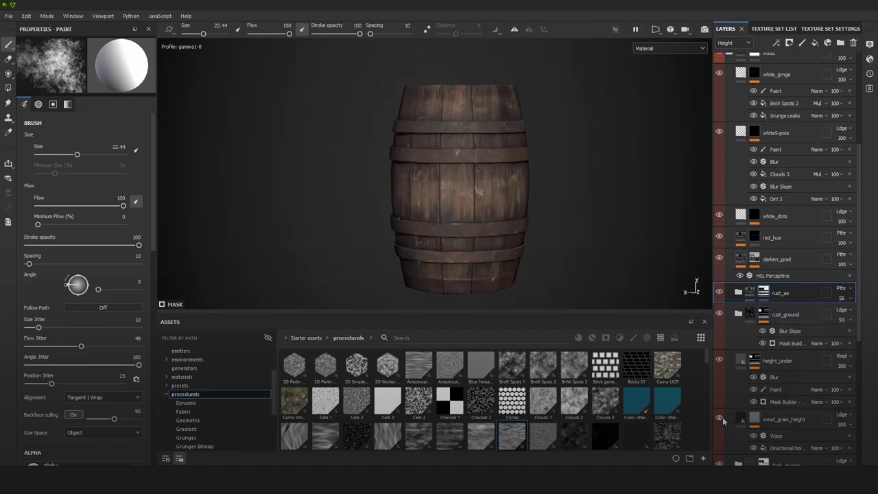
pyautogui.scroll(5, 480, 233)
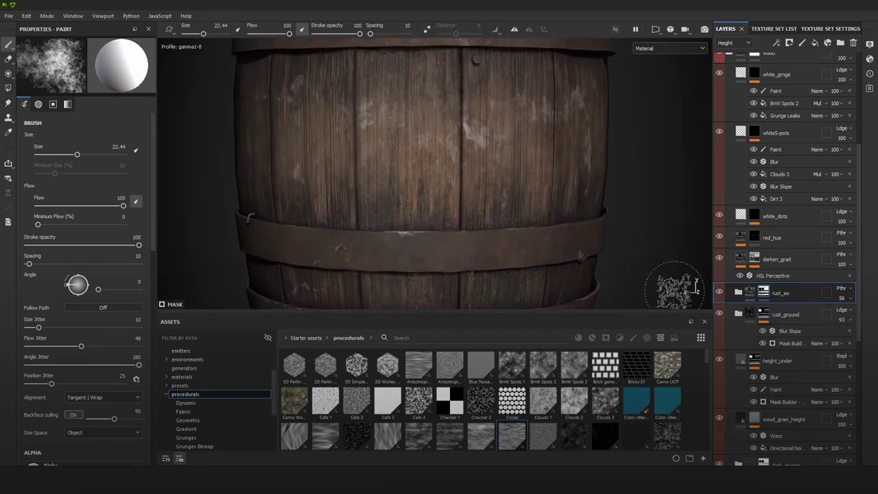
pyautogui.click(719, 418)
pyautogui.click(719, 418)
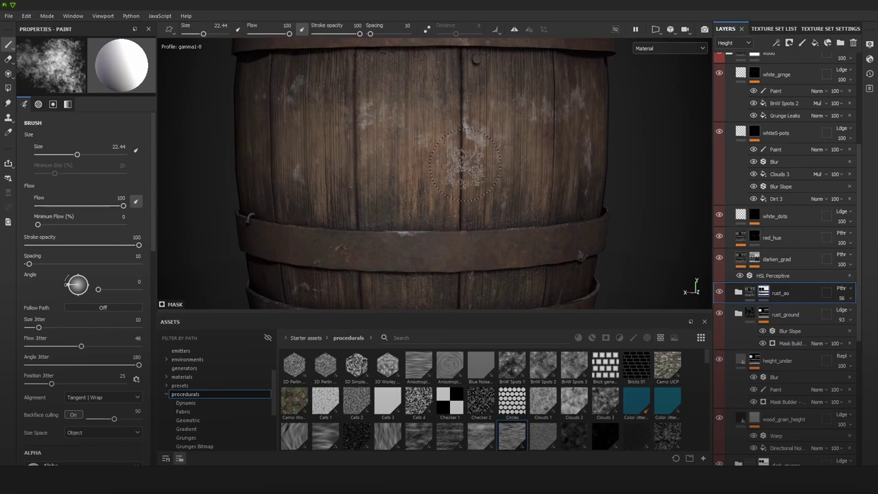
pyautogui.scroll(5, 450, 158)
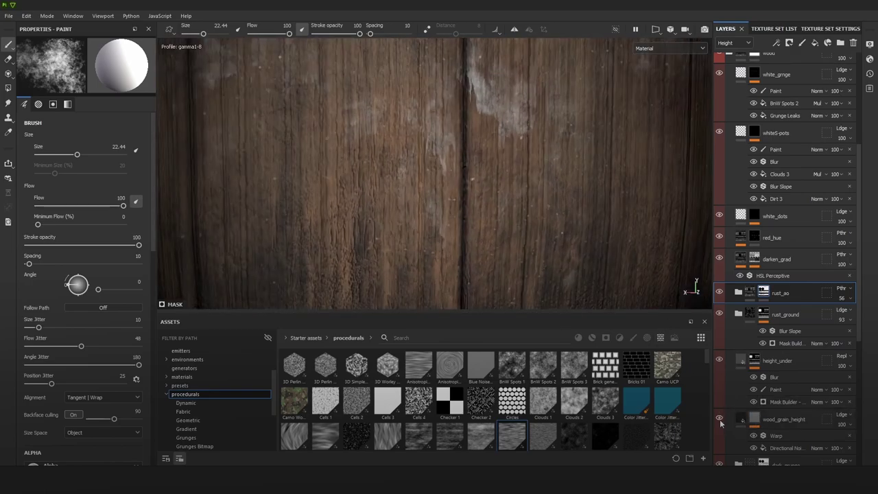
pyautogui.keyDown('alt'); pyautogui.moveTo(451, 188); pyautogui.dragTo(611, 139, button='right'); pyautogui.keyUp('alt')
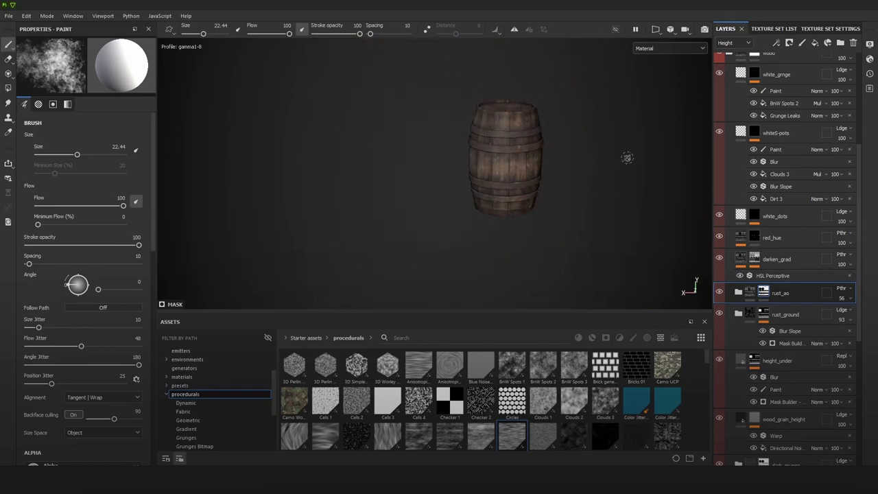
pyautogui.keyDown('alt'); pyautogui.moveTo(626, 157); pyautogui.dragTo(558, 157); pyautogui.keyUp('alt')
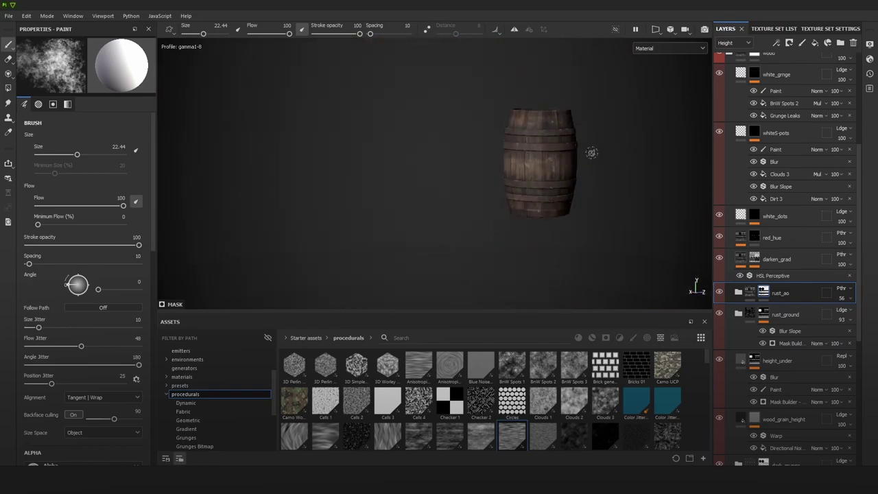
pyautogui.keyDown('alt'); pyautogui.moveTo(591, 152); pyautogui.dragTo(546, 166, button='middle'); pyautogui.keyUp('alt')
pyautogui.keyDown('alt'); pyautogui.moveTo(546, 165); pyautogui.dragTo(521, 171, button='right'); pyautogui.keyUp('alt')
pyautogui.moveTo(626, 187)
pyautogui.keyDown('alt'); pyautogui.mouseDown()
pyautogui.moveTo(597, 174)
pyautogui.moveTo(623, 178)
pyautogui.moveTo(480, 170)
pyautogui.moveTo(581, 173)
pyautogui.moveTo(617, 182)
pyautogui.mouseUp(); pyautogui.keyUp('alt')
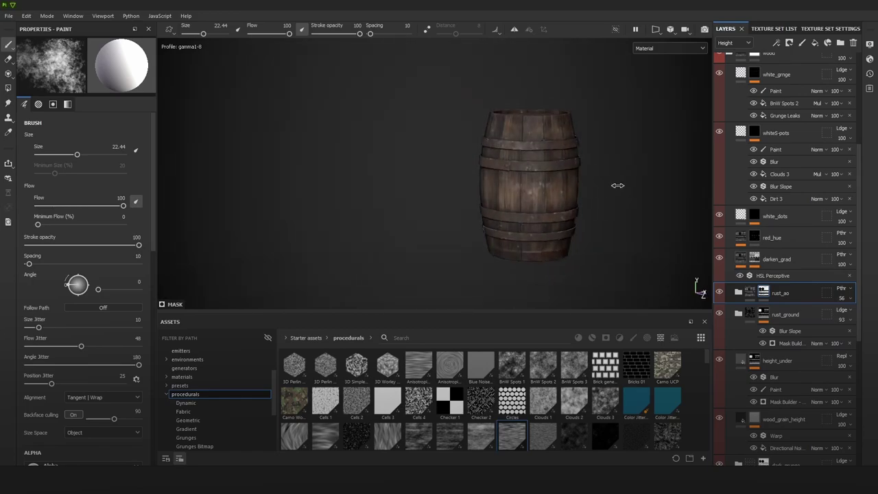
# Step: Add an HSL Perceptive filter layer above bolts_lighten in the fx folder
pyautogui.scroll(5, 782, 206)
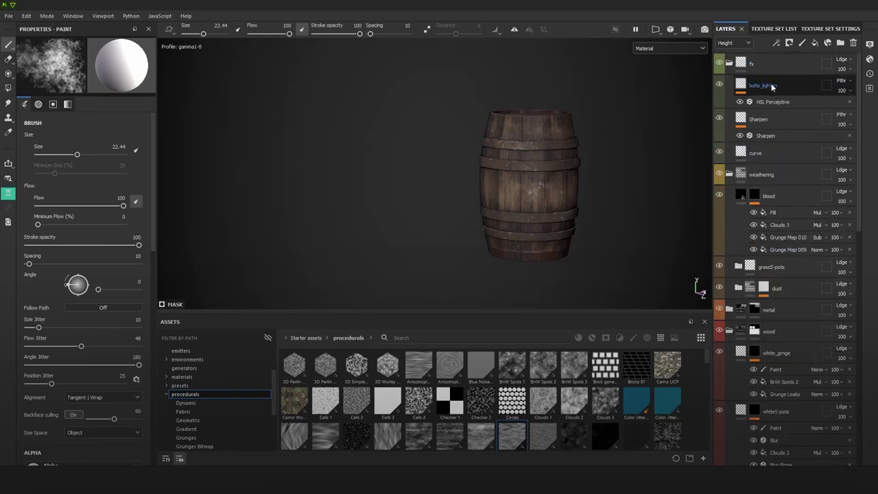
pyautogui.doubleClick(771, 86)
pyautogui.click(618, 337)
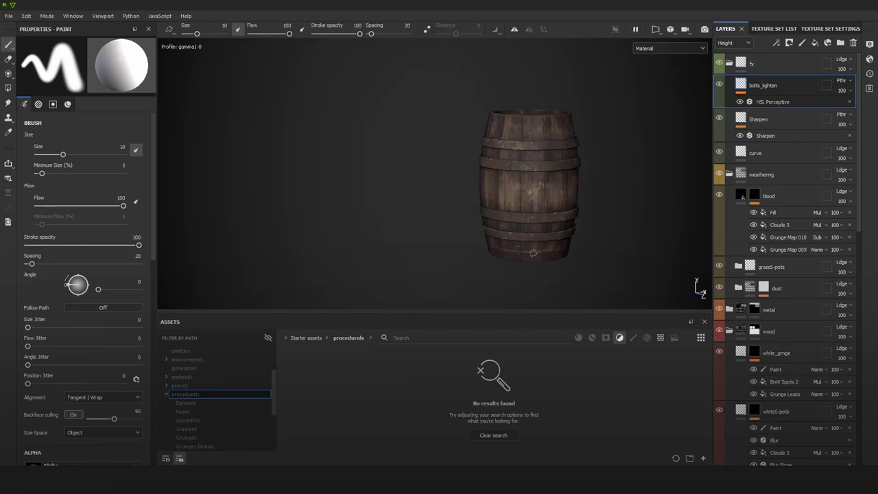
pyautogui.keyDown('alt'); pyautogui.moveTo(562, 260); pyautogui.dragTo(596, 240, button='right'); pyautogui.keyUp('alt')
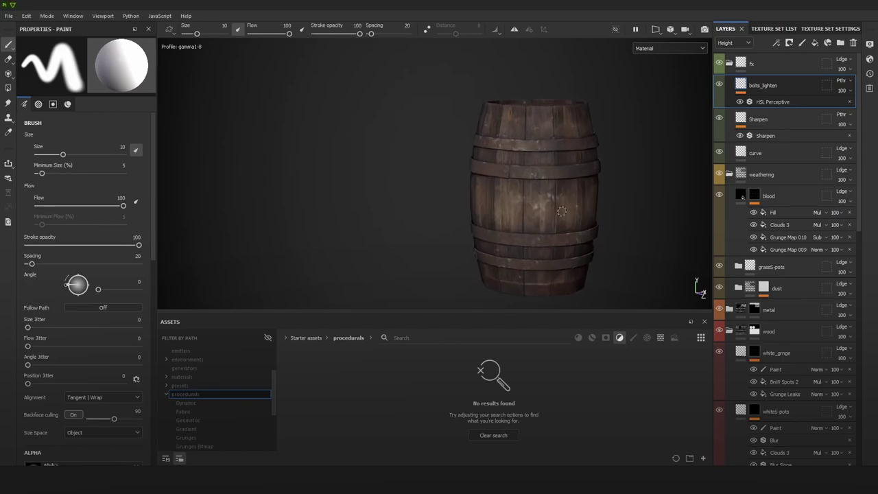
pyautogui.keyDown('alt'); pyautogui.moveTo(595, 240); pyautogui.dragTo(519, 229, button='middle'); pyautogui.keyUp('alt')
pyautogui.click(505, 435)
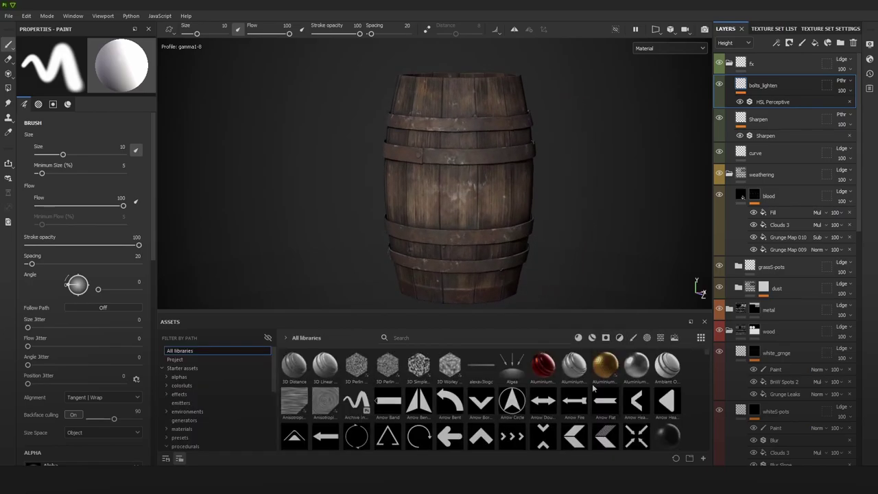
pyautogui.click(618, 339)
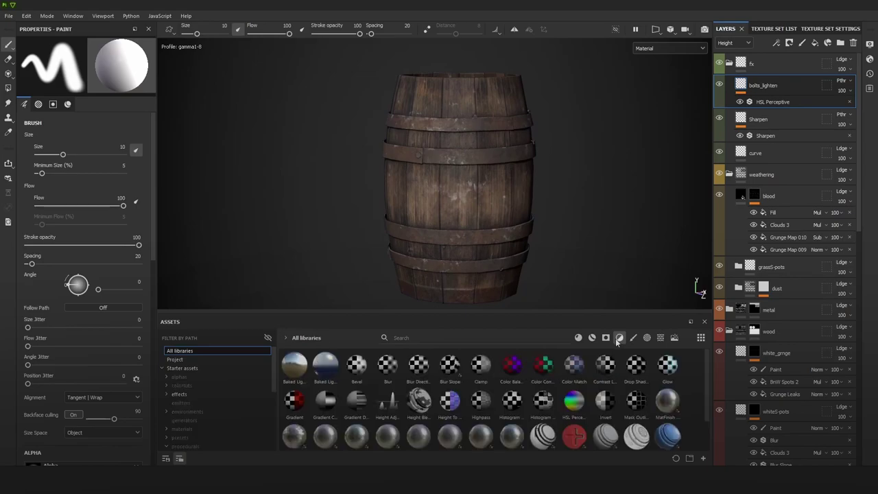
pyautogui.moveTo(573, 401); pyautogui.dragTo(806, 84)
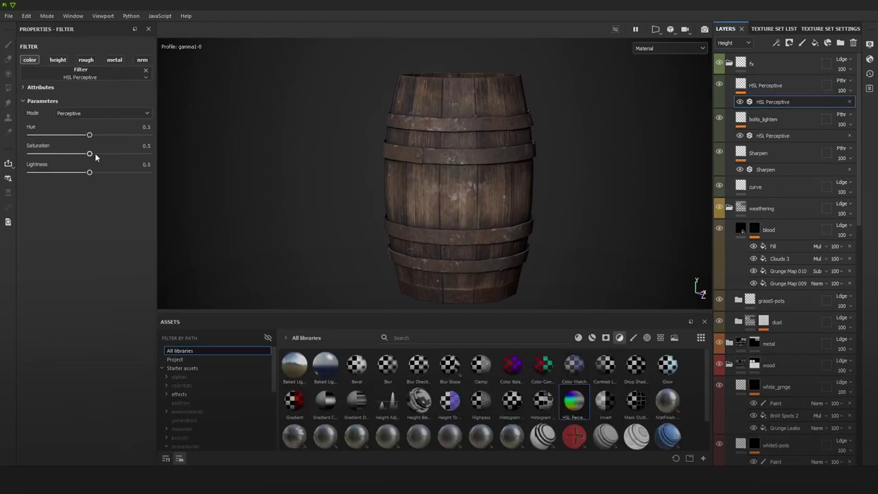
# Step: Set the new HSL Perceptive filter's saturation to 0.547, leaving hue and lightness at 0.5
pyautogui.click(96, 154)
pyautogui.keyDown('alt'); pyautogui.moveTo(521, 179); pyautogui.dragTo(362, 56, button='right'); pyautogui.keyUp('alt')
pyautogui.hotkey('ctrl', 'z')
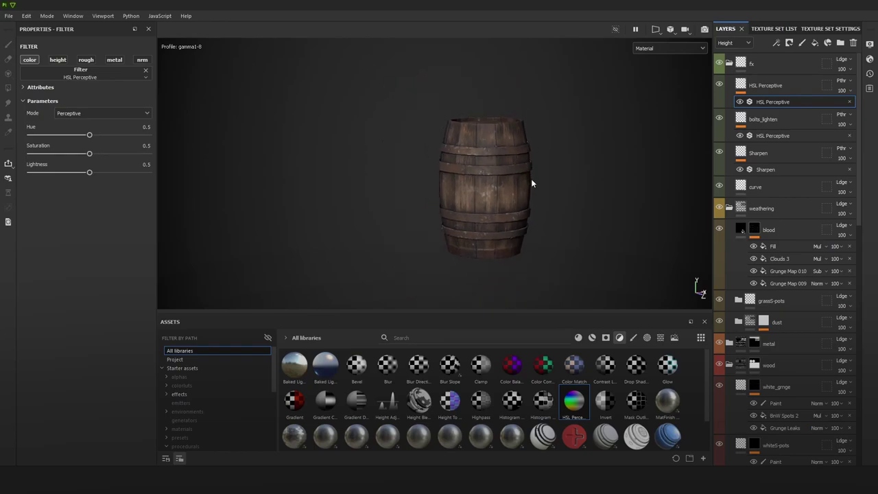
pyautogui.keyDown('alt'); pyautogui.moveTo(530, 179); pyautogui.dragTo(505, 181, button='middle'); pyautogui.keyUp('alt')
pyautogui.keyDown('alt'); pyautogui.moveTo(505, 181); pyautogui.dragTo(521, 192, button='right'); pyautogui.keyUp('alt')
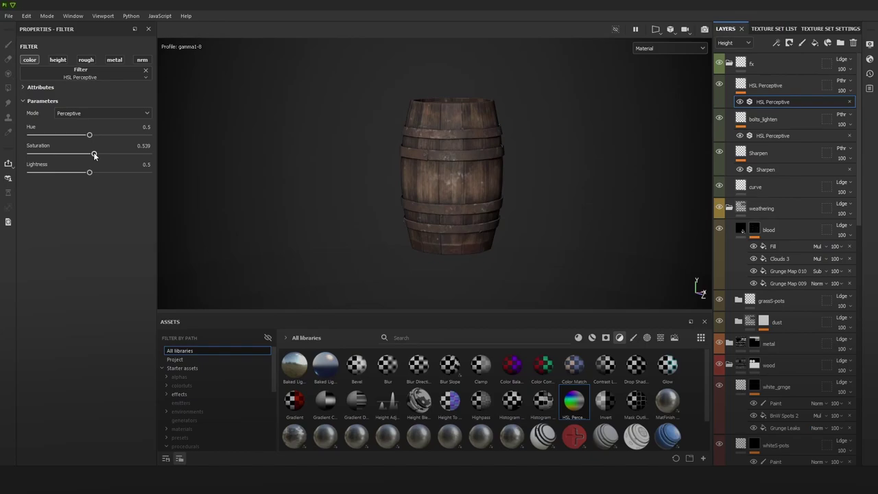
pyautogui.scroll(1, 381, 155)
pyautogui.scroll(1, 382, 155)
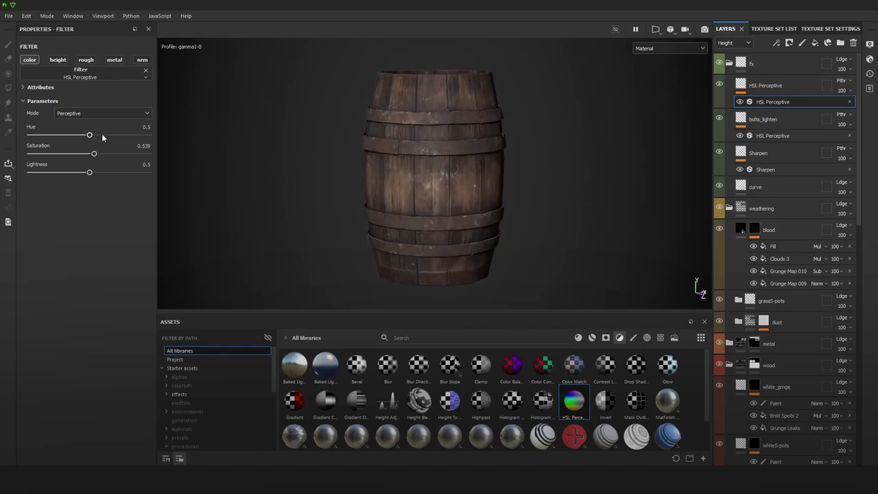
pyautogui.moveTo(102, 135); pyautogui.dragTo(89, 134)
pyautogui.moveTo(93, 173); pyautogui.dragTo(96, 154)
# Step: Inspect the barrel's base color channel around the bands and planks, and compare it with the full material view
pyautogui.press('c')
pyautogui.keyDown('alt'); pyautogui.moveTo(447, 161); pyautogui.dragTo(570, 190, button='right'); pyautogui.keyUp('alt')
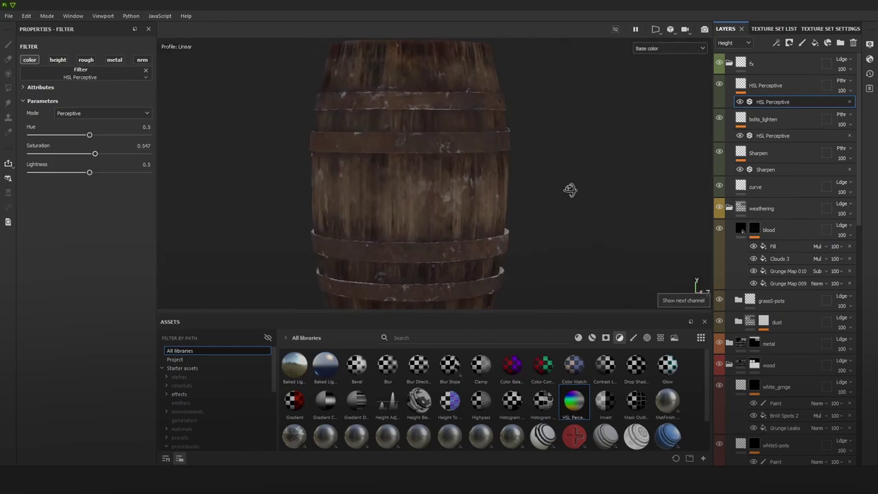
pyautogui.keyDown('alt'); pyautogui.moveTo(570, 190); pyautogui.dragTo(540, 194); pyautogui.keyUp('alt')
pyautogui.keyDown('alt'); pyautogui.moveTo(540, 193); pyautogui.dragTo(511, 165, button='right'); pyautogui.keyUp('alt')
pyautogui.press('m')
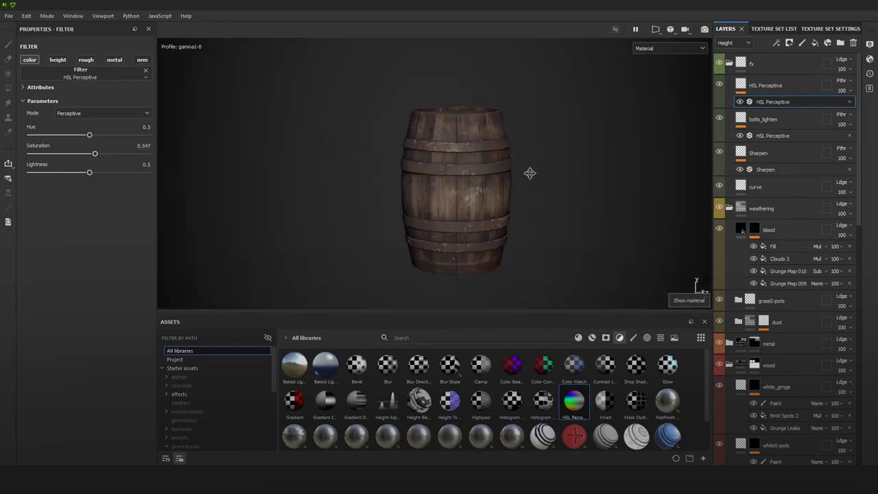
pyautogui.keyDown('alt'); pyautogui.moveTo(529, 173); pyautogui.dragTo(540, 188); pyautogui.keyUp('alt')
# Step: Step through the height and roughness channels and examine the roughness contrast between wood and metal bands
pyautogui.press('c')
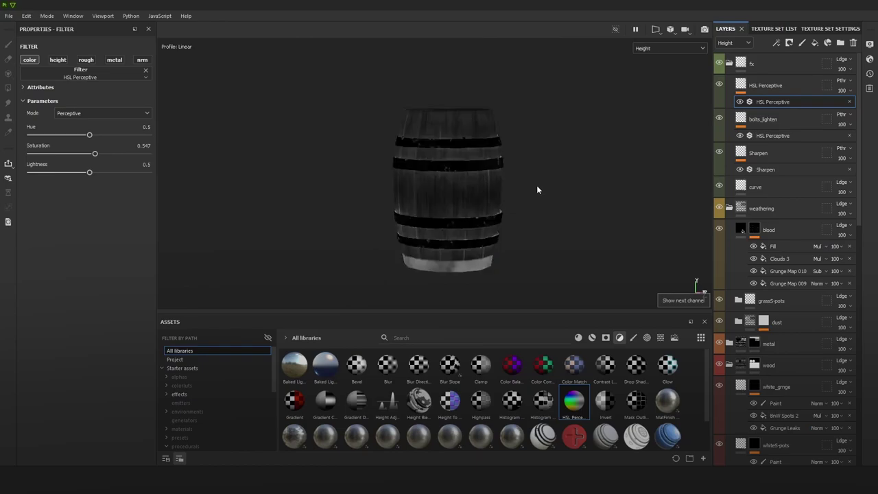
pyautogui.press('c')
pyautogui.scroll(3, 422, 153)
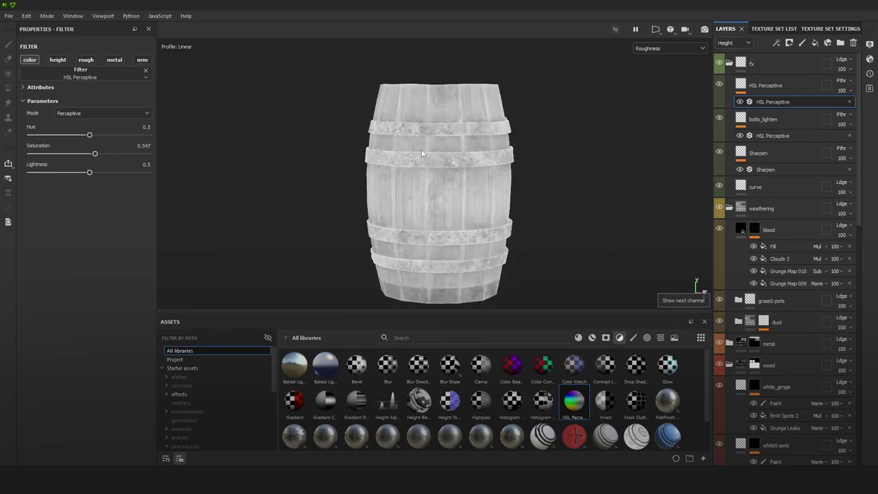
pyautogui.scroll(1, 478, 199)
pyautogui.keyDown('alt'); pyautogui.moveTo(478, 199); pyautogui.dragTo(494, 190, button='middle'); pyautogui.keyUp('alt')
pyautogui.scroll(1, 493, 190)
pyautogui.moveTo(511, 194)
pyautogui.keyDown('alt'); pyautogui.mouseDown()
pyautogui.moveTo(492, 190)
pyautogui.moveTo(508, 193)
pyautogui.mouseUp(); pyautogui.keyUp('alt')
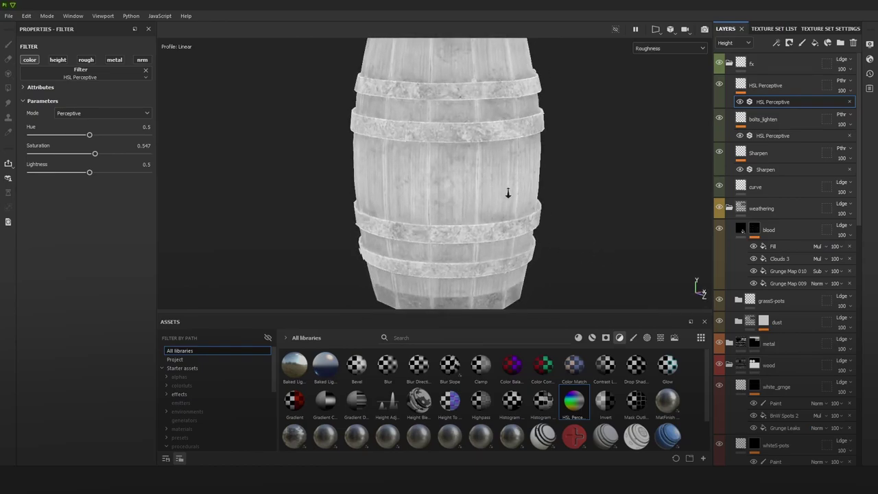
pyautogui.keyDown('alt'); pyautogui.moveTo(508, 193); pyautogui.dragTo(467, 161, button='right'); pyautogui.keyUp('alt')
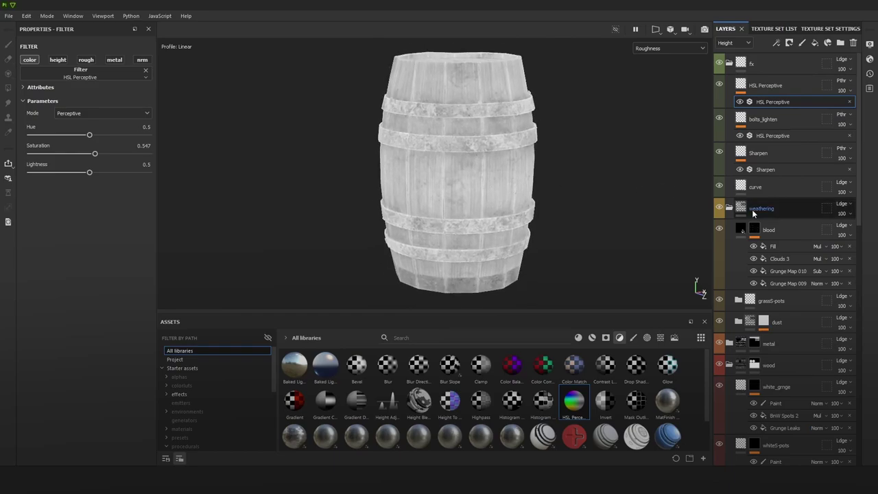
# Step: Add a second HSL Perceptive filter layer above the first, naming the lower one sat+ and the new one wood_rough_down
pyautogui.click(782, 86)
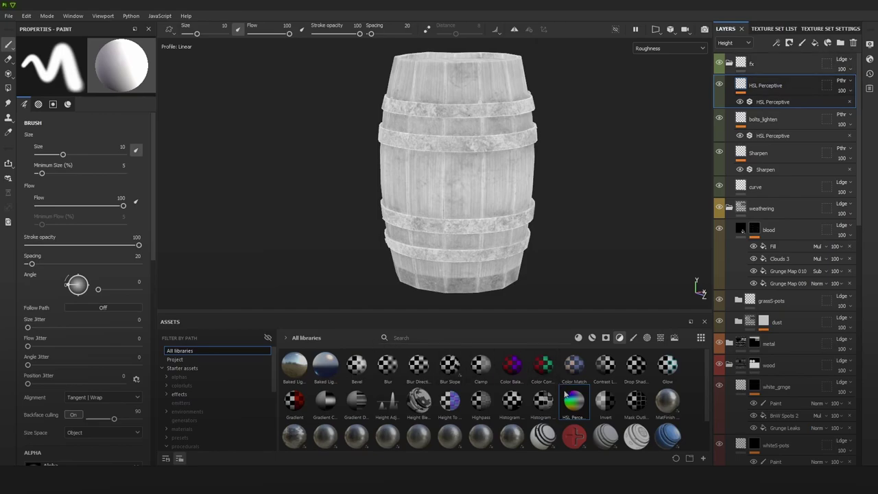
pyautogui.moveTo(564, 394); pyautogui.dragTo(772, 85)
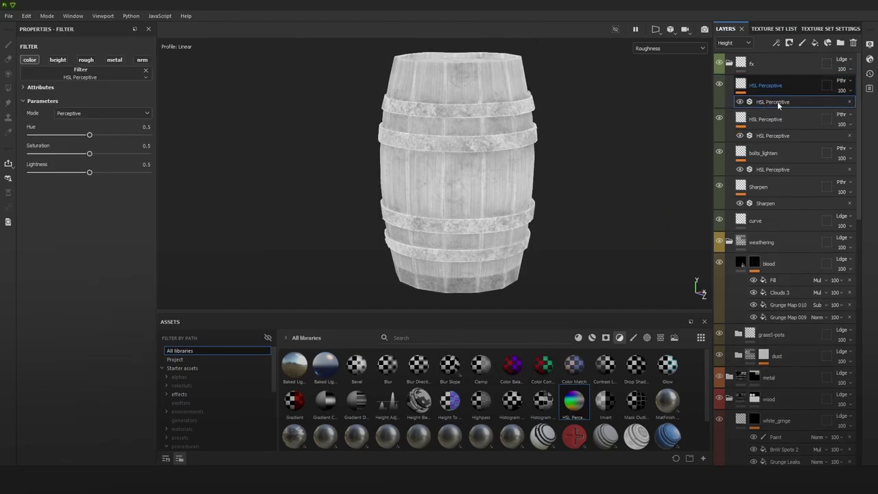
pyautogui.doubleClick(777, 119)
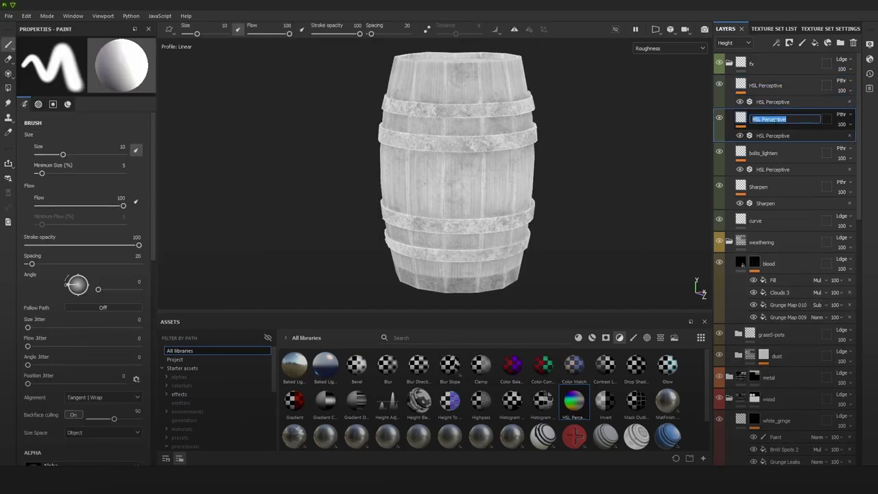
pyautogui.write('sat+')
pyautogui.click(773, 86)
pyautogui.doubleClick(773, 86)
pyautogui.write('wood_rough_down')
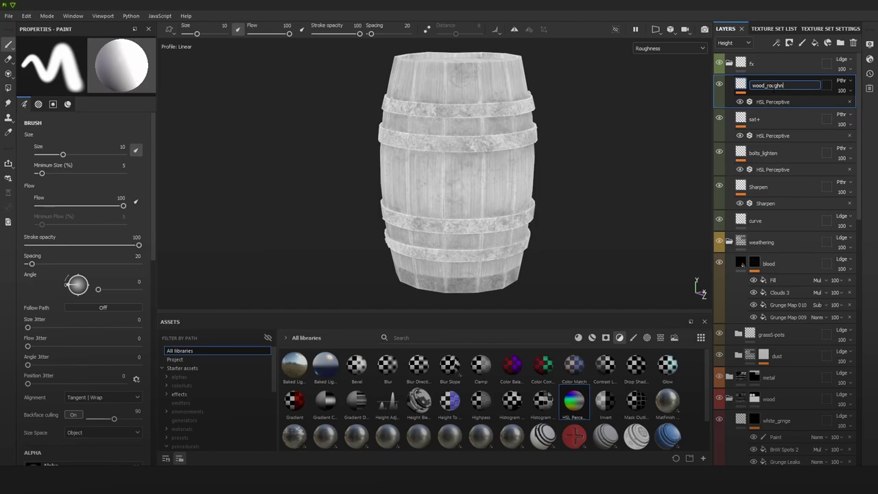
# Step: Add a black mask to the wood_rough_down layer and reveal only the wooden planks in it with mesh-mode Polygon Fill
pyautogui.rightClick(772, 88)
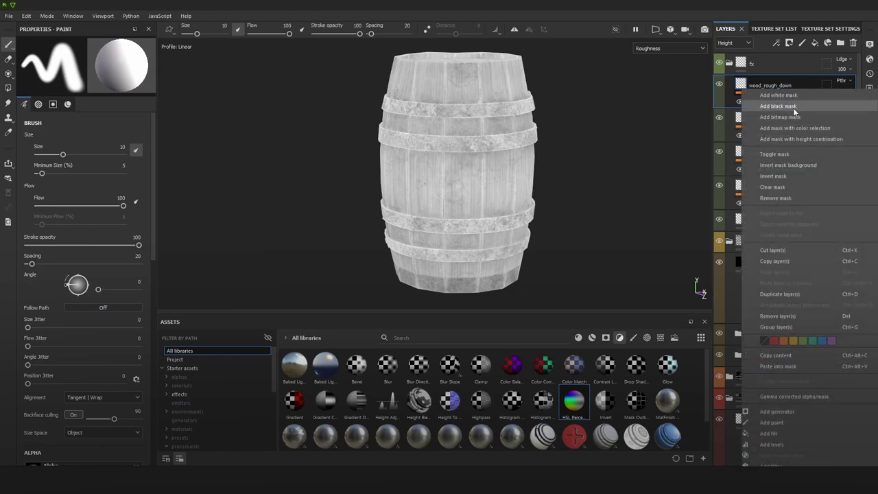
pyautogui.click(792, 107)
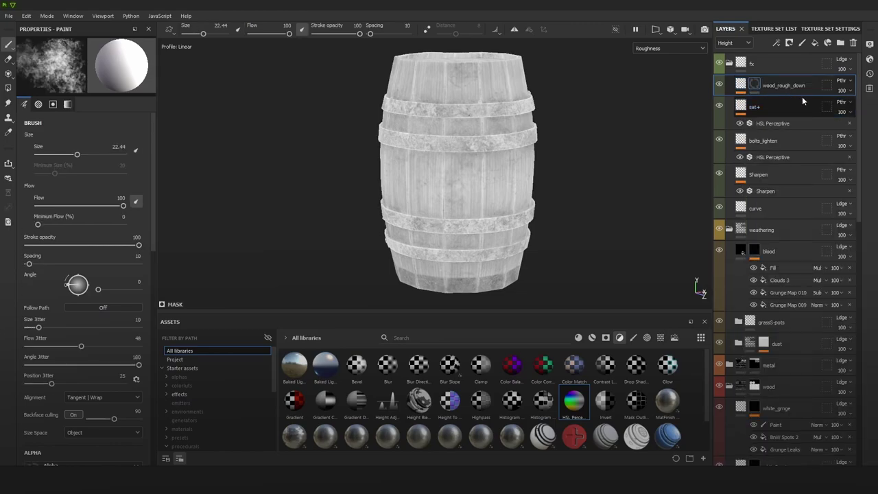
pyautogui.click(9, 88)
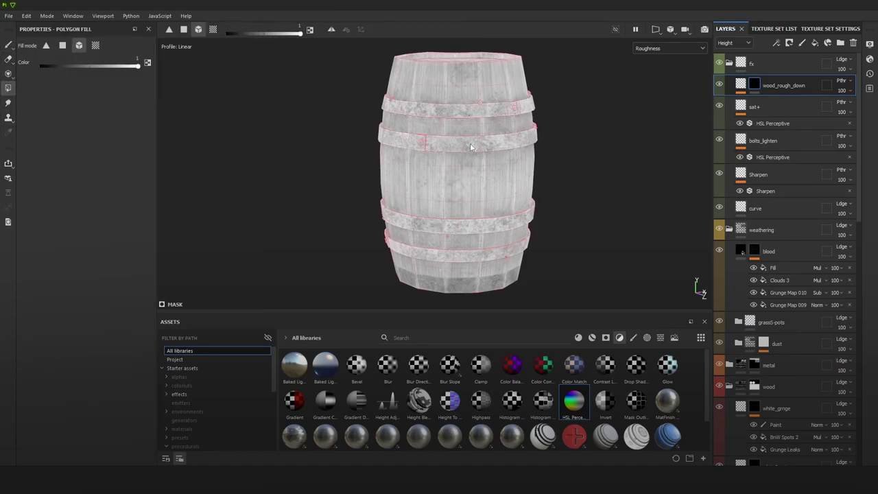
pyautogui.click(466, 188)
# Step: Restrict the wood_rough_down layer's HSL Perceptive filter to the roughness channel and set its lightness to 0.721
pyautogui.click(740, 85)
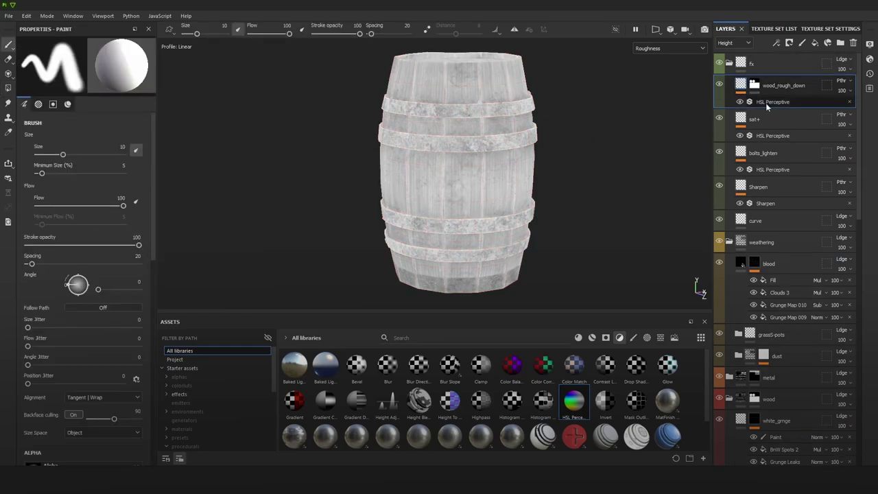
pyautogui.click(766, 102)
pyautogui.click(29, 60)
pyautogui.click(86, 60)
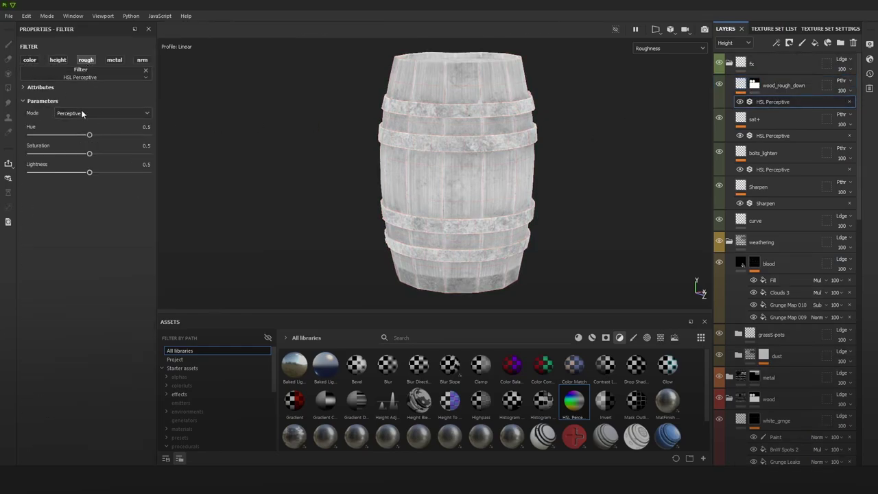
pyautogui.moveTo(89, 173)
pyautogui.mouseDown()
pyautogui.moveTo(43, 177)
pyautogui.moveTo(131, 176)
pyautogui.moveTo(115, 175)
pyautogui.mouseUp()
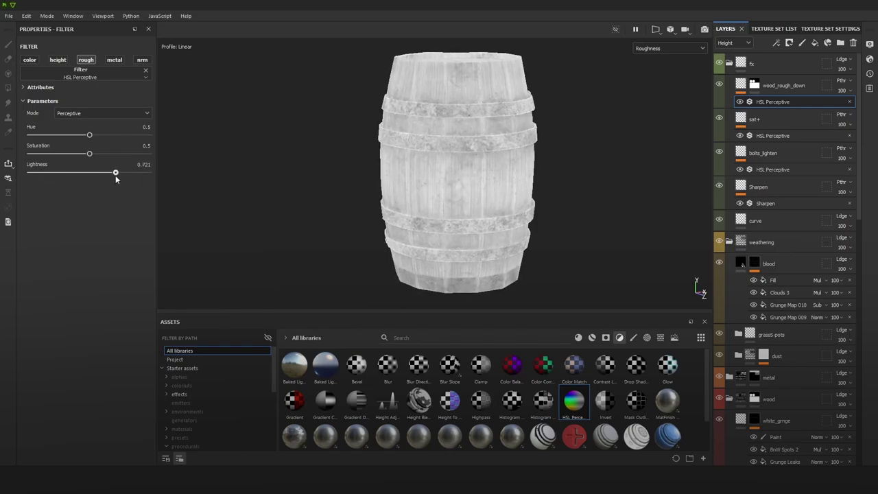
# Step: Compare the wood's roughness with the wood_rough_down layer hidden and shown
pyautogui.click(718, 85)
pyautogui.click(719, 84)
pyautogui.click(718, 85)
pyautogui.click(719, 84)
pyautogui.keyDown('alt'); pyautogui.moveTo(554, 220); pyautogui.dragTo(555, 157, button='right'); pyautogui.keyUp('alt')
pyautogui.keyDown('alt'); pyautogui.moveTo(555, 157); pyautogui.dragTo(555, 126, button='middle'); pyautogui.keyUp('alt')
pyautogui.keyDown('alt'); pyautogui.moveTo(556, 126); pyautogui.dragTo(556, 150, button='right'); pyautogui.keyUp('alt')
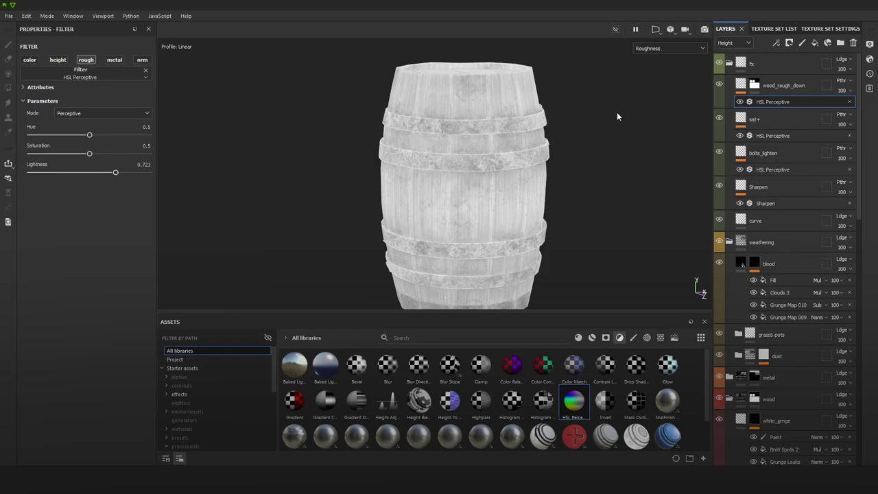
# Step: Duplicate the wood_rough_down layer and rename the copy bands_rough_up
pyautogui.click(779, 85)
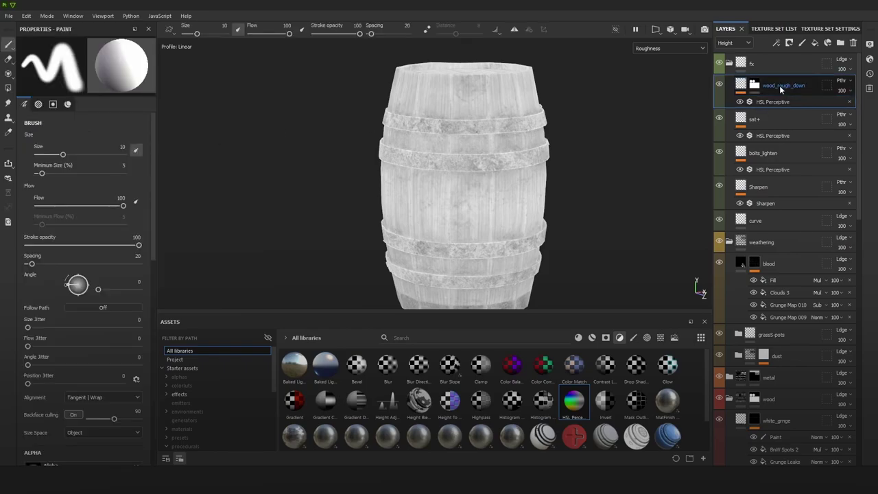
pyautogui.keyDown('alt'); pyautogui.moveTo(604, 145); pyautogui.dragTo(596, 132, button='middle'); pyautogui.keyUp('alt')
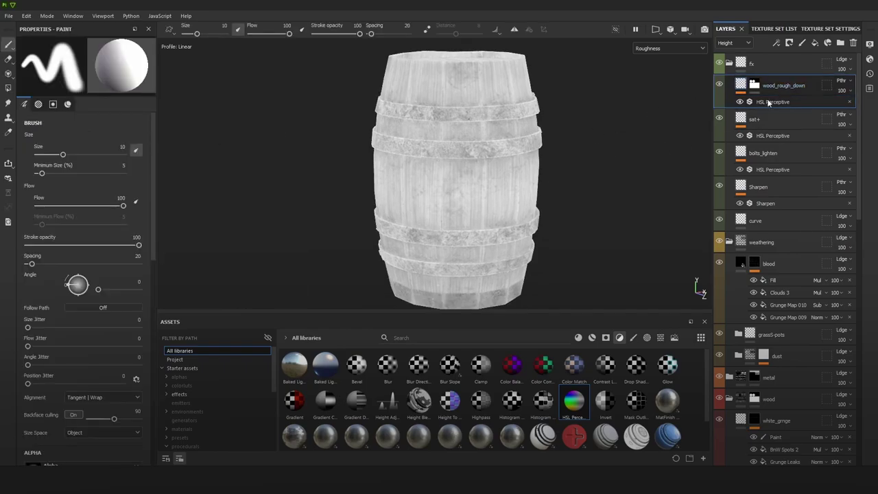
pyautogui.hotkey('ctrl', 'd')
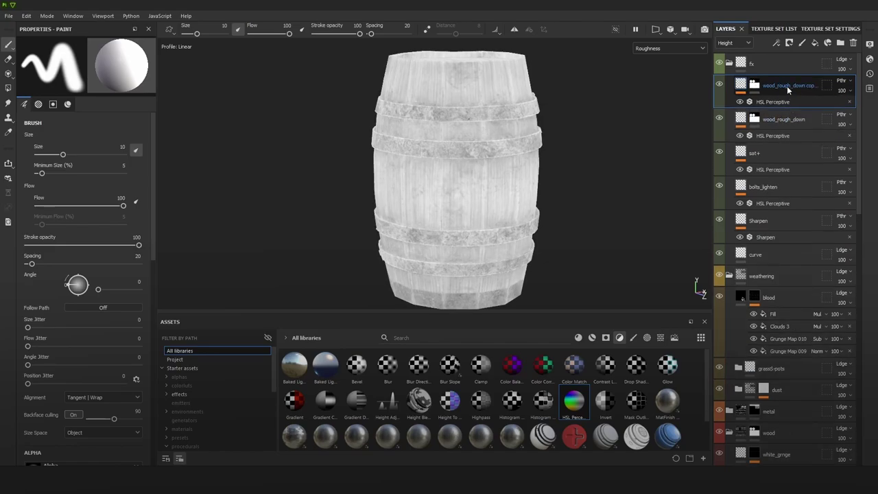
pyautogui.doubleClick(787, 86)
pyautogui.click(779, 85)
pyautogui.hotkey('ctrl', 'a')
pyautogui.write('b')
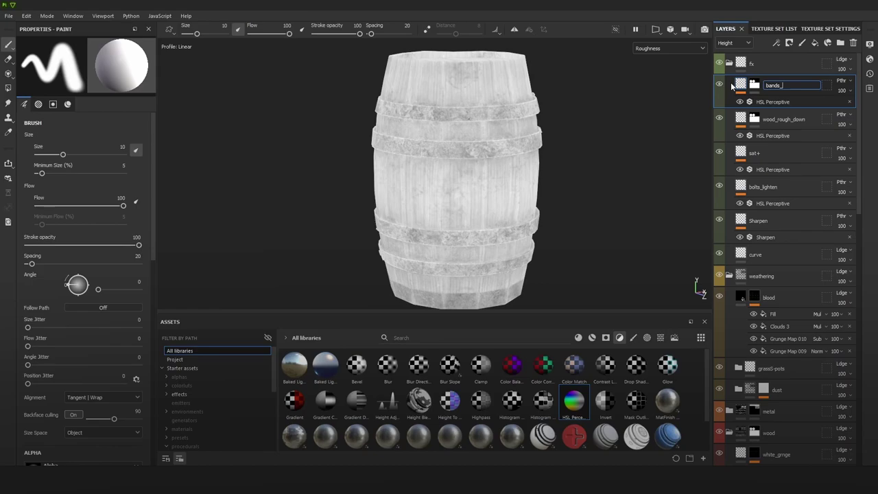
pyautogui.write('ands_rough_up')
pyautogui.press('Return')
# Step: Invert the mask of the bands_rough_up layer with an Invert filter so it targets the metal bands
pyautogui.click(781, 101)
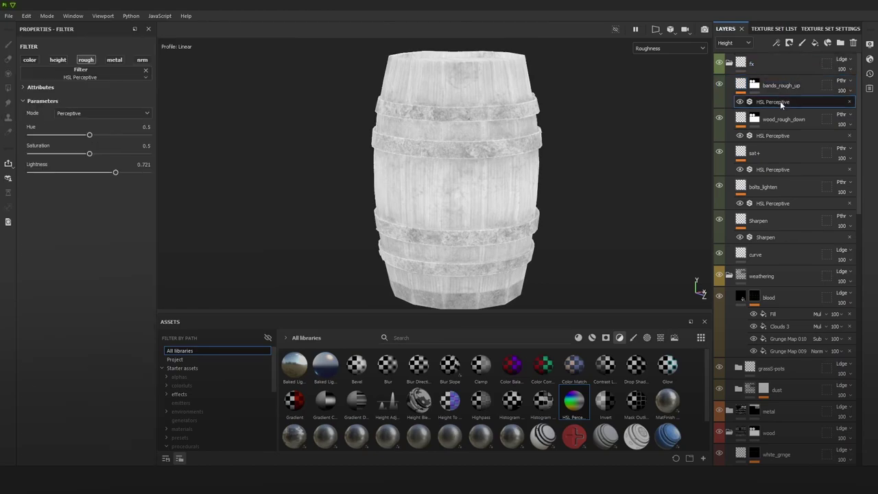
pyautogui.click(754, 86)
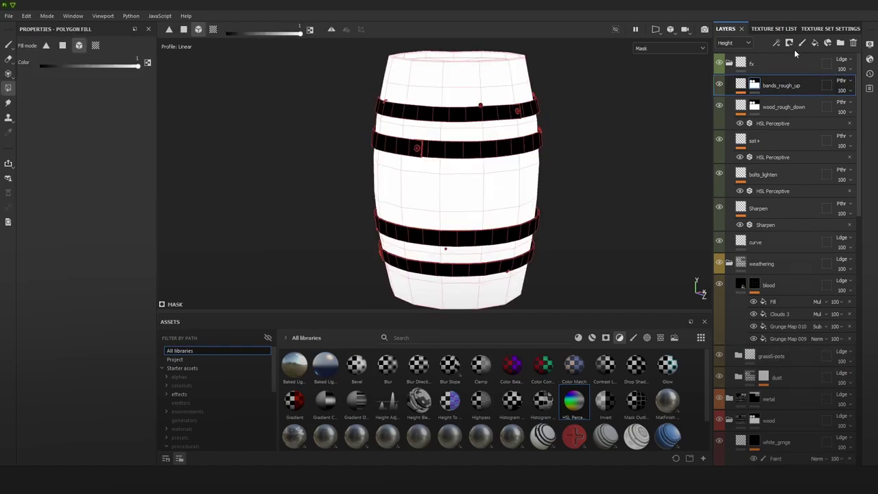
pyautogui.click(776, 43)
pyautogui.click(812, 108)
pyautogui.click(100, 60)
pyautogui.write('warp')
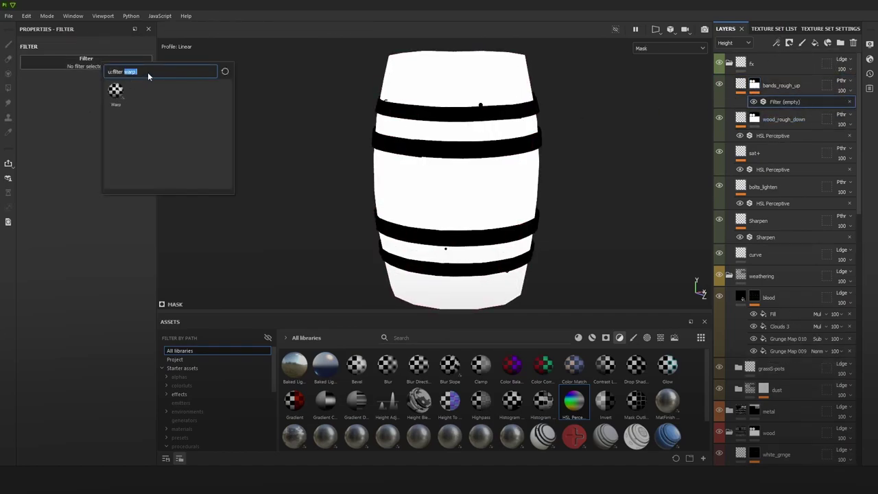
pyautogui.write('inv')
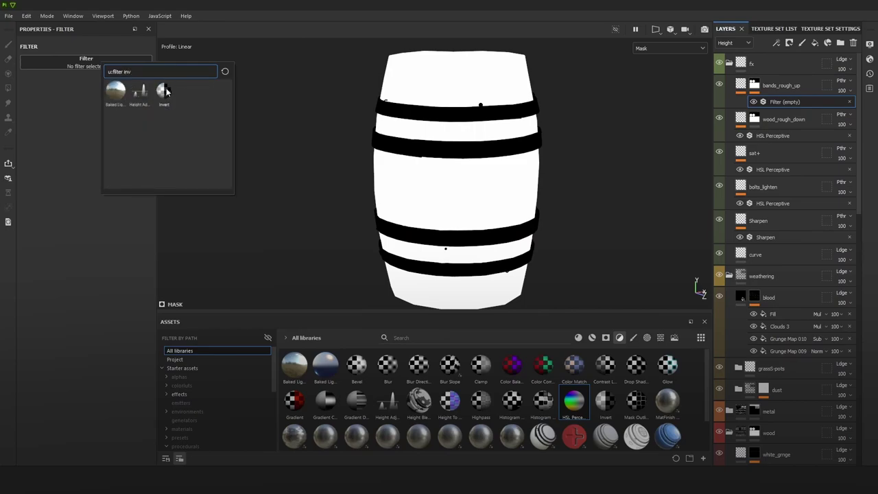
pyautogui.click(165, 91)
# Step: Check the barrel in the full material view and step through its base color and roughness channels
pyautogui.press('m')
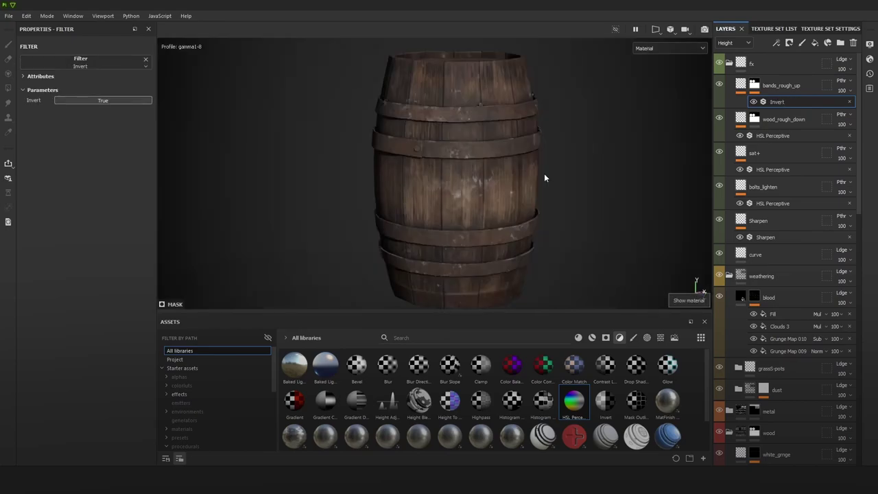
pyautogui.keyDown('alt'); pyautogui.moveTo(544, 173); pyautogui.dragTo(546, 128, button='right'); pyautogui.keyUp('alt')
pyautogui.press('c')
pyautogui.press('m')
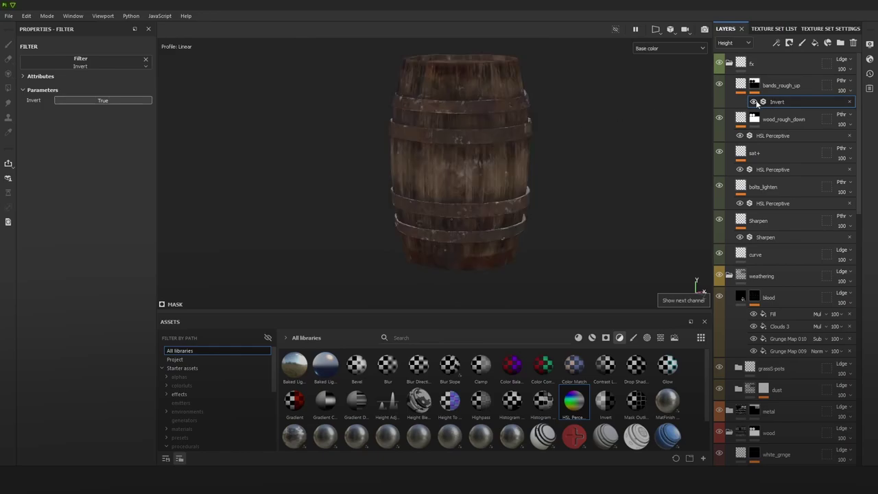
pyautogui.press('c')
pyautogui.press('c')
# Step: Set the lightness of the bands_rough_up layer's HSL Perceptive filter to 0.248, checking the bands in material and roughness views
pyautogui.click(742, 87)
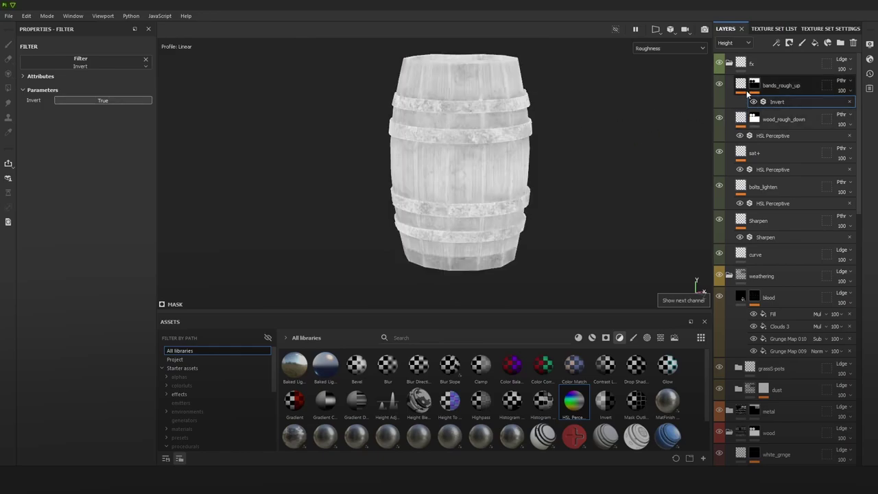
pyautogui.click(778, 103)
pyautogui.moveTo(86, 173); pyautogui.dragTo(51, 179)
pyautogui.press('m')
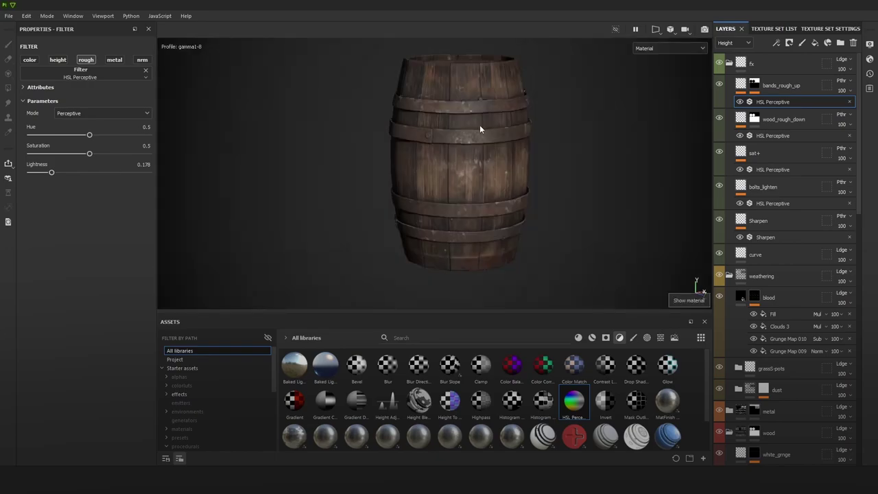
pyautogui.scroll(3, 480, 126)
pyautogui.moveTo(476, 165)
pyautogui.keyDown('shift'); pyautogui.mouseDown(button='right')
pyautogui.moveTo(473, 180)
pyautogui.moveTo(495, 183)
pyautogui.moveTo(494, 173)
pyautogui.moveTo(467, 172)
pyautogui.mouseUp(button='right'); pyautogui.keyUp('shift')
pyautogui.click(60, 171)
pyautogui.press('c')
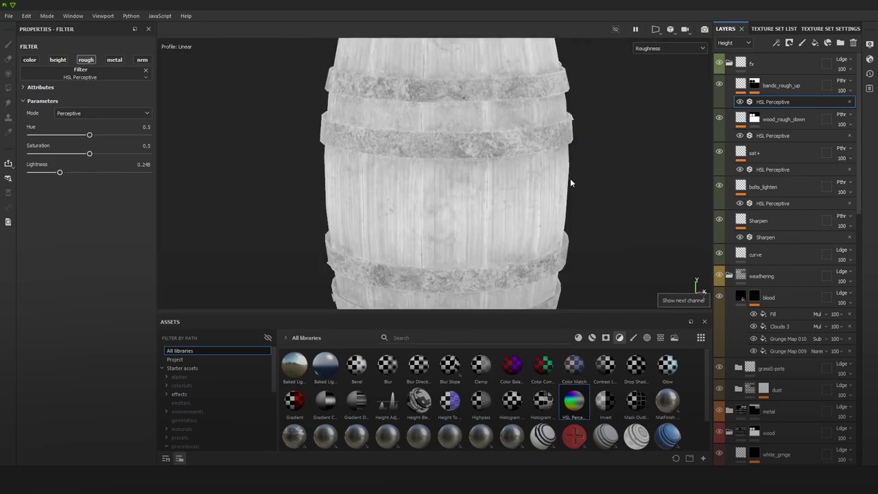
# Step: Refine the bands_rough_up filter's lightness to 0.322 and compare the roughness with the layer hidden and shown
pyautogui.scroll(-5, 548, 171)
pyautogui.keyDown('alt'); pyautogui.moveTo(541, 142); pyautogui.dragTo(535, 155, button='middle'); pyautogui.keyUp('alt')
pyautogui.keyDown('alt'); pyautogui.moveTo(537, 154); pyautogui.dragTo(565, 142); pyautogui.keyUp('alt')
pyautogui.scroll(3, 548, 158)
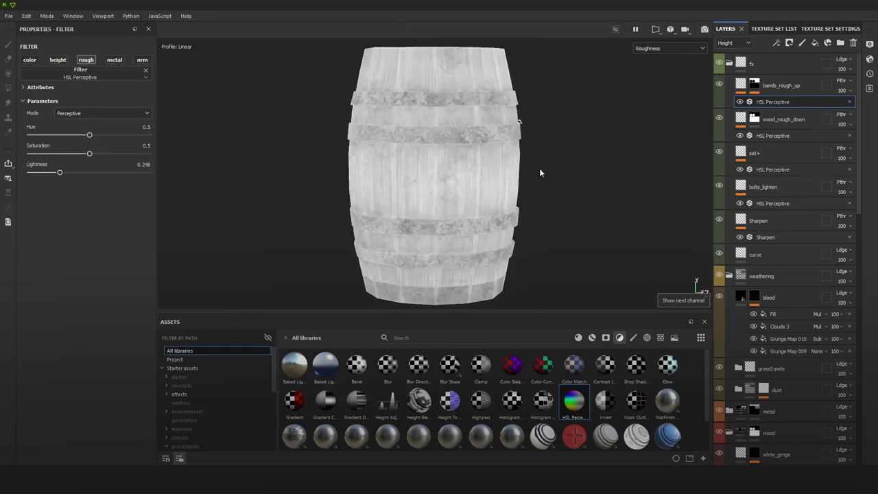
pyautogui.keyDown('alt'); pyautogui.moveTo(540, 173); pyautogui.dragTo(560, 164); pyautogui.keyUp('alt')
pyautogui.scroll(1, 560, 165)
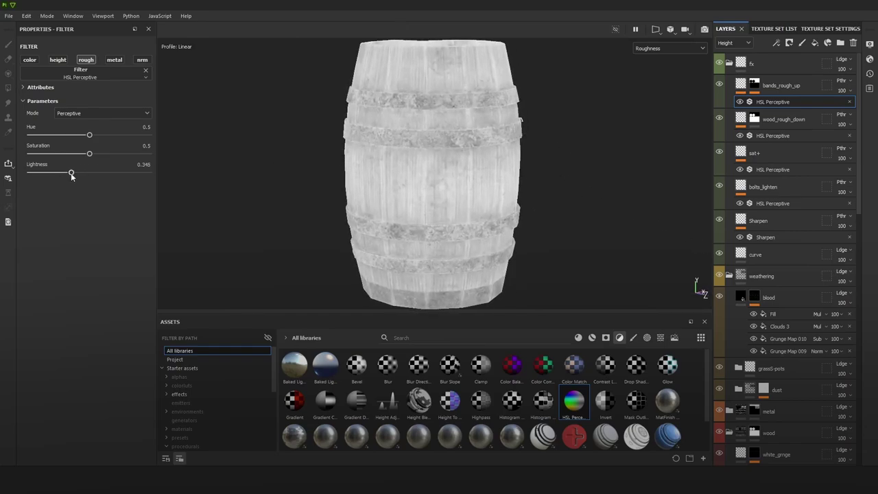
pyautogui.scroll(-3, 239, 171)
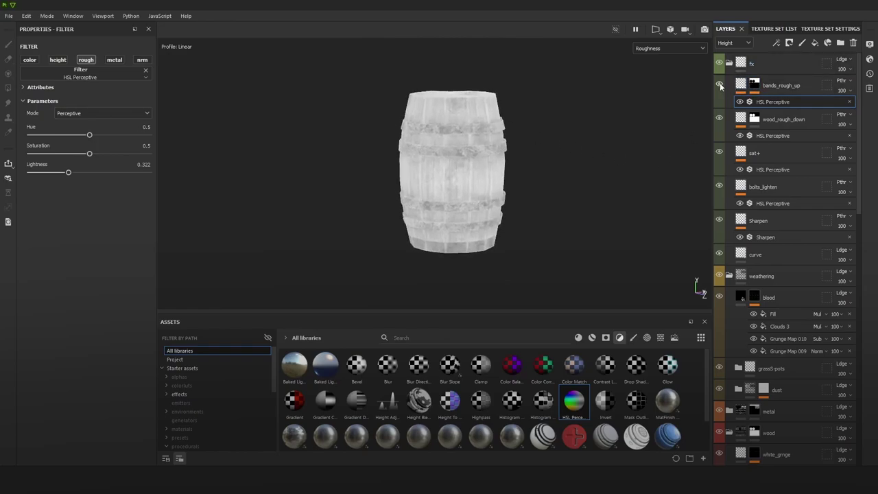
pyautogui.click(720, 83)
pyautogui.click(719, 84)
# Step: Group the bands_rough_up and wood_rough_down layers into a folder and set its roughness blending mode to Passthrough
pyautogui.click(781, 86)
pyautogui.keyDown('ctrl'); pyautogui.click(785, 122); pyautogui.keyUp('ctrl')
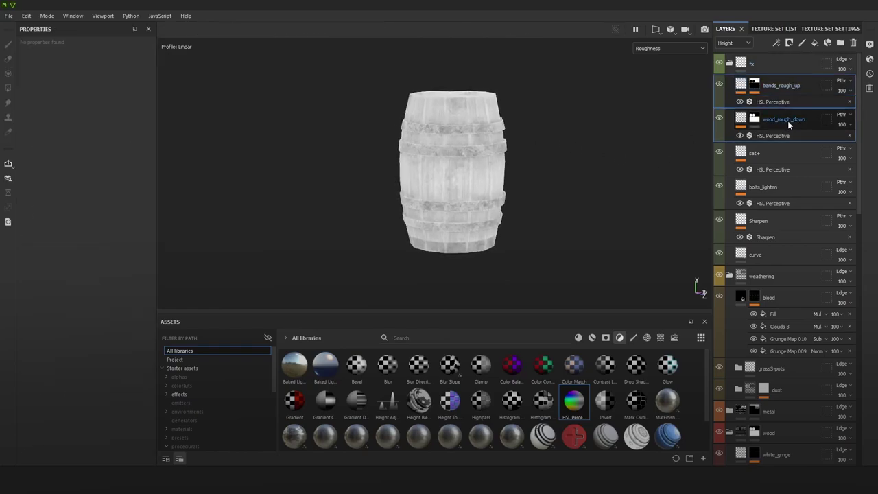
pyautogui.hotkey('ctrl', 'g')
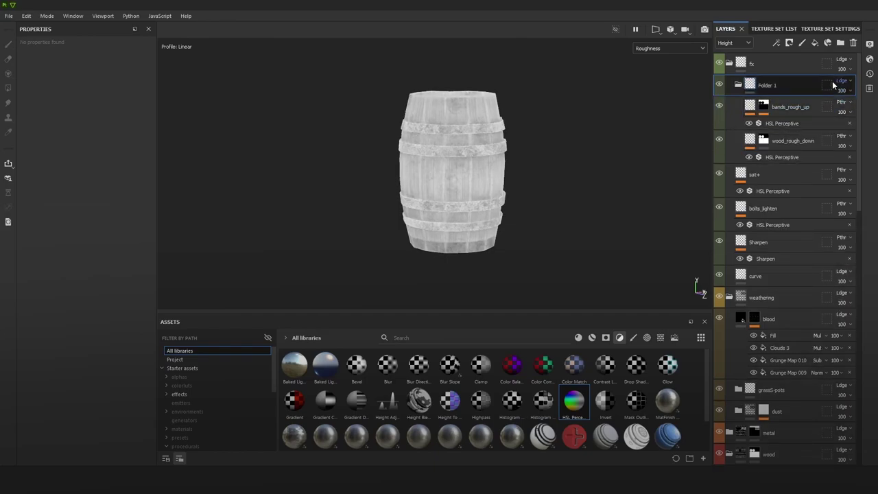
pyautogui.click(732, 42)
pyautogui.click(729, 73)
pyautogui.click(840, 80)
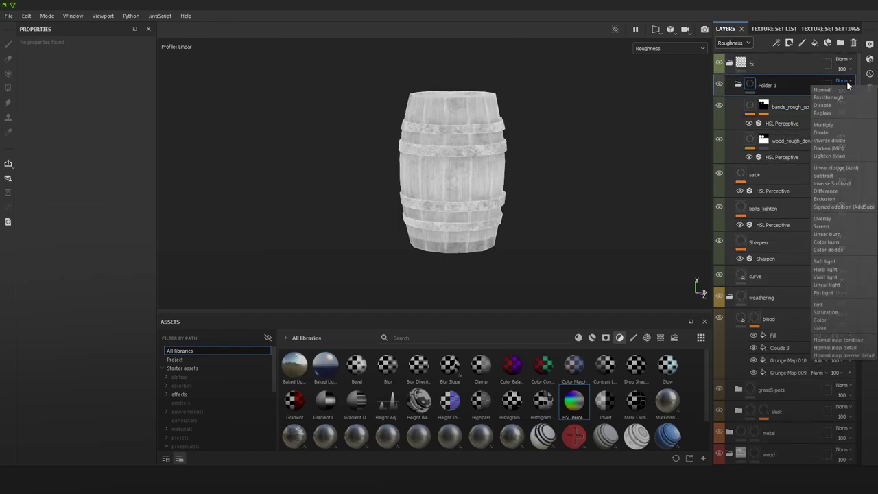
pyautogui.click(833, 96)
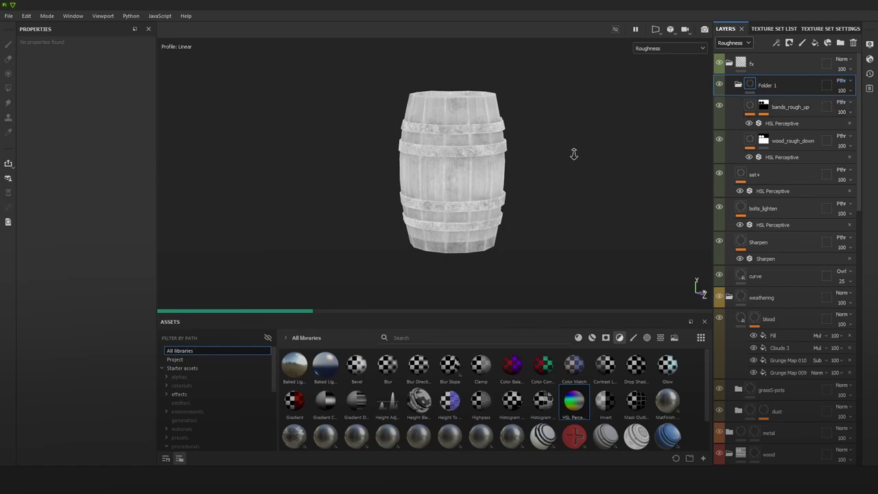
# Step: Compare the barrel's roughness with the new folder repeatedly hidden and shown
pyautogui.scroll(1, 633, 132)
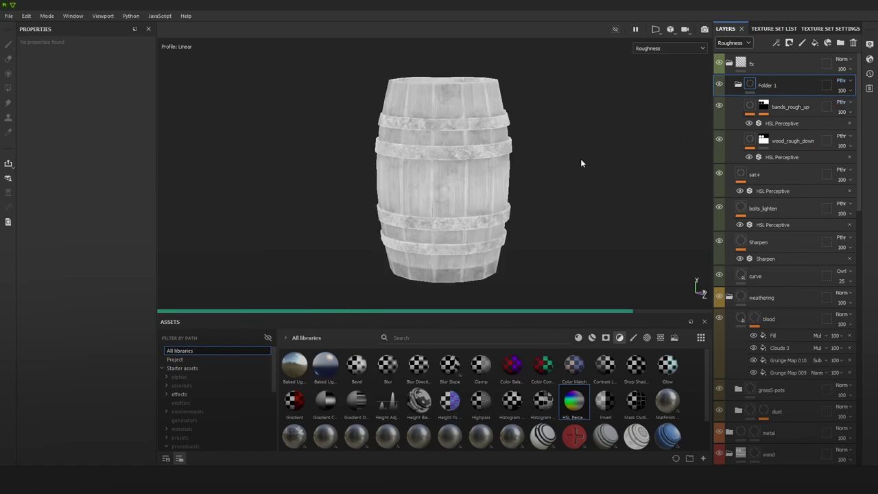
pyautogui.click(718, 85)
pyautogui.click(719, 85)
pyautogui.click(719, 85)
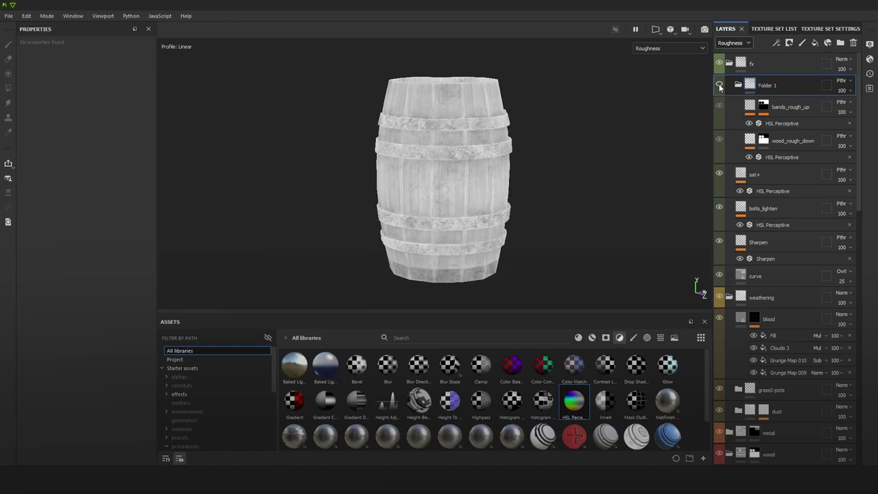
pyautogui.click(718, 85)
pyautogui.click(719, 85)
pyautogui.click(719, 85)
pyautogui.click(718, 85)
pyautogui.click(719, 85)
# Step: Rename the new folder roughness_fix
pyautogui.doubleClick(767, 85)
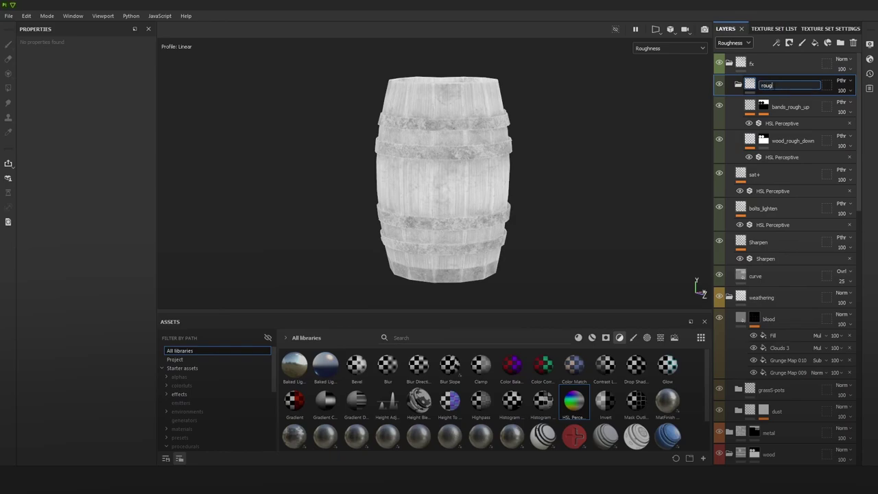
pyautogui.write('roughness_fix')
pyautogui.press('Return')
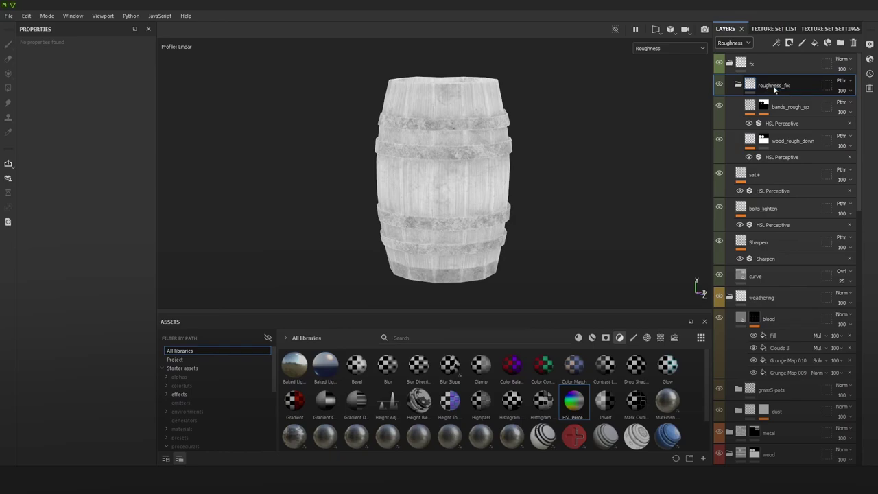
# Step: Examine the barrel in the full material view under different lighting angles and check the effect of the roughness_fix folder
pyautogui.scroll(-3, 539, 103)
pyautogui.press('m')
pyautogui.keyDown('alt'); pyautogui.moveTo(580, 124); pyautogui.dragTo(593, 140); pyautogui.keyUp('alt')
pyautogui.keyDown('shift'); pyautogui.moveTo(594, 140); pyautogui.dragTo(599, 141, button='right'); pyautogui.keyUp('shift')
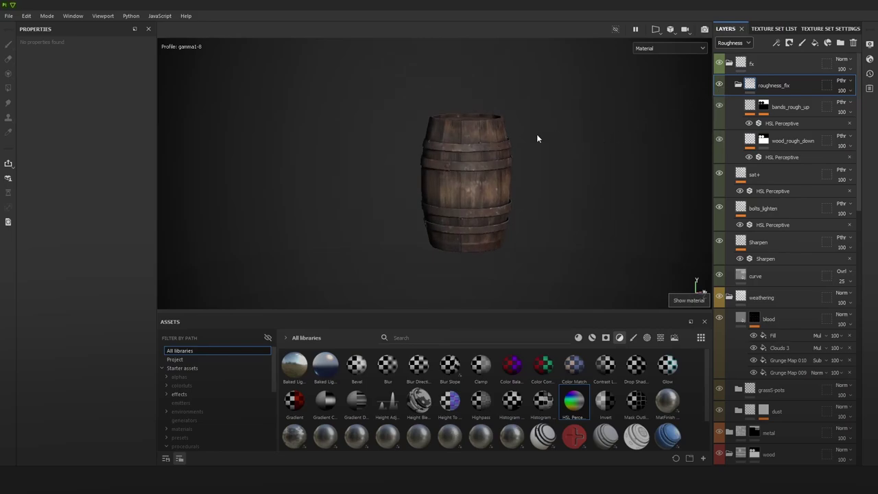
pyautogui.scroll(3, 537, 138)
pyautogui.keyDown('alt'); pyautogui.moveTo(588, 164); pyautogui.dragTo(603, 157); pyautogui.keyUp('alt')
pyautogui.keyDown('shift'); pyautogui.moveTo(604, 156); pyautogui.dragTo(596, 156, button='right'); pyautogui.keyUp('shift')
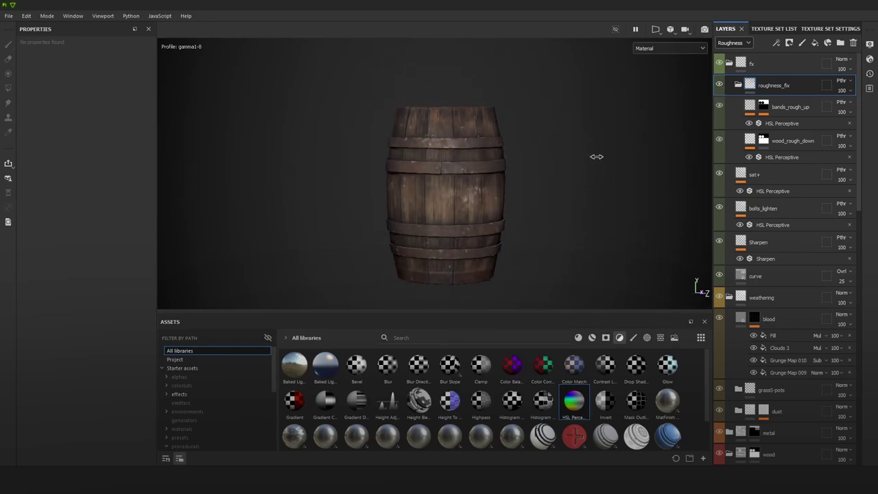
pyautogui.scroll(4, 553, 218)
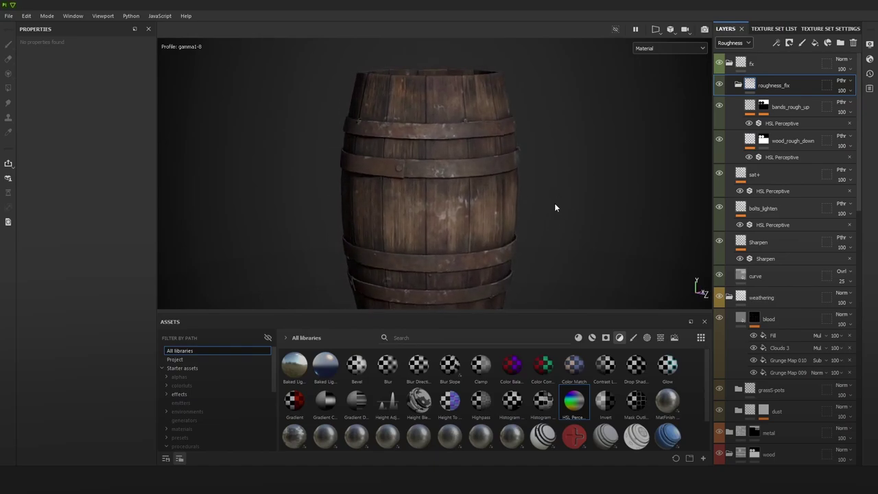
pyautogui.click(718, 84)
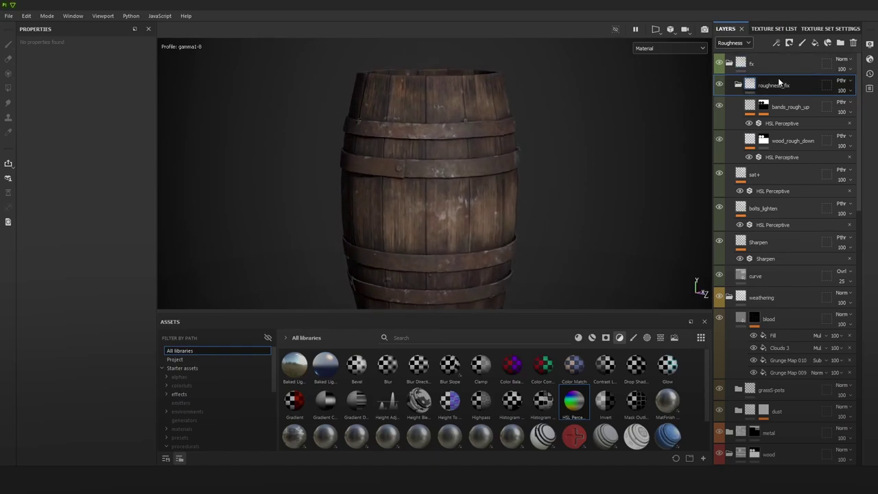
# Step: Expand the metal folder and add the MatFinish Galvanized filter above its rust folder
pyautogui.scroll(5, 430, 170)
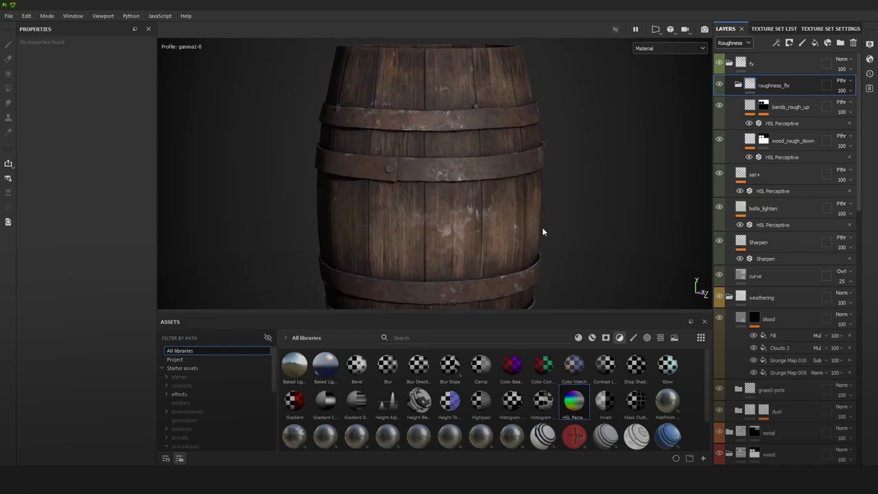
pyautogui.keyDown('alt'); pyautogui.moveTo(533, 190); pyautogui.dragTo(548, 182); pyautogui.keyUp('alt')
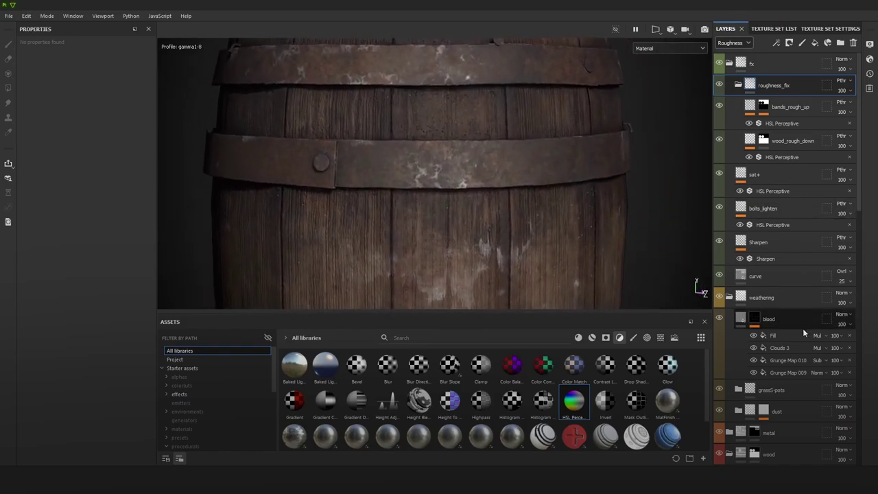
pyautogui.scroll(-2, 802, 327)
pyautogui.click(771, 383)
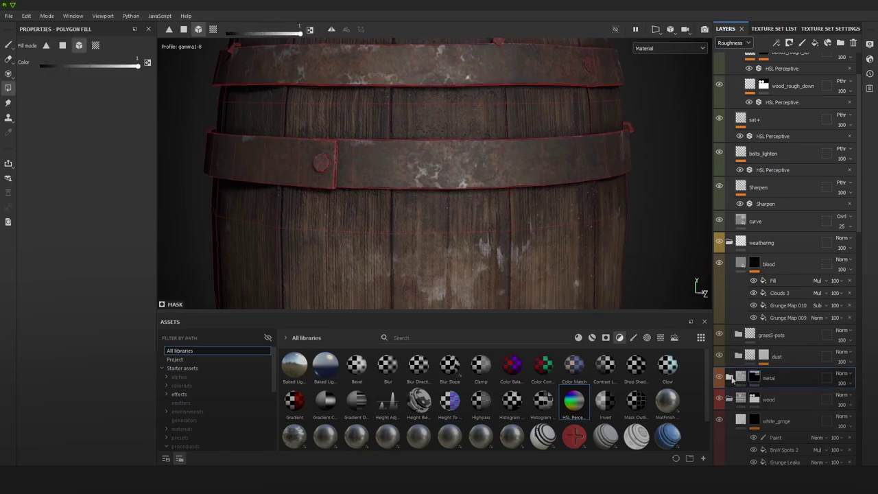
pyautogui.scroll(-1, 628, 388)
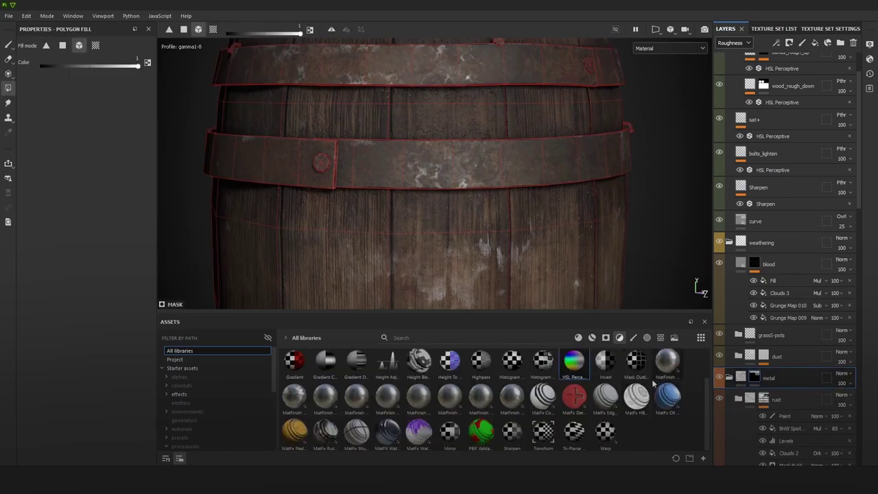
pyautogui.moveTo(300, 398); pyautogui.dragTo(785, 392)
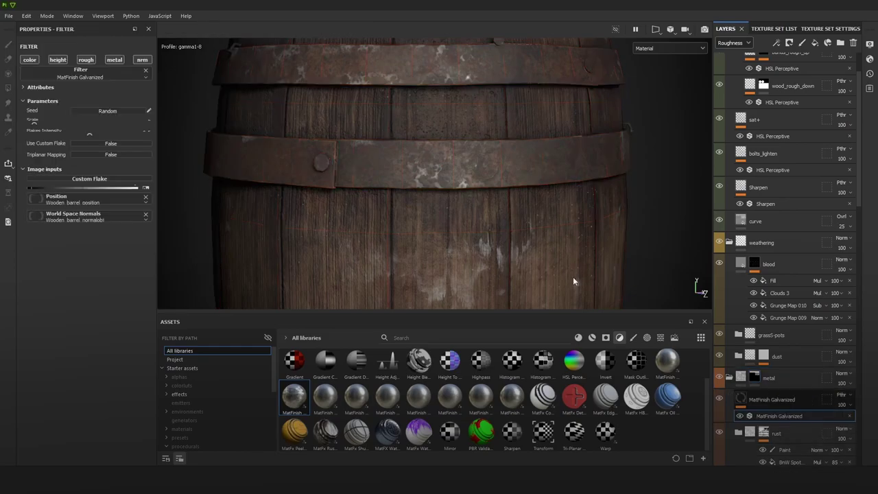
# Step: Set the MatFinish Galvanized filter's Flakes Intensity to 0.37 while judging the effect on the metal bands
pyautogui.scroll(3, 510, 184)
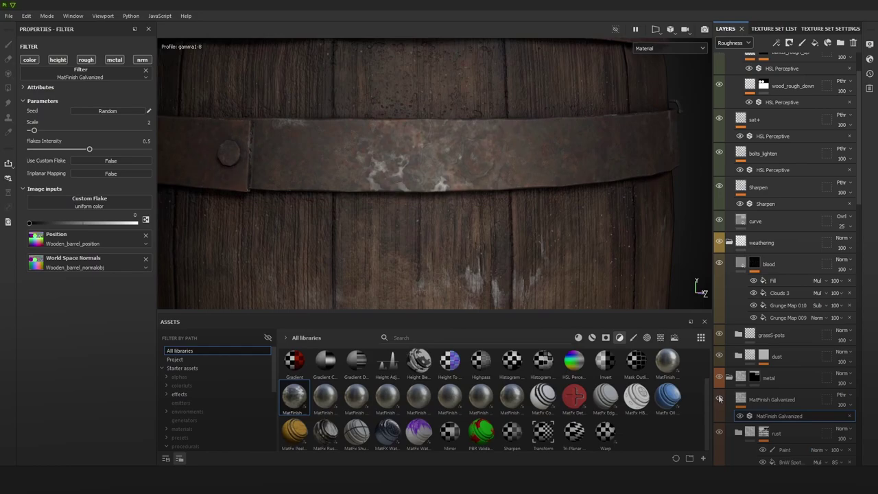
pyautogui.keyDown('alt'); pyautogui.moveTo(564, 224); pyautogui.dragTo(638, 247, button='right'); pyautogui.keyUp('alt')
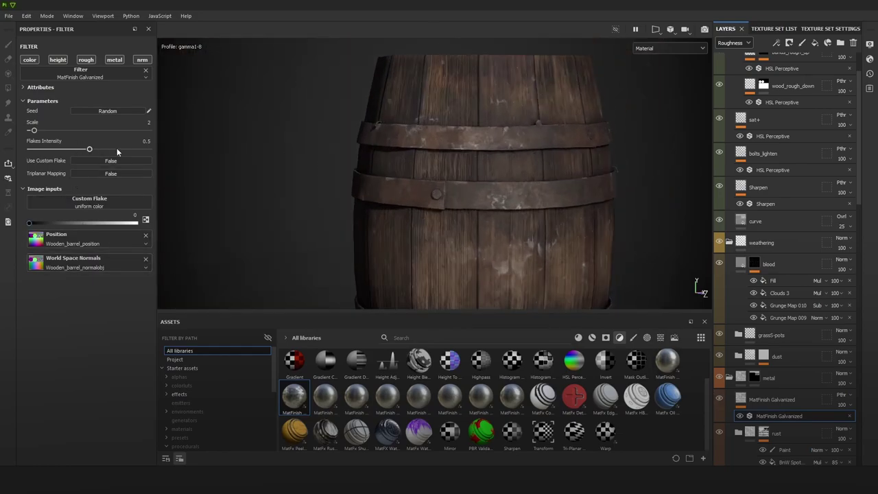
pyautogui.moveTo(139, 149); pyautogui.dragTo(90, 150)
pyautogui.moveTo(31, 156); pyautogui.dragTo(65, 158)
pyautogui.keyDown('alt'); pyautogui.moveTo(433, 156); pyautogui.dragTo(547, 191, button='right'); pyautogui.keyUp('alt')
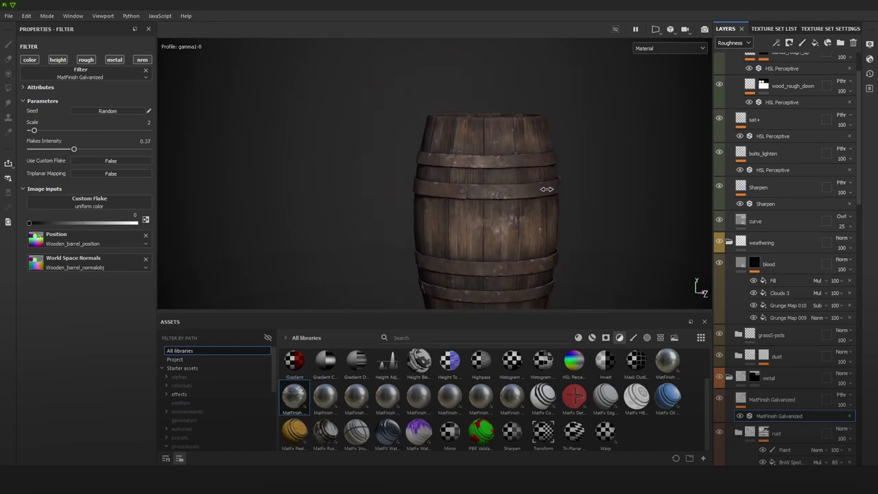
# Step: Examine the barrel in individual channels and in the full material view, and preview the other MatFinish filters
pyautogui.keyDown('alt'); pyautogui.moveTo(547, 193); pyautogui.dragTo(556, 150, button='middle'); pyautogui.keyUp('alt')
pyautogui.keyDown('alt'); pyautogui.moveTo(556, 149); pyautogui.dragTo(632, 167); pyautogui.keyUp('alt')
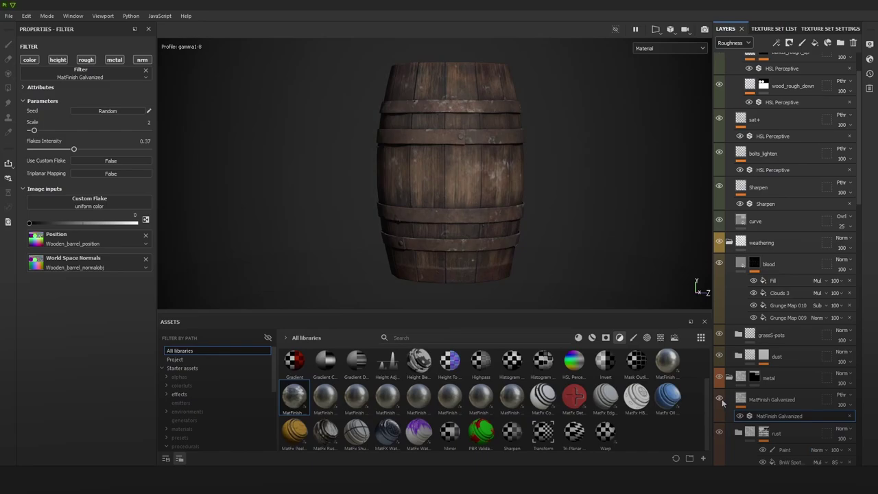
pyautogui.press('c')
pyautogui.press('c')
pyautogui.press('c')
pyautogui.press('c')
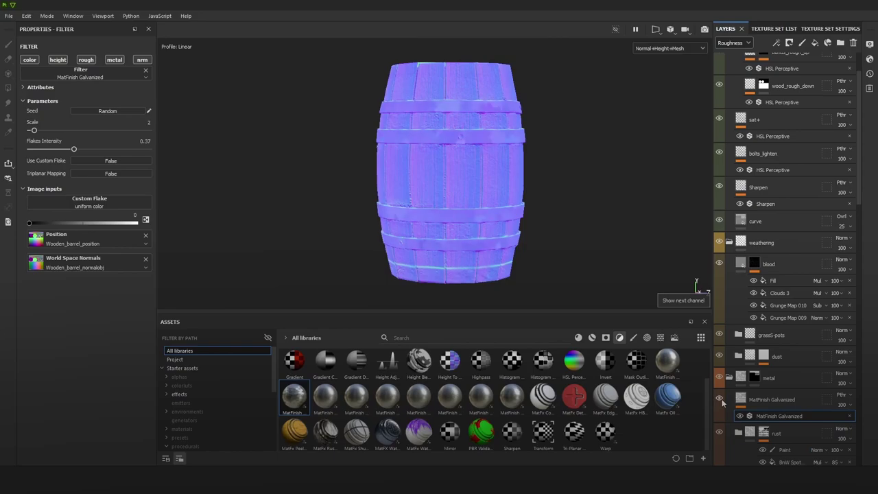
pyautogui.press('m')
pyautogui.keyDown('alt'); pyautogui.moveTo(576, 163); pyautogui.dragTo(509, 168); pyautogui.keyUp('alt')
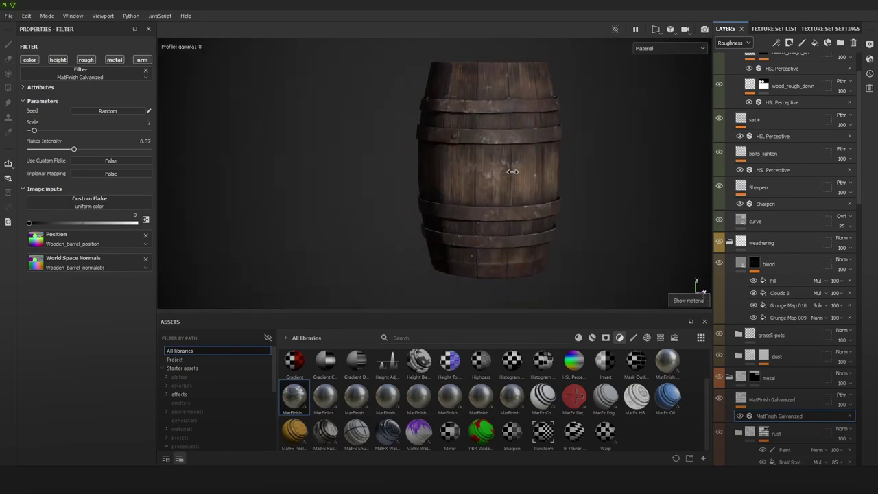
pyautogui.keyDown('alt'); pyautogui.moveTo(599, 173); pyautogui.dragTo(590, 204, button='middle'); pyautogui.keyUp('alt')
pyautogui.keyDown('shift'); pyautogui.moveTo(593, 195); pyautogui.dragTo(606, 194, button='right'); pyautogui.keyUp('shift')
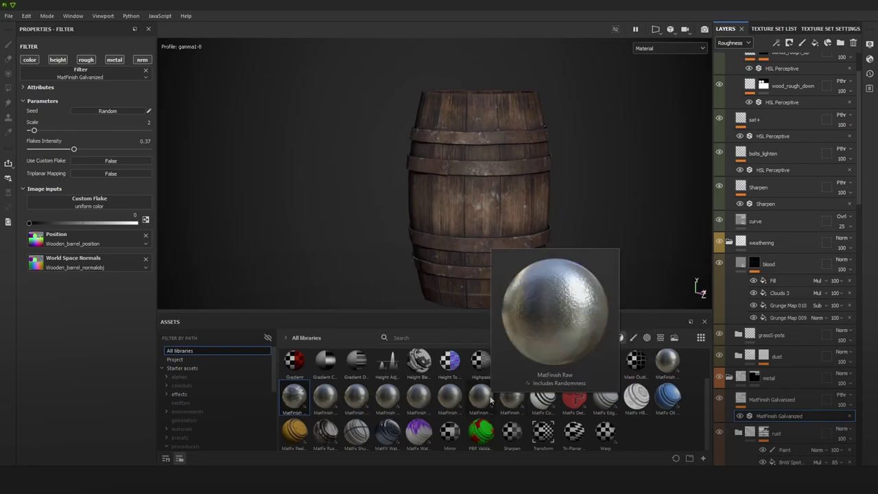
pyautogui.moveTo(449, 400)
pyautogui.moveTo(409, 398)
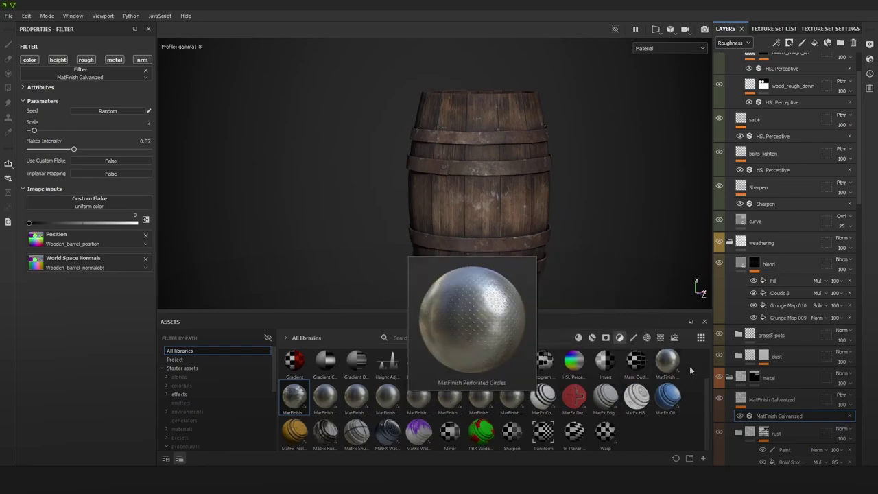
pyautogui.moveTo(675, 369)
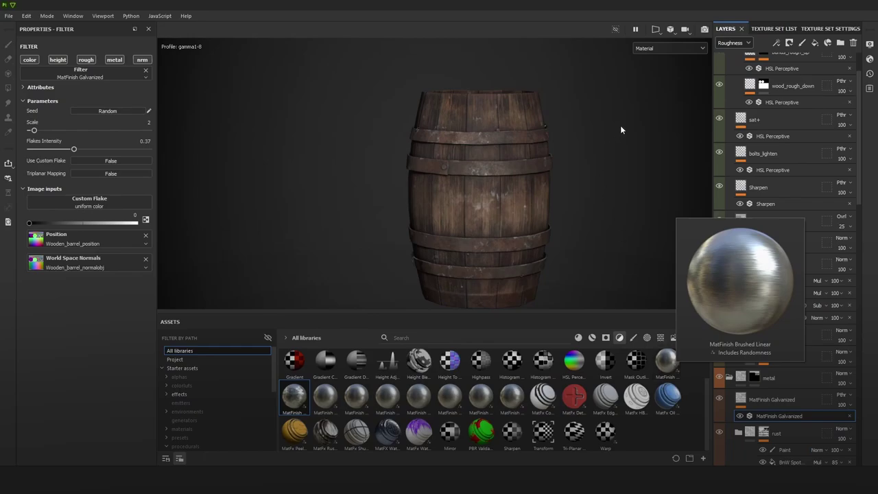
# Step: Collapse the weathering and roughness_fix folders
pyautogui.scroll(2, 777, 230)
pyautogui.click(729, 298)
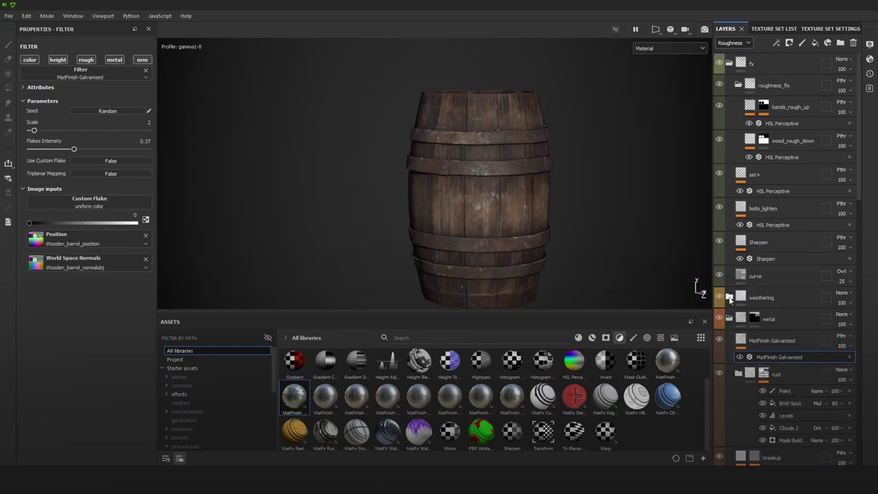
pyautogui.click(787, 85)
pyautogui.click(738, 84)
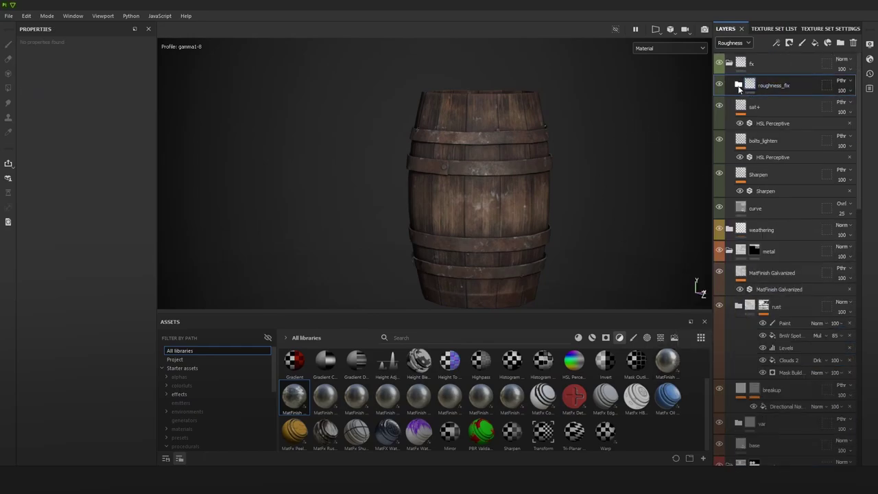
# Step: Add a PBR Validate (Metallic Roughness) filter above roughness_fix and inspect the barrel's validation colors all around
pyautogui.moveTo(481, 425); pyautogui.dragTo(802, 78)
pyautogui.moveTo(488, 443); pyautogui.dragTo(793, 83)
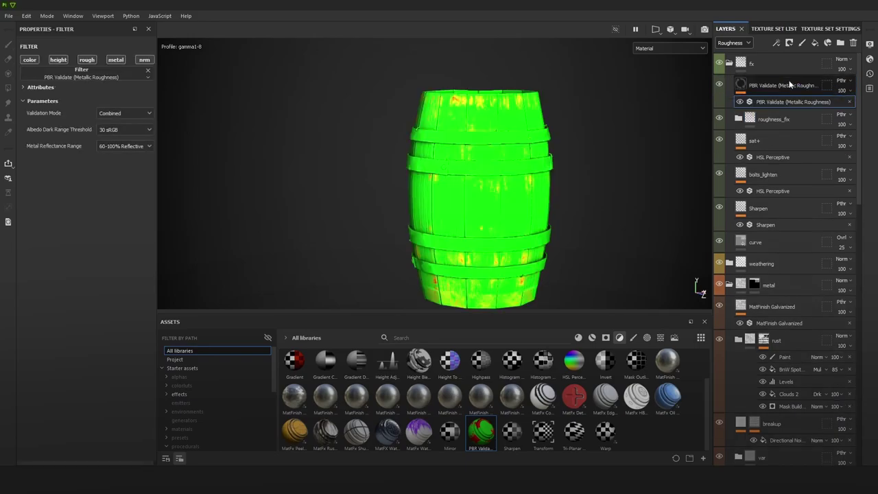
pyautogui.scroll(3, 480, 180)
pyautogui.keyDown('alt'); pyautogui.moveTo(454, 144); pyautogui.dragTo(645, 151); pyautogui.keyUp('alt')
pyautogui.scroll(-2, 545, 165)
# Step: Check the barrel's base color with the PBR Validate layer hidden, and delete that layer
pyautogui.press('c')
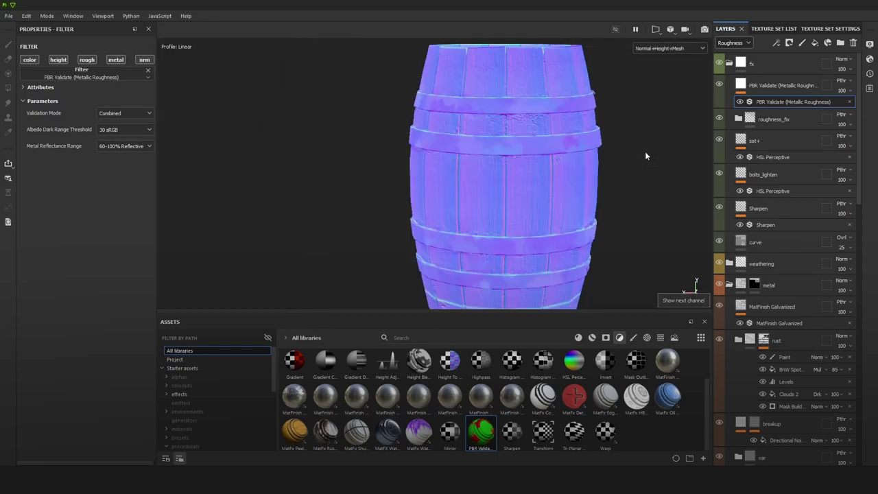
pyautogui.press('c')
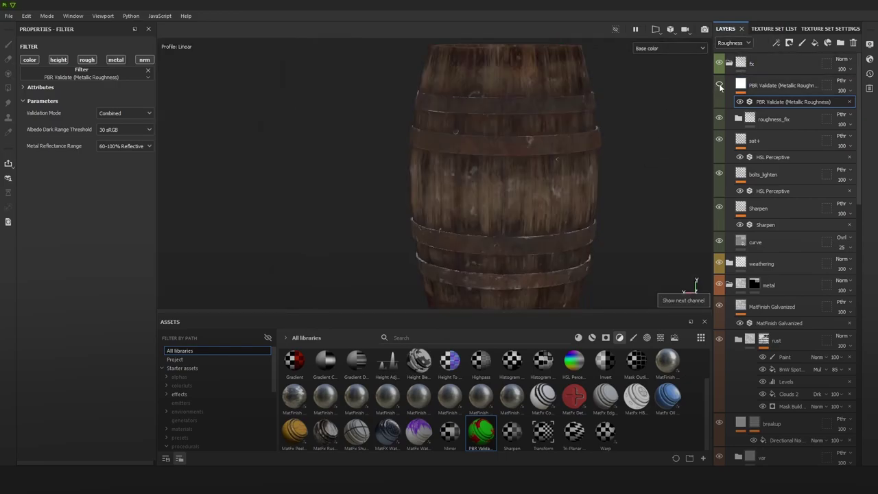
pyautogui.click(719, 85)
pyautogui.click(718, 84)
pyautogui.click(768, 94)
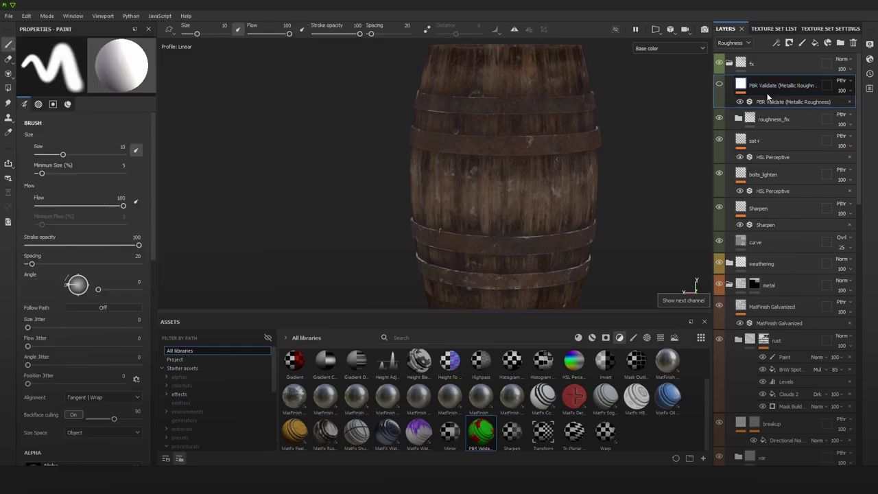
pyautogui.press('Delete')
# Step: Return to the full material view of the barrel and add a black mask to the bolts_lighten layer
pyautogui.keyDown('alt'); pyautogui.moveTo(618, 205); pyautogui.dragTo(599, 126, button='right'); pyautogui.keyUp('alt')
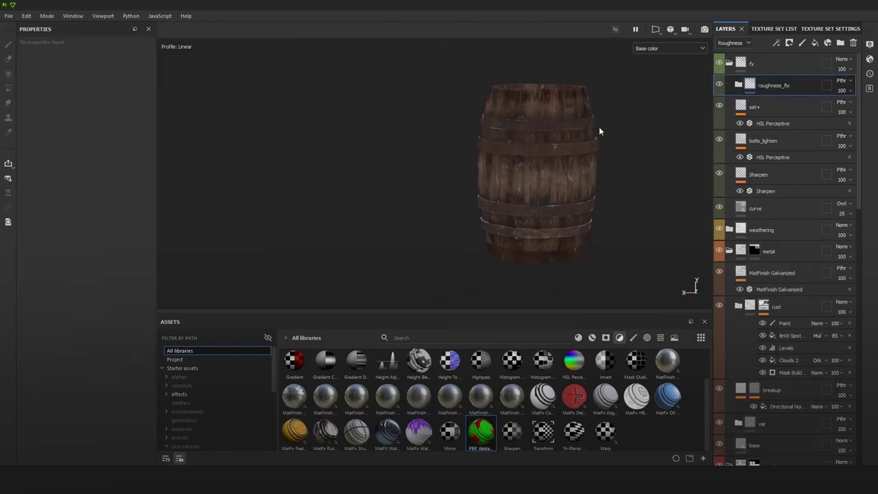
pyautogui.keyDown('alt'); pyautogui.moveTo(613, 136); pyautogui.dragTo(575, 139, button='middle'); pyautogui.keyUp('alt')
pyautogui.press('m')
pyautogui.keyDown('alt'); pyautogui.moveTo(620, 161); pyautogui.dragTo(594, 181); pyautogui.keyUp('alt')
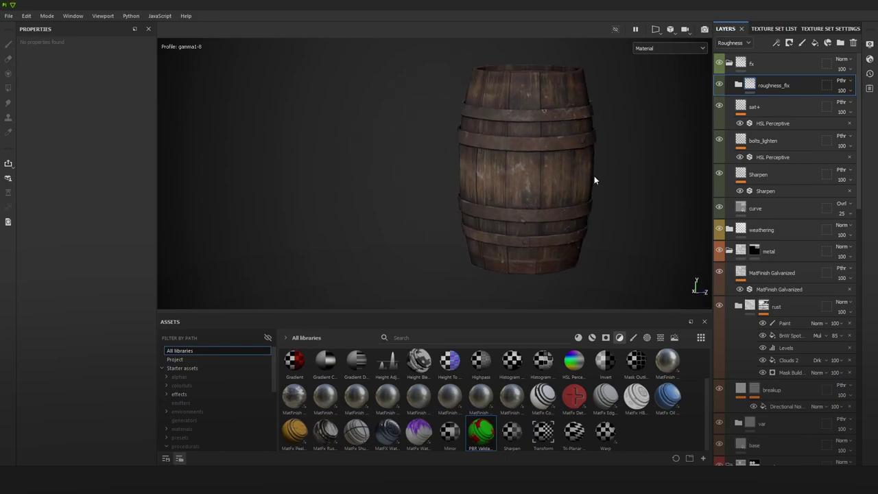
pyautogui.scroll(2, 682, 198)
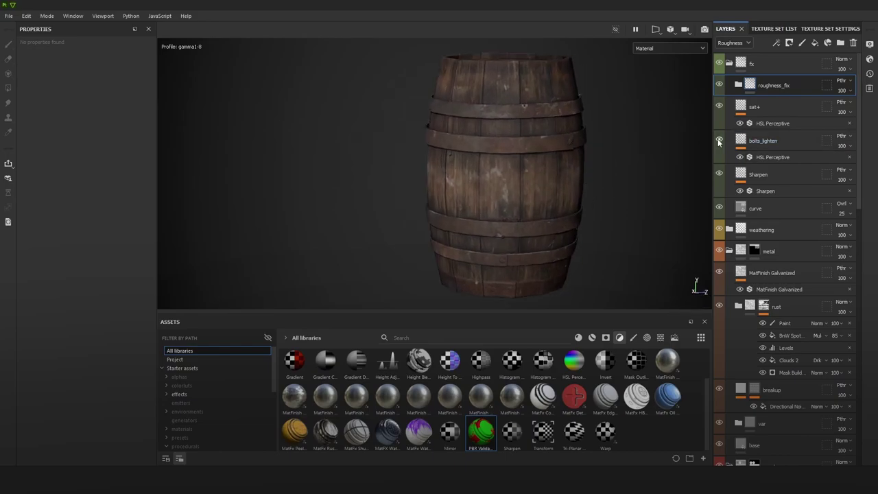
pyautogui.click(782, 142)
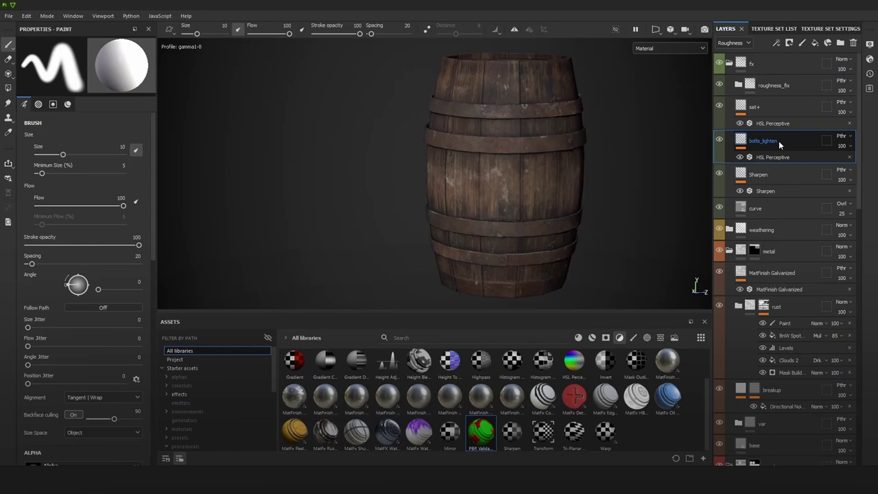
pyautogui.rightClick(778, 140)
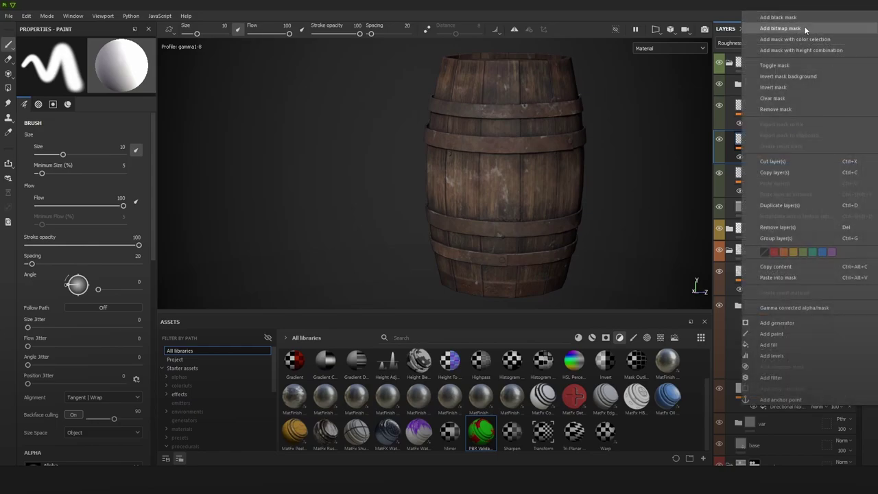
pyautogui.click(804, 29)
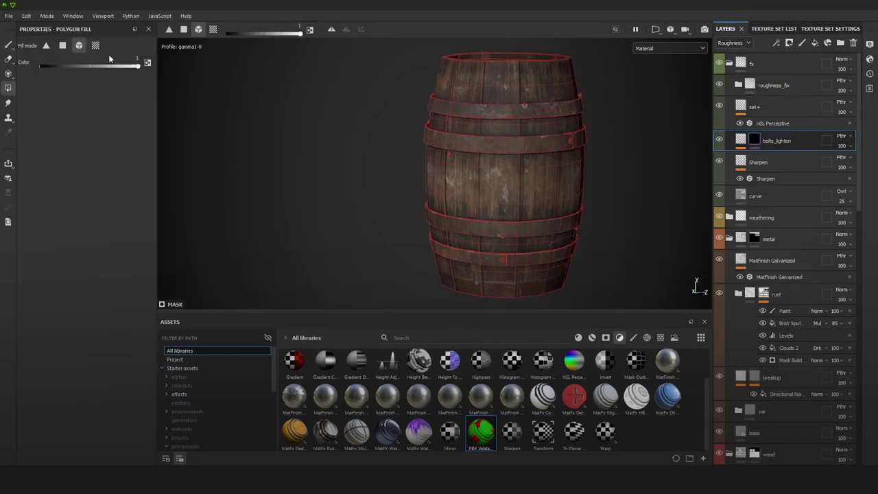
# Step: Polygon-fill the bolts_lighten mask white over the whole barrel, and fill the wood and bands black to leave only the bolts
pyautogui.scroll(-3, 308, 137)
pyautogui.moveTo(398, 74); pyautogui.dragTo(635, 294)
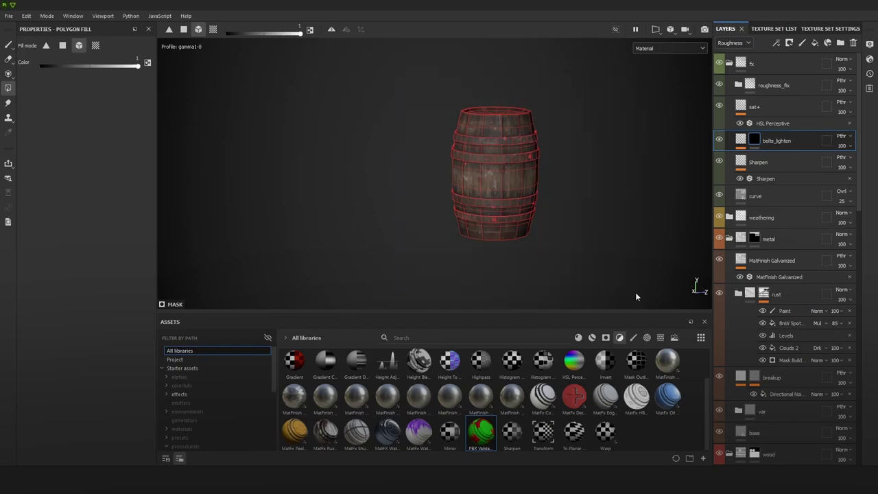
pyautogui.keyDown('alt'); pyautogui.click(753, 140); pyautogui.keyUp('alt')
pyautogui.keyDown('alt'); pyautogui.moveTo(644, 214); pyautogui.dragTo(667, 240, button='right'); pyautogui.keyUp('alt')
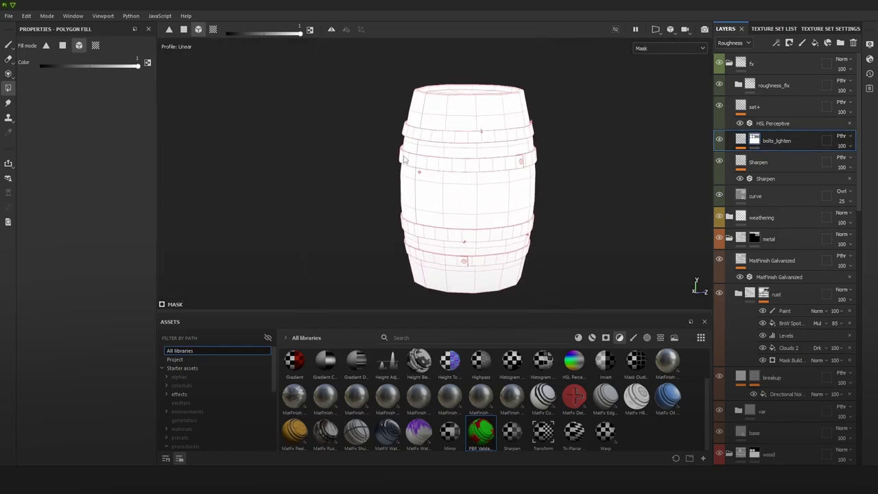
pyautogui.click(514, 210)
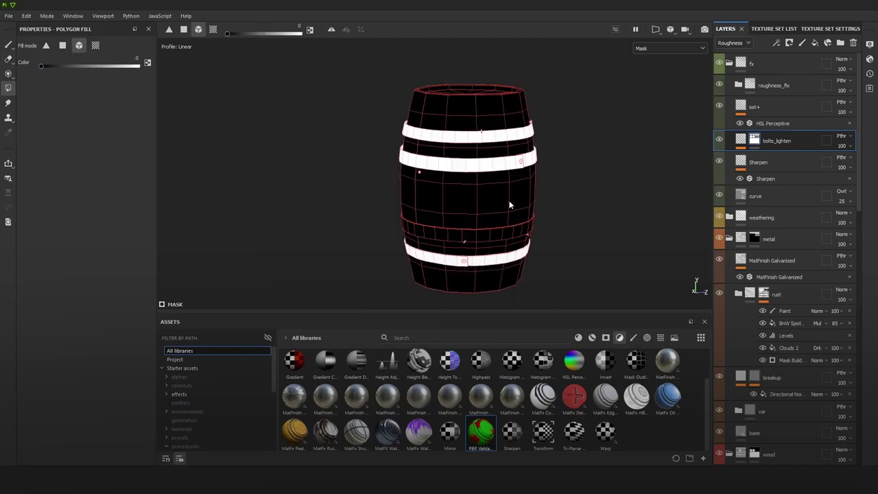
pyautogui.keyDown('ctrl'); pyautogui.click(491, 168); pyautogui.keyUp('ctrl')
pyautogui.keyDown('ctrl'); pyautogui.click(490, 142); pyautogui.keyUp('ctrl')
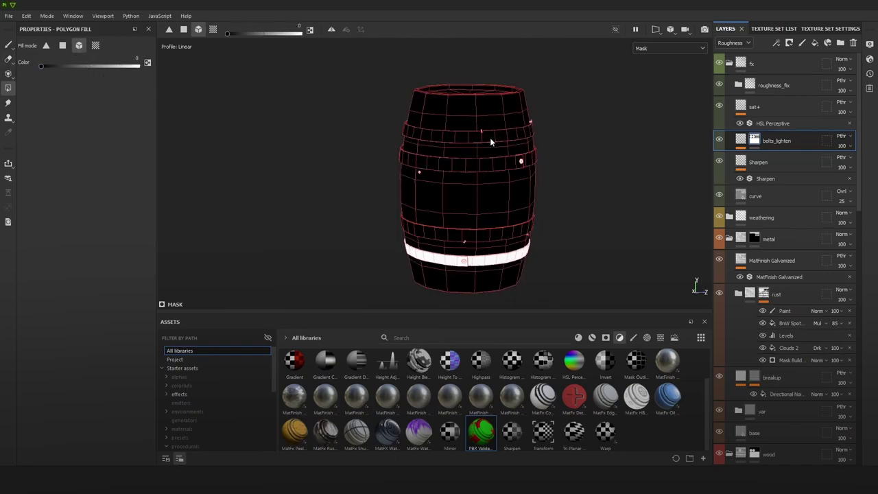
pyautogui.keyDown('ctrl'); pyautogui.click(503, 261); pyautogui.keyUp('ctrl')
pyautogui.click(8, 44)
# Step: Add an Invert filter to the bolts_lighten mask and check the barrel in the full material view
pyautogui.click(778, 43)
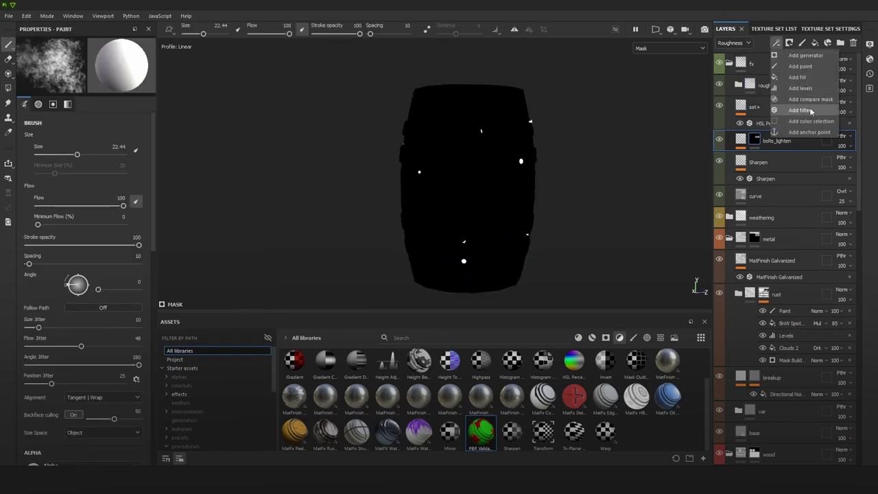
pyautogui.click(806, 111)
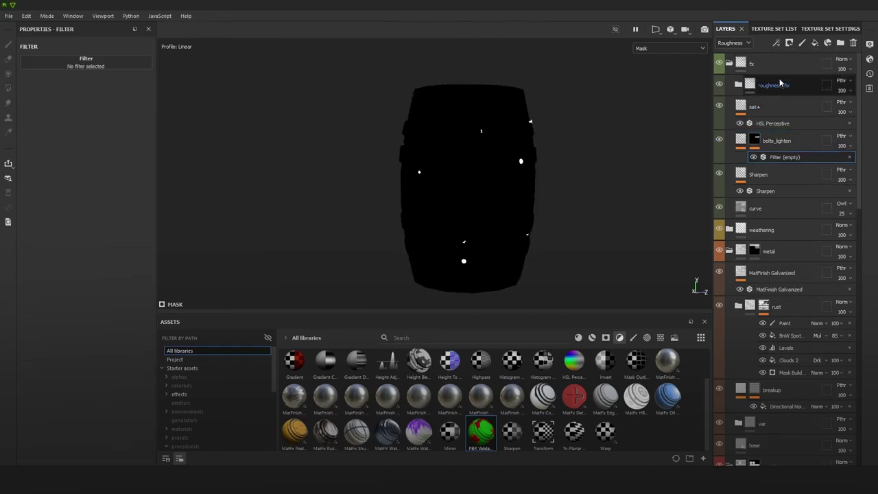
pyautogui.click(777, 42)
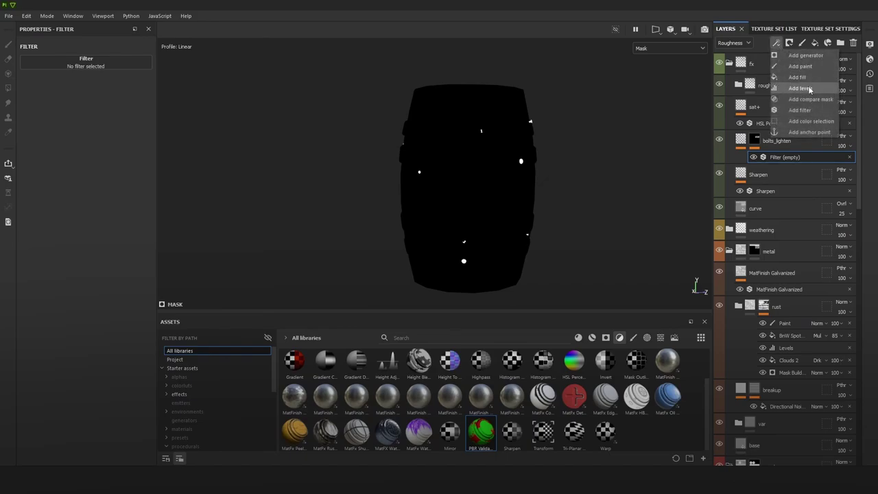
pyautogui.click(96, 63)
pyautogui.write('inv')
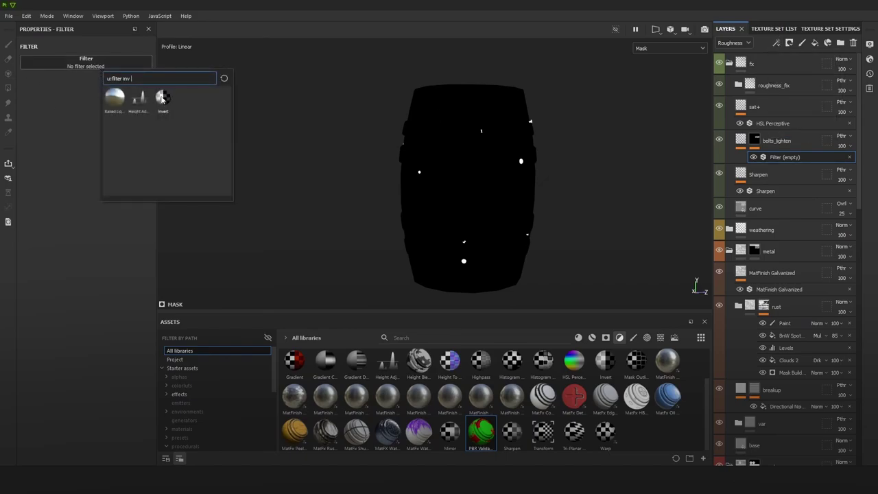
pyautogui.click(163, 98)
pyautogui.press('m')
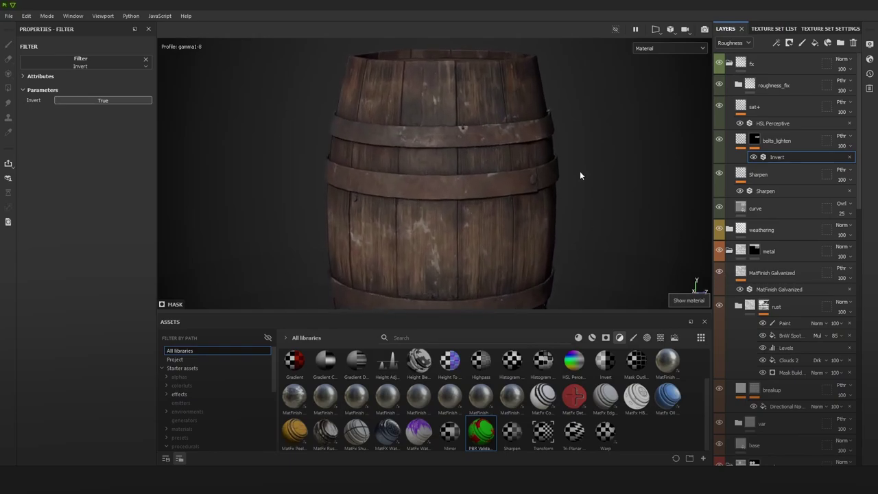
# Step: Inspect the bolts_lighten mask, remove its Invert filter, and return to the full material view
pyautogui.keyDown('alt'); pyautogui.moveTo(580, 175); pyautogui.dragTo(576, 166); pyautogui.keyUp('alt')
pyautogui.keyDown('shift'); pyautogui.moveTo(576, 167); pyautogui.dragTo(578, 168, button='right'); pyautogui.keyUp('shift')
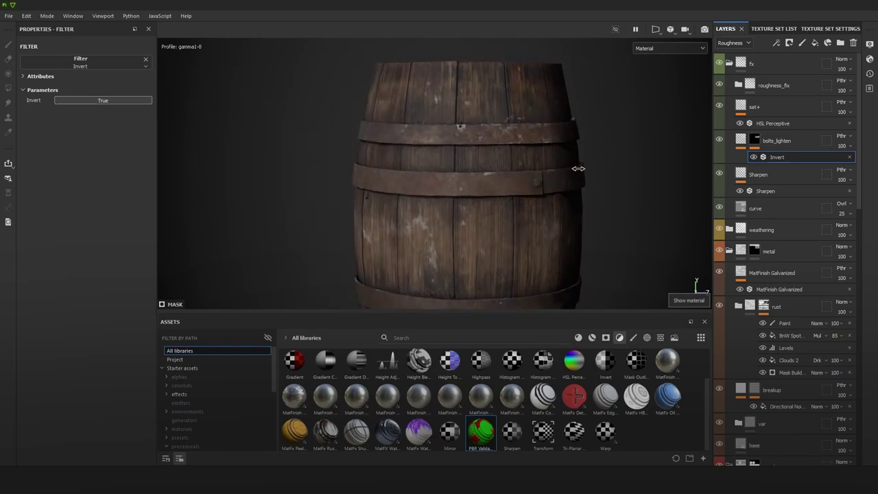
pyautogui.click(776, 157)
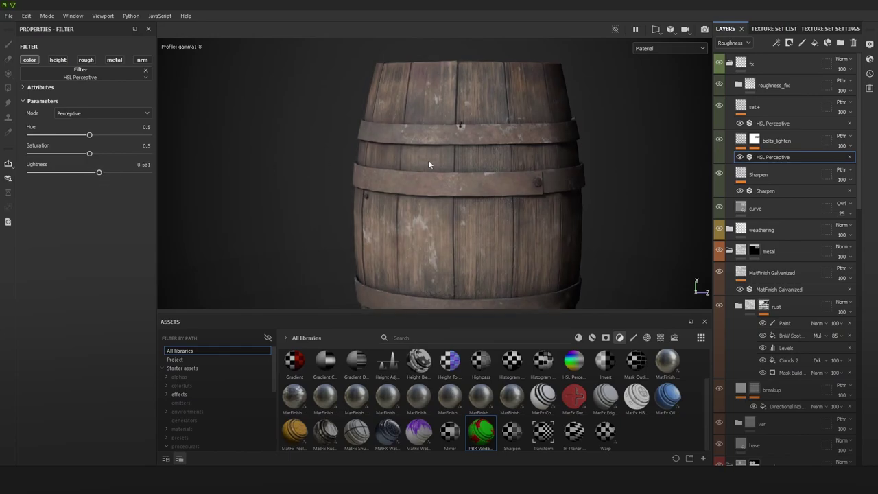
pyautogui.hotkey('ctrl', 'z')
pyautogui.hotkey('ctrl', 'z')
pyautogui.keyDown('alt'); pyautogui.click(755, 144); pyautogui.keyUp('alt')
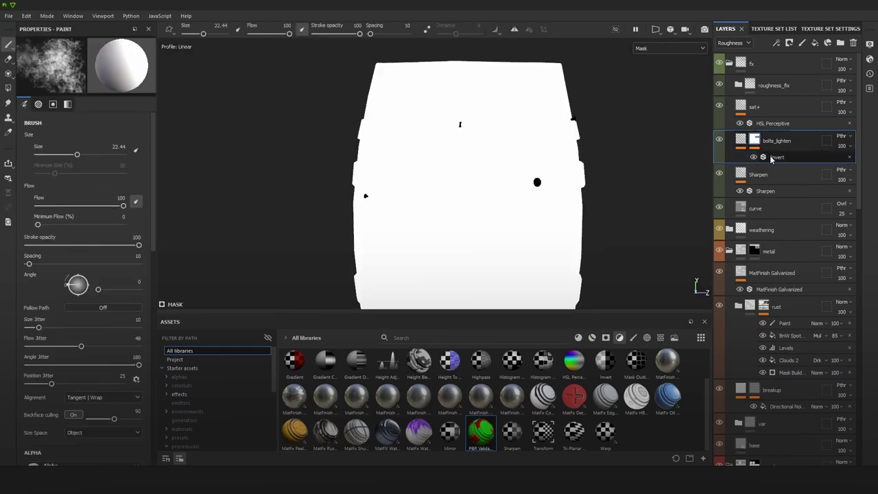
pyautogui.click(851, 159)
pyautogui.keyDown('alt'); pyautogui.moveTo(537, 173); pyautogui.dragTo(513, 164, button='middle'); pyautogui.keyUp('alt')
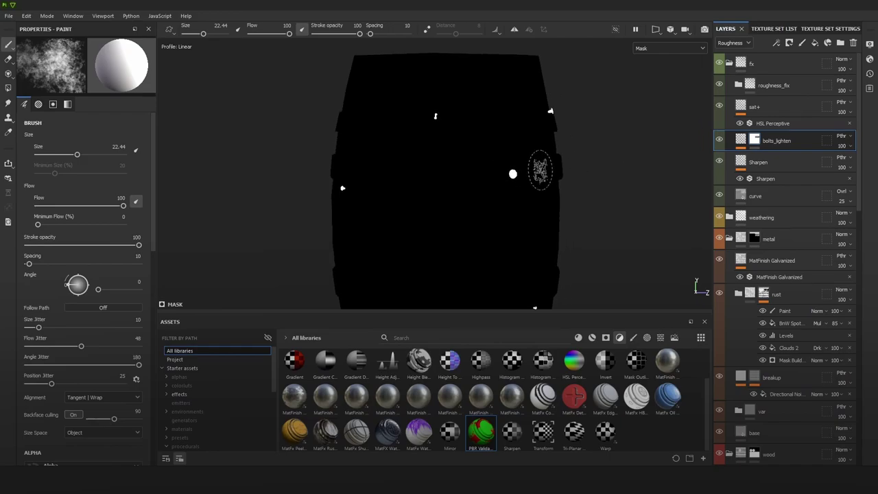
pyautogui.press('m')
# Step: Limit the bolts_lighten HSL Perceptive filter to the roughness channel and set its lightness to 0
pyautogui.click(741, 140)
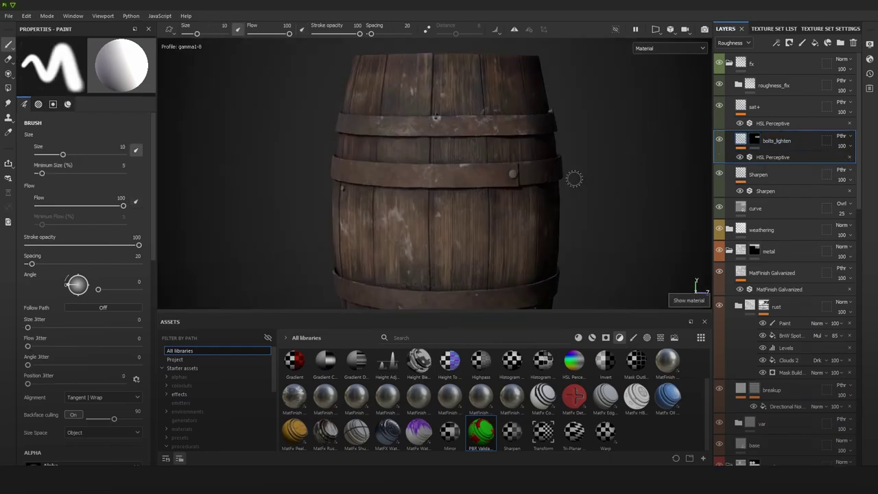
pyautogui.keyDown('alt'); pyautogui.moveTo(518, 144); pyautogui.dragTo(418, 43, button='right'); pyautogui.keyUp('alt')
pyautogui.moveTo(459, 82)
pyautogui.keyDown('shift'); pyautogui.mouseDown(button='right')
pyautogui.moveTo(505, 85)
pyautogui.moveTo(670, 167)
pyautogui.mouseUp(button='right'); pyautogui.keyUp('shift')
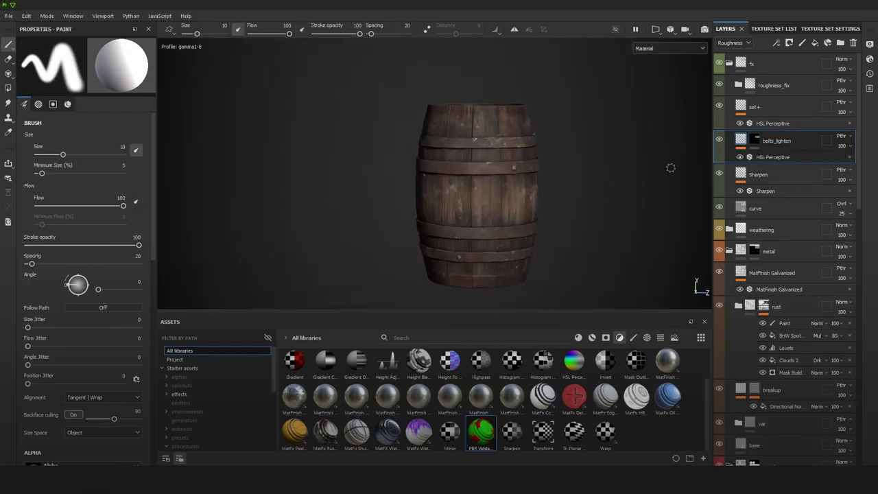
pyautogui.click(776, 157)
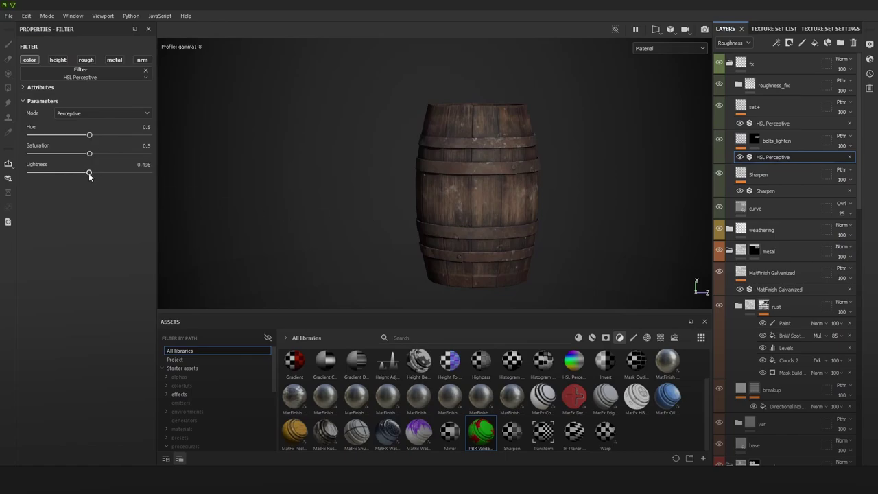
pyautogui.click(86, 61)
pyautogui.keyDown('alt'); pyautogui.moveTo(549, 166); pyautogui.dragTo(772, 297, button='right'); pyautogui.keyUp('alt')
pyautogui.moveTo(107, 178); pyautogui.dragTo(8, 173)
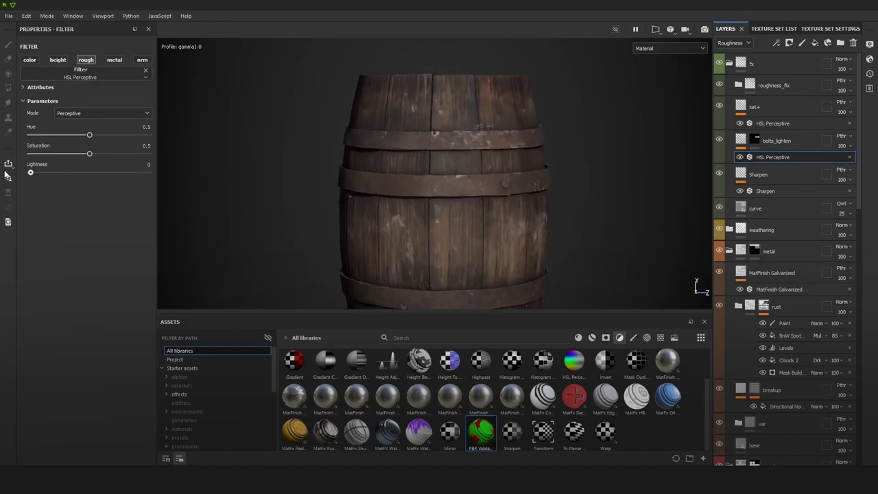
pyautogui.keyDown('alt'); pyautogui.moveTo(453, 182); pyautogui.dragTo(580, 193, button='right'); pyautogui.keyUp('alt')
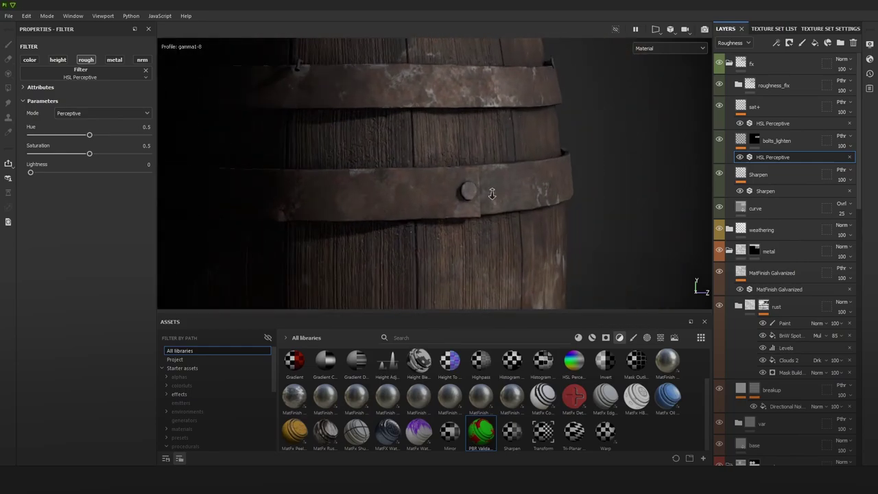
# Step: Inspect the bolts in the roughness channel view and raise the bolts_lighten filter's lightness to 0.736
pyautogui.press('c')
pyautogui.press('c')
pyautogui.press('c')
pyautogui.press('c')
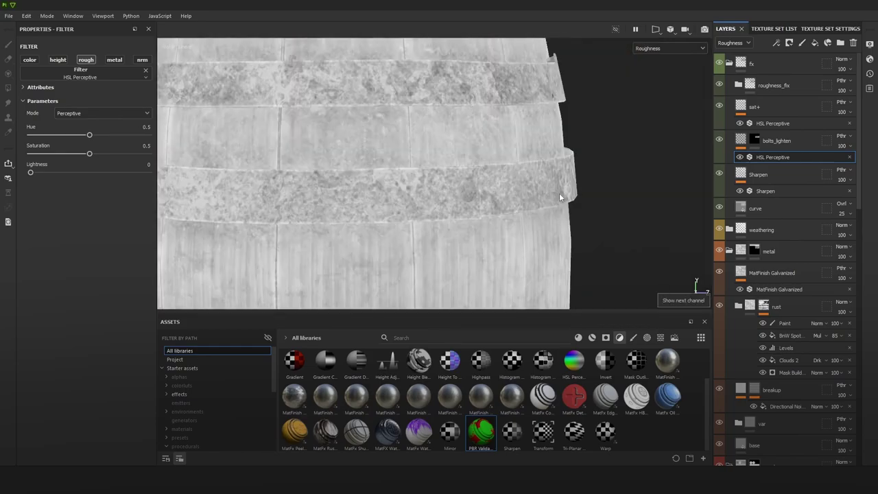
pyautogui.scroll(-5, 586, 187)
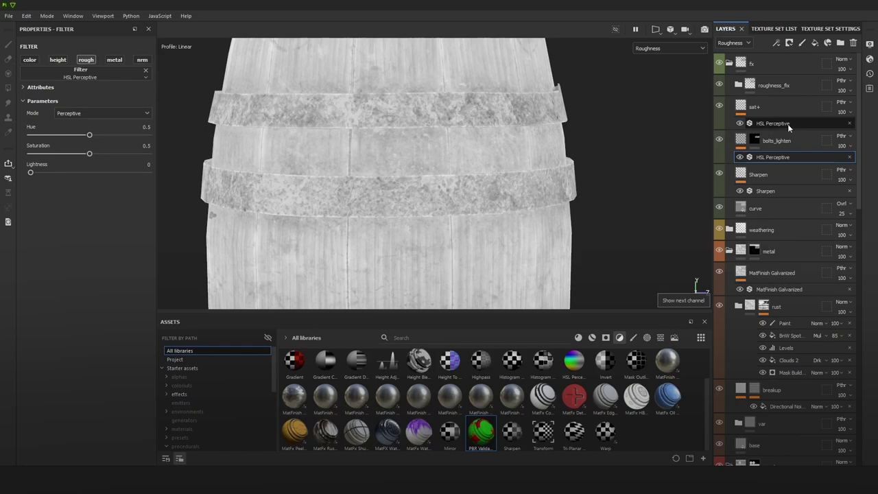
pyautogui.moveTo(30, 172); pyautogui.dragTo(117, 173)
pyautogui.press('m')
# Step: Apply the bolts_lighten HSL Perceptive filter to color instead of roughness, with lightness 0.496 and saturation 0.674
pyautogui.keyDown('shift'); pyautogui.moveTo(345, 170); pyautogui.dragTo(520, 221, button='right'); pyautogui.keyUp('shift')
pyautogui.scroll(-3, 471, 160)
pyautogui.click(86, 59)
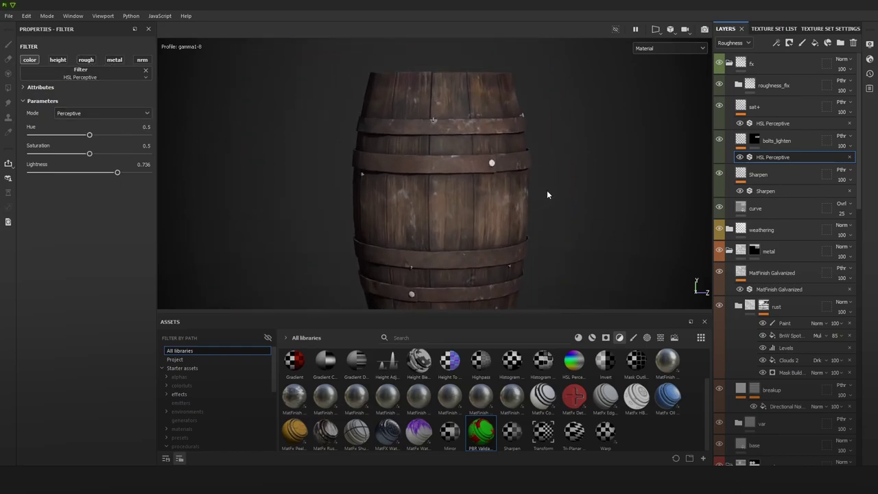
pyautogui.click(89, 172)
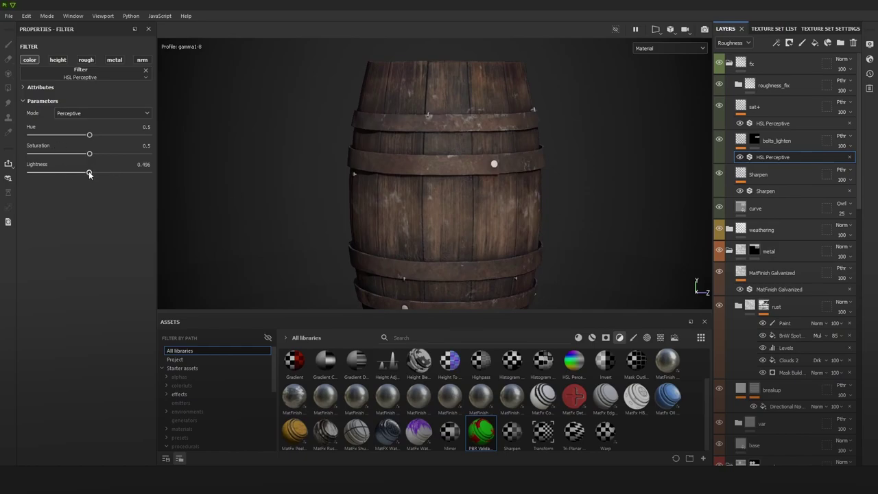
pyautogui.moveTo(106, 157); pyautogui.dragTo(110, 157)
# Step: Examine the bolts on the upper and lower bands and set the bolts_lighten filter's saturation to 0.566
pyautogui.moveTo(478, 157)
pyautogui.keyDown('alt'); pyautogui.mouseDown(button='right')
pyautogui.moveTo(527, 200)
pyautogui.moveTo(644, 209)
pyautogui.moveTo(602, 199)
pyautogui.mouseUp(button='right'); pyautogui.keyUp('alt')
pyautogui.keyDown('alt'); pyautogui.moveTo(410, 136); pyautogui.dragTo(441, 146, button='middle'); pyautogui.keyUp('alt')
pyautogui.keyDown('alt'); pyautogui.moveTo(440, 147); pyautogui.dragTo(586, 183); pyautogui.keyUp('alt')
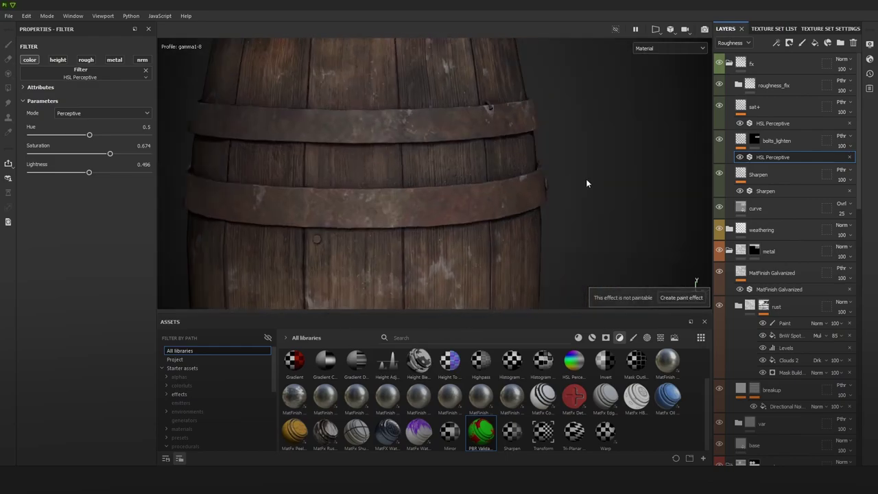
pyautogui.keyDown('shift'); pyautogui.moveTo(585, 182); pyautogui.dragTo(570, 183, button='right'); pyautogui.keyUp('shift')
pyautogui.keyDown('alt'); pyautogui.moveTo(548, 288); pyautogui.dragTo(446, 201, button='middle'); pyautogui.keyUp('alt')
pyautogui.keyDown('alt'); pyautogui.moveTo(445, 201); pyautogui.dragTo(392, 159, button='right'); pyautogui.keyUp('alt')
pyautogui.keyDown('alt'); pyautogui.moveTo(391, 159); pyautogui.dragTo(368, 149); pyautogui.keyUp('alt')
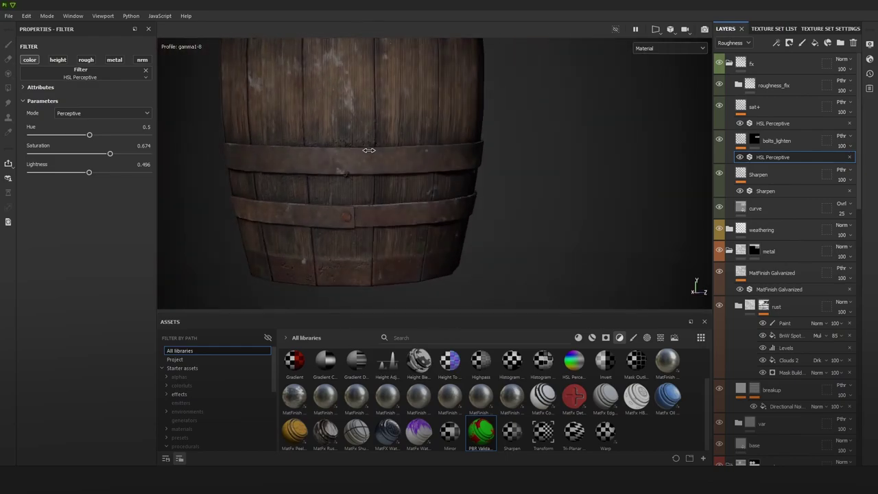
pyautogui.keyDown('alt'); pyautogui.moveTo(369, 149); pyautogui.dragTo(370, 57, button='right'); pyautogui.keyUp('alt')
pyautogui.keyDown('alt'); pyautogui.moveTo(458, 105); pyautogui.dragTo(462, 179, button='middle'); pyautogui.keyUp('alt')
pyautogui.scroll(4, 470, 186)
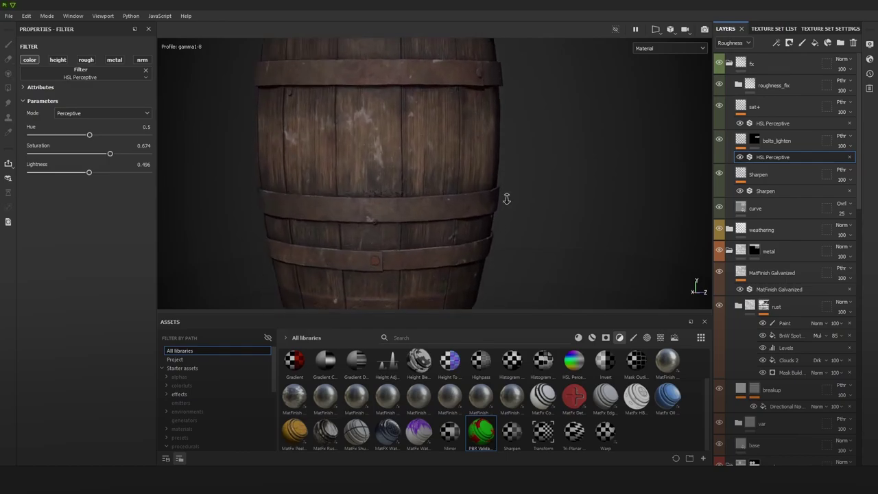
pyautogui.moveTo(110, 153); pyautogui.dragTo(97, 154)
# Step: Set the bolts_lighten filter's lightness to 0.516 while viewing the base color, and return to the full material view
pyautogui.press('c')
pyautogui.press('c')
pyautogui.press('c')
pyautogui.press('c')
pyautogui.press('c')
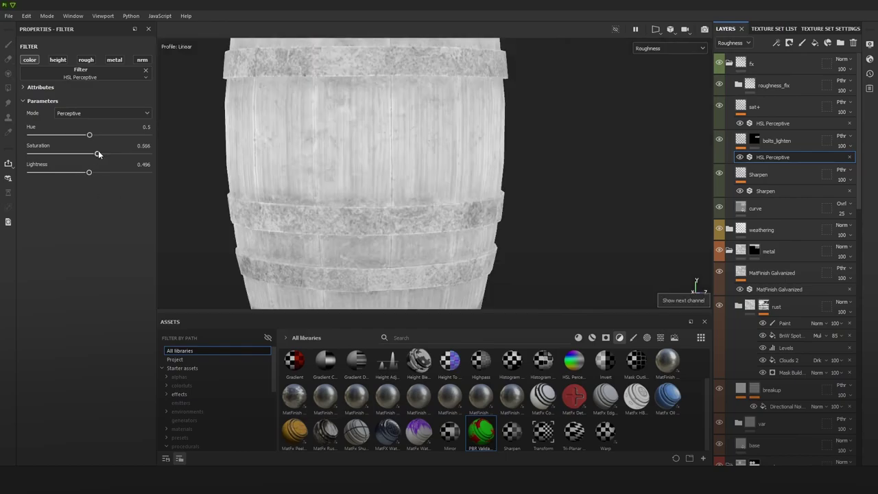
pyautogui.press('m')
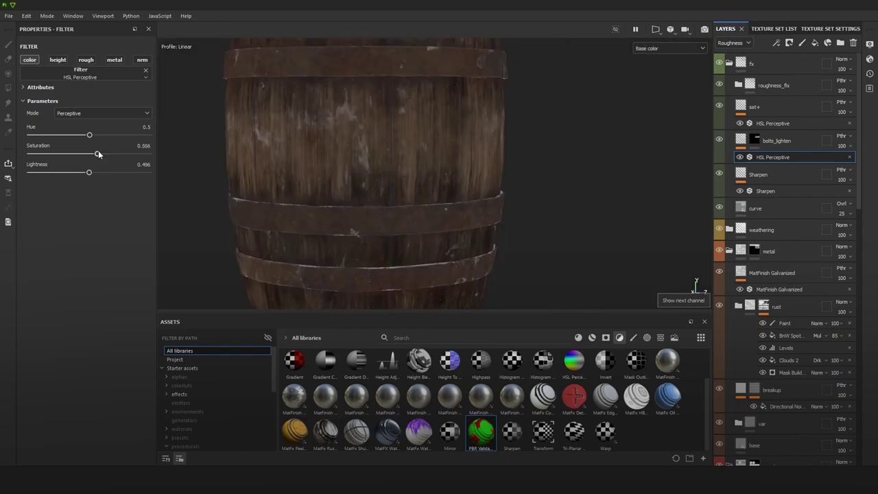
pyautogui.moveTo(92, 174); pyautogui.dragTo(90, 172)
pyautogui.scroll(-4, 448, 180)
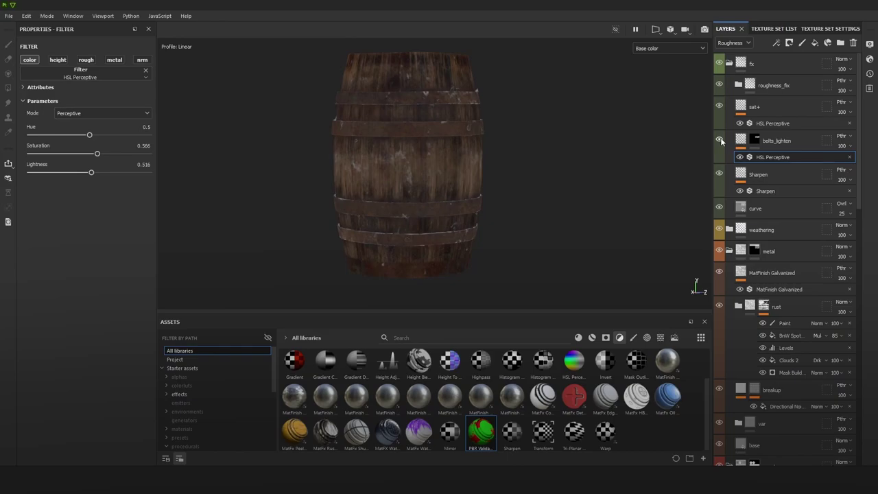
pyautogui.press('m')
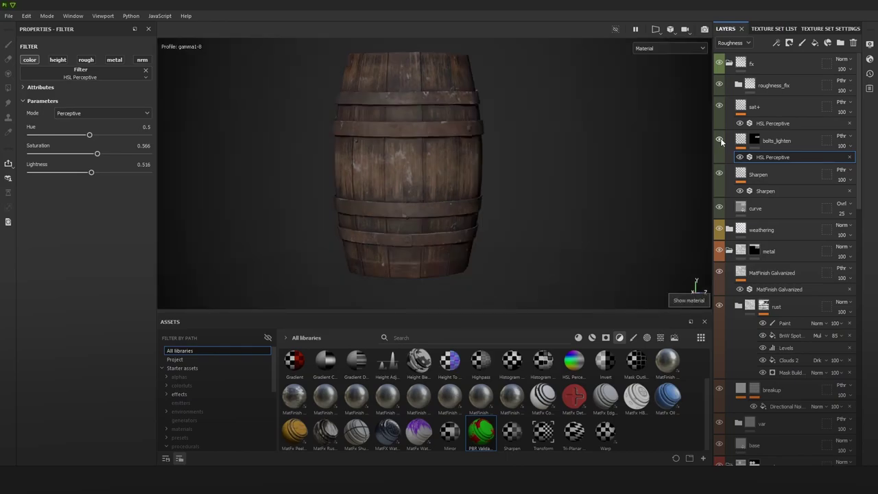
# Step: Add a Color Correct filter layer at the top of the fx folder
pyautogui.keyDown('alt'); pyautogui.moveTo(555, 130); pyautogui.dragTo(563, 131); pyautogui.keyUp('alt')
pyautogui.keyDown('alt'); pyautogui.moveTo(567, 133); pyautogui.dragTo(636, 132, button='middle'); pyautogui.keyUp('alt')
pyautogui.keyDown('alt'); pyautogui.moveTo(505, 143); pyautogui.dragTo(549, 148); pyautogui.keyUp('alt')
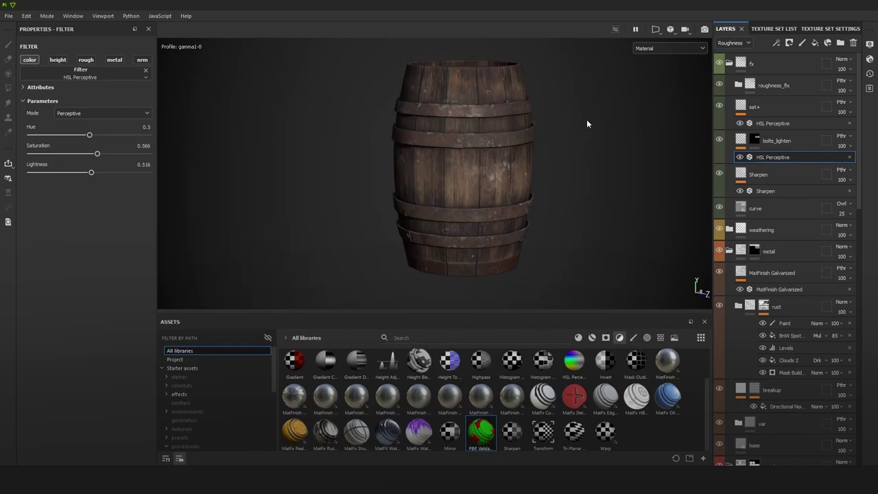
pyautogui.keyDown('alt'); pyautogui.moveTo(586, 120); pyautogui.dragTo(577, 144); pyautogui.keyUp('alt')
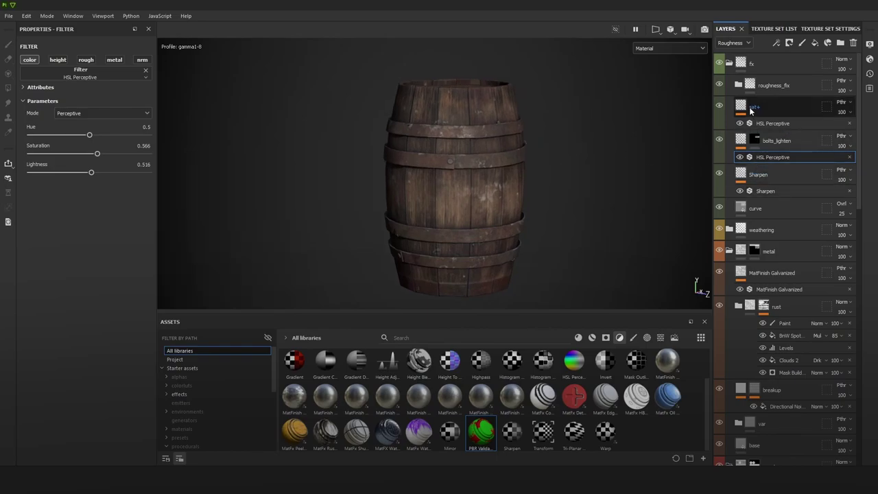
pyautogui.scroll(2, 579, 139)
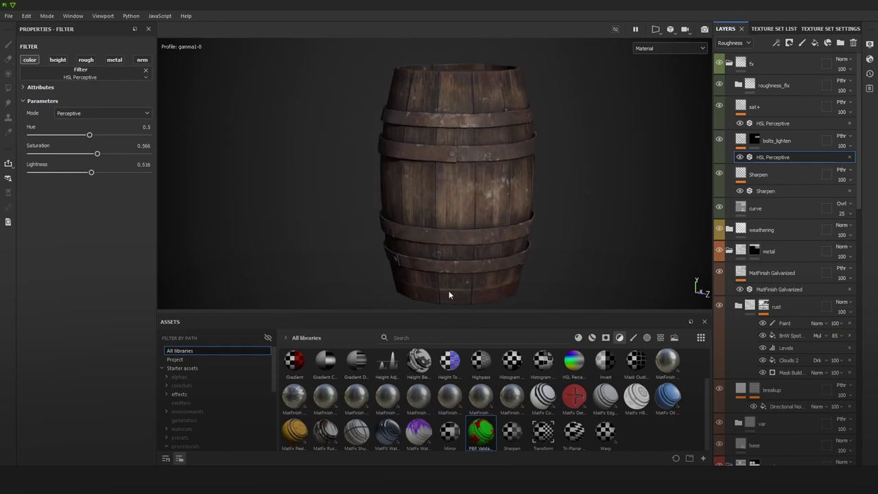
pyautogui.scroll(1, 593, 353)
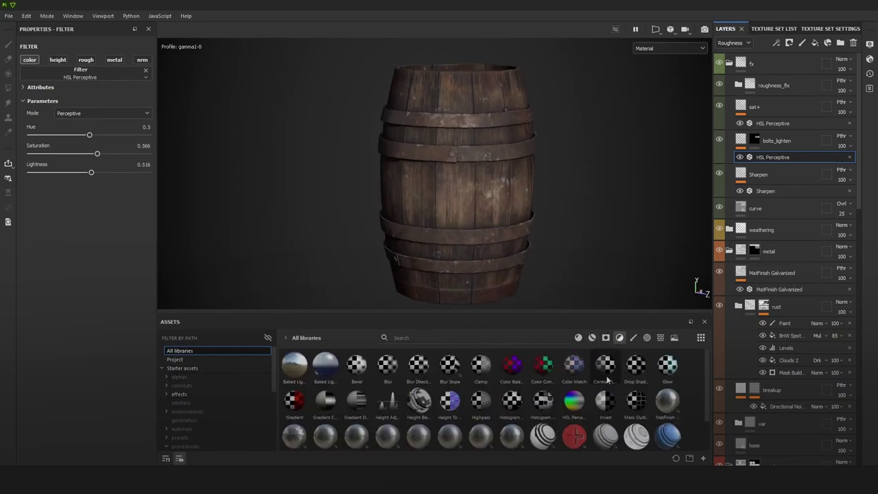
pyautogui.moveTo(538, 377); pyautogui.dragTo(784, 69)
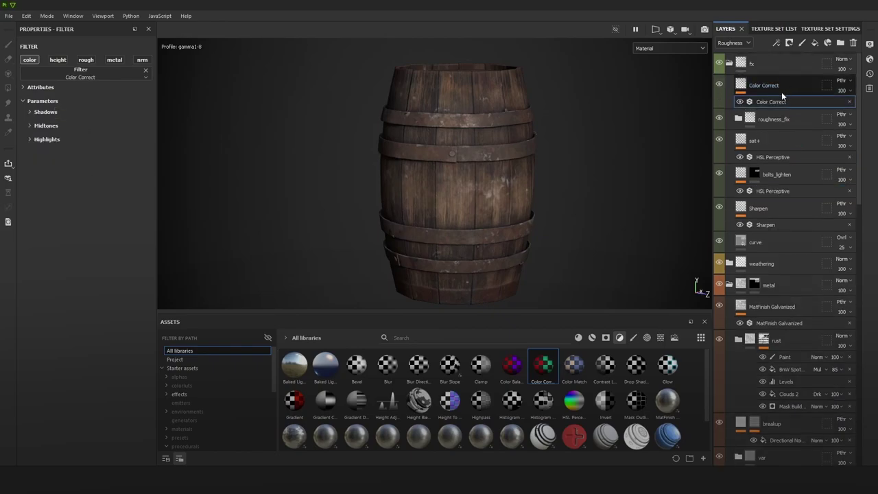
# Step: Try Color Correct shadows with contrast 0.06 and luminosity 0.11
pyautogui.click(30, 112)
pyautogui.moveTo(101, 133)
pyautogui.mouseDown()
pyautogui.moveTo(117, 131)
pyautogui.moveTo(99, 131)
pyautogui.moveTo(107, 129)
pyautogui.mouseUp()
pyautogui.moveTo(93, 167); pyautogui.dragTo(101, 148)
pyautogui.hotkey('ctrl', 'z')
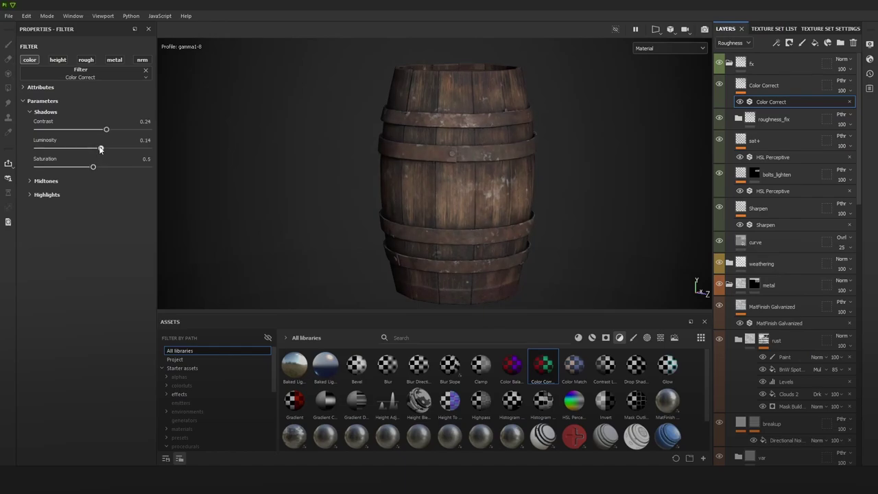
pyautogui.scroll(-3, 502, 138)
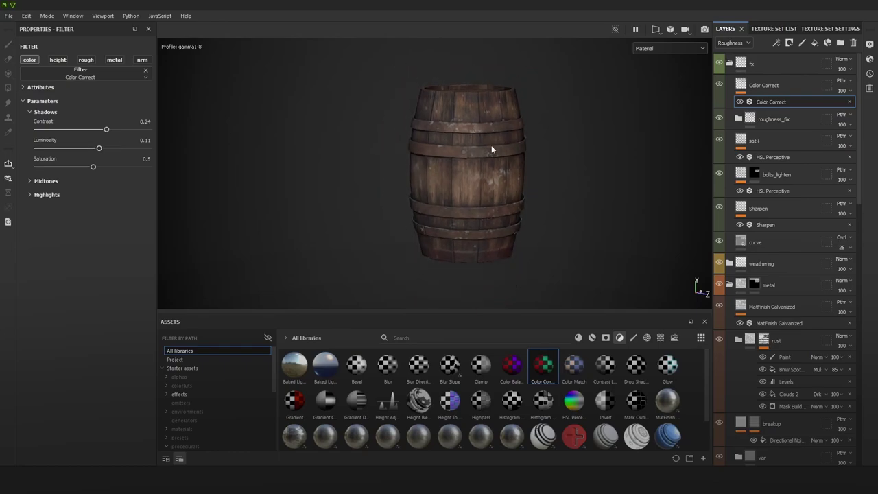
pyautogui.moveTo(100, 132); pyautogui.dragTo(96, 129)
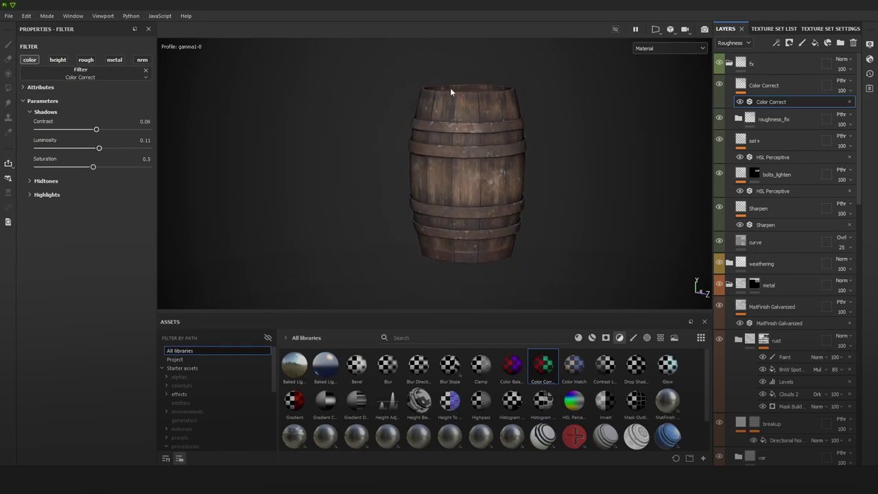
# Step: Reset the Color Correct shadows to contrast 0, luminosity 0 and saturation 0.5
pyautogui.click(145, 121)
pyautogui.write('0')
pyautogui.press('Return')
pyautogui.click(145, 140)
pyautogui.write('0')
pyautogui.press('Return')
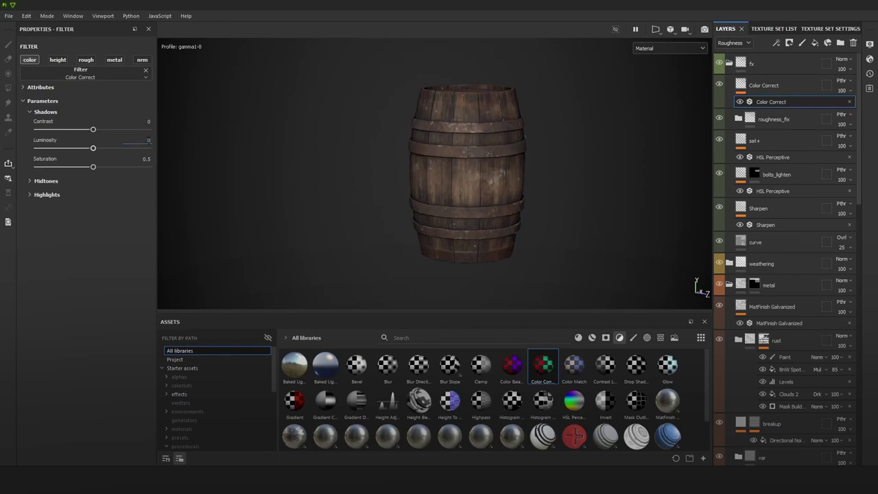
pyautogui.click(146, 158)
pyautogui.write('0')
pyautogui.press('Return')
pyautogui.press('Return')
# Step: Set the Color Correct midtones to contrast 0.14, luminosity 0.1 and saturation 0.62
pyautogui.click(46, 181)
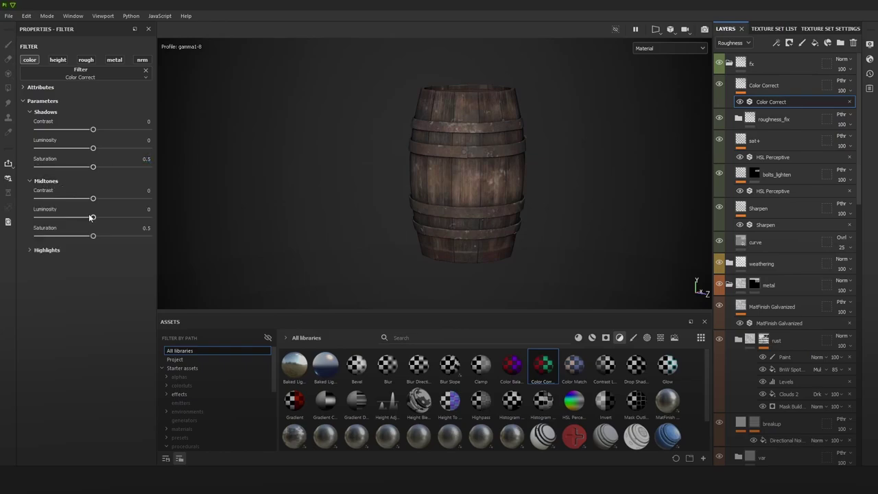
pyautogui.moveTo(107, 199); pyautogui.dragTo(106, 238)
pyautogui.scroll(2, 537, 175)
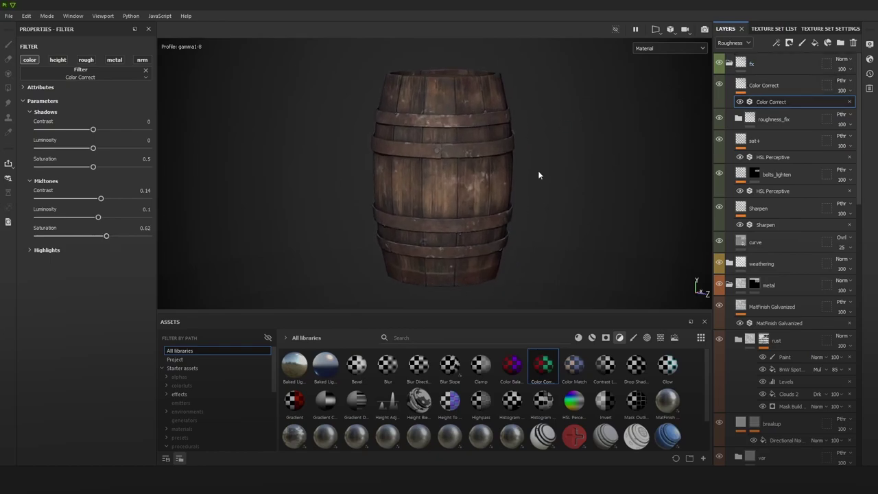
# Step: Try different highlights values in the Color Correct filter and undo them
pyautogui.click(56, 253)
pyautogui.moveTo(93, 267); pyautogui.dragTo(39, 268)
pyautogui.moveTo(345, 267); pyautogui.dragTo(360, 268)
pyautogui.moveTo(117, 287); pyautogui.dragTo(232, 301)
pyautogui.hotkey('ctrl', 'z')
pyautogui.hotkey('ctrl', 'z')
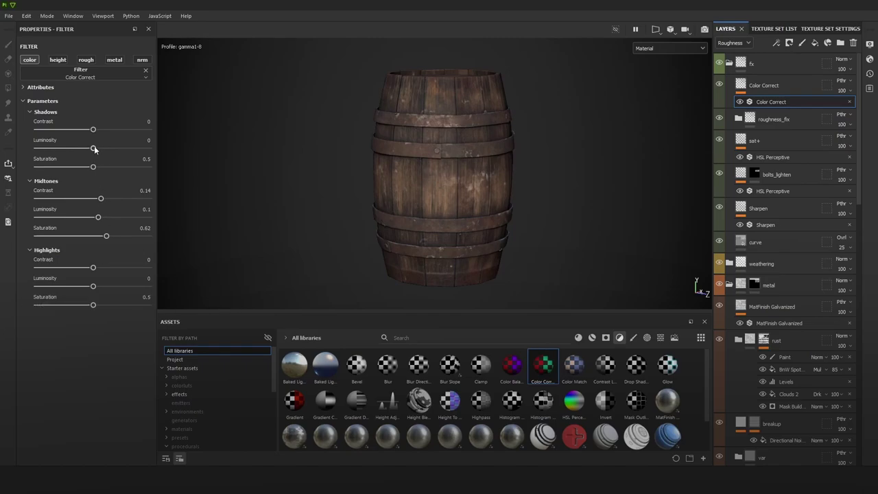
# Step: Try Color Correct shadows with contrast 0.06 and saturation 0.48, judging the barrel from farther away
pyautogui.moveTo(94, 148); pyautogui.dragTo(90, 169)
pyautogui.hotkey('ctrl', 'z')
pyautogui.moveTo(93, 129); pyautogui.dragTo(96, 129)
pyautogui.scroll(-4, 480, 96)
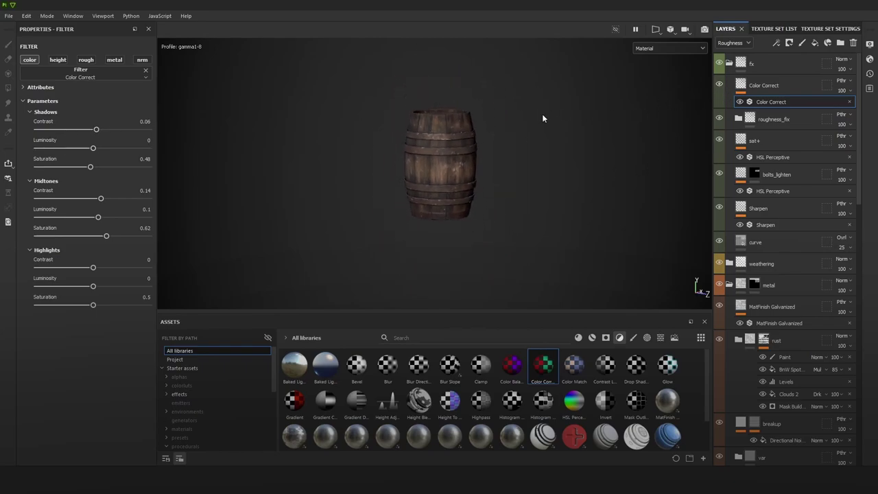
pyautogui.scroll(2, 541, 119)
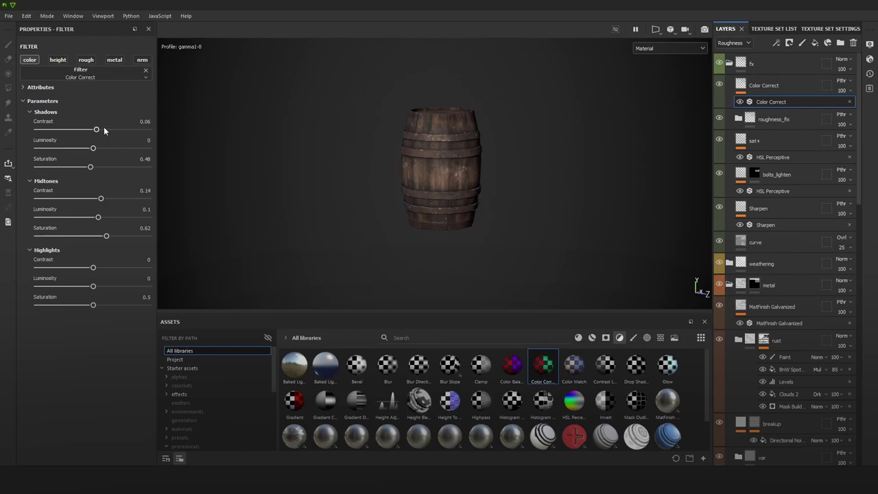
# Step: Return the Color Correct shadows to saturation 0.5 and contrast 0
pyautogui.moveTo(92, 168); pyautogui.dragTo(92, 169)
pyautogui.moveTo(95, 130); pyautogui.dragTo(92, 130)
pyautogui.scroll(5, 586, 131)
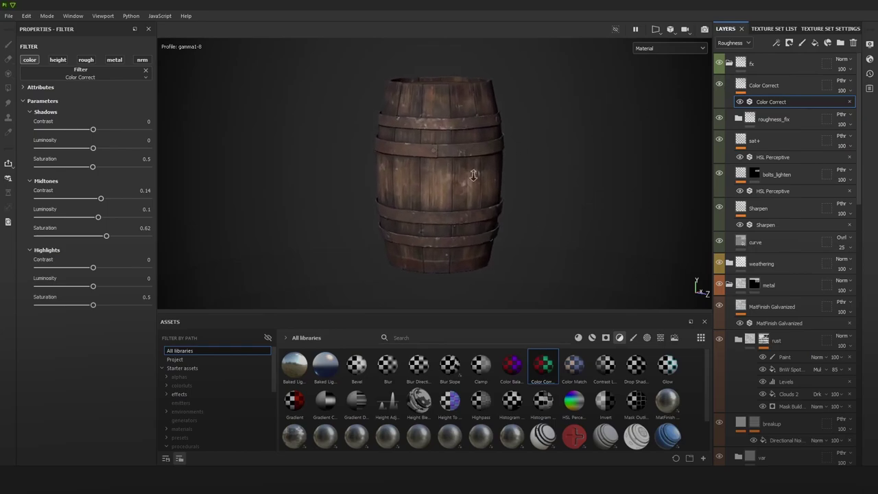
# Step: Group the white_grnge and whiteS-pots layers of the wood folder into a new folder named white_spots
pyautogui.keyDown('alt'); pyautogui.moveTo(473, 176); pyautogui.dragTo(582, 174); pyautogui.keyUp('alt')
pyautogui.scroll(-2, 582, 175)
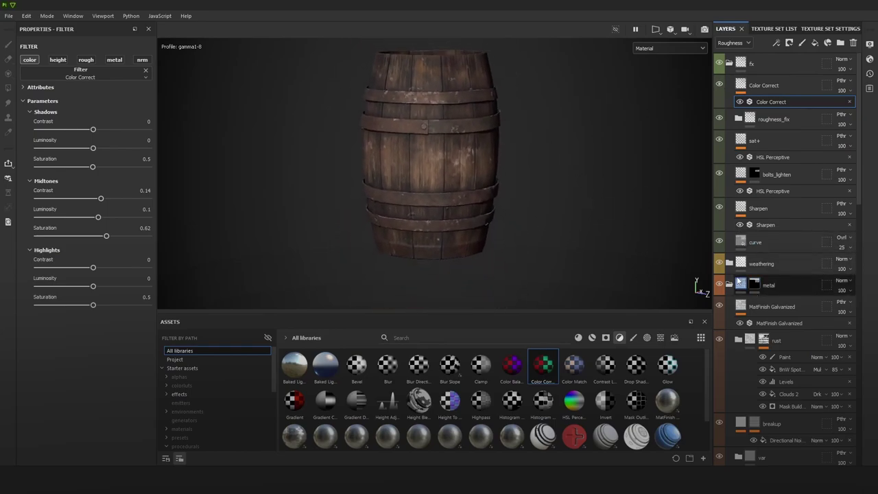
pyautogui.click(729, 283)
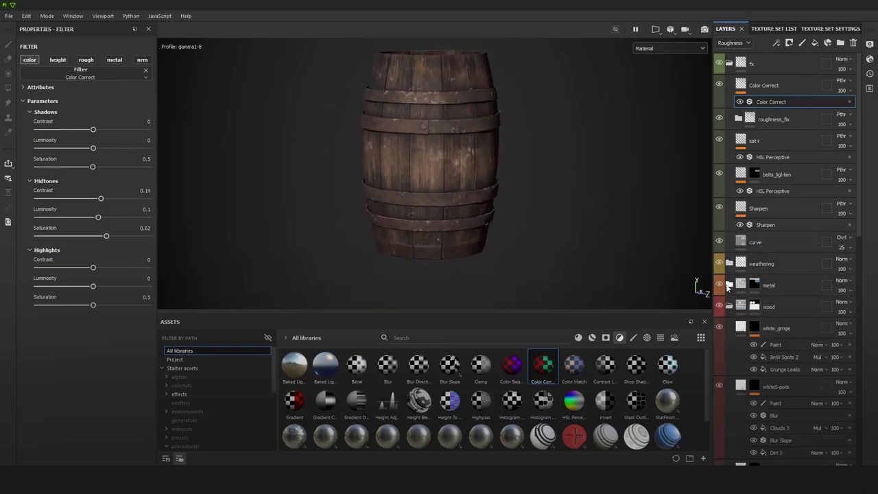
pyautogui.click(787, 332)
pyautogui.scroll(-1, 783, 419)
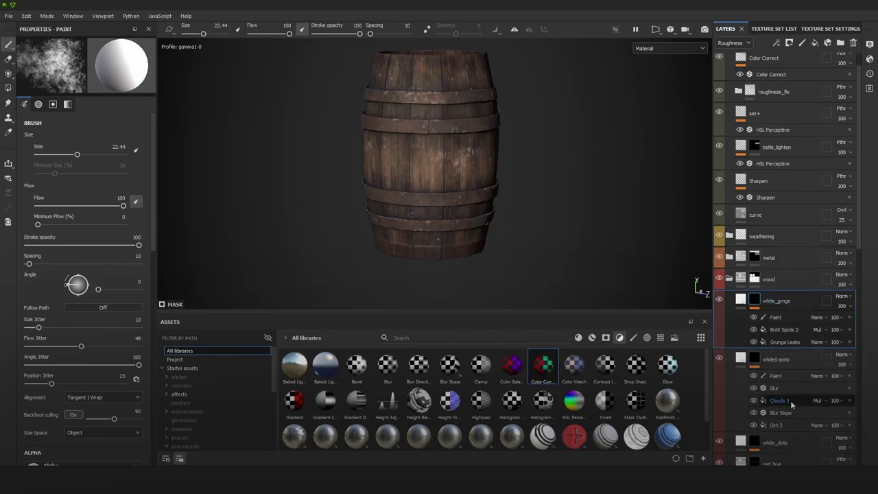
pyautogui.click(778, 361)
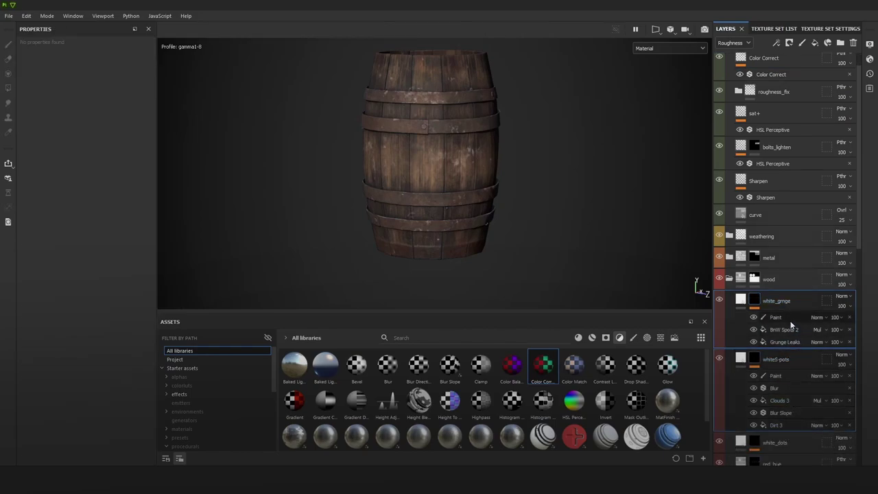
pyautogui.hotkey('ctrl', 'g')
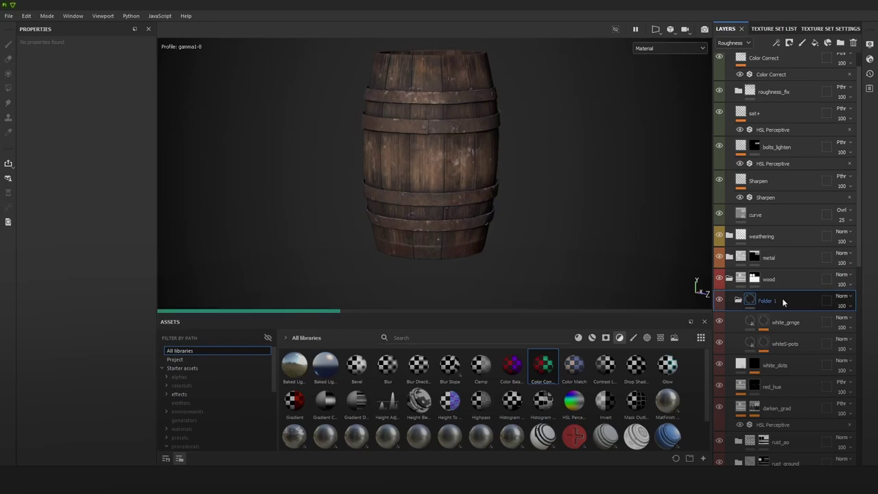
pyautogui.doubleClick(765, 301)
pyautogui.write('white_spots')
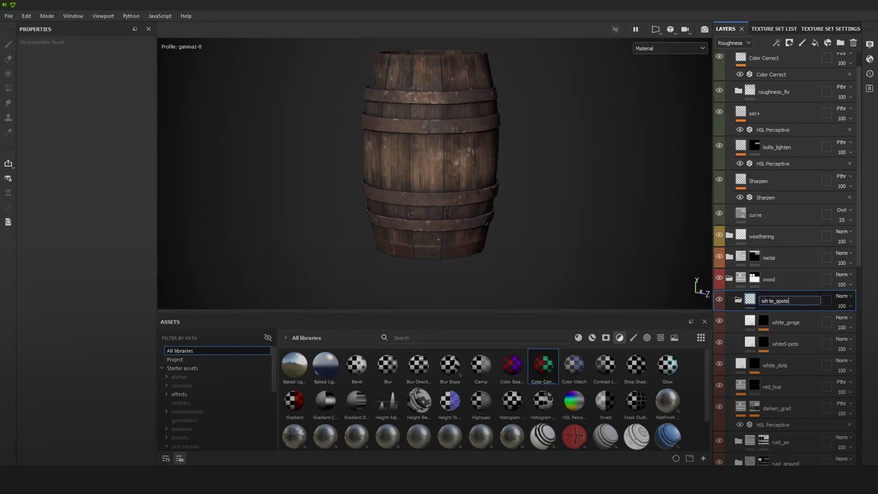
pyautogui.press('Return')
# Step: Add a mask to the white_spots folder and set the mask brush size to 23.39
pyautogui.rightClick(802, 301)
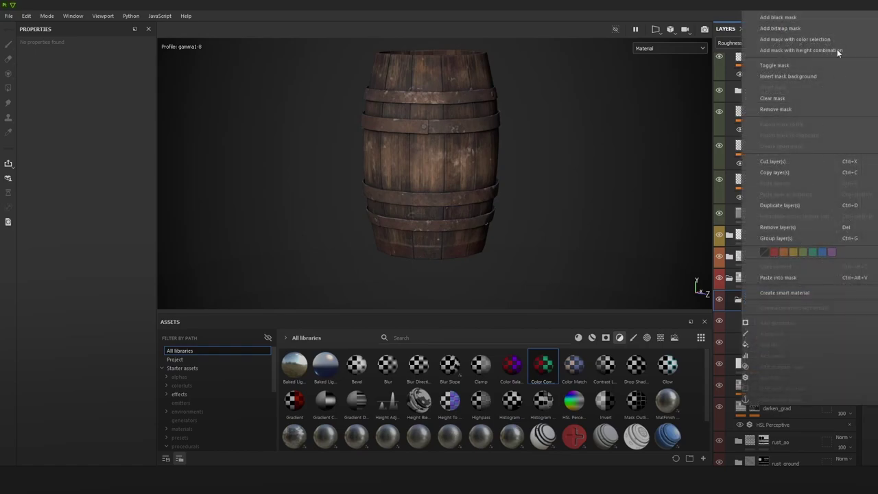
pyautogui.click(768, 15)
pyautogui.keyDown('alt'); pyautogui.moveTo(436, 161); pyautogui.dragTo(436, 162, button='middle'); pyautogui.keyUp('alt')
pyautogui.keyDown('ctrl'); pyautogui.moveTo(450, 168); pyautogui.dragTo(456, 169, button='right'); pyautogui.keyUp('ctrl')
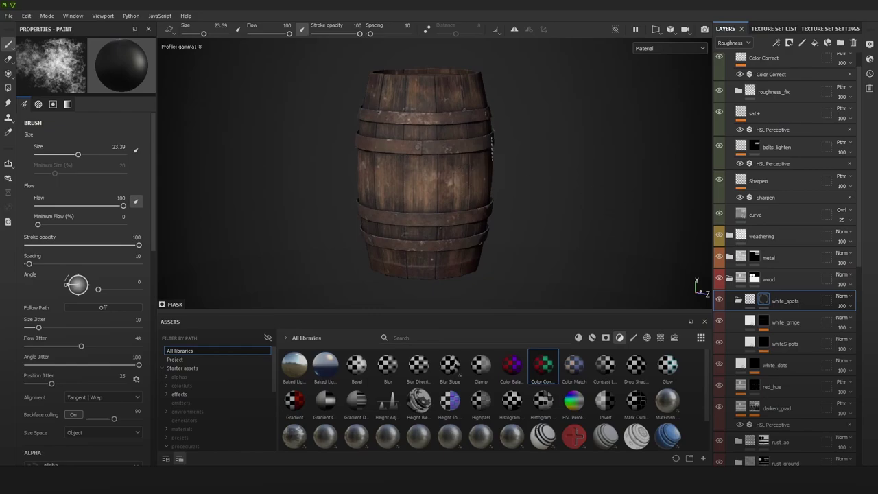
pyautogui.keyDown('alt'); pyautogui.moveTo(491, 149); pyautogui.dragTo(538, 193, button='middle'); pyautogui.keyUp('alt')
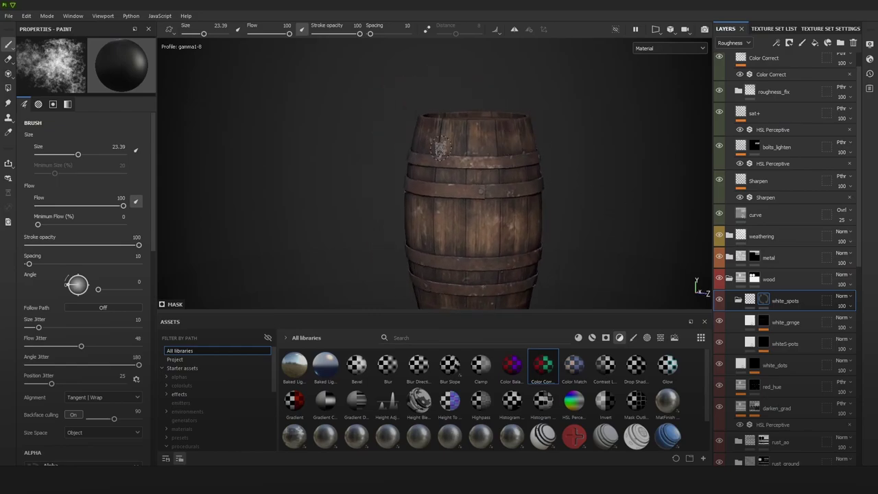
pyautogui.keyDown('alt'); pyautogui.moveTo(515, 222); pyautogui.dragTo(506, 217); pyautogui.keyUp('alt')
pyautogui.keyDown('alt'); pyautogui.moveTo(532, 217); pyautogui.dragTo(508, 224, button='right'); pyautogui.keyUp('alt')
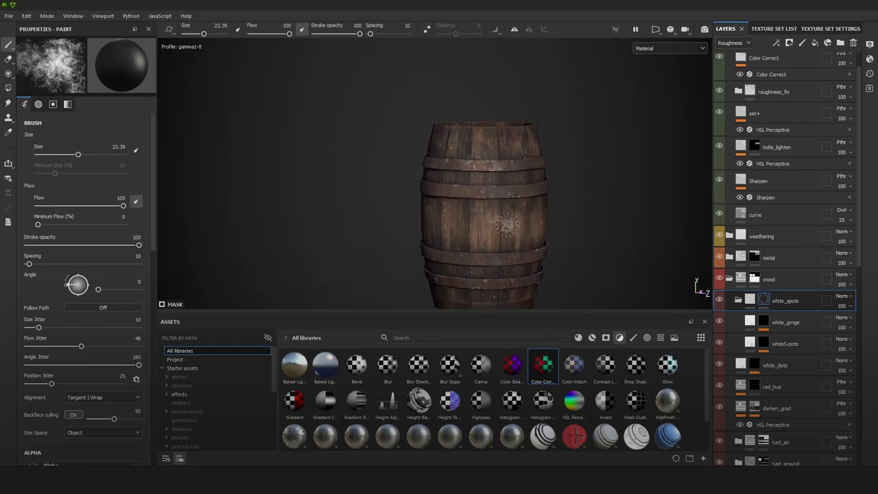
# Step: Inspect the barrel's wood and metal bands from several sides and distances under different lighting directions
pyautogui.keyDown('alt'); pyautogui.moveTo(508, 226); pyautogui.dragTo(487, 186, button='middle'); pyautogui.keyUp('alt')
pyautogui.keyDown('alt'); pyautogui.moveTo(569, 185); pyautogui.dragTo(450, 185); pyautogui.keyUp('alt')
pyautogui.rightClick(446, 123)
pyautogui.keyDown('shift'); pyautogui.moveTo(339, 177); pyautogui.dragTo(639, 176, button='right'); pyautogui.keyUp('shift')
pyautogui.keyDown('alt'); pyautogui.moveTo(639, 177); pyautogui.dragTo(601, 180); pyautogui.keyUp('alt')
pyautogui.keyDown('shift'); pyautogui.moveTo(601, 180); pyautogui.dragTo(589, 184, button='right'); pyautogui.keyUp('shift')
pyautogui.keyDown('alt'); pyautogui.moveTo(589, 184); pyautogui.dragTo(517, 189); pyautogui.keyUp('alt')
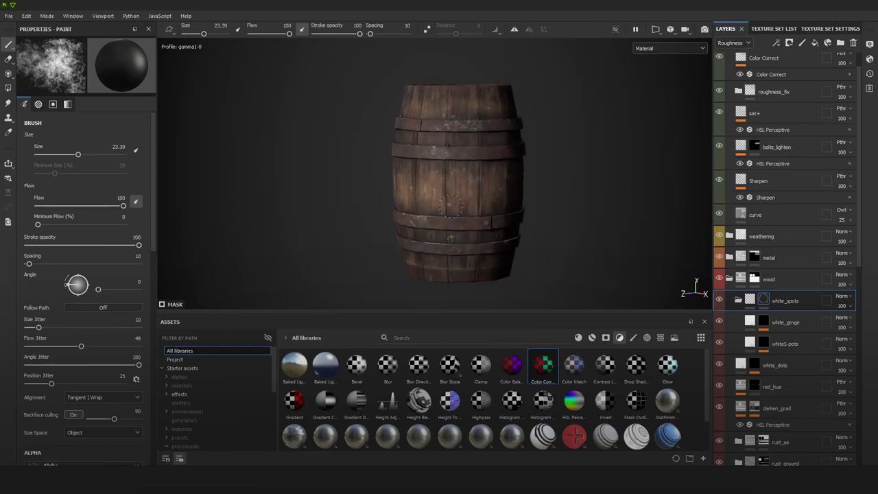
pyautogui.keyDown('alt'); pyautogui.moveTo(554, 205); pyautogui.dragTo(594, 201); pyautogui.keyUp('alt')
pyautogui.keyDown('shift'); pyautogui.moveTo(594, 201); pyautogui.dragTo(603, 206, button='right'); pyautogui.keyUp('shift')
pyautogui.scroll(5, 494, 167)
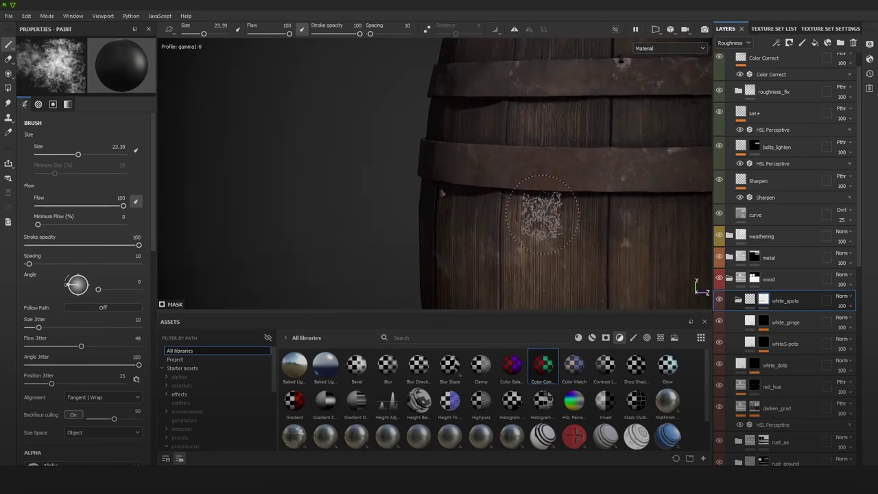
pyautogui.keyDown('alt'); pyautogui.moveTo(539, 209); pyautogui.dragTo(653, 213); pyautogui.keyUp('alt')
pyautogui.keyDown('alt'); pyautogui.moveTo(652, 213); pyautogui.dragTo(584, 187, button='right'); pyautogui.keyUp('alt')
pyautogui.keyDown('alt'); pyautogui.moveTo(584, 187); pyautogui.dragTo(548, 172, button='middle'); pyautogui.keyUp('alt')
pyautogui.keyDown('alt'); pyautogui.moveTo(594, 205); pyautogui.dragTo(598, 179, button='middle'); pyautogui.keyUp('alt')
pyautogui.keyDown('alt'); pyautogui.moveTo(598, 179); pyautogui.dragTo(618, 169, button='right'); pyautogui.keyUp('alt')
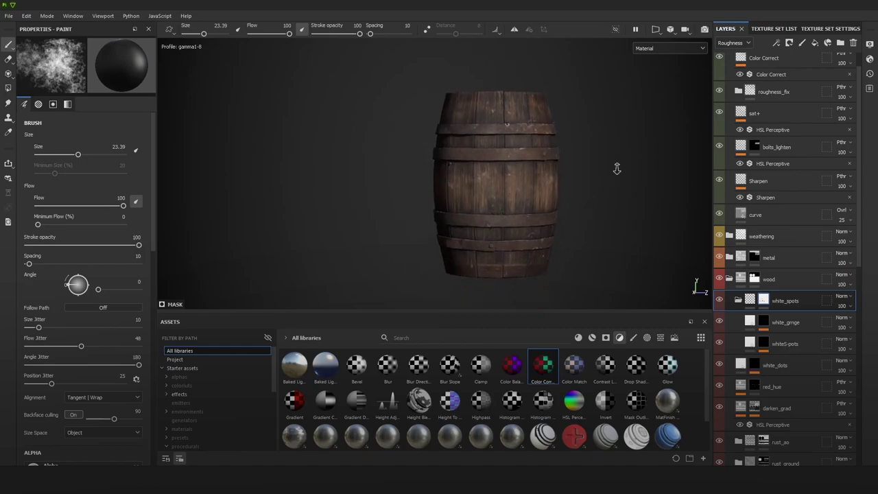
# Step: Collapse the fx folder and expand the weathering folder and its dust subfolder in the layer stack
pyautogui.scroll(1, 758, 165)
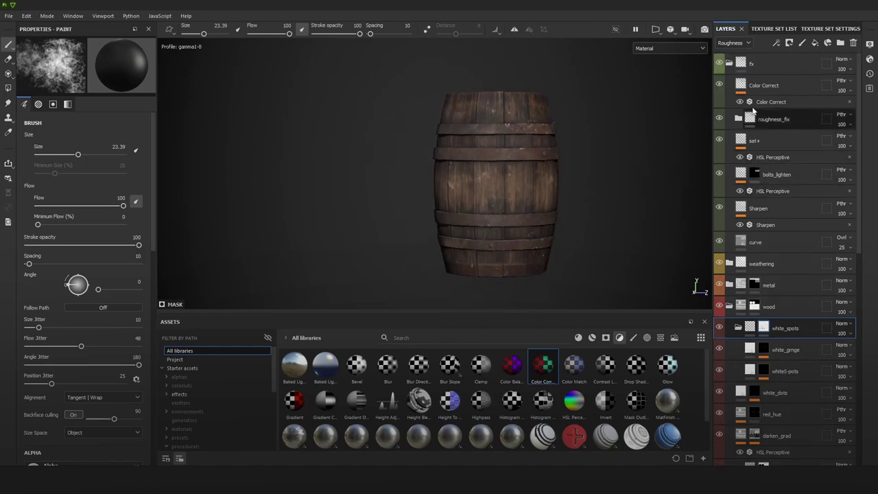
pyautogui.click(728, 63)
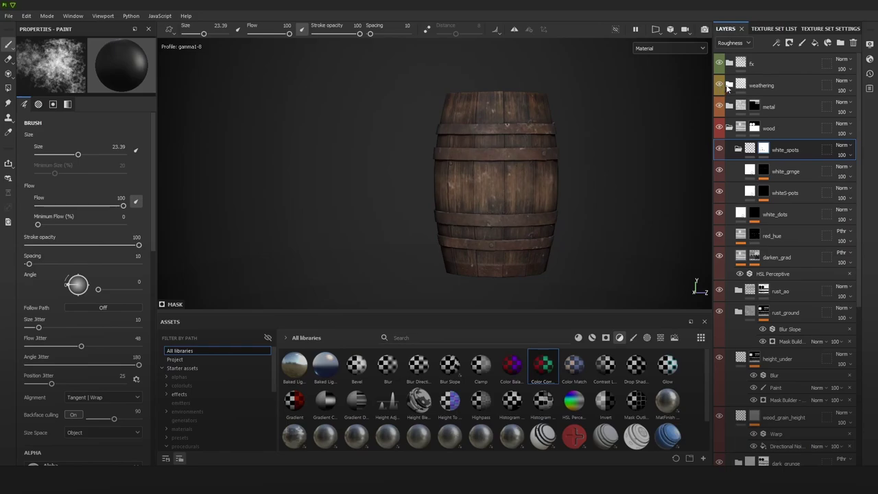
pyautogui.click(728, 85)
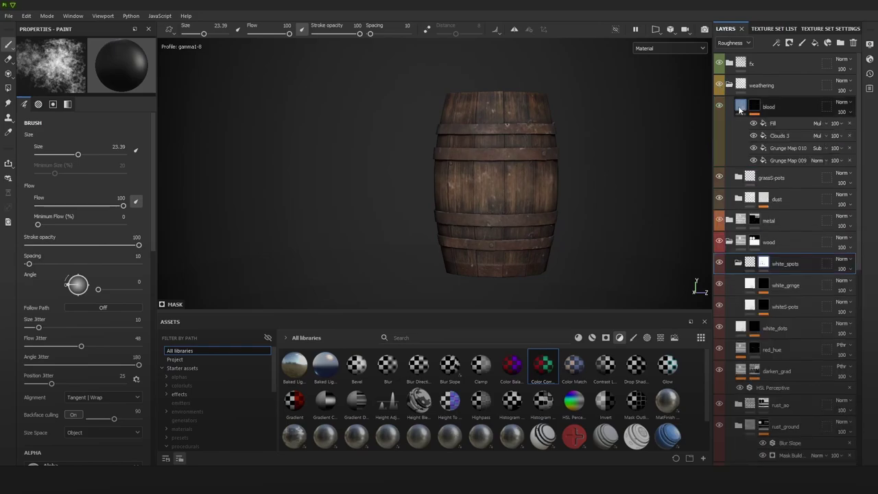
pyautogui.click(718, 199)
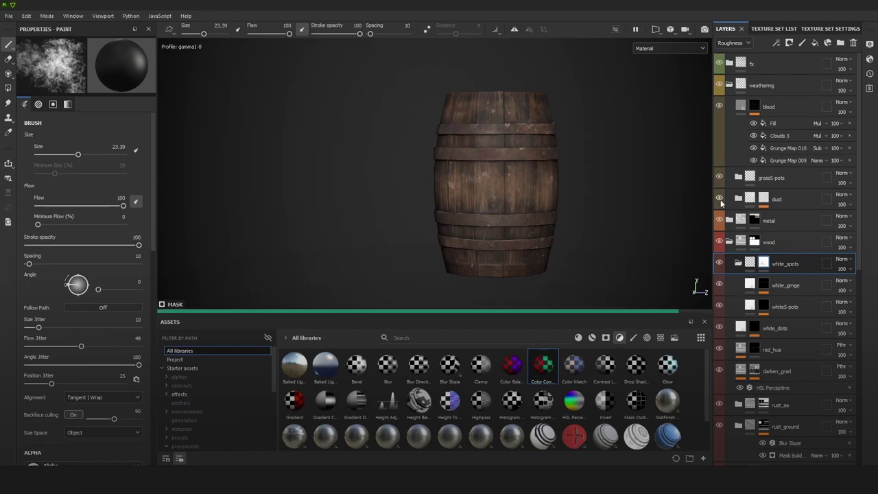
pyautogui.press('c')
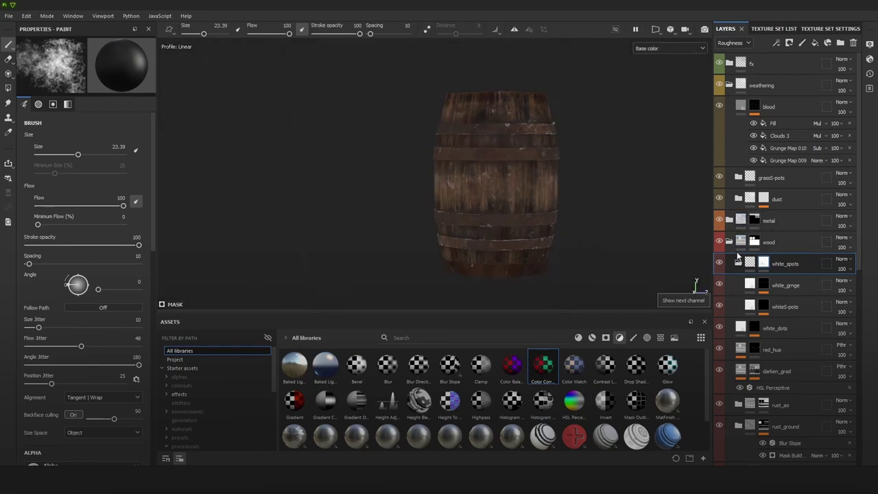
pyautogui.click(737, 199)
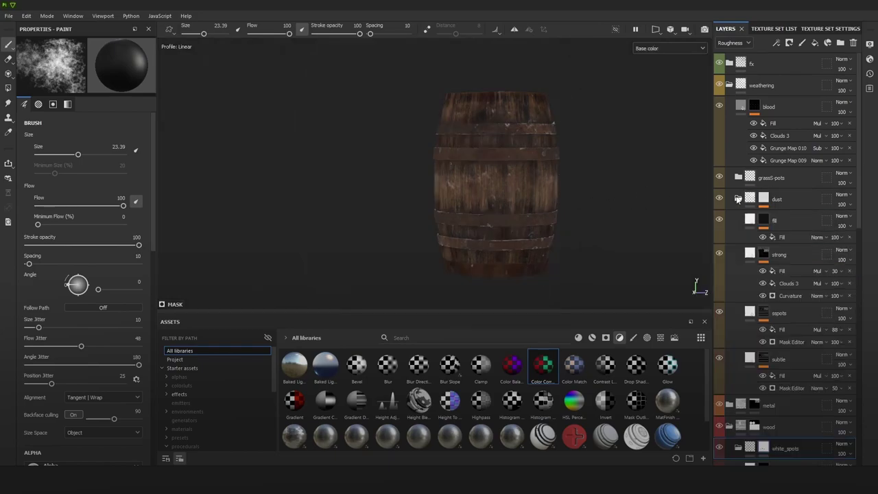
# Step: Compare the barrel with and without the dust folder and its fill layer, ending in the material view
pyautogui.click(787, 228)
pyautogui.click(720, 221)
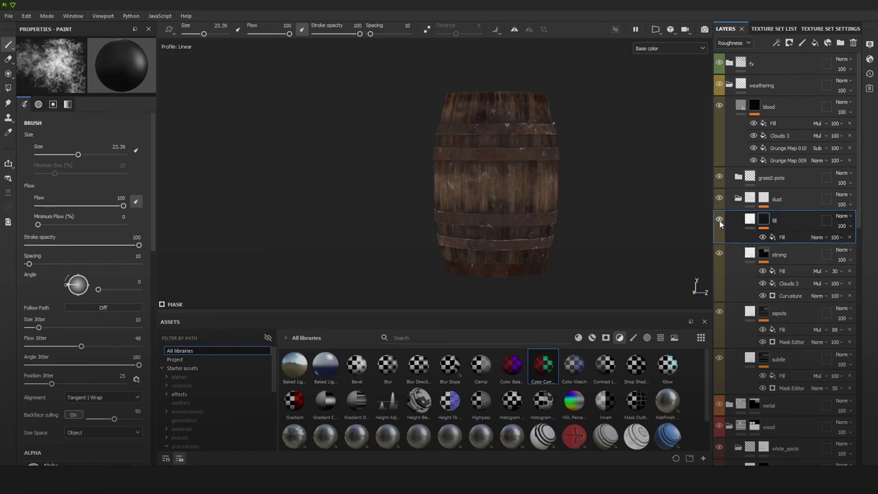
pyautogui.press('m')
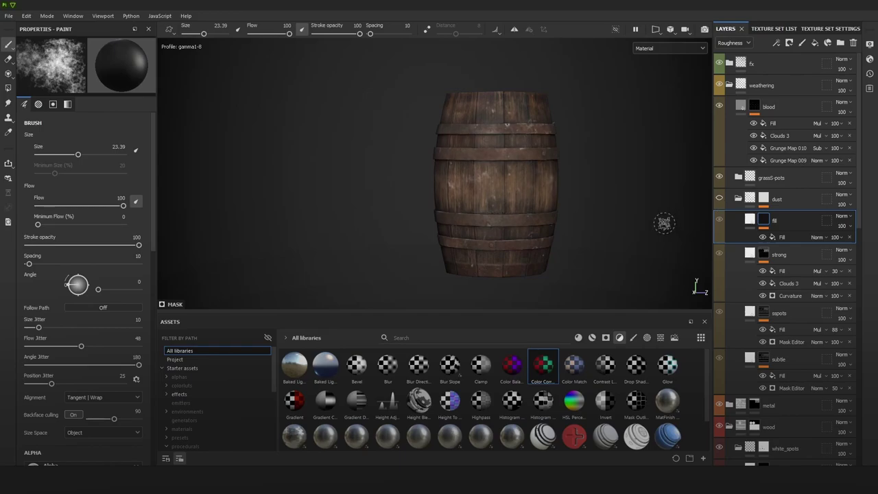
pyautogui.scroll(-3, 604, 114)
pyautogui.scroll(1, 618, 169)
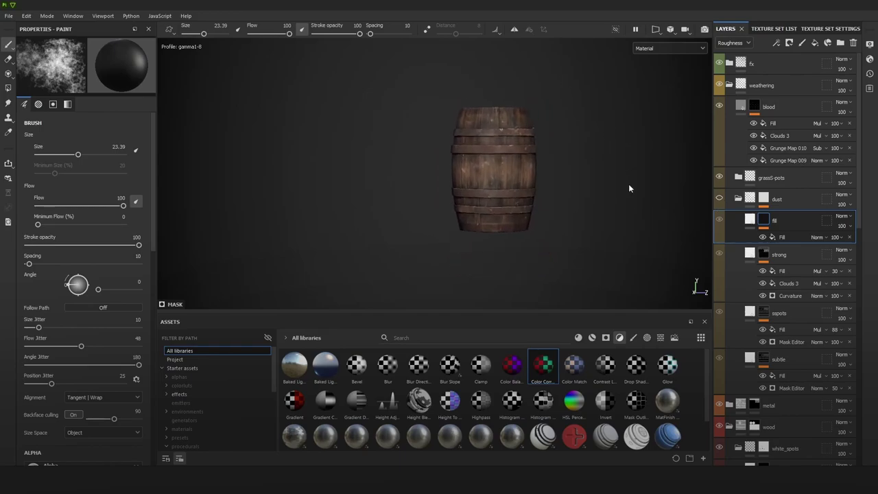
pyautogui.keyDown('alt'); pyautogui.moveTo(628, 184); pyautogui.dragTo(634, 194); pyautogui.keyUp('alt')
pyautogui.keyDown('alt'); pyautogui.moveTo(635, 194); pyautogui.dragTo(645, 206, button='right'); pyautogui.keyUp('alt')
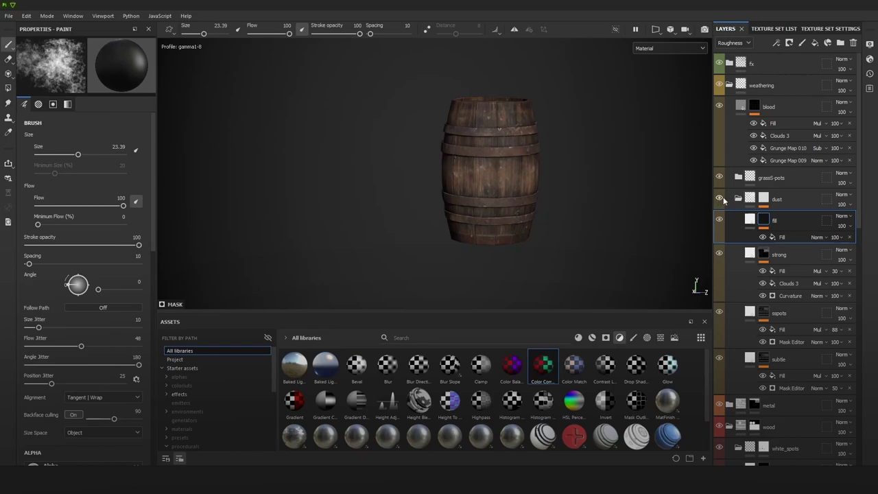
# Step: Set the grayscale of the Fill in the dust folder's mask to 0.4912 and check the dust's effect
pyautogui.click(782, 200)
pyautogui.click(761, 204)
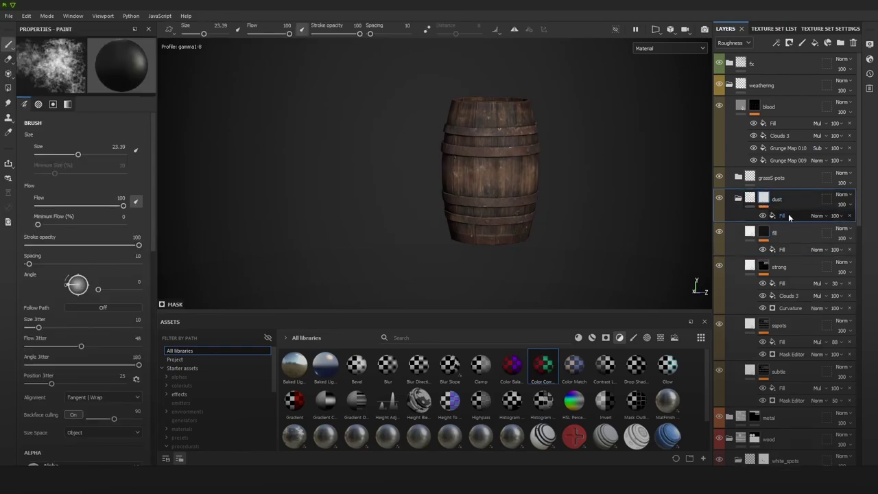
pyautogui.click(788, 214)
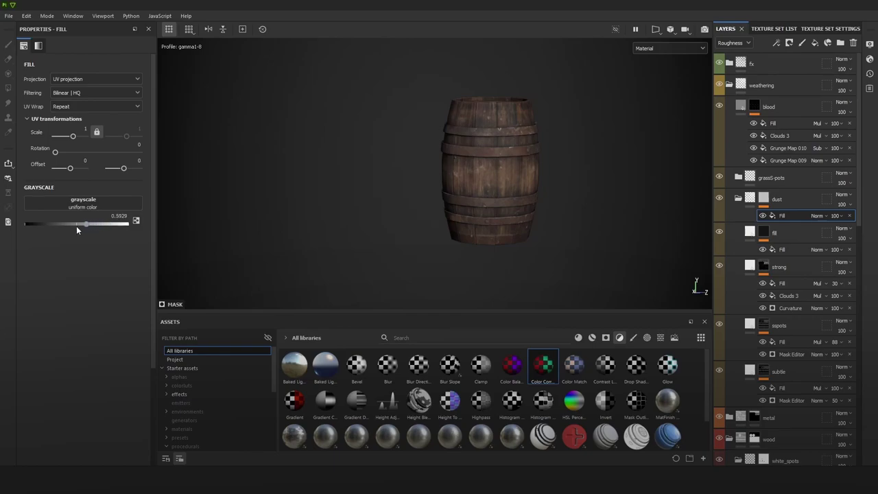
pyautogui.moveTo(70, 226)
pyautogui.mouseDown()
pyautogui.moveTo(7, 228)
pyautogui.moveTo(67, 233)
pyautogui.mouseUp()
pyautogui.click(719, 198)
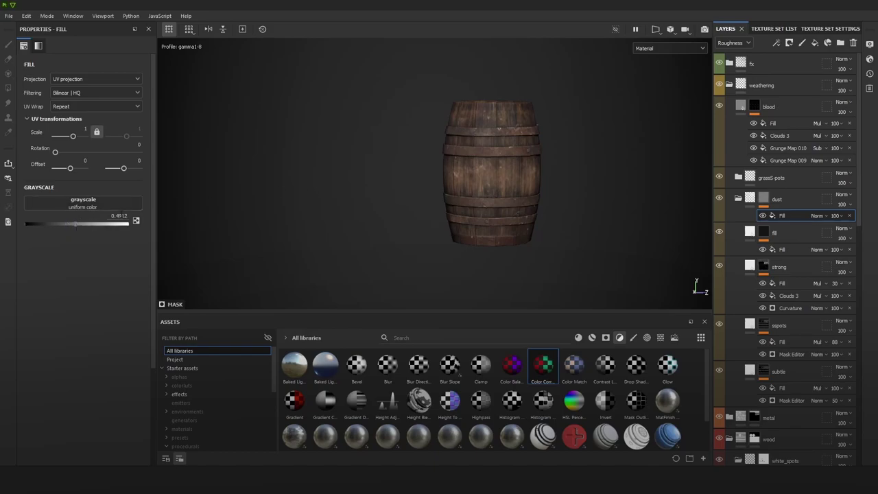
pyautogui.scroll(1, 588, 185)
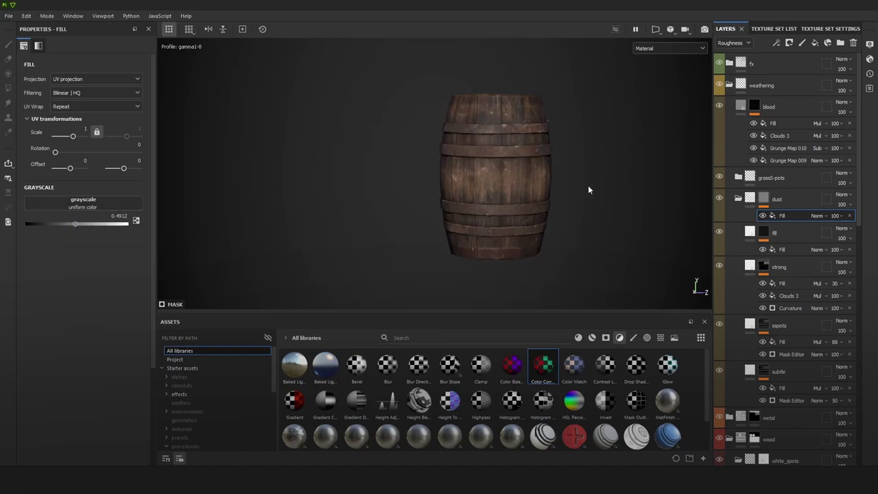
pyautogui.click(718, 198)
# Step: Toggle the Fill in the dust folder's mask for comparison and set its grayscale to 0.5177
pyautogui.click(763, 216)
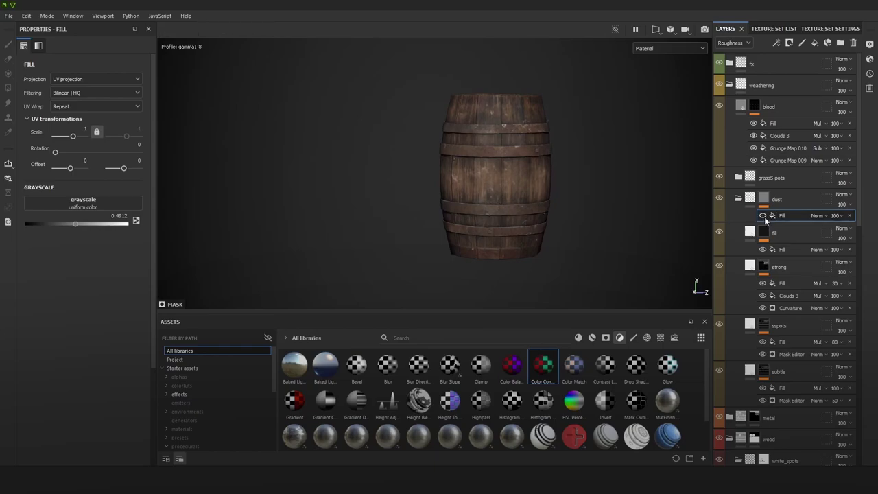
pyautogui.click(762, 216)
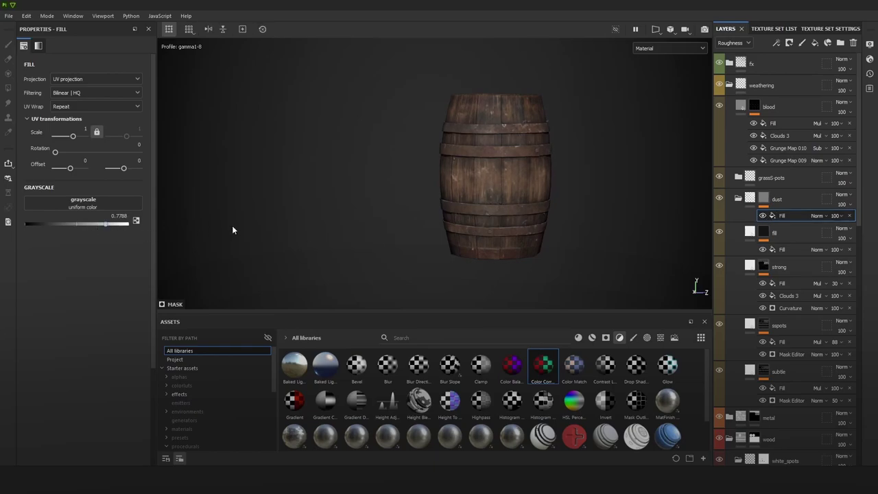
pyautogui.click(78, 224)
pyautogui.scroll(-4, 467, 200)
pyautogui.keyDown('shift'); pyautogui.moveTo(525, 155); pyautogui.dragTo(552, 147, button='right'); pyautogui.keyUp('shift')
pyautogui.scroll(1, 522, 173)
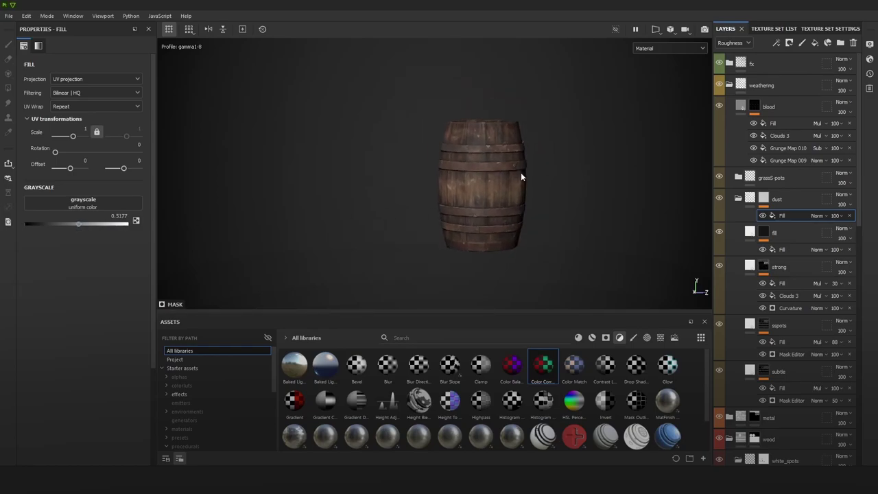
# Step: Compare the barrel with and without the dust folder in the base color and material views
pyautogui.press('b')
pyautogui.scroll(2, 670, 248)
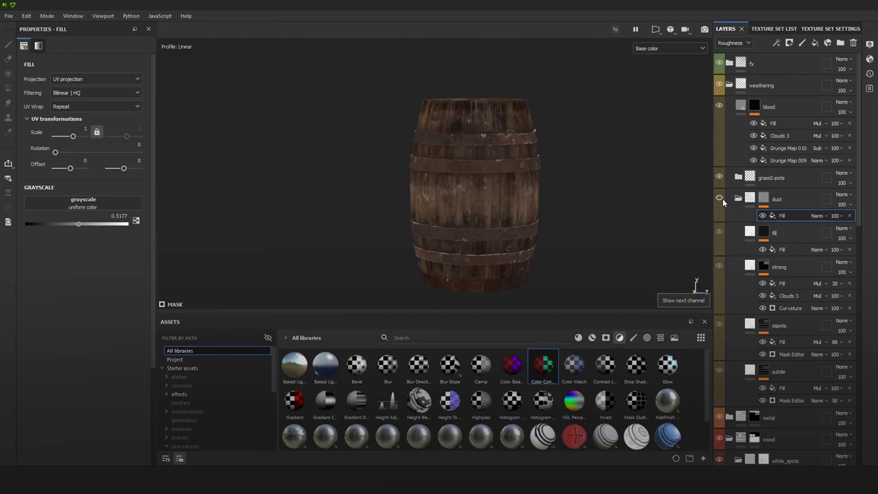
pyautogui.press('m')
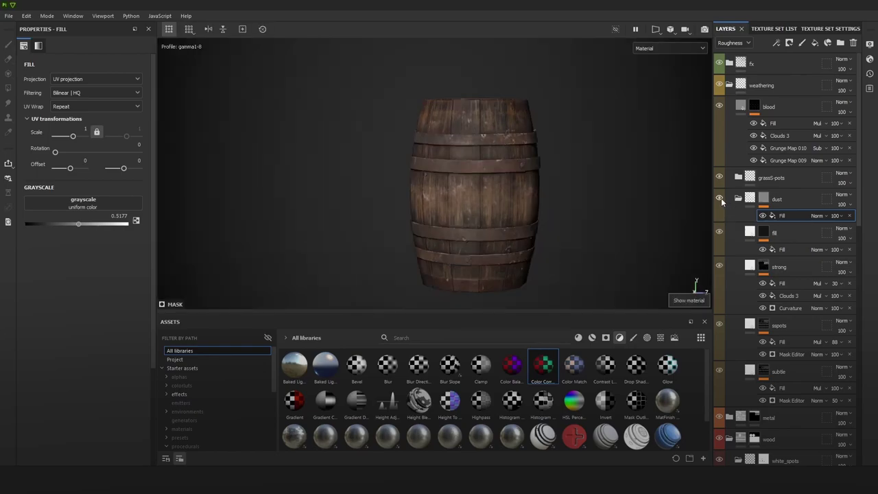
pyautogui.keyDown('alt'); pyautogui.moveTo(580, 202); pyautogui.dragTo(564, 179); pyautogui.keyUp('alt')
pyautogui.scroll(-1, 564, 178)
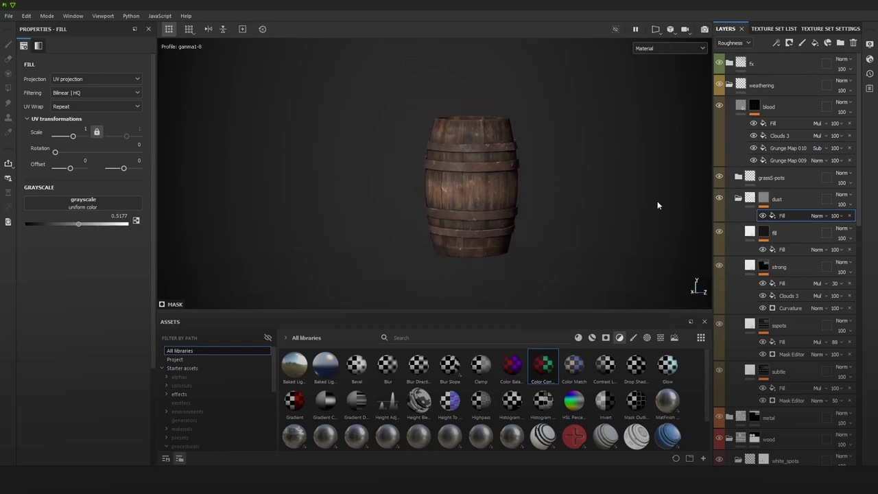
pyautogui.scroll(3, 507, 173)
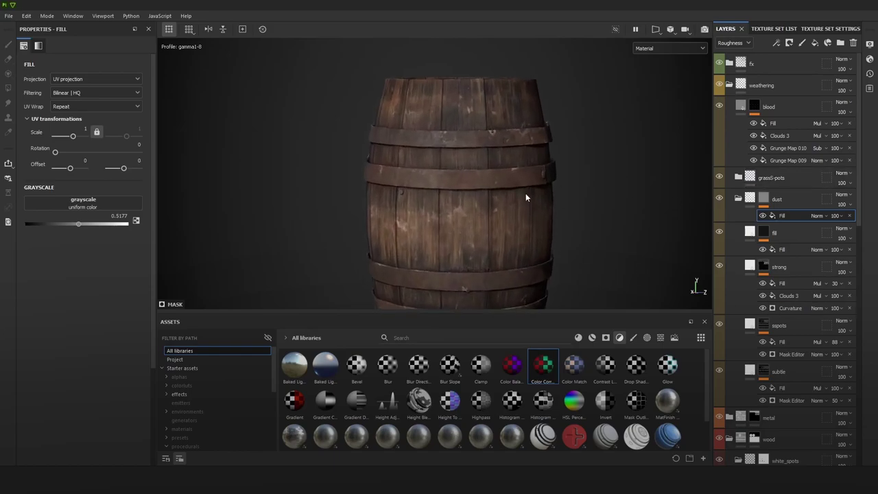
# Step: Add a second fill to the dust folder's mask and assign the Clouds 3 procedural to its grayscale
pyautogui.keyDown('alt'); pyautogui.click(763, 199); pyautogui.keyUp('alt')
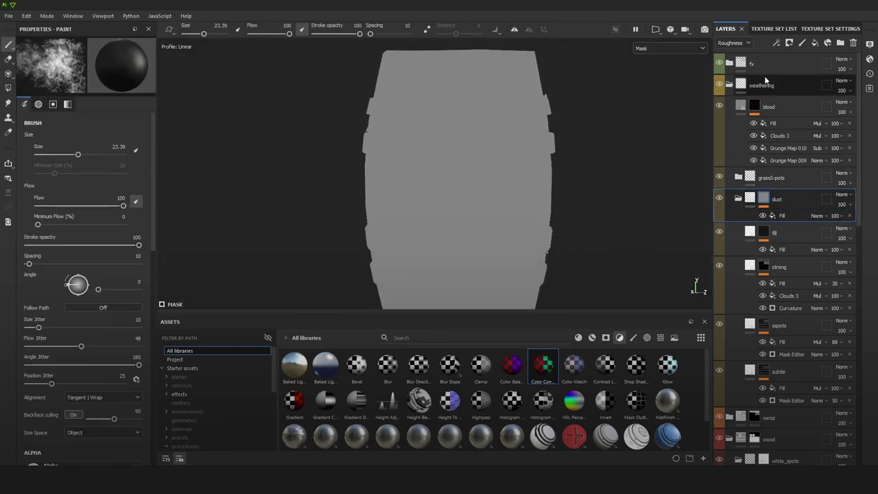
pyautogui.click(774, 44)
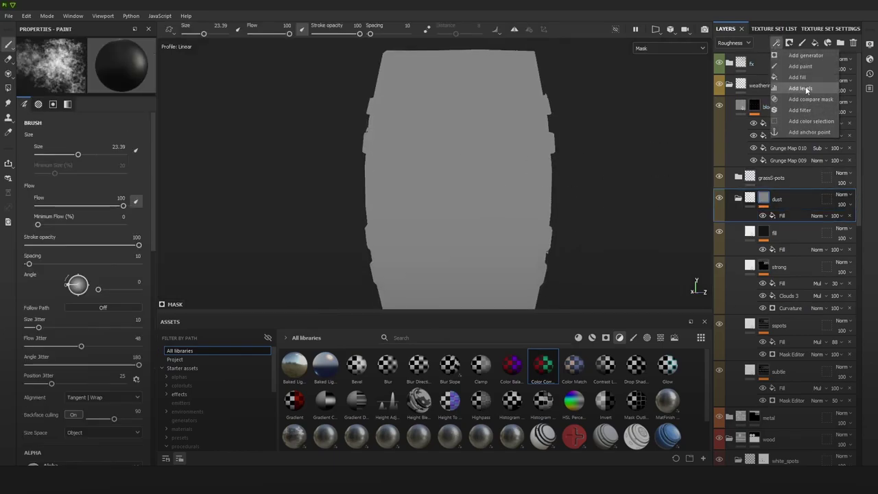
pyautogui.click(807, 78)
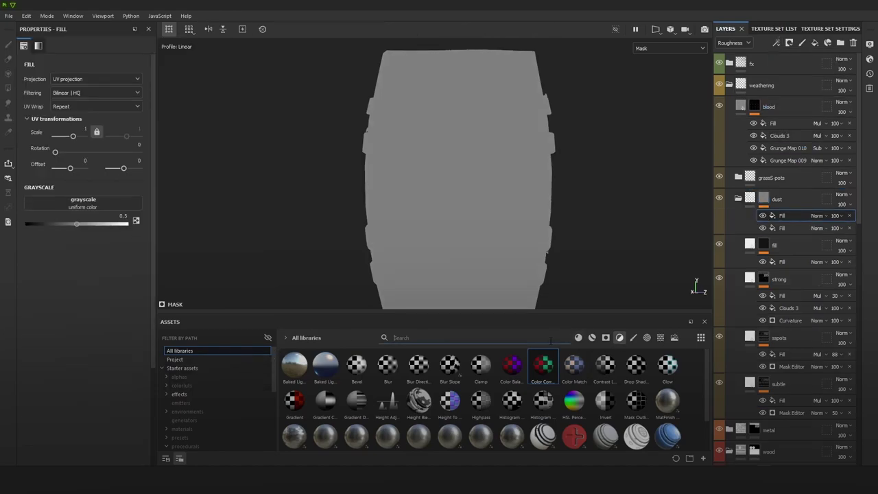
pyautogui.click(619, 338)
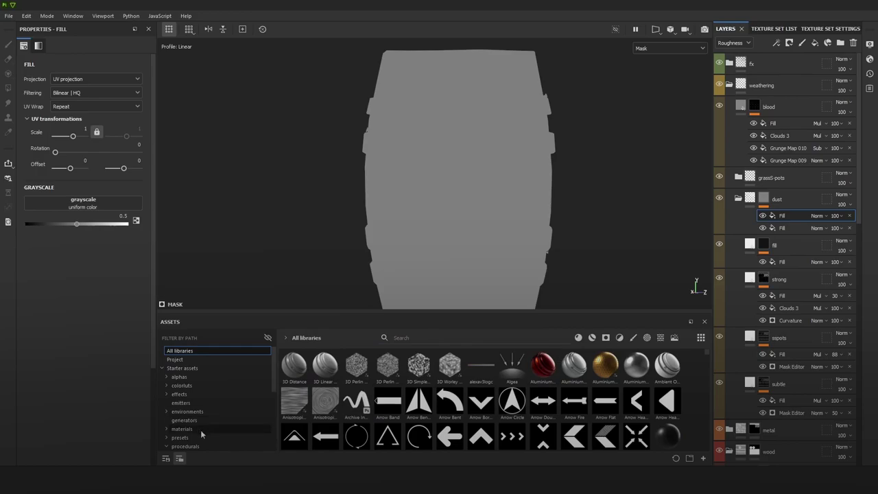
pyautogui.click(186, 446)
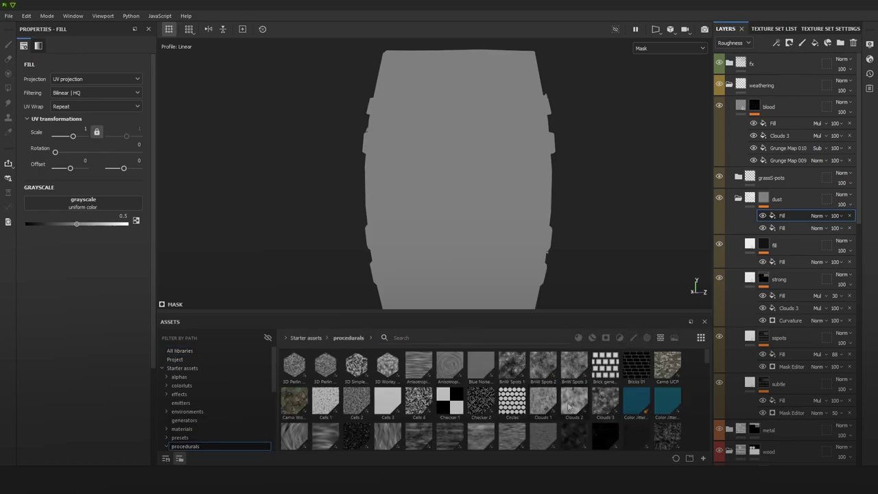
pyautogui.moveTo(598, 404); pyautogui.dragTo(96, 209)
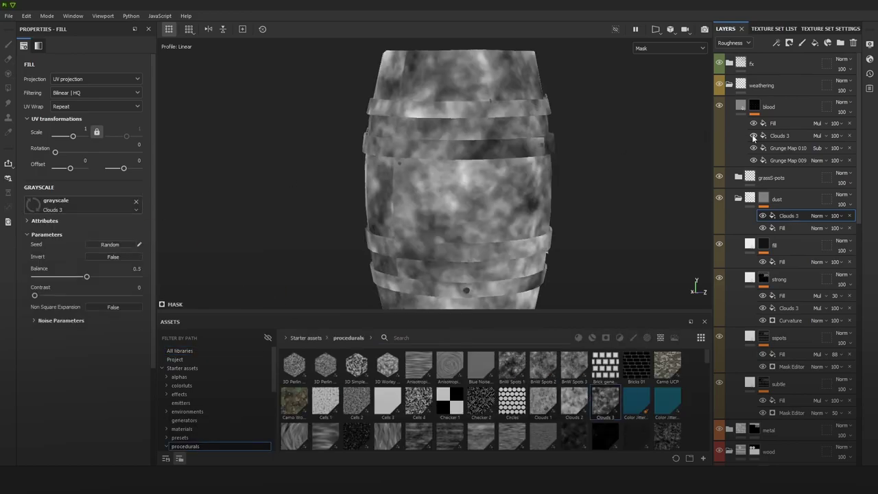
# Step: Give the dust mask's Clouds 3 fill Tri-planar projection and the Multiply blend mode
pyautogui.click(79, 79)
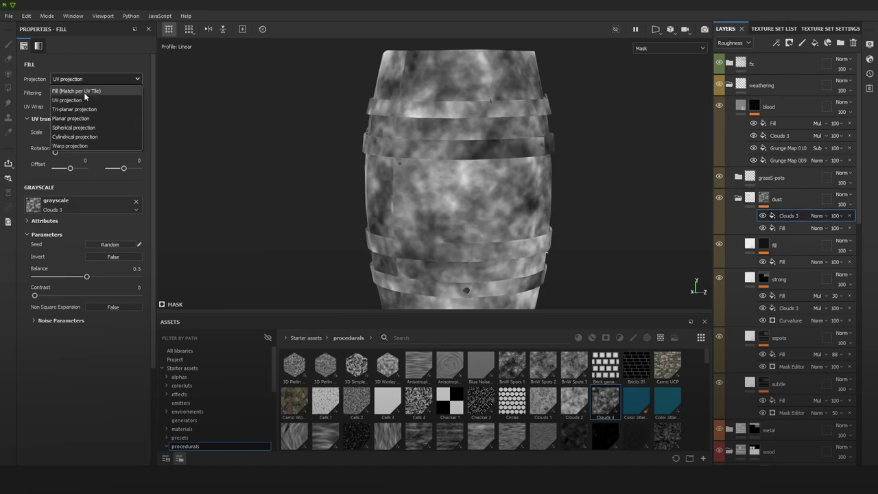
pyautogui.click(81, 109)
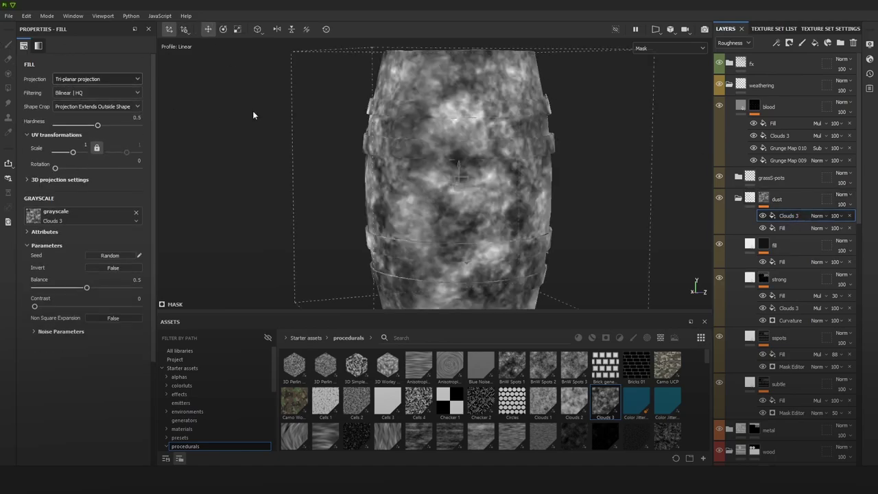
pyautogui.click(816, 215)
pyautogui.click(826, 42)
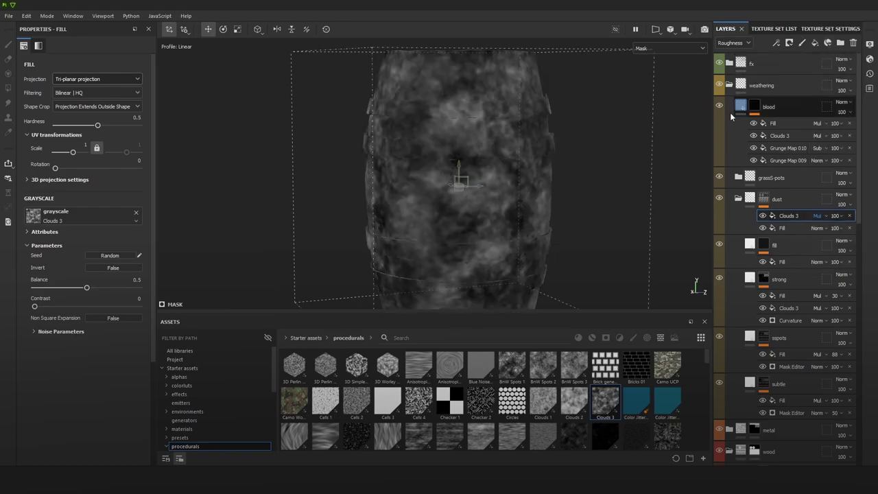
# Step: Return to the material view and set the grayscale of the dust mask's base Fill to 1
pyautogui.press('m')
pyautogui.click(776, 229)
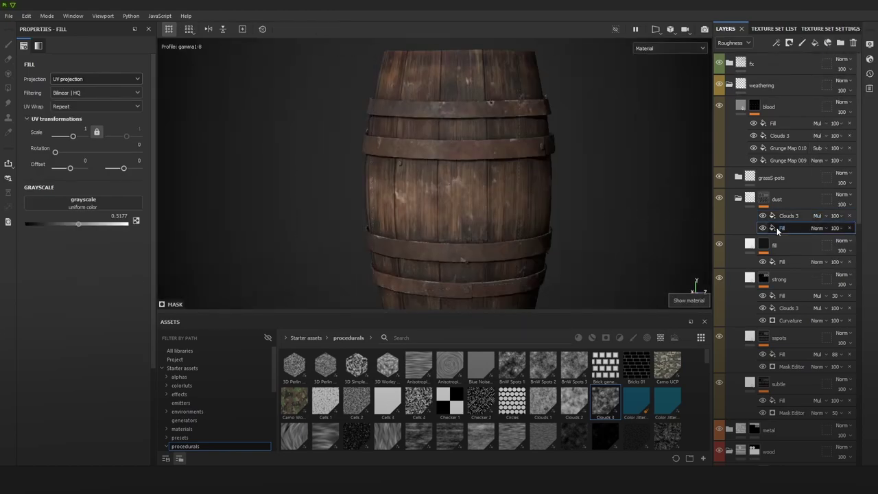
pyautogui.moveTo(127, 225); pyautogui.dragTo(133, 226)
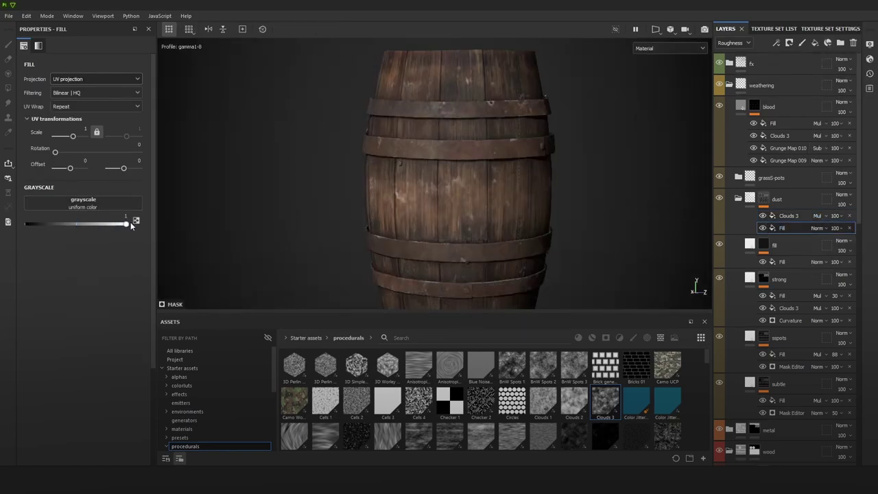
# Step: Set the Contrast of the dust mask's Clouds 3 fill to 0.23 and its Balance to 0.6
pyautogui.click(761, 216)
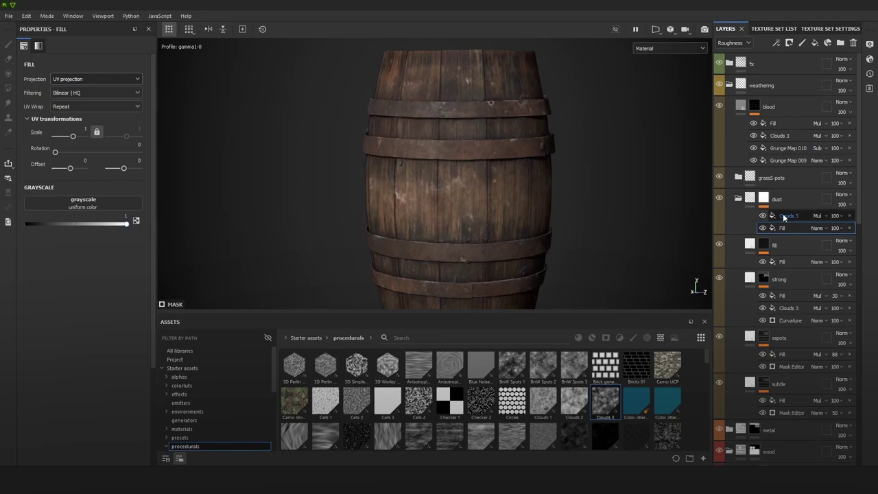
pyautogui.click(785, 217)
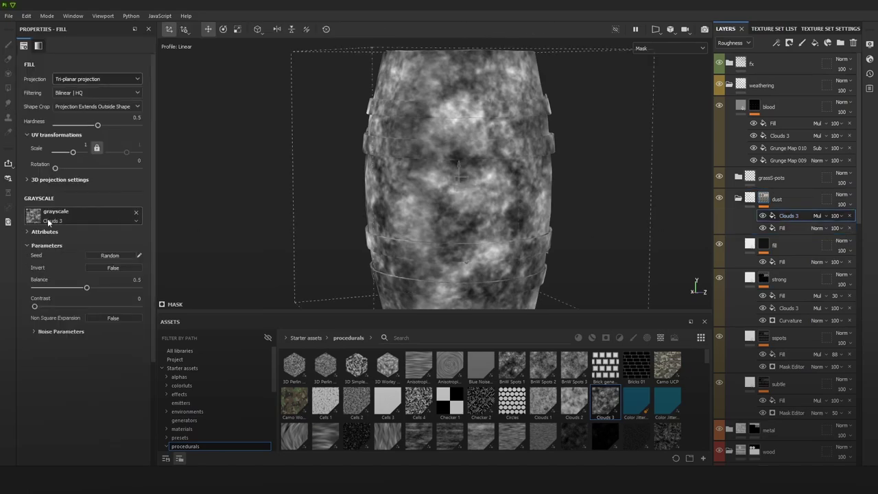
pyautogui.moveTo(54, 305); pyautogui.dragTo(58, 305)
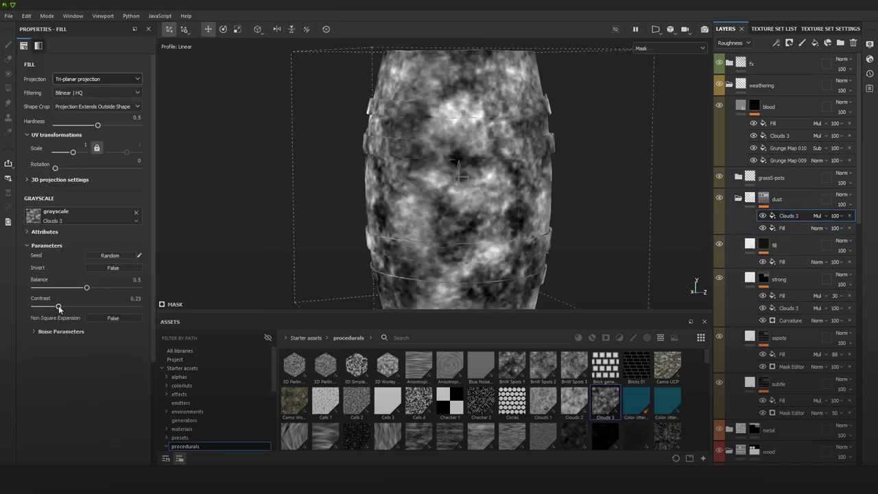
pyautogui.press('m')
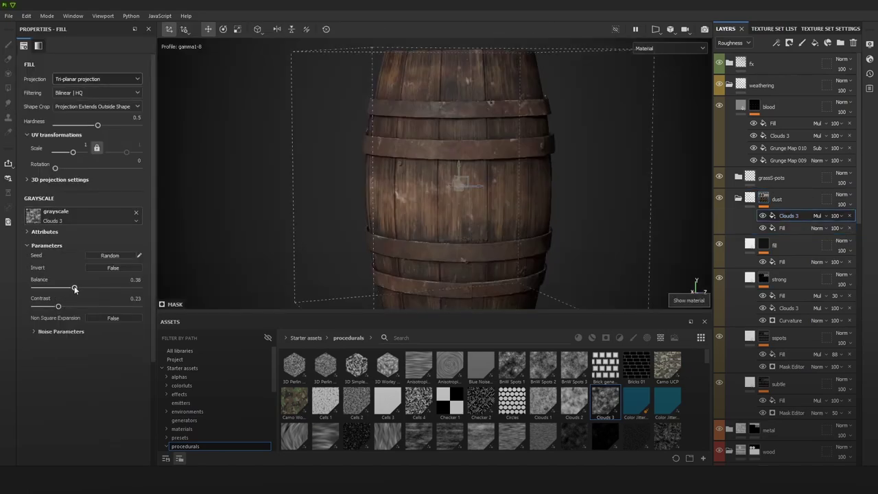
pyautogui.moveTo(92, 288)
pyautogui.mouseDown()
pyautogui.moveTo(184, 293)
pyautogui.moveTo(108, 292)
pyautogui.mouseUp()
pyautogui.keyDown('alt'); pyautogui.moveTo(536, 184); pyautogui.dragTo(598, 151, button='right'); pyautogui.keyUp('alt')
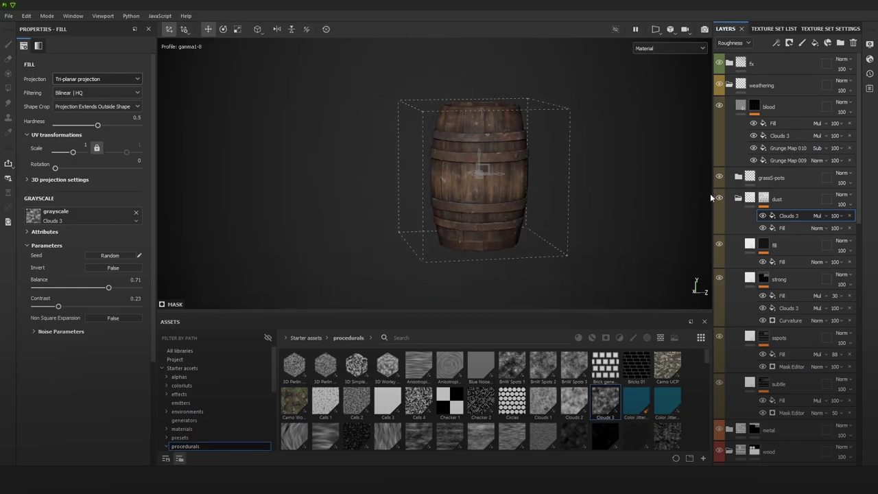
pyautogui.scroll(3, 672, 219)
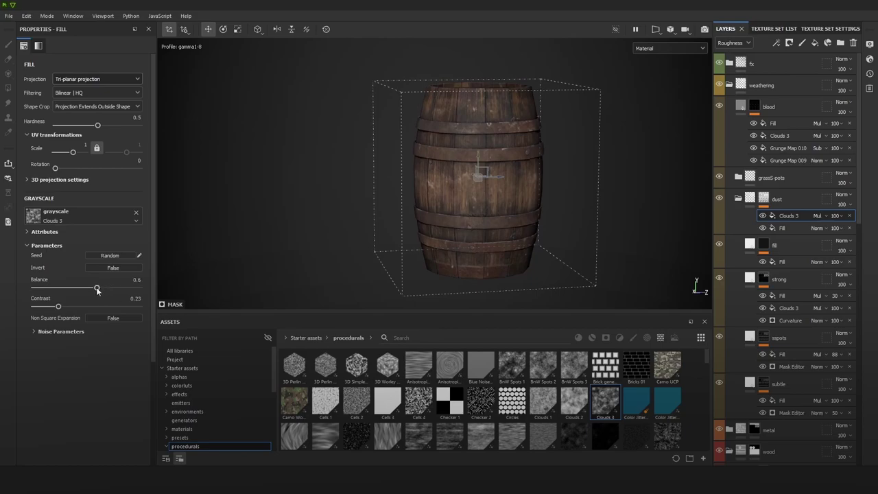
# Step: Set the grayscale of the base Fill in the dust folder's mask to 0.6903
pyautogui.click(749, 198)
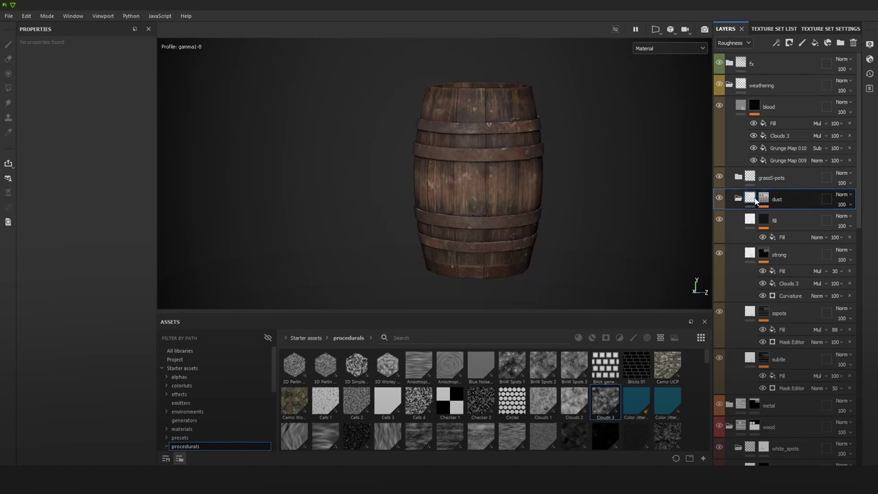
pyautogui.click(763, 199)
pyautogui.click(779, 228)
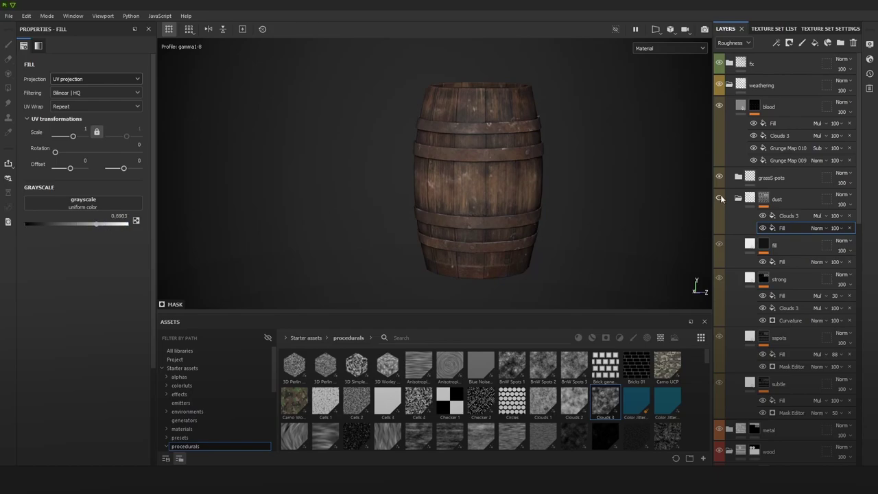
# Step: Examine the dust on the barrel's lid, upper staves and hoops in the material and base color views
pyautogui.keyDown('alt'); pyautogui.moveTo(627, 221); pyautogui.dragTo(605, 174, button='right'); pyautogui.keyUp('alt')
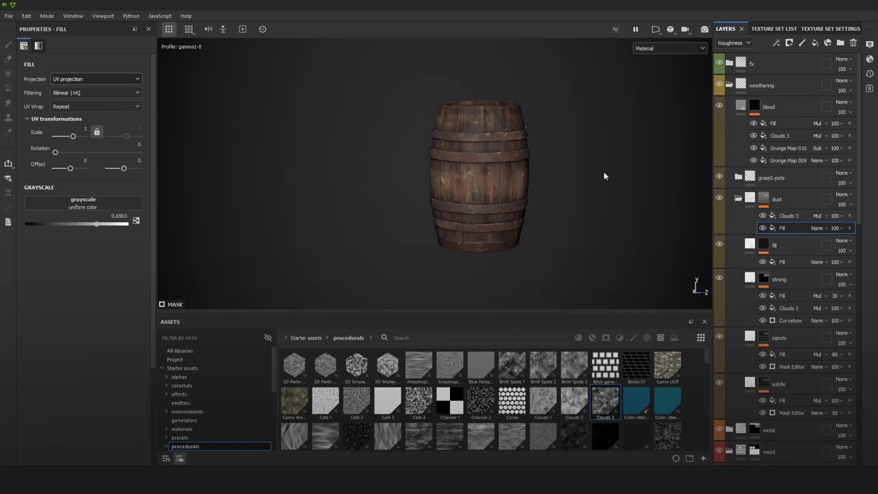
pyautogui.keyDown('alt'); pyautogui.moveTo(605, 174); pyautogui.dragTo(593, 186, button='middle'); pyautogui.keyUp('alt')
pyautogui.keyDown('alt'); pyautogui.moveTo(581, 191); pyautogui.dragTo(587, 198, button='right'); pyautogui.keyUp('alt')
pyautogui.keyDown('alt'); pyautogui.moveTo(535, 170); pyautogui.dragTo(610, 177); pyautogui.keyUp('alt')
pyautogui.keyDown('alt'); pyautogui.moveTo(609, 177); pyautogui.dragTo(517, 133, button='right'); pyautogui.keyUp('alt')
pyautogui.keyDown('alt'); pyautogui.moveTo(516, 133); pyautogui.dragTo(540, 188); pyautogui.keyUp('alt')
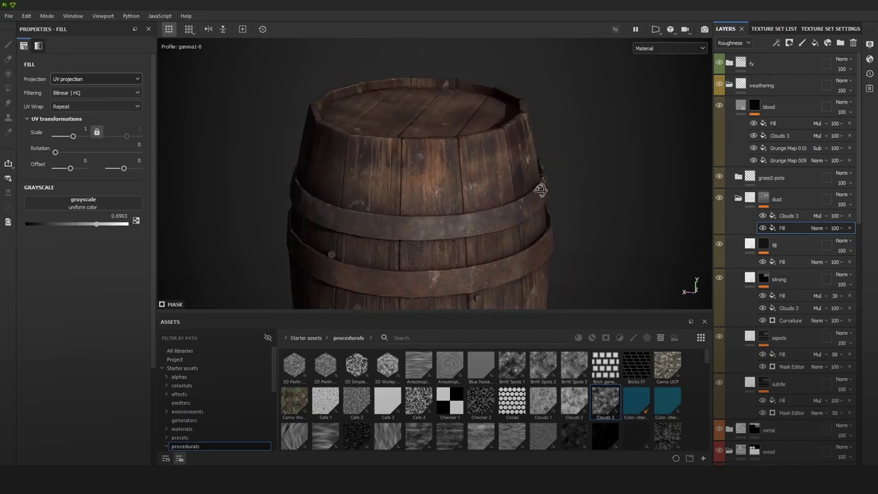
pyautogui.keyDown('alt'); pyautogui.moveTo(540, 188); pyautogui.dragTo(425, 175, button='right'); pyautogui.keyUp('alt')
pyautogui.keyDown('alt'); pyautogui.moveTo(425, 174); pyautogui.dragTo(535, 190, button='middle'); pyautogui.keyUp('alt')
pyautogui.keyDown('alt'); pyautogui.moveTo(538, 132); pyautogui.dragTo(521, 153); pyautogui.keyUp('alt')
pyautogui.keyDown('shift'); pyautogui.moveTo(520, 153); pyautogui.dragTo(500, 168, button='right'); pyautogui.keyUp('shift')
pyautogui.press('c')
pyautogui.press('c')
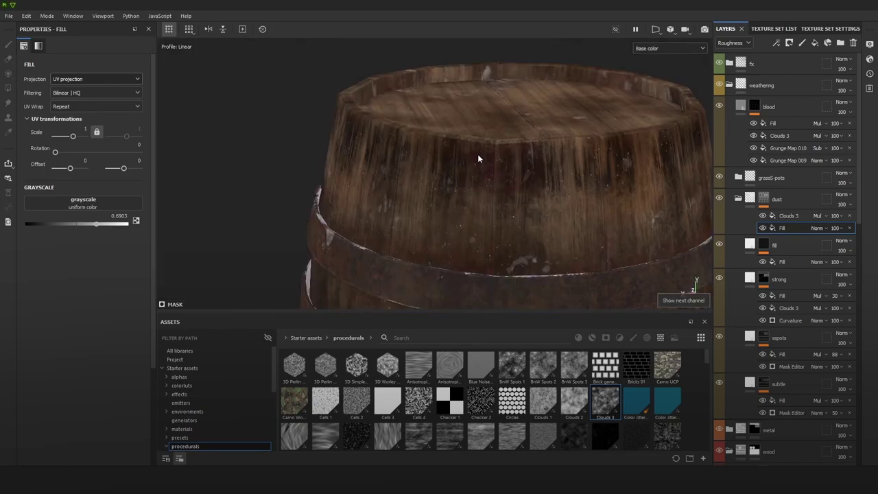
# Step: Look through the wood group's layers and examine the whole barrel from several sides in the material view
pyautogui.scroll(-8, 769, 305)
pyautogui.scroll(-5, 769, 305)
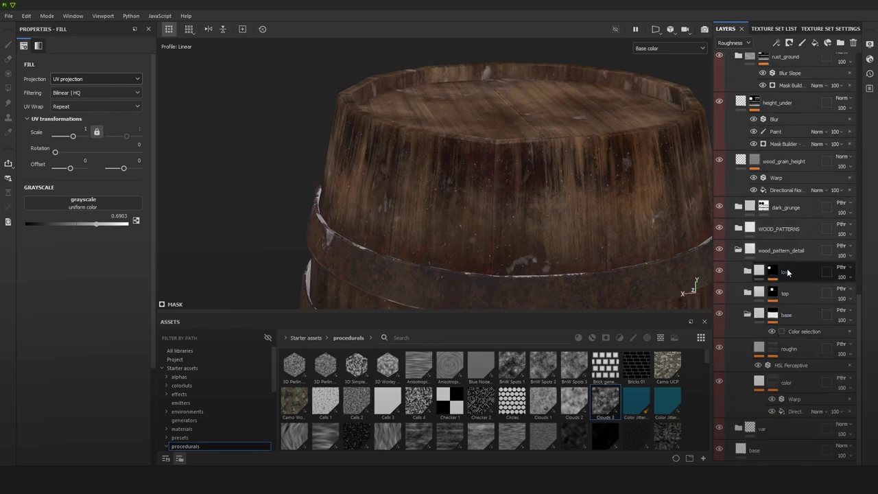
pyautogui.scroll(5, 787, 272)
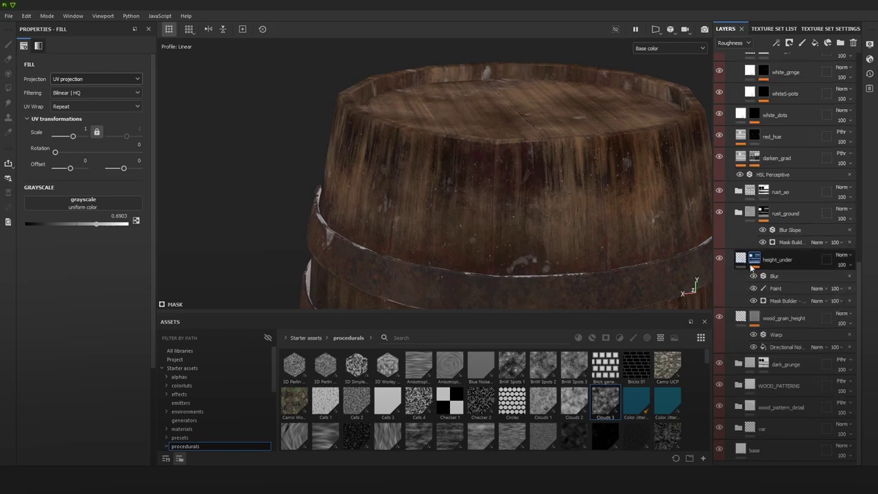
pyautogui.keyDown('alt'); pyautogui.moveTo(550, 235); pyautogui.dragTo(497, 150, button='right'); pyautogui.keyUp('alt')
pyautogui.press('m')
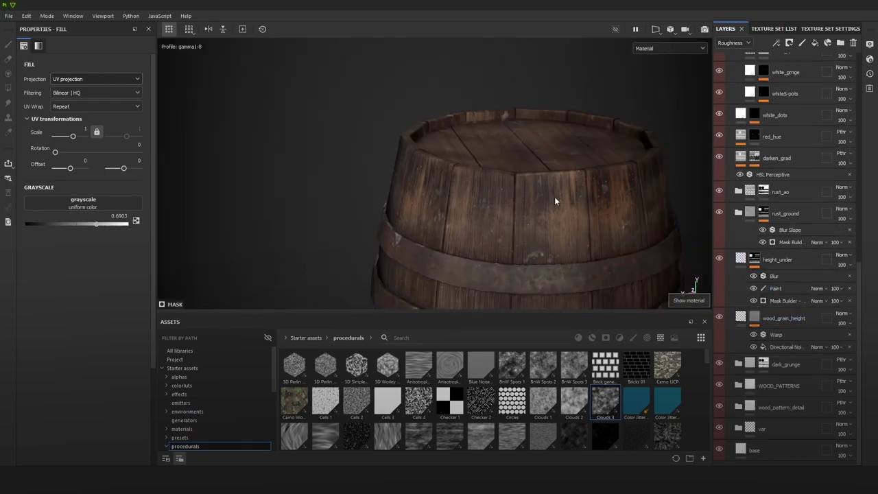
pyautogui.keyDown('alt'); pyautogui.moveTo(554, 196); pyautogui.dragTo(460, 113, button='right'); pyautogui.keyUp('alt')
pyautogui.keyDown('alt'); pyautogui.moveTo(647, 271); pyautogui.dragTo(605, 187, button='middle'); pyautogui.keyUp('alt')
pyautogui.scroll(-2, 605, 188)
pyautogui.moveTo(605, 187)
pyautogui.keyDown('alt'); pyautogui.mouseDown()
pyautogui.moveTo(612, 174)
pyautogui.moveTo(605, 171)
pyautogui.mouseUp(); pyautogui.keyUp('alt')
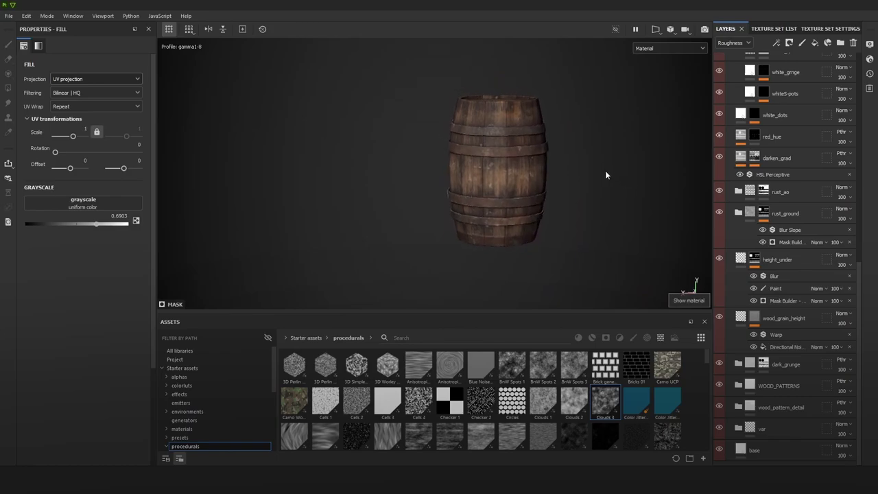
pyautogui.keyDown('shift'); pyautogui.moveTo(605, 171); pyautogui.dragTo(614, 177, button='right'); pyautogui.keyUp('shift')
pyautogui.keyDown('alt'); pyautogui.moveTo(614, 177); pyautogui.dragTo(509, 176); pyautogui.keyUp('alt')
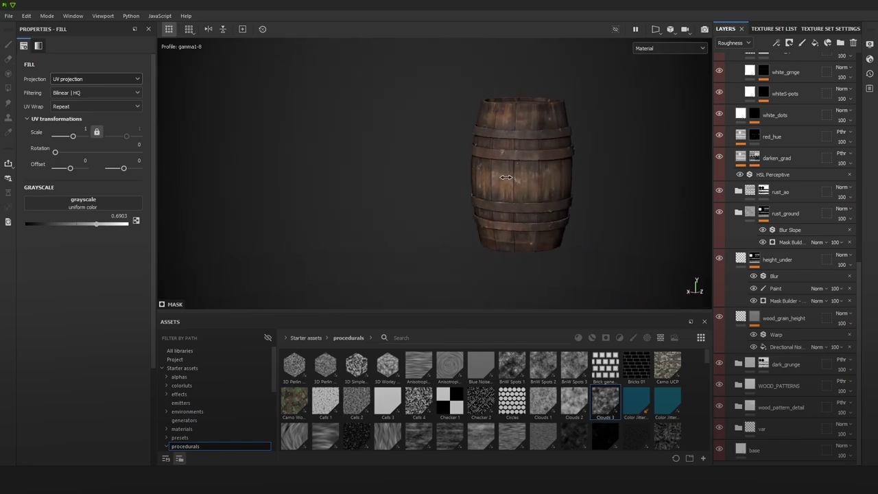
pyautogui.keyDown('alt'); pyautogui.moveTo(568, 169); pyautogui.dragTo(544, 162, button='middle'); pyautogui.keyUp('alt')
pyautogui.keyDown('alt'); pyautogui.moveTo(545, 163); pyautogui.dragTo(586, 228, button='right'); pyautogui.keyUp('alt')
pyautogui.keyDown('alt'); pyautogui.moveTo(585, 227); pyautogui.dragTo(619, 195); pyautogui.keyUp('alt')
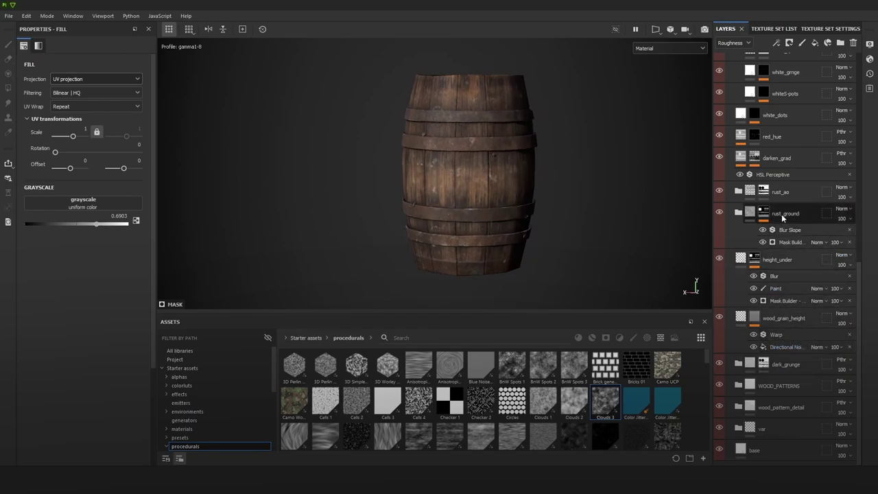
# Step: Select the white_spots folder's mask for brush painting and check the spots on the barrel
pyautogui.scroll(3, 778, 192)
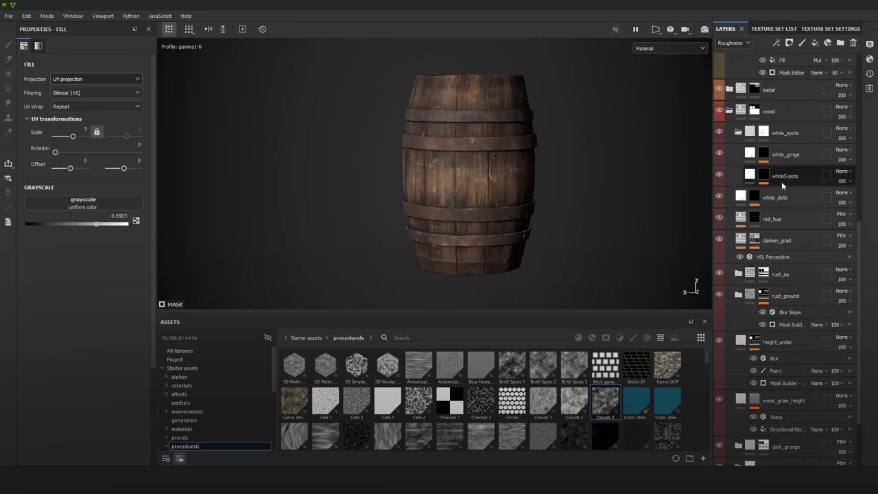
pyautogui.click(768, 136)
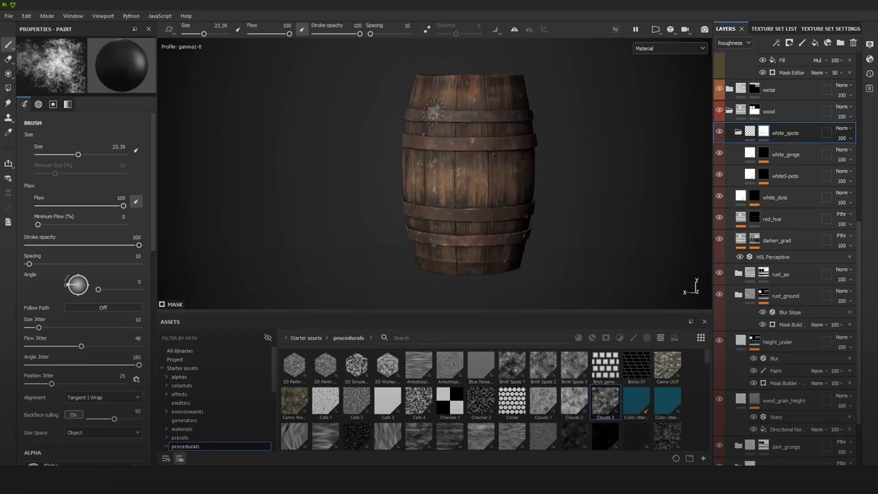
pyautogui.scroll(4, 441, 90)
pyautogui.scroll(-5, 547, 194)
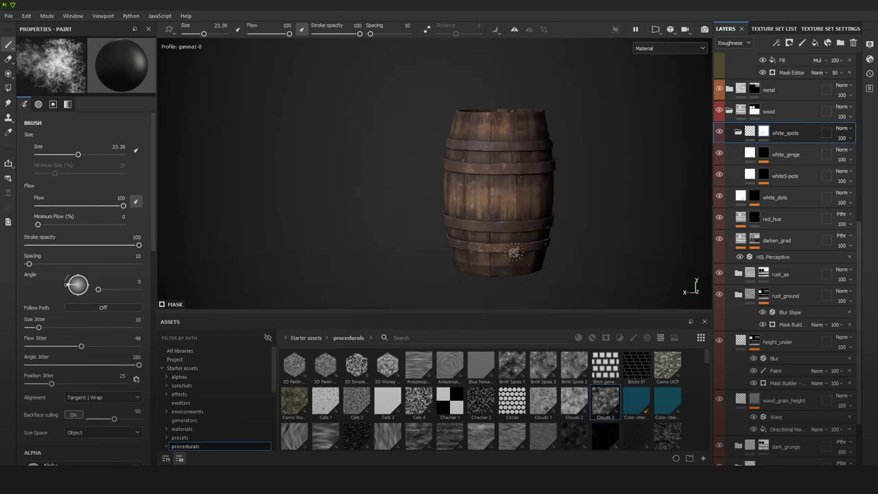
pyautogui.keyDown('alt'); pyautogui.moveTo(567, 244); pyautogui.dragTo(544, 234, button='middle'); pyautogui.keyUp('alt')
# Step: Set the grayscale of the multiplied Fill in the grass_spots layer's mask to 0.2257
pyautogui.scroll(5, 776, 124)
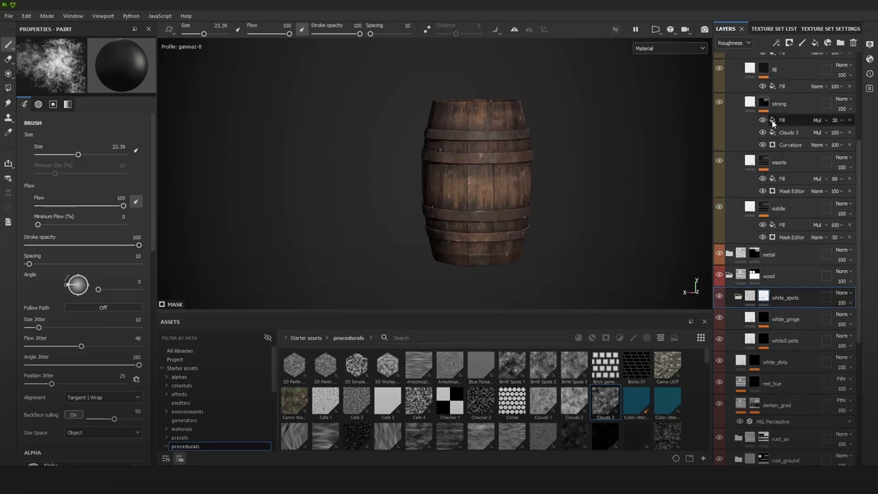
pyautogui.scroll(1, 781, 137)
pyautogui.click(799, 178)
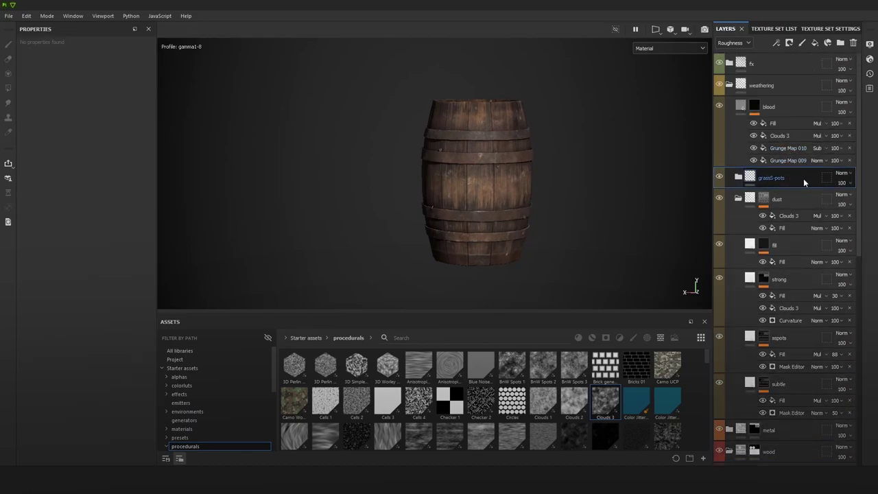
pyautogui.doubleClick(751, 181)
pyautogui.click(768, 197)
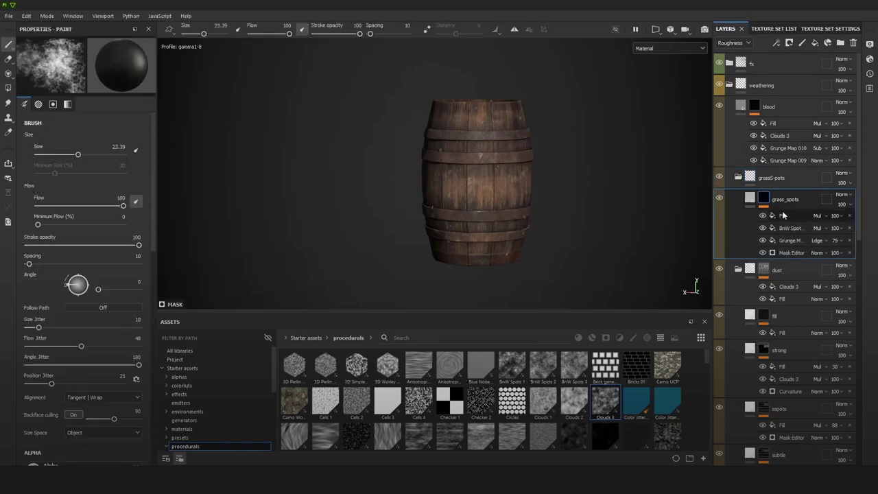
pyautogui.click(783, 214)
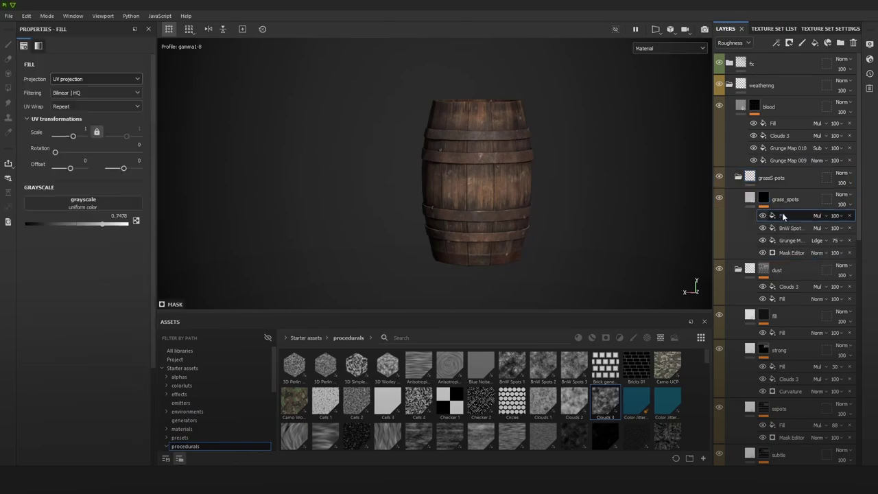
pyautogui.click(78, 224)
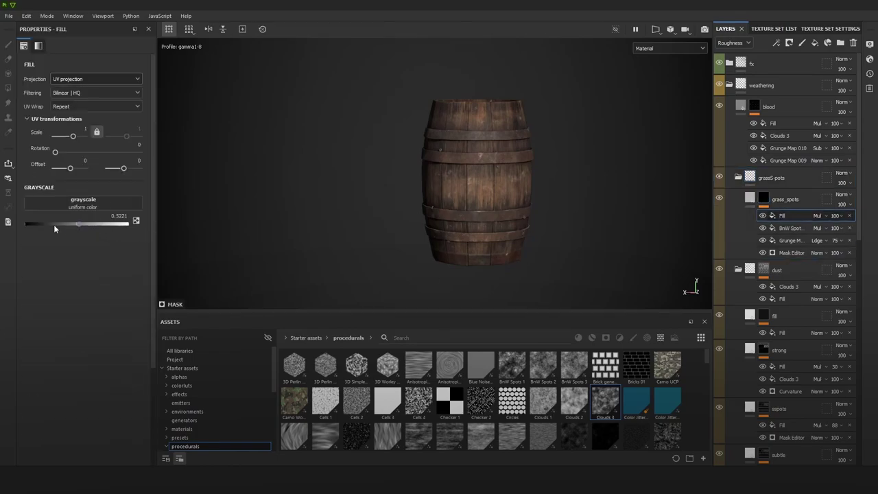
pyautogui.moveTo(55, 225)
pyautogui.mouseDown()
pyautogui.moveTo(22, 226)
pyautogui.moveTo(48, 226)
pyautogui.mouseUp()
# Step: Inspect the spots on the barrel's lower staves and reselect the white_spots folder's mask in the wood group
pyautogui.keyDown('alt'); pyautogui.moveTo(509, 211); pyautogui.dragTo(602, 169); pyautogui.keyUp('alt')
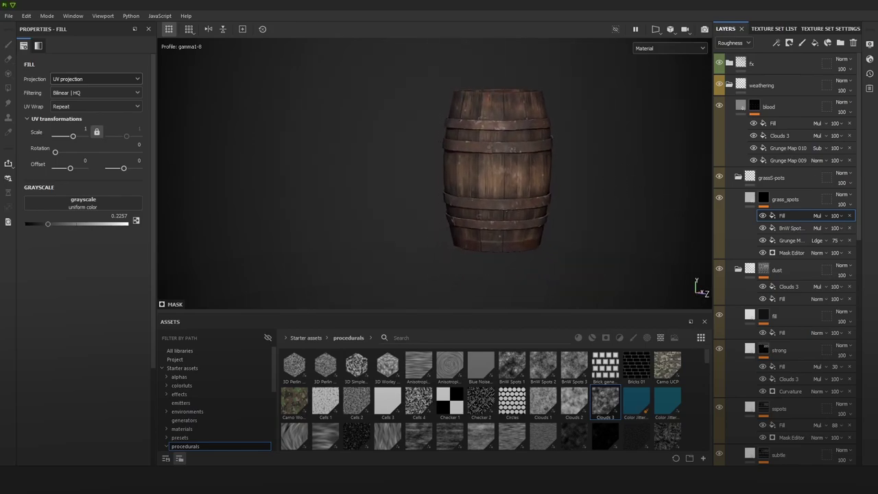
pyautogui.scroll(2, 562, 135)
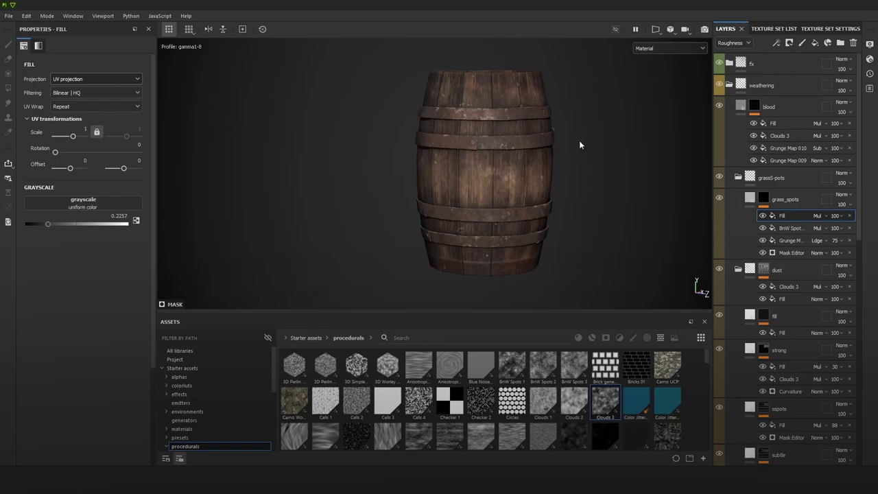
pyautogui.keyDown('alt'); pyautogui.moveTo(470, 234); pyautogui.dragTo(472, 294, button='right'); pyautogui.keyUp('alt')
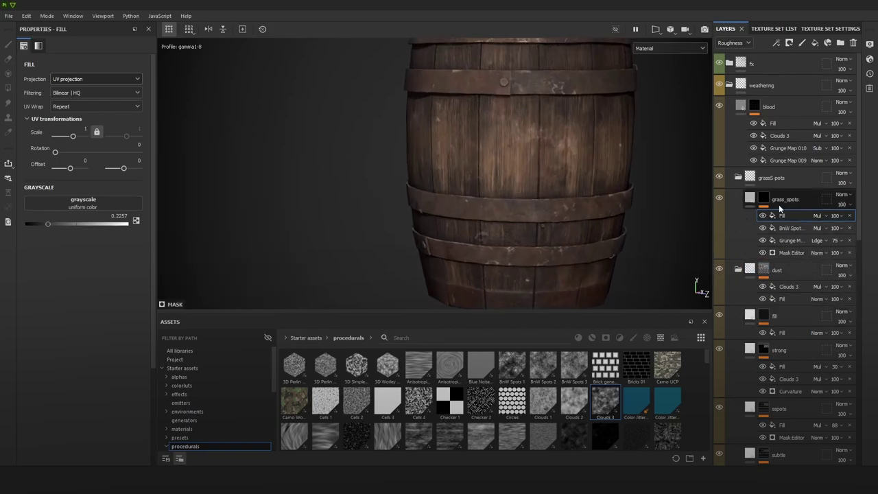
pyautogui.scroll(-10, 778, 204)
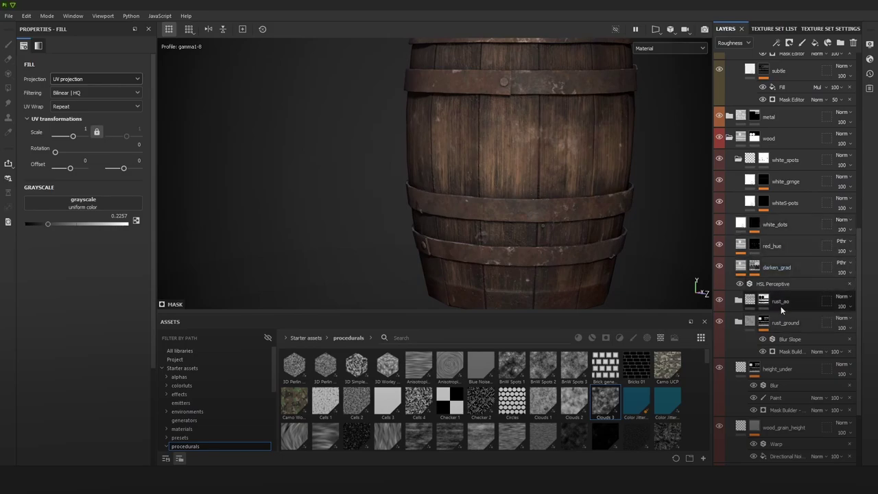
pyautogui.scroll(-4, 786, 377)
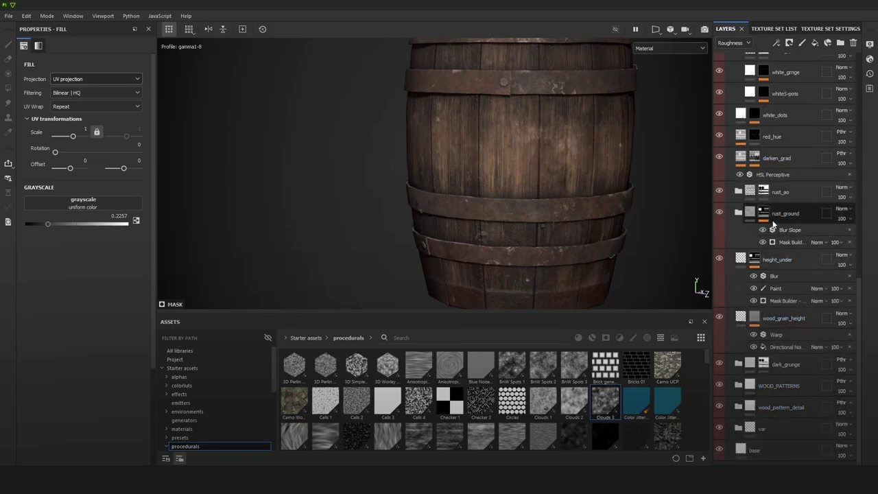
pyautogui.scroll(2, 767, 190)
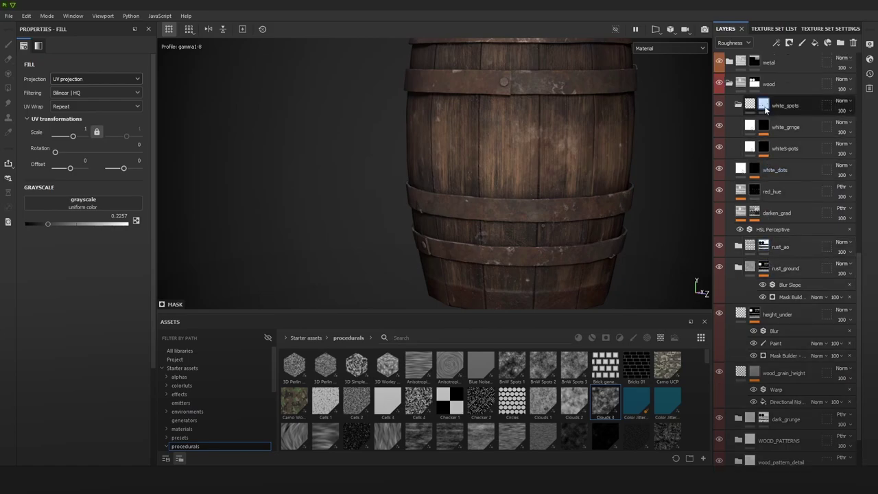
pyautogui.click(765, 108)
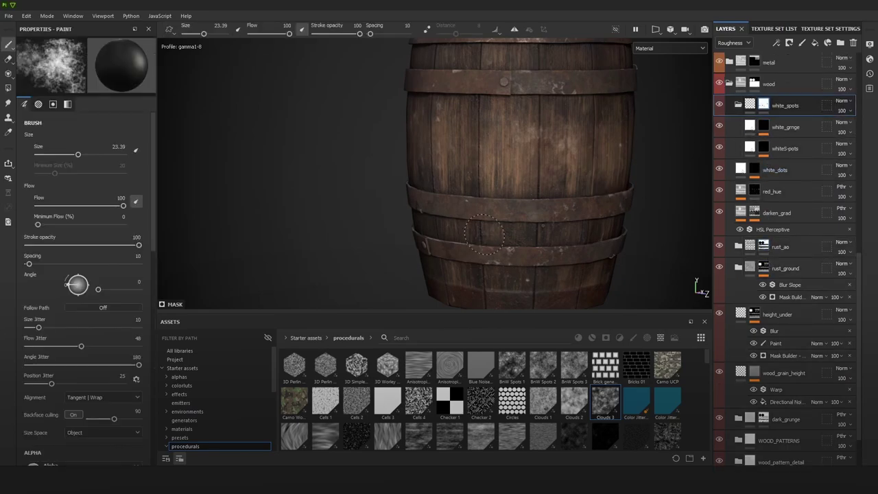
pyautogui.scroll(-5, 593, 247)
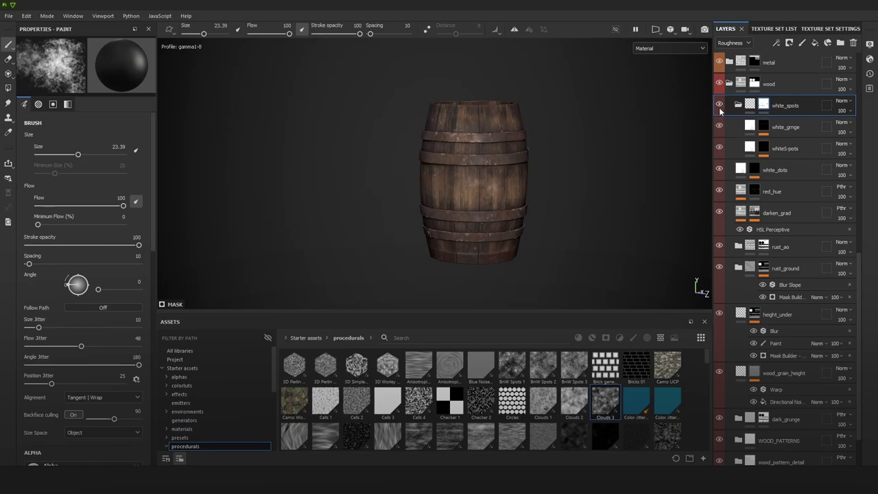
pyautogui.keyDown('alt'); pyautogui.moveTo(600, 215); pyautogui.dragTo(576, 227, button='right'); pyautogui.keyUp('alt')
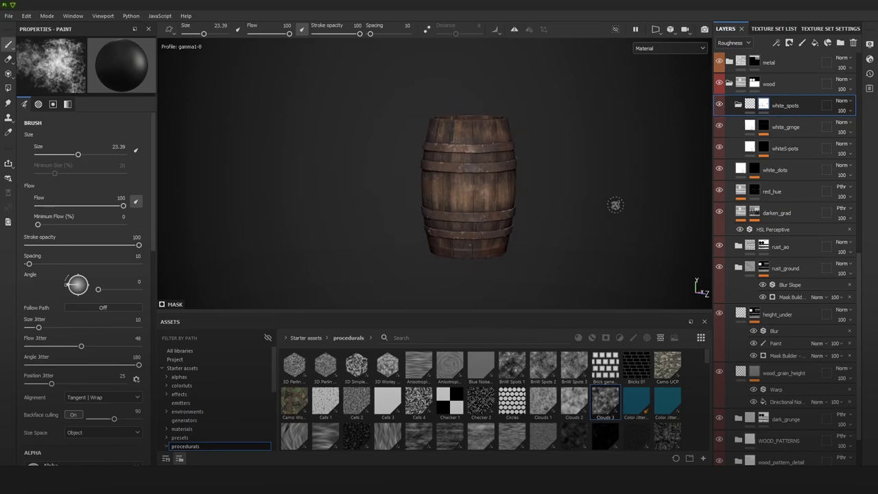
pyautogui.keyDown('alt'); pyautogui.moveTo(615, 204); pyautogui.dragTo(637, 182); pyautogui.keyUp('alt')
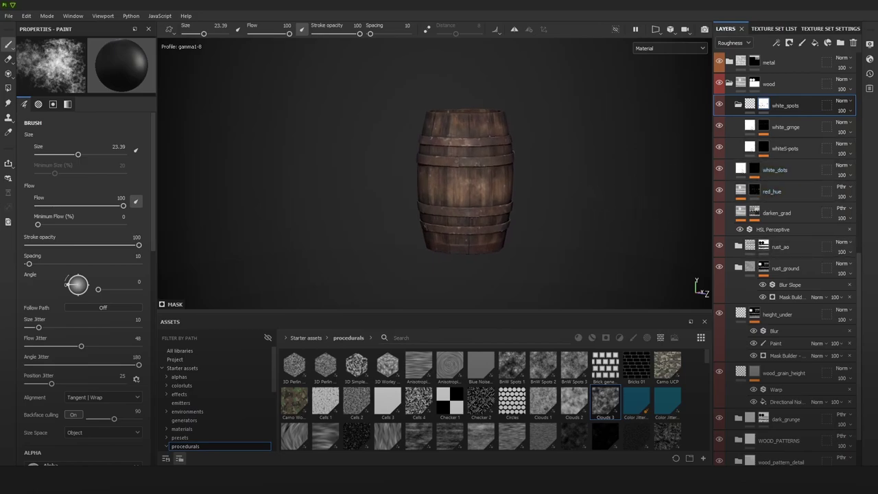
# Step: Collapse the weathering group and white_spots folder, and inspect the barrel's upper staves in the material and base color views
pyautogui.keyDown('alt'); pyautogui.moveTo(575, 229); pyautogui.dragTo(604, 229, button='right'); pyautogui.keyUp('alt')
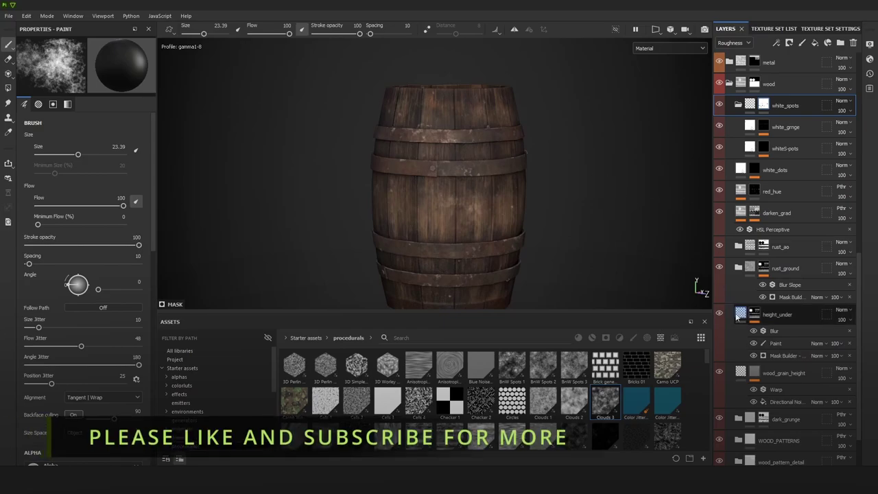
pyautogui.click(728, 83)
pyautogui.scroll(3, 742, 153)
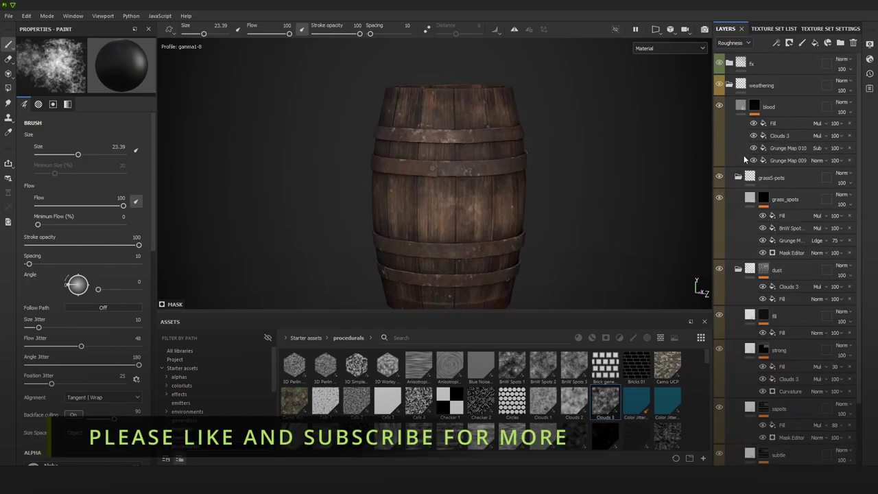
pyautogui.click(728, 84)
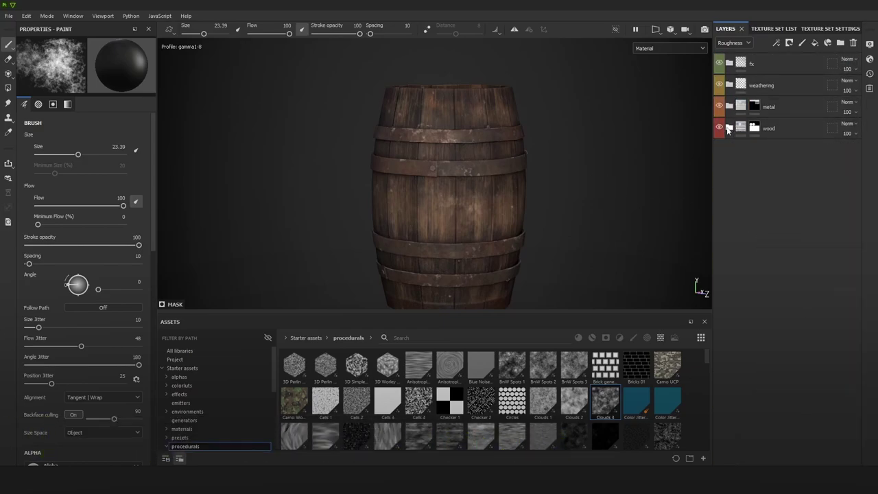
pyautogui.click(729, 128)
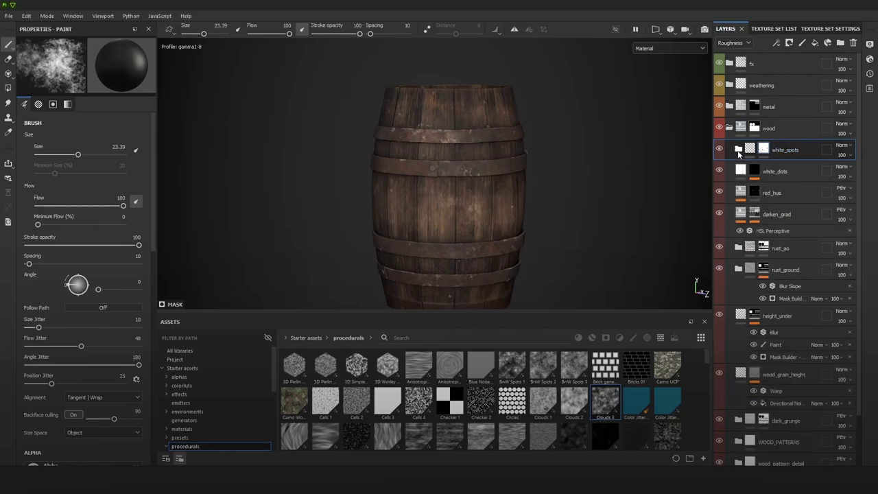
pyautogui.scroll(4, 472, 104)
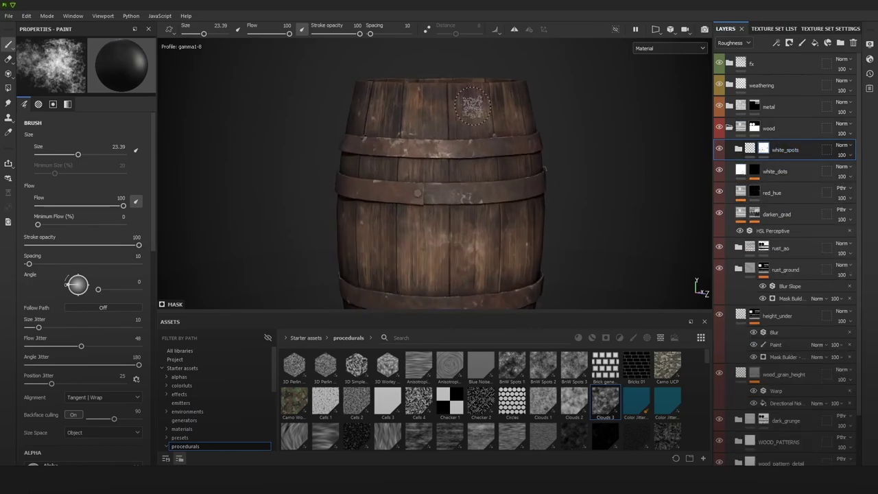
pyautogui.scroll(6, 472, 104)
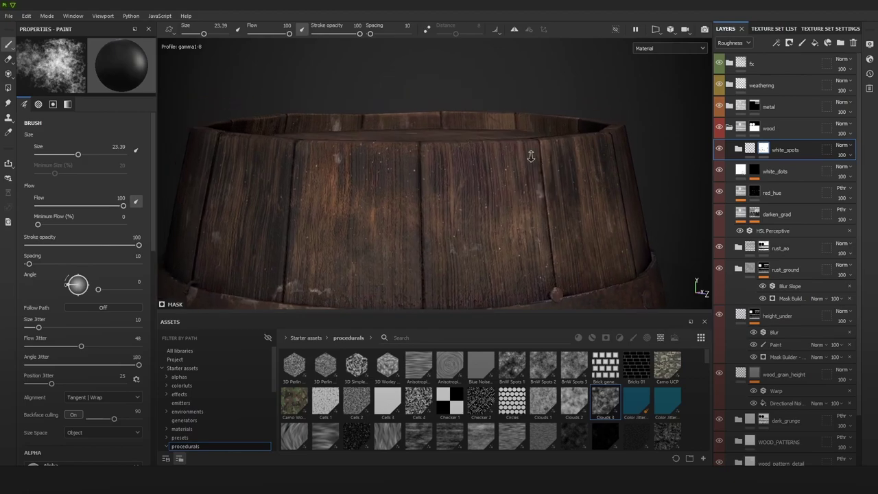
pyautogui.press('b')
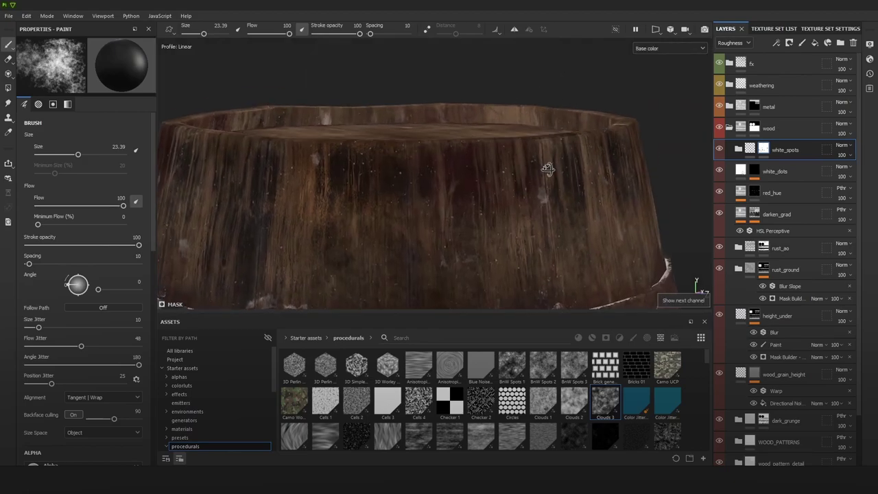
pyautogui.keyDown('alt'); pyautogui.moveTo(547, 169); pyautogui.dragTo(559, 195); pyautogui.keyUp('alt')
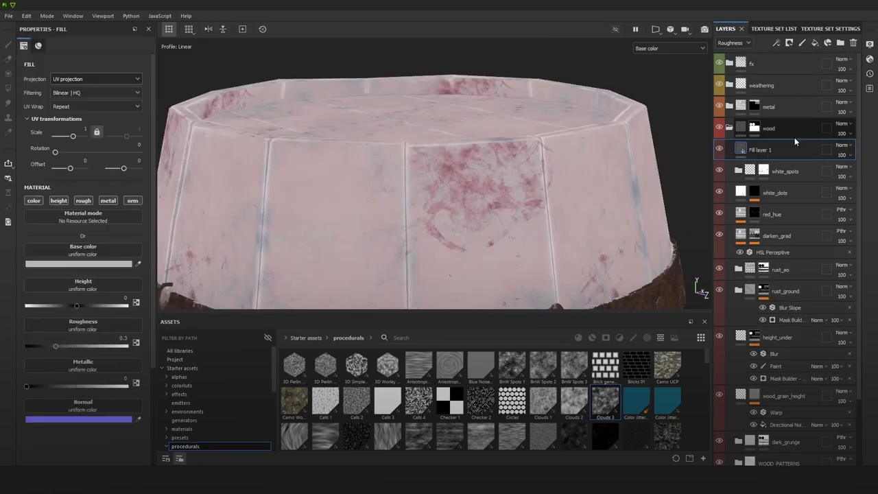
# Step: Group a new fill layer at the top of the wood group into a folder named edge_dmaage
pyautogui.hotkey('ctrl', 'g')
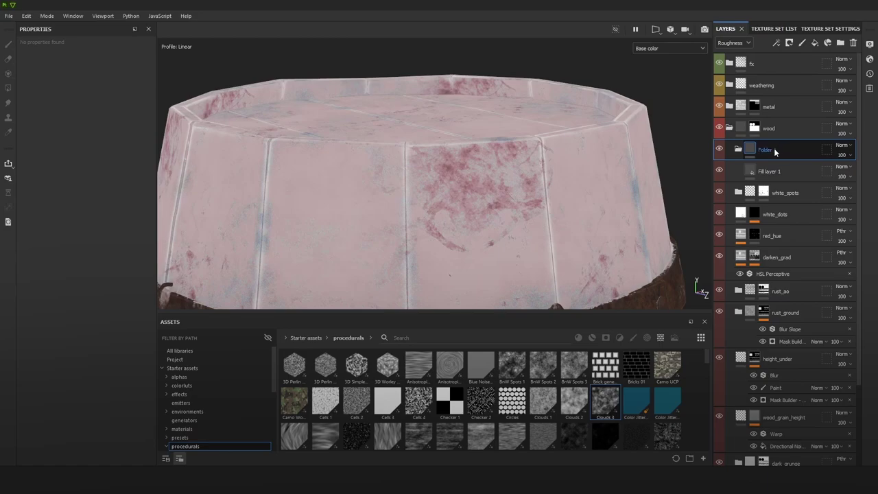
pyautogui.doubleClick(767, 151)
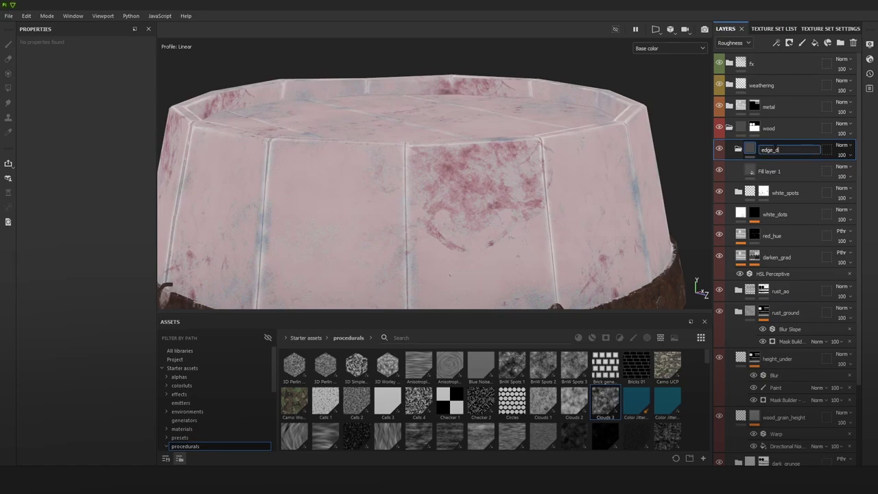
pyautogui.write('edge_dmaage')
pyautogui.press('Return')
# Step: Hide the metal, weathering and fx groups and show the barrel's upper part in the material view with adjusted lighting
pyautogui.click(718, 106)
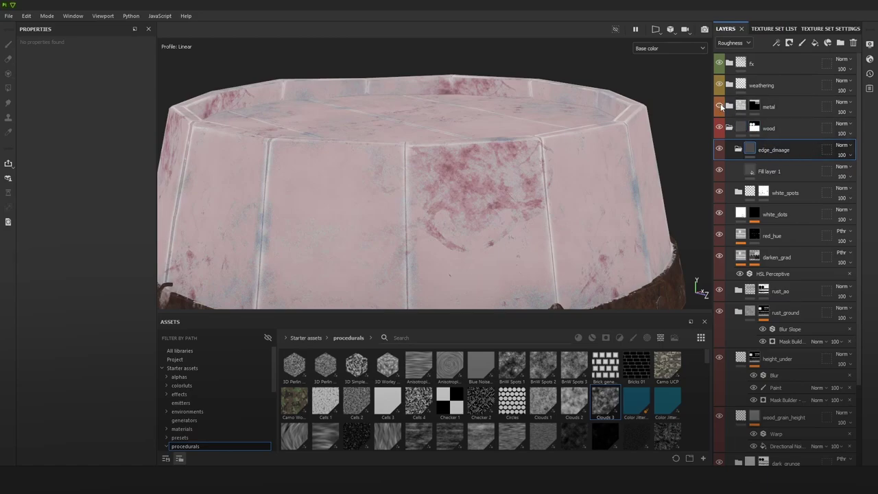
pyautogui.click(718, 85)
pyautogui.click(719, 63)
pyautogui.scroll(-3, 546, 173)
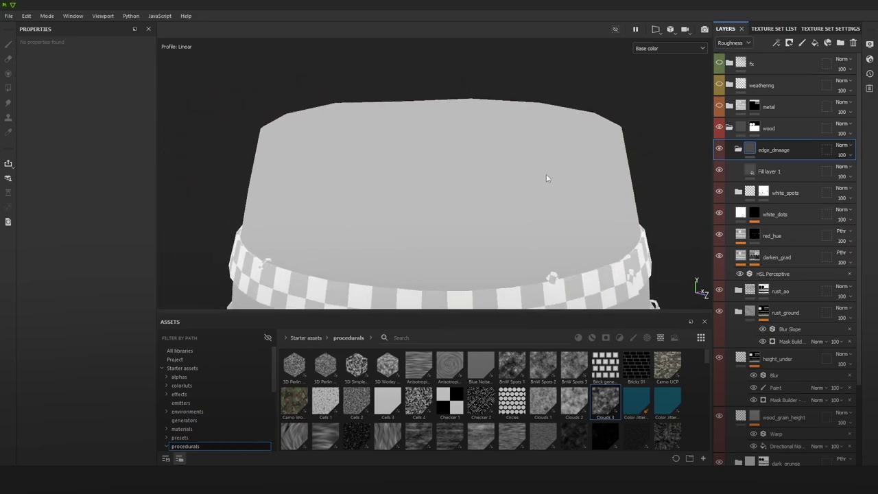
pyautogui.press('m')
pyautogui.scroll(1, 515, 176)
pyautogui.keyDown('alt'); pyautogui.moveTo(510, 176); pyautogui.dragTo(548, 219, button='right'); pyautogui.keyUp('alt')
pyautogui.keyDown('shift'); pyautogui.moveTo(528, 197); pyautogui.dragTo(721, 196, button='right'); pyautogui.keyUp('shift')
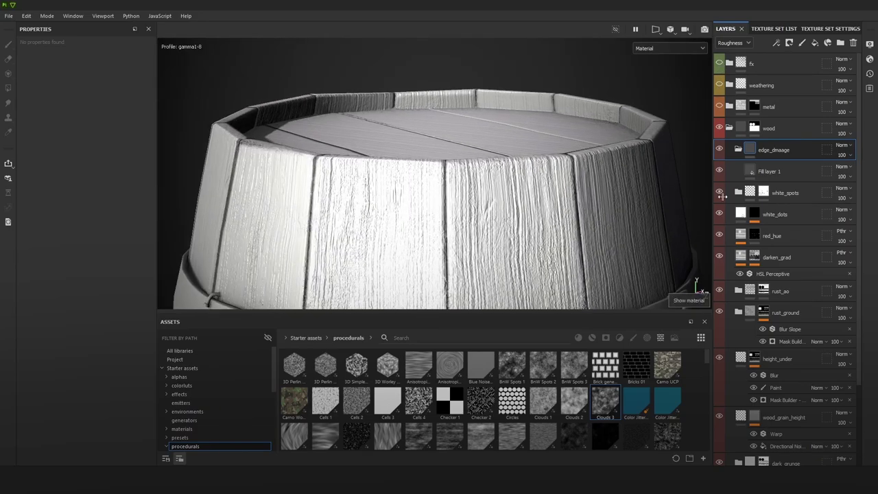
# Step: Add a black mask to the edge_dmaage folder
pyautogui.click(773, 171)
pyautogui.click(771, 150)
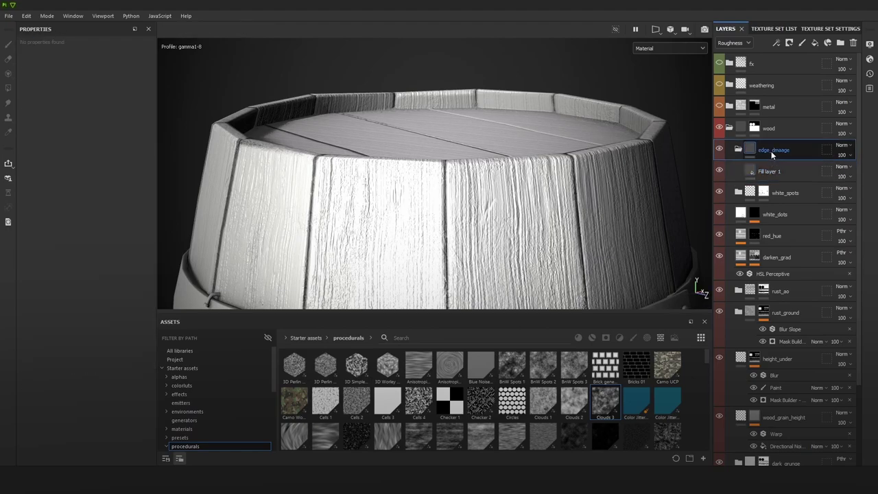
pyautogui.rightClick(771, 151)
pyautogui.click(779, 18)
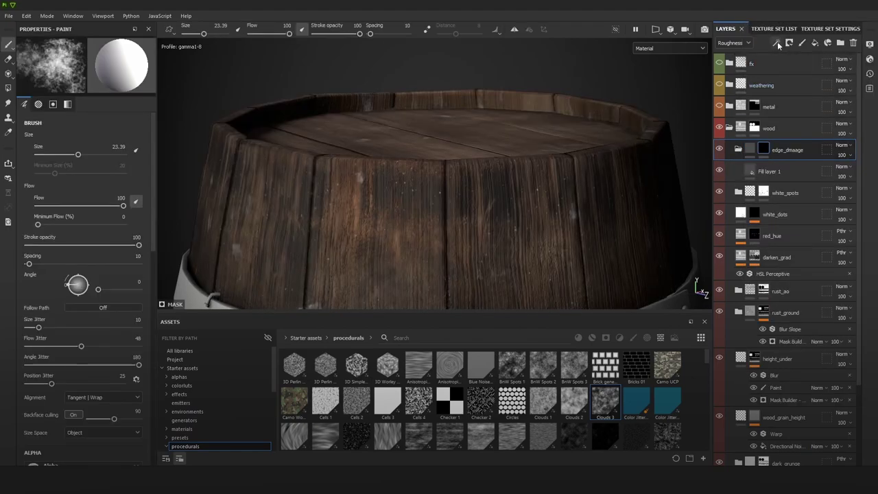
# Step: Search the smart masks across all libraries for "edge da" and preview Fabric Edge Damage and Edge Damage
pyautogui.click(623, 336)
pyautogui.click(492, 434)
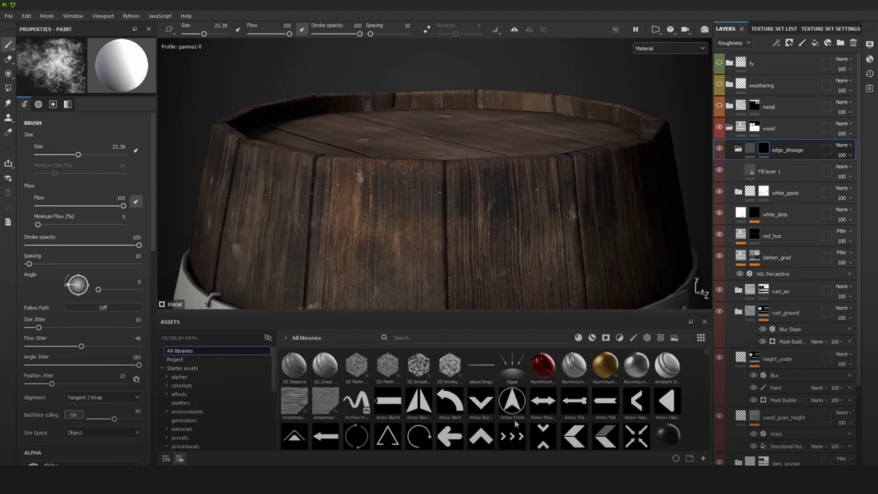
pyautogui.click(606, 337)
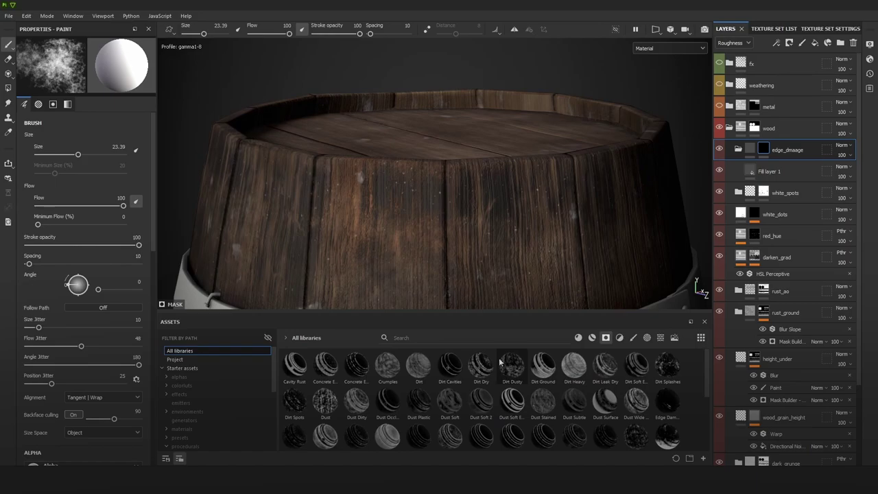
pyautogui.click(498, 337)
pyautogui.write('edge d')
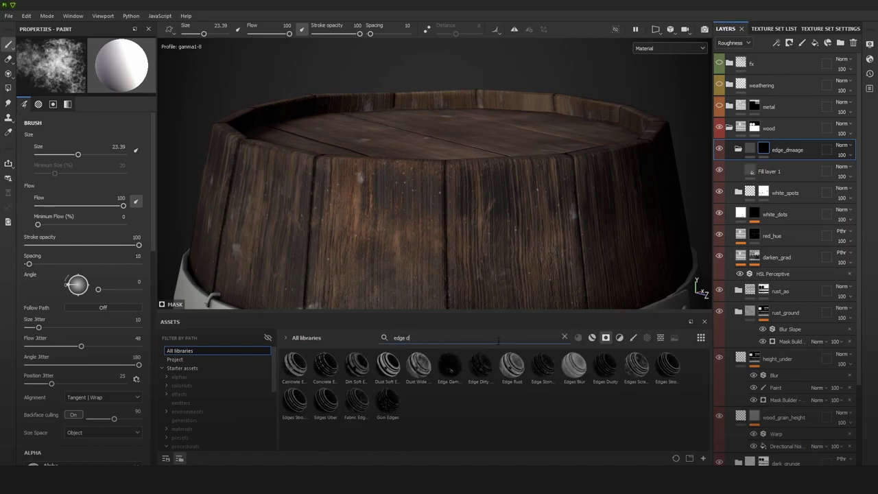
pyautogui.write('a')
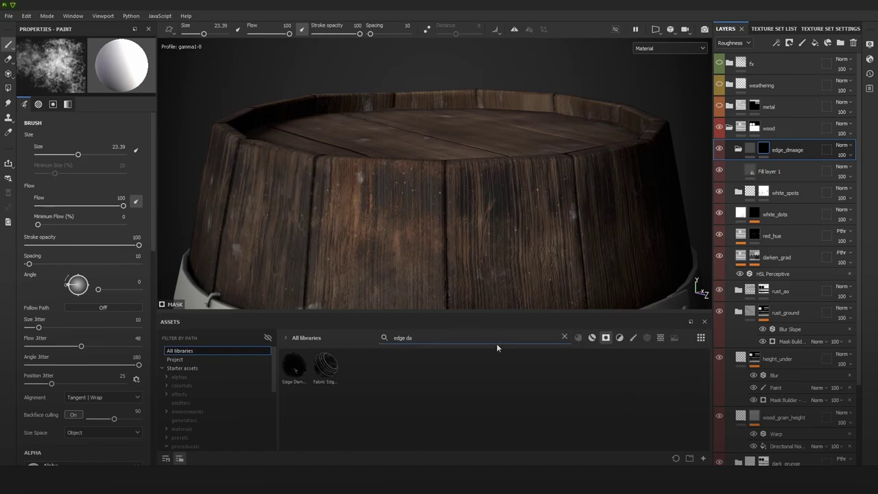
pyautogui.moveTo(336, 375)
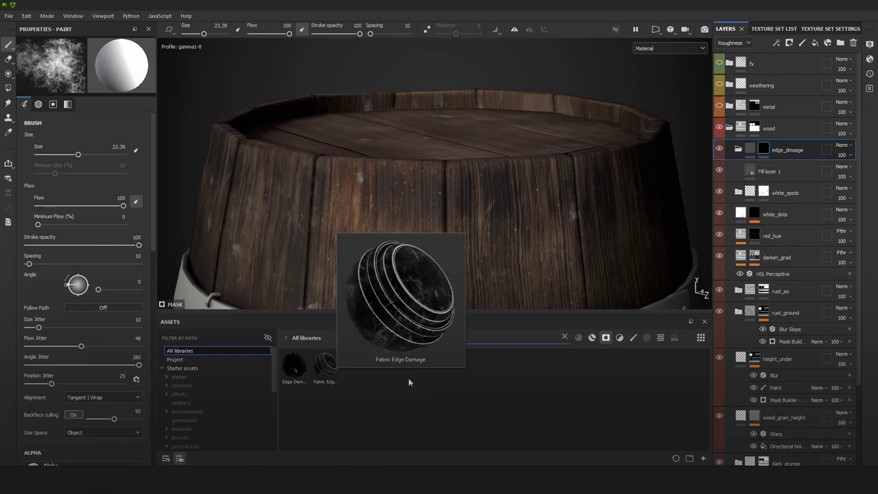
pyautogui.moveTo(296, 375)
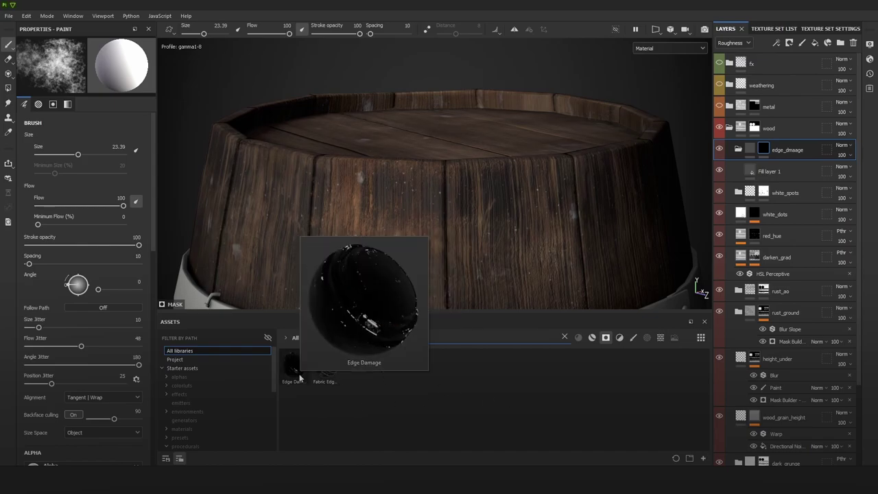
# Step: Try the Edge Damage smart mask on the edge_dmaage folder, then undo it
pyautogui.click(769, 171)
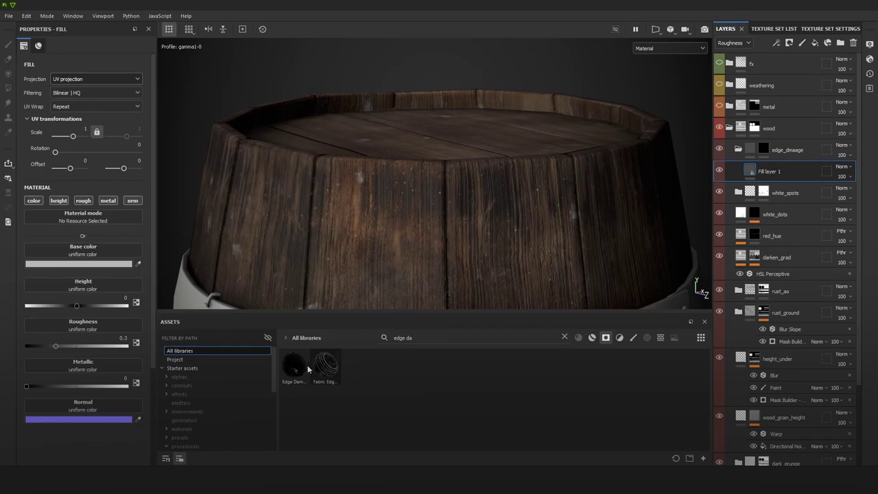
pyautogui.moveTo(294, 368); pyautogui.dragTo(781, 157)
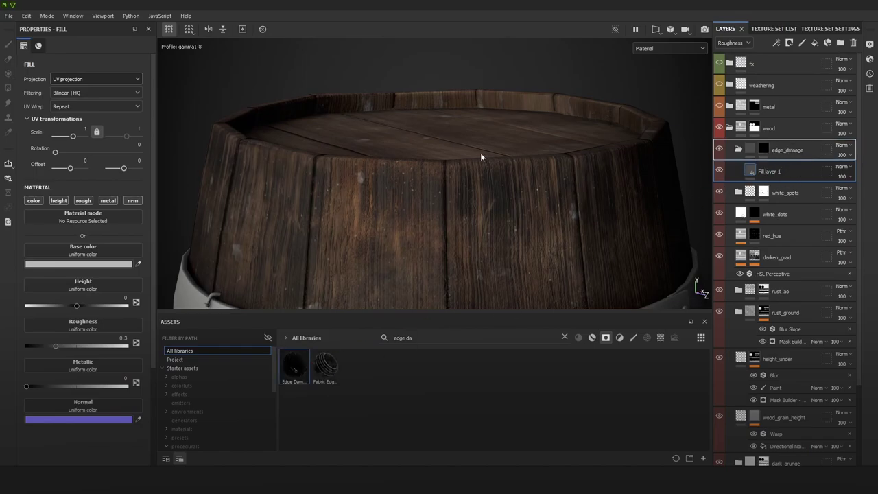
pyautogui.keyDown('alt'); pyautogui.moveTo(509, 205); pyautogui.dragTo(427, 84, button='right'); pyautogui.keyUp('alt')
pyautogui.keyDown('alt'); pyautogui.moveTo(427, 85); pyautogui.dragTo(476, 125); pyautogui.keyUp('alt')
pyautogui.keyDown('alt'); pyautogui.moveTo(476, 126); pyautogui.dragTo(521, 159, button='right'); pyautogui.keyUp('alt')
pyautogui.keyDown('alt'); pyautogui.moveTo(521, 159); pyautogui.dragTo(546, 209); pyautogui.keyUp('alt')
pyautogui.keyDown('alt'); pyautogui.moveTo(546, 210); pyautogui.dragTo(550, 165, button='middle'); pyautogui.keyUp('alt')
pyautogui.hotkey('ctrl', 'z')
pyautogui.keyDown('alt'); pyautogui.moveTo(597, 202); pyautogui.dragTo(547, 179, button='right'); pyautogui.keyUp('alt')
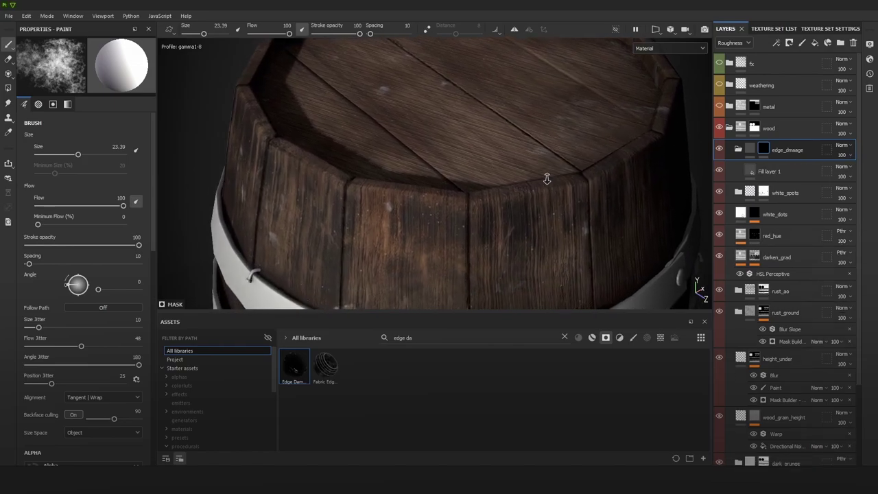
# Step: Add a Mask Builder - Legacy generator to the edge_dmaage folder's mask
pyautogui.click(777, 41)
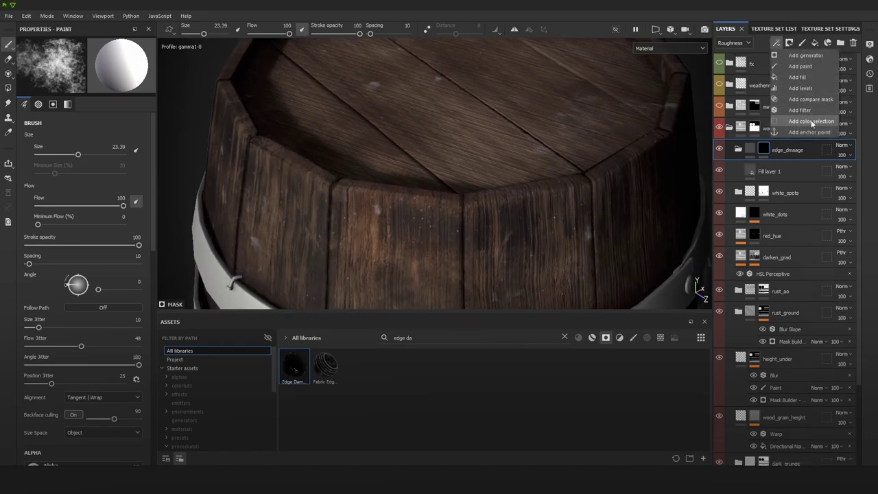
pyautogui.click(813, 56)
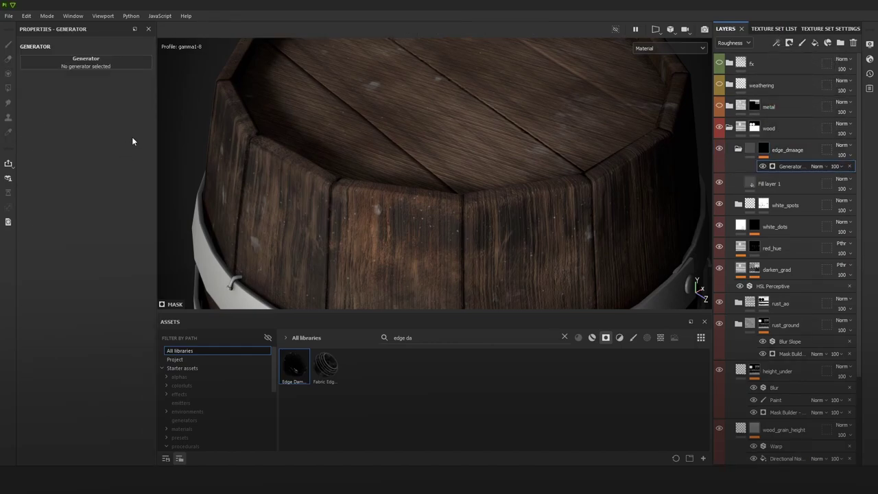
pyautogui.click(101, 68)
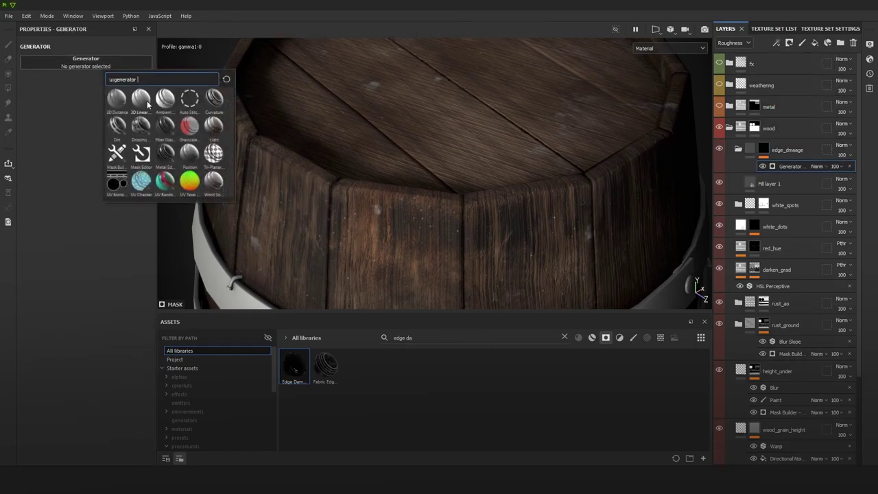
pyautogui.click(117, 155)
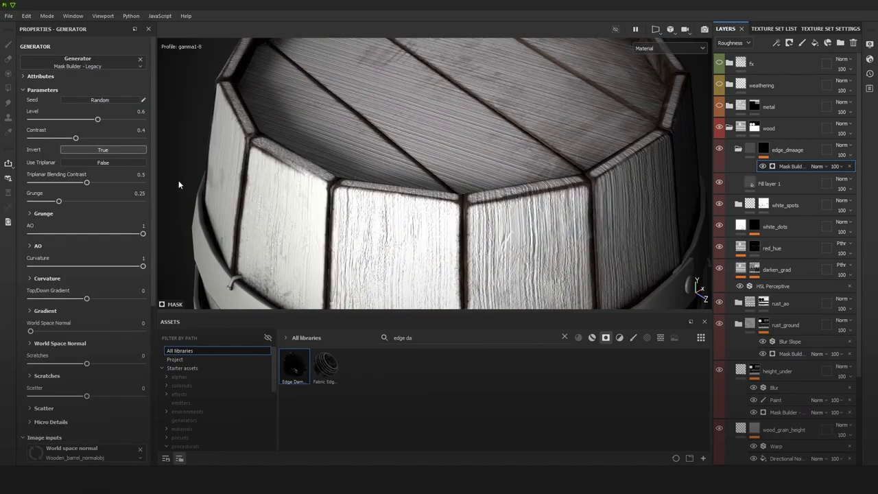
# Step: Set the Mask Builder's Invert to False, Level to 0.65 and Contrast to 0.35
pyautogui.click(96, 148)
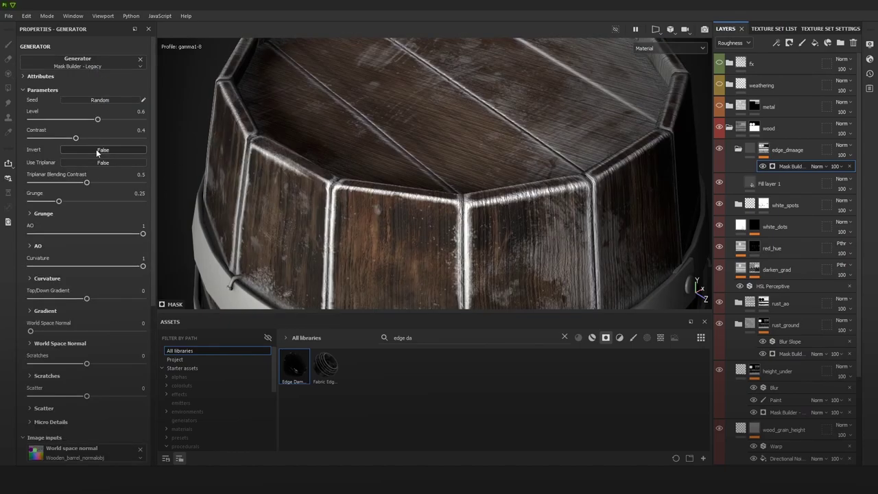
pyautogui.moveTo(115, 120); pyautogui.dragTo(104, 128)
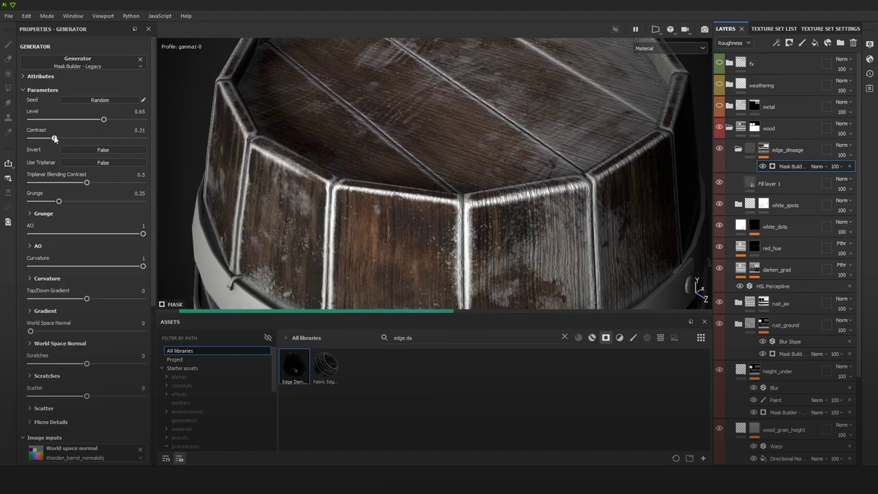
pyautogui.moveTo(55, 139); pyautogui.dragTo(71, 139)
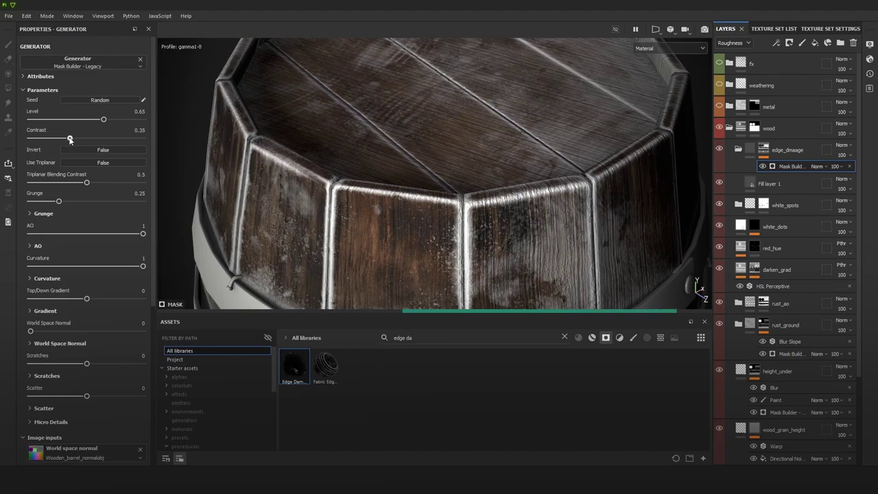
# Step: Set the Mask Builder's Grunge to 0, AO to -1 and Curvature to 0.58 to confine the mask to the stave edges
pyautogui.scroll(-6, 449, 206)
pyautogui.keyDown('alt'); pyautogui.moveTo(450, 206); pyautogui.dragTo(500, 200); pyautogui.keyUp('alt')
pyautogui.keyDown('alt'); pyautogui.moveTo(500, 200); pyautogui.dragTo(502, 166, button='middle'); pyautogui.keyUp('alt')
pyautogui.scroll(6, 503, 166)
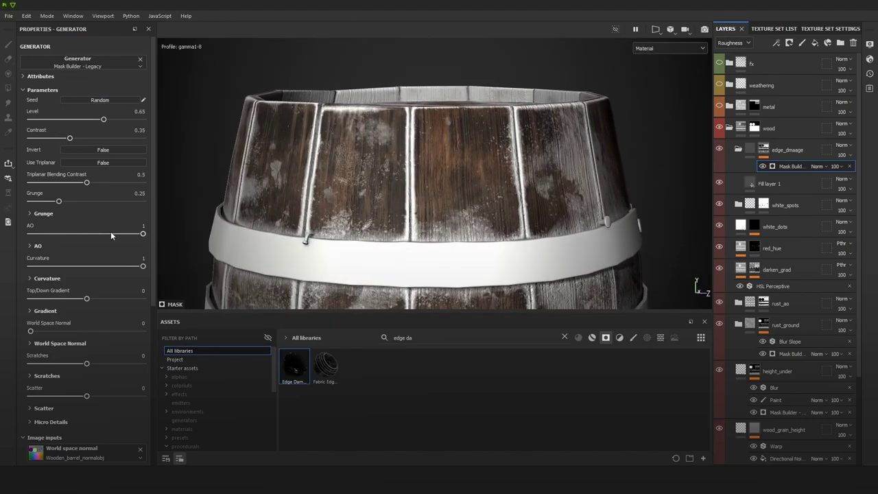
pyautogui.moveTo(57, 200); pyautogui.dragTo(30, 201)
pyautogui.keyDown('alt'); pyautogui.moveTo(312, 185); pyautogui.dragTo(178, 266); pyautogui.keyUp('alt')
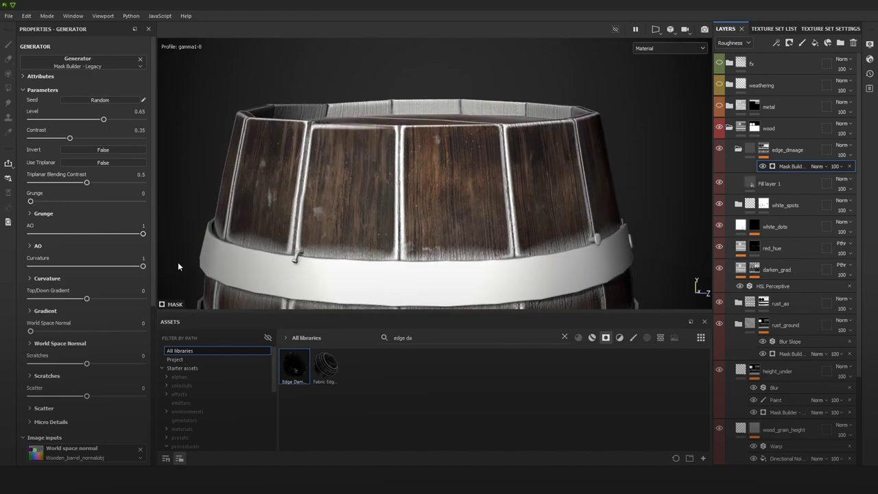
pyautogui.moveTo(102, 265); pyautogui.dragTo(164, 276)
pyautogui.moveTo(95, 233); pyautogui.dragTo(30, 234)
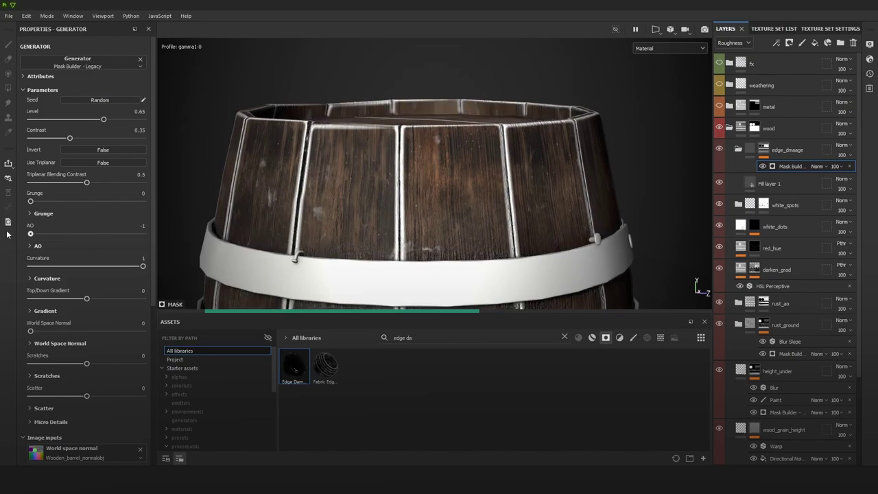
pyautogui.moveTo(125, 269); pyautogui.dragTo(96, 267)
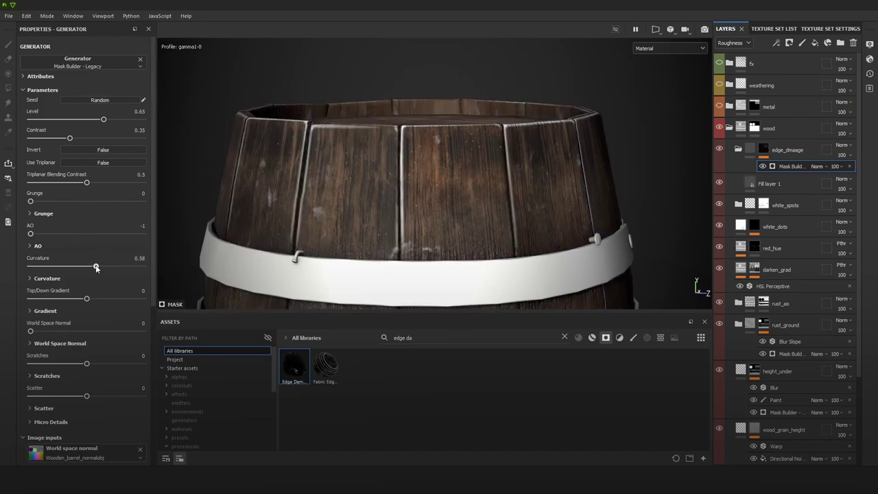
# Step: Set the Mask Builder's Curvature to 0.65 and Grunge to 0.06 to strengthen the wear along the stave edges
pyautogui.keyDown('alt'); pyautogui.moveTo(439, 137); pyautogui.dragTo(439, 180); pyautogui.keyUp('alt')
pyautogui.keyDown('alt'); pyautogui.moveTo(480, 206); pyautogui.dragTo(370, 66, button='right'); pyautogui.keyUp('alt')
pyautogui.keyDown('alt'); pyautogui.moveTo(423, 150); pyautogui.dragTo(427, 157, button='right'); pyautogui.keyUp('alt')
pyautogui.scroll(8, 426, 157)
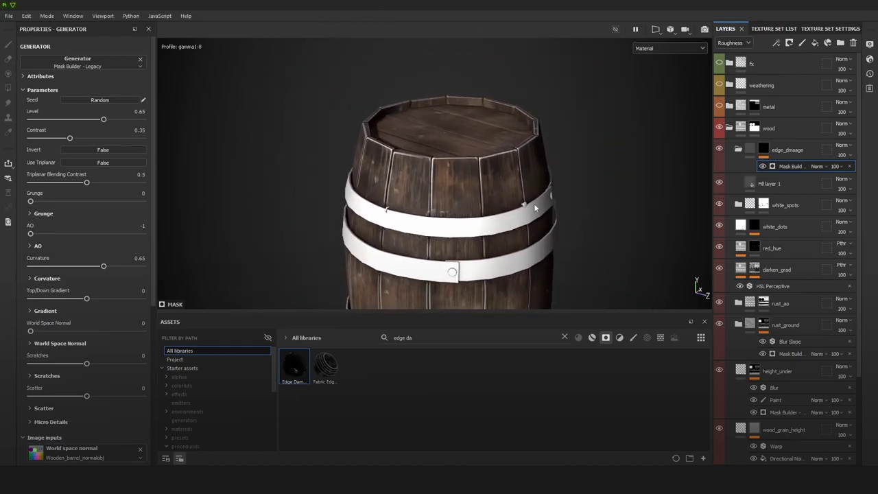
pyautogui.keyDown('alt'); pyautogui.moveTo(549, 254); pyautogui.dragTo(446, 190); pyautogui.keyUp('alt')
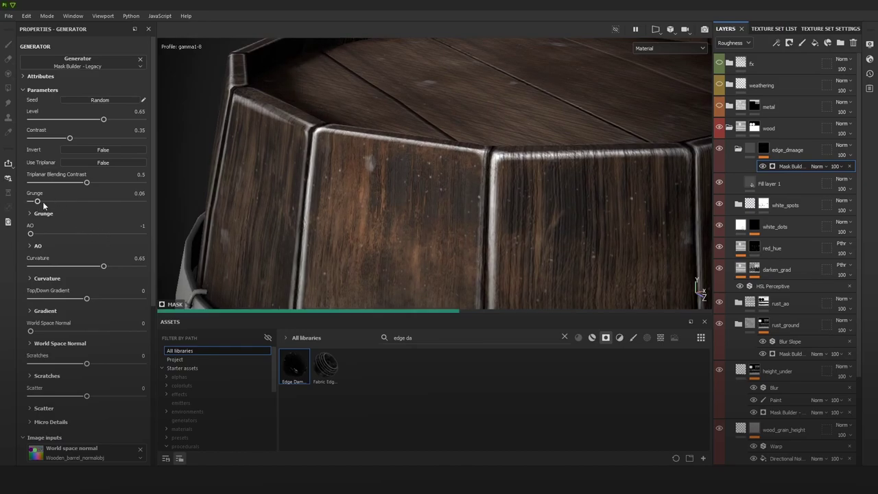
pyautogui.scroll(3, 466, 180)
pyautogui.scroll(-3, 460, 179)
pyautogui.scroll(-3, 458, 178)
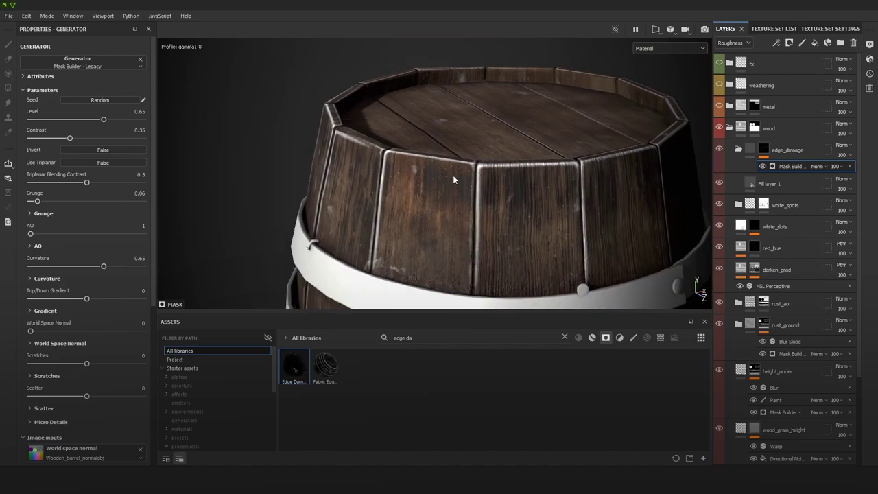
# Step: Show only the Base color channel on the barrel and set the Mask Builder's Grunge to 0.05
pyautogui.keyDown('alt'); pyautogui.moveTo(525, 180); pyautogui.dragTo(491, 168); pyautogui.keyUp('alt')
pyautogui.scroll(3, 490, 167)
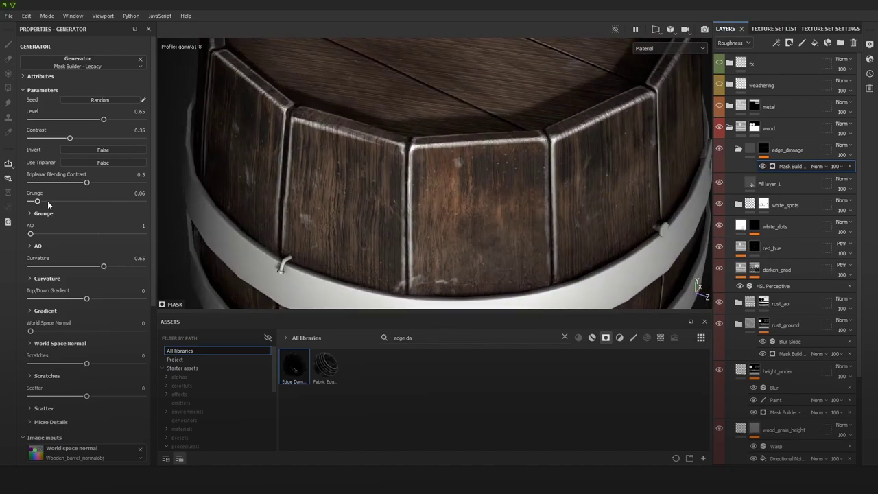
pyautogui.press('c')
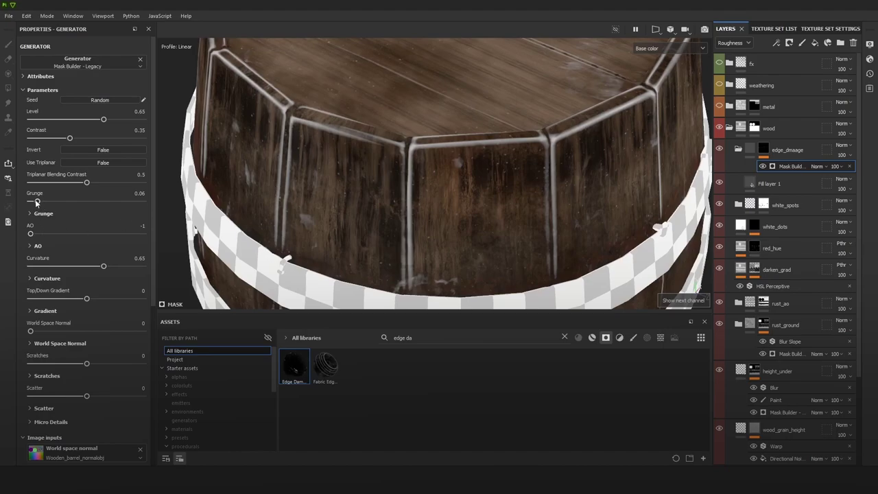
pyautogui.moveTo(34, 202); pyautogui.dragTo(39, 203)
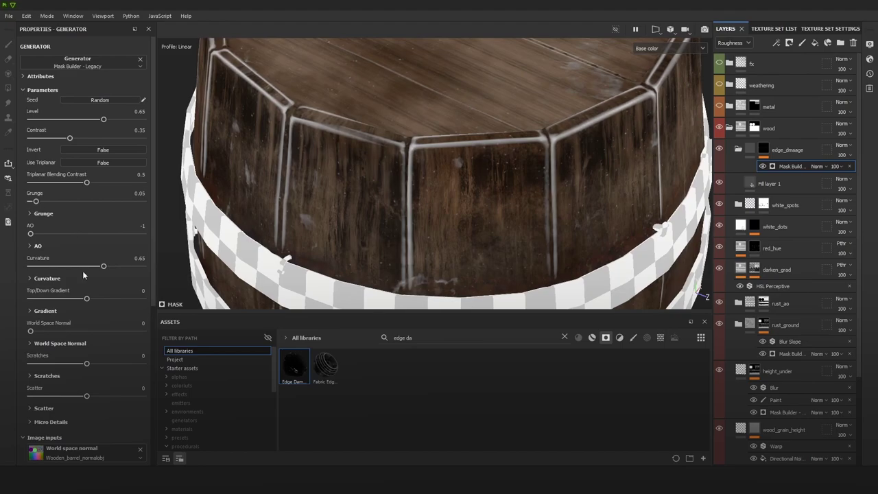
# Step: Set the Mask Builder's Top/Down Gradient to 0.02 and expand its Gradient settings
pyautogui.scroll(-6, 416, 233)
pyautogui.keyDown('alt'); pyautogui.moveTo(446, 209); pyautogui.dragTo(455, 149, button='middle'); pyautogui.keyUp('alt')
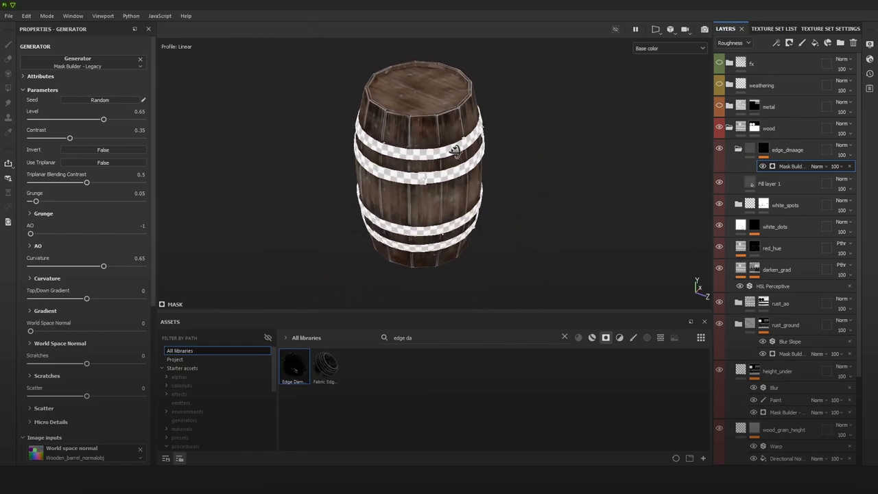
pyautogui.keyDown('alt'); pyautogui.moveTo(454, 126); pyautogui.dragTo(443, 101); pyautogui.keyUp('alt')
pyautogui.keyDown('alt'); pyautogui.moveTo(442, 106); pyautogui.dragTo(450, 131, button='right'); pyautogui.keyUp('alt')
pyautogui.keyDown('alt'); pyautogui.moveTo(450, 131); pyautogui.dragTo(430, 131, button='middle'); pyautogui.keyUp('alt')
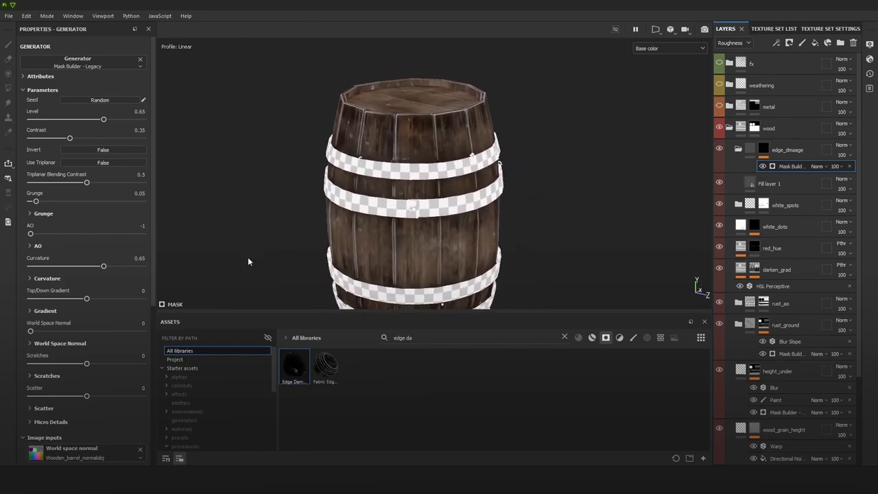
pyautogui.keyDown('alt'); pyautogui.moveTo(364, 145); pyautogui.dragTo(373, 181, button='right'); pyautogui.keyUp('alt')
pyautogui.click(55, 298)
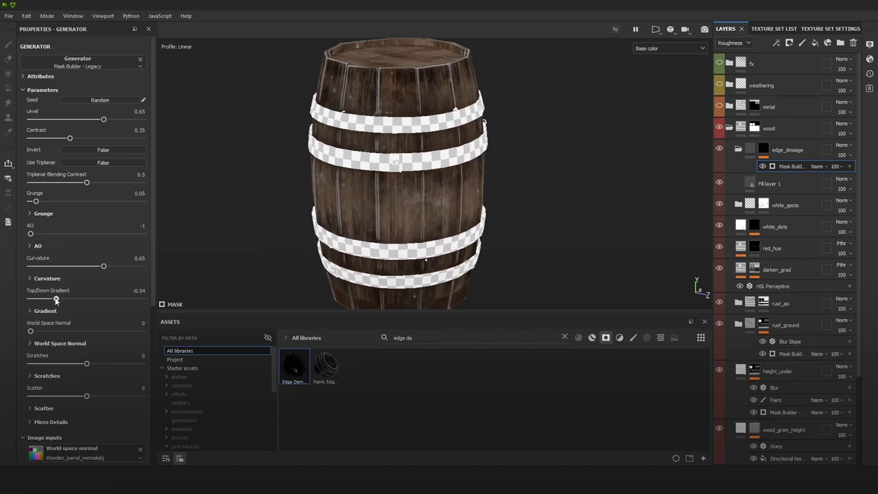
pyautogui.click(94, 299)
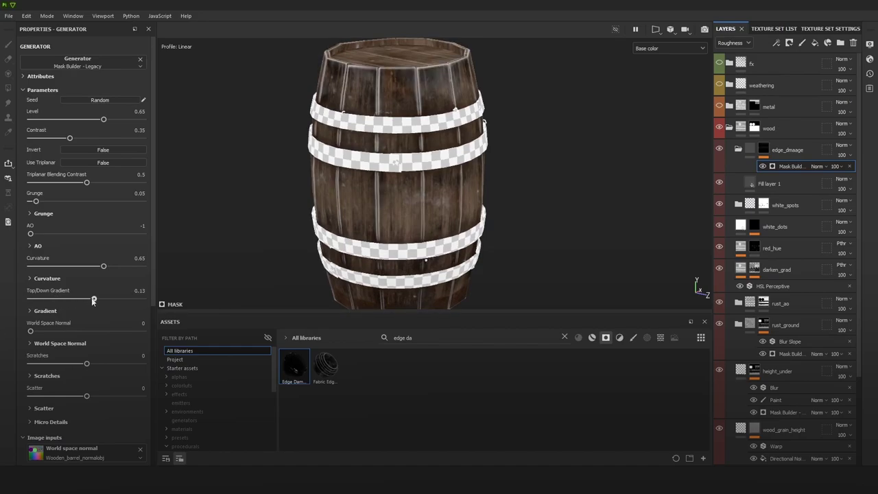
pyautogui.moveTo(94, 300); pyautogui.dragTo(87, 299)
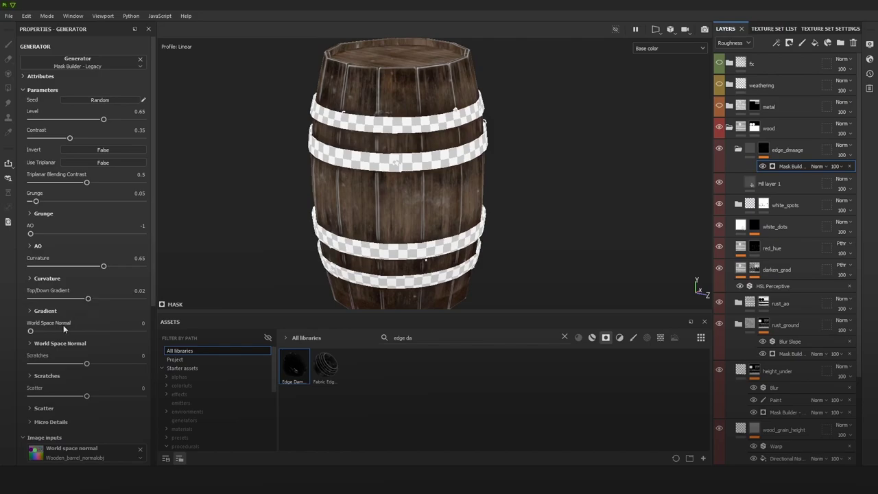
pyautogui.click(37, 310)
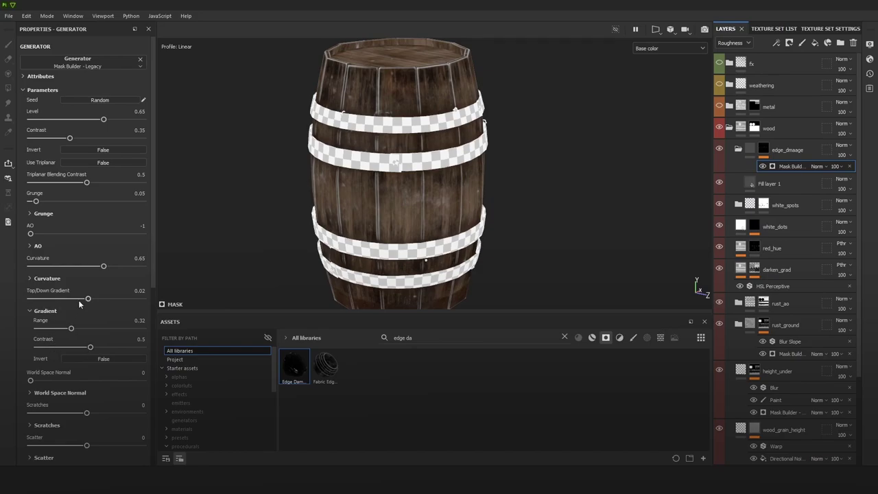
pyautogui.scroll(-2, 95, 344)
pyautogui.scroll(-1, 448, 152)
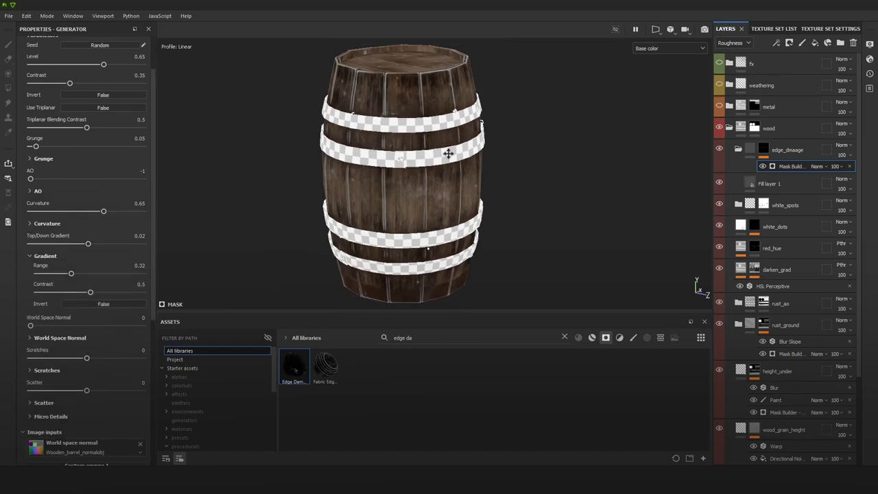
# Step: Try moving the white_dots layer down the stack, between height_under and wood_grain_height
pyautogui.keyDown('alt'); pyautogui.moveTo(448, 152); pyautogui.dragTo(398, 160); pyautogui.keyUp('alt')
pyautogui.scroll(1, 400, 162)
pyautogui.keyDown('alt'); pyautogui.moveTo(427, 202); pyautogui.dragTo(421, 119, button='middle'); pyautogui.keyUp('alt')
pyautogui.keyDown('alt'); pyautogui.moveTo(419, 154); pyautogui.dragTo(416, 272, button='middle'); pyautogui.keyUp('alt')
pyautogui.scroll(1, 434, 192)
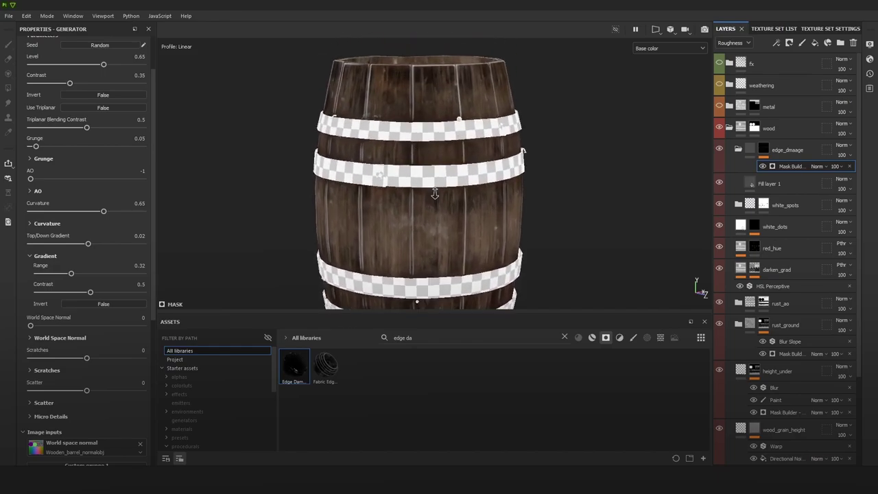
pyautogui.click(775, 154)
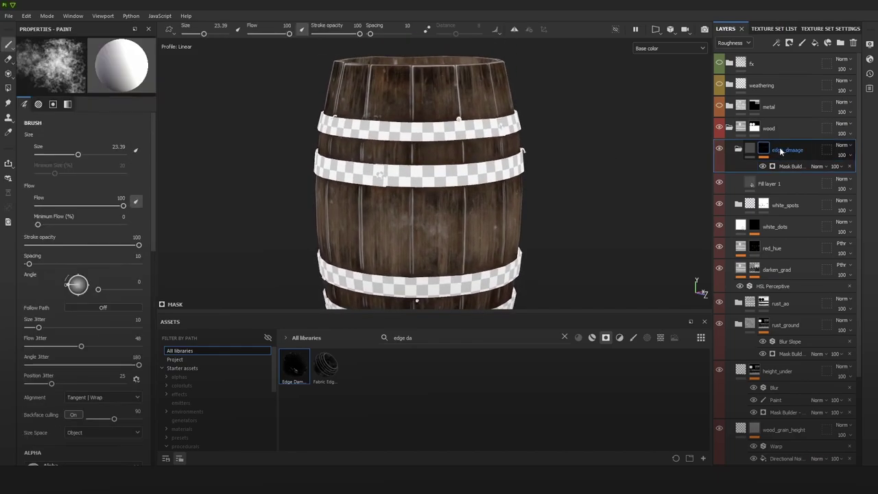
pyautogui.moveTo(775, 227); pyautogui.dragTo(787, 409)
pyautogui.scroll(2, 447, 67)
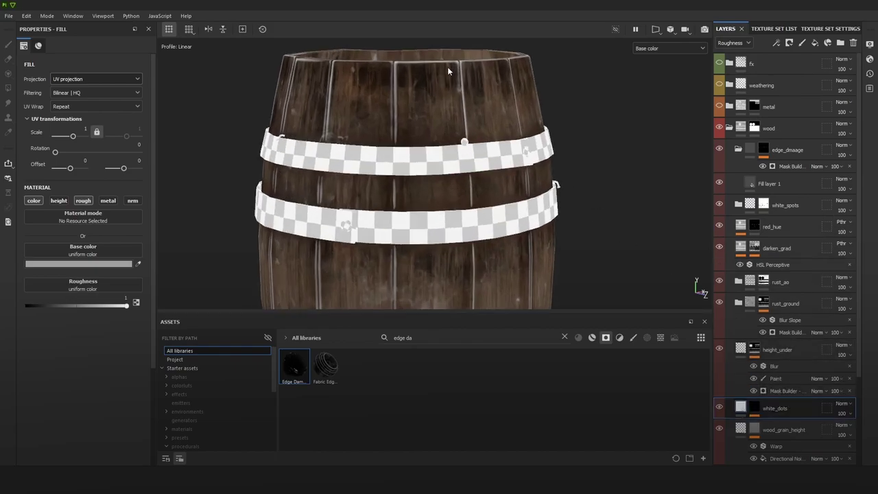
pyautogui.keyDown('alt'); pyautogui.moveTo(448, 188); pyautogui.dragTo(463, 71, button='middle'); pyautogui.keyUp('alt')
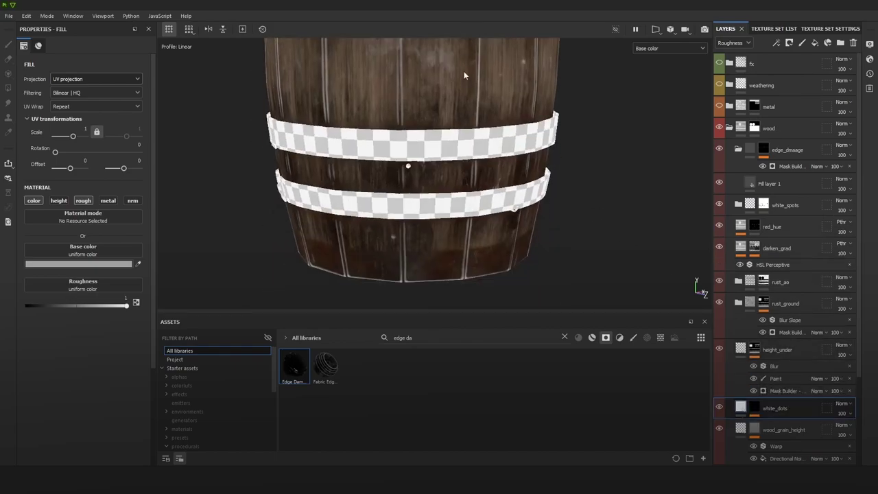
pyautogui.keyDown('alt'); pyautogui.moveTo(480, 141); pyautogui.dragTo(482, 134, button='middle'); pyautogui.keyUp('alt')
pyautogui.keyDown('alt'); pyautogui.moveTo(482, 134); pyautogui.dragTo(502, 228, button='right'); pyautogui.keyUp('alt')
pyautogui.keyDown('alt'); pyautogui.moveTo(502, 228); pyautogui.dragTo(504, 187, button='middle'); pyautogui.keyUp('alt')
pyautogui.scroll(-4, 757, 303)
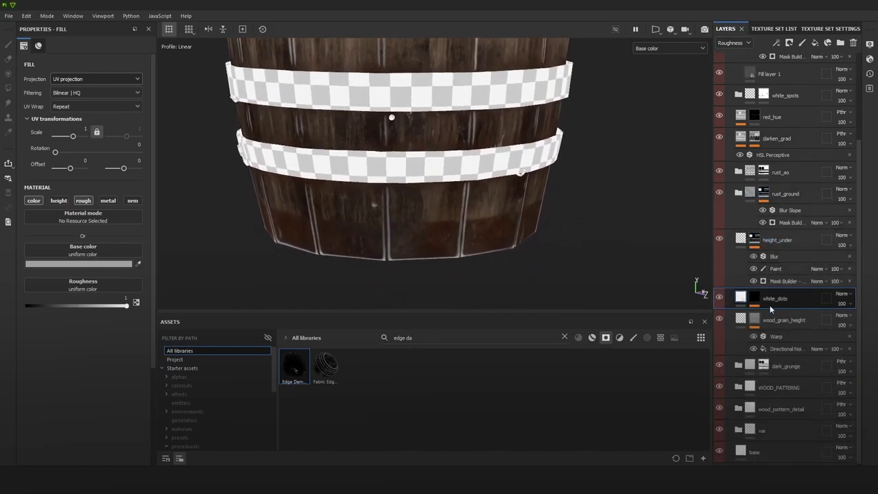
# Step: Toggle the white_dots layer's visibility, and undo its move so it sits above red_hue again
pyautogui.click(719, 299)
pyautogui.click(718, 299)
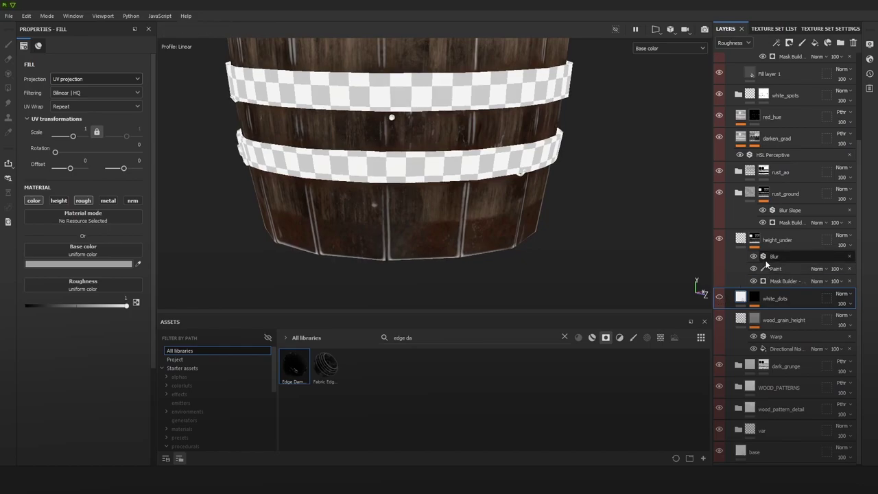
pyautogui.hotkey('ctrl', 'z')
pyautogui.hotkey('ctrl', 'z')
pyautogui.scroll(1, 779, 150)
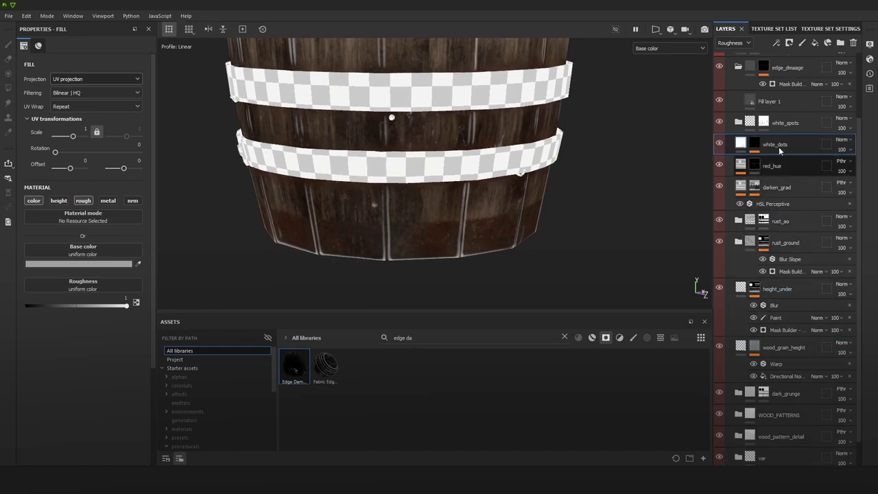
# Step: Move the edge_dmaage folder below height_under, directly above wood_grain_height, so the upper weathering layers cover it
pyautogui.scroll(2, 779, 147)
pyautogui.moveTo(787, 123)
pyautogui.mouseDown()
pyautogui.moveTo(808, 237)
pyautogui.moveTo(809, 426)
pyautogui.moveTo(805, 386)
pyautogui.mouseUp()
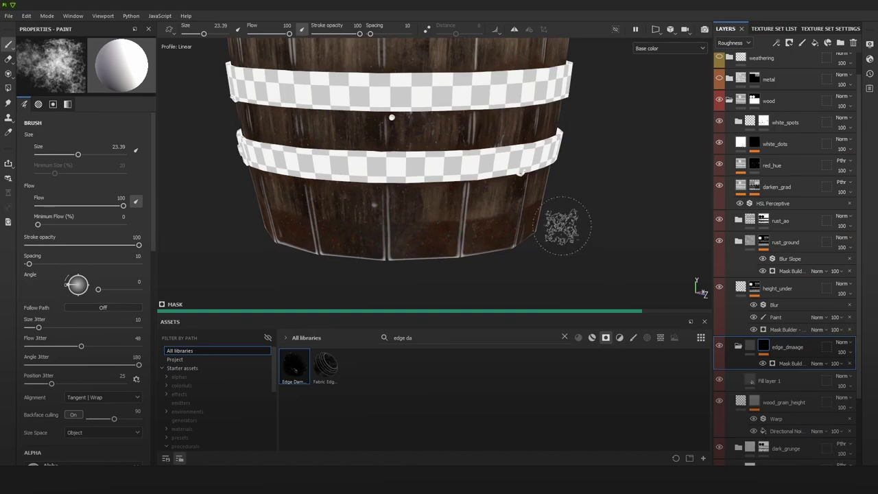
pyautogui.scroll(-4, 514, 195)
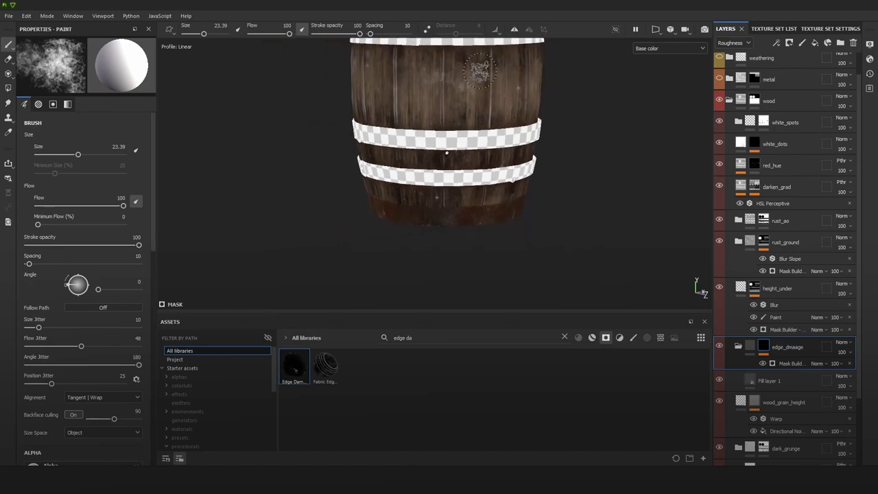
pyautogui.keyDown('alt'); pyautogui.moveTo(480, 71); pyautogui.dragTo(480, 149, button='middle'); pyautogui.keyUp('alt')
pyautogui.scroll(5, 480, 148)
pyautogui.keyDown('alt'); pyautogui.moveTo(480, 149); pyautogui.dragTo(495, 181); pyautogui.keyUp('alt')
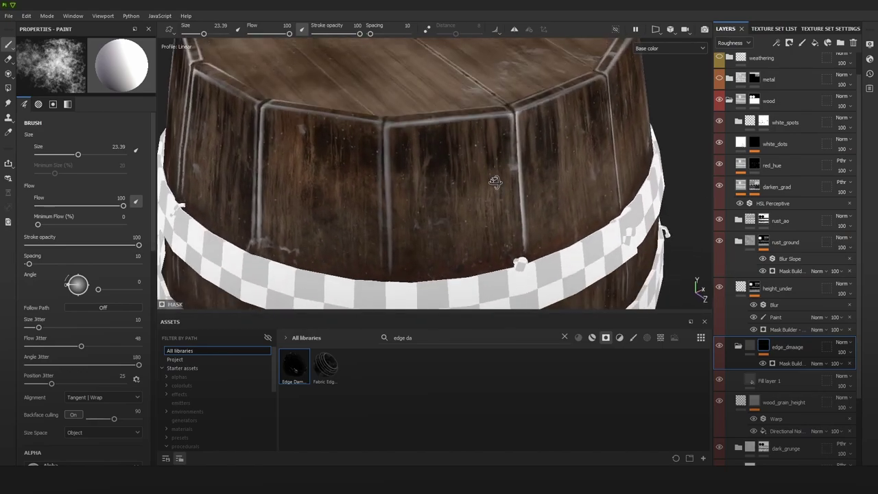
pyautogui.scroll(-5, 494, 181)
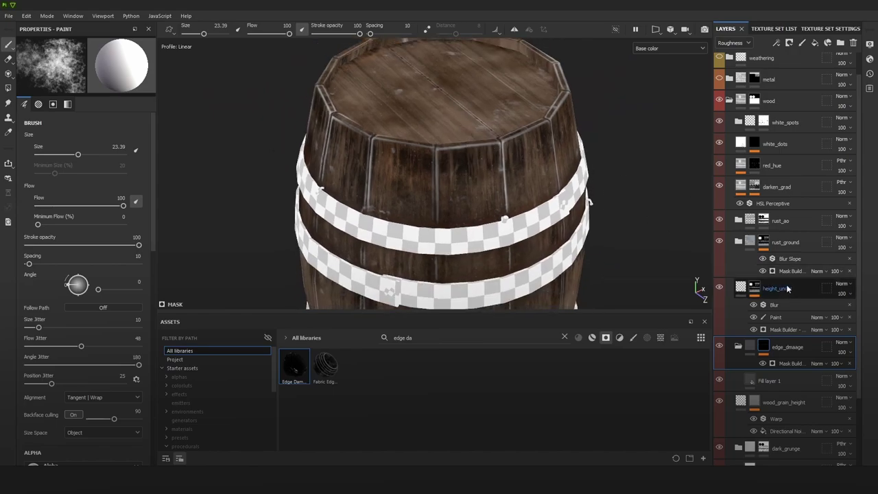
# Step: Set the Level of the edge_dmaage folder's Mask Builder to 0.76
pyautogui.scroll(2, 497, 161)
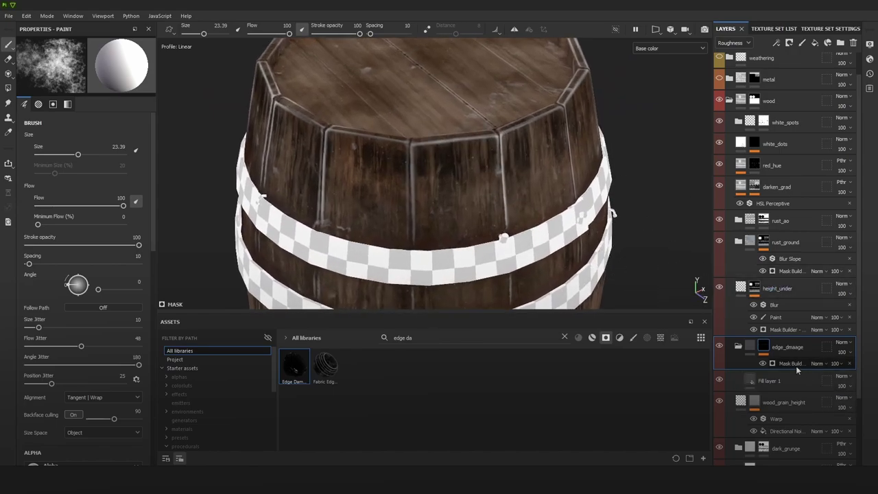
pyautogui.click(793, 364)
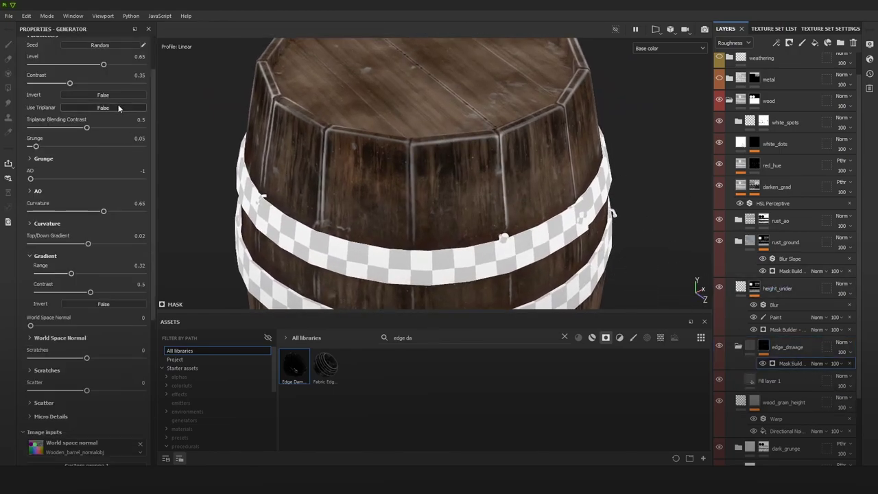
pyautogui.click(116, 64)
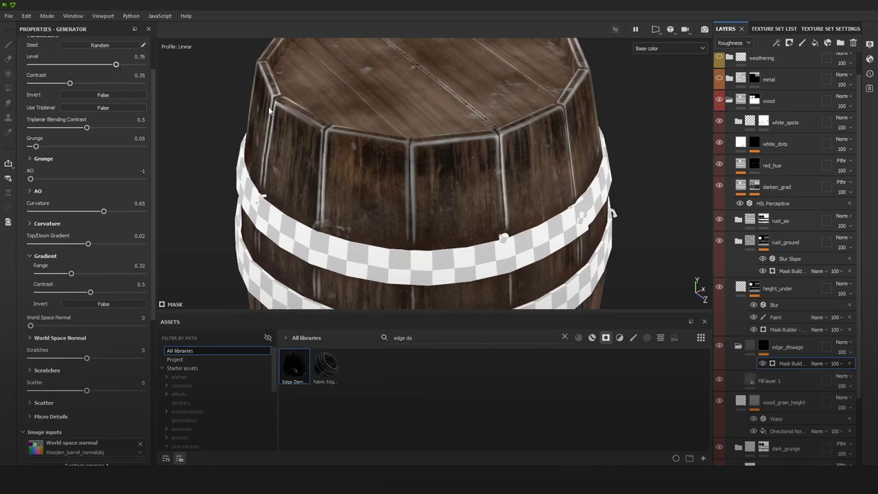
# Step: Examine the edge wear on the whole barrel and close up along the upper stave edges
pyautogui.scroll(-3, 476, 173)
pyautogui.keyDown('alt'); pyautogui.moveTo(477, 173); pyautogui.dragTo(436, 111, button='right'); pyautogui.keyUp('alt')
pyautogui.keyDown('alt'); pyautogui.moveTo(462, 157); pyautogui.dragTo(402, 82, button='right'); pyautogui.keyUp('alt')
pyautogui.keyDown('alt'); pyautogui.moveTo(471, 215); pyautogui.dragTo(472, 196, button='middle'); pyautogui.keyUp('alt')
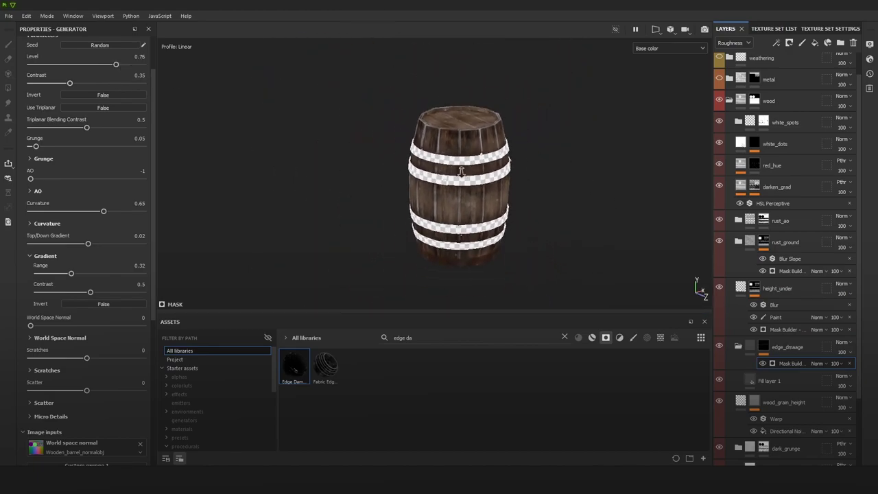
pyautogui.keyDown('alt'); pyautogui.moveTo(465, 157); pyautogui.dragTo(515, 205, button='right'); pyautogui.keyUp('alt')
pyautogui.keyDown('alt'); pyautogui.moveTo(528, 164); pyautogui.dragTo(541, 200); pyautogui.keyUp('alt')
pyautogui.keyDown('alt'); pyautogui.moveTo(541, 200); pyautogui.dragTo(603, 285, button='right'); pyautogui.keyUp('alt')
pyautogui.keyDown('alt'); pyautogui.moveTo(445, 188); pyautogui.dragTo(521, 264, button='right'); pyautogui.keyUp('alt')
pyautogui.keyDown('alt'); pyautogui.moveTo(495, 174); pyautogui.dragTo(549, 169); pyautogui.keyUp('alt')
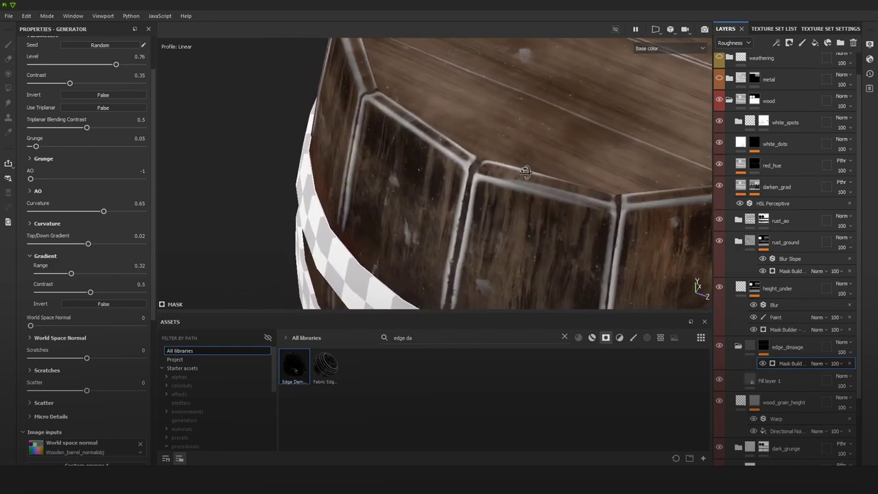
pyautogui.keyDown('alt'); pyautogui.moveTo(476, 148); pyautogui.dragTo(507, 203, button='right'); pyautogui.keyUp('alt')
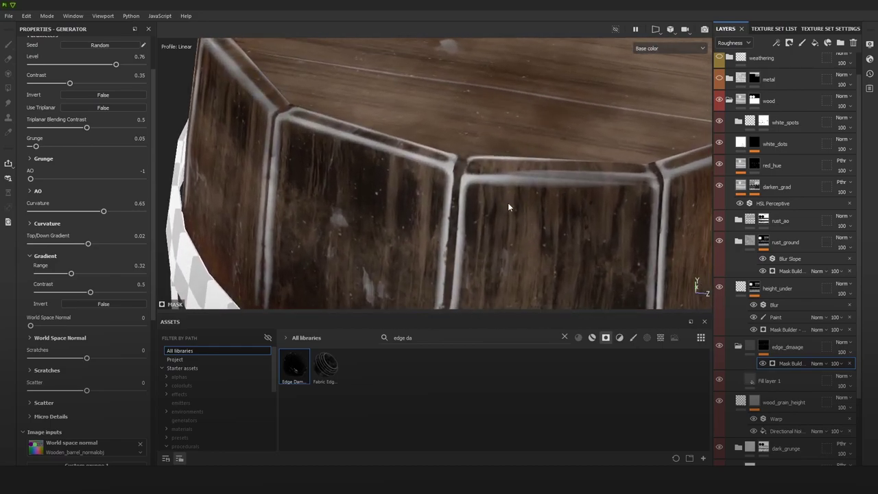
# Step: Add a fill effect to the edge_dmaage folder's mask and browse all procedural Grunges assets without the old search filter
pyautogui.click(755, 292)
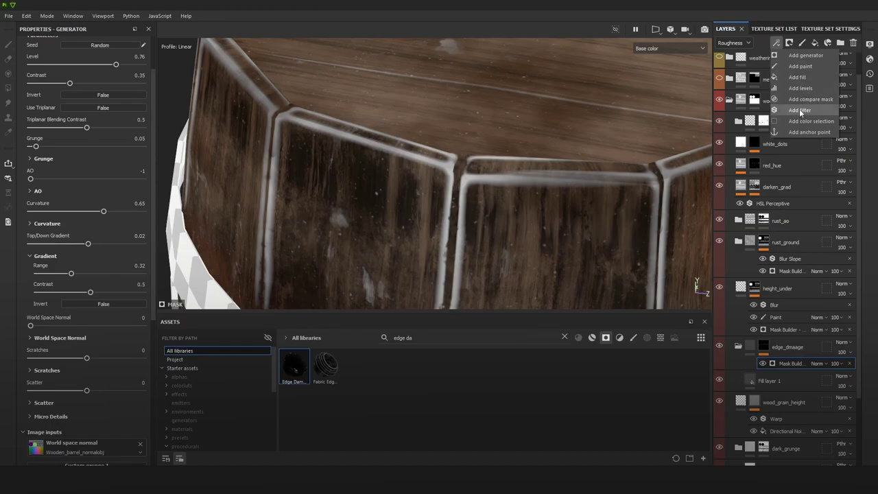
pyautogui.click(797, 77)
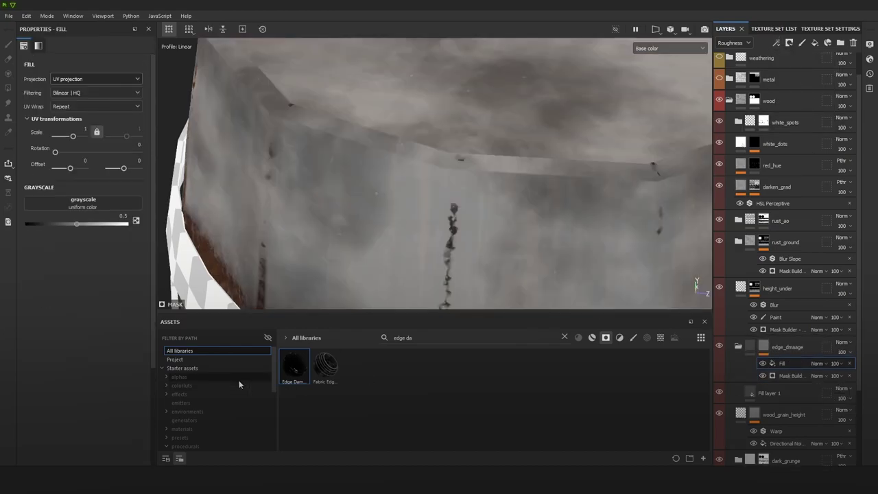
pyautogui.click(564, 336)
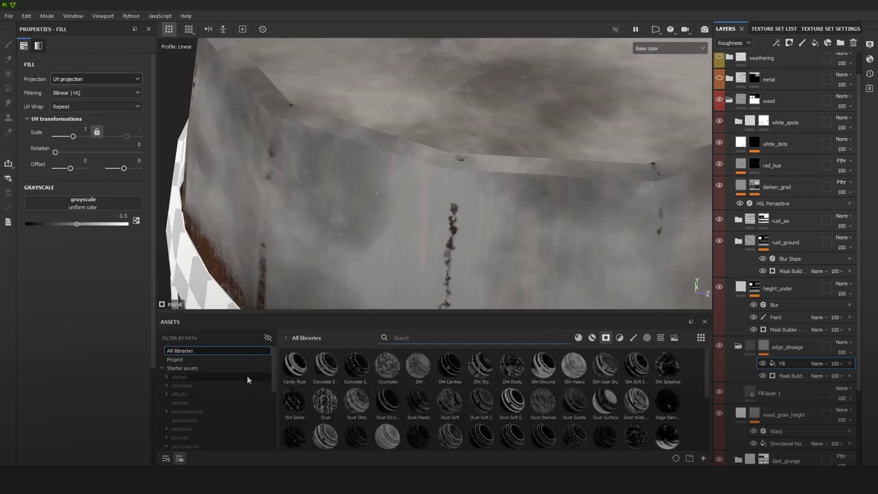
pyautogui.click(224, 394)
pyautogui.click(486, 436)
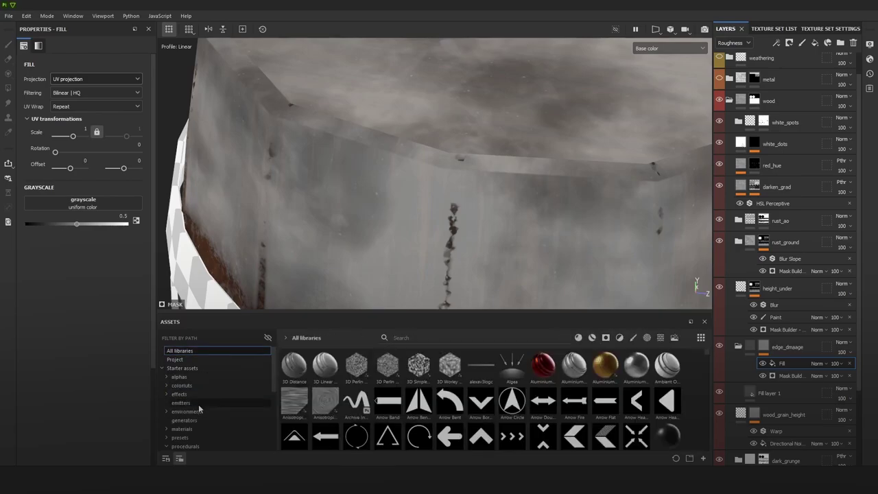
pyautogui.click(198, 419)
pyautogui.click(197, 421)
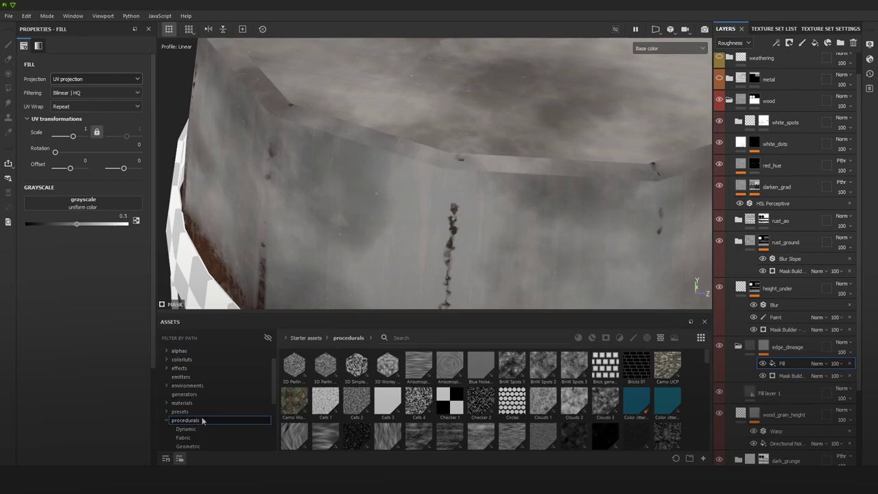
pyautogui.scroll(-2, 203, 421)
pyautogui.click(195, 386)
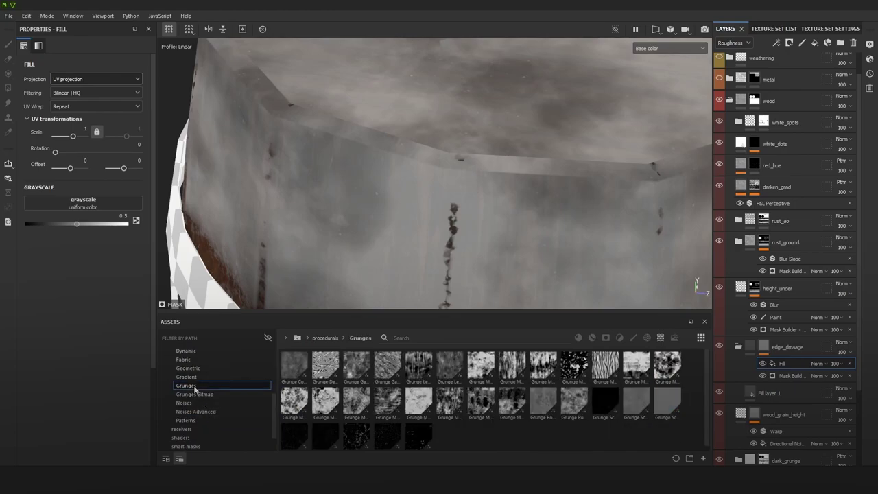
# Step: Assign Grunge Map 007 as the grayscale source of the new fill in the edge_dmaage mask
pyautogui.moveTo(500, 393)
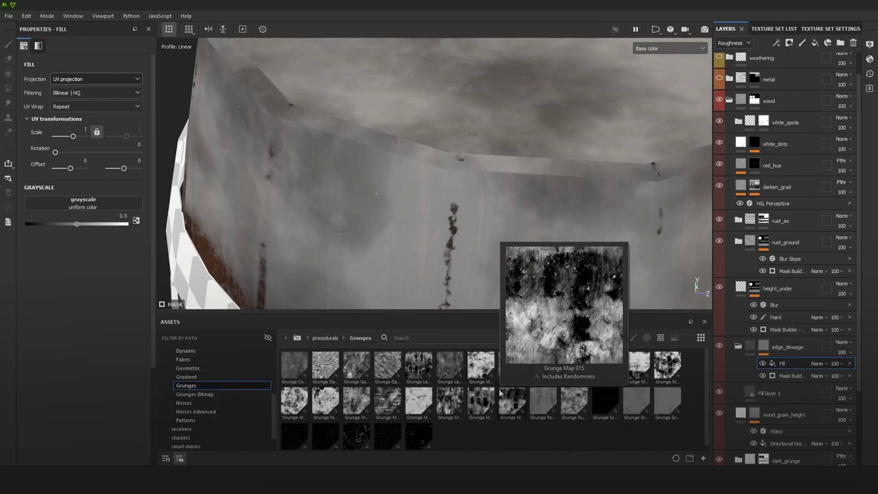
pyautogui.moveTo(583, 410)
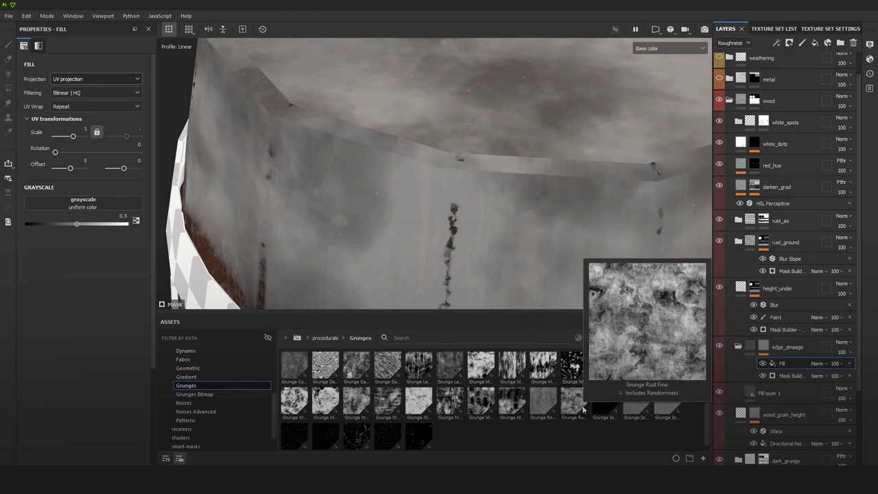
pyautogui.moveTo(576, 378)
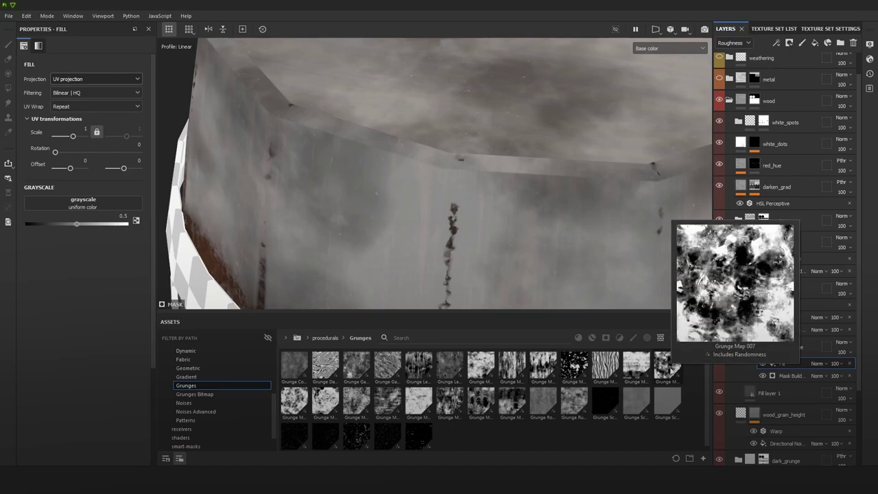
pyautogui.moveTo(666, 364); pyautogui.dragTo(89, 201)
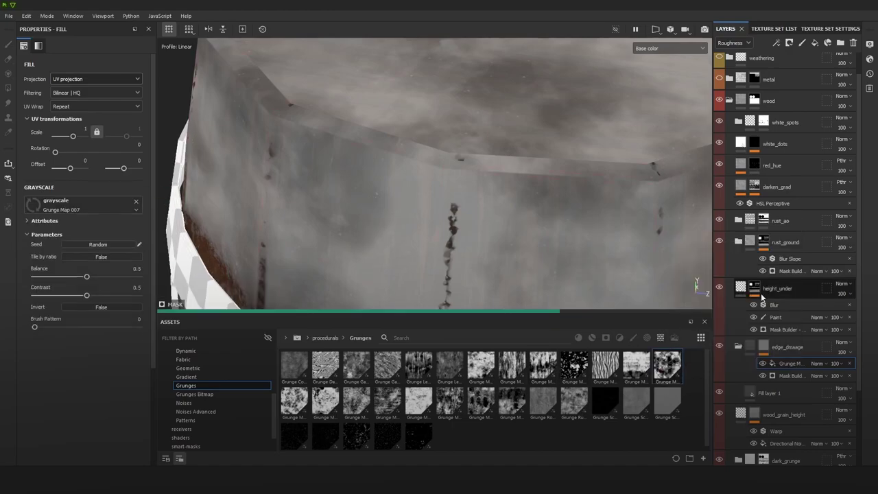
# Step: Set the grunge fill's blending mode to Multiply and its Balance to 0.39
pyautogui.click(817, 363)
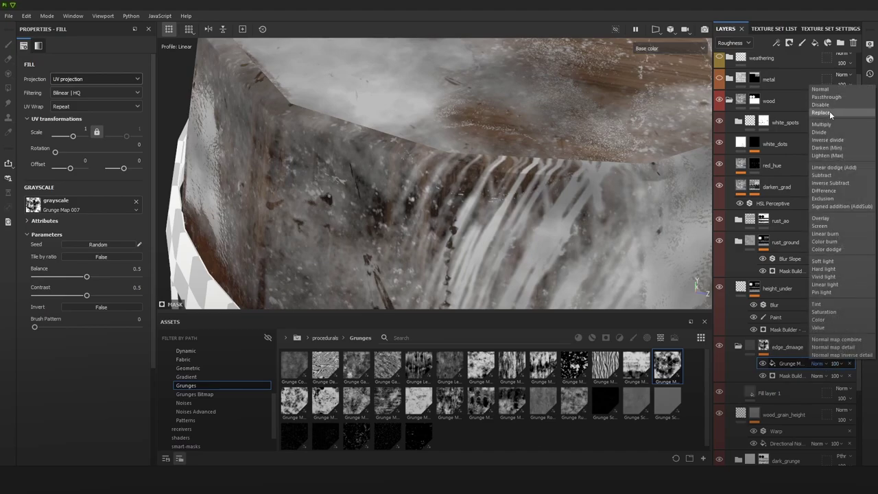
pyautogui.click(821, 124)
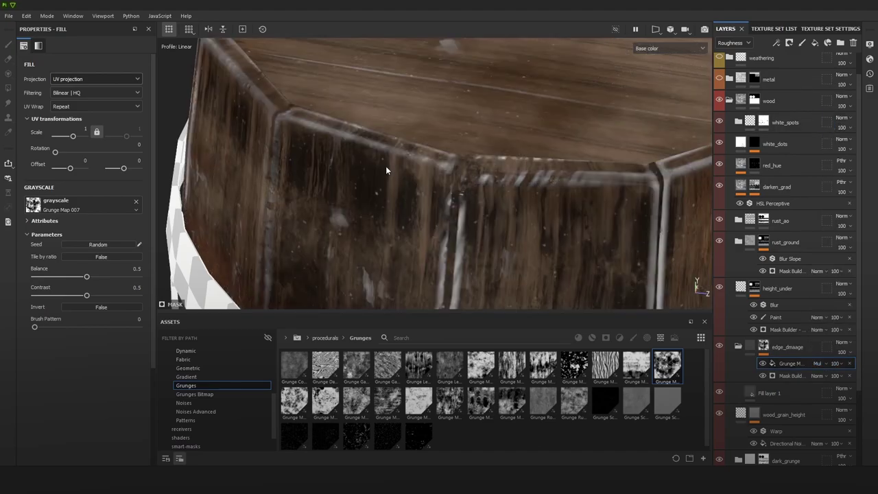
pyautogui.scroll(-3, 389, 181)
pyautogui.keyDown('alt'); pyautogui.moveTo(445, 179); pyautogui.dragTo(444, 195); pyautogui.keyUp('alt')
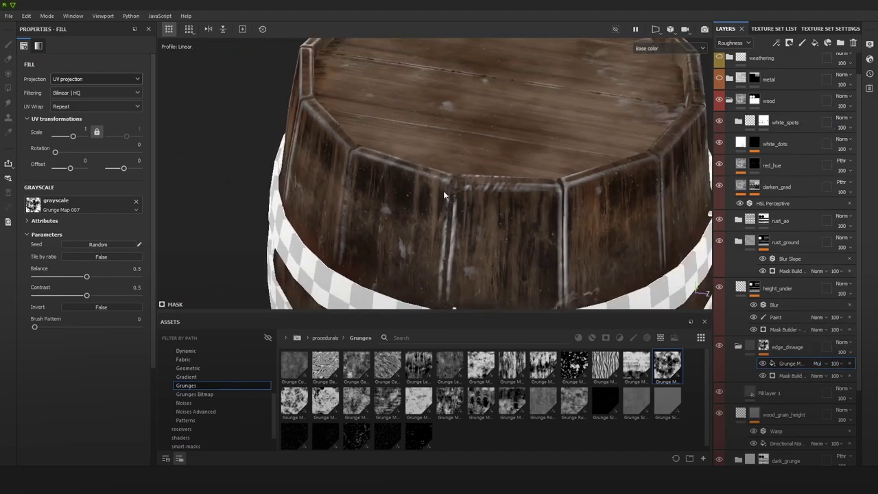
pyautogui.moveTo(86, 276); pyautogui.dragTo(74, 277)
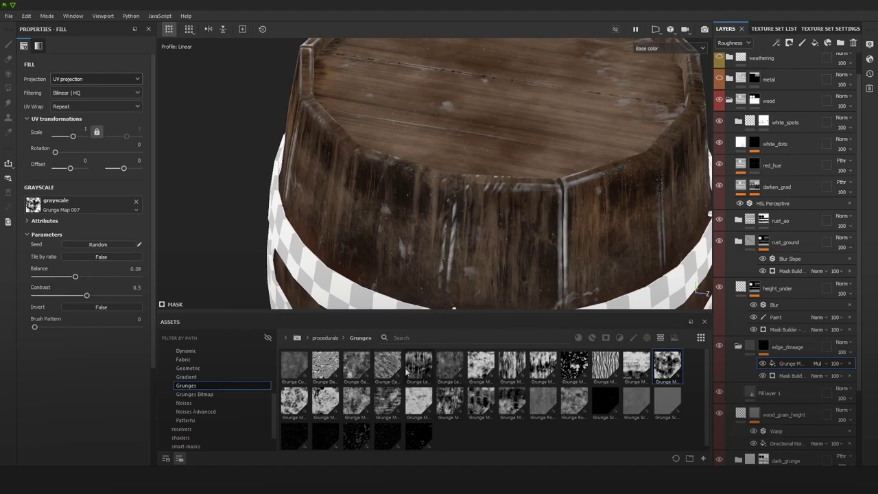
# Step: Replace the fill's grunge map with Grunge Galvanic Small and set its Balance to 0.65
pyautogui.moveTo(385, 369)
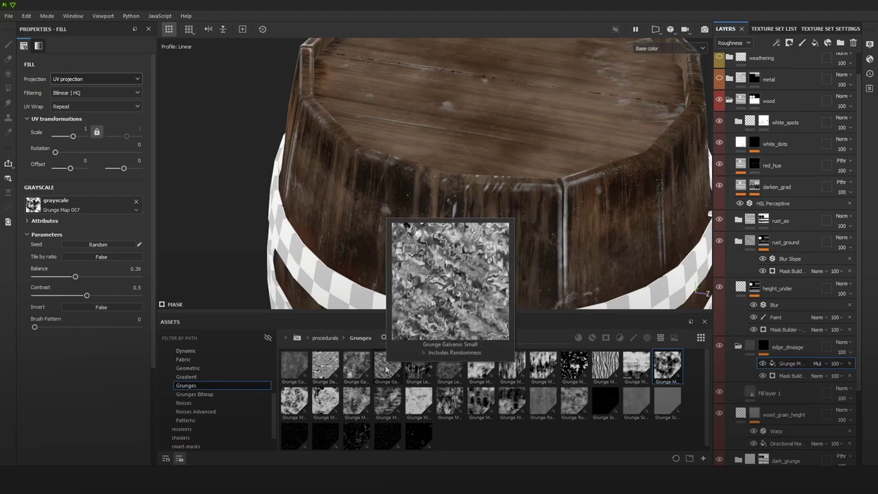
pyautogui.moveTo(386, 370); pyautogui.dragTo(79, 203)
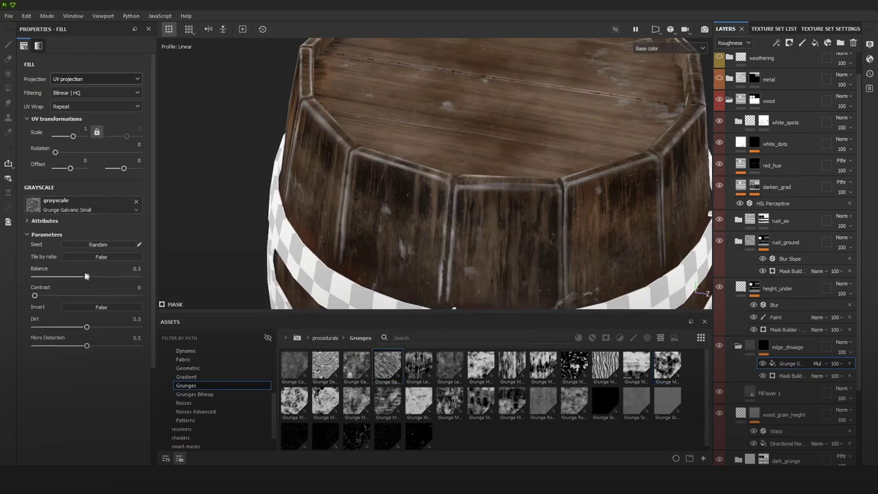
pyautogui.moveTo(87, 276); pyautogui.dragTo(103, 277)
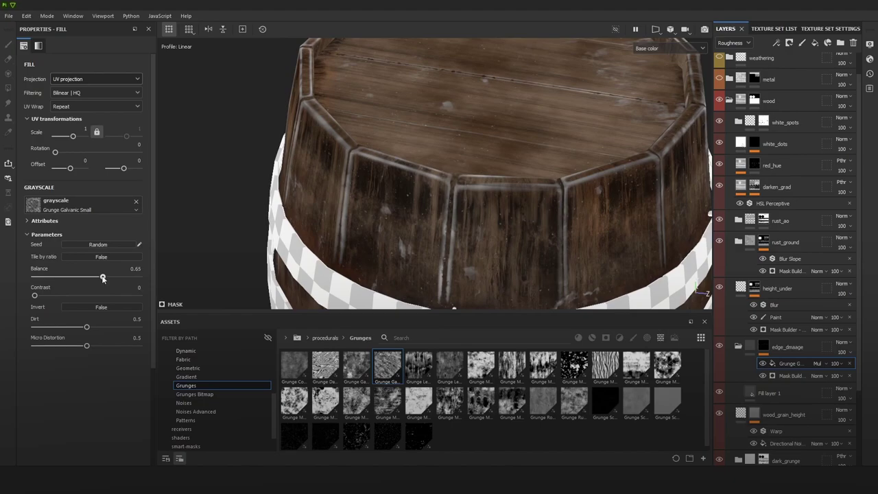
# Step: Display the edge_dmaage mask alone and set the grunge fill's Balance to 0.36 and Contrast to 0.81
pyautogui.keyDown('alt'); pyautogui.click(764, 346); pyautogui.keyUp('alt')
pyautogui.scroll(-2, 542, 195)
pyautogui.click(789, 363)
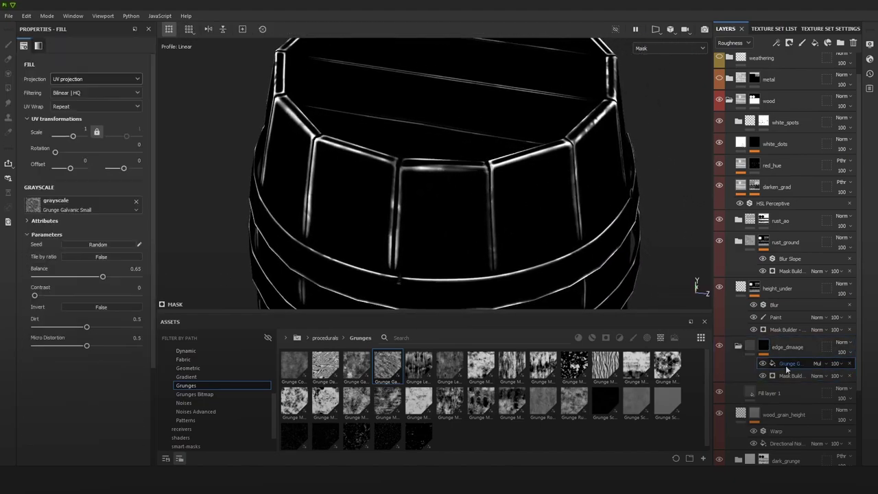
pyautogui.moveTo(34, 295); pyautogui.dragTo(107, 286)
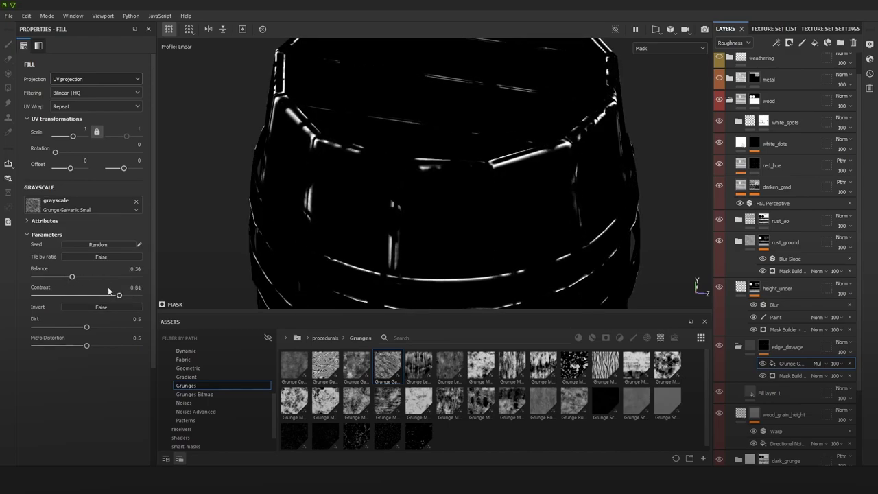
# Step: Set the grunge fill's Micro Distortion to 0.31, Balance to 0.4 and UV Scale to 4.32
pyautogui.moveTo(46, 327); pyautogui.dragTo(67, 345)
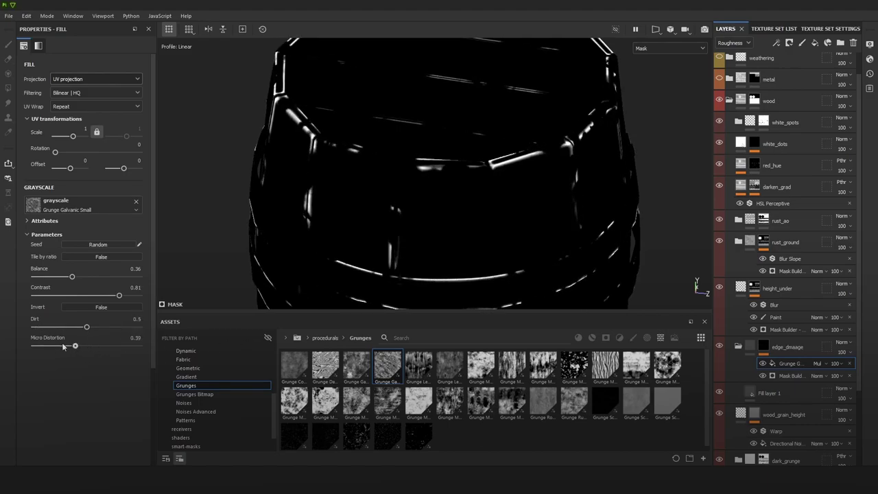
pyautogui.moveTo(73, 277); pyautogui.dragTo(77, 277)
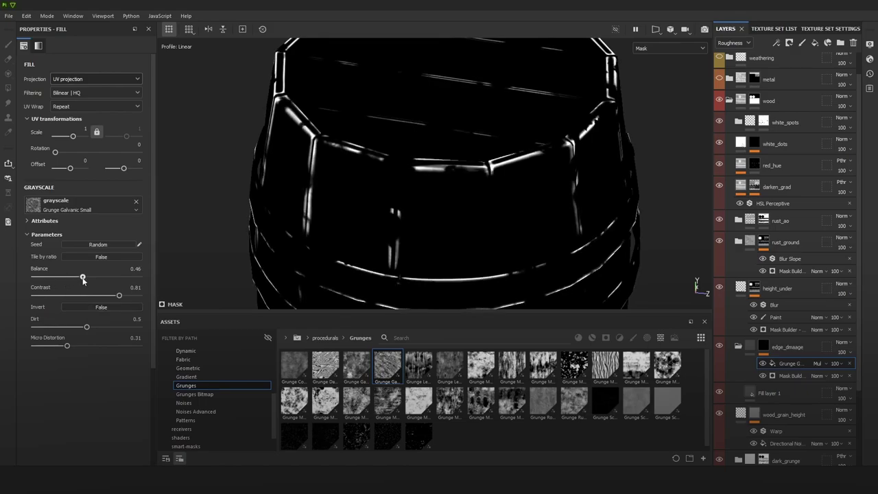
pyautogui.moveTo(71, 139); pyautogui.dragTo(75, 139)
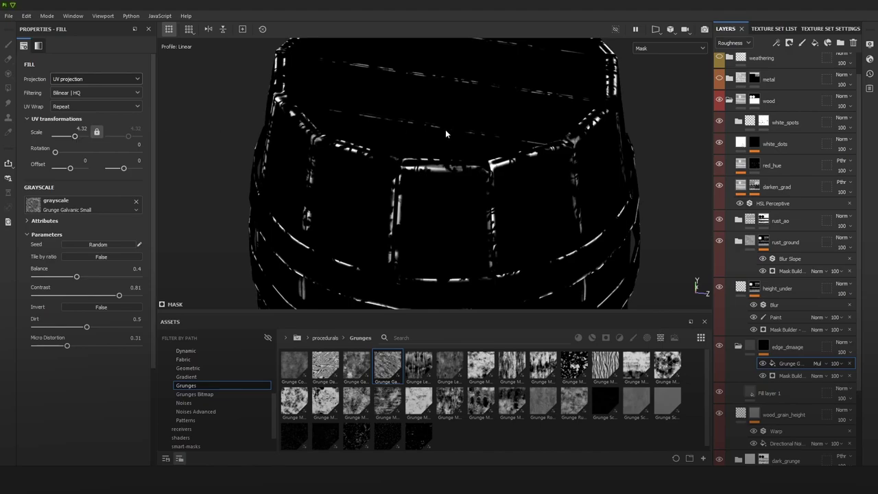
# Step: Return to the material view and examine the broken-up edge wear closely along the upper stave edges
pyautogui.press('m')
pyautogui.scroll(-4, 528, 172)
pyautogui.keyDown('alt'); pyautogui.moveTo(532, 168); pyautogui.dragTo(531, 135); pyautogui.keyUp('alt')
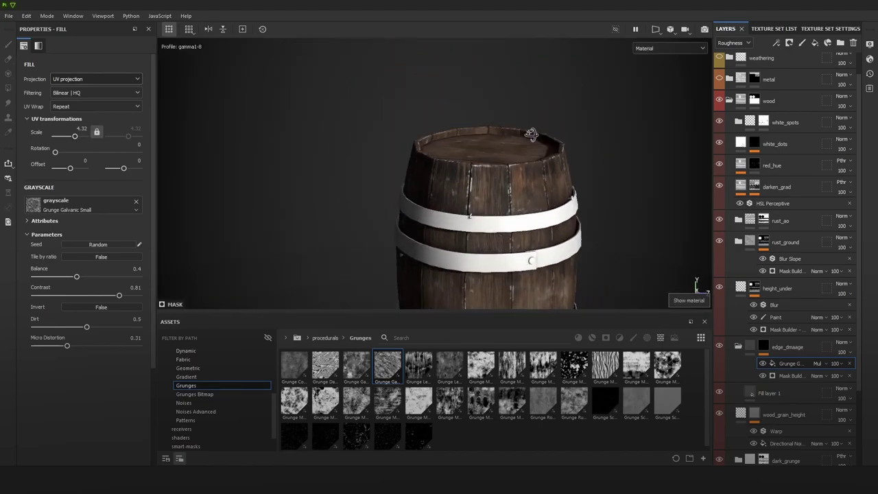
pyautogui.keyDown('alt'); pyautogui.moveTo(531, 134); pyautogui.dragTo(531, 213, button='right'); pyautogui.keyUp('alt')
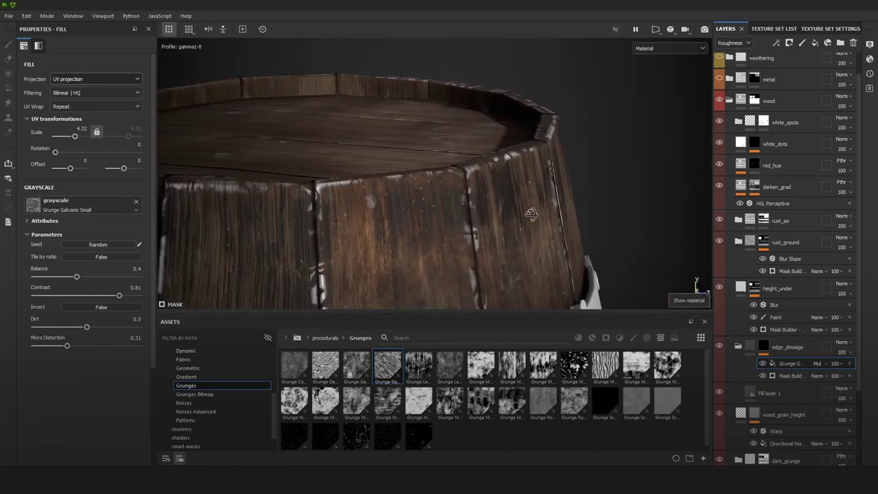
pyautogui.keyDown('alt'); pyautogui.moveTo(532, 213); pyautogui.dragTo(479, 211); pyautogui.keyUp('alt')
pyautogui.moveTo(480, 212)
pyautogui.keyDown('alt'); pyautogui.mouseDown(button='middle')
pyautogui.moveTo(506, 207)
pyautogui.moveTo(494, 203)
pyautogui.mouseUp(button='middle'); pyautogui.keyUp('alt')
pyautogui.keyDown('alt'); pyautogui.moveTo(494, 204); pyautogui.dragTo(700, 326, button='right'); pyautogui.keyUp('alt')
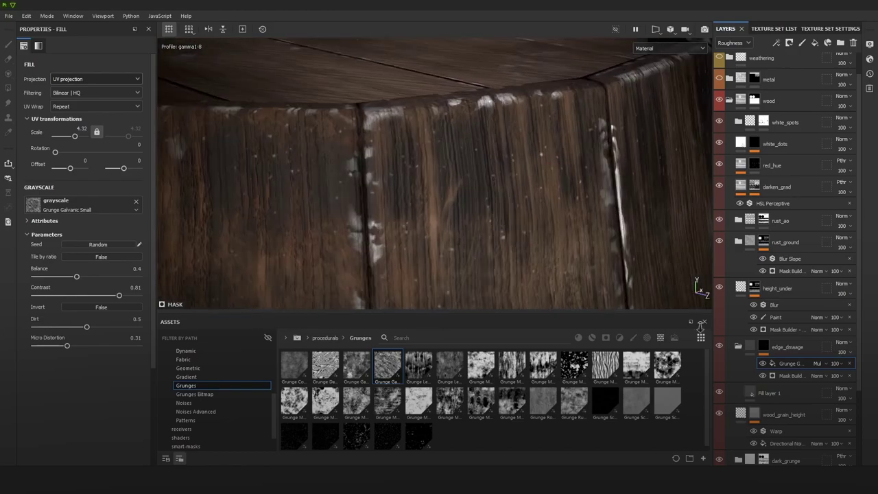
pyautogui.keyDown('alt'); pyautogui.moveTo(472, 155); pyautogui.dragTo(480, 171, button='middle'); pyautogui.keyUp('alt')
pyautogui.keyDown('alt'); pyautogui.moveTo(480, 170); pyautogui.dragTo(508, 168); pyautogui.keyUp('alt')
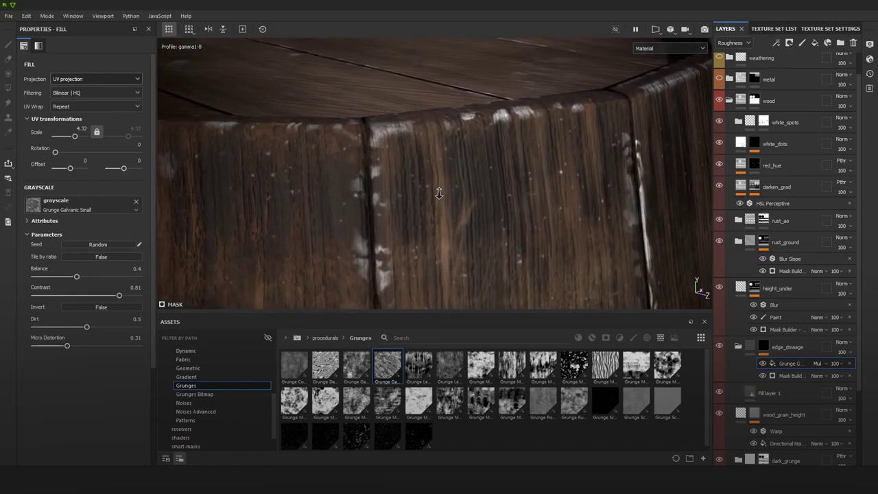
# Step: Add a Blur Slope filter above the grunge fill in the edge_dmaage mask
pyautogui.click(775, 43)
pyautogui.click(799, 110)
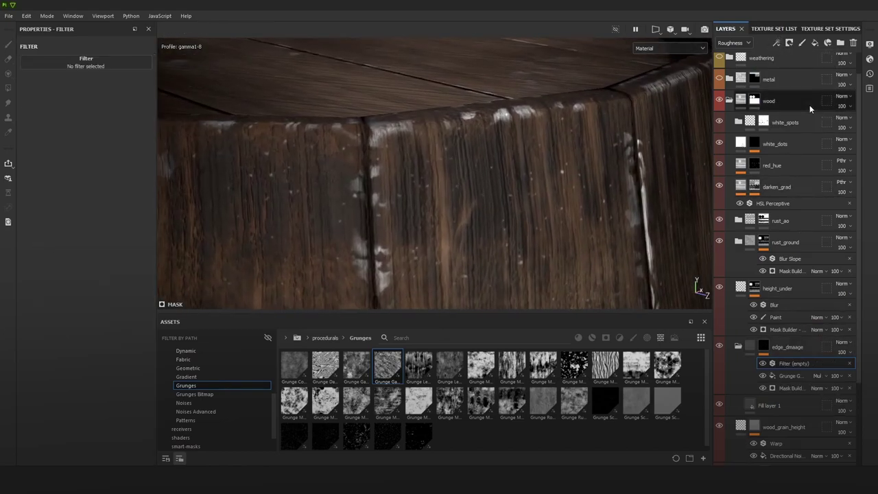
pyautogui.click(120, 65)
pyautogui.write('inv')
pyautogui.press('BackSpace')
pyautogui.press('BackSpace')
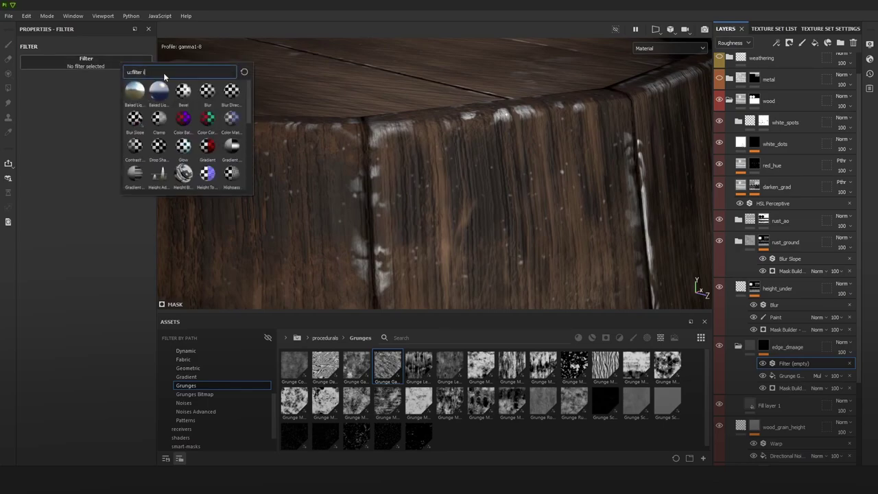
pyautogui.write('blur')
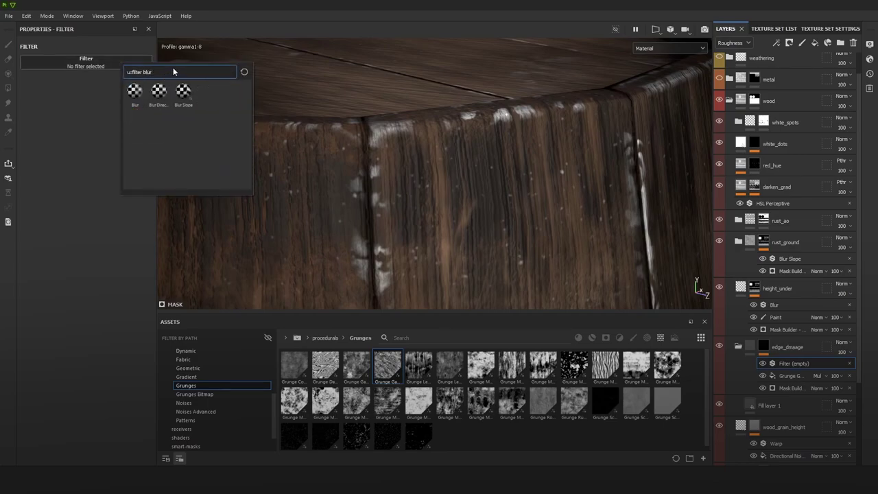
pyautogui.click(183, 95)
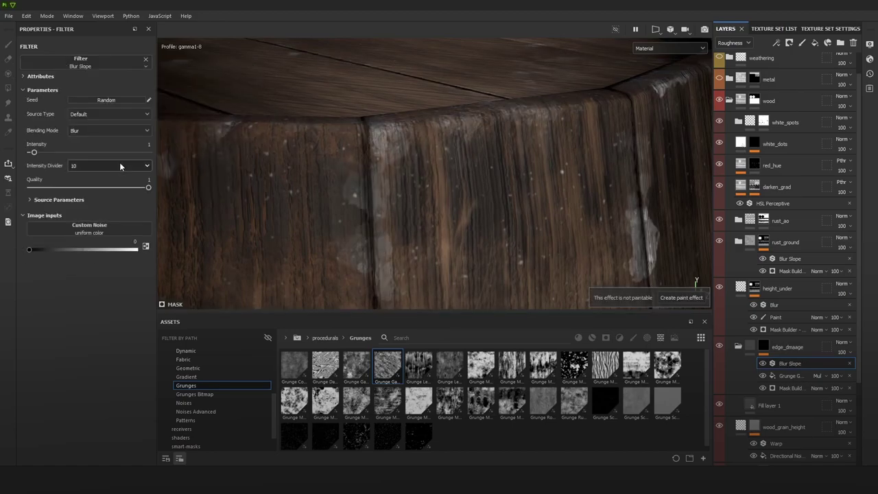
# Step: Set the Blur Slope filter's Intensity Divider to 1000 and its Intensity to 3.97
pyautogui.click(99, 166)
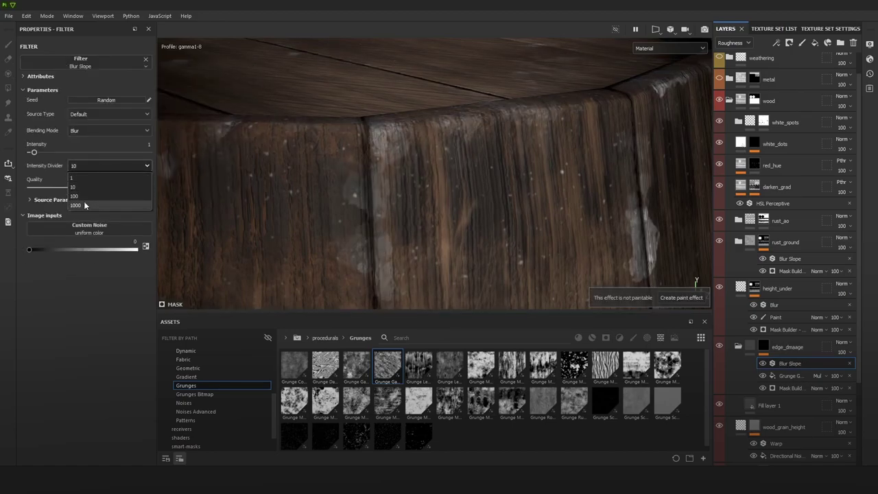
pyautogui.click(83, 201)
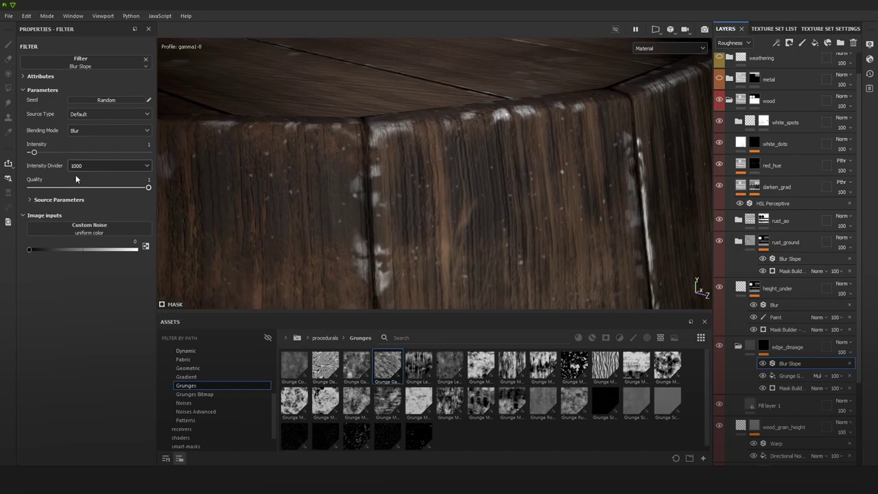
pyautogui.moveTo(36, 150); pyautogui.dragTo(43, 153)
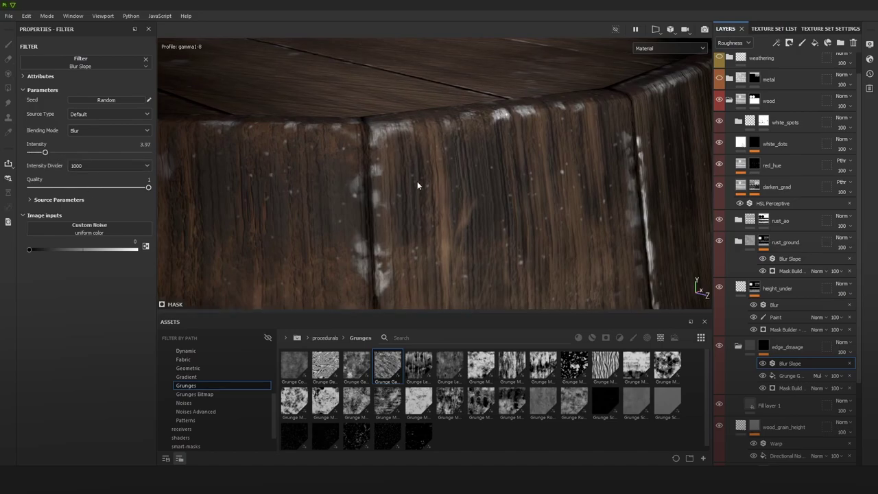
# Step: Examine the blurred edge wear on the whole barrel and around its upper staves
pyautogui.keyDown('alt'); pyautogui.moveTo(546, 226); pyautogui.dragTo(400, 110, button='right'); pyautogui.keyUp('alt')
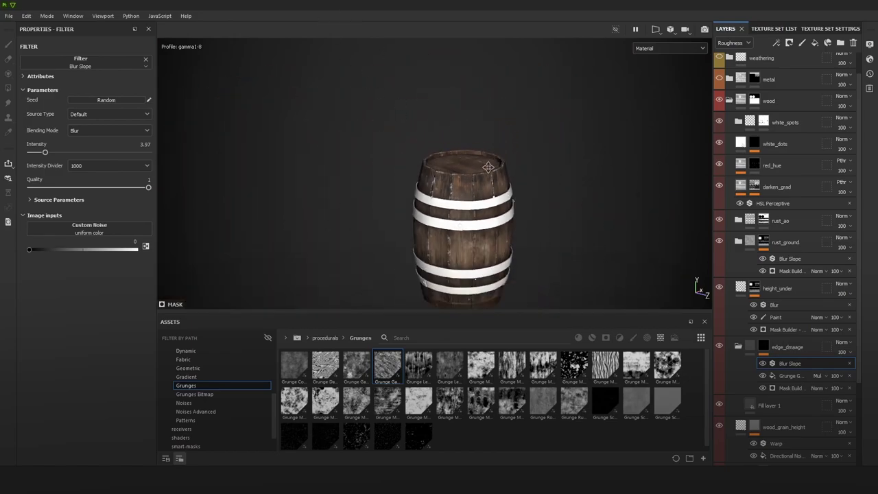
pyautogui.keyDown('alt'); pyautogui.moveTo(489, 173); pyautogui.dragTo(478, 148, button='middle'); pyautogui.keyUp('alt')
pyautogui.keyDown('alt'); pyautogui.moveTo(462, 171); pyautogui.dragTo(427, 176); pyautogui.keyUp('alt')
pyautogui.keyDown('alt'); pyautogui.moveTo(453, 165); pyautogui.dragTo(548, 167, button='right'); pyautogui.keyUp('alt')
pyautogui.keyDown('alt'); pyautogui.moveTo(549, 166); pyautogui.dragTo(516, 164, button='middle'); pyautogui.keyUp('alt')
pyautogui.keyDown('alt'); pyautogui.moveTo(516, 164); pyautogui.dragTo(569, 192, button='right'); pyautogui.keyUp('alt')
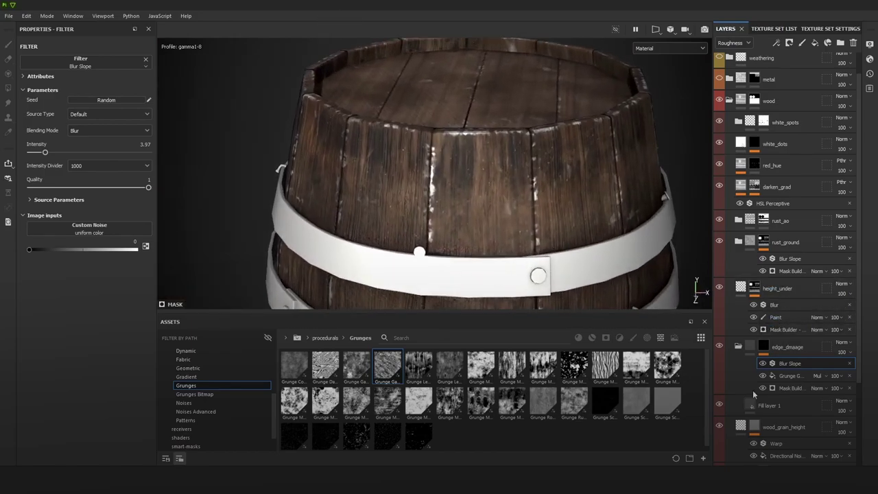
# Step: Rename the fill layer inside the edge_dmaage folder to height and leave only its height channel enabled
pyautogui.click(773, 408)
pyautogui.doubleClick(771, 406)
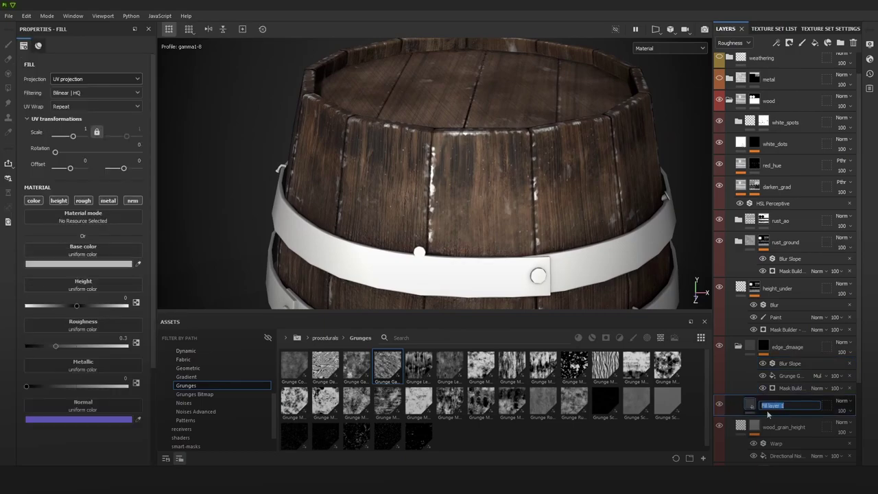
pyautogui.write('height')
pyautogui.press('Return')
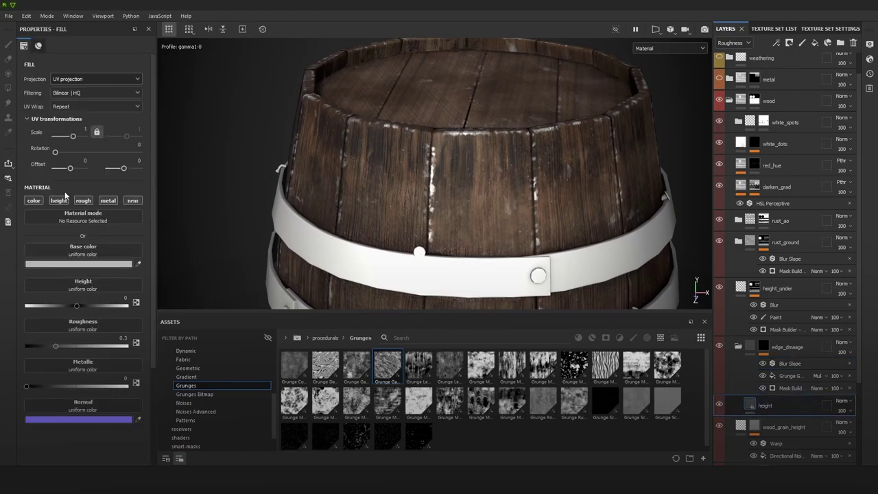
pyautogui.click(33, 200)
pyautogui.click(83, 201)
pyautogui.click(108, 200)
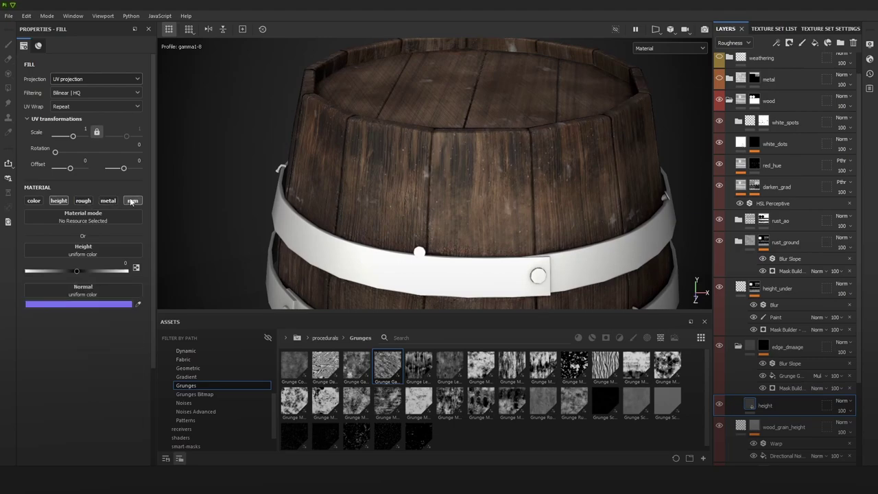
pyautogui.click(133, 200)
# Step: Lower the height layer's height to -0.1416 and check the carved edge damage around the upper staves
pyautogui.moveTo(85, 275); pyautogui.dragTo(68, 270)
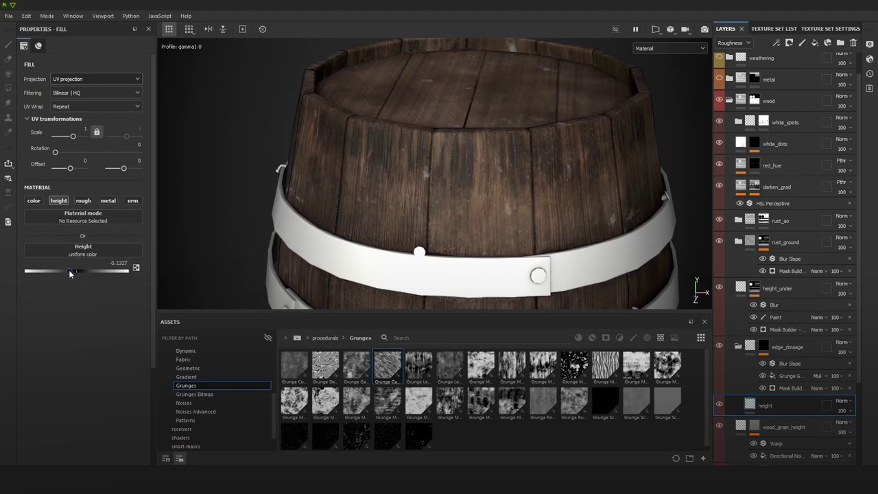
pyautogui.scroll(-3, 423, 138)
pyautogui.keyDown('alt'); pyautogui.moveTo(423, 137); pyautogui.dragTo(521, 206); pyautogui.keyUp('alt')
pyautogui.scroll(4, 677, 305)
pyautogui.keyDown('shift'); pyautogui.moveTo(678, 304); pyautogui.dragTo(569, 241, button='right'); pyautogui.keyUp('shift')
pyautogui.moveTo(570, 240)
pyautogui.keyDown('alt'); pyautogui.mouseDown()
pyautogui.moveTo(466, 176)
pyautogui.moveTo(604, 165)
pyautogui.mouseUp(); pyautogui.keyUp('alt')
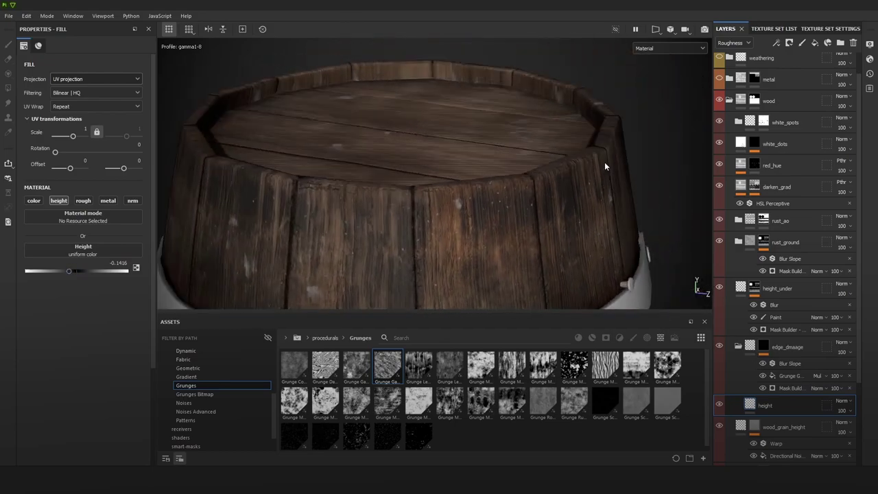
pyautogui.keyDown('alt'); pyautogui.moveTo(439, 198); pyautogui.dragTo(485, 172); pyautogui.keyUp('alt')
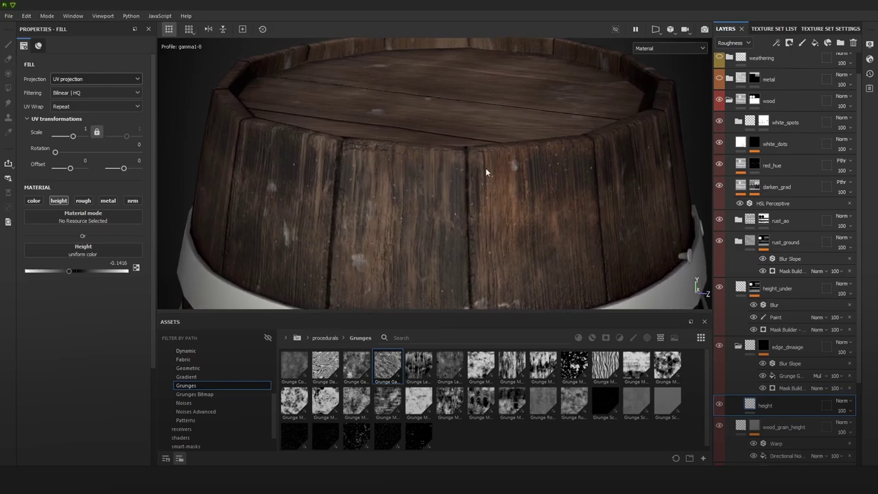
# Step: Add a fill layer above the height layer in the edge_dmaage folder and leave only its color channel enabled
pyautogui.click(814, 43)
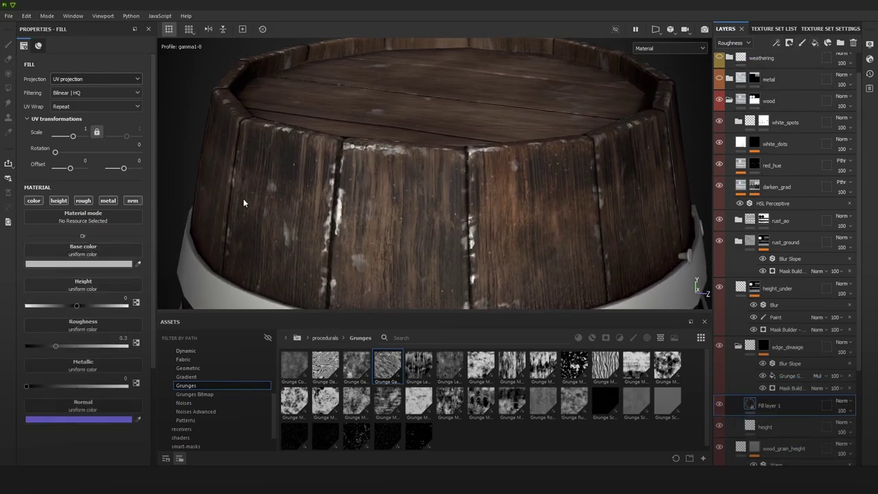
pyautogui.click(58, 201)
pyautogui.click(83, 200)
pyautogui.click(108, 201)
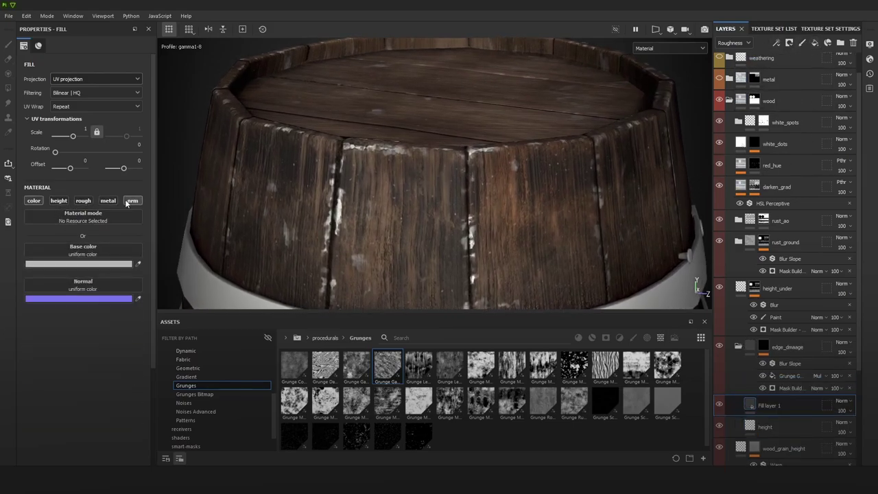
pyautogui.click(133, 200)
# Step: Sample a dark brown wood tone from the staves, shown in base color only, as the new fill layer's base color
pyautogui.click(106, 264)
pyautogui.click(223, 303)
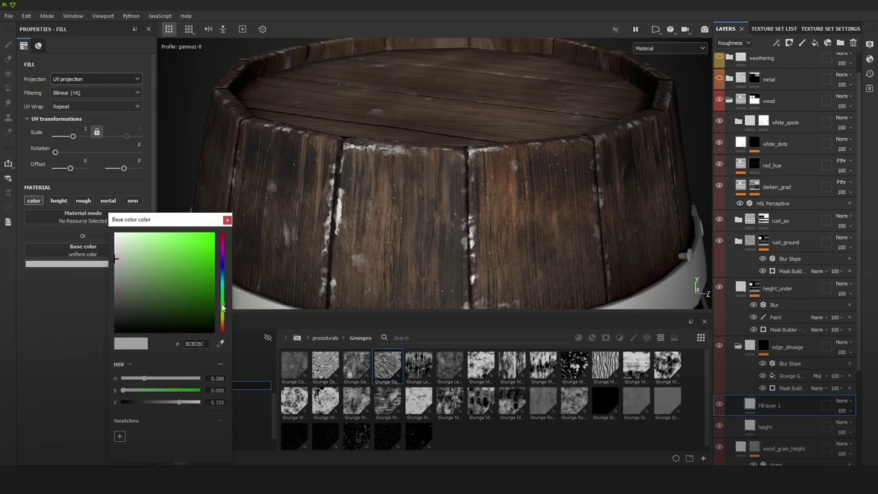
pyautogui.press('c')
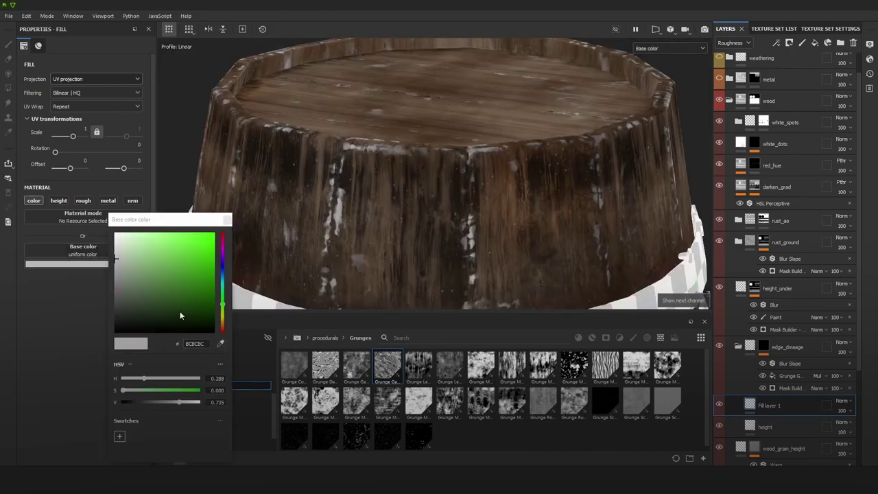
pyautogui.click(220, 342)
pyautogui.click(415, 241)
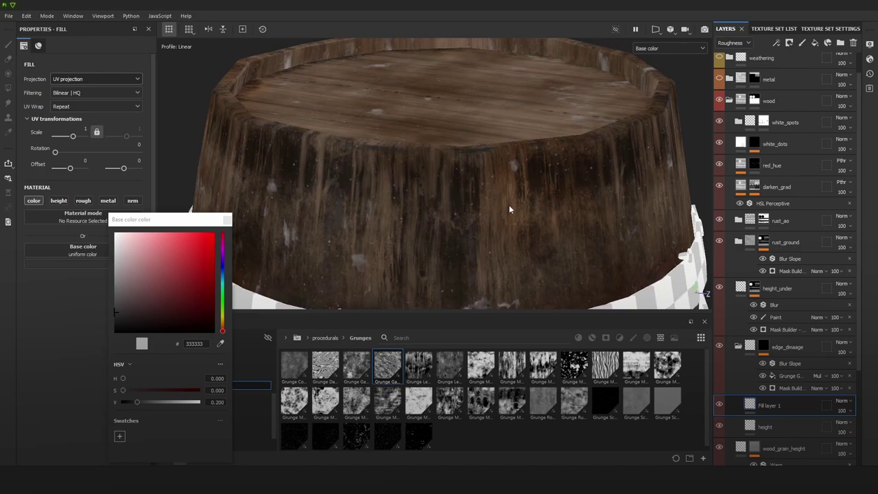
pyautogui.click(227, 219)
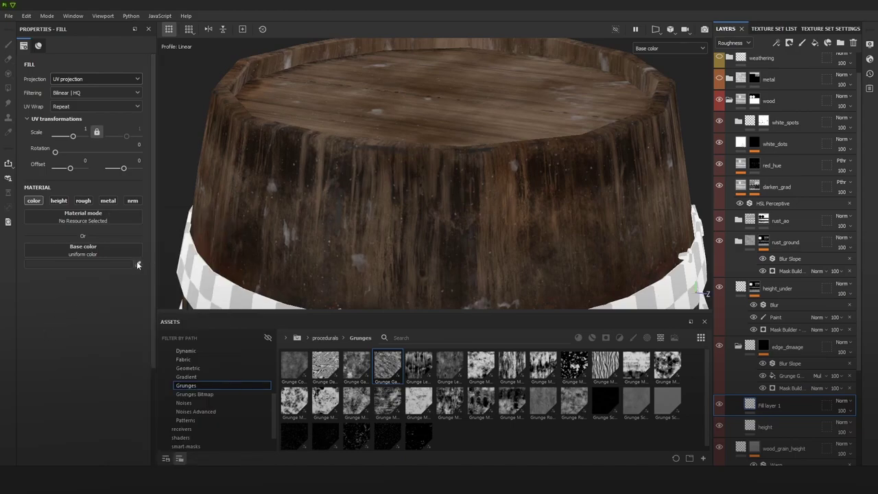
pyautogui.click(137, 264)
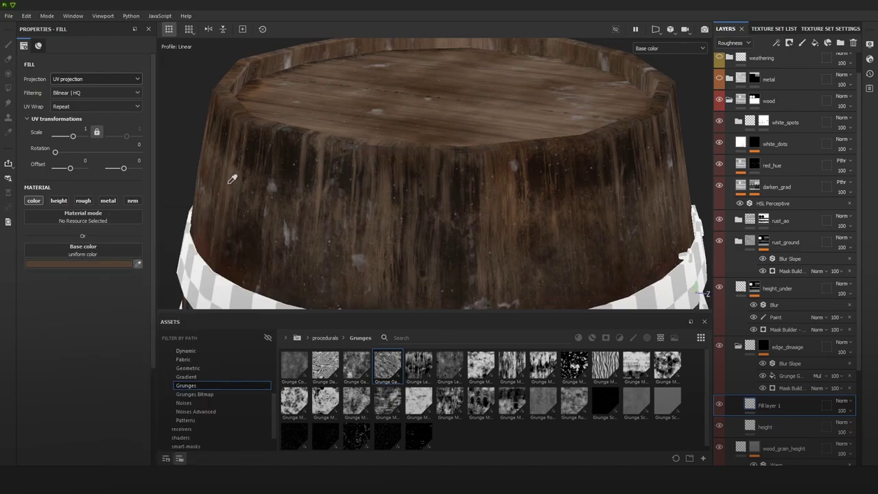
pyautogui.click(382, 197)
# Step: Brighten the sampled base color to 8A6E54 and check the edge wear on the barrel in the material view
pyautogui.click(103, 264)
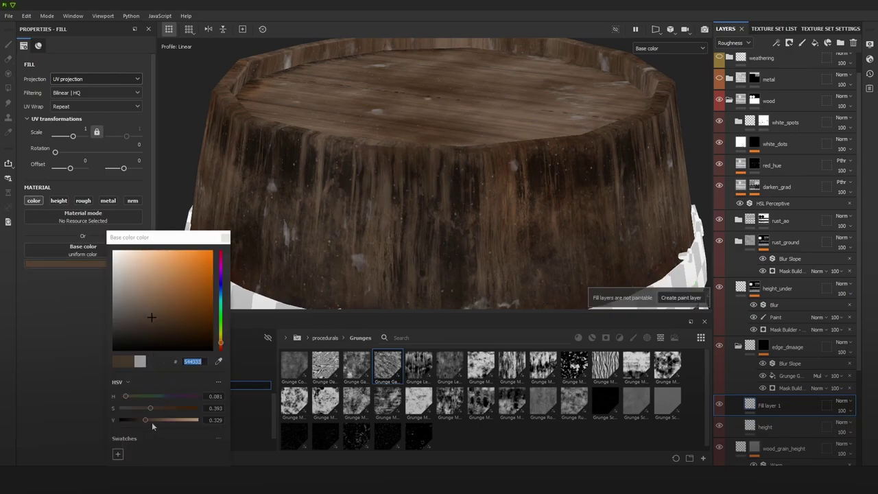
pyautogui.moveTo(151, 420); pyautogui.dragTo(162, 417)
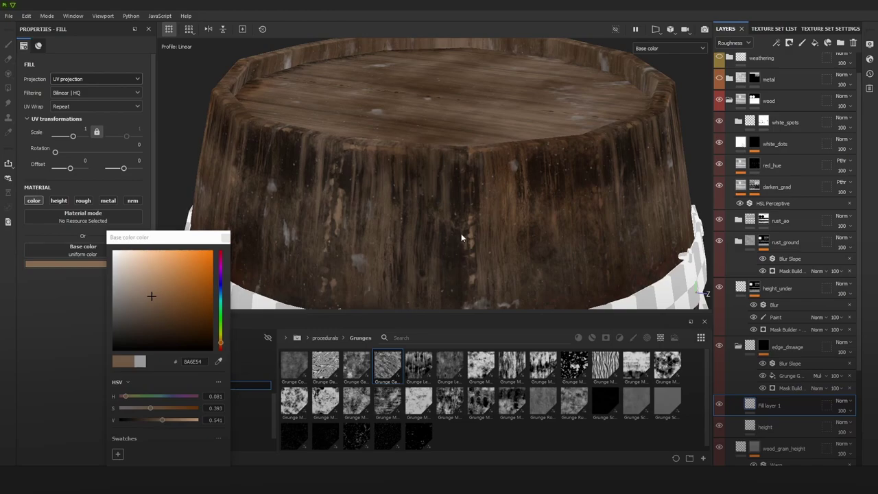
pyautogui.keyDown('alt'); pyautogui.moveTo(461, 233); pyautogui.dragTo(450, 118, button='right'); pyautogui.keyUp('alt')
pyautogui.keyDown('alt'); pyautogui.moveTo(449, 118); pyautogui.dragTo(447, 87, button='middle'); pyautogui.keyUp('alt')
pyautogui.press('m')
pyautogui.keyDown('alt'); pyautogui.moveTo(529, 173); pyautogui.dragTo(480, 189, button='right'); pyautogui.keyUp('alt')
pyautogui.keyDown('alt'); pyautogui.moveTo(480, 189); pyautogui.dragTo(476, 145, button='middle'); pyautogui.keyUp('alt')
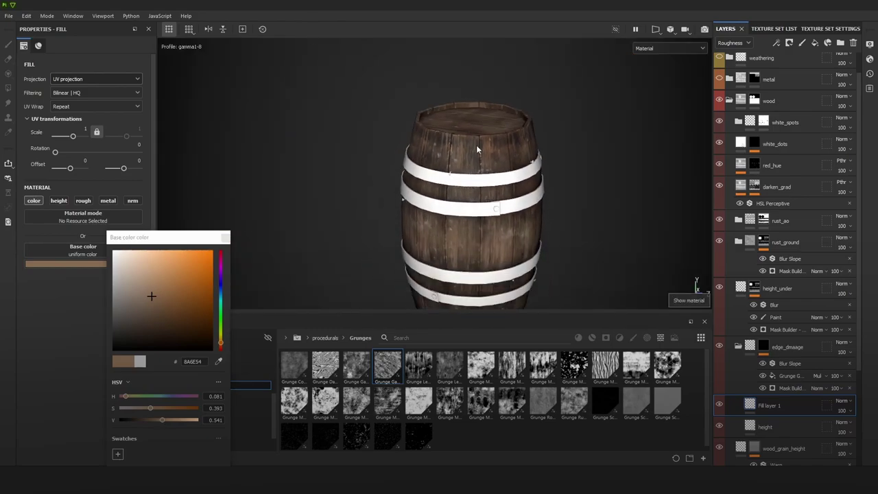
pyautogui.scroll(6, 478, 148)
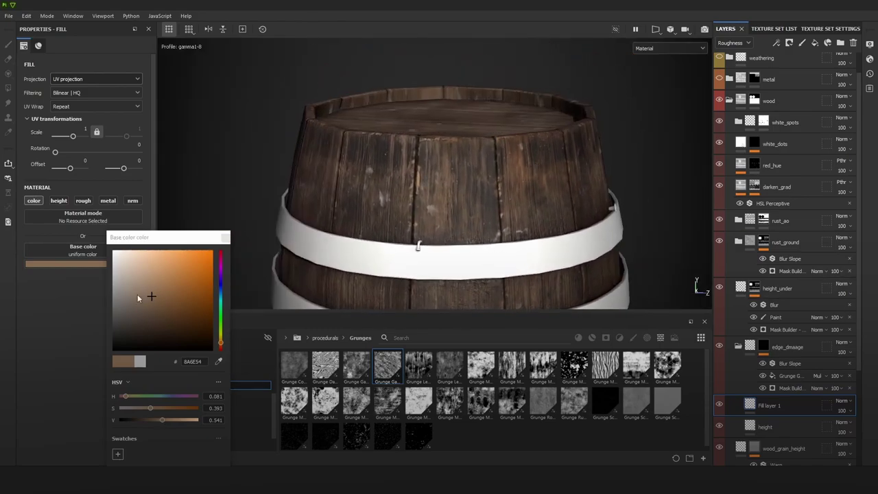
# Step: Desaturate and darken the fill layer's base color to 685B4F, comparing the edge wear around the barrel
pyautogui.moveTo(137, 293)
pyautogui.mouseDown()
pyautogui.moveTo(131, 290)
pyautogui.moveTo(130, 300)
pyautogui.mouseUp()
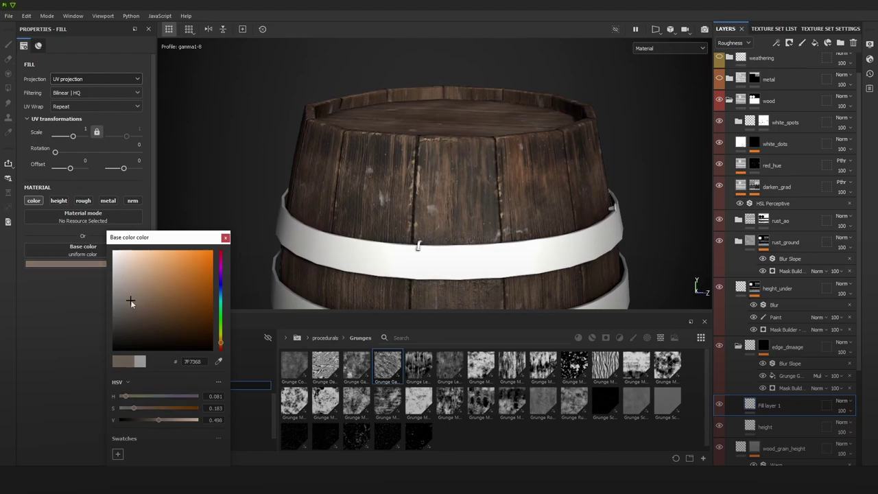
pyautogui.scroll(-6, 425, 168)
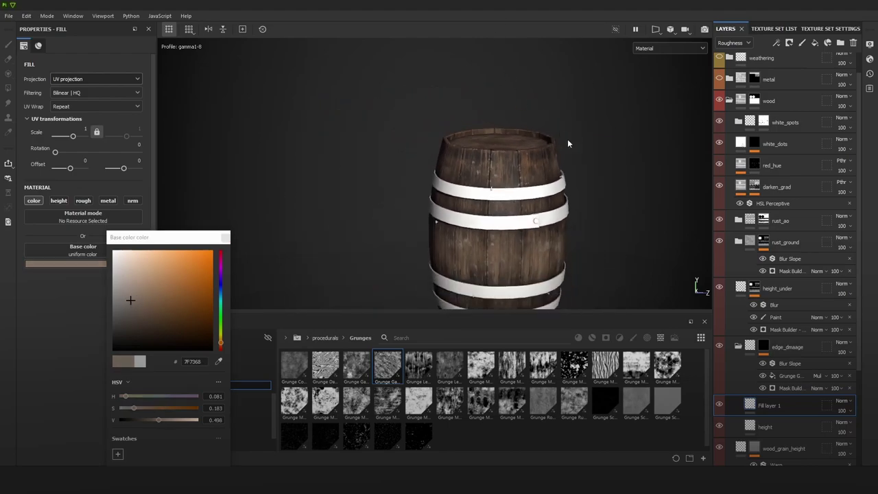
pyautogui.keyDown('alt'); pyautogui.moveTo(588, 157); pyautogui.dragTo(582, 130, button='middle'); pyautogui.keyUp('alt')
pyautogui.keyDown('alt'); pyautogui.moveTo(582, 129); pyautogui.dragTo(504, 135); pyautogui.keyUp('alt')
pyautogui.scroll(5, 504, 135)
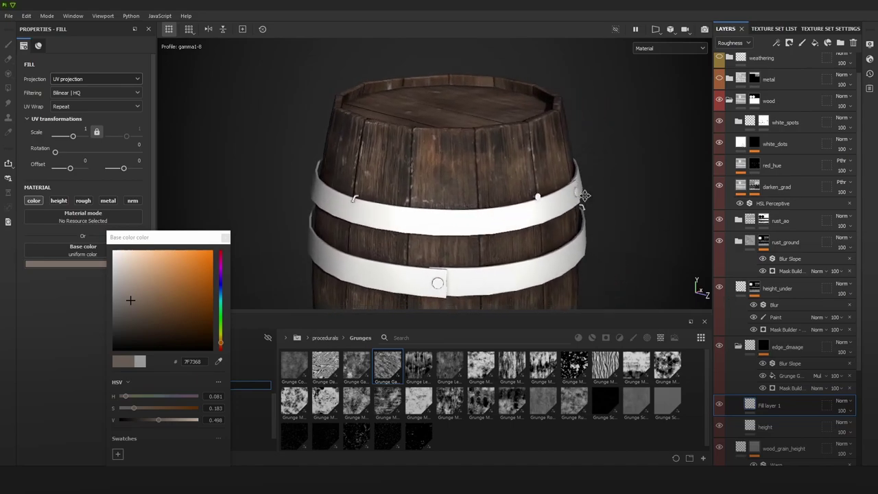
pyautogui.keyDown('alt'); pyautogui.moveTo(481, 188); pyautogui.dragTo(477, 192); pyautogui.keyUp('alt')
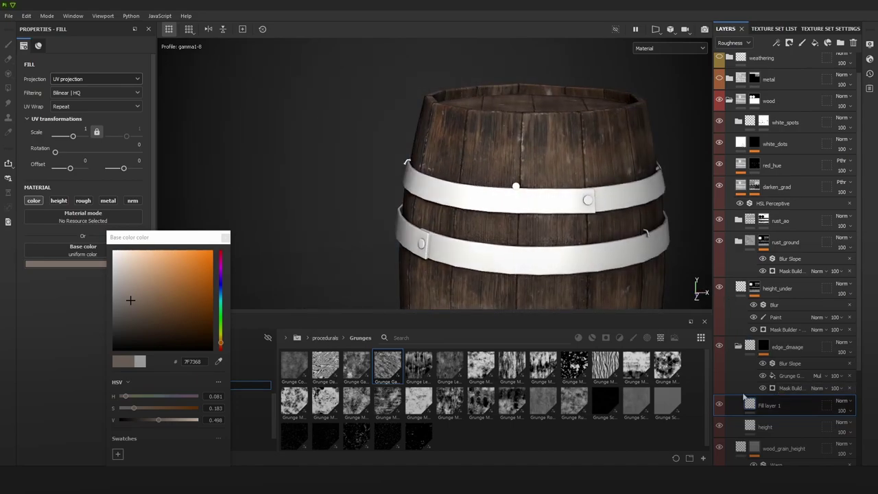
pyautogui.click(719, 348)
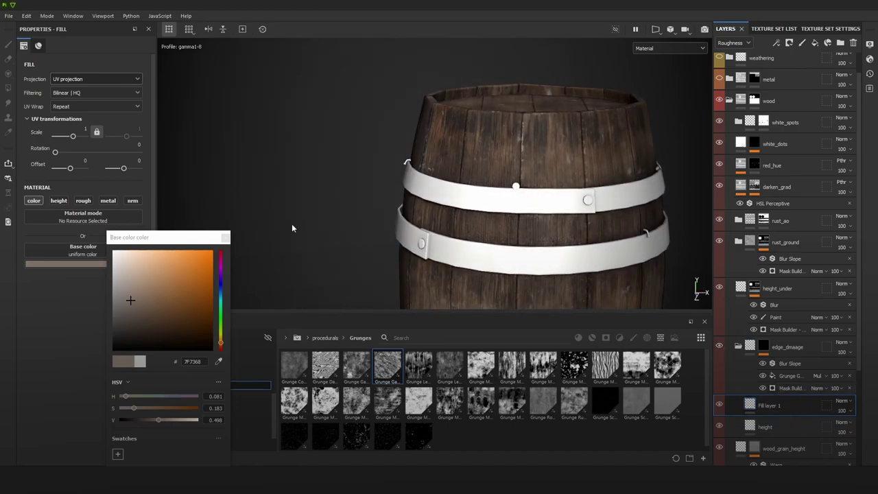
pyautogui.click(136, 311)
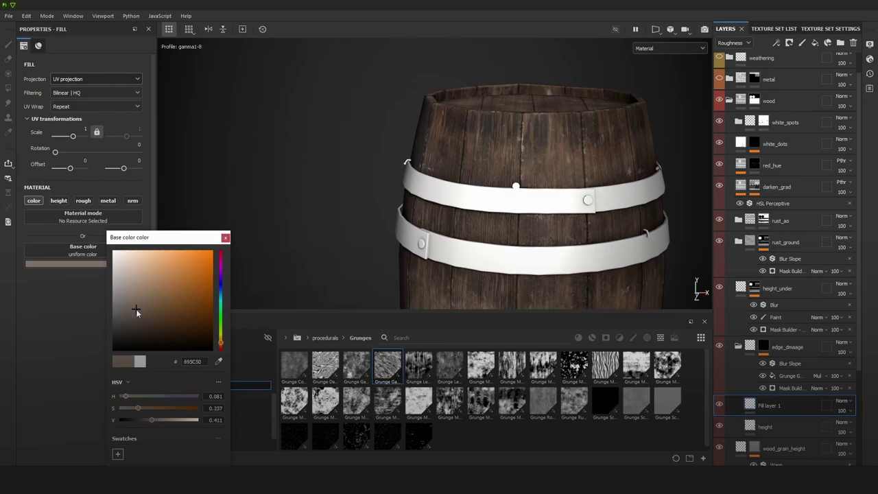
pyautogui.click(243, 260)
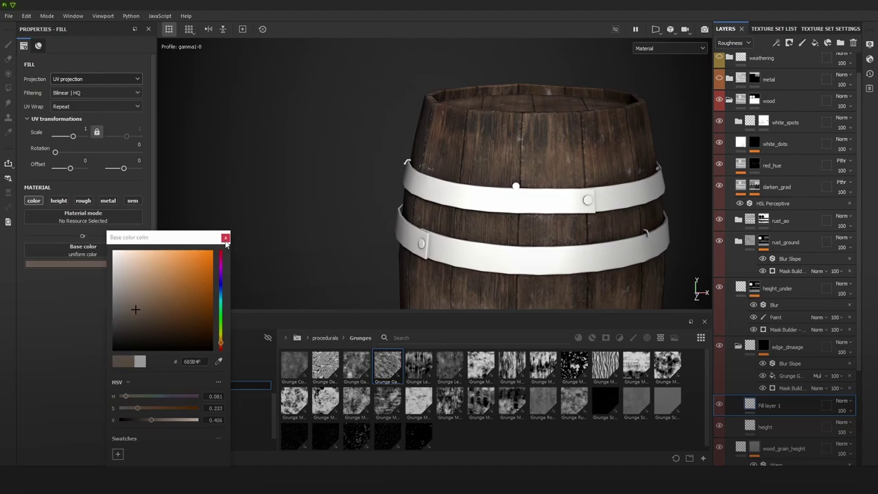
pyautogui.click(225, 238)
# Step: Enable the fill layer's roughness channel and set it to 0.9469, judging the worn edges in the roughness view
pyautogui.click(83, 200)
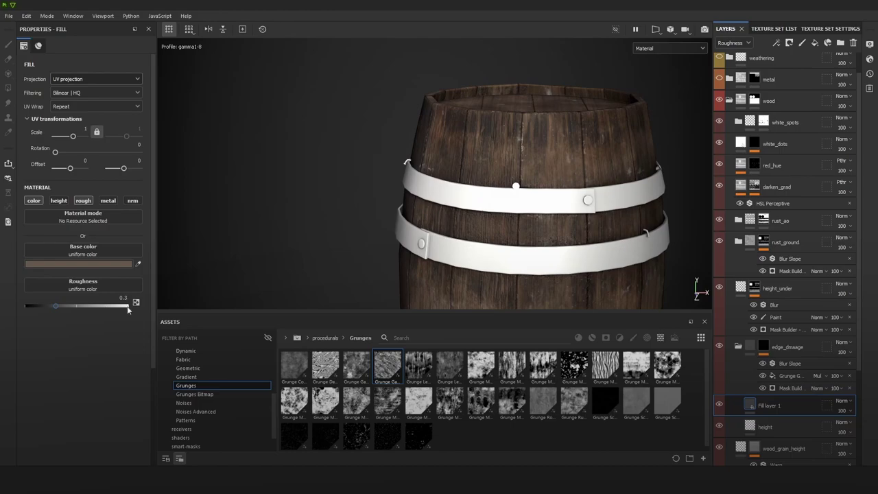
pyautogui.click(125, 306)
pyautogui.scroll(5, 548, 106)
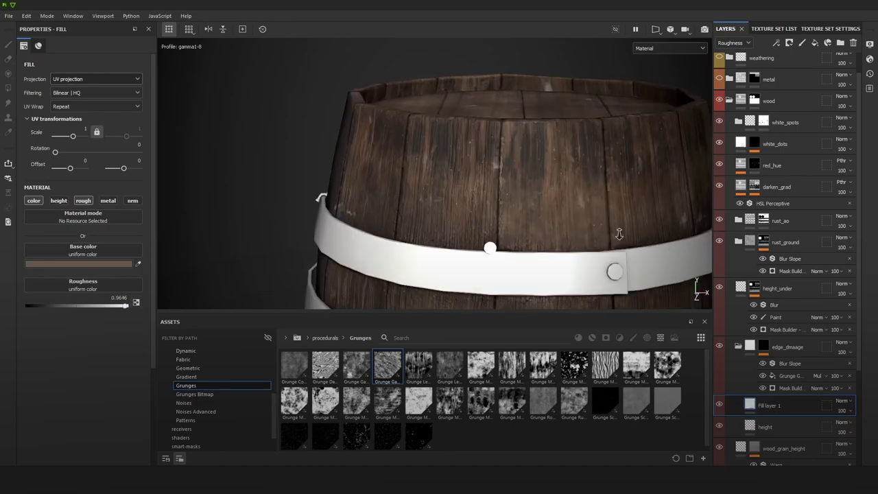
pyautogui.press('c')
pyautogui.press('c')
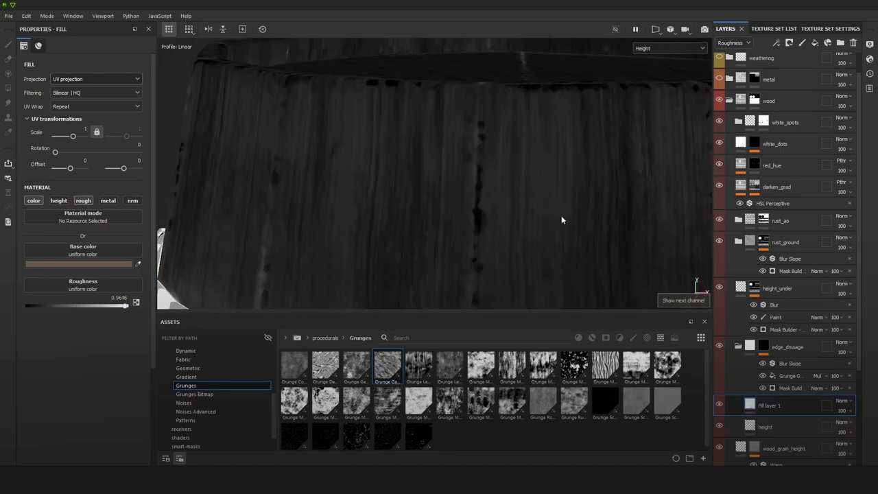
pyautogui.scroll(-6, 503, 150)
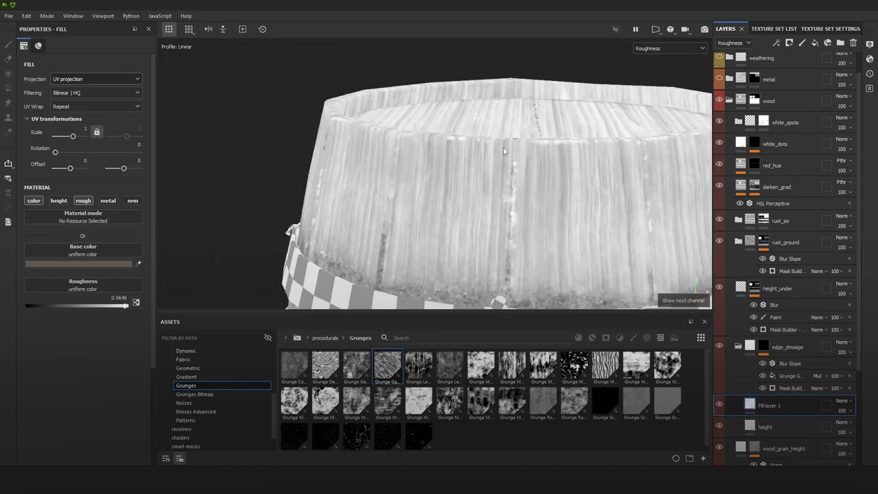
pyautogui.click(123, 306)
pyautogui.scroll(-5, 509, 114)
pyautogui.keyDown('alt'); pyautogui.moveTo(509, 114); pyautogui.dragTo(526, 118); pyautogui.keyUp('alt')
pyautogui.scroll(3, 525, 116)
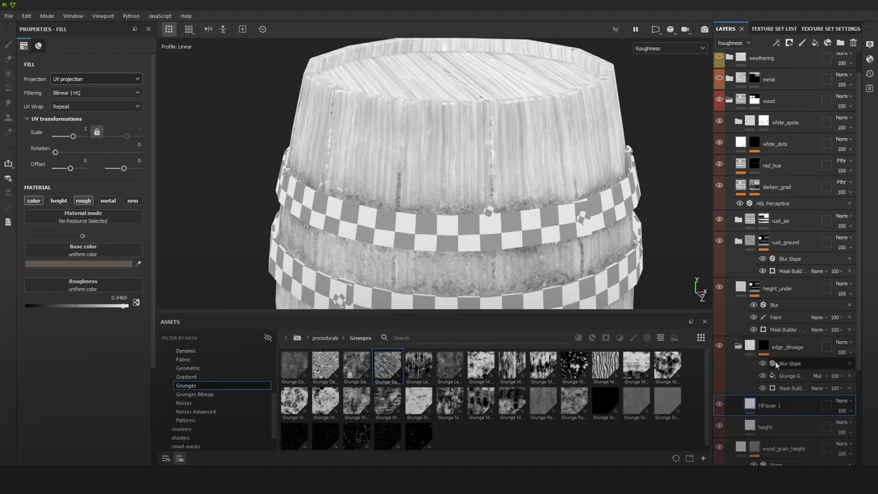
# Step: In the edge_dmaage mask's Mask Builder, set Curvature to 0.98 and Level to 0.87 while viewing the mask
pyautogui.click(789, 387)
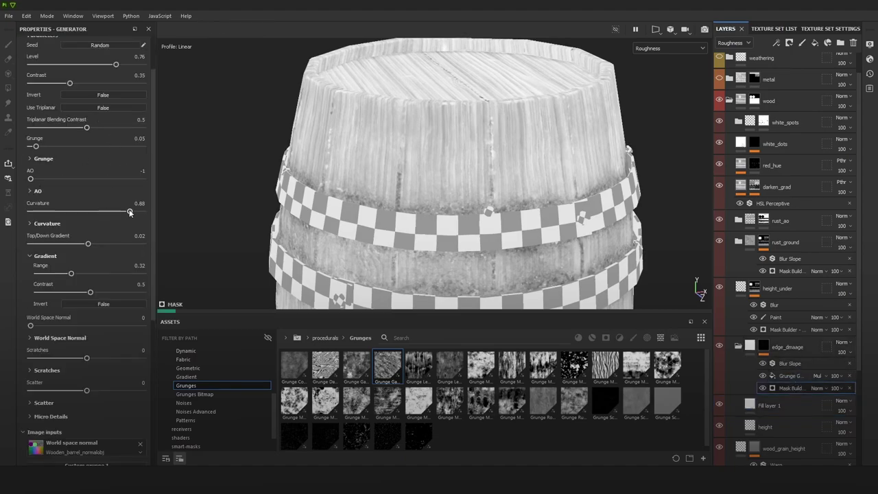
pyautogui.moveTo(130, 211); pyautogui.dragTo(130, 211)
pyautogui.press('c')
pyautogui.press('c')
pyautogui.press('c')
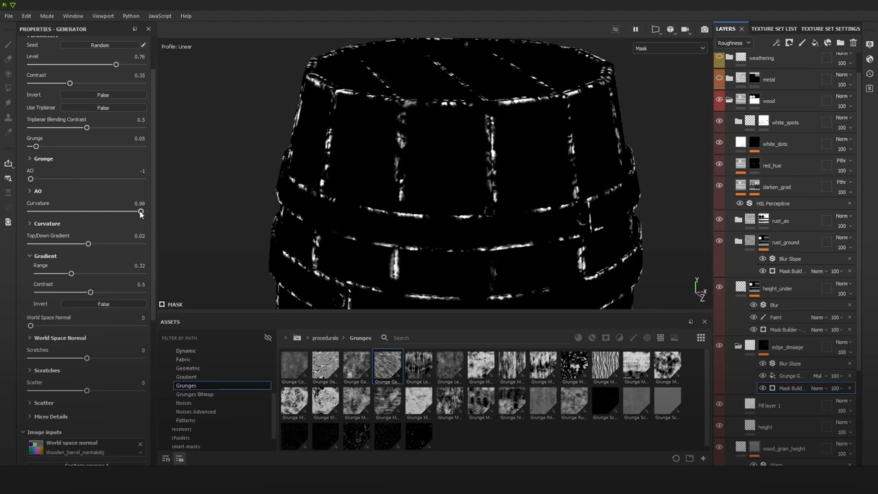
pyautogui.moveTo(129, 65); pyautogui.dragTo(128, 62)
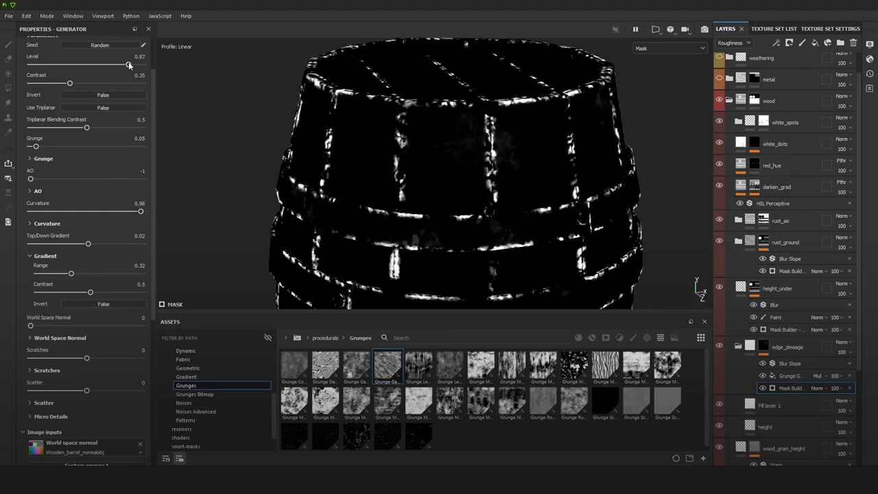
# Step: Return to the material view and examine the stronger edge wear around the upper staves and the barrel's middle
pyautogui.press('m')
pyautogui.scroll(-3, 521, 158)
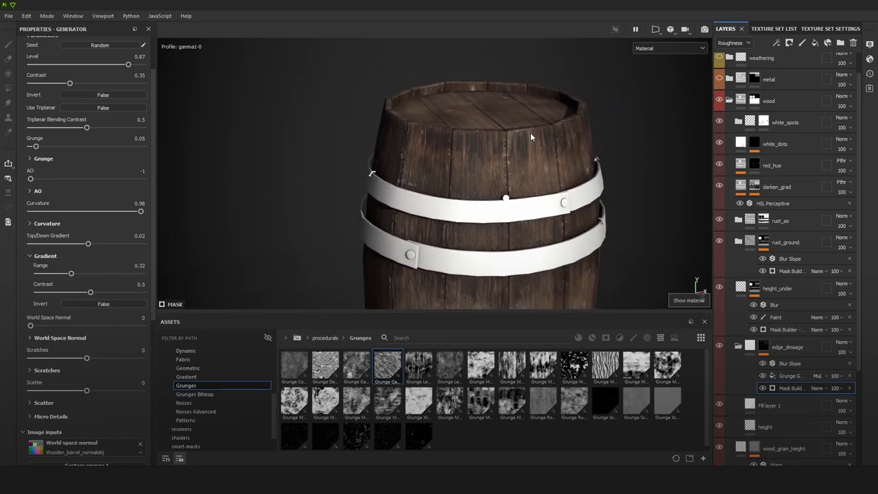
pyautogui.keyDown('alt'); pyautogui.moveTo(531, 135); pyautogui.dragTo(617, 108); pyautogui.keyUp('alt')
pyautogui.keyDown('shift'); pyautogui.moveTo(617, 108); pyautogui.dragTo(503, 190, button='right'); pyautogui.keyUp('shift')
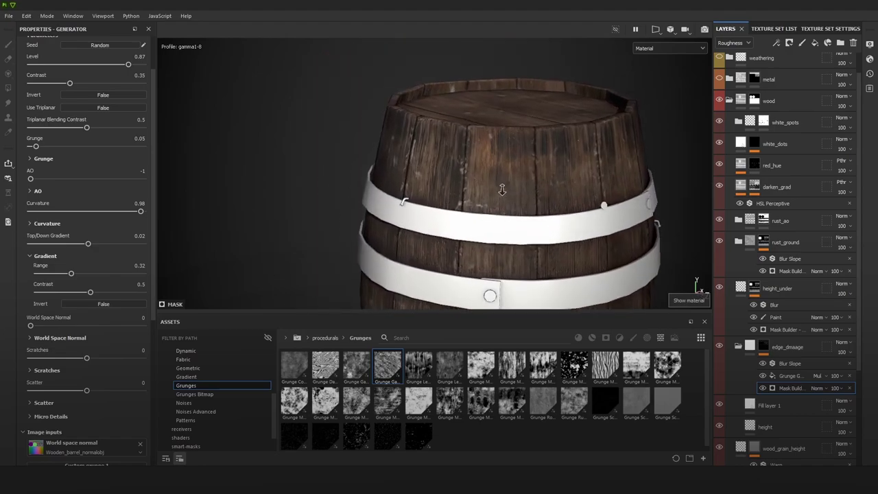
pyautogui.keyDown('alt'); pyautogui.moveTo(504, 189); pyautogui.dragTo(600, 172); pyautogui.keyUp('alt')
pyautogui.keyDown('shift'); pyautogui.moveTo(599, 172); pyautogui.dragTo(419, 55, button='right'); pyautogui.keyUp('shift')
pyautogui.keyDown('alt'); pyautogui.moveTo(511, 167); pyautogui.dragTo(502, 135, button='middle'); pyautogui.keyUp('alt')
pyautogui.moveTo(502, 135)
pyautogui.keyDown('alt'); pyautogui.mouseDown()
pyautogui.moveTo(480, 142)
pyautogui.moveTo(473, 164)
pyautogui.moveTo(448, 172)
pyautogui.moveTo(506, 145)
pyautogui.moveTo(495, 139)
pyautogui.mouseUp(); pyautogui.keyUp('alt')
pyautogui.scroll(5, 488, 151)
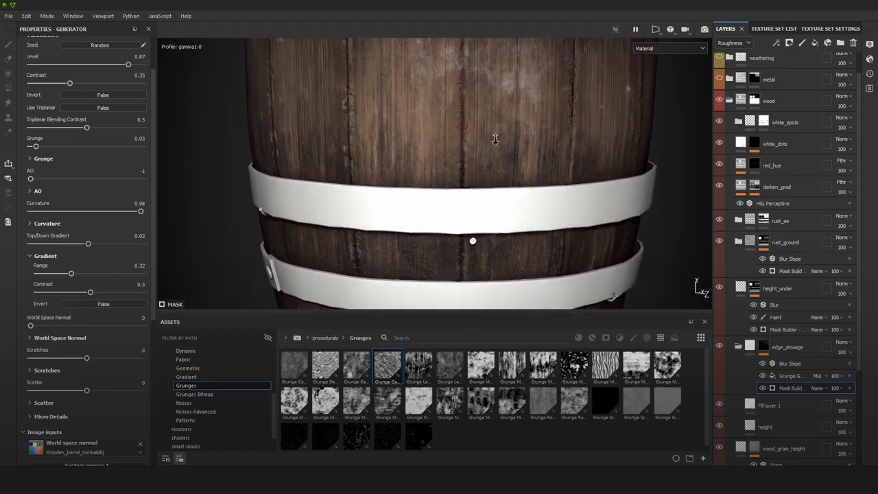
# Step: Examine the edge wear up close on the upper staves and along the barrel's top rim
pyautogui.moveTo(495, 139)
pyautogui.keyDown('alt'); pyautogui.mouseDown(button='right')
pyautogui.moveTo(558, 201)
pyautogui.moveTo(478, 137)
pyautogui.mouseUp(button='right'); pyautogui.keyUp('alt')
pyautogui.keyDown('alt'); pyautogui.moveTo(477, 137); pyautogui.dragTo(492, 248, button='middle'); pyautogui.keyUp('alt')
pyautogui.scroll(3, 535, 159)
pyautogui.keyDown('alt'); pyautogui.moveTo(536, 159); pyautogui.dragTo(468, 158); pyautogui.keyUp('alt')
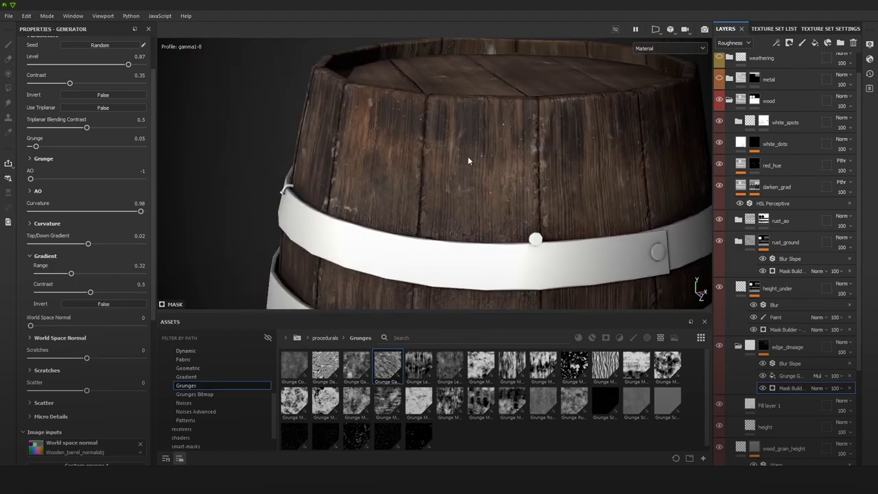
pyautogui.keyDown('shift'); pyautogui.moveTo(468, 158); pyautogui.dragTo(477, 155, button='right'); pyautogui.keyUp('shift')
pyautogui.keyDown('alt'); pyautogui.moveTo(477, 154); pyautogui.dragTo(425, 174, button='middle'); pyautogui.keyUp('alt')
pyautogui.keyDown('alt'); pyautogui.moveTo(424, 174); pyautogui.dragTo(472, 189); pyautogui.keyUp('alt')
pyautogui.keyDown('alt'); pyautogui.moveTo(472, 189); pyautogui.dragTo(625, 251, button='right'); pyautogui.keyUp('alt')
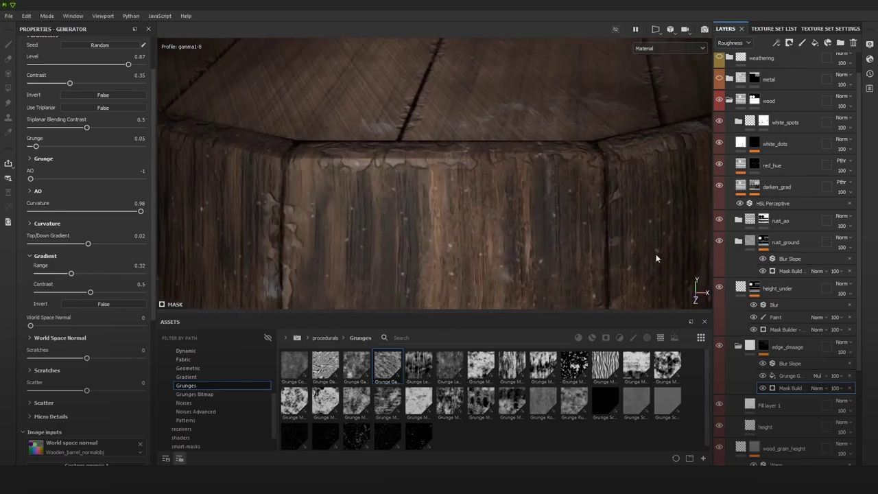
# Step: Rename the color and roughness fill layer in the edge_dmaage folder as color
pyautogui.click(768, 405)
pyautogui.doubleClick(769, 405)
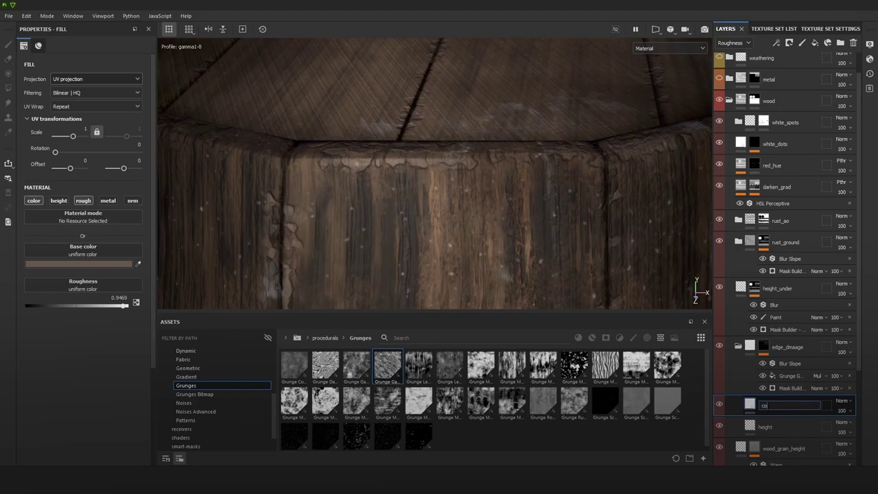
pyautogui.press('Return')
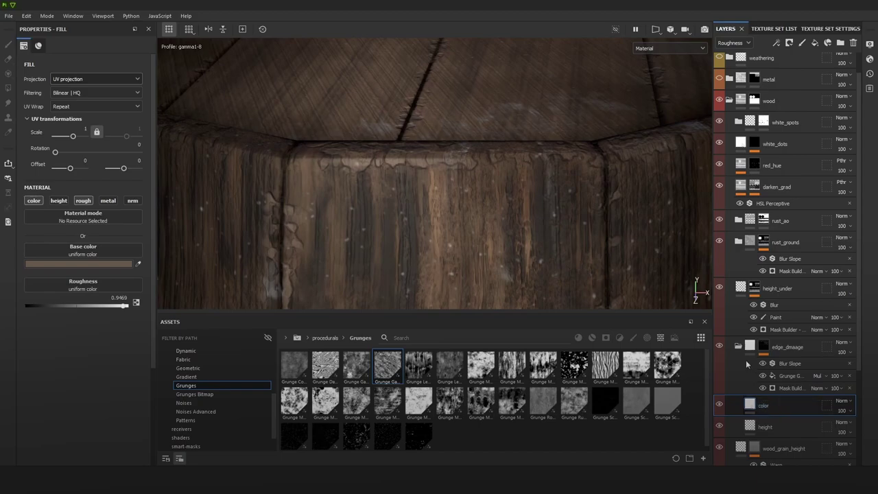
# Step: Darken the color layer's base color to 6D6256 and compare the edge wear around the upper barrel
pyautogui.click(112, 265)
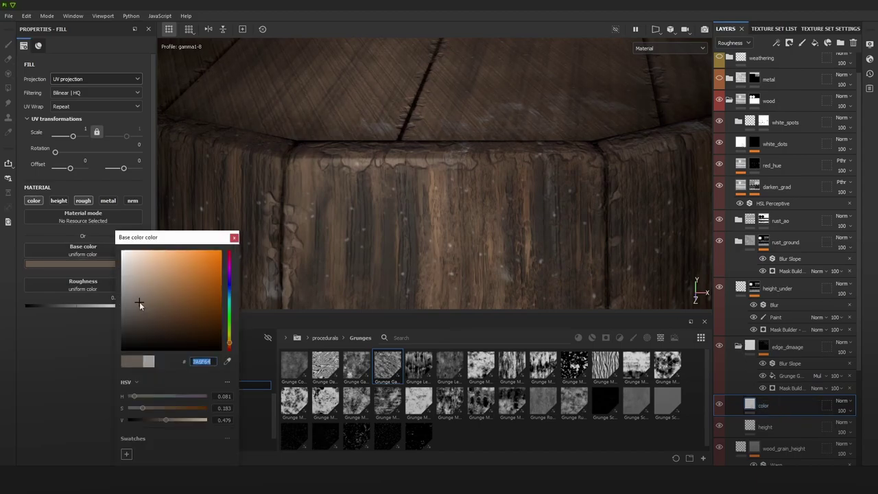
pyautogui.moveTo(139, 302); pyautogui.dragTo(142, 307)
pyautogui.scroll(-7, 461, 87)
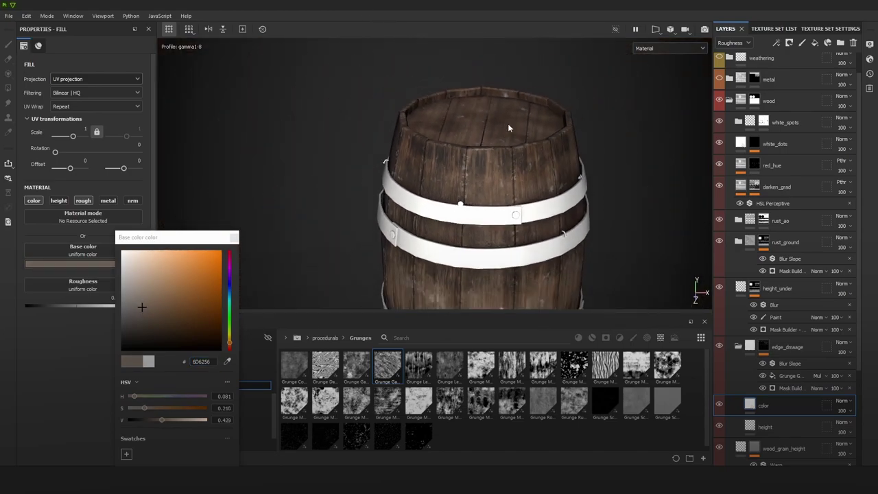
pyautogui.keyDown('alt'); pyautogui.moveTo(556, 124); pyautogui.dragTo(594, 121); pyautogui.keyUp('alt')
pyautogui.keyDown('shift'); pyautogui.moveTo(594, 122); pyautogui.dragTo(627, 119, button='right'); pyautogui.keyUp('shift')
pyautogui.keyDown('alt'); pyautogui.moveTo(548, 142); pyautogui.dragTo(617, 146); pyautogui.keyUp('alt')
pyautogui.keyDown('shift'); pyautogui.moveTo(617, 145); pyautogui.dragTo(644, 145, button='right'); pyautogui.keyUp('shift')
pyautogui.keyDown('alt'); pyautogui.moveTo(644, 145); pyautogui.dragTo(640, 229); pyautogui.keyUp('alt')
# Step: Set the edge_dmaage mask's Grunge Galvanic Small Balance to 0.59 and check the wear in the base color and material views
pyautogui.click(781, 375)
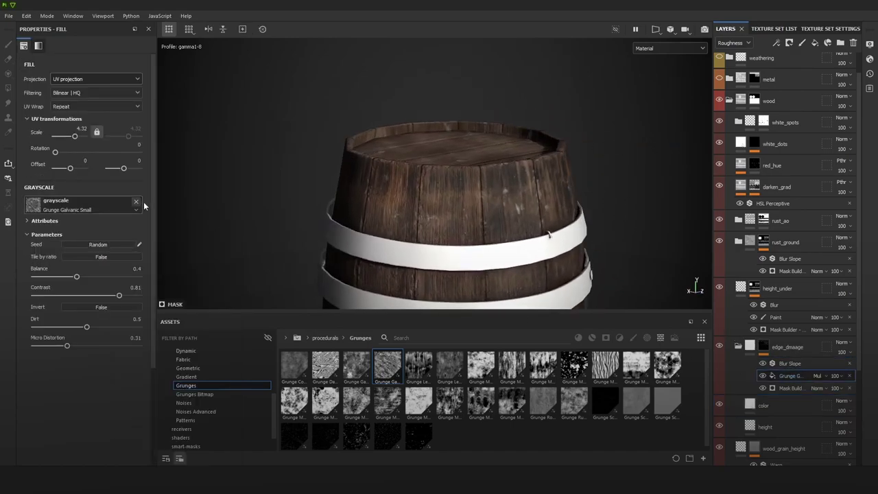
pyautogui.click(97, 277)
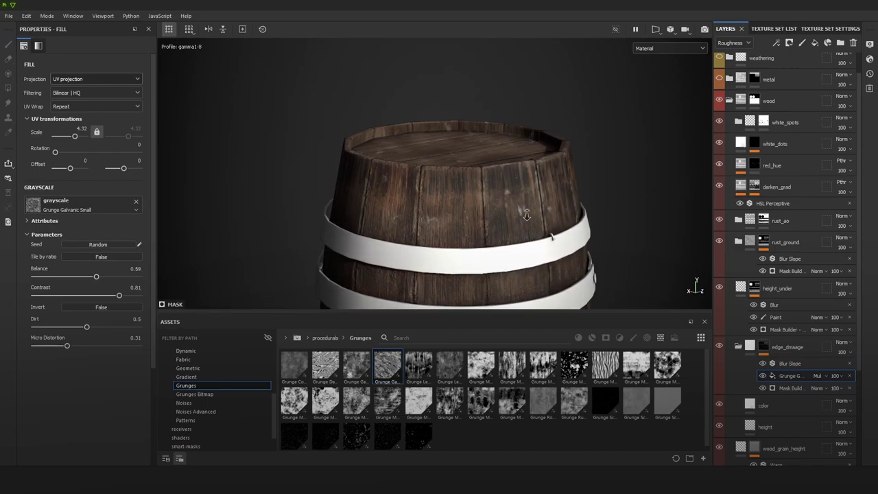
pyautogui.scroll(5, 527, 215)
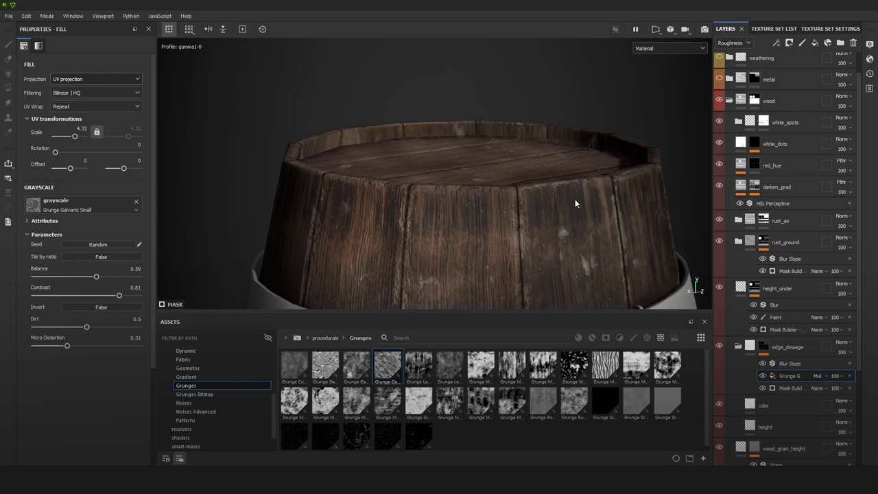
pyautogui.press('c')
pyautogui.keyDown('alt'); pyautogui.moveTo(528, 185); pyautogui.dragTo(553, 170); pyautogui.keyUp('alt')
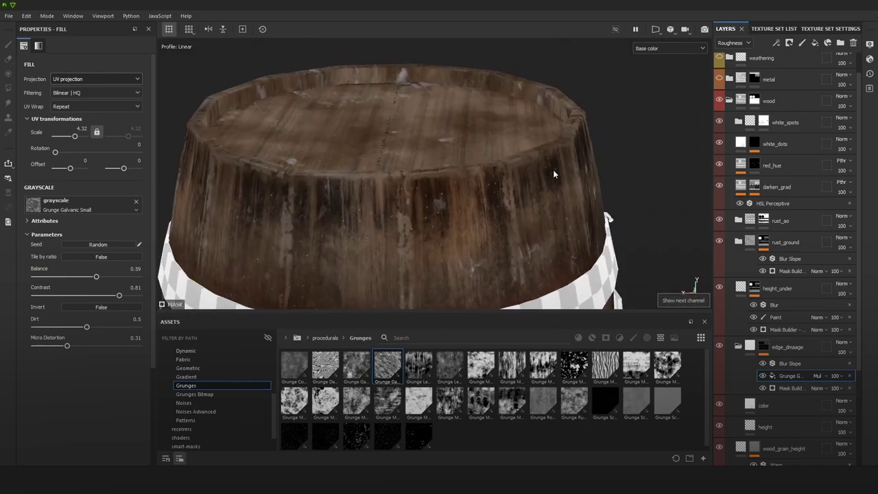
pyautogui.press('m')
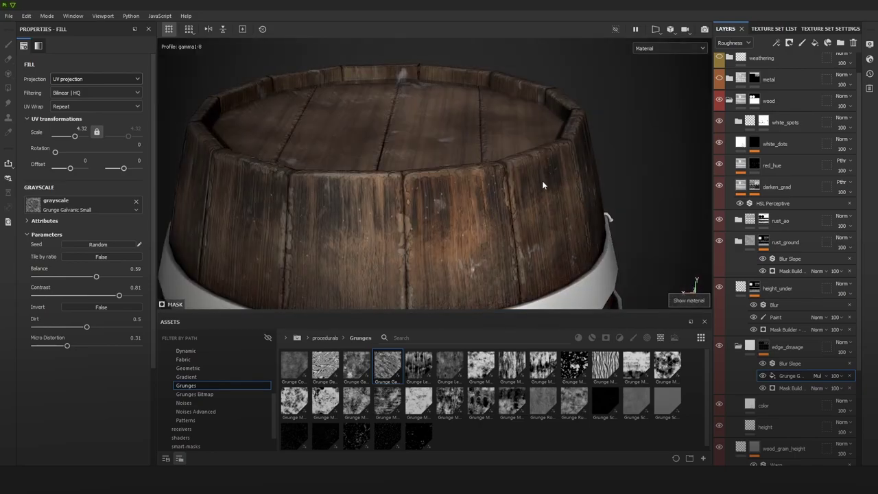
pyautogui.press('f')
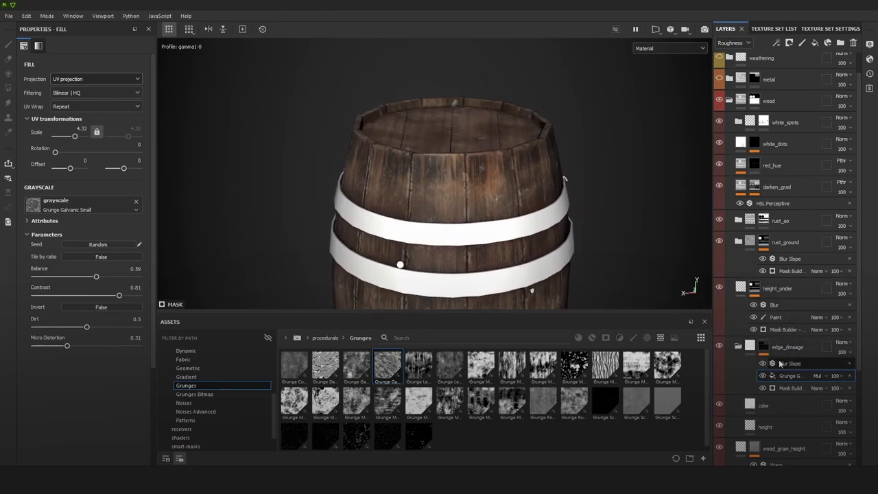
# Step: Group the edge_dmaage folder into a new folder named edge_damage and rename the inner folder as mask
pyautogui.click(762, 348)
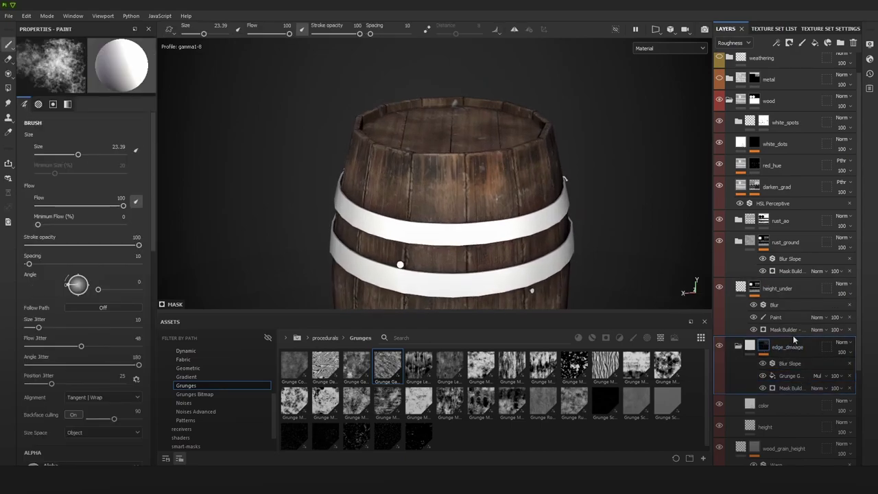
pyautogui.hotkey('ctrl', 'g')
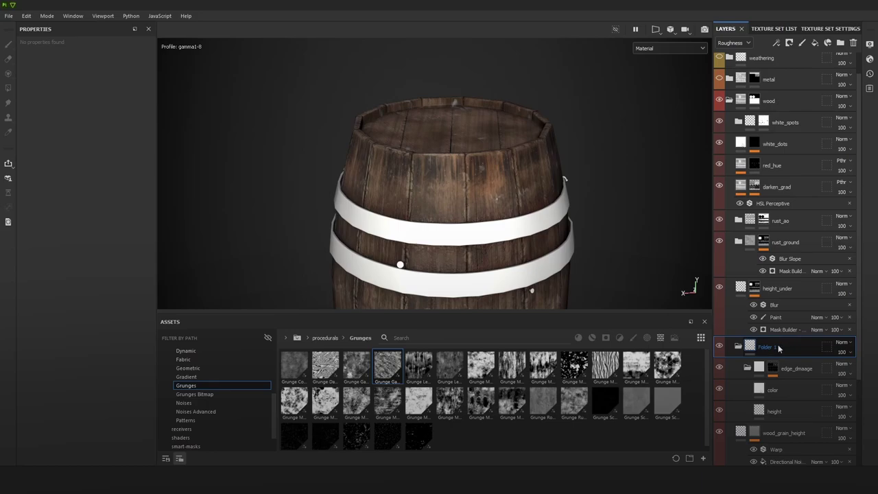
pyautogui.doubleClick(769, 347)
pyautogui.write('edge_damage')
pyautogui.press('Return')
pyautogui.doubleClick(796, 368)
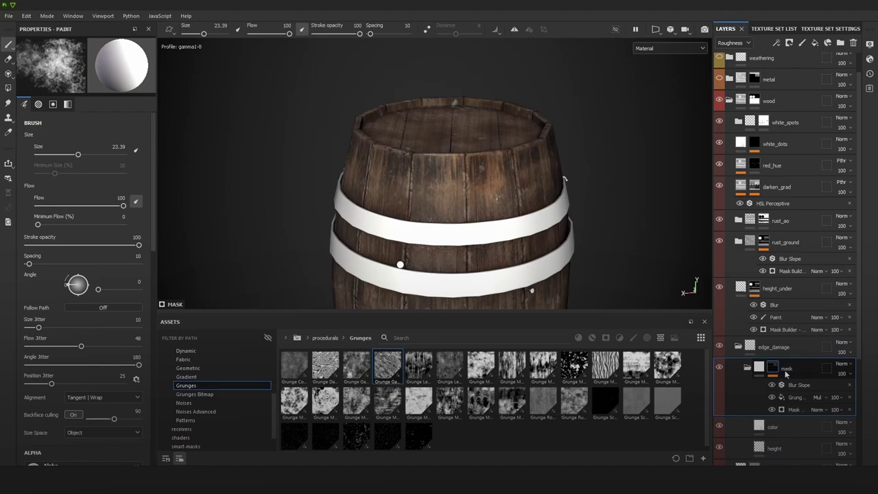
# Step: Add a black mask to the edge_damage folder and paint the wear back in around the barrel's top rim
pyautogui.rightClick(779, 347)
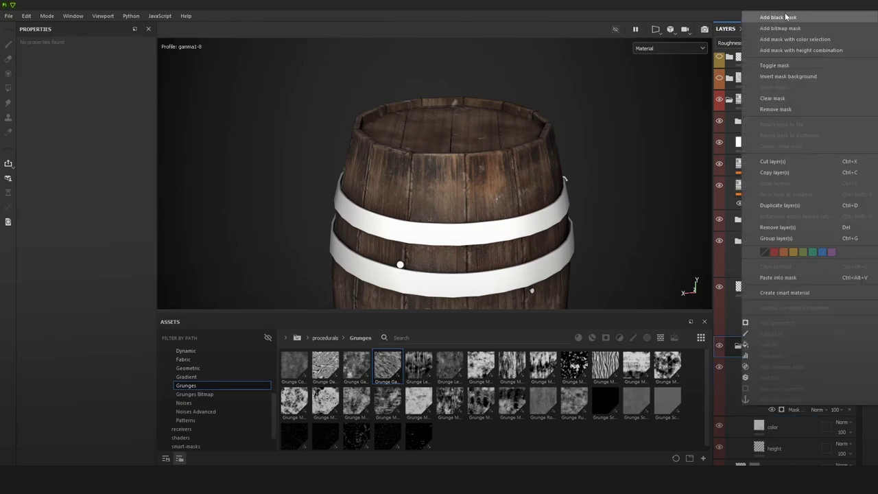
pyautogui.click(779, 17)
pyautogui.scroll(3, 439, 165)
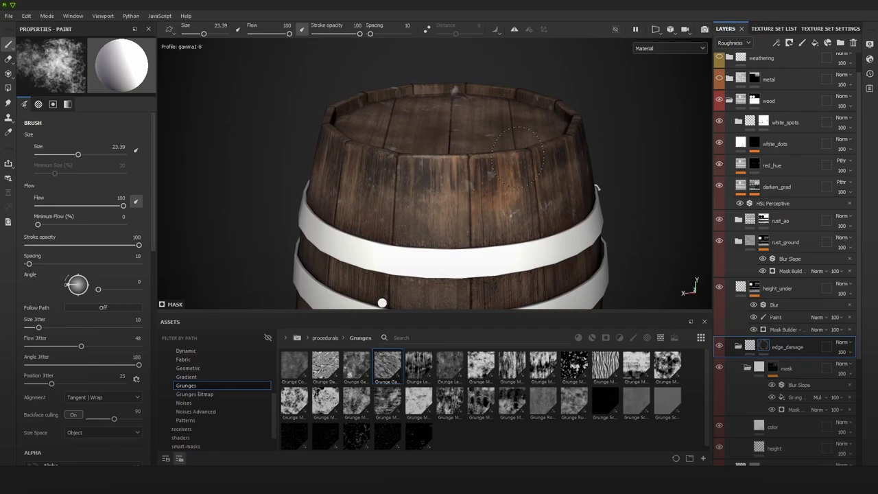
pyautogui.keyDown('alt'); pyautogui.moveTo(518, 158); pyautogui.dragTo(506, 153); pyautogui.keyUp('alt')
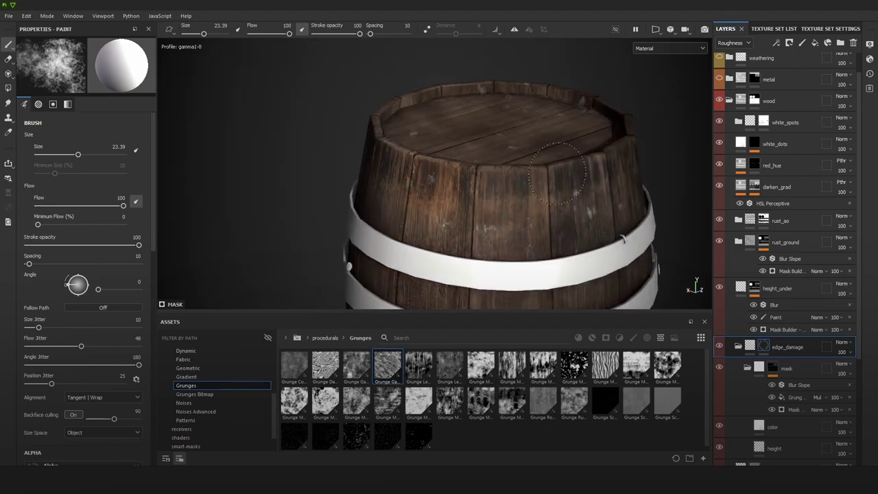
pyautogui.keyDown('alt'); pyautogui.moveTo(588, 159); pyautogui.dragTo(449, 182); pyautogui.keyUp('alt')
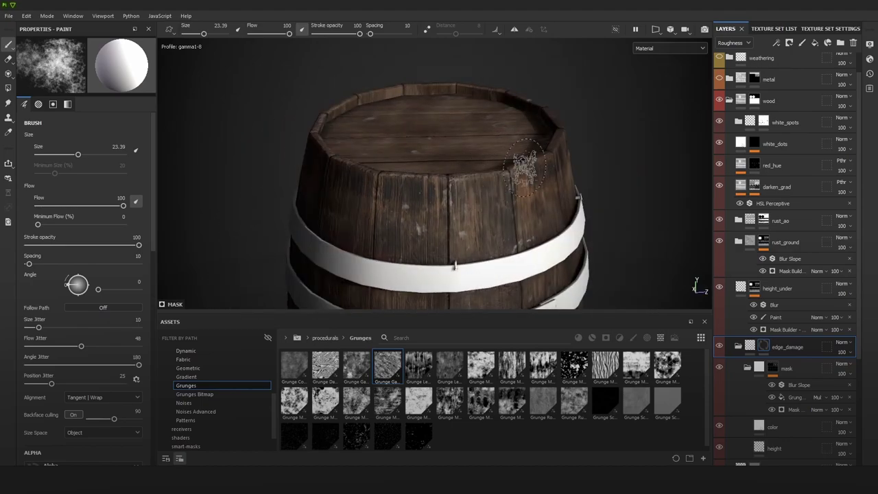
pyautogui.keyDown('alt'); pyautogui.moveTo(568, 147); pyautogui.dragTo(509, 144); pyautogui.keyUp('alt')
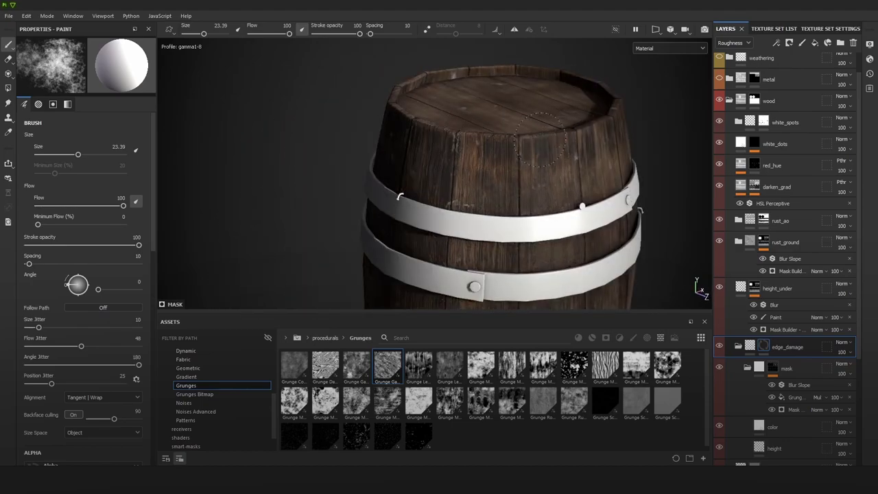
pyautogui.moveTo(589, 137)
pyautogui.keyDown('alt'); pyautogui.mouseDown()
pyautogui.moveTo(489, 186)
pyautogui.moveTo(429, 184)
pyautogui.mouseUp(); pyautogui.keyUp('alt')
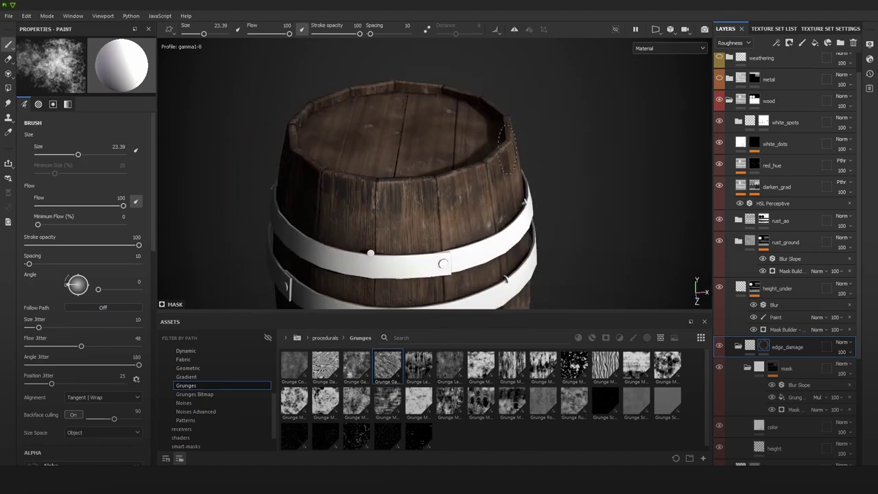
pyautogui.keyDown('alt'); pyautogui.moveTo(505, 151); pyautogui.dragTo(474, 218); pyautogui.keyUp('alt')
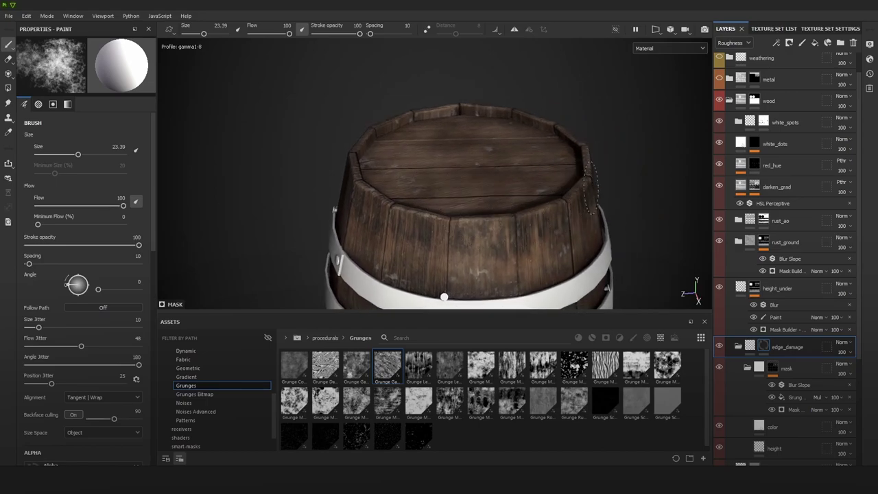
pyautogui.keyDown('alt'); pyautogui.moveTo(608, 172); pyautogui.dragTo(505, 172); pyautogui.keyUp('alt')
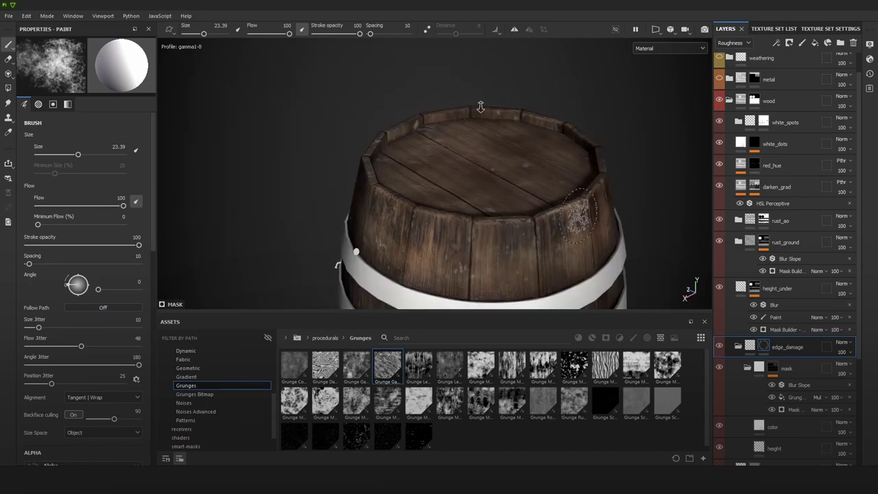
# Step: Enlarge the brush to 30.22 and paint wear into the edge_damage mask on the barrel's middle and upper staves
pyautogui.keyDown('alt'); pyautogui.moveTo(481, 107); pyautogui.dragTo(439, 82, button='right'); pyautogui.keyUp('alt')
pyautogui.keyDown('alt'); pyautogui.moveTo(521, 268); pyautogui.dragTo(515, 169, button='middle'); pyautogui.keyUp('alt')
pyautogui.keyDown('alt'); pyautogui.moveTo(544, 168); pyautogui.dragTo(566, 156); pyautogui.keyUp('alt')
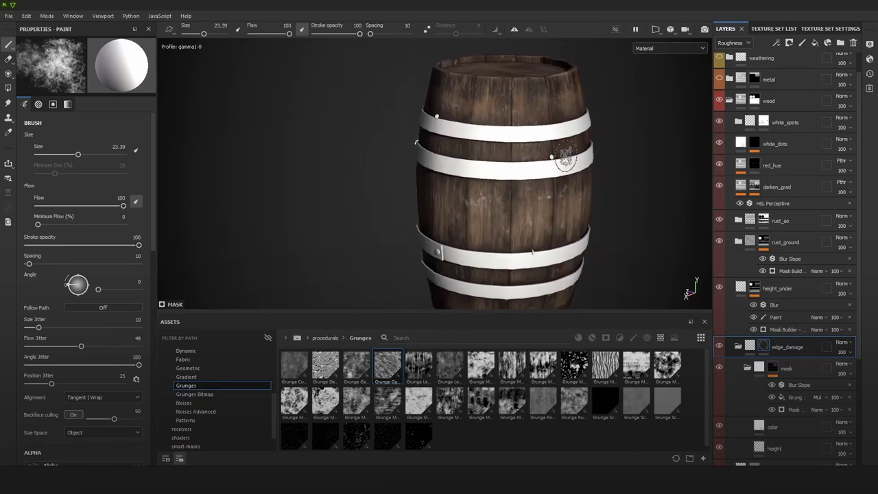
pyautogui.keyDown('ctrl'); pyautogui.moveTo(514, 196); pyautogui.dragTo(521, 208, button='right'); pyautogui.keyUp('ctrl')
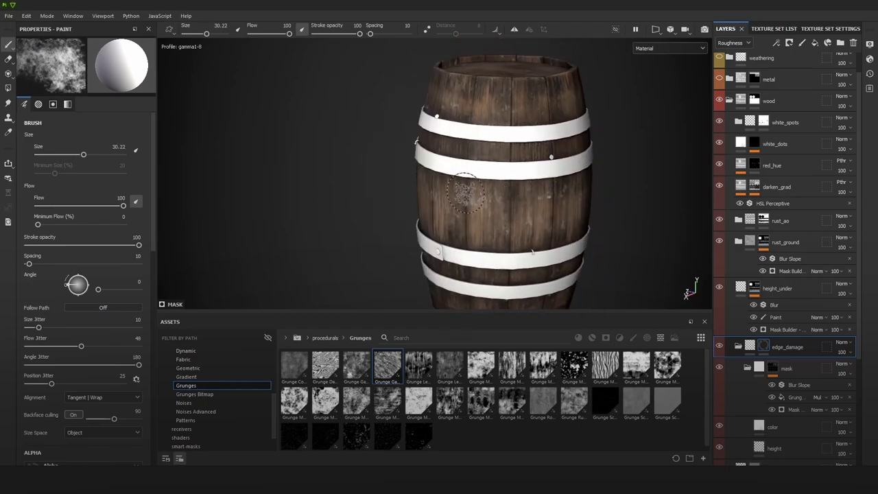
pyautogui.keyDown('alt'); pyautogui.moveTo(465, 192); pyautogui.dragTo(436, 213); pyautogui.keyUp('alt')
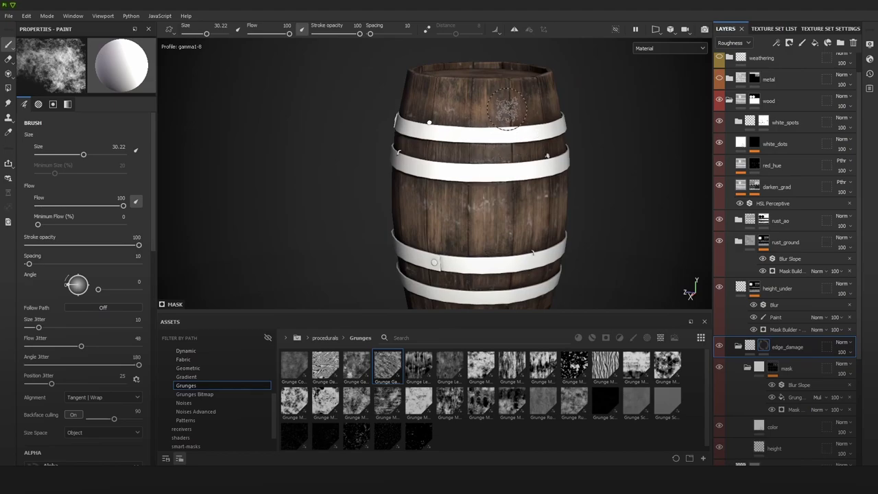
pyautogui.moveTo(541, 130)
pyautogui.keyDown('alt'); pyautogui.mouseDown()
pyautogui.moveTo(603, 137)
pyautogui.moveTo(594, 145)
pyautogui.mouseUp(); pyautogui.keyUp('alt')
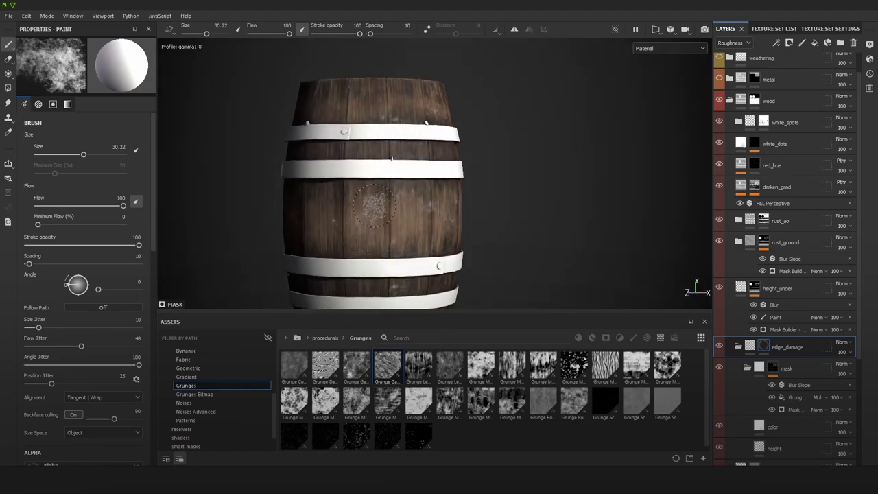
# Step: Continue painting the edge_damage mask around the barrel on the staves between the metal hoops
pyautogui.keyDown('alt'); pyautogui.moveTo(382, 237); pyautogui.dragTo(491, 196, button='middle'); pyautogui.keyUp('alt')
pyautogui.keyDown('alt'); pyautogui.moveTo(530, 221); pyautogui.dragTo(584, 216); pyautogui.keyUp('alt')
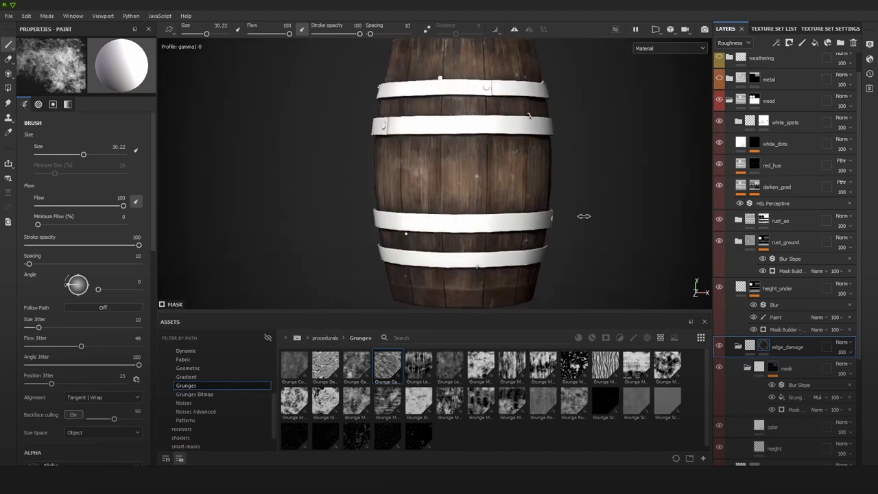
pyautogui.keyDown('alt'); pyautogui.moveTo(464, 248); pyautogui.dragTo(585, 220); pyautogui.keyUp('alt')
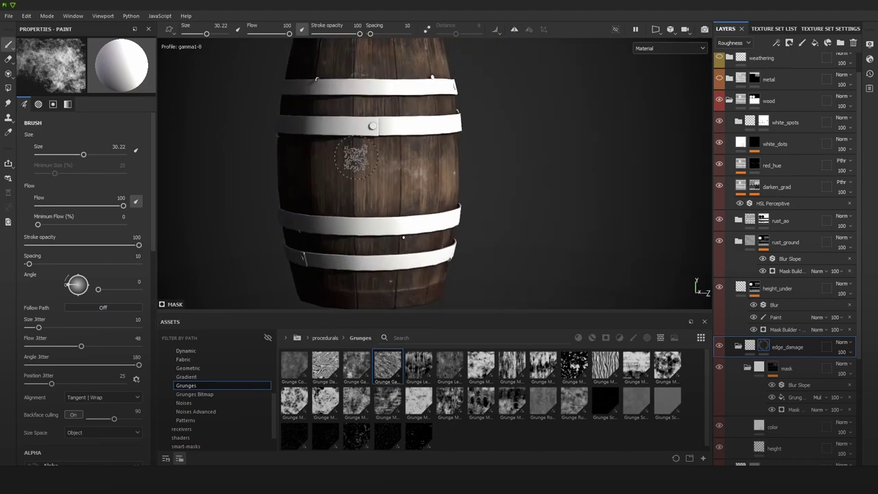
pyautogui.keyDown('shift'); pyautogui.moveTo(429, 185); pyautogui.dragTo(401, 163, button='right'); pyautogui.keyUp('shift')
pyautogui.keyDown('alt'); pyautogui.moveTo(402, 164); pyautogui.dragTo(478, 194, button='middle'); pyautogui.keyUp('alt')
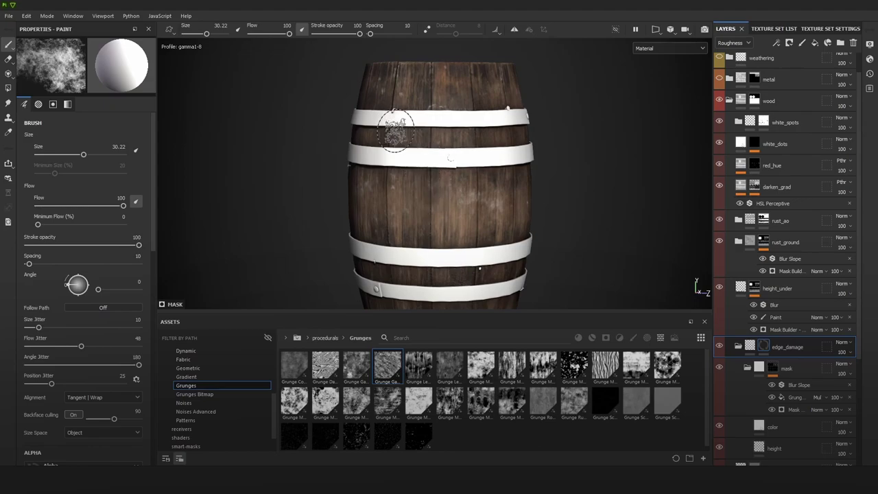
# Step: Paint more edge wear into the mask on the staves above the top hoop and along the rim
pyautogui.moveTo(391, 107)
pyautogui.keyDown('alt'); pyautogui.mouseDown()
pyautogui.moveTo(606, 144)
pyautogui.moveTo(611, 160)
pyautogui.moveTo(608, 152)
pyautogui.mouseUp(); pyautogui.keyUp('alt')
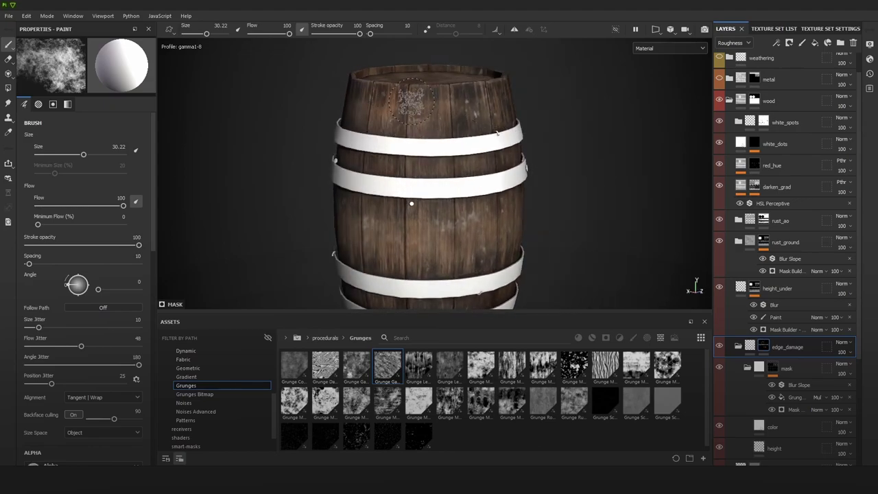
pyautogui.moveTo(411, 204)
pyautogui.keyDown('alt'); pyautogui.mouseDown()
pyautogui.moveTo(421, 290)
pyautogui.moveTo(473, 275)
pyautogui.moveTo(506, 226)
pyautogui.moveTo(497, 180)
pyautogui.mouseUp(); pyautogui.keyUp('alt')
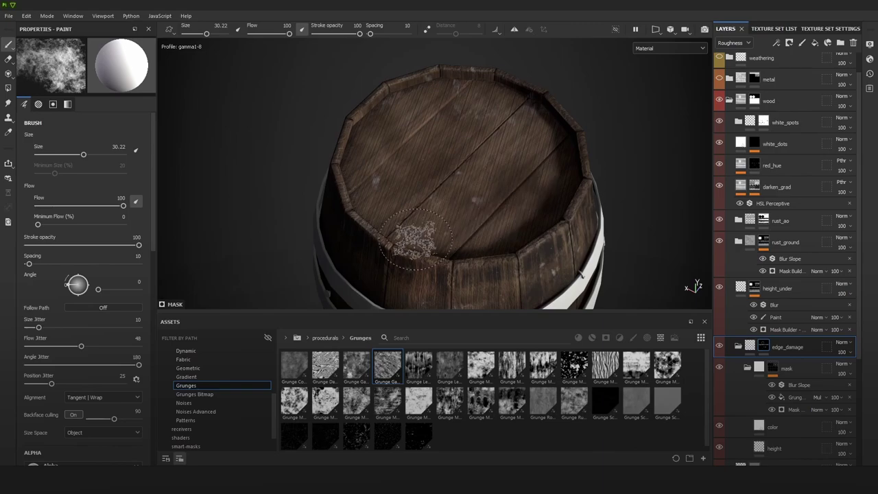
pyautogui.keyDown('alt'); pyautogui.moveTo(476, 206); pyautogui.dragTo(340, 232); pyautogui.keyUp('alt')
pyautogui.keyDown('alt'); pyautogui.moveTo(458, 274); pyautogui.dragTo(574, 159, button='middle'); pyautogui.keyUp('alt')
# Step: Examine the painted edge wear around the barrel's staves from the top rim down to the base
pyautogui.scroll(-3, 473, 139)
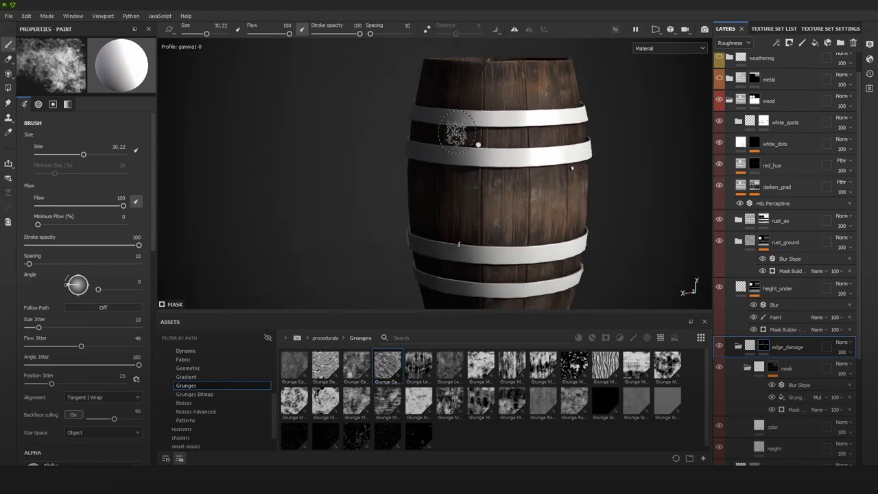
pyautogui.keyDown('alt'); pyautogui.moveTo(453, 137); pyautogui.dragTo(413, 140, button='middle'); pyautogui.keyUp('alt')
pyautogui.keyDown('shift'); pyautogui.moveTo(413, 140); pyautogui.dragTo(531, 140, button='right'); pyautogui.keyUp('shift')
pyautogui.keyDown('alt'); pyautogui.moveTo(471, 192); pyautogui.dragTo(600, 192); pyautogui.keyUp('alt')
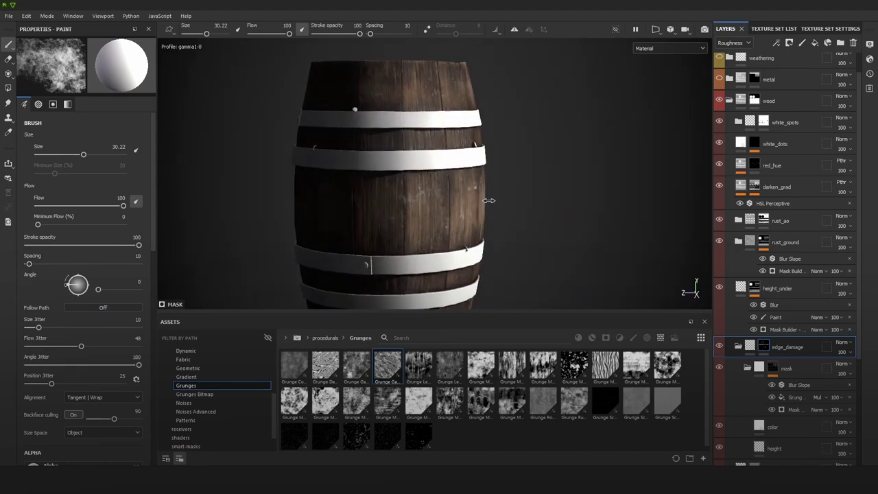
pyautogui.keyDown('shift'); pyautogui.moveTo(486, 200); pyautogui.dragTo(391, 206, button='right'); pyautogui.keyUp('shift')
pyautogui.keyDown('alt'); pyautogui.moveTo(393, 222); pyautogui.dragTo(439, 167, button='middle'); pyautogui.keyUp('alt')
pyautogui.keyDown('alt'); pyautogui.moveTo(439, 167); pyautogui.dragTo(546, 171); pyautogui.keyUp('alt')
pyautogui.keyDown('shift'); pyautogui.moveTo(545, 171); pyautogui.dragTo(520, 171, button='right'); pyautogui.keyUp('shift')
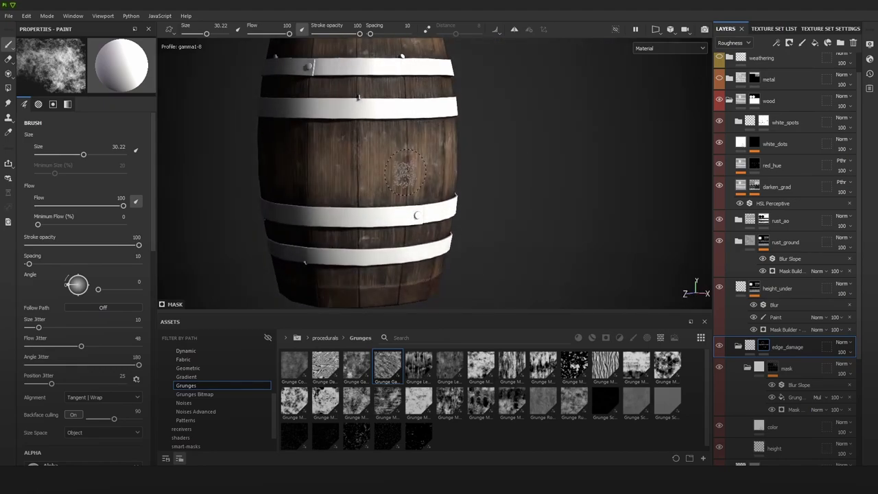
pyautogui.keyDown('alt'); pyautogui.moveTo(469, 171); pyautogui.dragTo(453, 161); pyautogui.keyUp('alt')
pyautogui.moveTo(452, 161)
pyautogui.keyDown('shift'); pyautogui.mouseDown(button='right')
pyautogui.moveTo(433, 144)
pyautogui.moveTo(413, 216)
pyautogui.mouseUp(button='right'); pyautogui.keyUp('shift')
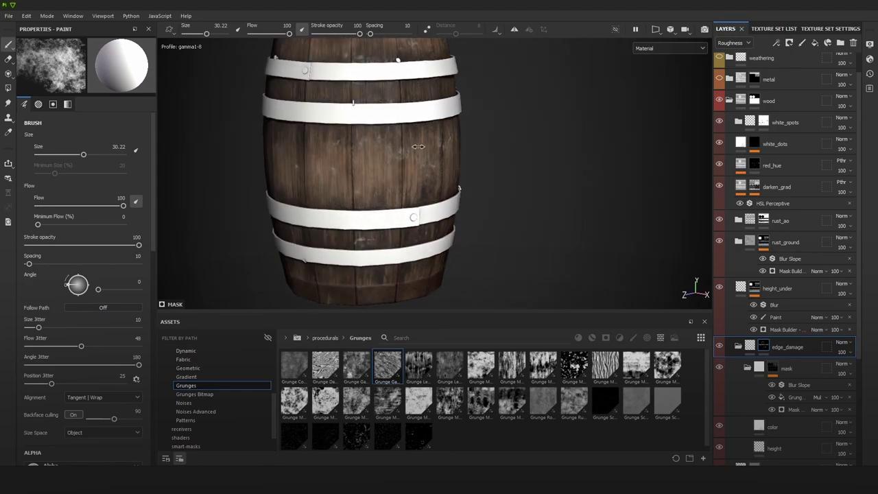
pyautogui.keyDown('alt'); pyautogui.moveTo(415, 217); pyautogui.dragTo(431, 245); pyautogui.keyUp('alt')
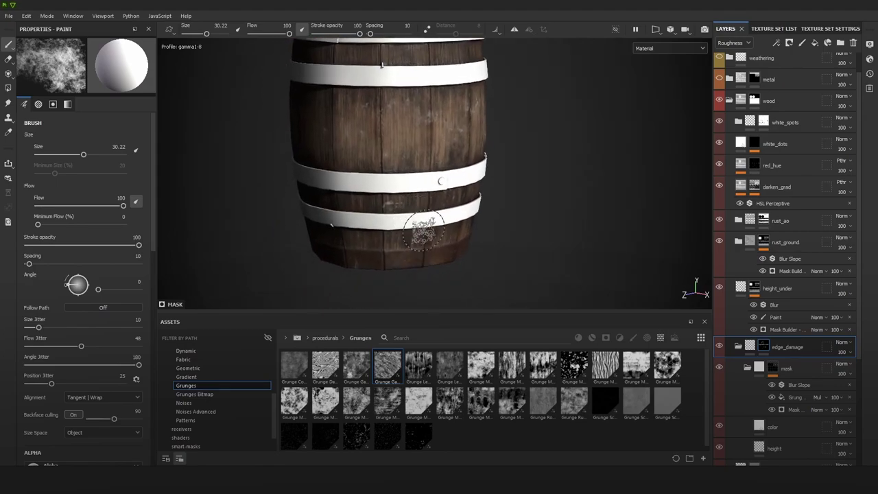
pyautogui.moveTo(453, 199)
pyautogui.keyDown('alt'); pyautogui.mouseDown()
pyautogui.moveTo(427, 196)
pyautogui.moveTo(446, 195)
pyautogui.mouseUp(); pyautogui.keyUp('alt')
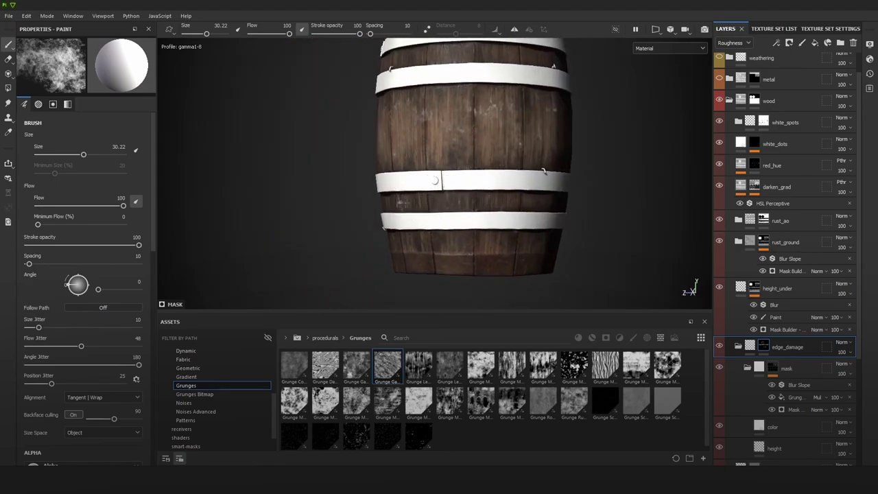
pyautogui.keyDown('alt'); pyautogui.moveTo(512, 193); pyautogui.dragTo(452, 176, button='middle'); pyautogui.keyUp('alt')
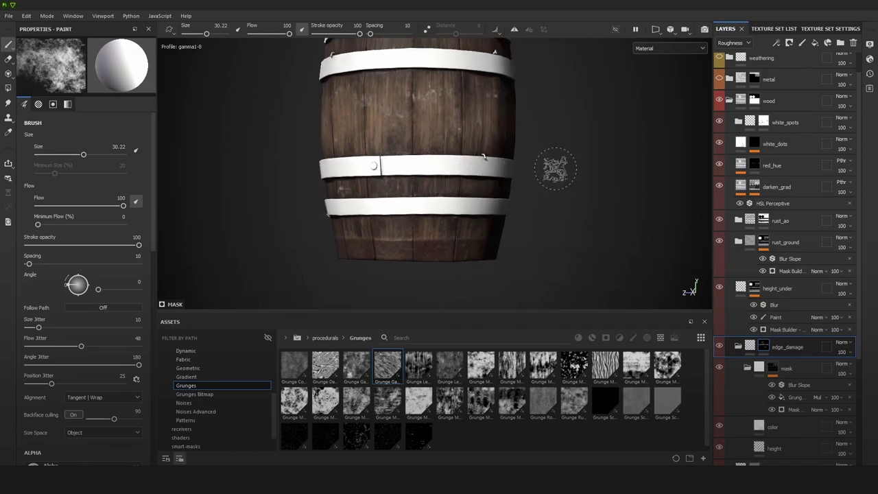
pyautogui.keyDown('alt'); pyautogui.moveTo(553, 170); pyautogui.dragTo(511, 172); pyautogui.keyUp('alt')
pyautogui.keyDown('shift'); pyautogui.moveTo(511, 172); pyautogui.dragTo(530, 164, button='right'); pyautogui.keyUp('shift')
pyautogui.keyDown('alt'); pyautogui.moveTo(623, 201); pyautogui.dragTo(597, 204); pyautogui.keyUp('alt')
pyautogui.keyDown('alt'); pyautogui.moveTo(504, 131); pyautogui.dragTo(497, 198, button='middle'); pyautogui.keyUp('alt')
pyautogui.keyDown('alt'); pyautogui.moveTo(497, 199); pyautogui.dragTo(617, 186); pyautogui.keyUp('alt')
pyautogui.keyDown('shift'); pyautogui.moveTo(617, 185); pyautogui.dragTo(604, 187, button='right'); pyautogui.keyUp('shift')
pyautogui.keyDown('alt'); pyautogui.moveTo(521, 188); pyautogui.dragTo(567, 163, button='middle'); pyautogui.keyUp('alt')
pyautogui.keyDown('alt'); pyautogui.moveTo(567, 163); pyautogui.dragTo(497, 89, button='right'); pyautogui.keyUp('alt')
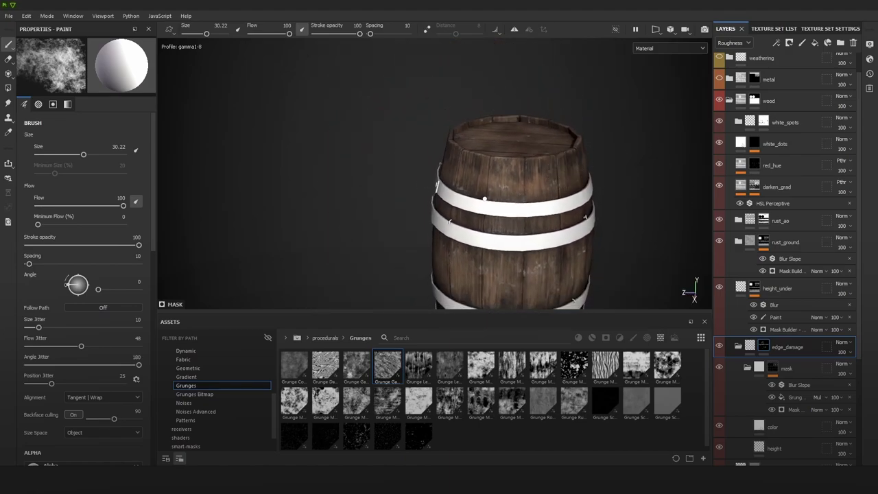
# Step: Add a Paint effect to the mask folder's mask inside edge_damage and reduce the brush size to 5.17
pyautogui.keyDown('alt'); pyautogui.moveTo(544, 171); pyautogui.dragTo(511, 148); pyautogui.keyUp('alt')
pyautogui.keyDown('alt'); pyautogui.moveTo(511, 148); pyautogui.dragTo(521, 157, button='right'); pyautogui.keyUp('alt')
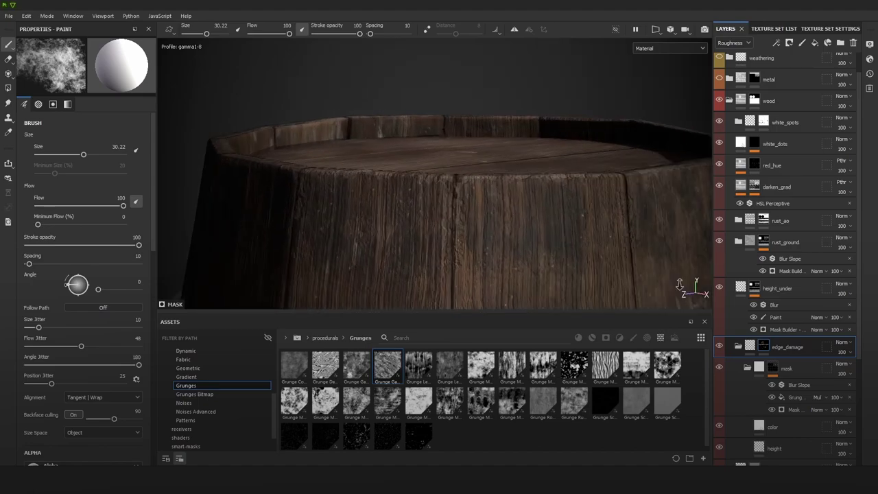
pyautogui.keyDown('alt'); pyautogui.moveTo(521, 157); pyautogui.dragTo(544, 190); pyautogui.keyUp('alt')
pyautogui.keyDown('ctrl'); pyautogui.moveTo(504, 251); pyautogui.dragTo(449, 251, button='right'); pyautogui.keyUp('ctrl')
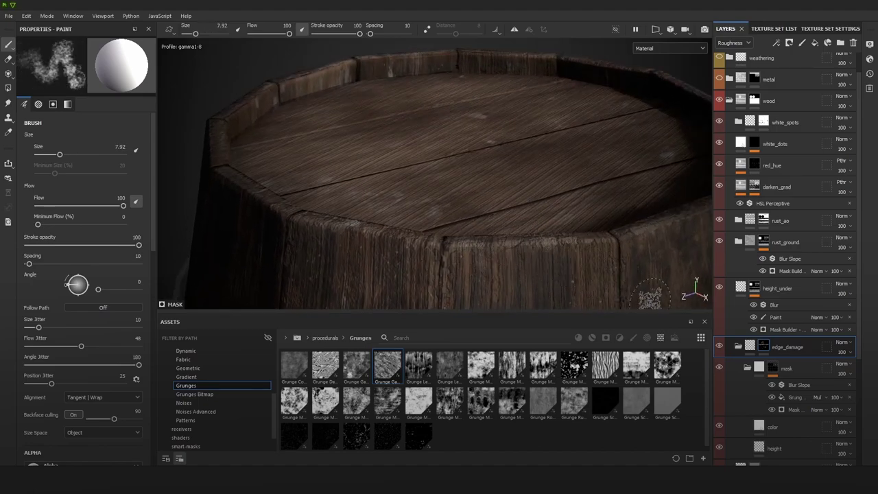
pyautogui.click(786, 368)
pyautogui.click(777, 43)
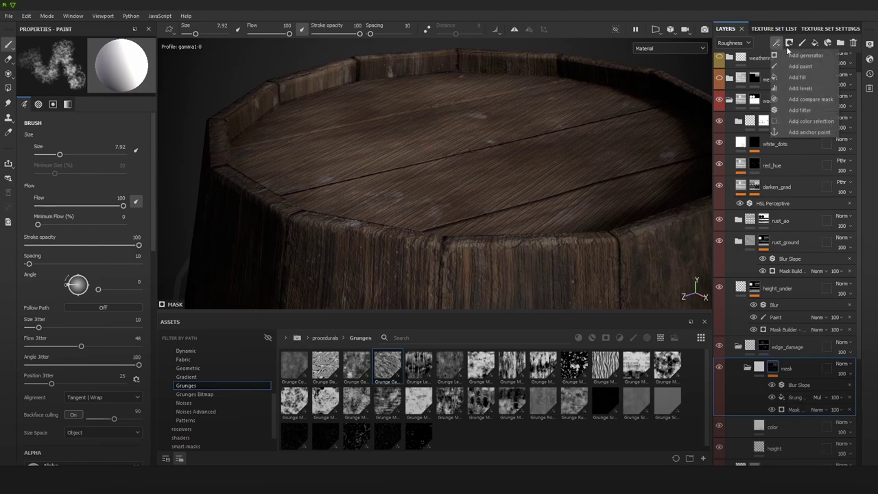
pyautogui.click(800, 65)
pyautogui.keyDown('alt'); pyautogui.moveTo(531, 255); pyautogui.dragTo(464, 217, button='middle'); pyautogui.keyUp('alt')
pyautogui.press('x')
pyautogui.press('x')
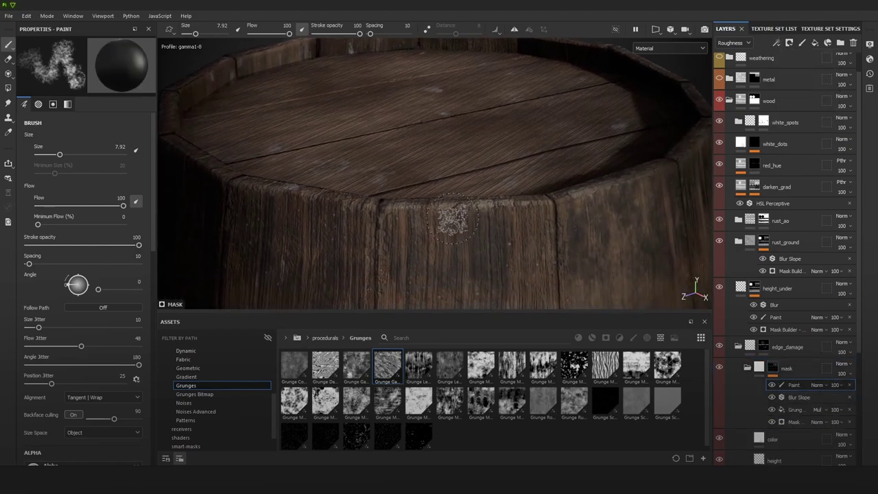
pyautogui.keyDown('ctrl'); pyautogui.moveTo(507, 226); pyautogui.dragTo(497, 225, button='right'); pyautogui.keyUp('ctrl')
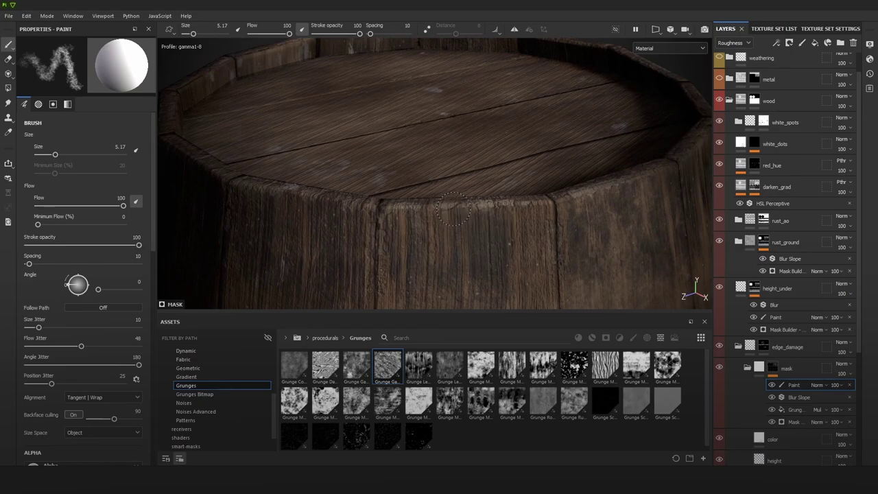
# Step: Paint extra wear into the new Paint effect along the barrel's top rim, checking it up close and from afar
pyautogui.keyDown('alt'); pyautogui.moveTo(548, 242); pyautogui.dragTo(480, 121, button='right'); pyautogui.keyUp('alt')
pyautogui.keyDown('alt'); pyautogui.moveTo(480, 121); pyautogui.dragTo(561, 129); pyautogui.keyUp('alt')
pyautogui.keyDown('alt'); pyautogui.moveTo(519, 149); pyautogui.dragTo(556, 229, button='right'); pyautogui.keyUp('alt')
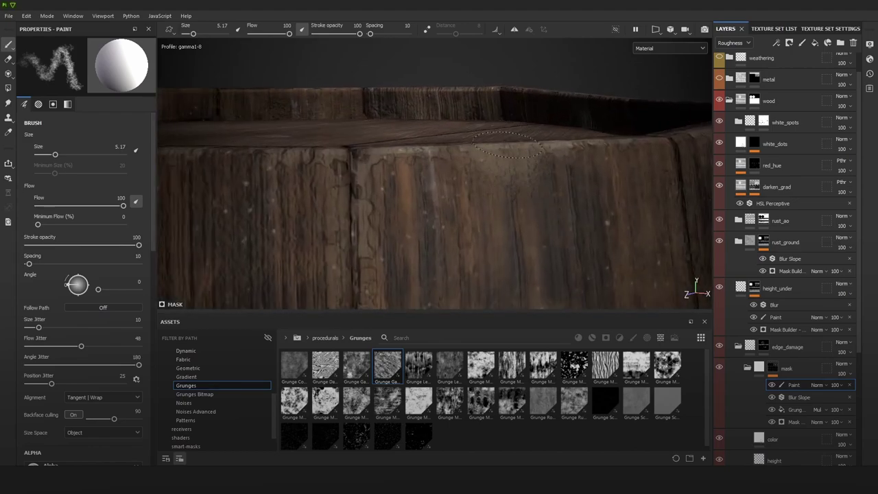
pyautogui.scroll(-5, 462, 78)
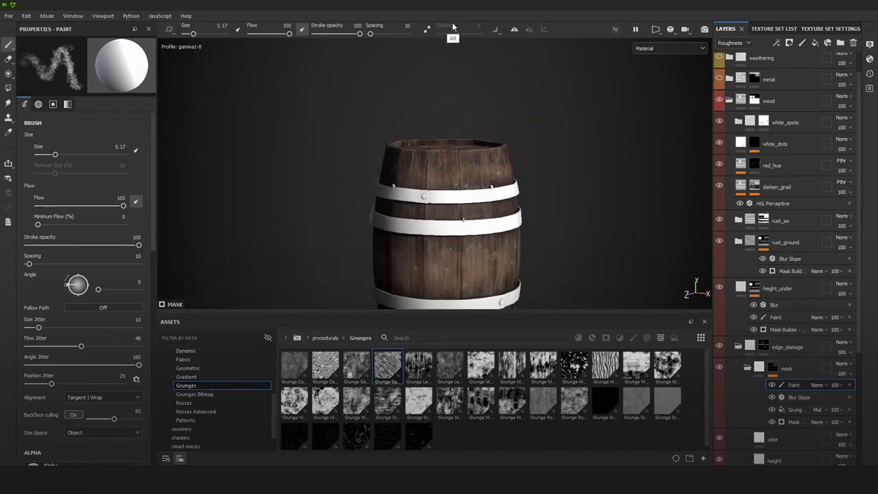
pyautogui.scroll(5, 454, 93)
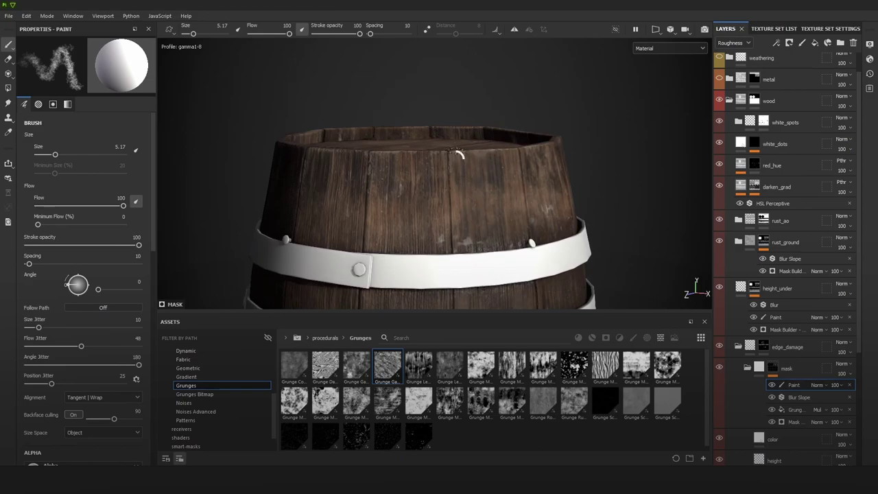
pyautogui.keyDown('alt'); pyautogui.moveTo(492, 215); pyautogui.dragTo(513, 39, button='right'); pyautogui.keyUp('alt')
pyautogui.keyDown('alt'); pyautogui.moveTo(513, 39); pyautogui.dragTo(300, 140); pyautogui.keyUp('alt')
pyautogui.keyDown('alt'); pyautogui.moveTo(300, 141); pyautogui.dragTo(515, 182, button='right'); pyautogui.keyUp('alt')
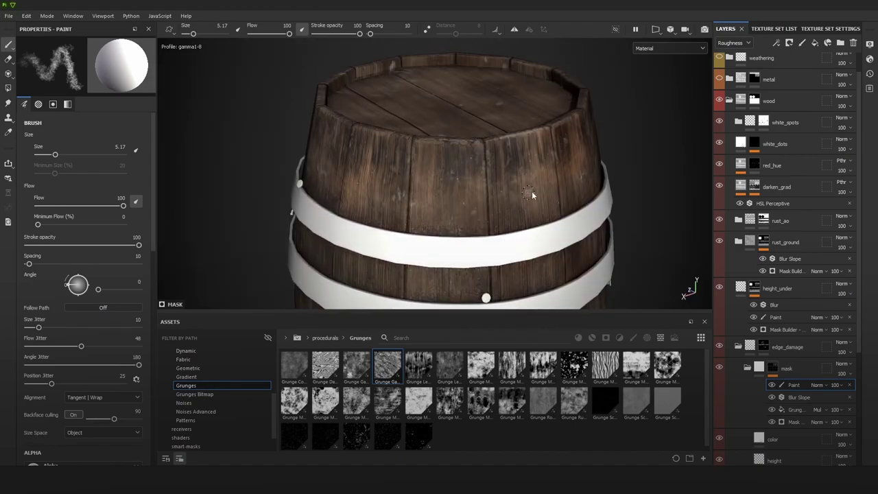
# Step: Filter the asset library to brushes, choose the Basic Hard brush and set its size to 1.69
pyautogui.click(633, 338)
pyautogui.click(509, 434)
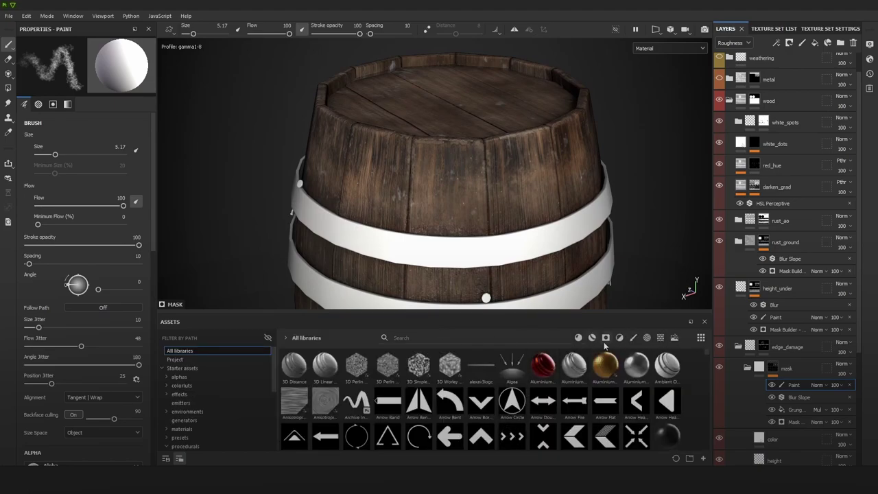
pyautogui.click(633, 337)
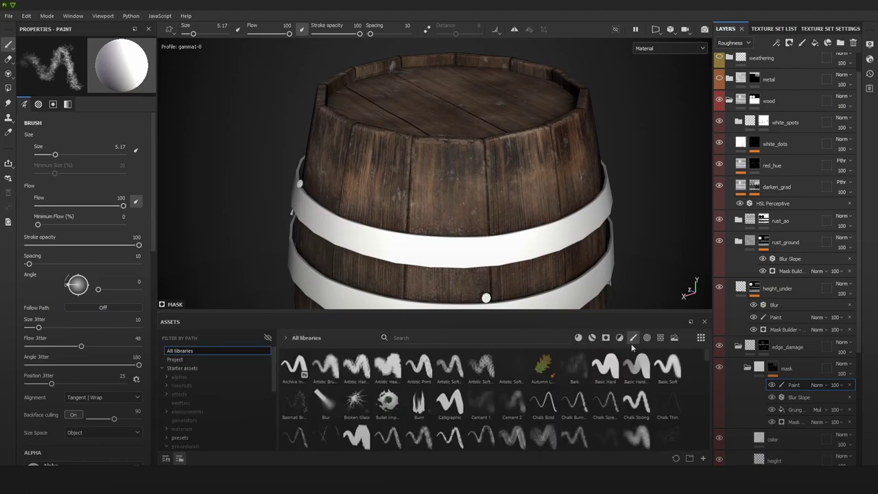
pyautogui.click(607, 369)
pyautogui.moveTo(519, 137)
pyautogui.keyDown('alt'); pyautogui.mouseDown(button='right')
pyautogui.moveTo(505, 209)
pyautogui.moveTo(467, 199)
pyautogui.moveTo(471, 188)
pyautogui.mouseUp(button='right'); pyautogui.keyUp('alt')
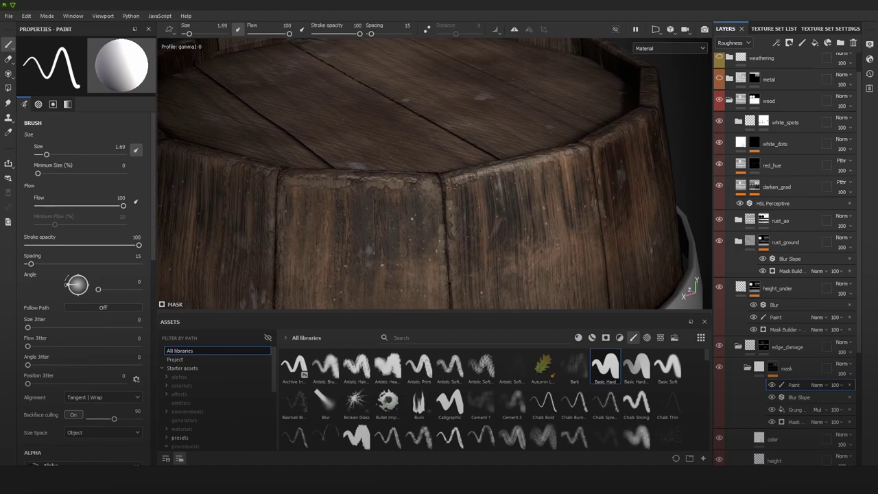
# Step: Paint fine chips and cracks with the Basic Hard brush along the rim and stave edges above the top hoop
pyautogui.keyDown('alt'); pyautogui.moveTo(470, 237); pyautogui.dragTo(476, 85, button='right'); pyautogui.keyUp('alt')
pyautogui.keyDown('alt'); pyautogui.moveTo(497, 155); pyautogui.dragTo(495, 75, button='right'); pyautogui.keyUp('alt')
pyautogui.moveTo(541, 143)
pyautogui.keyDown('alt'); pyautogui.mouseDown()
pyautogui.moveTo(553, 145)
pyautogui.moveTo(558, 134)
pyautogui.mouseUp(); pyautogui.keyUp('alt')
pyautogui.keyDown('alt'); pyautogui.moveTo(559, 134); pyautogui.dragTo(527, 311, button='right'); pyautogui.keyUp('alt')
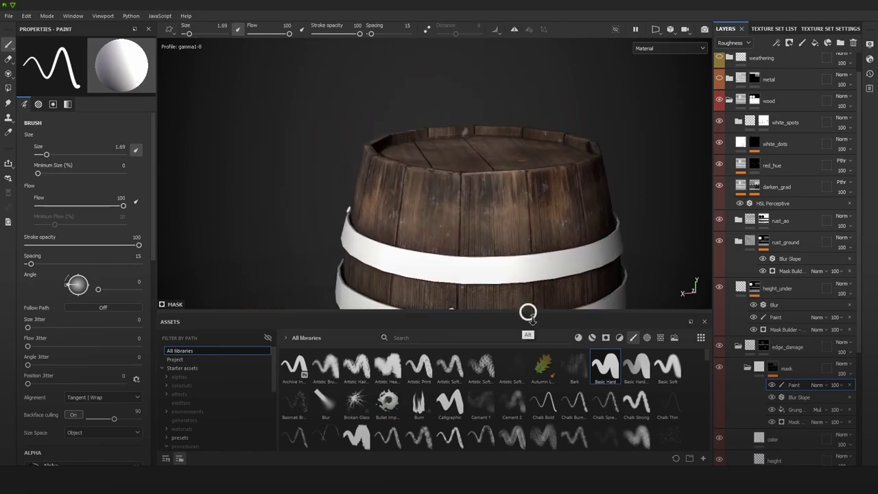
pyautogui.keyDown('alt'); pyautogui.moveTo(490, 103); pyautogui.dragTo(475, 183, button='right'); pyautogui.keyUp('alt')
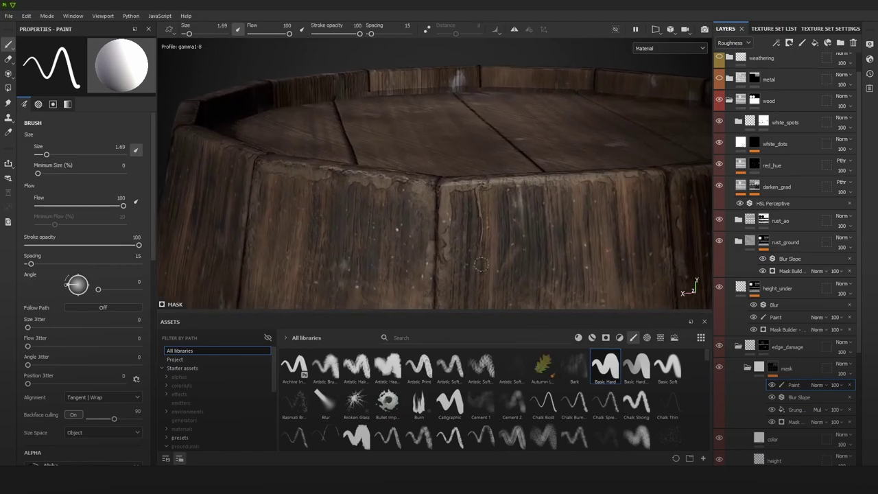
pyautogui.keyDown('alt'); pyautogui.moveTo(481, 263); pyautogui.dragTo(475, 172); pyautogui.keyUp('alt')
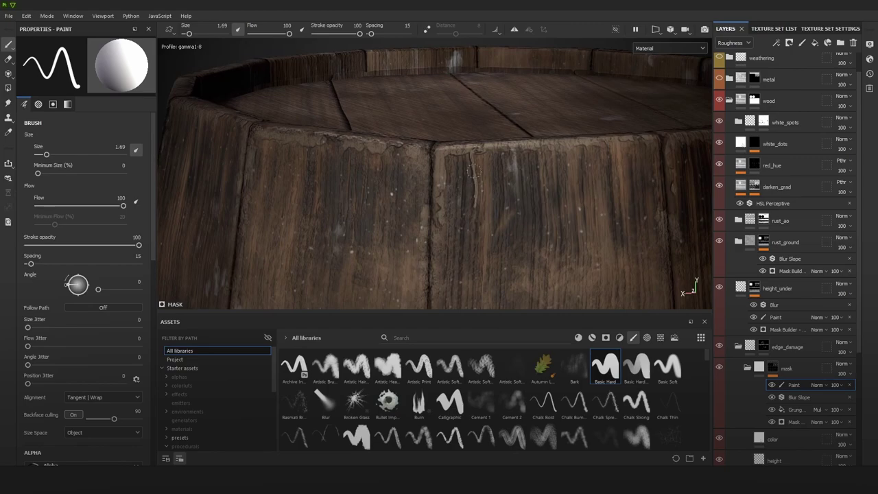
pyautogui.keyDown('alt'); pyautogui.moveTo(445, 139); pyautogui.dragTo(441, 84, button='right'); pyautogui.keyUp('alt')
pyautogui.keyDown('alt'); pyautogui.moveTo(452, 219); pyautogui.dragTo(504, 78, button='right'); pyautogui.keyUp('alt')
pyautogui.keyDown('alt'); pyautogui.moveTo(550, 144); pyautogui.dragTo(505, 162); pyautogui.keyUp('alt')
pyautogui.keyDown('alt'); pyautogui.moveTo(504, 162); pyautogui.dragTo(553, 214, button='right'); pyautogui.keyUp('alt')
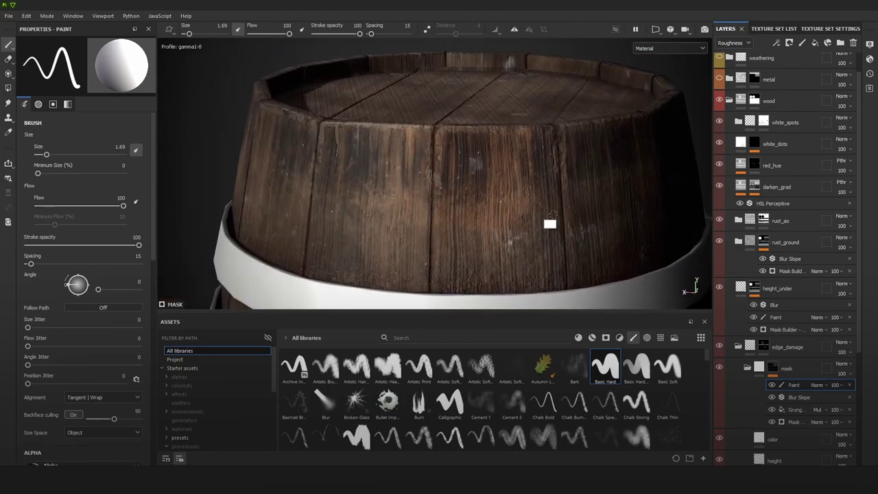
pyautogui.keyDown('alt'); pyautogui.moveTo(506, 157); pyautogui.dragTo(521, 231, button='right'); pyautogui.keyUp('alt')
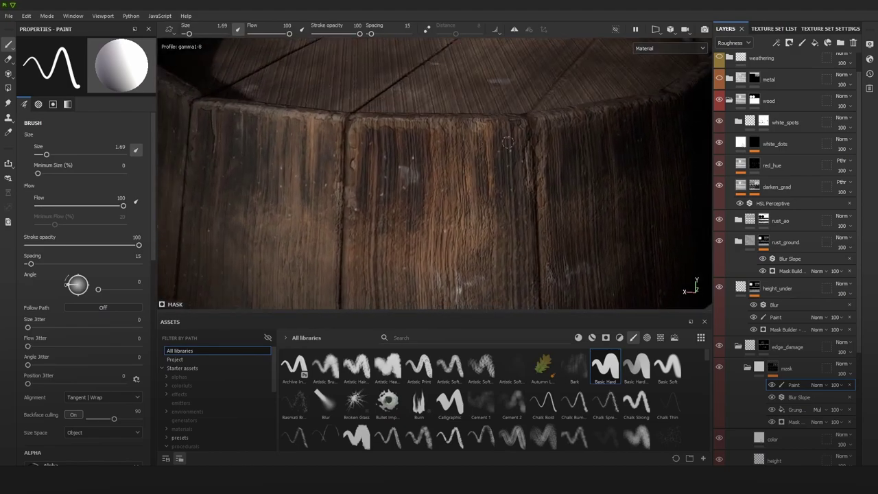
# Step: Compare the barrel's surface with the height and wood_grain_height layers hidden and shown
pyautogui.scroll(-3, 763, 296)
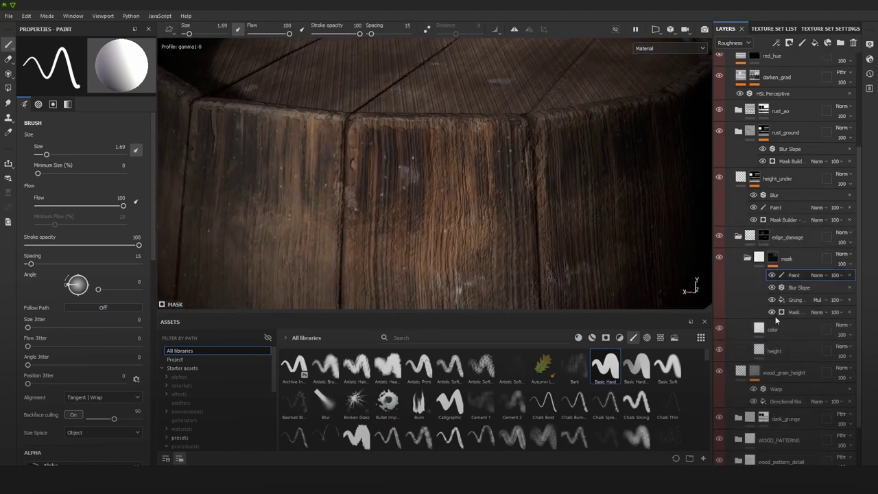
pyautogui.click(719, 350)
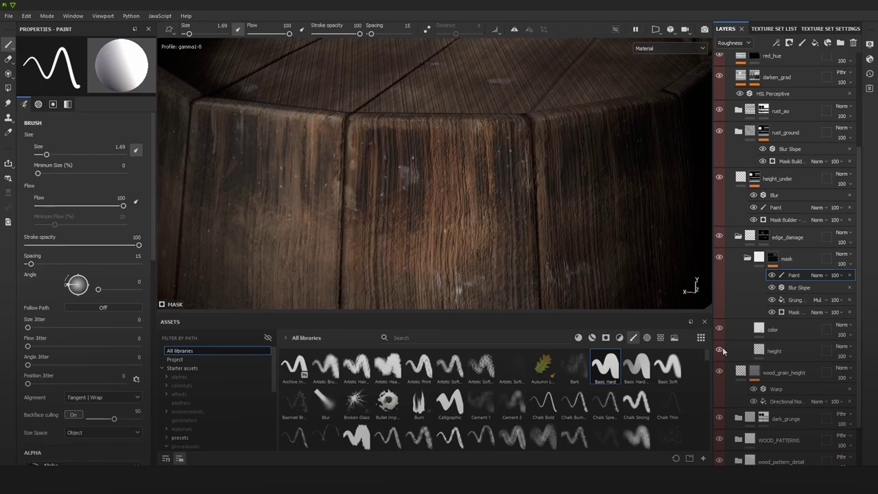
pyautogui.scroll(-2, 747, 346)
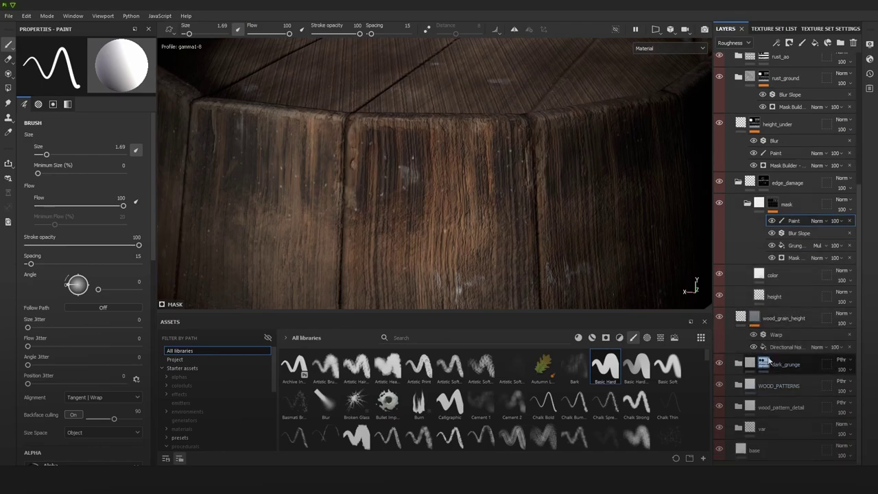
pyautogui.click(720, 316)
pyautogui.scroll(-5, 458, 159)
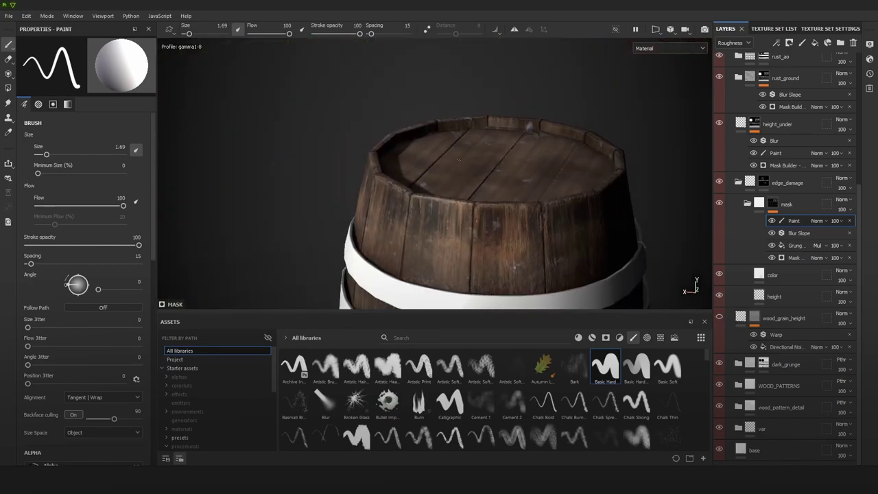
pyautogui.scroll(-4, 458, 160)
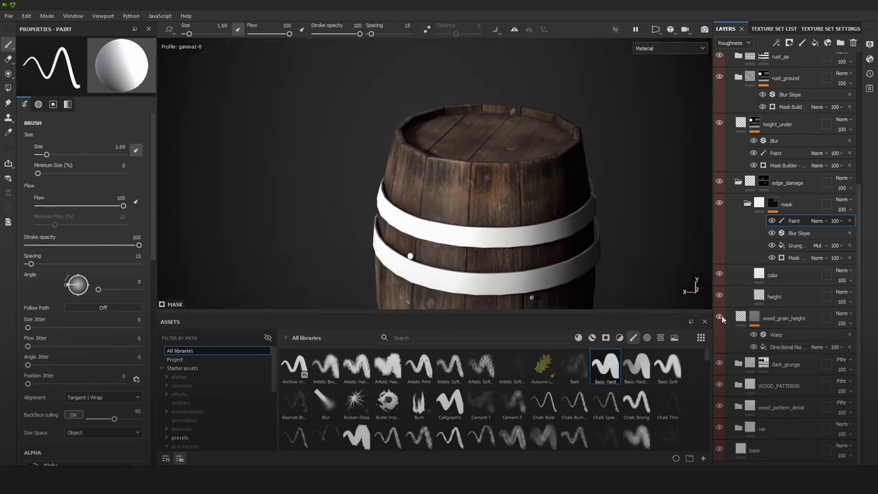
pyautogui.scroll(5, 514, 214)
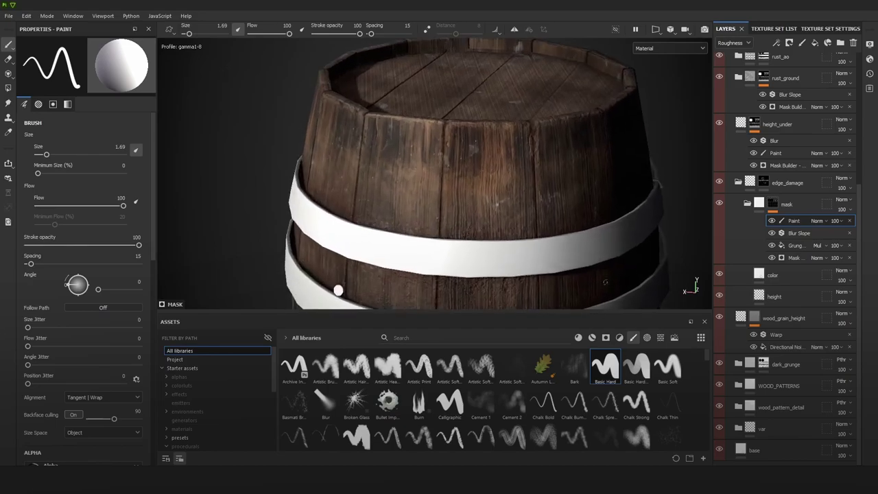
# Step: Switch the layer stack to the Height channel and set the wood_grain_height layer's opacity to 45
pyautogui.click(792, 320)
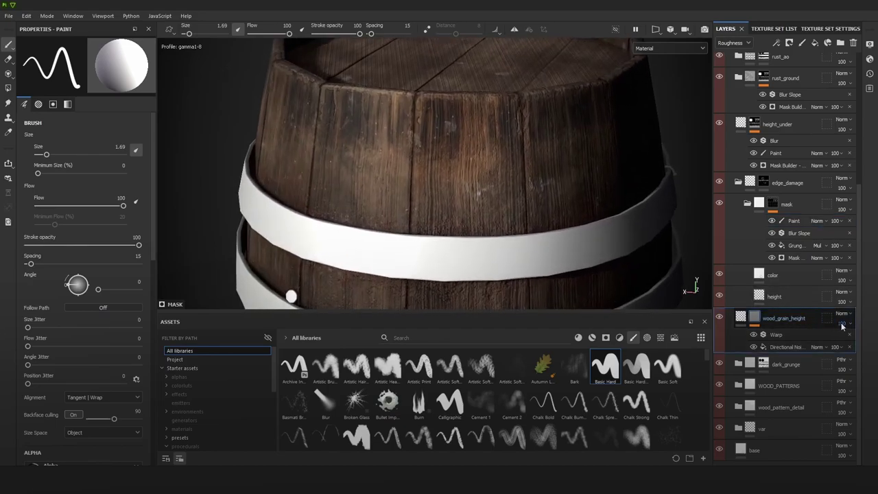
pyautogui.click(733, 43)
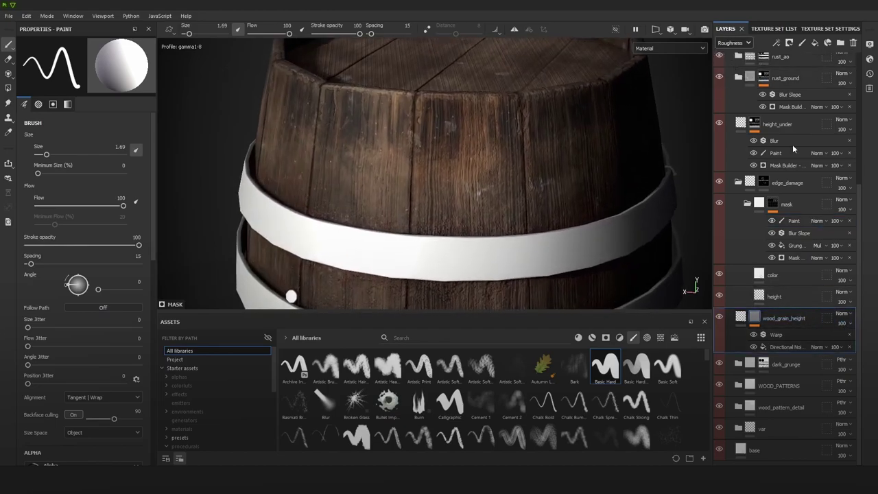
pyautogui.click(844, 323)
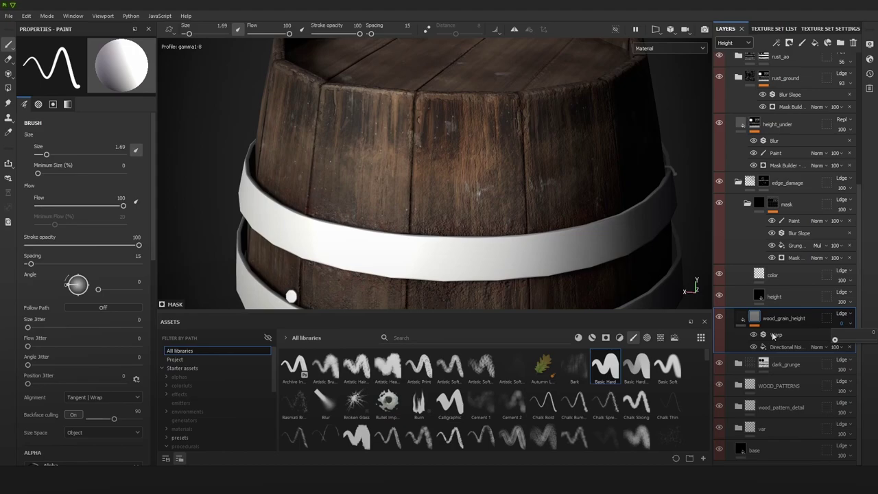
pyautogui.moveTo(833, 339); pyautogui.dragTo(852, 343)
pyautogui.keyDown('alt'); pyautogui.moveTo(651, 270); pyautogui.dragTo(547, 192, button='right'); pyautogui.keyUp('alt')
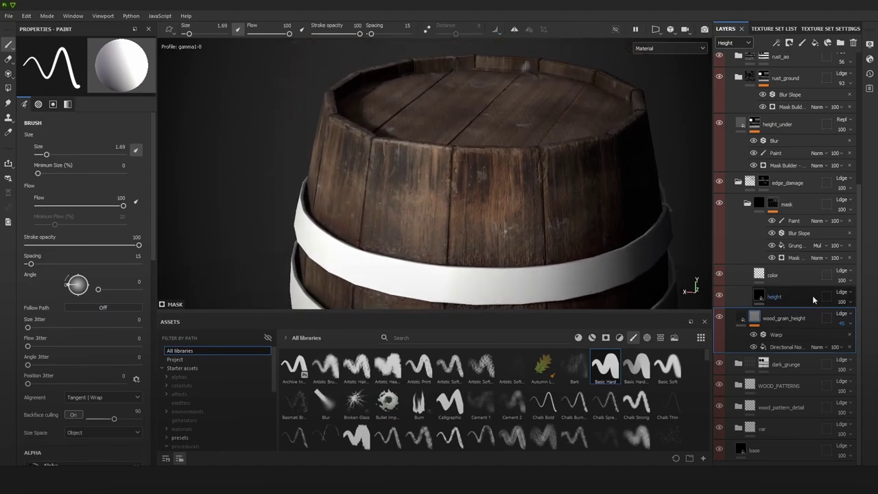
# Step: Add a color selection to the wood_grain_height mask and pick the orange, purple, pink and yellow ID colors of the lid planks
pyautogui.click(776, 42)
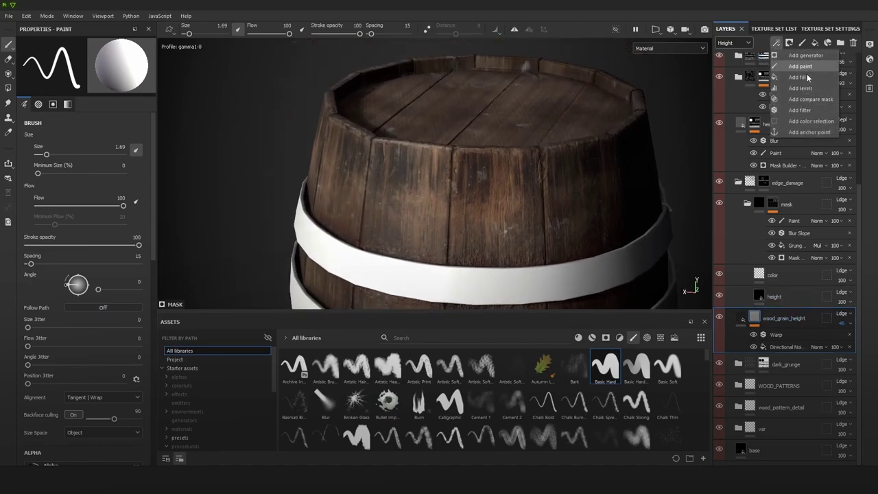
pyautogui.click(811, 121)
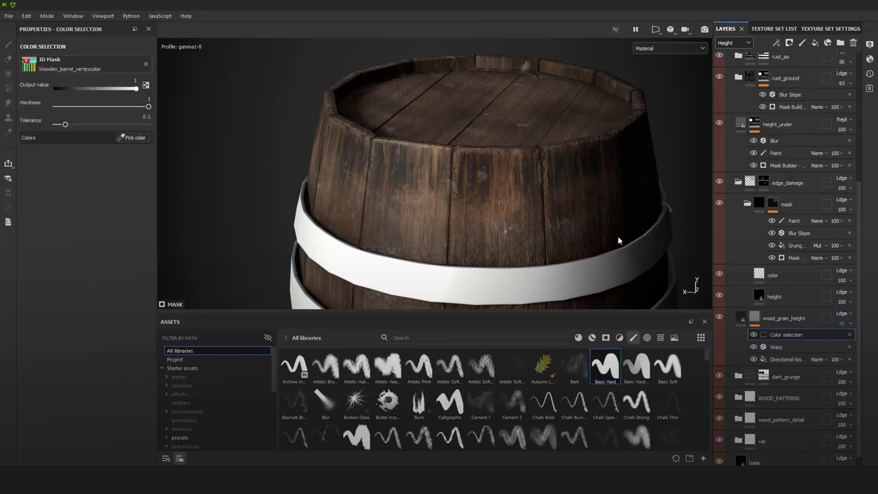
pyautogui.click(127, 138)
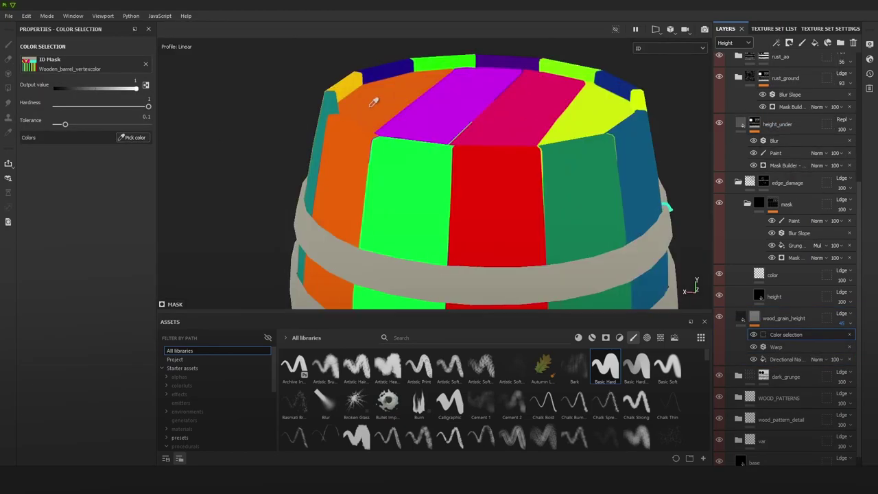
pyautogui.click(386, 100)
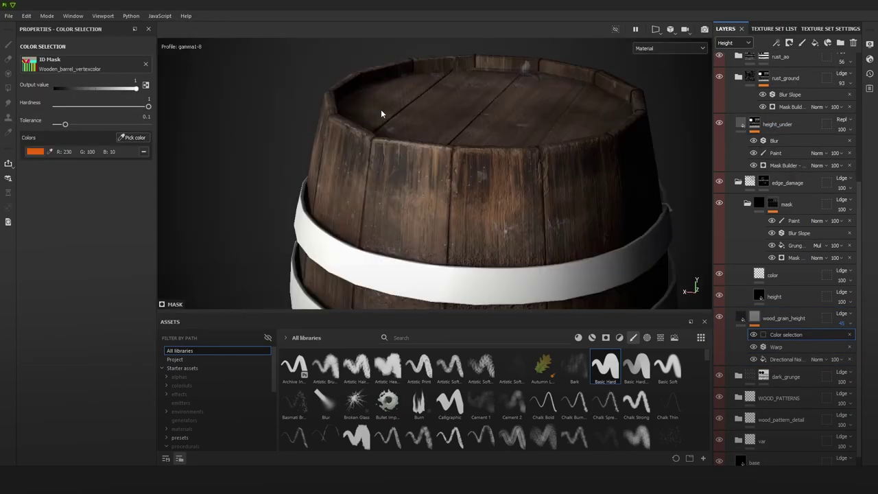
pyautogui.click(137, 138)
pyautogui.click(443, 108)
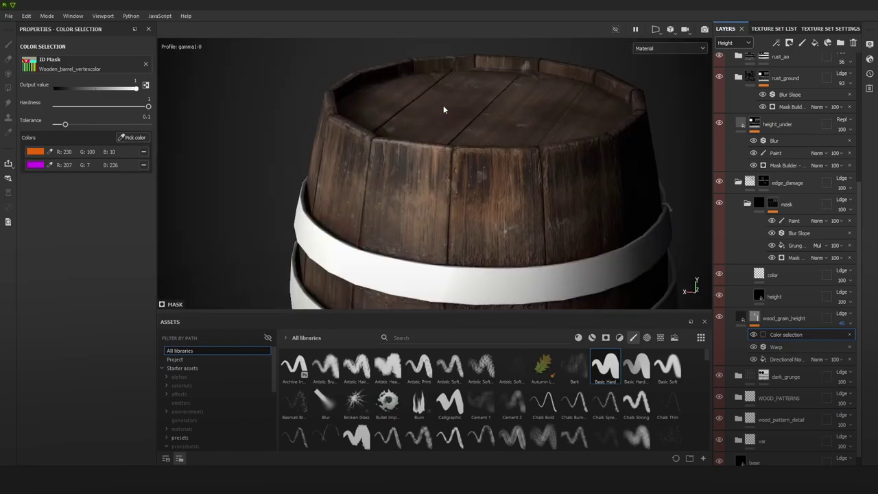
pyautogui.click(135, 139)
pyautogui.click(524, 115)
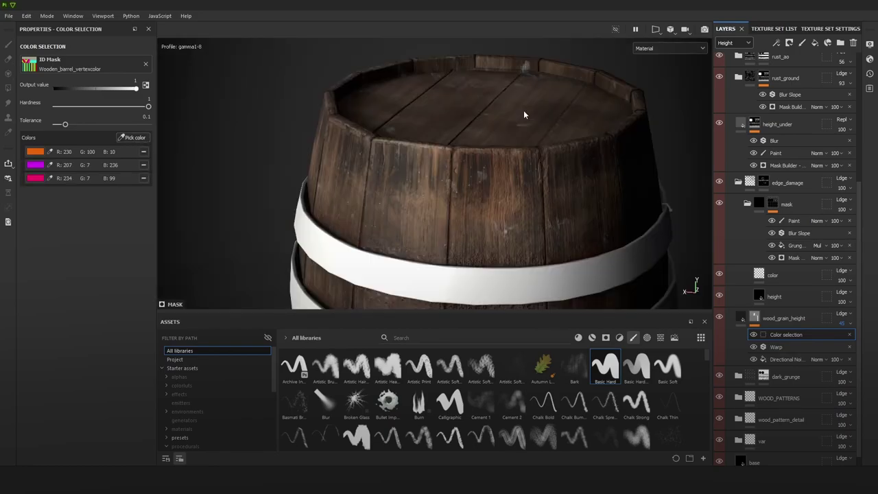
pyautogui.click(138, 138)
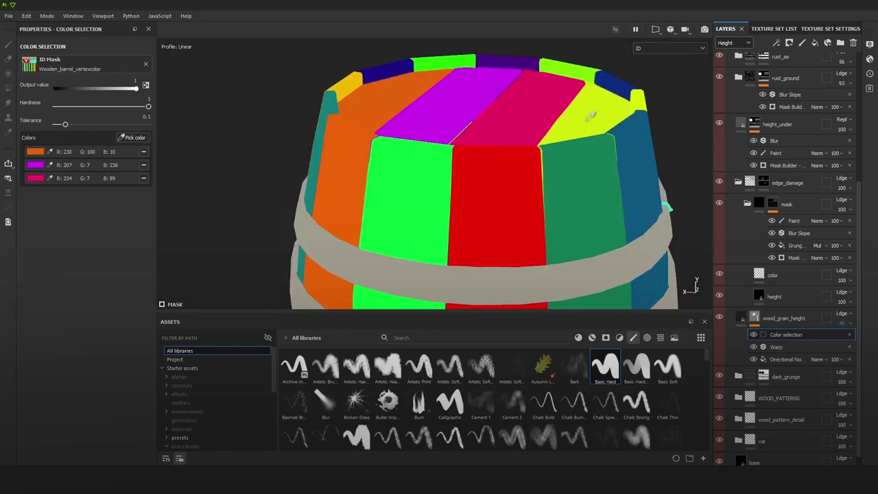
pyautogui.click(591, 121)
# Step: Compare the lid and staves with the wood_grain_height layer hidden and shown, from above and close up
pyautogui.keyDown('alt'); pyautogui.moveTo(574, 138); pyautogui.dragTo(511, 193); pyautogui.keyUp('alt')
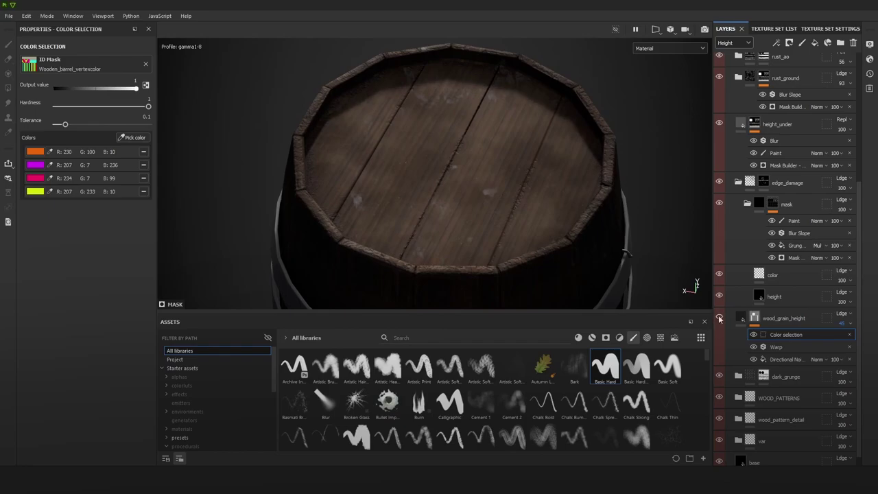
pyautogui.click(718, 317)
pyautogui.keyDown('alt'); pyautogui.moveTo(548, 258); pyautogui.dragTo(547, 156, button='middle'); pyautogui.keyUp('alt')
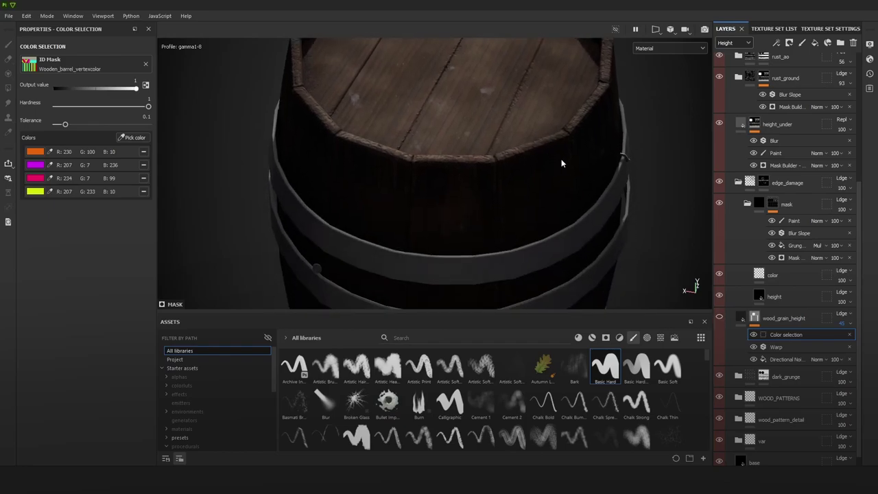
pyautogui.keyDown('alt'); pyautogui.moveTo(609, 168); pyautogui.dragTo(539, 110, button='right'); pyautogui.keyUp('alt')
pyautogui.keyDown('alt'); pyautogui.moveTo(605, 143); pyautogui.dragTo(602, 124); pyautogui.keyUp('alt')
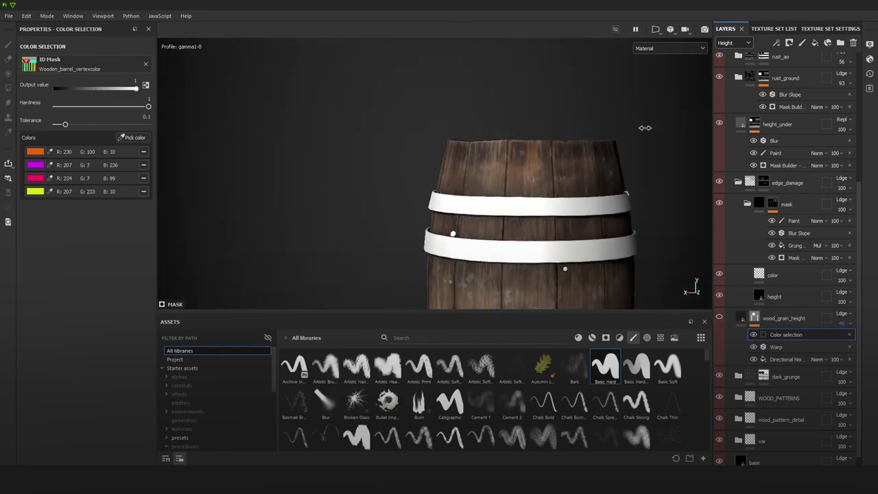
pyautogui.keyDown('alt'); pyautogui.moveTo(553, 146); pyautogui.dragTo(713, 334, button='right'); pyautogui.keyUp('alt')
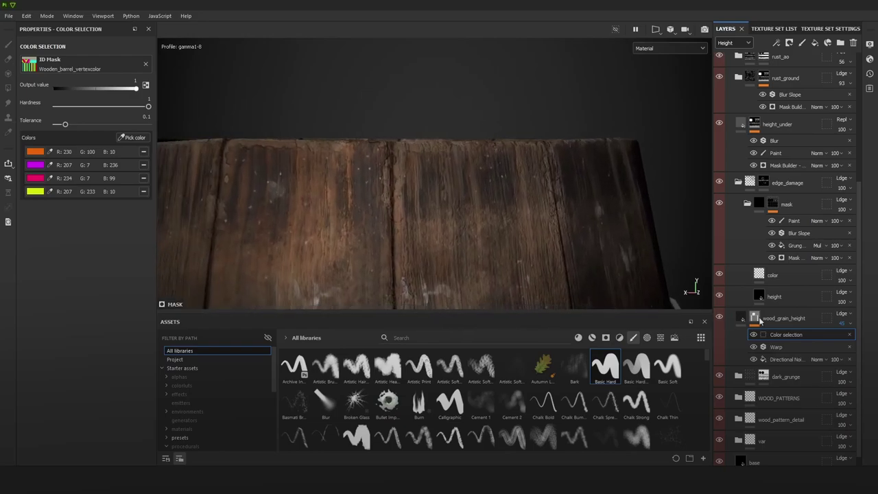
pyautogui.keyDown('alt'); pyautogui.moveTo(561, 266); pyautogui.dragTo(375, 11, button='right'); pyautogui.keyUp('alt')
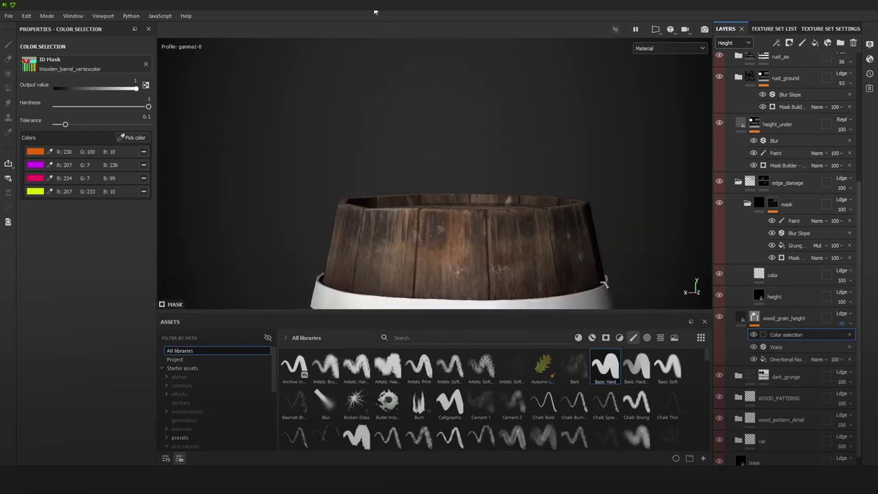
pyautogui.keyDown('alt'); pyautogui.moveTo(548, 171); pyautogui.dragTo(576, 240); pyautogui.keyUp('alt')
# Step: Duplicate the wood_grain_height layer, clear the picked colors in the copy and delete its color selection
pyautogui.click(791, 321)
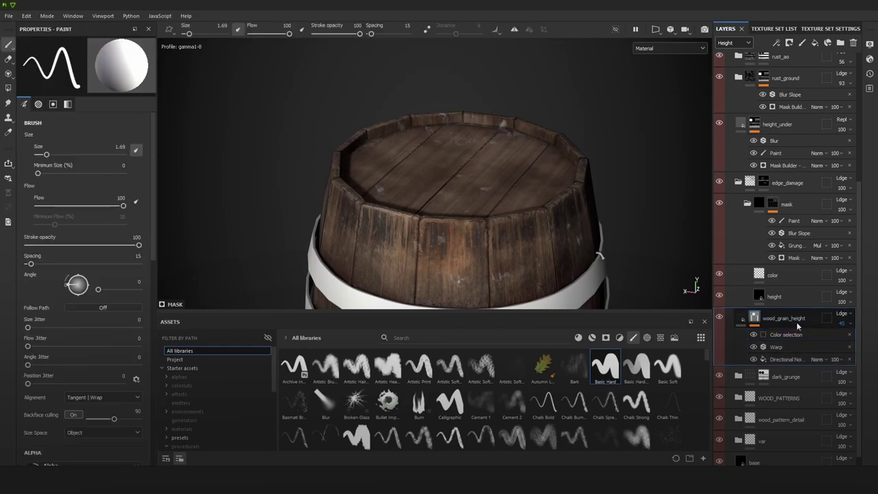
pyautogui.hotkey('ctrl', 'd')
pyautogui.click(778, 335)
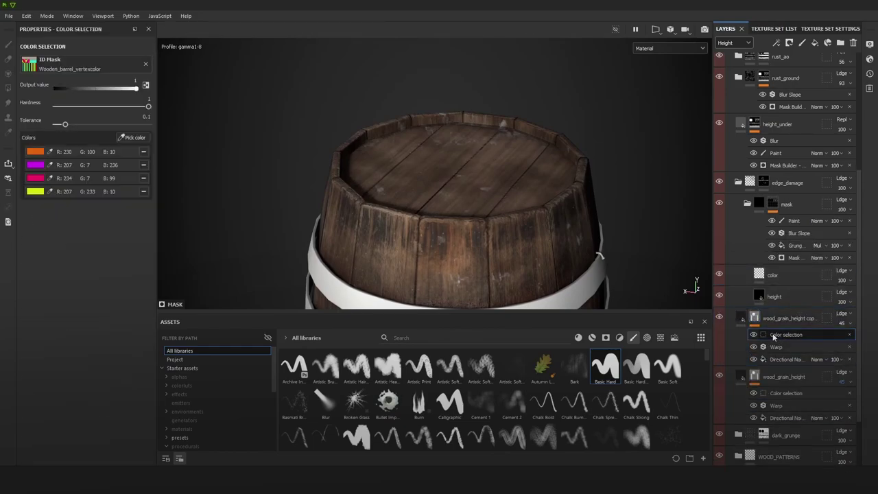
pyautogui.click(142, 153)
pyautogui.click(142, 152)
pyautogui.click(142, 153)
pyautogui.click(142, 152)
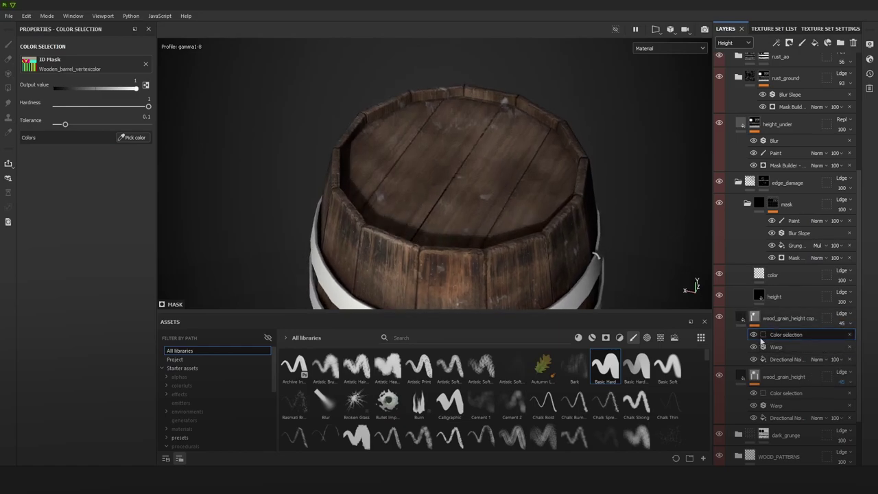
pyautogui.moveTo(740, 317)
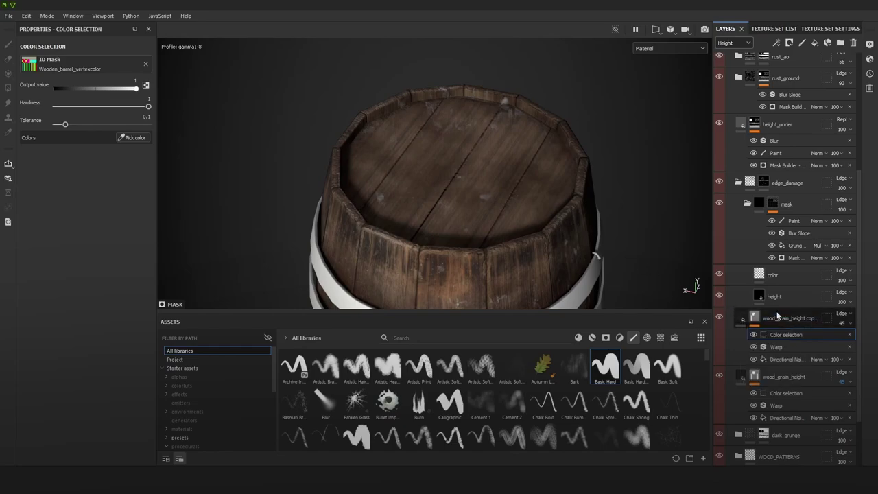
pyautogui.click(848, 335)
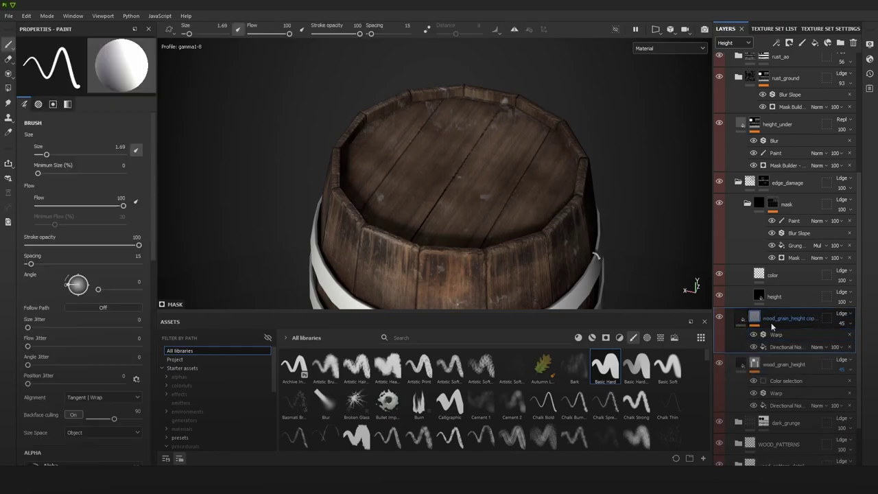
# Step: Add a new color selection to the copied layer's mask and pick the bright green, red, dark green and blue front stave colors
pyautogui.keyDown('alt'); pyautogui.moveTo(503, 180); pyautogui.dragTo(649, 247, button='right'); pyautogui.keyUp('alt')
pyautogui.click(775, 43)
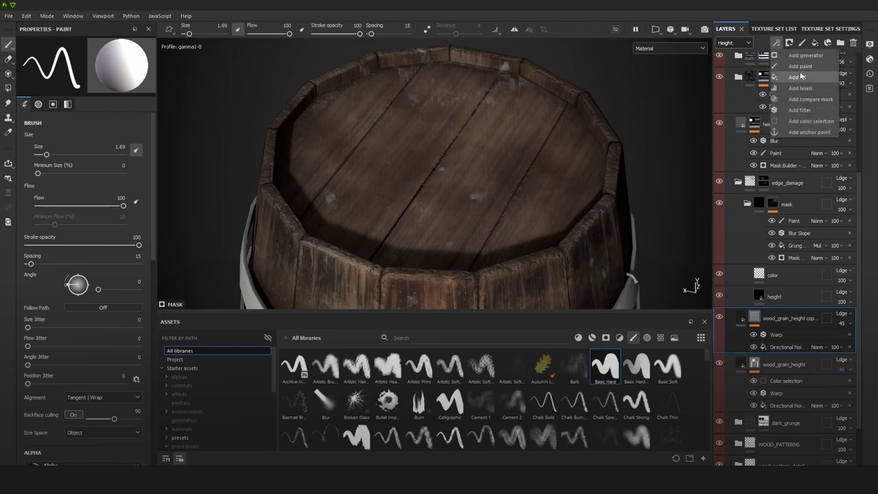
pyautogui.click(816, 121)
pyautogui.click(131, 138)
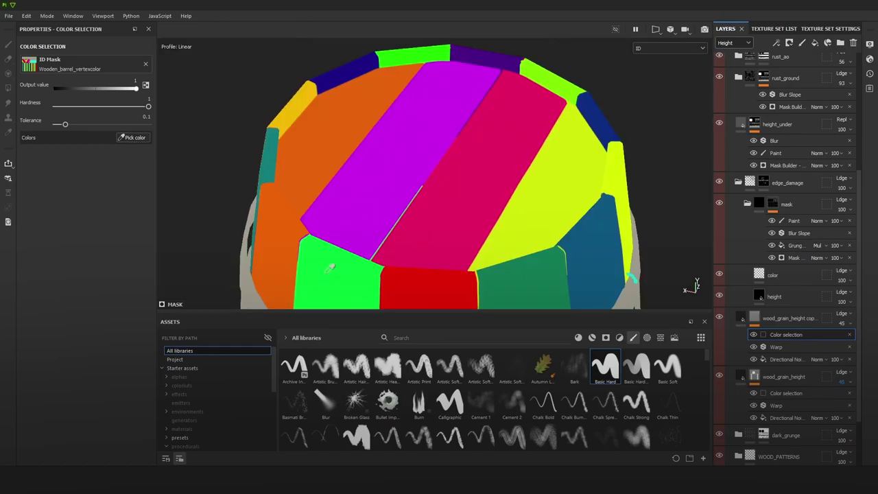
pyautogui.click(331, 273)
pyautogui.click(131, 138)
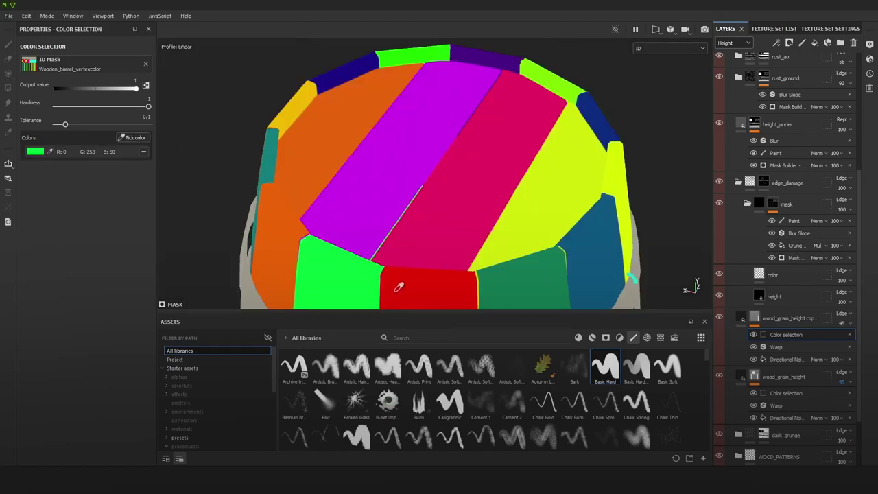
pyautogui.click(395, 296)
pyautogui.click(132, 138)
pyautogui.click(549, 277)
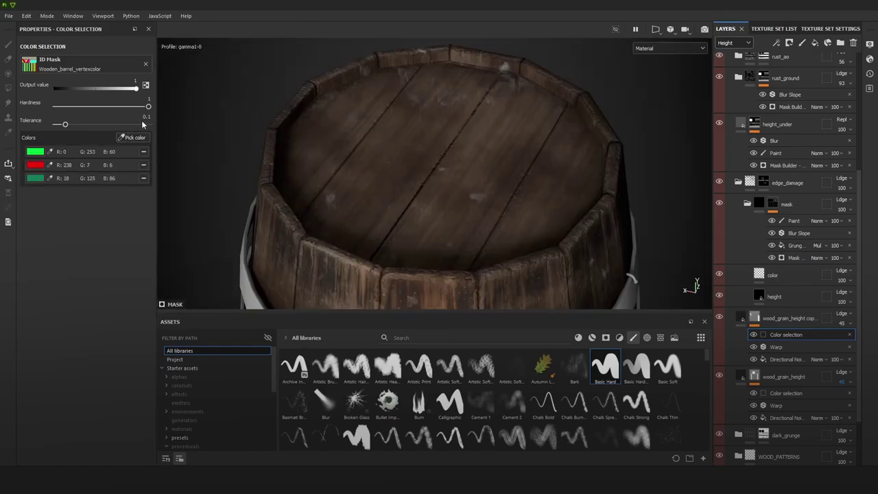
pyautogui.click(134, 139)
pyautogui.click(579, 245)
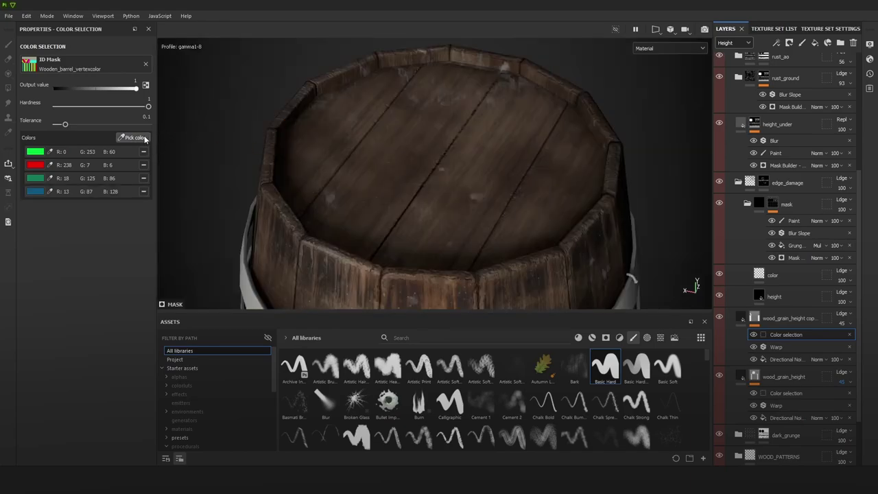
# Step: Add the yellow, navy, lime and dark purple colors of the next staves around the rim to the color selection
pyautogui.click(131, 138)
pyautogui.click(615, 177)
pyautogui.click(134, 137)
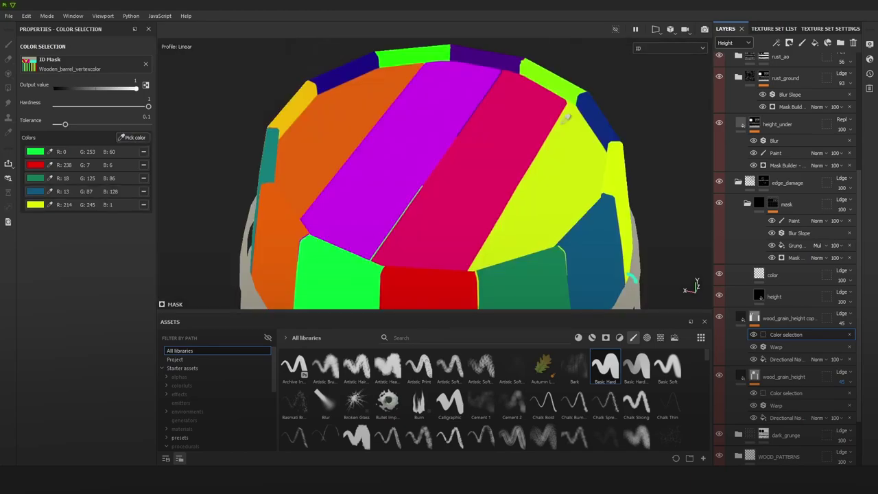
pyautogui.click(600, 122)
pyautogui.click(131, 137)
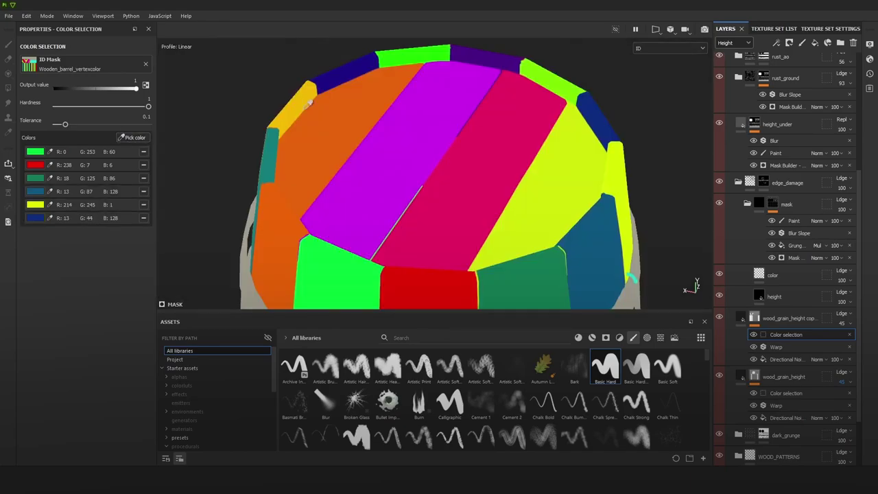
pyautogui.click(557, 74)
pyautogui.click(140, 137)
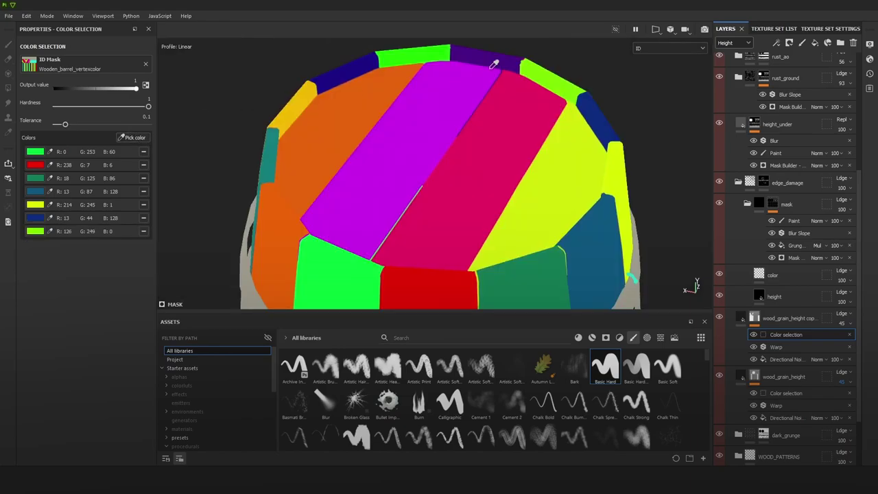
pyautogui.click(496, 60)
# Step: Display the copied layer's mask and add the remaining green, dark blue, amber, teal and orange stave colors to its color selection
pyautogui.keyDown('alt'); pyautogui.click(755, 320); pyautogui.keyUp('alt')
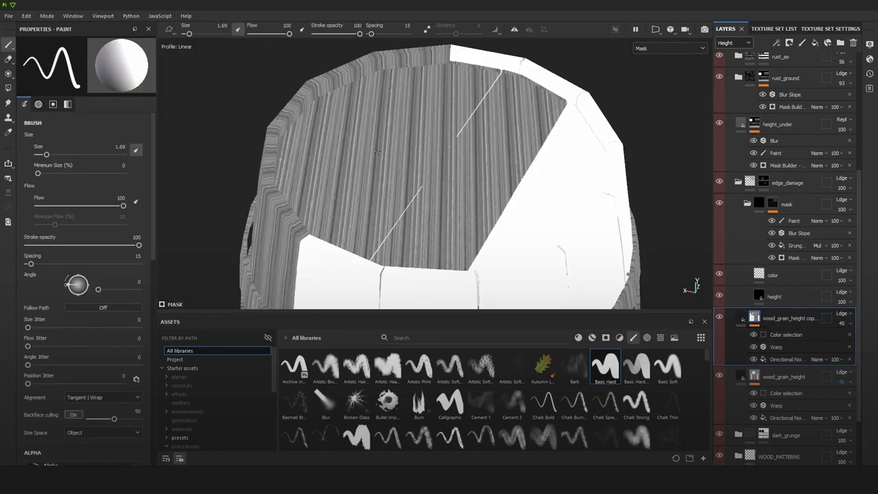
pyautogui.click(786, 334)
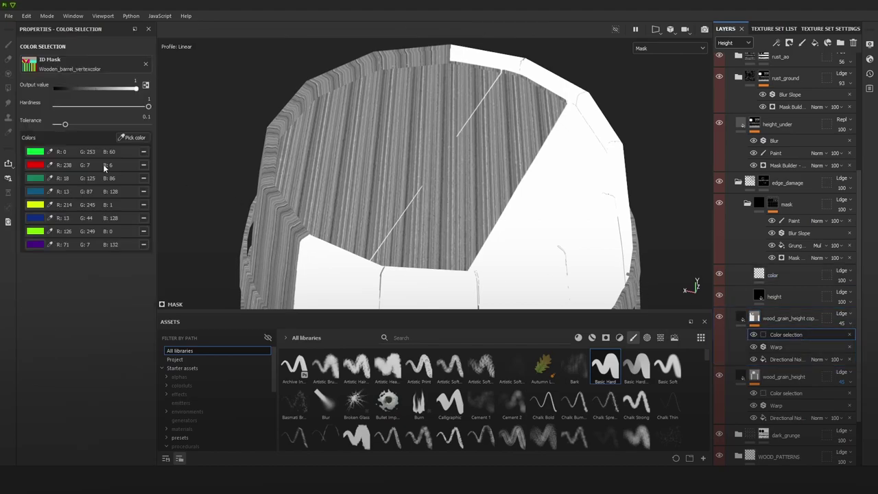
pyautogui.click(124, 139)
pyautogui.click(412, 59)
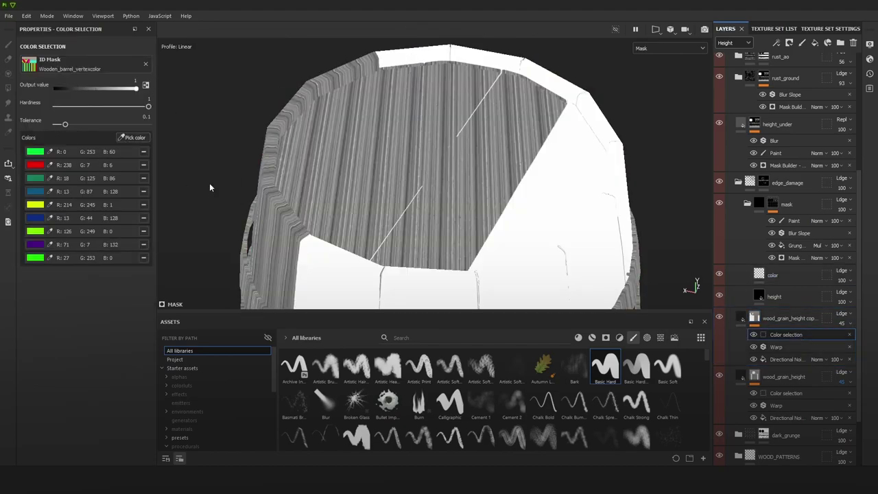
pyautogui.click(134, 137)
pyautogui.click(327, 86)
pyautogui.click(133, 138)
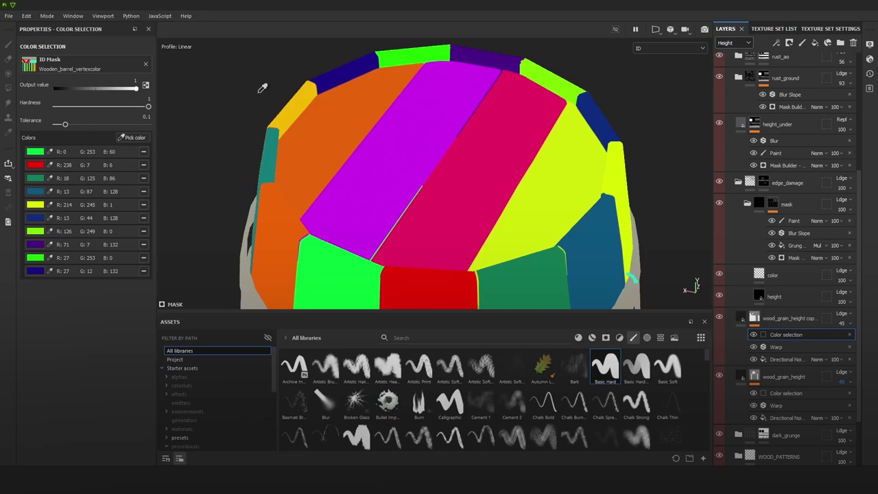
pyautogui.click(293, 111)
pyautogui.click(133, 138)
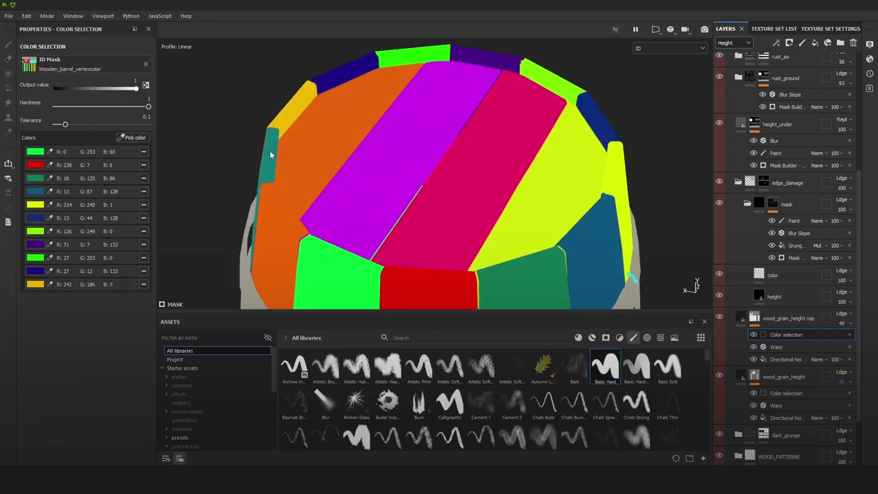
pyautogui.click(270, 155)
pyautogui.click(134, 139)
pyautogui.click(277, 226)
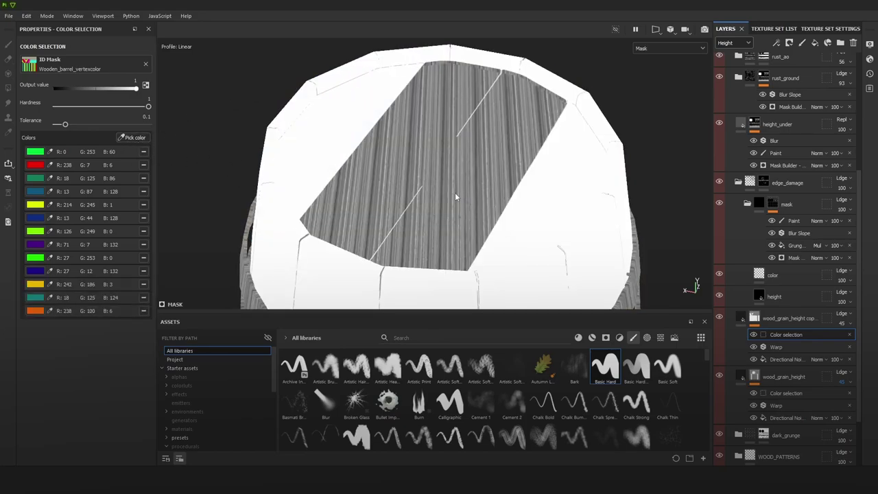
# Step: Lower the color selection's tolerance to 0.02 to separate the staves from the lid planks
pyautogui.moveTo(62, 128); pyautogui.dragTo(55, 127)
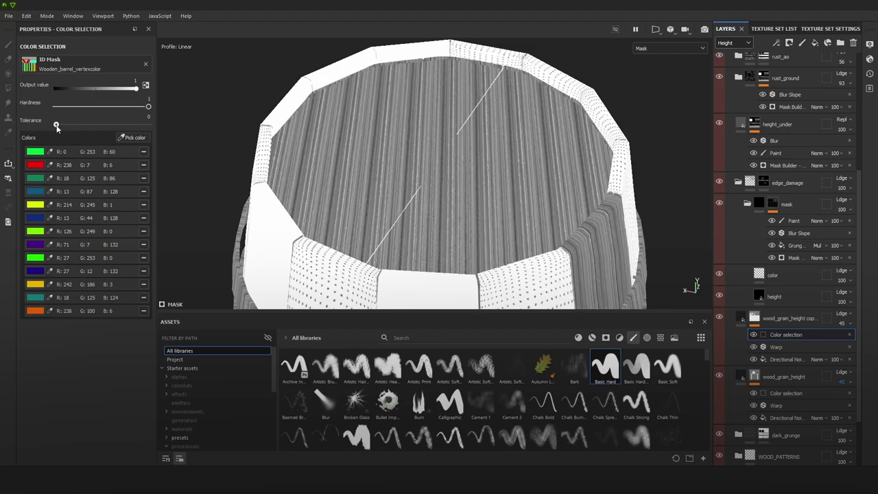
pyautogui.scroll(-3, 401, 89)
pyautogui.scroll(1, 400, 89)
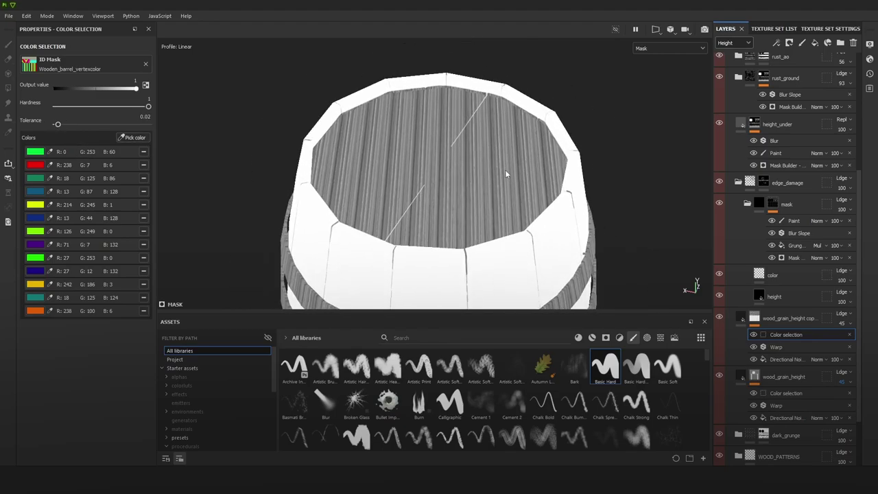
# Step: Rotate the copied layer's Directional Noise fill to 64.92 to angle the grain on the lid planks
pyautogui.click(782, 358)
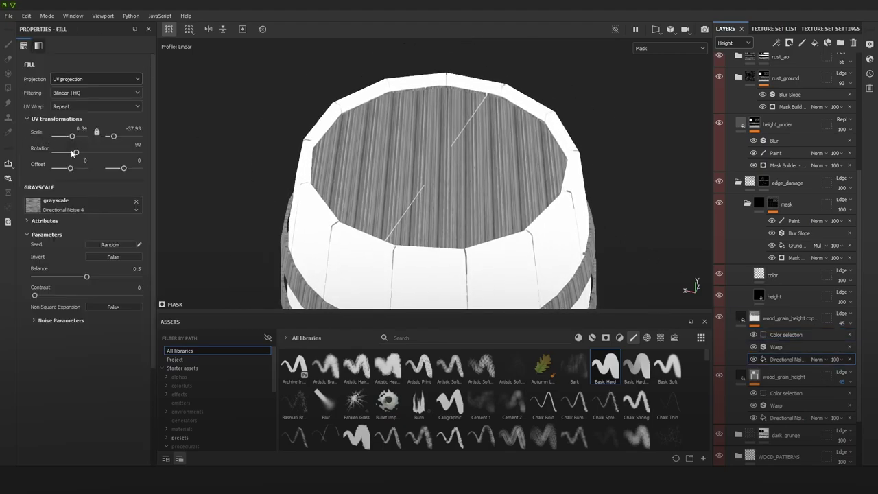
pyautogui.moveTo(76, 152); pyautogui.dragTo(70, 153)
pyautogui.scroll(-3, 429, 90)
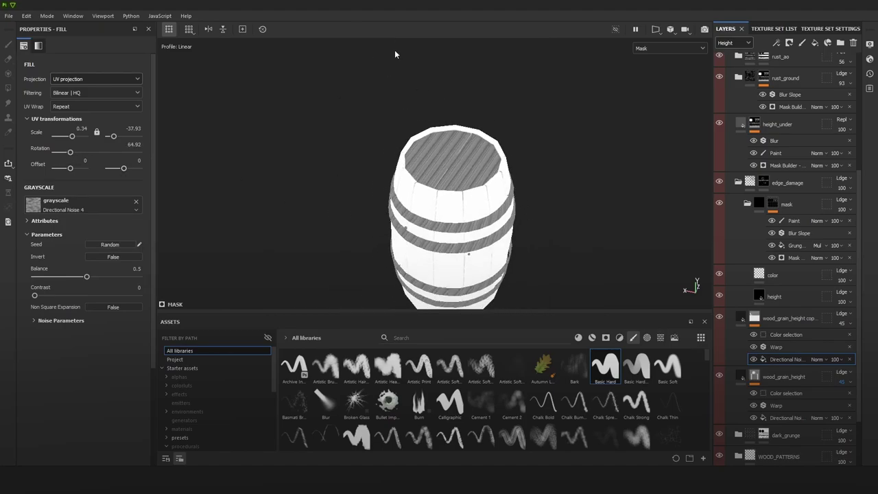
# Step: Add the magenta, amber and lime bottom plank colors to the color selection of the wood_grain_height copy
pyautogui.keyDown('alt'); pyautogui.moveTo(475, 220); pyautogui.dragTo(490, 104); pyautogui.keyUp('alt')
pyautogui.keyDown('alt'); pyautogui.moveTo(466, 302); pyautogui.dragTo(463, 216, button='middle'); pyautogui.keyUp('alt')
pyautogui.scroll(1, 463, 216)
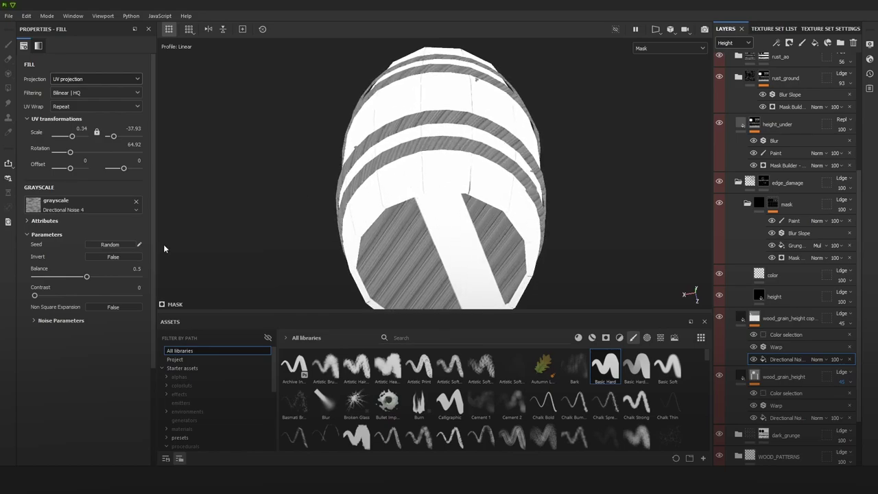
pyautogui.click(786, 334)
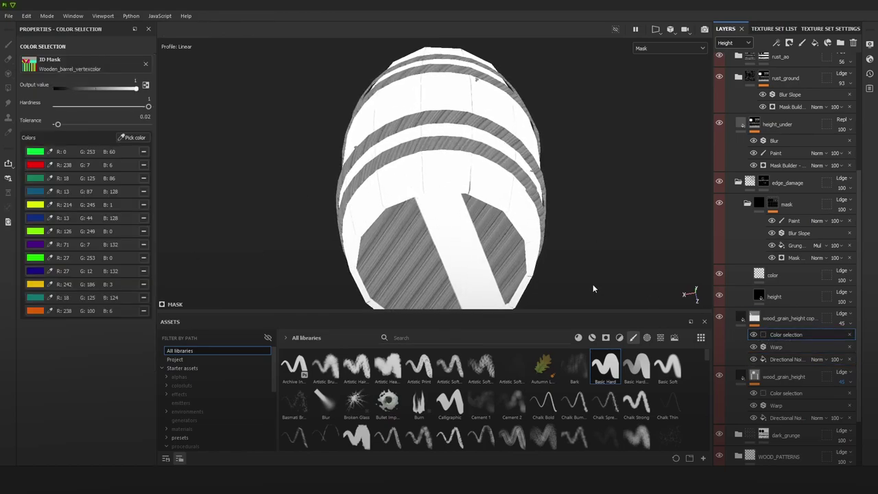
pyautogui.click(133, 138)
pyautogui.click(434, 234)
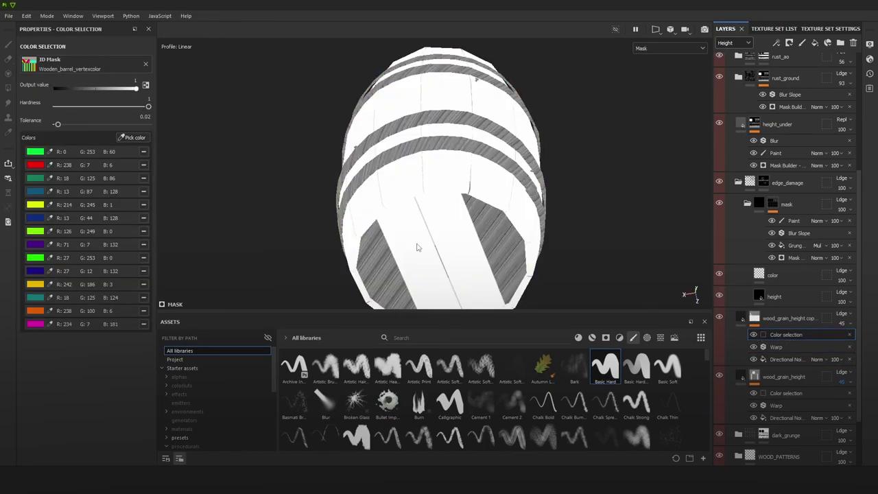
pyautogui.click(133, 140)
pyautogui.click(377, 264)
pyautogui.click(135, 138)
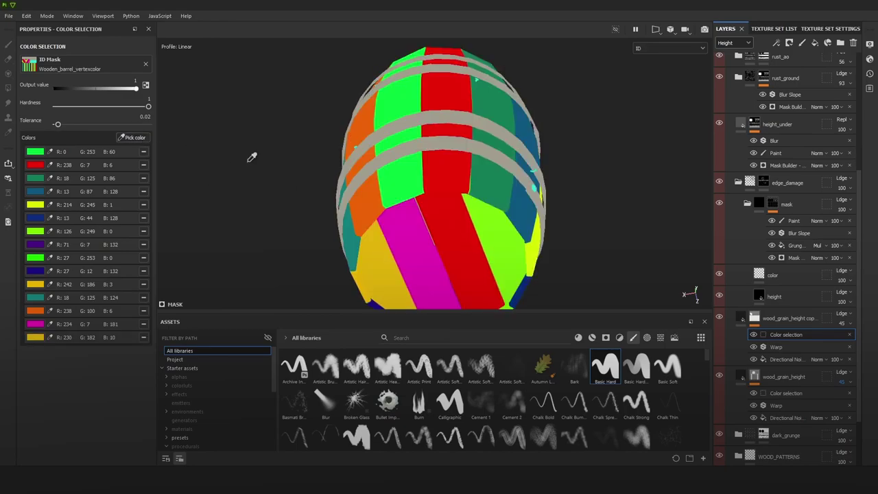
pyautogui.click(507, 227)
pyautogui.keyDown('alt'); pyautogui.moveTo(511, 229); pyautogui.dragTo(583, 261); pyautogui.keyUp('alt')
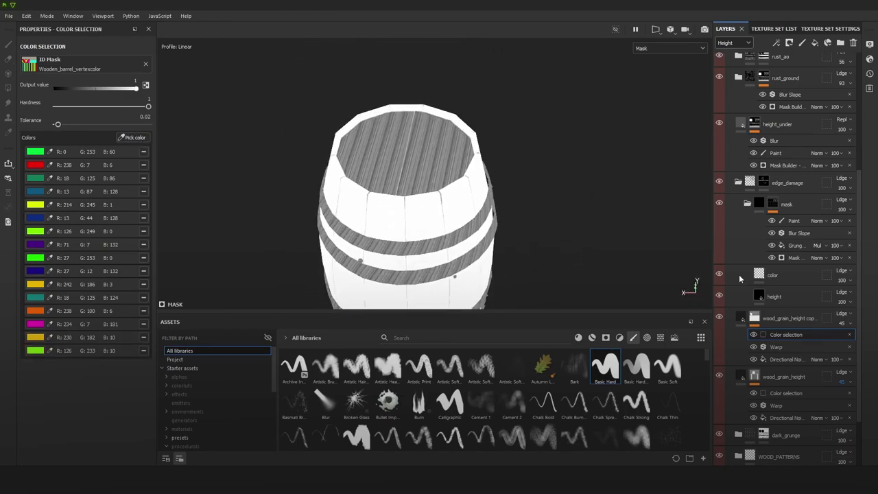
# Step: Display the original wood_grain_height layer's mask and lower its color selection tolerance to 0.02
pyautogui.click(755, 378)
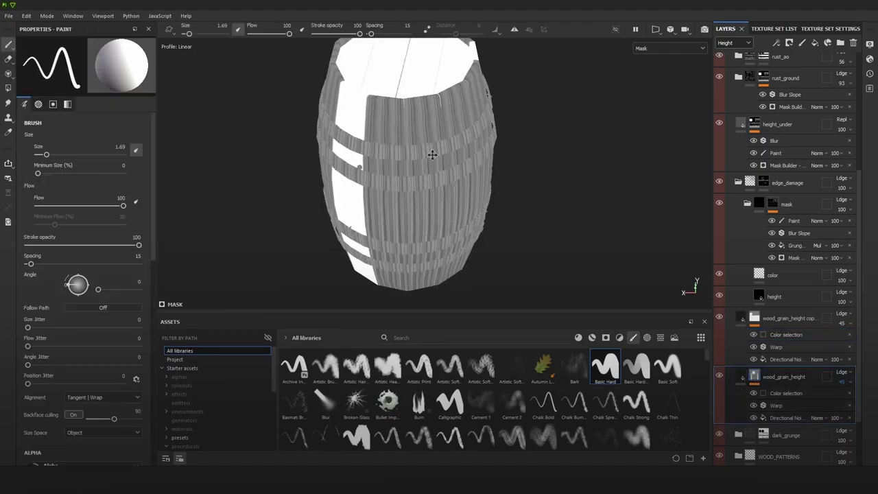
pyautogui.keyDown('alt'); pyautogui.moveTo(432, 155); pyautogui.dragTo(504, 200, button='middle'); pyautogui.keyUp('alt')
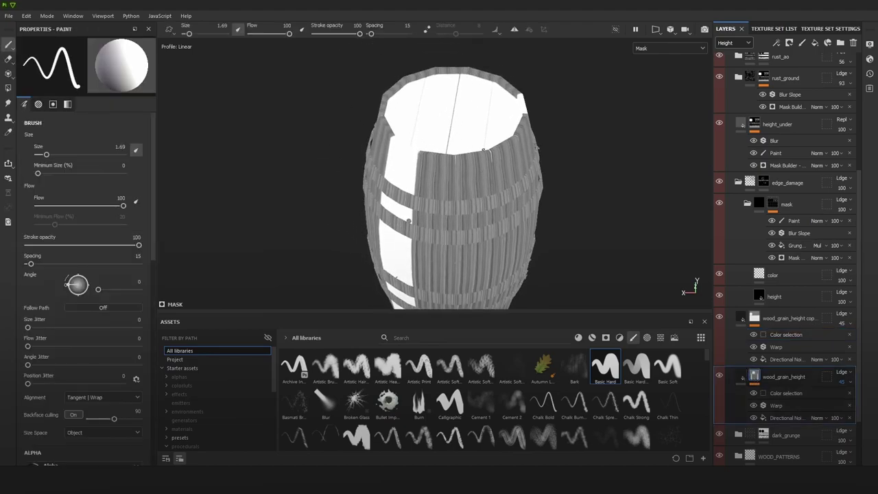
pyautogui.keyDown('alt'); pyautogui.moveTo(483, 150); pyautogui.dragTo(515, 194, button='right'); pyautogui.keyUp('alt')
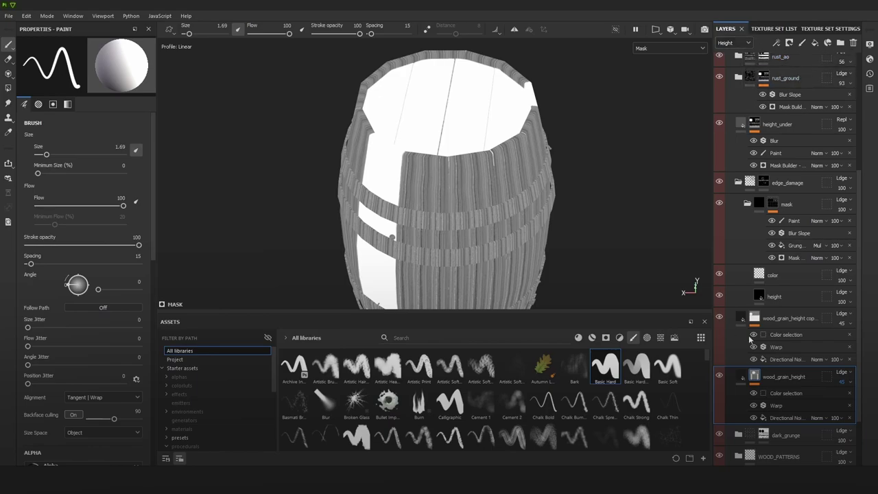
pyautogui.click(792, 393)
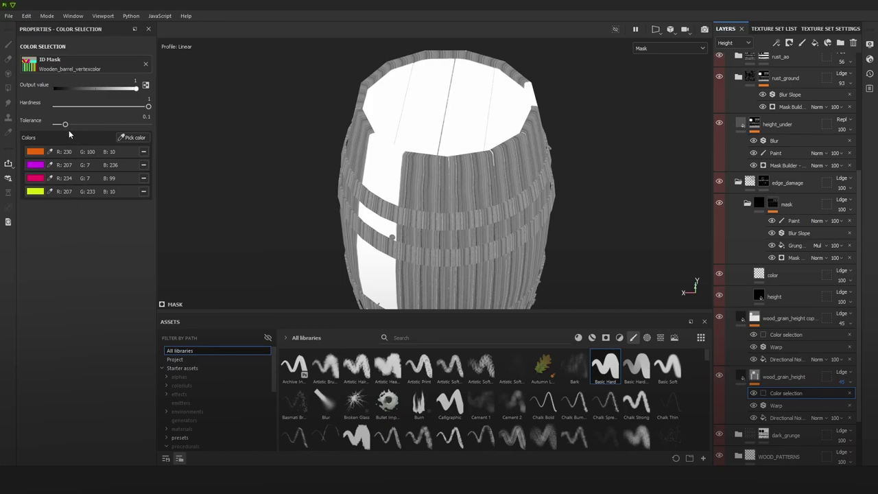
pyautogui.moveTo(65, 126); pyautogui.dragTo(59, 129)
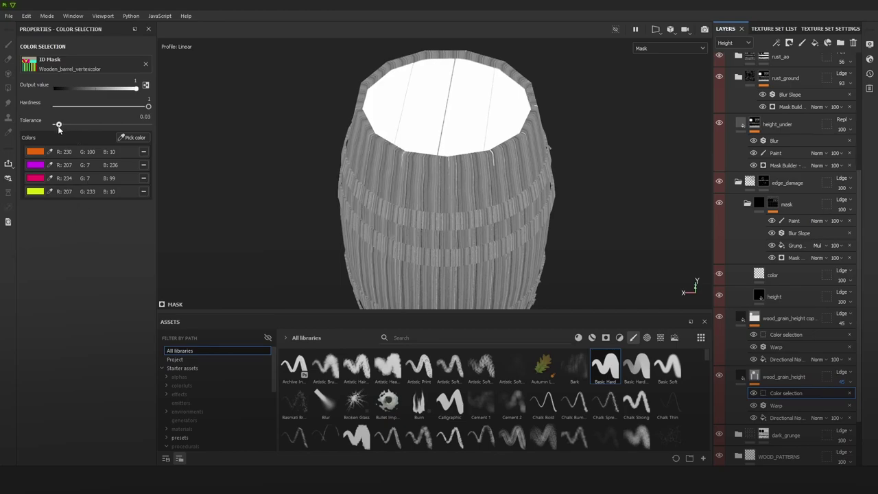
# Step: Add the amber, magenta, red and lime bottom planks to wood_grain_height's color selection and set its tolerance to 0.01
pyautogui.keyDown('alt'); pyautogui.moveTo(288, 146); pyautogui.dragTo(432, 126); pyautogui.keyUp('alt')
pyautogui.keyDown('alt'); pyautogui.moveTo(433, 126); pyautogui.dragTo(437, 34, button='middle'); pyautogui.keyUp('alt')
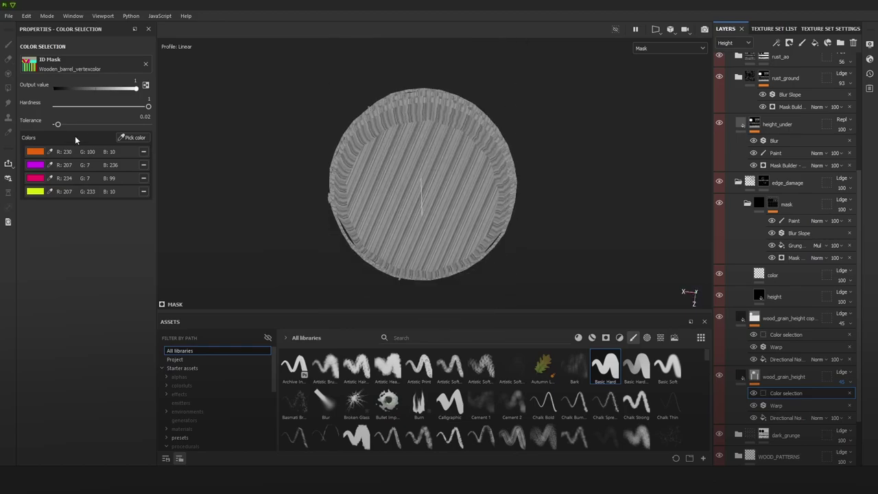
pyautogui.click(132, 138)
pyautogui.click(374, 175)
pyautogui.click(130, 137)
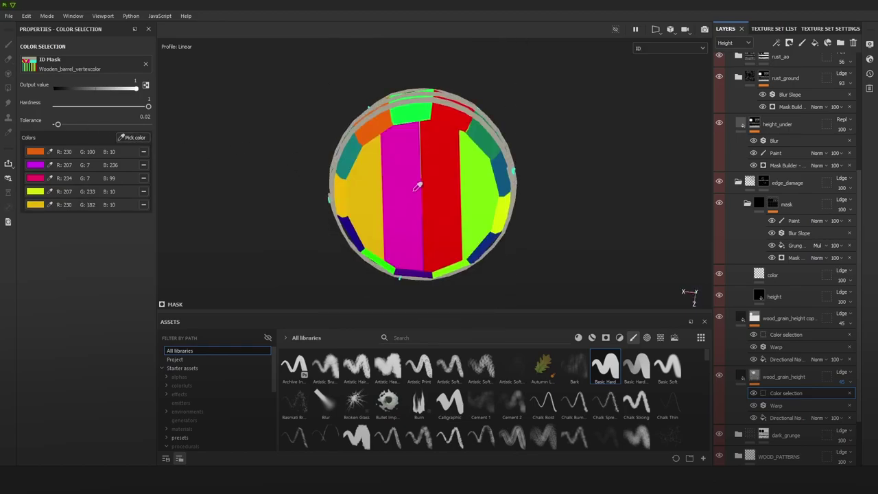
pyautogui.click(417, 185)
pyautogui.click(130, 137)
pyautogui.click(440, 174)
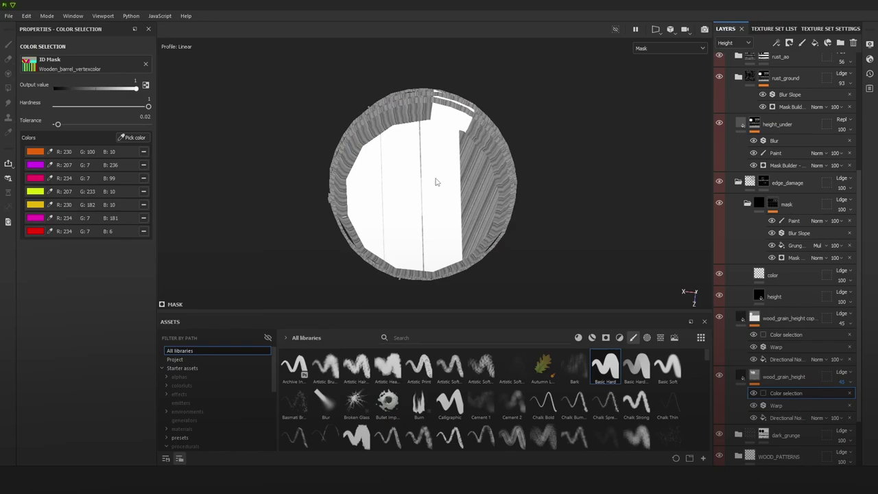
pyautogui.click(132, 138)
pyautogui.click(471, 192)
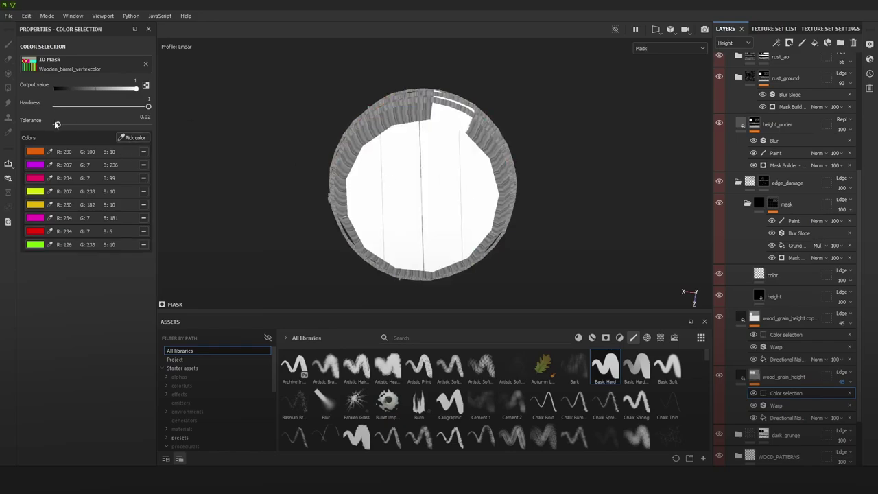
pyautogui.moveTo(56, 124); pyautogui.dragTo(56, 124)
# Step: Inspect the barrel's bottom in the individual channel displays, from base color through to normal
pyautogui.keyDown('alt'); pyautogui.moveTo(476, 238); pyautogui.dragTo(480, 126); pyautogui.keyUp('alt')
pyautogui.scroll(2, 480, 126)
pyautogui.press('m')
pyautogui.press('c')
pyautogui.keyDown('alt'); pyautogui.moveTo(513, 199); pyautogui.dragTo(499, 185); pyautogui.keyUp('alt')
pyautogui.press('c')
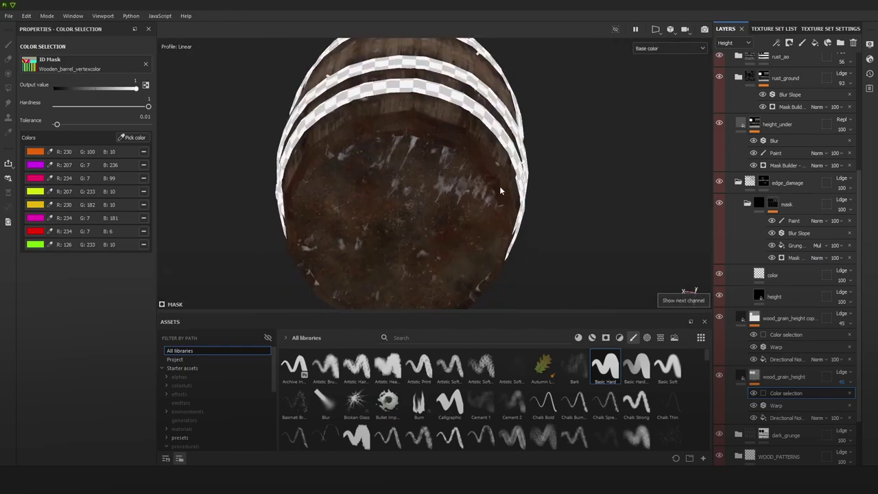
pyautogui.press('c')
pyautogui.press('c')
pyautogui.press('c')
pyautogui.press('c')
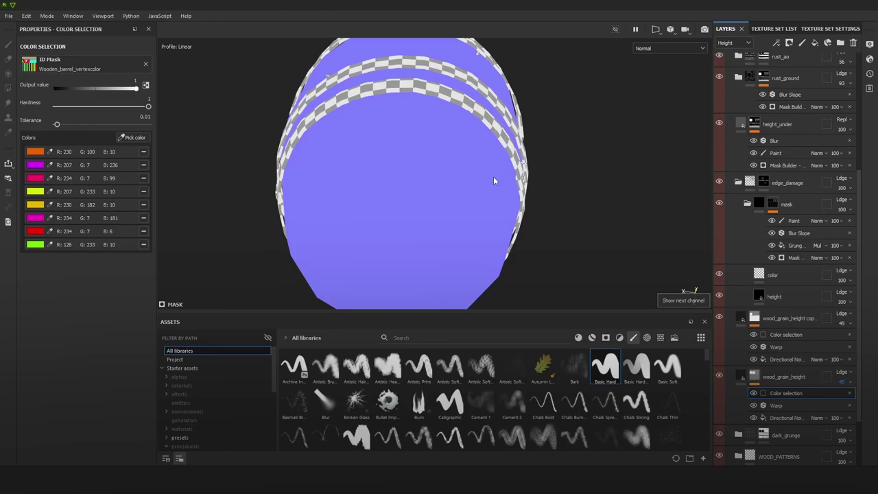
# Step: Return to the material display and examine the lid planks and rim under rotated environment lighting
pyautogui.press('m')
pyautogui.keyDown('shift'); pyautogui.moveTo(515, 190); pyautogui.dragTo(644, 203, button='right'); pyautogui.keyUp('shift')
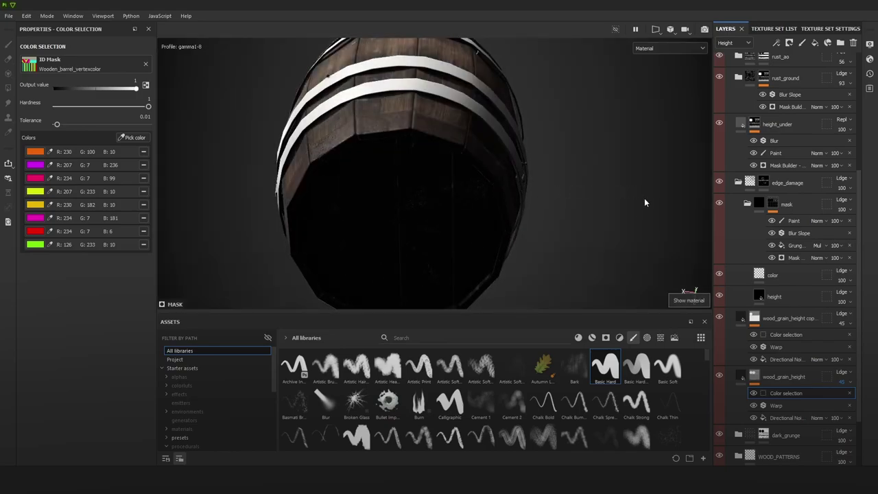
pyautogui.scroll(-3, 645, 202)
pyautogui.keyDown('alt'); pyautogui.moveTo(590, 172); pyautogui.dragTo(531, 118); pyautogui.keyUp('alt')
pyautogui.keyDown('alt'); pyautogui.moveTo(530, 117); pyautogui.dragTo(478, 144, button='middle'); pyautogui.keyUp('alt')
pyautogui.keyDown('alt'); pyautogui.moveTo(478, 143); pyautogui.dragTo(487, 163); pyautogui.keyUp('alt')
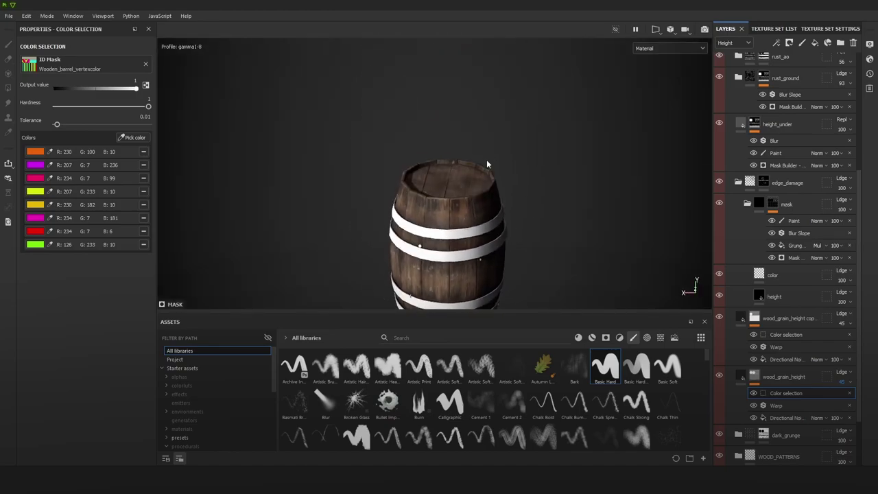
pyautogui.scroll(3, 443, 92)
pyautogui.keyDown('alt'); pyautogui.moveTo(487, 164); pyautogui.dragTo(455, 218, button='middle'); pyautogui.keyUp('alt')
pyautogui.keyDown('alt'); pyautogui.moveTo(455, 218); pyautogui.dragTo(529, 194, button='right'); pyautogui.keyUp('alt')
pyautogui.keyDown('alt'); pyautogui.moveTo(529, 194); pyautogui.dragTo(529, 183); pyautogui.keyUp('alt')
pyautogui.keyDown('shift'); pyautogui.moveTo(529, 182); pyautogui.dragTo(524, 187, button='right'); pyautogui.keyUp('shift')
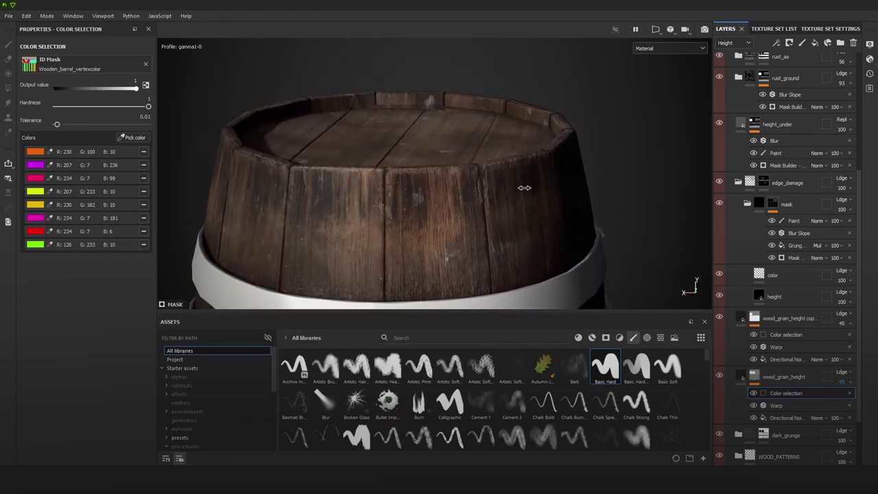
# Step: Paint worn patches on the staves at the upper rim in the Paint effect of the edge_damage mask, brush size 1.69
pyautogui.scroll(3, 788, 201)
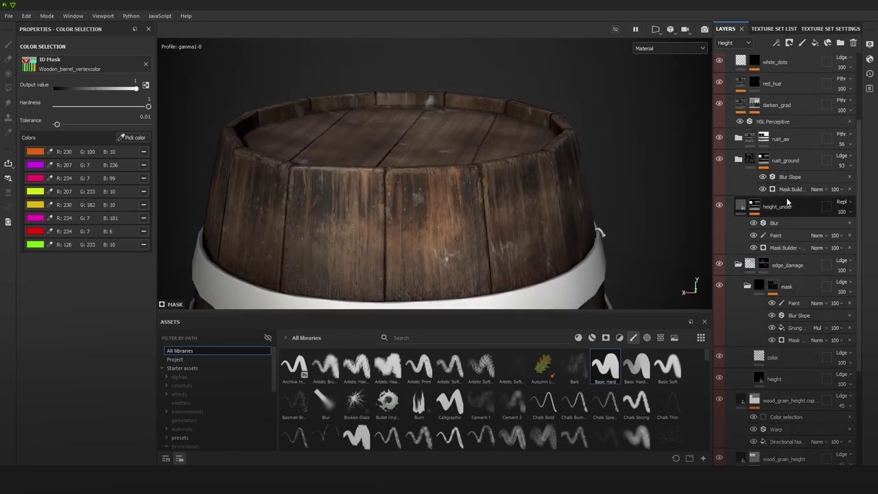
pyautogui.scroll(3, 787, 202)
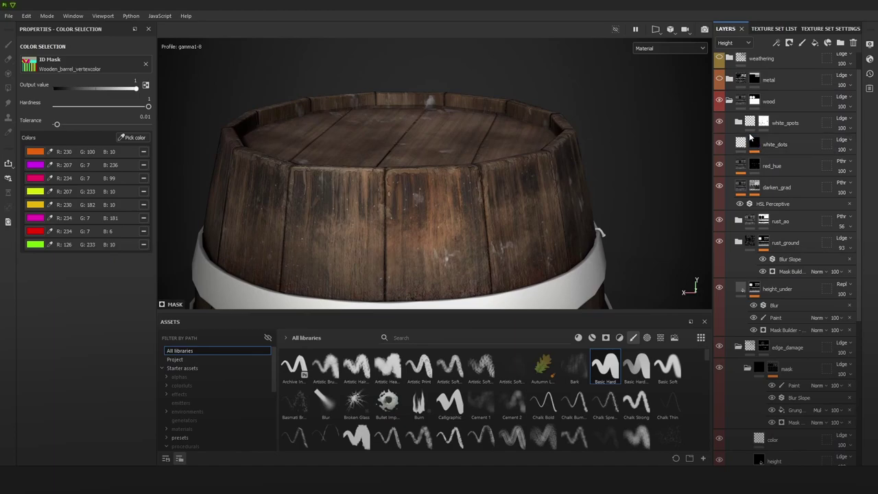
pyautogui.scroll(-2, 782, 305)
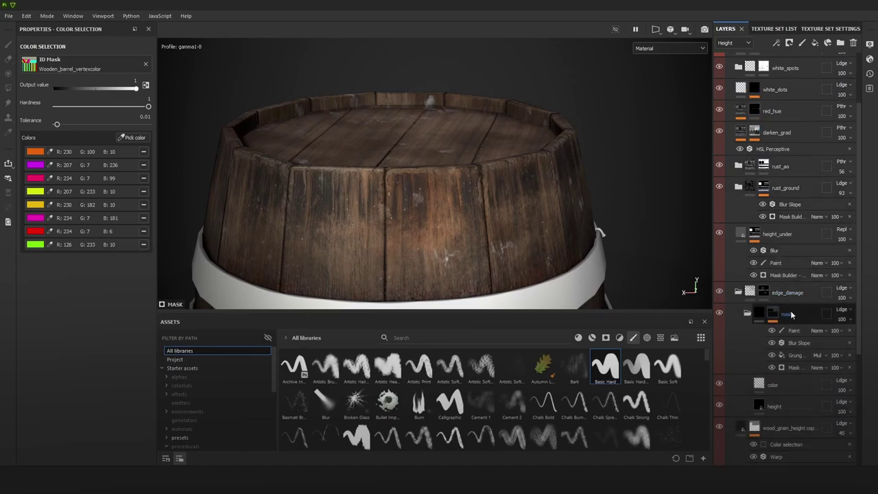
pyautogui.click(791, 314)
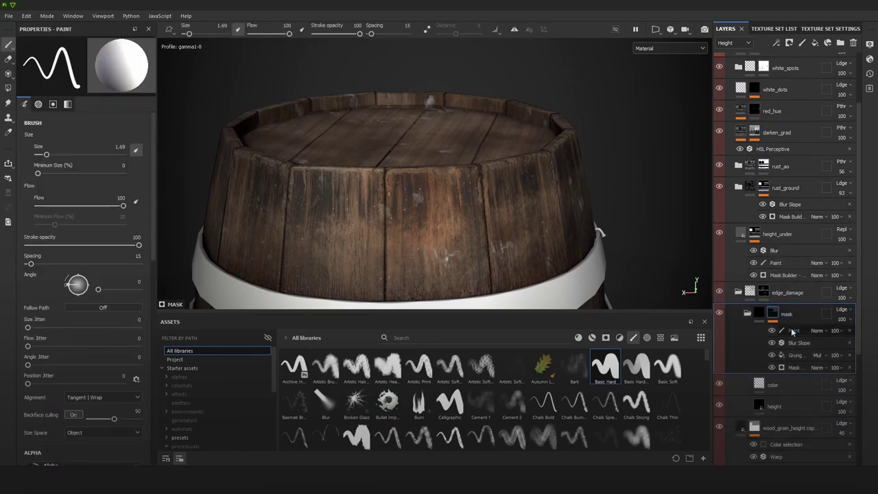
pyautogui.click(792, 330)
pyautogui.scroll(2, 692, 254)
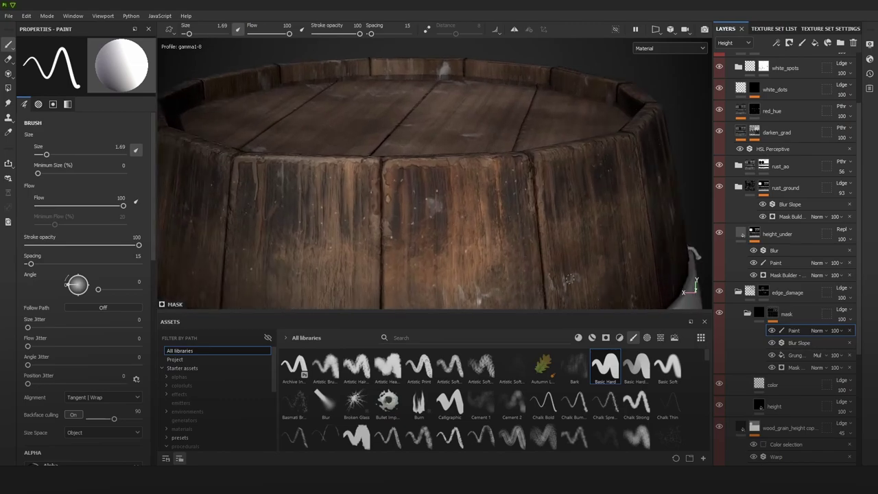
pyautogui.moveTo(398, 183)
pyautogui.mouseDown()
pyautogui.moveTo(396, 176)
pyautogui.moveTo(388, 192)
pyautogui.moveTo(390, 182)
pyautogui.mouseUp()
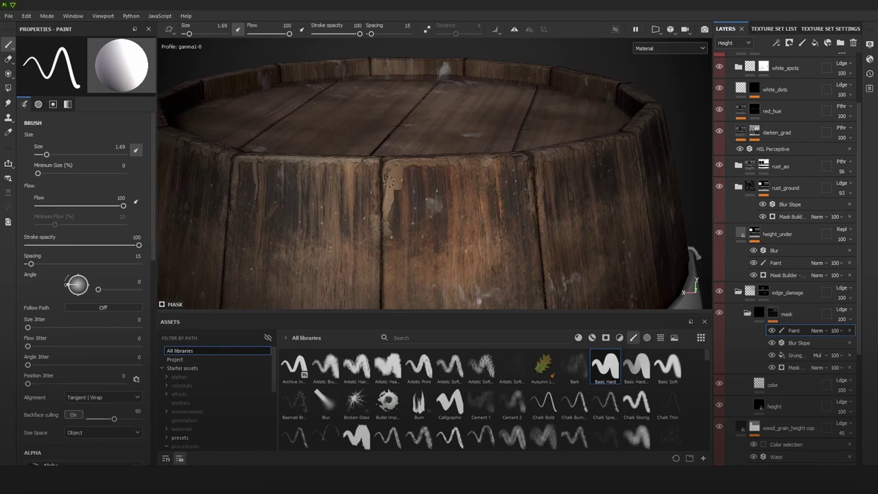
pyautogui.keyDown('alt'); pyautogui.moveTo(388, 225); pyautogui.dragTo(366, 21, button='right'); pyautogui.keyUp('alt')
pyautogui.keyDown('alt'); pyautogui.moveTo(386, 172); pyautogui.dragTo(400, 103, button='right'); pyautogui.keyUp('alt')
pyautogui.scroll(8, 389, 175)
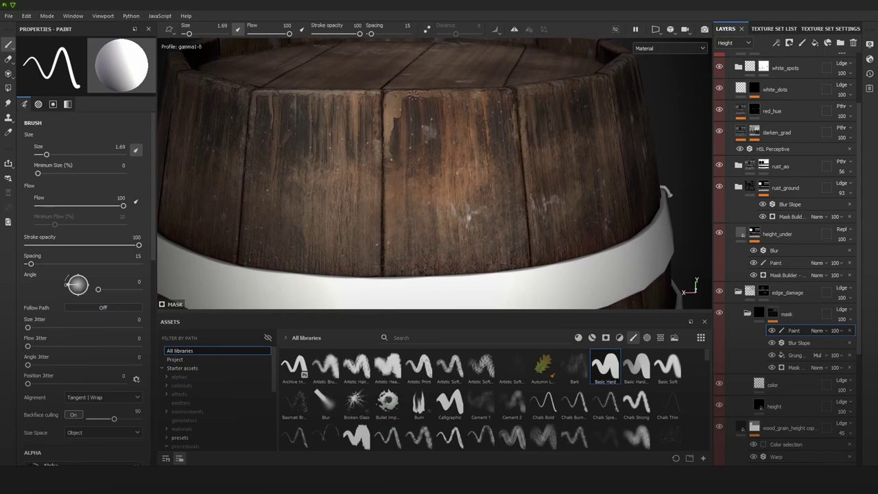
pyautogui.moveTo(412, 96)
pyautogui.mouseDown()
pyautogui.moveTo(416, 118)
pyautogui.moveTo(476, 178)
pyautogui.moveTo(402, 162)
pyautogui.moveTo(510, 198)
pyautogui.moveTo(421, 192)
pyautogui.mouseUp()
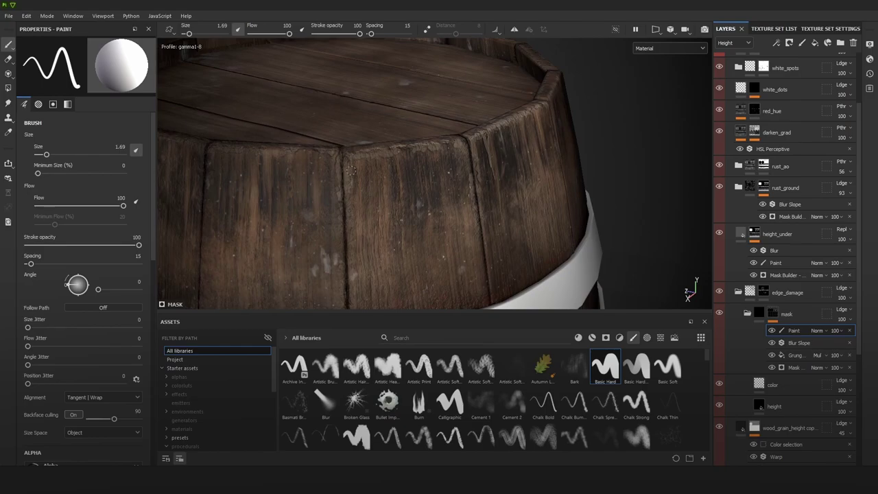
# Step: Try a wedge-shaped chip at the middle of a stave's upper edge and paint it back out in black
pyautogui.moveTo(409, 170)
pyautogui.mouseDown()
pyautogui.moveTo(416, 163)
pyautogui.moveTo(424, 177)
pyautogui.moveTo(428, 171)
pyautogui.mouseUp()
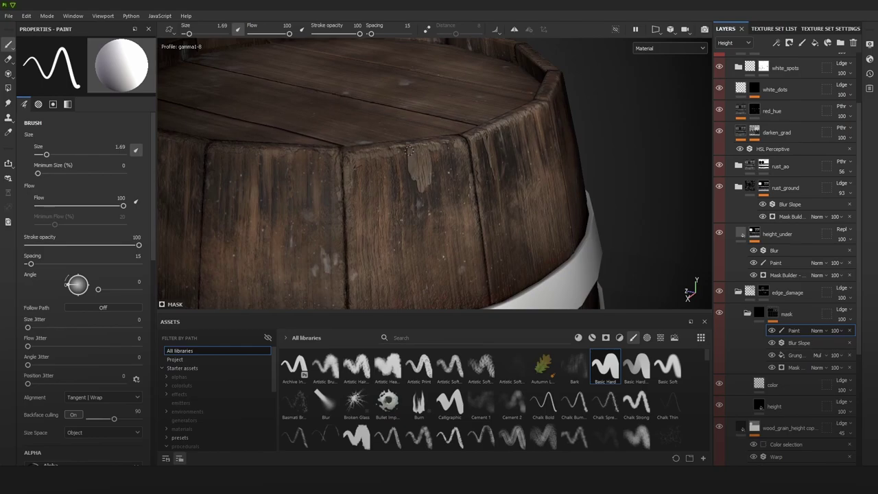
pyautogui.keyDown('alt'); pyautogui.moveTo(423, 191); pyautogui.dragTo(427, 48, button='right'); pyautogui.keyUp('alt')
pyautogui.keyDown('alt'); pyautogui.moveTo(447, 134); pyautogui.dragTo(423, 178); pyautogui.keyUp('alt')
pyautogui.keyDown('alt'); pyautogui.moveTo(423, 178); pyautogui.dragTo(415, 212, button='right'); pyautogui.keyUp('alt')
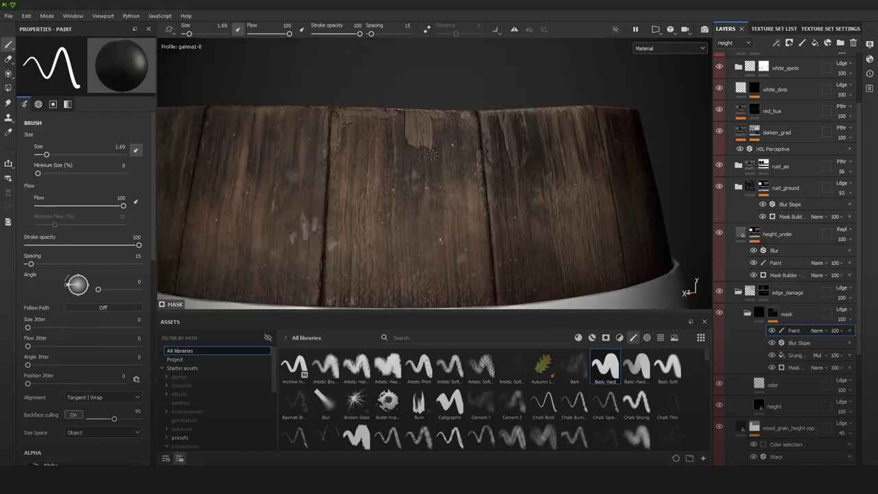
pyautogui.moveTo(401, 129); pyautogui.dragTo(419, 130)
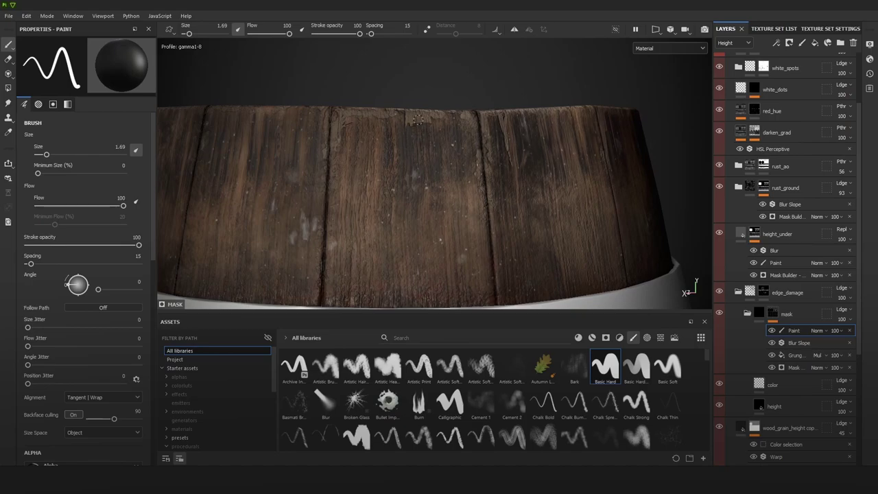
# Step: Paint worn chips on the staves' upper edges around the rim with brush size 1.51
pyautogui.keyDown('alt'); pyautogui.moveTo(415, 141); pyautogui.dragTo(412, 121); pyautogui.keyUp('alt')
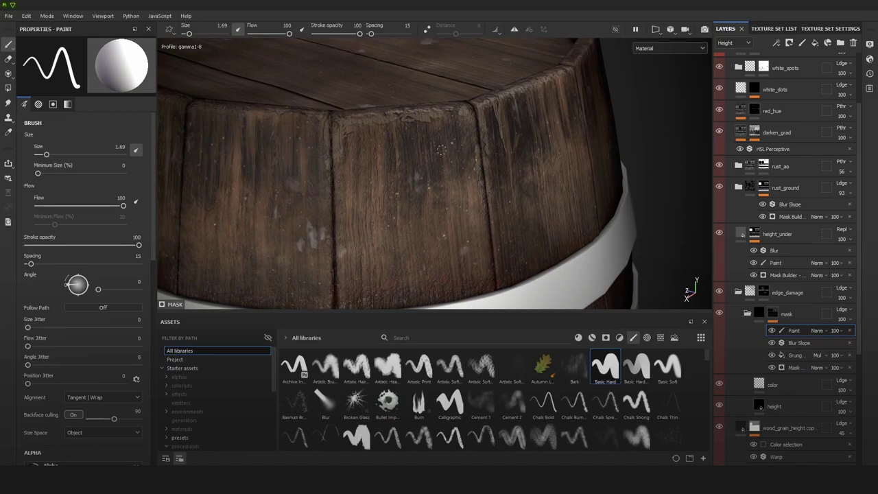
pyautogui.keyDown('alt'); pyautogui.moveTo(412, 160); pyautogui.dragTo(514, 180); pyautogui.keyUp('alt')
pyautogui.keyDown('alt'); pyautogui.moveTo(515, 179); pyautogui.dragTo(423, 62, button='right'); pyautogui.keyUp('alt')
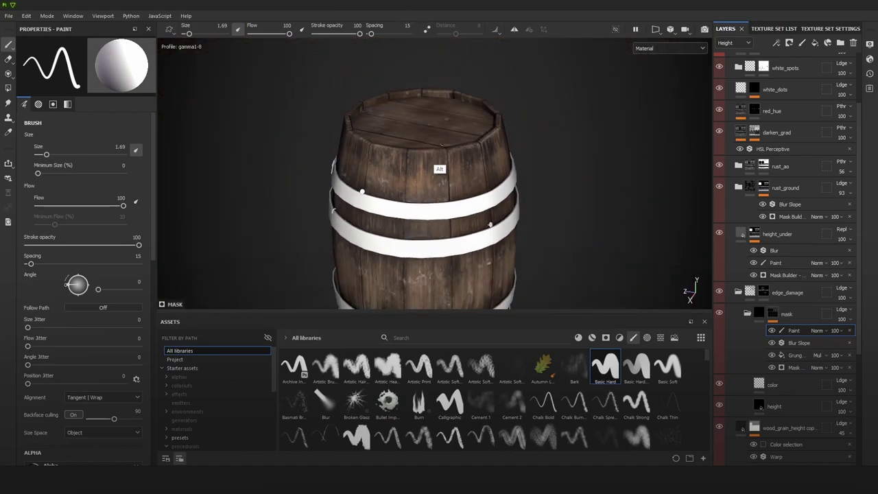
pyautogui.moveTo(439, 146)
pyautogui.keyDown('alt'); pyautogui.mouseDown(button='right')
pyautogui.moveTo(413, 213)
pyautogui.moveTo(445, 154)
pyautogui.moveTo(418, 152)
pyautogui.moveTo(458, 155)
pyautogui.mouseUp(button='right'); pyautogui.keyUp('alt')
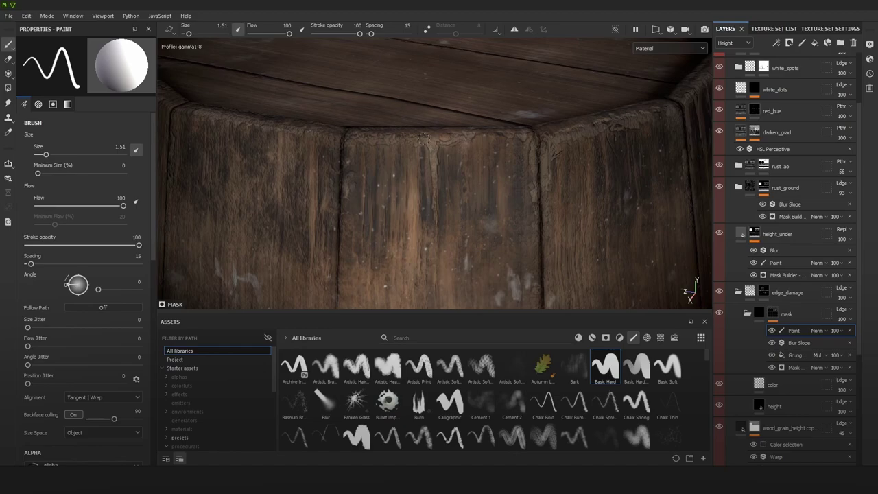
pyautogui.keyDown('alt'); pyautogui.moveTo(443, 159); pyautogui.dragTo(466, 147, button='right'); pyautogui.keyUp('alt')
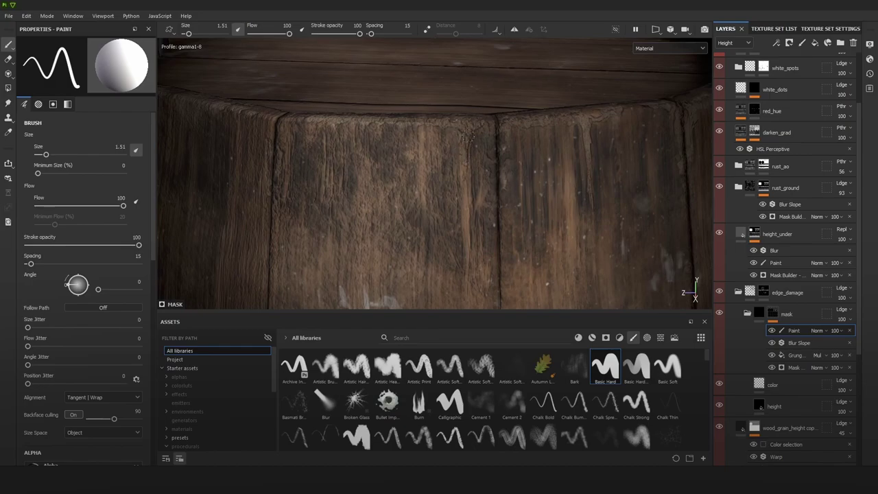
pyautogui.keyDown('alt'); pyautogui.moveTo(478, 129); pyautogui.dragTo(436, 230, button='right'); pyautogui.keyUp('alt')
# Step: Paint long, thin cracks running down the wood from the upper edge of a stave
pyautogui.scroll(3, 414, 172)
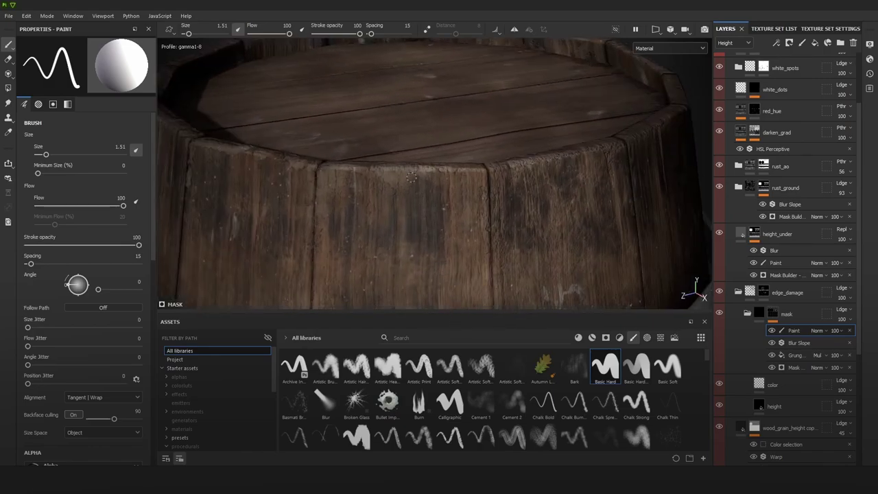
pyautogui.moveTo(407, 174); pyautogui.dragTo(399, 225)
pyautogui.scroll(-2, 403, 214)
pyautogui.keyDown('alt'); pyautogui.moveTo(377, 165); pyautogui.dragTo(483, 194, button='middle'); pyautogui.keyUp('alt')
pyautogui.scroll(3, 483, 194)
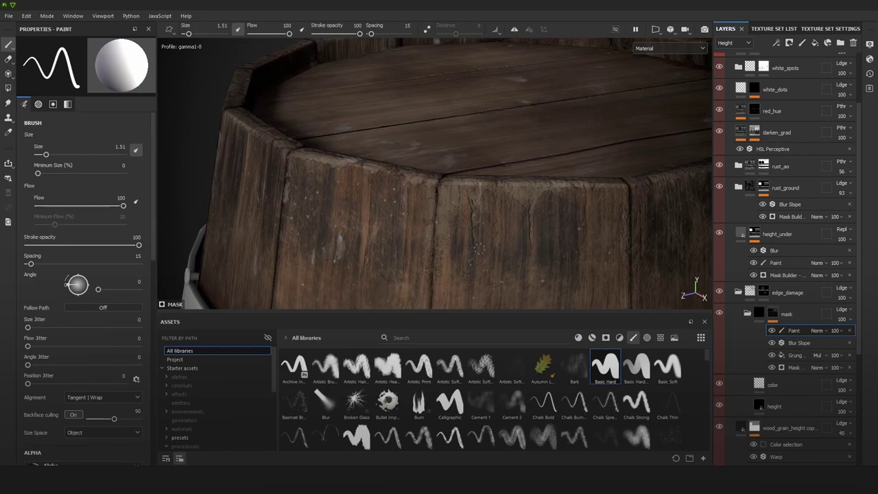
# Step: Paint rough damage along the seams between the lid planks
pyautogui.keyDown('alt'); pyautogui.moveTo(473, 267); pyautogui.dragTo(497, 210); pyautogui.keyUp('alt')
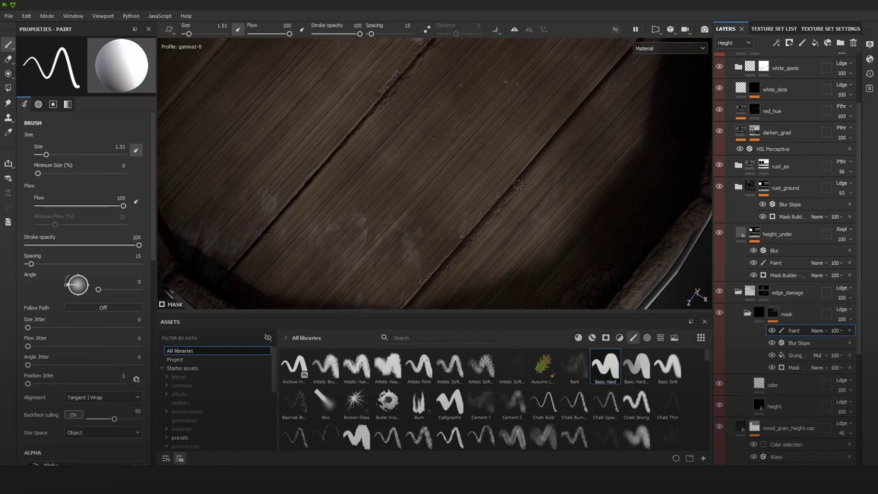
pyautogui.keyDown('alt'); pyautogui.moveTo(489, 181); pyautogui.dragTo(482, 226, button='right'); pyautogui.keyUp('alt')
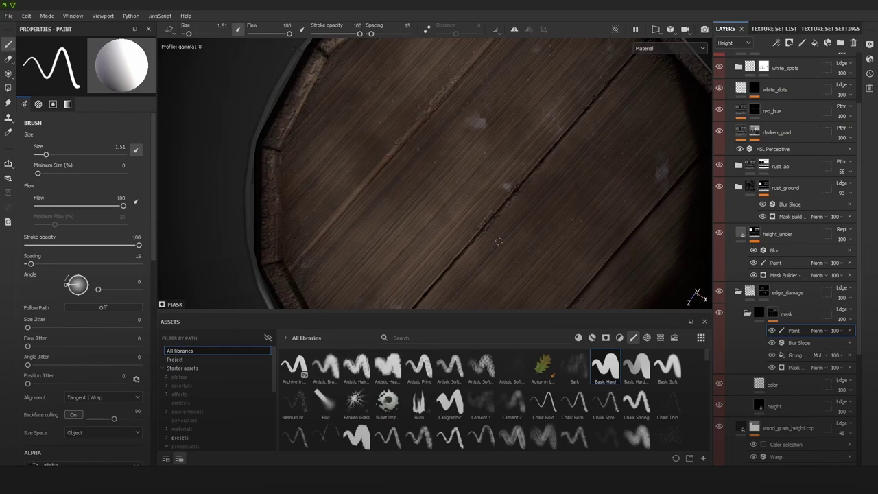
pyautogui.keyDown('alt'); pyautogui.moveTo(499, 241); pyautogui.dragTo(505, 187); pyautogui.keyUp('alt')
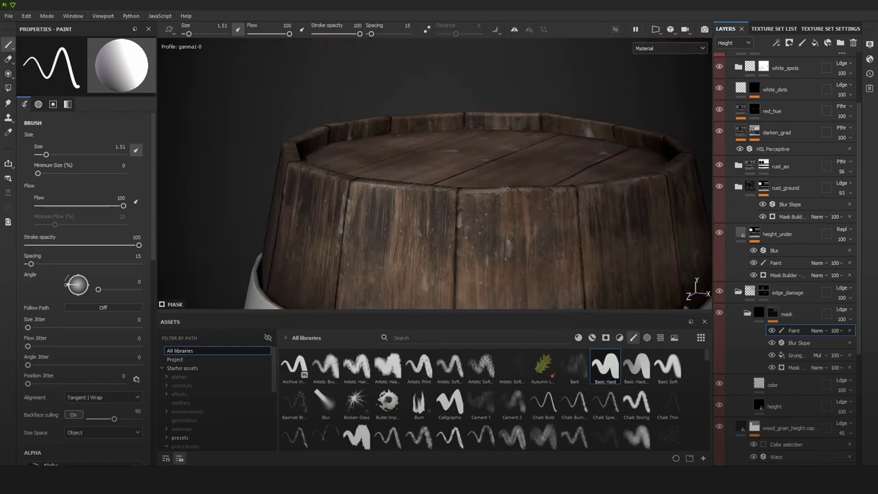
# Step: Paint chipped patches with pointed lower ends on the upper edges of neighbouring staves
pyautogui.keyDown('alt'); pyautogui.moveTo(506, 189); pyautogui.dragTo(529, 304, button='right'); pyautogui.keyUp('alt')
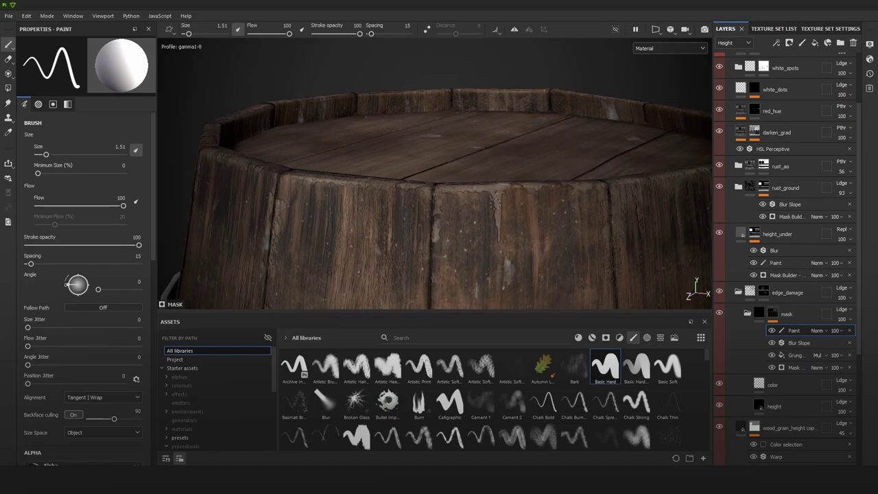
pyautogui.moveTo(530, 207)
pyautogui.keyDown('alt'); pyautogui.mouseDown(button='right')
pyautogui.moveTo(482, 169)
pyautogui.moveTo(493, 137)
pyautogui.moveTo(549, 123)
pyautogui.moveTo(617, 144)
pyautogui.moveTo(503, 133)
pyautogui.moveTo(517, 233)
pyautogui.moveTo(458, 145)
pyautogui.moveTo(432, 205)
pyautogui.mouseUp(button='right'); pyautogui.keyUp('alt')
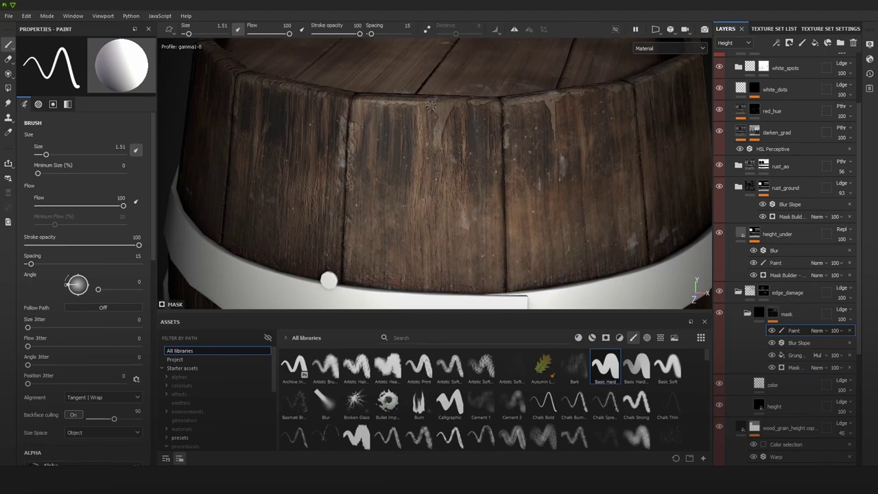
pyautogui.moveTo(426, 101)
pyautogui.keyDown('alt'); pyautogui.mouseDown(button='right')
pyautogui.moveTo(431, 39)
pyautogui.moveTo(409, 98)
pyautogui.moveTo(464, 252)
pyautogui.moveTo(476, 201)
pyautogui.moveTo(449, 142)
pyautogui.mouseUp(button='right'); pyautogui.keyUp('alt')
# Step: Try black painting on the edge_damage folder's own mask with brush size 2.41
pyautogui.click(760, 293)
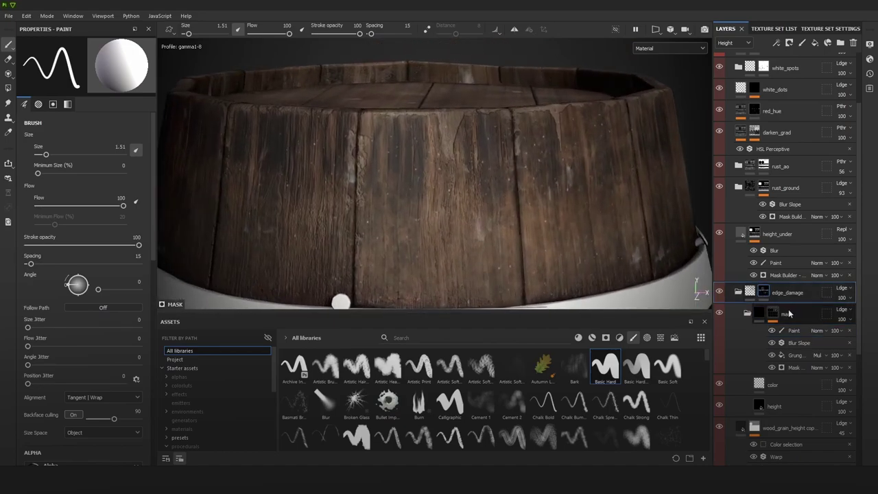
pyautogui.moveTo(442, 170)
pyautogui.keyDown('ctrl'); pyautogui.mouseDown(button='right')
pyautogui.moveTo(451, 188)
pyautogui.moveTo(502, 113)
pyautogui.moveTo(556, 108)
pyautogui.moveTo(562, 117)
pyautogui.moveTo(482, 153)
pyautogui.moveTo(508, 252)
pyautogui.mouseUp(button='right'); pyautogui.keyUp('ctrl')
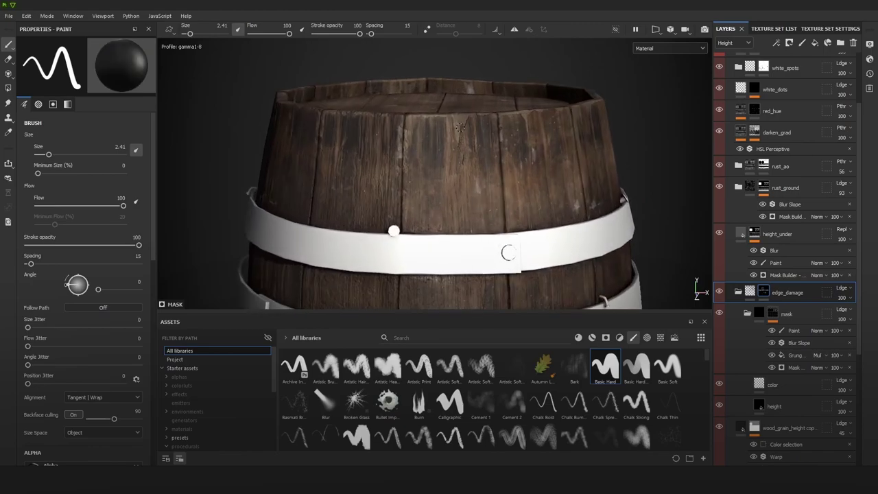
pyautogui.keyDown('alt'); pyautogui.moveTo(464, 164); pyautogui.dragTo(498, 196, button='right'); pyautogui.keyUp('alt')
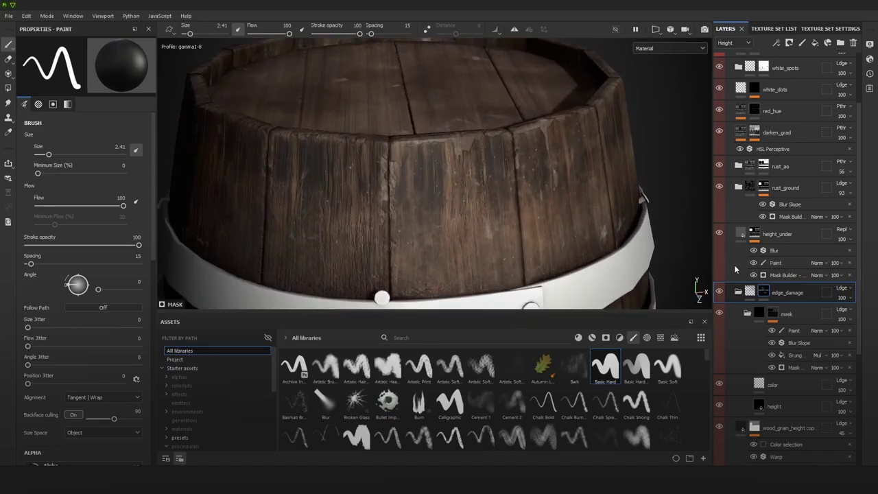
# Step: In the Paint effect of the mask folder, paint a narrow jagged chip down from a stave's upper edge, brush size 0.67
pyautogui.click(774, 314)
pyautogui.click(790, 331)
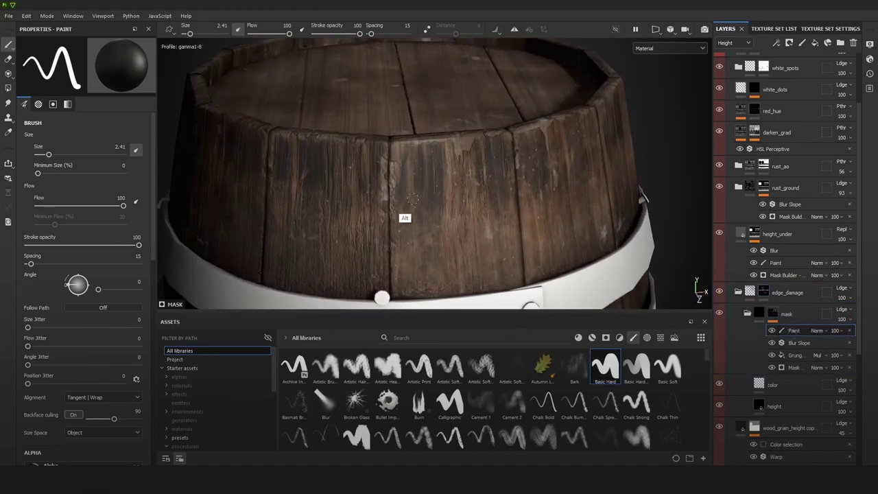
pyautogui.keyDown('alt'); pyautogui.moveTo(405, 196); pyautogui.dragTo(518, 197); pyautogui.keyUp('alt')
pyautogui.keyDown('shift'); pyautogui.moveTo(518, 196); pyautogui.dragTo(447, 178, button='right'); pyautogui.keyUp('shift')
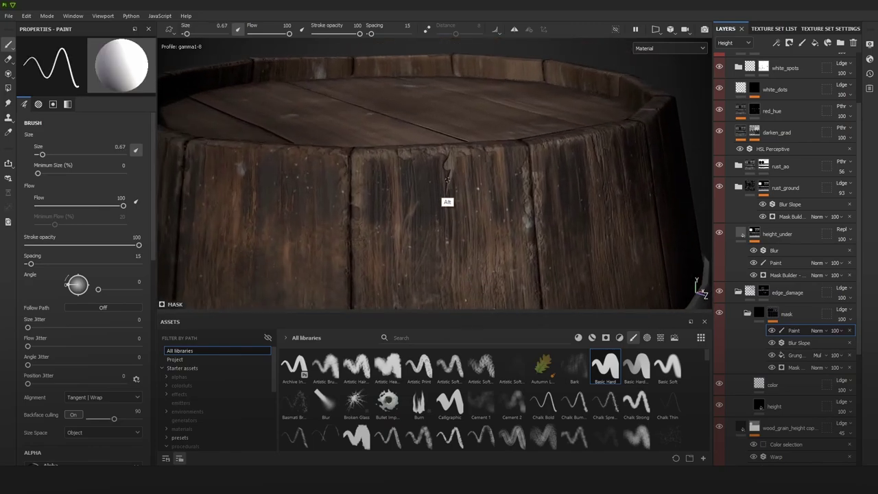
pyautogui.keyDown('alt'); pyautogui.moveTo(447, 178); pyautogui.dragTo(425, 174); pyautogui.keyUp('alt')
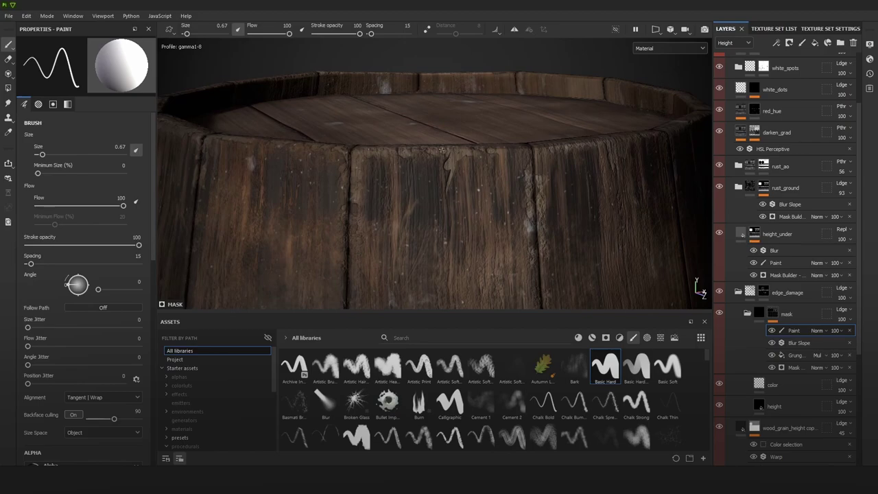
# Step: Widen the jagged chip along the stave's upper edge and refine its outline in black
pyautogui.keyDown('alt'); pyautogui.moveTo(475, 191); pyautogui.dragTo(433, 170, button='right'); pyautogui.keyUp('alt')
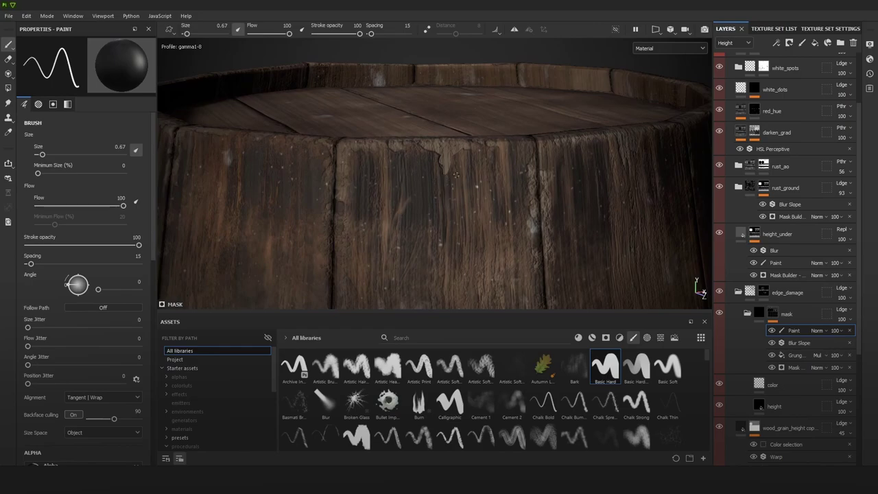
pyautogui.keyDown('alt'); pyautogui.moveTo(456, 174); pyautogui.dragTo(523, 143, button='right'); pyautogui.keyUp('alt')
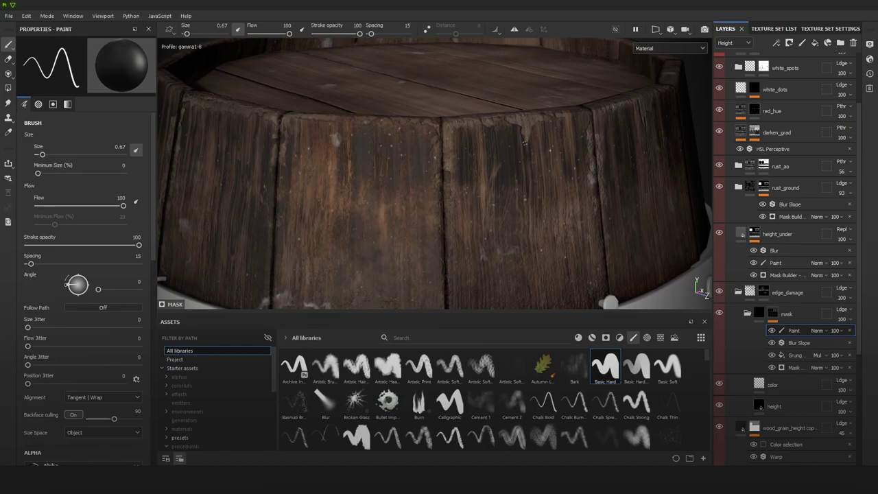
pyautogui.moveTo(525, 148)
pyautogui.keyDown('alt'); pyautogui.mouseDown()
pyautogui.moveTo(526, 157)
pyautogui.moveTo(517, 137)
pyautogui.mouseUp(); pyautogui.keyUp('alt')
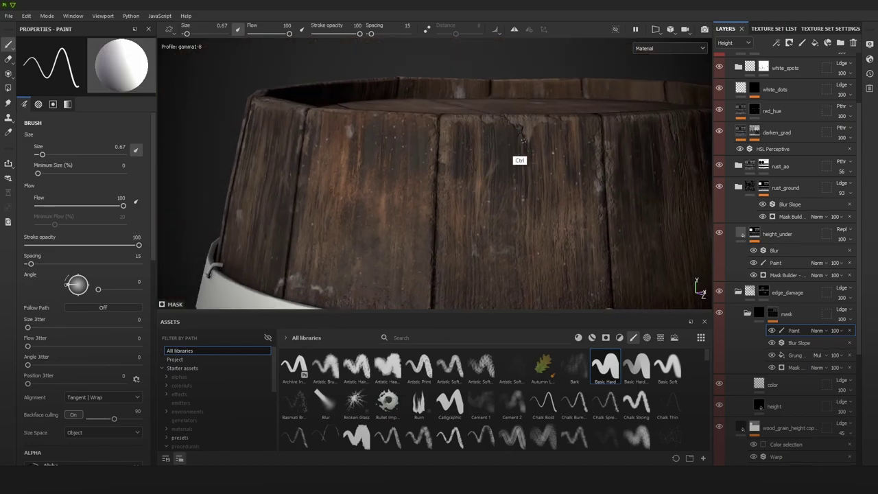
# Step: Extend the chip with a tapering, drip-shaped point using brush size 1.58 and trim it in black
pyautogui.keyDown('ctrl'); pyautogui.moveTo(519, 137); pyautogui.dragTo(533, 127, button='right'); pyautogui.keyUp('ctrl')
pyautogui.moveTo(533, 128); pyautogui.dragTo(527, 129)
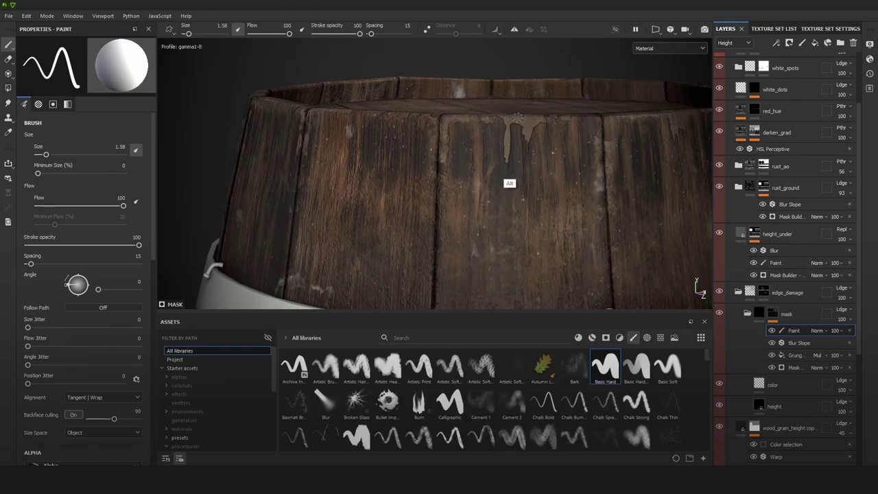
pyautogui.moveTo(510, 161)
pyautogui.keyDown('alt'); pyautogui.mouseDown(button='right')
pyautogui.moveTo(439, 19)
pyautogui.moveTo(468, 196)
pyautogui.moveTo(469, 117)
pyautogui.moveTo(421, 161)
pyautogui.mouseUp(button='right'); pyautogui.keyUp('alt')
pyautogui.press('x')
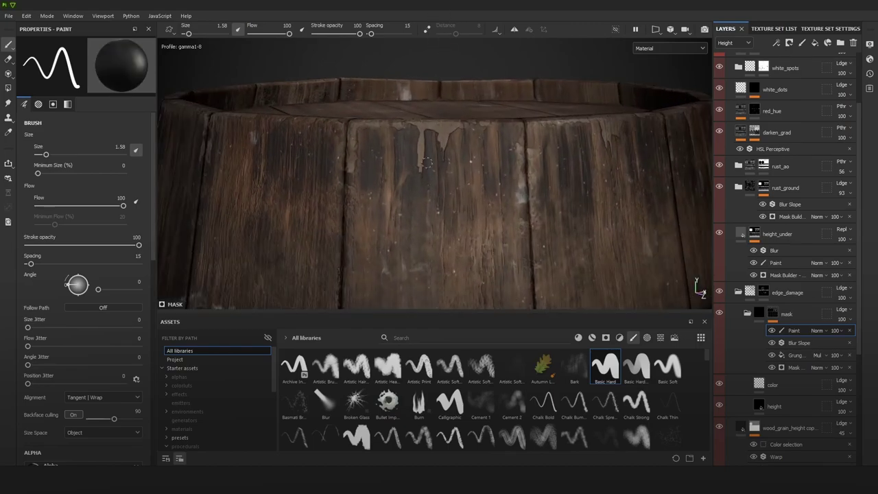
pyautogui.moveTo(424, 161)
pyautogui.keyDown('alt'); pyautogui.mouseDown()
pyautogui.moveTo(525, 193)
pyautogui.moveTo(501, 194)
pyautogui.mouseUp(); pyautogui.keyUp('alt')
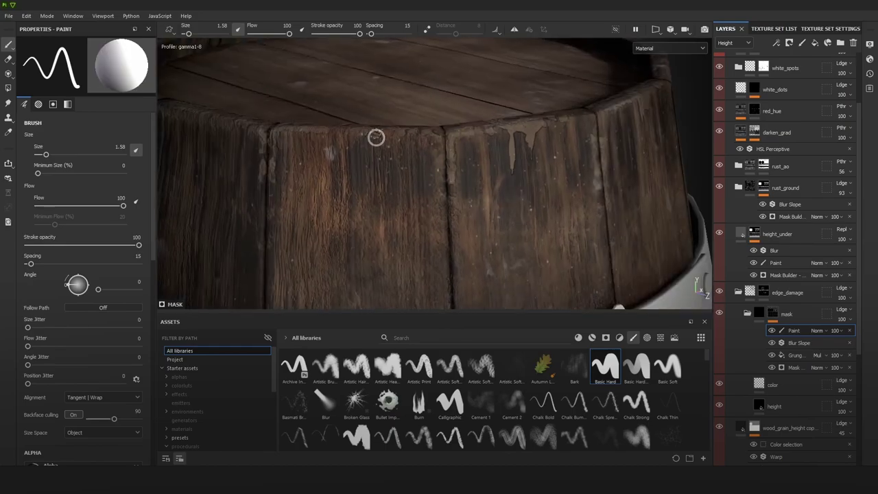
# Step: Paint flaked patches along the upper edges of the next staves around the rim
pyautogui.moveTo(377, 138)
pyautogui.keyDown('shift'); pyautogui.mouseDown(button='right')
pyautogui.moveTo(423, 157)
pyautogui.moveTo(380, 140)
pyautogui.mouseUp(button='right'); pyautogui.keyUp('shift')
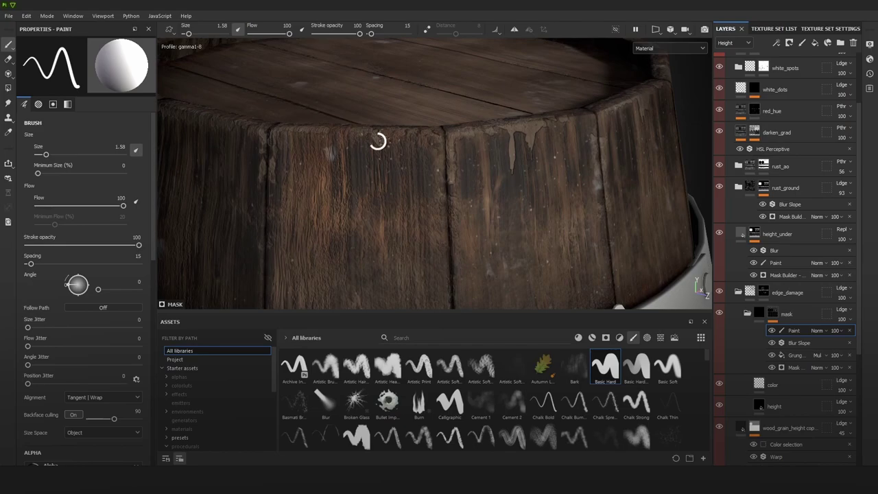
pyautogui.moveTo(377, 140)
pyautogui.mouseDown()
pyautogui.moveTo(403, 136)
pyautogui.moveTo(382, 132)
pyautogui.moveTo(389, 122)
pyautogui.mouseUp()
pyautogui.keyDown('alt'); pyautogui.moveTo(405, 163); pyautogui.dragTo(406, 12, button='right'); pyautogui.keyUp('alt')
pyautogui.keyDown('alt'); pyautogui.moveTo(407, 12); pyautogui.dragTo(409, 131); pyautogui.keyUp('alt')
pyautogui.moveTo(409, 132)
pyautogui.keyDown('alt'); pyautogui.mouseDown(button='right')
pyautogui.moveTo(482, 265)
pyautogui.moveTo(488, 308)
pyautogui.mouseUp(button='right'); pyautogui.keyUp('alt')
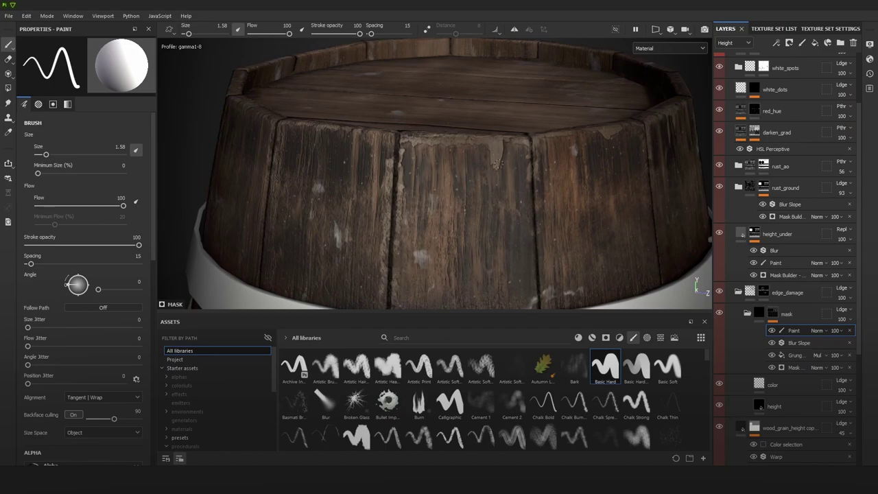
# Step: Paint a pointed chip near the seam at the upper corner of a stave and check it on the whole barrel
pyautogui.moveTo(516, 141)
pyautogui.keyDown('alt'); pyautogui.mouseDown()
pyautogui.moveTo(476, 182)
pyautogui.moveTo(477, 141)
pyautogui.mouseUp(); pyautogui.keyUp('alt')
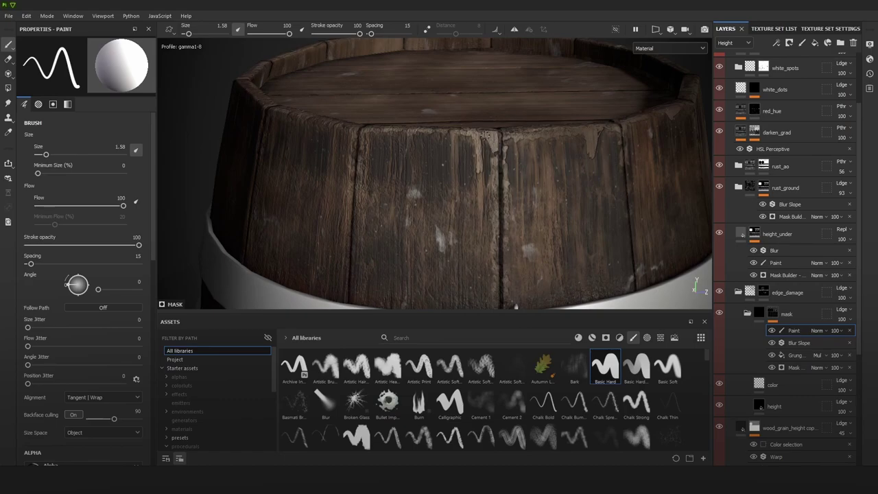
pyautogui.moveTo(482, 158); pyautogui.dragTo(482, 136)
pyautogui.keyDown('alt'); pyautogui.moveTo(480, 143); pyautogui.dragTo(519, 91, button='right'); pyautogui.keyUp('alt')
pyautogui.keyDown('alt'); pyautogui.moveTo(567, 149); pyautogui.dragTo(594, 147, button='right'); pyautogui.keyUp('alt')
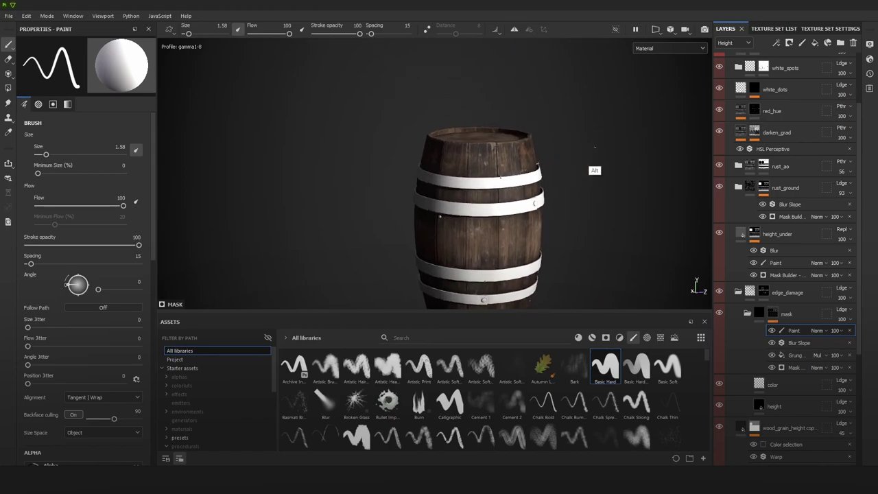
# Step: Paint a worn band with irregular chips along the upper edges of the less damaged staves
pyautogui.keyDown('alt'); pyautogui.moveTo(500, 172); pyautogui.dragTo(510, 216, button='right'); pyautogui.keyUp('alt')
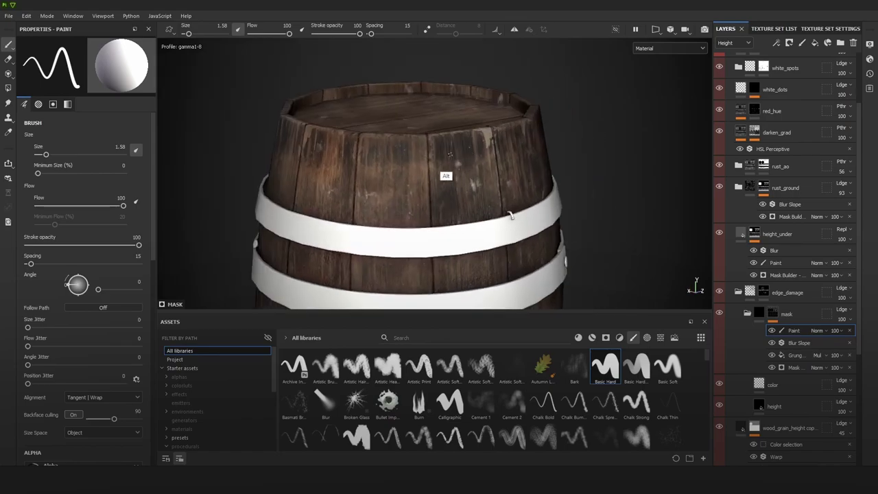
pyautogui.keyDown('alt'); pyautogui.moveTo(450, 155); pyautogui.dragTo(392, 249, button='right'); pyautogui.keyUp('alt')
pyautogui.moveTo(367, 131)
pyautogui.mouseDown()
pyautogui.moveTo(351, 129)
pyautogui.moveTo(541, 184)
pyautogui.moveTo(556, 167)
pyautogui.mouseUp()
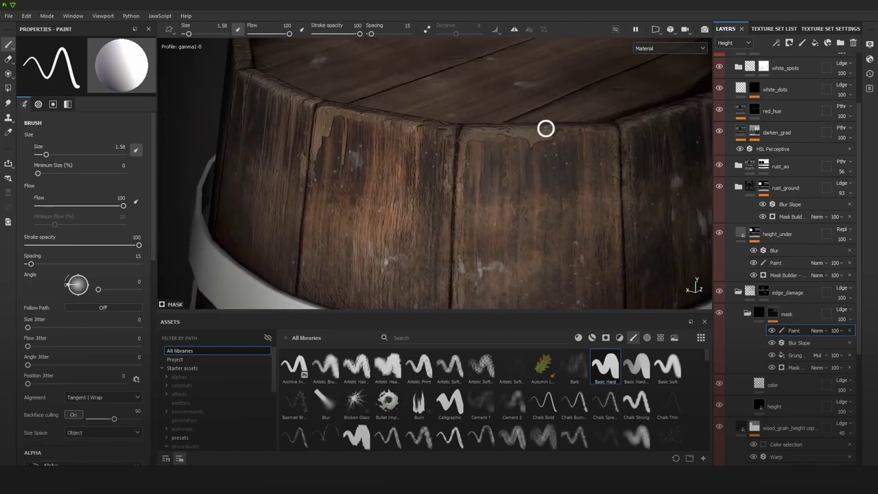
pyautogui.moveTo(545, 128)
pyautogui.keyDown('alt'); pyautogui.mouseDown()
pyautogui.moveTo(416, 153)
pyautogui.moveTo(484, 170)
pyautogui.moveTo(513, 153)
pyautogui.moveTo(509, 123)
pyautogui.moveTo(464, 166)
pyautogui.moveTo(447, 135)
pyautogui.mouseUp(); pyautogui.keyUp('alt')
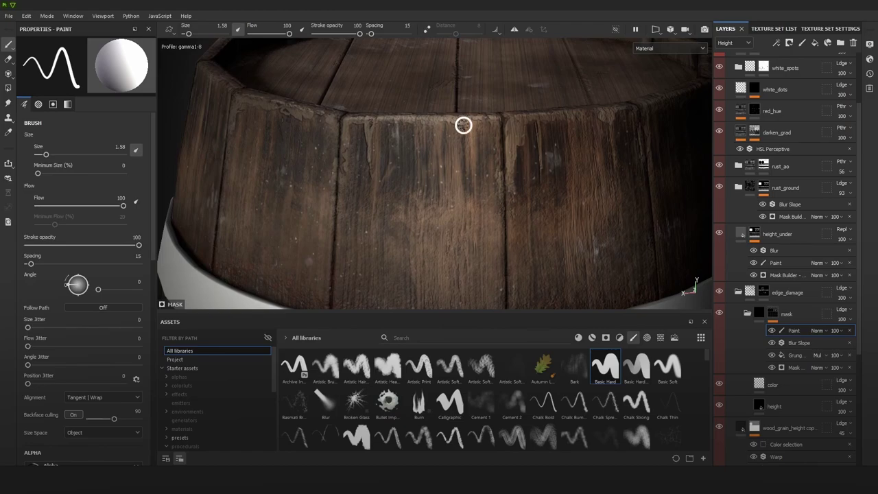
pyautogui.moveTo(464, 126); pyautogui.dragTo(470, 133)
# Step: Paint drip-shaped chips on the upper edges of two adjacent staves
pyautogui.keyDown('alt'); pyautogui.moveTo(474, 172); pyautogui.dragTo(548, 172); pyautogui.keyUp('alt')
pyautogui.keyDown('shift'); pyautogui.moveTo(503, 142); pyautogui.dragTo(440, 152, button='right'); pyautogui.keyUp('shift')
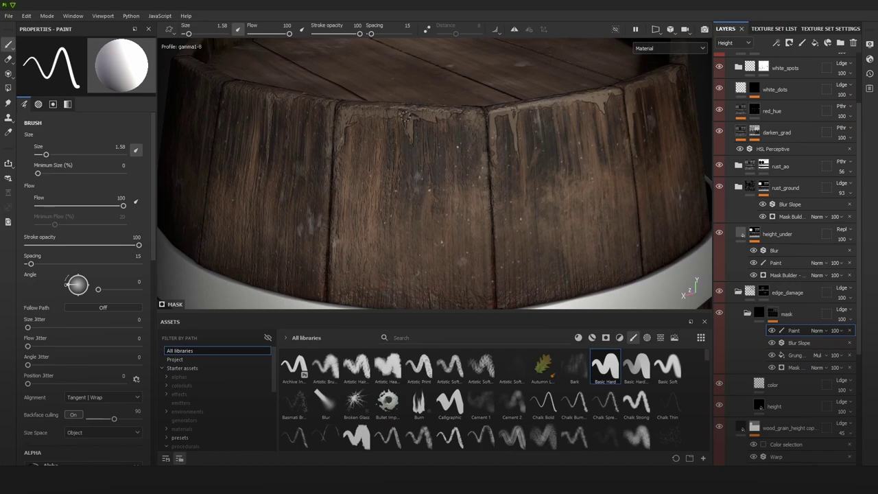
pyautogui.keyDown('alt'); pyautogui.moveTo(418, 153); pyautogui.dragTo(449, 72, button='right'); pyautogui.keyUp('alt')
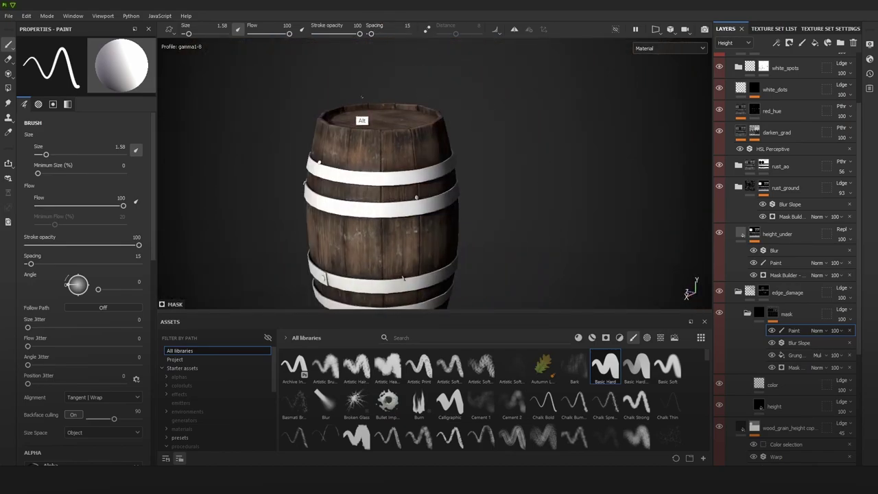
# Step: Paint a thin tapering chip running down from the middle of a stave's upper edge
pyautogui.keyDown('alt'); pyautogui.scroll(4, 367, 133); pyautogui.keyUp('alt')
pyautogui.keyDown('alt'); pyautogui.scroll(4, 360, 134); pyautogui.keyUp('alt')
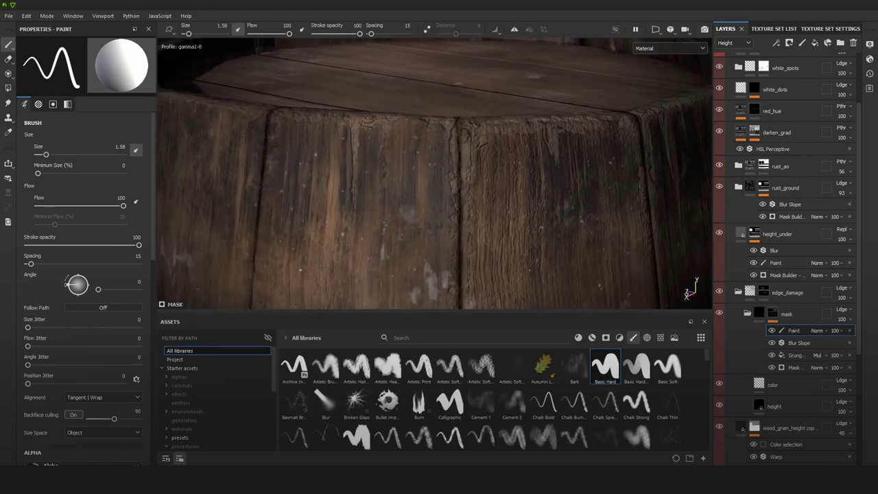
pyautogui.keyDown('alt'); pyautogui.moveTo(369, 121); pyautogui.dragTo(439, 172); pyautogui.keyUp('alt')
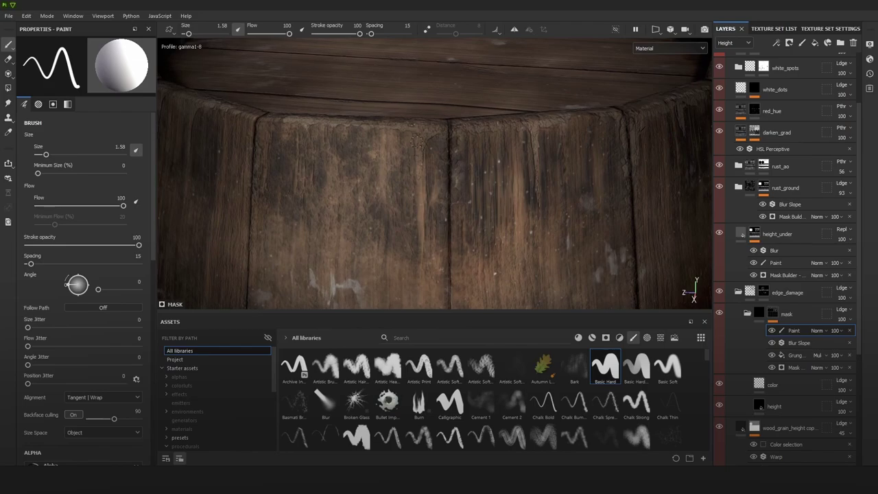
pyautogui.keyDown('alt'); pyautogui.moveTo(421, 192); pyautogui.dragTo(474, 169); pyautogui.keyUp('alt')
pyautogui.moveTo(439, 135); pyautogui.dragTo(438, 166)
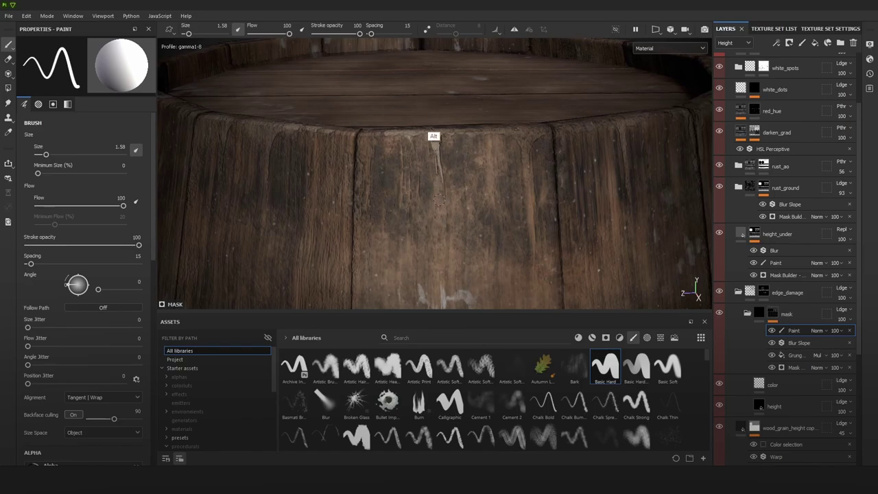
# Step: Examine the painted edge damage on the upper staves from several sides, distances and lighting angles
pyautogui.keyDown('alt'); pyautogui.moveTo(433, 114); pyautogui.dragTo(471, 103, button='right'); pyautogui.keyUp('alt')
pyautogui.keyDown('alt'); pyautogui.moveTo(419, 162); pyautogui.dragTo(468, 136, button='middle'); pyautogui.keyUp('alt')
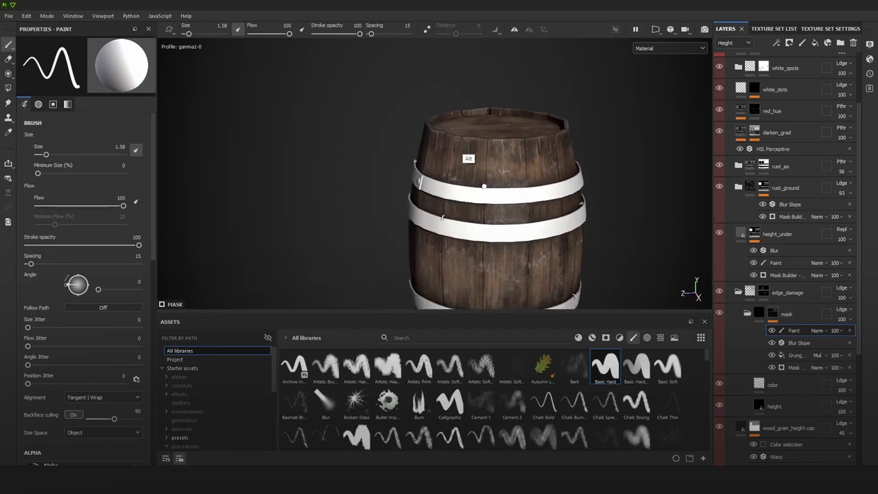
pyautogui.keyDown('alt'); pyautogui.moveTo(468, 136); pyautogui.dragTo(492, 153); pyautogui.keyUp('alt')
pyautogui.keyDown('alt'); pyautogui.moveTo(492, 153); pyautogui.dragTo(484, 196, button='right'); pyautogui.keyUp('alt')
pyautogui.keyDown('alt'); pyautogui.moveTo(487, 194); pyautogui.dragTo(560, 186, button='middle'); pyautogui.keyUp('alt')
pyautogui.keyDown('alt'); pyautogui.moveTo(559, 186); pyautogui.dragTo(594, 164); pyautogui.keyUp('alt')
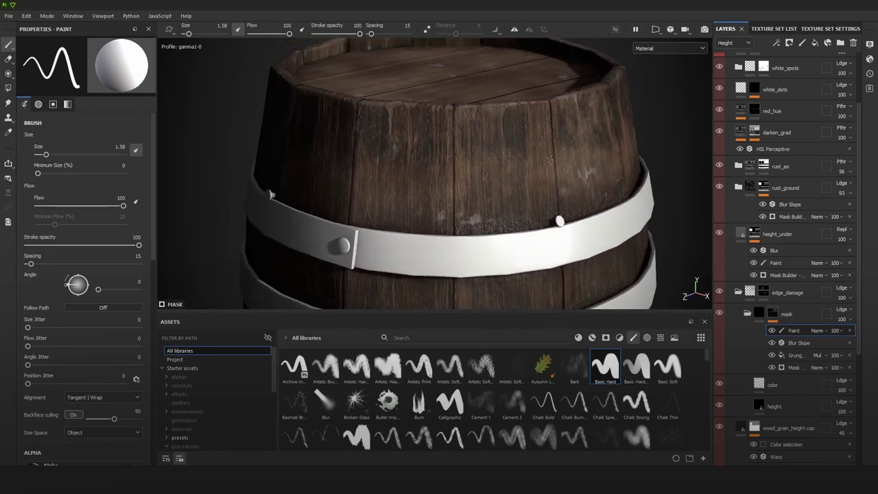
pyautogui.keyDown('shift'); pyautogui.moveTo(594, 164); pyautogui.dragTo(547, 142, button='right'); pyautogui.keyUp('shift')
pyautogui.keyDown('alt'); pyautogui.moveTo(457, 145); pyautogui.dragTo(552, 131); pyautogui.keyUp('alt')
pyautogui.keyDown('shift'); pyautogui.moveTo(552, 131); pyautogui.dragTo(461, 149, button='right'); pyautogui.keyUp('shift')
pyautogui.keyDown('alt'); pyautogui.moveTo(460, 149); pyautogui.dragTo(663, 166, button='middle'); pyautogui.keyUp('alt')
pyautogui.keyDown('shift'); pyautogui.moveTo(663, 167); pyautogui.dragTo(480, 68, button='right'); pyautogui.keyUp('shift')
pyautogui.keyDown('alt'); pyautogui.moveTo(580, 204); pyautogui.dragTo(518, 157, button='middle'); pyautogui.keyUp('alt')
pyautogui.keyDown('alt'); pyautogui.moveTo(518, 157); pyautogui.dragTo(638, 159); pyautogui.keyUp('alt')
pyautogui.keyDown('shift'); pyautogui.moveTo(638, 158); pyautogui.dragTo(617, 157, button='right'); pyautogui.keyUp('shift')
pyautogui.keyDown('alt'); pyautogui.moveTo(618, 157); pyautogui.dragTo(805, 260, button='right'); pyautogui.keyUp('alt')
# Step: Add an HSL Perceptive filter layer directly above the color layer in the edge_damage folder
pyautogui.click(796, 388)
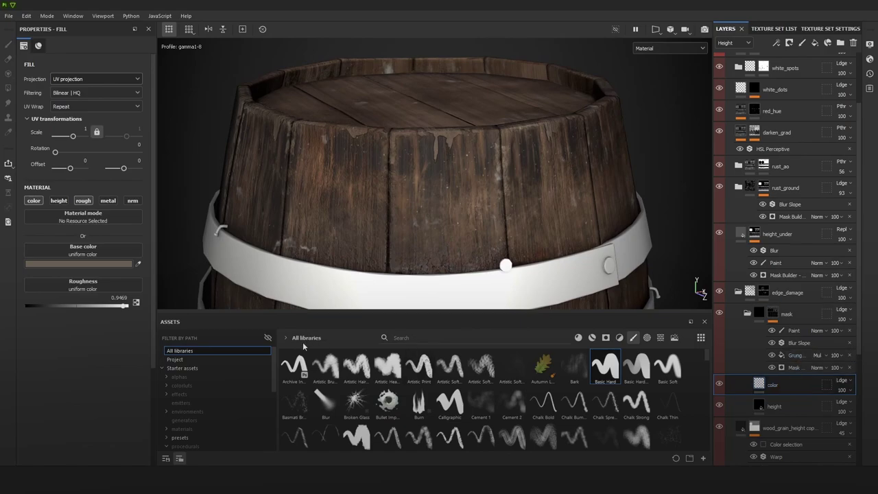
pyautogui.click(632, 338)
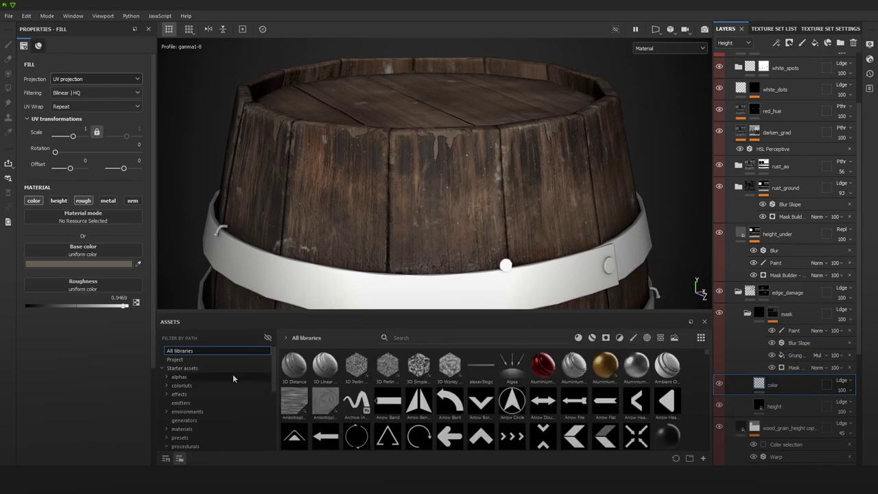
pyautogui.scroll(-5, 199, 412)
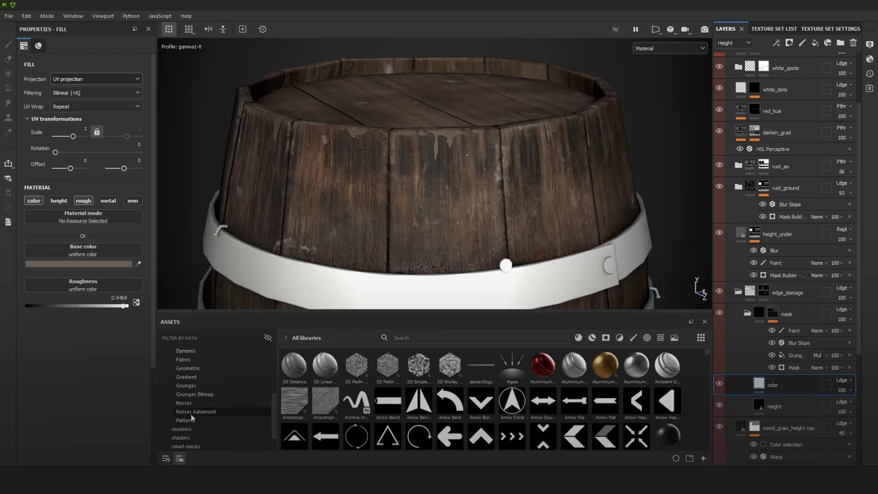
pyautogui.scroll(5, 195, 423)
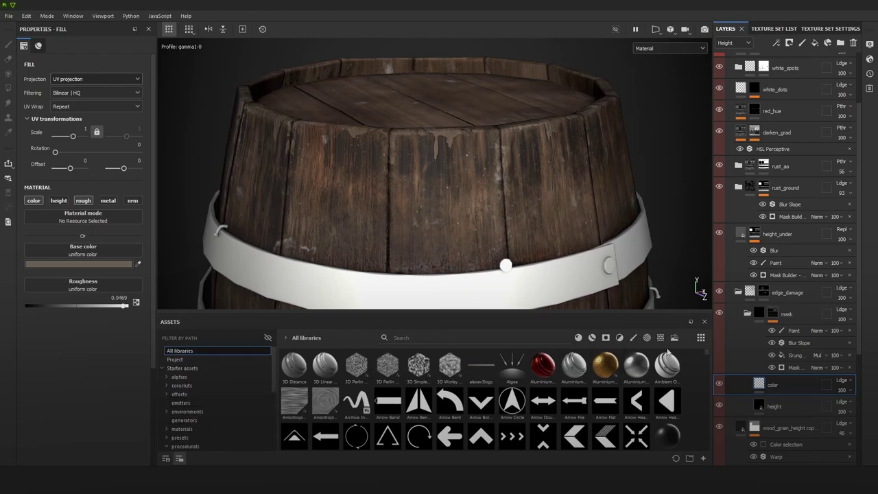
pyautogui.click(619, 337)
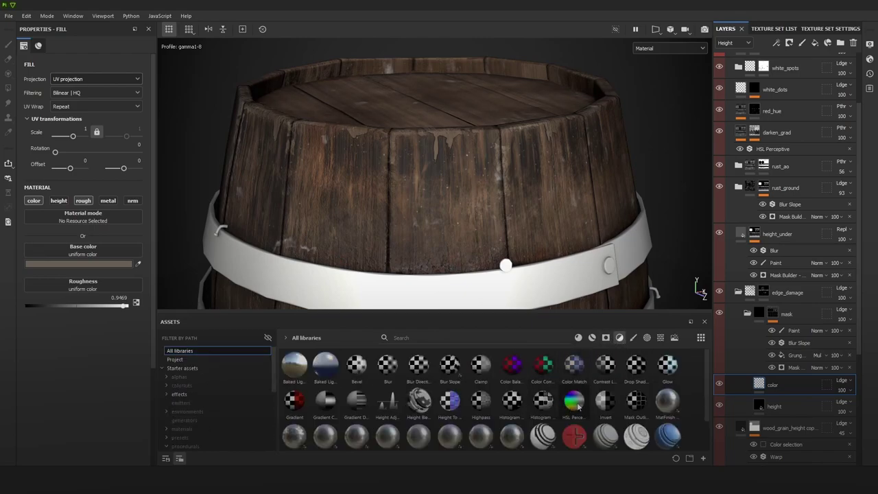
pyautogui.moveTo(575, 408); pyautogui.dragTo(773, 378)
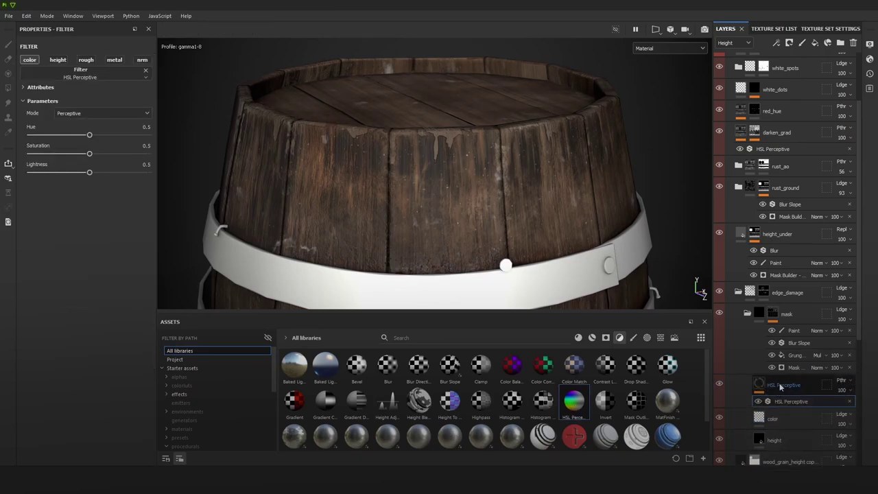
# Step: Set the HSL Perceptive filter's lightness to 0.597 and saturation to 0.725, and check the chips on the barrel
pyautogui.click(100, 172)
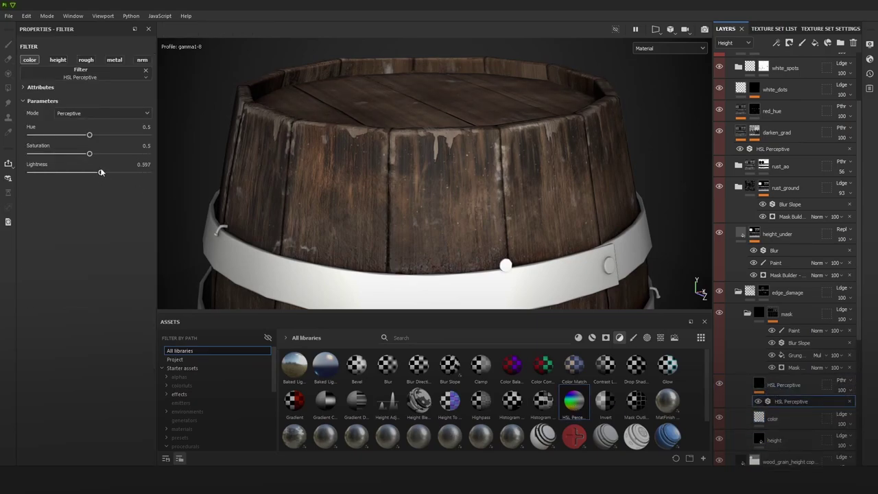
pyautogui.moveTo(91, 155); pyautogui.dragTo(100, 153)
pyautogui.scroll(-5, 493, 157)
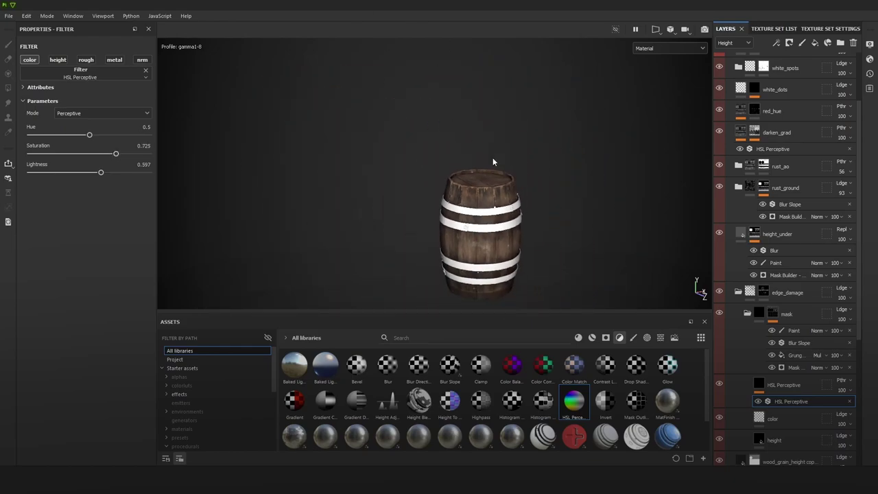
pyautogui.keyDown('alt'); pyautogui.moveTo(492, 159); pyautogui.dragTo(503, 142, button='middle'); pyautogui.keyUp('alt')
pyautogui.scroll(6, 480, 137)
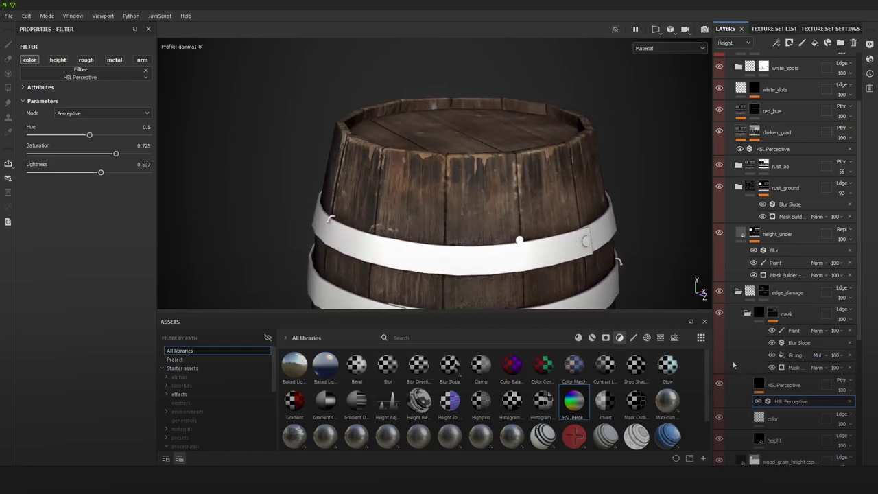
# Step: Switch the layer stack to the Base color channel and adjust the opacity of the edge_damage HSL Perceptive layer
pyautogui.scroll(-4, 532, 187)
pyautogui.keyDown('alt'); pyautogui.moveTo(532, 187); pyautogui.dragTo(554, 160, button='middle'); pyautogui.keyUp('alt')
pyautogui.keyDown('alt'); pyautogui.moveTo(555, 160); pyautogui.dragTo(562, 153); pyautogui.keyUp('alt')
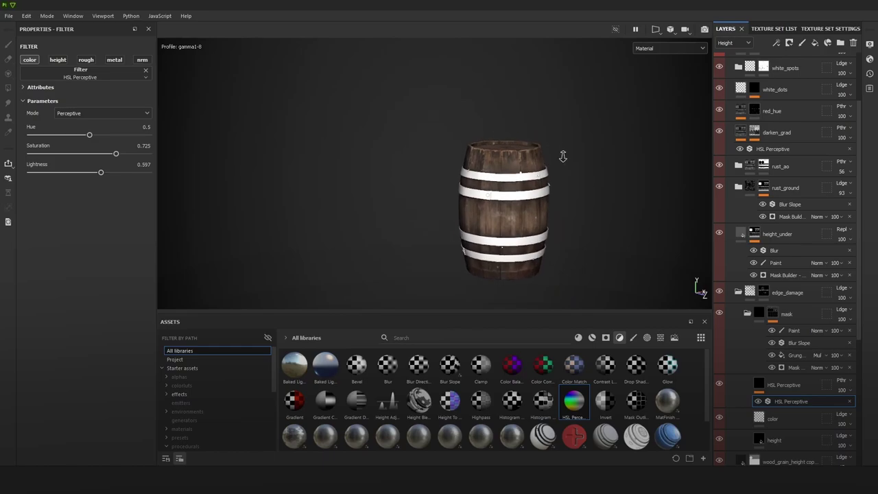
pyautogui.scroll(1, 563, 152)
pyautogui.moveTo(836, 406)
pyautogui.mouseDown()
pyautogui.moveTo(853, 407)
pyautogui.moveTo(843, 407)
pyautogui.mouseUp()
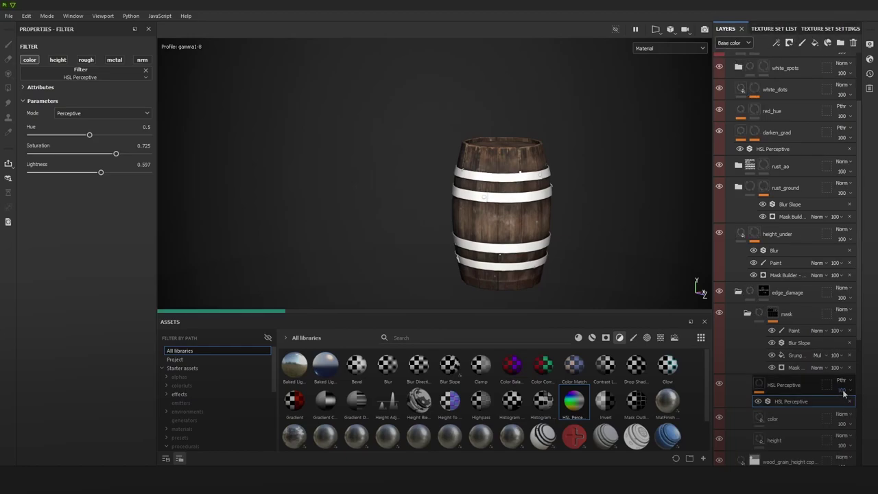
# Step: Try opacities of 0 and 60 on the HSL Perceptive layer inside the edge_damage folder and compare the wood
pyautogui.click(842, 390)
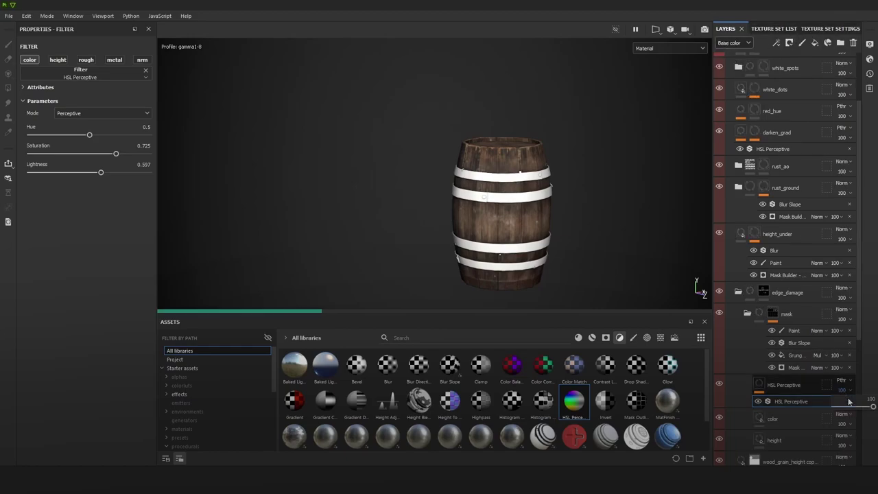
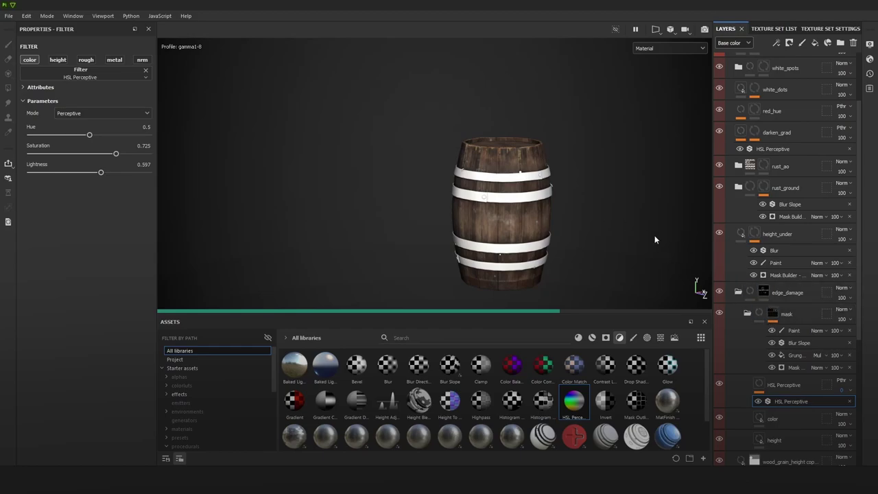
pyautogui.scroll(1, 594, 204)
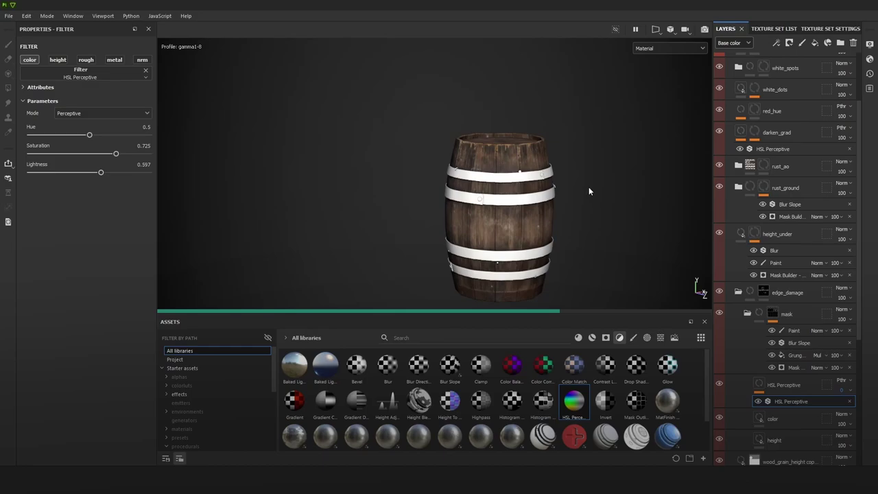
pyautogui.scroll(2, 583, 179)
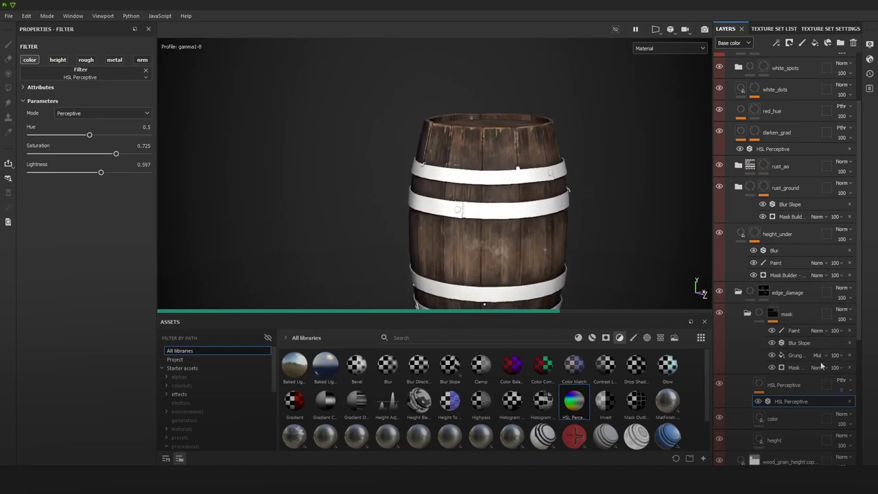
pyautogui.click(842, 392)
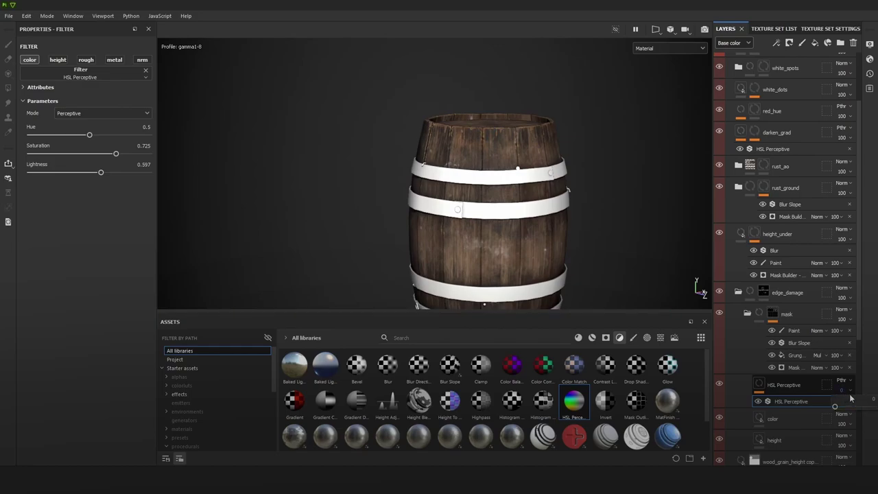
pyautogui.keyDown('alt'); pyautogui.moveTo(602, 192); pyautogui.dragTo(554, 137, button='middle'); pyautogui.keyUp('alt')
pyautogui.keyDown('alt'); pyautogui.moveTo(554, 137); pyautogui.dragTo(596, 199, button='right'); pyautogui.keyUp('alt')
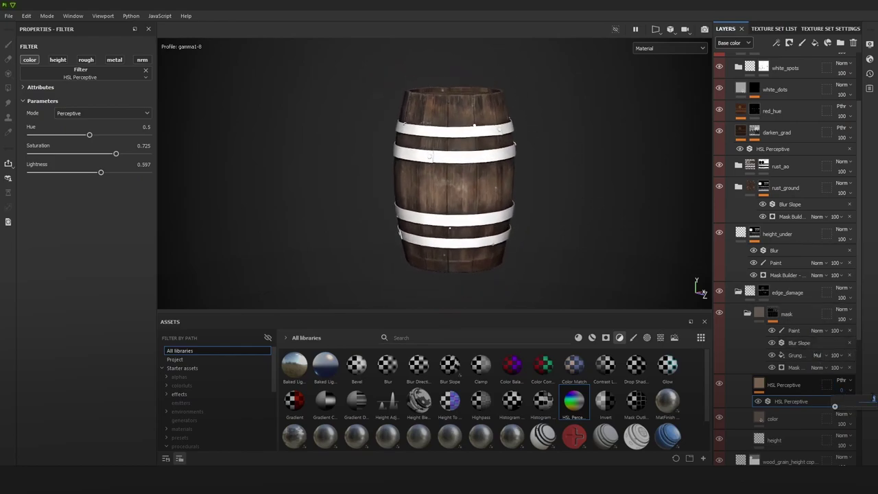
pyautogui.moveTo(834, 406); pyautogui.dragTo(849, 405)
pyautogui.scroll(-3, 583, 170)
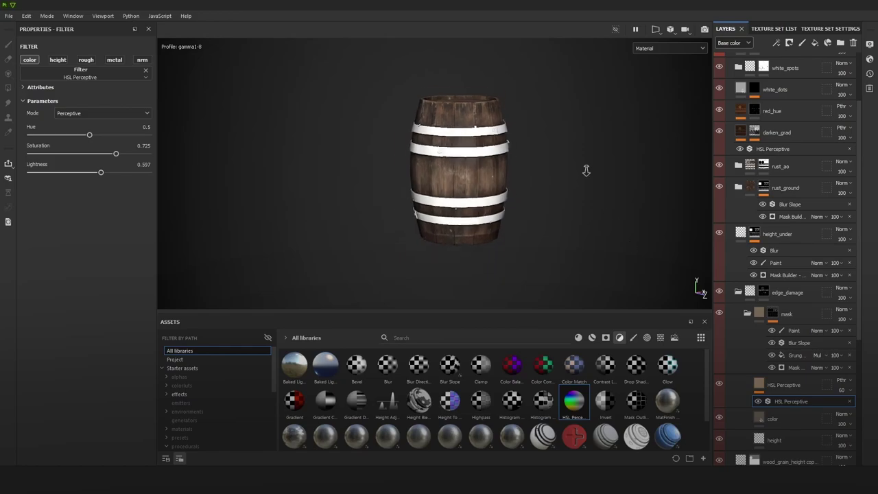
pyautogui.scroll(2, 575, 237)
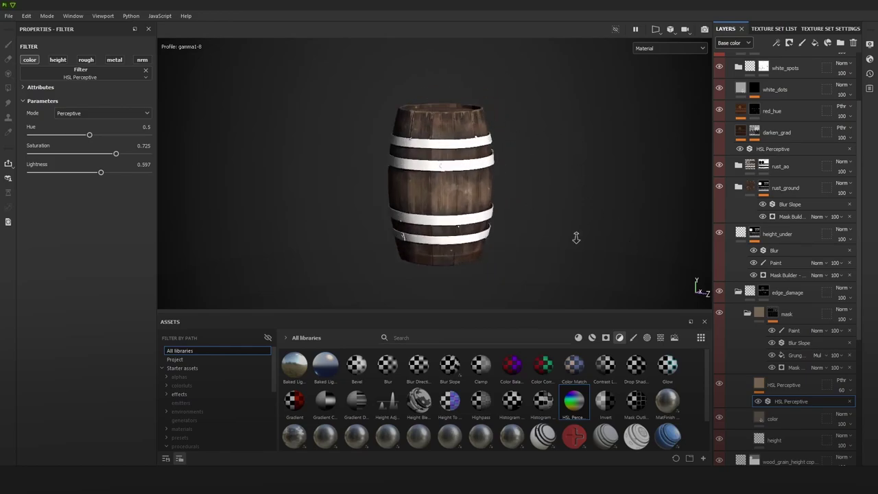
pyautogui.scroll(2, 576, 237)
# Step: Set the HSL Perceptive layer's opacity to 40 and check the edge damage around the barrel's rim
pyautogui.click(841, 392)
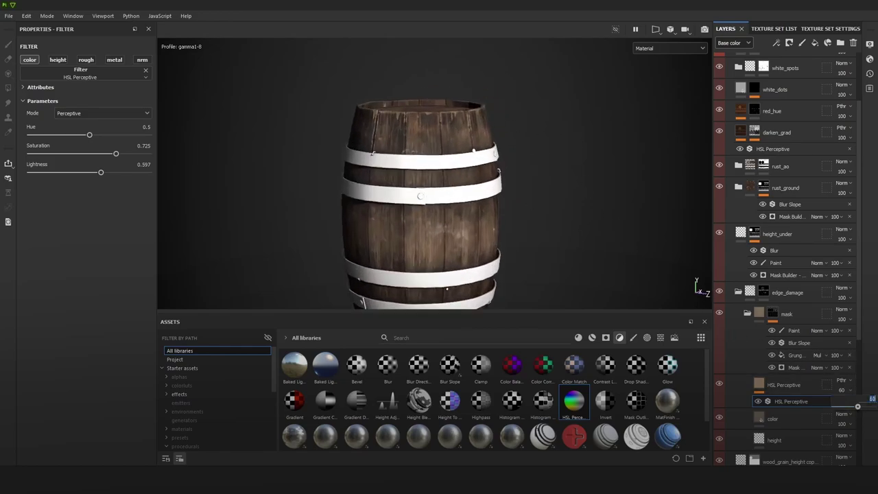
pyautogui.keyDown('alt'); pyautogui.moveTo(404, 120); pyautogui.dragTo(460, 181, button='right'); pyautogui.keyUp('alt')
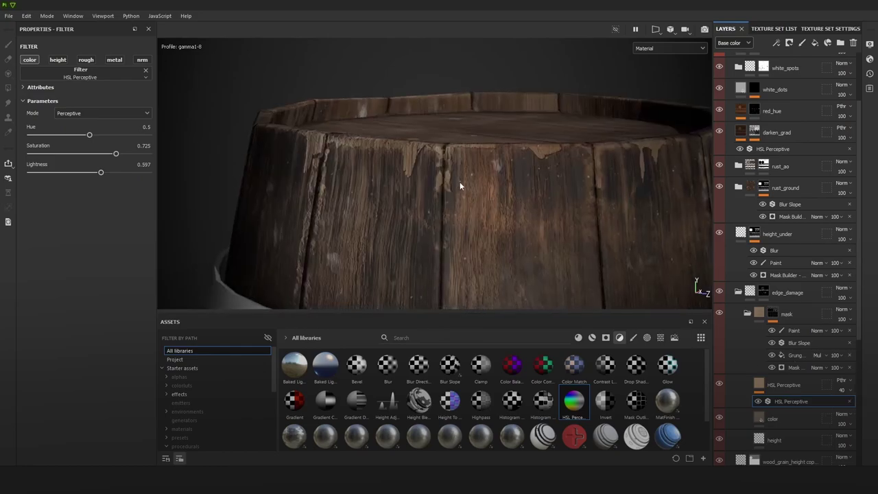
pyautogui.keyDown('alt'); pyautogui.moveTo(459, 182); pyautogui.dragTo(532, 182); pyautogui.keyUp('alt')
pyautogui.keyDown('alt'); pyautogui.moveTo(533, 182); pyautogui.dragTo(370, 73, button='right'); pyautogui.keyUp('alt')
pyautogui.keyDown('alt'); pyautogui.moveTo(507, 103); pyautogui.dragTo(460, 67, button='right'); pyautogui.keyUp('alt')
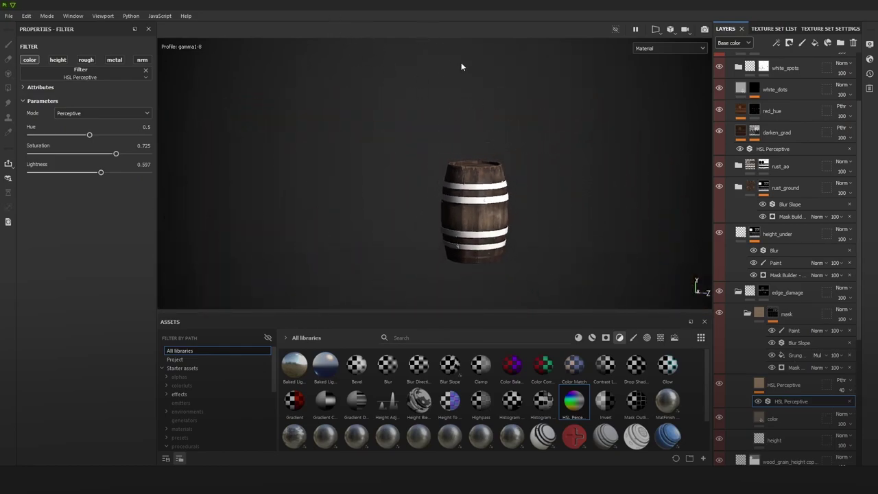
pyautogui.keyDown('alt'); pyautogui.moveTo(495, 150); pyautogui.dragTo(603, 194); pyautogui.keyUp('alt')
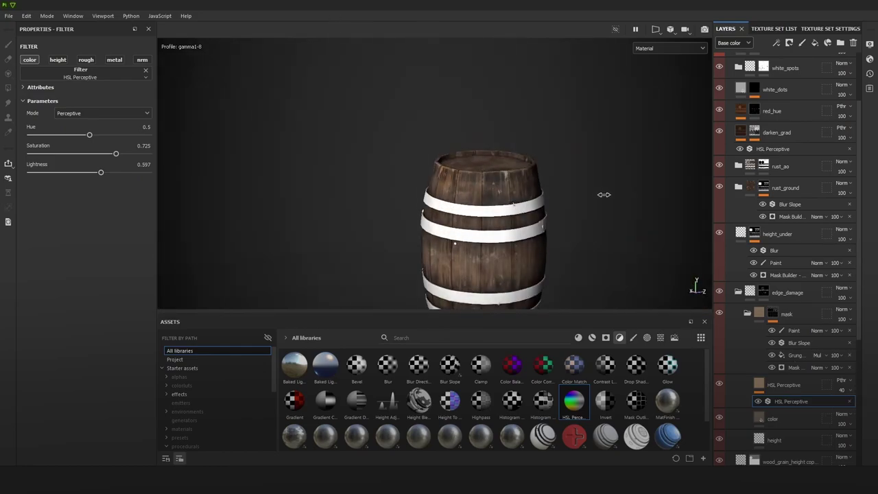
pyautogui.scroll(5, 573, 207)
pyautogui.keyDown('alt'); pyautogui.moveTo(573, 207); pyautogui.dragTo(669, 262, button='right'); pyautogui.keyUp('alt')
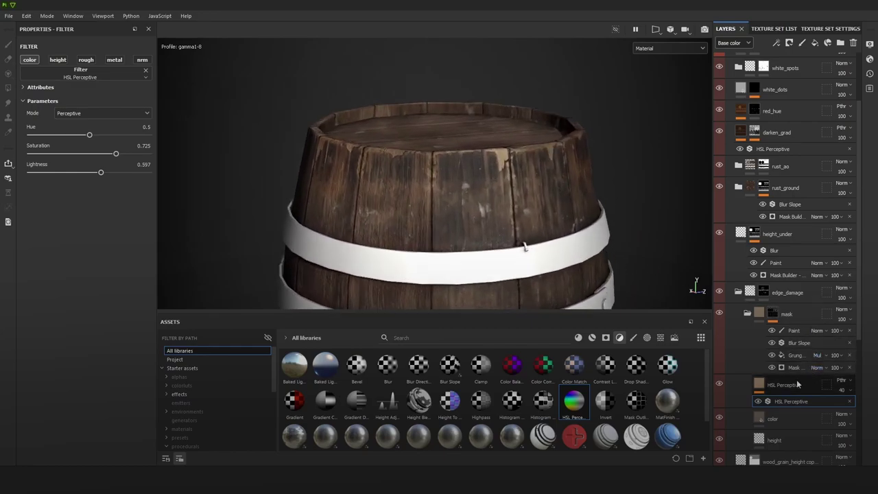
# Step: Duplicate the HSL Perceptive layer and add a black mask to the copy
pyautogui.click(794, 385)
pyautogui.hotkey('ctrl', 'd')
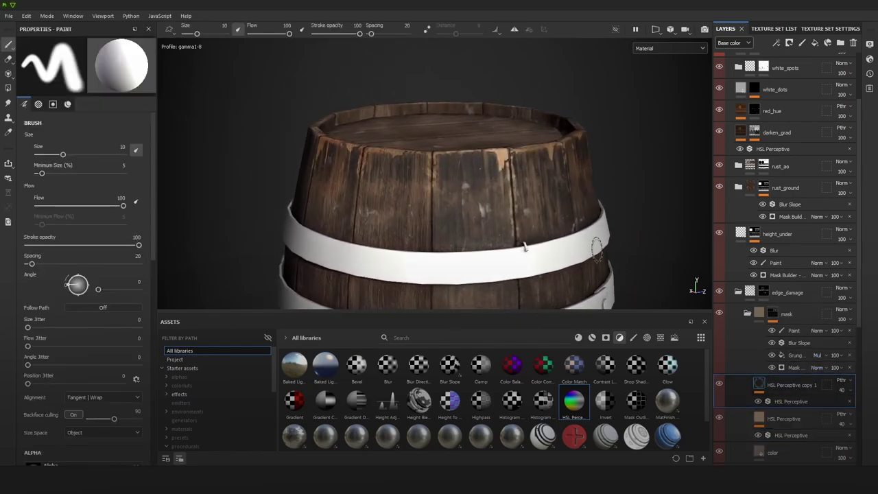
pyautogui.scroll(1, 584, 228)
pyautogui.scroll(2, 584, 228)
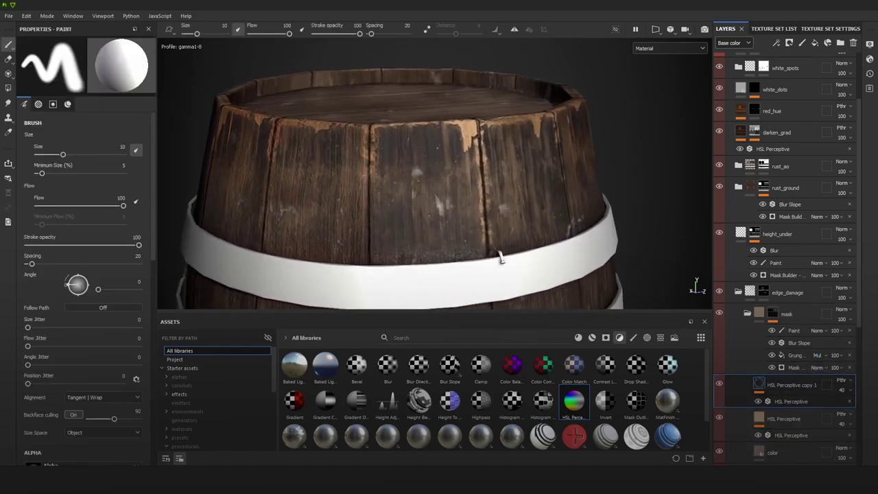
pyautogui.rightClick(788, 385)
pyautogui.click(797, 19)
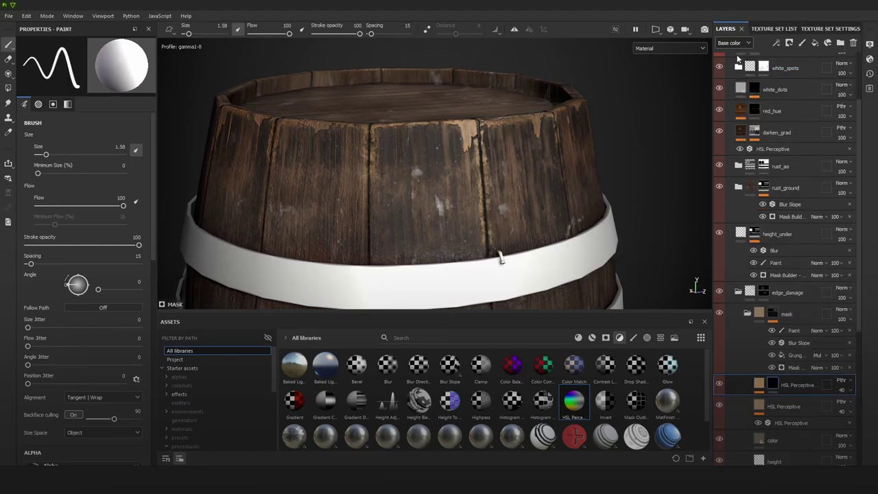
# Step: Add a fill to the copied HSL Perceptive layer's mask and assign the Clouds 3 procedural as its grayscale
pyautogui.click(776, 43)
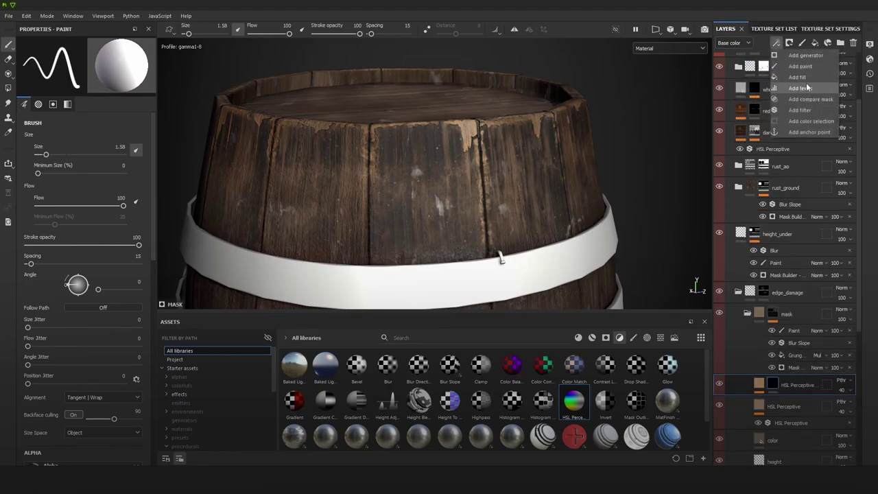
pyautogui.click(803, 78)
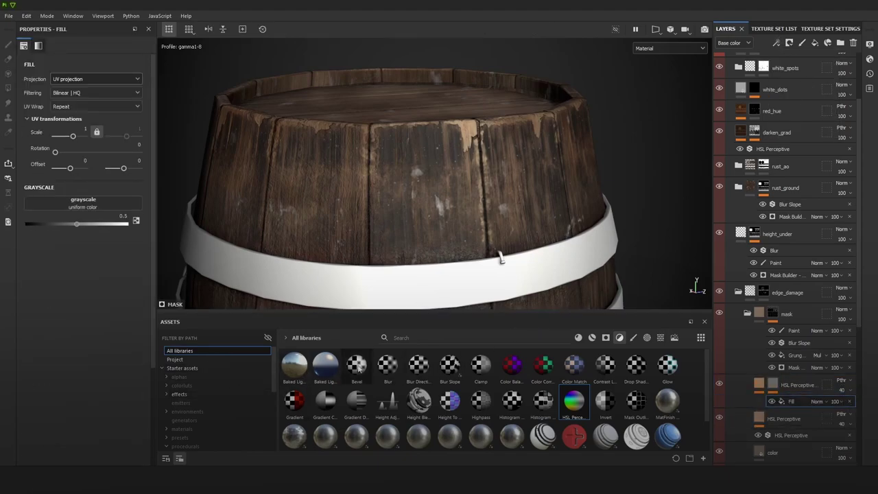
pyautogui.click(619, 338)
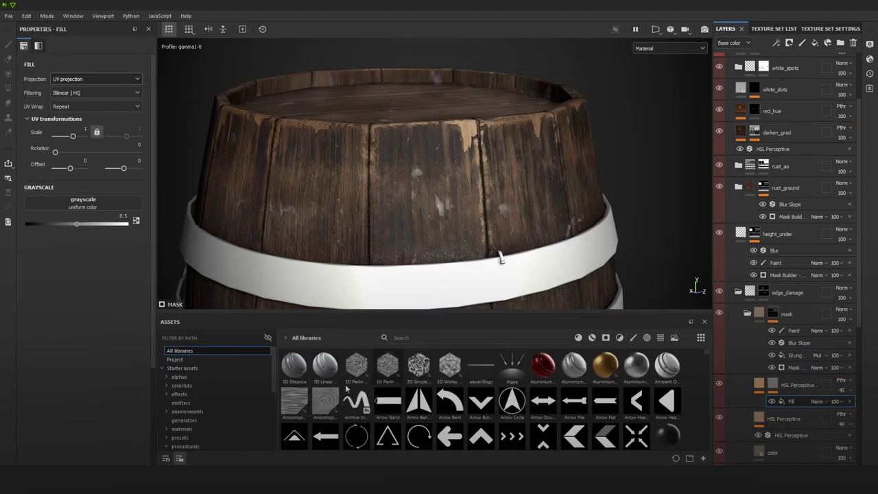
pyautogui.click(197, 417)
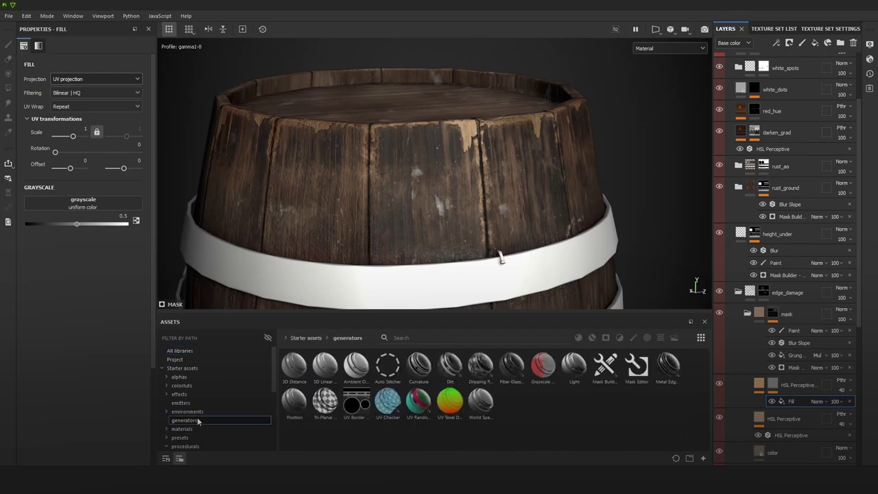
pyautogui.scroll(-2, 194, 404)
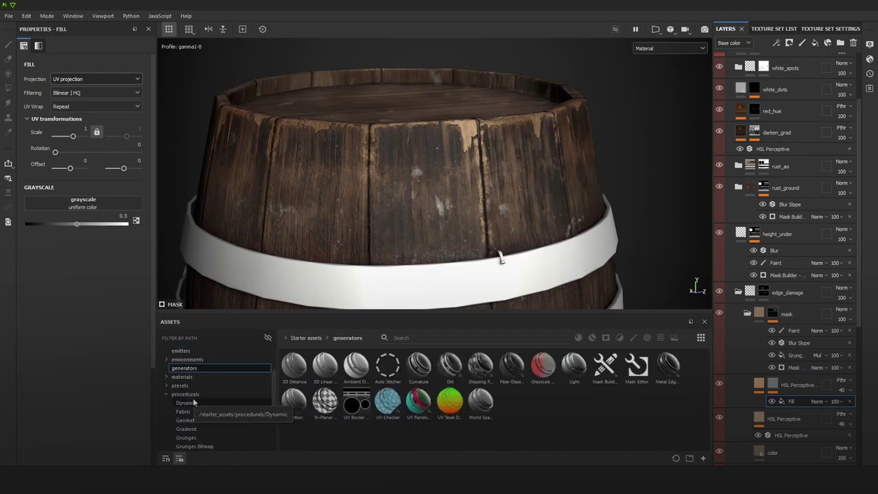
pyautogui.scroll(-1, 198, 415)
pyautogui.click(207, 420)
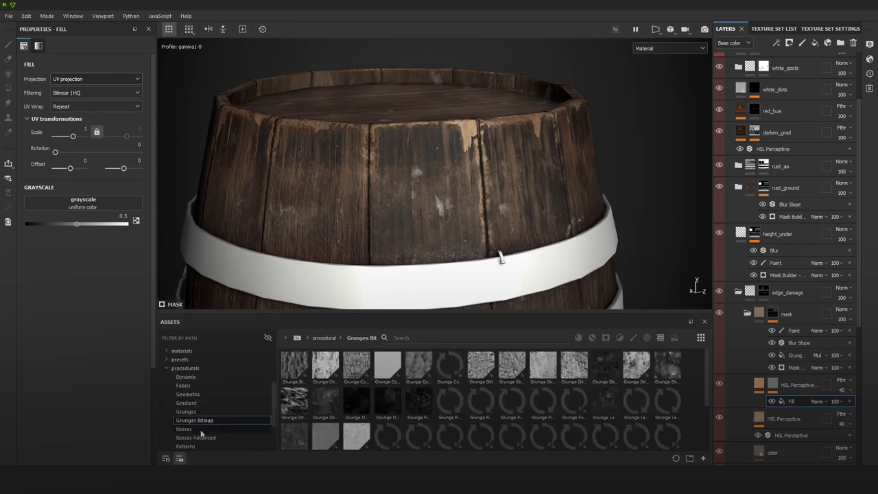
pyautogui.scroll(2, 205, 417)
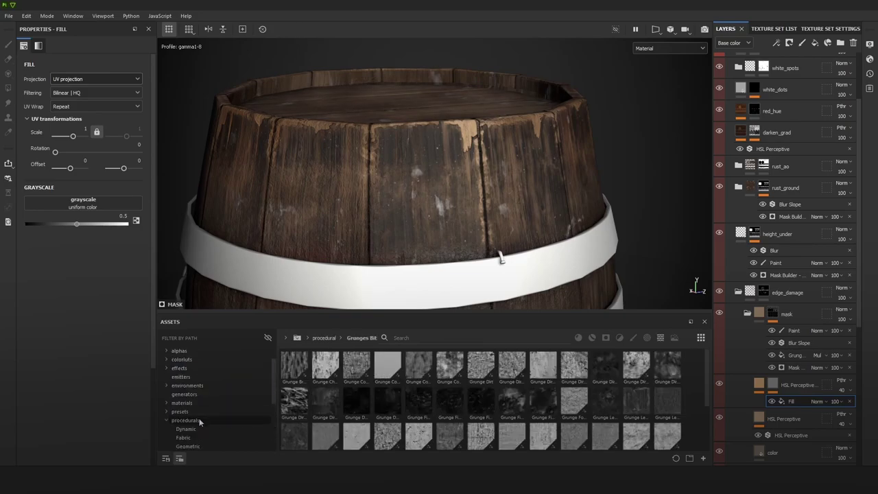
pyautogui.click(199, 420)
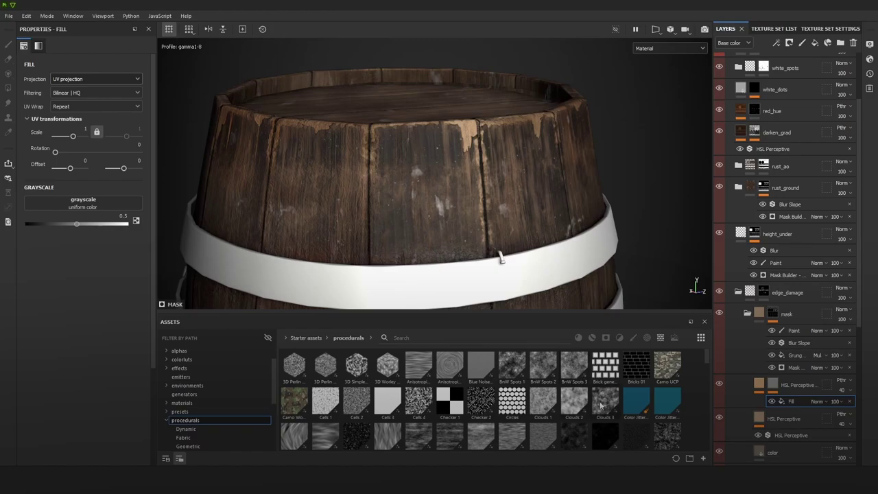
pyautogui.moveTo(600, 406); pyautogui.dragTo(83, 200)
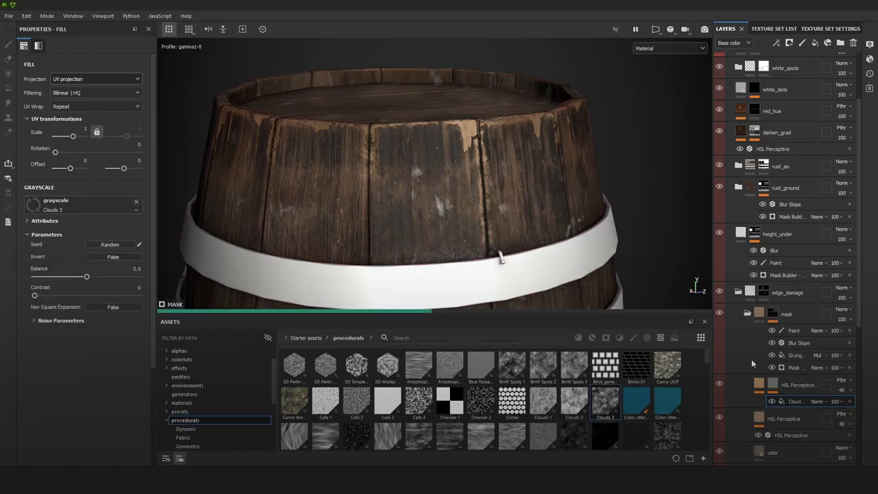
# Step: Switch the Clouds 3 mask fill to tri-planar projection and compare the mask with the material on the barrel
pyautogui.keyDown('alt'); pyautogui.click(772, 383); pyautogui.keyUp('alt')
pyautogui.click(796, 400)
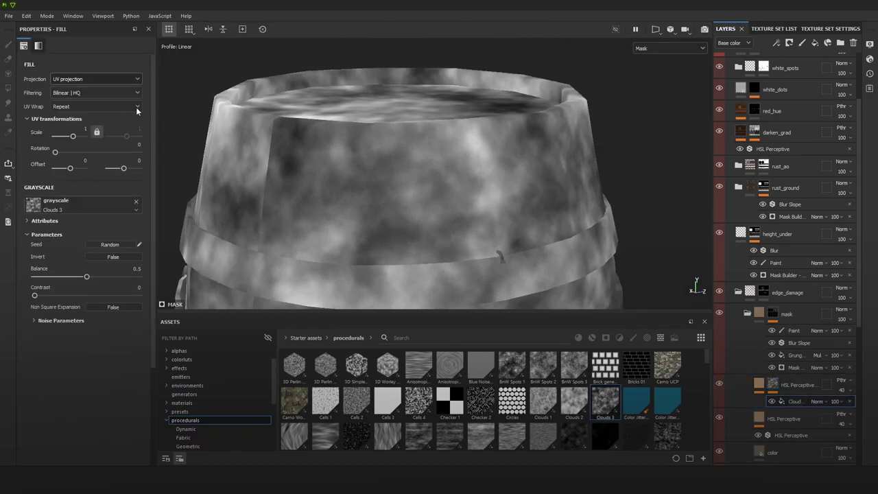
pyautogui.click(117, 78)
pyautogui.click(98, 105)
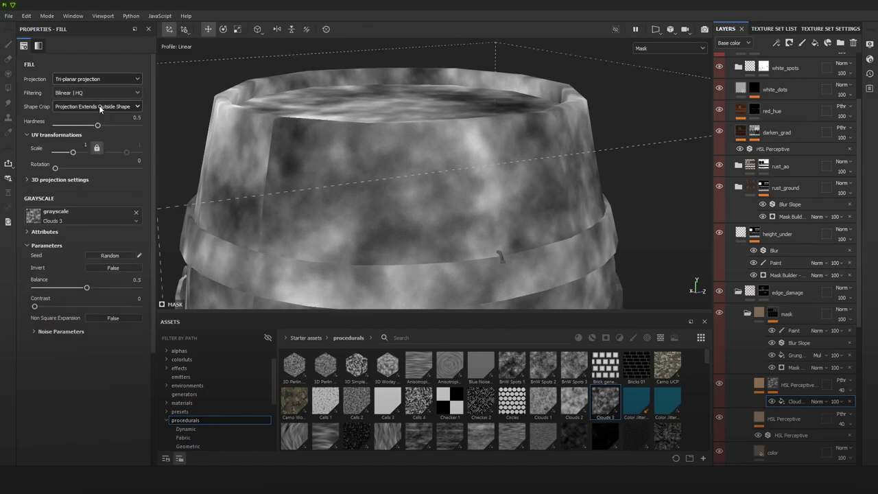
pyautogui.press('m')
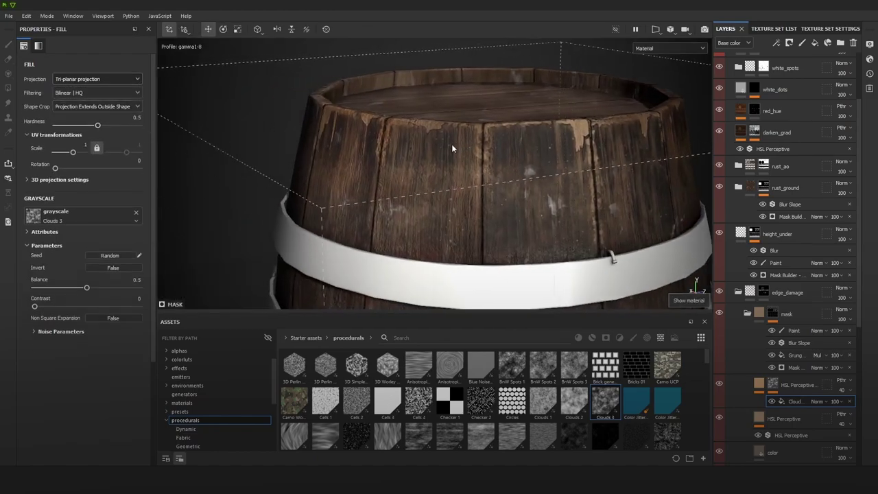
pyautogui.keyDown('alt'); pyautogui.moveTo(451, 145); pyautogui.dragTo(500, 146); pyautogui.keyUp('alt')
pyautogui.keyDown('alt'); pyautogui.moveTo(499, 146); pyautogui.dragTo(446, 75, button='middle'); pyautogui.keyUp('alt')
pyautogui.press('c')
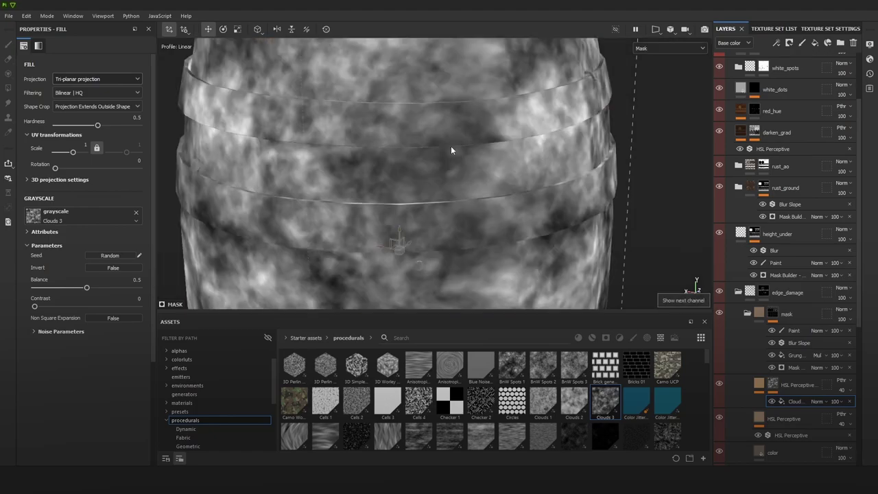
pyautogui.press('m')
pyautogui.keyDown('alt'); pyautogui.moveTo(452, 167); pyautogui.dragTo(500, 157); pyautogui.keyUp('alt')
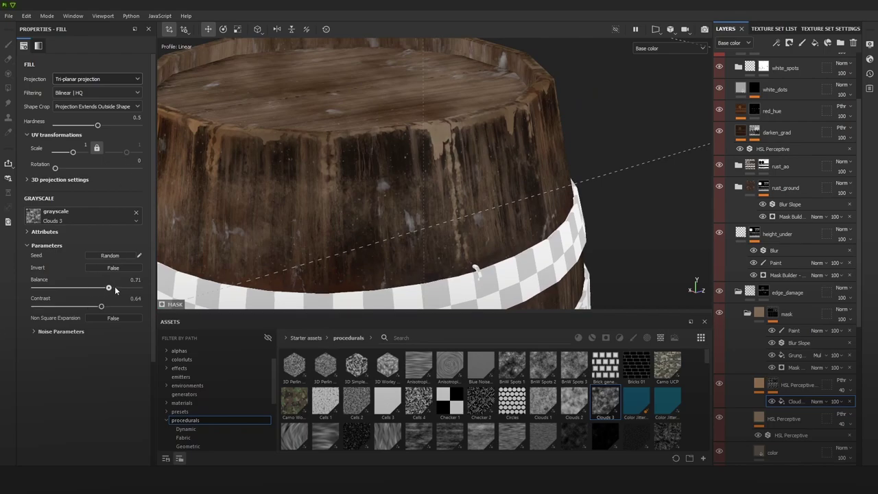
# Step: Set the Clouds 3 mask fill's scale to 9.17, balance to 0.53 and contrast to 0.54
pyautogui.moveTo(114, 286); pyautogui.dragTo(96, 288)
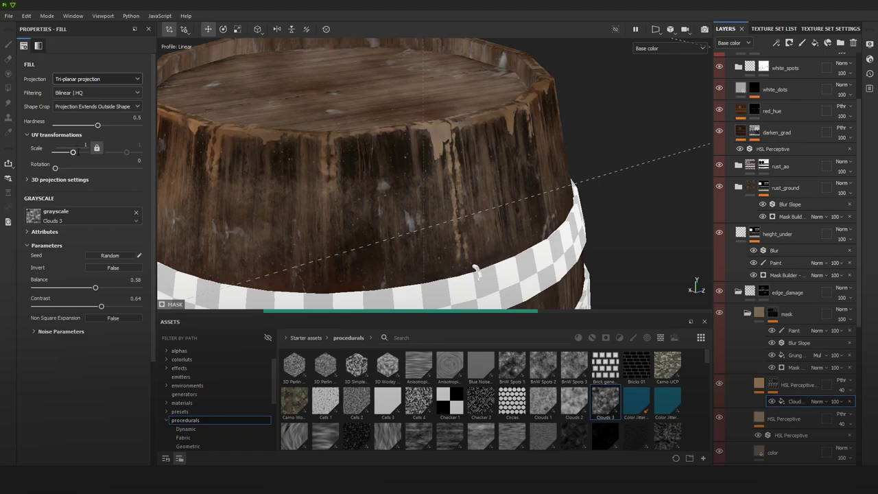
pyautogui.moveTo(73, 151); pyautogui.dragTo(77, 153)
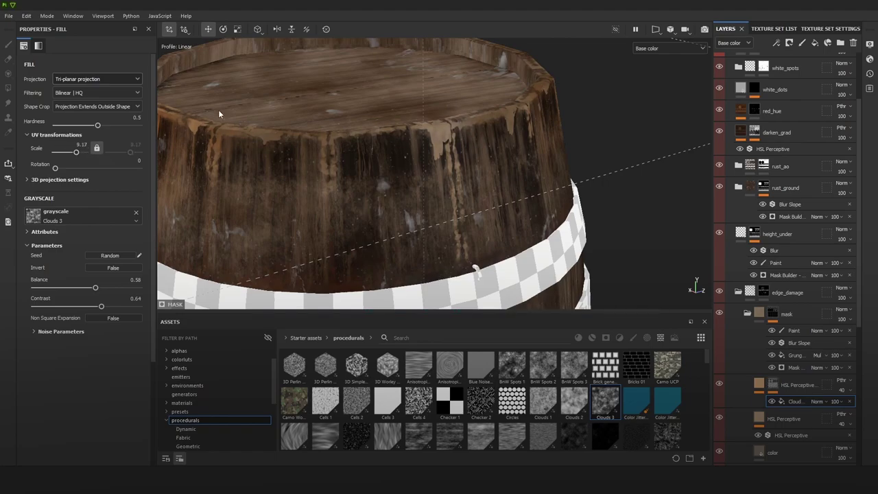
pyautogui.scroll(3, 521, 188)
pyautogui.keyDown('alt'); pyautogui.moveTo(507, 200); pyautogui.dragTo(439, 204); pyautogui.keyUp('alt')
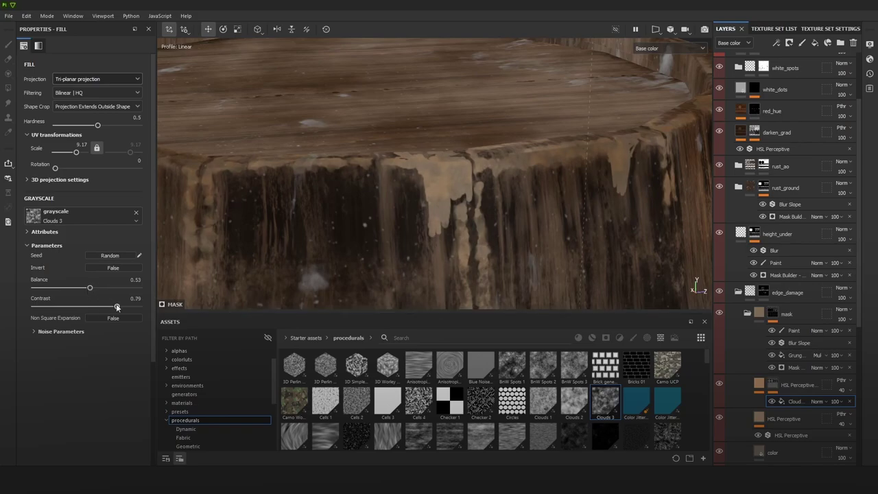
pyautogui.moveTo(100, 306); pyautogui.dragTo(91, 307)
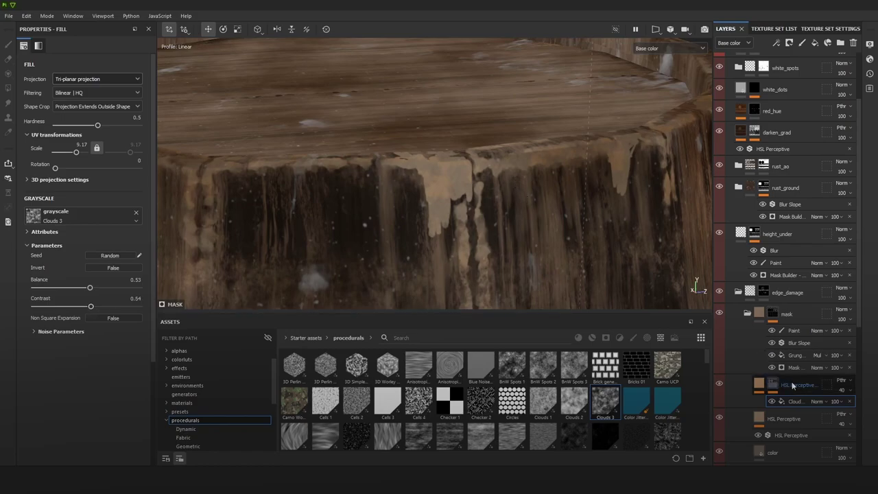
# Step: Set the lightness of the HSL Perceptive filter on the clouds-masked layer to 0.217
pyautogui.click(757, 390)
pyautogui.click(794, 401)
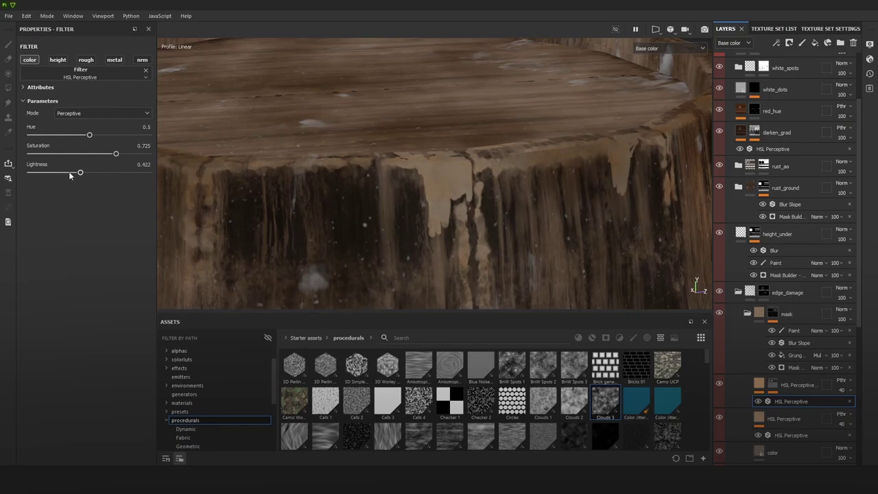
pyautogui.moveTo(62, 172); pyautogui.dragTo(56, 173)
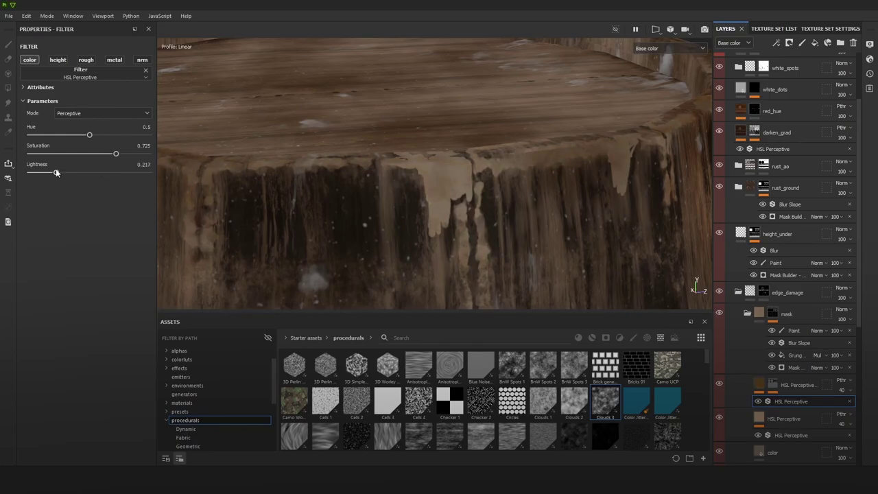
# Step: Examine the color variation in the edge damage around the barrel's upper rim in both material and base color display
pyautogui.keyDown('alt'); pyautogui.moveTo(489, 200); pyautogui.dragTo(343, 3, button='right'); pyautogui.keyUp('alt')
pyautogui.press('m')
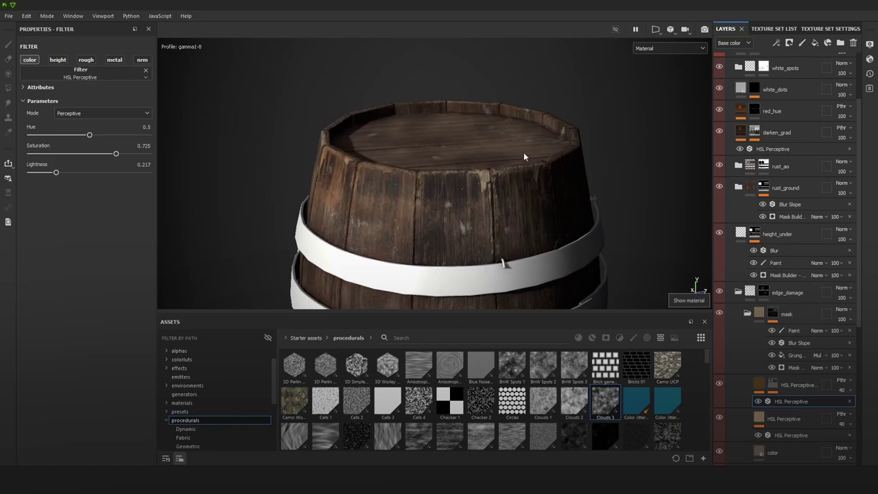
pyautogui.keyDown('alt'); pyautogui.moveTo(562, 184); pyautogui.dragTo(424, 14, button='right'); pyautogui.keyUp('alt')
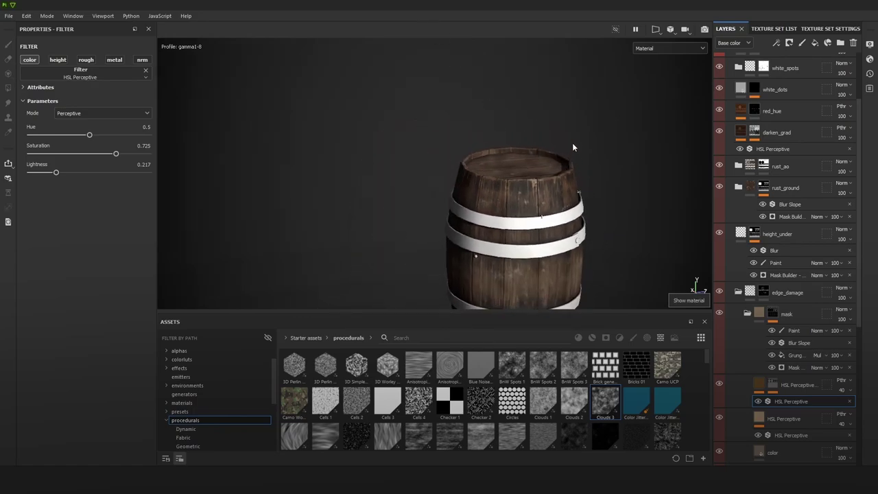
pyautogui.keyDown('alt'); pyautogui.moveTo(571, 143); pyautogui.dragTo(665, 213); pyautogui.keyUp('alt')
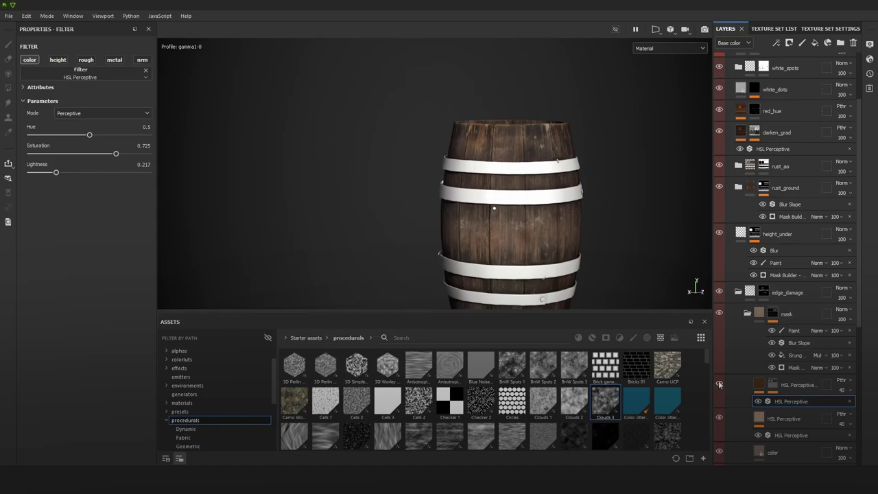
pyautogui.keyDown('alt'); pyautogui.moveTo(568, 122); pyautogui.dragTo(623, 260, button='right'); pyautogui.keyUp('alt')
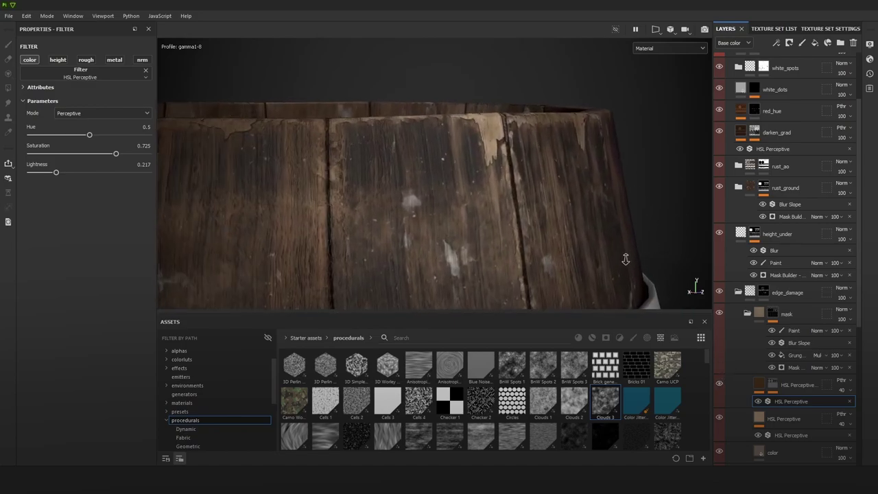
pyautogui.keyDown('alt'); pyautogui.moveTo(607, 159); pyautogui.dragTo(468, 192); pyautogui.keyUp('alt')
pyautogui.scroll(2, 449, 147)
pyautogui.press('c')
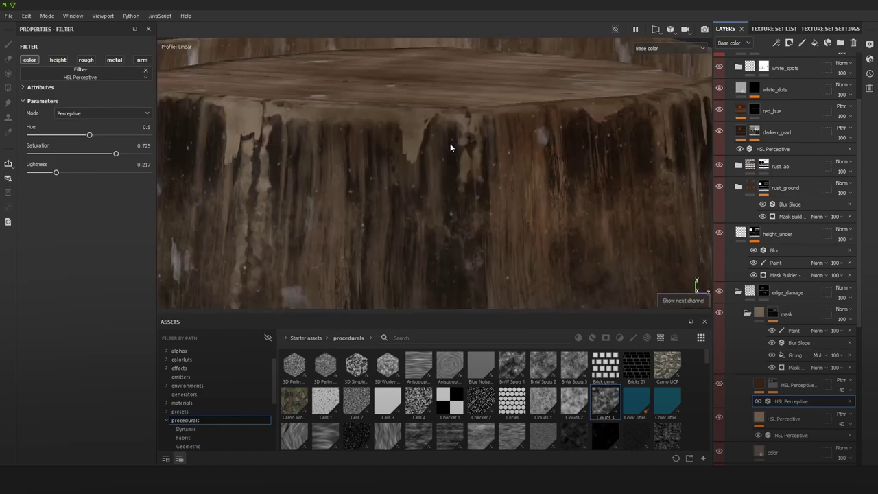
pyautogui.scroll(-5, 473, 156)
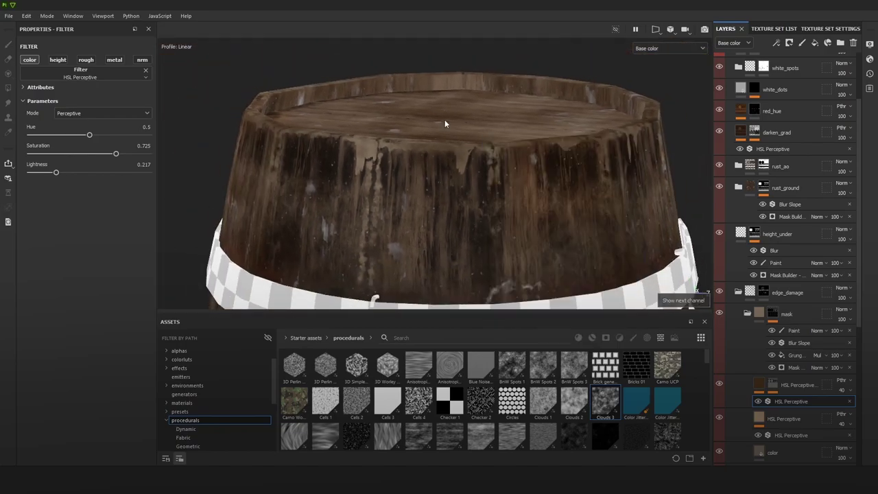
pyautogui.keyDown('alt'); pyautogui.moveTo(543, 159); pyautogui.dragTo(499, 171); pyautogui.keyUp('alt')
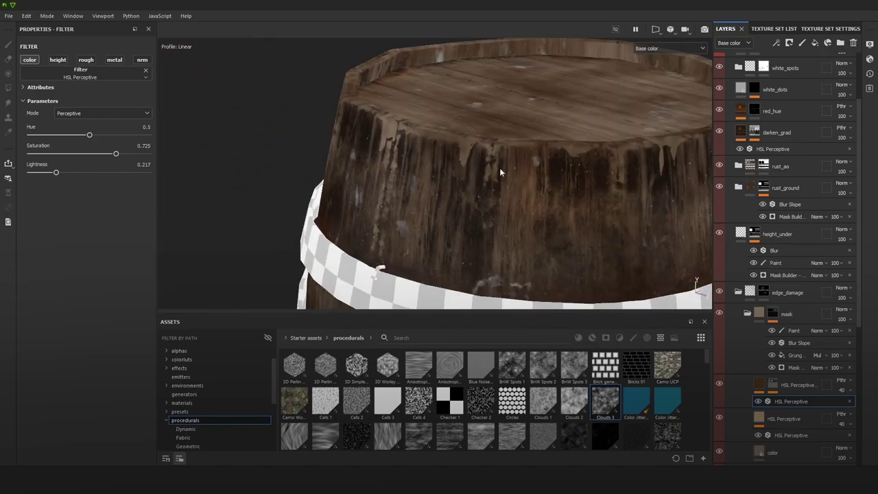
pyautogui.scroll(-3, 532, 161)
pyautogui.keyDown('alt'); pyautogui.moveTo(583, 133); pyautogui.dragTo(530, 108, button='middle'); pyautogui.keyUp('alt')
# Step: Compare the whole barrel in material display with the edge_damage folder hidden and shown again
pyautogui.click(798, 88)
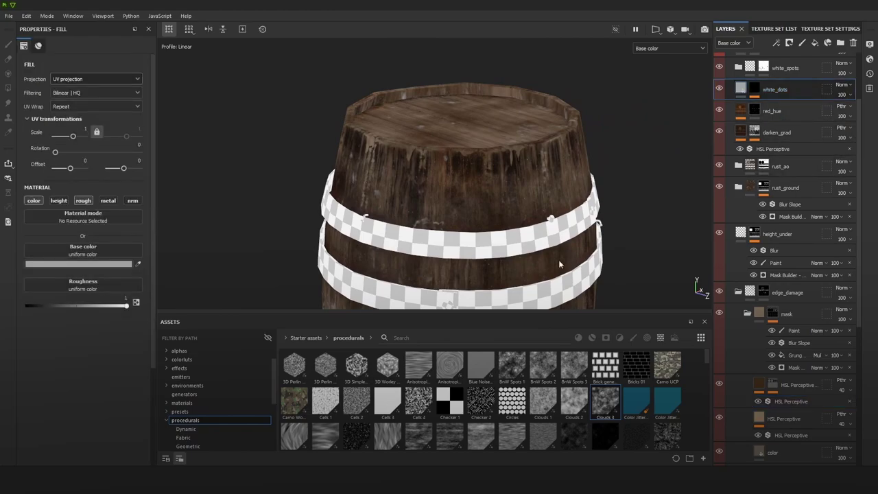
pyautogui.scroll(-3, 467, 118)
pyautogui.scroll(-2, 467, 118)
pyautogui.press('m')
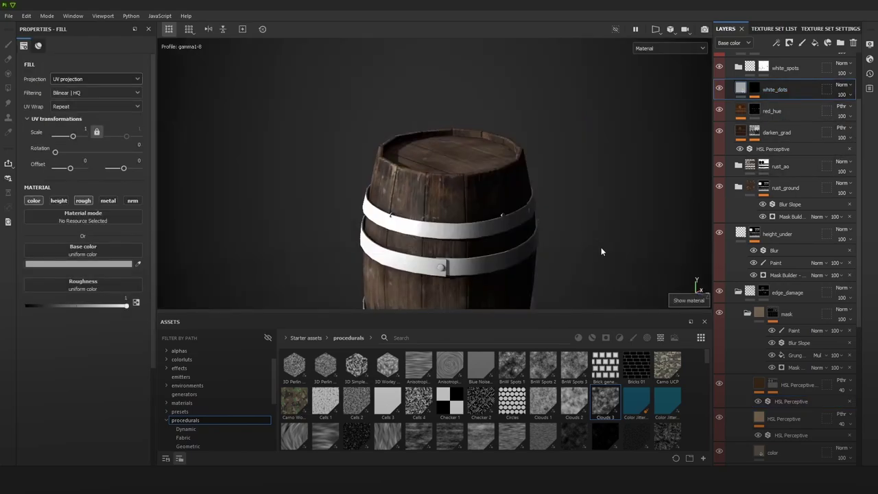
pyautogui.keyDown('shift'); pyautogui.moveTo(561, 174); pyautogui.dragTo(567, 178, button='right'); pyautogui.keyUp('shift')
pyautogui.keyDown('alt'); pyautogui.moveTo(566, 178); pyautogui.dragTo(565, 156, button='middle'); pyautogui.keyUp('alt')
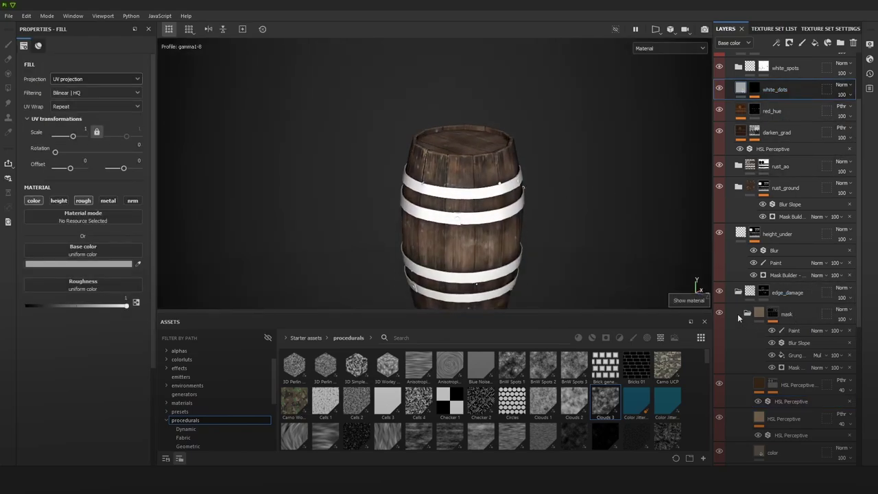
pyautogui.click(718, 292)
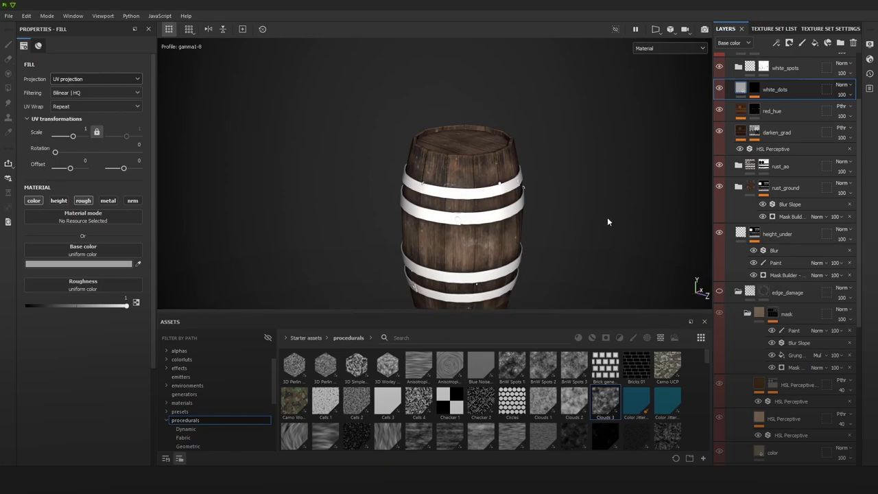
pyautogui.keyDown('alt'); pyautogui.moveTo(608, 219); pyautogui.dragTo(594, 142); pyautogui.keyUp('alt')
pyautogui.keyDown('alt'); pyautogui.moveTo(595, 141); pyautogui.dragTo(640, 237, button='right'); pyautogui.keyUp('alt')
pyautogui.keyDown('alt'); pyautogui.moveTo(641, 236); pyautogui.dragTo(625, 163, button='middle'); pyautogui.keyUp('alt')
pyautogui.keyDown('alt'); pyautogui.moveTo(624, 163); pyautogui.dragTo(693, 181); pyautogui.keyUp('alt')
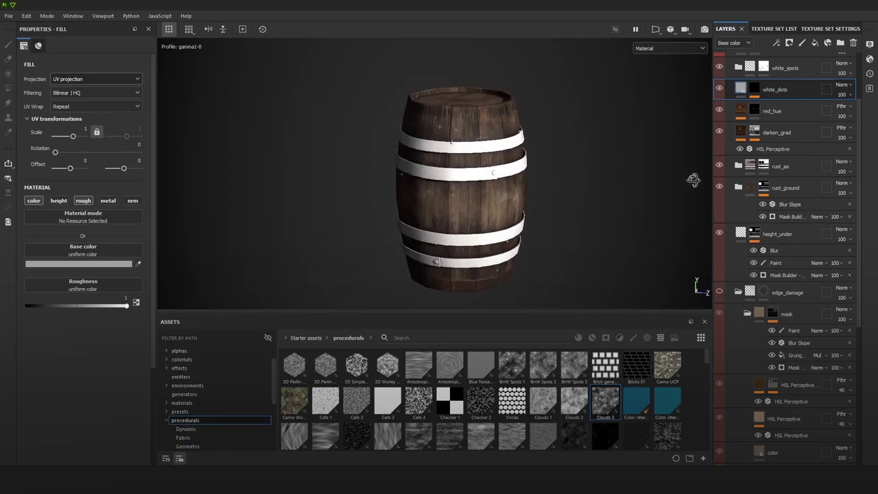
pyautogui.keyDown('shift'); pyautogui.moveTo(693, 180); pyautogui.dragTo(655, 175, button='right'); pyautogui.keyUp('shift')
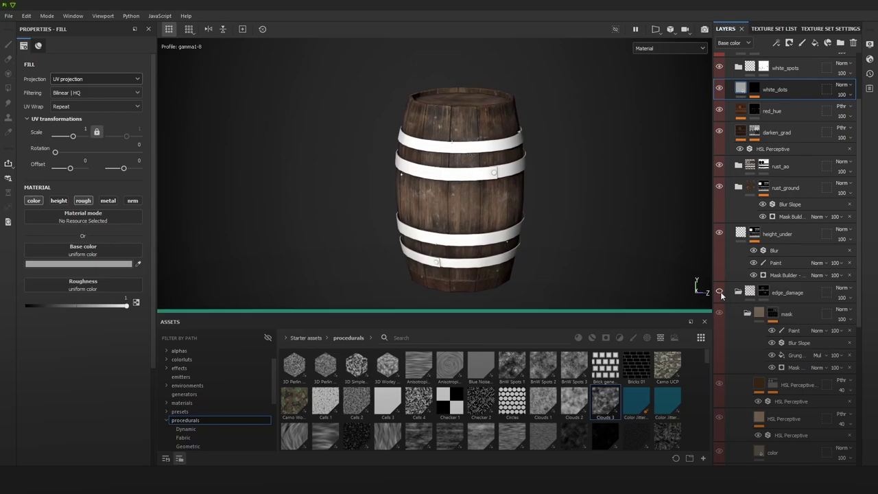
pyautogui.click(719, 291)
# Step: Add an HSL Perceptive filter layer above the mask folder inside edge_damage and set its lightness to 0.426
pyautogui.keyDown('alt'); pyautogui.moveTo(460, 91); pyautogui.dragTo(556, 144, button='right'); pyautogui.keyUp('alt')
pyautogui.keyDown('alt'); pyautogui.moveTo(557, 146); pyautogui.dragTo(615, 148); pyautogui.keyUp('alt')
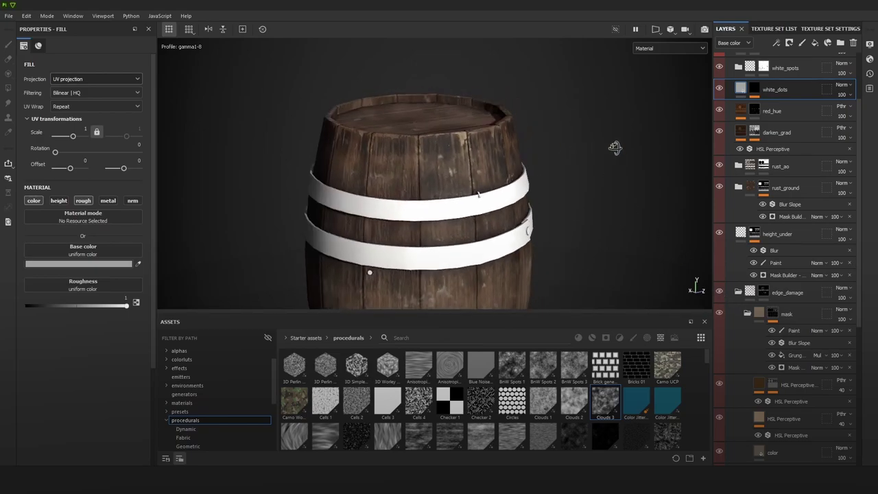
pyautogui.keyDown('alt'); pyautogui.moveTo(439, 103); pyautogui.dragTo(510, 164, button='right'); pyautogui.keyUp('alt')
pyautogui.keyDown('alt'); pyautogui.moveTo(511, 165); pyautogui.dragTo(490, 195); pyautogui.keyUp('alt')
pyautogui.moveTo(490, 195)
pyautogui.keyDown('shift'); pyautogui.mouseDown(button='right')
pyautogui.moveTo(478, 188)
pyautogui.moveTo(491, 185)
pyautogui.mouseUp(button='right'); pyautogui.keyUp('shift')
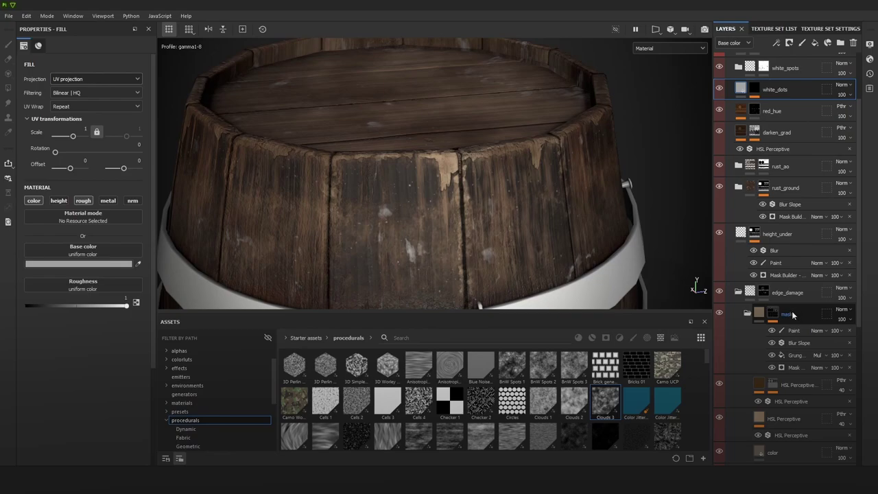
pyautogui.click(607, 340)
pyautogui.click(493, 436)
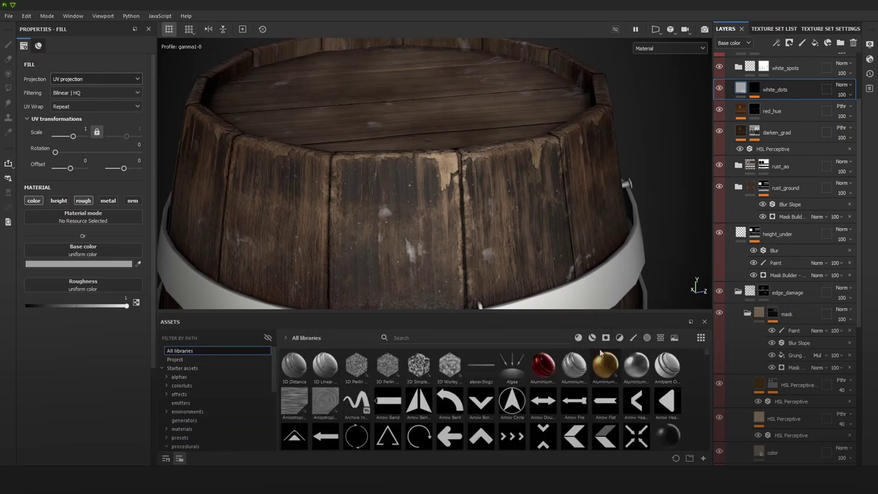
pyautogui.click(619, 339)
pyautogui.moveTo(574, 401); pyautogui.dragTo(794, 313)
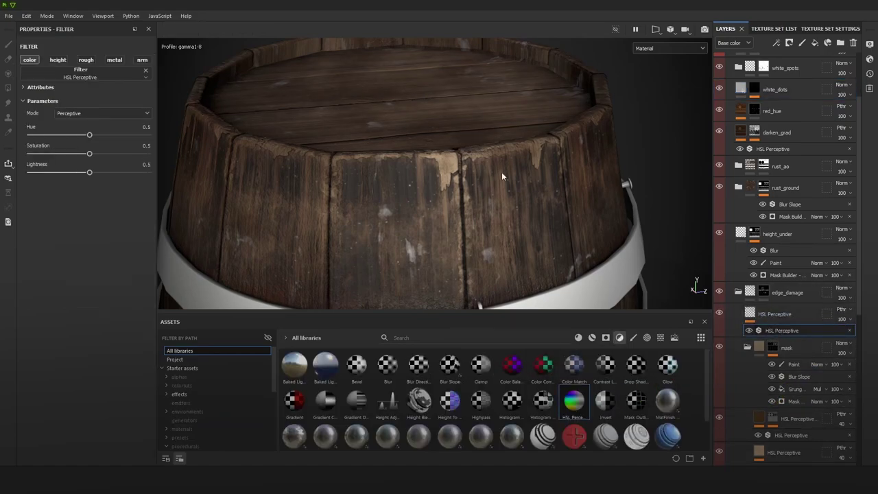
pyautogui.moveTo(89, 172); pyautogui.dragTo(80, 172)
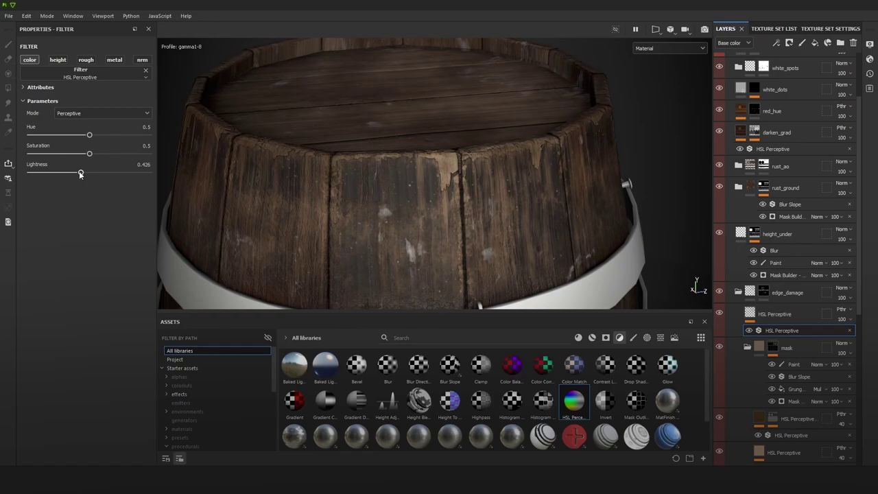
# Step: Add a black mask to the new HSL Perceptive layer at the top of edge_damage
pyautogui.click(774, 317)
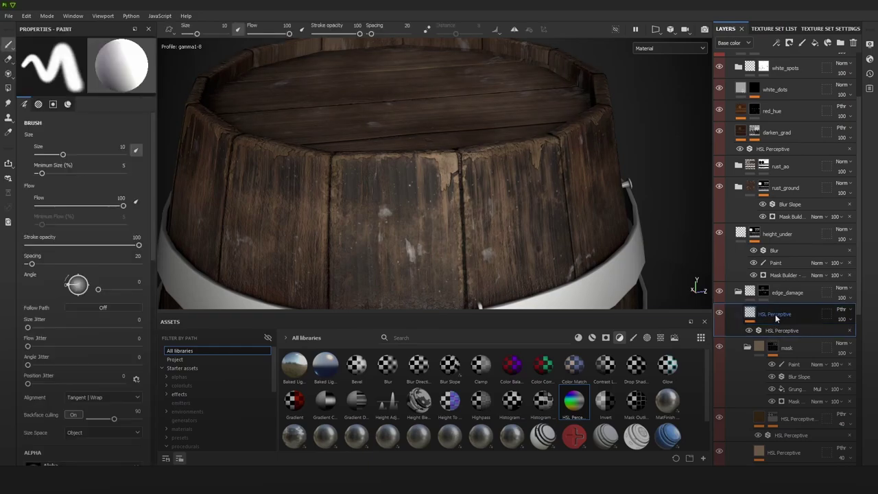
pyautogui.rightClick(776, 316)
pyautogui.click(760, 18)
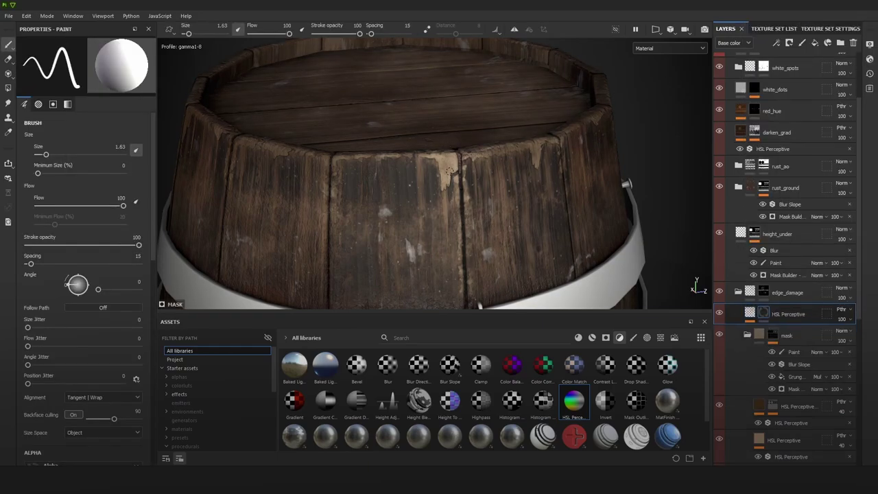
# Step: Choose the Dirt 1 brush at size 3.24 and paint the mask over the light damage patch on the barrel's rim
pyautogui.keyDown('ctrl'); pyautogui.moveTo(450, 171); pyautogui.dragTo(458, 171, button='right'); pyautogui.keyUp('ctrl')
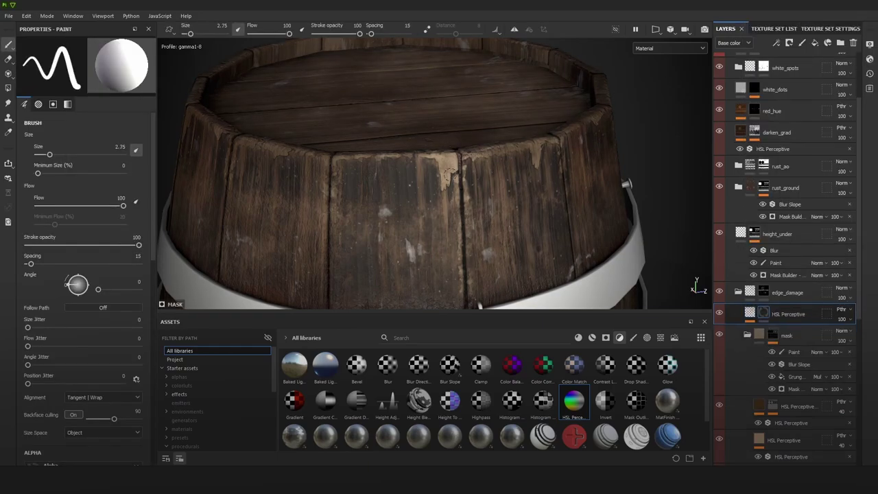
pyautogui.click(633, 338)
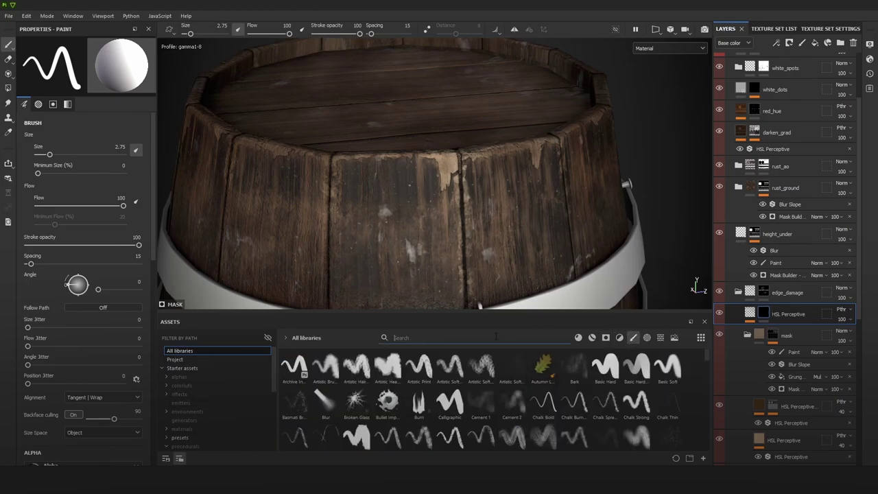
pyautogui.write('dr')
pyautogui.click(512, 363)
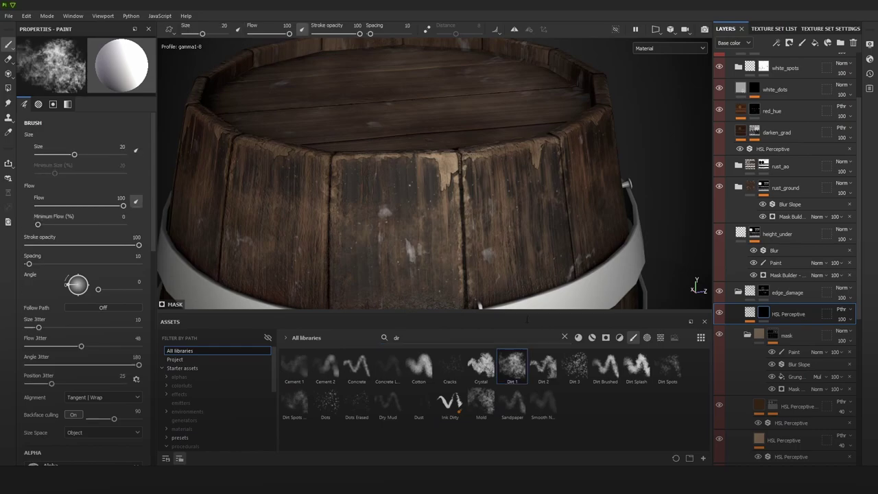
pyautogui.moveTo(439, 165)
pyautogui.keyDown('ctrl'); pyautogui.mouseDown(button='right')
pyautogui.moveTo(398, 190)
pyautogui.moveTo(447, 164)
pyautogui.moveTo(456, 184)
pyautogui.mouseUp(button='right'); pyautogui.keyUp('ctrl')
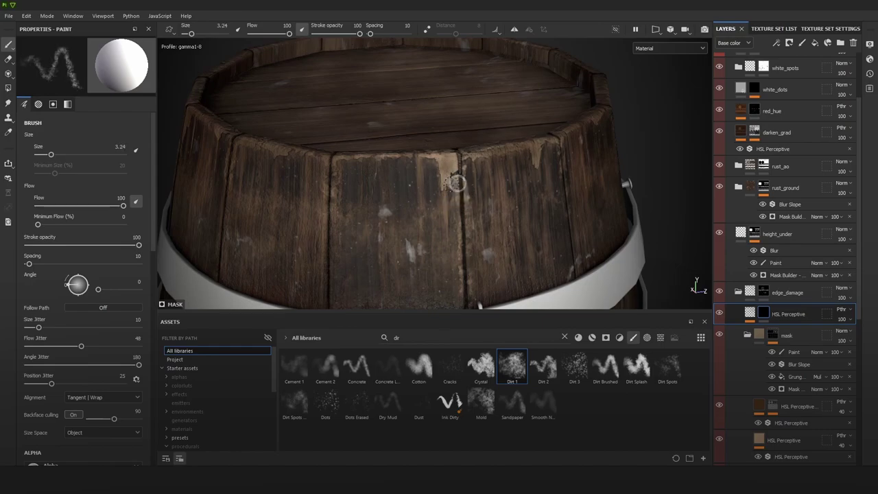
pyautogui.press('i')
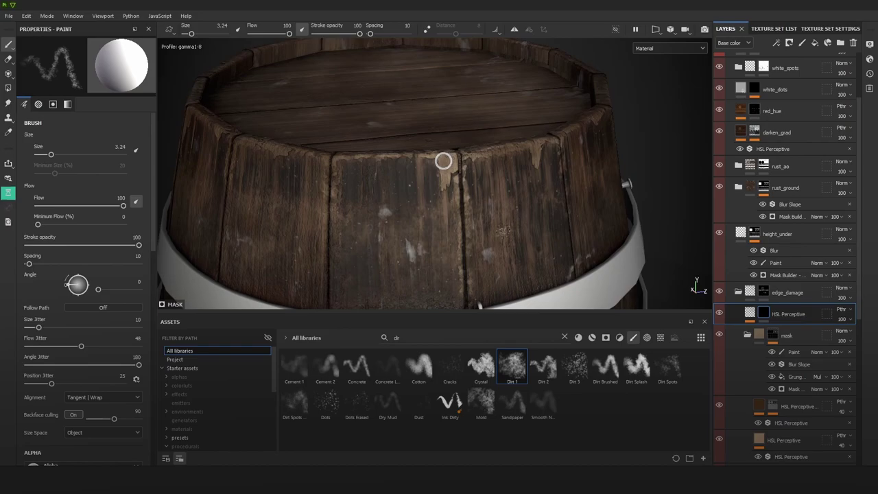
# Step: Inspect the edge damage around the barrel's rim from several sides in base color and material display
pyautogui.keyDown('alt'); pyautogui.moveTo(443, 160); pyautogui.dragTo(491, 166, button='right'); pyautogui.keyUp('alt')
pyautogui.press('c')
pyautogui.keyDown('alt'); pyautogui.moveTo(476, 103); pyautogui.dragTo(470, 138); pyautogui.keyUp('alt')
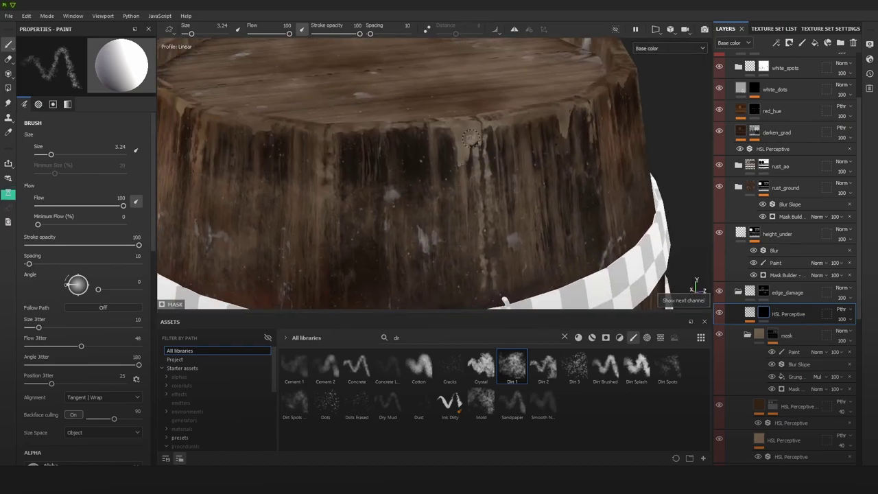
pyautogui.keyDown('alt'); pyautogui.moveTo(569, 132); pyautogui.dragTo(489, 161); pyautogui.keyUp('alt')
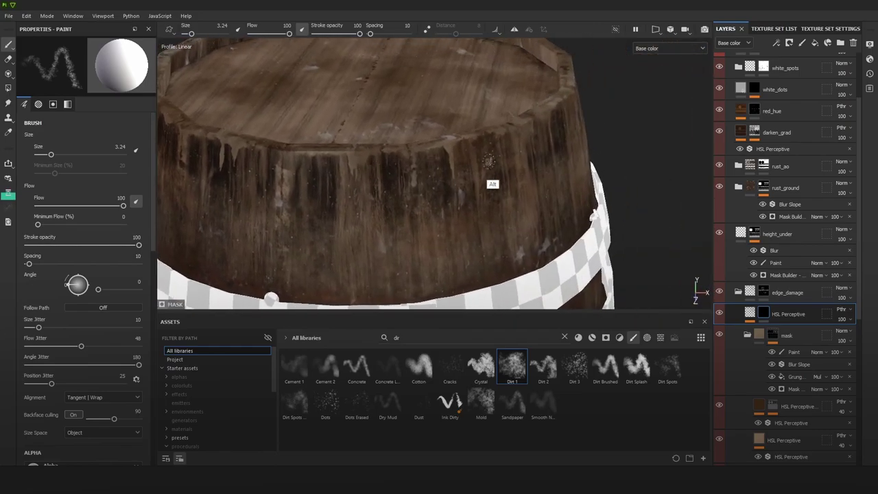
pyautogui.keyDown('alt'); pyautogui.moveTo(415, 177); pyautogui.dragTo(530, 168); pyautogui.keyUp('alt')
pyautogui.keyDown('alt'); pyautogui.moveTo(500, 155); pyautogui.dragTo(484, 123); pyautogui.keyUp('alt')
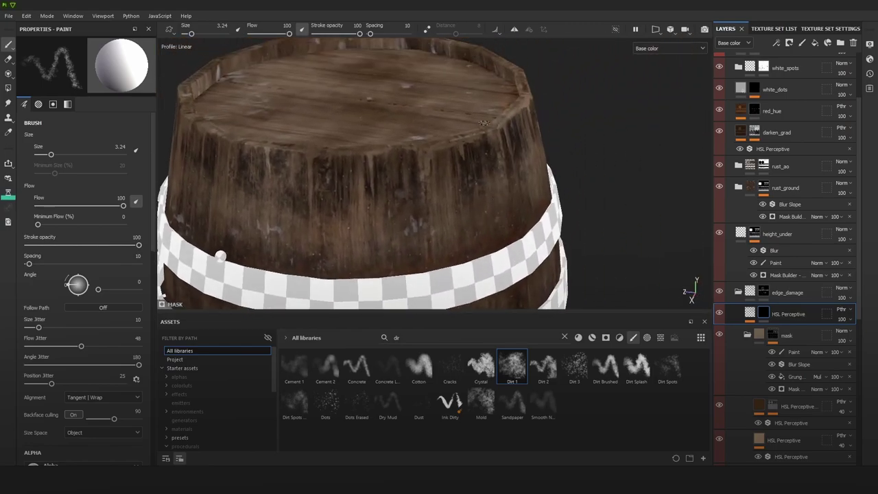
pyautogui.press('m')
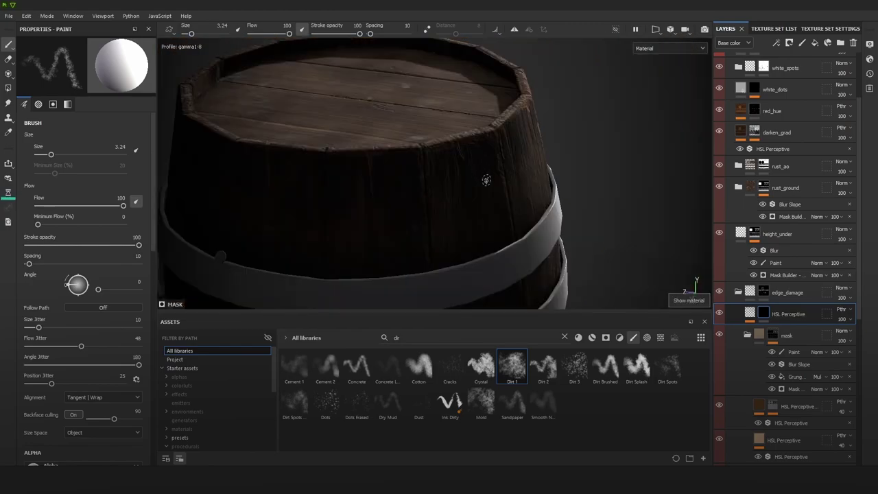
pyautogui.keyDown('alt'); pyautogui.moveTo(462, 165); pyautogui.dragTo(455, 44, button='right'); pyautogui.keyUp('alt')
pyautogui.keyDown('alt'); pyautogui.moveTo(460, 90); pyautogui.dragTo(536, 179, button='right'); pyautogui.keyUp('alt')
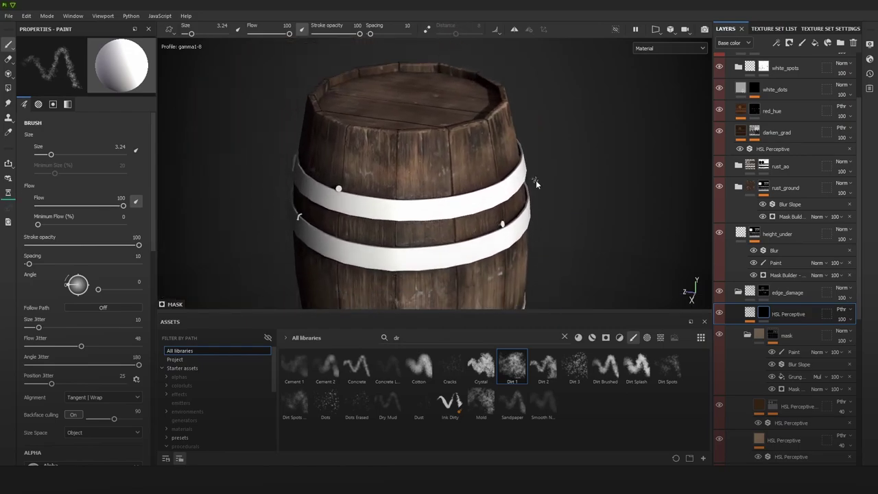
# Step: Save the project and duplicate the collapsed edge_damage folder
pyautogui.hotkey('ctrl', 's')
pyautogui.click(737, 291)
pyautogui.scroll(-2, 778, 137)
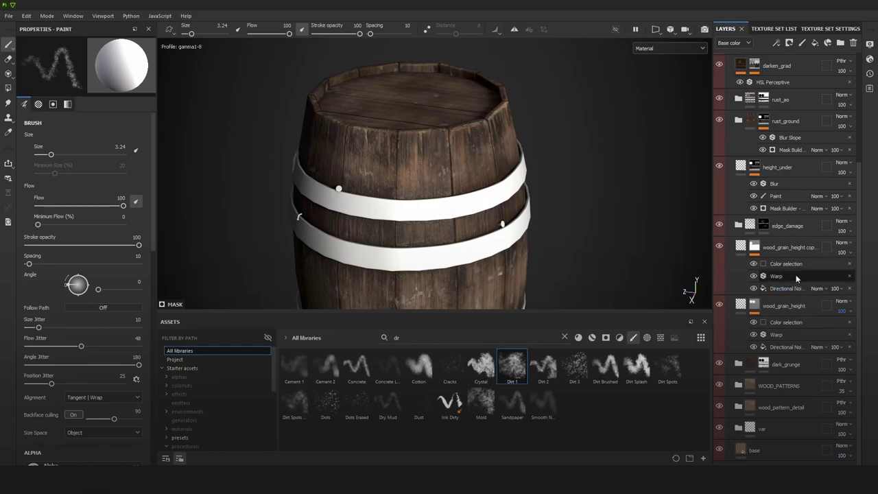
pyautogui.click(788, 229)
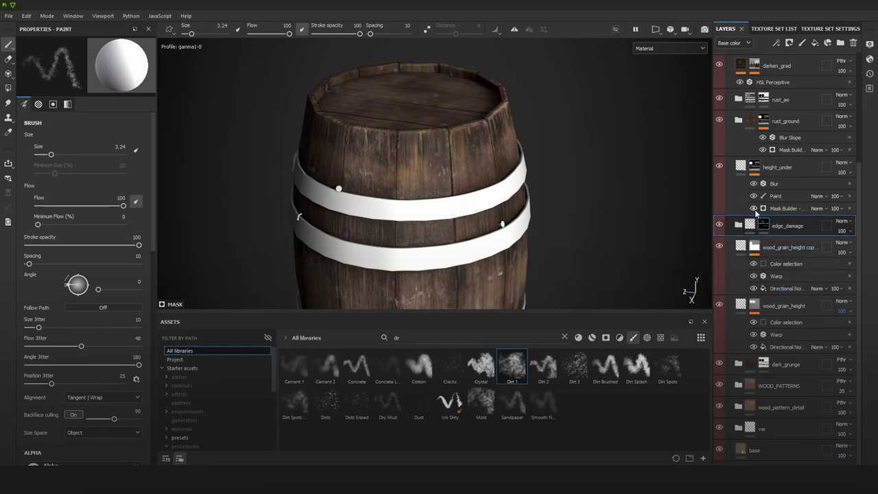
pyautogui.hotkey('ctrl', 'd')
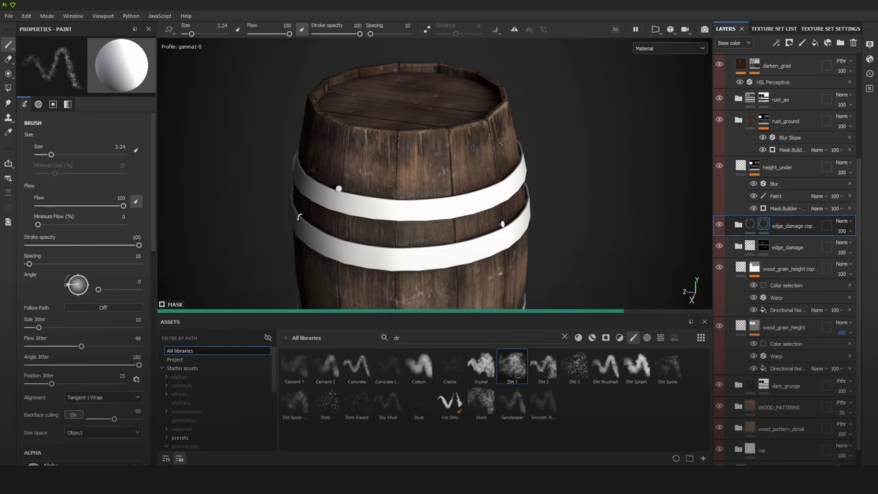
# Step: Display the mask of the mask folder inside the edge_damage copy and disable its Paint, Blur Slope and grunge effects
pyautogui.keyDown('alt'); pyautogui.moveTo(475, 131); pyautogui.dragTo(597, 182, button='right'); pyautogui.keyUp('alt')
pyautogui.keyDown('alt'); pyautogui.moveTo(597, 182); pyautogui.dragTo(562, 175); pyautogui.keyUp('alt')
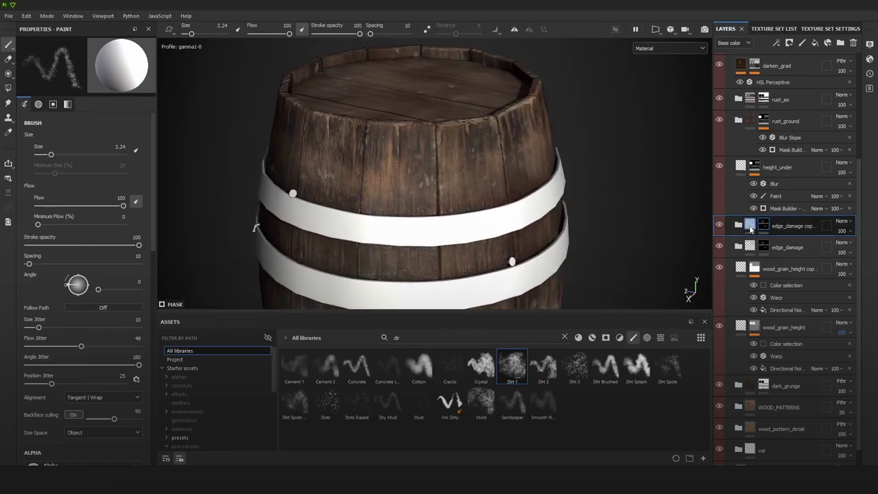
pyautogui.click(750, 227)
pyautogui.click(738, 225)
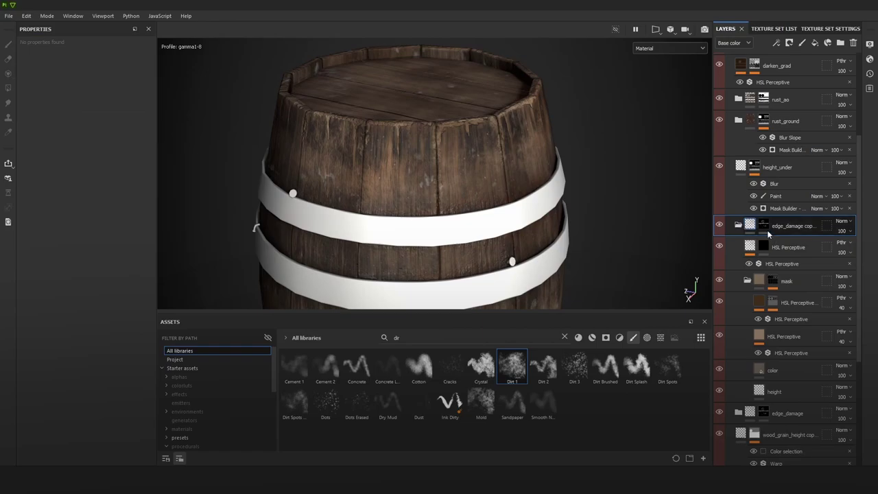
pyautogui.click(764, 226)
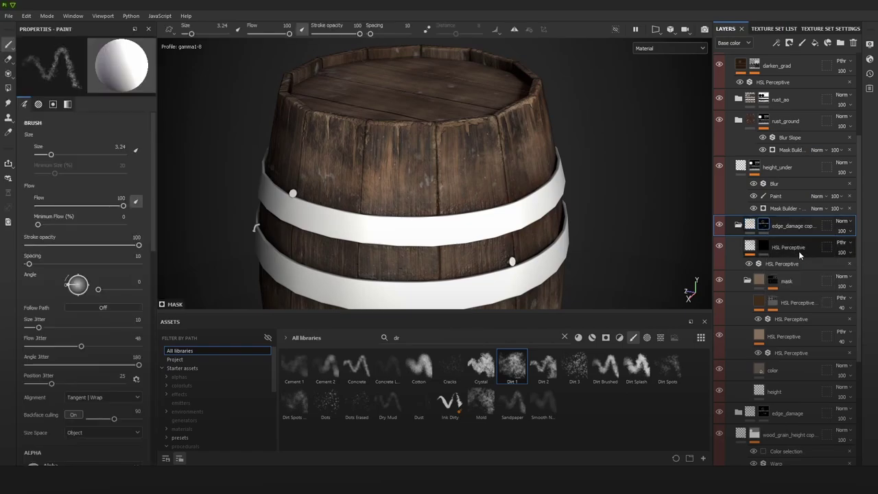
pyautogui.click(788, 281)
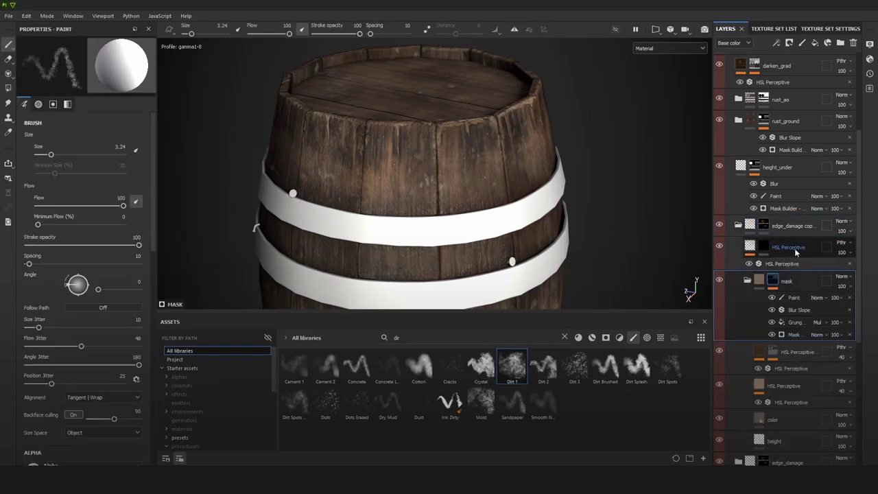
pyautogui.click(795, 297)
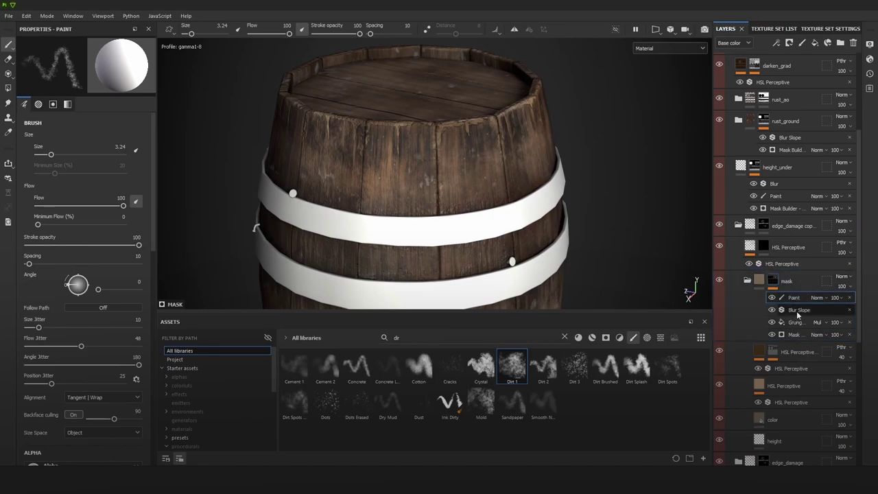
pyautogui.click(798, 310)
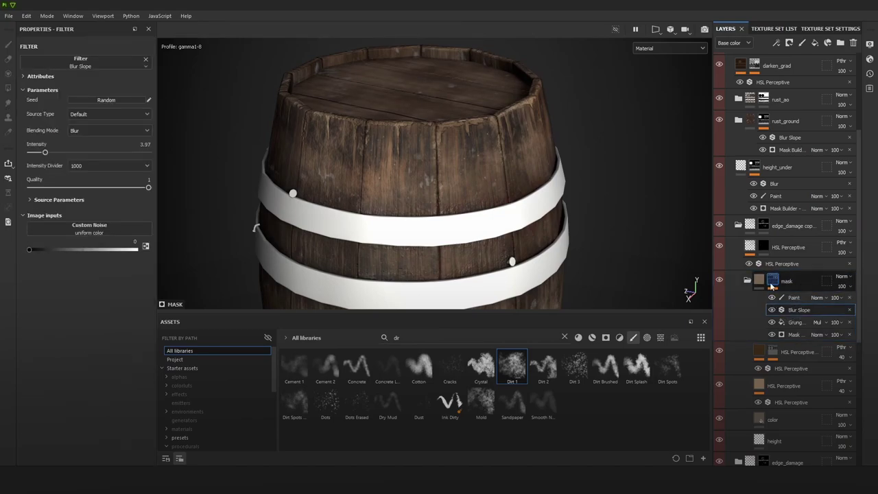
pyautogui.keyDown('alt'); pyautogui.click(770, 281); pyautogui.keyUp('alt')
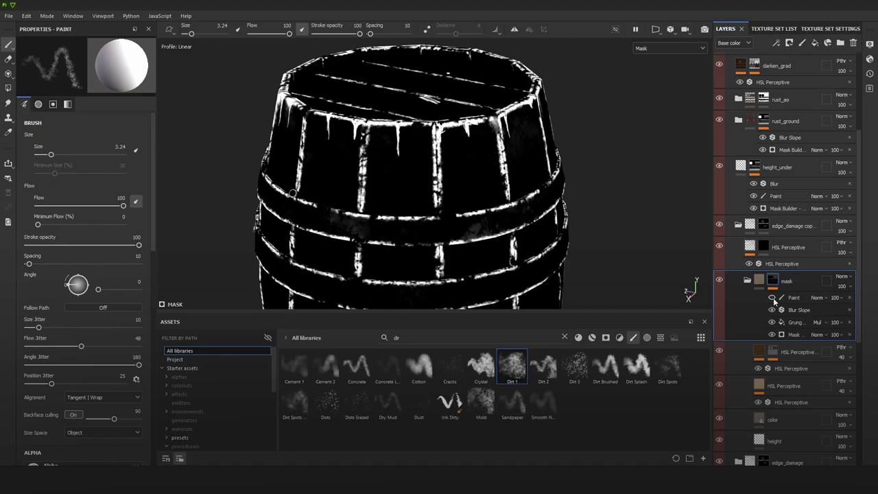
pyautogui.click(771, 310)
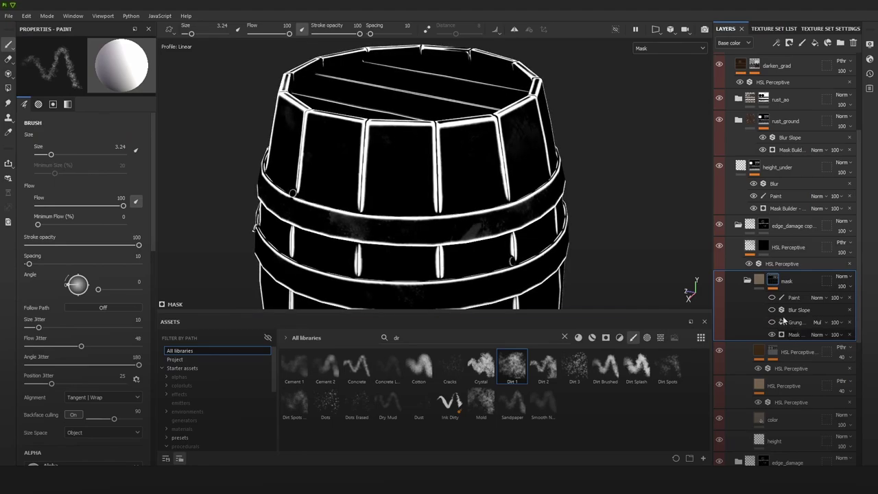
# Step: Set the copied mask's Mask Builder level to 0.43 and contrast to 0.26, and check the edges in mask and material display
pyautogui.click(793, 334)
pyautogui.scroll(2, 66, 81)
pyautogui.moveTo(128, 120); pyautogui.dragTo(57, 120)
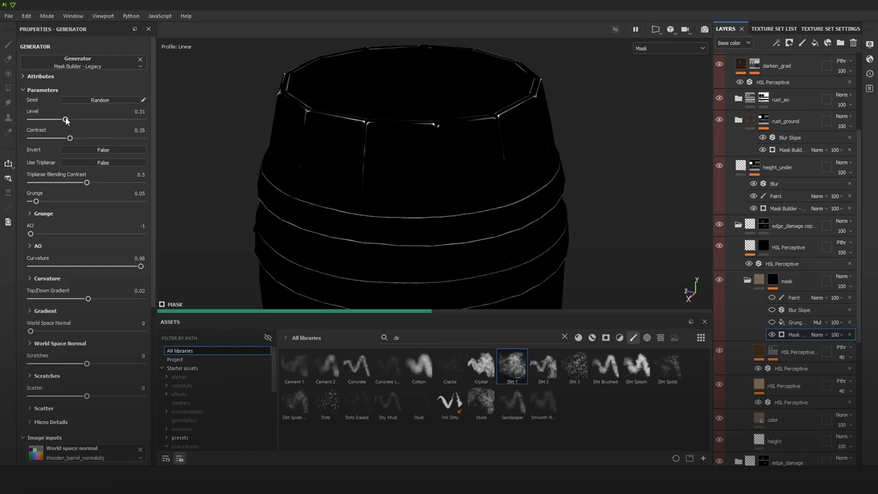
pyautogui.moveTo(70, 138); pyautogui.dragTo(60, 138)
pyautogui.keyDown('alt'); pyautogui.moveTo(464, 286); pyautogui.dragTo(494, 184, button='middle'); pyautogui.keyUp('alt')
pyautogui.keyDown('alt'); pyautogui.moveTo(501, 206); pyautogui.dragTo(464, 122, button='right'); pyautogui.keyUp('alt')
pyautogui.keyDown('alt'); pyautogui.moveTo(465, 121); pyautogui.dragTo(490, 126); pyautogui.keyUp('alt')
pyautogui.keyDown('alt'); pyautogui.moveTo(491, 126); pyautogui.dragTo(536, 187, button='right'); pyautogui.keyUp('alt')
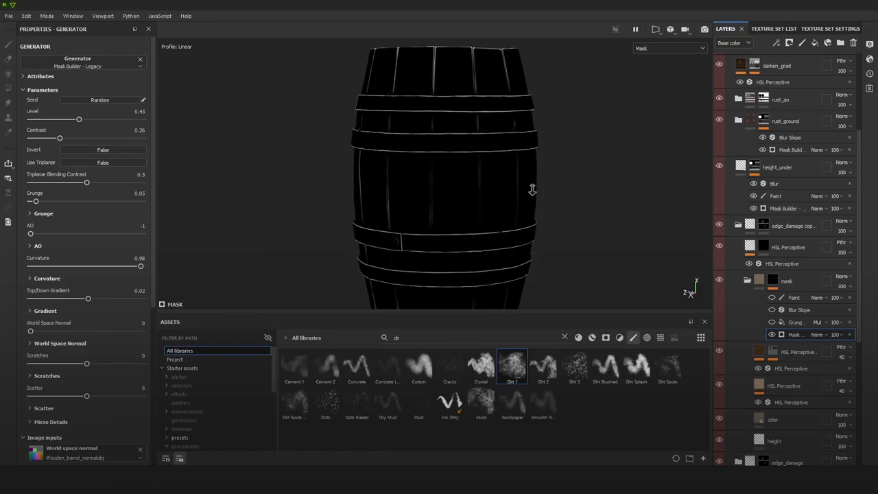
pyautogui.press('m')
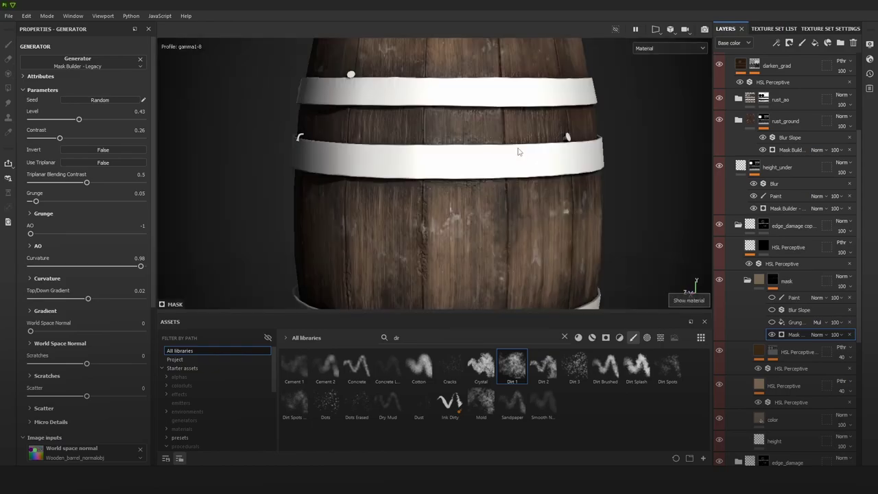
pyautogui.keyDown('alt'); pyautogui.moveTo(519, 151); pyautogui.dragTo(523, 189, button='middle'); pyautogui.keyUp('alt')
pyautogui.keyDown('alt'); pyautogui.moveTo(523, 189); pyautogui.dragTo(449, 97, button='right'); pyautogui.keyUp('alt')
pyautogui.keyDown('alt'); pyautogui.moveTo(450, 96); pyautogui.dragTo(545, 158); pyautogui.keyUp('alt')
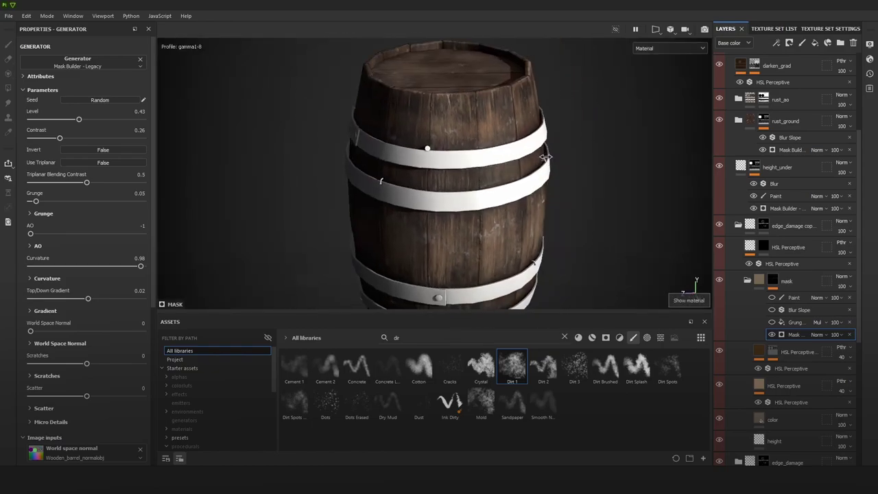
pyautogui.keyDown('shift'); pyautogui.moveTo(545, 159); pyautogui.dragTo(533, 161, button='right'); pyautogui.keyUp('shift')
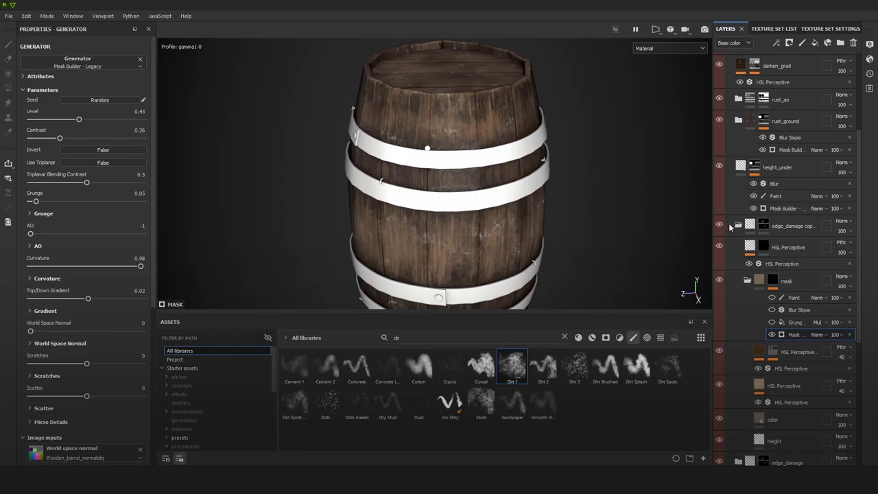
# Step: Collapse the edge_damage copy and fold away the effects of rust_ground, height_under and both wood_grain_height layers
pyautogui.click(739, 227)
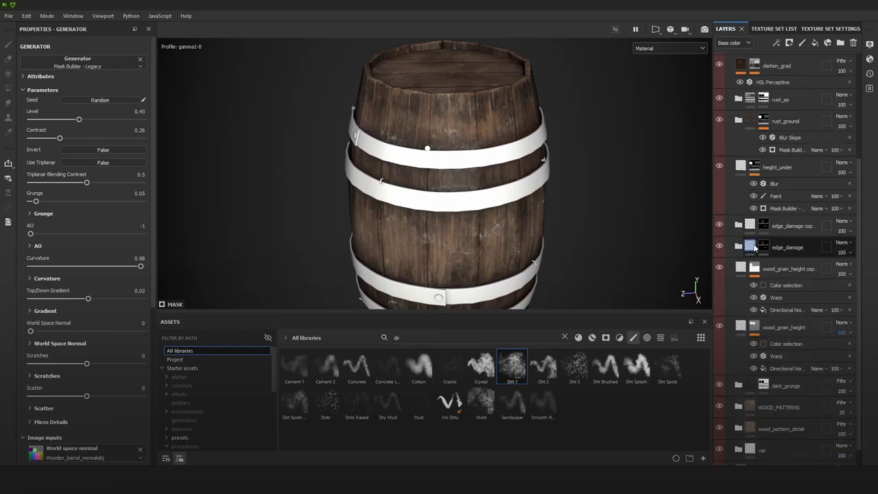
pyautogui.scroll(3, 772, 233)
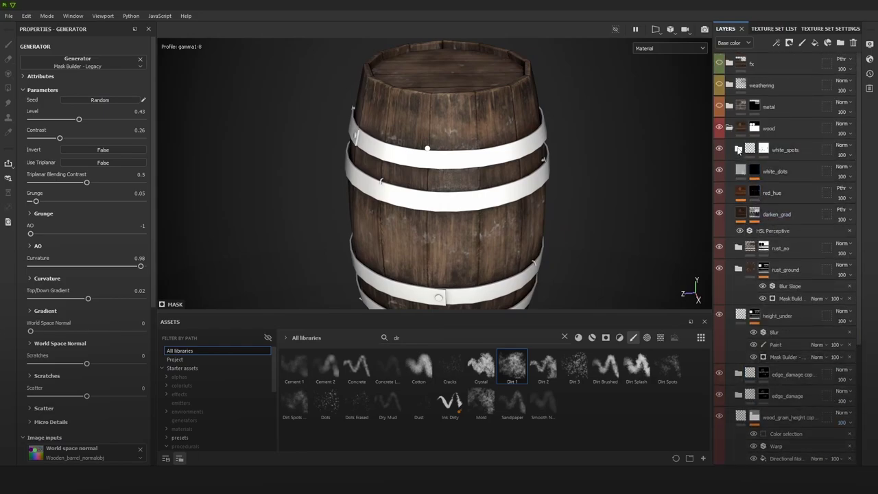
pyautogui.click(737, 273)
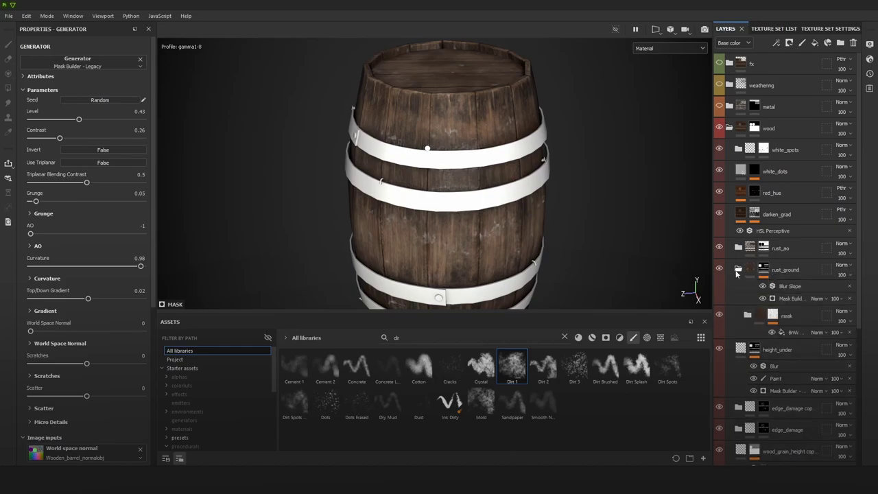
pyautogui.click(748, 274)
pyautogui.click(741, 292)
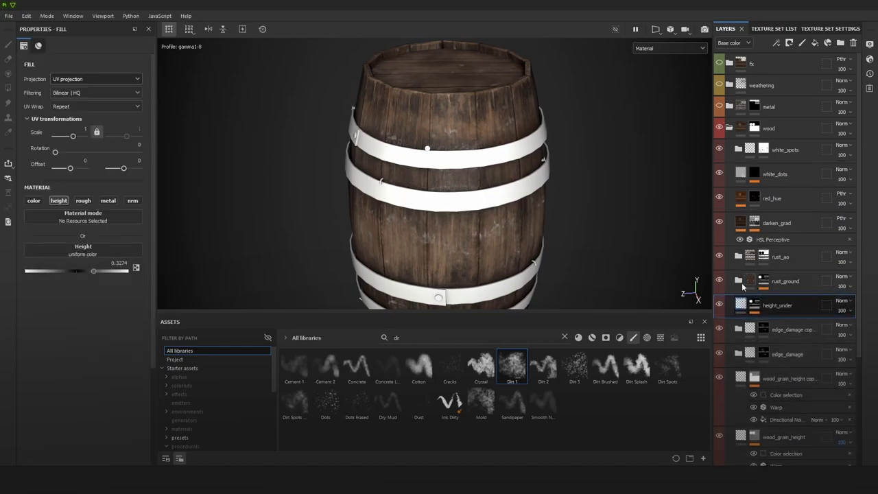
pyautogui.click(741, 353)
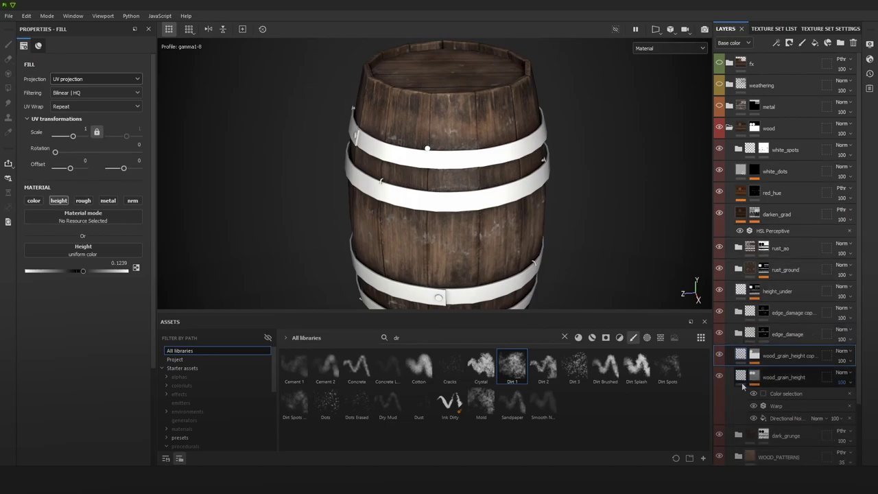
pyautogui.click(741, 377)
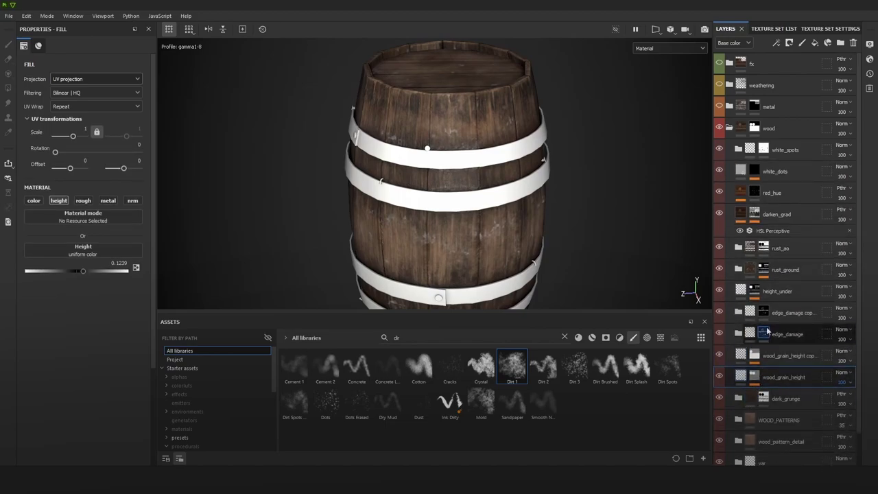
# Step: Compare the barrel with the edge_damage copy hidden and shown in base color, and delete the copy
pyautogui.click(794, 335)
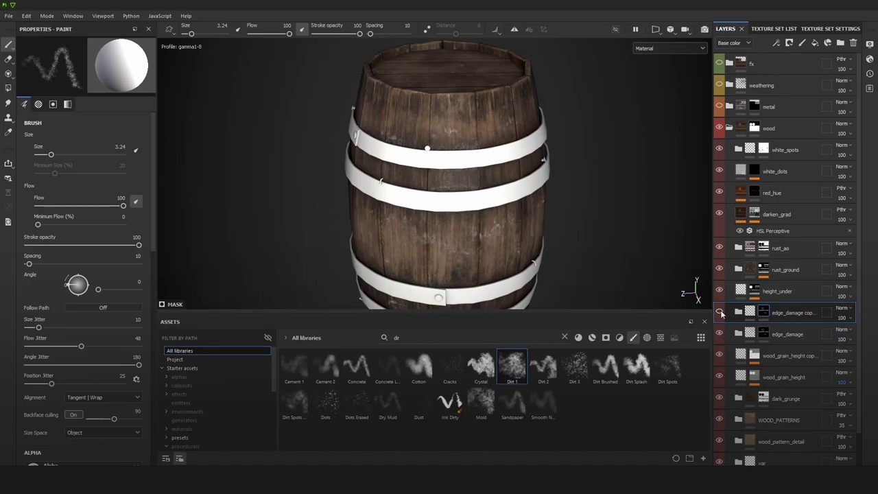
pyautogui.press('c')
pyautogui.press('c')
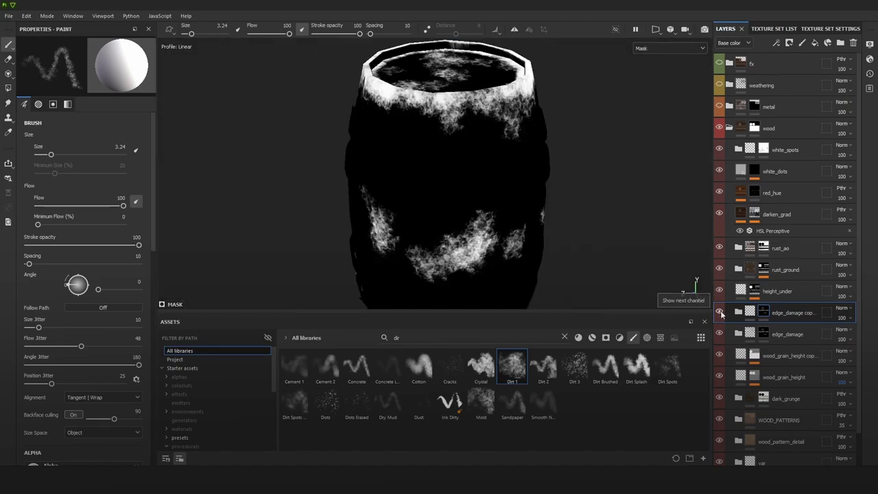
pyautogui.scroll(-4, 441, 251)
pyautogui.scroll(7, 475, 245)
pyautogui.scroll(3, 478, 253)
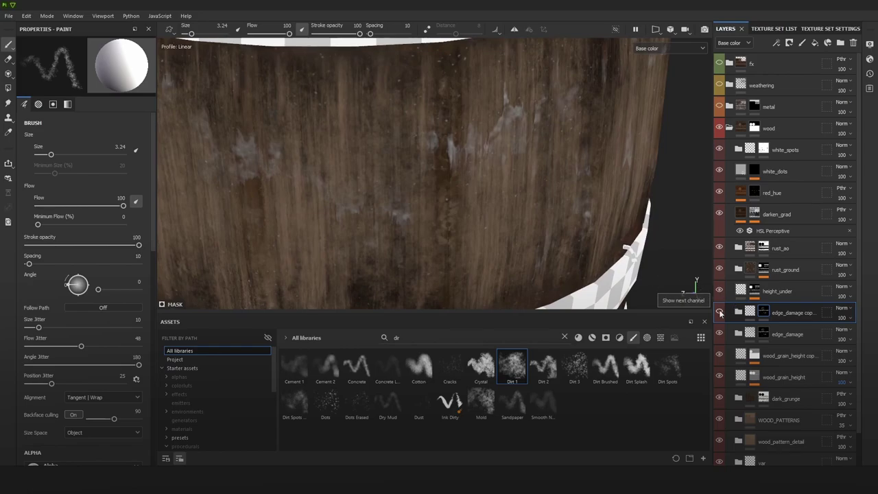
pyautogui.click(719, 313)
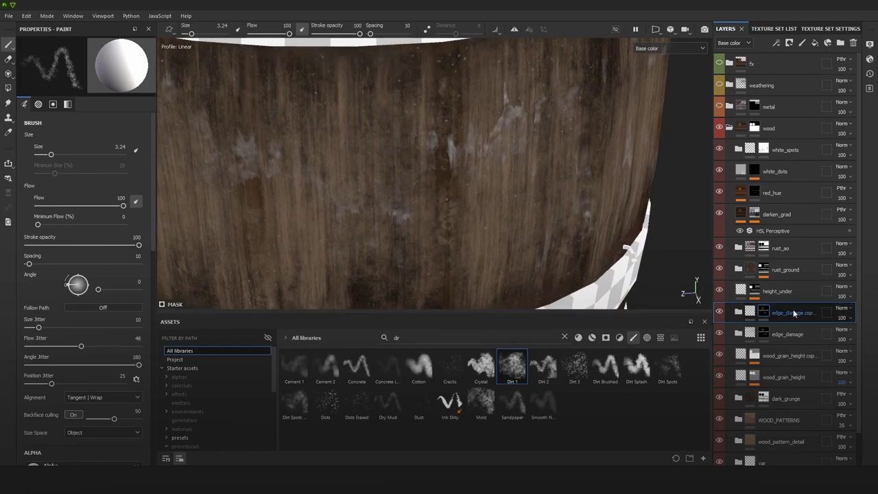
pyautogui.press('Delete')
pyautogui.scroll(-5, 523, 246)
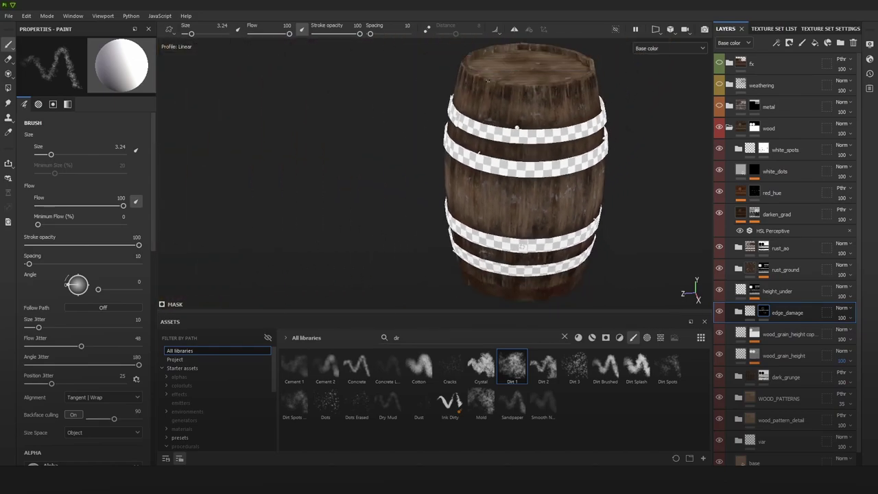
# Step: Return to material display and turn on the metal, weathering and fx folders, checking the whole barrel from several sides
pyautogui.press('m')
pyautogui.keyDown('alt'); pyautogui.moveTo(619, 126); pyautogui.dragTo(592, 157, button='middle'); pyautogui.keyUp('alt')
pyautogui.keyDown('shift'); pyautogui.moveTo(592, 158); pyautogui.dragTo(604, 159, button='right'); pyautogui.keyUp('shift')
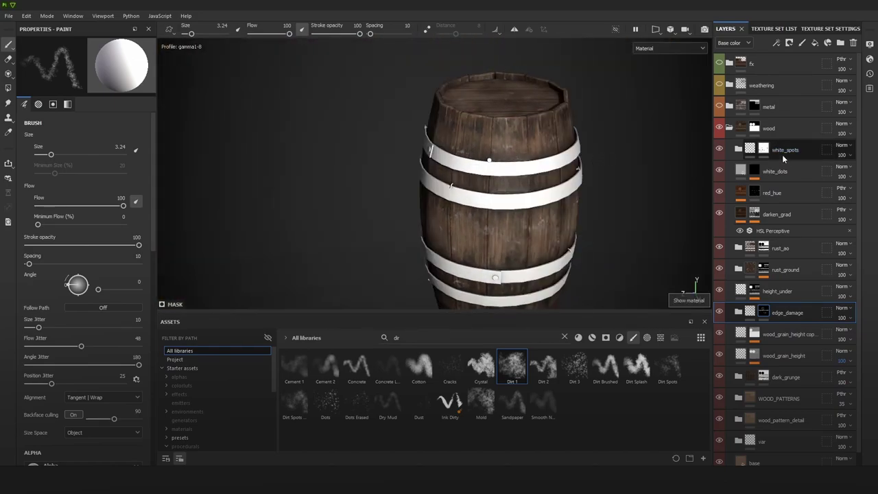
pyautogui.click(718, 106)
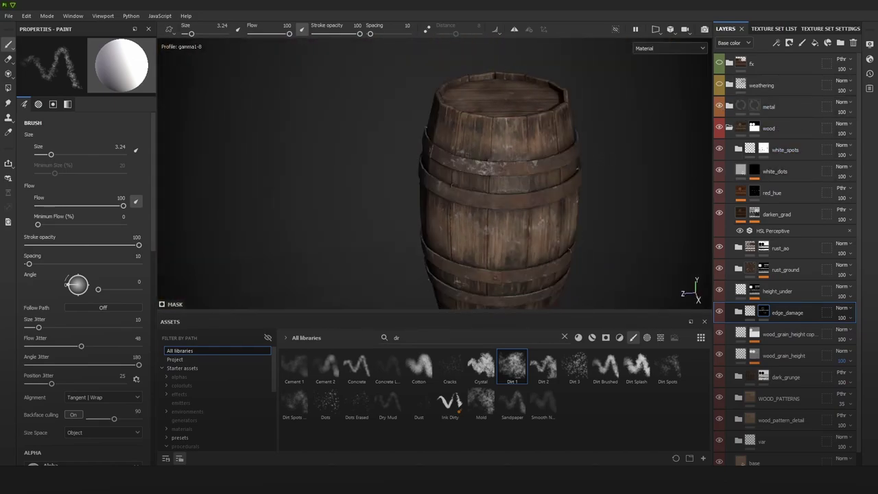
pyautogui.keyDown('alt'); pyautogui.moveTo(624, 161); pyautogui.dragTo(600, 137); pyautogui.keyUp('alt')
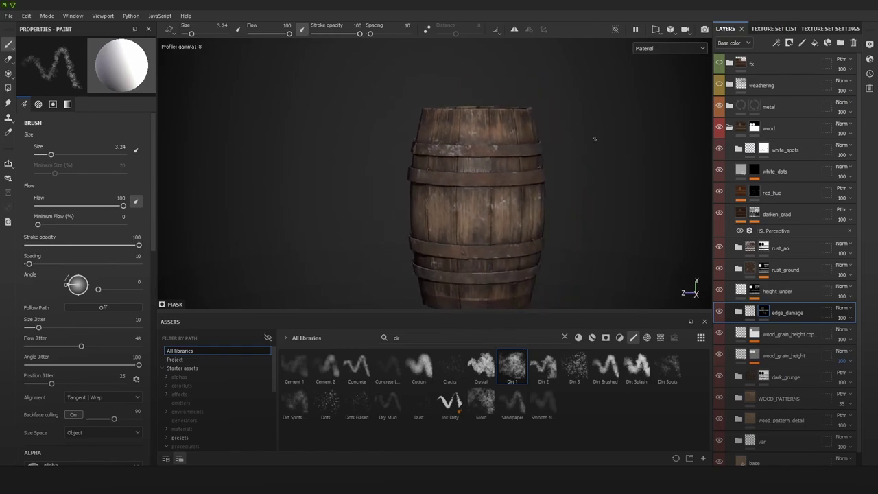
pyautogui.click(719, 84)
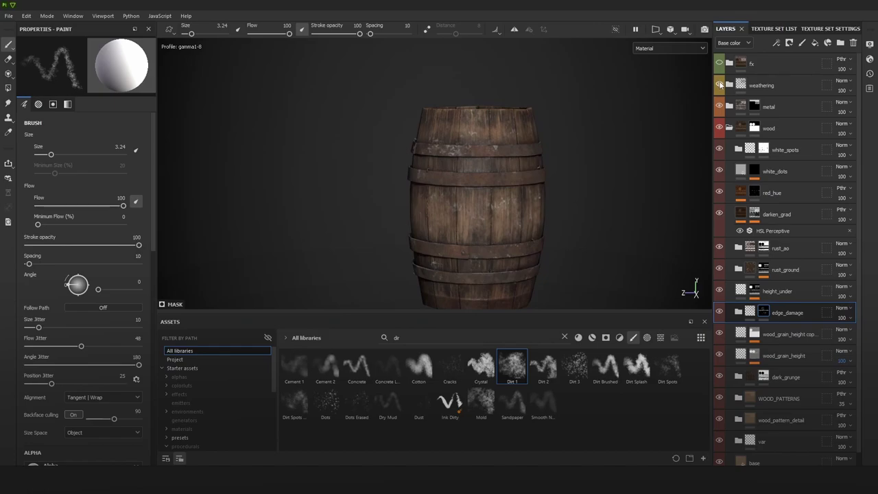
pyautogui.keyDown('alt'); pyautogui.moveTo(619, 153); pyautogui.dragTo(571, 147); pyautogui.keyUp('alt')
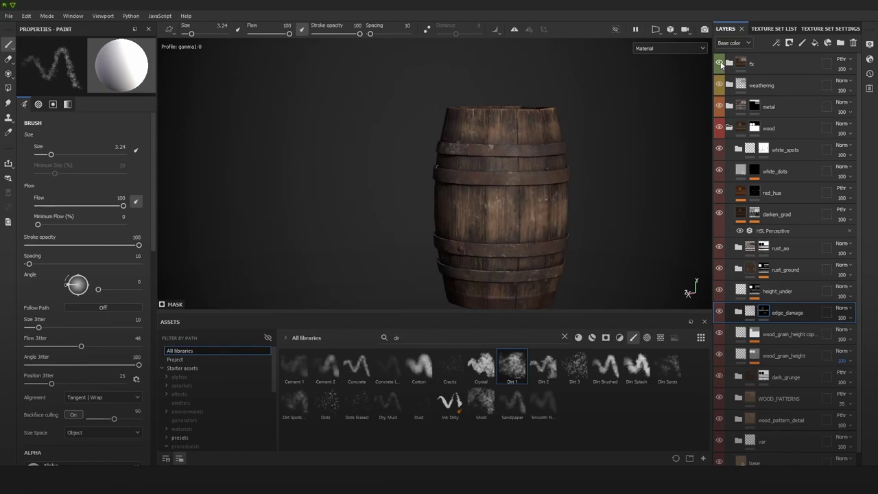
pyautogui.click(719, 63)
pyautogui.scroll(-2, 554, 122)
pyautogui.keyDown('shift'); pyautogui.moveTo(554, 122); pyautogui.dragTo(595, 141, button='right'); pyautogui.keyUp('shift')
pyautogui.keyDown('alt'); pyautogui.moveTo(689, 155); pyautogui.dragTo(656, 143); pyautogui.keyUp('alt')
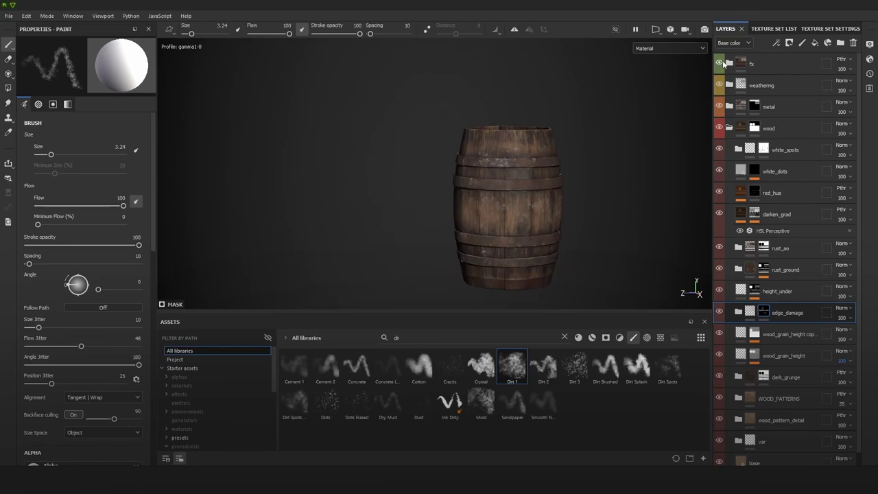
# Step: Expand the fx folder and delete its sat+ layer
pyautogui.click(728, 64)
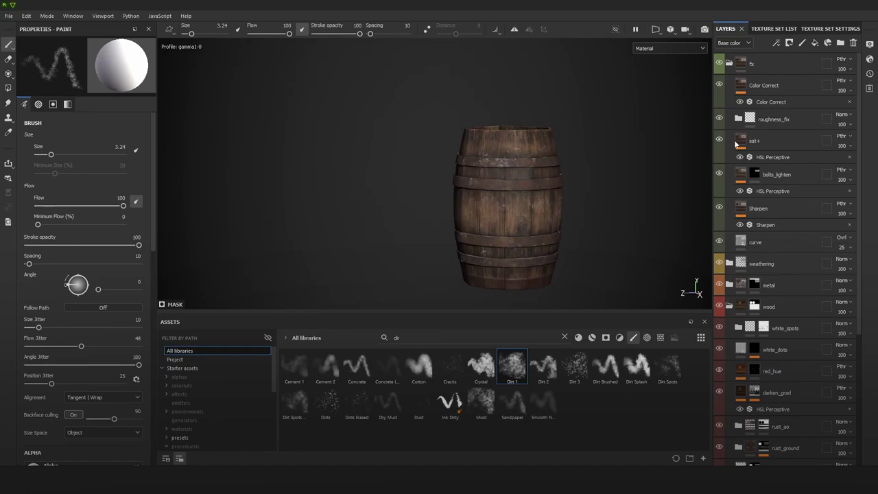
pyautogui.click(774, 142)
pyautogui.press('Delete')
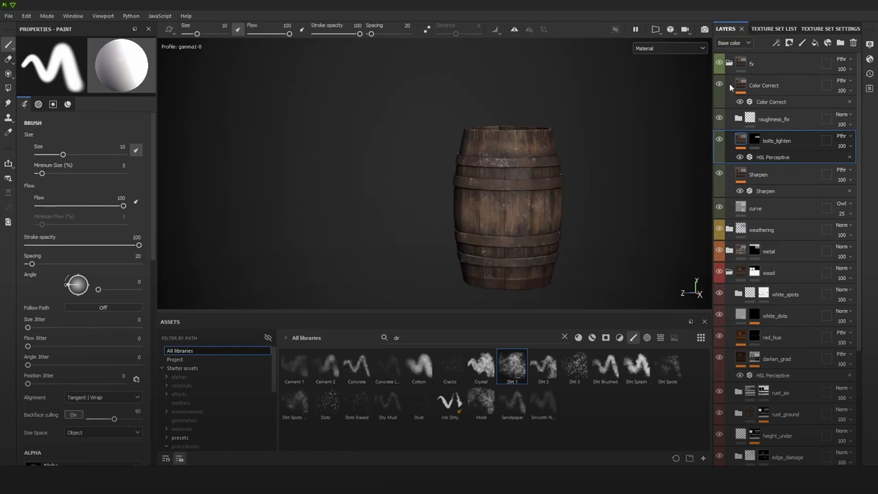
# Step: Set the Color Correct layer's opacity to 8 and check the barrel in base color display
pyautogui.click(823, 92)
pyautogui.click(842, 90)
pyautogui.moveTo(855, 108); pyautogui.dragTo(837, 110)
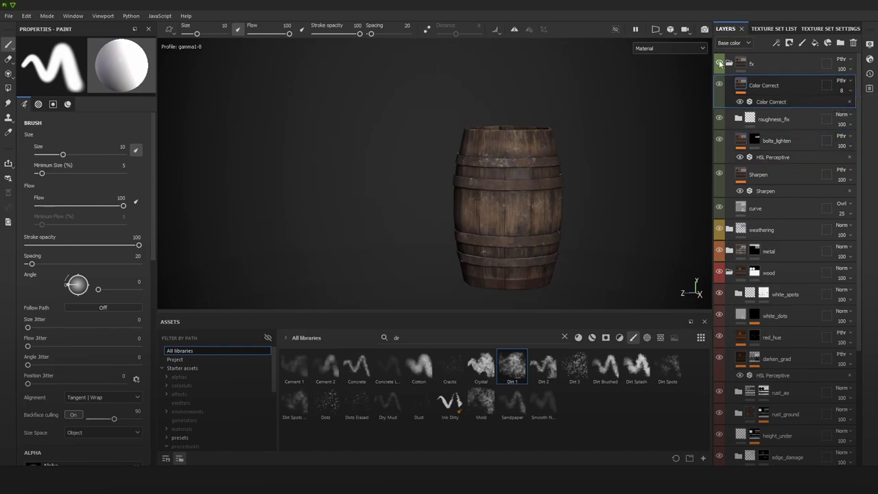
pyautogui.press('c')
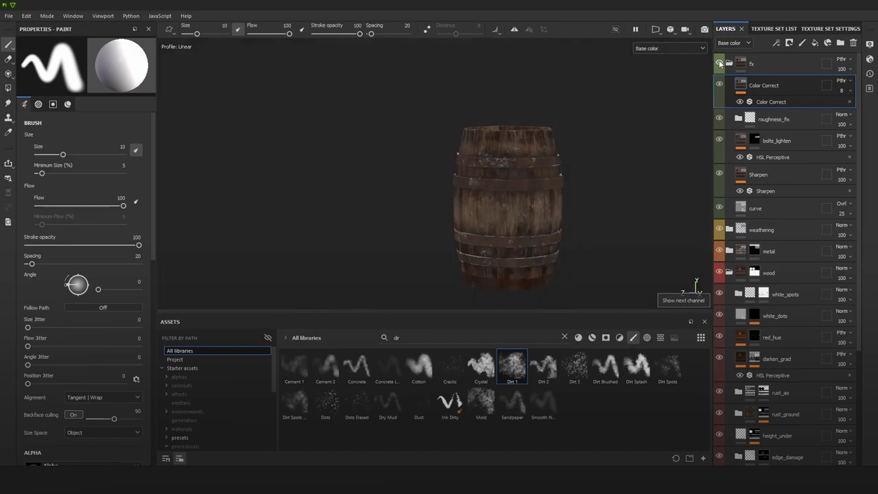
pyautogui.scroll(4, 572, 159)
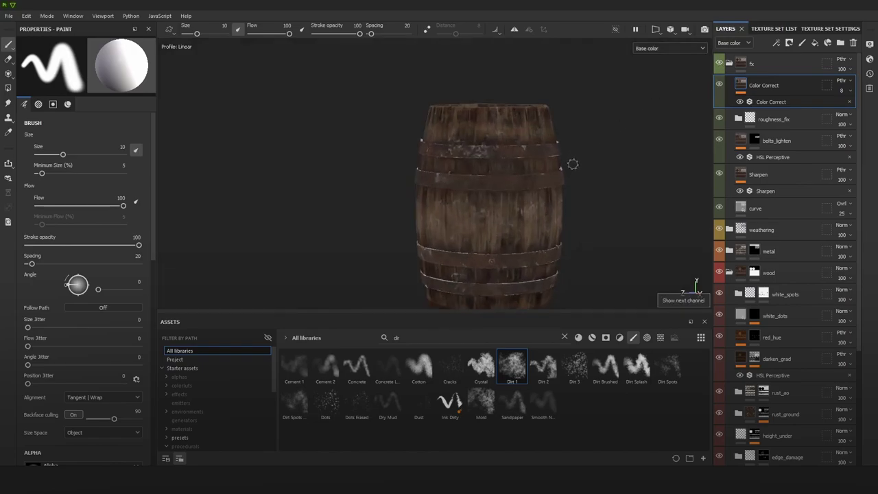
# Step: Set the curve layer's base color opacity to 52 and check the barrel in material display
pyautogui.click(769, 207)
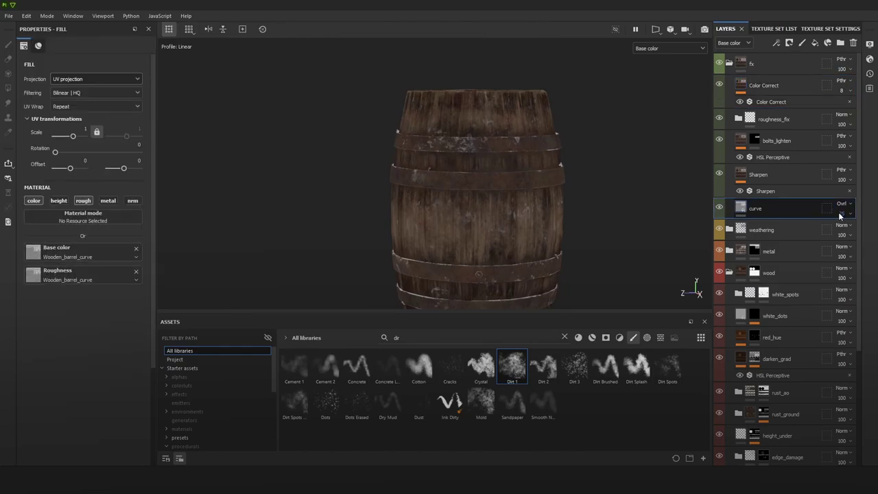
pyautogui.click(842, 213)
pyautogui.moveTo(844, 231)
pyautogui.mouseDown()
pyautogui.moveTo(863, 232)
pyautogui.moveTo(835, 231)
pyautogui.moveTo(849, 231)
pyautogui.mouseUp()
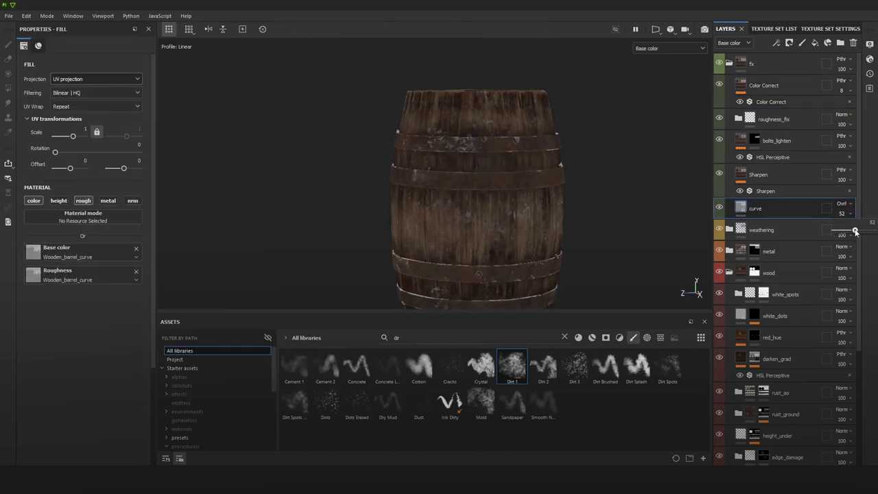
pyautogui.press('m')
pyautogui.scroll(-4, 583, 149)
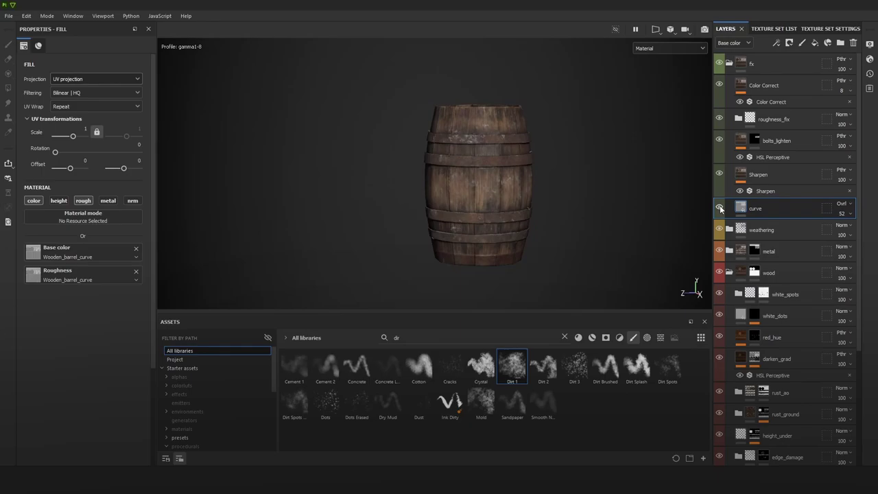
pyautogui.scroll(2, 620, 190)
pyautogui.keyDown('alt'); pyautogui.moveTo(621, 190); pyautogui.dragTo(564, 183); pyautogui.keyUp('alt')
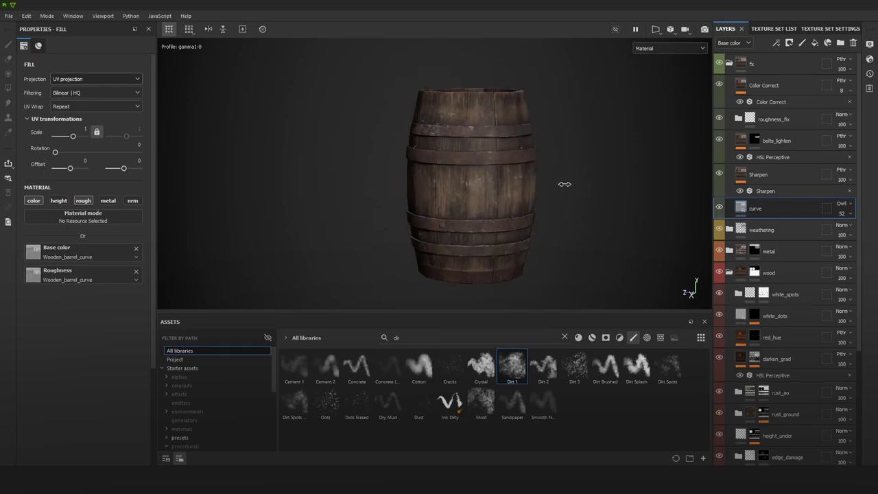
# Step: Display the barrel's roughness channel and switch the layer stack to Roughness
pyautogui.press('c')
pyautogui.press('c')
pyautogui.press('c')
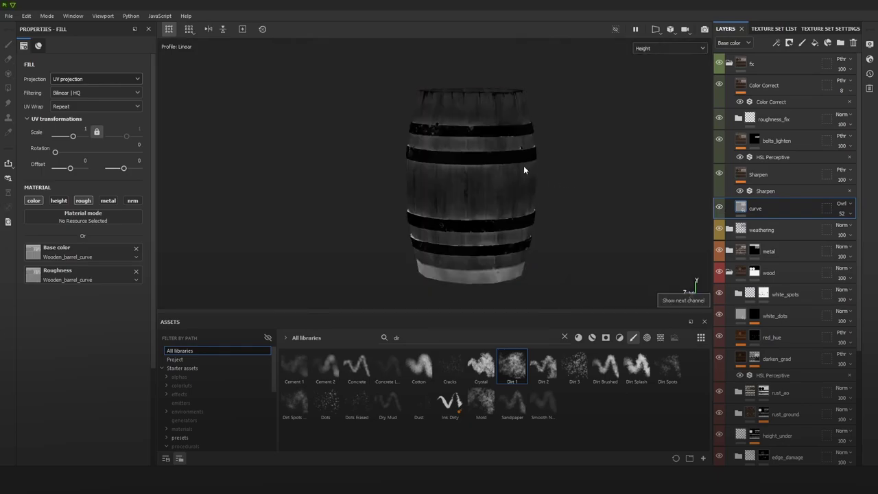
pyautogui.click(733, 43)
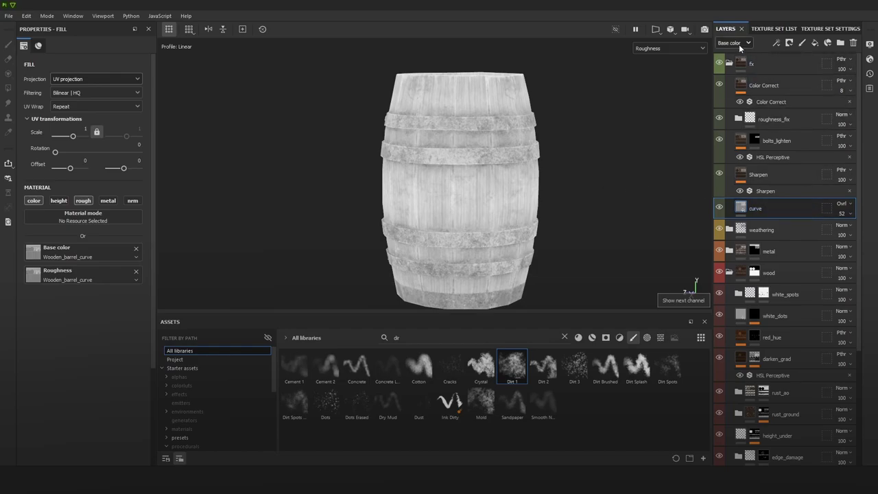
pyautogui.click(734, 82)
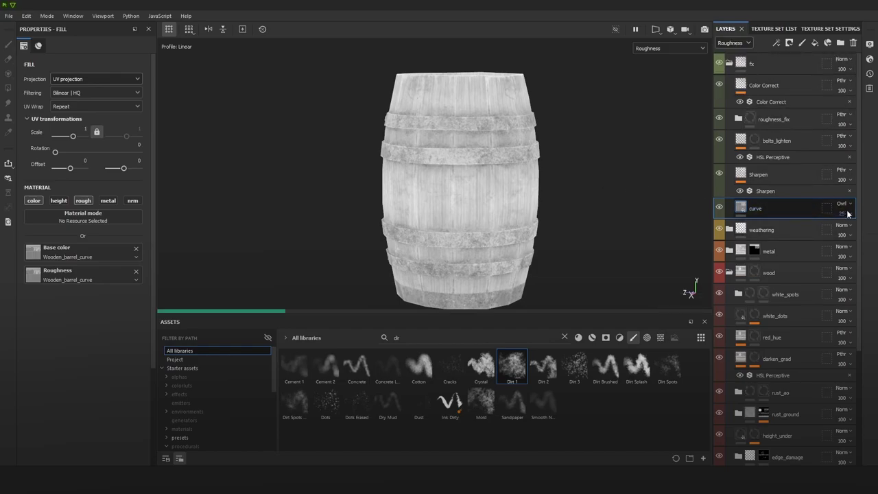
# Step: Try several roughness opacities for the curve layer, including 52 and 7, and set it to 49
pyautogui.click(842, 214)
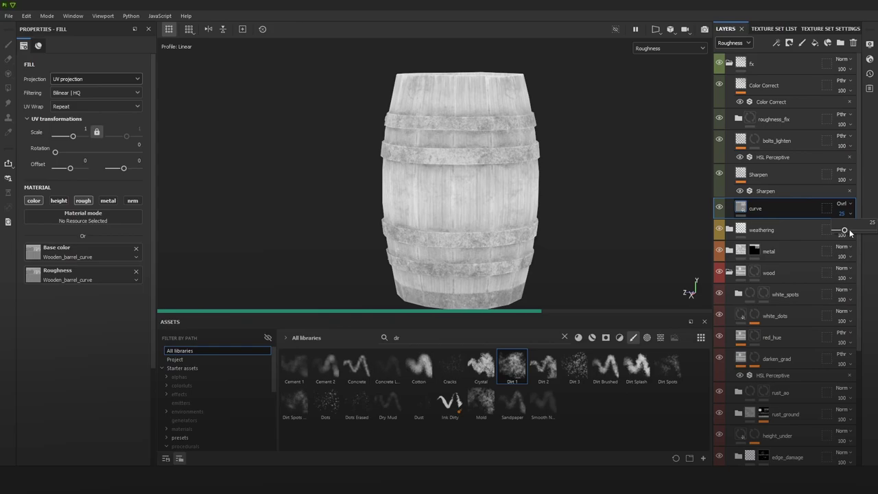
pyautogui.moveTo(849, 234); pyautogui.dragTo(854, 230)
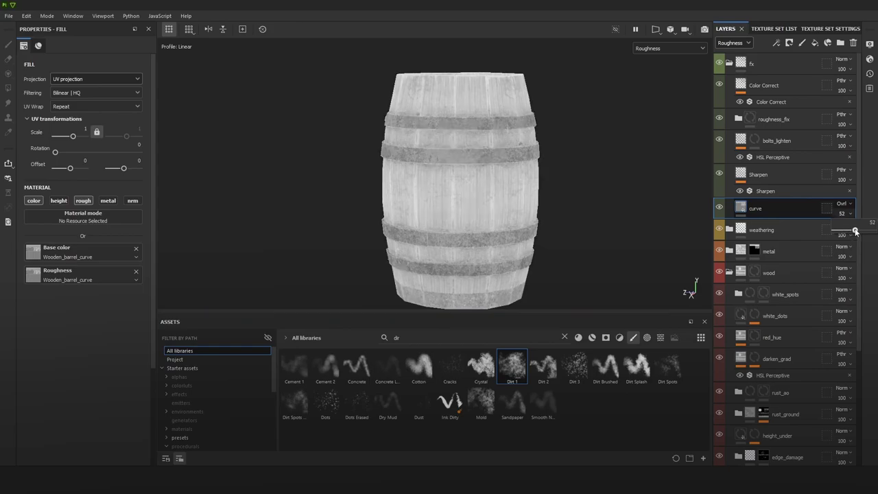
pyautogui.click(836, 230)
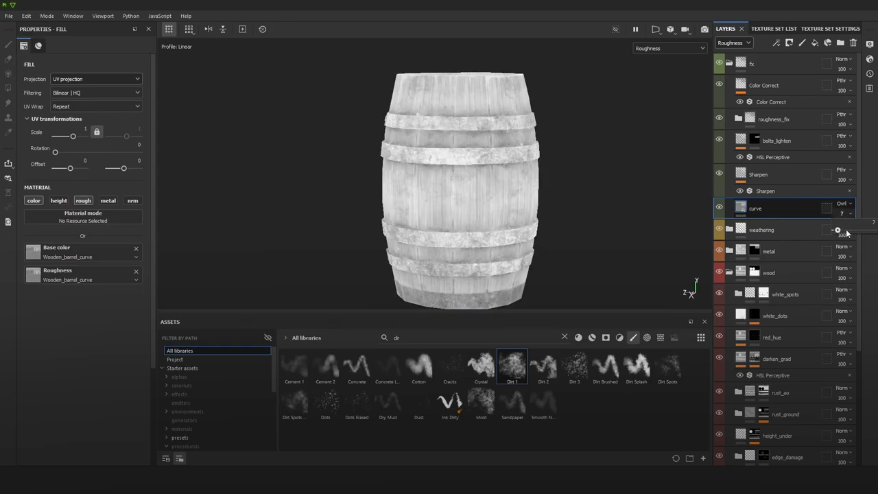
pyautogui.click(854, 230)
pyautogui.moveTo(854, 232); pyautogui.dragTo(852, 232)
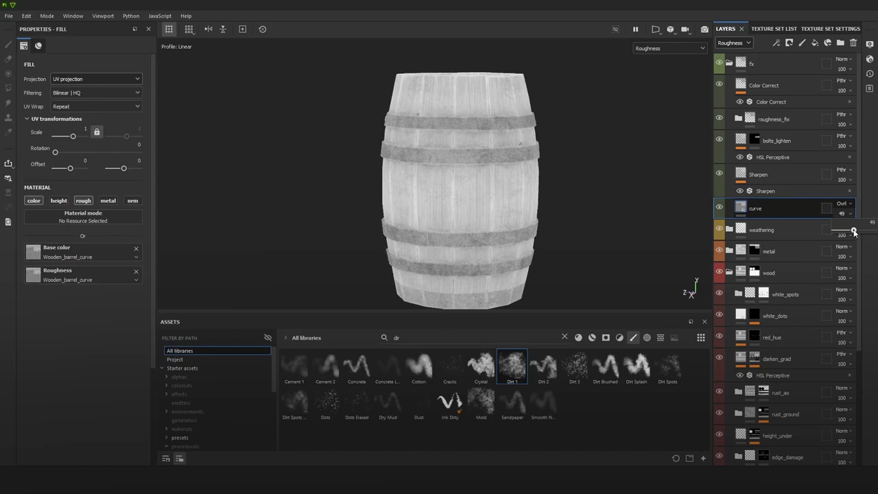
# Step: Return to material display and examine the barrel's surface from several sides, near and far, under different lighting
pyautogui.press('m')
pyautogui.scroll(-3, 539, 98)
pyautogui.keyDown('alt'); pyautogui.moveTo(539, 98); pyautogui.dragTo(545, 125); pyautogui.keyUp('alt')
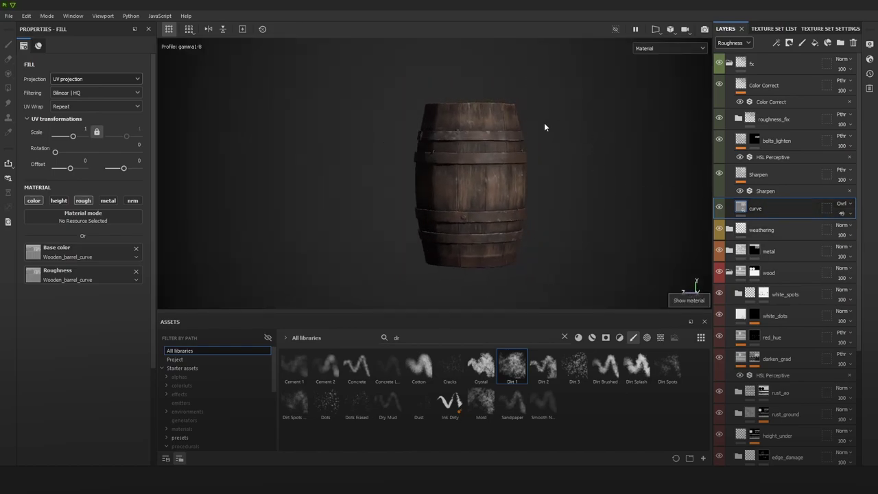
pyautogui.scroll(6, 544, 126)
pyautogui.keyDown('alt'); pyautogui.moveTo(582, 153); pyautogui.dragTo(535, 155); pyautogui.keyUp('alt')
pyautogui.scroll(-6, 532, 148)
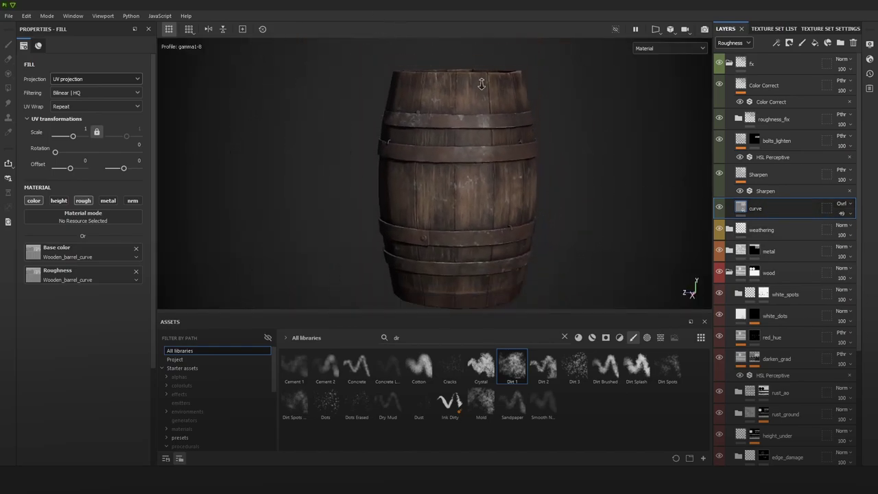
pyautogui.keyDown('shift'); pyautogui.moveTo(591, 112); pyautogui.dragTo(590, 118, button='right'); pyautogui.keyUp('shift')
pyautogui.scroll(4, 638, 185)
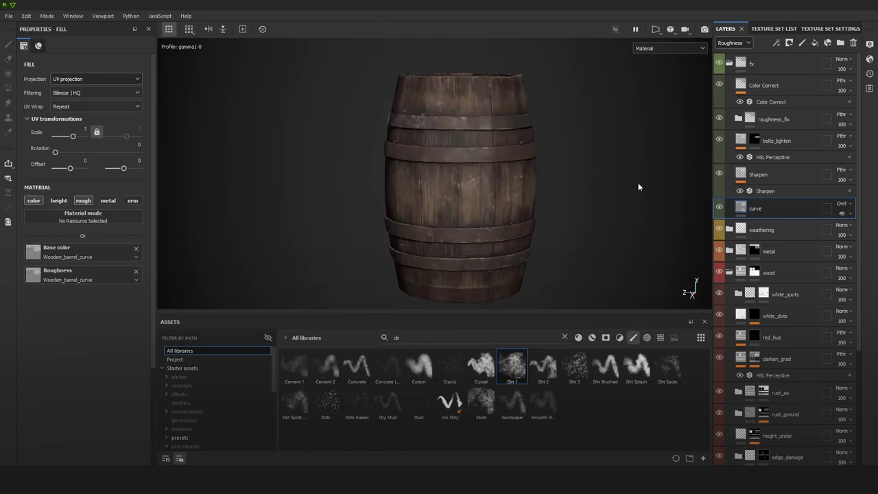
# Step: Compare the barrel's roughness with the curve layer hidden and shown
pyautogui.press('c')
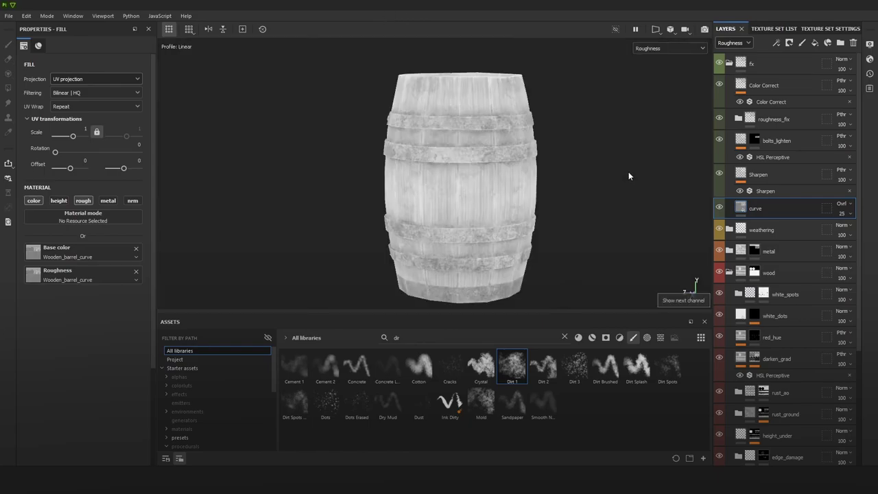
pyautogui.click(720, 207)
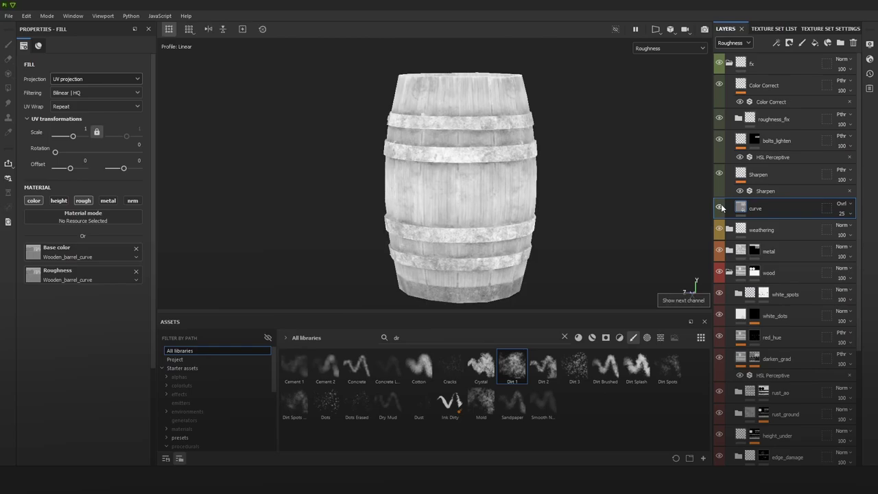
pyautogui.keyDown('alt'); pyautogui.moveTo(524, 112); pyautogui.dragTo(544, 125, button='right'); pyautogui.keyUp('alt')
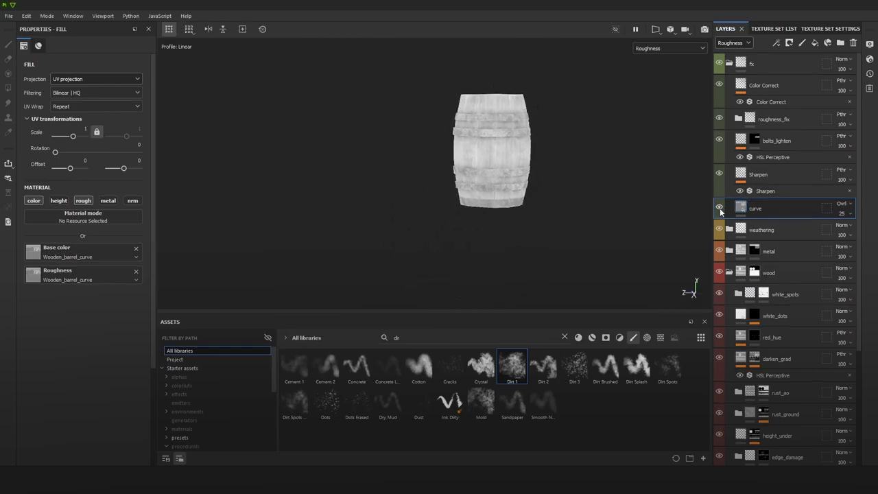
pyautogui.click(718, 209)
pyautogui.click(718, 209)
pyautogui.keyDown('alt'); pyautogui.moveTo(645, 191); pyautogui.dragTo(603, 170, button='right'); pyautogui.keyUp('alt')
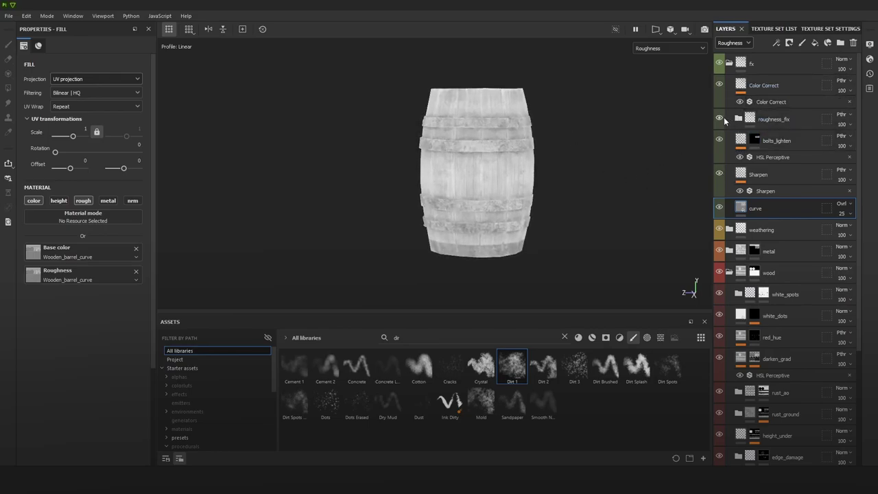
# Step: Compare the barrel with the roughness_fix folder hidden and shown, in roughness and material display
pyautogui.click(721, 118)
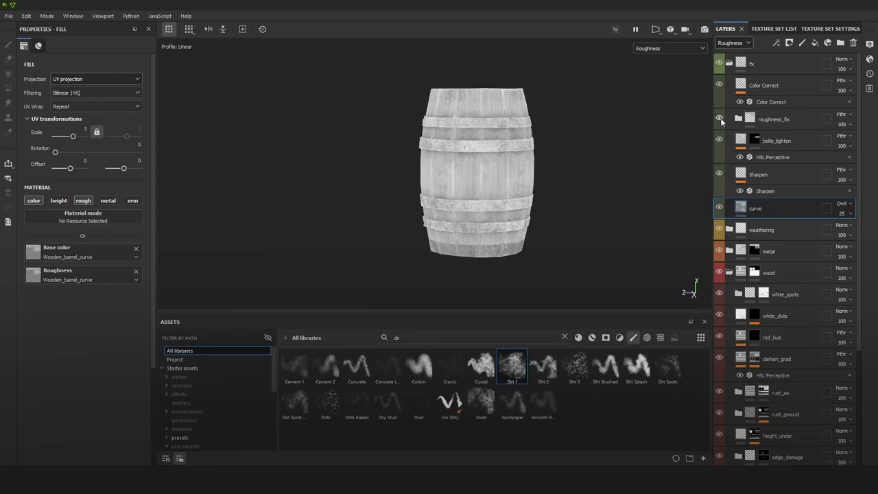
pyautogui.click(720, 119)
pyautogui.press('m')
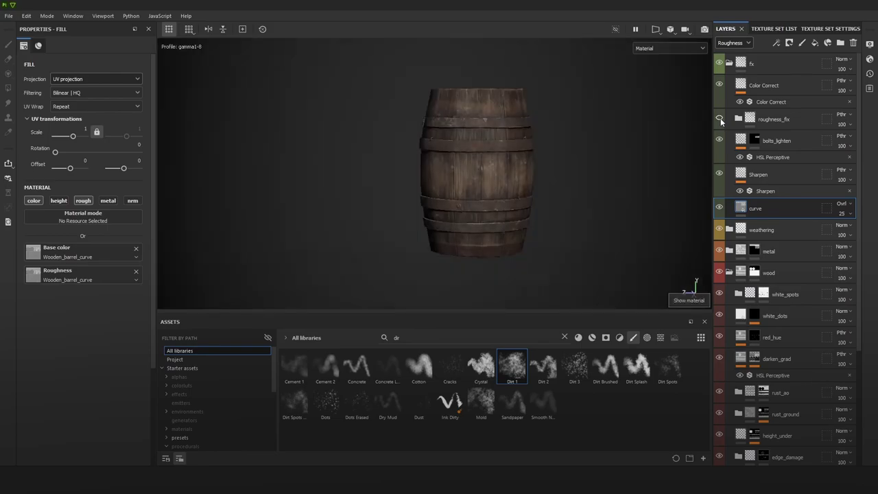
pyautogui.press('c')
# Step: Expand the roughness_fix folder, set the Lightness of the bands_rough_up HSL Perceptive filter to 0.171, and check the metal bands up close in material display
pyautogui.click(738, 120)
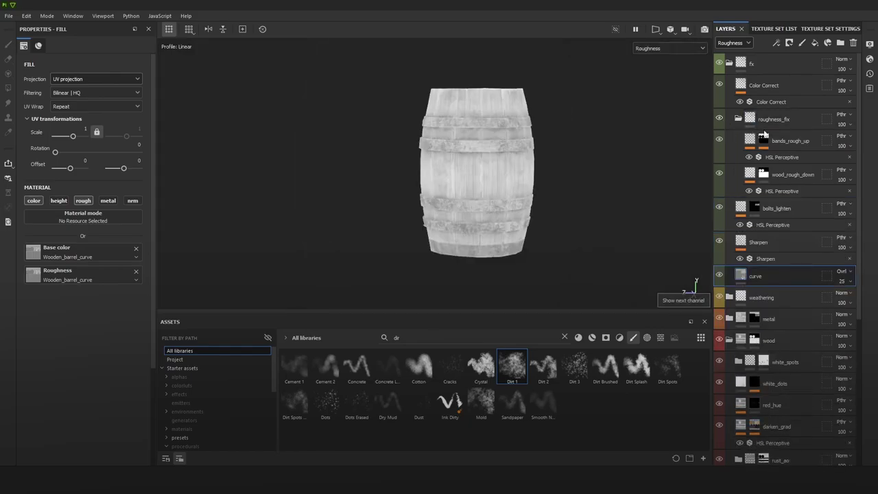
pyautogui.click(813, 141)
pyautogui.click(781, 157)
pyautogui.moveTo(90, 172); pyautogui.dragTo(49, 174)
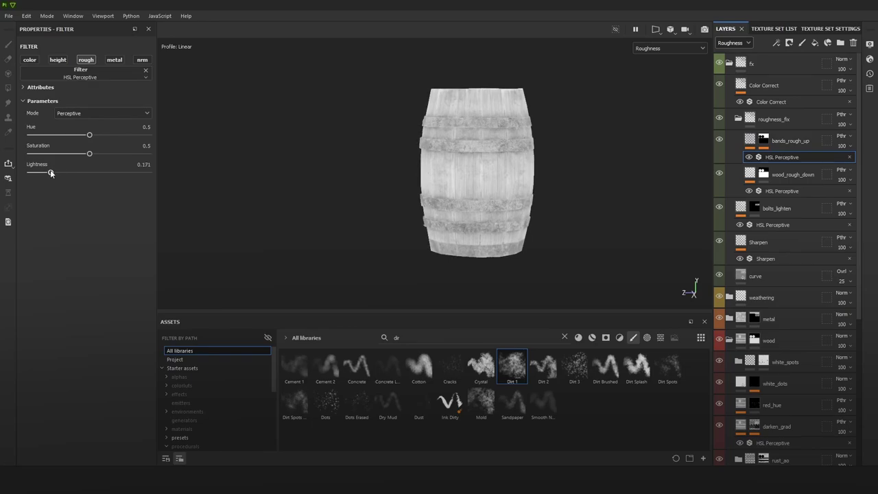
pyautogui.press('m')
pyautogui.scroll(3, 583, 178)
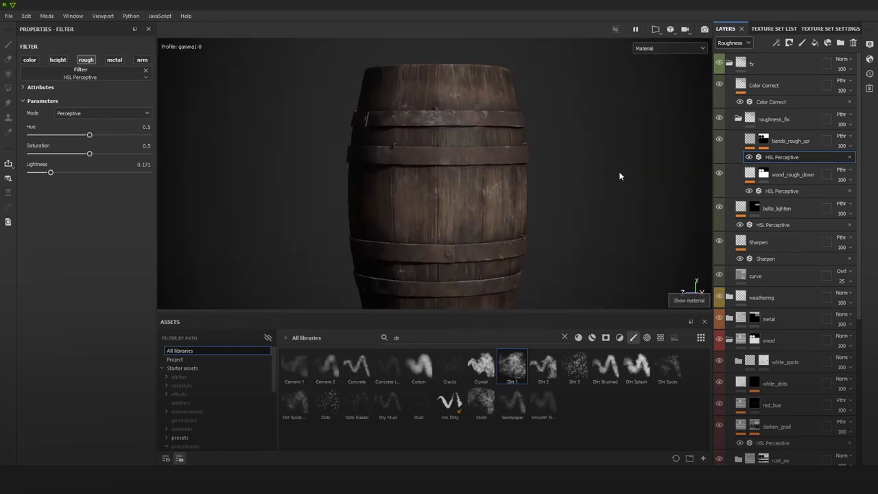
pyautogui.scroll(3, 475, 147)
pyautogui.keyDown('alt'); pyautogui.moveTo(674, 218); pyautogui.dragTo(507, 167); pyautogui.keyUp('alt')
pyautogui.keyDown('shift'); pyautogui.moveTo(507, 166); pyautogui.dragTo(502, 166, button='right'); pyautogui.keyUp('shift')
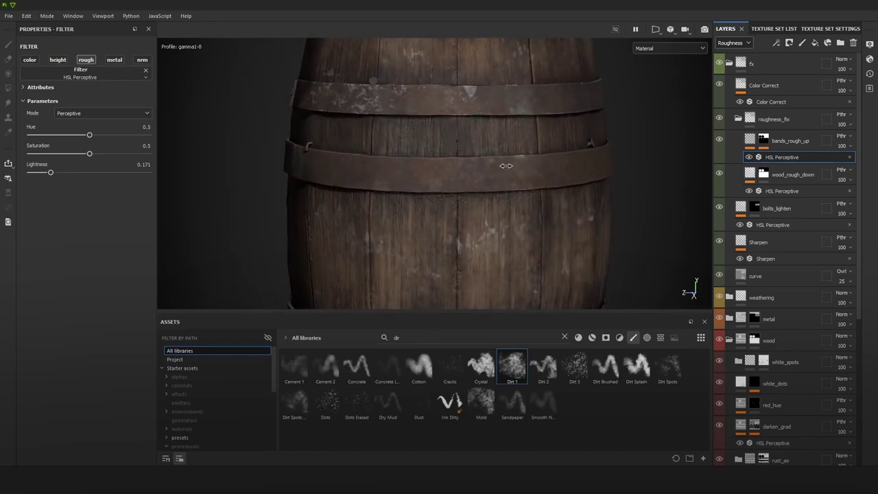
pyautogui.keyDown('alt'); pyautogui.moveTo(502, 170); pyautogui.dragTo(554, 222, button='right'); pyautogui.keyUp('alt')
pyautogui.keyDown('shift'); pyautogui.moveTo(546, 190); pyautogui.dragTo(562, 191, button='right'); pyautogui.keyUp('shift')
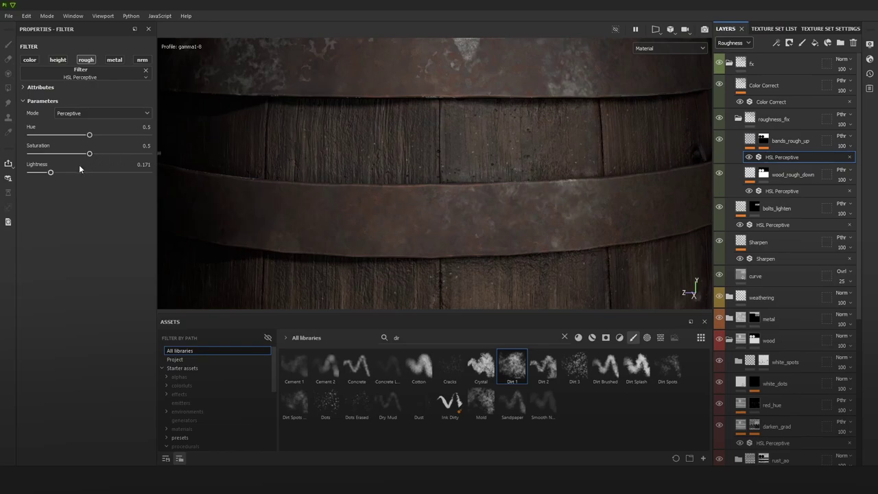
# Step: Raise the bands_rough_up filter's Lightness to 0.275, then 0.314, checking the metallic channel and the whole barrel in material display
pyautogui.click(63, 172)
pyautogui.press('c')
pyautogui.press('c')
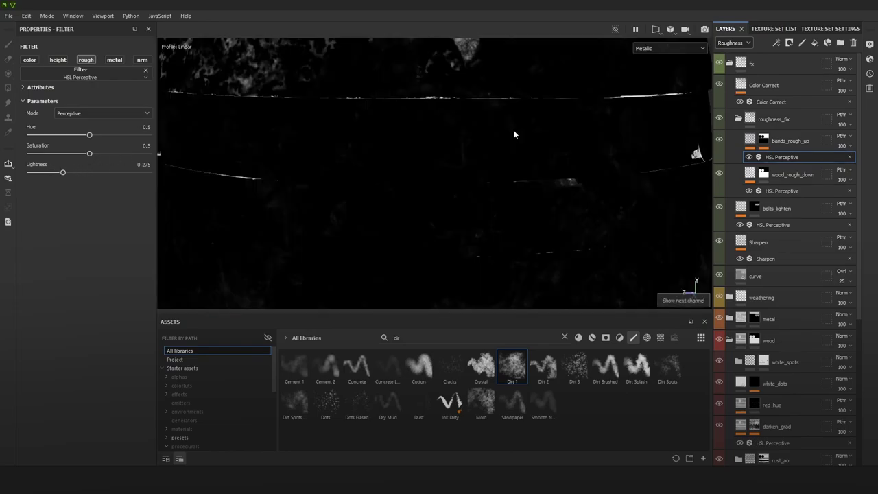
pyautogui.keyDown('alt'); pyautogui.moveTo(534, 161); pyautogui.dragTo(441, 122, button='right'); pyautogui.keyUp('alt')
pyautogui.keyDown('alt'); pyautogui.moveTo(525, 111); pyautogui.dragTo(571, 159, button='right'); pyautogui.keyUp('alt')
pyautogui.press('m')
pyautogui.scroll(-5, 563, 152)
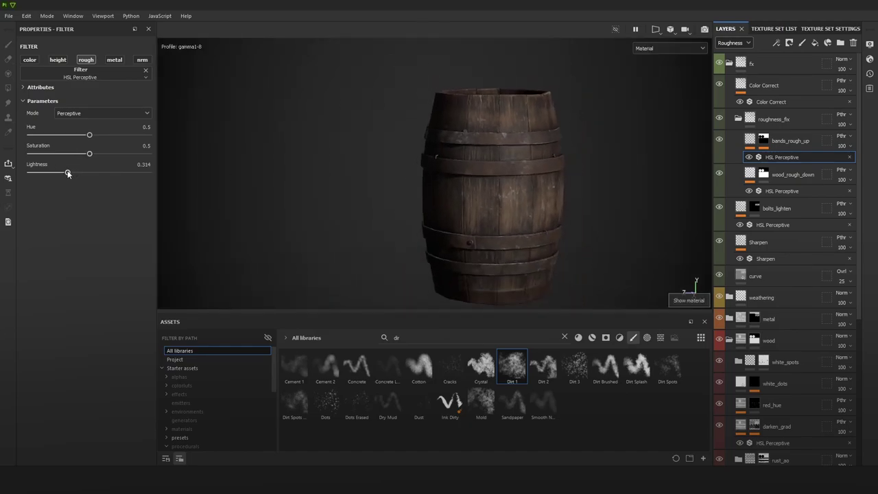
pyautogui.keyDown('alt'); pyautogui.moveTo(488, 162); pyautogui.dragTo(511, 152); pyautogui.keyUp('alt')
pyautogui.keyDown('shift'); pyautogui.moveTo(511, 156); pyautogui.dragTo(471, 155, button='right'); pyautogui.keyUp('shift')
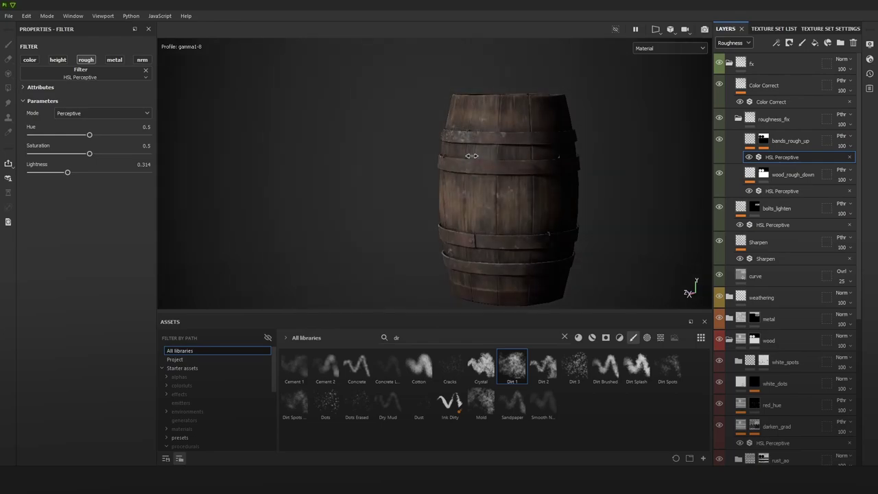
# Step: Cycle through the individual channels and examine the barrel's base color, roughness and mask
pyautogui.press('c')
pyautogui.press('c')
pyautogui.press('c')
pyautogui.press('c')
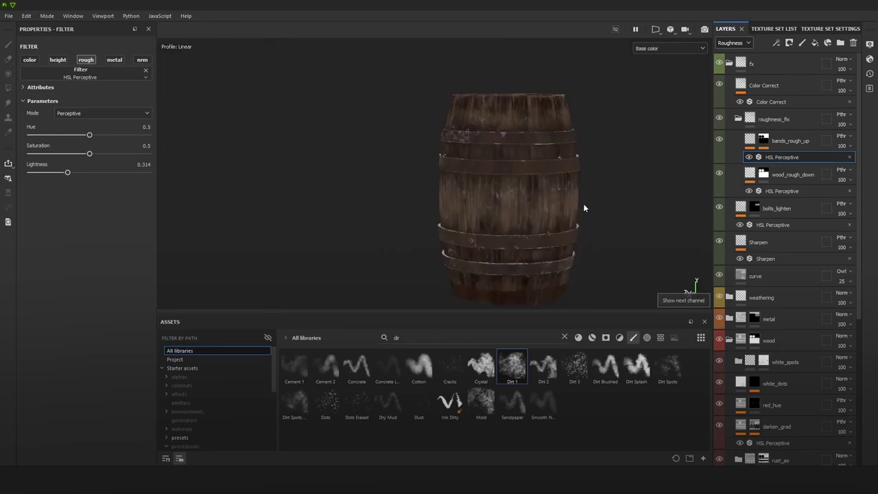
pyautogui.press('c')
pyautogui.press('c')
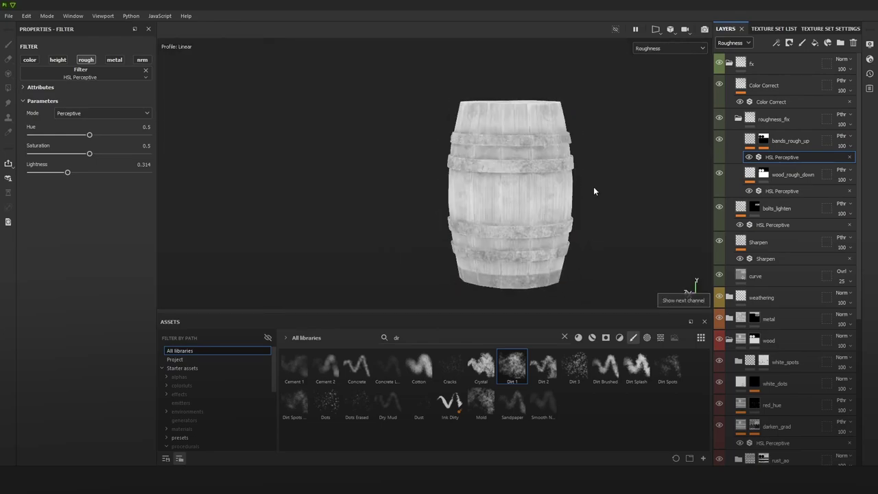
pyautogui.keyDown('alt'); pyautogui.moveTo(594, 191); pyautogui.dragTo(565, 147); pyautogui.keyUp('alt')
pyautogui.press('c')
pyautogui.press('c')
pyautogui.press('c')
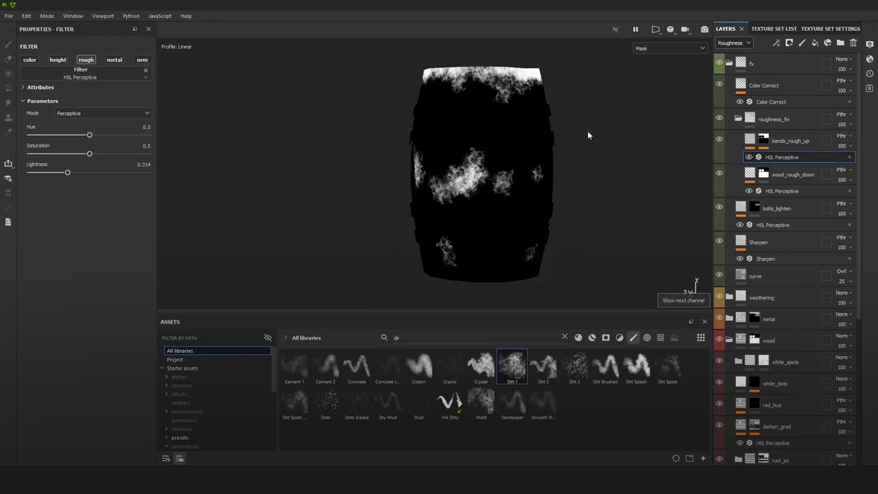
pyautogui.press('c')
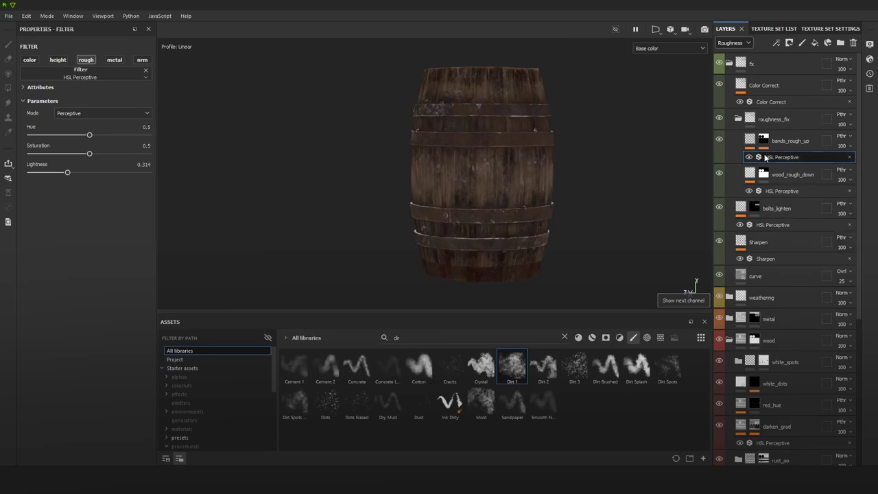
# Step: Switch the layer stack to Base color and set the curve layer's opacity to 43
pyautogui.click(729, 56)
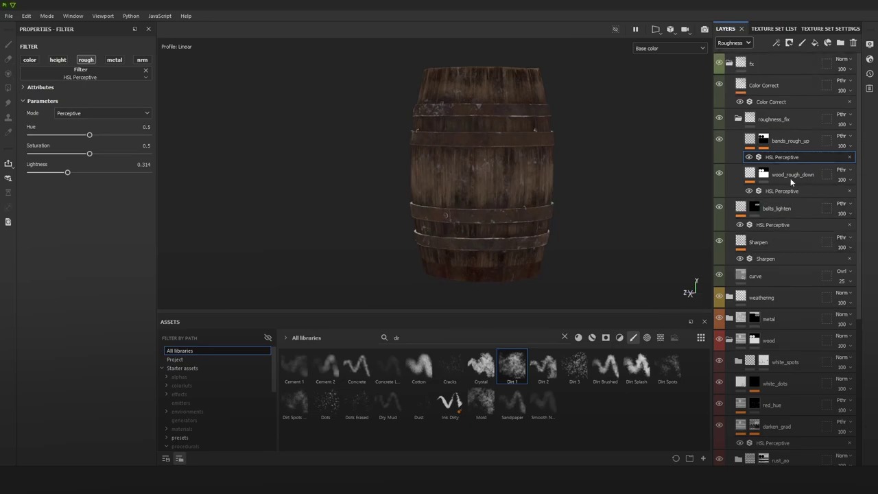
pyautogui.click(776, 274)
pyautogui.click(836, 282)
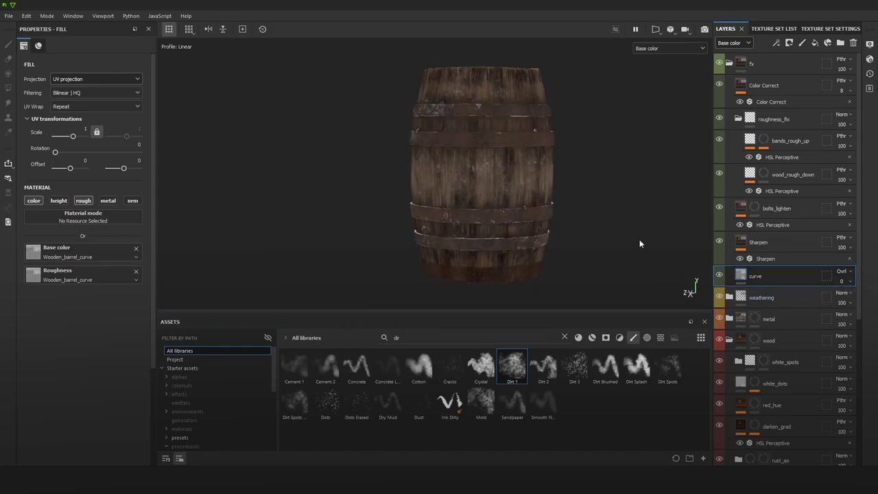
pyautogui.click(841, 282)
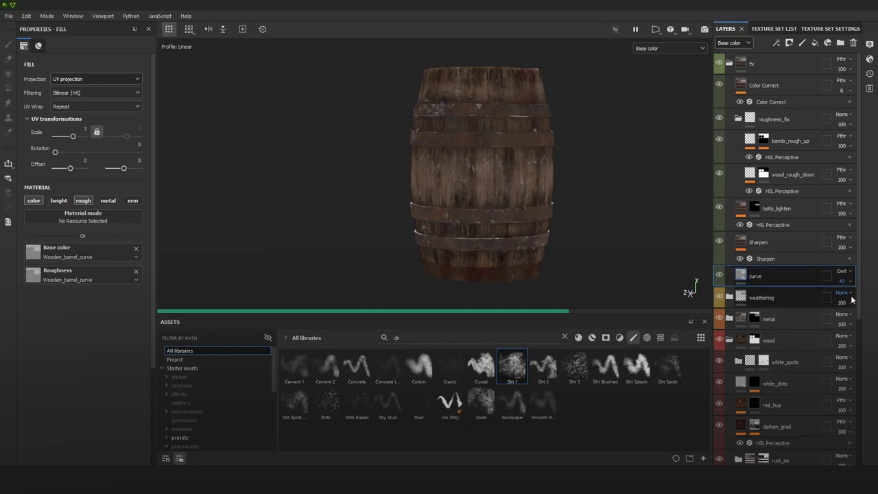
# Step: Compare the barrel in base color and material display, with the curve layer hidden and shown, up close and from a distance
pyautogui.scroll(-1, 514, 131)
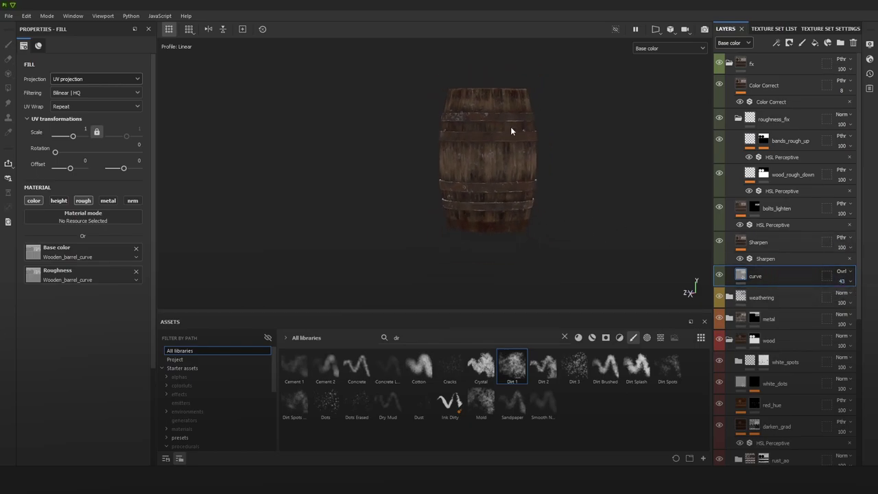
pyautogui.scroll(5, 460, 153)
pyautogui.press('m')
pyautogui.scroll(-6, 535, 215)
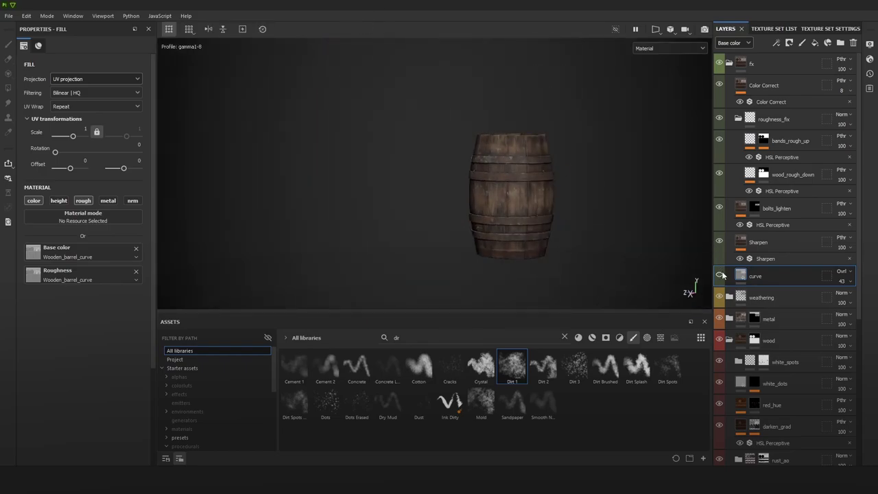
pyautogui.press('c')
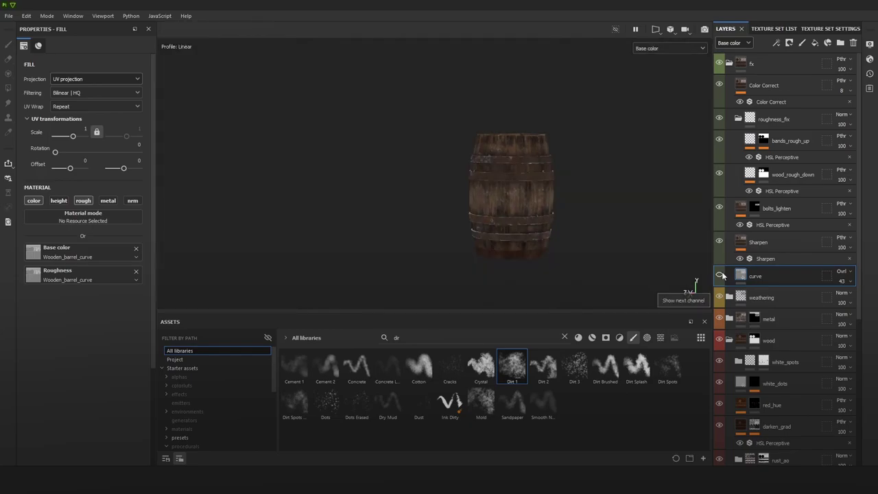
pyautogui.scroll(5, 519, 162)
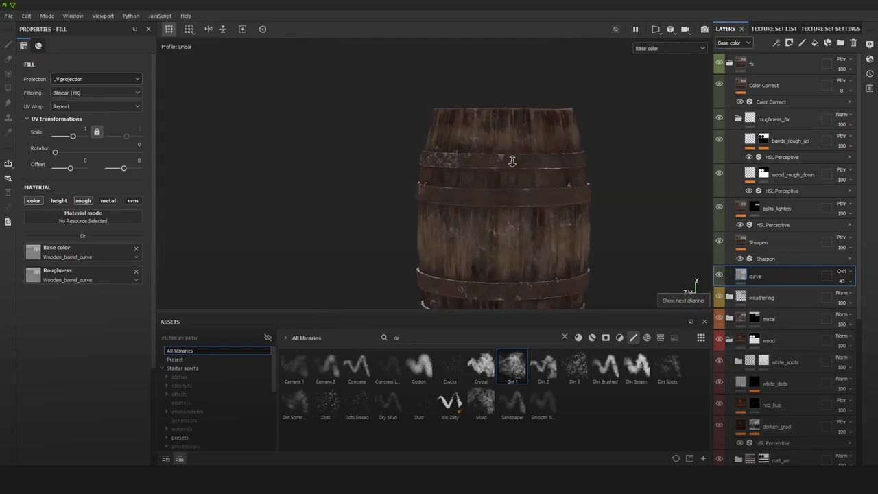
pyautogui.press('m')
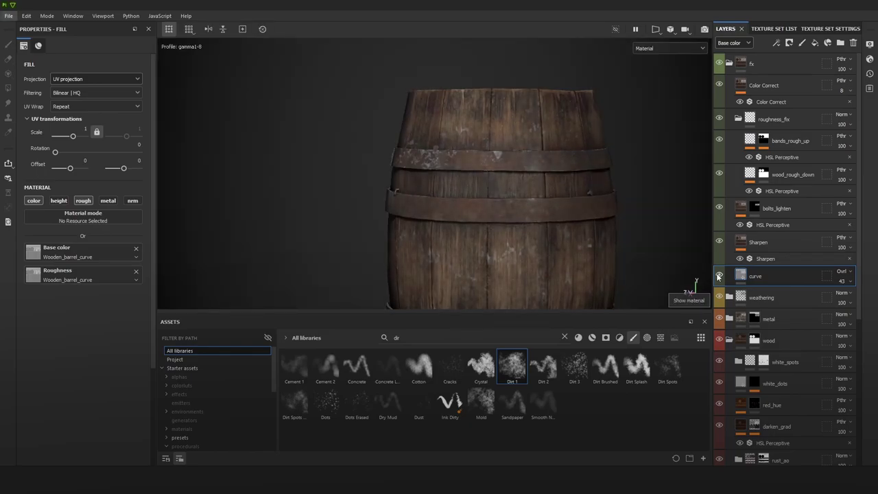
pyautogui.keyDown('alt'); pyautogui.moveTo(599, 213); pyautogui.dragTo(462, 86, button='right'); pyautogui.keyUp('alt')
pyautogui.keyDown('alt'); pyautogui.moveTo(588, 179); pyautogui.dragTo(521, 125, button='middle'); pyautogui.keyUp('alt')
pyautogui.click(718, 276)
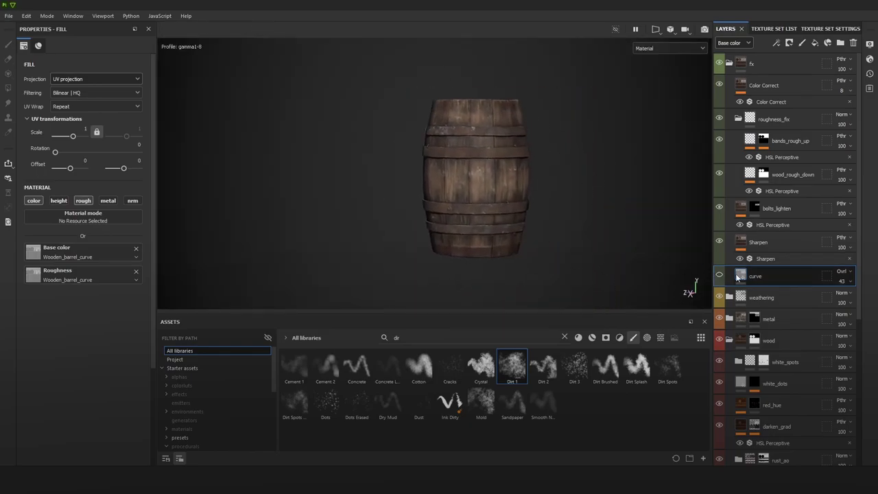
pyautogui.keyDown('alt'); pyautogui.moveTo(542, 171); pyautogui.dragTo(692, 227); pyautogui.keyUp('alt')
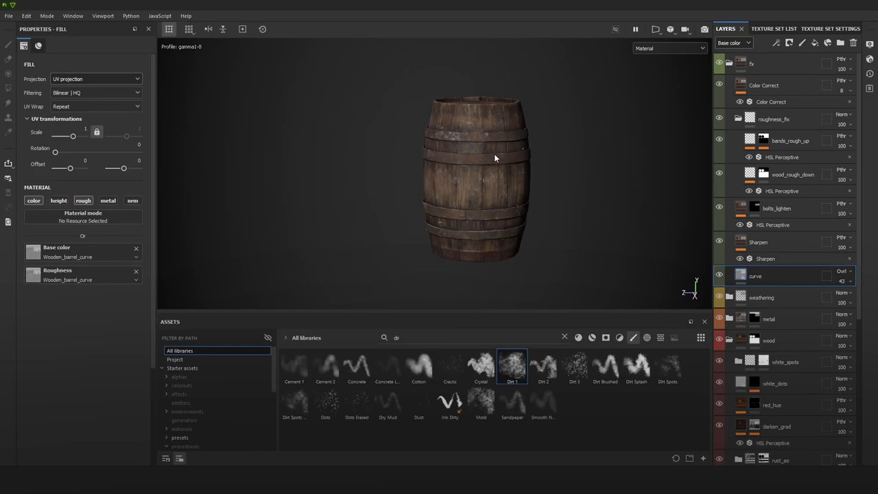
pyautogui.keyDown('alt'); pyautogui.moveTo(495, 155); pyautogui.dragTo(575, 201, button='right'); pyautogui.keyUp('alt')
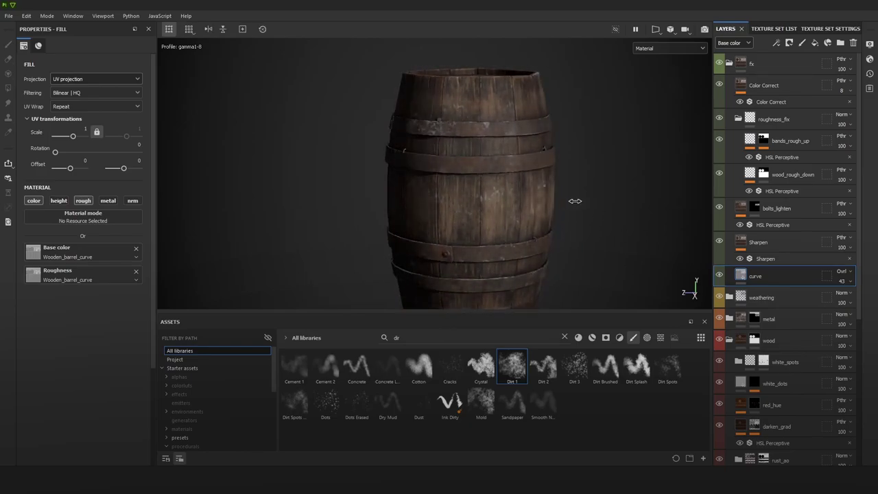
# Step: Add a fill layer above Color Correct in the fx folder and mask it to the metal bands with a color selection
pyautogui.click(772, 89)
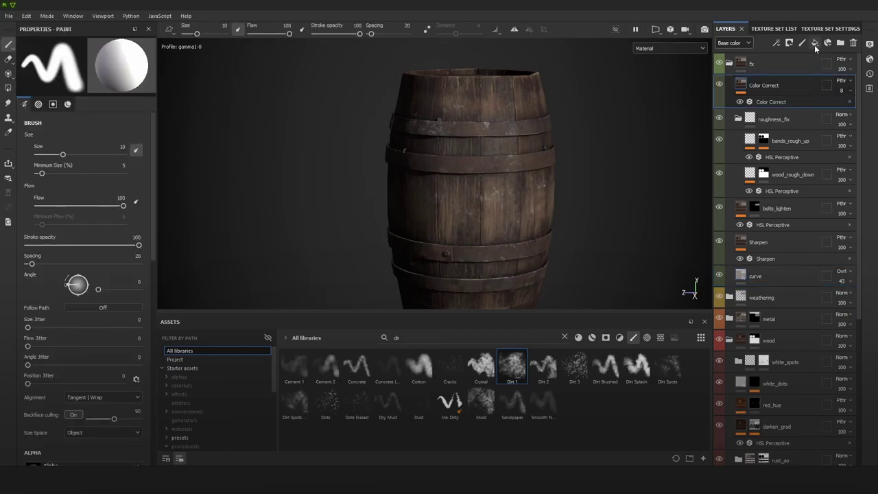
pyautogui.hotkey('ctrl', 'shift', 'f')
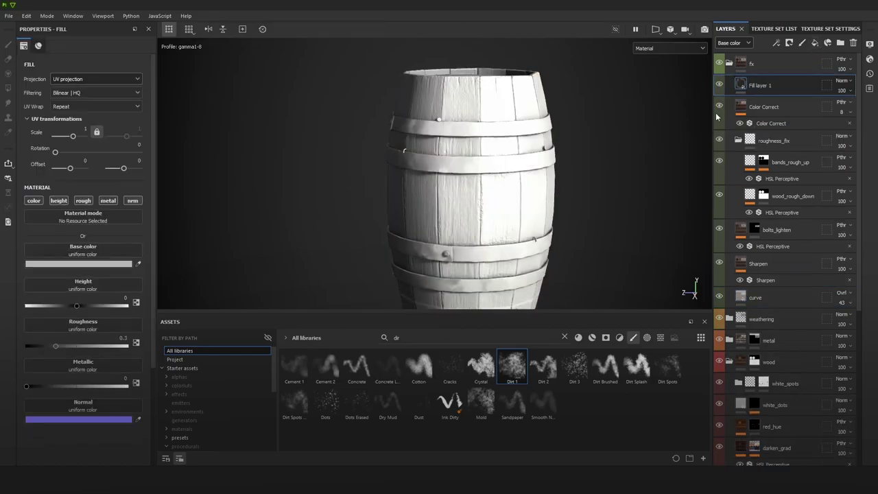
pyautogui.rightClick(775, 85)
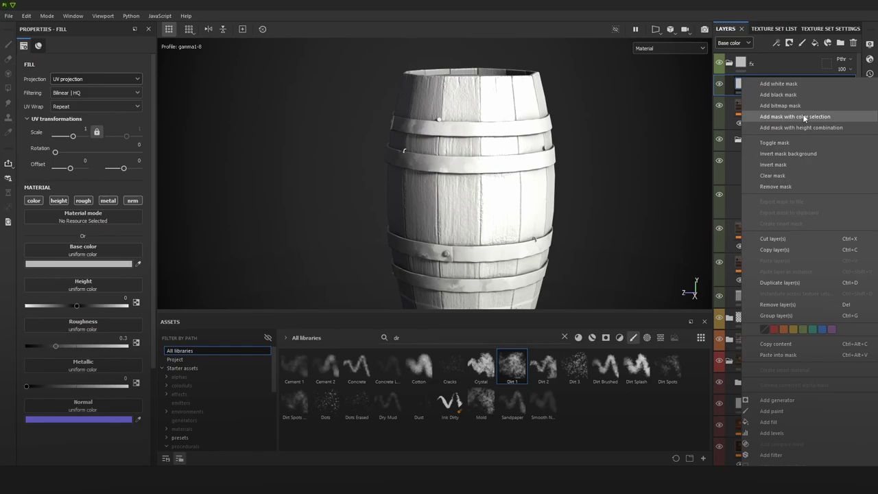
pyautogui.click(805, 117)
pyautogui.click(131, 137)
pyautogui.click(471, 135)
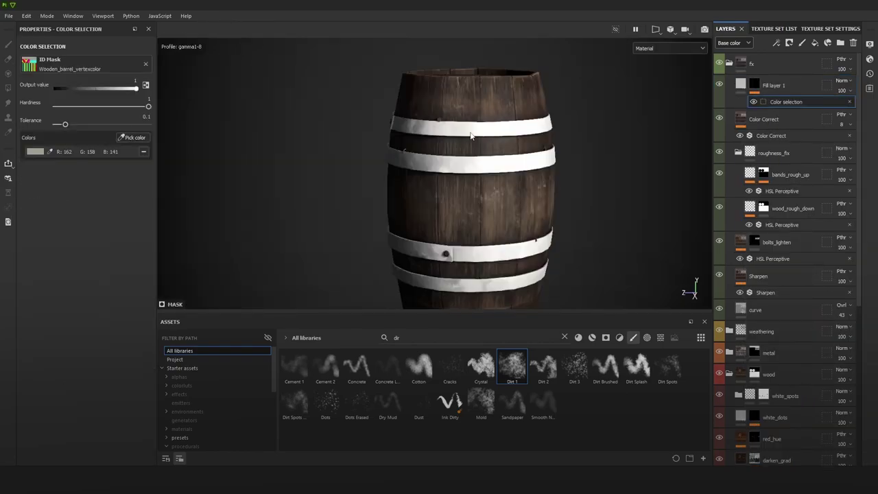
# Step: Limit the masked fill layer to the metallic channel, set Metallic to 1, and check the bands under different lighting
pyautogui.click(741, 84)
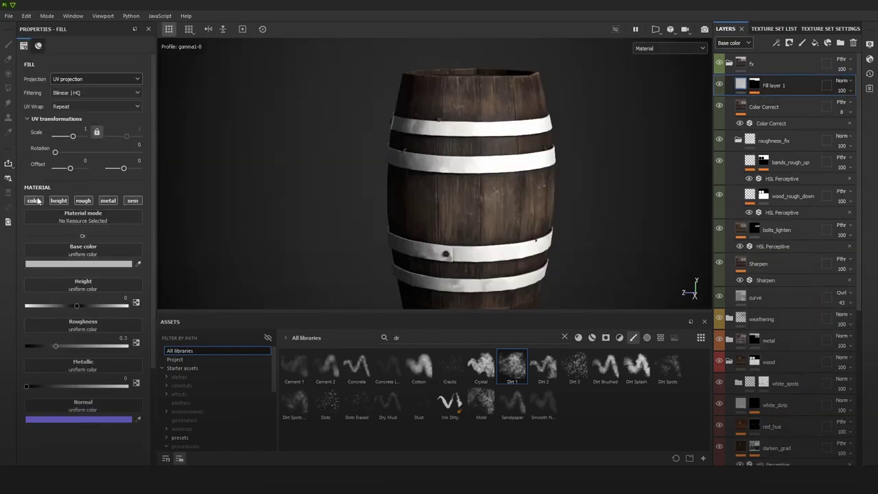
pyautogui.click(34, 200)
pyautogui.click(59, 200)
pyautogui.click(92, 200)
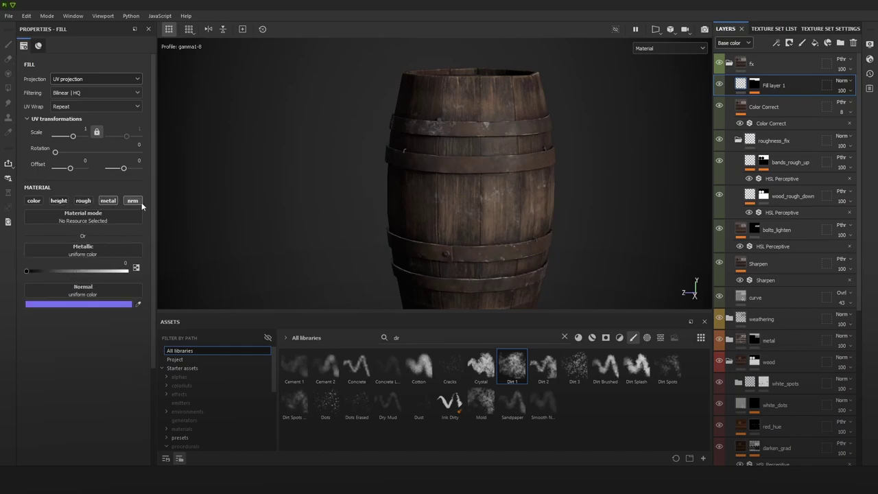
pyautogui.moveTo(97, 272); pyautogui.dragTo(160, 276)
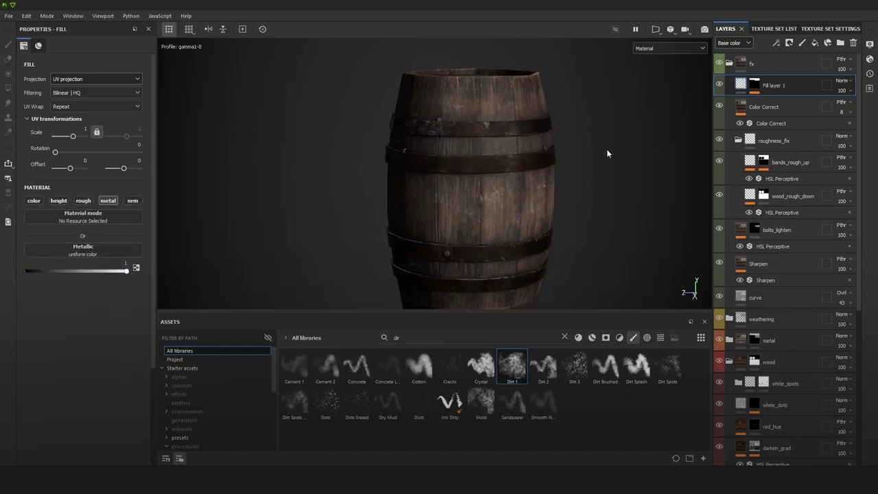
pyautogui.keyDown('shift'); pyautogui.moveTo(606, 152); pyautogui.dragTo(501, 239, button='right'); pyautogui.keyUp('shift')
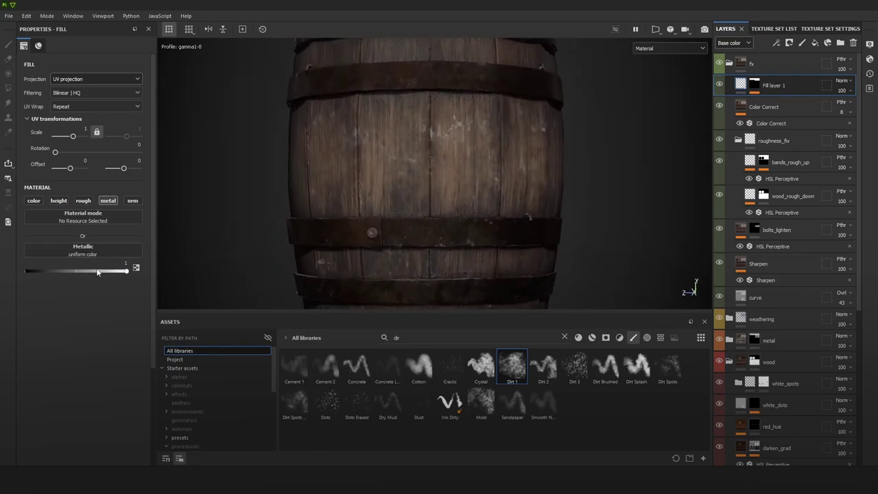
# Step: Set the masked fill layer's Metallic to 0.7832 and inspect the bands up close and from a distance
pyautogui.moveTo(98, 271)
pyautogui.mouseDown()
pyautogui.moveTo(89, 270)
pyautogui.moveTo(107, 271)
pyautogui.mouseUp()
pyautogui.scroll(-6, 480, 165)
pyautogui.keyDown('alt'); pyautogui.moveTo(496, 136); pyautogui.dragTo(509, 118); pyautogui.keyUp('alt')
pyautogui.keyDown('alt'); pyautogui.moveTo(510, 118); pyautogui.dragTo(597, 191, button='right'); pyautogui.keyUp('alt')
pyautogui.moveTo(597, 191)
pyautogui.keyDown('alt'); pyautogui.mouseDown()
pyautogui.moveTo(384, 177)
pyautogui.moveTo(619, 180)
pyautogui.moveTo(613, 185)
pyautogui.mouseUp(); pyautogui.keyUp('alt')
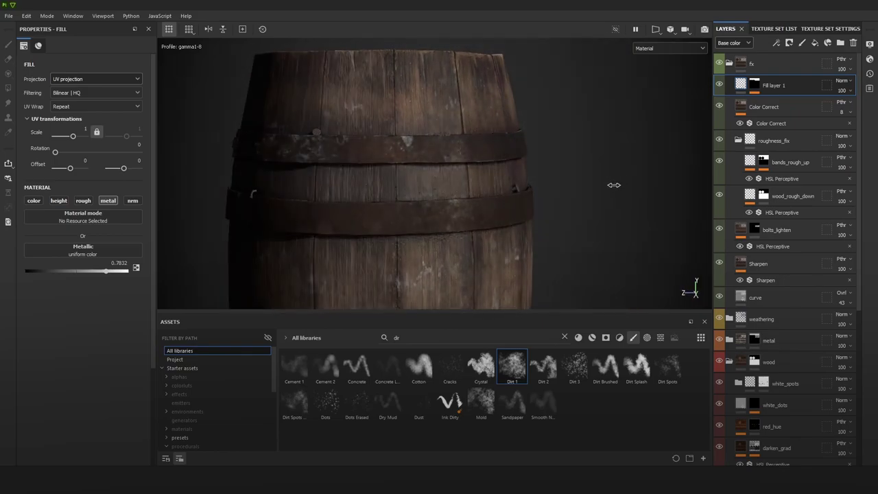
pyautogui.keyDown('shift'); pyautogui.moveTo(614, 184); pyautogui.dragTo(569, 184, button='right'); pyautogui.keyUp('shift')
pyautogui.keyDown('alt'); pyautogui.moveTo(569, 185); pyautogui.dragTo(357, 34, button='right'); pyautogui.keyUp('alt')
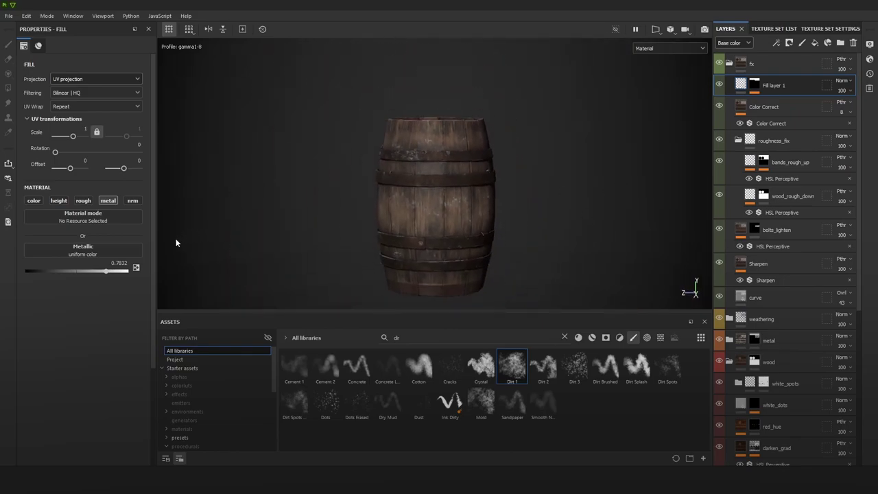
# Step: Try Metallic 1 on the masked fill layer and delete that layer from the fx folder
pyautogui.click(125, 272)
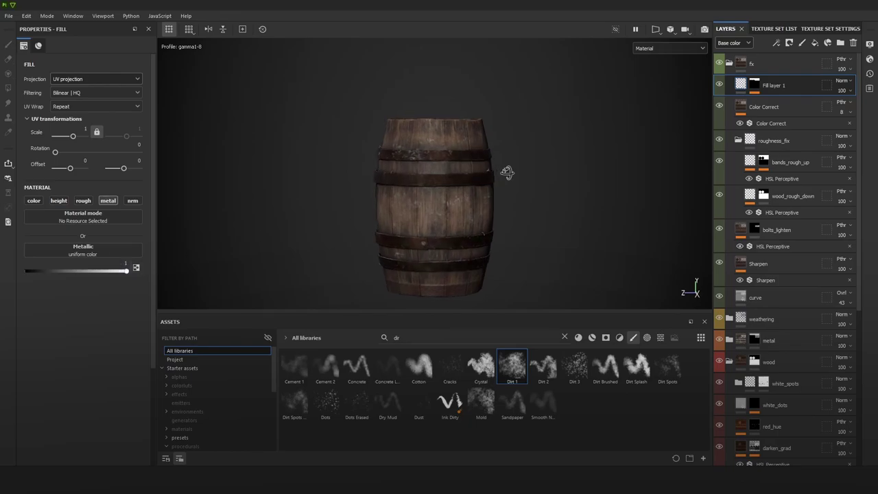
pyautogui.moveTo(505, 172)
pyautogui.keyDown('alt'); pyautogui.mouseDown()
pyautogui.moveTo(482, 172)
pyautogui.moveTo(503, 176)
pyautogui.mouseUp(); pyautogui.keyUp('alt')
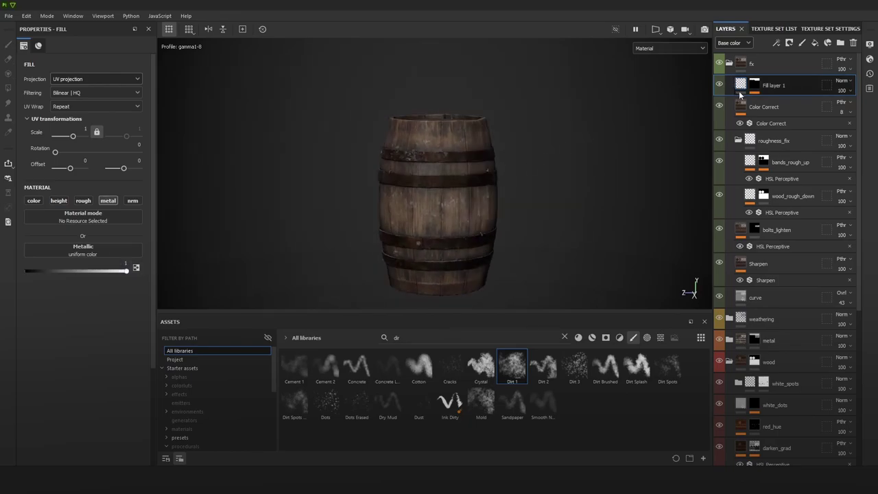
pyautogui.press('Delete')
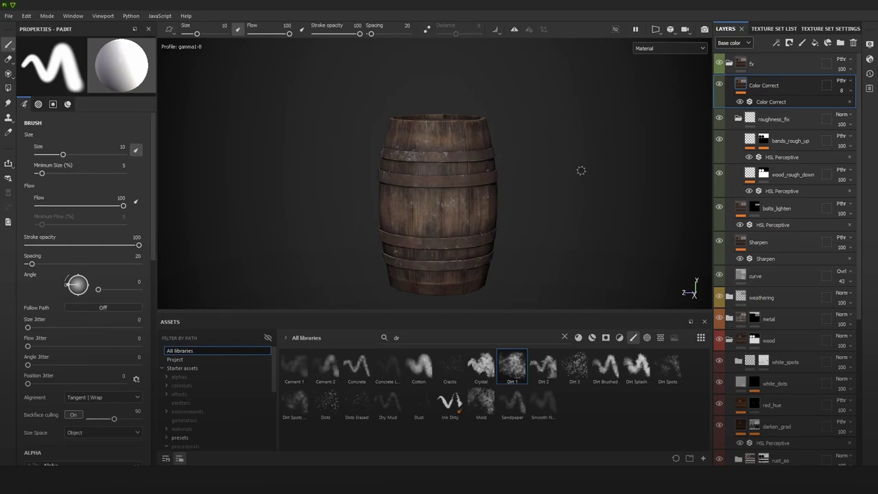
# Step: Expand the metal folder and add a fill layer above MatFinish Galvanized with only the metallic channel active
pyautogui.moveTo(539, 170)
pyautogui.keyDown('alt'); pyautogui.mouseDown(button='right')
pyautogui.moveTo(512, 149)
pyautogui.moveTo(540, 177)
pyautogui.mouseUp(button='right'); pyautogui.keyUp('alt')
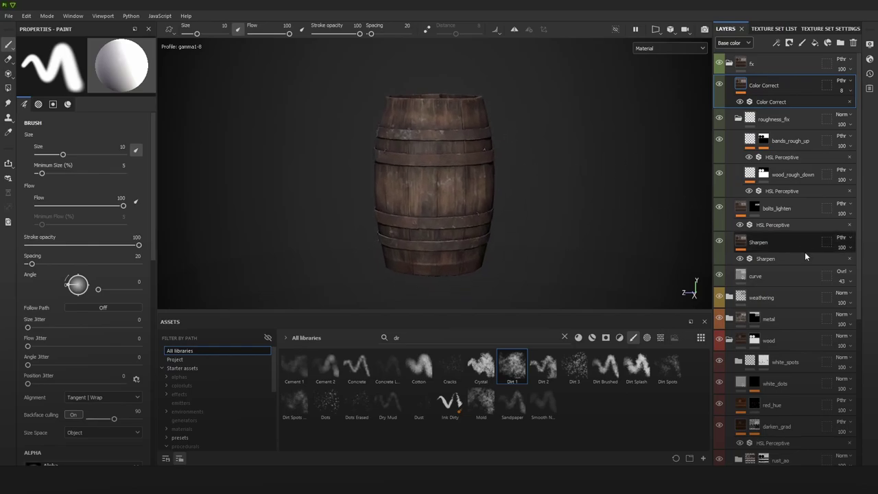
pyautogui.click(730, 318)
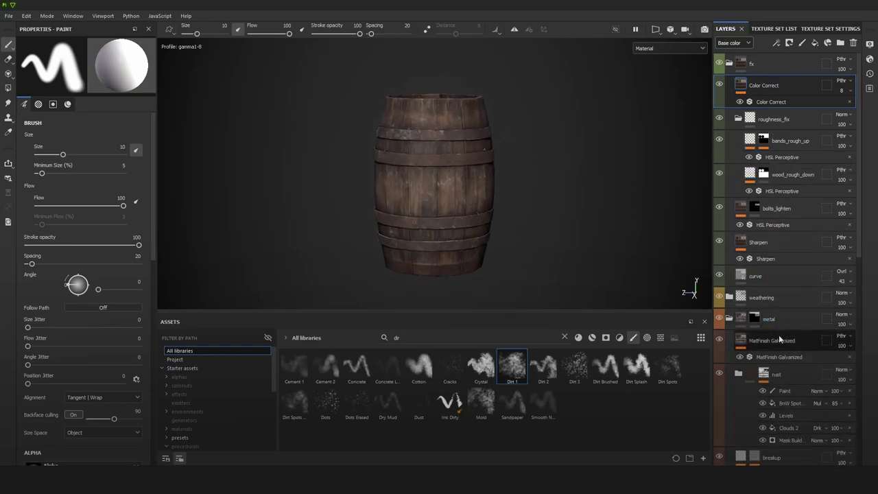
pyautogui.click(778, 334)
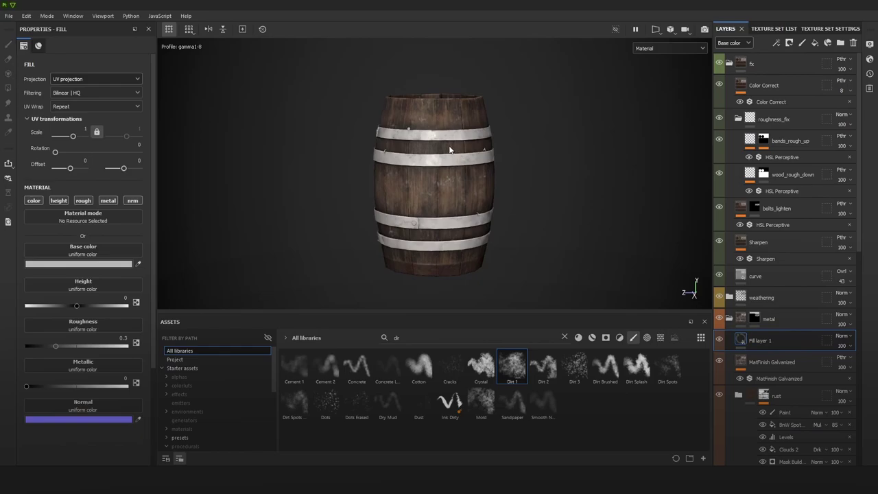
pyautogui.keyDown('alt'); pyautogui.moveTo(448, 146); pyautogui.dragTo(441, 206, button='right'); pyautogui.keyUp('alt')
pyautogui.click(34, 200)
pyautogui.click(58, 200)
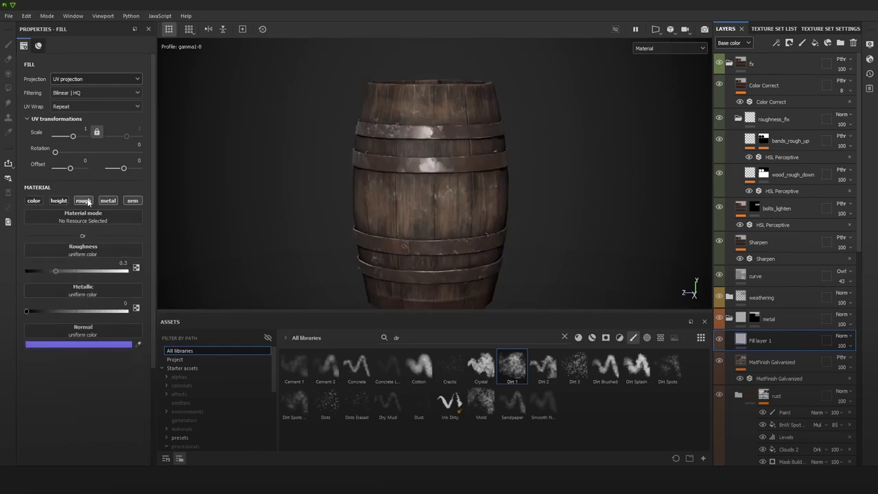
pyautogui.click(83, 200)
# Step: Set the metal folder's fill layer to Metallic 1 and compare the barrel with the roughness_fix folder hidden and shown
pyautogui.moveTo(113, 272); pyautogui.dragTo(145, 272)
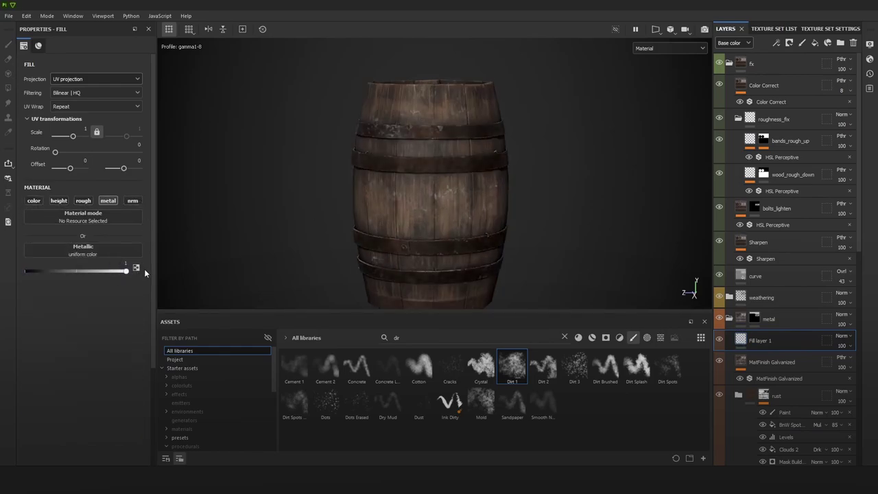
pyautogui.keyDown('alt'); pyautogui.moveTo(521, 212); pyautogui.dragTo(545, 169, button='right'); pyautogui.keyUp('alt')
pyautogui.keyDown('alt'); pyautogui.moveTo(549, 172); pyautogui.dragTo(578, 235, button='right'); pyautogui.keyUp('alt')
pyautogui.keyDown('alt'); pyautogui.moveTo(578, 236); pyautogui.dragTo(522, 206); pyautogui.keyUp('alt')
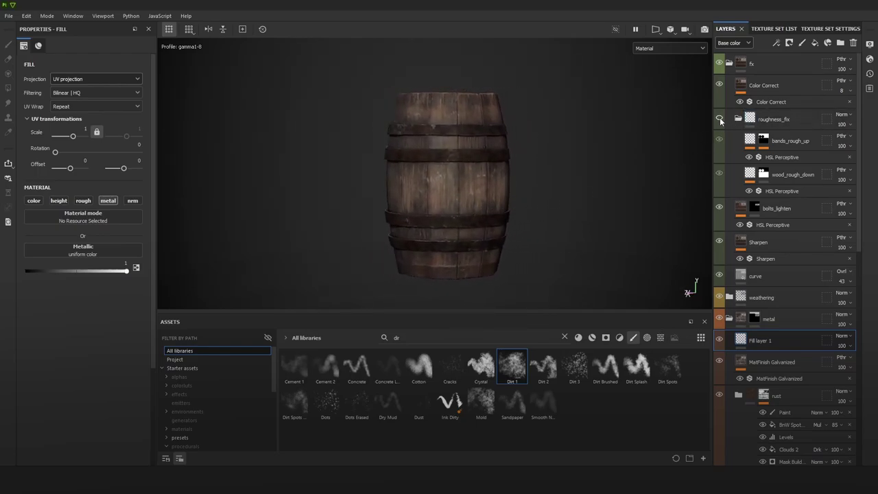
pyautogui.click(719, 119)
pyautogui.keyDown('alt'); pyautogui.moveTo(509, 121); pyautogui.dragTo(584, 164); pyautogui.keyUp('alt')
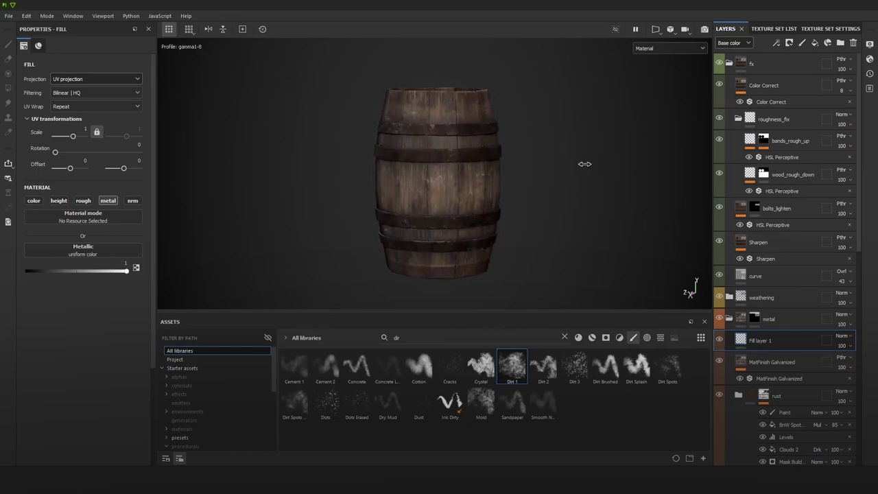
# Step: Try Metallic values of 0.6814 and 0.7699 on the fill layer, checking the bands in the Metallic channel and material display
pyautogui.scroll(2, 547, 168)
pyautogui.click(95, 272)
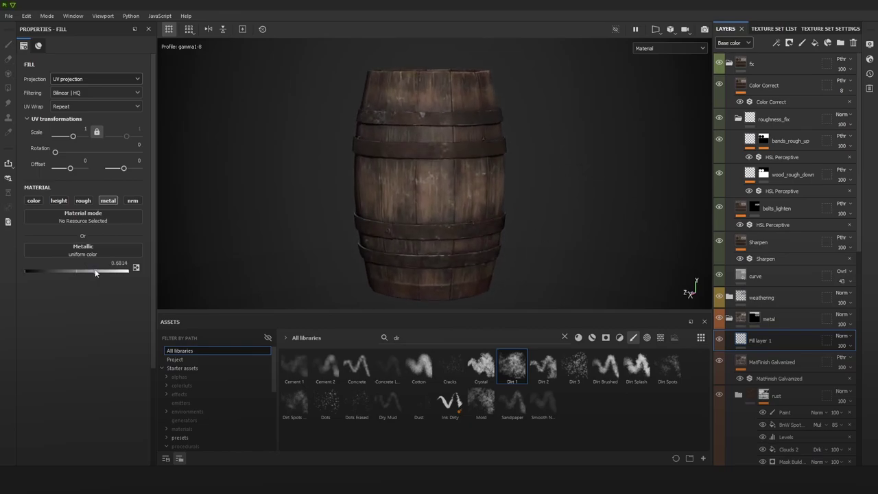
pyautogui.keyDown('alt'); pyautogui.moveTo(496, 106); pyautogui.dragTo(515, 131, button='right'); pyautogui.keyUp('alt')
pyautogui.keyDown('shift'); pyautogui.moveTo(515, 130); pyautogui.dragTo(561, 235, button='right'); pyautogui.keyUp('shift')
pyautogui.press('c')
pyautogui.press('c')
pyautogui.press('c')
pyautogui.press('c')
pyautogui.keyDown('alt'); pyautogui.moveTo(561, 235); pyautogui.dragTo(525, 169, button='middle'); pyautogui.keyUp('alt')
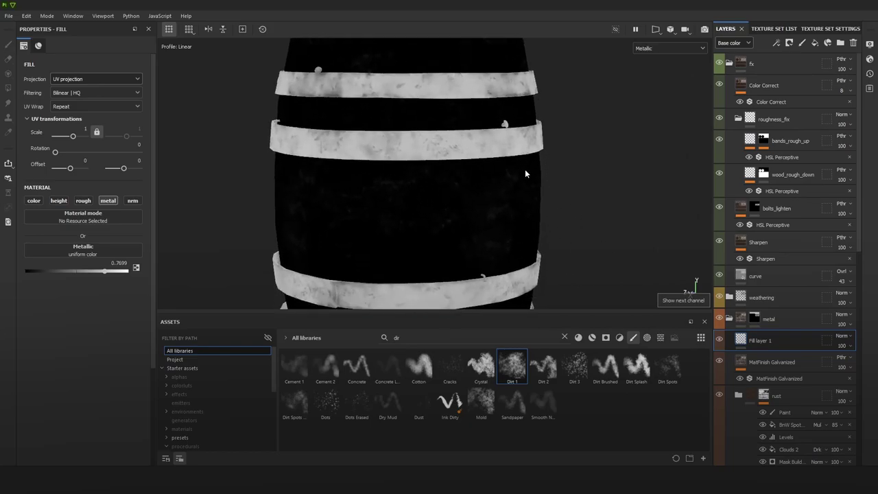
pyautogui.press('m')
pyautogui.press('f')
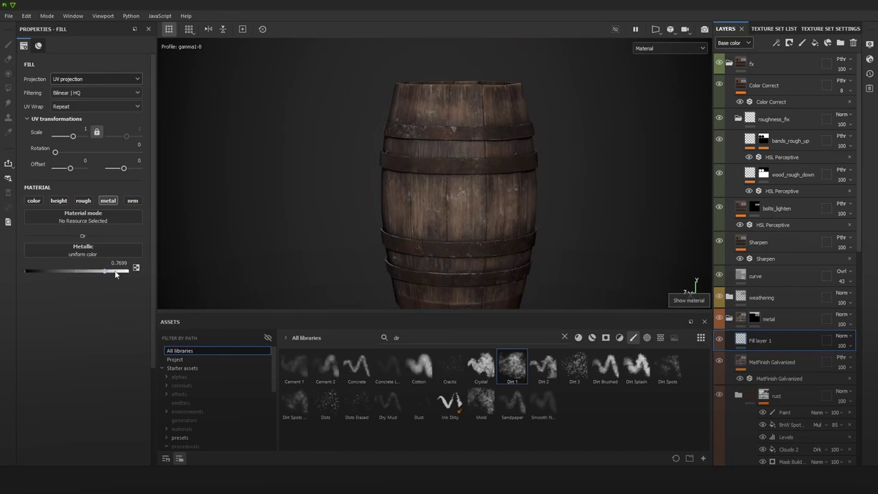
# Step: Set the fill layer's Metallic to 0.8717 and examine the barrel from several sides under rotated lighting
pyautogui.keyDown('alt'); pyautogui.moveTo(526, 160); pyautogui.dragTo(439, 43, button='right'); pyautogui.keyUp('alt')
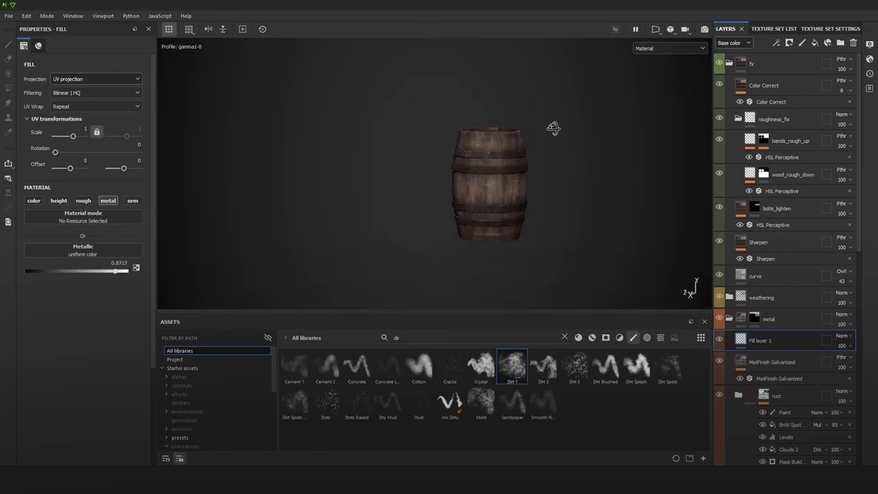
pyautogui.keyDown('alt'); pyautogui.moveTo(554, 130); pyautogui.dragTo(463, 135); pyautogui.keyUp('alt')
pyautogui.keyDown('shift'); pyautogui.moveTo(462, 134); pyautogui.dragTo(549, 148, button='right'); pyautogui.keyUp('shift')
pyautogui.keyDown('alt'); pyautogui.moveTo(603, 192); pyautogui.dragTo(535, 199, button='middle'); pyautogui.keyUp('alt')
pyautogui.keyDown('alt'); pyautogui.moveTo(534, 199); pyautogui.dragTo(555, 243, button='right'); pyautogui.keyUp('alt')
pyautogui.keyDown('alt'); pyautogui.moveTo(555, 244); pyautogui.dragTo(598, 218); pyautogui.keyUp('alt')
# Step: Test Metallic 0 on the fill layer, set it to 0.5973, and inspect the bands around the barrel up close
pyautogui.moveTo(101, 271); pyautogui.dragTo(16, 275)
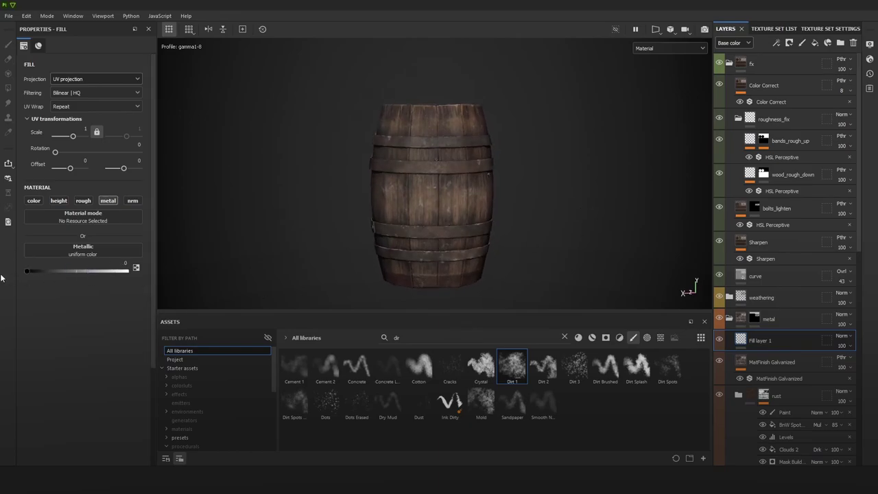
pyautogui.keyDown('alt'); pyautogui.moveTo(548, 181); pyautogui.dragTo(538, 203); pyautogui.keyUp('alt')
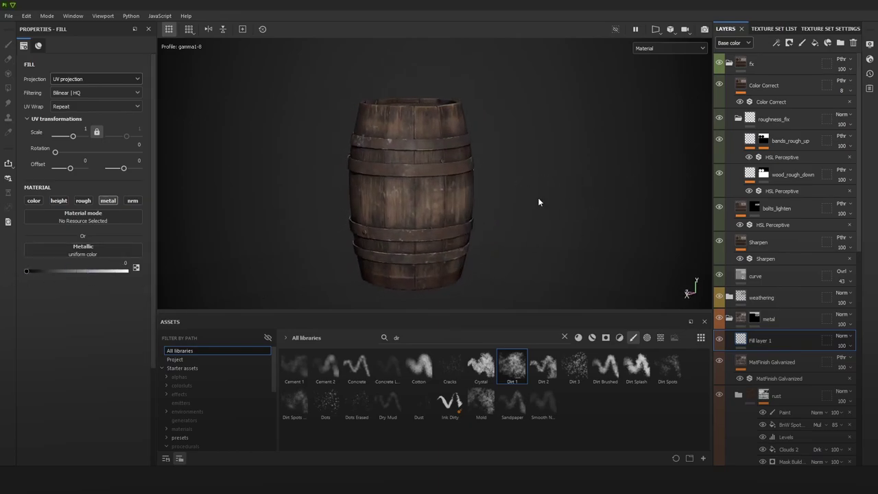
pyautogui.moveTo(74, 272); pyautogui.dragTo(86, 271)
pyautogui.keyDown('alt'); pyautogui.moveTo(531, 178); pyautogui.dragTo(423, 172); pyautogui.keyUp('alt')
pyautogui.keyDown('shift'); pyautogui.moveTo(424, 176); pyautogui.dragTo(445, 177, button='right'); pyautogui.keyUp('shift')
pyautogui.keyDown('alt'); pyautogui.moveTo(514, 281); pyautogui.dragTo(521, 171, button='right'); pyautogui.keyUp('alt')
pyautogui.moveTo(522, 172)
pyautogui.keyDown('alt'); pyautogui.mouseDown()
pyautogui.moveTo(515, 183)
pyautogui.moveTo(532, 157)
pyautogui.moveTo(530, 181)
pyautogui.mouseUp(); pyautogui.keyUp('alt')
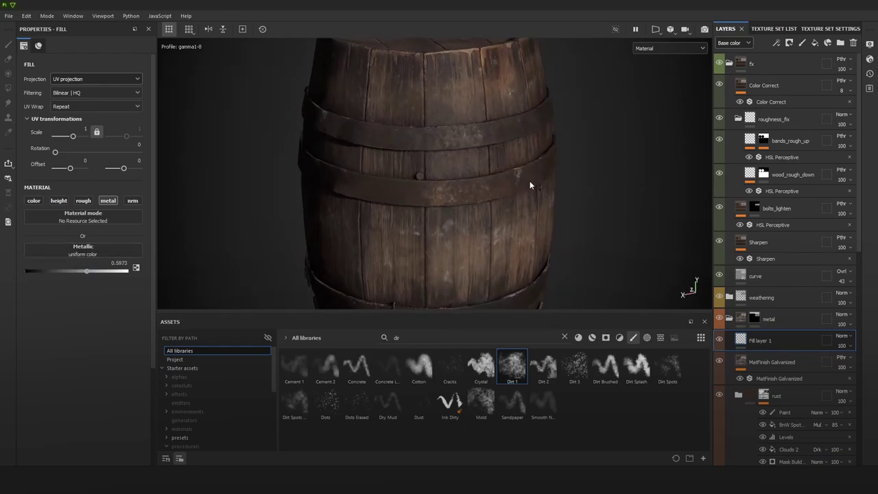
# Step: Try the fill layer's Roughness channel at 0.3451 and 0.6062, inspect the bands, and disable the channel
pyautogui.scroll(6, 313, 138)
pyautogui.keyDown('alt'); pyautogui.moveTo(545, 217); pyautogui.dragTo(512, 204); pyautogui.keyUp('alt')
pyautogui.scroll(-8, 511, 204)
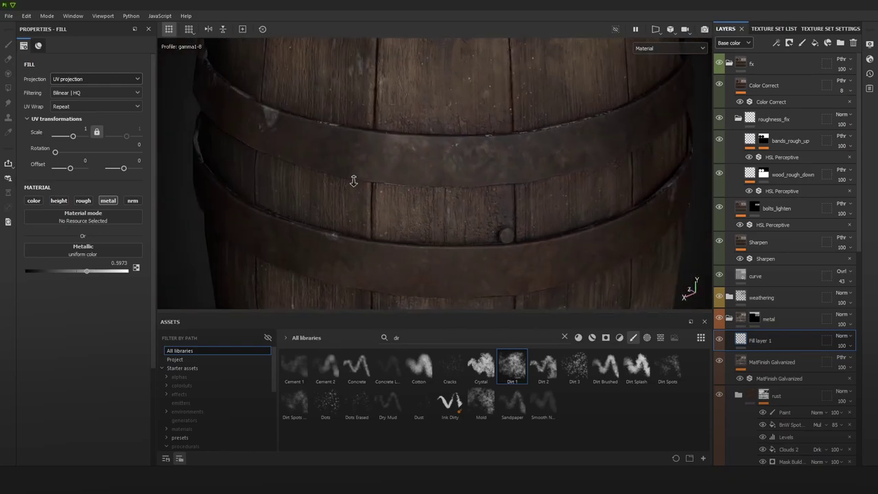
pyautogui.click(83, 200)
pyautogui.moveTo(56, 271)
pyautogui.mouseDown()
pyautogui.moveTo(9, 274)
pyautogui.moveTo(67, 273)
pyautogui.mouseUp()
pyautogui.keyDown('alt'); pyautogui.moveTo(440, 223); pyautogui.dragTo(371, 29, button='right'); pyautogui.keyUp('alt')
pyautogui.keyDown('alt'); pyautogui.moveTo(452, 172); pyautogui.dragTo(482, 122); pyautogui.keyUp('alt')
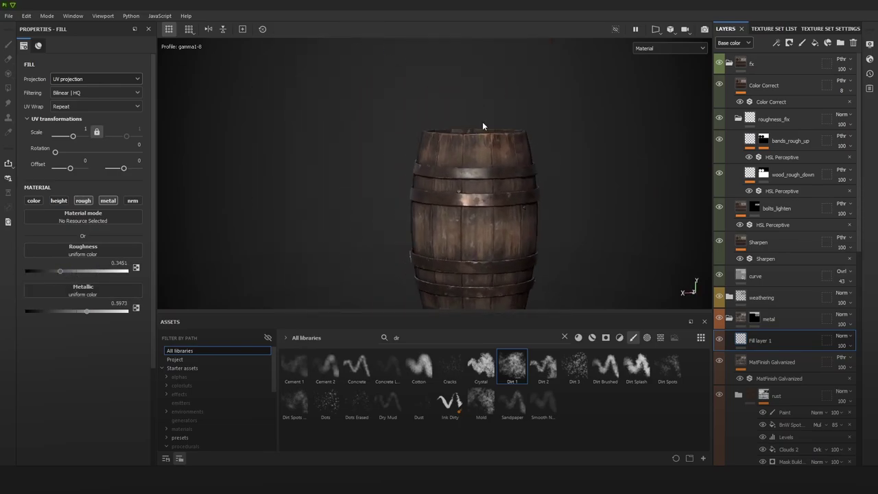
pyautogui.keyDown('alt'); pyautogui.moveTo(539, 174); pyautogui.dragTo(498, 151, button='middle'); pyautogui.keyUp('alt')
pyautogui.scroll(1, 498, 151)
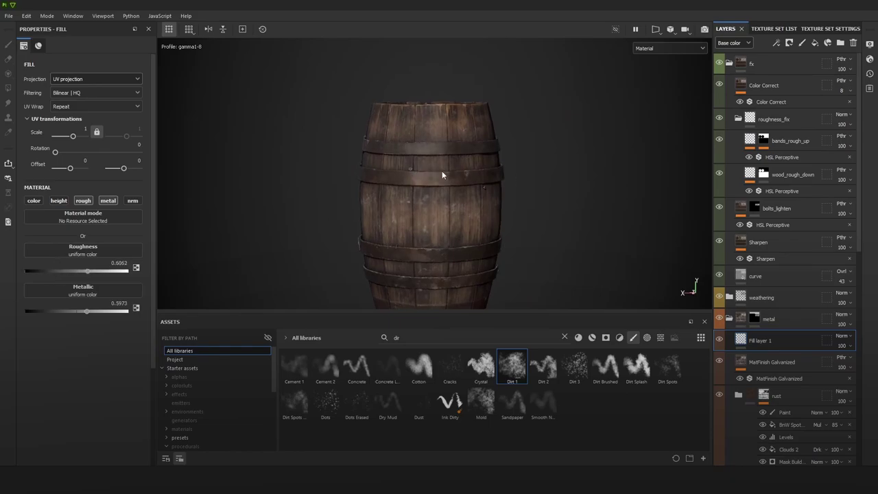
pyautogui.keyDown('alt'); pyautogui.moveTo(442, 176); pyautogui.dragTo(473, 177); pyautogui.keyUp('alt')
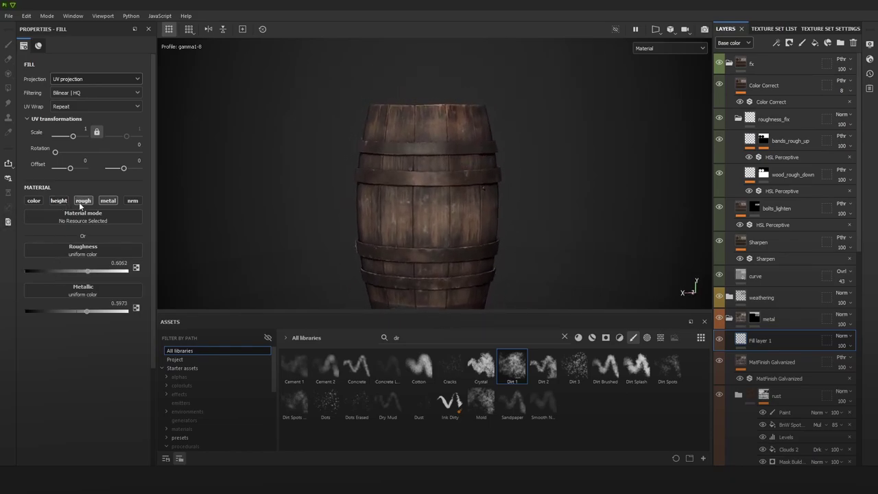
pyautogui.click(81, 201)
# Step: Select the HSL Perceptive filter of bands_rough_up, try Lightness 0.101, and check the barrel under rotated lighting
pyautogui.keyDown('alt'); pyautogui.moveTo(312, 158); pyautogui.dragTo(513, 132); pyautogui.keyUp('alt')
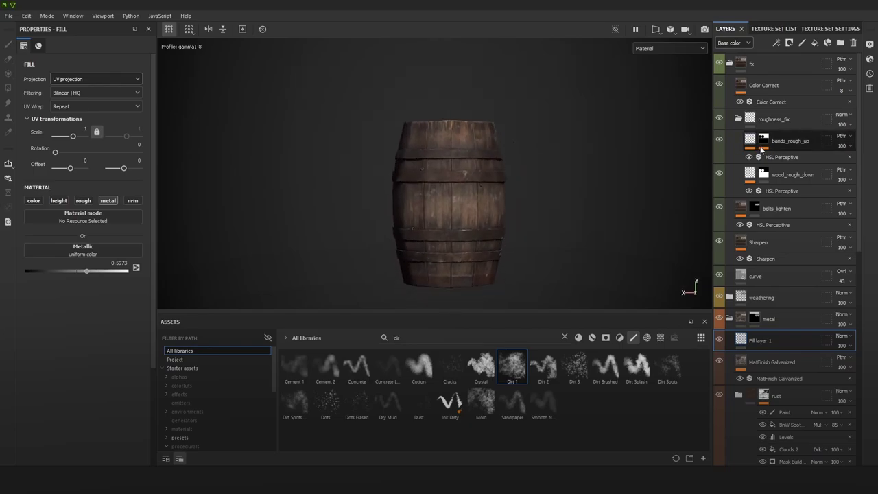
pyautogui.click(791, 157)
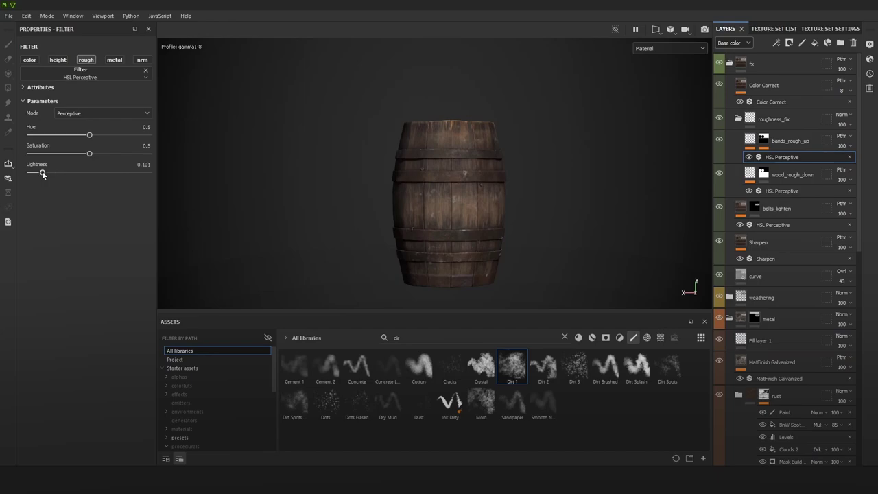
pyautogui.keyDown('alt'); pyautogui.moveTo(473, 168); pyautogui.dragTo(542, 174); pyautogui.keyUp('alt')
pyautogui.keyDown('alt'); pyautogui.moveTo(614, 178); pyautogui.dragTo(569, 174); pyautogui.keyUp('alt')
pyautogui.keyDown('shift'); pyautogui.moveTo(568, 174); pyautogui.dragTo(569, 179, button='right'); pyautogui.keyUp('shift')
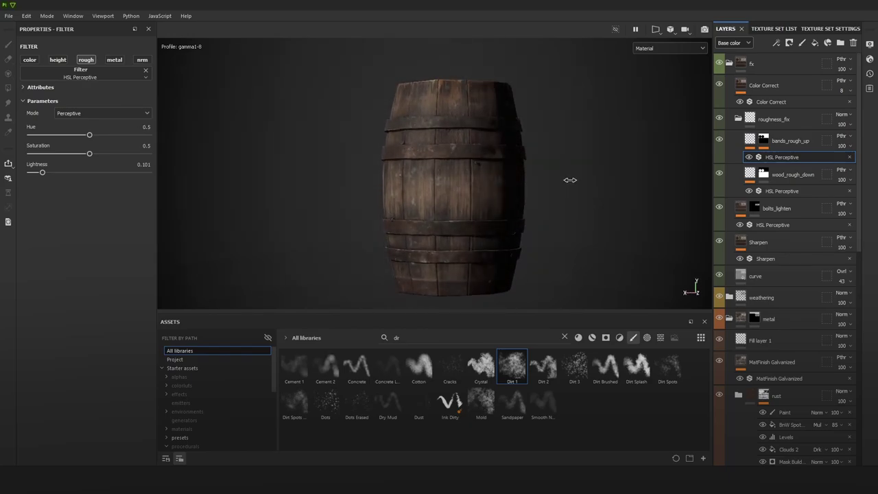
# Step: Try Lightness 0.213 on the bands_rough_up HSL Perceptive filter and compare bands and wood in the Roughness channel
pyautogui.click(55, 171)
pyautogui.keyDown('alt'); pyautogui.moveTo(426, 164); pyautogui.dragTo(456, 169); pyautogui.keyUp('alt')
pyautogui.press('c')
pyautogui.press('c')
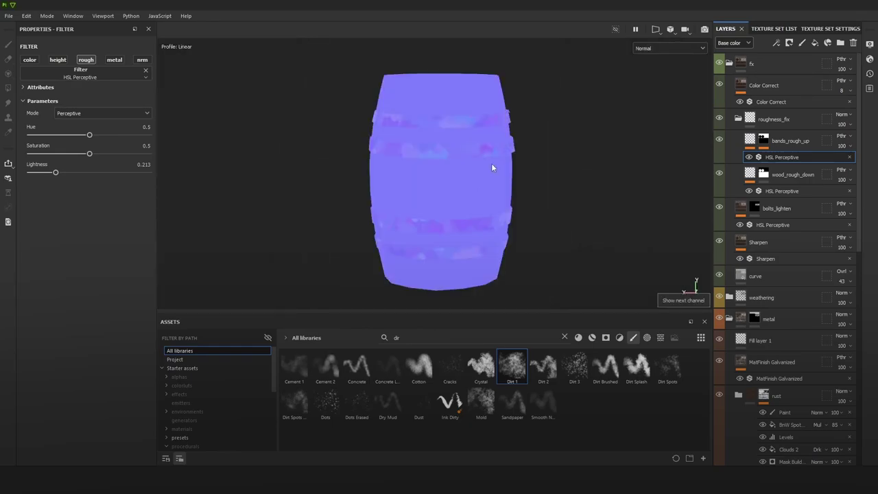
pyautogui.press('c')
pyautogui.press('c')
pyautogui.press('c')
pyautogui.press('c')
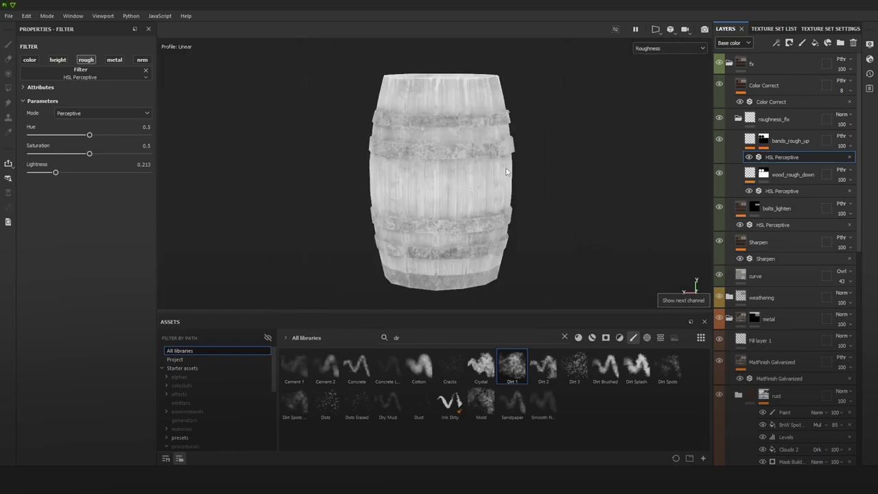
pyautogui.keyDown('alt'); pyautogui.moveTo(545, 182); pyautogui.dragTo(476, 102, button='right'); pyautogui.keyUp('alt')
pyautogui.keyDown('alt'); pyautogui.moveTo(476, 102); pyautogui.dragTo(495, 124); pyautogui.keyUp('alt')
pyautogui.keyDown('alt'); pyautogui.moveTo(496, 124); pyautogui.dragTo(541, 172, button='right'); pyautogui.keyUp('alt')
pyautogui.moveTo(541, 172)
pyautogui.keyDown('alt'); pyautogui.mouseDown()
pyautogui.moveTo(621, 190)
pyautogui.moveTo(549, 157)
pyautogui.mouseUp(); pyautogui.keyUp('alt')
pyautogui.keyDown('alt'); pyautogui.moveTo(549, 157); pyautogui.dragTo(452, 135, button='right'); pyautogui.keyUp('alt')
# Step: Try a Lightness of 0.081 on the bands' roughness filter and check the barrel in material display under rotated lighting
pyautogui.moveTo(55, 172)
pyautogui.mouseDown()
pyautogui.moveTo(39, 173)
pyautogui.moveTo(67, 172)
pyautogui.mouseUp()
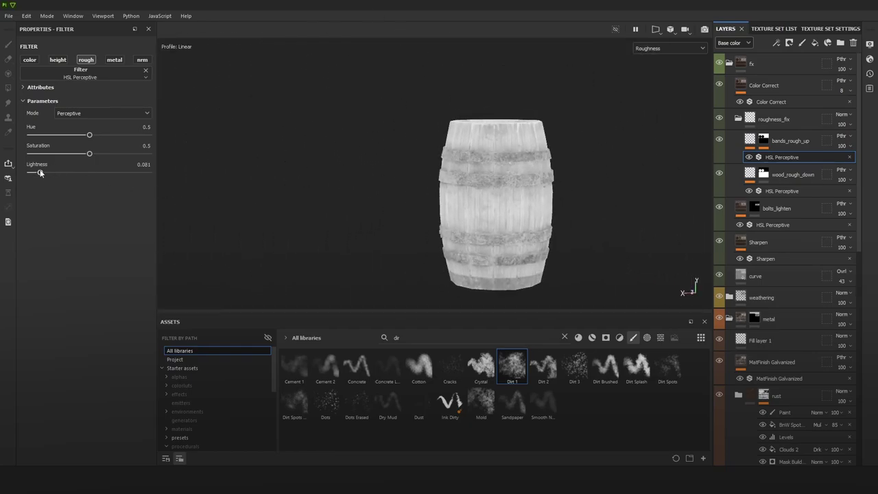
pyautogui.click(43, 173)
pyautogui.press('m')
pyautogui.keyDown('shift'); pyautogui.moveTo(356, 195); pyautogui.dragTo(435, 189, button='right'); pyautogui.keyUp('shift')
pyautogui.keyDown('alt'); pyautogui.moveTo(435, 190); pyautogui.dragTo(541, 197); pyautogui.keyUp('alt')
pyautogui.keyDown('shift'); pyautogui.moveTo(404, 193); pyautogui.dragTo(361, 193, button='right'); pyautogui.keyUp('shift')
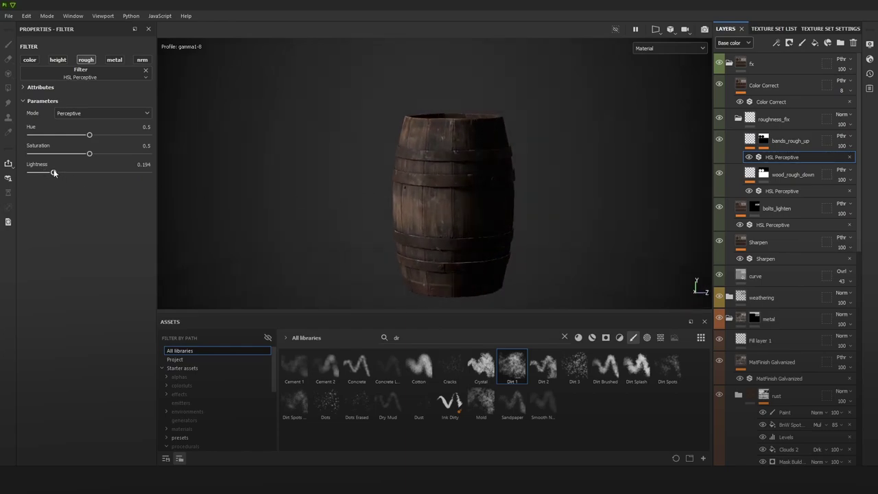
# Step: Set the bands_rough_up HSL Perceptive filter's Lightness to 0.229 and inspect the bands around the barrel up close
pyautogui.moveTo(52, 172); pyautogui.dragTo(56, 172)
pyautogui.keyDown('alt'); pyautogui.moveTo(493, 208); pyautogui.dragTo(494, 213, button='right'); pyautogui.keyUp('alt')
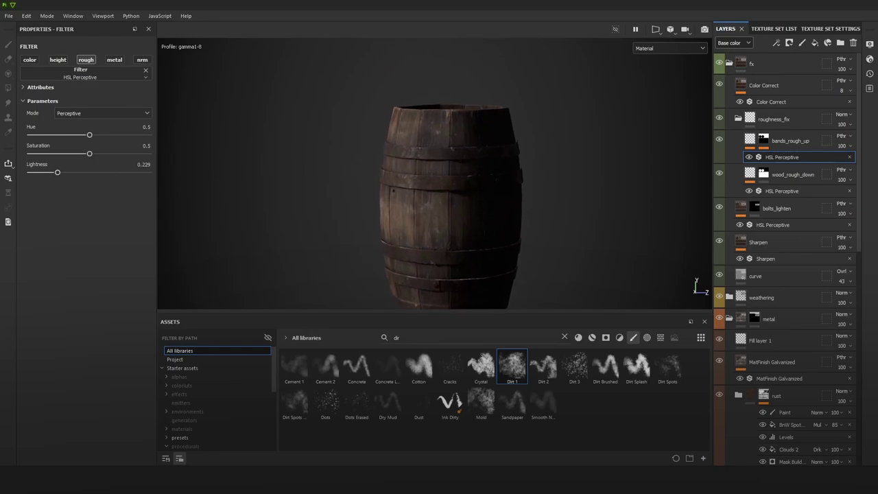
pyautogui.keyDown('alt'); pyautogui.moveTo(403, 144); pyautogui.dragTo(457, 151); pyautogui.keyUp('alt')
pyautogui.keyDown('alt'); pyautogui.moveTo(457, 151); pyautogui.dragTo(672, 322, button='right'); pyautogui.keyUp('alt')
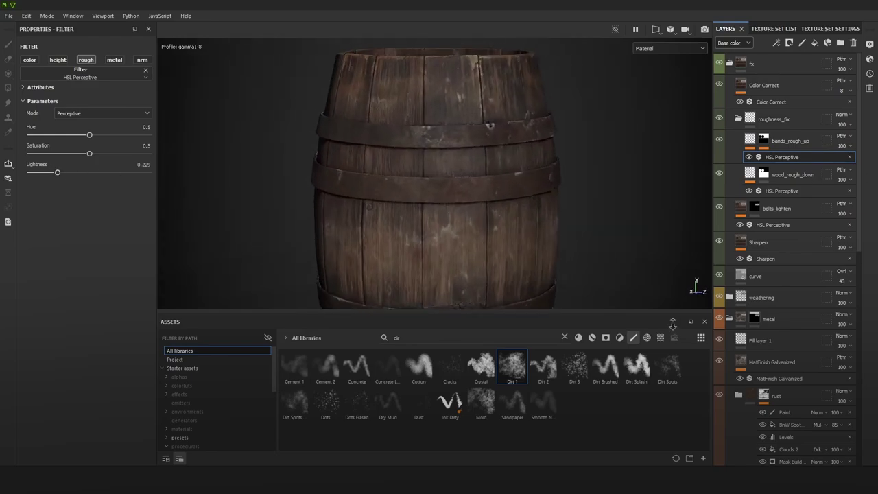
pyautogui.keyDown('alt'); pyautogui.moveTo(425, 152); pyautogui.dragTo(539, 167); pyautogui.keyUp('alt')
pyautogui.keyDown('alt'); pyautogui.moveTo(539, 167); pyautogui.dragTo(407, 72, button='right'); pyautogui.keyUp('alt')
# Step: Examine the barrel in the Roughness and Normal+Height+Mesh views, and in material display from several sides
pyautogui.press('c')
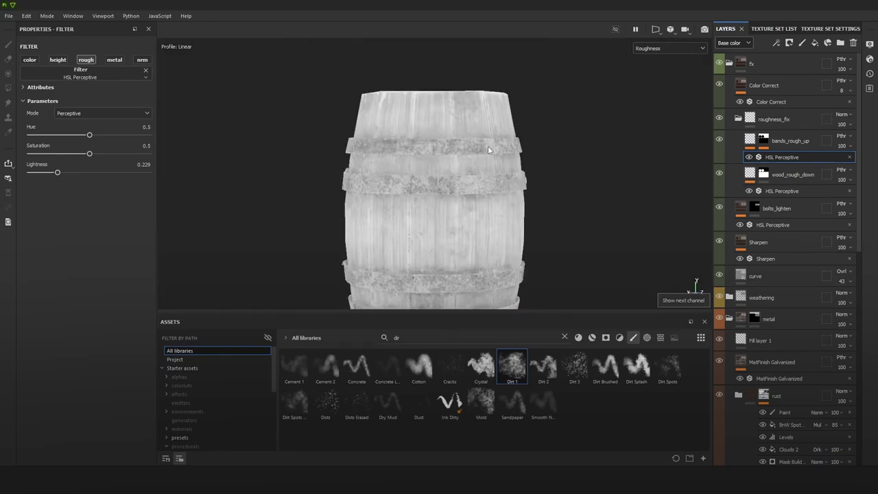
pyautogui.keyDown('alt'); pyautogui.moveTo(498, 152); pyautogui.dragTo(576, 199); pyautogui.keyUp('alt')
pyautogui.keyDown('alt'); pyautogui.moveTo(576, 199); pyautogui.dragTo(446, 72, button='right'); pyautogui.keyUp('alt')
pyautogui.keyDown('alt'); pyautogui.moveTo(514, 101); pyautogui.dragTo(542, 114); pyautogui.keyUp('alt')
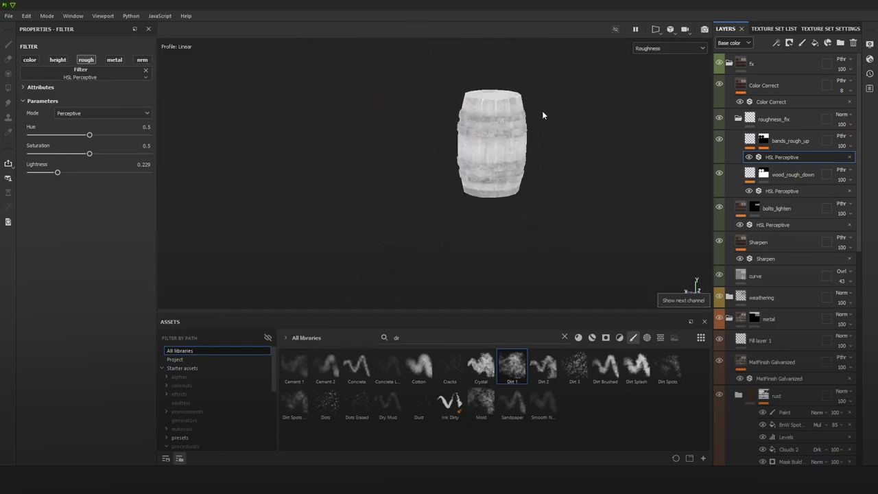
pyautogui.keyDown('alt'); pyautogui.moveTo(483, 102); pyautogui.dragTo(515, 151, button='right'); pyautogui.keyUp('alt')
pyautogui.press('c')
pyautogui.press('c')
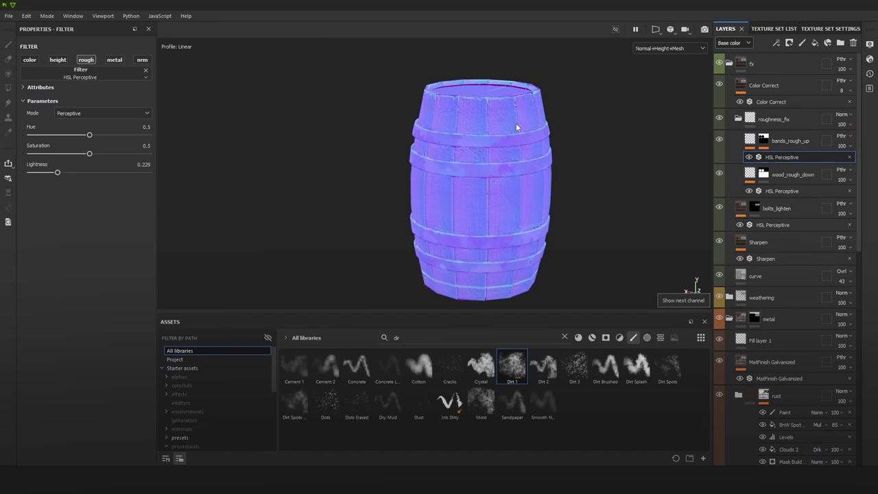
pyautogui.keyDown('alt'); pyautogui.moveTo(530, 95); pyautogui.dragTo(504, 83, button='right'); pyautogui.keyUp('alt')
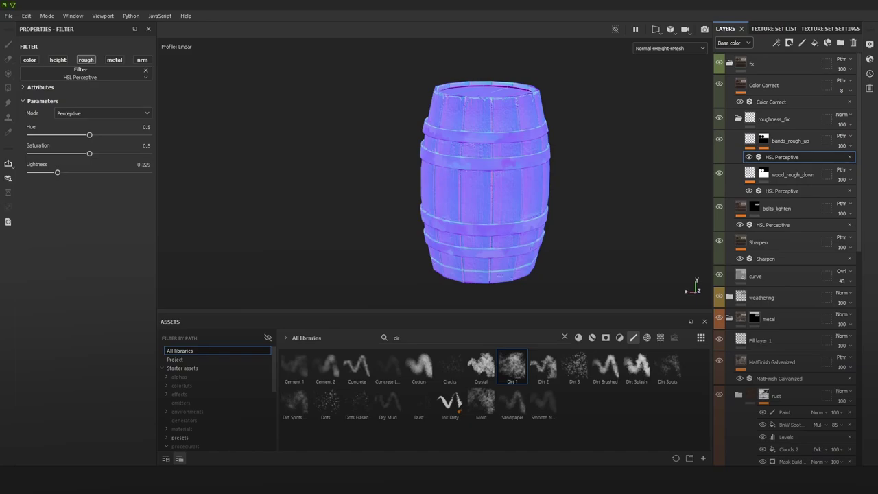
pyautogui.keyDown('alt'); pyautogui.moveTo(495, 176); pyautogui.dragTo(510, 146, button='right'); pyautogui.keyUp('alt')
pyautogui.press('m')
pyautogui.keyDown('alt'); pyautogui.moveTo(559, 163); pyautogui.dragTo(549, 155, button='middle'); pyautogui.keyUp('alt')
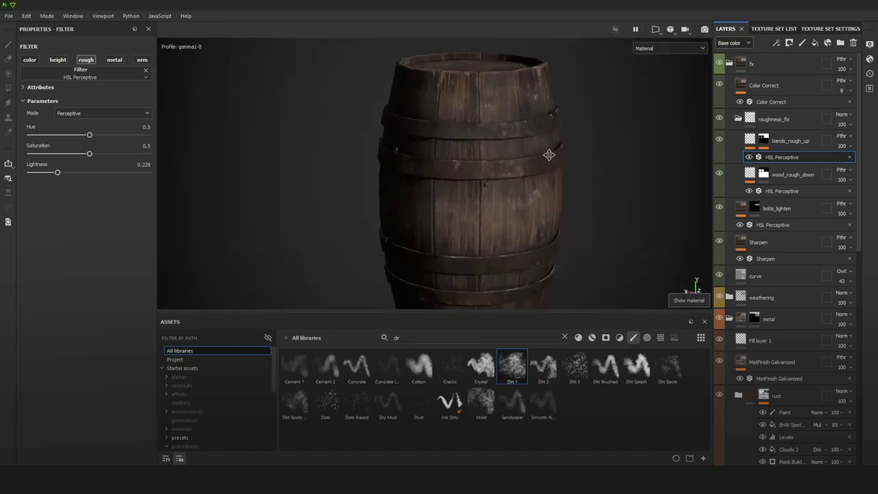
pyautogui.keyDown('shift'); pyautogui.moveTo(561, 155); pyautogui.dragTo(549, 156, button='right'); pyautogui.keyUp('shift')
pyautogui.keyDown('alt'); pyautogui.moveTo(545, 179); pyautogui.dragTo(558, 160); pyautogui.keyUp('alt')
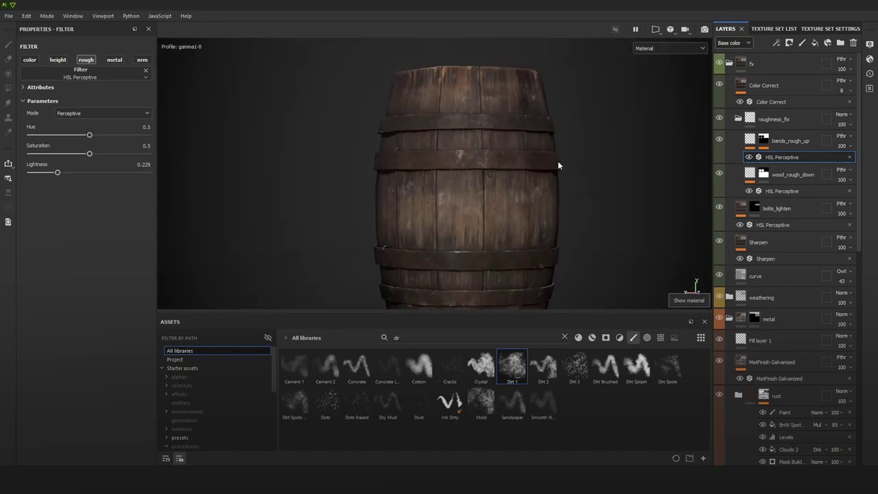
pyautogui.moveTo(557, 161)
pyautogui.keyDown('alt'); pyautogui.mouseDown(button='right')
pyautogui.moveTo(549, 170)
pyautogui.moveTo(570, 169)
pyautogui.mouseUp(button='right'); pyautogui.keyUp('alt')
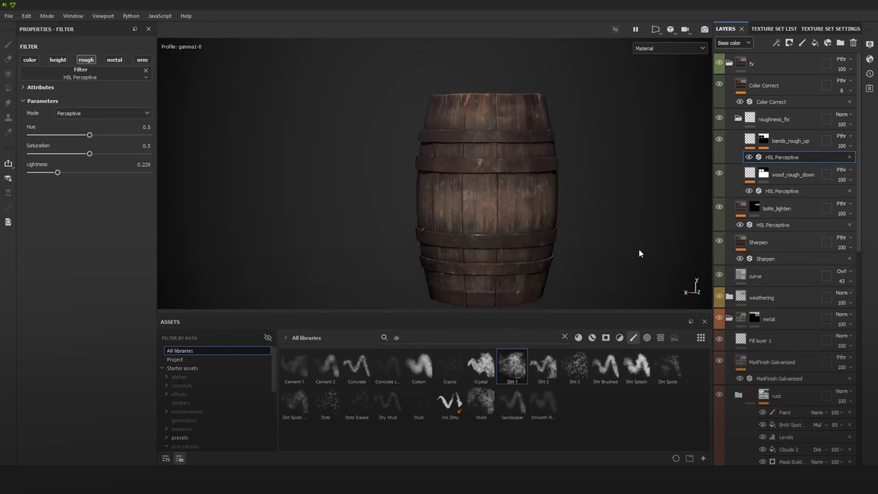
# Step: Add a fill layer inside the wood folder, directly above white_spots
pyautogui.scroll(-10, 786, 299)
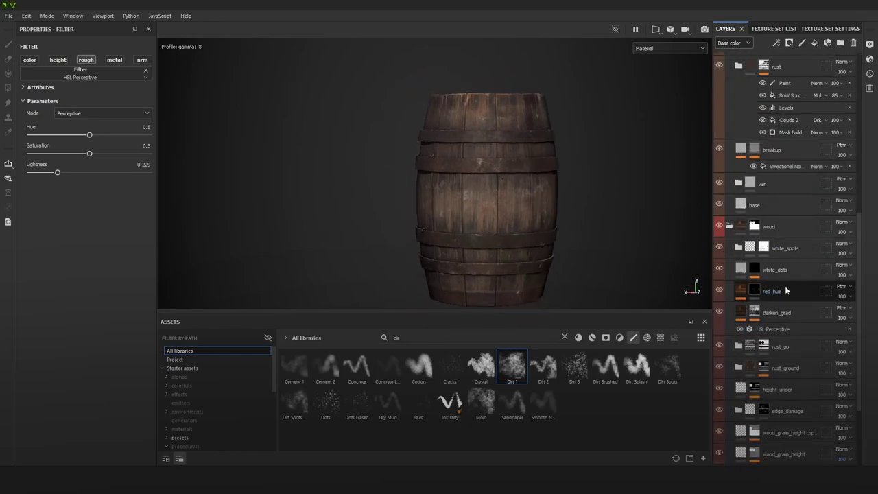
pyautogui.scroll(-1, 787, 247)
pyautogui.click(794, 221)
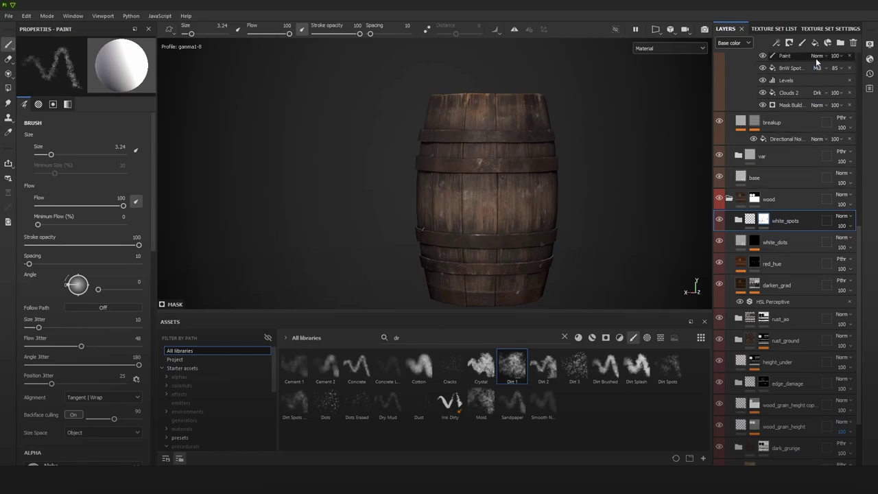
pyautogui.click(816, 43)
pyautogui.doubleClick(768, 221)
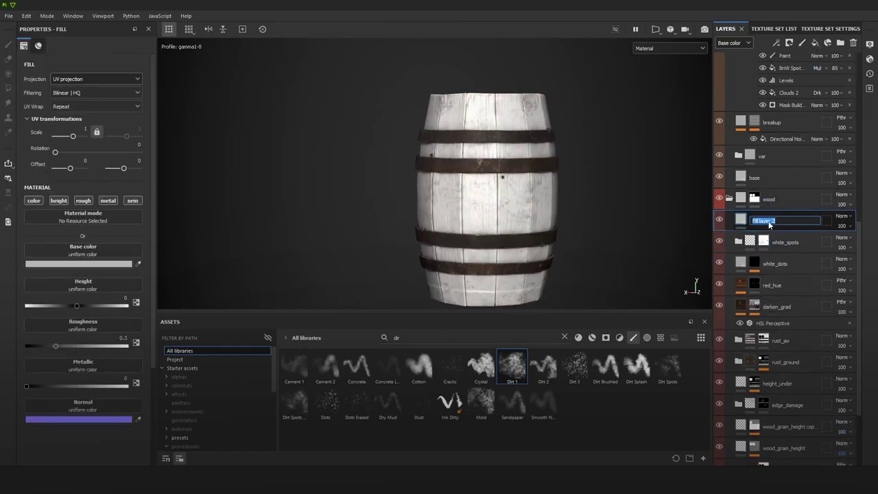
pyautogui.click(788, 245)
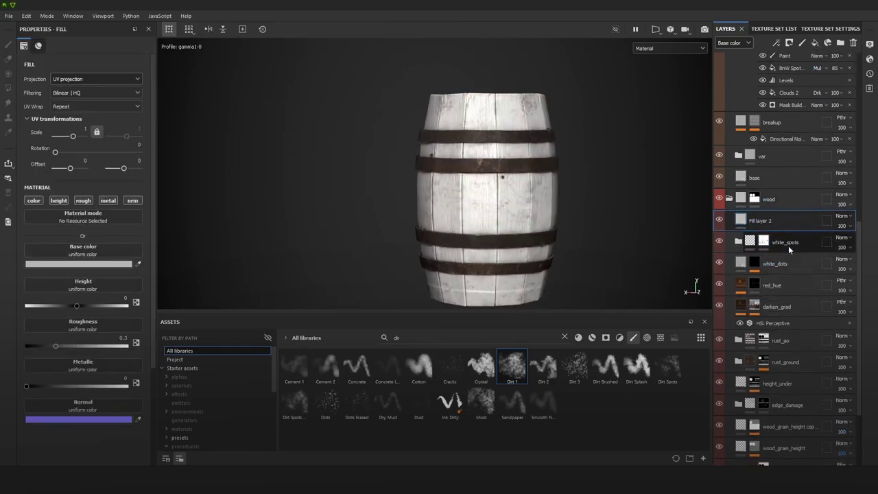
pyautogui.click(783, 226)
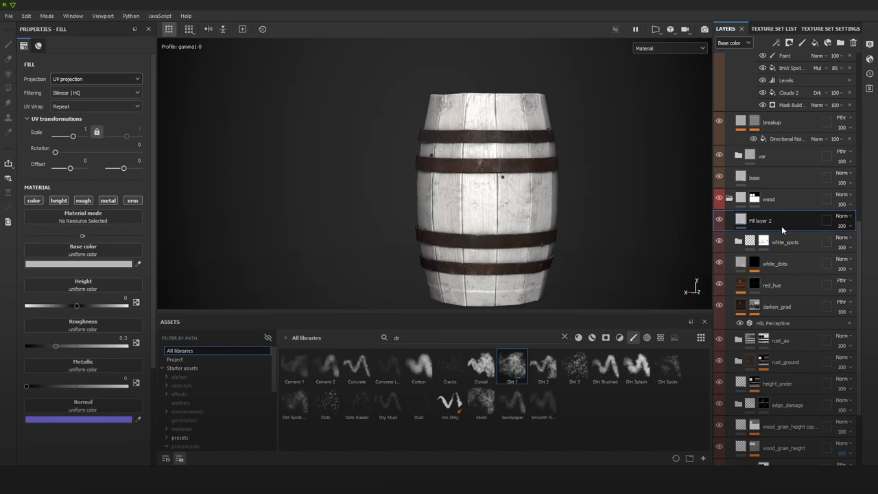
# Step: Group the new fill layer into a folder named damage
pyautogui.hotkey('ctrl', 'g')
pyautogui.doubleClick(775, 222)
pyautogui.write('d')
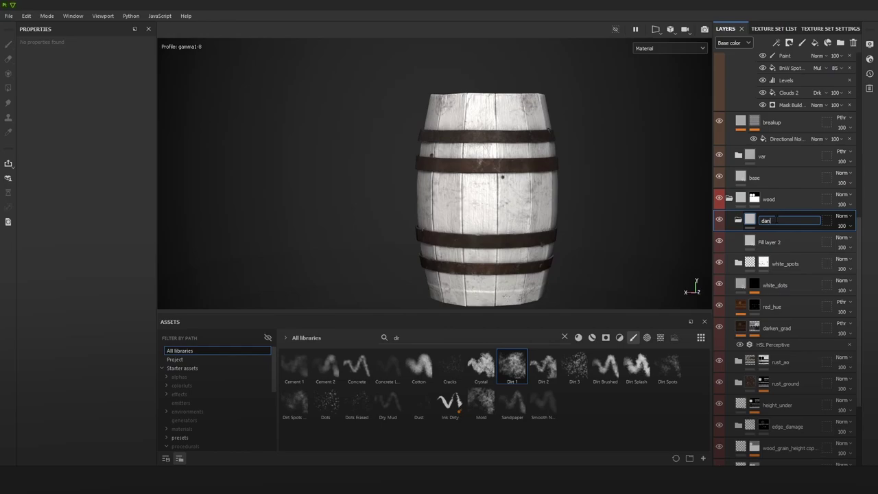
pyautogui.write('amage')
pyautogui.press('Return')
pyautogui.click(769, 244)
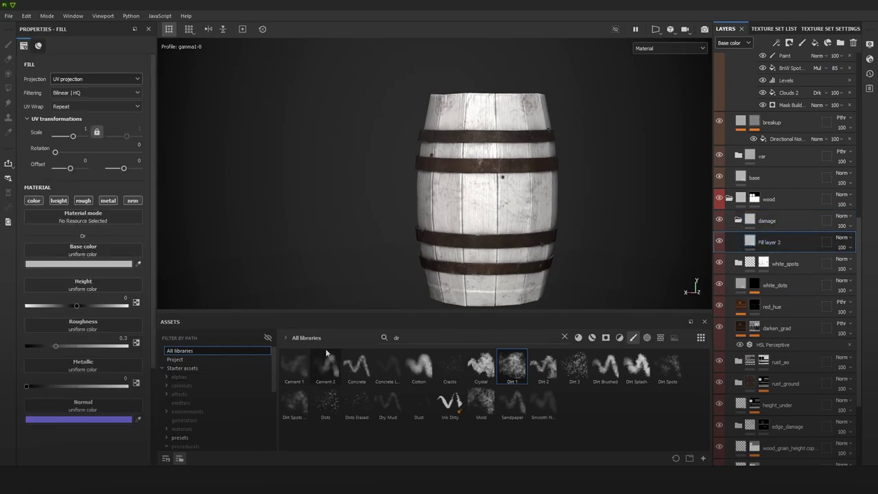
# Step: Add a black mask to the damage folder and give the mask a fill effect
pyautogui.rightClick(790, 220)
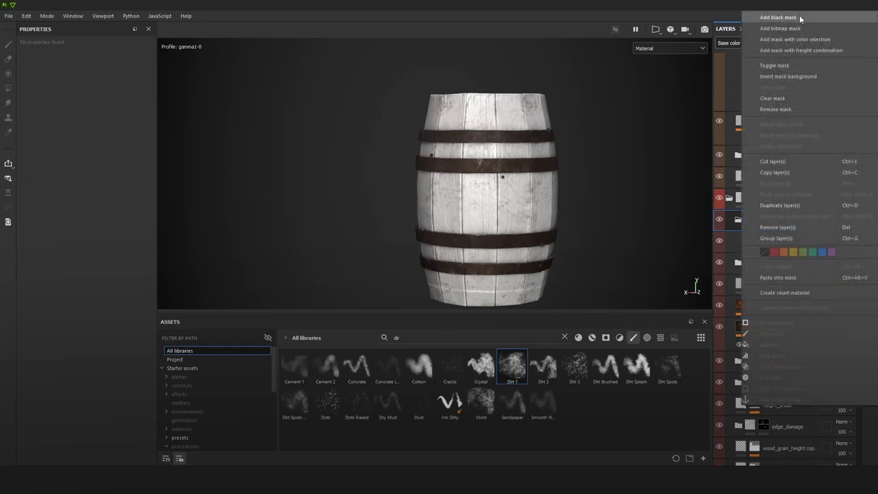
pyautogui.click(799, 17)
pyautogui.click(775, 44)
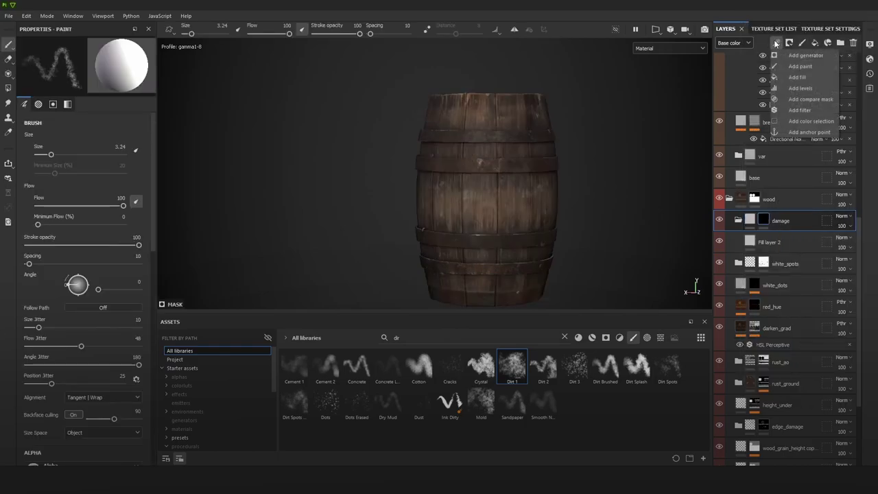
pyautogui.click(799, 75)
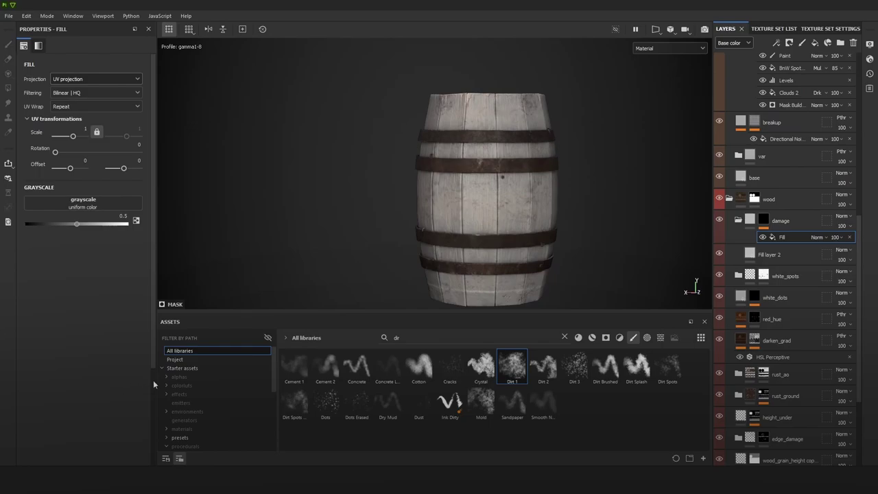
# Step: Apply Grunge Map 003 from the starter assets' procedural grunges to the fill effect in the damage mask
pyautogui.click(565, 337)
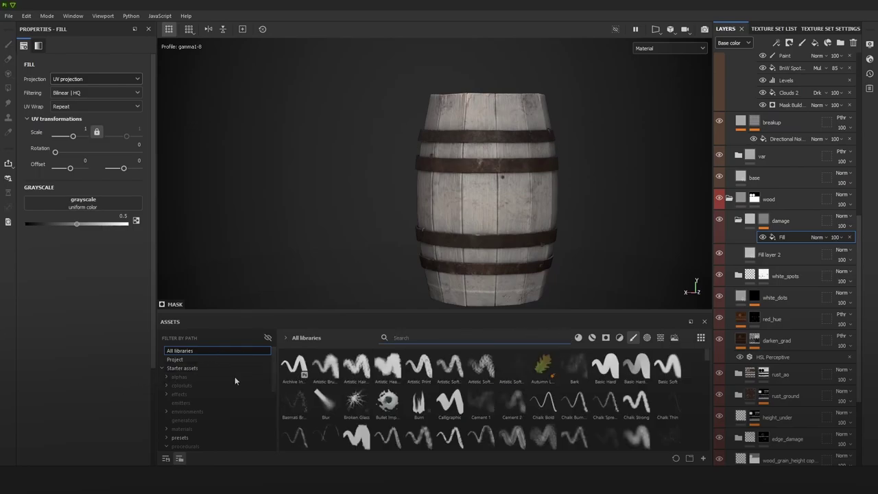
pyautogui.click(185, 376)
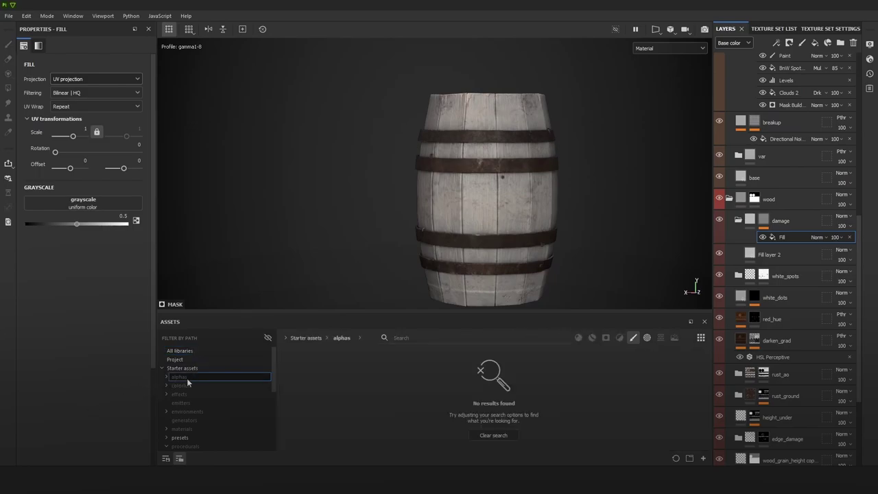
pyautogui.click(491, 436)
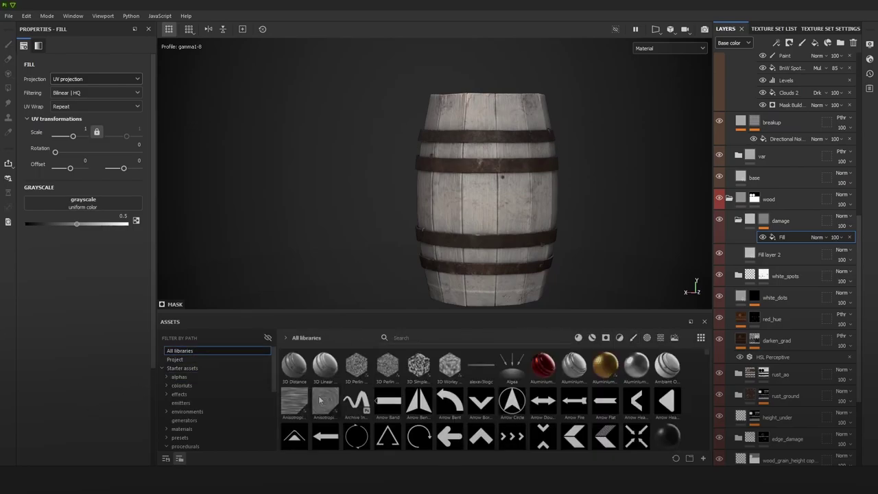
pyautogui.click(185, 446)
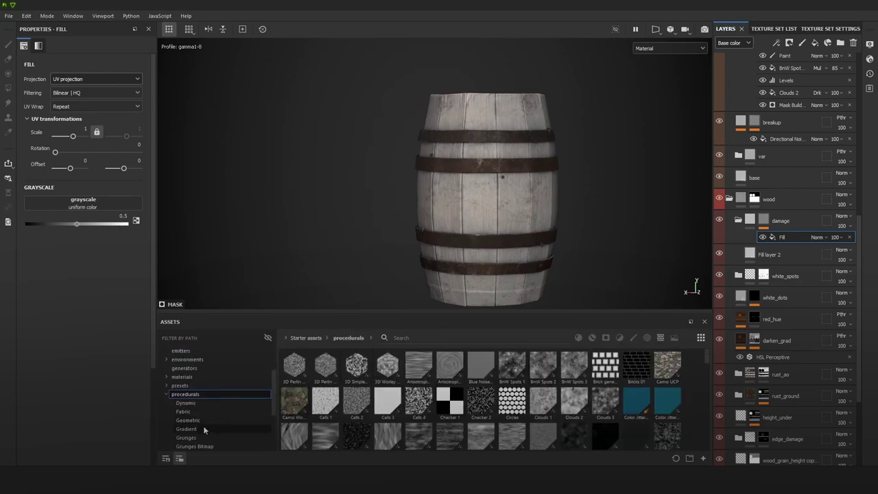
pyautogui.click(199, 439)
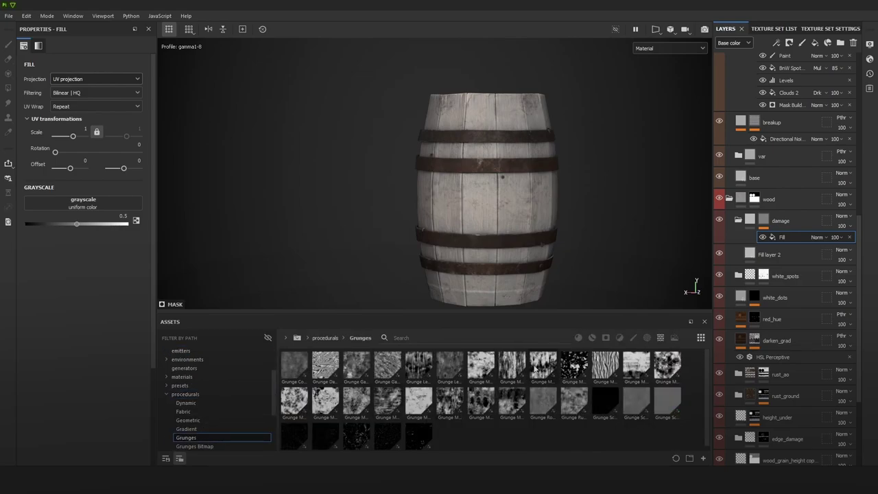
pyautogui.moveTo(535, 369)
pyautogui.moveTo(539, 367); pyautogui.dragTo(116, 205)
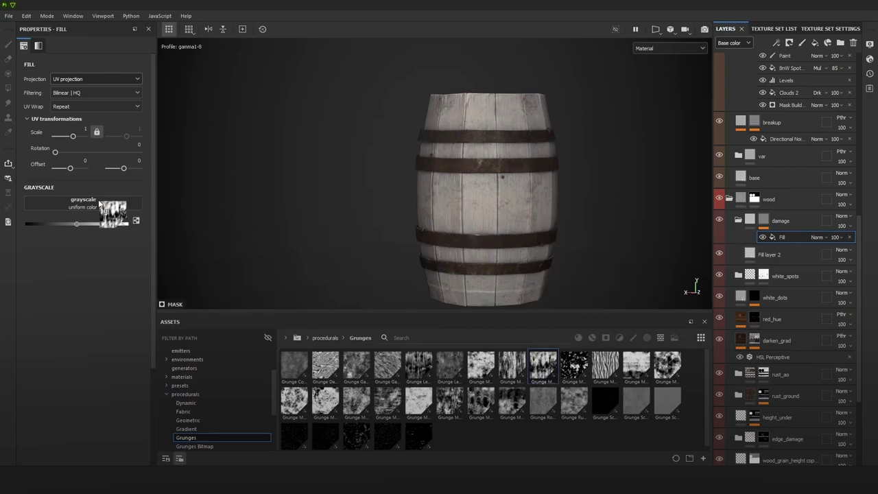
# Step: Set the balance of the grunge map in the damage mask to 0.29
pyautogui.scroll(2, 454, 155)
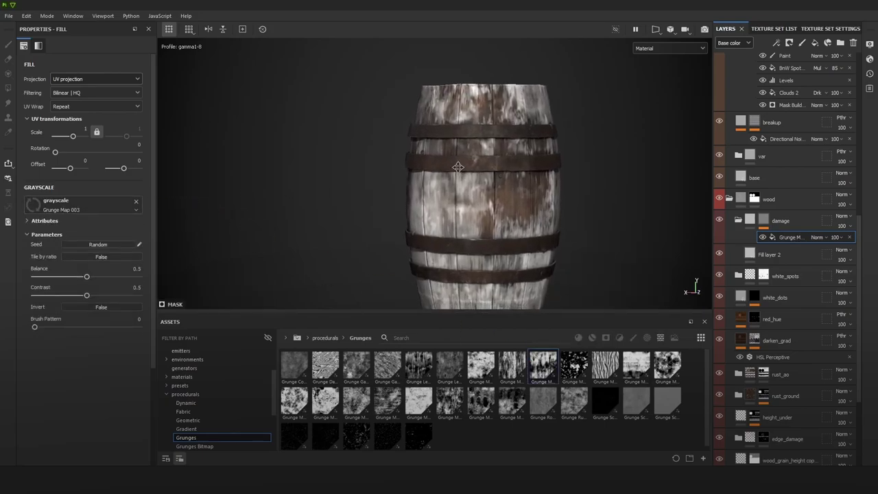
pyautogui.keyDown('alt'); pyautogui.moveTo(456, 168); pyautogui.dragTo(419, 149, button='middle'); pyautogui.keyUp('alt')
pyautogui.scroll(1, 448, 178)
pyautogui.click(63, 277)
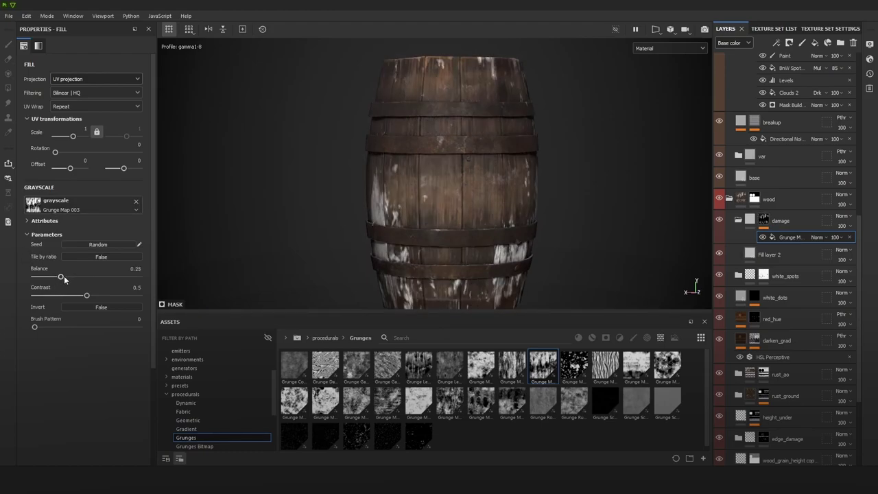
pyautogui.moveTo(61, 278); pyautogui.dragTo(65, 277)
# Step: Rename the fill layer in the damage folder as height and keep only its height channel active
pyautogui.click(767, 259)
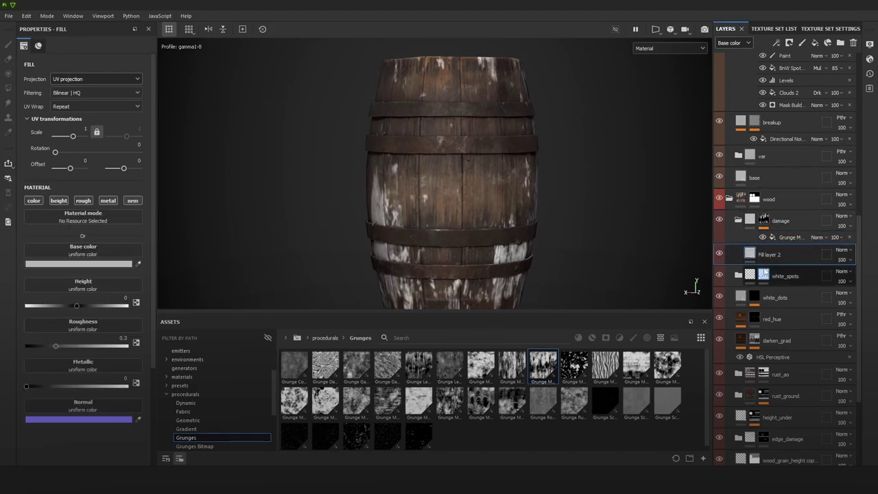
pyautogui.doubleClick(768, 254)
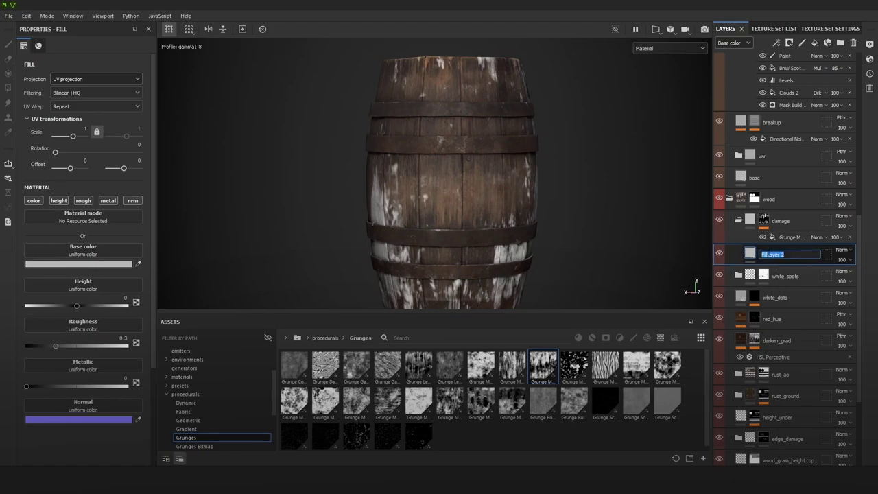
pyautogui.write('height')
pyautogui.press('Return')
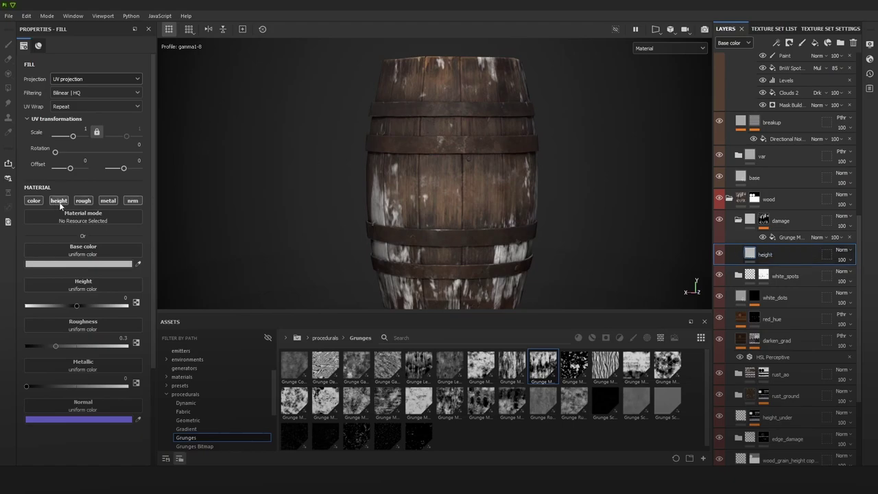
pyautogui.click(33, 201)
pyautogui.click(83, 201)
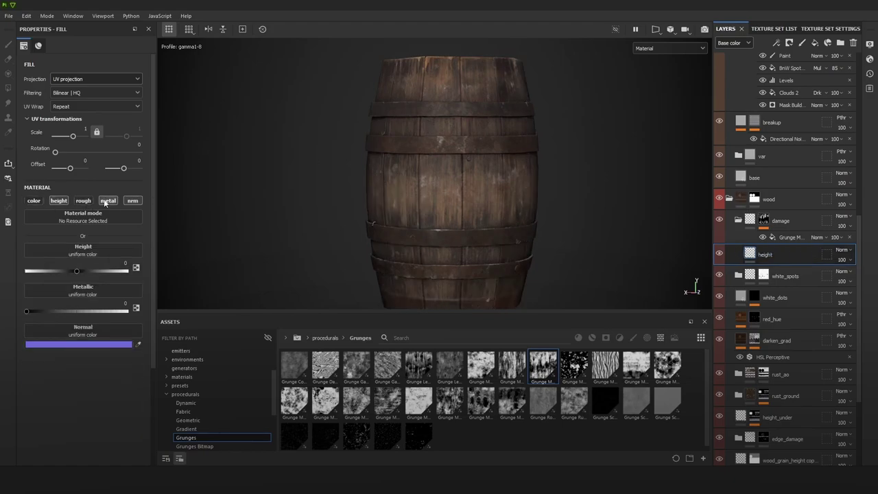
pyautogui.click(108, 200)
pyautogui.click(132, 201)
# Step: Set the height value of the damage folder's height layer to -0.2832
pyautogui.moveTo(66, 270); pyautogui.dragTo(59, 270)
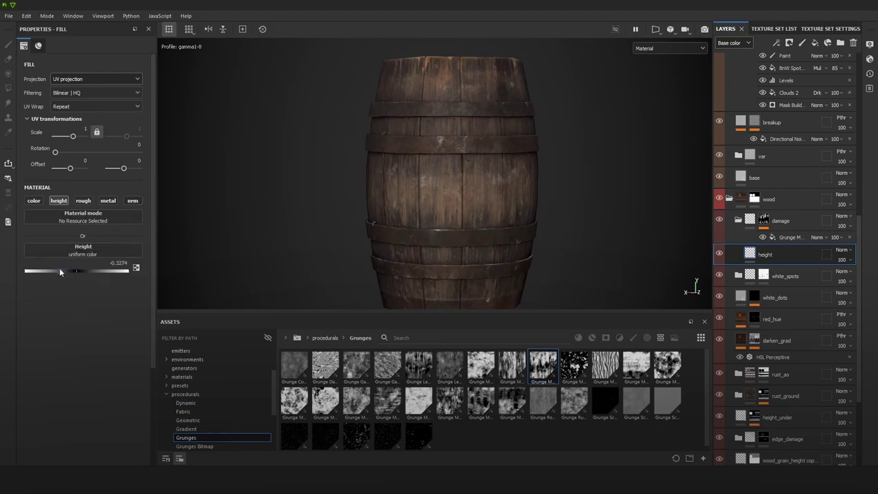
pyautogui.keyDown('alt'); pyautogui.moveTo(457, 206); pyautogui.dragTo(549, 199); pyautogui.keyUp('alt')
pyautogui.keyDown('shift'); pyautogui.moveTo(521, 202); pyautogui.dragTo(460, 202, button='right'); pyautogui.keyUp('shift')
pyautogui.keyDown('alt'); pyautogui.moveTo(499, 195); pyautogui.dragTo(445, 178, button='middle'); pyautogui.keyUp('alt')
pyautogui.keyDown('alt'); pyautogui.moveTo(456, 189); pyautogui.dragTo(508, 242, button='right'); pyautogui.keyUp('alt')
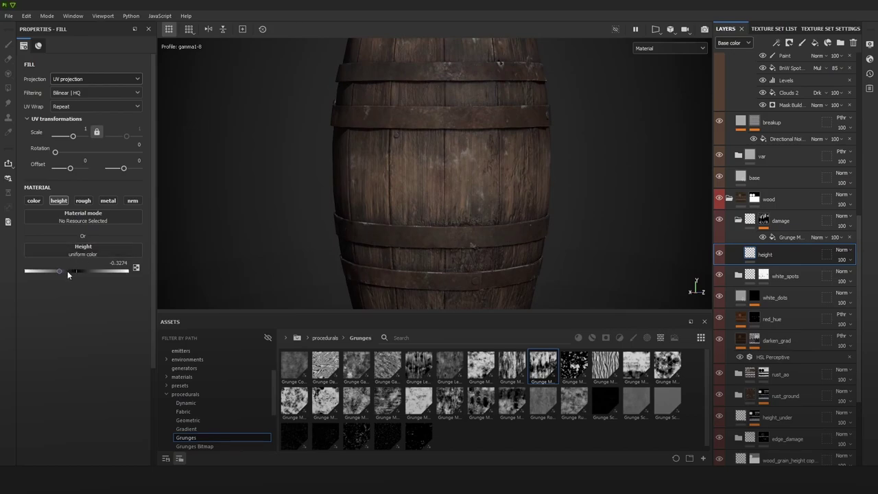
pyautogui.moveTo(66, 271); pyautogui.dragTo(62, 271)
pyautogui.keyDown('alt'); pyautogui.moveTo(370, 223); pyautogui.dragTo(401, 222); pyautogui.keyUp('alt')
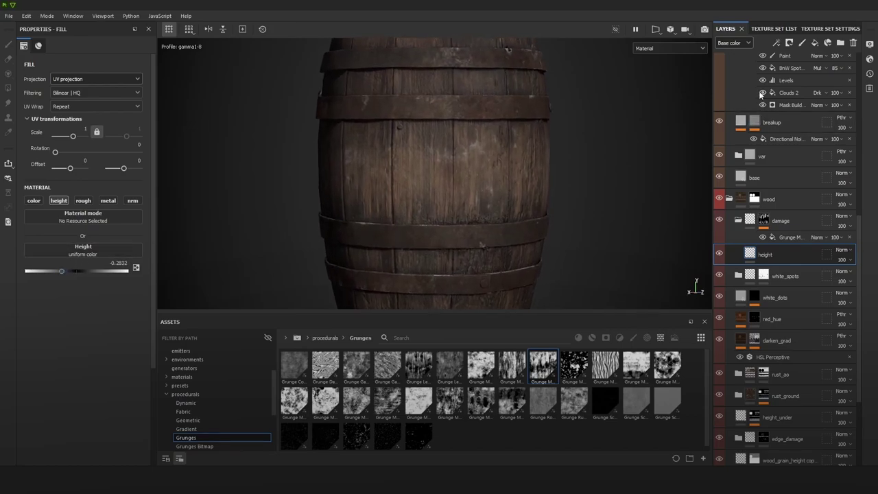
# Step: Add an HSL Perceptive filter layer above the height layer and rename it color
pyautogui.click(619, 337)
pyautogui.click(491, 437)
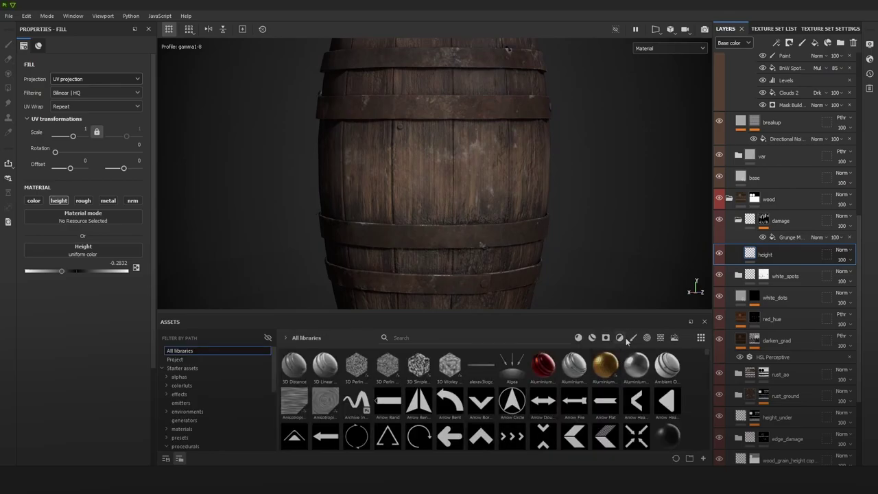
pyautogui.moveTo(574, 401); pyautogui.dragTo(775, 254)
pyautogui.doubleClick(775, 254)
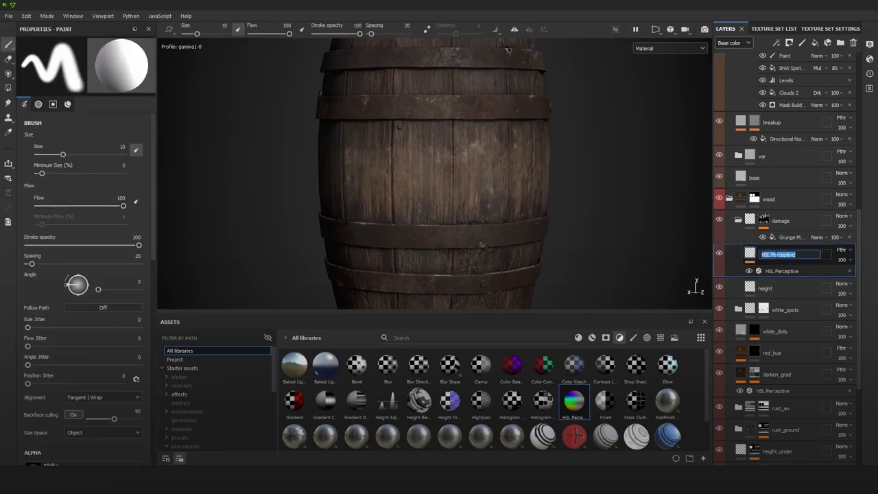
pyautogui.write('color')
pyautogui.press('Return')
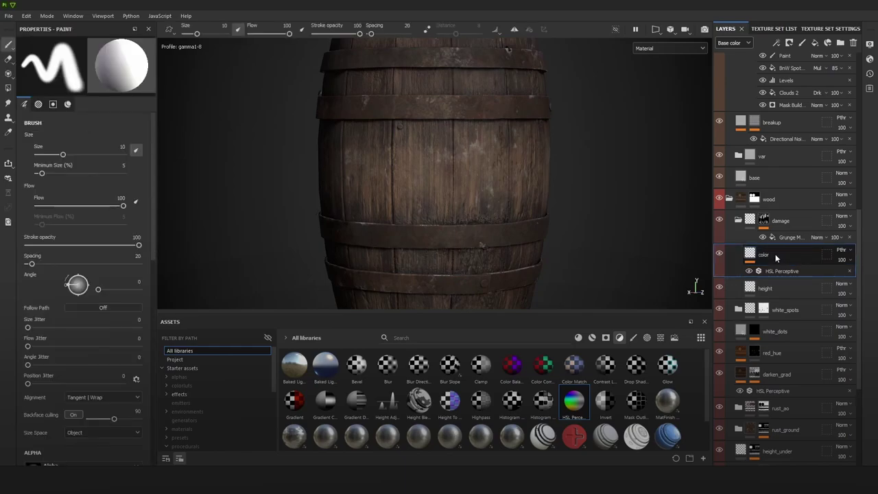
# Step: Lower the color layer's HSL Perceptive lightness to 0.174 and set the damage folder's base color blending to Passthrough
pyautogui.click(782, 271)
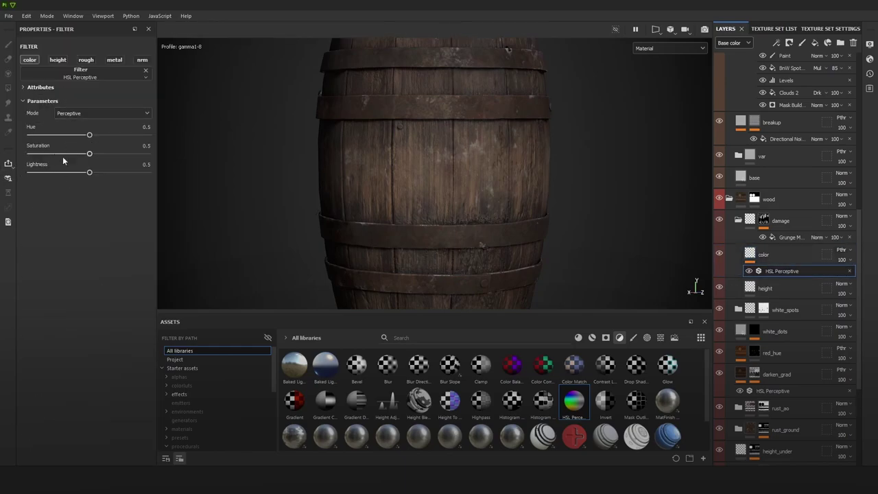
pyautogui.moveTo(61, 170); pyautogui.dragTo(50, 172)
pyautogui.click(838, 216)
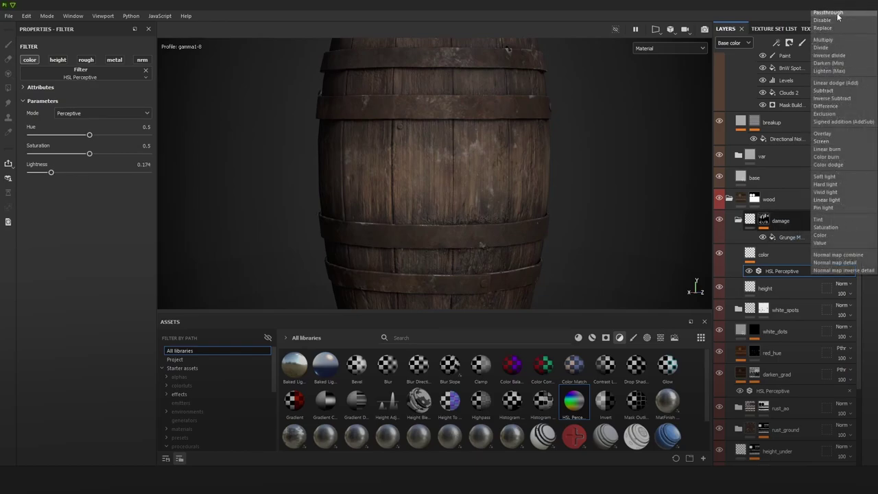
pyautogui.click(836, 13)
# Step: Hide the height layer and set the color layer's HSL Perceptive lightness to 0.155
pyautogui.keyDown('alt'); pyautogui.moveTo(575, 161); pyautogui.dragTo(541, 182); pyautogui.keyUp('alt')
pyautogui.keyDown('shift'); pyautogui.moveTo(542, 183); pyautogui.dragTo(489, 181, button='right'); pyautogui.keyUp('shift')
pyautogui.keyDown('alt'); pyautogui.moveTo(442, 162); pyautogui.dragTo(527, 272, button='right'); pyautogui.keyUp('alt')
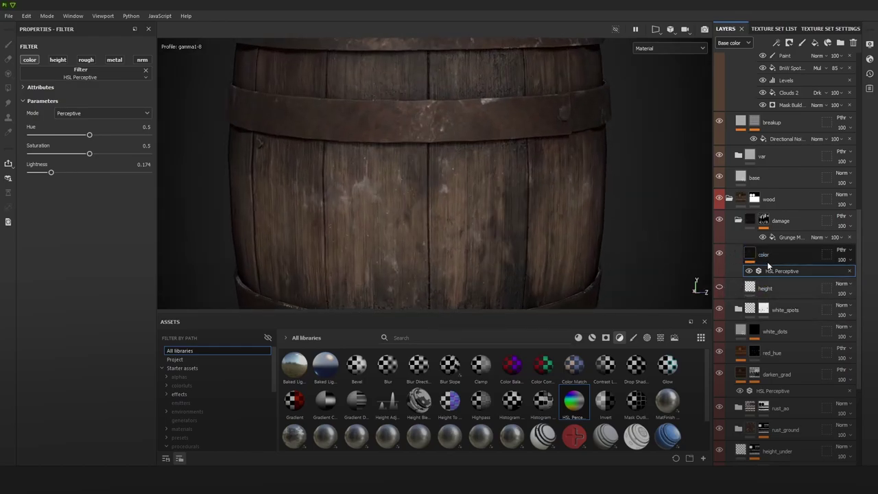
pyautogui.moveTo(50, 172)
pyautogui.mouseDown()
pyautogui.moveTo(32, 174)
pyautogui.moveTo(50, 174)
pyautogui.mouseUp()
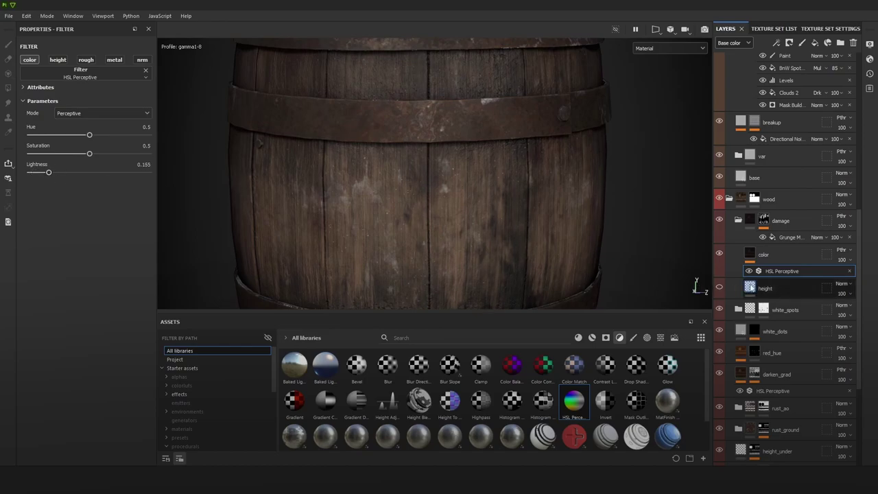
# Step: Set the damage mask's grunge map to a contrast of 0.77 and a balance of 0.43
pyautogui.click(781, 237)
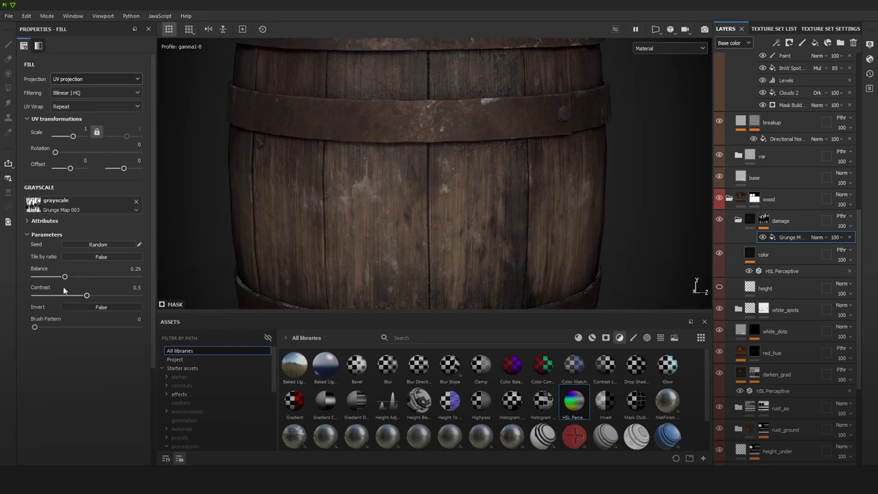
pyautogui.moveTo(98, 296); pyautogui.dragTo(102, 296)
pyautogui.moveTo(64, 276); pyautogui.dragTo(80, 277)
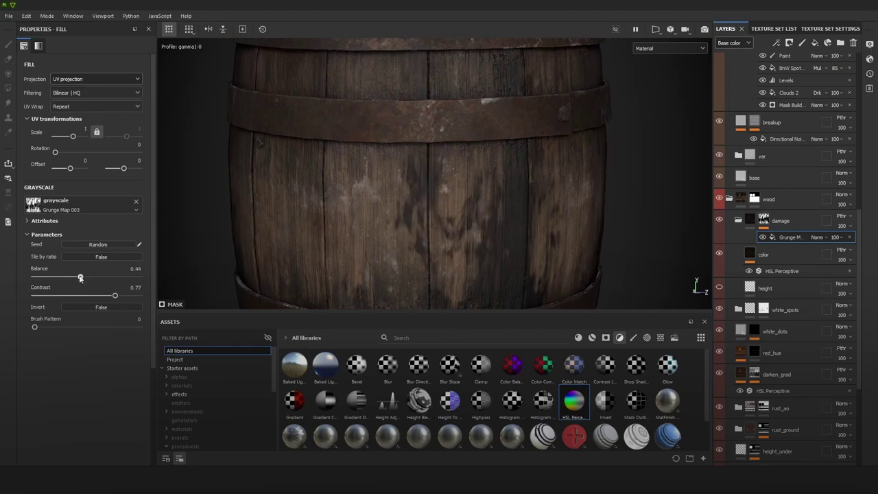
# Step: Examine the dark damage patches on the barrel's wood from several sides and distances
pyautogui.keyDown('alt'); pyautogui.moveTo(507, 213); pyautogui.dragTo(456, 121, button='right'); pyautogui.keyUp('alt')
pyautogui.keyDown('alt'); pyautogui.moveTo(457, 122); pyautogui.dragTo(539, 113); pyautogui.keyUp('alt')
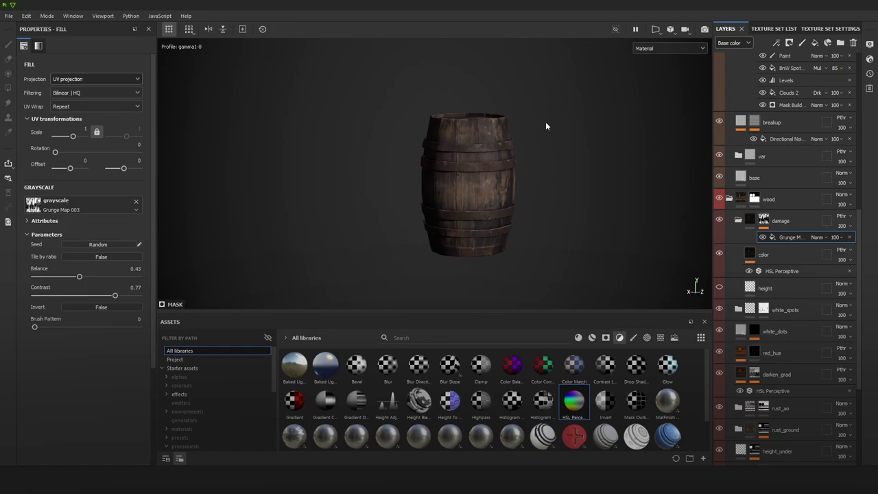
pyautogui.keyDown('alt'); pyautogui.moveTo(552, 131); pyautogui.dragTo(615, 231, button='right'); pyautogui.keyUp('alt')
pyautogui.keyDown('alt'); pyautogui.moveTo(616, 234); pyautogui.dragTo(589, 212); pyautogui.keyUp('alt')
pyautogui.keyDown('alt'); pyautogui.moveTo(460, 166); pyautogui.dragTo(480, 196, button='right'); pyautogui.keyUp('alt')
pyautogui.keyDown('alt'); pyautogui.moveTo(480, 196); pyautogui.dragTo(433, 196, button='middle'); pyautogui.keyUp('alt')
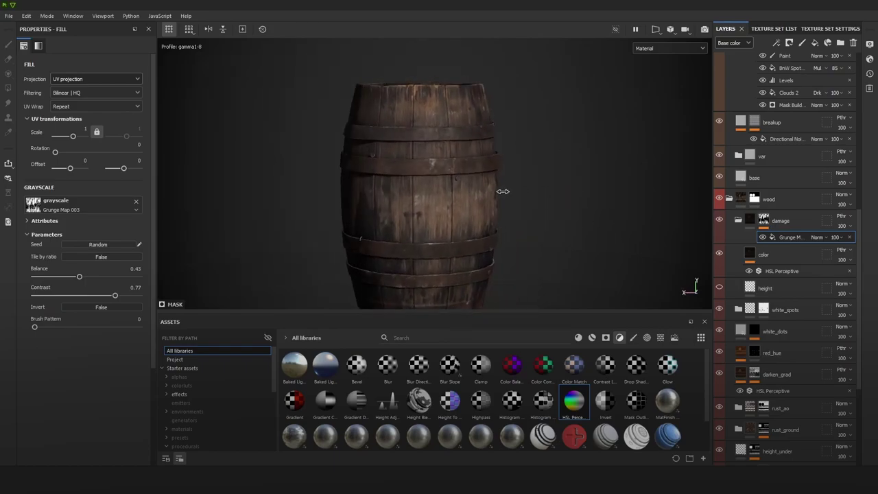
pyautogui.keyDown('alt'); pyautogui.moveTo(501, 190); pyautogui.dragTo(362, 228); pyautogui.keyUp('alt')
pyautogui.keyDown('alt'); pyautogui.moveTo(363, 228); pyautogui.dragTo(439, 261, button='right'); pyautogui.keyUp('alt')
pyautogui.keyDown('alt'); pyautogui.moveTo(509, 235); pyautogui.dragTo(604, 233); pyautogui.keyUp('alt')
pyautogui.keyDown('shift'); pyautogui.moveTo(603, 232); pyautogui.dragTo(569, 231, button='right'); pyautogui.keyUp('shift')
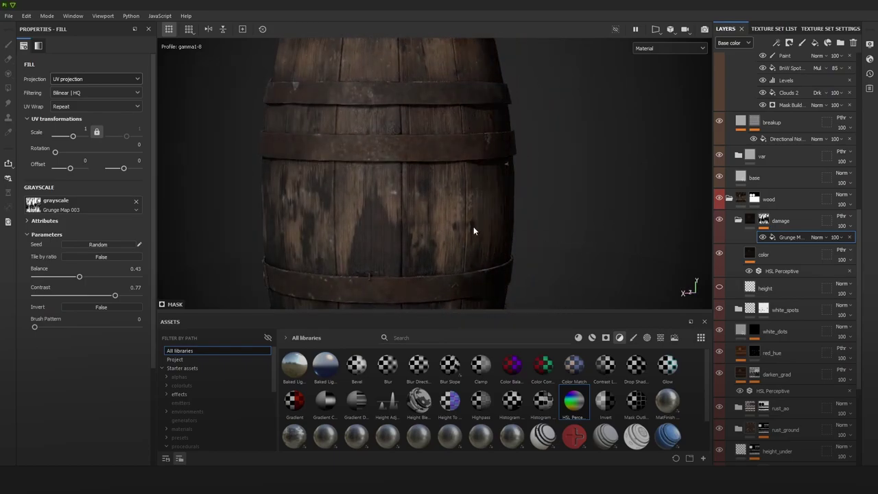
pyautogui.keyDown('alt'); pyautogui.moveTo(474, 232); pyautogui.dragTo(647, 273); pyautogui.keyUp('alt')
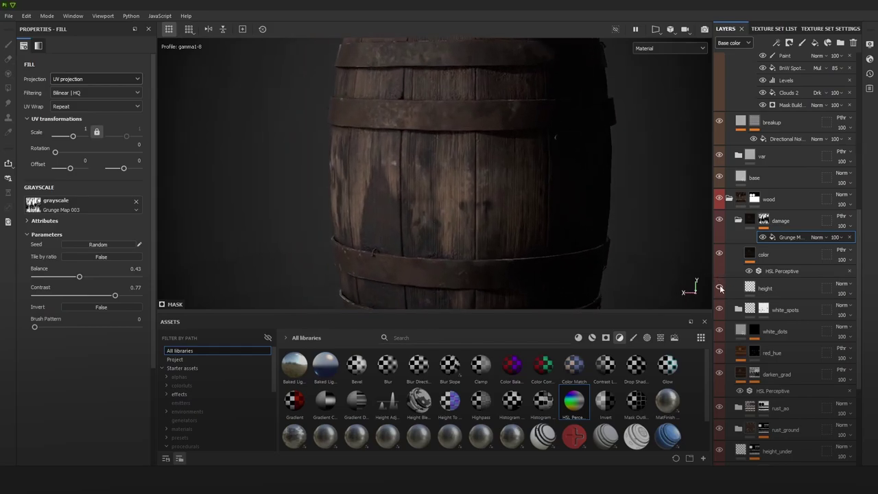
# Step: Show the damage folder's height layer again and set its height to -0.0796
pyautogui.click(767, 288)
pyautogui.keyDown('alt'); pyautogui.moveTo(521, 223); pyautogui.dragTo(426, 226); pyautogui.keyUp('alt')
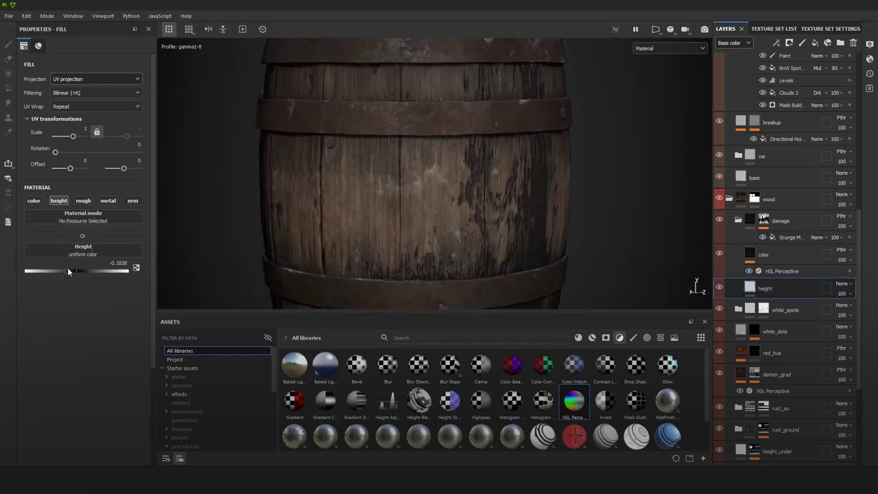
pyautogui.moveTo(67, 270); pyautogui.dragTo(73, 270)
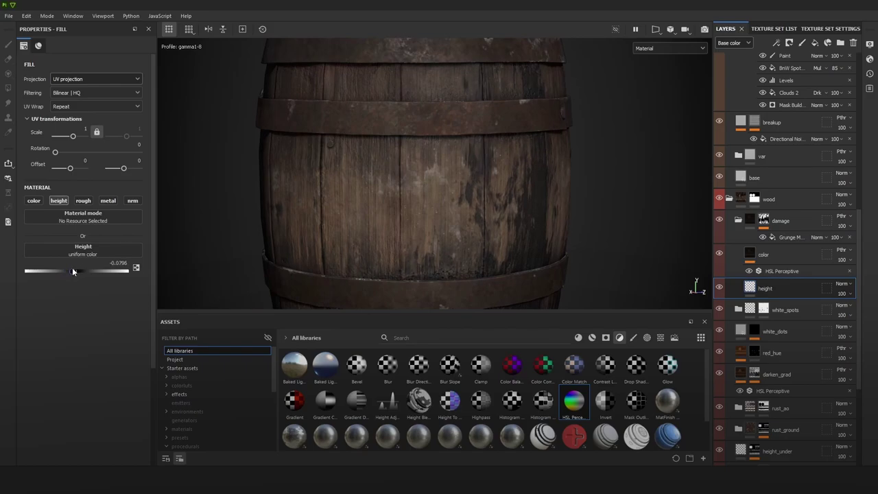
pyautogui.keyDown('alt'); pyautogui.moveTo(464, 253); pyautogui.dragTo(531, 214, button='right'); pyautogui.keyUp('alt')
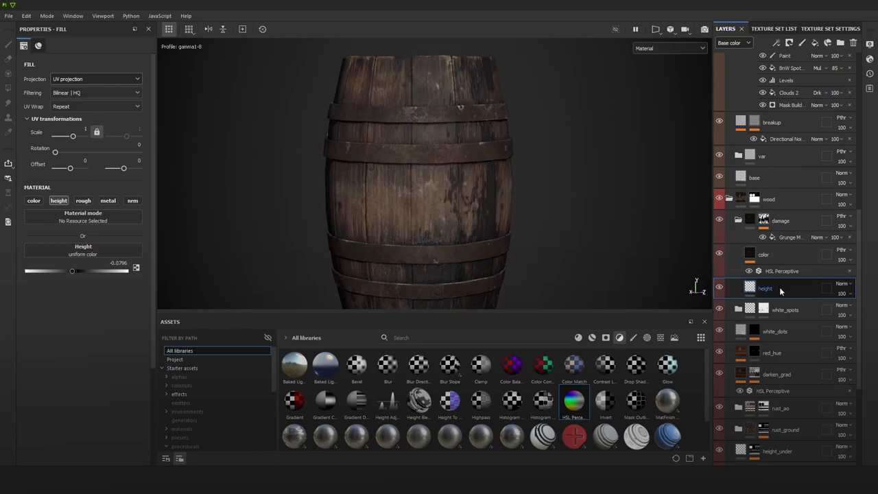
# Step: Add another HSL Perceptive filter layer above the color layer and rename it roughness
pyautogui.press('Up')
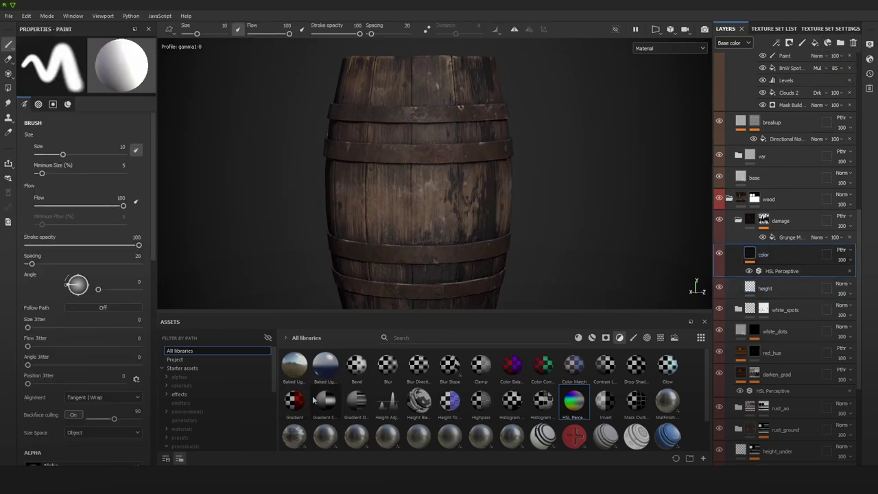
pyautogui.moveTo(575, 403); pyautogui.dragTo(779, 245)
pyautogui.click(779, 254)
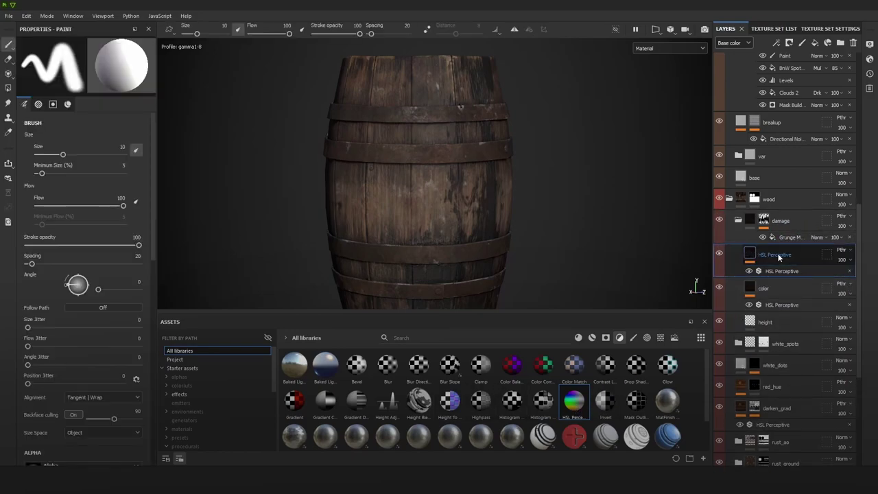
pyautogui.doubleClick(778, 254)
pyautogui.write('roughness')
pyautogui.press('Return')
# Step: Limit the roughness layer's HSL Perceptive filter to the roughness channel and set its lightness to 1 while viewing the Roughness channel
pyautogui.click(777, 271)
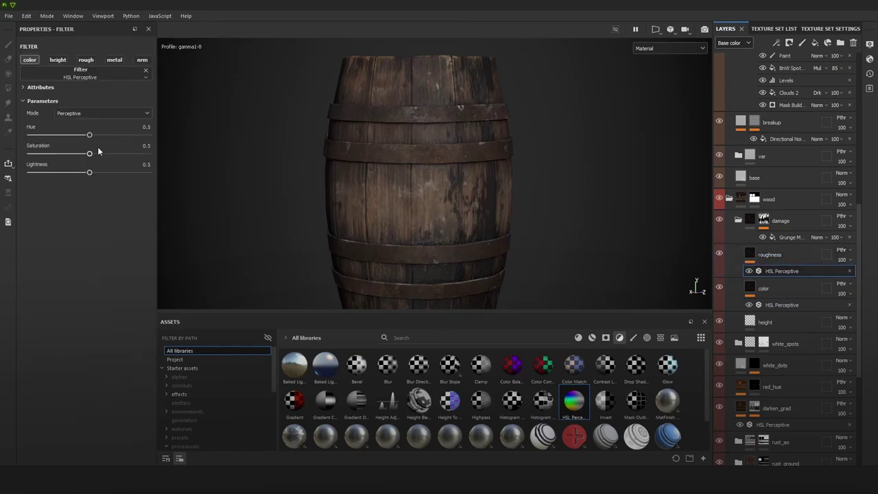
pyautogui.click(30, 60)
pyautogui.press('c')
pyautogui.press('c')
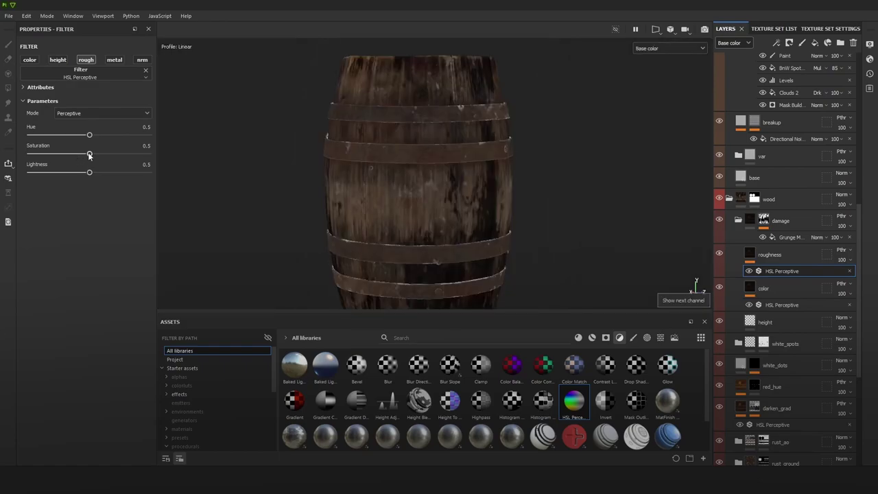
pyautogui.press('c')
pyautogui.press('c')
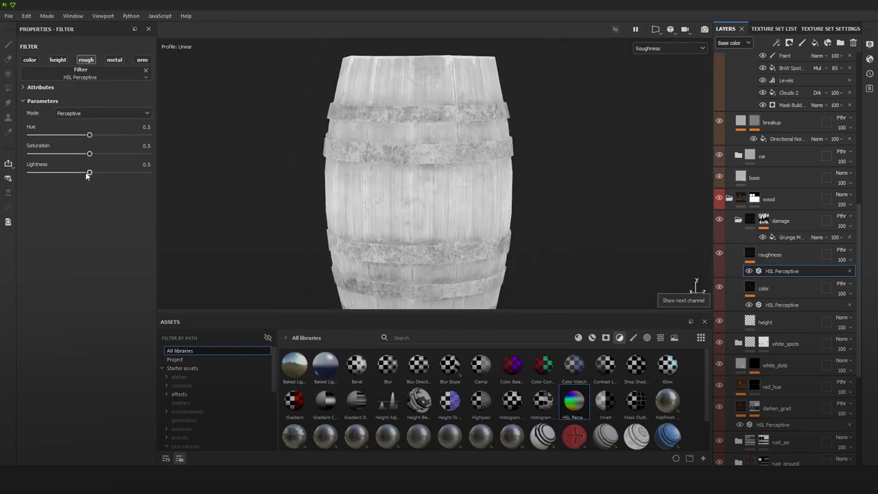
pyautogui.moveTo(62, 175); pyautogui.dragTo(225, 179)
# Step: Switch the layer stack to the Roughness channel and set the damage folder's blend mode to Passthrough
pyautogui.click(731, 42)
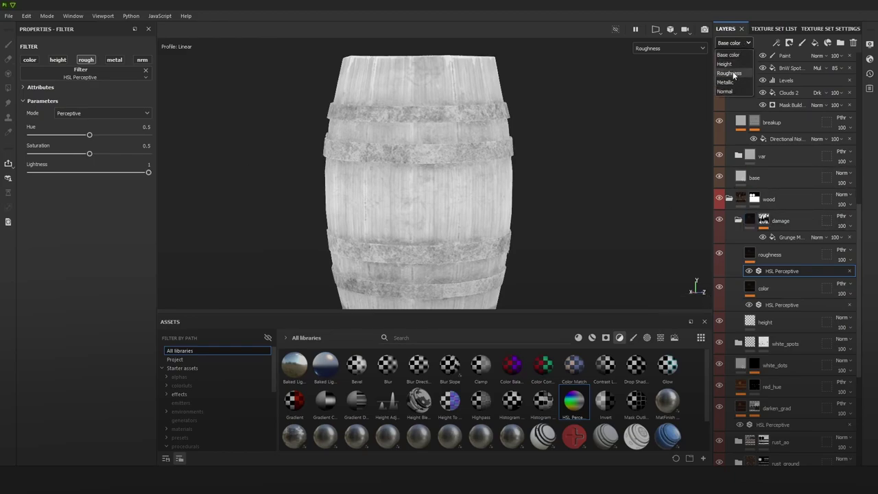
pyautogui.click(731, 73)
pyautogui.click(842, 217)
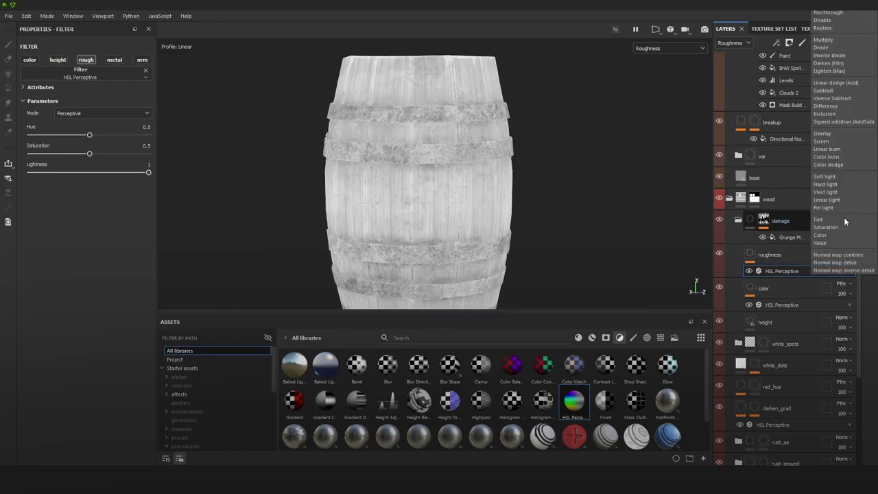
pyautogui.click(829, 13)
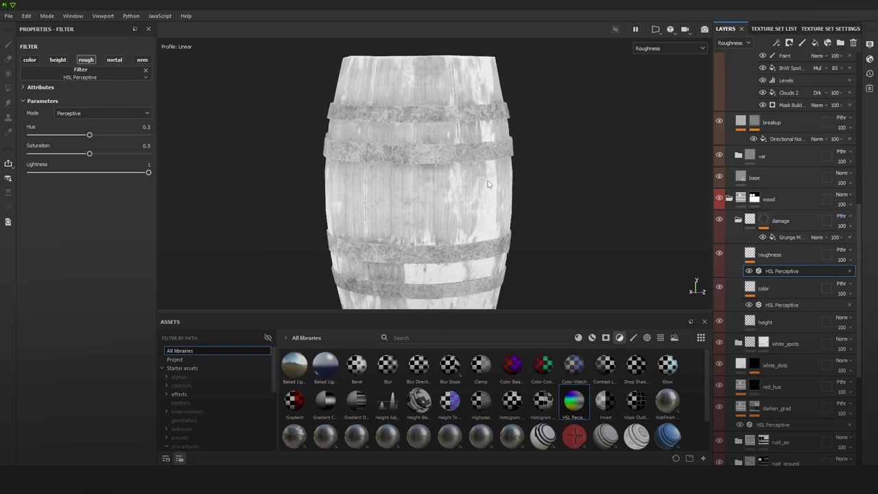
pyautogui.keyDown('alt'); pyautogui.moveTo(488, 184); pyautogui.dragTo(533, 227, button='right'); pyautogui.keyUp('alt')
pyautogui.keyDown('alt'); pyautogui.moveTo(532, 227); pyautogui.dragTo(519, 211); pyautogui.keyUp('alt')
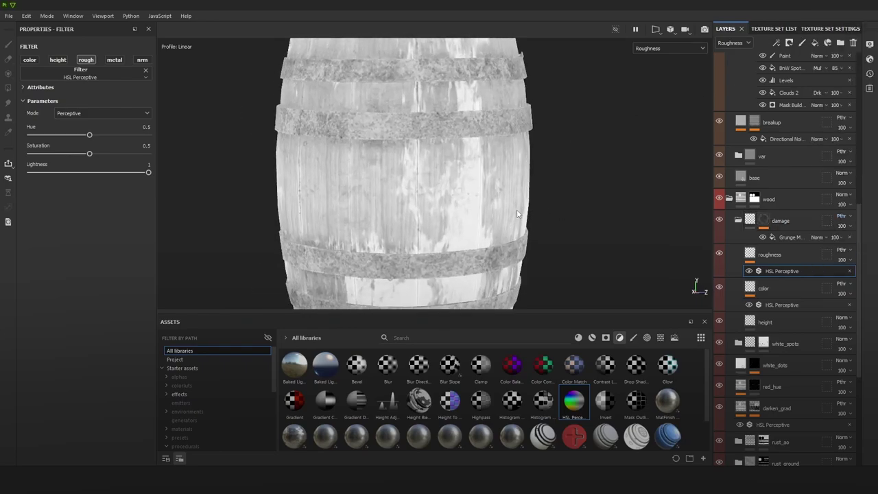
# Step: Set the roughness filter's lightness to 0.818, checking it in the Roughness and Material views
pyautogui.press('m')
pyautogui.keyDown('shift'); pyautogui.moveTo(527, 204); pyautogui.dragTo(480, 171, button='right'); pyautogui.keyUp('shift')
pyautogui.keyDown('alt'); pyautogui.moveTo(480, 170); pyautogui.dragTo(531, 177); pyautogui.keyUp('alt')
pyautogui.keyDown('alt'); pyautogui.moveTo(532, 177); pyautogui.dragTo(647, 247, button='right'); pyautogui.keyUp('alt')
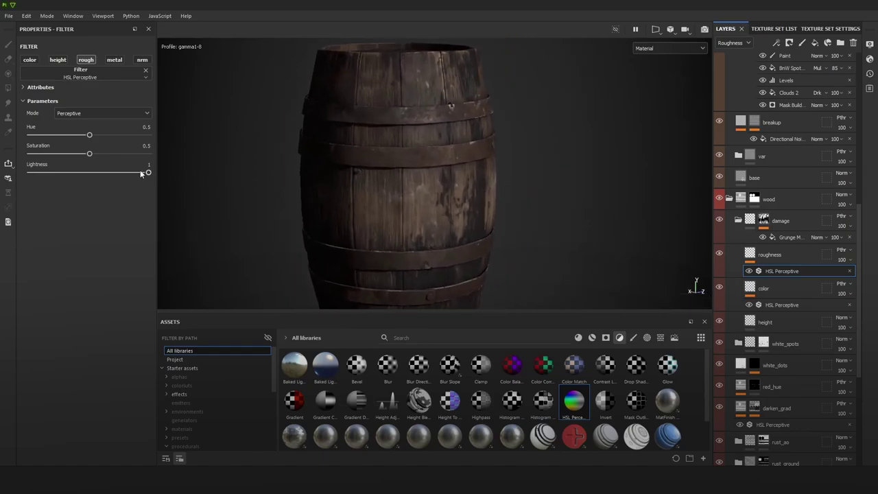
pyautogui.moveTo(140, 169); pyautogui.dragTo(127, 175)
pyautogui.press('c')
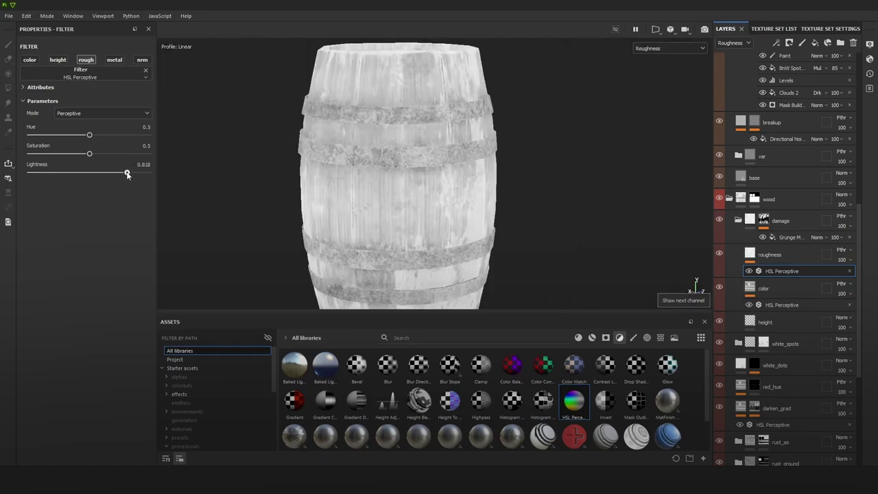
pyautogui.keyDown('alt'); pyautogui.moveTo(480, 164); pyautogui.dragTo(535, 199, button='right'); pyautogui.keyUp('alt')
pyautogui.press('m')
# Step: Set the color layer's HSL Perceptive filter to a saturation of 0.562 and a lightness of 0.213
pyautogui.scroll(-3, 541, 192)
pyautogui.keyDown('alt'); pyautogui.moveTo(544, 183); pyautogui.dragTo(553, 165, button='middle'); pyautogui.keyUp('alt')
pyautogui.keyDown('alt'); pyautogui.moveTo(562, 167); pyautogui.dragTo(569, 172); pyautogui.keyUp('alt')
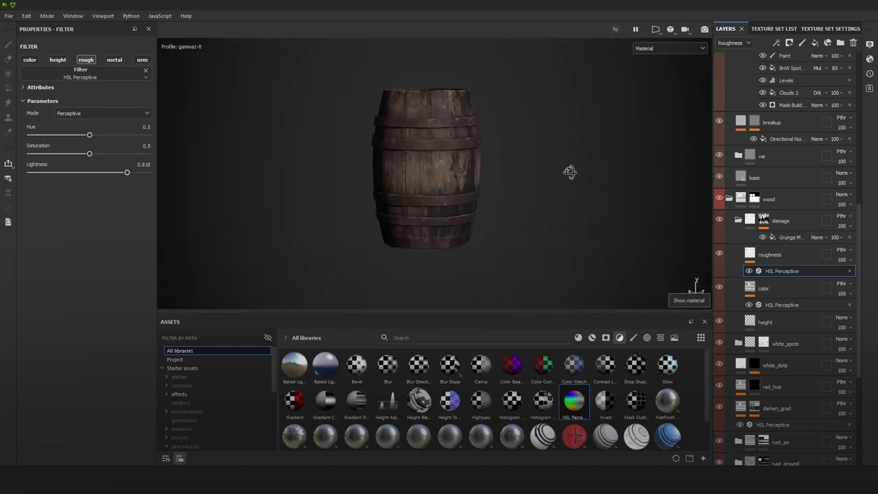
pyautogui.keyDown('shift'); pyautogui.moveTo(569, 173); pyautogui.dragTo(564, 172, button='right'); pyautogui.keyUp('shift')
pyautogui.scroll(2, 555, 185)
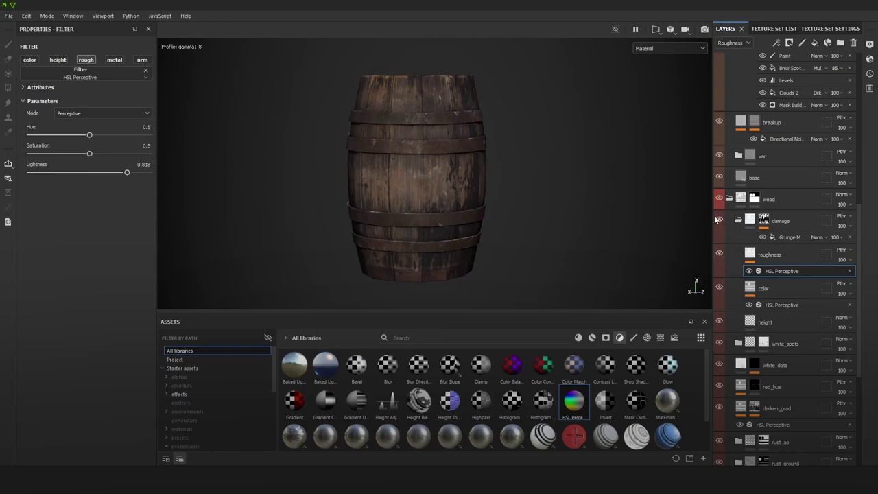
pyautogui.click(780, 303)
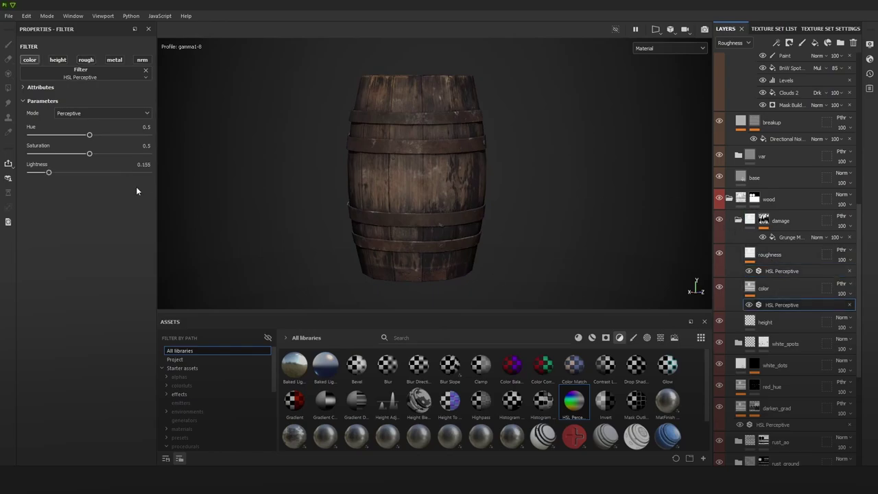
pyautogui.click(64, 172)
pyautogui.click(113, 154)
pyautogui.click(55, 173)
# Step: Examine the darkened damage patches on the wood up close in the Material and Base color views
pyautogui.keyDown('alt'); pyautogui.moveTo(440, 177); pyautogui.dragTo(692, 327, button='right'); pyautogui.keyUp('alt')
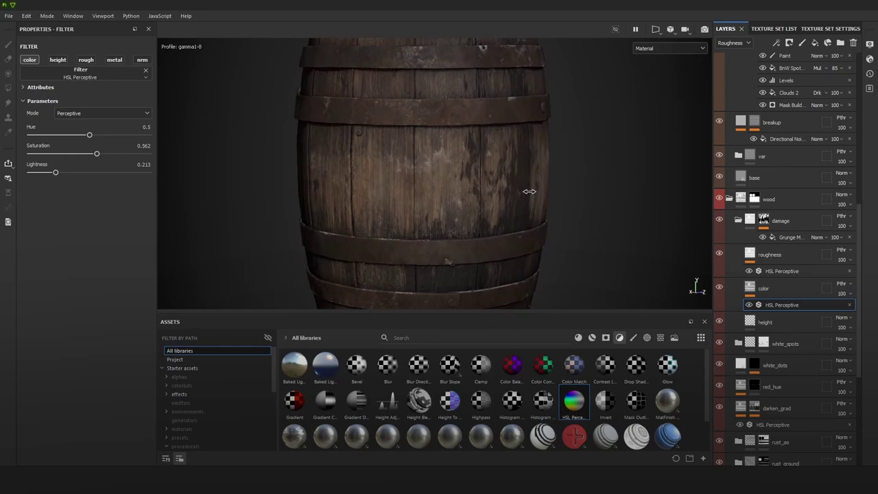
pyautogui.press('c')
pyautogui.press('c')
pyautogui.press('c')
pyautogui.press('c')
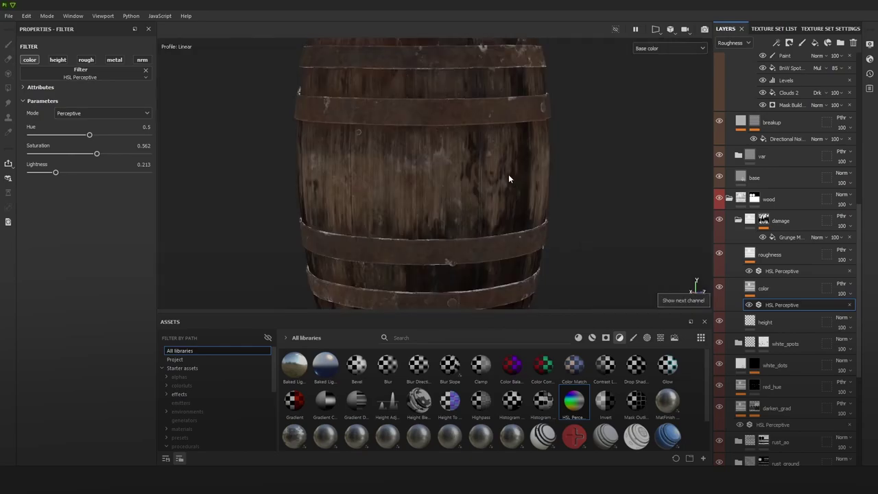
pyautogui.scroll(5, 501, 170)
pyautogui.scroll(-2, 486, 162)
pyautogui.keyDown('alt'); pyautogui.moveTo(508, 164); pyautogui.dragTo(558, 202, button='middle'); pyautogui.keyUp('alt')
pyautogui.scroll(-6, 475, 121)
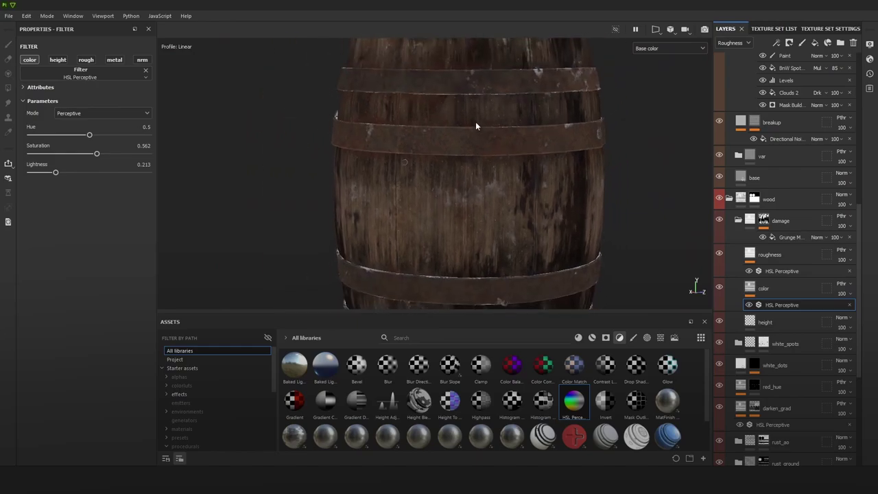
# Step: Group the damage folder inside a new folder and give the new folder a black mask
pyautogui.click(764, 220)
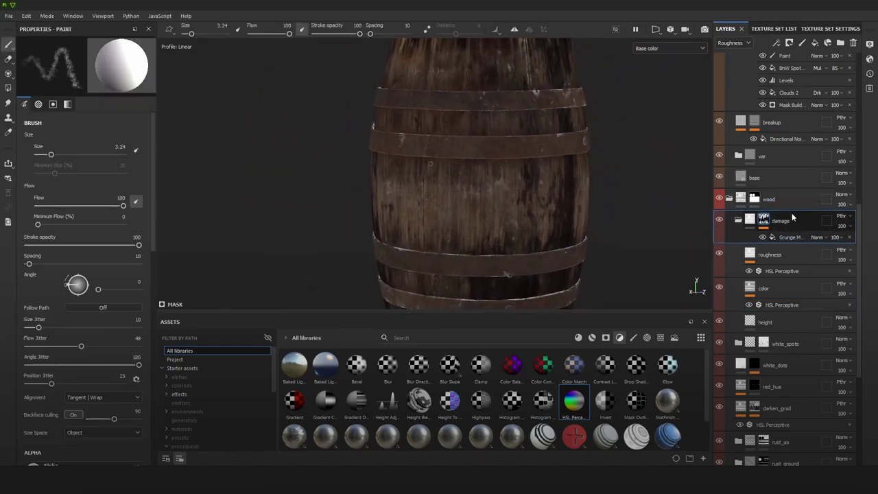
pyautogui.hotkey('ctrl', 'g')
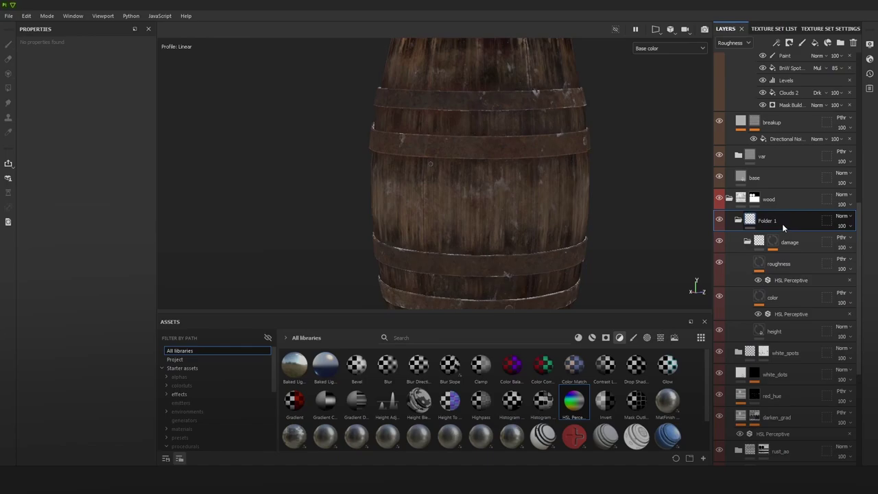
pyautogui.rightClick(773, 223)
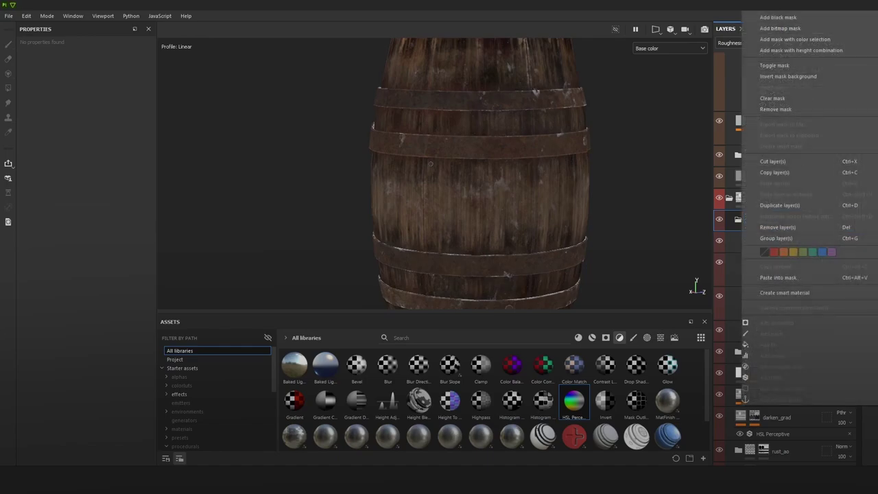
pyautogui.click(782, 18)
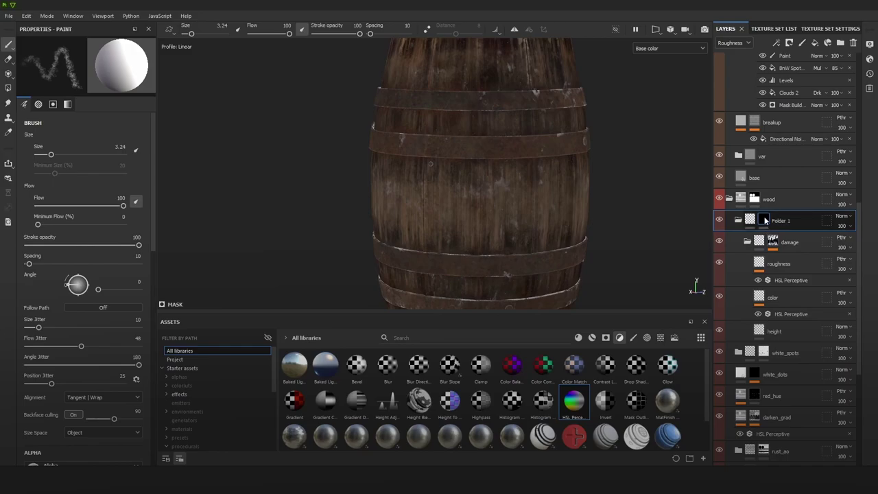
pyautogui.rightClick(764, 220)
pyautogui.click(730, 234)
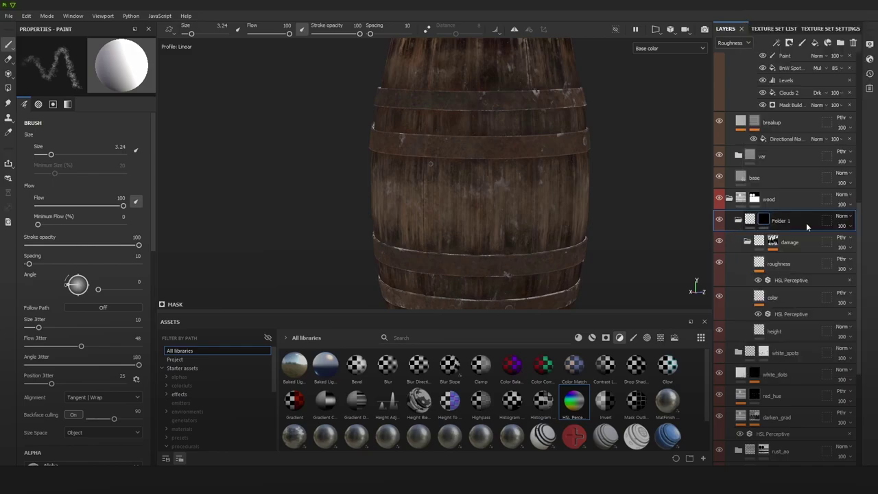
# Step: Set the new parent folder's blend mode to Passthrough in both the Roughness and Base color channels
pyautogui.click(843, 219)
pyautogui.click(844, 14)
pyautogui.click(730, 42)
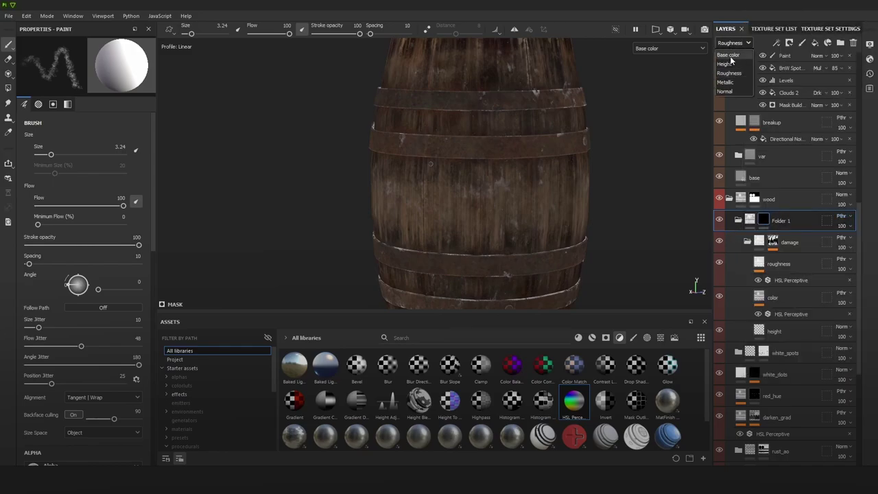
pyautogui.click(727, 54)
pyautogui.click(843, 220)
pyautogui.click(827, 12)
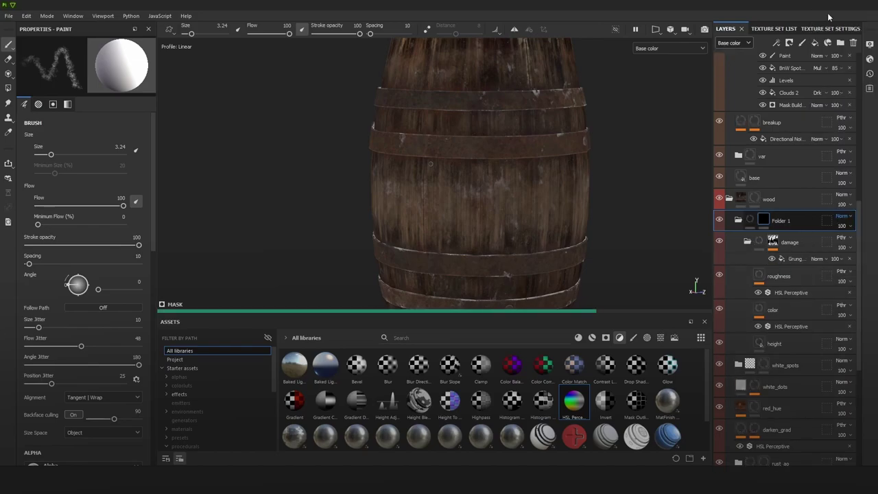
# Step: Set the mask brush size to 32.2 in the Material view and turn the parent folder's mask from black to white
pyautogui.scroll(-2, 535, 190)
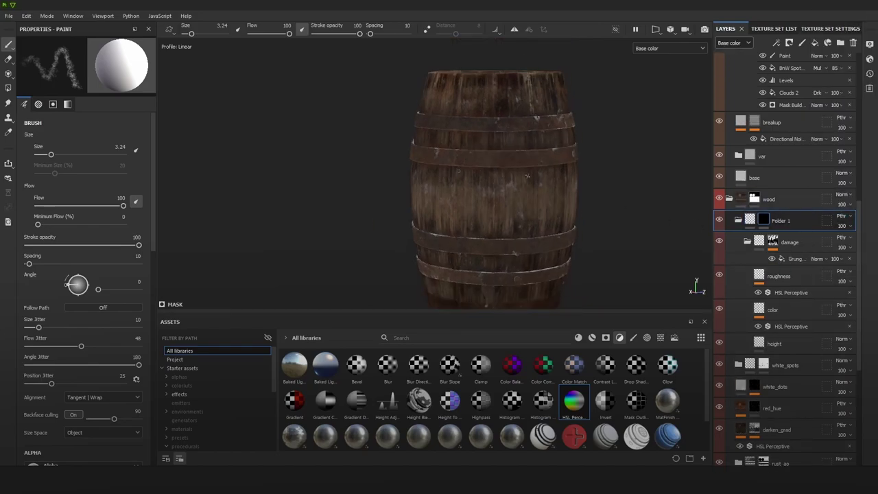
pyautogui.keyDown('ctrl'); pyautogui.moveTo(525, 205); pyautogui.dragTo(546, 205, button='right'); pyautogui.keyUp('ctrl')
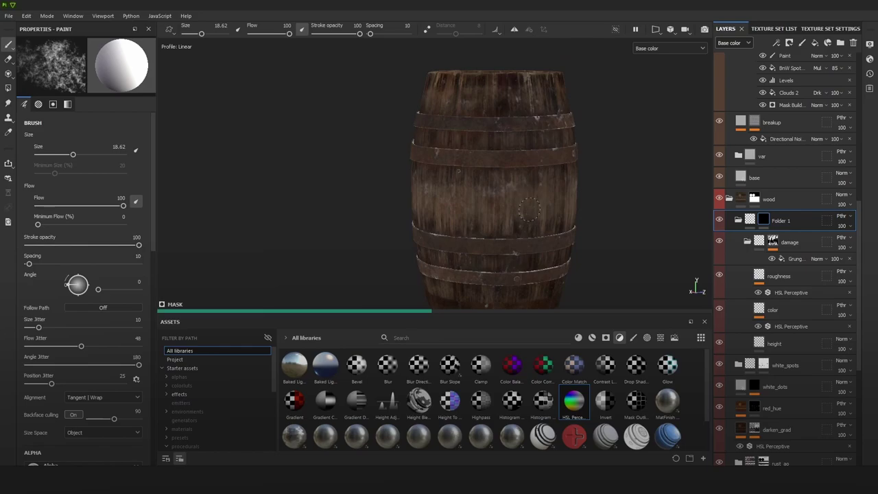
pyautogui.scroll(1, 555, 212)
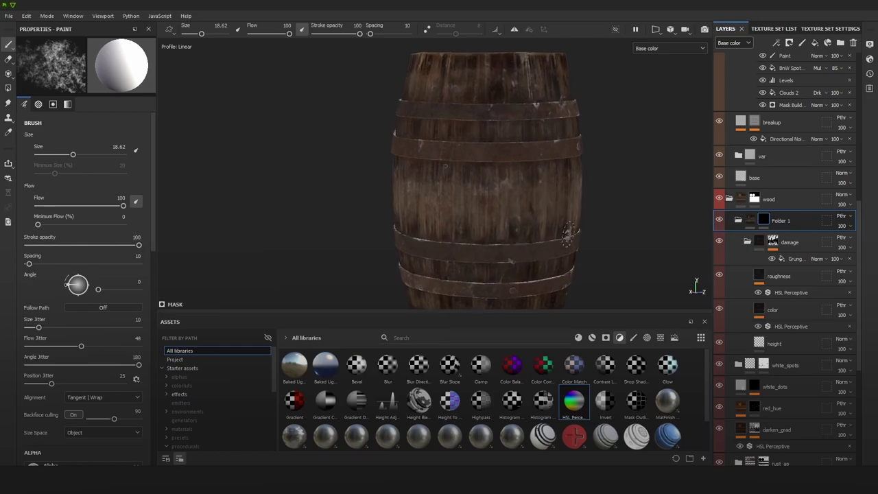
pyautogui.press('m')
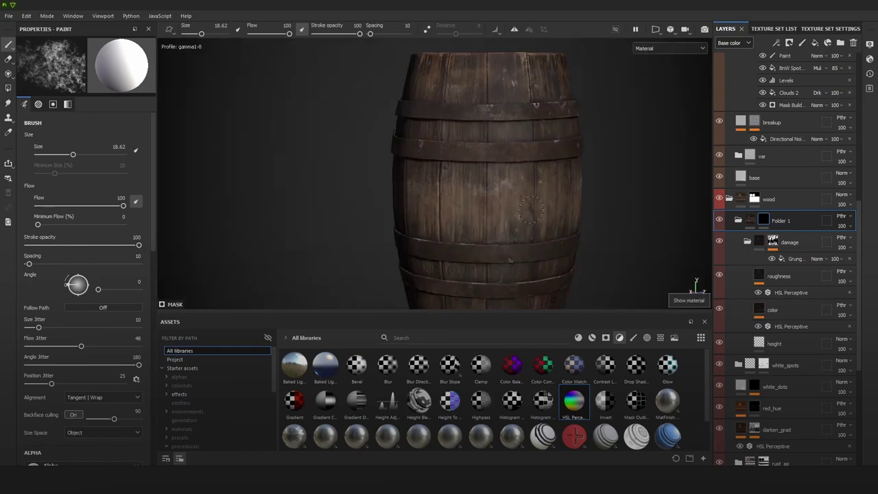
pyautogui.press('alt')
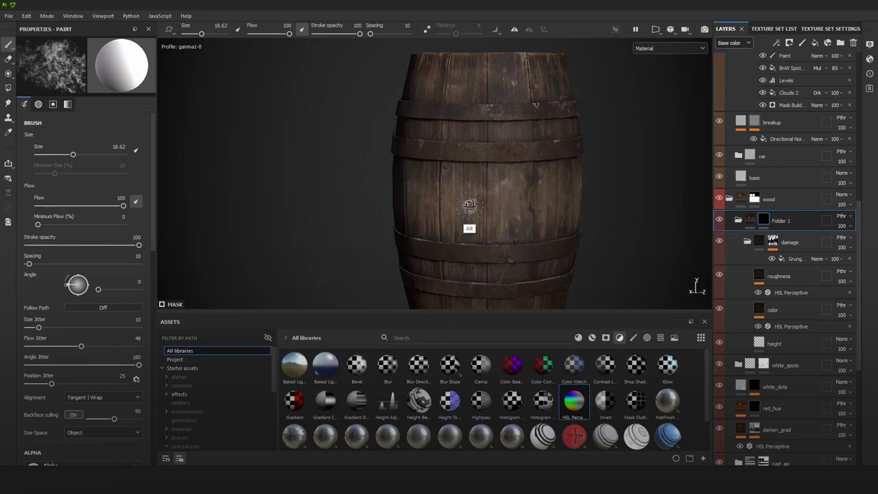
pyautogui.keyDown('alt'); pyautogui.moveTo(469, 204); pyautogui.dragTo(474, 201); pyautogui.keyUp('alt')
pyautogui.keyDown('ctrl'); pyautogui.moveTo(472, 200); pyautogui.dragTo(506, 200, button='right'); pyautogui.keyUp('ctrl')
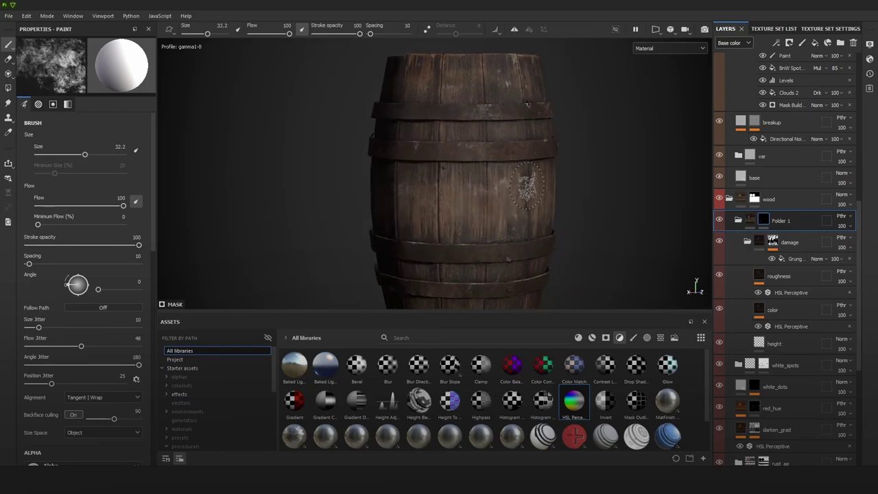
pyautogui.rightClick(760, 217)
pyautogui.click(779, 30)
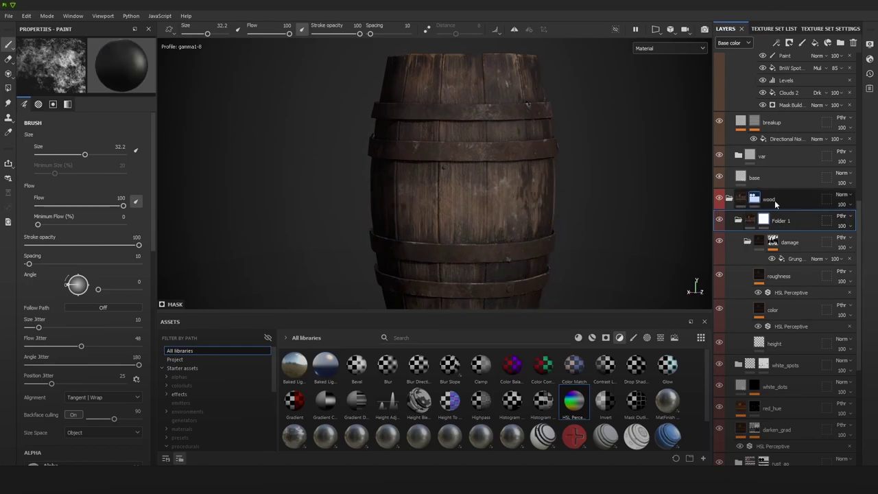
# Step: Dab the brush on the parent folder's mask over the barrel's middle staves, reducing the brush size to 18.96
pyautogui.click(543, 179)
pyautogui.press('x')
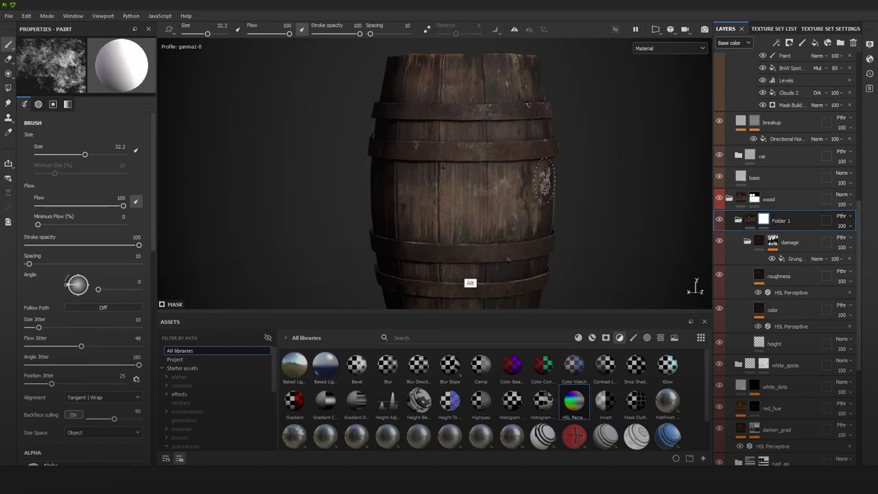
pyautogui.keyDown('alt'); pyautogui.moveTo(470, 283); pyautogui.dragTo(460, 210); pyautogui.keyUp('alt')
pyautogui.moveTo(460, 210)
pyautogui.keyDown('shift'); pyautogui.mouseDown(button='right')
pyautogui.moveTo(471, 214)
pyautogui.moveTo(464, 204)
pyautogui.mouseUp(button='right'); pyautogui.keyUp('shift')
pyautogui.keyDown('ctrl'); pyautogui.moveTo(464, 204); pyautogui.dragTo(433, 203, button='right'); pyautogui.keyUp('ctrl')
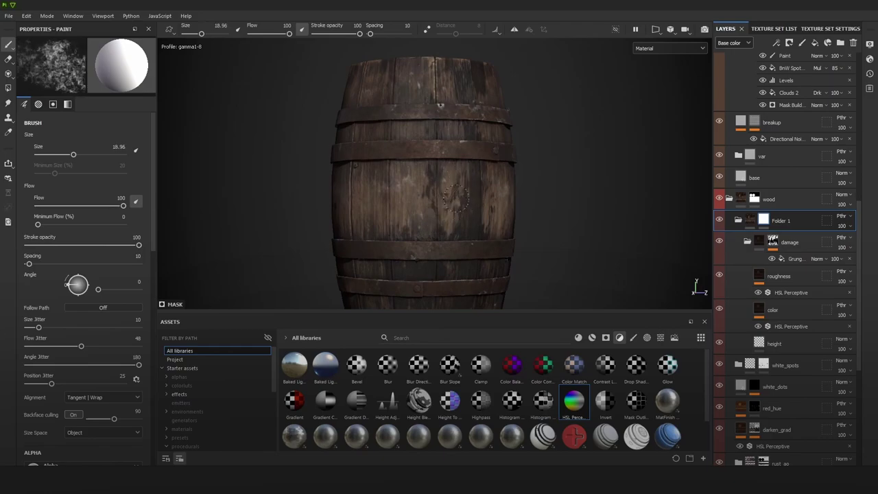
pyautogui.keyDown('alt'); pyautogui.moveTo(482, 229); pyautogui.dragTo(464, 205); pyautogui.keyUp('alt')
pyautogui.click(464, 205)
# Step: Switch the brush to black and paint out damage on the staves in Folder 1's mask, setting the brush size to 21.66
pyautogui.press('x')
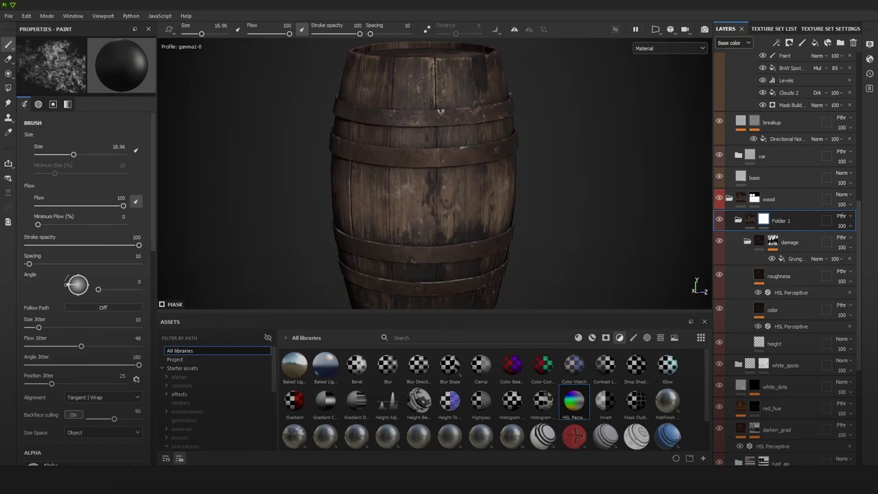
pyautogui.click(374, 90)
pyautogui.keyDown('alt'); pyautogui.moveTo(403, 71); pyautogui.dragTo(473, 90); pyautogui.keyUp('alt')
pyautogui.moveTo(474, 90)
pyautogui.keyDown('shift'); pyautogui.mouseDown(button='right')
pyautogui.moveTo(409, 112)
pyautogui.moveTo(411, 103)
pyautogui.mouseUp(button='right'); pyautogui.keyUp('shift')
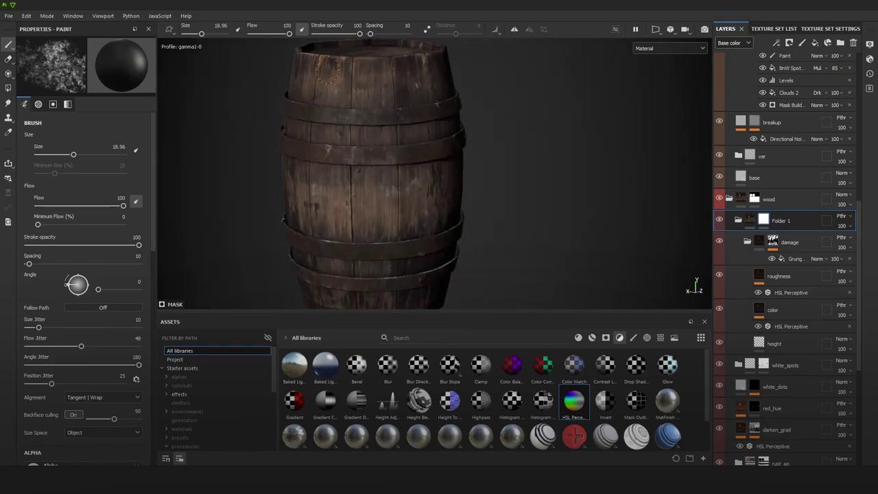
pyautogui.keyDown('alt'); pyautogui.moveTo(357, 110); pyautogui.dragTo(459, 153); pyautogui.keyUp('alt')
pyautogui.keyDown('alt'); pyautogui.moveTo(460, 153); pyautogui.dragTo(397, 146, button='right'); pyautogui.keyUp('alt')
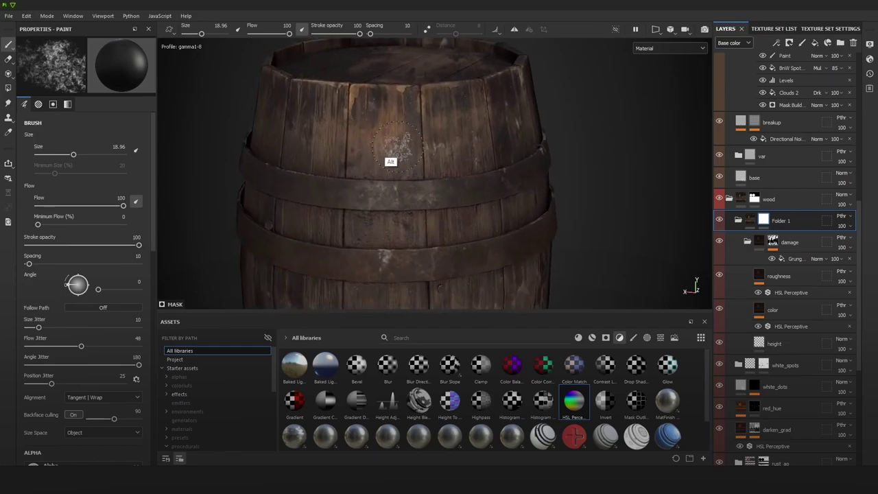
pyautogui.moveTo(396, 146)
pyautogui.keyDown('alt'); pyautogui.mouseDown()
pyautogui.moveTo(418, 133)
pyautogui.moveTo(451, 151)
pyautogui.moveTo(347, 133)
pyautogui.mouseUp(); pyautogui.keyUp('alt')
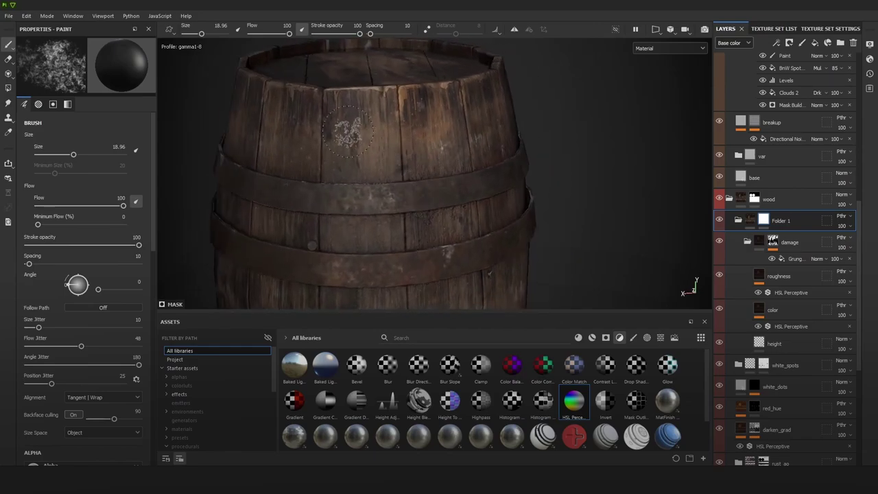
pyautogui.moveTo(367, 180)
pyautogui.keyDown('alt'); pyautogui.mouseDown(button='right')
pyautogui.moveTo(387, 207)
pyautogui.moveTo(454, 154)
pyautogui.moveTo(410, 183)
pyautogui.moveTo(421, 184)
pyautogui.mouseUp(button='right'); pyautogui.keyUp('alt')
pyautogui.keyDown('ctrl'); pyautogui.moveTo(392, 224); pyautogui.dragTo(402, 225, button='right'); pyautogui.keyUp('ctrl')
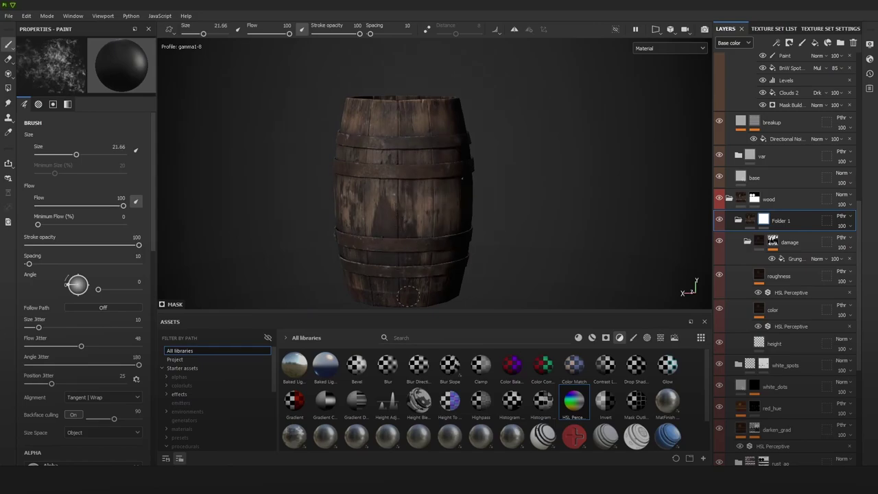
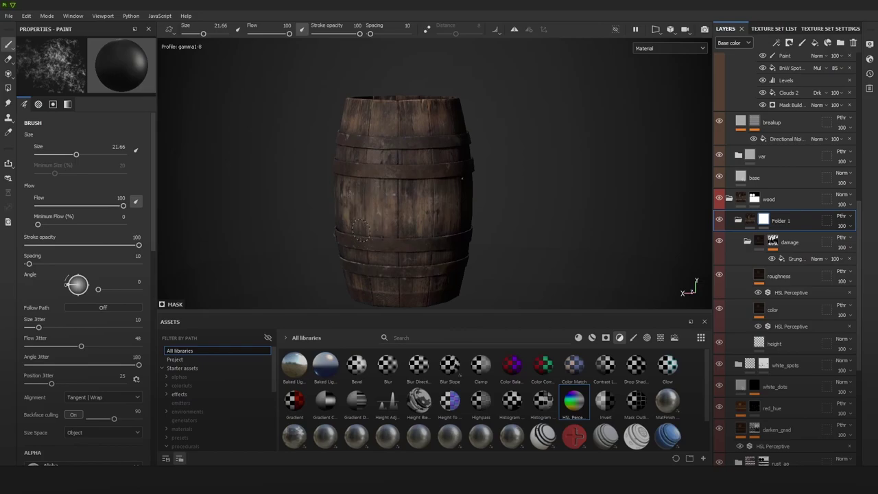
pyautogui.keyDown('alt'); pyautogui.moveTo(410, 194); pyautogui.dragTo(541, 174); pyautogui.keyUp('alt')
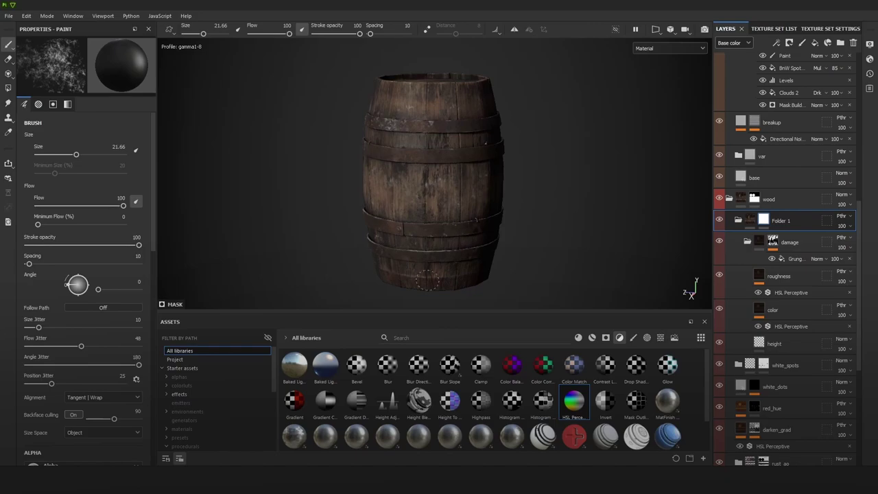
# Step: Add a light fill layer inside the damage folder, then reselect Folder 1's mask and try a black stroke over the upper hoops
pyautogui.click(801, 42)
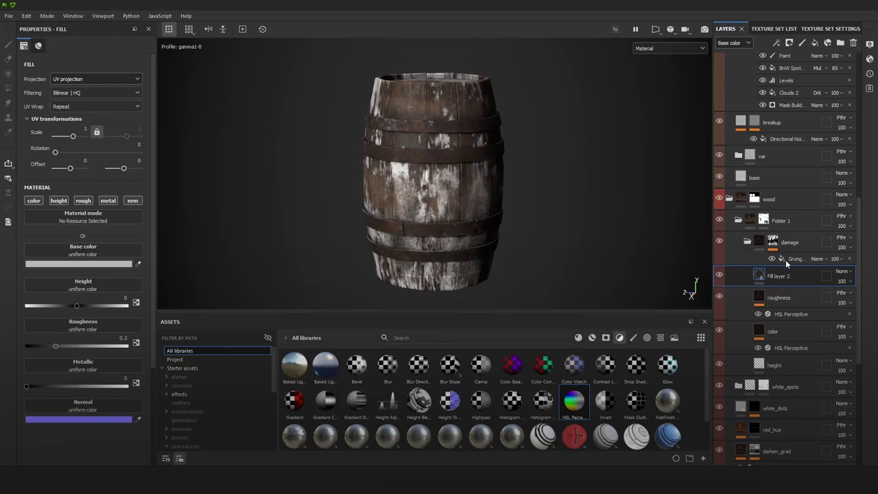
pyautogui.click(787, 259)
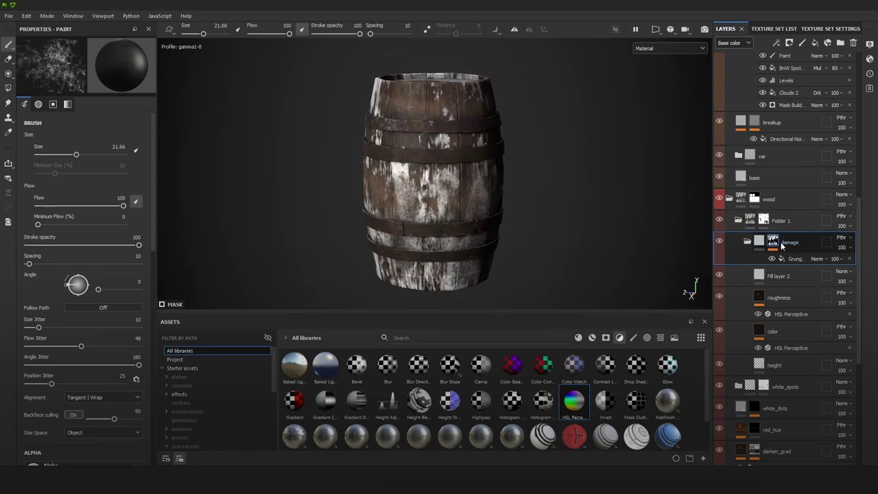
pyautogui.click(739, 220)
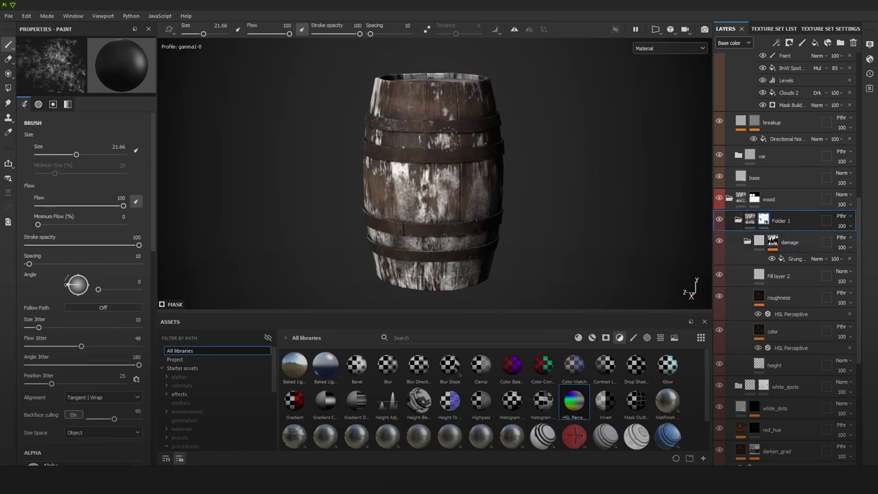
pyautogui.moveTo(438, 142); pyautogui.dragTo(439, 135)
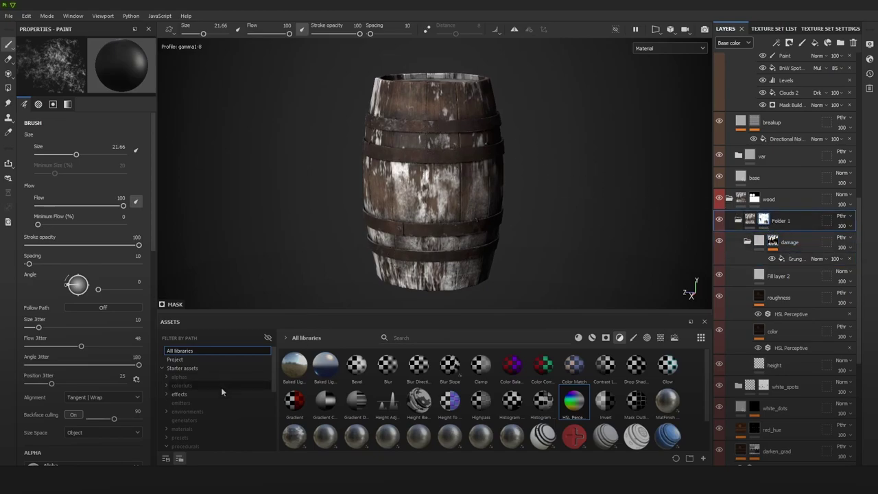
# Step: Choose the Basic Soft brush for Folder 1's mask and set its size to 23.66
pyautogui.click(633, 337)
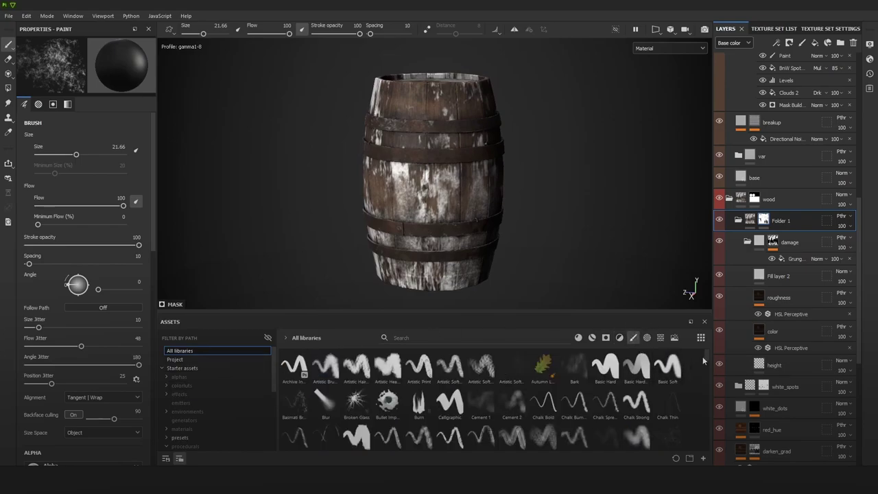
pyautogui.click(677, 369)
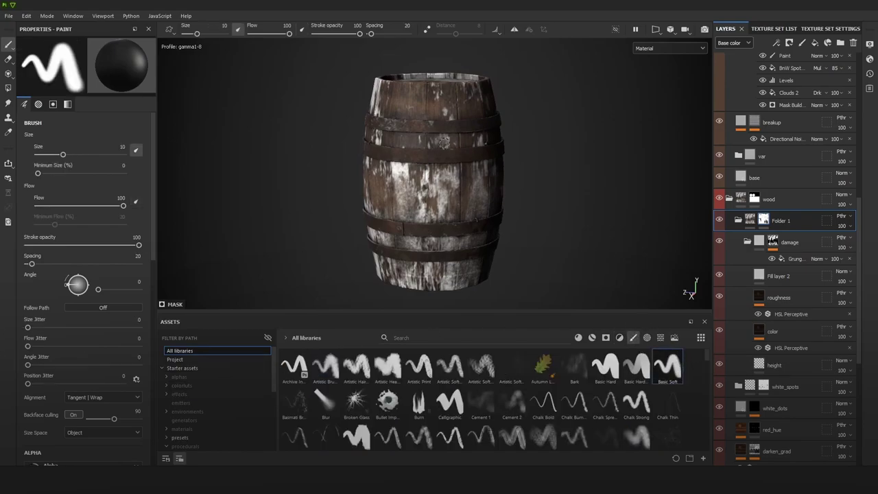
pyautogui.keyDown('ctrl'); pyautogui.moveTo(444, 140); pyautogui.dragTo(464, 137, button='right'); pyautogui.keyUp('ctrl')
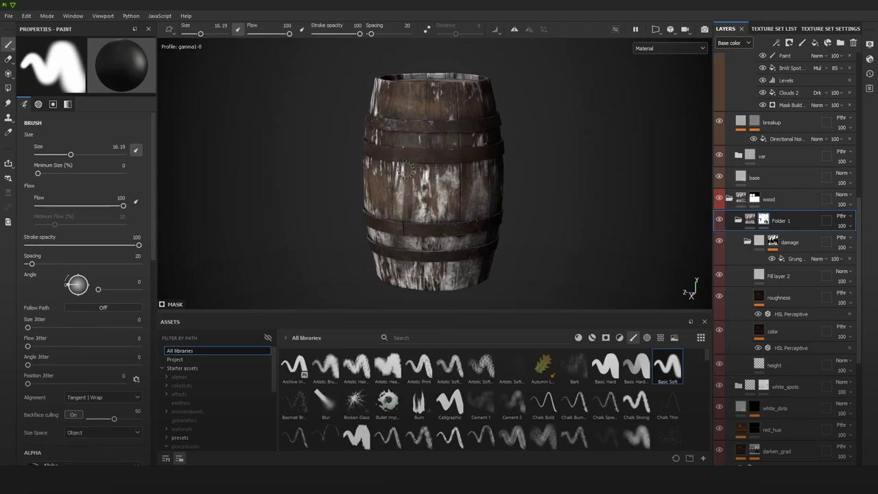
pyautogui.keyDown('ctrl'); pyautogui.moveTo(419, 160); pyautogui.dragTo(441, 161, button='right'); pyautogui.keyUp('ctrl')
# Step: Hide Fill layer 2 and paint out excess damage on the staves around the barrel in Folder 1's mask
pyautogui.click(718, 275)
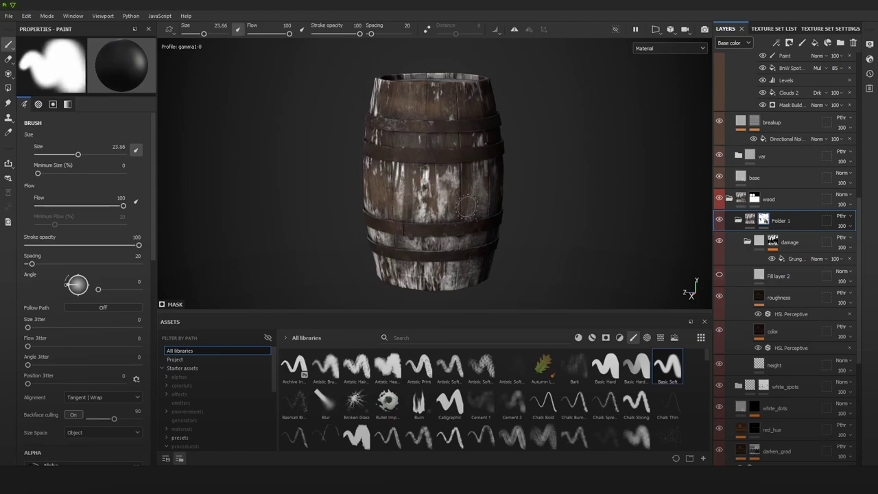
pyautogui.moveTo(467, 207)
pyautogui.keyDown('alt'); pyautogui.mouseDown()
pyautogui.moveTo(493, 192)
pyautogui.moveTo(497, 166)
pyautogui.mouseUp(); pyautogui.keyUp('alt')
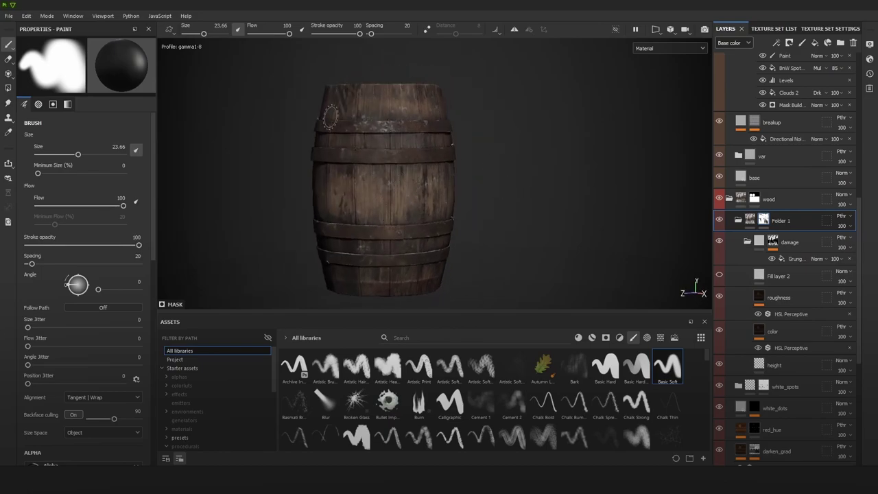
pyautogui.moveTo(330, 117)
pyautogui.keyDown('alt'); pyautogui.mouseDown()
pyautogui.moveTo(402, 172)
pyautogui.moveTo(488, 148)
pyautogui.moveTo(458, 121)
pyautogui.mouseUp(); pyautogui.keyUp('alt')
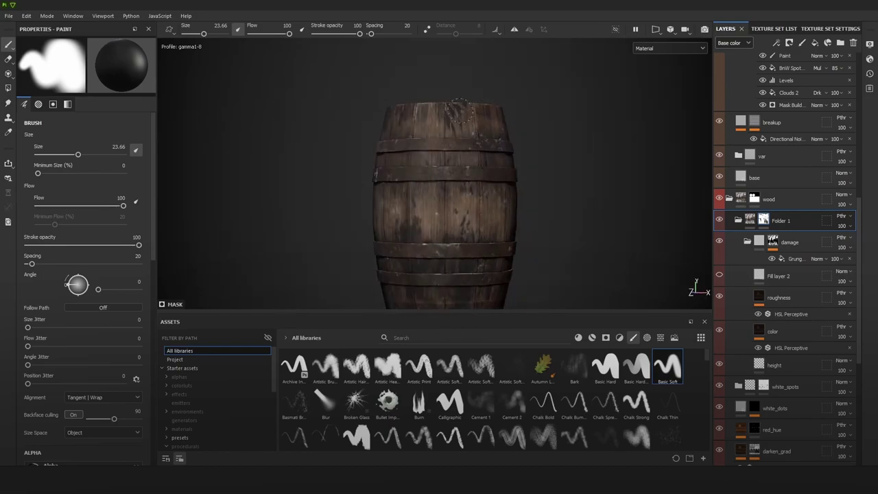
pyautogui.keyDown('alt'); pyautogui.moveTo(390, 183); pyautogui.dragTo(411, 185); pyautogui.keyUp('alt')
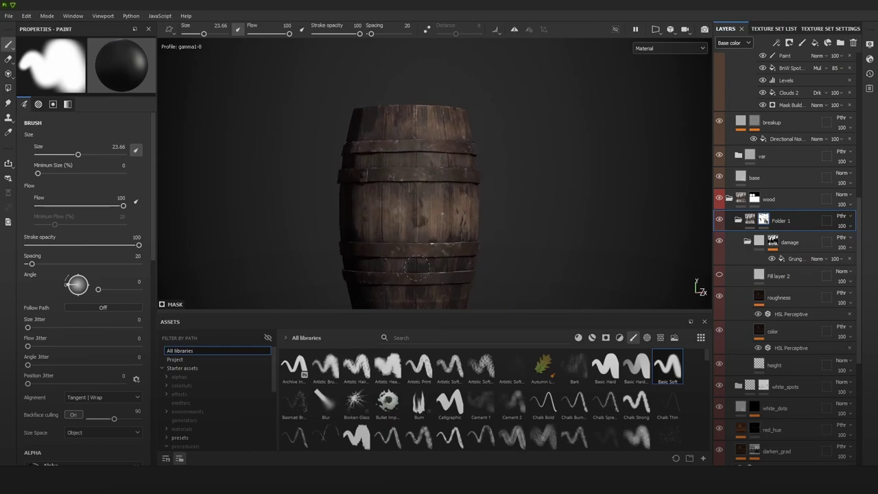
pyautogui.keyDown('alt'); pyautogui.moveTo(453, 261); pyautogui.dragTo(466, 202, button='middle'); pyautogui.keyUp('alt')
pyautogui.keyDown('alt'); pyautogui.moveTo(466, 202); pyautogui.dragTo(450, 236); pyautogui.keyUp('alt')
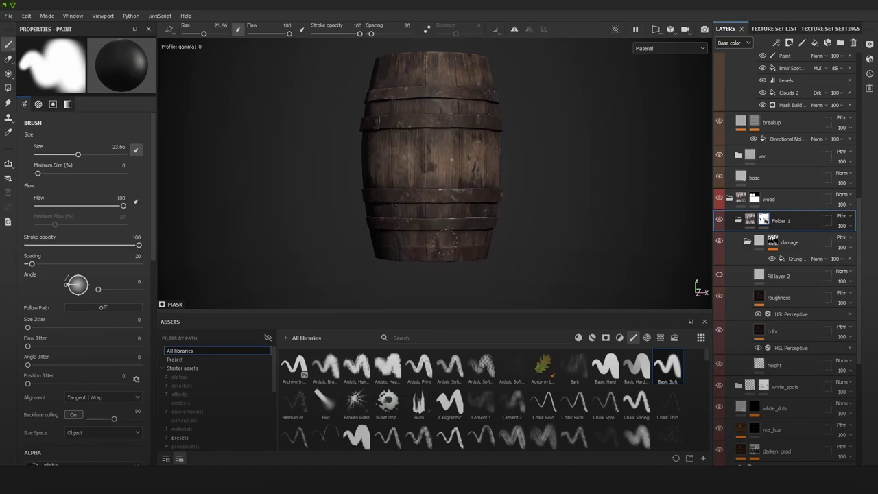
pyautogui.moveTo(376, 246)
pyautogui.keyDown('alt'); pyautogui.mouseDown()
pyautogui.moveTo(570, 222)
pyautogui.moveTo(457, 235)
pyautogui.mouseUp(); pyautogui.keyUp('alt')
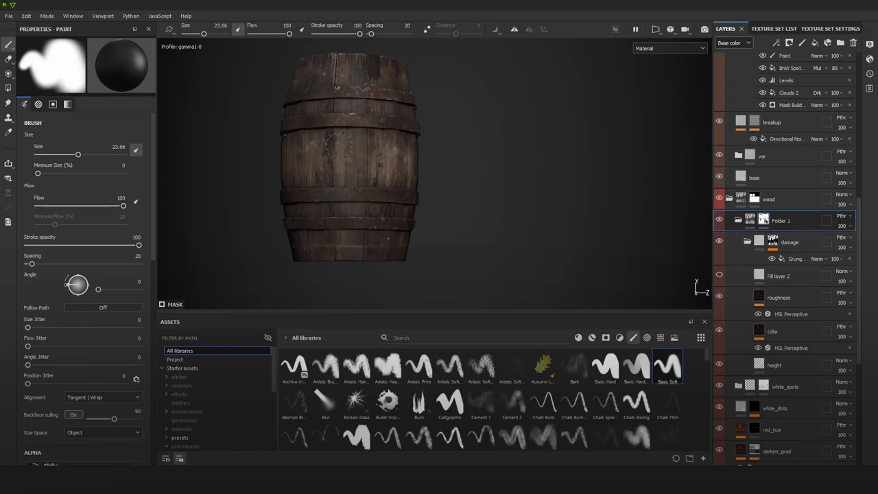
pyautogui.moveTo(382, 193)
pyautogui.keyDown('alt'); pyautogui.mouseDown()
pyautogui.moveTo(415, 199)
pyautogui.moveTo(398, 220)
pyautogui.moveTo(412, 91)
pyautogui.mouseUp(); pyautogui.keyUp('alt')
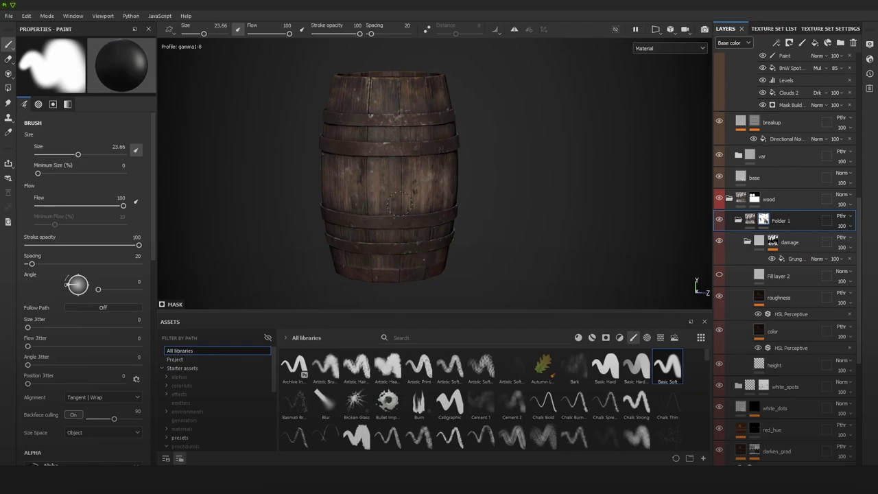
pyautogui.keyDown('alt'); pyautogui.moveTo(409, 237); pyautogui.dragTo(414, 192); pyautogui.keyUp('alt')
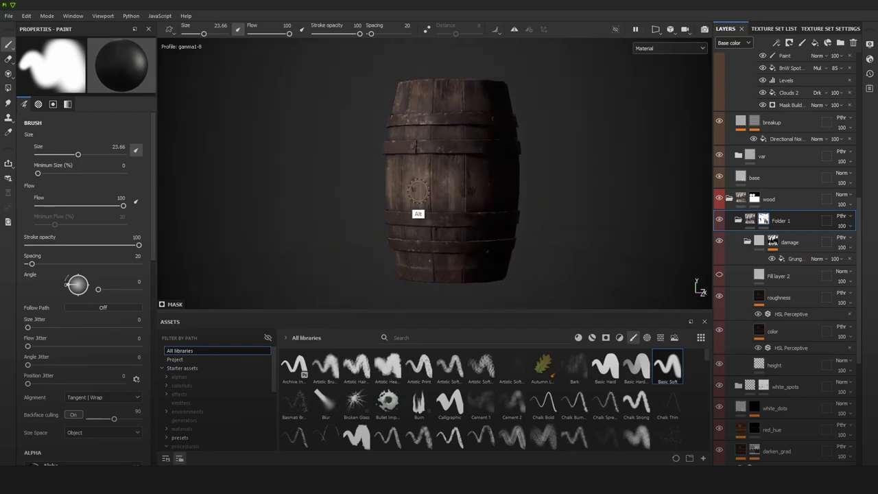
pyautogui.keyDown('alt'); pyautogui.moveTo(417, 192); pyautogui.dragTo(464, 334, button='right'); pyautogui.keyUp('alt')
pyautogui.keyDown('alt'); pyautogui.moveTo(412, 192); pyautogui.dragTo(468, 200); pyautogui.keyUp('alt')
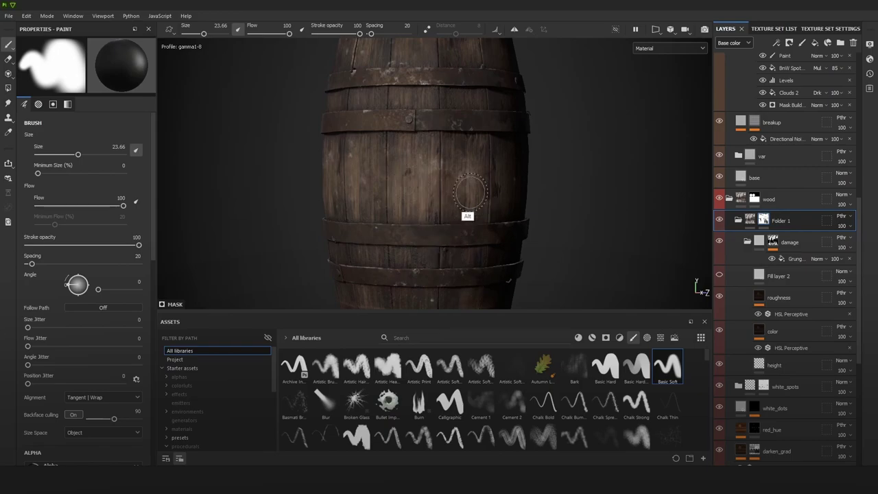
pyautogui.keyDown('alt'); pyautogui.moveTo(464, 204); pyautogui.dragTo(410, 209, button='middle'); pyautogui.keyUp('alt')
pyautogui.keyDown('alt'); pyautogui.moveTo(410, 199); pyautogui.dragTo(415, 133, button='right'); pyautogui.keyUp('alt')
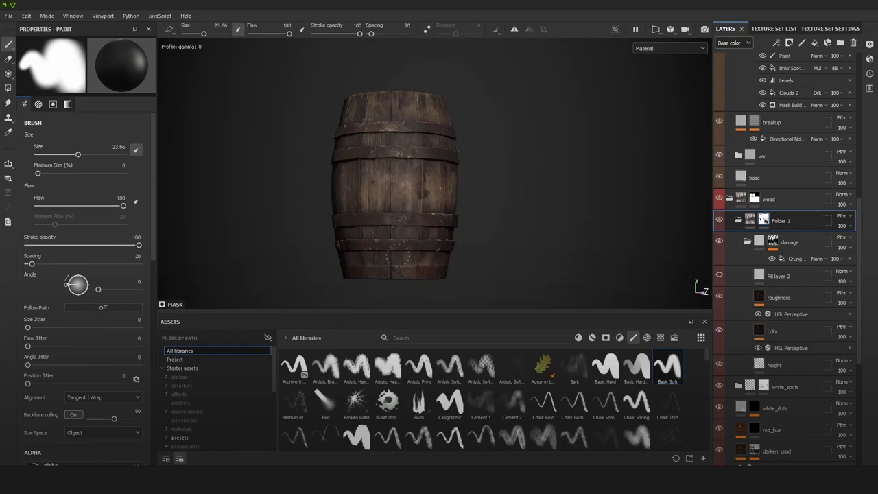
pyautogui.keyDown('alt'); pyautogui.moveTo(417, 249); pyautogui.dragTo(476, 236); pyautogui.keyUp('alt')
# Step: Show Fill layer 2 again and view the barrel's underside in the Base color channel
pyautogui.click(719, 275)
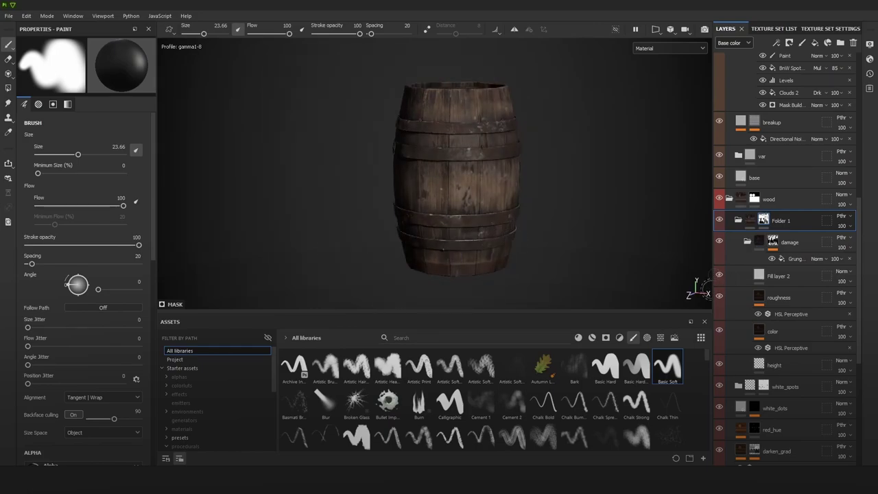
pyautogui.keyDown('alt'); pyautogui.moveTo(481, 260); pyautogui.dragTo(404, 222); pyautogui.keyUp('alt')
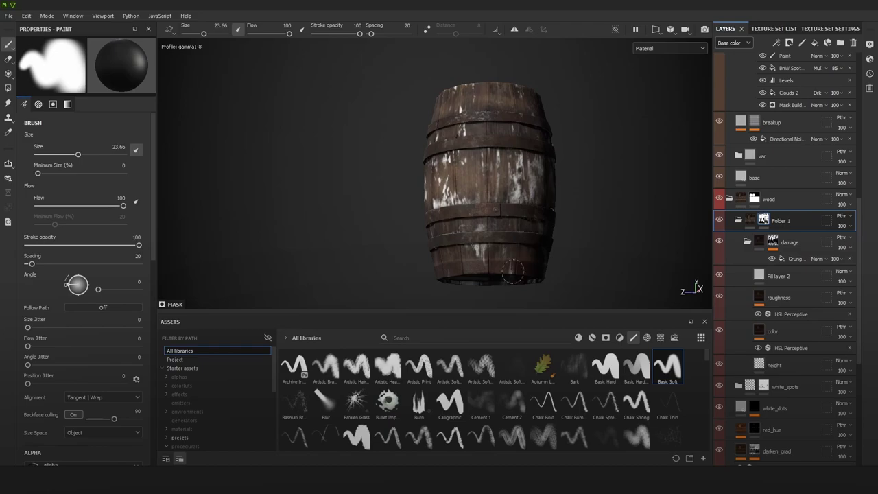
pyautogui.keyDown('alt'); pyautogui.moveTo(516, 267); pyautogui.dragTo(519, 175); pyautogui.keyUp('alt')
pyautogui.press('c')
pyautogui.keyDown('alt'); pyautogui.moveTo(514, 266); pyautogui.dragTo(492, 179, button='middle'); pyautogui.keyUp('alt')
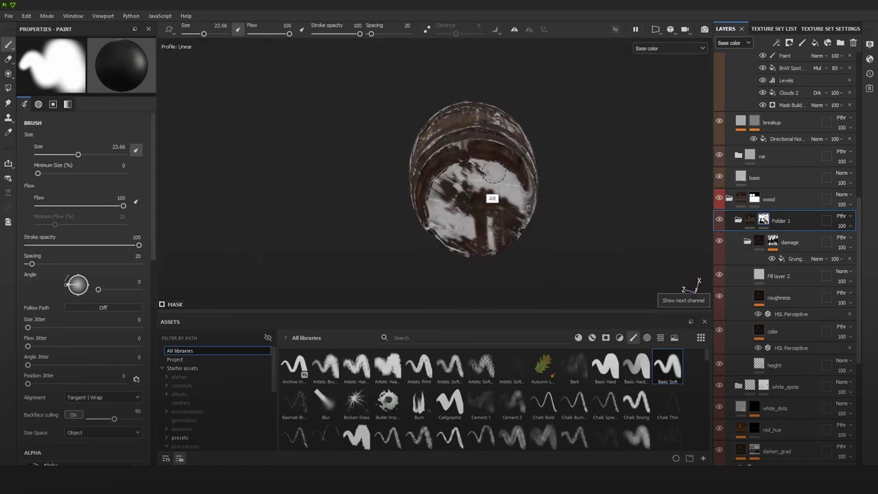
# Step: Set the brush size to 34.18 and paint black over the barrel's bottom and top lid in Folder 1's mask
pyautogui.keyDown('ctrl'); pyautogui.moveTo(478, 223); pyautogui.dragTo(496, 221, button='right'); pyautogui.keyUp('ctrl')
pyautogui.moveTo(497, 220)
pyautogui.mouseDown()
pyautogui.moveTo(467, 214)
pyautogui.moveTo(454, 192)
pyautogui.moveTo(436, 209)
pyautogui.moveTo(448, 235)
pyautogui.moveTo(520, 197)
pyautogui.moveTo(452, 162)
pyautogui.moveTo(508, 154)
pyautogui.moveTo(498, 160)
pyautogui.moveTo(479, 138)
pyautogui.moveTo(458, 159)
pyautogui.mouseUp()
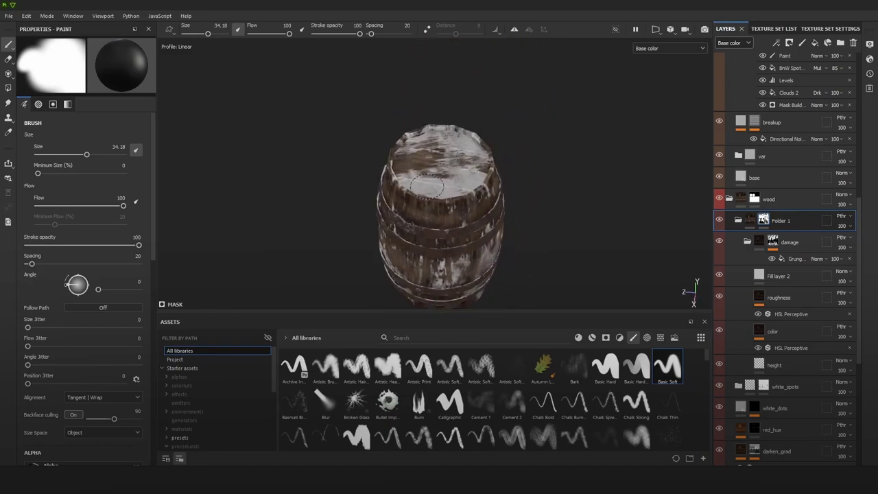
pyautogui.moveTo(426, 185)
pyautogui.mouseDown()
pyautogui.moveTo(480, 164)
pyautogui.moveTo(442, 189)
pyautogui.moveTo(467, 137)
pyautogui.moveTo(405, 186)
pyautogui.mouseUp()
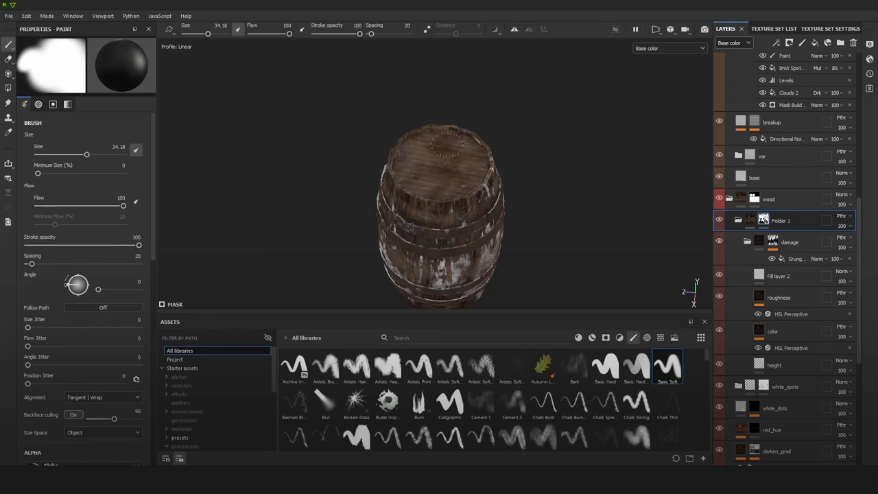
# Step: Paint black over the light patches on the staves around the barrel in Folder 1's mask, and hide Fill layer 2
pyautogui.moveTo(447, 144)
pyautogui.keyDown('alt'); pyautogui.mouseDown()
pyautogui.moveTo(498, 237)
pyautogui.moveTo(429, 238)
pyautogui.mouseUp(); pyautogui.keyUp('alt')
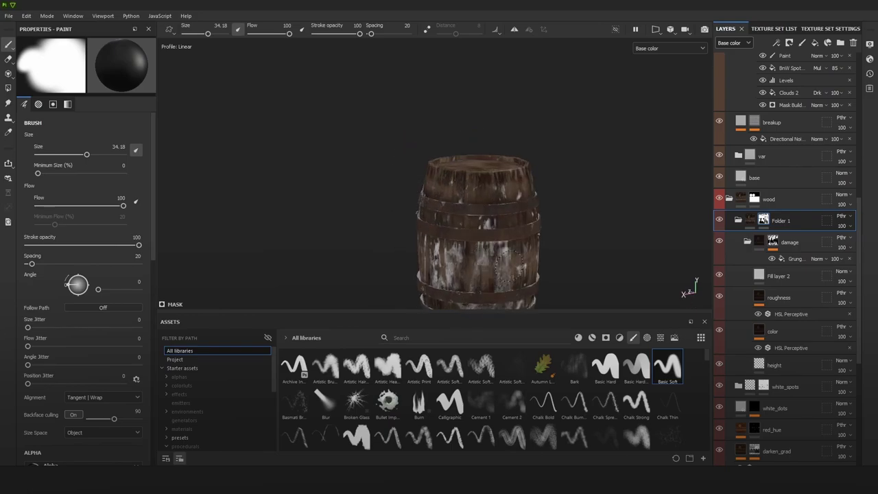
pyautogui.moveTo(450, 257)
pyautogui.keyDown('alt'); pyautogui.mouseDown()
pyautogui.moveTo(439, 196)
pyautogui.moveTo(494, 191)
pyautogui.mouseUp(); pyautogui.keyUp('alt')
pyautogui.moveTo(447, 209)
pyautogui.mouseDown()
pyautogui.moveTo(488, 273)
pyautogui.moveTo(351, 251)
pyautogui.mouseUp()
pyautogui.moveTo(533, 278)
pyautogui.mouseDown()
pyautogui.moveTo(531, 257)
pyautogui.moveTo(498, 229)
pyautogui.moveTo(378, 211)
pyautogui.moveTo(361, 217)
pyautogui.mouseUp()
pyautogui.moveTo(489, 210)
pyautogui.keyDown('alt'); pyautogui.mouseDown()
pyautogui.moveTo(322, 201)
pyautogui.moveTo(511, 148)
pyautogui.mouseUp(); pyautogui.keyUp('alt')
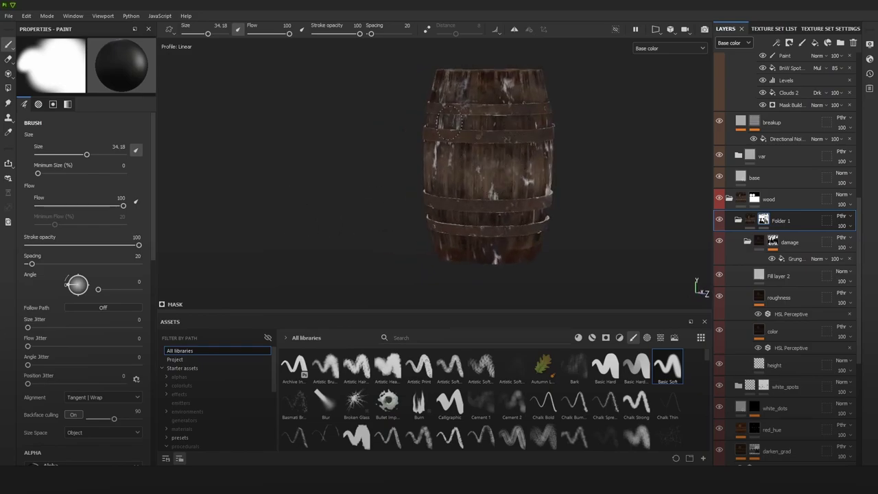
pyautogui.keyDown('alt'); pyautogui.moveTo(554, 179); pyautogui.dragTo(425, 152); pyautogui.keyUp('alt')
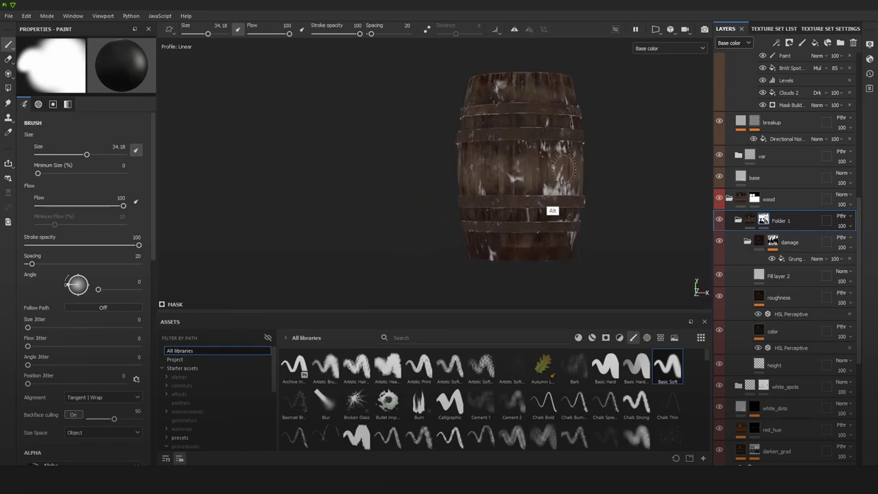
pyautogui.keyDown('alt'); pyautogui.moveTo(551, 209); pyautogui.dragTo(476, 216); pyautogui.keyUp('alt')
pyautogui.moveTo(569, 231)
pyautogui.keyDown('alt'); pyautogui.mouseDown()
pyautogui.moveTo(470, 227)
pyautogui.moveTo(469, 216)
pyautogui.mouseUp(); pyautogui.keyUp('alt')
pyautogui.moveTo(570, 216)
pyautogui.keyDown('alt'); pyautogui.mouseDown()
pyautogui.moveTo(502, 200)
pyautogui.moveTo(503, 179)
pyautogui.mouseUp(); pyautogui.keyUp('alt')
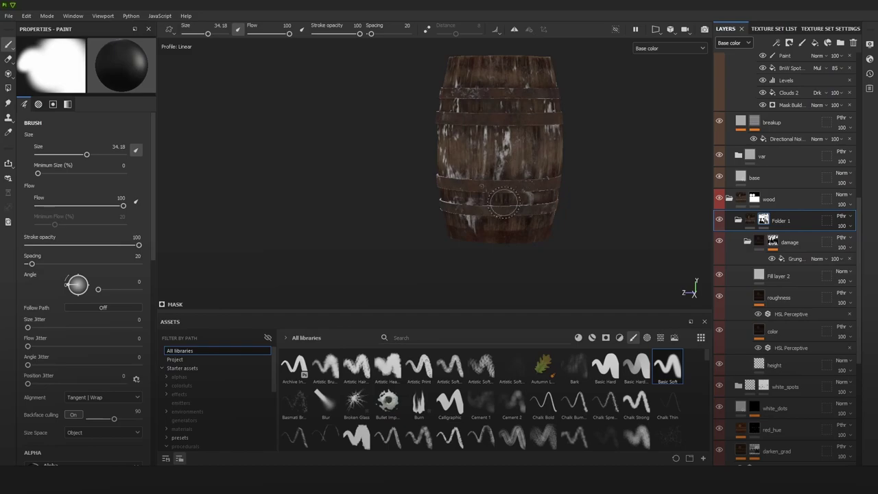
pyautogui.keyDown('alt'); pyautogui.moveTo(575, 170); pyautogui.dragTo(538, 163); pyautogui.keyUp('alt')
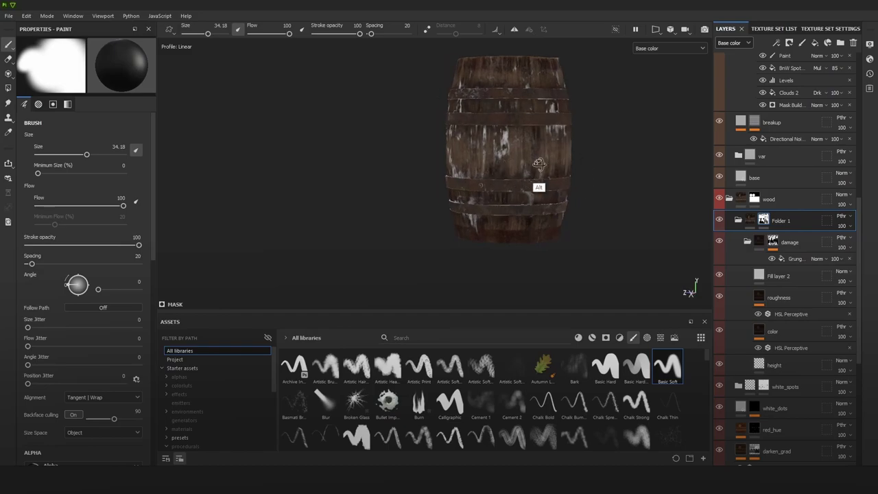
pyautogui.click(768, 277)
pyautogui.click(719, 274)
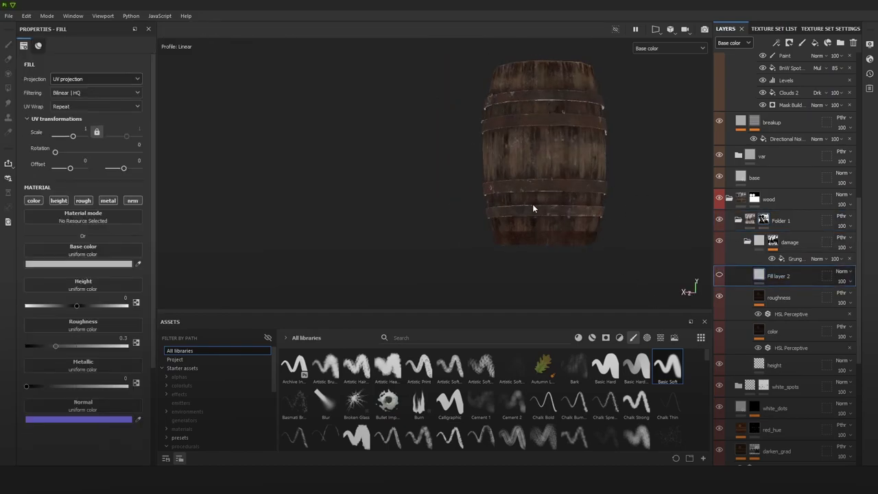
# Step: Show the full material and examine the damage on the barrel's staves, with Folder 1's mask selected
pyautogui.press('m')
pyautogui.keyDown('shift'); pyautogui.moveTo(546, 157); pyautogui.dragTo(595, 166, button='right'); pyautogui.keyUp('shift')
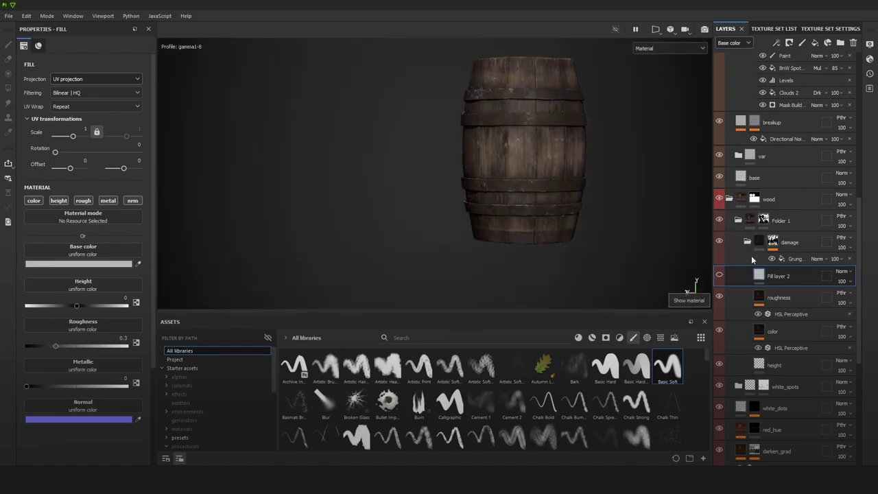
pyautogui.click(793, 259)
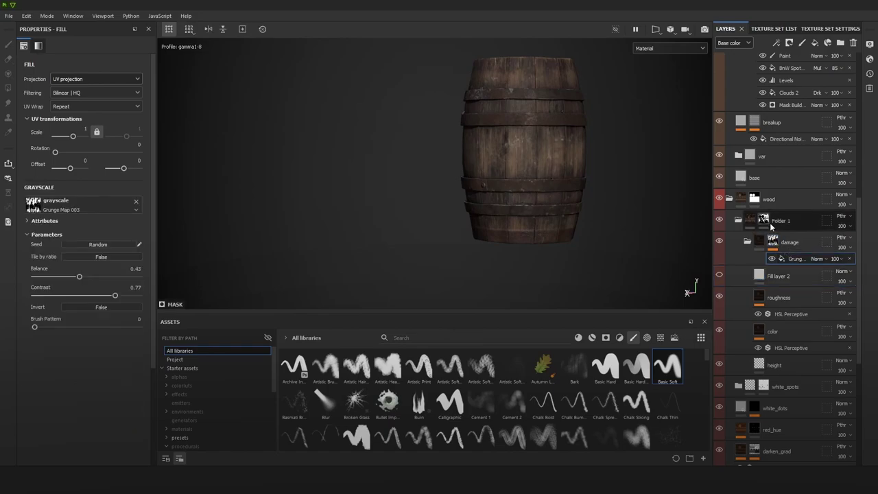
pyautogui.keyDown('alt'); pyautogui.moveTo(586, 158); pyautogui.dragTo(564, 158); pyautogui.keyUp('alt')
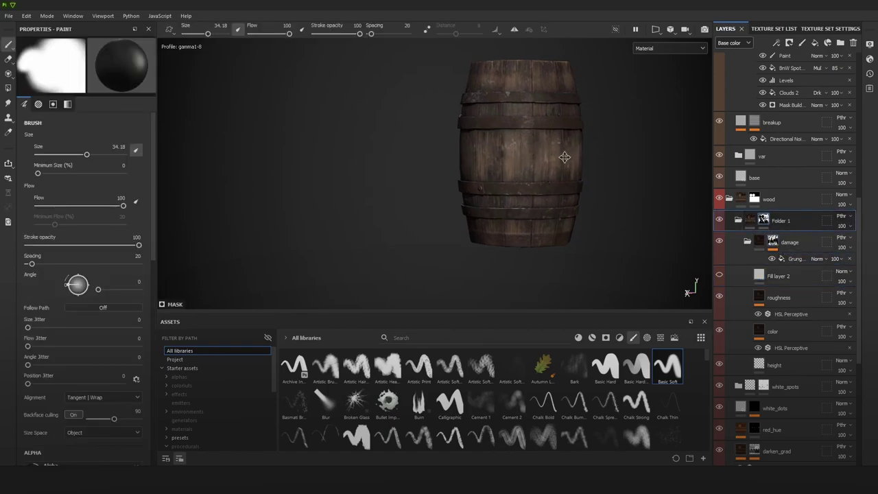
pyautogui.keyDown('alt'); pyautogui.moveTo(564, 159); pyautogui.dragTo(536, 190, button='middle'); pyautogui.keyUp('alt')
pyautogui.keyDown('alt'); pyautogui.moveTo(536, 191); pyautogui.dragTo(504, 192); pyautogui.keyUp('alt')
pyautogui.keyDown('alt'); pyautogui.moveTo(613, 198); pyautogui.dragTo(581, 185); pyautogui.keyUp('alt')
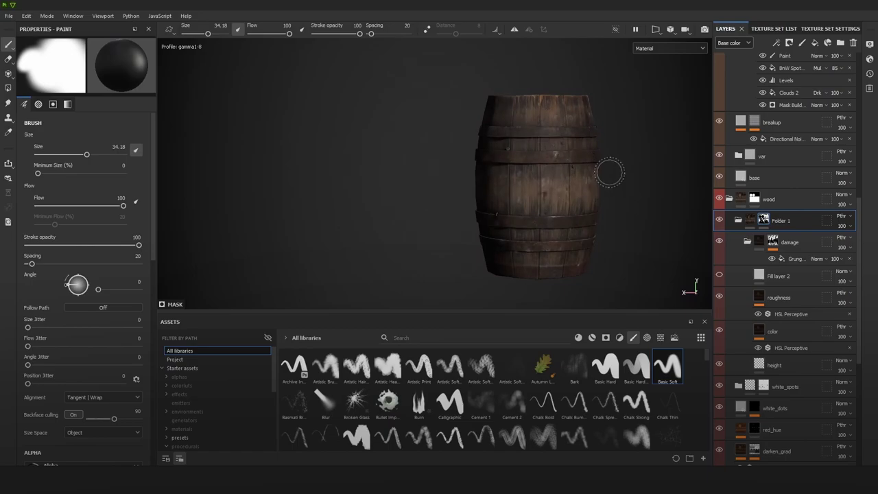
# Step: Add a fill effect to Folder 1's mask, blended with Multiply at a grayscale value of 0.7522
pyautogui.click(777, 44)
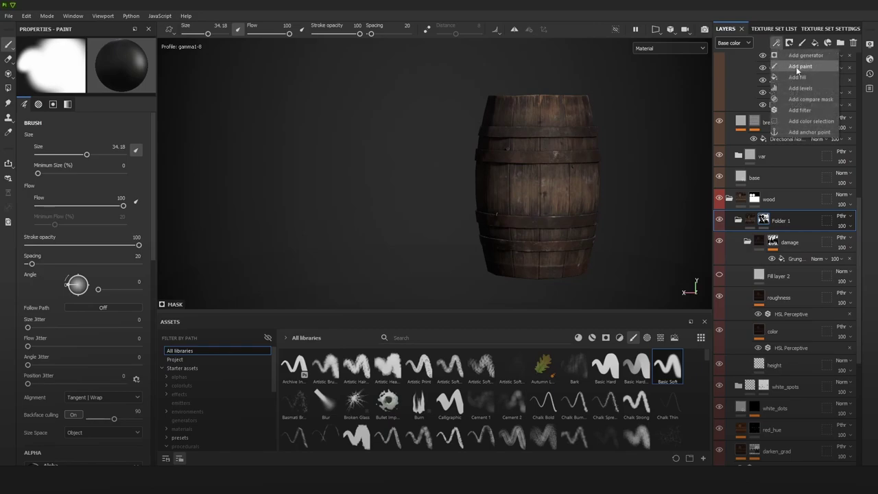
pyautogui.click(796, 67)
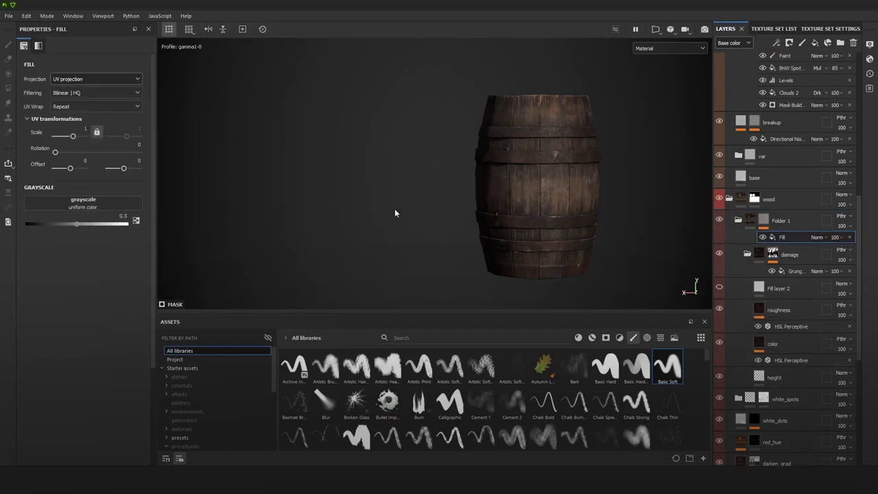
pyautogui.click(816, 237)
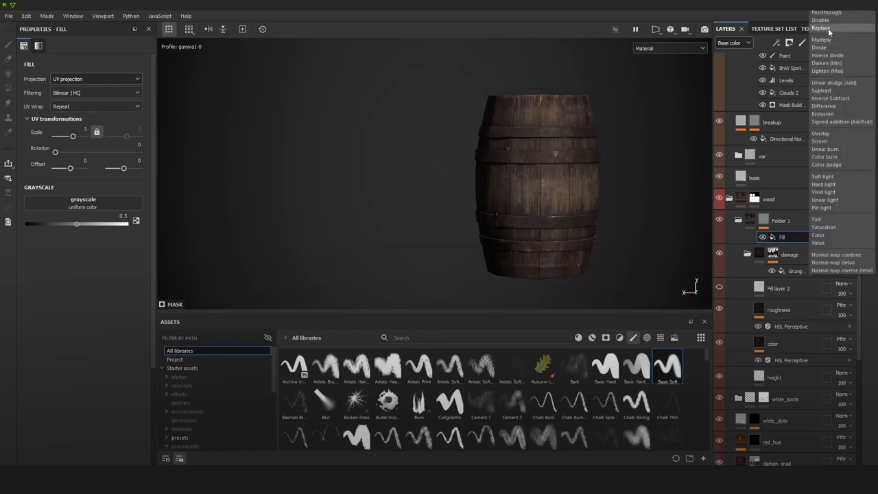
pyautogui.click(826, 40)
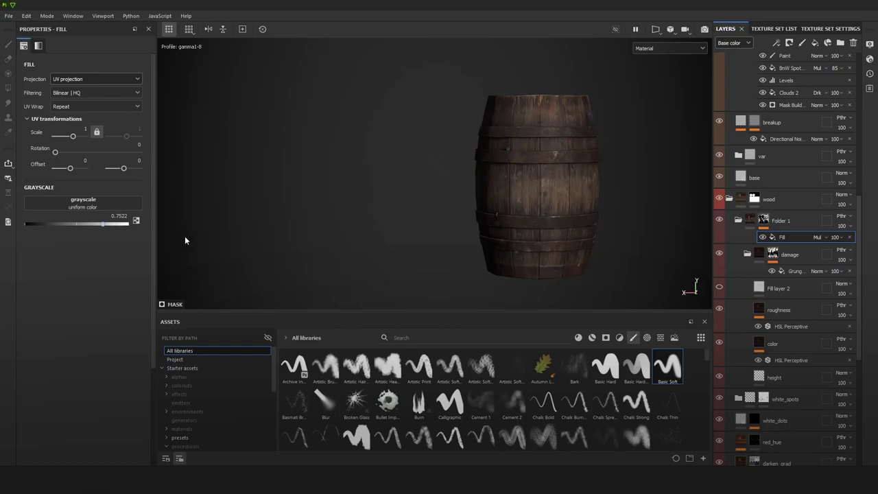
# Step: Check the fill's effect in Folder 1's mask view, return to the material view and set its grayscale value to 0.7611
pyautogui.keyDown('alt'); pyautogui.moveTo(585, 142); pyautogui.dragTo(619, 226, button='right'); pyautogui.keyUp('alt')
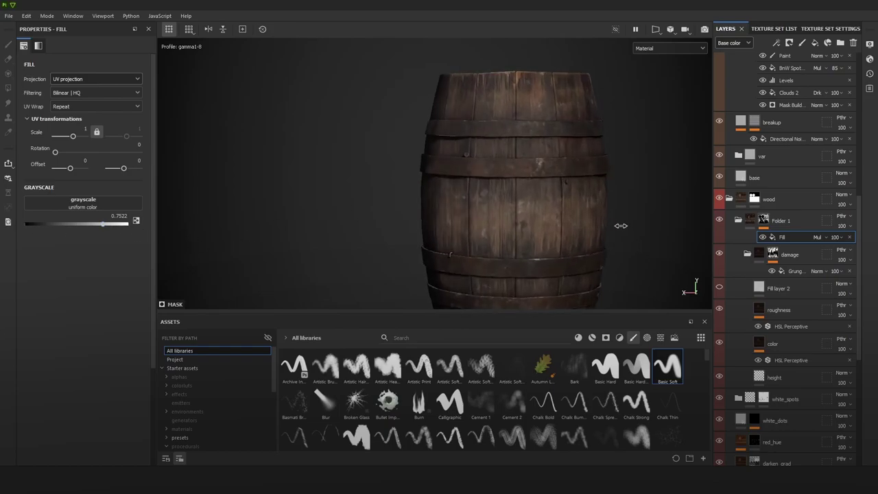
pyautogui.keyDown('alt'); pyautogui.click(763, 220); pyautogui.keyUp('alt')
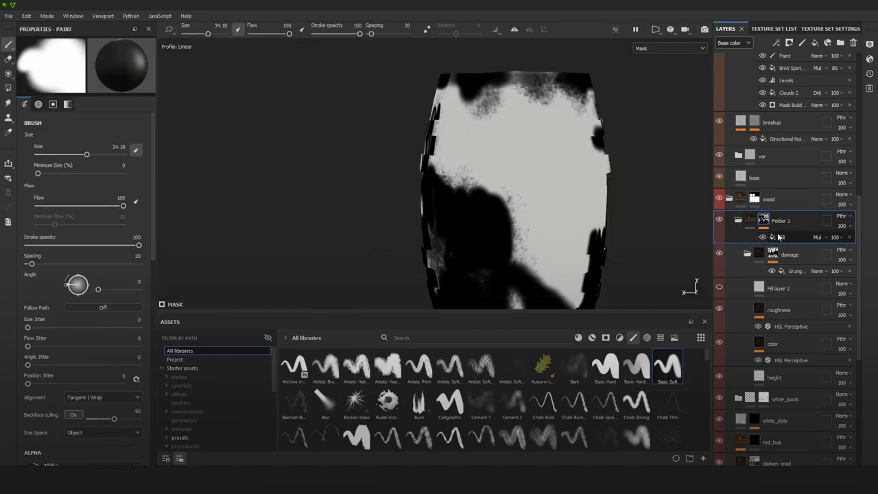
pyautogui.click(779, 236)
pyautogui.click(89, 225)
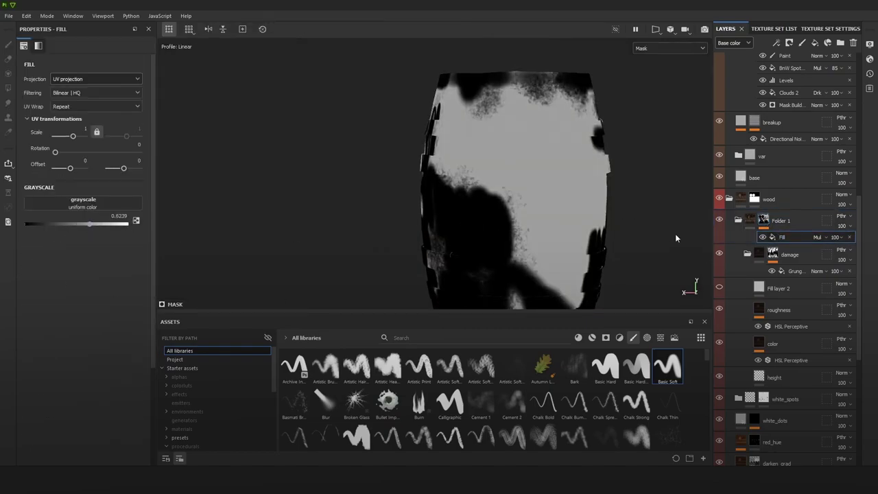
pyautogui.click(761, 237)
pyautogui.click(761, 237)
pyautogui.press('m')
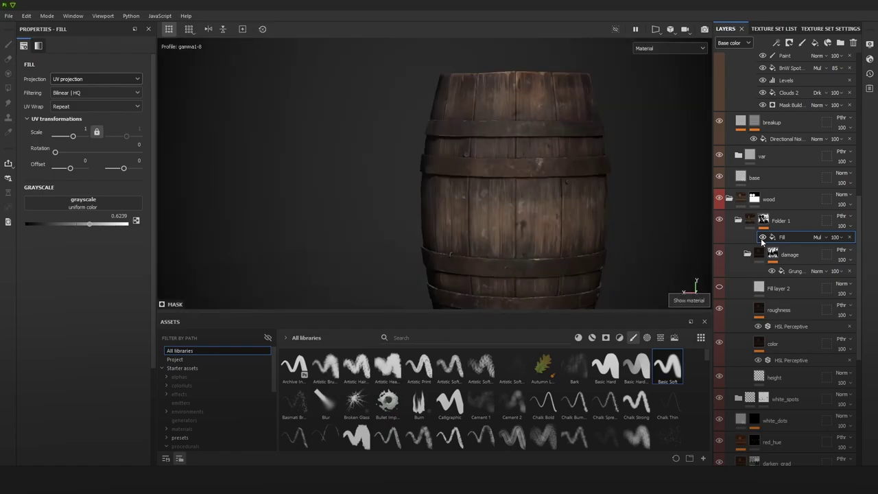
pyautogui.scroll(-3, 567, 161)
pyautogui.keyDown('alt'); pyautogui.moveTo(623, 232); pyautogui.dragTo(576, 191, button='middle'); pyautogui.keyUp('alt')
pyautogui.scroll(2, 576, 192)
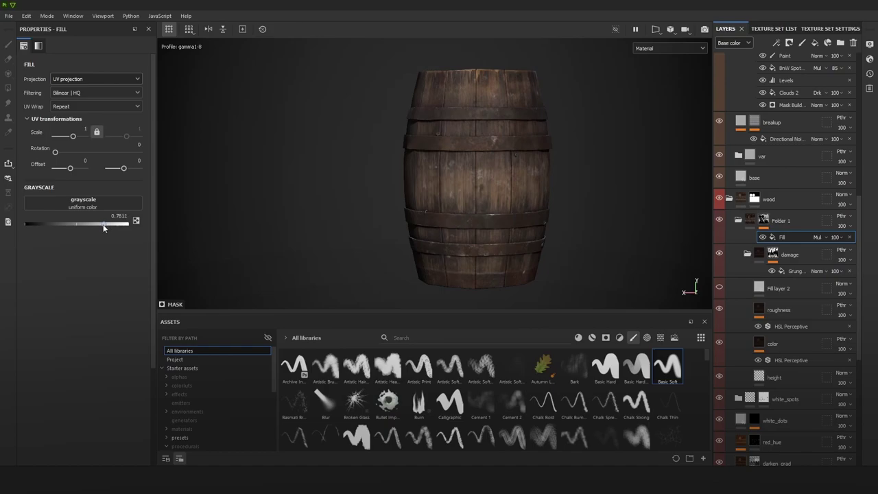
# Step: Set the damage folder's Grunge Map 003 mask fill to balance 0.49 and contrast 0.95
pyautogui.scroll(6, 466, 209)
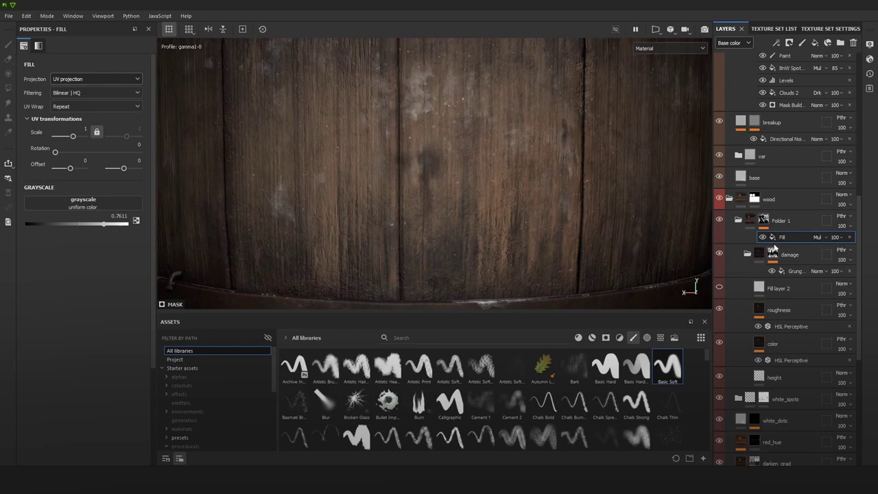
pyautogui.doubleClick(792, 271)
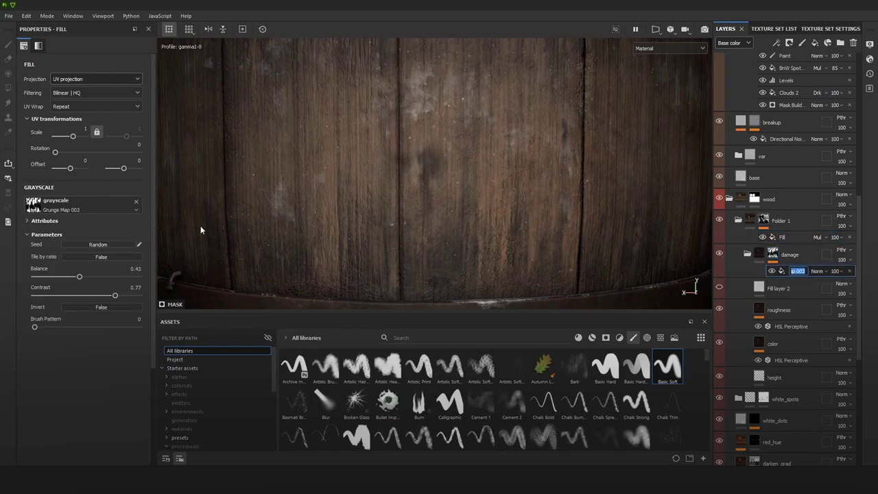
pyautogui.click(70, 277)
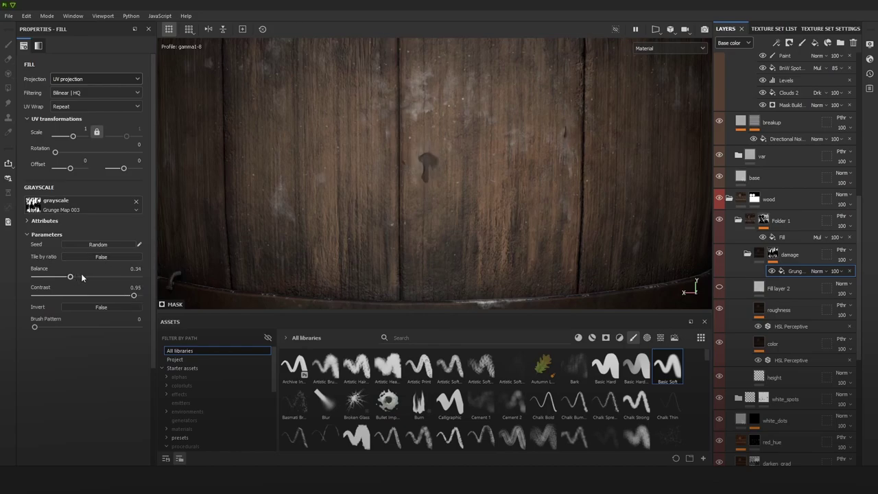
pyautogui.moveTo(82, 277); pyautogui.dragTo(86, 280)
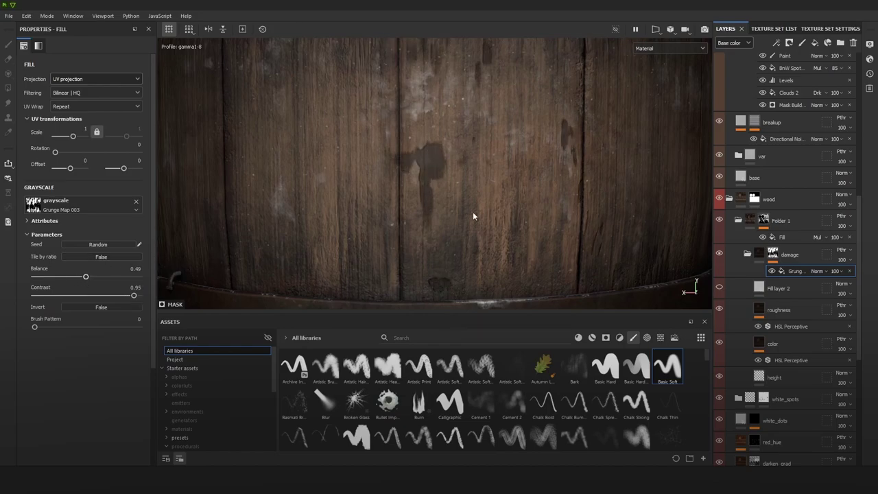
# Step: Inspect the damage around the barrel and soften the grunge fill to balance 0.46 and contrast 0.89
pyautogui.keyDown('alt'); pyautogui.moveTo(473, 216); pyautogui.dragTo(397, 41, button='right'); pyautogui.keyUp('alt')
pyautogui.keyDown('alt'); pyautogui.moveTo(397, 42); pyautogui.dragTo(554, 161); pyautogui.keyUp('alt')
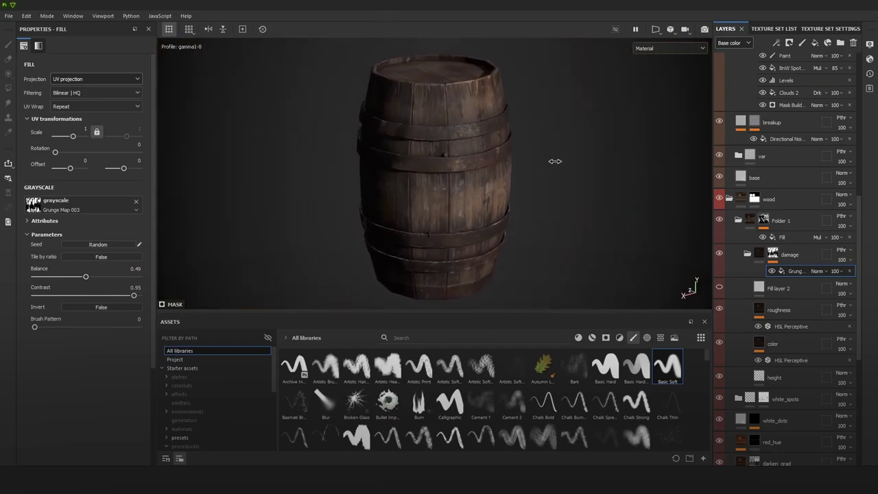
pyautogui.keyDown('shift'); pyautogui.moveTo(555, 161); pyautogui.dragTo(548, 159, button='right'); pyautogui.keyUp('shift')
pyautogui.keyDown('alt'); pyautogui.moveTo(495, 166); pyautogui.dragTo(450, 151); pyautogui.keyUp('alt')
pyautogui.keyDown('alt'); pyautogui.moveTo(451, 151); pyautogui.dragTo(518, 166, button='right'); pyautogui.keyUp('alt')
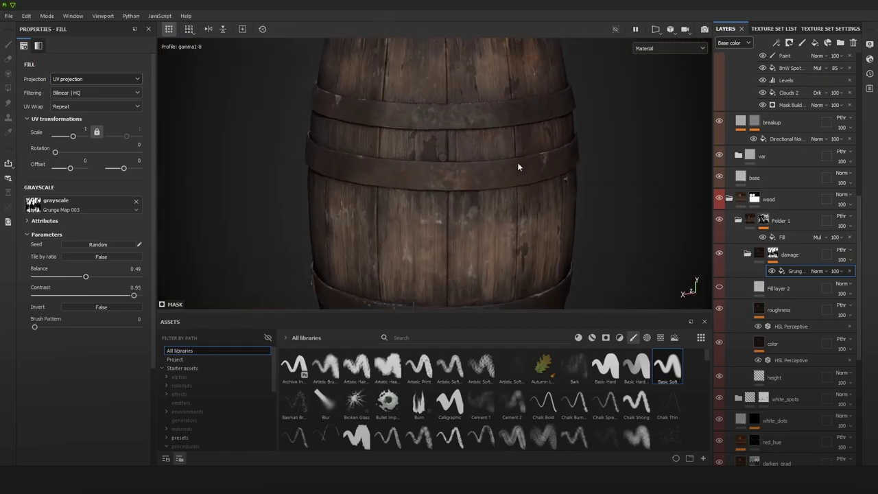
pyautogui.scroll(2, 518, 167)
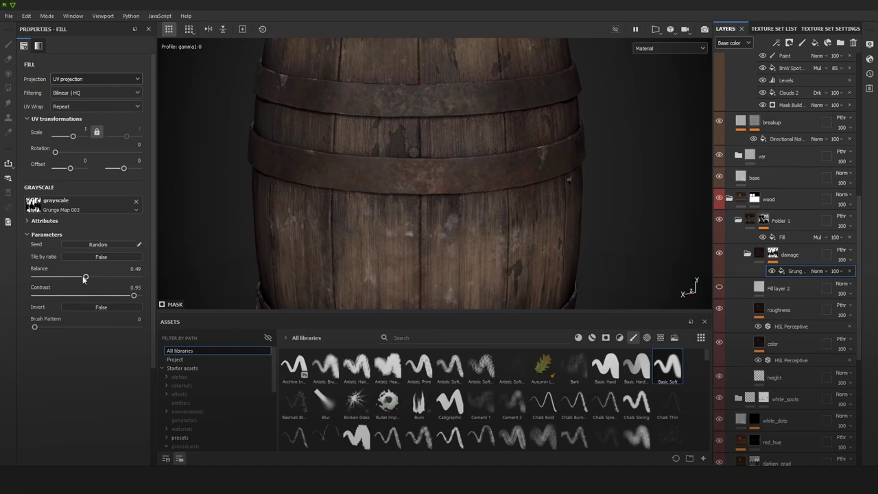
pyautogui.click(108, 295)
pyautogui.keyDown('alt'); pyautogui.moveTo(471, 206); pyautogui.dragTo(378, 45, button='right'); pyautogui.keyUp('alt')
pyautogui.keyDown('alt'); pyautogui.moveTo(539, 155); pyautogui.dragTo(453, 149); pyautogui.keyUp('alt')
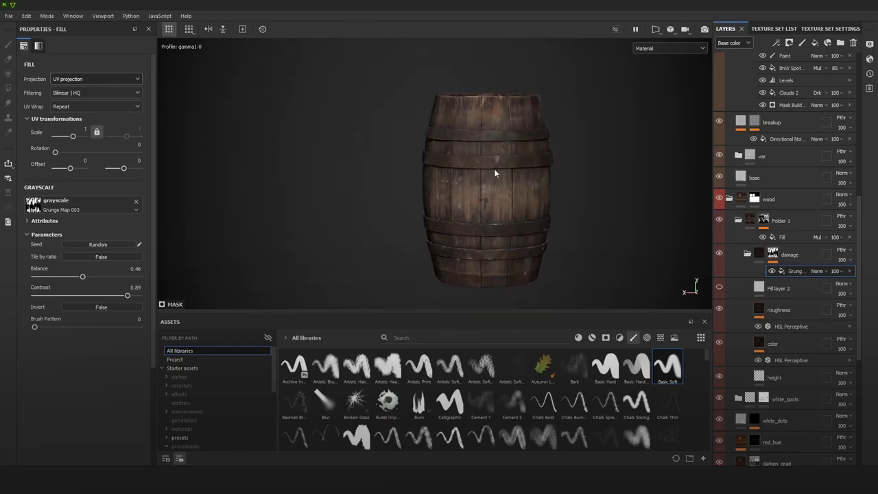
# Step: Select Folder 1's mask and set the brush to stroke opacity 65, flow 54 and size 20.14
pyautogui.keyDown('alt'); pyautogui.moveTo(495, 173); pyautogui.dragTo(502, 185); pyautogui.keyUp('alt')
pyautogui.keyDown('alt'); pyautogui.moveTo(501, 185); pyautogui.dragTo(725, 362, button='right'); pyautogui.keyUp('alt')
pyautogui.moveTo(595, 233)
pyautogui.keyDown('alt'); pyautogui.mouseDown(button='right')
pyautogui.moveTo(556, 164)
pyautogui.moveTo(508, 117)
pyautogui.mouseUp(button='right'); pyautogui.keyUp('alt')
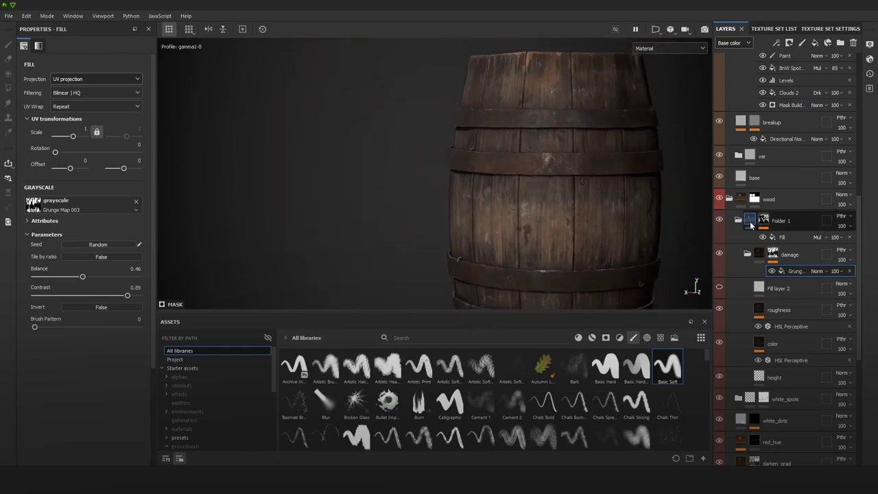
pyautogui.click(763, 220)
pyautogui.keyDown('alt'); pyautogui.moveTo(488, 120); pyautogui.dragTo(491, 146); pyautogui.keyUp('alt')
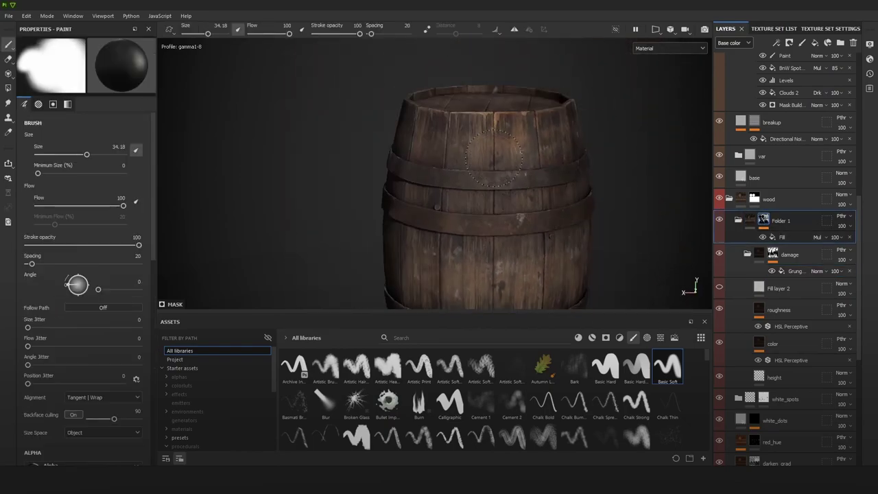
pyautogui.moveTo(139, 245); pyautogui.dragTo(99, 245)
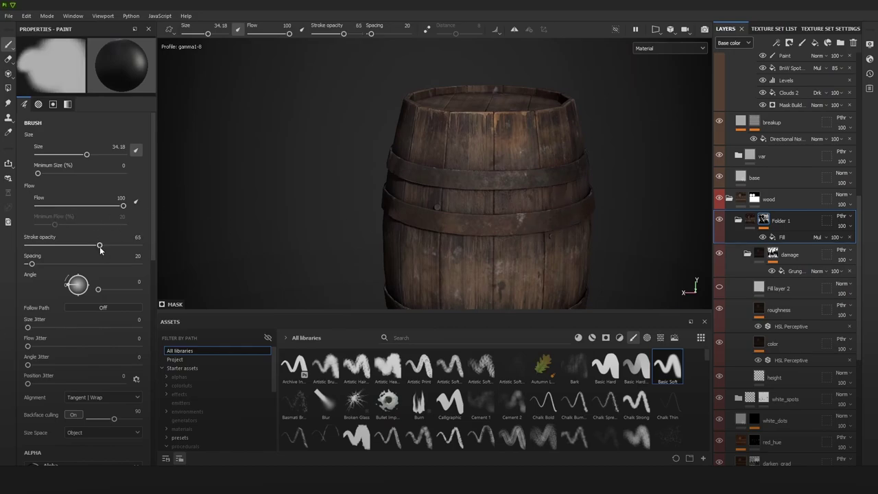
pyautogui.click(83, 205)
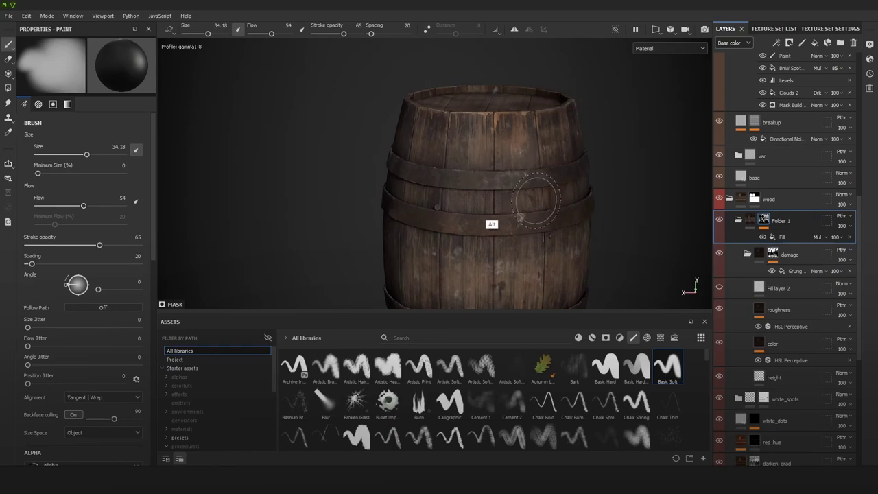
pyautogui.keyDown('alt'); pyautogui.moveTo(535, 201); pyautogui.dragTo(470, 148); pyautogui.keyUp('alt')
pyautogui.moveTo(470, 147)
pyautogui.keyDown('ctrl'); pyautogui.mouseDown(button='right')
pyautogui.moveTo(461, 157)
pyautogui.moveTo(471, 175)
pyautogui.mouseUp(button='right'); pyautogui.keyUp('ctrl')
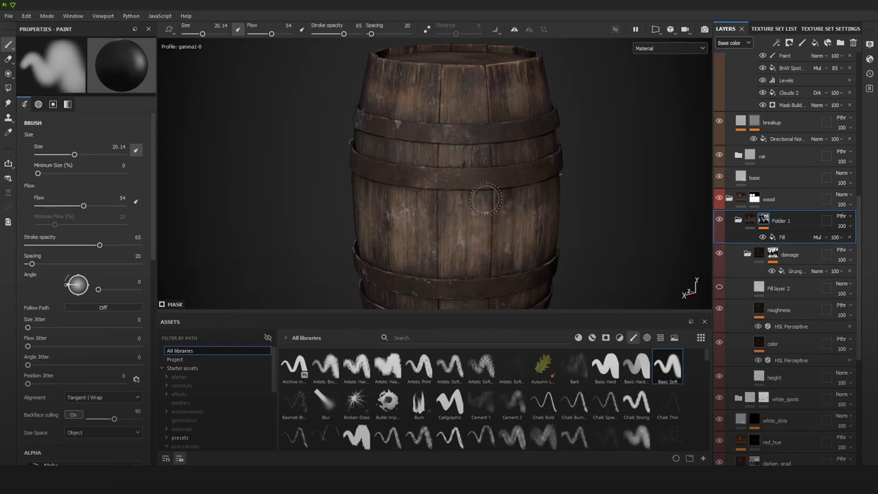
# Step: Set the brush size to 4.86 and touch up the dark damage spots on the middle staves in Folder 1's mask
pyautogui.keyDown('alt'); pyautogui.moveTo(413, 202); pyautogui.dragTo(593, 206, button='right'); pyautogui.keyUp('alt')
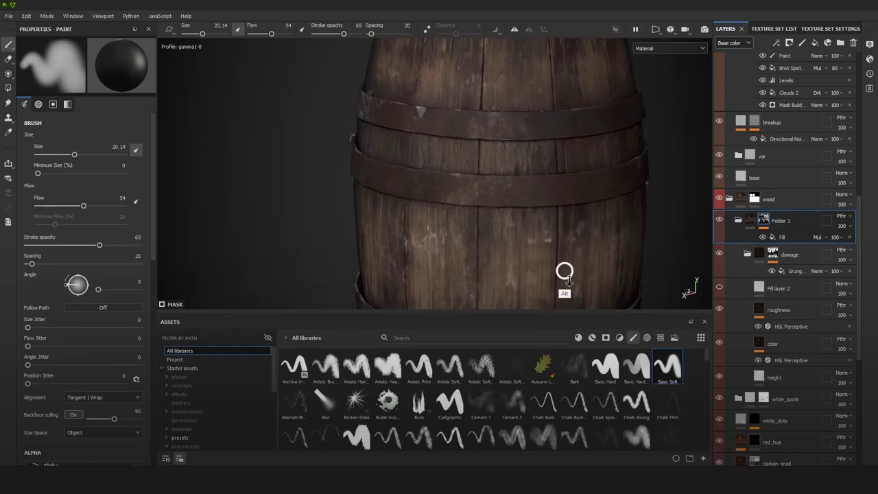
pyautogui.keyDown('alt'); pyautogui.moveTo(594, 206); pyautogui.dragTo(610, 206); pyautogui.keyUp('alt')
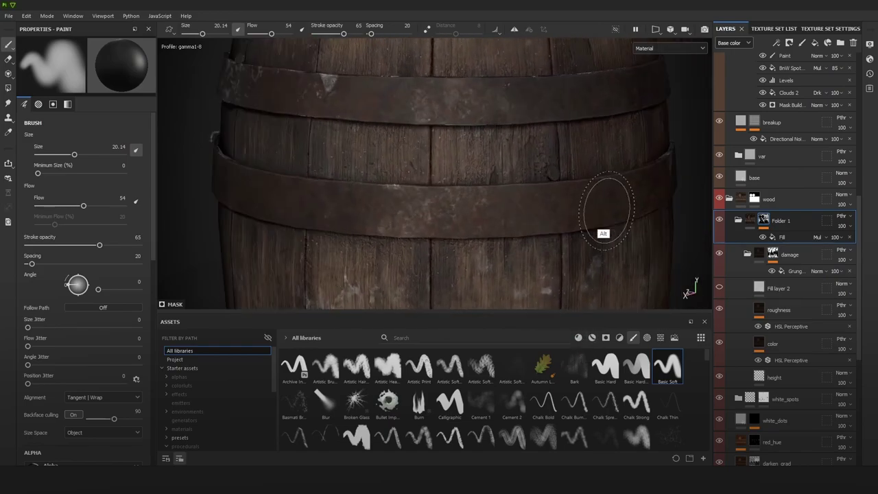
pyautogui.keyDown('alt'); pyautogui.moveTo(610, 206); pyautogui.dragTo(478, 43, button='right'); pyautogui.keyUp('alt')
pyautogui.keyDown('alt'); pyautogui.moveTo(451, 143); pyautogui.dragTo(484, 150, button='middle'); pyautogui.keyUp('alt')
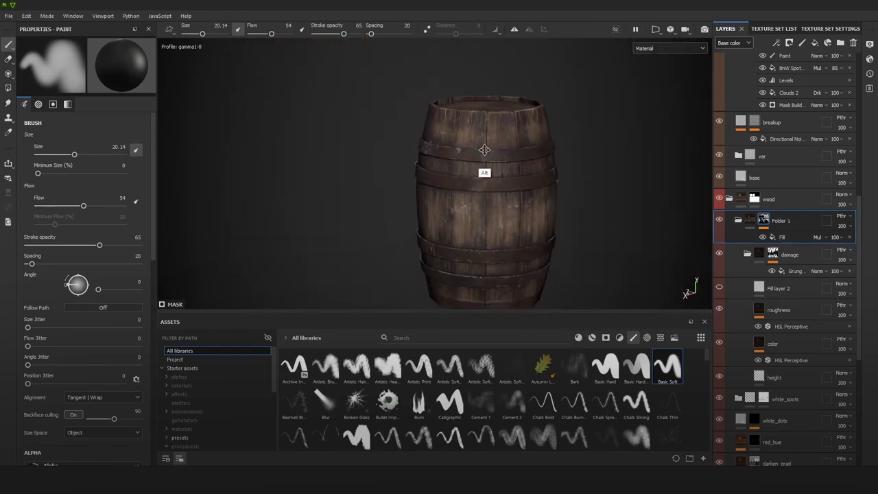
pyautogui.keyDown('alt'); pyautogui.moveTo(484, 150); pyautogui.dragTo(550, 171); pyautogui.keyUp('alt')
pyautogui.keyDown('alt'); pyautogui.moveTo(551, 170); pyautogui.dragTo(473, 297, button='right'); pyautogui.keyUp('alt')
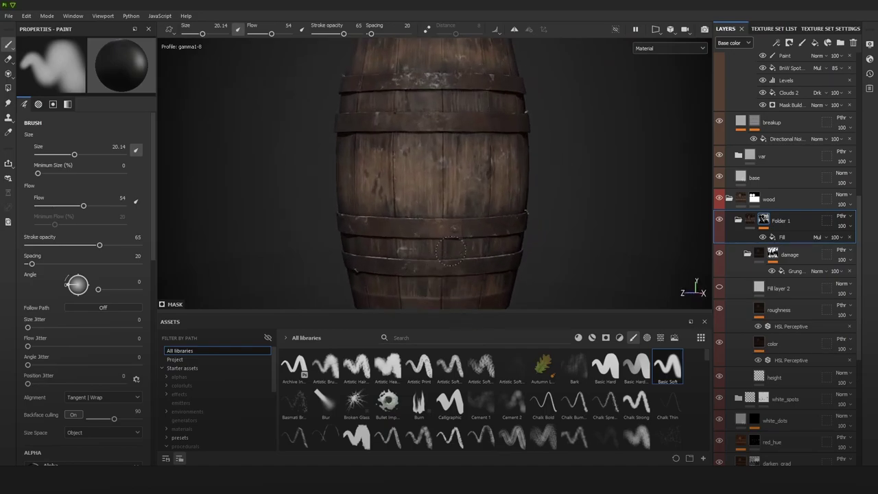
pyautogui.moveTo(392, 173)
pyautogui.keyDown('alt'); pyautogui.mouseDown(button='right')
pyautogui.moveTo(464, 181)
pyautogui.moveTo(411, 267)
pyautogui.mouseUp(button='right'); pyautogui.keyUp('alt')
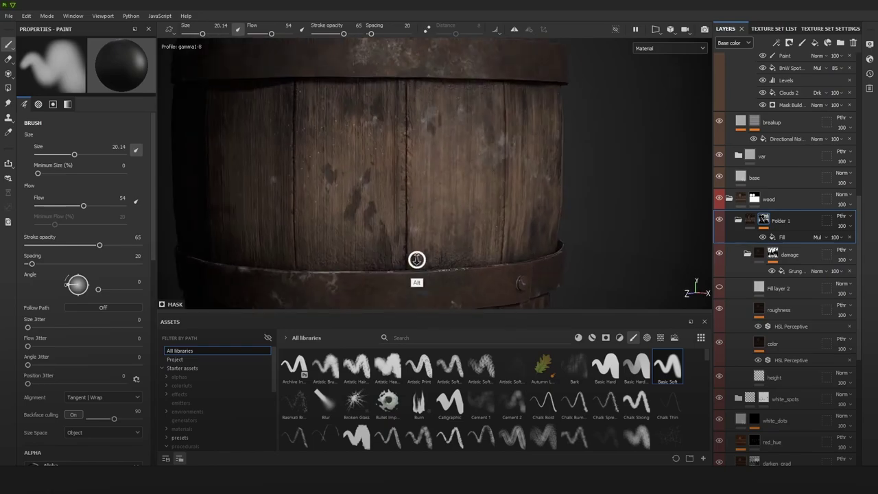
pyautogui.moveTo(395, 212)
pyautogui.keyDown('ctrl'); pyautogui.mouseDown(button='right')
pyautogui.moveTo(360, 210)
pyautogui.moveTo(367, 215)
pyautogui.moveTo(353, 48)
pyautogui.moveTo(368, 55)
pyautogui.moveTo(386, 121)
pyautogui.mouseUp(button='right'); pyautogui.keyUp('ctrl')
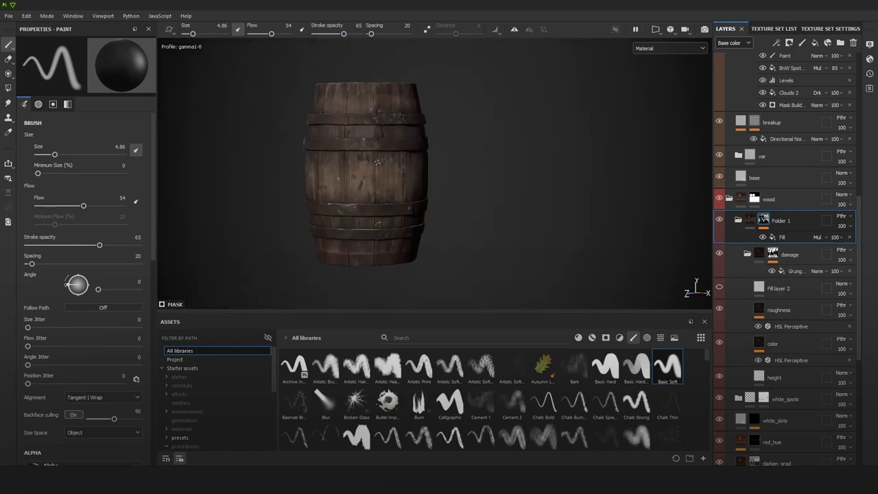
pyautogui.keyDown('alt'); pyautogui.moveTo(376, 162); pyautogui.dragTo(392, 295, button='right'); pyautogui.keyUp('alt')
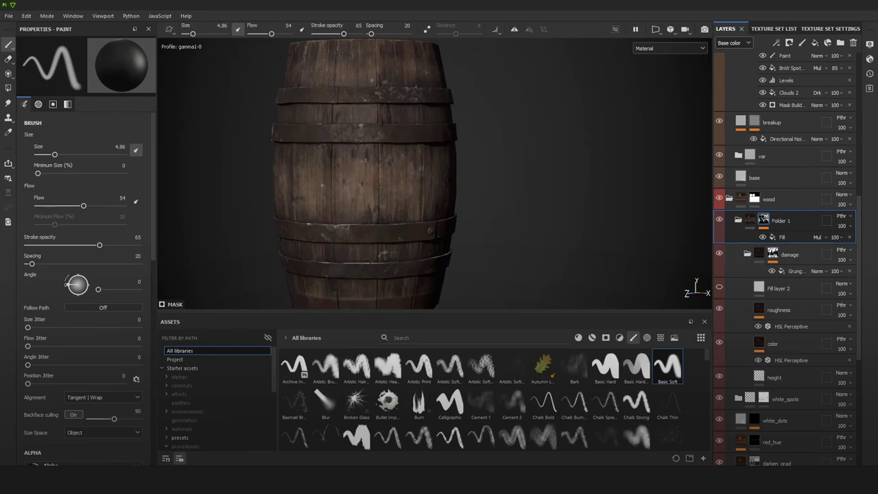
# Step: Examine the other side of the barrel and the dark stain on its middle staves up close
pyautogui.keyDown('alt'); pyautogui.moveTo(353, 172); pyautogui.dragTo(383, 87, button='right'); pyautogui.keyUp('alt')
pyautogui.keyDown('alt'); pyautogui.moveTo(382, 135); pyautogui.dragTo(460, 137); pyautogui.keyUp('alt')
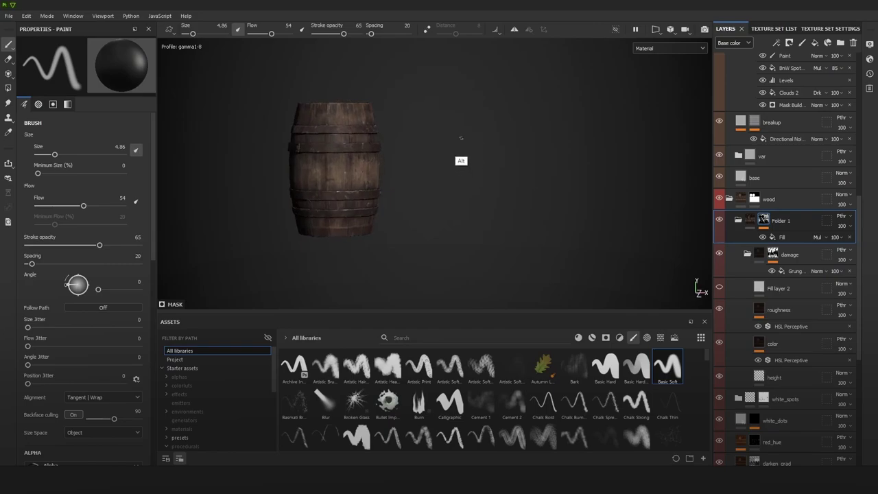
pyautogui.keyDown('alt'); pyautogui.moveTo(460, 137); pyautogui.dragTo(458, 213, button='right'); pyautogui.keyUp('alt')
pyautogui.keyDown('alt'); pyautogui.moveTo(438, 159); pyautogui.dragTo(525, 151, button='middle'); pyautogui.keyUp('alt')
pyautogui.keyDown('shift'); pyautogui.moveTo(510, 149); pyautogui.dragTo(495, 151, button='right'); pyautogui.keyUp('shift')
pyautogui.moveTo(474, 155)
pyautogui.keyDown('alt'); pyautogui.mouseDown()
pyautogui.moveTo(539, 160)
pyautogui.moveTo(492, 144)
pyautogui.moveTo(461, 160)
pyautogui.moveTo(559, 171)
pyautogui.moveTo(521, 163)
pyautogui.moveTo(487, 172)
pyautogui.moveTo(565, 165)
pyautogui.moveTo(477, 169)
pyautogui.moveTo(437, 185)
pyautogui.mouseUp(); pyautogui.keyUp('alt')
pyautogui.keyDown('alt'); pyautogui.moveTo(436, 184); pyautogui.dragTo(404, 191, button='middle'); pyautogui.keyUp('alt')
pyautogui.keyDown('alt'); pyautogui.scroll(5, 403, 185); pyautogui.keyUp('alt')
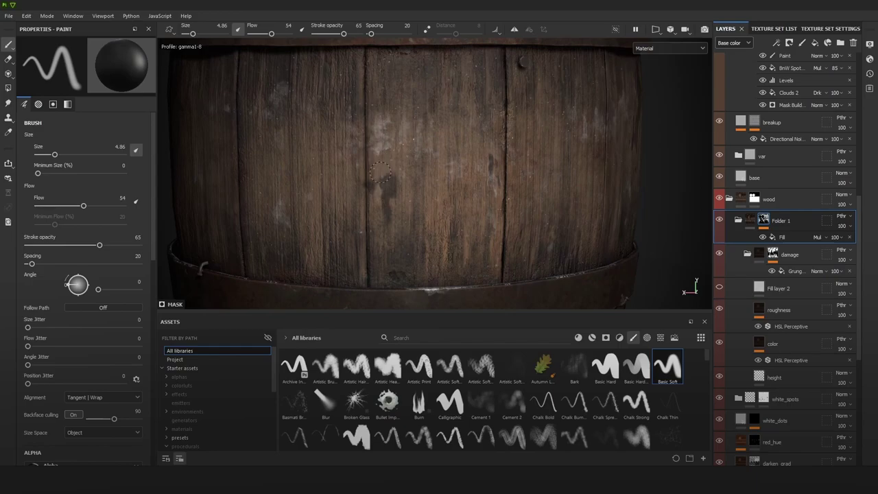
# Step: Examine the dark stain on the middle staves up close and the whole barrel from a distance under different lighting
pyautogui.keyDown('alt'); pyautogui.moveTo(404, 244); pyautogui.dragTo(458, 108, button='right'); pyautogui.keyUp('alt')
pyautogui.moveTo(419, 199)
pyautogui.keyDown('alt'); pyautogui.mouseDown(button='right')
pyautogui.moveTo(429, 197)
pyautogui.moveTo(447, 324)
pyautogui.mouseUp(button='right'); pyautogui.keyUp('alt')
pyautogui.keyDown('alt'); pyautogui.moveTo(427, 211); pyautogui.dragTo(449, 164, button='middle'); pyautogui.keyUp('alt')
pyautogui.keyDown('alt'); pyautogui.moveTo(449, 163); pyautogui.dragTo(451, 209, button='right'); pyautogui.keyUp('alt')
pyautogui.keyDown('ctrl'); pyautogui.moveTo(451, 209); pyautogui.dragTo(407, 199, button='right'); pyautogui.keyUp('ctrl')
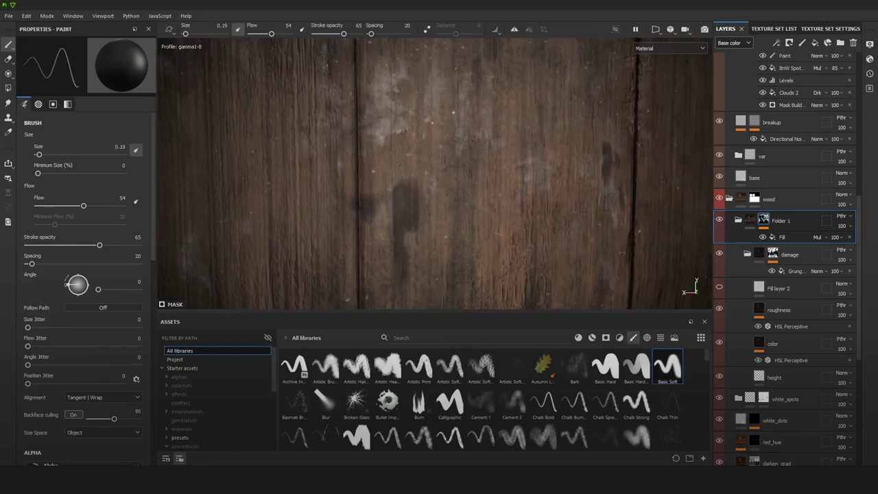
pyautogui.keyDown('alt'); pyautogui.moveTo(401, 253); pyautogui.dragTo(447, 81, button='right'); pyautogui.keyUp('alt')
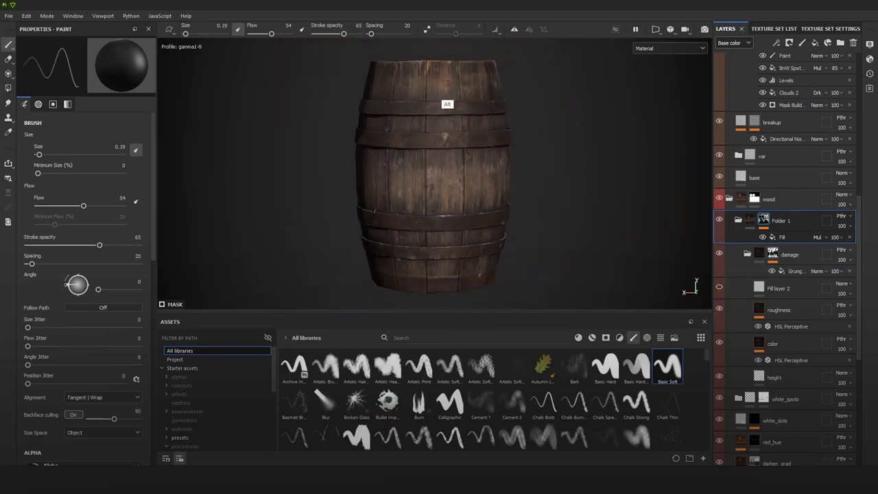
pyautogui.keyDown('alt'); pyautogui.moveTo(437, 121); pyautogui.dragTo(423, 116, button='right'); pyautogui.keyUp('alt')
pyautogui.keyDown('alt'); pyautogui.moveTo(423, 116); pyautogui.dragTo(468, 134, button='middle'); pyautogui.keyUp('alt')
pyautogui.keyDown('alt'); pyautogui.moveTo(469, 135); pyautogui.dragTo(525, 137); pyautogui.keyUp('alt')
pyautogui.moveTo(525, 138)
pyautogui.keyDown('shift'); pyautogui.mouseDown(button='right')
pyautogui.moveTo(544, 133)
pyautogui.moveTo(520, 140)
pyautogui.mouseUp(button='right'); pyautogui.keyUp('shift')
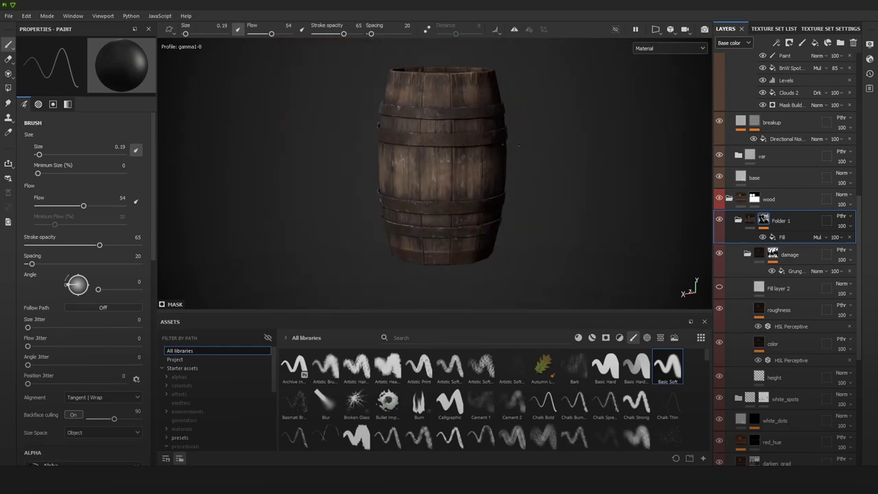
pyautogui.keyDown('alt'); pyautogui.moveTo(476, 160); pyautogui.dragTo(476, 199, button='right'); pyautogui.keyUp('alt')
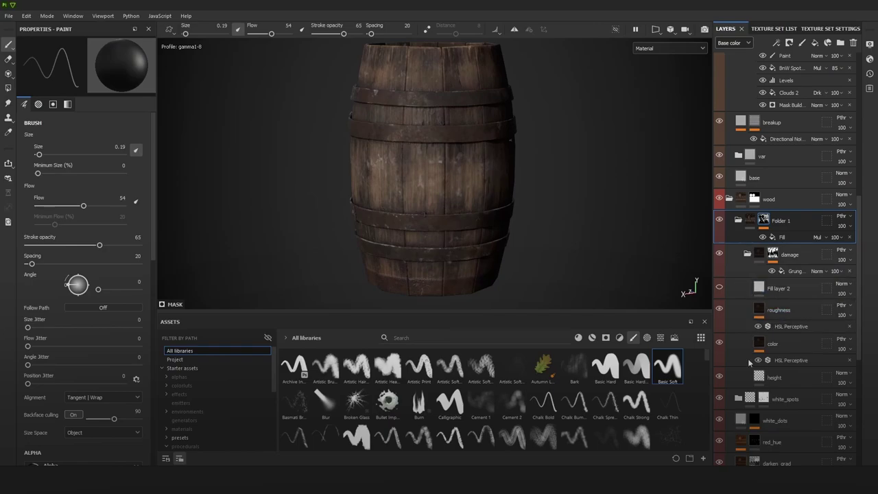
# Step: Select the white_spots folder's mask and set the brush size to 20.47
pyautogui.click(785, 402)
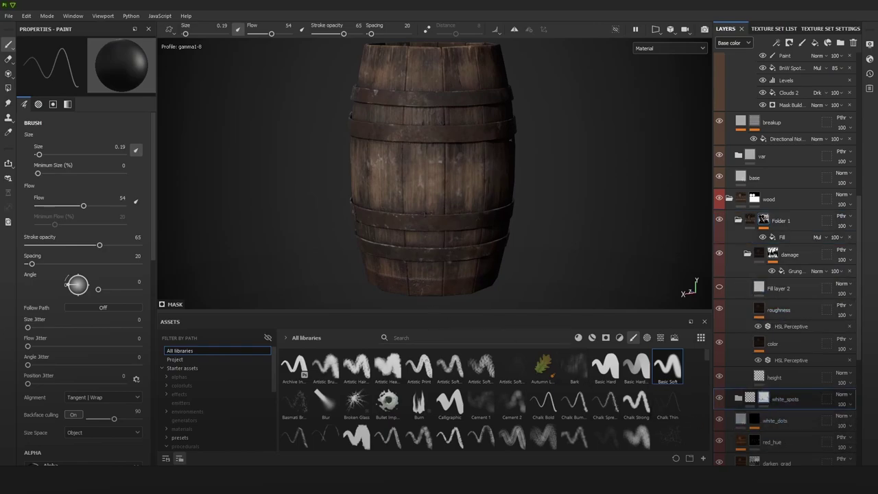
pyautogui.moveTo(436, 179)
pyautogui.keyDown('ctrl'); pyautogui.mouseDown(button='right')
pyautogui.moveTo(468, 166)
pyautogui.moveTo(486, 172)
pyautogui.moveTo(464, 180)
pyautogui.mouseUp(button='right'); pyautogui.keyUp('ctrl')
pyautogui.scroll(2, 451, 176)
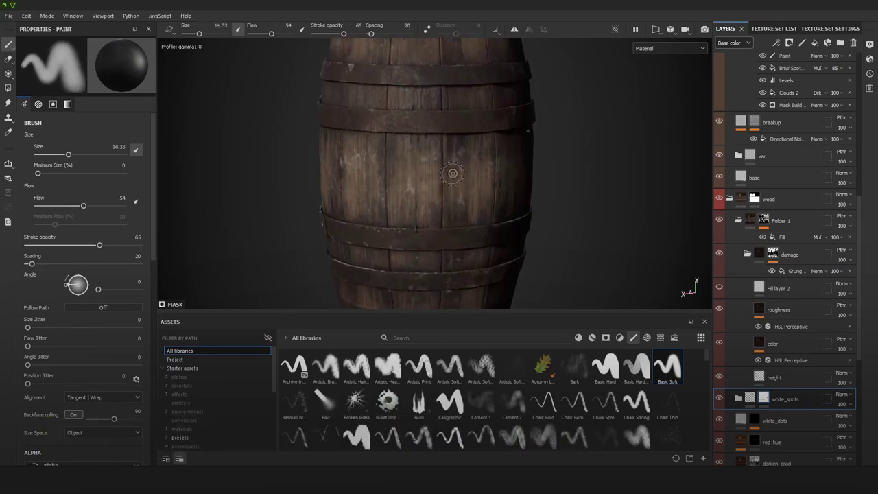
pyautogui.keyDown('alt'); pyautogui.moveTo(407, 88); pyautogui.dragTo(473, 153, button='right'); pyautogui.keyUp('alt')
pyautogui.keyDown('alt'); pyautogui.moveTo(473, 153); pyautogui.dragTo(465, 194); pyautogui.keyUp('alt')
pyautogui.keyDown('ctrl'); pyautogui.moveTo(430, 189); pyautogui.dragTo(445, 189, button='right'); pyautogui.keyUp('ctrl')
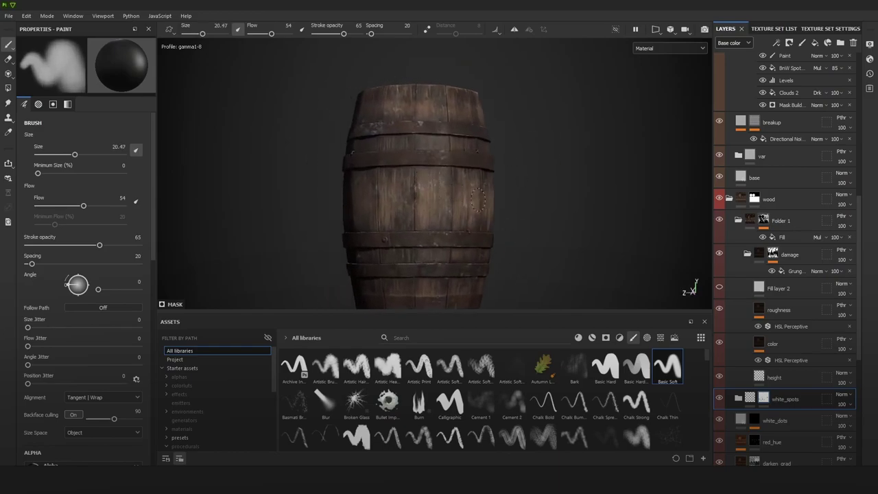
# Step: Examine the wood and metal balance all around the barrel from several sides, distances and lighting angles
pyautogui.keyDown('alt'); pyautogui.moveTo(466, 168); pyautogui.dragTo(434, 117, button='right'); pyautogui.keyUp('alt')
pyautogui.keyDown('alt'); pyautogui.moveTo(435, 117); pyautogui.dragTo(506, 147); pyautogui.keyUp('alt')
pyautogui.keyDown('shift'); pyautogui.moveTo(488, 160); pyautogui.dragTo(479, 161, button='right'); pyautogui.keyUp('shift')
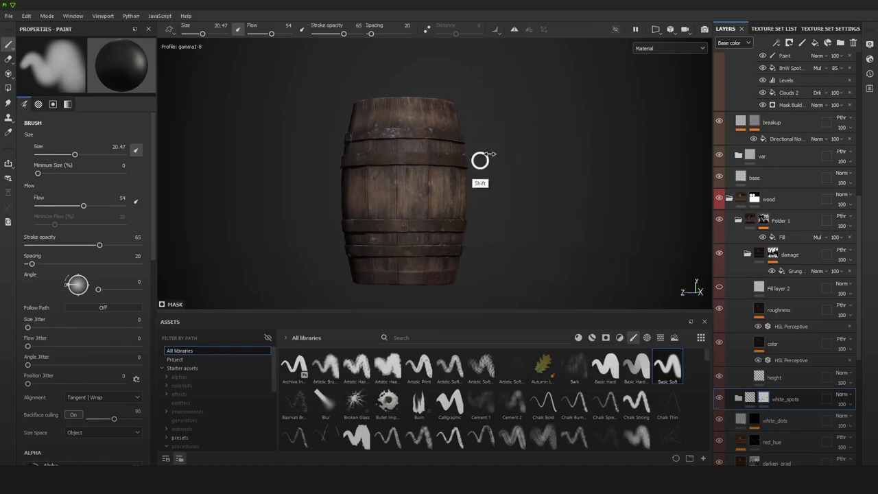
pyautogui.keyDown('alt'); pyautogui.moveTo(428, 173); pyautogui.dragTo(510, 152, button='middle'); pyautogui.keyUp('alt')
pyautogui.keyDown('alt'); pyautogui.moveTo(510, 153); pyautogui.dragTo(388, 100); pyautogui.keyUp('alt')
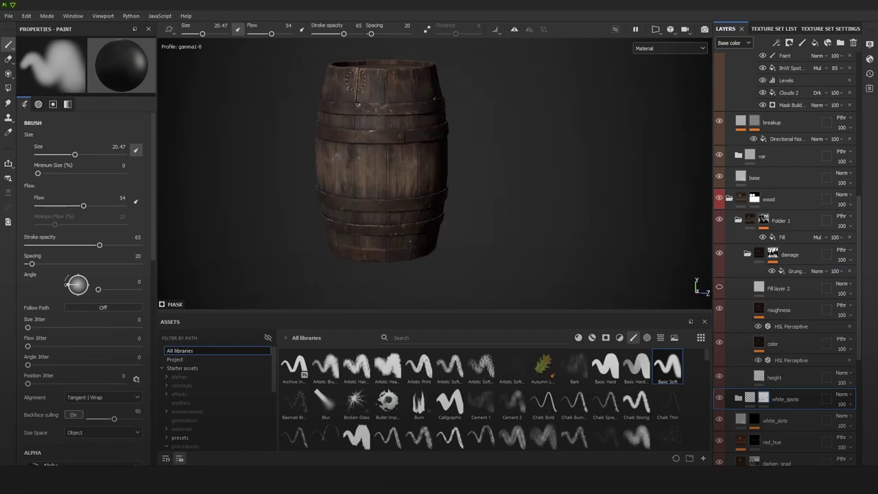
pyautogui.keyDown('alt'); pyautogui.moveTo(420, 163); pyautogui.dragTo(418, 75, button='right'); pyautogui.keyUp('alt')
pyautogui.keyDown('alt'); pyautogui.moveTo(418, 75); pyautogui.dragTo(548, 117); pyautogui.keyUp('alt')
pyautogui.keyDown('alt'); pyautogui.moveTo(417, 158); pyautogui.dragTo(439, 219, button='right'); pyautogui.keyUp('alt')
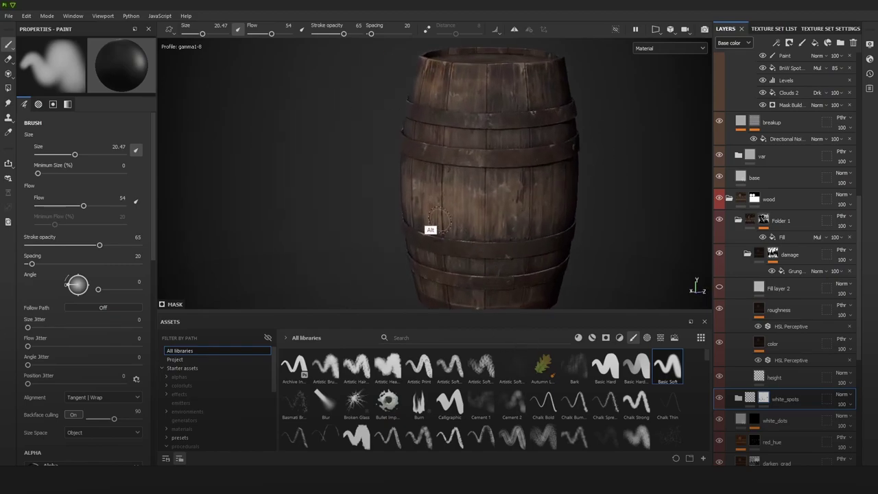
pyautogui.keyDown('alt'); pyautogui.moveTo(439, 220); pyautogui.dragTo(414, 184); pyautogui.keyUp('alt')
pyautogui.keyDown('alt'); pyautogui.moveTo(491, 171); pyautogui.dragTo(483, 42, button='right'); pyautogui.keyUp('alt')
pyautogui.keyDown('alt'); pyautogui.moveTo(545, 117); pyautogui.dragTo(572, 100); pyautogui.keyUp('alt')
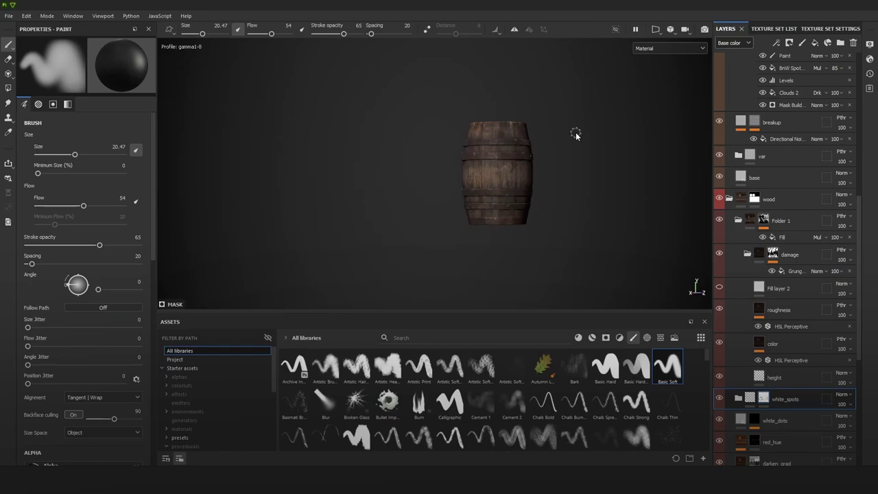
pyautogui.keyDown('alt'); pyautogui.moveTo(580, 131); pyautogui.dragTo(571, 140); pyautogui.keyUp('alt')
pyautogui.keyDown('alt'); pyautogui.moveTo(570, 140); pyautogui.dragTo(584, 172, button='right'); pyautogui.keyUp('alt')
pyautogui.keyDown('alt'); pyautogui.moveTo(584, 172); pyautogui.dragTo(578, 171); pyautogui.keyUp('alt')
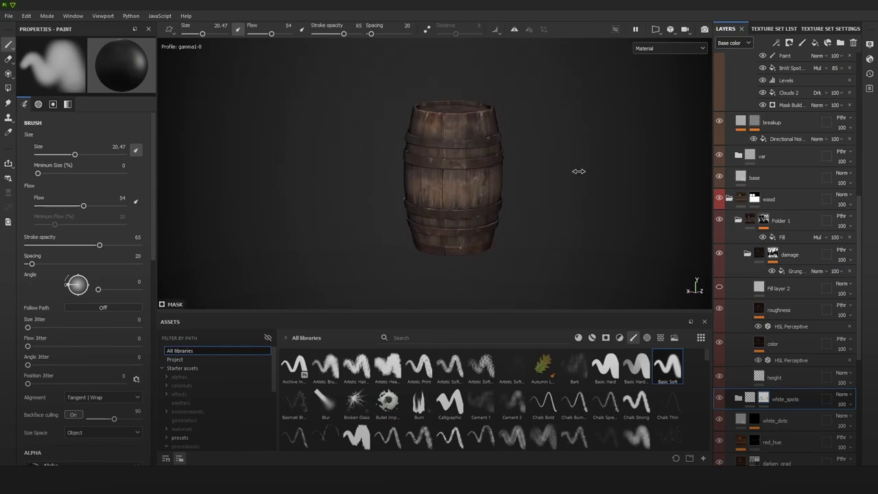
pyautogui.keyDown('shift'); pyautogui.moveTo(578, 171); pyautogui.dragTo(579, 171, button='right'); pyautogui.keyUp('shift')
pyautogui.moveTo(579, 171)
pyautogui.keyDown('alt'); pyautogui.mouseDown()
pyautogui.moveTo(633, 161)
pyautogui.moveTo(583, 163)
pyautogui.mouseUp(); pyautogui.keyUp('alt')
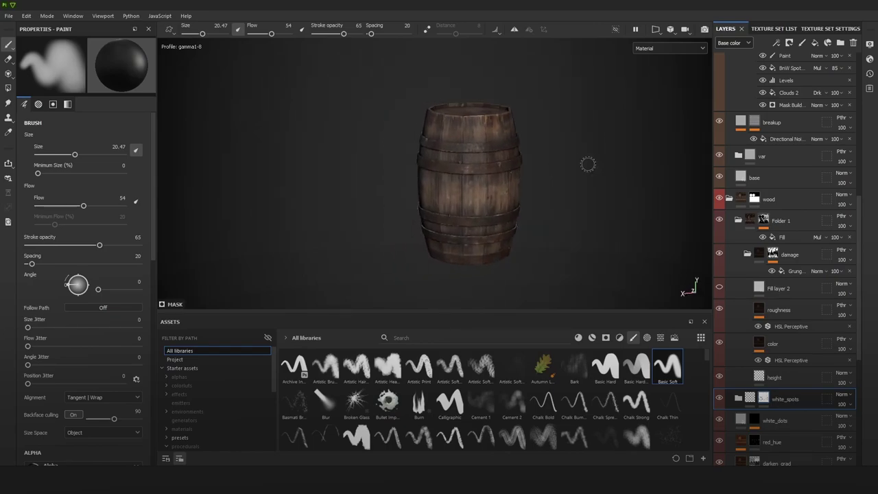
pyautogui.keyDown('alt'); pyautogui.moveTo(668, 161); pyautogui.dragTo(624, 179); pyautogui.keyUp('alt')
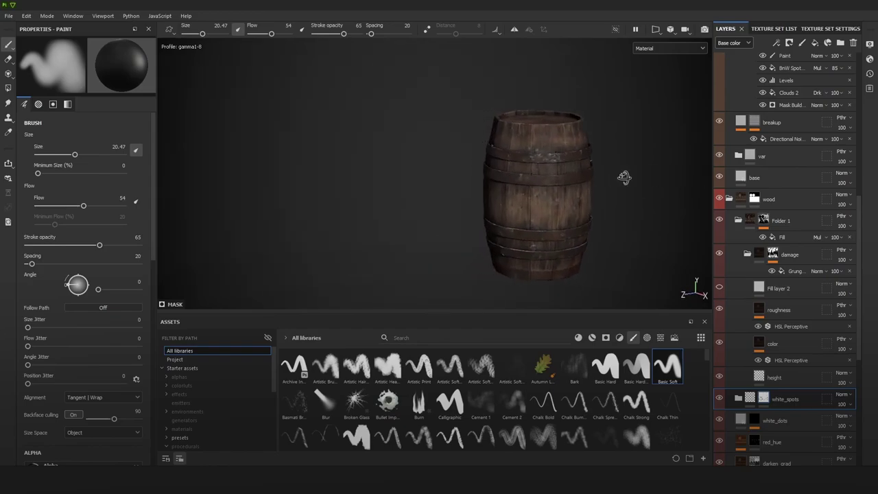
# Step: Examine the bare metal patches on the barrel's two upper bands
pyautogui.keyDown('alt'); pyautogui.moveTo(625, 178); pyautogui.dragTo(713, 282, button='right'); pyautogui.keyUp('alt')
pyautogui.moveTo(605, 196)
pyautogui.keyDown('alt'); pyautogui.mouseDown(button='right')
pyautogui.moveTo(754, 343)
pyautogui.moveTo(608, 199)
pyautogui.moveTo(602, 218)
pyautogui.moveTo(429, 44)
pyautogui.mouseUp(button='right'); pyautogui.keyUp('alt')
pyautogui.keyDown('alt'); pyautogui.moveTo(566, 157); pyautogui.dragTo(682, 274, button='right'); pyautogui.keyUp('alt')
pyautogui.keyDown('alt'); pyautogui.moveTo(573, 192); pyautogui.dragTo(628, 196); pyautogui.keyUp('alt')
pyautogui.keyDown('alt'); pyautogui.moveTo(629, 196); pyautogui.dragTo(548, 130, button='right'); pyautogui.keyUp('alt')
pyautogui.keyDown('alt'); pyautogui.moveTo(559, 140); pyautogui.dragTo(550, 109, button='middle'); pyautogui.keyUp('alt')
pyautogui.keyDown('alt'); pyautogui.moveTo(550, 108); pyautogui.dragTo(576, 213, button='right'); pyautogui.keyUp('alt')
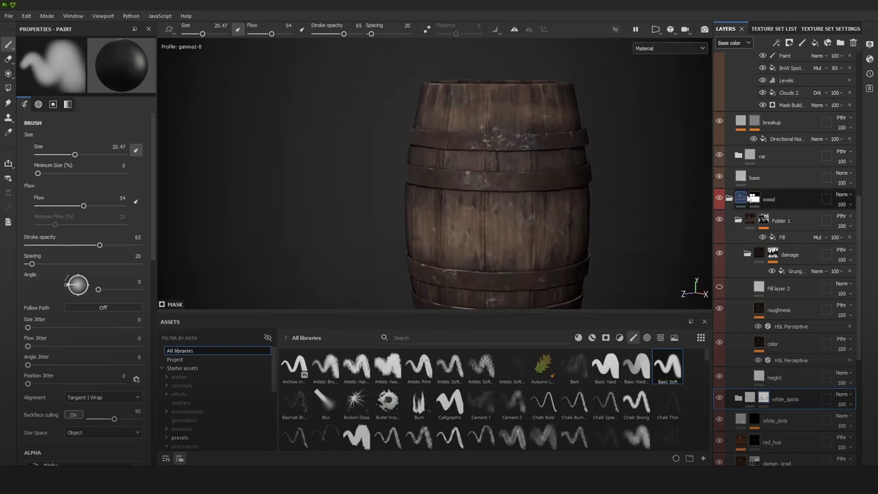
# Step: Select the Paint effect in the rust mask, cover the bare metal patches on the top band with white, and set the brush size to 13.15
pyautogui.scroll(5, 760, 173)
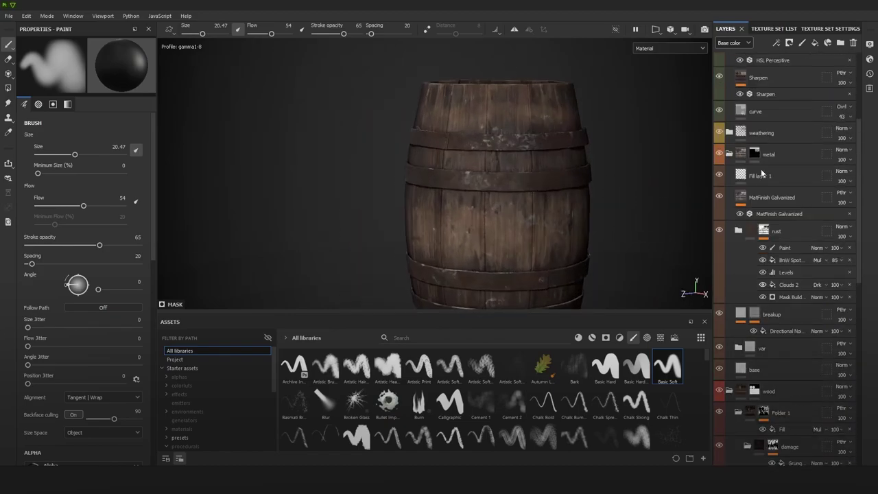
pyautogui.click(784, 248)
pyautogui.scroll(2, 549, 144)
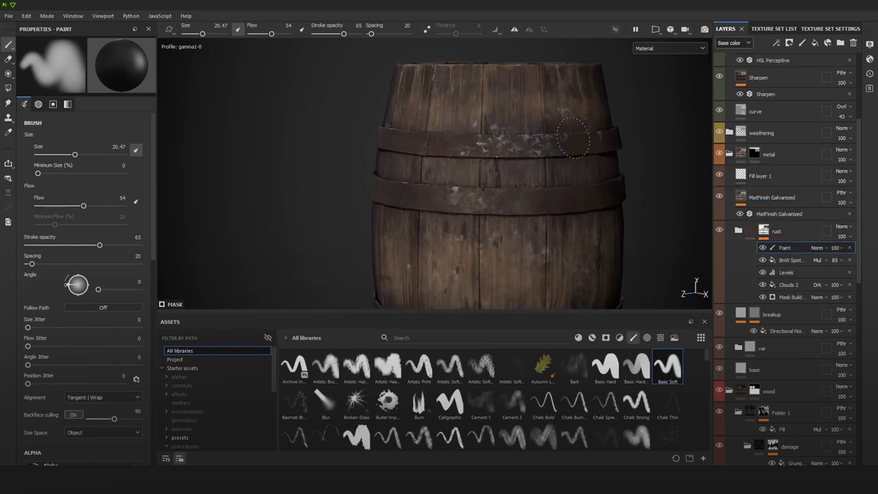
pyautogui.moveTo(574, 138); pyautogui.dragTo(554, 143)
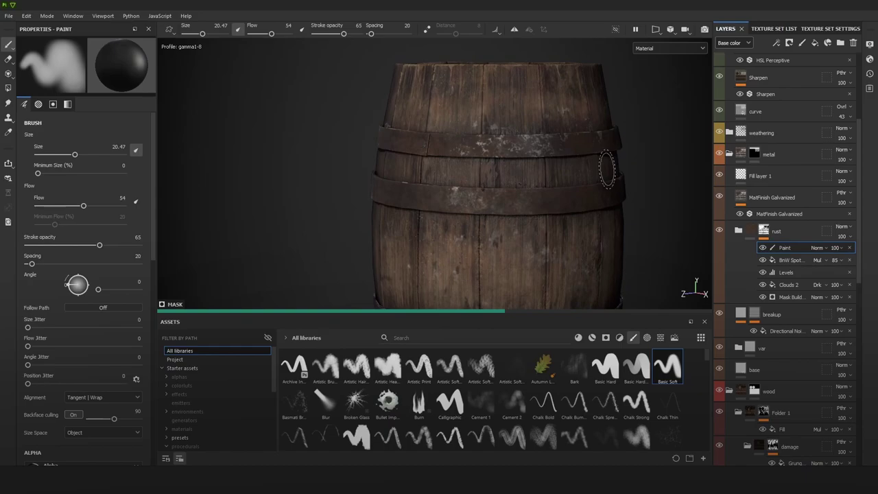
pyautogui.click(557, 143)
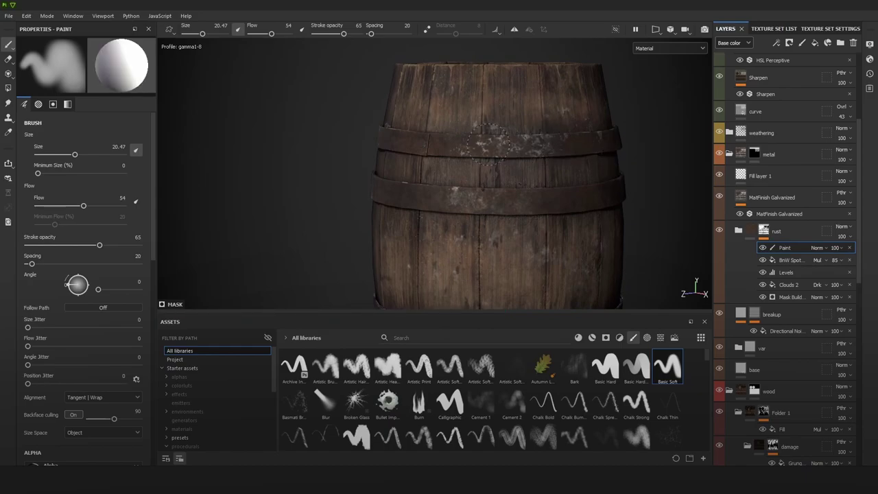
pyautogui.moveTo(487, 142); pyautogui.dragTo(515, 150)
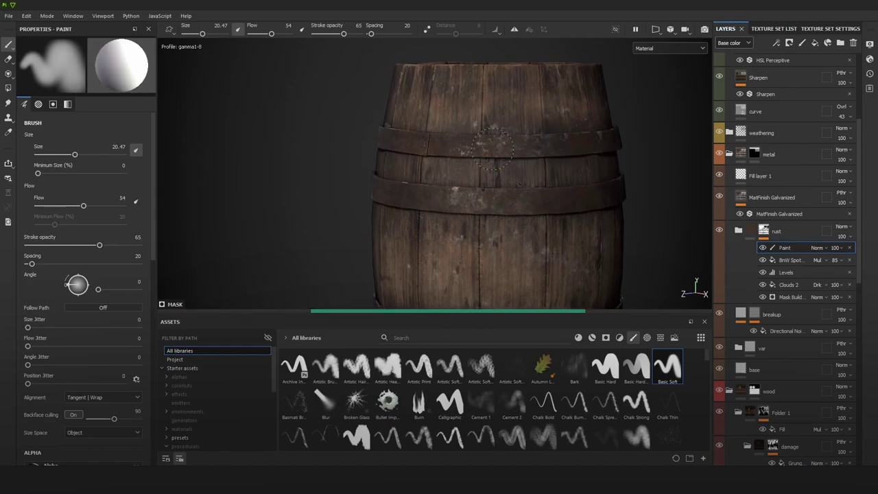
pyautogui.scroll(-3, 597, 143)
pyautogui.press('[')
pyautogui.press('[')
pyautogui.press('[')
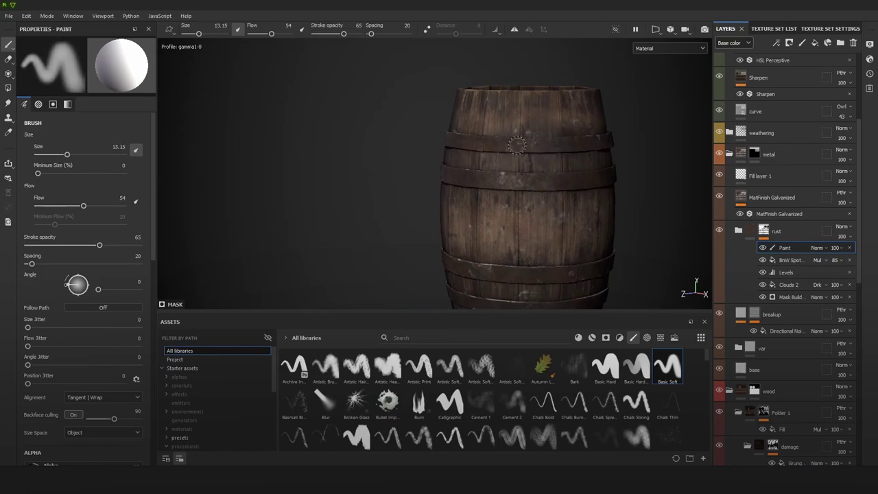
# Step: Review the barrel's mask, base color, roughness and normal channels one by one, and return to the full material view
pyautogui.keyDown('alt'); pyautogui.moveTo(517, 145); pyautogui.dragTo(688, 151); pyautogui.keyUp('alt')
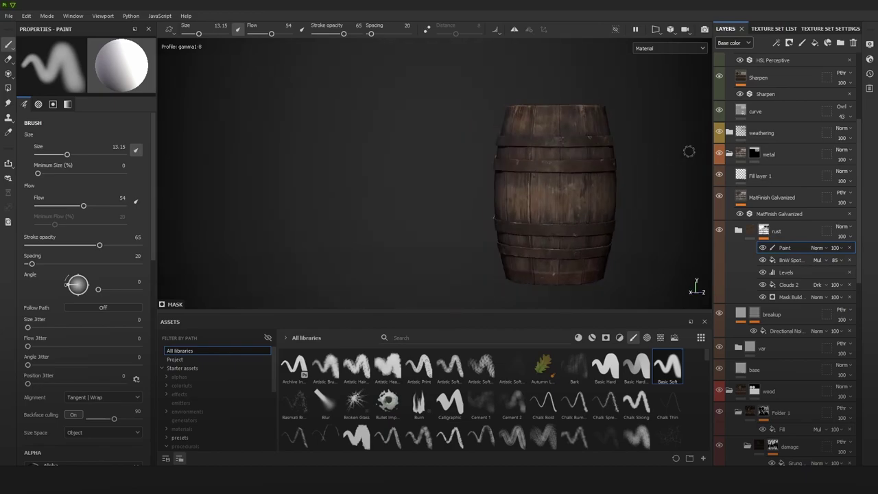
pyautogui.keyDown('alt'); pyautogui.moveTo(688, 150); pyautogui.dragTo(626, 154, button='middle'); pyautogui.keyUp('alt')
pyautogui.press('c')
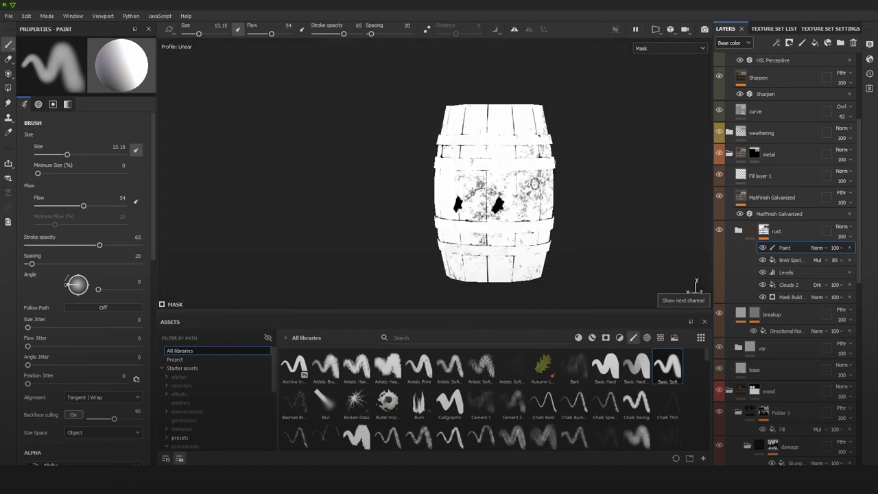
pyautogui.keyDown('alt'); pyautogui.moveTo(524, 205); pyautogui.dragTo(576, 239, button='right'); pyautogui.keyUp('alt')
pyautogui.press('c')
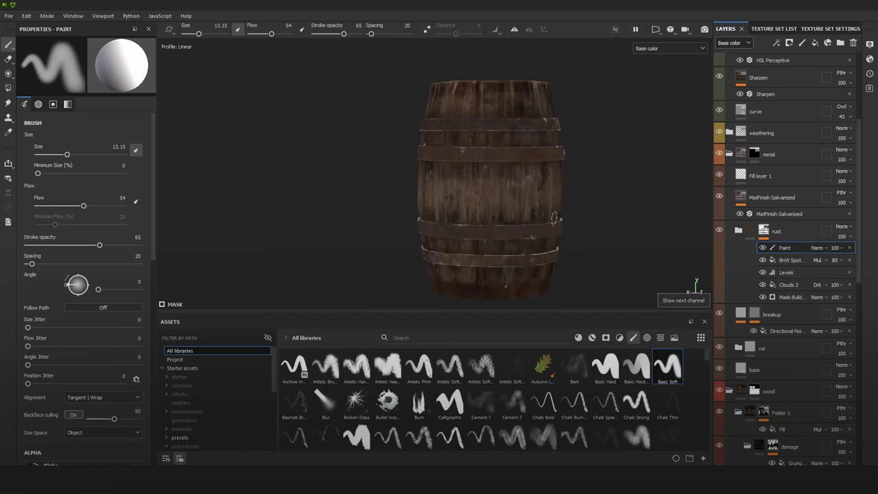
pyautogui.press('c')
pyautogui.press('c')
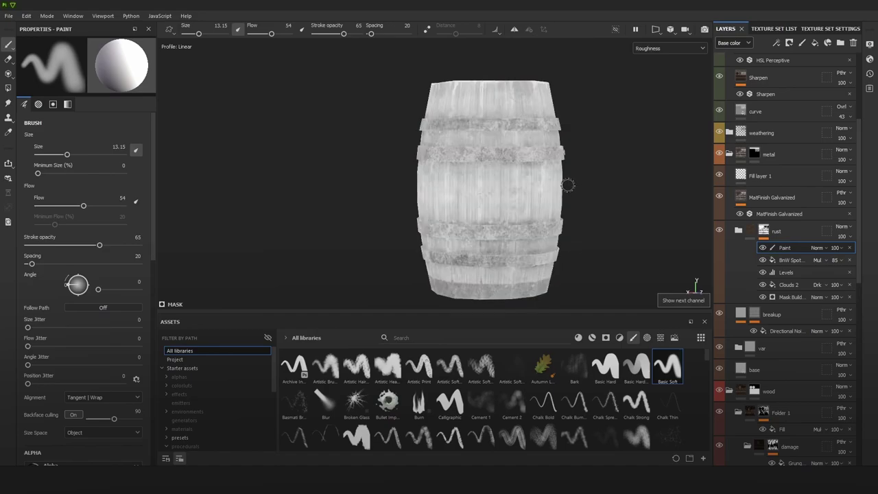
pyautogui.press('c')
pyautogui.moveTo(558, 193)
pyautogui.keyDown('alt'); pyautogui.mouseDown()
pyautogui.moveTo(523, 187)
pyautogui.moveTo(572, 184)
pyautogui.moveTo(560, 182)
pyautogui.mouseUp(); pyautogui.keyUp('alt')
pyautogui.press('c')
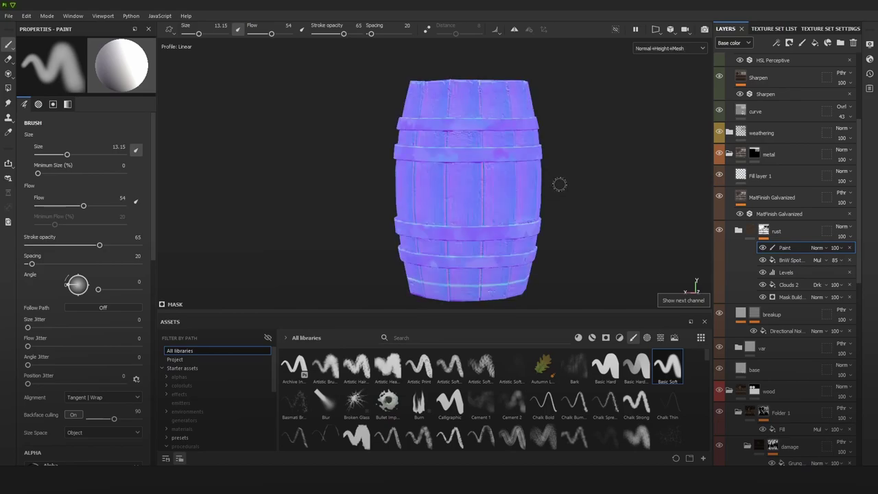
pyautogui.press('c')
pyautogui.press('c')
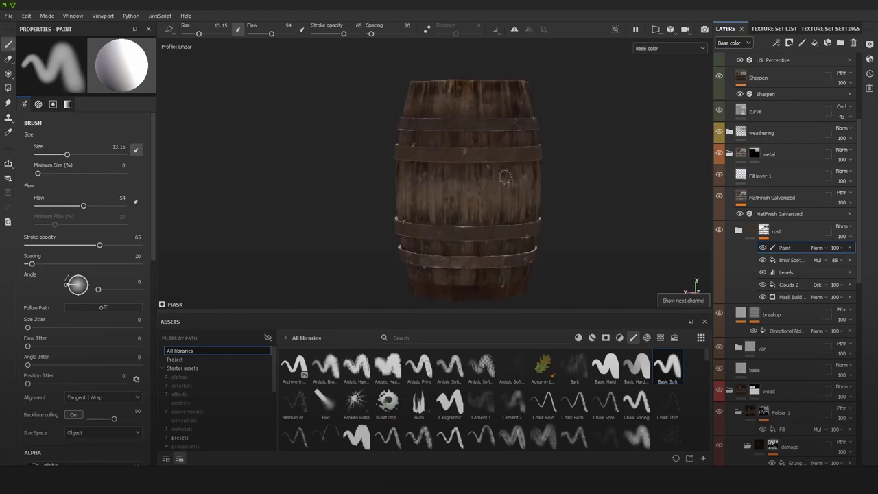
pyautogui.press('m')
# Step: Inspect the textured barrel from above, up close and from afar under changed lighting, and look over the upper layers of the stack
pyautogui.keyDown('alt'); pyautogui.moveTo(570, 188); pyautogui.dragTo(575, 147, button='right'); pyautogui.keyUp('alt')
pyautogui.moveTo(596, 117)
pyautogui.keyDown('alt'); pyautogui.mouseDown()
pyautogui.moveTo(611, 129)
pyautogui.moveTo(592, 126)
pyautogui.mouseUp(); pyautogui.keyUp('alt')
pyautogui.keyDown('alt'); pyautogui.moveTo(503, 140); pyautogui.dragTo(541, 176, button='right'); pyautogui.keyUp('alt')
pyautogui.keyDown('alt'); pyautogui.moveTo(540, 177); pyautogui.dragTo(549, 240); pyautogui.keyUp('alt')
pyautogui.keyDown('alt'); pyautogui.moveTo(453, 96); pyautogui.dragTo(391, 36, button='right'); pyautogui.keyUp('alt')
pyautogui.keyDown('alt'); pyautogui.moveTo(548, 204); pyautogui.dragTo(495, 192, button='middle'); pyautogui.keyUp('alt')
pyautogui.keyDown('alt'); pyautogui.moveTo(532, 202); pyautogui.dragTo(542, 170); pyautogui.keyUp('alt')
pyautogui.scroll(4, 786, 122)
pyautogui.keyDown('alt'); pyautogui.moveTo(536, 175); pyautogui.dragTo(563, 195, button='right'); pyautogui.keyUp('alt')
pyautogui.keyDown('shift'); pyautogui.moveTo(536, 200); pyautogui.dragTo(578, 151, button='right'); pyautogui.keyUp('shift')
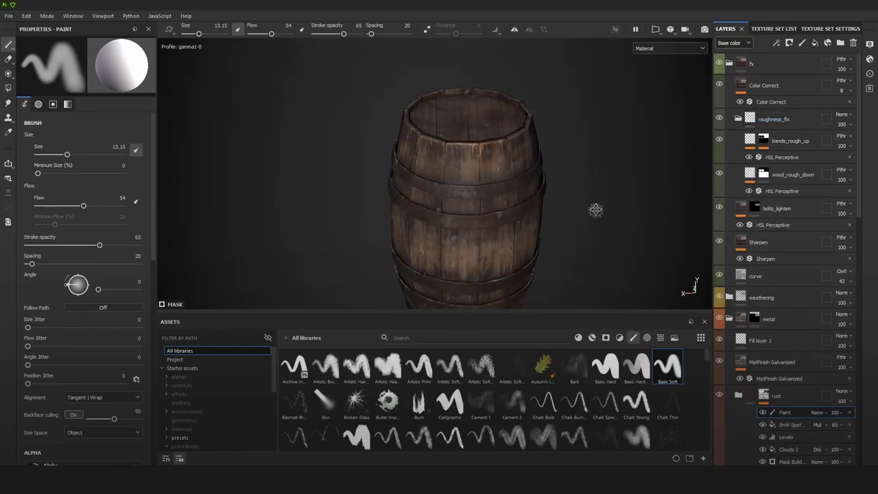
pyautogui.keyDown('alt'); pyautogui.moveTo(594, 209); pyautogui.dragTo(680, 236); pyautogui.keyUp('alt')
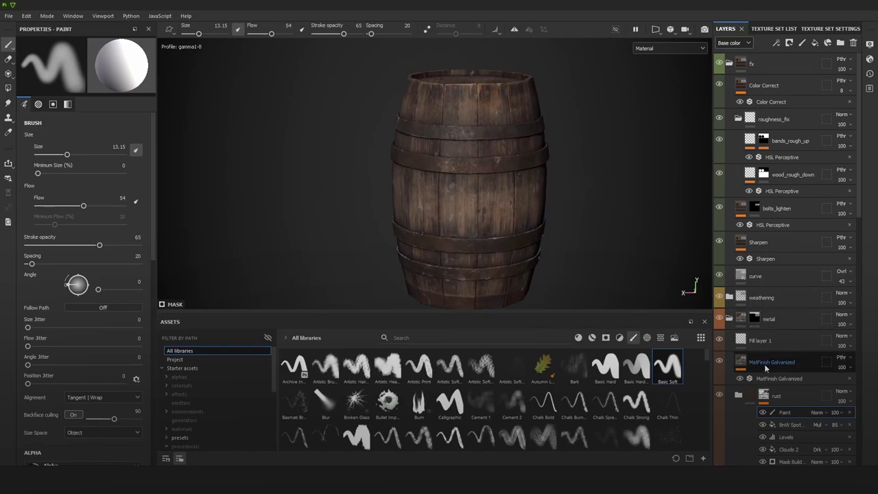
pyautogui.scroll(-2, 765, 368)
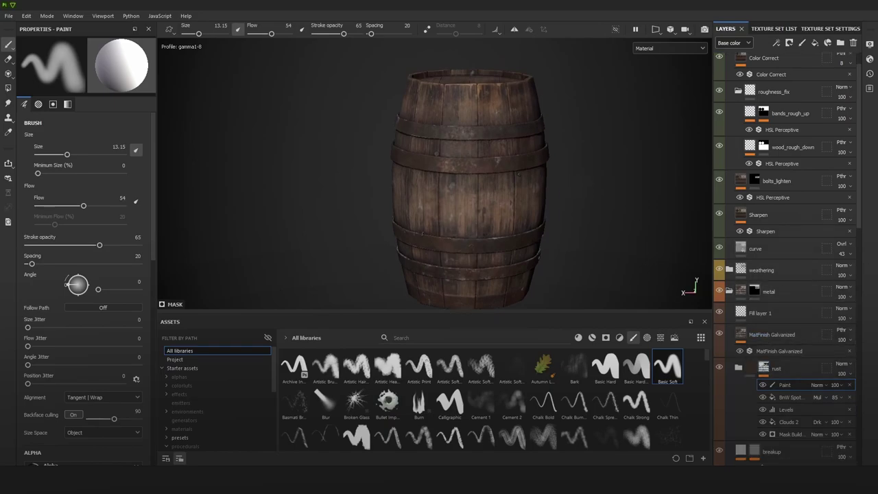
pyautogui.scroll(2, 551, 143)
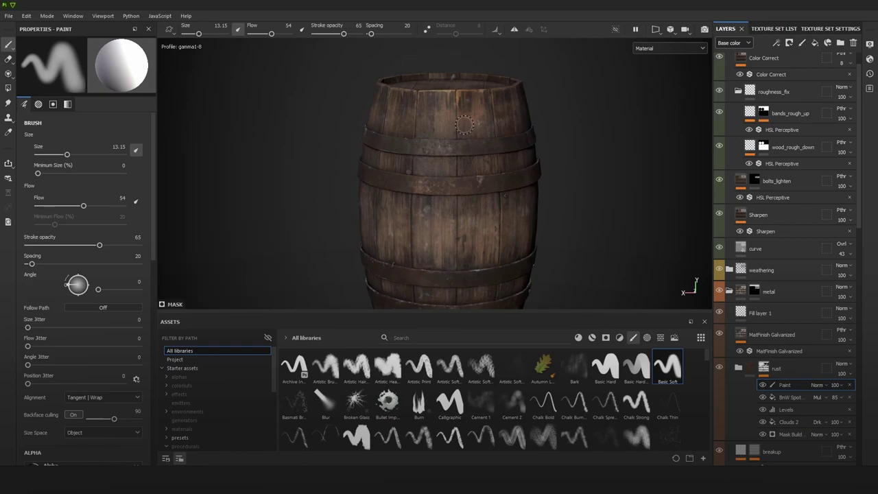
pyautogui.scroll(-3, 490, 117)
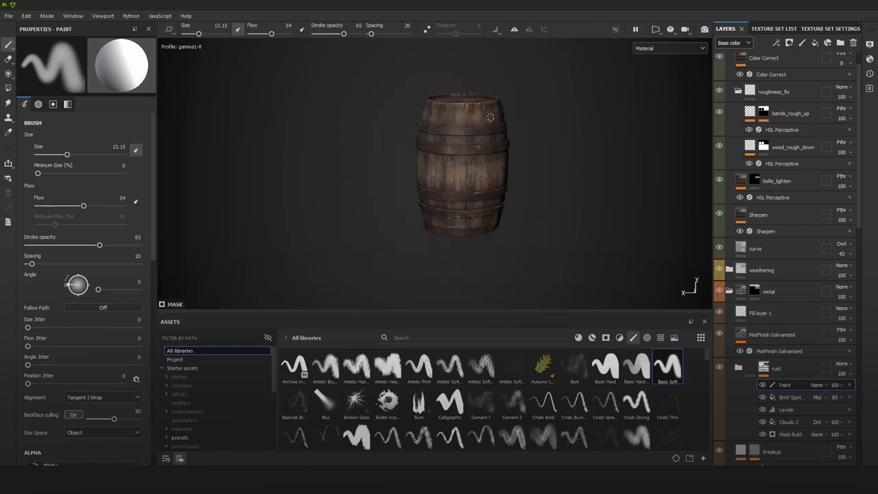
pyautogui.scroll(4, 539, 108)
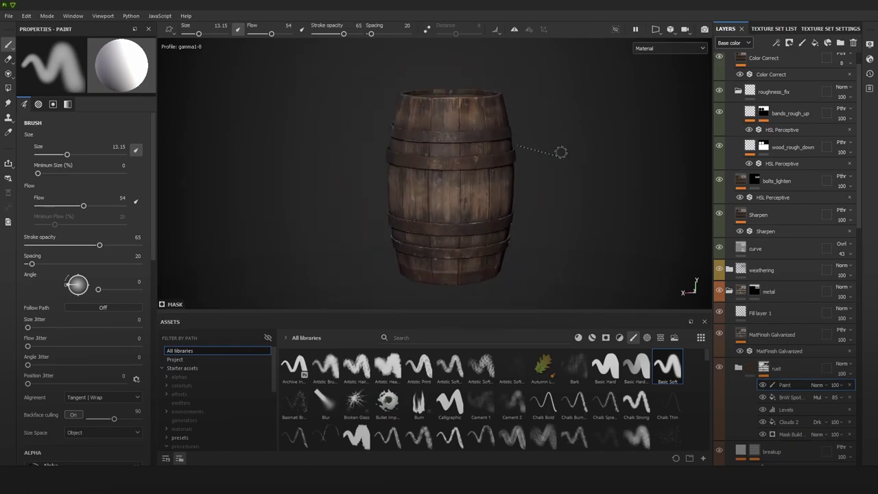
# Step: Start a texture export for the barrel and set the size of all exported maps to 4096
pyautogui.hotkey('ctrl', 'shift', 'e')
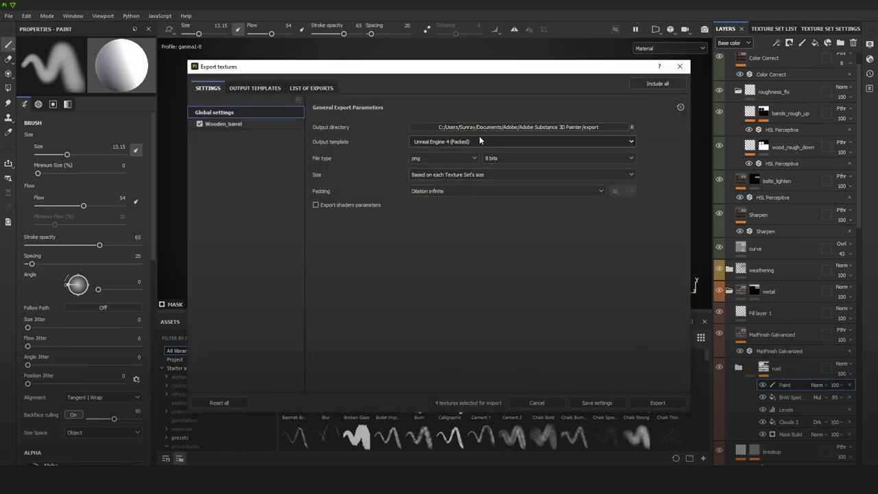
pyautogui.click(484, 174)
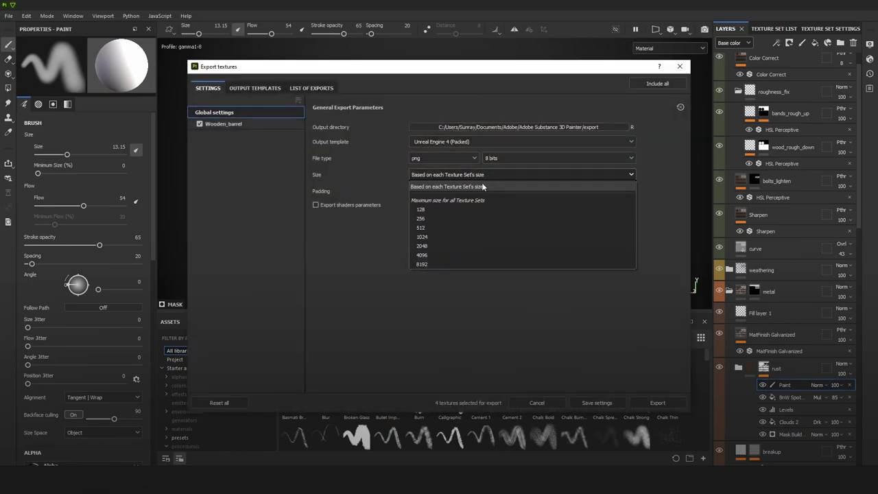
pyautogui.click(443, 253)
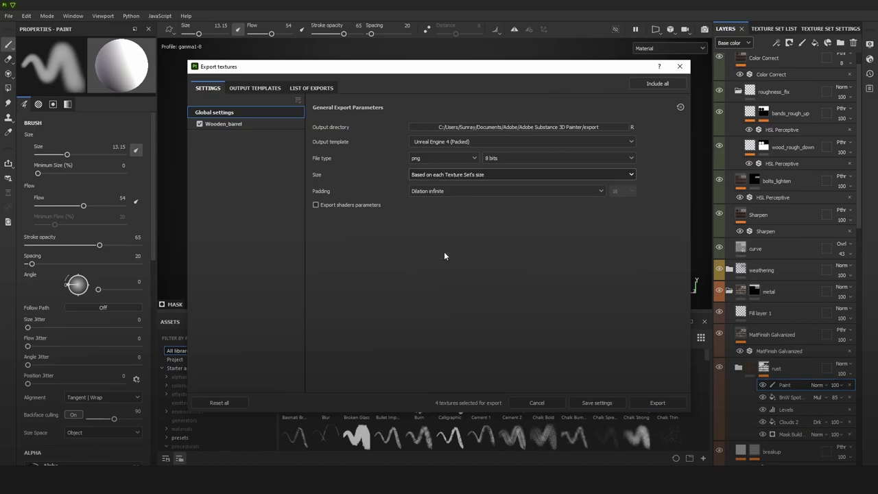
# Step: Browse for the export's output directory to the Painter folder of the Wooden_barrel project in 01_Projects
pyautogui.click(613, 127)
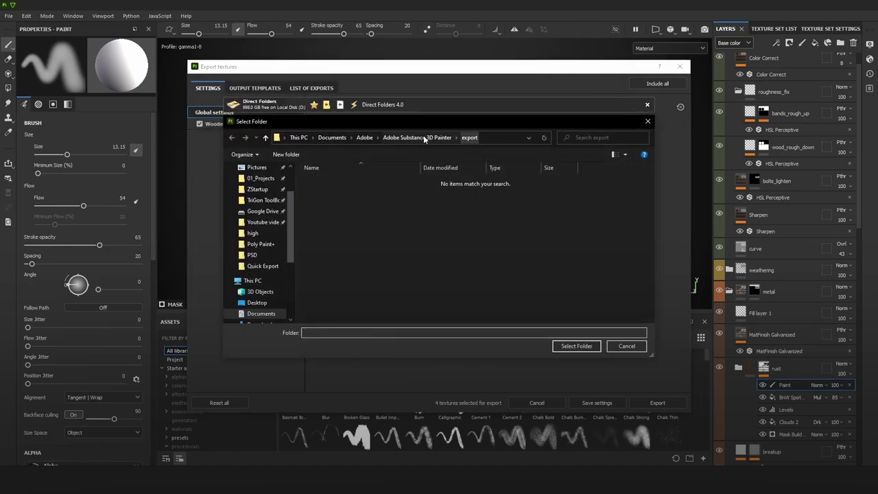
pyautogui.scroll(1, 255, 209)
pyautogui.click(260, 211)
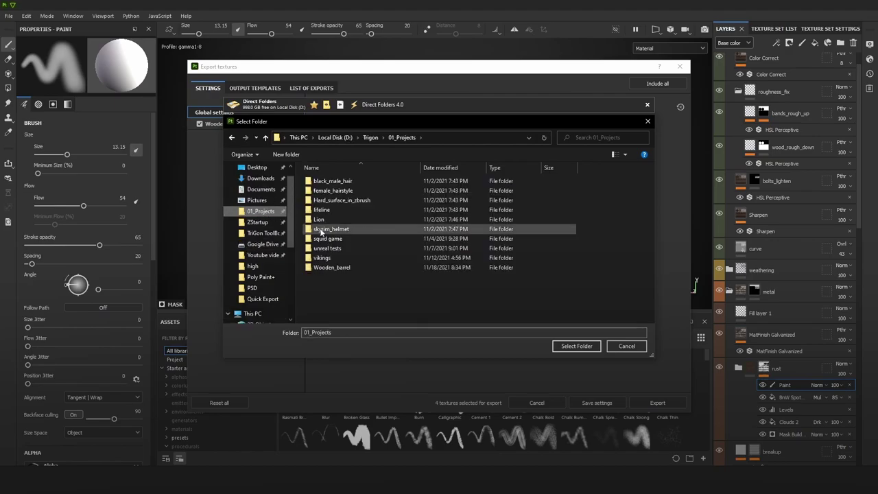
pyautogui.doubleClick(336, 267)
pyautogui.middleClick(338, 219)
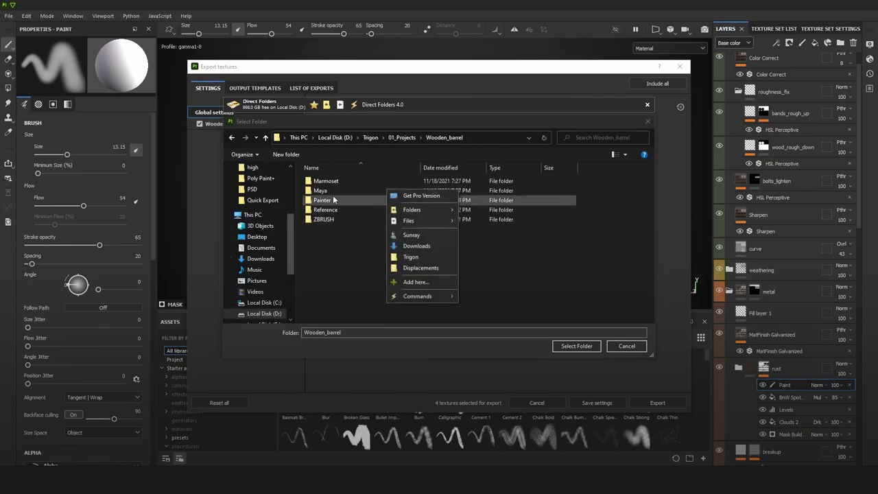
pyautogui.doubleClick(334, 199)
# Step: Create a folder named textures inside the Painter folder and choose it as the export's output directory
pyautogui.rightClick(368, 213)
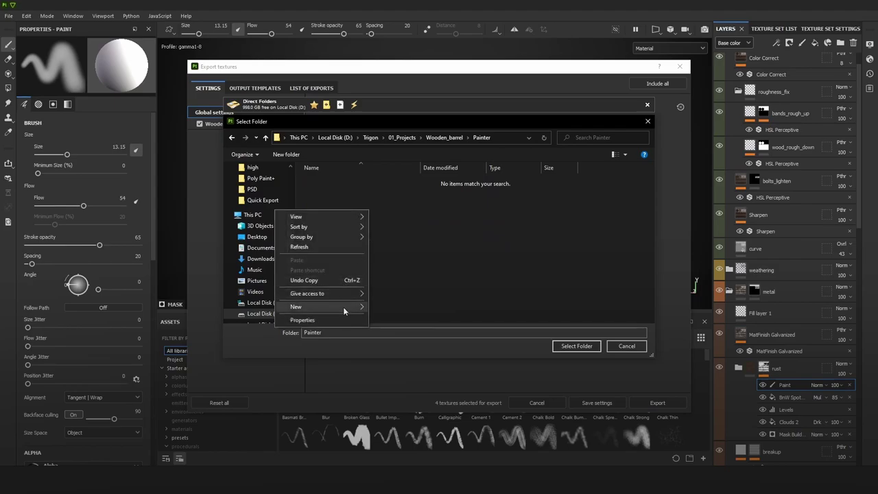
pyautogui.moveTo(343, 306)
pyautogui.click(392, 308)
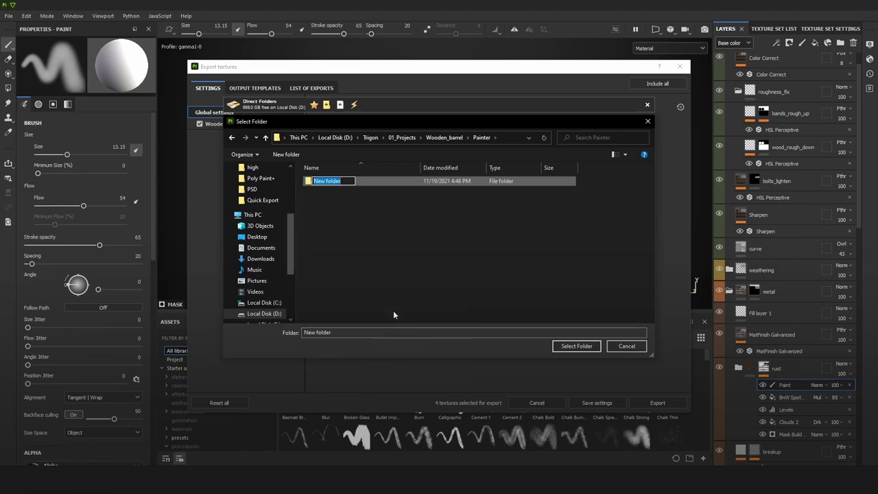
pyautogui.write('textures')
pyautogui.press('Return')
pyautogui.doubleClick(425, 182)
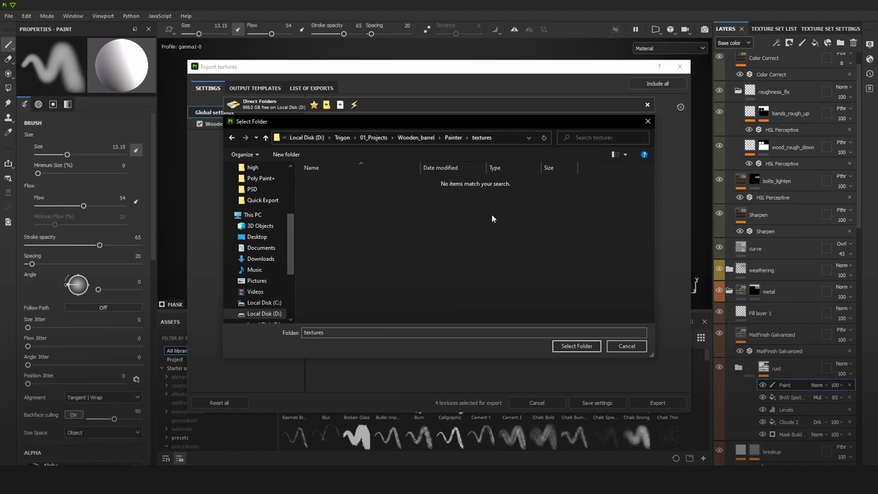
pyautogui.click(578, 346)
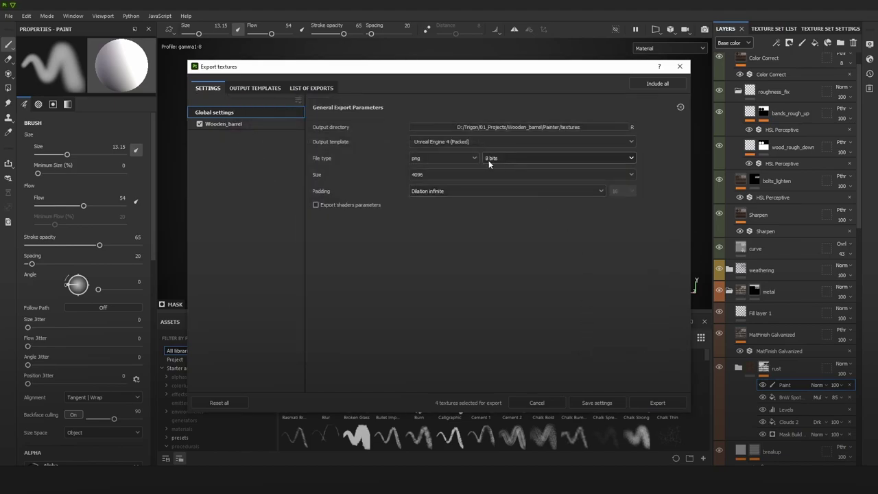
# Step: Set the file type of the exported textures to targa
pyautogui.click(460, 159)
pyautogui.scroll(-3, 433, 232)
pyautogui.scroll(3, 435, 234)
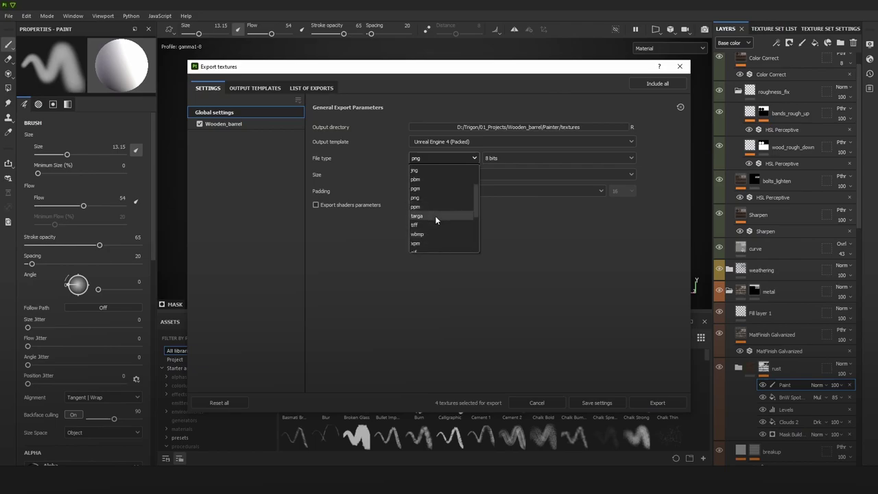
pyautogui.click(434, 215)
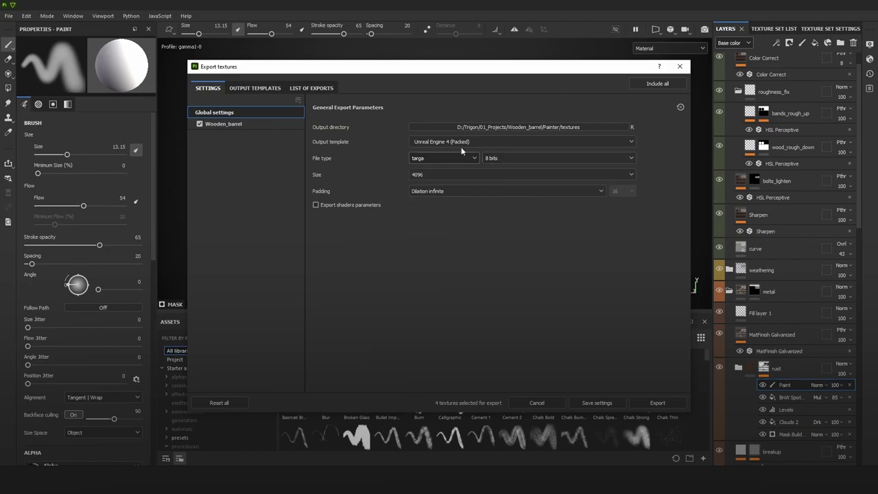
# Step: Save the export settings and export the Wooden_barrel texture maps to the textures folder
pyautogui.click(596, 403)
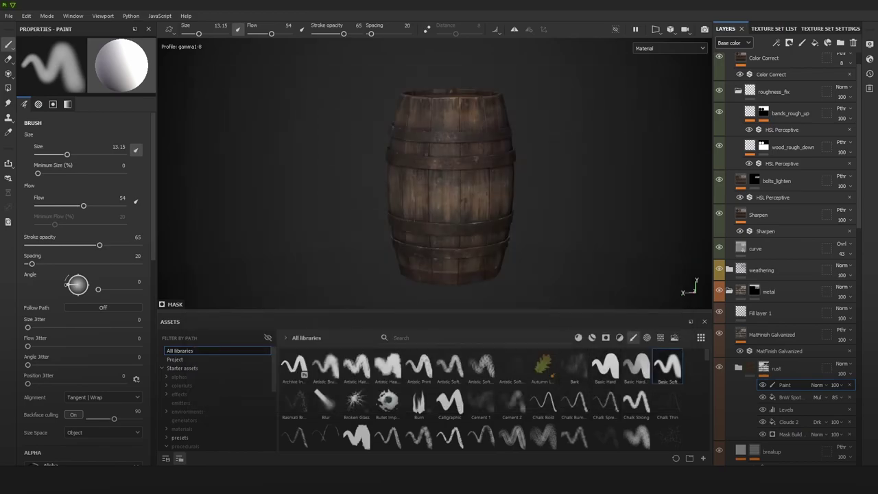
pyautogui.hotkey('ctrl', 'shift', 'e')
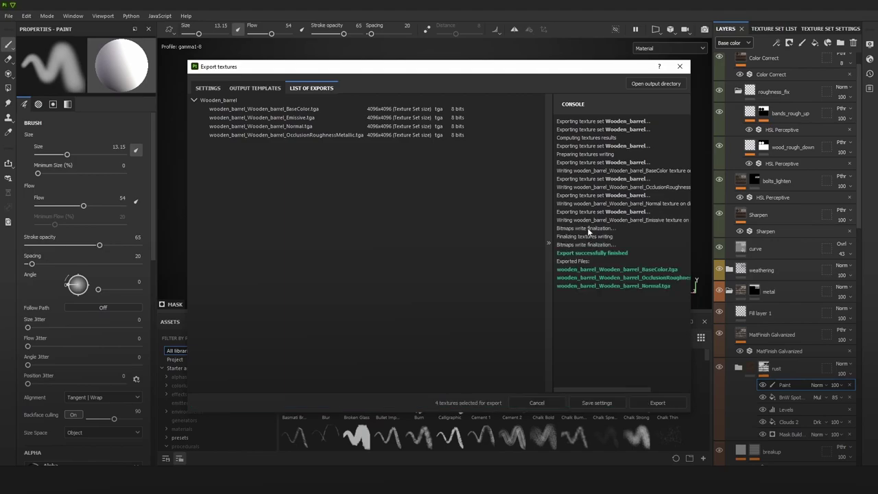
pyautogui.click(596, 402)
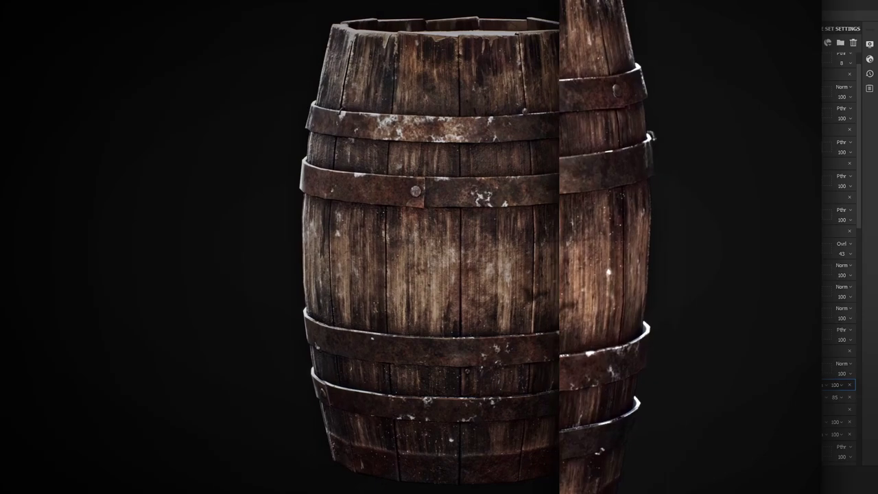